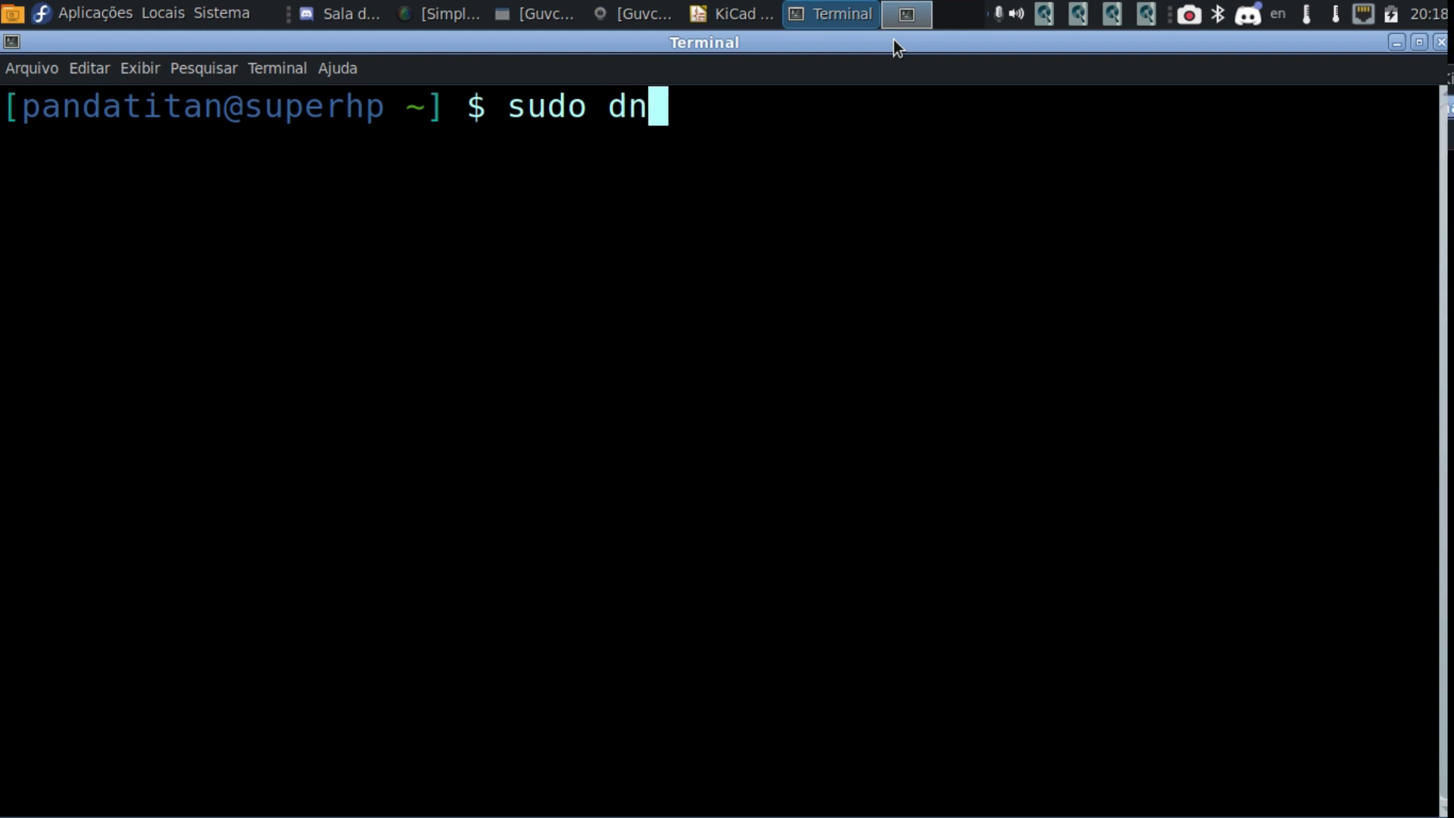
Write the install command "sudo dnf install kicad pcb" at the terminal prompt without running it.
text(kicad)
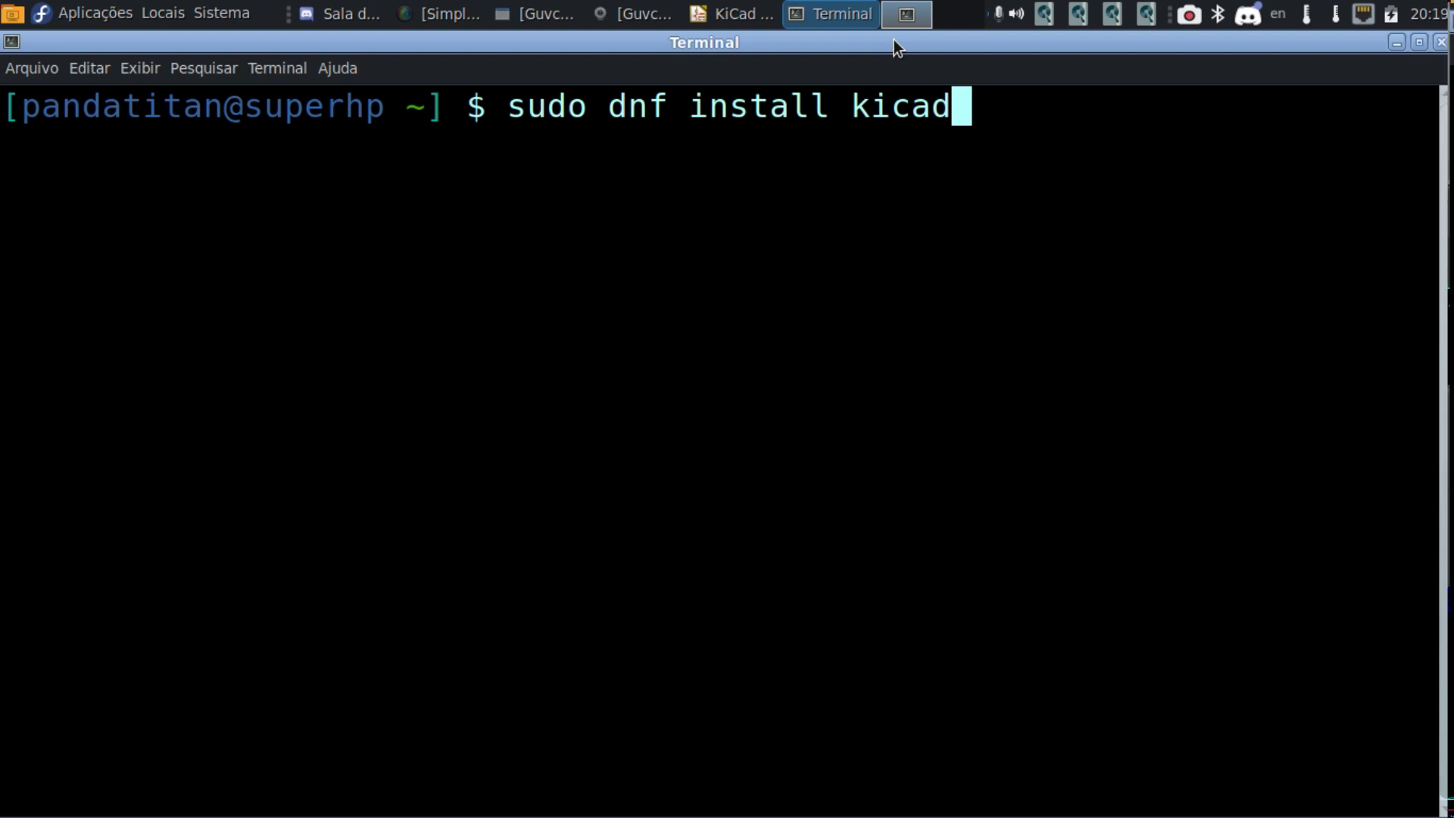
text(pc)
key(BackSpace)
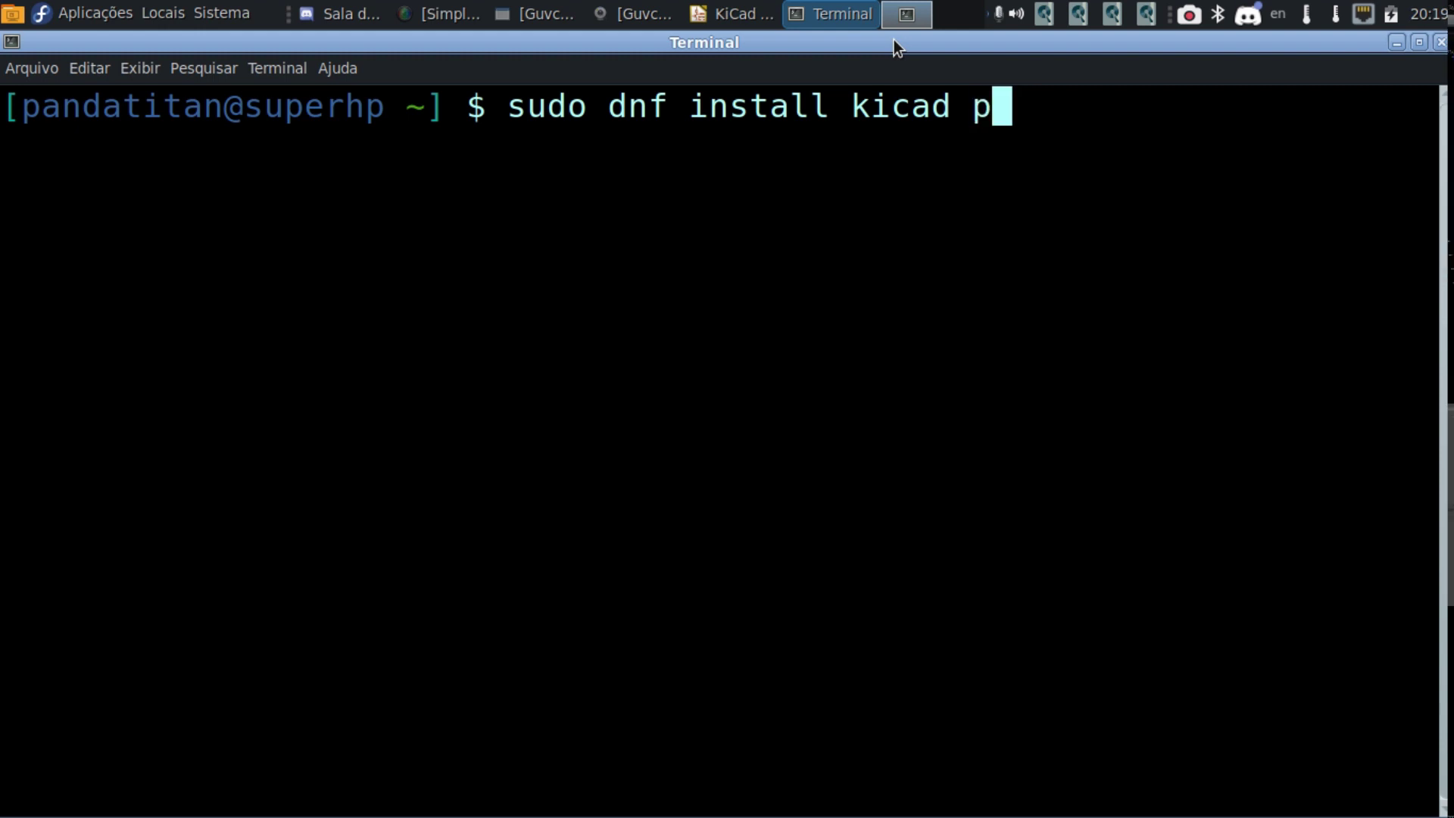
text(pcb)
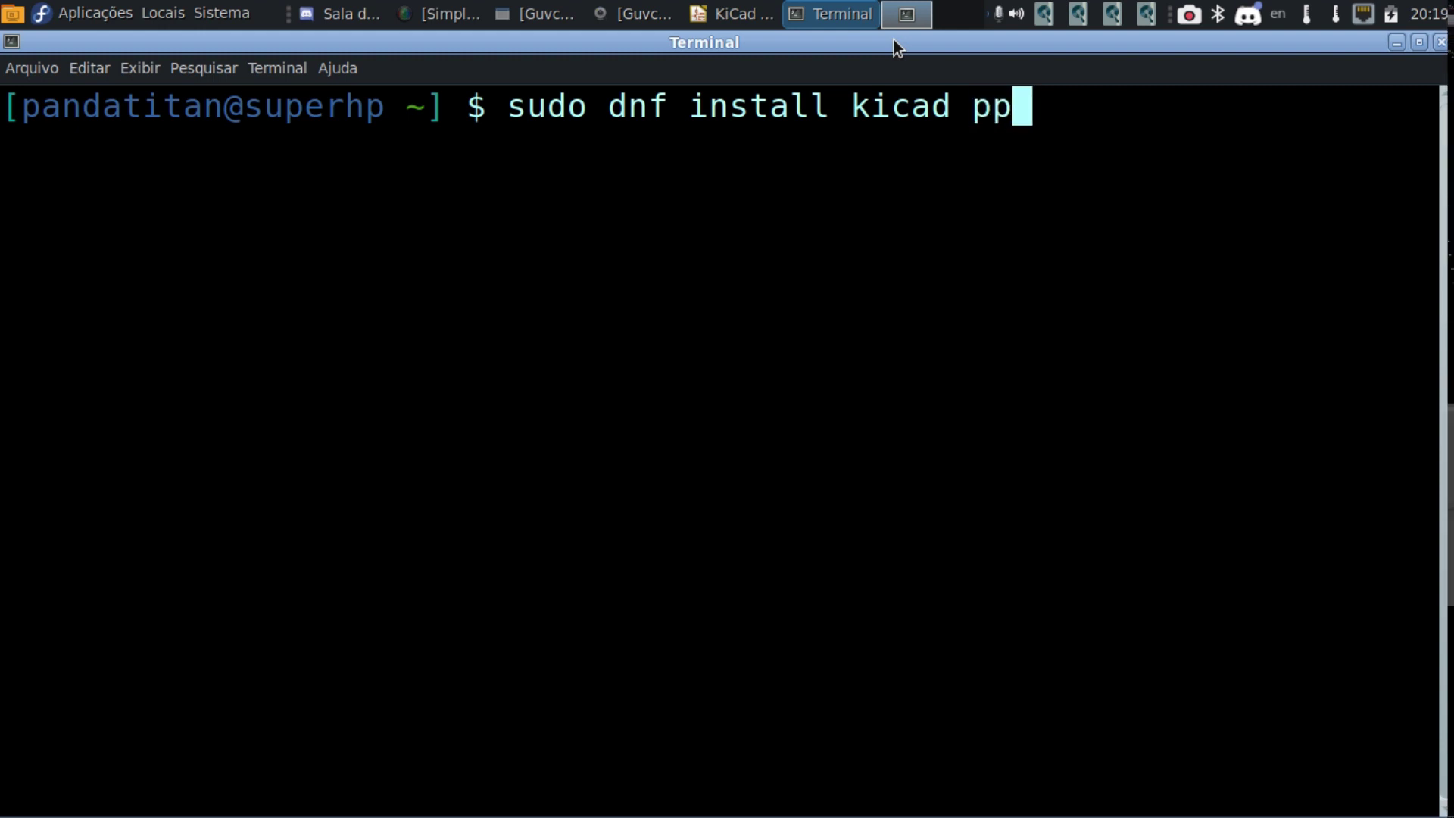
key(BackSpace)
key(BackSpace)
key(BackSpace)
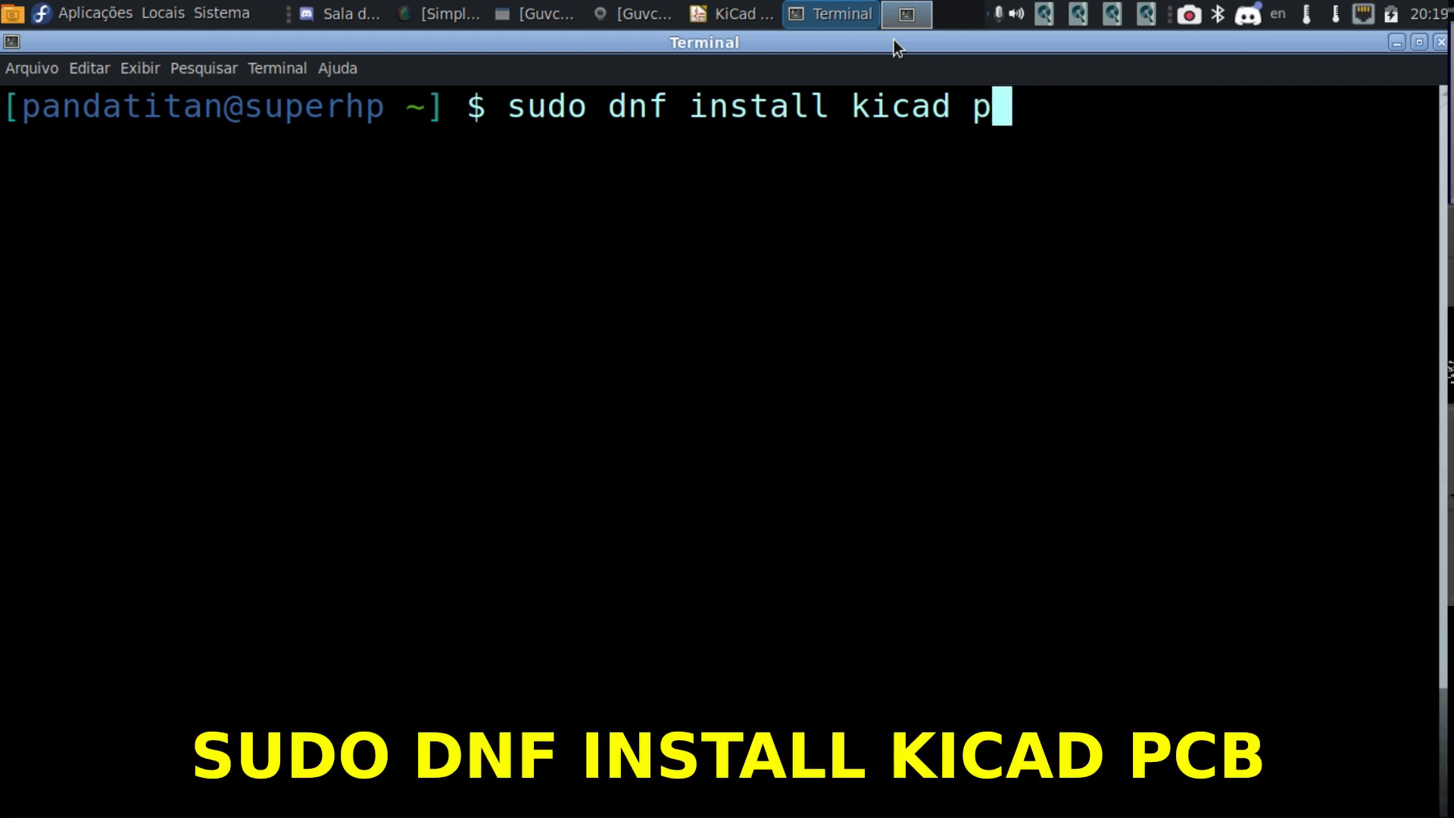
text(cb)
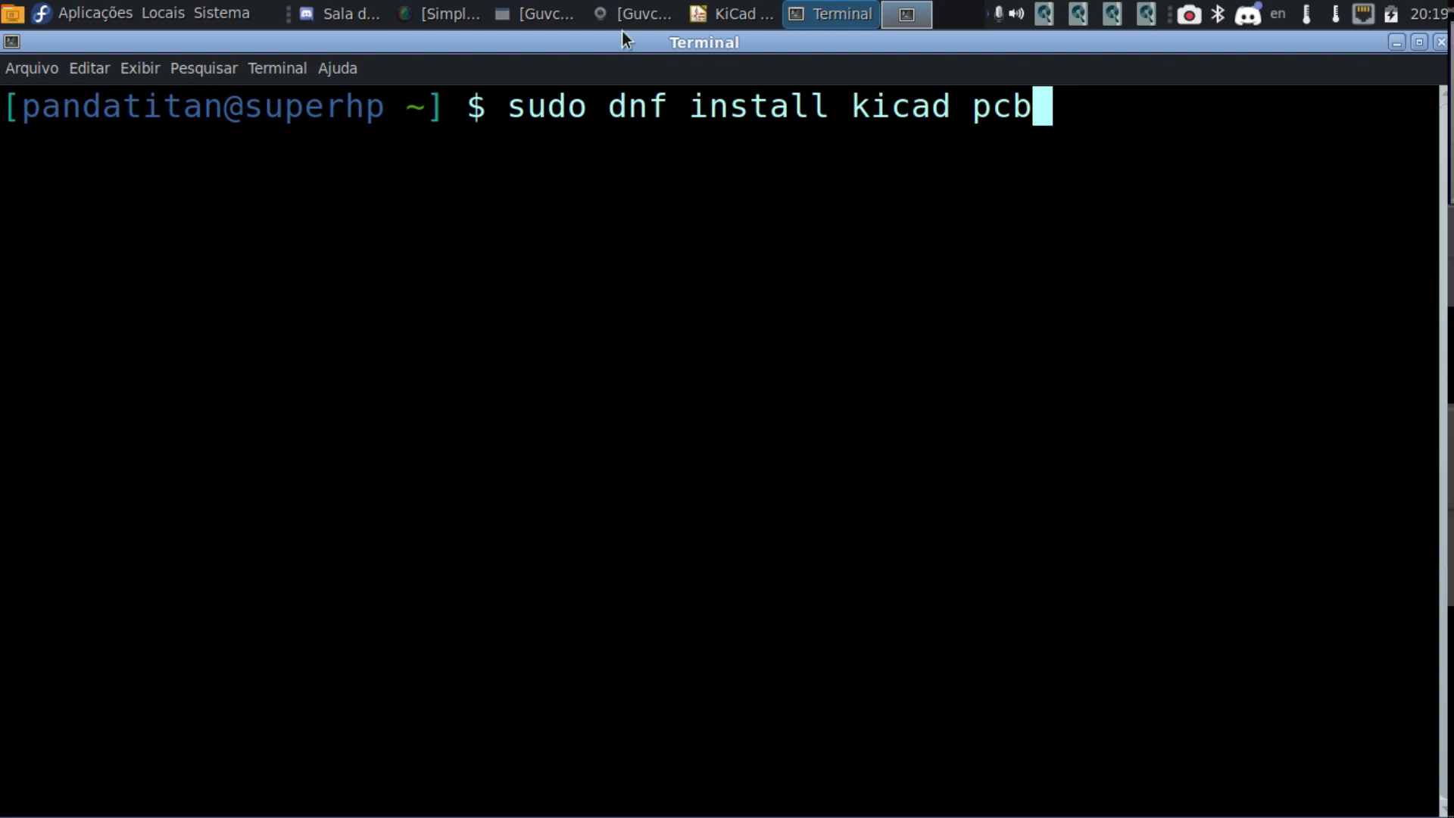
Switch to Discord, replace the Terminal window stream with a broadcast of the Entire Screen, and minimize Discord.
mouse_move(454, 9)
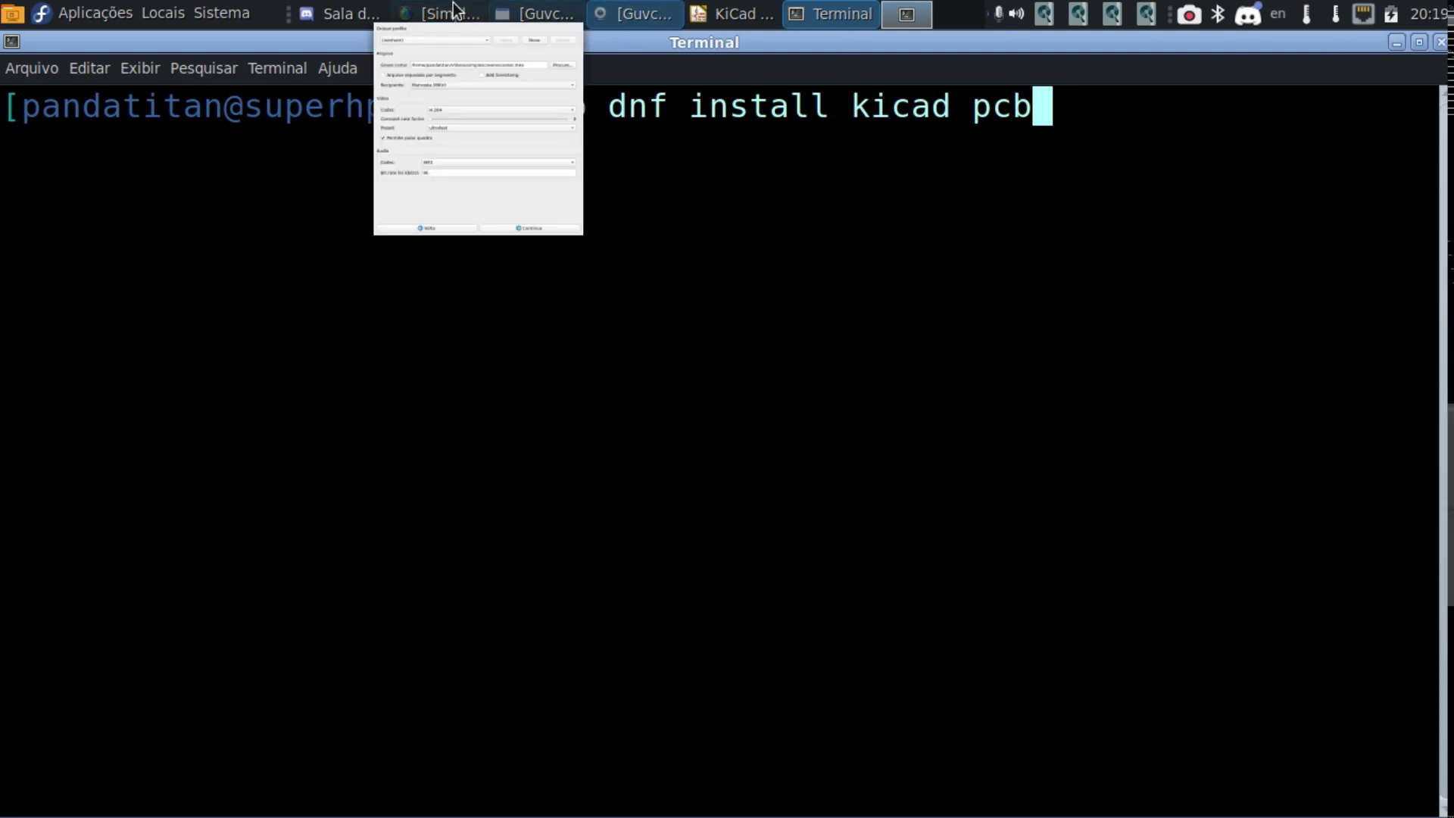
click(346, 17)
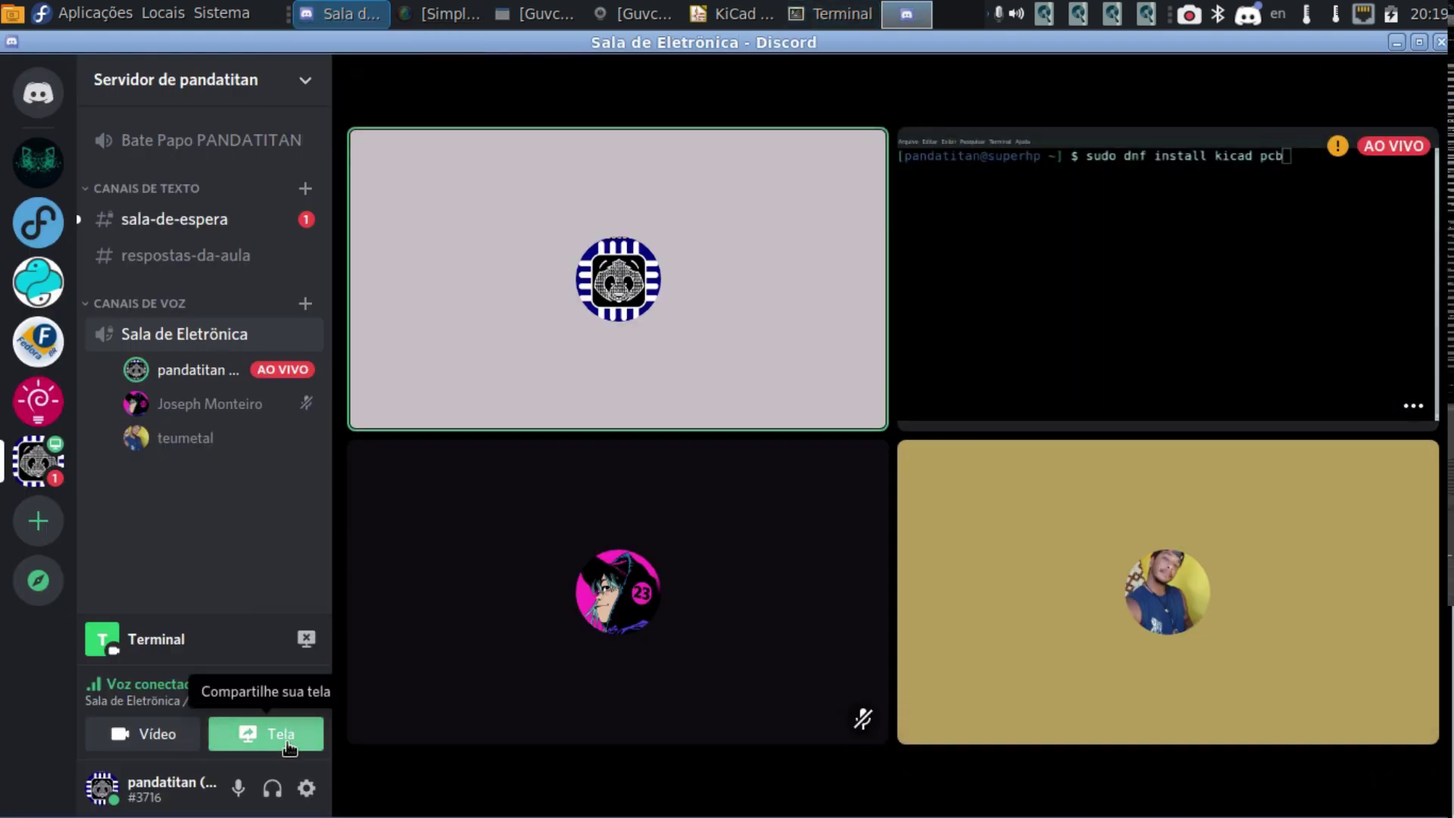
click(289, 748)
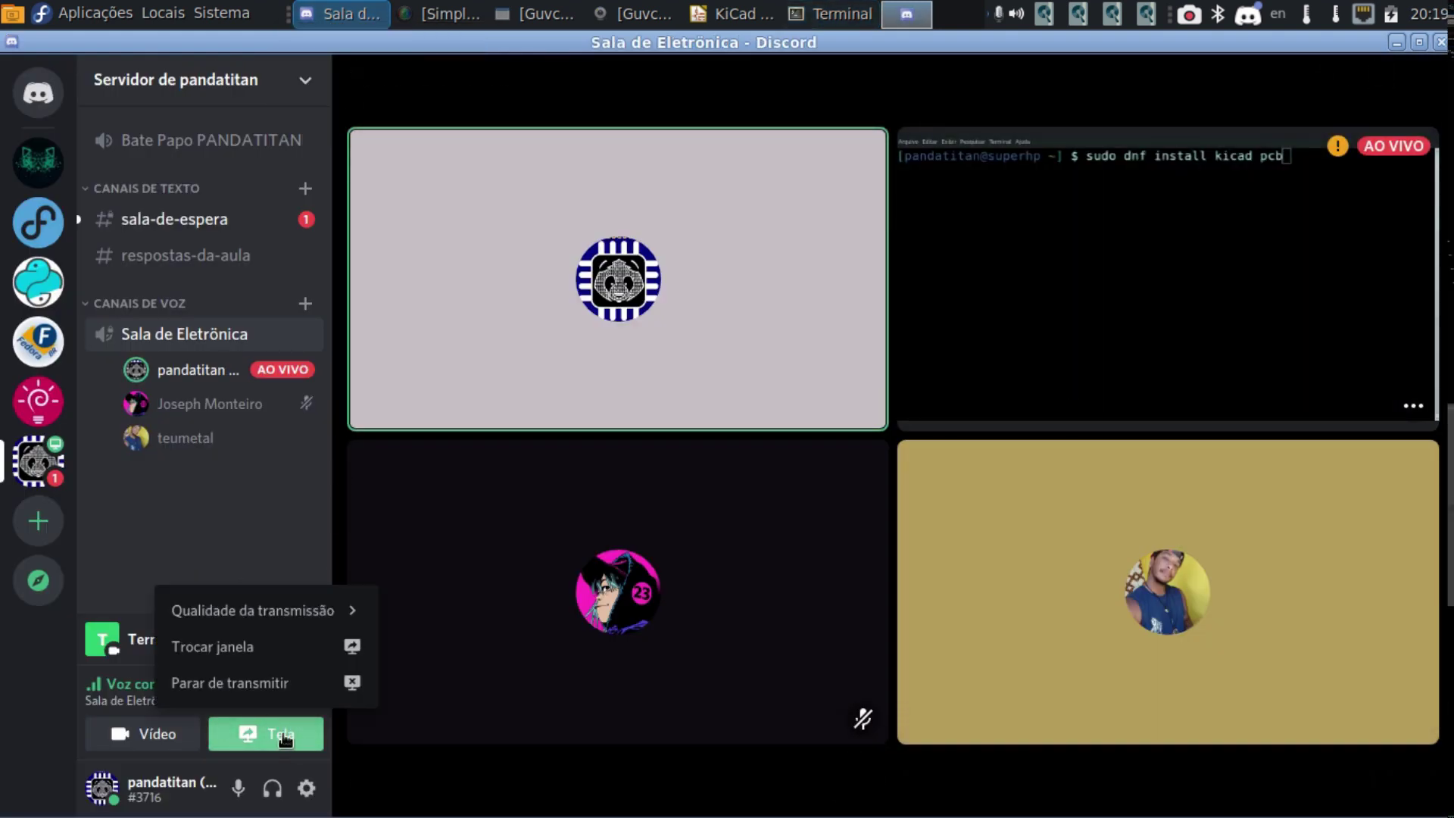
click(293, 685)
click(273, 734)
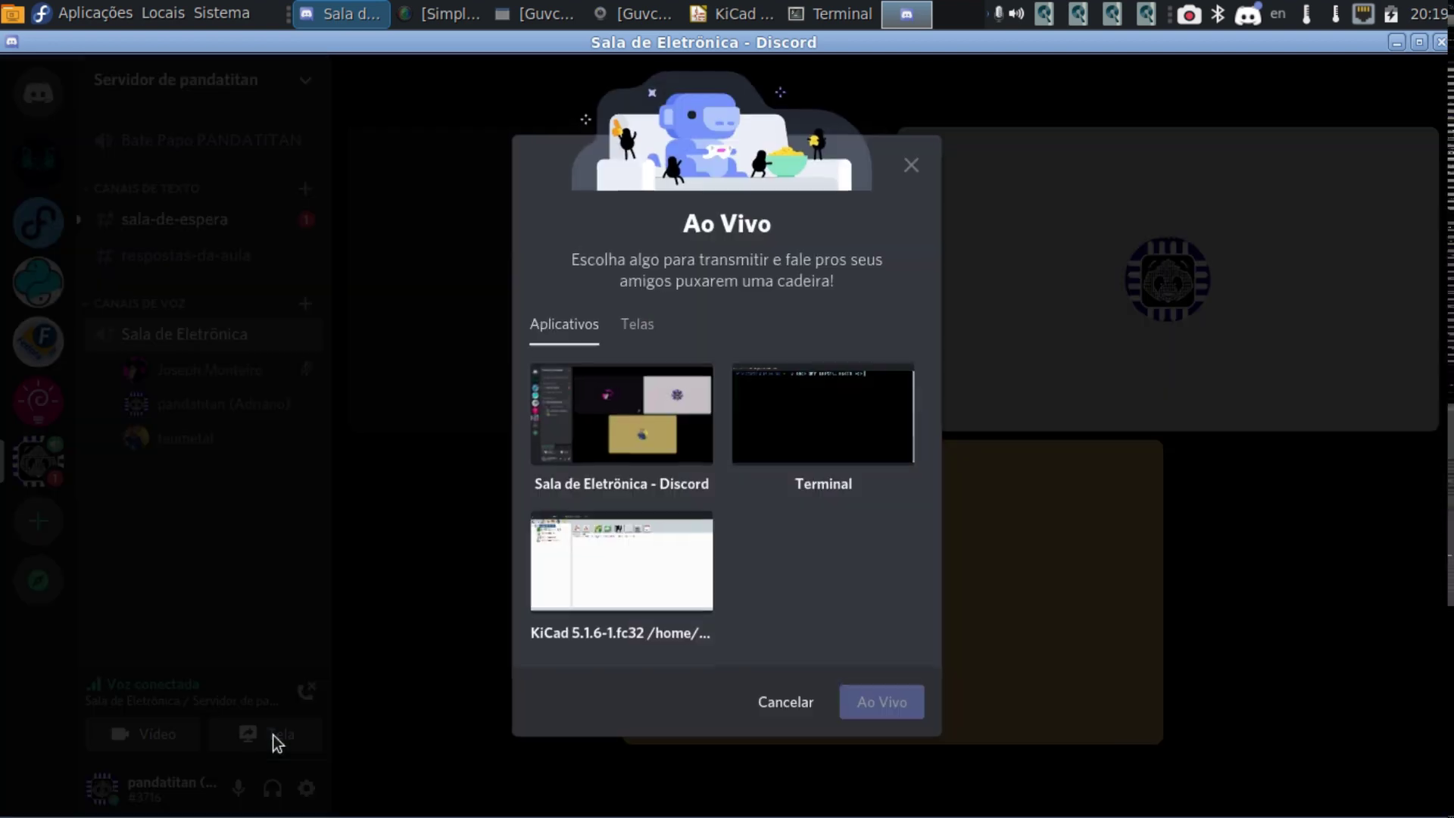
click(639, 327)
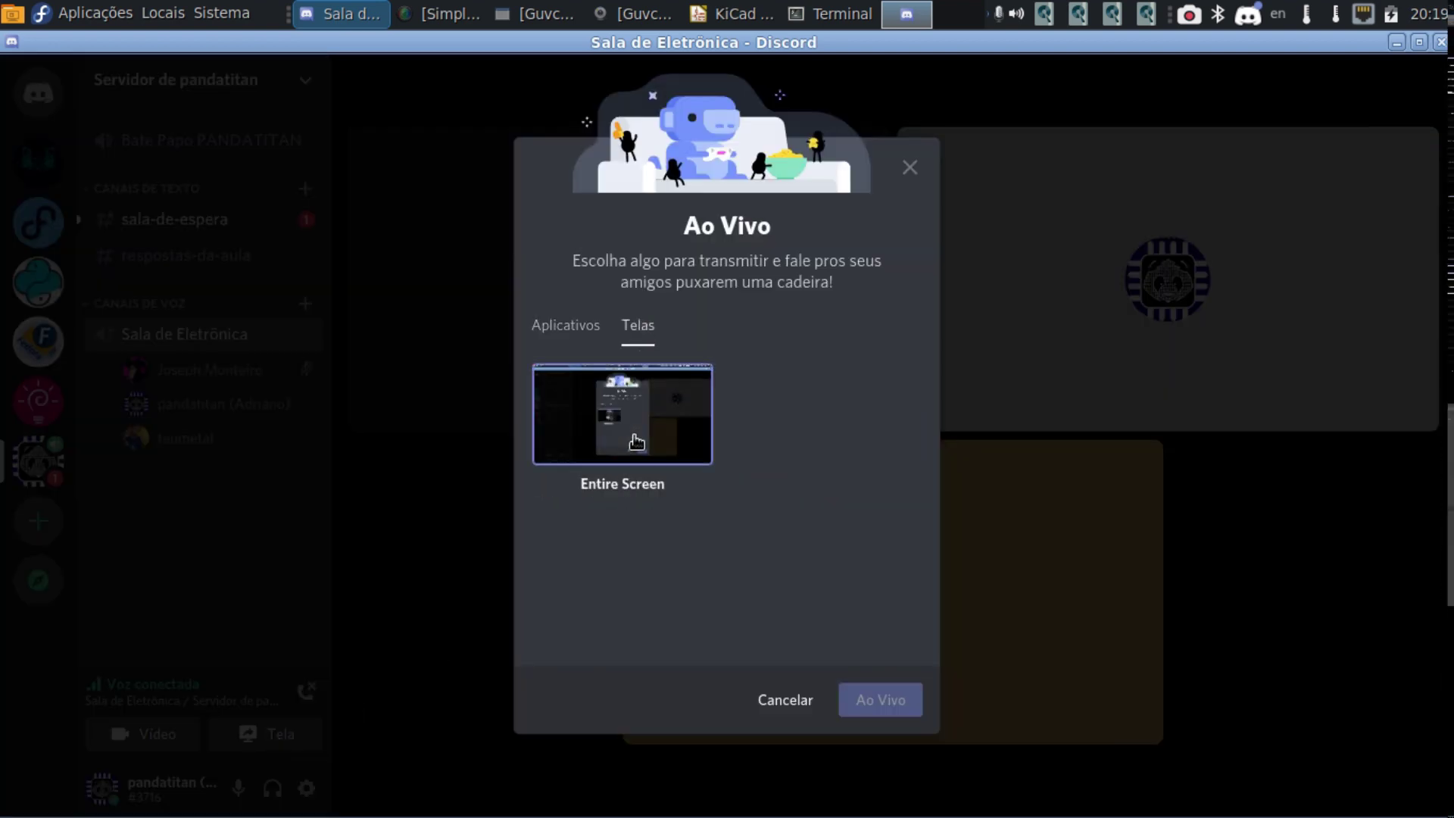
click(636, 441)
click(881, 640)
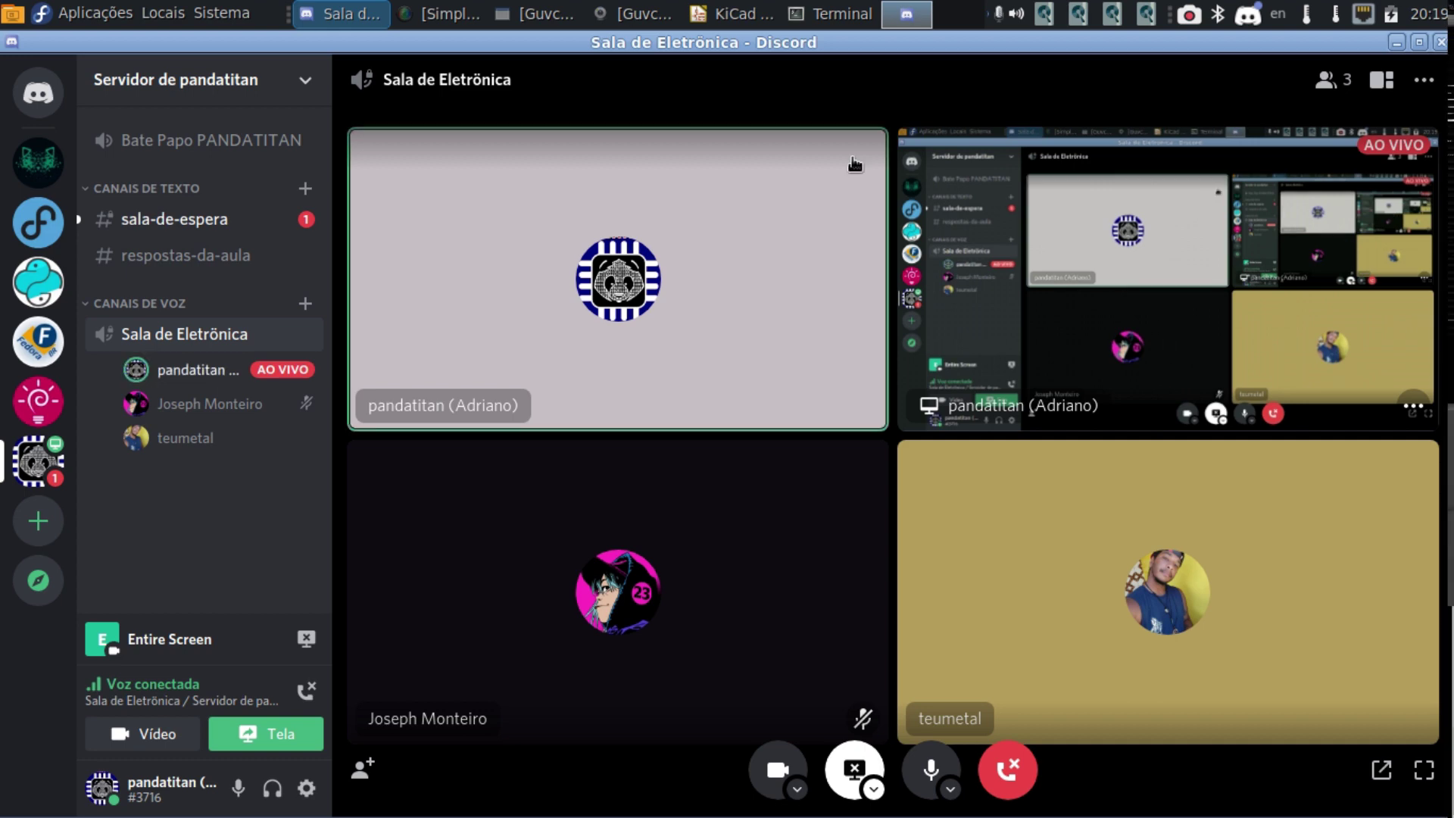
click(1397, 42)
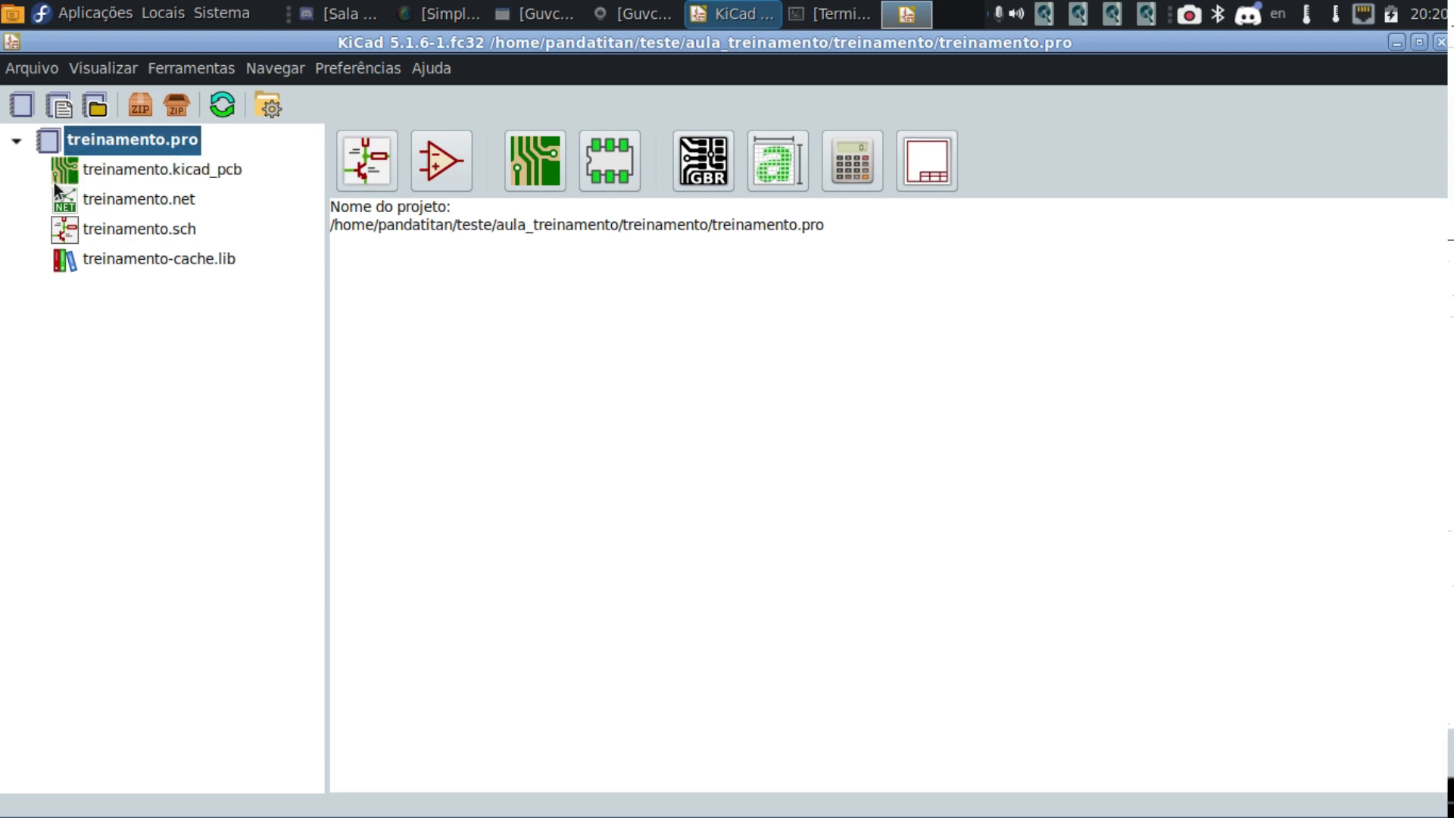
click(84, 169)
right_click(84, 169)
click(43, 171)
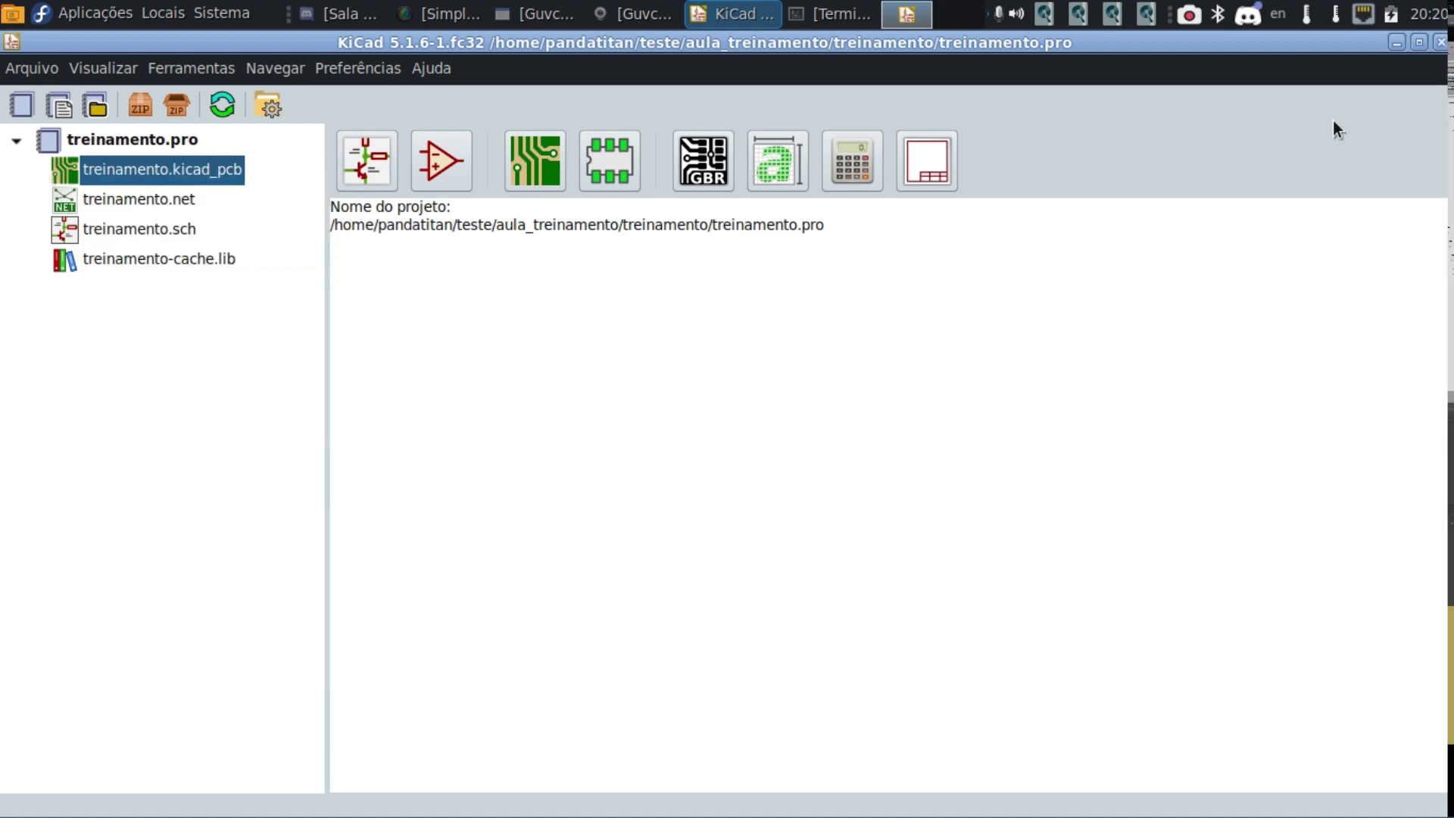
Show the desktop and look through the Eletrônica application category for the installed circuit and PCB tools.
click(13, 17)
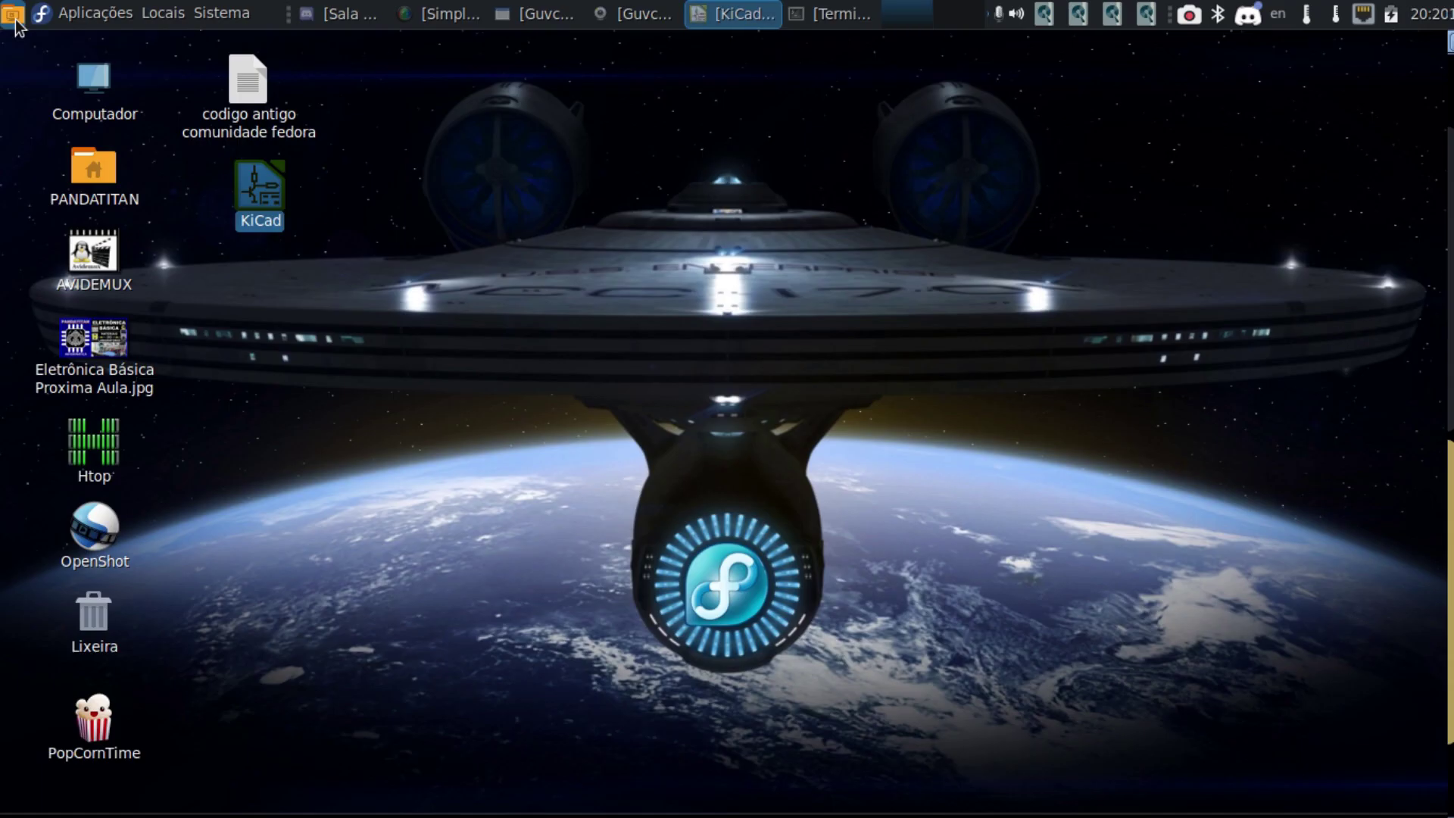
drag(370, 162, 408, 234)
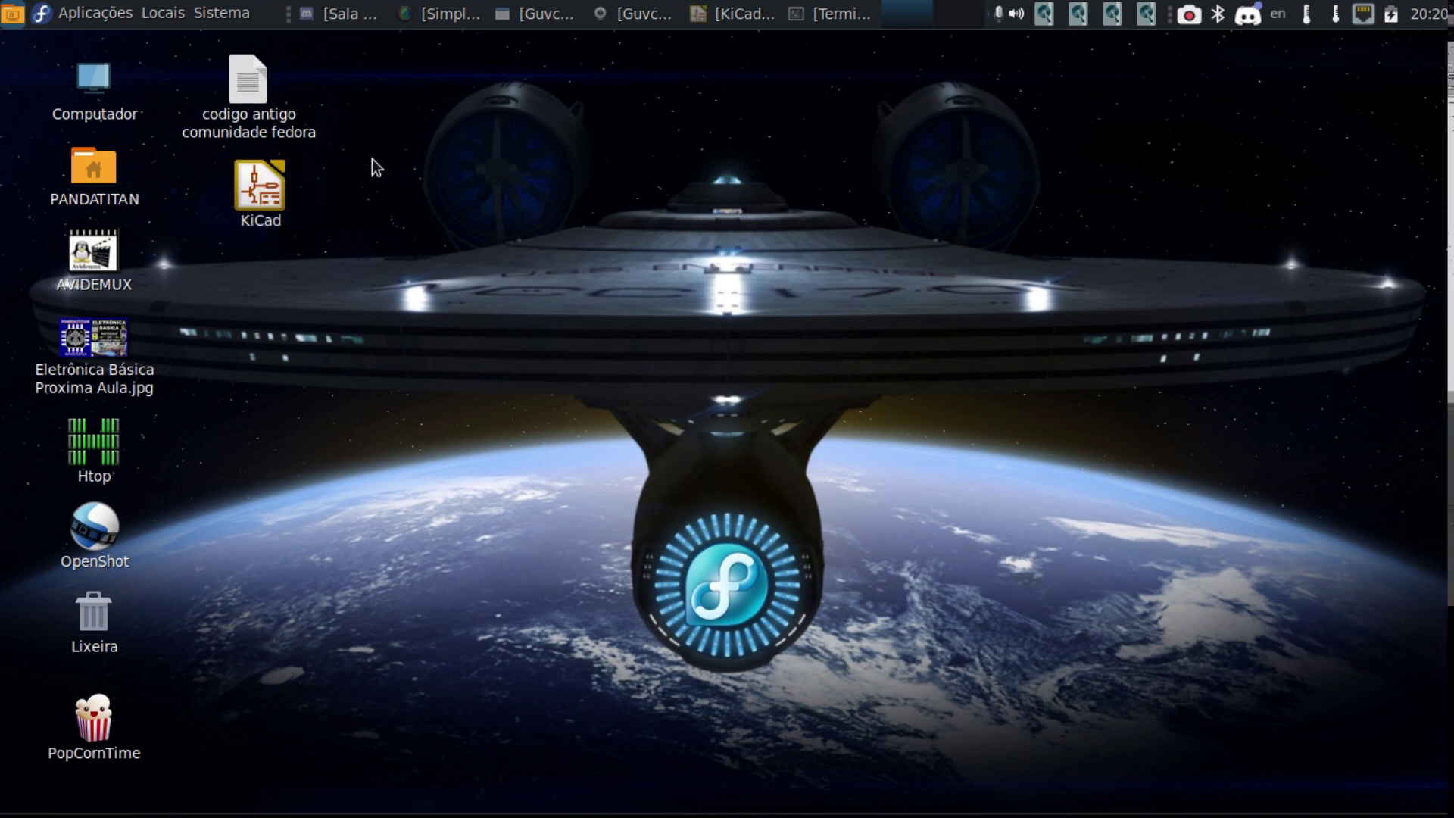
click(114, 15)
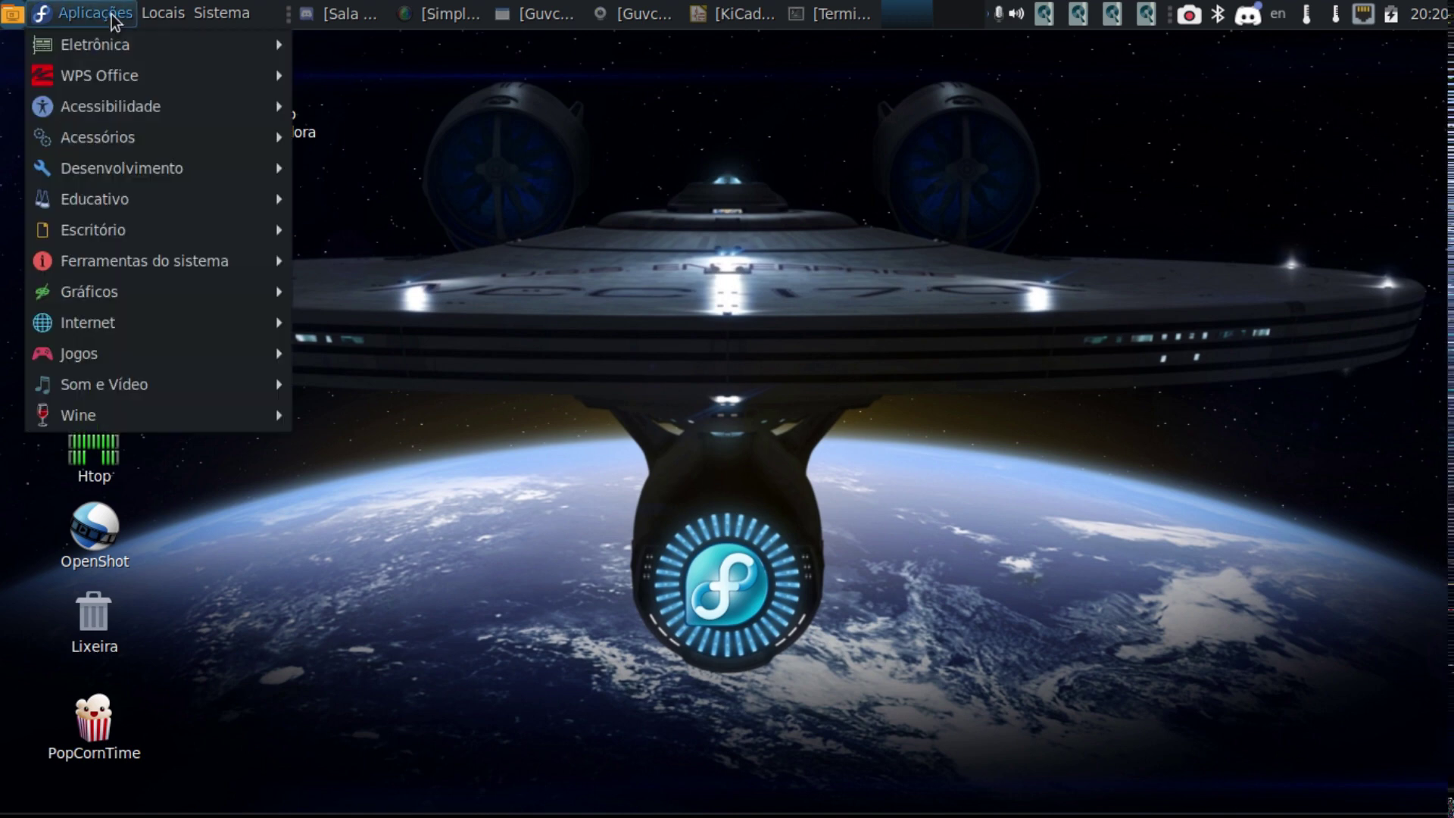
mouse_move(119, 50)
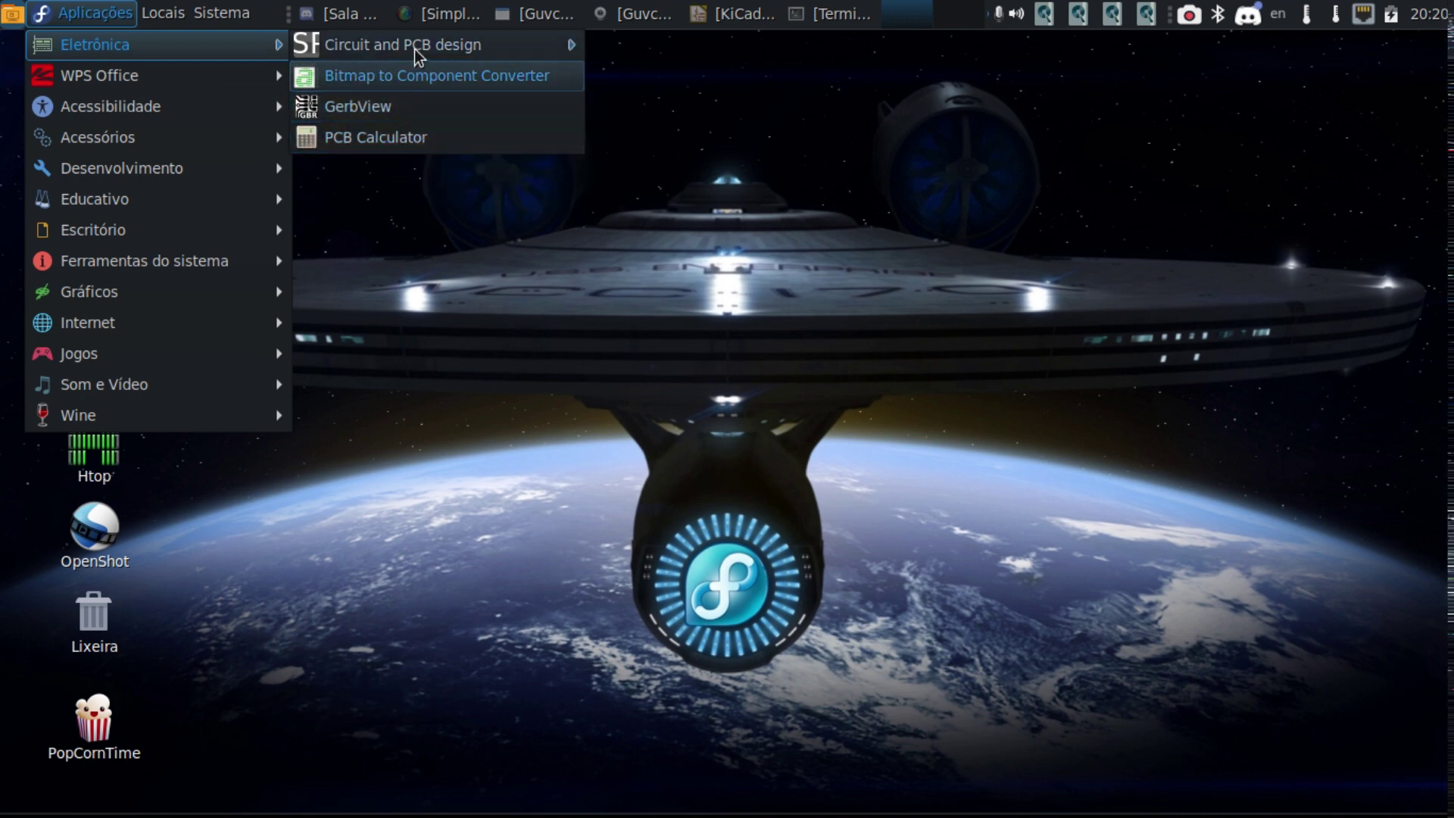
mouse_move(416, 49)
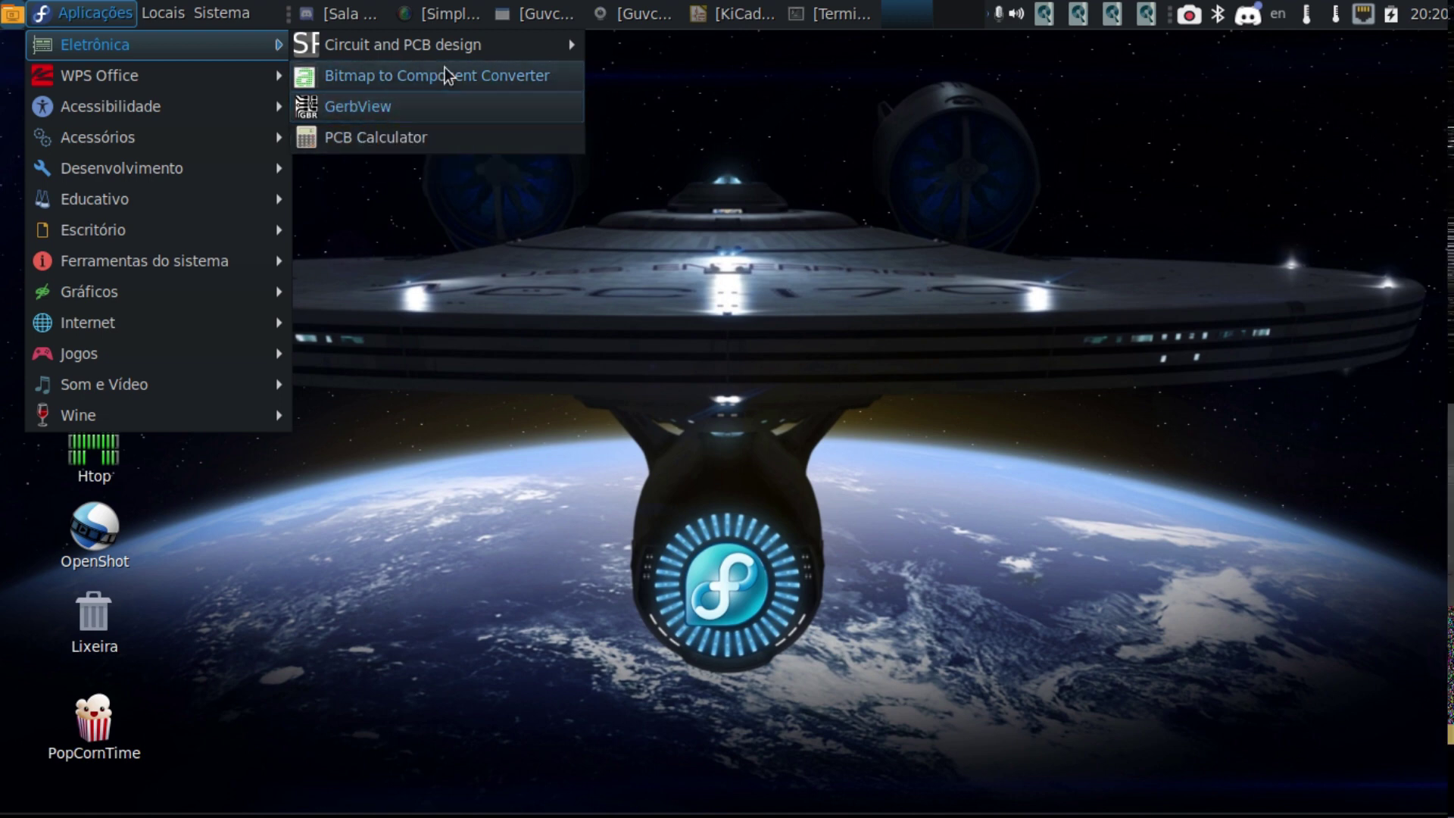
mouse_move(480, 50)
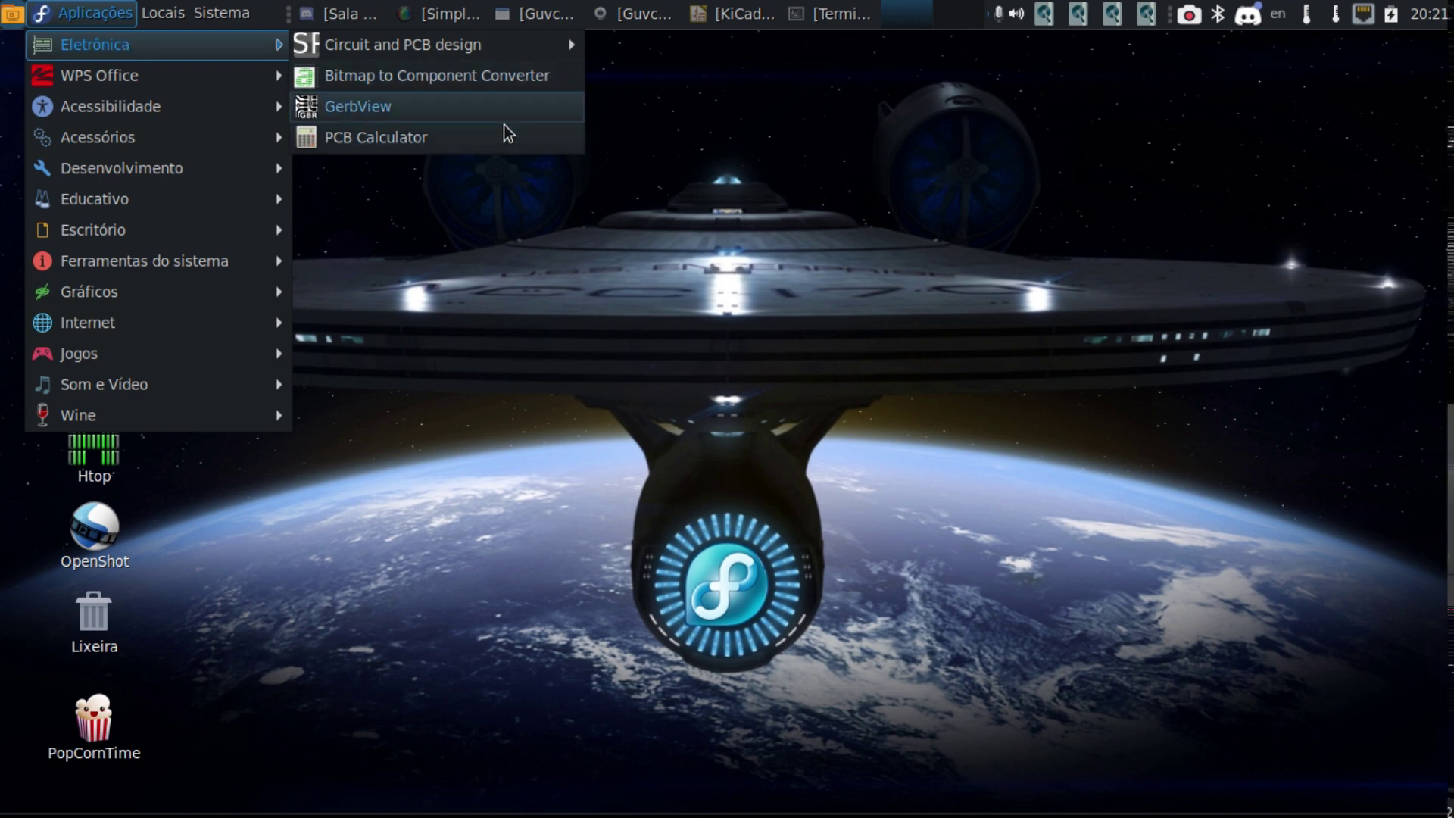
click(598, 273)
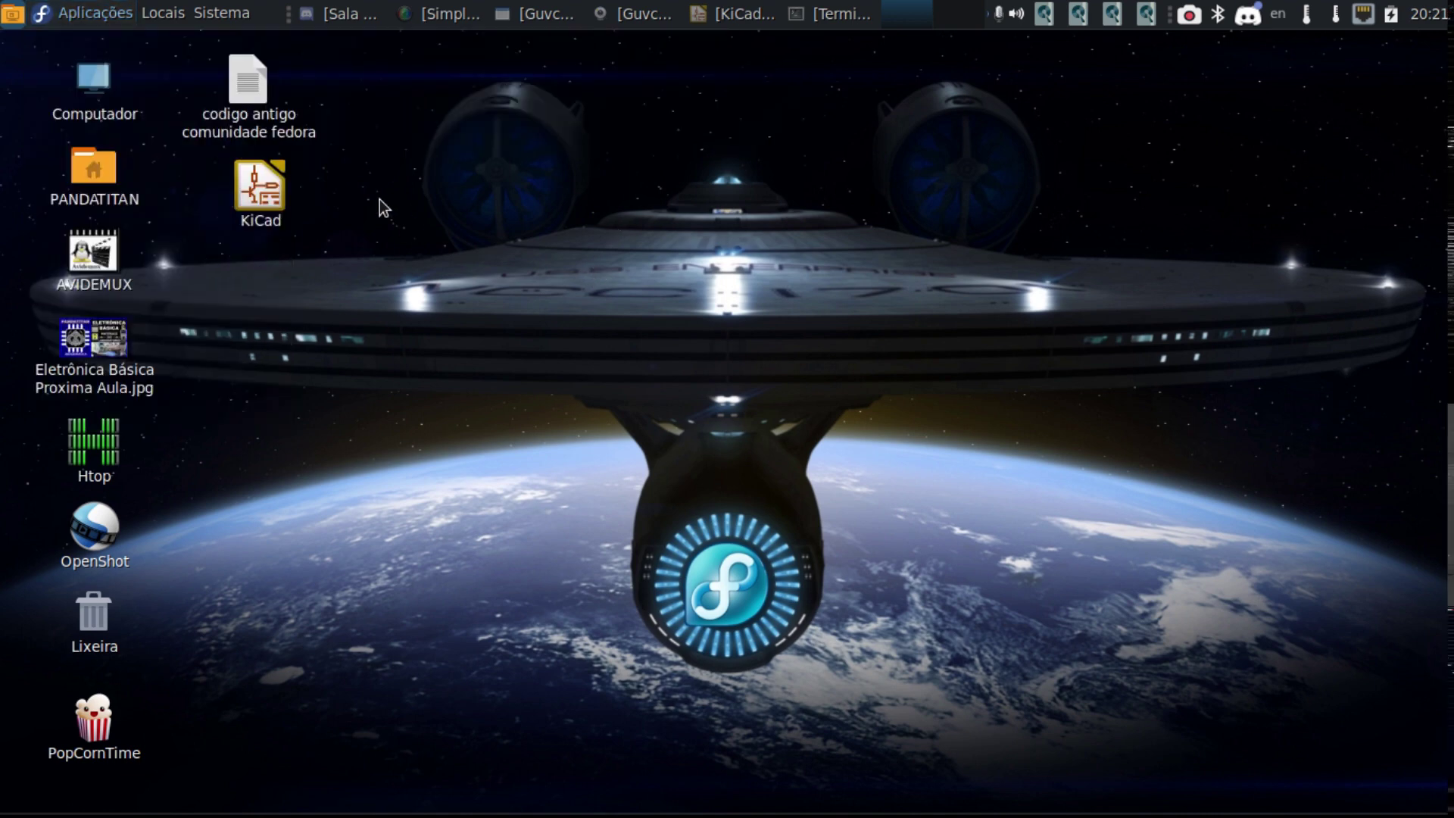
Switch back to KiCad and go through the board, netlist, schematic and cache library files of the treinamento project.
click(731, 15)
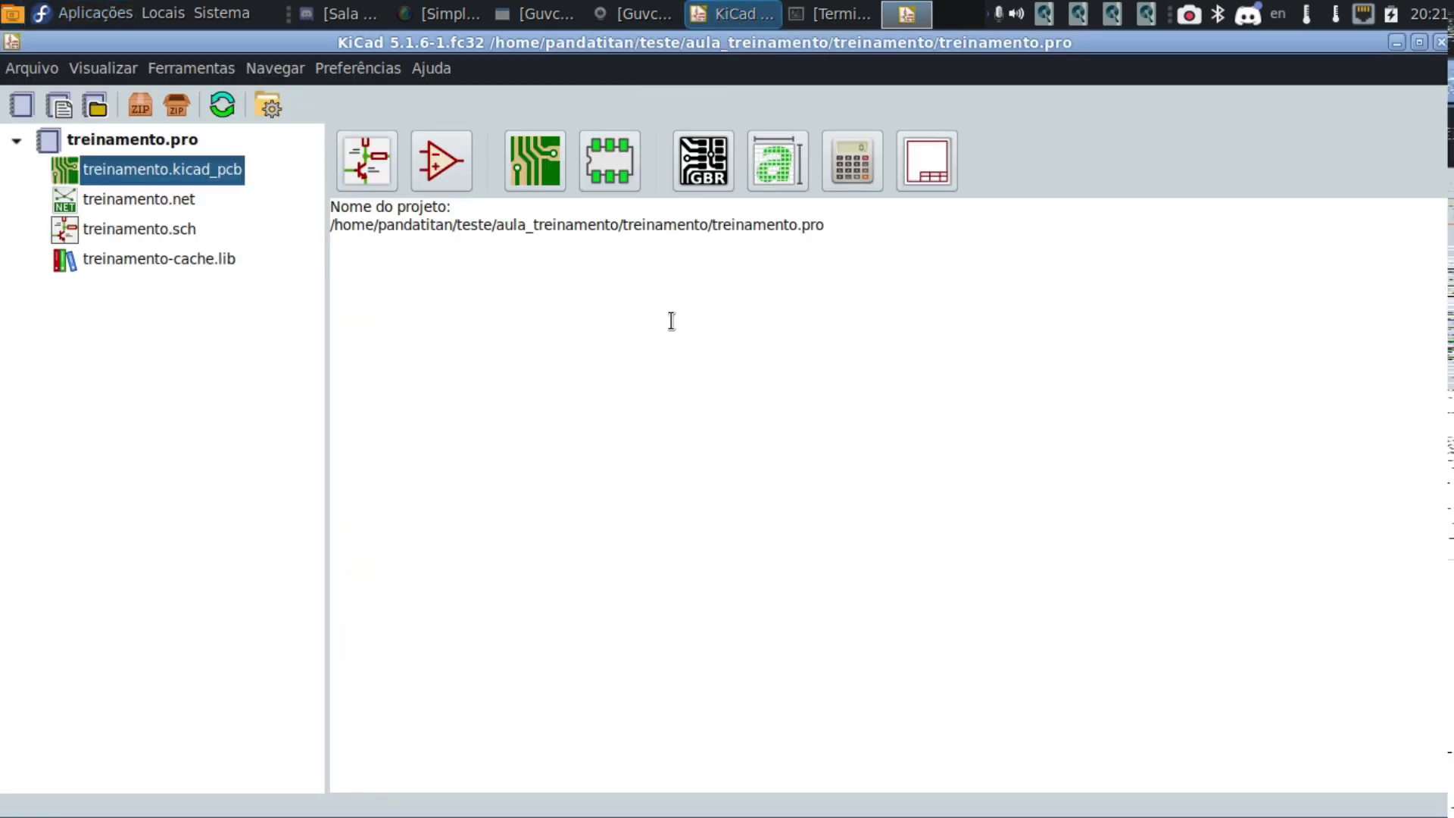
click(162, 202)
click(152, 231)
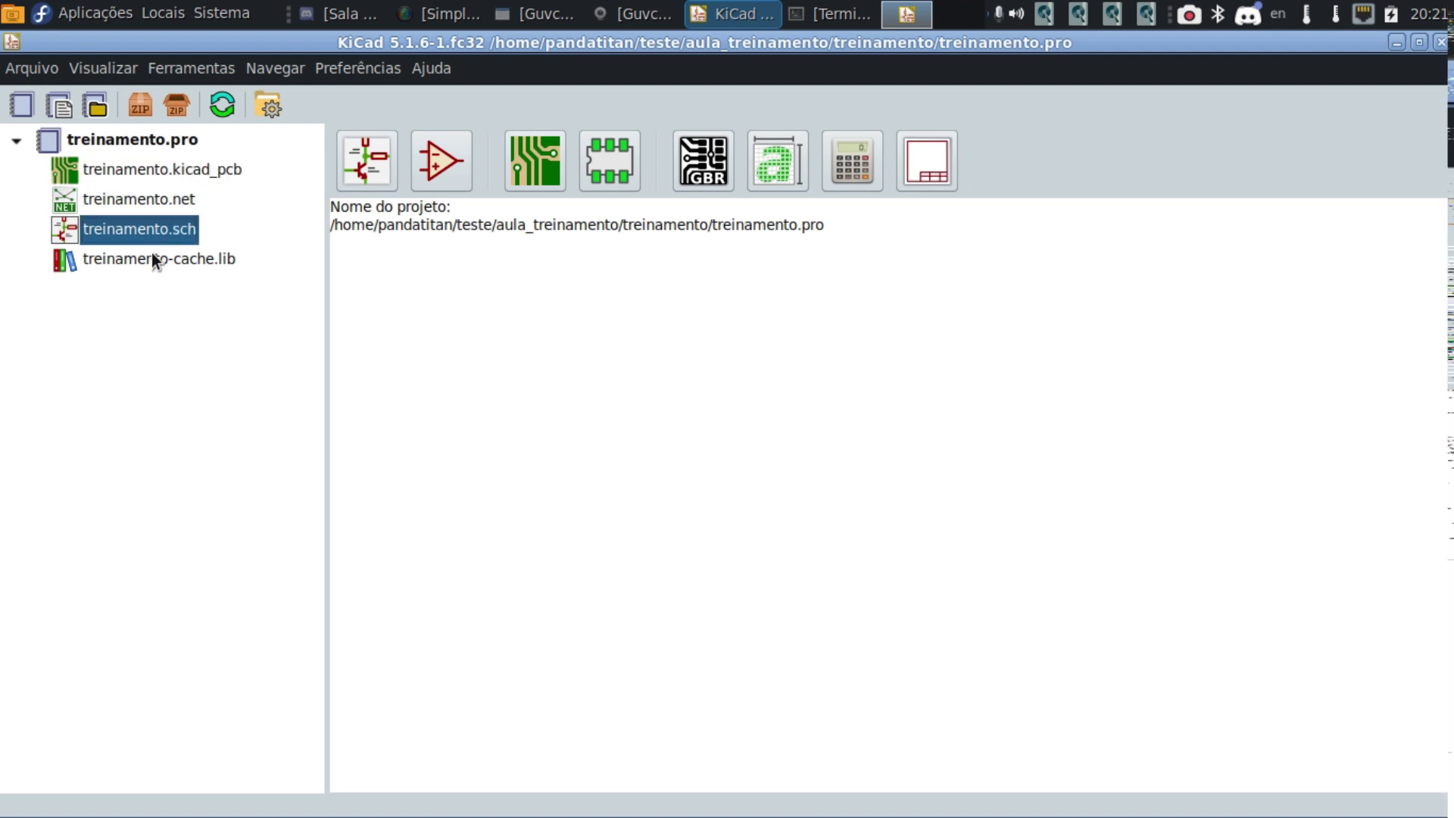
click(152, 256)
click(137, 229)
click(135, 176)
click(137, 200)
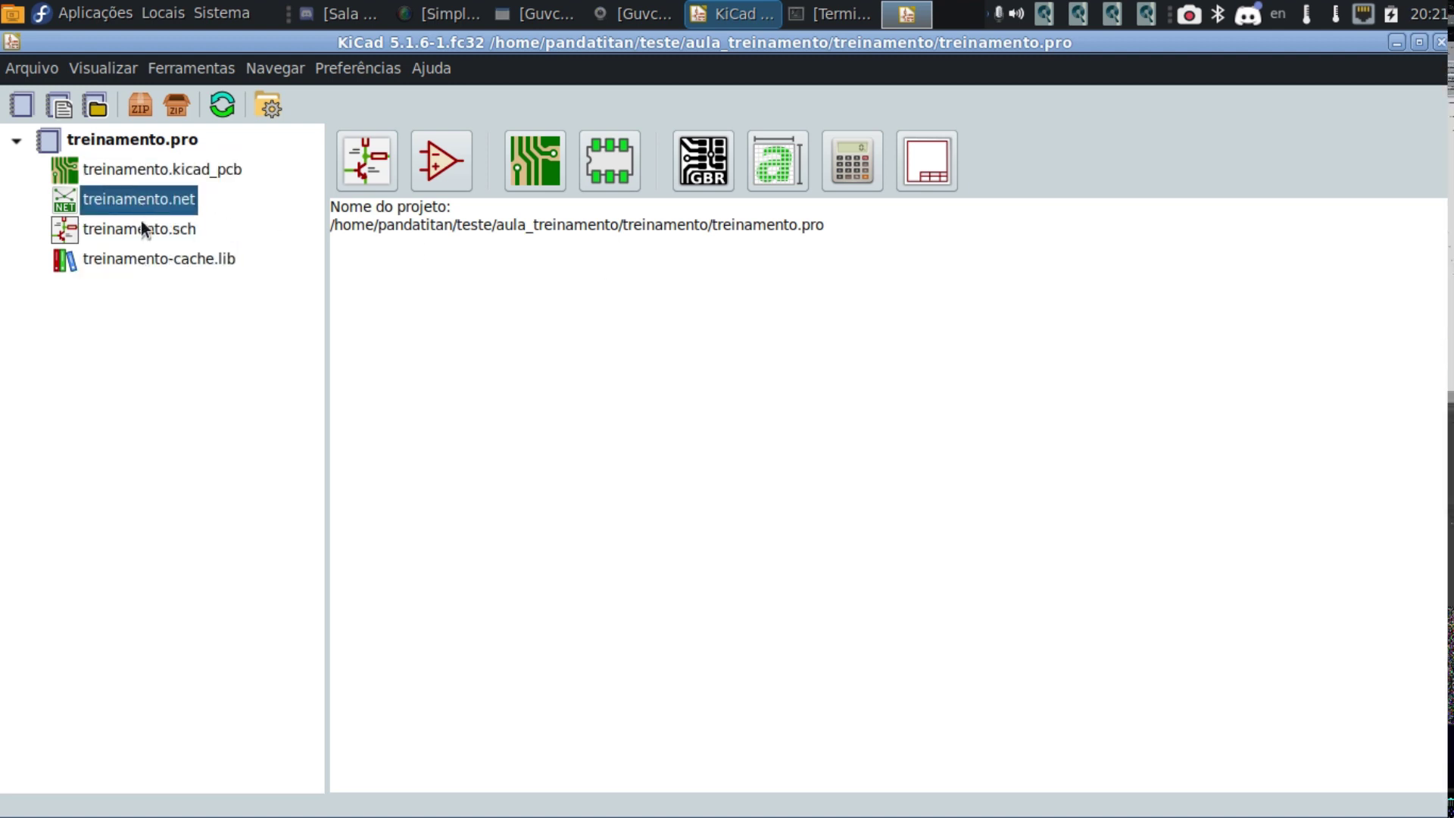
click(141, 229)
click(143, 250)
click(126, 232)
click(122, 206)
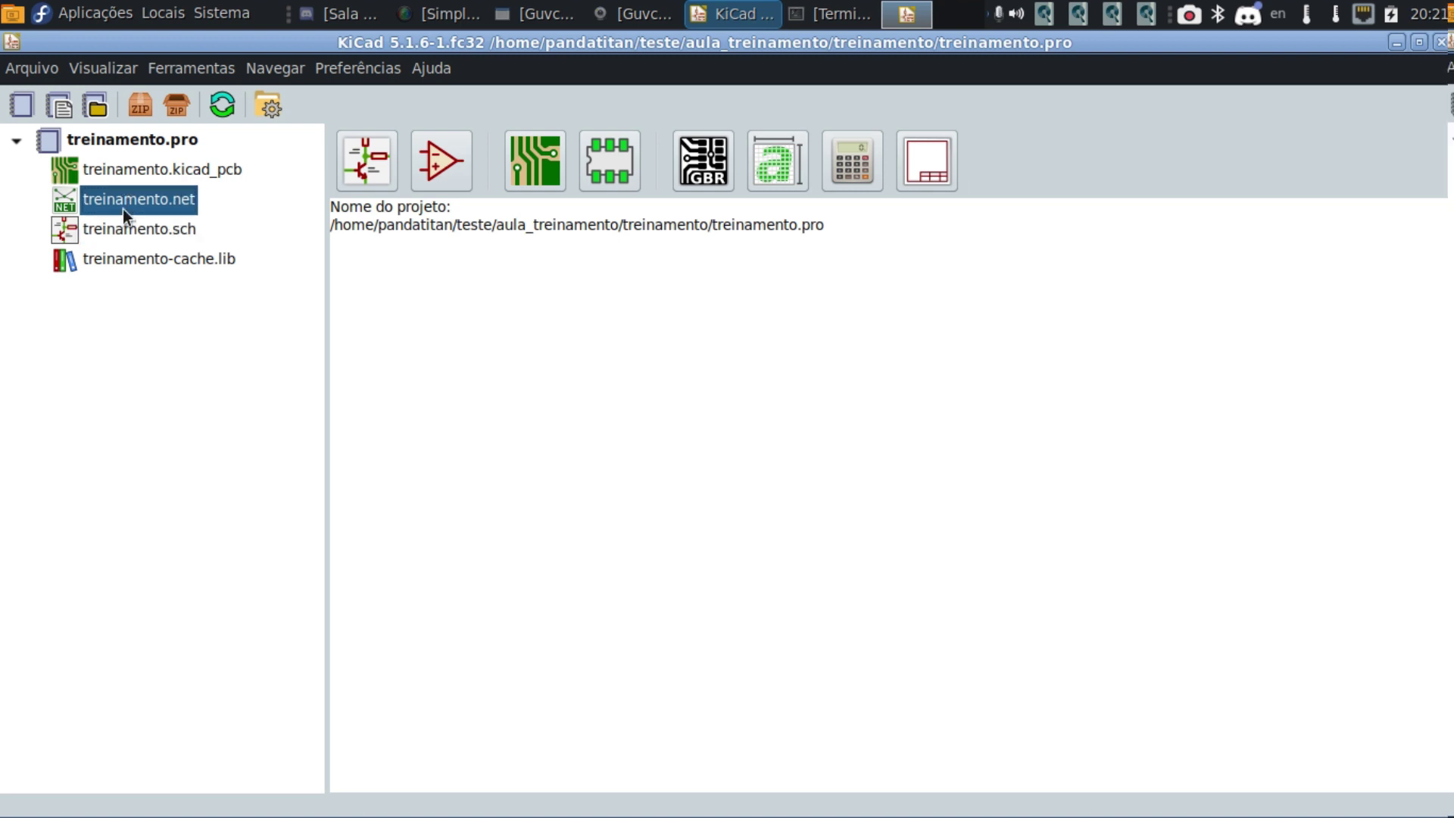
click(143, 169)
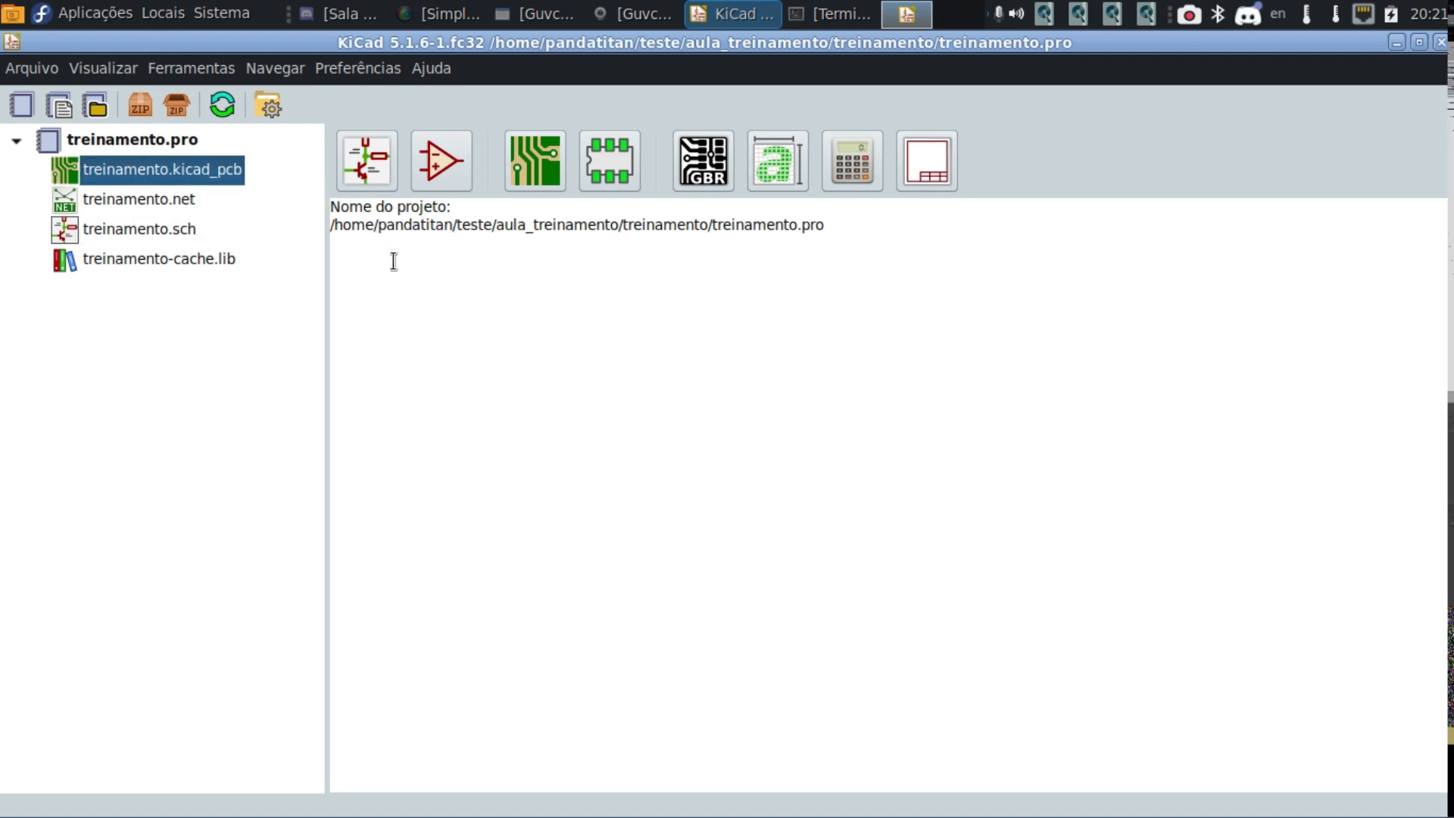
Create a folder named Projeto_Testador in the personal home folder and close the file manager.
click(164, 15)
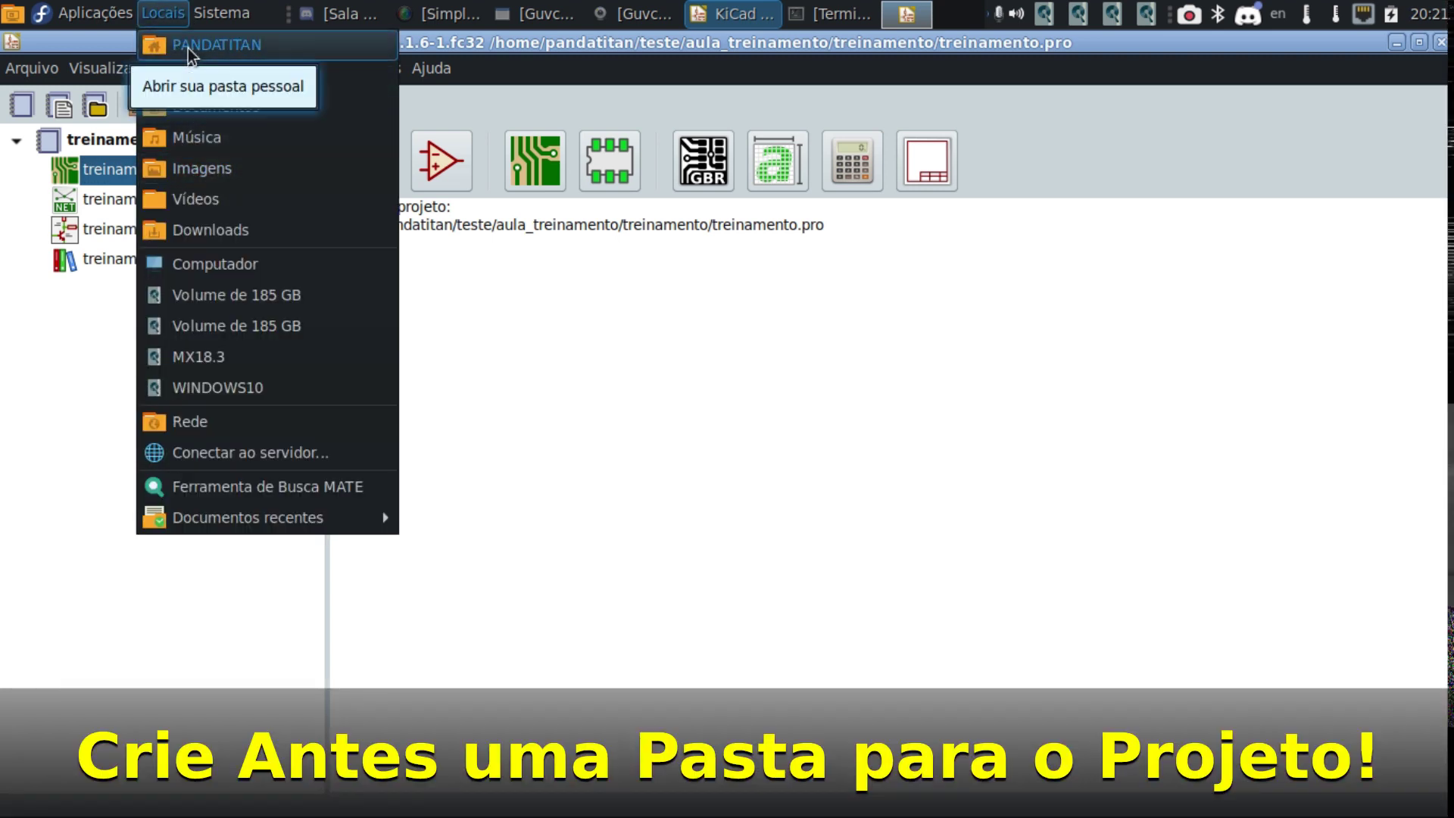
click(190, 50)
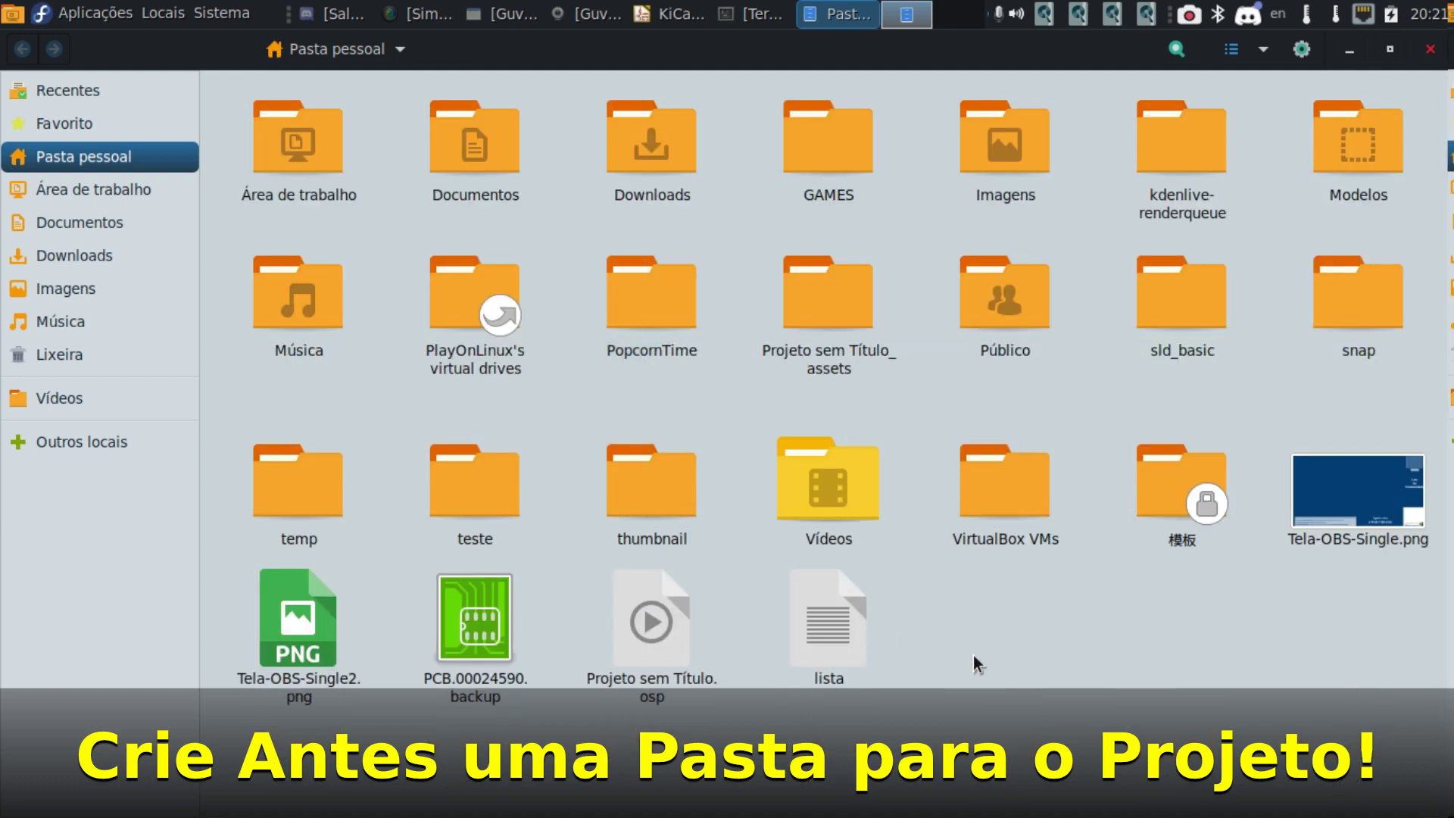
right_click(975, 611)
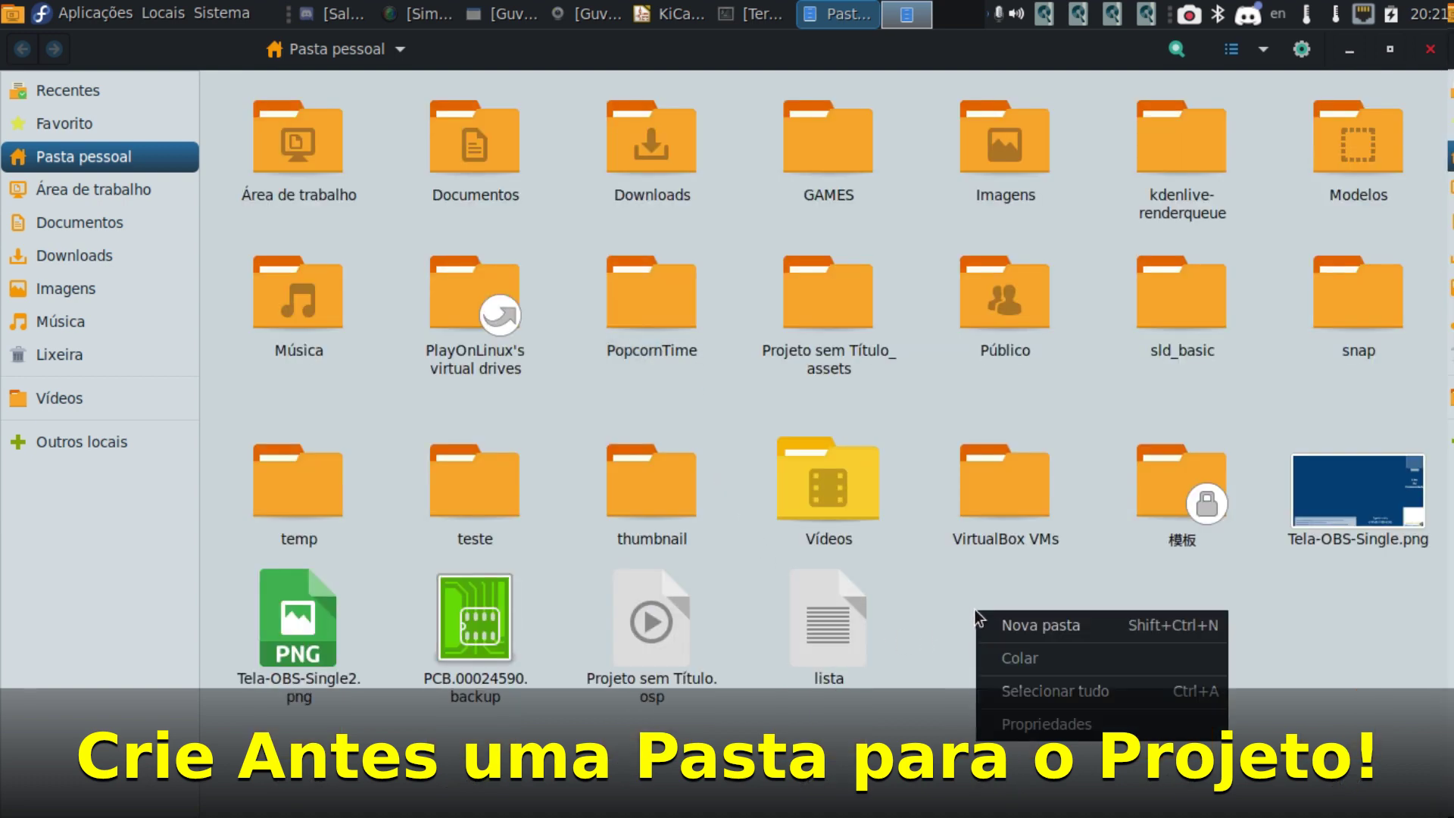
click(1070, 622)
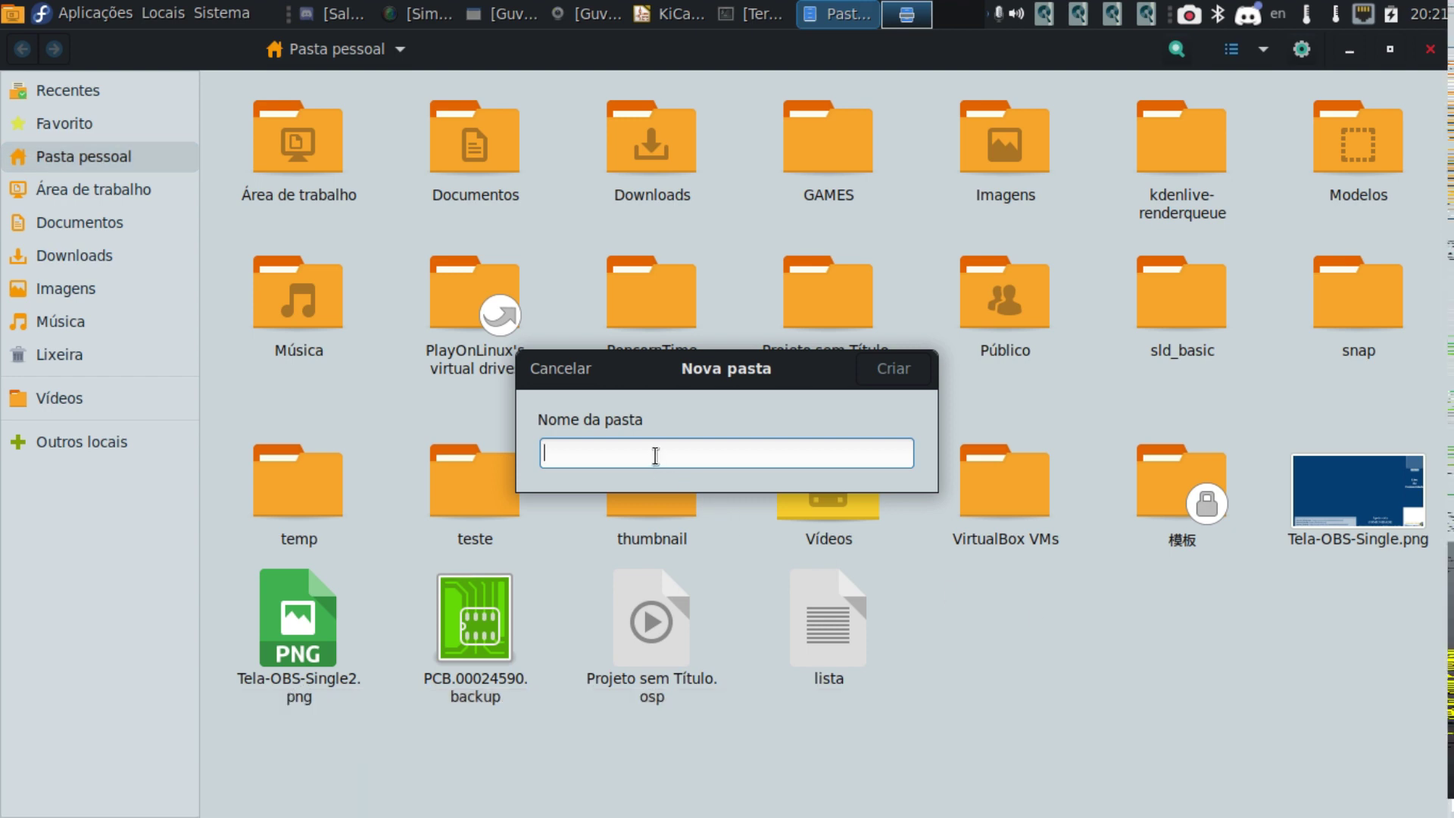
text(Projeto_)
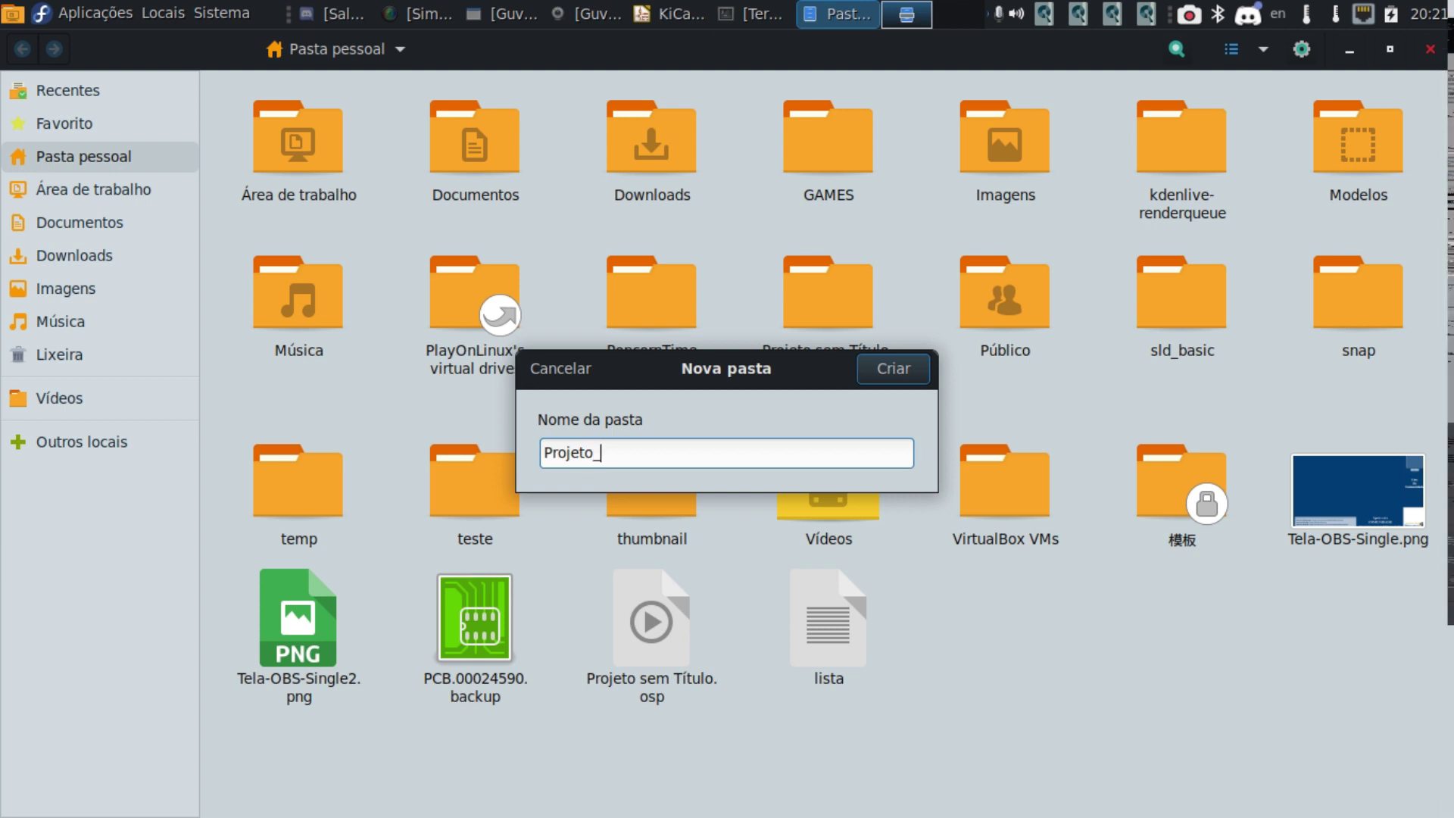
text( Testad)
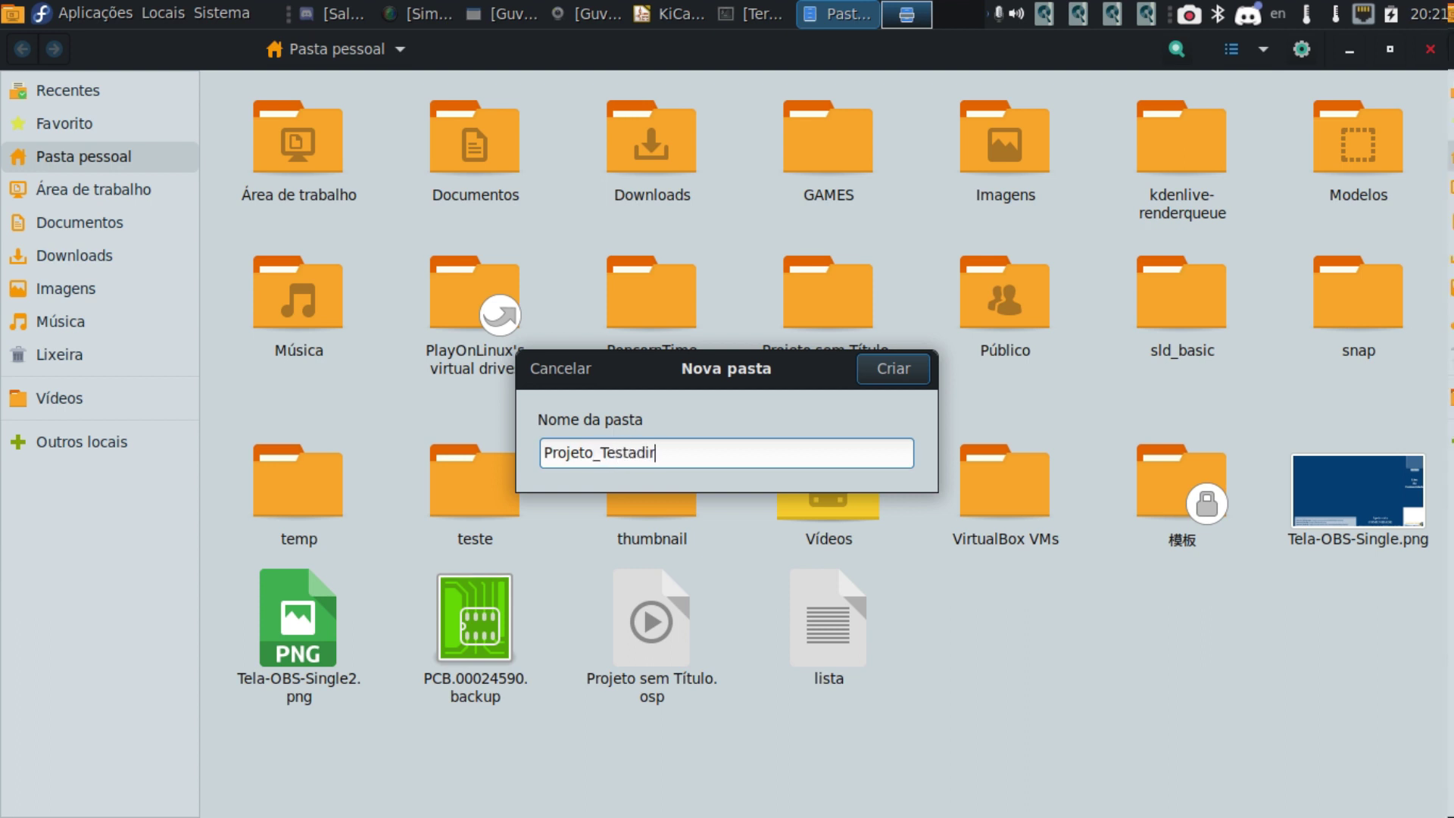
text(o)
key(Return)
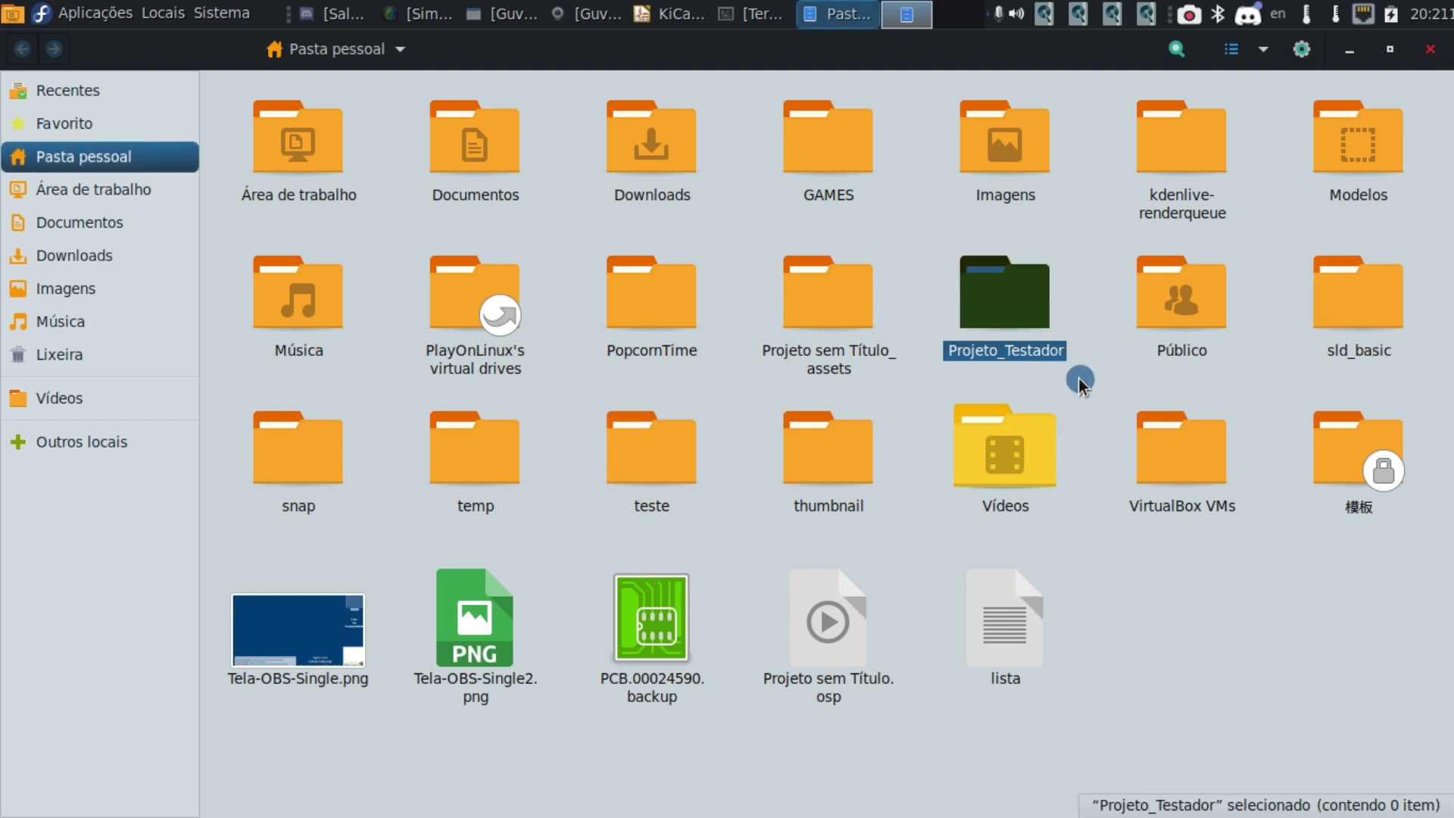
click(1430, 48)
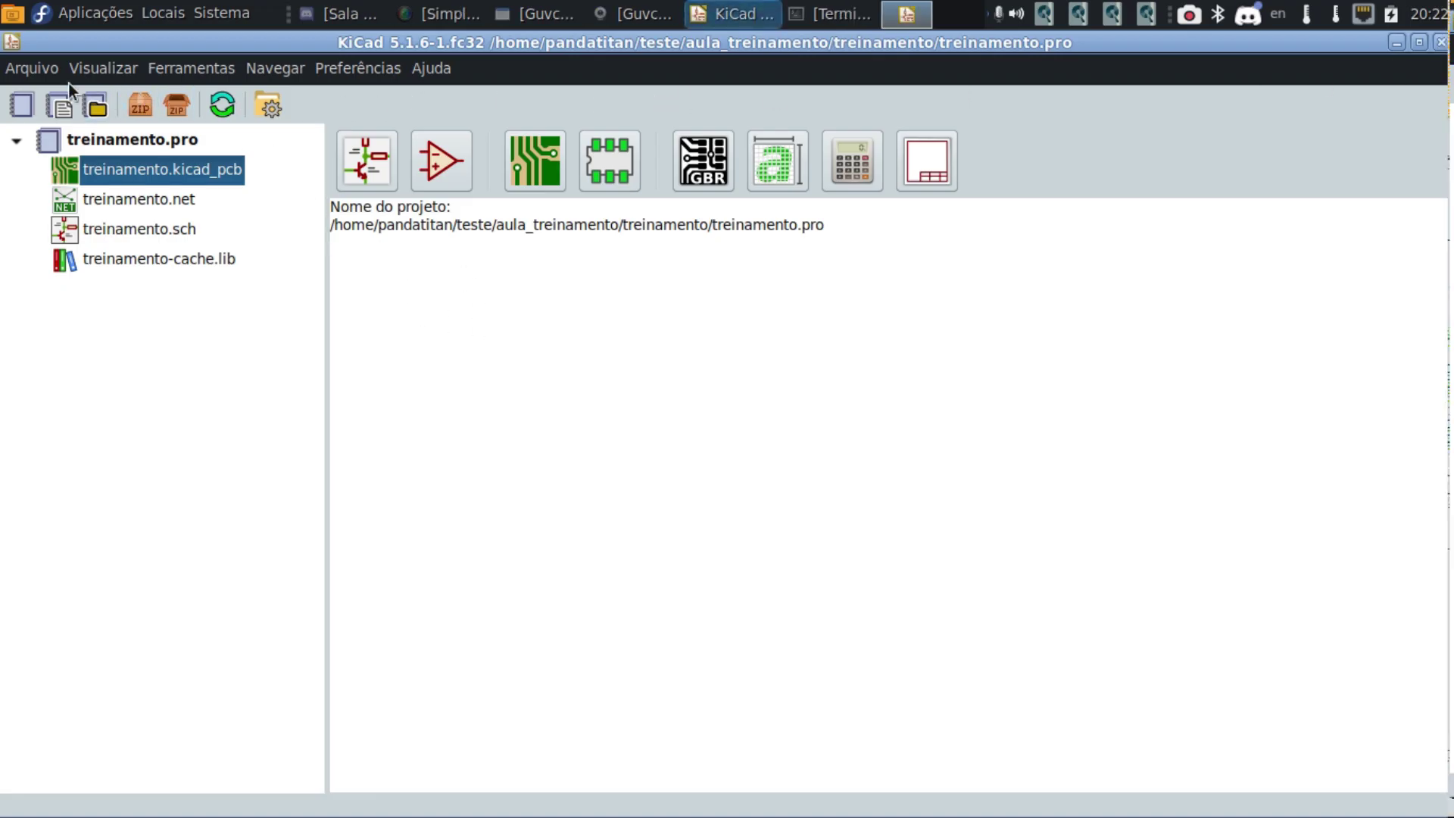
Start a new blank project and choose the Projeto_Testador folder in the personal home folder as its location.
click(24, 75)
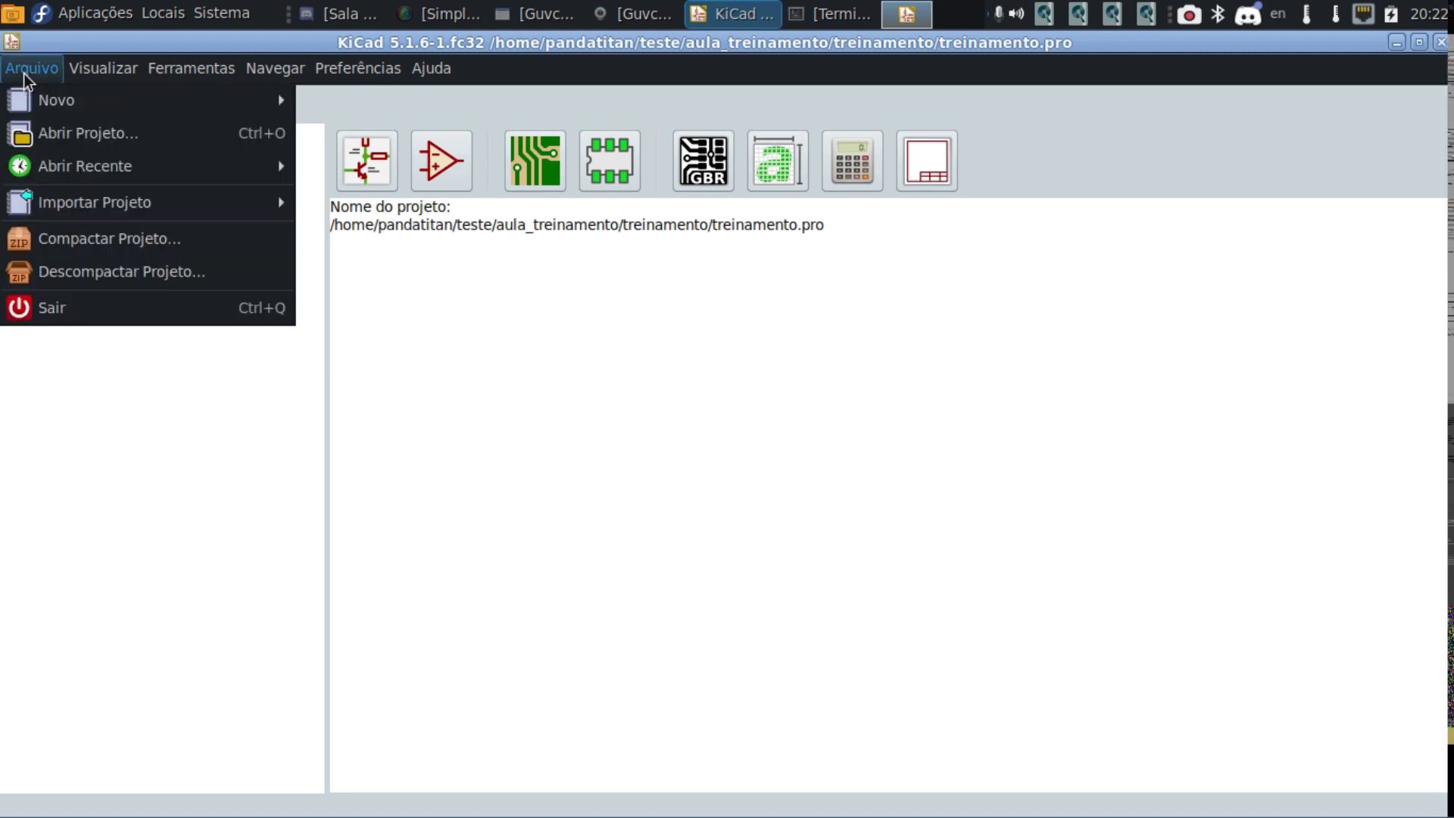
mouse_move(81, 108)
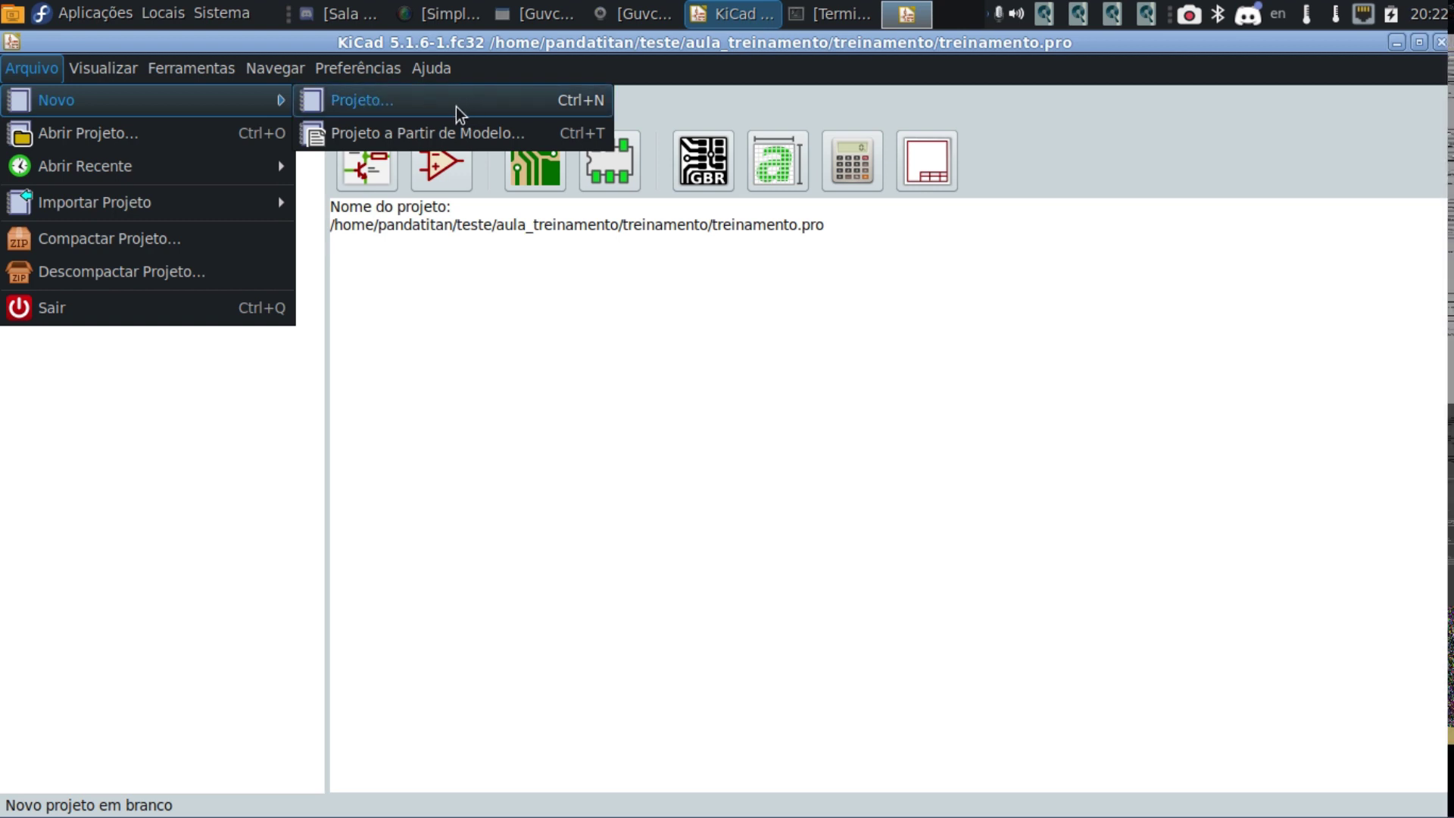
click(457, 110)
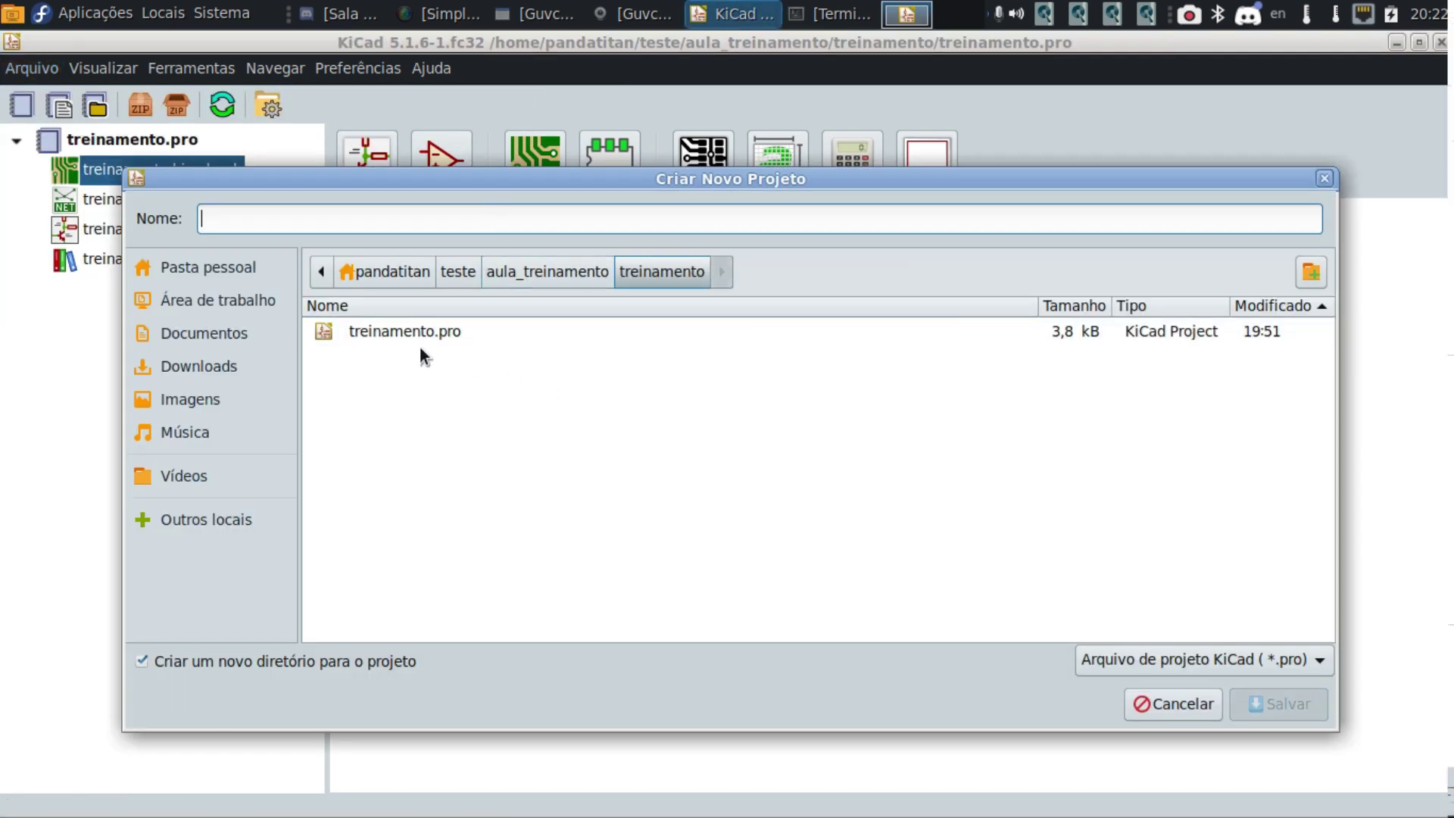
click(388, 270)
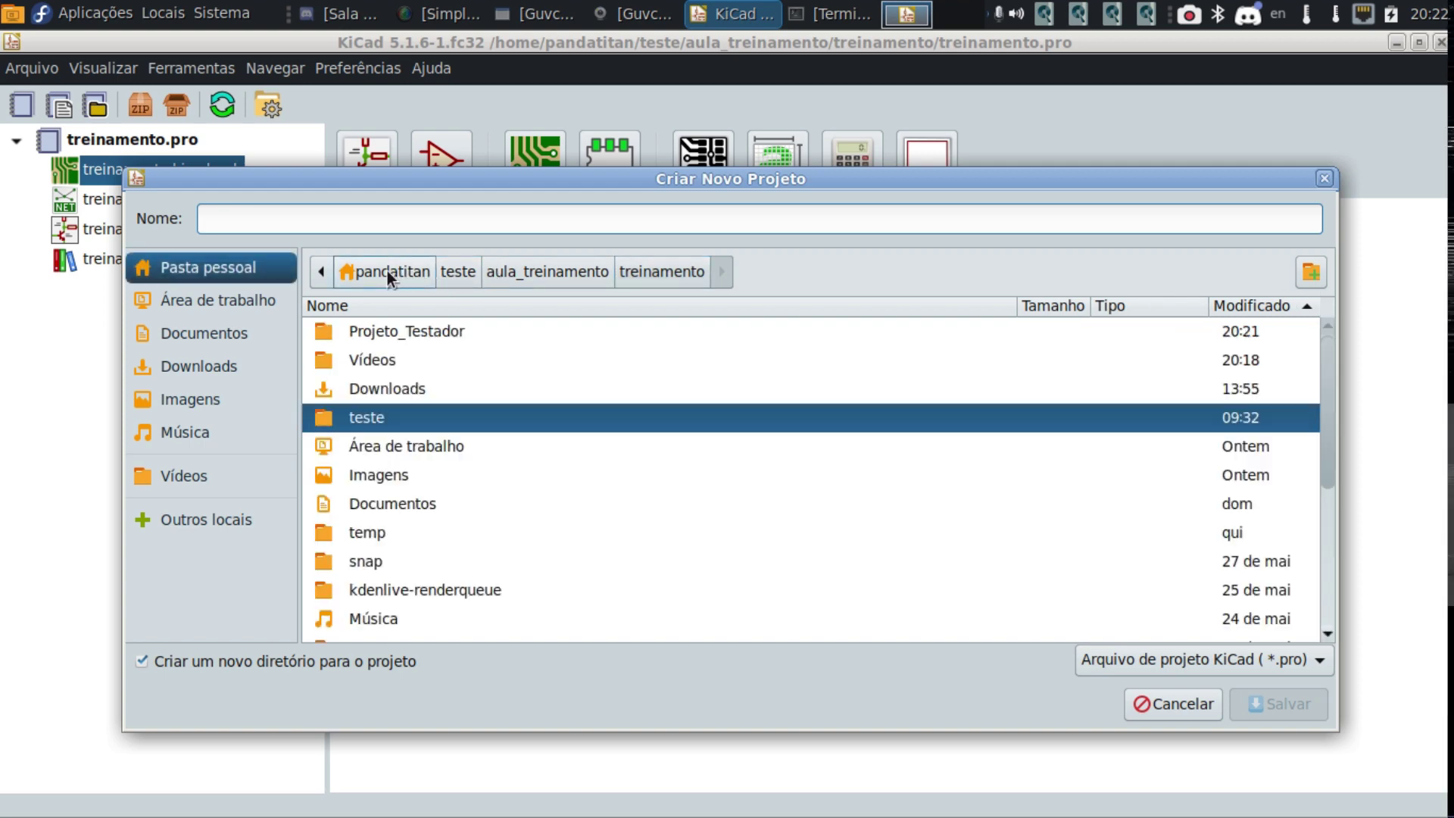
scroll(458, 517, down, 5)
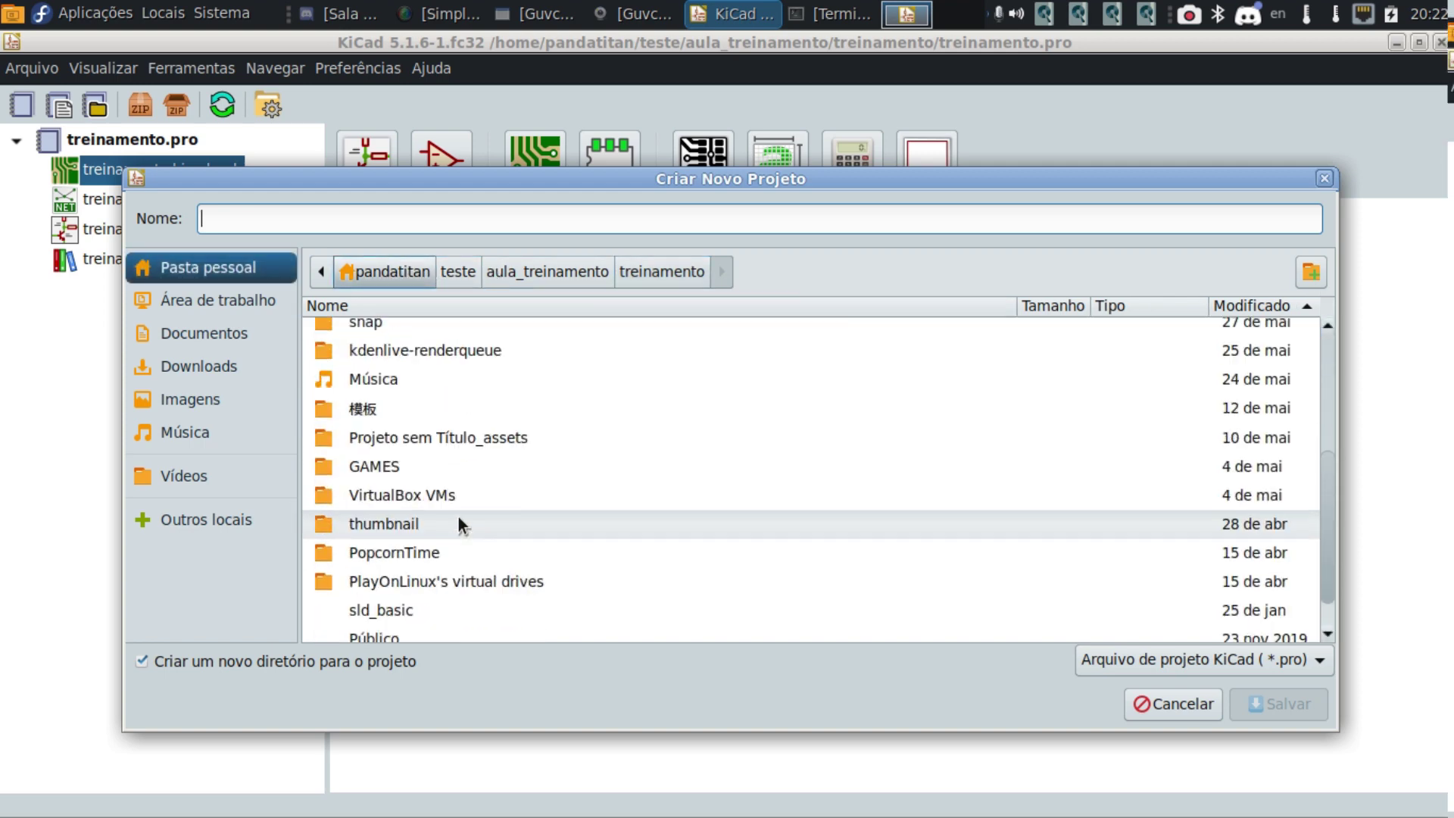
scroll(459, 523, down, 1)
scroll(458, 516, up, 3)
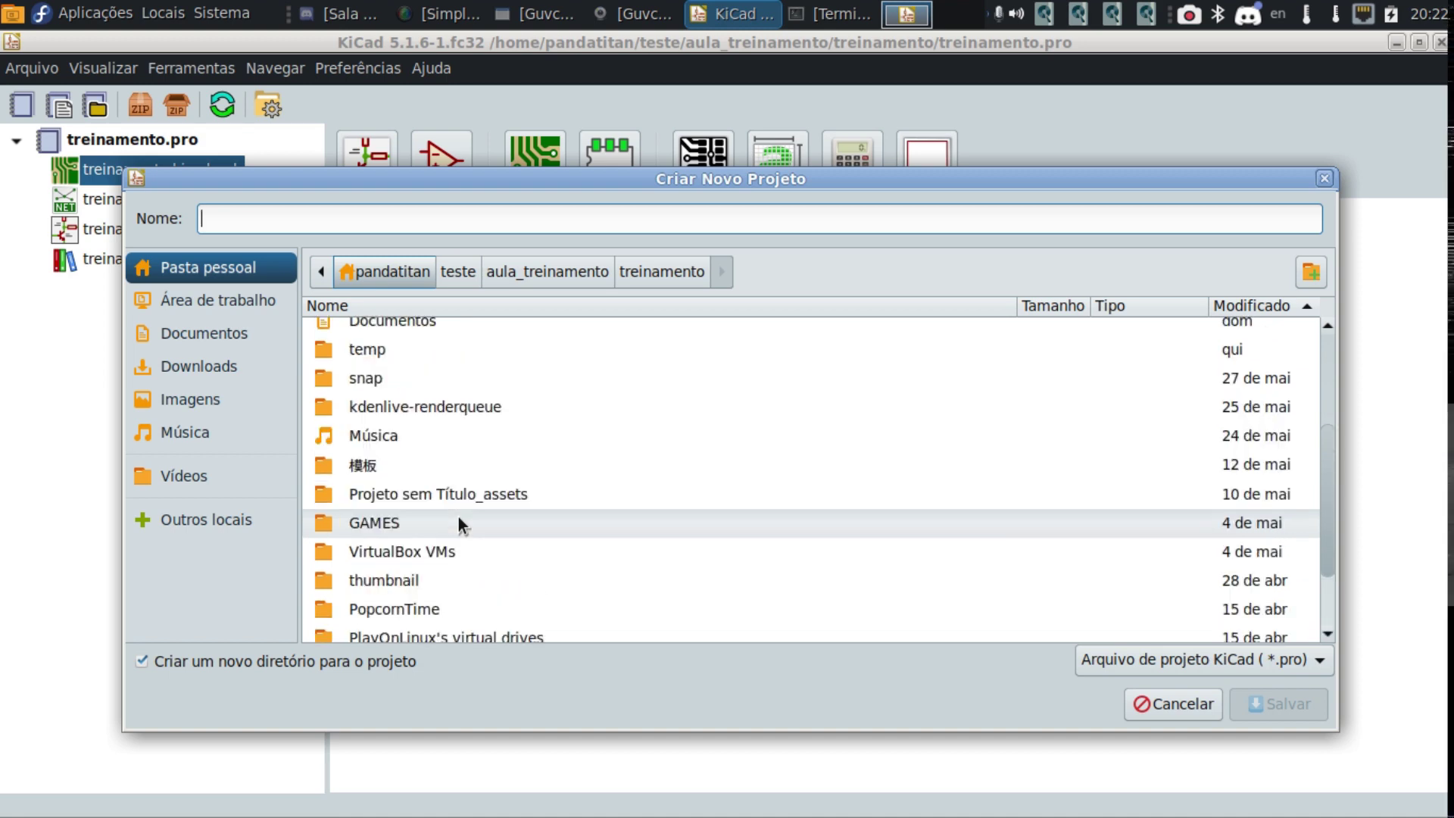
scroll(457, 517, up, 4)
scroll(458, 516, up, 3)
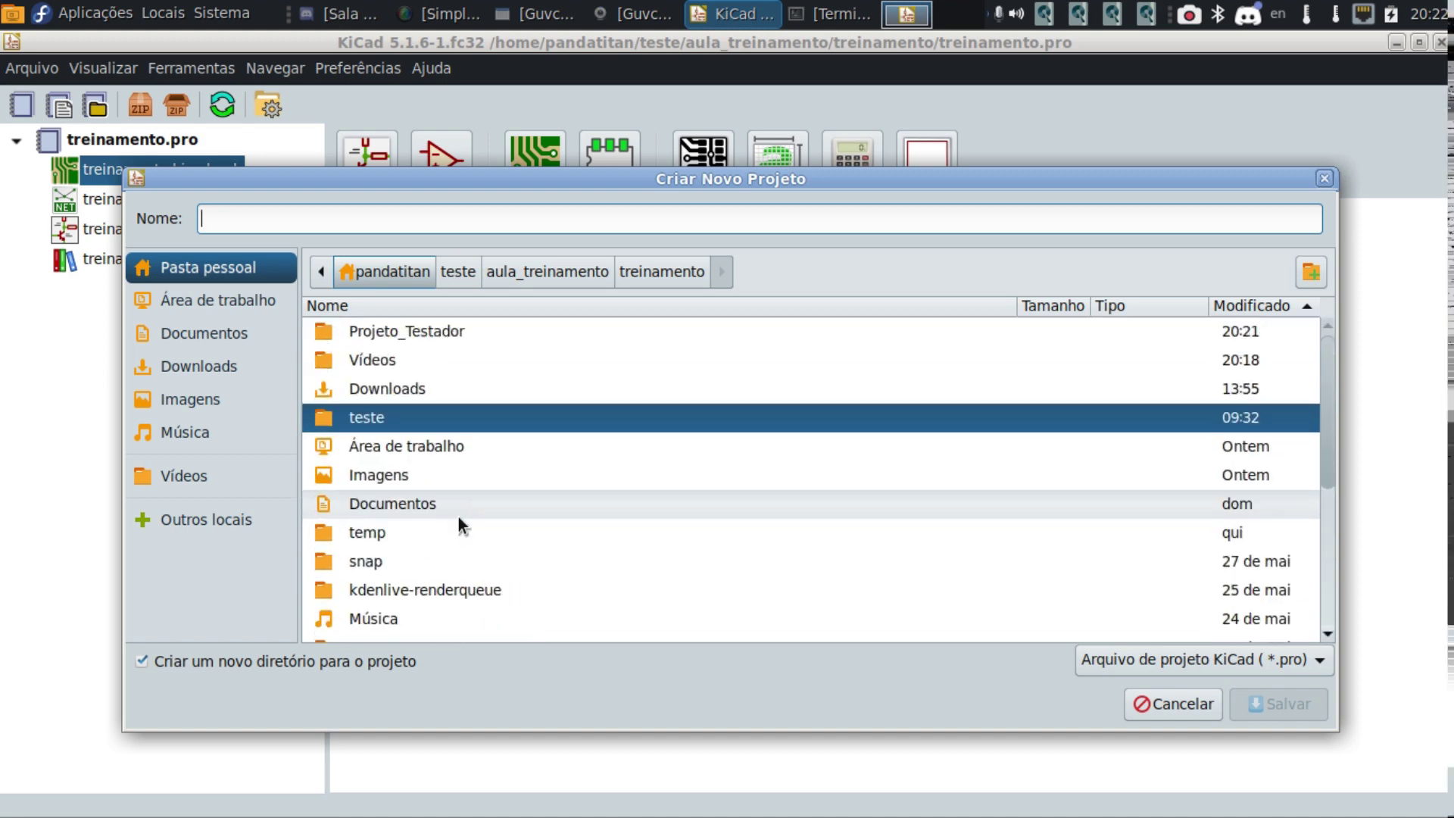
click(451, 333)
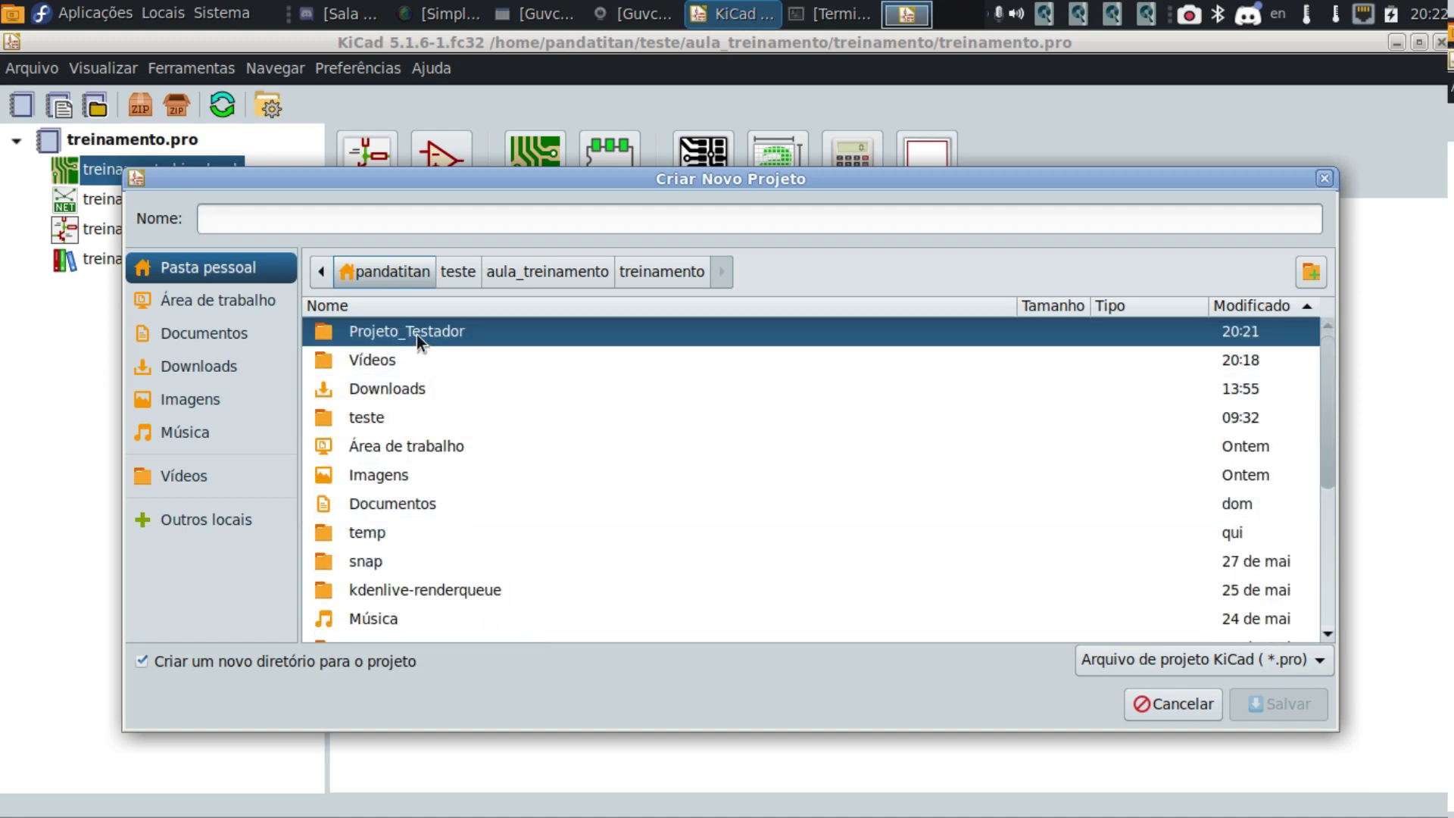
double_click(417, 335)
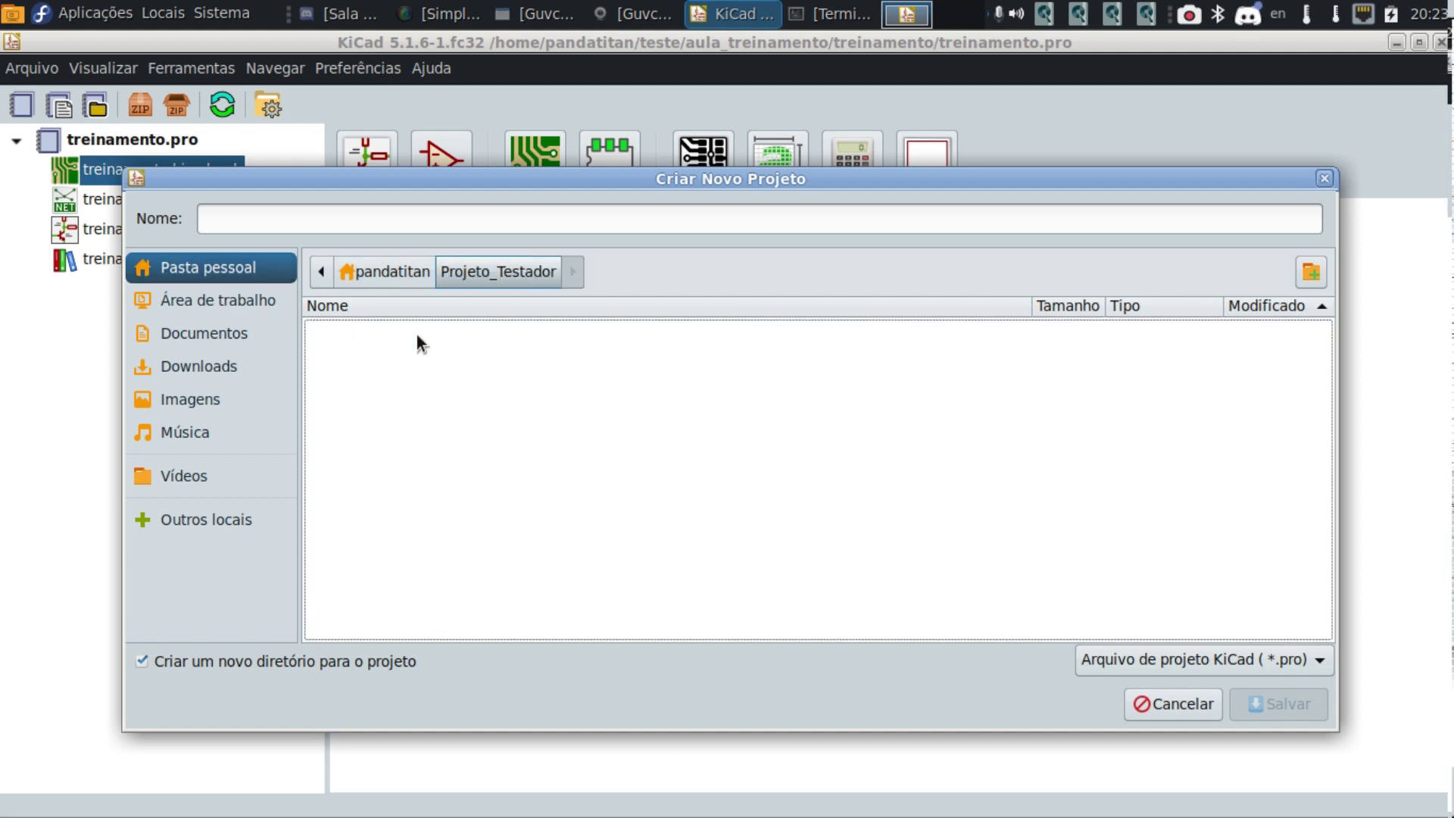
Name the new project Testador and save it as a KiCad project file in its own new directory.
click(265, 218)
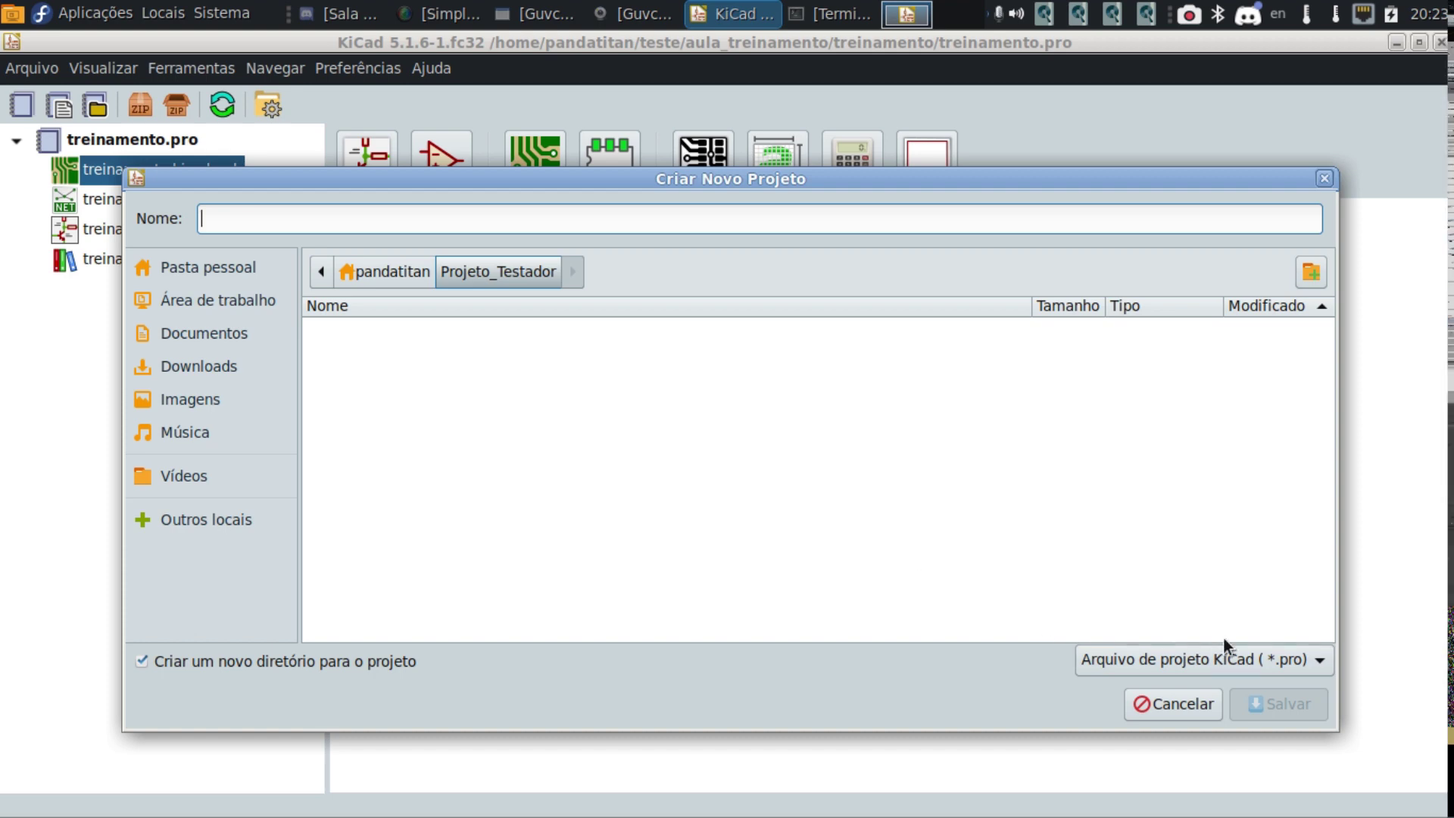
click(1250, 660)
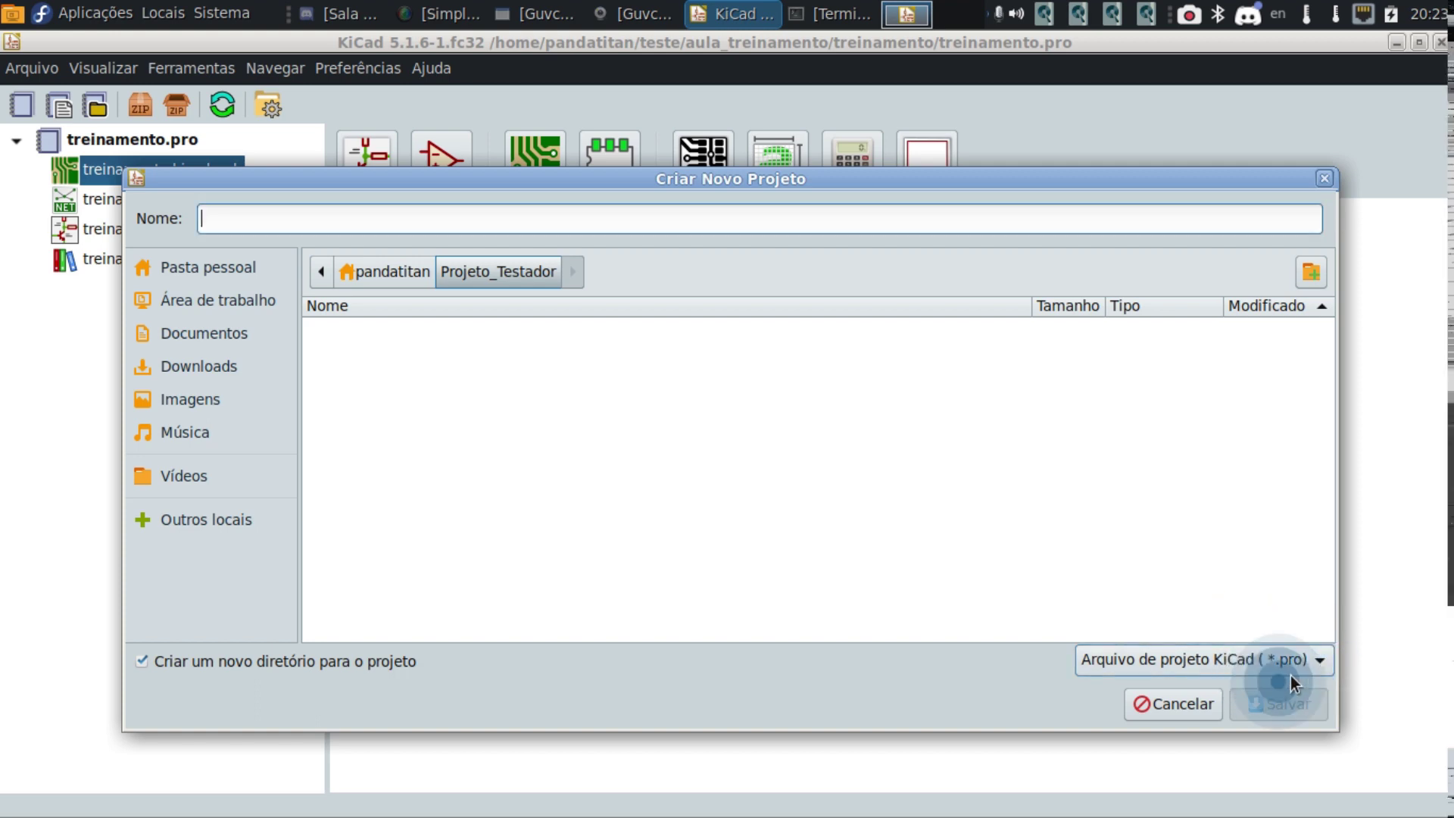
click(1310, 661)
click(1309, 661)
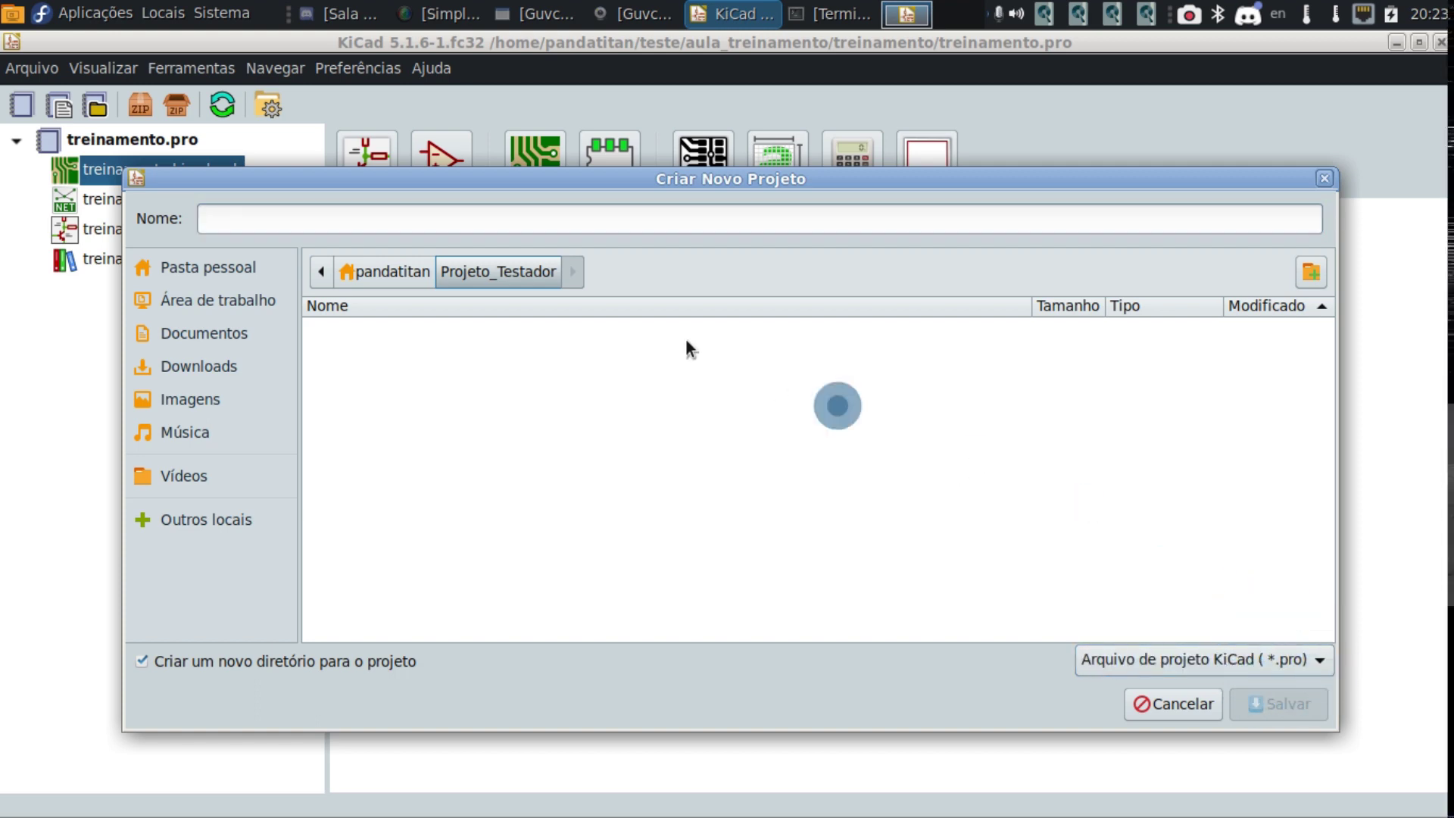
click(250, 224)
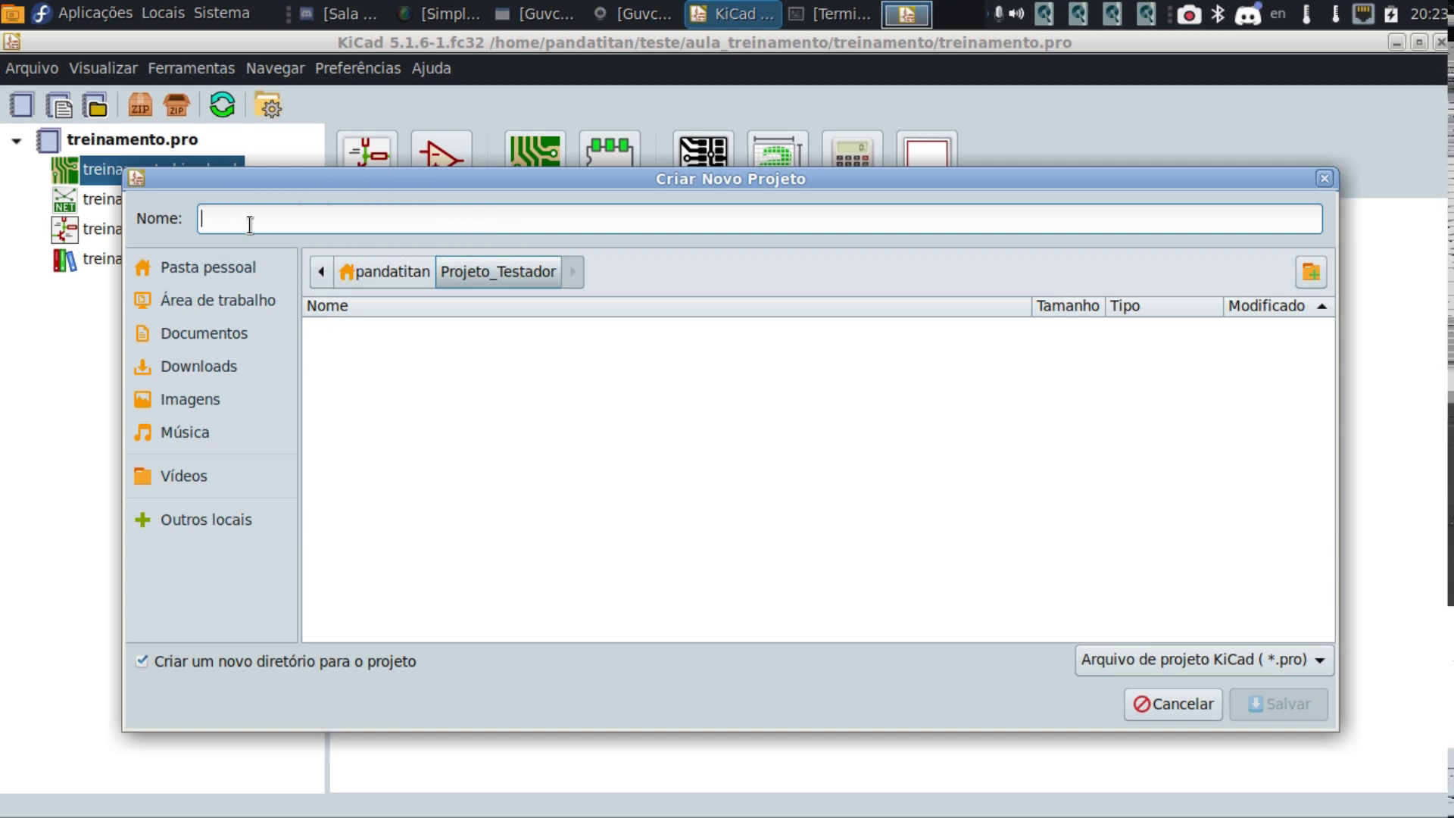
text(Test)
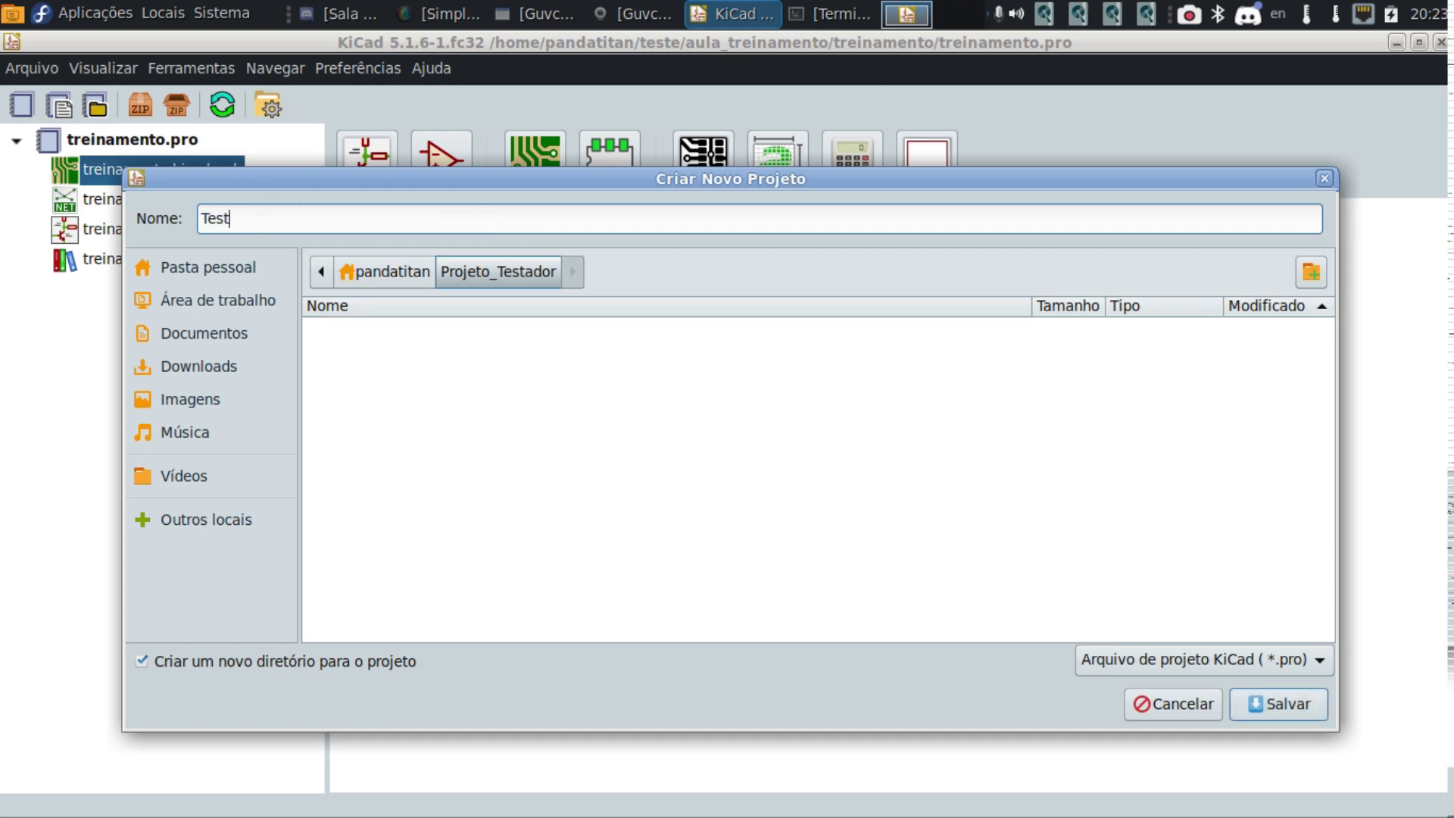
key(BackSpace)
key(BackSpace)
key(BackSpace)
key(BackSpace)
text(Tewsta)
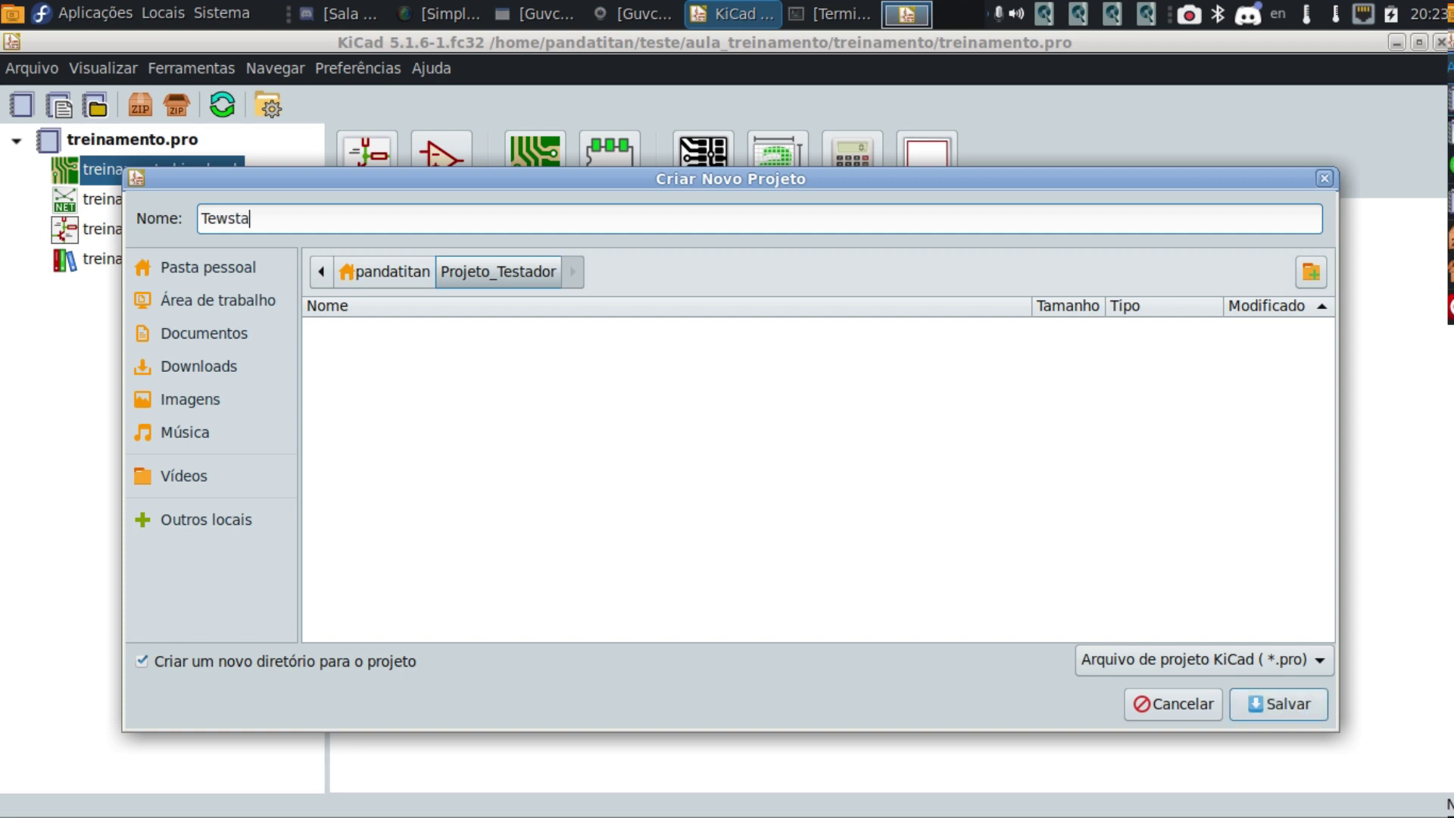
key(BackSpace)
key(BackSpace)
key(BackSpace)
key(BackSpace)
text(st)
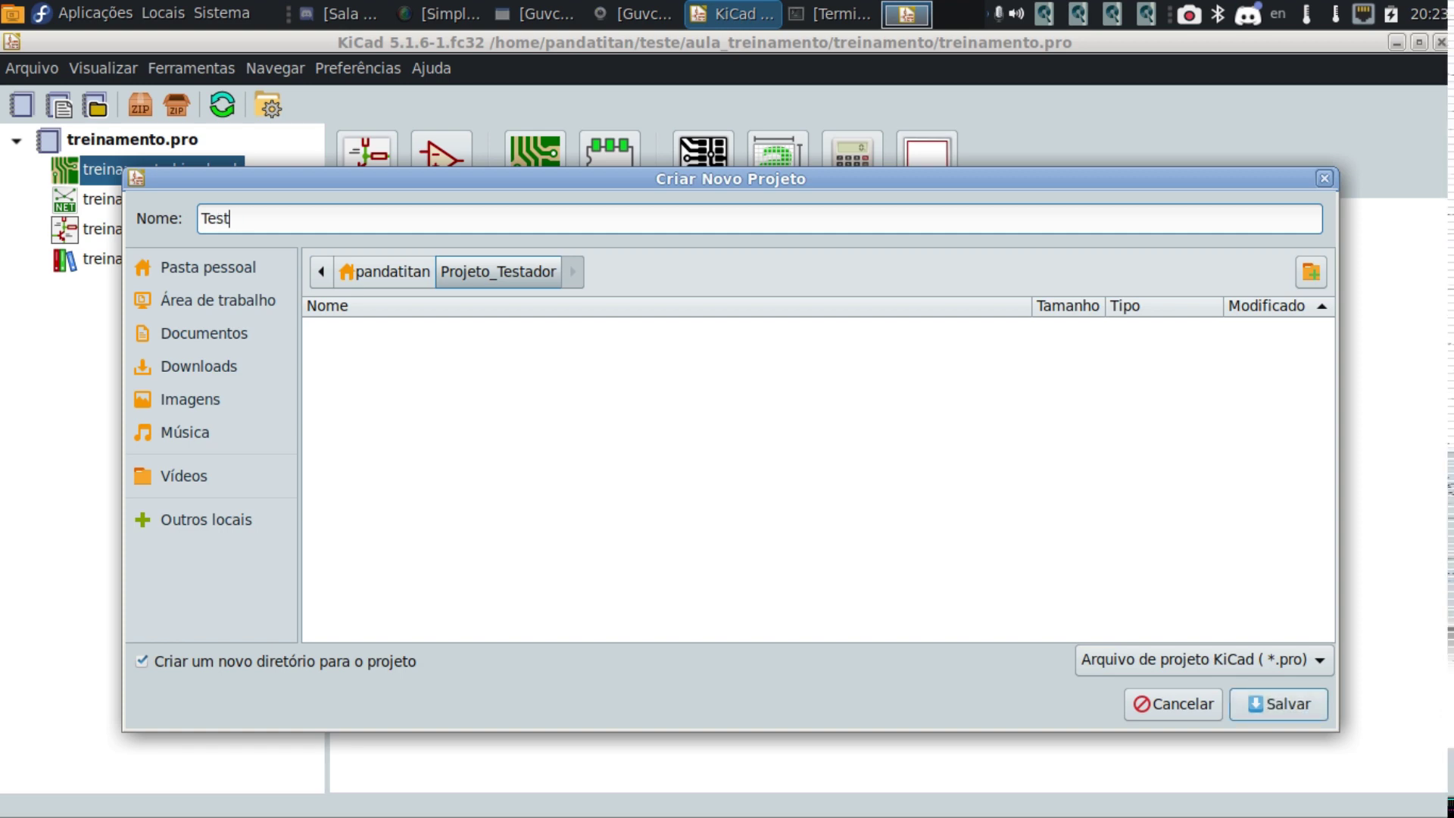
text(ador)
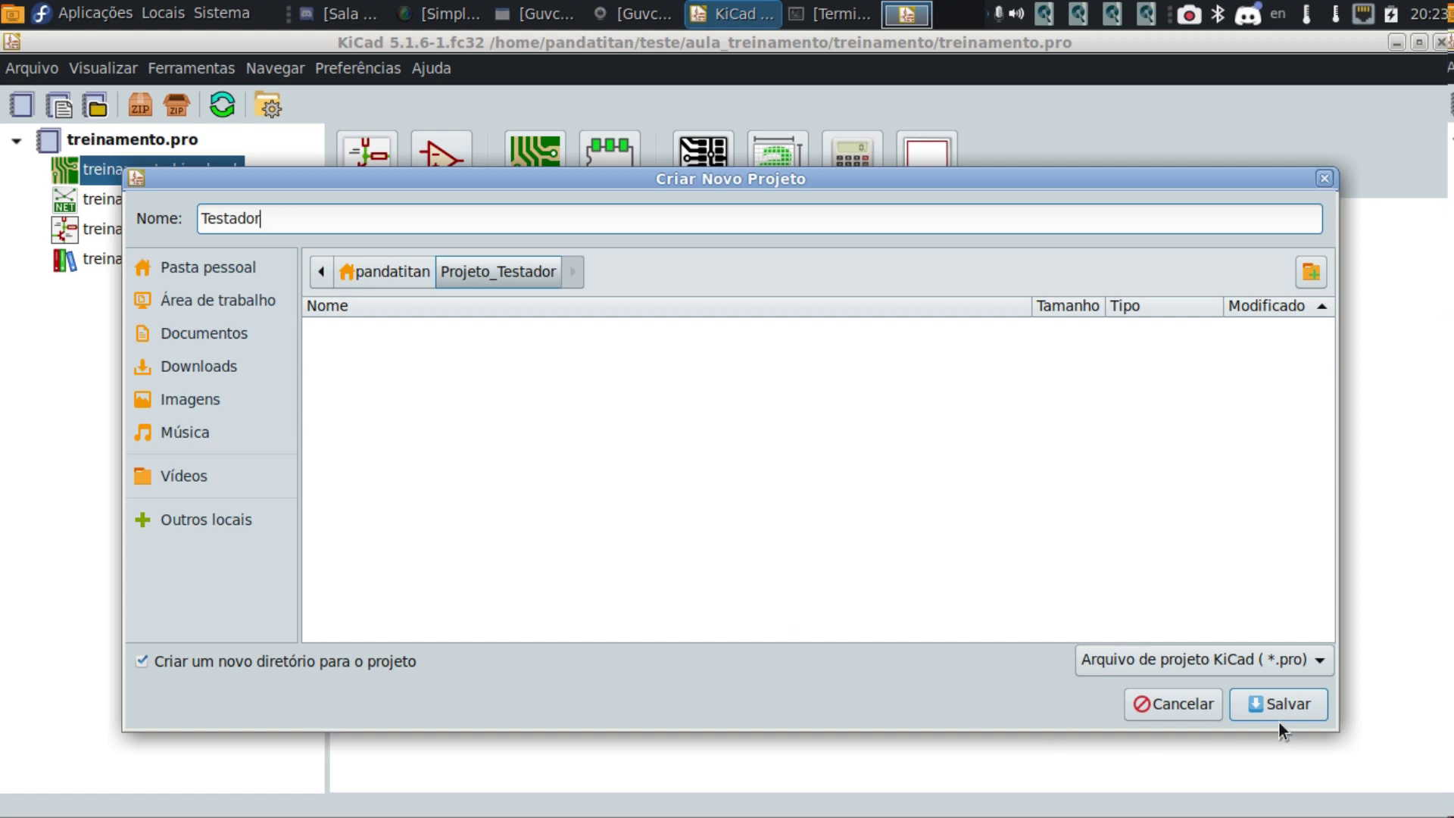
click(1269, 701)
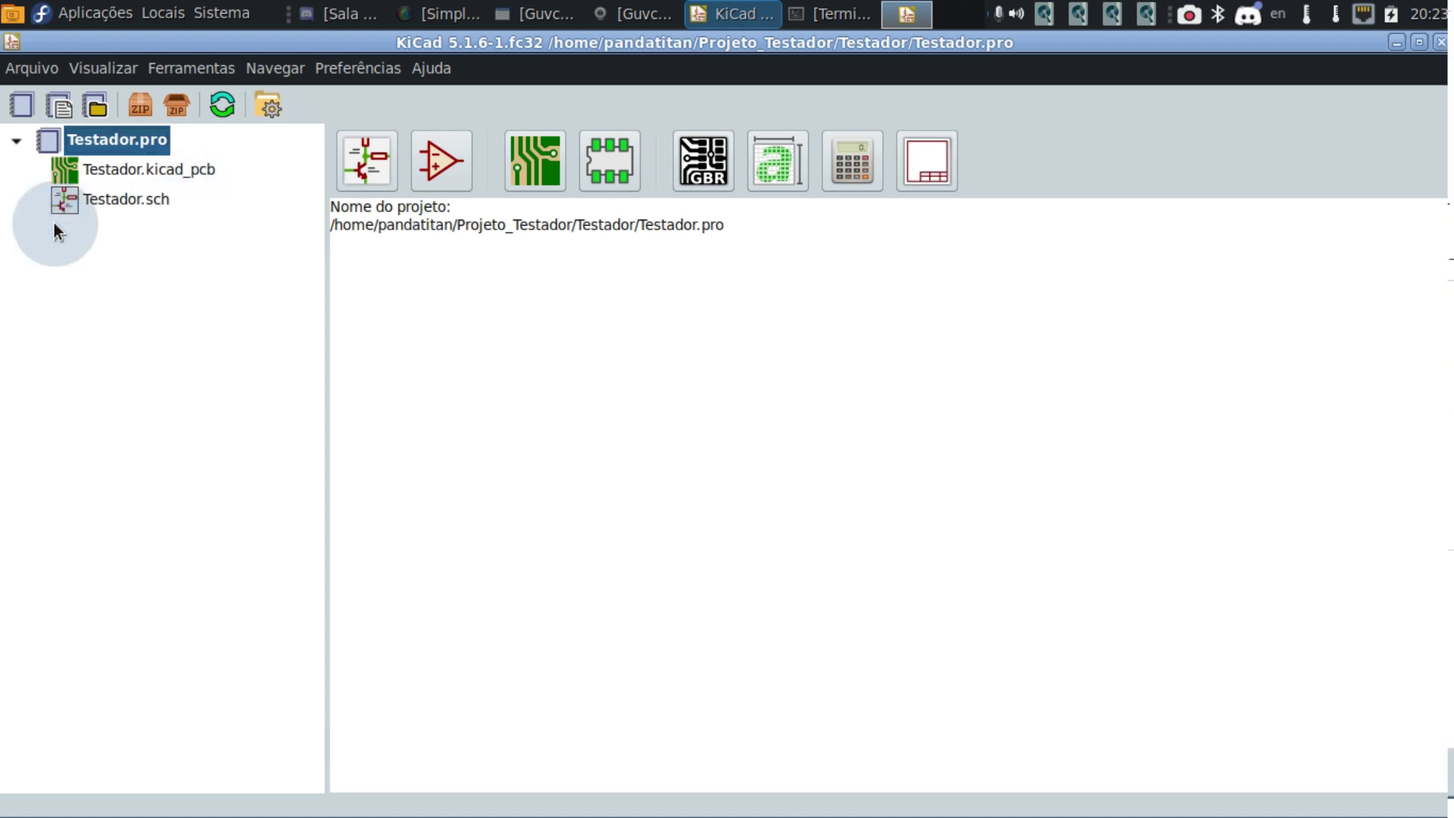
Go through the schematic and board files of the new Testador project.
click(135, 200)
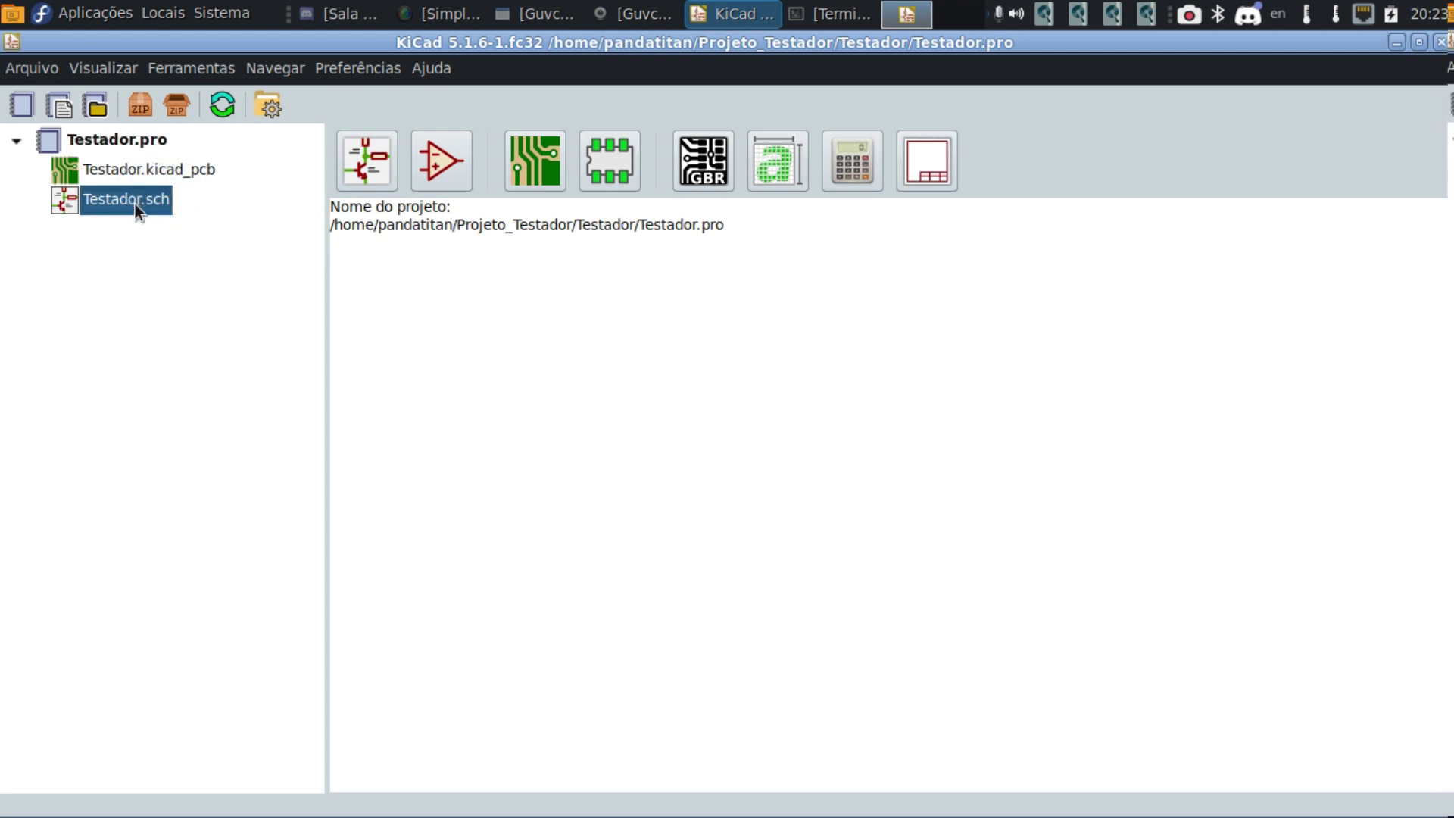
click(193, 168)
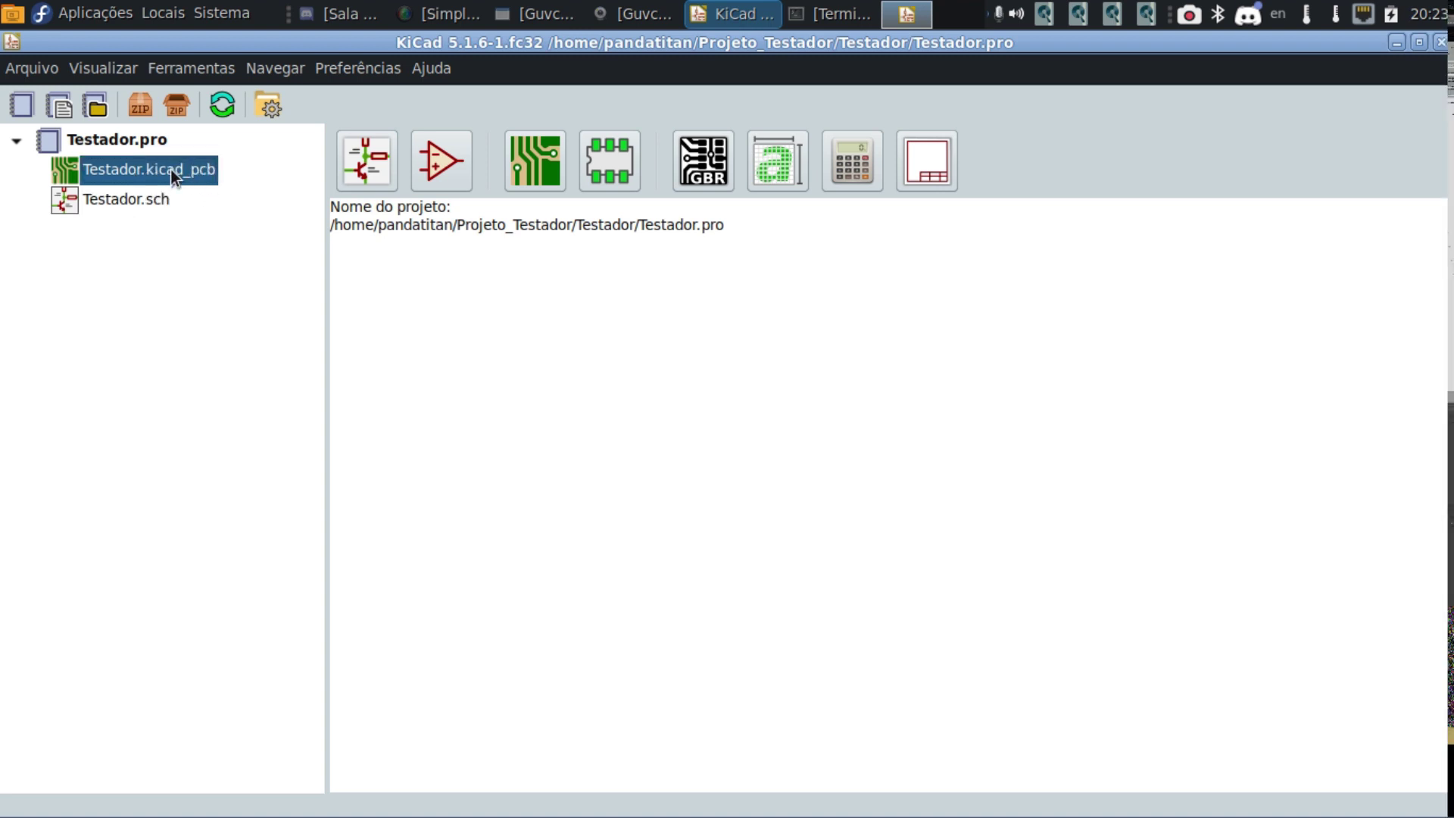
click(125, 200)
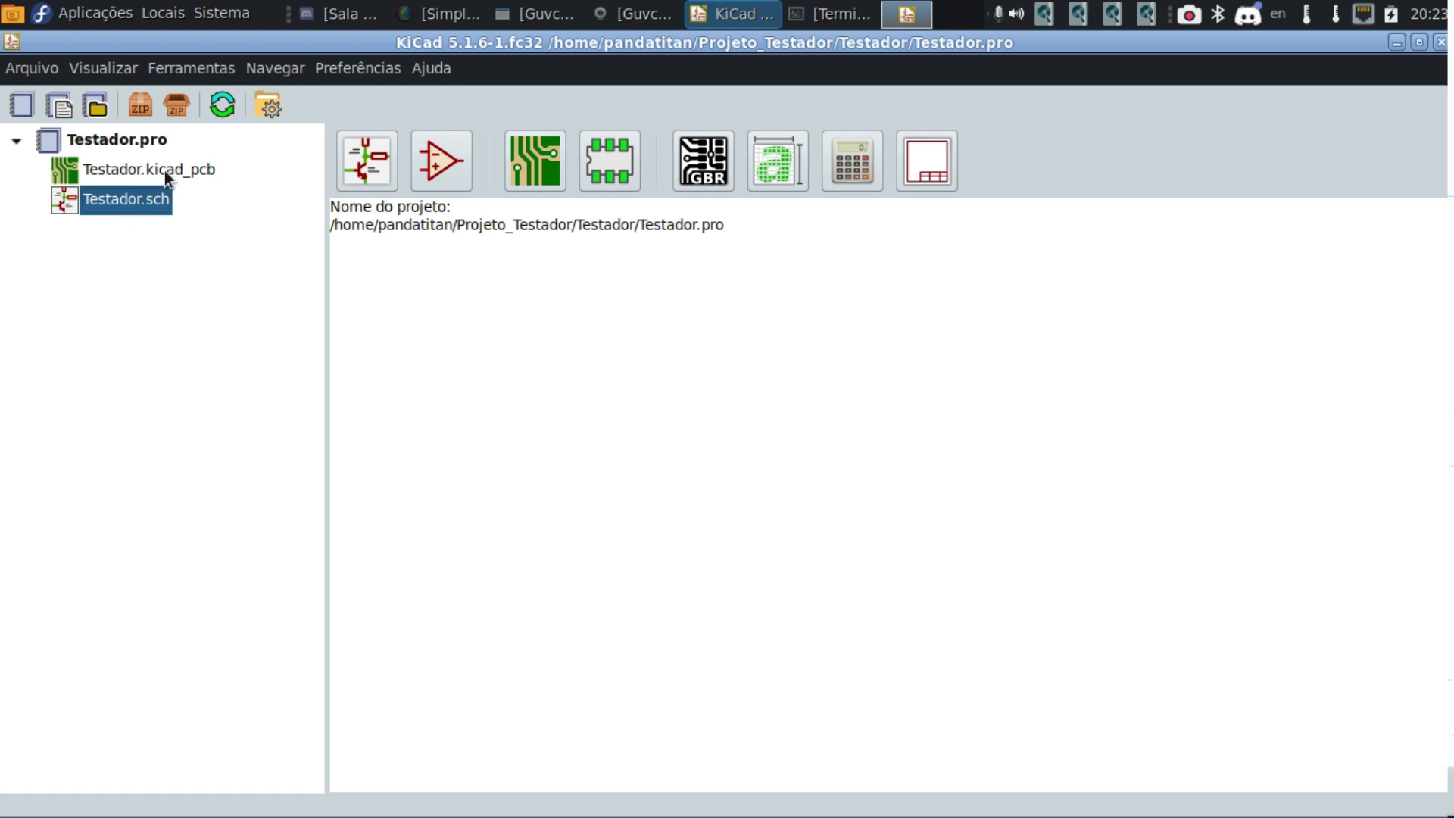
click(165, 170)
click(142, 198)
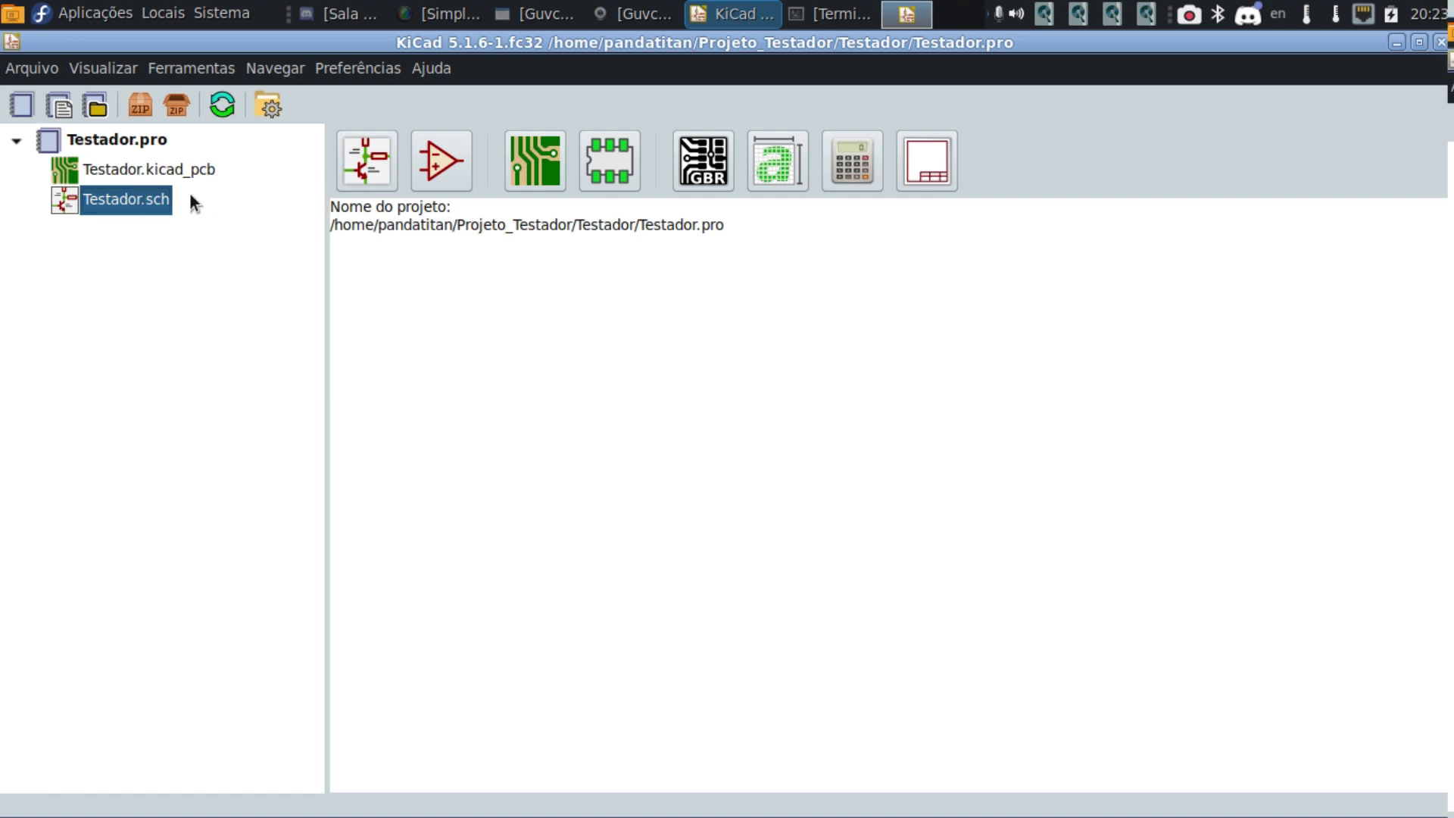
Examine the project tools for editing schematics, symbols, boards and footprints.
key(ctrl)
key(ctrl)
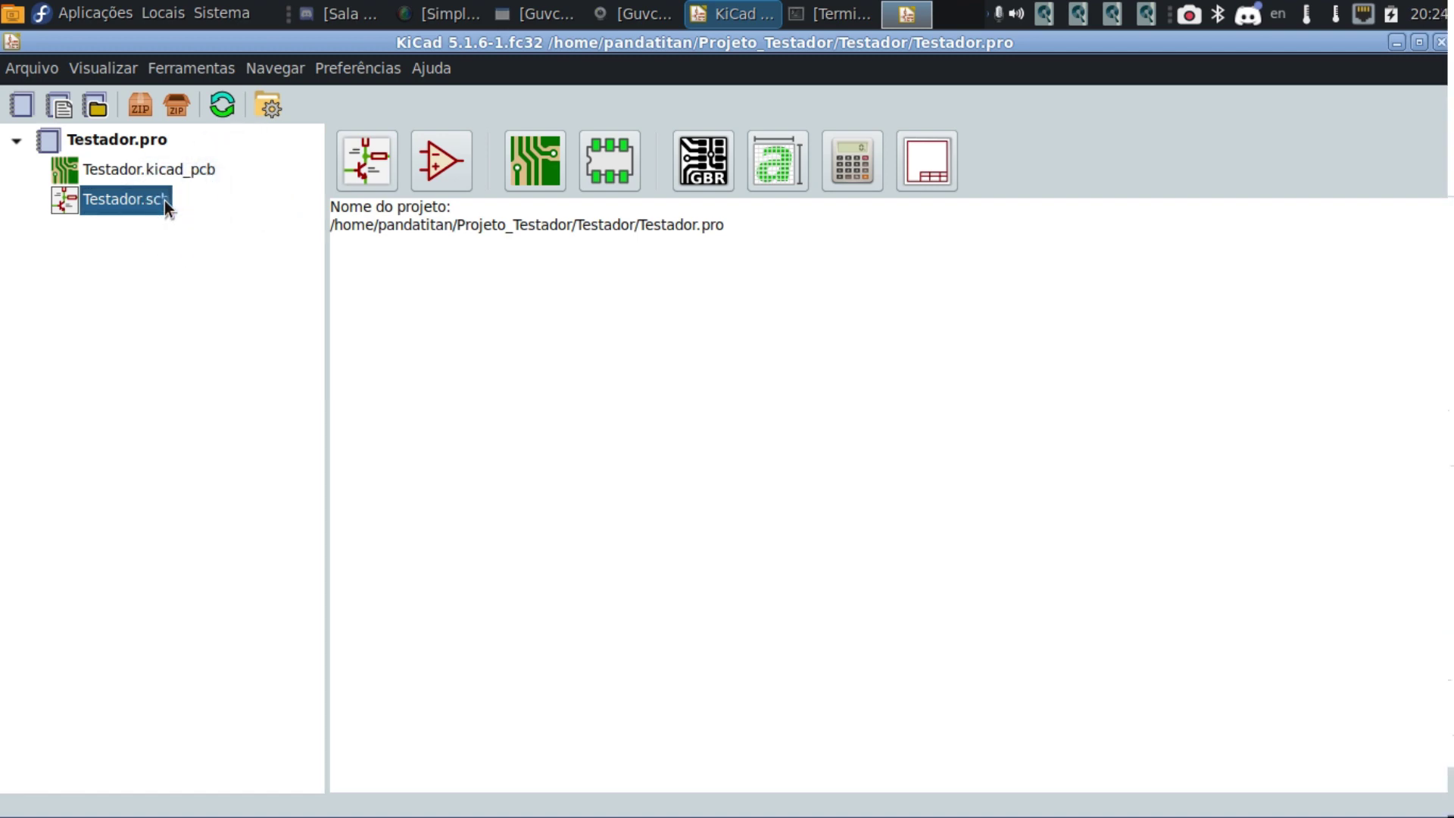
key(ctrl)
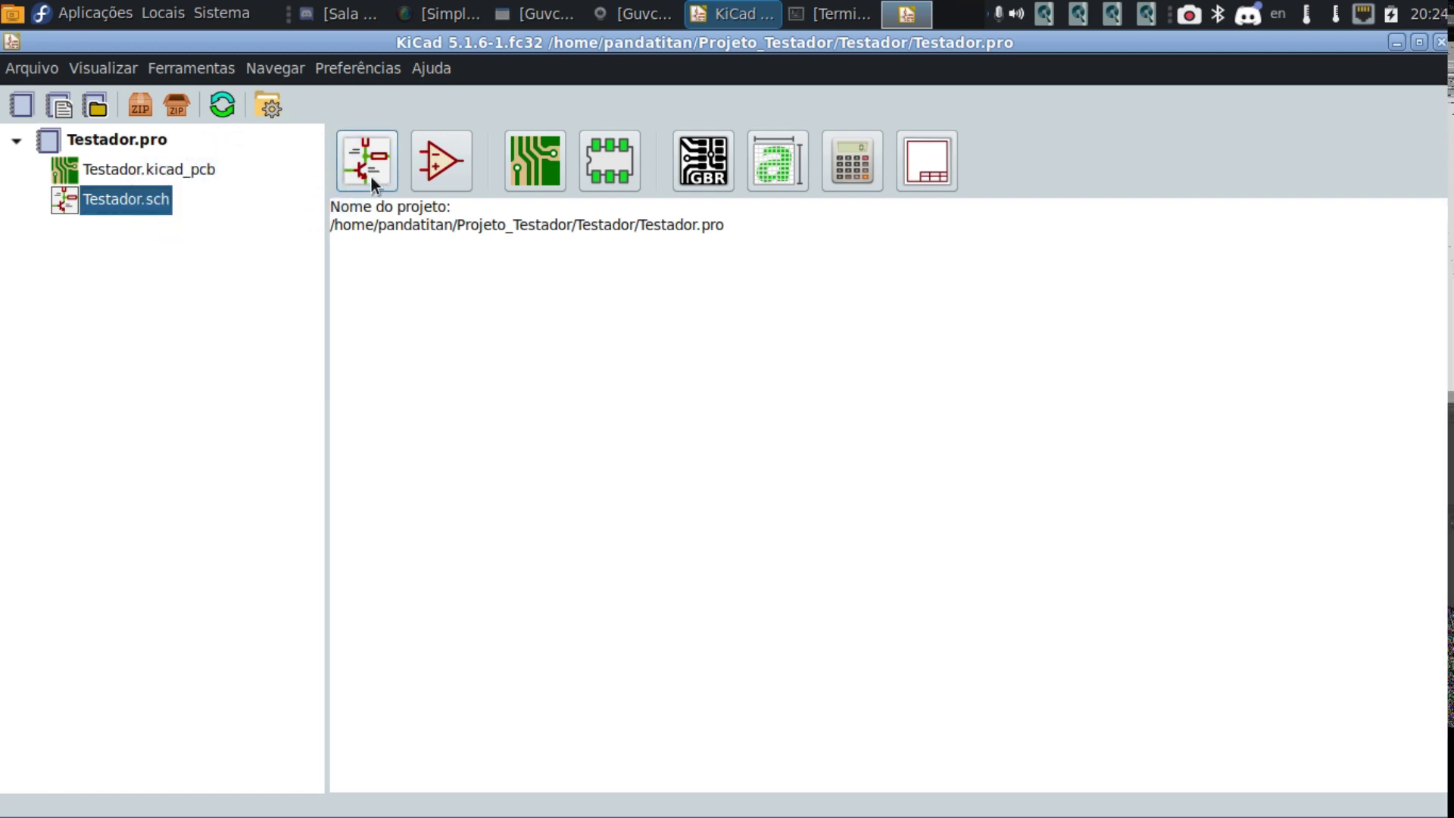
key(ctrl)
key(ctrl)
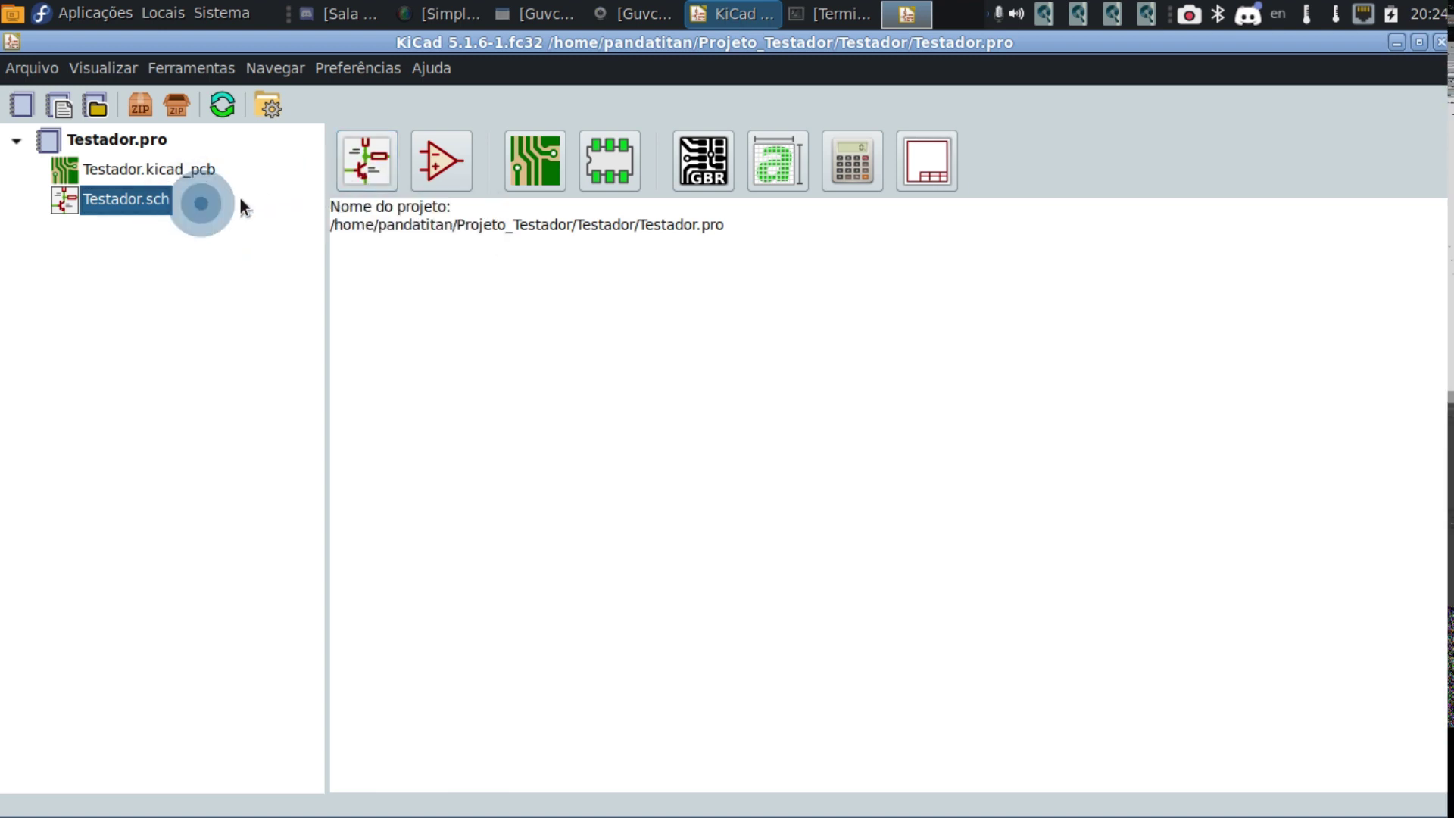
key(ctrl)
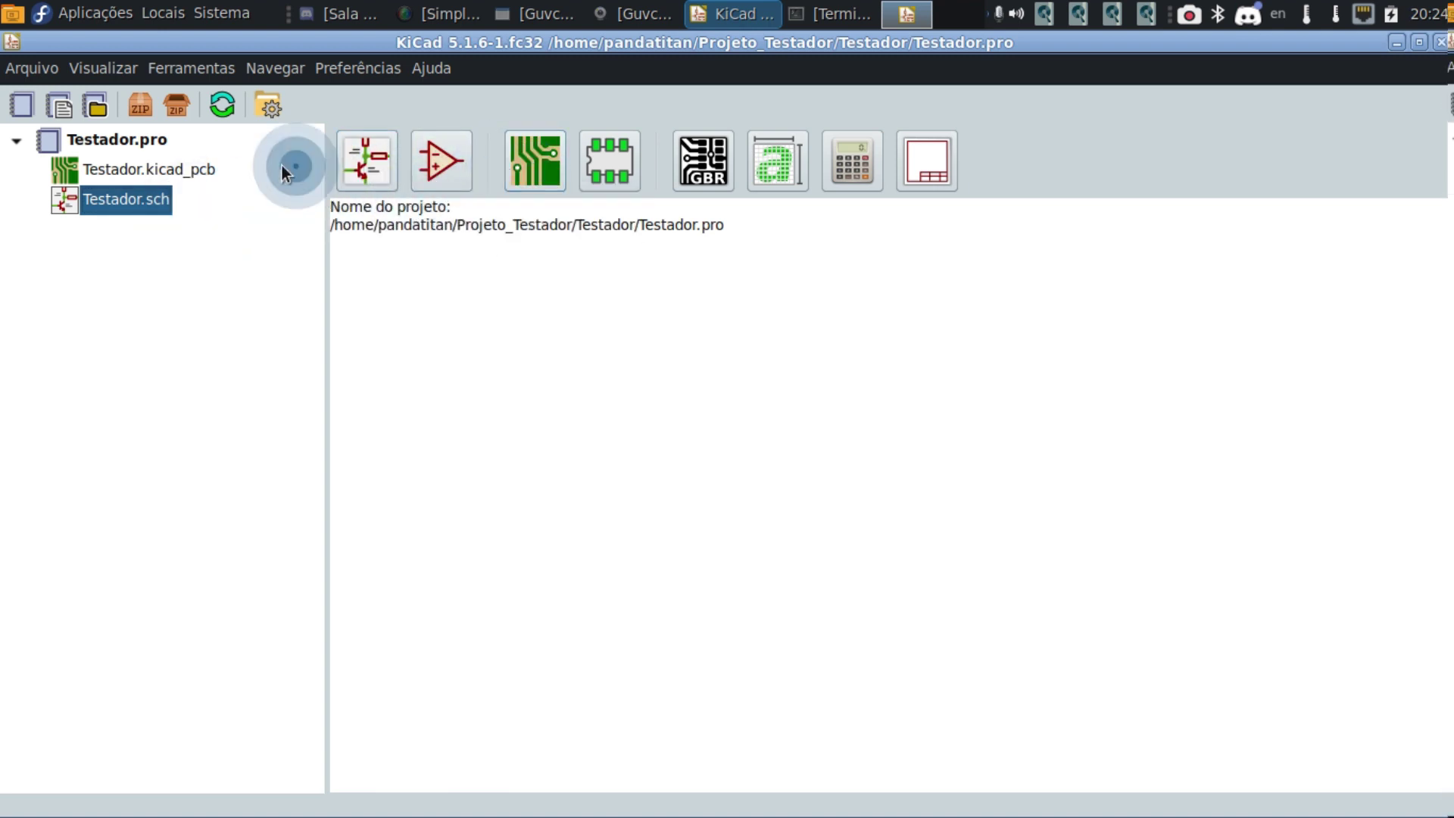
click(445, 162)
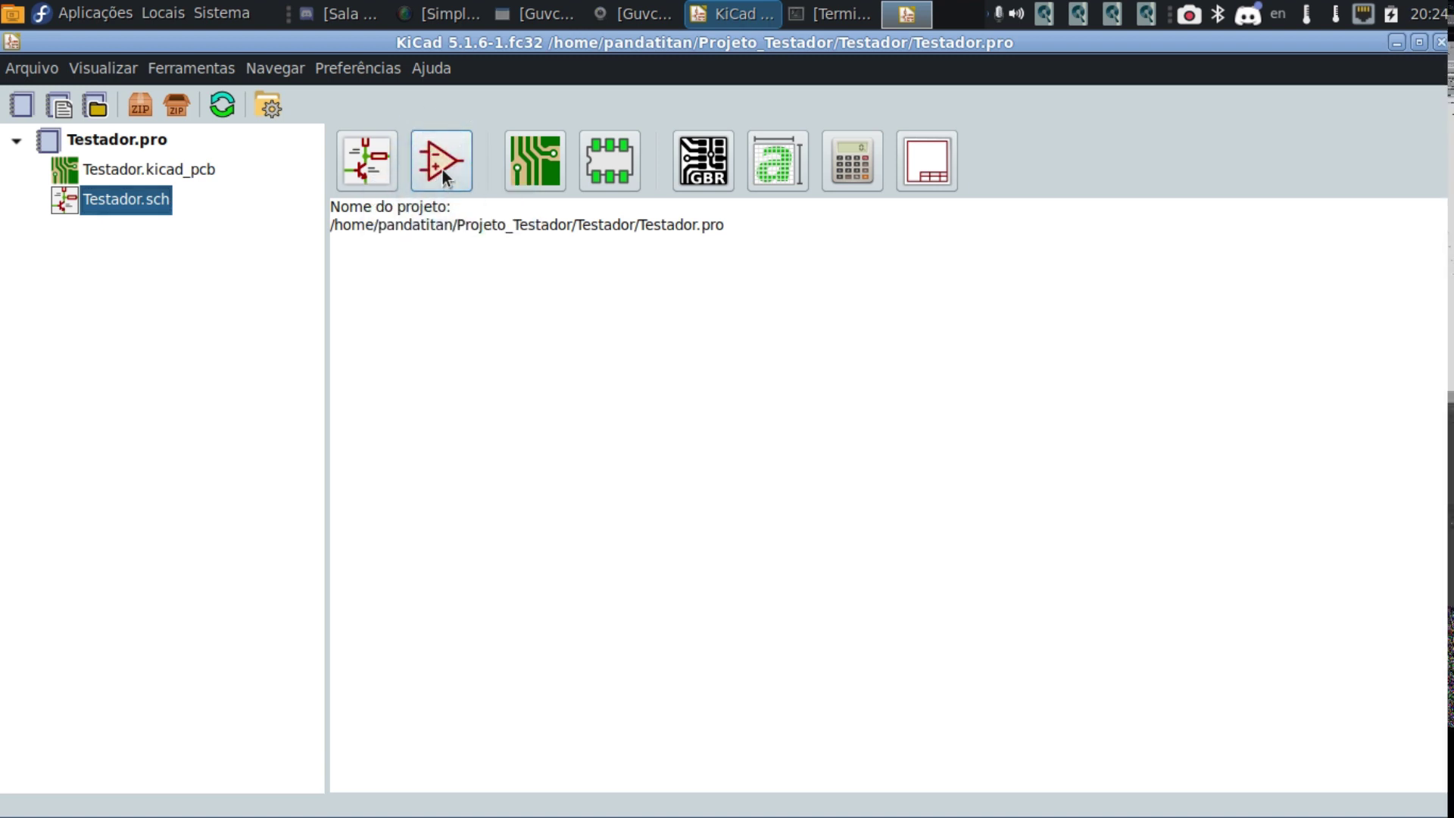
click(445, 168)
click(441, 163)
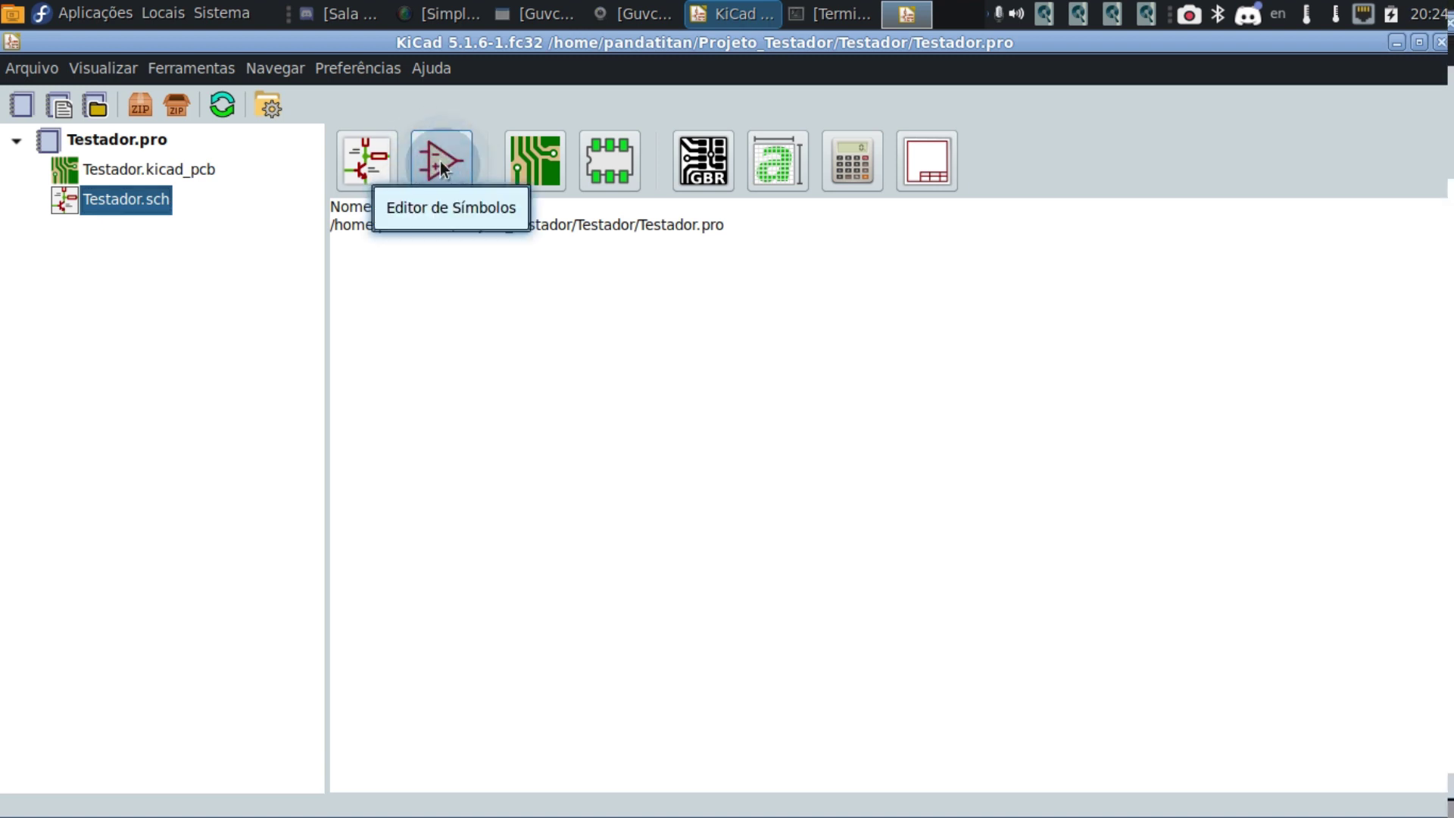
click(441, 163)
click(440, 163)
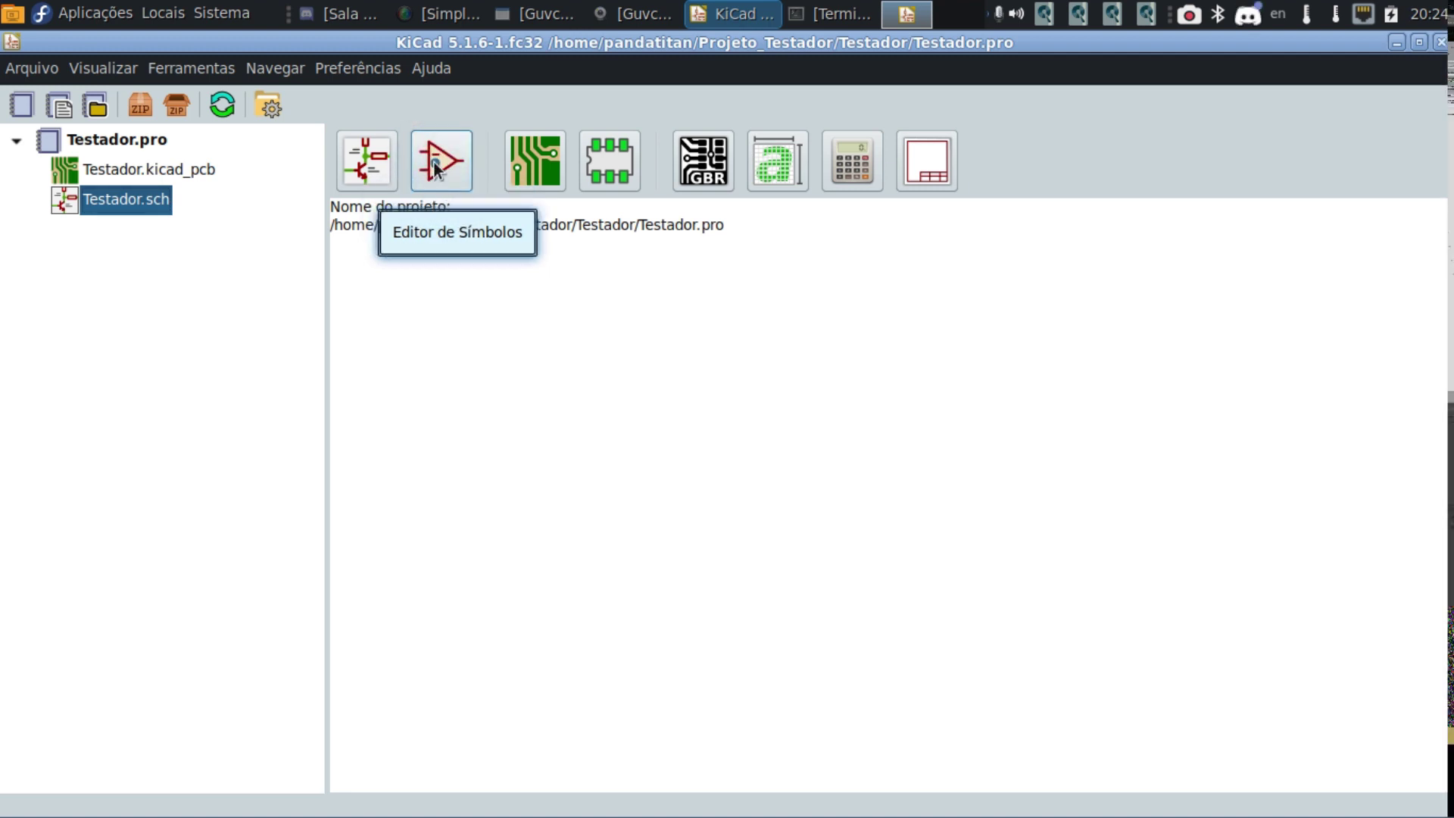
click(444, 137)
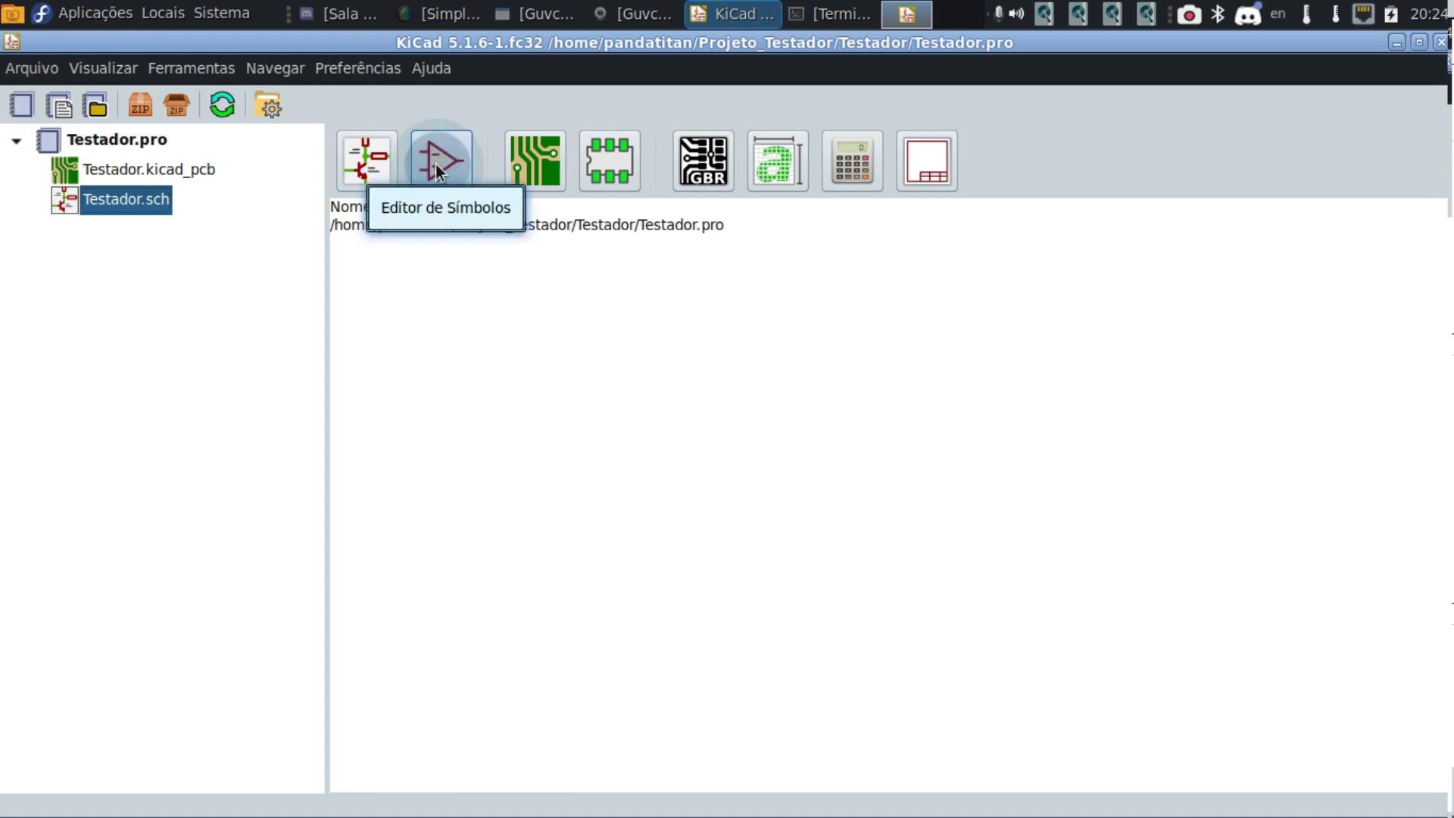
click(597, 155)
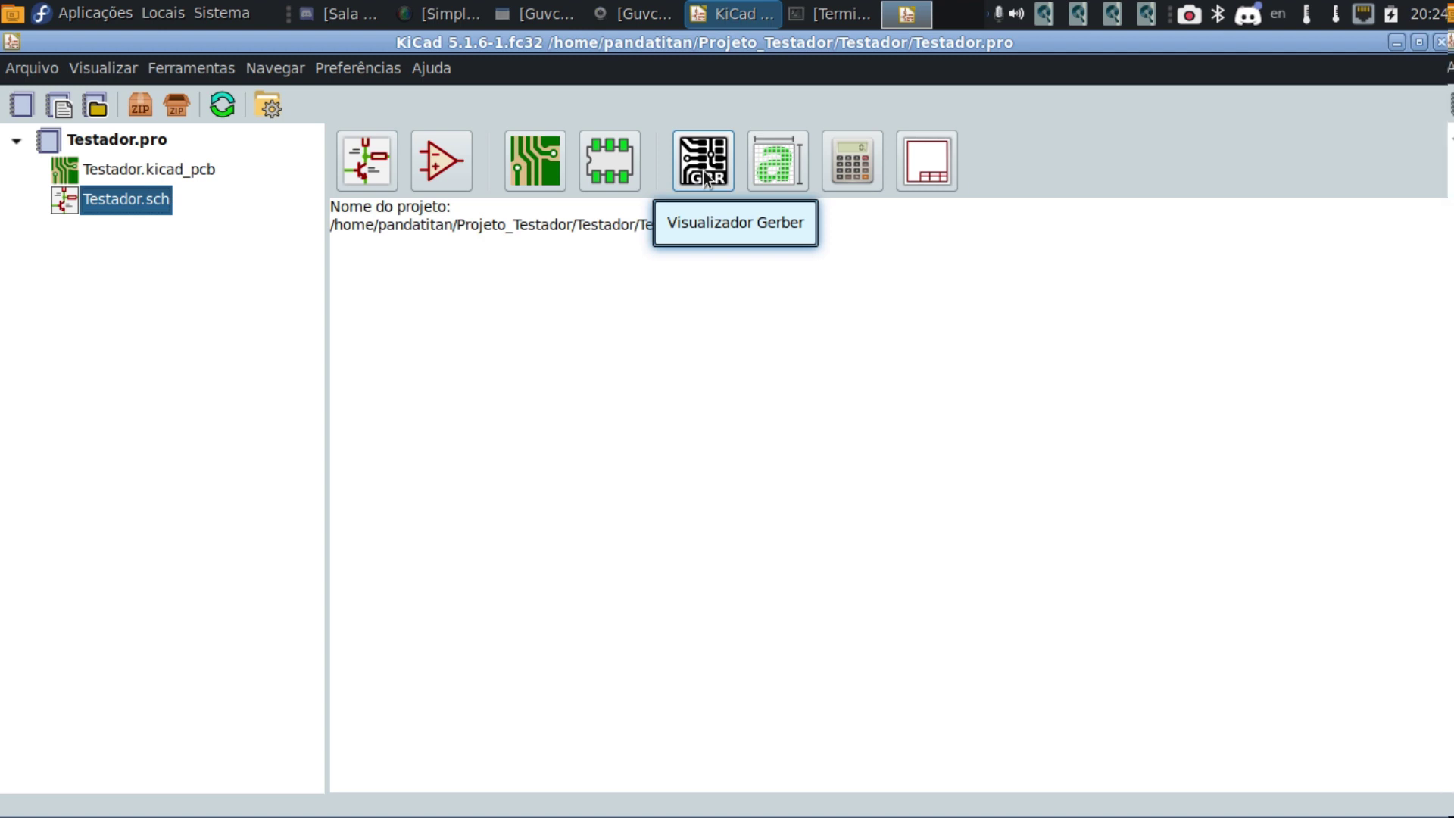
Open the Gerber viewer without graphics acceleration and maximize its window.
click(707, 162)
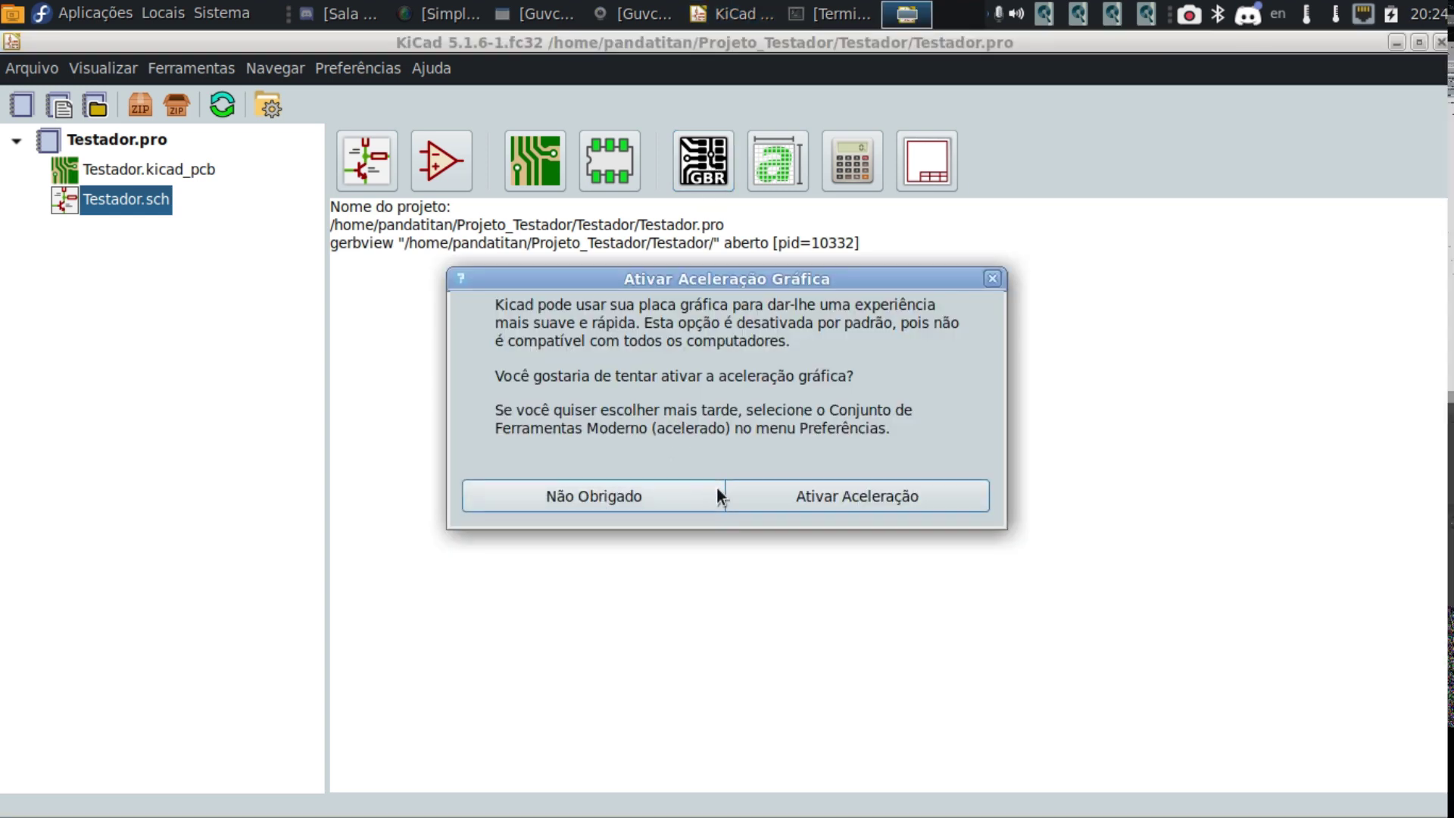
click(650, 503)
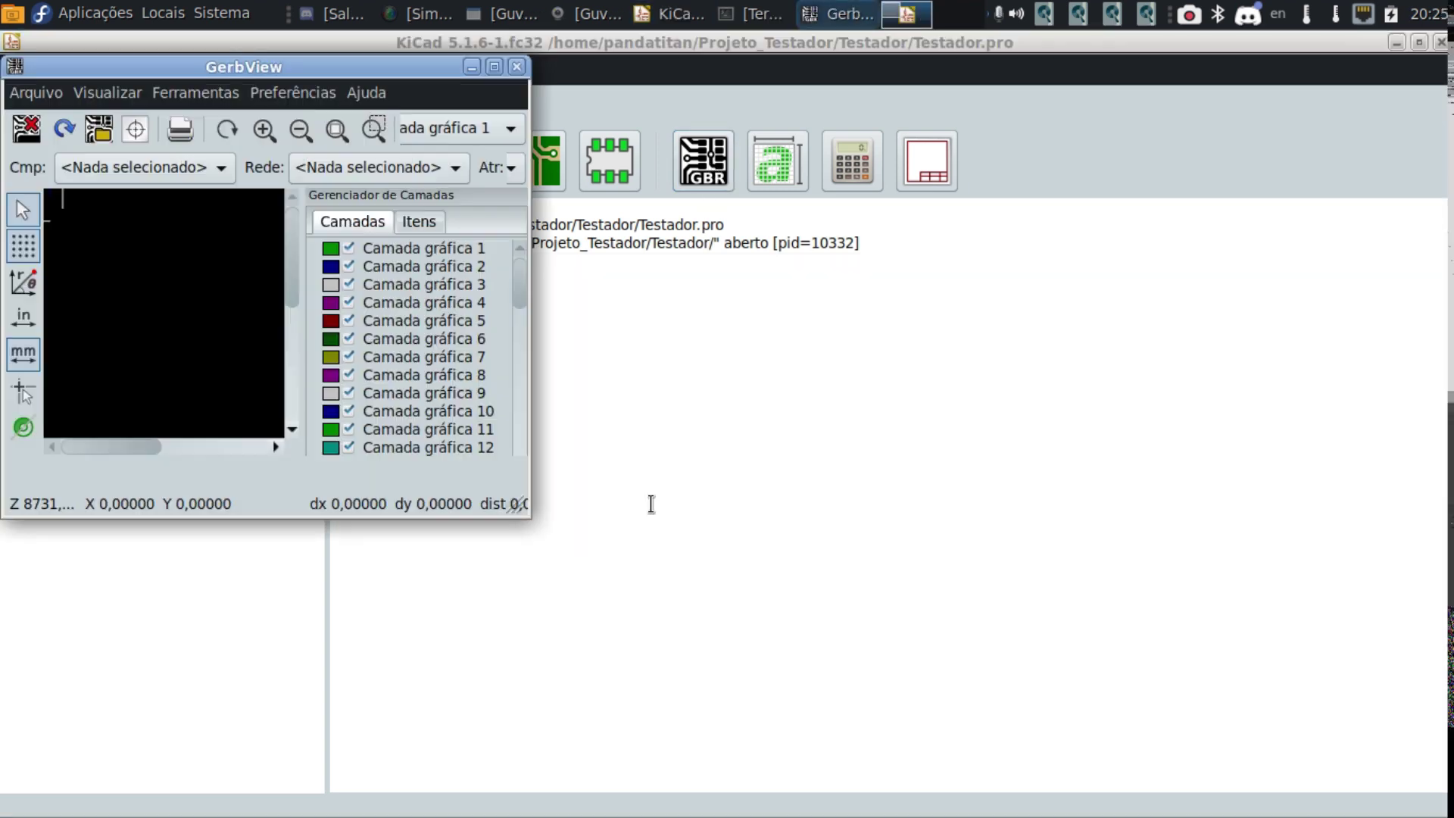
click(494, 69)
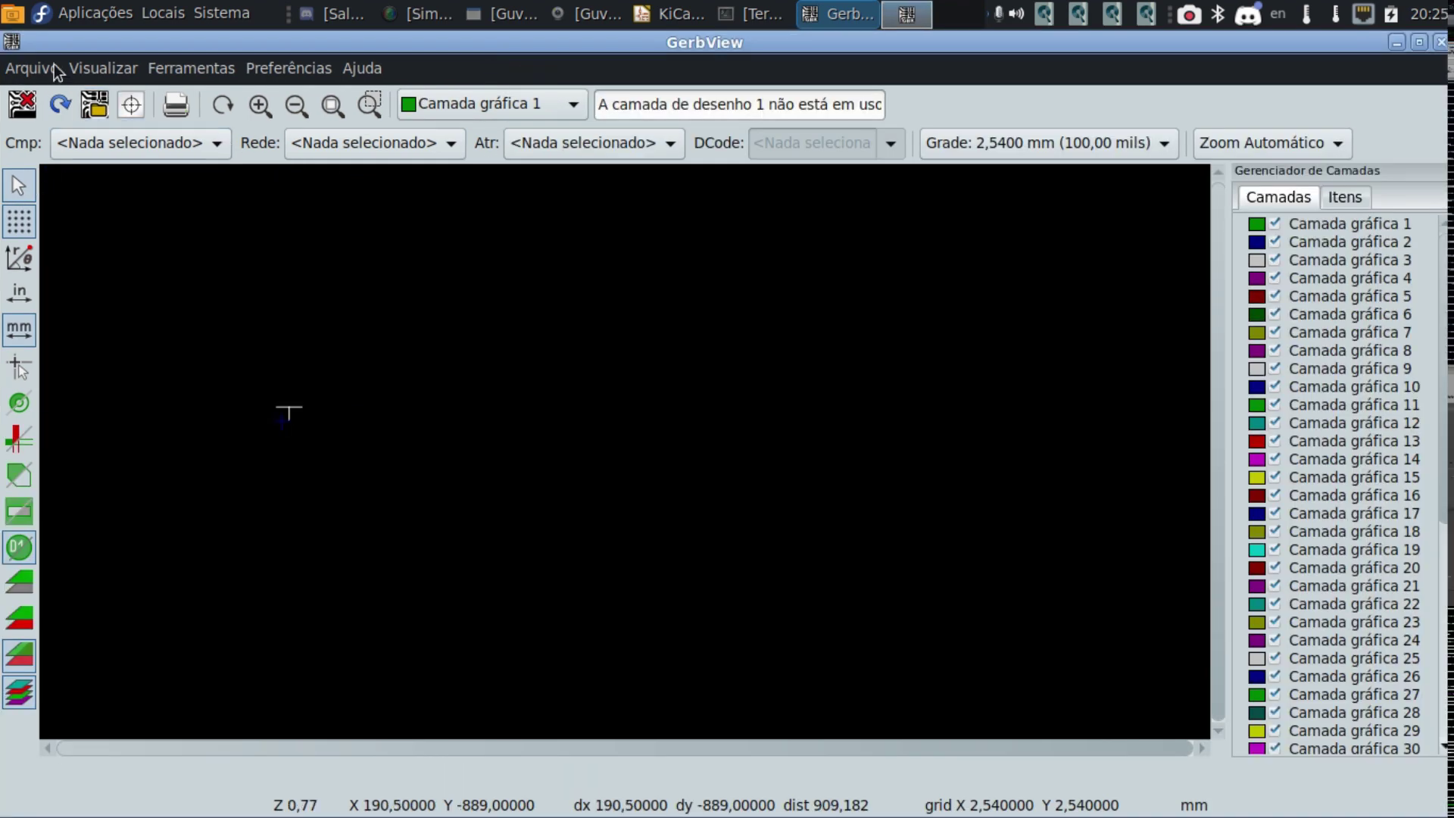
Look at the viewer's options for opening Gerber files, leave without loading one, and close the viewer.
click(34, 67)
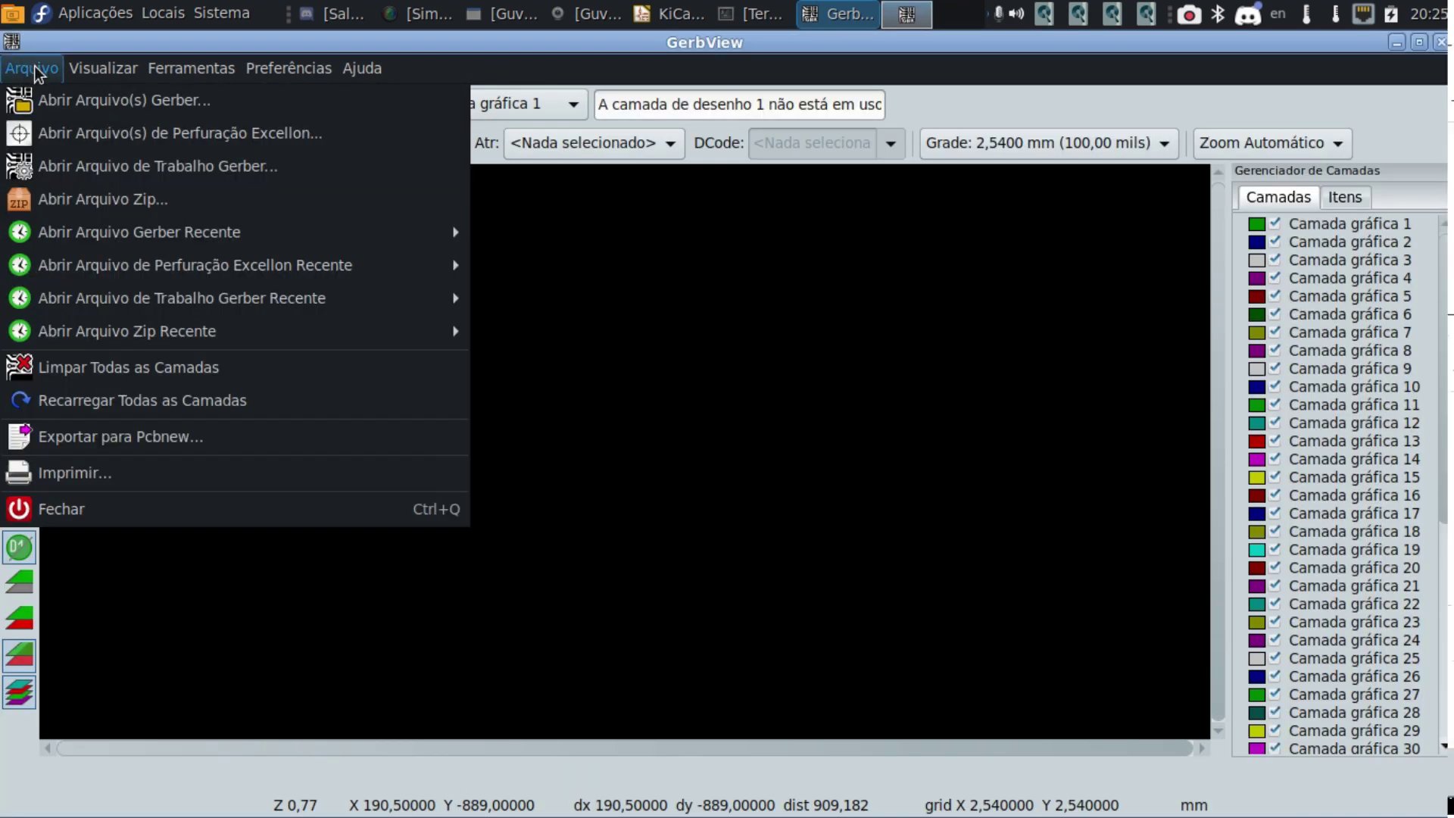
click(212, 108)
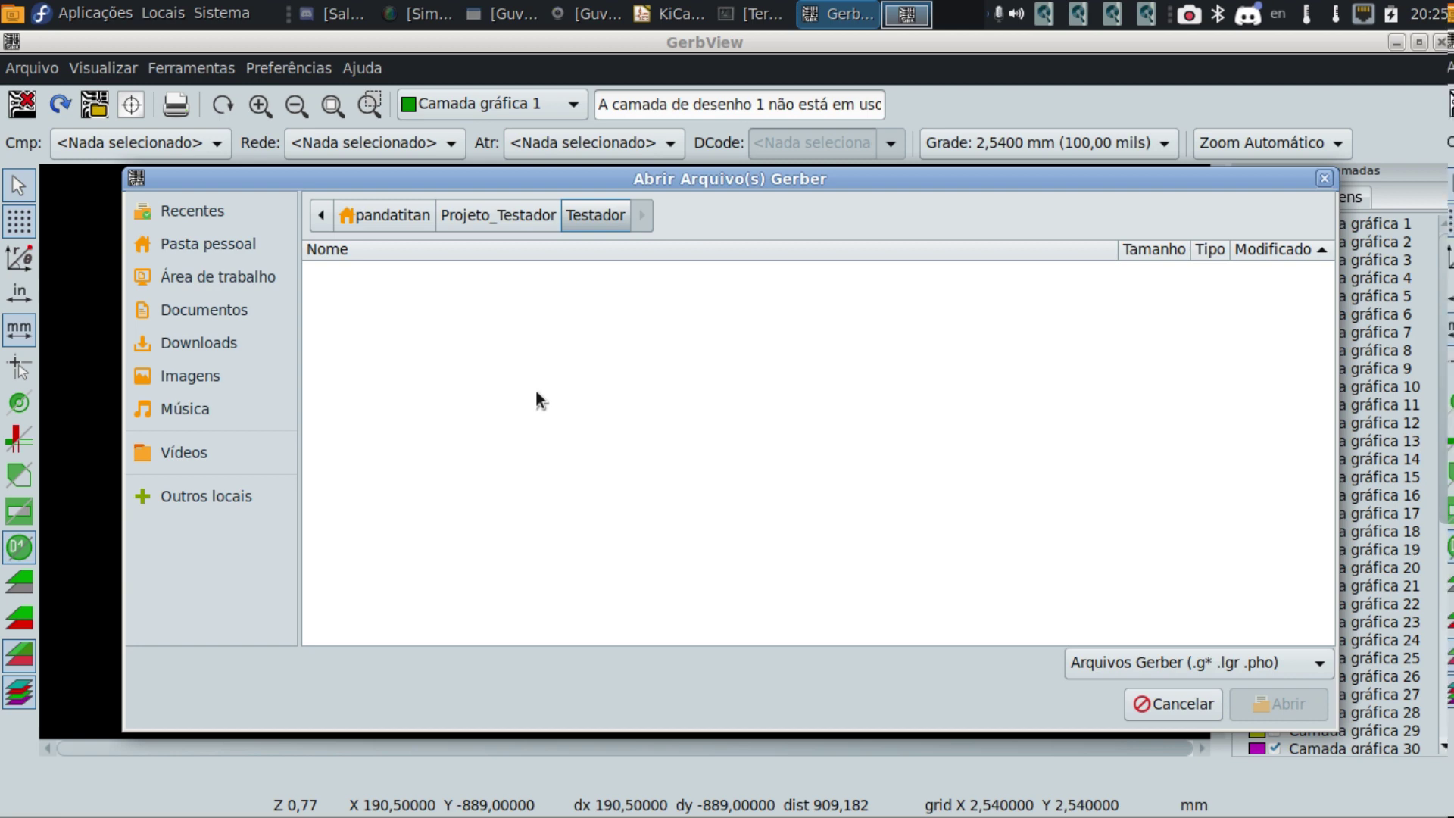
click(1147, 706)
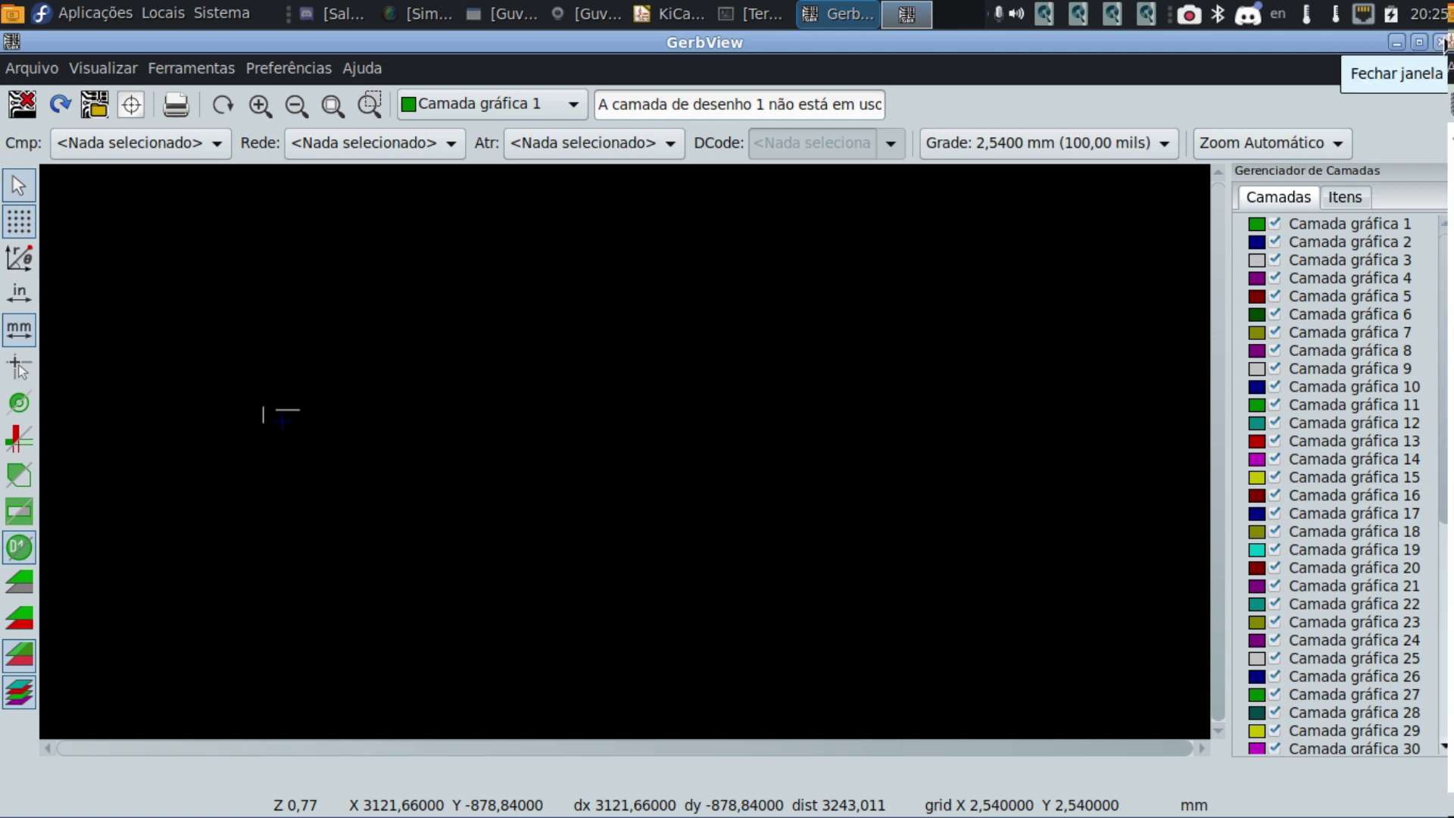
click(1441, 43)
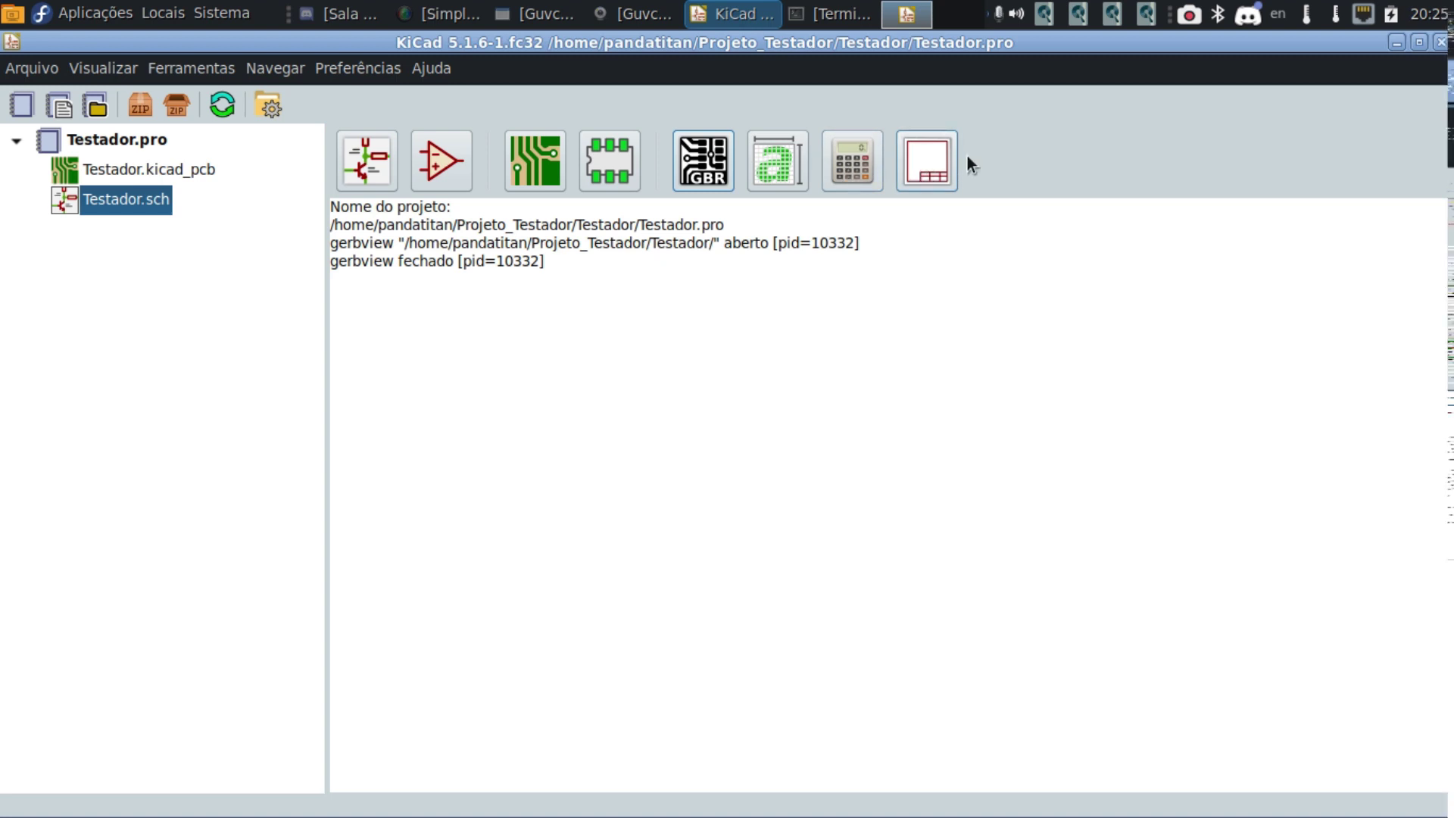
Examine the default page frame and title block in the Page Layout Editor, and close the editor.
click(929, 161)
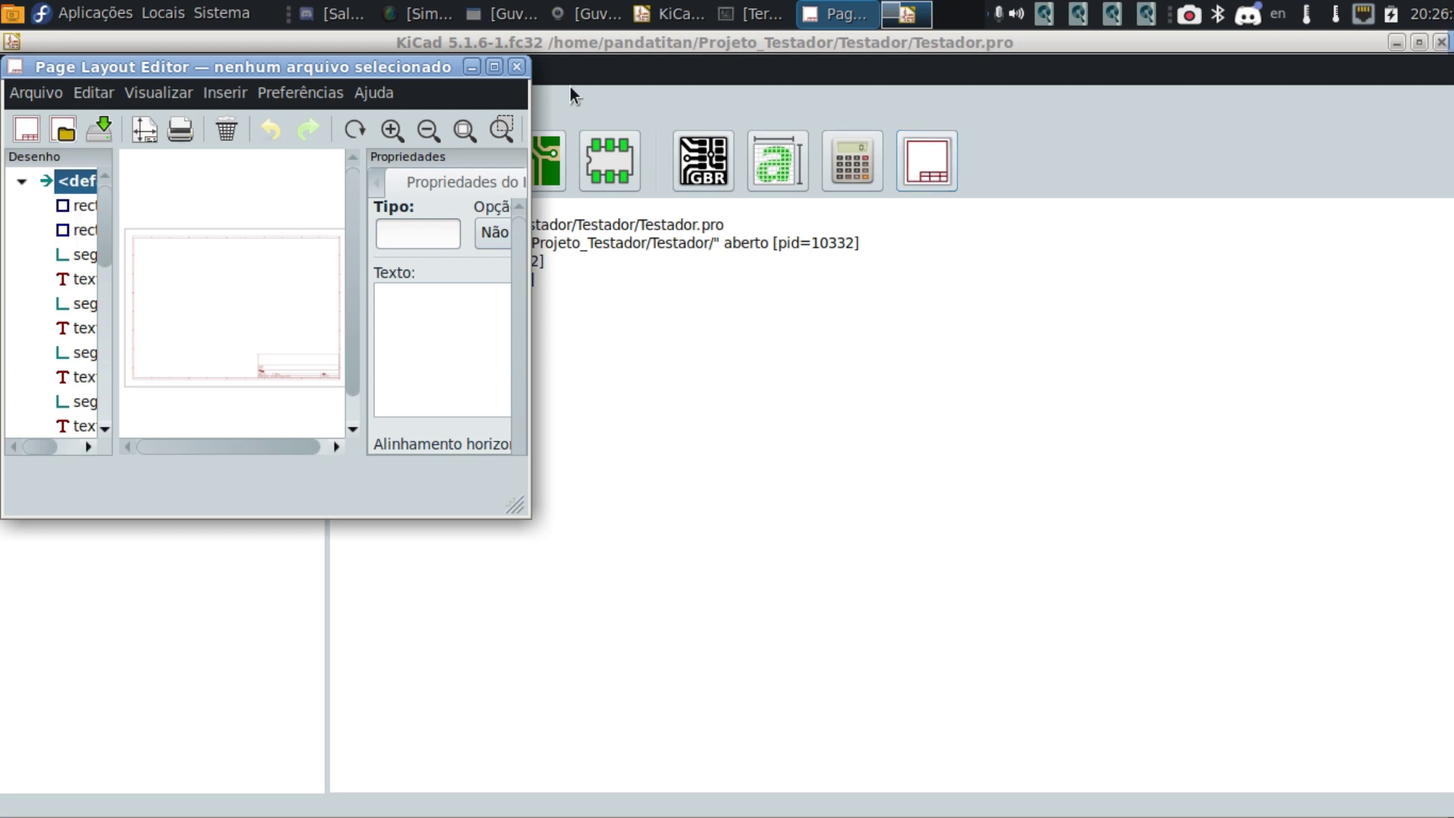
click(494, 67)
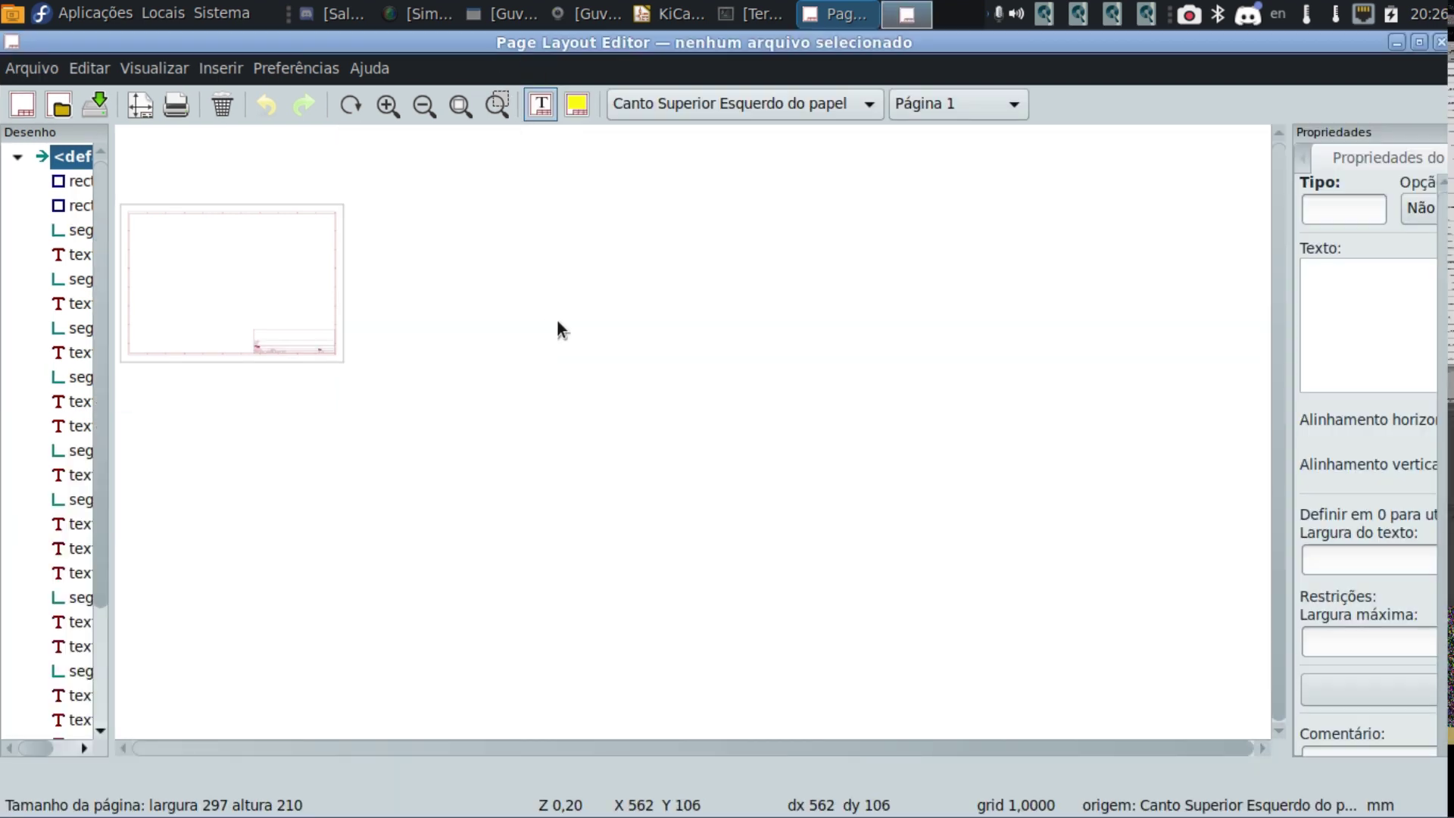
scroll(194, 270, up, 1)
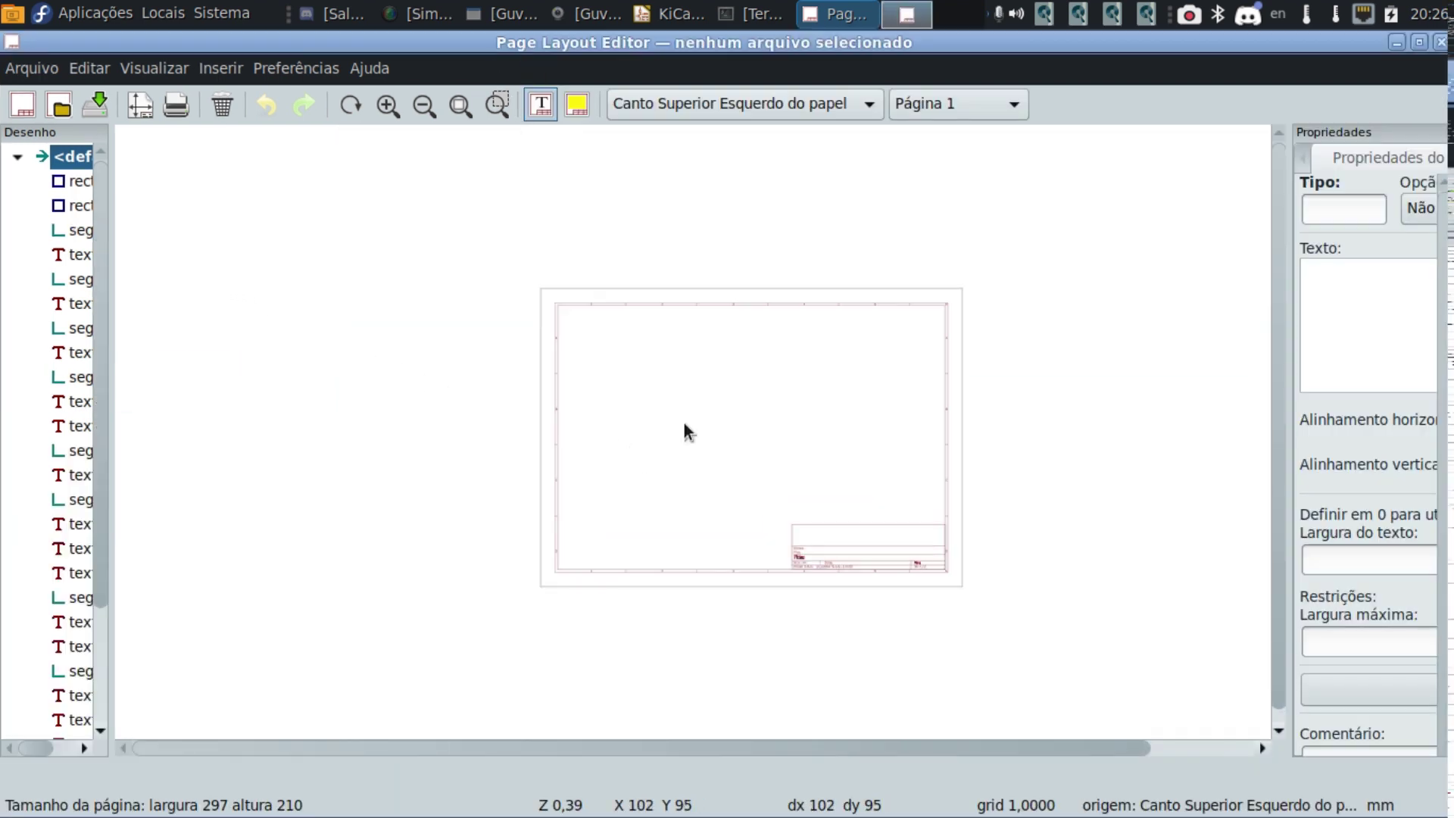
scroll(684, 430, up, 4)
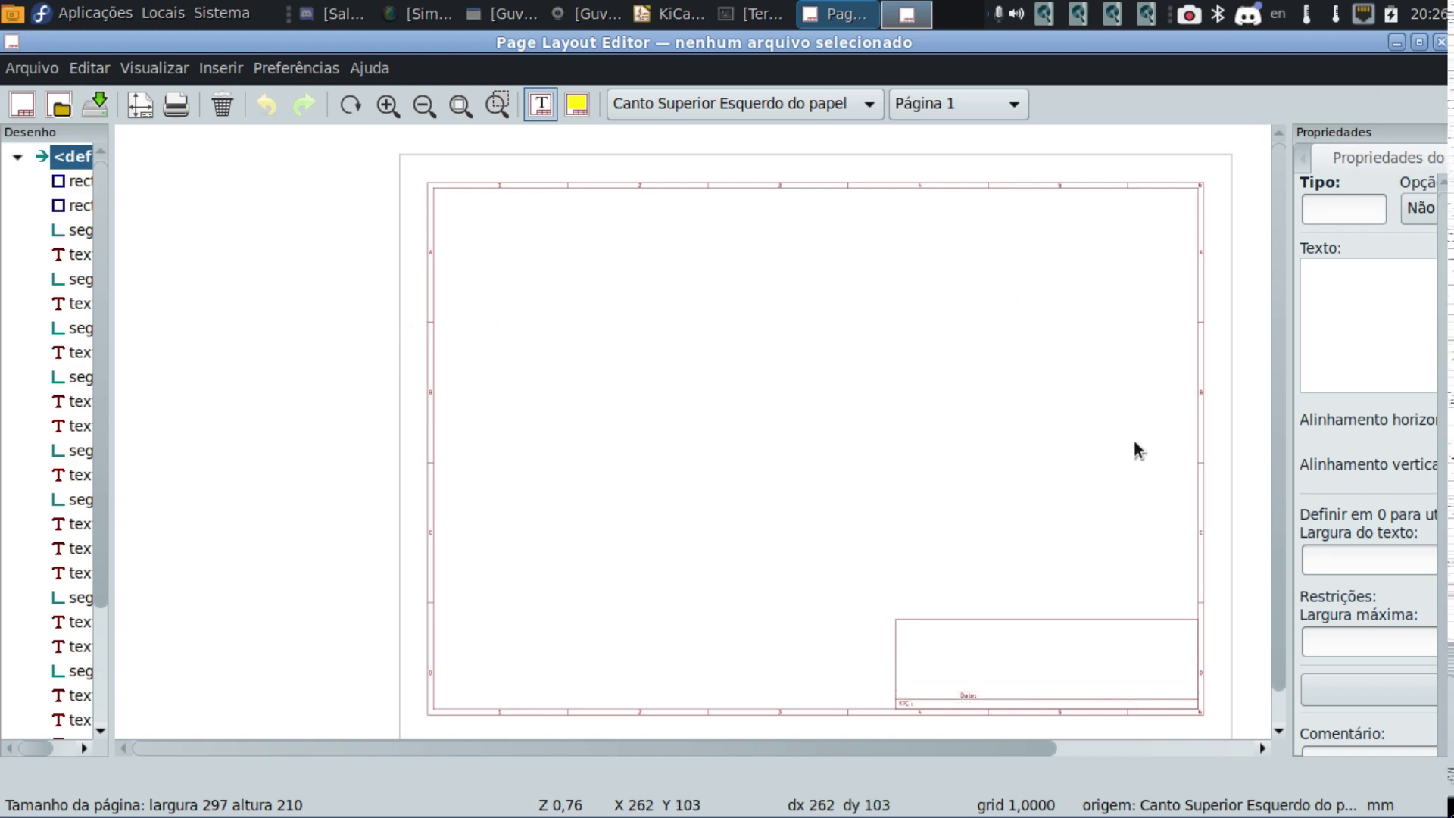
click(1442, 44)
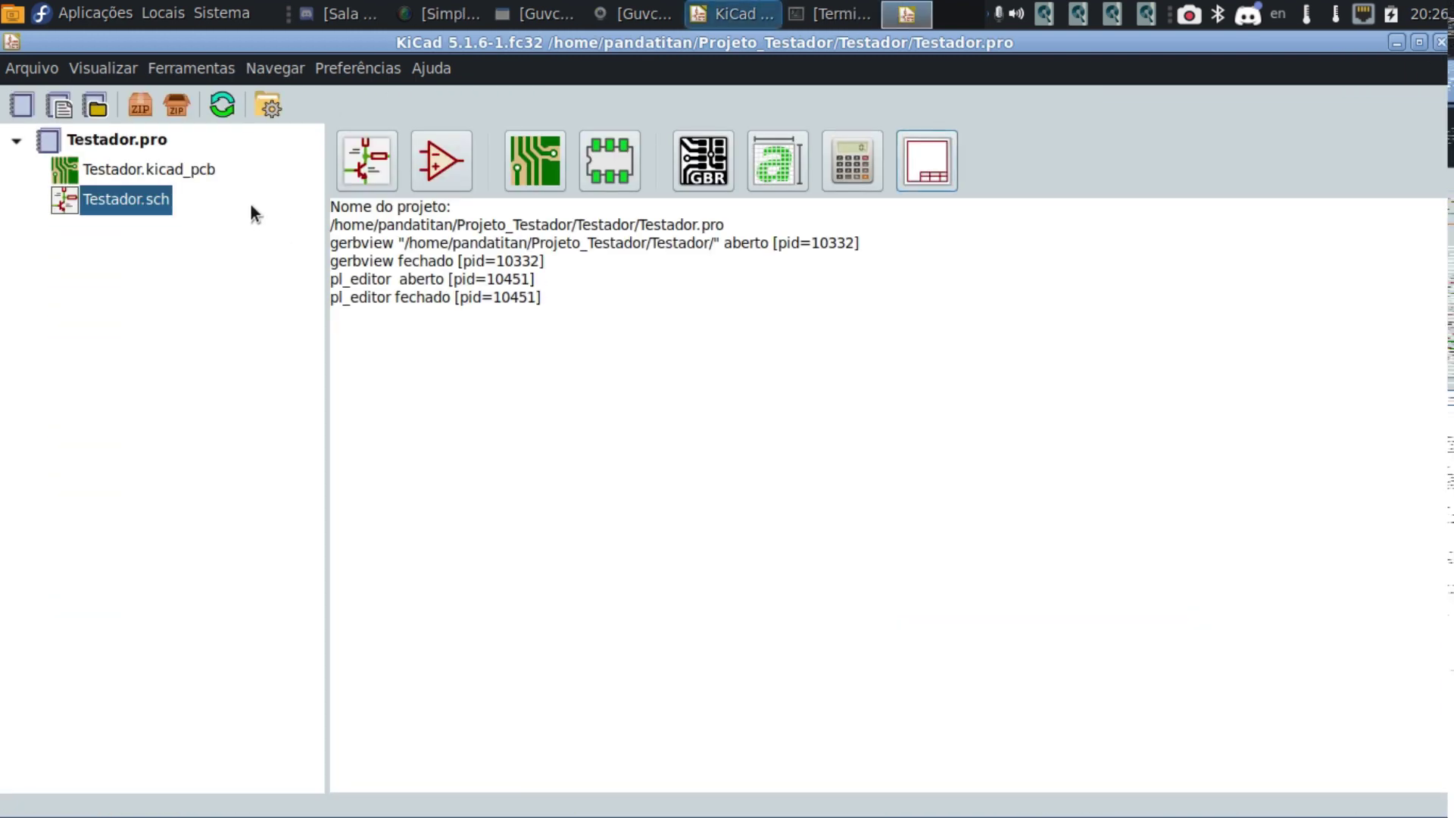
Open the project's Testador.sch schematic in the schematic editor.
click(174, 171)
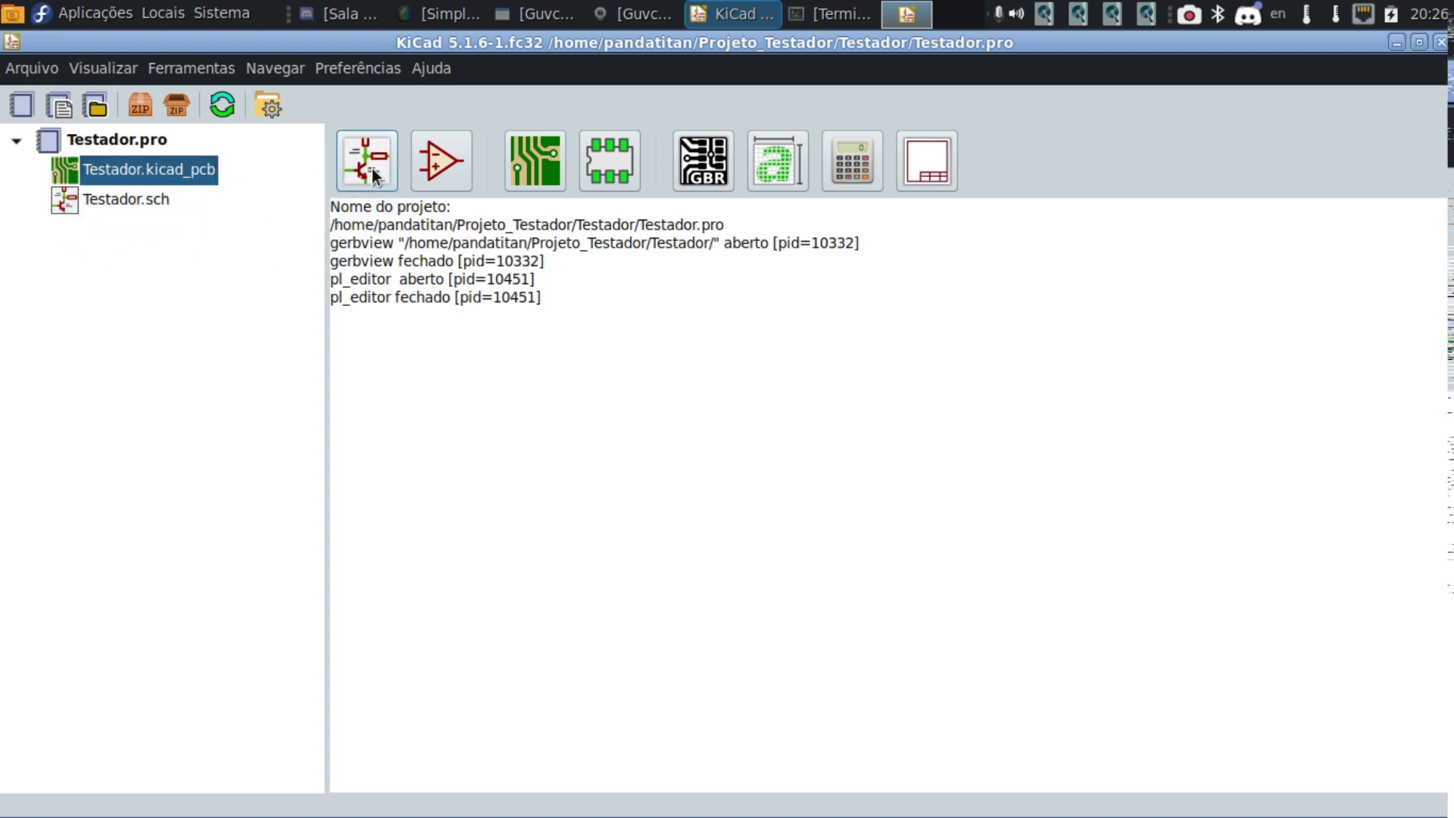
click(127, 198)
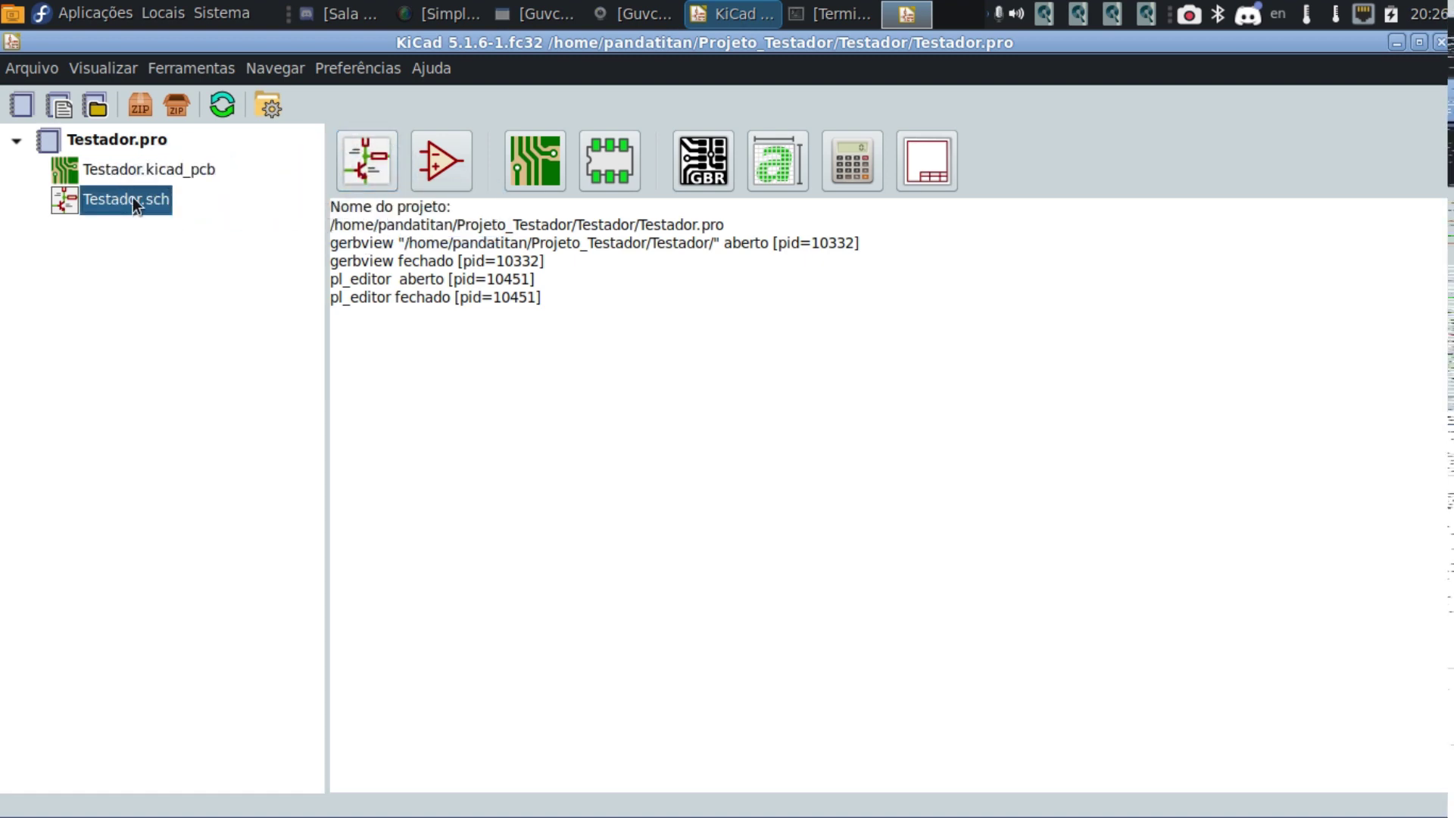
double_click(127, 198)
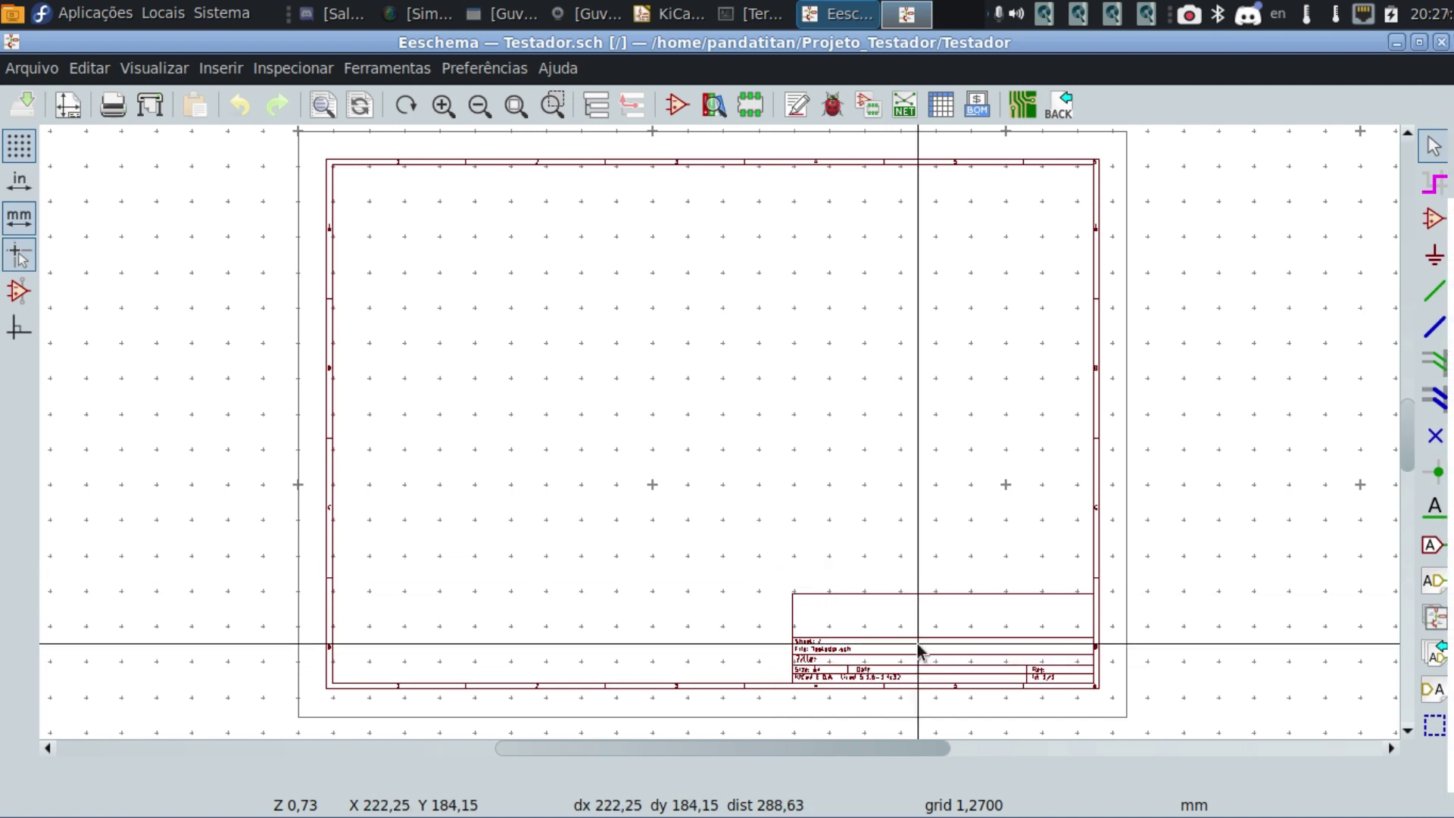
Inspect the schematic sheet's title block up close and return to the full-sheet view.
scroll(918, 650, up, 4)
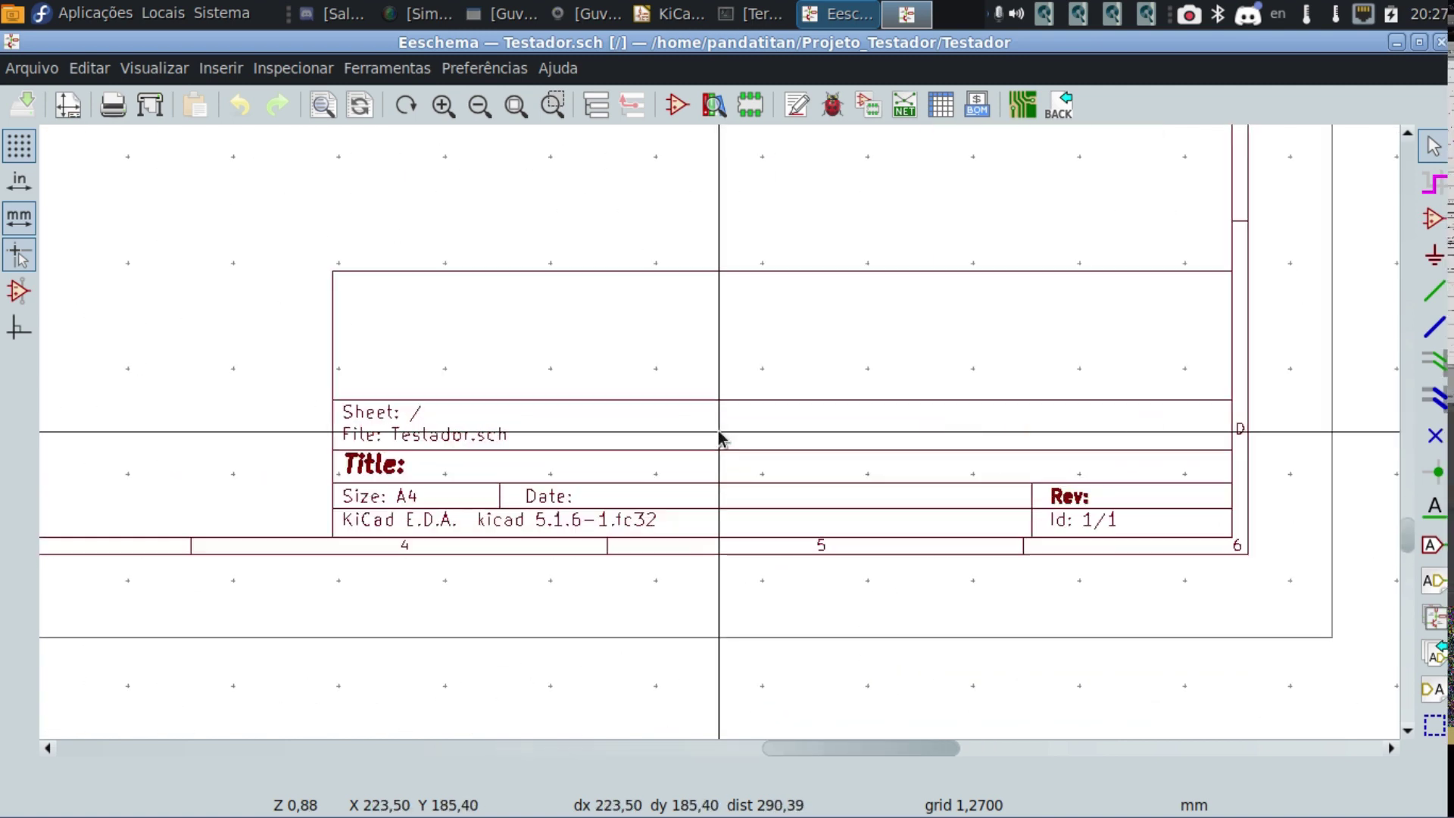
scroll(718, 437, up, 1)
scroll(718, 437, up, 1)
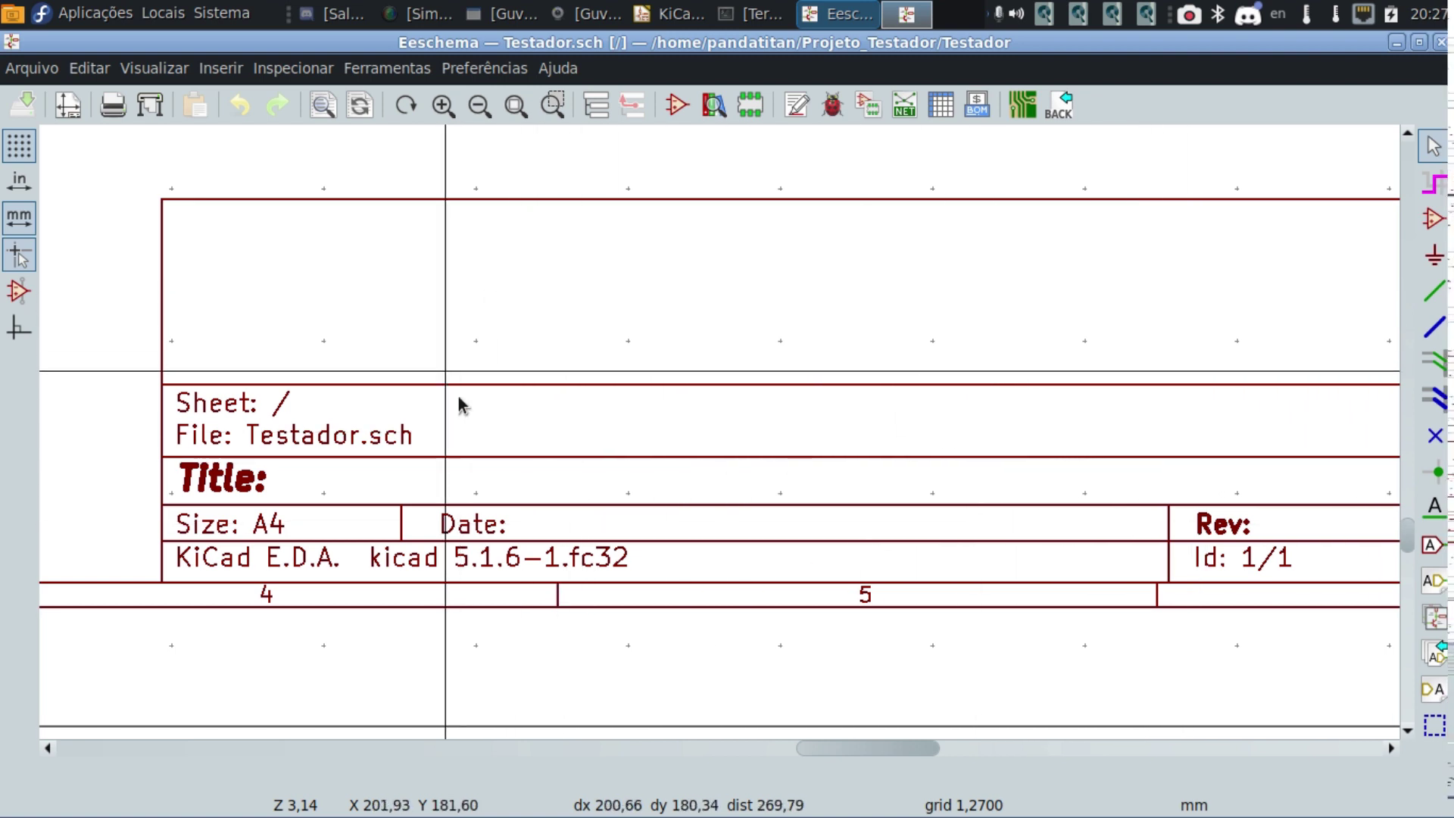
scroll(491, 327, down, 5)
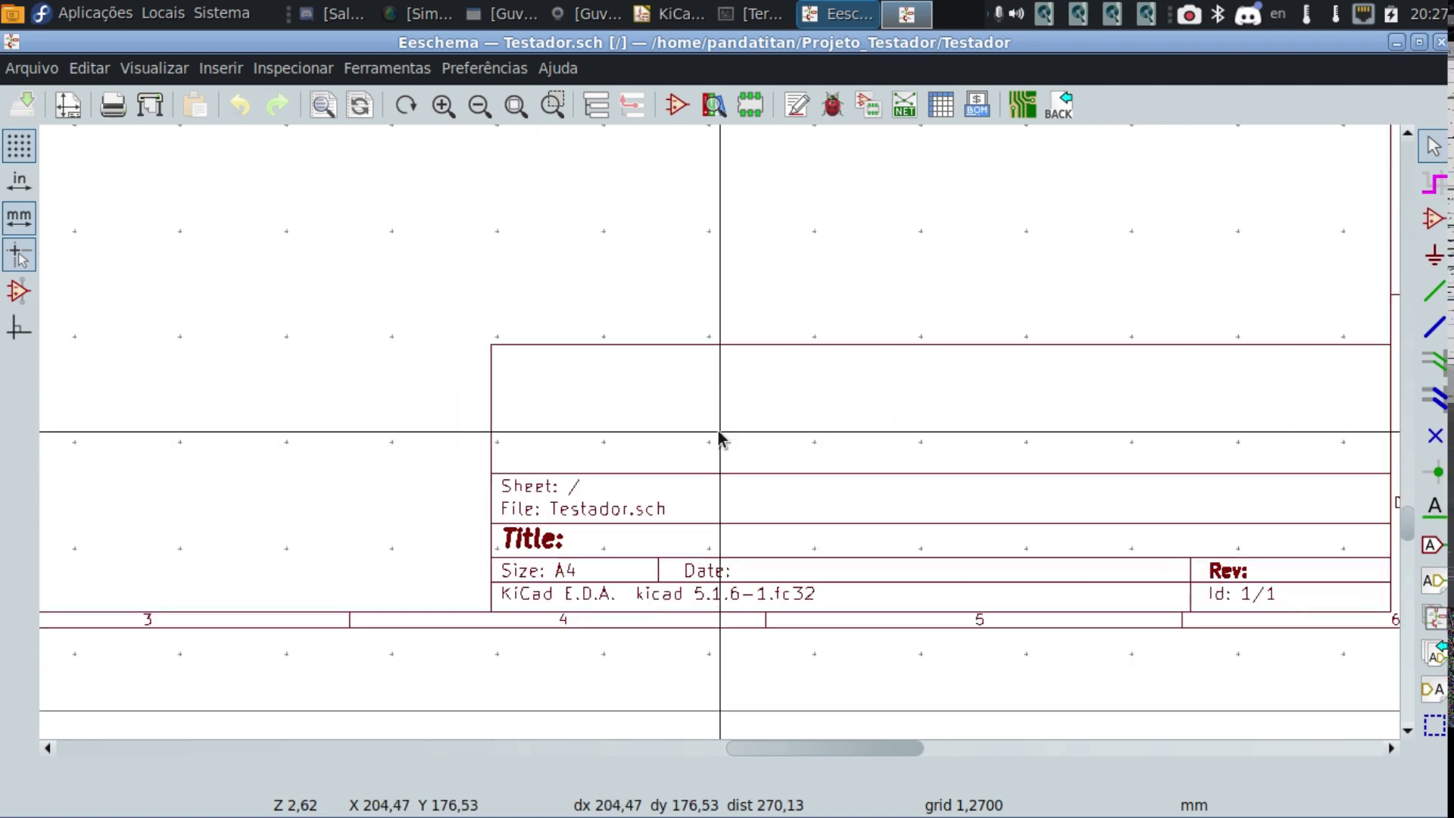
click(483, 261)
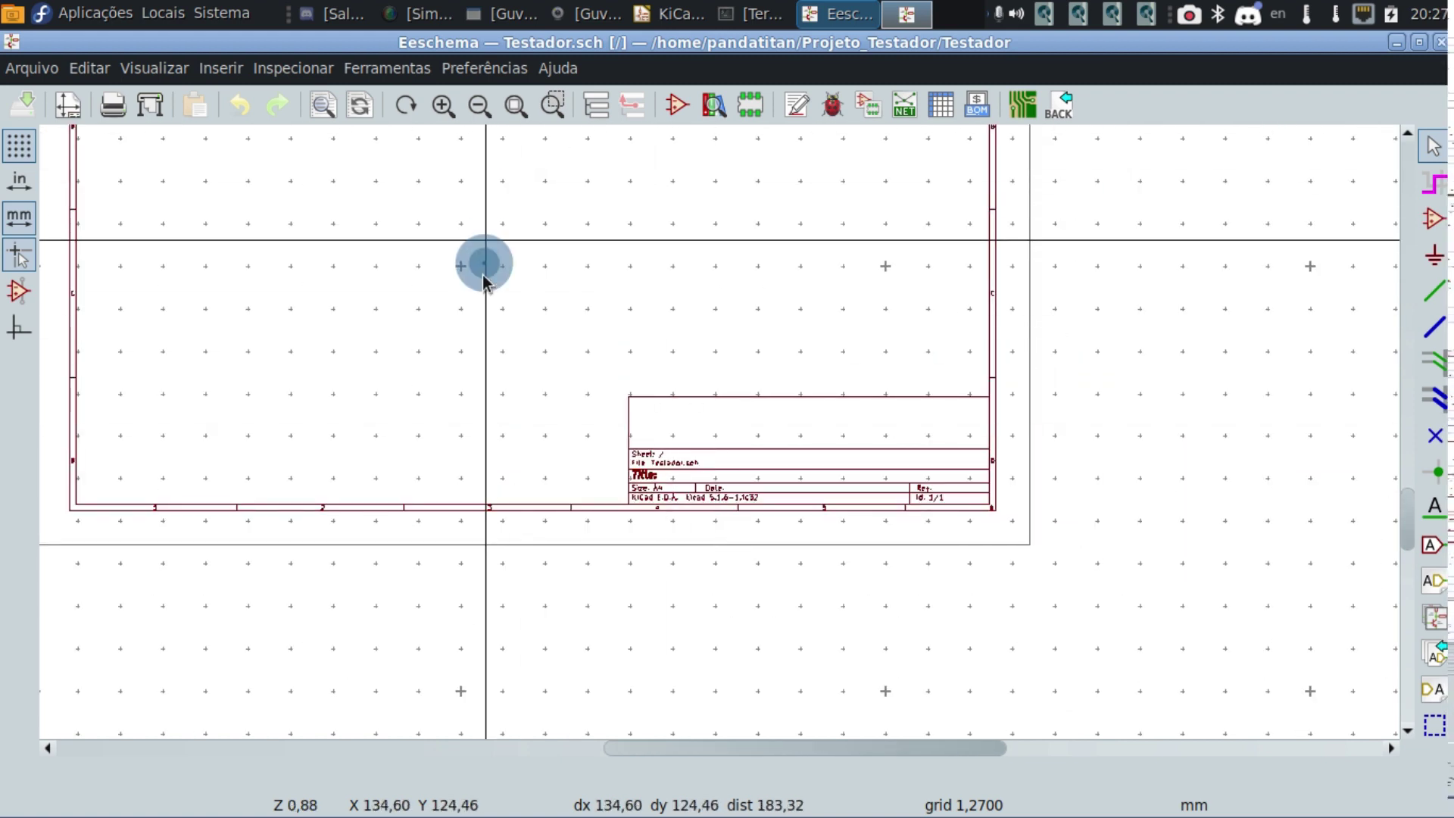
key(Home)
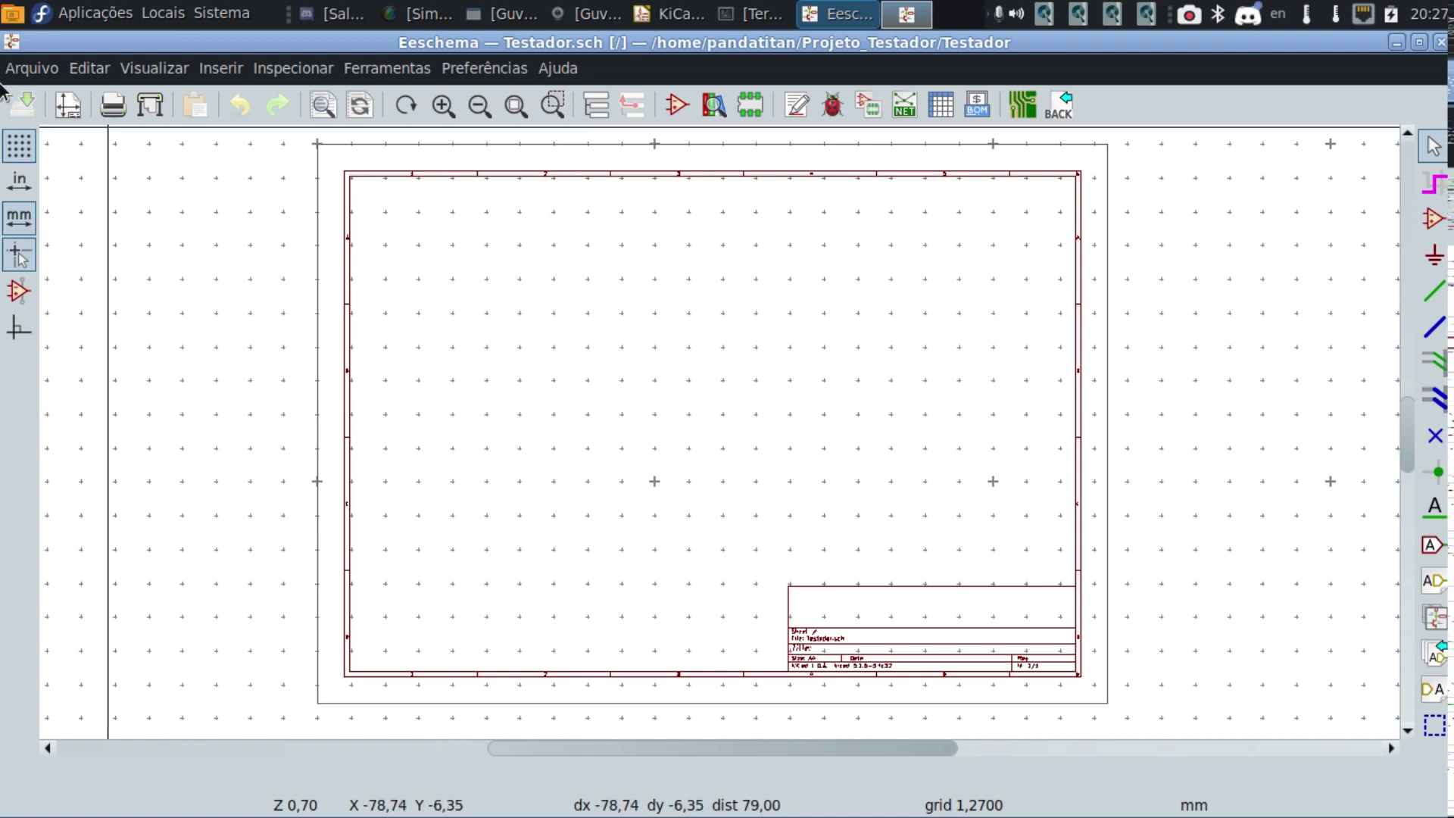
Open the schematic's page settings and change the paper size to Usuário (Customizado).
click(29, 72)
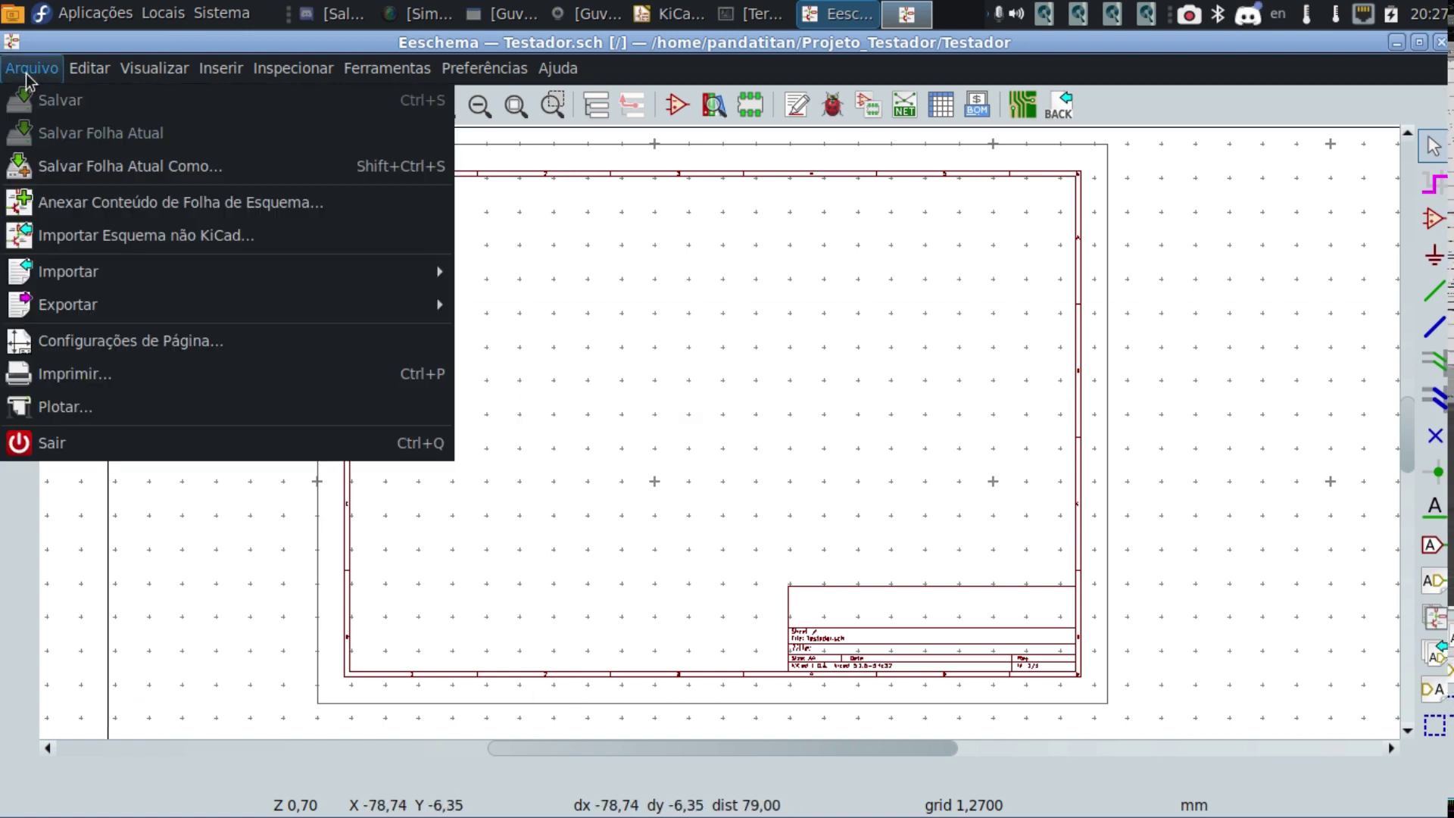
click(286, 356)
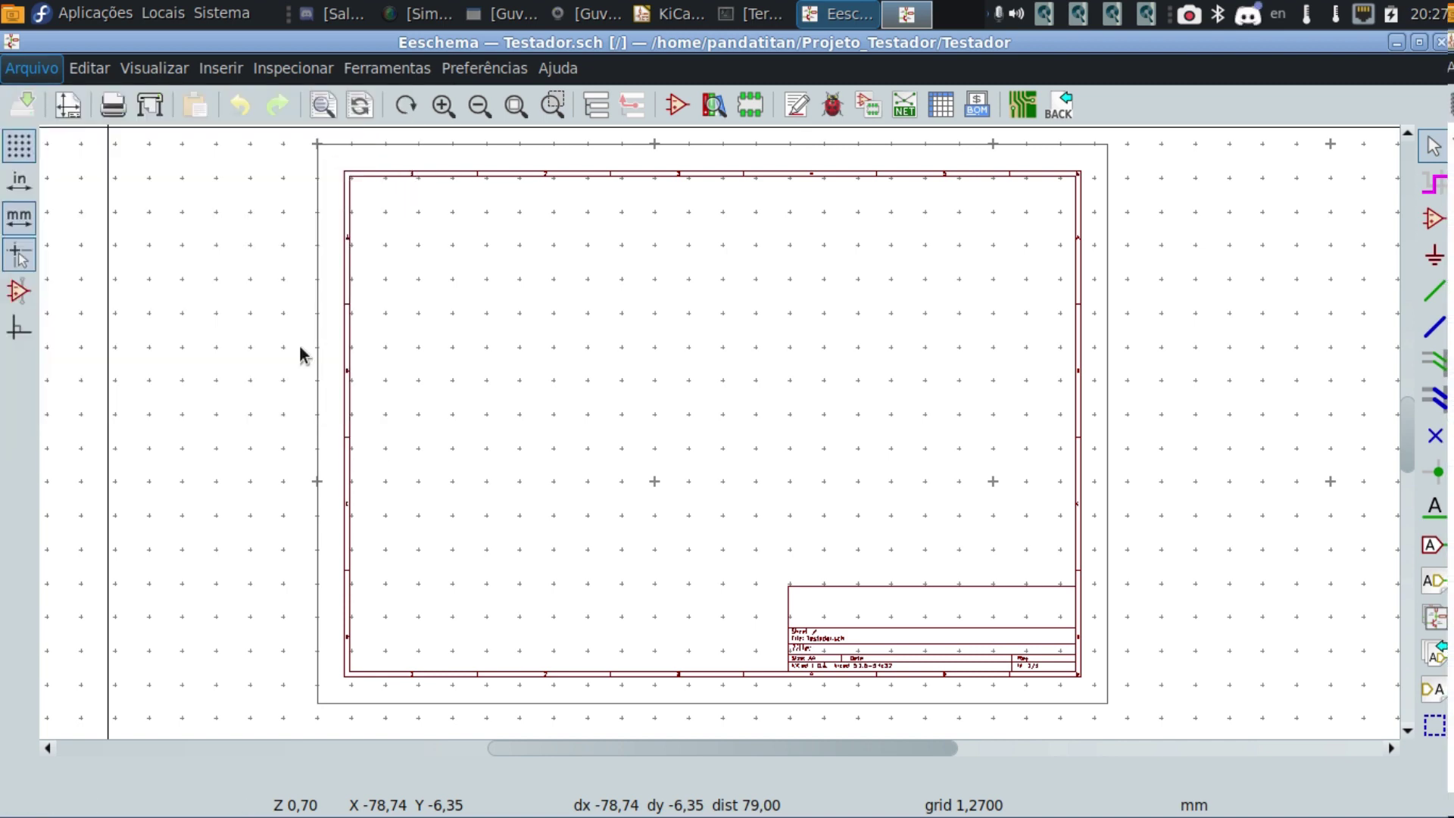
drag(668, 151, 672, 94)
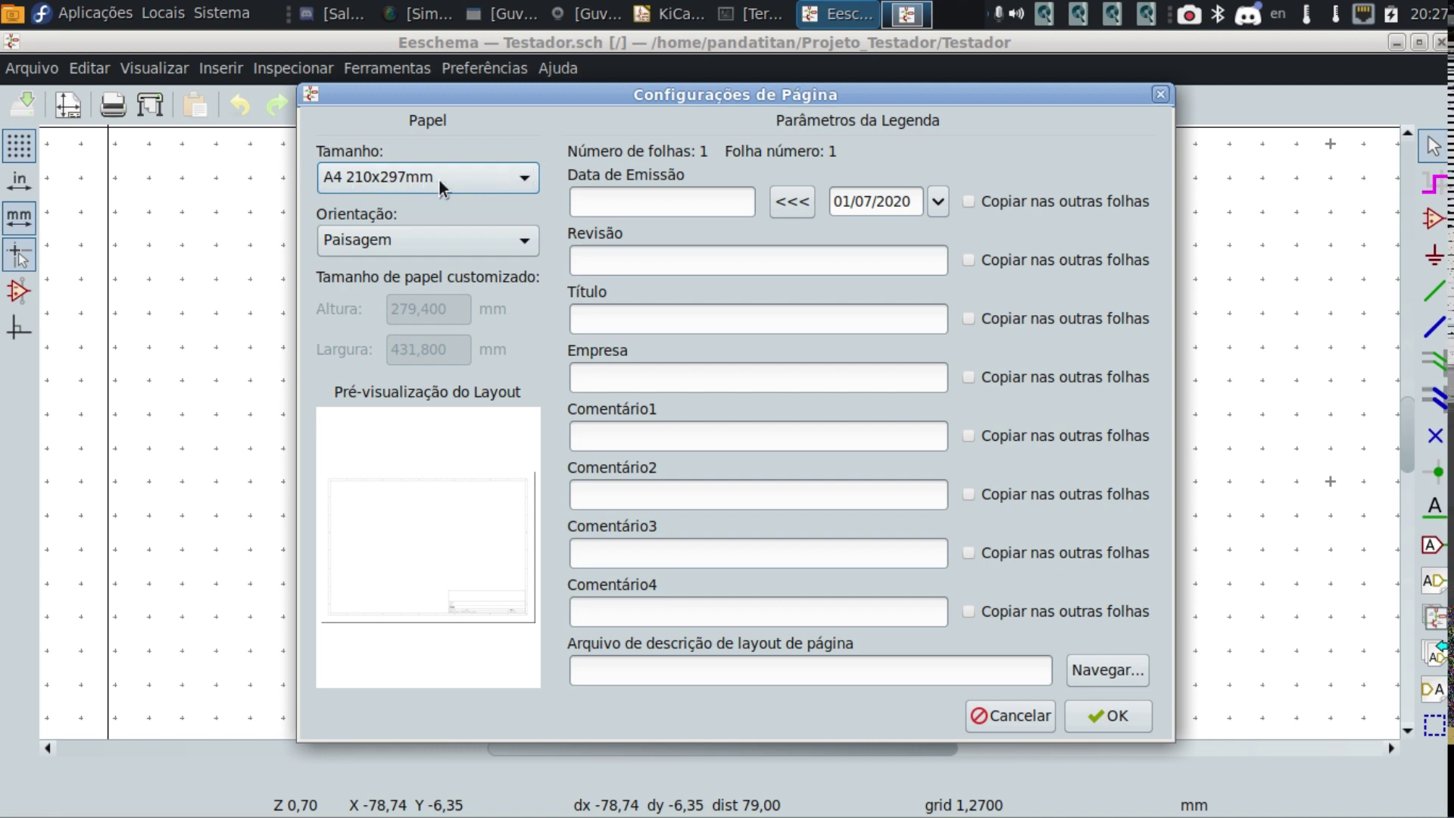
key(ctrl)
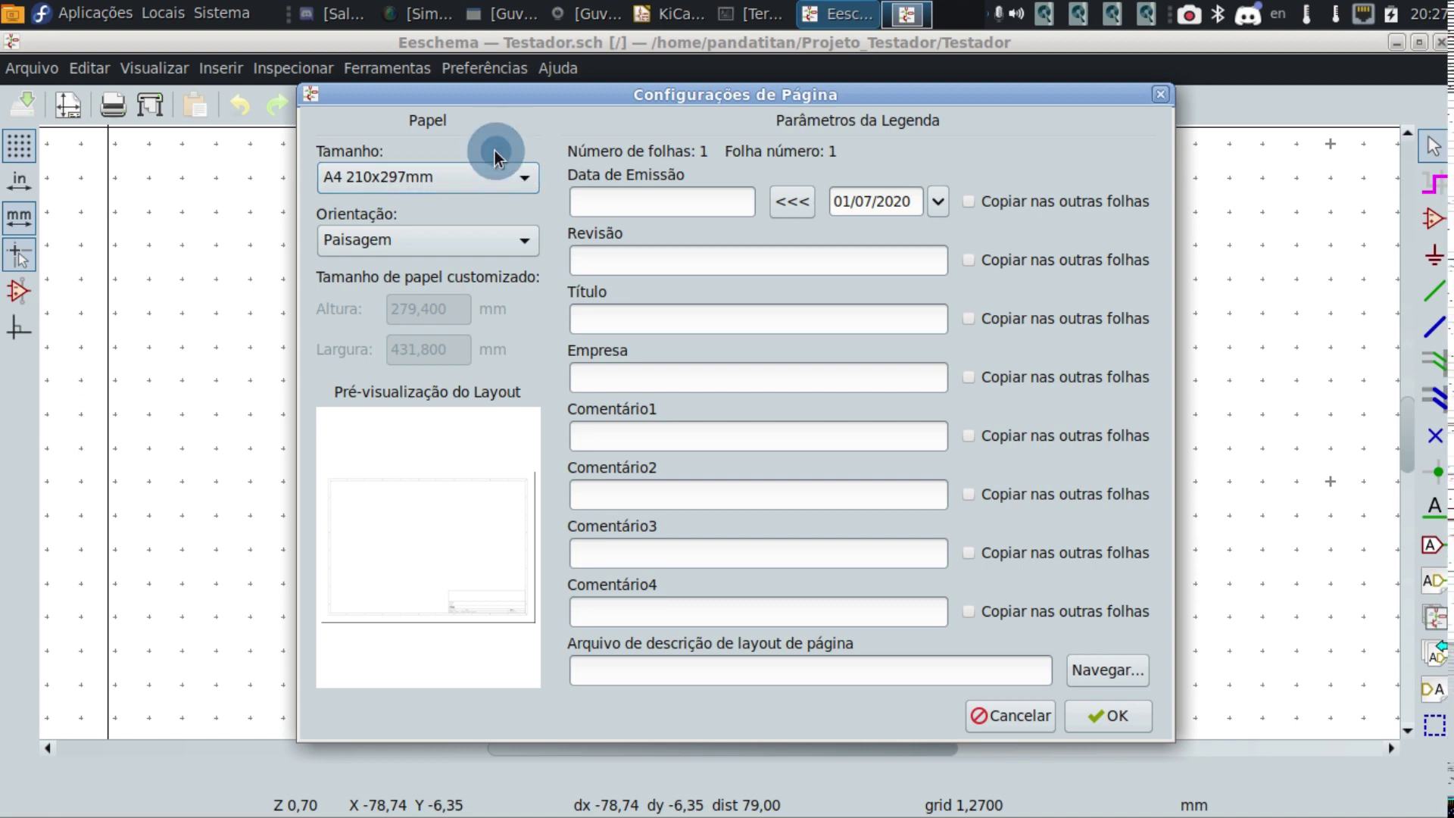
key(ctrl)
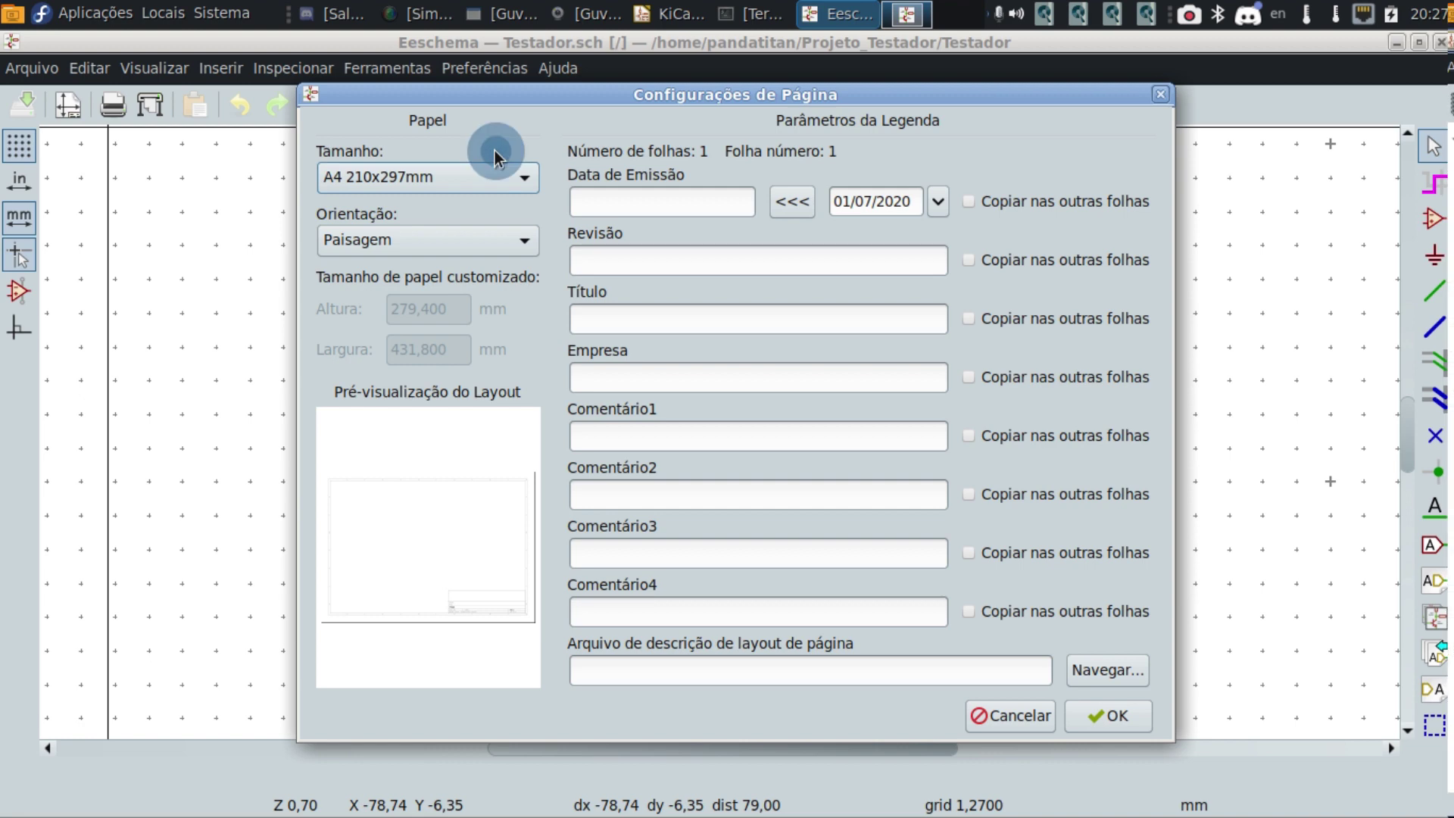
click(524, 179)
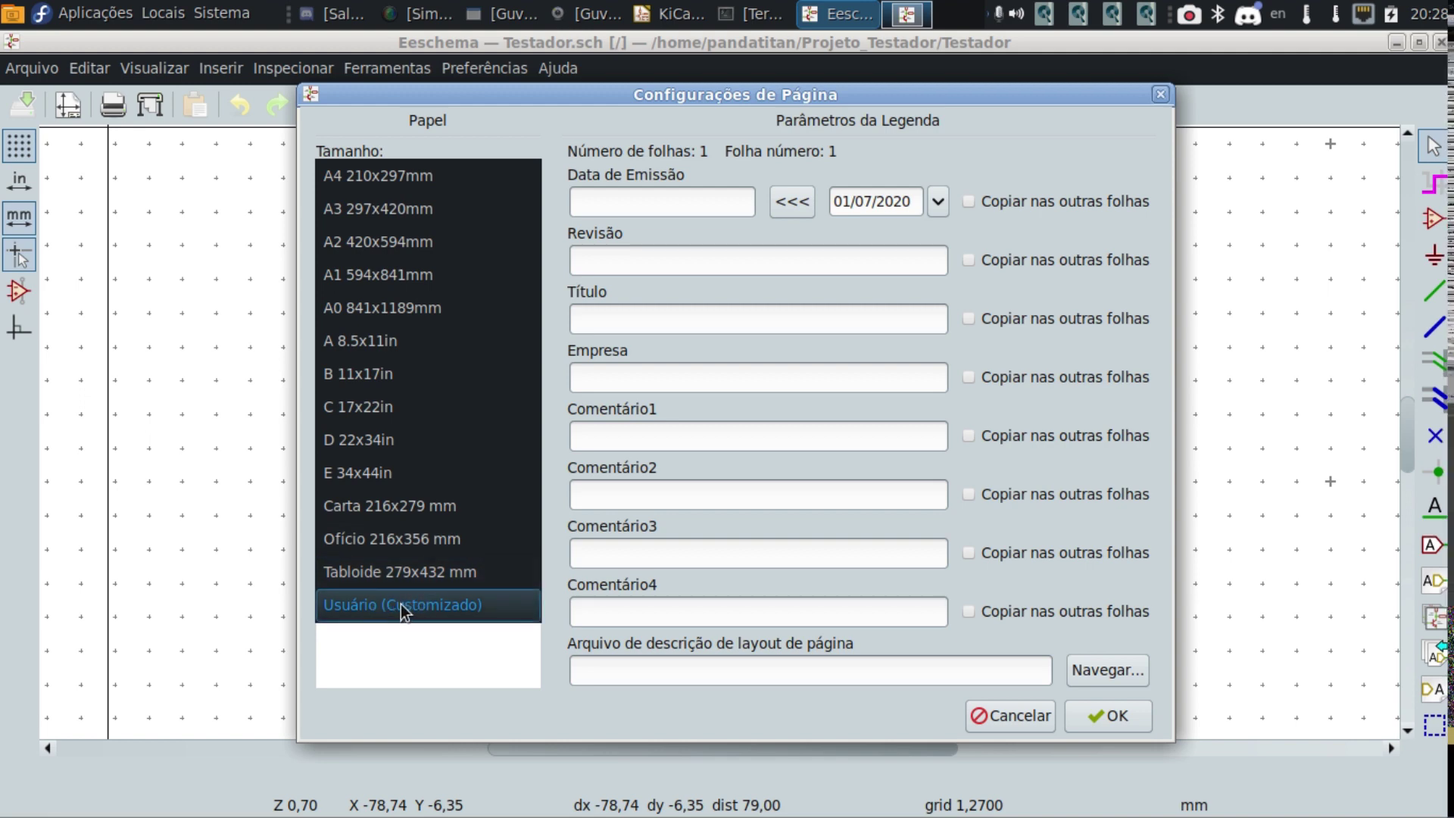
click(421, 607)
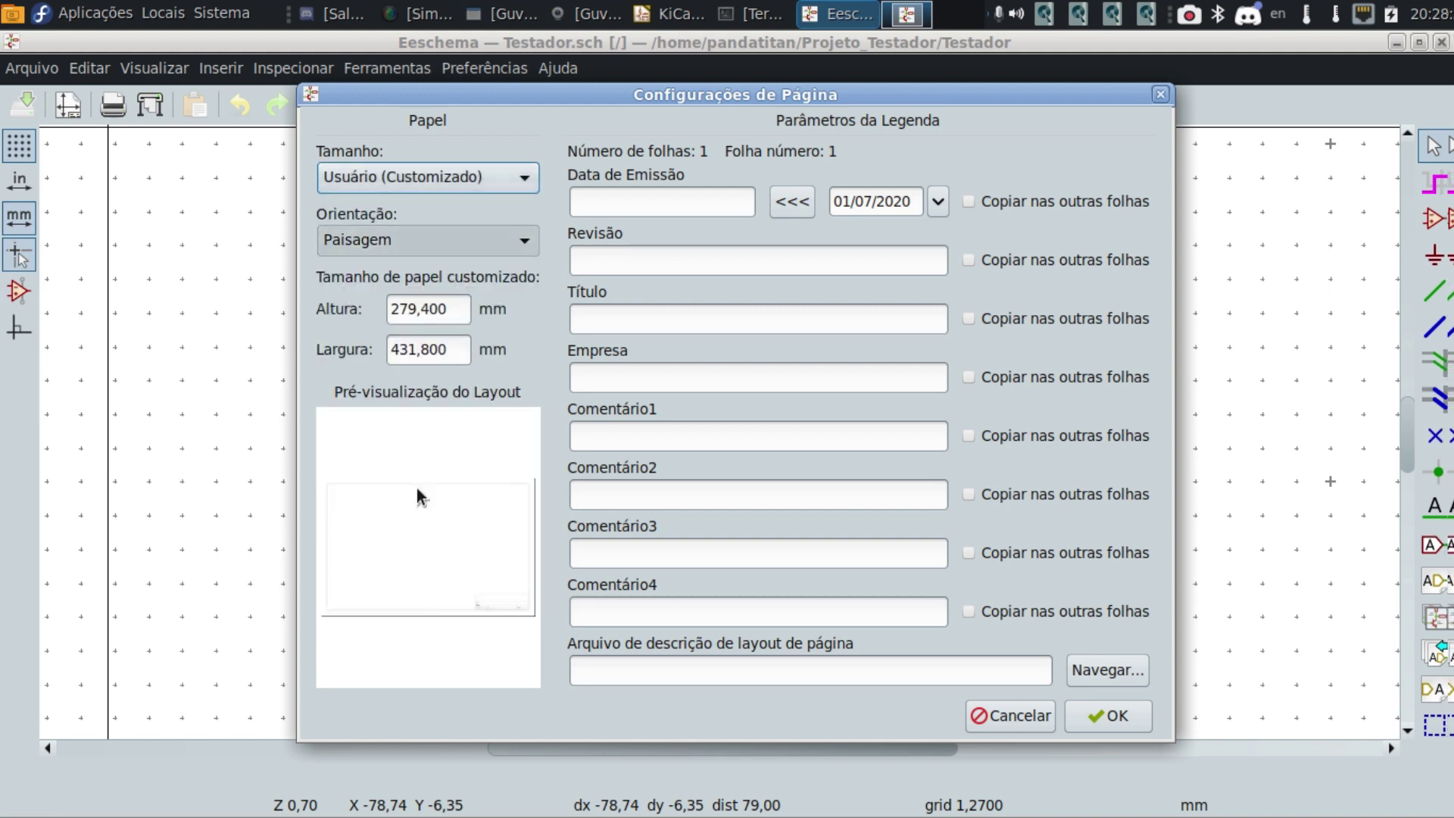
Set the custom paper height to 150 mm.
click(455, 312)
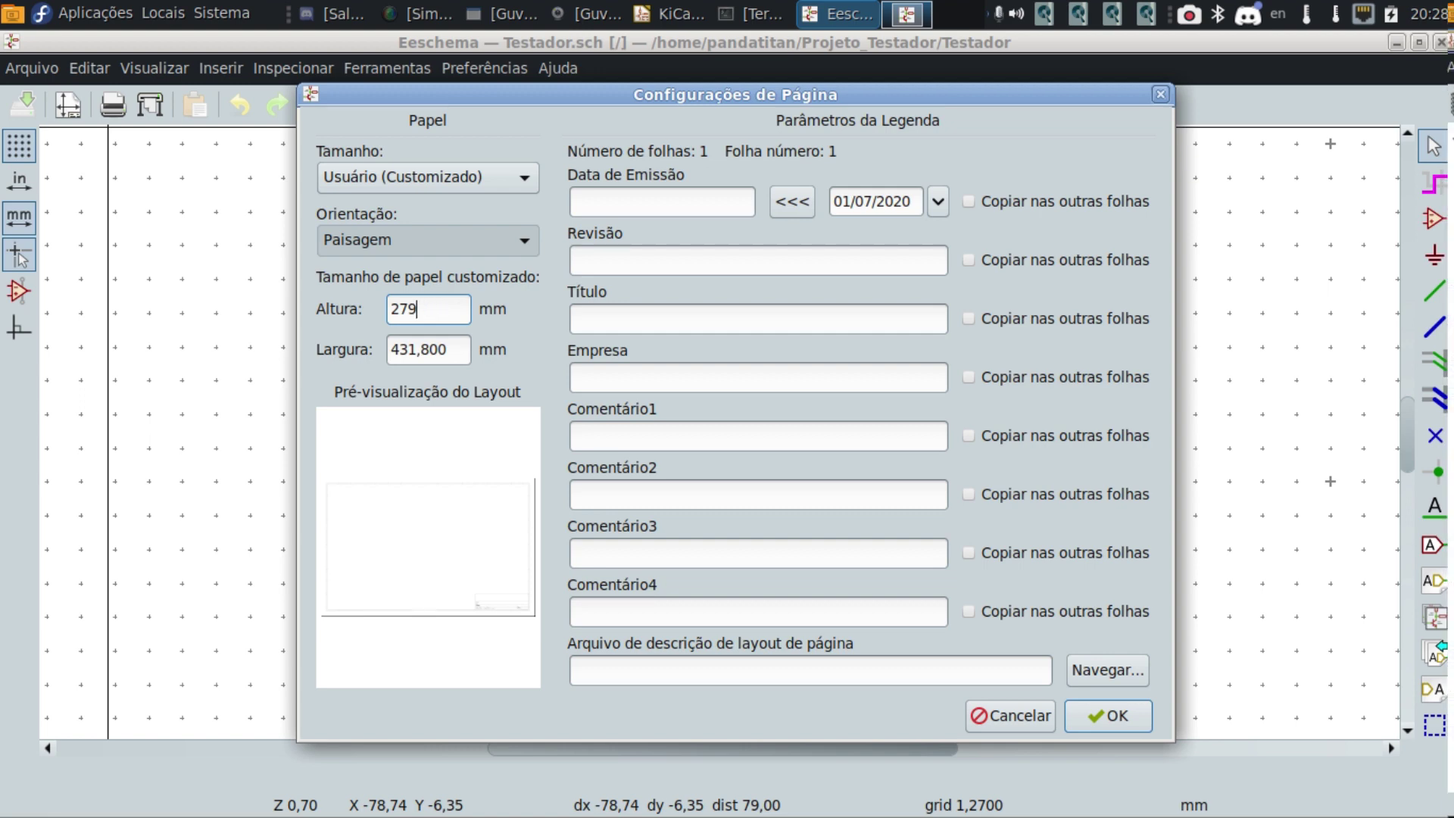
key(BackSpace)
key(BackSpace)
key(BackSpace)
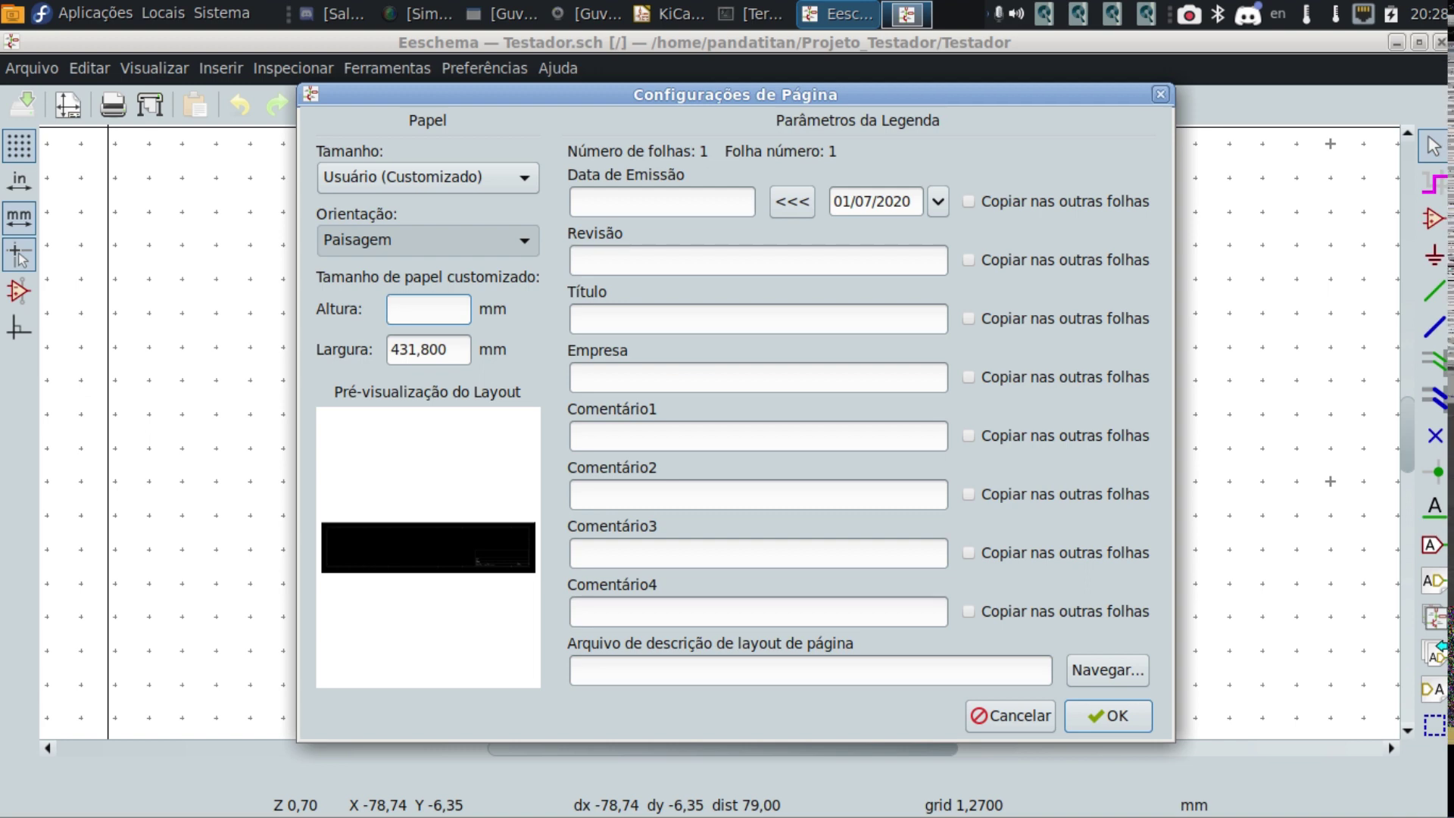
text(102)
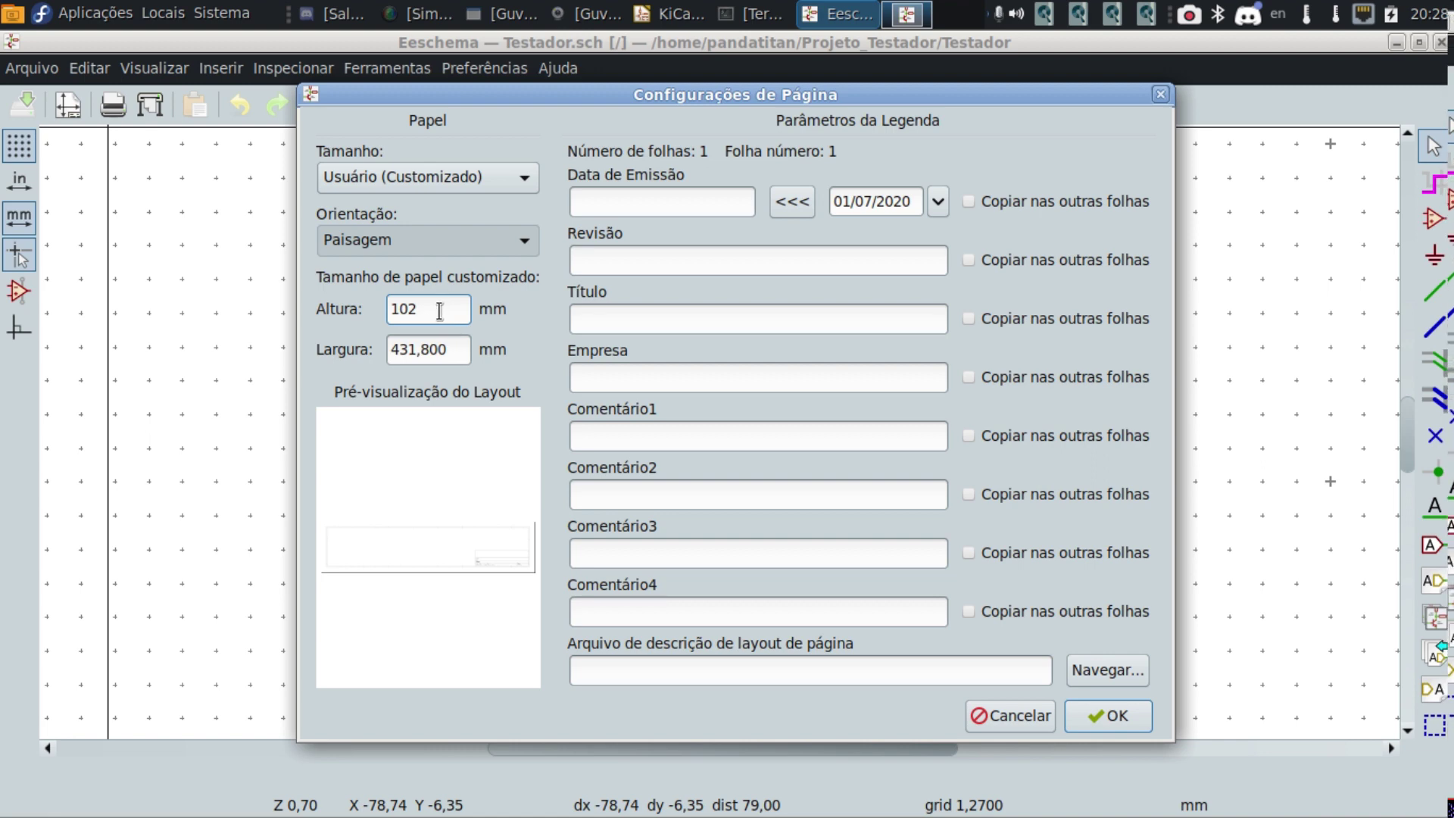
key(BackSpace)
key(BackSpace)
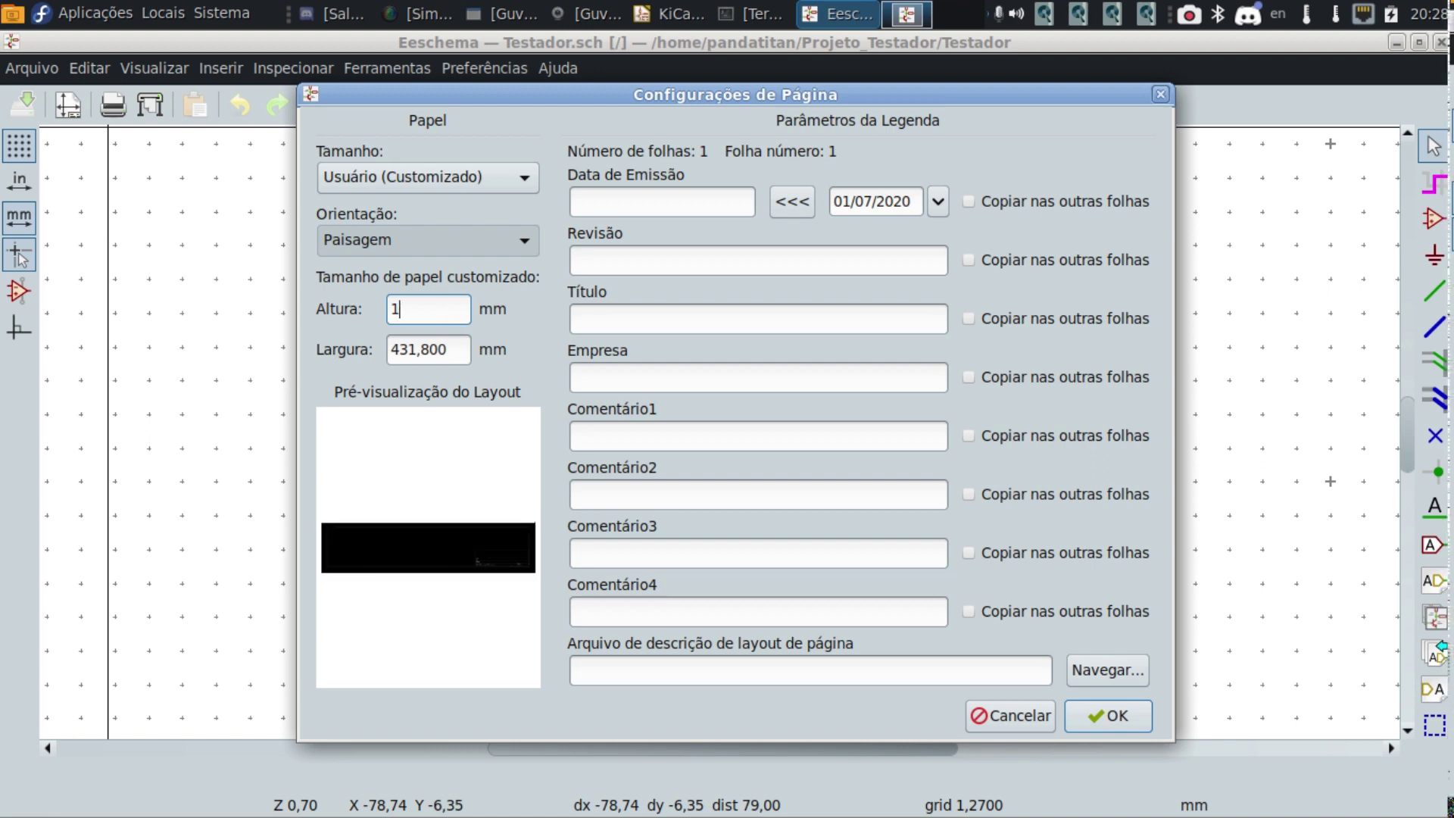
text(50)
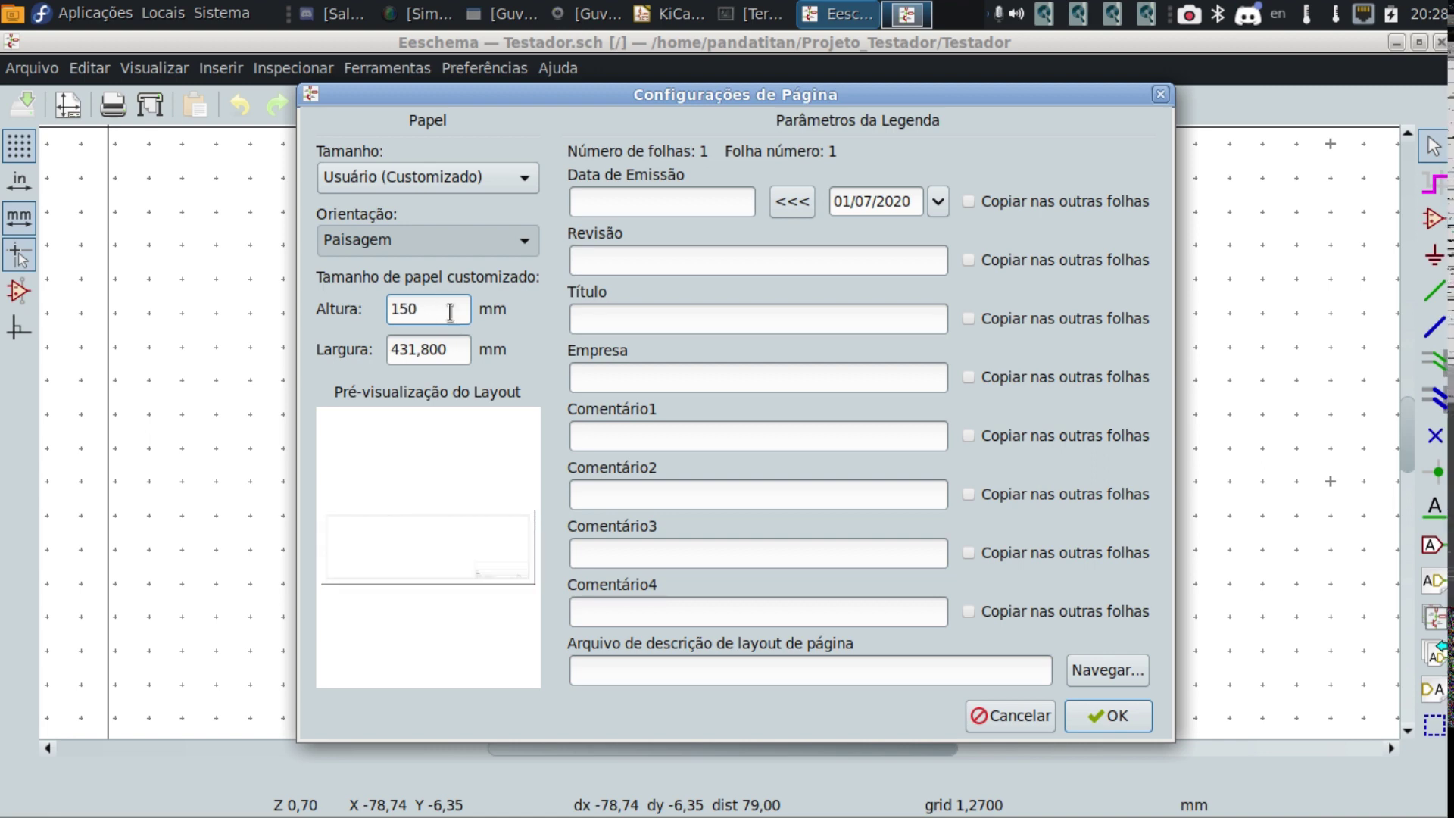
Set the custom paper width to 150 mm.
click(451, 349)
key(BackSpace)
key(BackSpace)
key(BackSpace)
key(BackSpace)
key(BackSpace)
key(BackSpace)
key(BackSpace)
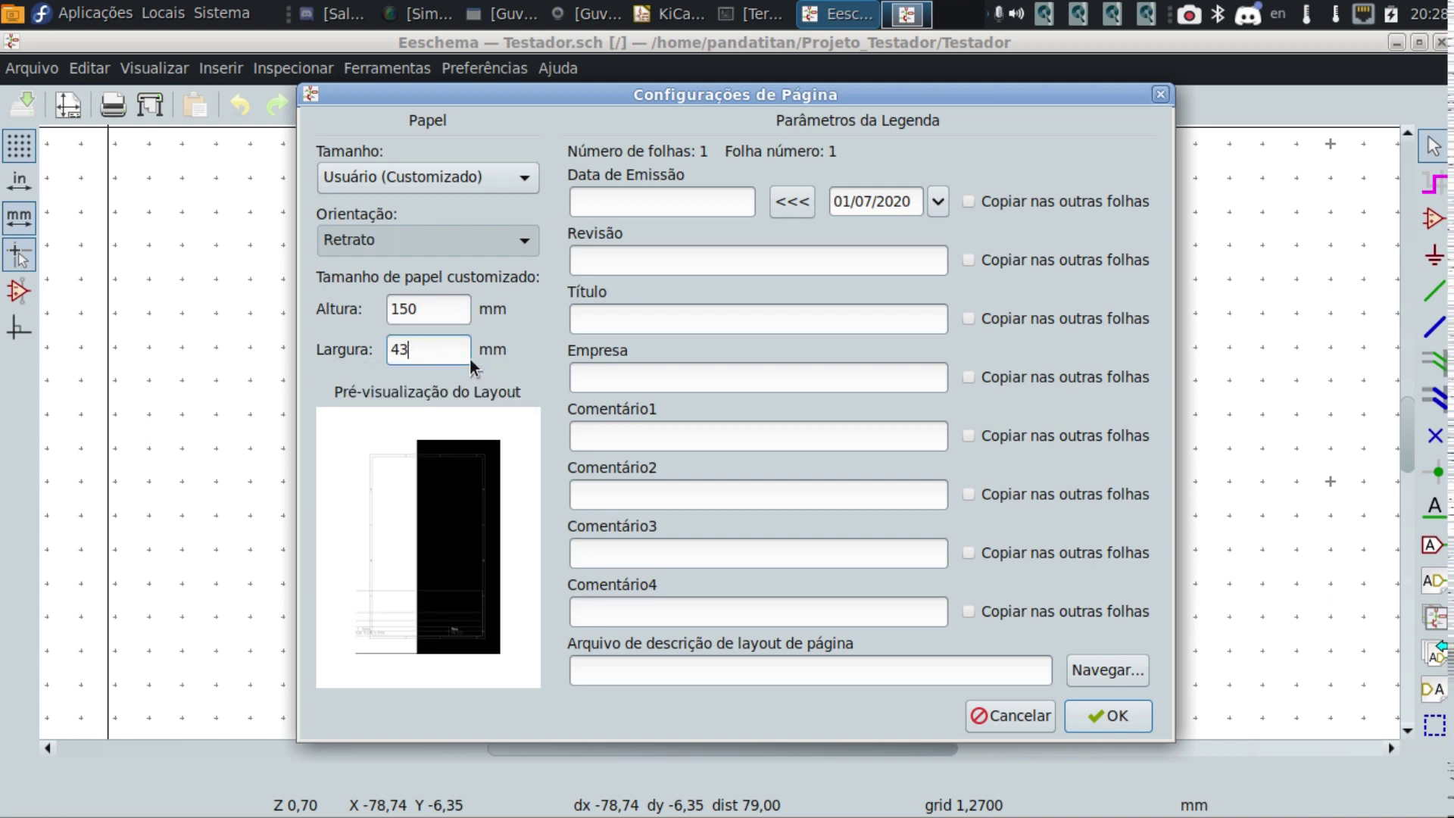
text(150)
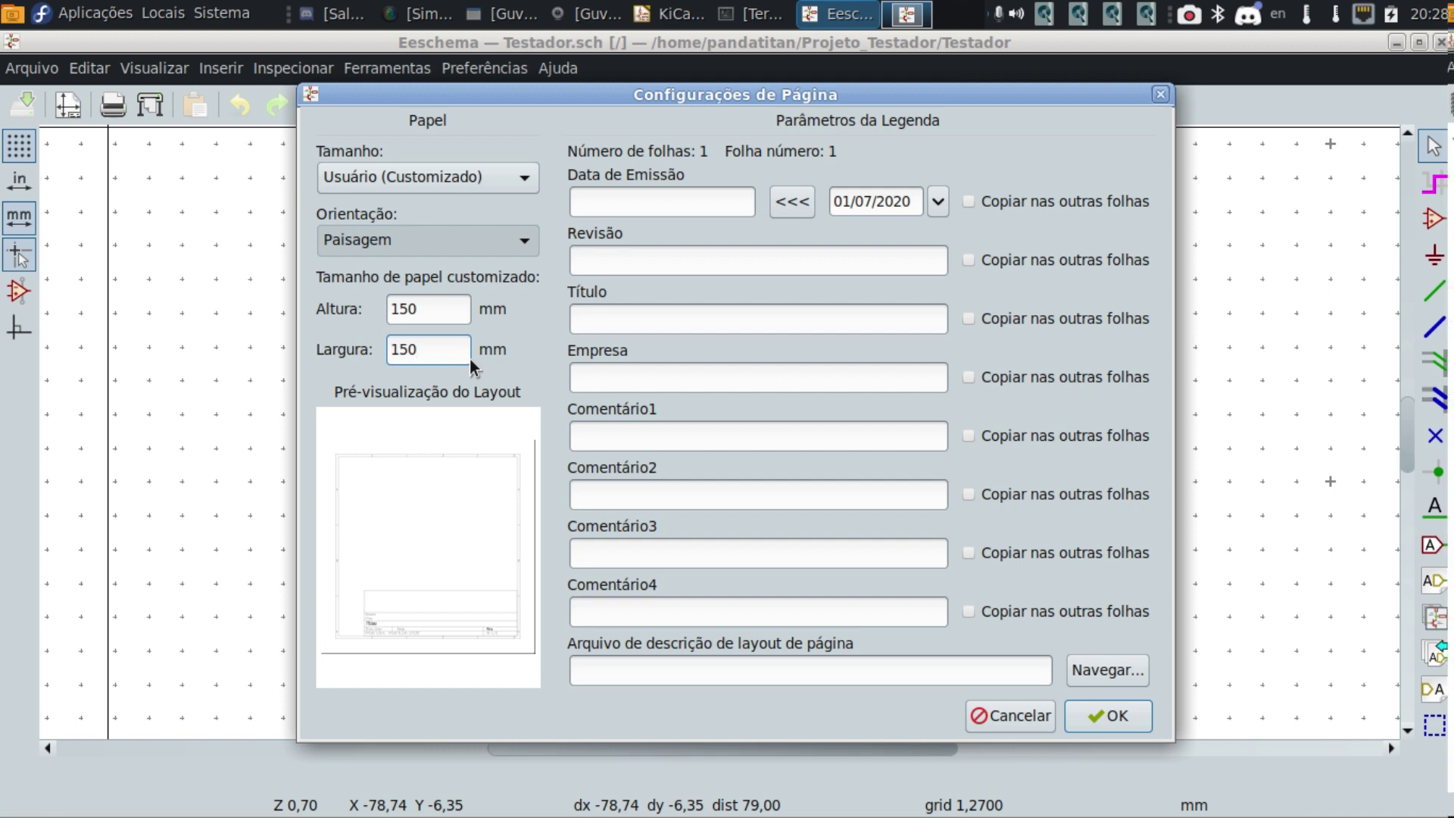
Fill in the title block's issue date with the calendar date 01/07/2020.
click(676, 328)
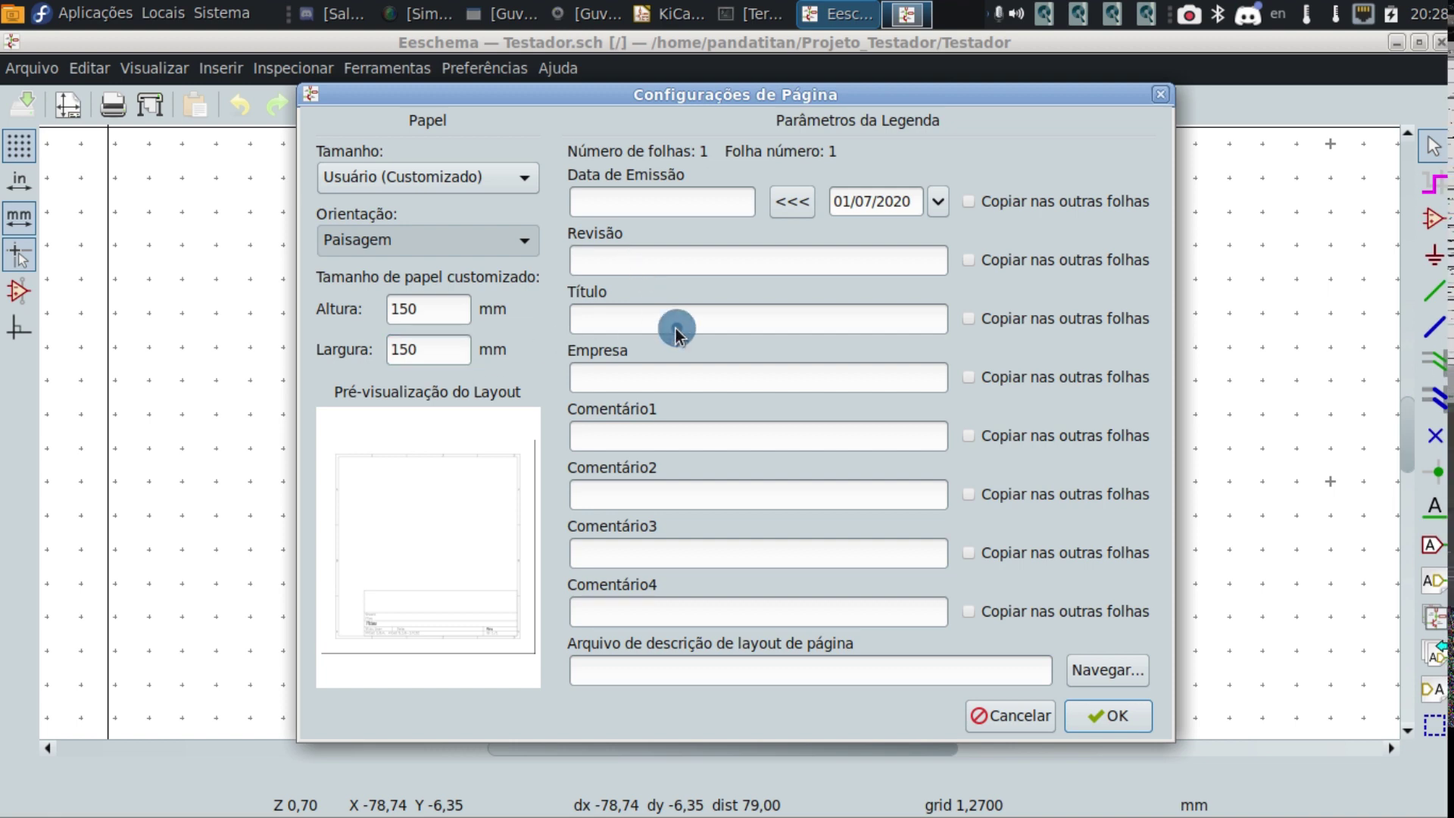
click(695, 455)
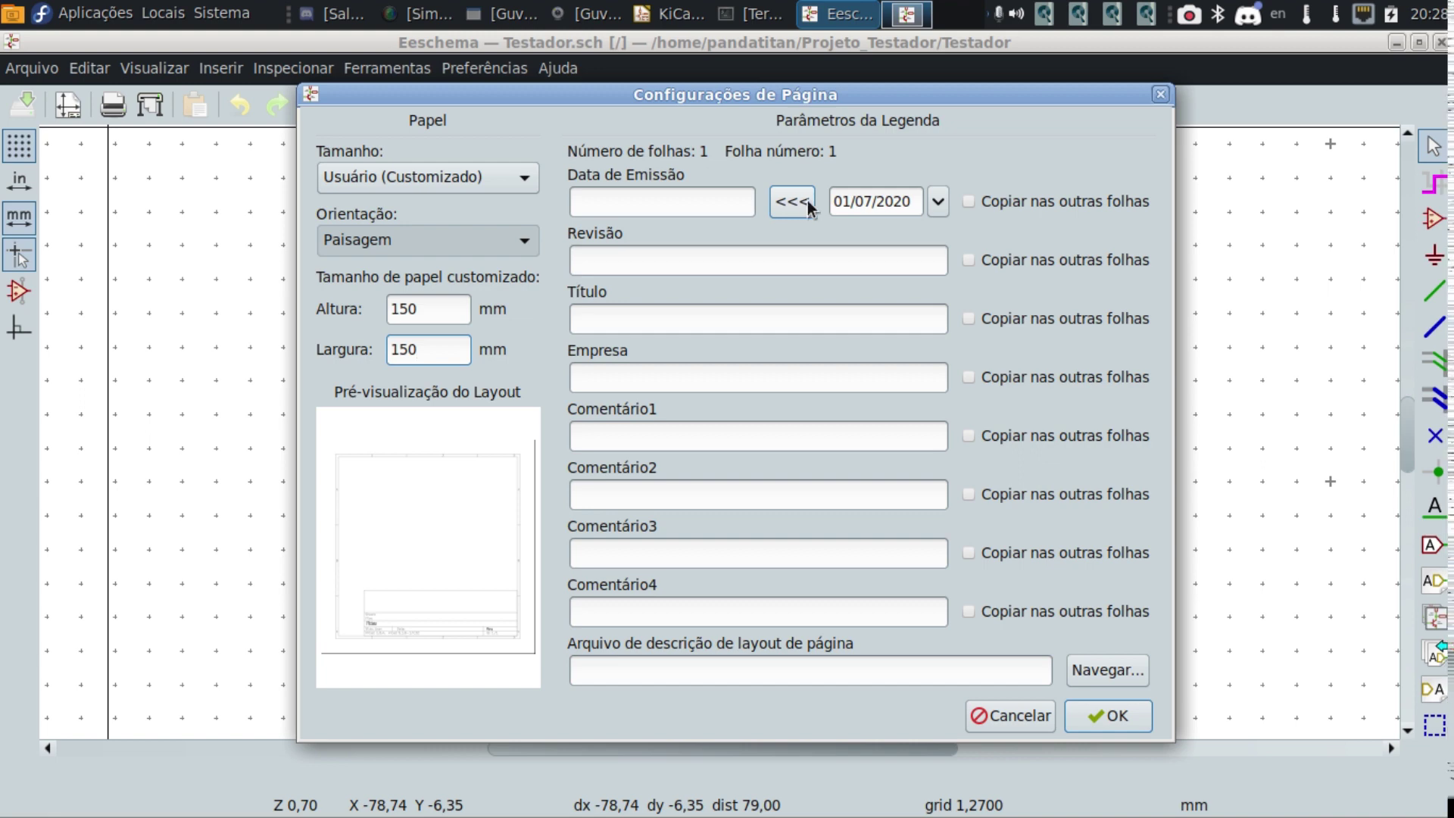
click(937, 201)
click(939, 201)
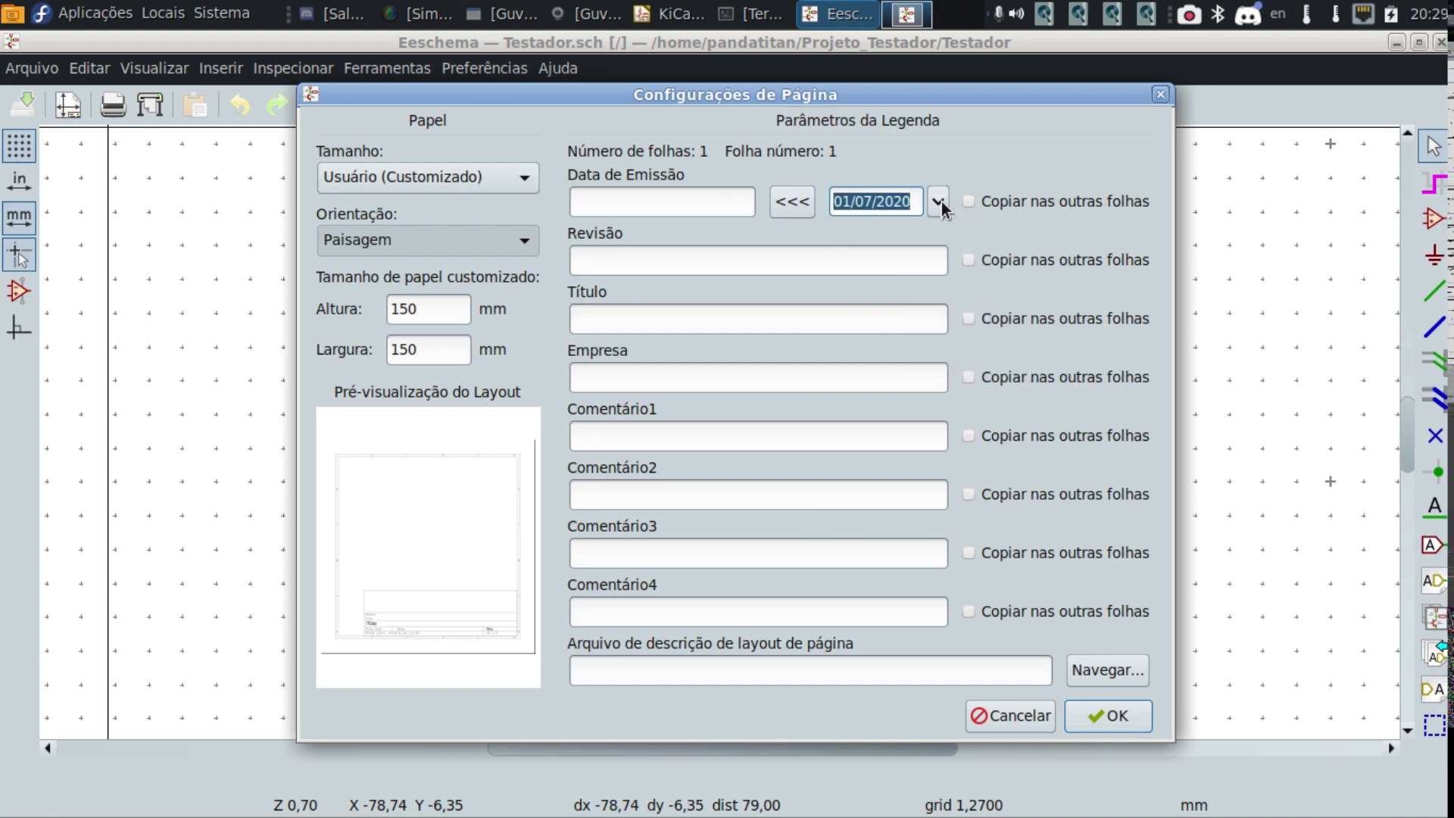
click(939, 202)
click(938, 203)
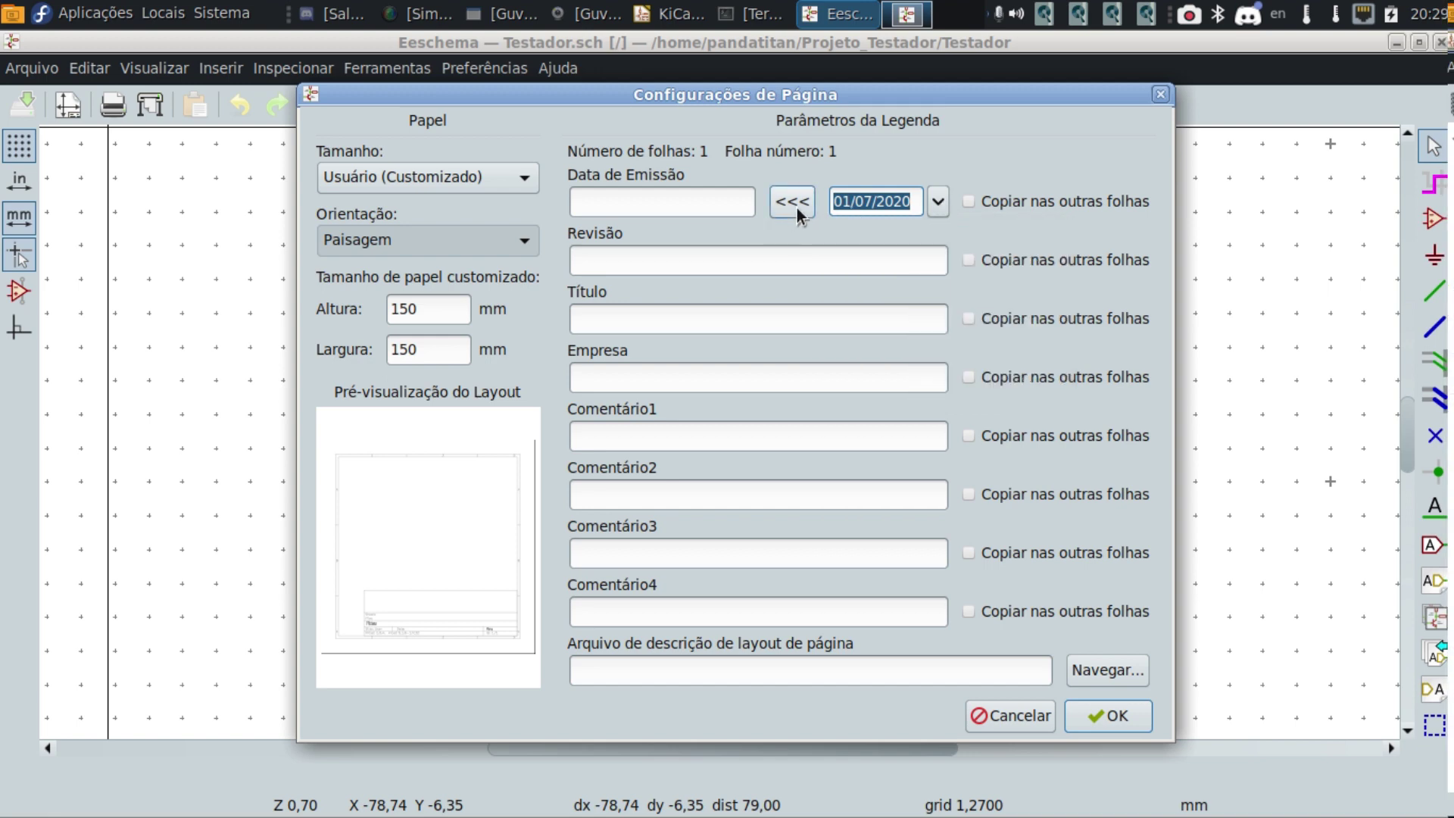
click(793, 202)
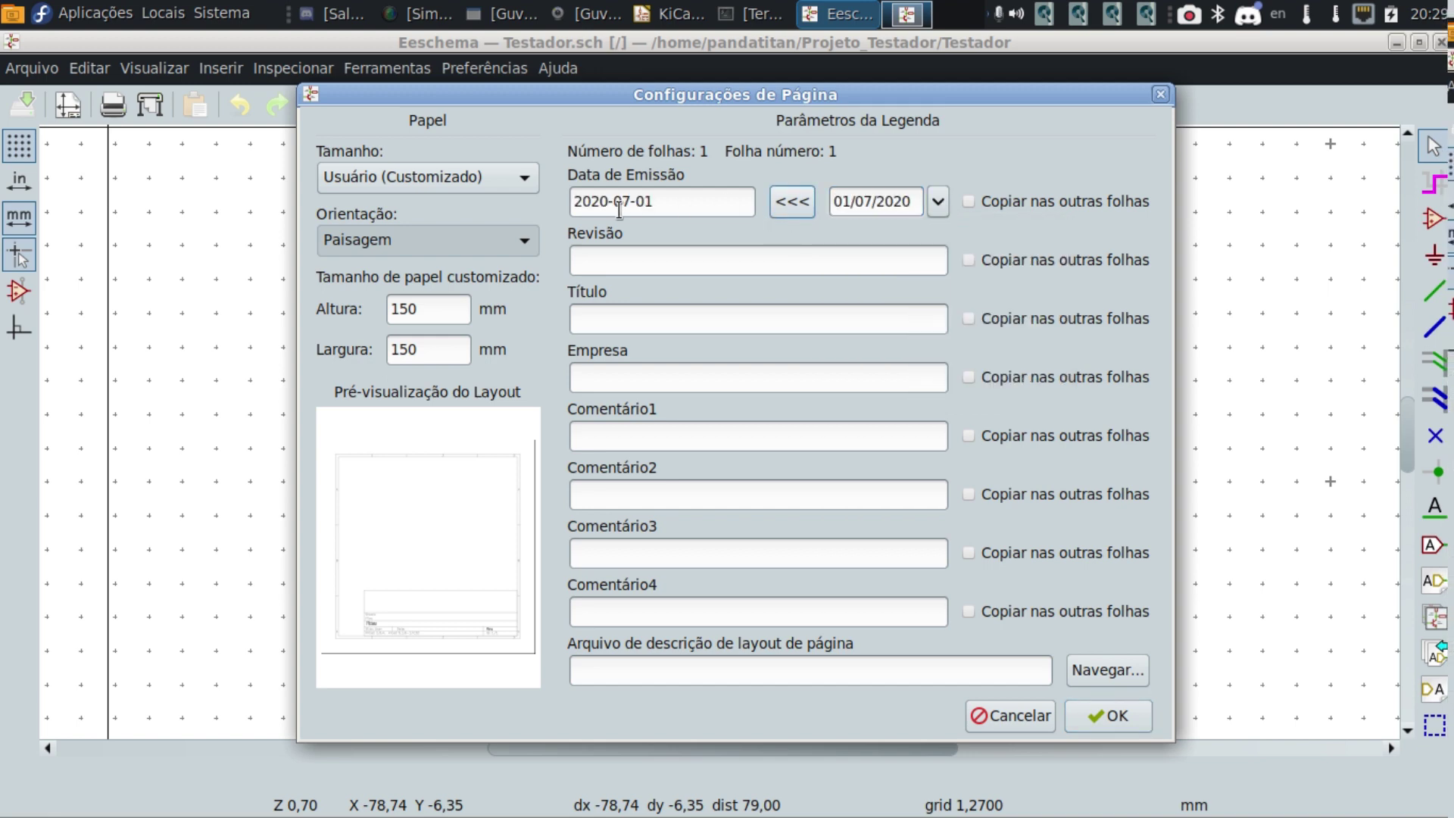
Rewrite the issue date in day-month-year order as 01-07-2020.
click(668, 204)
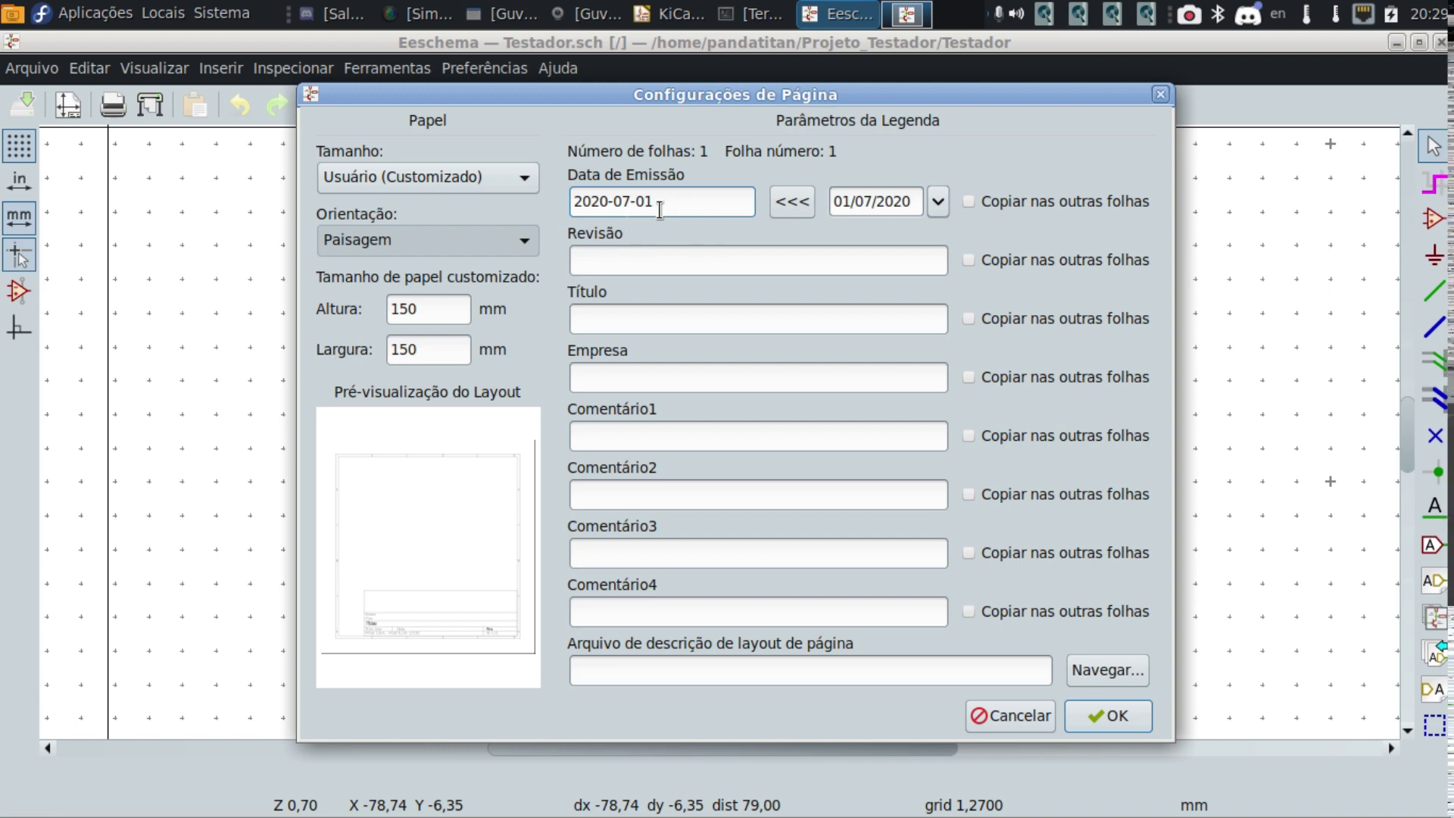
drag(651, 203, 529, 193)
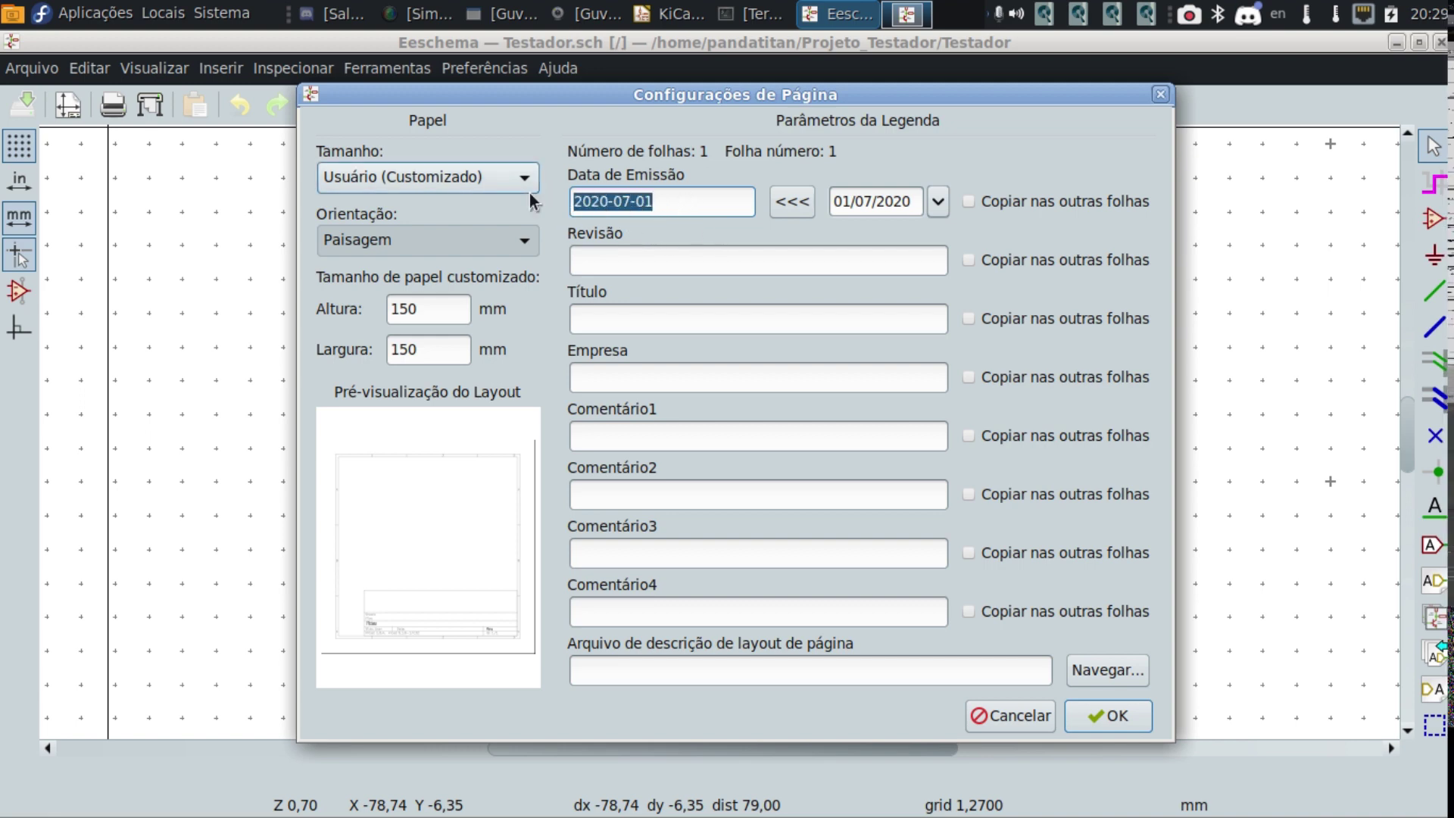
text(01)
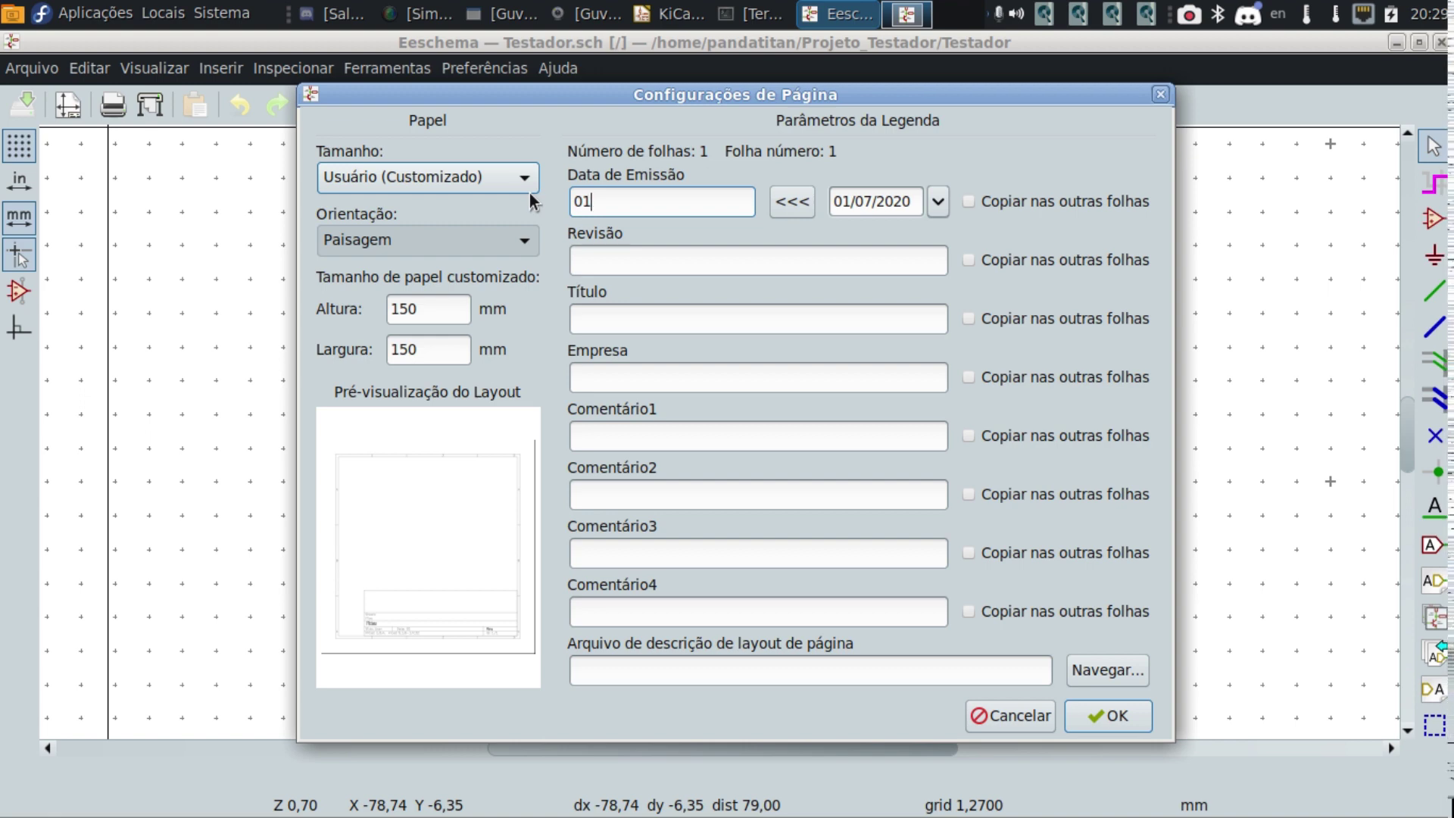
text(07)
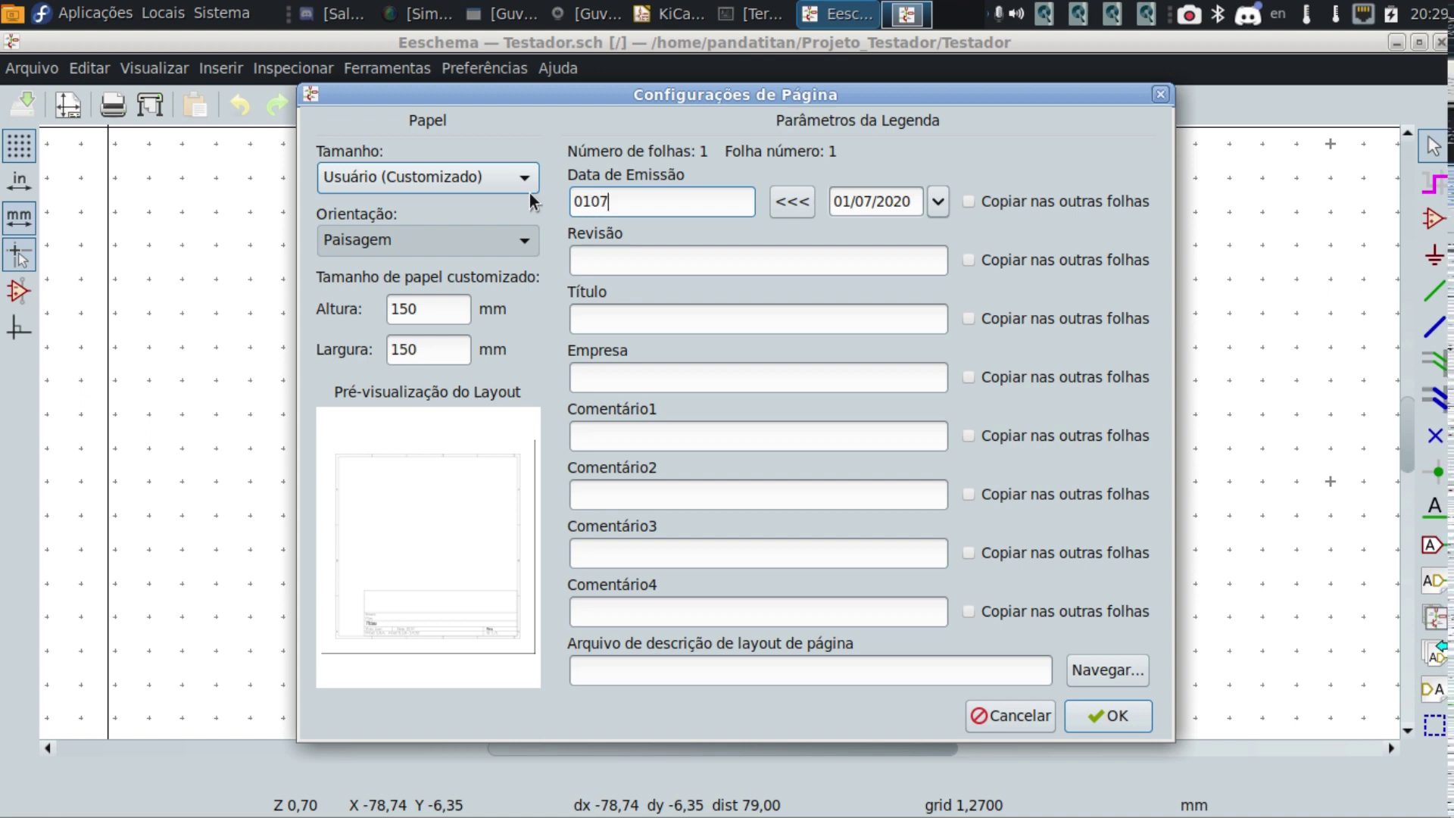
text(2020)
key(BackSpace)
key(BackSpace)
key(BackSpace)
key(BackSpace)
key(BackSpace)
key(BackSpace)
text(-)
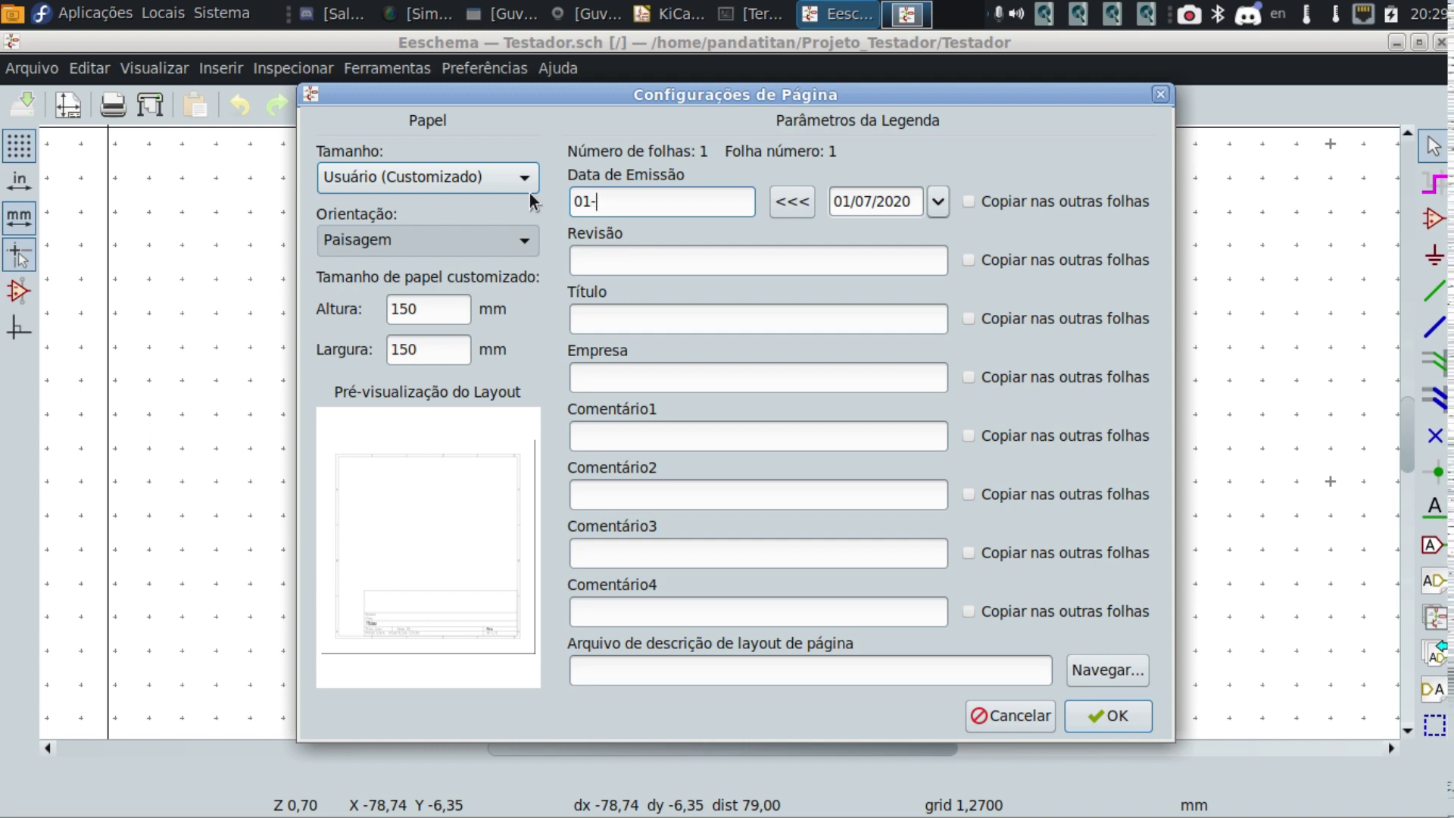
text(07)
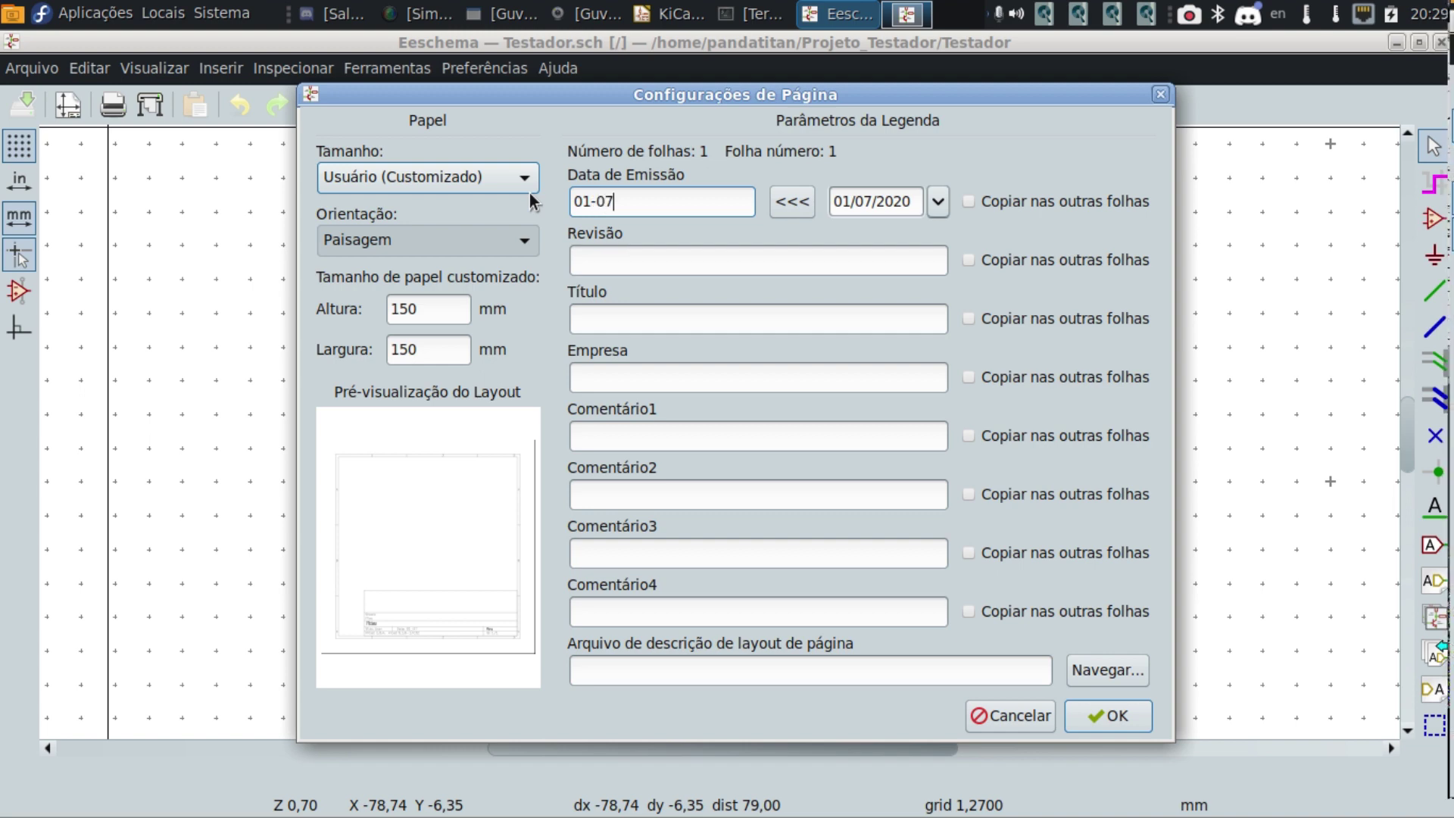
text(-2020)
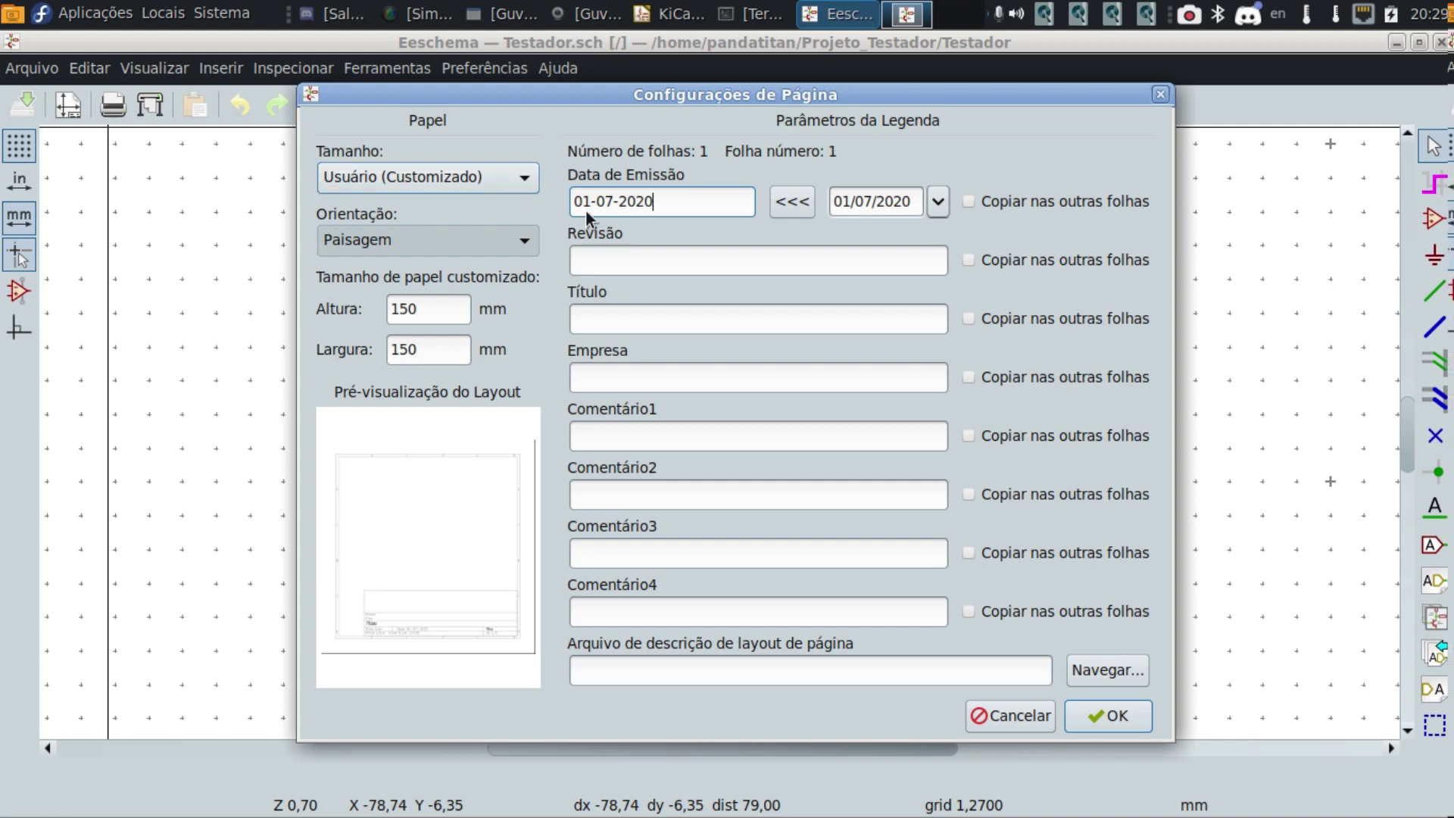
Enter "Fase 01 - Testador" as the sheet's revision.
click(645, 264)
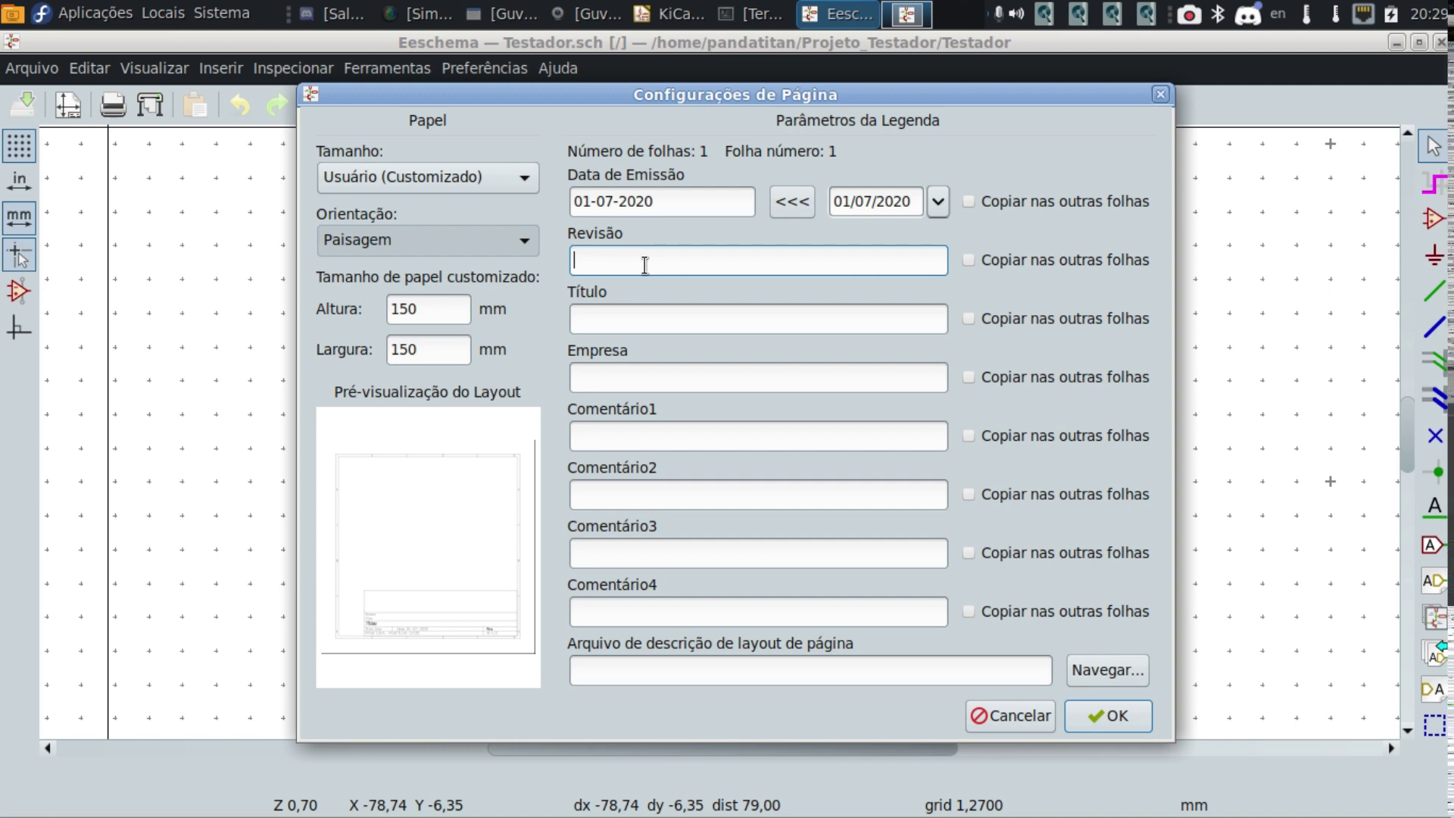
text(Fase)
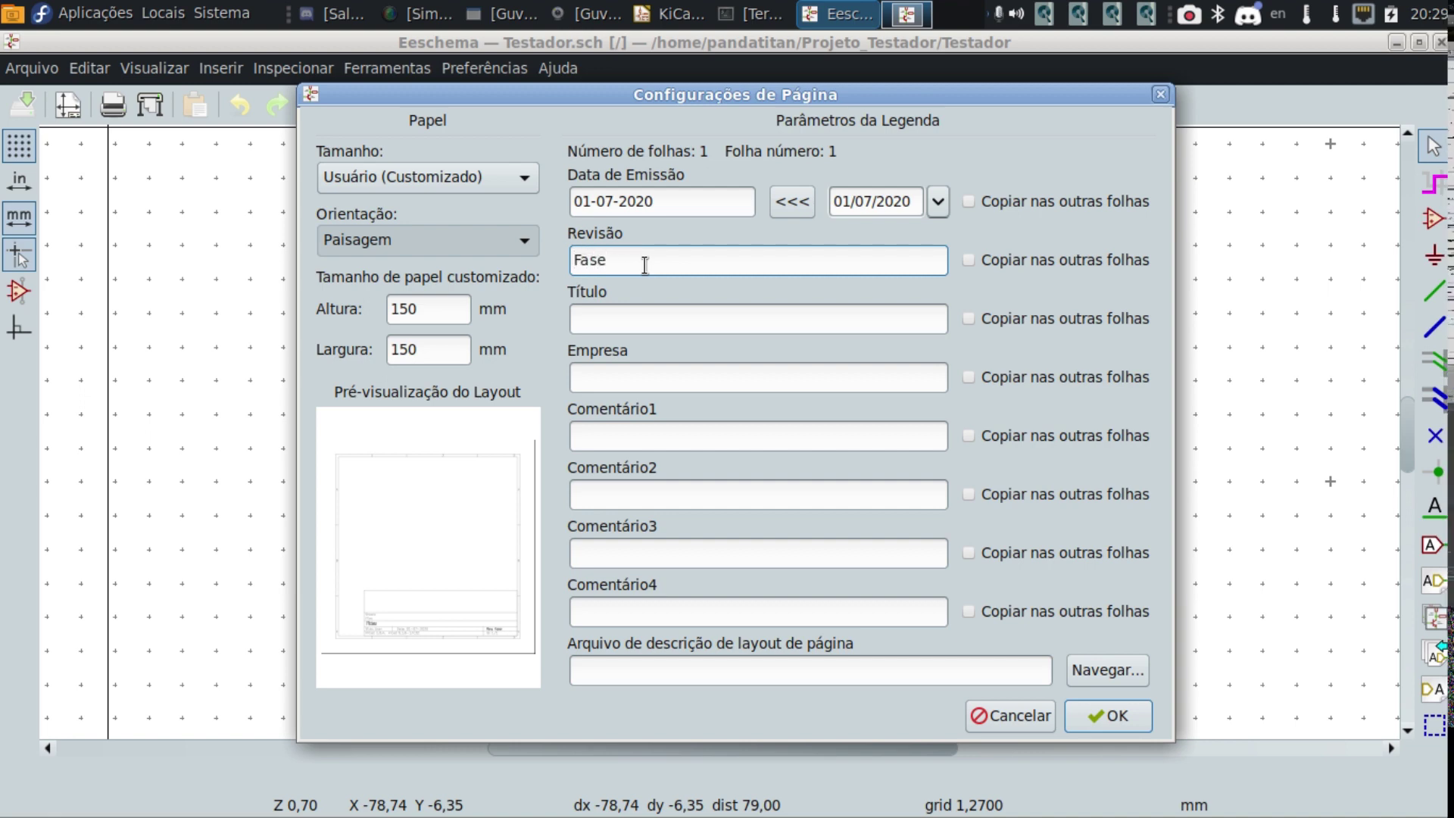
text( 01 - T)
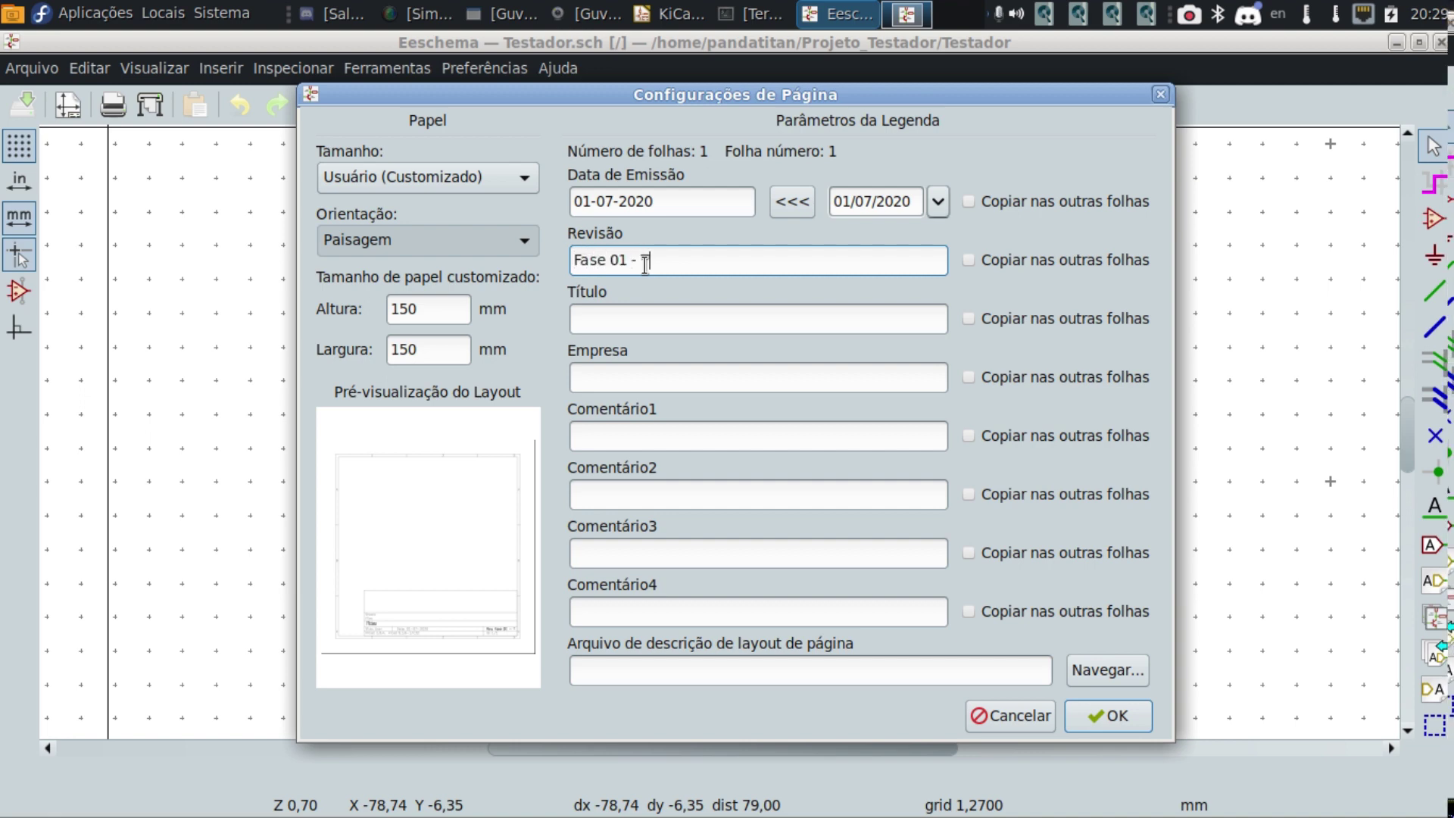
text(estador)
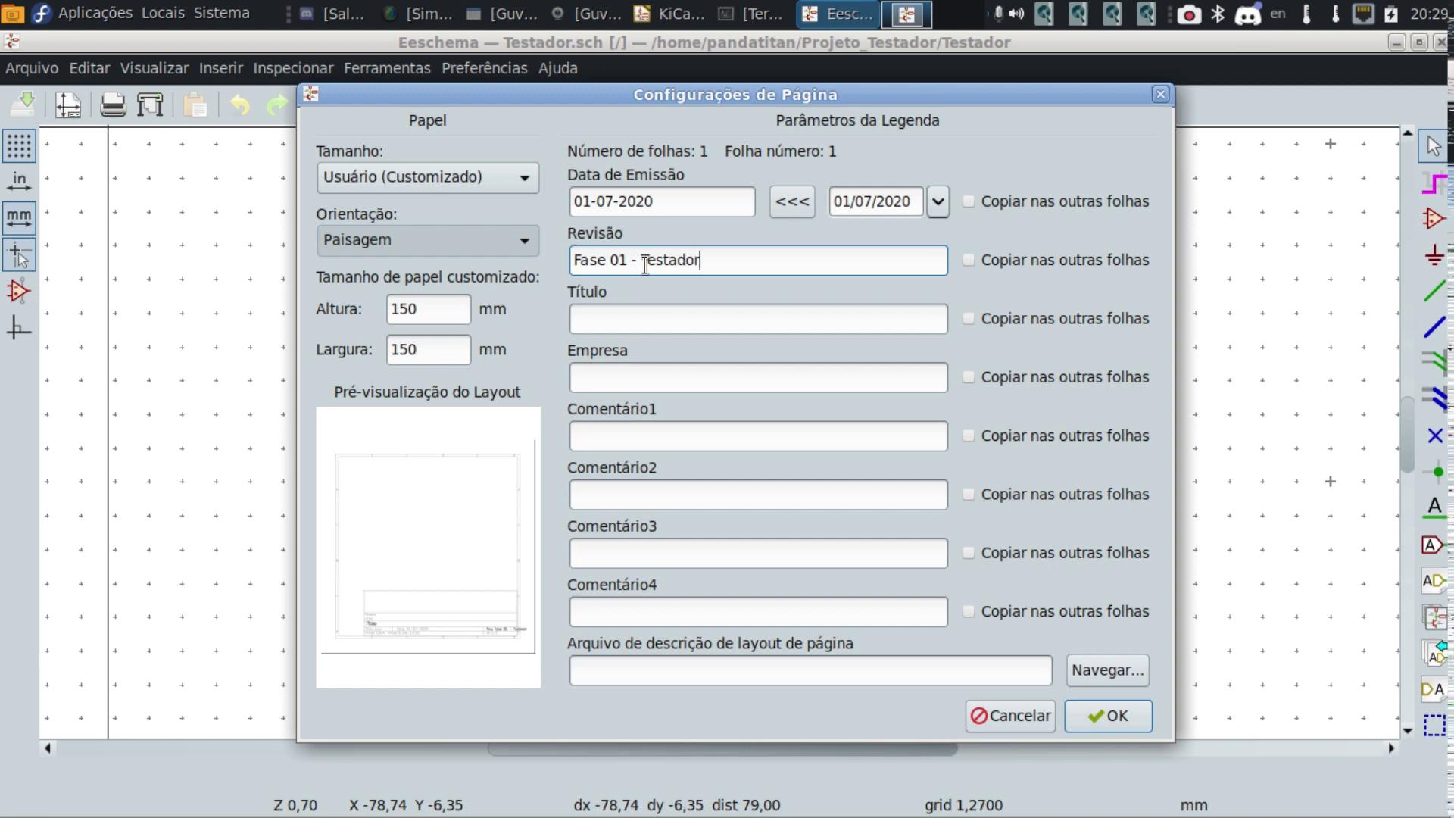
Set the sheet's title to "Testadir de Consumo Para Fontes PC" and the company to "TEC.ELETRONICS".
click(669, 314)
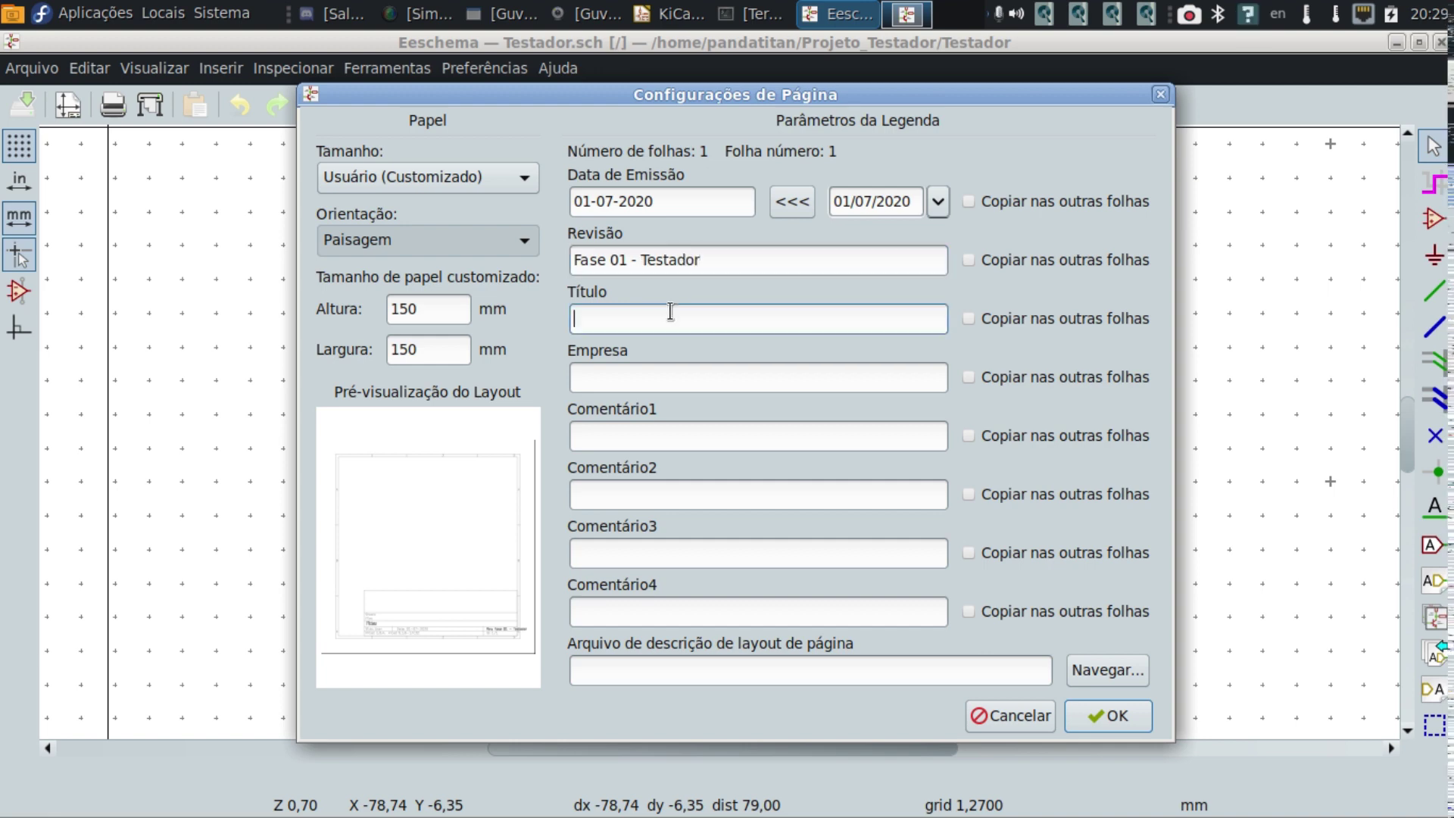
text(Testa)
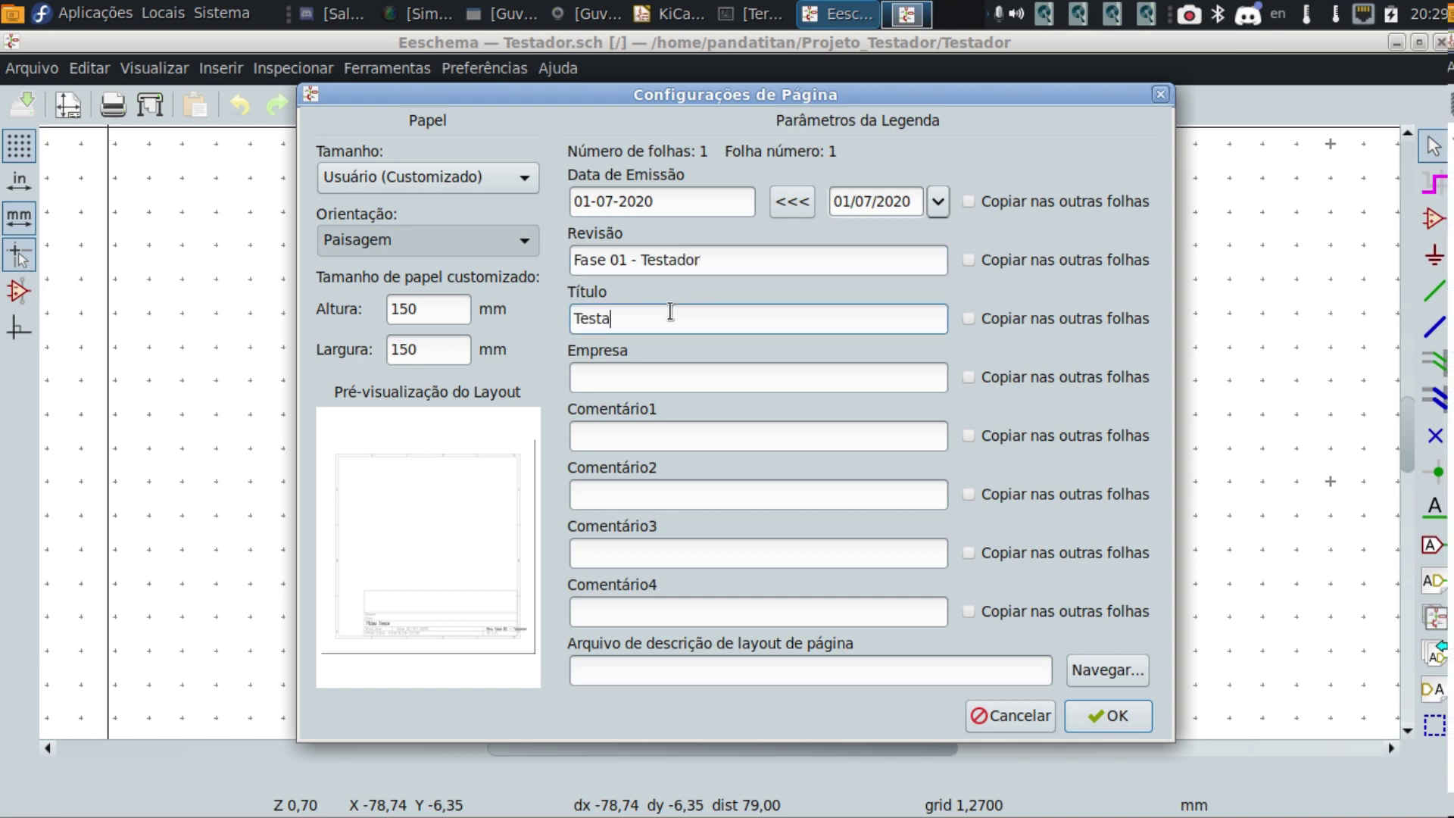
text(dir de Con)
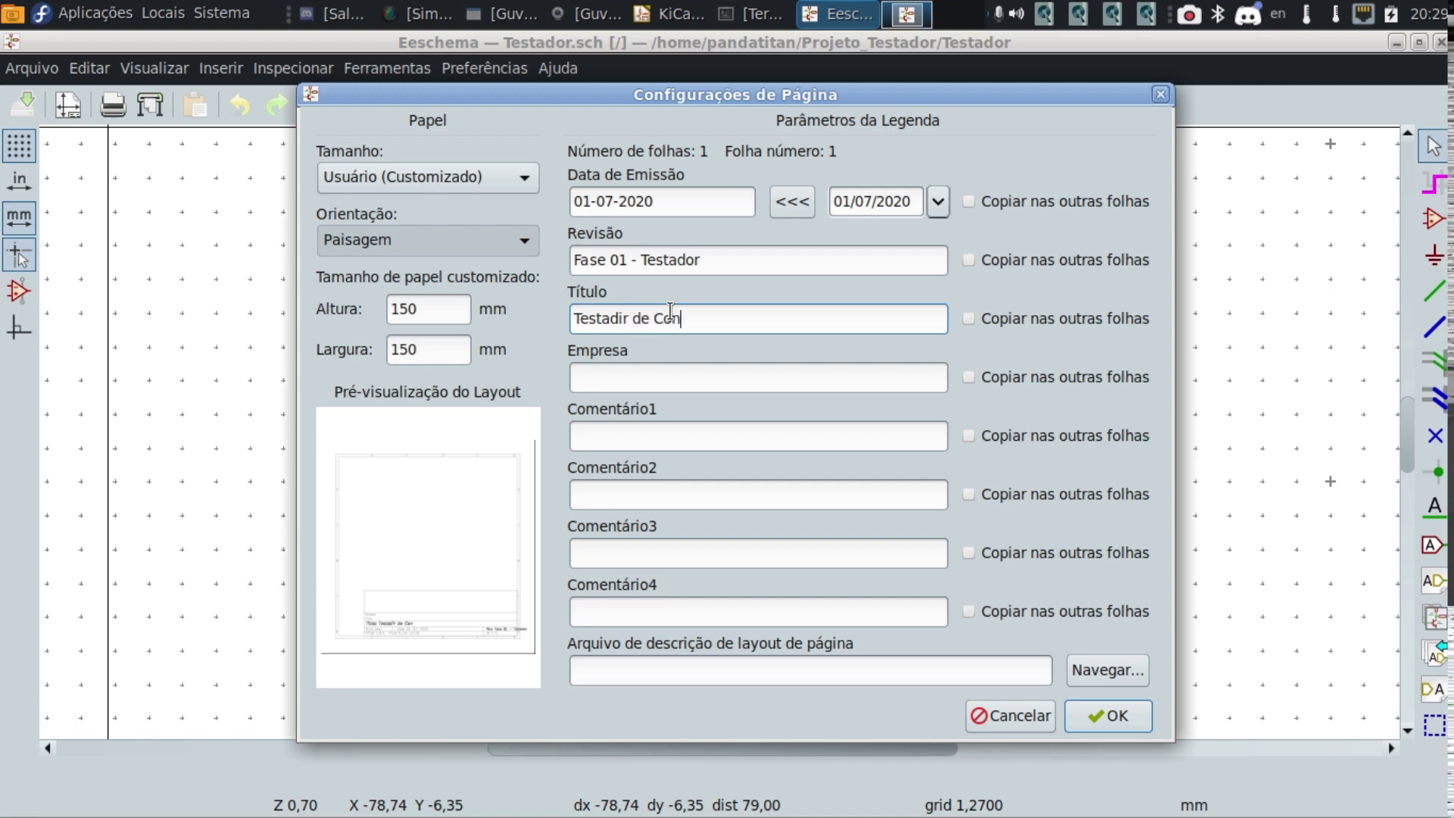
text(sumo Para )
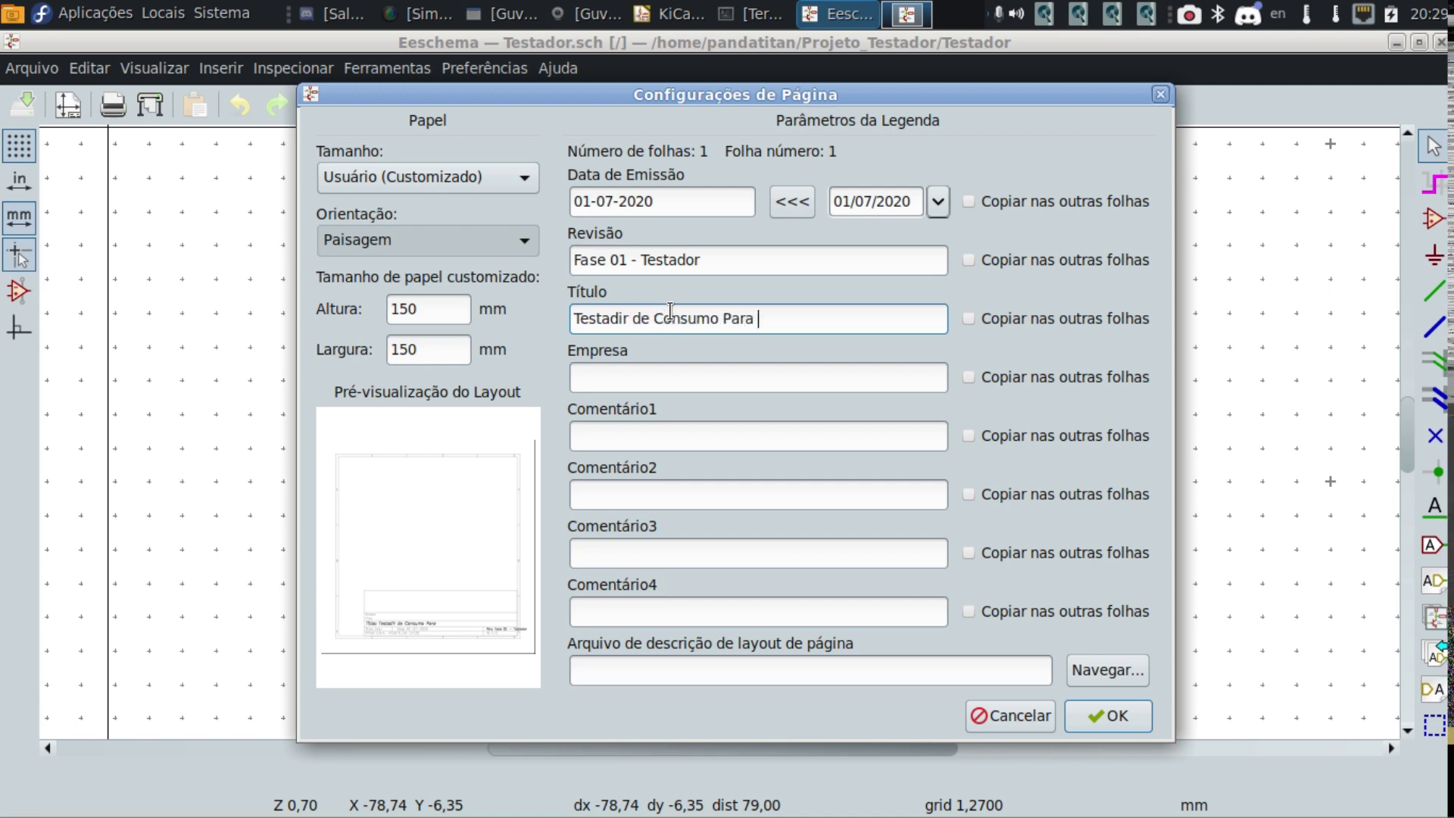
text(Fontes PC)
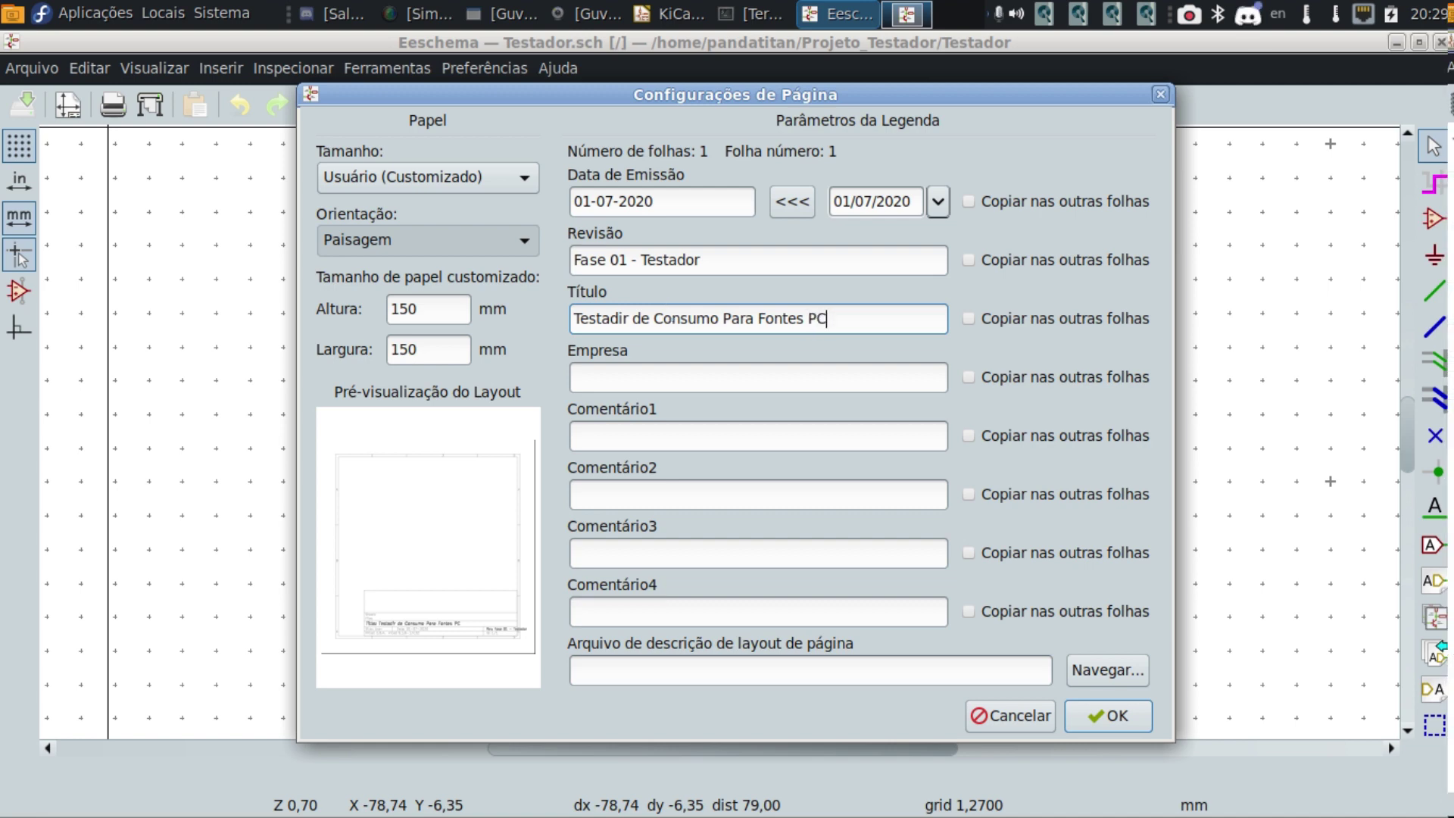
click(674, 380)
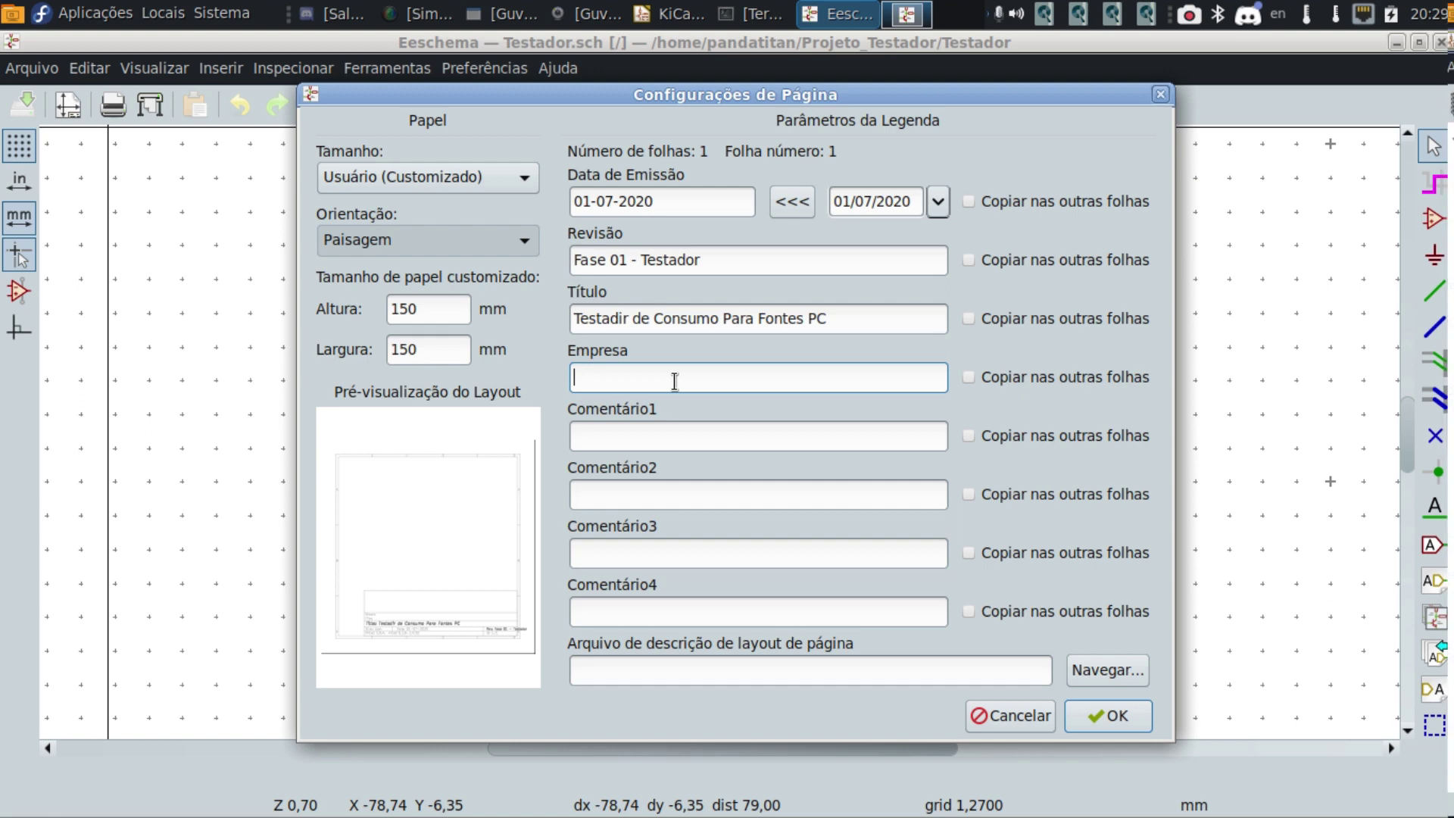
text(TEC.ELETRONICS)
Browse the Testador project folder for a page layout description file without choosing one.
click(648, 673)
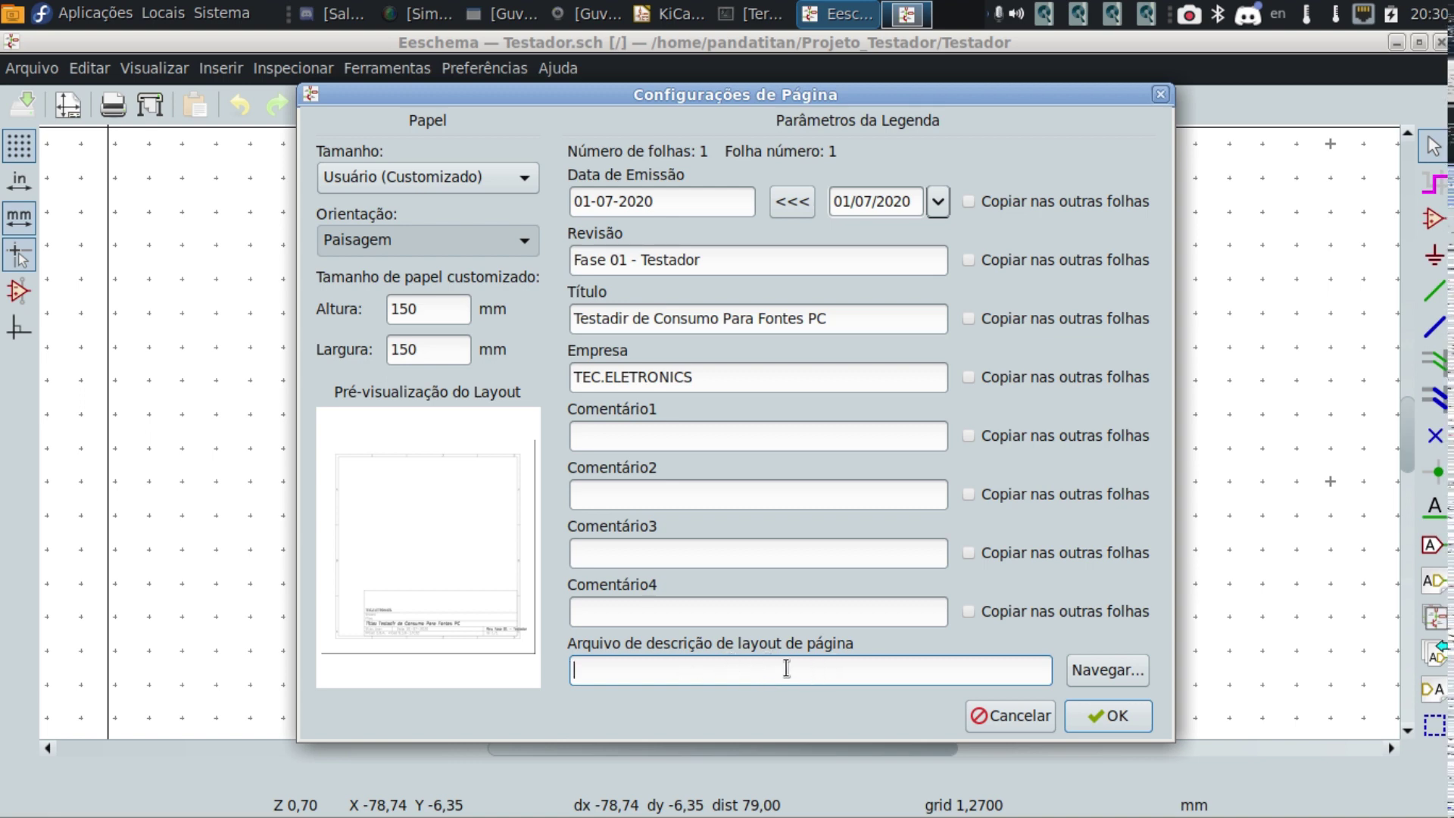
click(1107, 672)
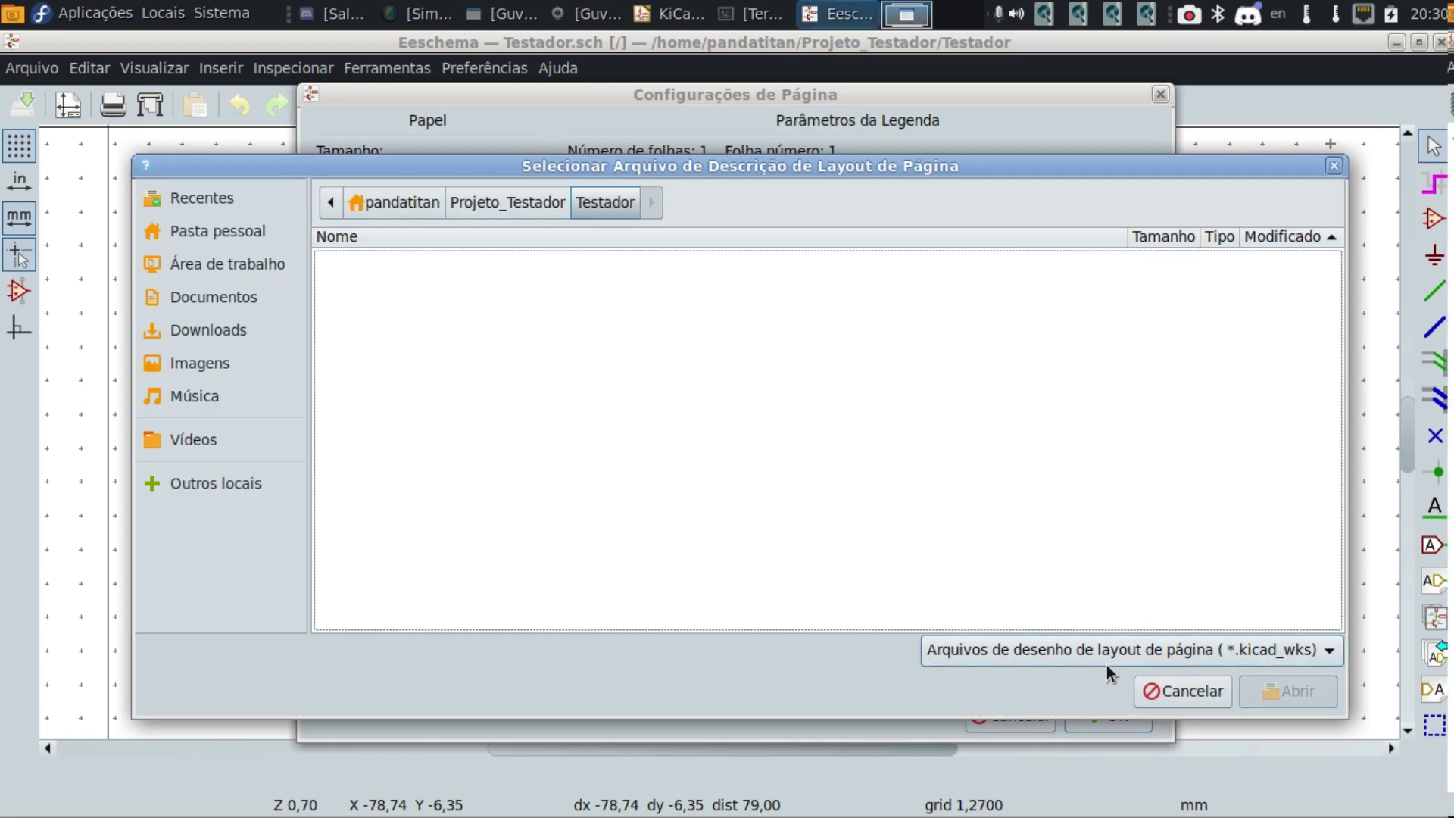
click(1179, 692)
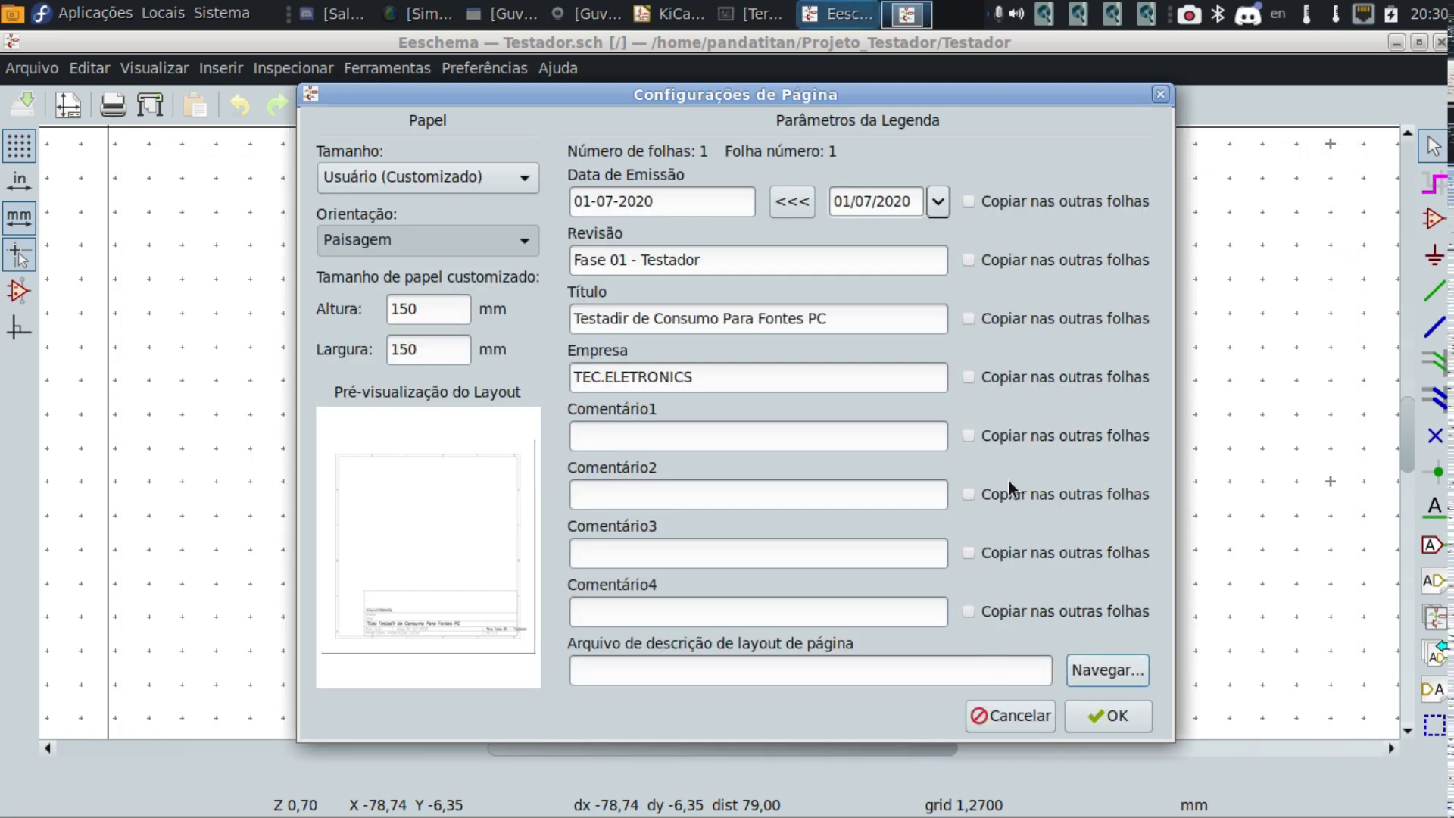
Apply the page settings to the schematic and view the updated sheet.
click(1103, 711)
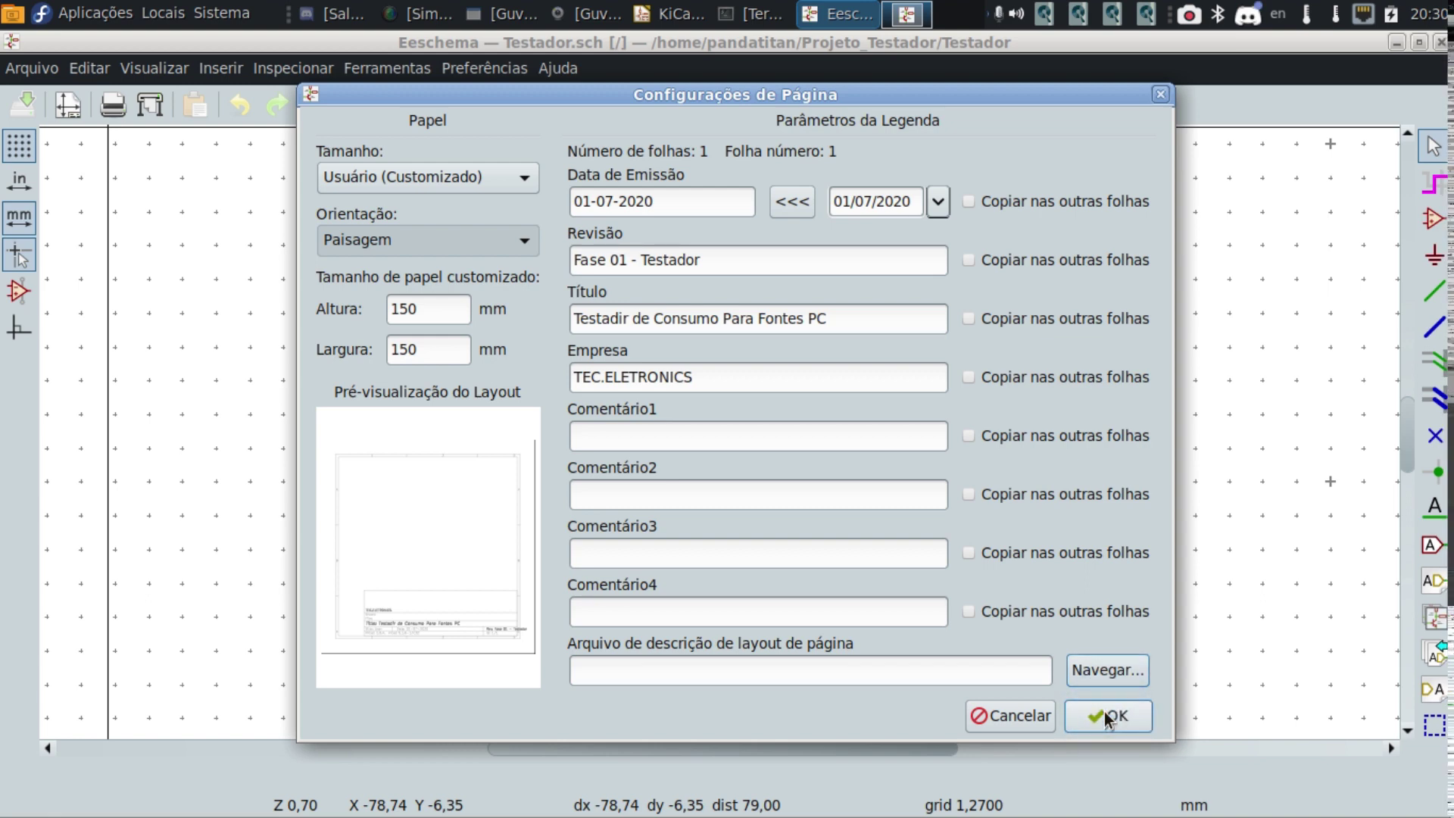
click(1103, 714)
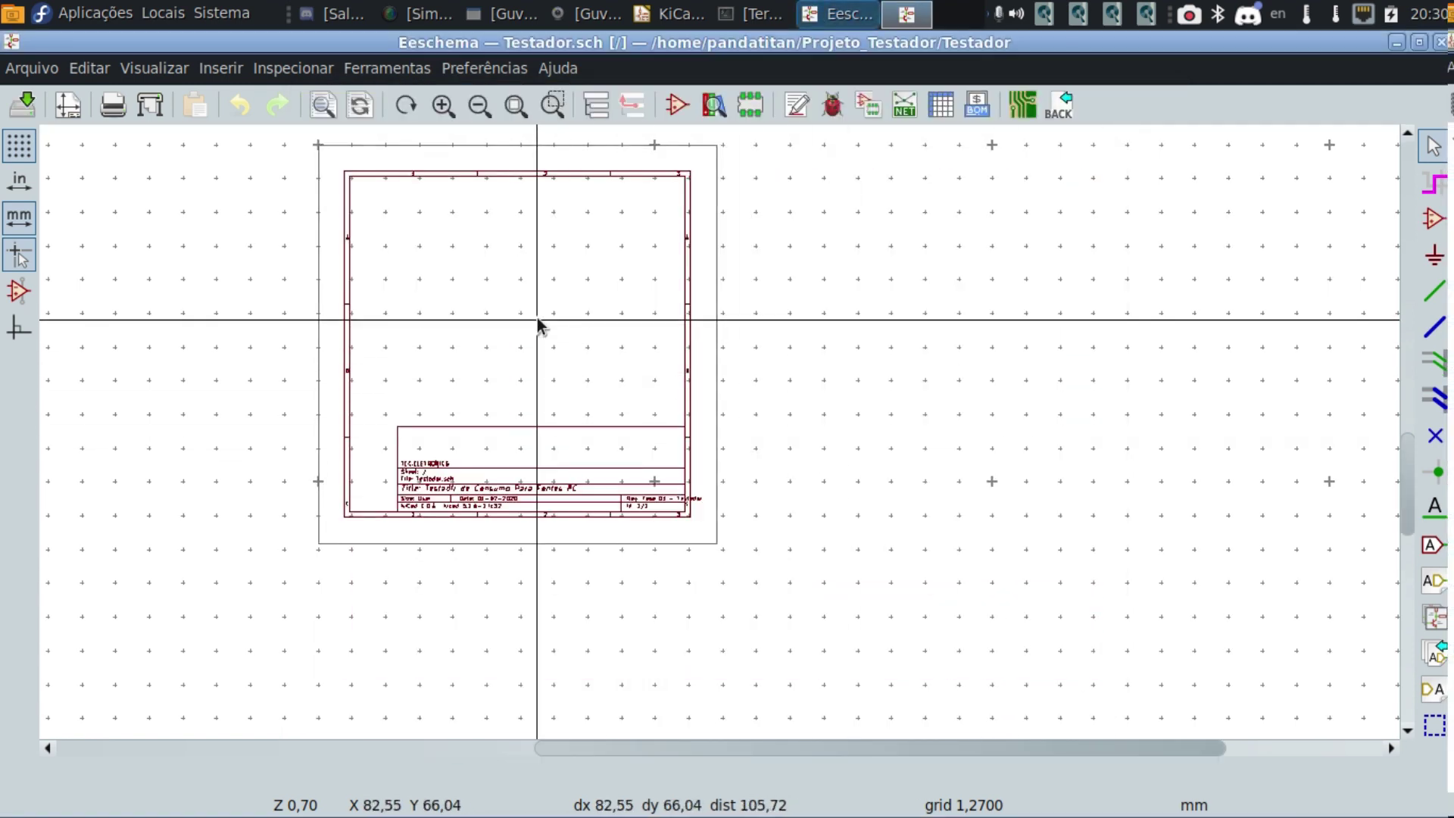
scroll(516, 298, up, 1)
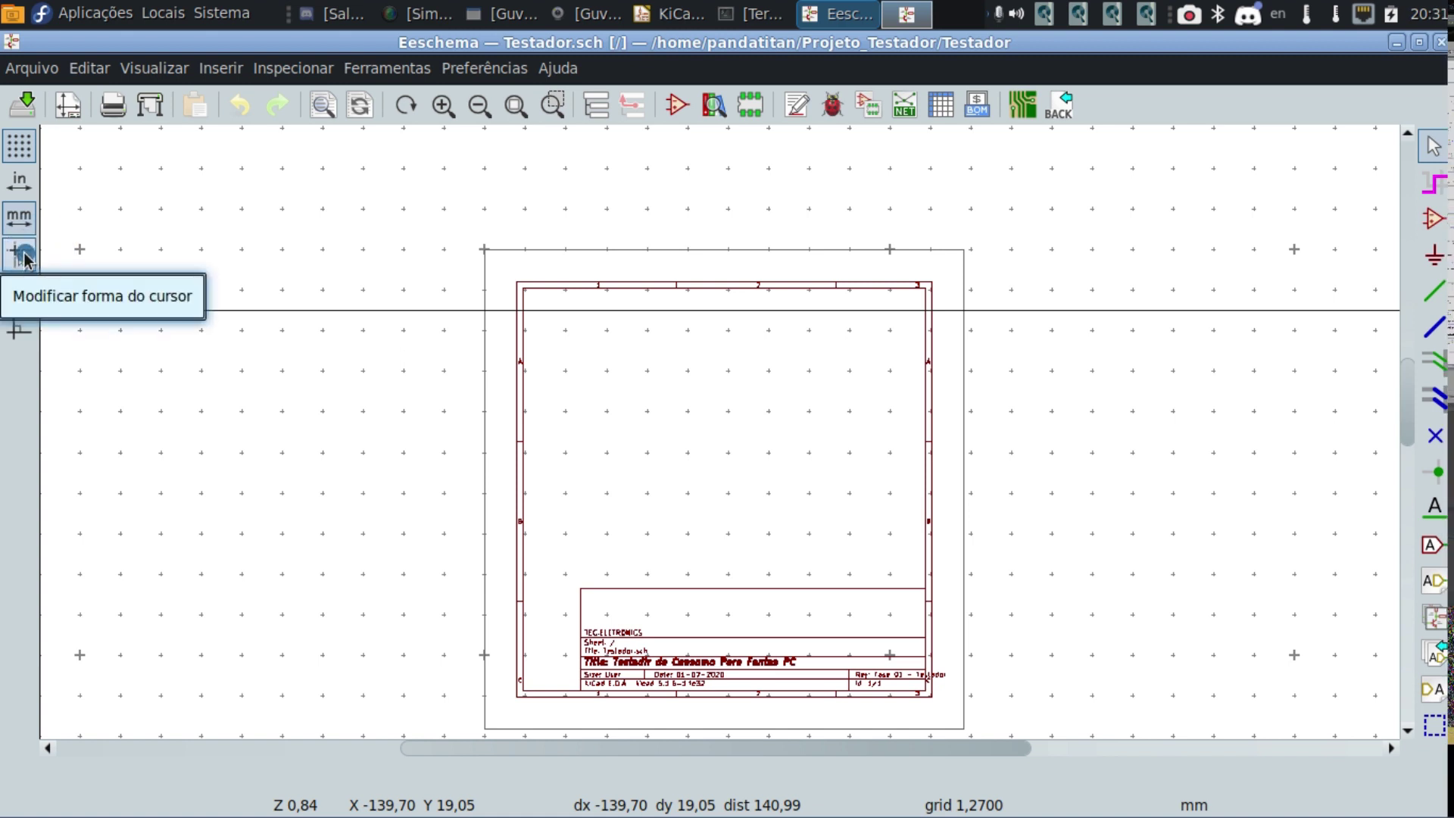
Switch the cursor shape to the small crosshair and back to the full-window crosshair.
click(25, 260)
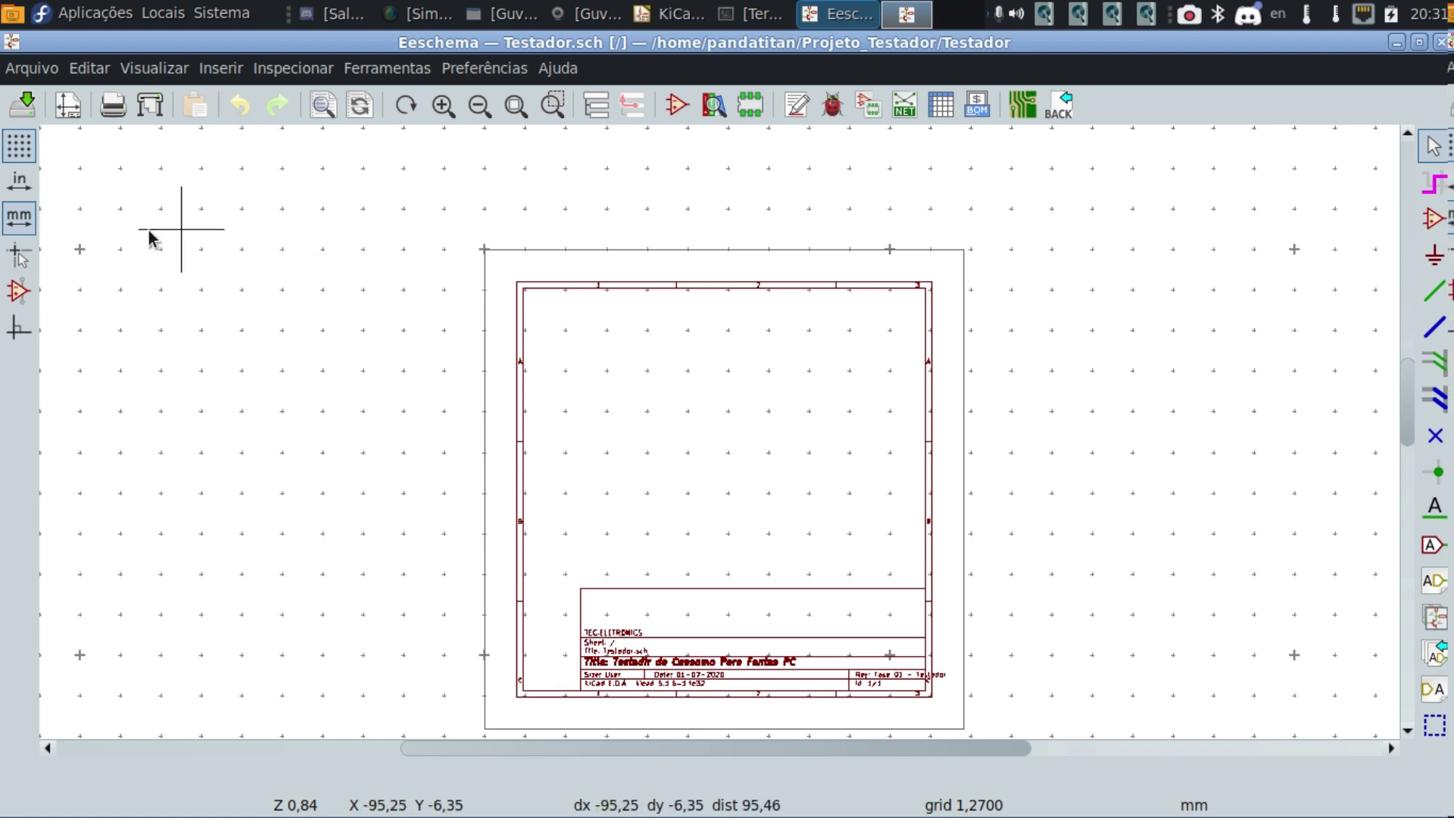
click(25, 258)
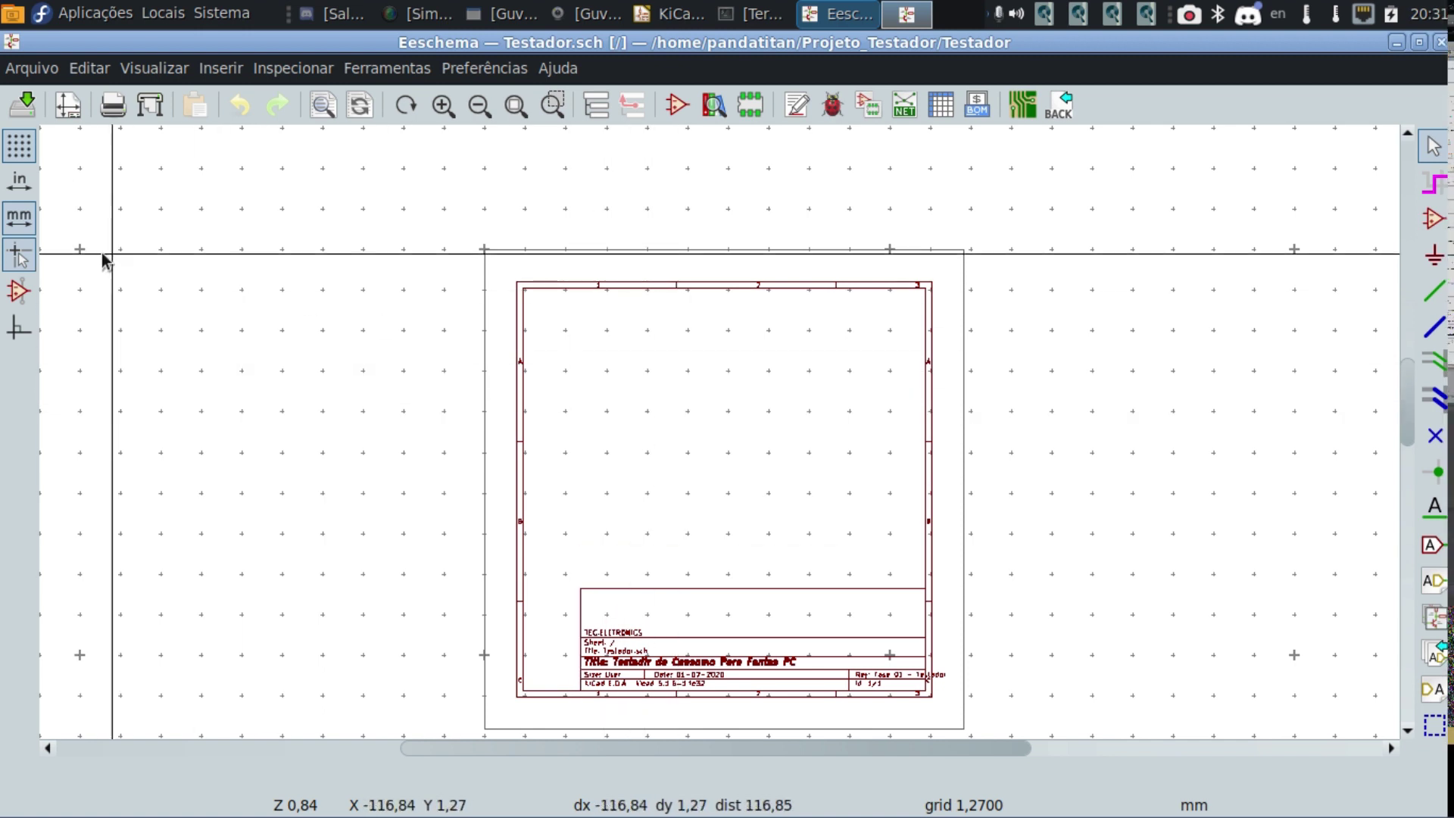
click(55, 259)
click(535, 412)
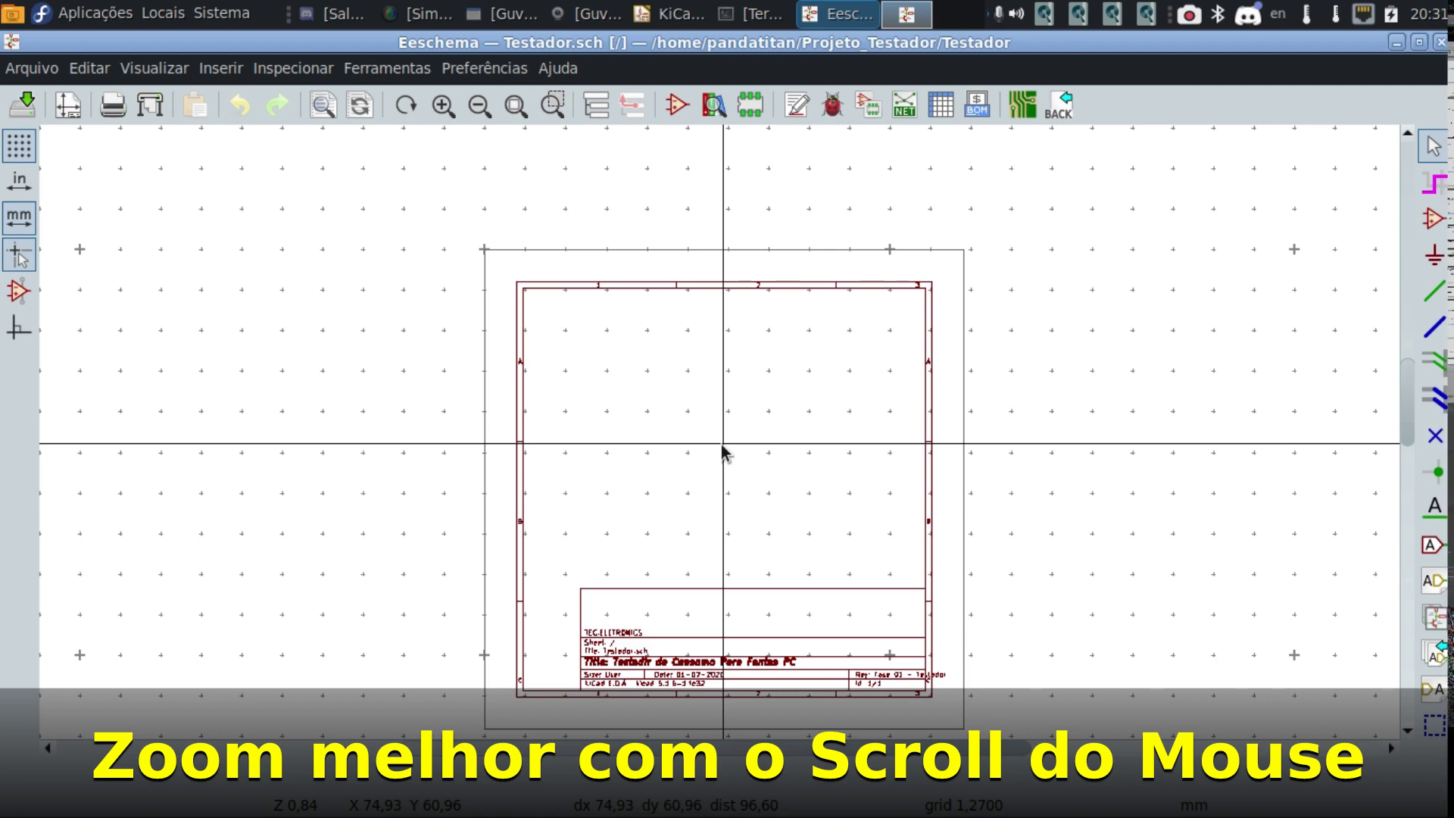
Examine the custom sheet at several zoom levels, ending with its frame and title block in view.
scroll(720, 444, up, 3)
scroll(717, 433, down, 2)
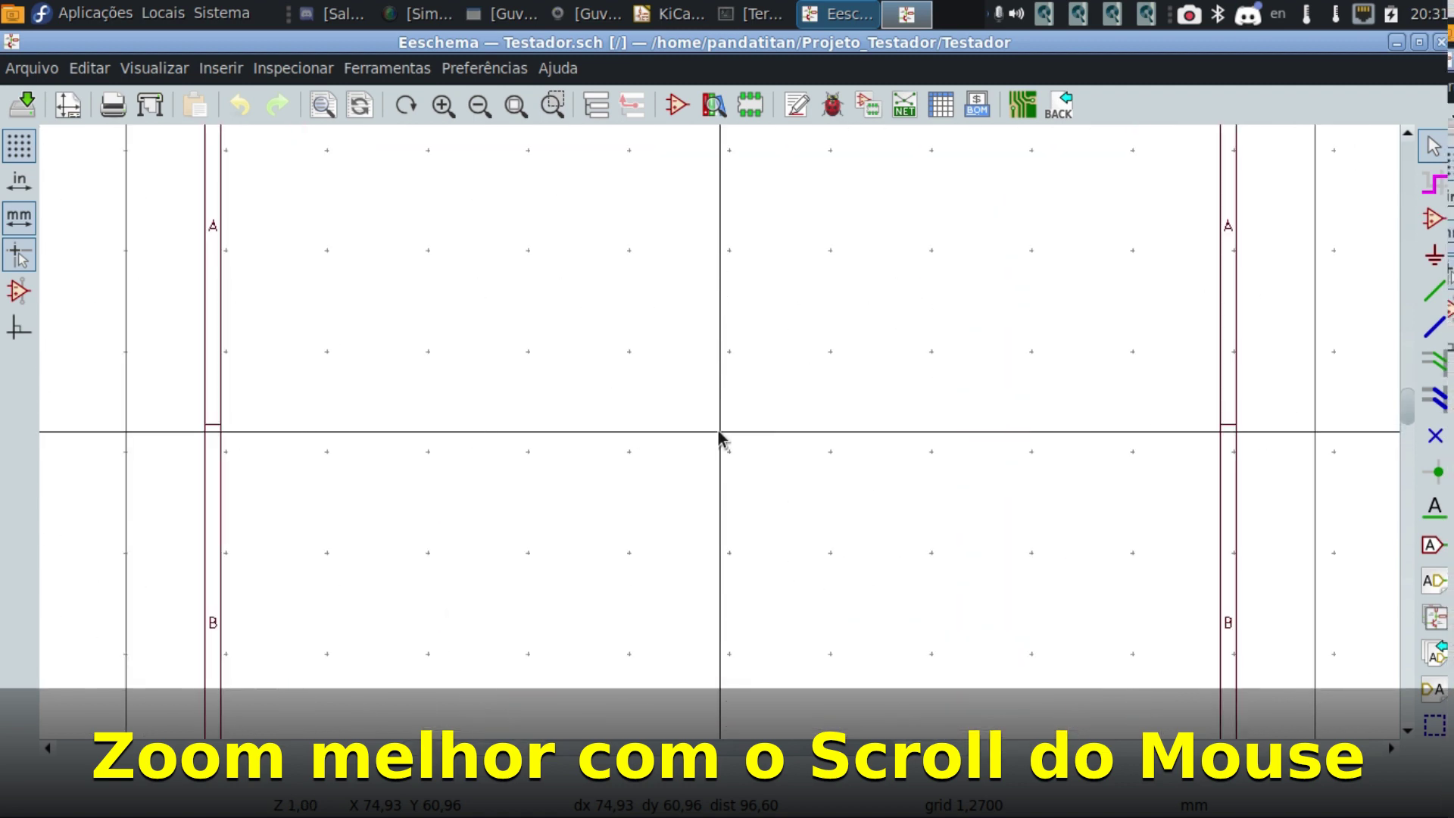
scroll(718, 433, down, 3)
scroll(718, 433, up, 4)
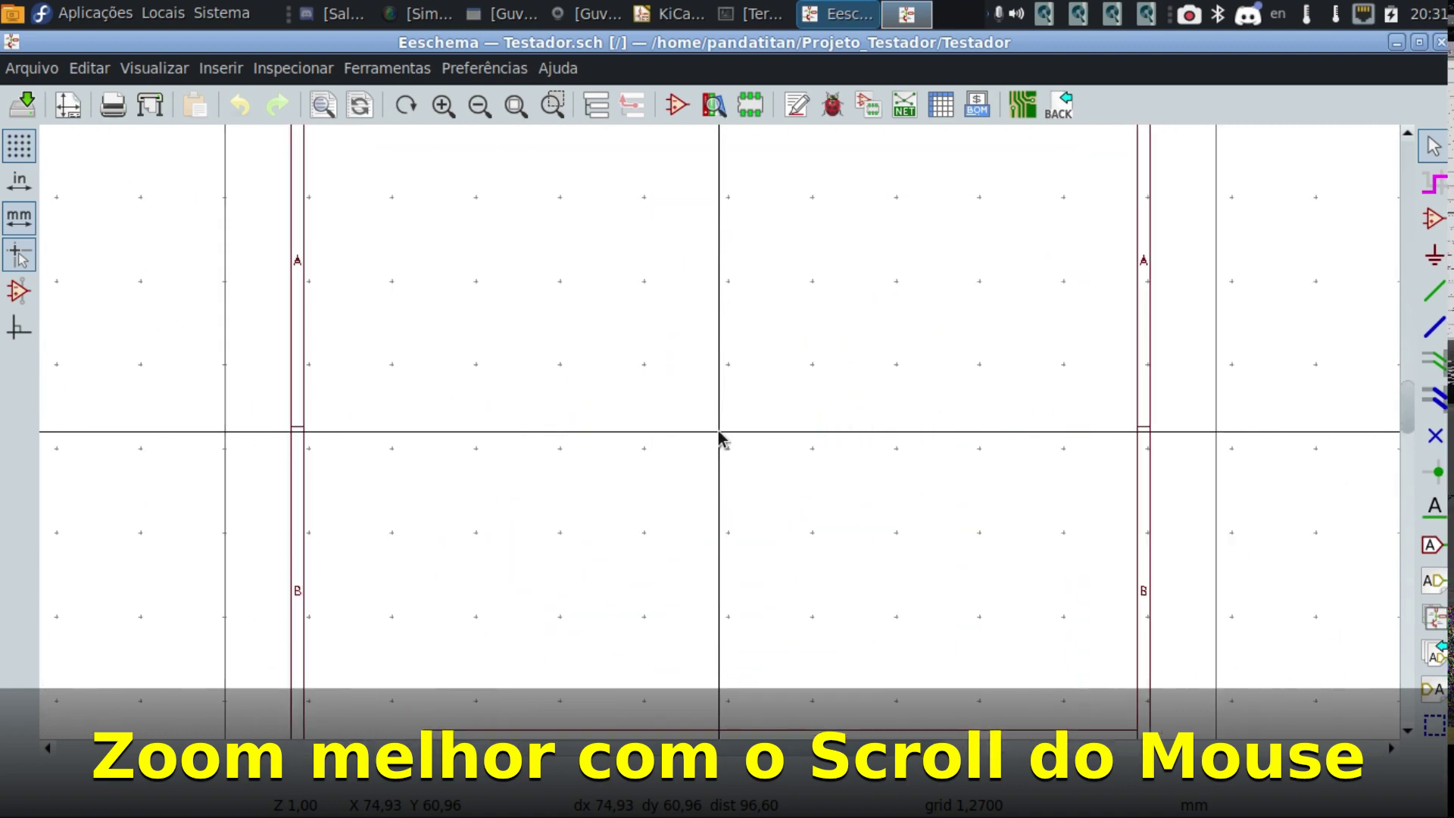
scroll(718, 433, down, 1)
scroll(719, 434, down, 2)
scroll(719, 434, up, 4)
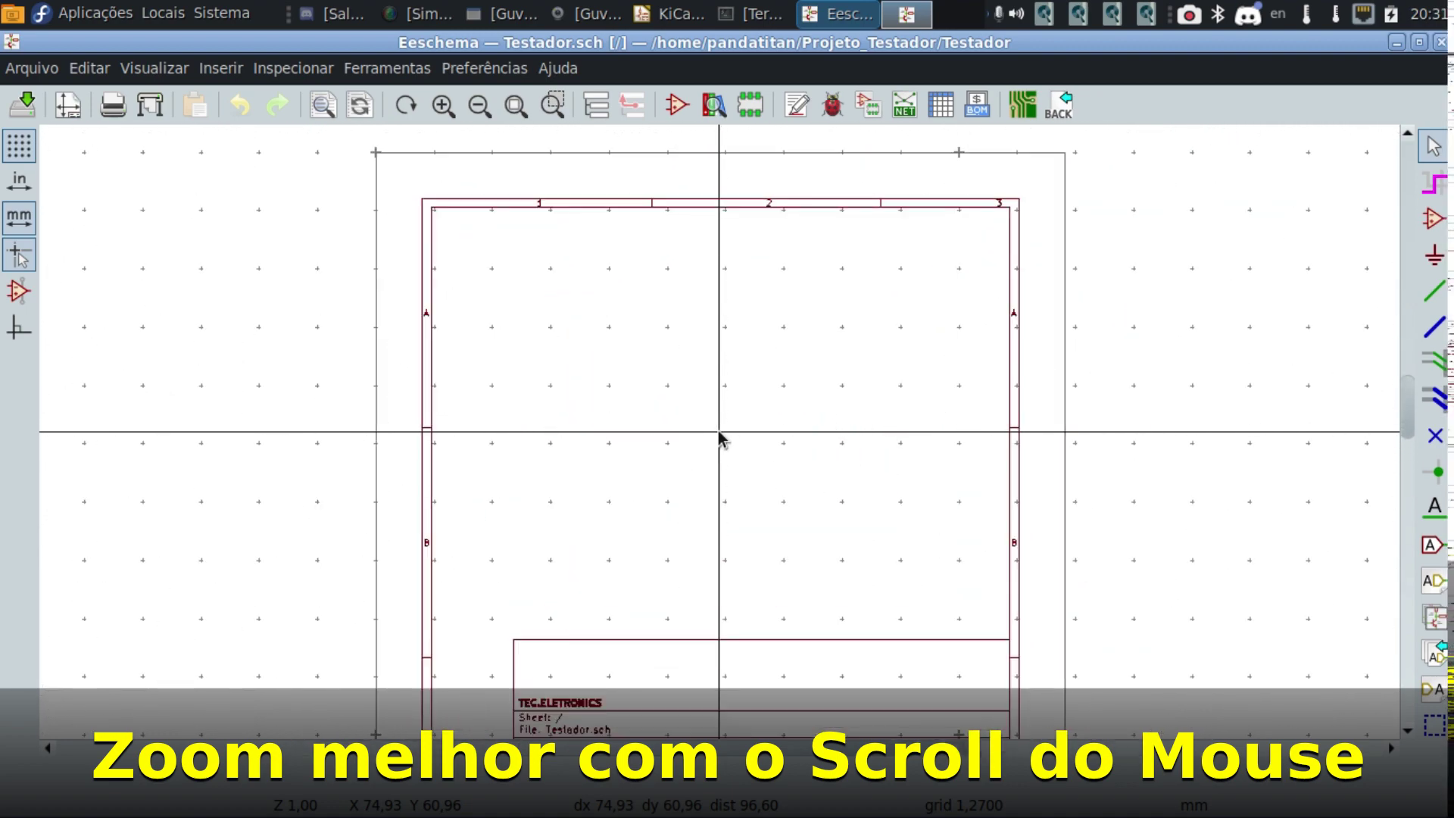
scroll(718, 434, down, 1)
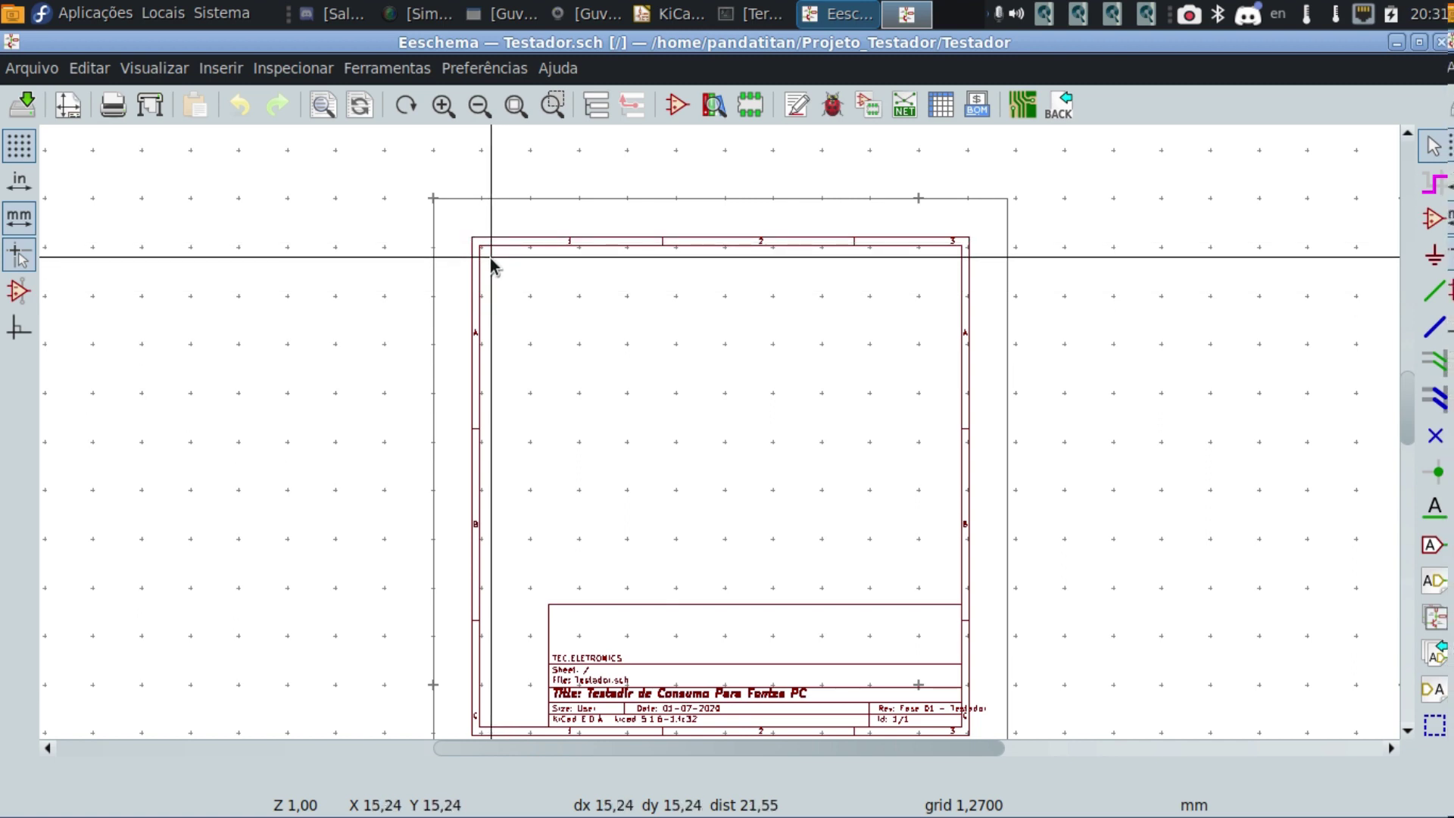
Examine the sheet's upper corners and centre at several zoom levels, zooming around the cursor position.
scroll(491, 258, up, 5)
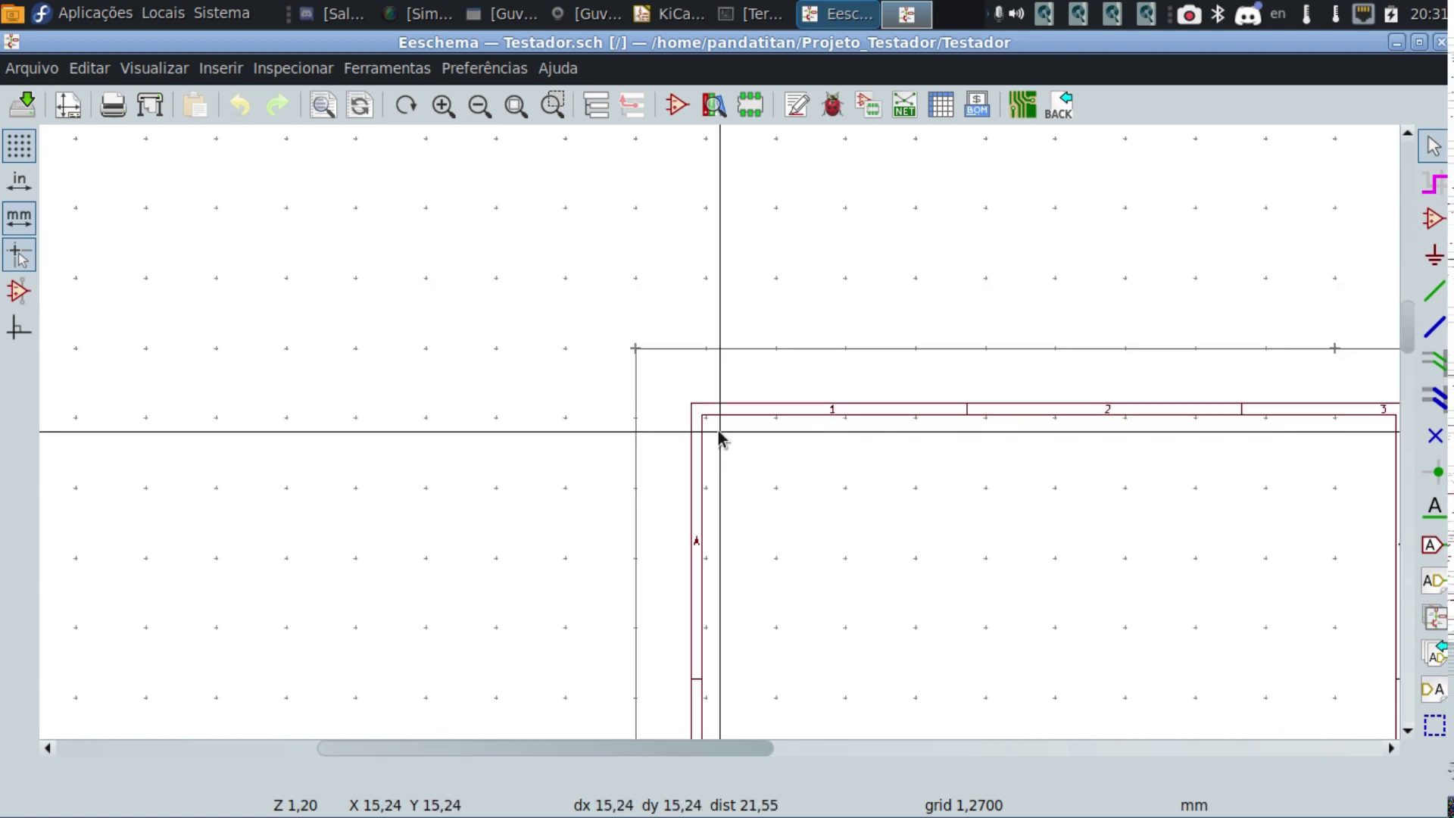
scroll(717, 432, down, 3)
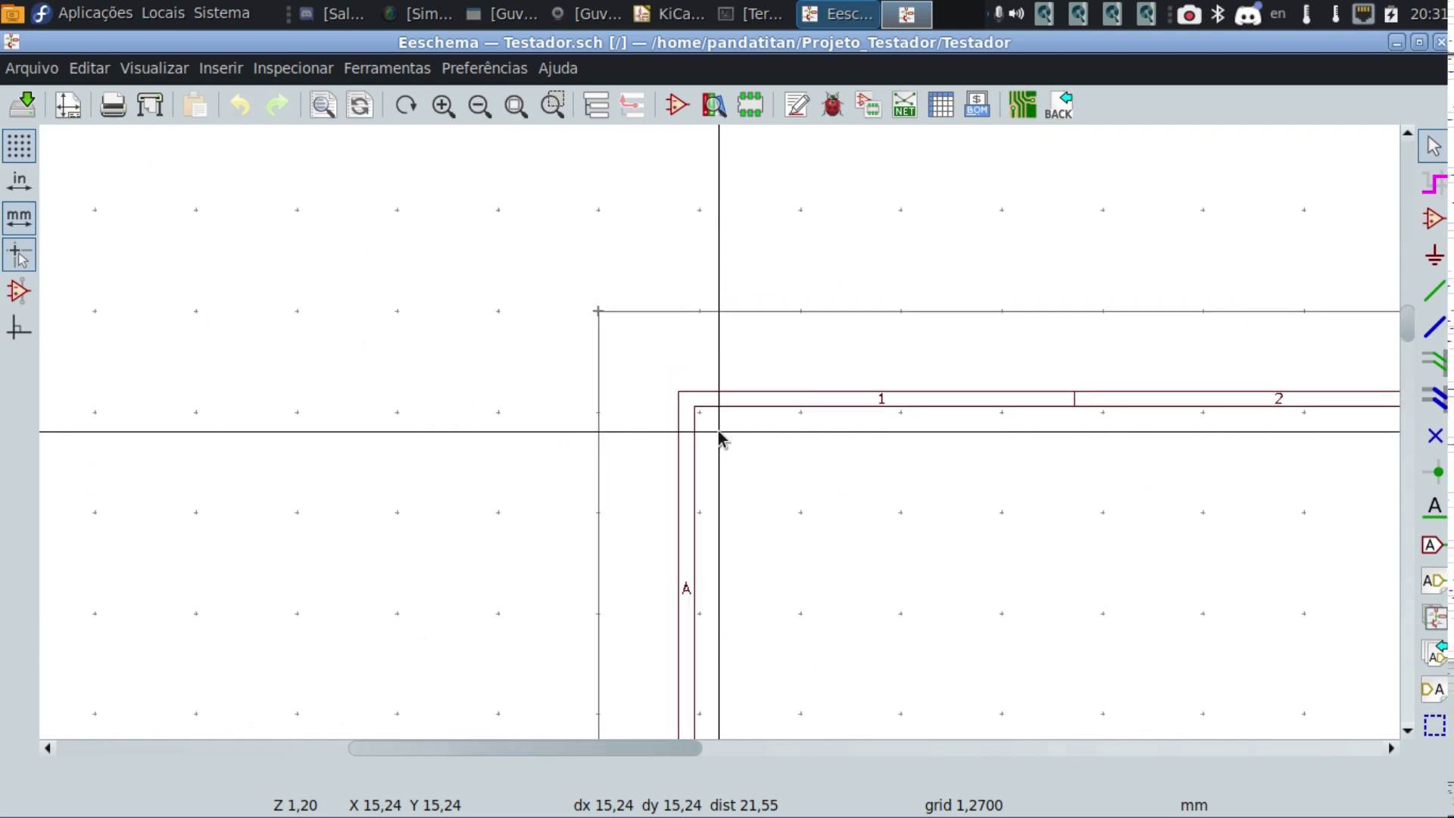
scroll(718, 431, up, 1)
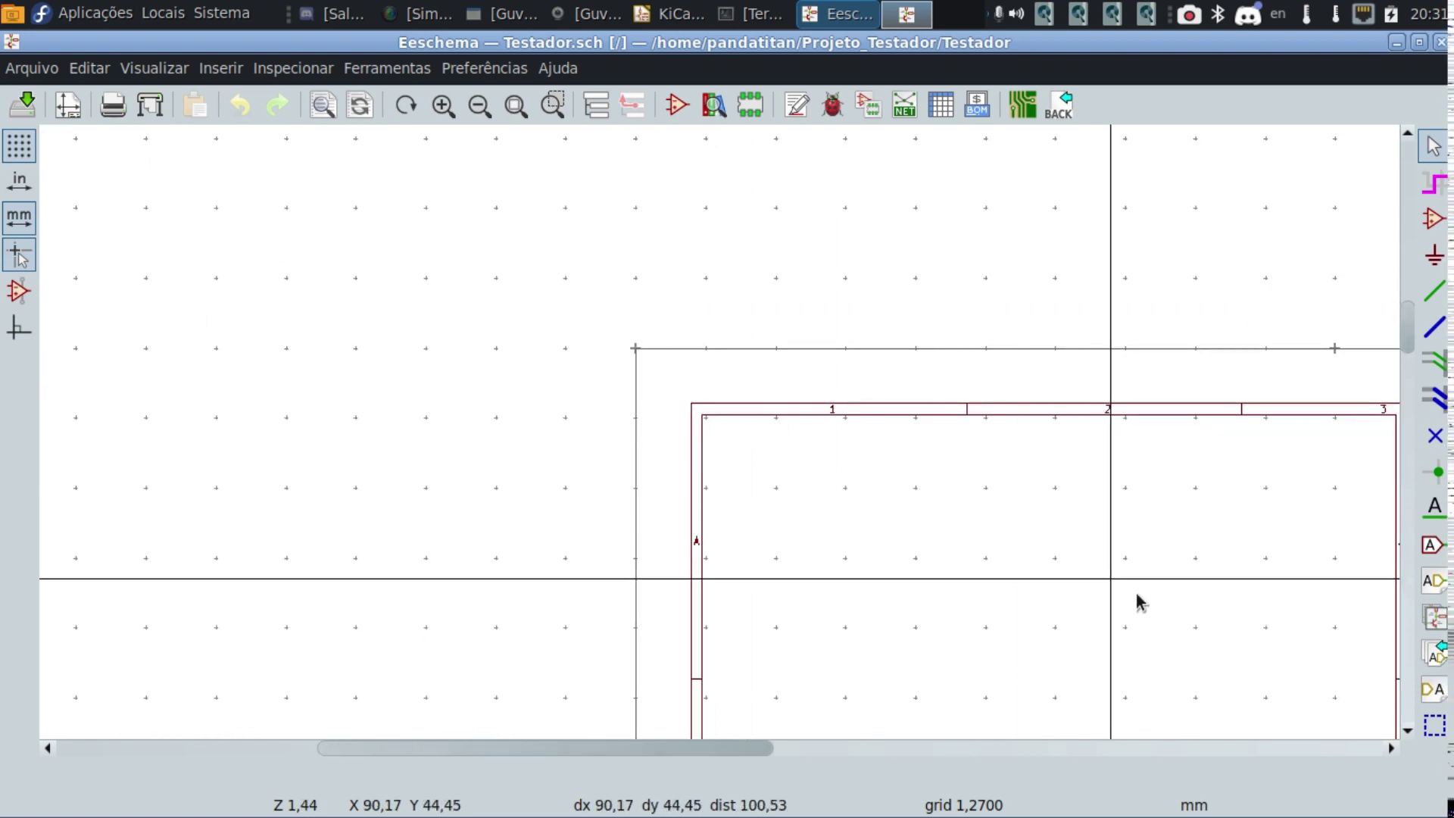
scroll(1138, 600, up, 1)
scroll(718, 431, down, 6)
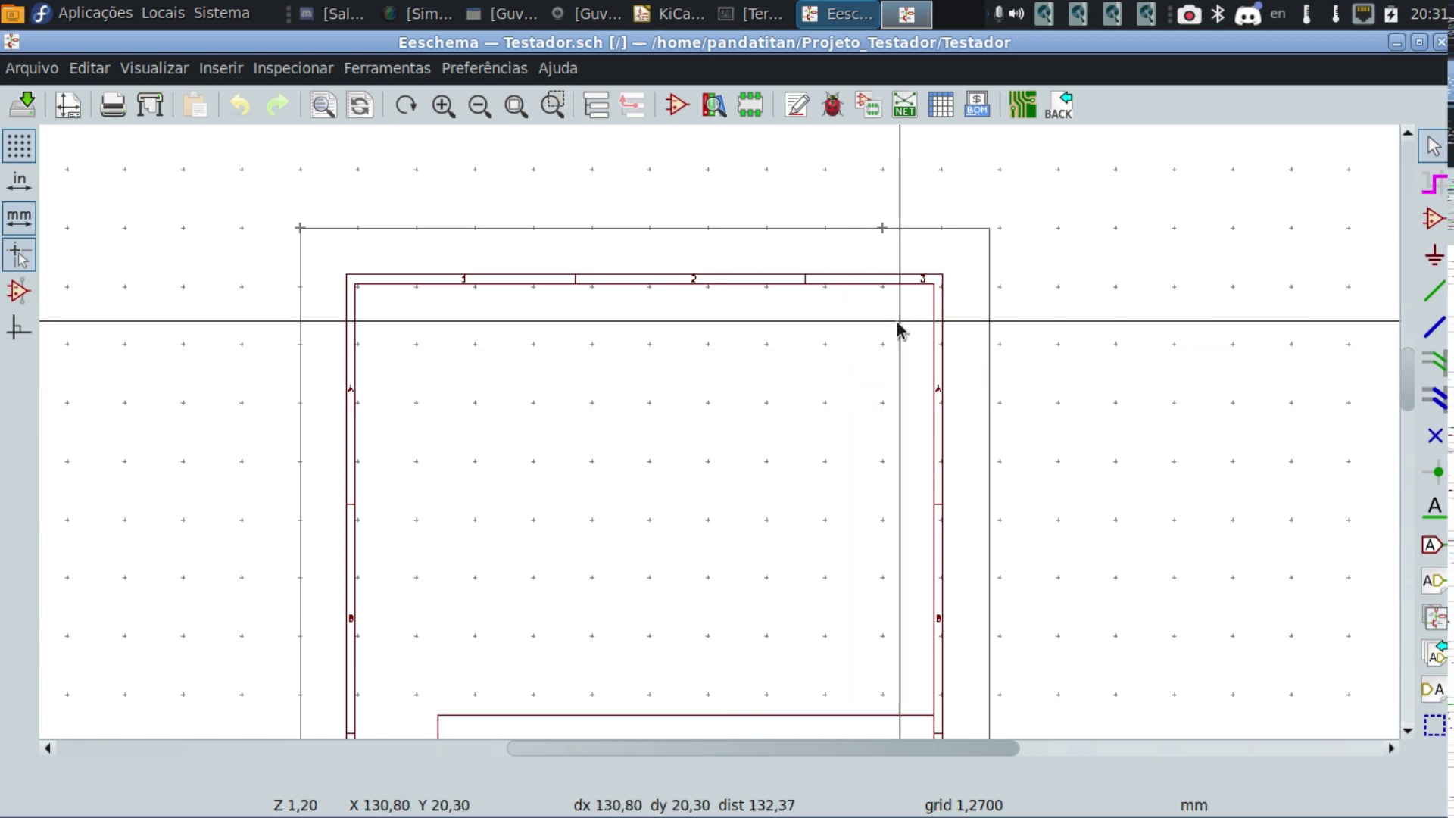
scroll(899, 324, up, 3)
scroll(718, 432, up, 2)
scroll(718, 431, down, 6)
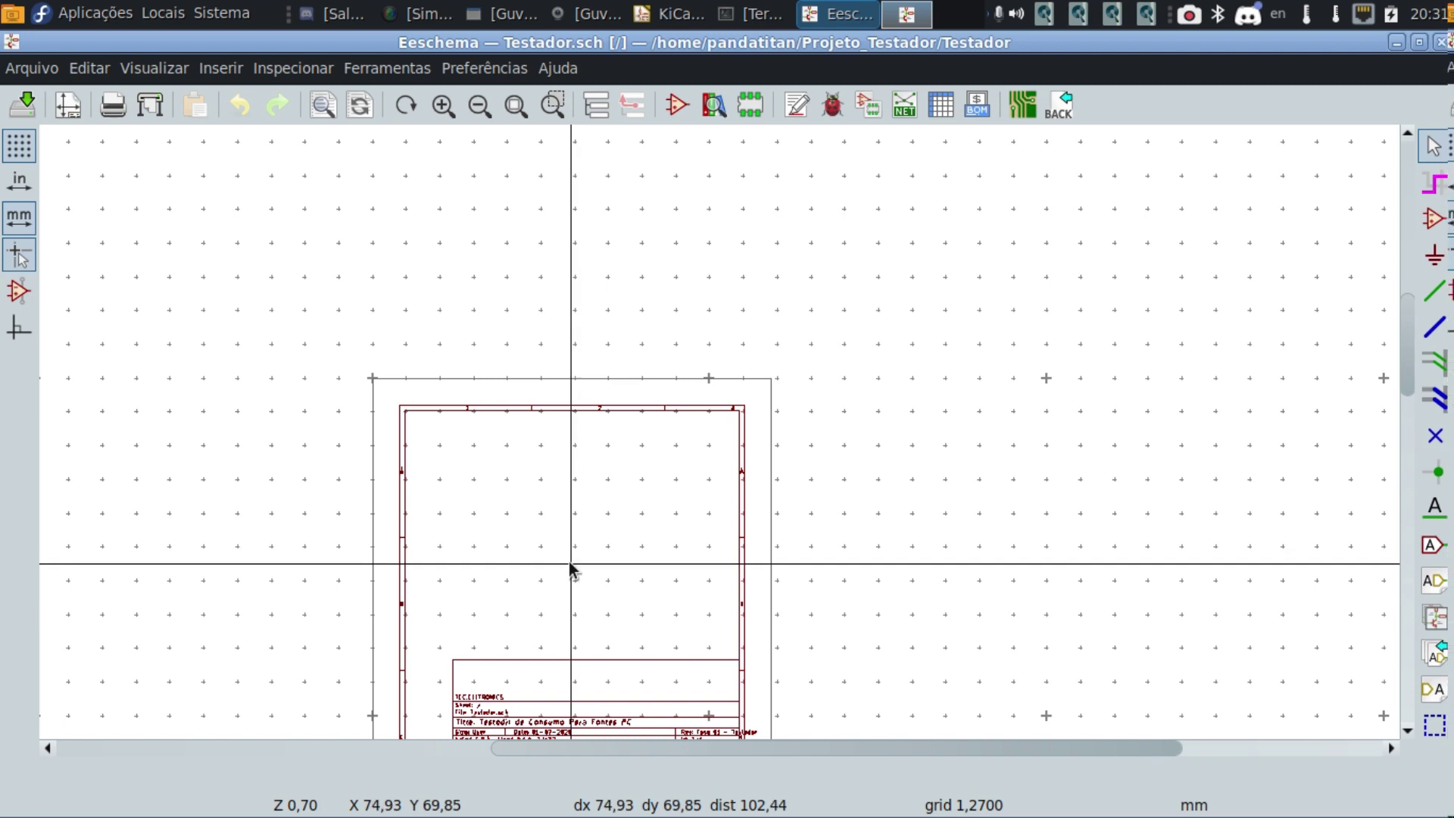
scroll(570, 568, up, 1)
scroll(719, 435, up, 2)
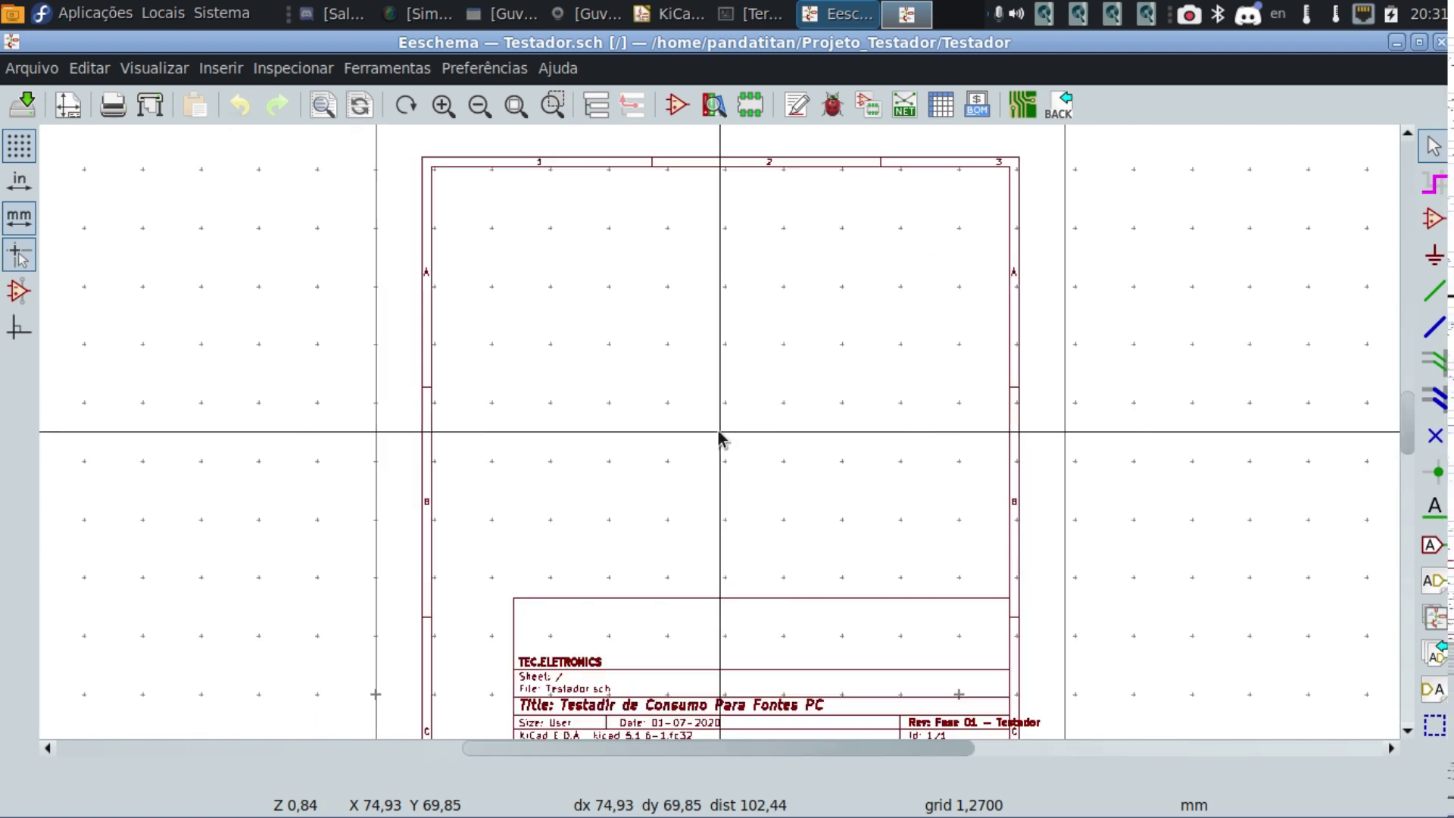
scroll(720, 435, down, 1)
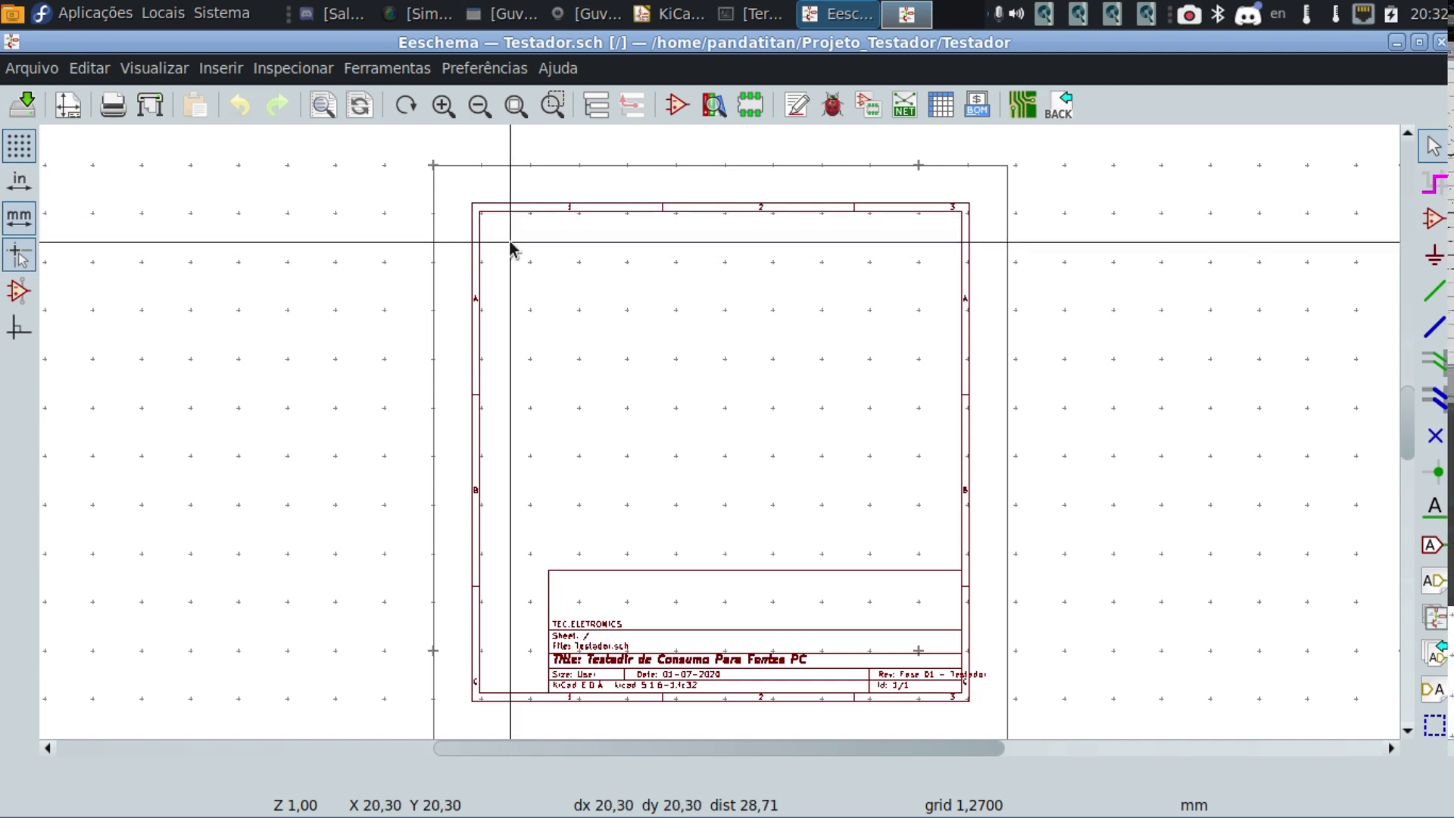
Zoom in and out repeatedly on the upper-left corner of the sheet frame.
key(F1)
key(F1)
key(F1)
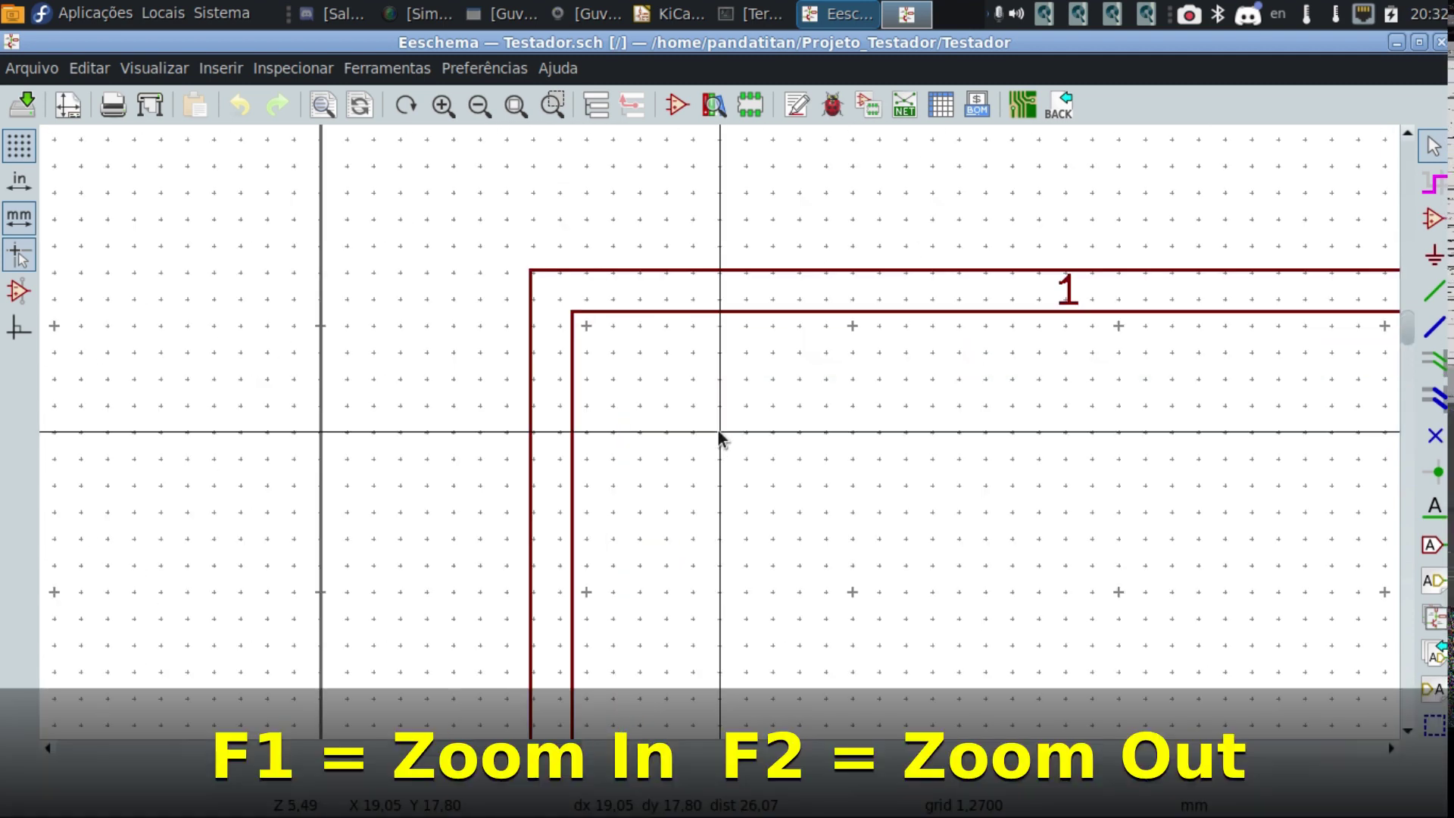
key(F2)
key(F2)
key(F2)
key(F2)
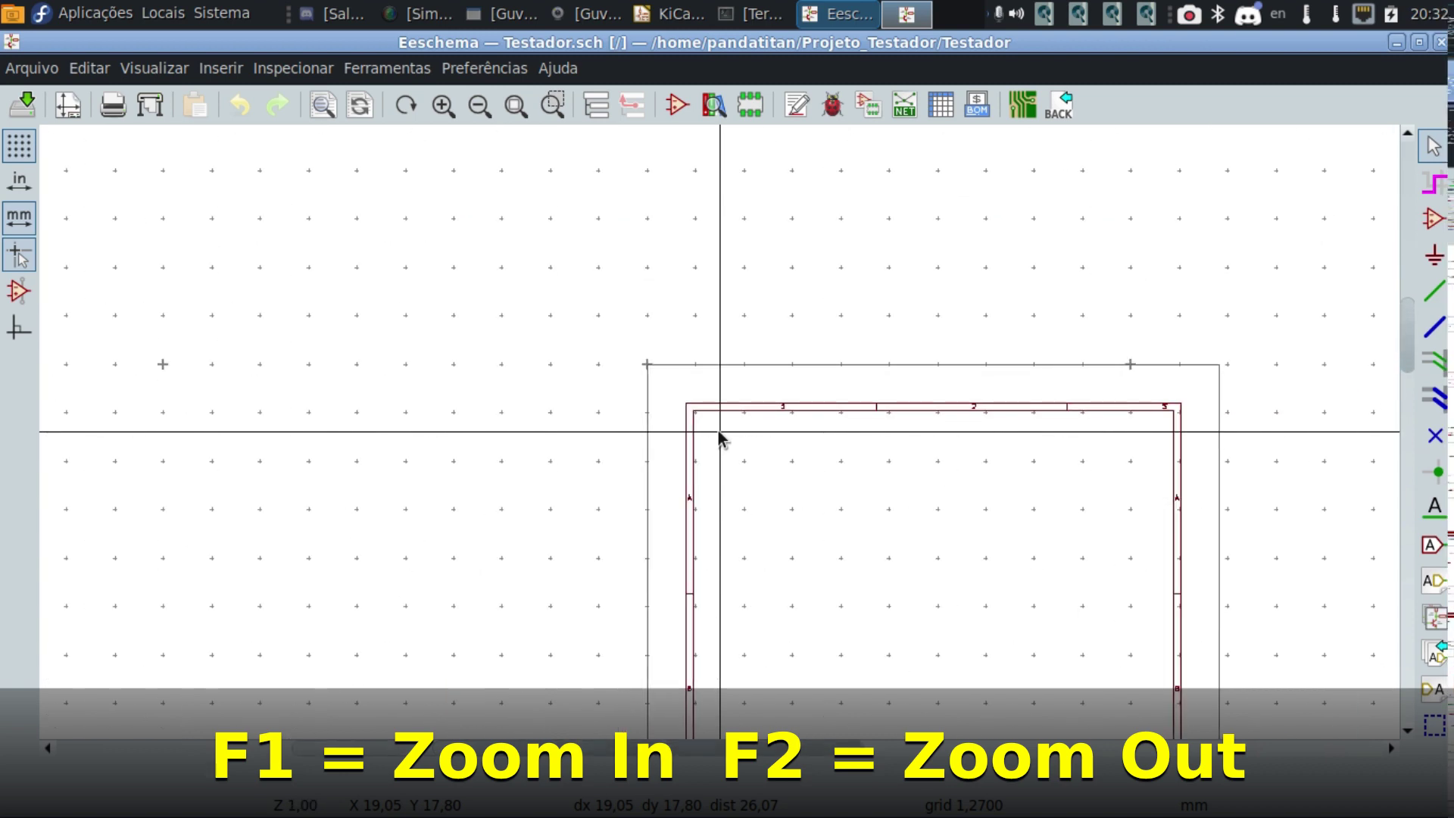
key(F1)
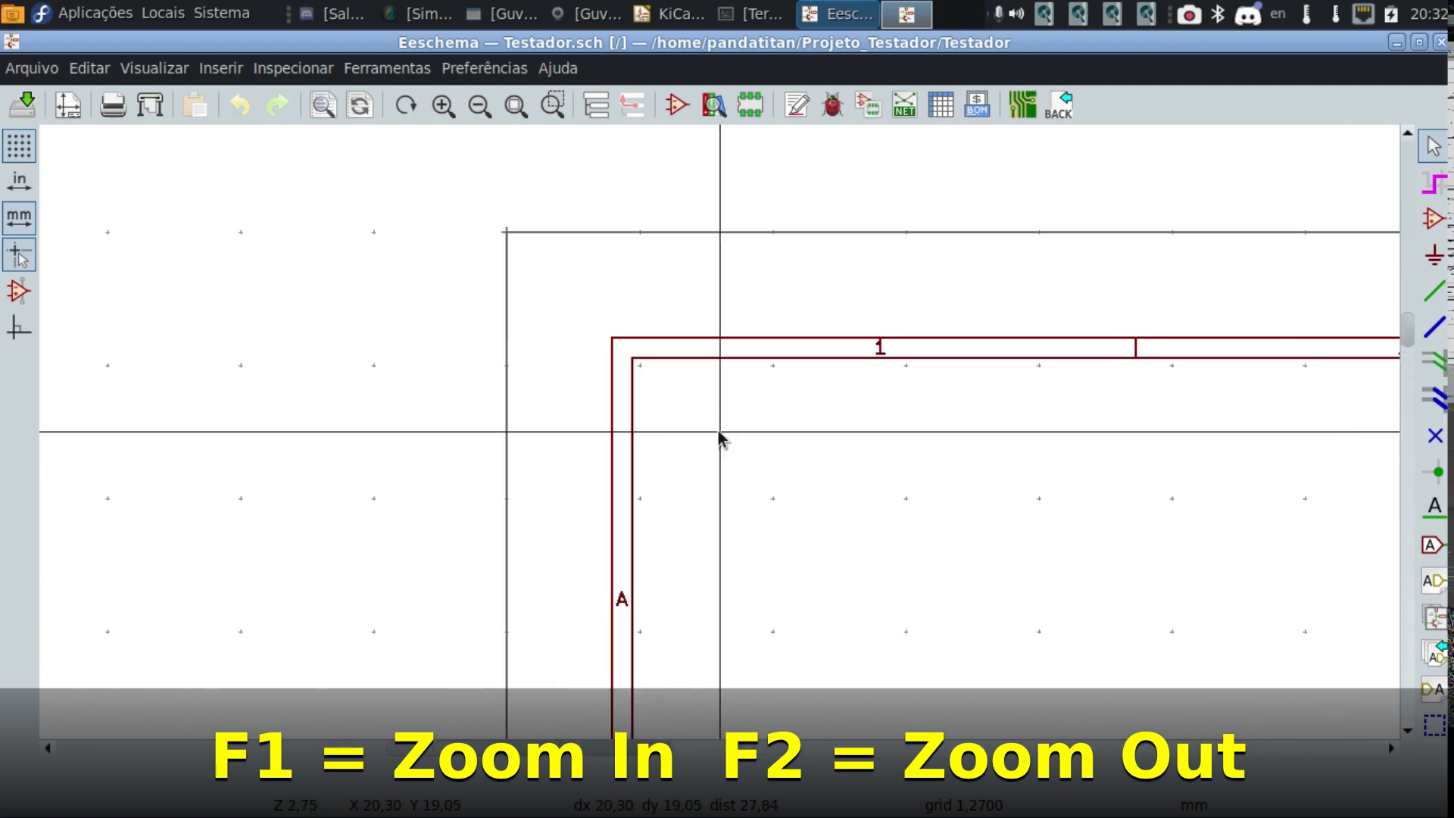
key(F2)
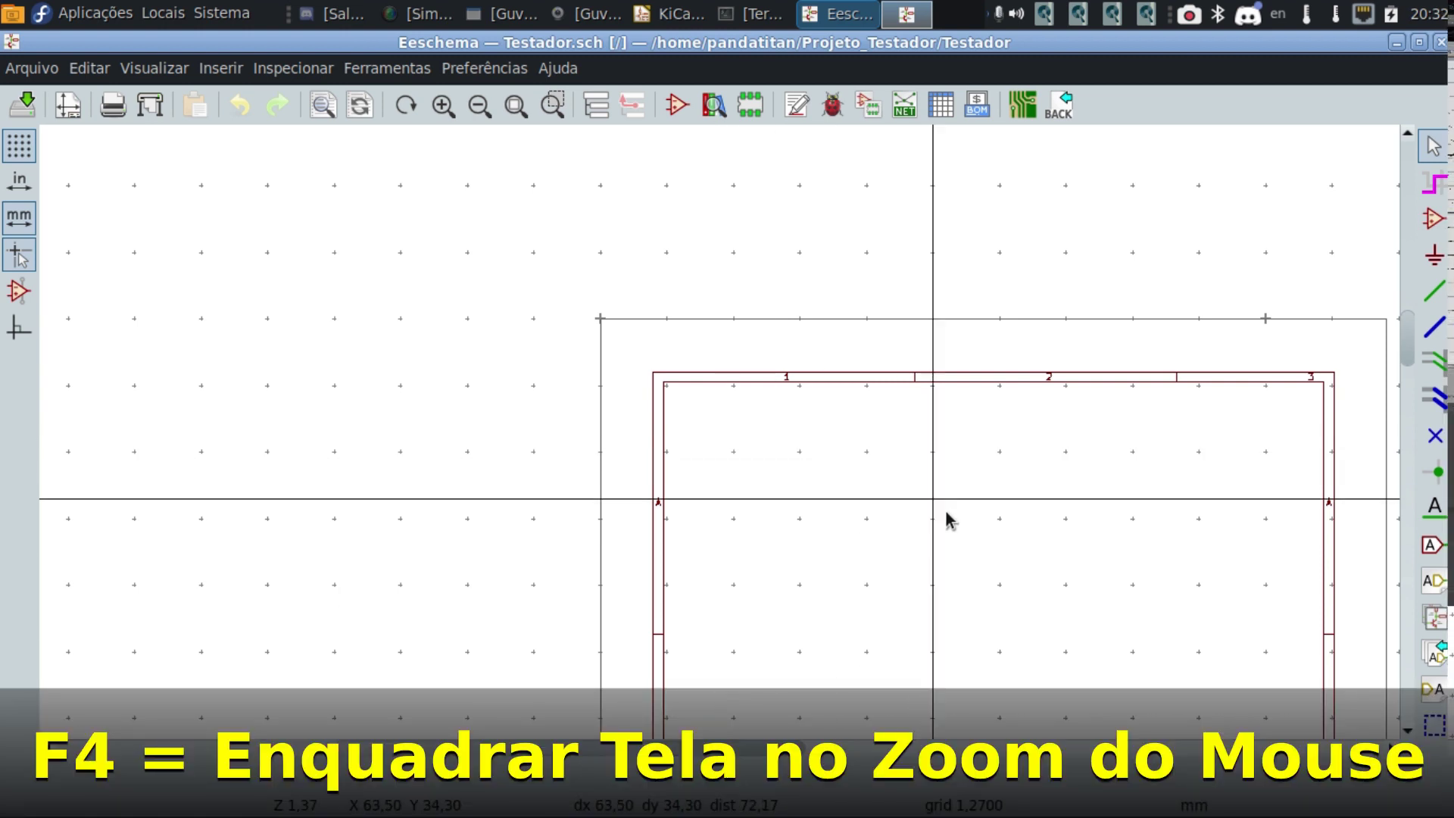
Recentre the view on the cursor at several points, including the blank area beside the sheet, the title block and the sheet's middle.
key(F4)
key(F4)
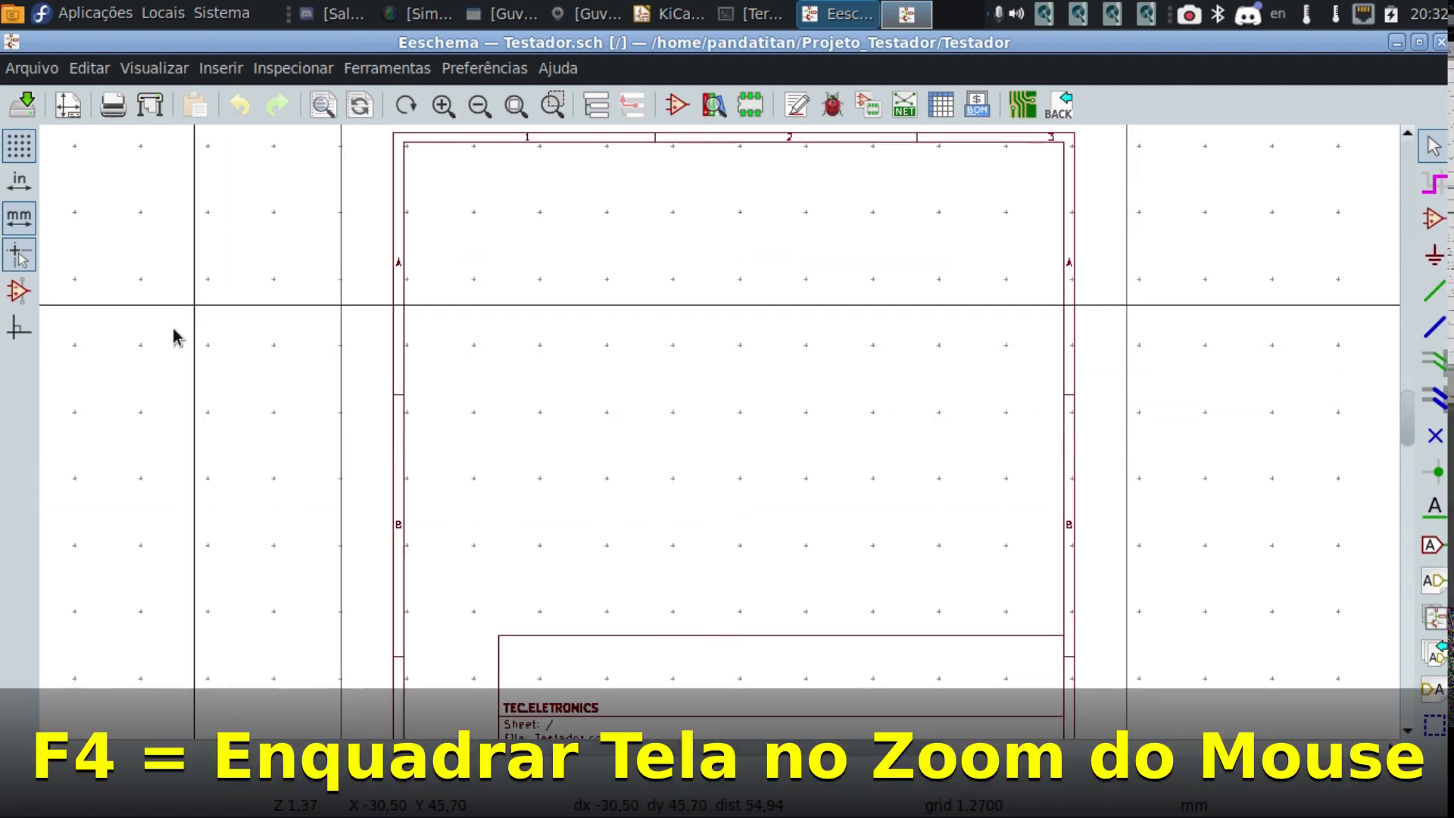
key(F4)
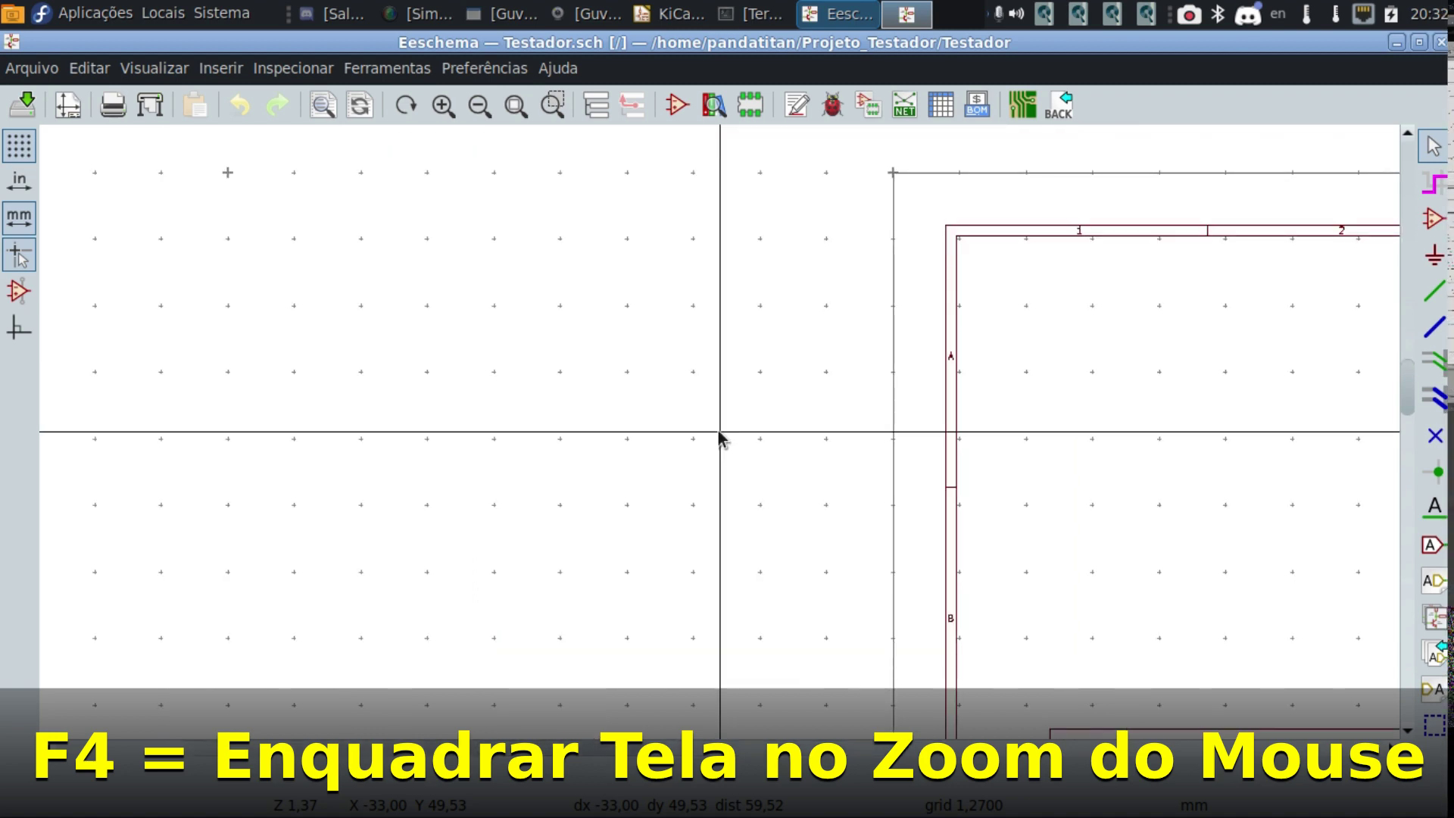
key(F4)
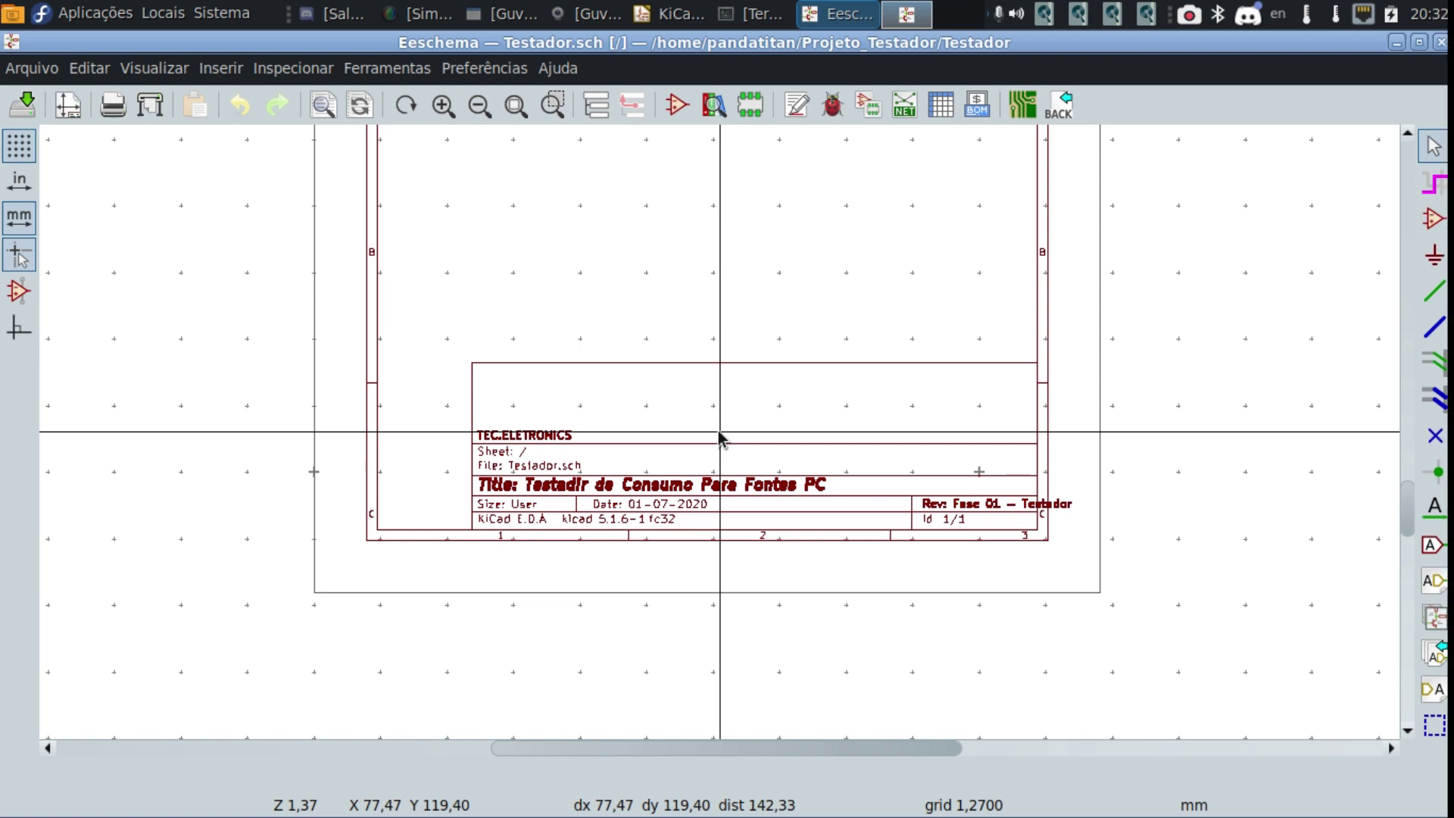
middle_drag(455, 205, 719, 431)
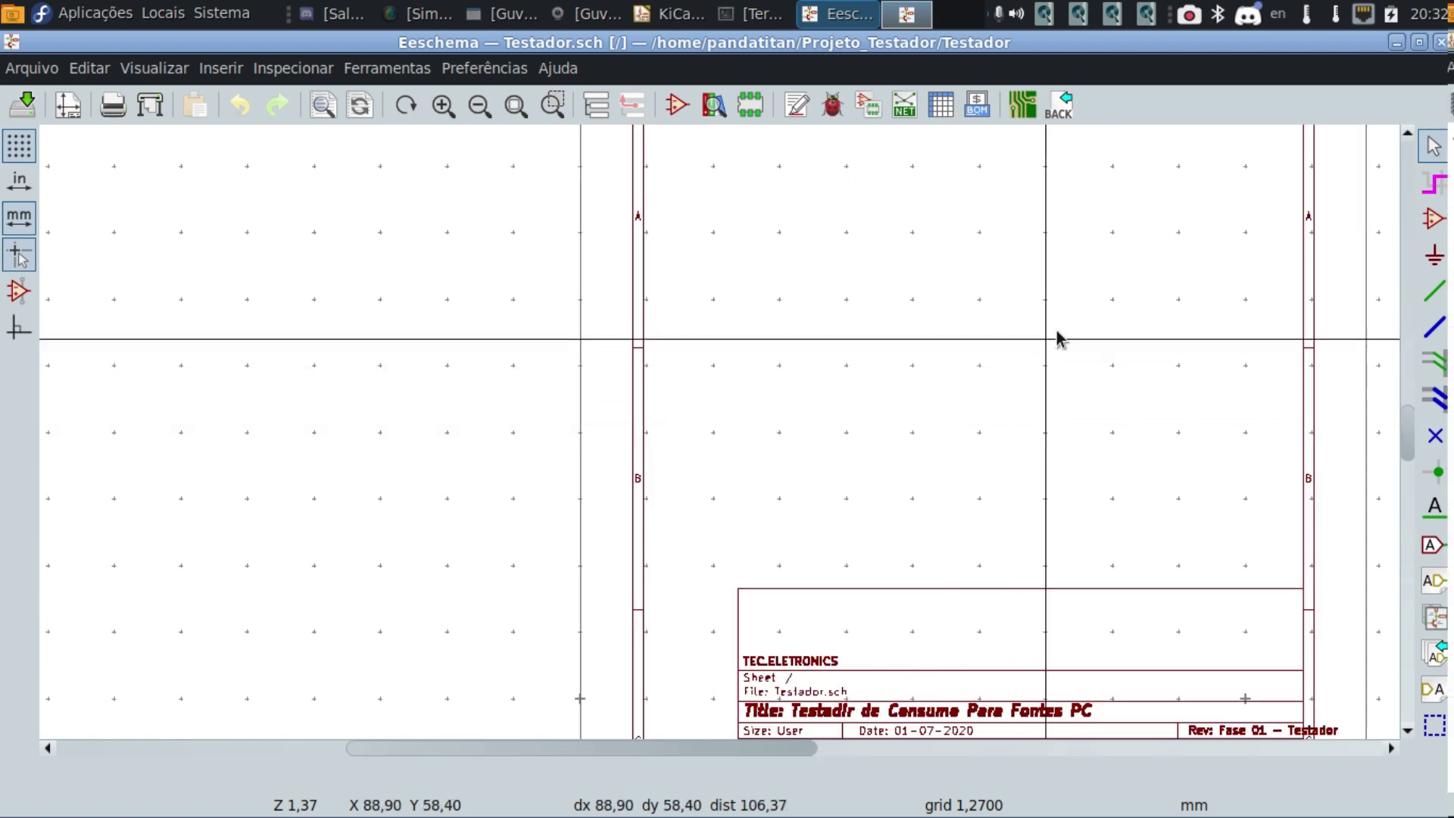
key(F4)
key(F4)
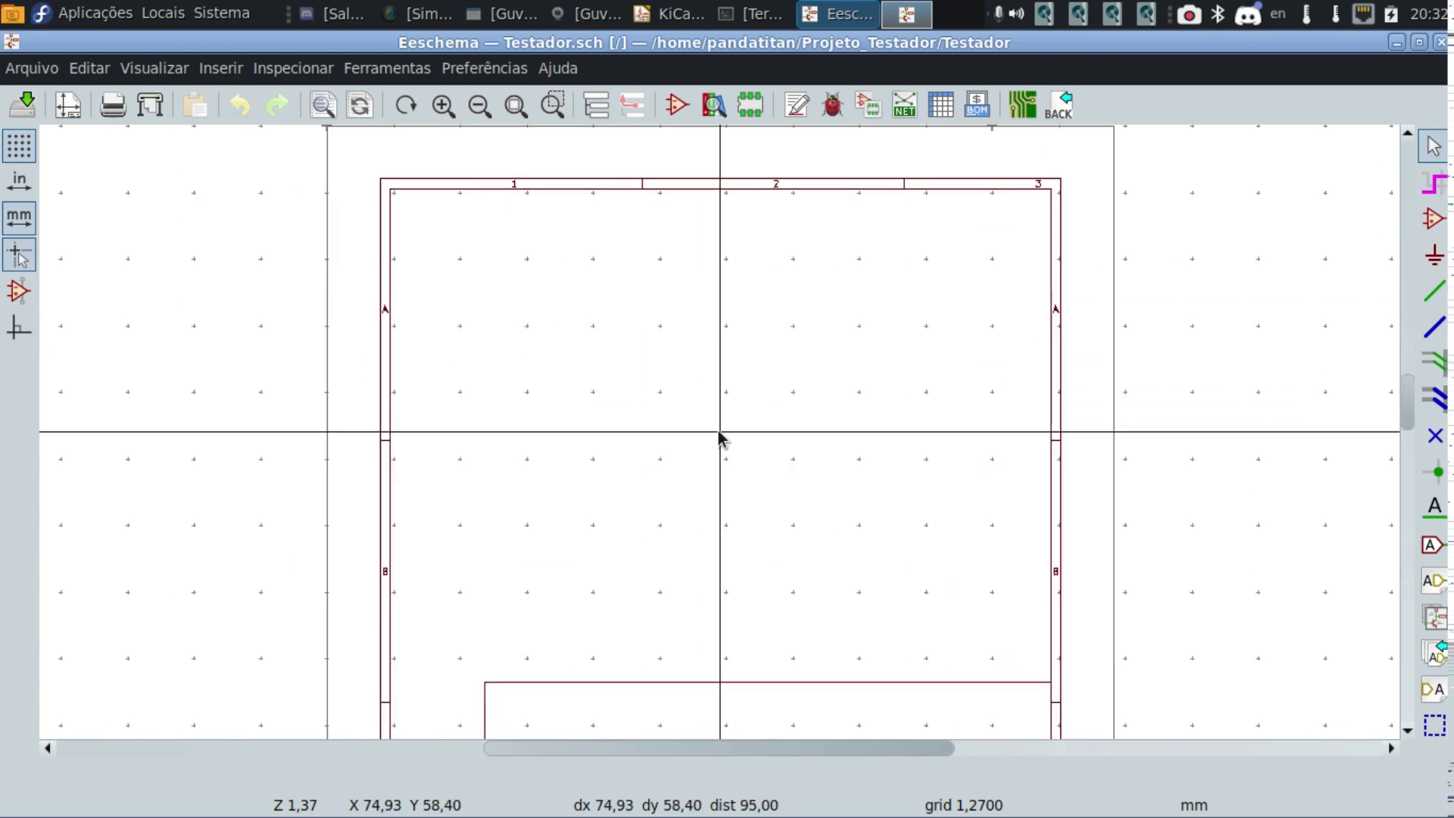
key(F4)
key(F4)
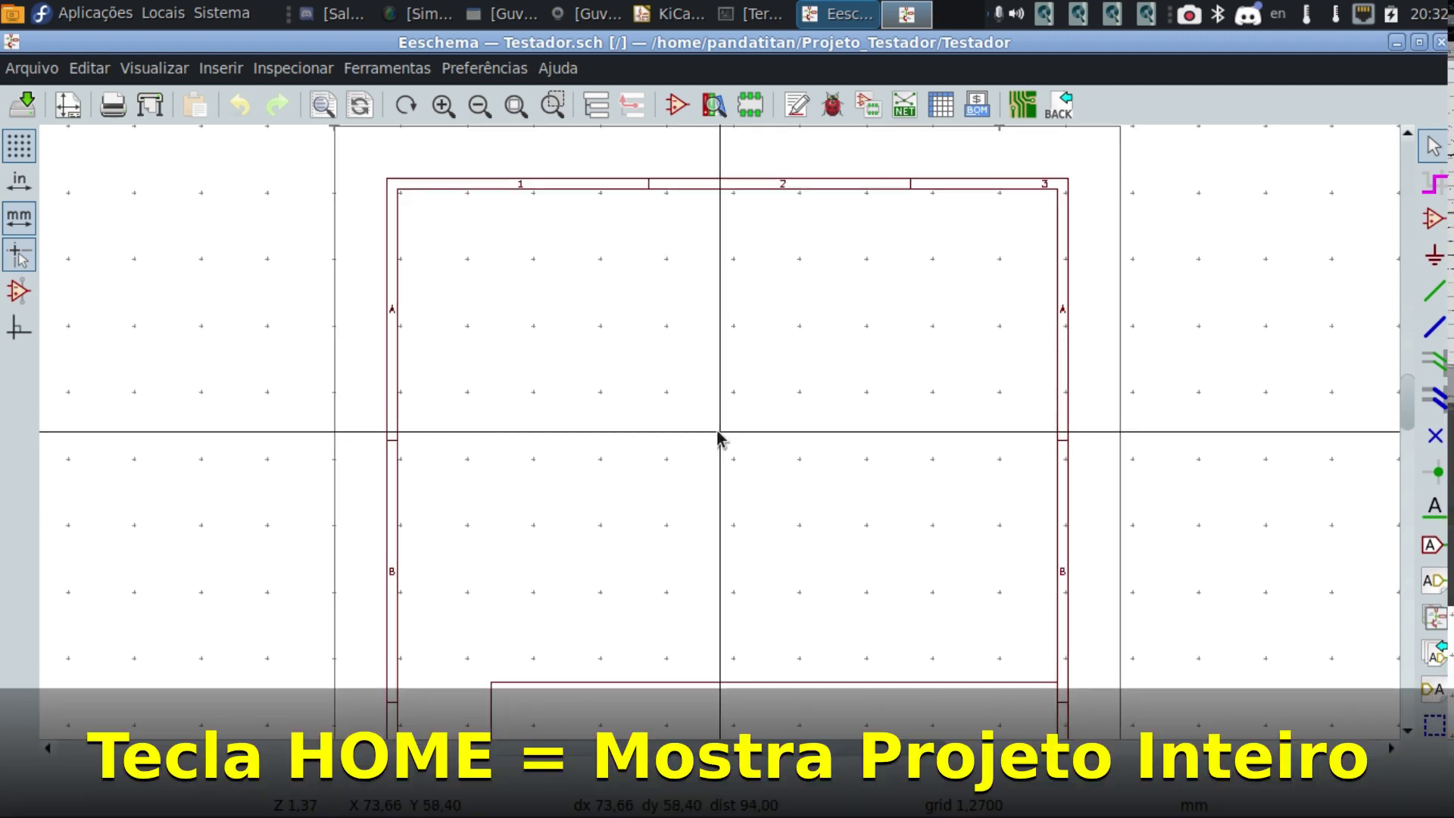
Fit the whole sheet in the view, redraw it, and compare close-up views of its middle and upper-right corner.
key(Home)
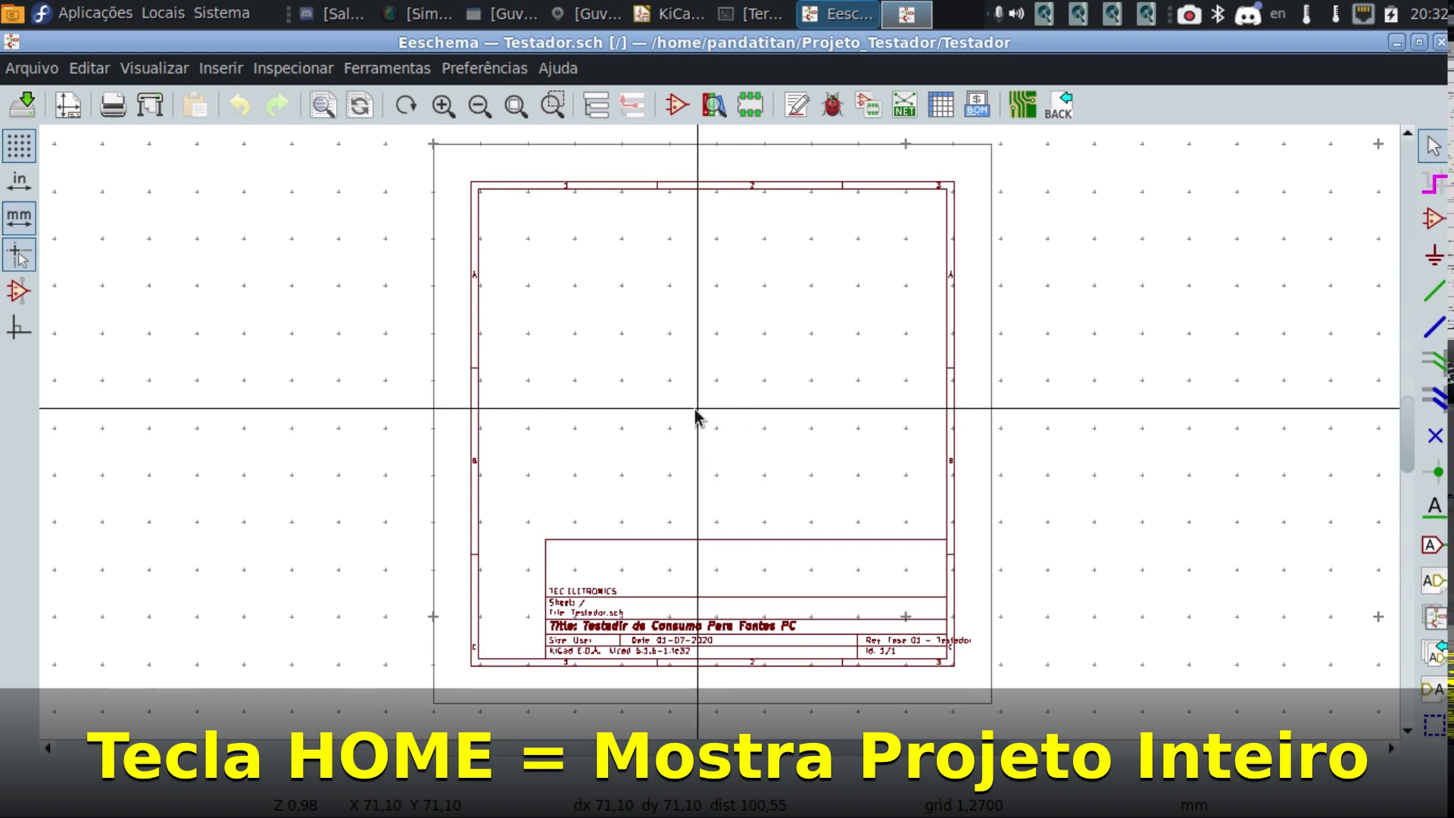
key(F3)
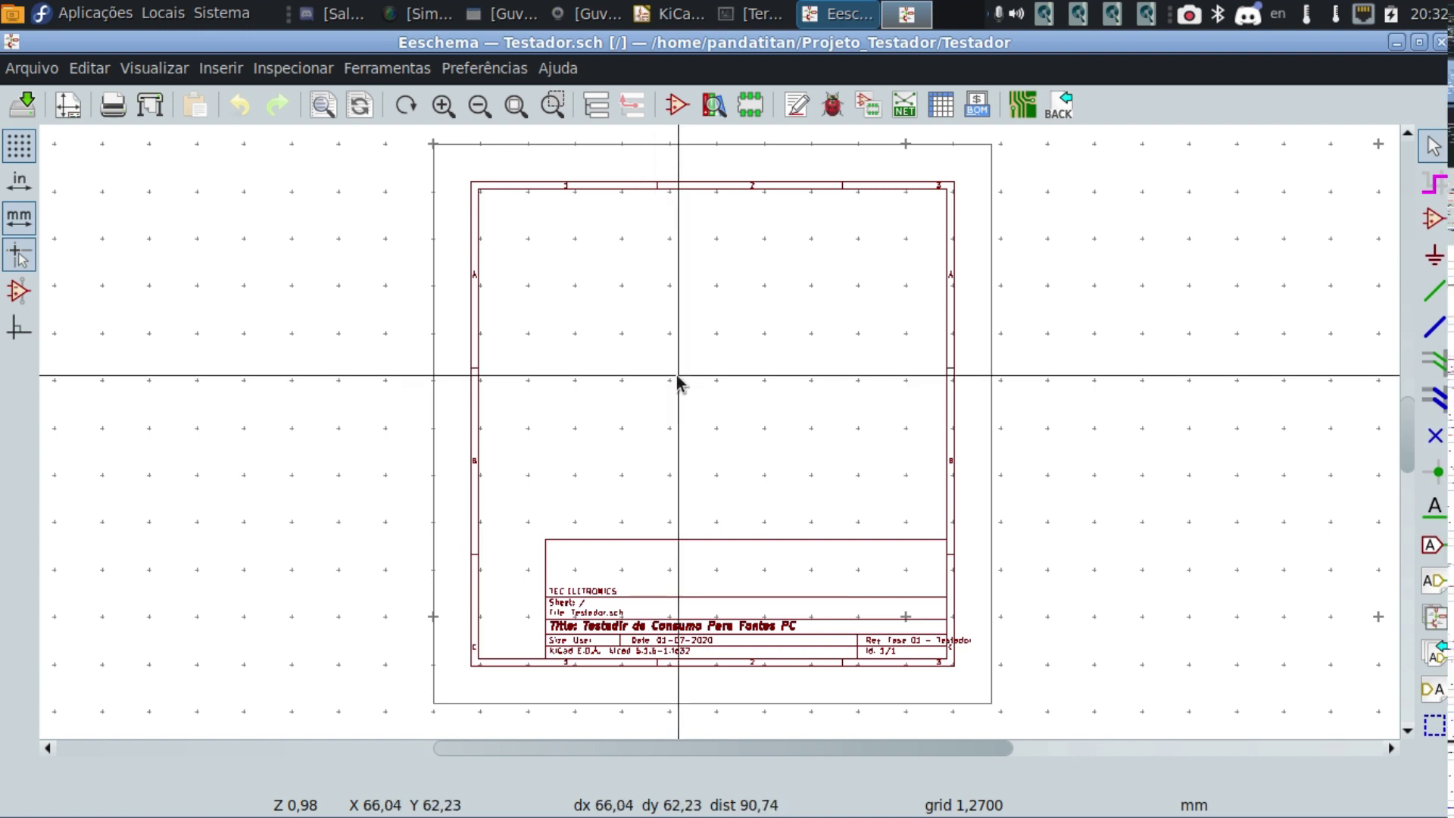
scroll(677, 376, up, 5)
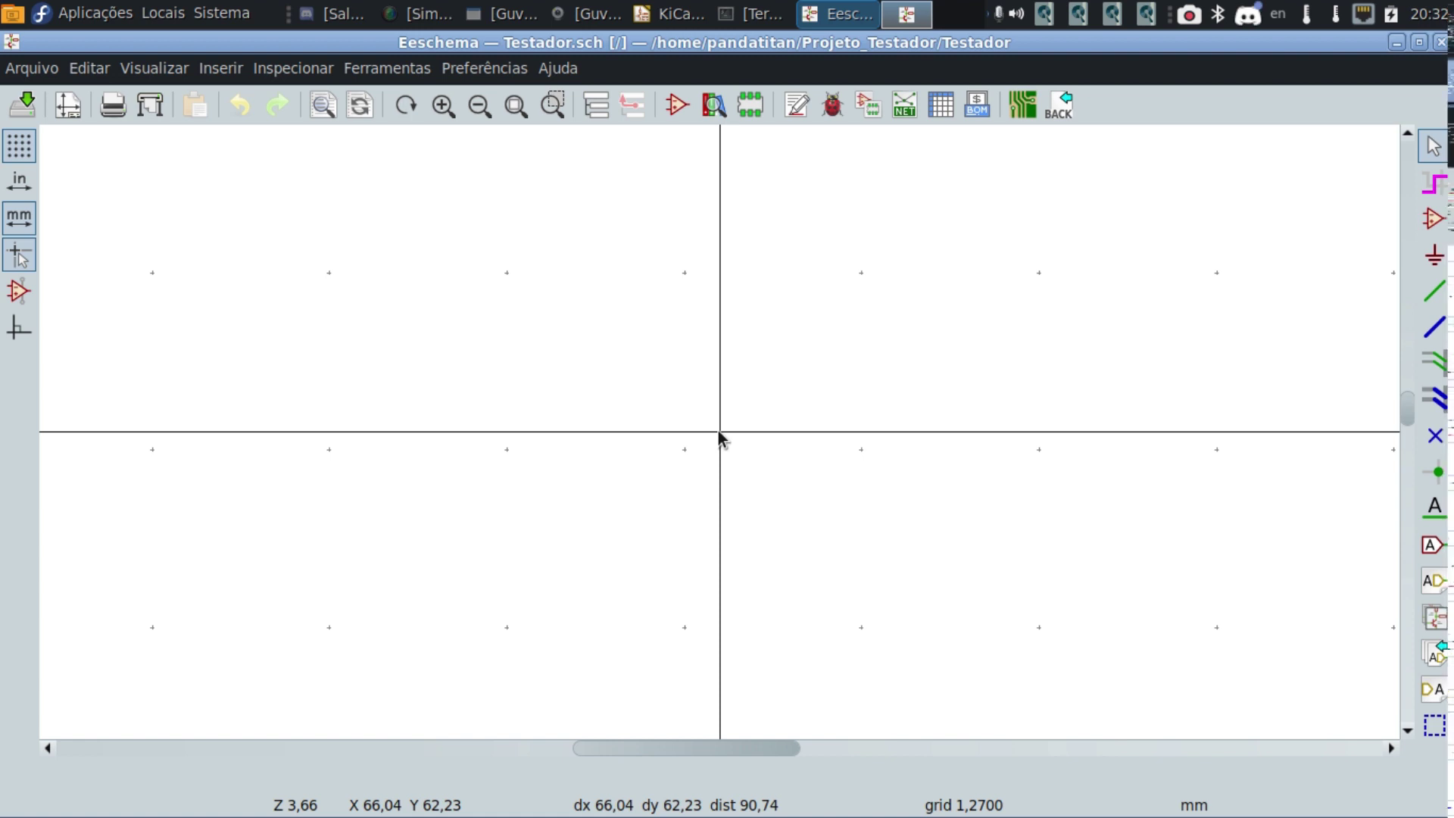
scroll(718, 430, down, 5)
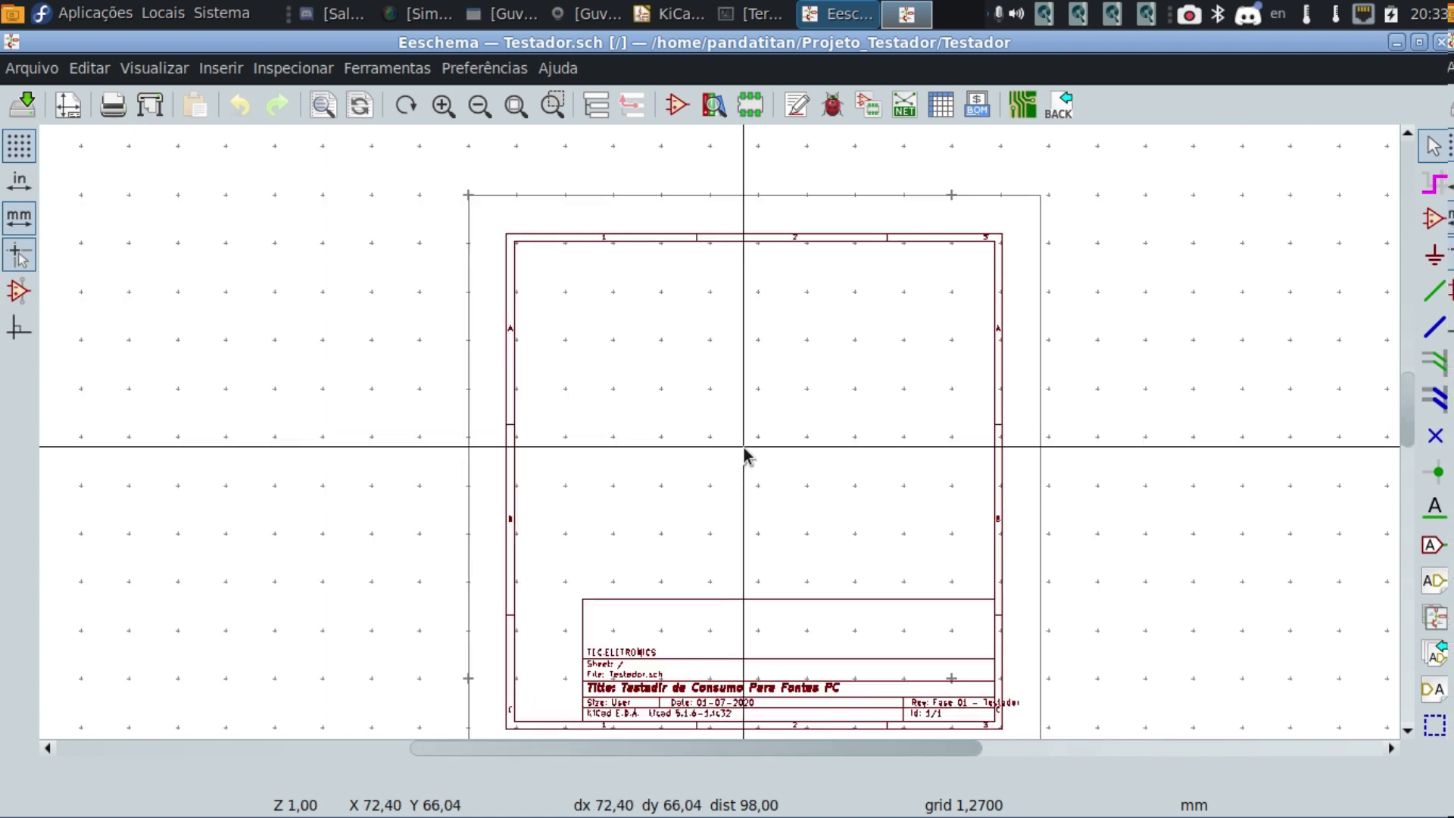
scroll(718, 435, up, 1)
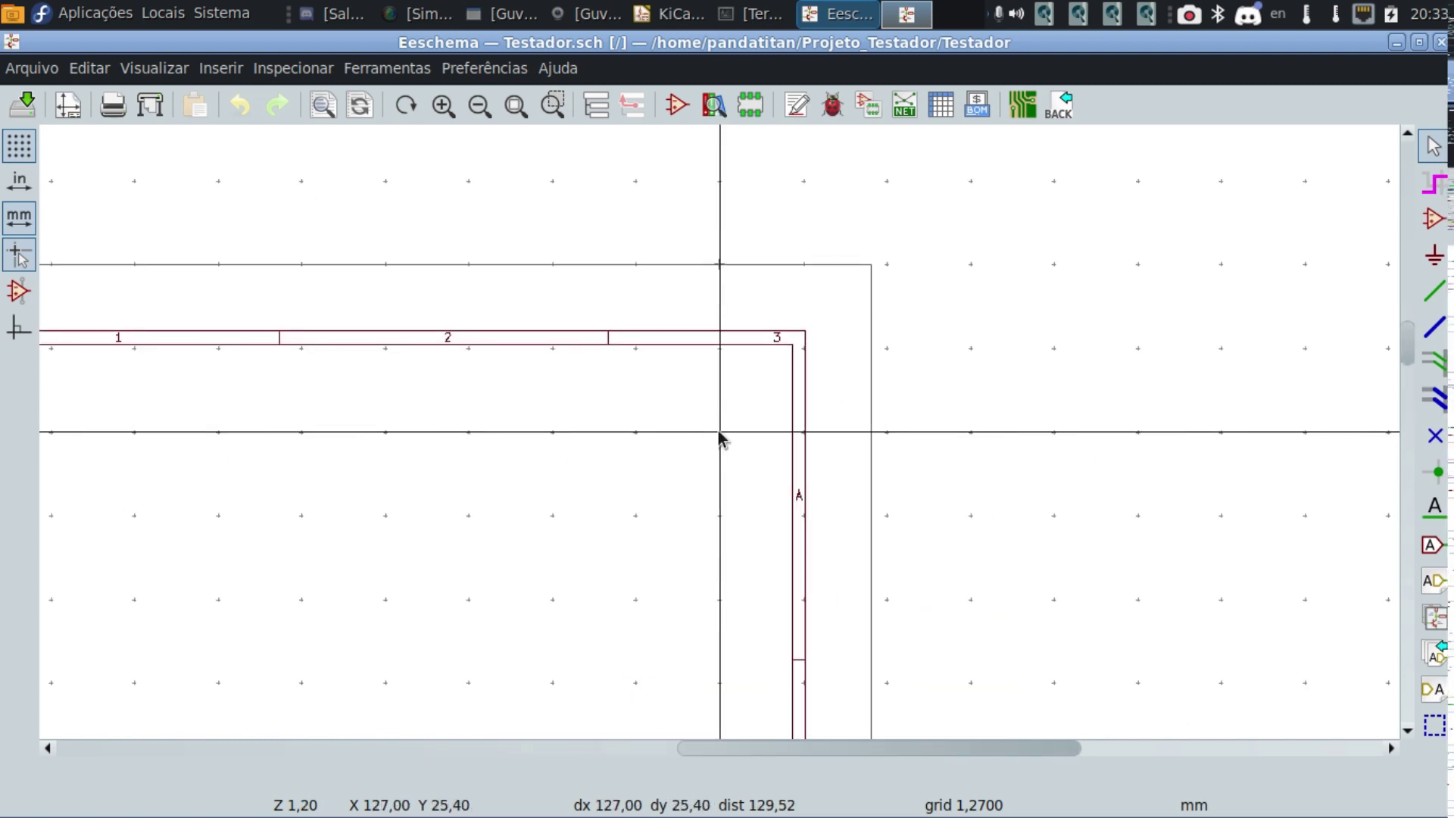
scroll(718, 434, down, 1)
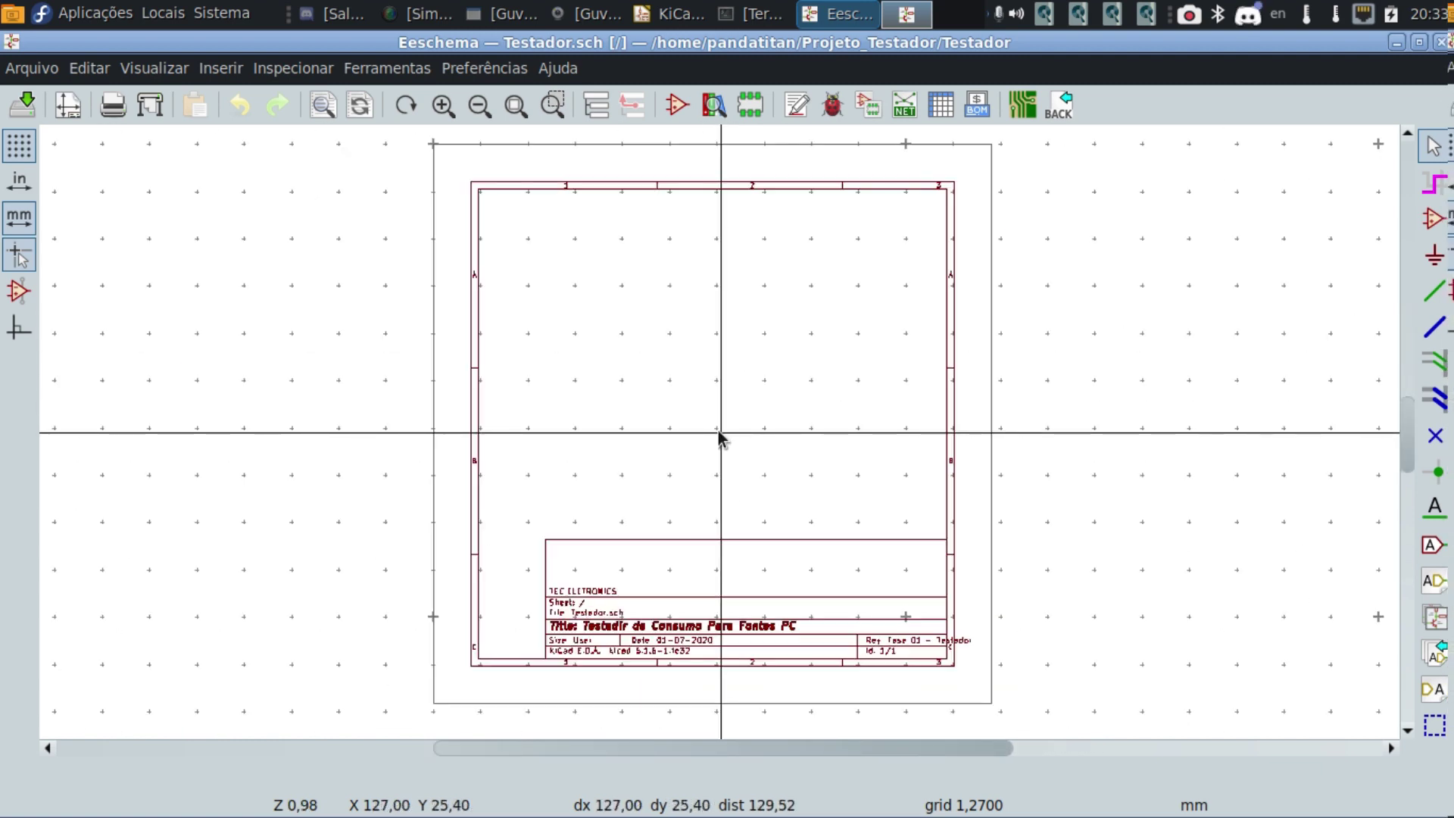
Examine the middle of the sheet and its upper-right frame corner by zooming in and out.
scroll(719, 438, up, 5)
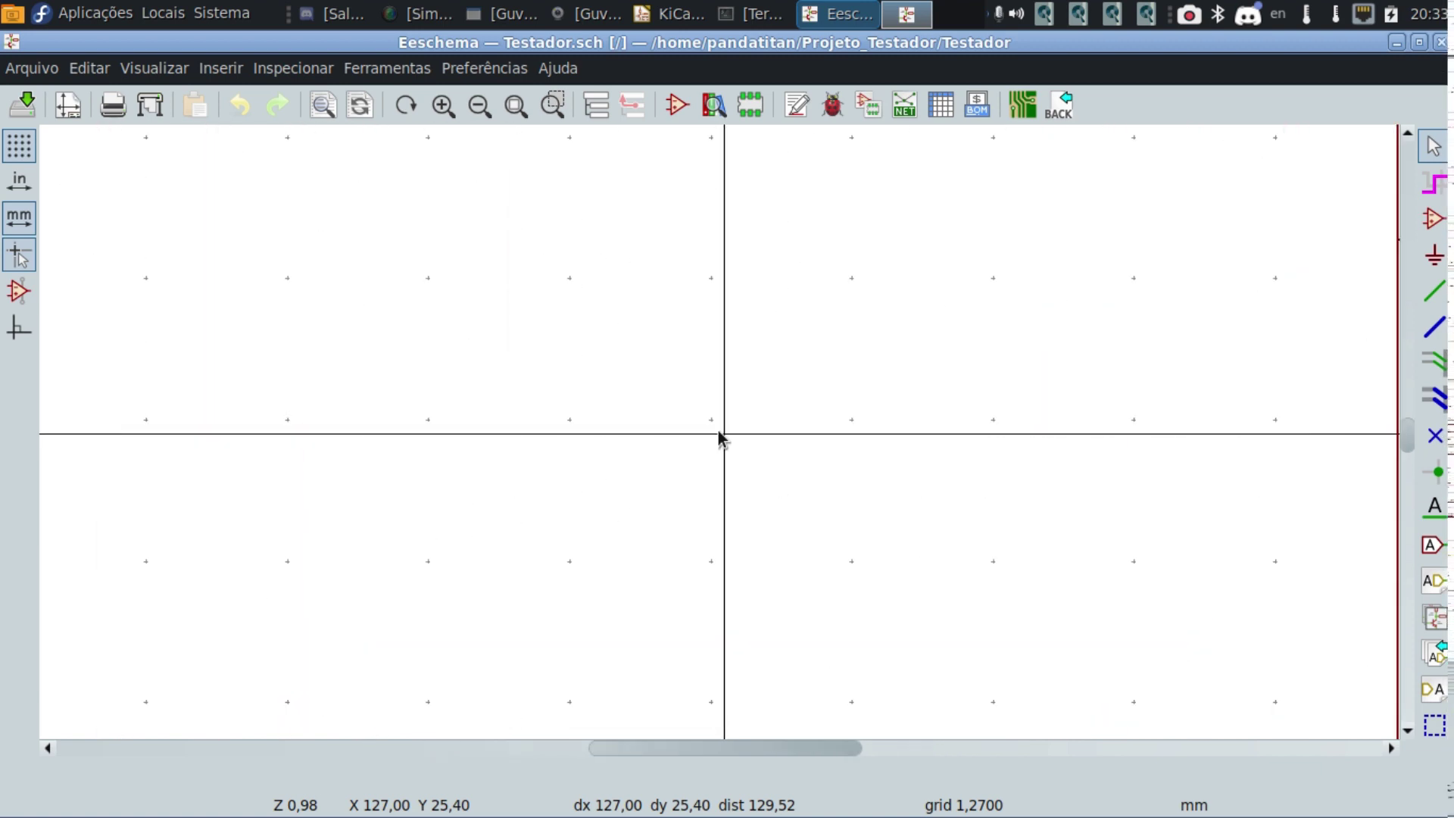
scroll(720, 438, down, 3)
scroll(719, 437, down, 2)
scroll(719, 437, up, 4)
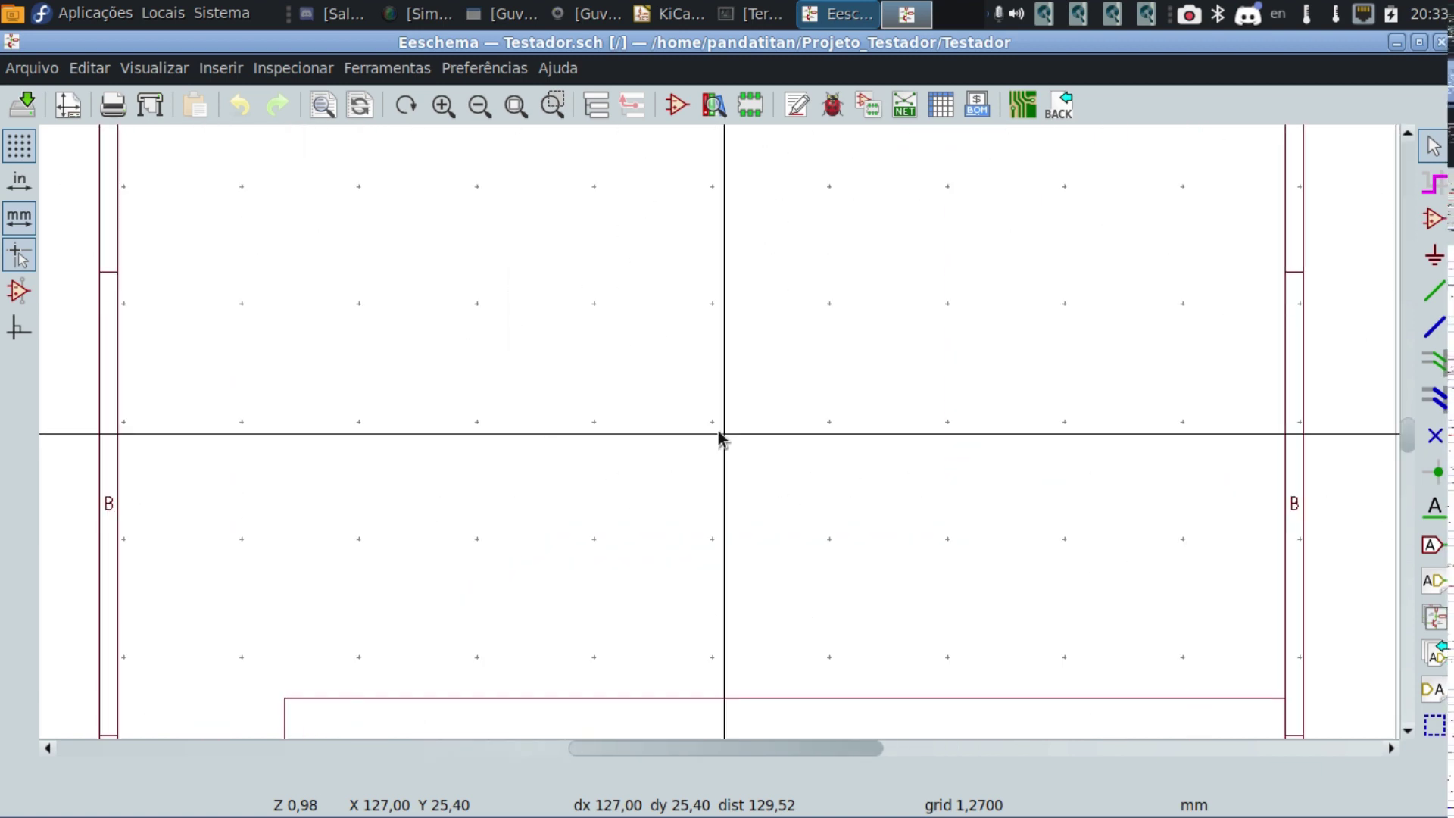
scroll(719, 437, down, 2)
scroll(719, 438, down, 2)
scroll(720, 437, up, 4)
scroll(719, 438, down, 2)
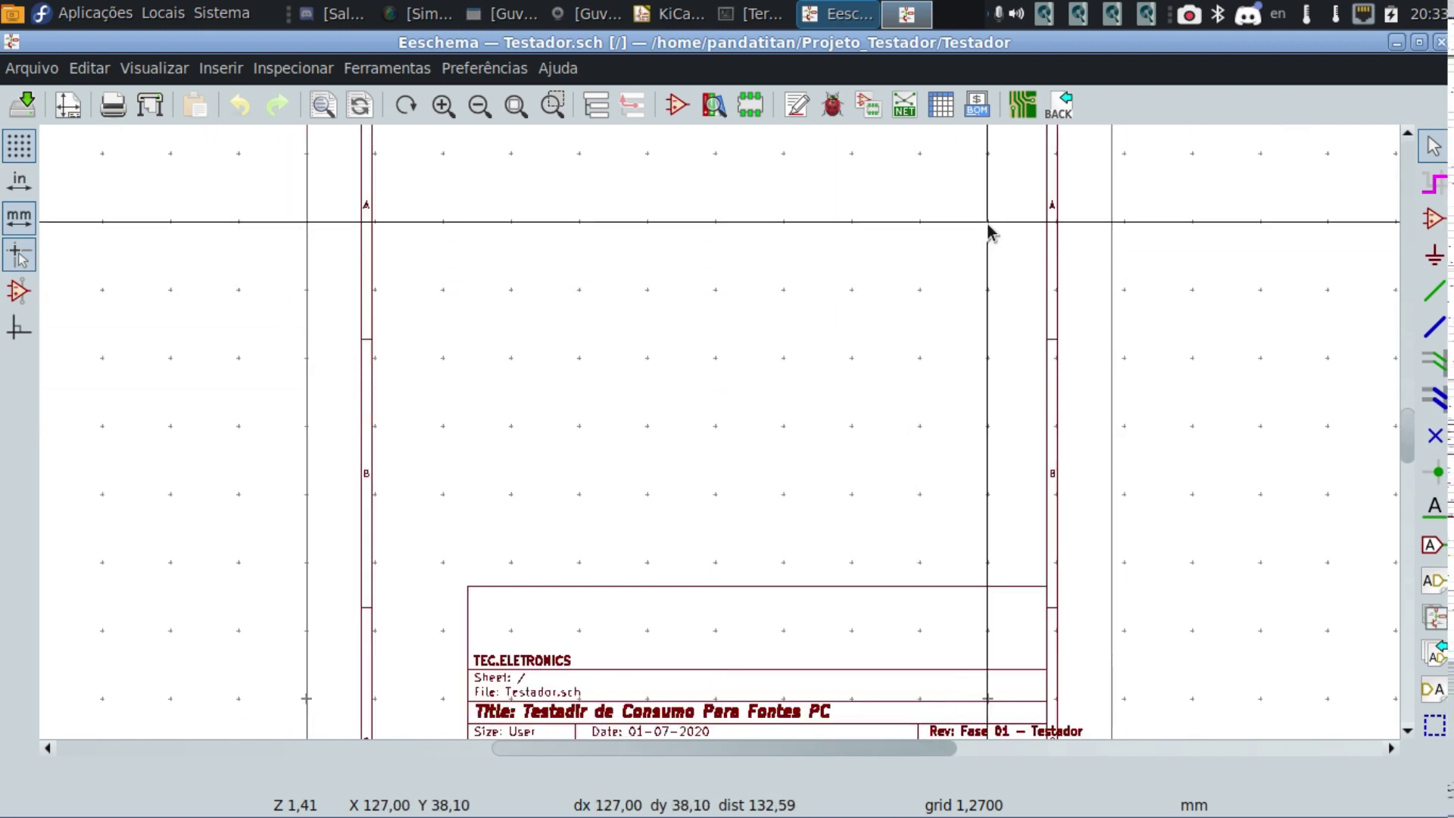
scroll(987, 228, up, 4)
scroll(717, 435, down, 2)
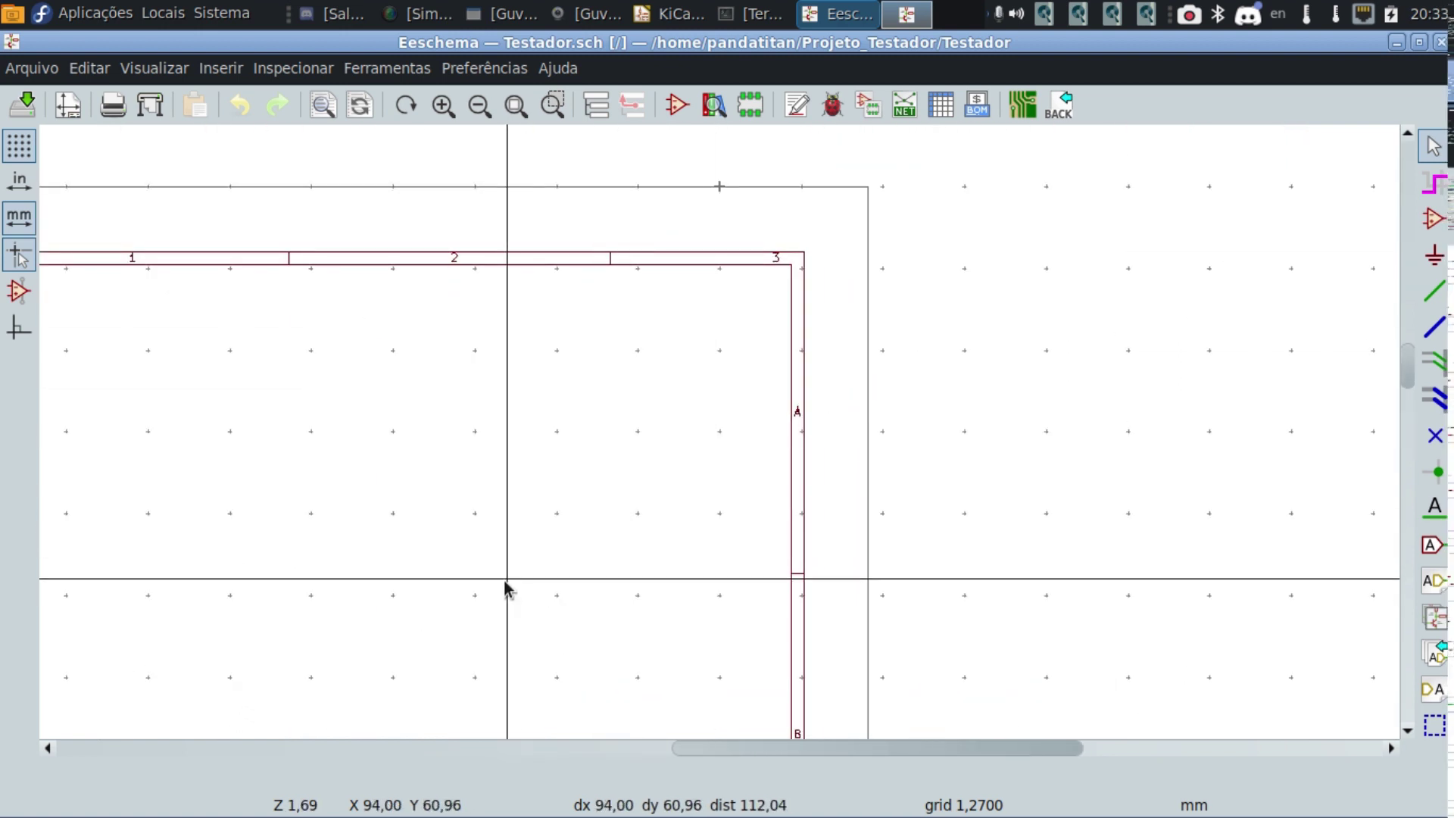
scroll(376, 589, down, 1)
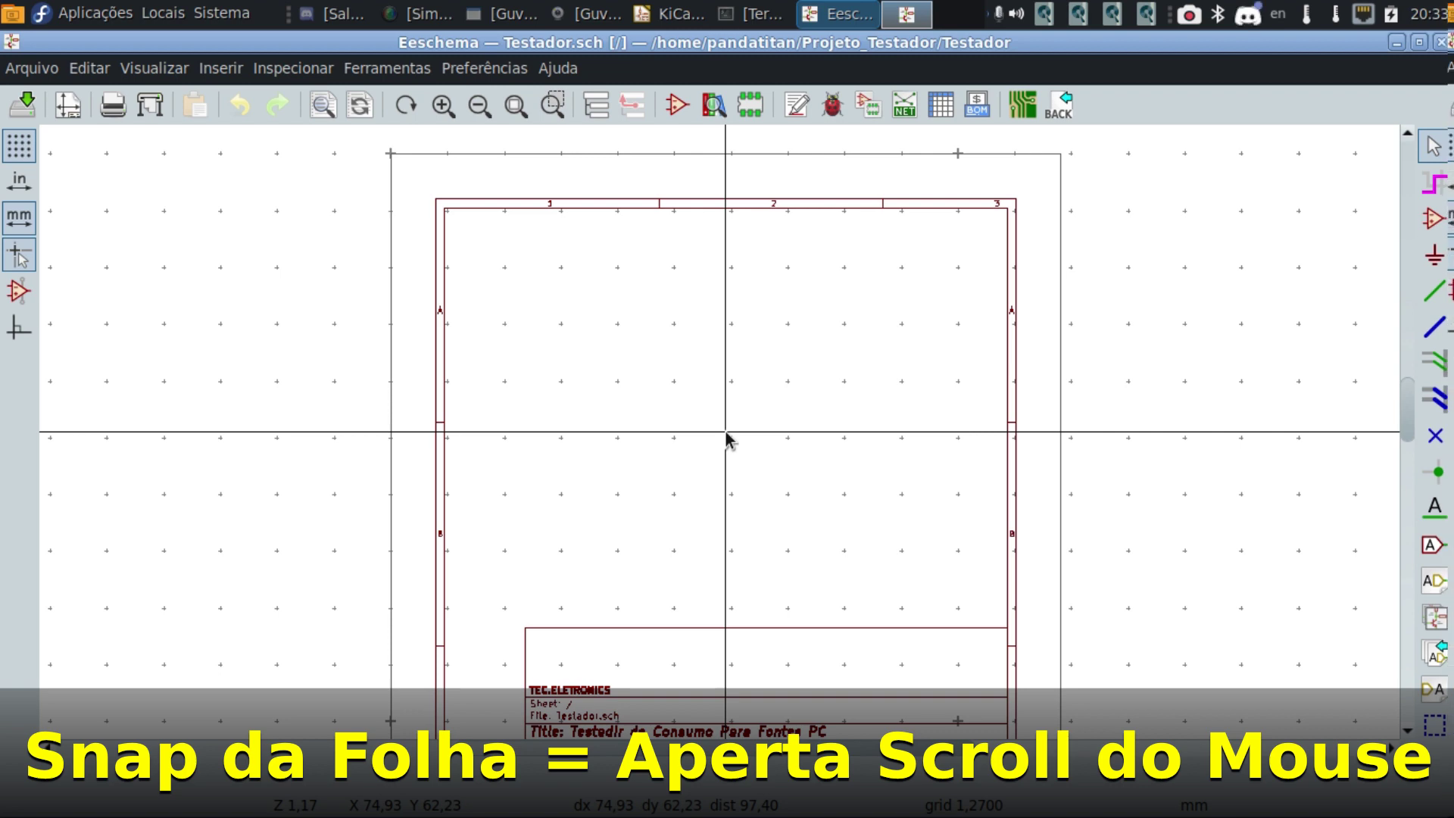
Pan the sheet around within the view and zoom out to show the entire frame and title block.
middle_drag(727, 432, 707, 396)
scroll(717, 432, up, 1)
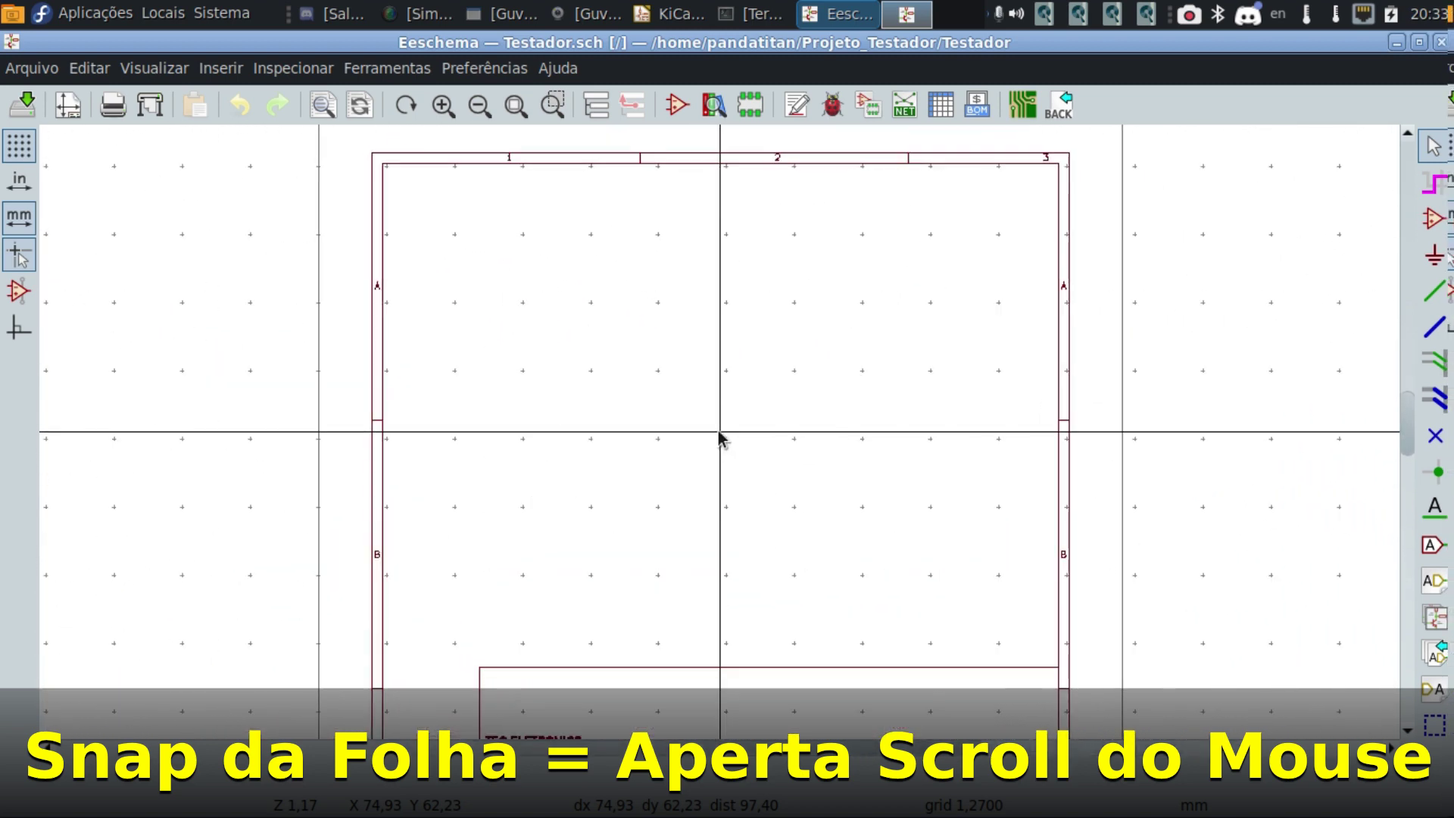
middle_drag(407, 200, 432, 220)
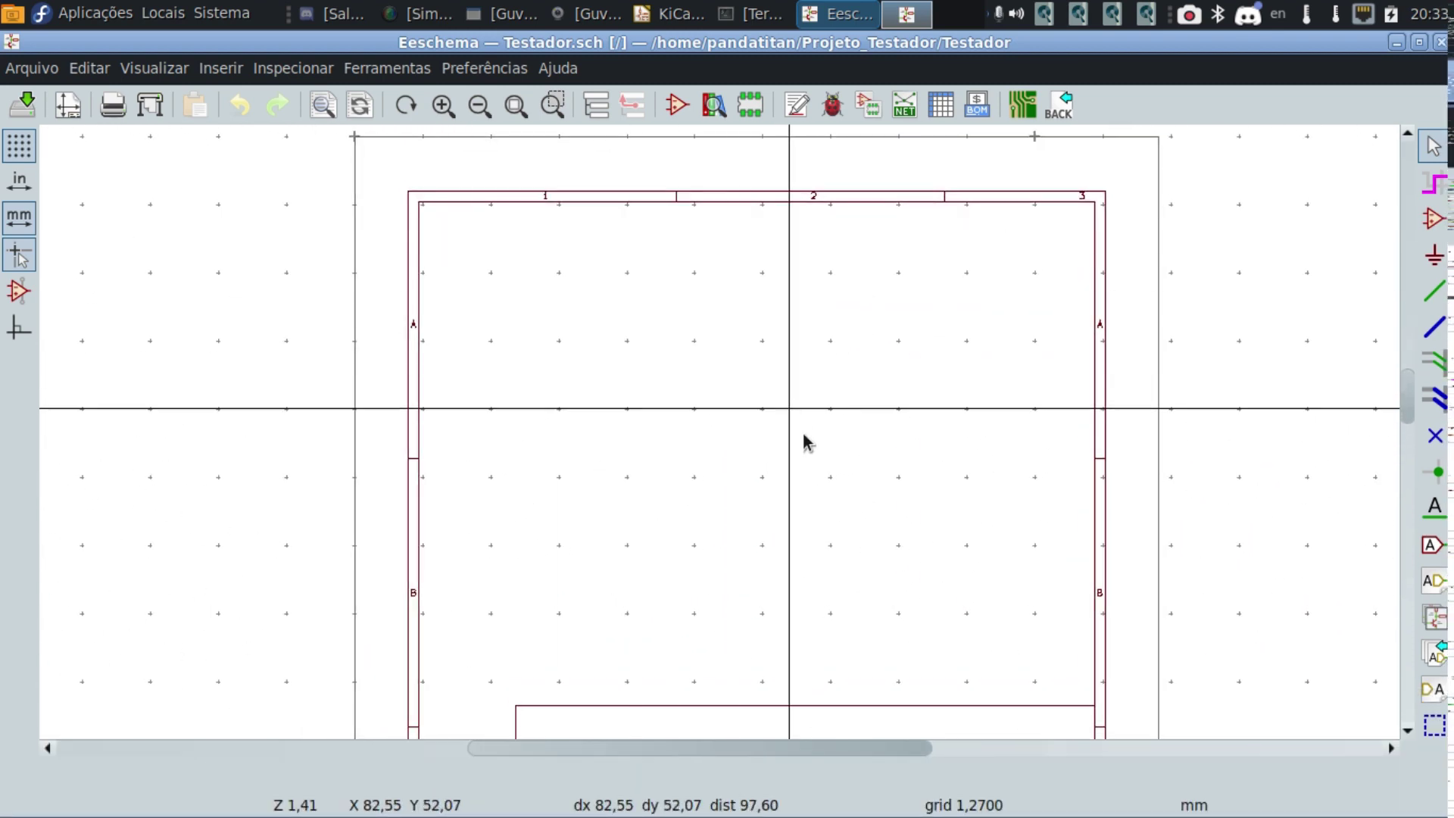
scroll(797, 462, down, 2)
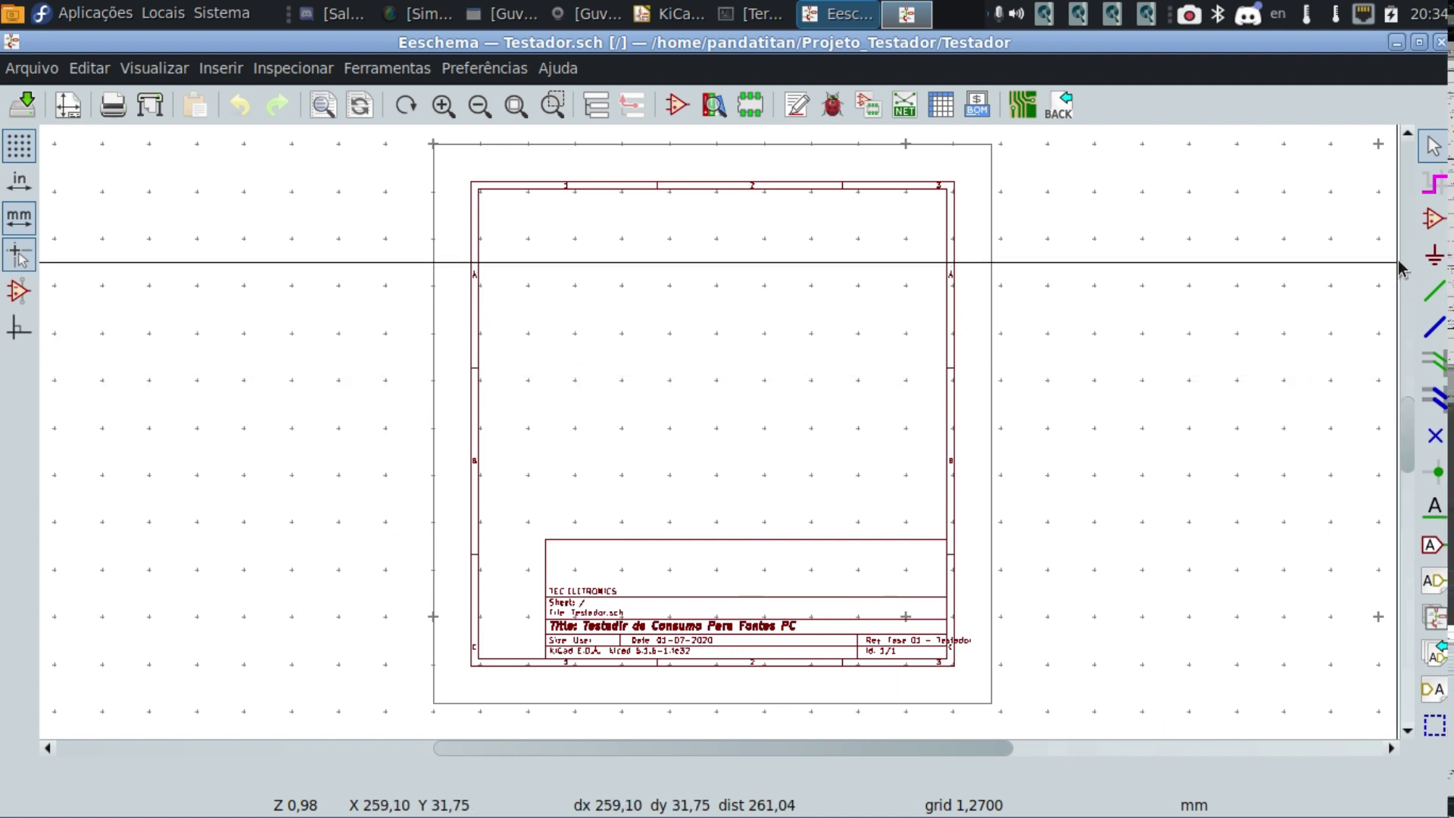
Activate the wire tool over the blank schematic sheet and cancel it, twice, without keeping any wire.
click(1432, 295)
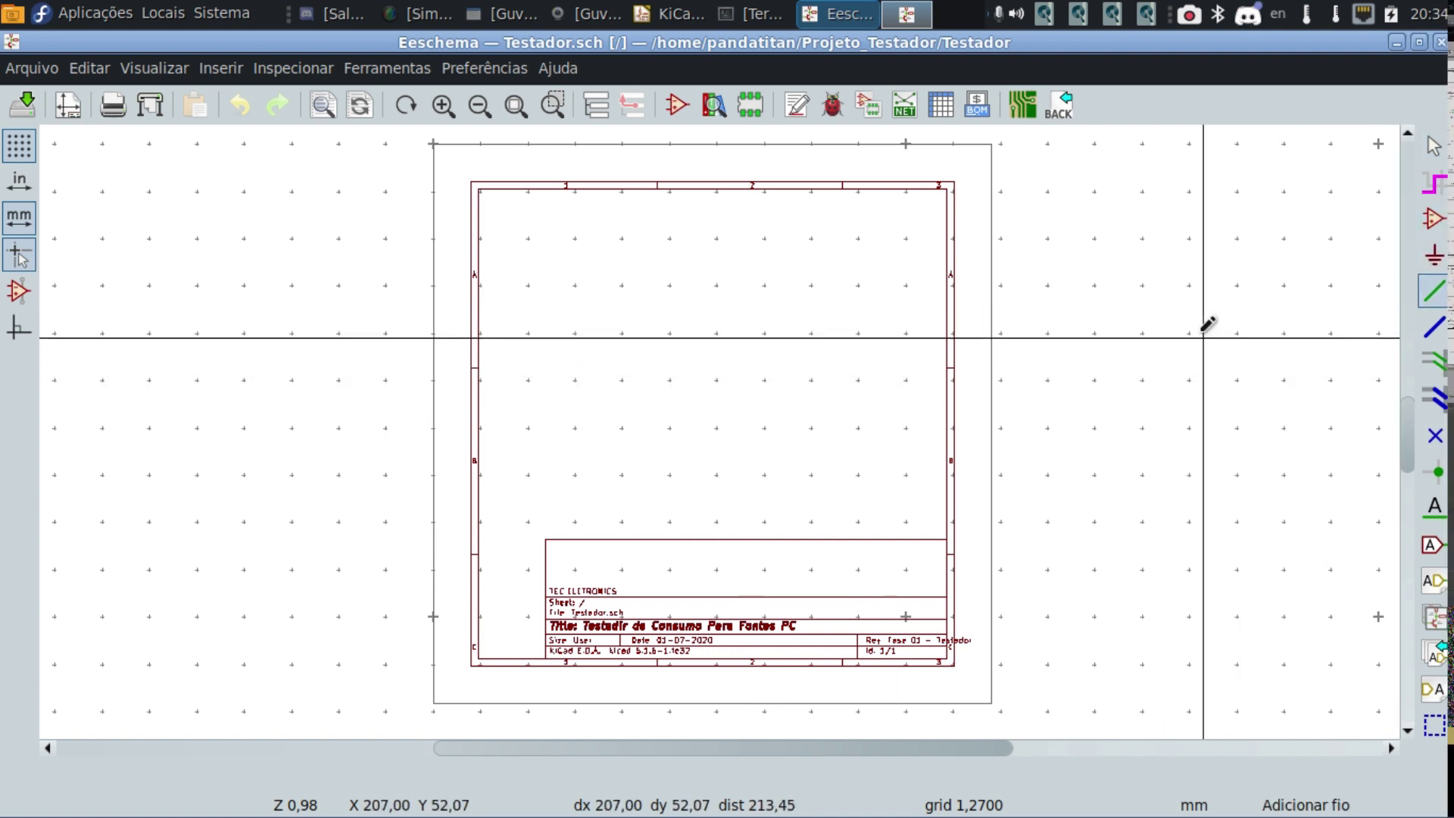
click(1203, 336)
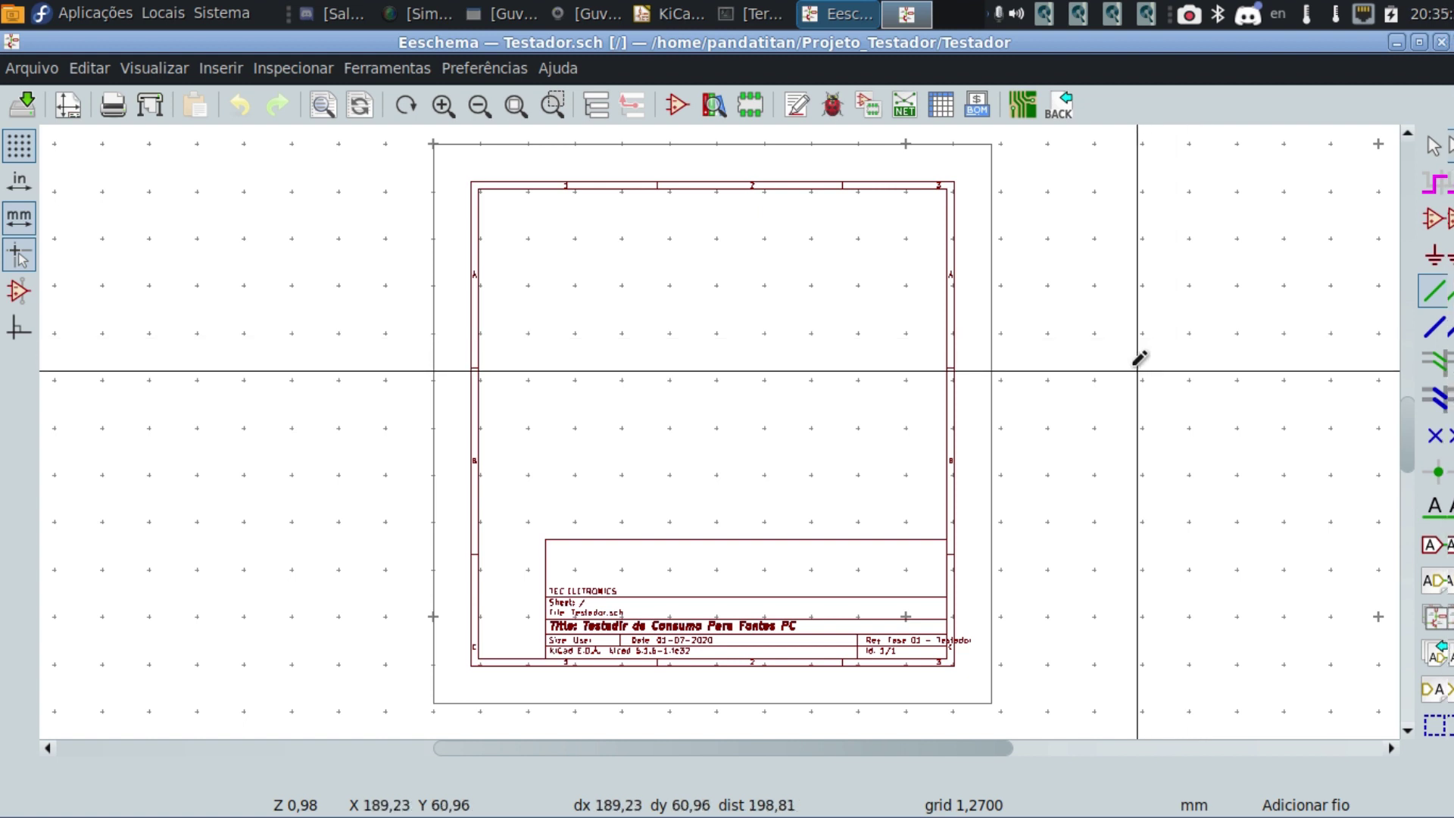
click(734, 371)
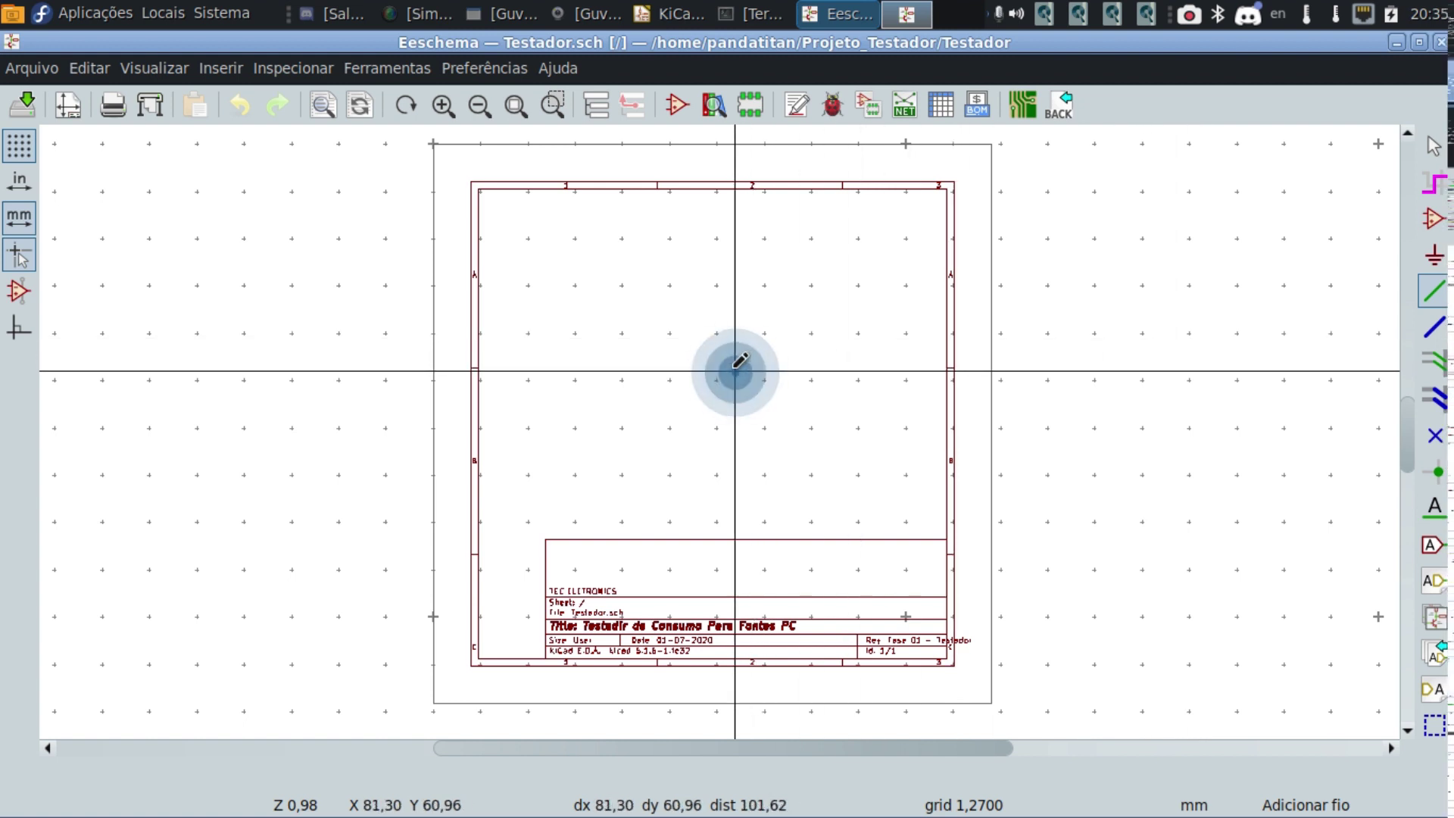
click(734, 371)
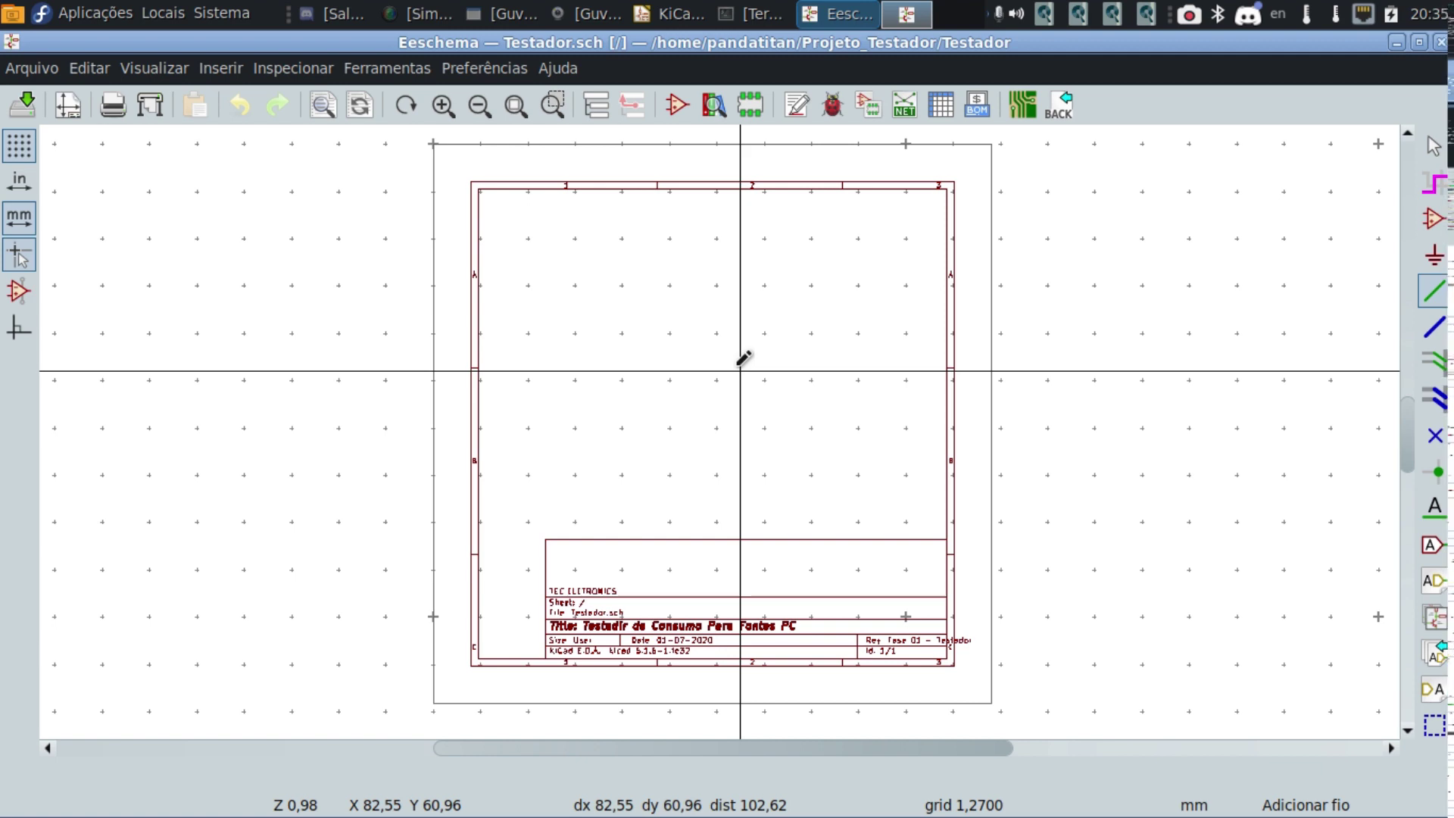
key(Escape)
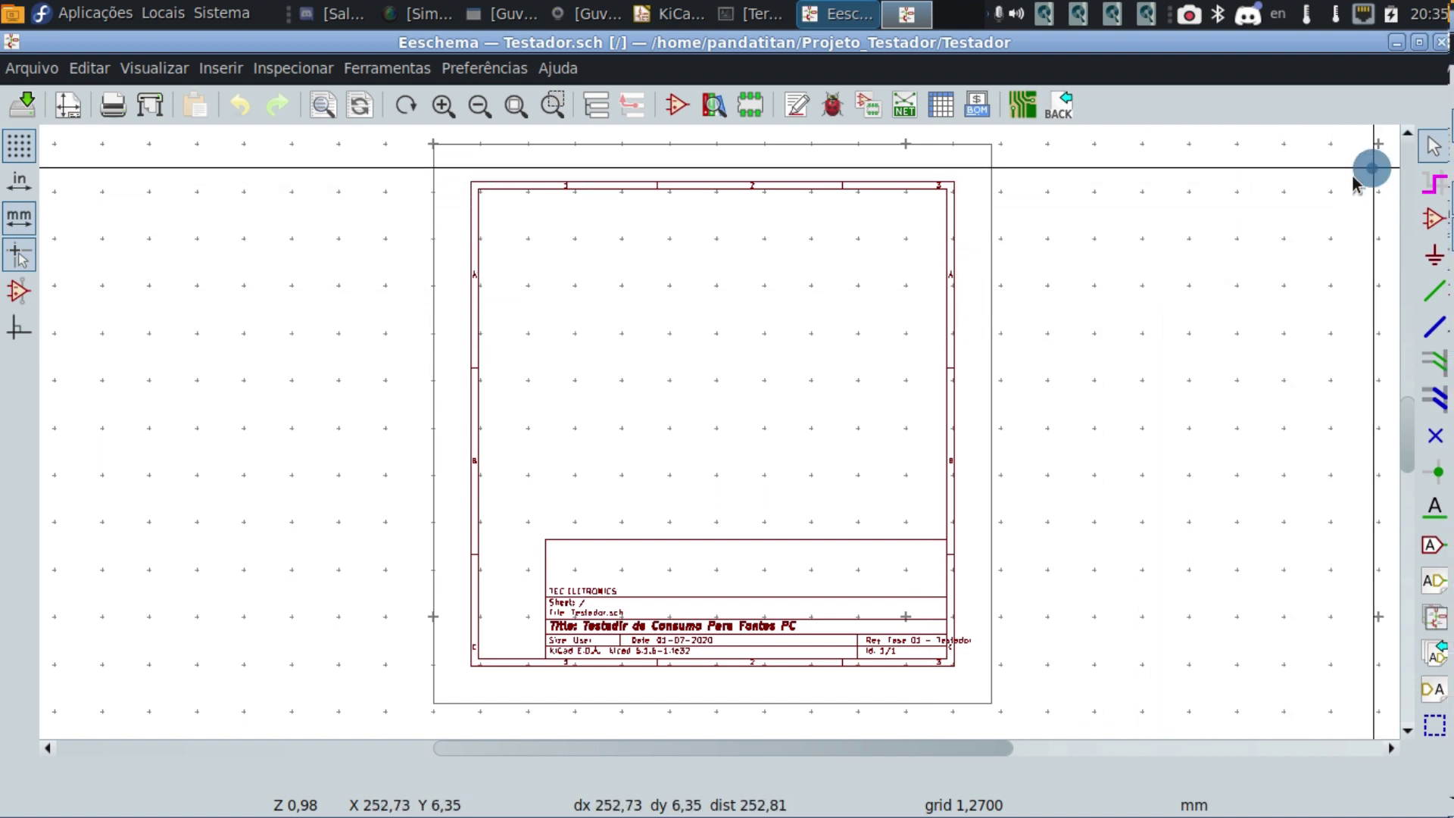
click(1430, 296)
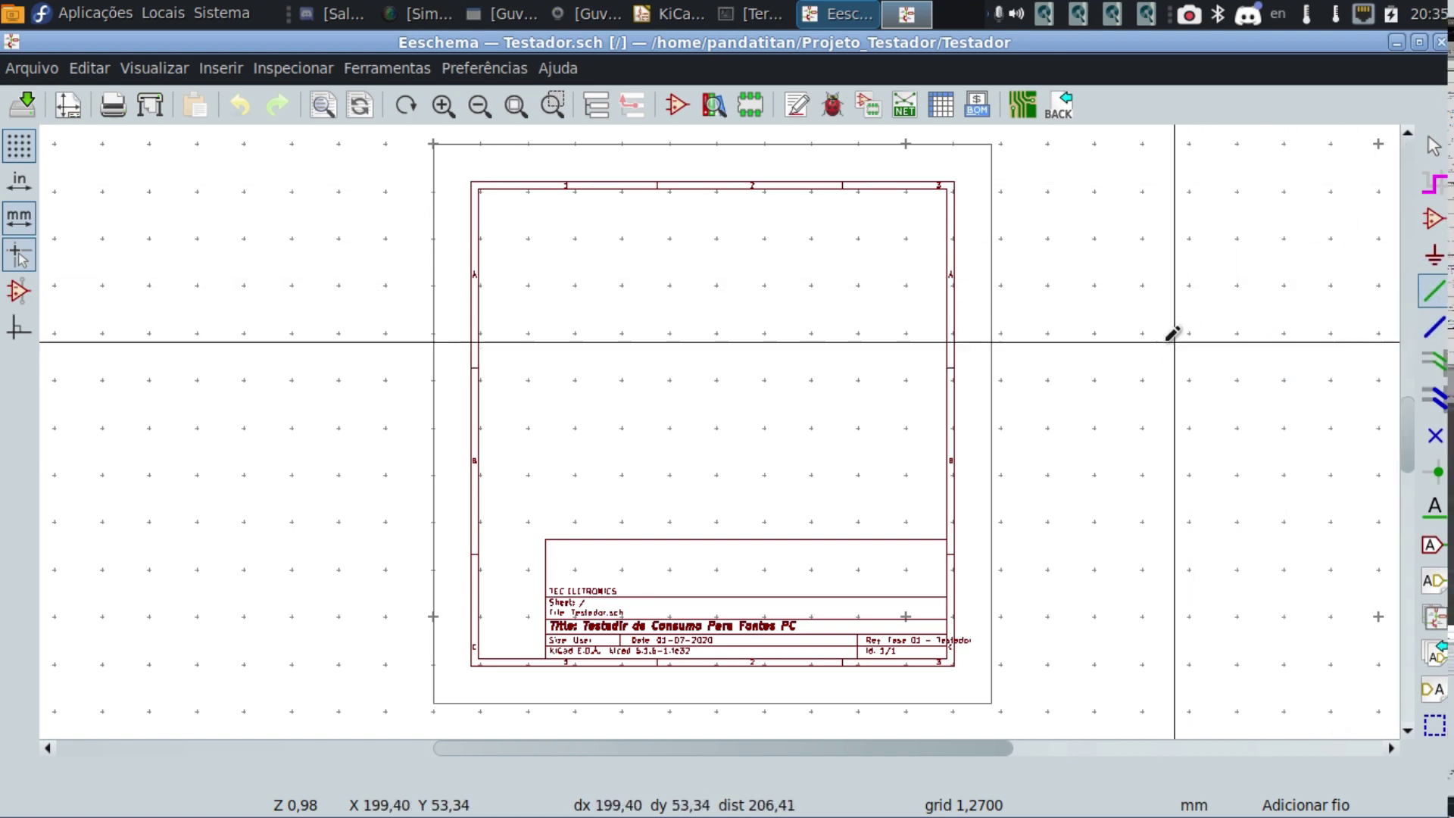
key(Escape)
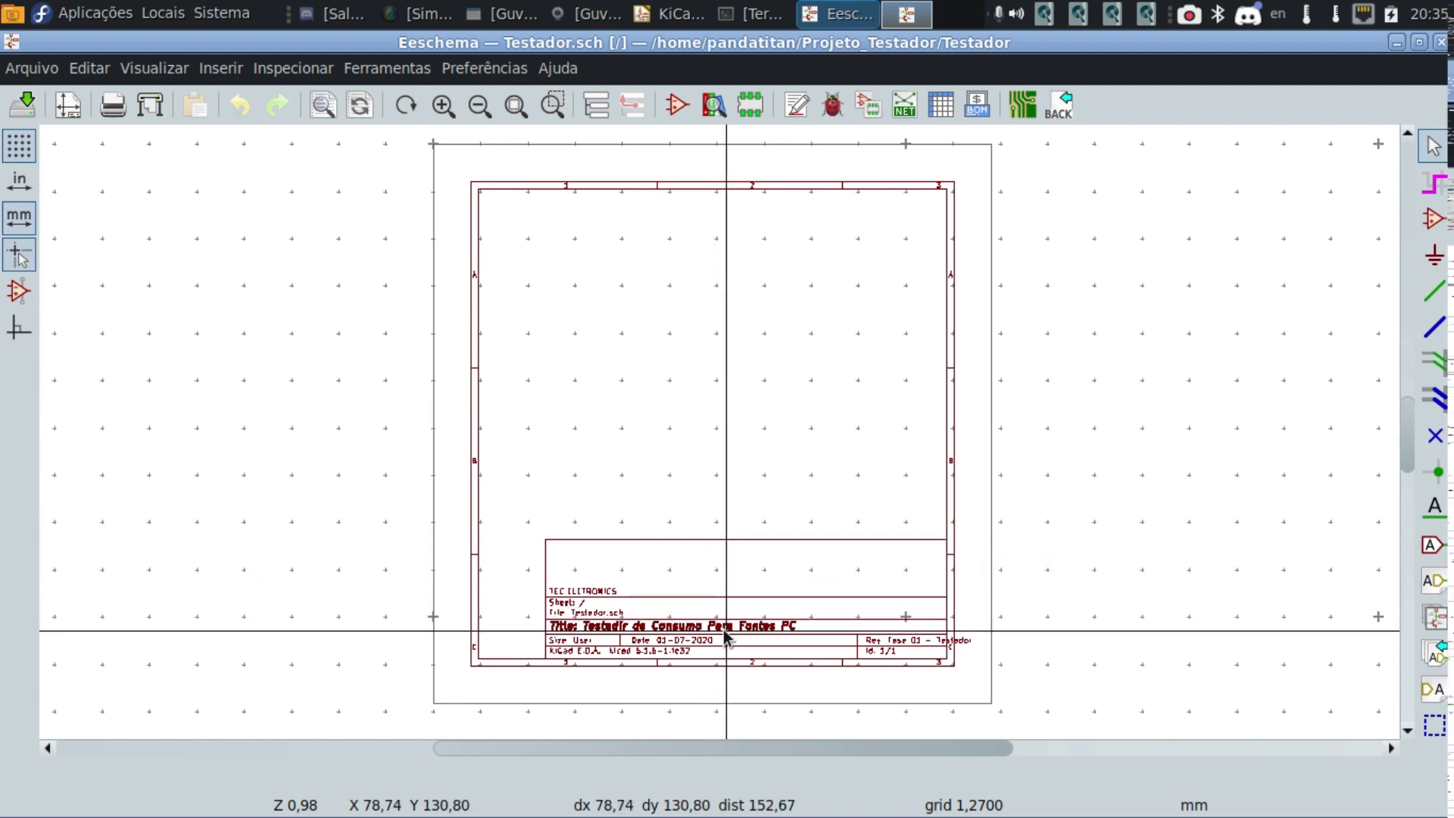
Open the symbol chooser for adding a component in the sheet's upper area, and widen and reposition its dialog.
scroll(724, 636, up, 4)
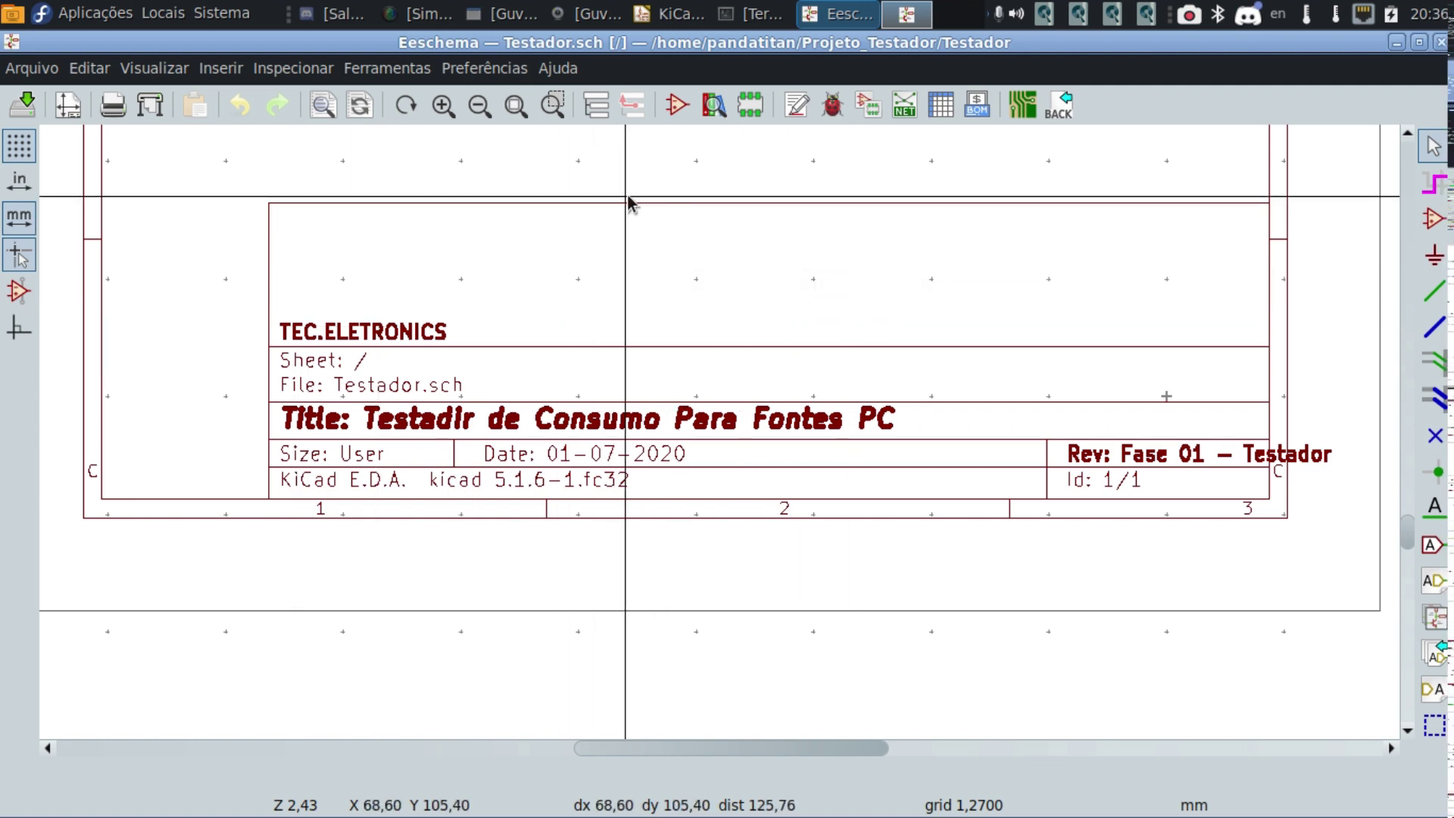
scroll(624, 210, up, 6)
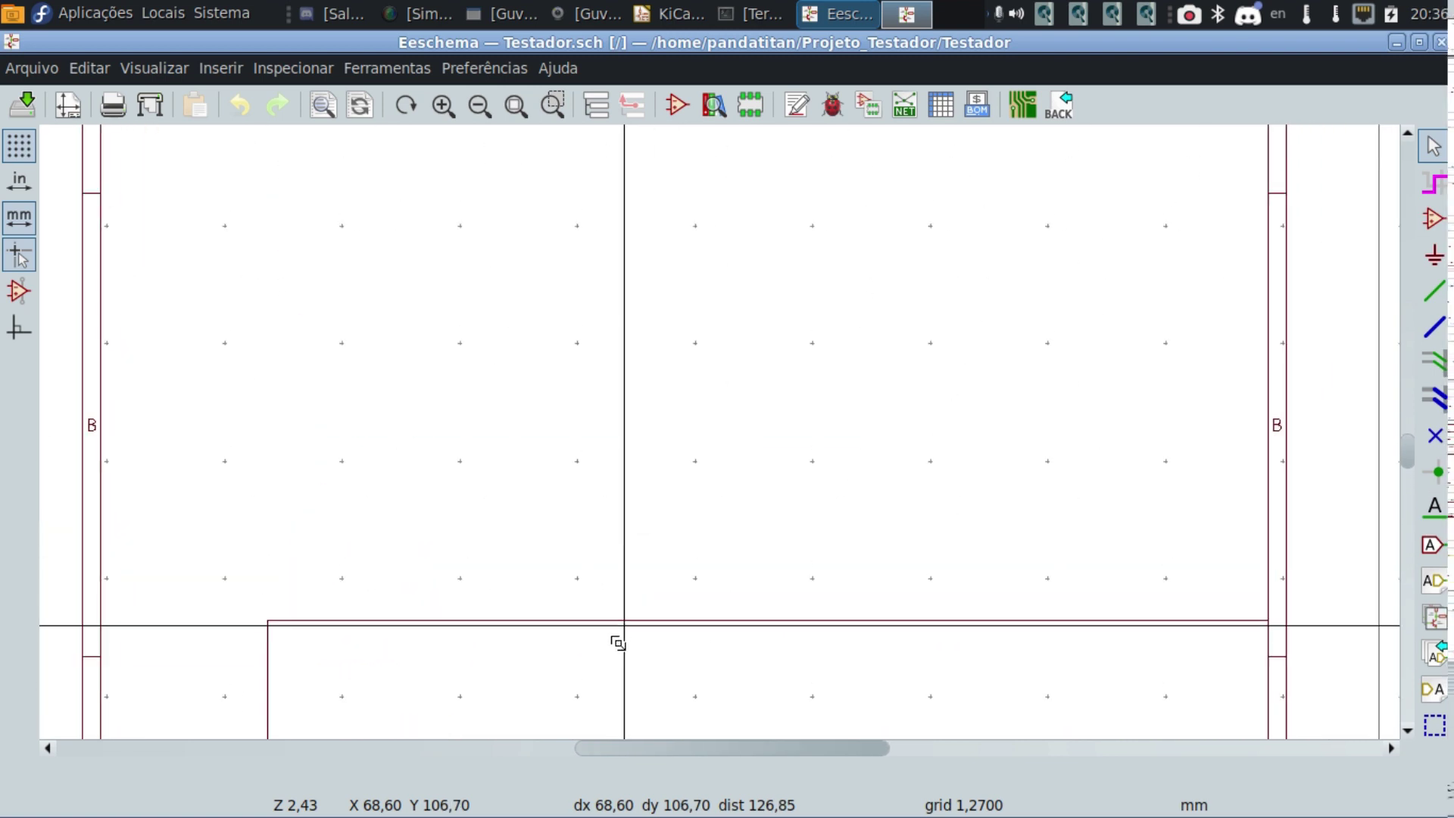
middle_drag(600, 241, 641, 564)
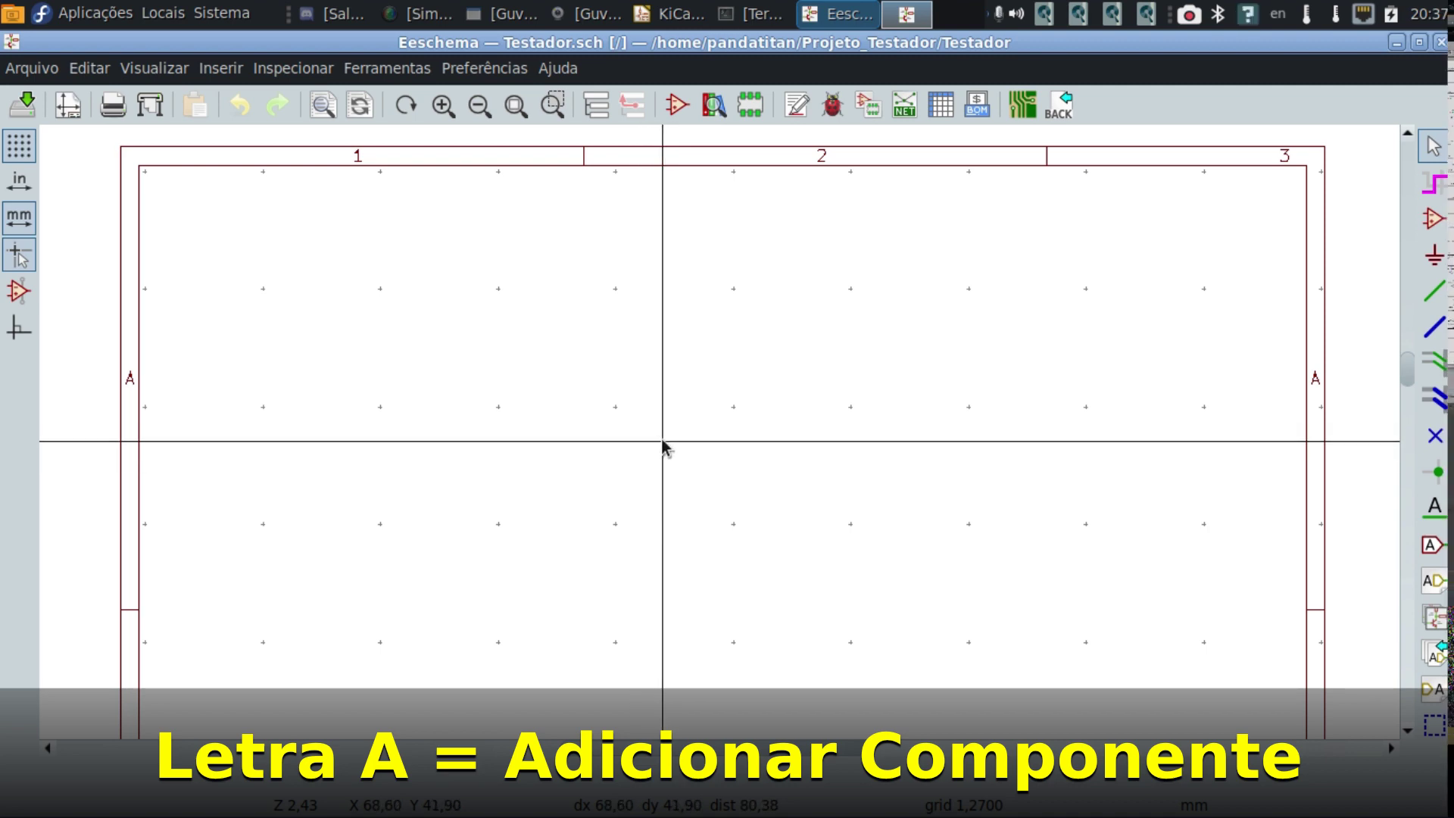
key(a)
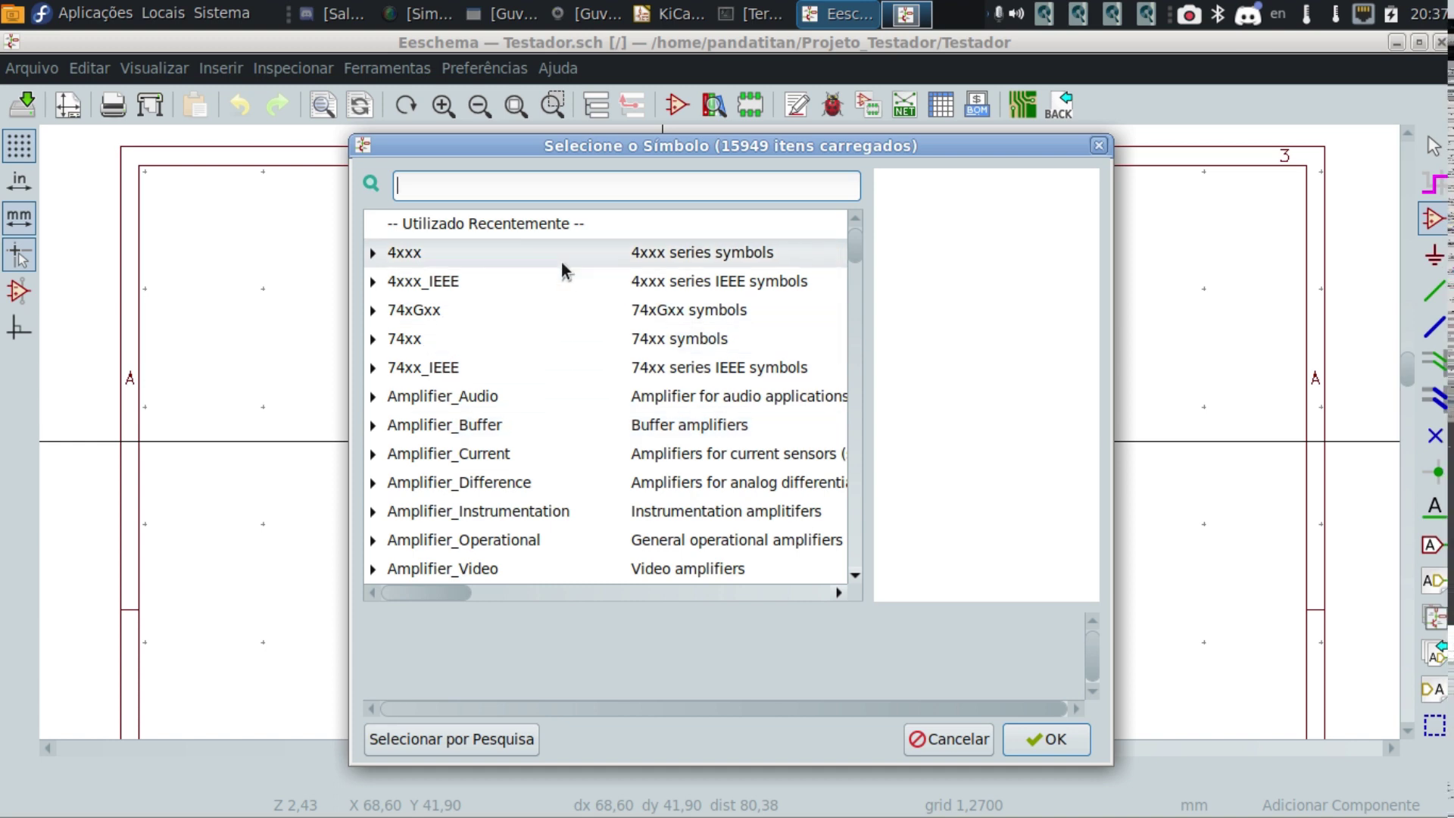
click(386, 198)
click(385, 197)
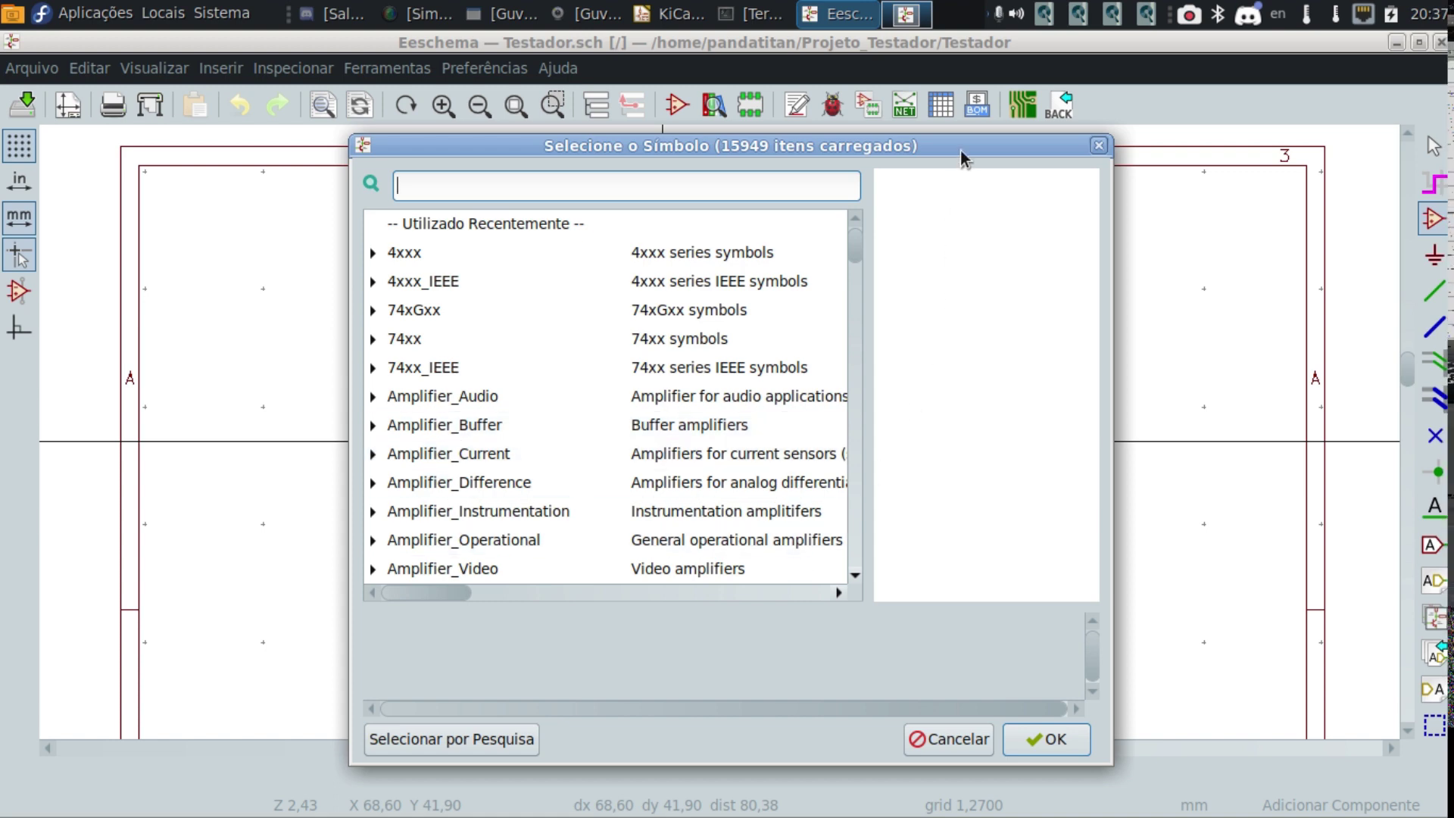
drag(962, 147, 894, 136)
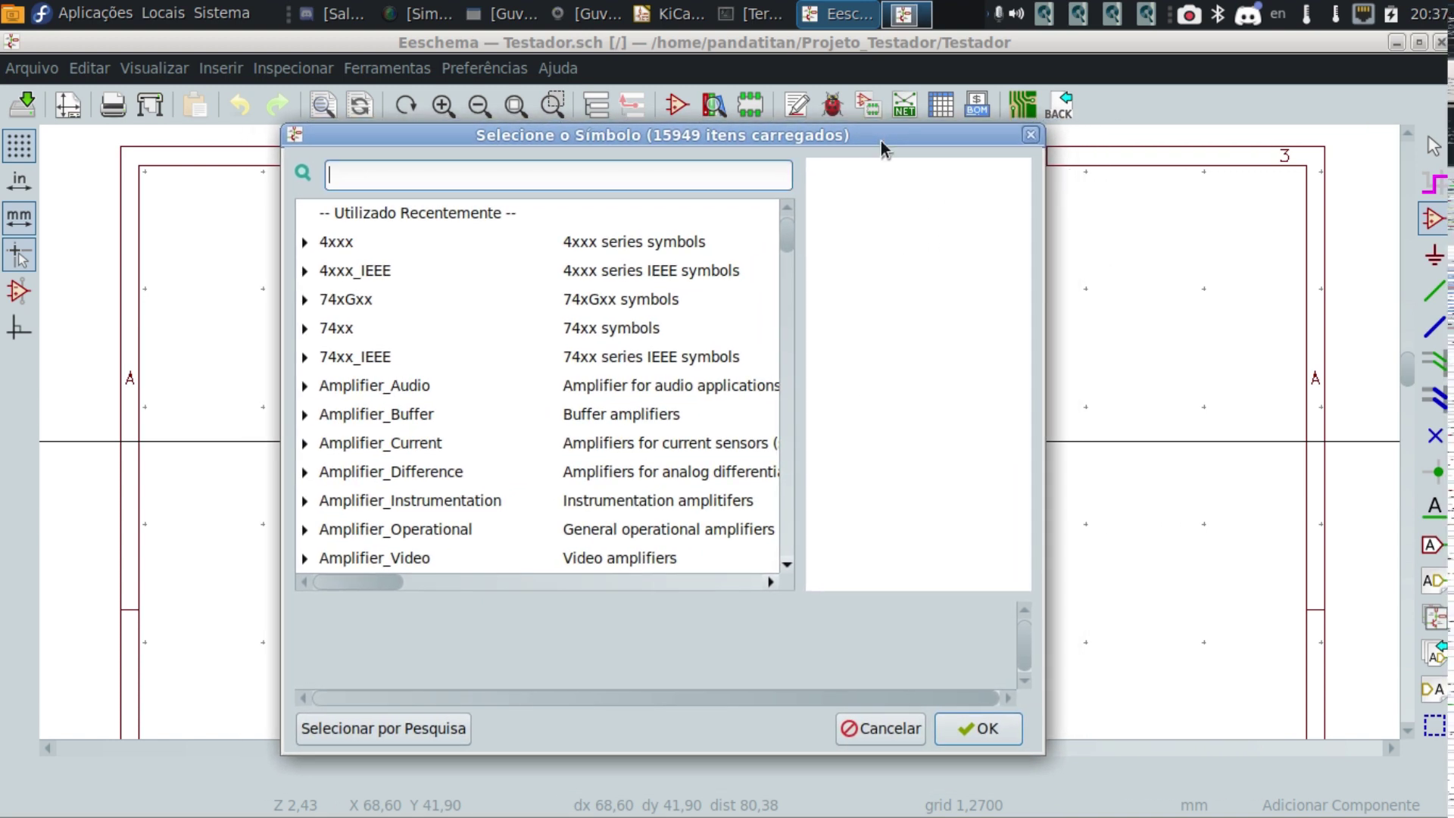
drag(1041, 383, 1363, 383)
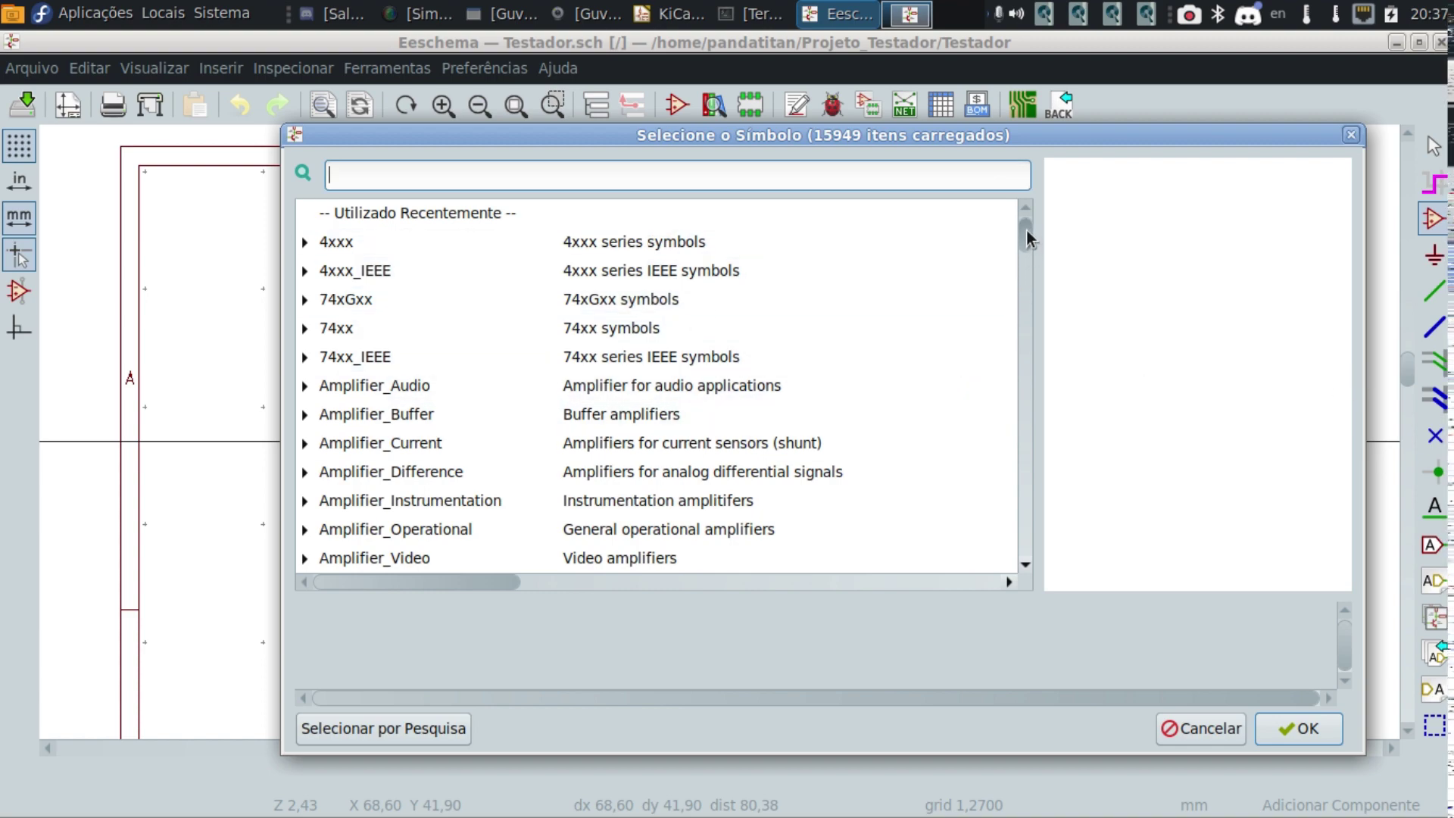
mouse_move(1025, 230)
mouse_down()
mouse_move(1021, 324)
mouse_move(1024, 227)
mouse_up()
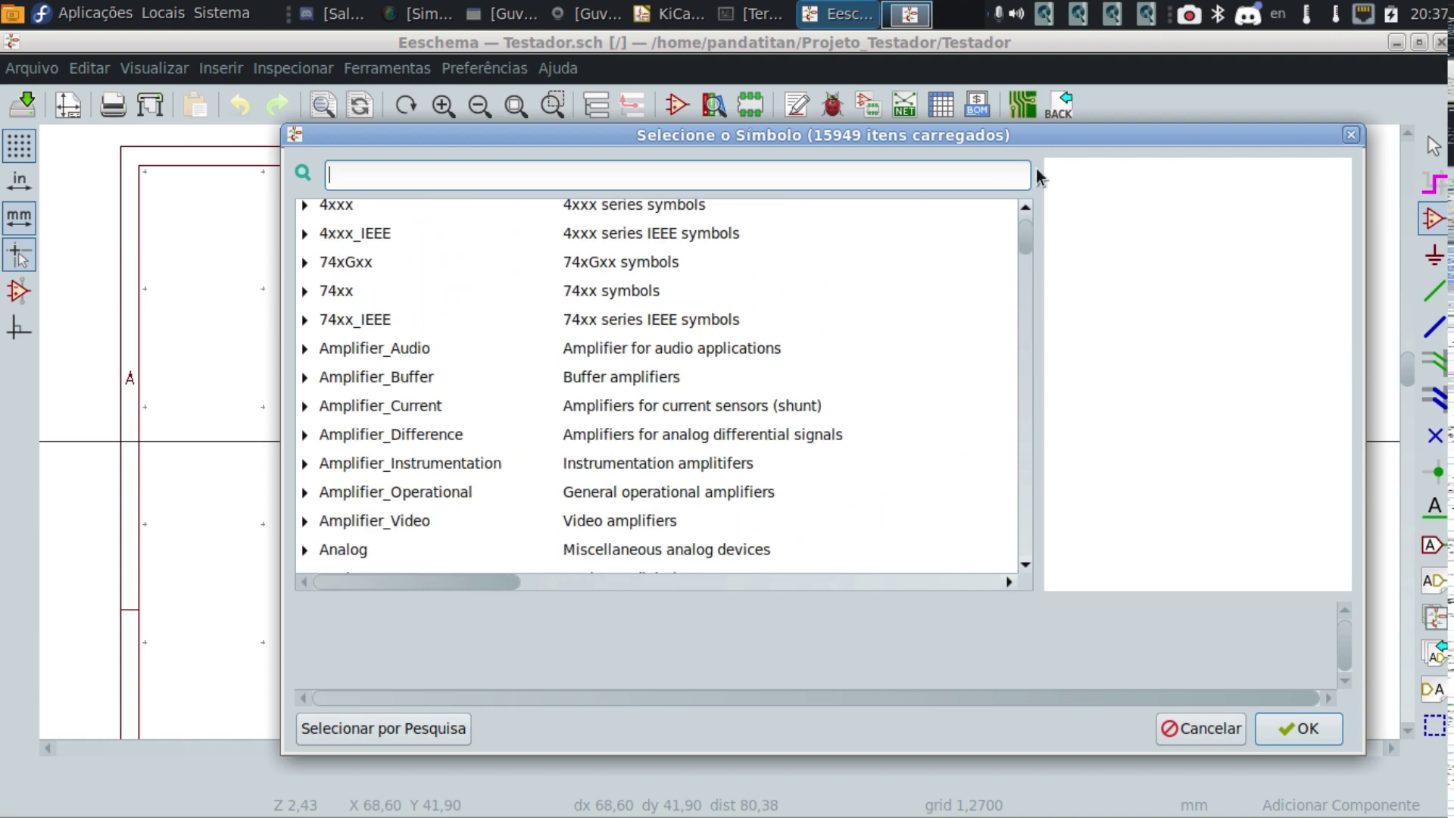
drag(1030, 138, 913, 152)
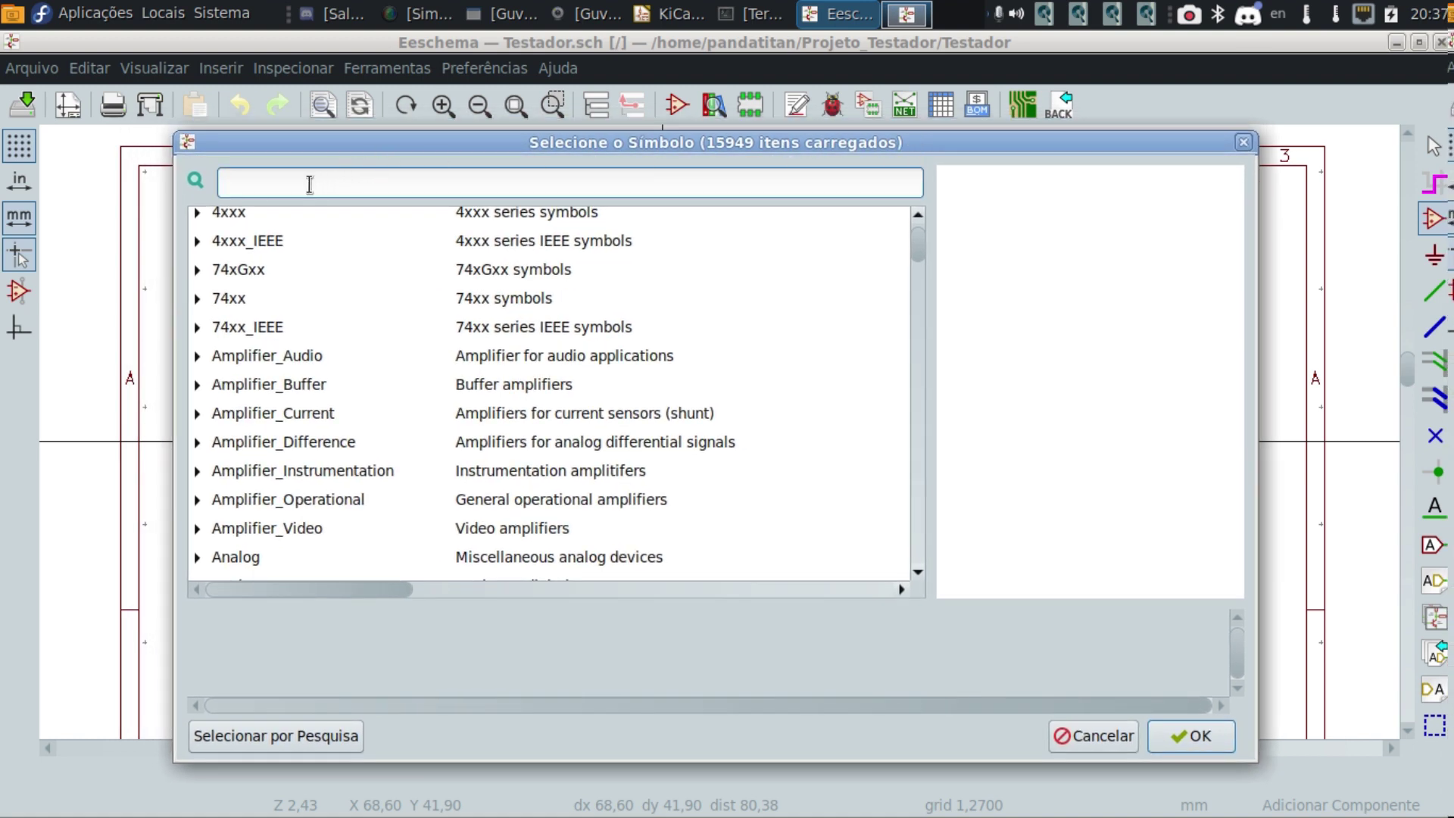
Search the symbol library for R and for C, clearing the filter after each search.
text(R)
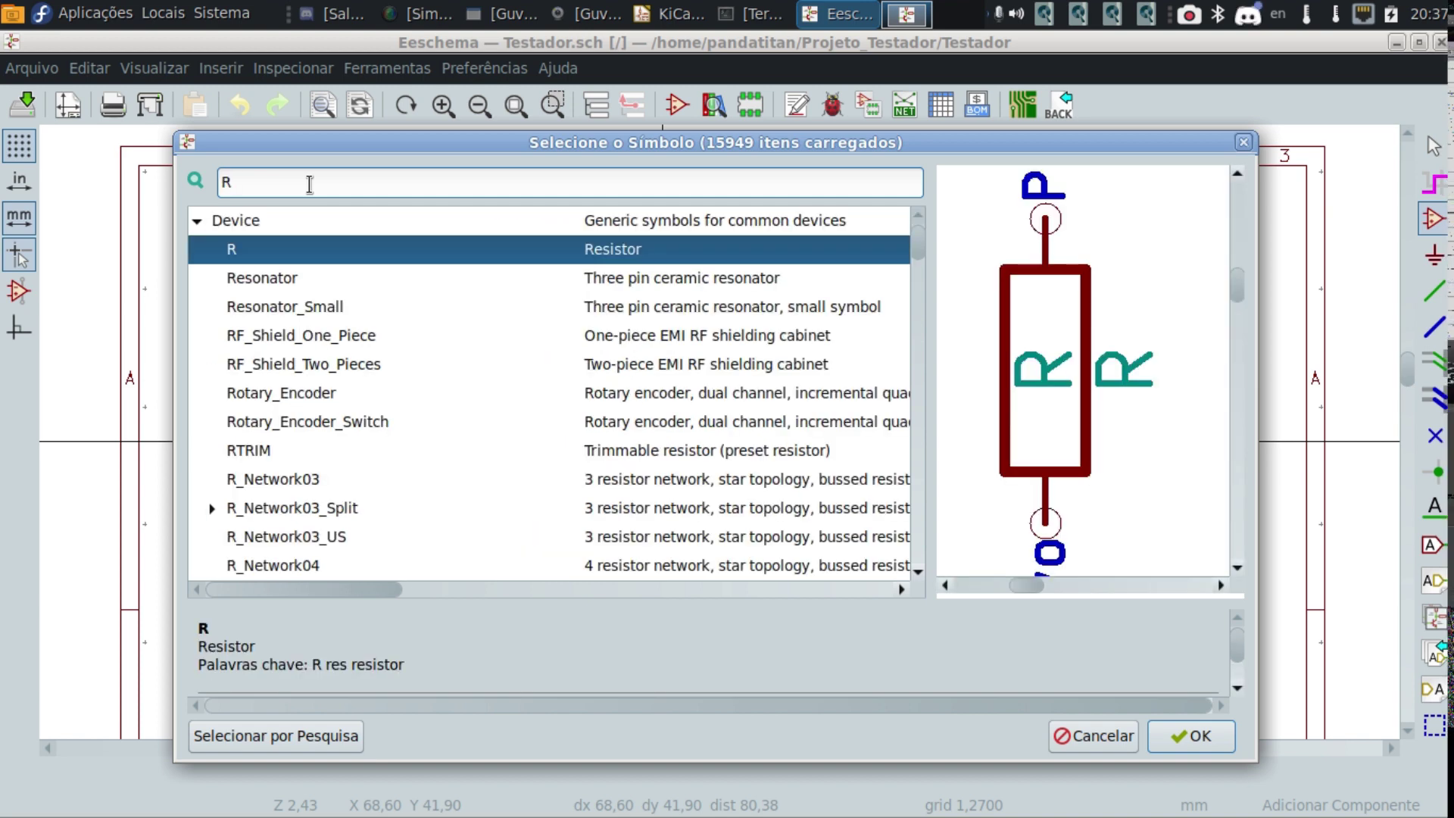
key(BackSpace)
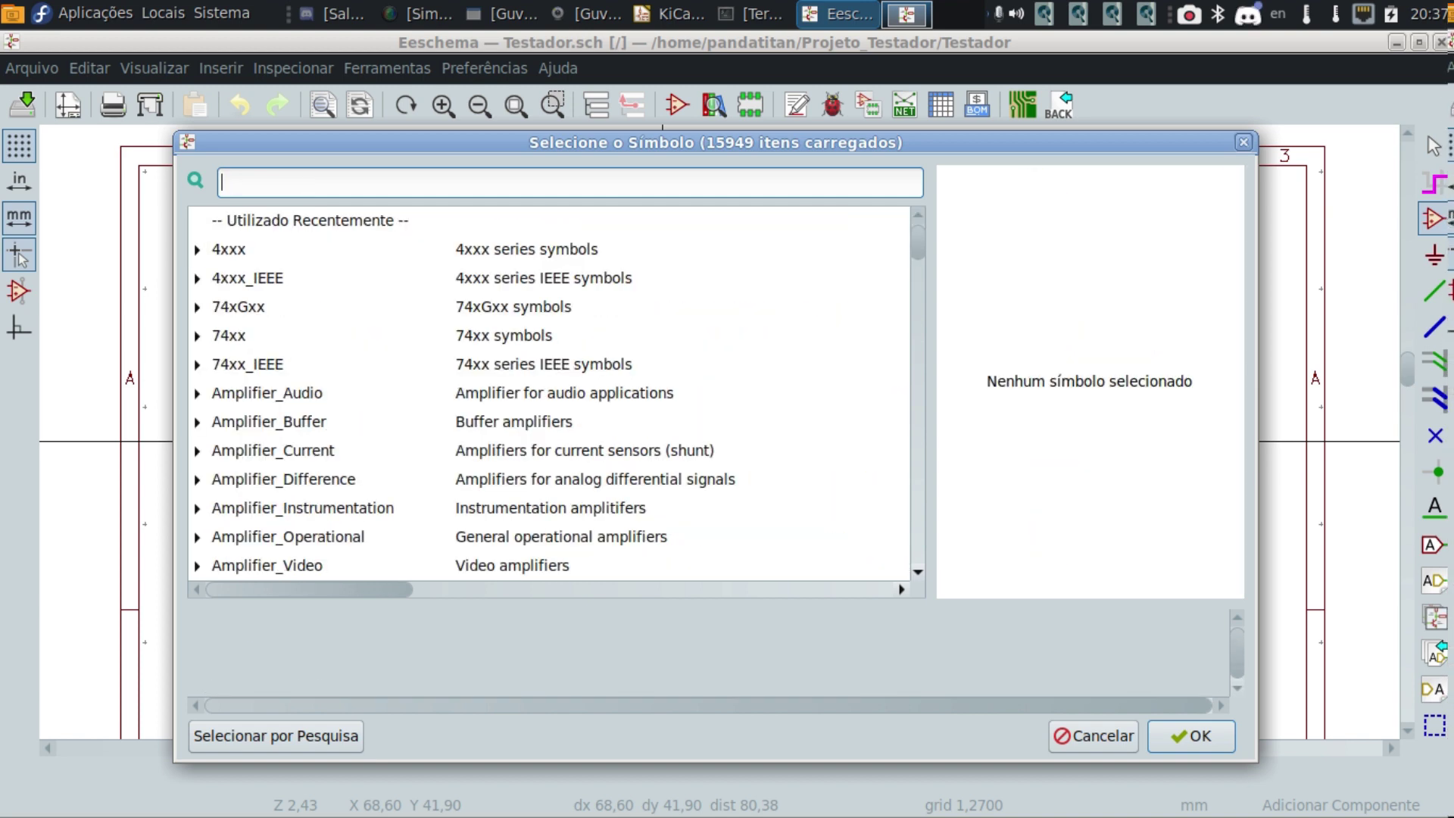
text(C)
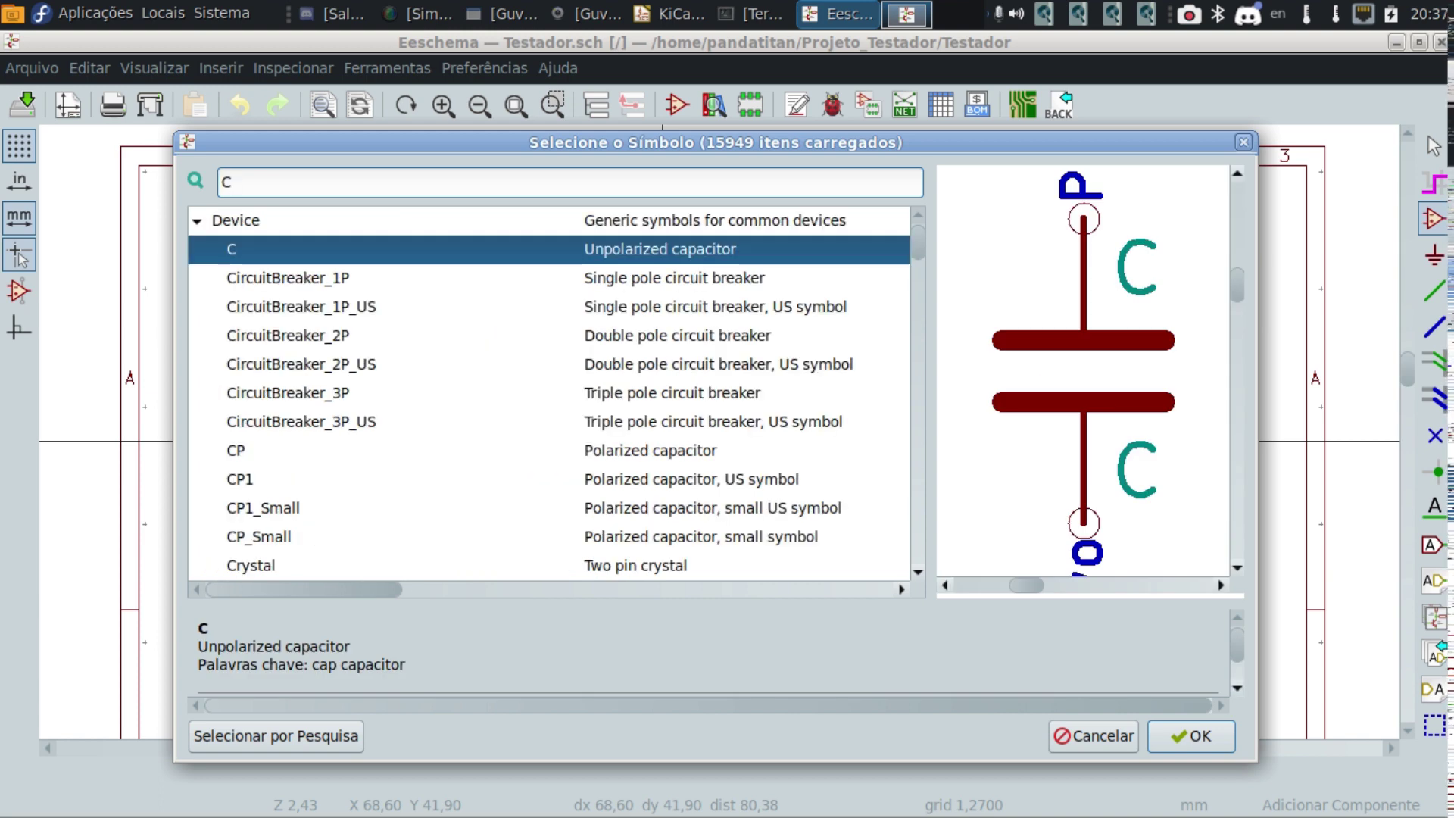
key(BackSpace)
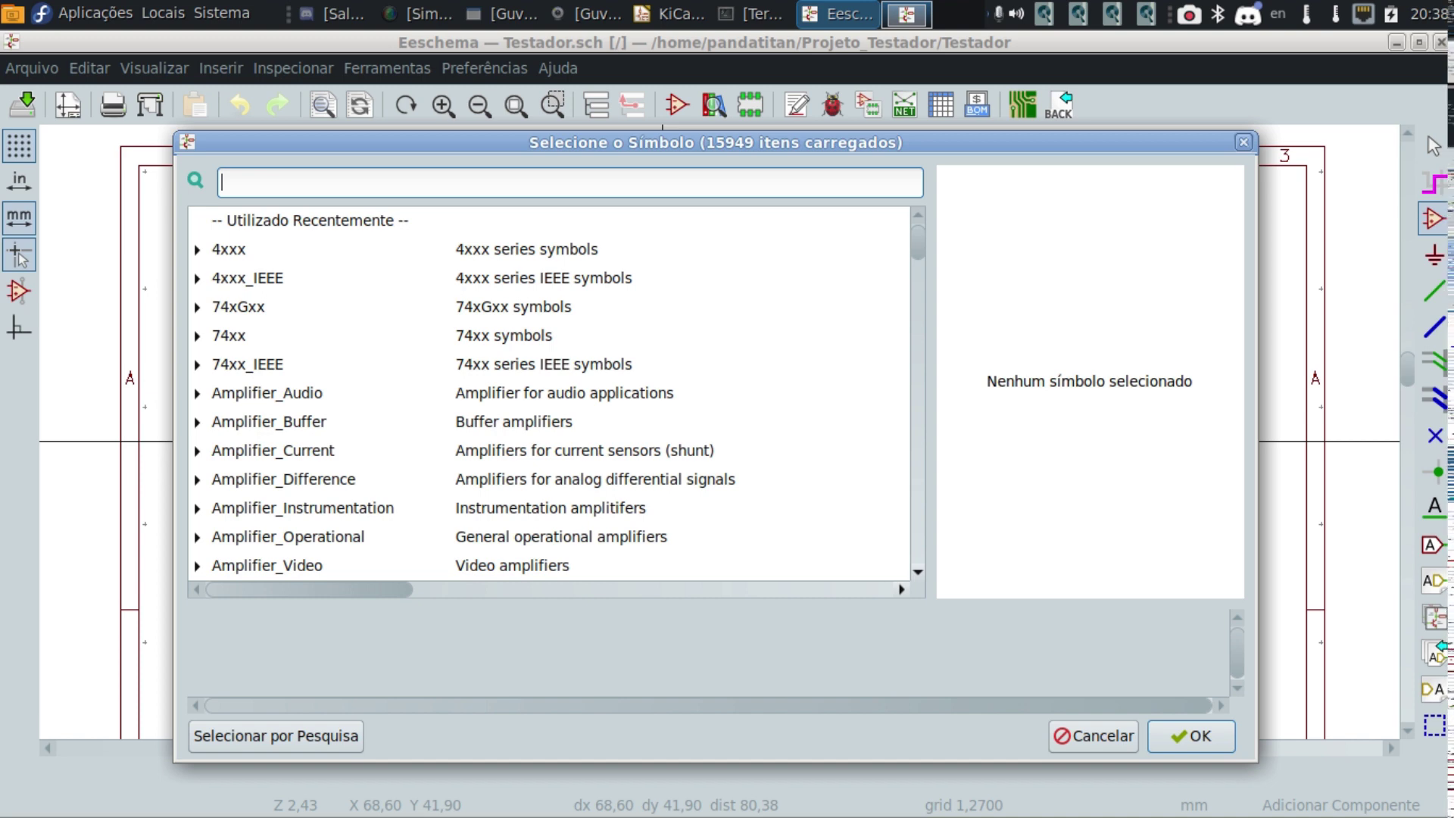
Search the symbol library for TRI and preview the Q_TRIAC_A1A2G, Q_TRIAC_A1GA2 and Q_TRIAC_A2A1G variants.
text(T)
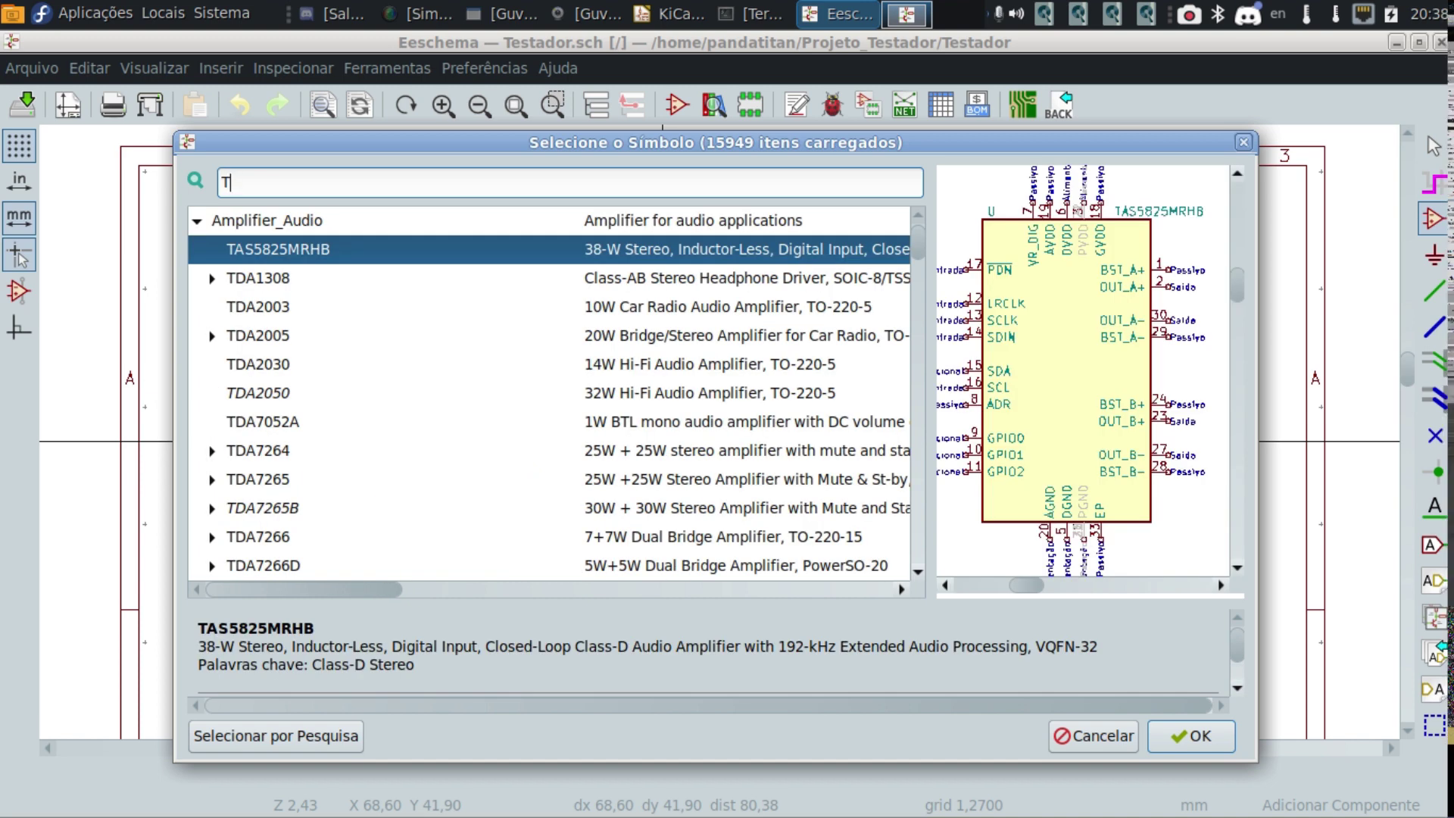
text(R)
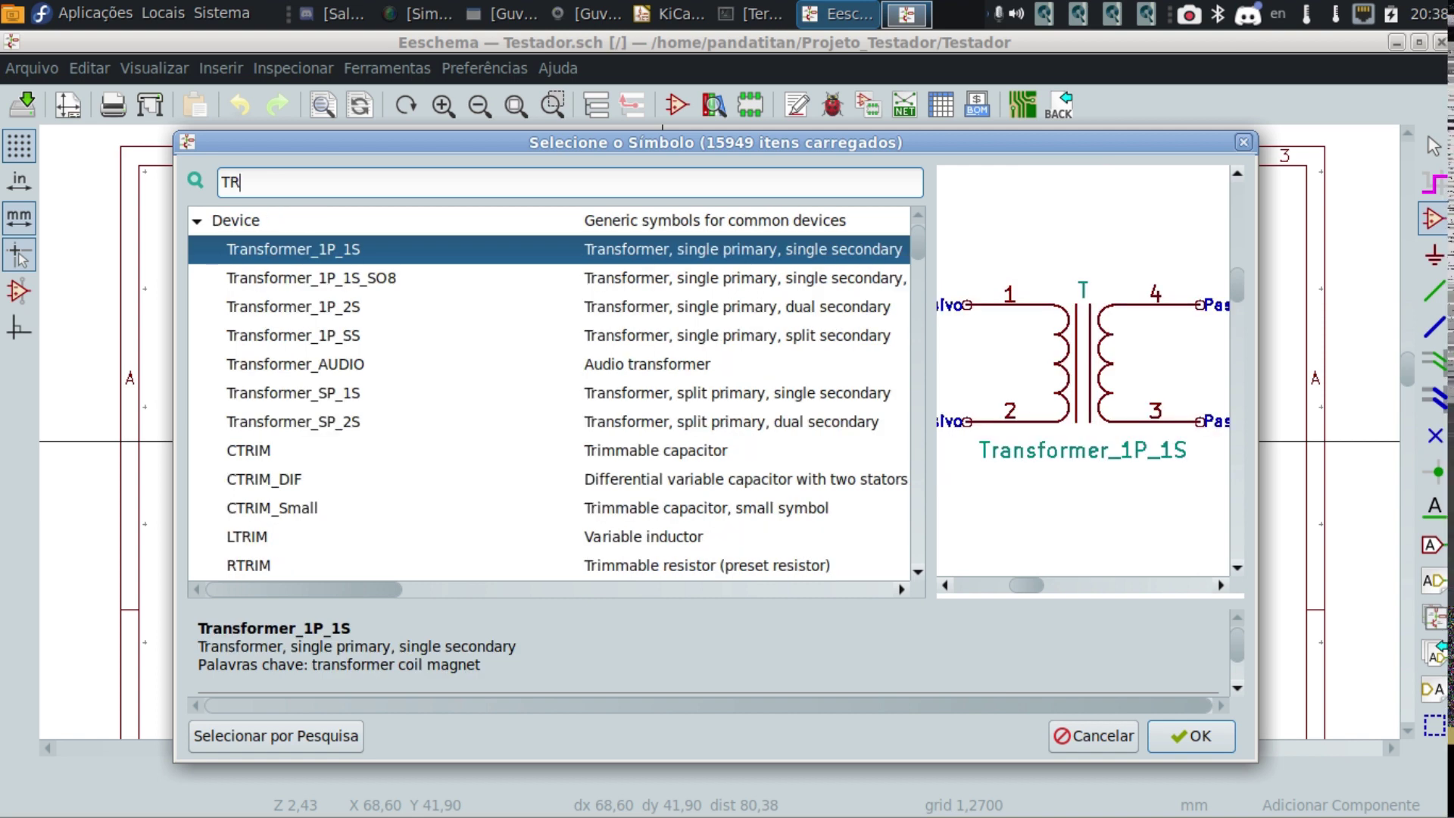
text(I)
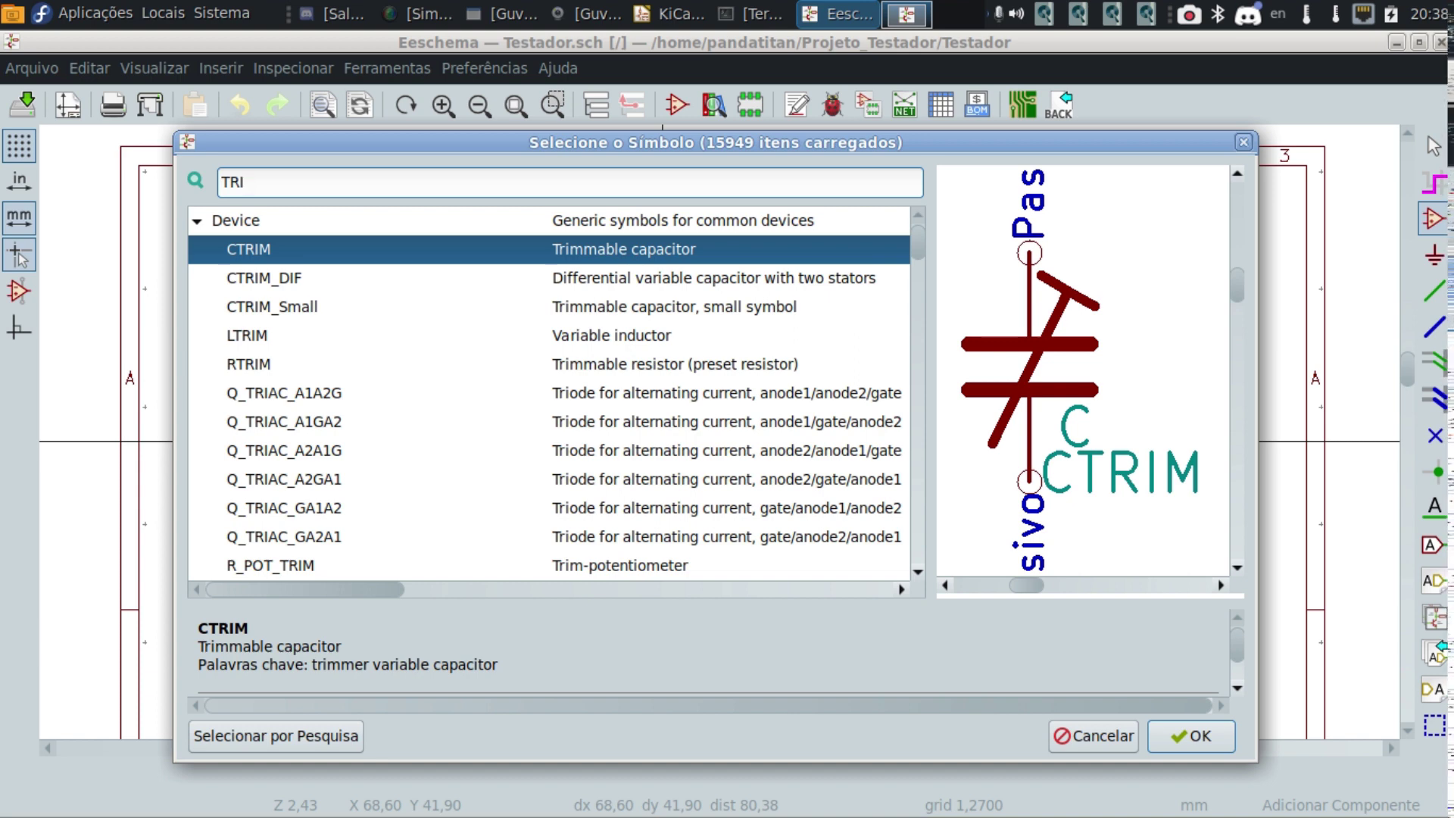
click(326, 393)
click(333, 433)
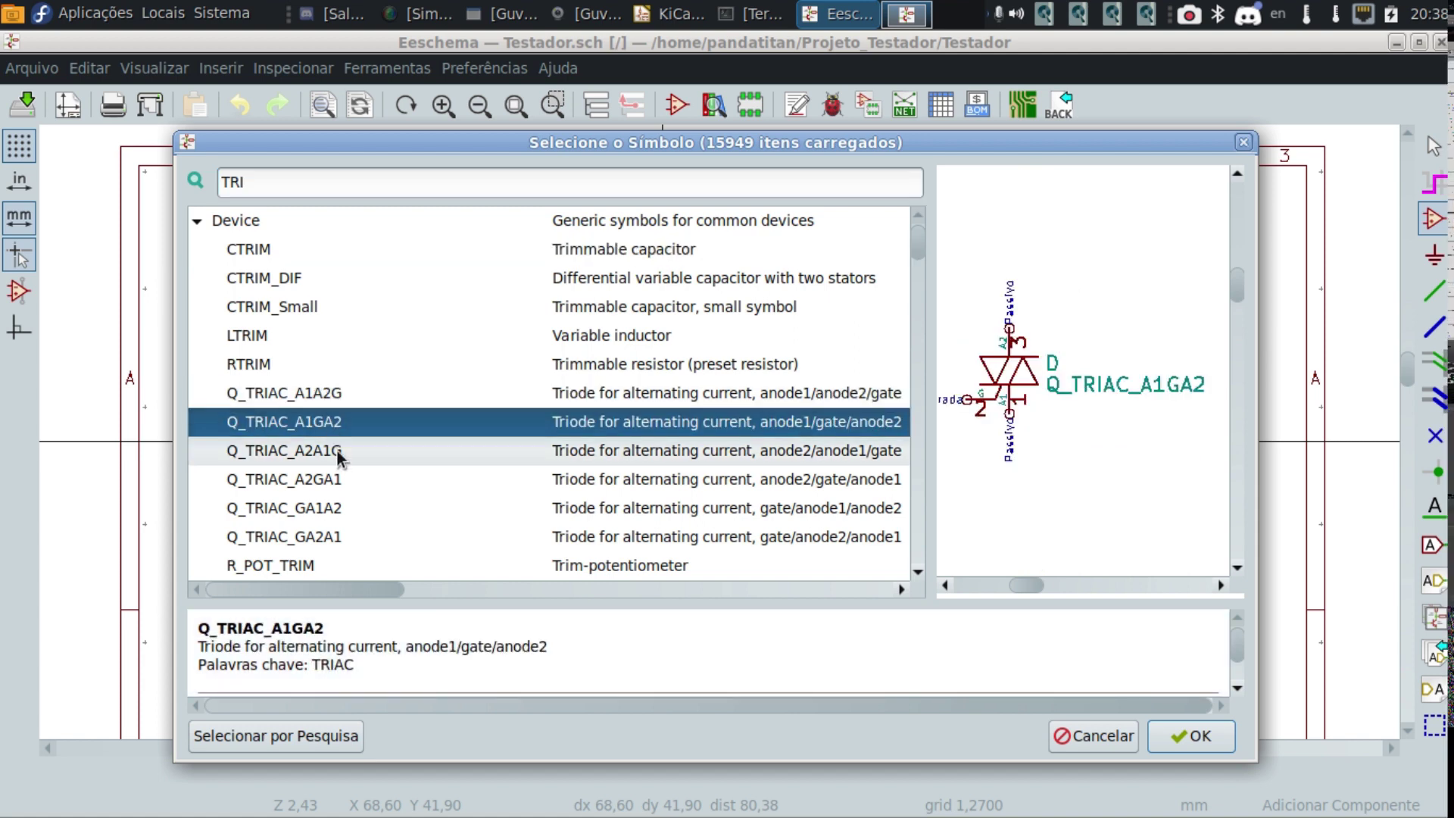
click(358, 448)
click(356, 422)
click(355, 393)
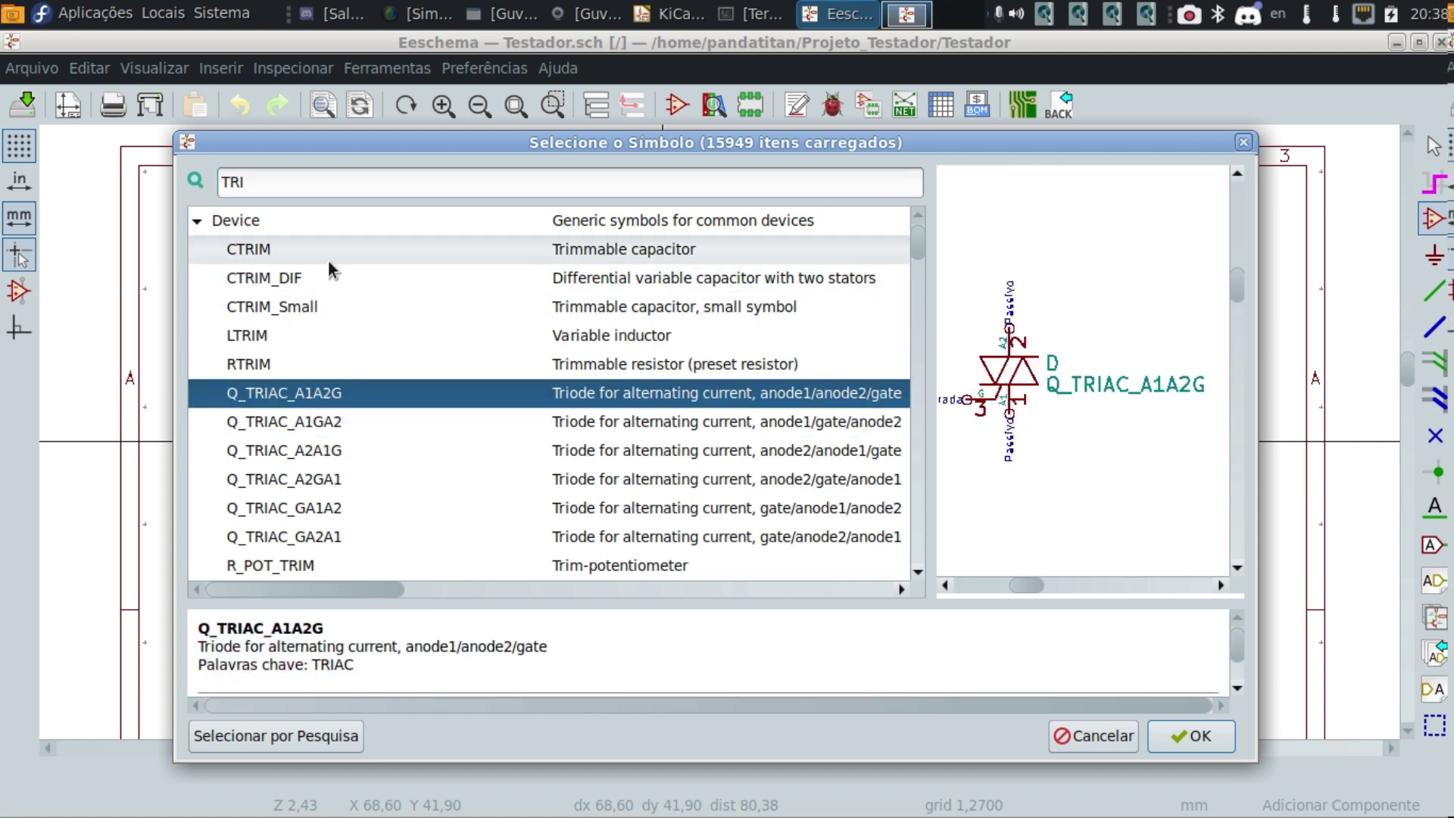
Compare the preview of the CTRIM trimmable capacitor with those of the Q_TRIAC variants.
click(333, 254)
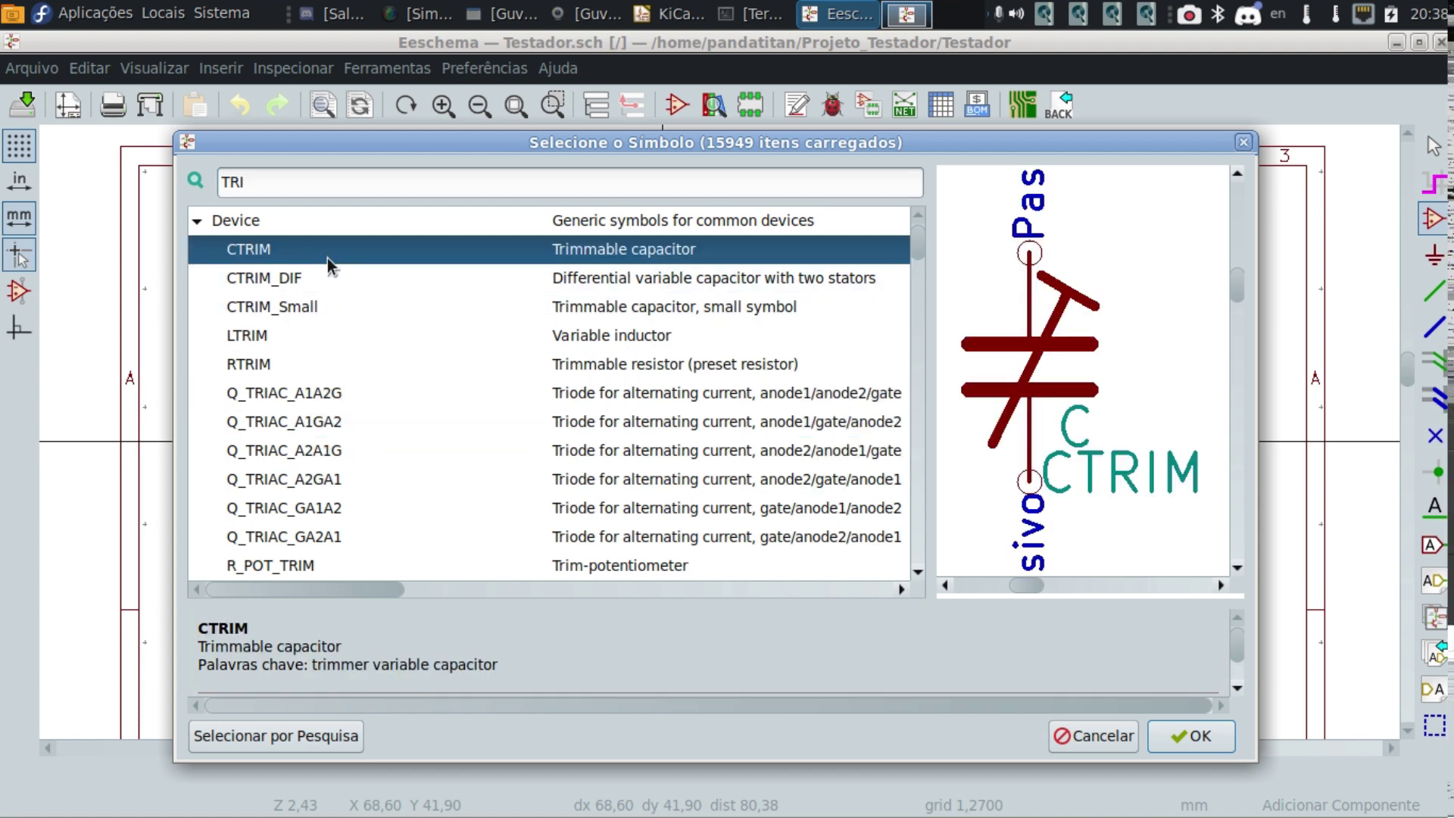
click(386, 445)
click(389, 475)
click(388, 450)
click(383, 421)
click(382, 395)
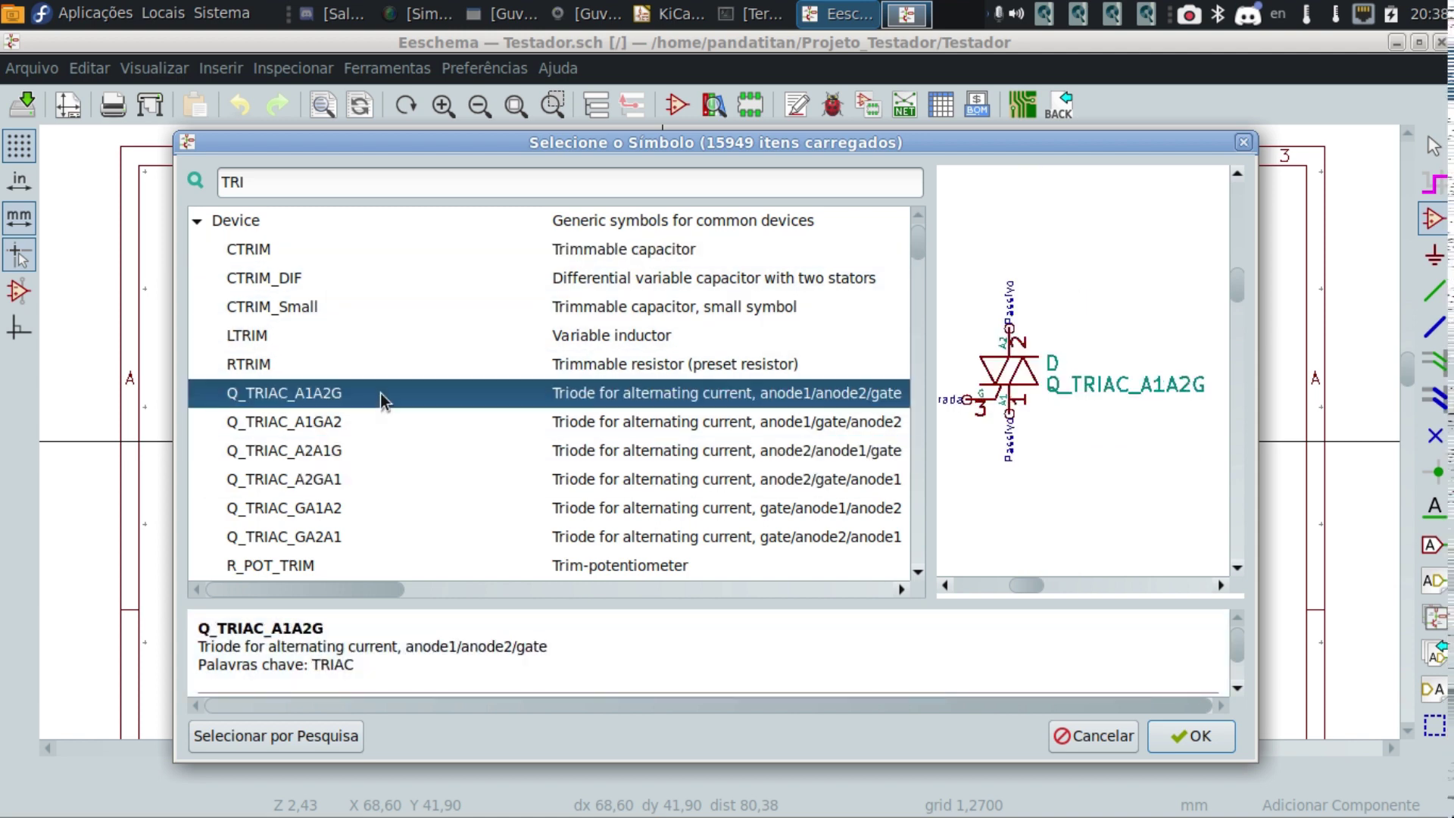
click(377, 372)
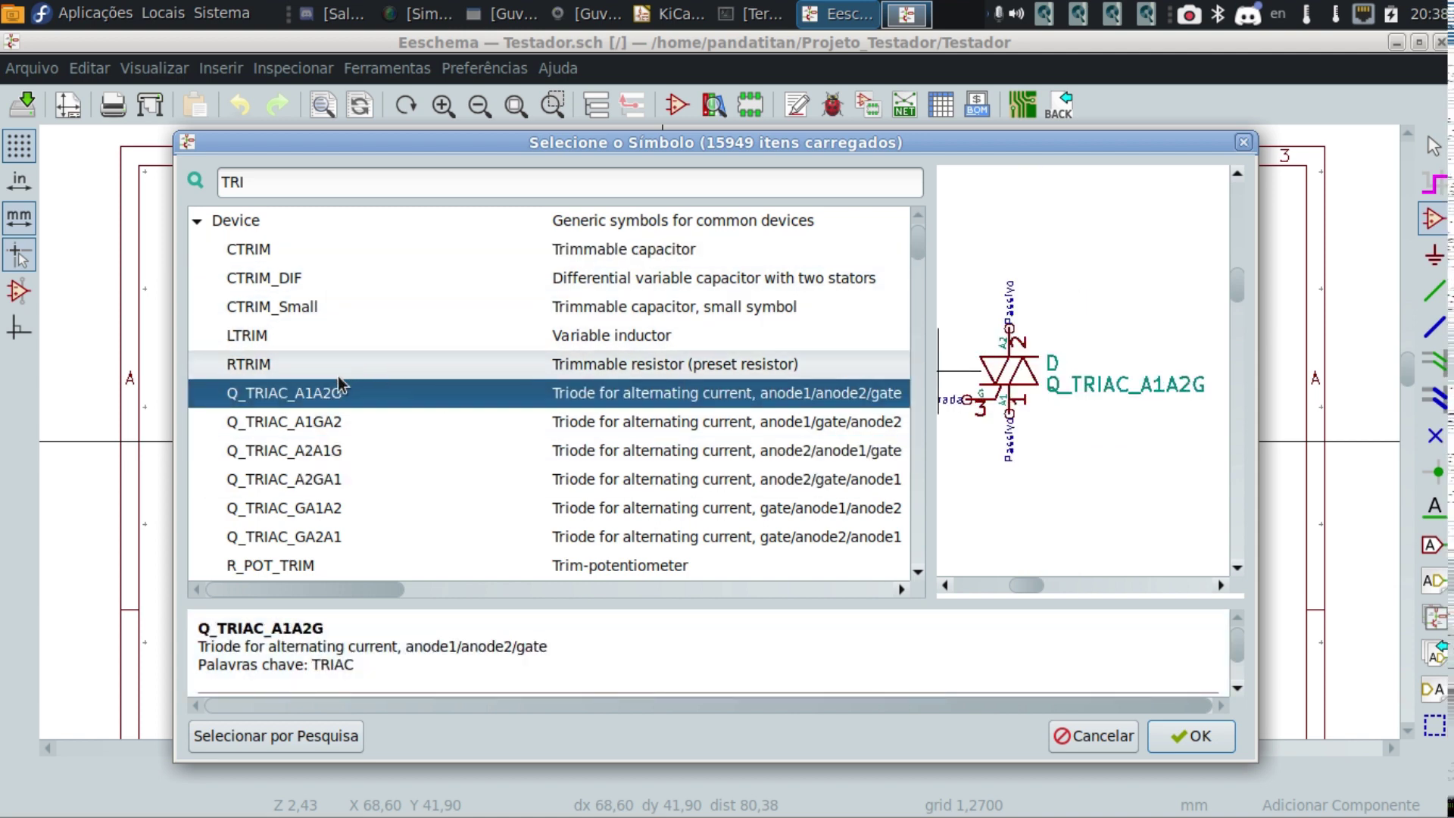
click(330, 420)
click(328, 449)
Replace the TRI symbol search with R to select the generic resistor from the Device library.
click(258, 185)
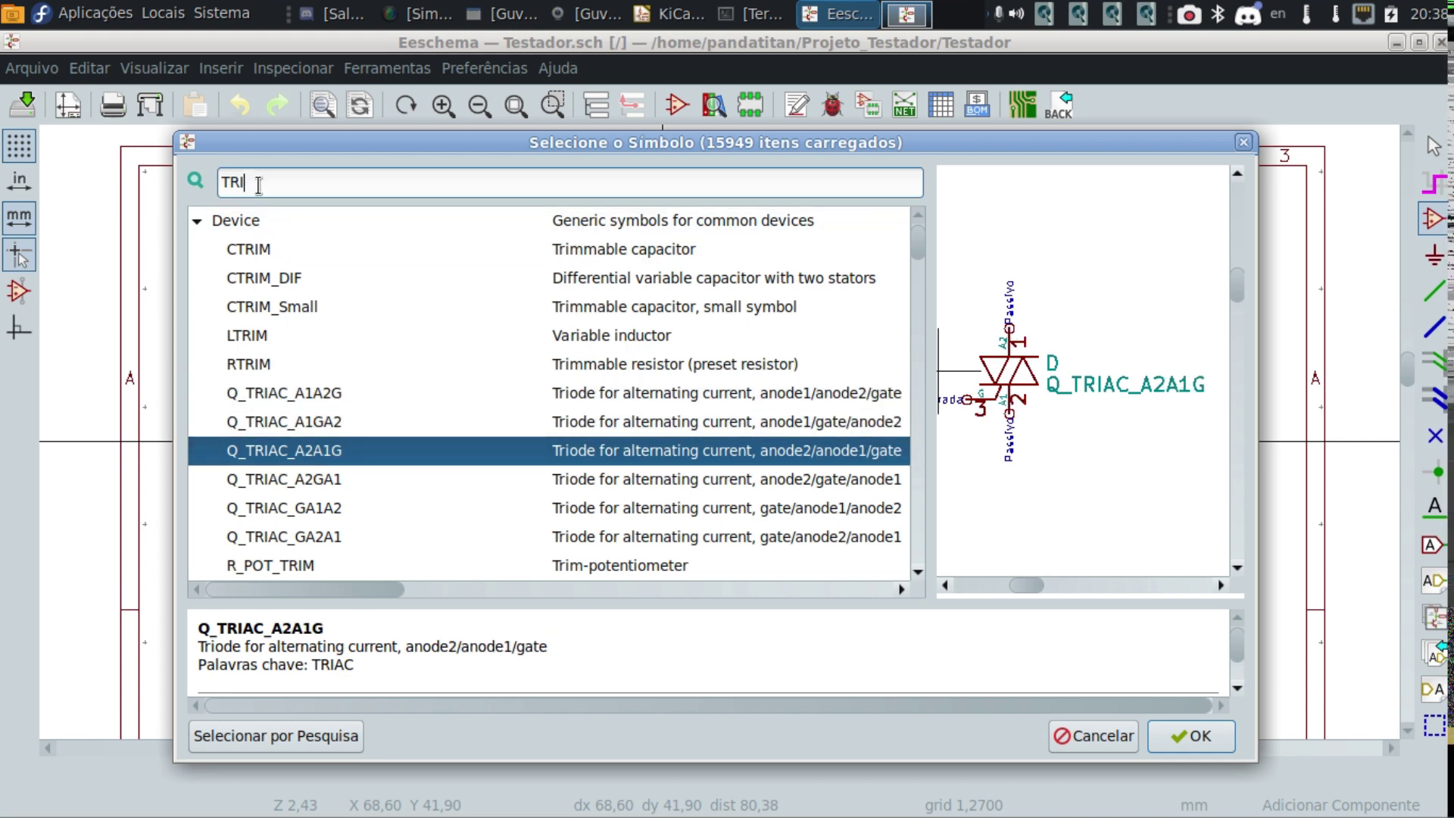
key(BackSpace)
key(BackSpace)
key(BackSpace)
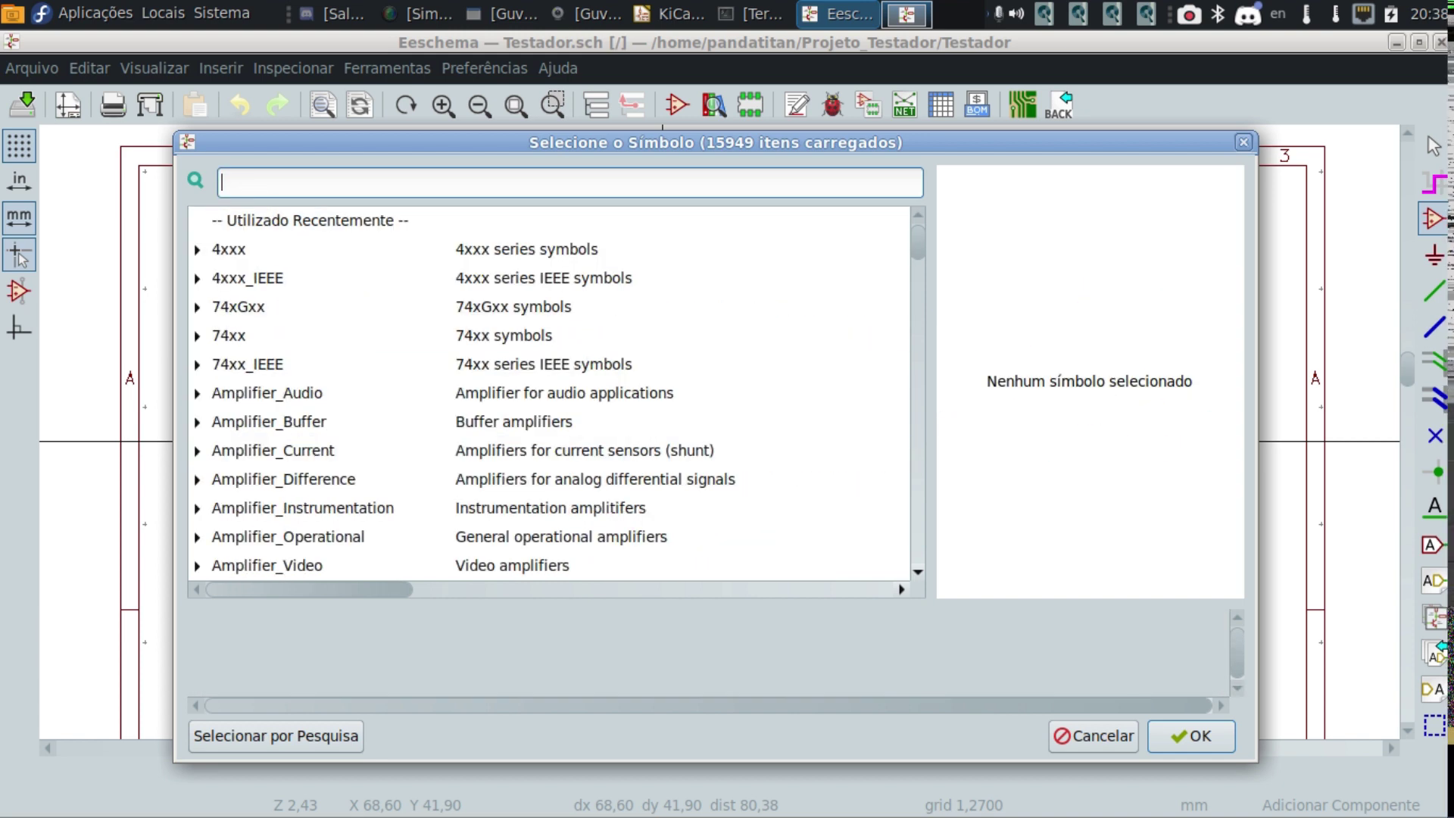
text(R)
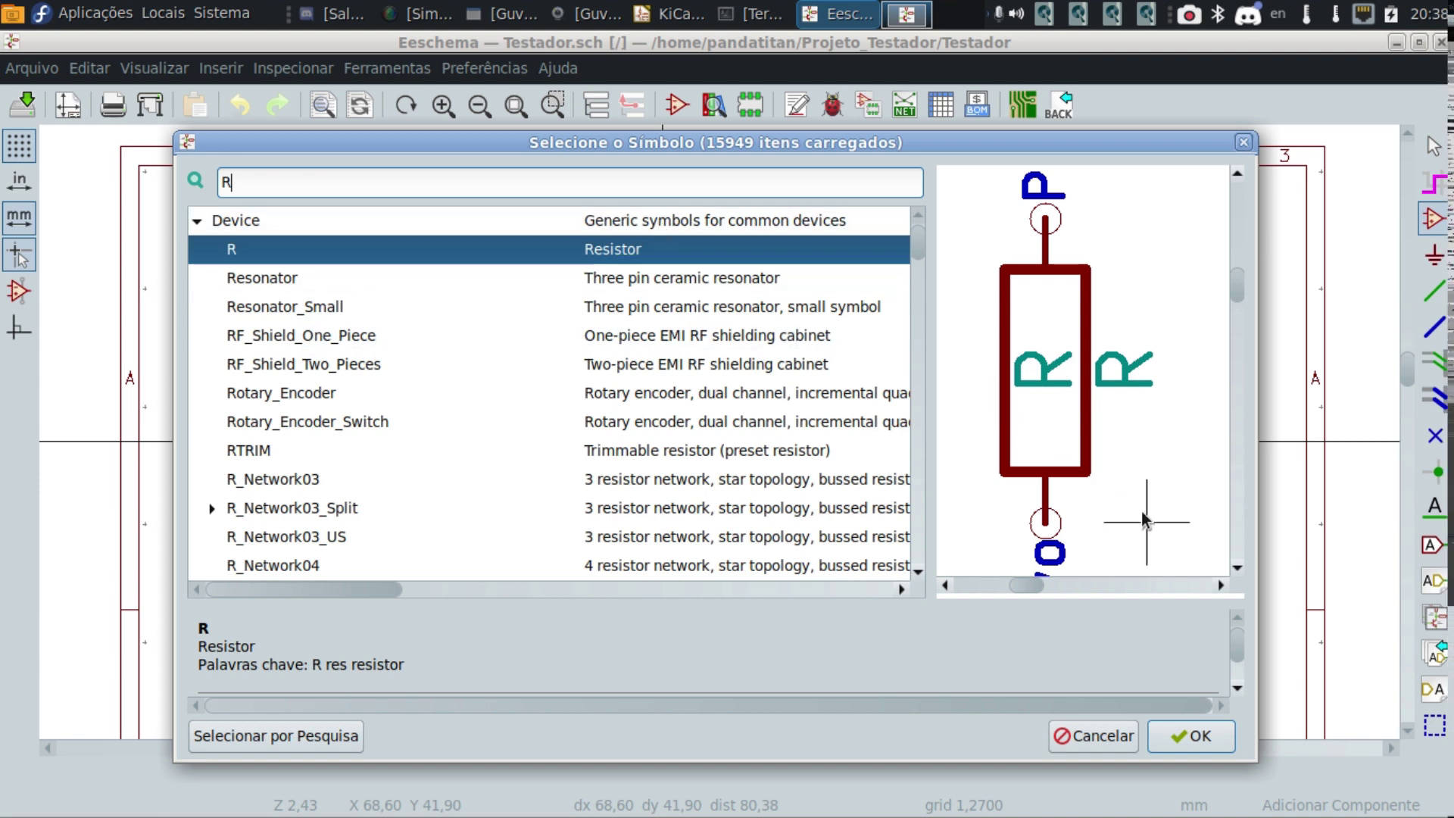
Examine the resistor symbol's preview, including its body and pin labels, at several zoom levels.
scroll(1087, 385, down, 3)
scroll(1087, 385, up, 5)
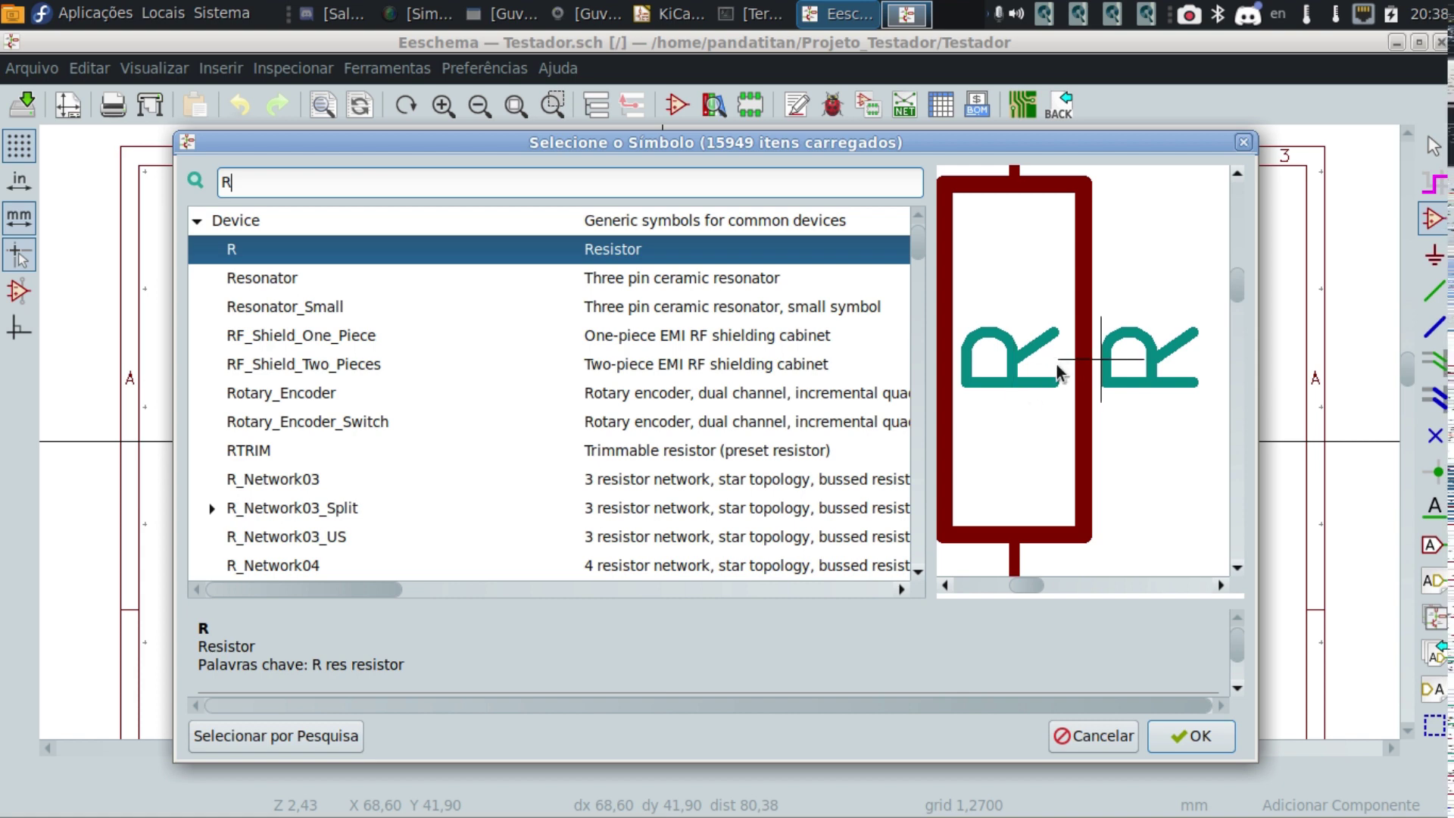
scroll(1058, 370, down, 5)
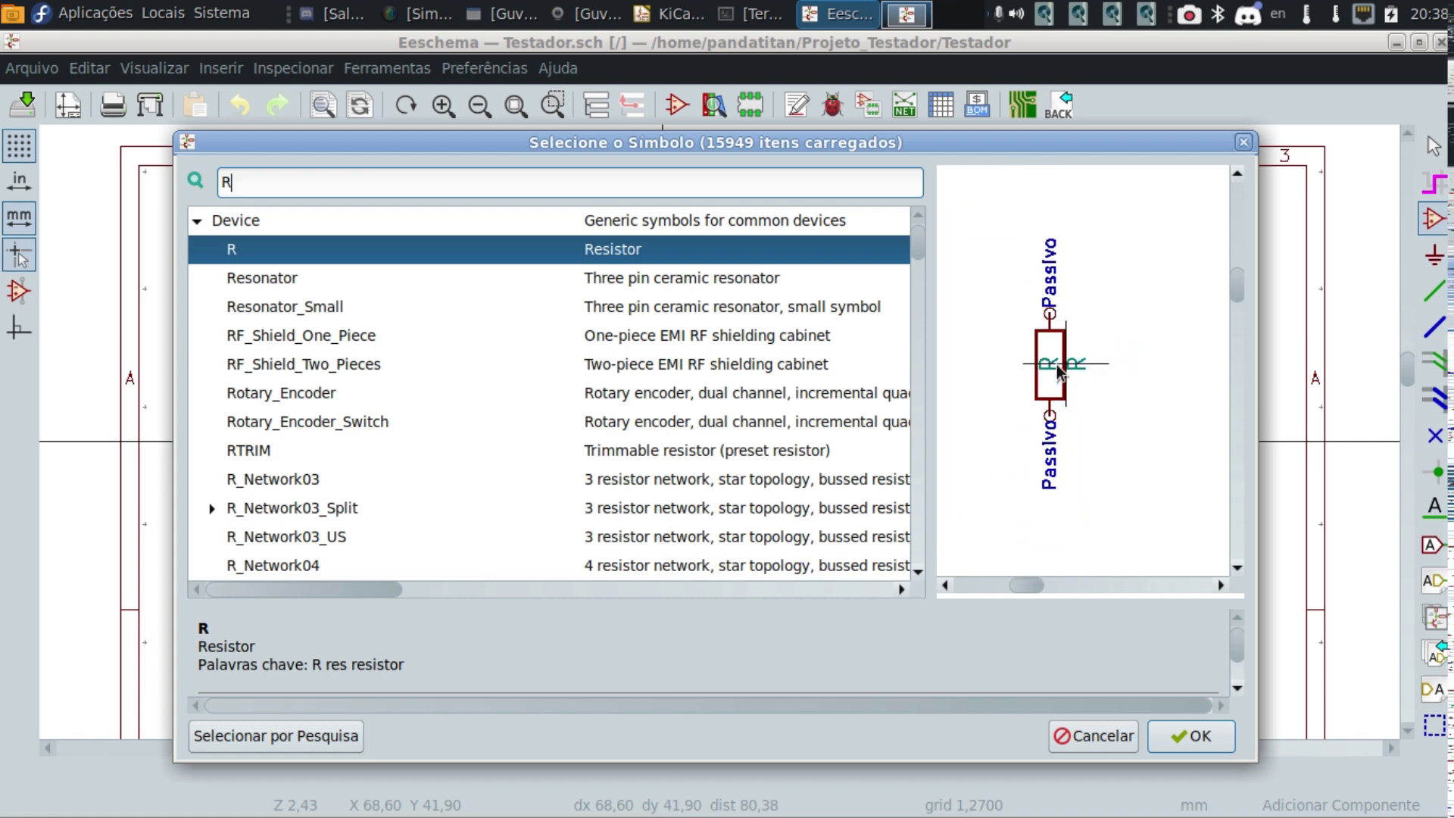
scroll(1057, 371, up, 1)
scroll(1057, 371, down, 5)
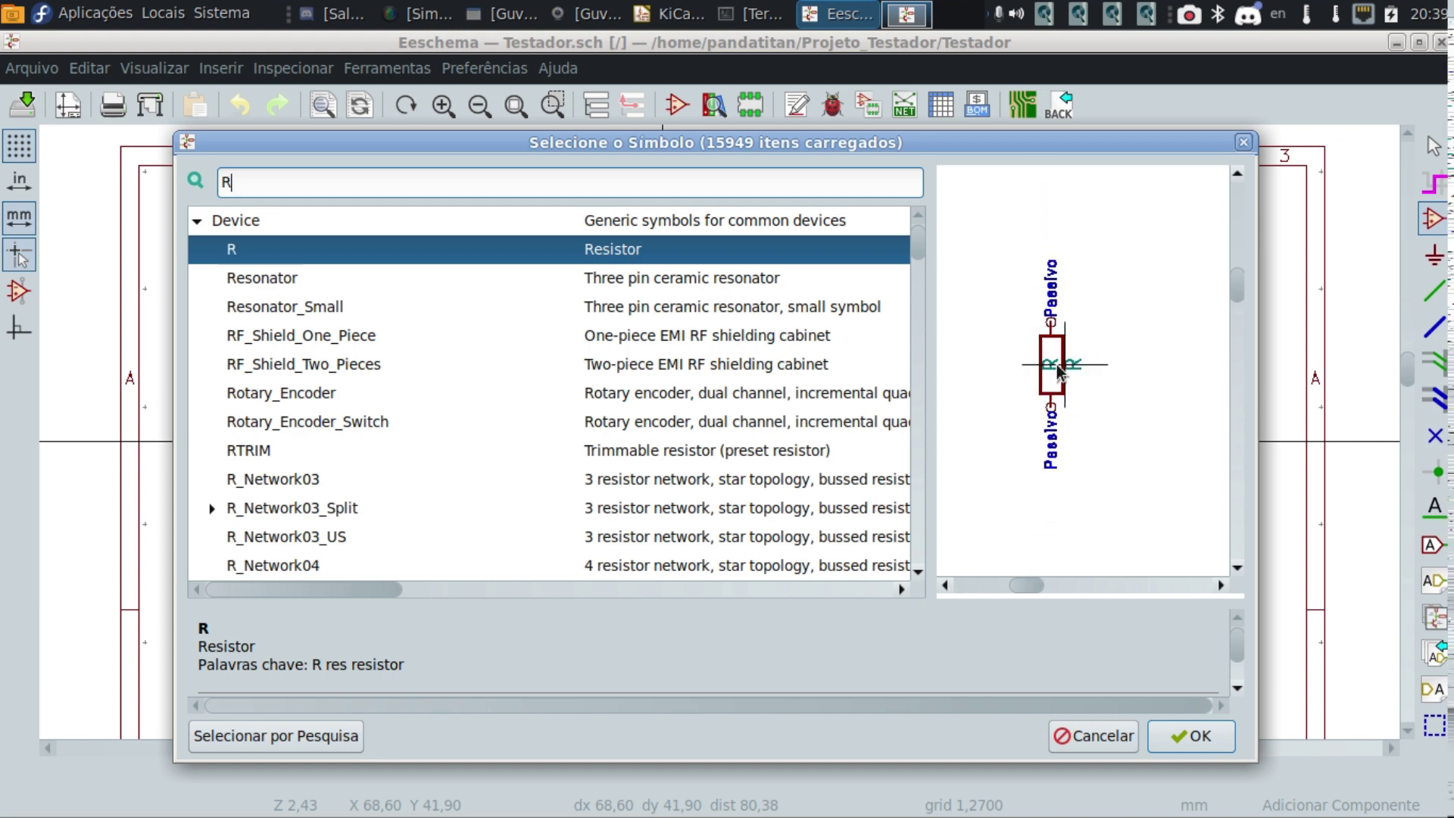
scroll(1058, 371, up, 4)
scroll(1058, 371, up, 5)
scroll(1058, 371, down, 6)
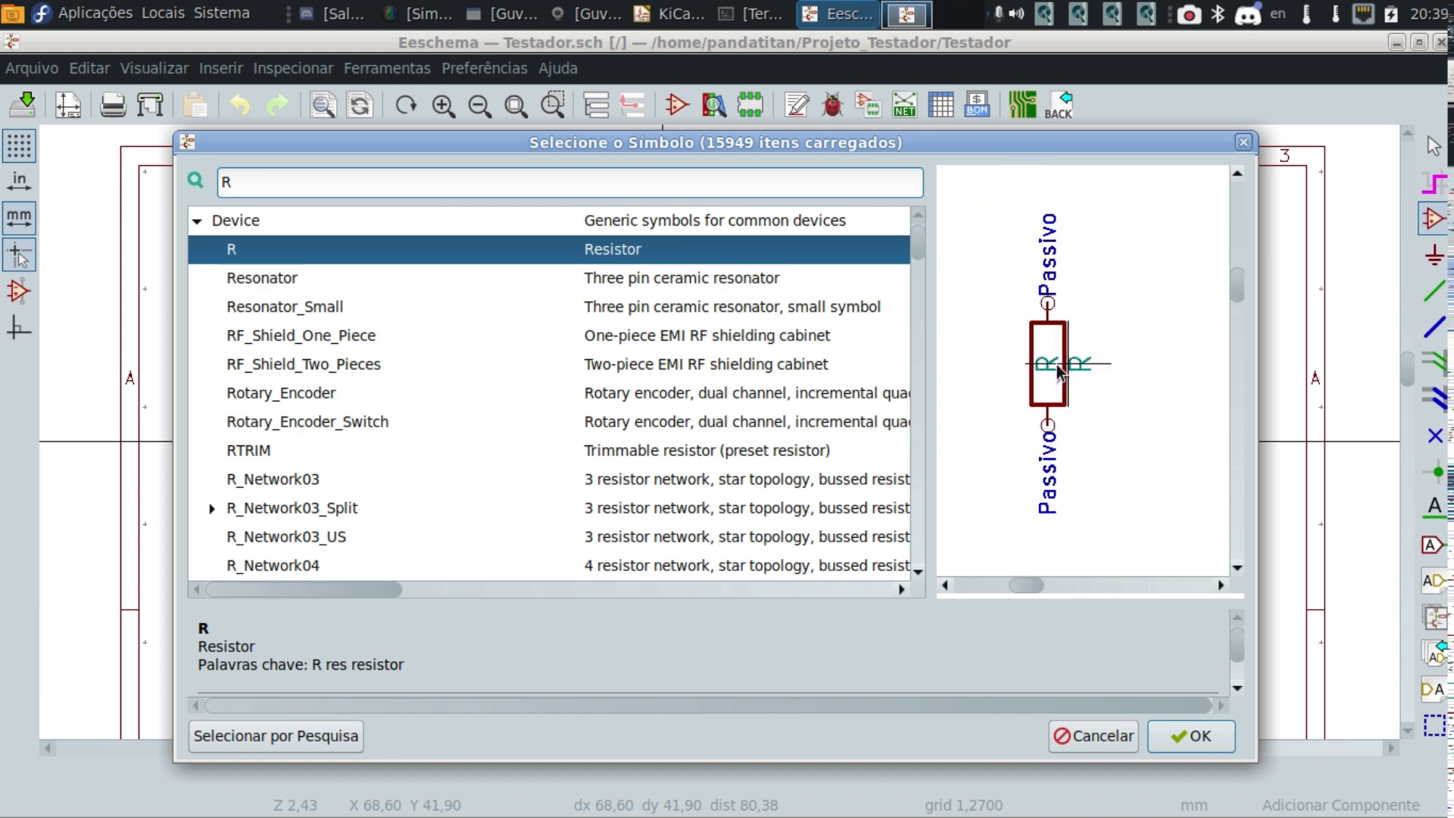
Accept the generic R symbol and place the resistor on the sheet at about X 75 mm, Y 57 mm.
scroll(1058, 371, up, 1)
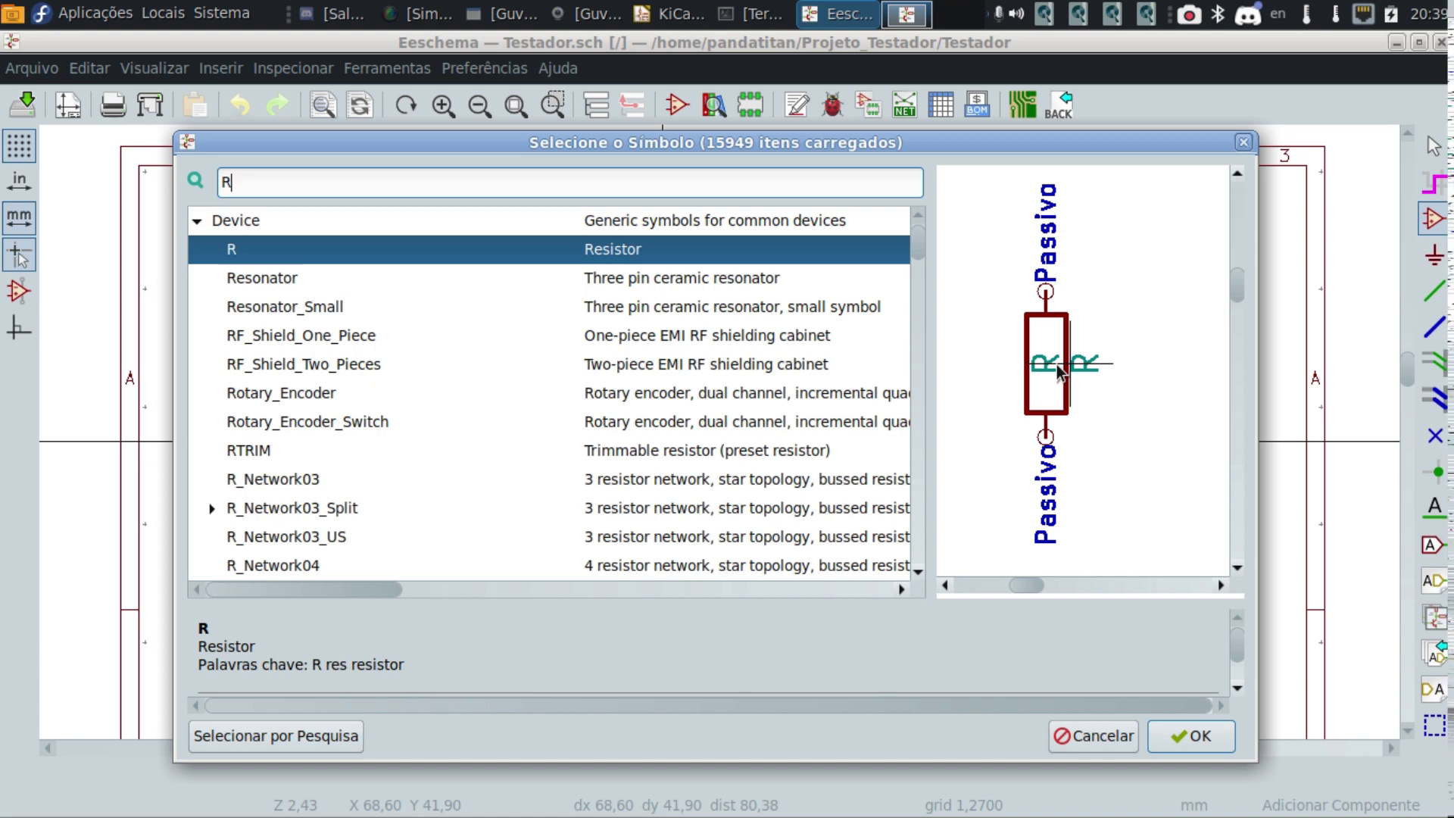
scroll(1057, 371, up, 3)
scroll(1057, 371, down, 3)
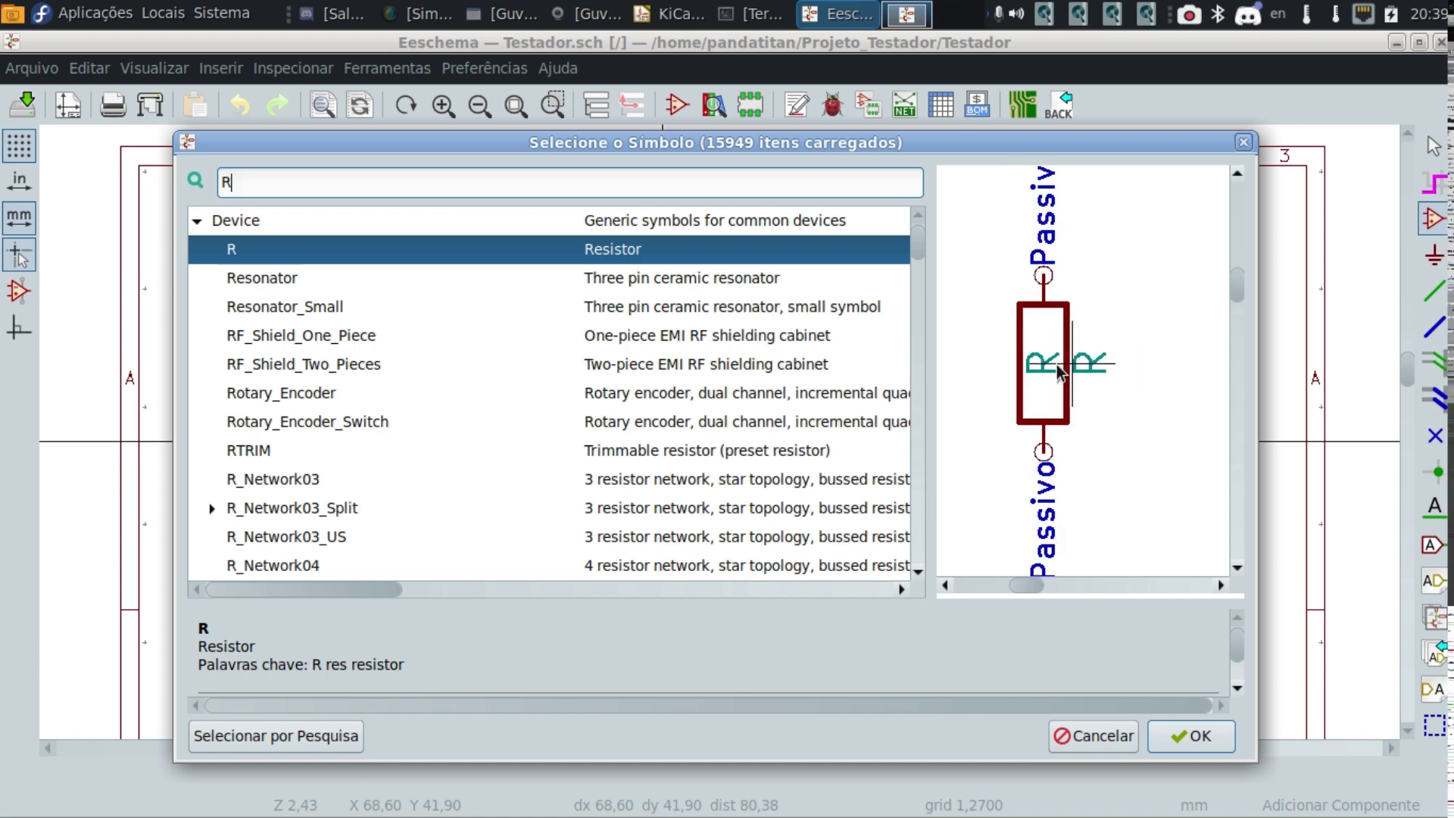
scroll(1058, 371, up, 3)
scroll(1058, 371, down, 1)
scroll(1058, 371, down, 2)
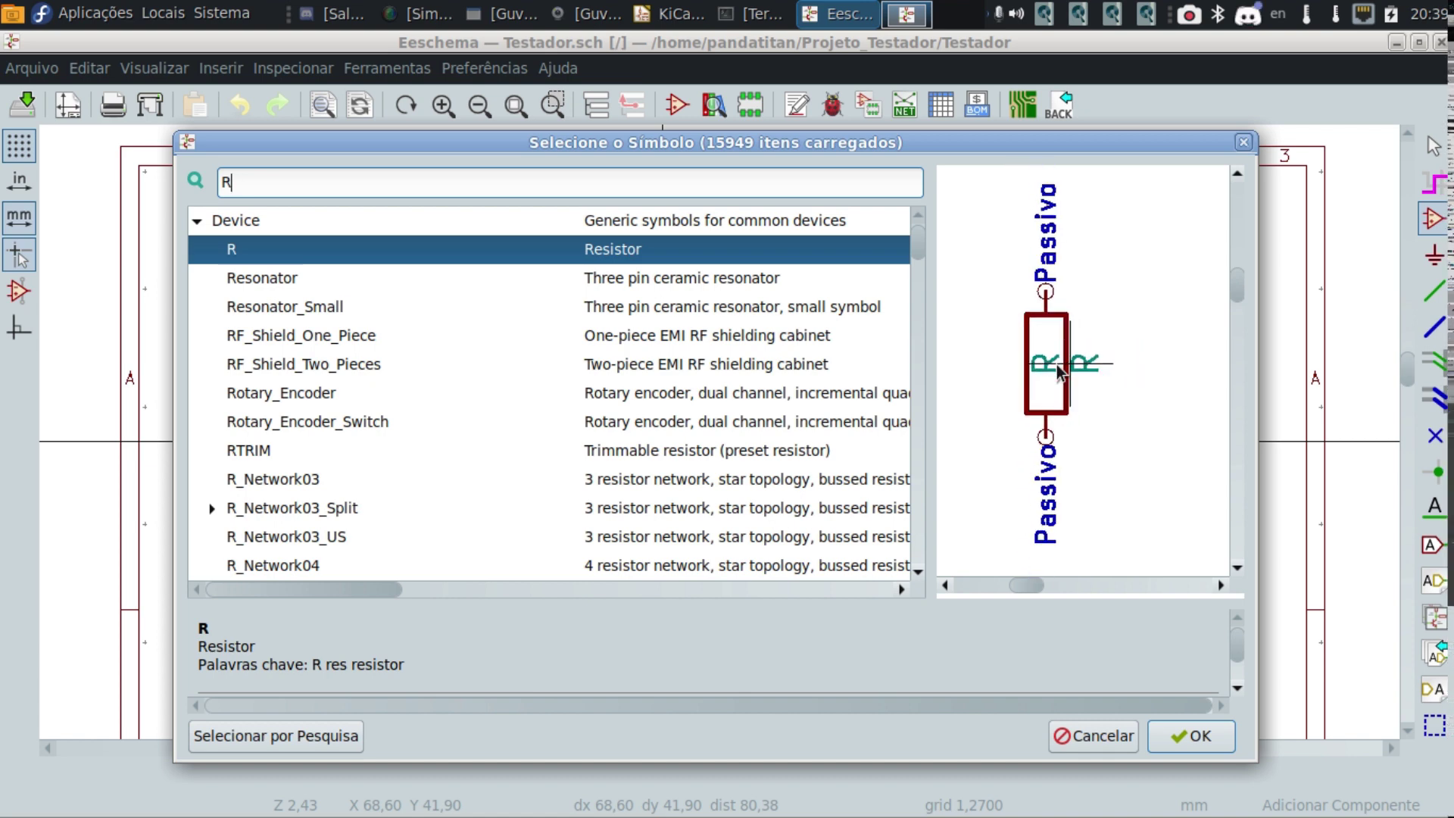
click(1203, 744)
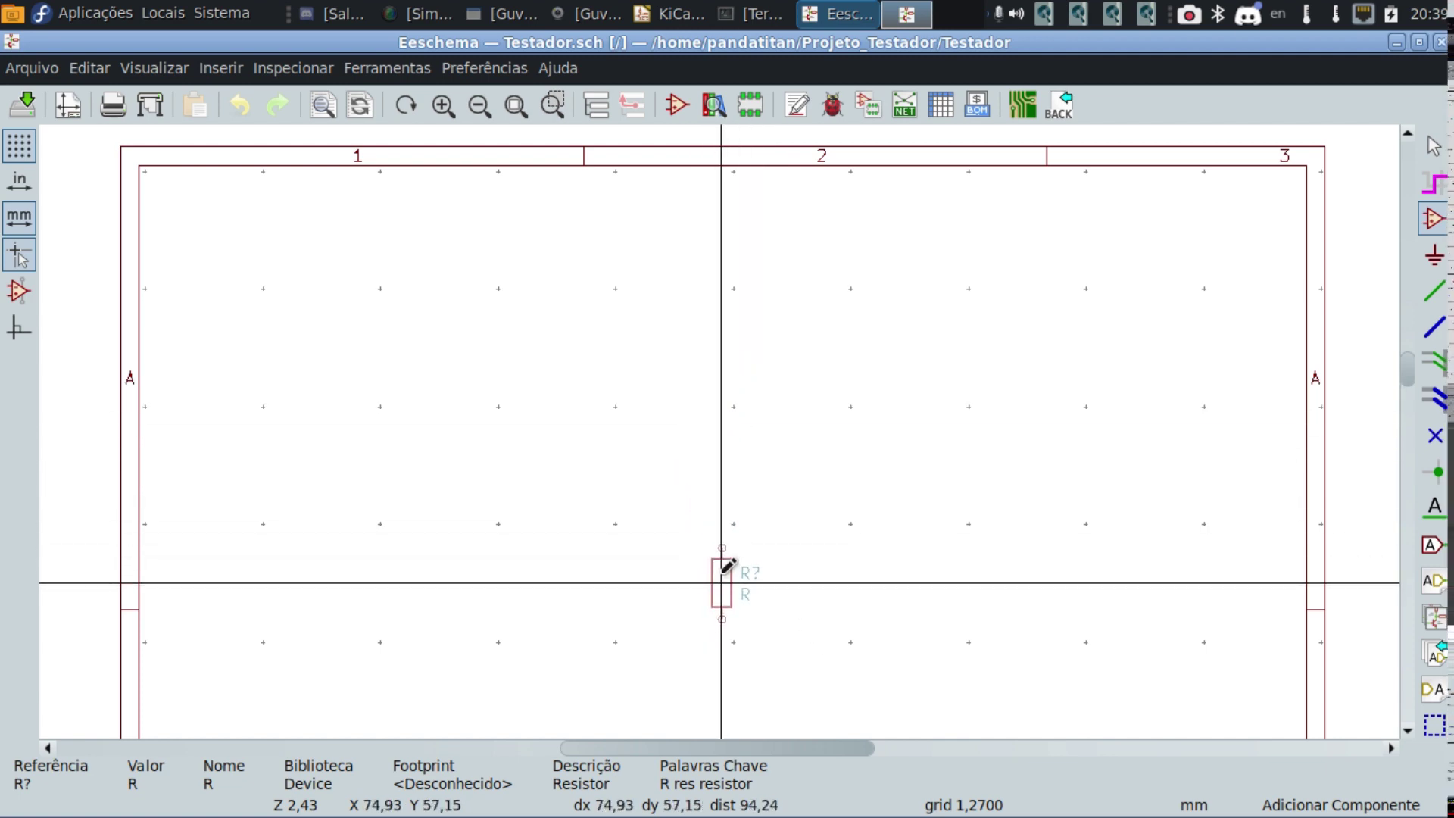
click(720, 583)
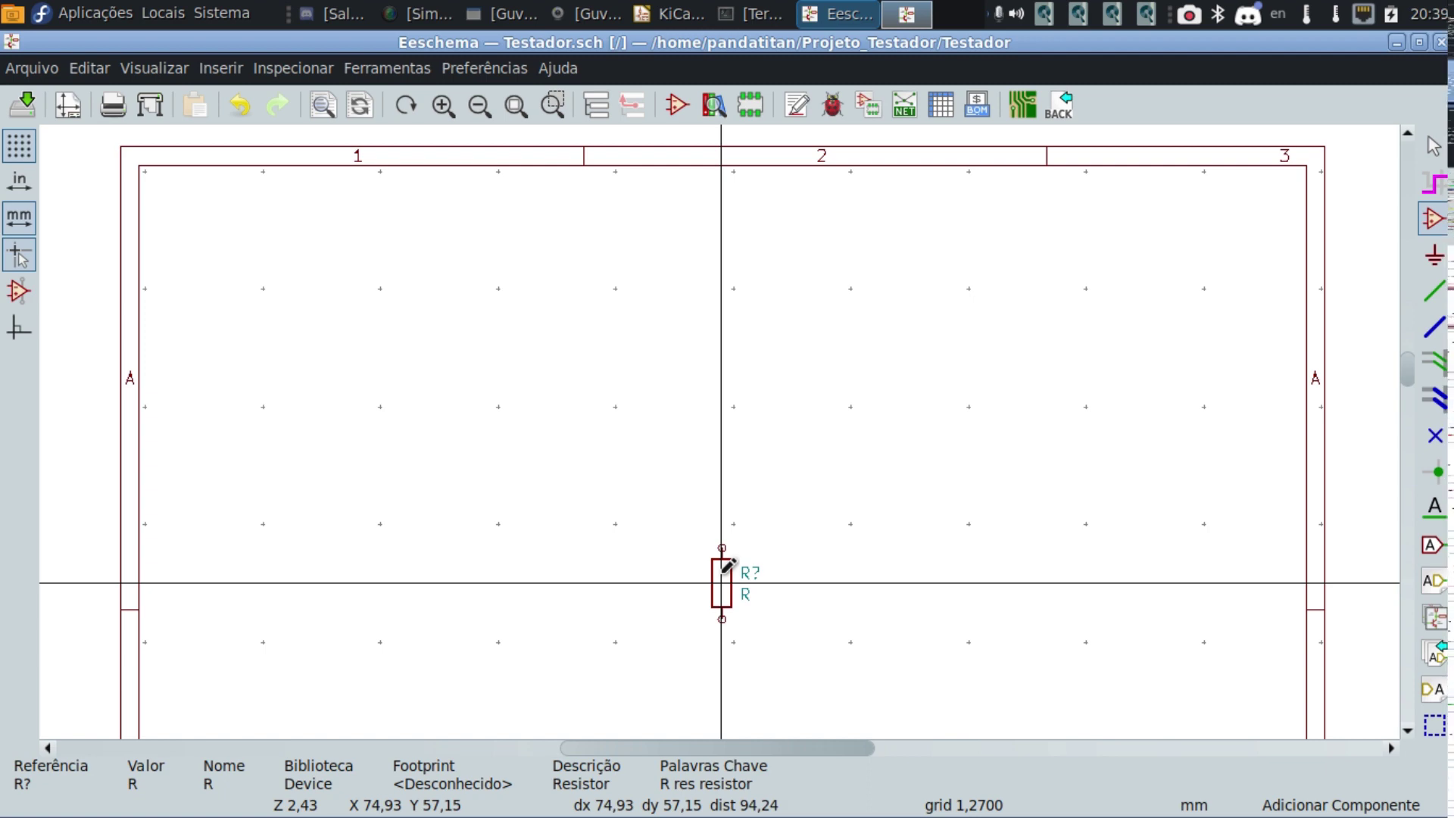
Open the placed resistor's symbol properties and set its Value field to 5k.
scroll(725, 564, up, 3)
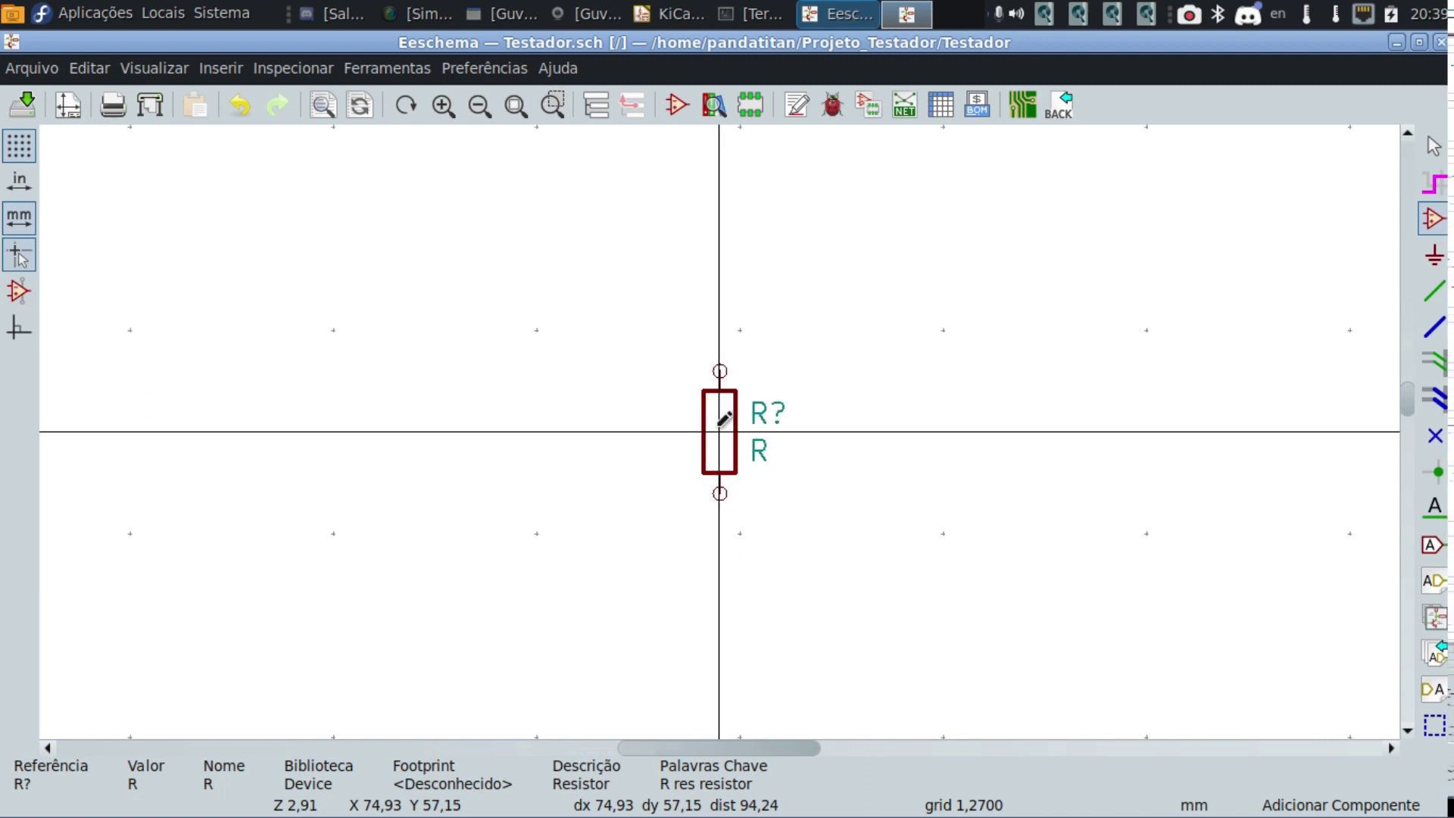
scroll(723, 418, down, 1)
scroll(723, 418, up, 2)
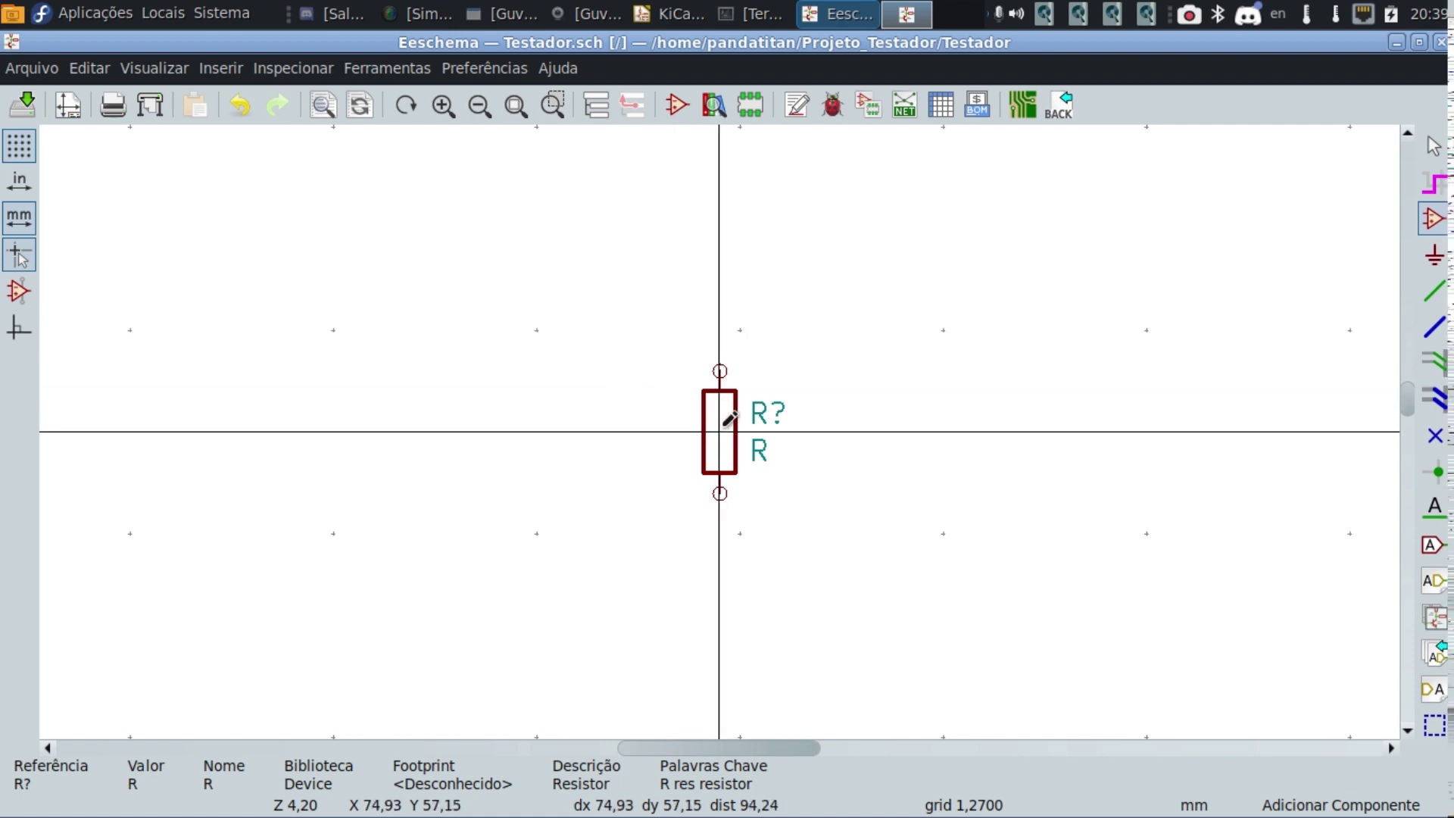
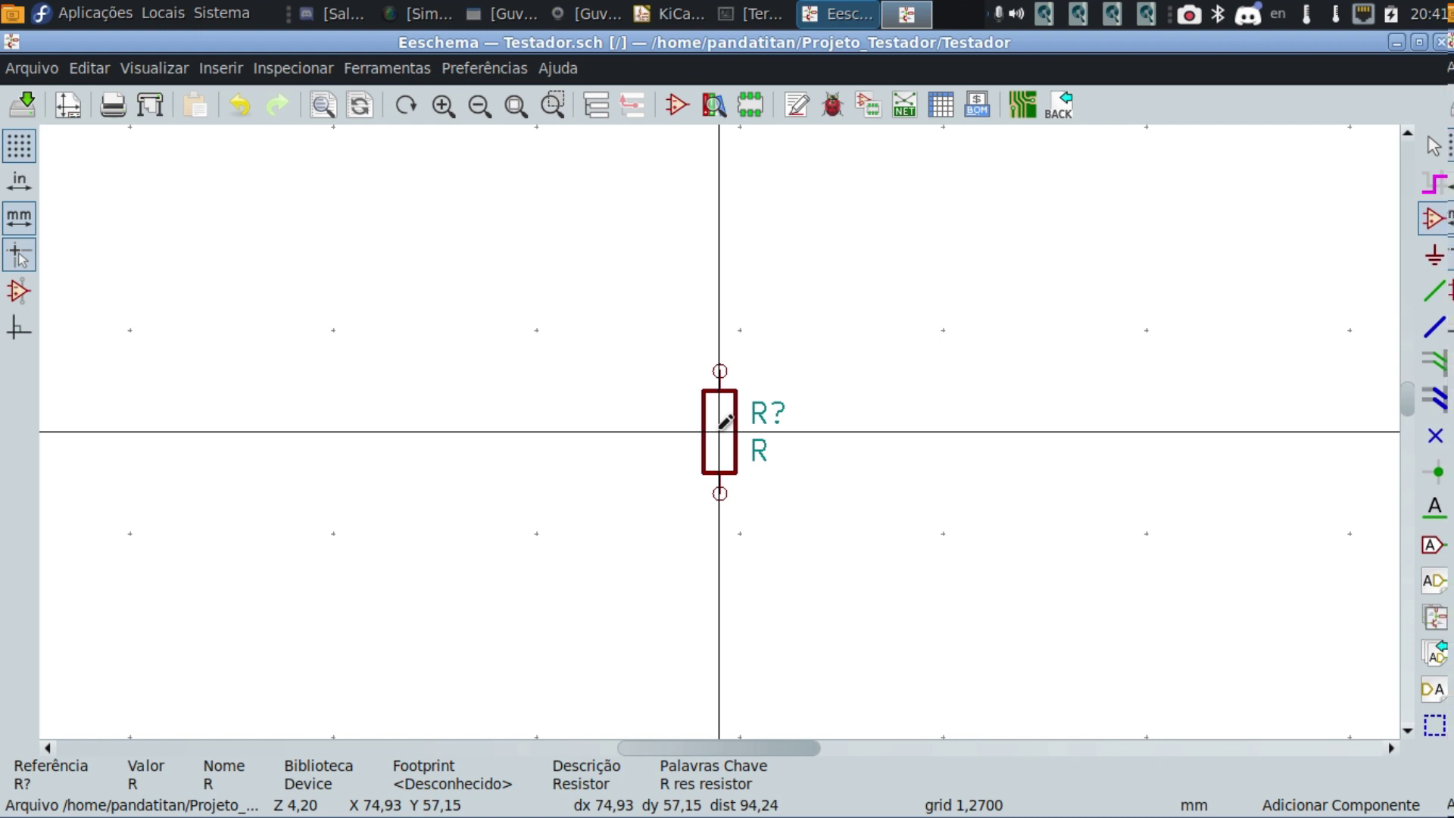
click(720, 426)
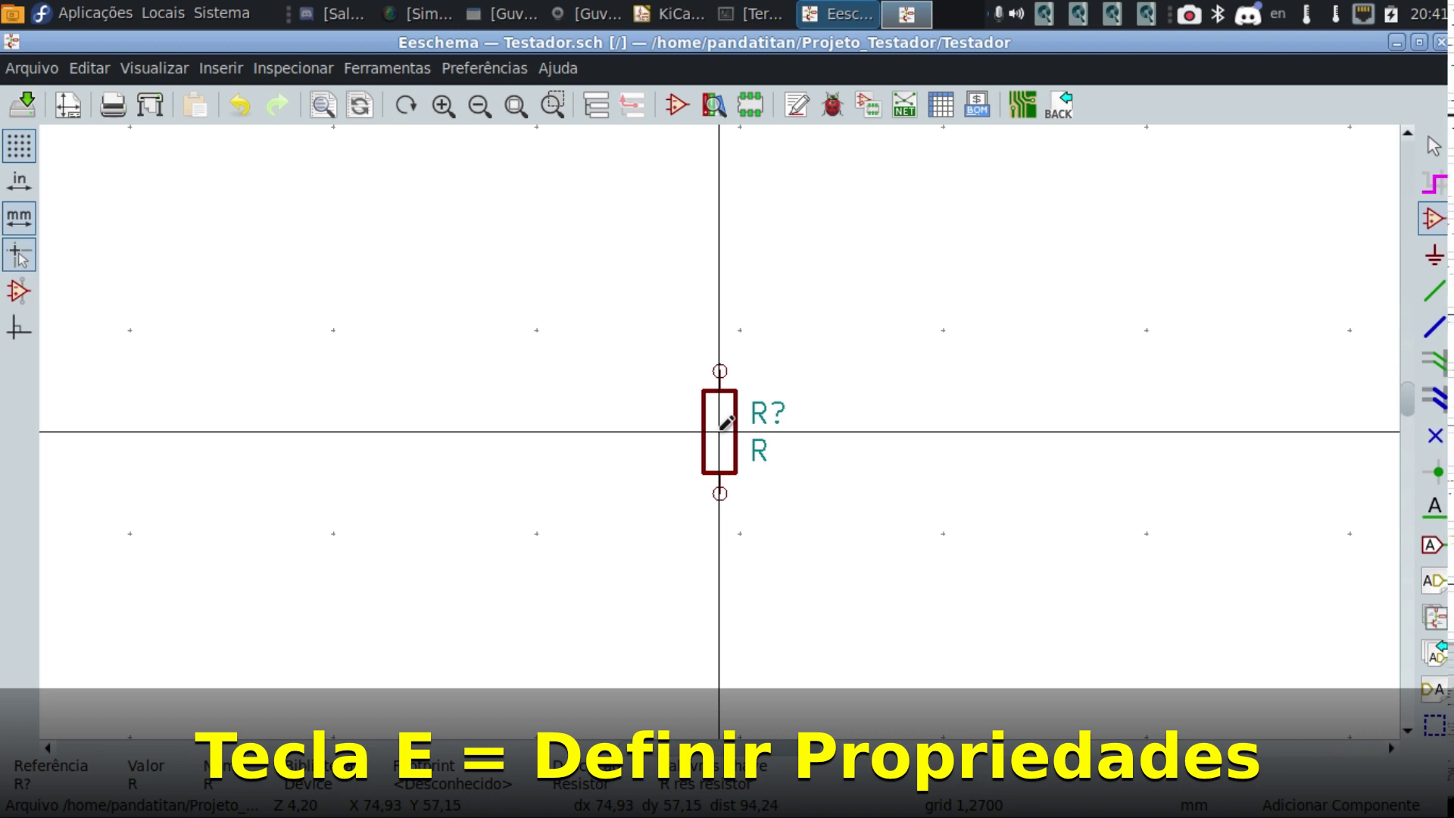
key(e)
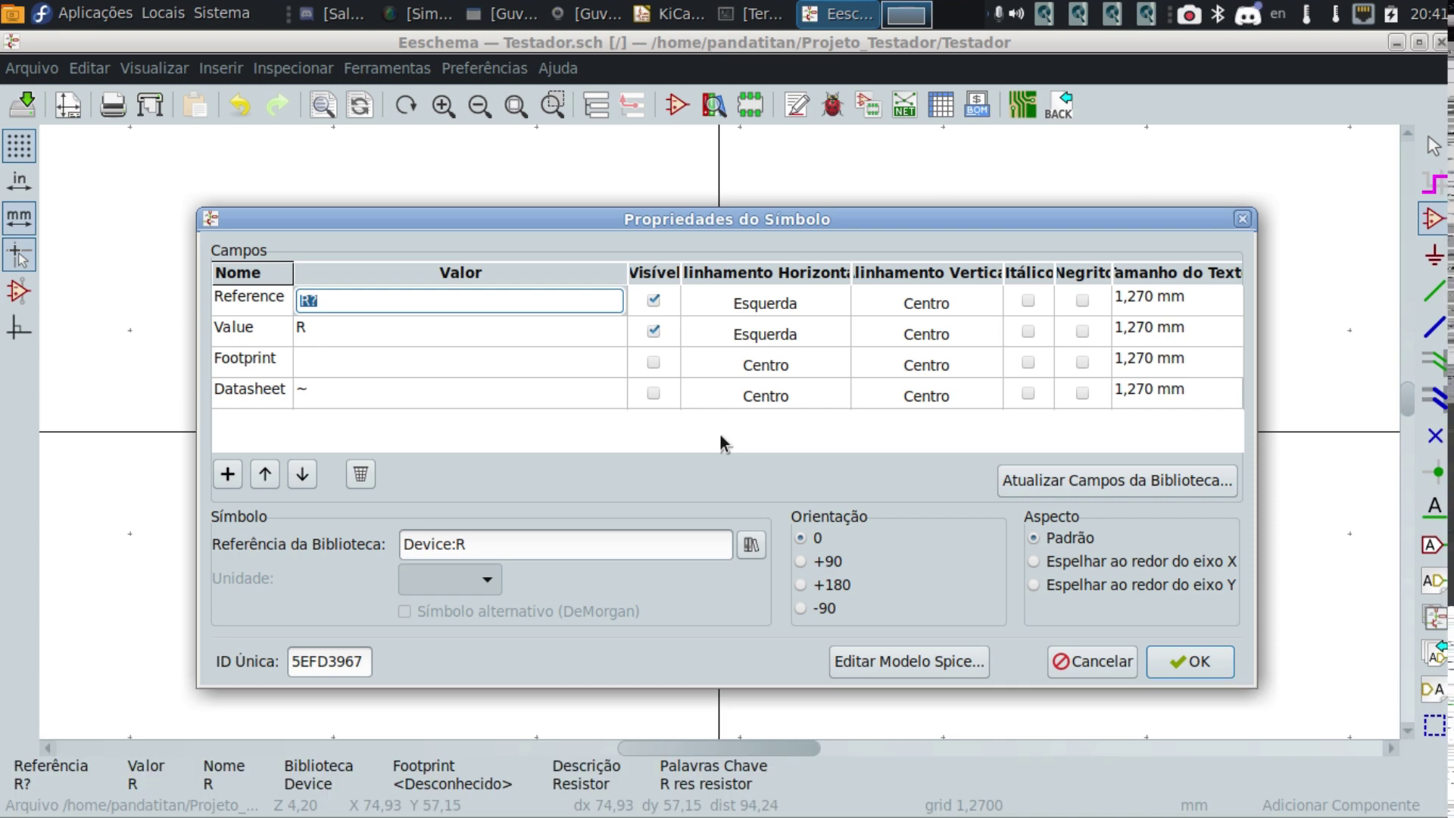
click(340, 303)
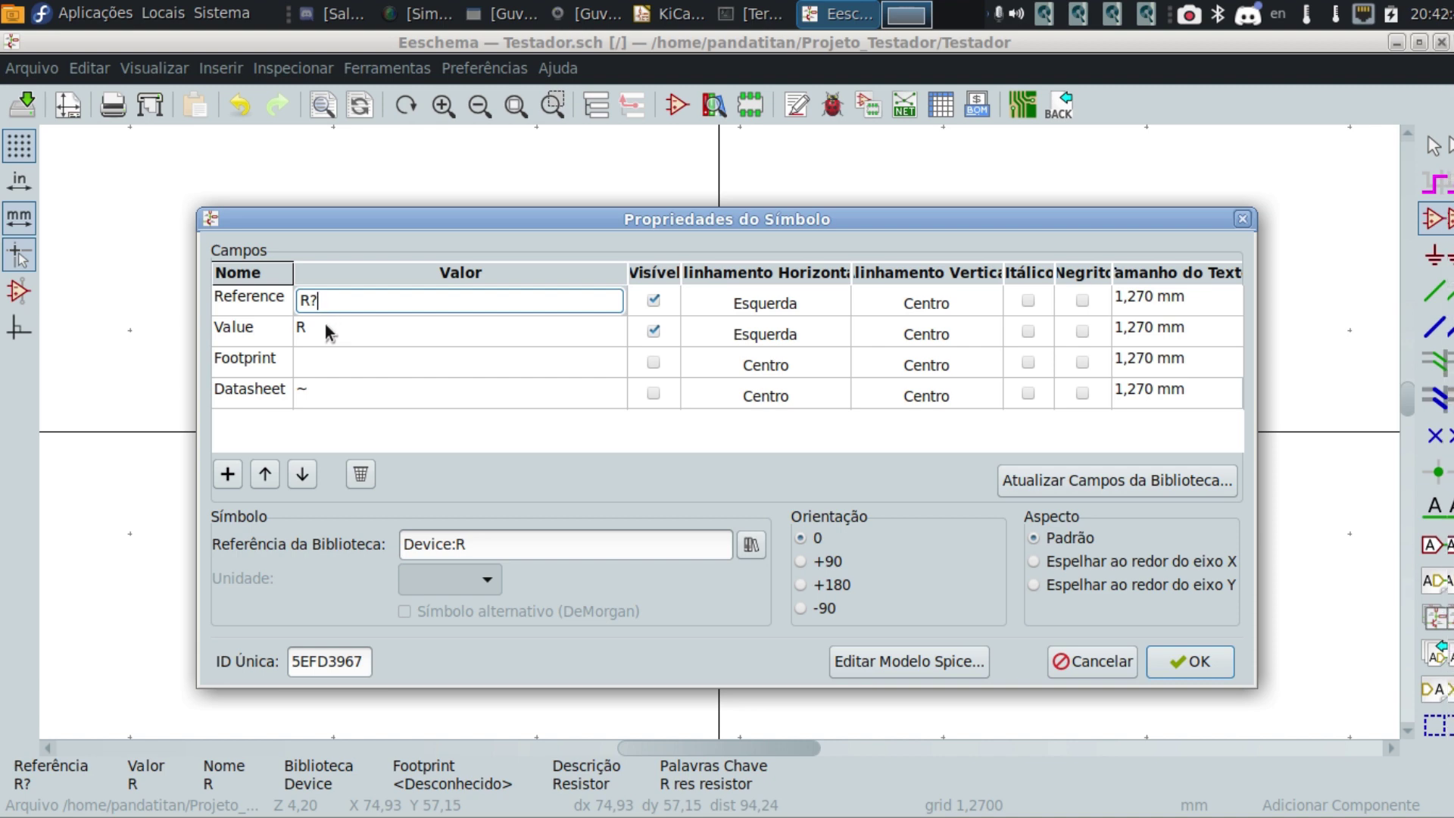
click(321, 324)
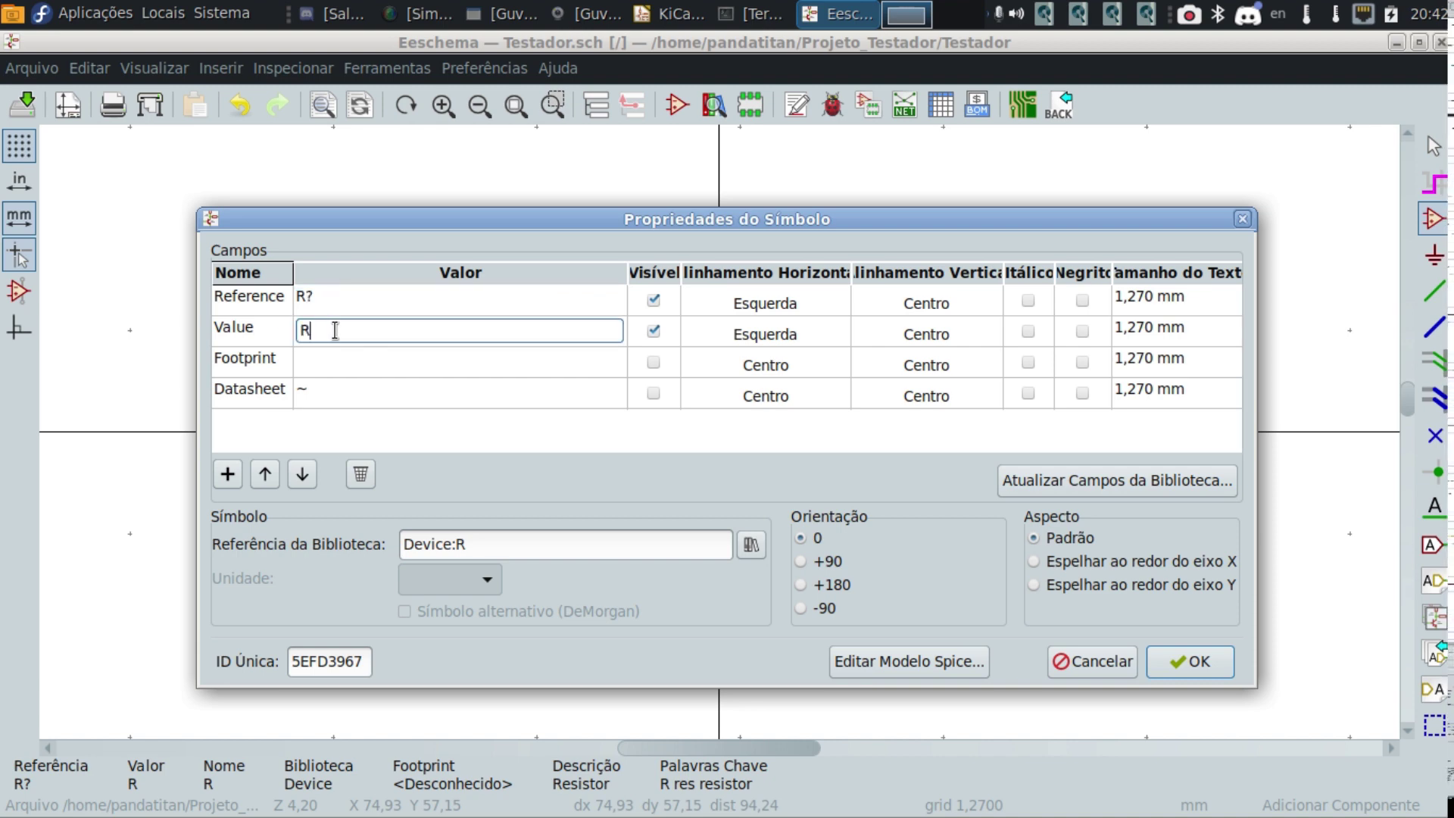
key(BackSpace)
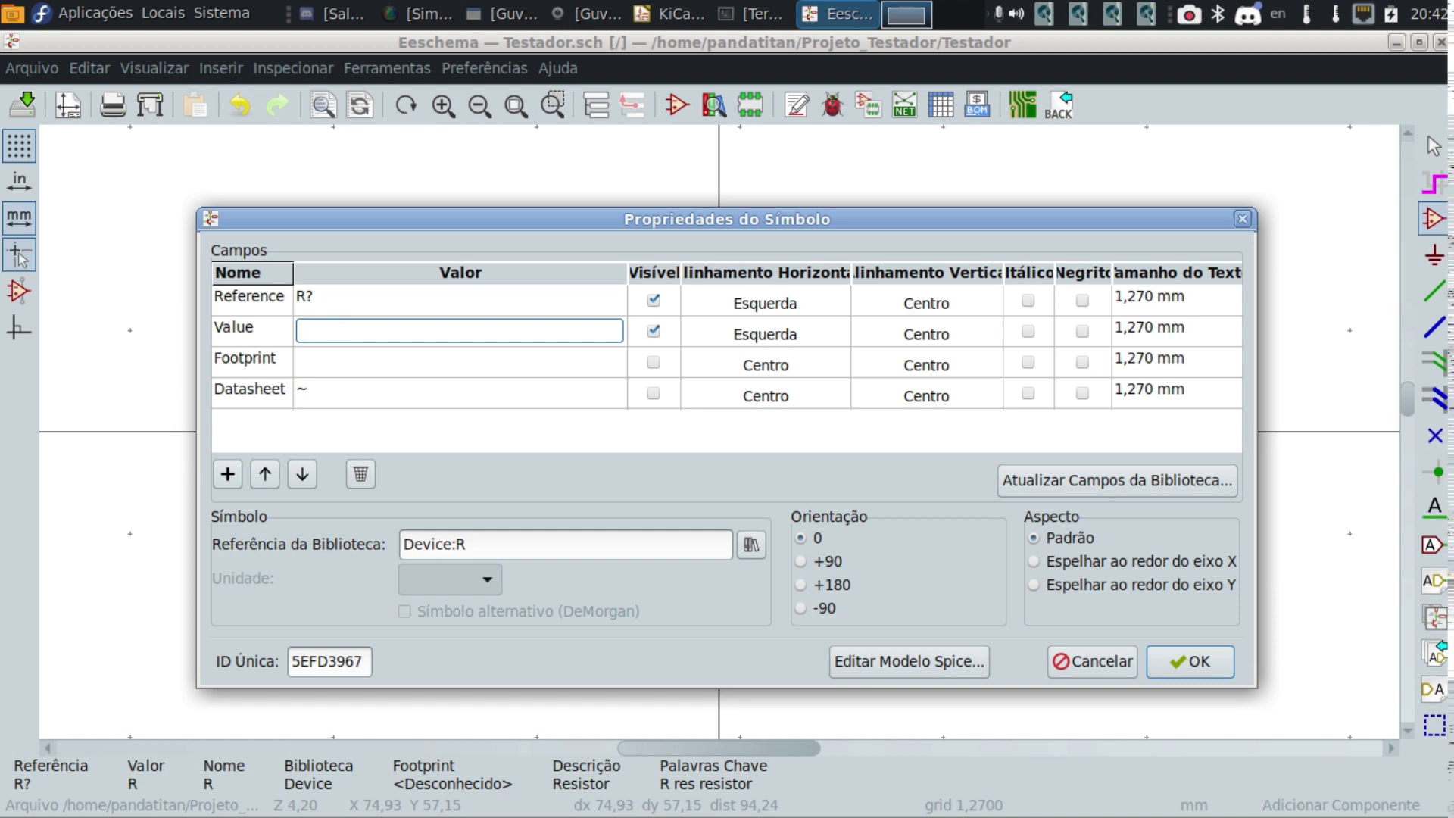
text(5k)
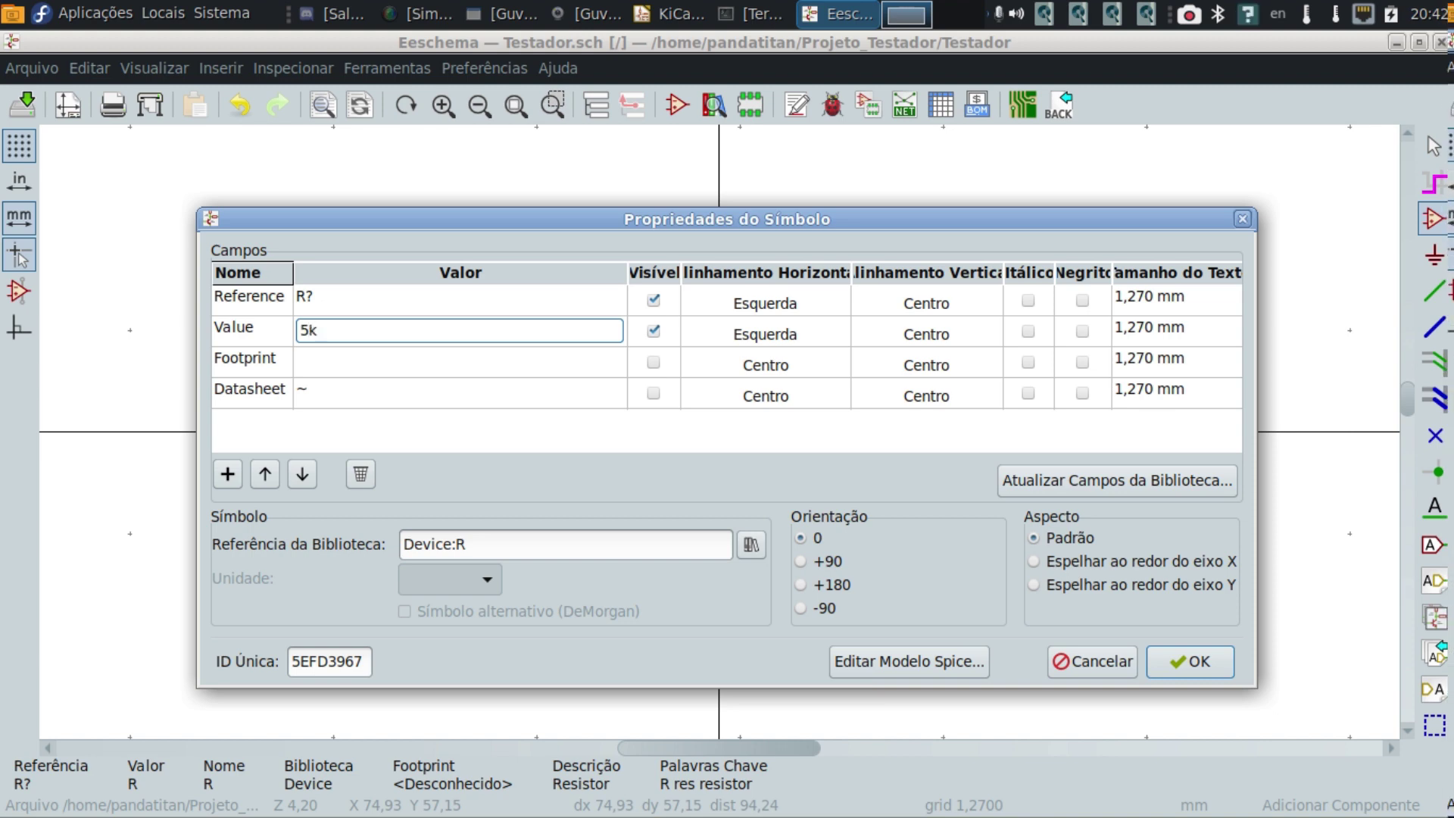
Open the footprint library browser for the resistor's Footprint field and select the Resistor_SMD library.
click(321, 362)
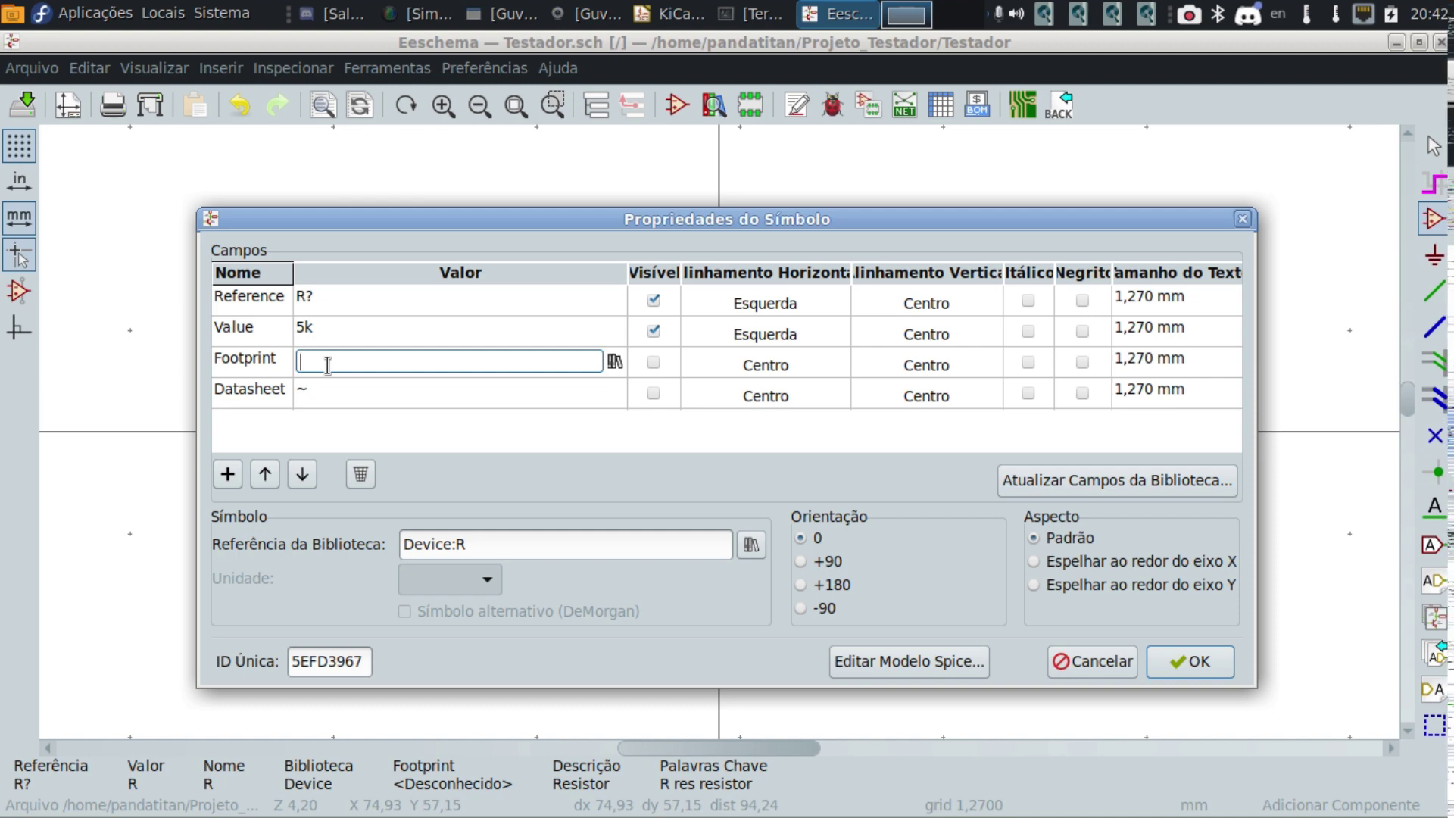
click(615, 366)
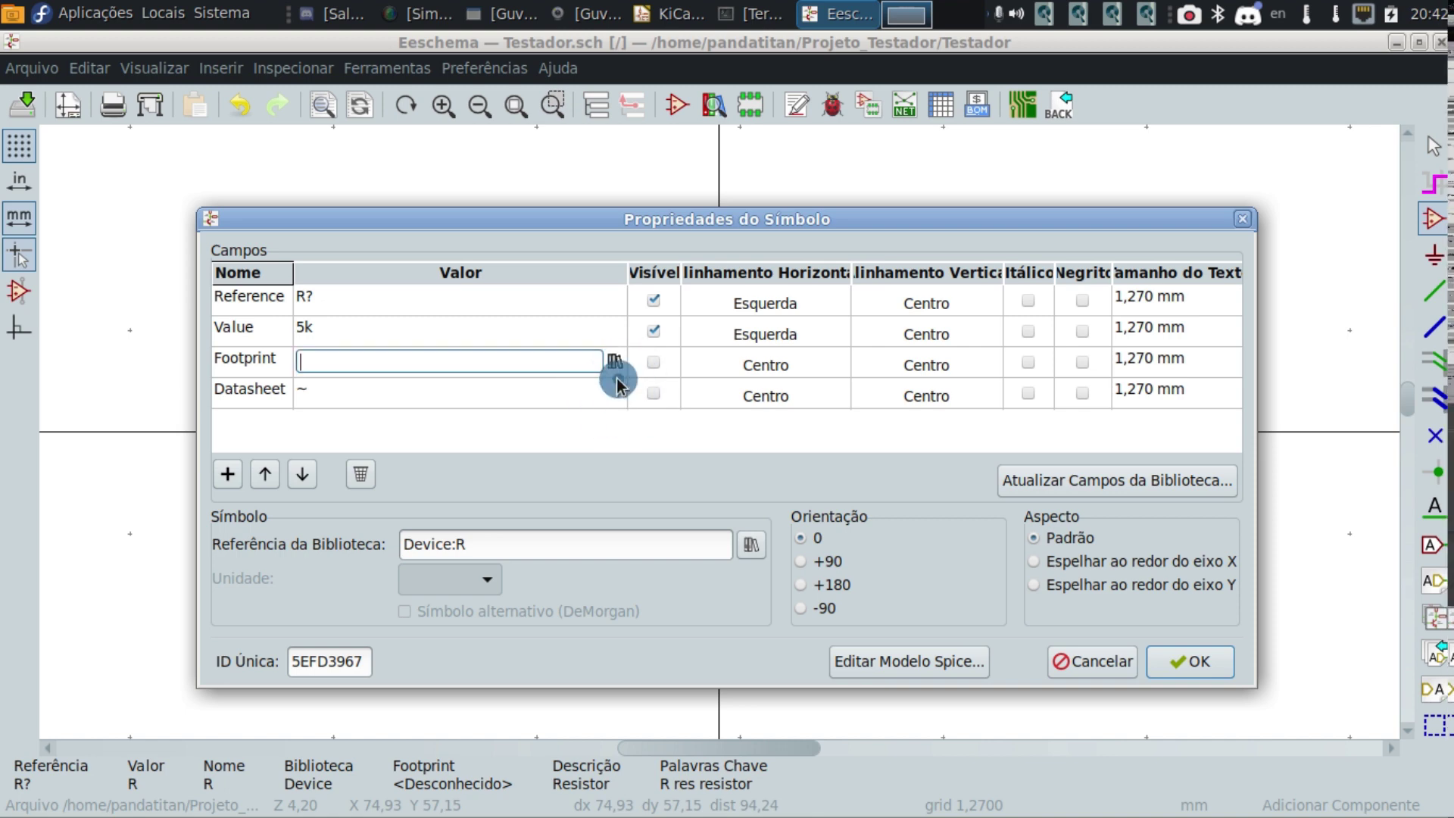
click(620, 375)
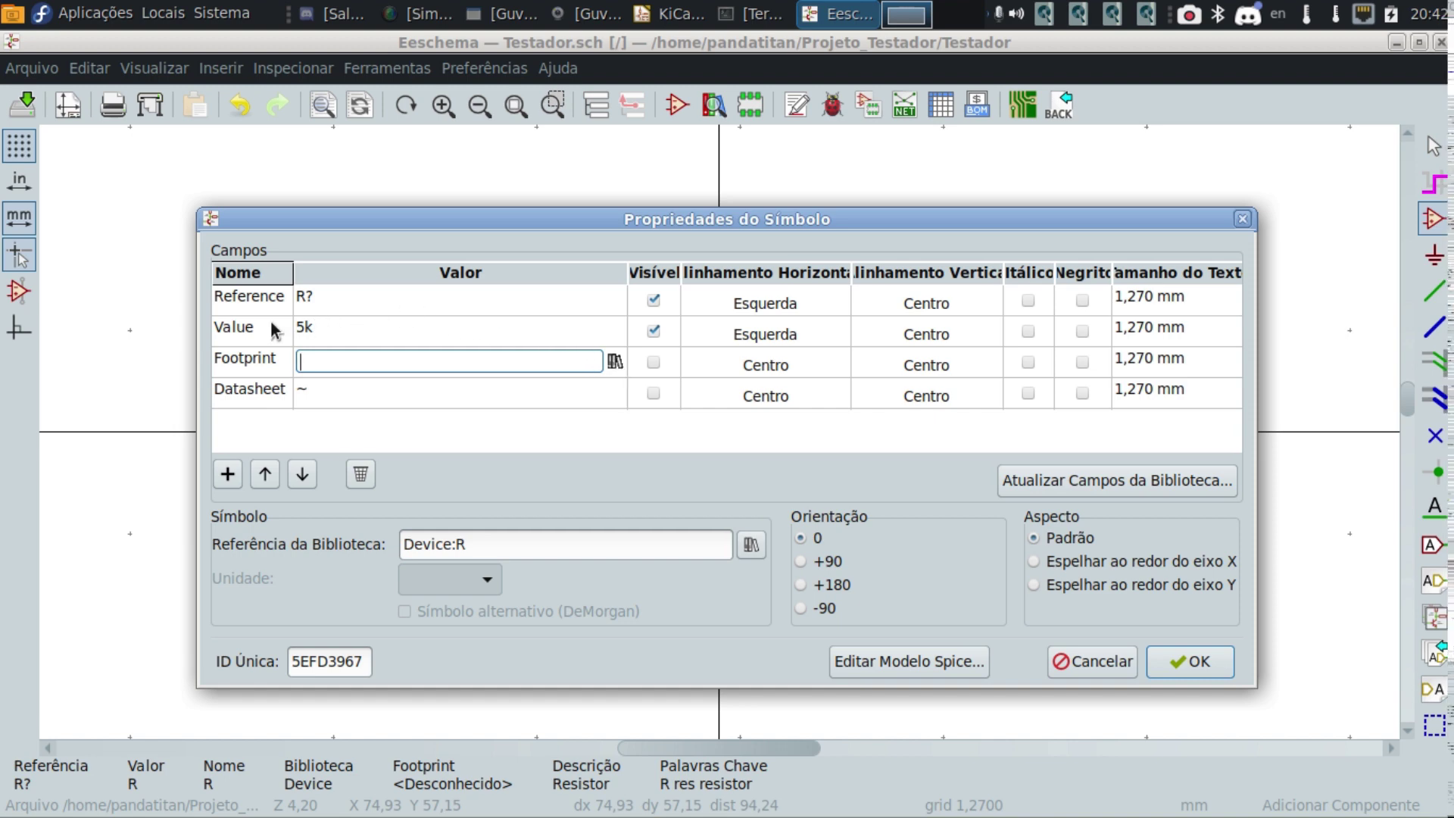
click(613, 365)
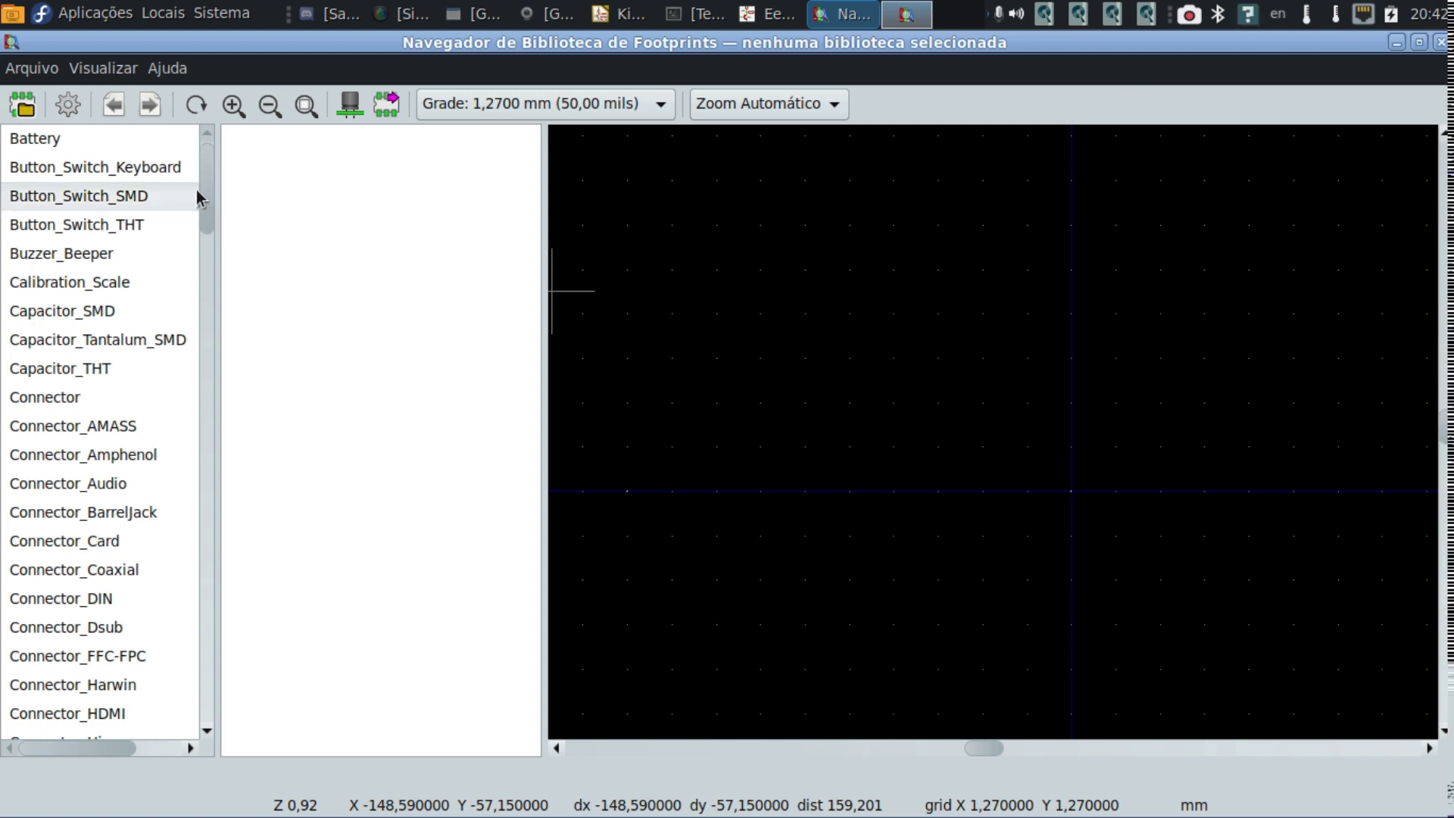
drag(203, 204, 224, 394)
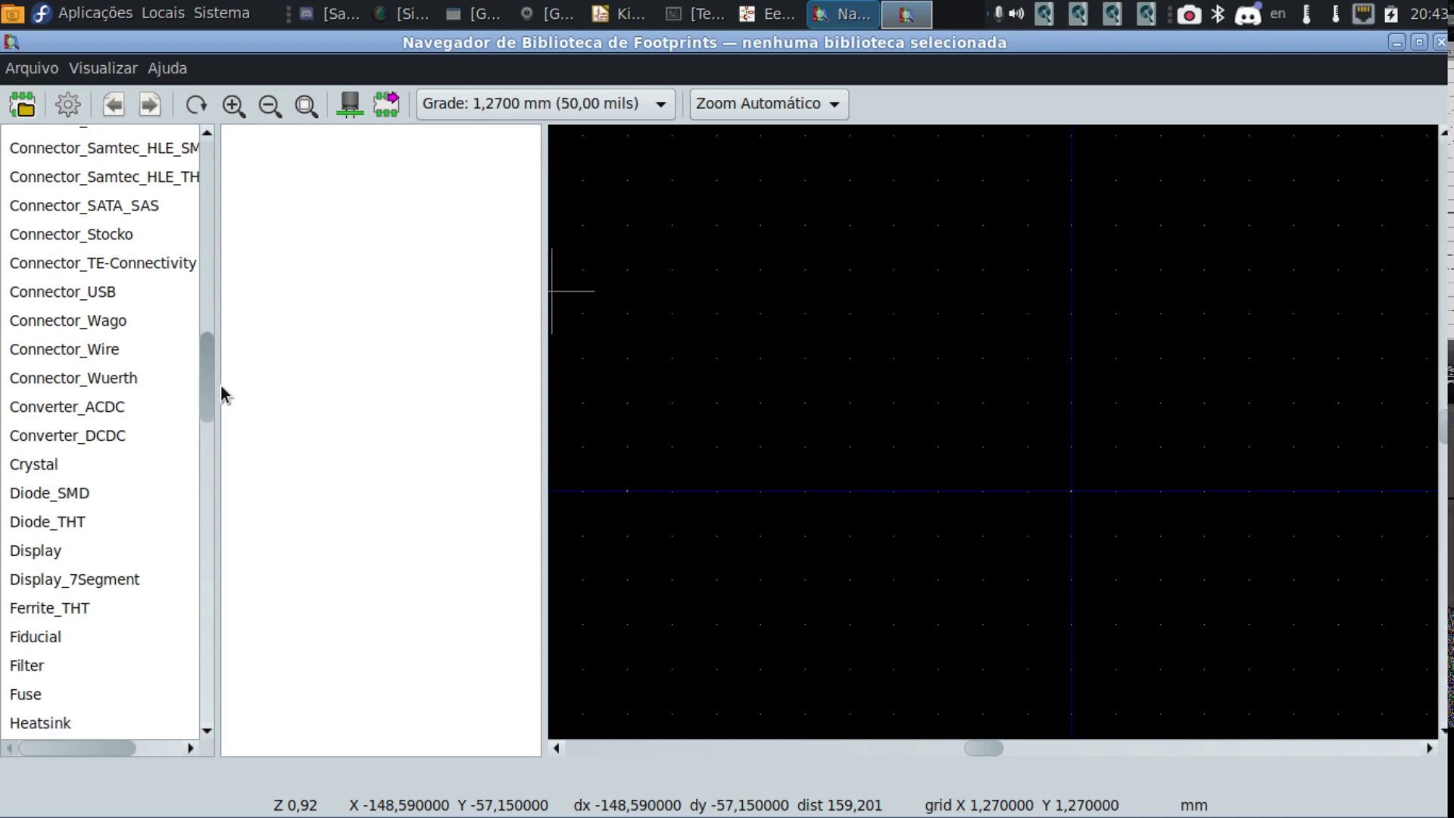
drag(224, 393, 232, 563)
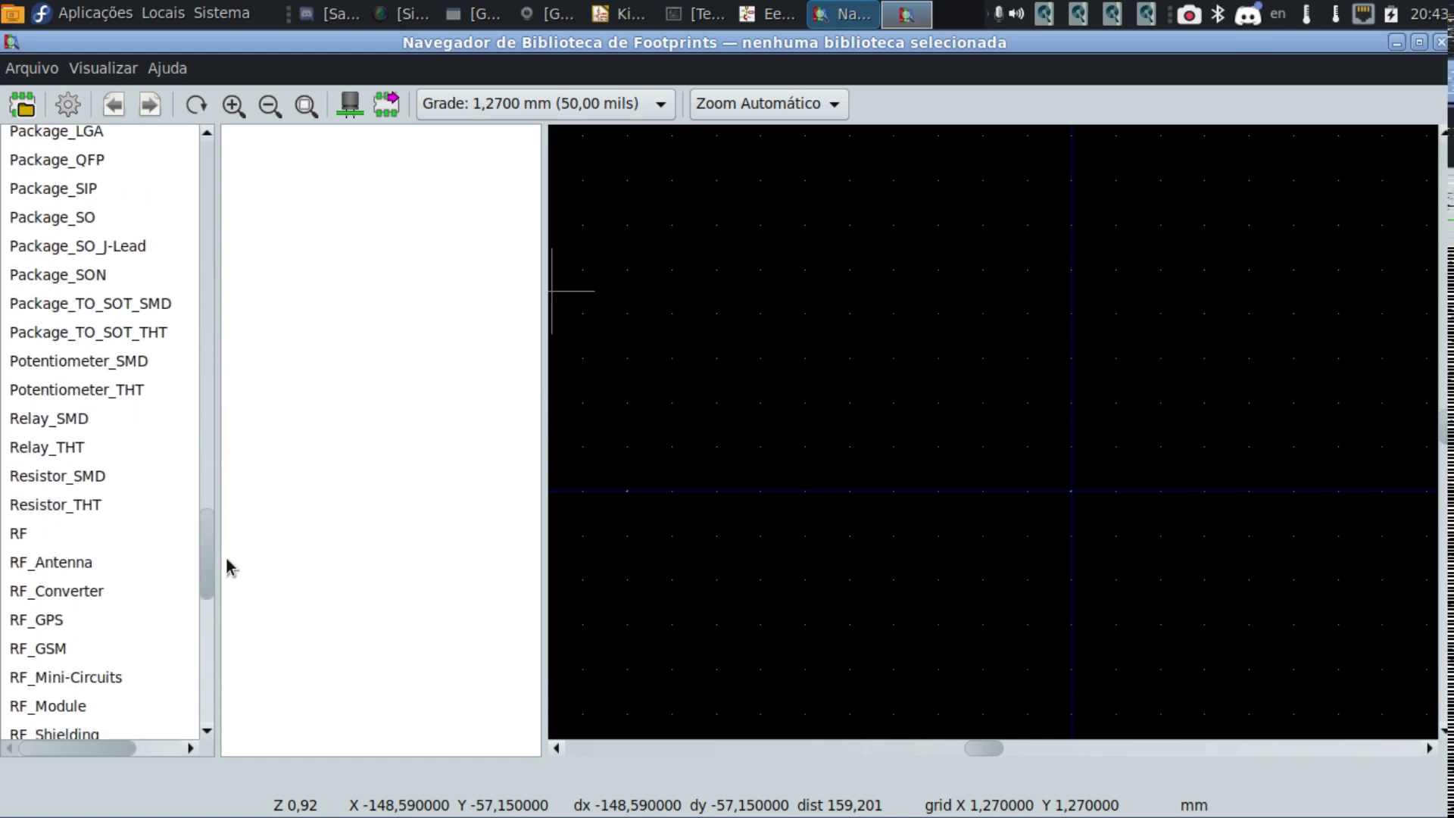
click(84, 475)
Preview Resistor_SMD footprints, including R_0612_1632Metric, R_1020_2550Metric and the HandSolder variants of R_0815_2038Metric and R_1020_2550Metric.
click(346, 377)
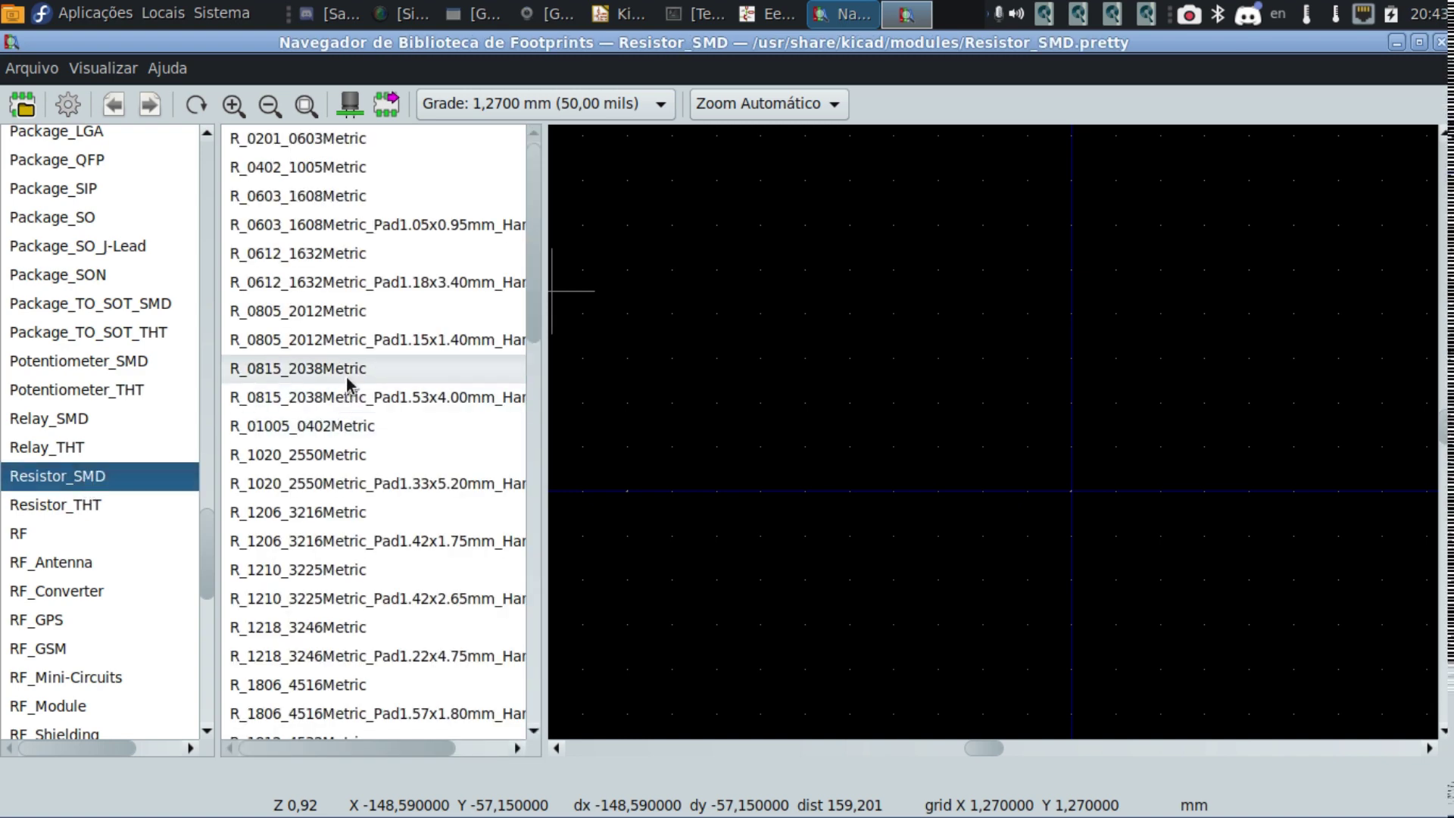
click(346, 399)
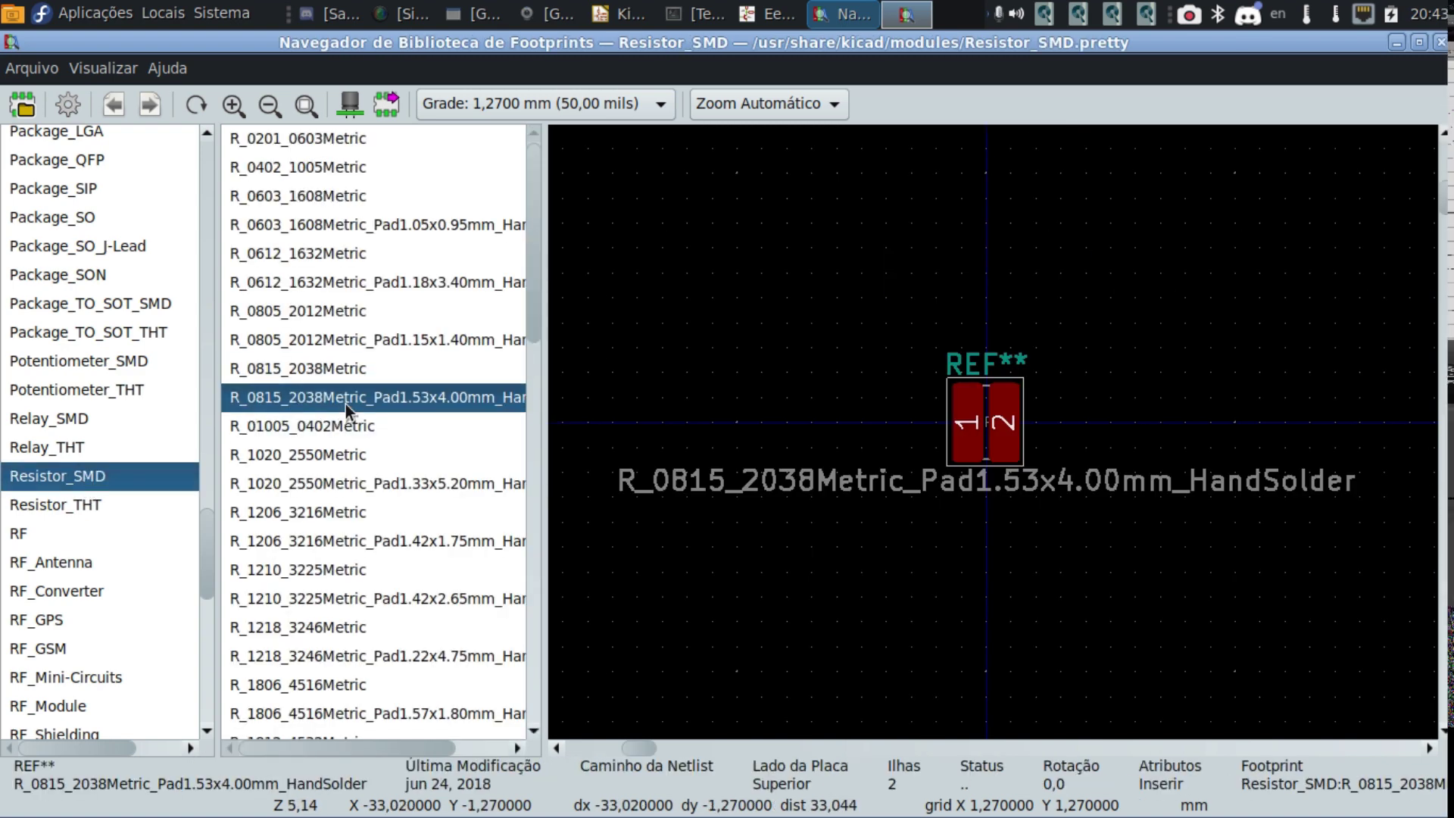
click(345, 447)
click(351, 339)
click(375, 250)
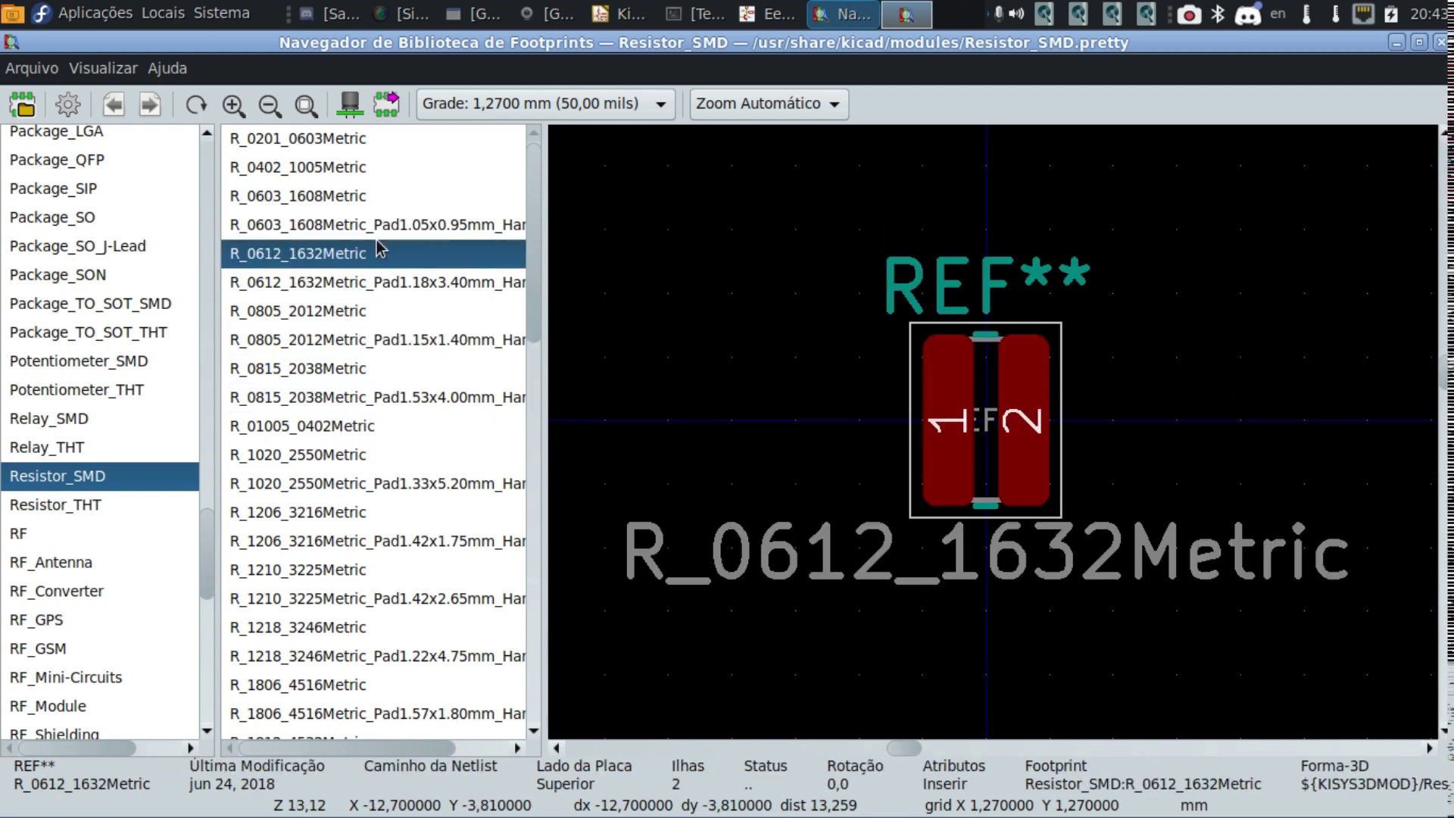
click(398, 350)
click(397, 392)
click(398, 453)
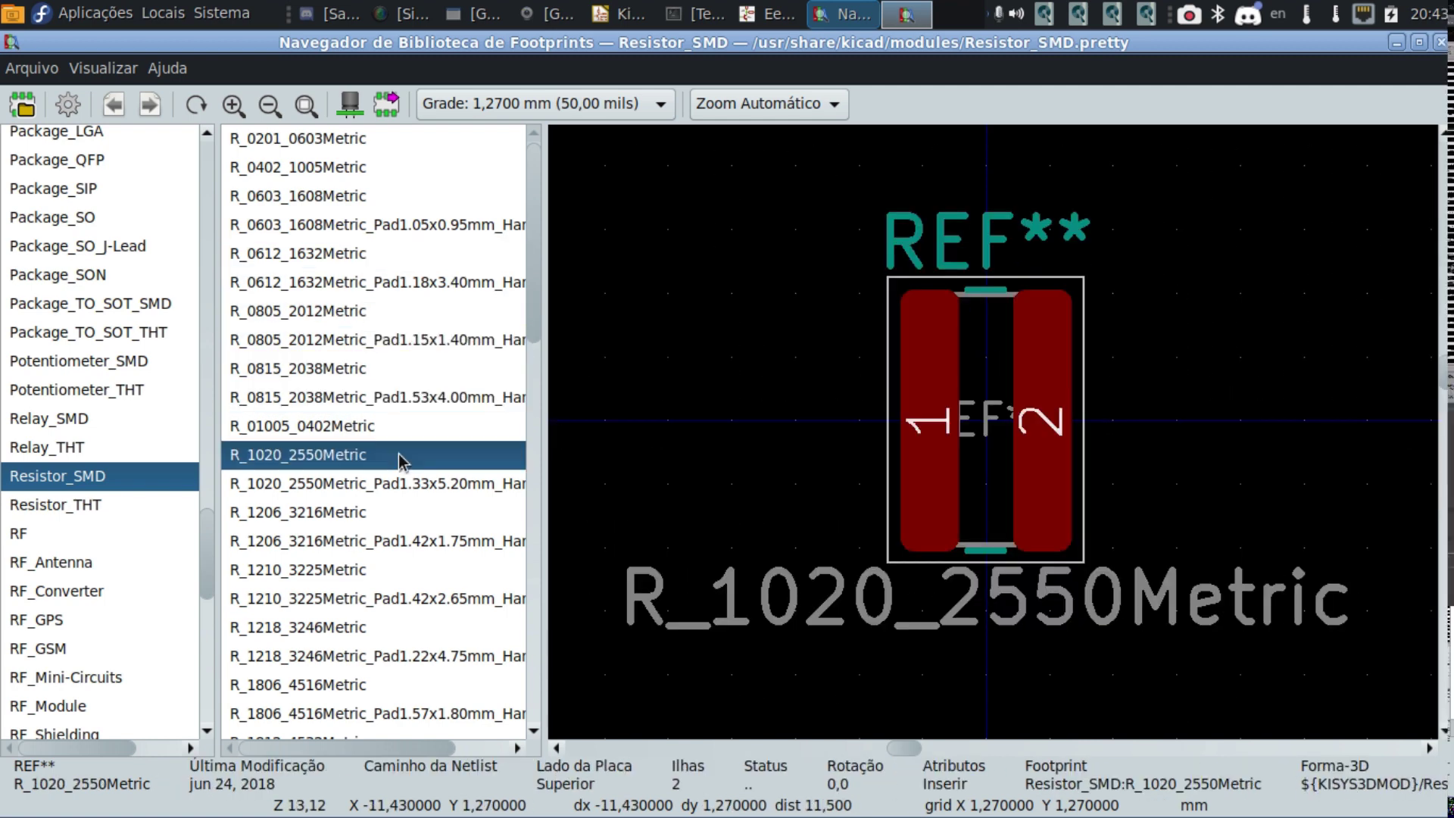
click(398, 477)
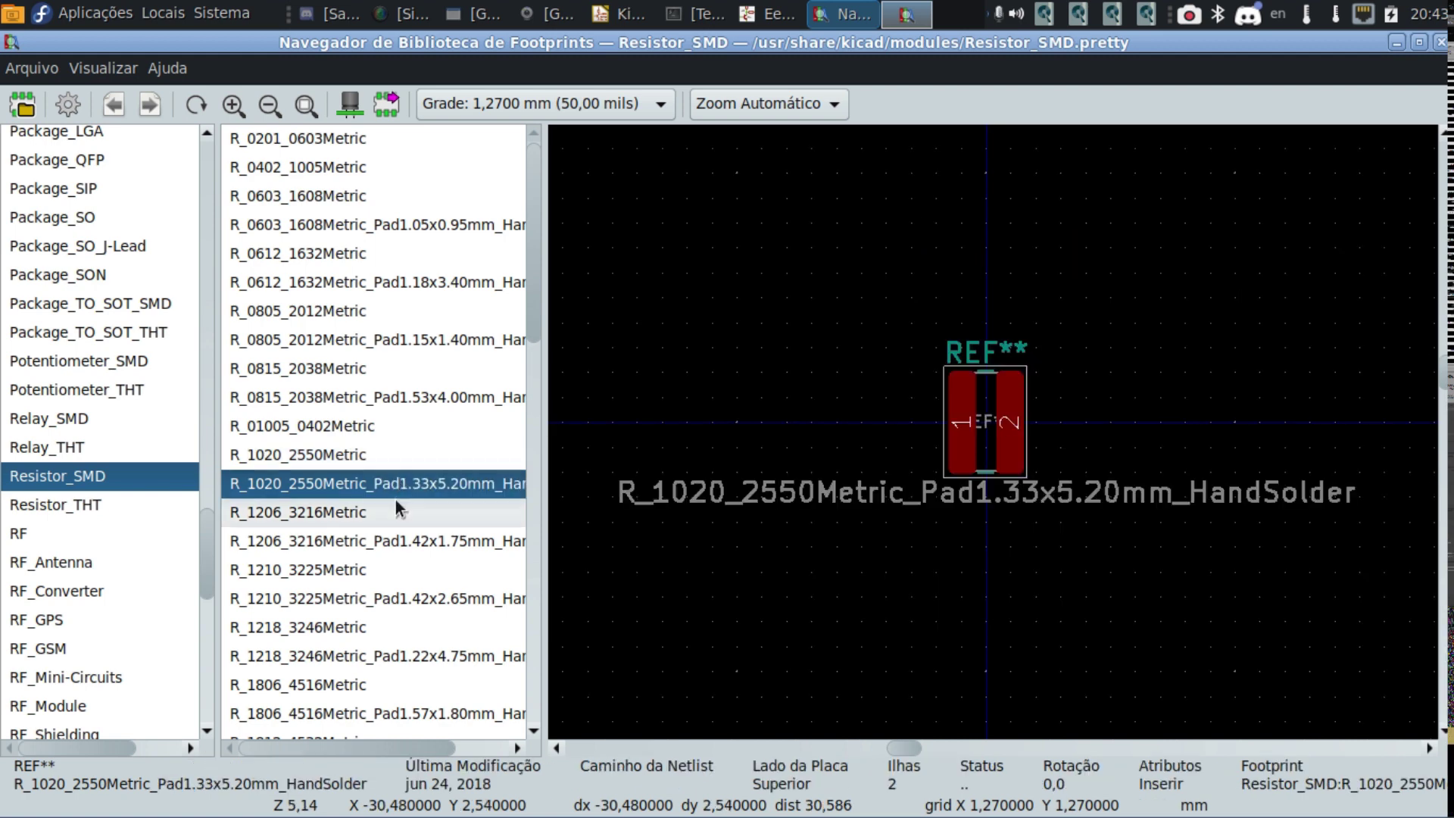
click(387, 514)
click(386, 484)
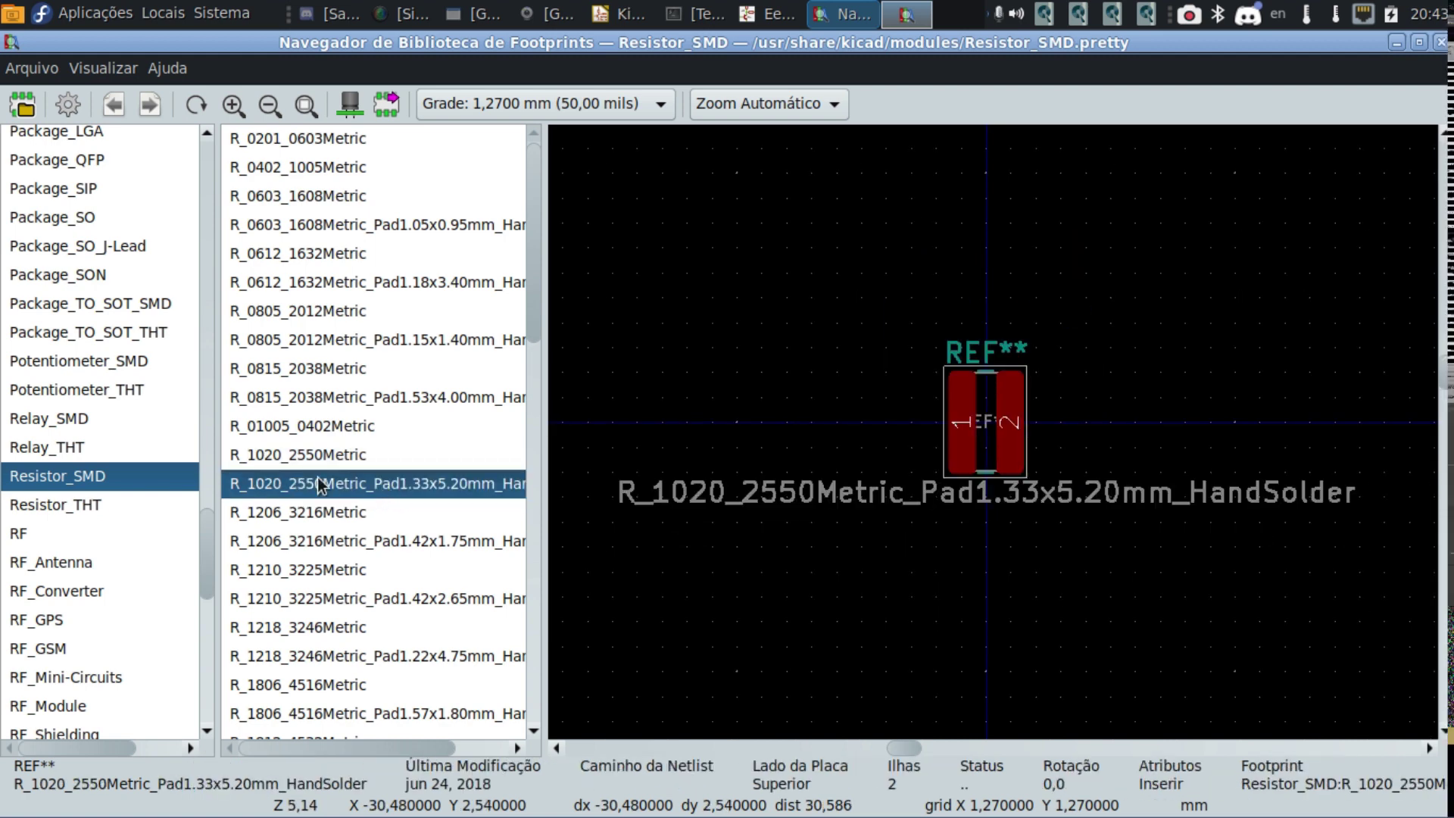
Switch to the Resistor_THT library and preview resistor array footprints between R_Array_SIP4 and R_Array_SIP14.
click(70, 506)
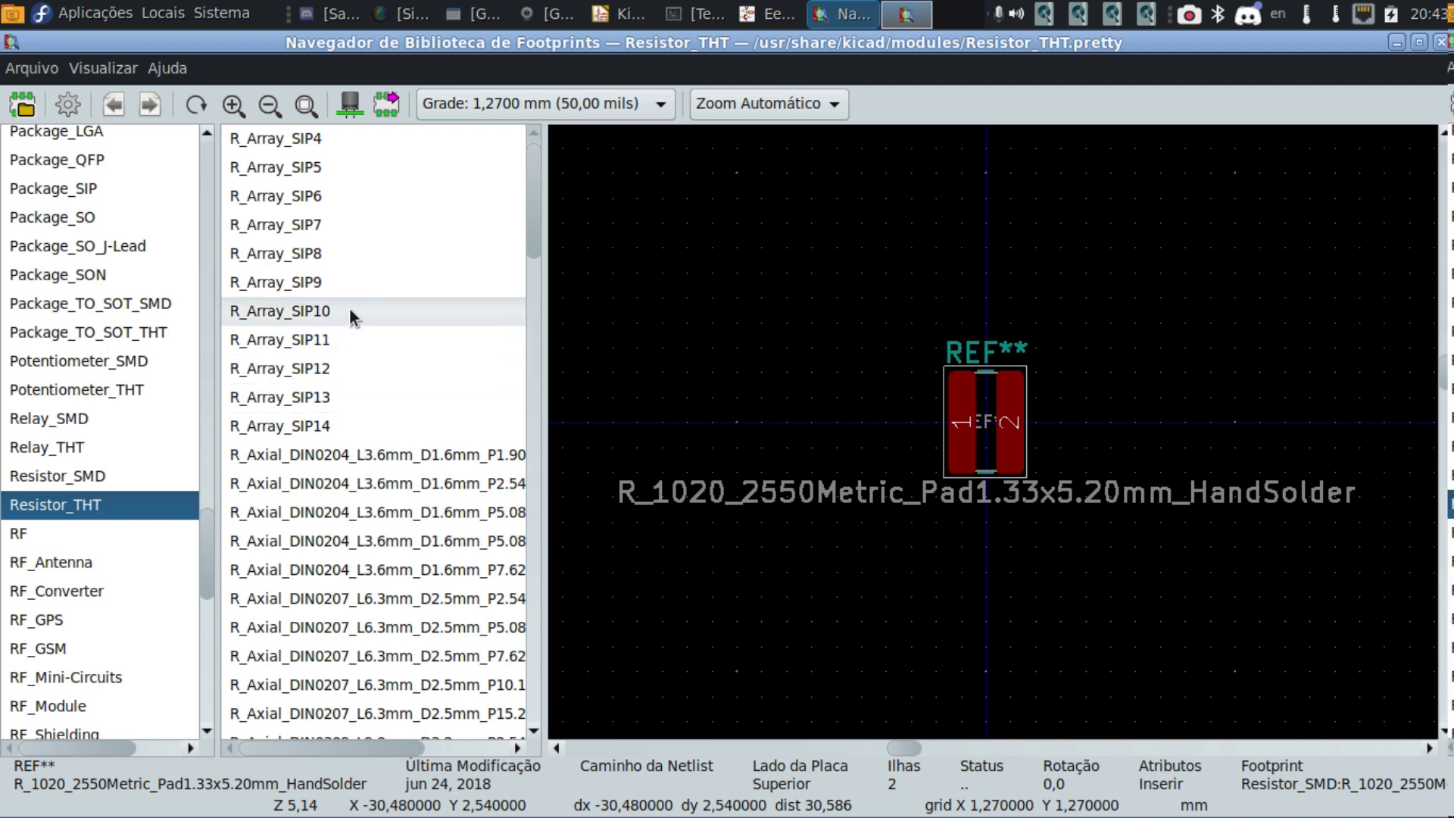
click(311, 144)
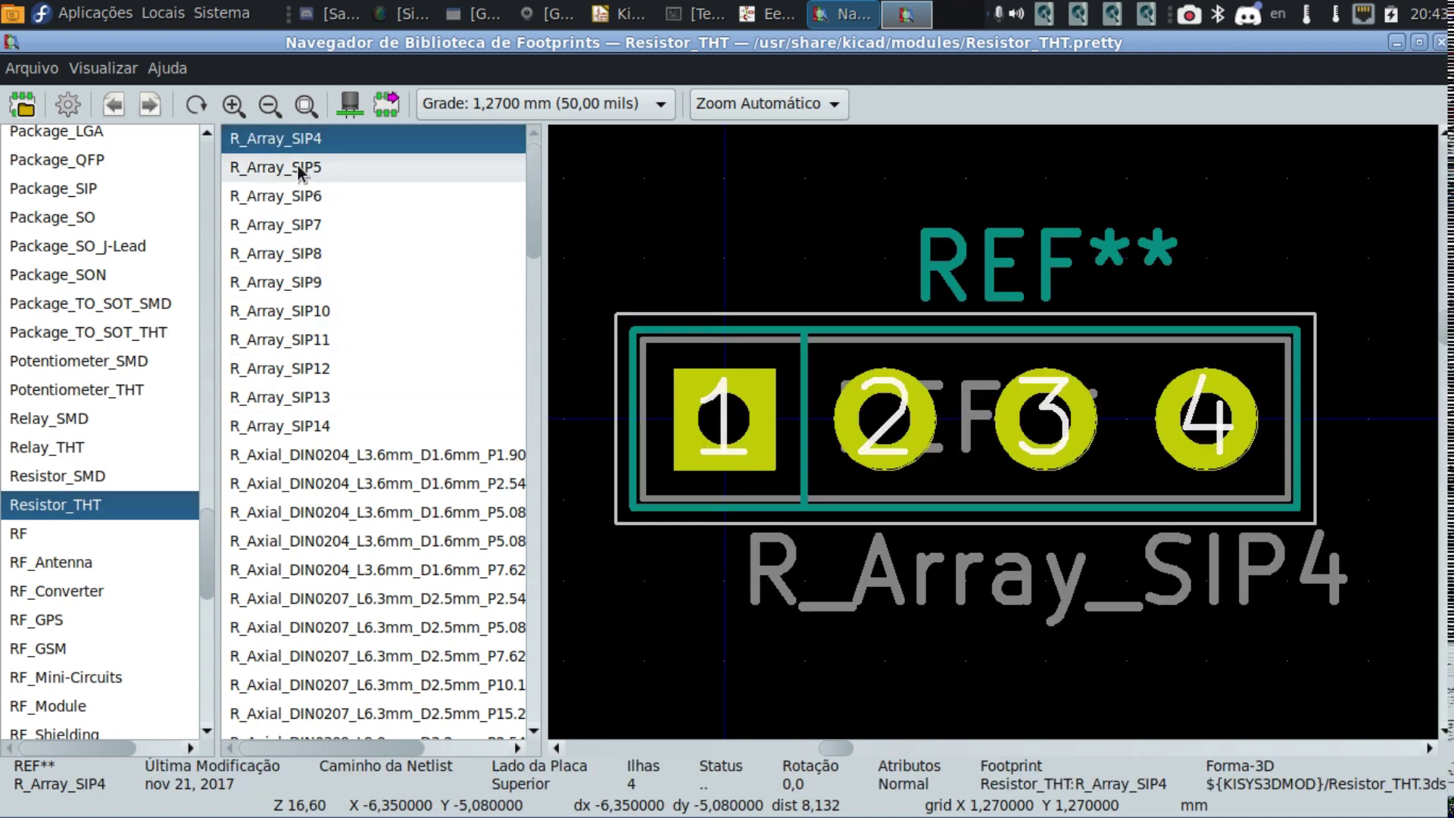
click(284, 289)
click(288, 324)
click(287, 345)
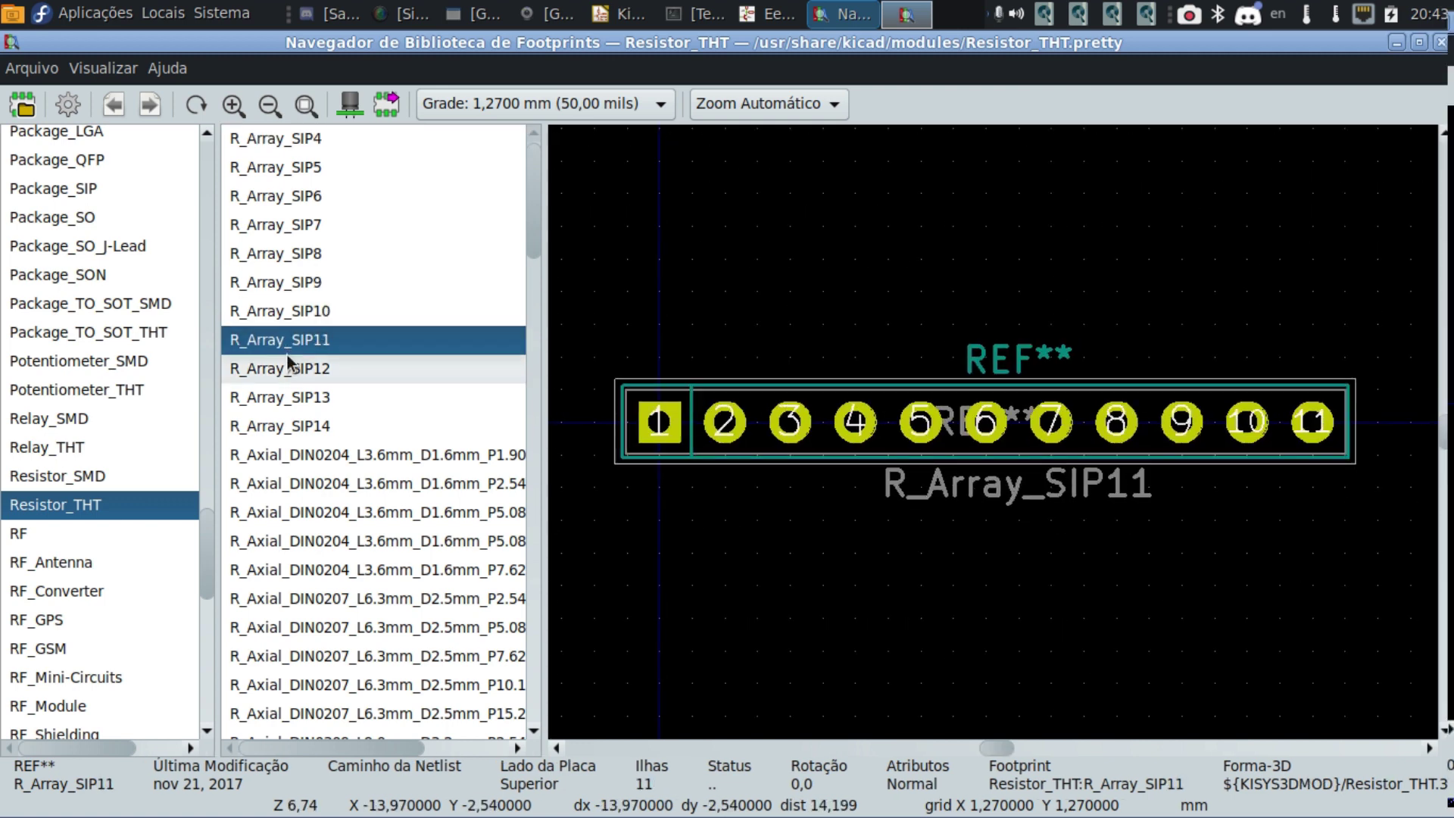
click(288, 371)
click(288, 402)
click(293, 428)
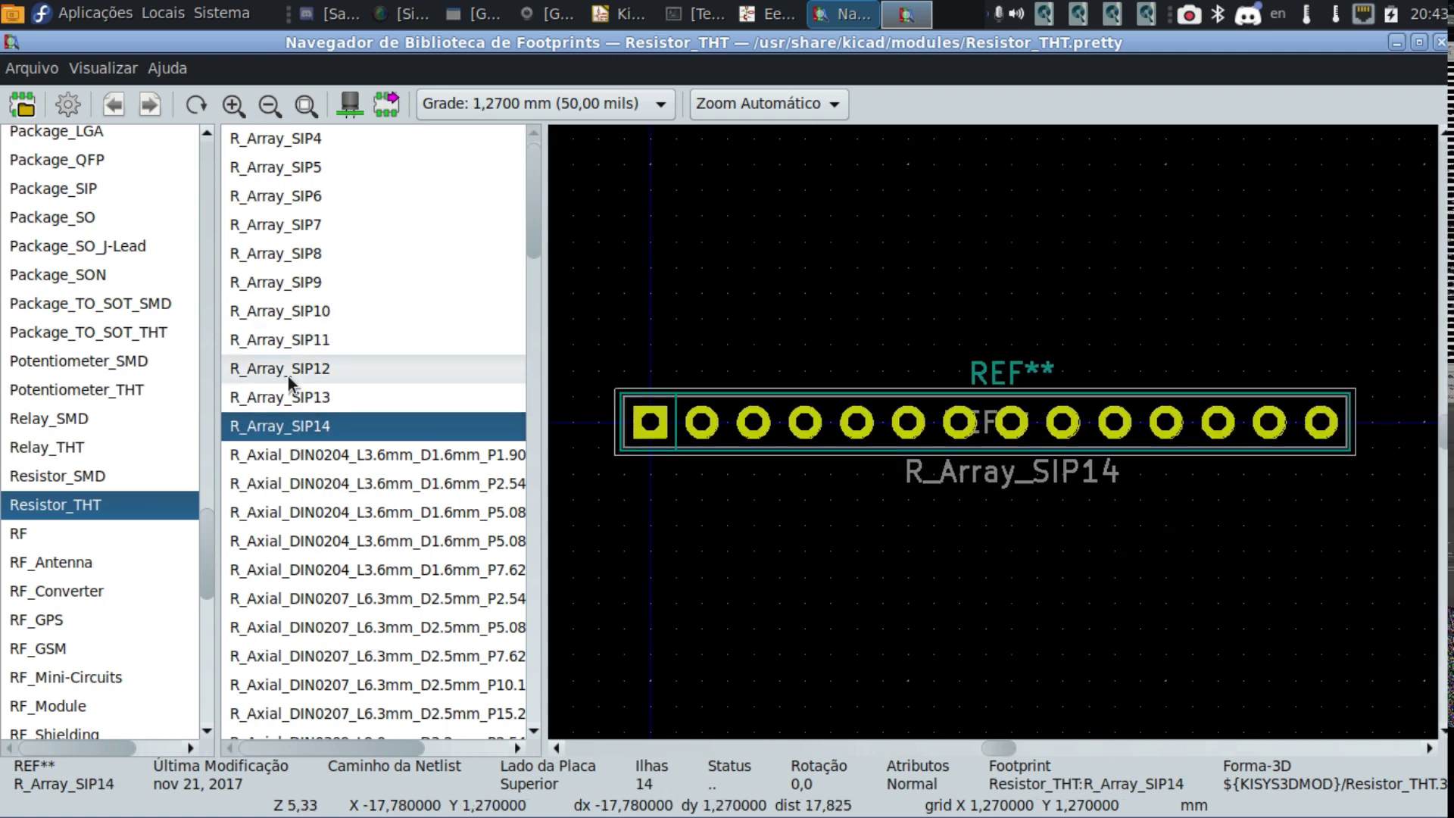
click(287, 372)
click(295, 312)
click(297, 225)
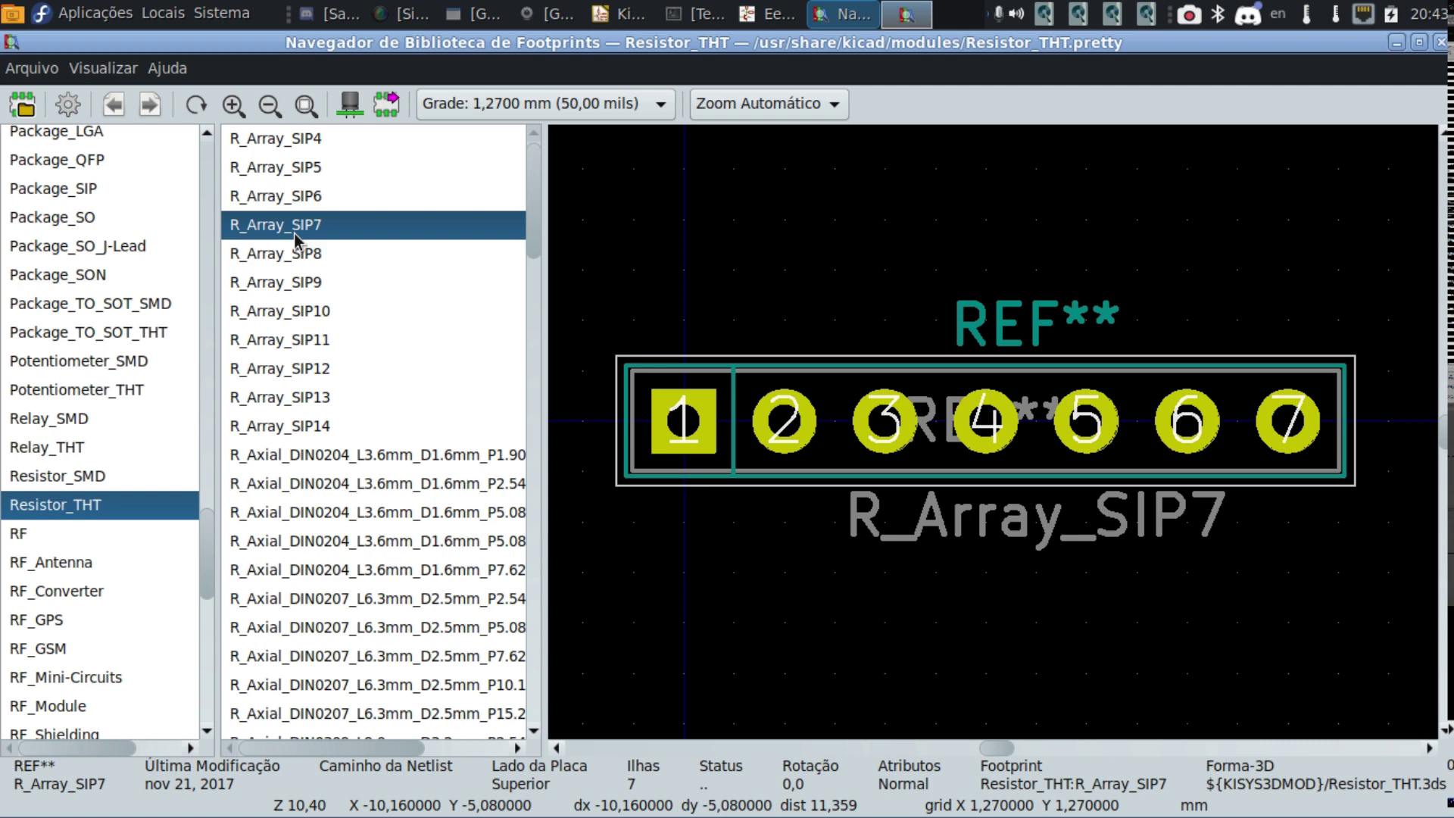
click(305, 272)
Preview the R_Axial_DIN0204_L3.6mm_D1.6mm footprints with 1.90 mm, 2.54 mm and 5.08 mm pitch.
scroll(306, 340, down, 3)
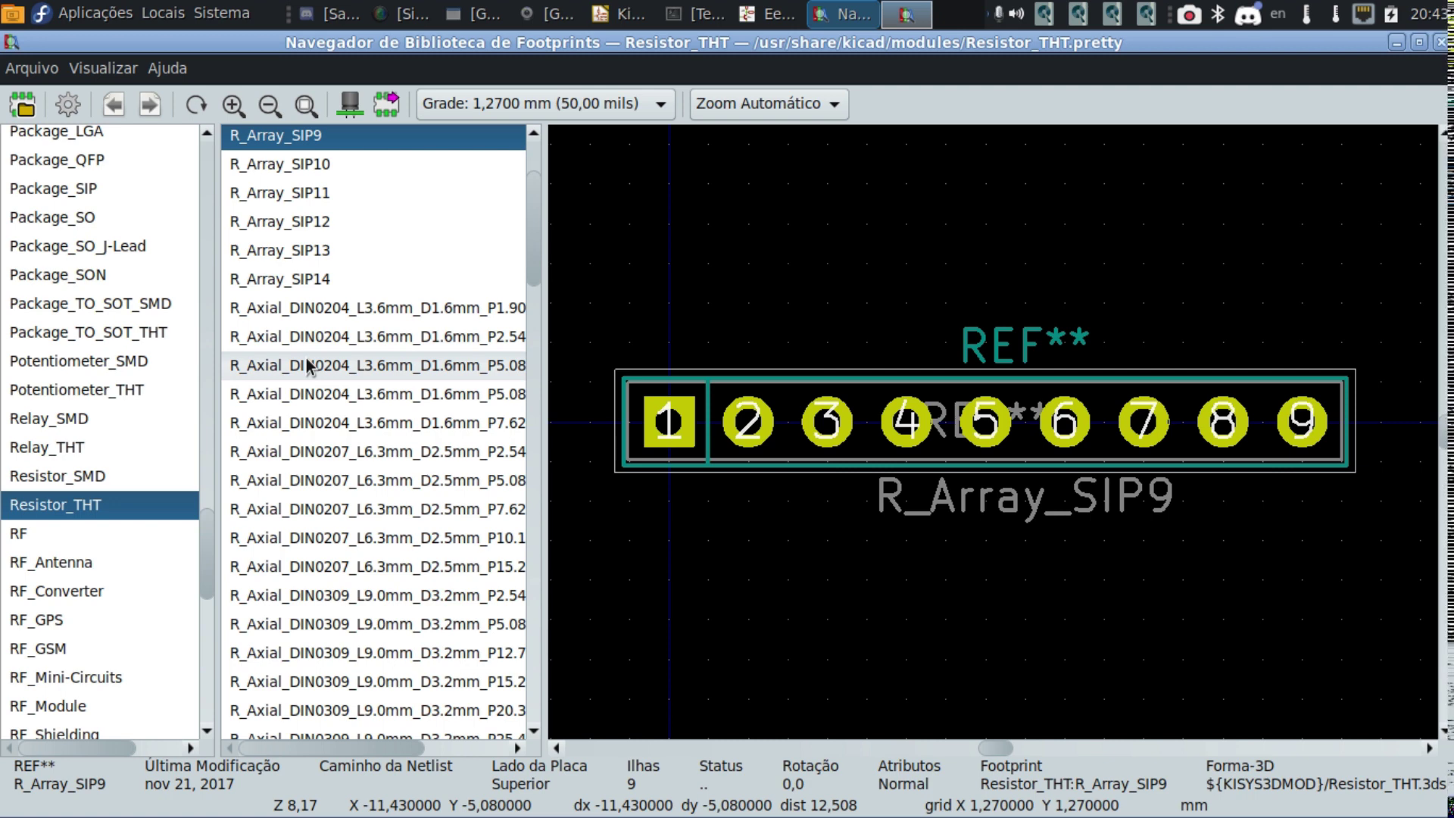
click(296, 310)
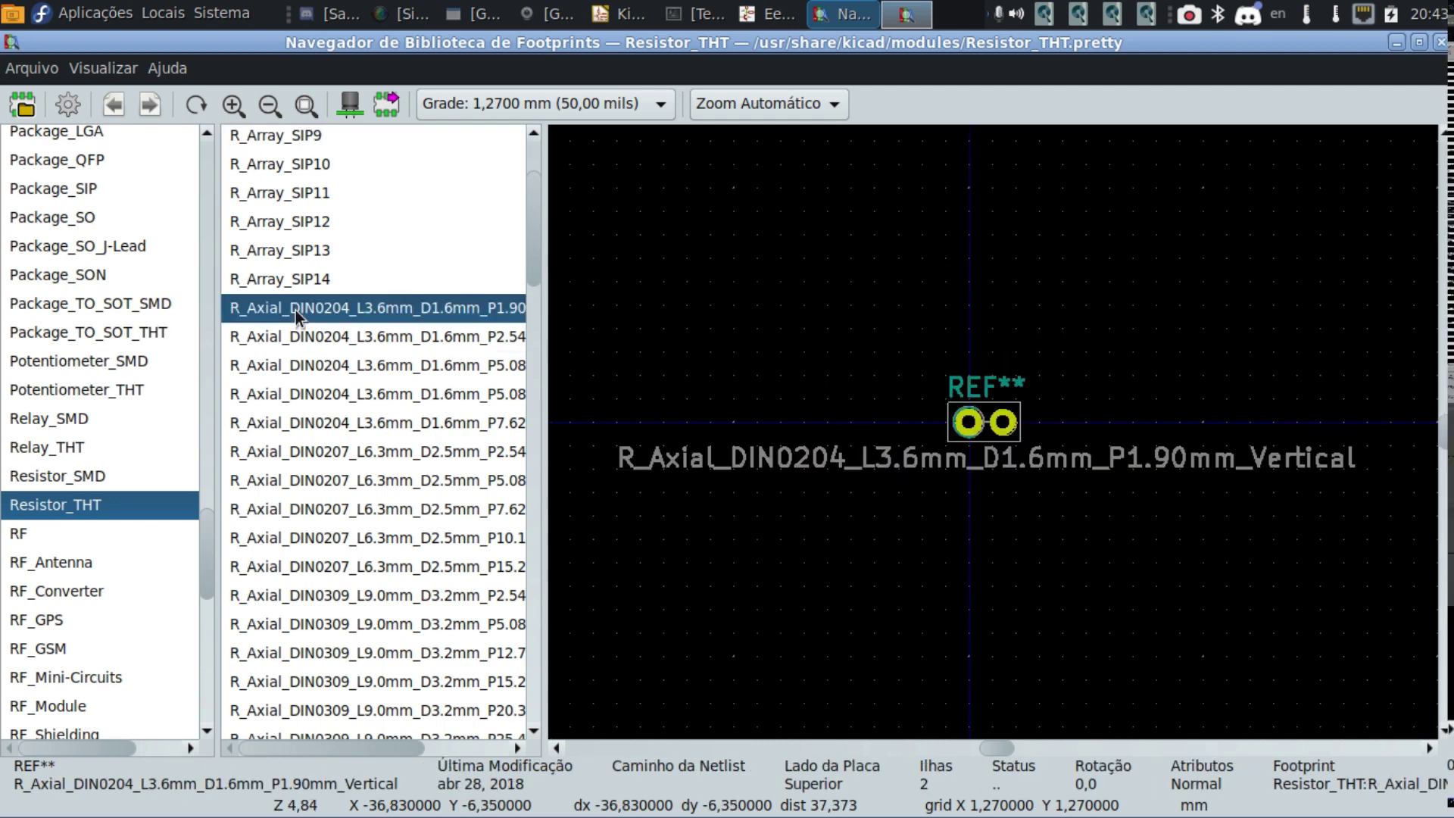
click(308, 339)
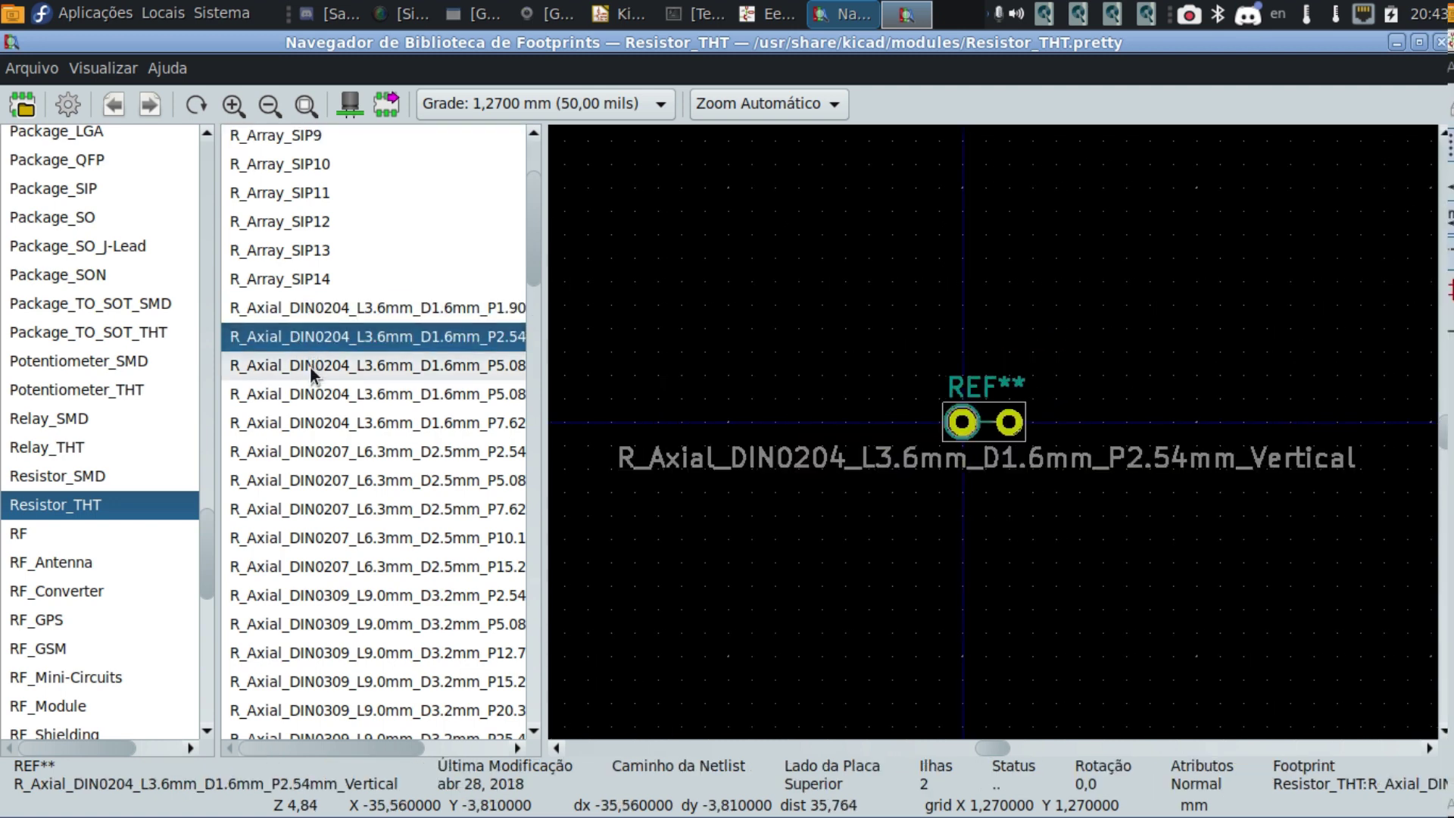
click(311, 372)
click(312, 383)
click(317, 341)
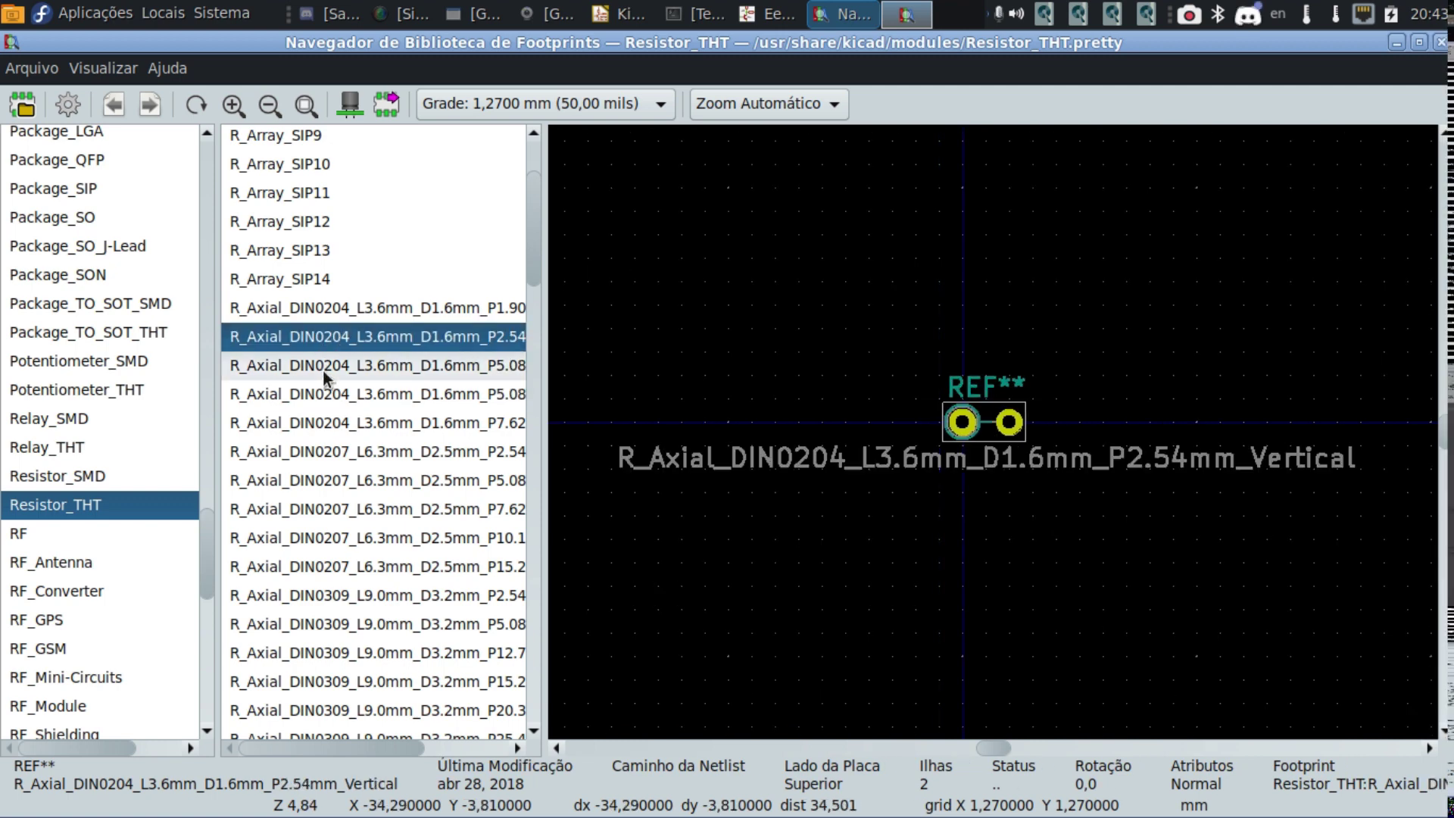
Widen the footprint list to show full names and preview the R_Axial_DIN0204_L3.6mm_D1.6mm P5.08mm_Horizontal and P2.54mm_Vertical footprints.
click(324, 369)
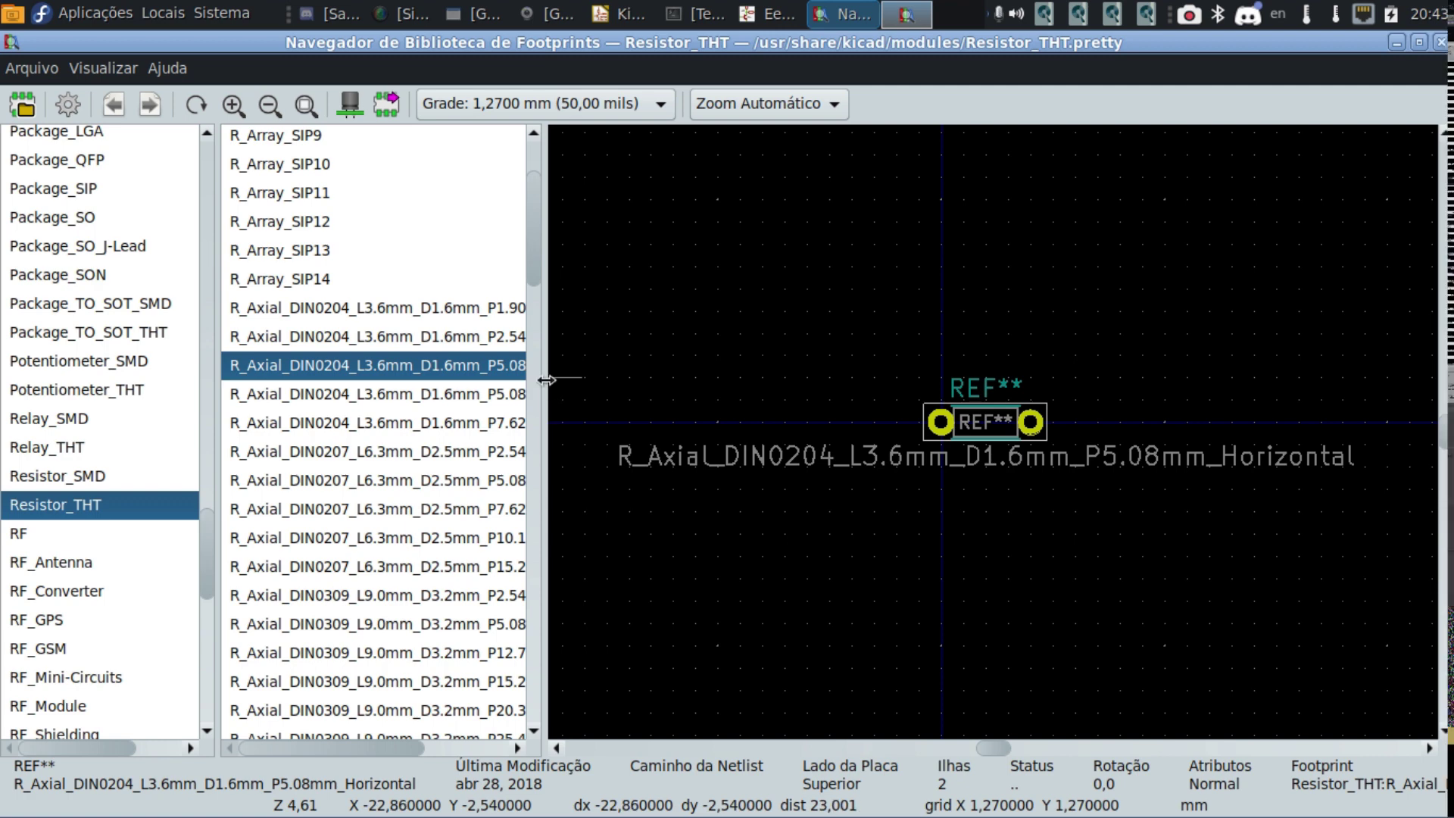
drag(639, 392, 731, 393)
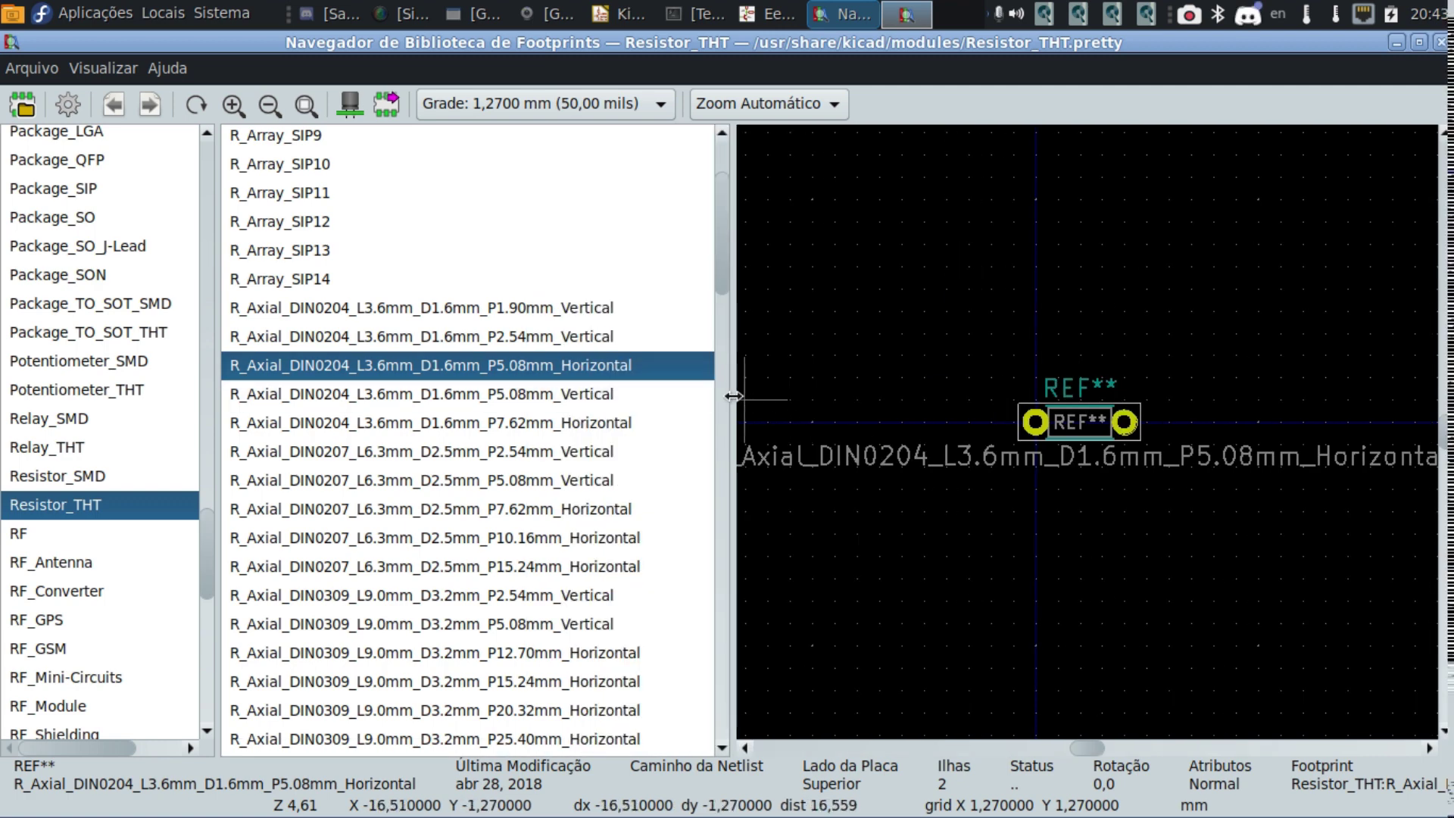
drag(732, 395, 891, 397)
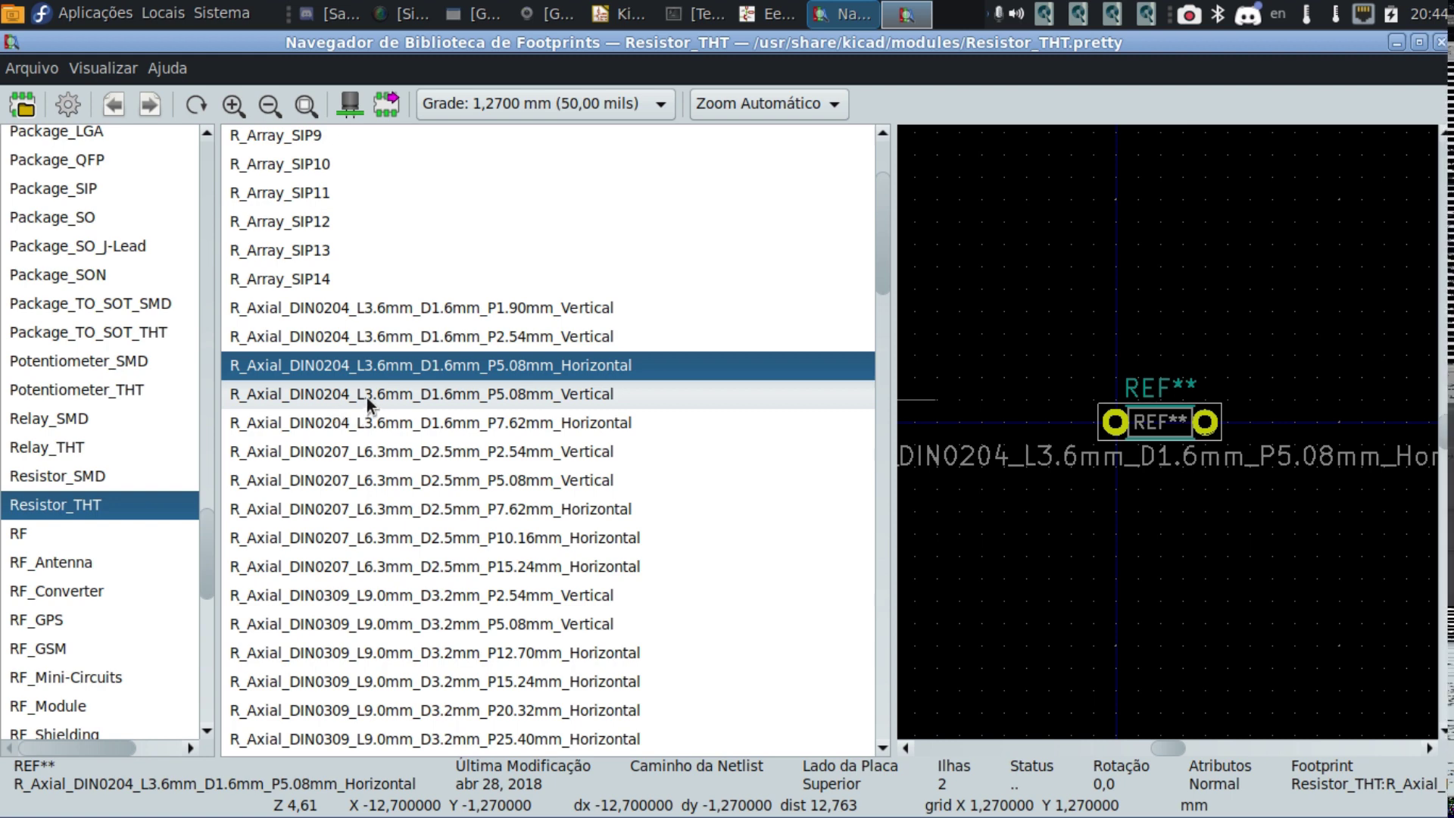
click(351, 312)
click(353, 328)
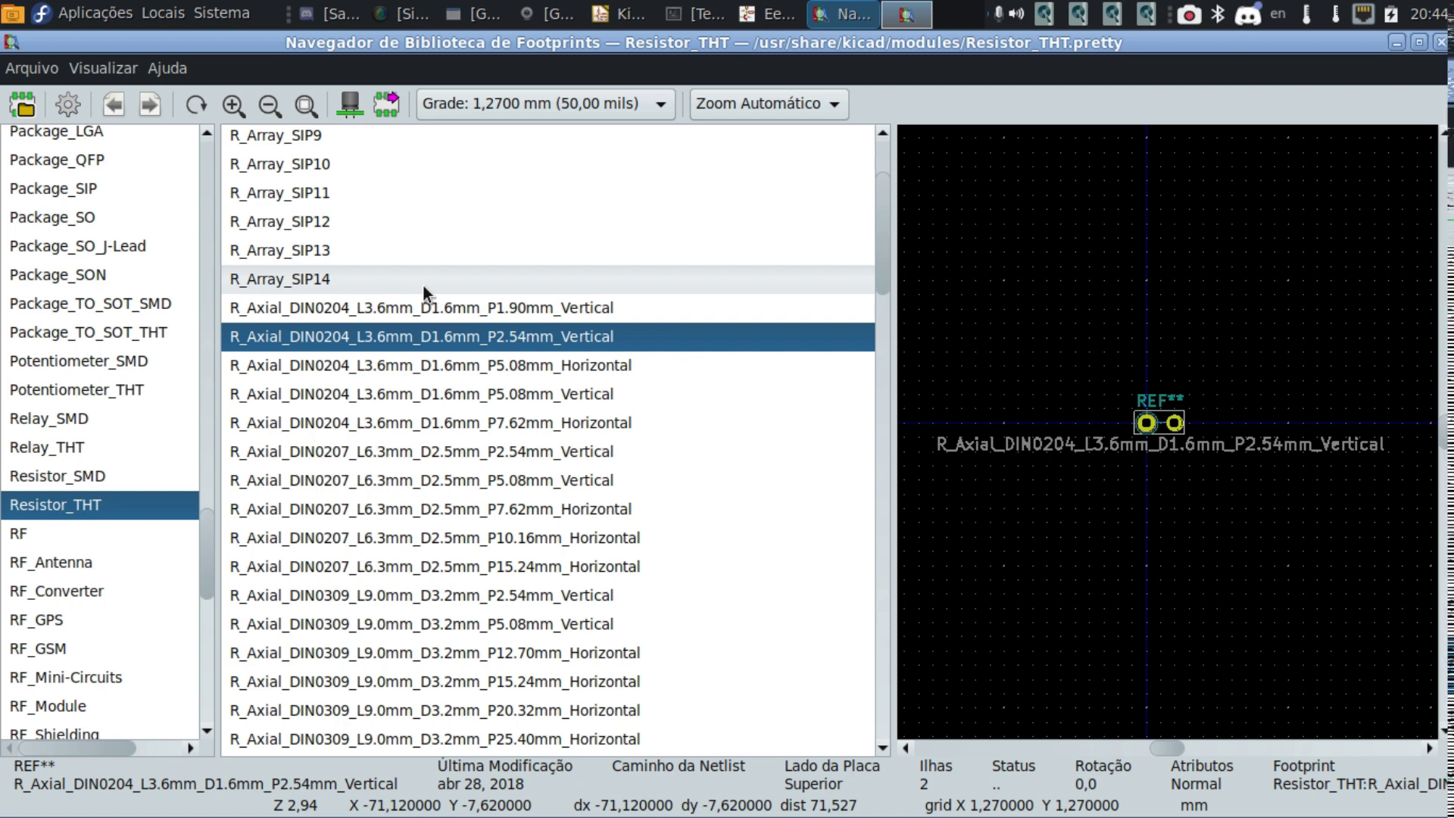
click(529, 324)
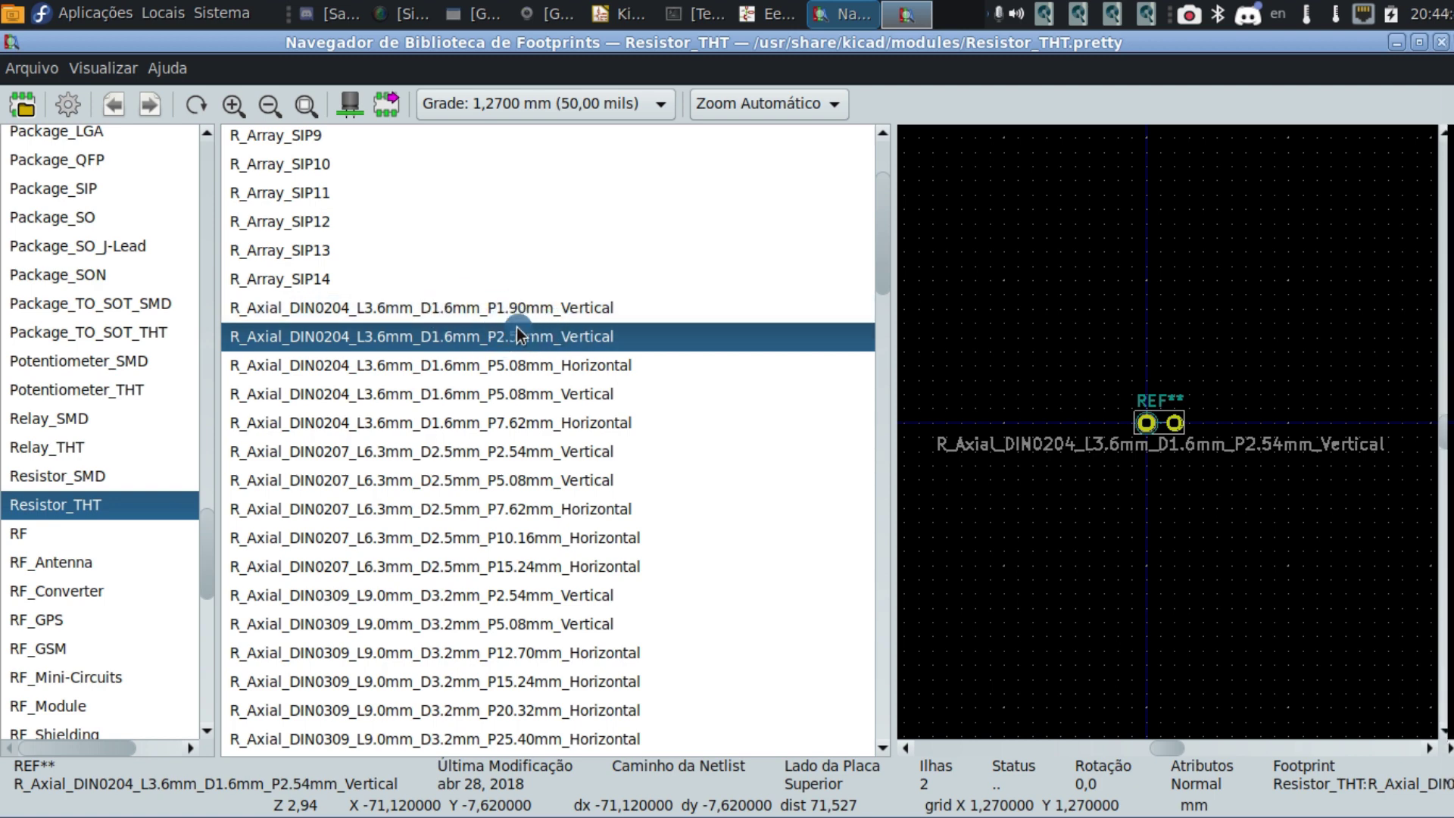
click(493, 318)
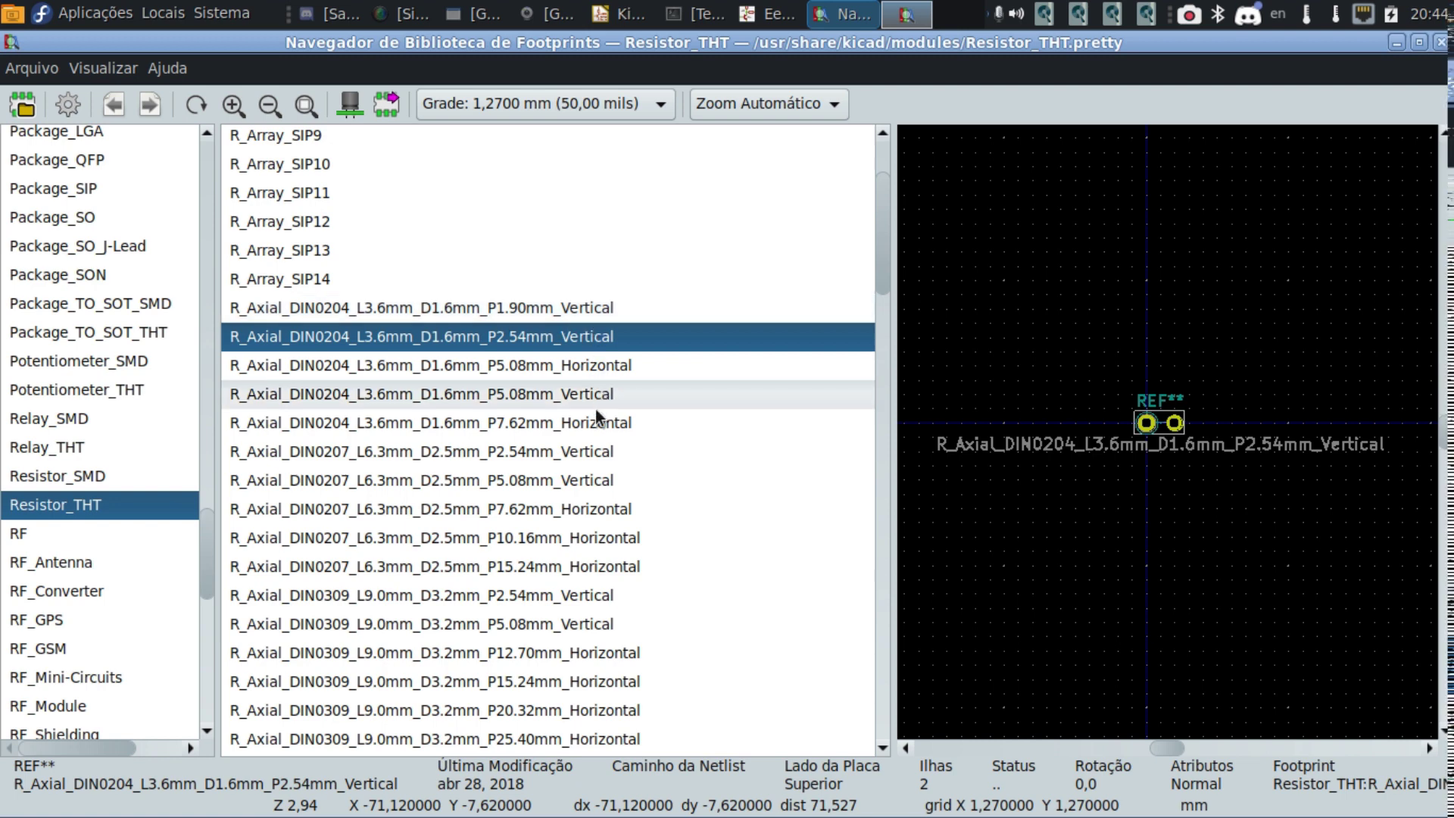
Preview the larger R_Axial_DIN0207_L6.3mm_D2.5mm footprints up to P10.16mm_Horizontal, alongside the DIN0204 P5.08mm_Horizontal and P1.90mm_Vertical variants.
click(606, 510)
click(615, 365)
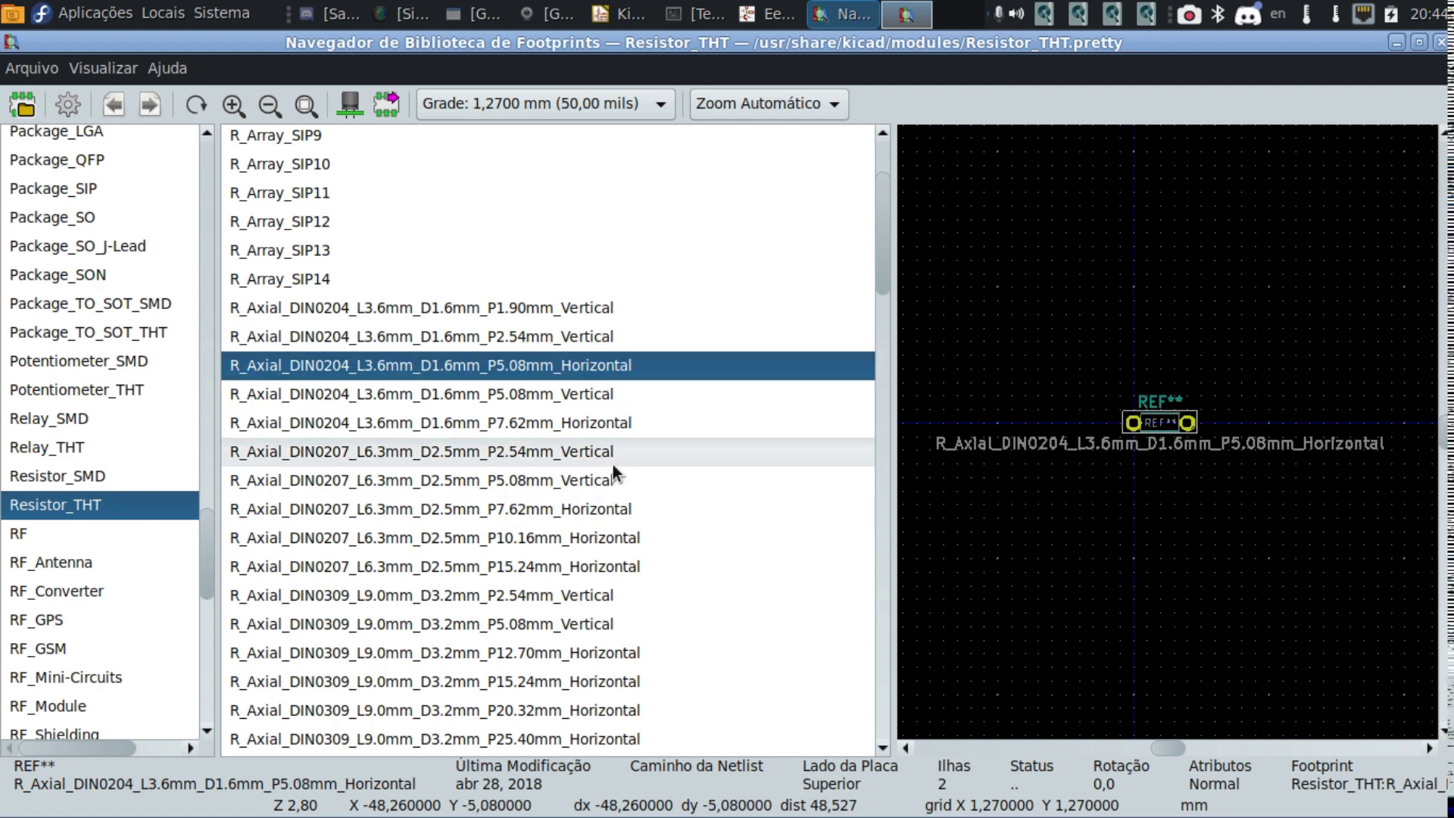
click(611, 480)
click(607, 515)
click(606, 535)
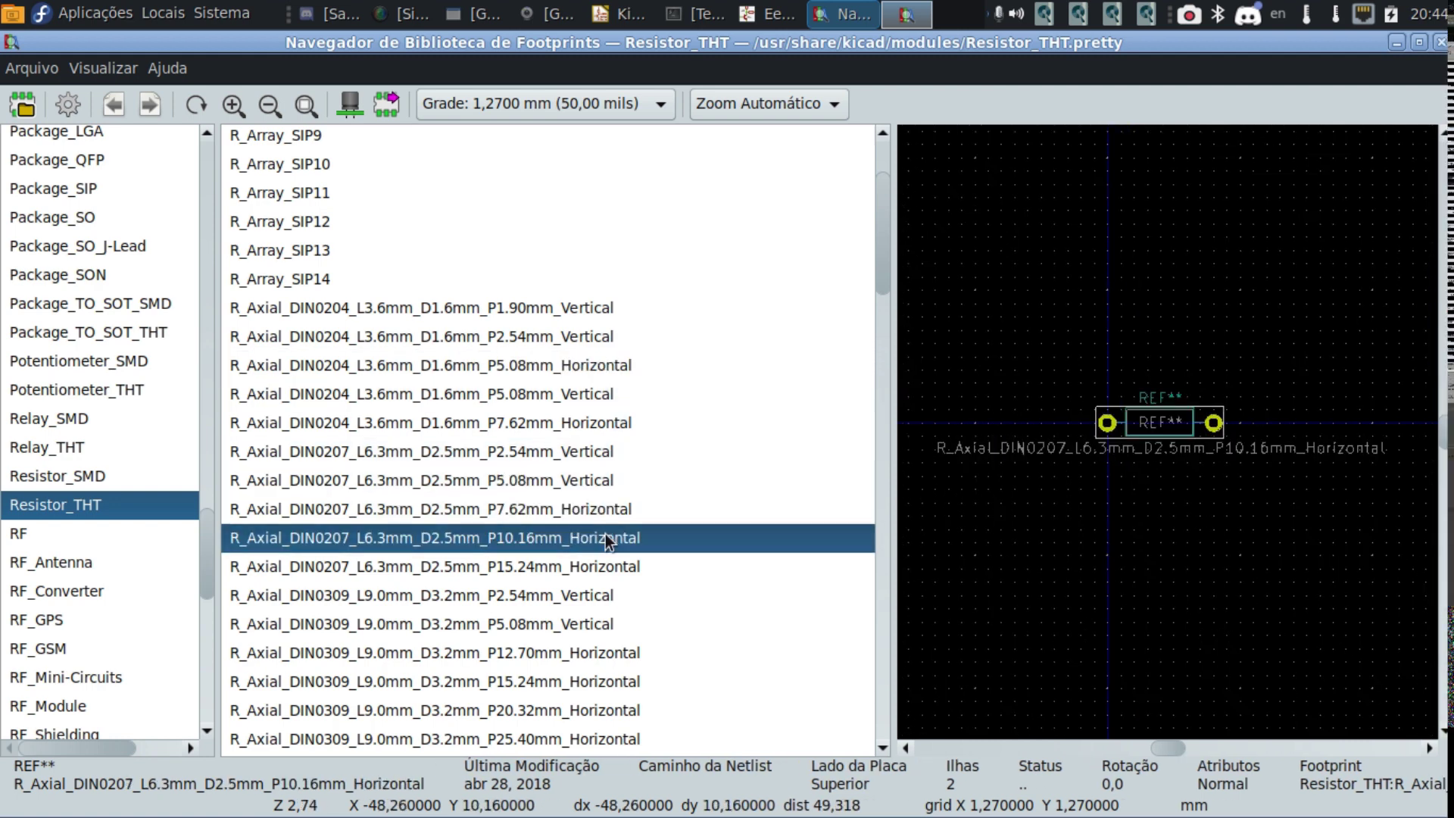
click(579, 386)
click(583, 313)
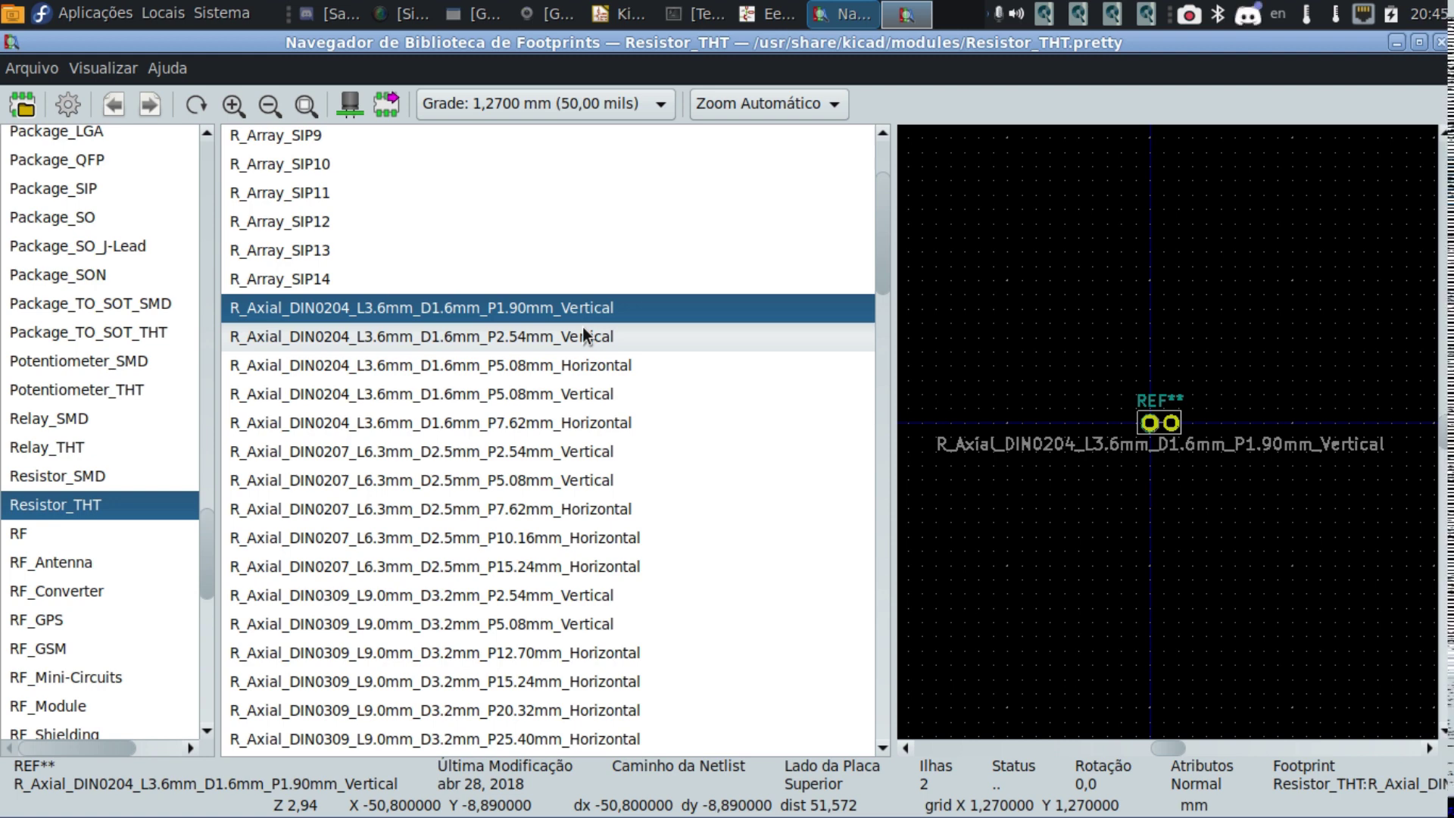
Compare the R_Axial_DIN0204 P1.90mm_Vertical and P5.08mm_Horizontal footprints, examining the pads and body outline of each up close.
click(595, 365)
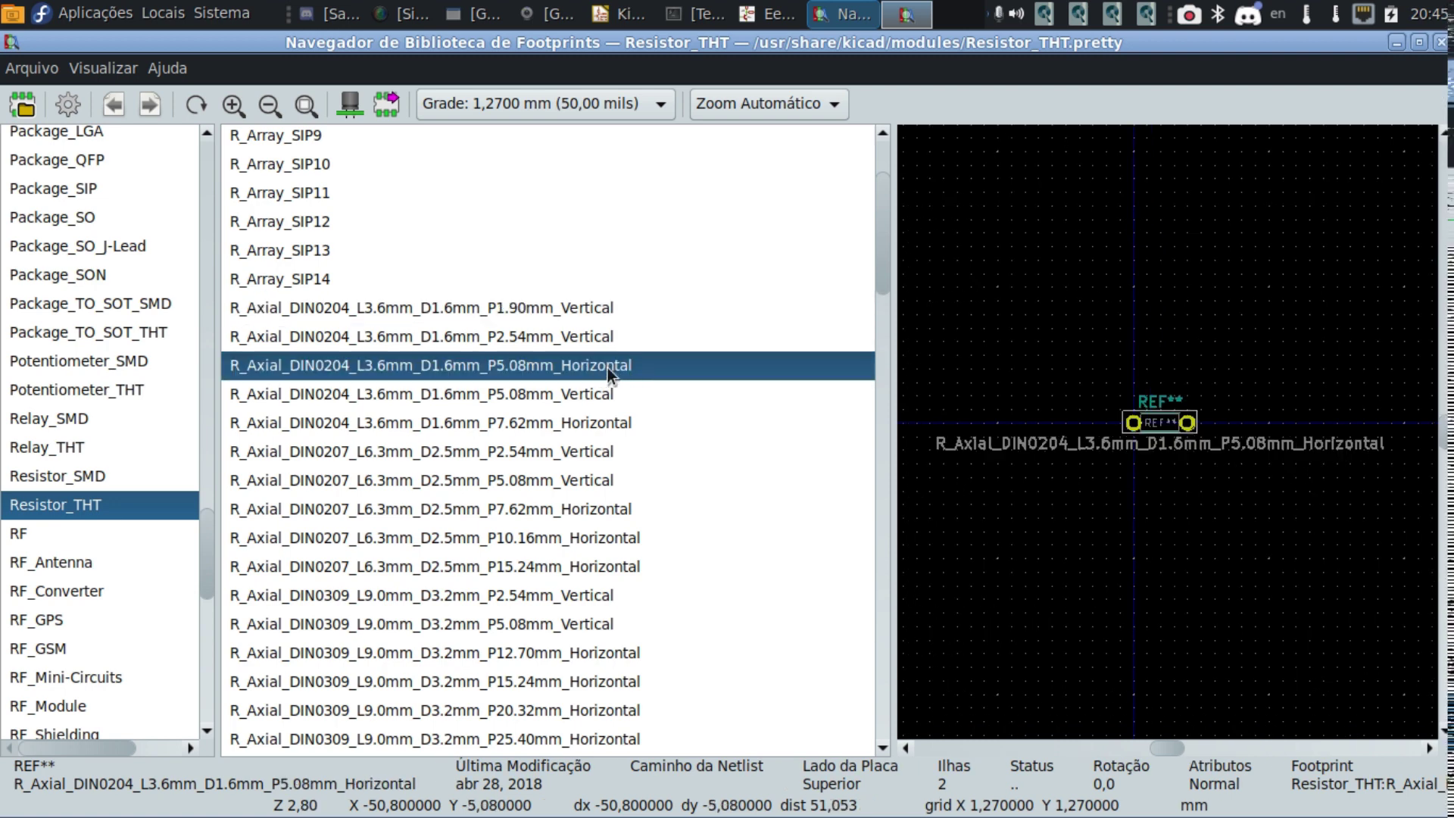
click(597, 313)
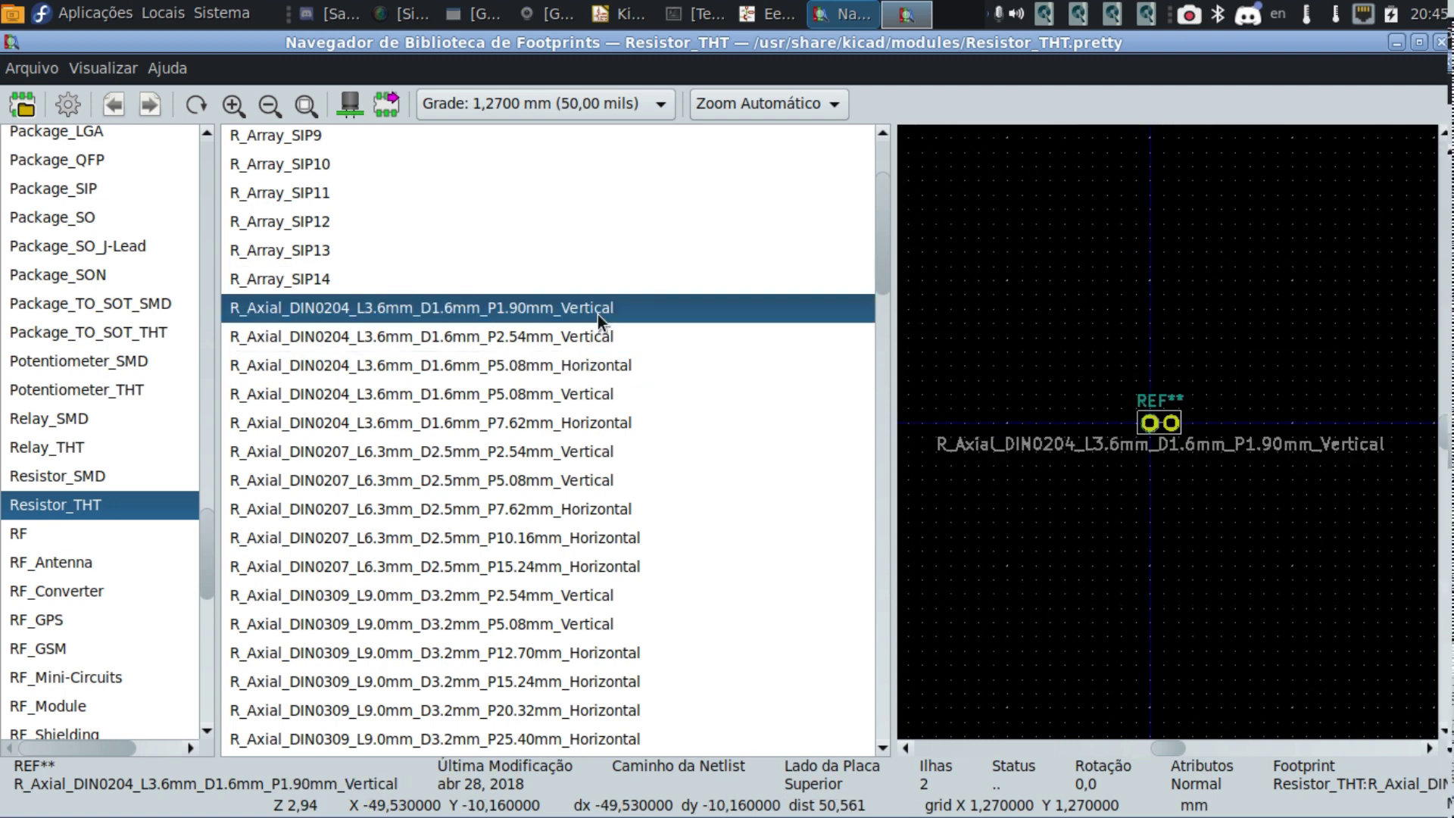
click(603, 365)
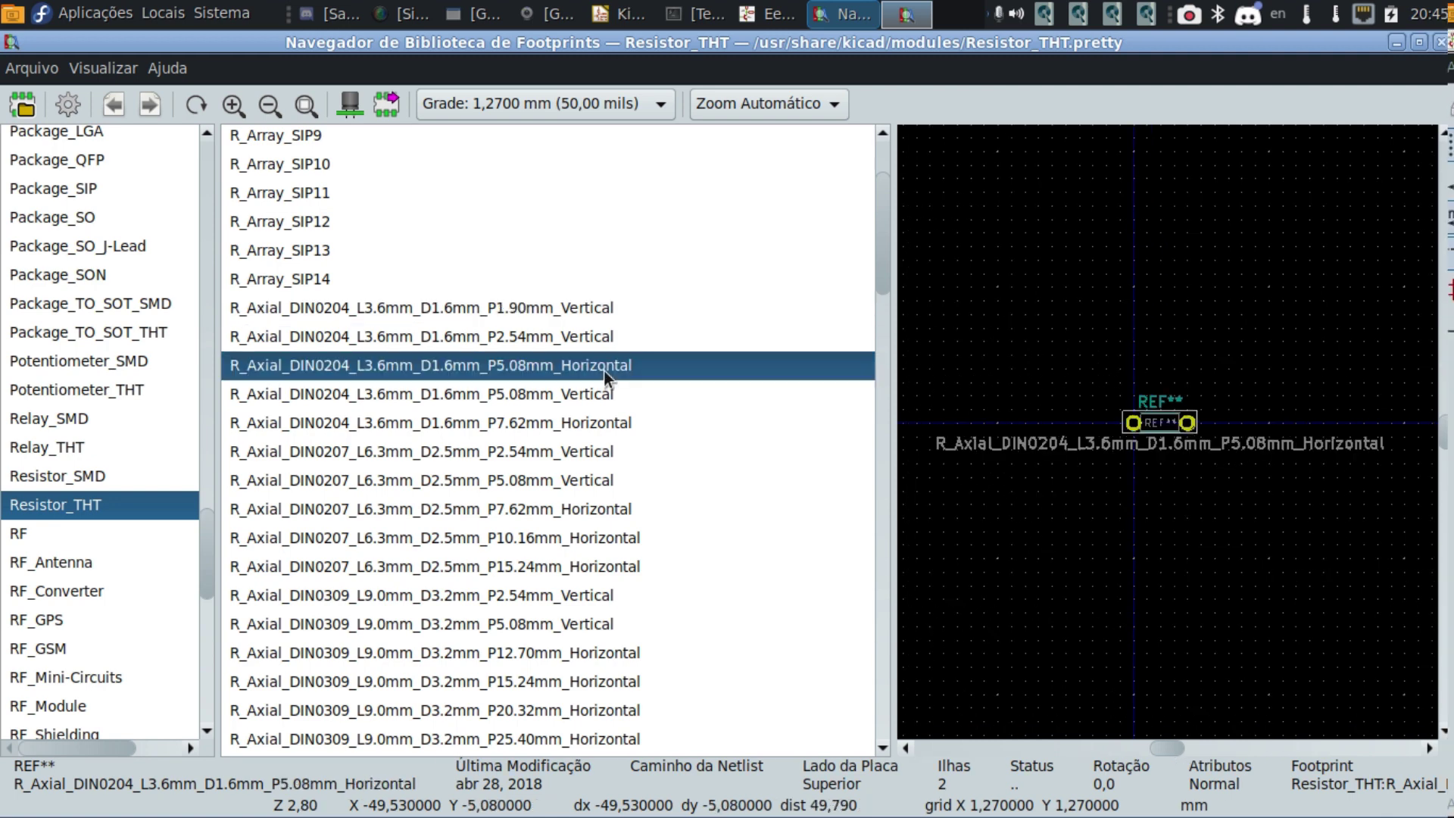
click(586, 315)
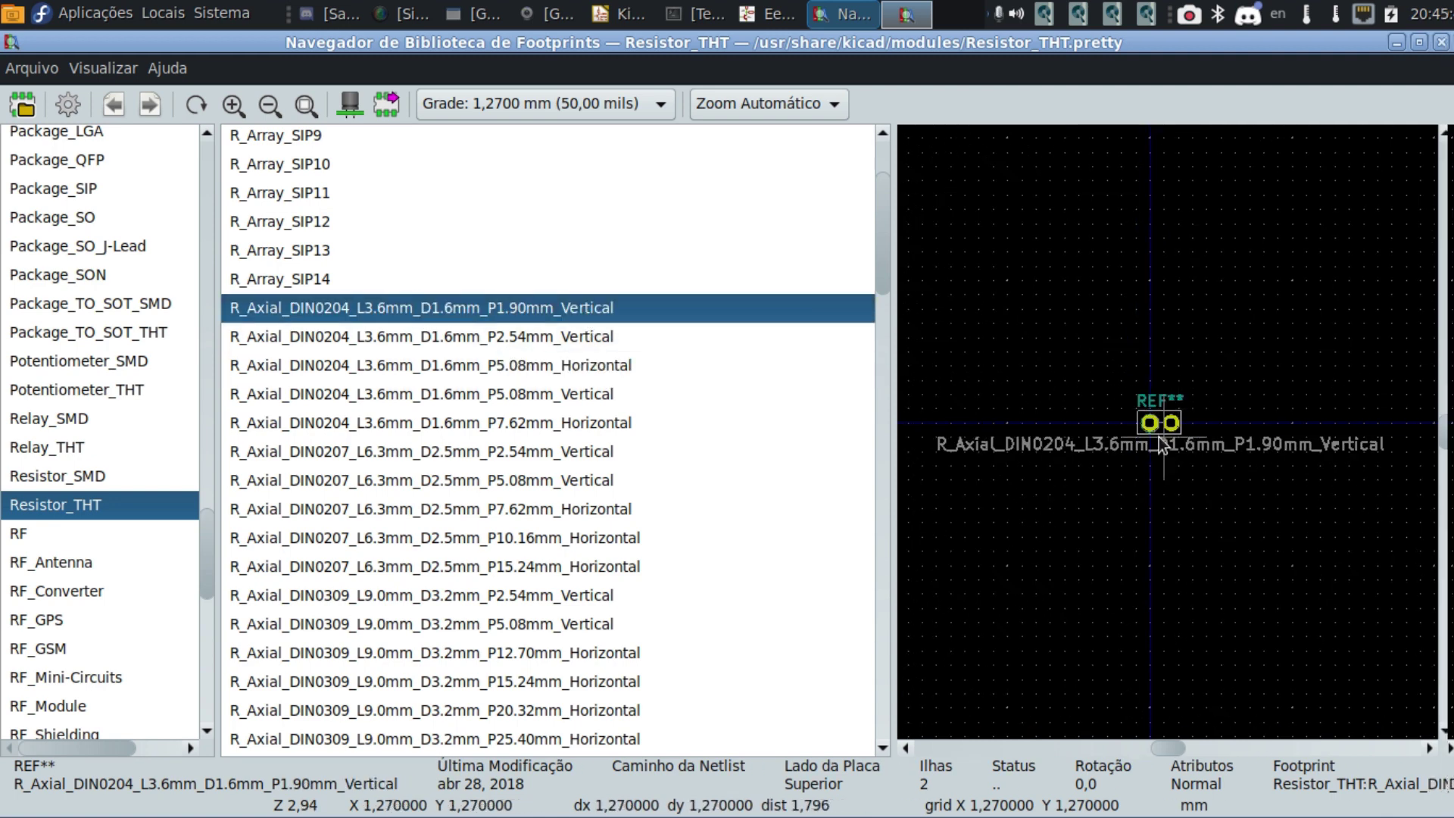
scroll(1159, 432, up, 5)
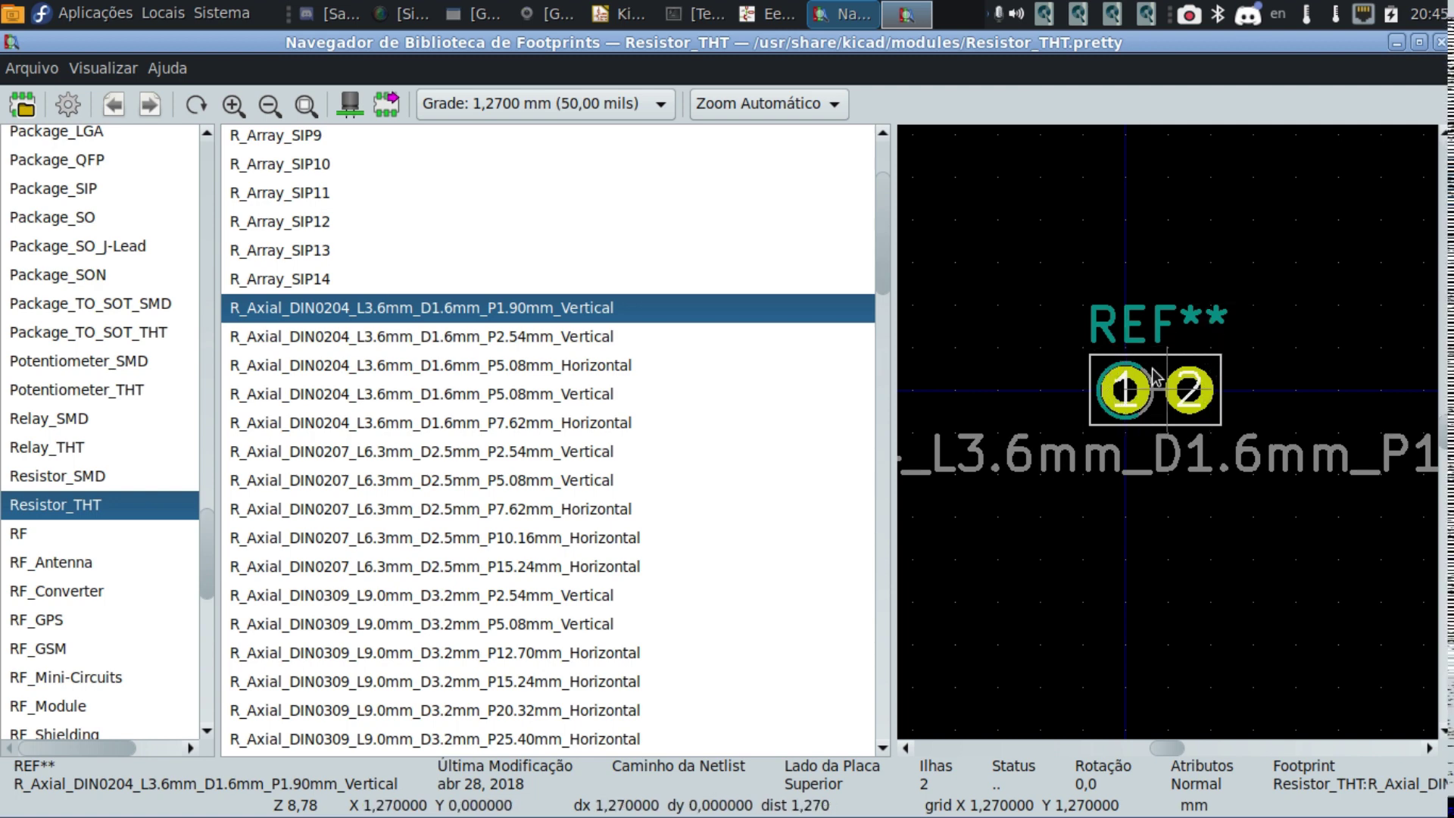
click(569, 367)
scroll(1144, 432, up, 2)
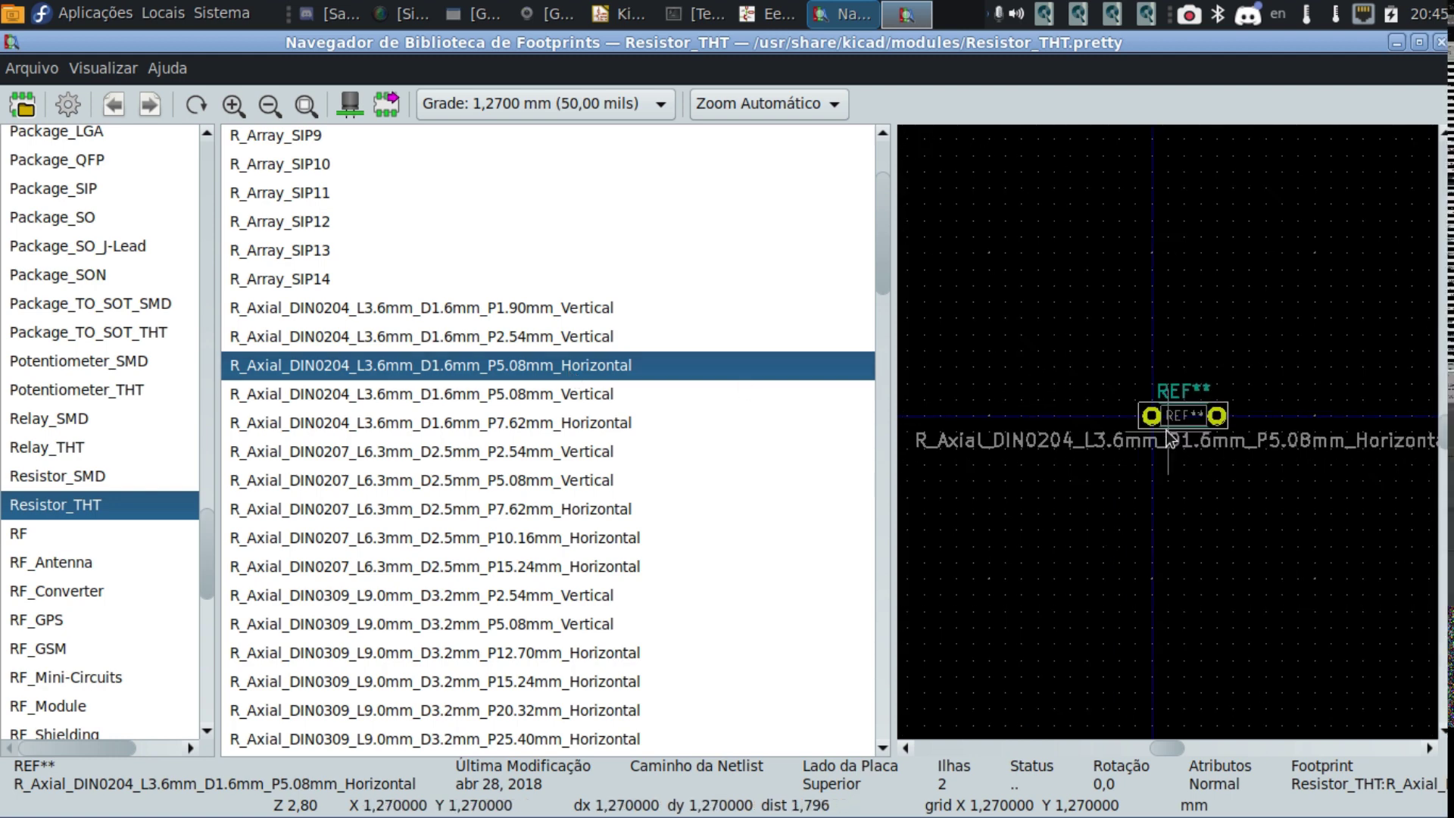
scroll(1166, 430, up, 1)
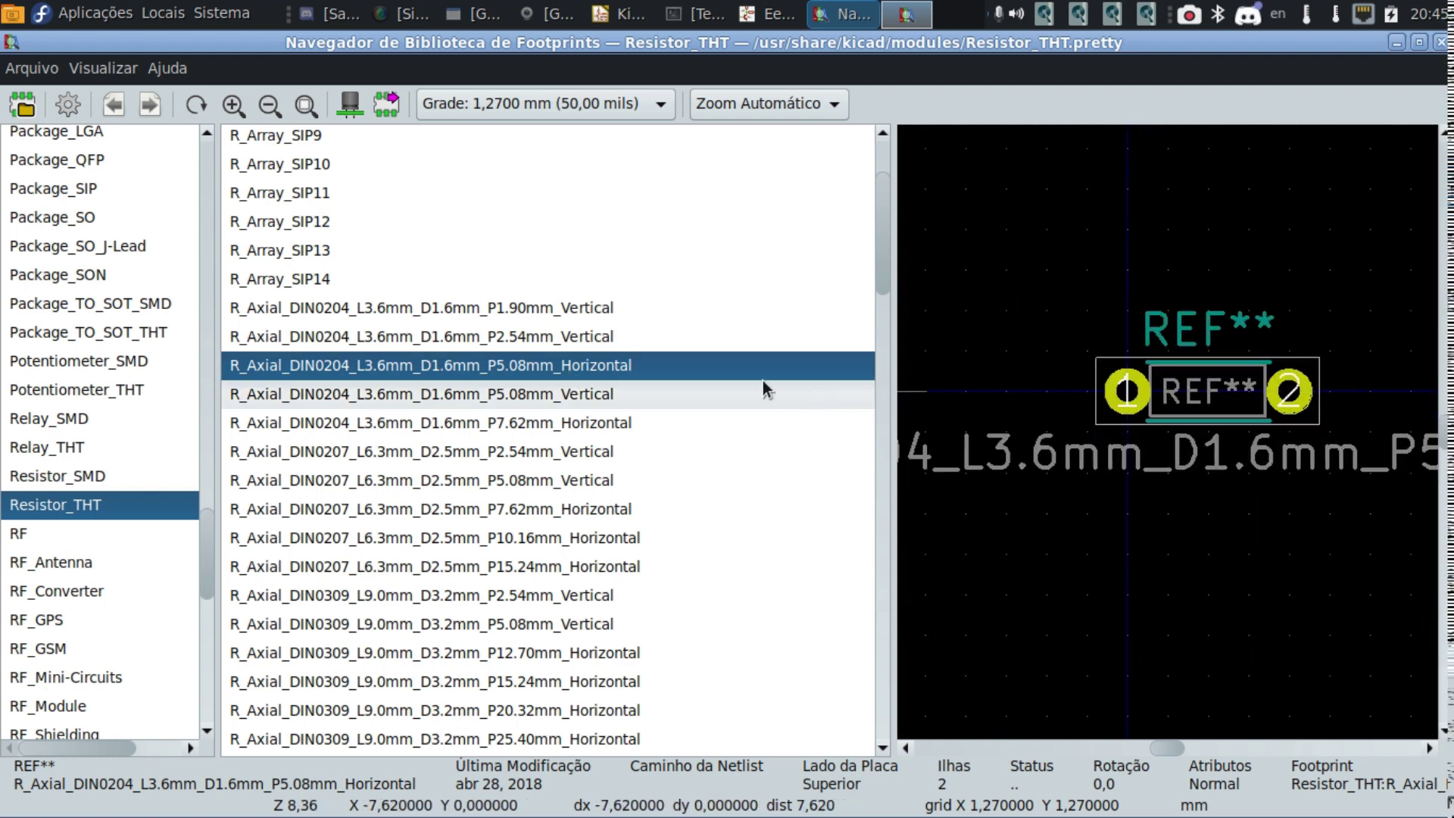
scroll(511, 359, down, 1)
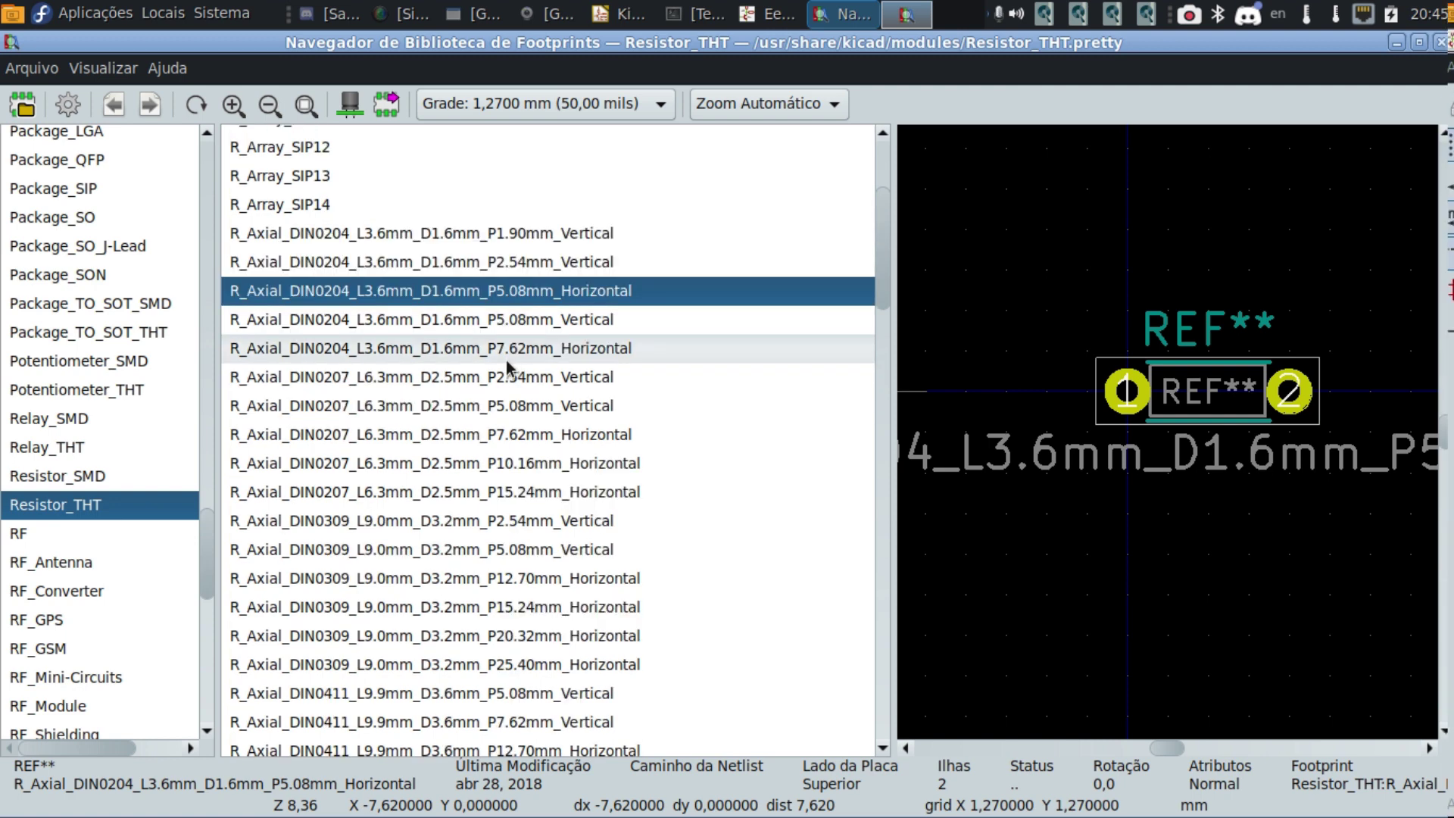
Preview the DIN0204 P5.08mm_Vertical variant and assign R_Axial_DIN0204_L3.6mm_D1.6mm_P7.62mm_Horizontal as the resistor's footprint.
click(425, 326)
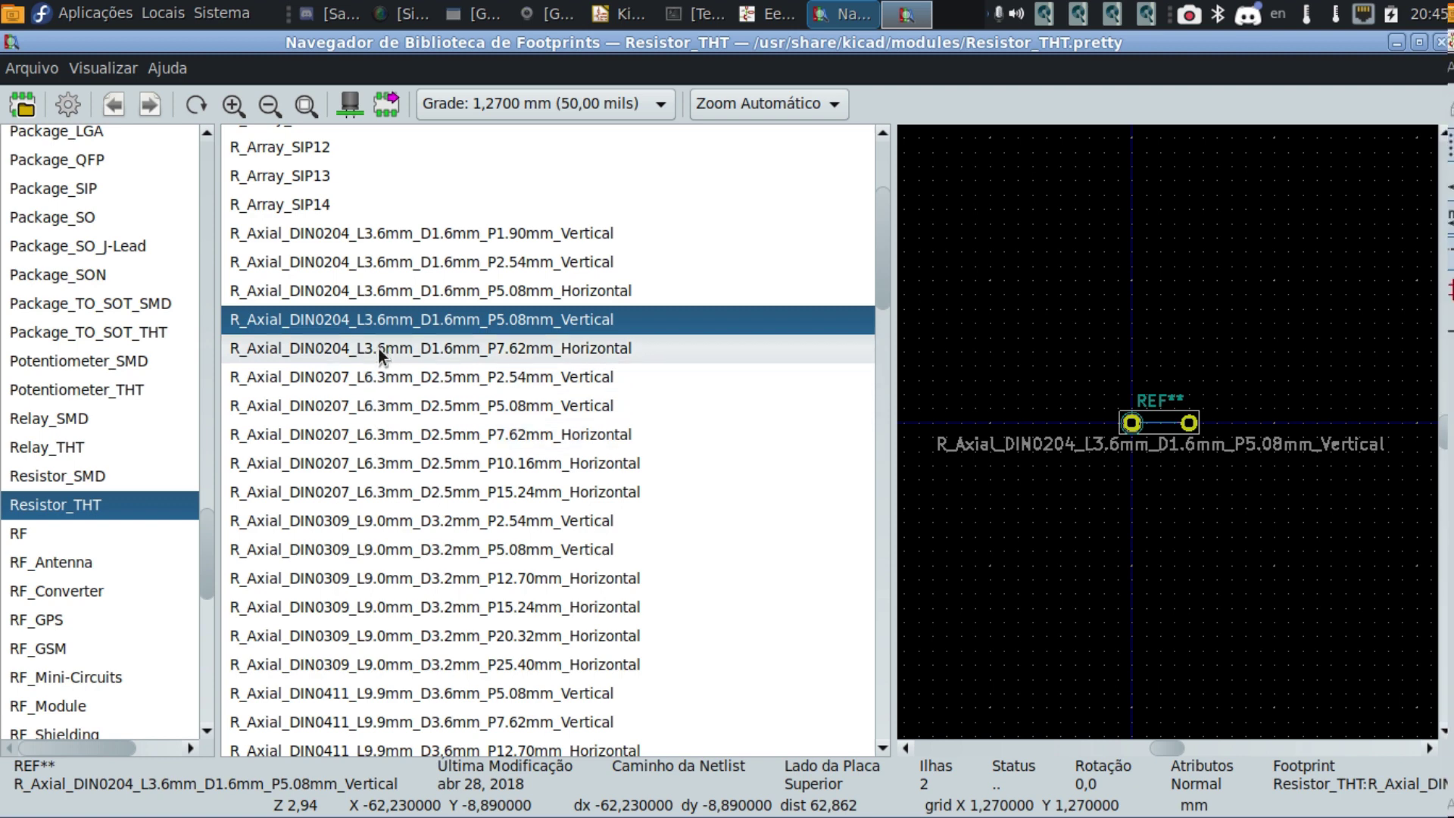
click(498, 352)
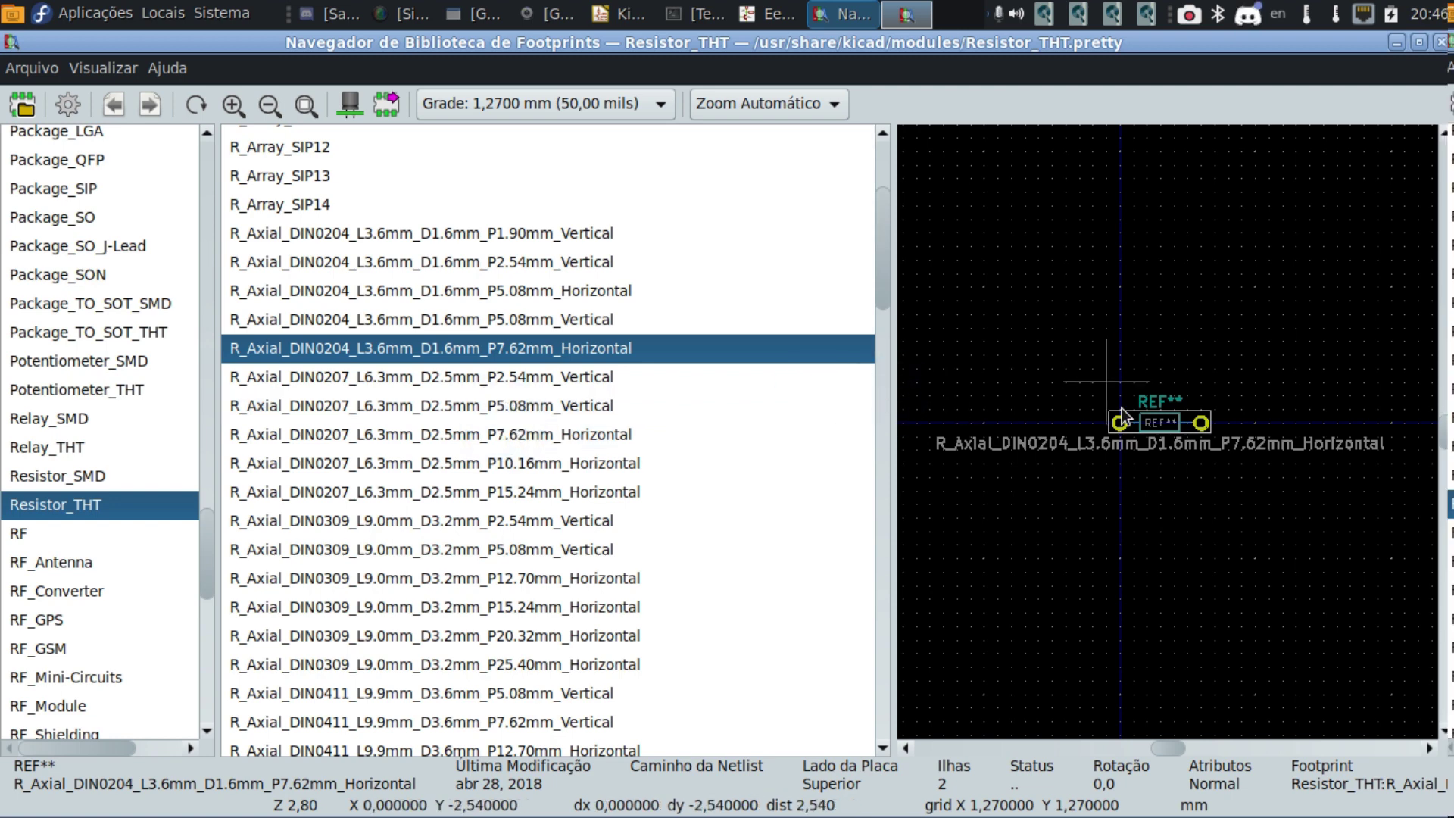
scroll(1172, 424, up, 3)
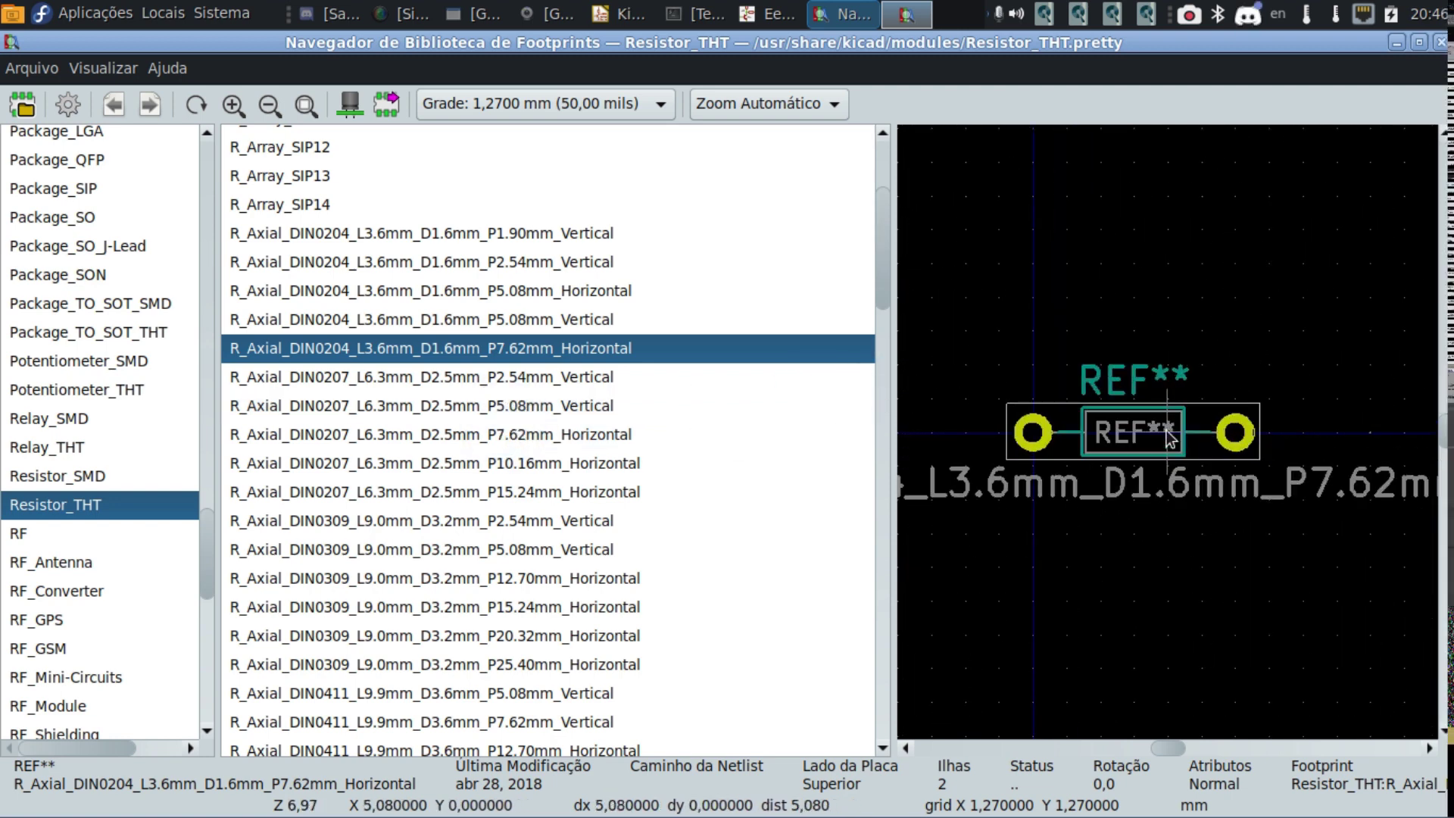
scroll(1170, 437, down, 3)
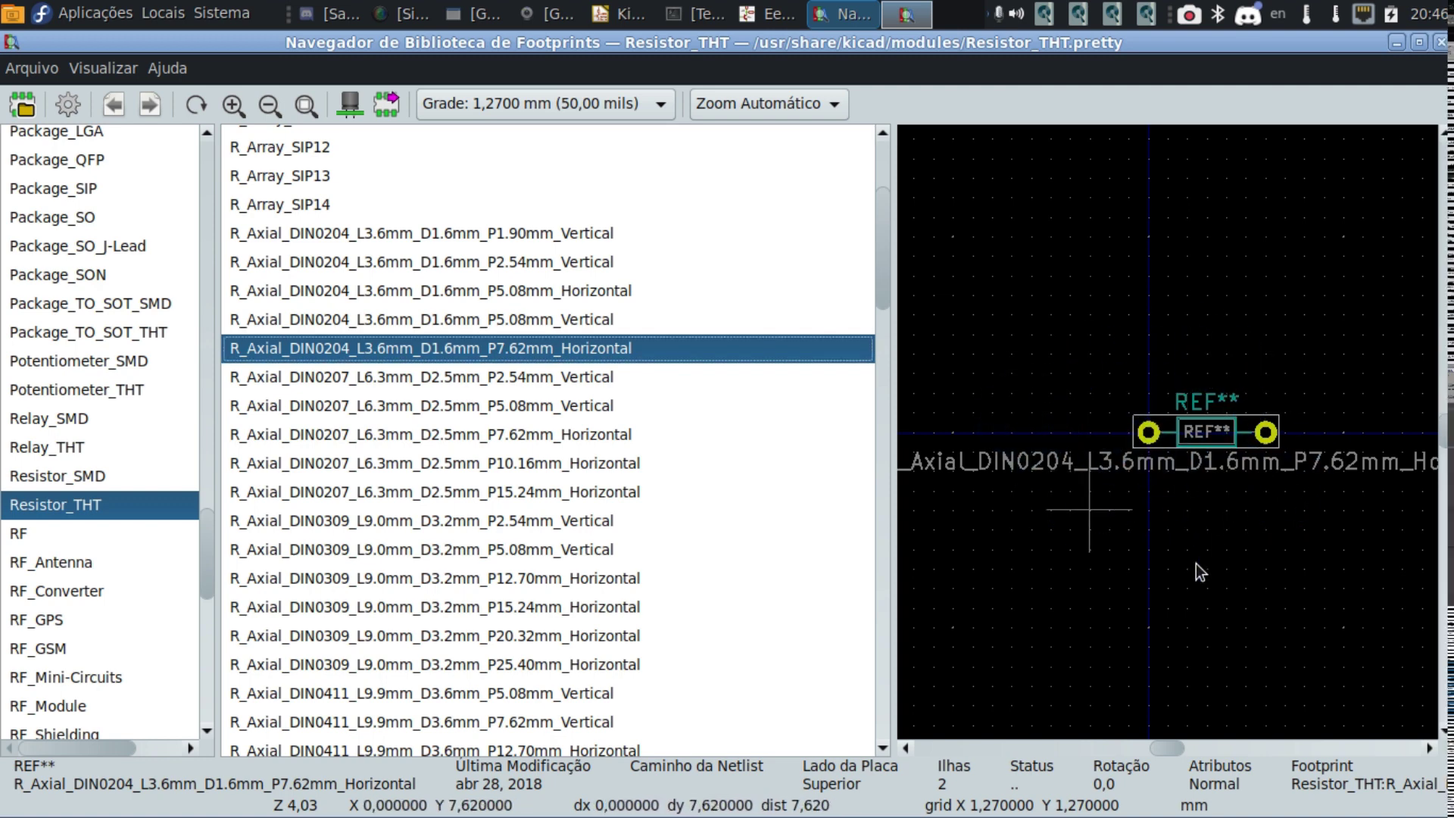
double_click(443, 351)
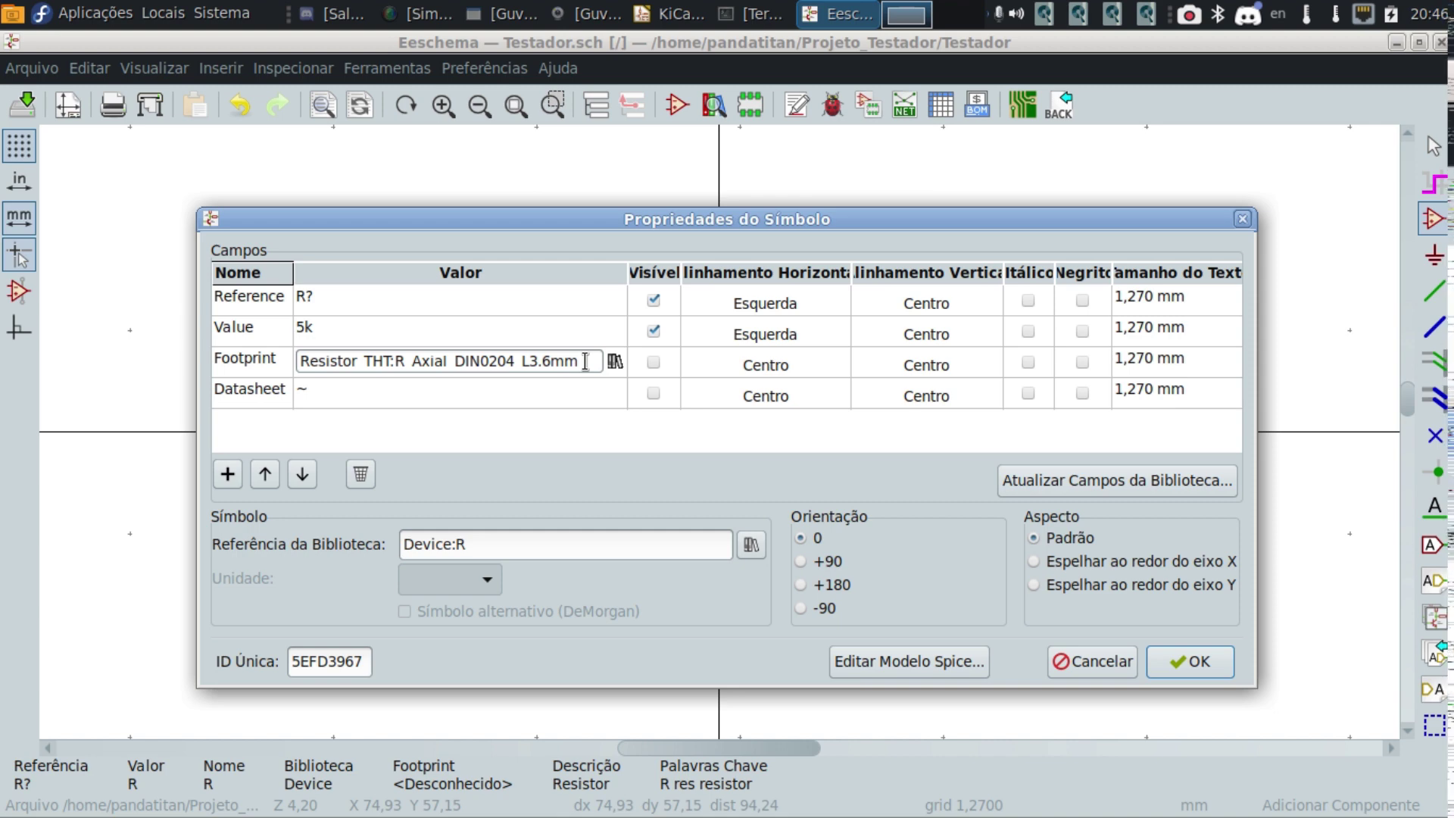
Review the full name entered in the resistor's Footprint field and accept the entry.
drag(584, 361, 519, 363)
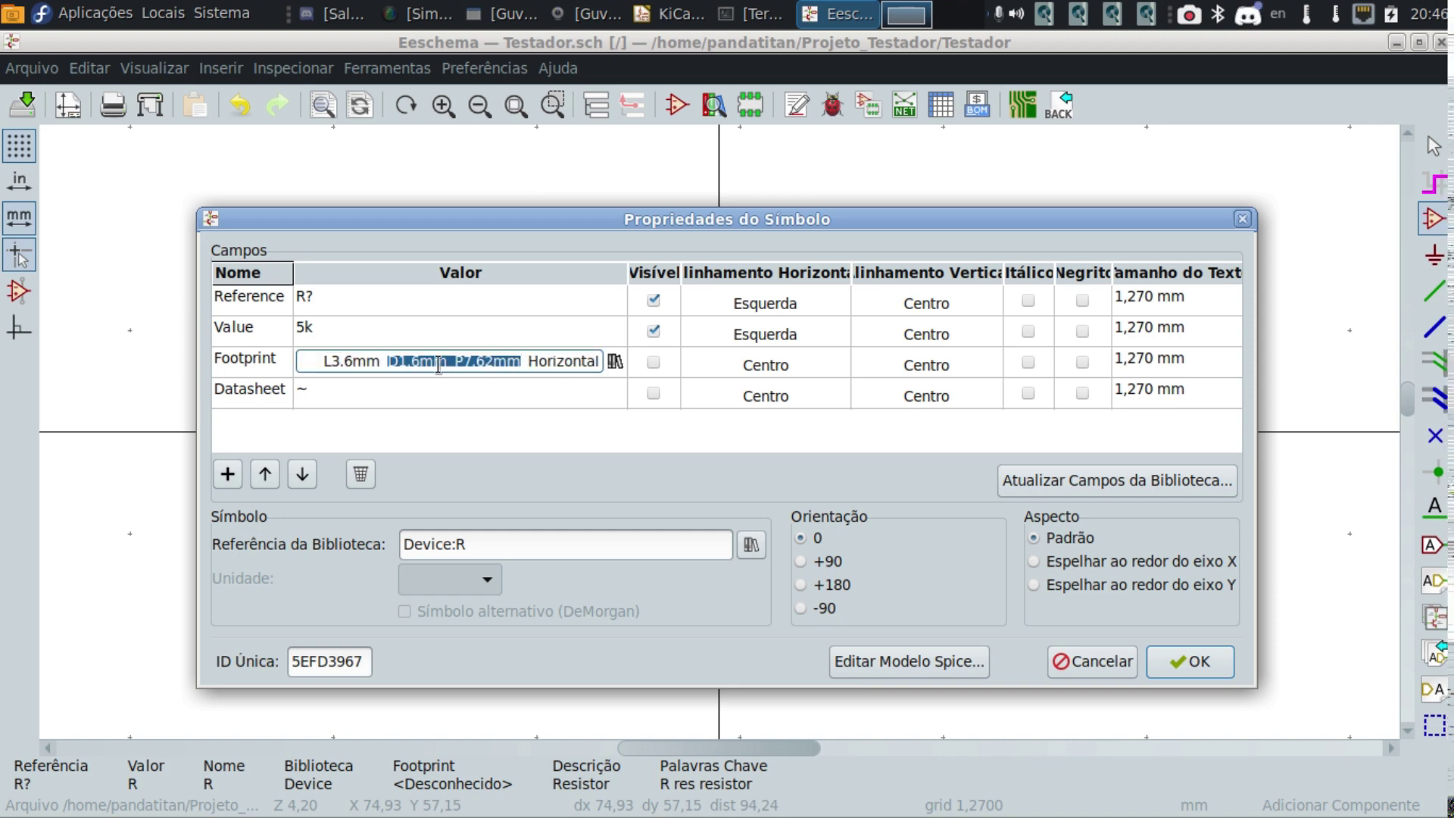
double_click(372, 362)
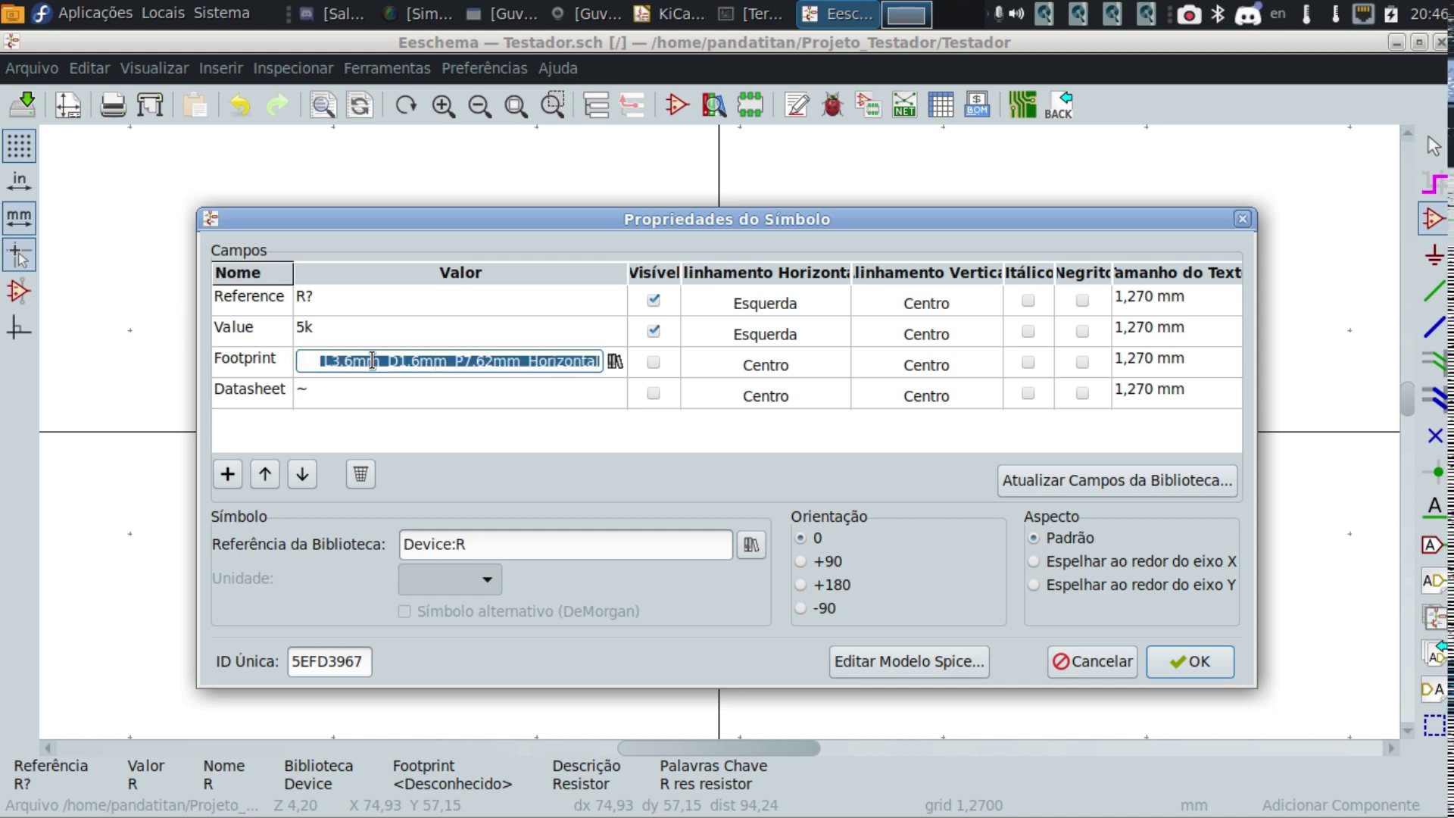
click(472, 363)
double_click(471, 363)
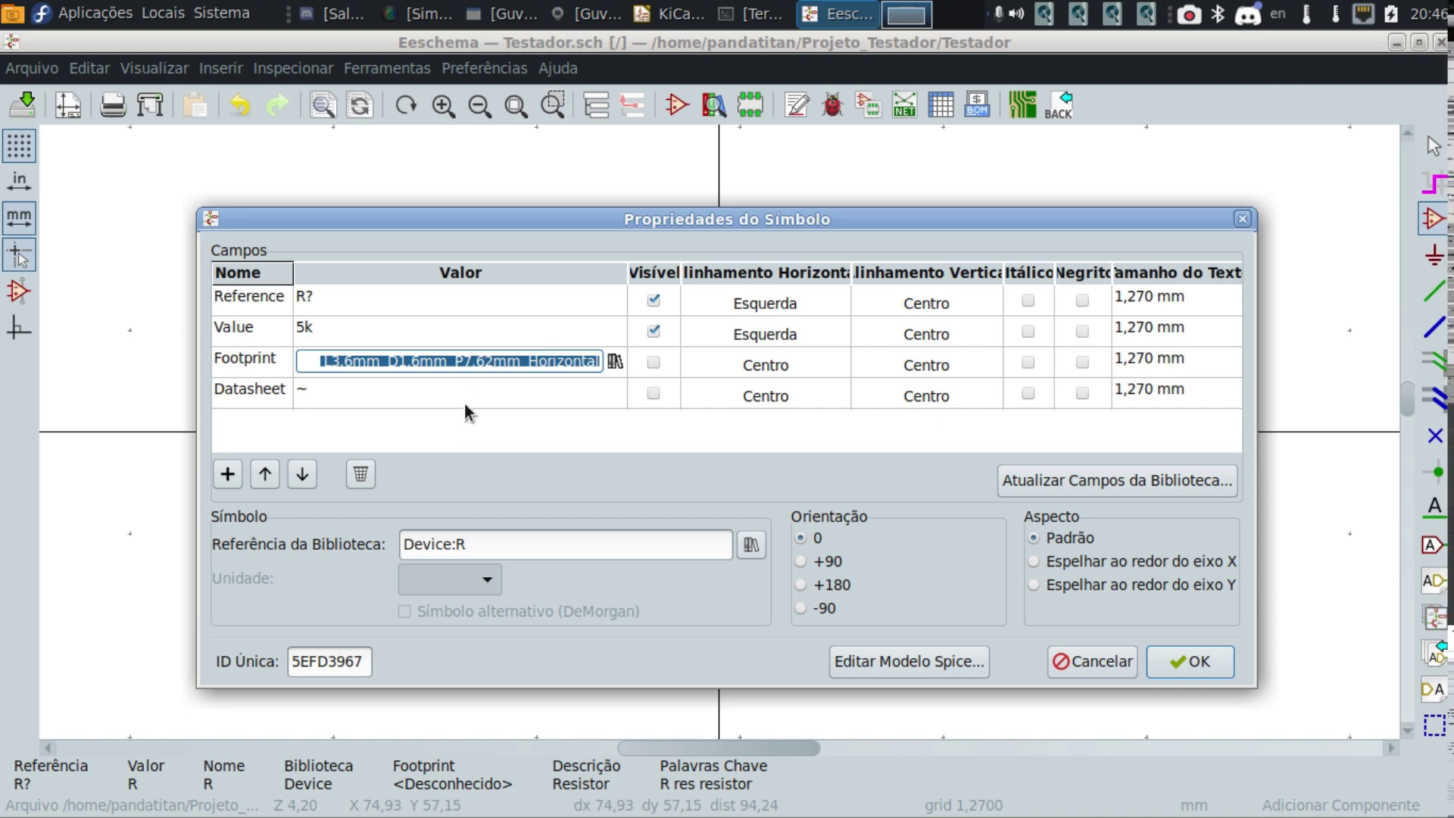
key(Return)
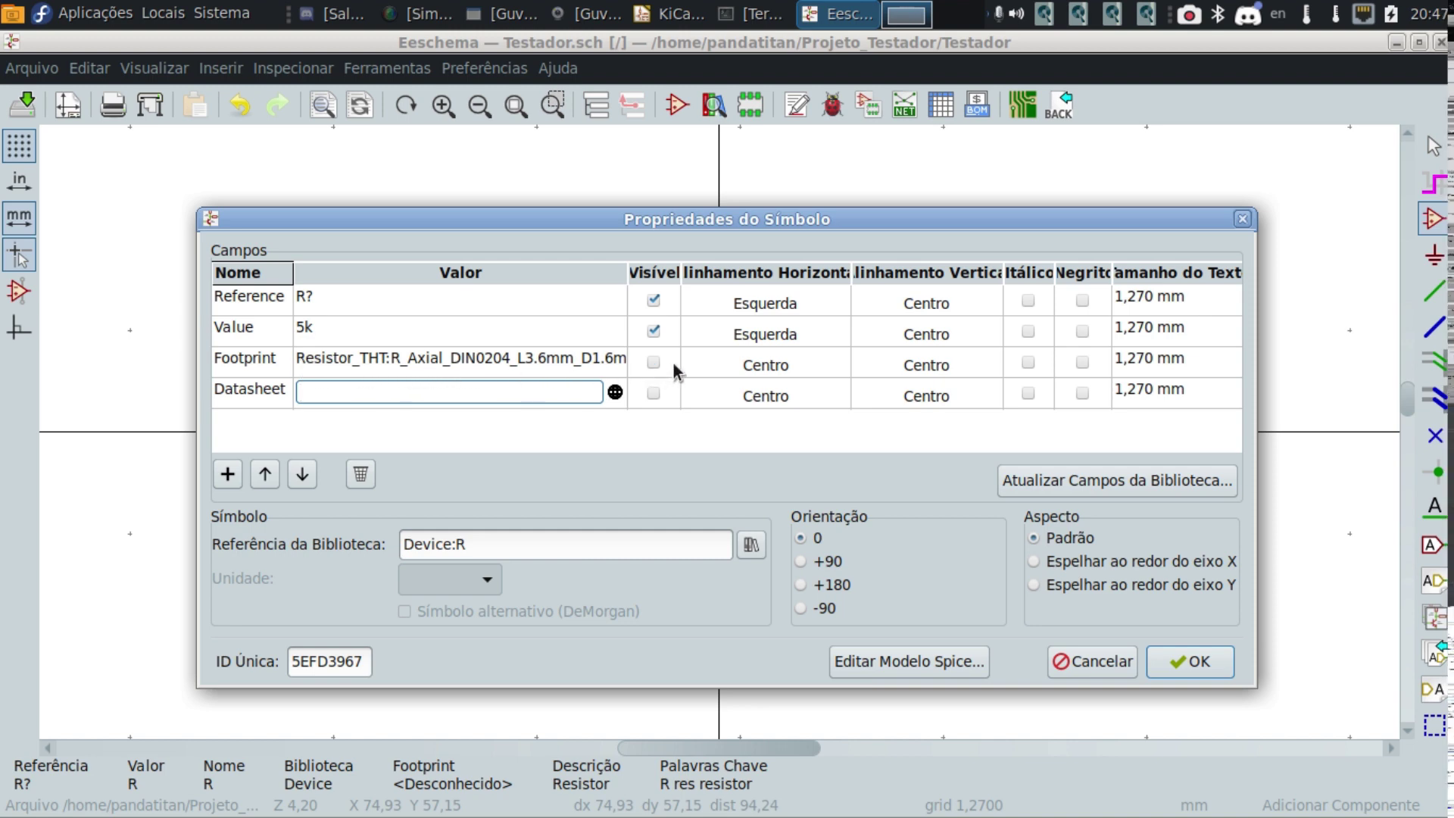
Keep the Footprint field hidden and the orientation at 0, and accept the resistor's symbol properties.
click(653, 364)
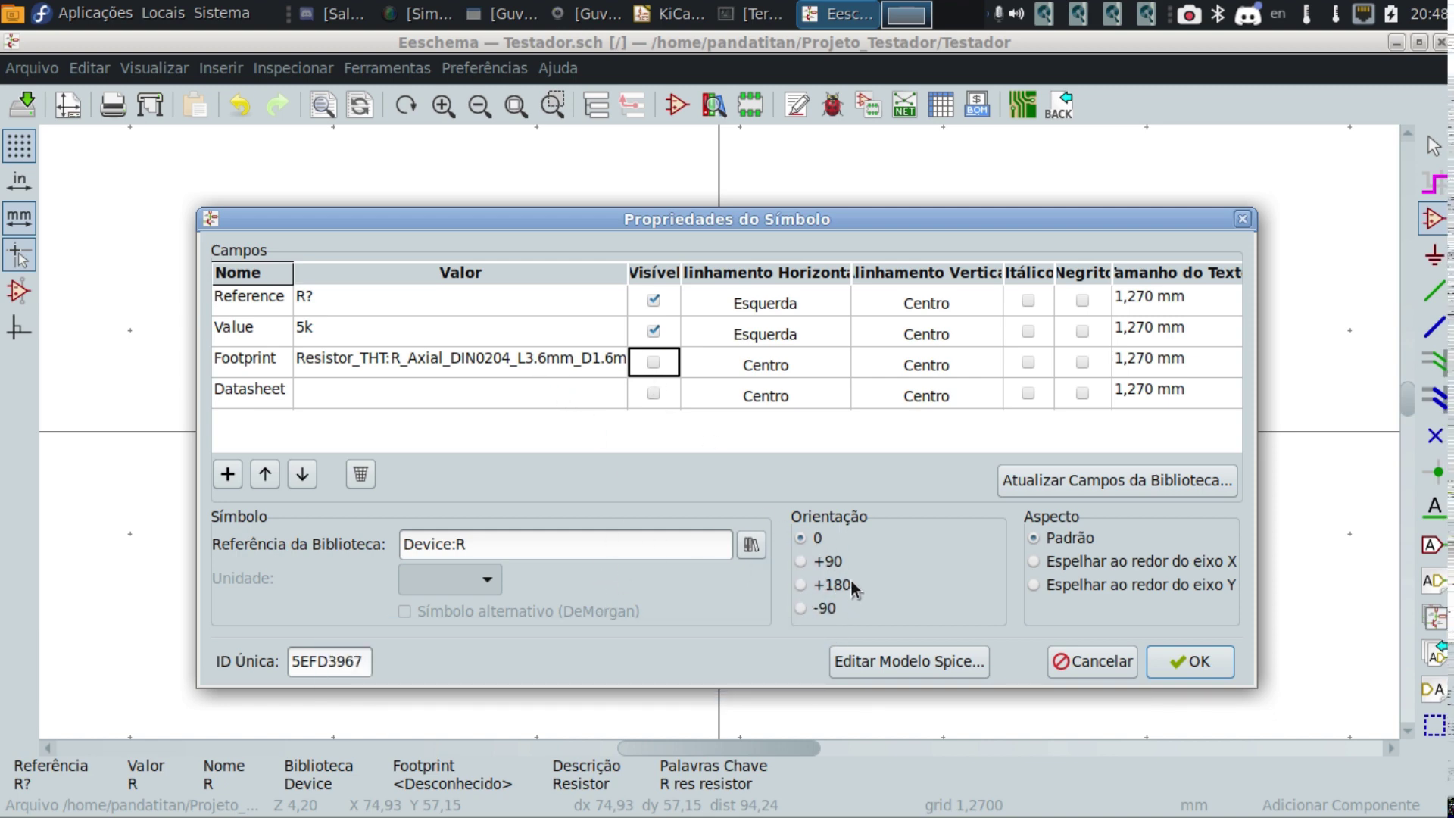
click(805, 559)
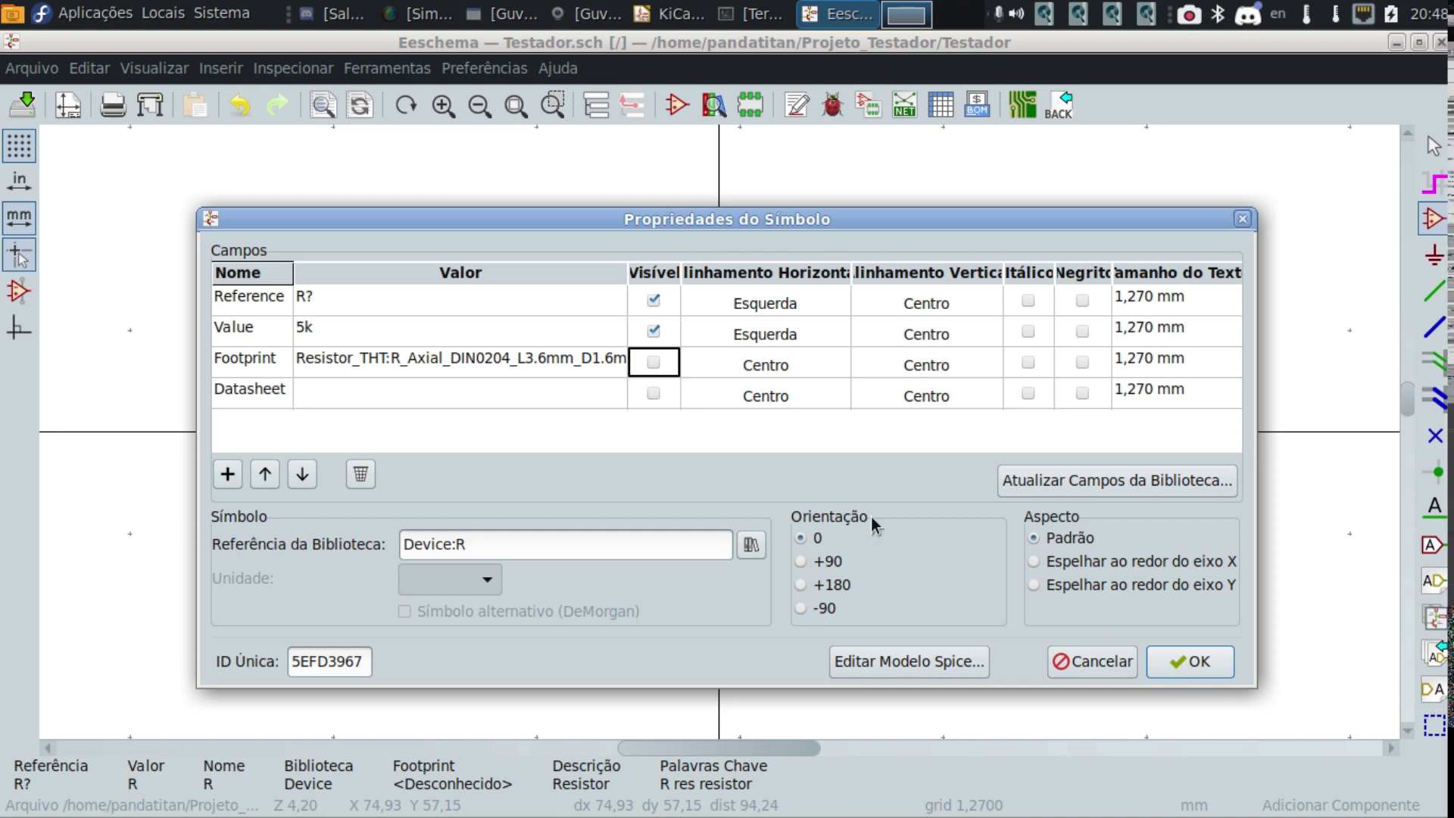
click(316, 332)
key(ctrl)
key(ctrl)
key(ctrl)
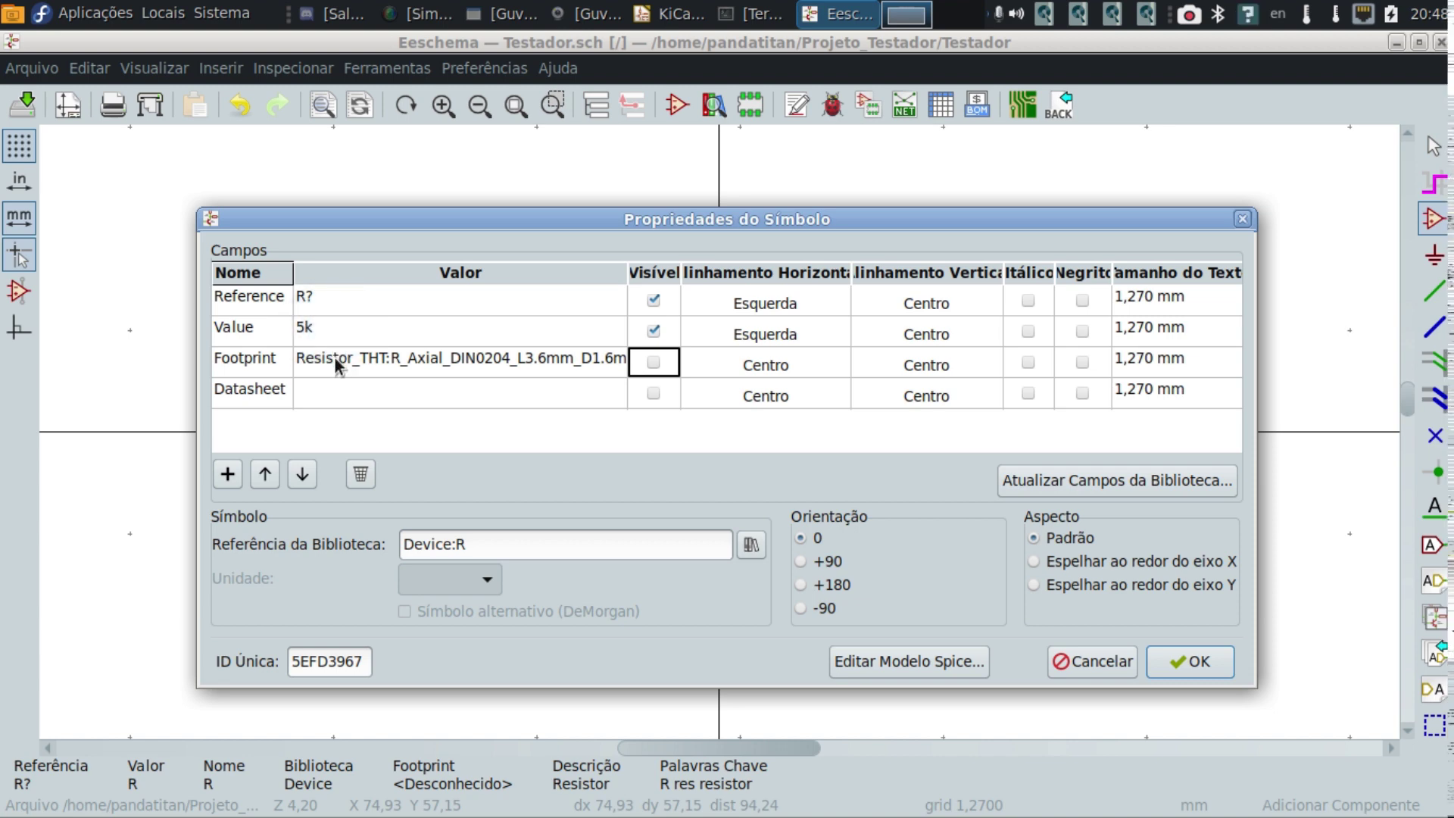
click(656, 367)
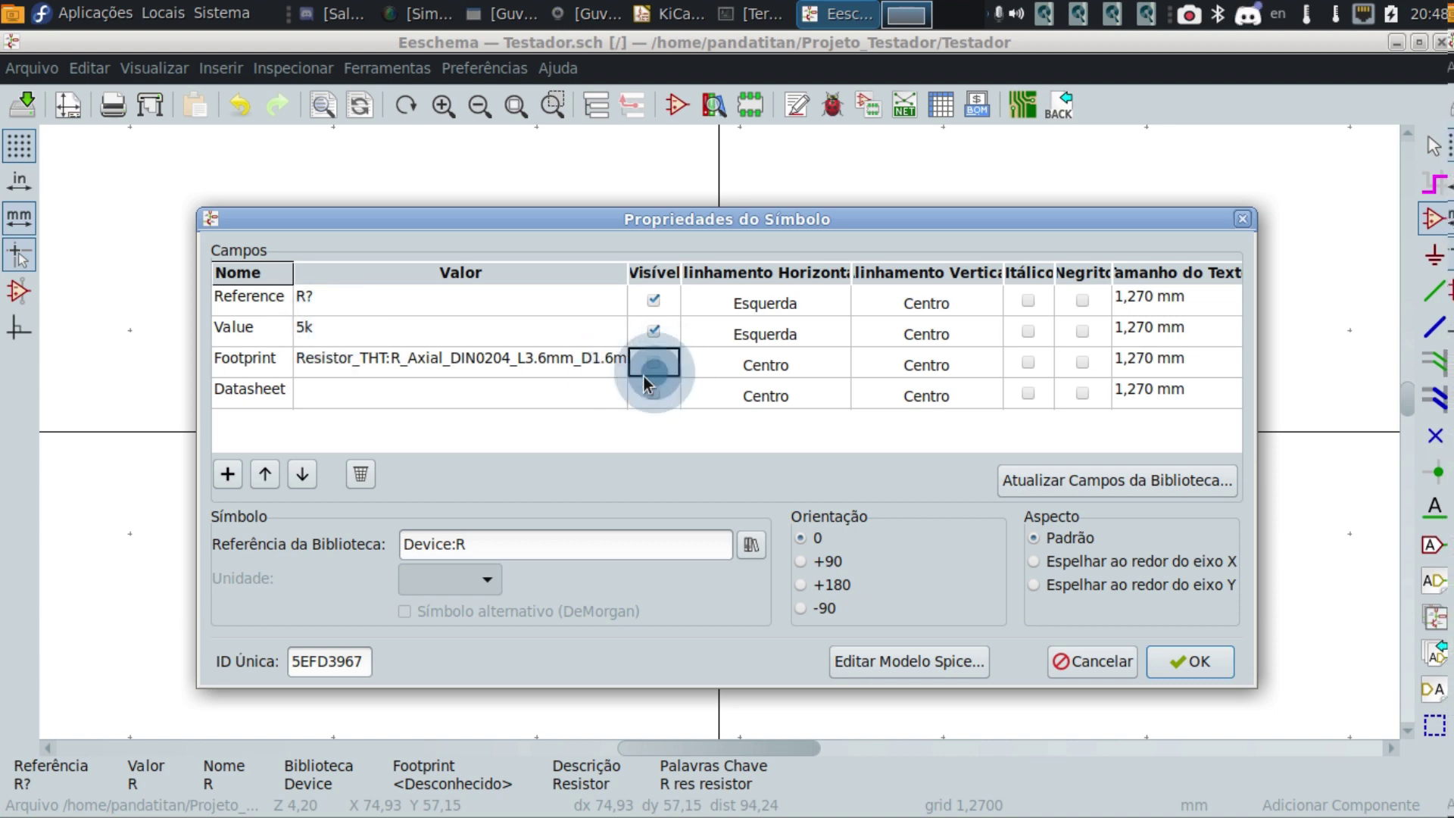
click(326, 296)
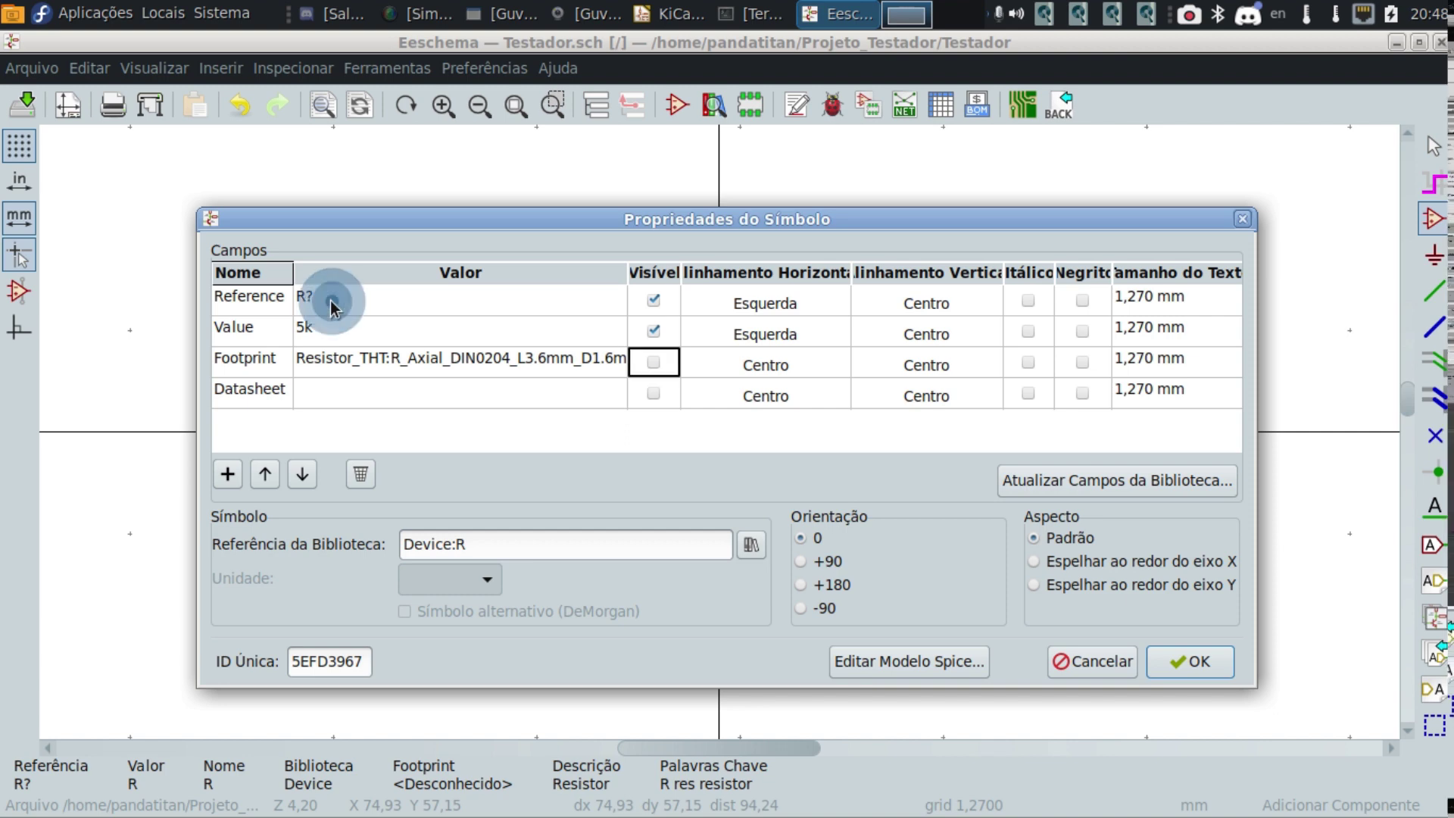
click(1175, 656)
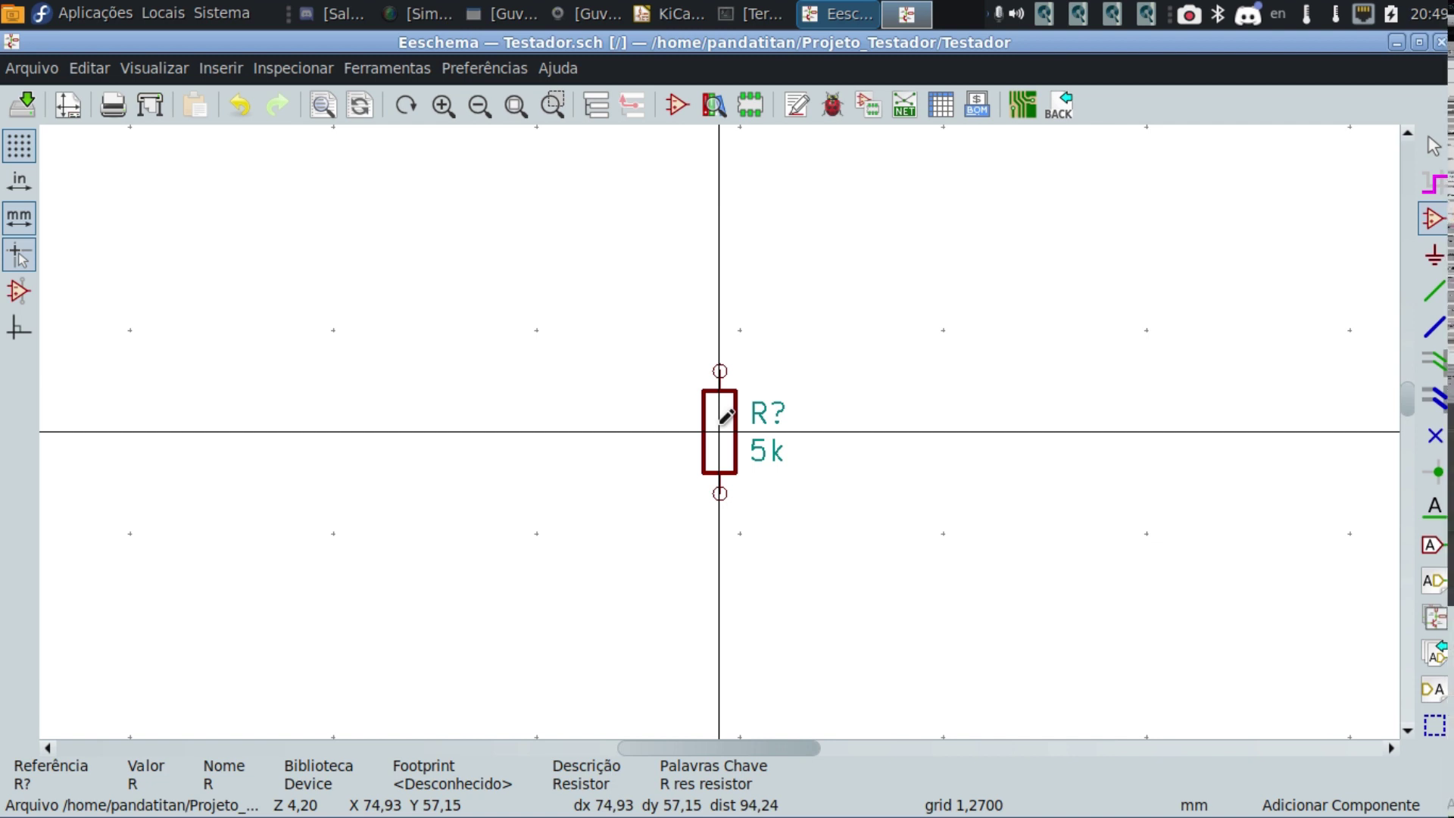
Select the 5k resistor with a selection box and move it about two grid steps to the left in the schematic.
click(720, 426)
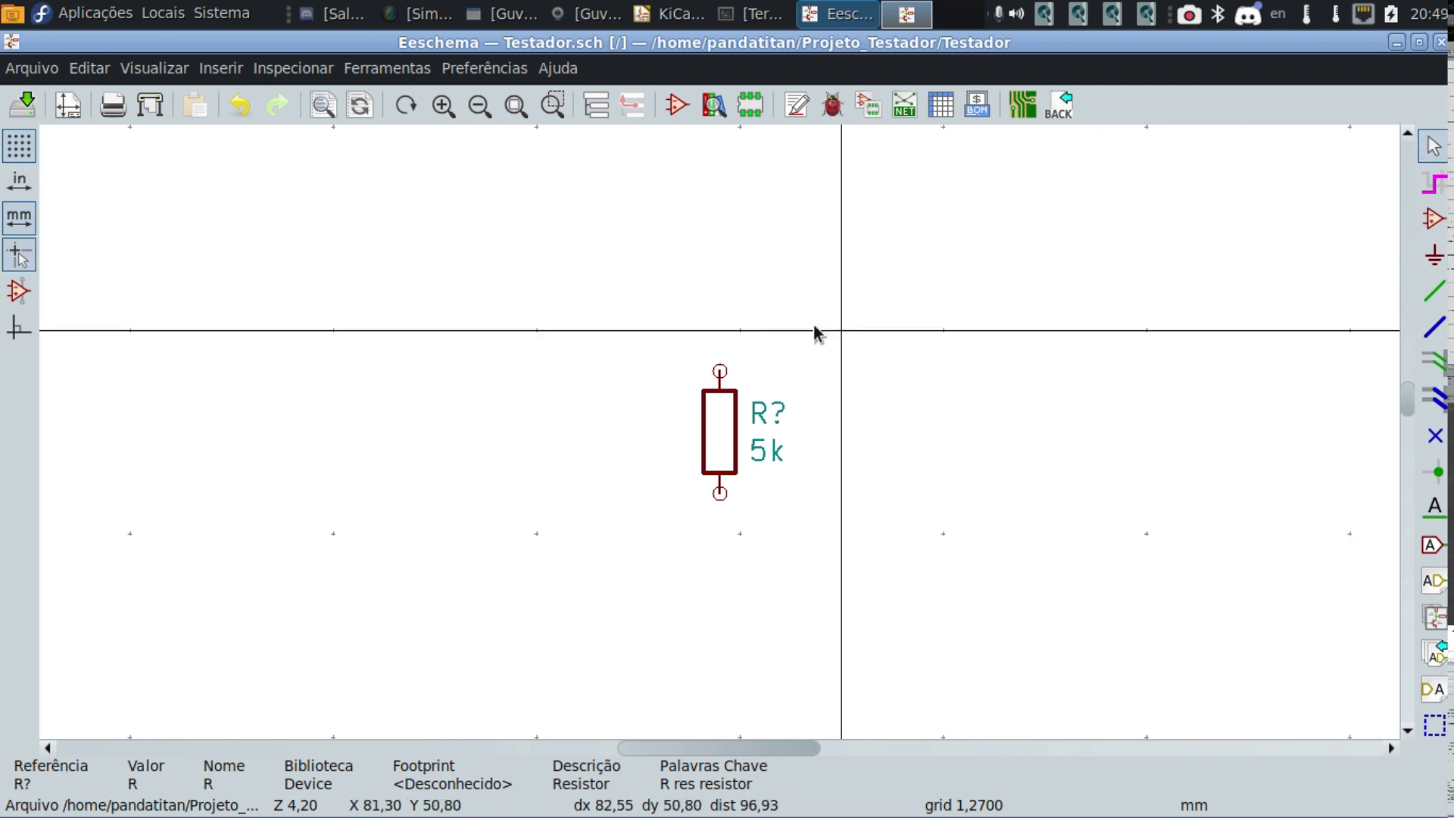
drag(415, 270, 743, 424)
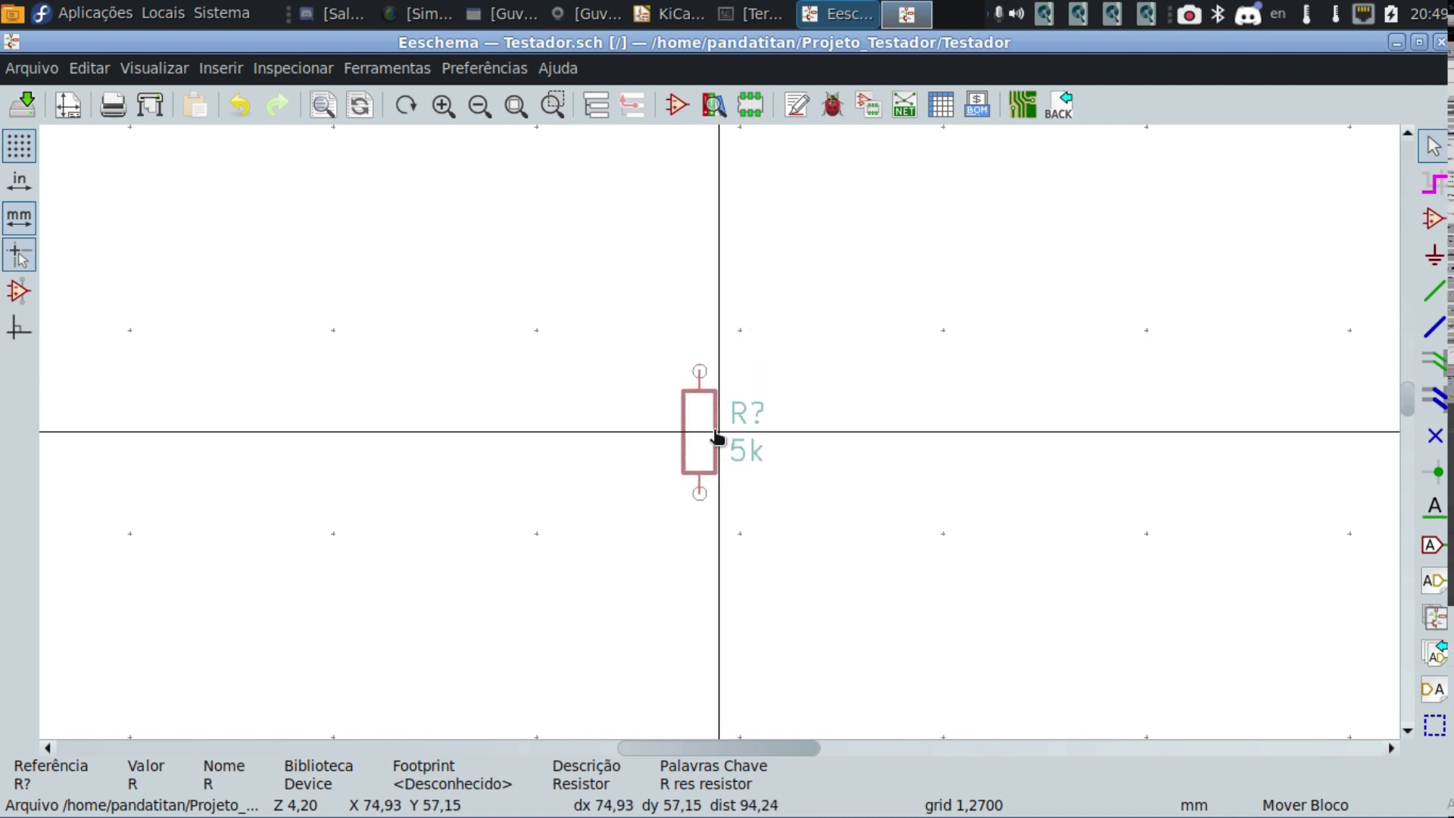
click(697, 432)
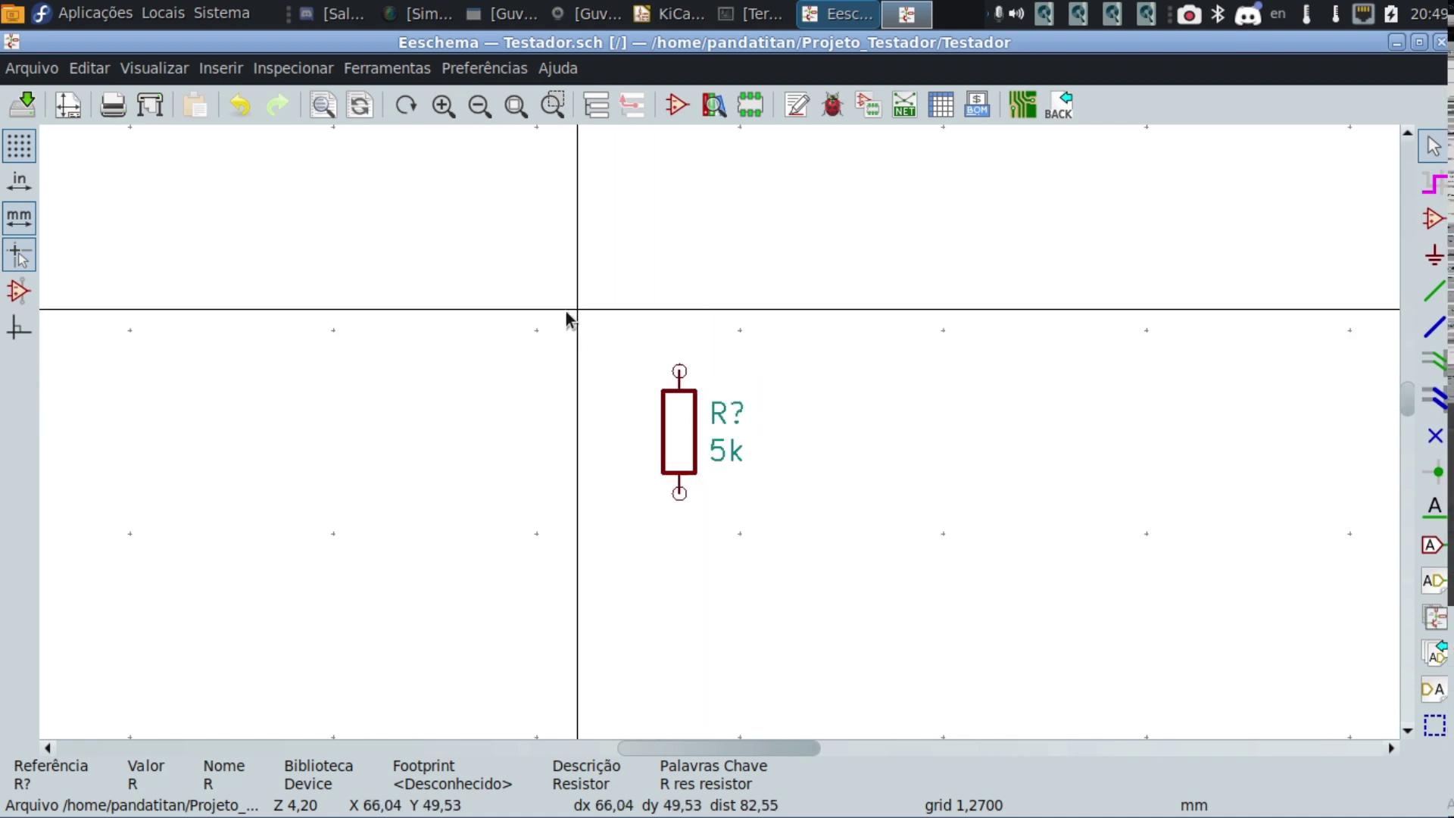
Select the 5k resistor with a selection box and move it one grid step to the right and one down.
drag(578, 330, 717, 433)
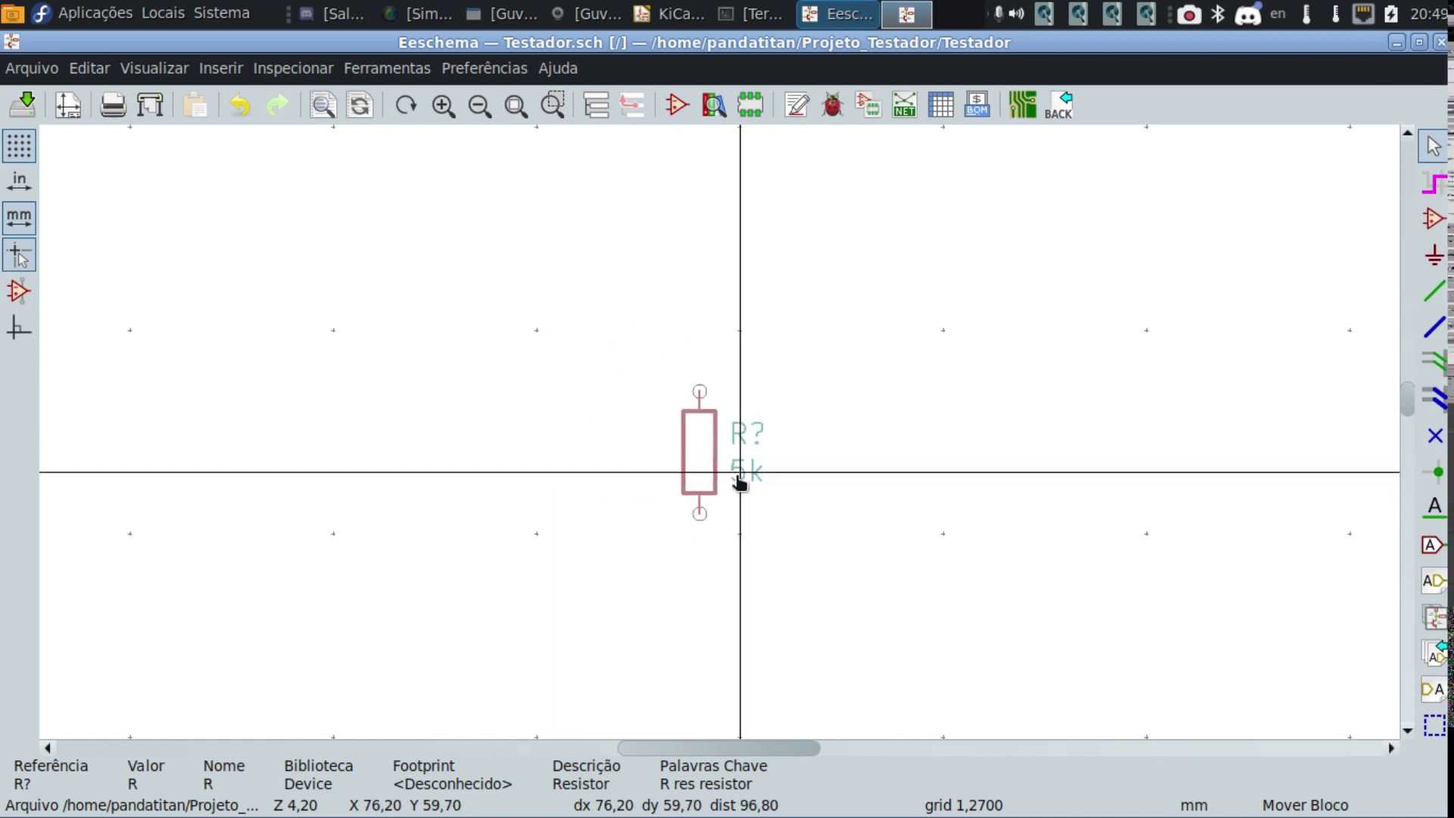
click(738, 481)
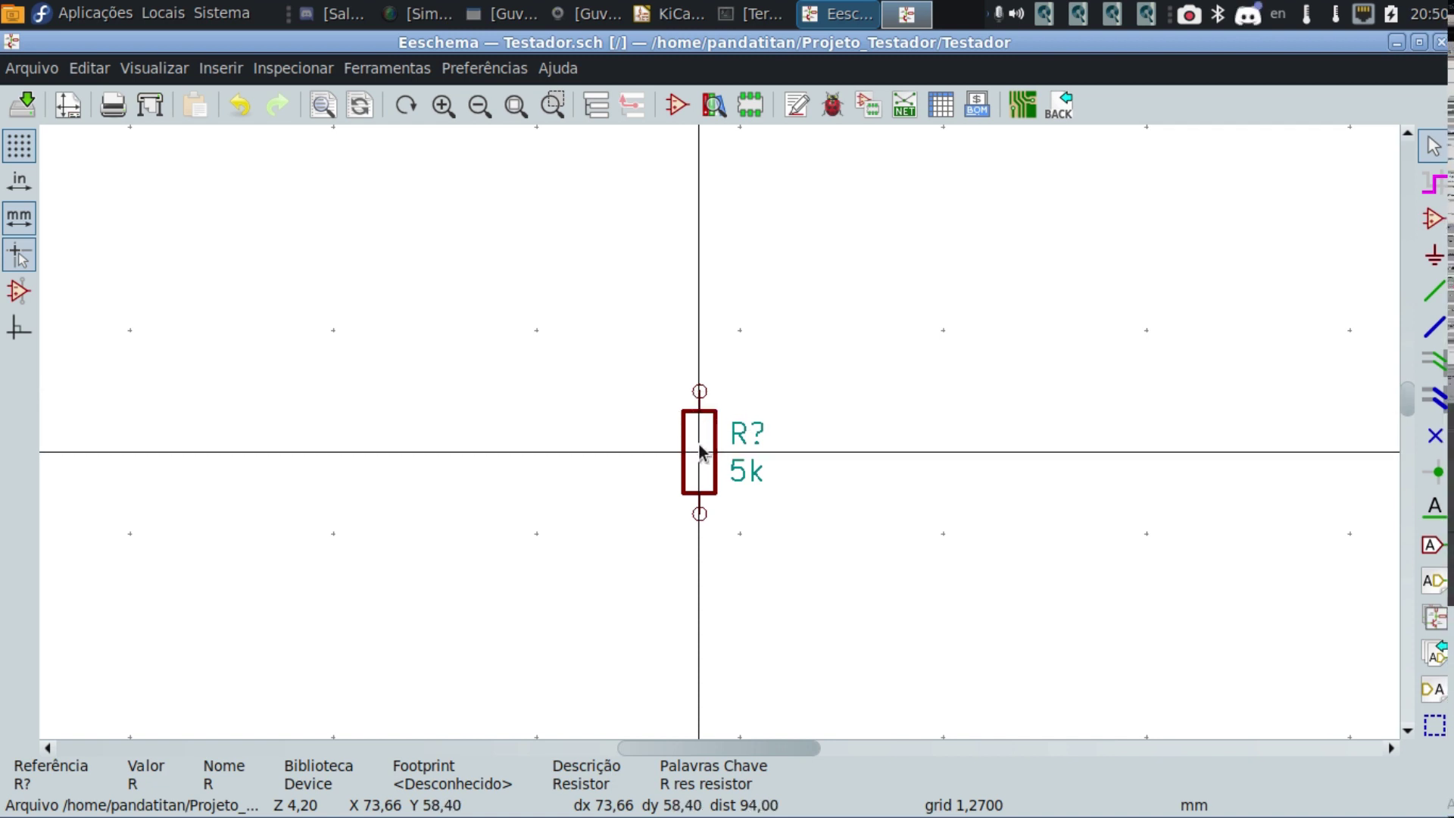
Duplicate the 5k resistor twice, placing each copy directly above the previous one so their pins connect in a vertical series chain.
key(c)
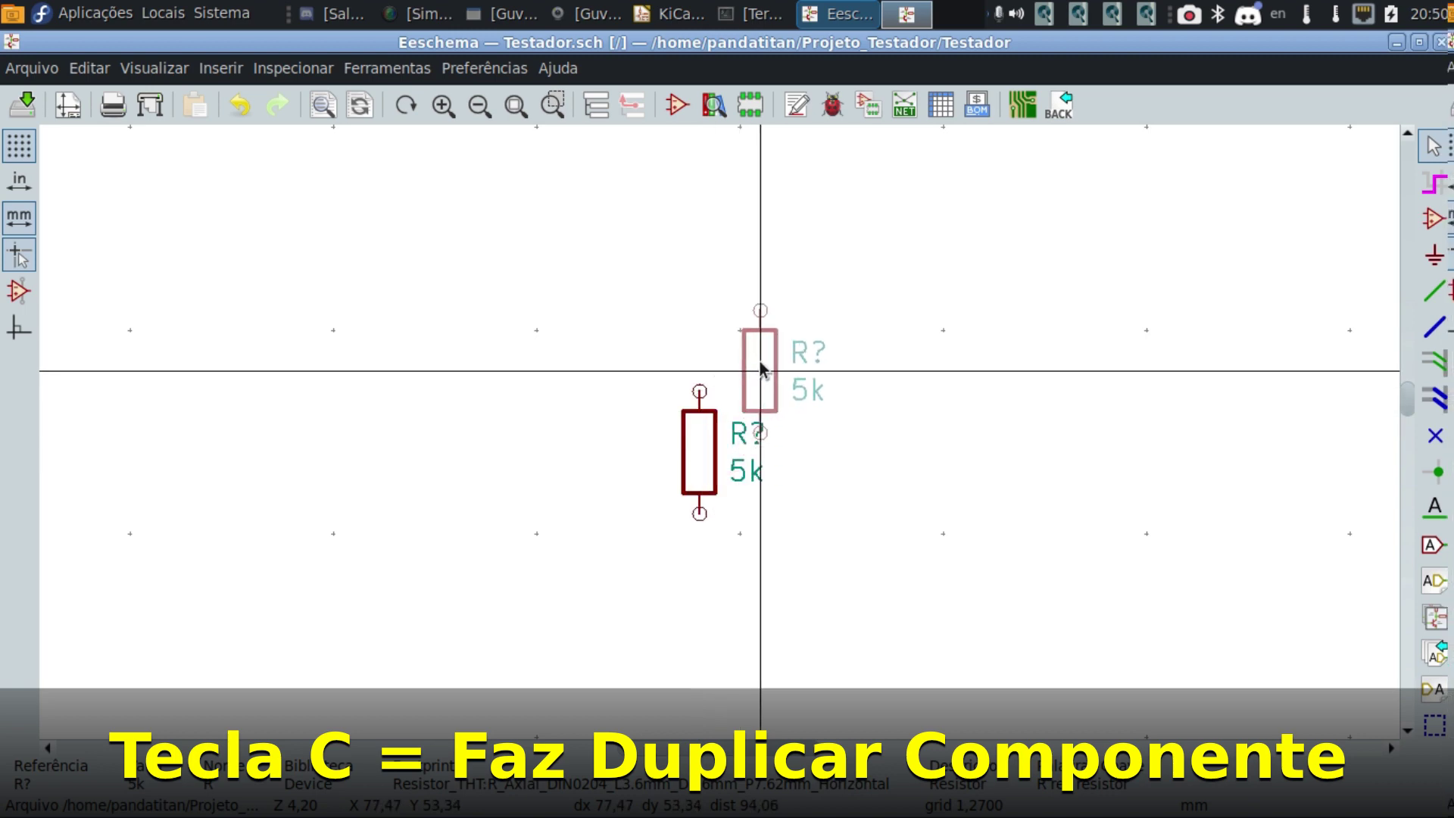
click(692, 321)
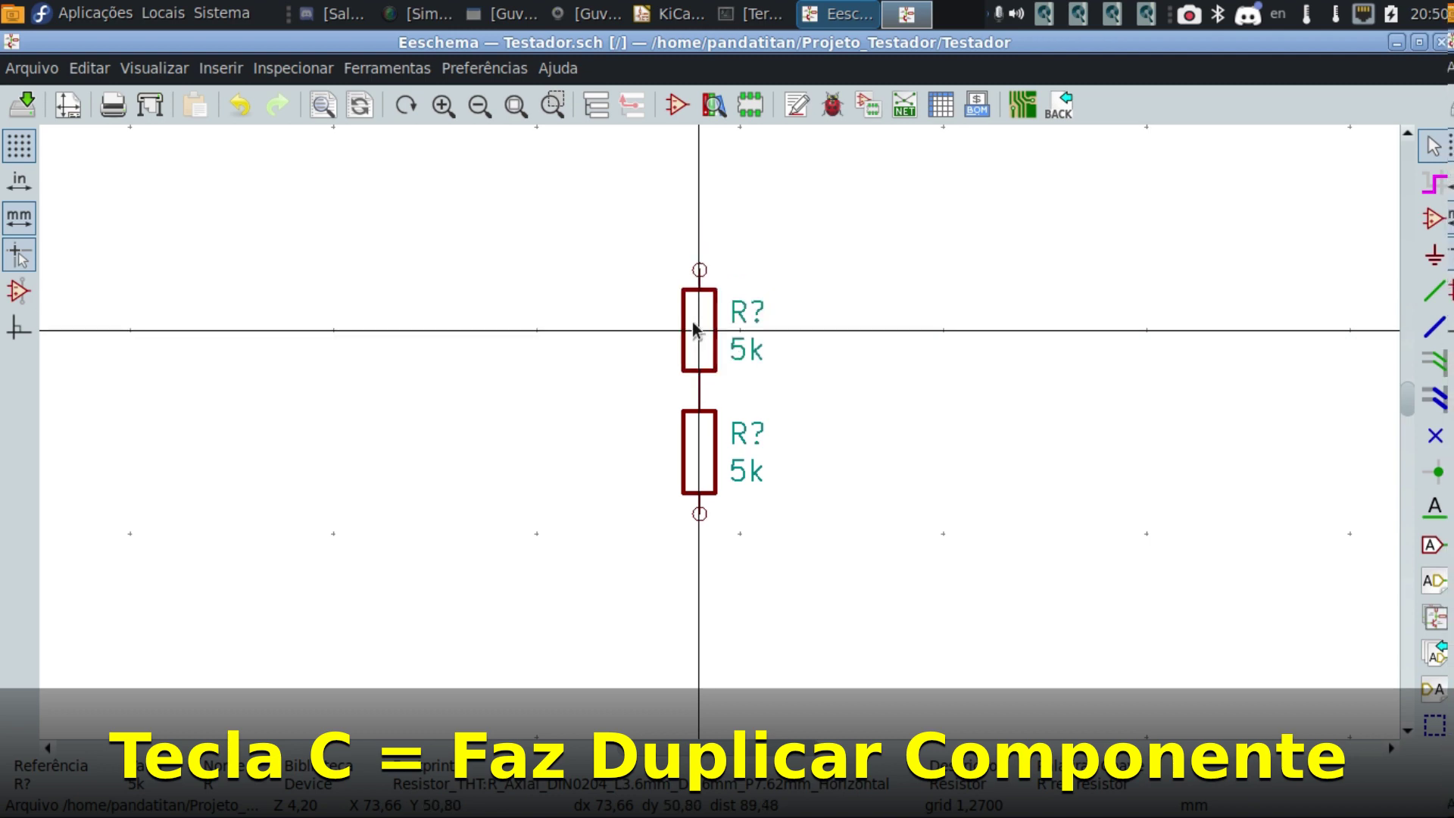
scroll(717, 430, up, 3)
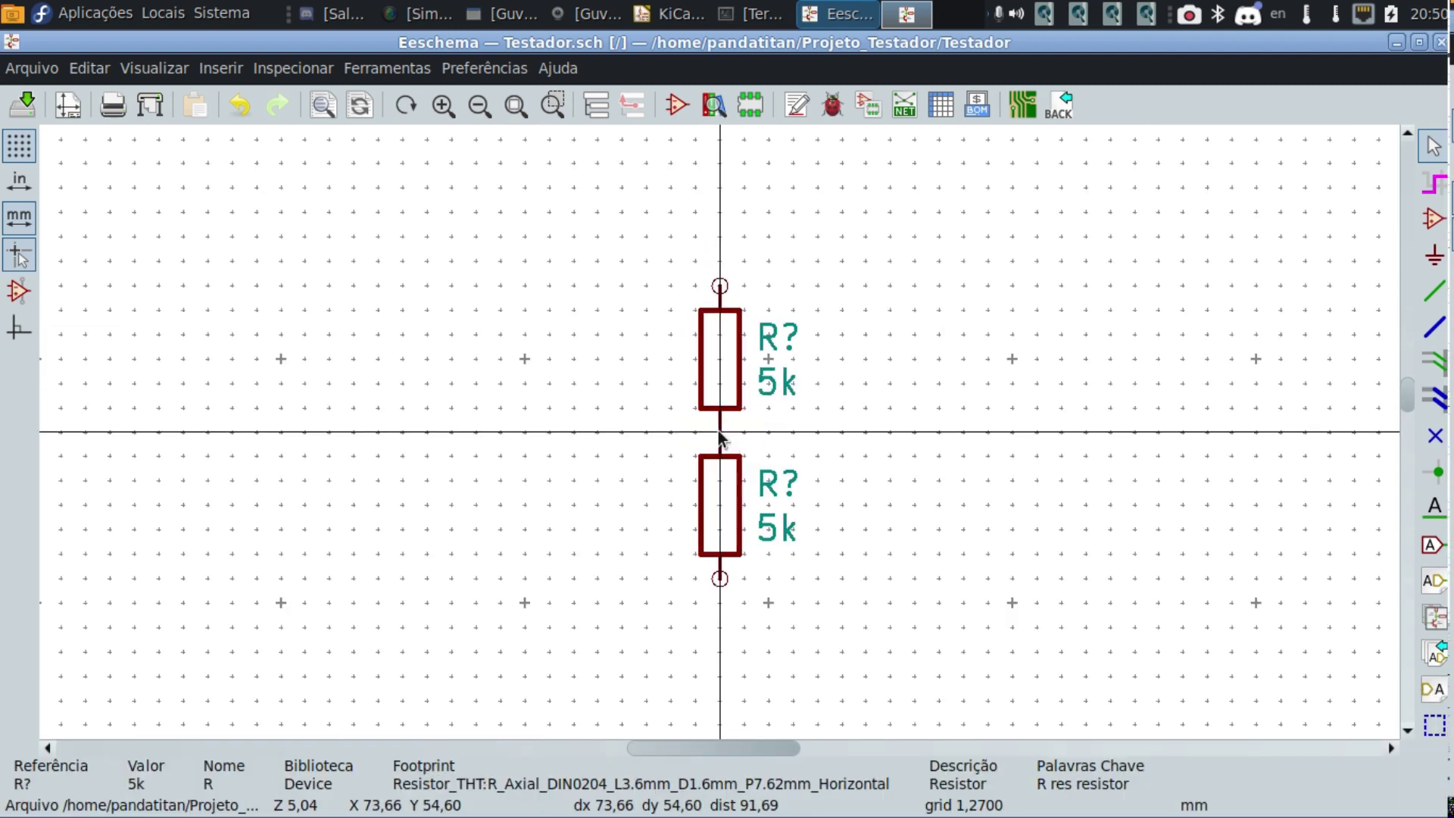
scroll(718, 430, up, 3)
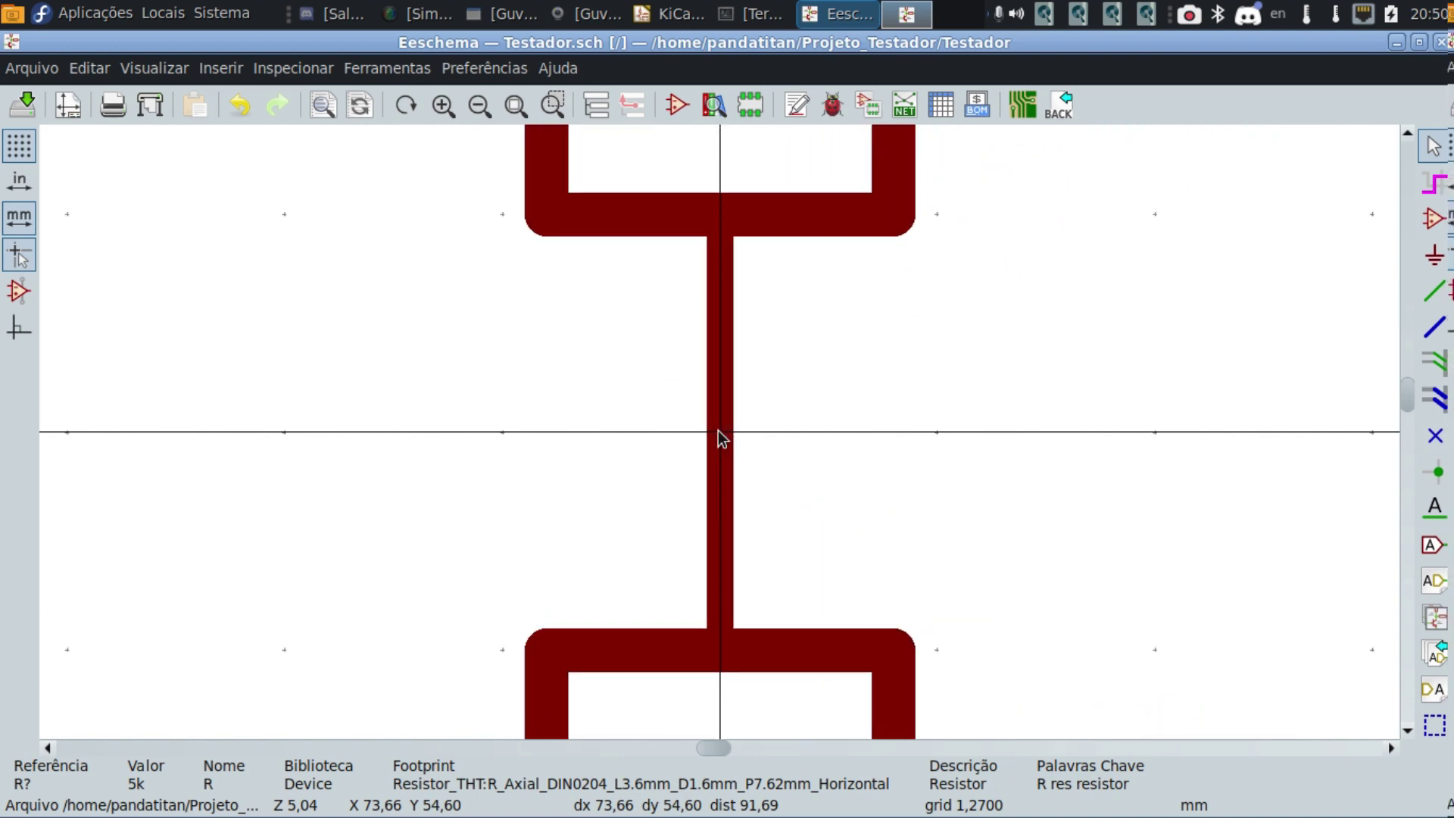
scroll(718, 430, down, 5)
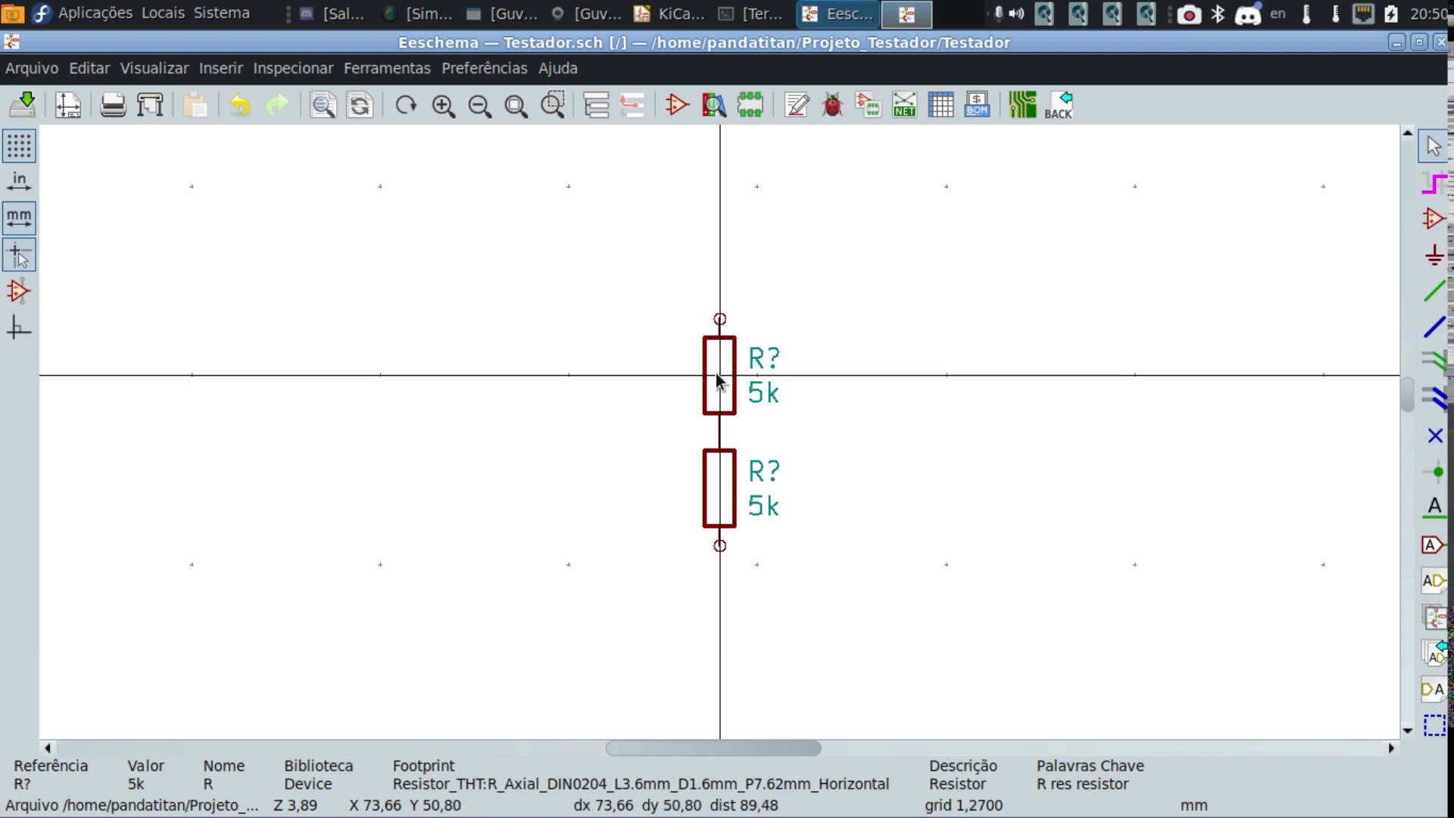
key(c)
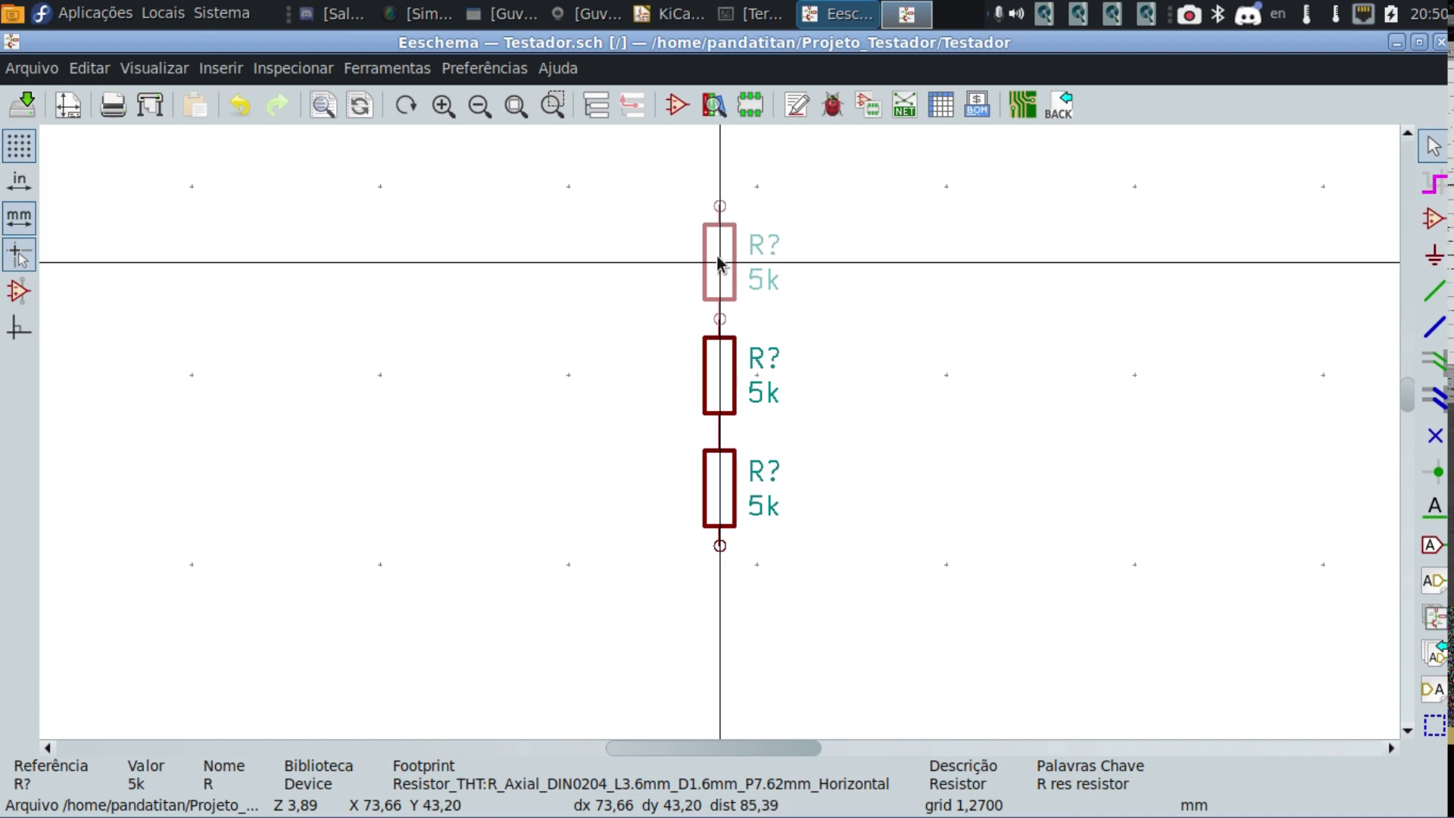
click(715, 257)
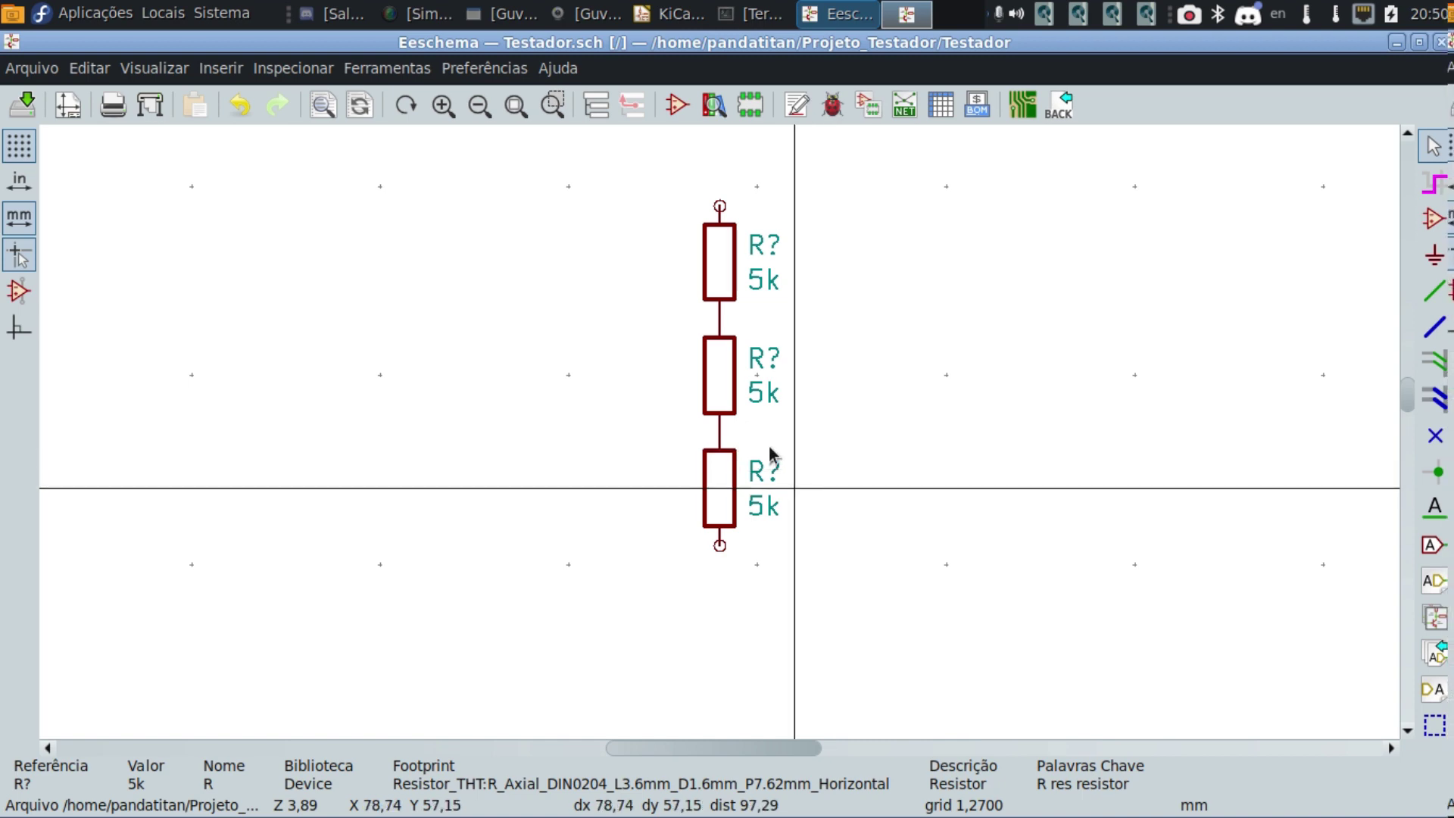
Examine the symbol properties of the middle and upper 5k resistors for the value and footprint, closing them without changes.
double_click(722, 376)
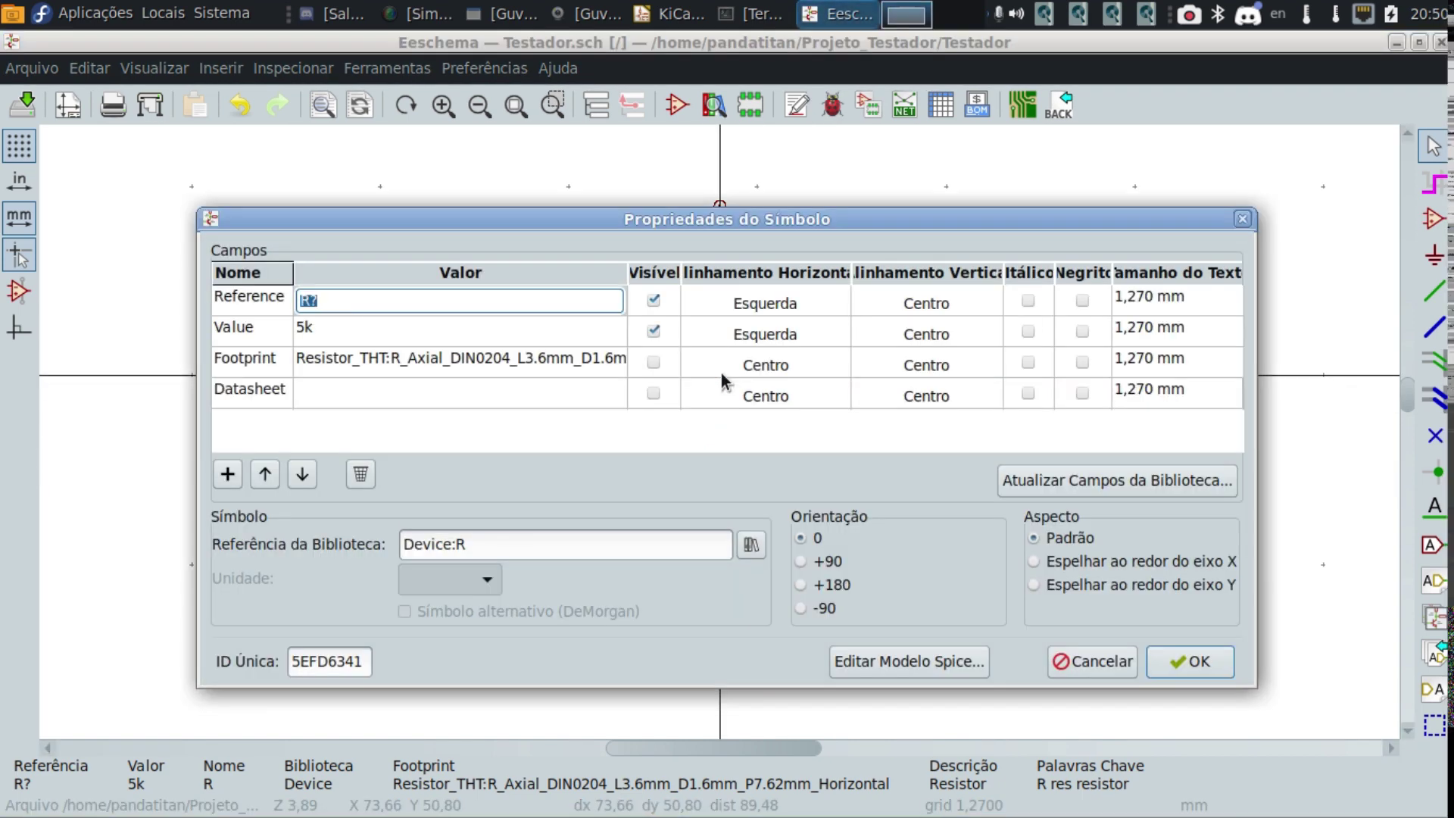
click(386, 399)
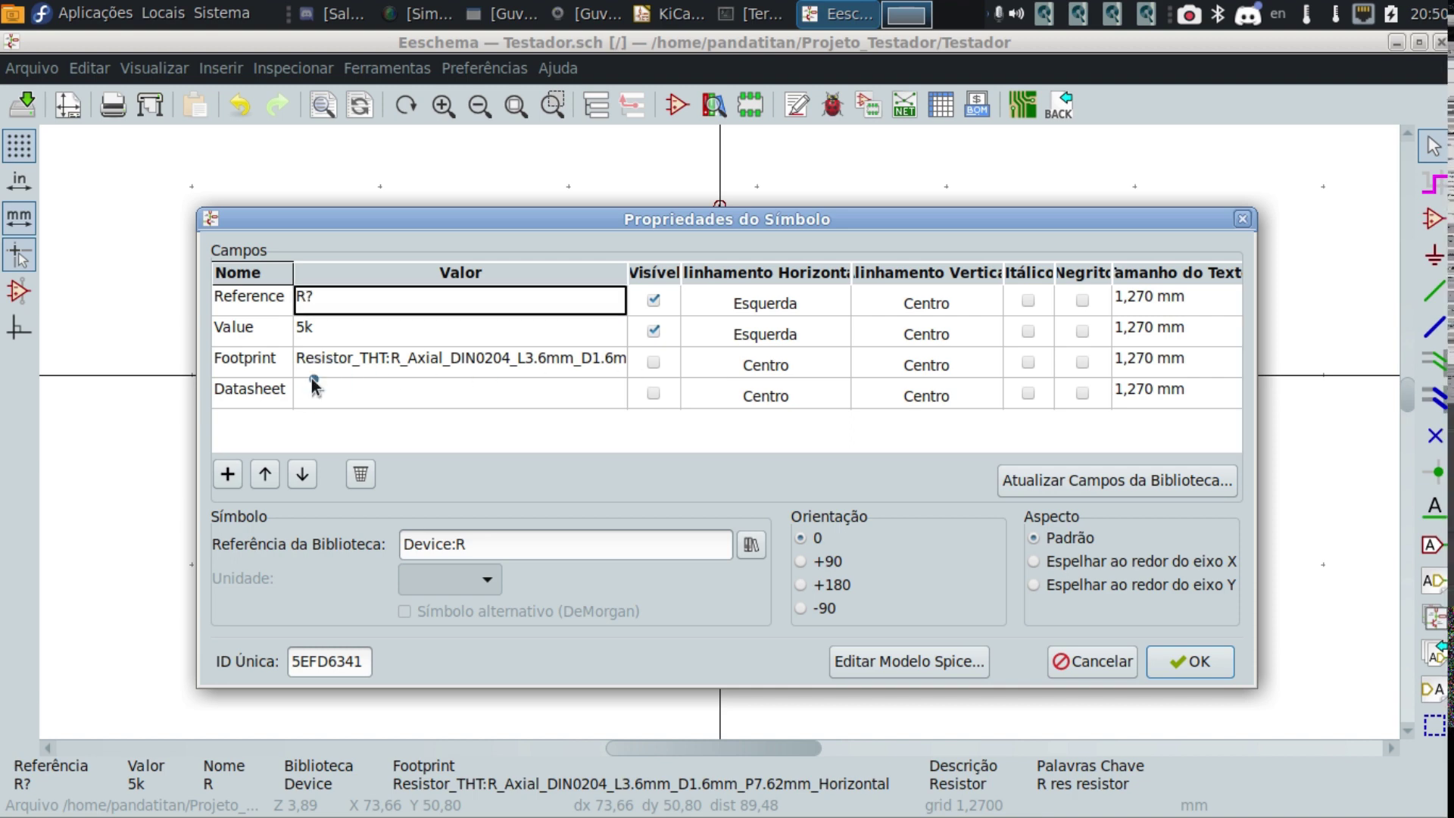
key(Escape)
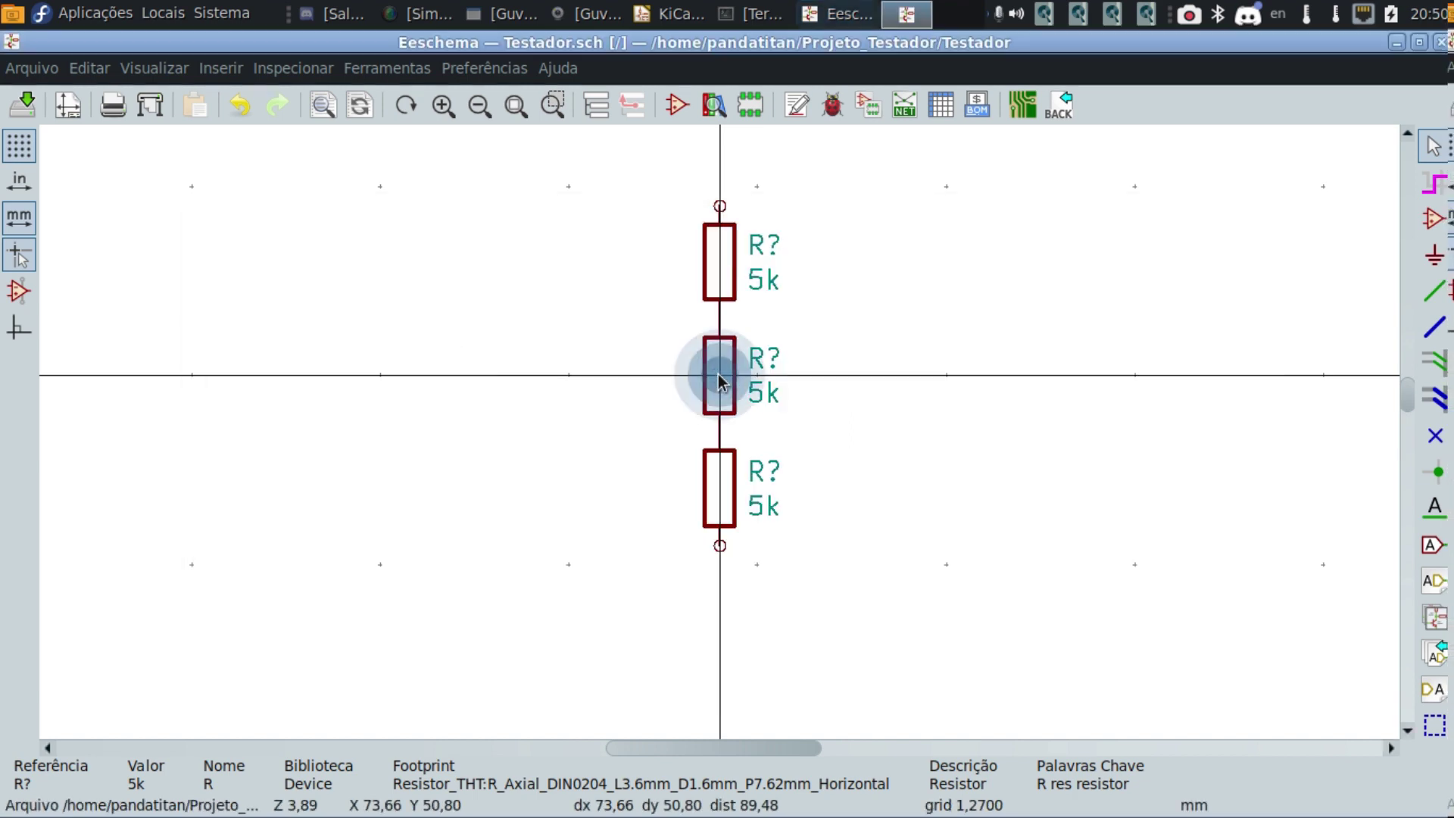
double_click(719, 268)
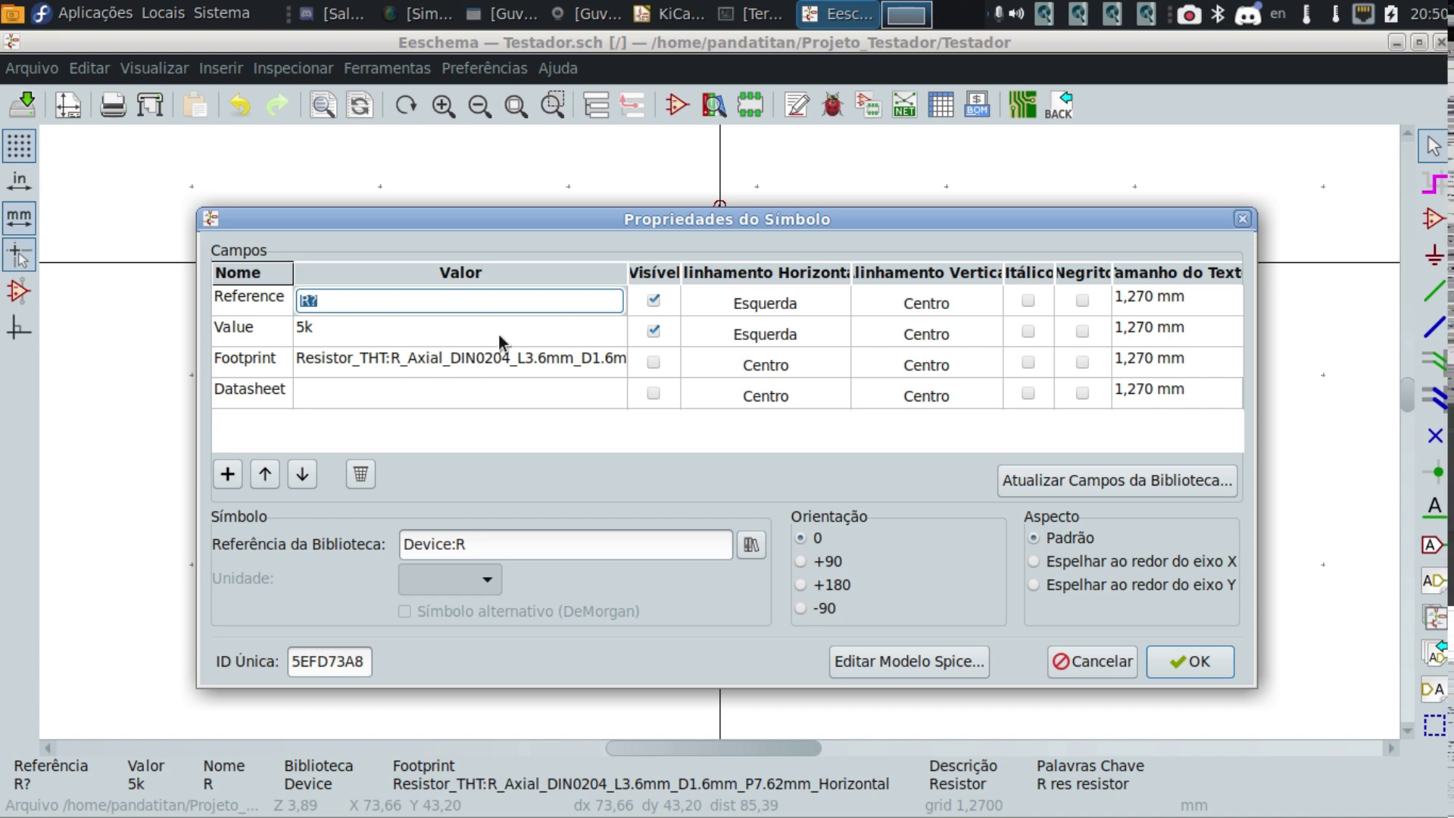
key(Escape)
key(Escape)
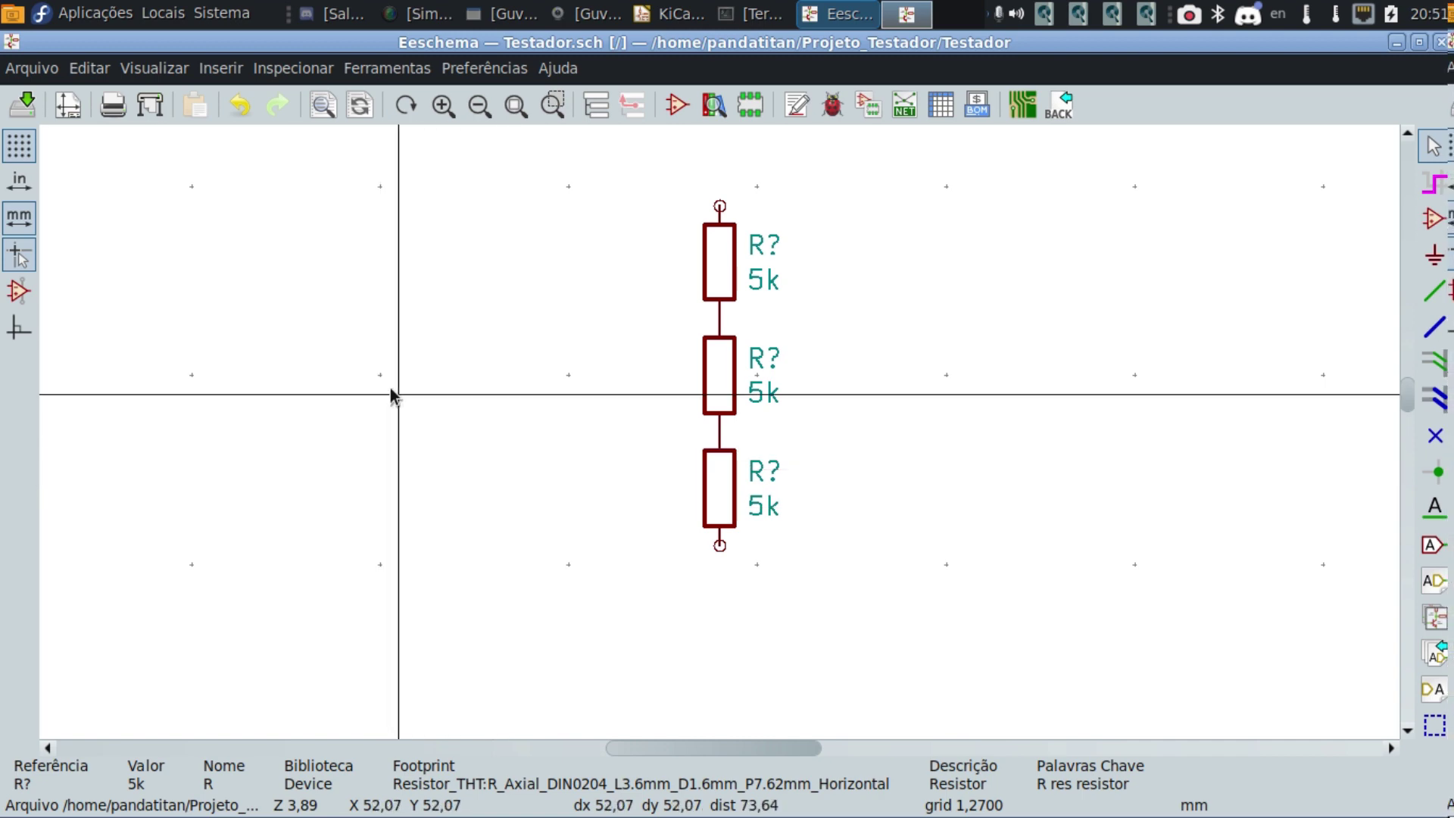
Start adding a component, search the symbol library for "pot" and select the R_POT potentiometer from the Device library.
key(a)
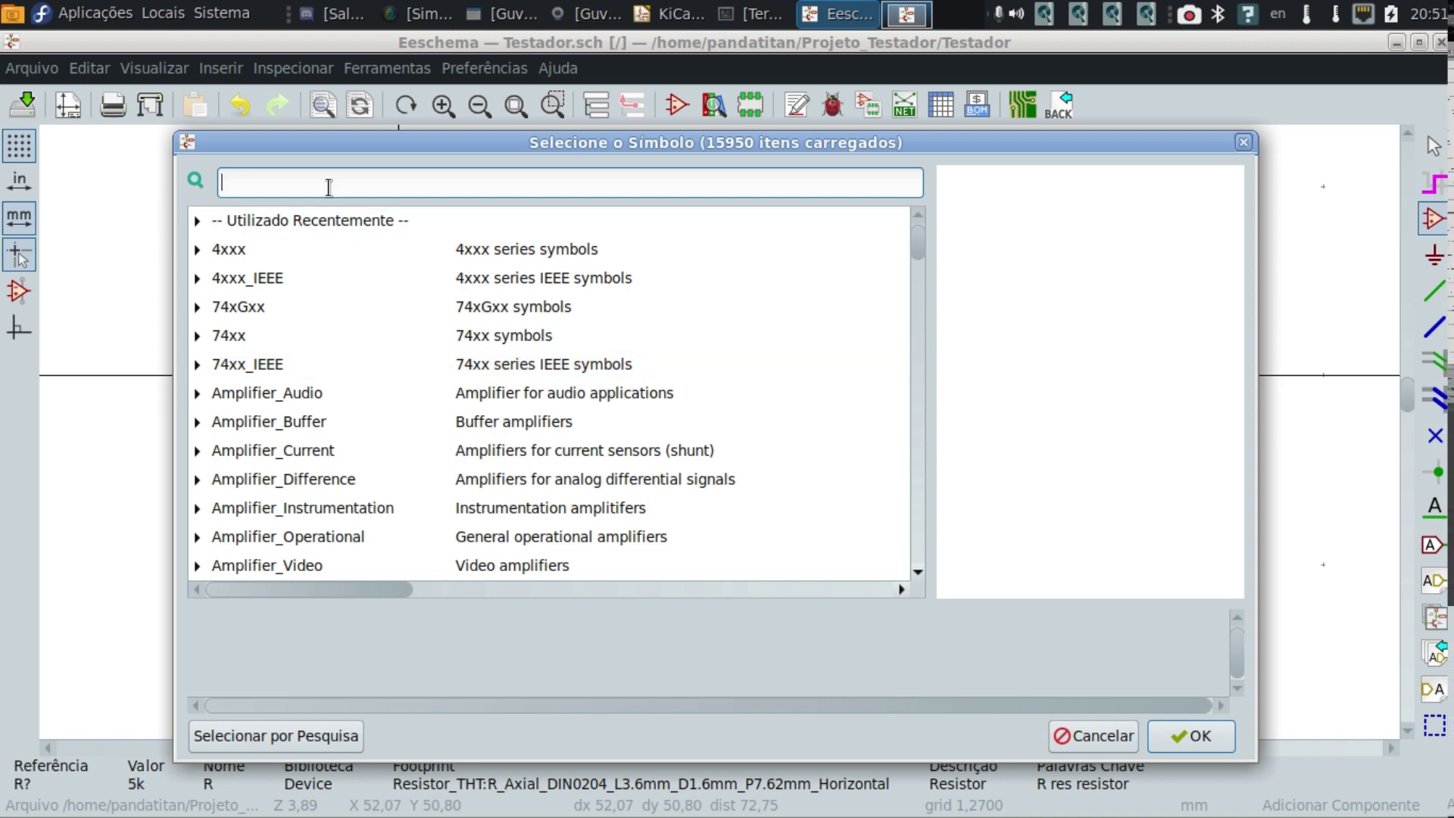
text(A)
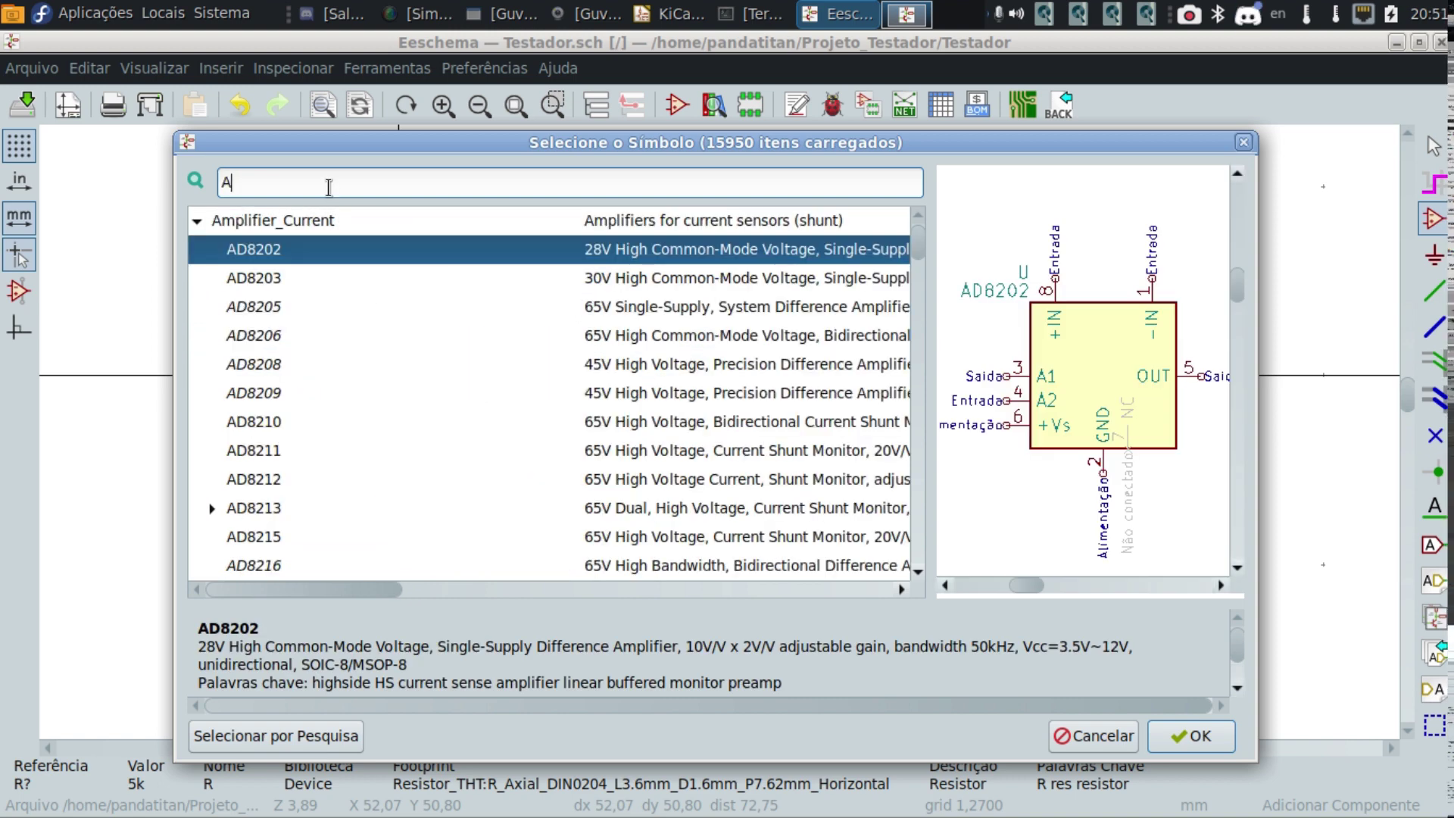
key(BackSpace)
text(pot)
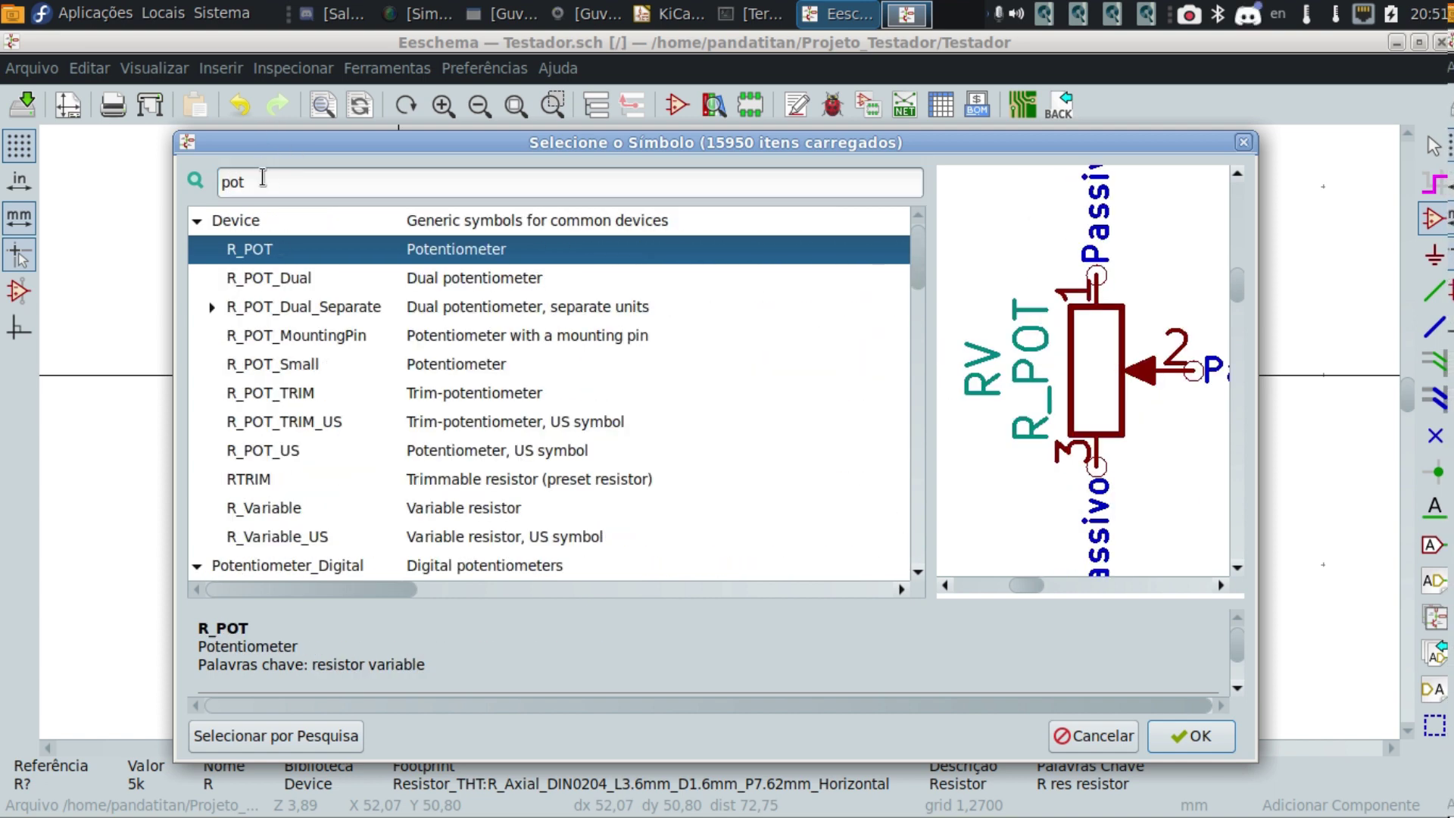
click(261, 186)
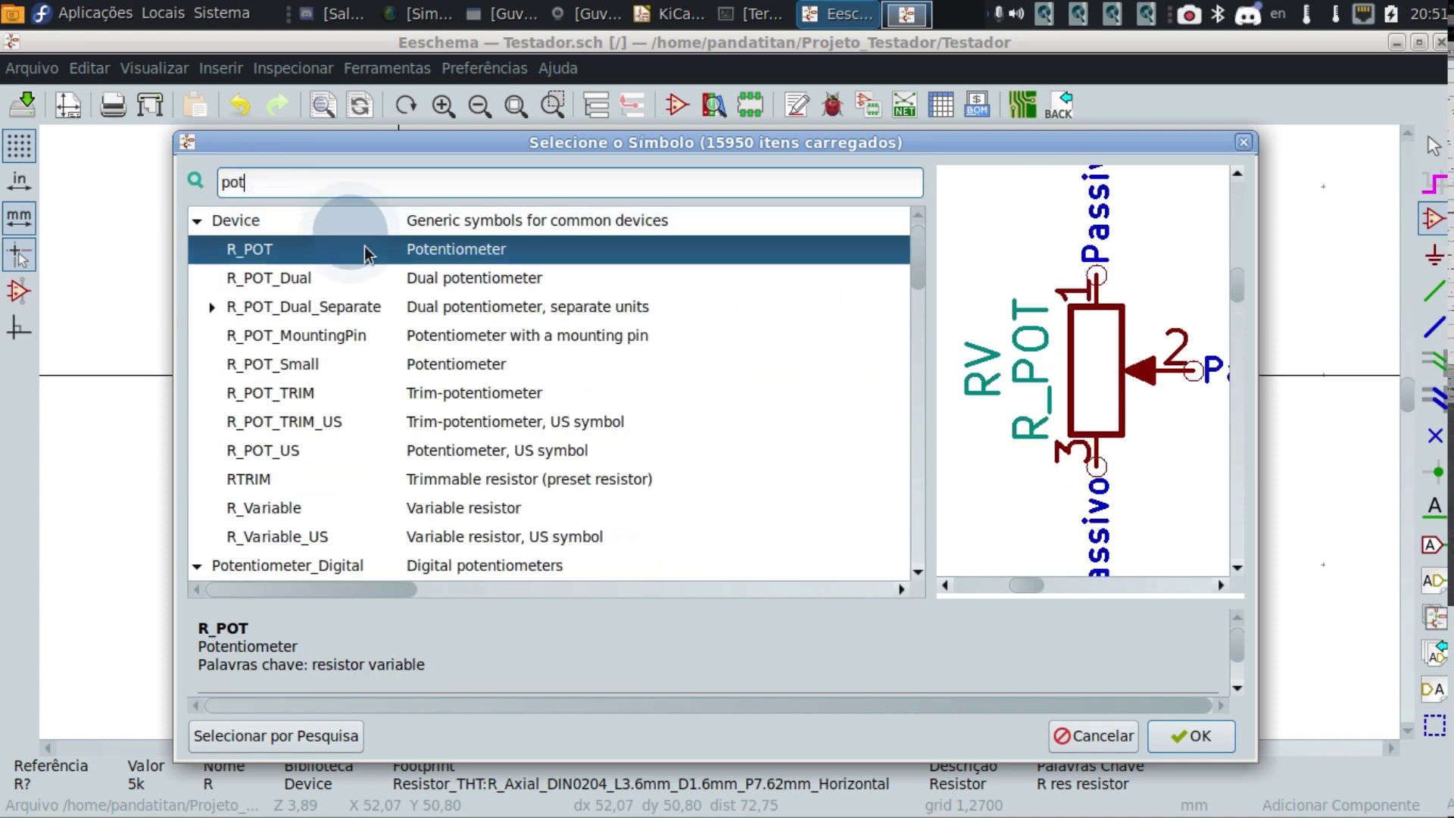
click(503, 261)
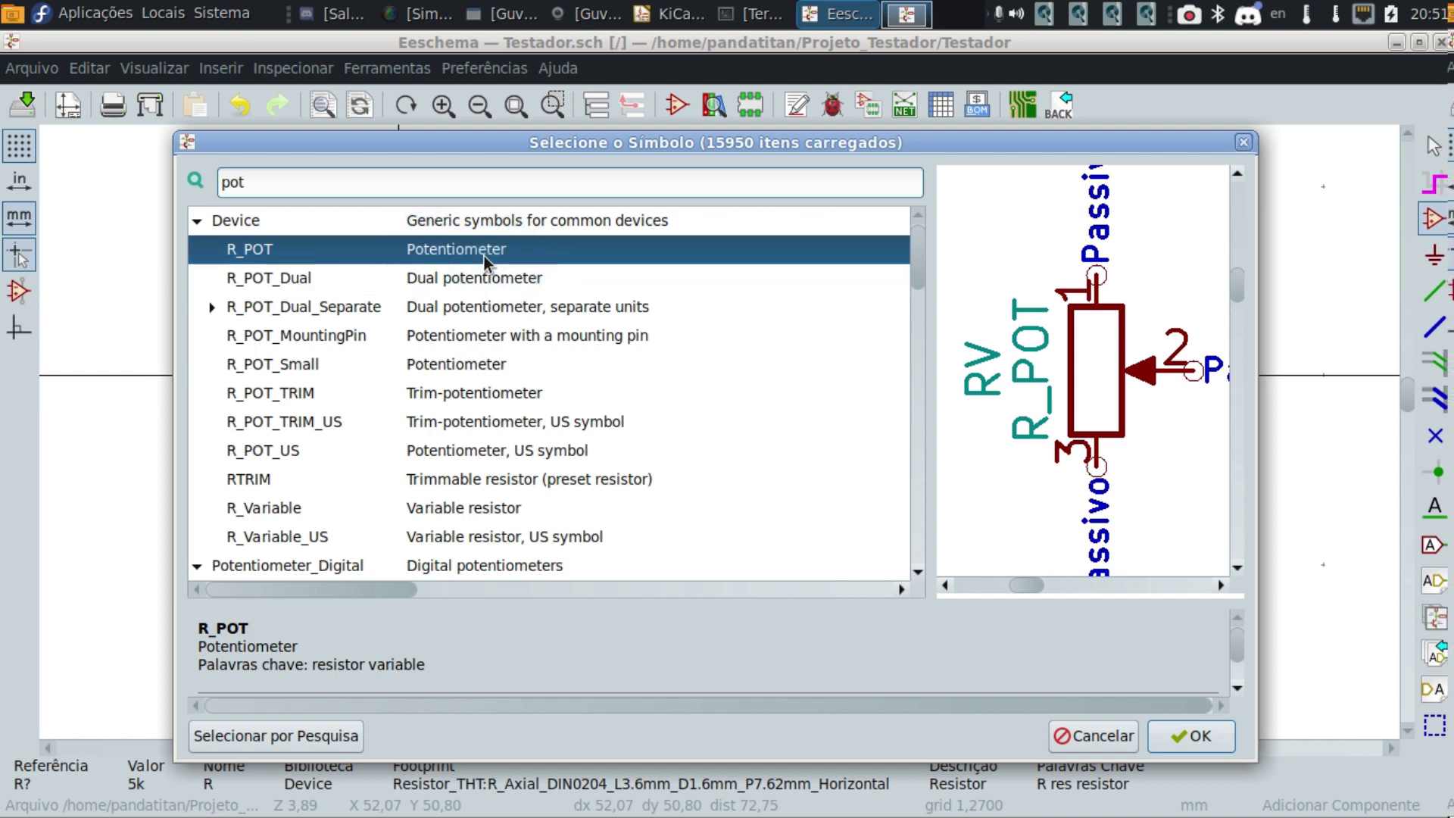
click(485, 259)
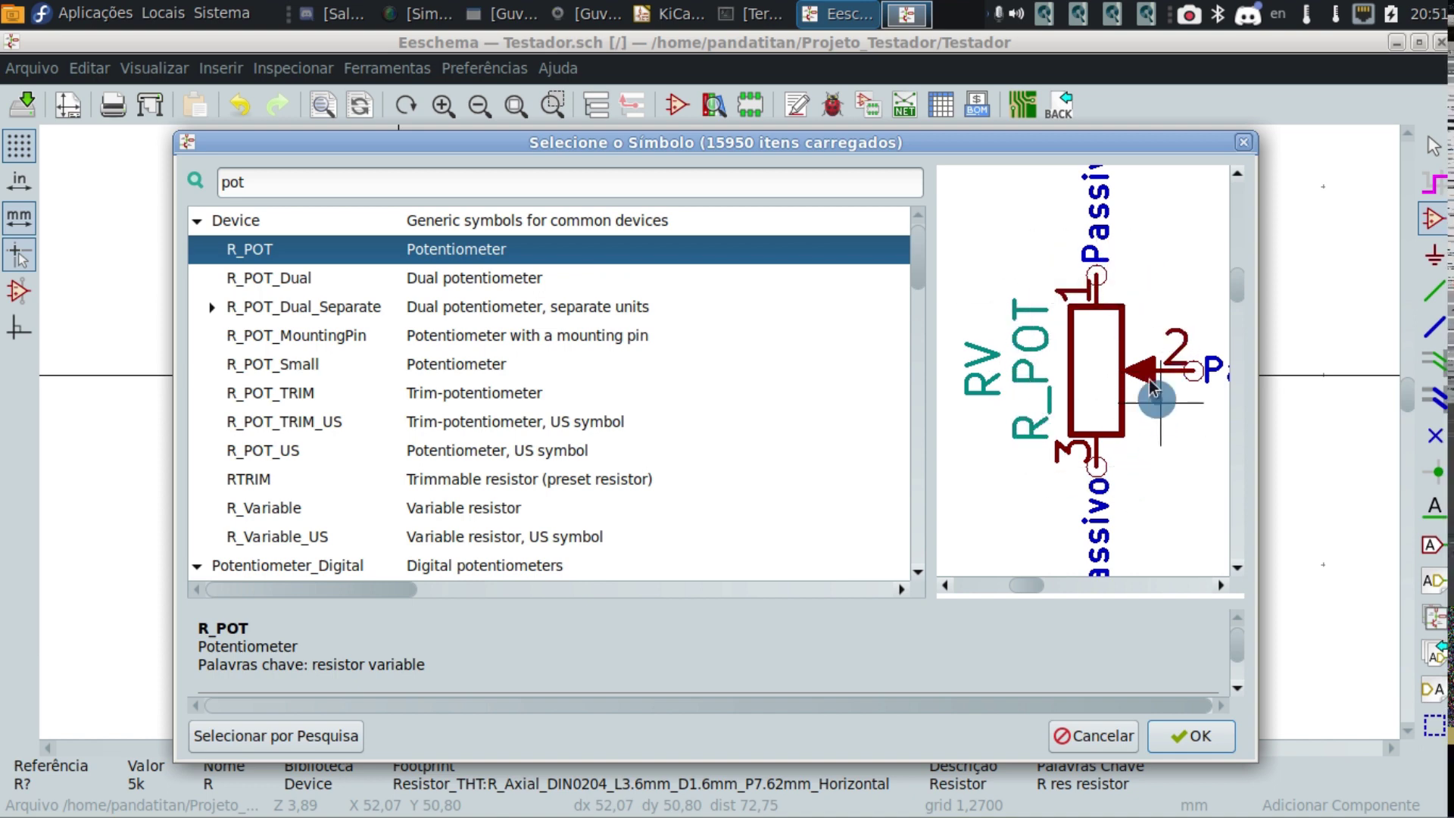
Examine the R_POT symbol's pins in the preview and accept the symbol for placement.
scroll(1082, 386, down, 4)
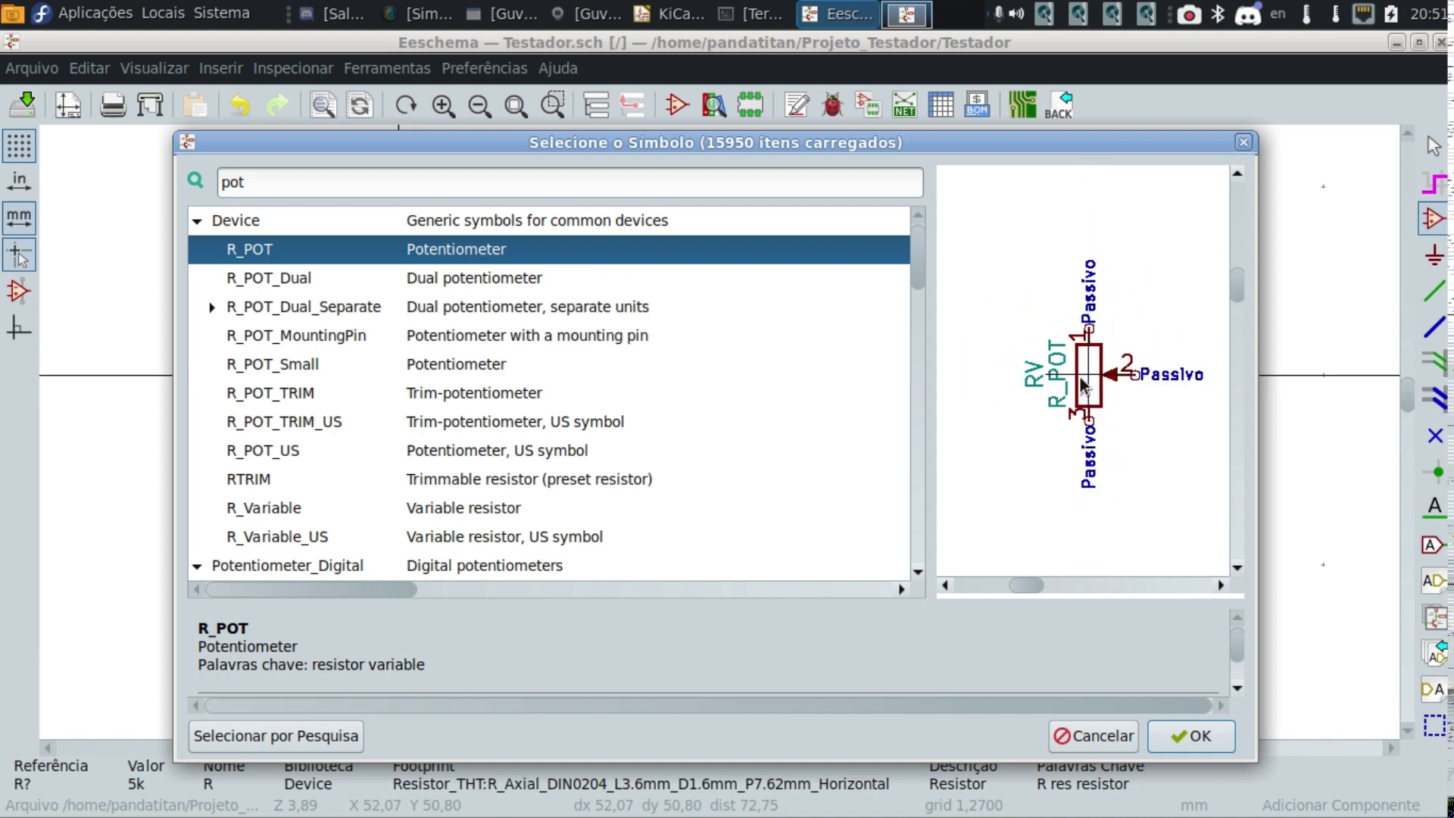
scroll(1082, 386, up, 6)
scroll(1084, 385, down, 5)
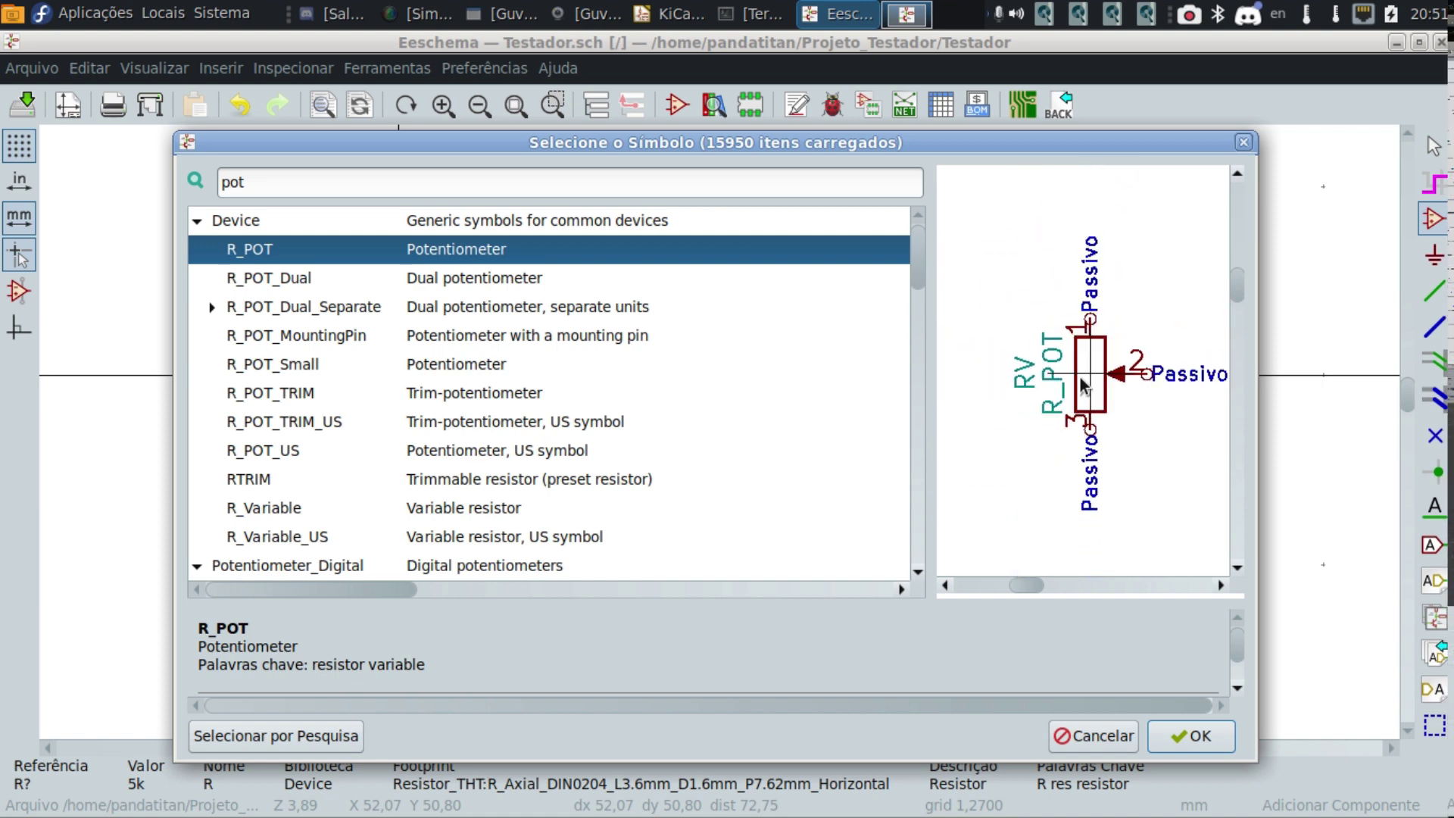
scroll(1083, 386, up, 2)
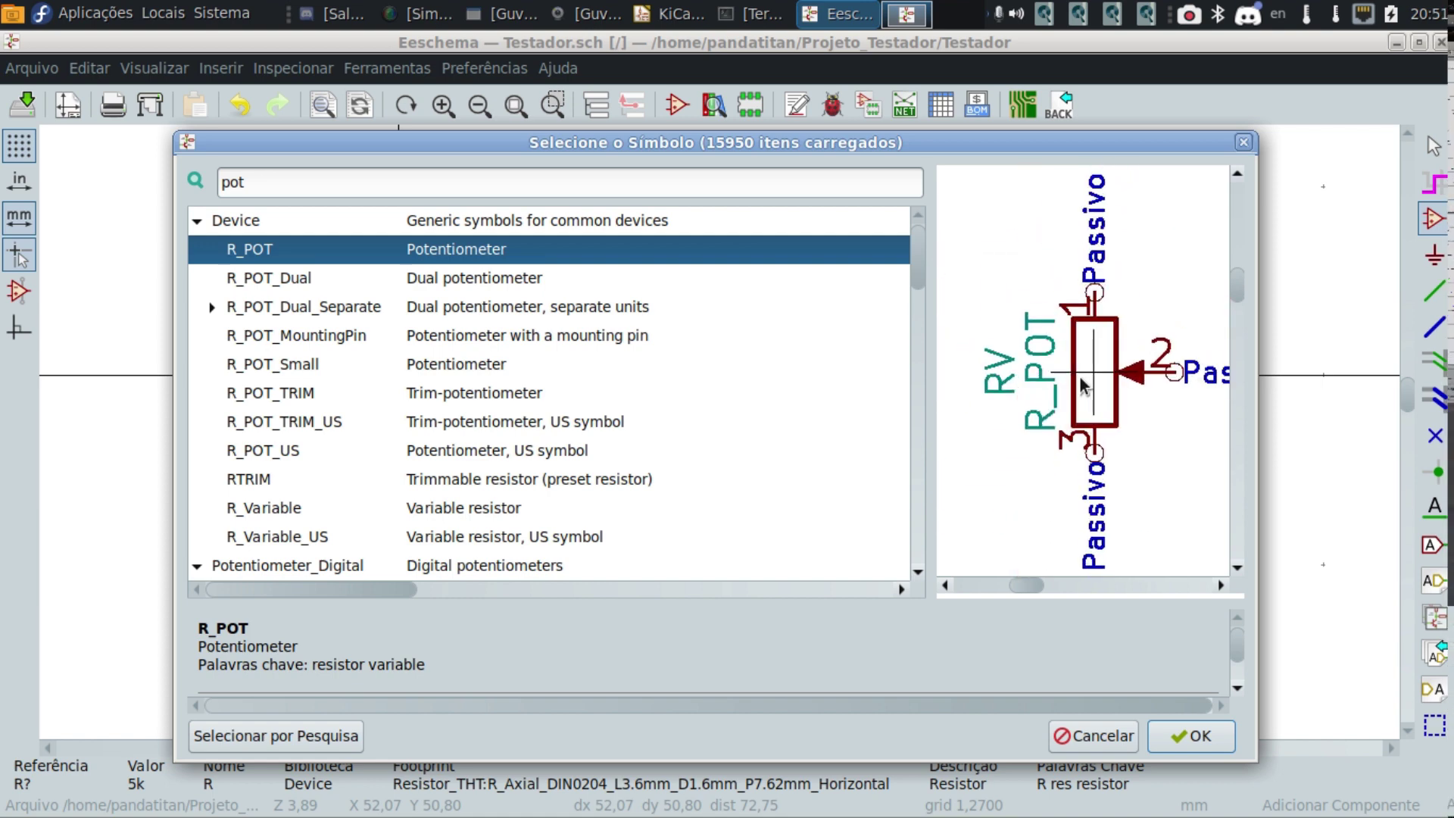
click(1163, 743)
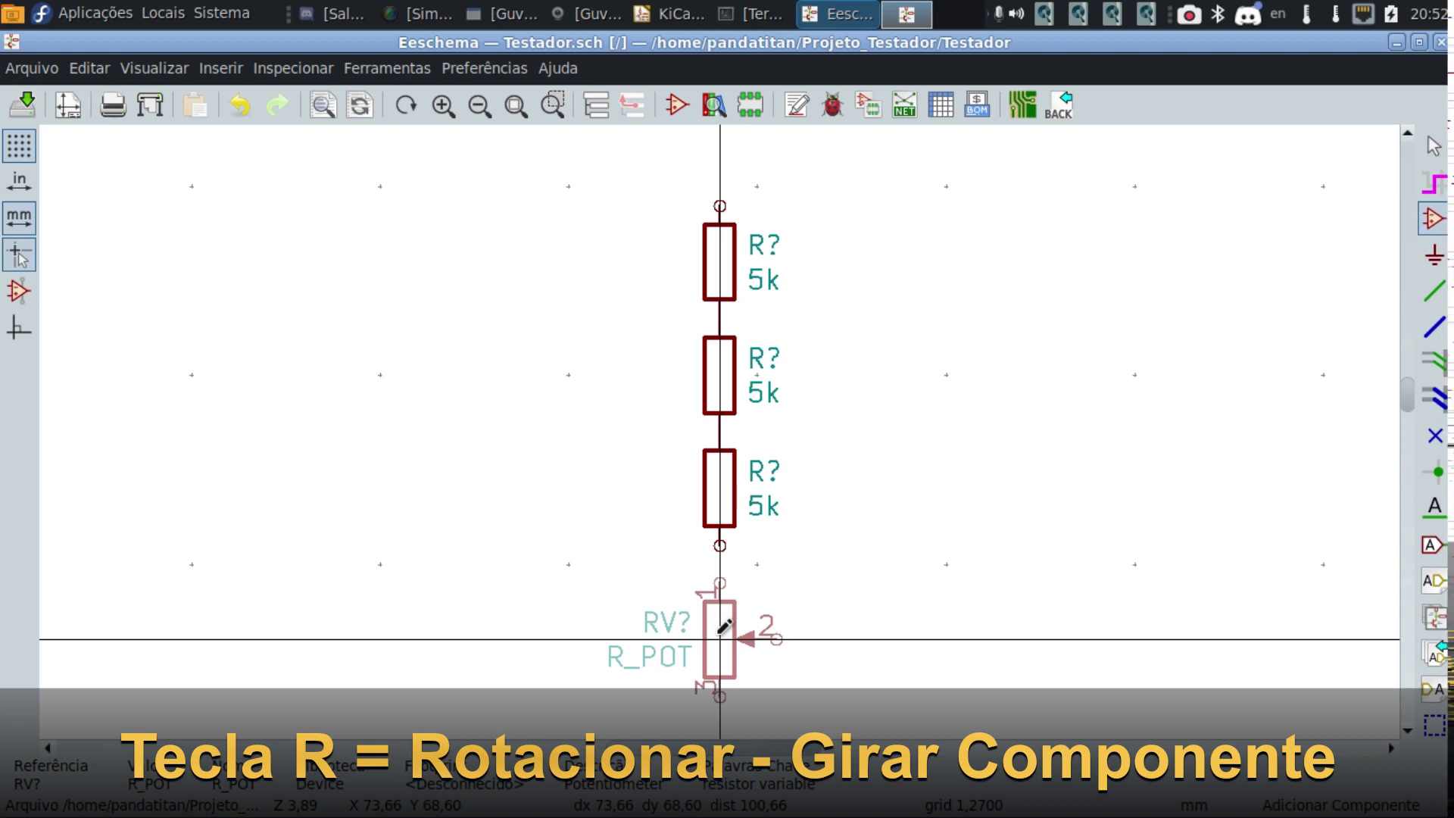
Rotate the potentiometer until pin 2 points up and place it below the resistor chain, with pin 2 touching the lowest resistor's free pin.
key(r)
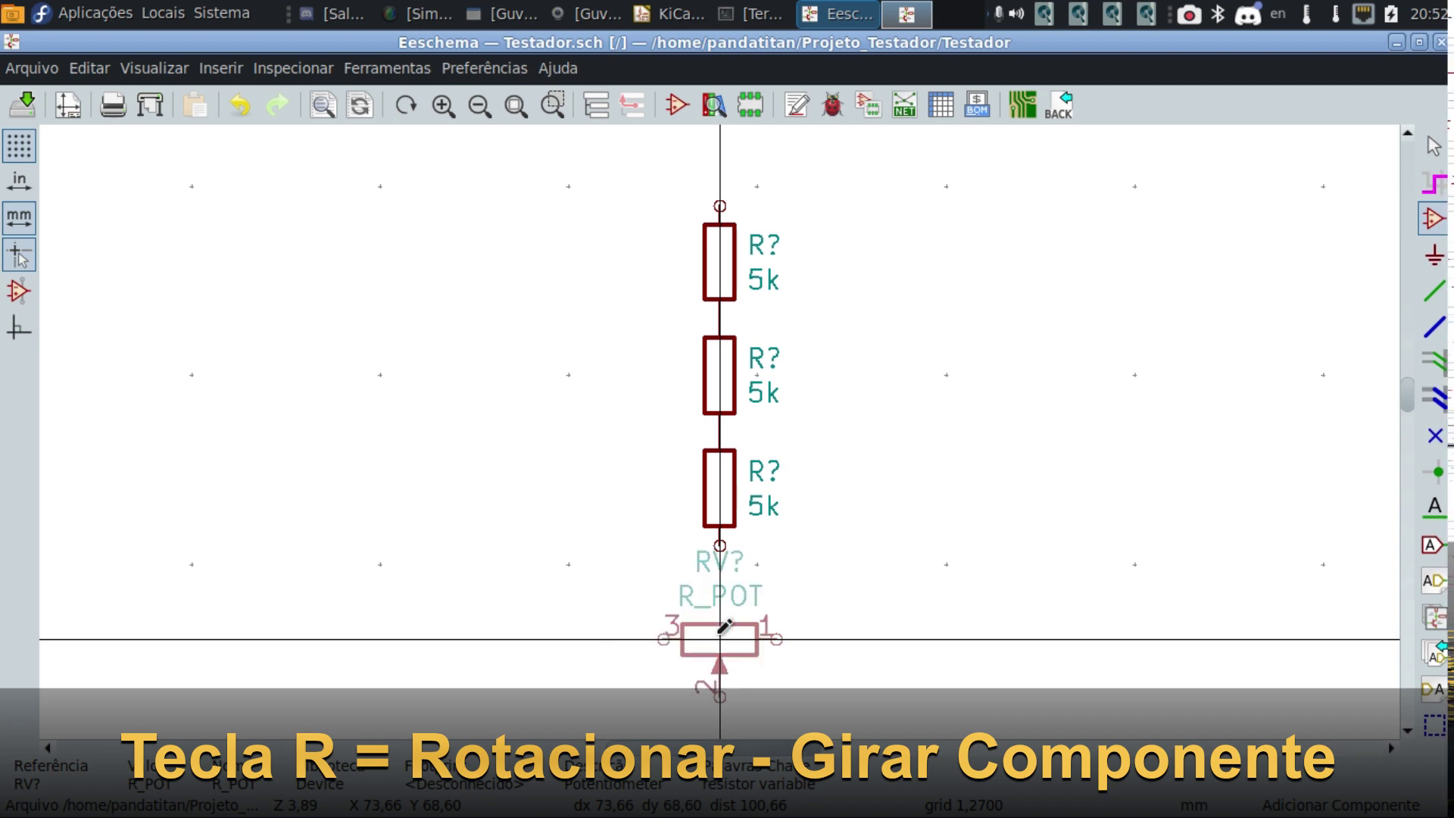
key(r)
key(r)
key(r)
key(r)
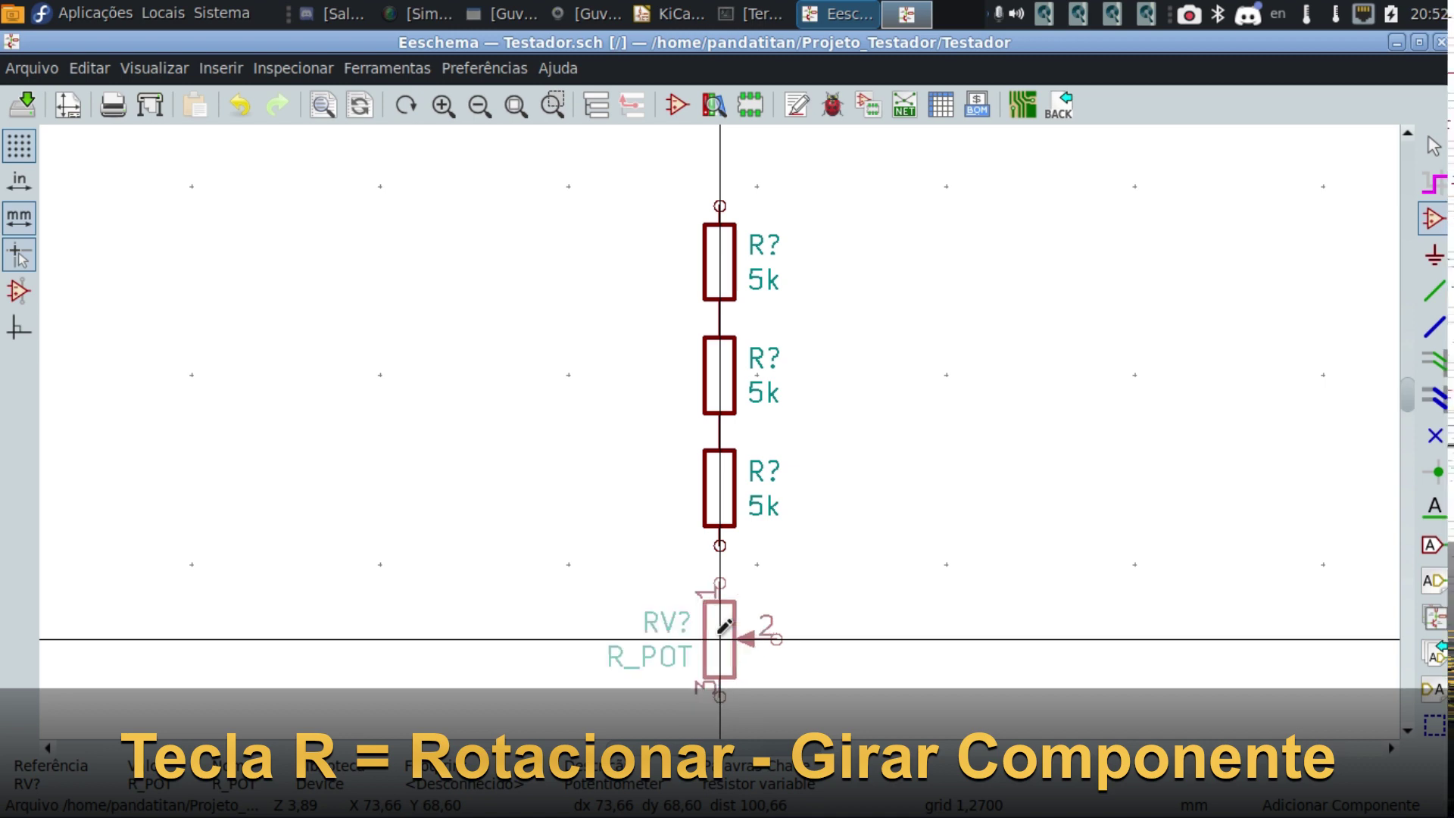
key(r)
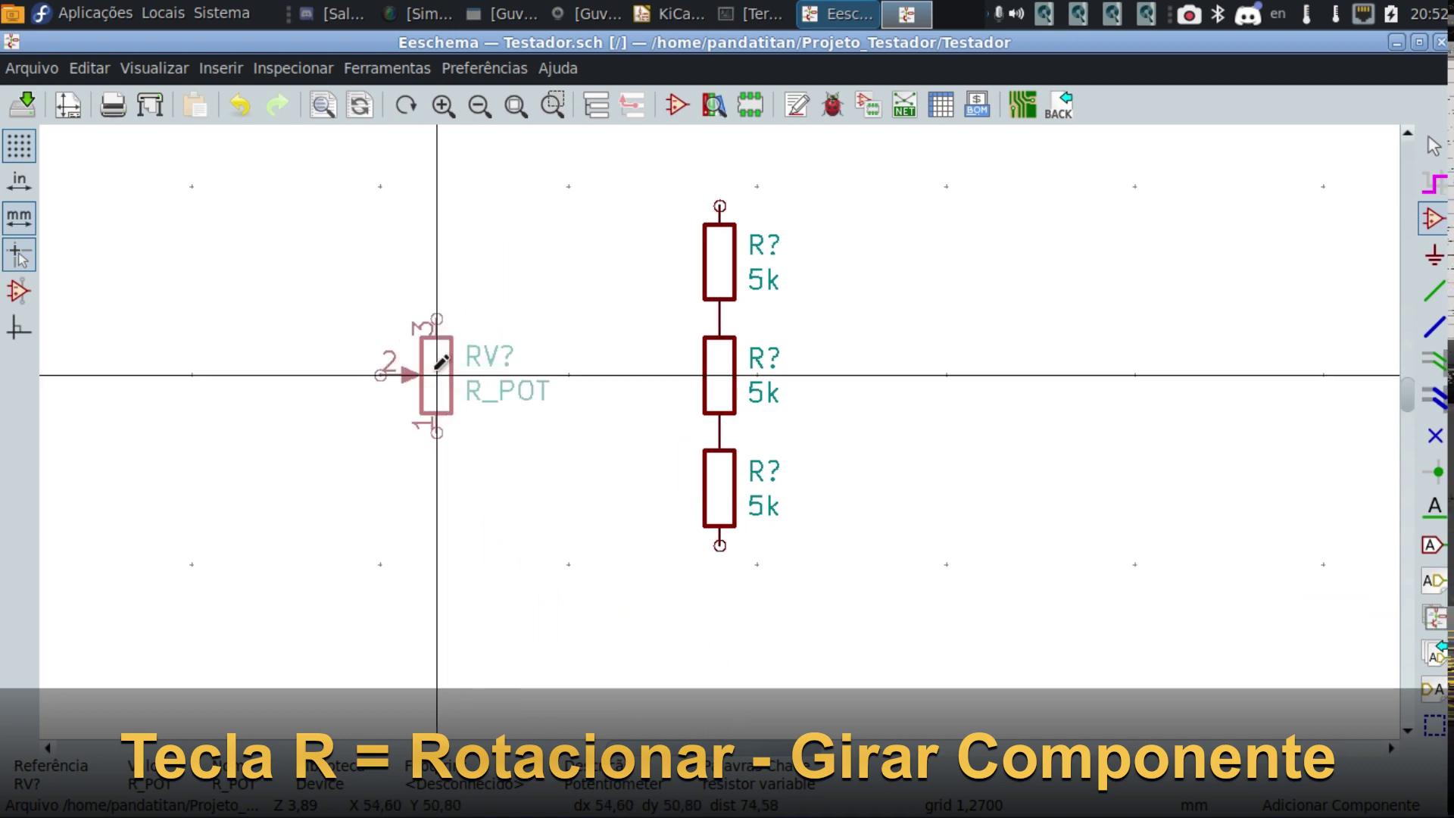
key(r)
key(r)
key(r)
key(r)
key(r)
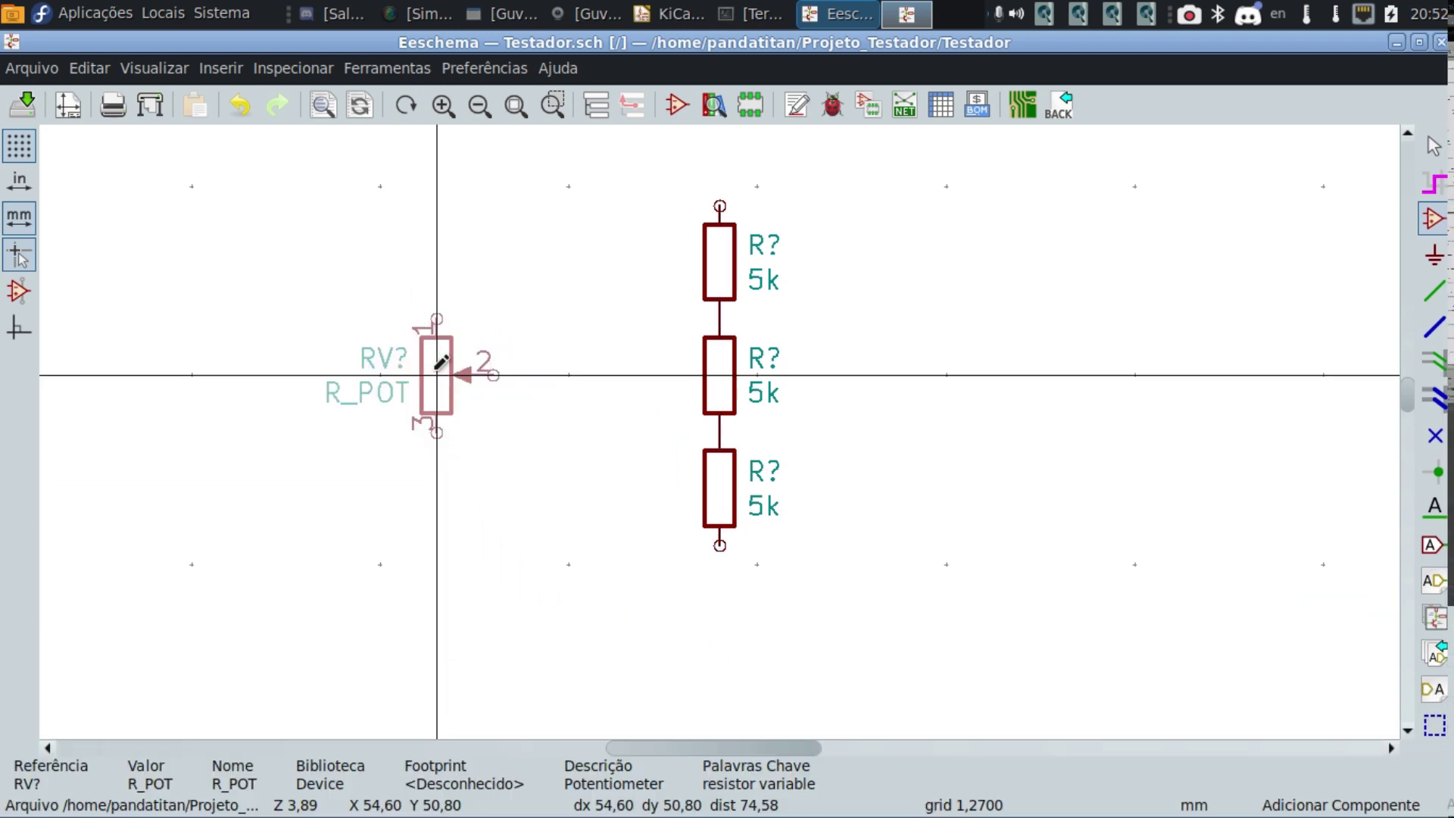
key(r)
key(r)
key(r)
key(r)
key(r)
key(r)
key(r)
key(r)
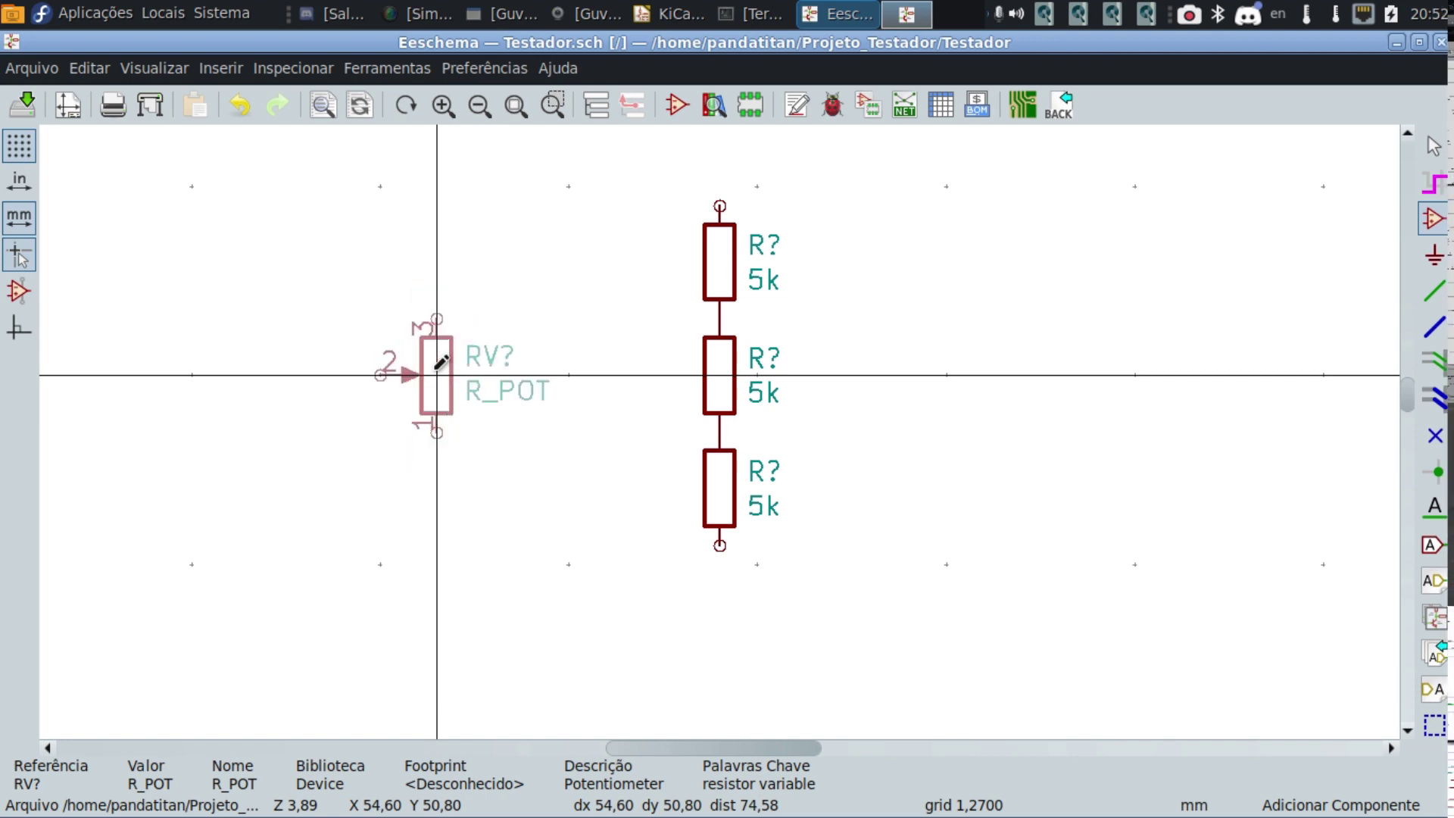
key(r)
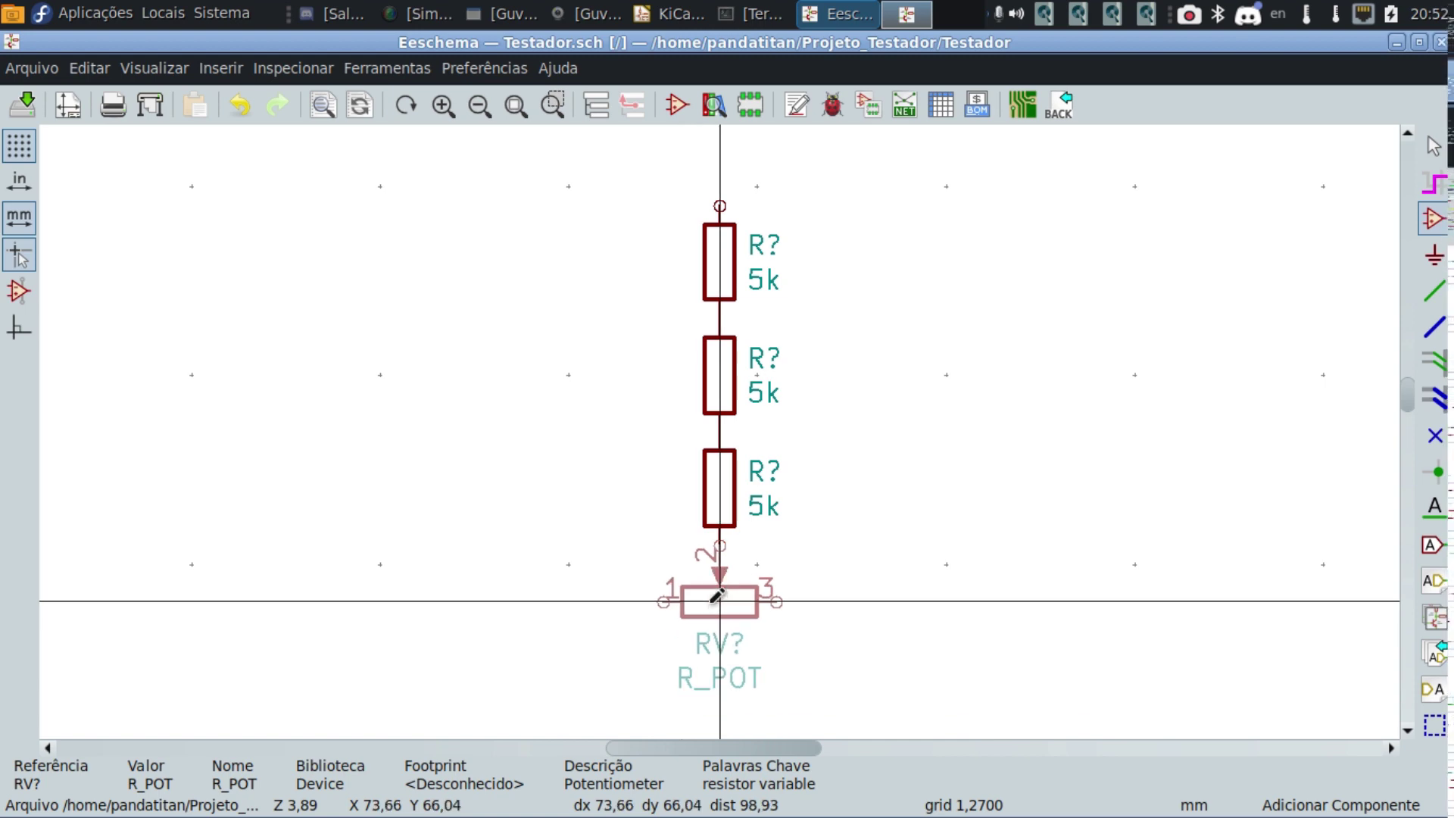
click(715, 600)
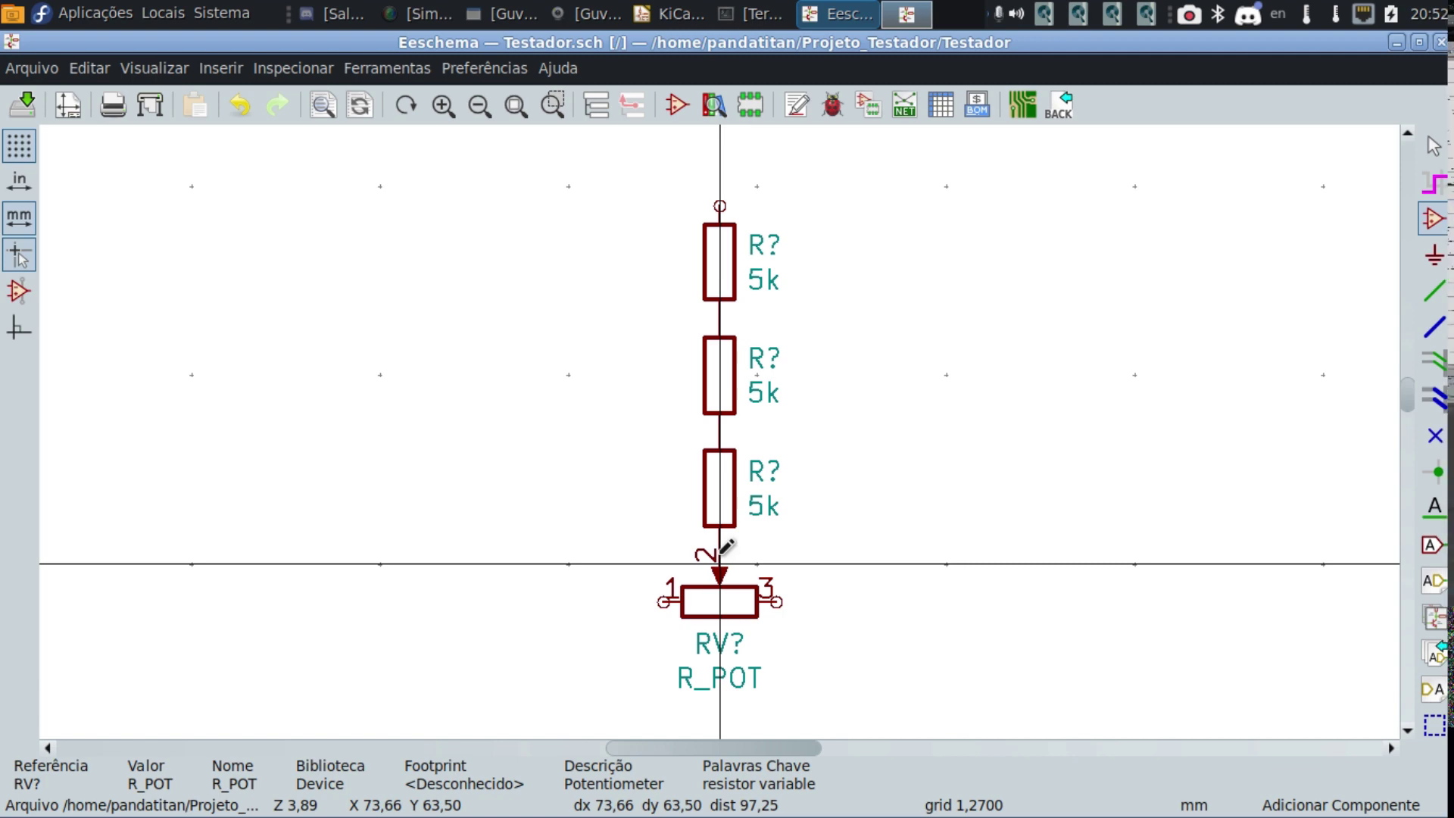
scroll(724, 545, up, 1)
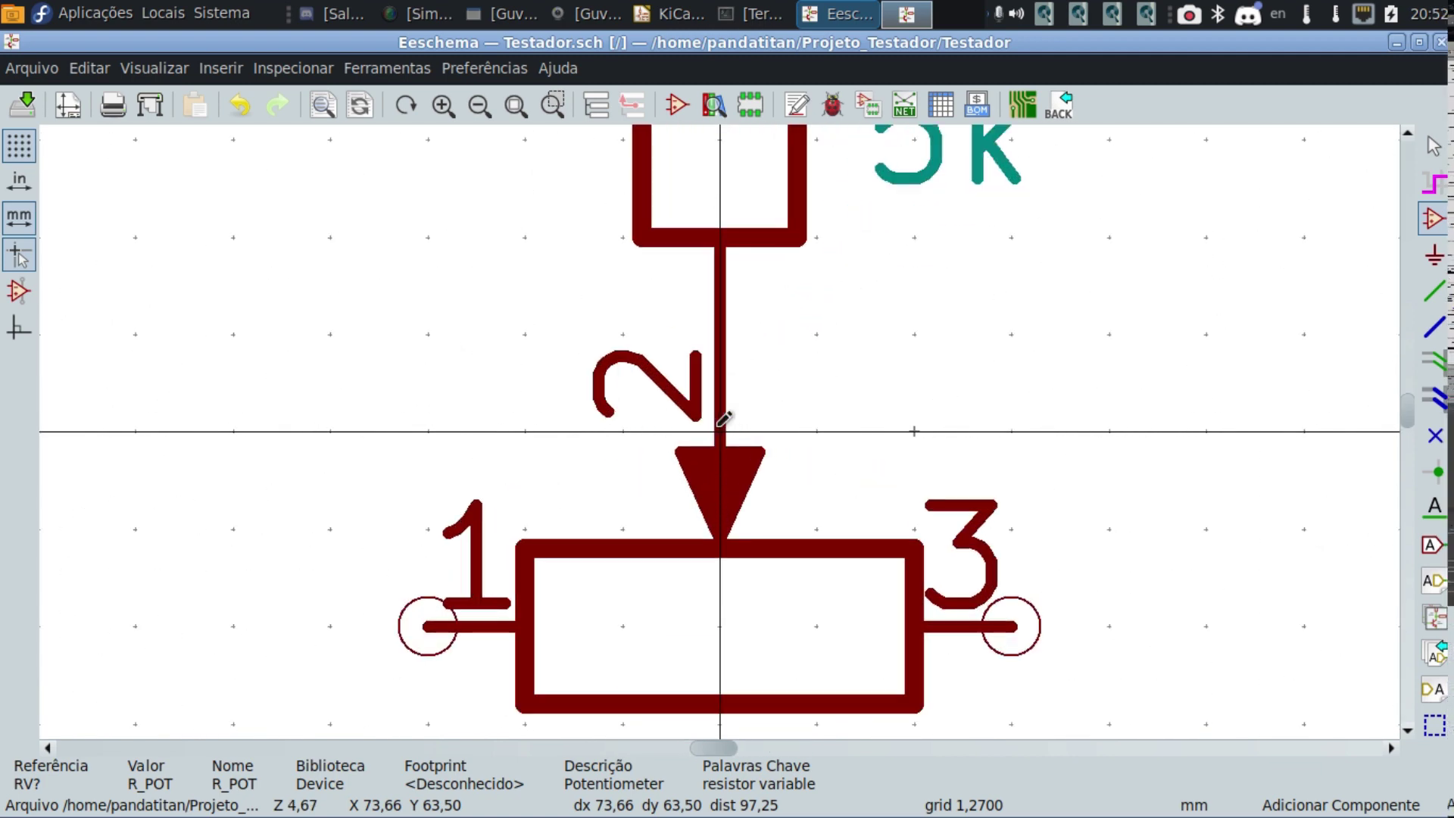
scroll(723, 418, down, 3)
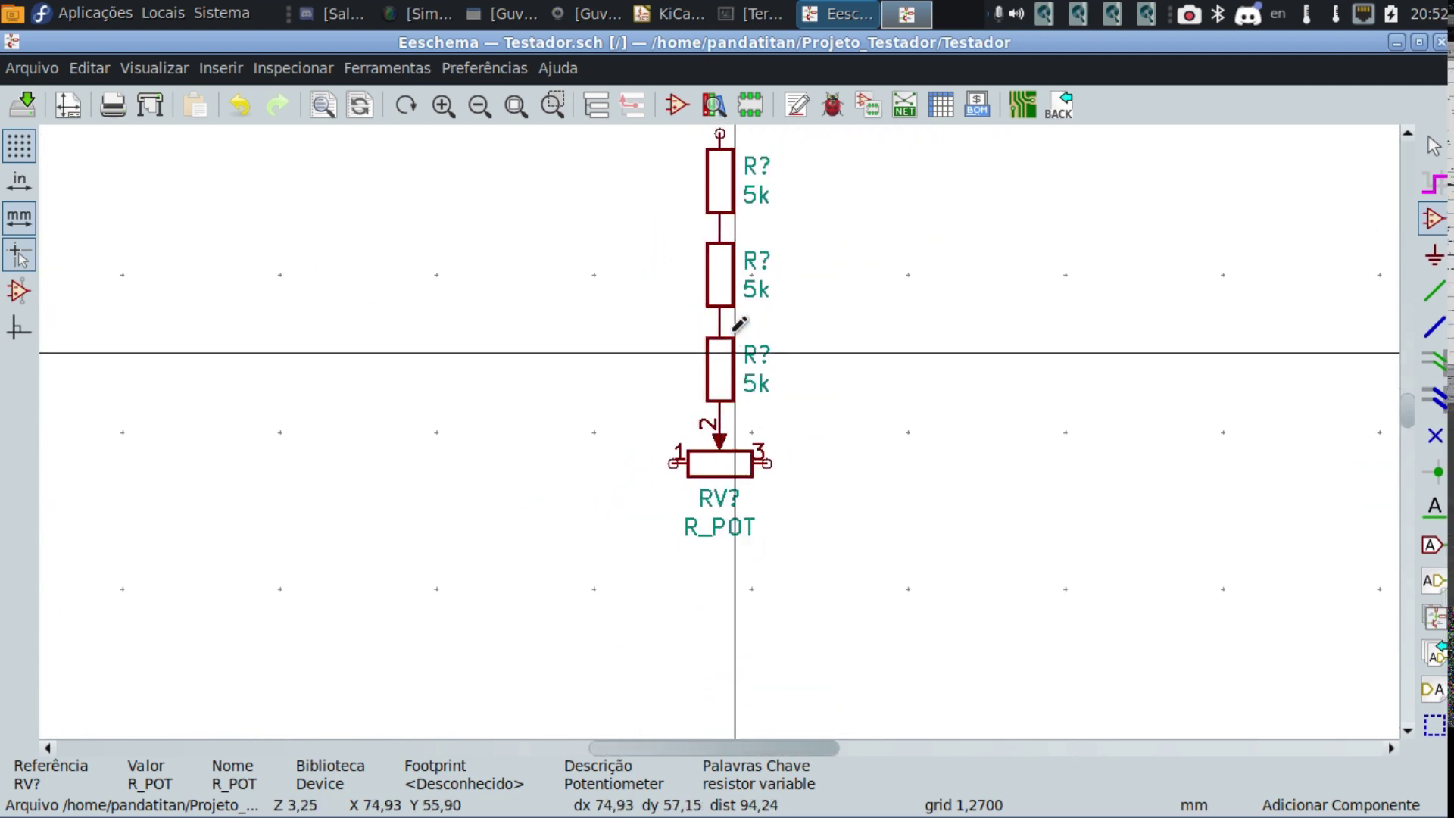
scroll(784, 303, up, 1)
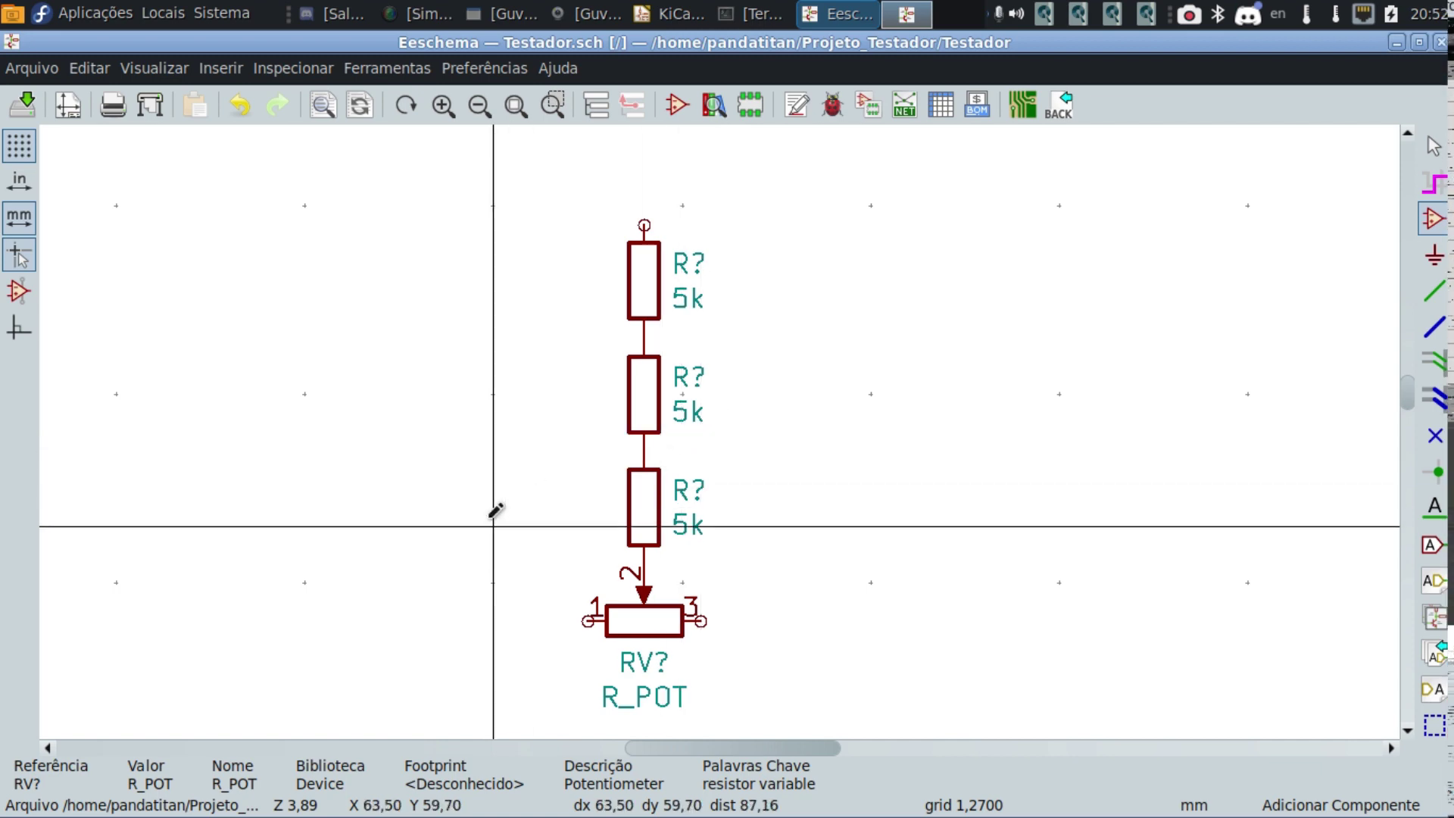
Open the symbol properties of the R_POT potentiometer and set its value to 250k.
double_click(644, 616)
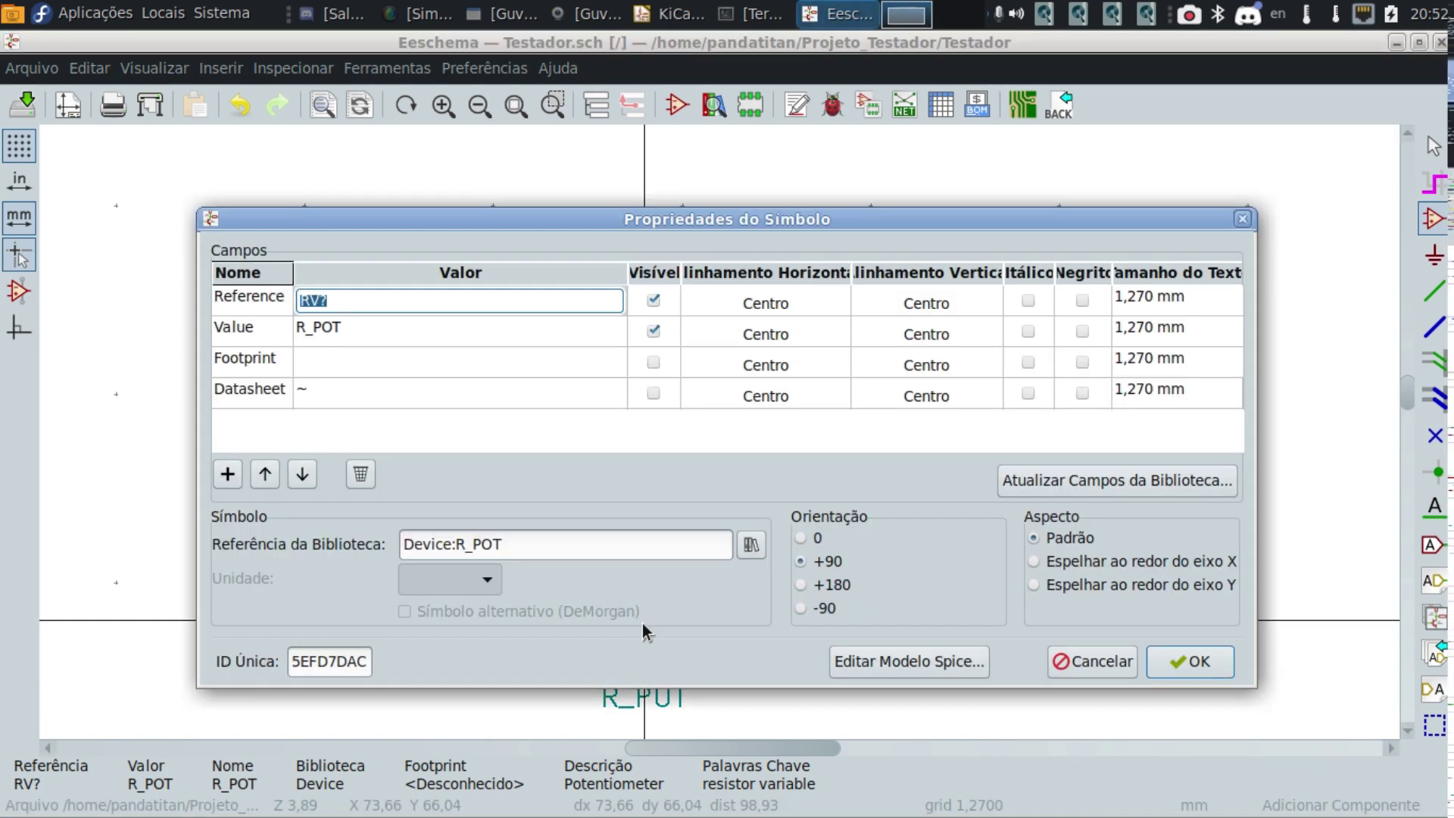
click(369, 303)
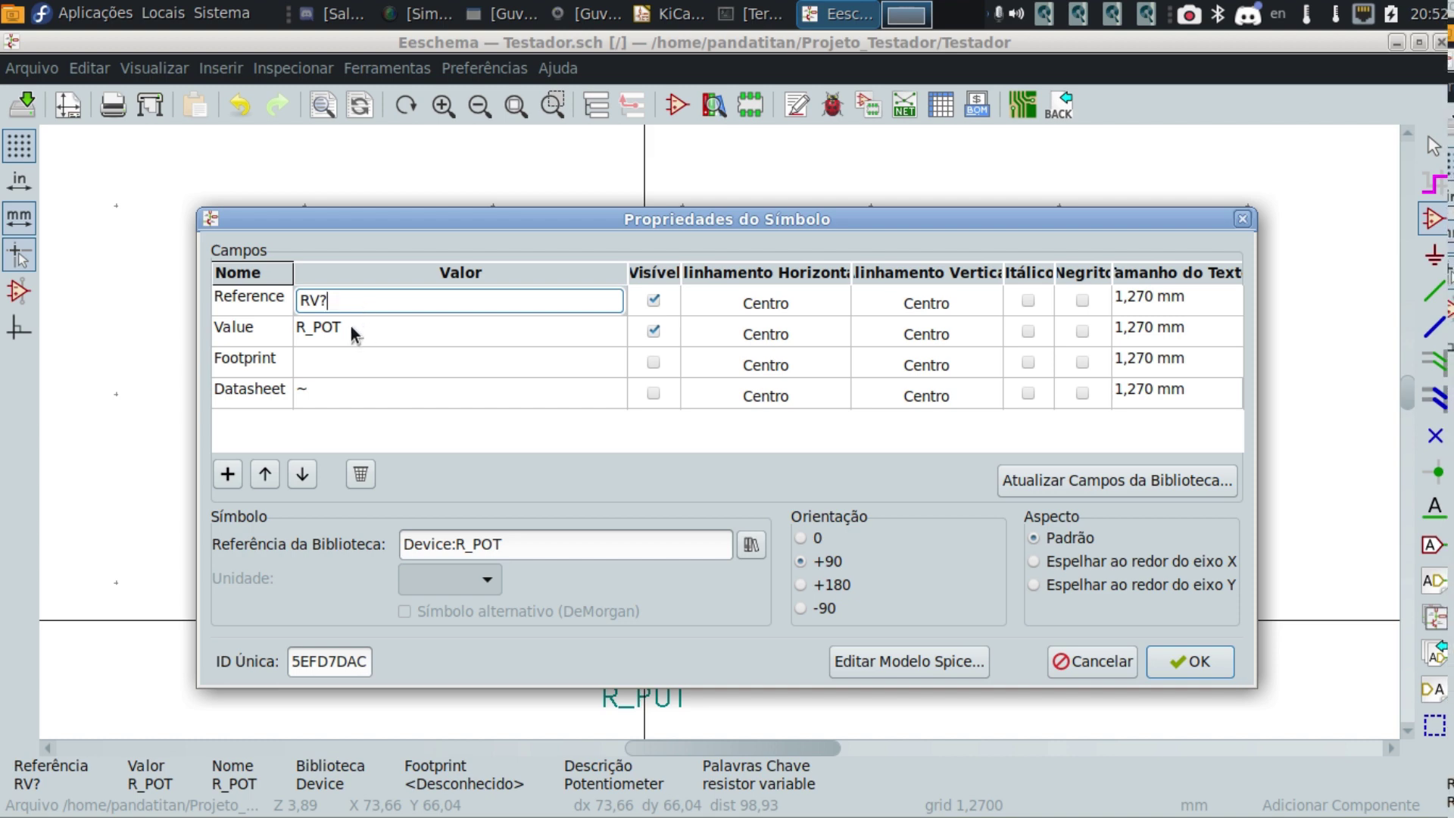
click(351, 325)
click(361, 331)
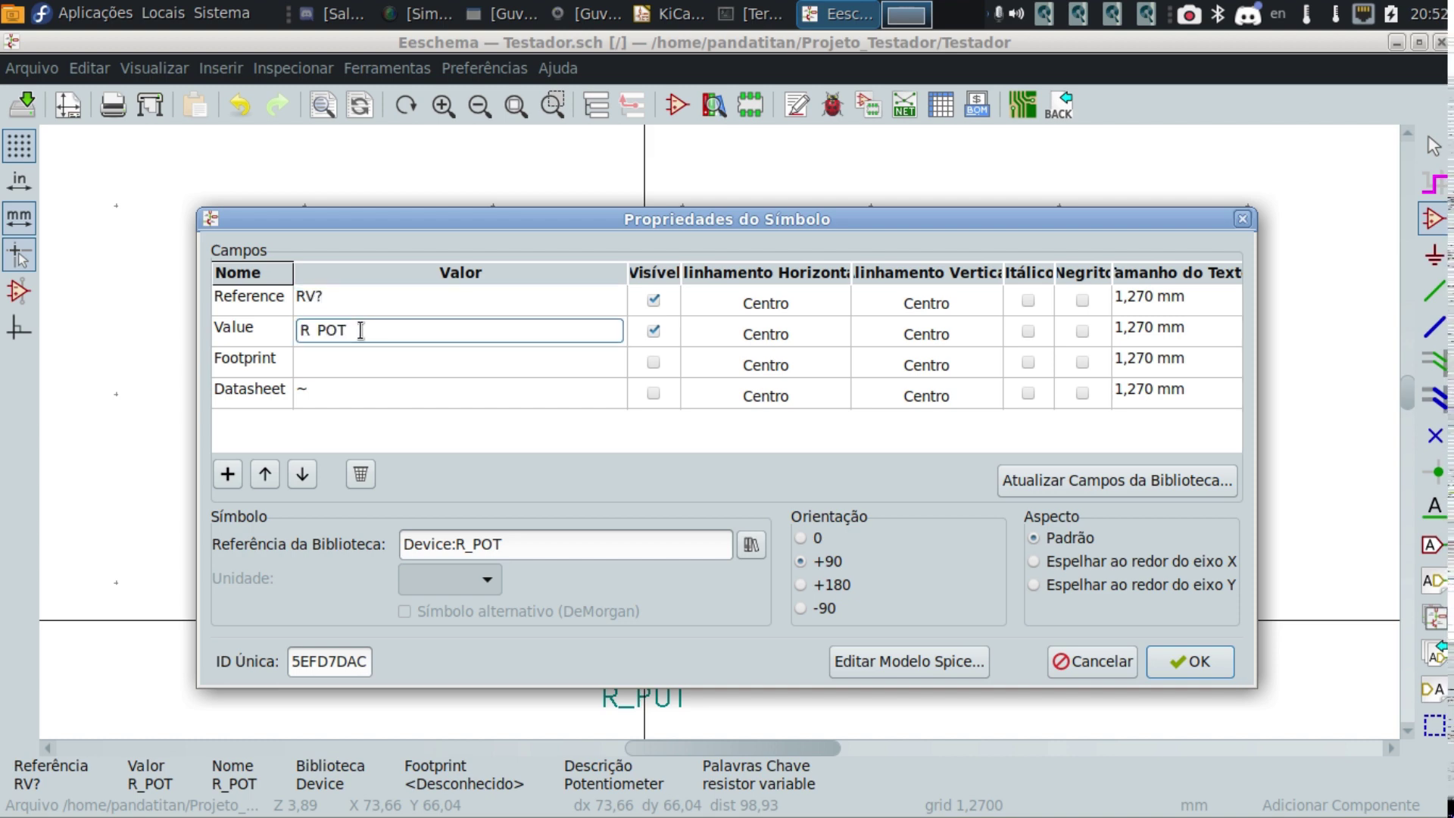
key(BackSpace)
key(BackSpace)
key(BackSpace)
key(BackSpace)
key(BackSpace)
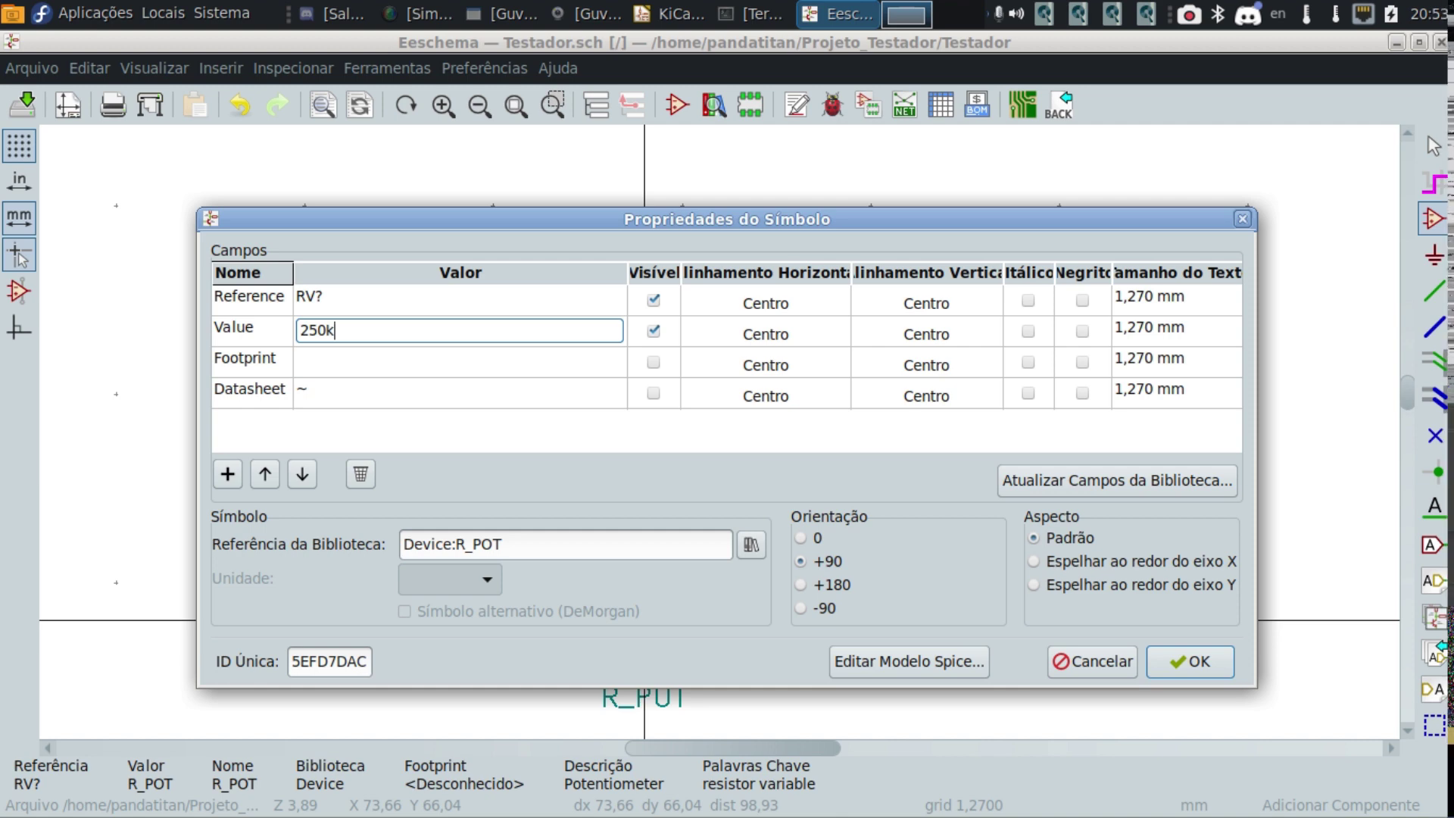
Open the footprint library browser for the potentiometer's footprint field, widen the footprint list and show the Potentiometer_THT library.
click(341, 361)
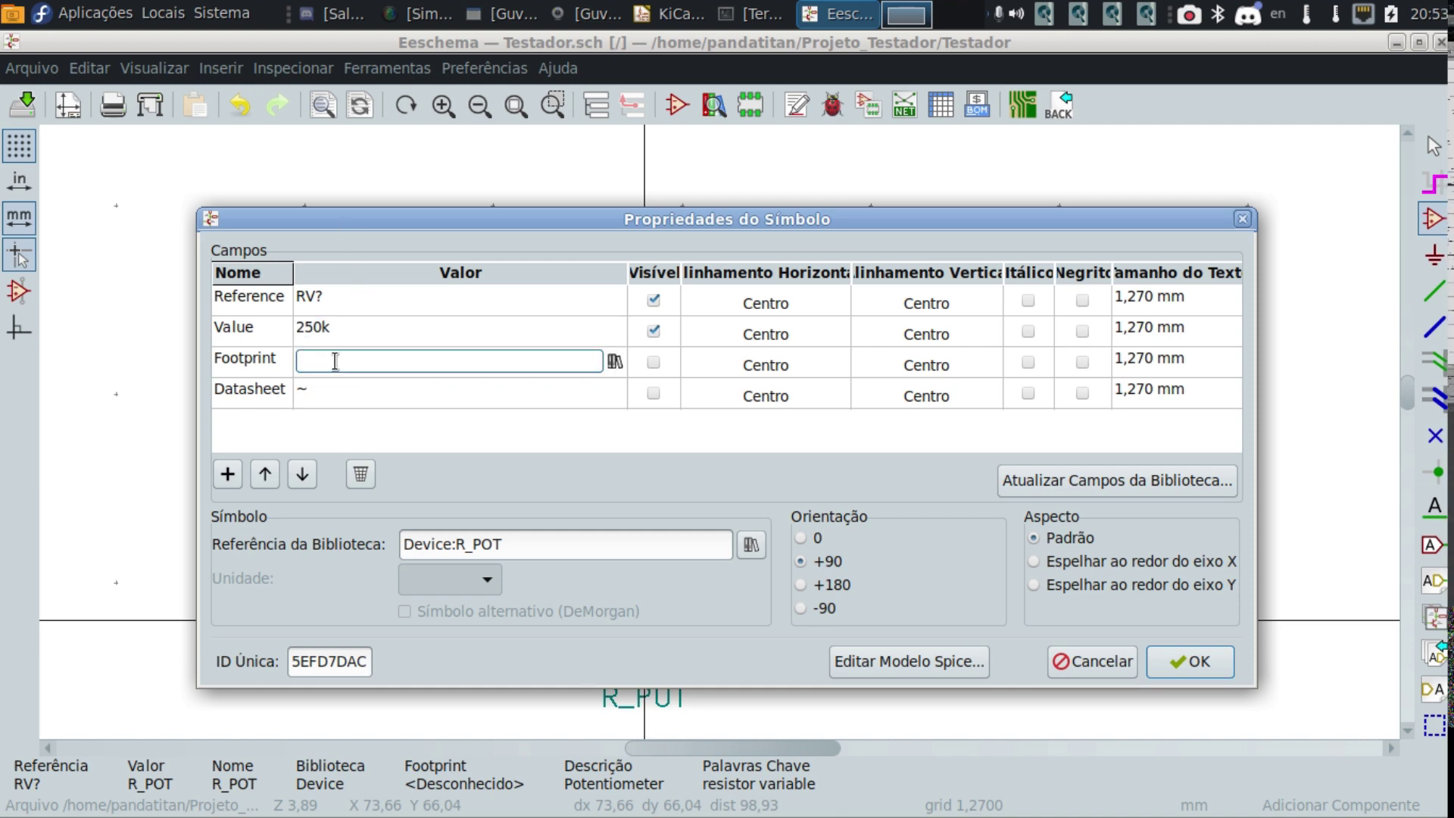
click(613, 362)
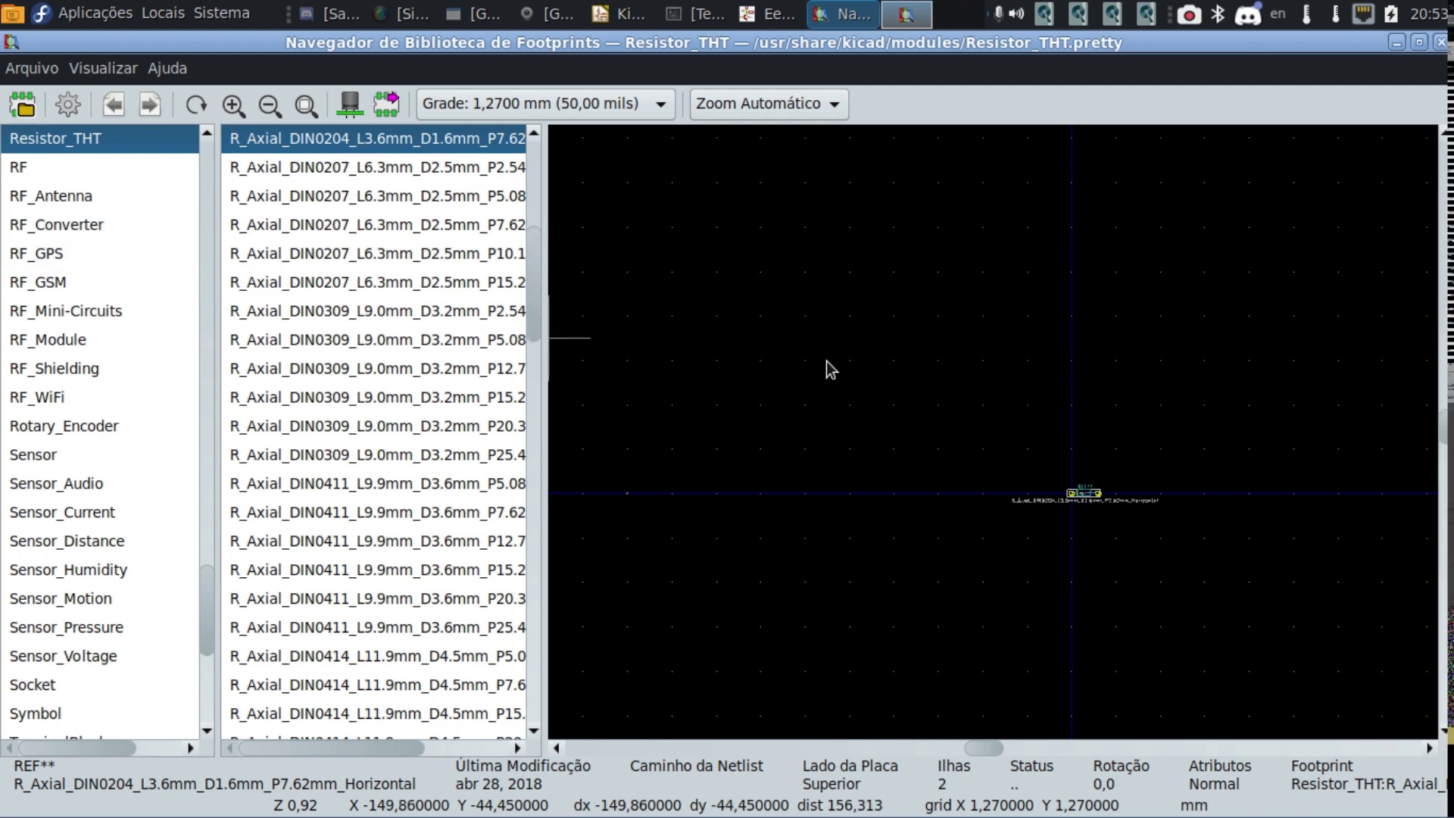
drag(826, 361, 828, 361)
scroll(118, 347, down, 3)
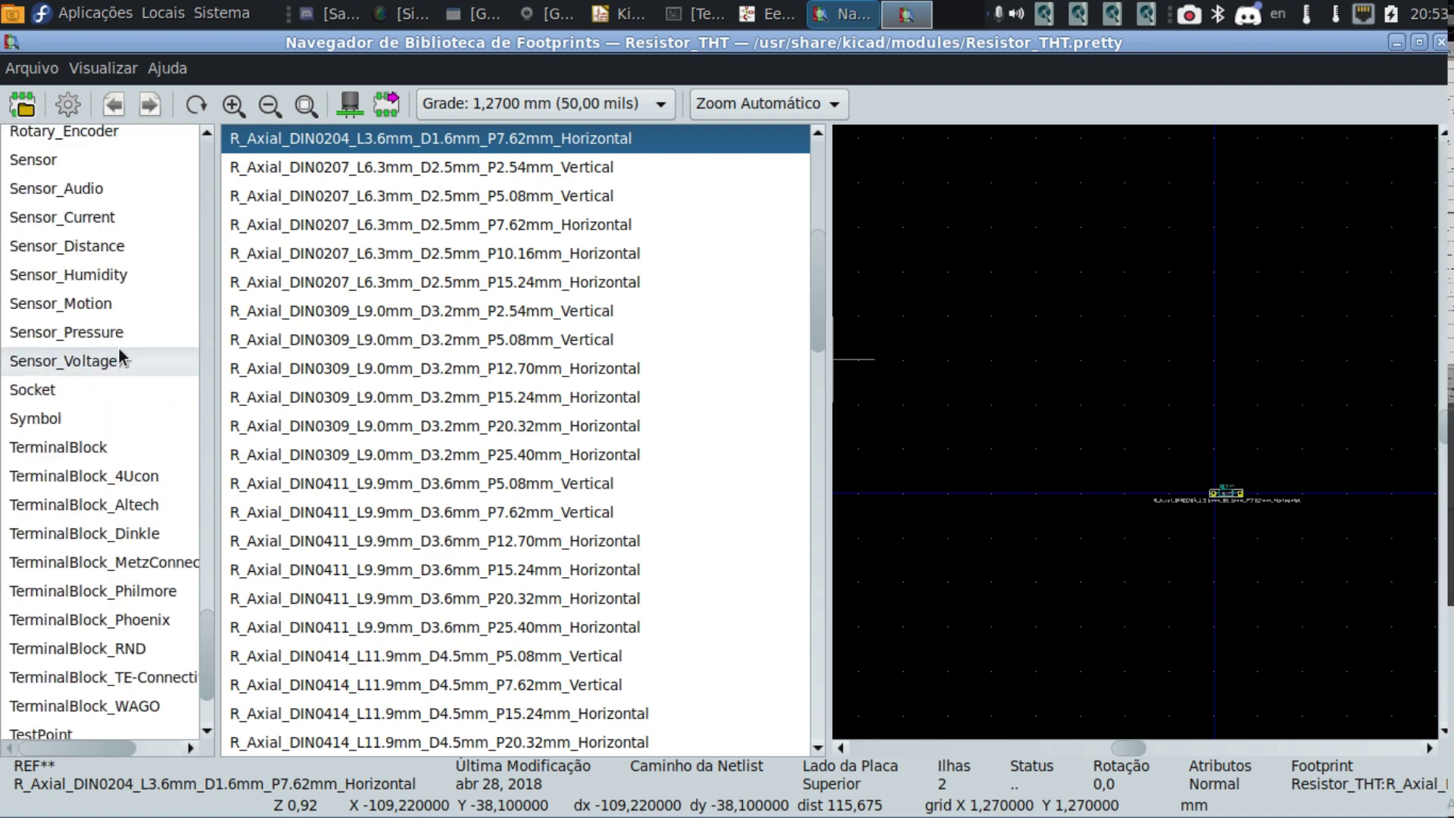
scroll(117, 348, up, 8)
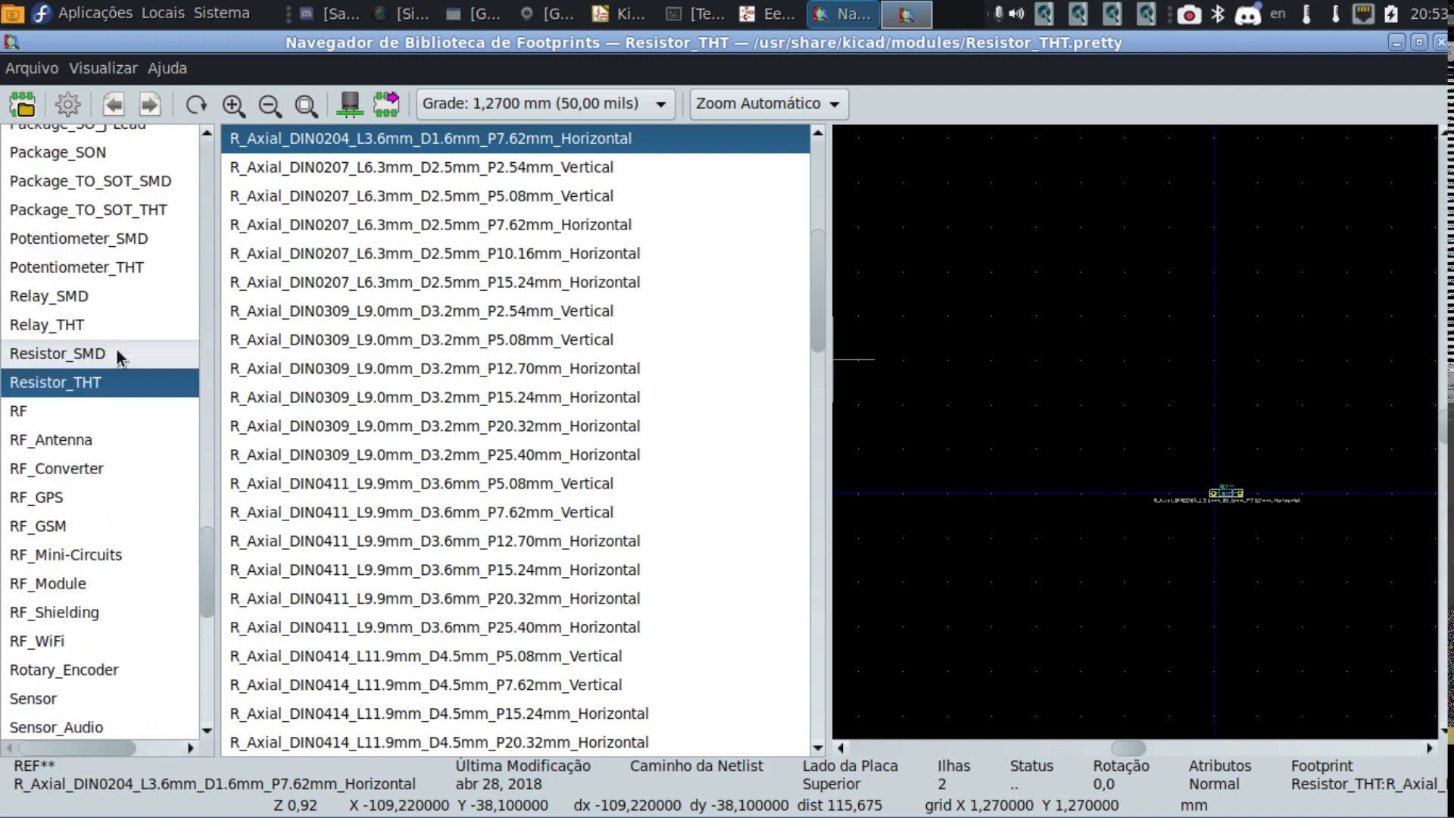
scroll(116, 348, up, 1)
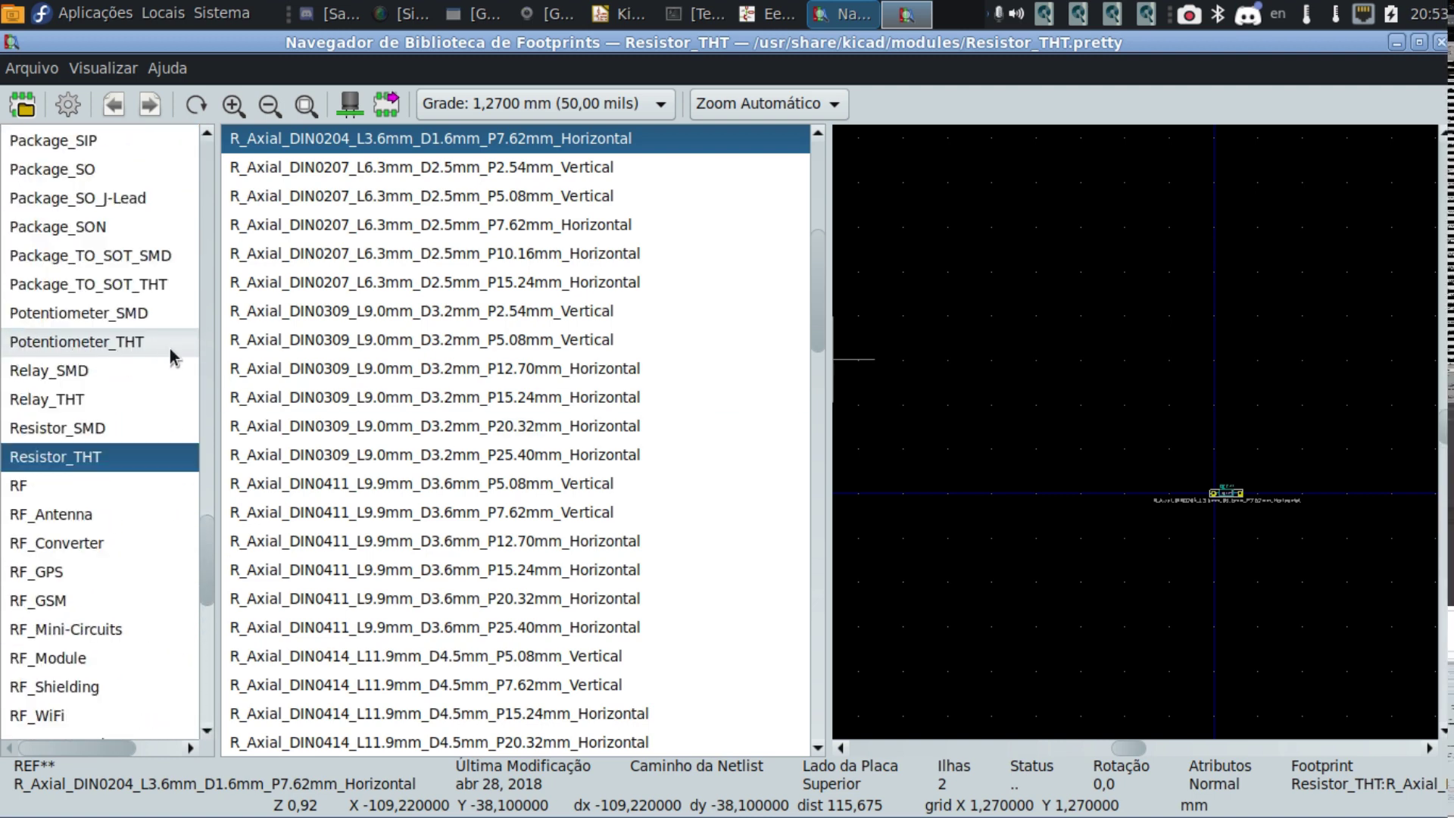
click(97, 342)
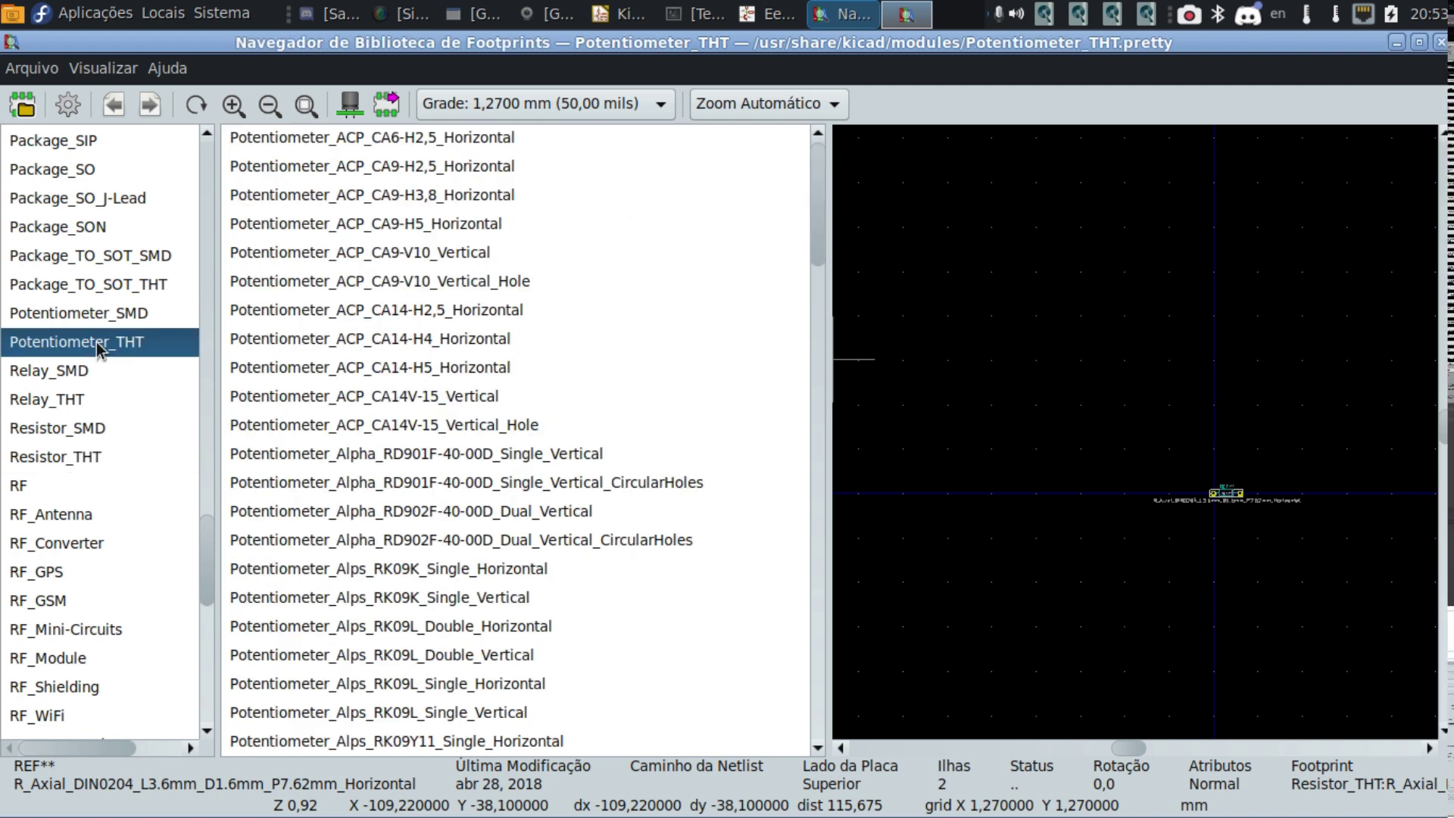
click(102, 310)
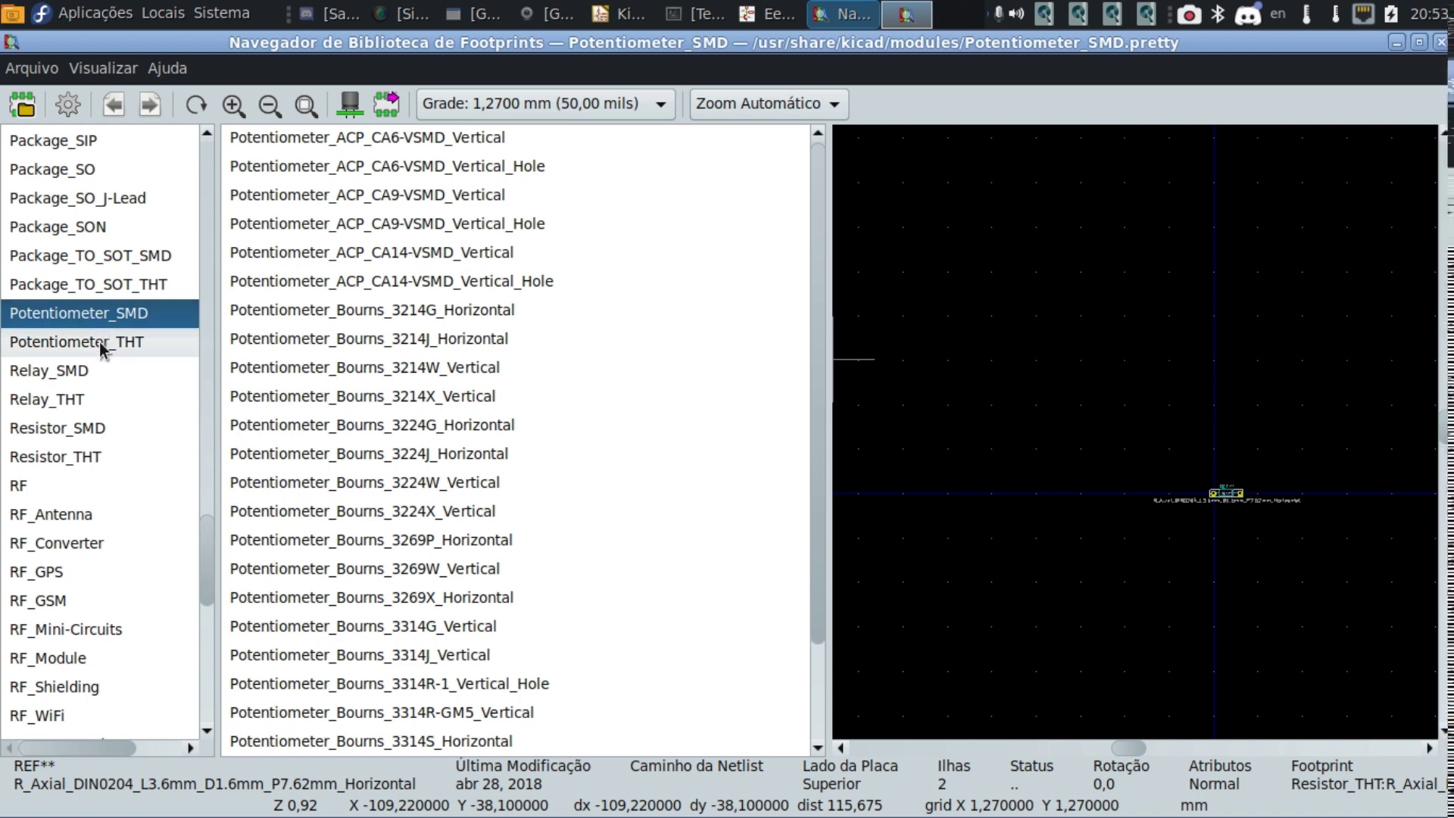
click(97, 342)
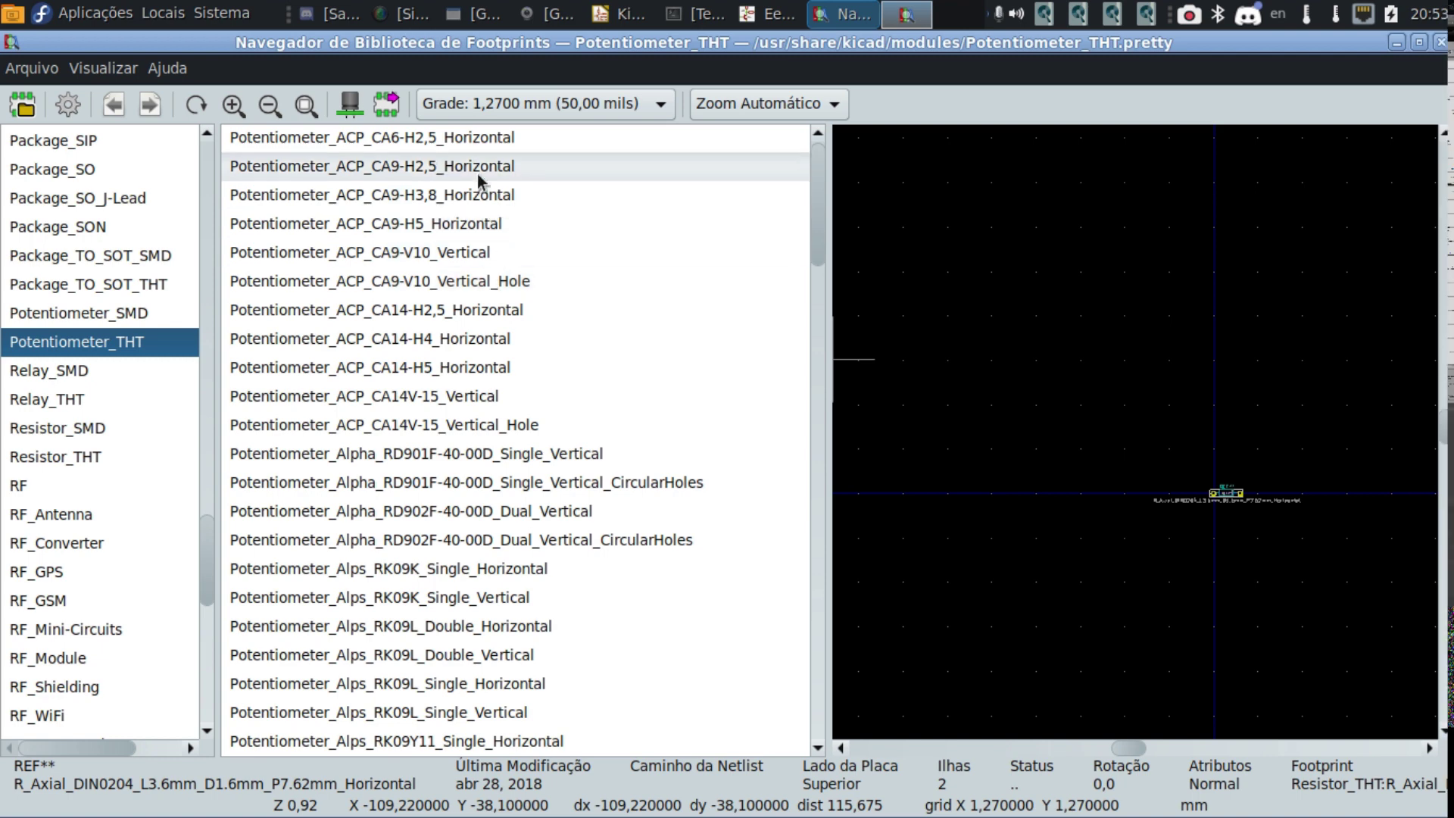
Preview the through-hole potentiometer footprints one by one, from Potentiometer_ACP_CA6-H2,5_Horizontal to Potentiometer_Alps_RK09L_Double_Horizontal.
click(479, 138)
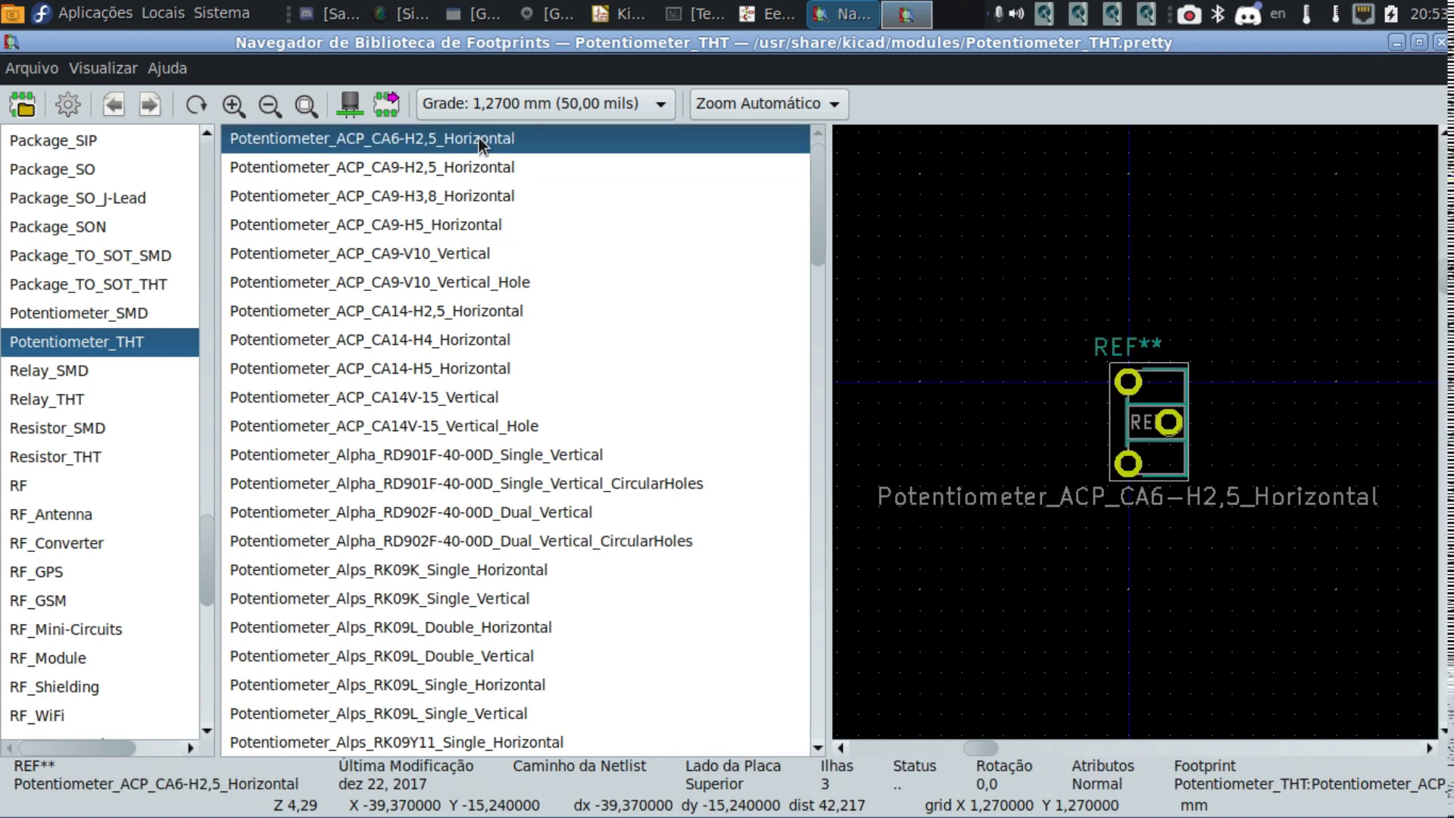
key(Down)
key(Down)
key(Down)
key(Down)
key(Down)
key(Down)
key(Down)
key(Down)
key(Down)
key(Down)
key(Down)
key(Down)
key(Down)
key(Down)
key(Down)
key(Down)
key(Down)
key(Down)
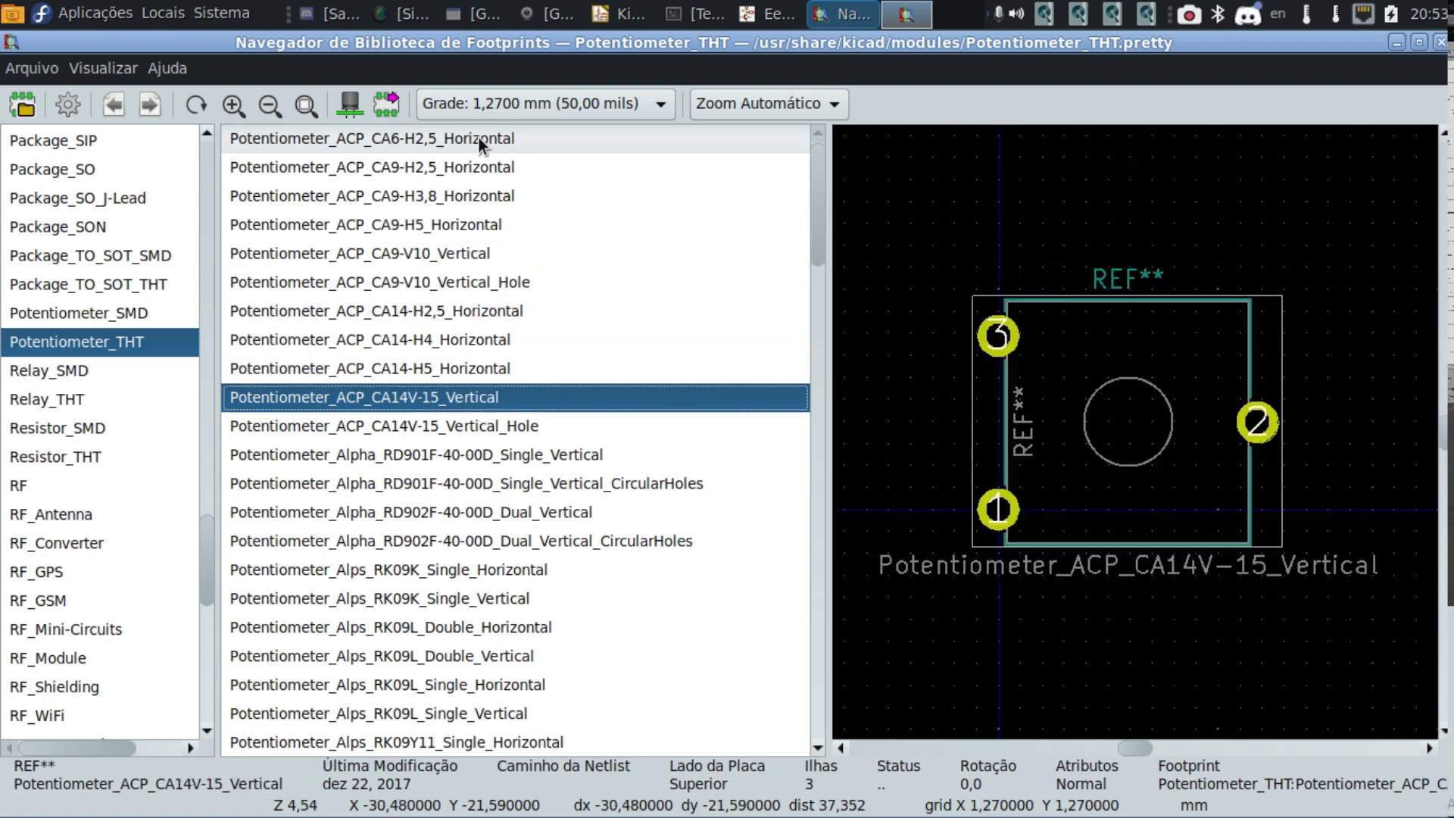
key(Up)
key(Up)
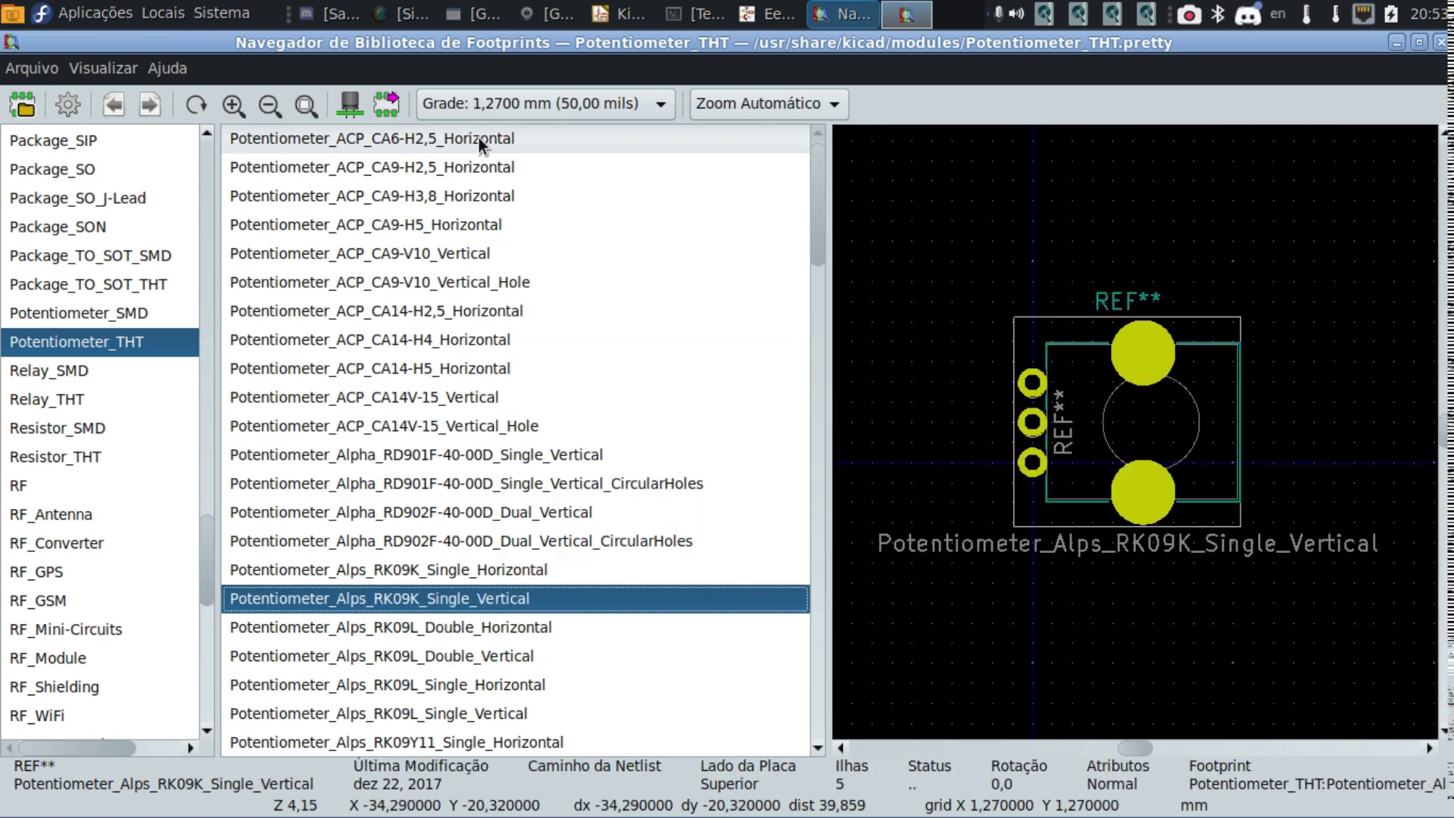
key(Down)
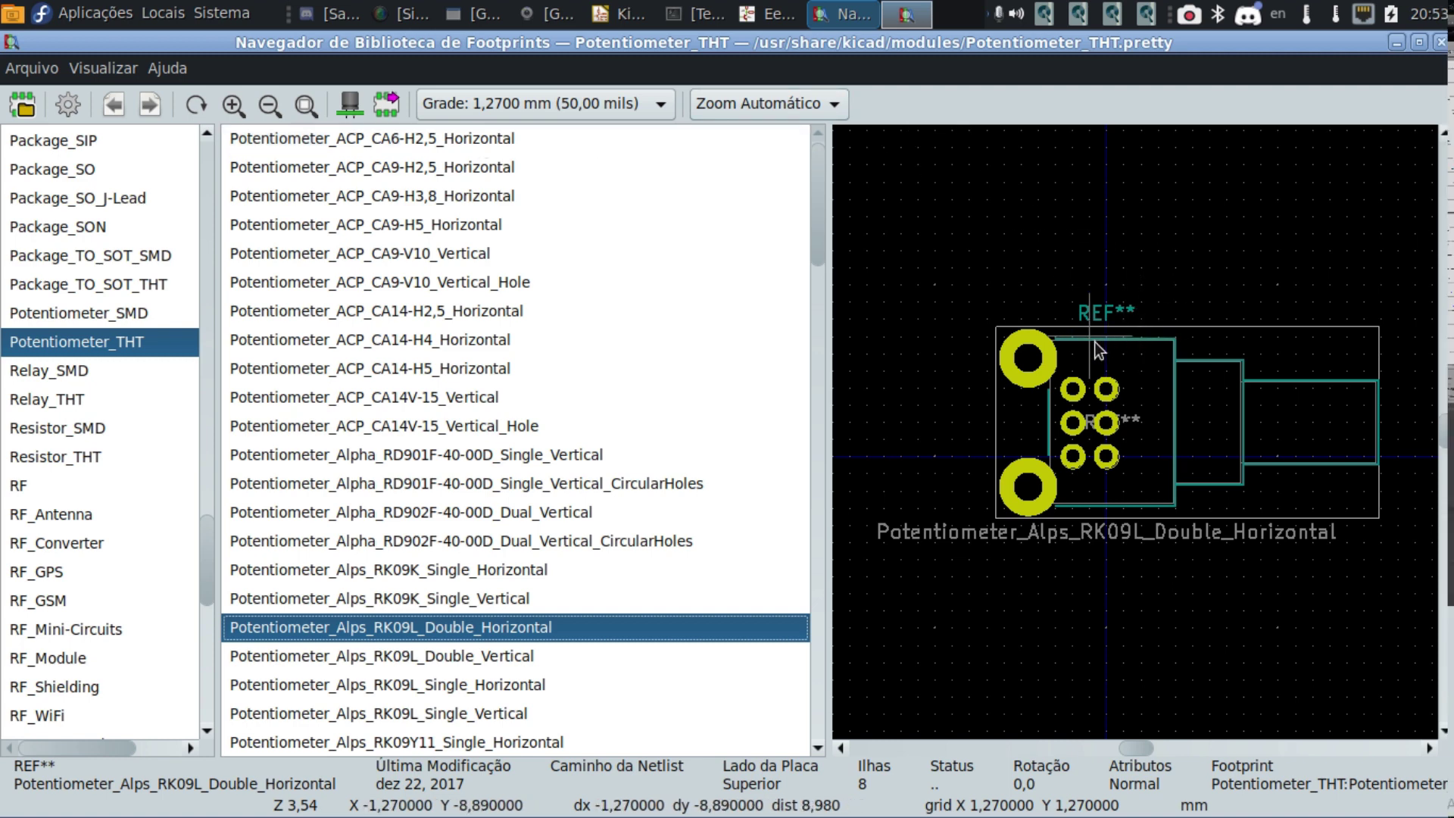
Examine the body outline, shaft and pad layout of the Potentiometer_Alps_RK09L_Double_Horizontal footprint in the preview.
click(1156, 347)
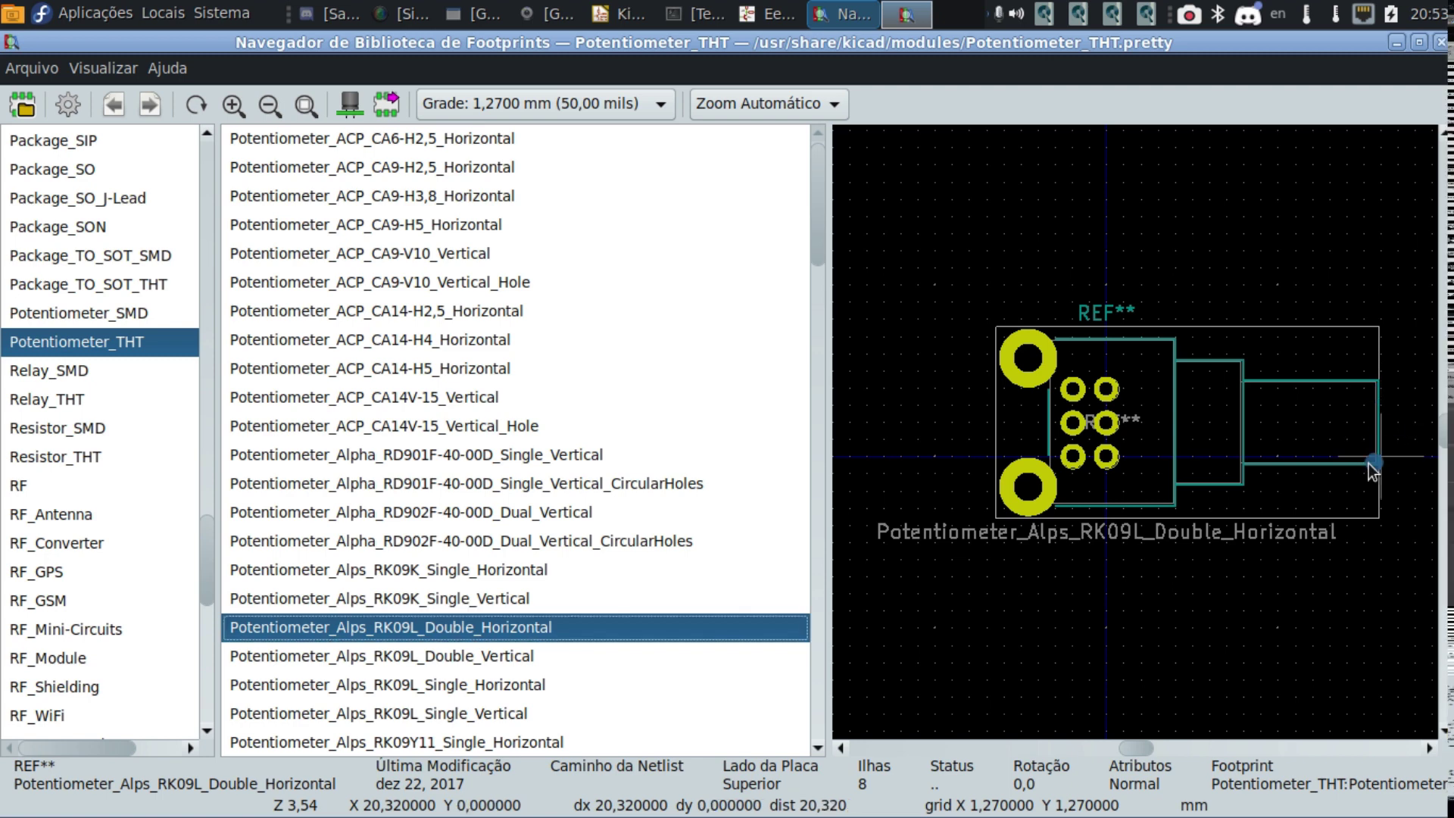
click(1055, 519)
key(ctrl)
key(ctrl)
key(ctrl)
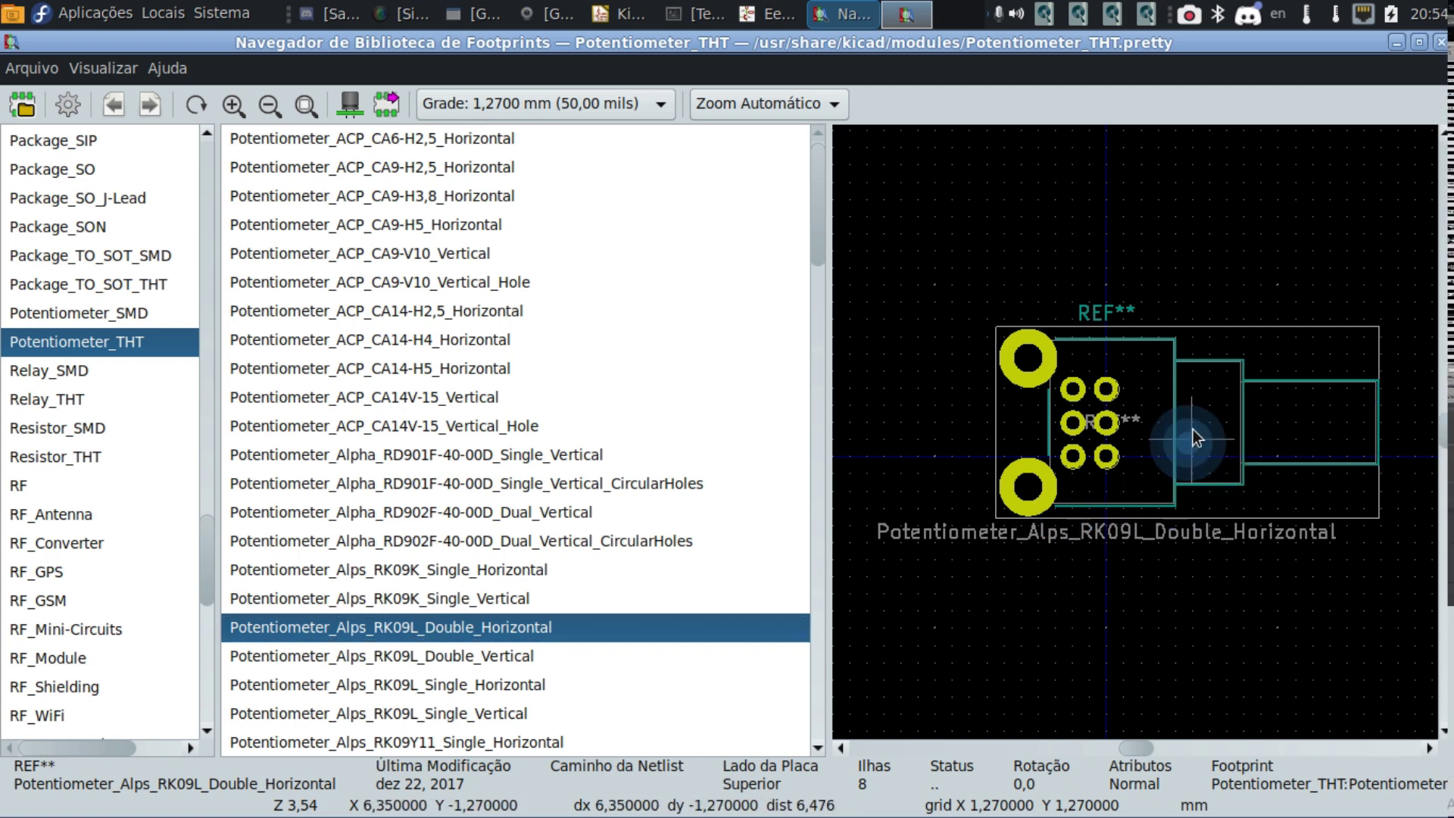
key(ctrl)
key(ctrl)
key(ctrl)
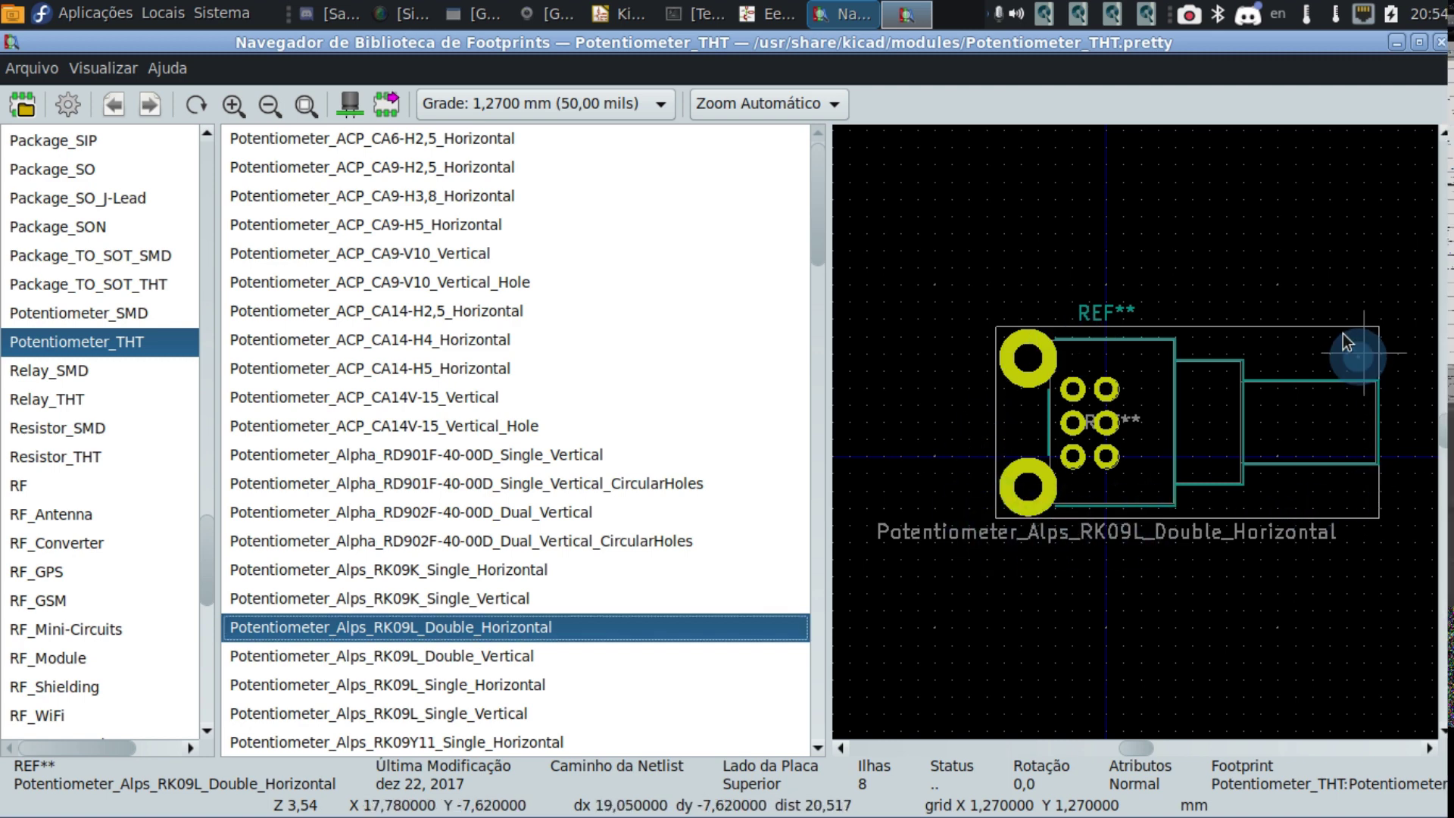
key(ctrl)
key(ctrl)
key(ctrl)
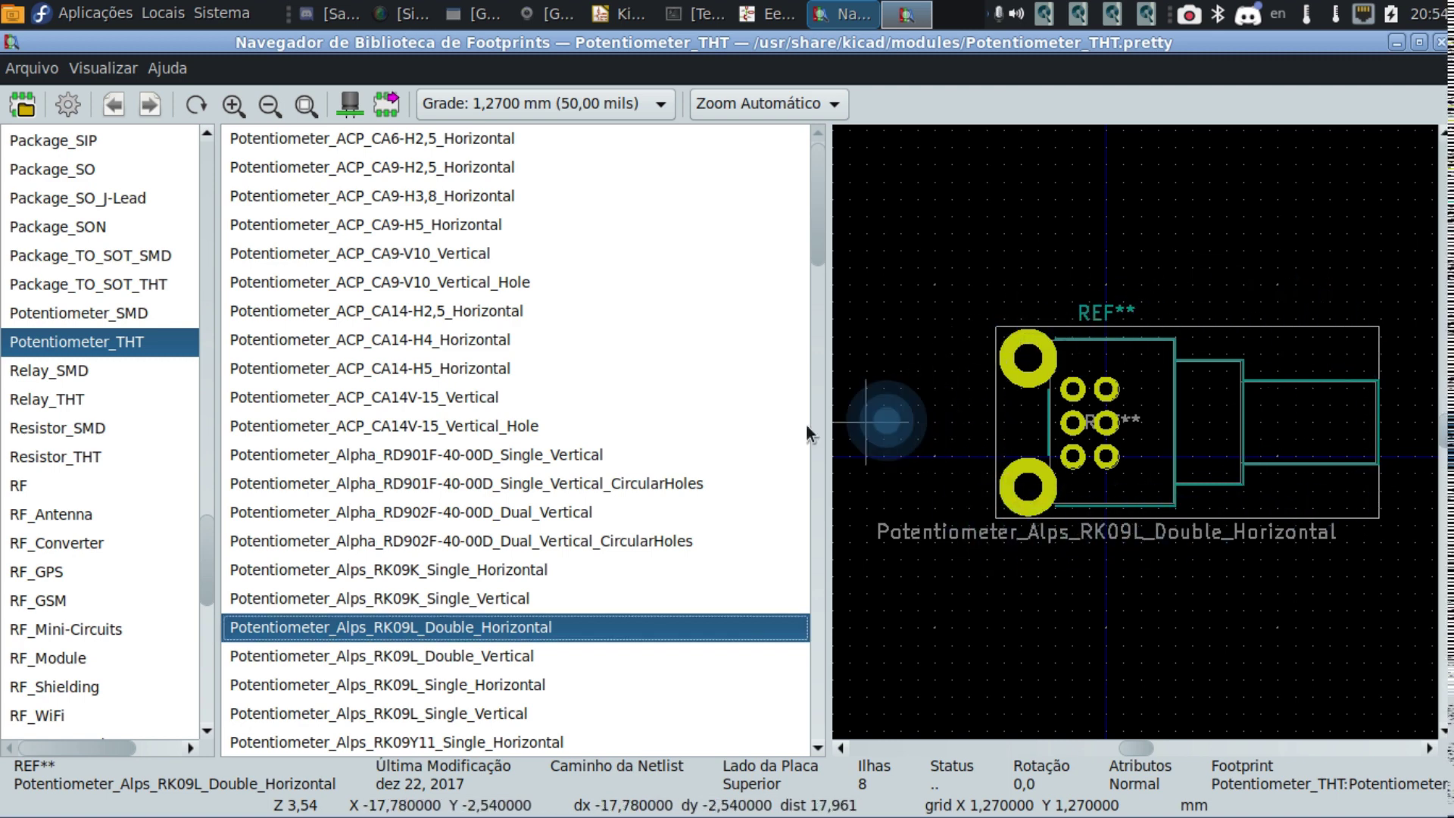
Compare the Alps potentiometer footprints, from Potentiometer_Alps_RK09K_Single_Horizontal through Potentiometer_Alps_RK163_Dual_Horizontal.
click(481, 570)
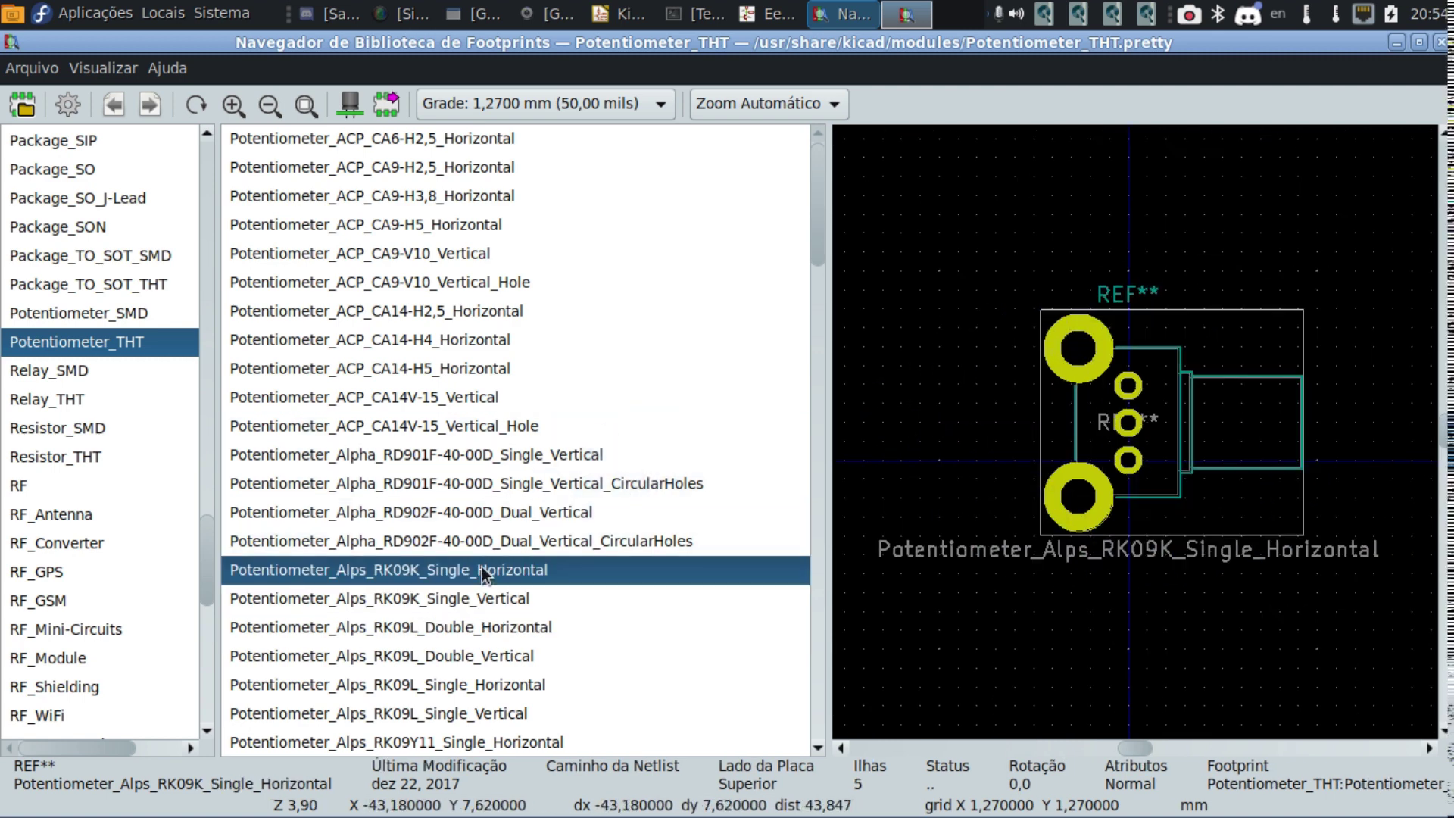
key(Down)
key(Up)
key(Up)
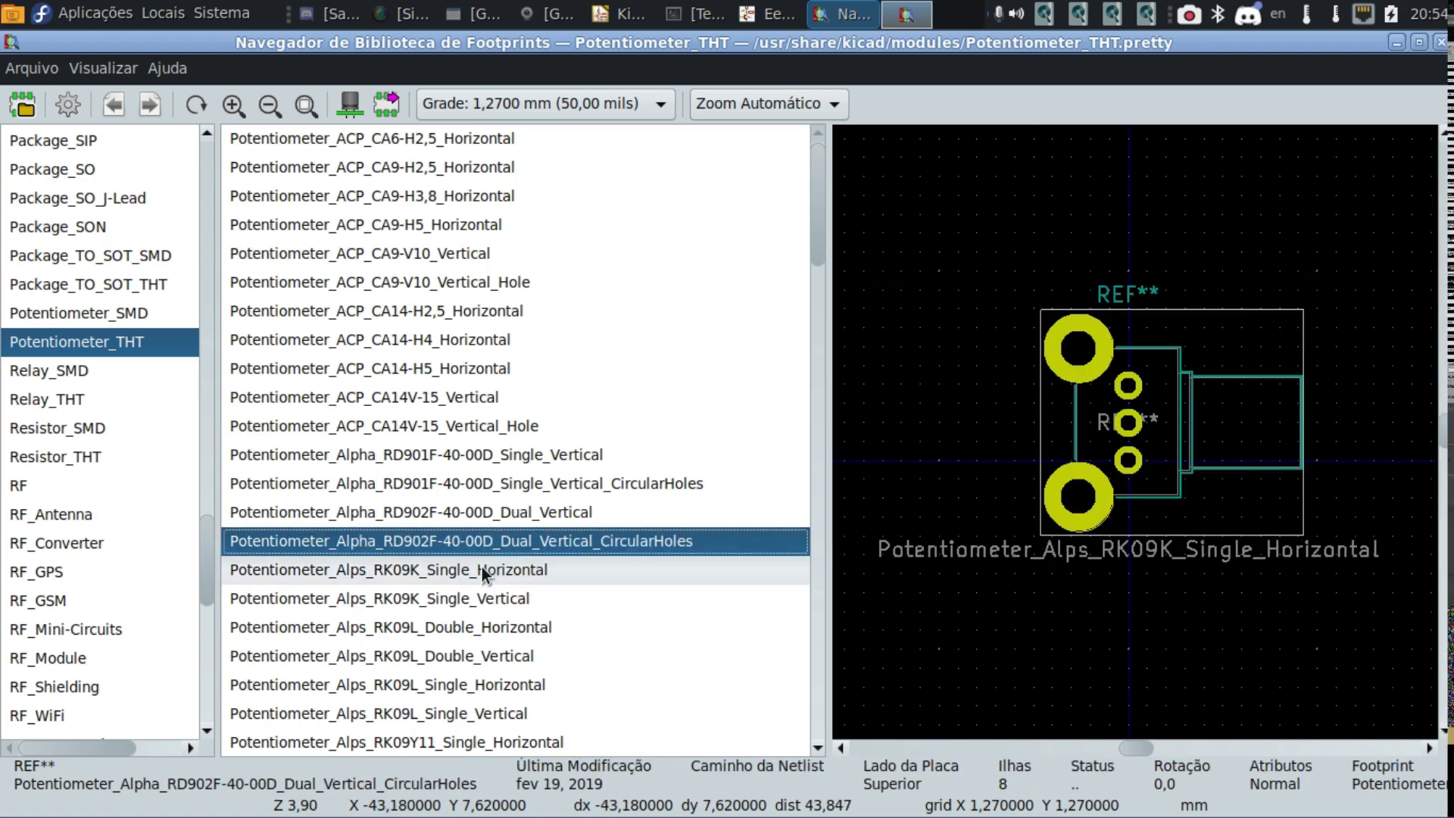
key(Down)
key(Down)
key(Down)
key(Down)
key(Down)
key(Down)
key(Down)
key(Down)
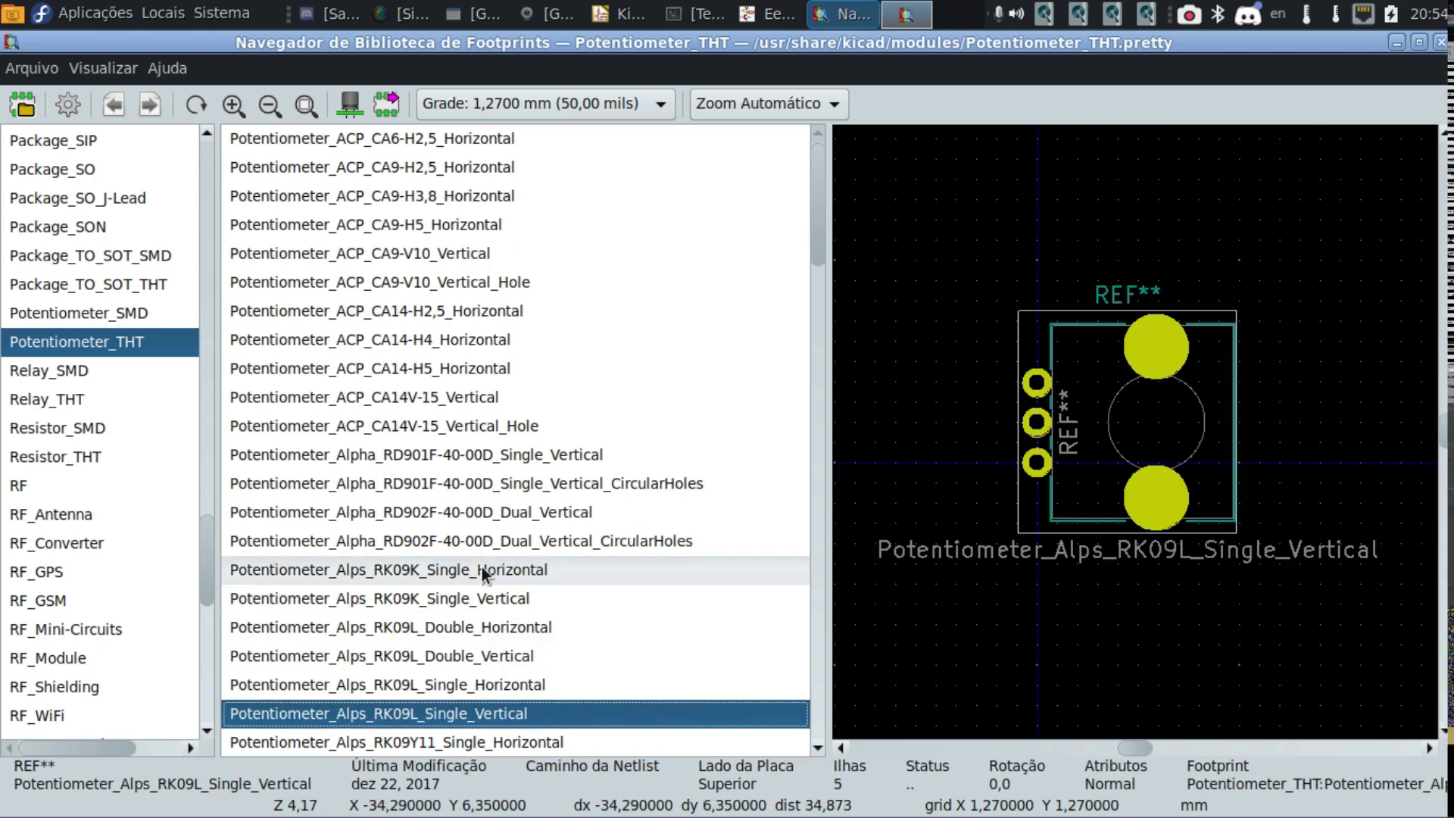
key(Down)
key(Down)
key(Down)
key(Down)
key(Down)
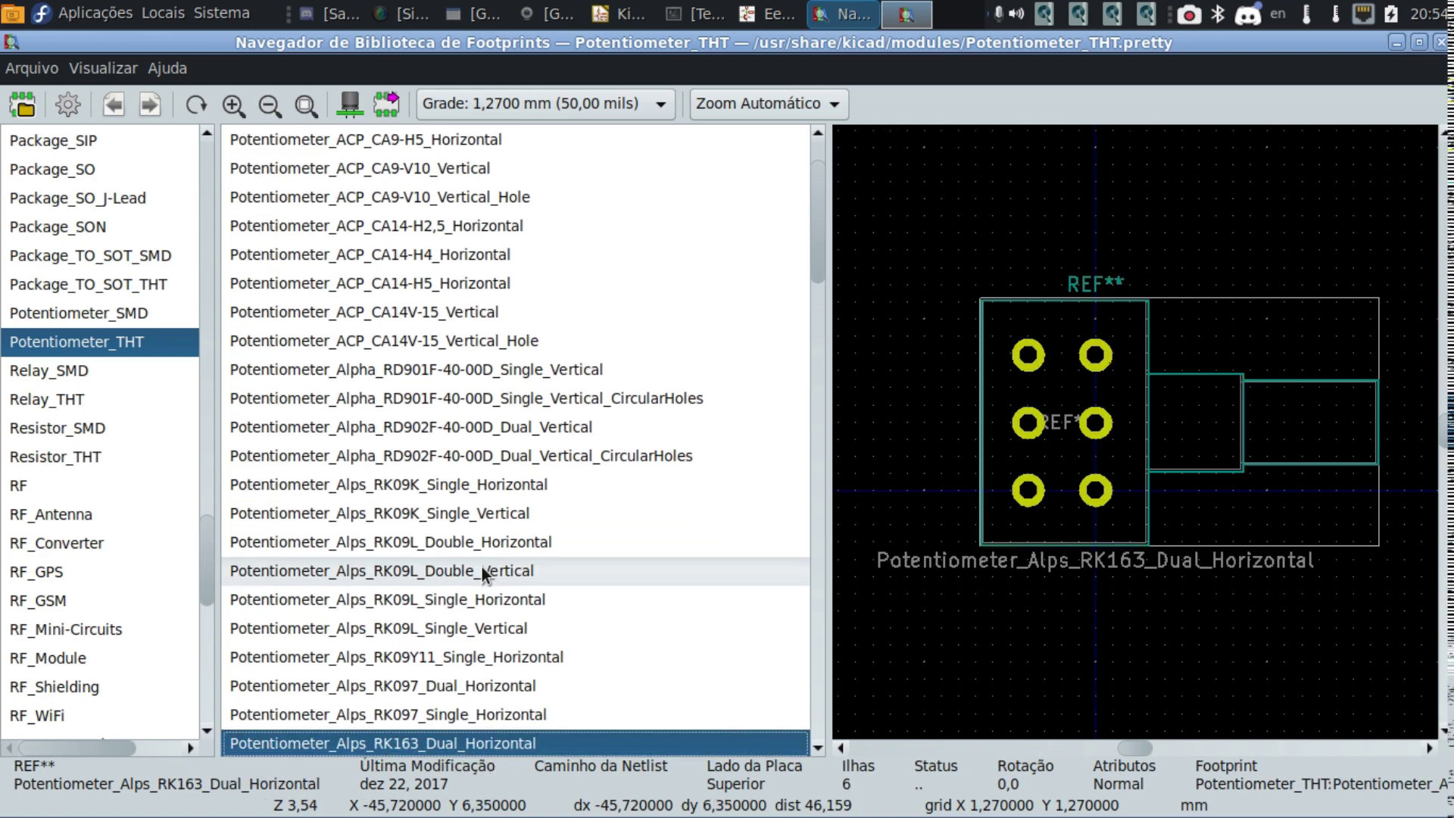
Go through the Bourns footprints as far as Potentiometer_Bourns_3296W_Vertical and examine its pads and adjustment screw in the preview.
key(Down)
key(Down)
key(Down)
key(Down)
key(Down)
key(Down)
key(Down)
key(Down)
key(Down)
key(Down)
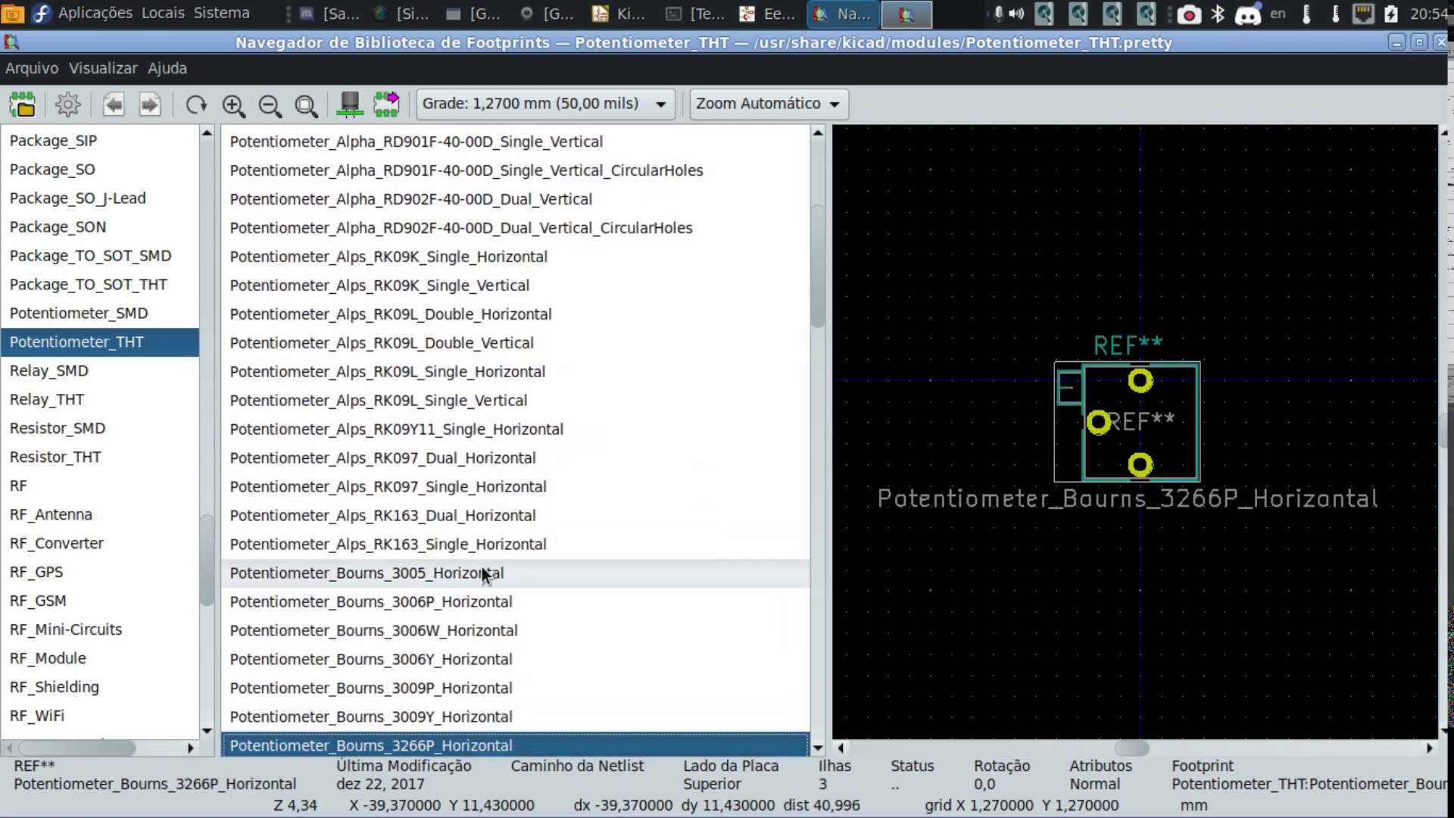
key(Down)
key(Up)
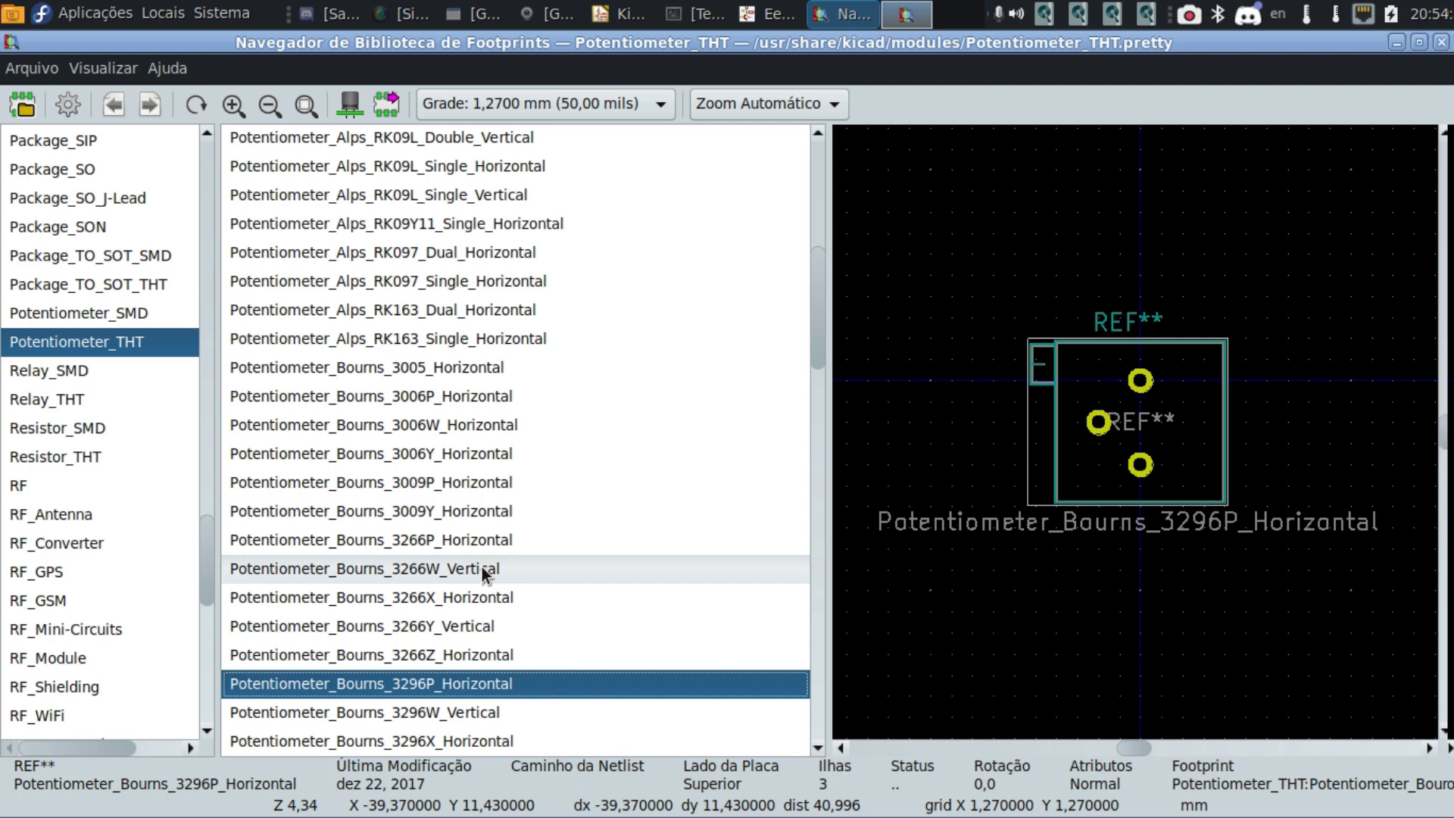
key(Down)
key(Down)
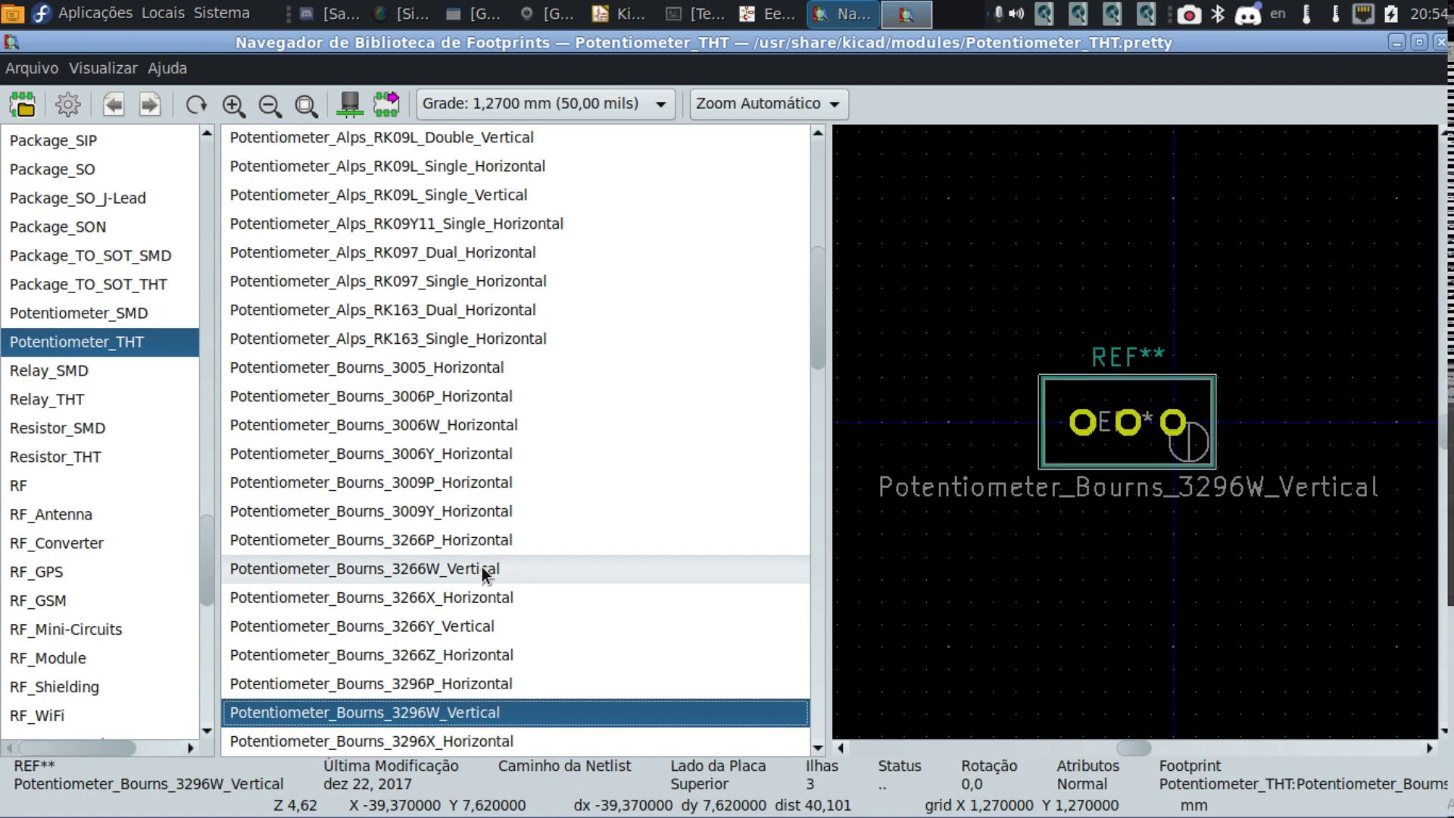
key(Up)
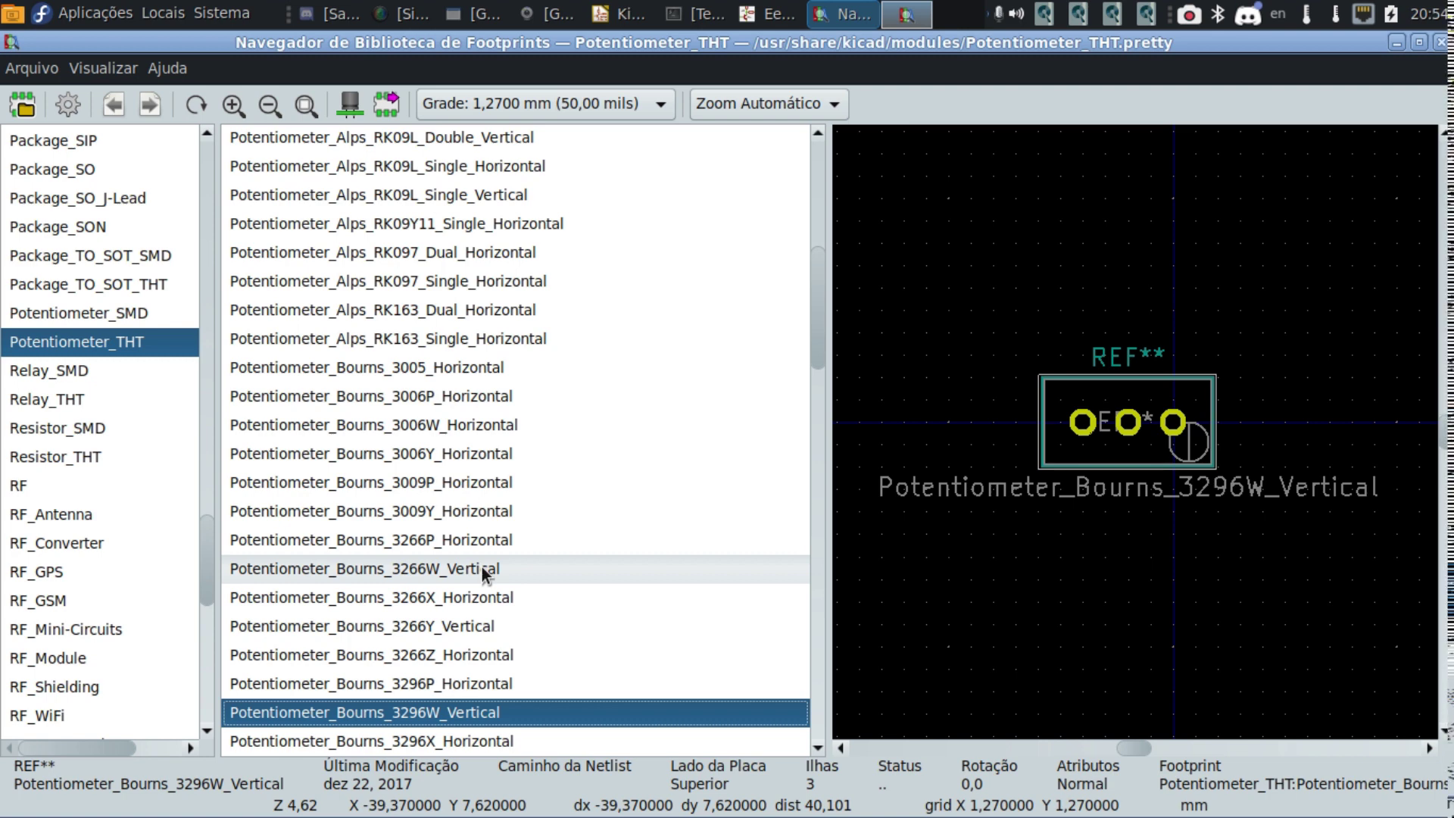
click(1170, 452)
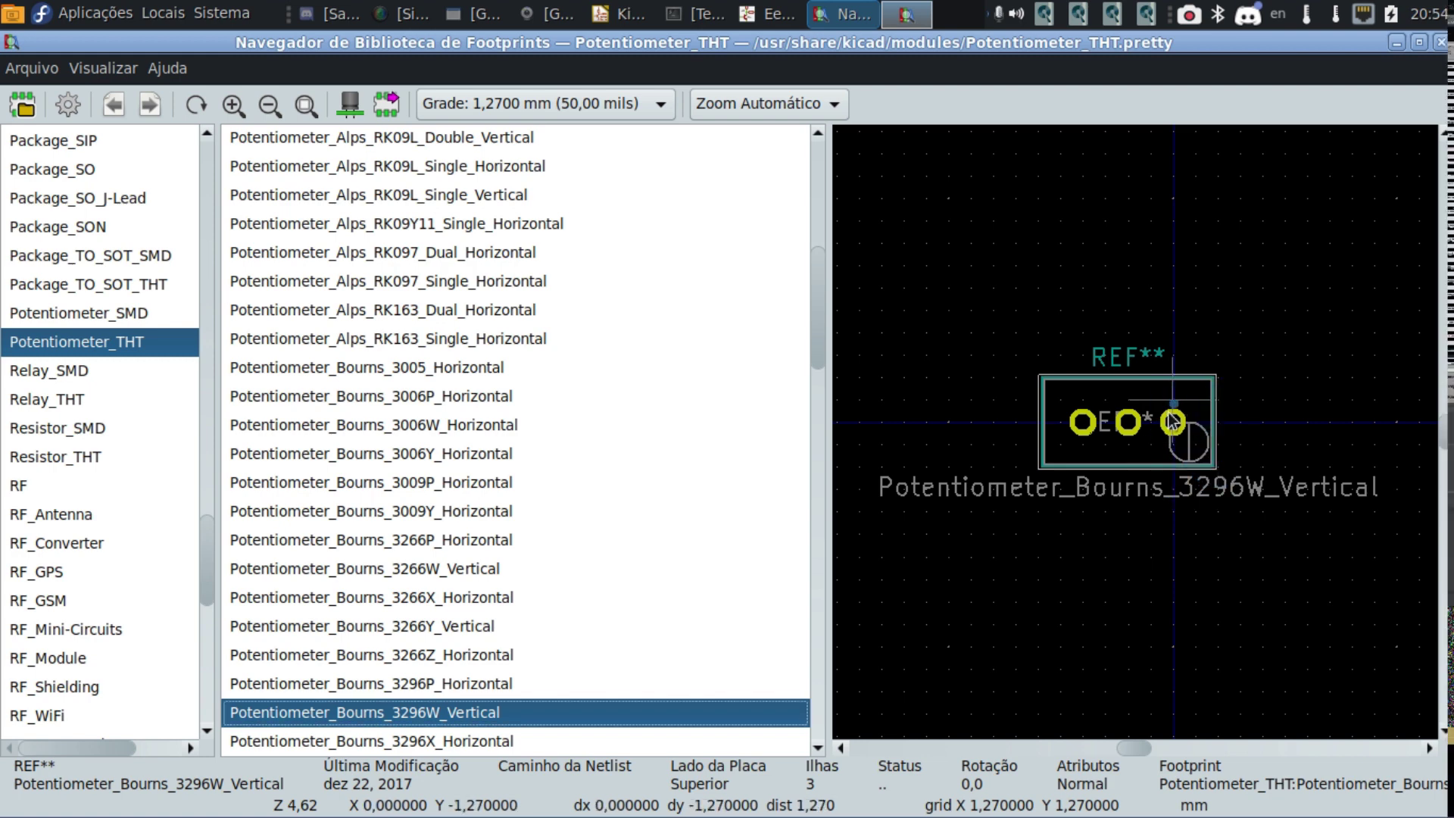
click(579, 572)
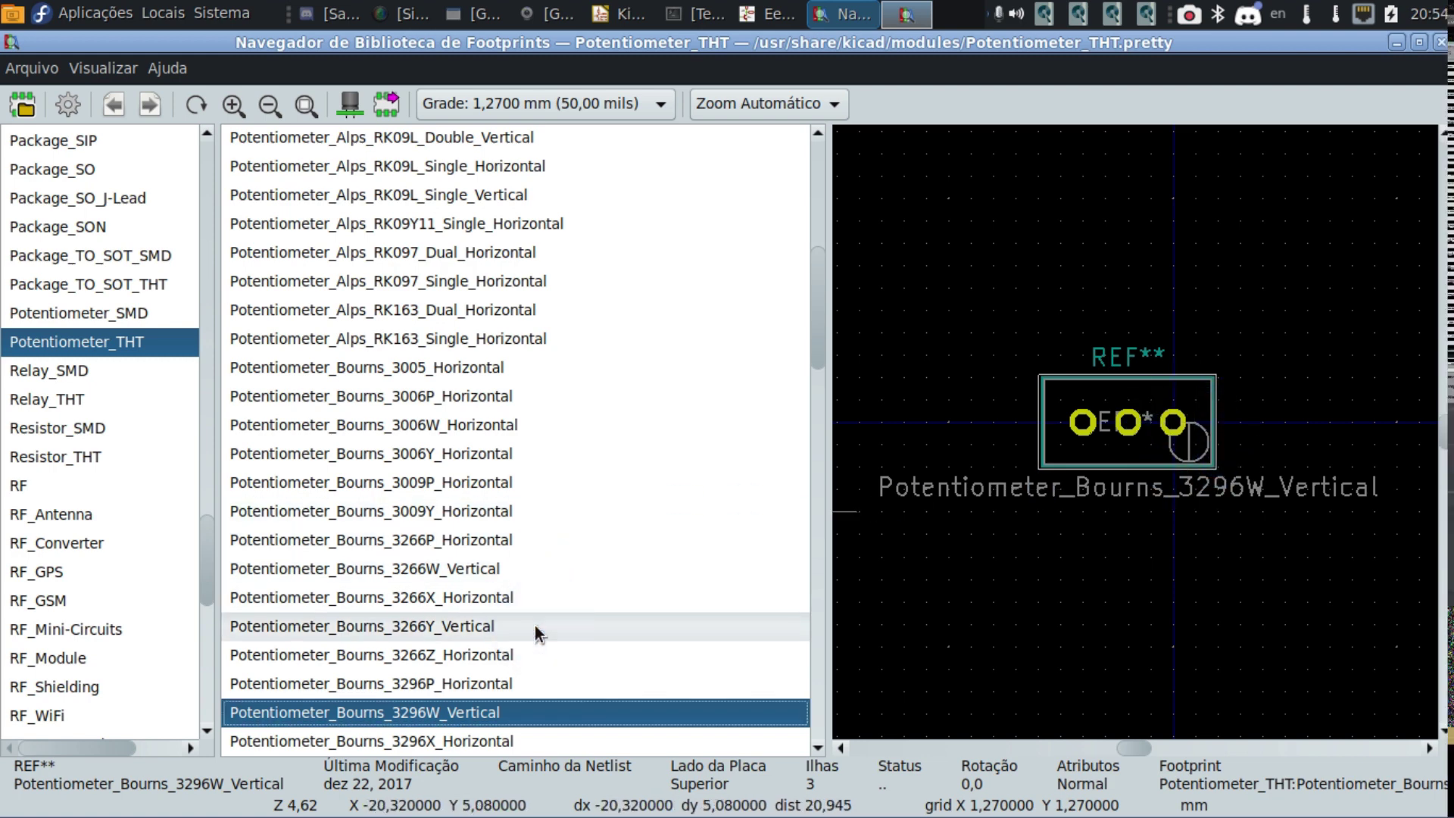
Preview the Bourns through-hole potentiometer footprints one by one, from Potentiometer_Bourns_3296X_Horizontal to Potentiometer_Bourns_3339H_Vertical.
key(Down)
key(Down)
key(Down)
key(Down)
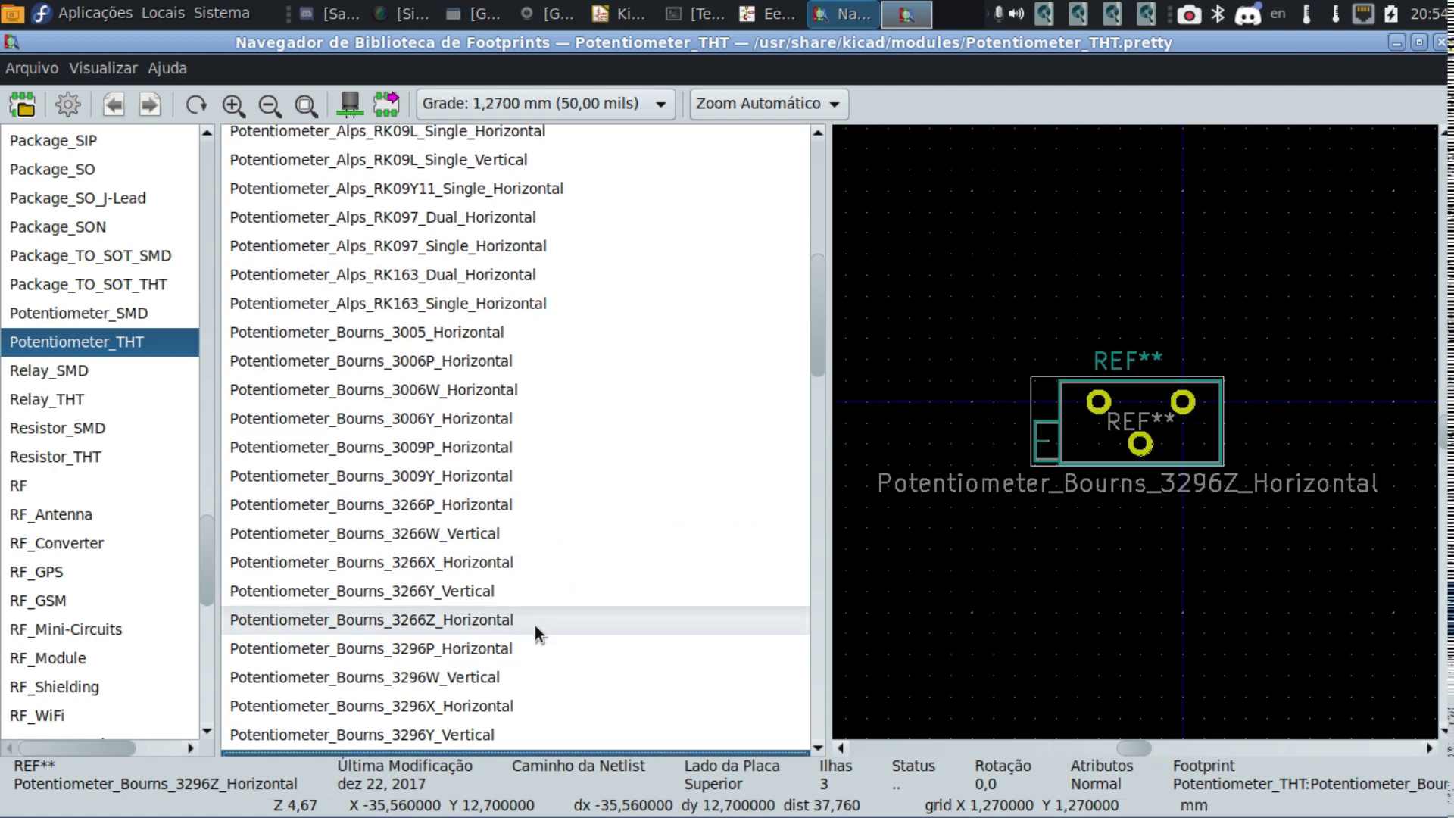
key(Down)
key(Down)
key(Down)
key(Down)
key(Down)
key(Down)
key(Down)
key(Down)
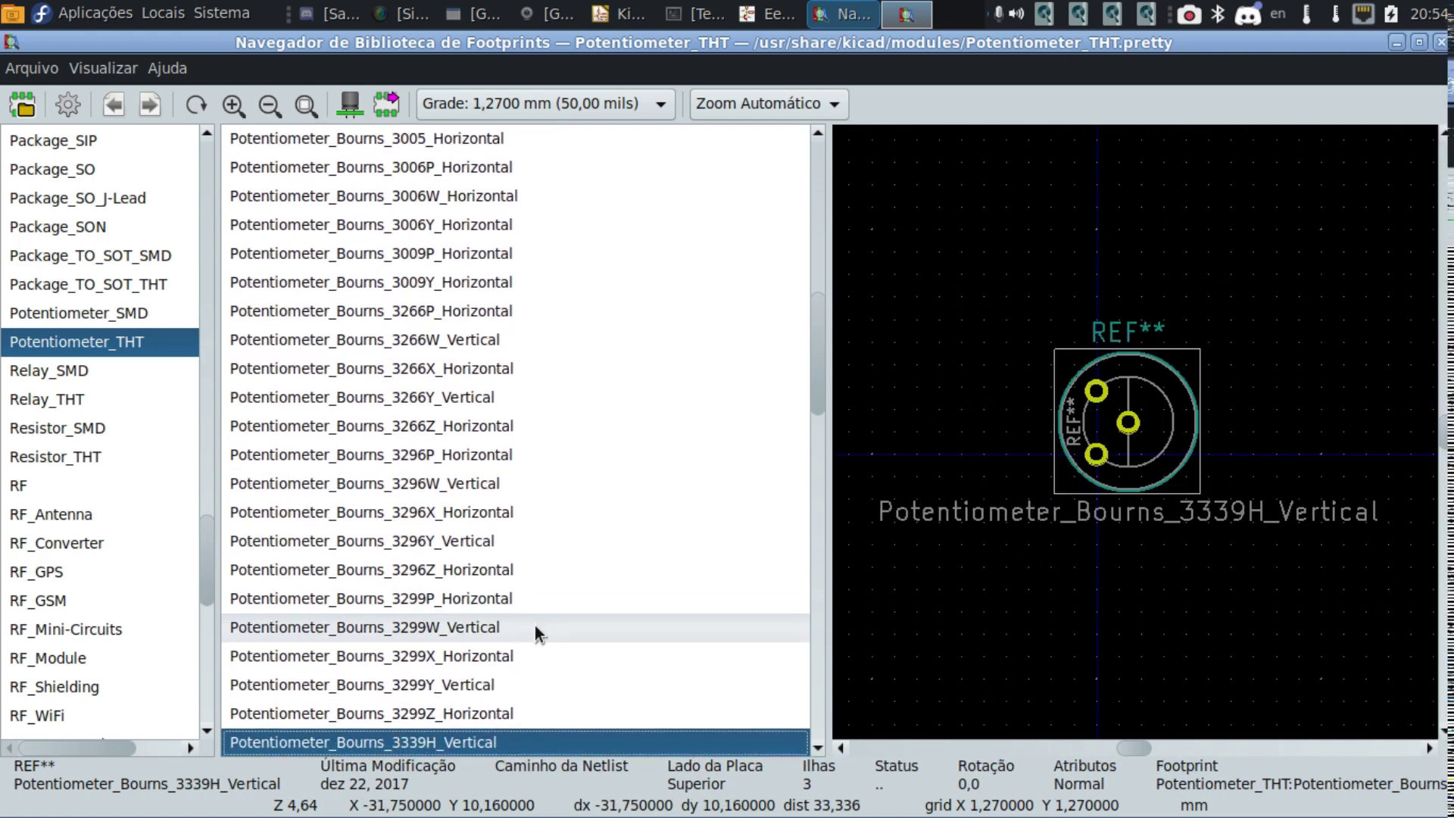
Compare the pad layouts of Potentiometer_Bourns_3339W_Horizontal and Potentiometer_Bourns_3386C_Horizontal in the preview, ending on the 3386C footprint.
key(Down)
key(Down)
key(Down)
key(Down)
key(Up)
key(Up)
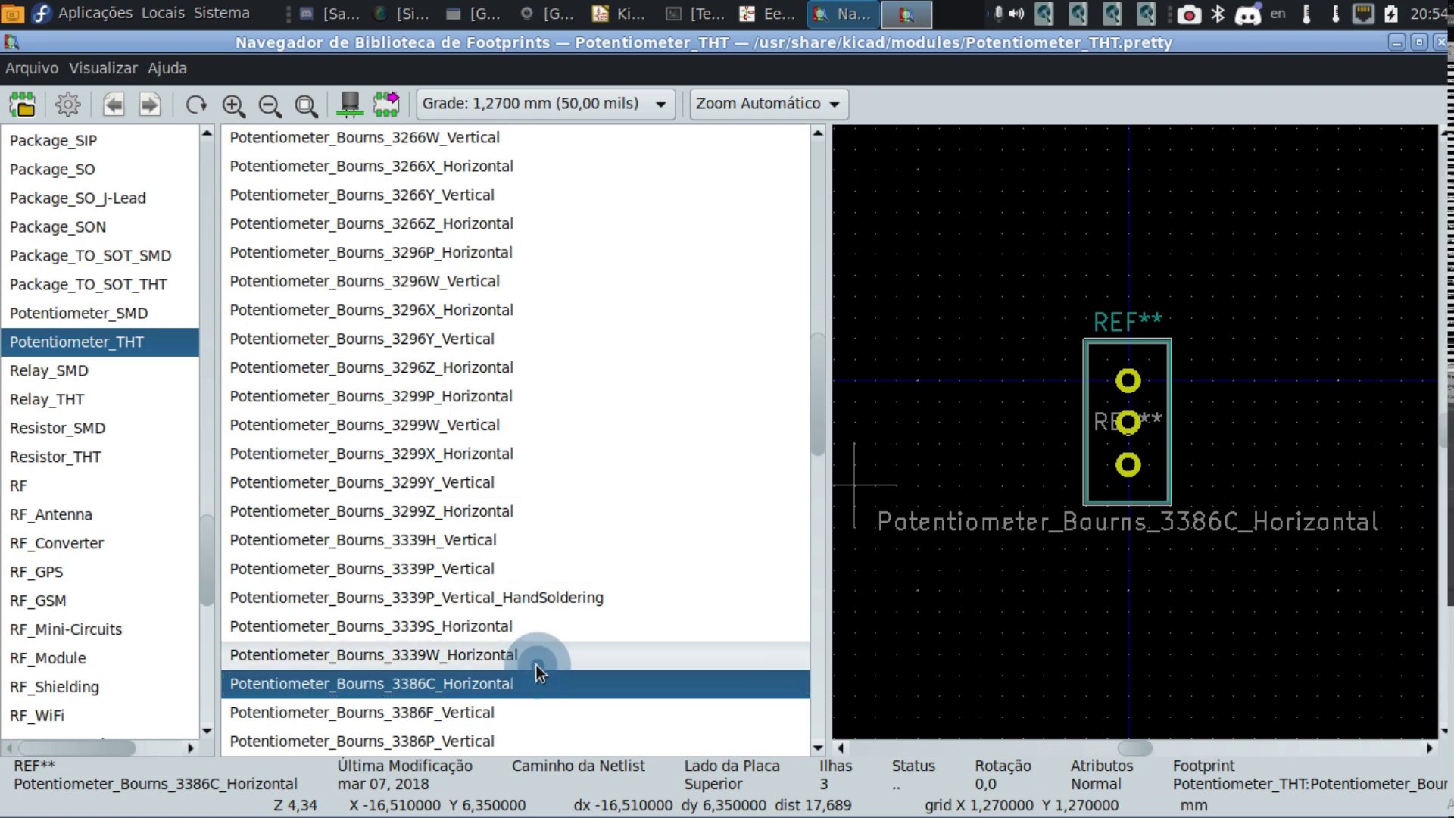
click(502, 708)
click(501, 684)
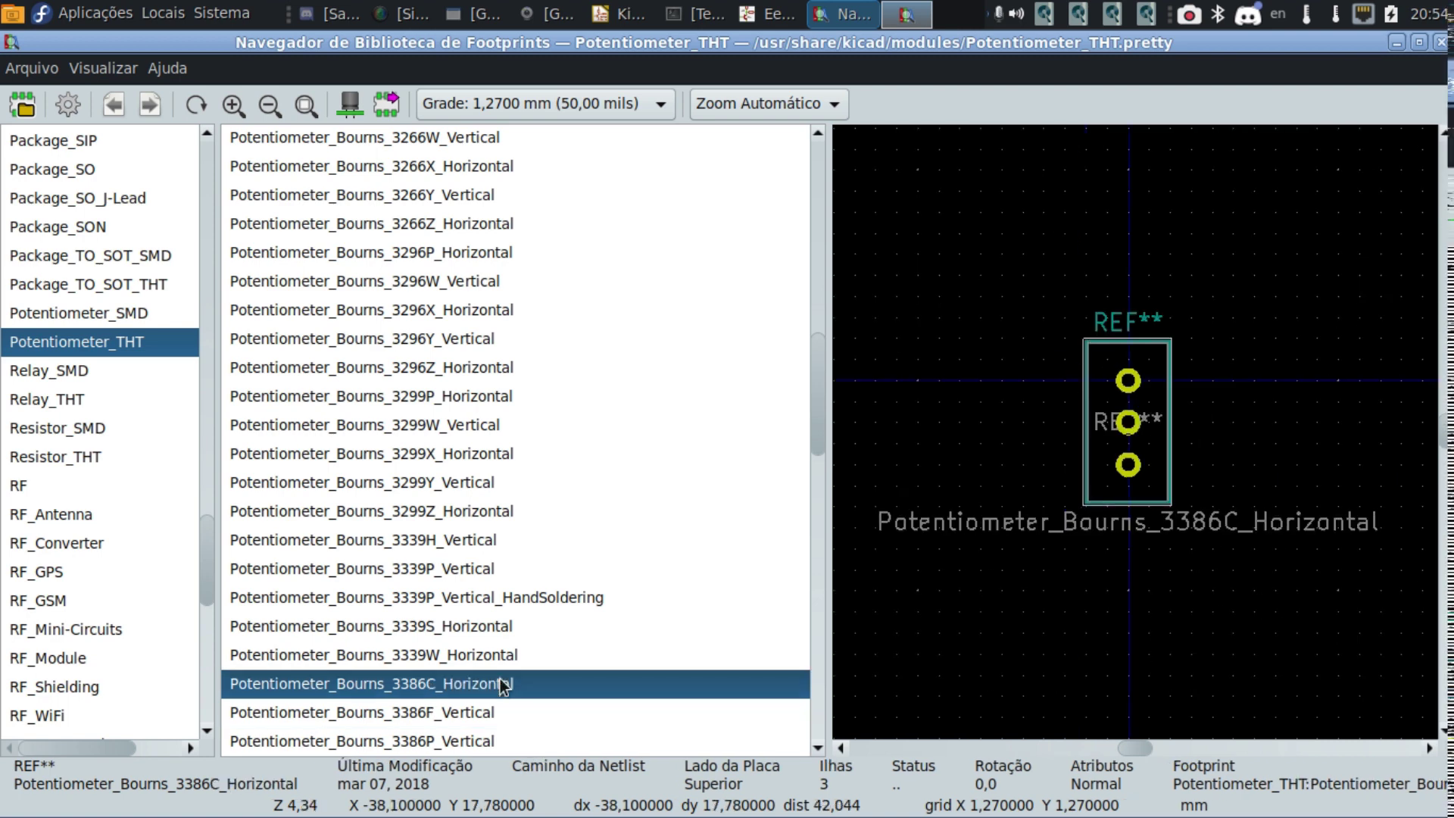
key(Up)
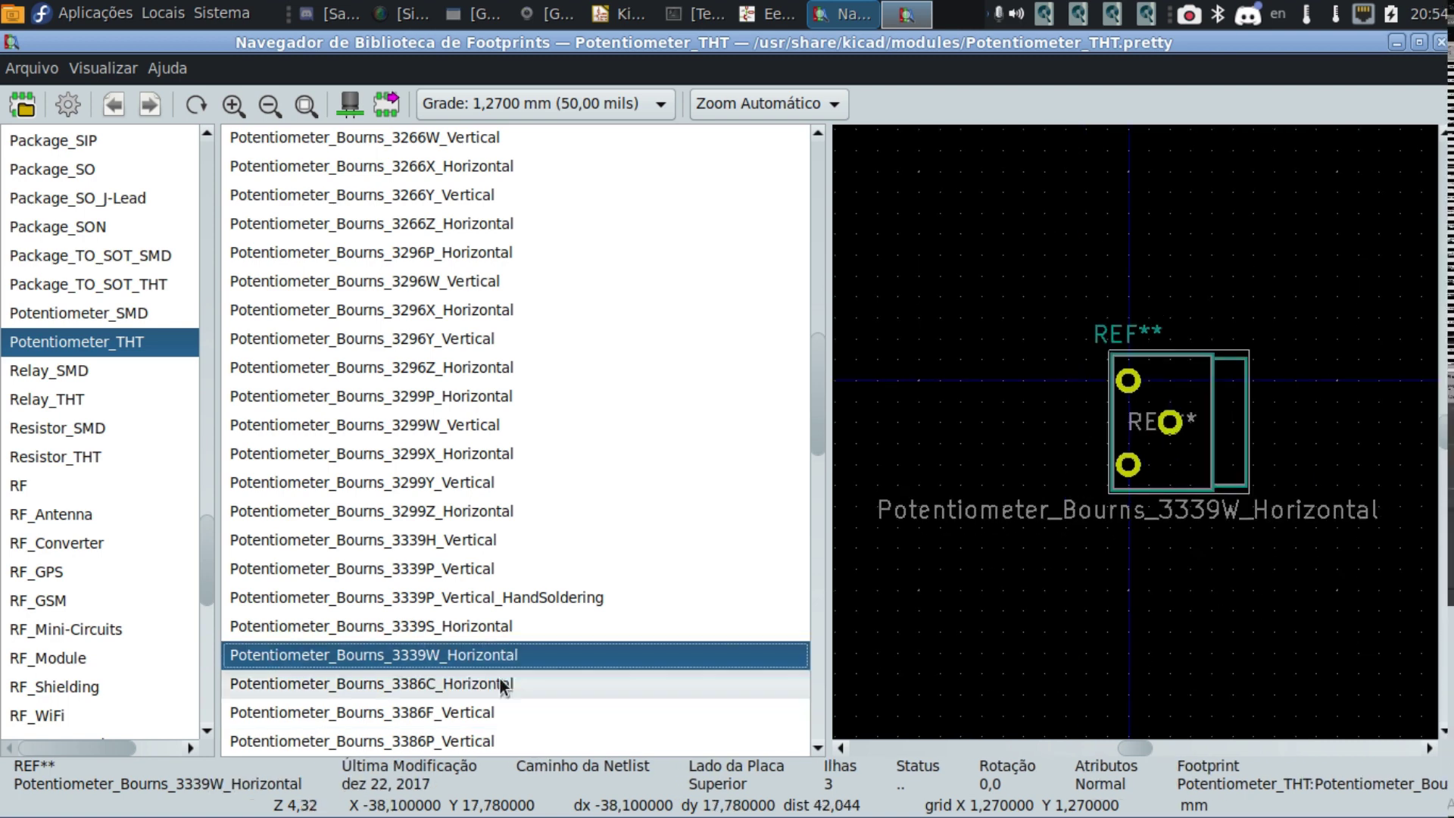
key(Down)
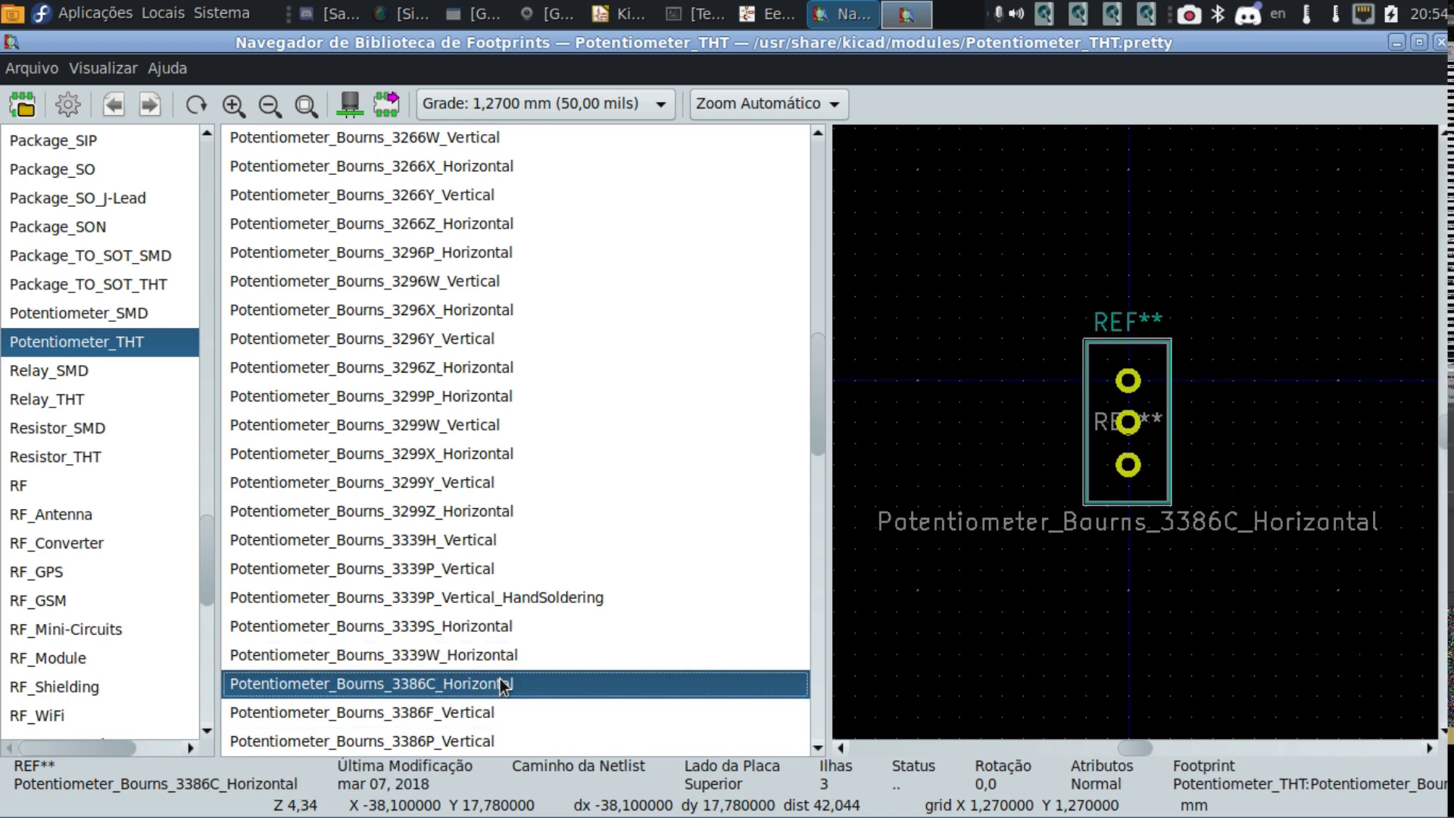
Assign the Potentiometer_Bourns_3386C_Horizontal footprint to the 250k potentiometer, apply its properties, and recheck them.
double_click(417, 686)
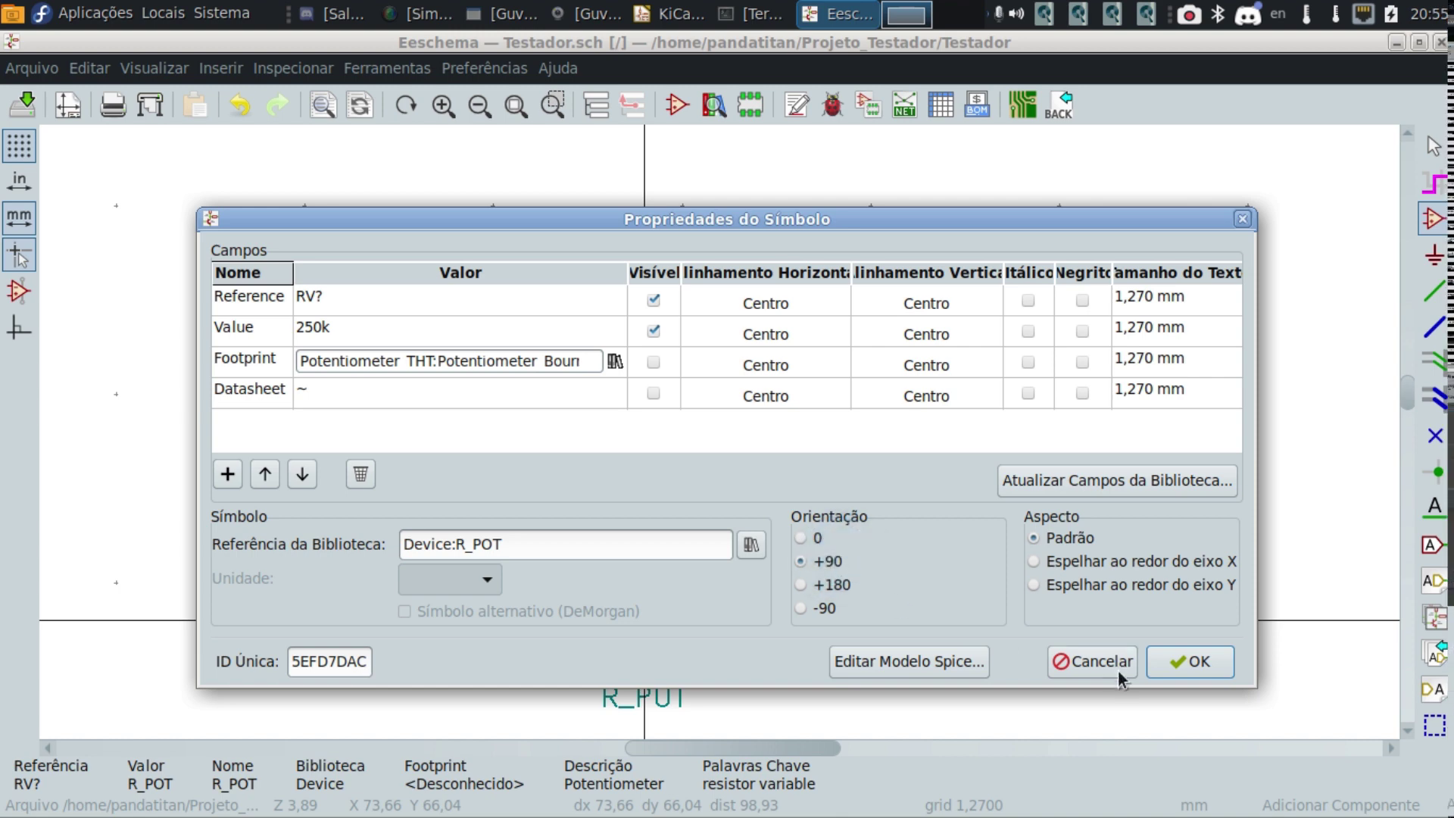
click(1173, 665)
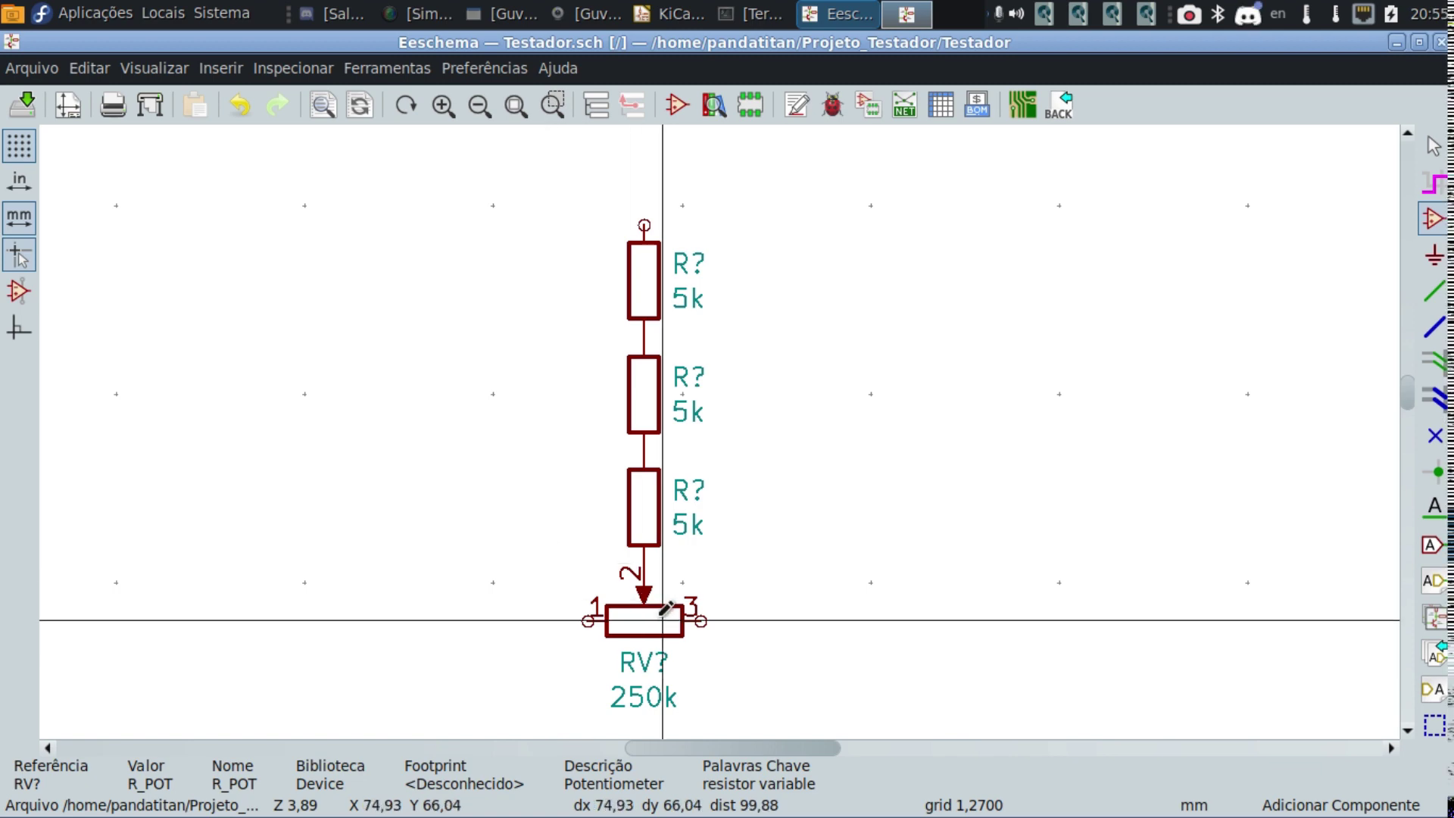
double_click(647, 615)
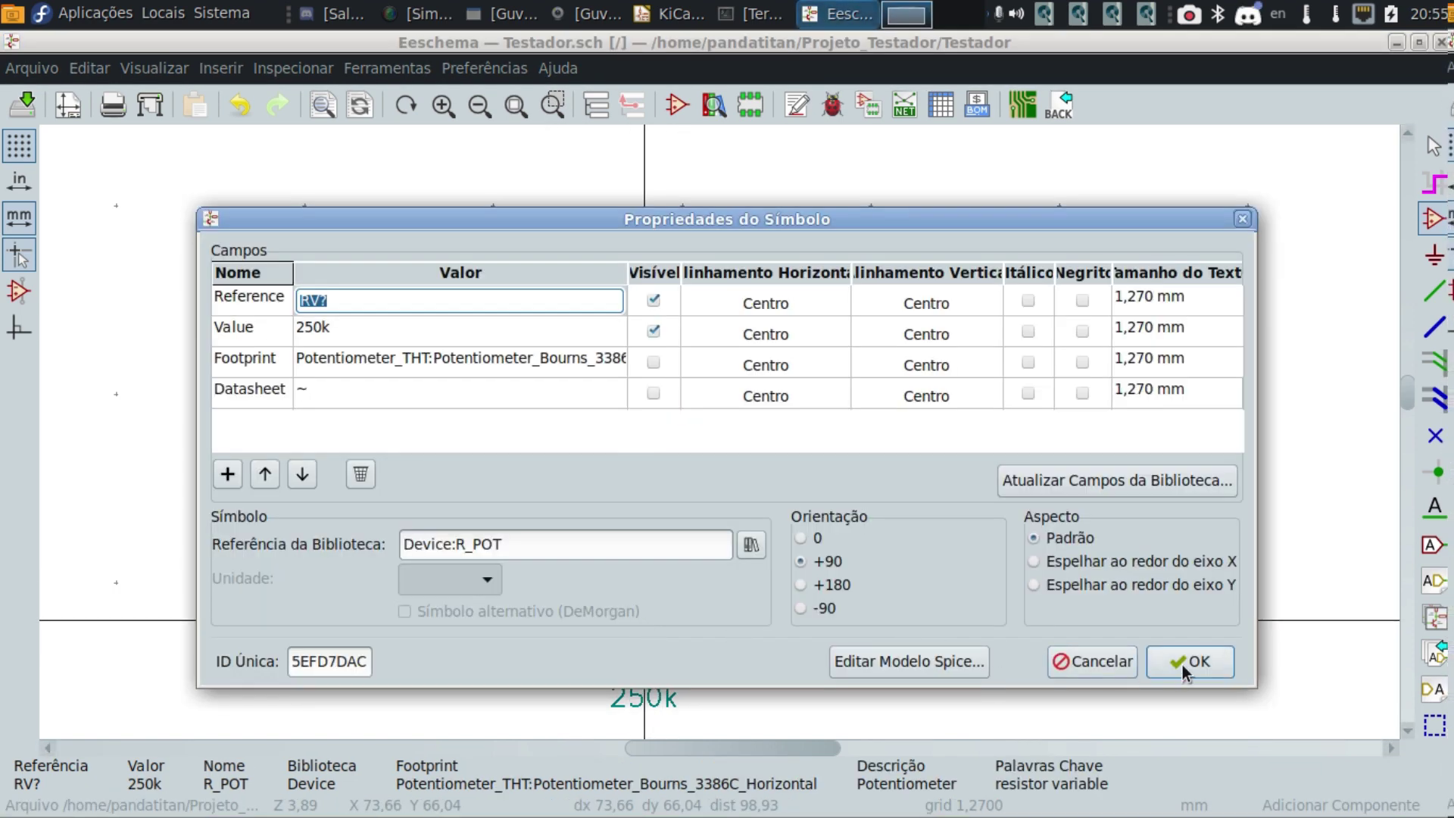
click(1182, 665)
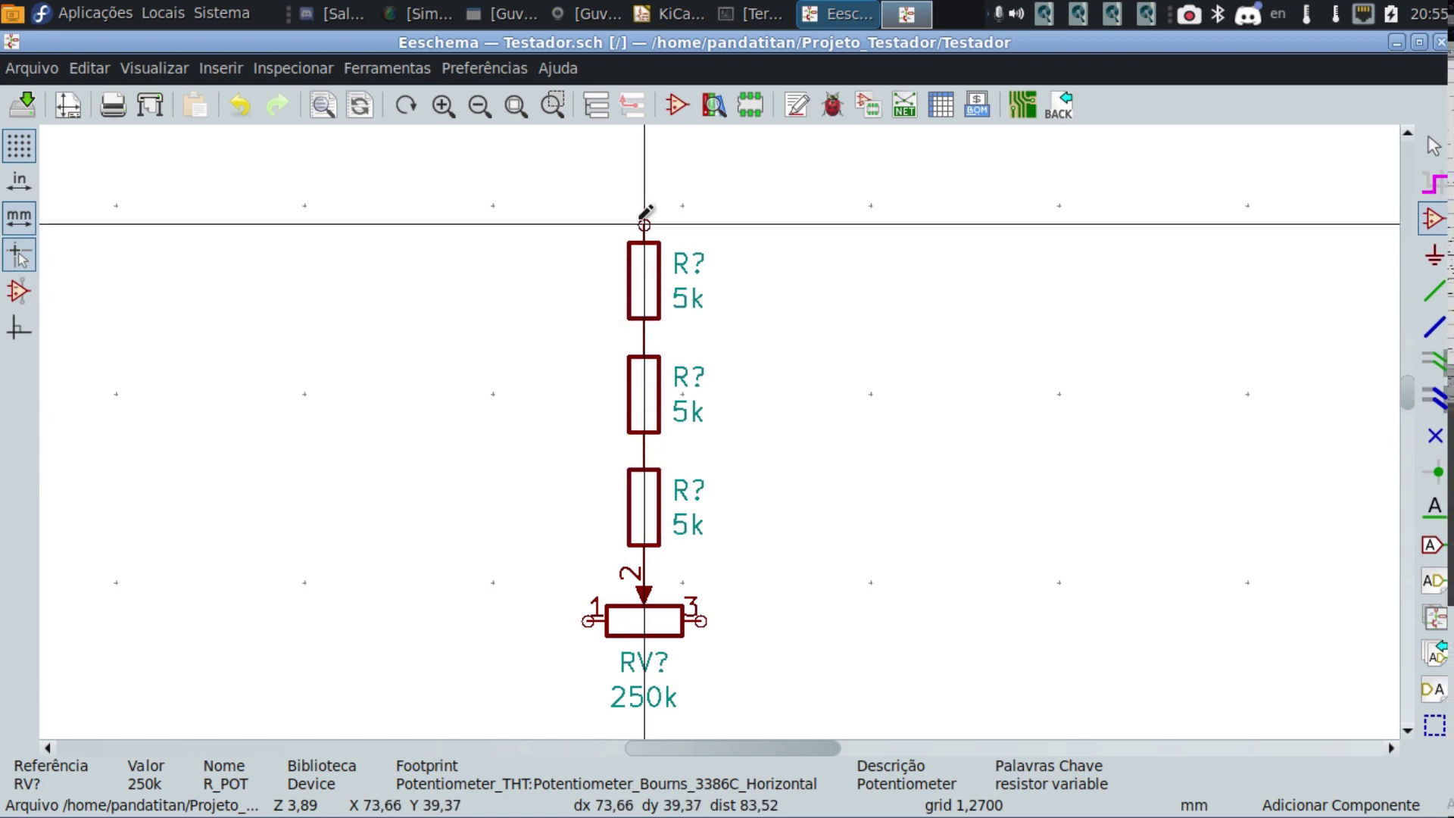
Save the Testador.sch schematic.
scroll(644, 224, up, 1)
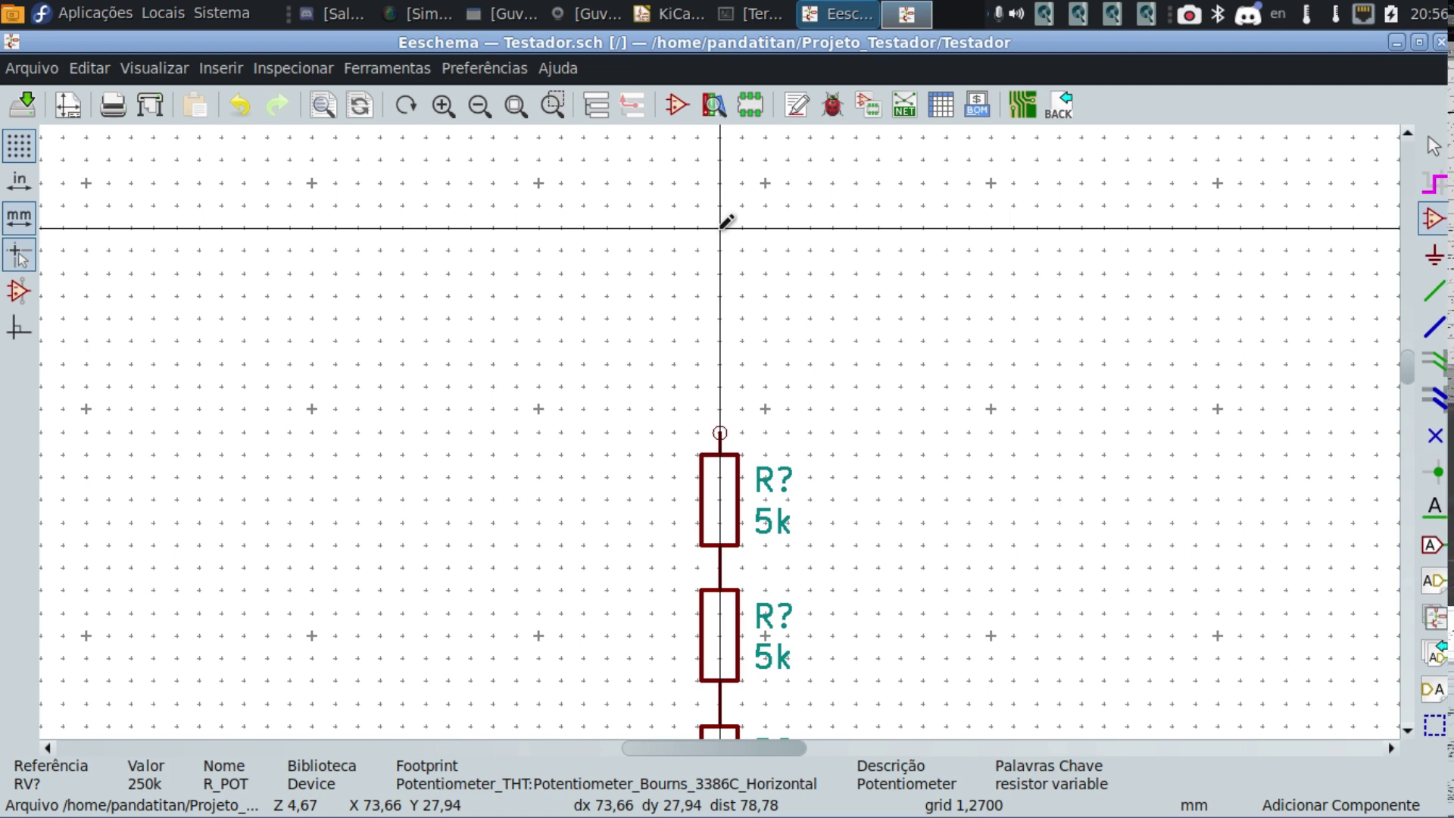
click(32, 70)
click(50, 101)
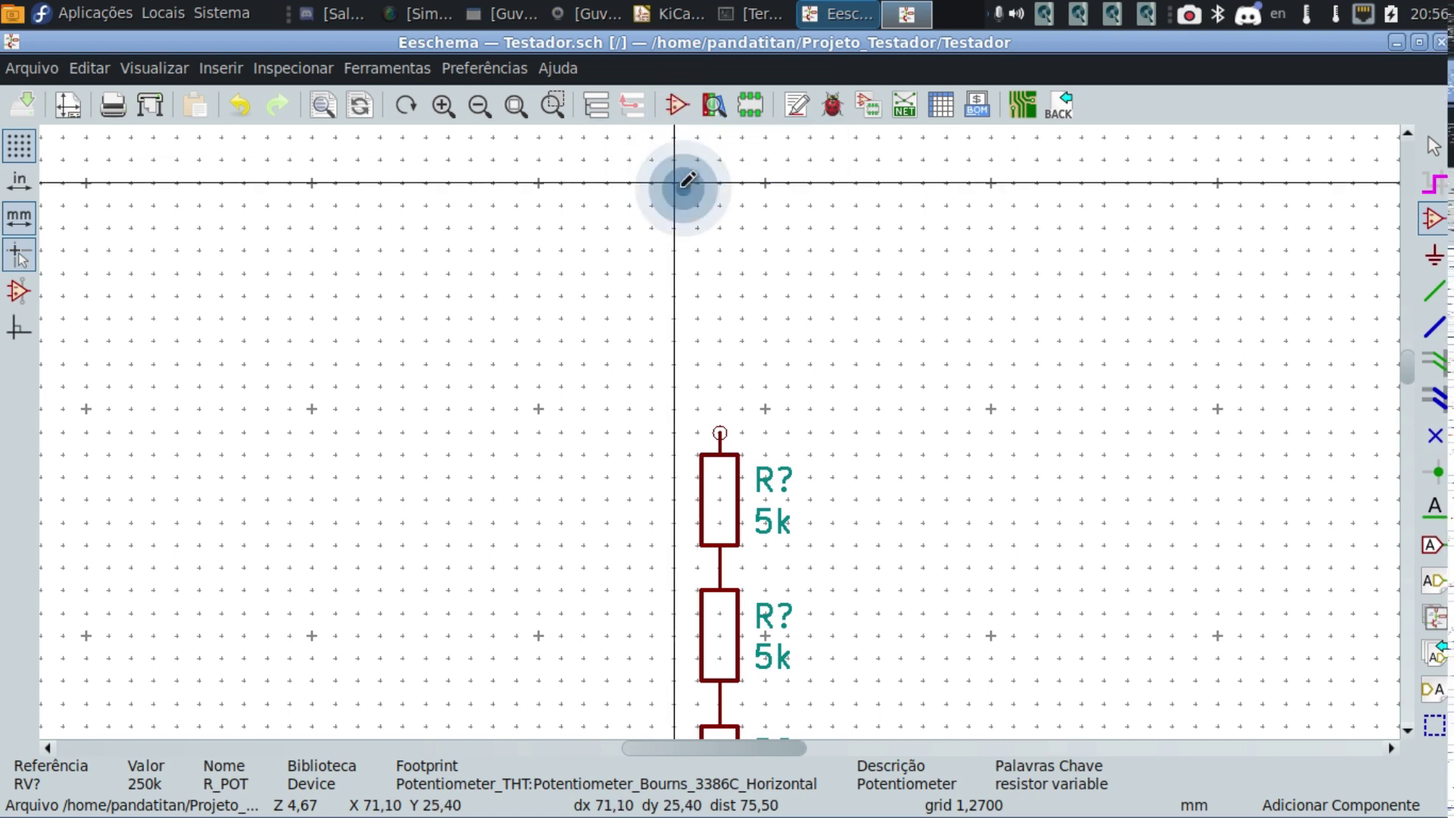
Open the Symbol Editor and maximize its window.
click(677, 112)
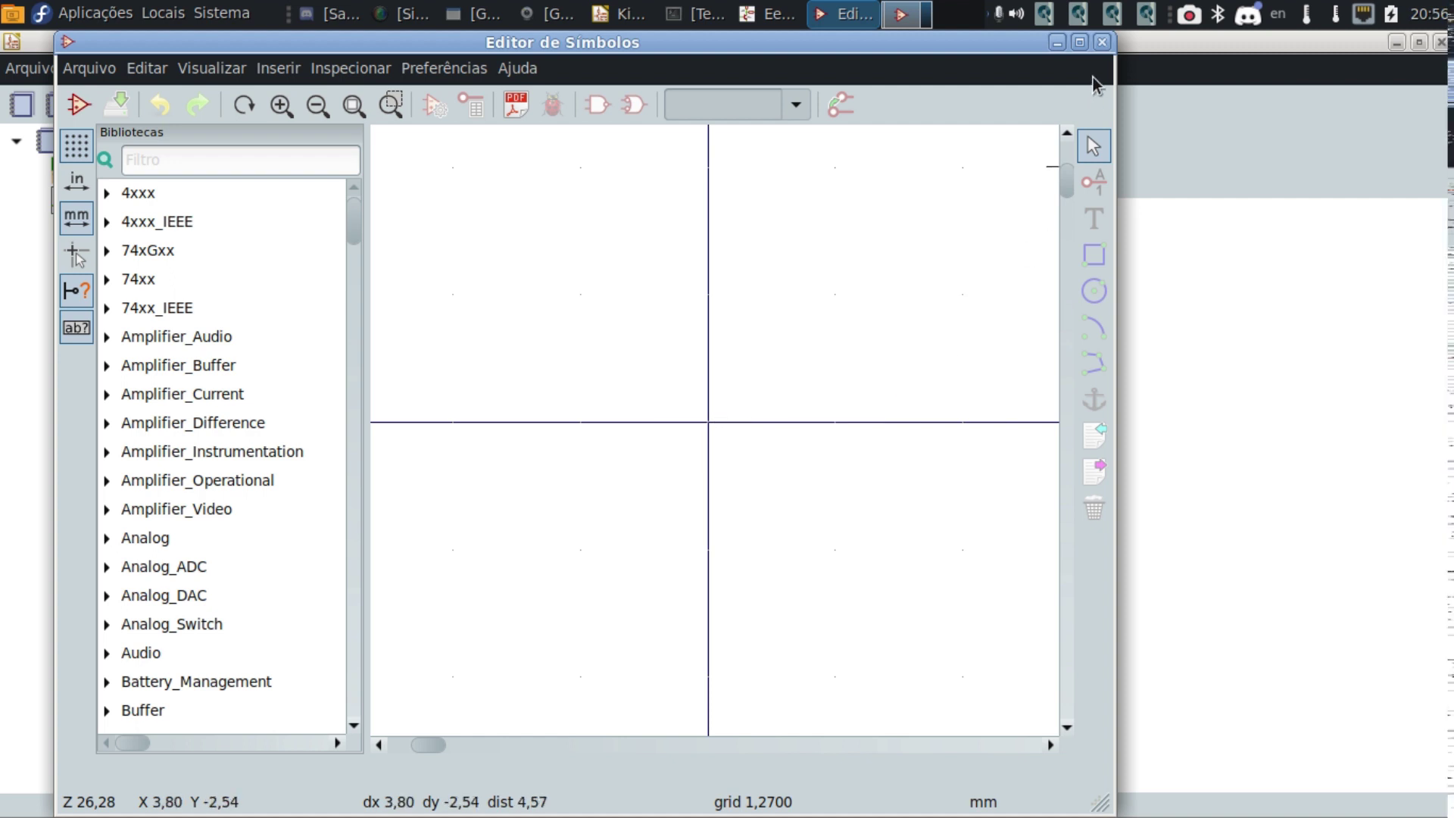
click(1086, 43)
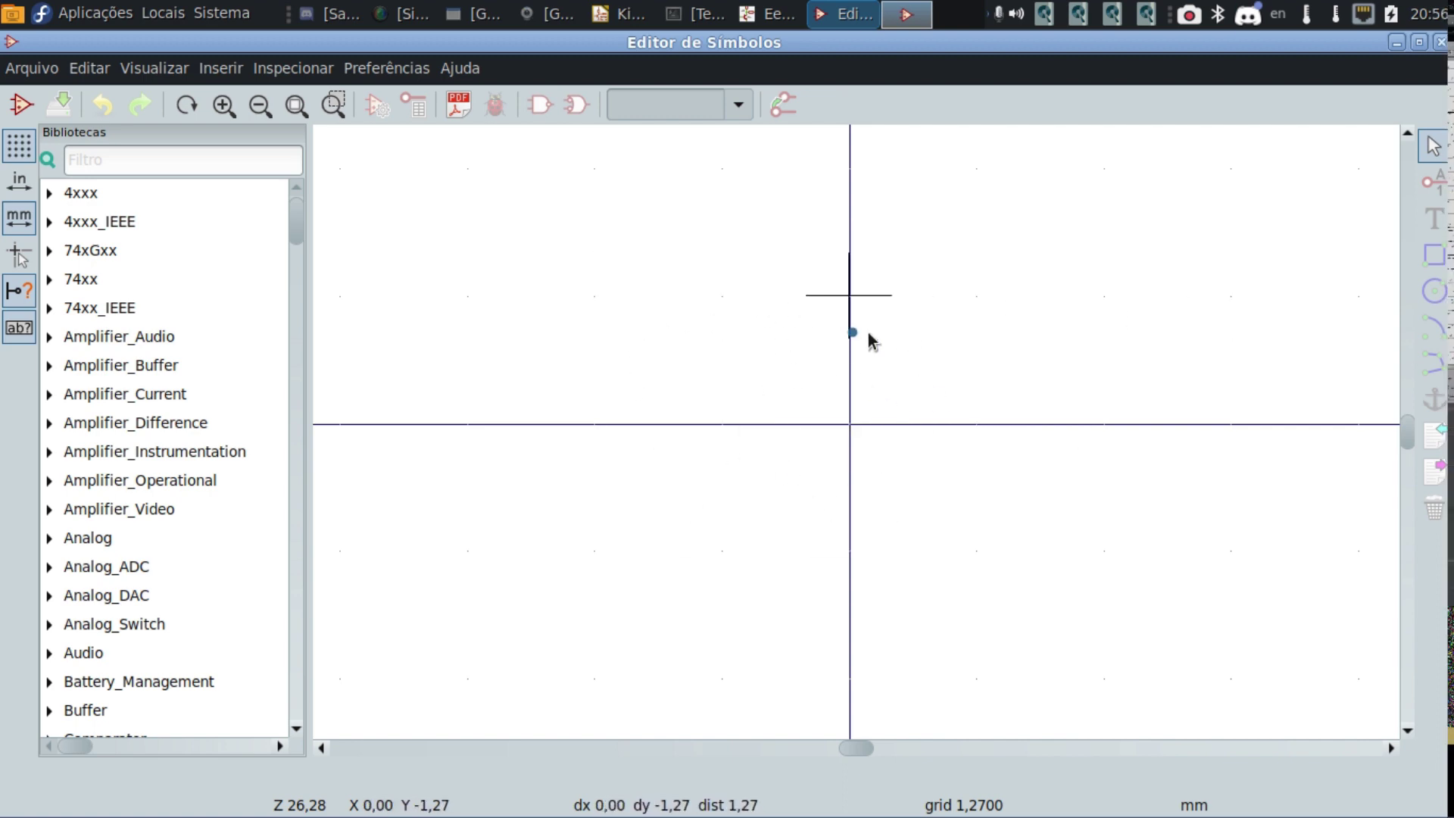
click(701, 374)
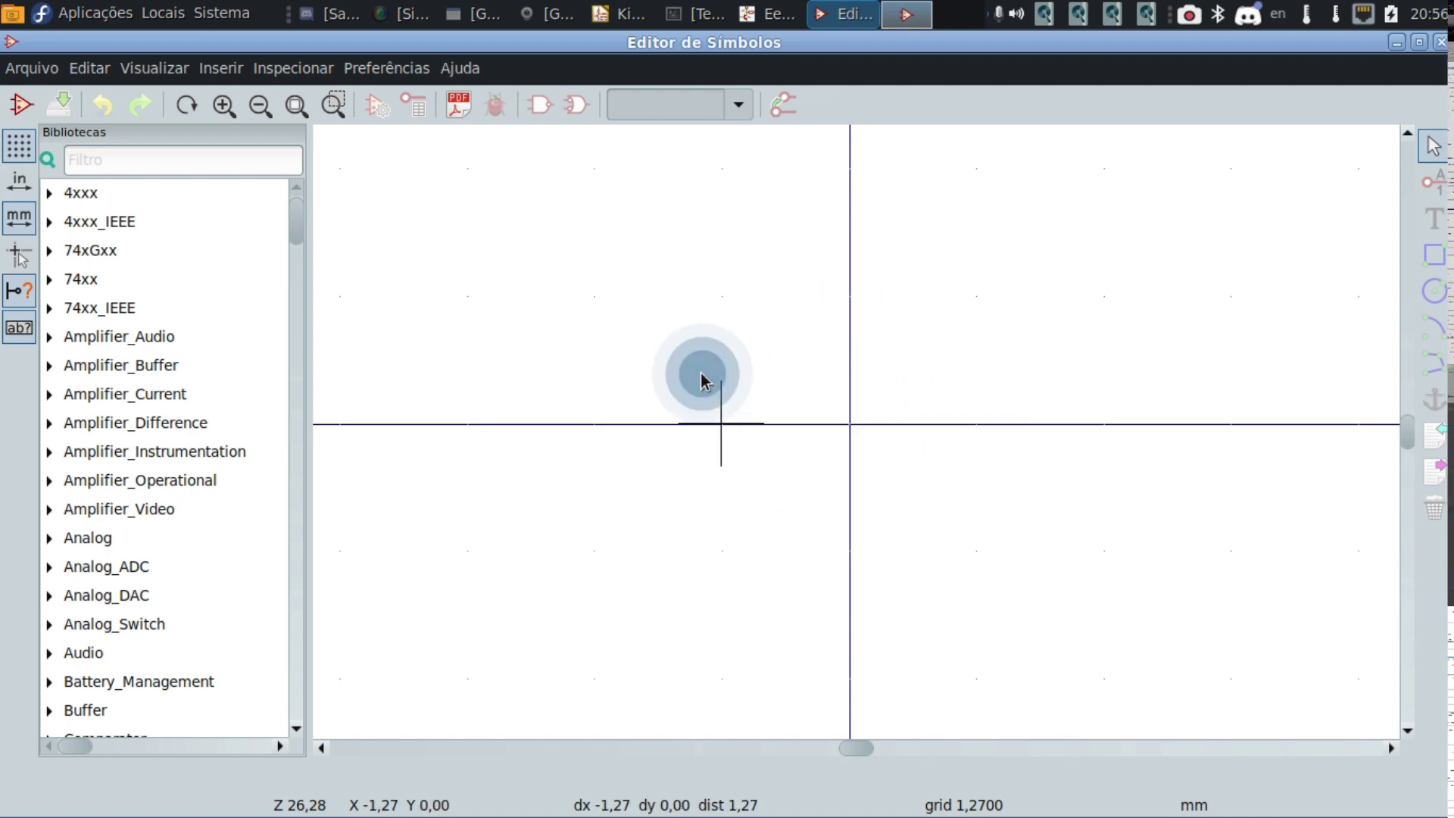
click(22, 73)
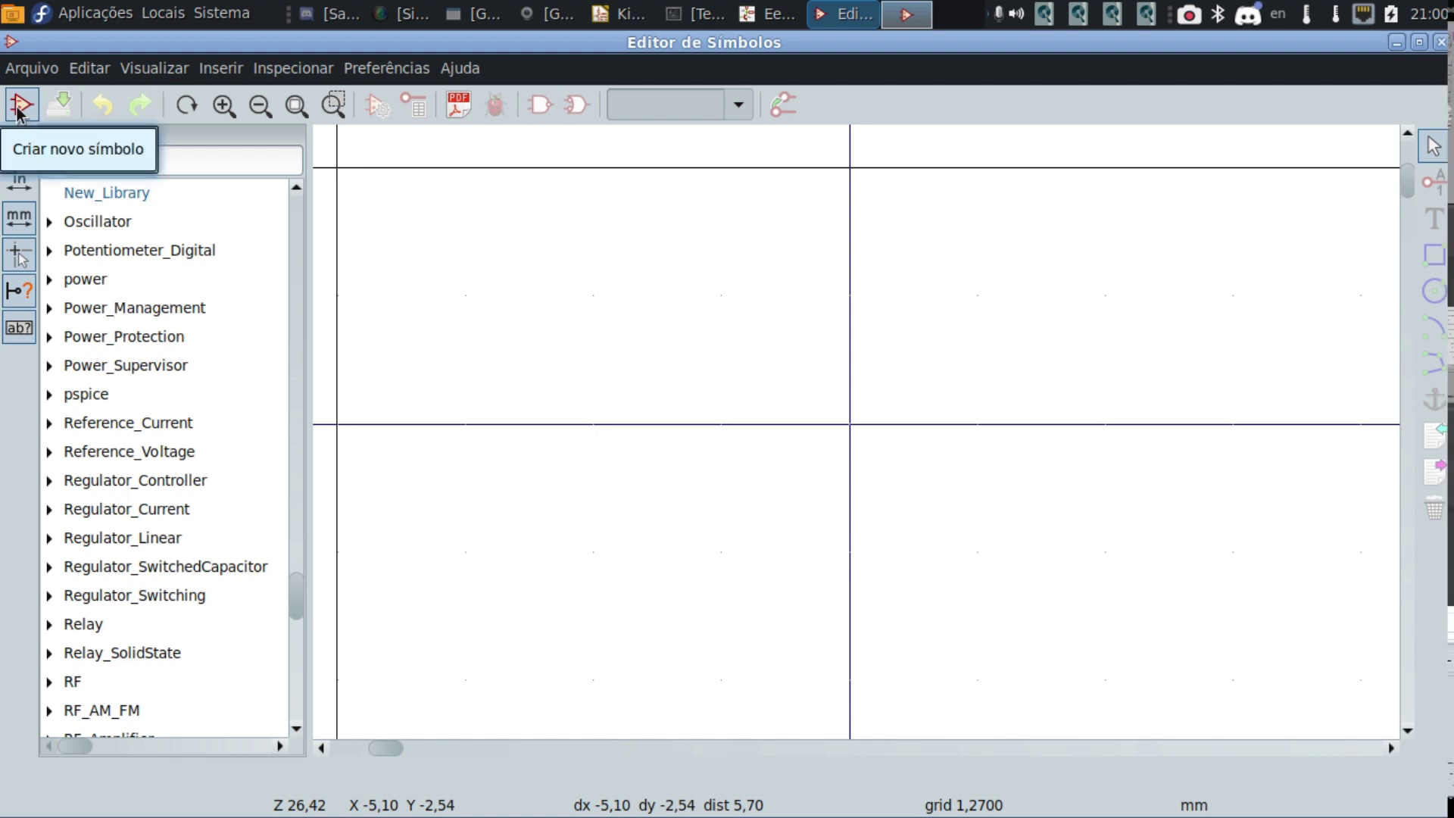
click(37, 70)
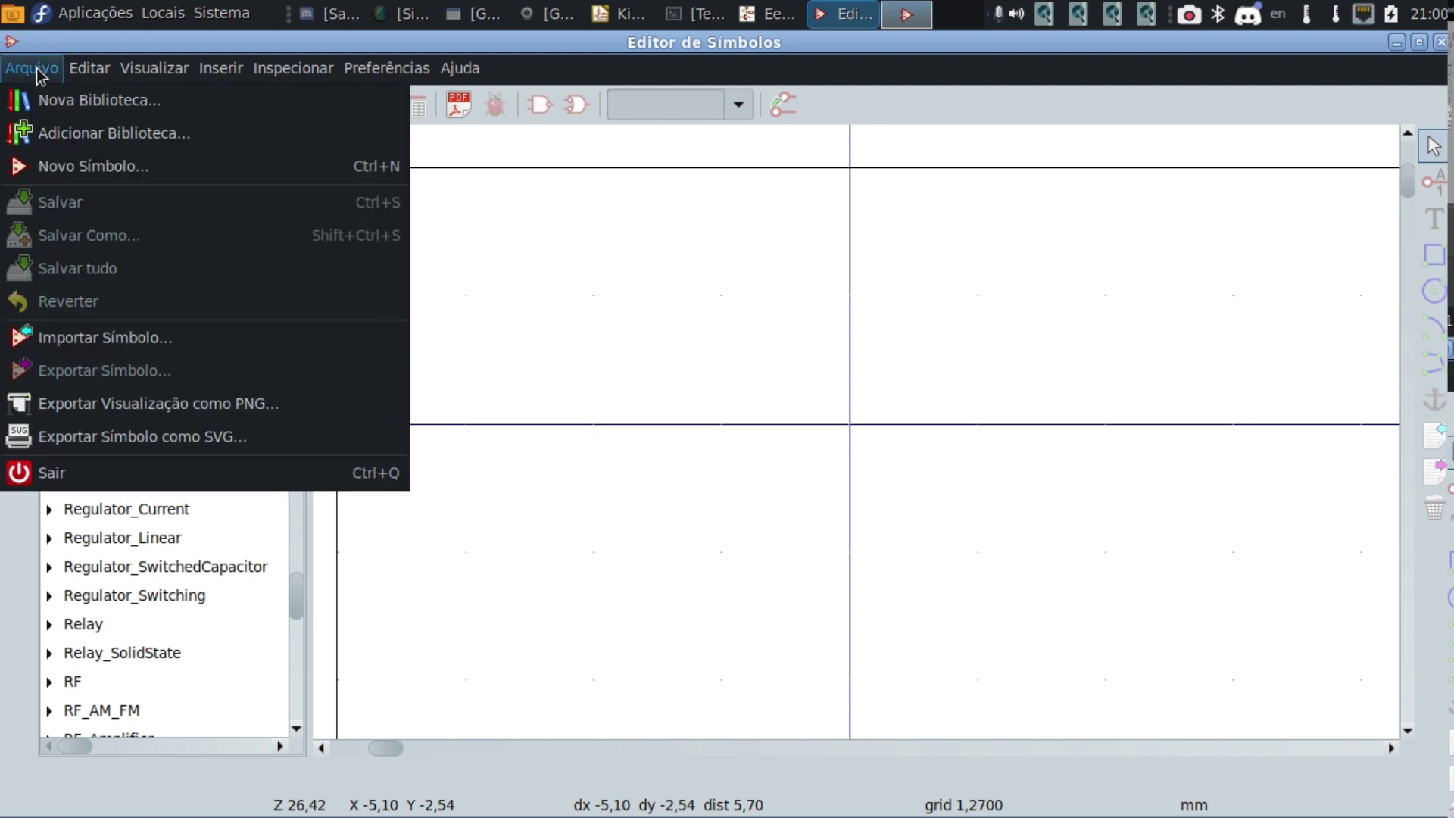
click(36, 68)
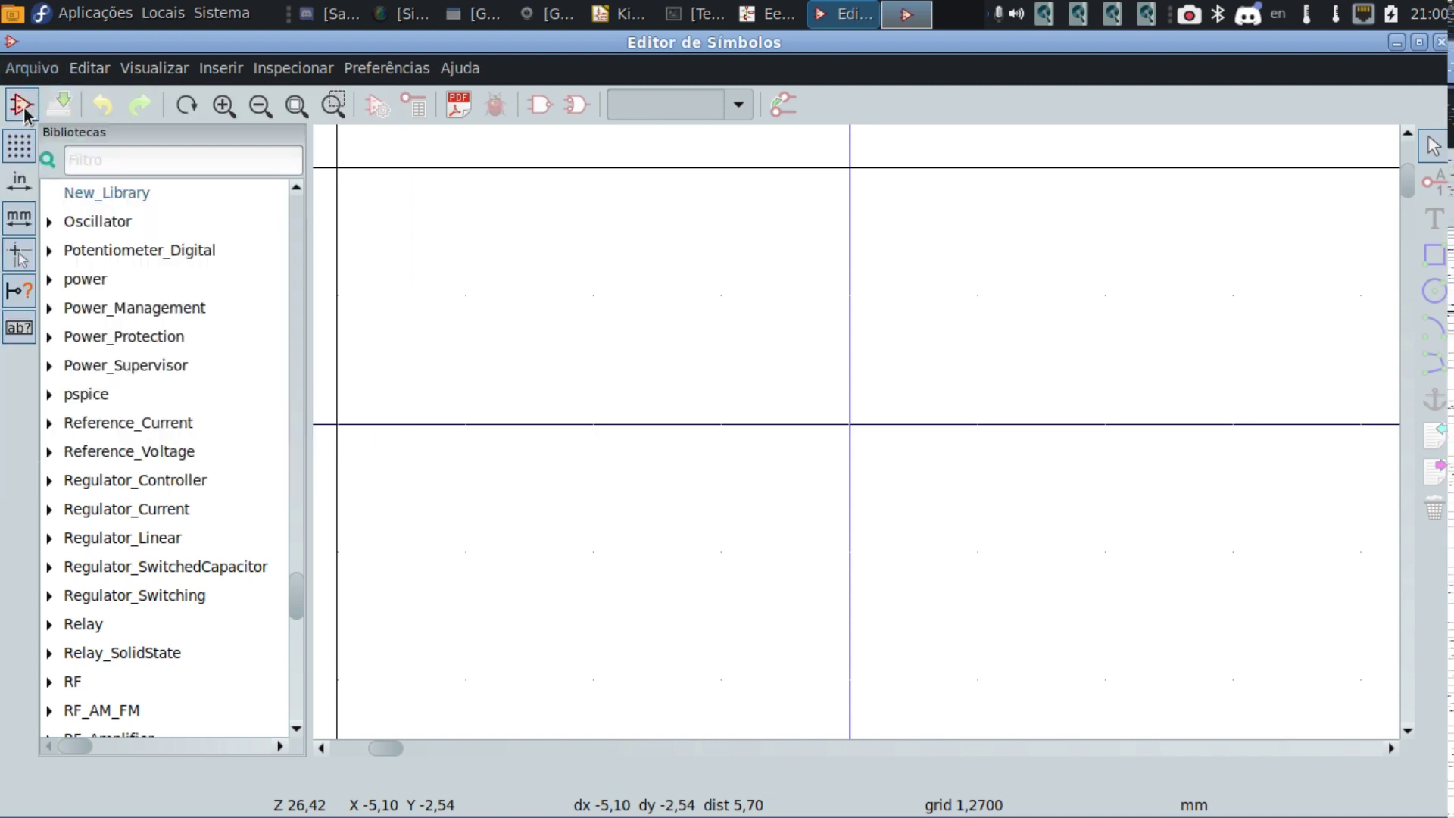
click(30, 69)
click(28, 73)
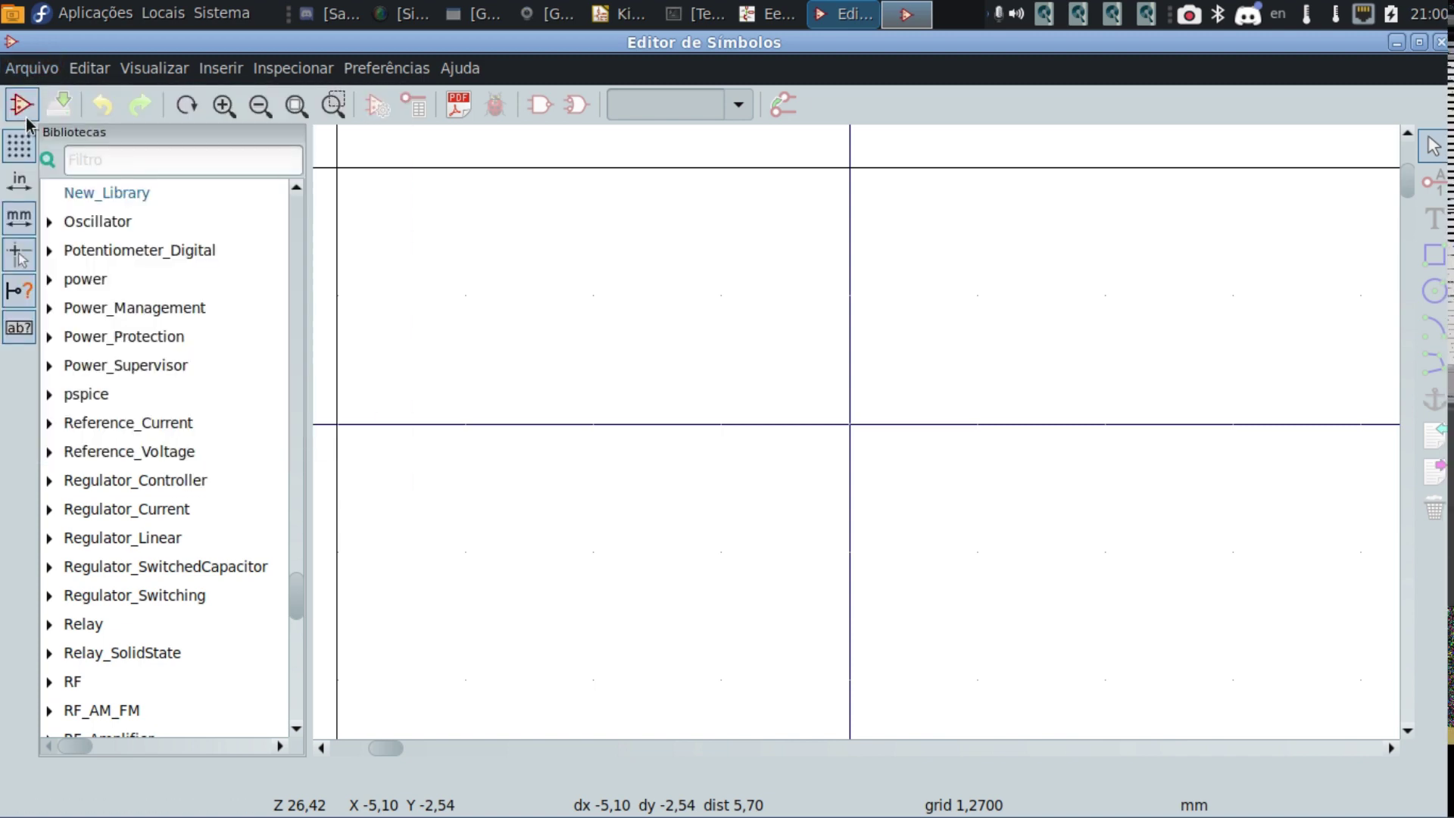
Start creating a new symbol and filter the destination library list by AT.
click(20, 106)
text(AT)
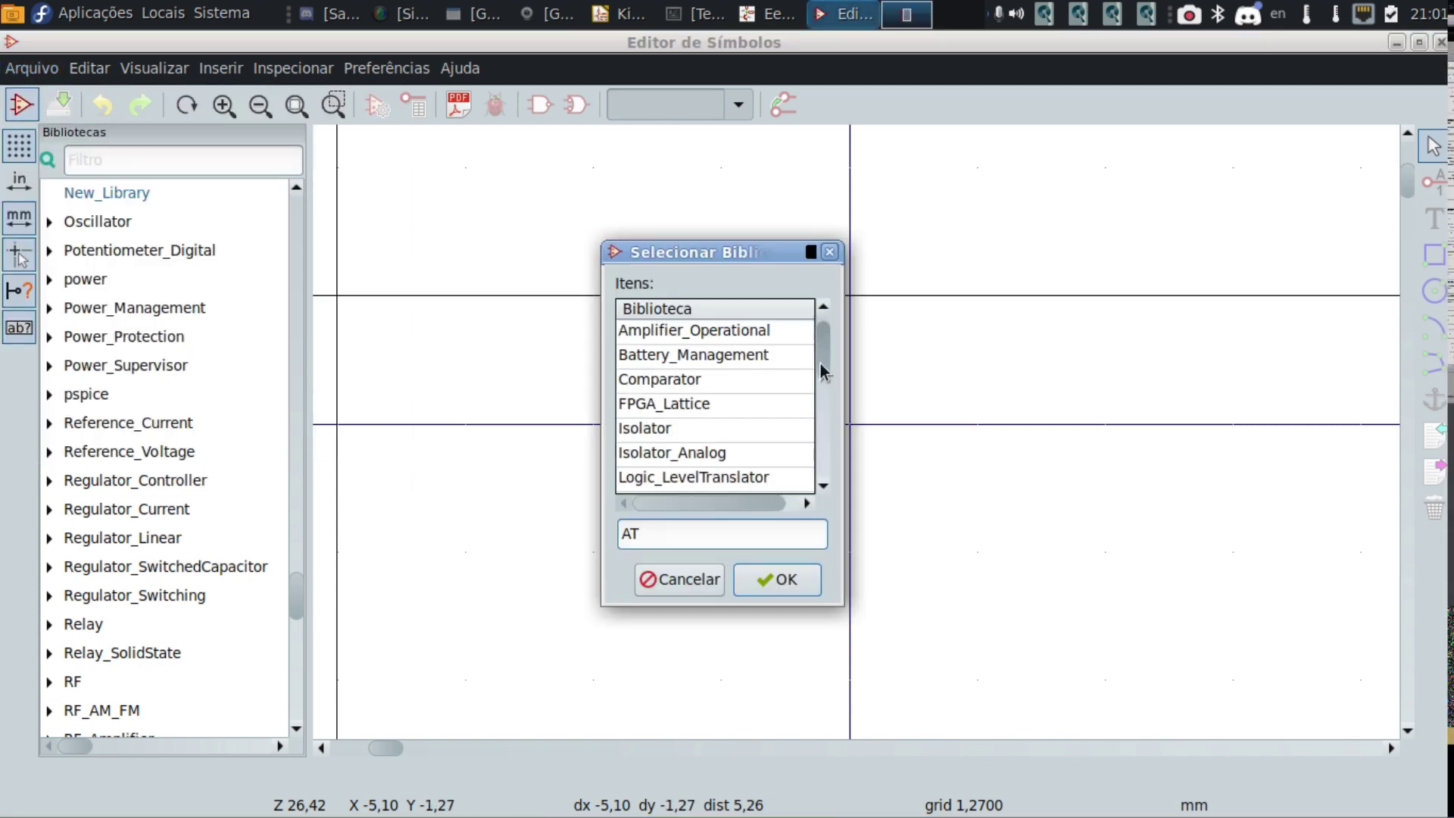
drag(821, 367, 823, 423)
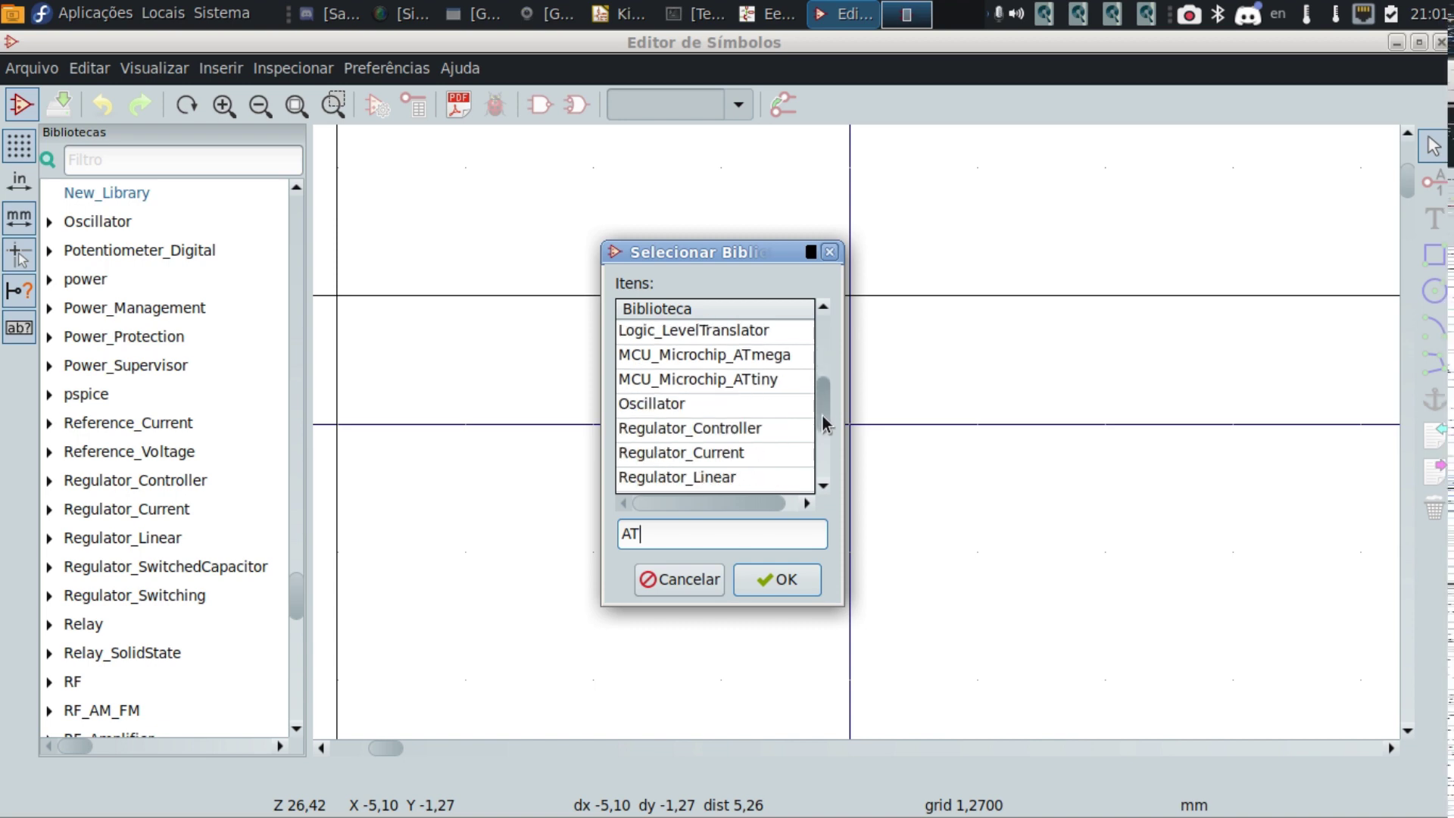
Filter the library list by Con instead and choose Connector_Generic as the new symbol's library.
key(BackSpace)
key(BackSpace)
text(Co)
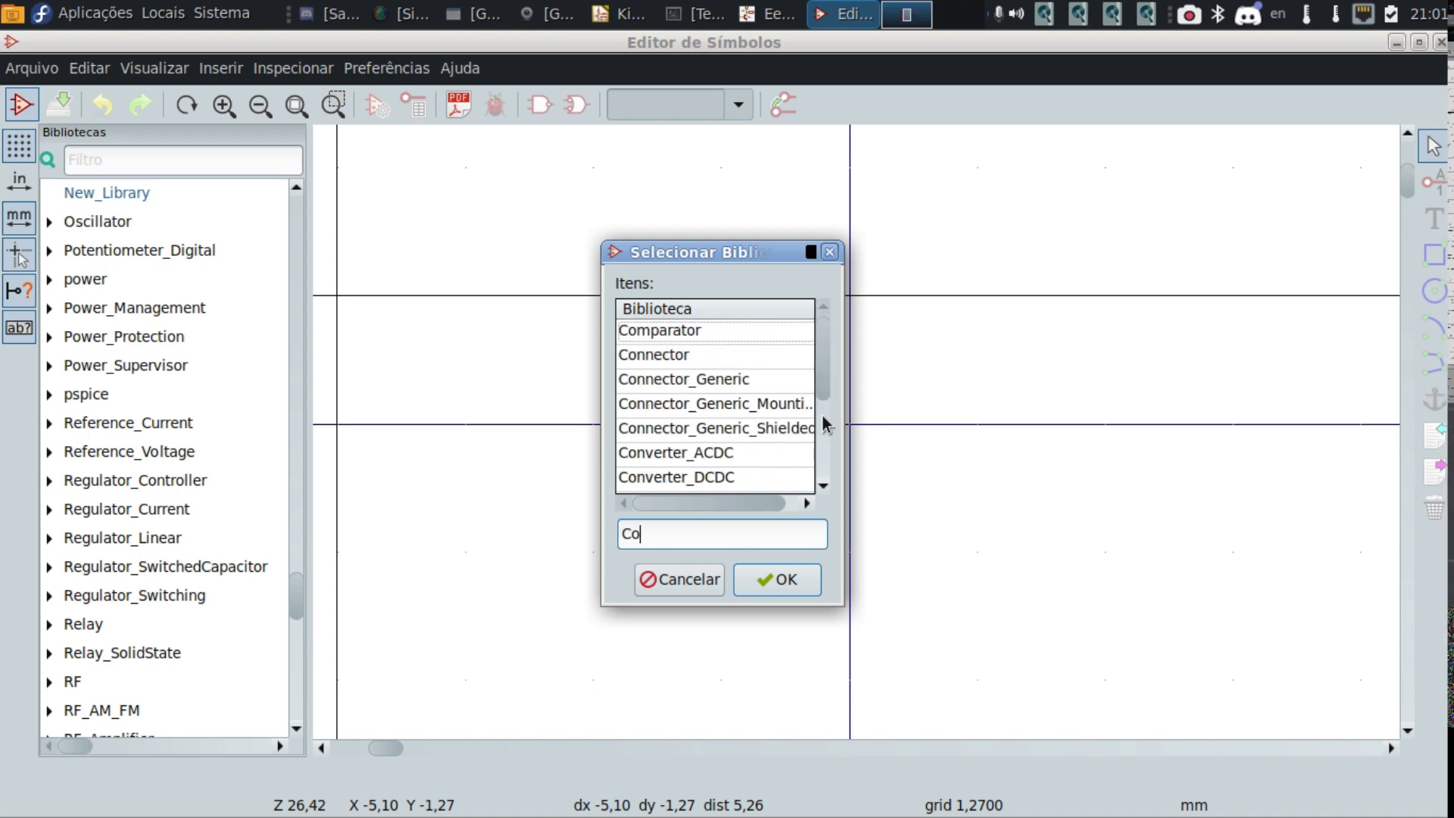
text(n)
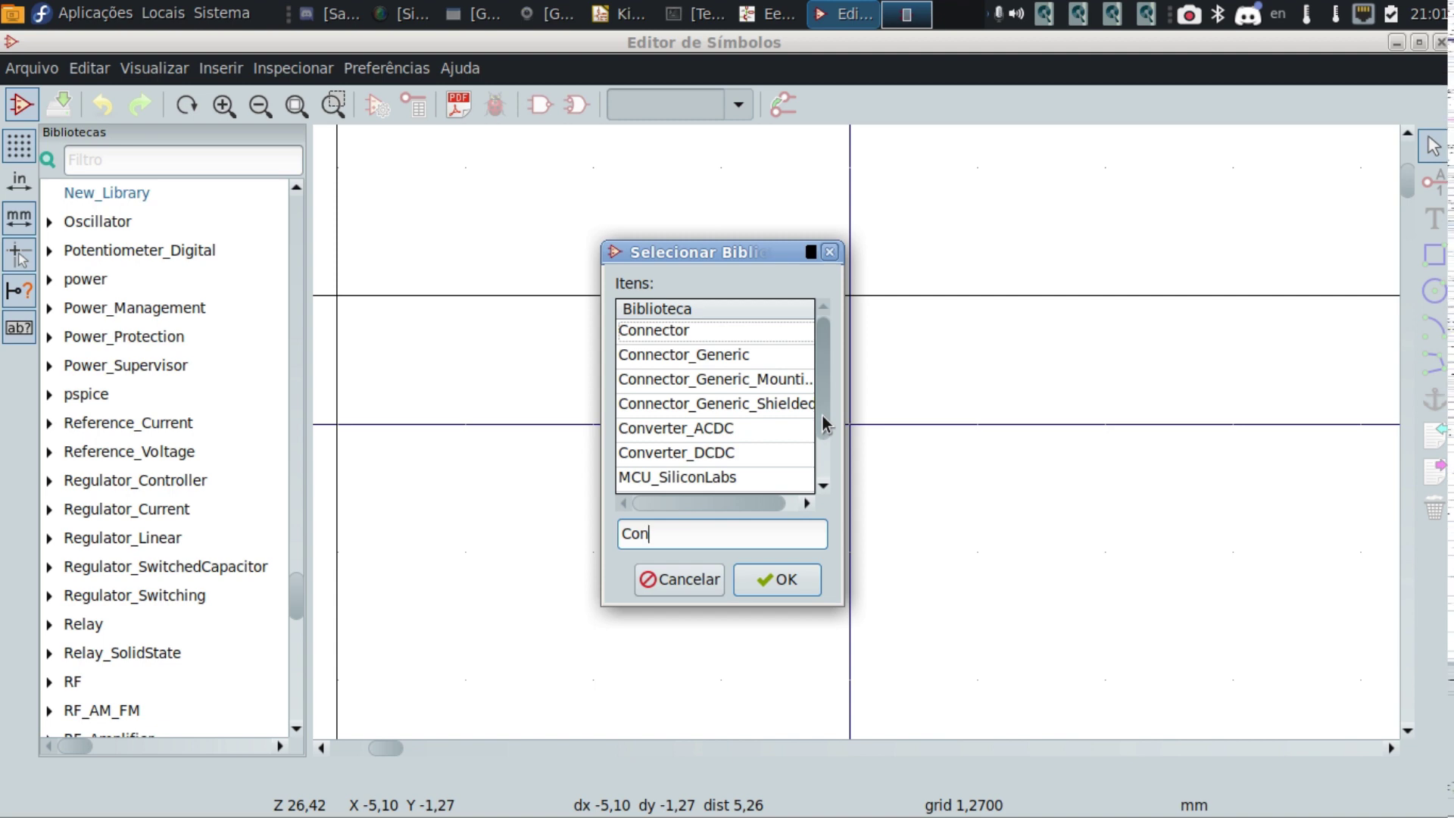
click(717, 361)
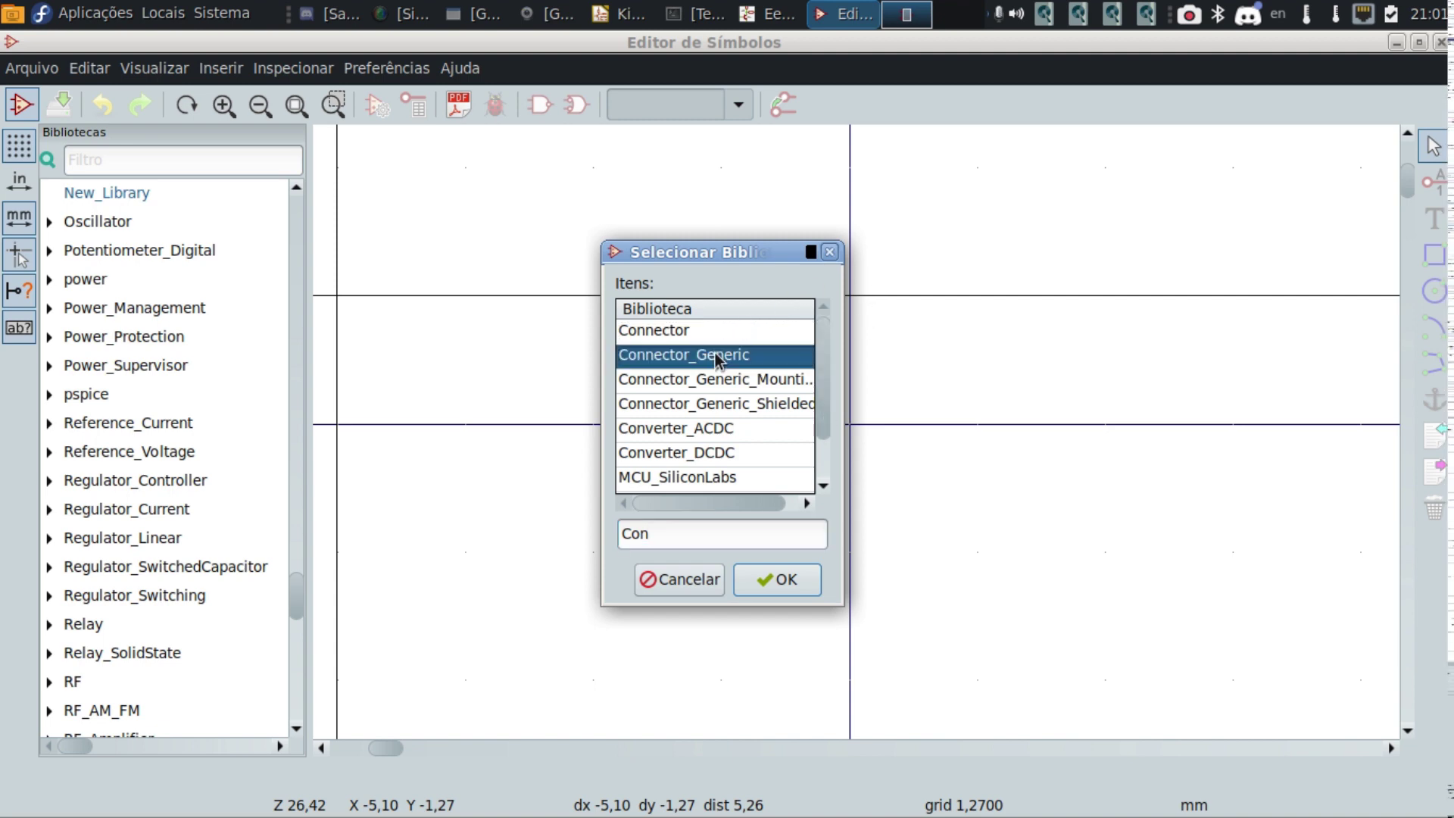
click(782, 582)
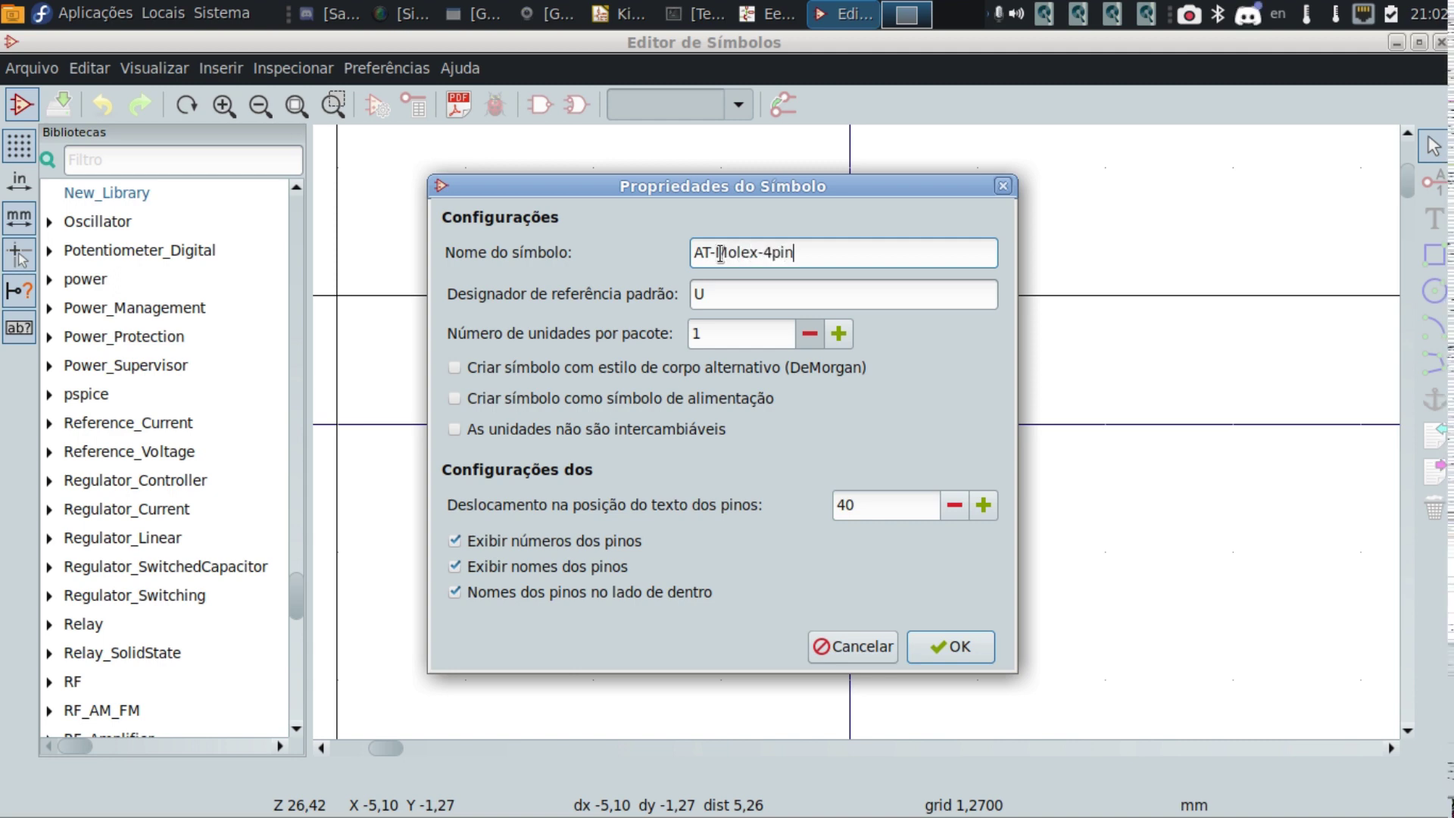
Name the new symbol AT-Molex-4pin, set its default reference designator to MO, and create it.
click(727, 291)
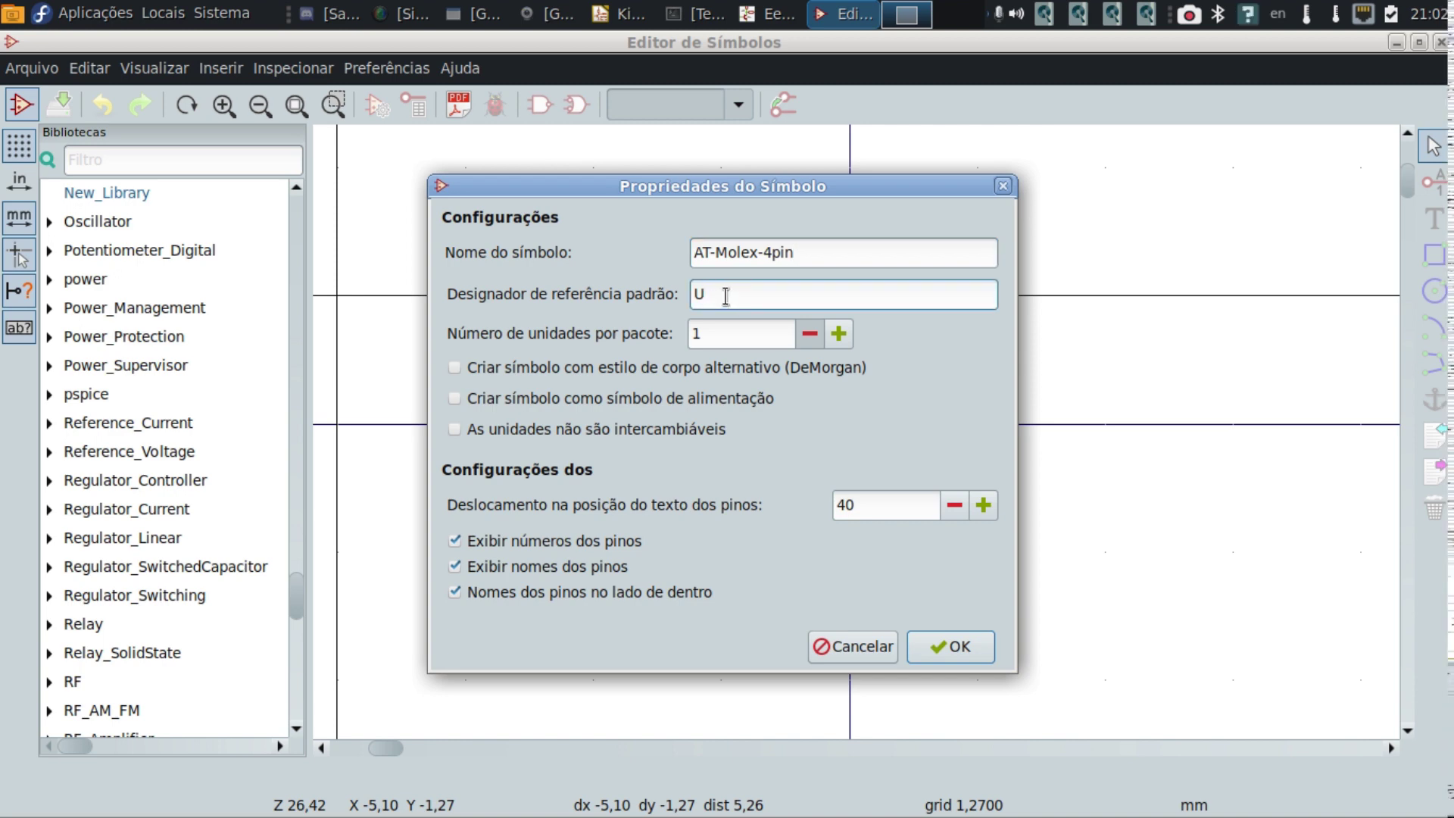
key(BackSpace)
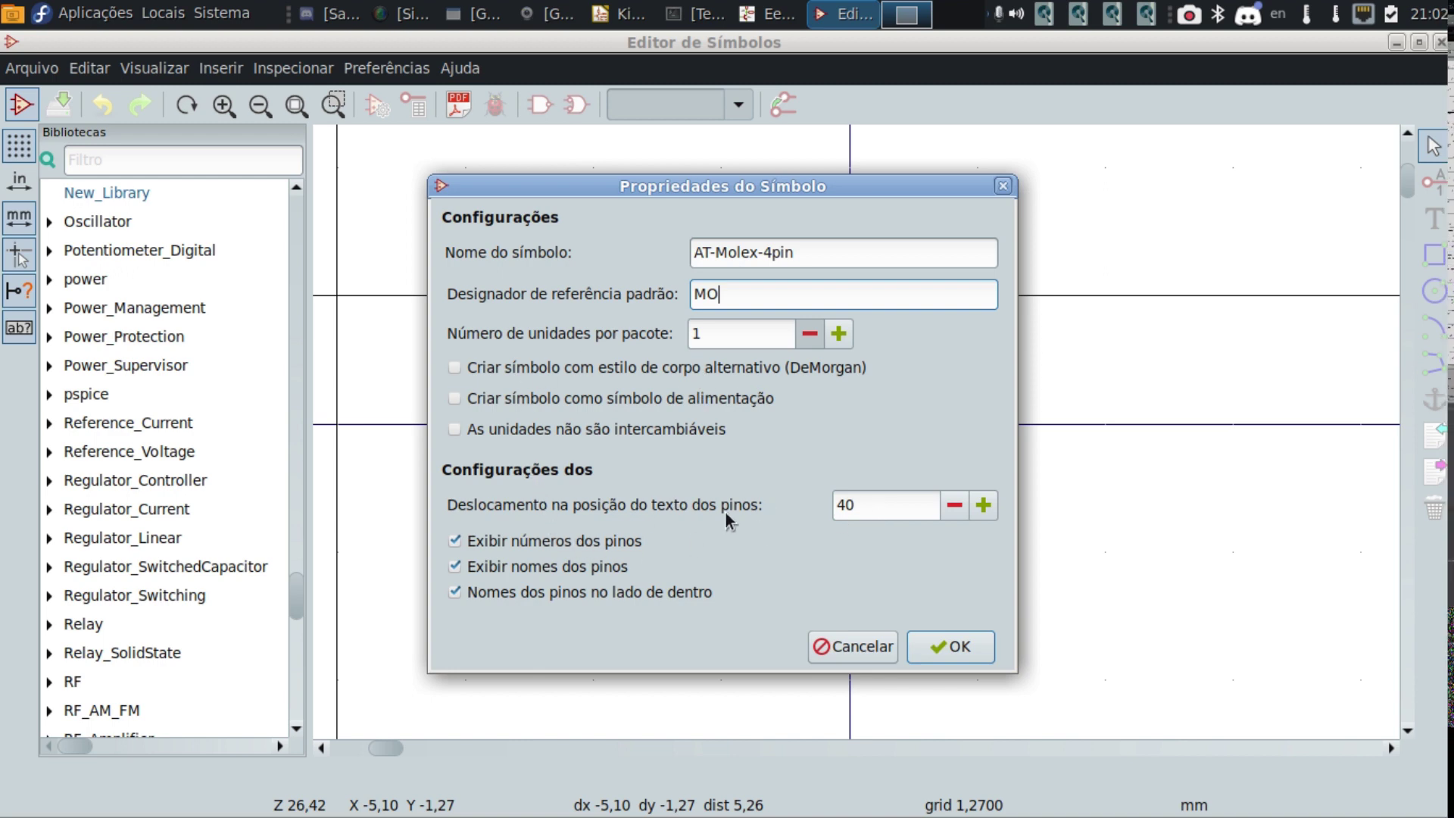
click(956, 646)
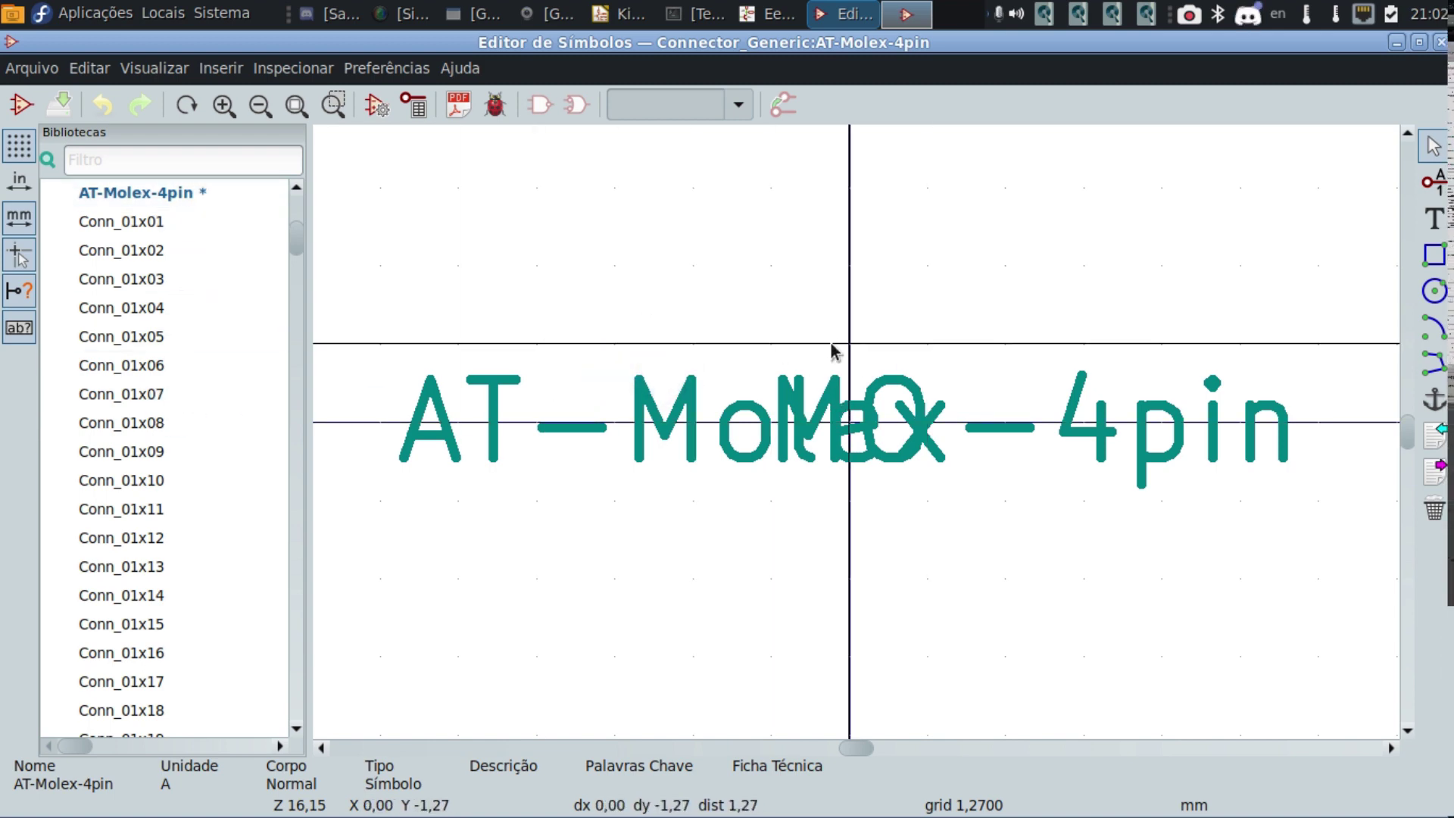
Move the overlapping AT-Molex-4pin and MO texts together one grid step to the right.
scroll(834, 346, down, 1)
scroll(856, 437, down, 2)
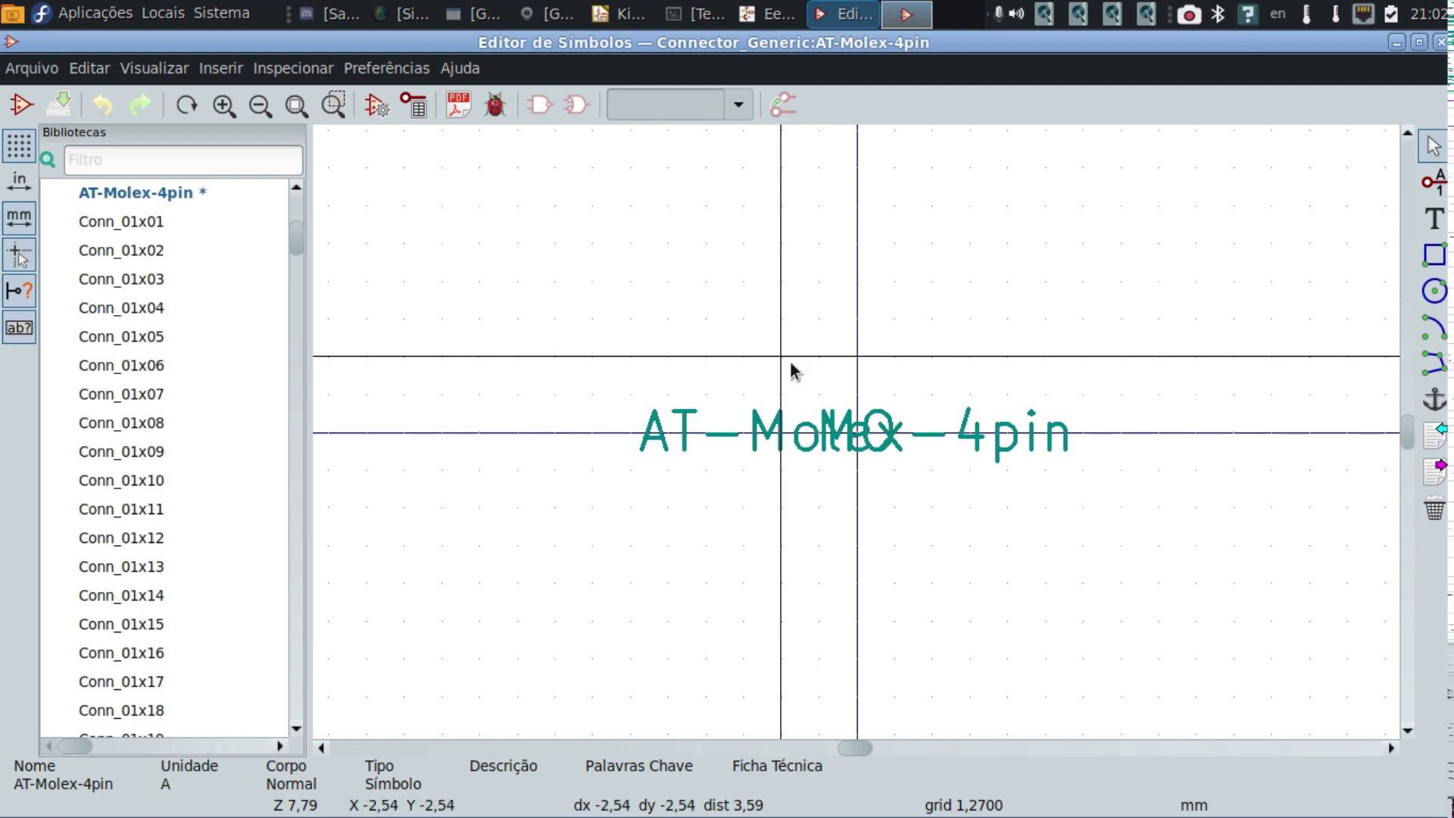
drag(789, 367, 856, 462)
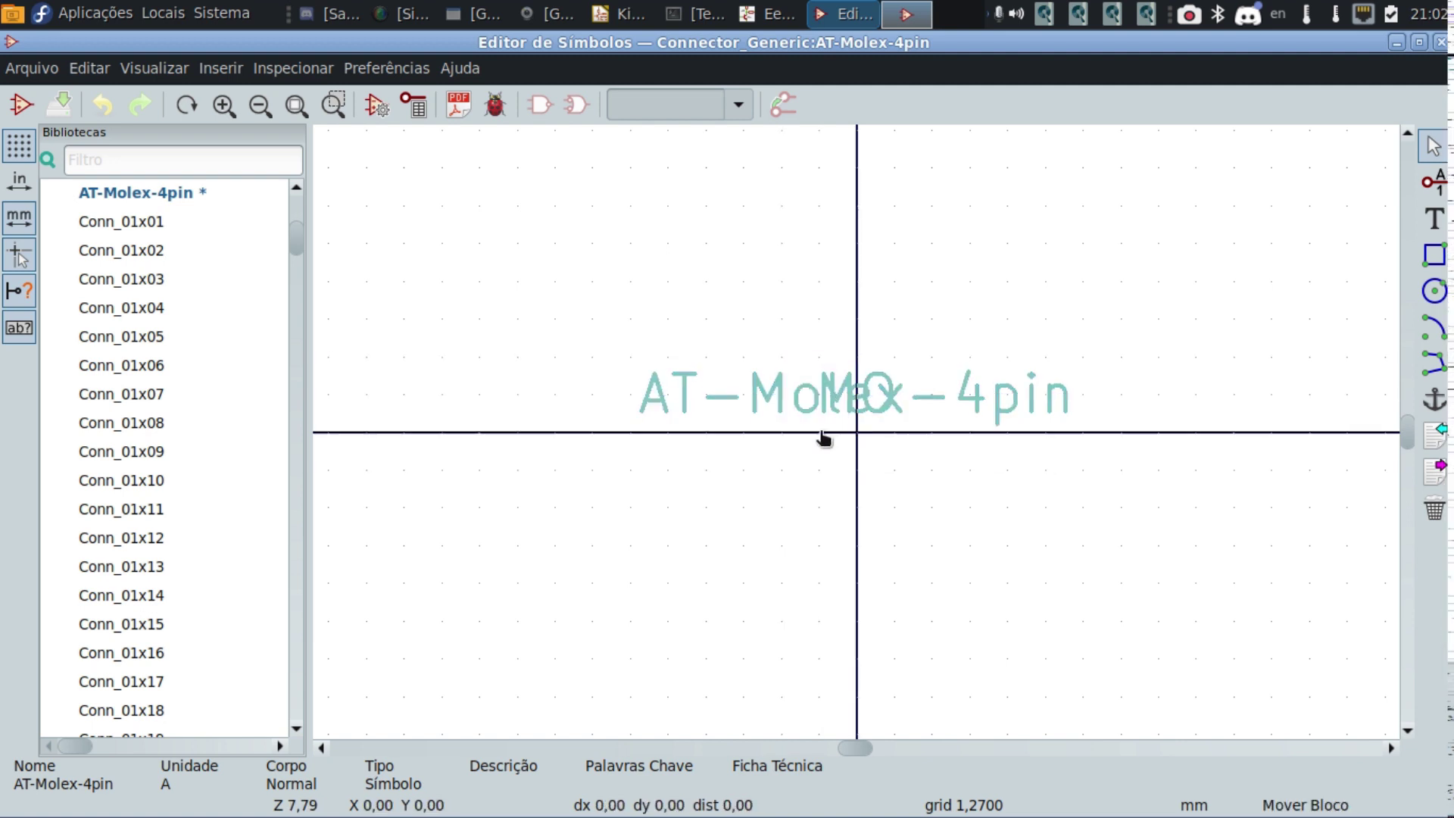
click(874, 454)
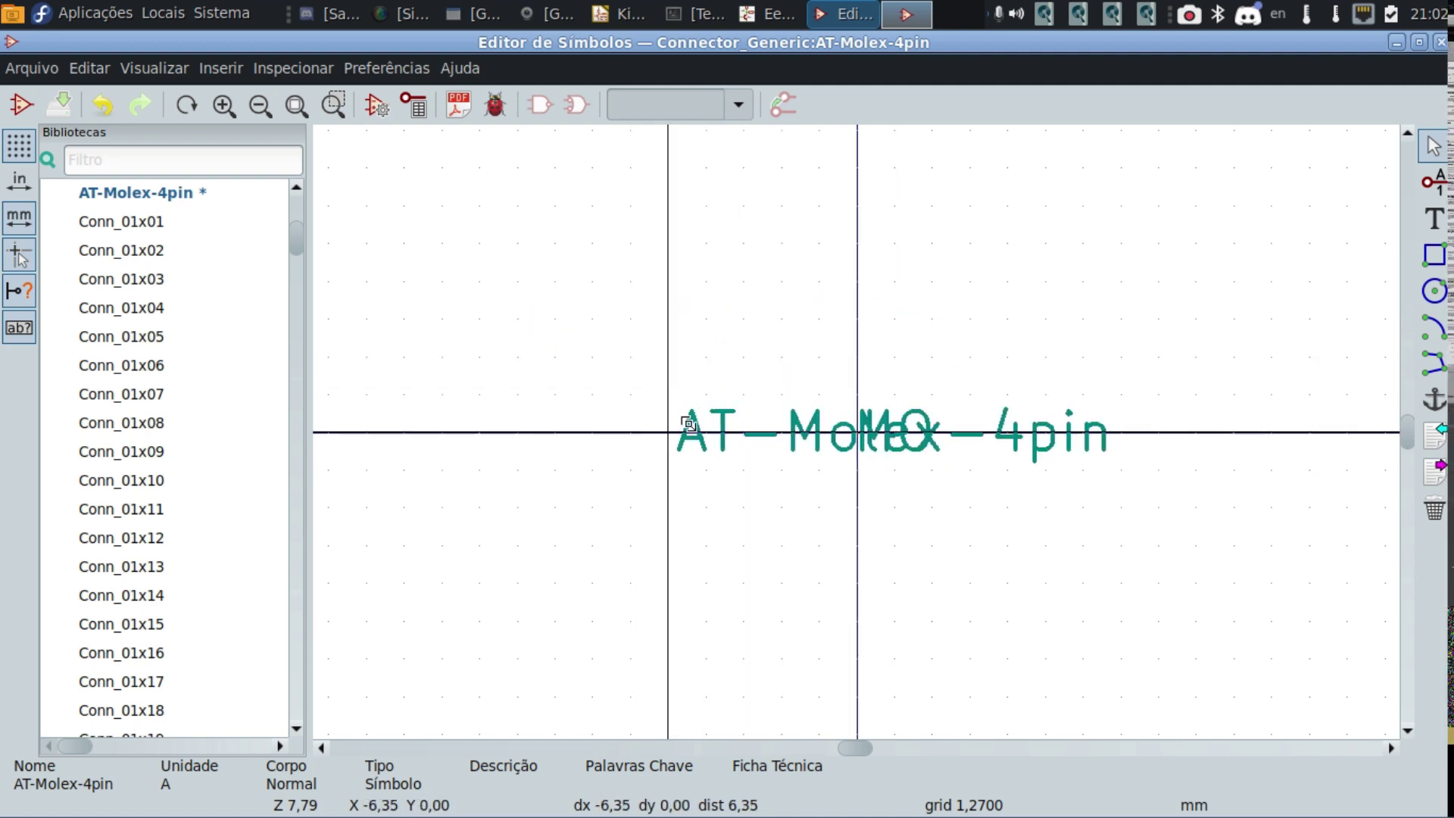
Separate the overlapping texts by moving the AT-Molex-4pin name well above the origin and centring the MO reference just beneath it.
drag(630, 357, 746, 475)
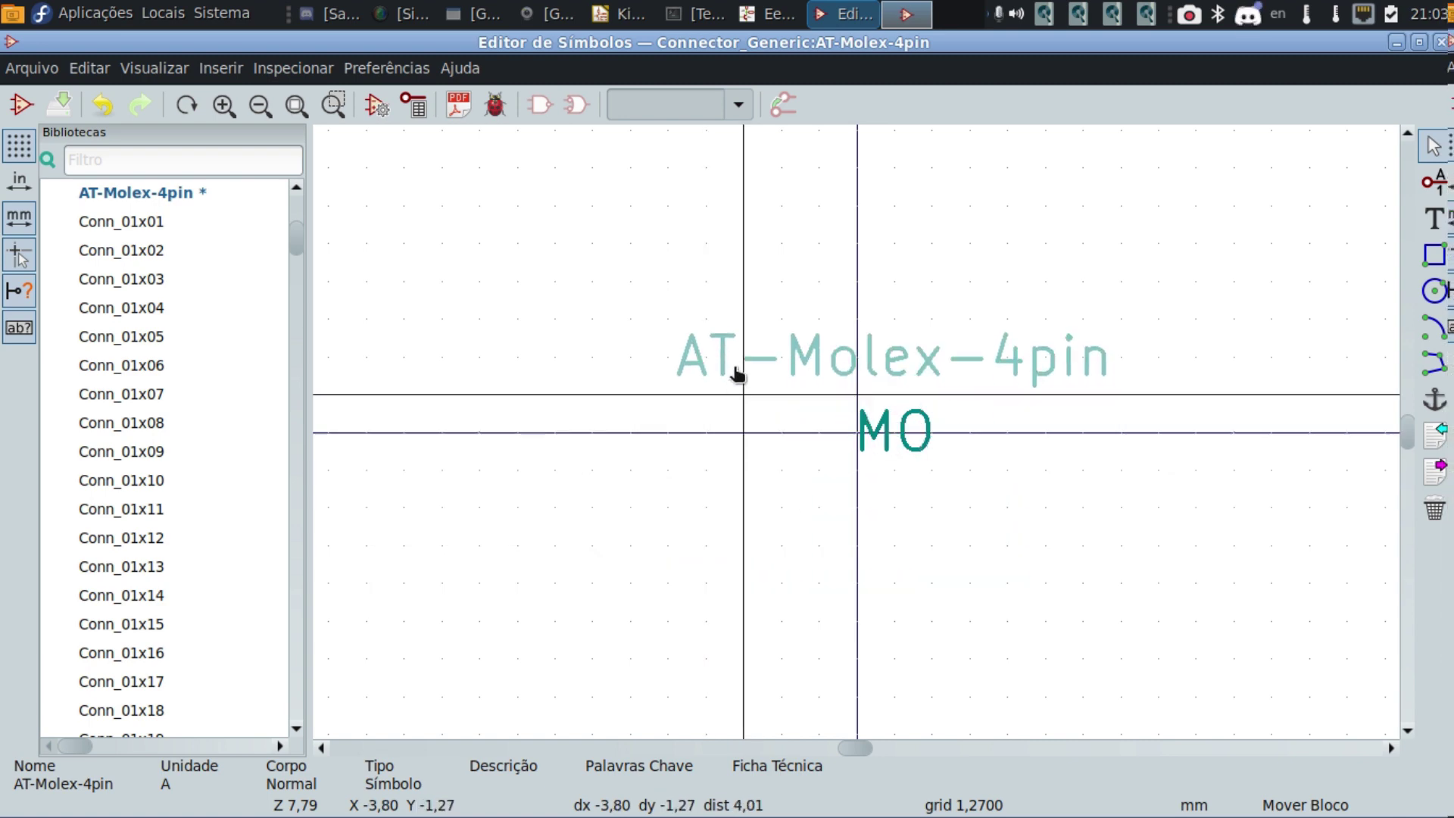
click(751, 330)
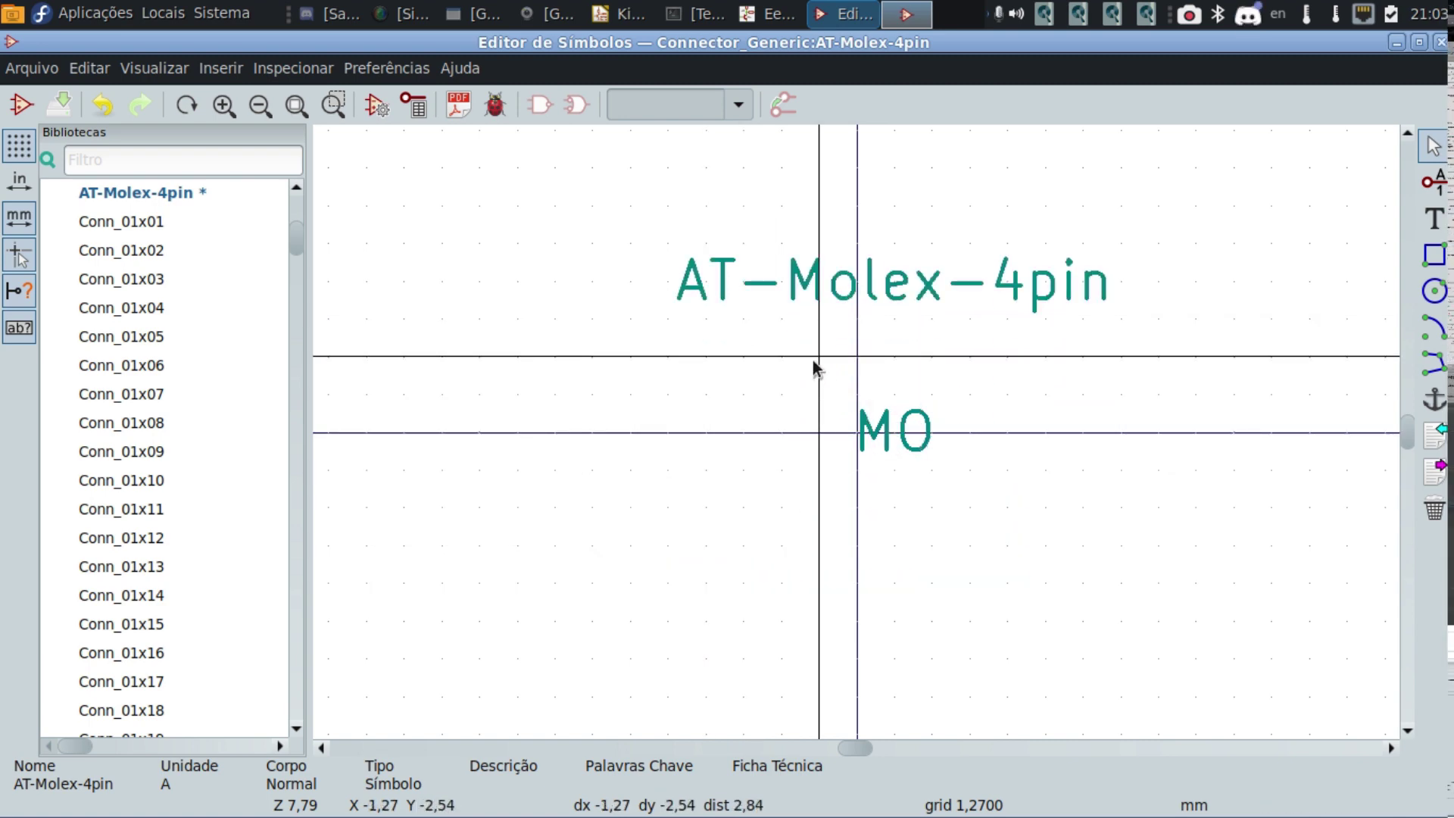
drag(818, 394, 956, 476)
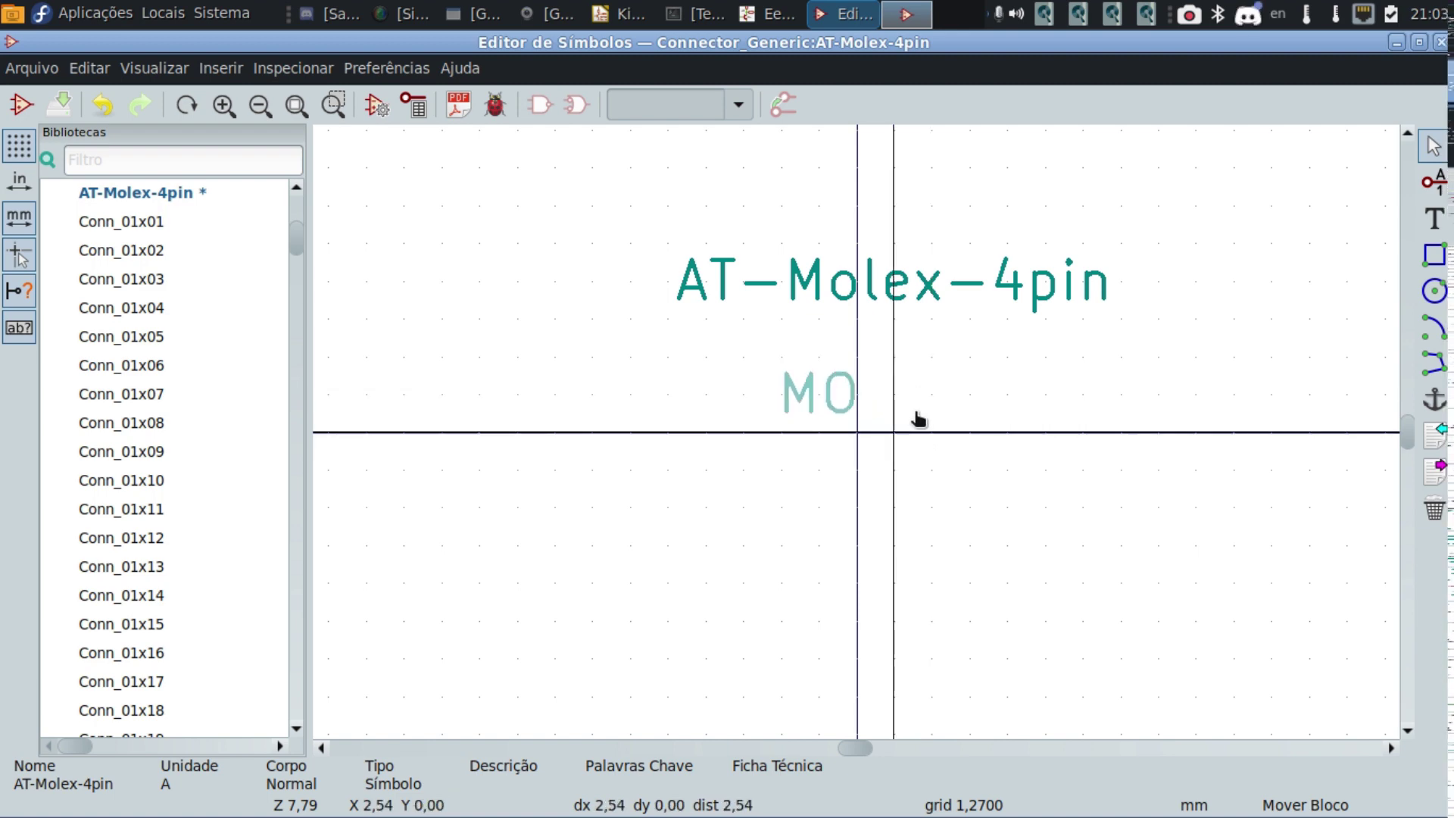
click(913, 409)
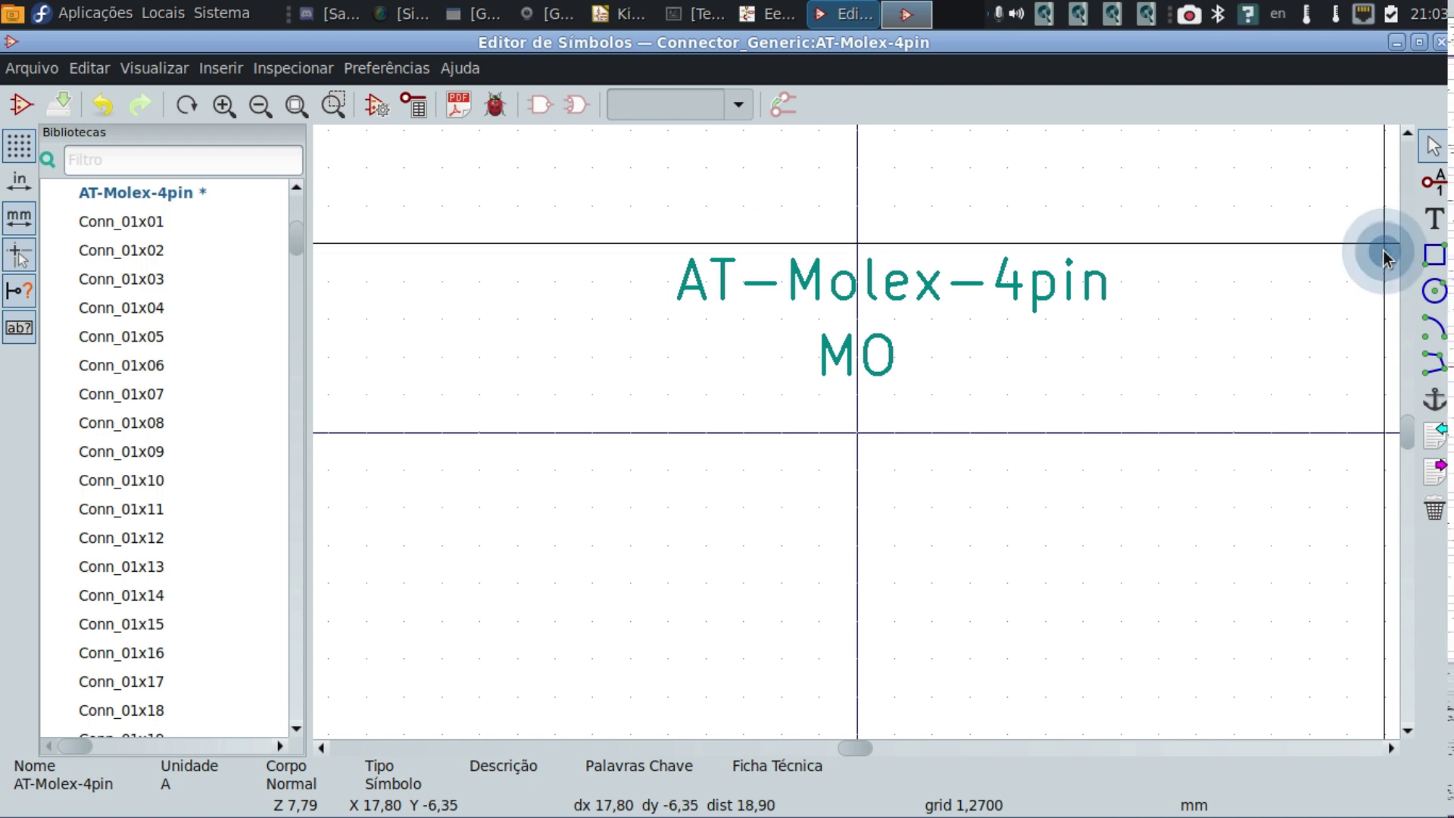
Draw an upright rectangle about 2.5 mm wide and 6.4 mm tall, hanging from the horizontal axis to the left of the origin.
click(1433, 257)
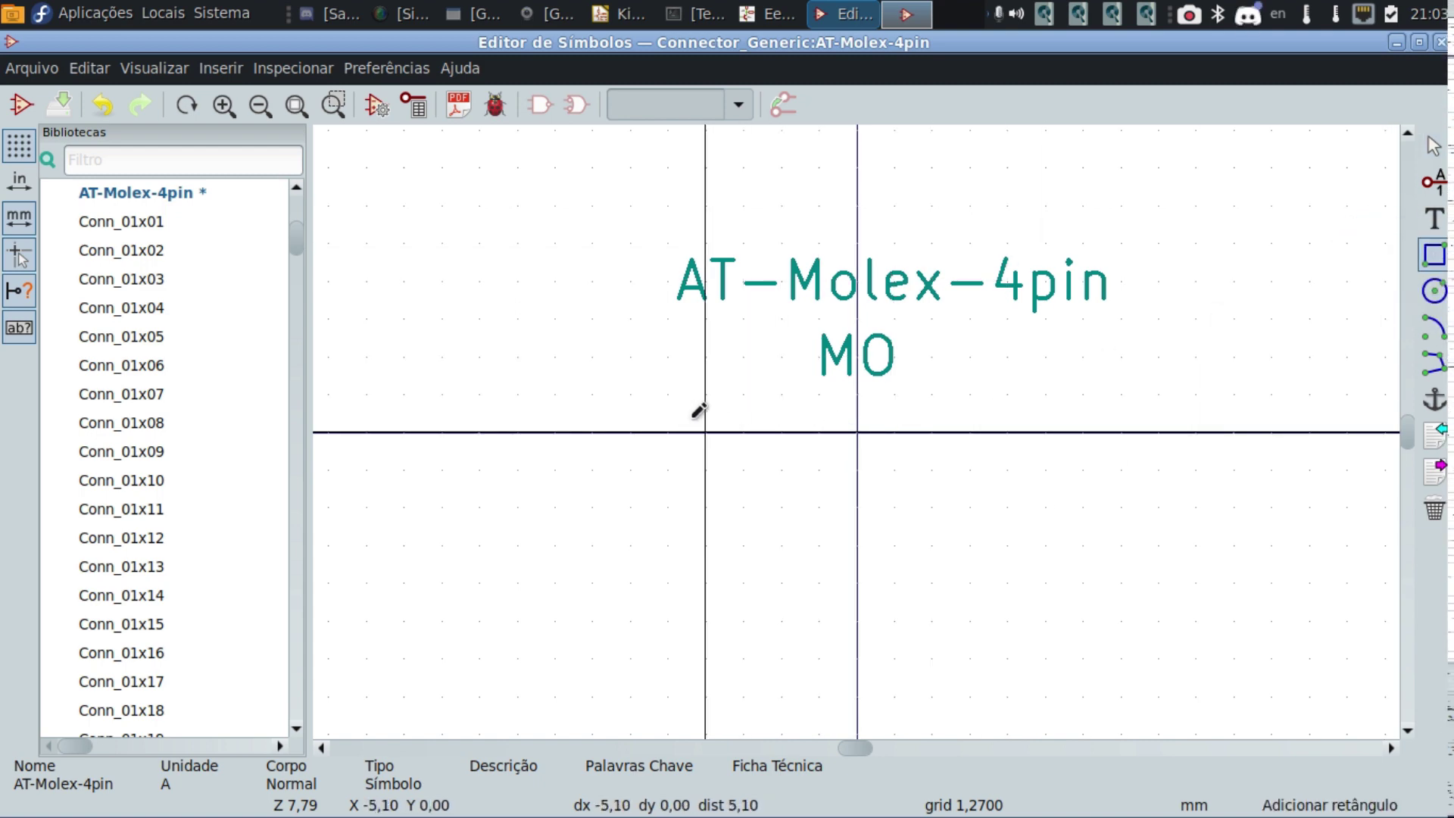
drag(699, 411, 785, 581)
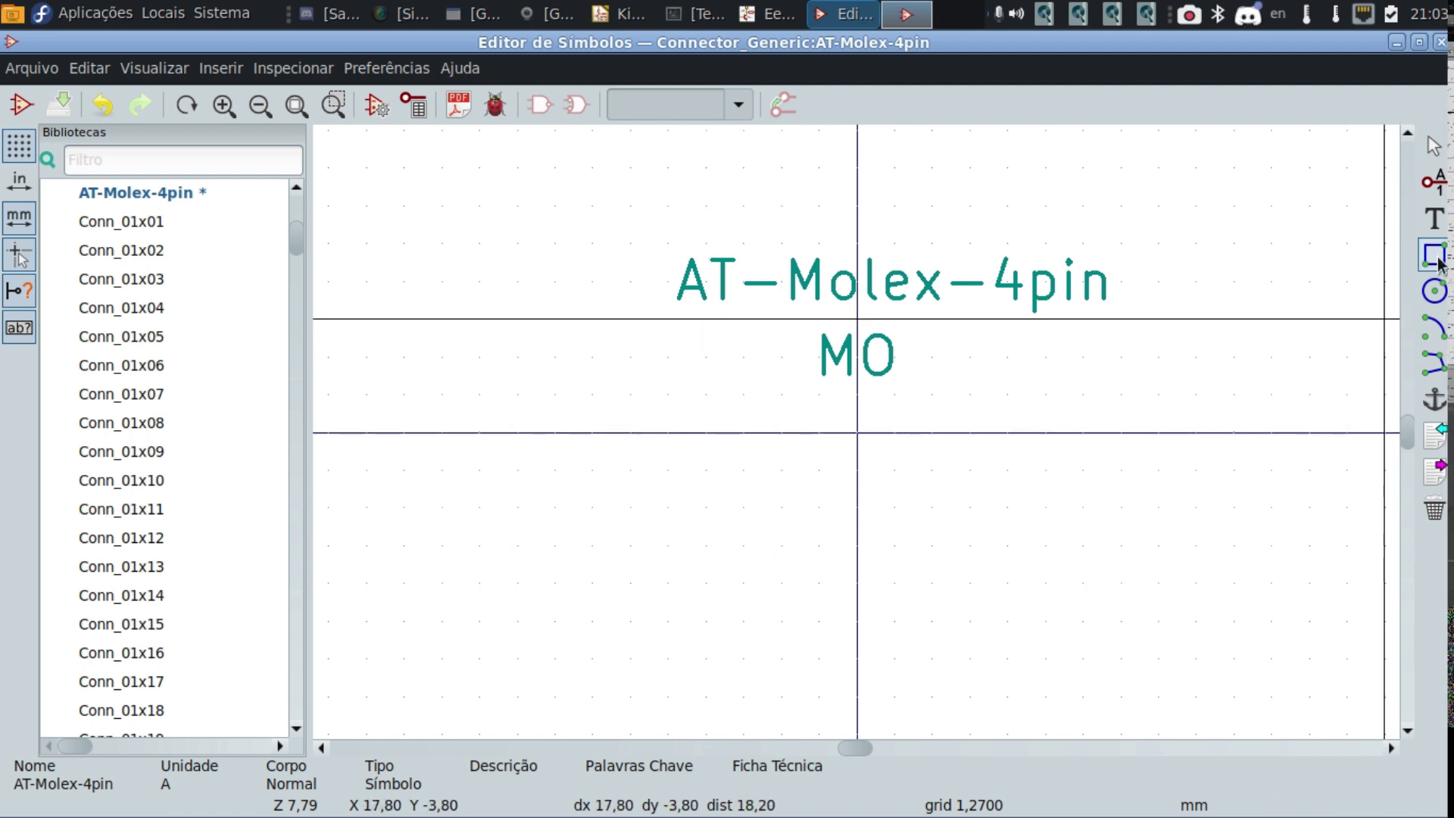
click(667, 432)
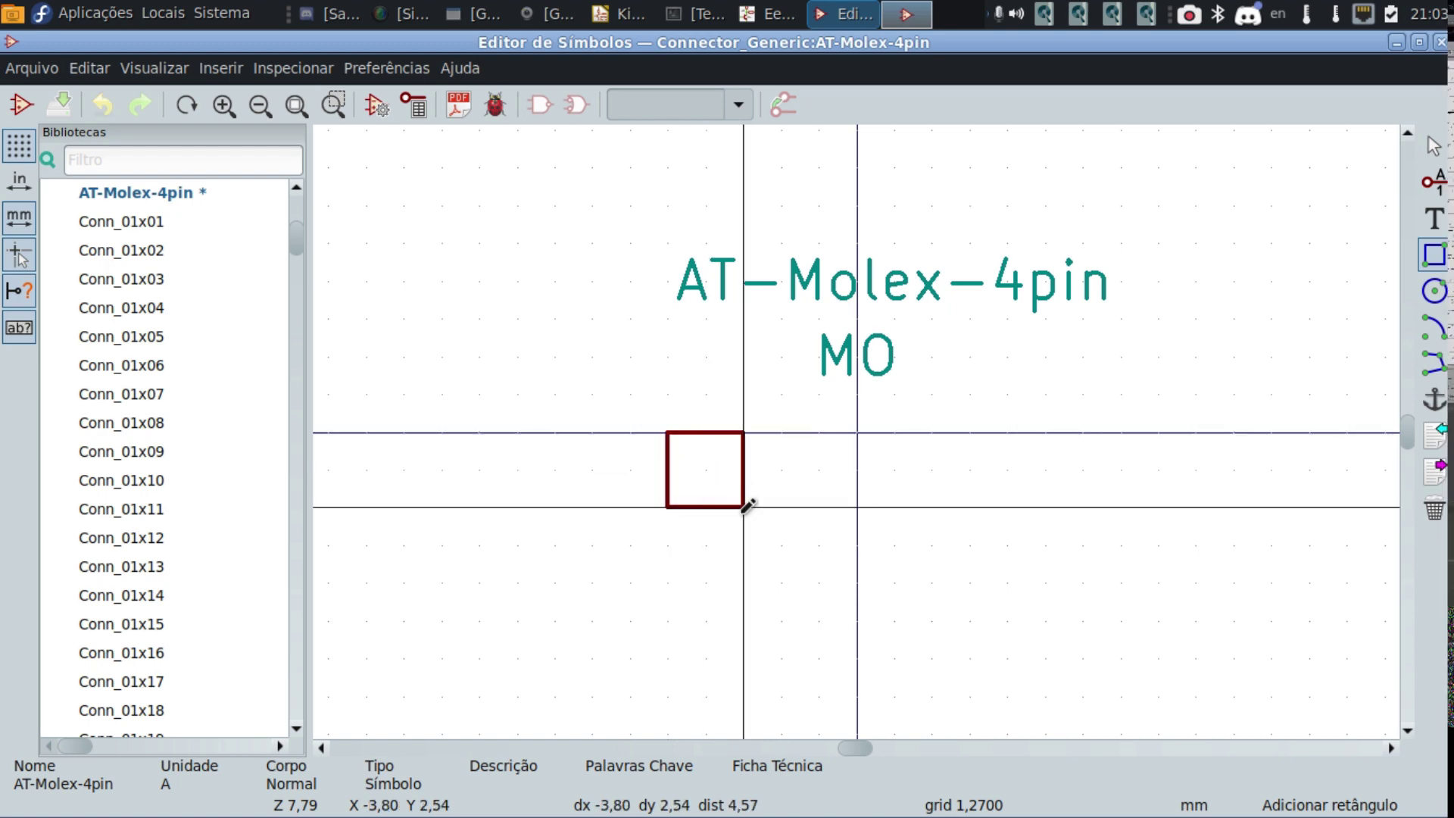
click(742, 621)
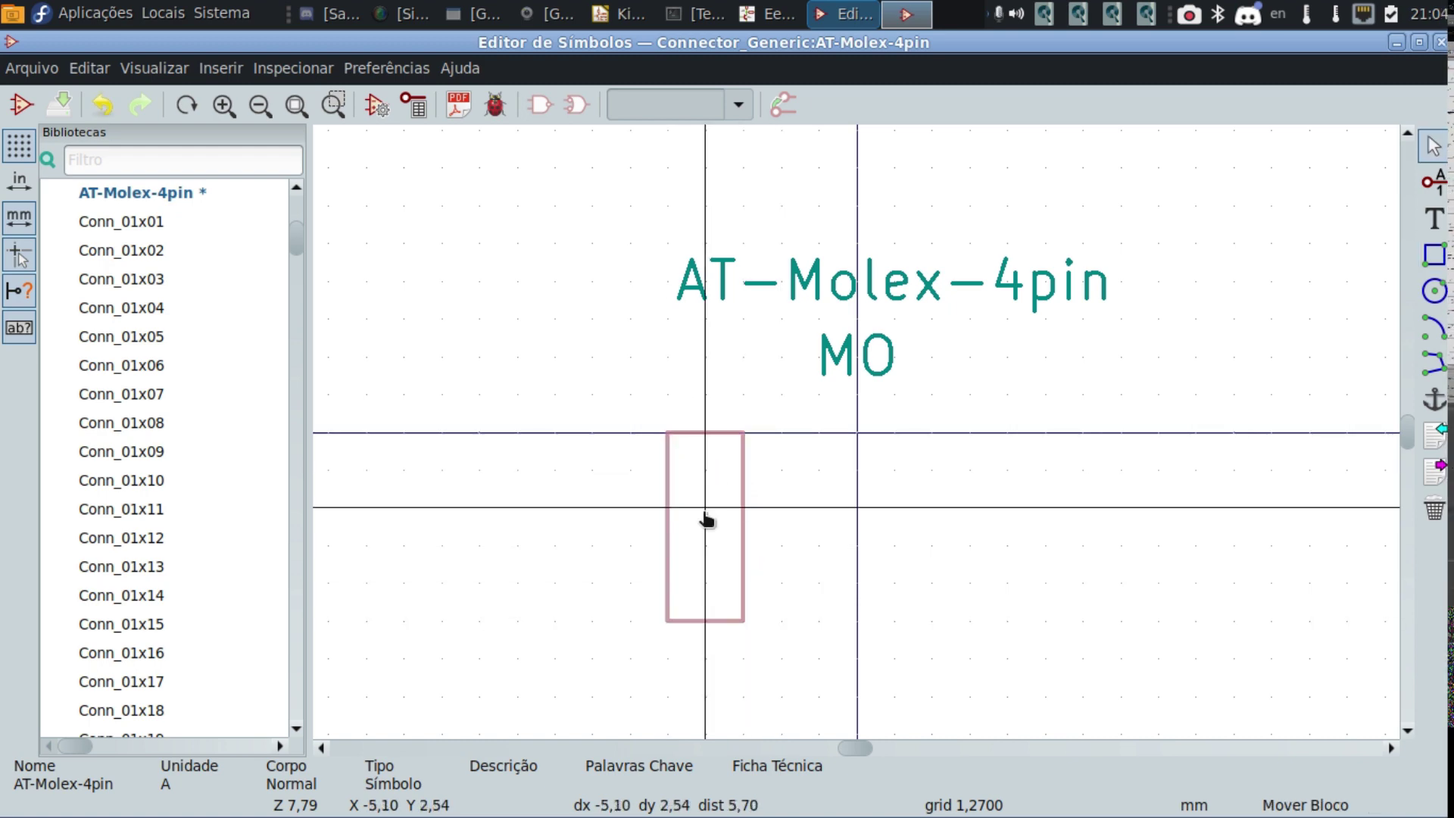
Duplicate the rectangle three times along the horizontal axis, forming a row of four with one-grid-step gaps of 1.27 mm.
key(Escape)
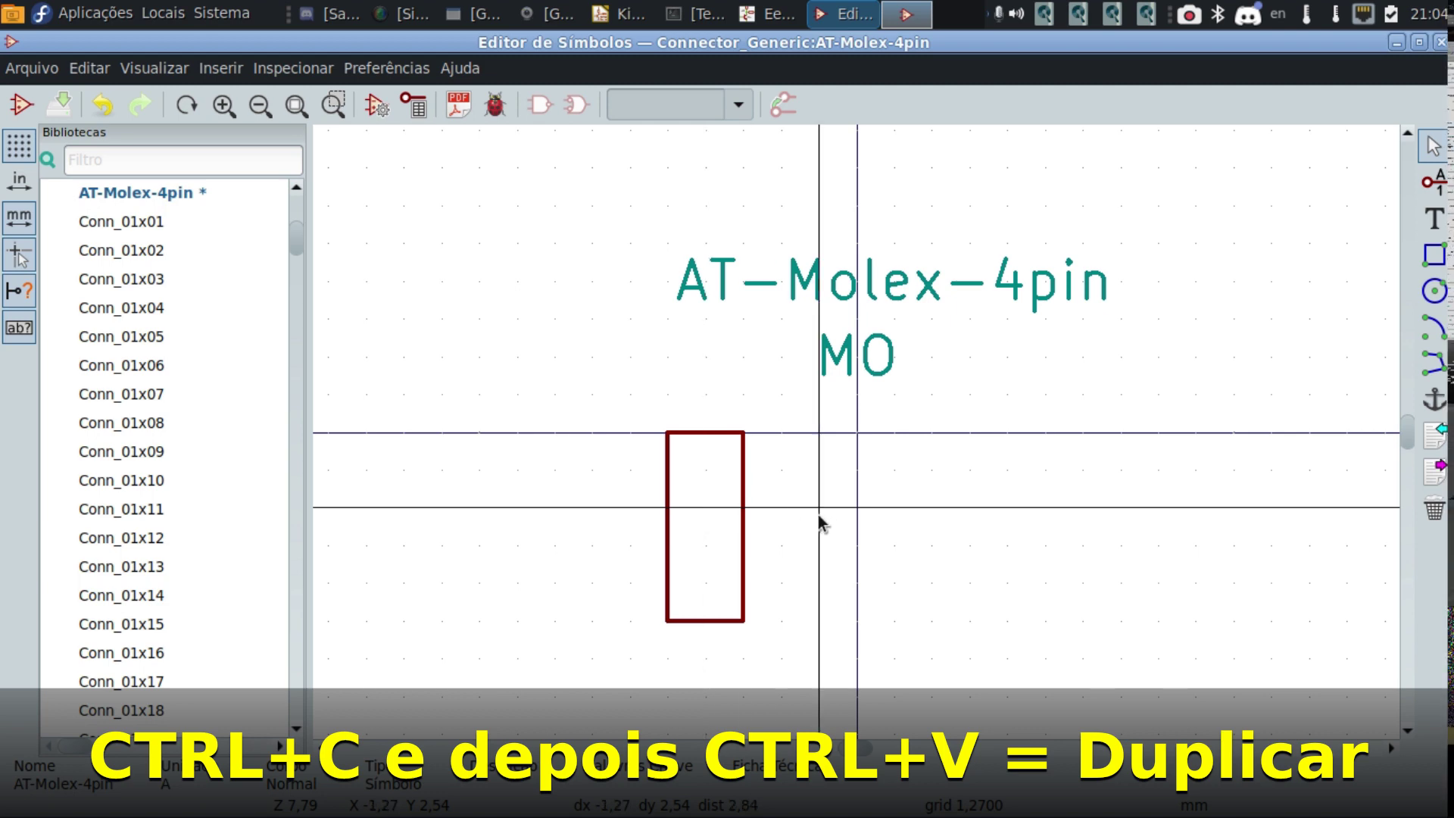
key(ctrl+v)
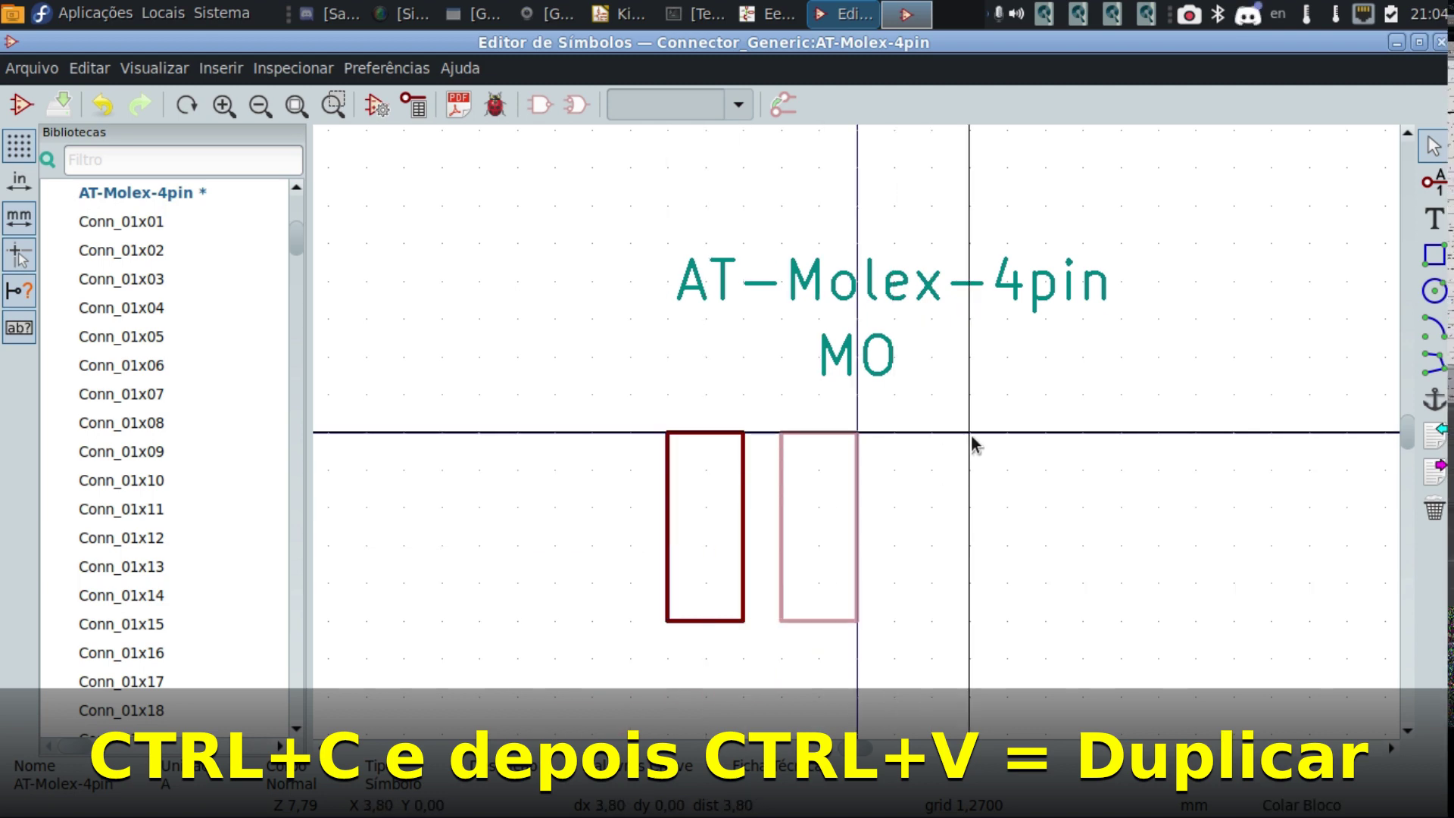
click(970, 434)
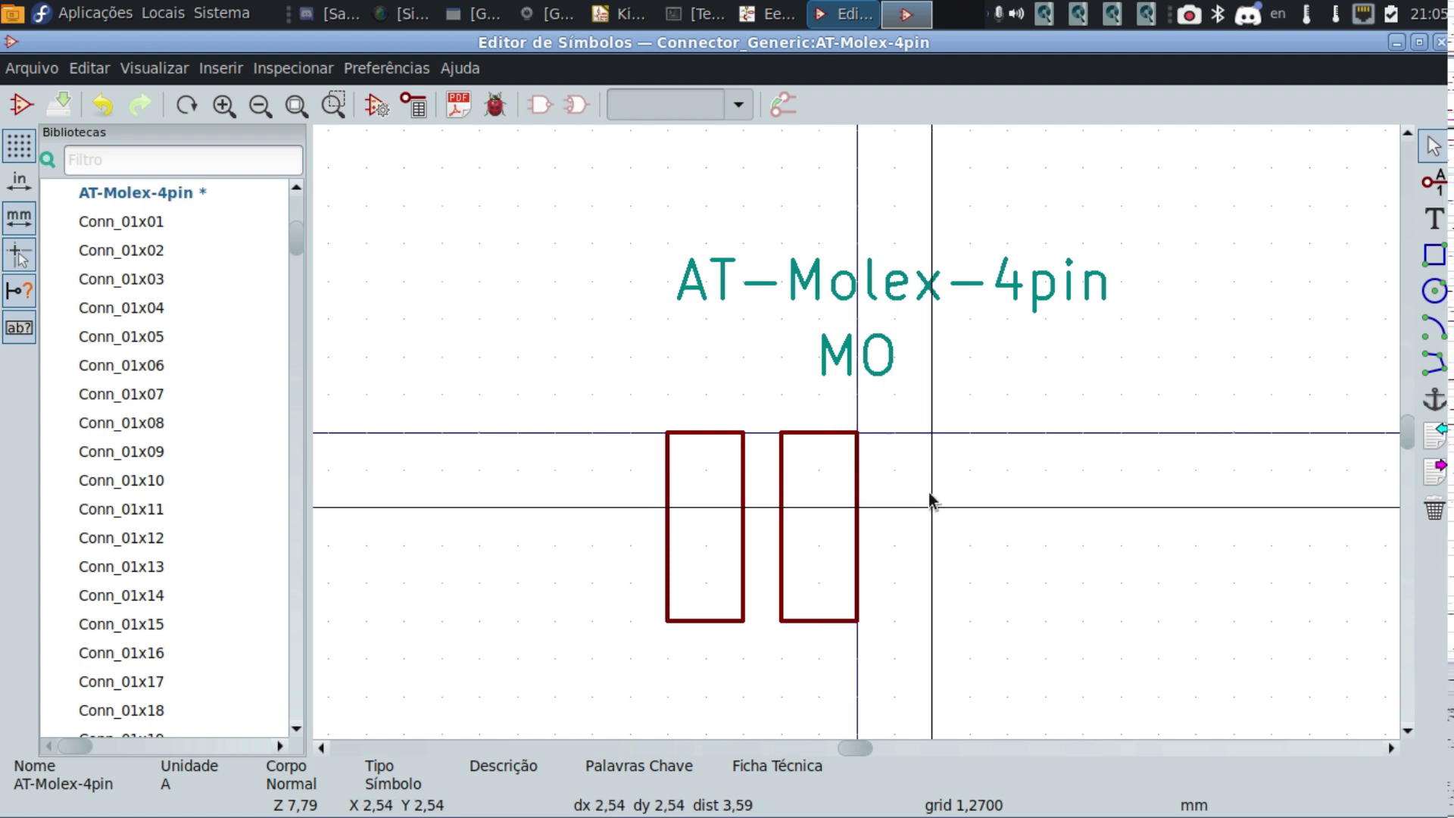
key(ctrl+v)
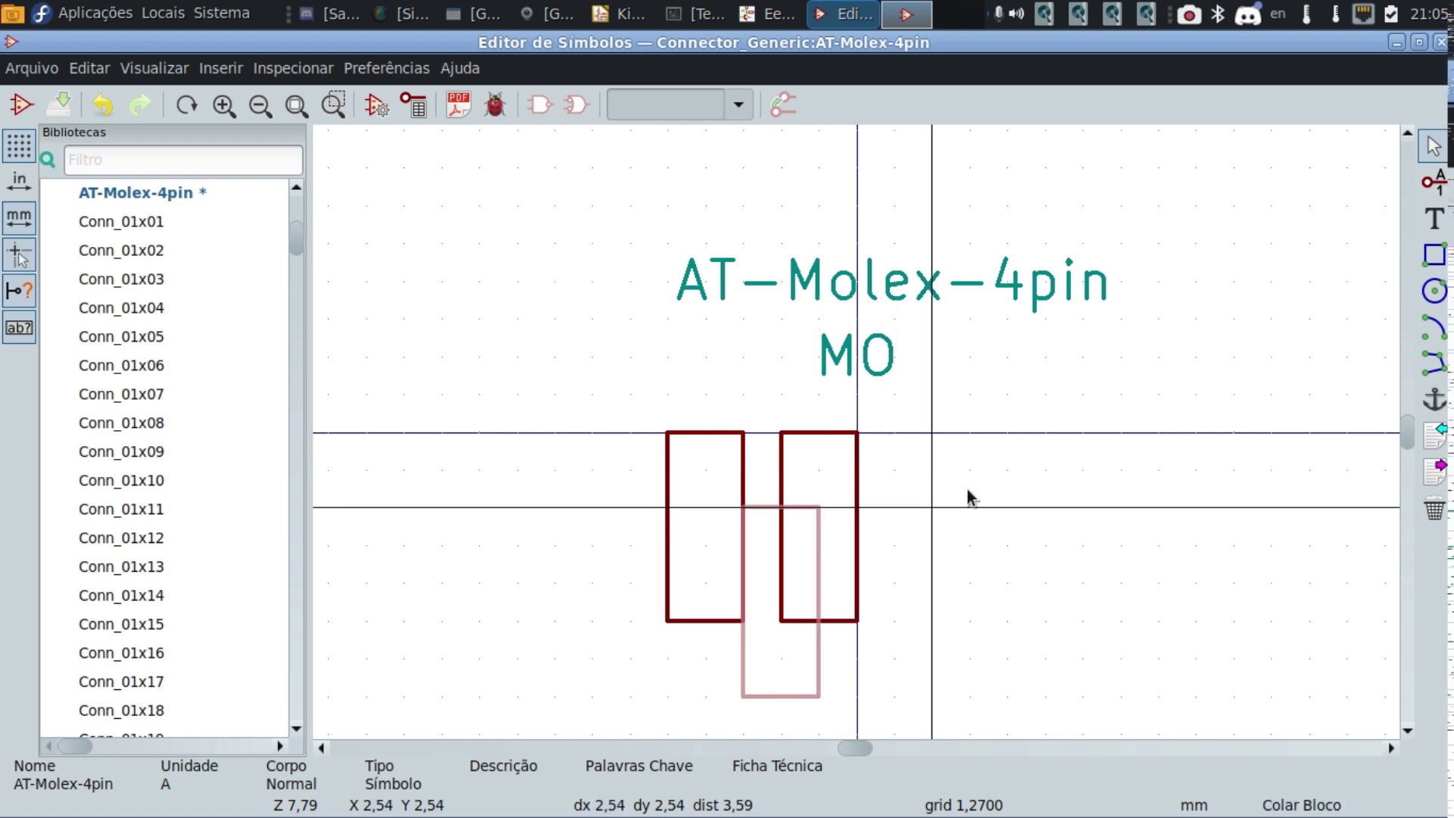
click(1072, 450)
key(ctrl+v)
click(1072, 450)
key(ctrl+v)
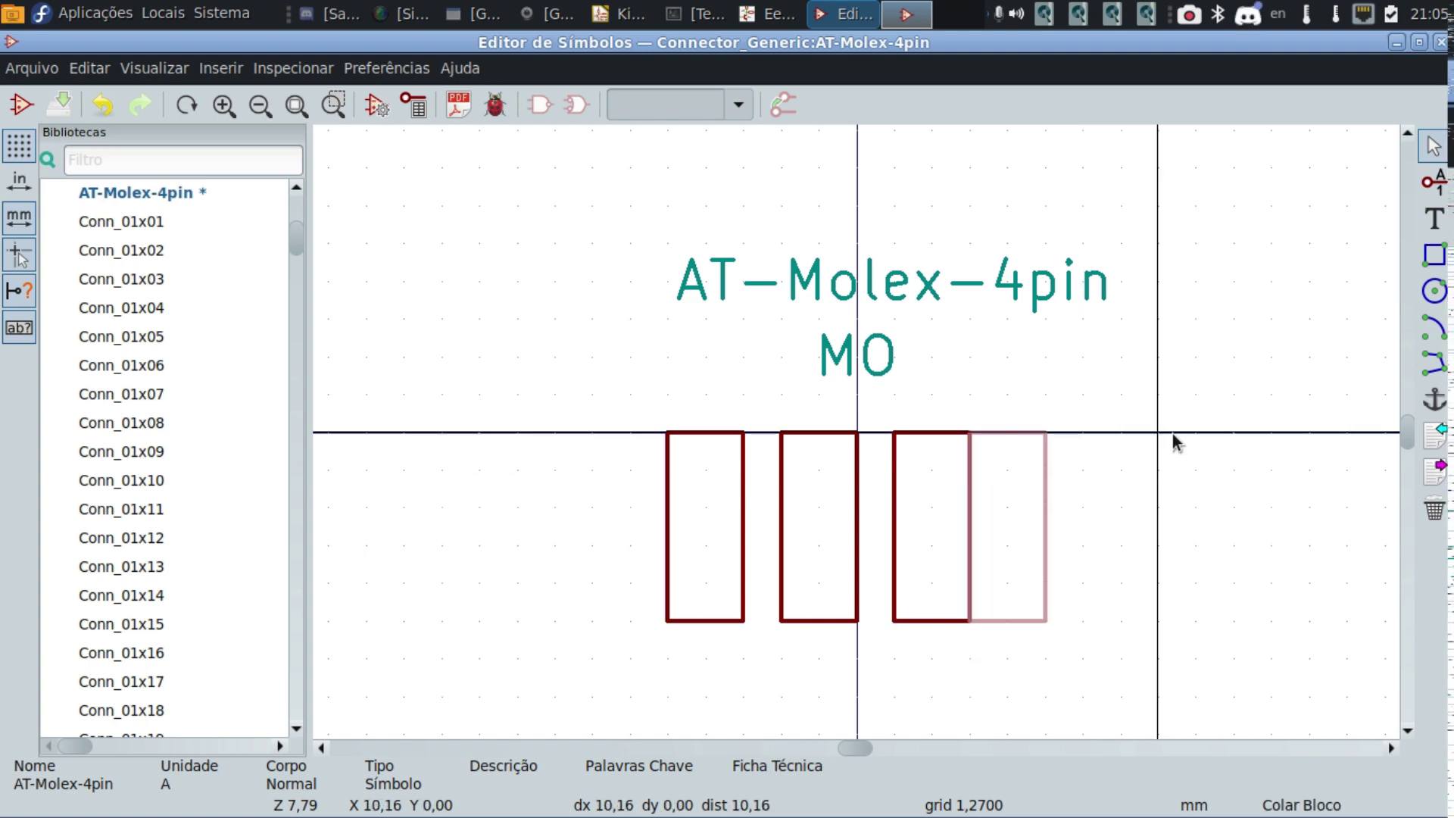
click(1193, 438)
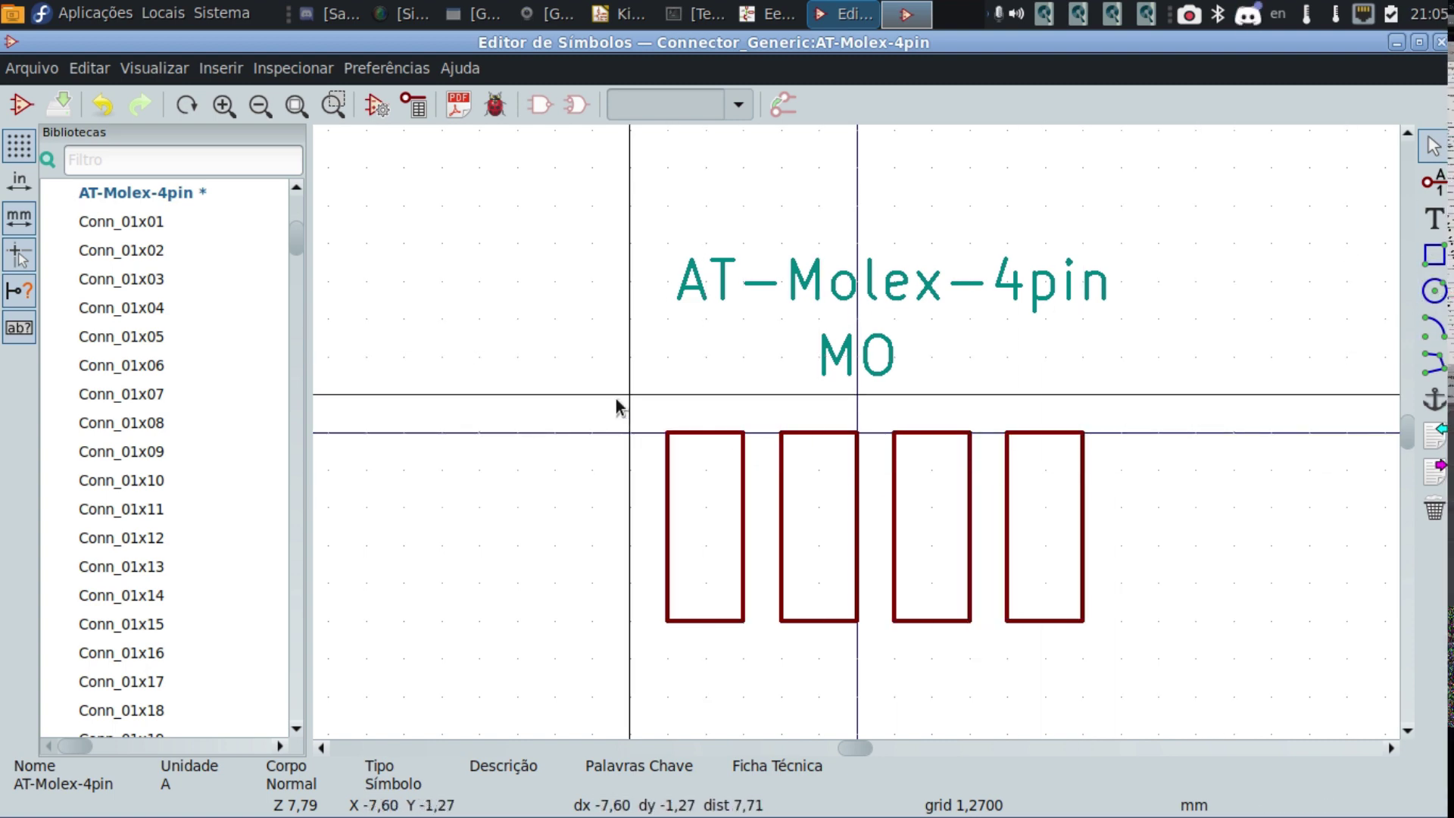
Move all four rectangles together one grid step to the left, keeping their upper edges on the horizontal axis.
drag(628, 395, 1133, 633)
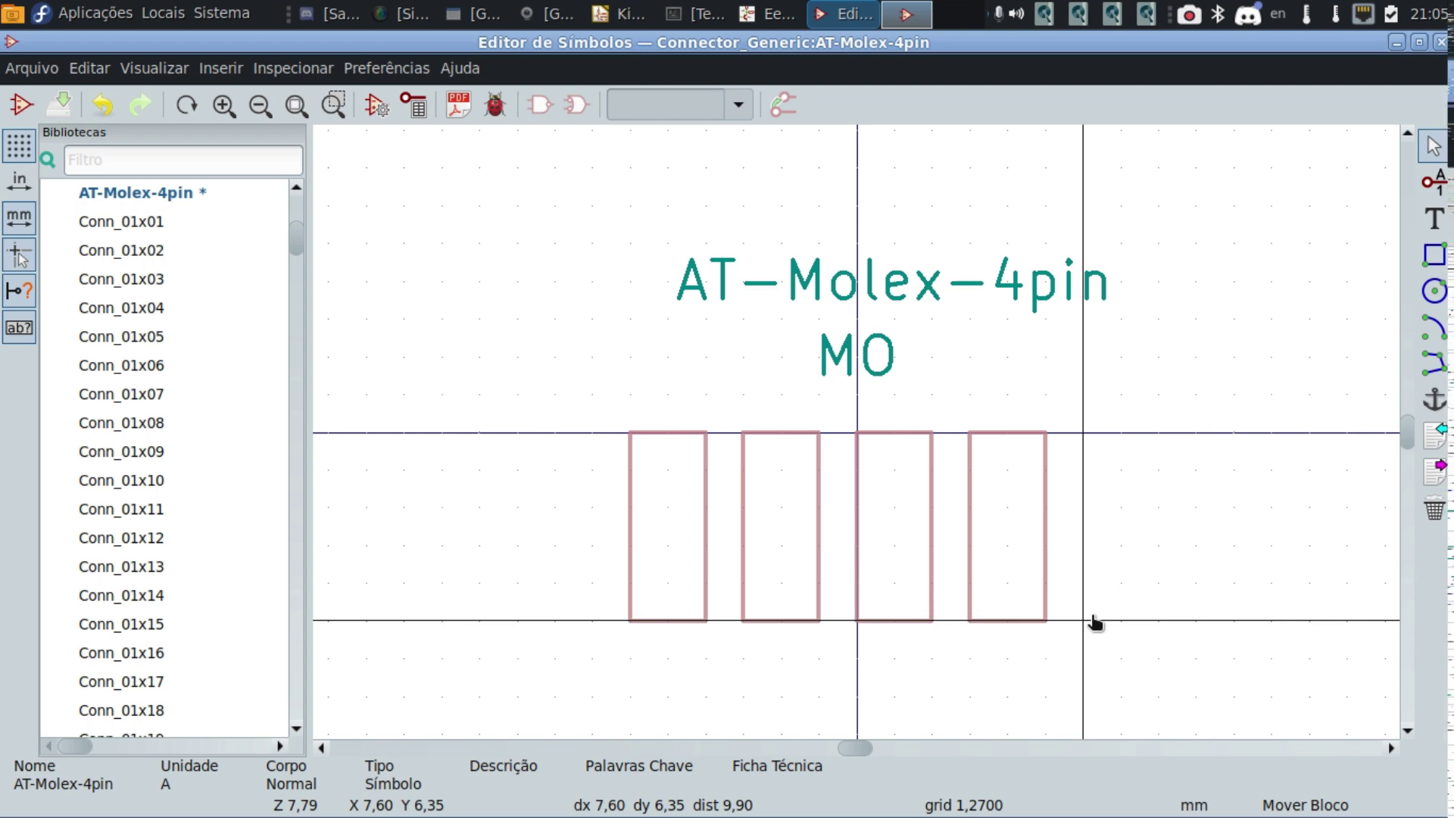
click(1094, 620)
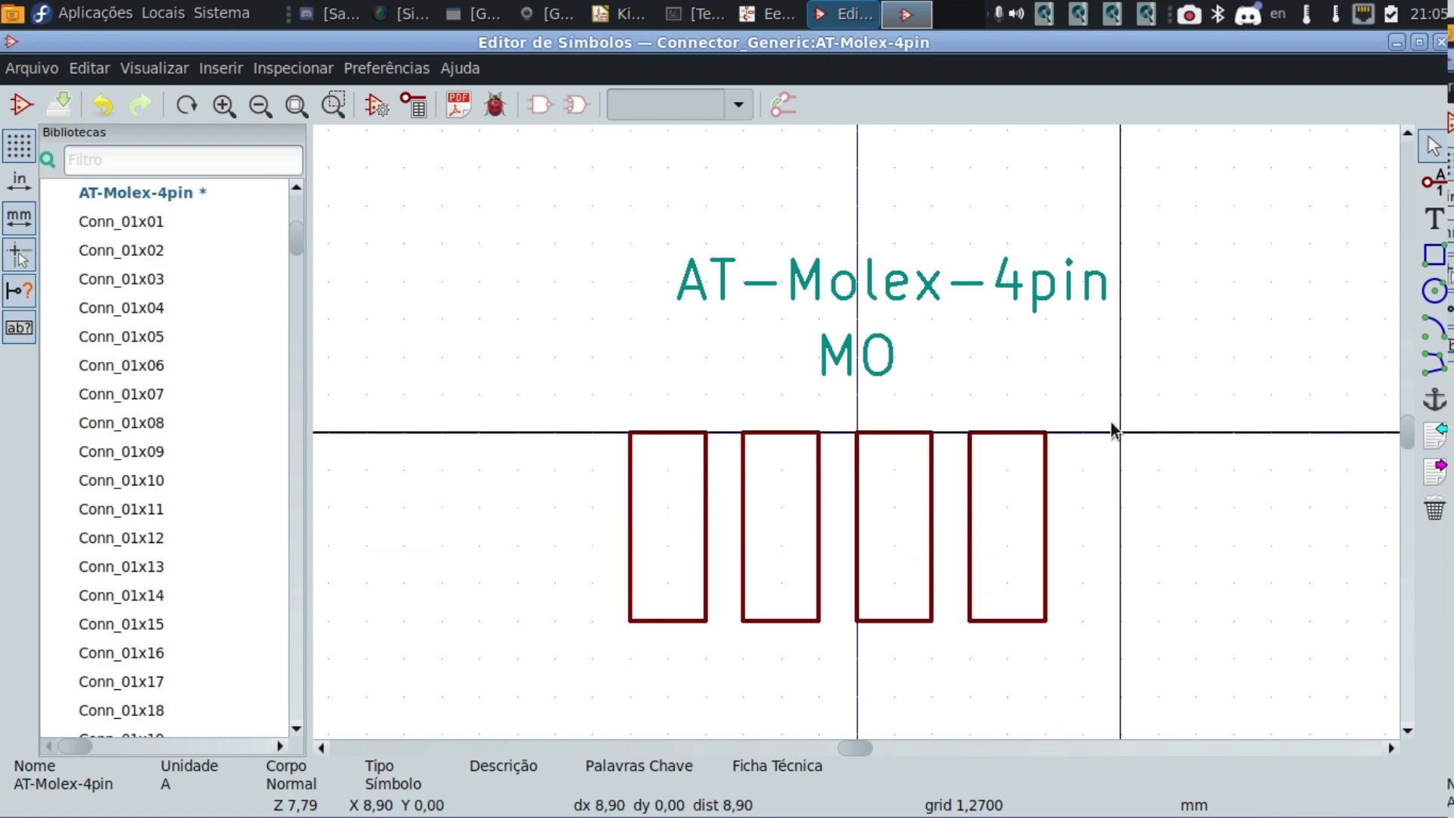
scroll(1113, 422, down, 2)
scroll(558, 462, down, 1)
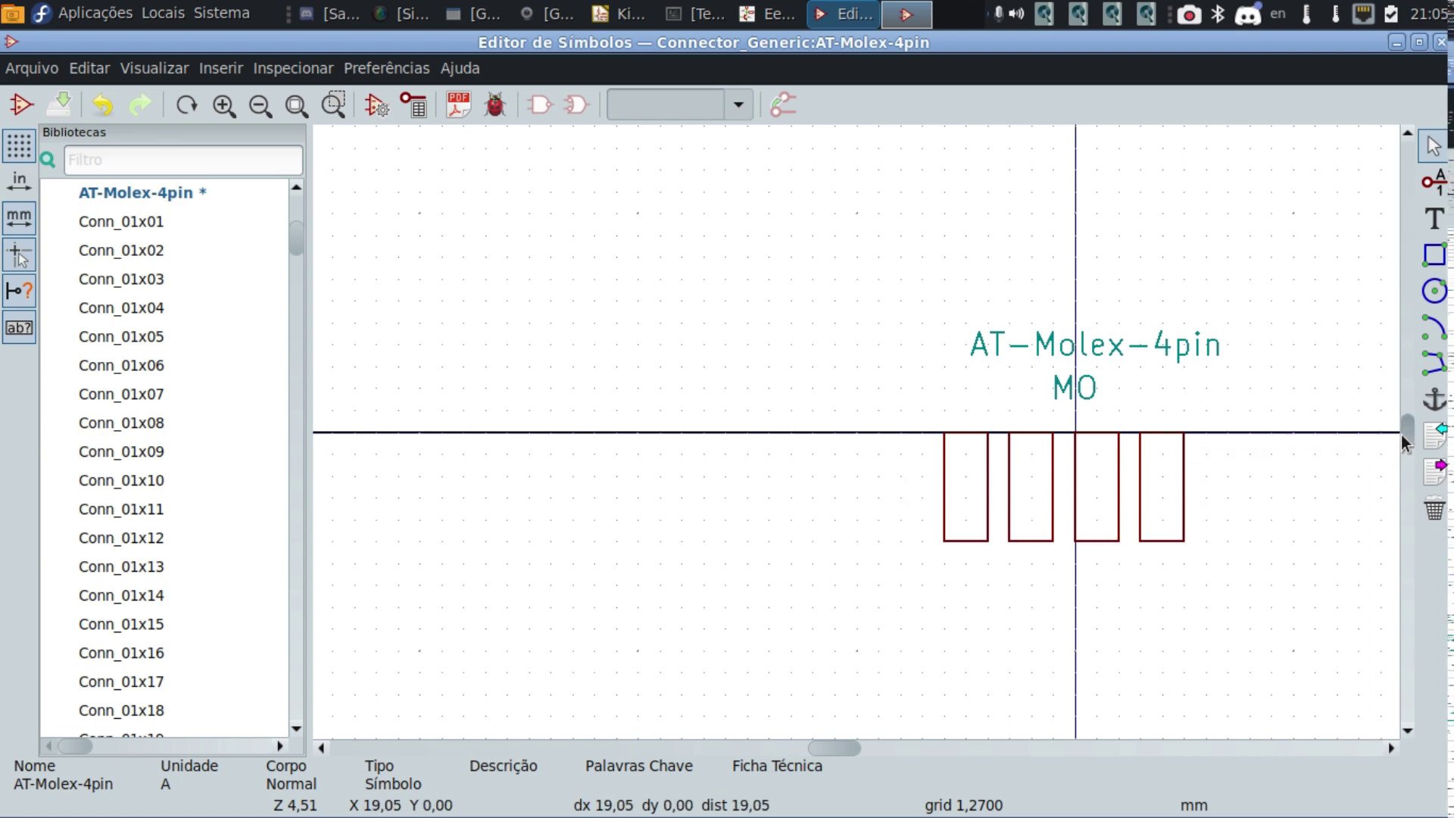
Start a new pin at the lower edge of the first rectangle and set its orientation to Acima.
mouse_move(1402, 433)
mouse_down()
mouse_move(1408, 451)
mouse_move(1411, 434)
mouse_up()
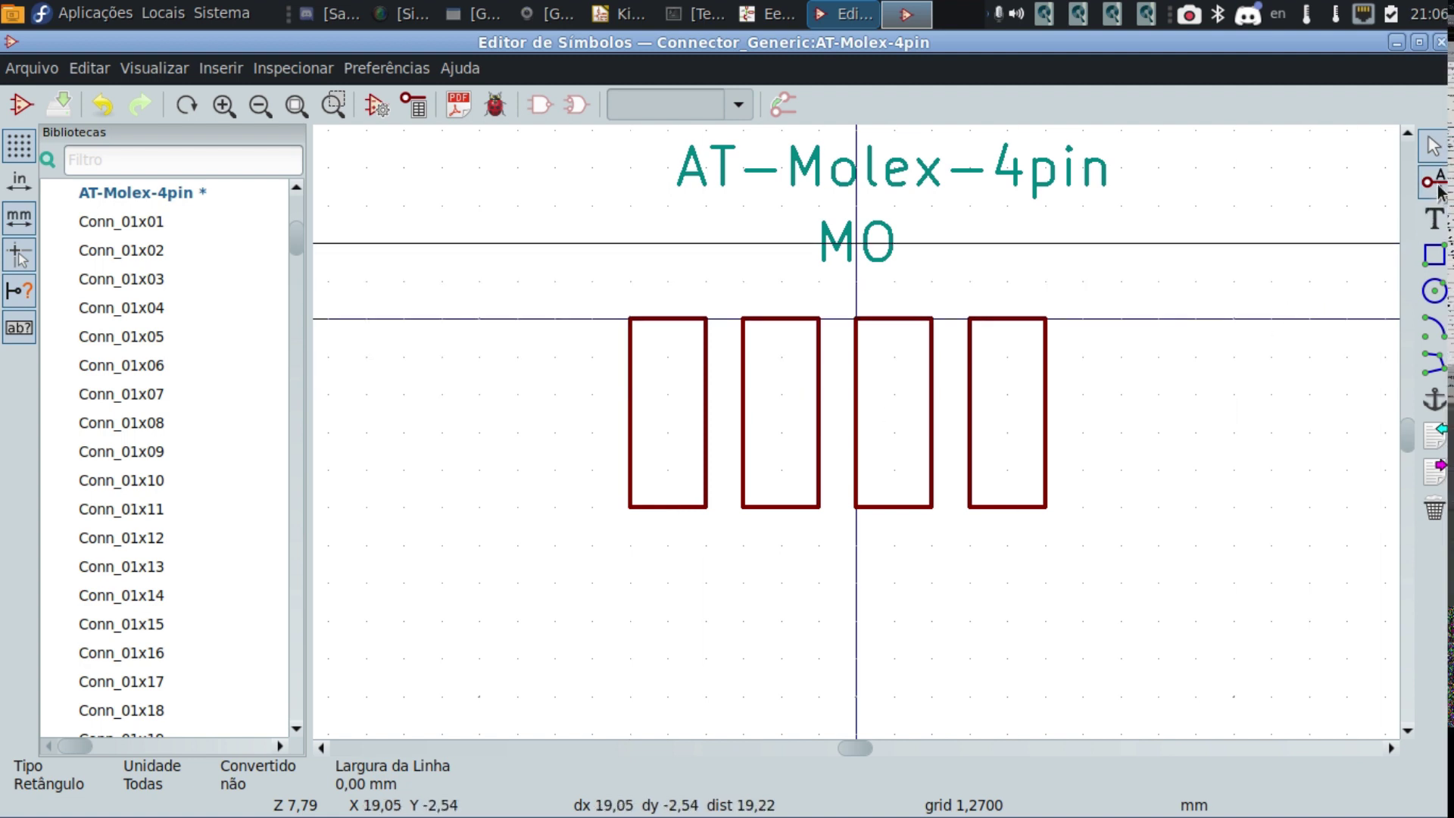
click(1438, 187)
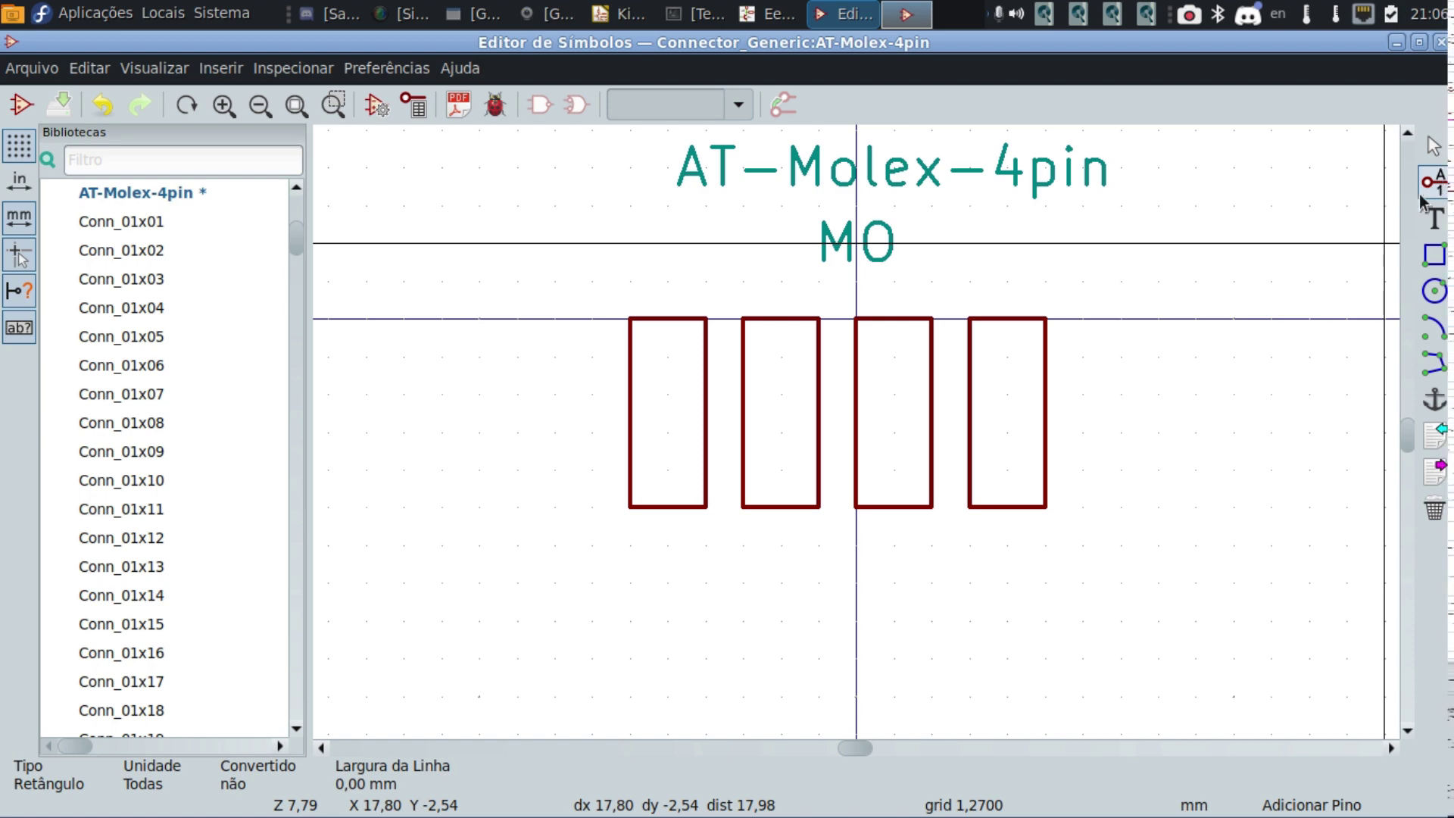
click(670, 503)
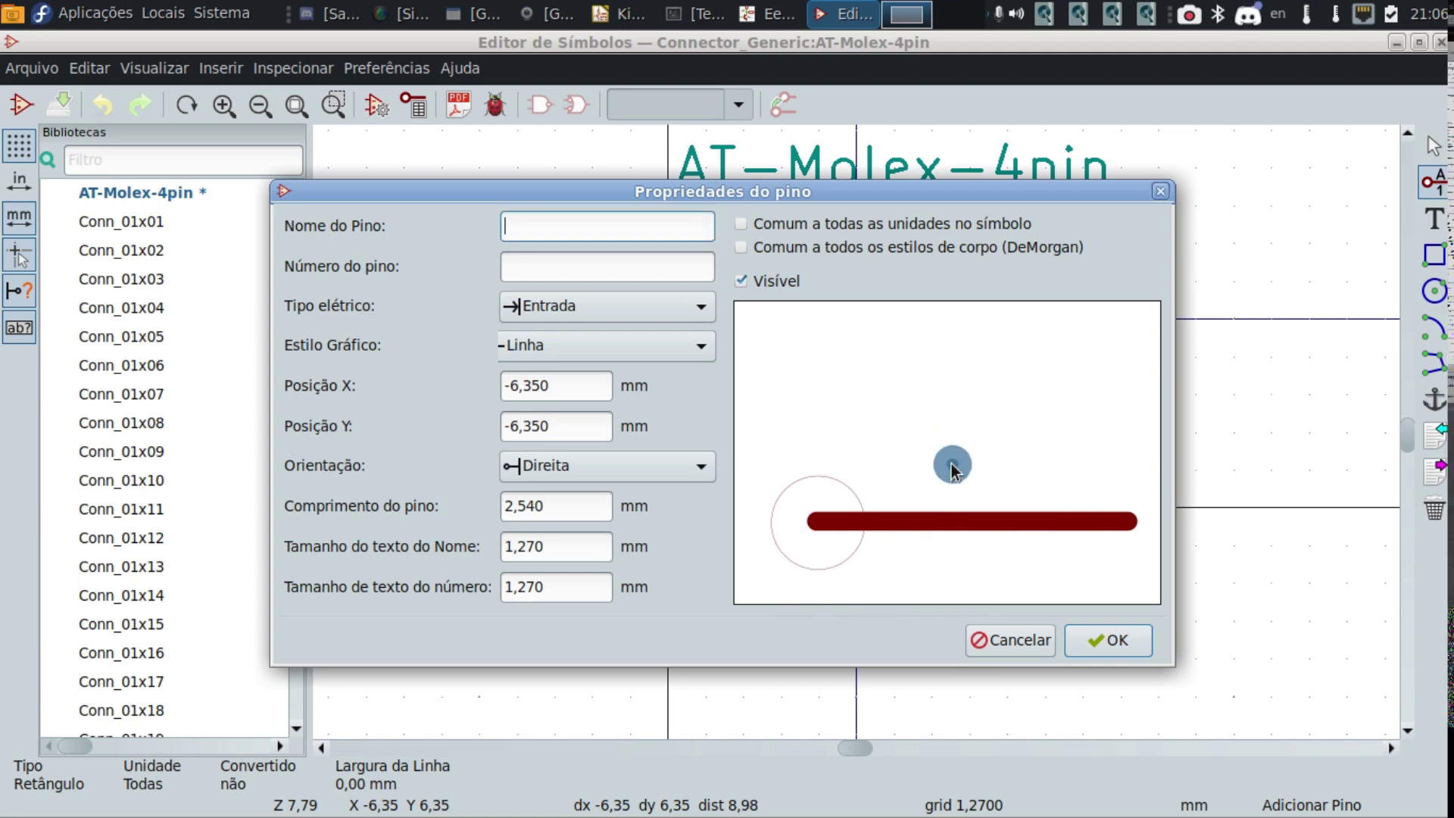
click(681, 478)
click(592, 560)
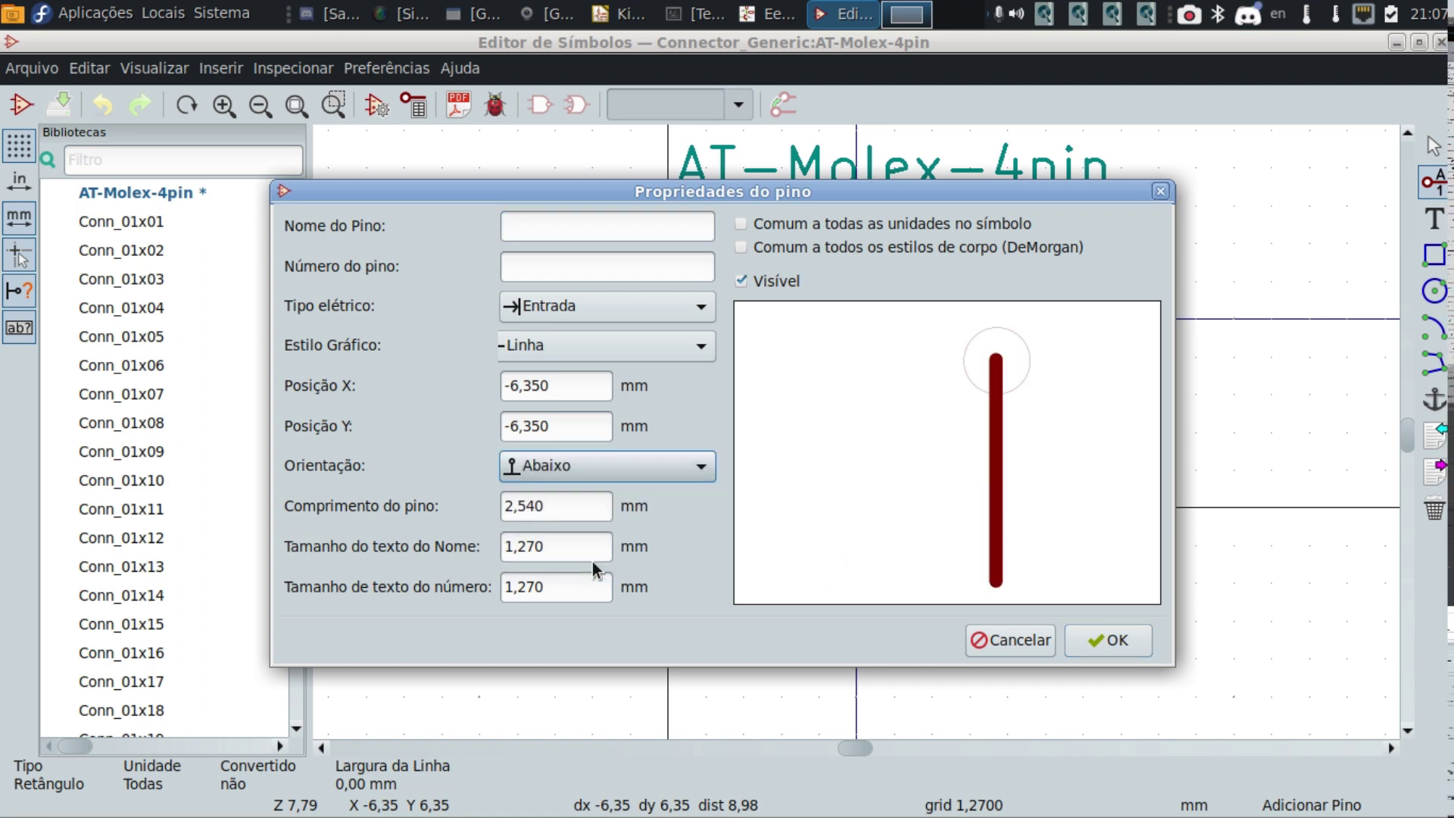
click(572, 476)
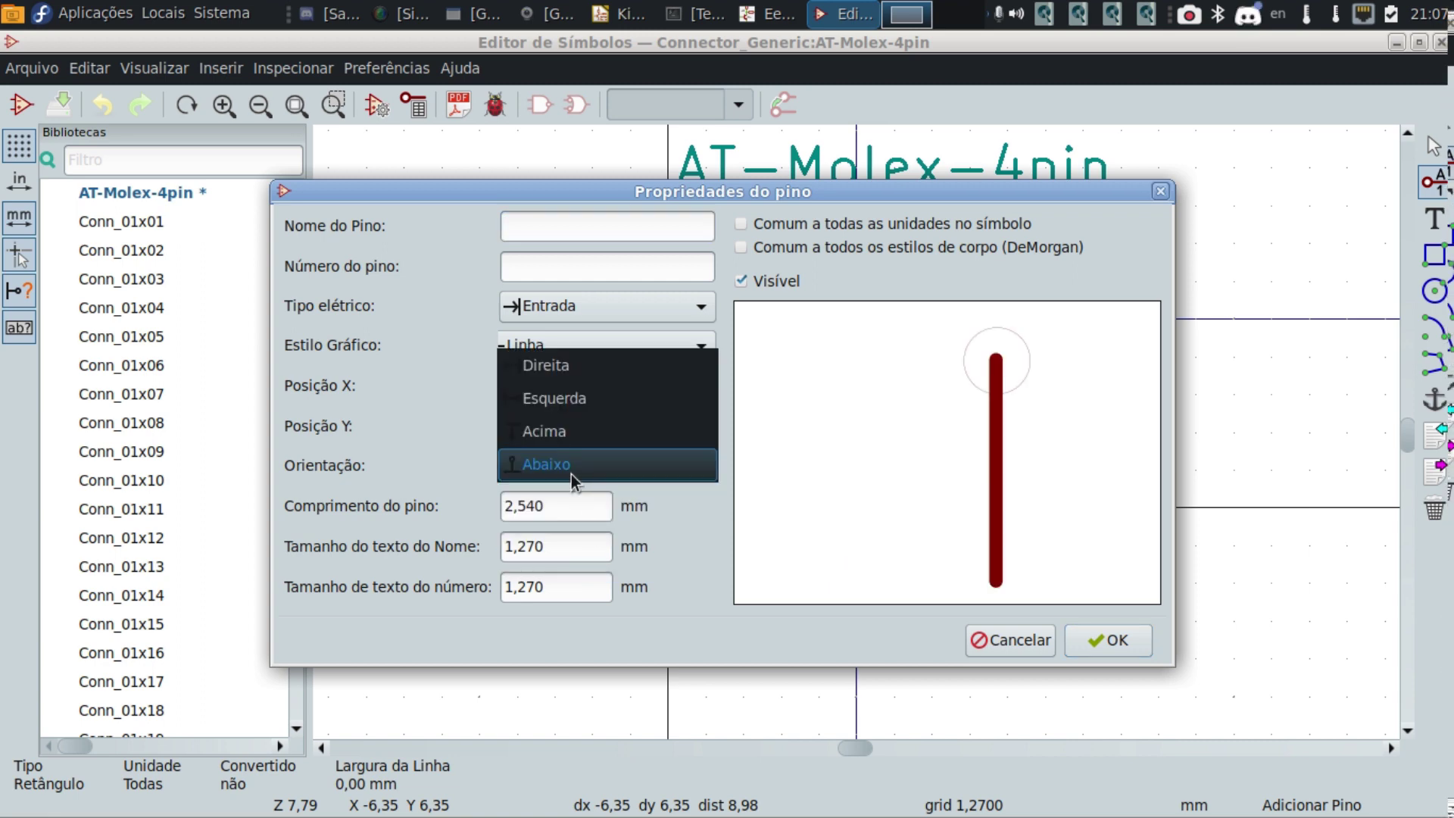
click(574, 434)
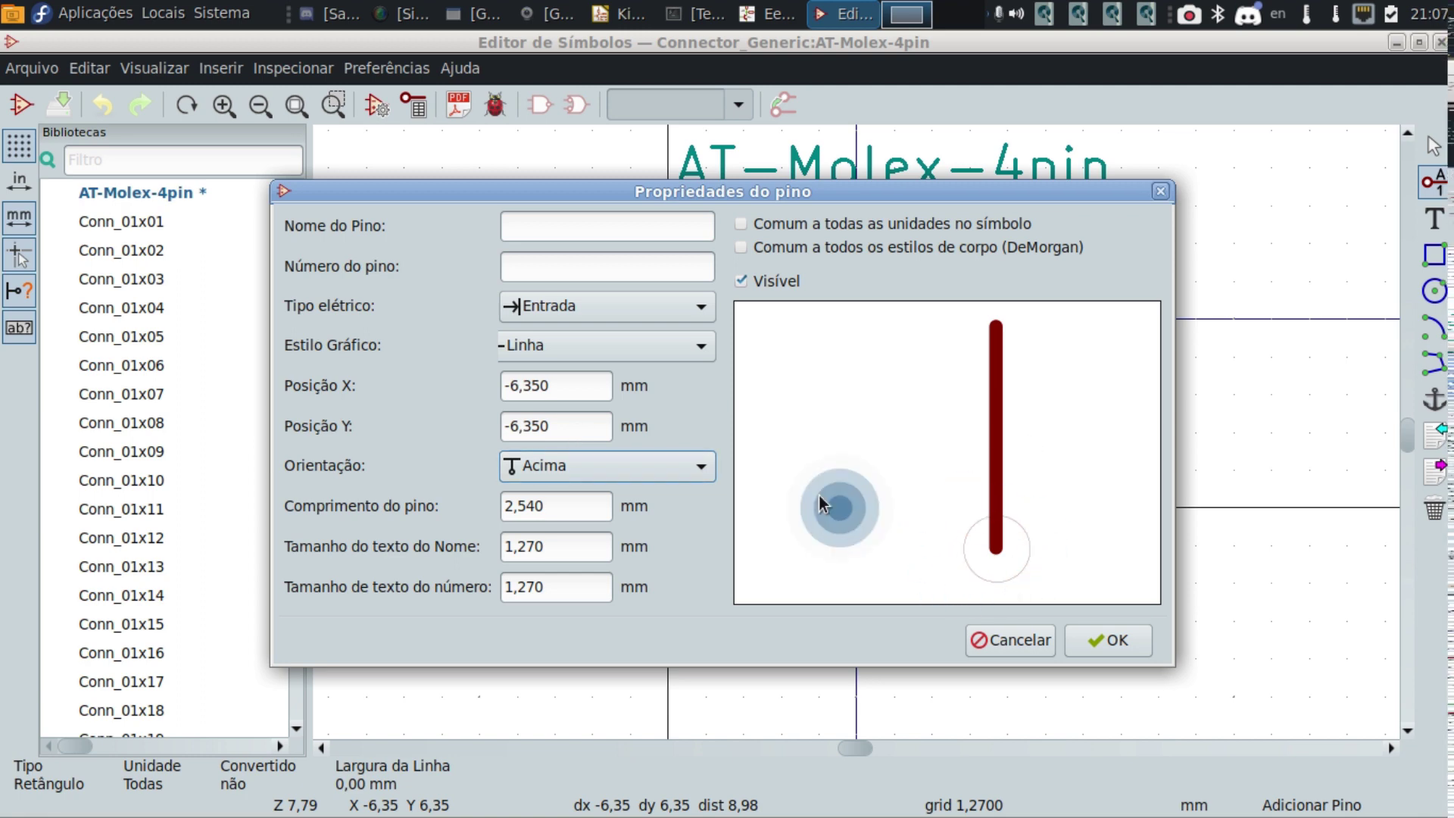
Name the new pin M1, give it number 1, and keep its electrical type as Entrada.
click(545, 225)
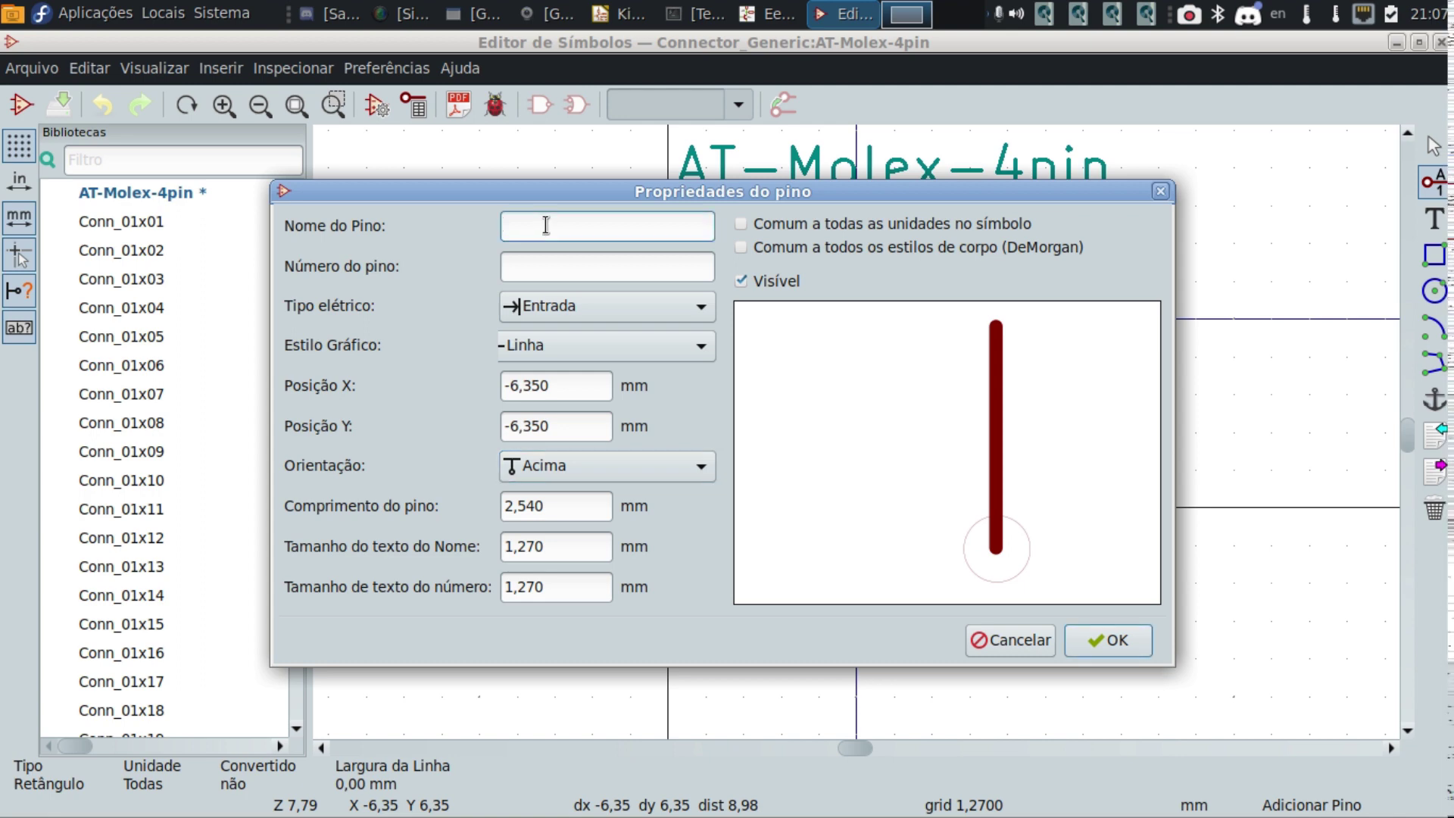
text(M1)
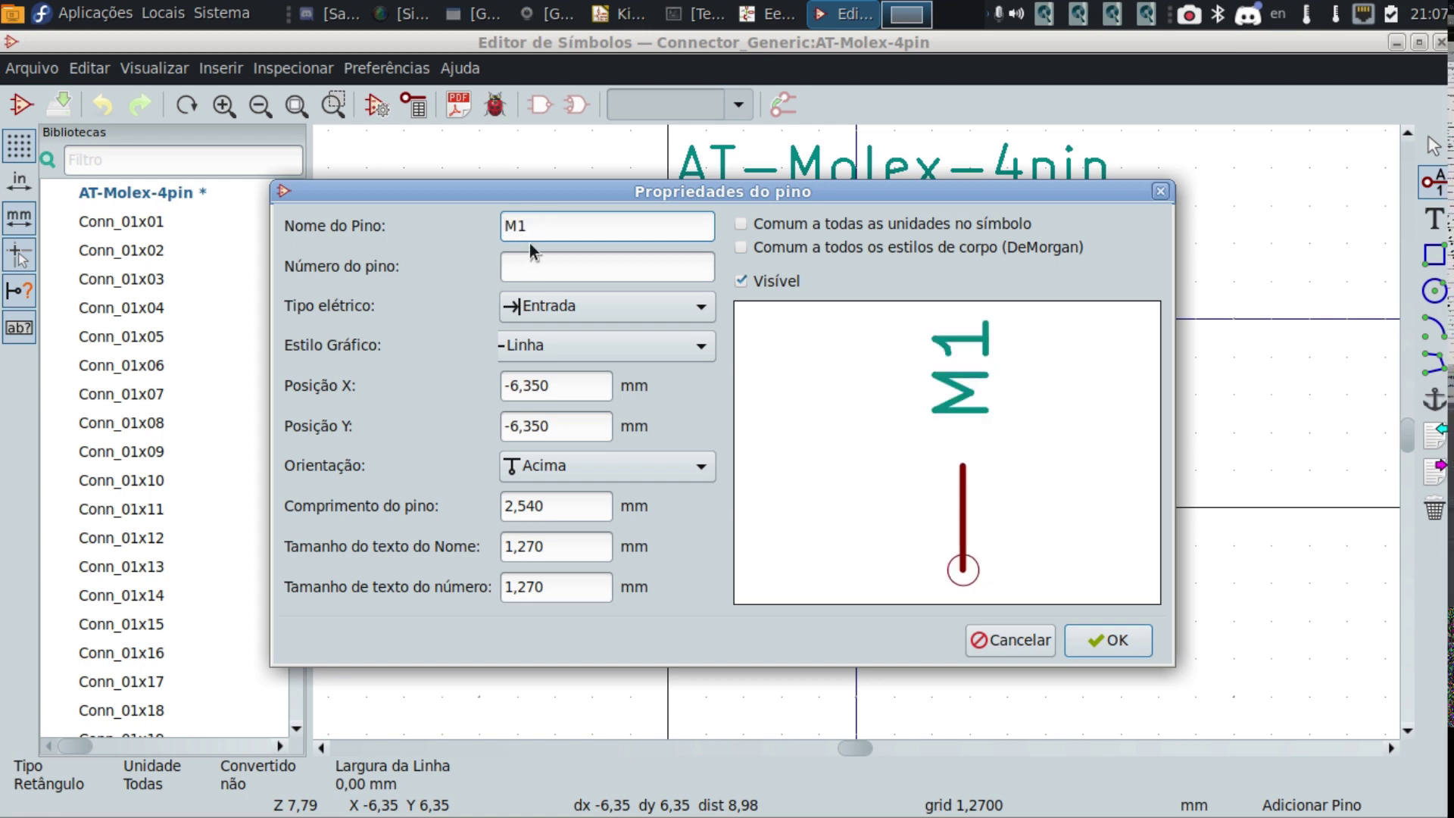
click(538, 270)
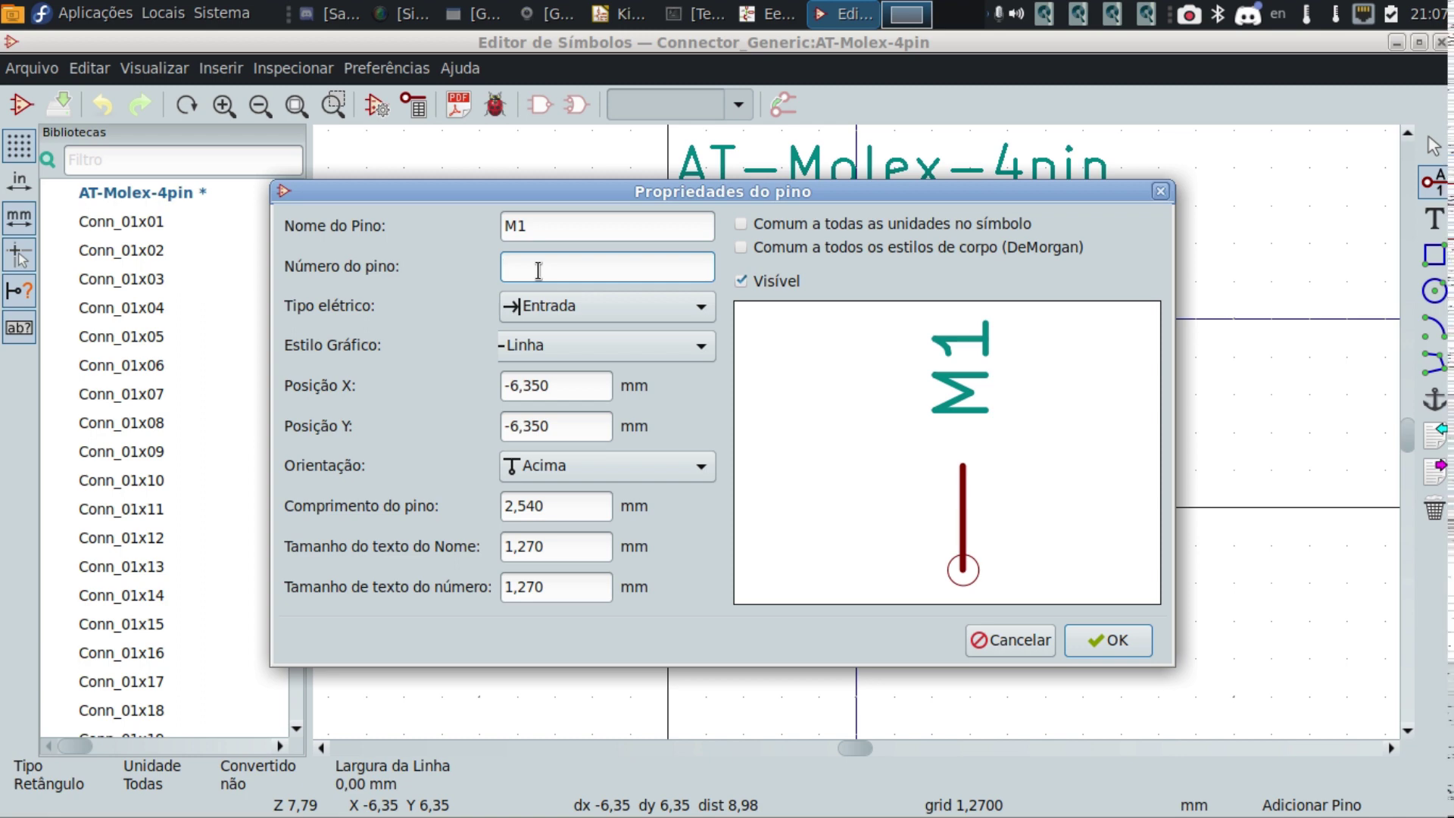
text(1)
click(571, 309)
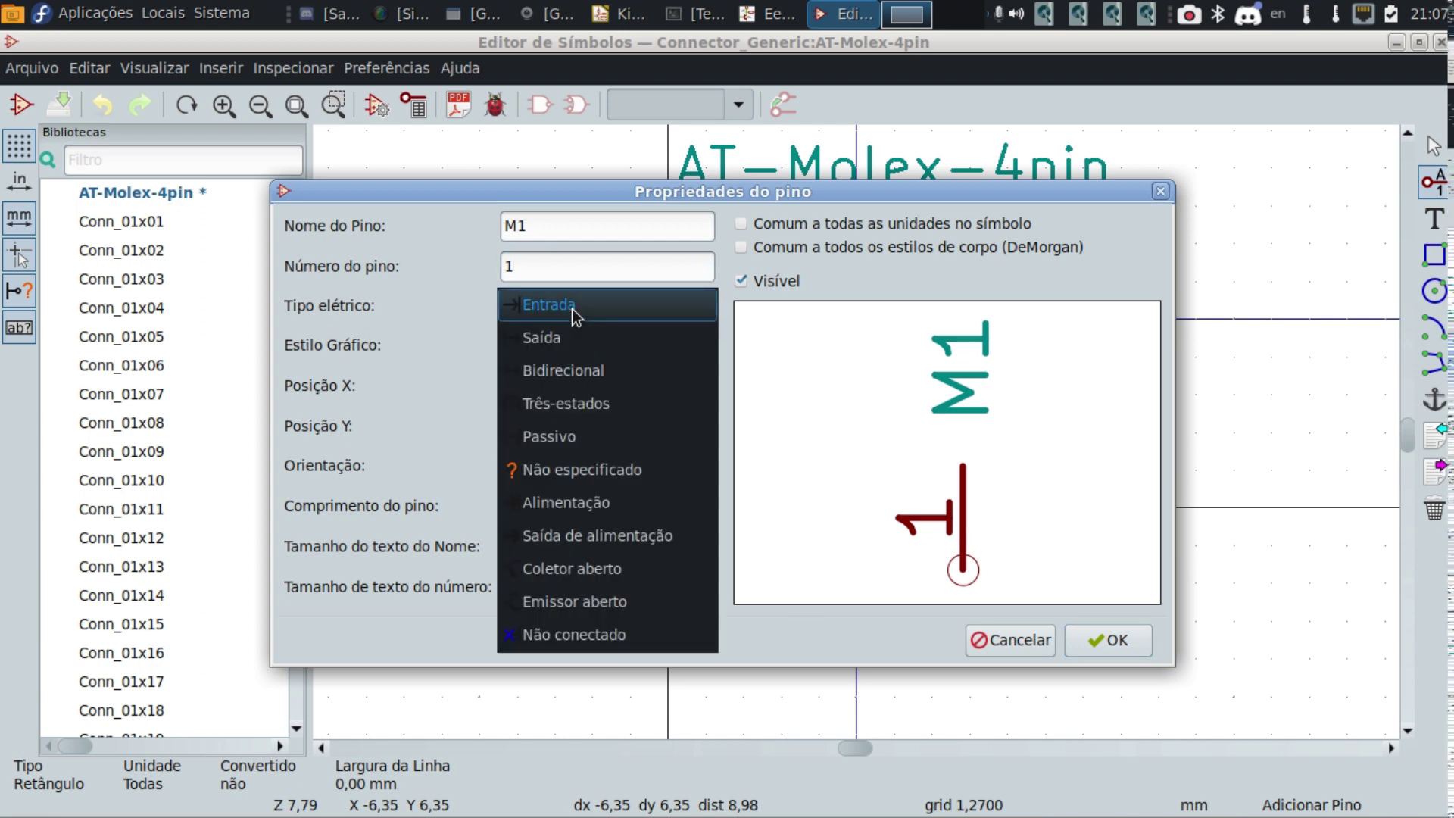
click(571, 309)
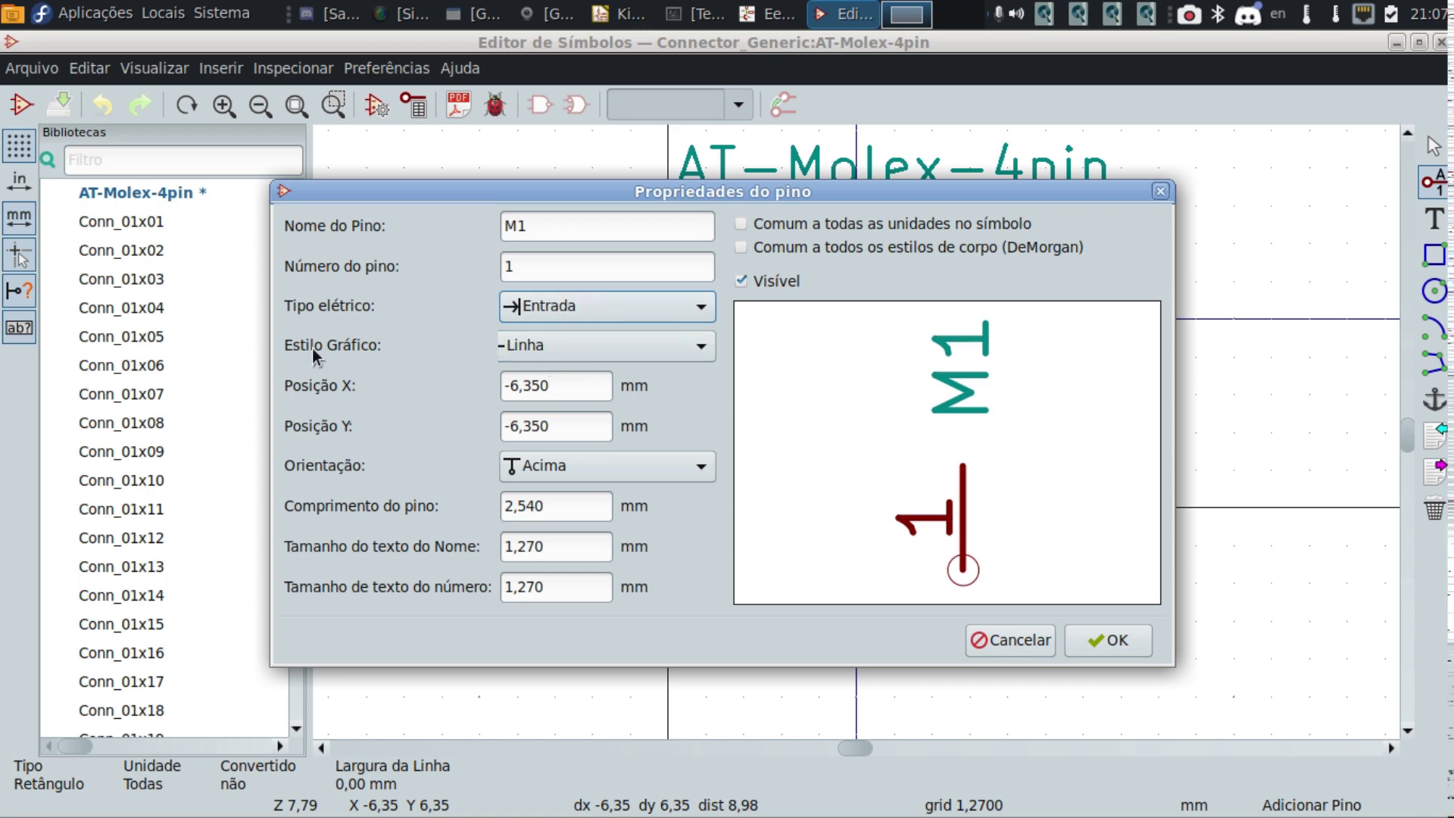
Try the Clock invertido graphic style on the new pin and restore the Linha style.
click(593, 349)
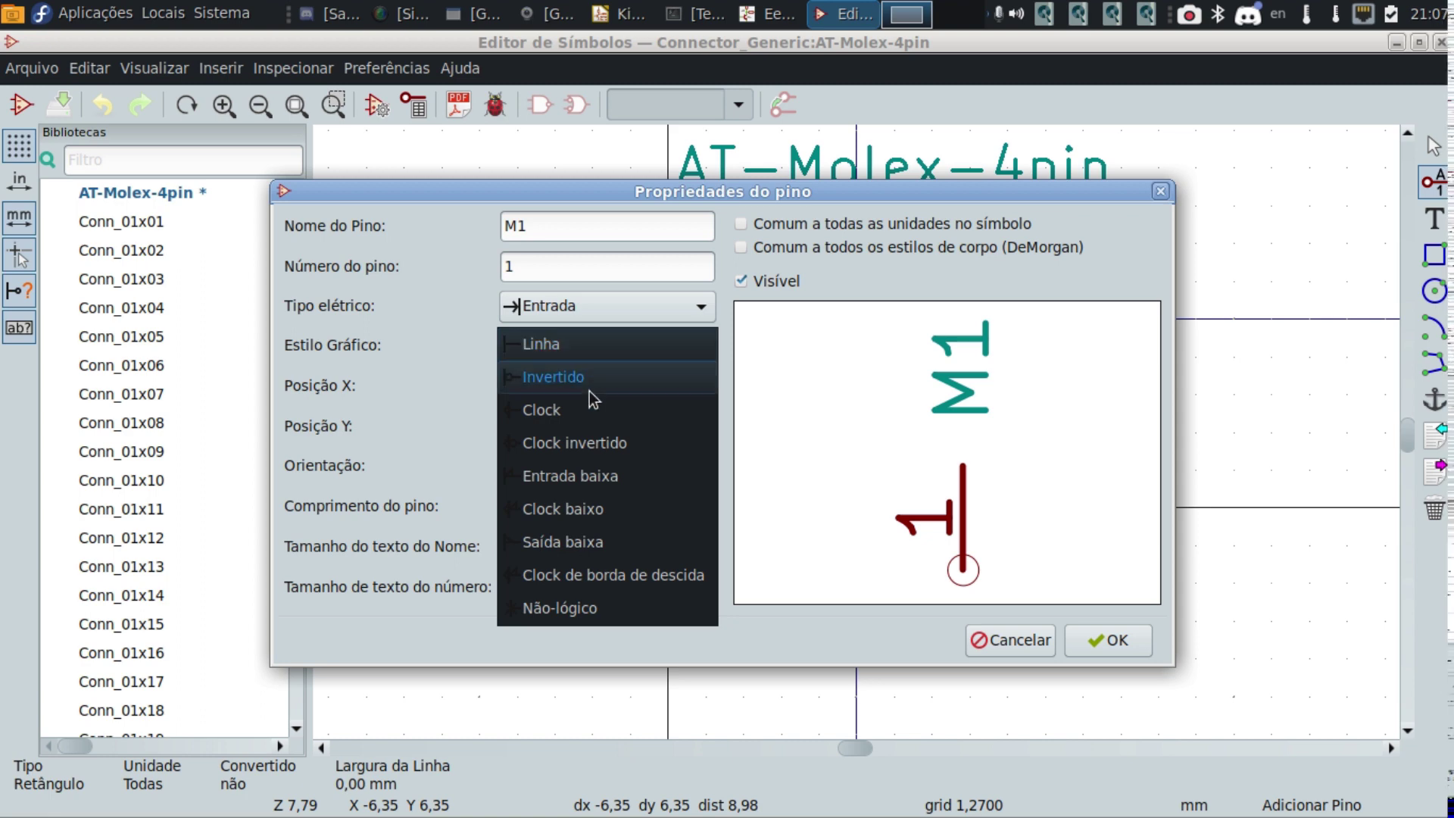
click(584, 456)
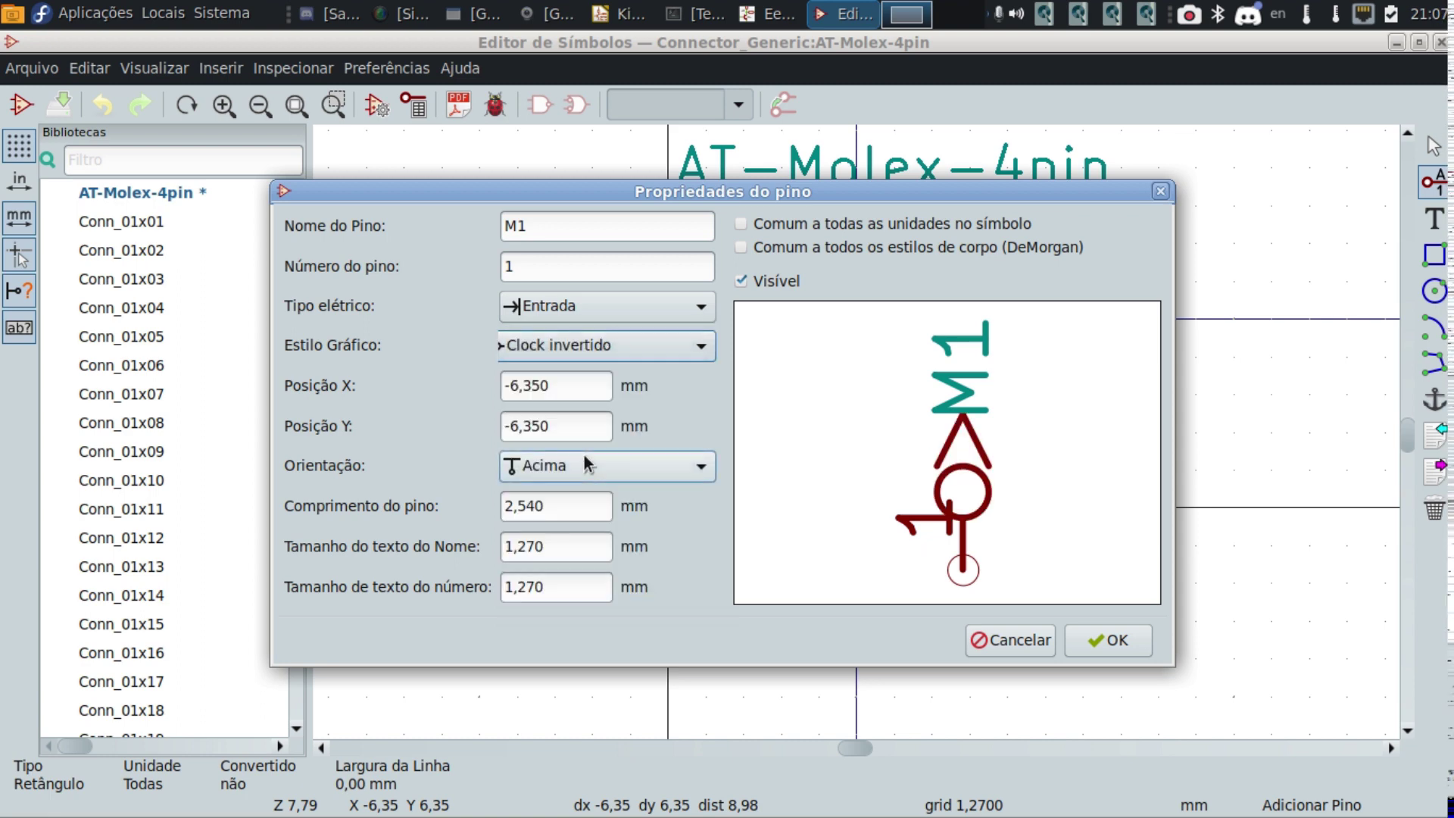
click(570, 349)
click(566, 241)
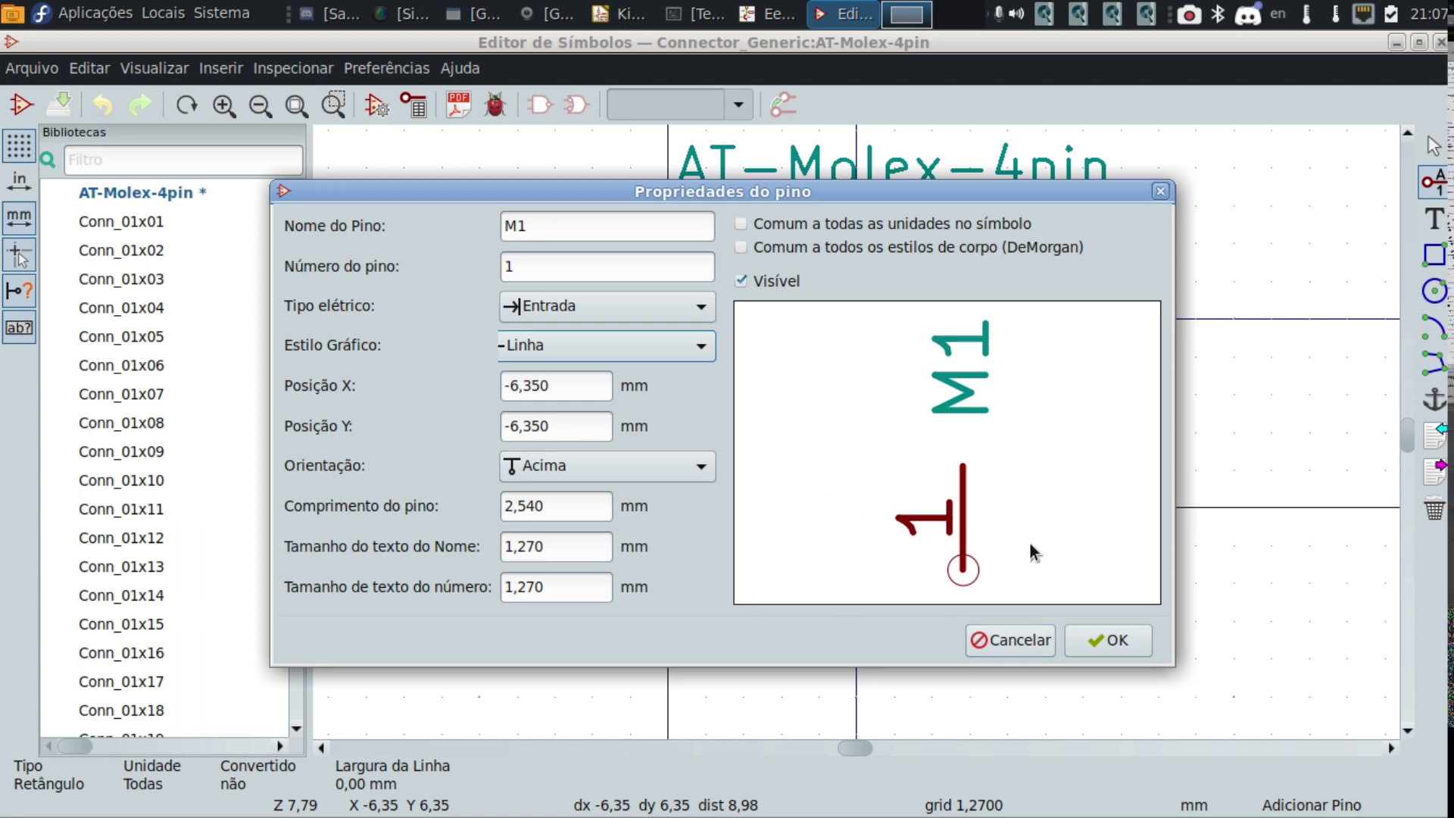
Confirm the pin's properties and place it below the first rectangle at X -6.35, Y 8.89 mm, meeting the rectangle's lower edge.
click(1107, 640)
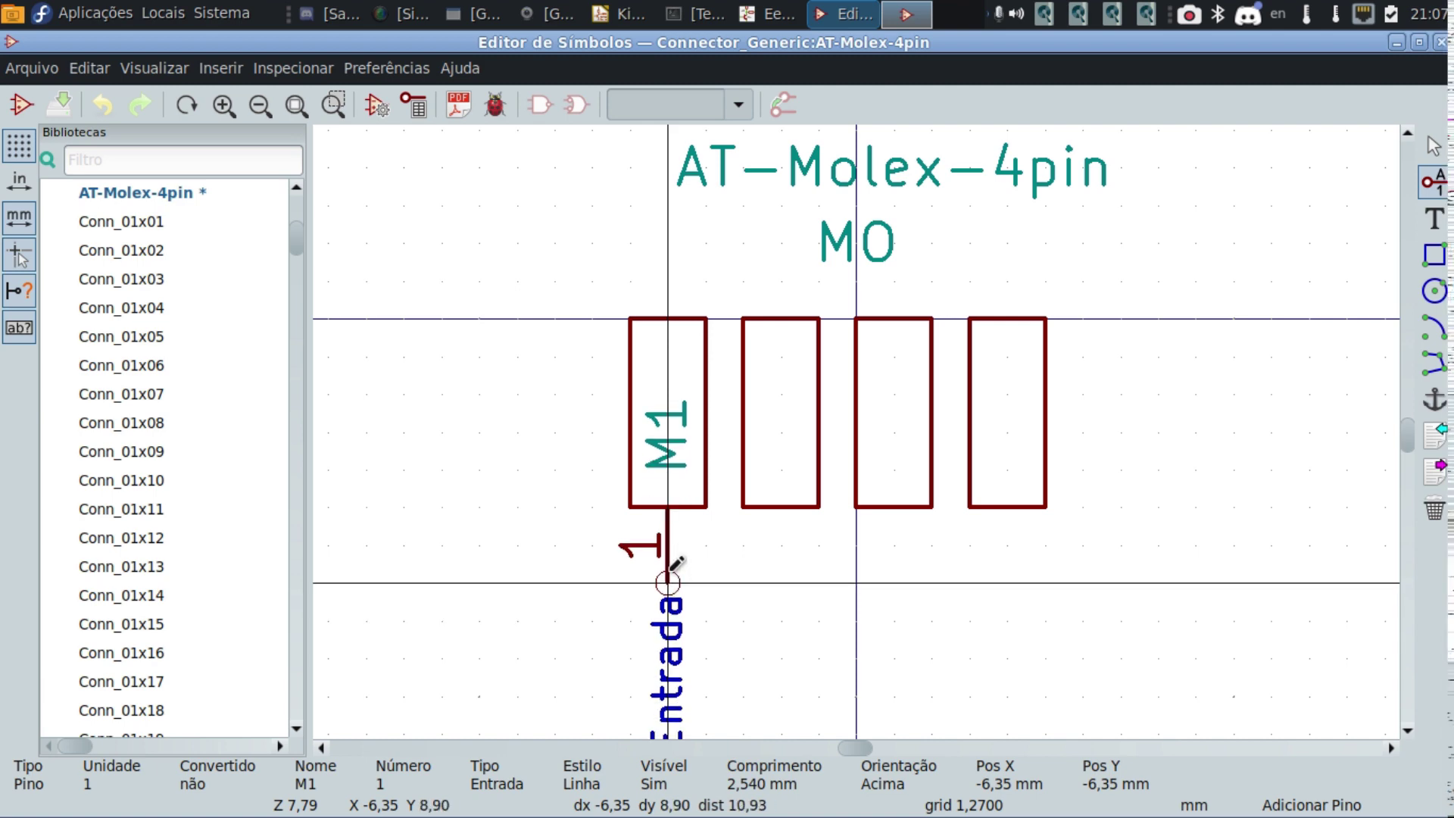
click(669, 572)
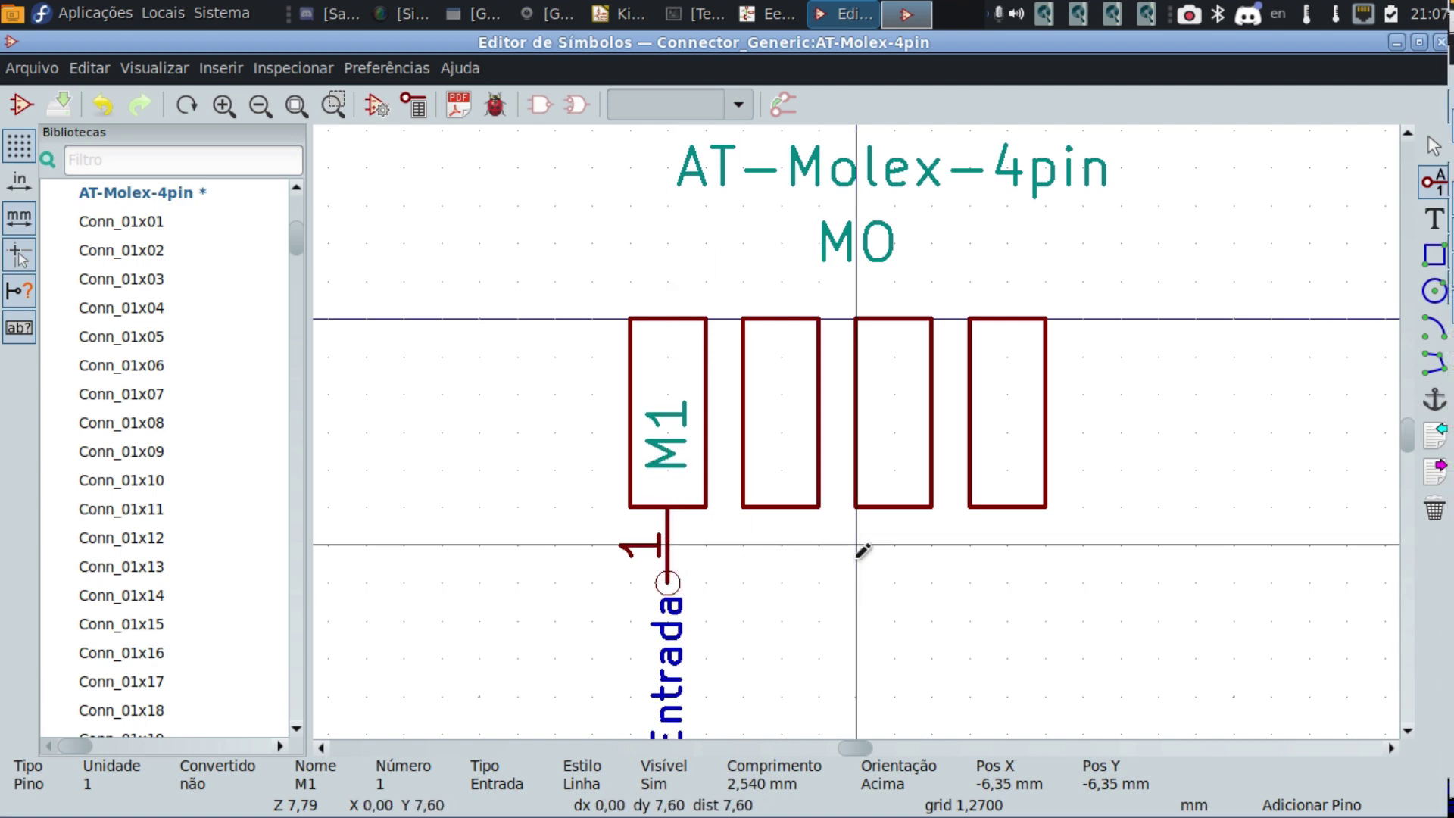
Review the properties of pin M1 and close them without changes.
scroll(817, 577, down, 1)
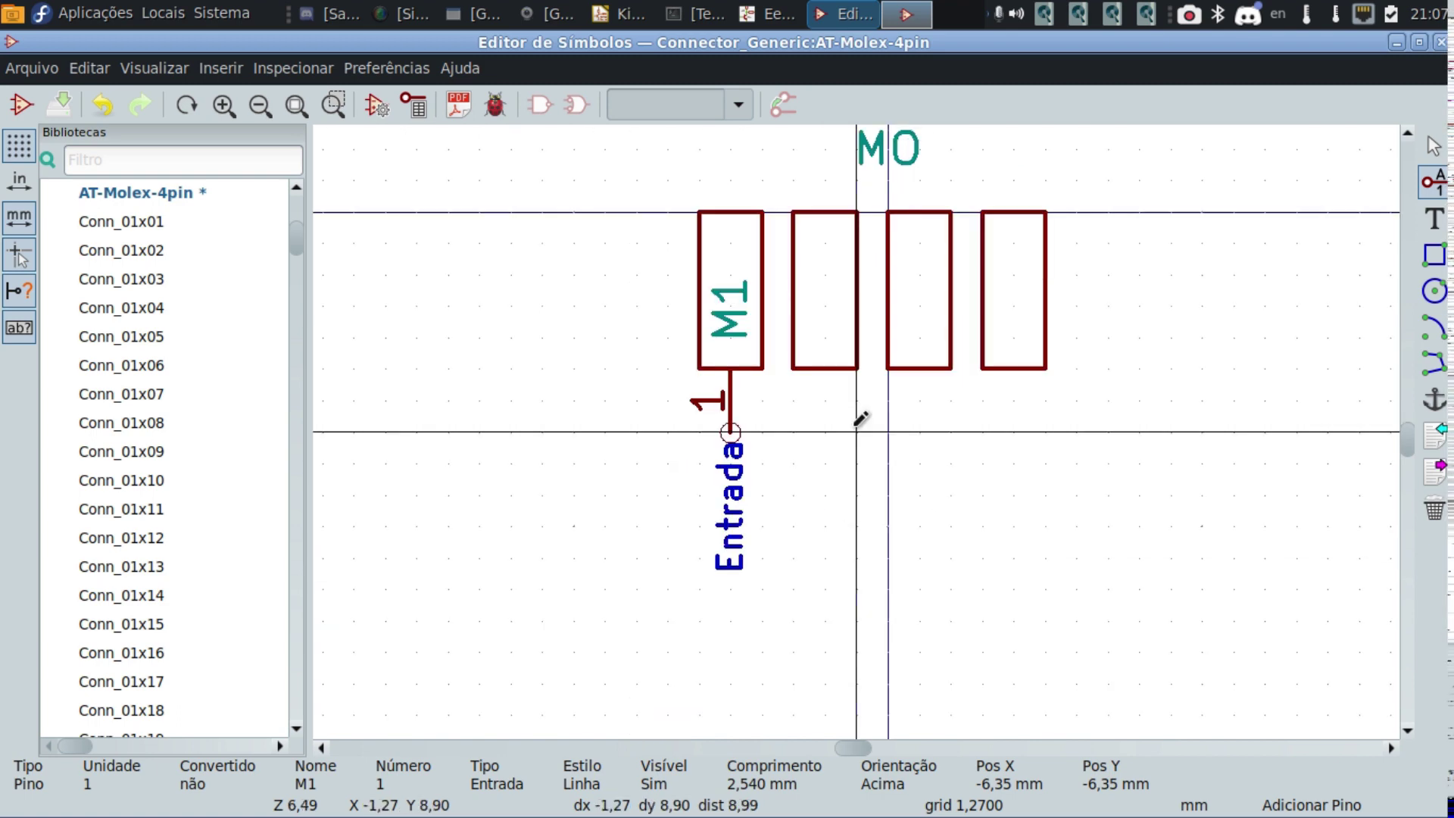
scroll(854, 426, up, 1)
scroll(860, 418, up, 1)
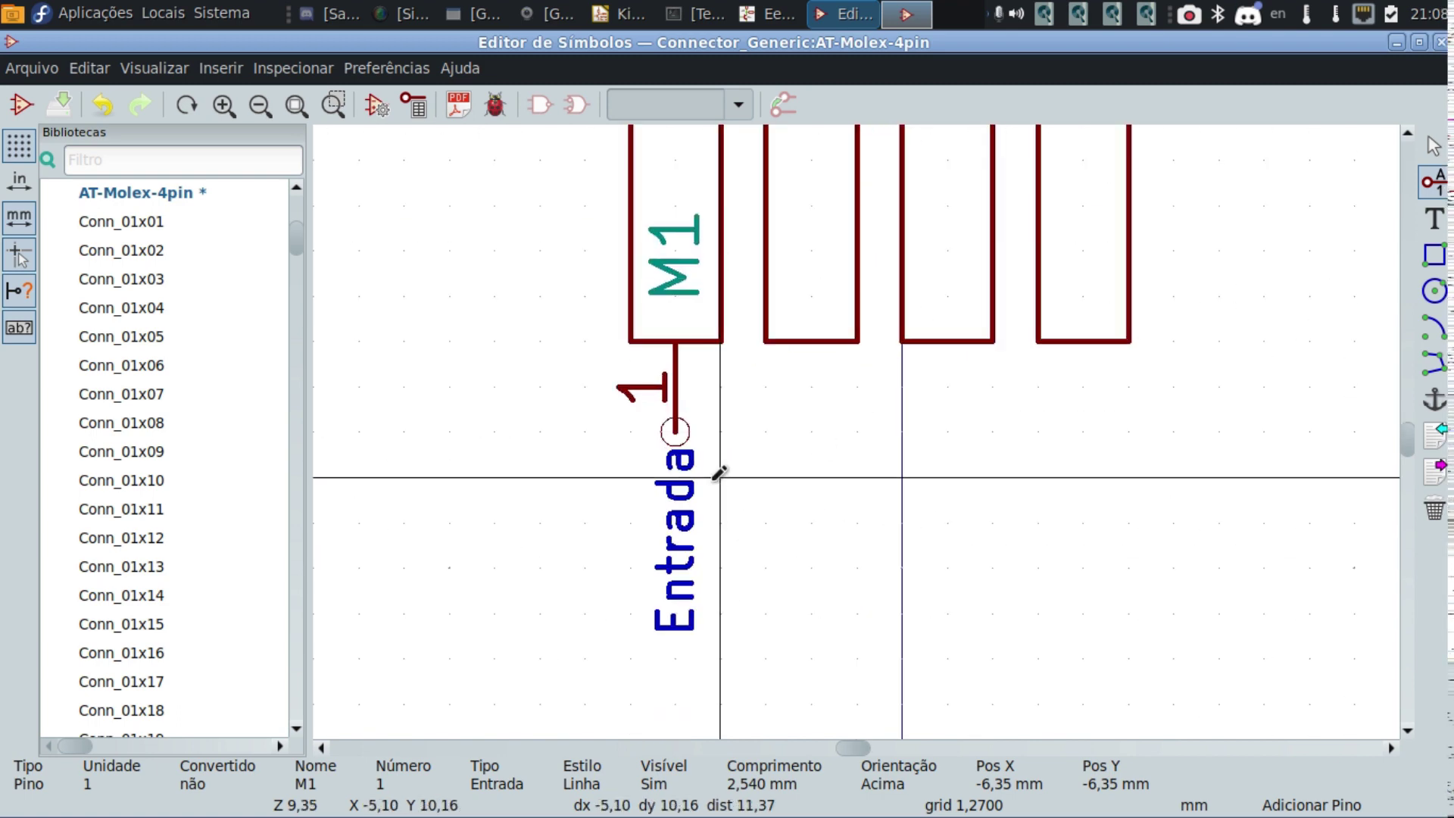
click(681, 387)
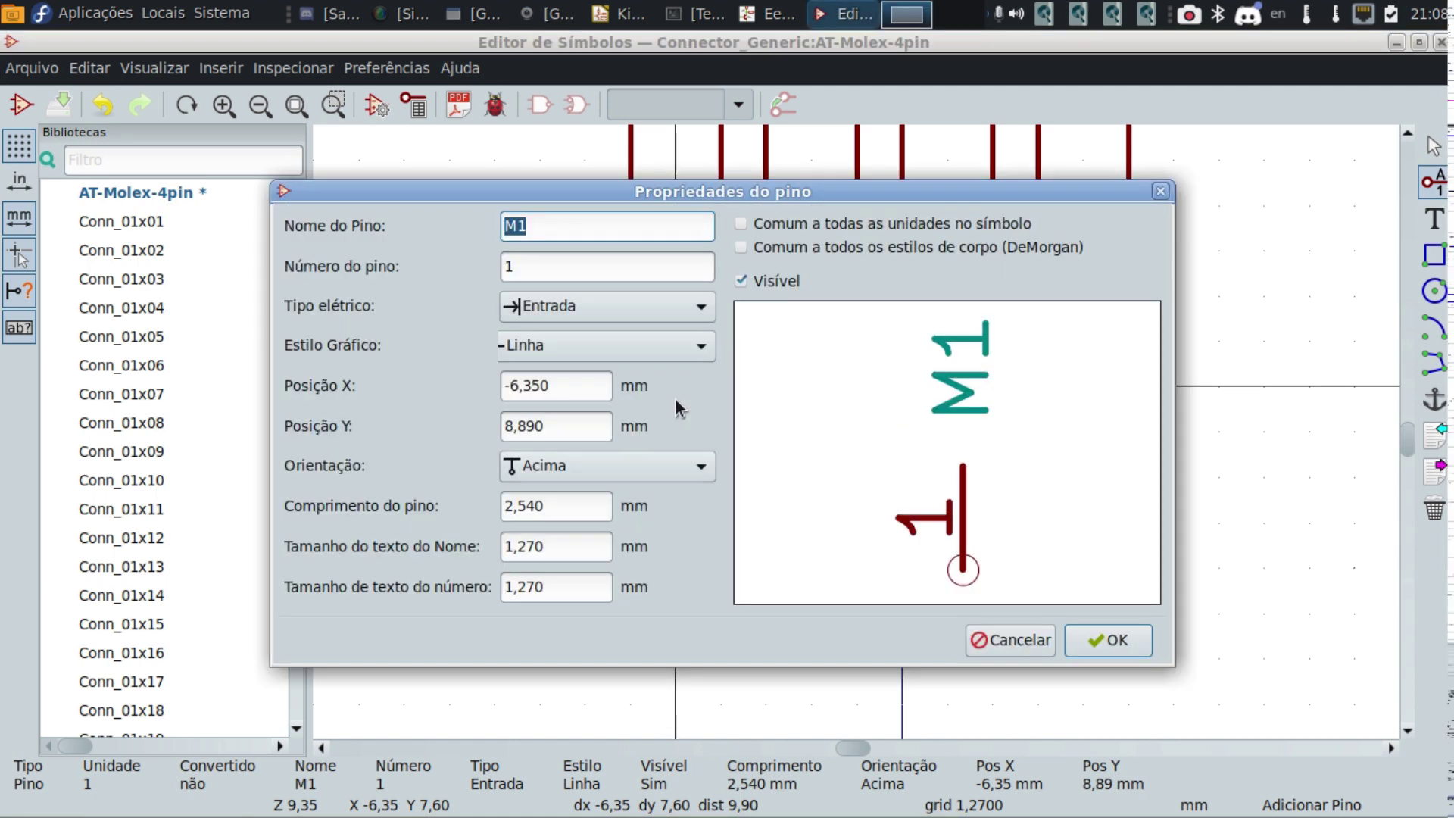
key(Return)
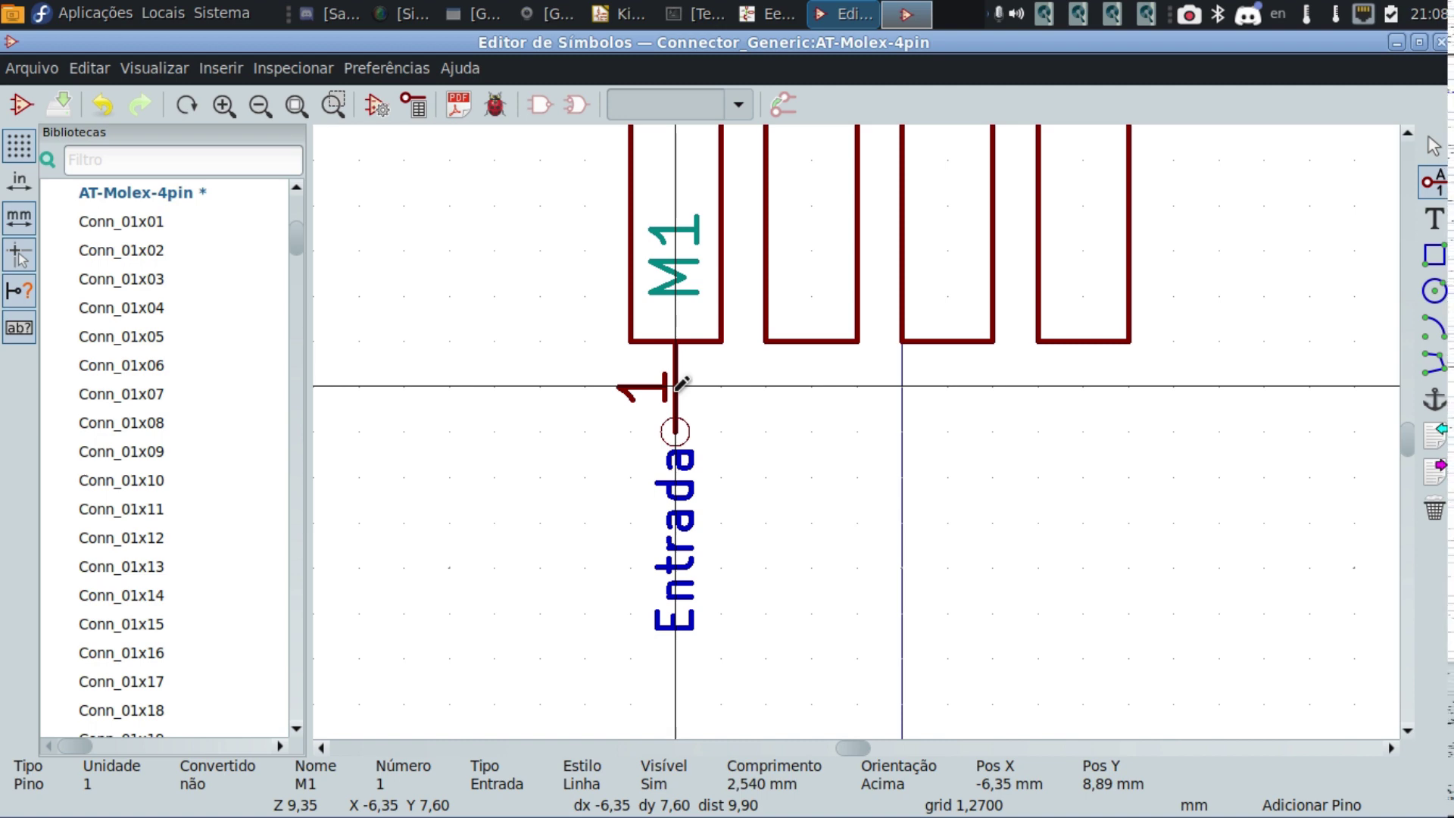
Try the Não conectado electrical type on pin M1 and restore Entrada.
click(675, 386)
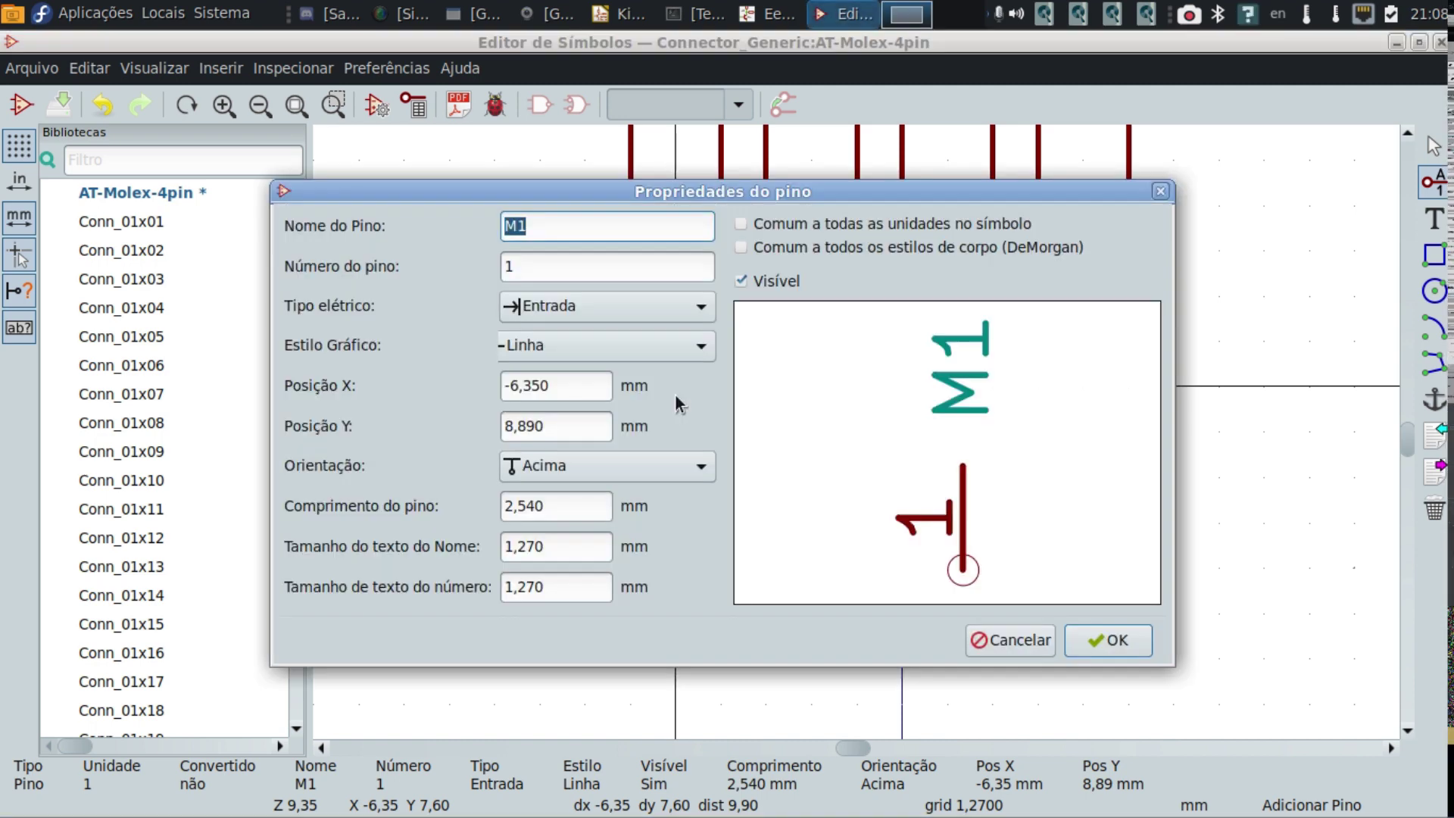
click(597, 305)
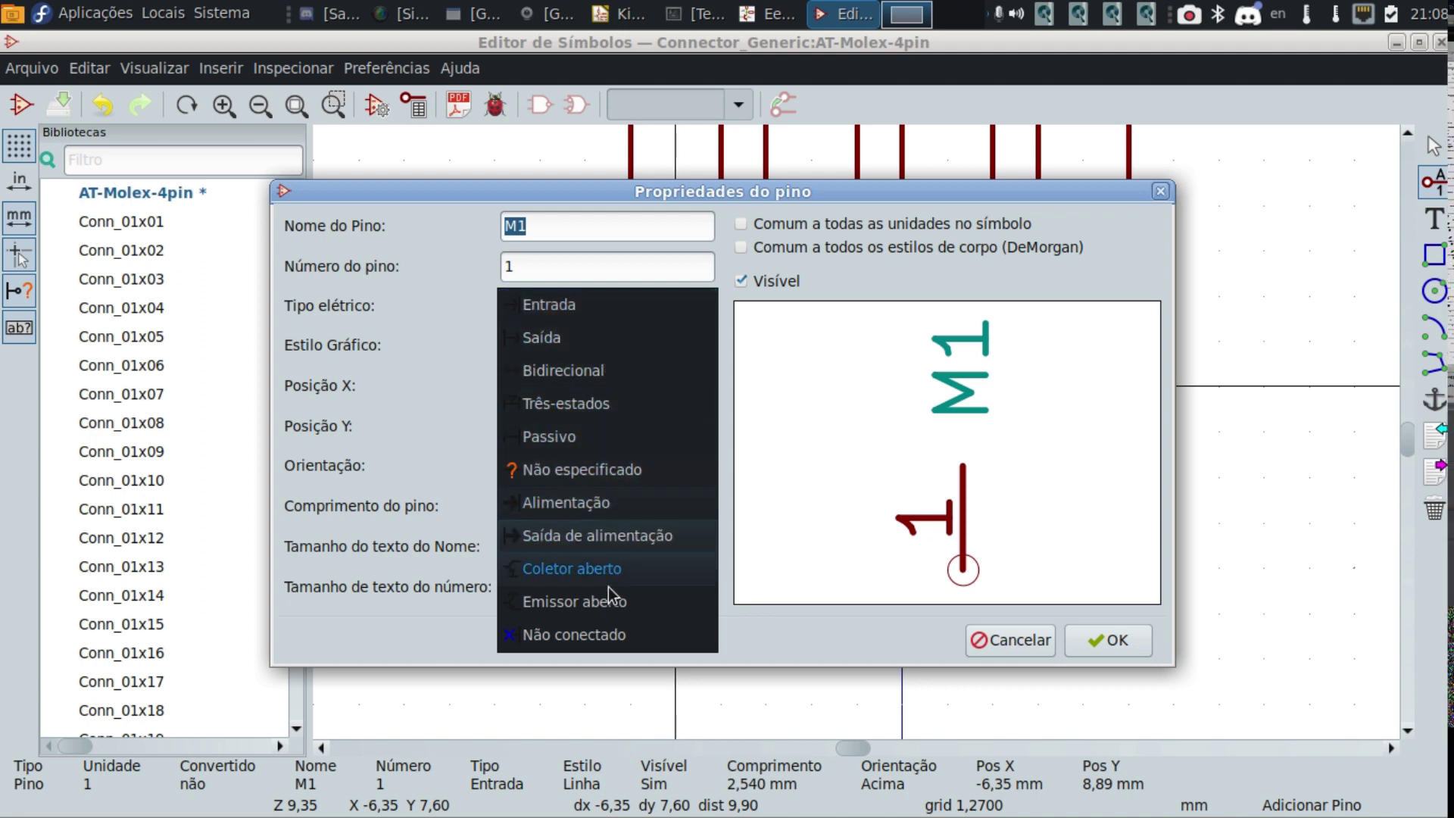
click(612, 640)
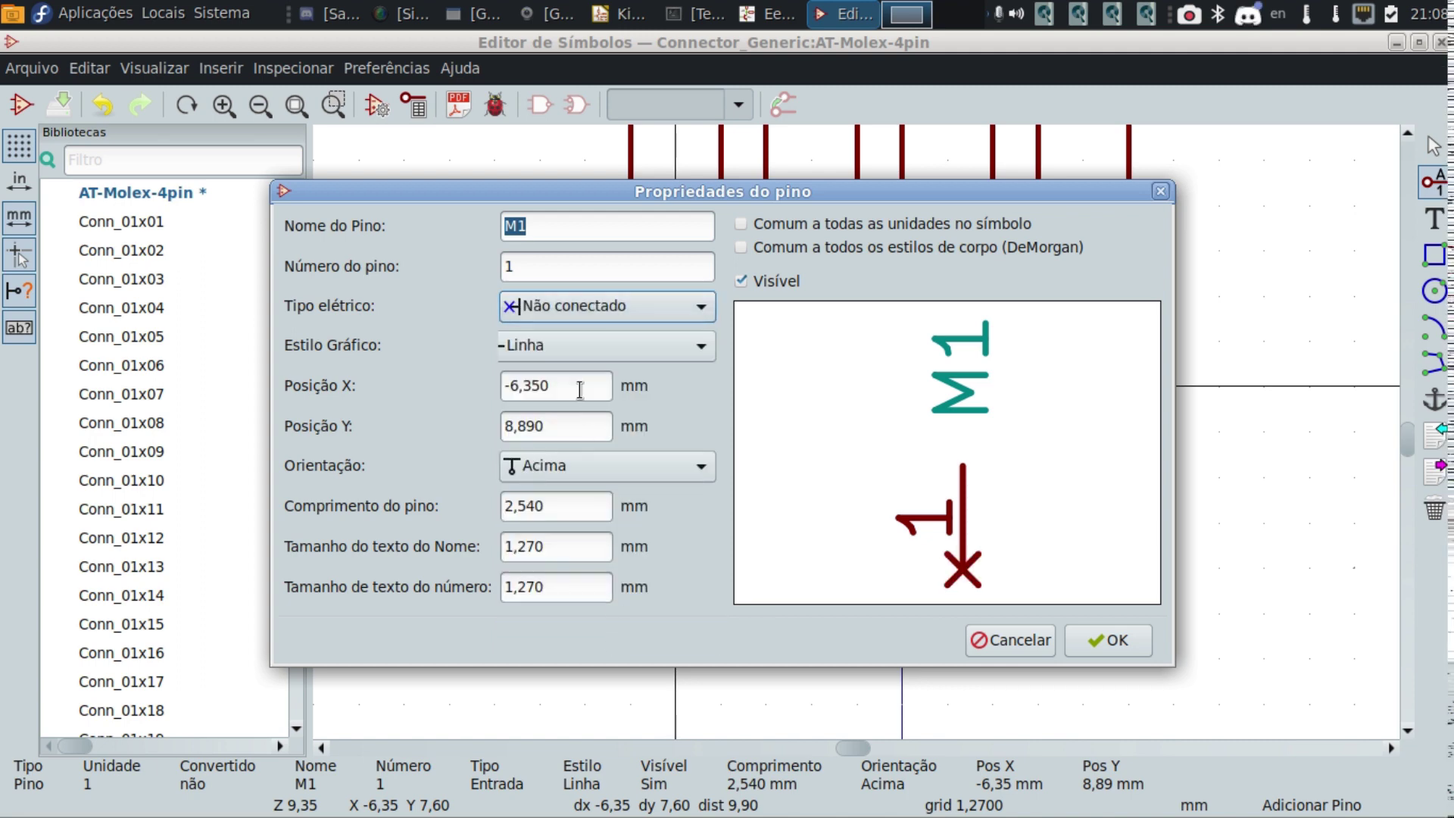
click(569, 322)
scroll(598, 61, up, 2)
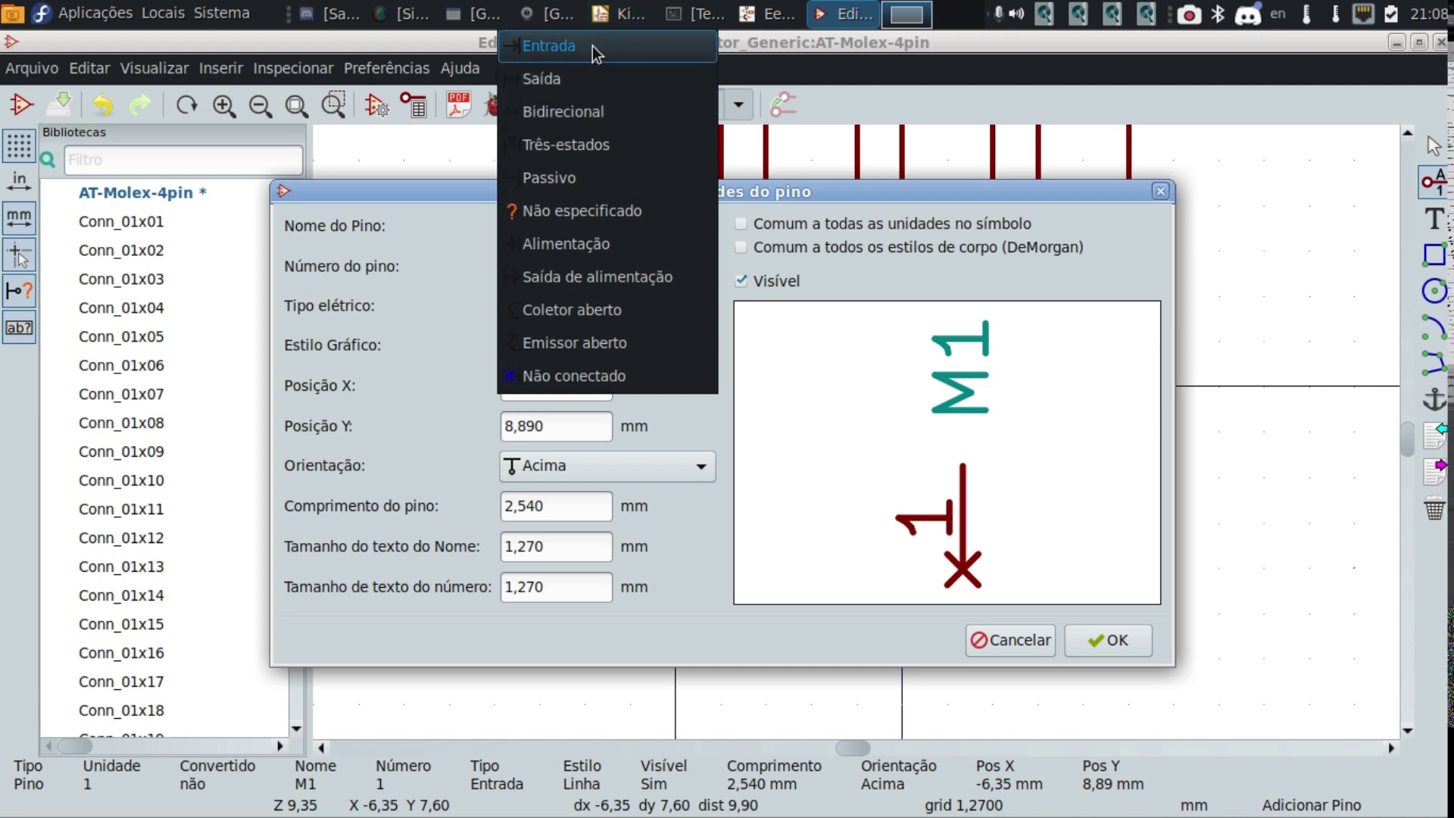
click(599, 46)
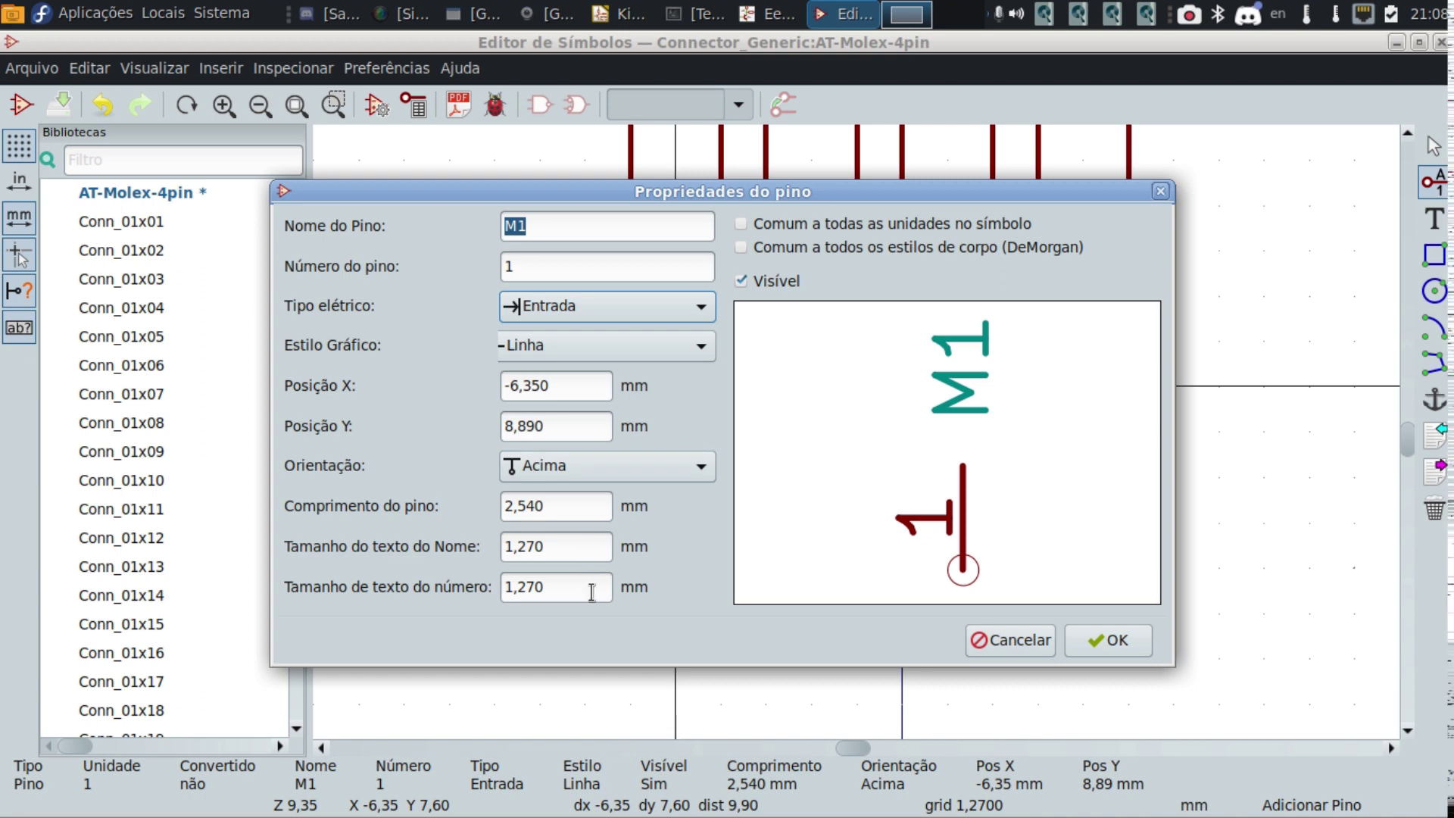
Try hiding pin M1, make it visible again, and accept its properties.
click(778, 279)
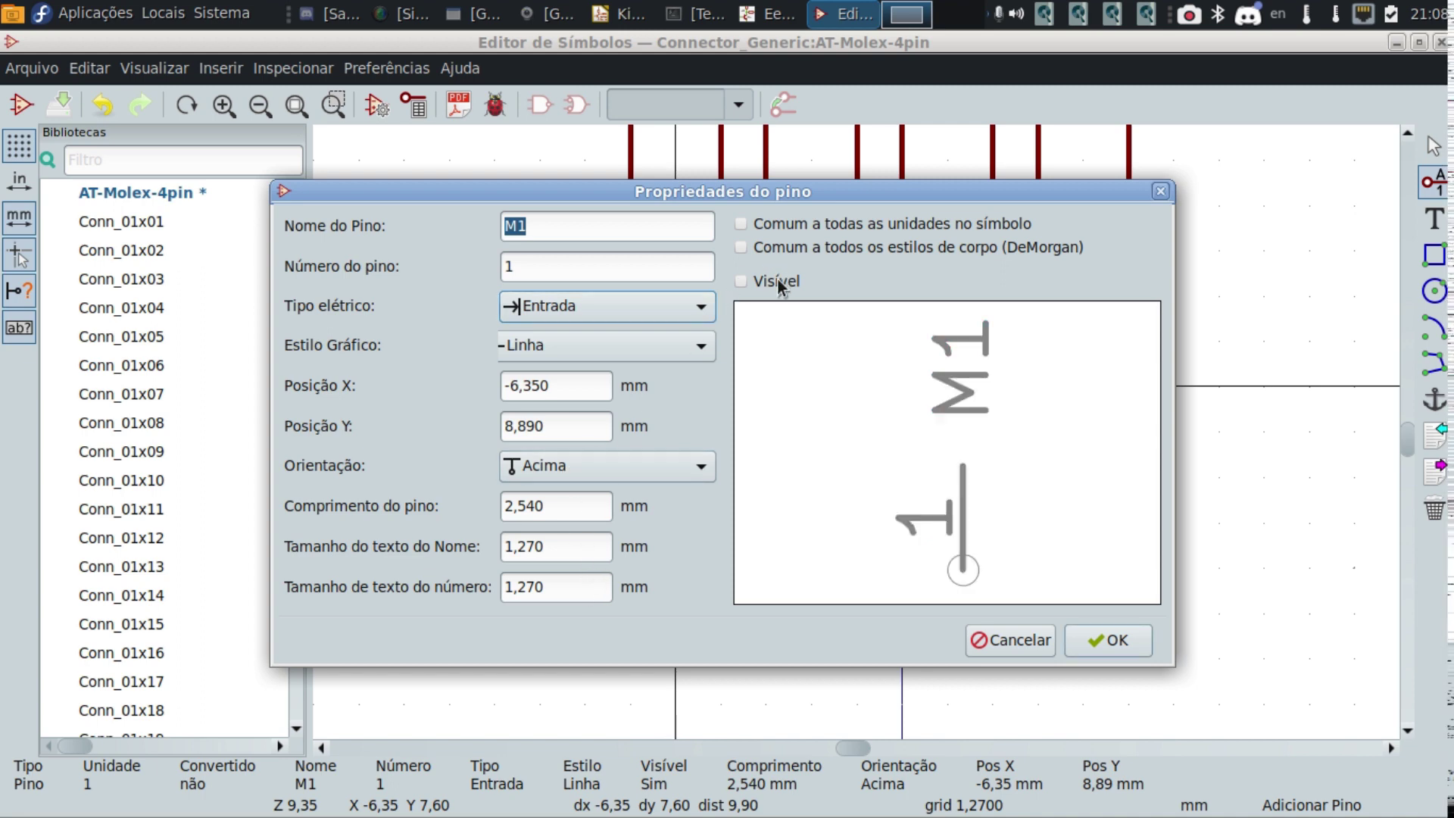
click(778, 279)
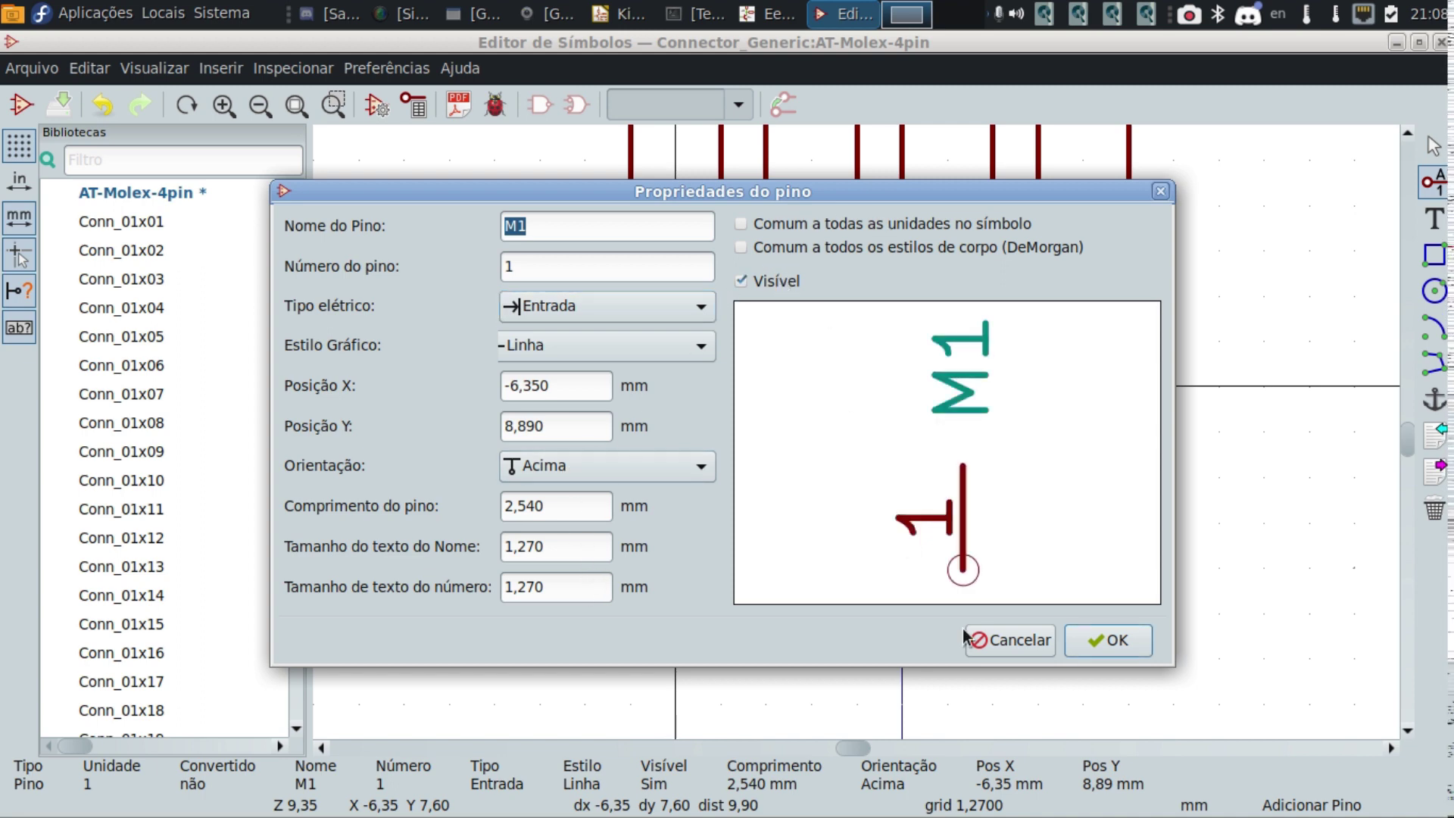
click(1099, 641)
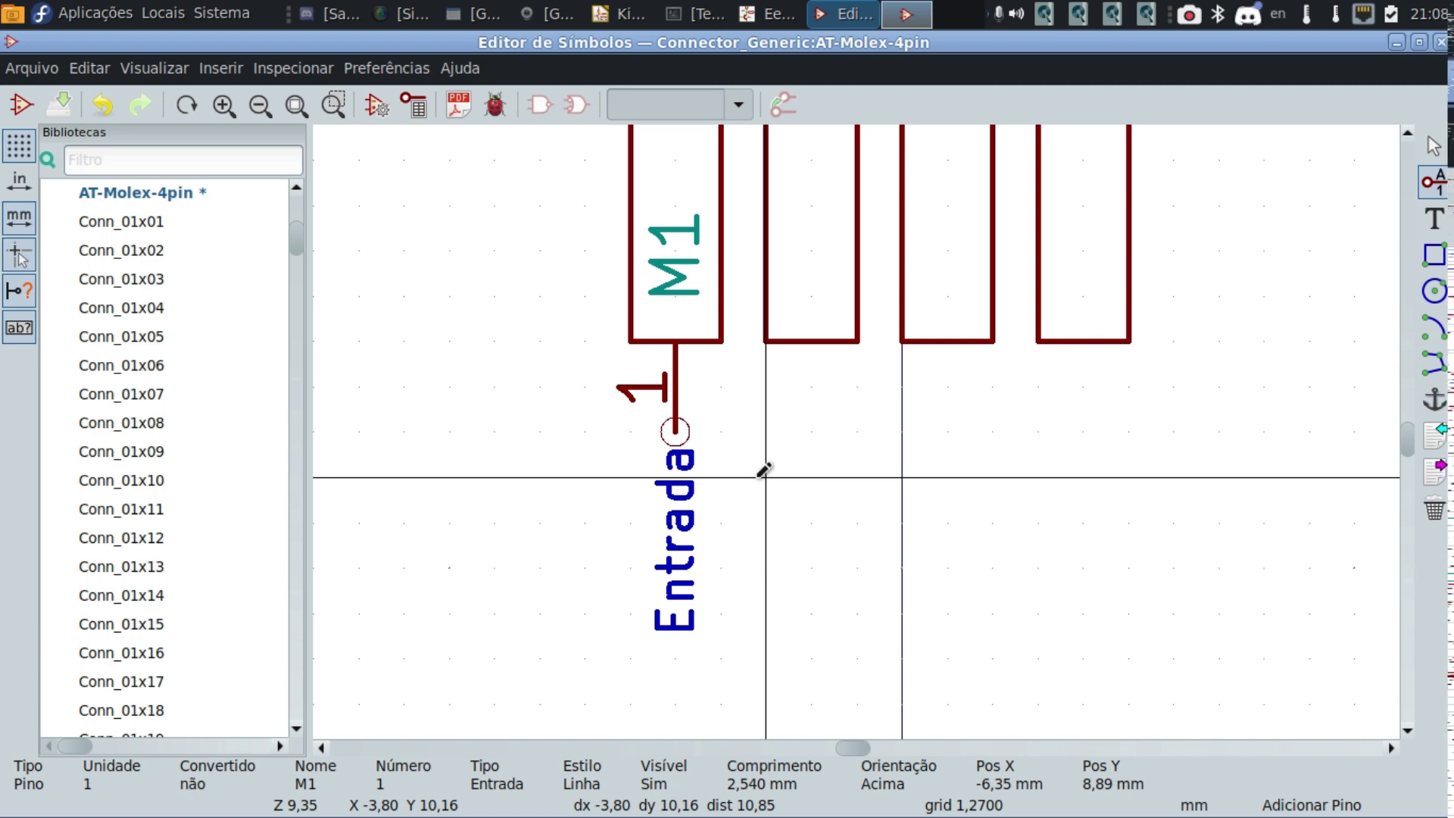
scroll(758, 453, up, 1)
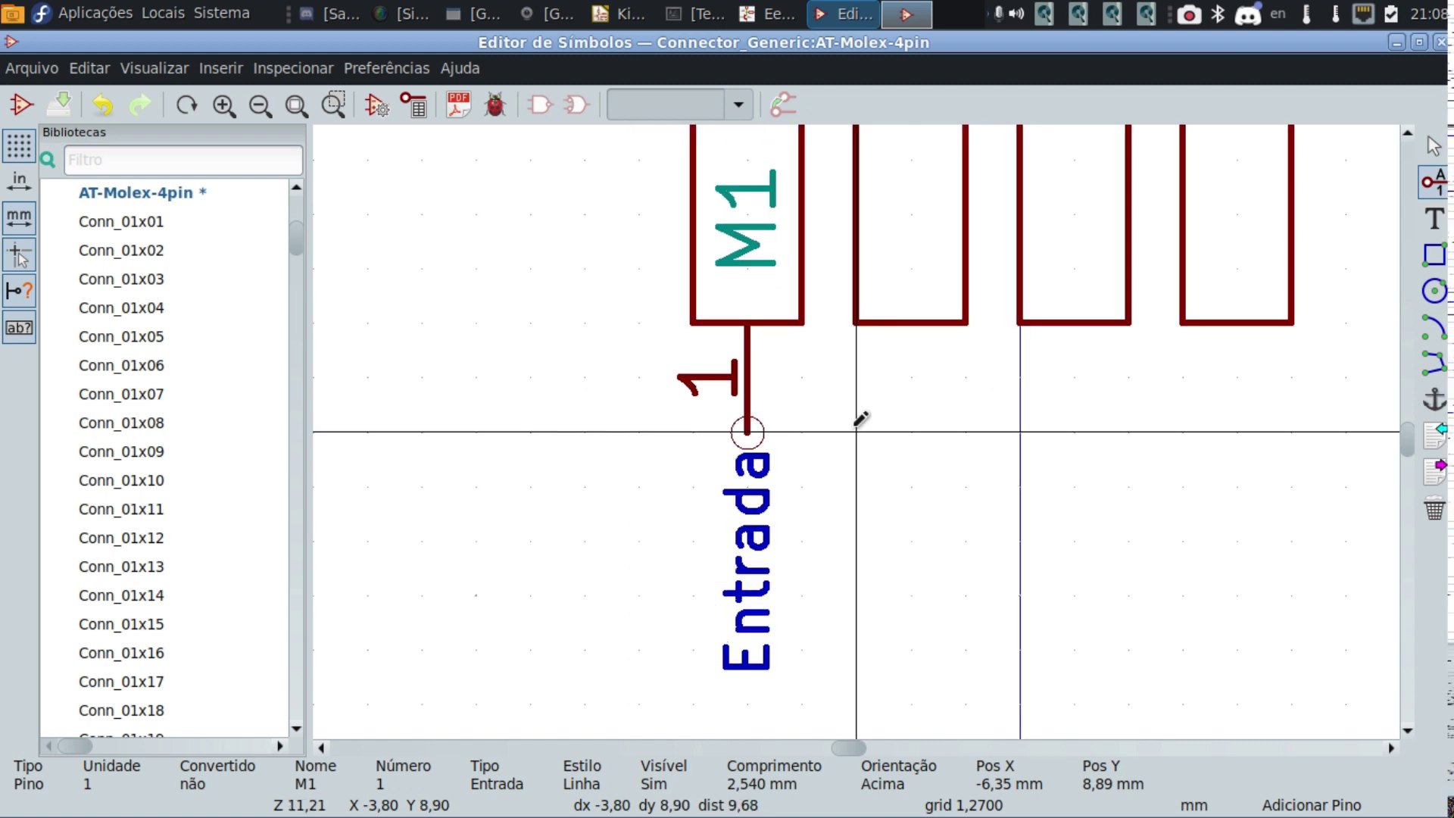
scroll(856, 431, down, 1)
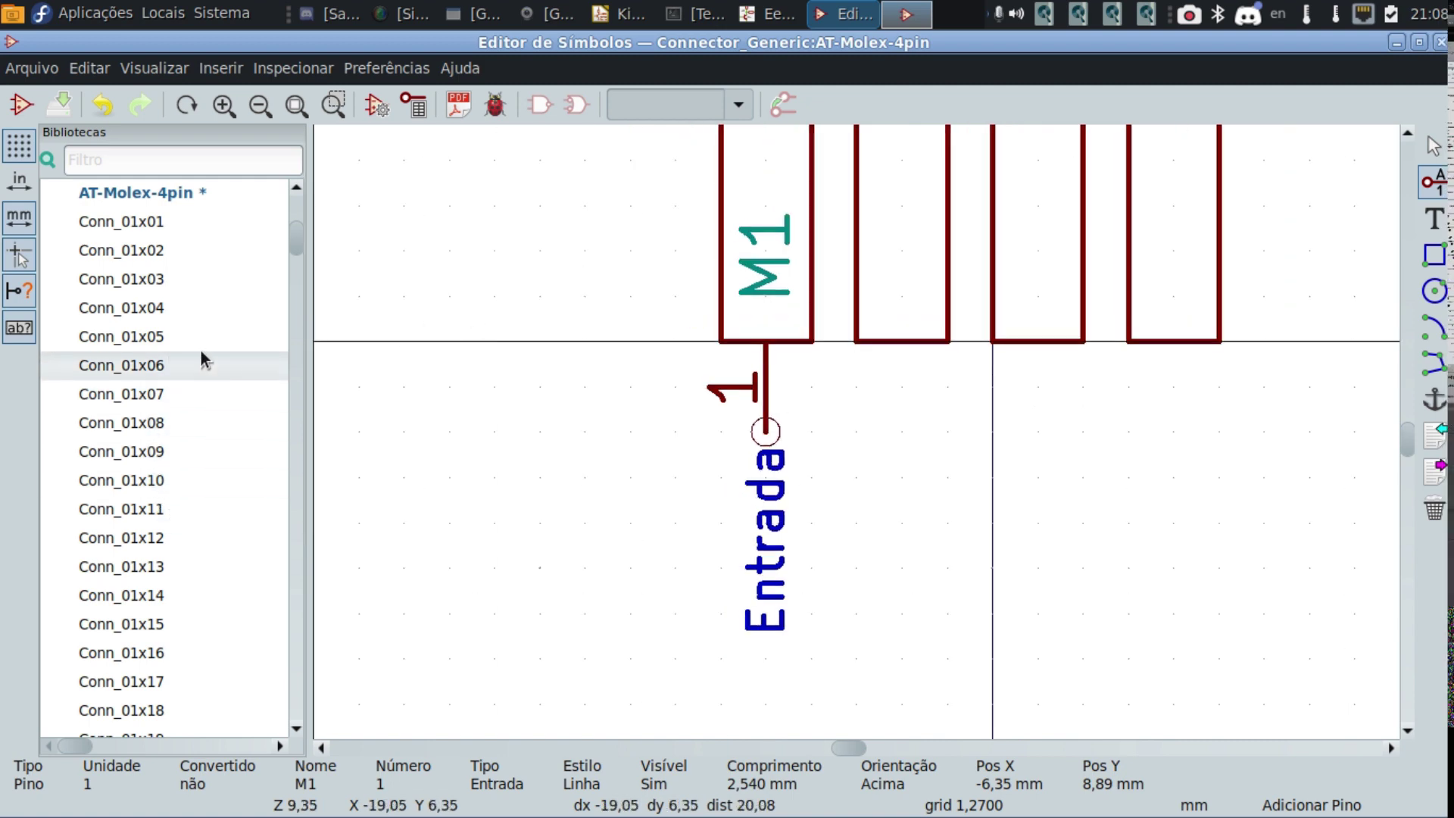
click(178, 440)
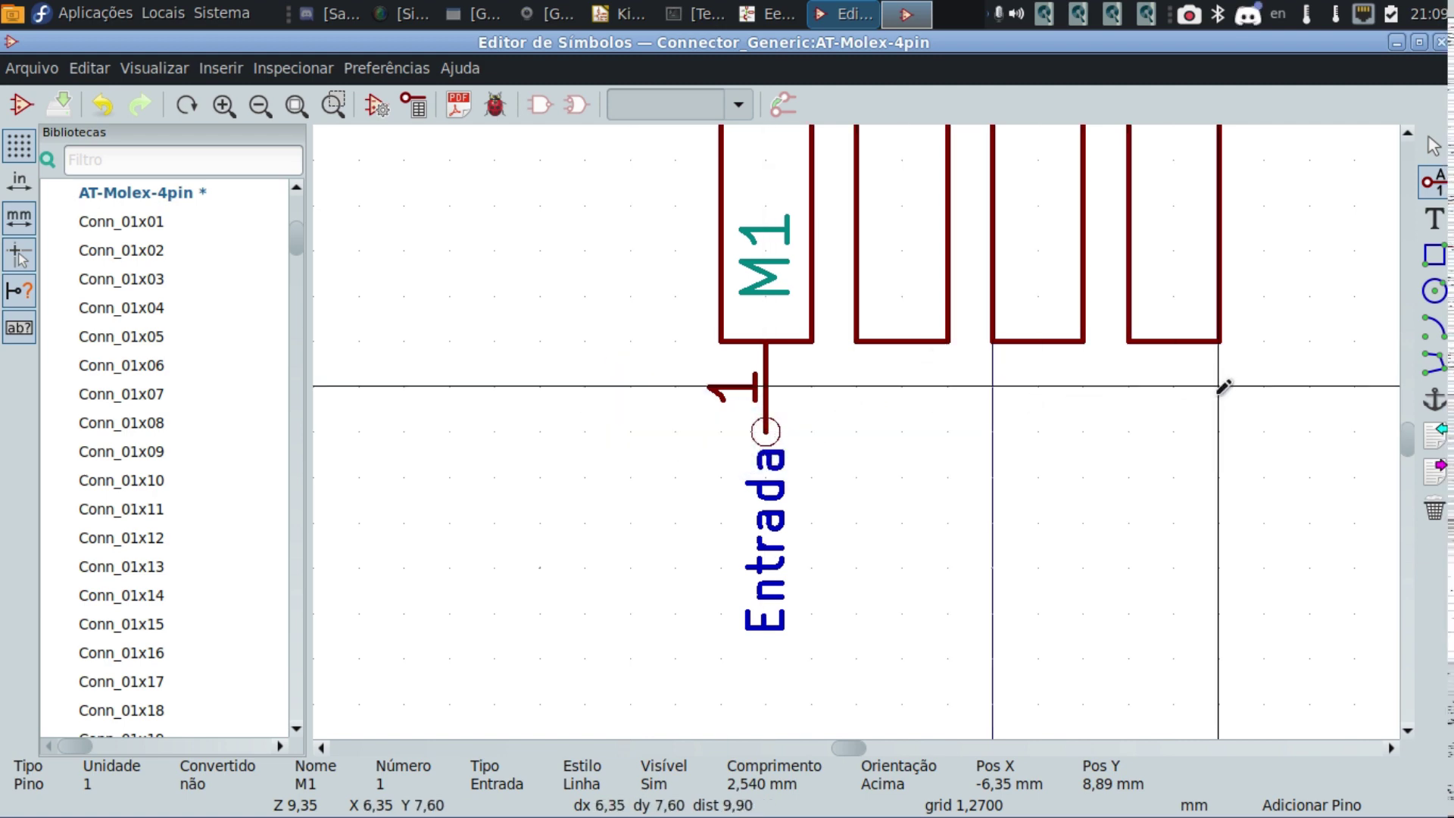
key(F4)
scroll(639, 429, down, 1)
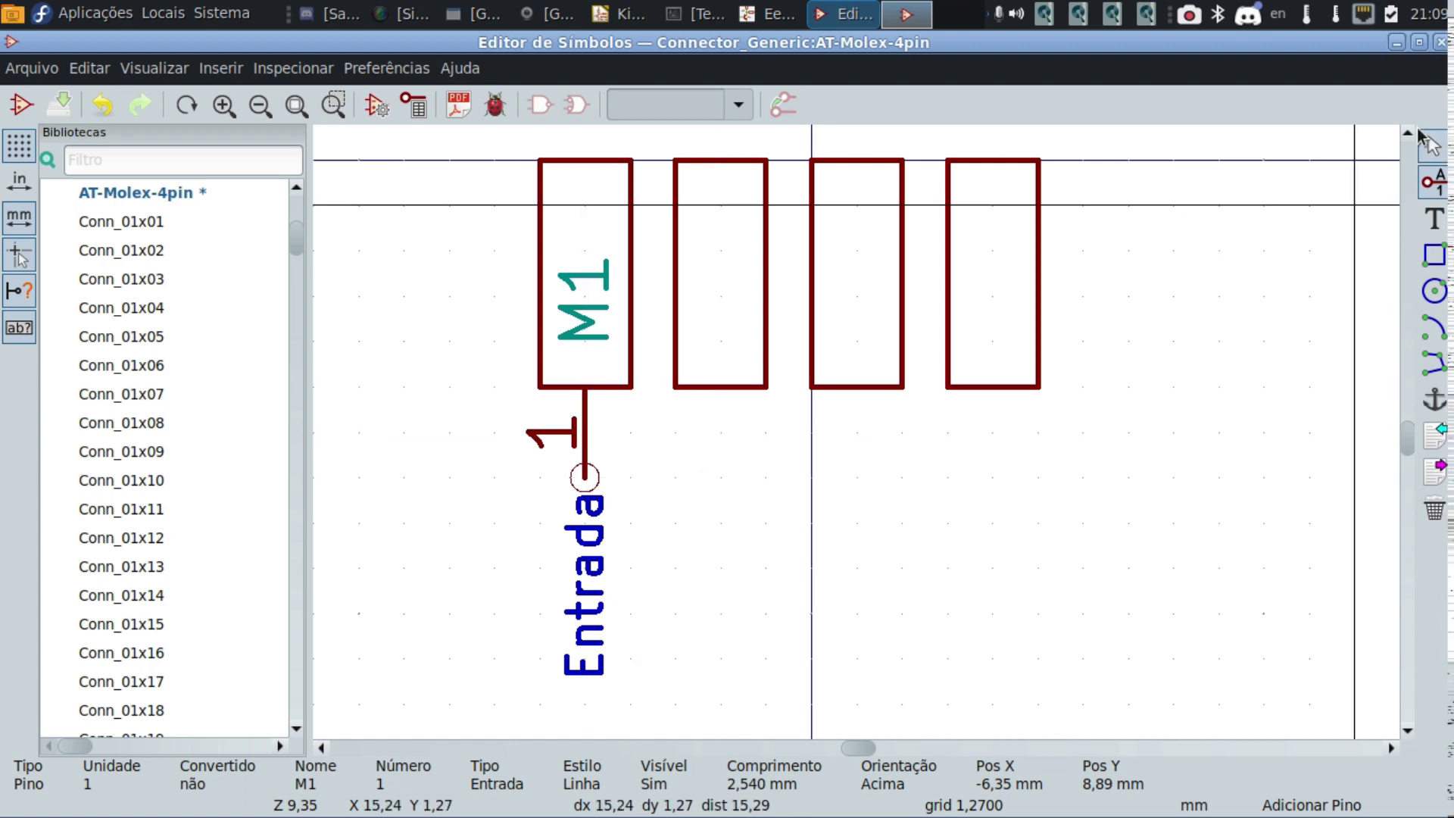
Try to block-select and move the first rectangle with its pin, undo the move, and try selecting around the pin's Entrada label.
drag(450, 388, 649, 541)
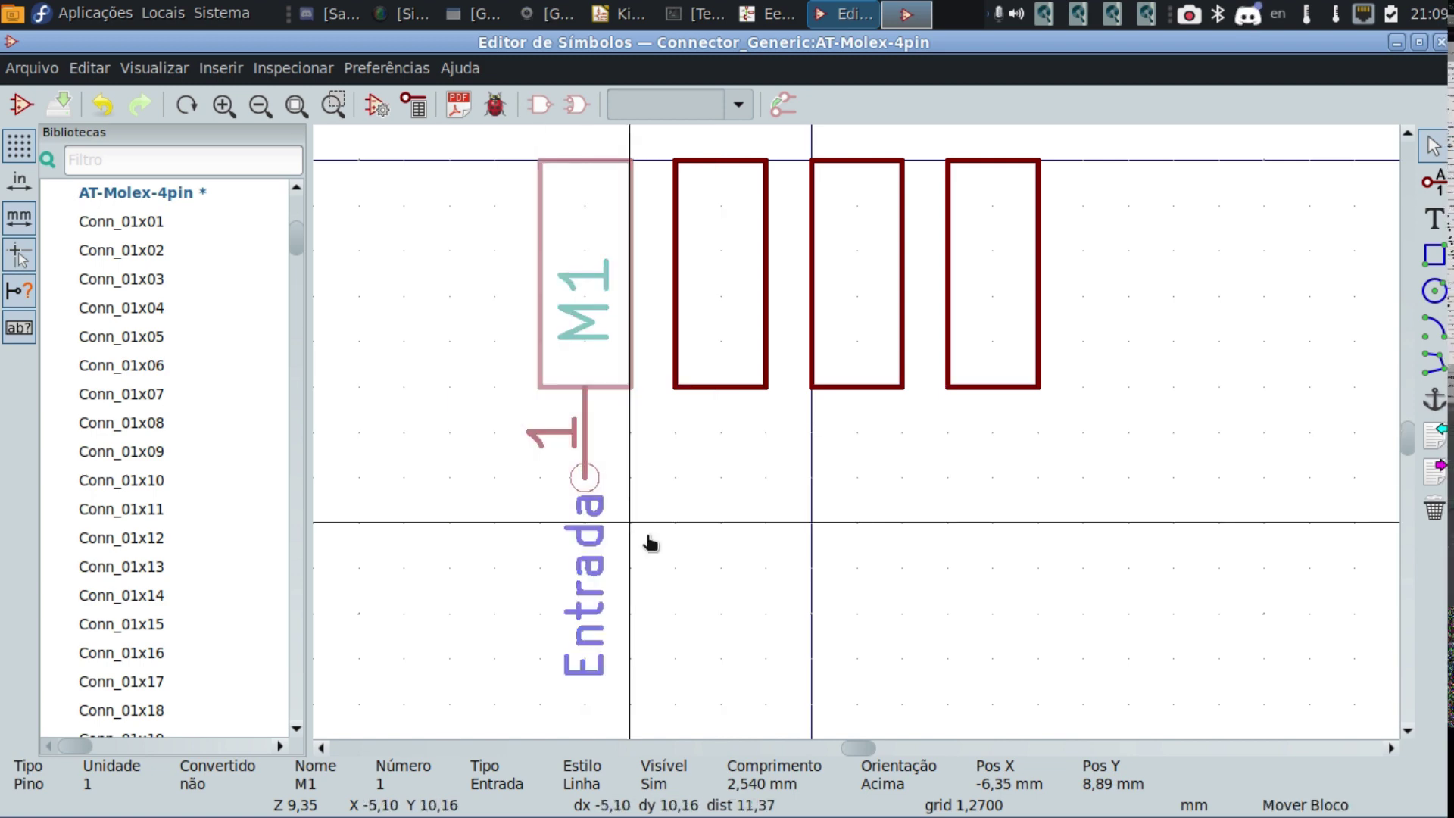
click(500, 463)
key(ctrl+z)
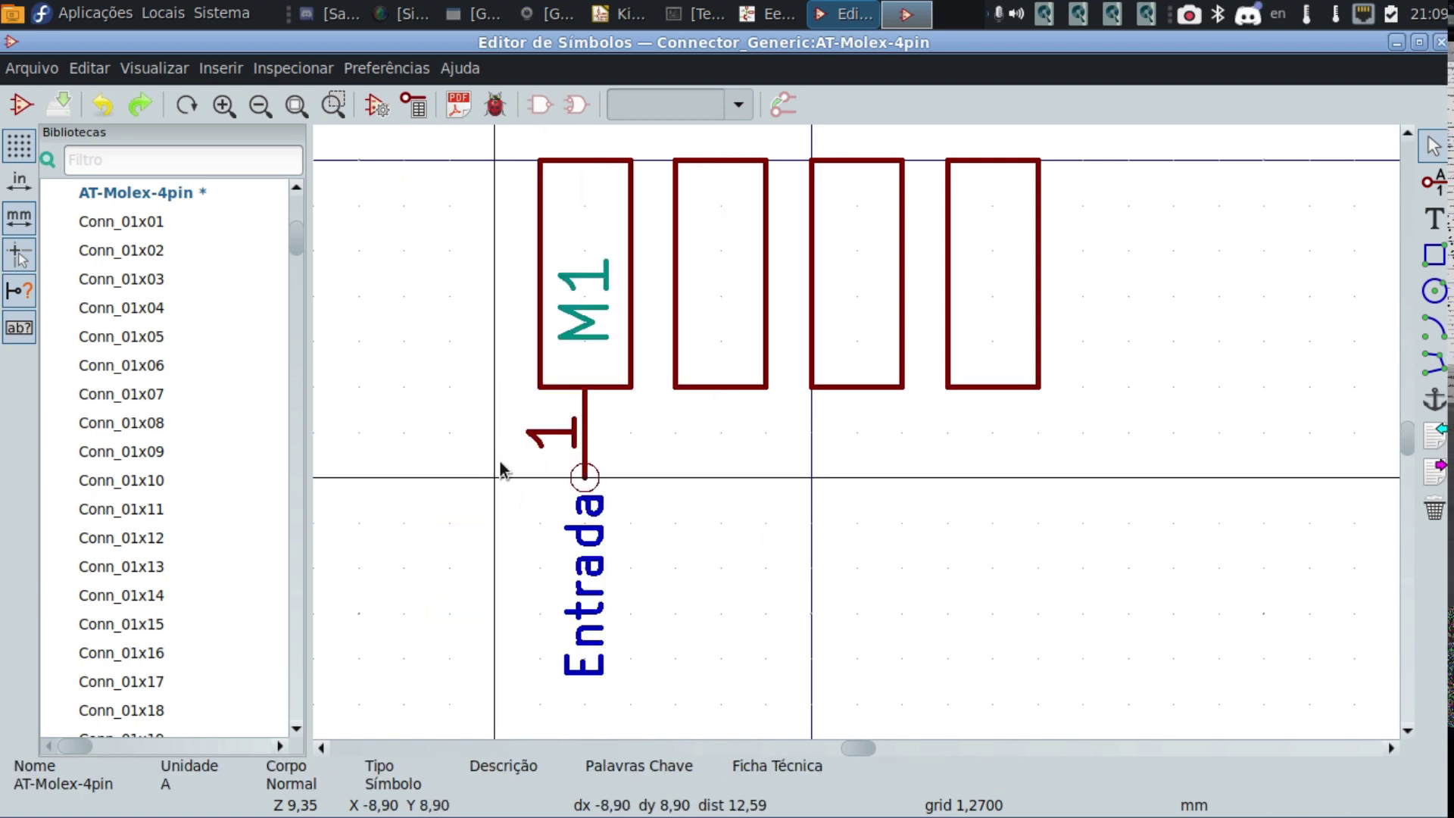
drag(457, 560, 663, 614)
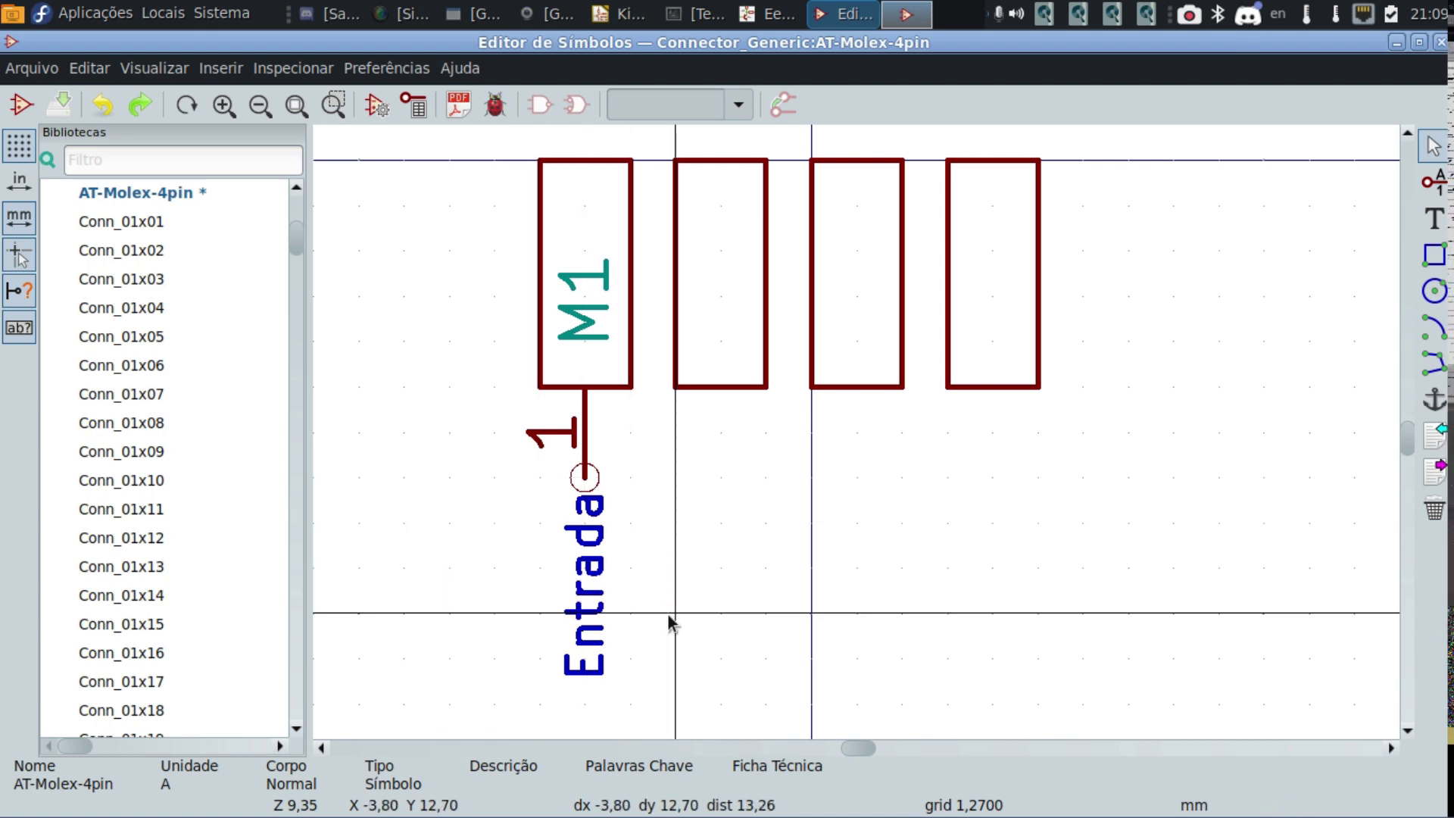
Copy pin M1 and paste copies below the second, third and fourth rectangles, aligned with the first pin.
drag(552, 491, 649, 458)
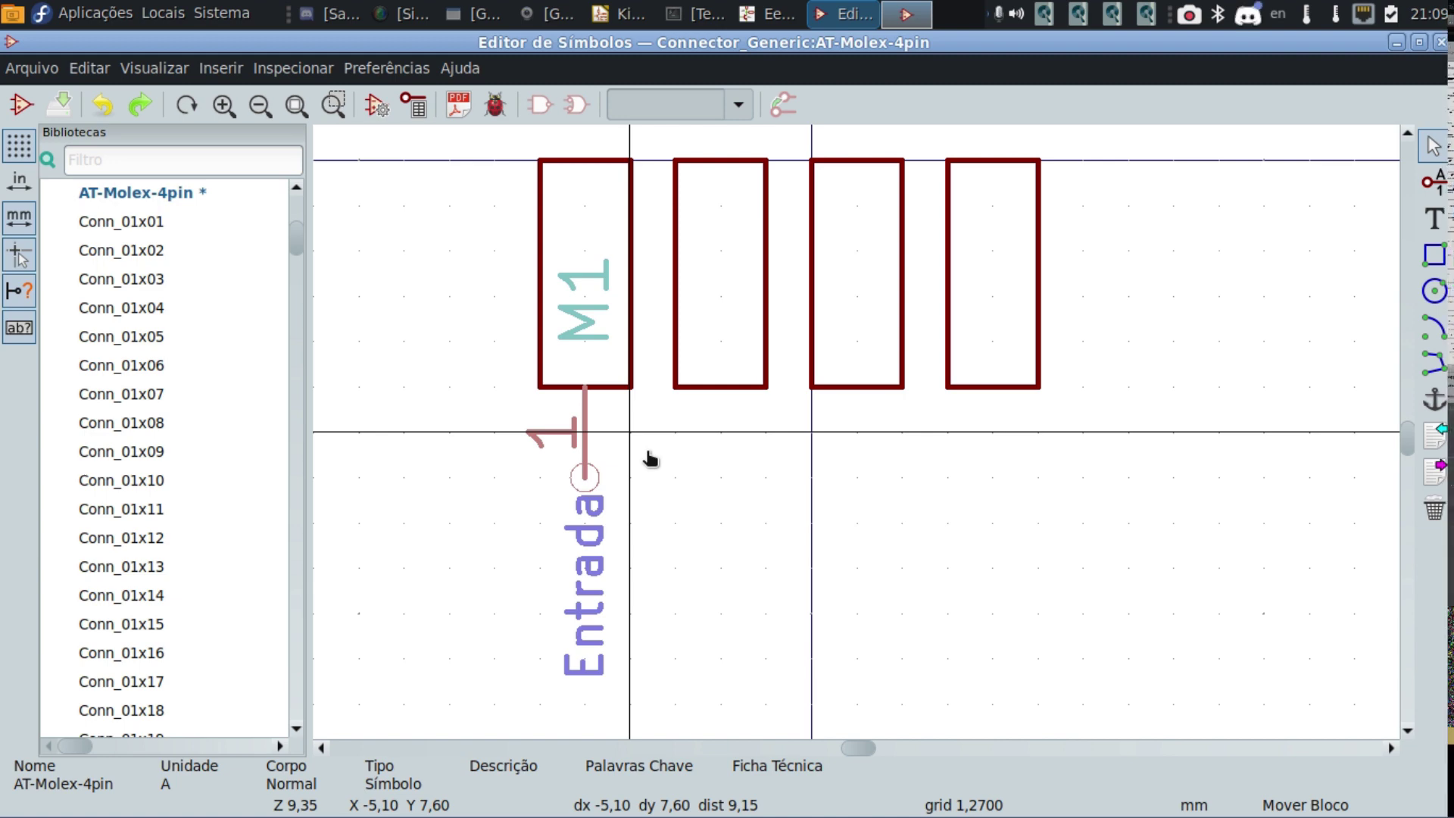
click(650, 458)
key(ctrl+v)
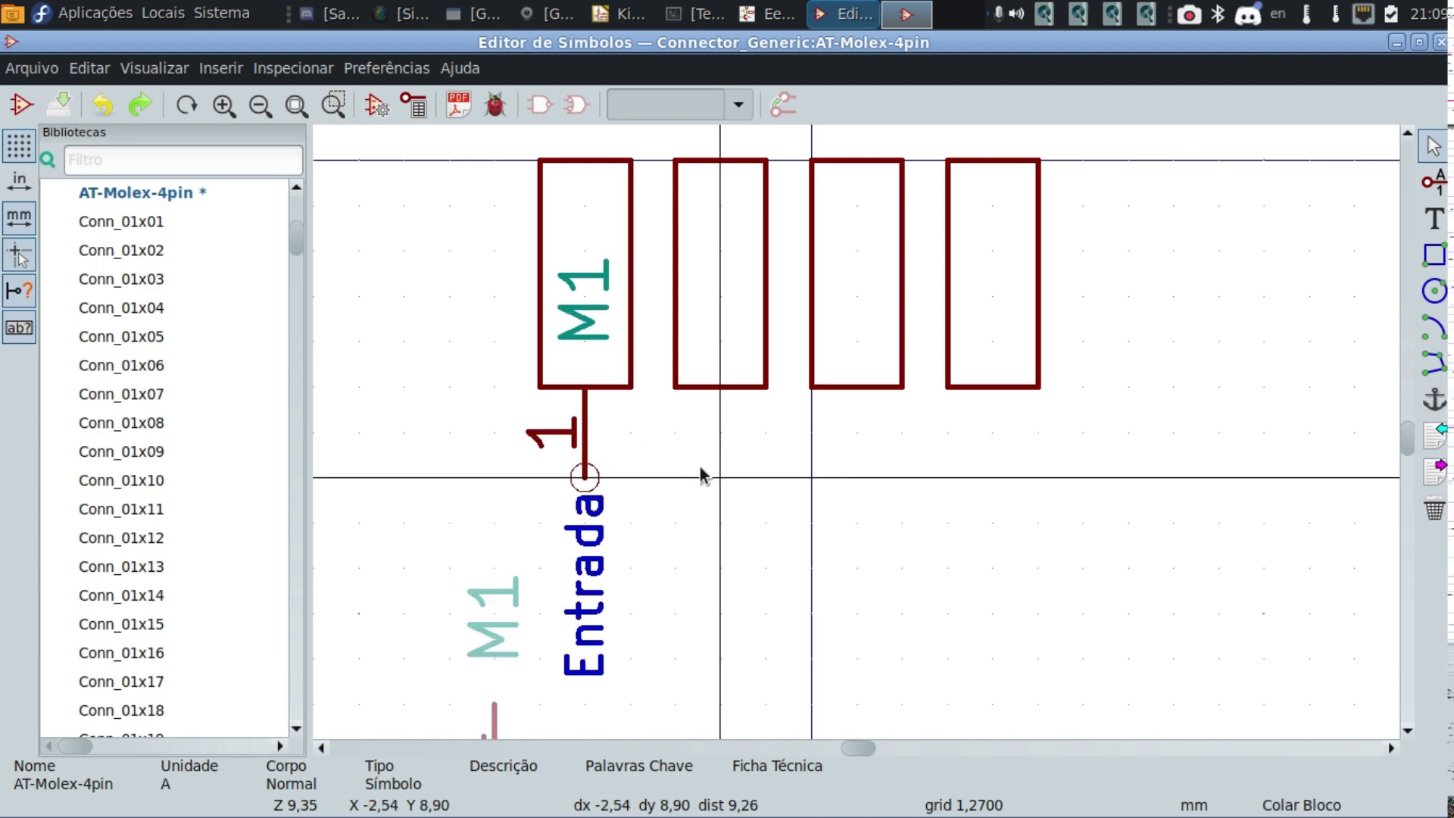
click(925, 152)
key(ctrl+v)
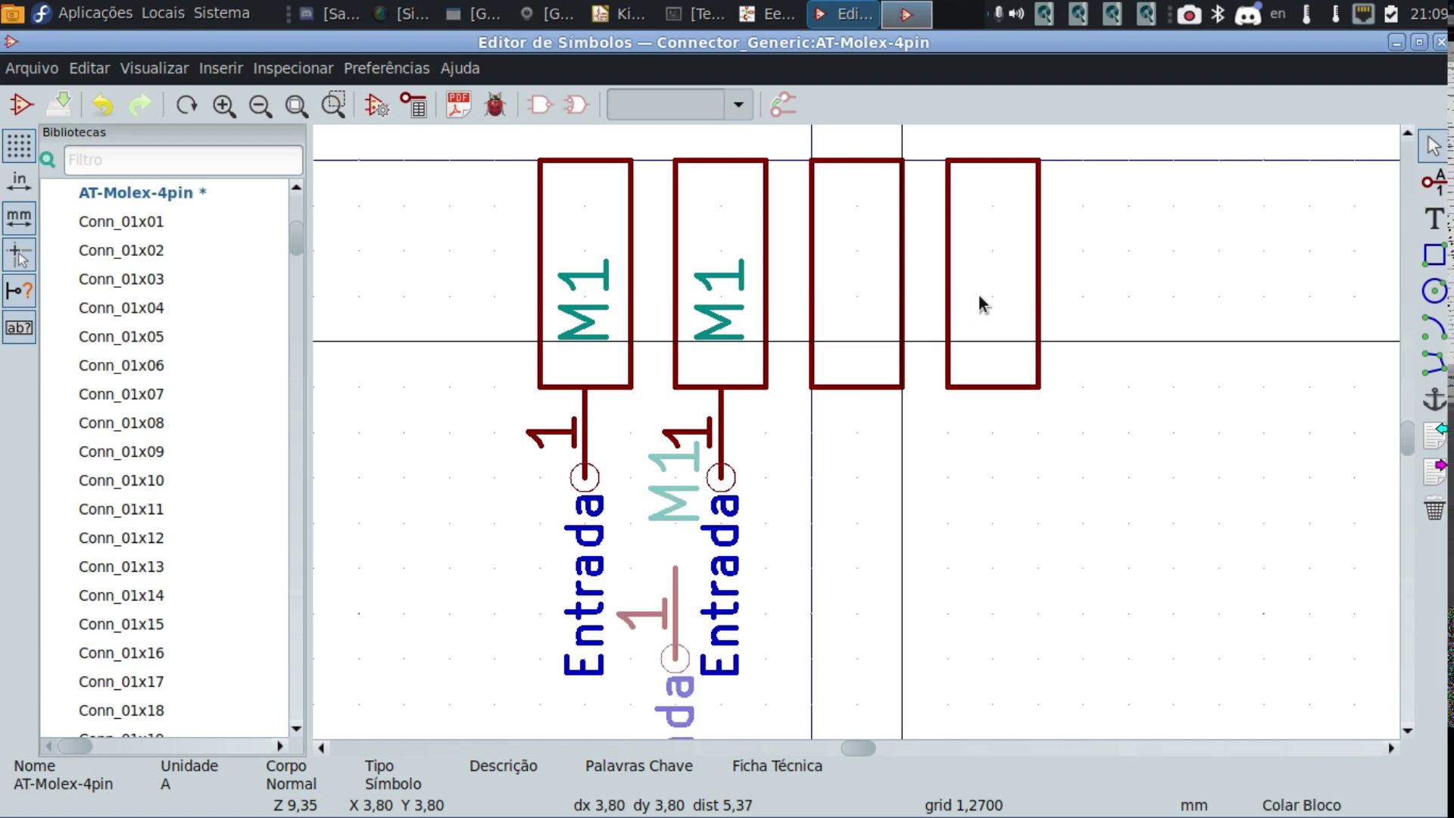
click(1086, 159)
key(ctrl+v)
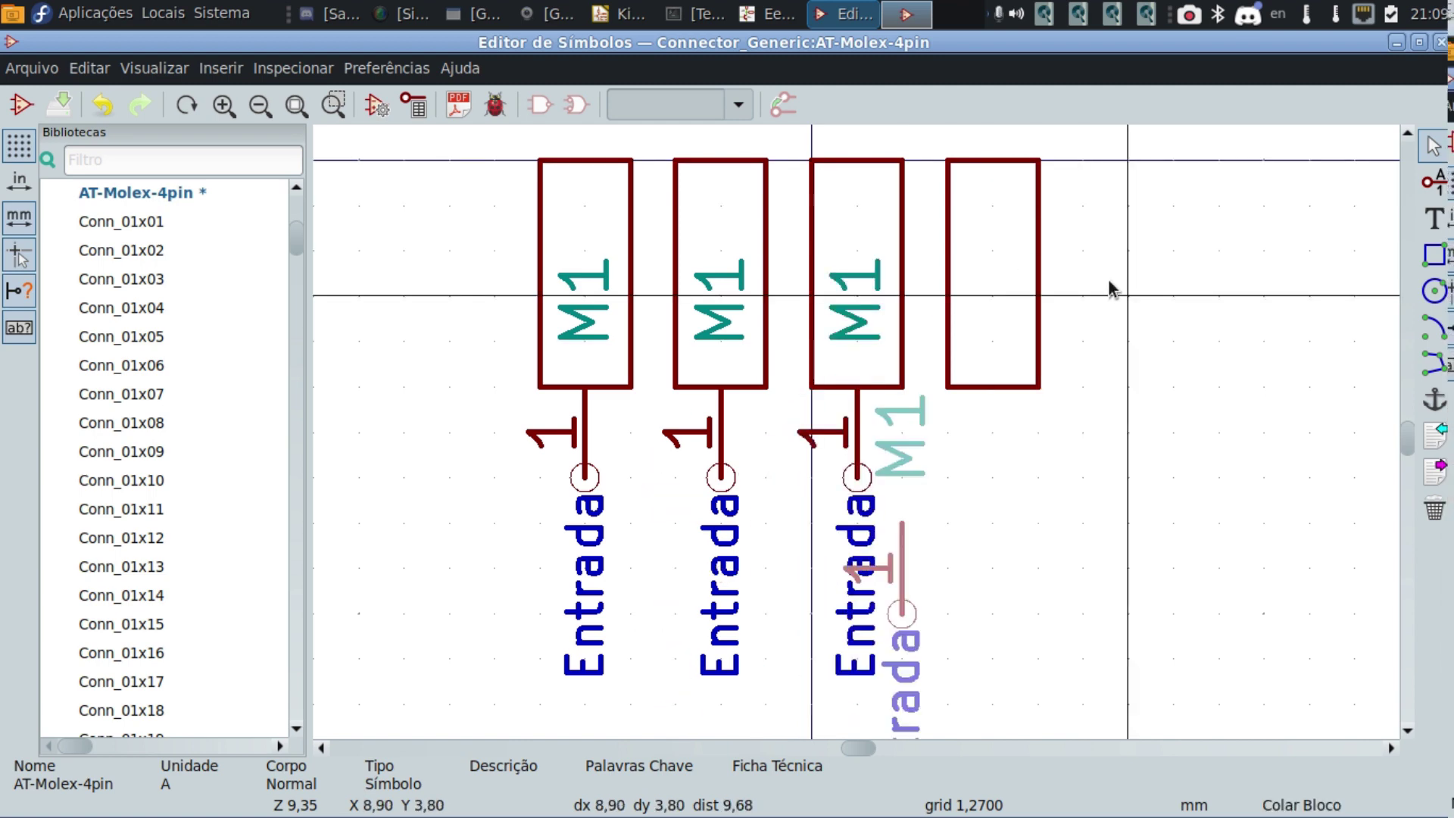
click(1219, 148)
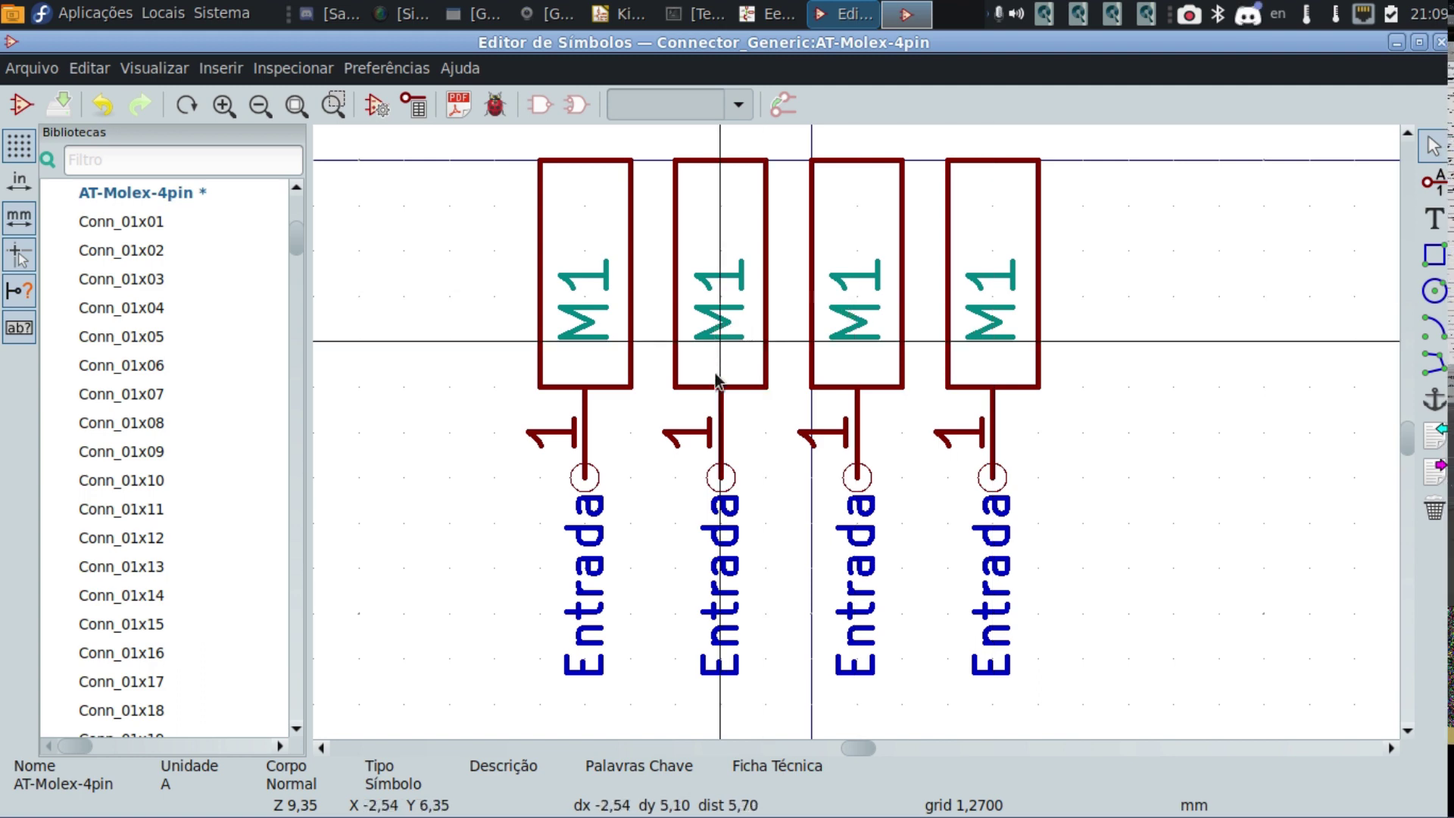
Change the pin below the second rectangle to name M2 and number 2.
double_click(720, 474)
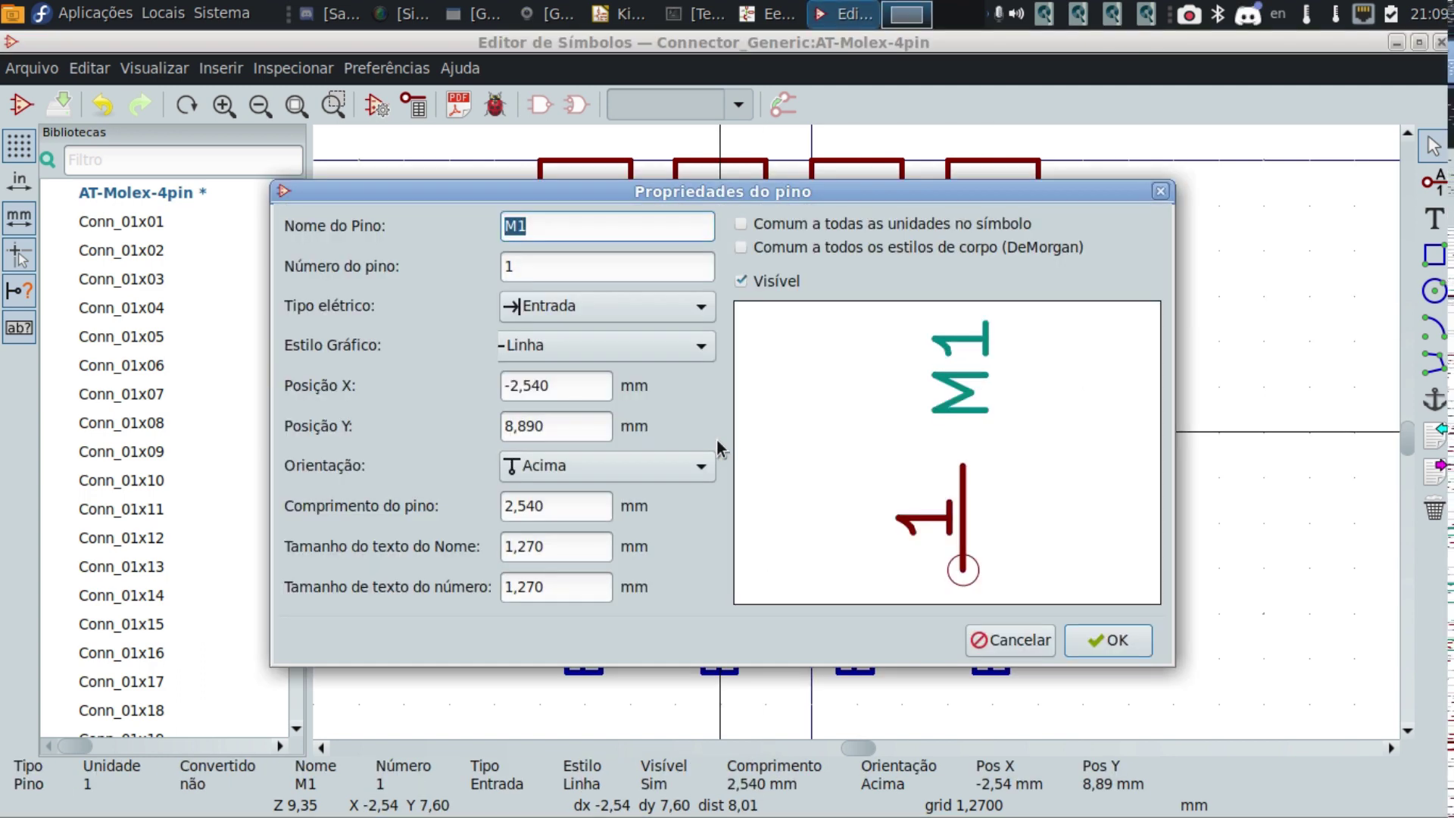
click(543, 227)
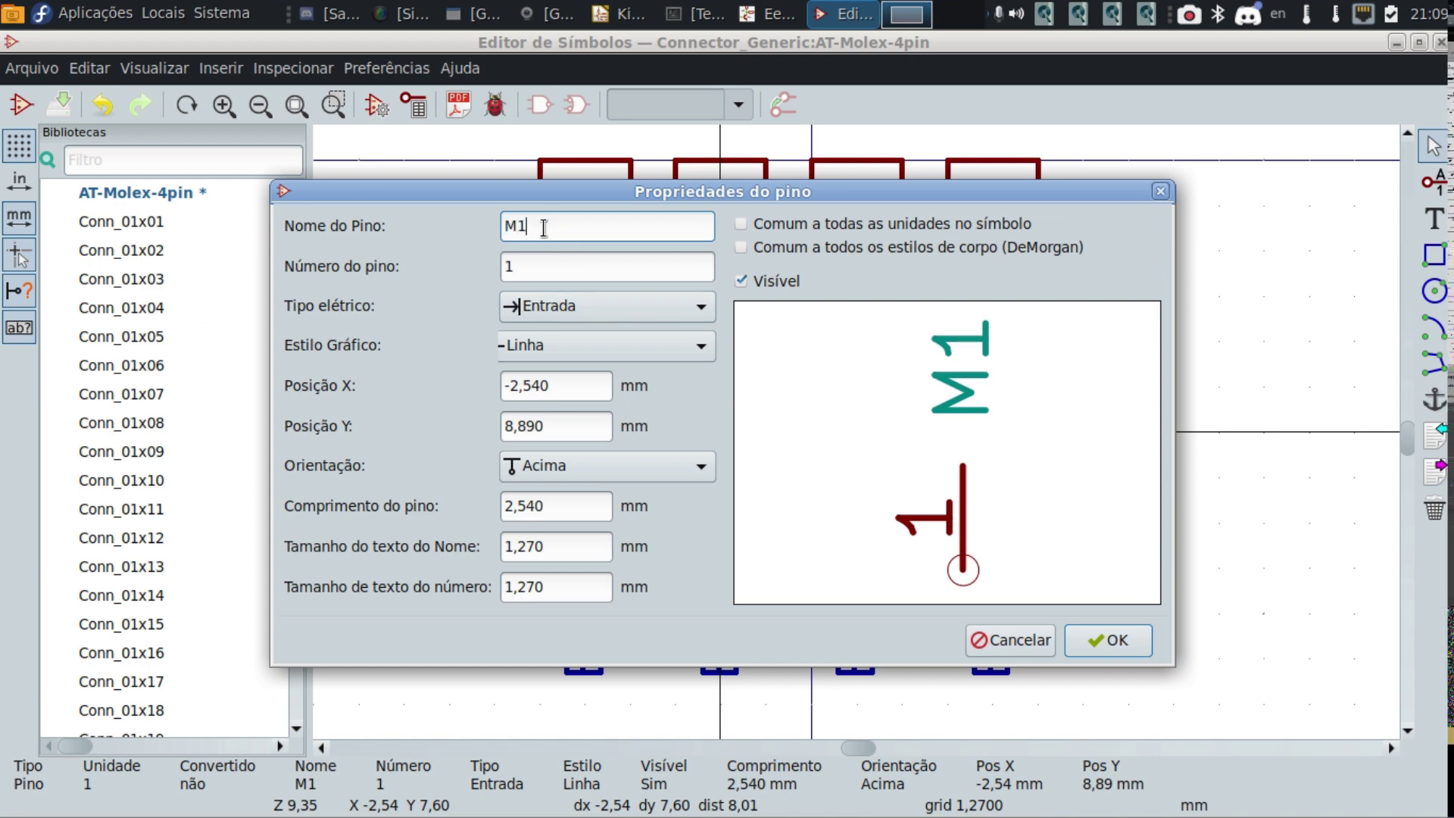
key(BackSpace)
text(2)
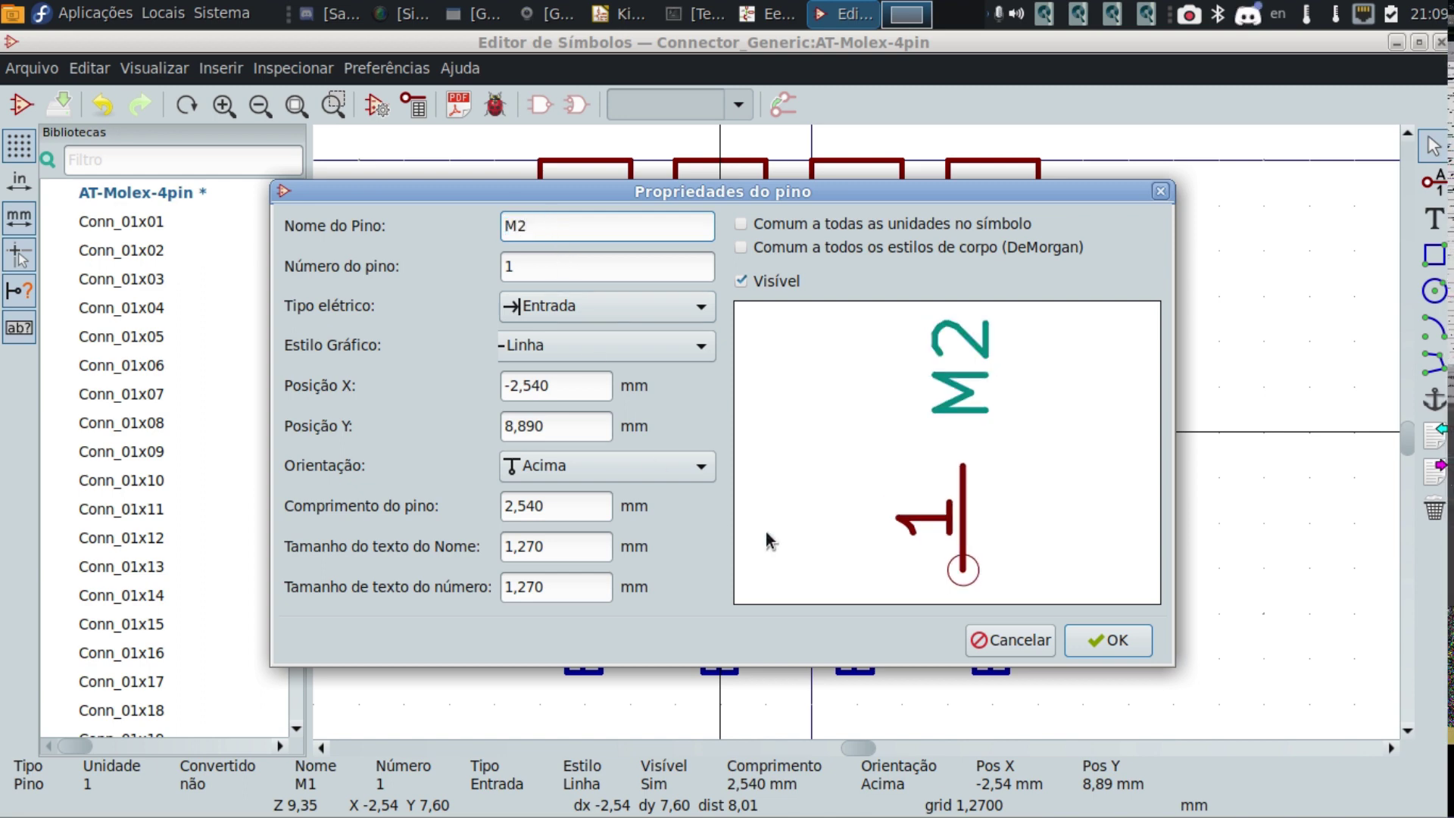
click(549, 269)
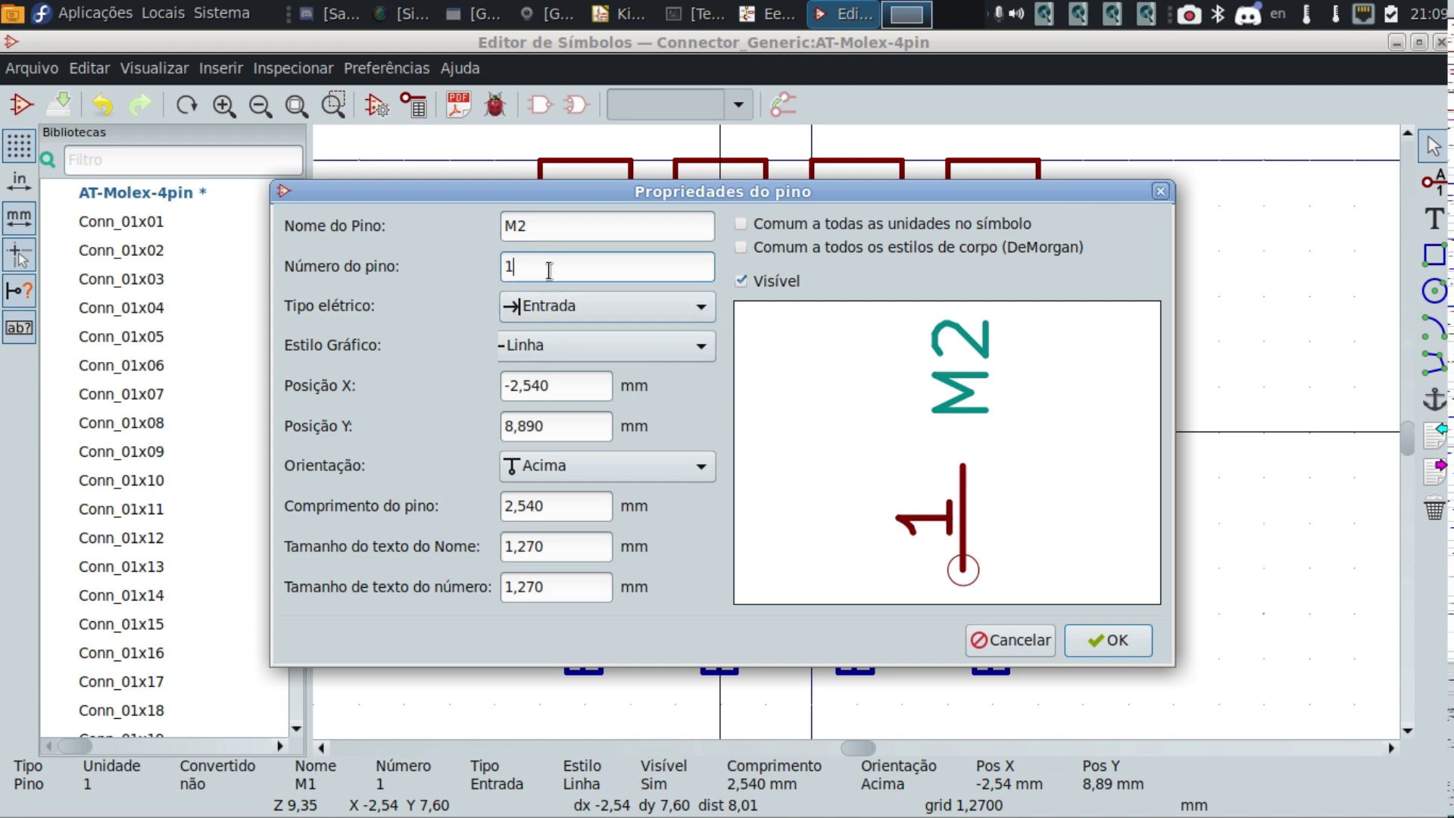
key(BackSpace)
text(2)
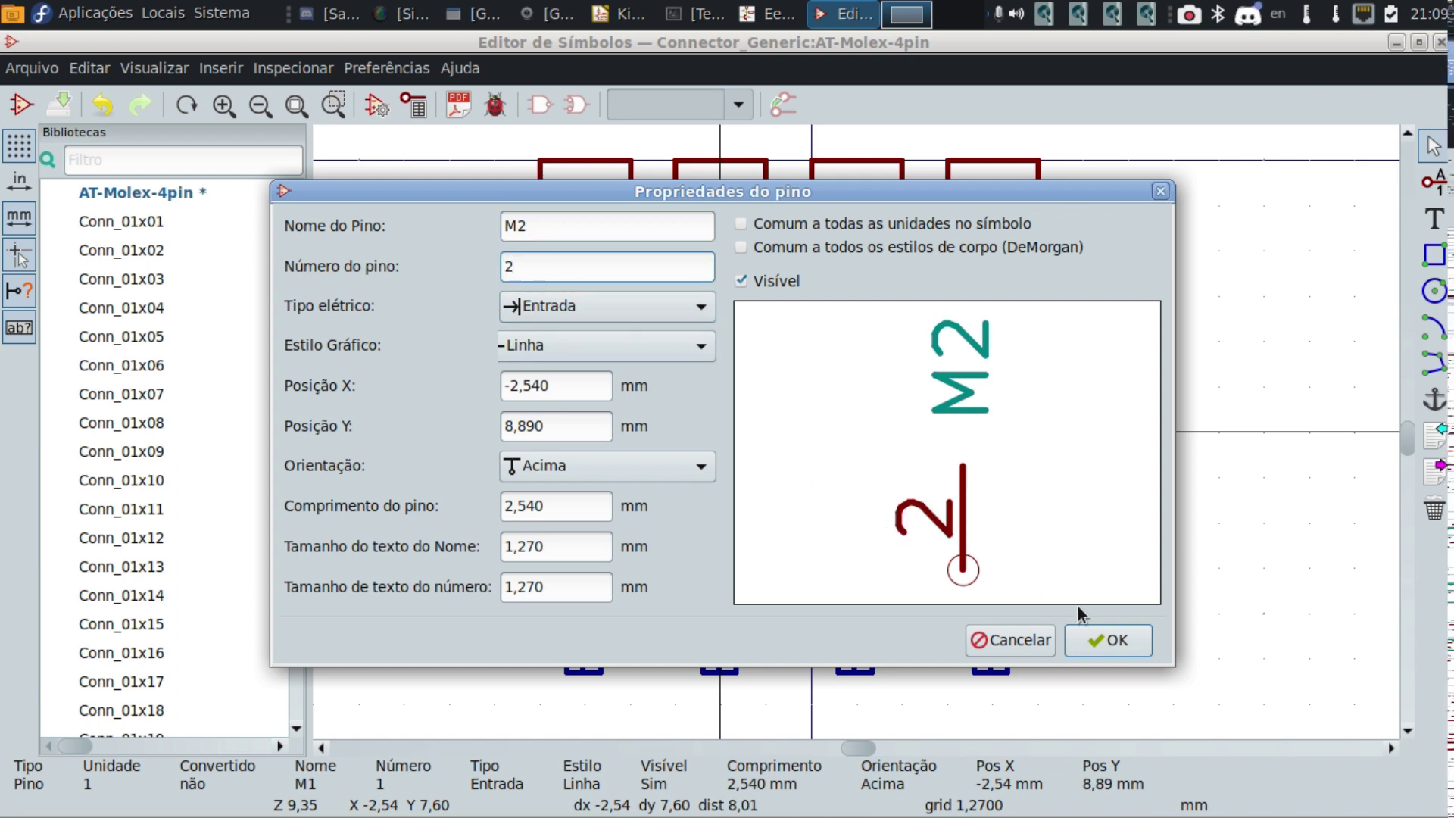
click(1110, 642)
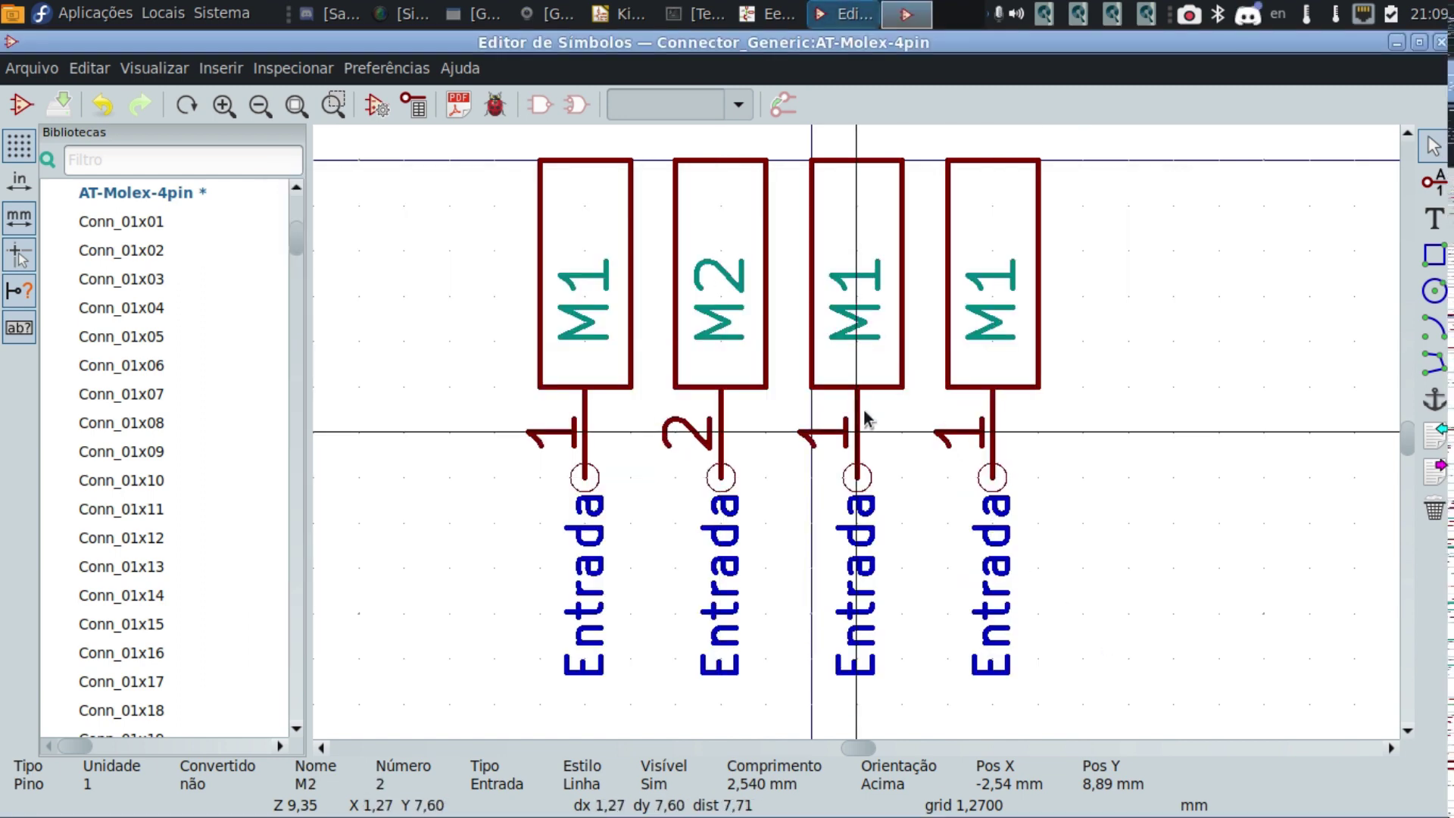
Change the pin below the third rectangle to name M3 and number 3.
double_click(858, 434)
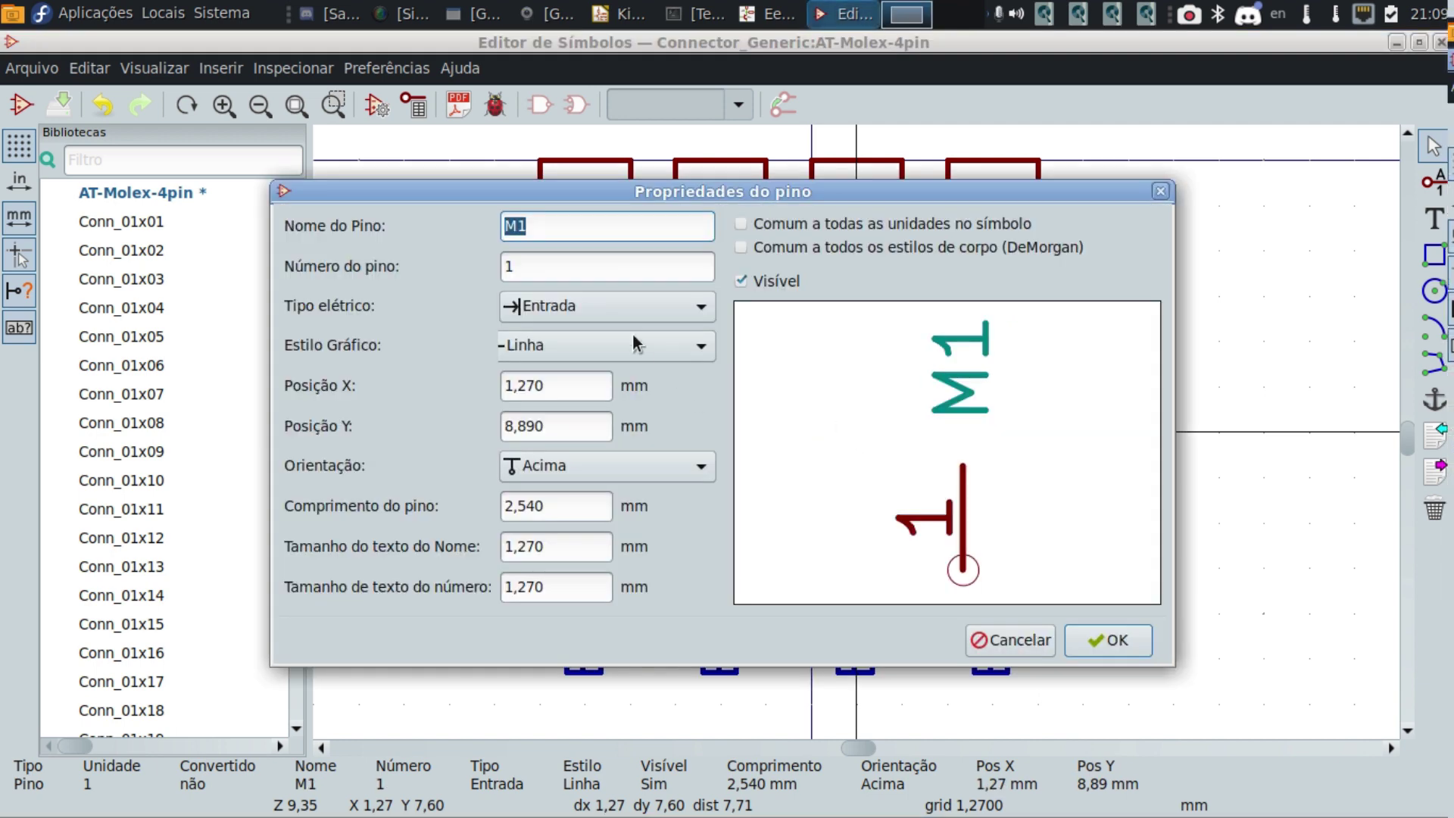
click(554, 229)
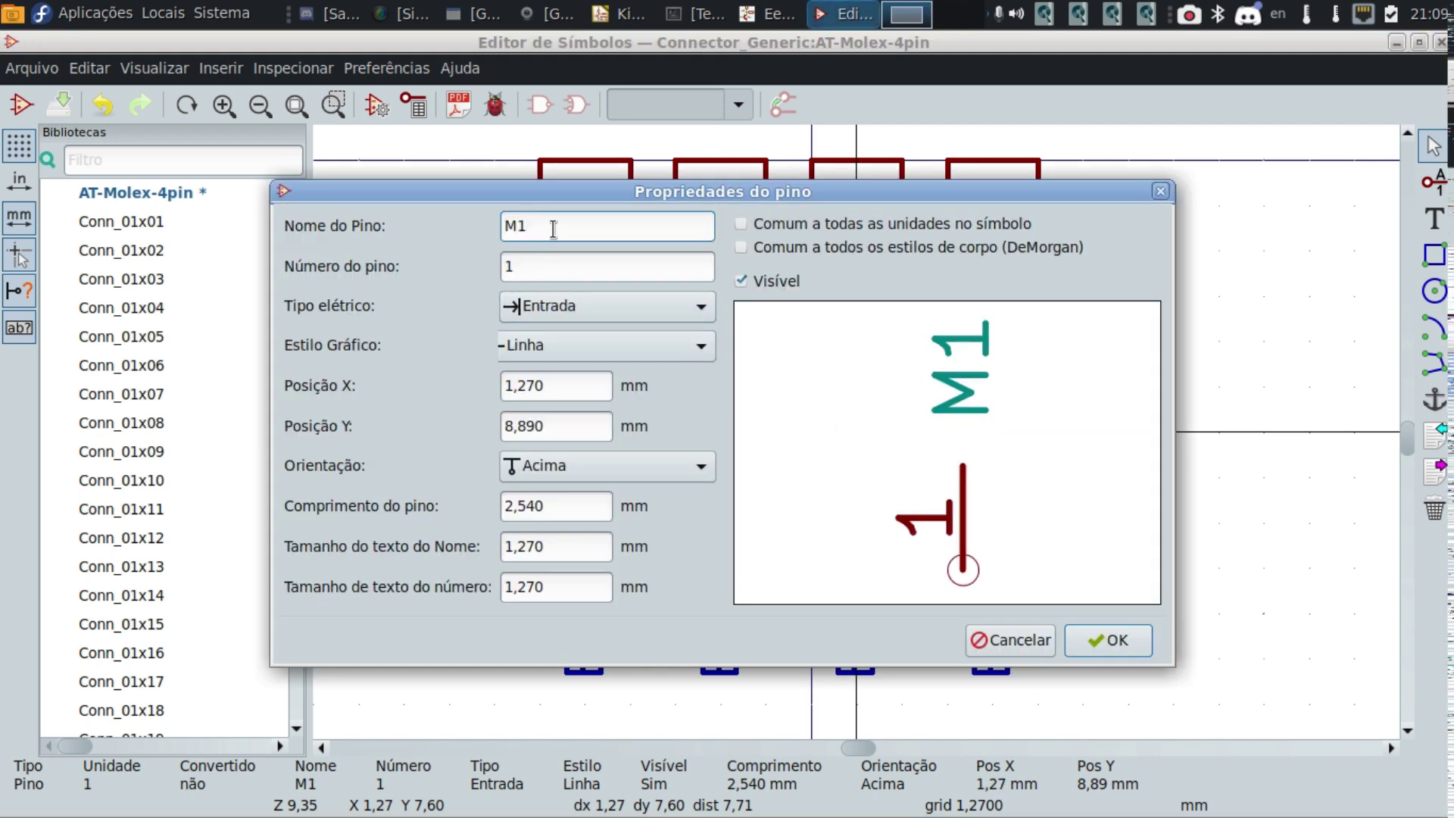
key(BackSpace)
text(3)
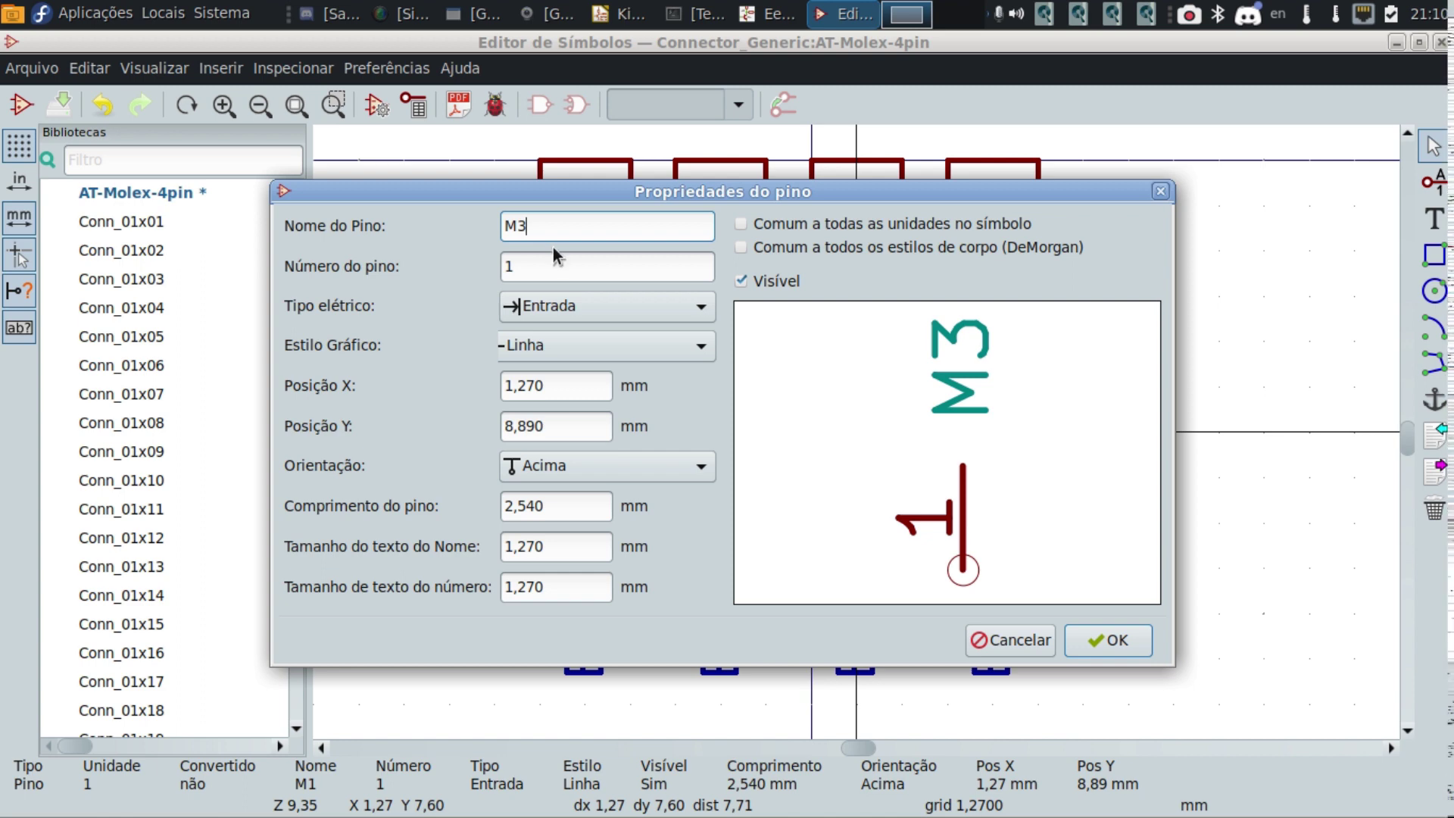
click(566, 268)
key(BackSpace)
text(3)
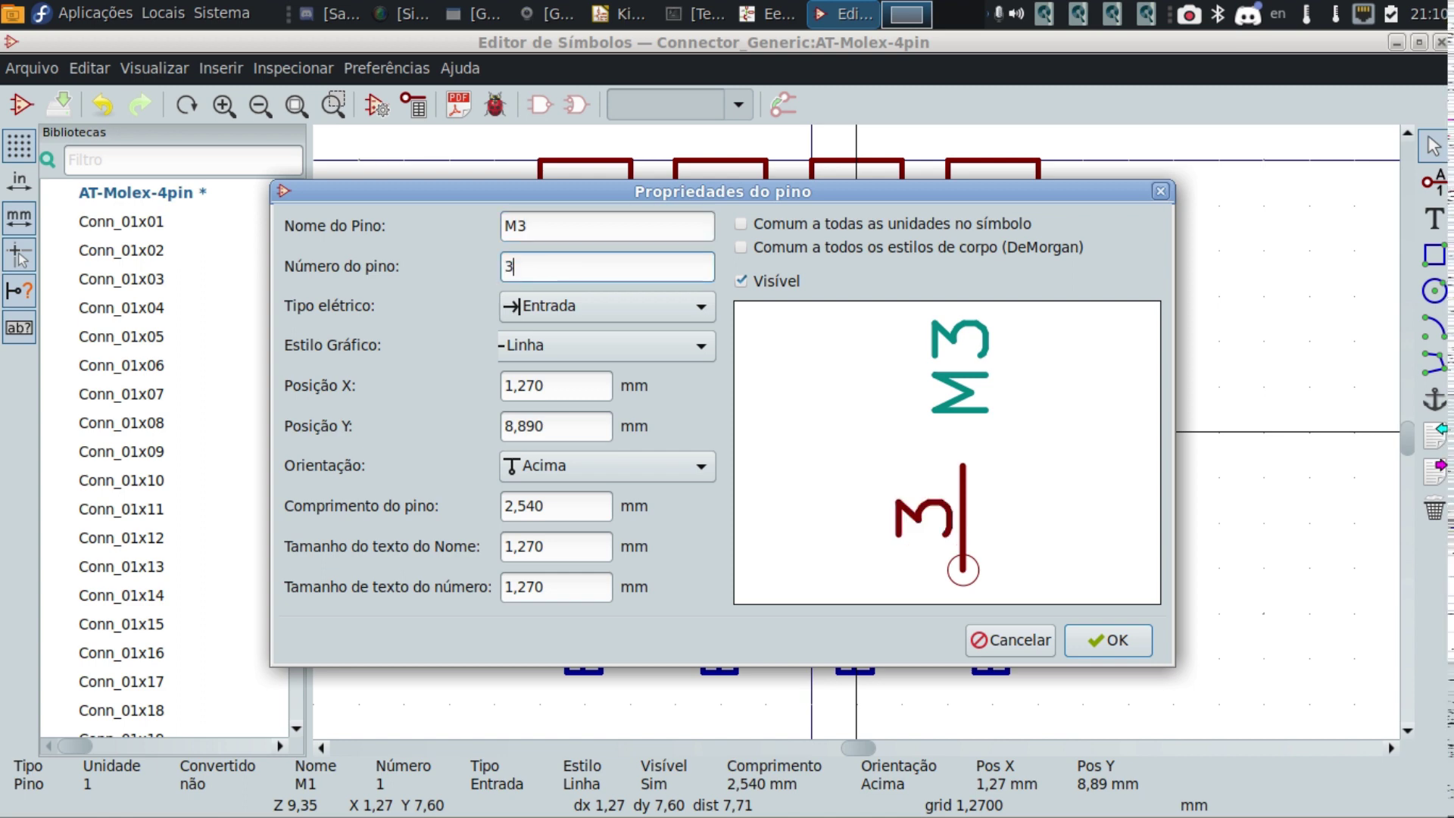
click(1111, 639)
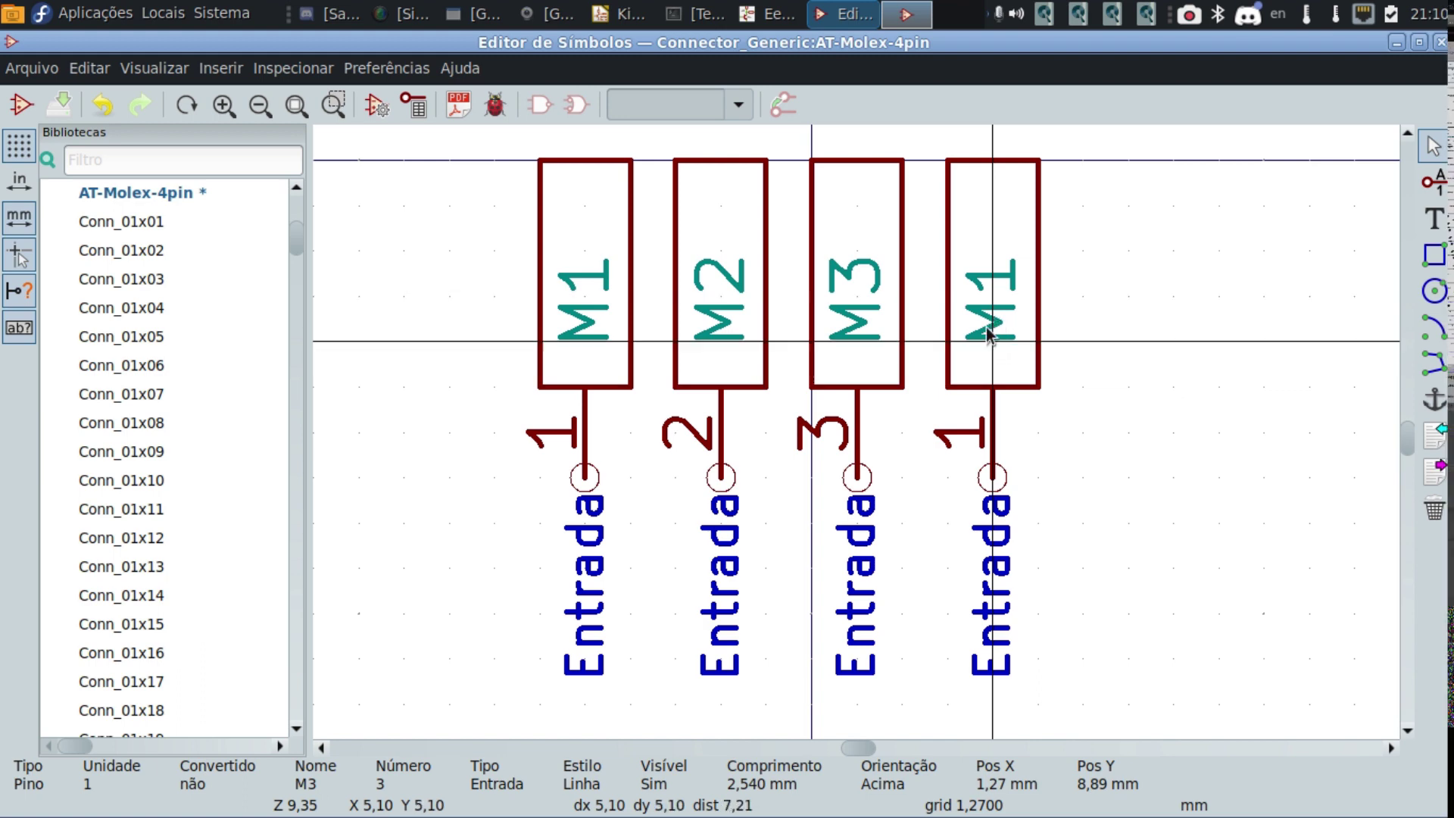
Change the pin below the fourth rectangle to name M4 and number 4.
double_click(998, 432)
text(M4)
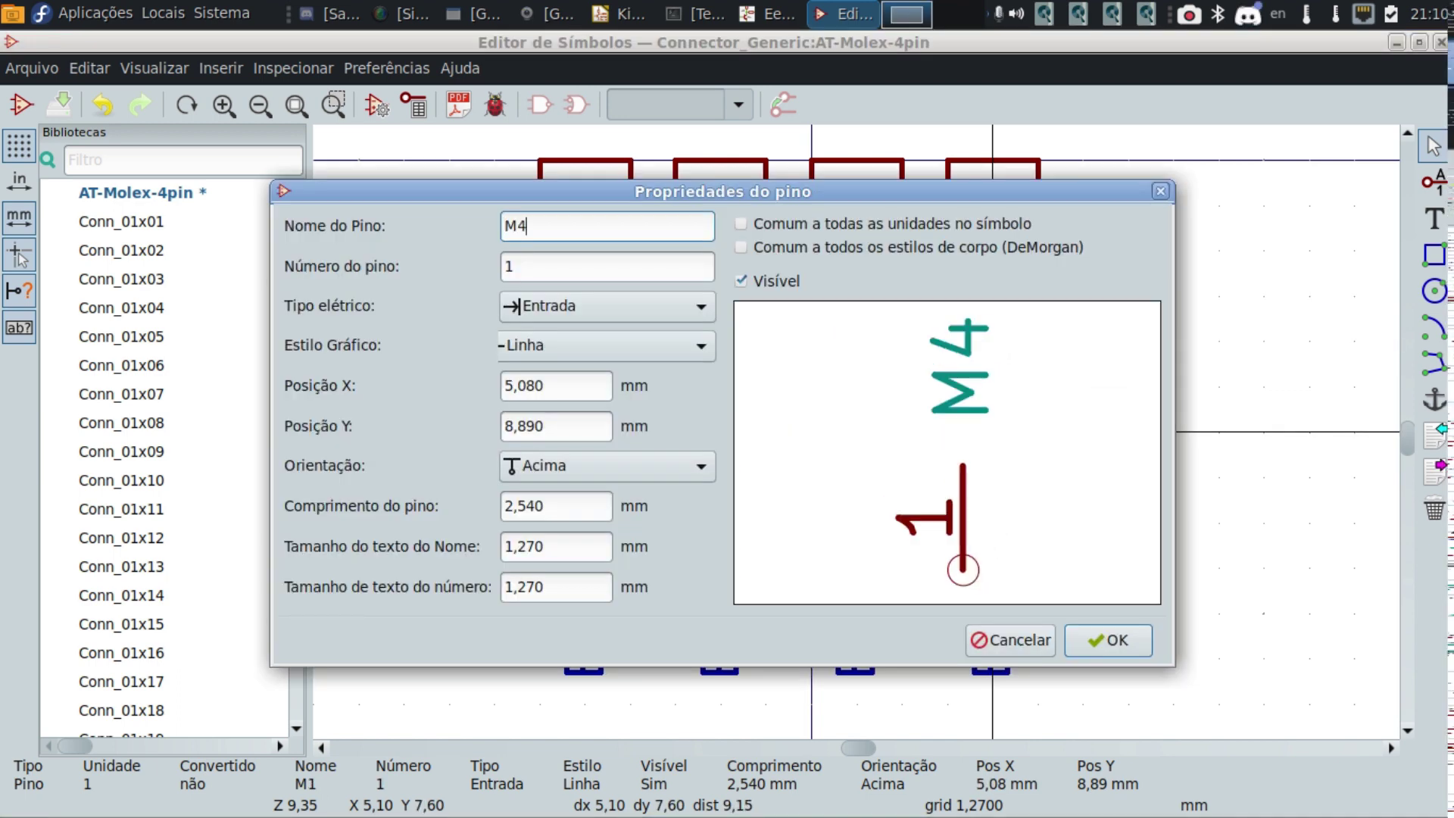
click(524, 271)
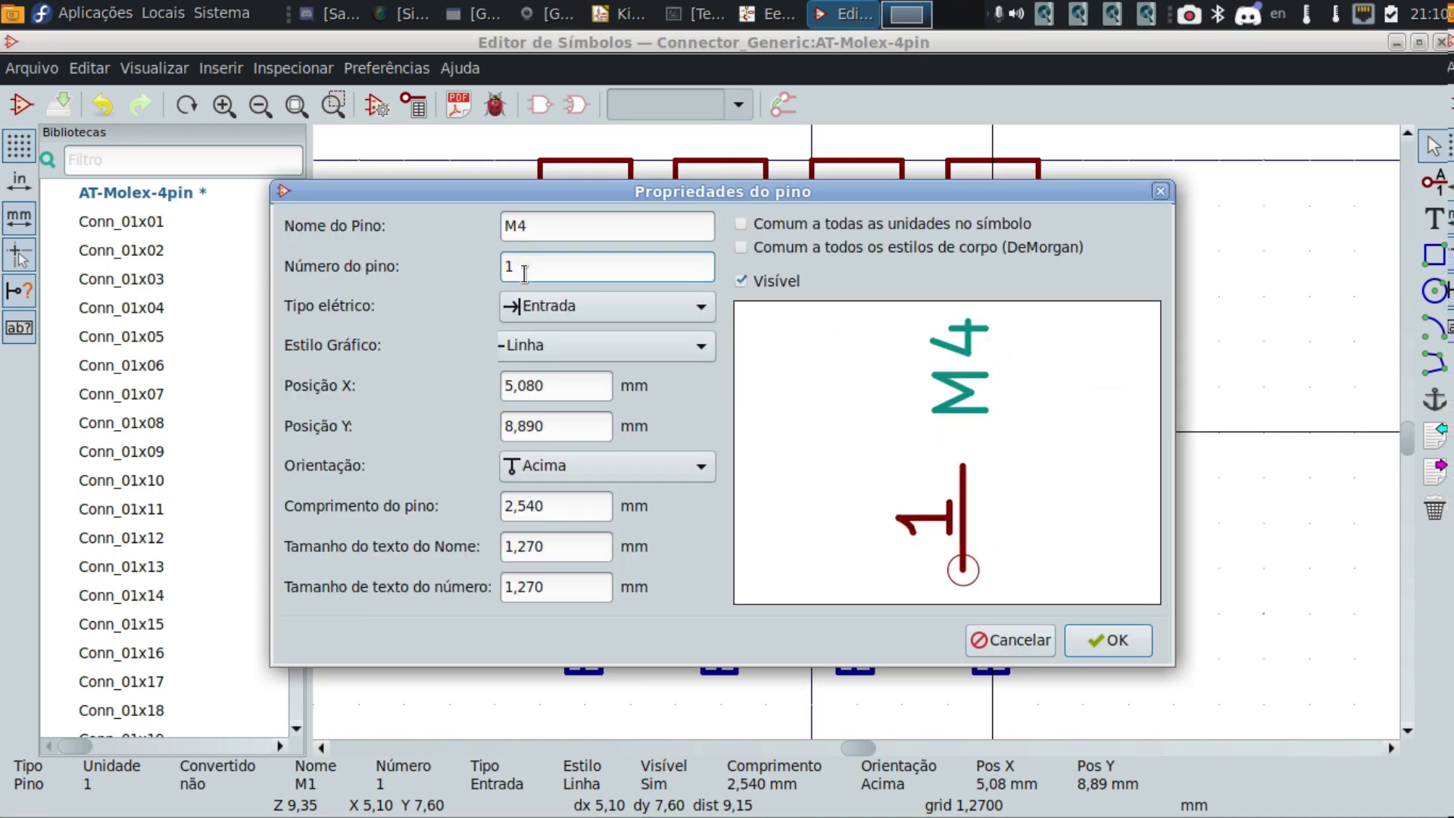
key(BackSpace)
text(4)
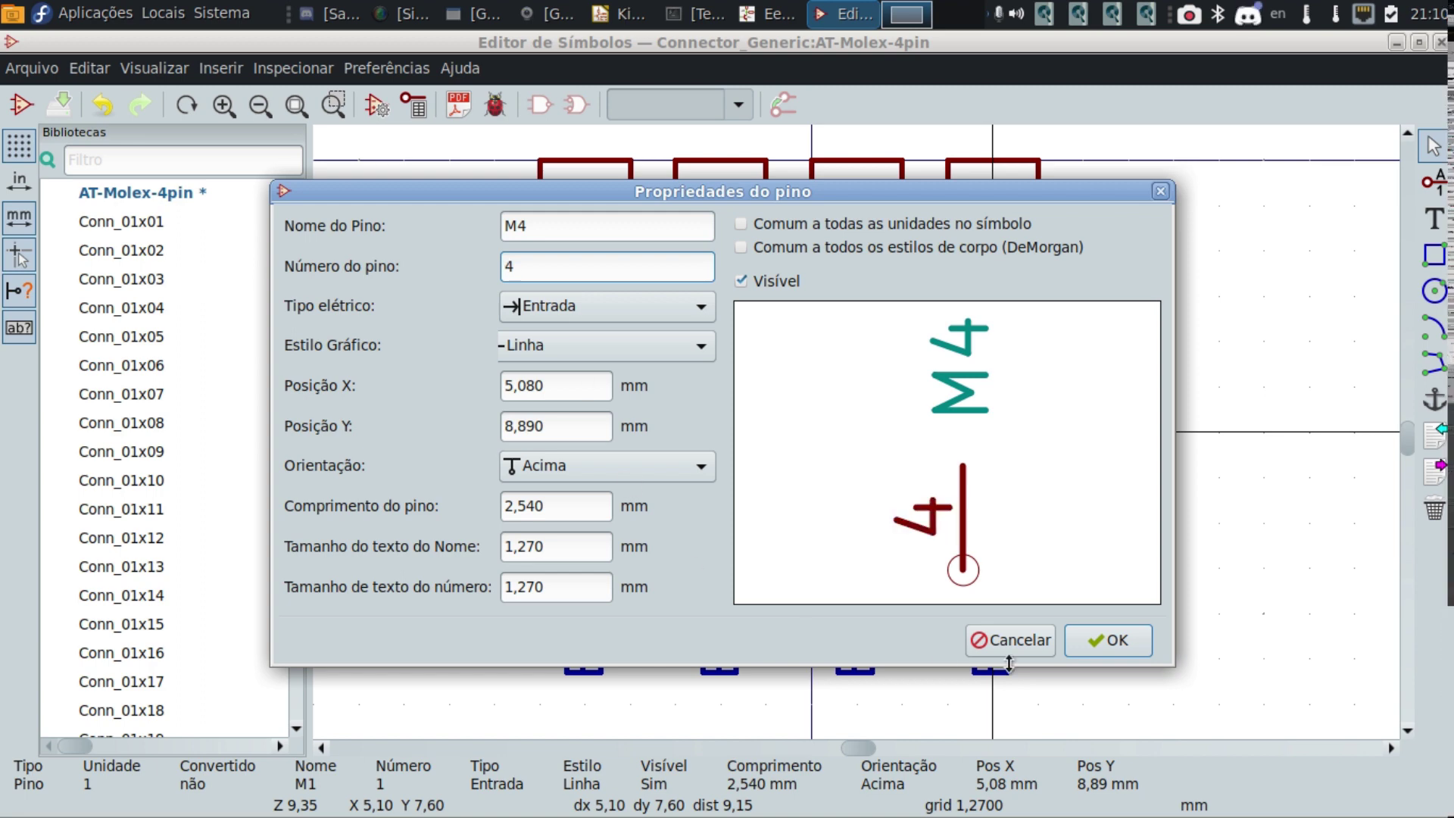
click(1120, 644)
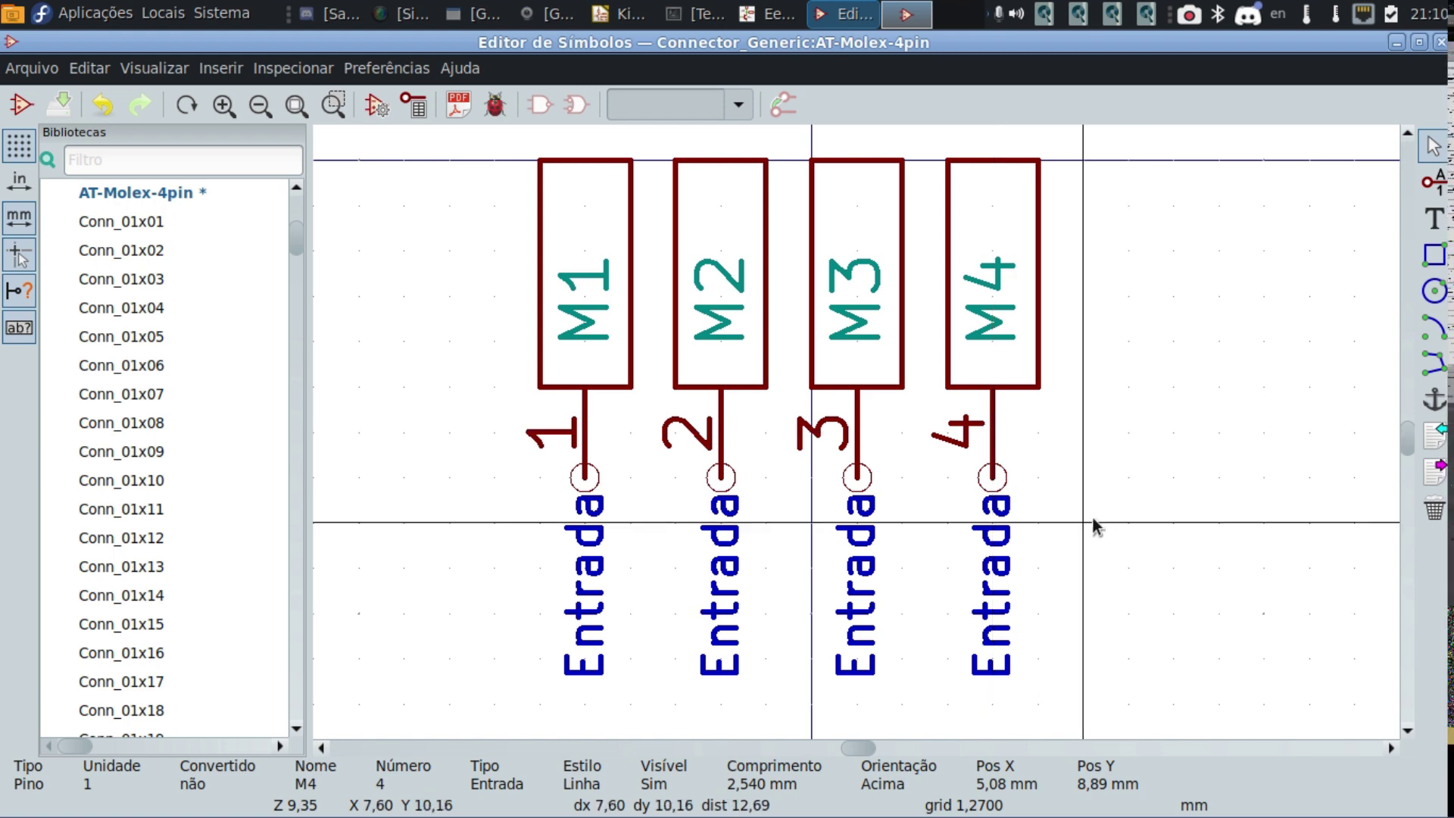
scroll(1092, 516, down, 1)
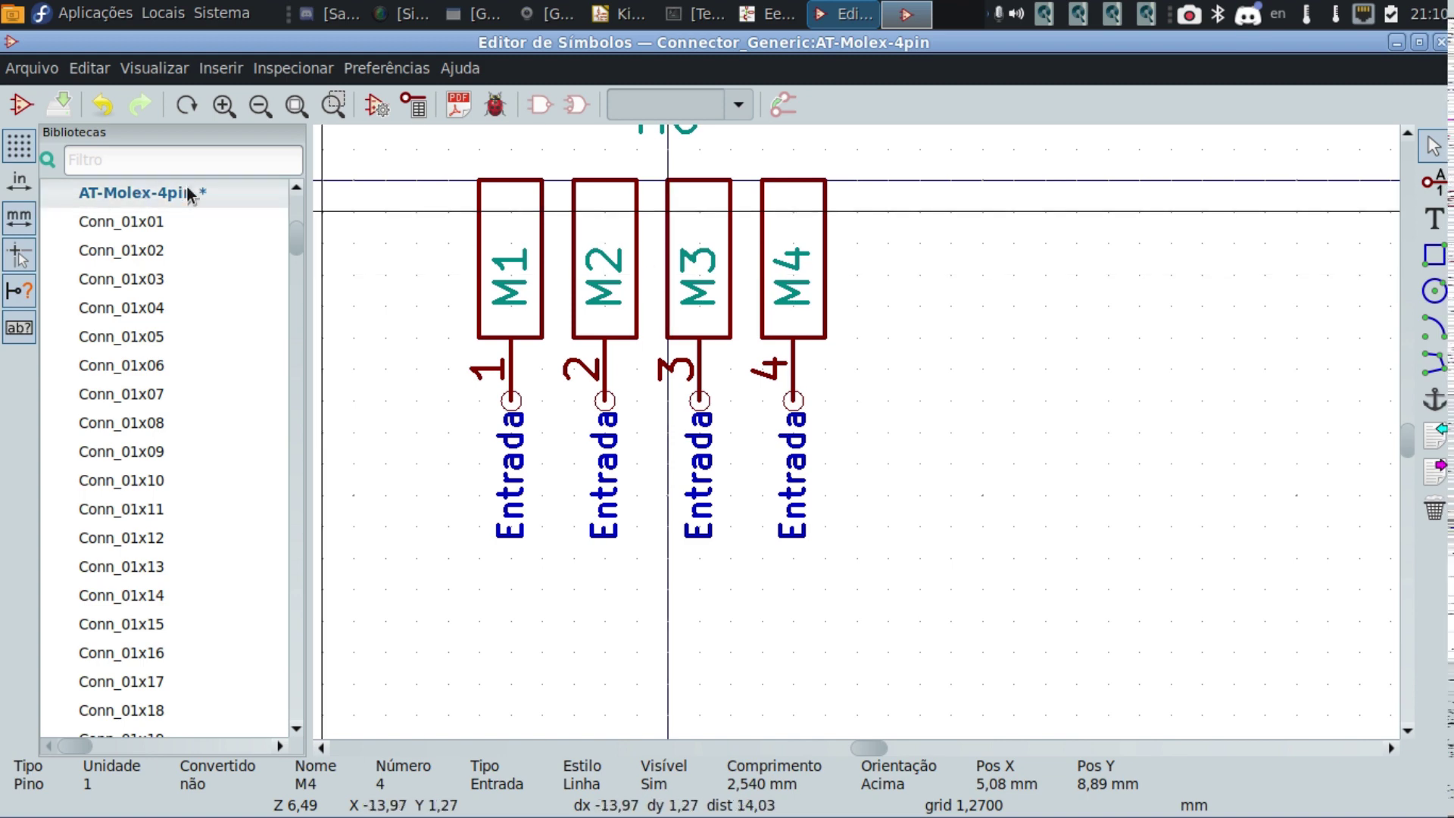
click(44, 69)
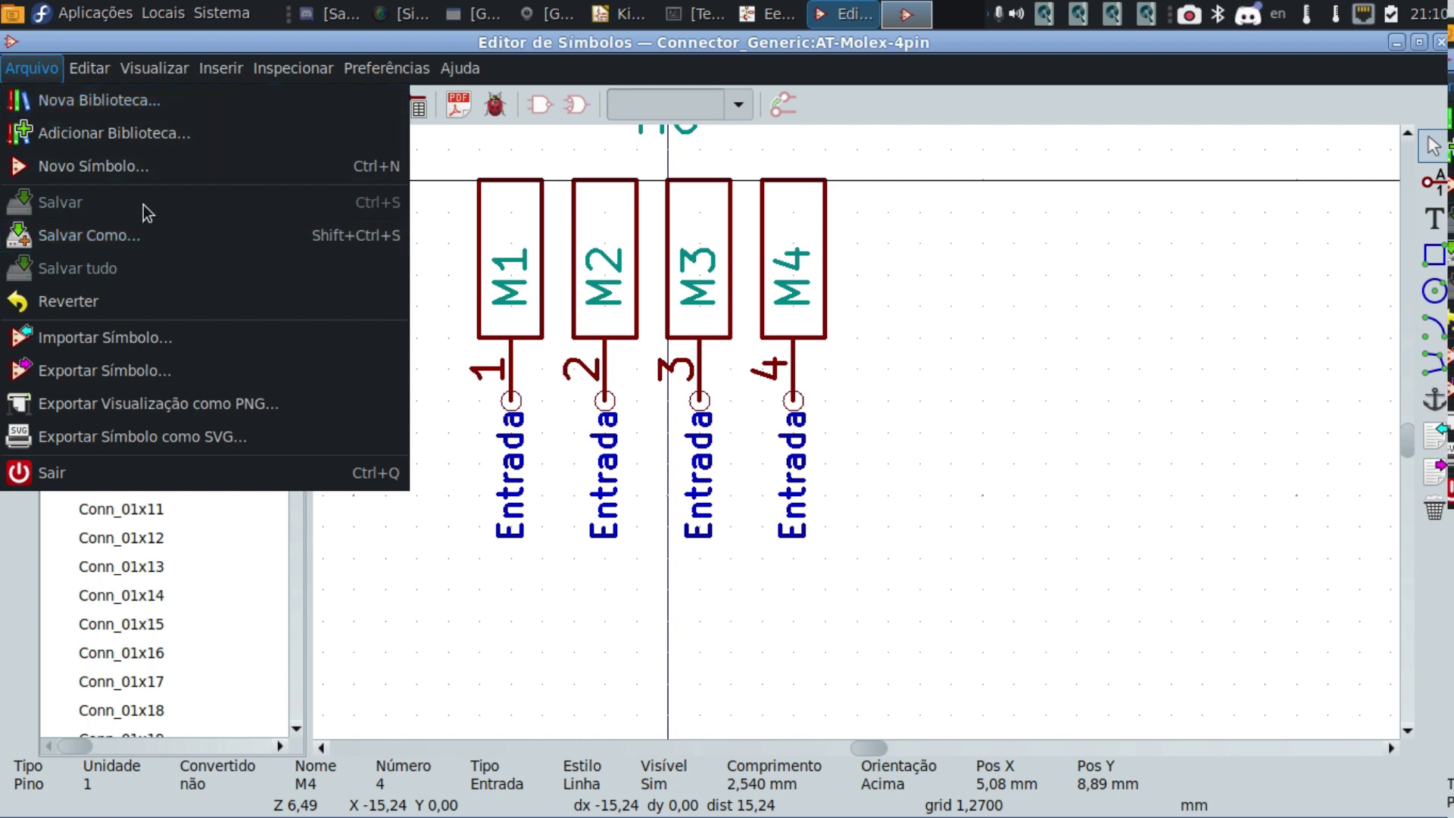
key(alt)
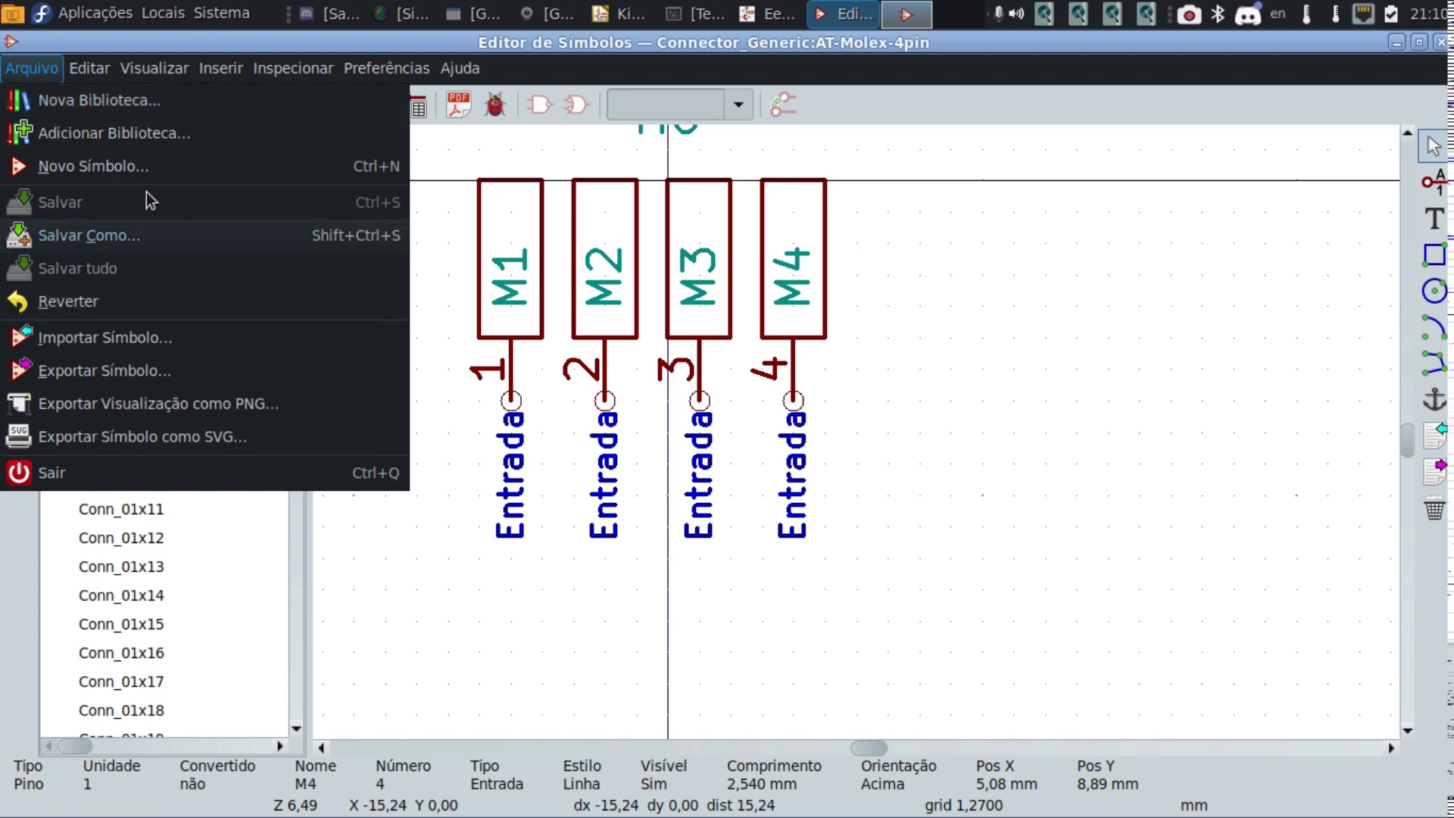
click(1172, 253)
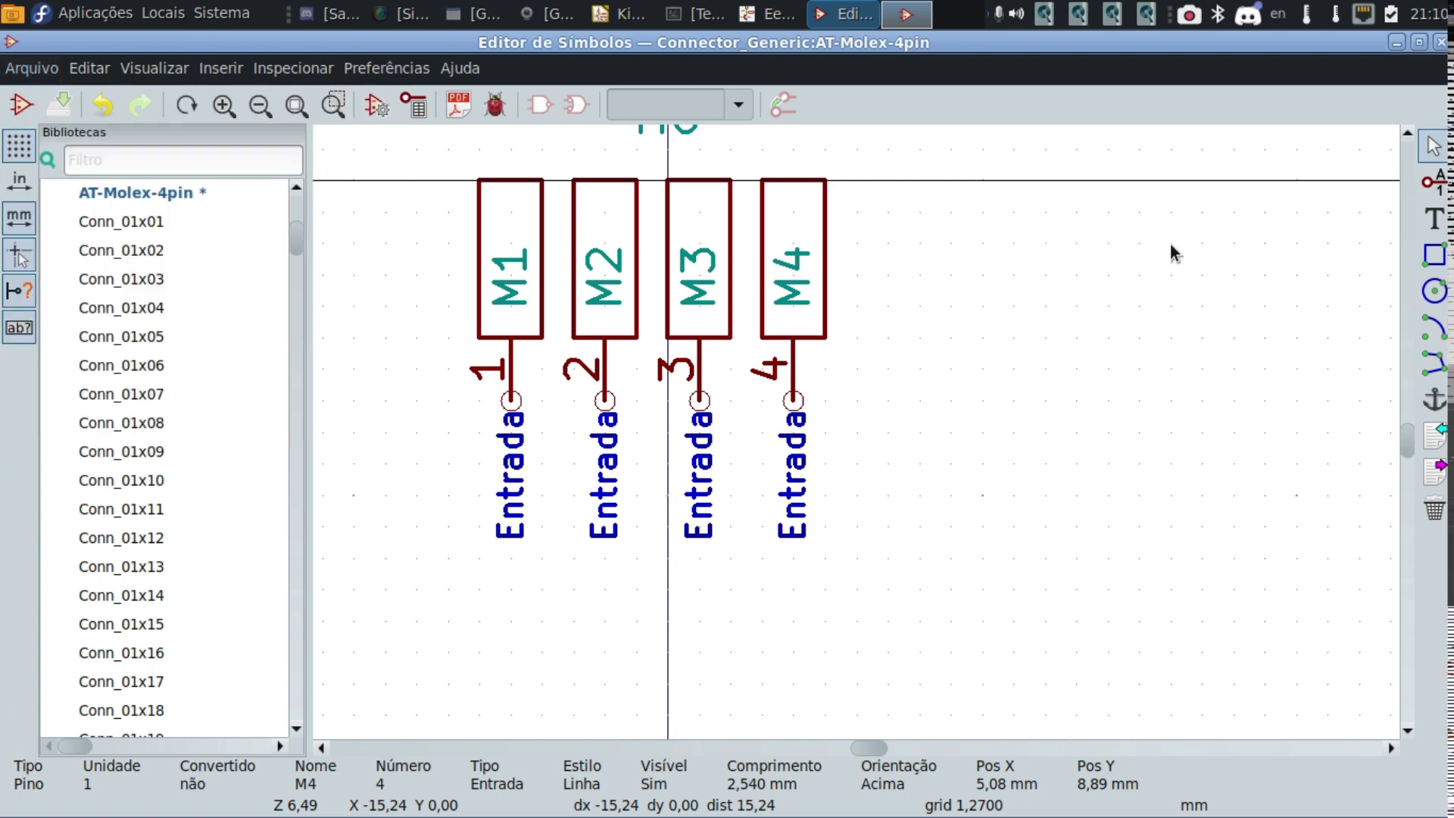
Close the symbol editor and choose to save the changes in the Connector_Generic library.
click(1441, 43)
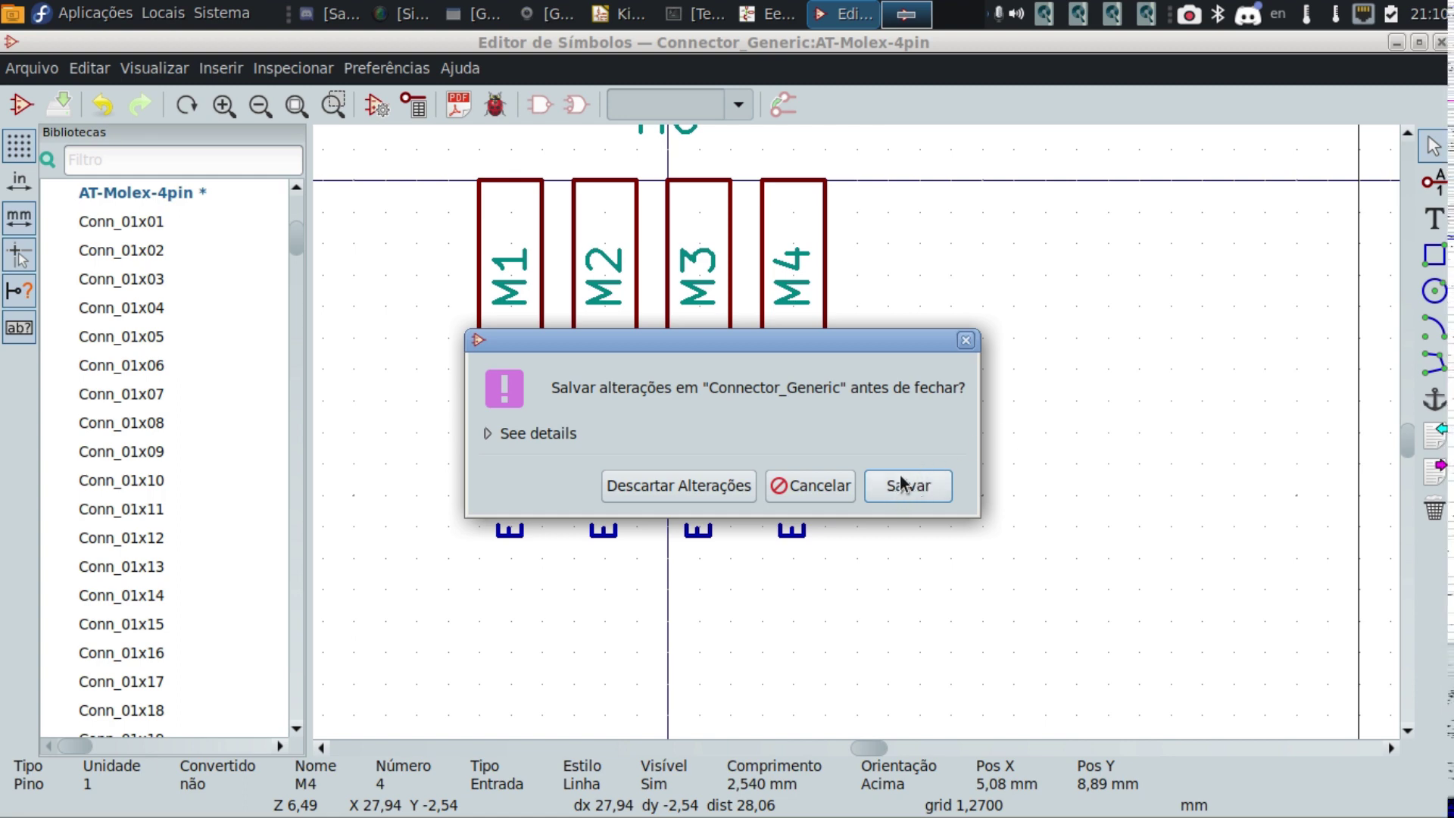
key(ctrl)
key(ctrl)
key(ctrl)
key(ctrl)
key(ctrl)
key(ctrl)
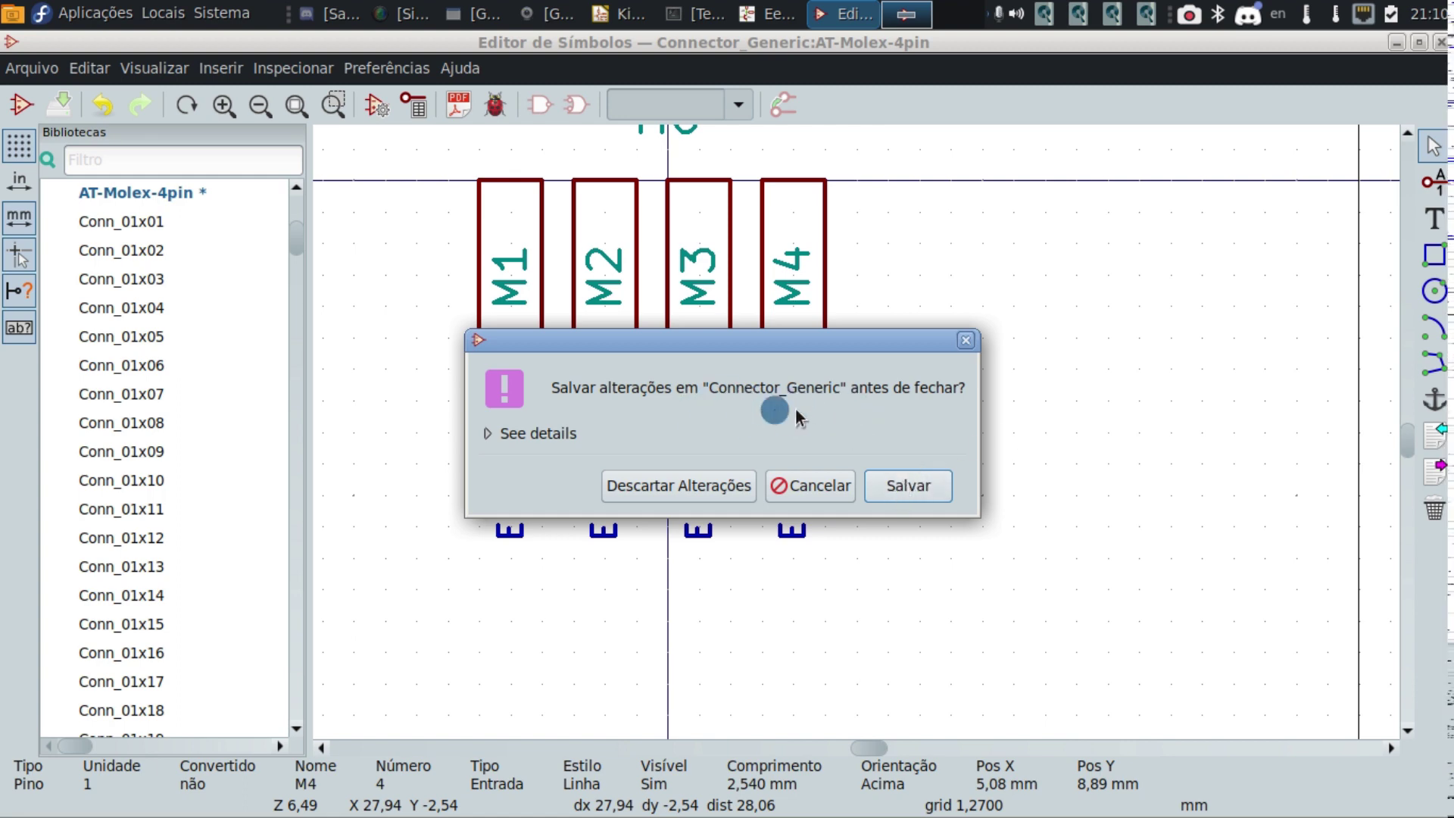
key(ctrl)
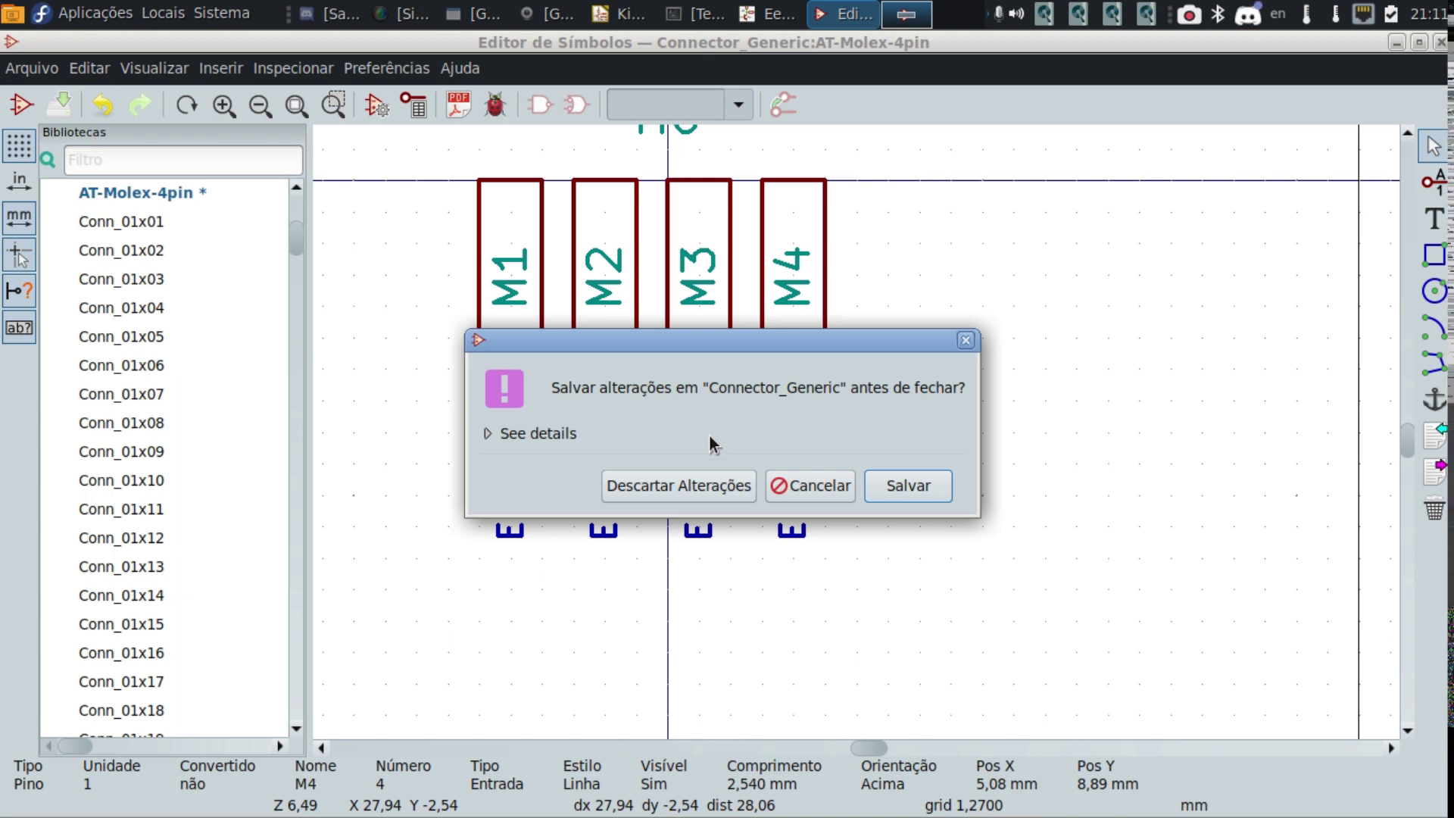
click(923, 485)
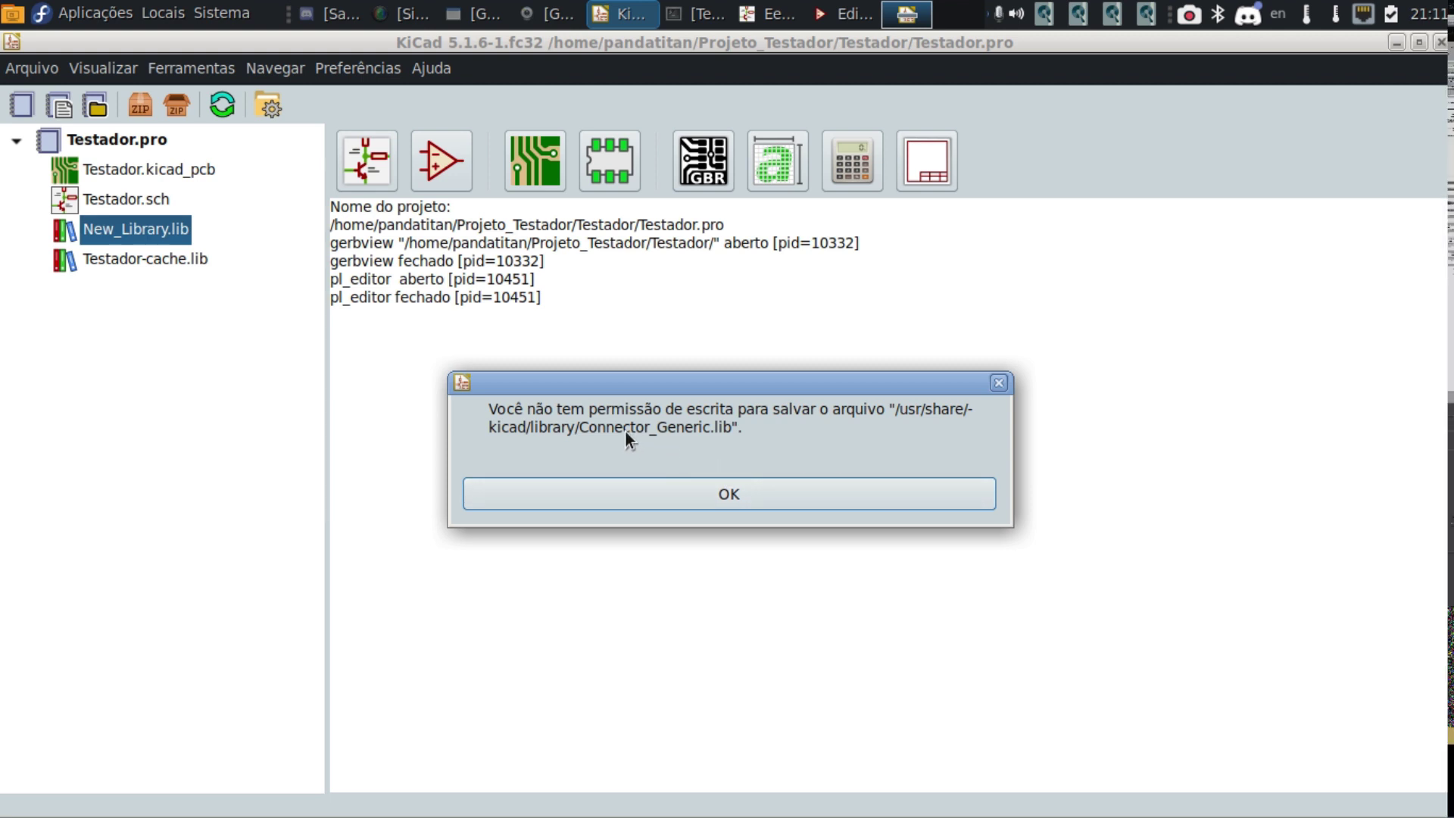
key(ctrl)
key(ctrl)
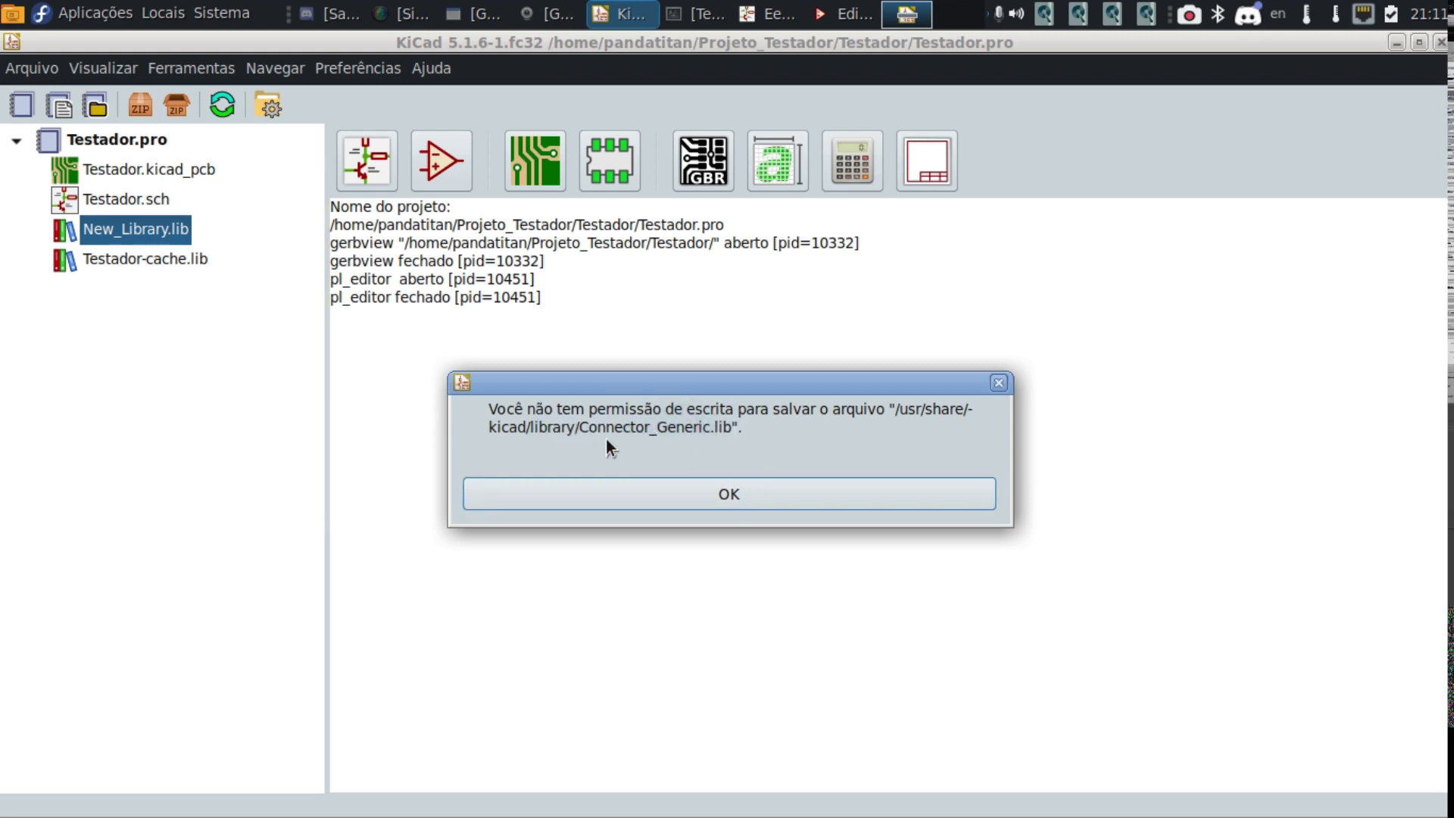
key(ctrl)
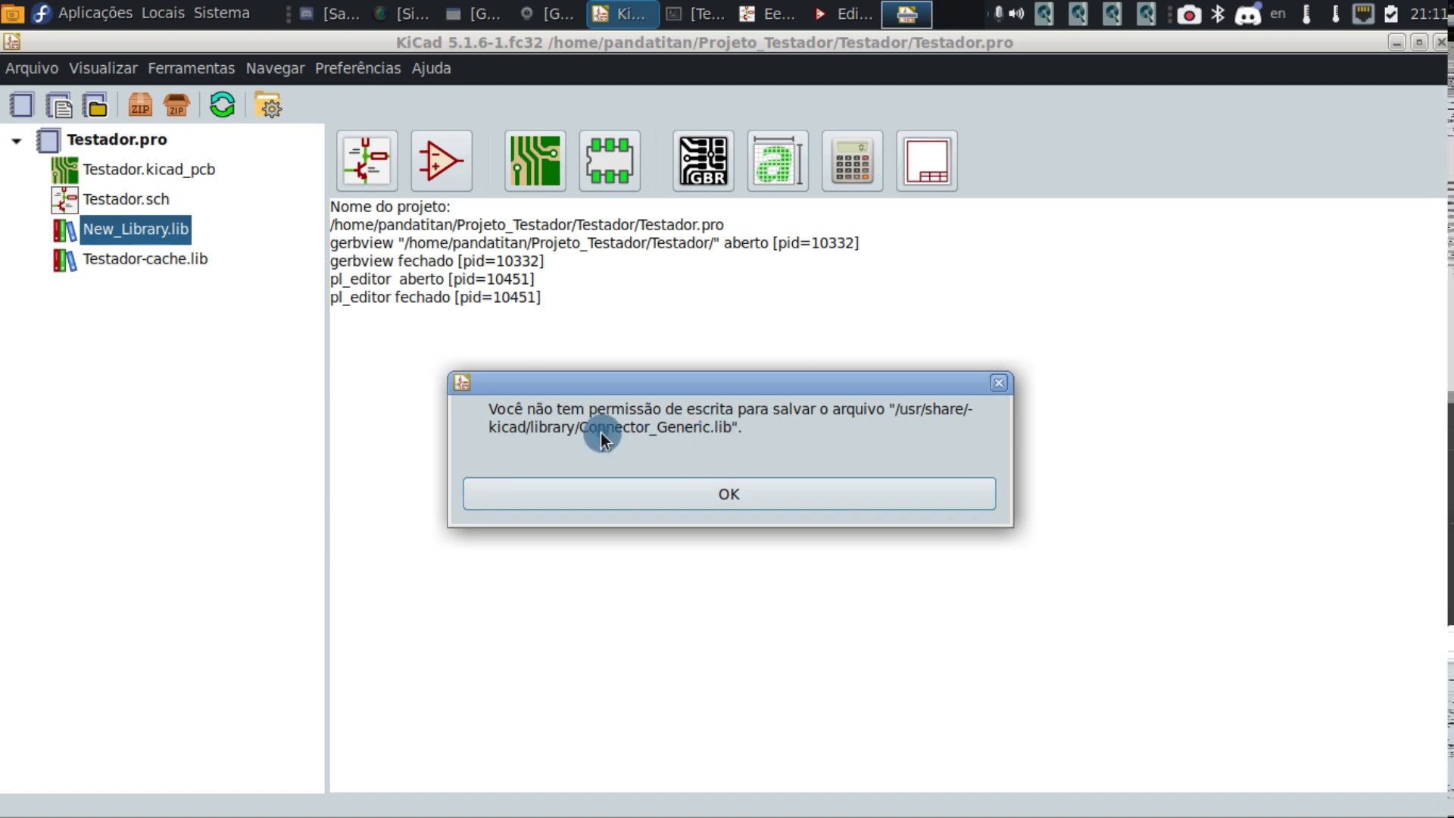
click(716, 499)
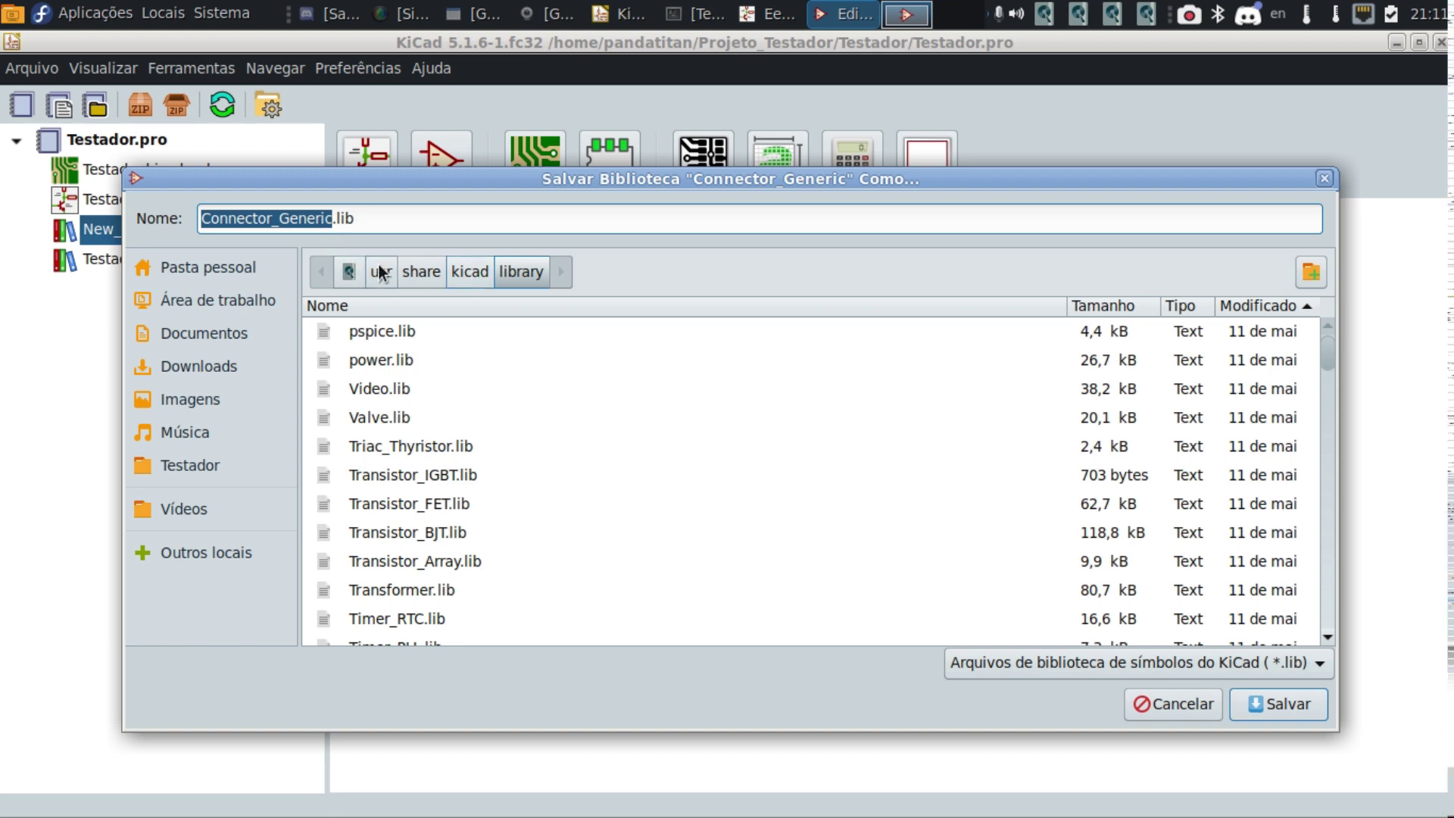
Replace the library file name Connector_Generic with ATX, keeping the .lib extension.
click(333, 220)
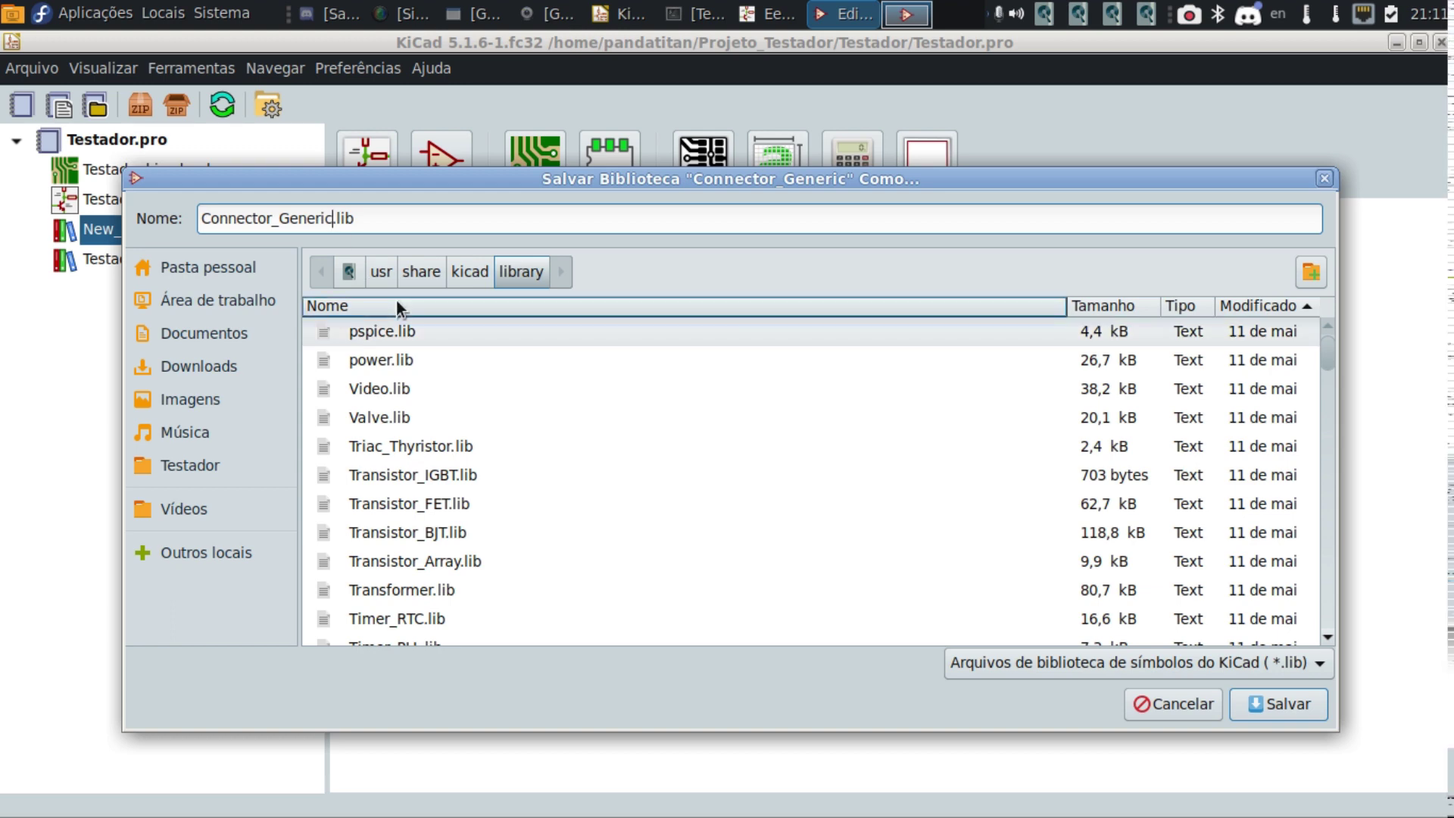
key(BackSpace)
key(BackSpace)
key(BackSpace)
key(BackSpace)
key(BackSpace)
key(BackSpace)
key(BackSpace)
key(BackSpace)
key(BackSpace)
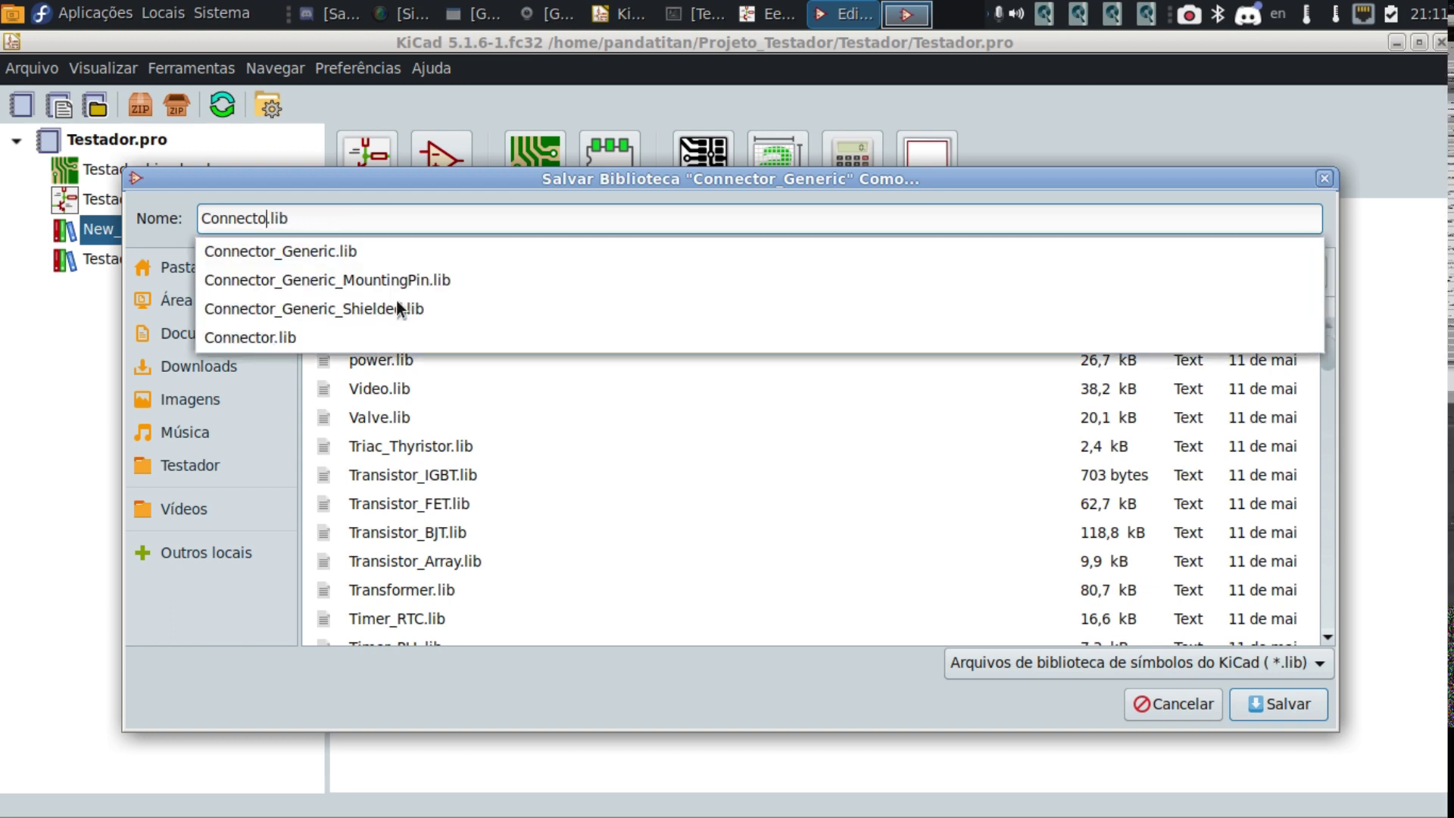
key(BackSpace)
key(BackSpace)
key(BackSpace)
key(BackSpace)
key(BackSpace)
key(BackSpace)
key(BackSpace)
key(BackSpace)
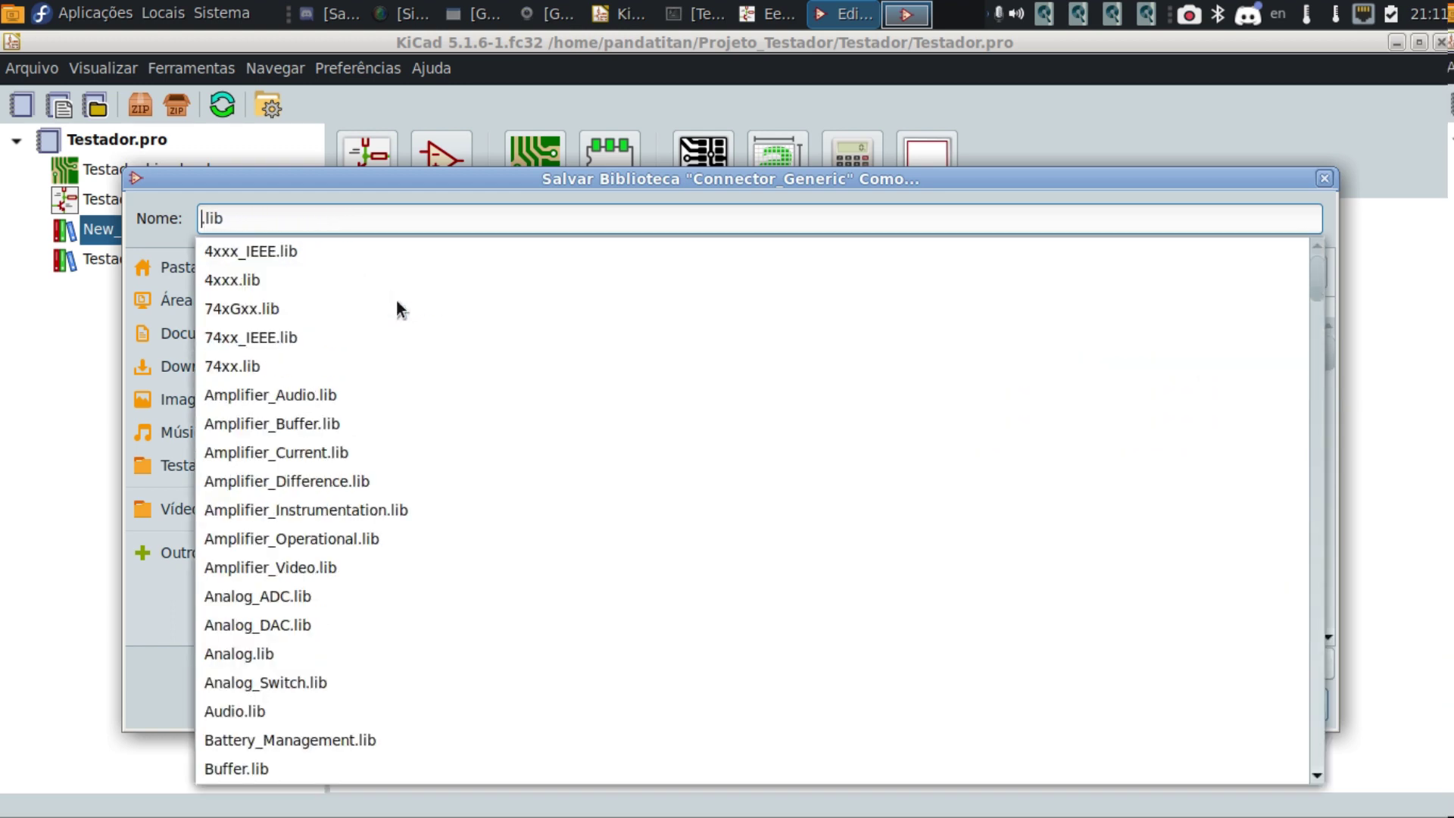
key(Escape)
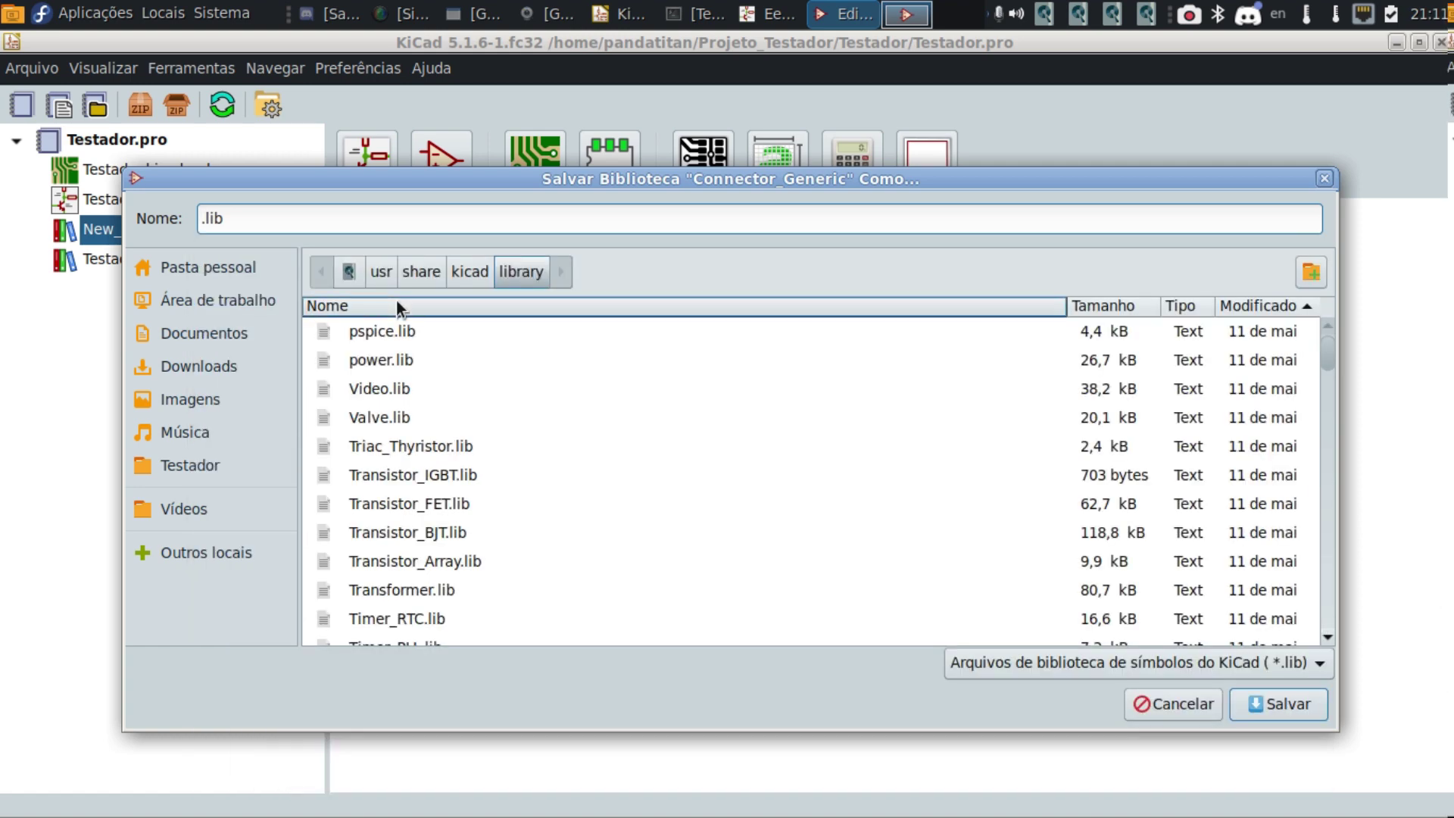
text(atx)
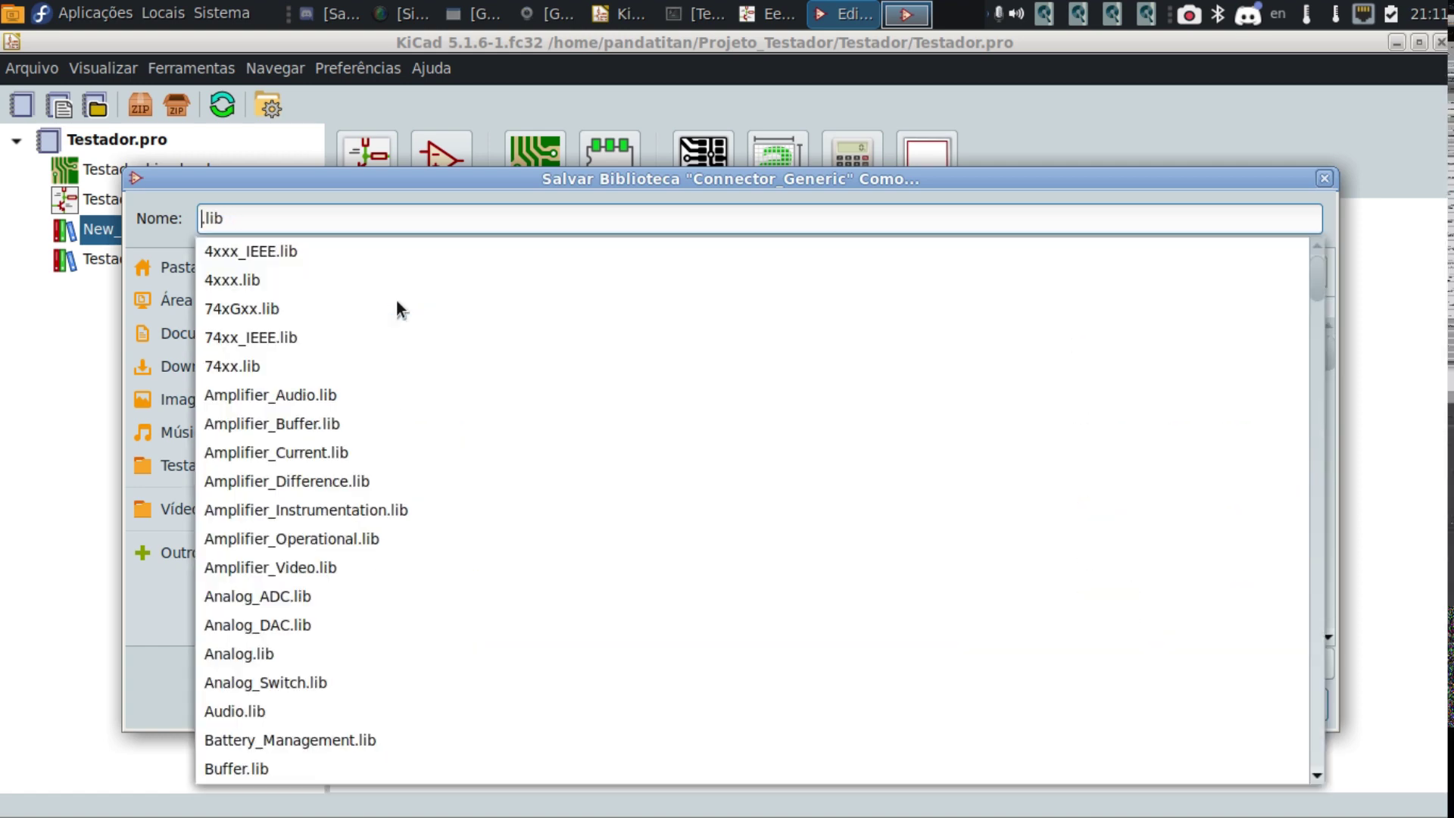
key(BackSpace)
key(BackSpace)
key(BackSpace)
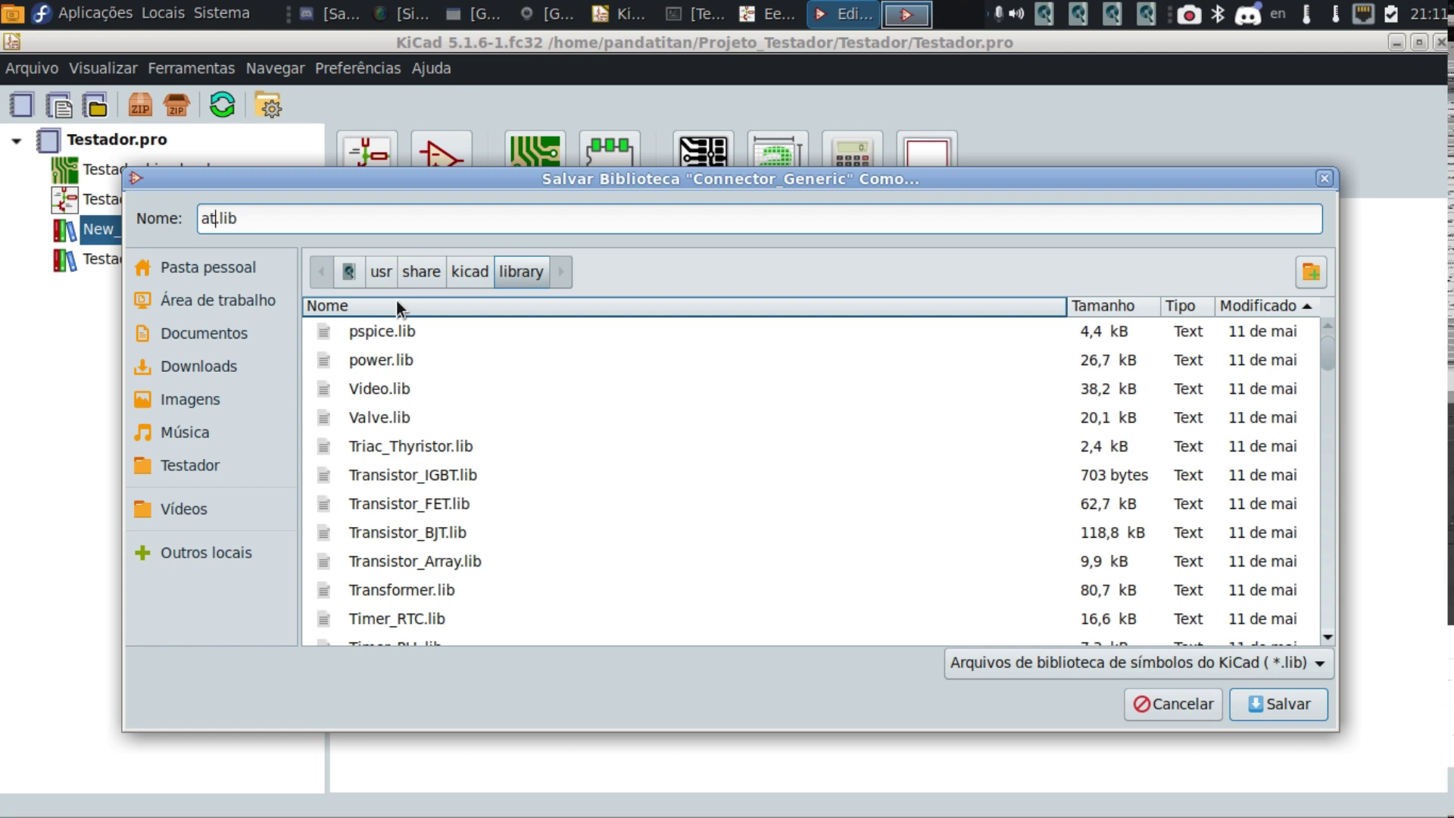
text(ATX)
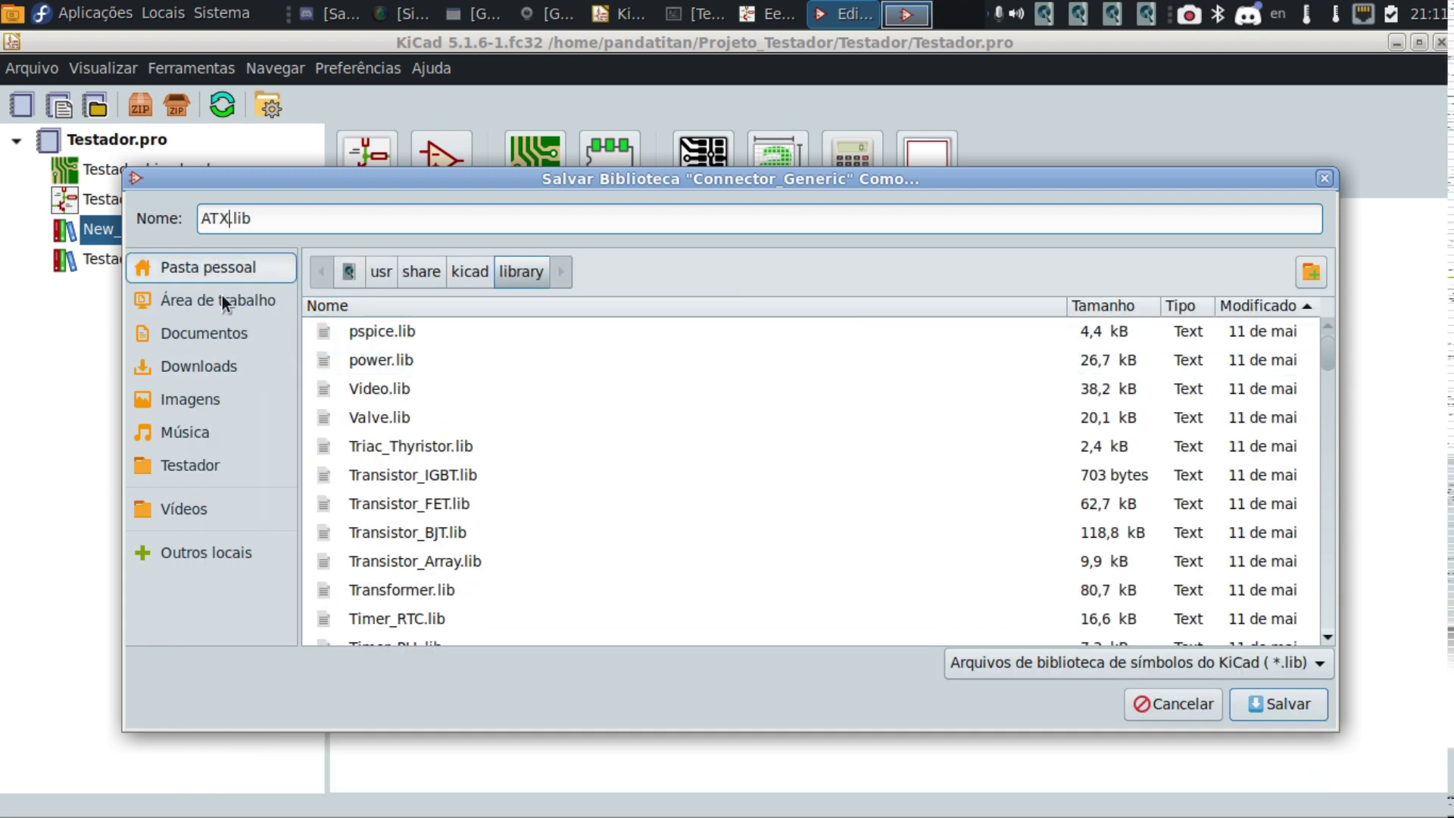
Save the library file in the Testador folder inside Projeto_Testador.
click(207, 269)
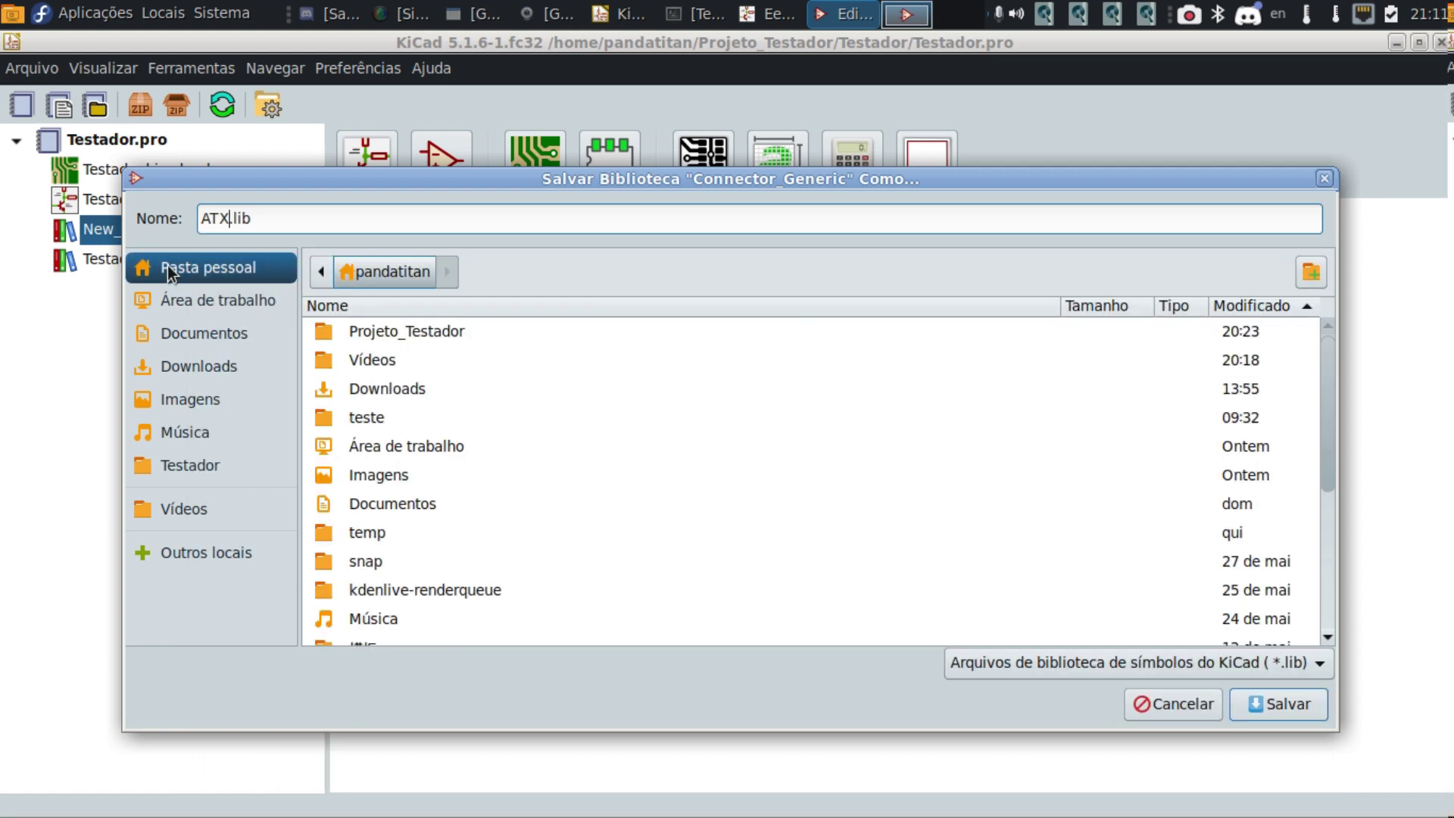
double_click(407, 332)
double_click(392, 331)
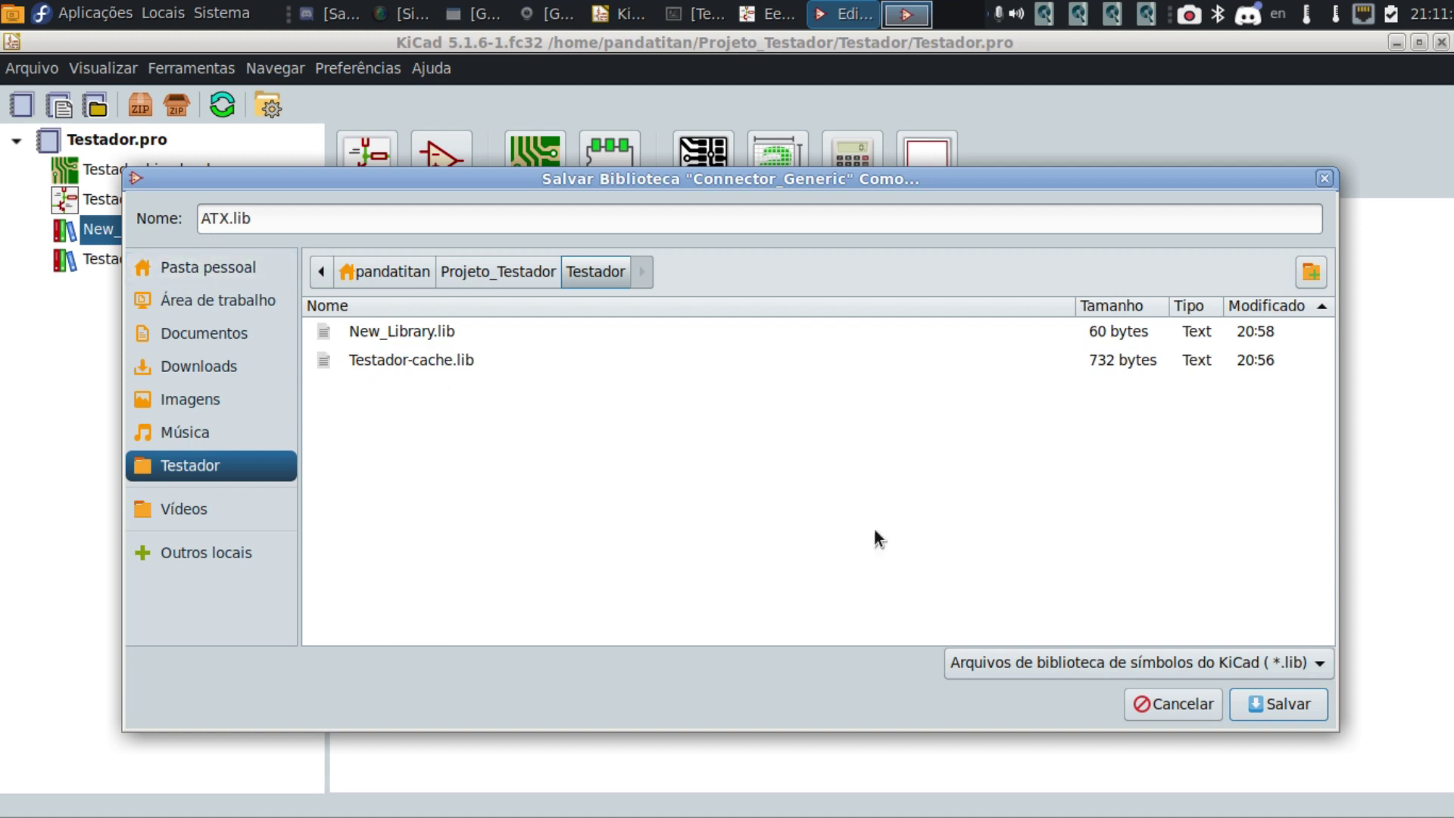
click(1278, 701)
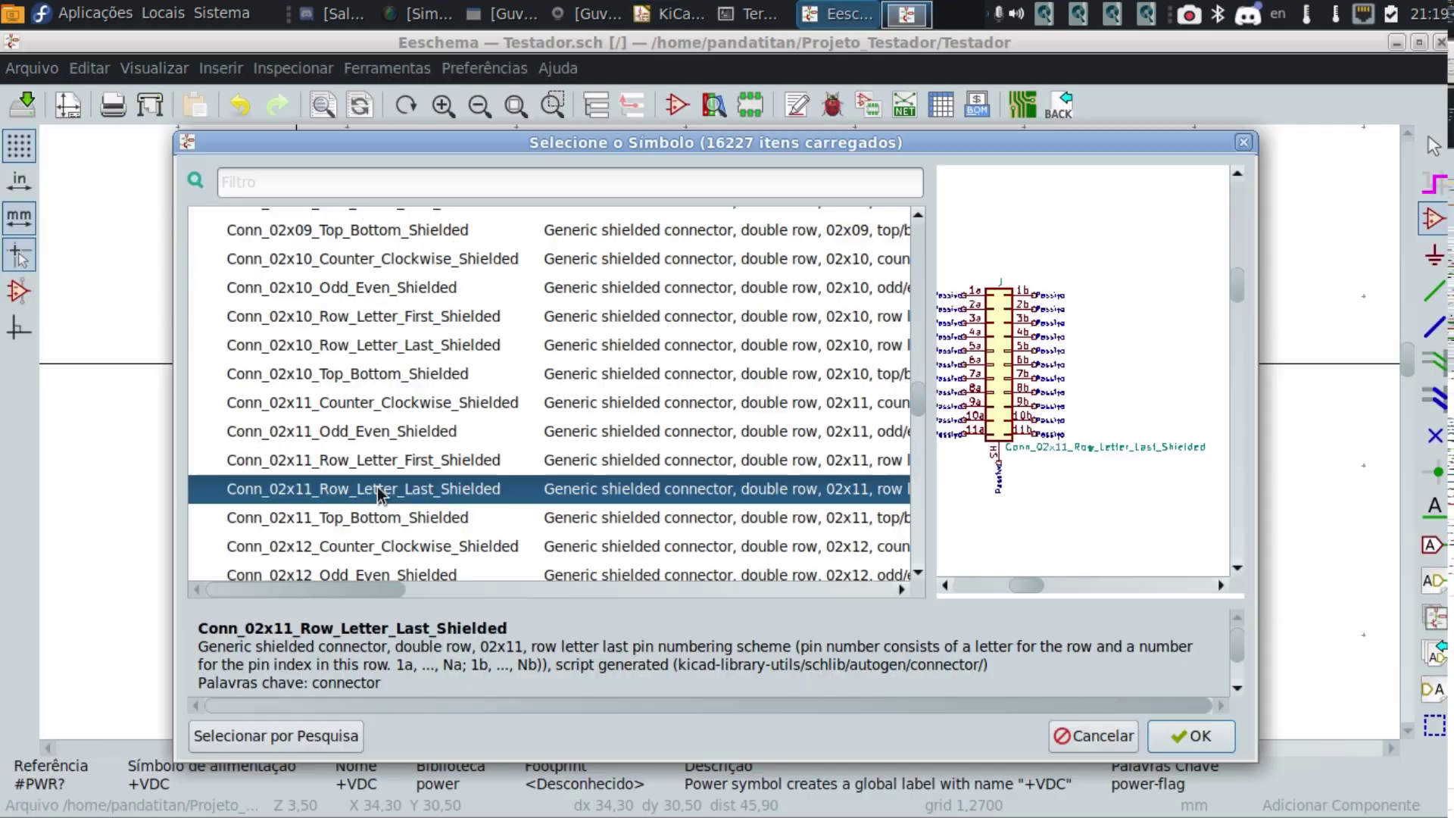
Find the AT-Molex-4pin symbol in the ATX library and place it above the resistors, beside the 12v +VDC symbol.
scroll(380, 484, down, 8)
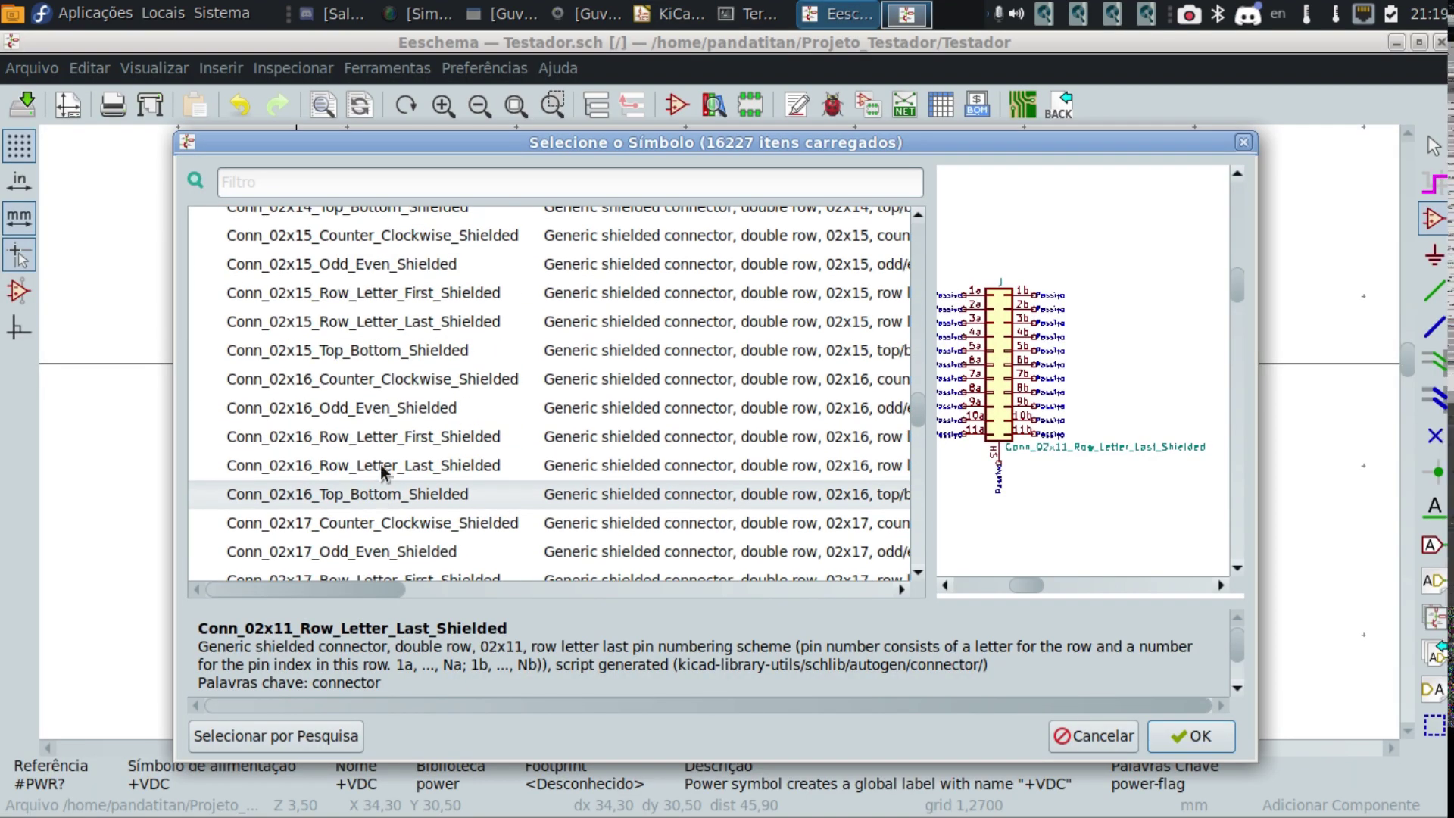
click(366, 179)
text(mole)
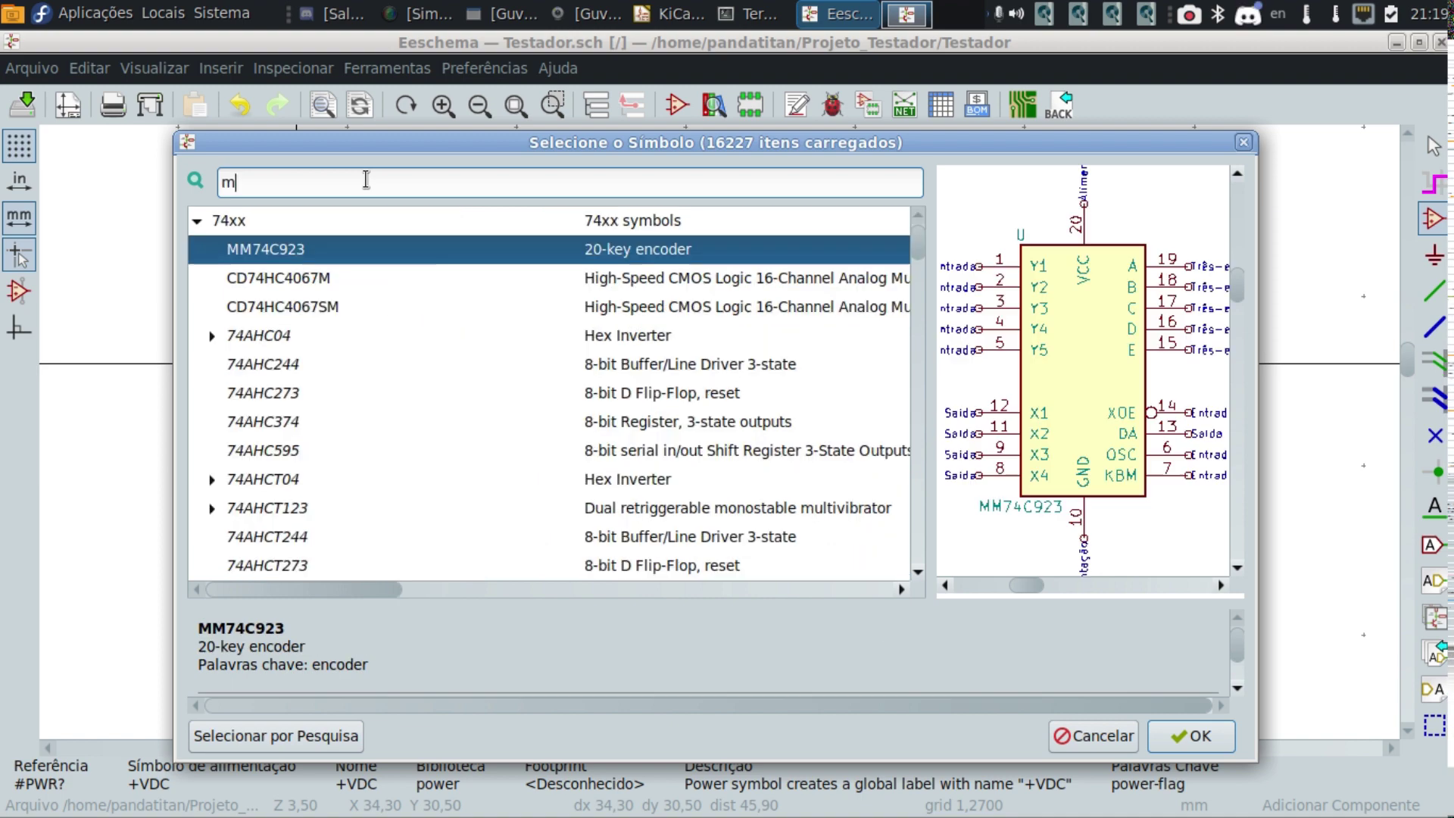
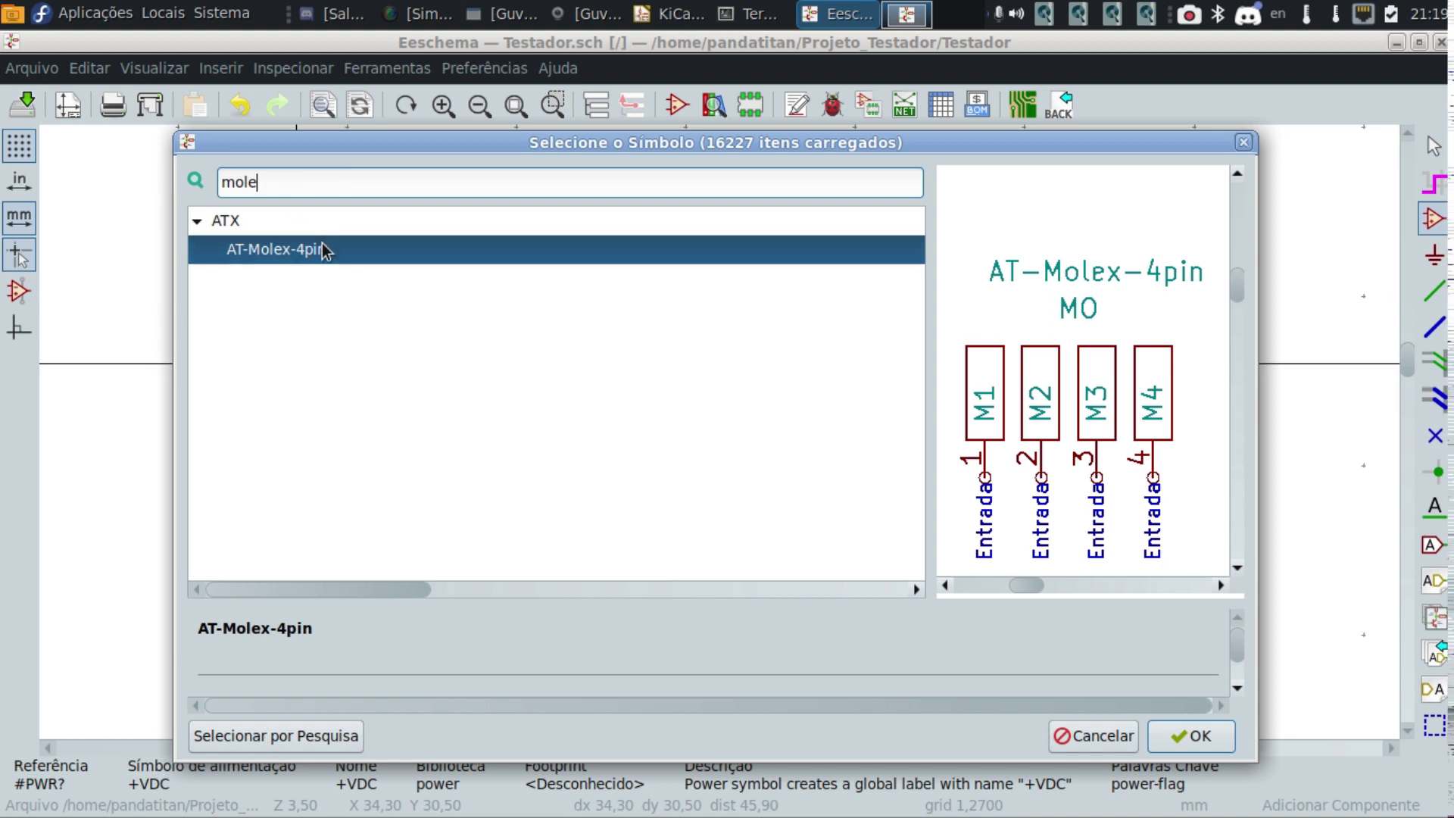
click(308, 260)
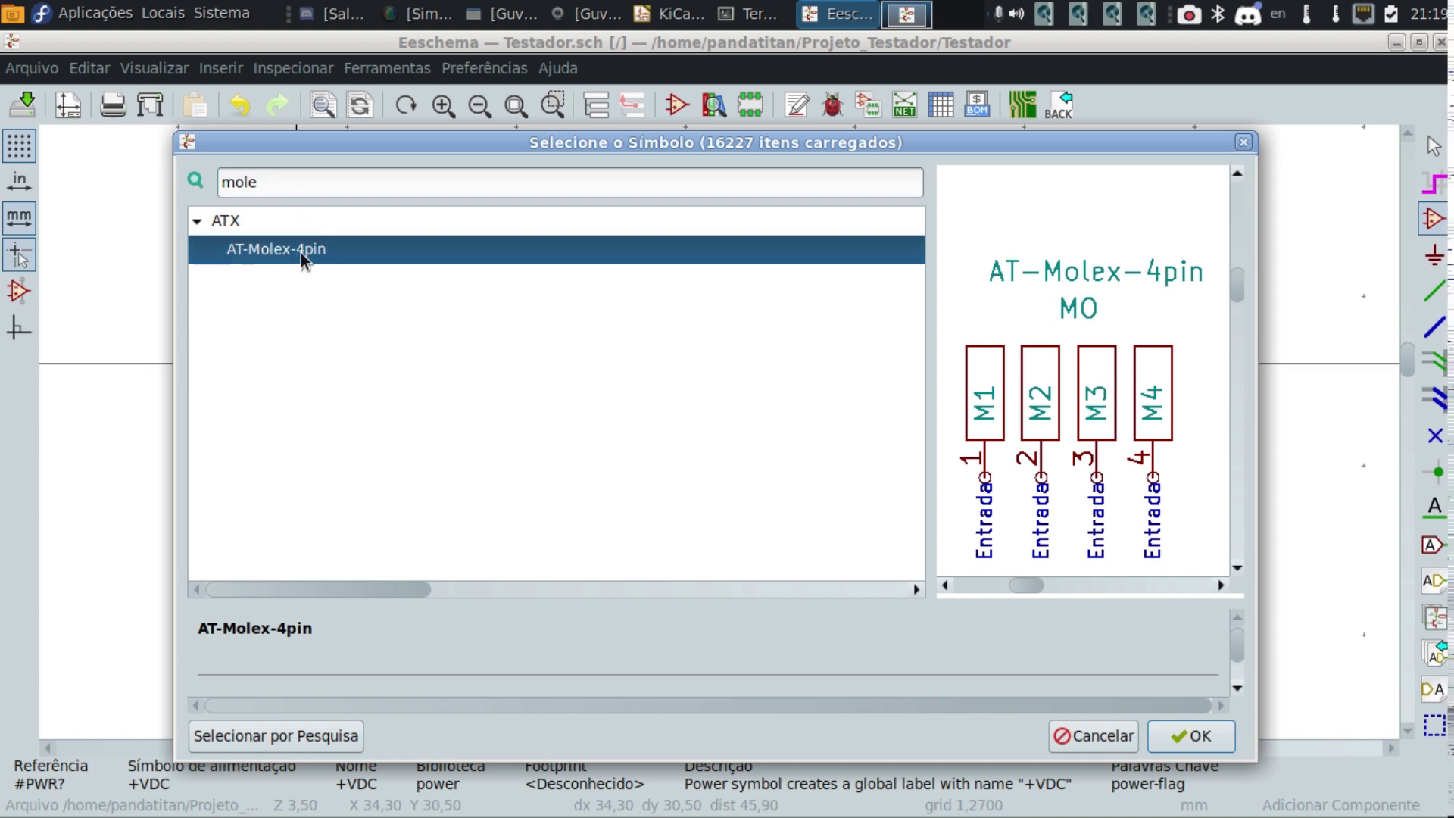
click(1193, 739)
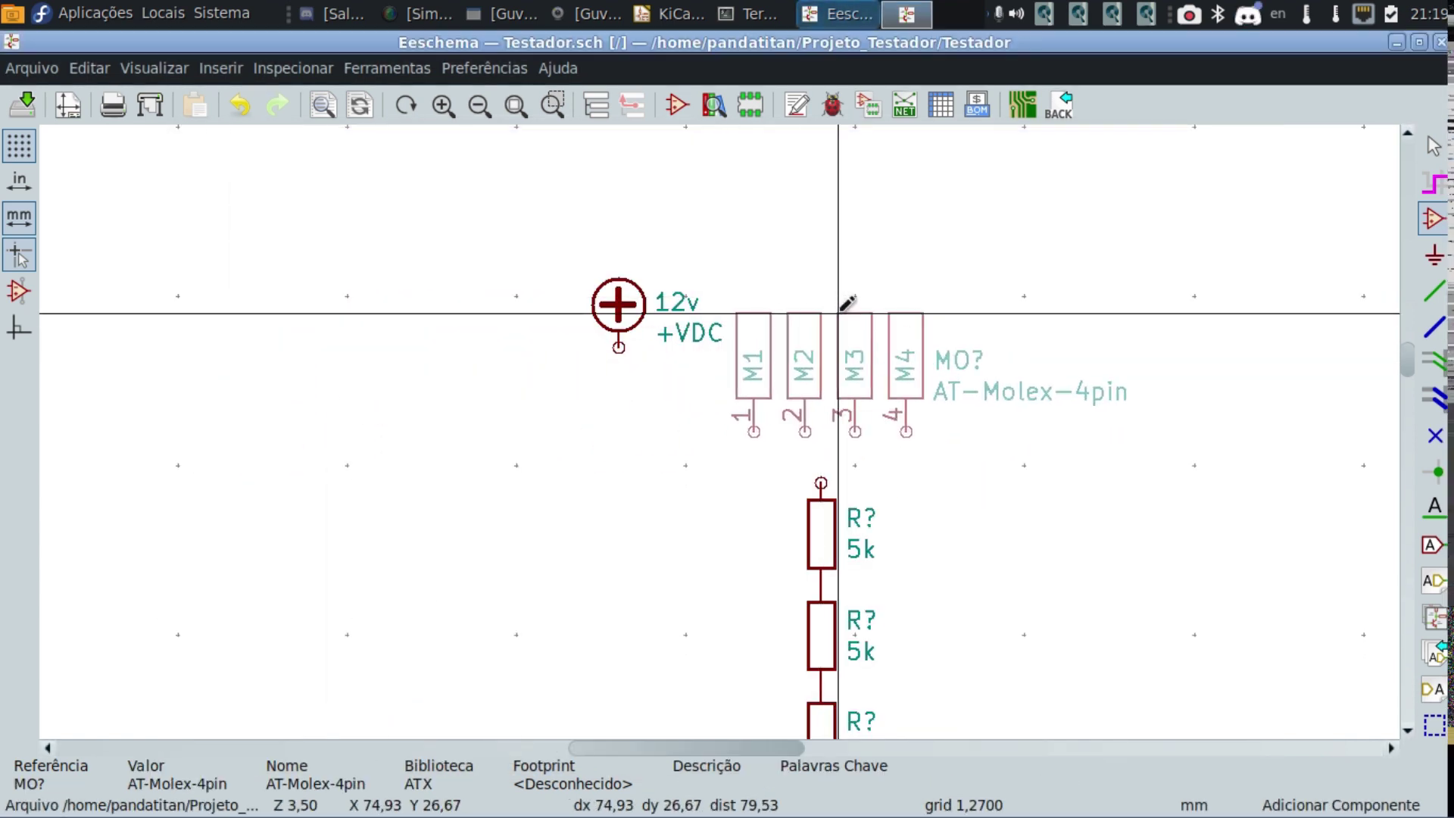
click(838, 211)
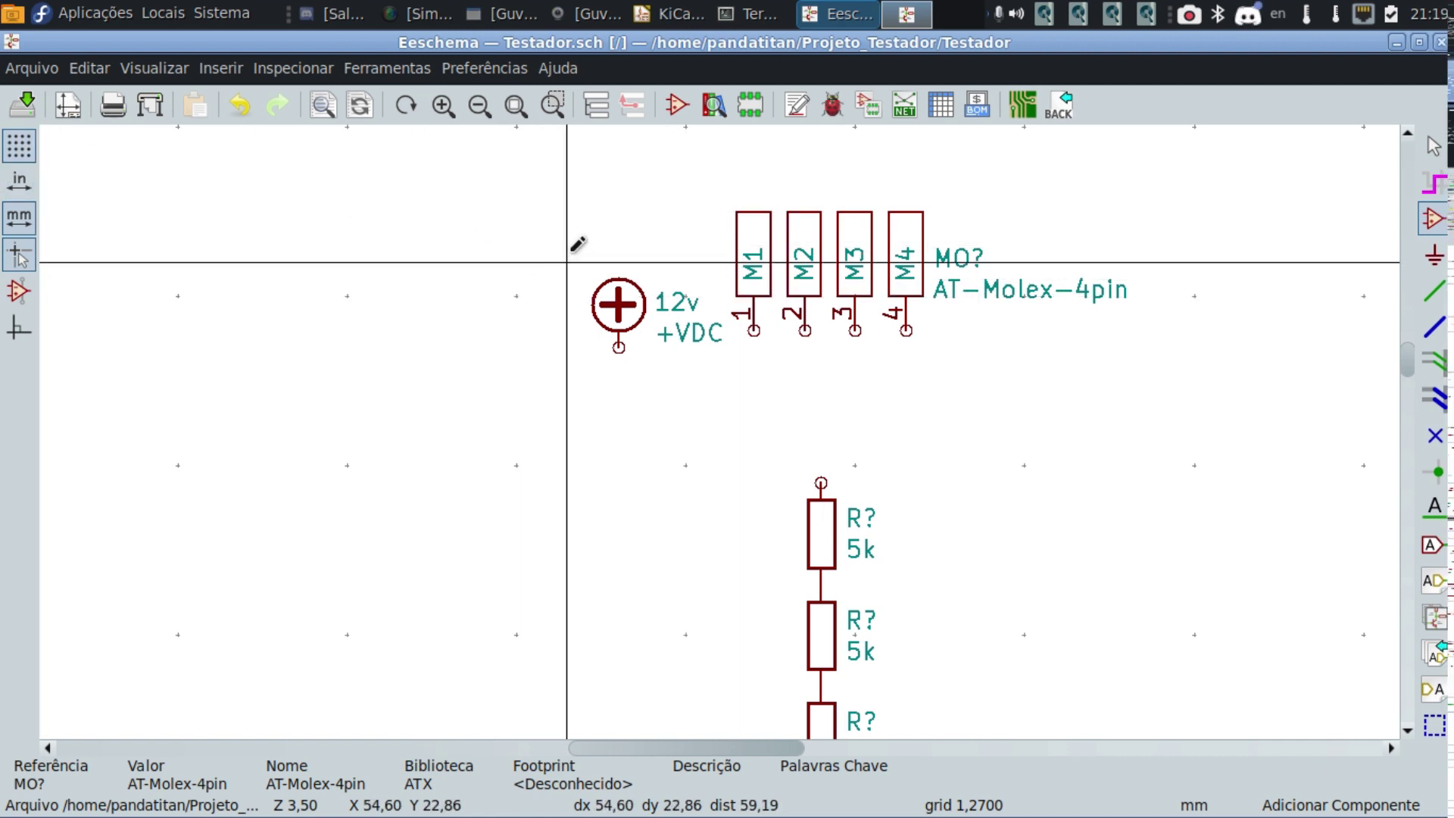
key(Escape)
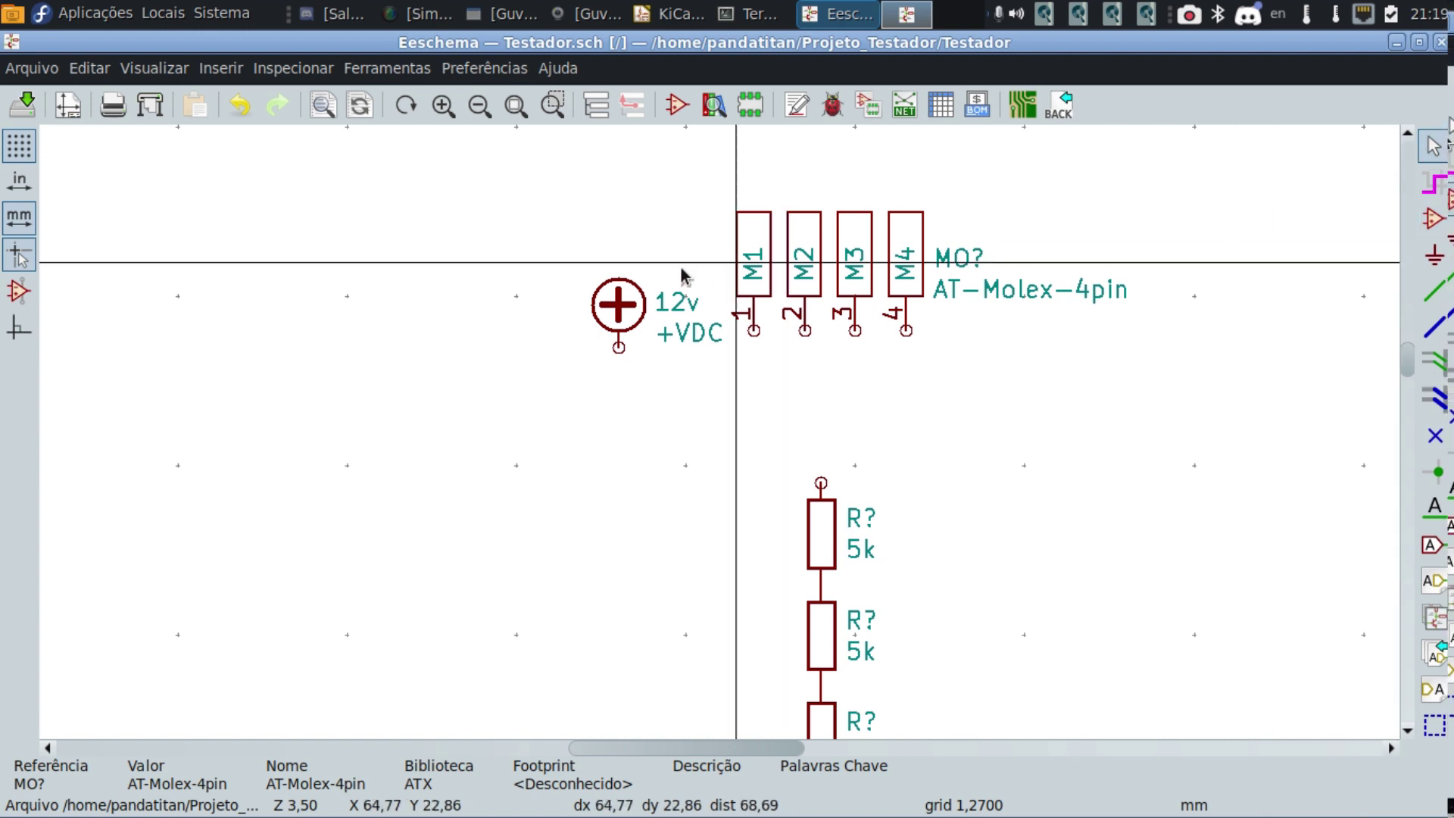
drag(560, 244, 739, 367)
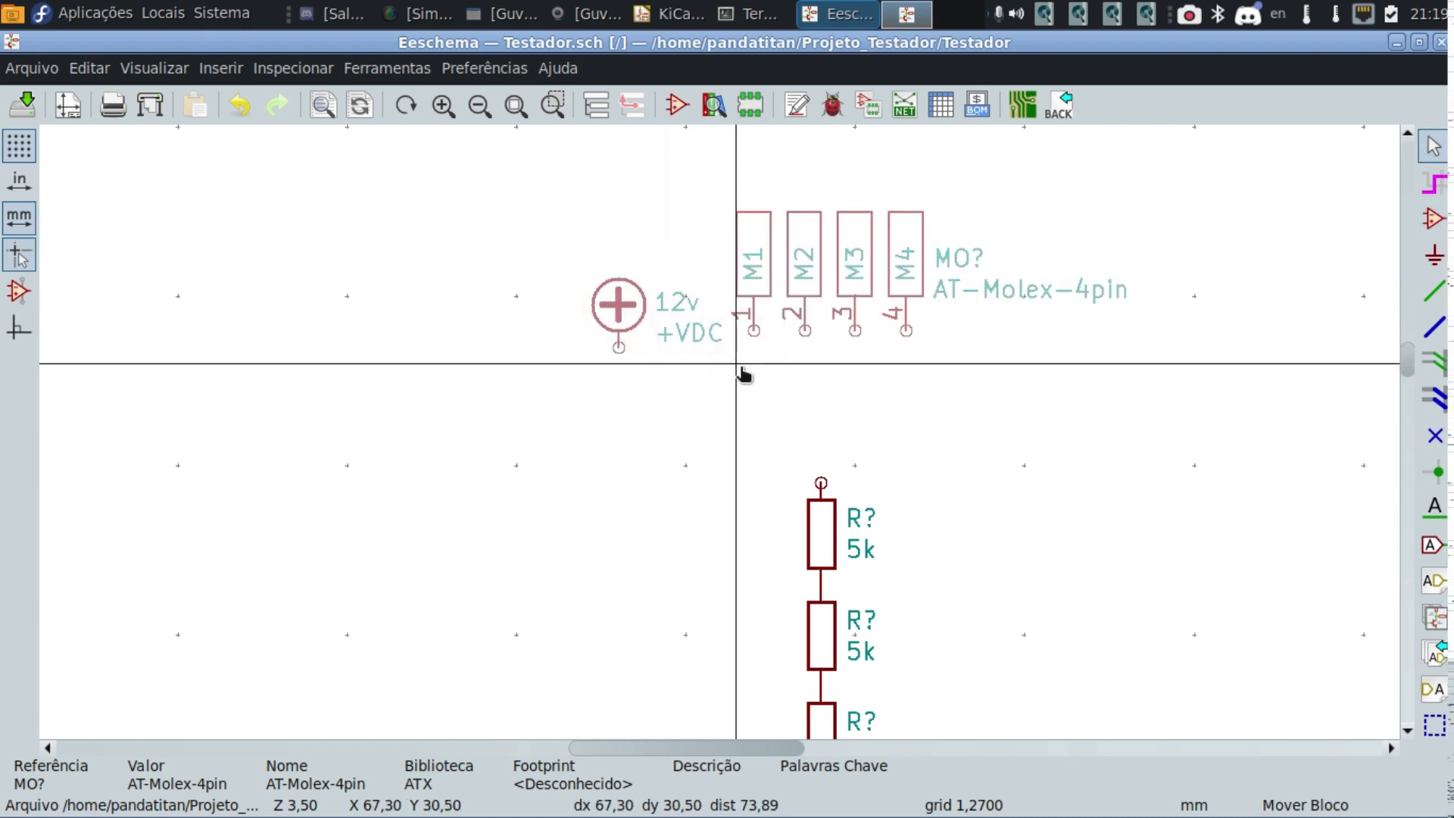
click(600, 246)
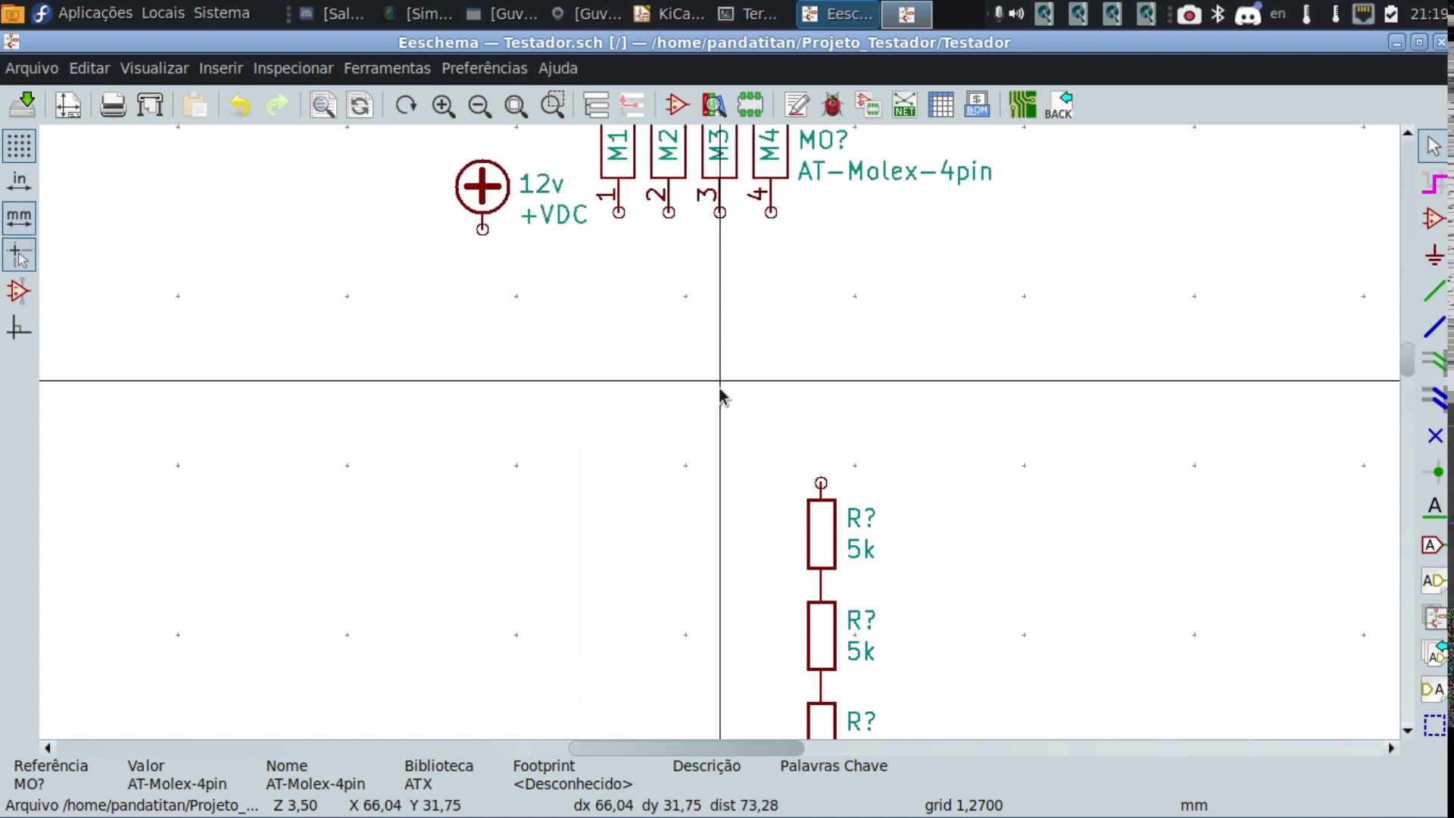
key(ctrl+z)
Delete the 12v +VDC power symbol beside the AT-Molex-4pin connector.
drag(520, 243, 621, 317)
key(Delete)
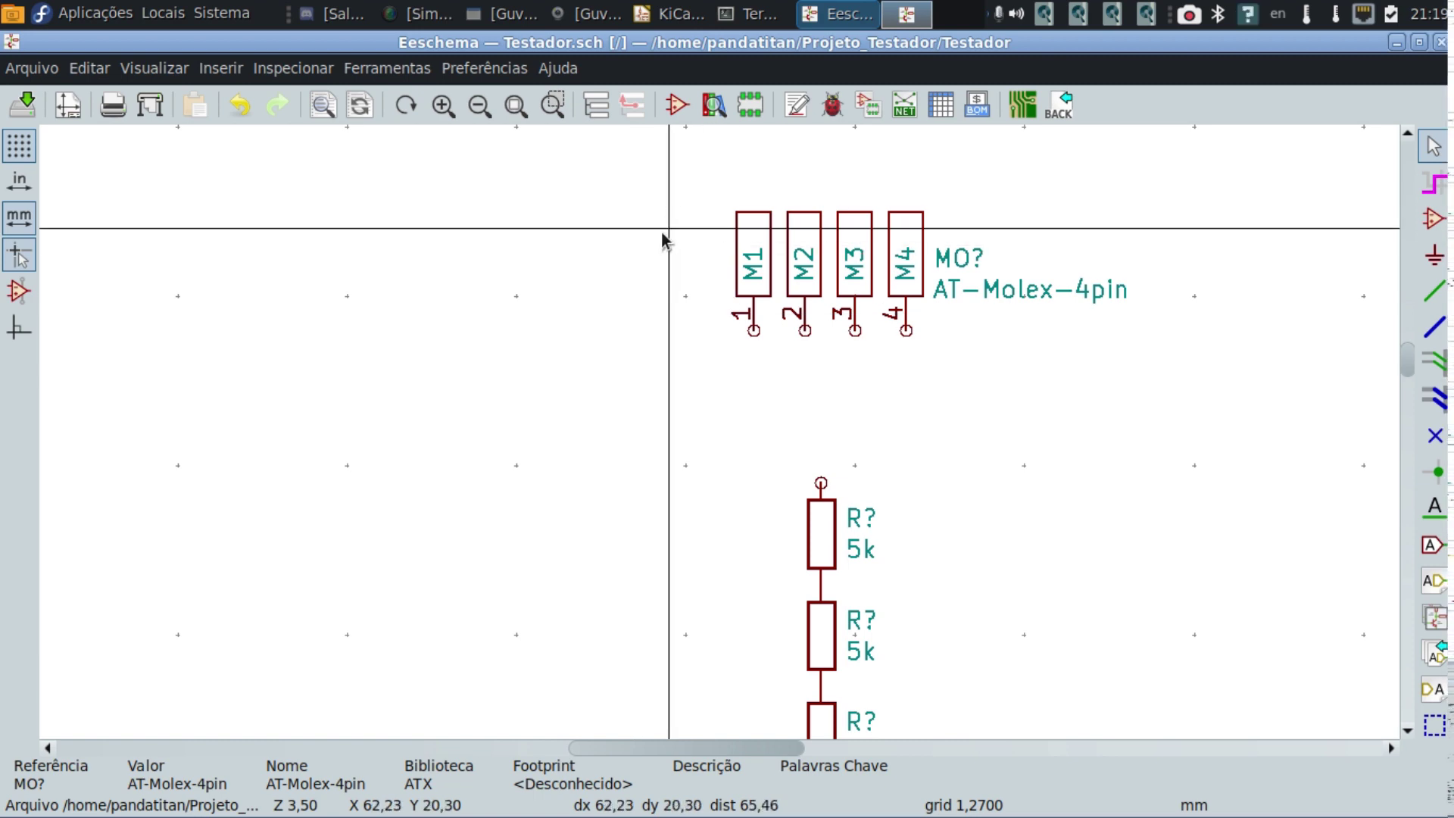
double_click(747, 273)
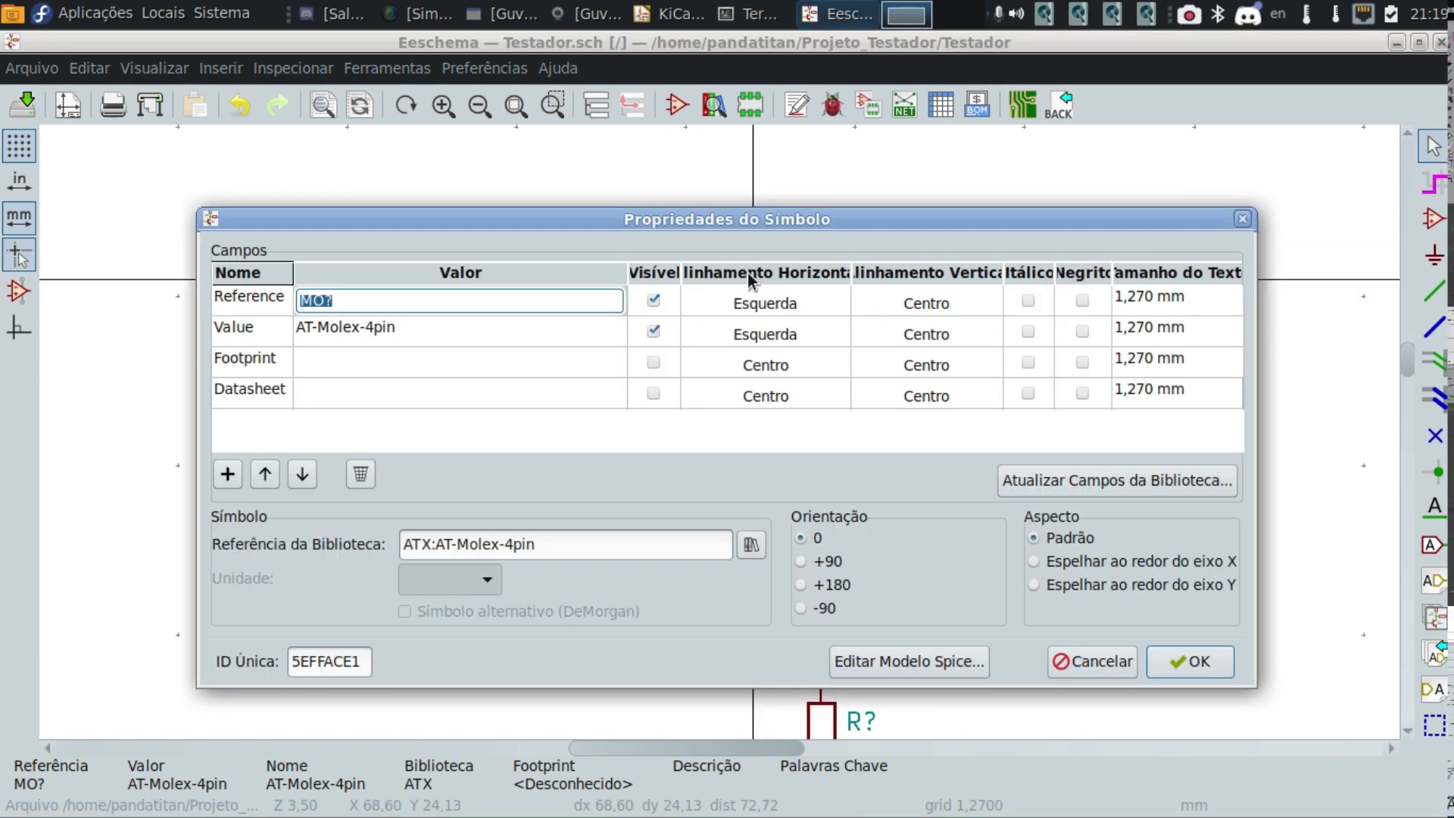
click(1090, 661)
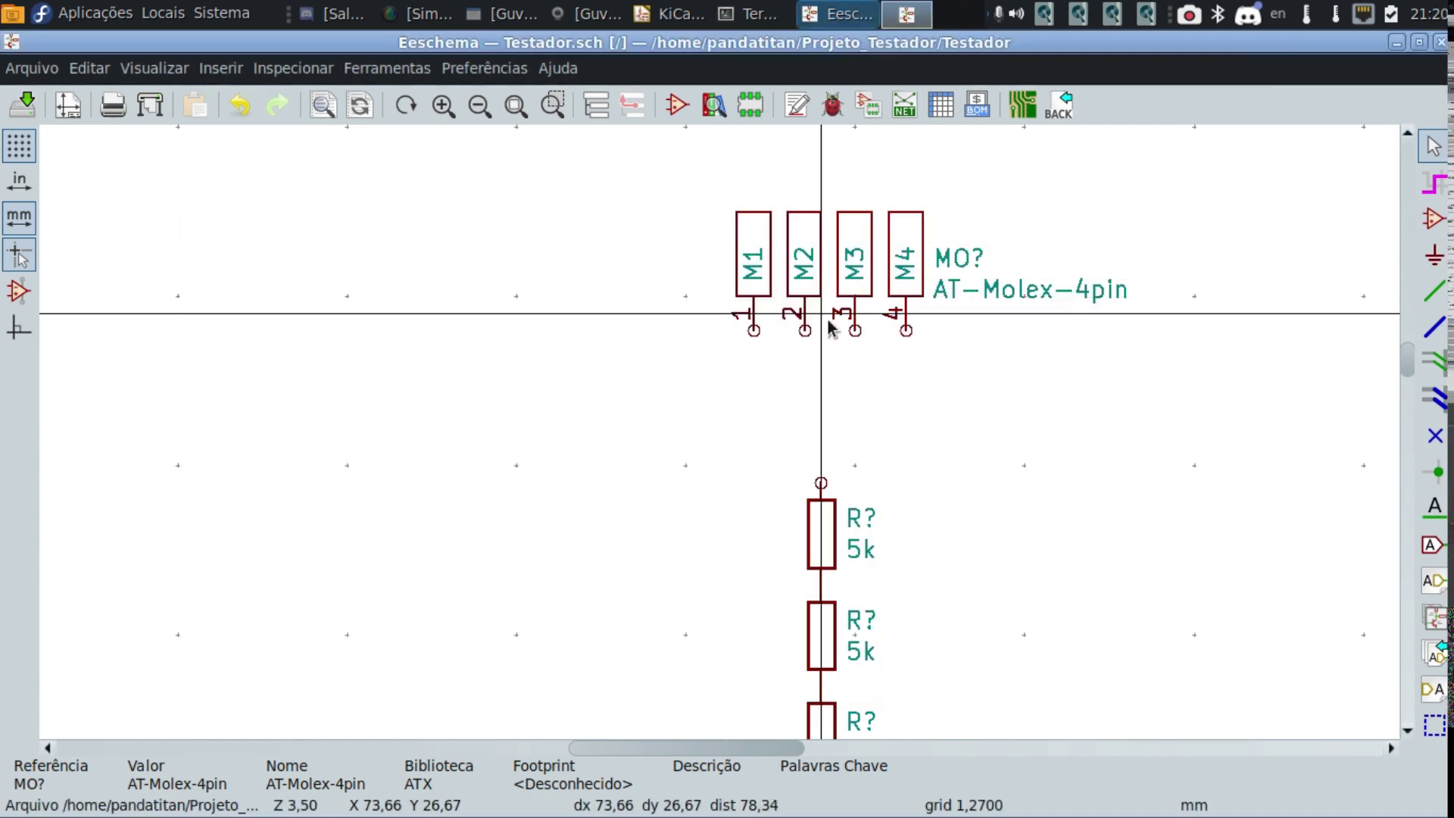
scroll(831, 327, down, 2)
scroll(716, 432, up, 3)
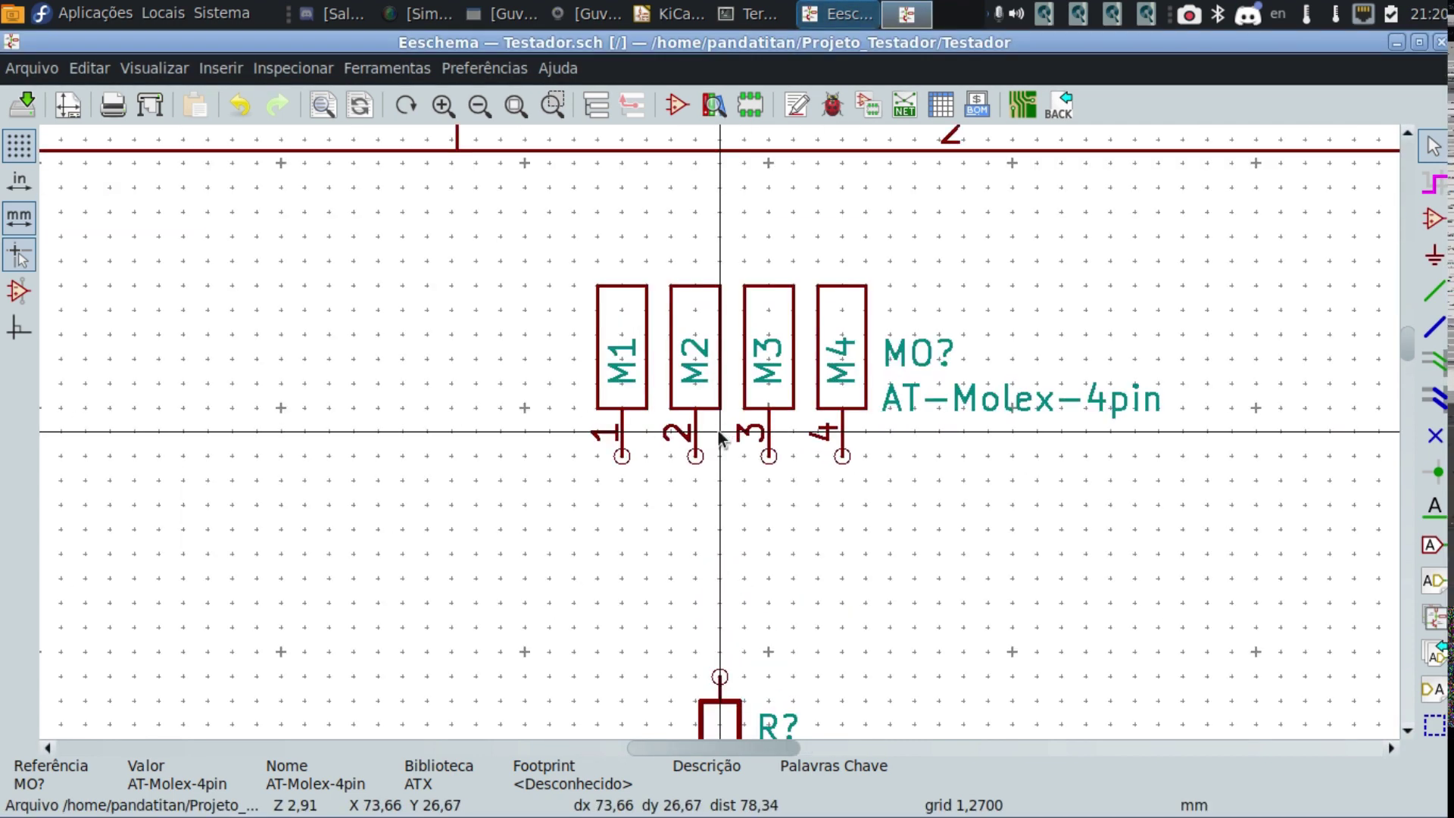
scroll(719, 437, up, 1)
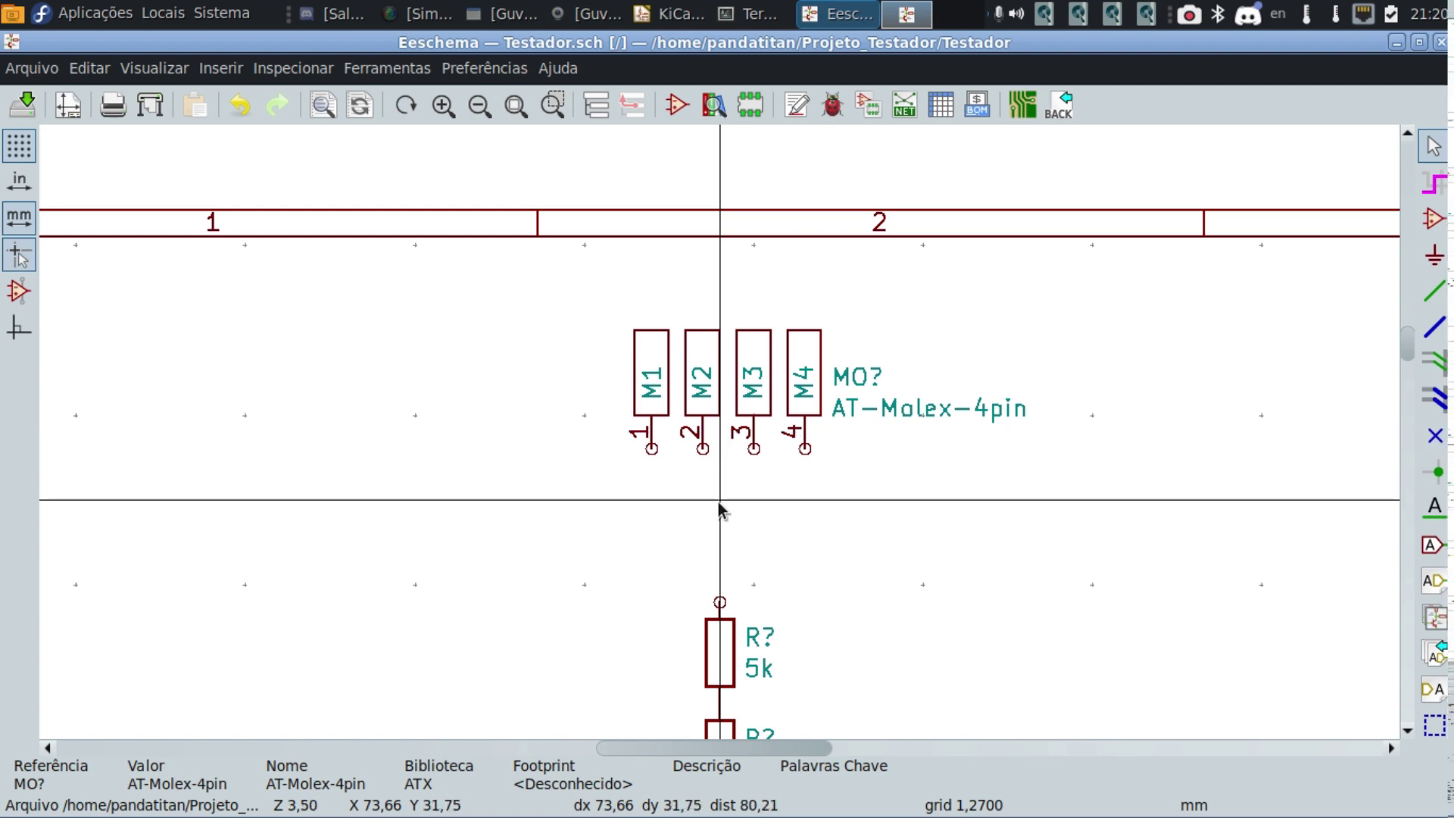
scroll(718, 501, down, 1)
scroll(719, 432, up, 1)
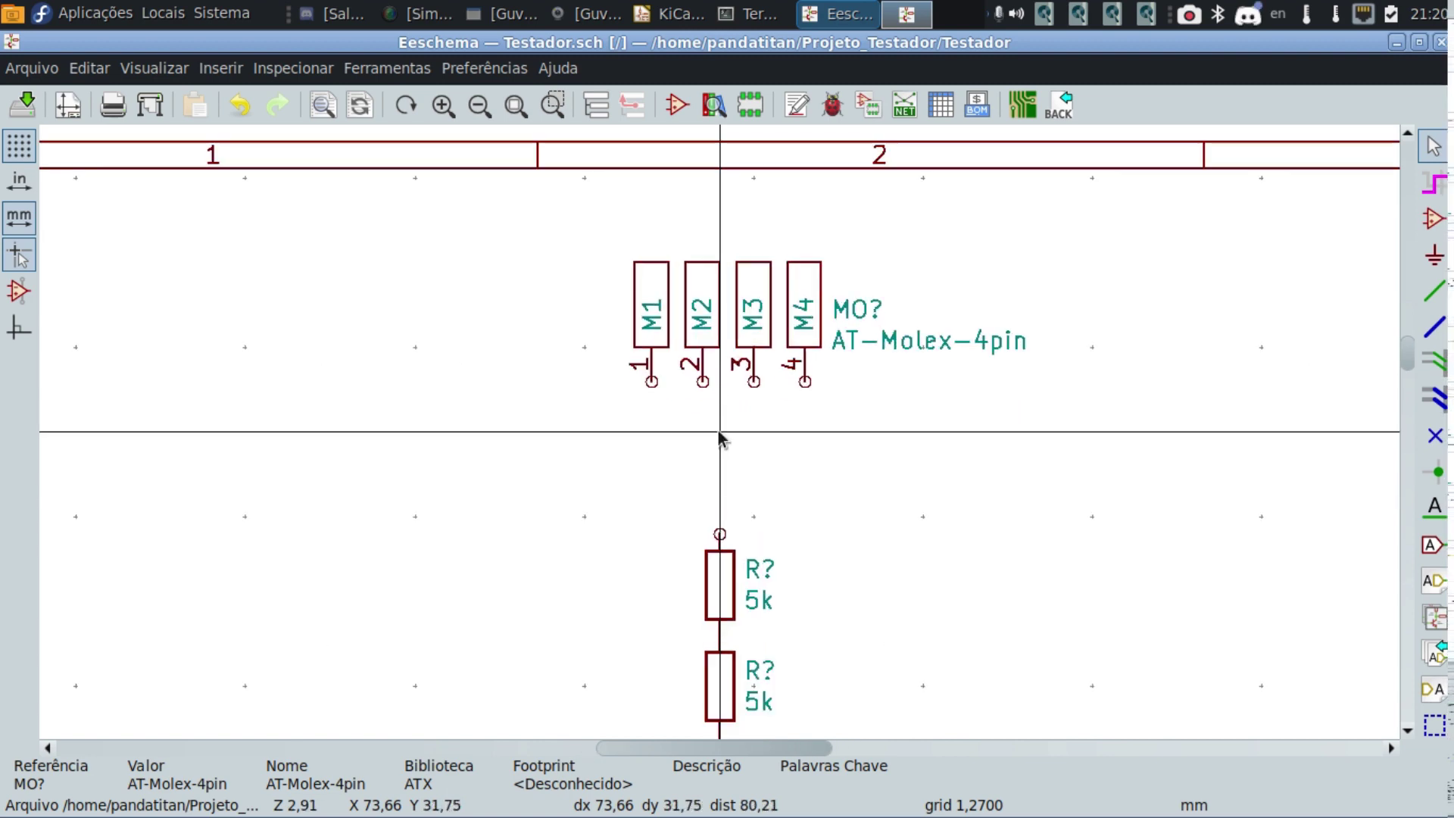
right_click(654, 310)
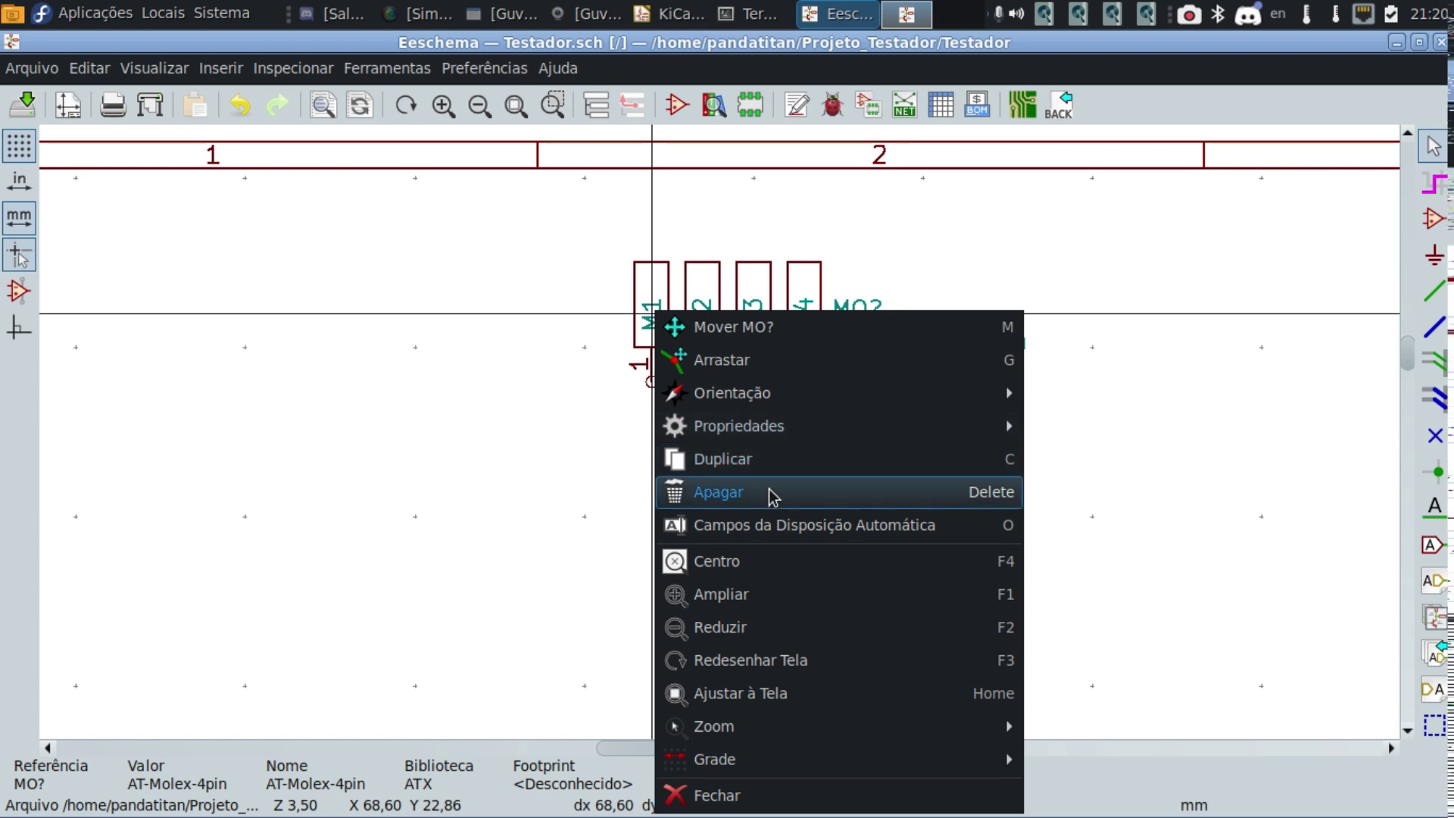
click(728, 494)
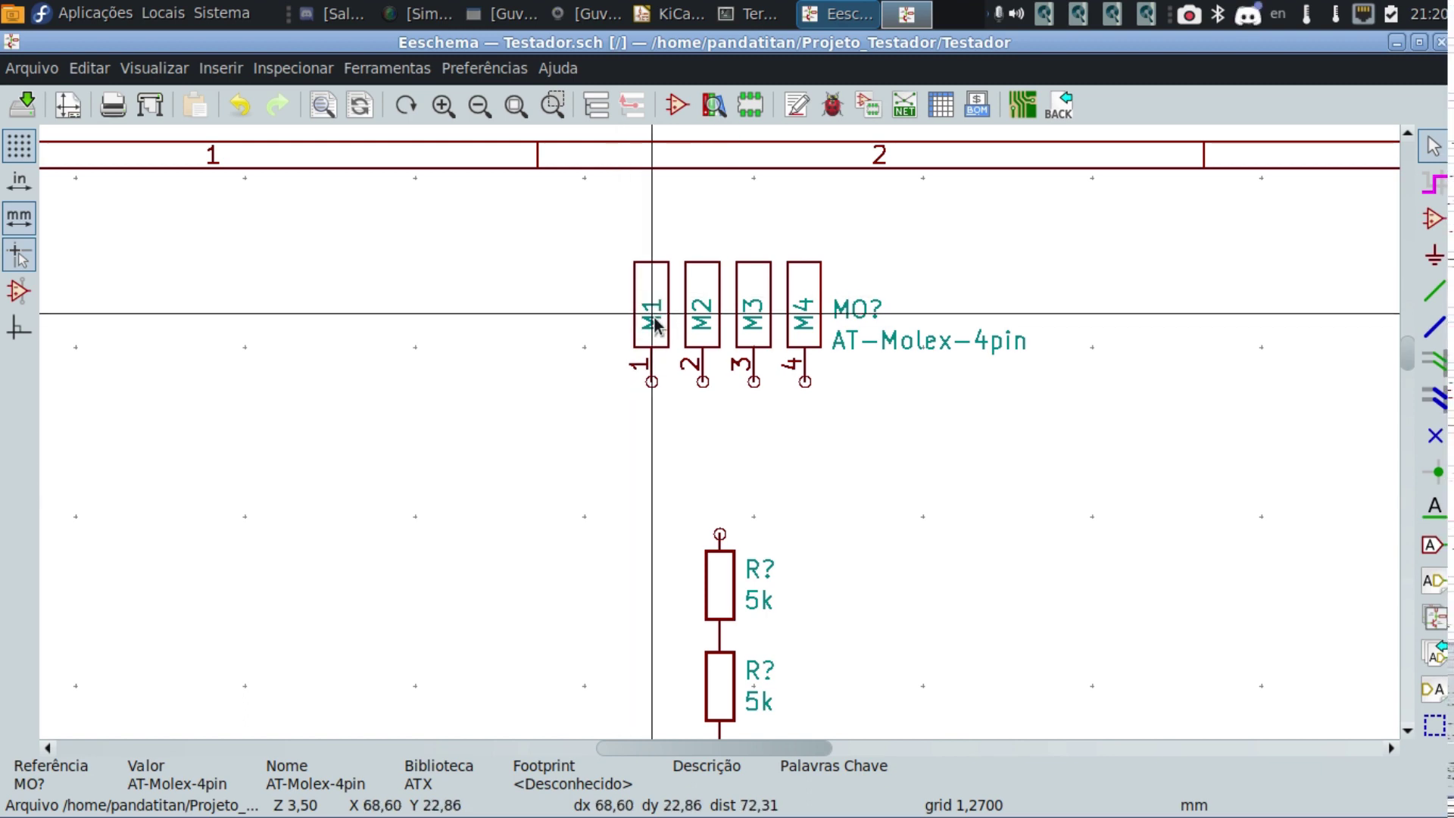
Open the footprint library browser for the Footprint field in the AT-Molex-4pin symbol's properties.
double_click(654, 324)
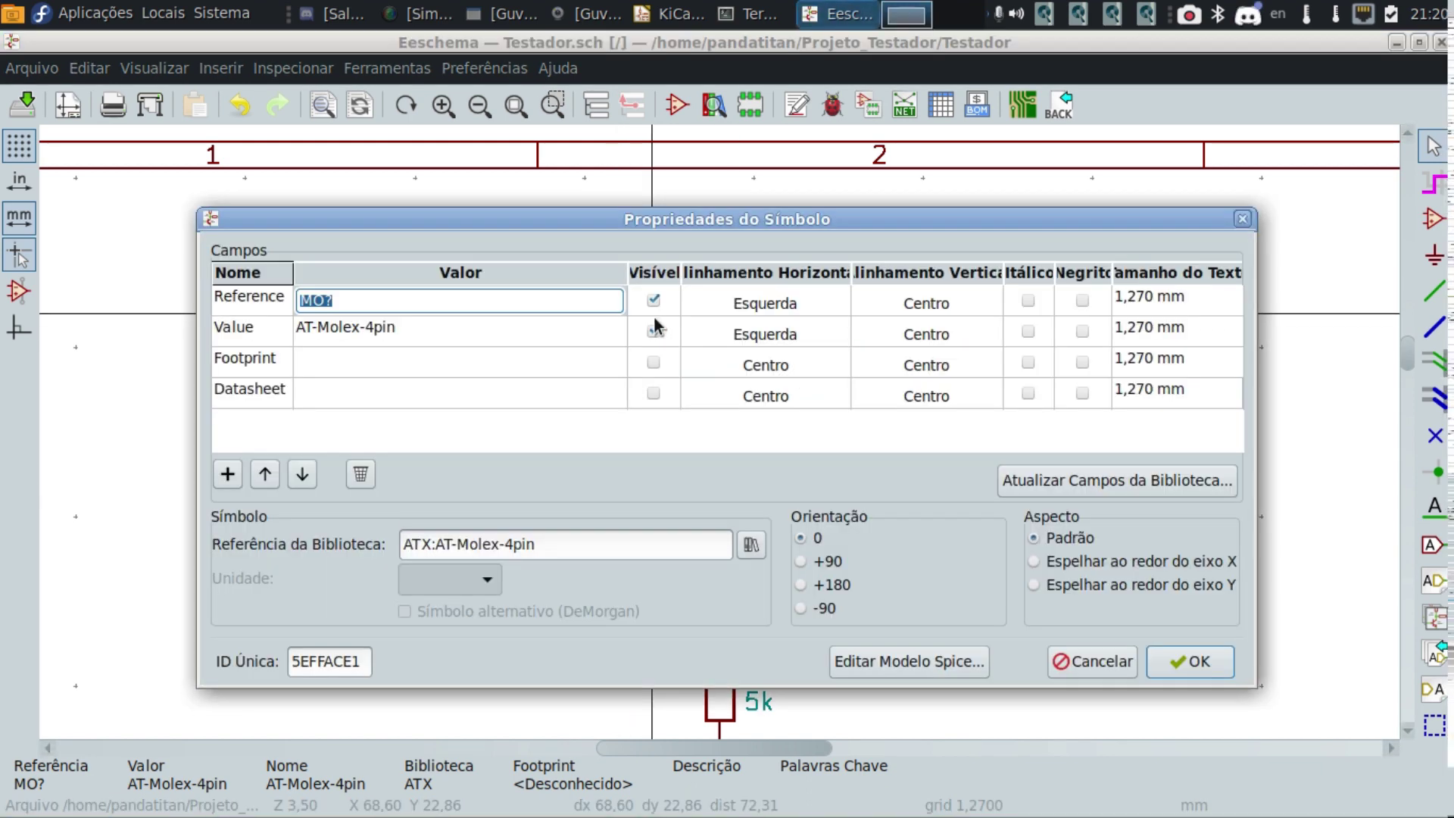
click(335, 362)
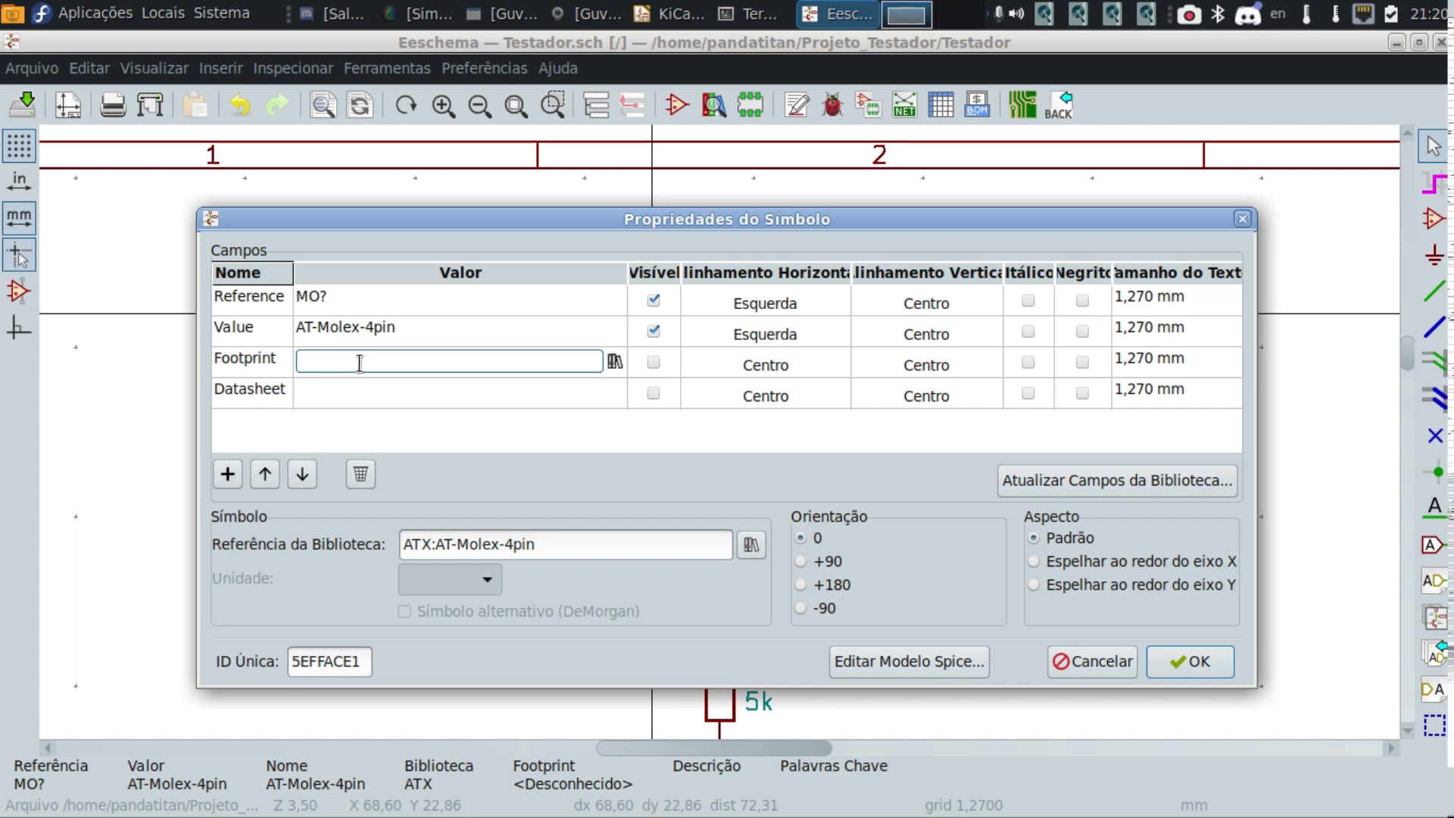
key(ctrl)
key(ctrl)
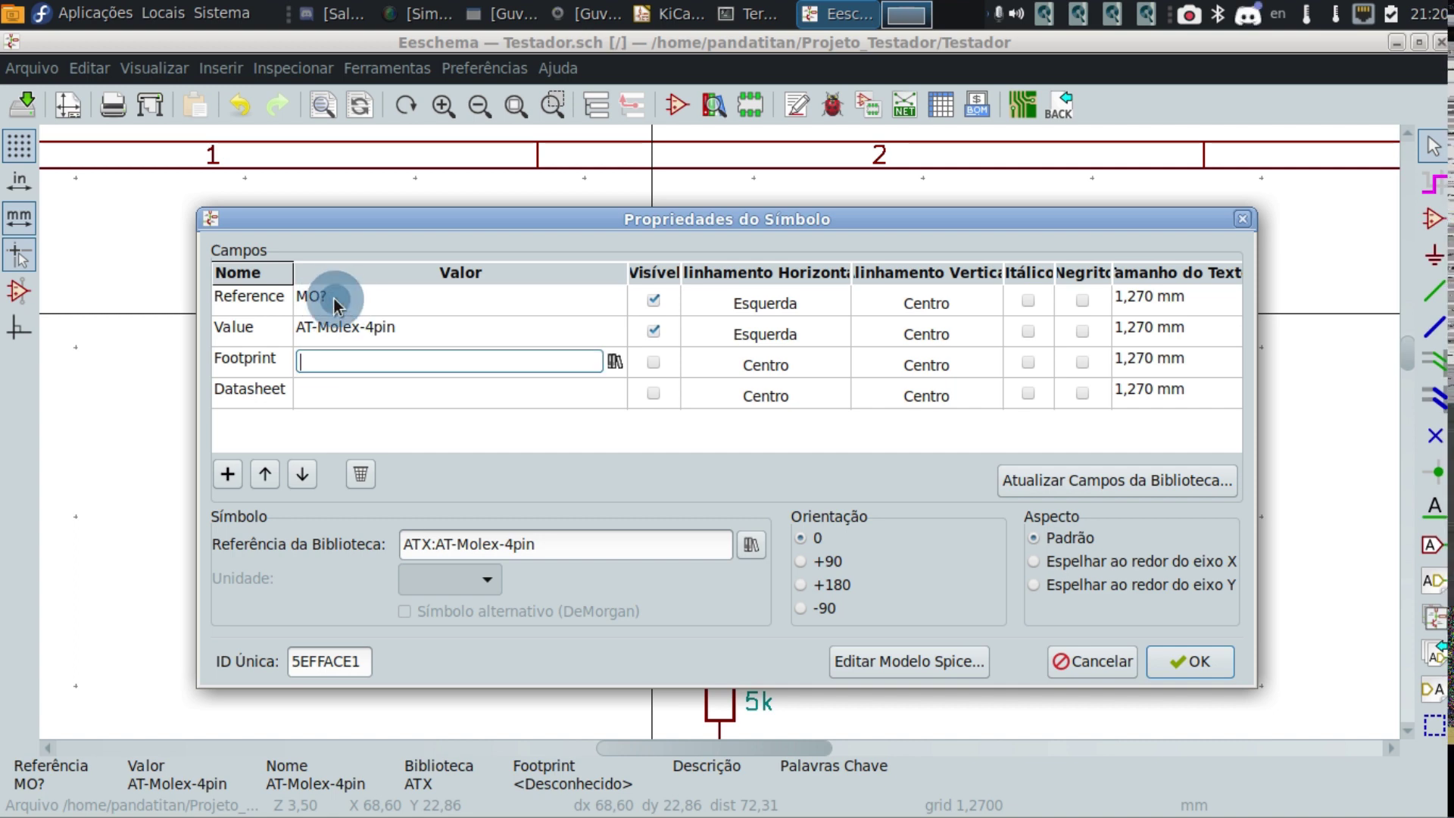
key(ctrl)
key(ctrl)
key(ctrl)
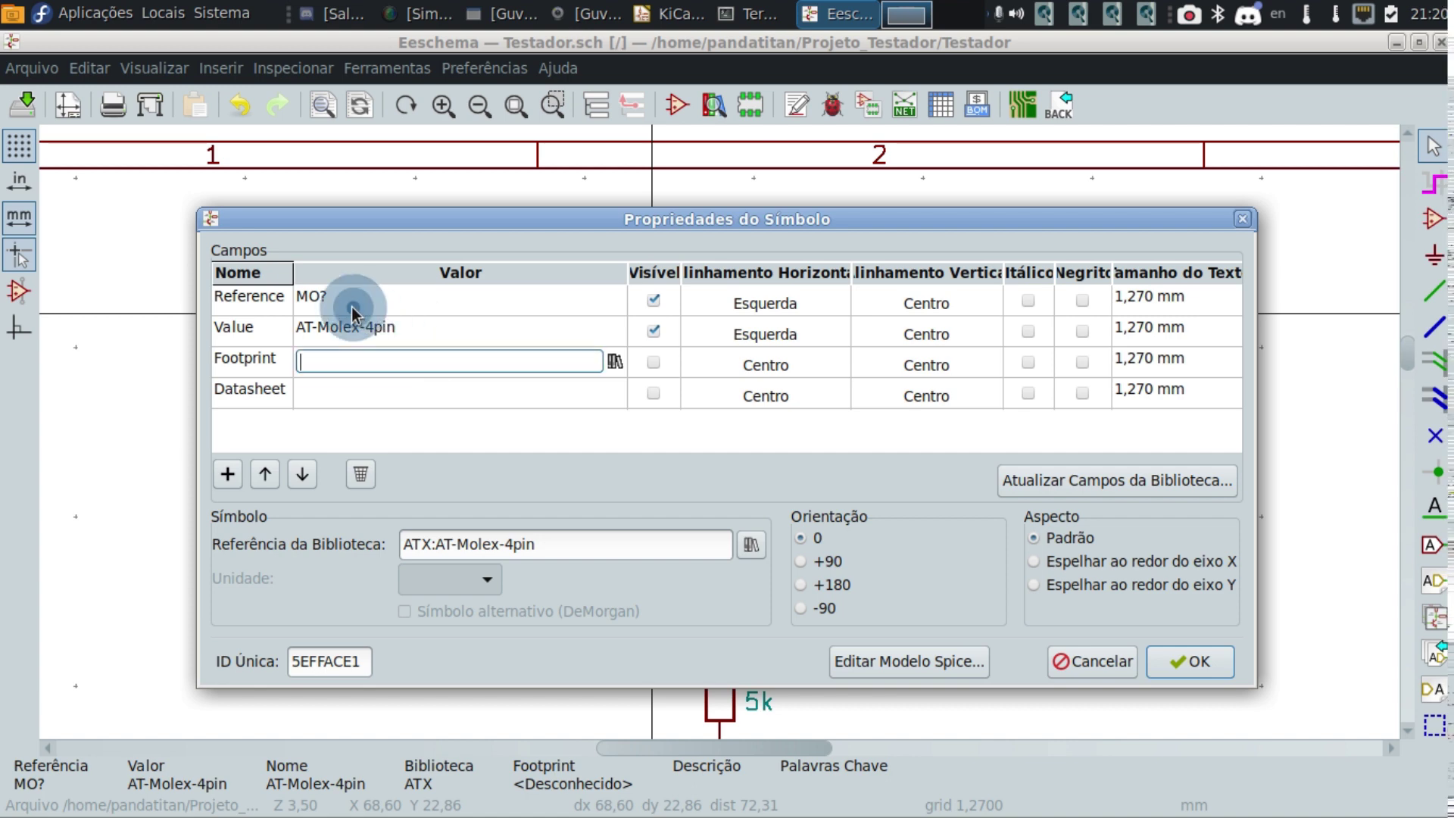
key(ctrl)
key(ctrl)
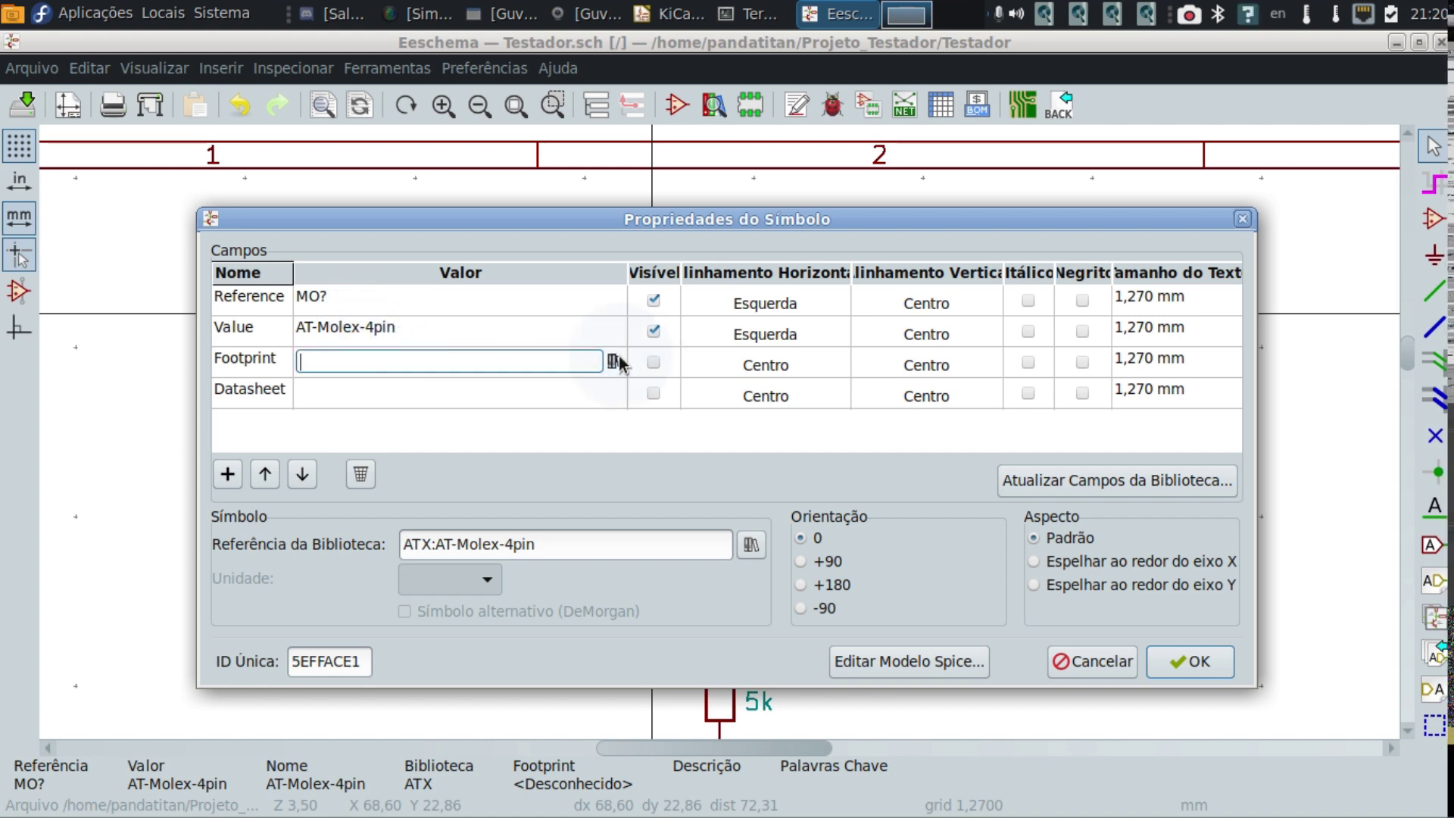
click(617, 363)
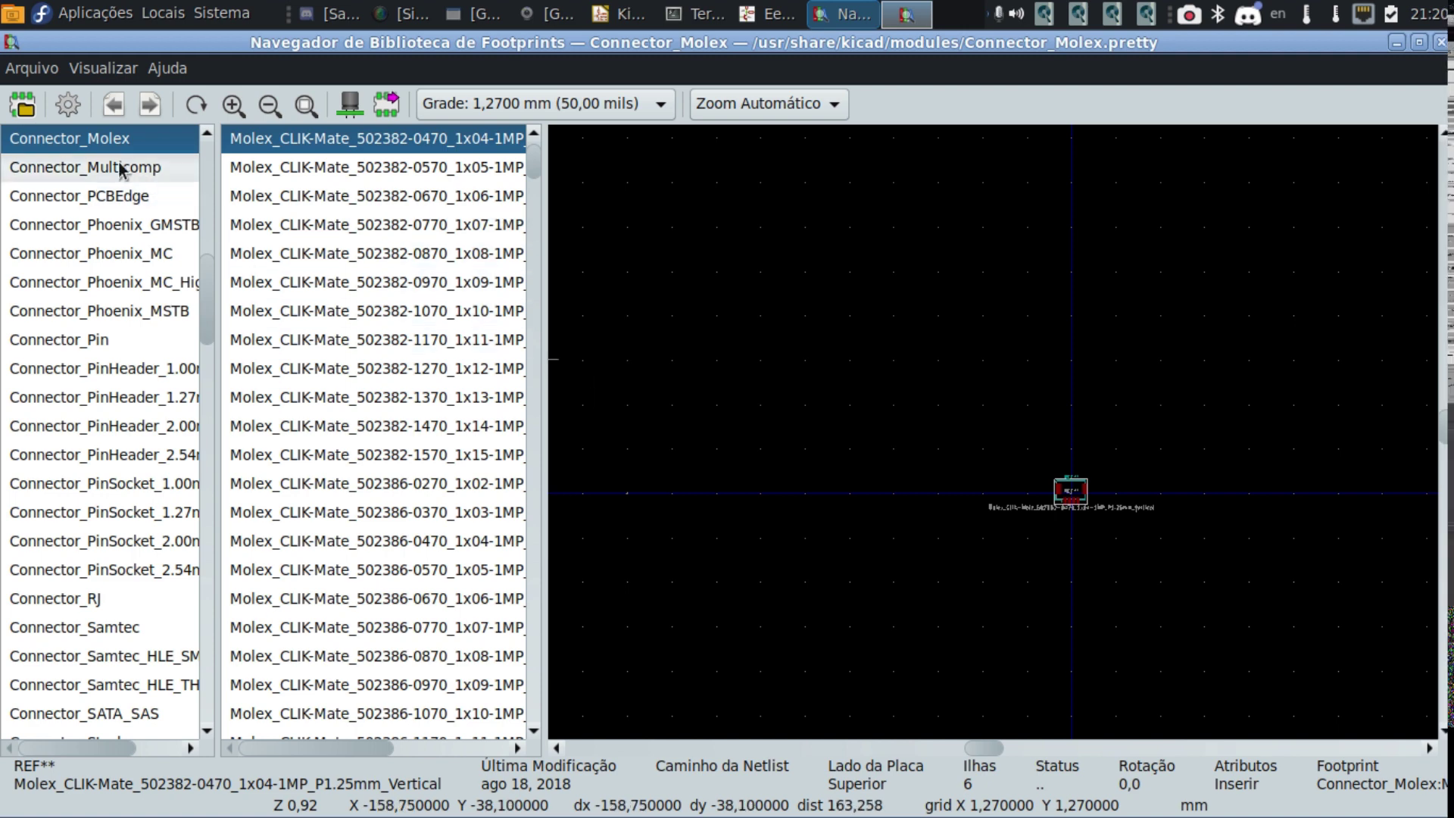
click(306, 257)
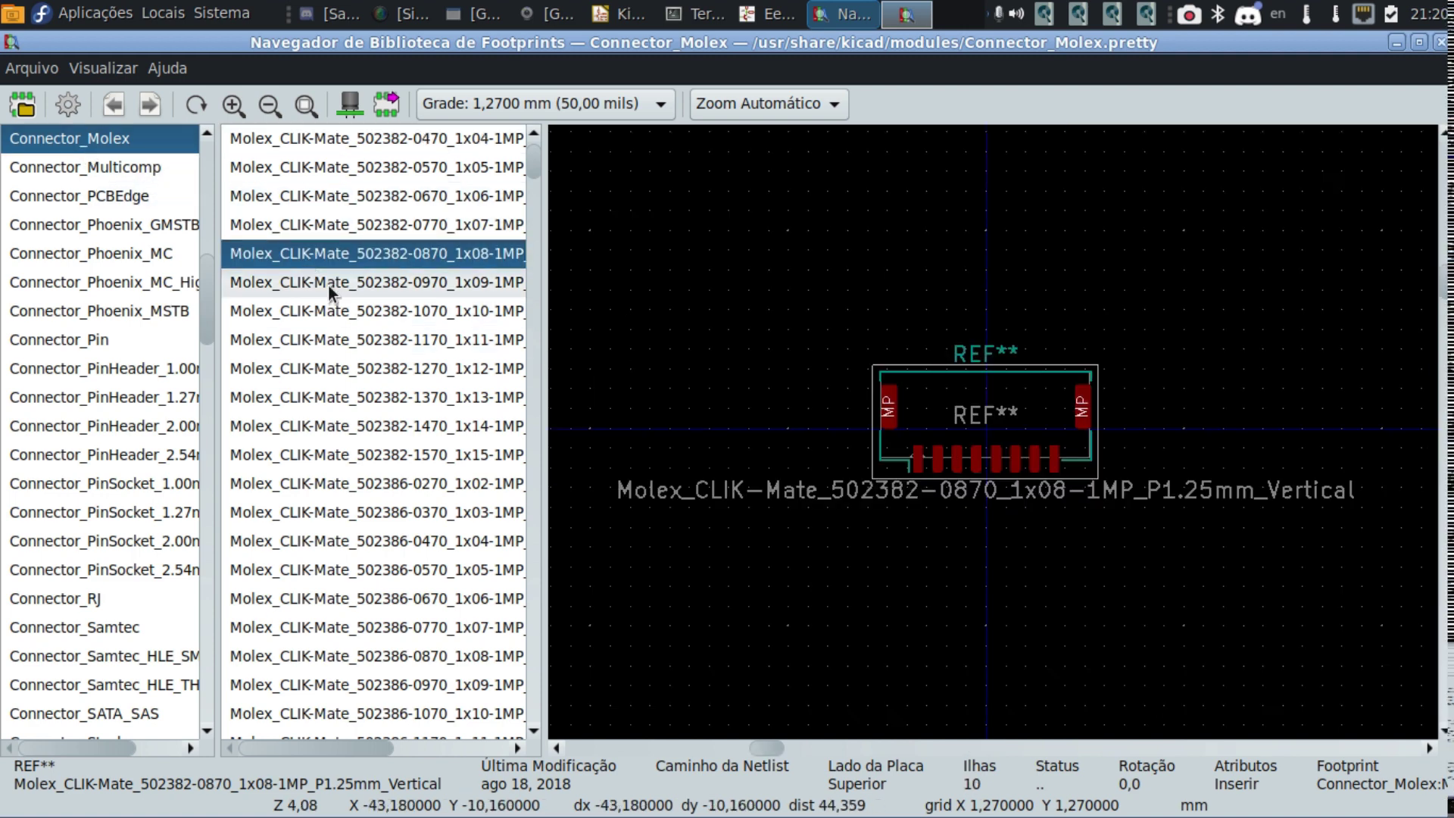
key(Up)
key(Up)
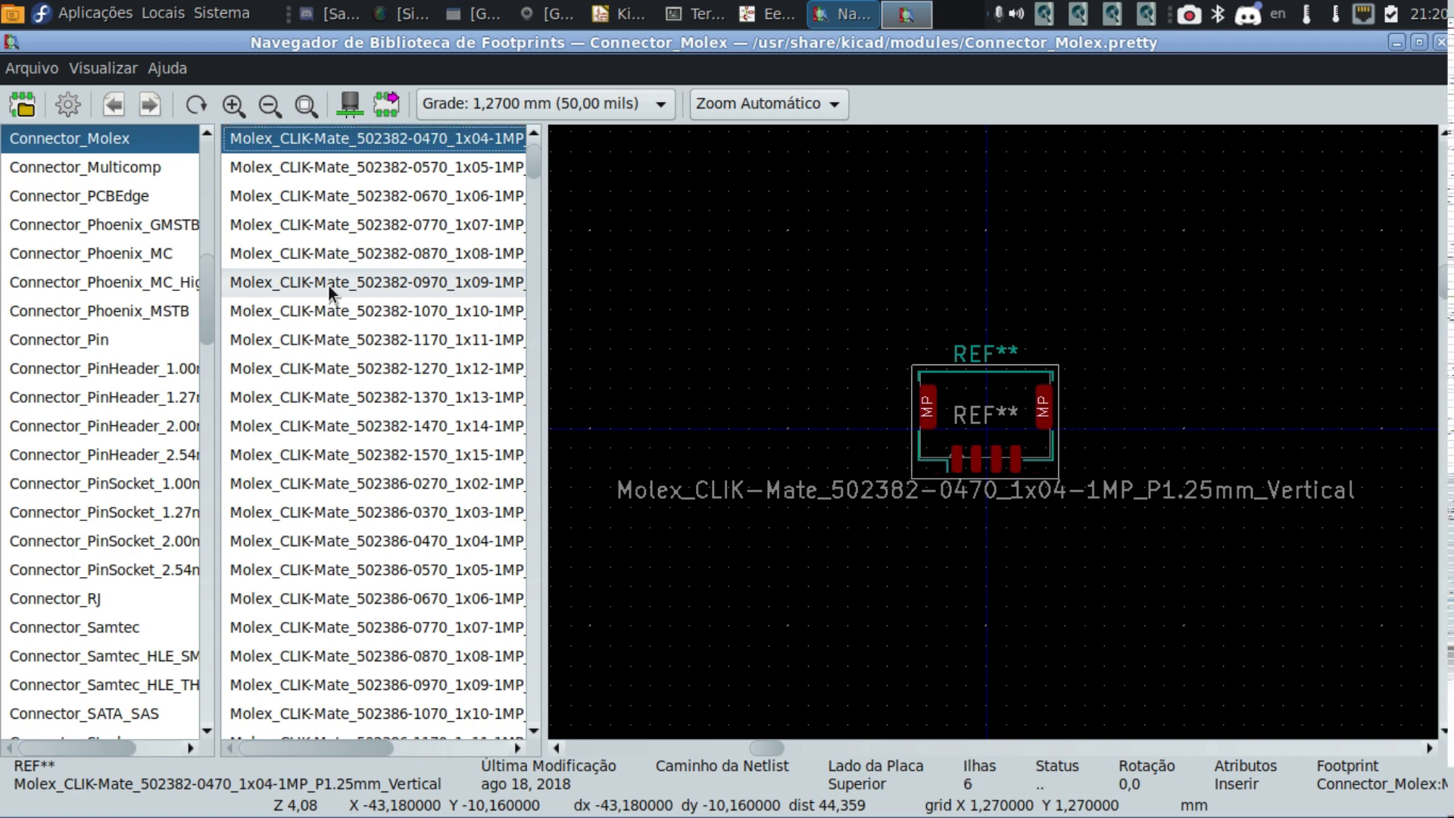
key(Down)
key(Up)
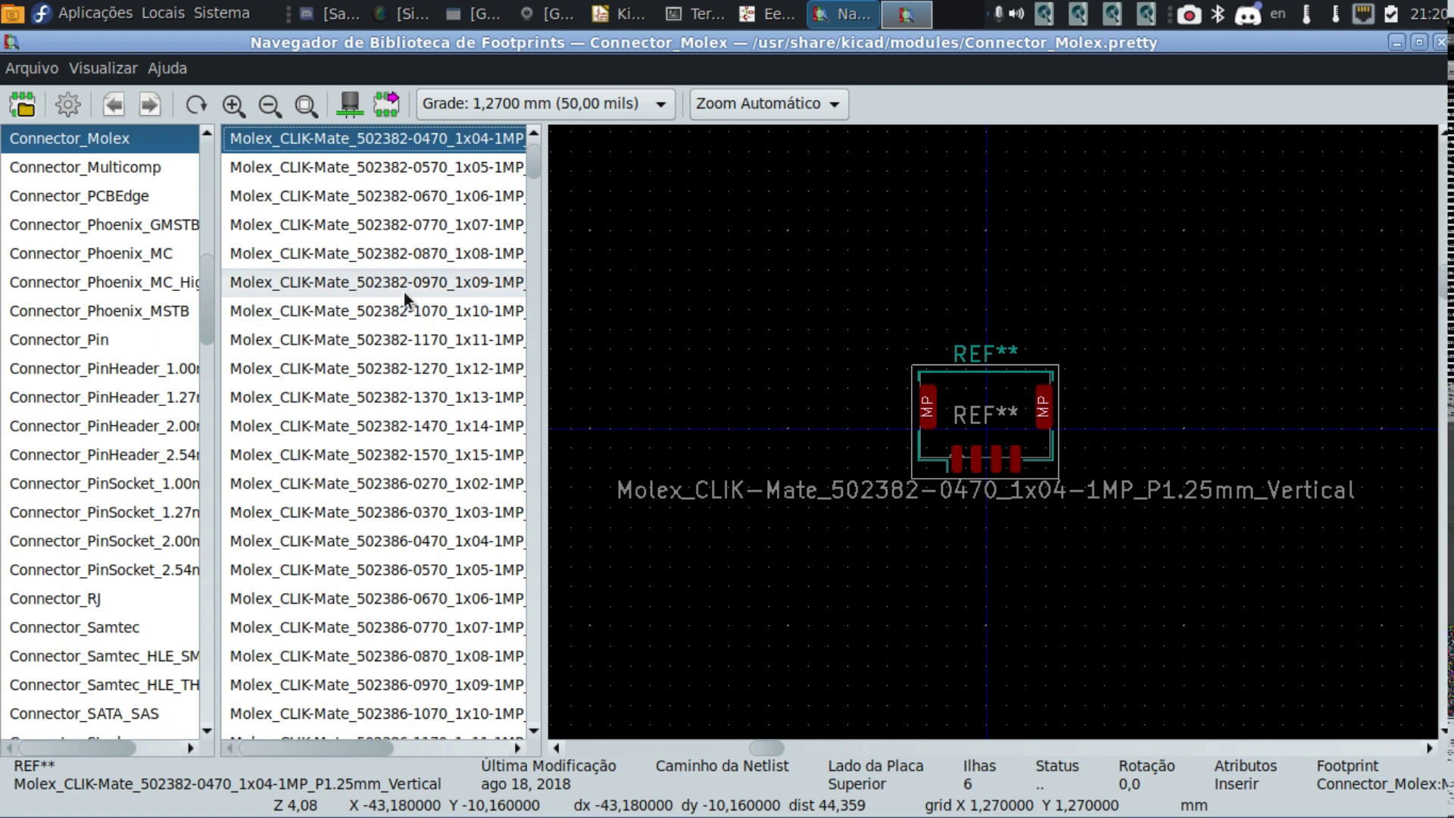
click(415, 542)
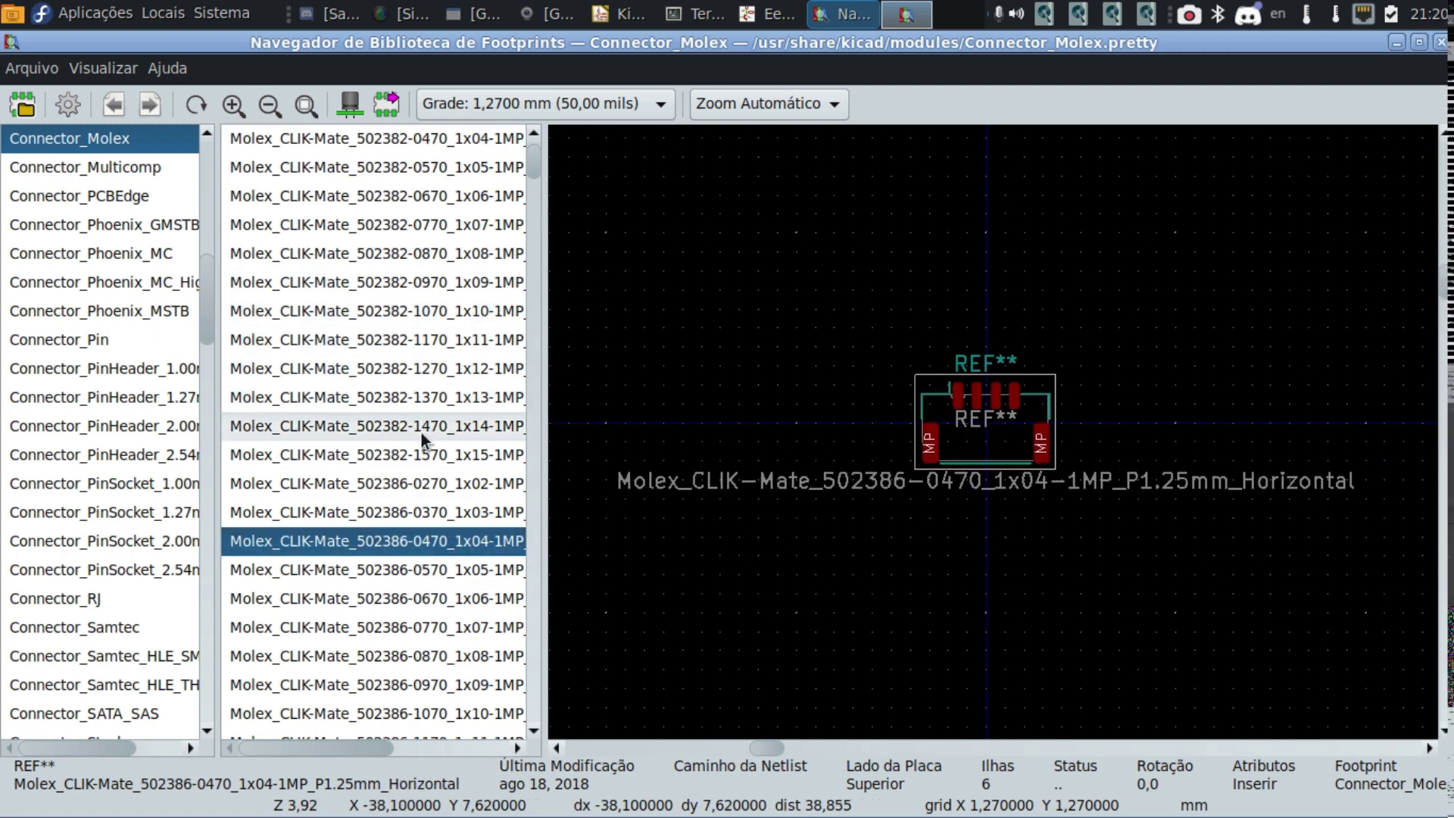
scroll(421, 433, down, 3)
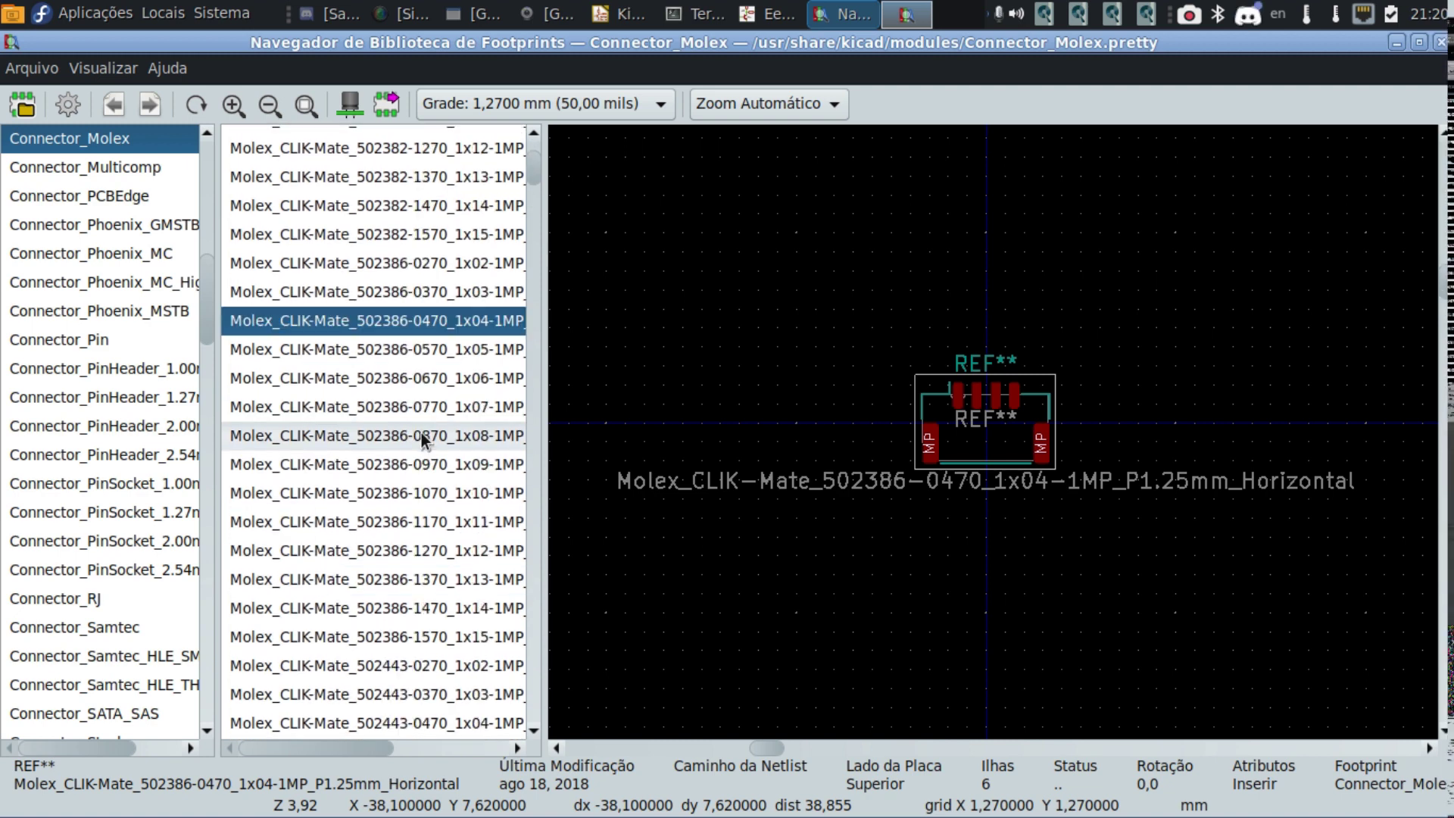
scroll(421, 434, down, 5)
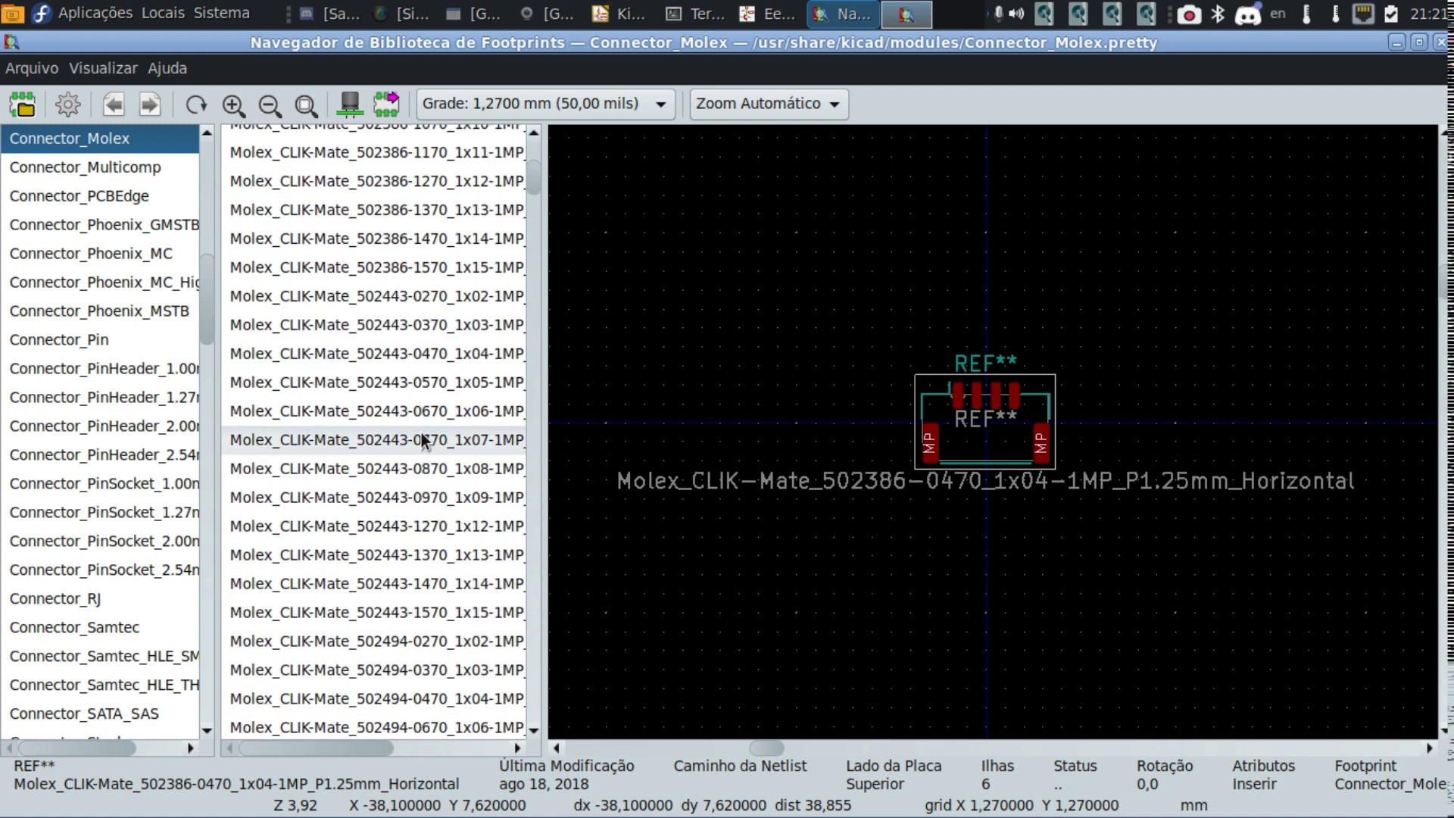
click(416, 345)
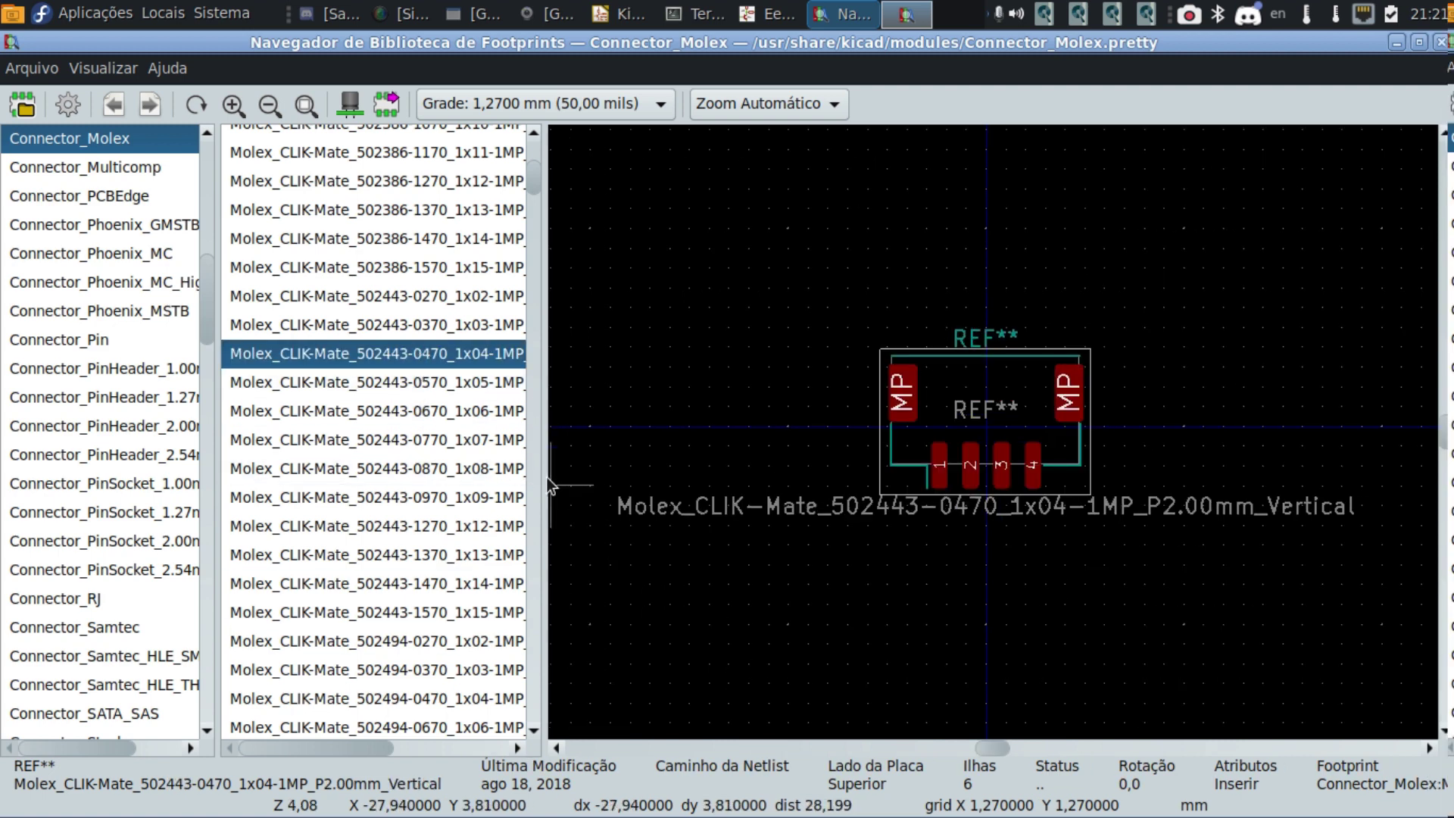
drag(543, 483, 746, 504)
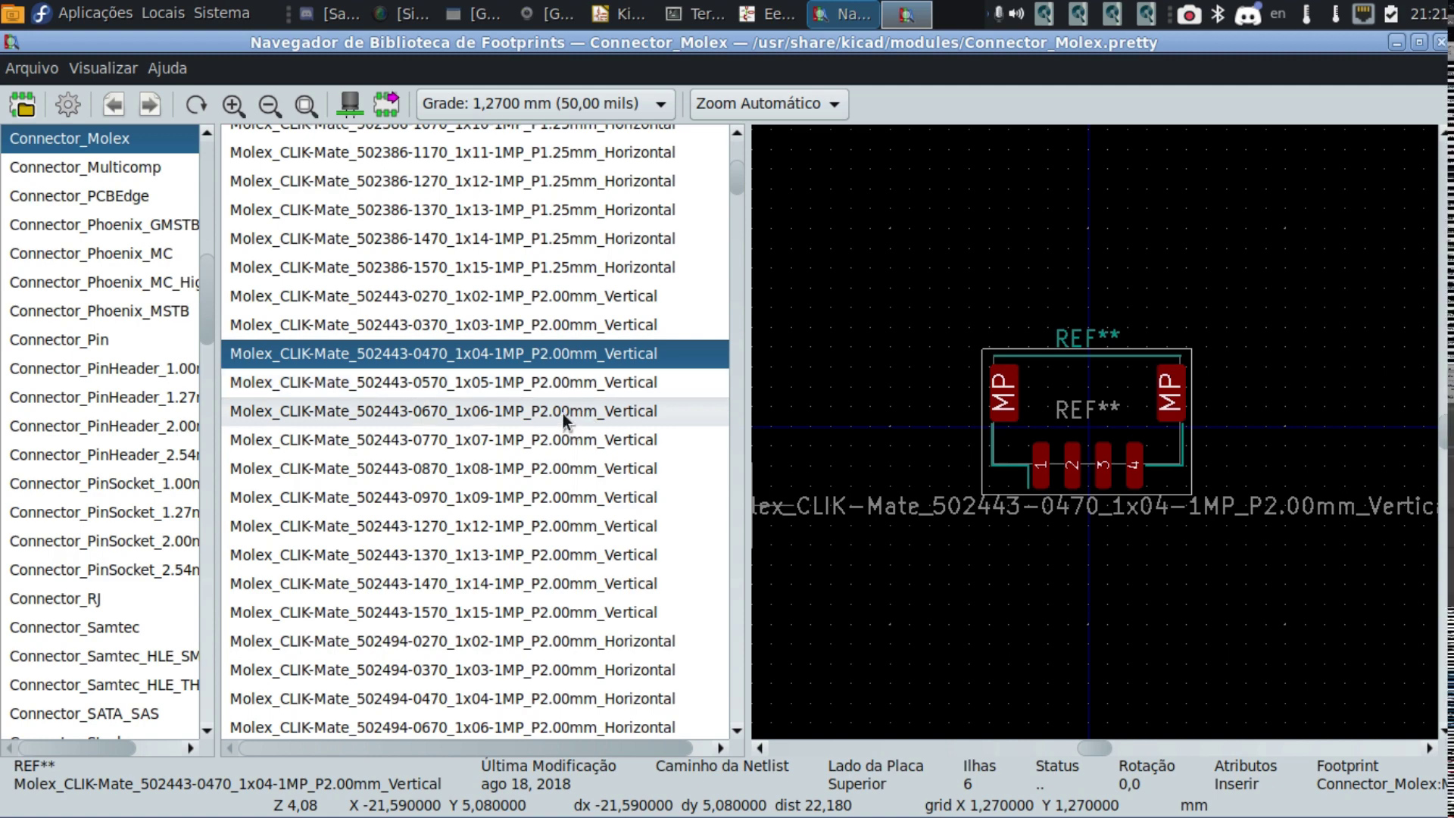
scroll(574, 330, up, 6)
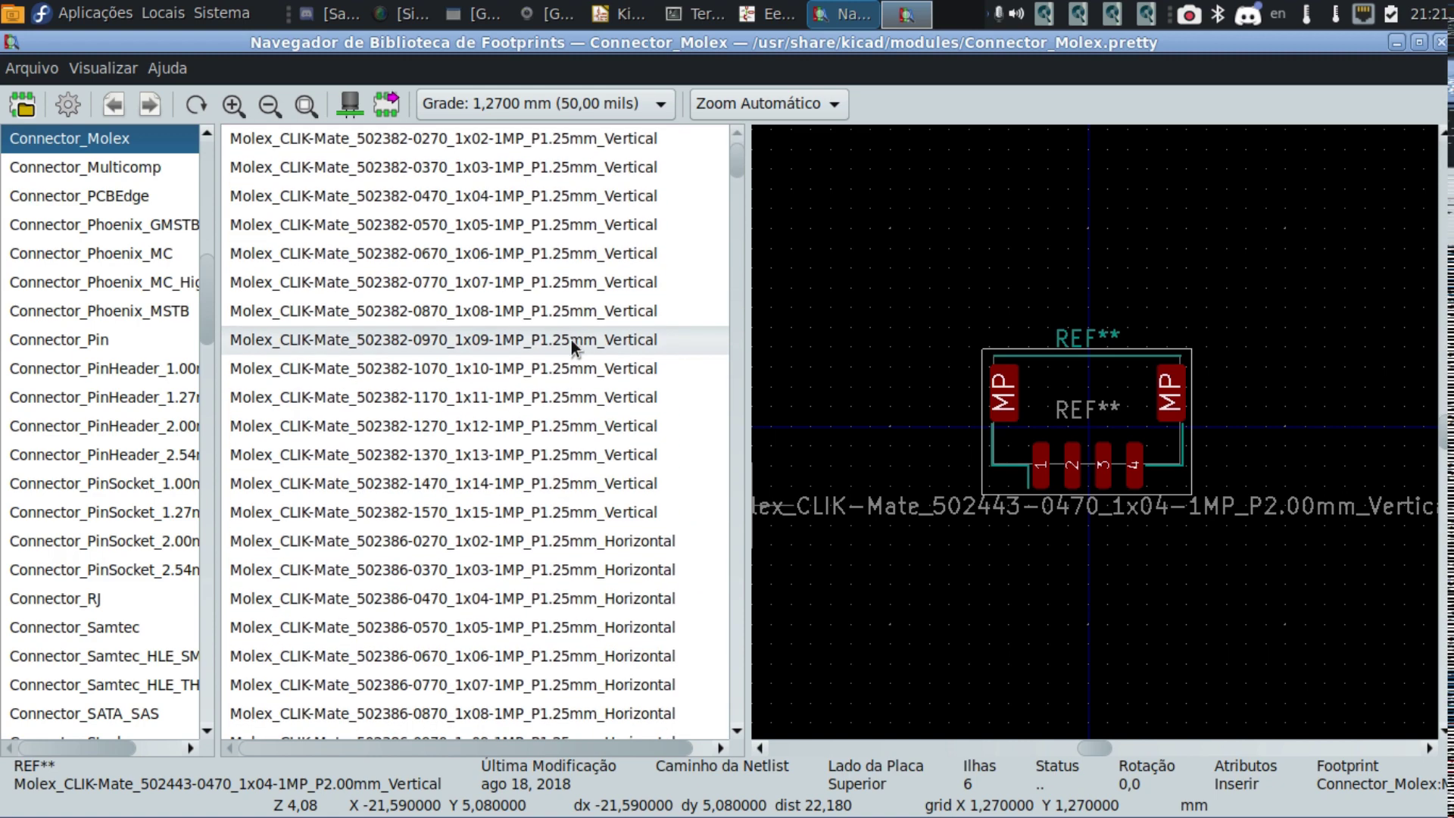
scroll(570, 339, down, 6)
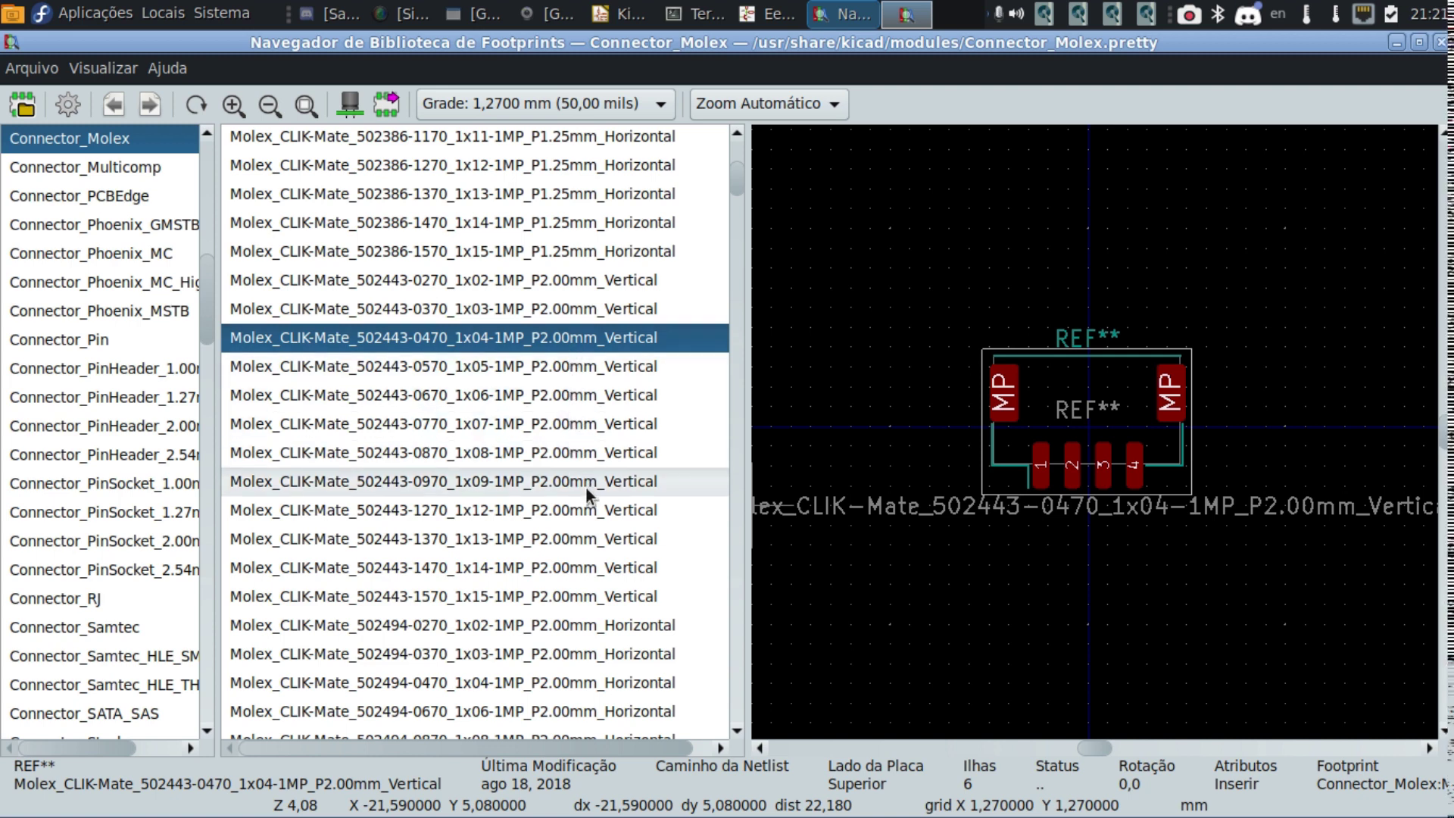
scroll(570, 582, down, 1)
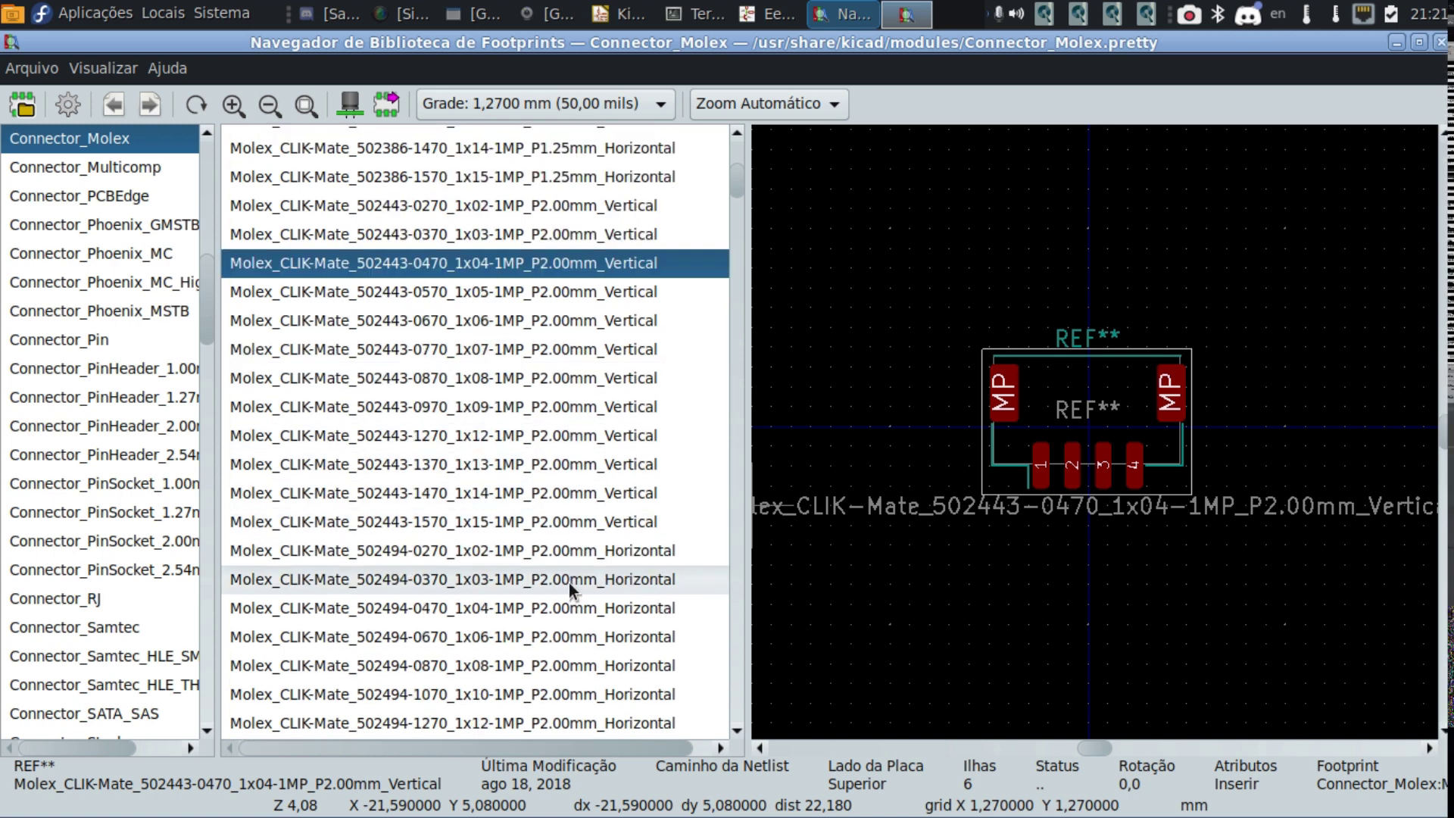
click(524, 611)
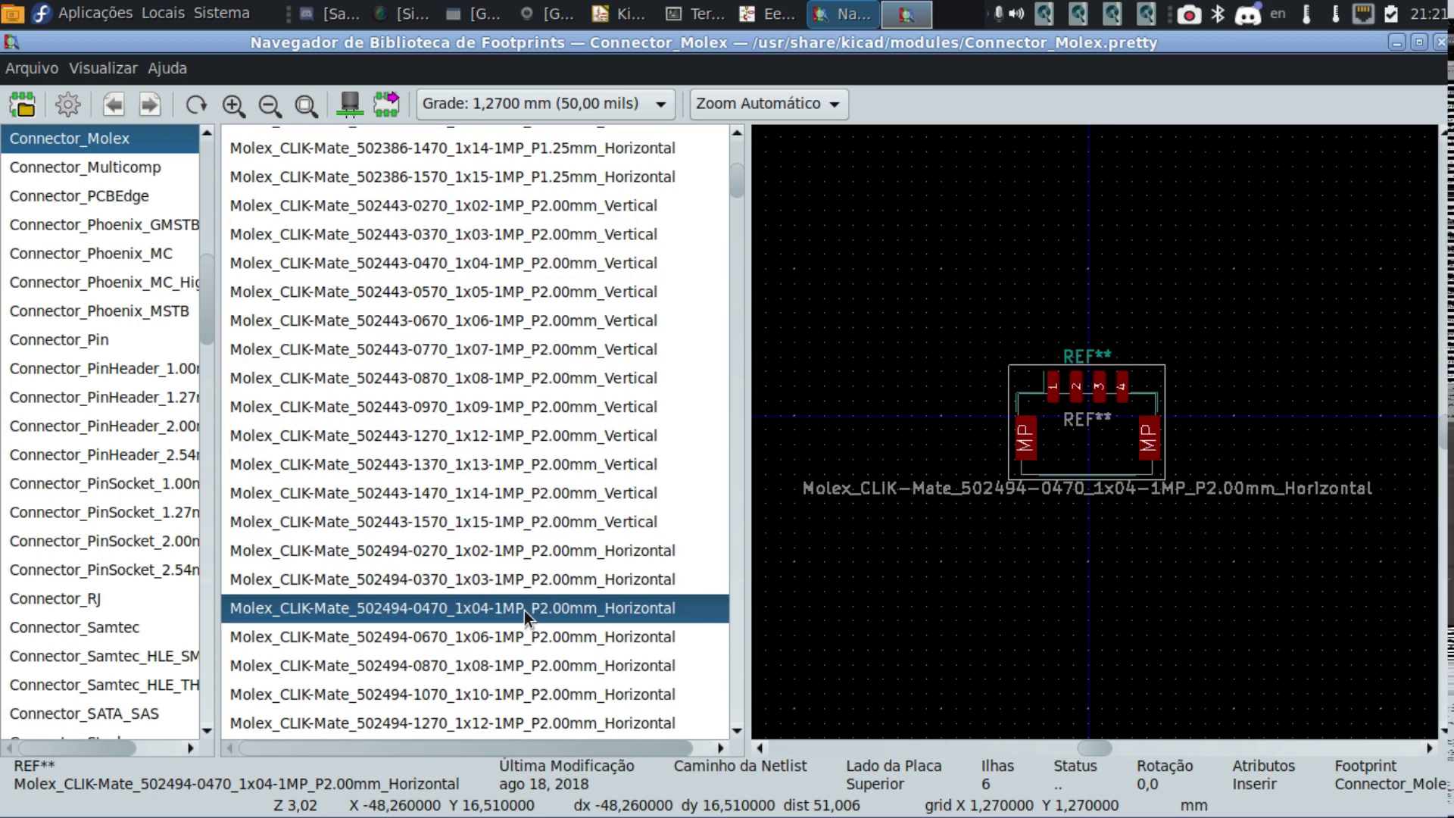
Find the KK-254 series further down the list and preview Molex_KK-254_AE-6410-04A_1x04_P2.54mm_Vertical.
scroll(524, 610, down, 3)
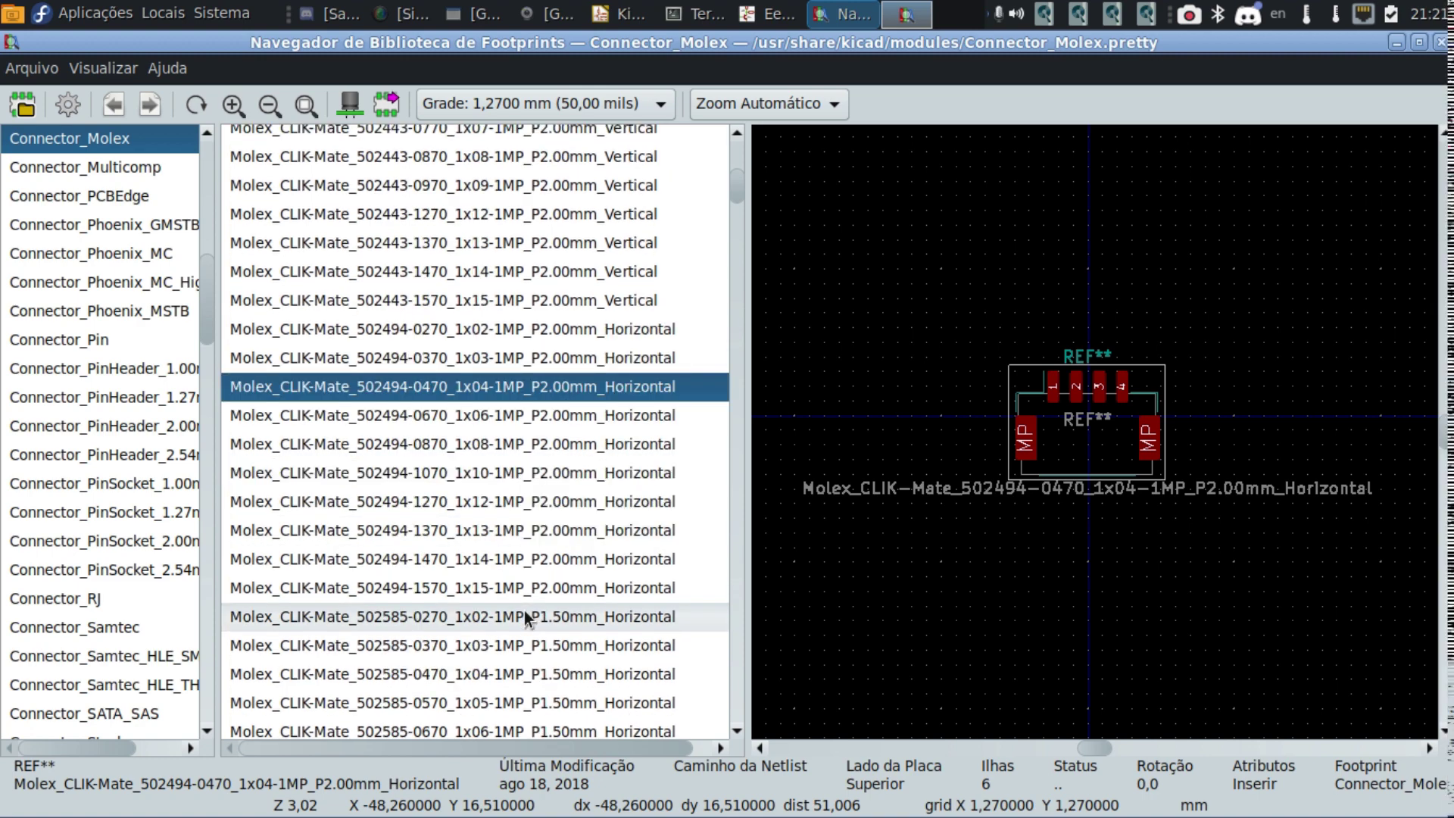
scroll(524, 611, down, 5)
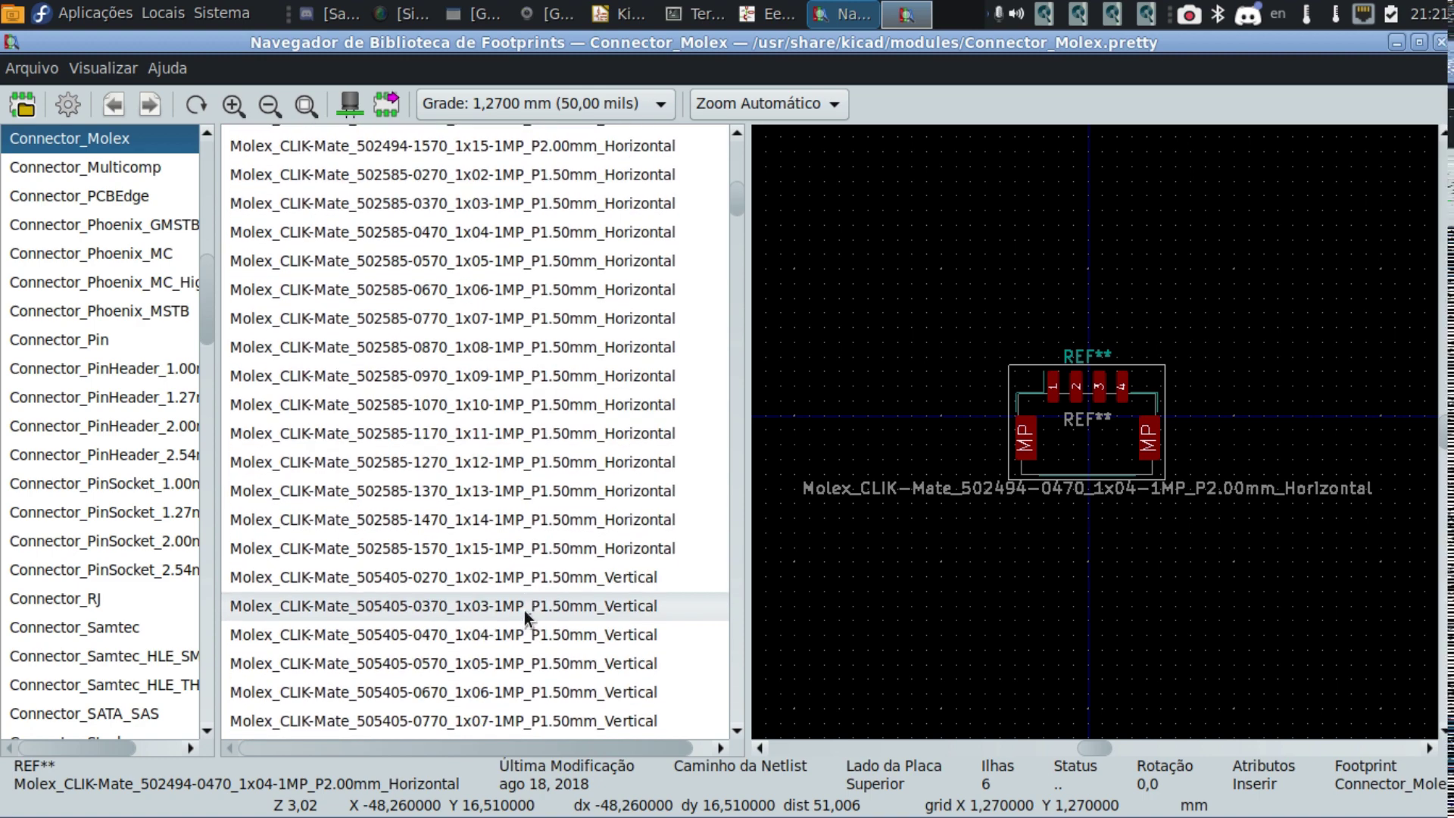
scroll(524, 610, down, 6)
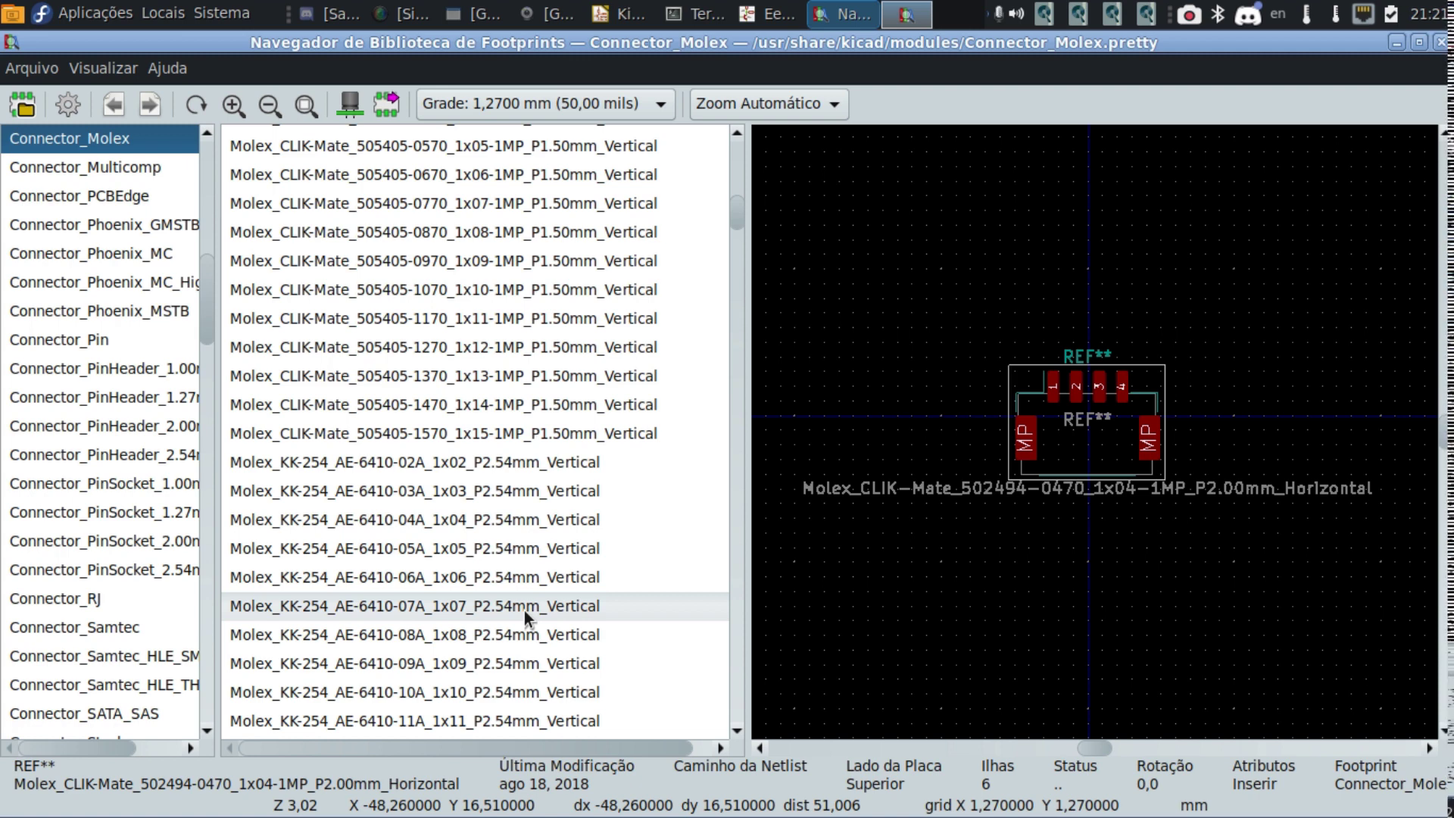
click(458, 525)
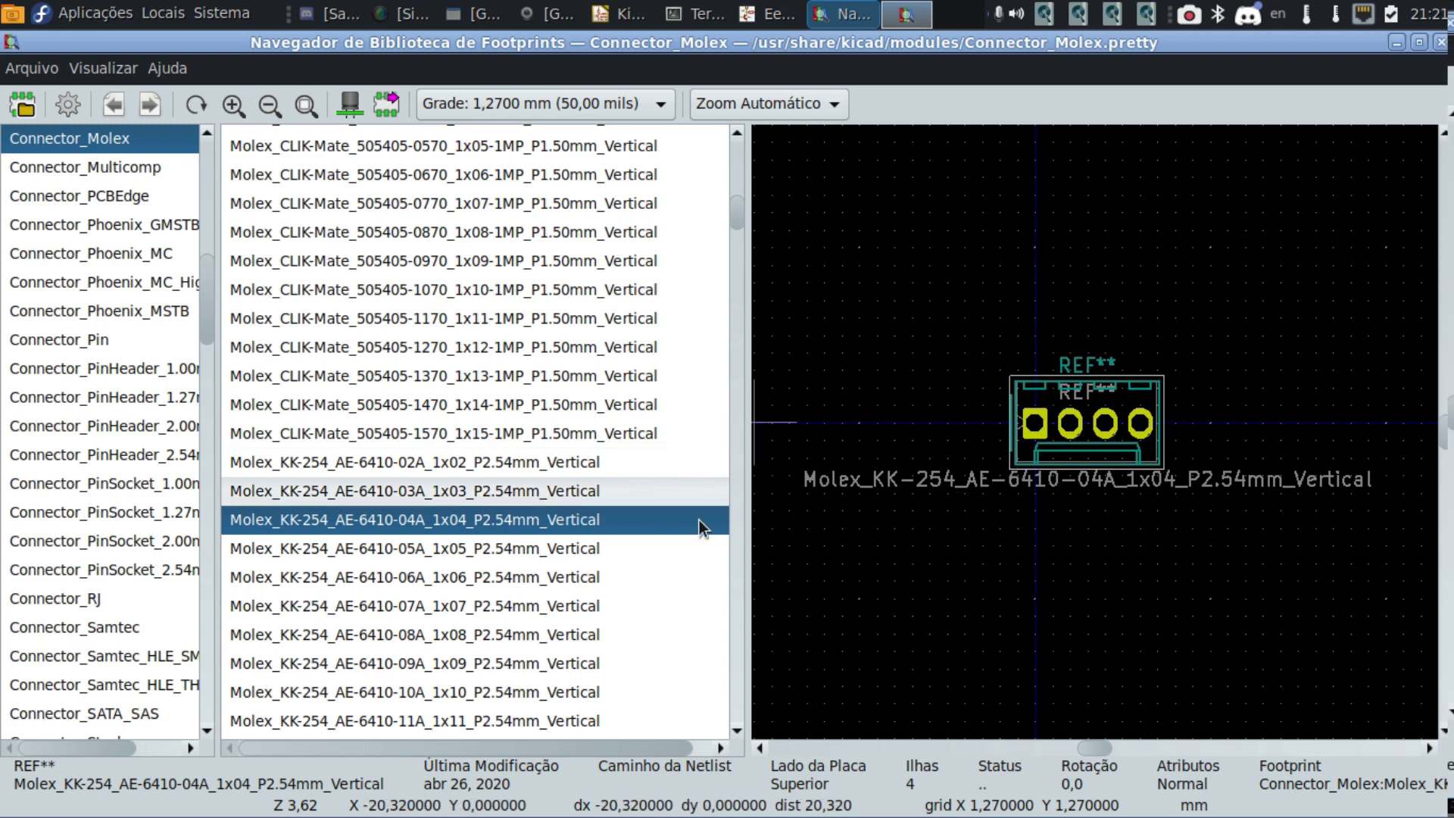
Find the KK-396 series and preview the Molex_KK-396_A-41791-0004_1x04_P3.96mm_Vertical footprint.
scroll(597, 544, down, 1)
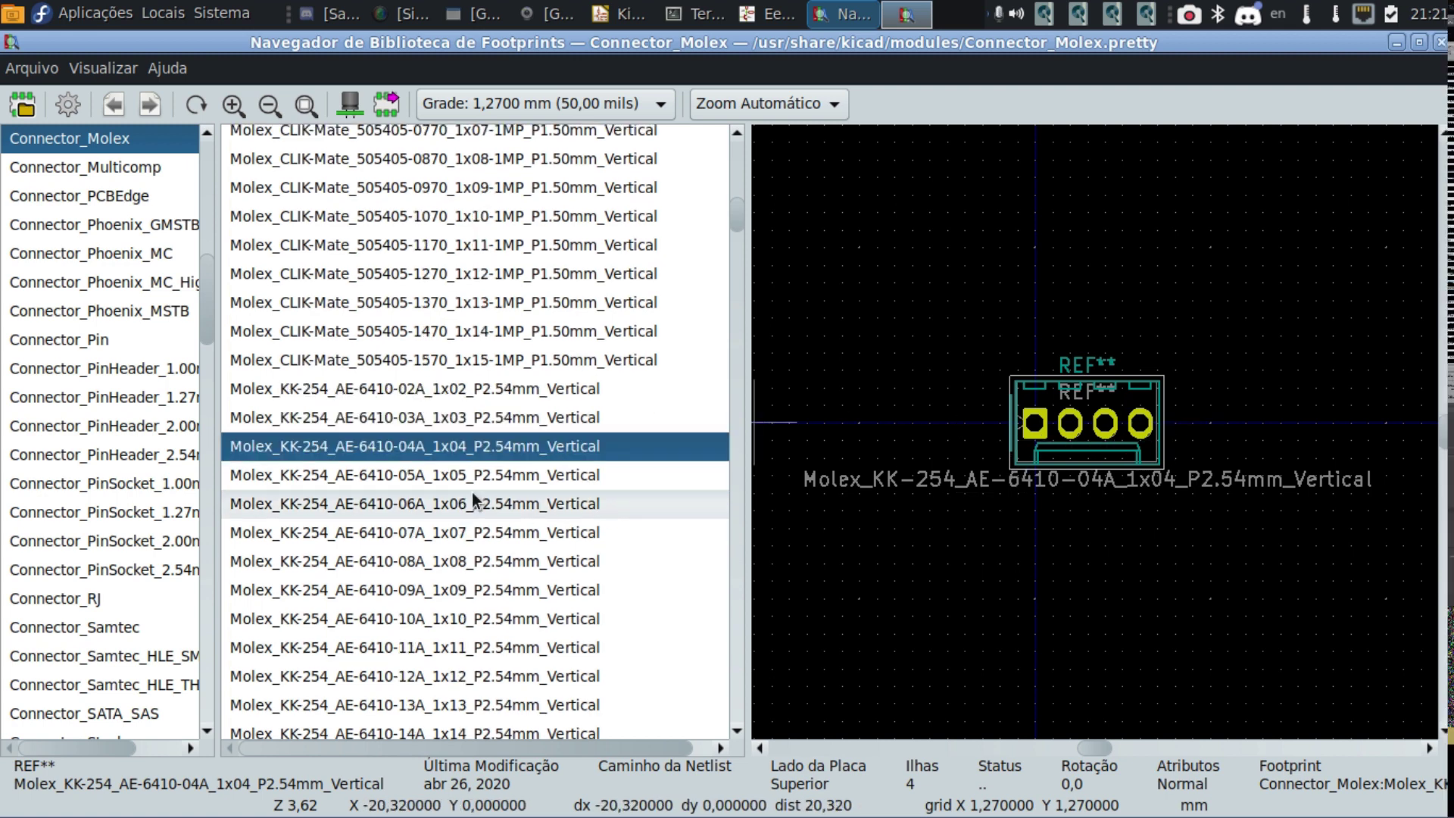
scroll(471, 492, down, 2)
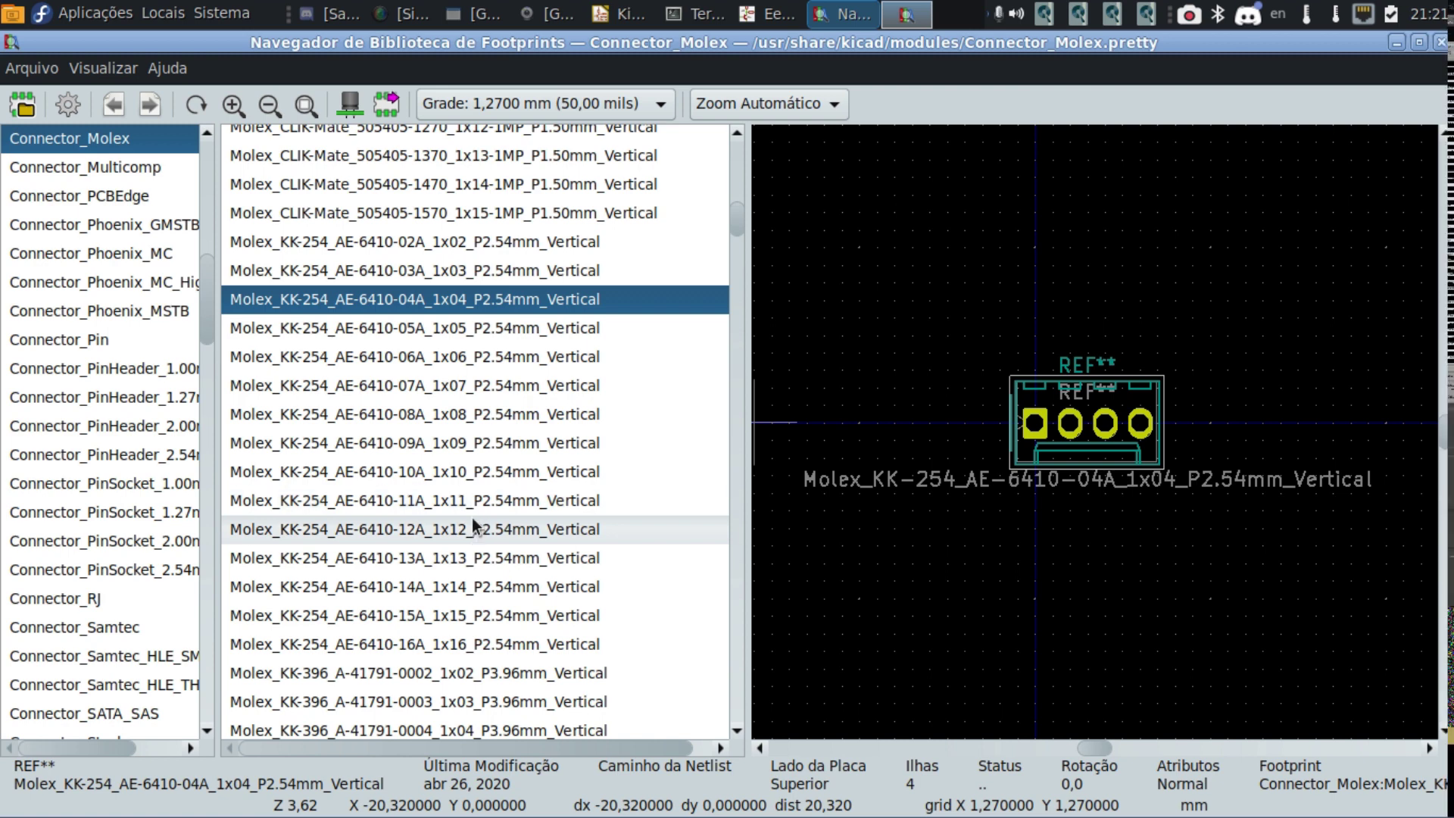
scroll(474, 557, down, 1)
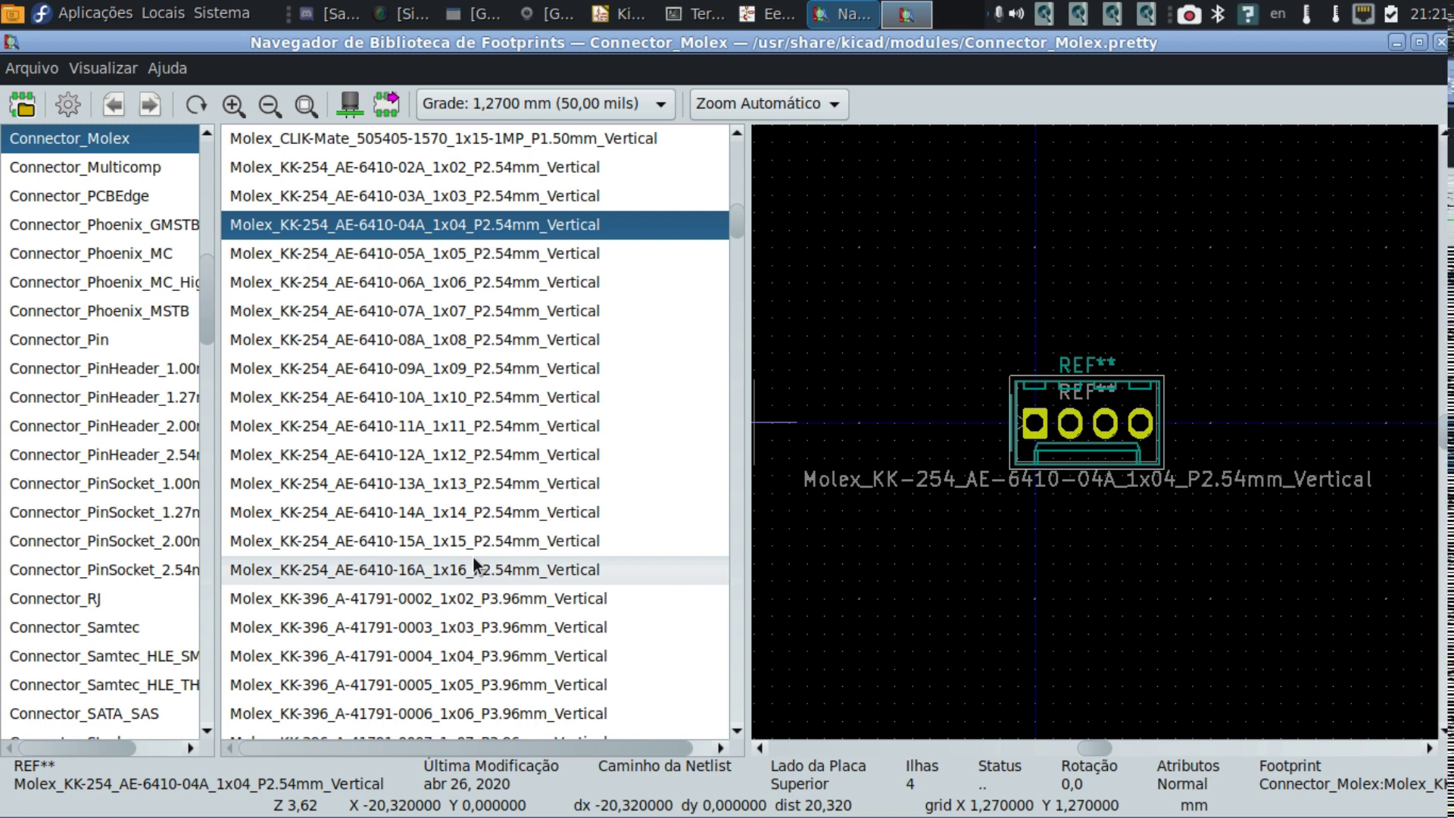
scroll(472, 556, down, 1)
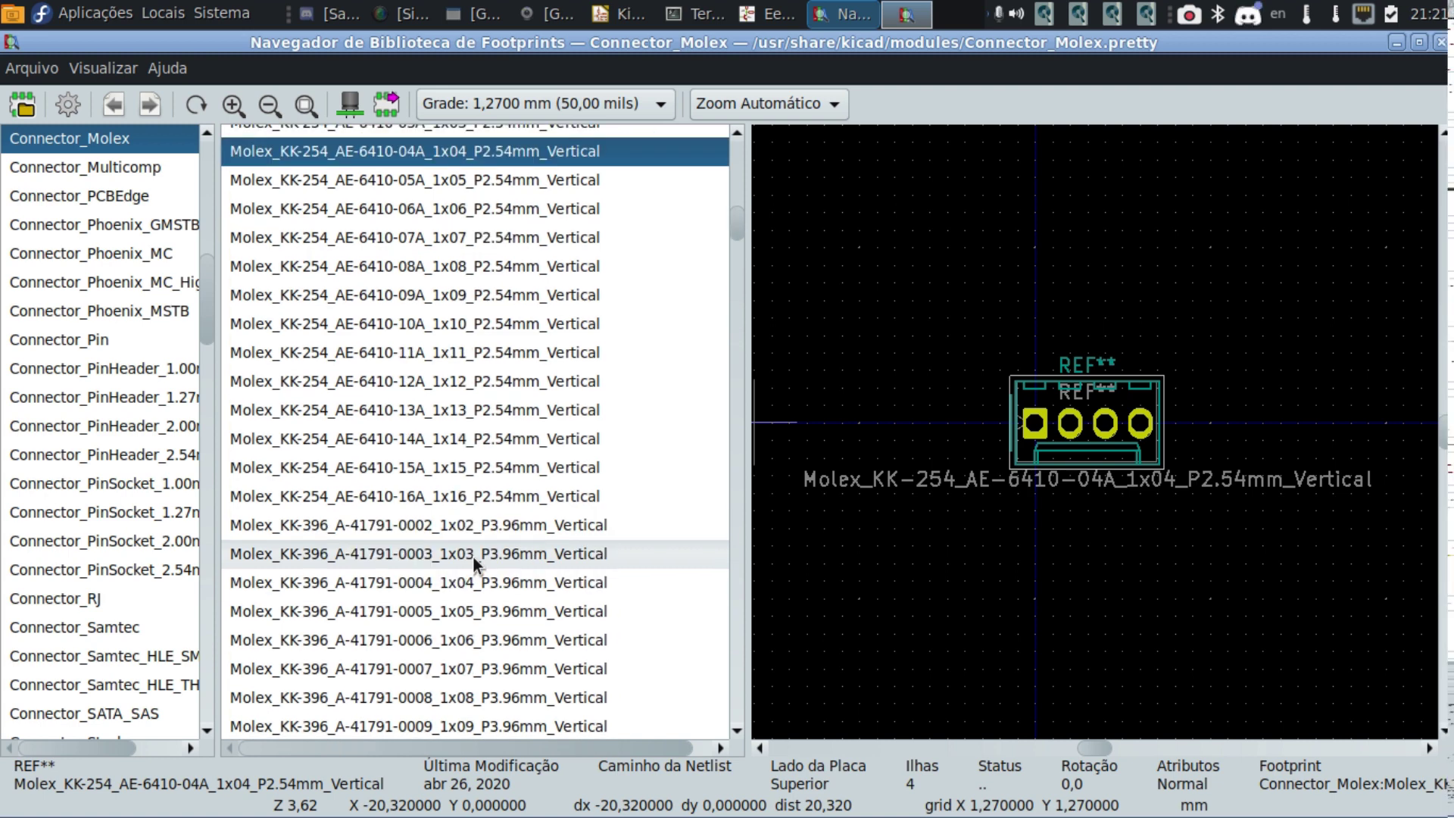
click(474, 589)
Find the Mega-Fit series and preview the Molex_Mega-Fit_76825-0008_2x04_P5.70mm_Horizontal footprint.
scroll(474, 589, down, 4)
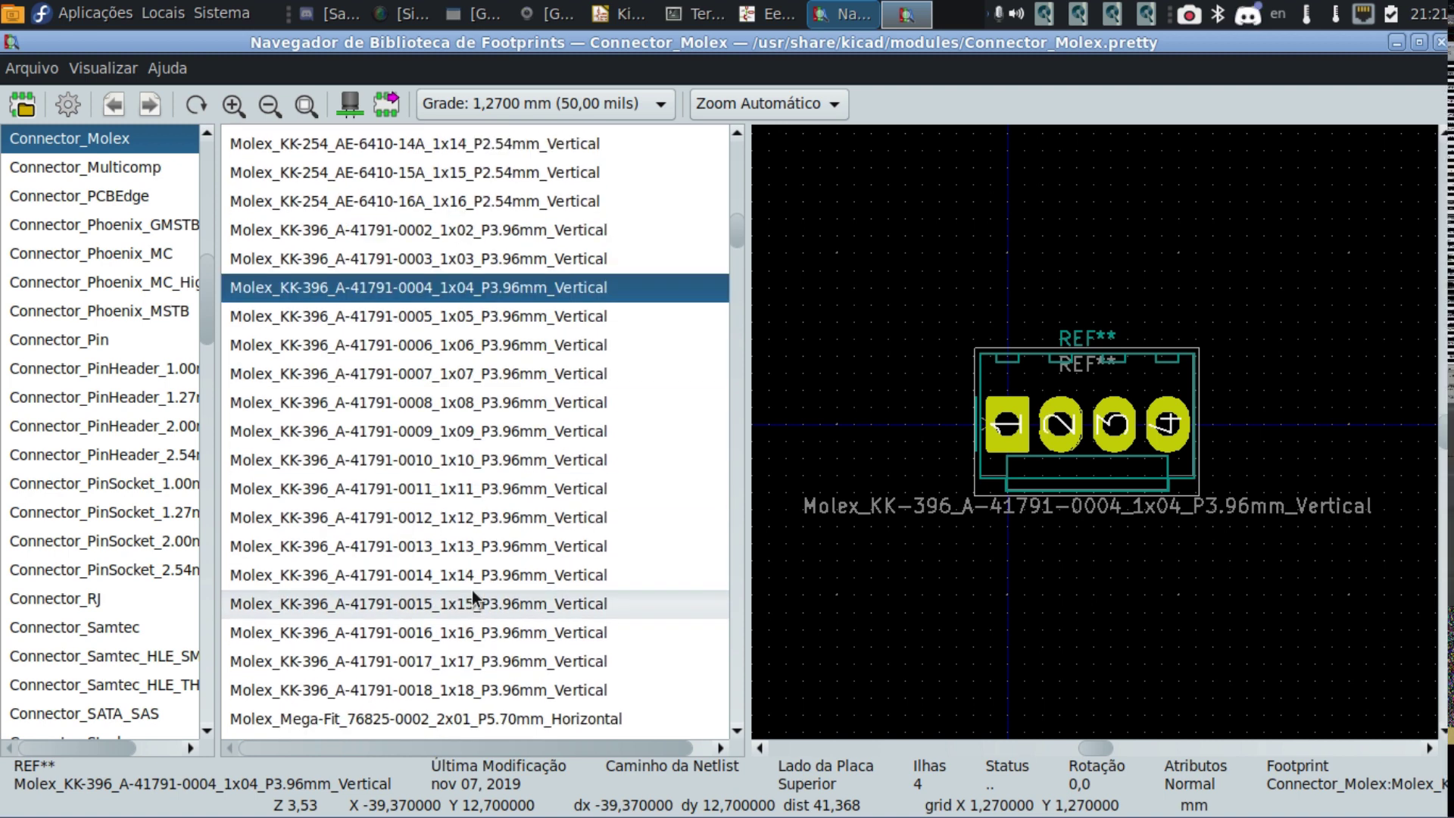
scroll(472, 595, down, 4)
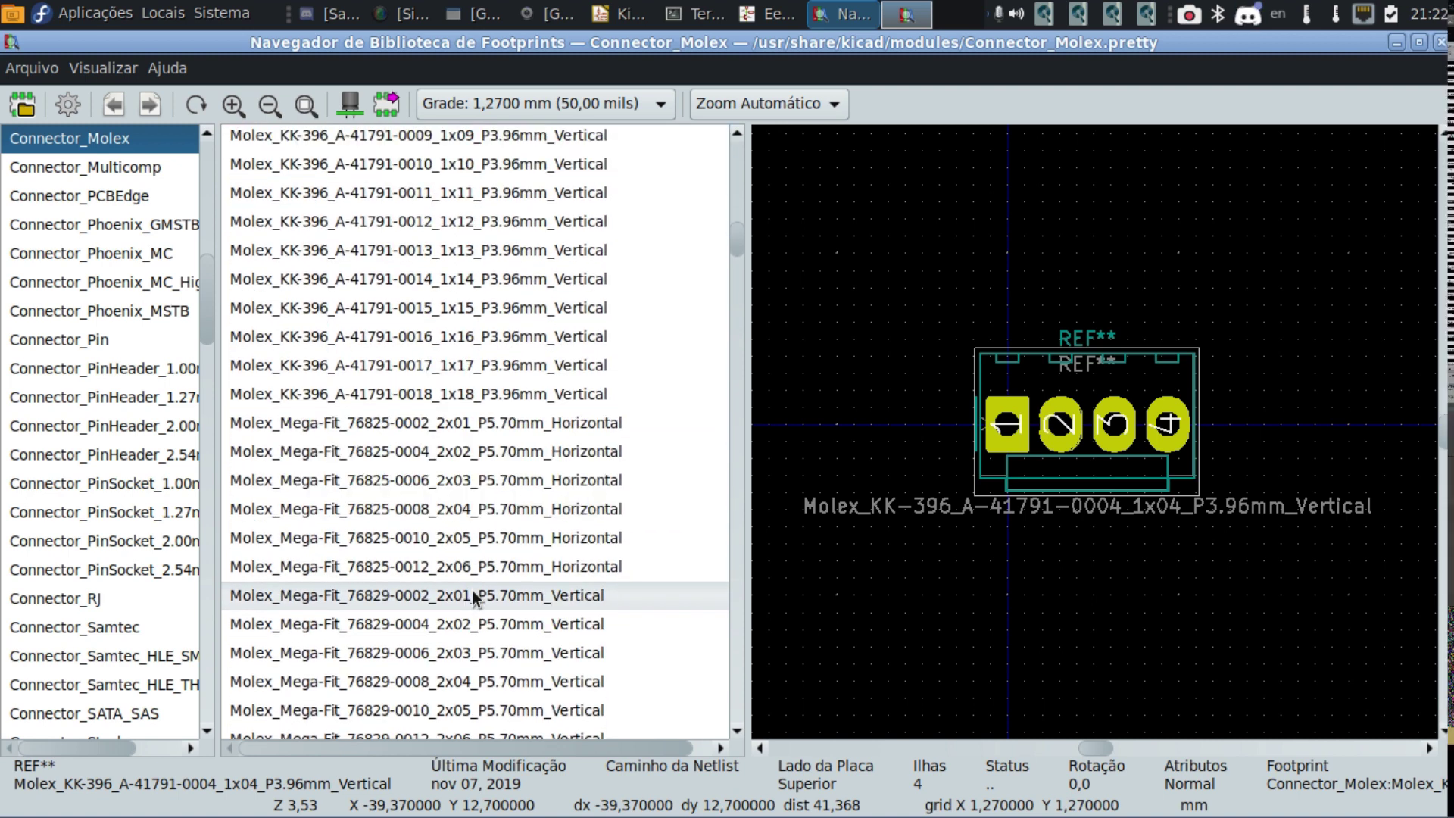
scroll(472, 596, down, 2)
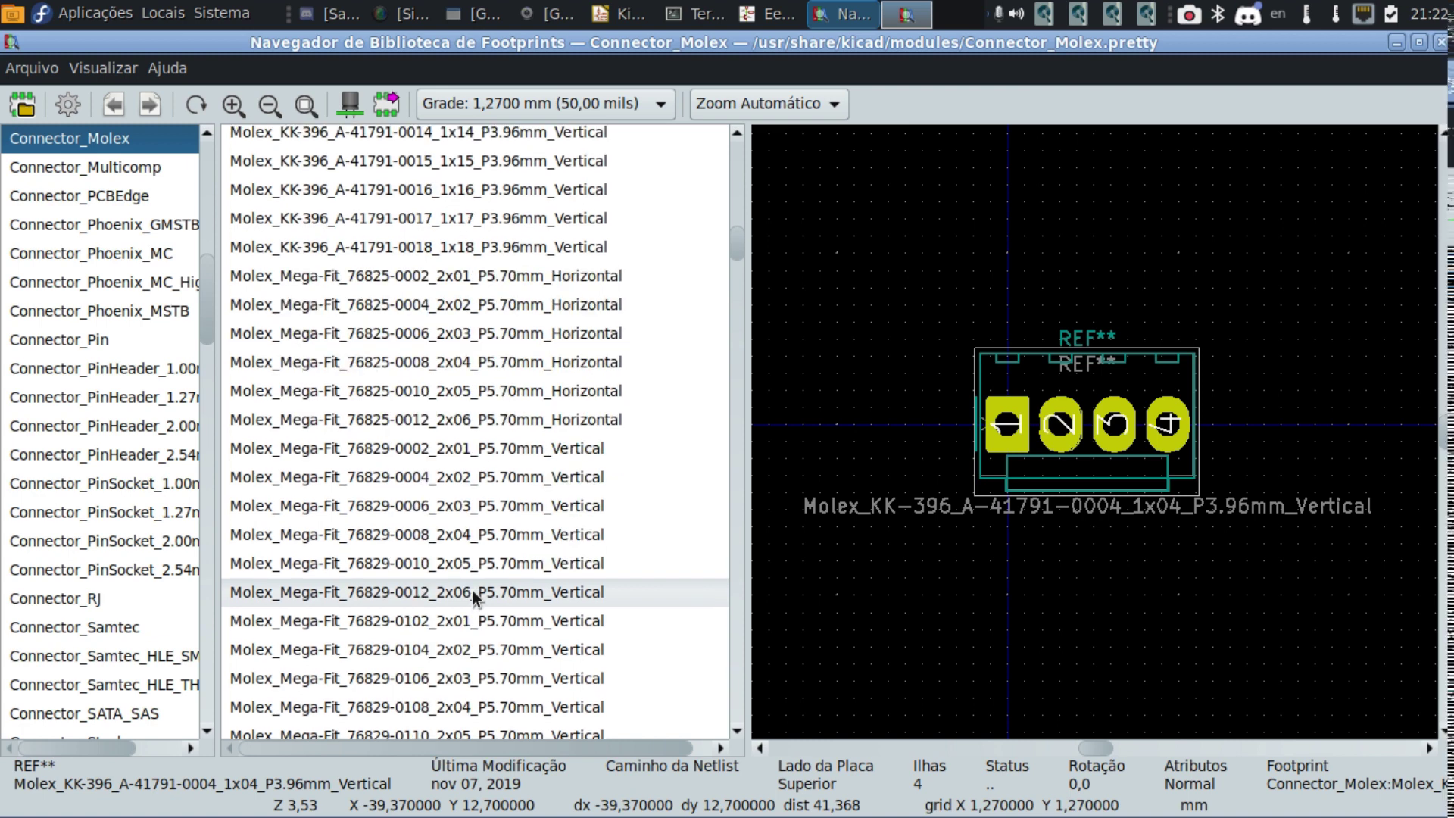
click(443, 360)
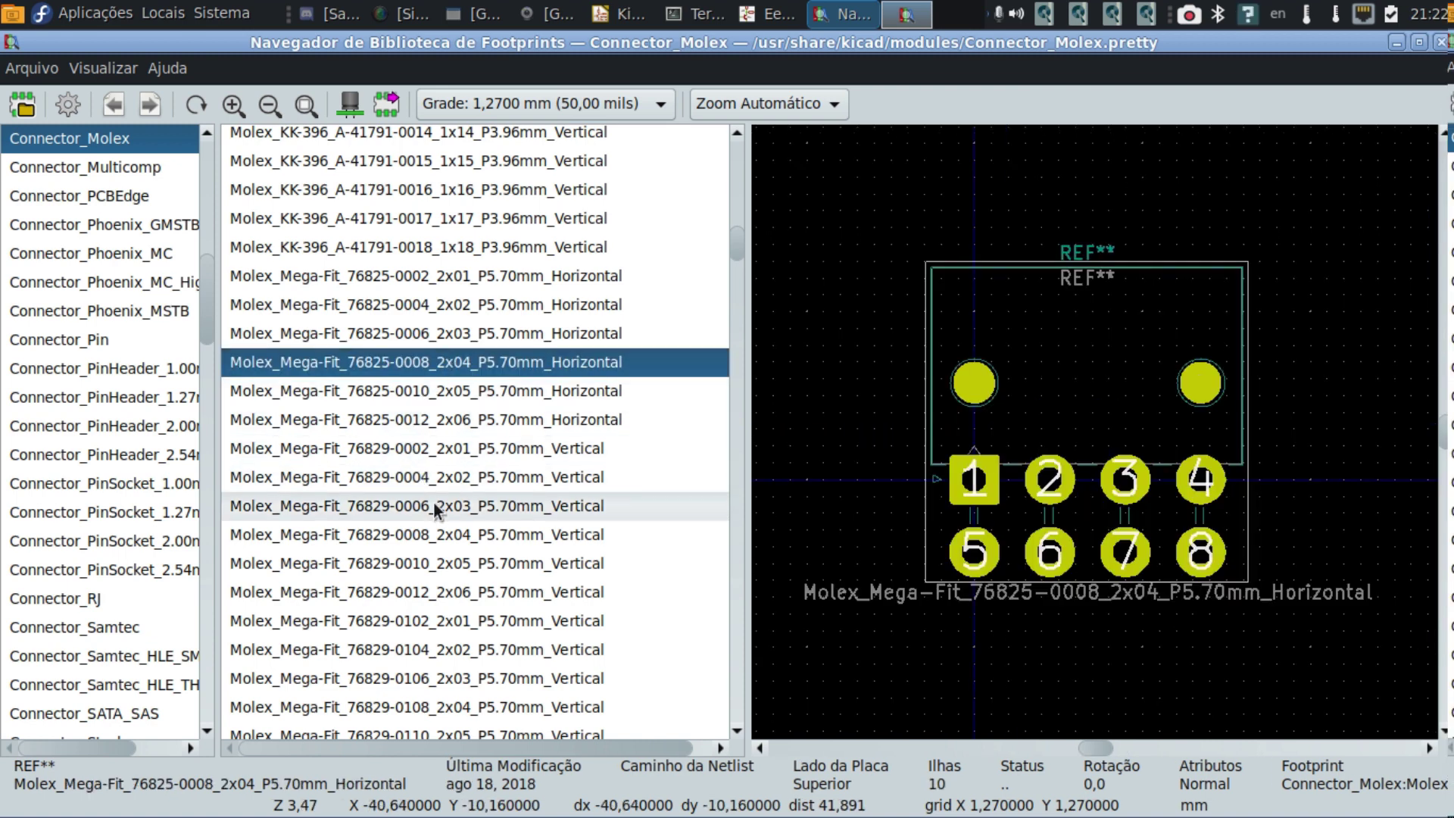
scroll(433, 502, down, 1)
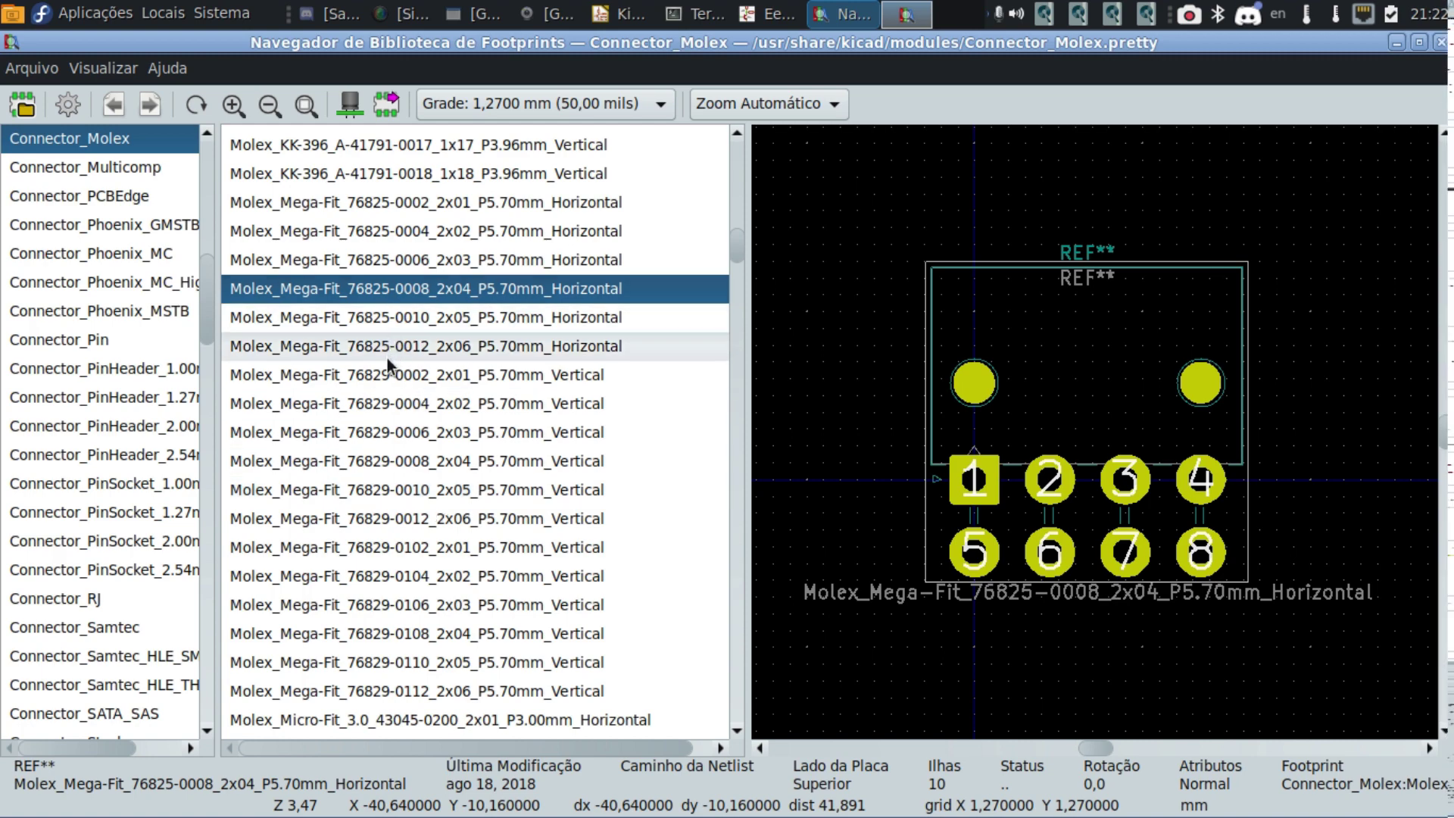
scroll(387, 471, up, 10)
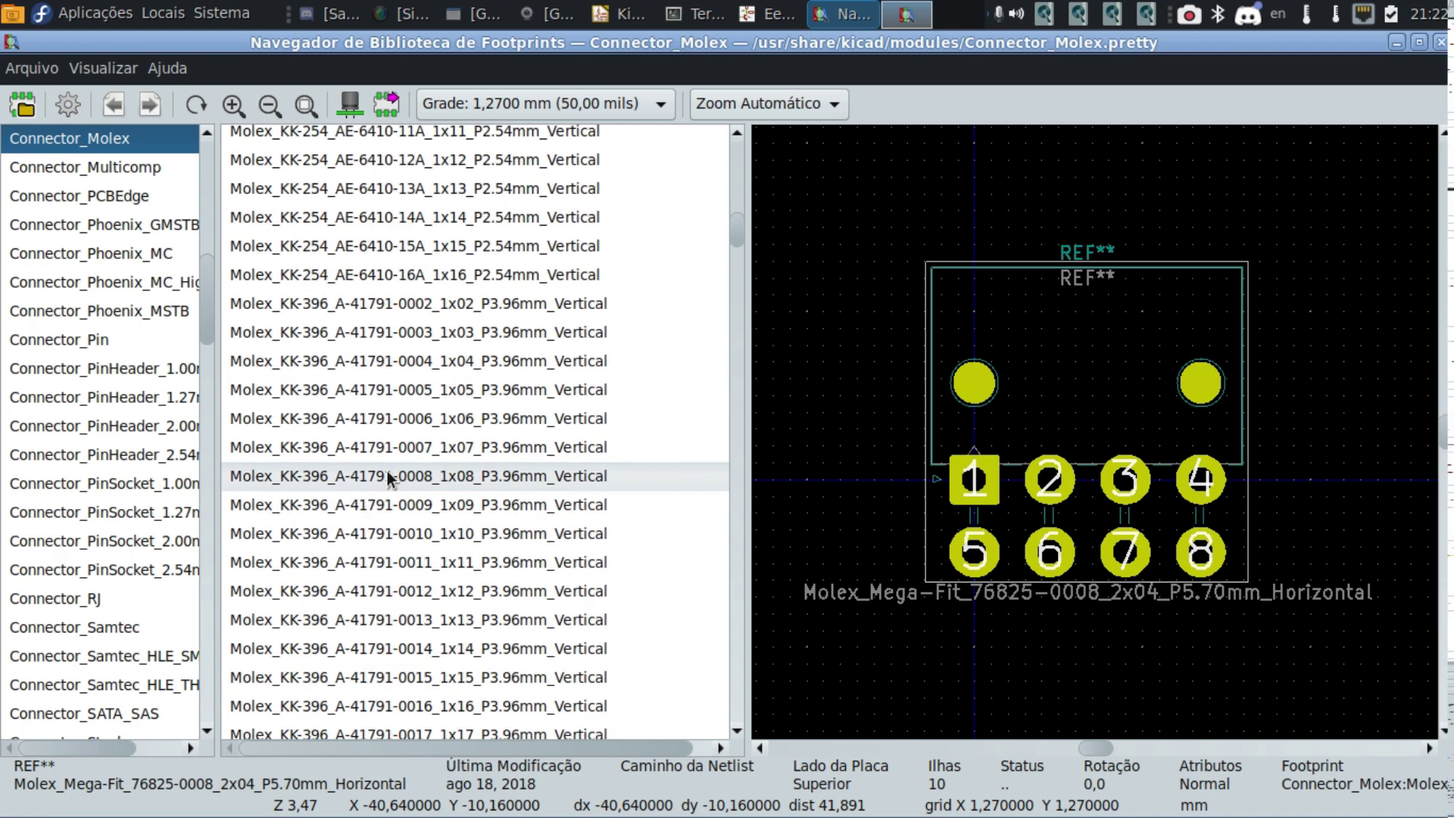
scroll(388, 471, up, 15)
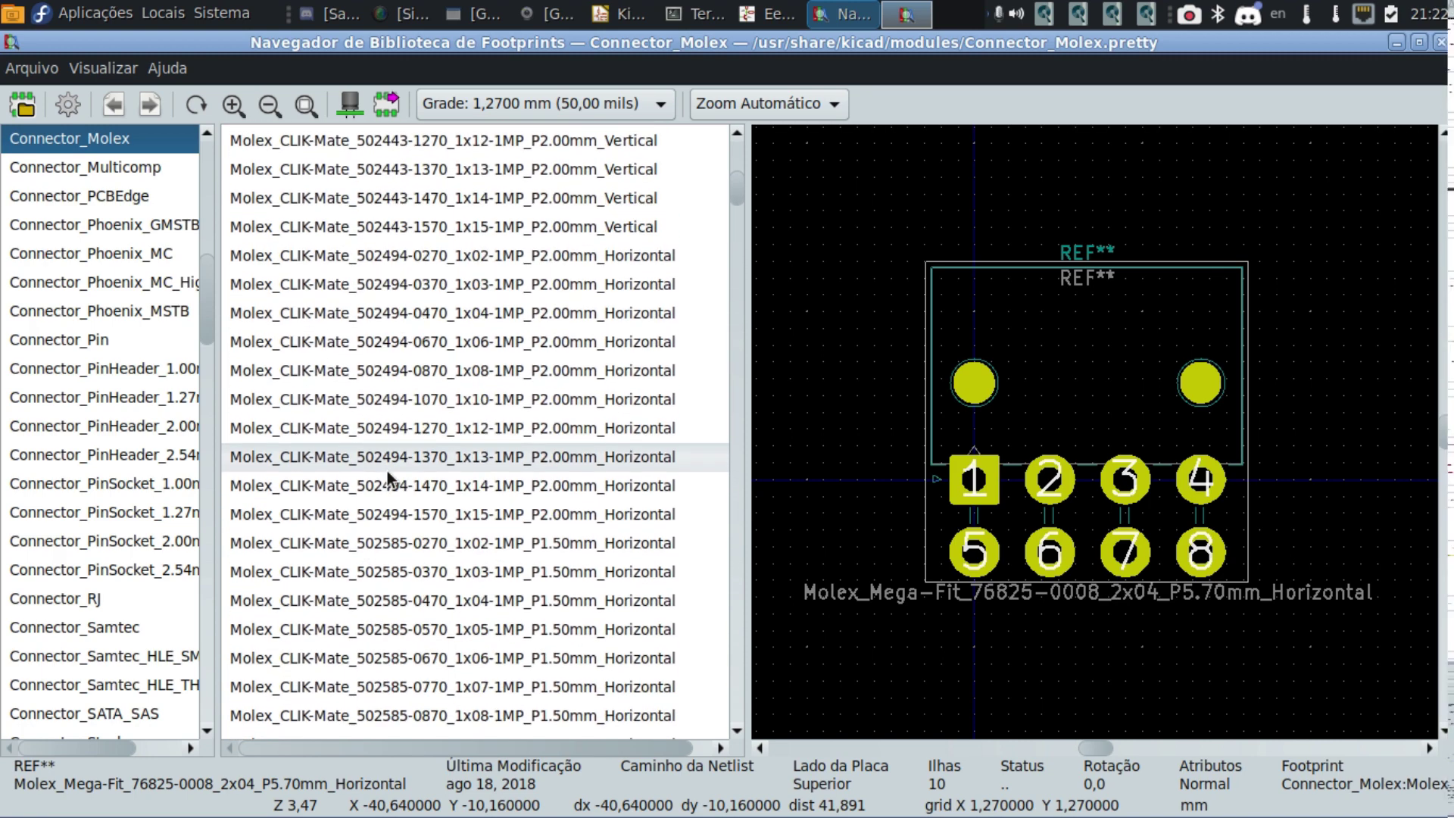
scroll(388, 471, up, 8)
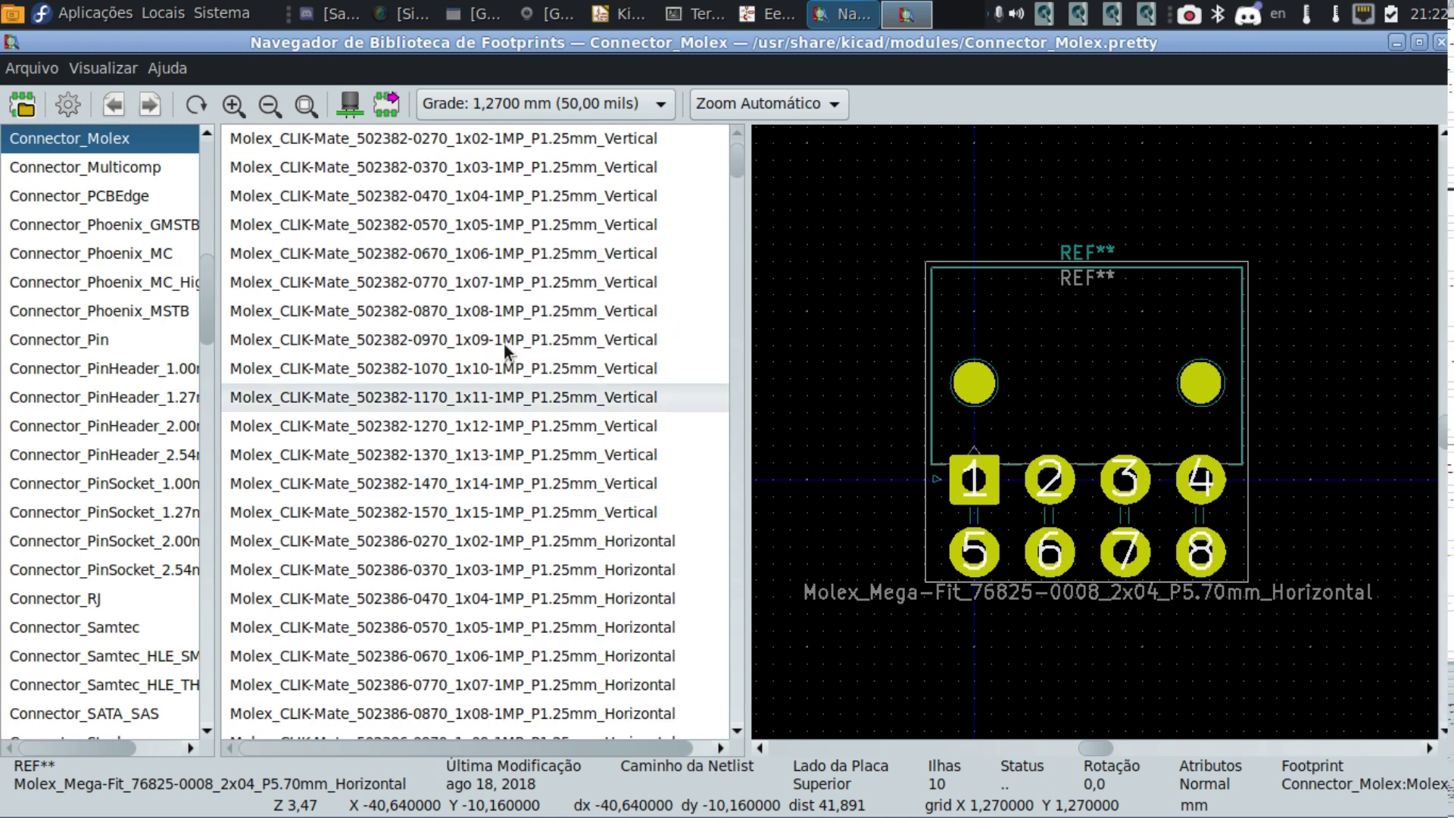
click(516, 199)
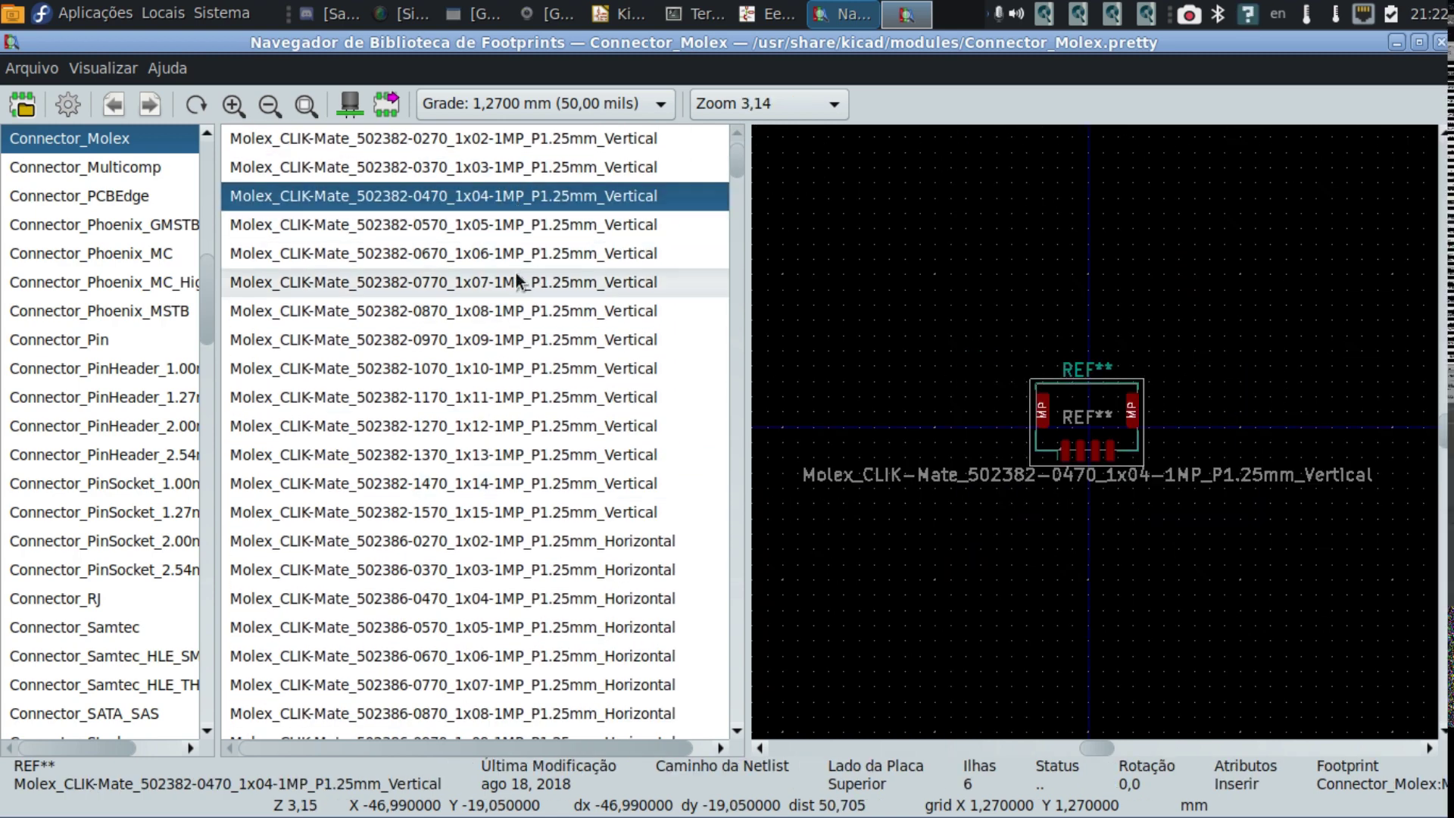
key(Down)
key(Down)
key(Down)
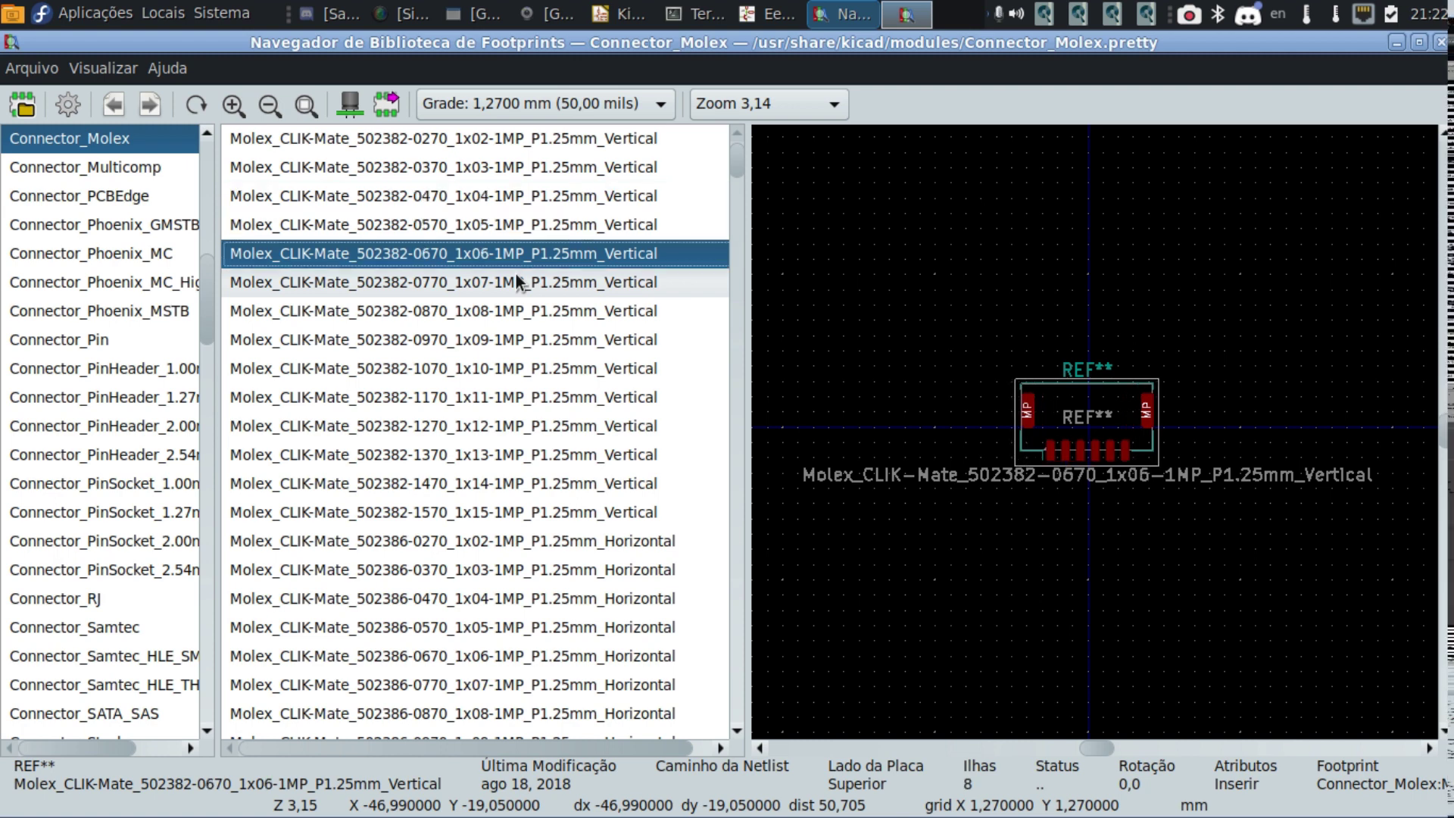
key(Up)
key(Up)
key(Down)
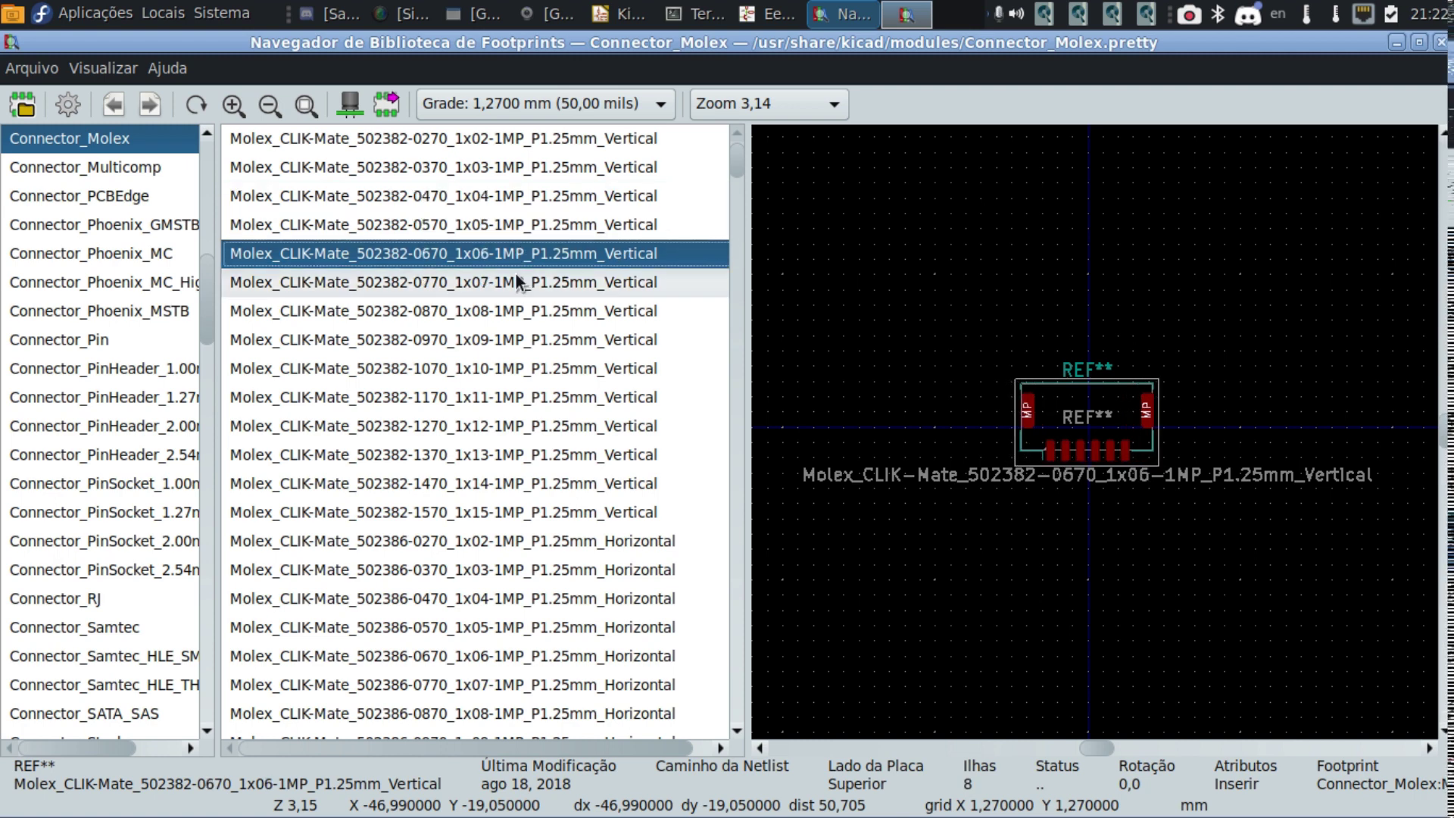
key(Down)
key(Down)
key(Down)
key(Down)
key(Down)
key(Down)
key(Down)
key(Down)
key(Down)
key(Down)
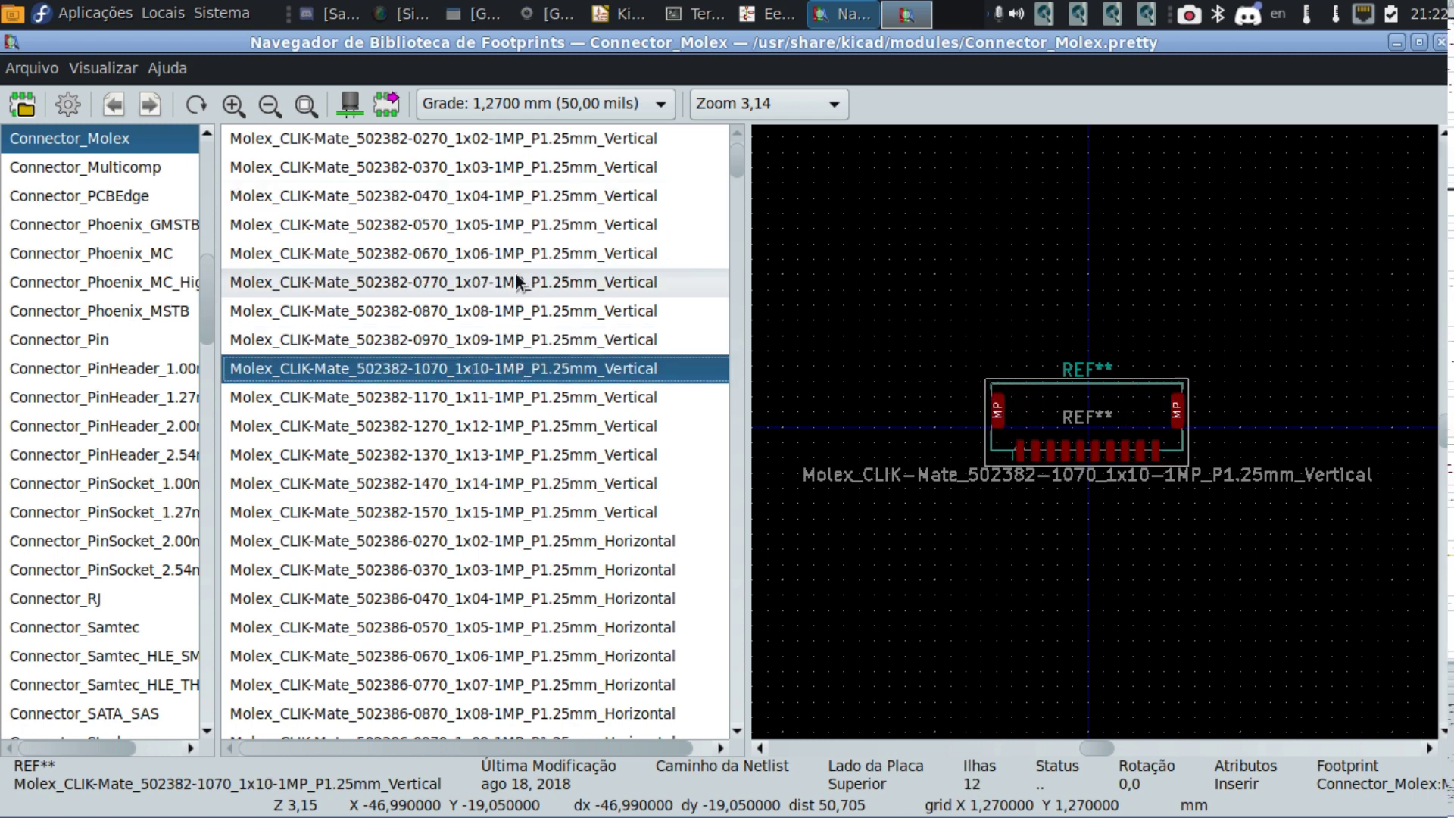
key(Down)
key(Down)
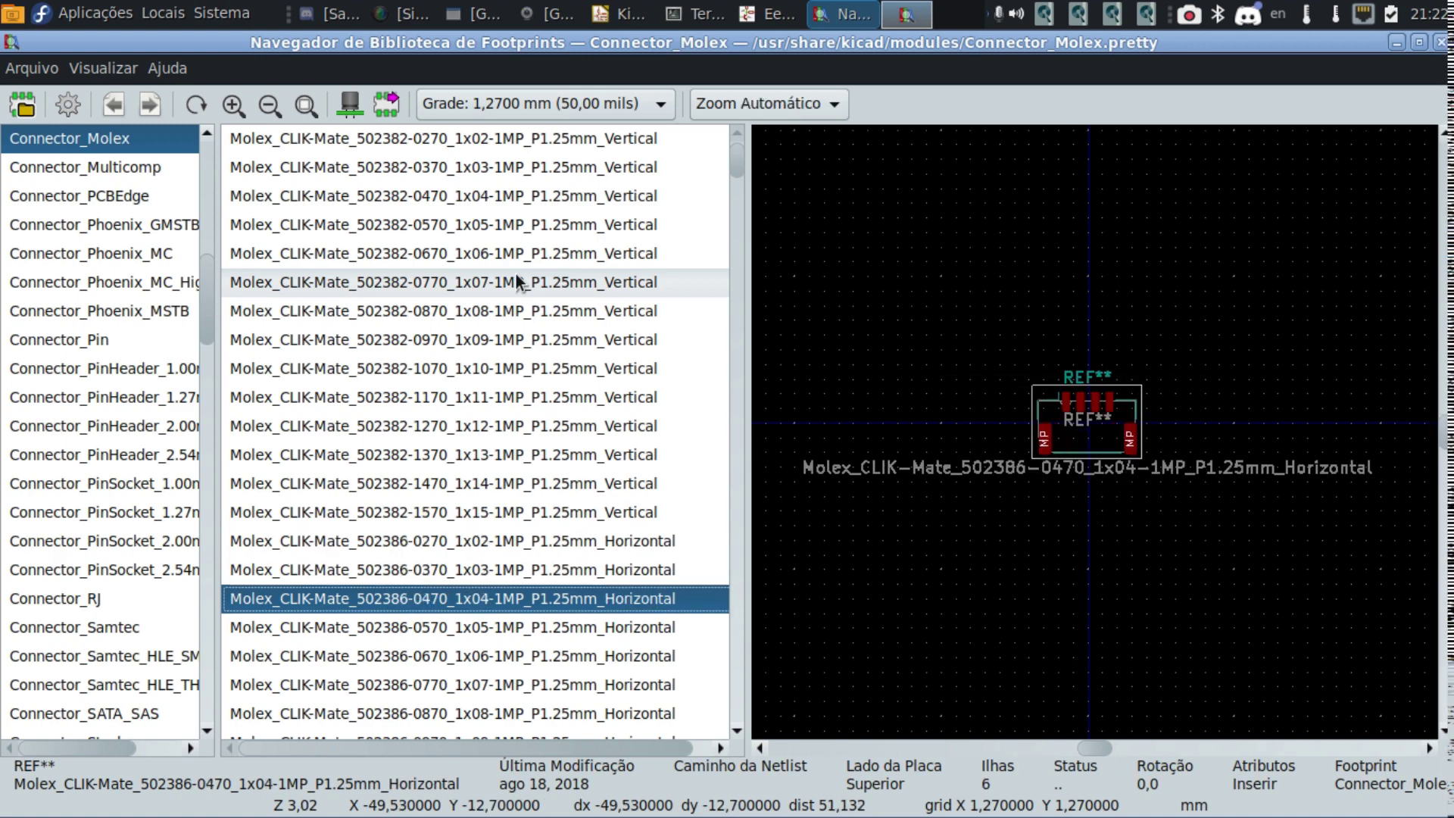
key(Down)
key(Down)
key(Down)
key(Down)
key(Down)
key(Down)
key(Down)
key(Down)
key(Down)
key(Down)
key(Down)
key(Down)
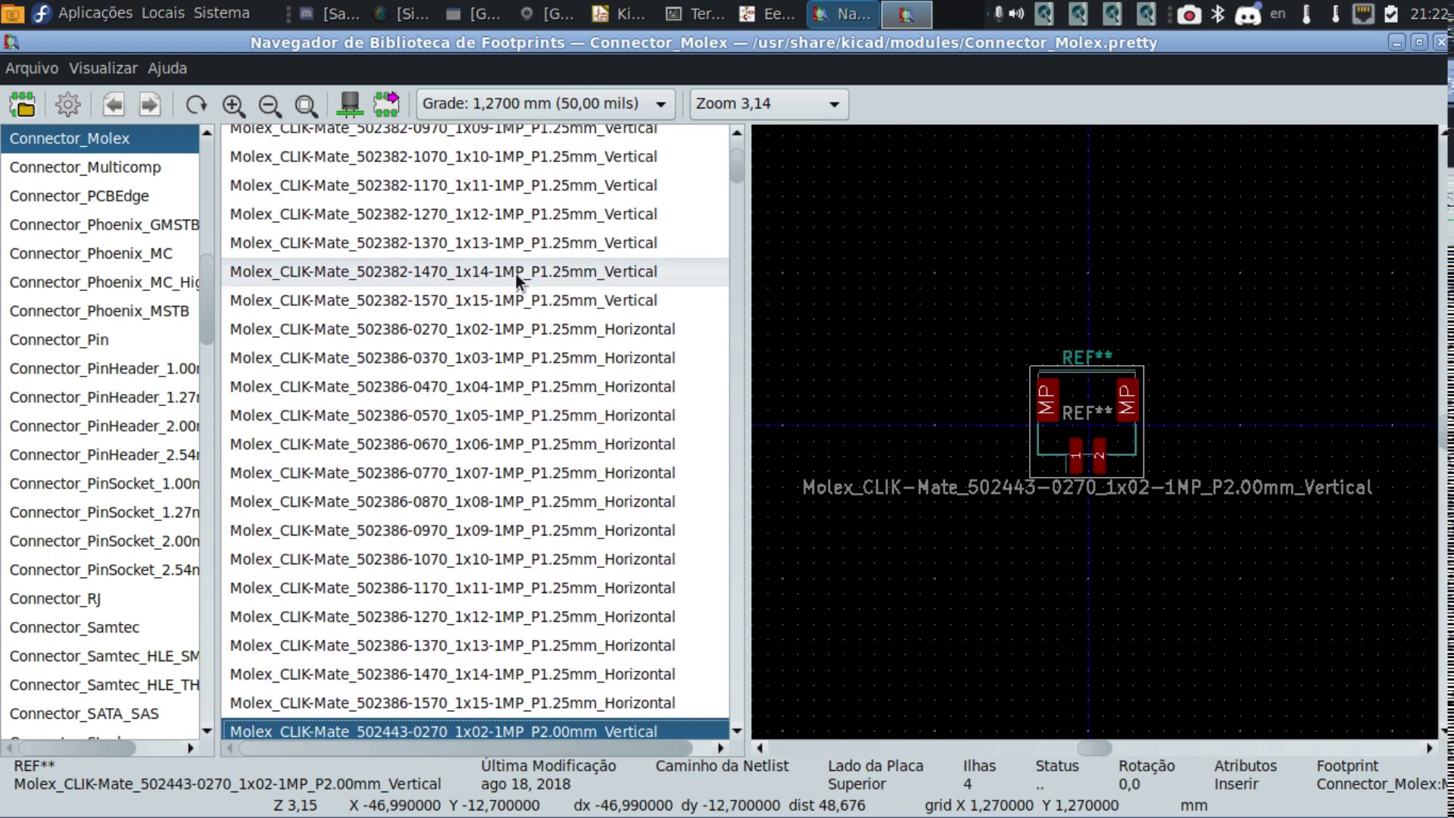
key(Down)
key(Down)
key(Down)
key(Down)
key(Down)
key(Up)
key(Up)
key(Up)
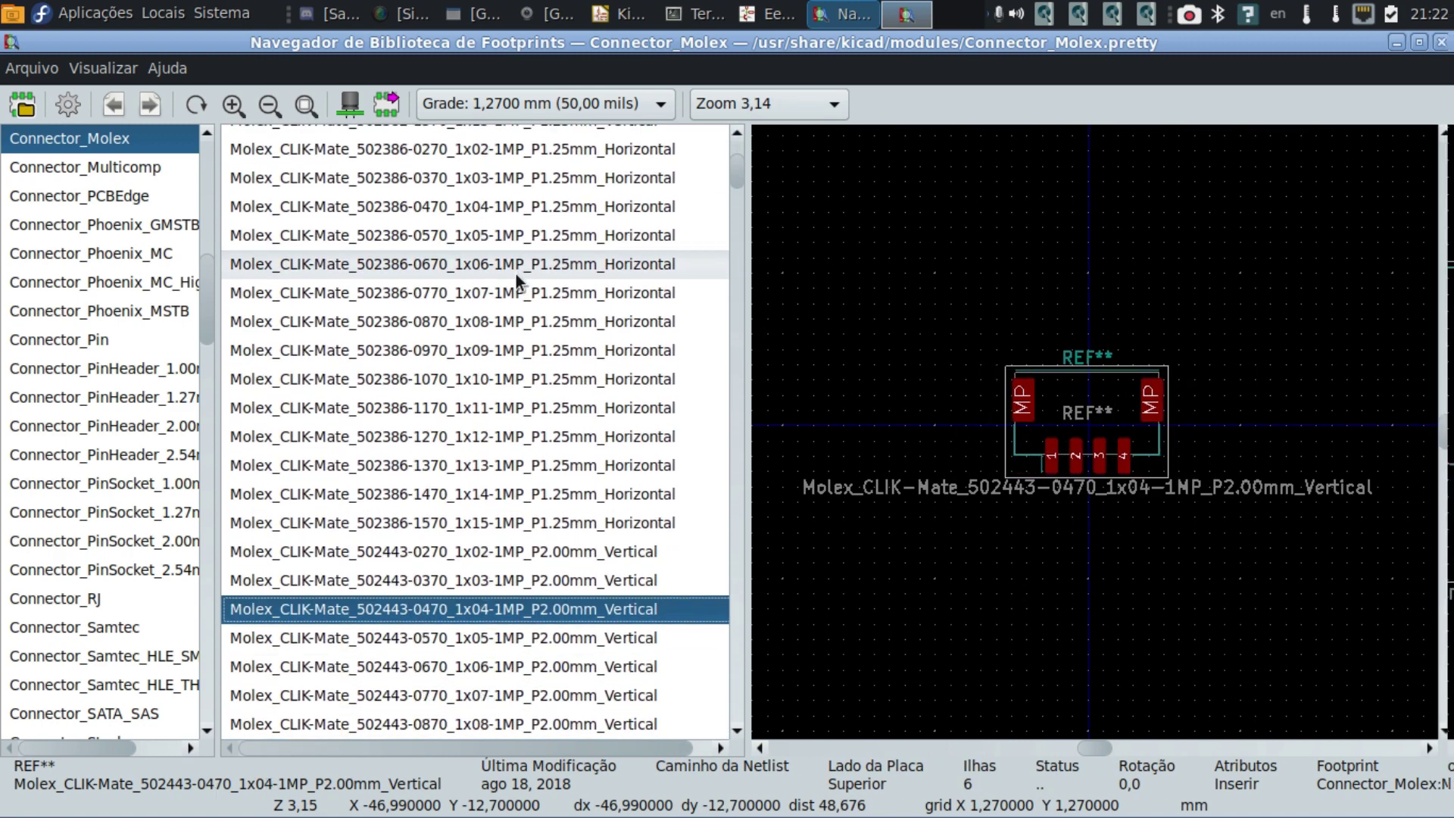
key(Down)
key(Down)
key(Down)
key(Down)
key(Down)
key(Down)
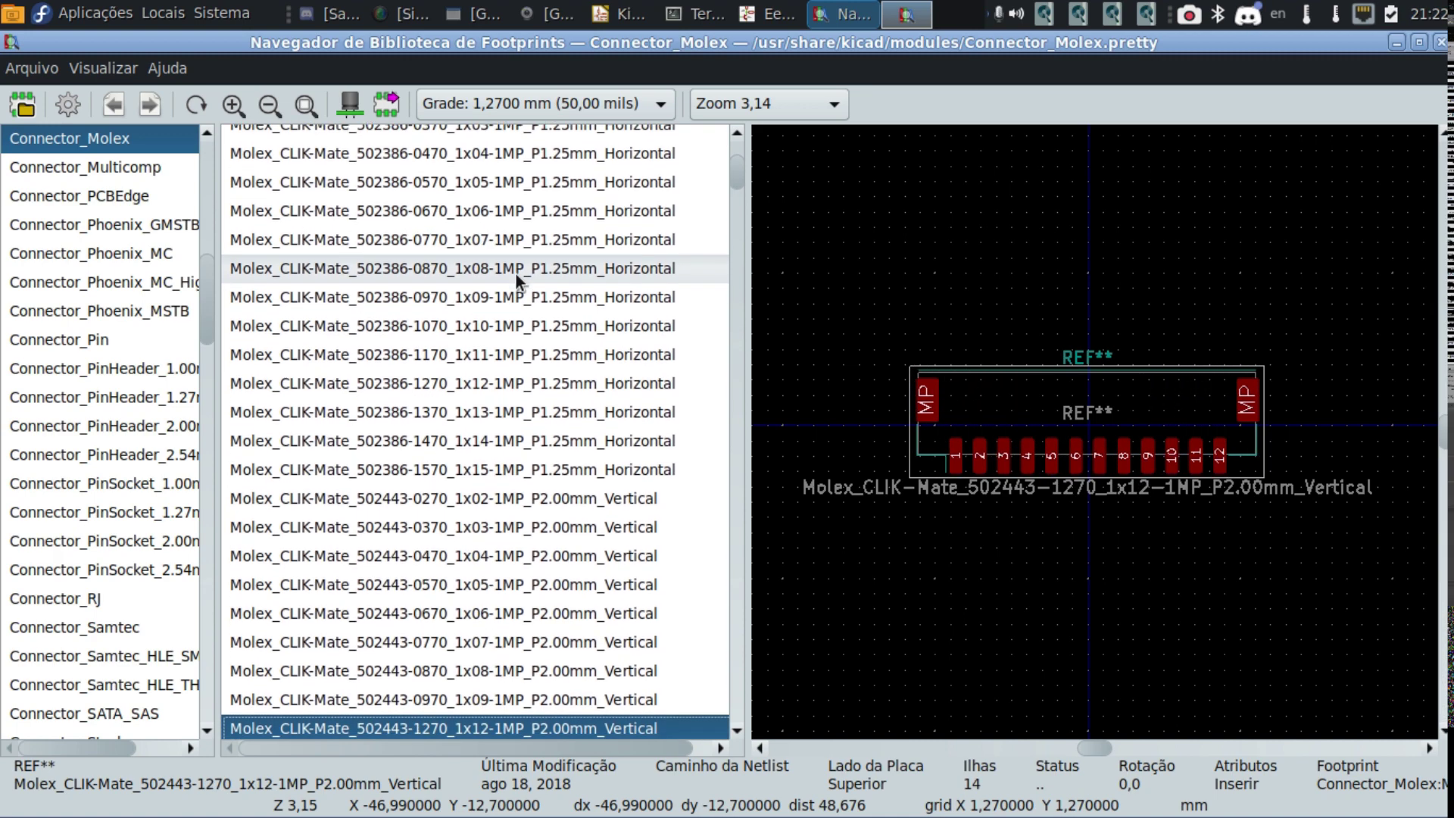
key(Down)
key(Down)
key(Down)
key(Down)
key(Down)
key(Down)
key(Down)
key(Down)
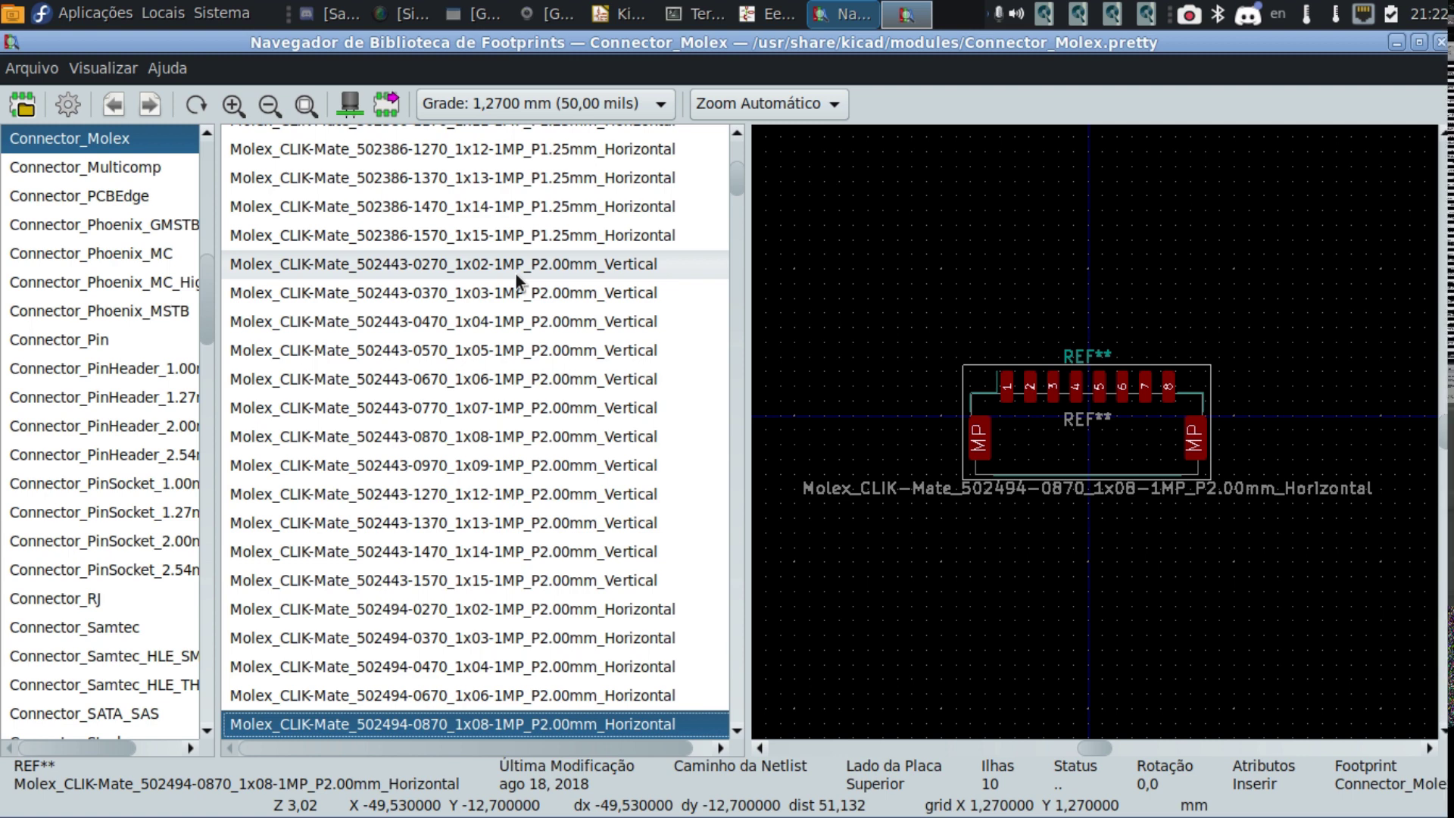
Return to the start of the Connector_Molex list and compare the 502386 horizontal footprints between the four-pin 0470 and eleven-pin 1170 versions.
click(134, 177)
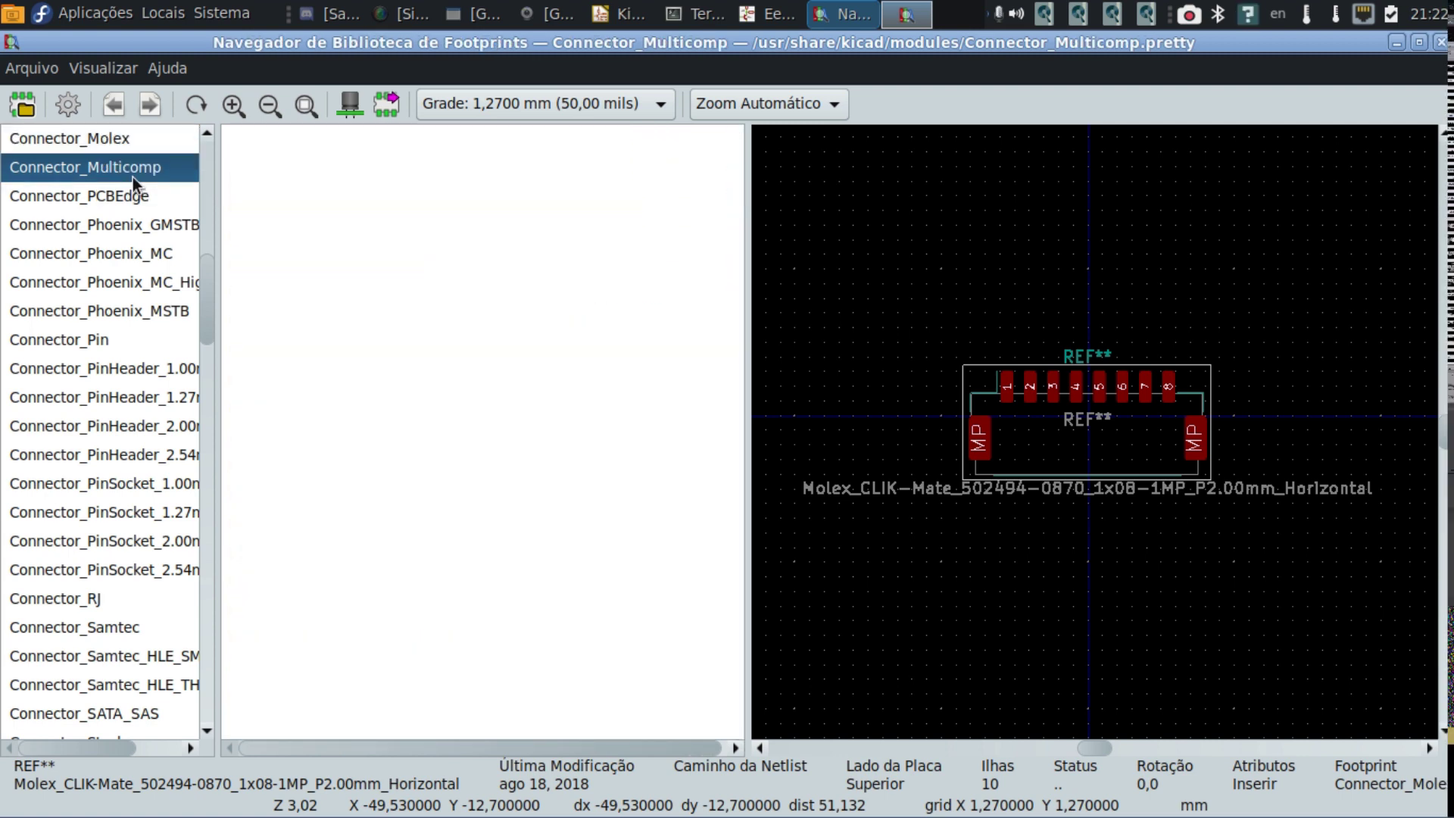
click(80, 135)
click(501, 660)
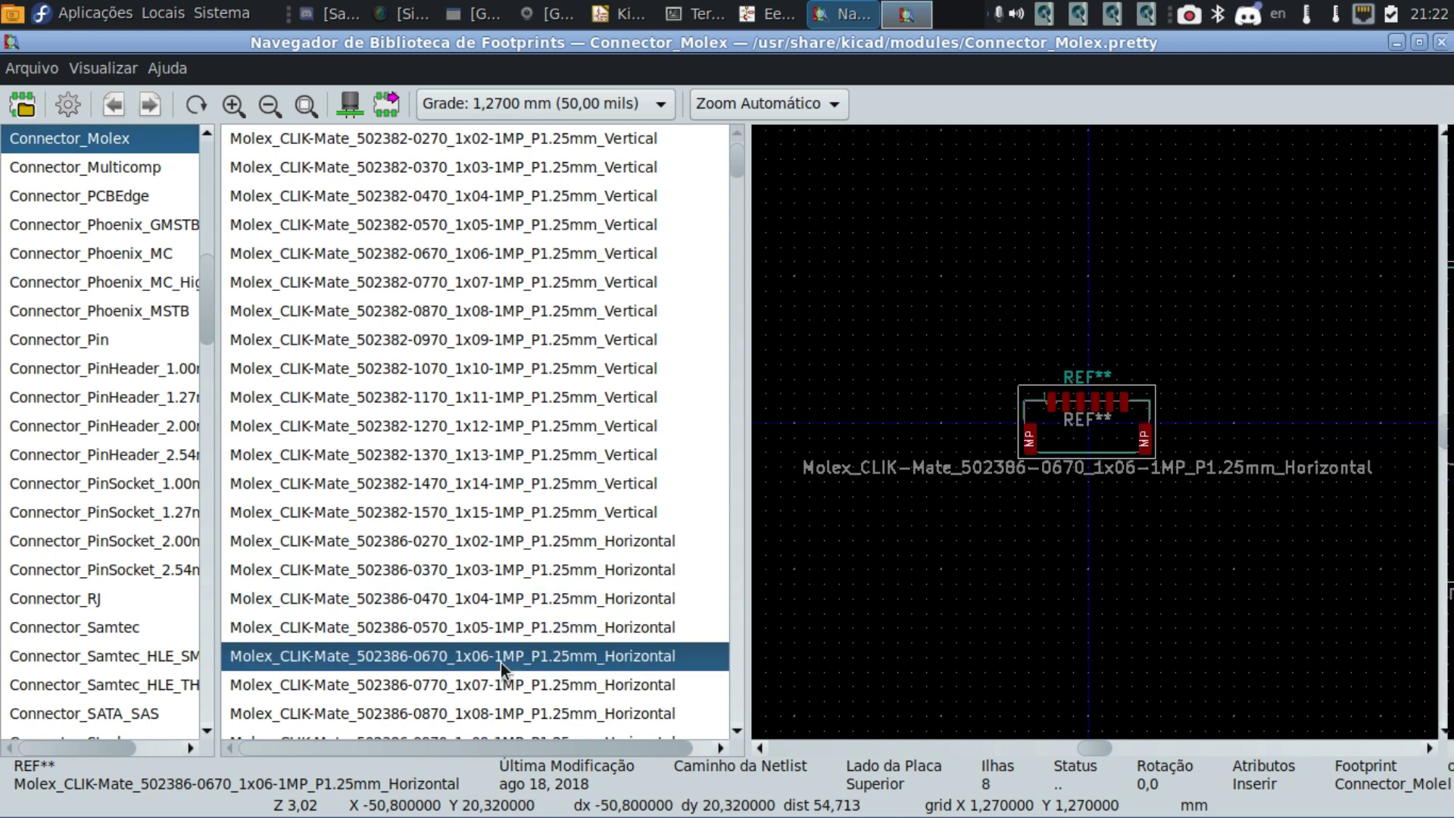
key(Down)
key(Down)
key(Down)
key(Down)
key(Down)
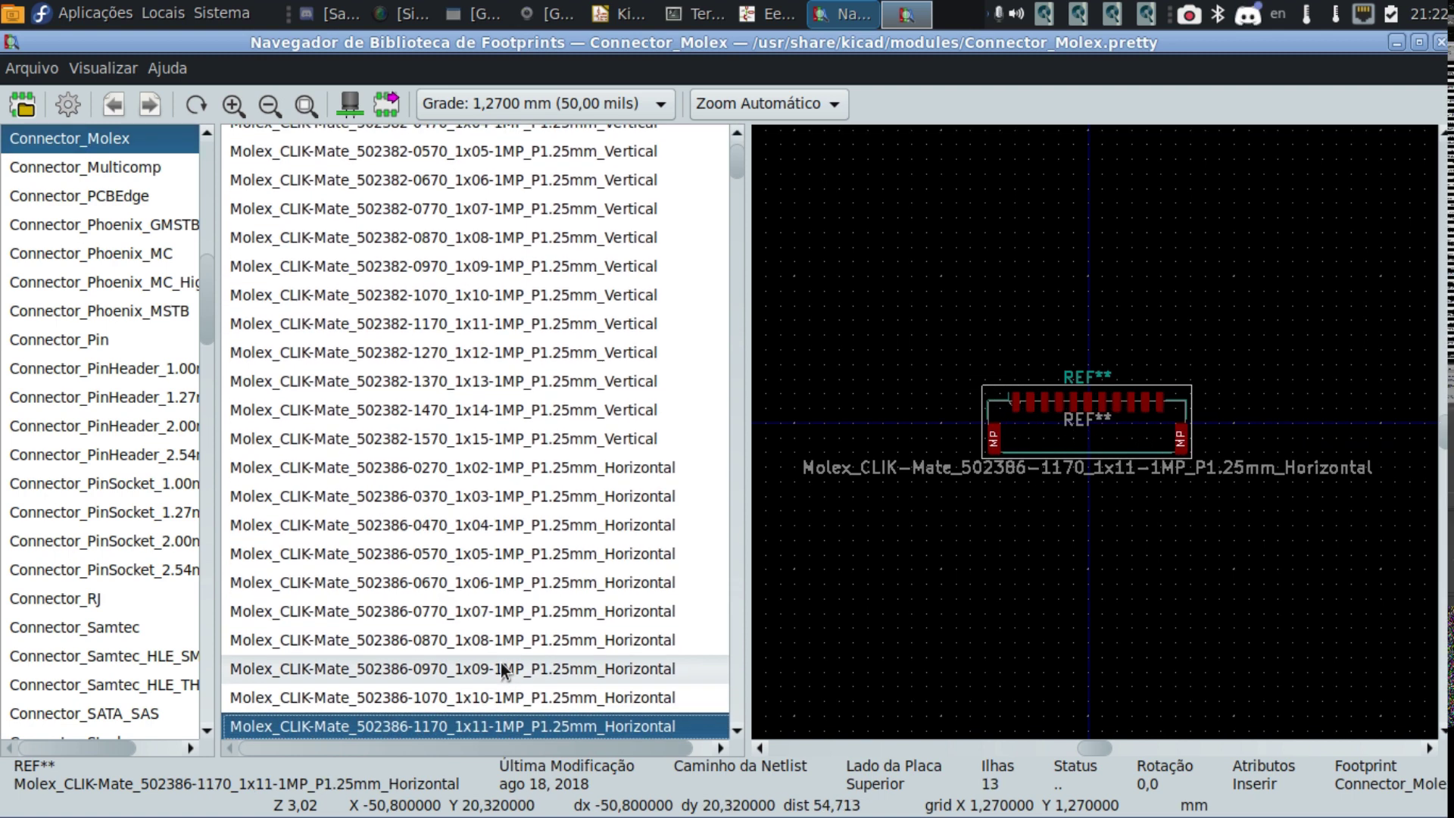
key(Up)
key(Up)
key(Up)
key(Up)
key(Up)
key(Up)
key(Up)
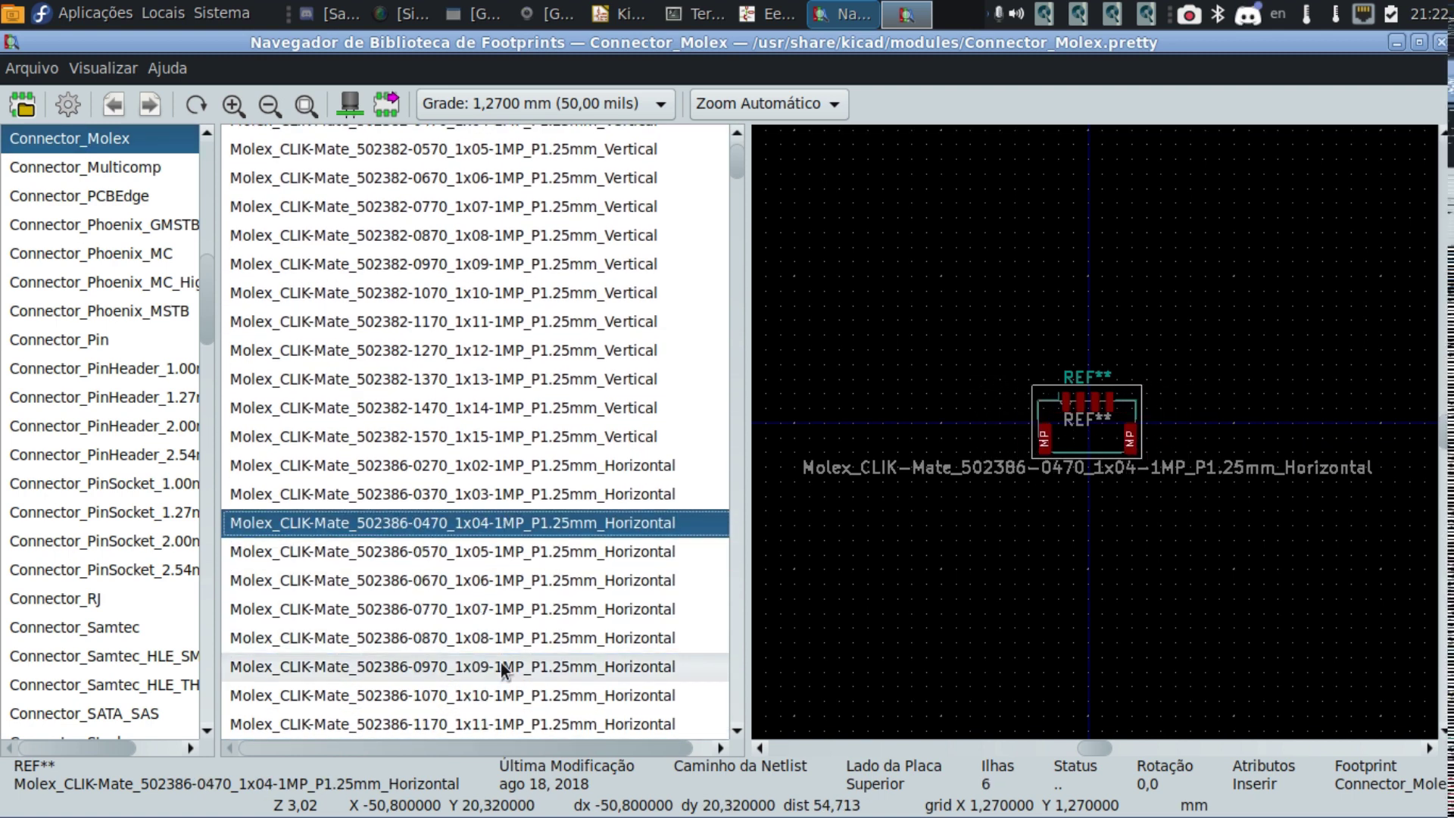
key(Down)
key(Down)
key(Down)
key(Down)
key(Down)
key(Down)
key(Down)
key(Down)
key(Down)
key(Down)
key(Down)
key(Down)
key(Down)
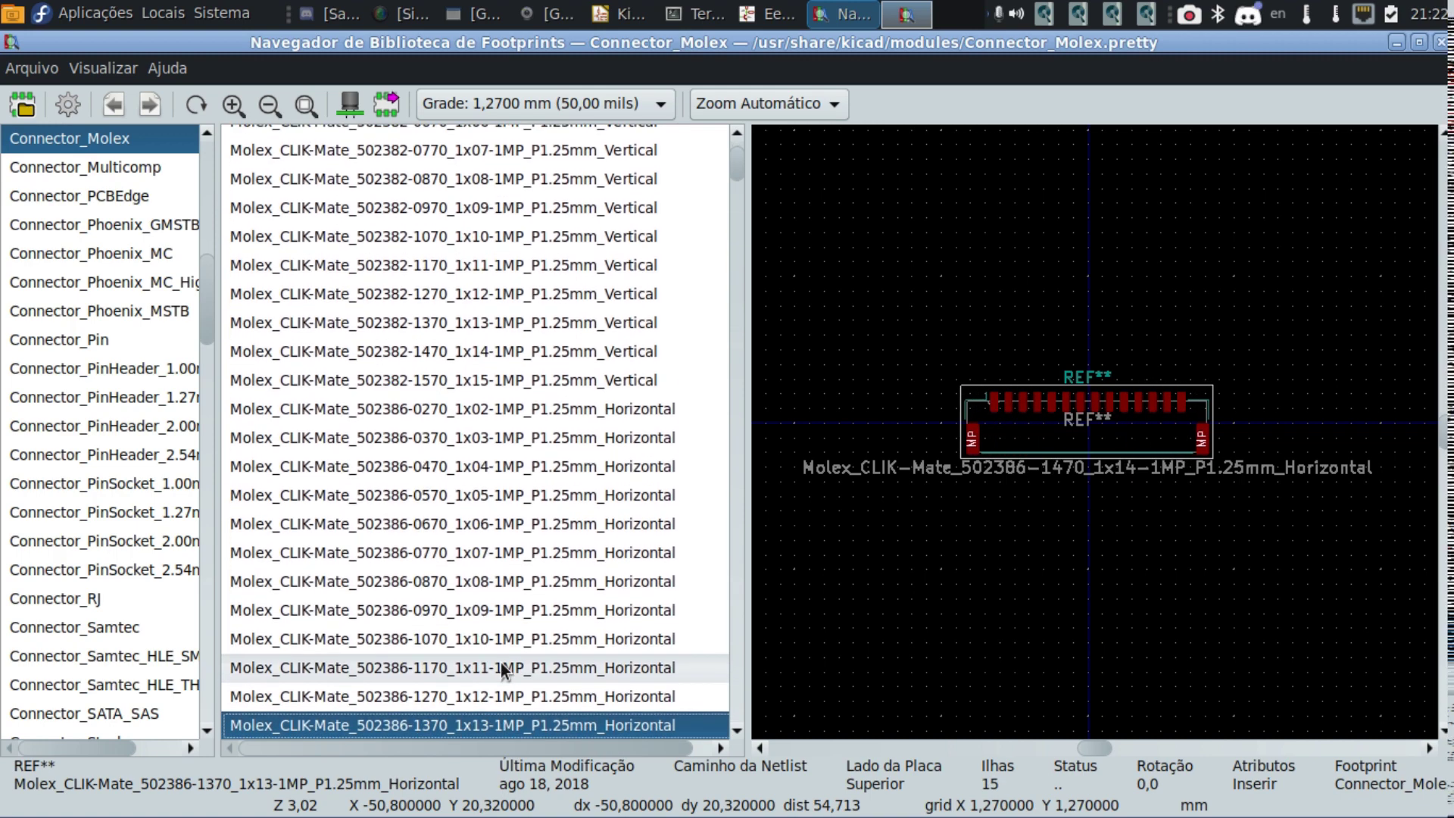
key(Down)
key(Down)
key(Down)
key(Down)
key(Down)
key(Up)
key(Up)
key(Up)
key(Up)
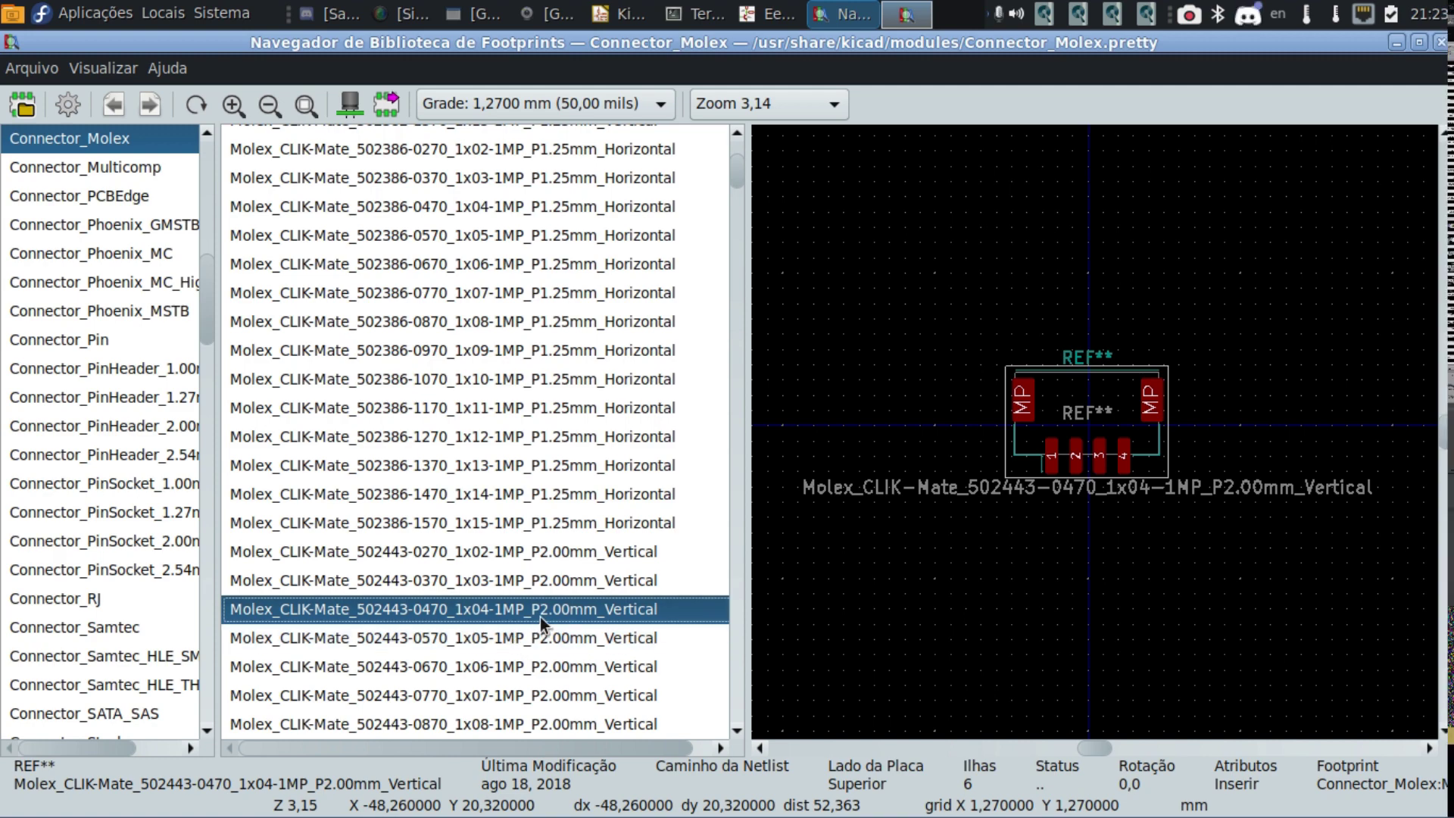
key(Down)
key(Down)
key(Down)
key(Down)
key(Down)
key(Down)
key(Down)
key(Down)
key(Down)
key(Down)
key(Down)
key(Down)
key(Down)
key(Down)
key(Down)
key(Down)
key(Down)
key(Down)
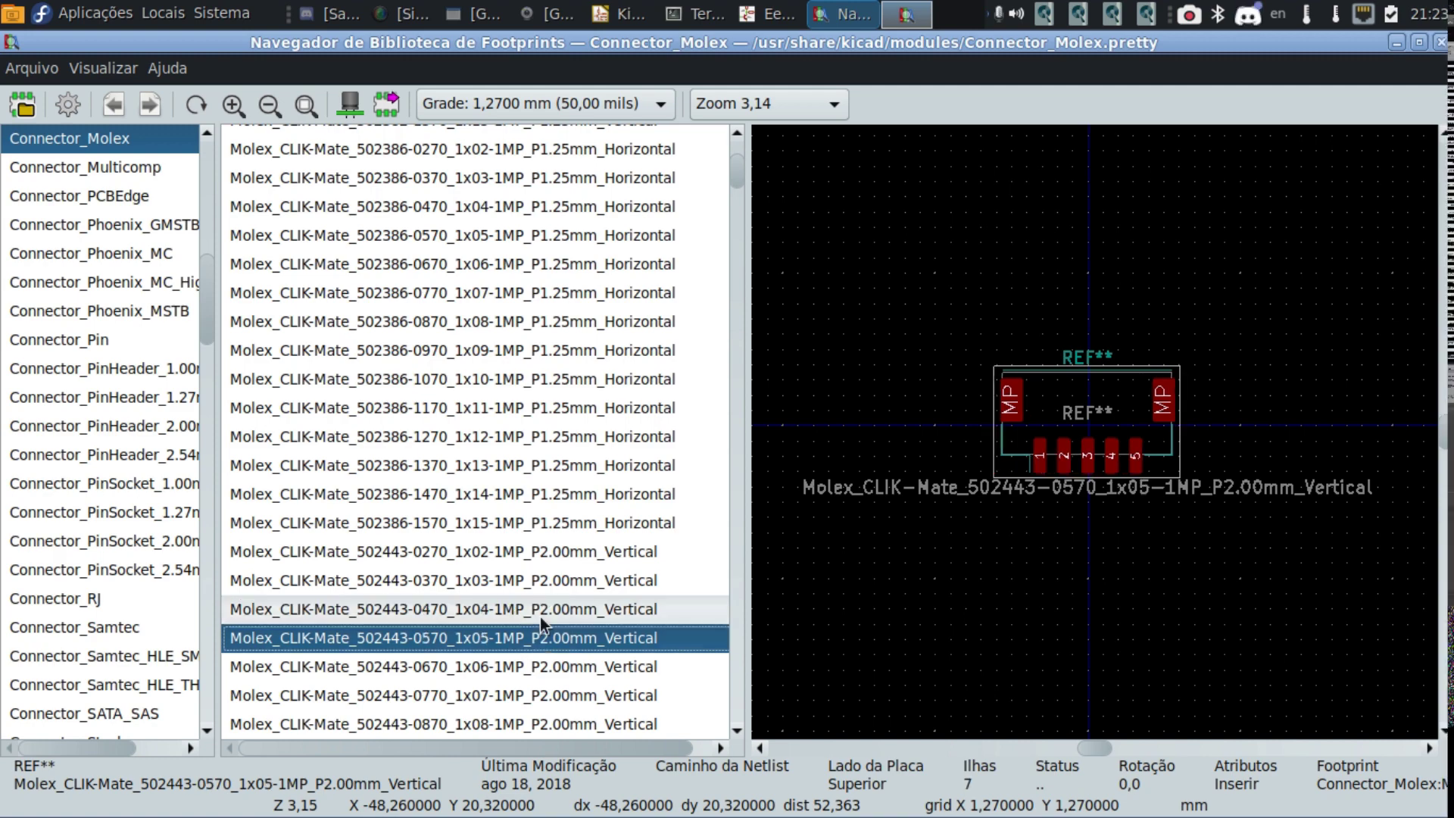
key(Down)
key(Down)
key(Down)
key(Down)
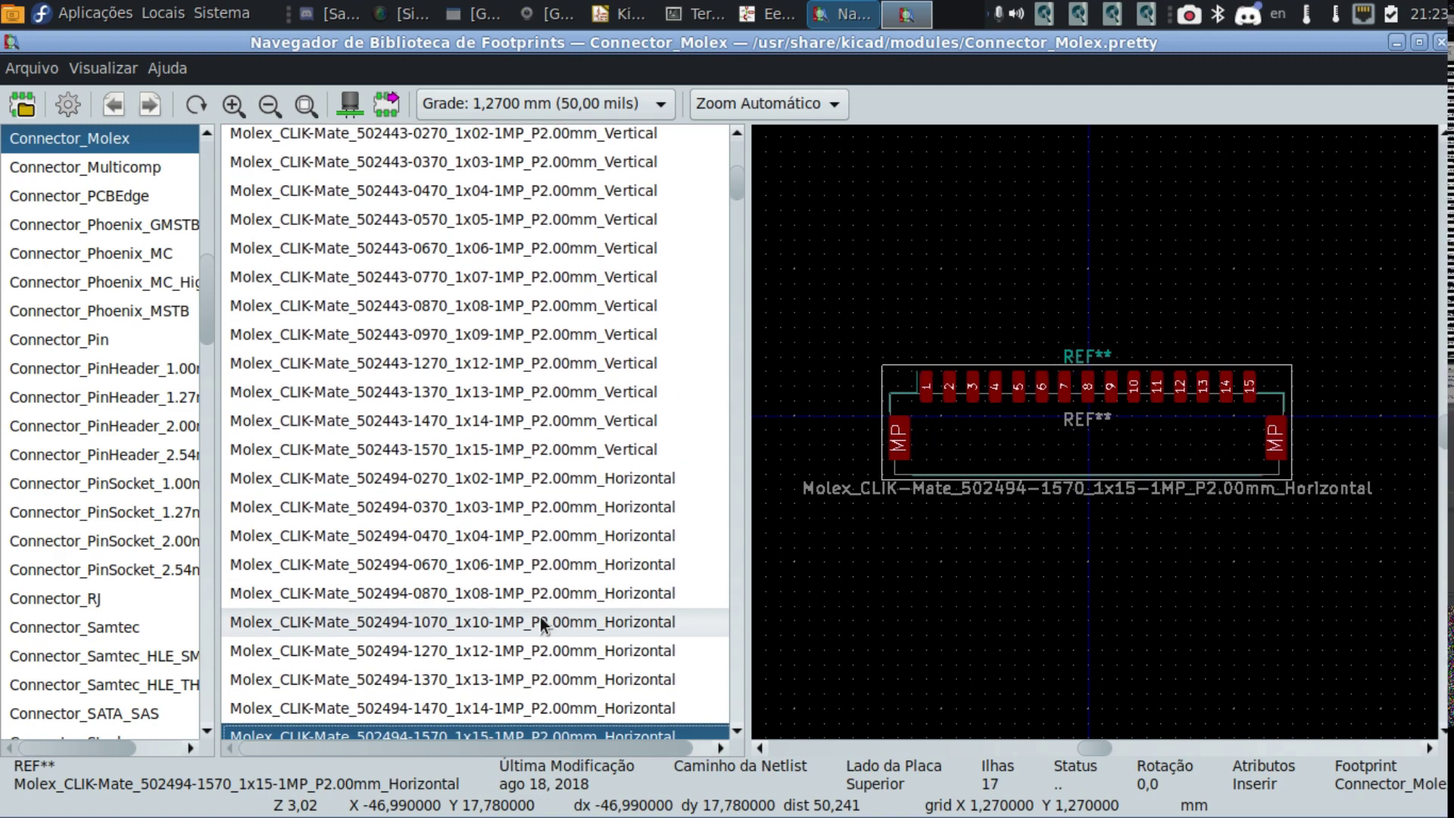
key(Up)
key(Up)
key(Up)
key(Up)
key(Up)
key(Up)
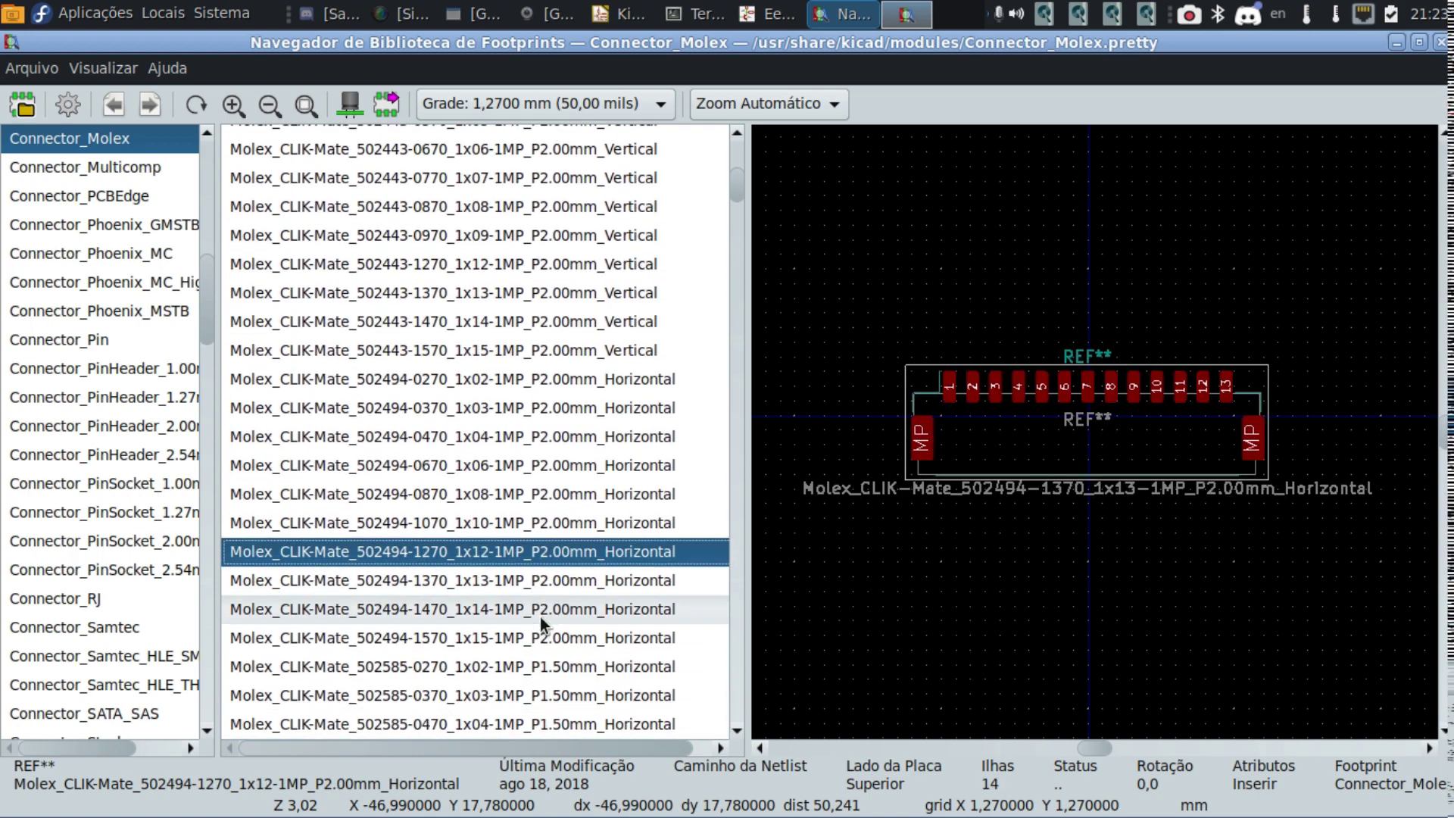
Browse past the 502585 and 505405 CLIK-Mate series to preview Molex_KK-254_AE-6410-07A_1x07_P2.54mm_Vertical.
key(Down)
key(Down)
key(Down)
key(Down)
key(Down)
key(Down)
key(Down)
key(Down)
key(Down)
key(Down)
key(Down)
key(Down)
key(Down)
key(Down)
key(Down)
key(Down)
key(Down)
key(Down)
key(Down)
key(Down)
key(Down)
key(Down)
key(Down)
key(Down)
key(Down)
key(Down)
key(Down)
key(Down)
key(Down)
key(Down)
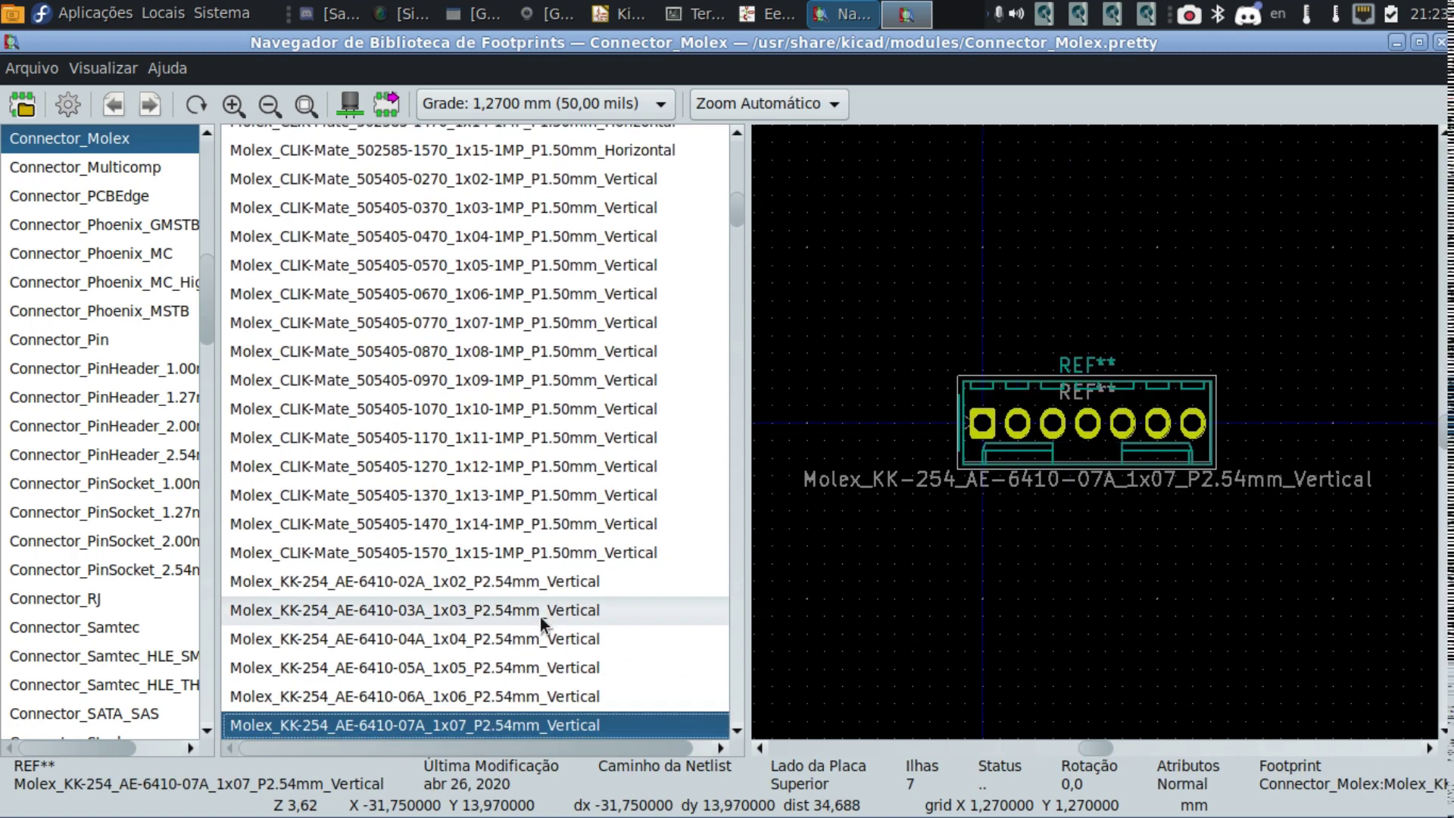
key(Up)
key(Up)
key(Up)
key(Up)
key(Up)
key(Up)
key(Up)
key(Up)
key(Up)
key(Up)
key(Up)
key(Up)
key(Up)
key(Up)
key(Up)
key(Up)
key(Up)
key(Up)
key(Up)
key(Up)
key(Up)
key(Up)
key(Up)
key(Up)
key(Up)
key(Up)
key(Up)
key(Up)
key(Up)
key(Up)
key(Up)
key(Up)
key(Up)
key(Up)
key(Up)
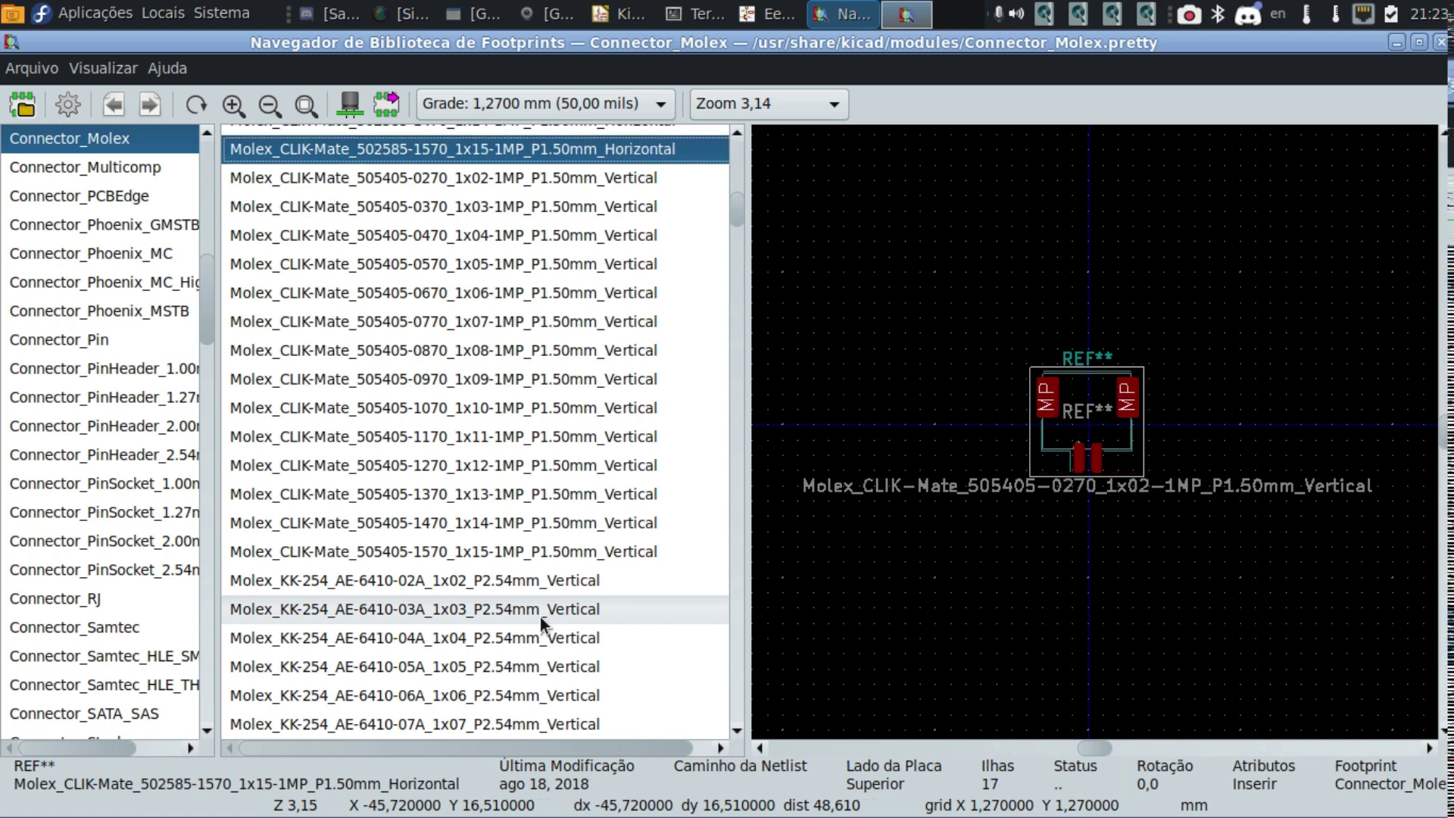
Browse onward through the Connector_Molex footprints, past the KK-254 and KK-396 series, to preview Molex_Mega-Fit_76825-0010_2x05_P5.70mm_Horizontal.
key(Down)
key(Down)
key(Down)
key(Down)
key(Down)
key(Down)
key(Down)
key(Down)
key(Down)
key(Down)
key(Down)
key(Down)
key(Down)
key(Down)
key(Down)
key(Down)
key(Down)
key(Down)
key(Down)
key(Down)
key(Down)
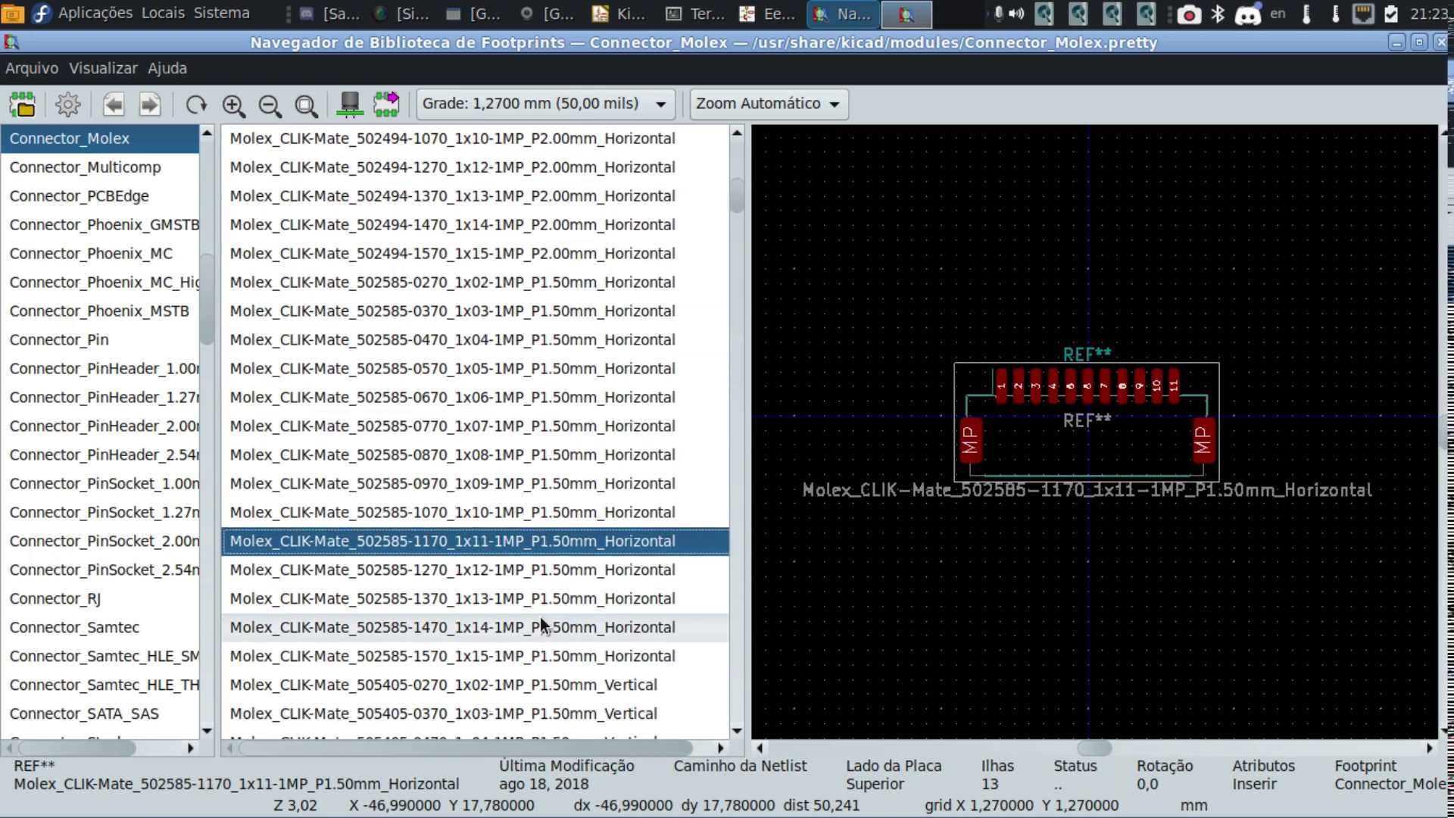
key(Down)
key(Down)
key(Down)
key(Down)
key(Down)
key(Down)
key(Down)
key(Down)
key(Down)
key(Down)
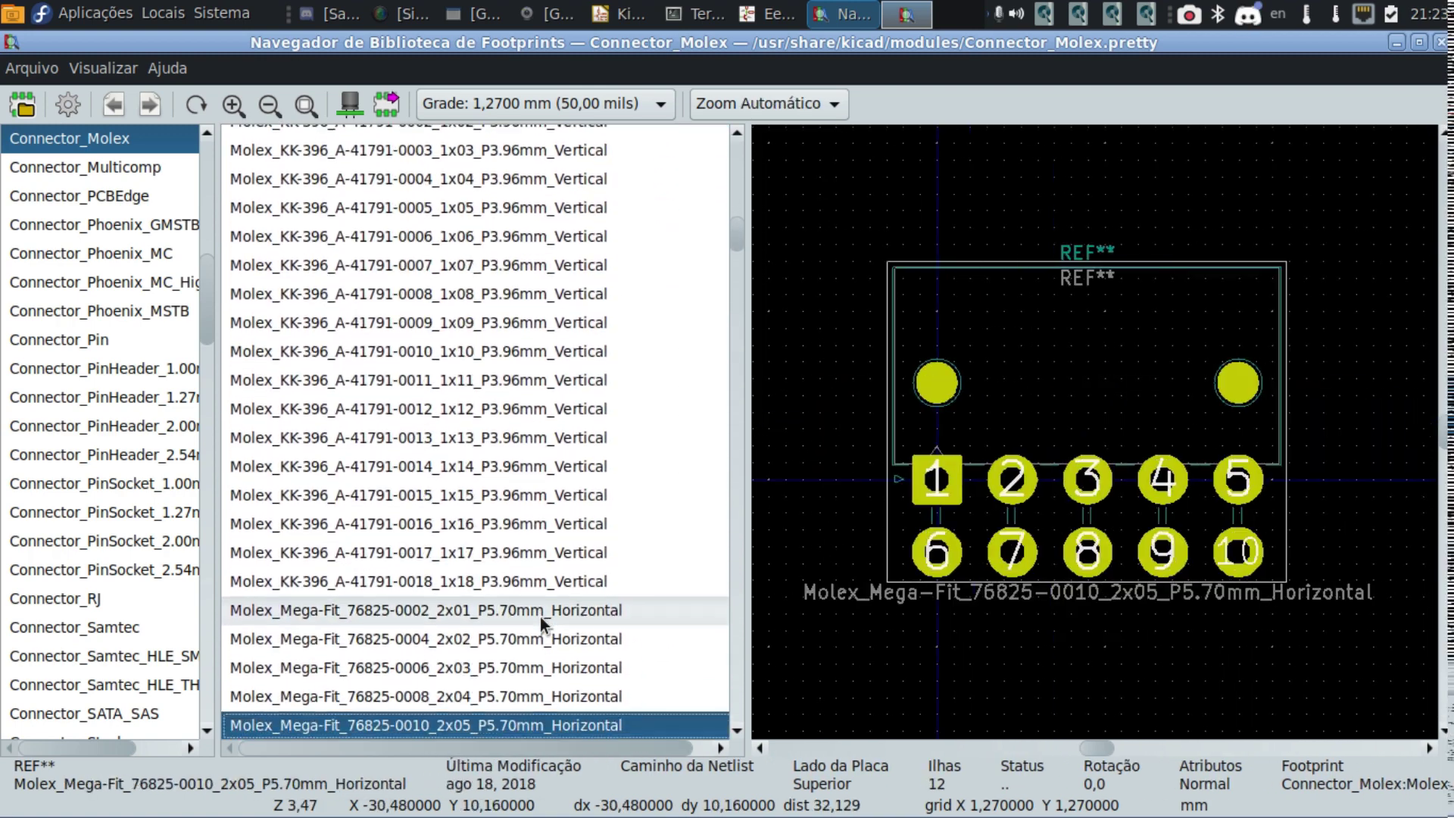
Go back through the Mega-Fit and KK-396 footprints to preview the four-pin Molex_KK-396_A-41791-0004_1x04_P3.96mm_Vertical.
key(Up)
key(Up)
key(Up)
key(Up)
key(Up)
key(Up)
key(Up)
key(Up)
key(Up)
key(Up)
key(Up)
key(Up)
key(Up)
key(Up)
key(Up)
key(Up)
key(Up)
key(Up)
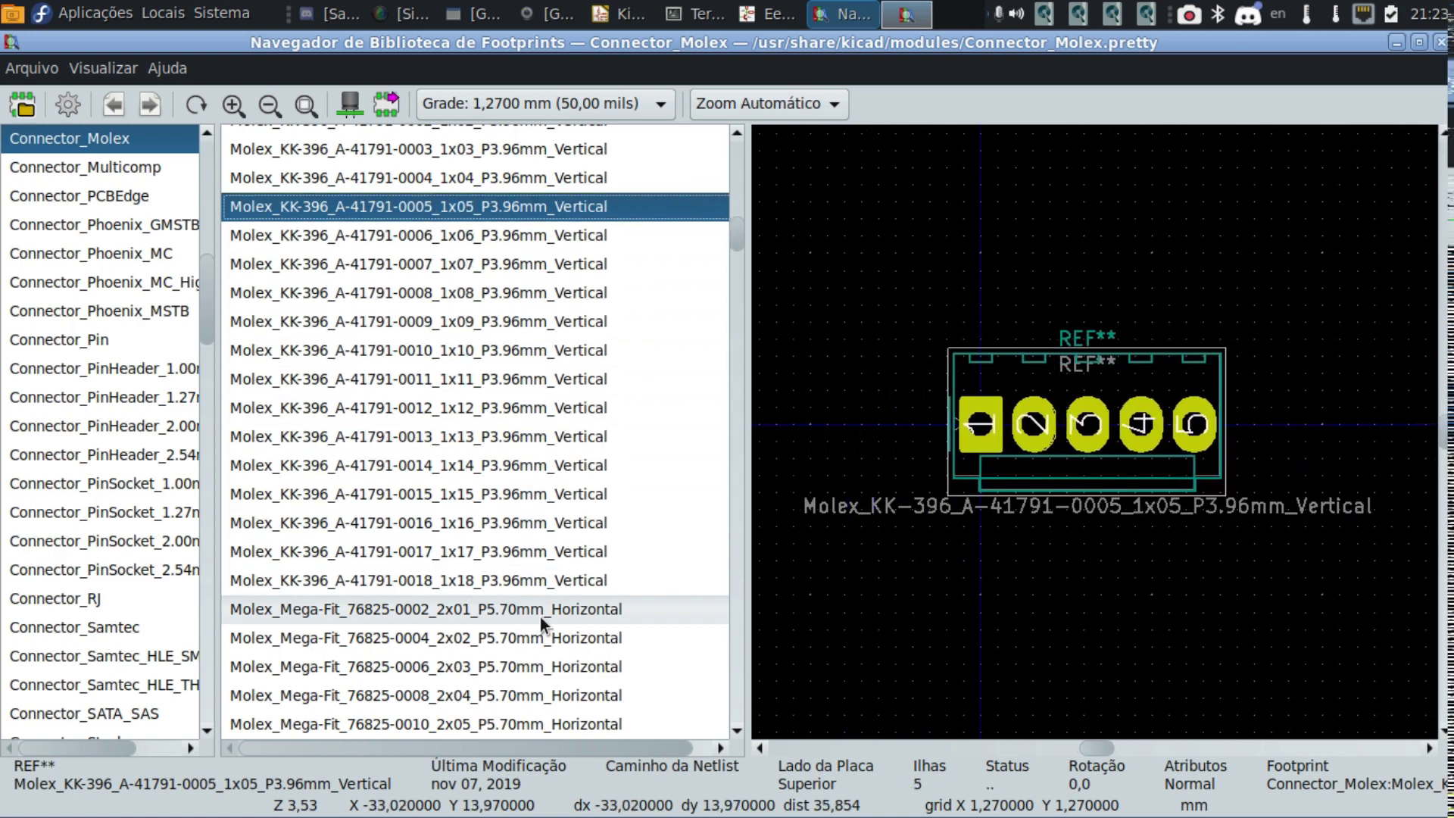
key(Up)
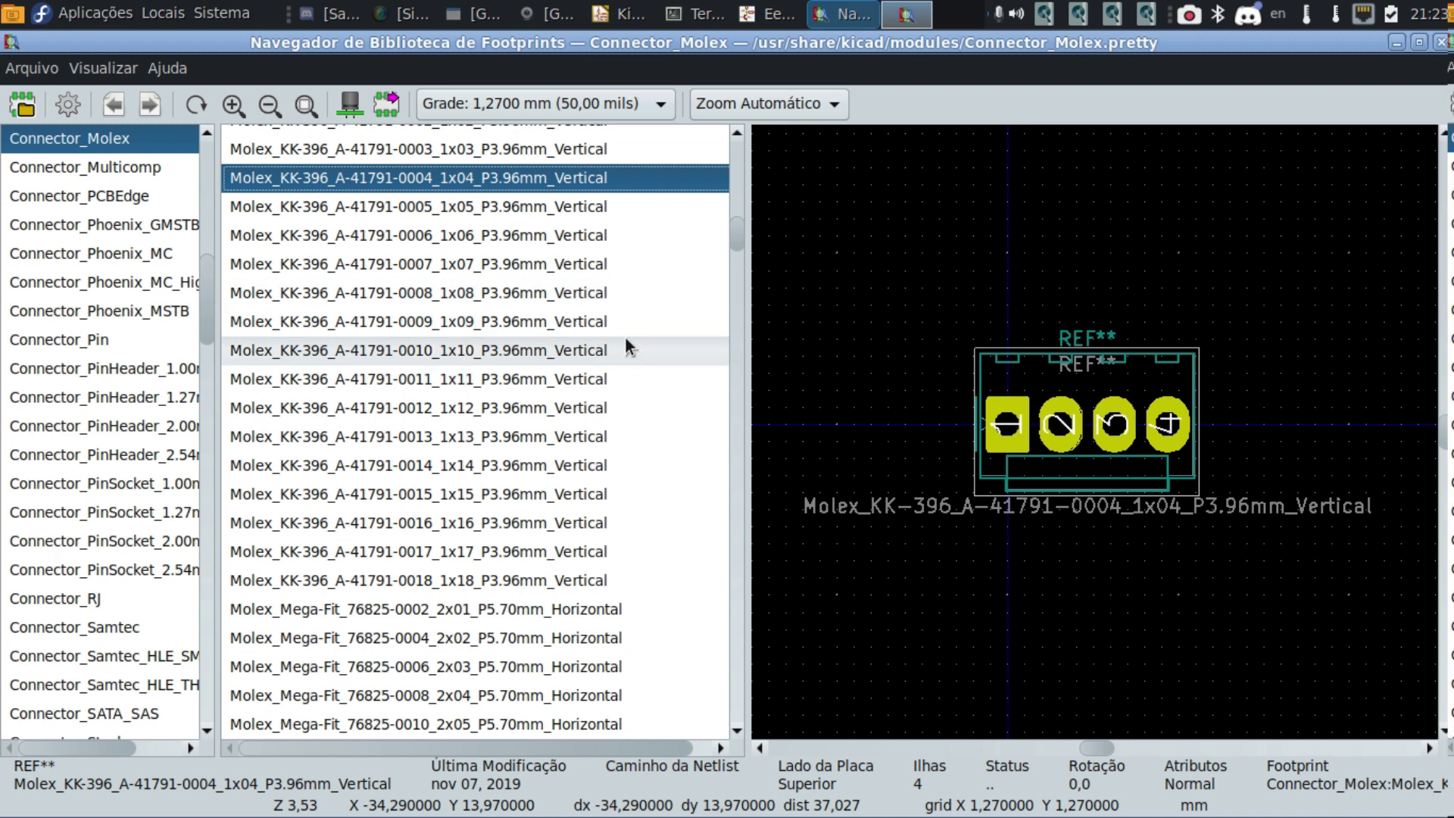
Compare the neighbouring KK-396 footprints and assign Molex_KK-396_A-41791-0004_1x04_P3.96mm_Vertical to the AT-Molex-4pin symbol, accepting its properties.
scroll(625, 335, up, 2)
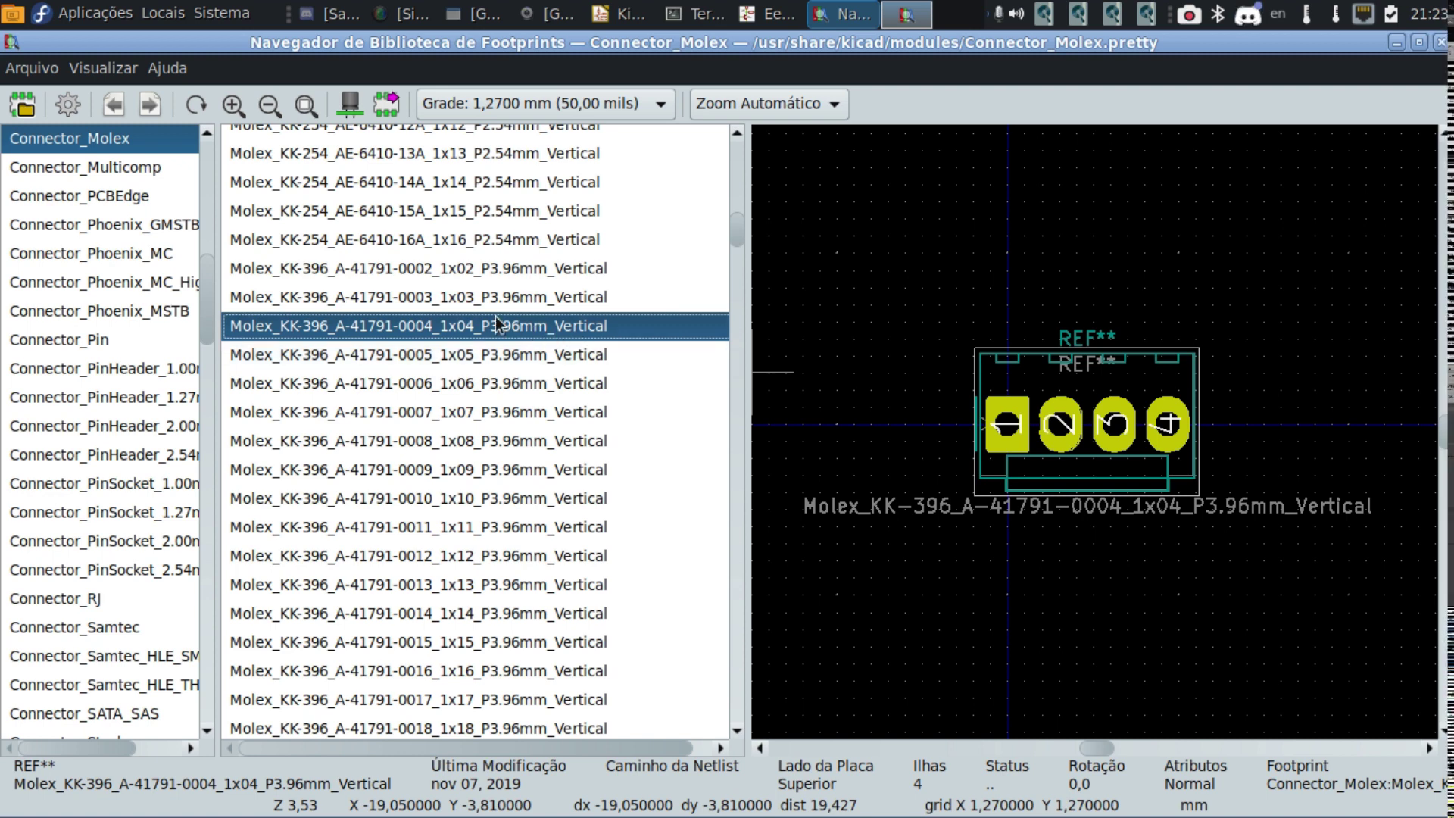
key(Up)
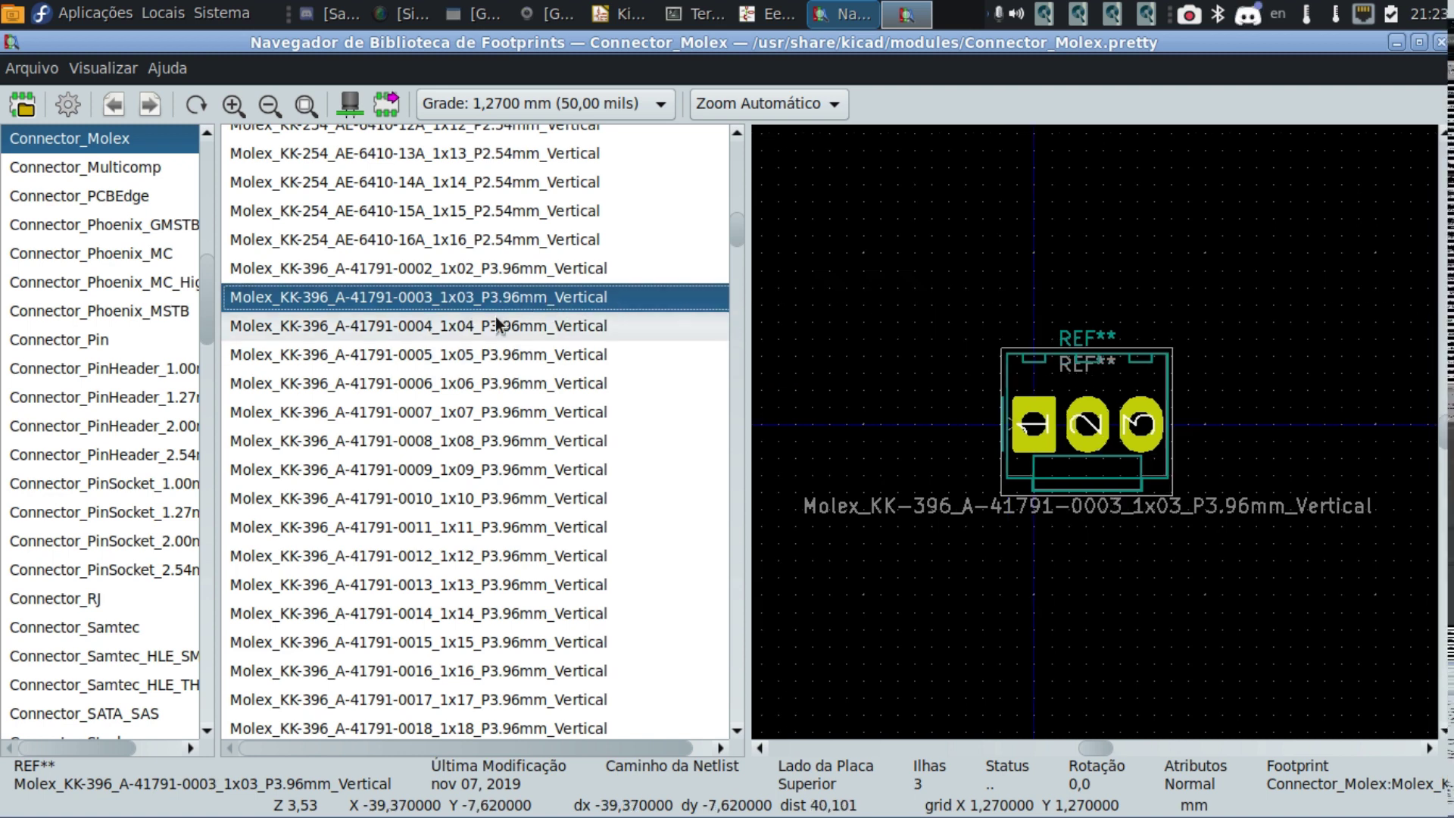
key(Up)
key(Up)
key(Up)
key(Down)
key(Down)
key(Down)
key(Down)
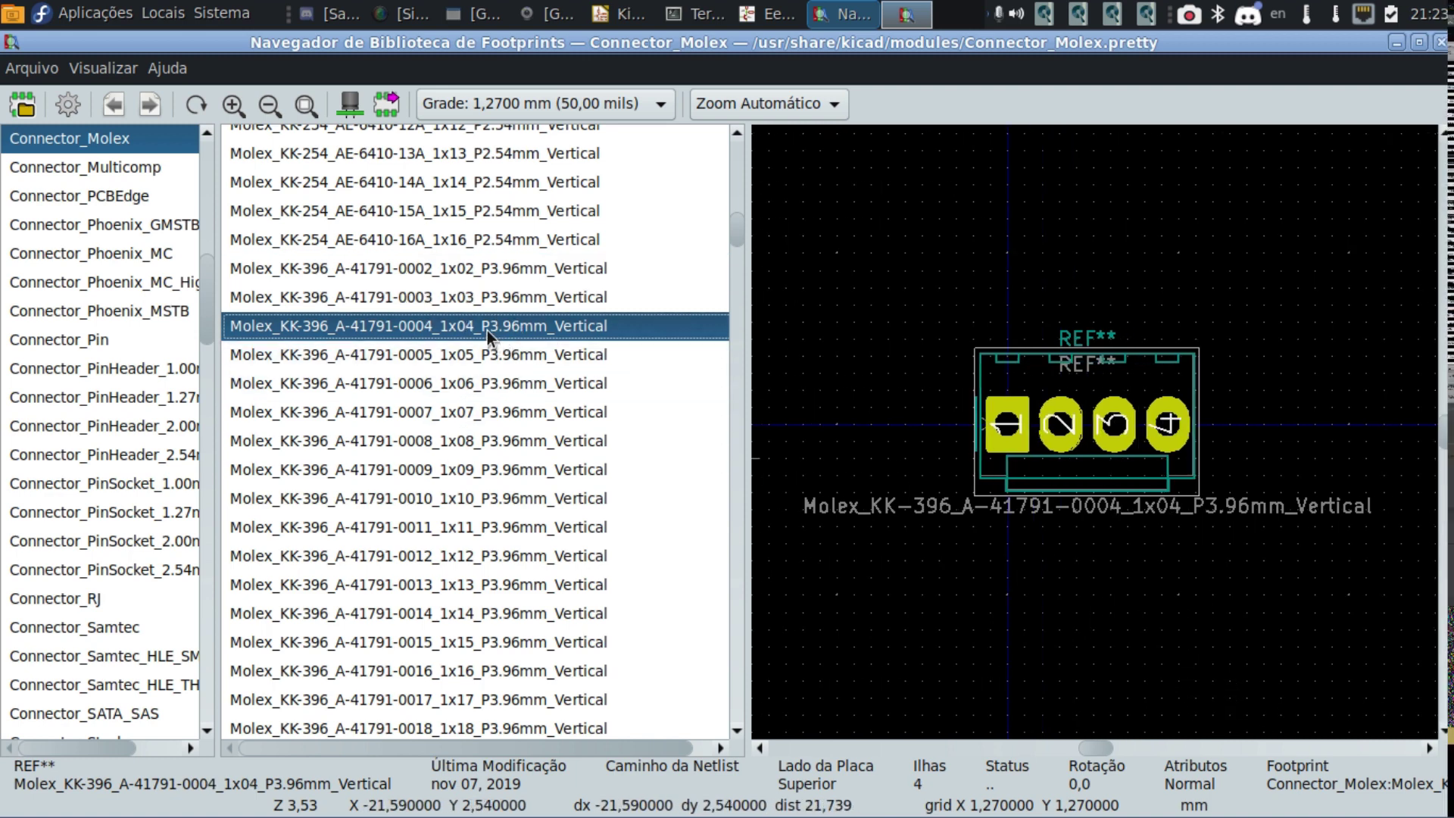
double_click(488, 330)
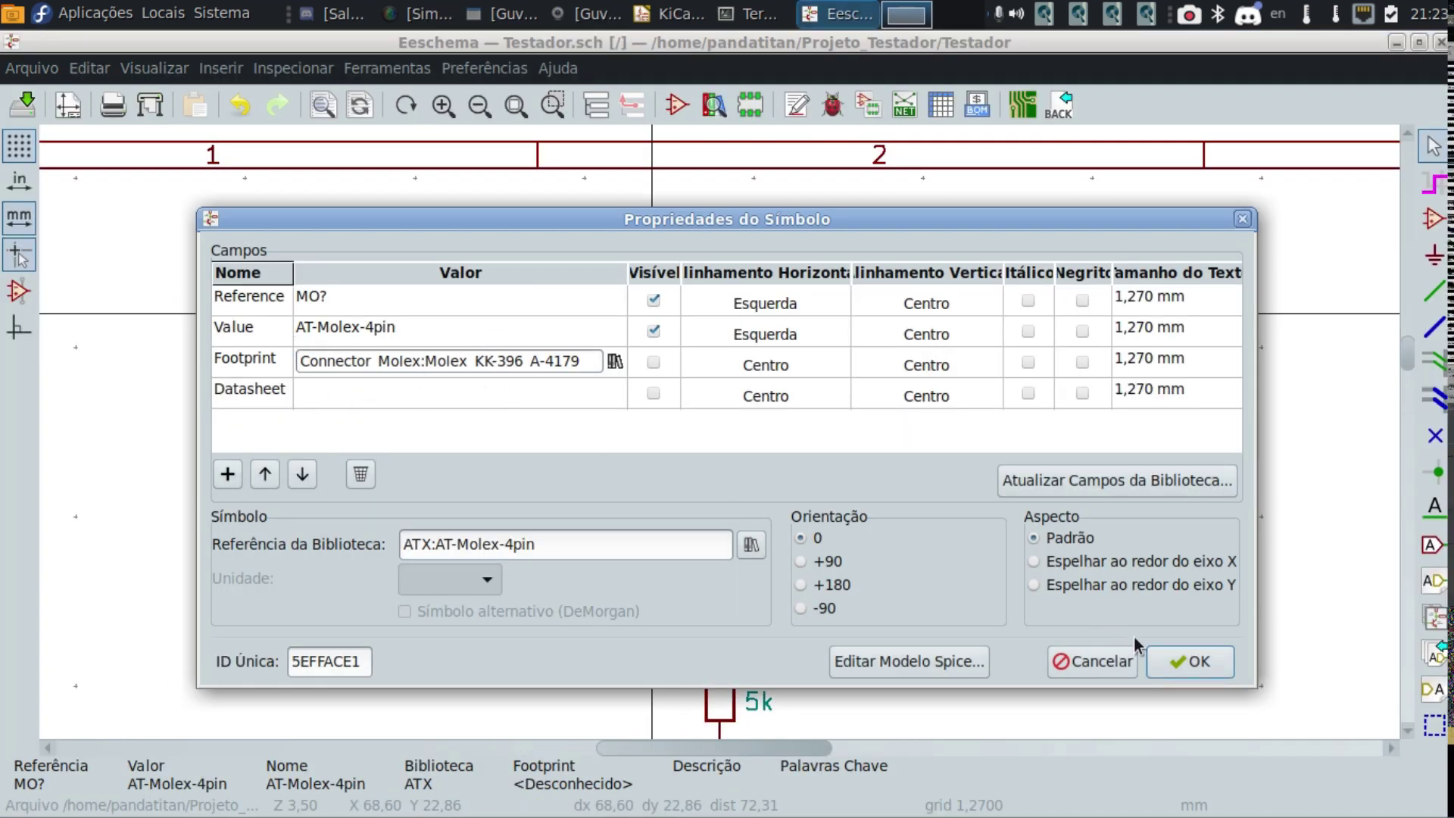
click(1172, 657)
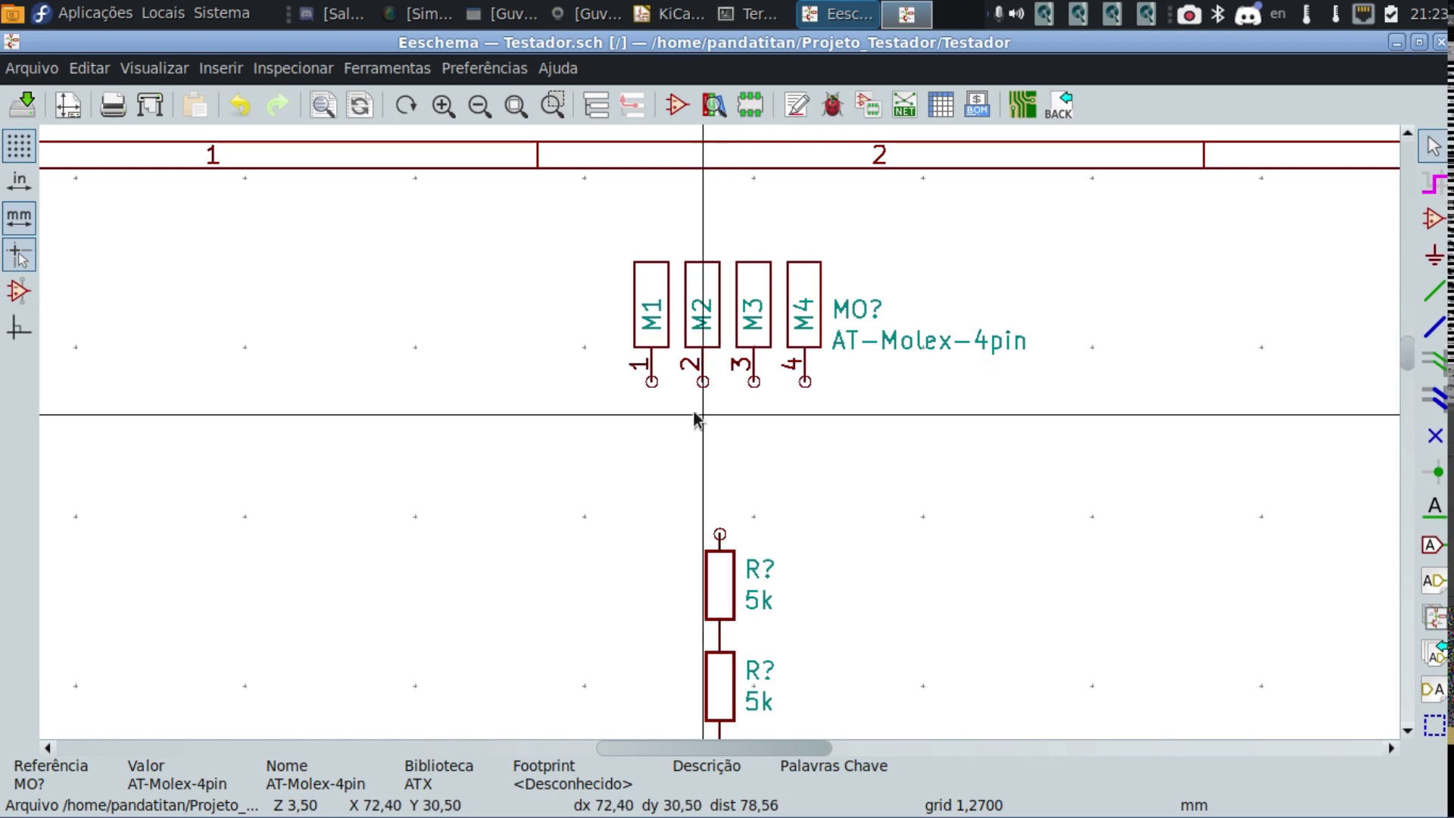
scroll(594, 462, down, 1)
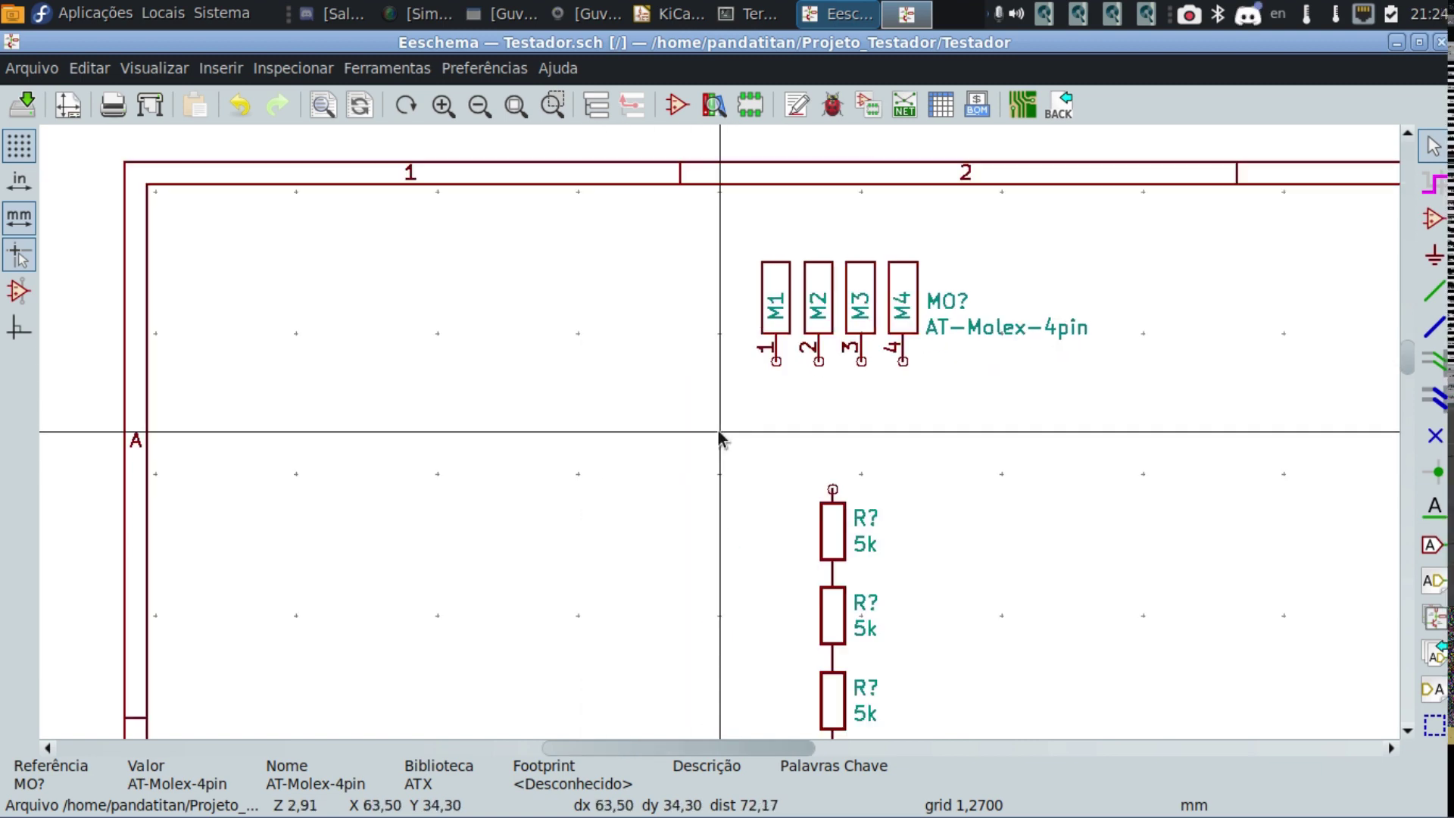
scroll(719, 435, up, 1)
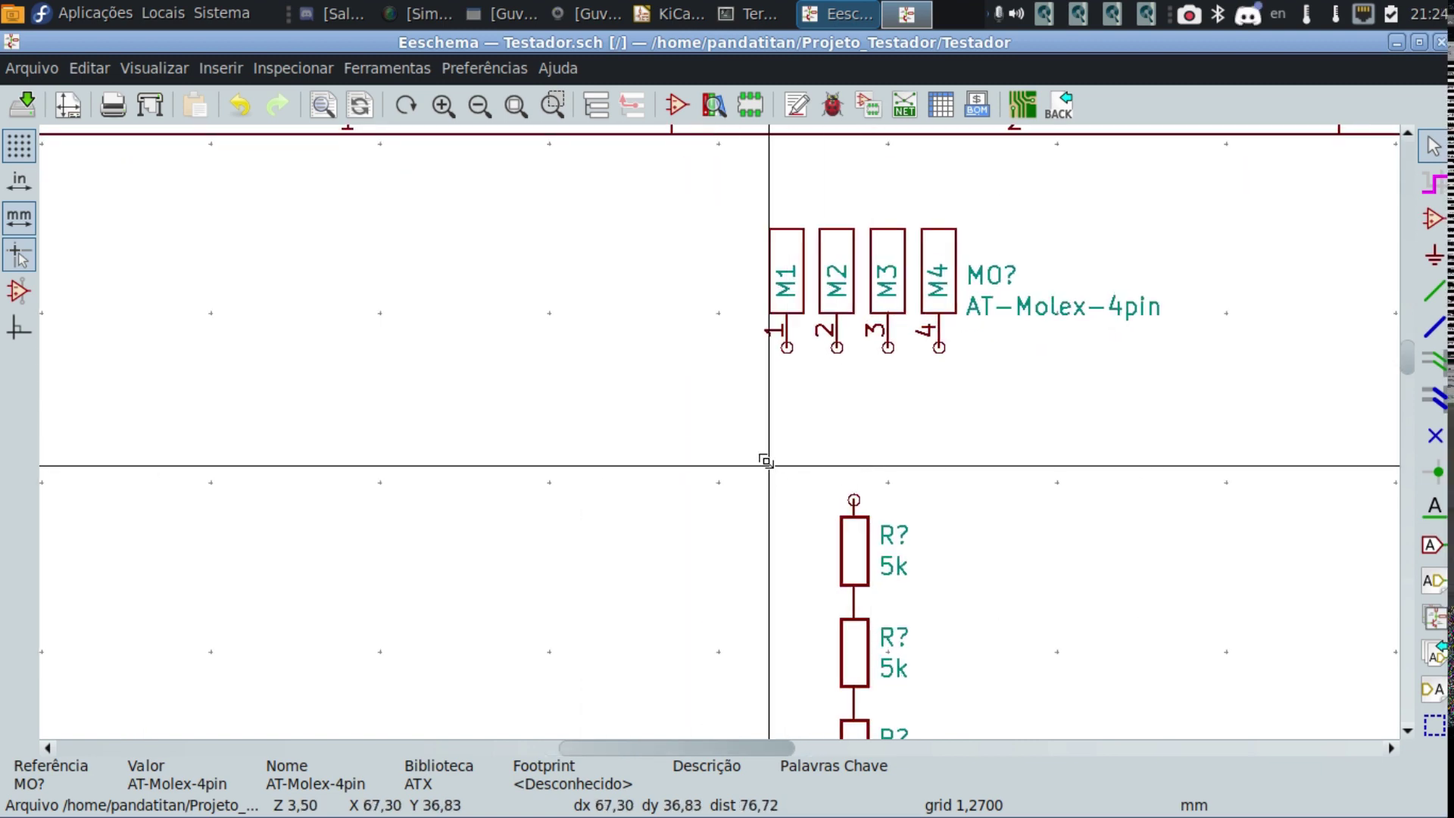
middle_drag(763, 461, 654, 261)
middle_drag(657, 306, 664, 429)
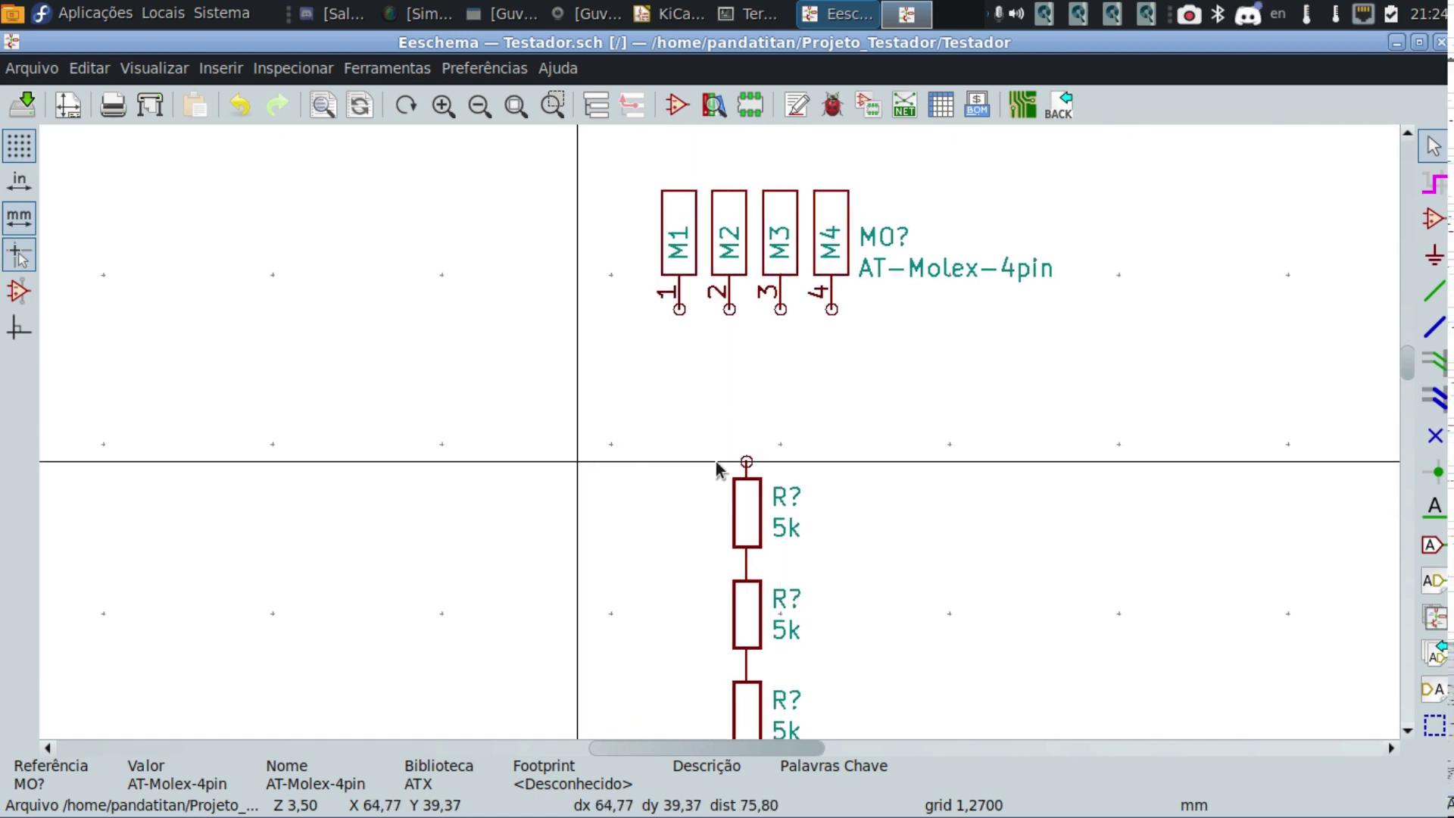
key(ctrl)
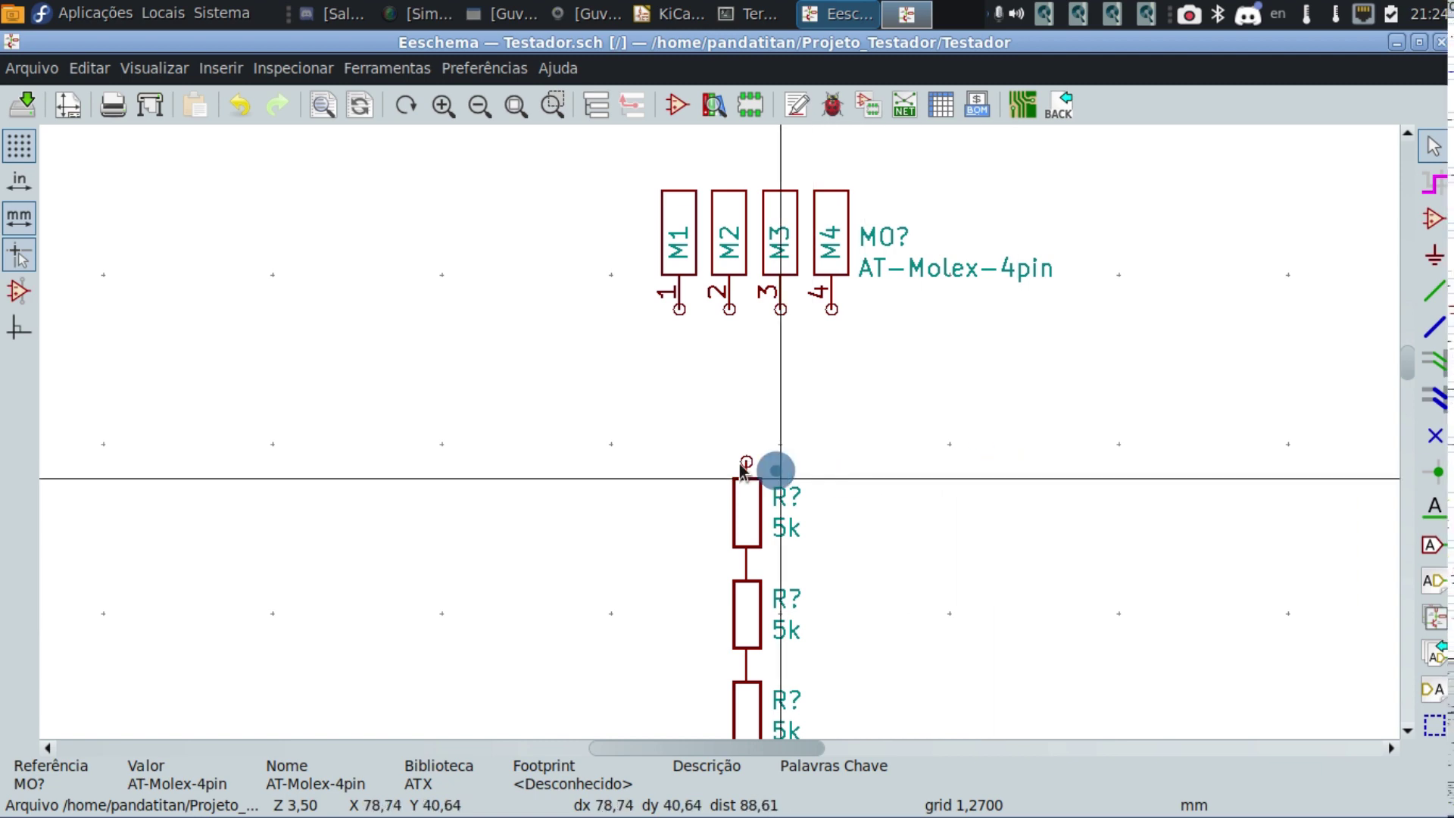
key(ctrl)
key(ctrl)
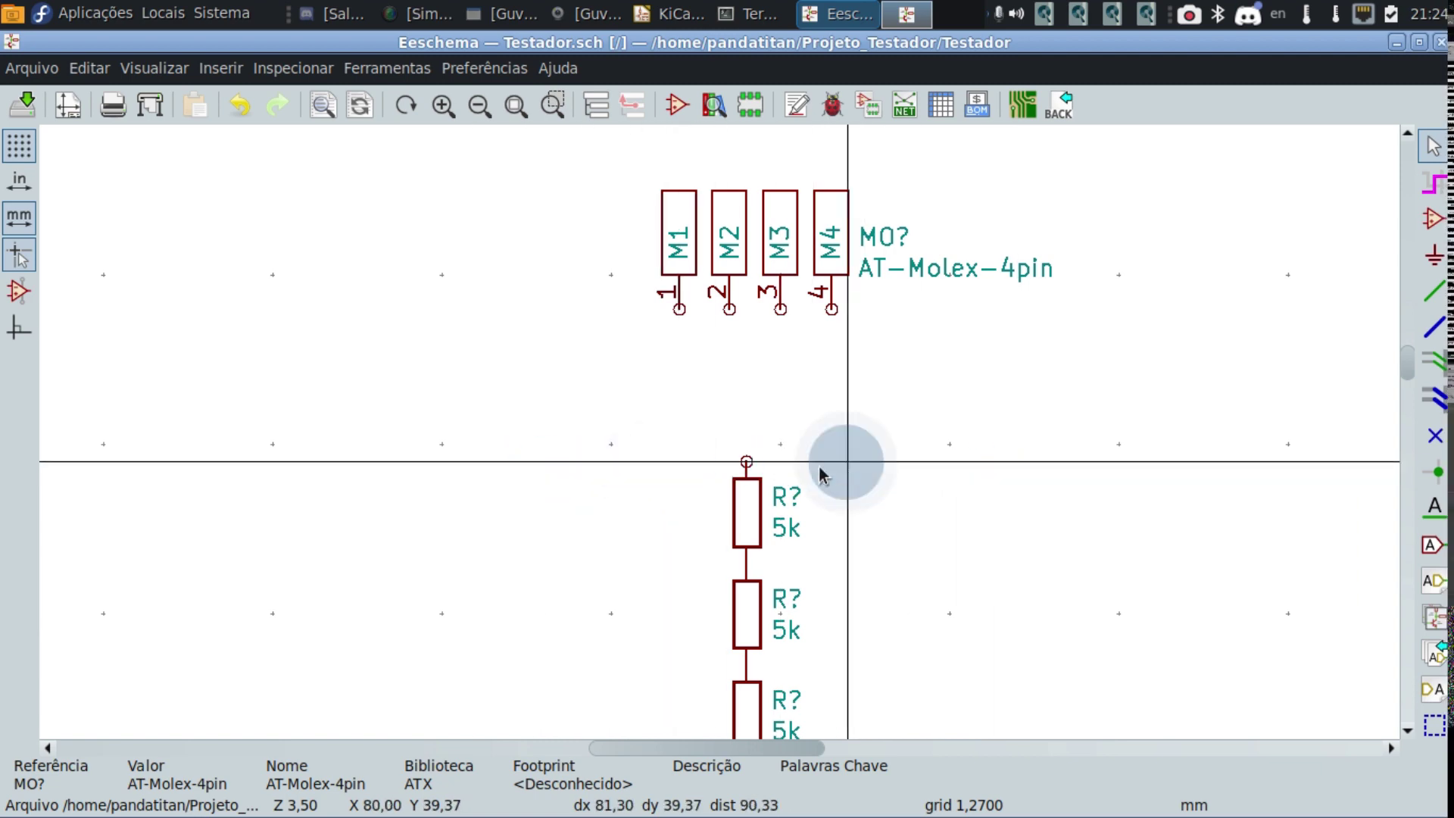
key(ctrl)
key(ctrl)
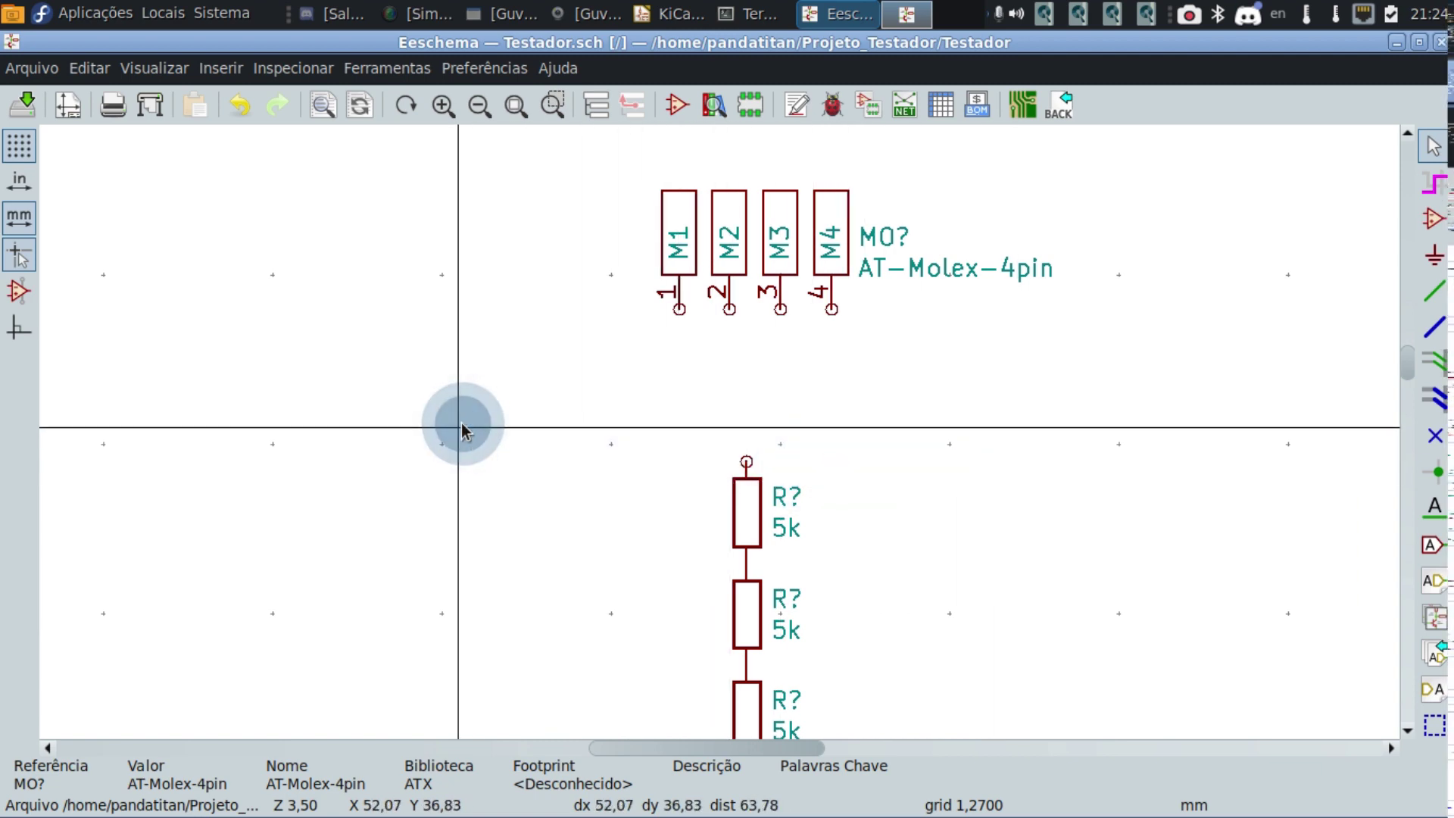
Search the symbol library for "capa", preview the polarized capacitor CP from the Device library and choose it for placement.
key(a)
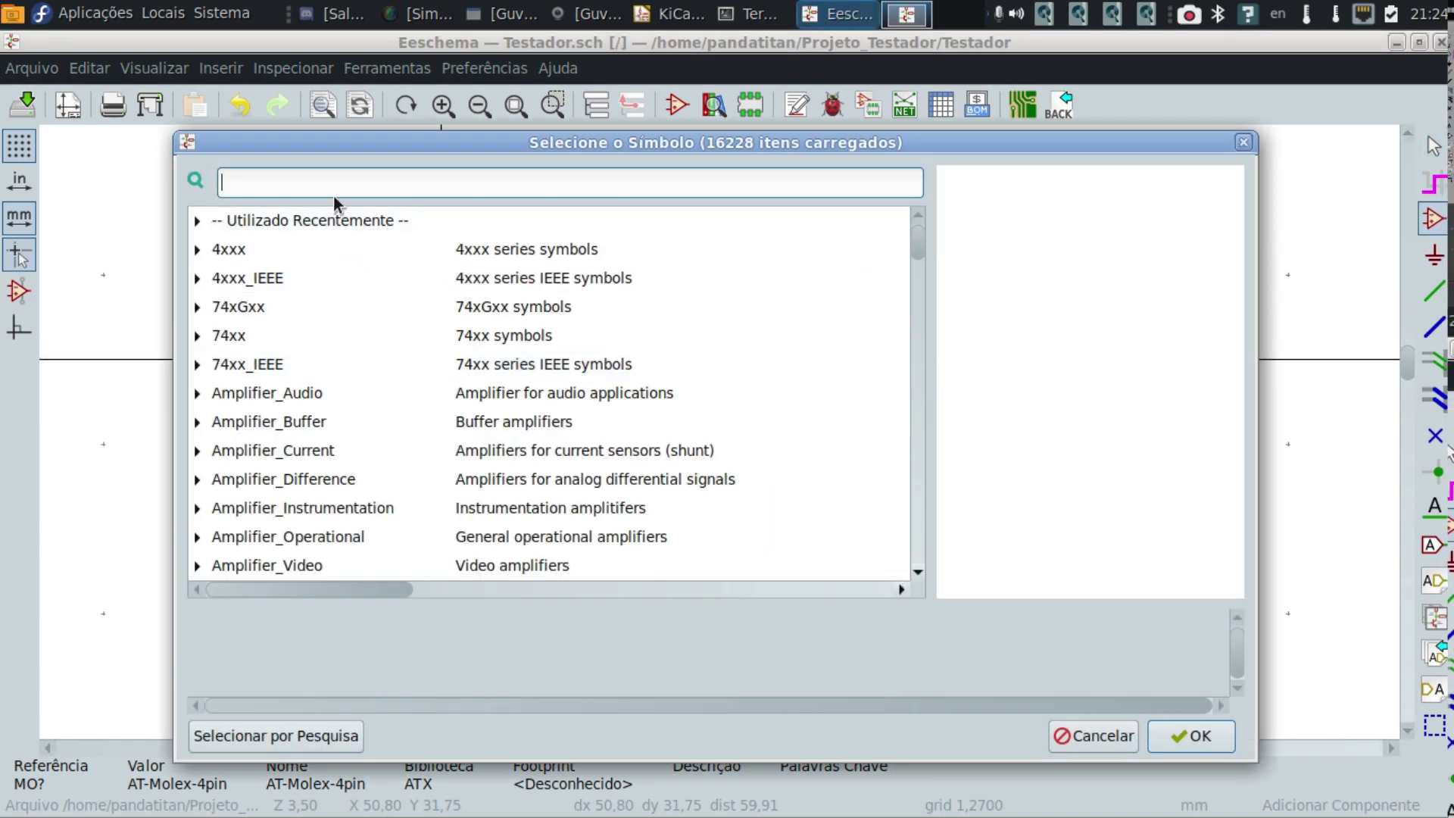
text(capci)
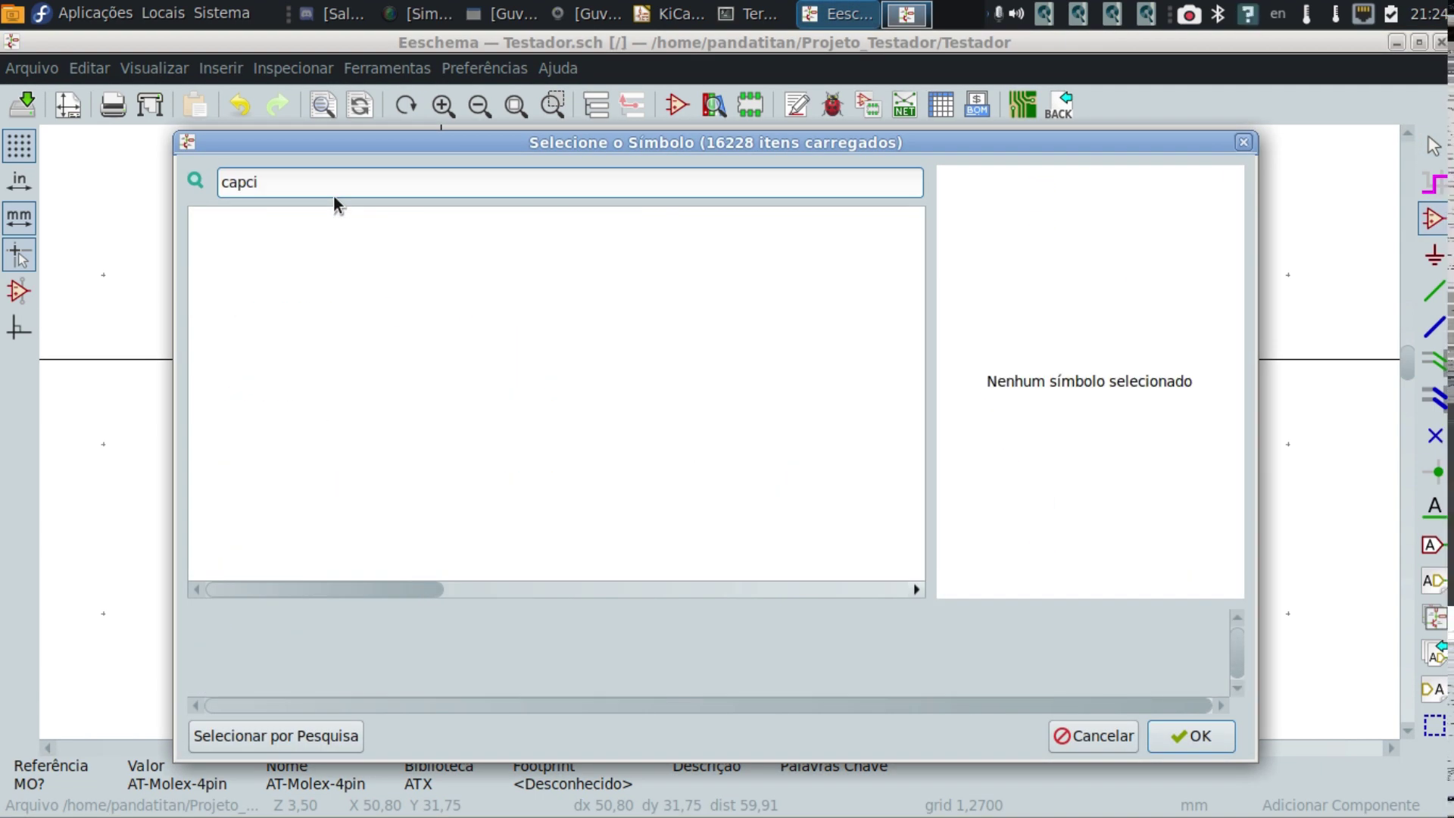
key(BackSpace)
key(BackSpace)
text(a)
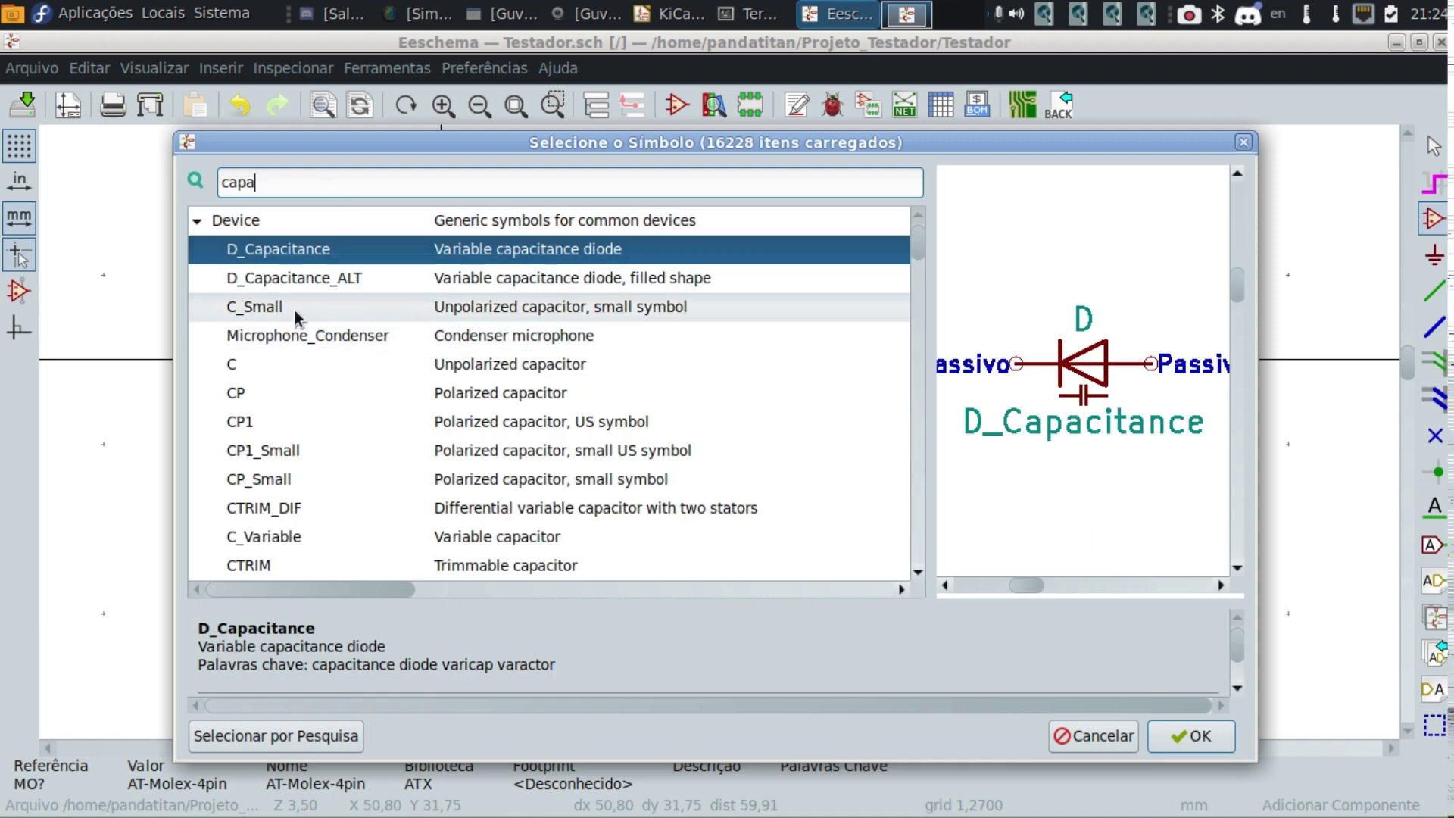
click(333, 397)
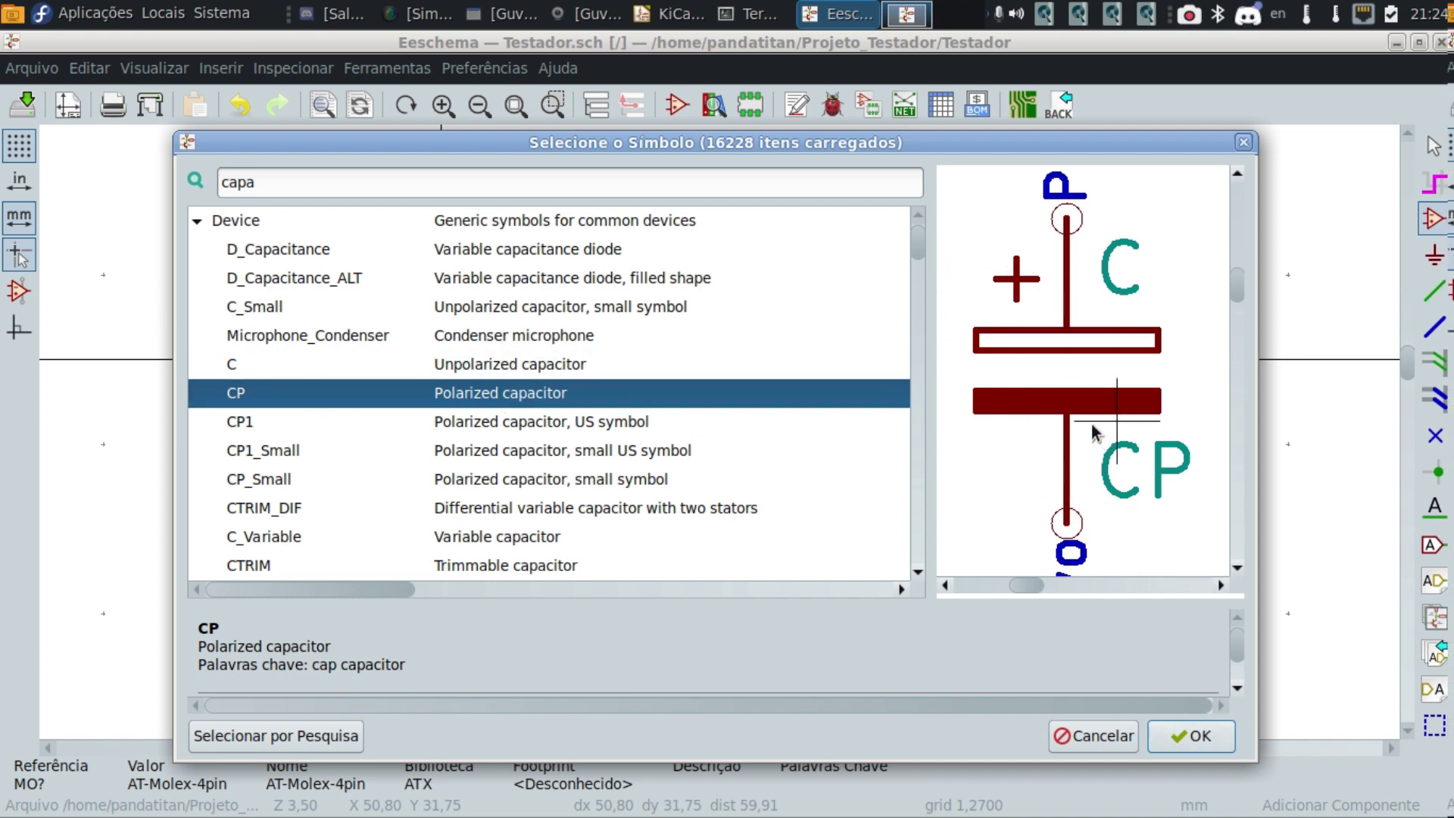
scroll(1092, 426, down, 3)
scroll(1092, 428, up, 1)
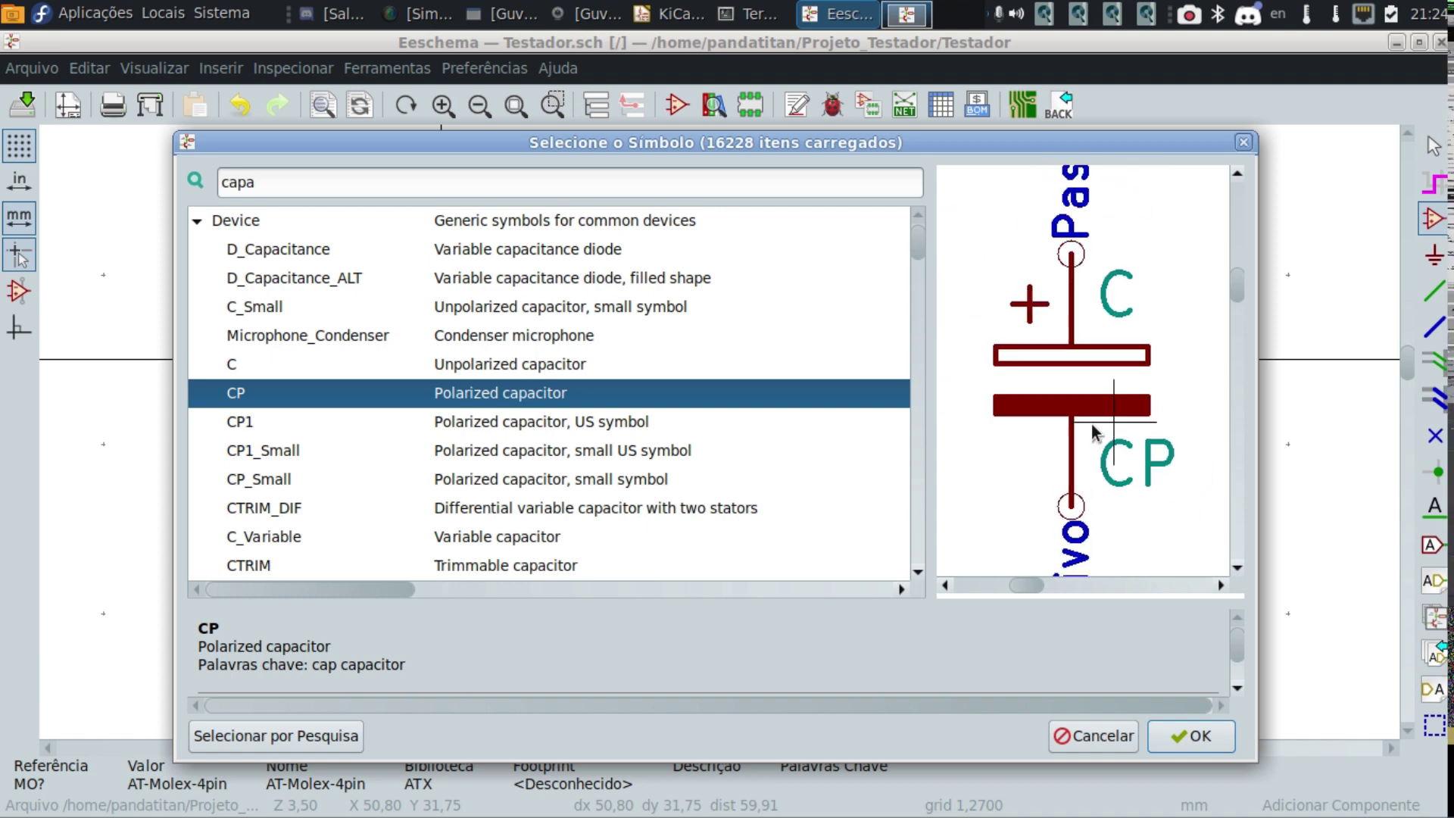
scroll(1092, 424, down, 2)
scroll(1083, 433, down, 2)
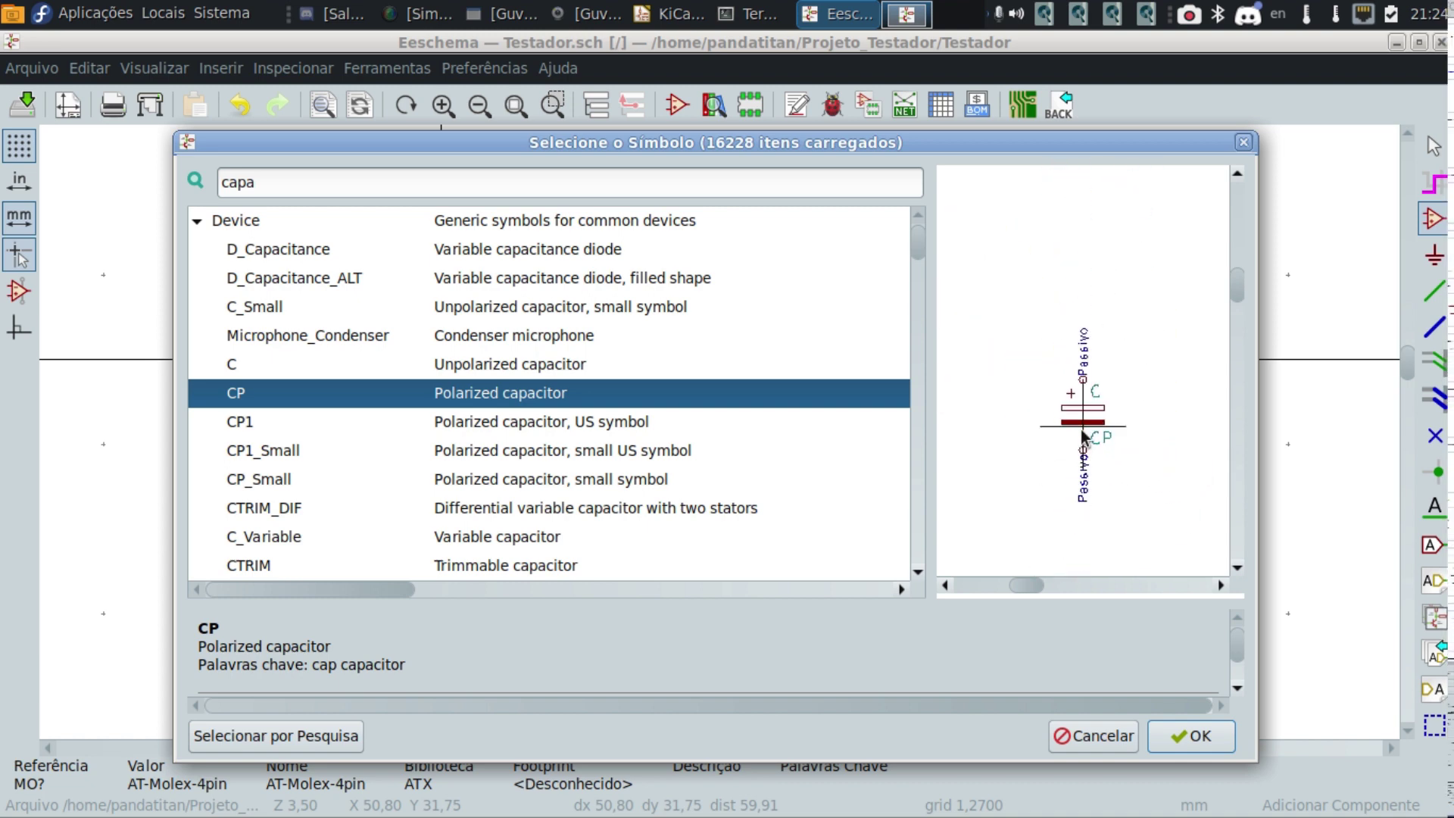
scroll(1083, 433, up, 3)
scroll(1082, 434, down, 1)
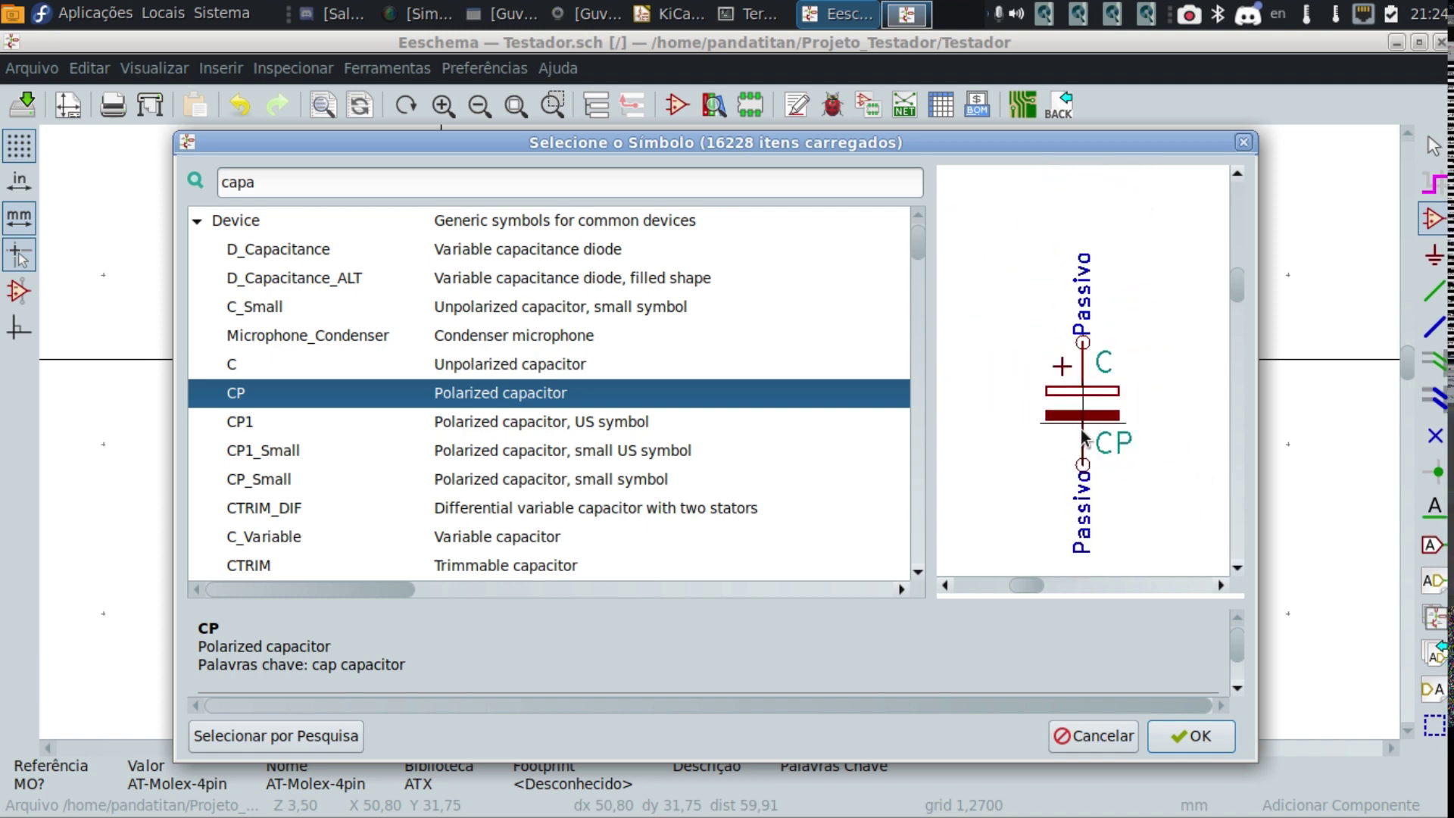
click(1166, 726)
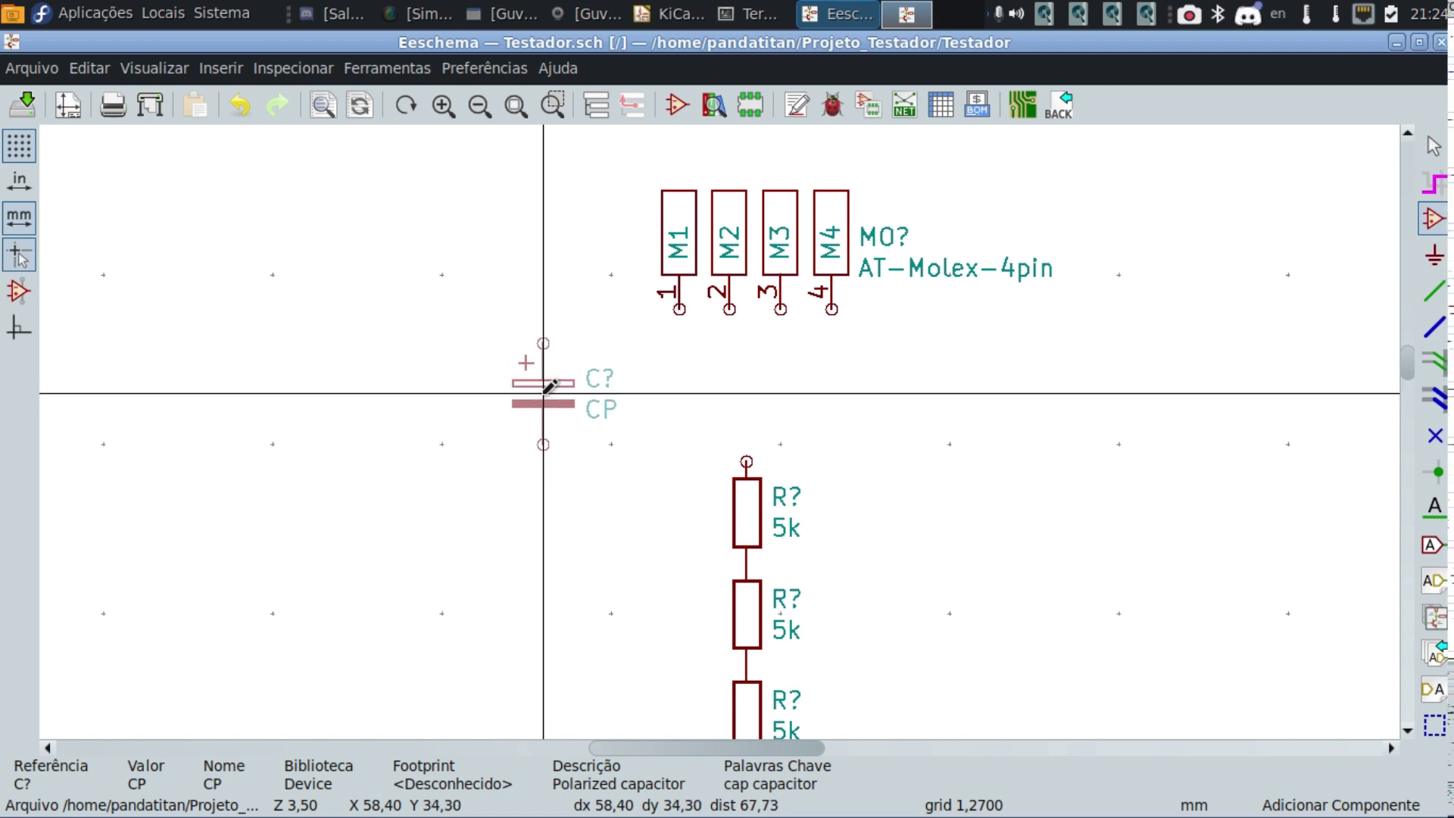
Rotate the CP capacitor to horizontal with its positive side facing left and place it with its negative pin on the top resistor's upper pin.
key(r)
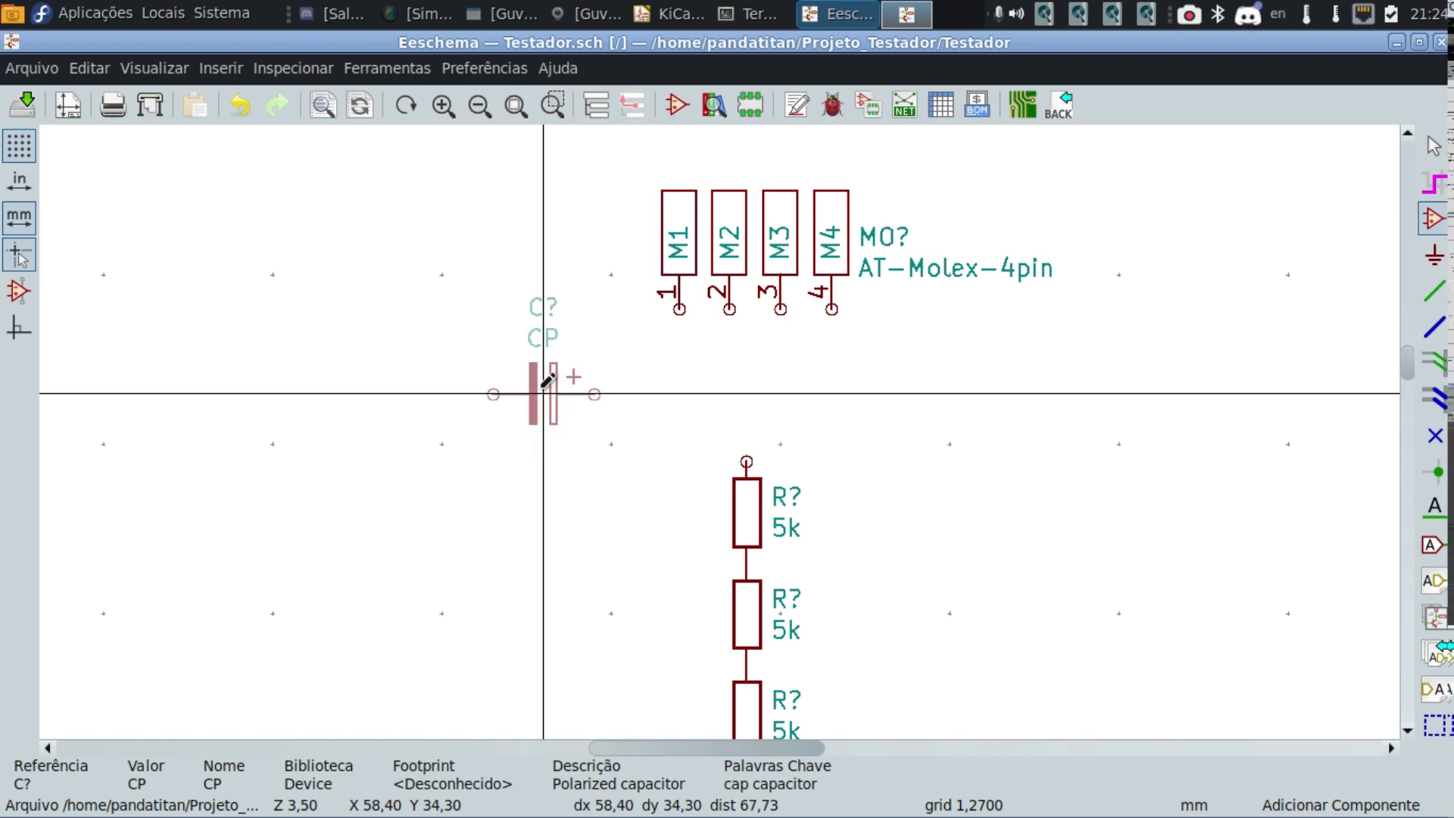
key(r)
key(r)
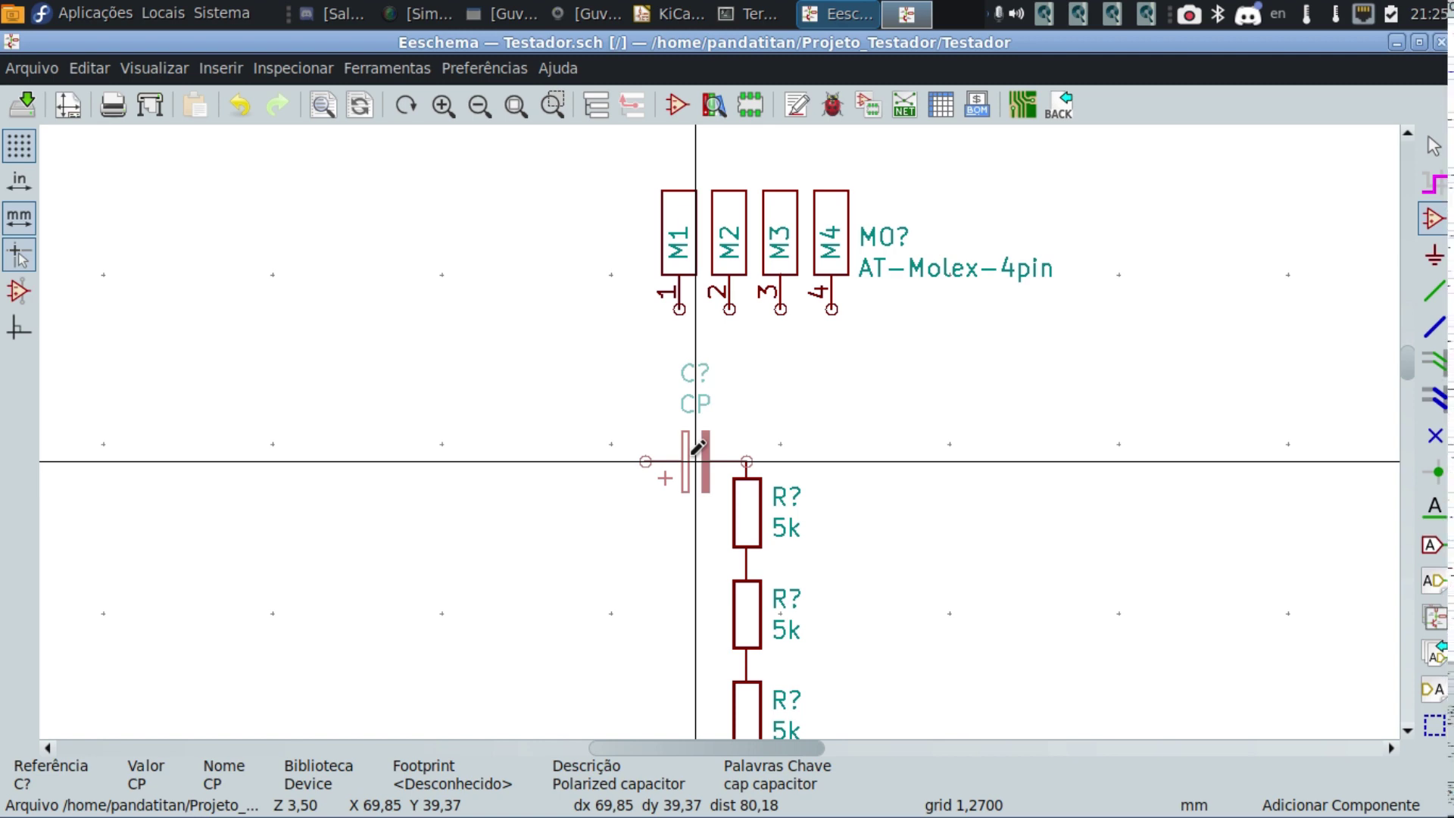
click(693, 452)
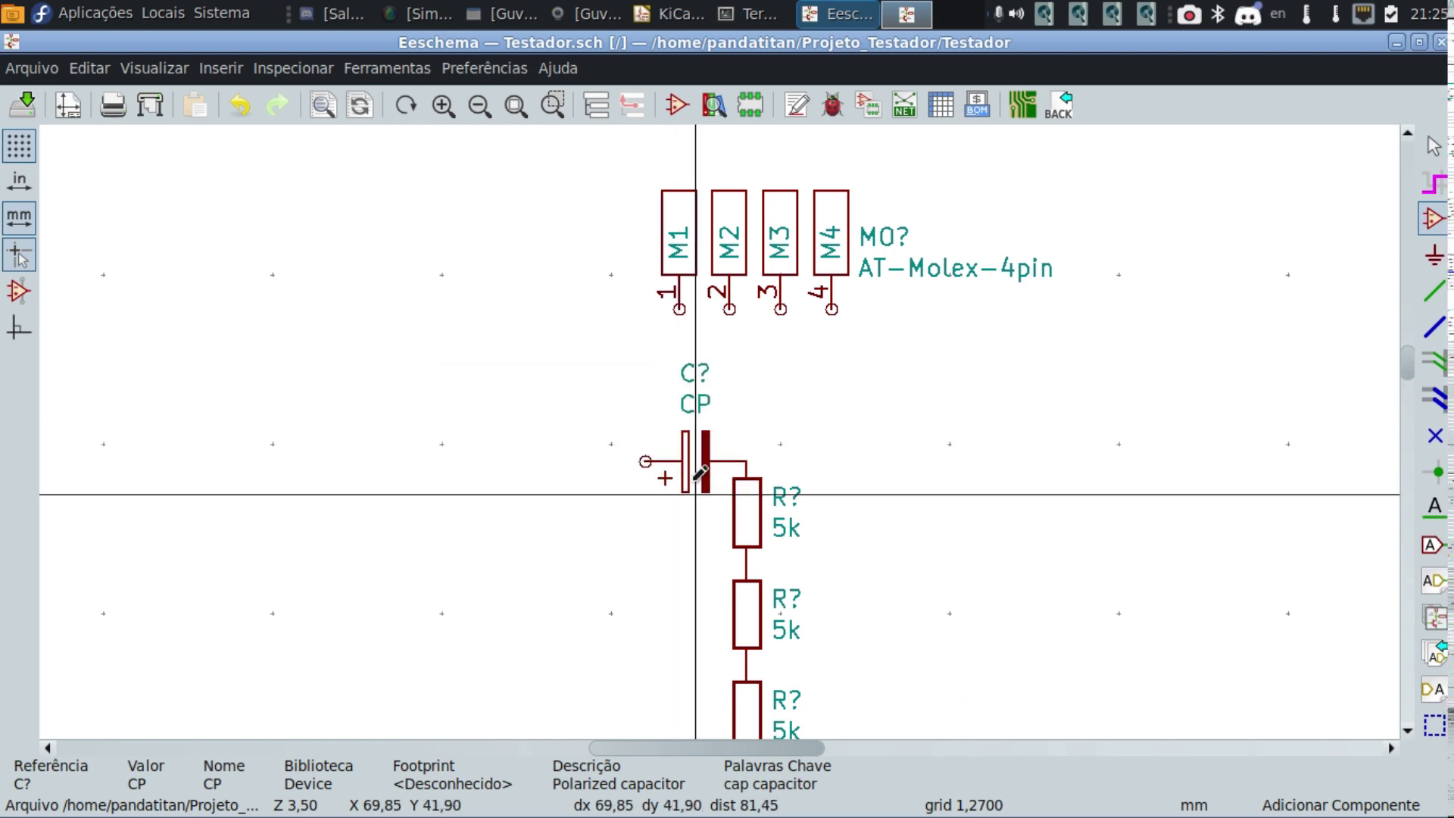
Place a copy of the capacitor to the right of the resistor chain and mirror it so its positive side faces right.
key(c)
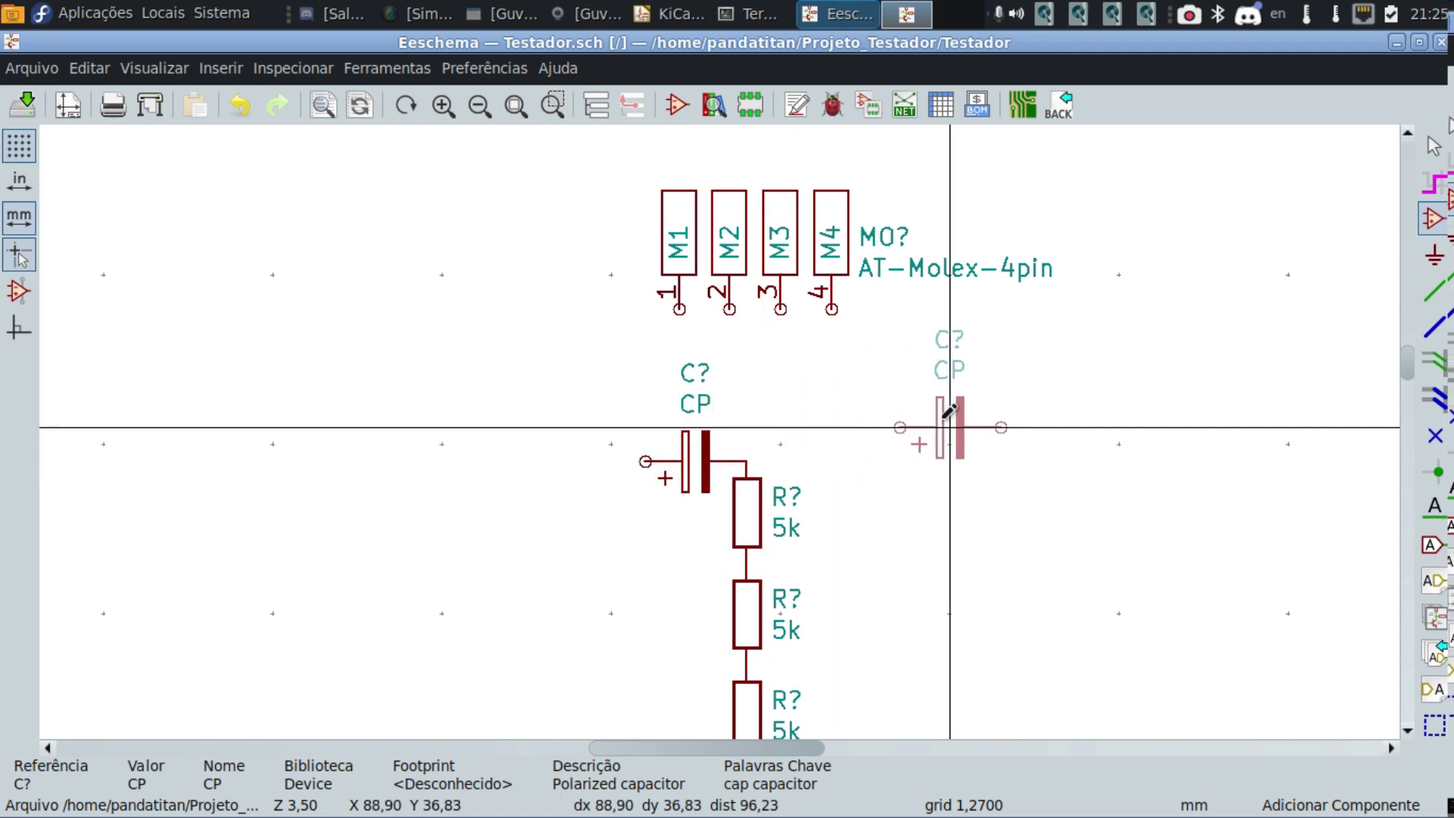
click(944, 416)
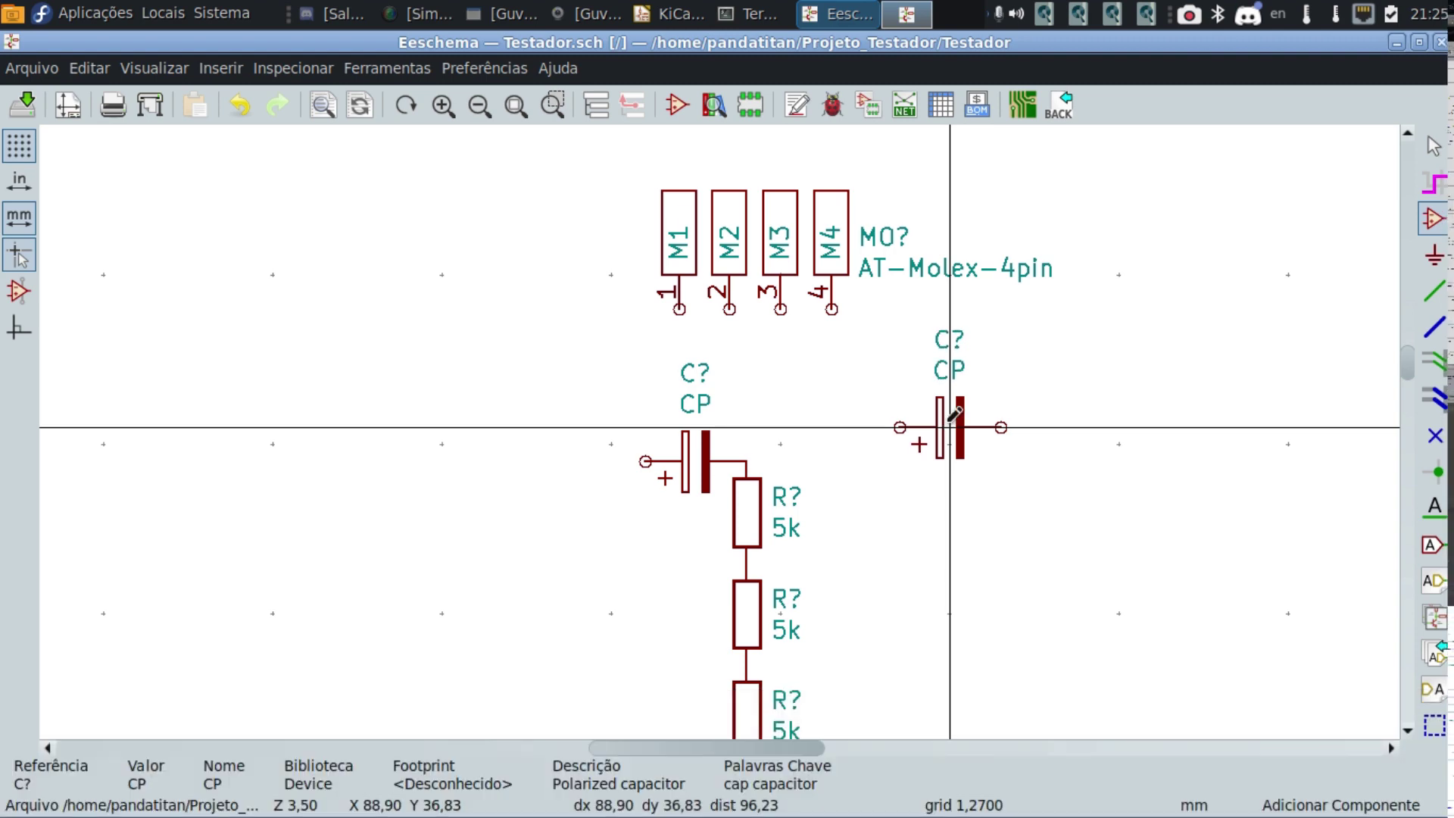
key(x)
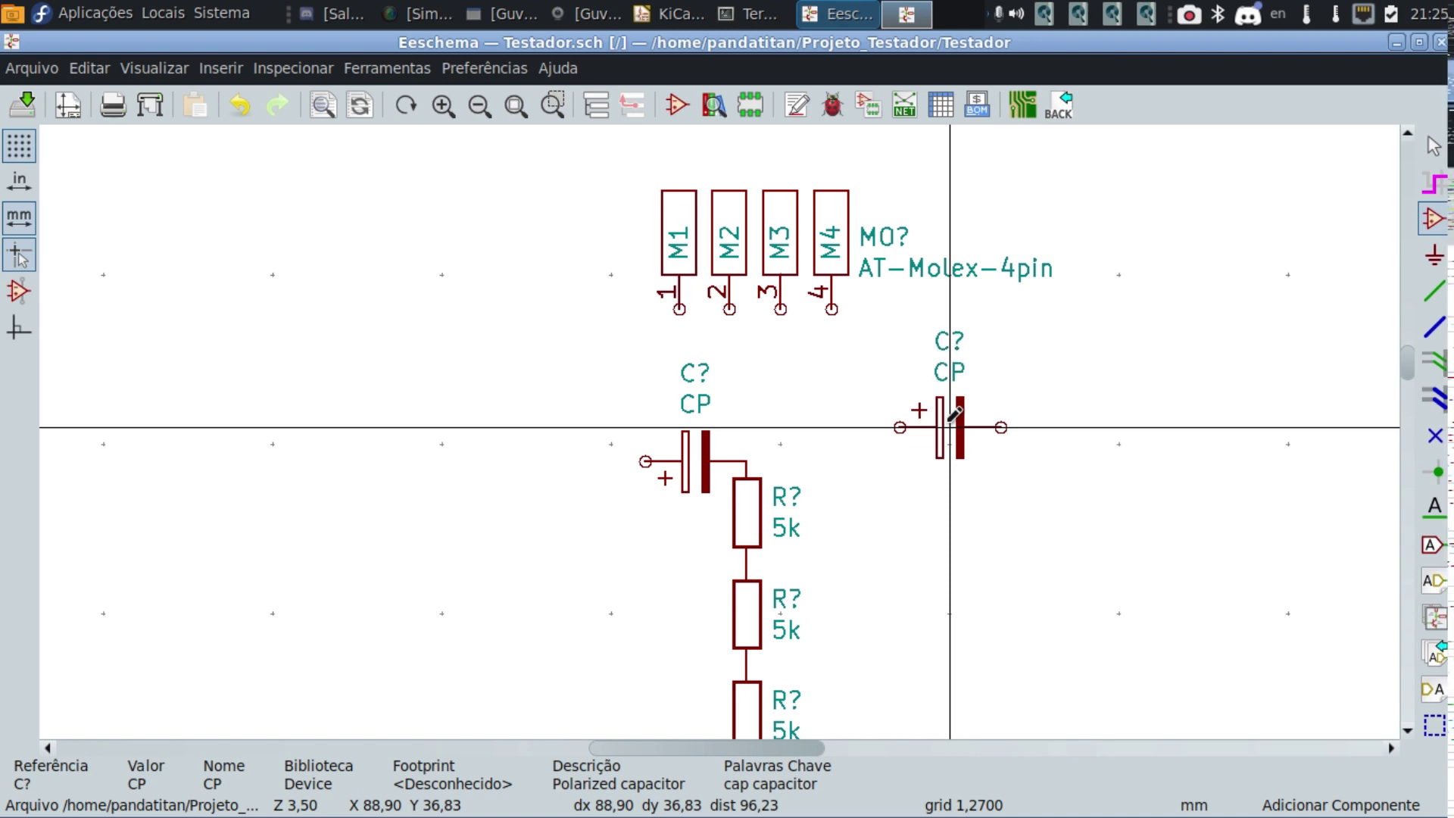
key(x)
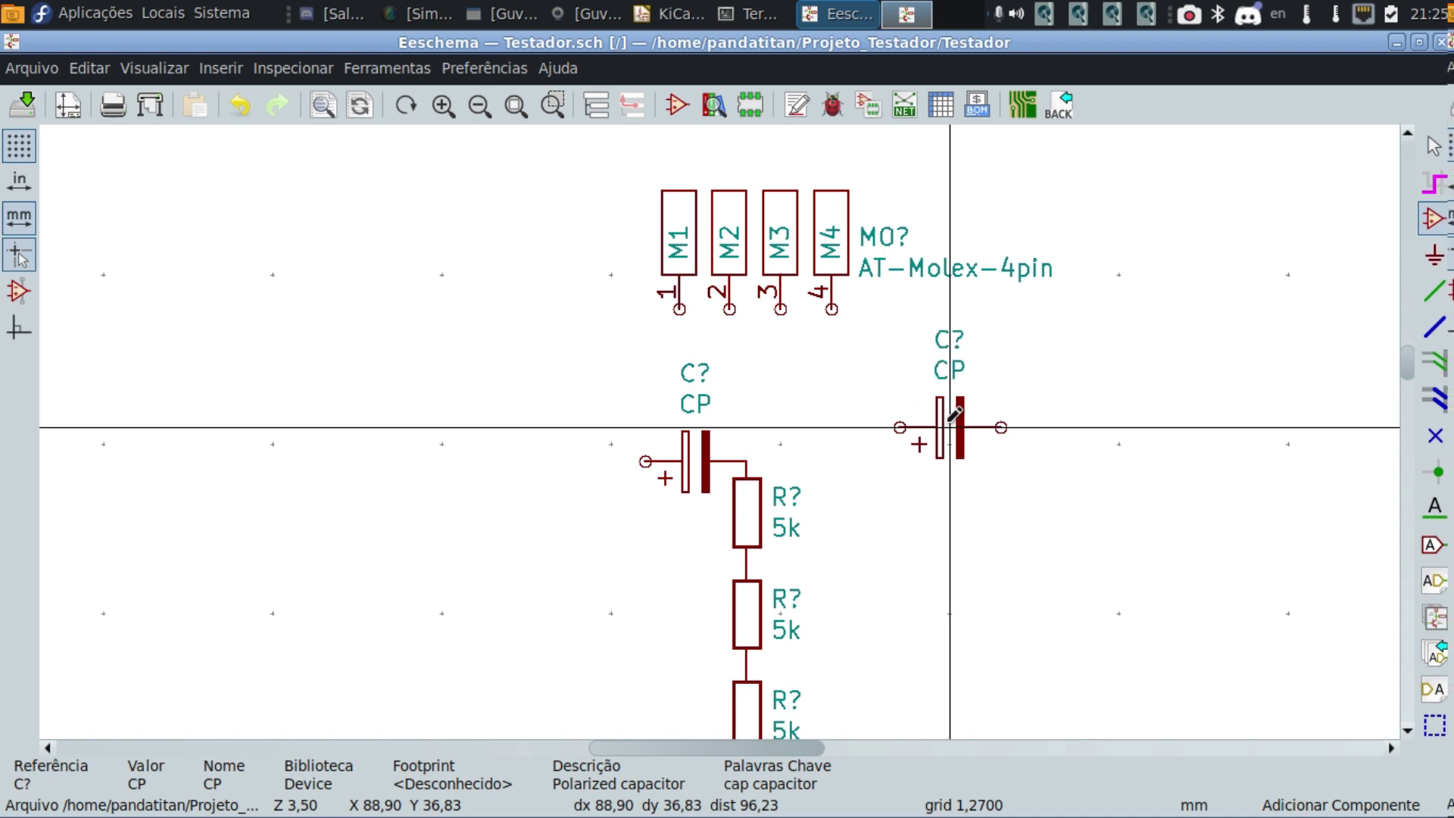
key(y)
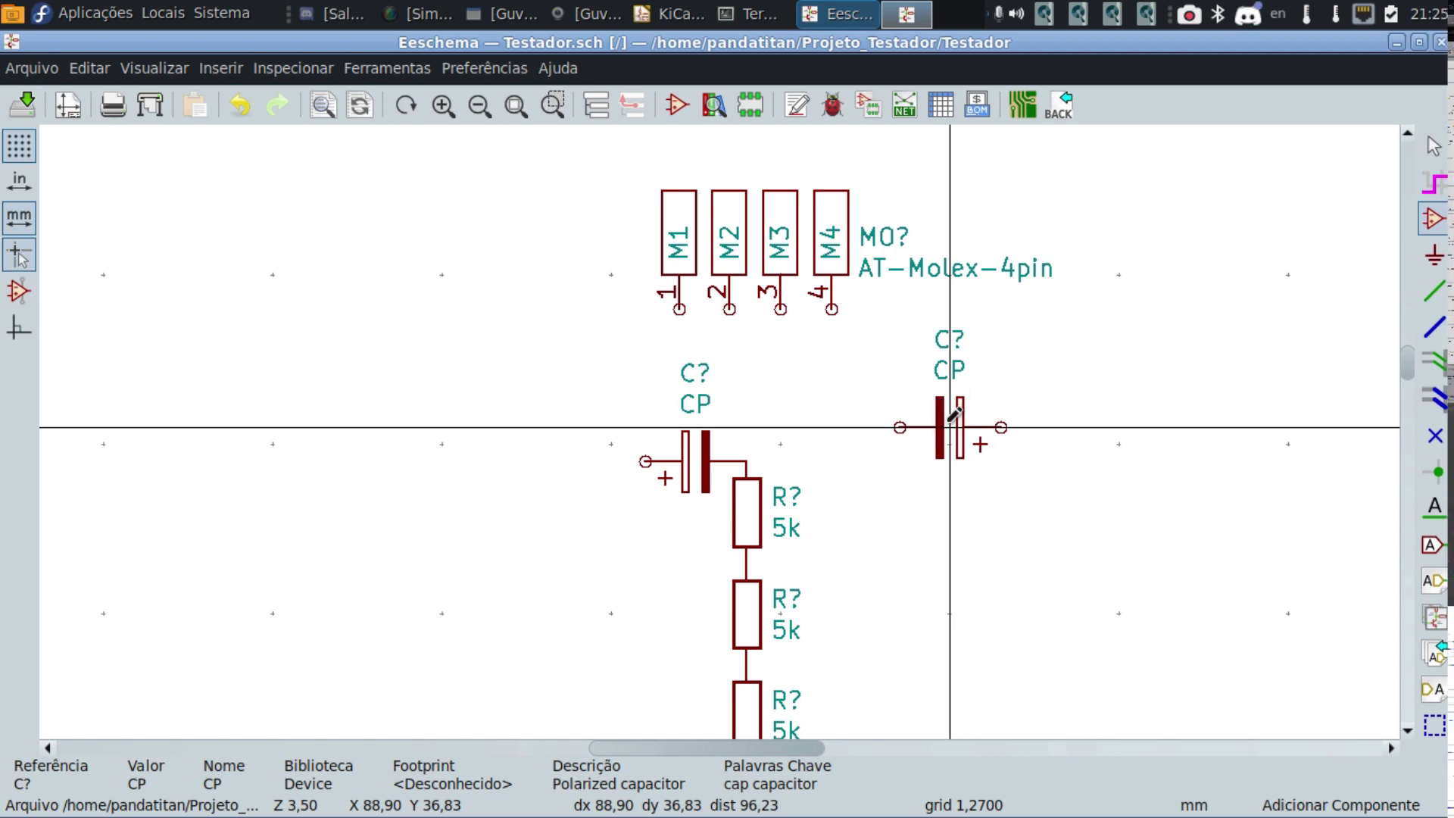
Move the mirrored capacitor so its negative pin meets the first capacitor and the top resistor, and inspect the junction up close.
key(space)
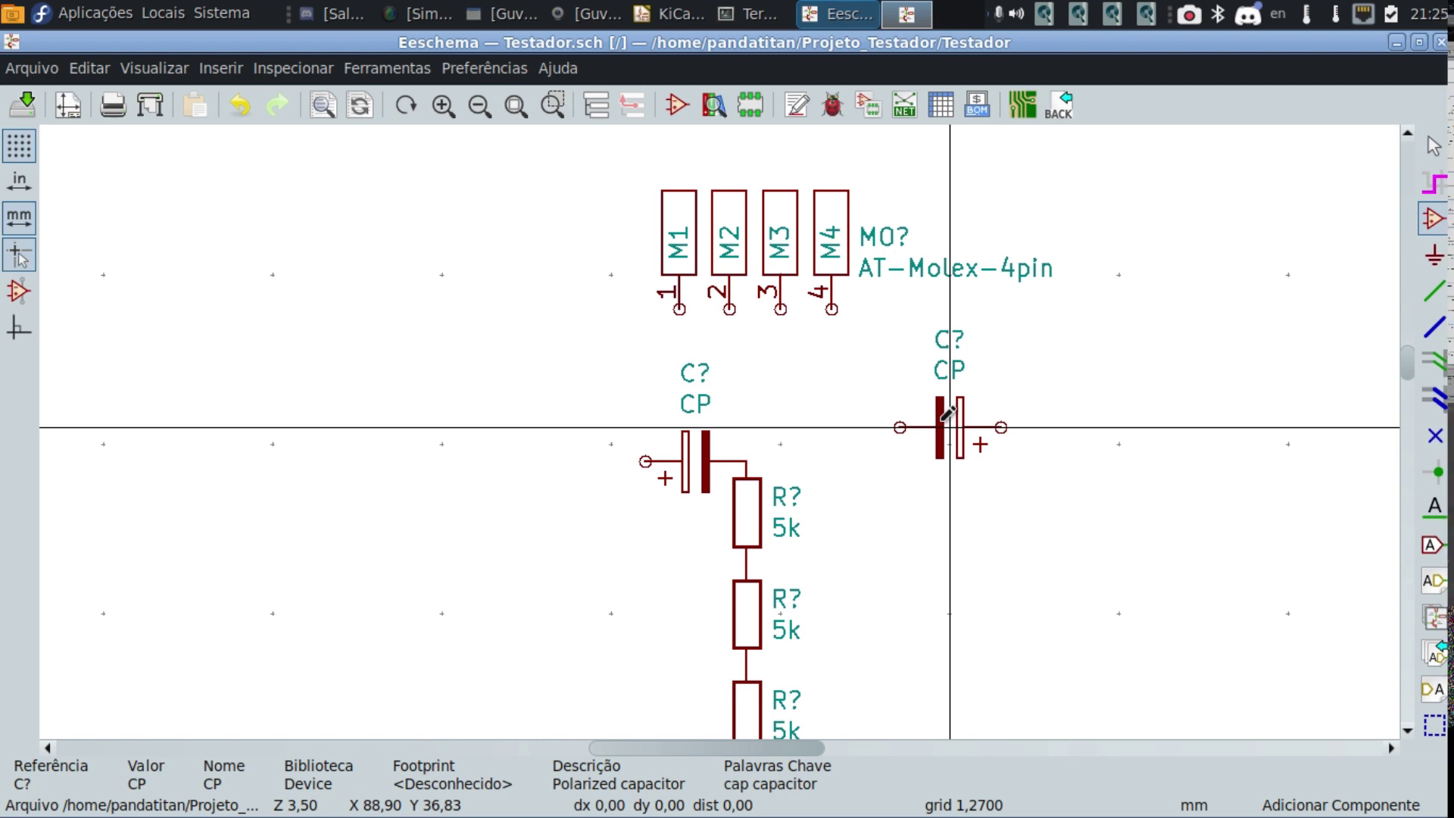
click(948, 415)
key(g)
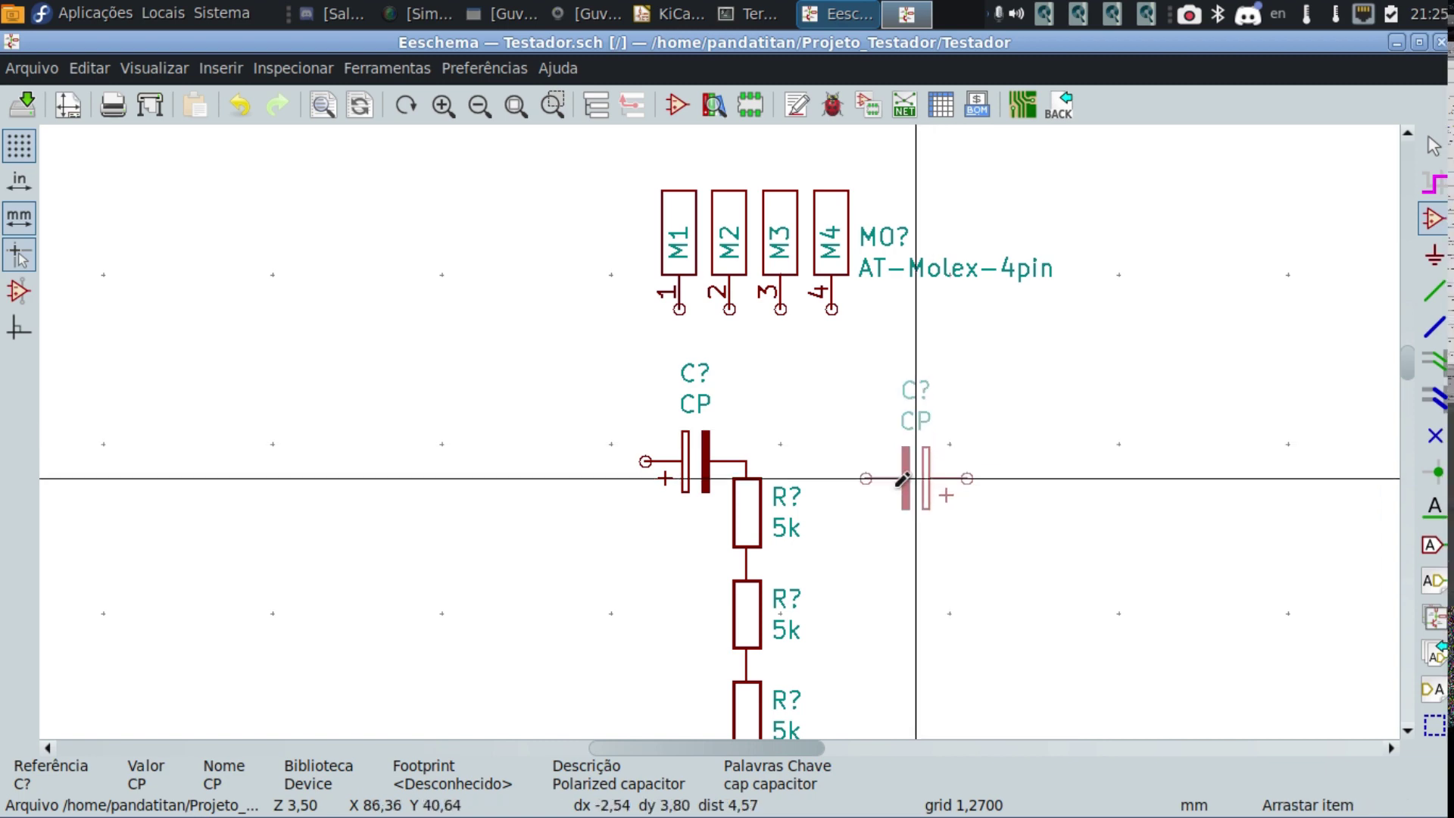
click(795, 461)
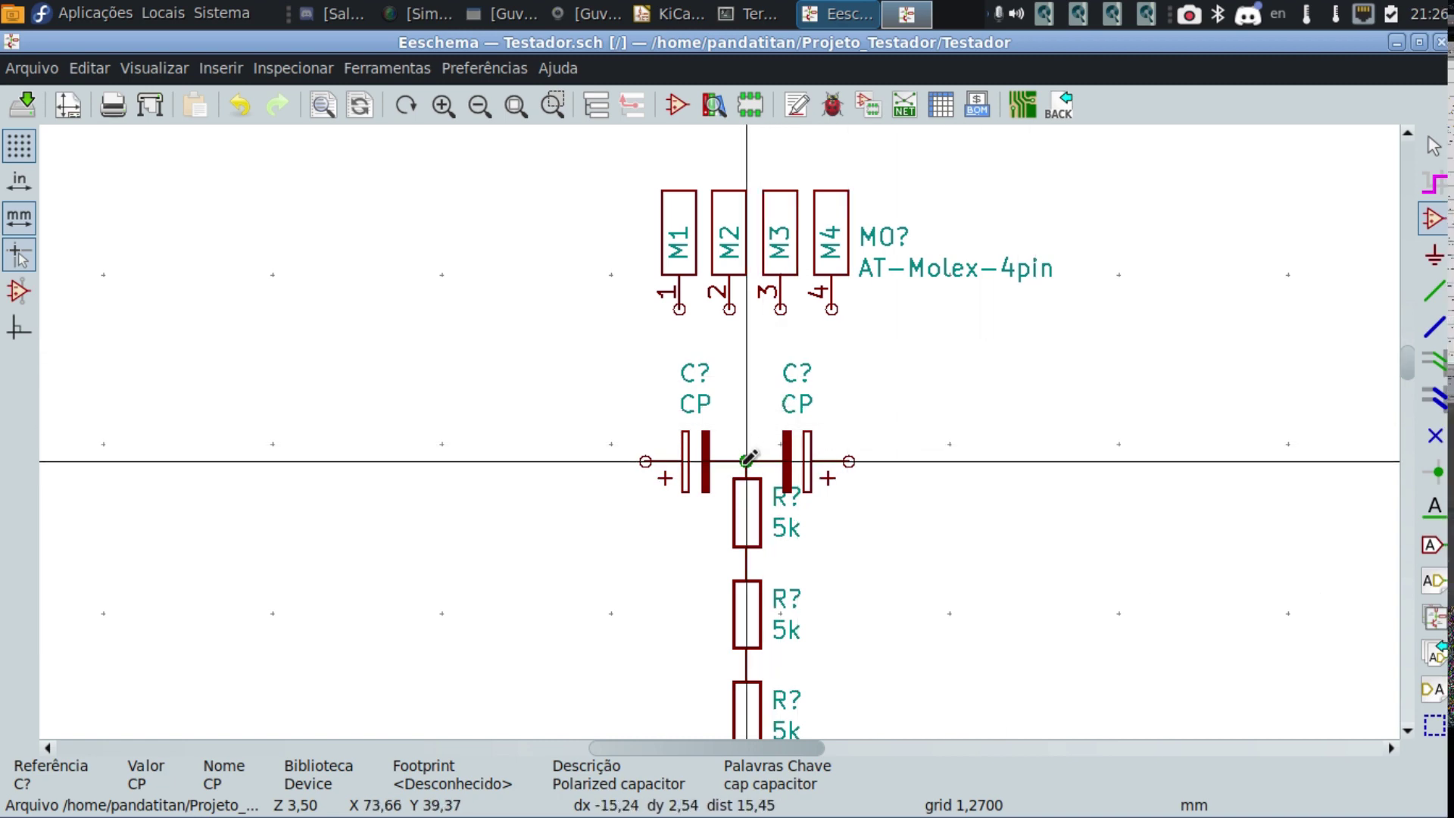
scroll(746, 461, up, 1)
scroll(723, 418, up, 5)
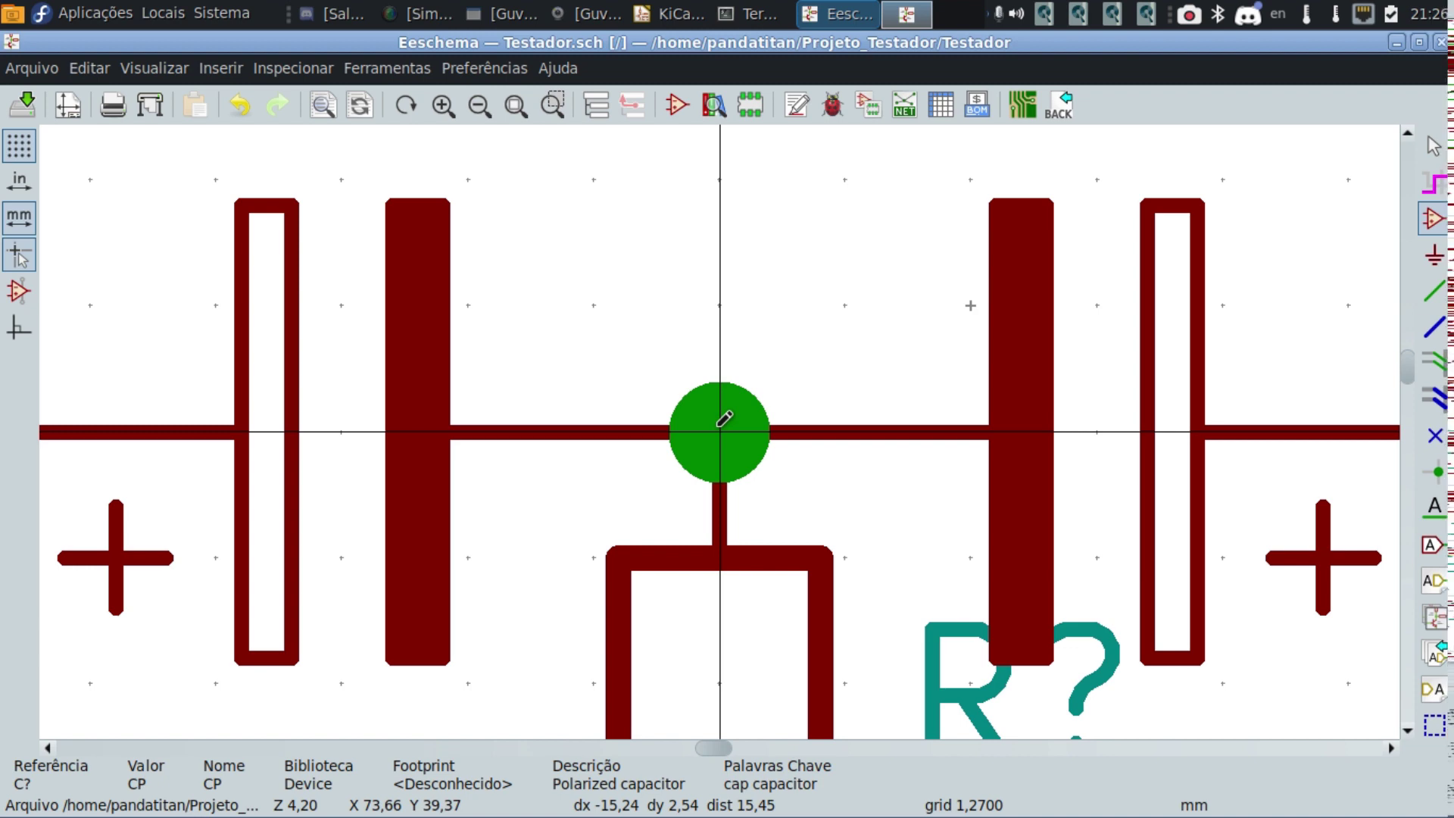
Delete the mirrored capacitor on the right side of the resistor chain.
scroll(723, 418, down, 5)
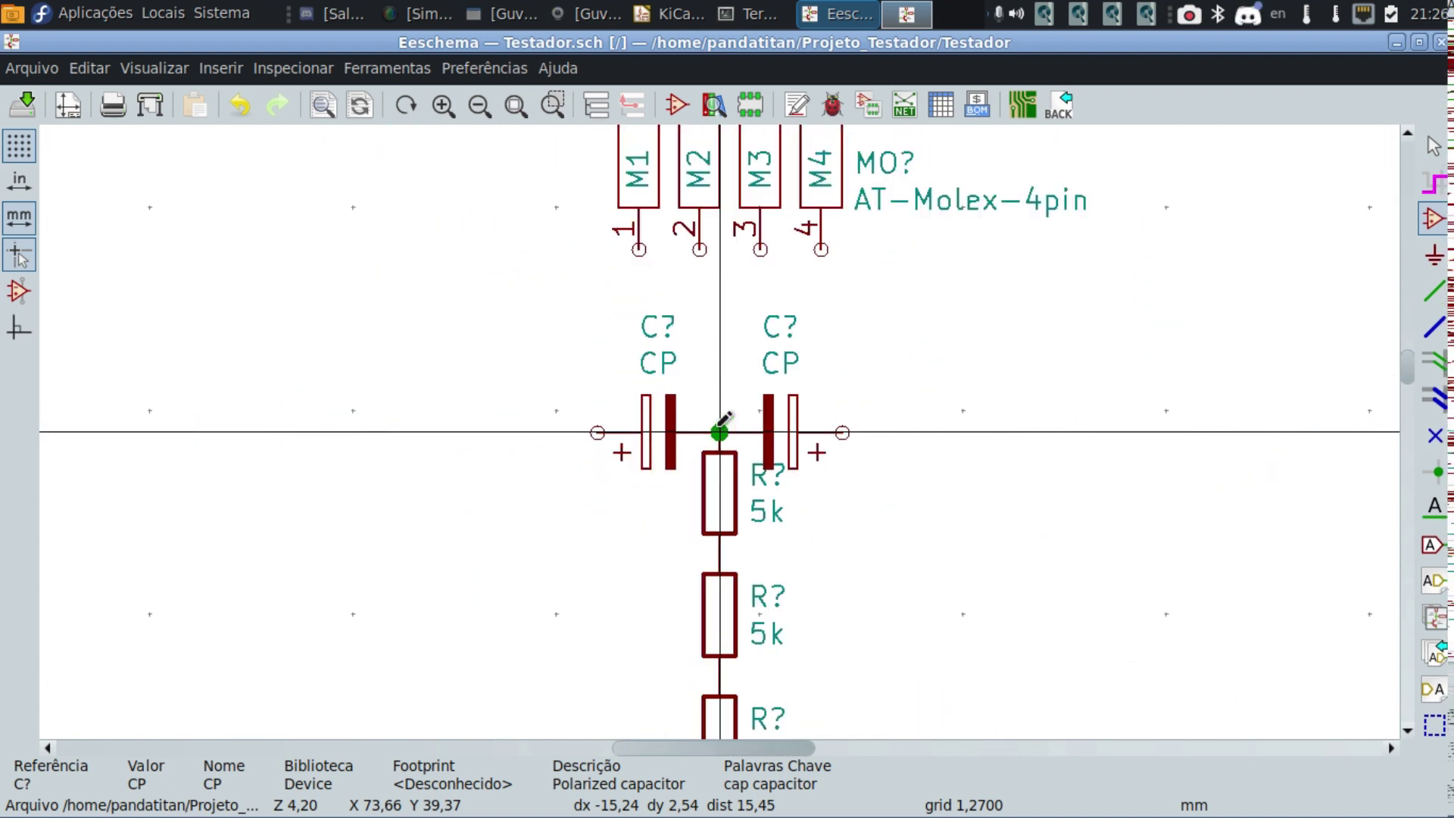
scroll(723, 418, down, 1)
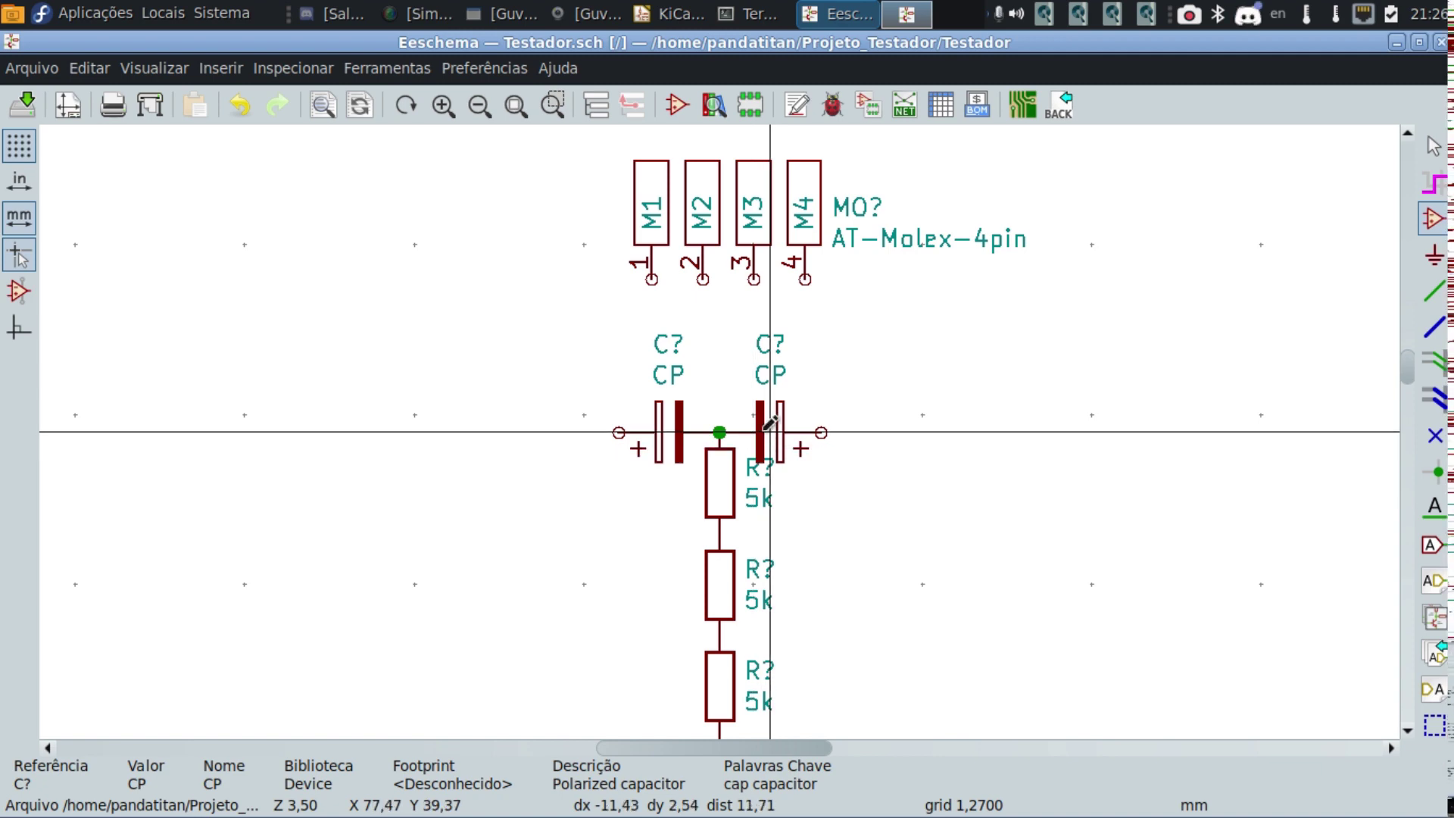
double_click(767, 426)
key(Escape)
key(Escape)
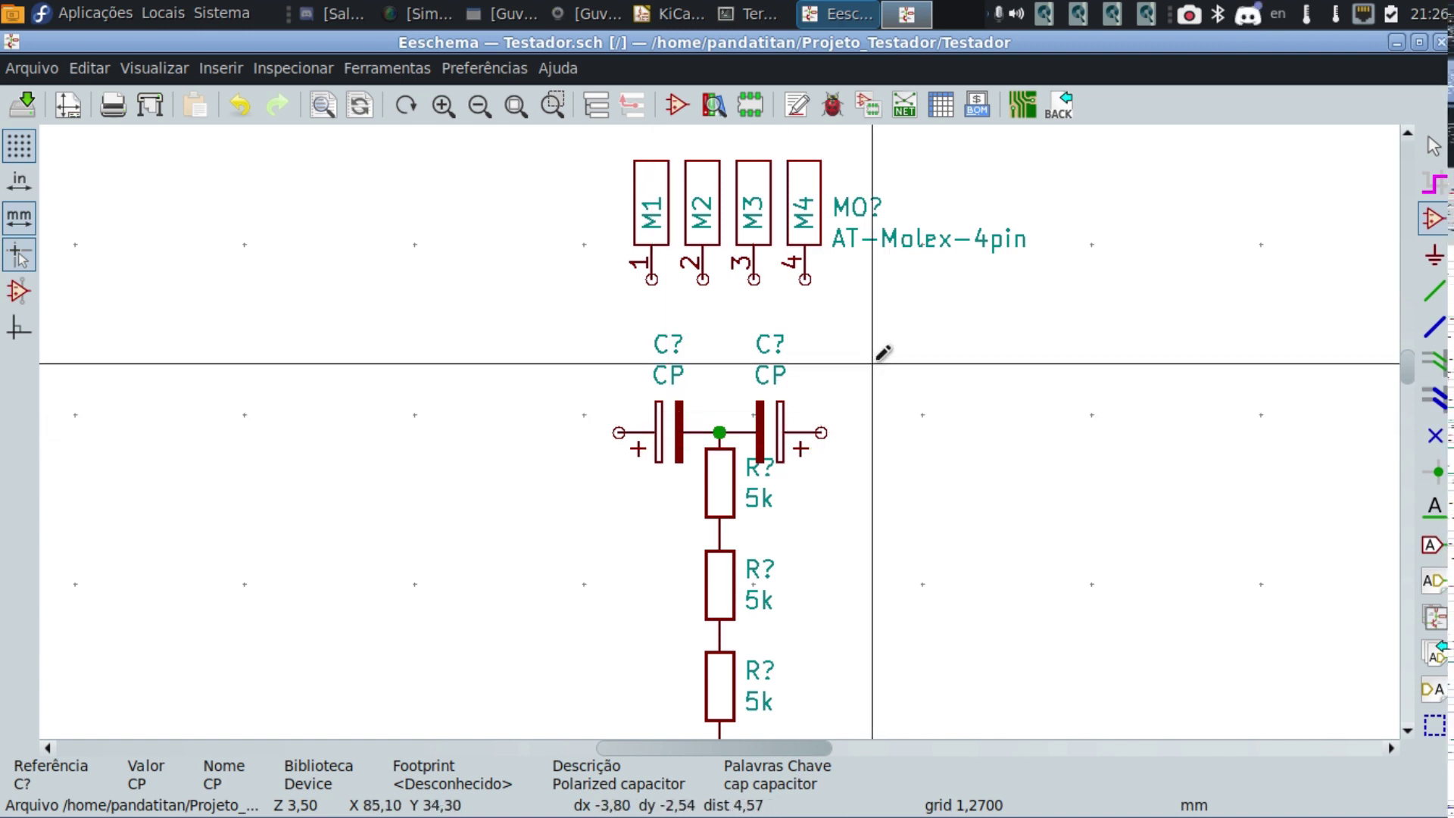
drag(872, 365, 760, 449)
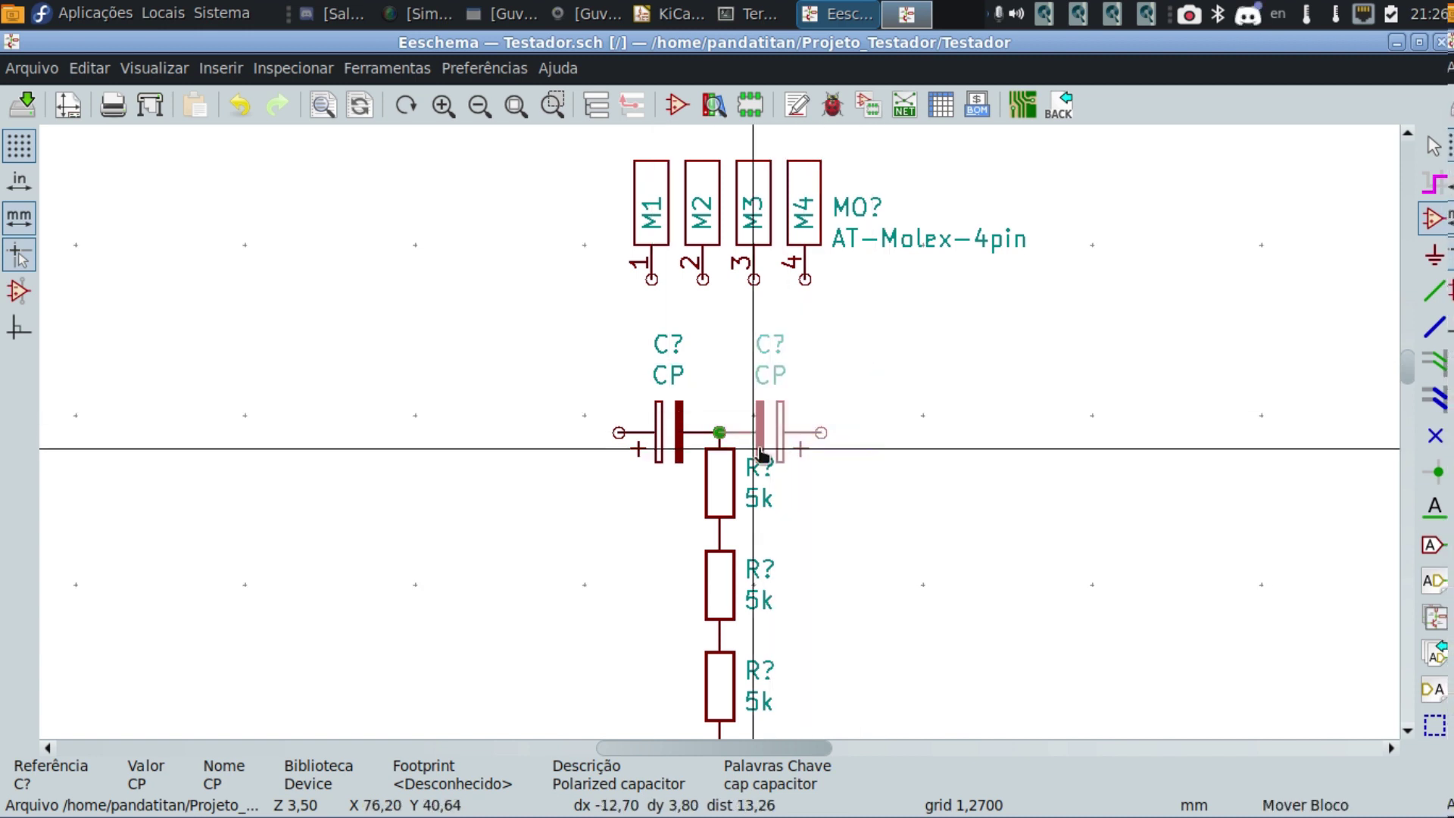
Open the remaining capacitor's symbol properties and set its reference to CP?
click(653, 426)
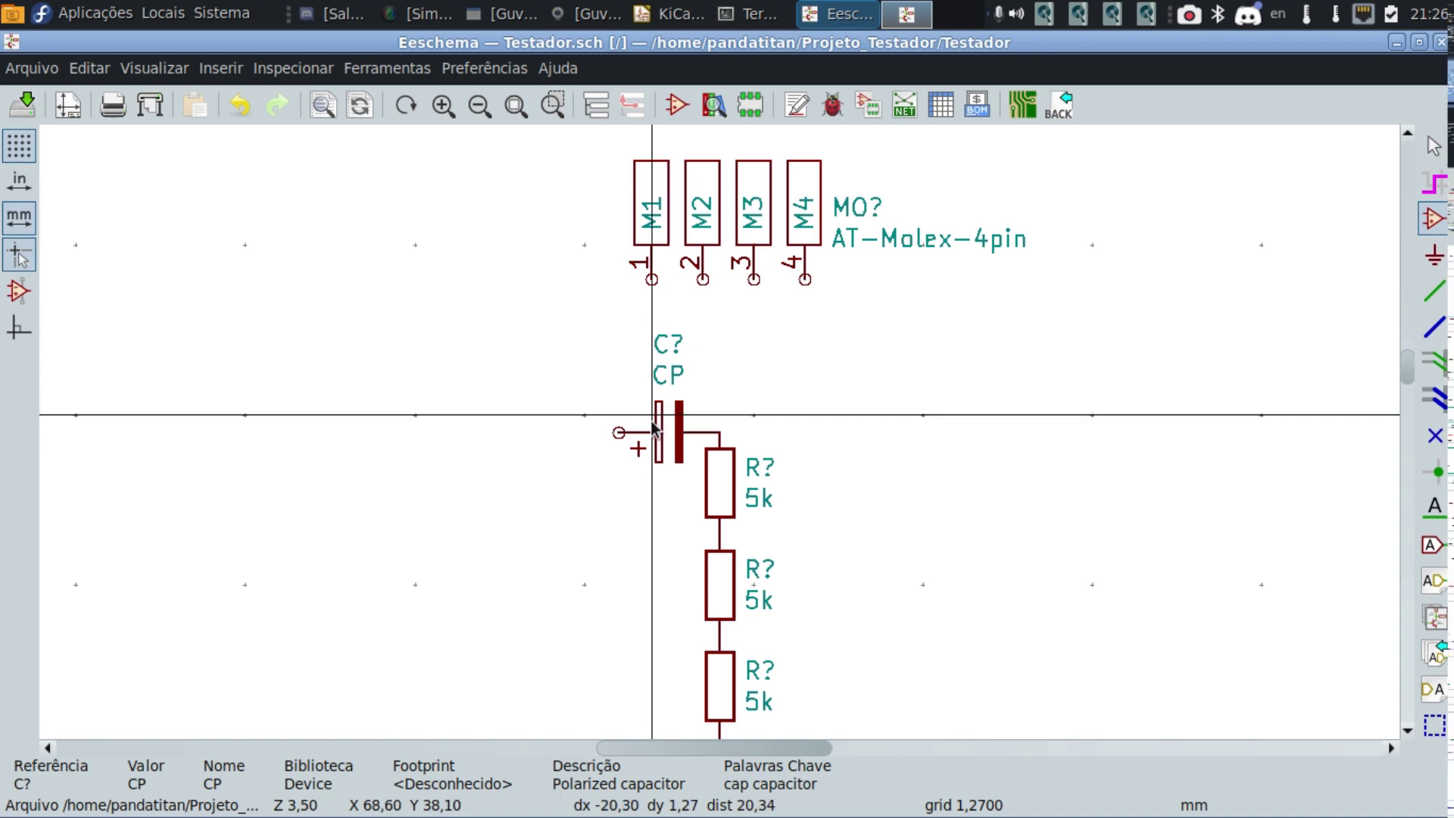
double_click(660, 422)
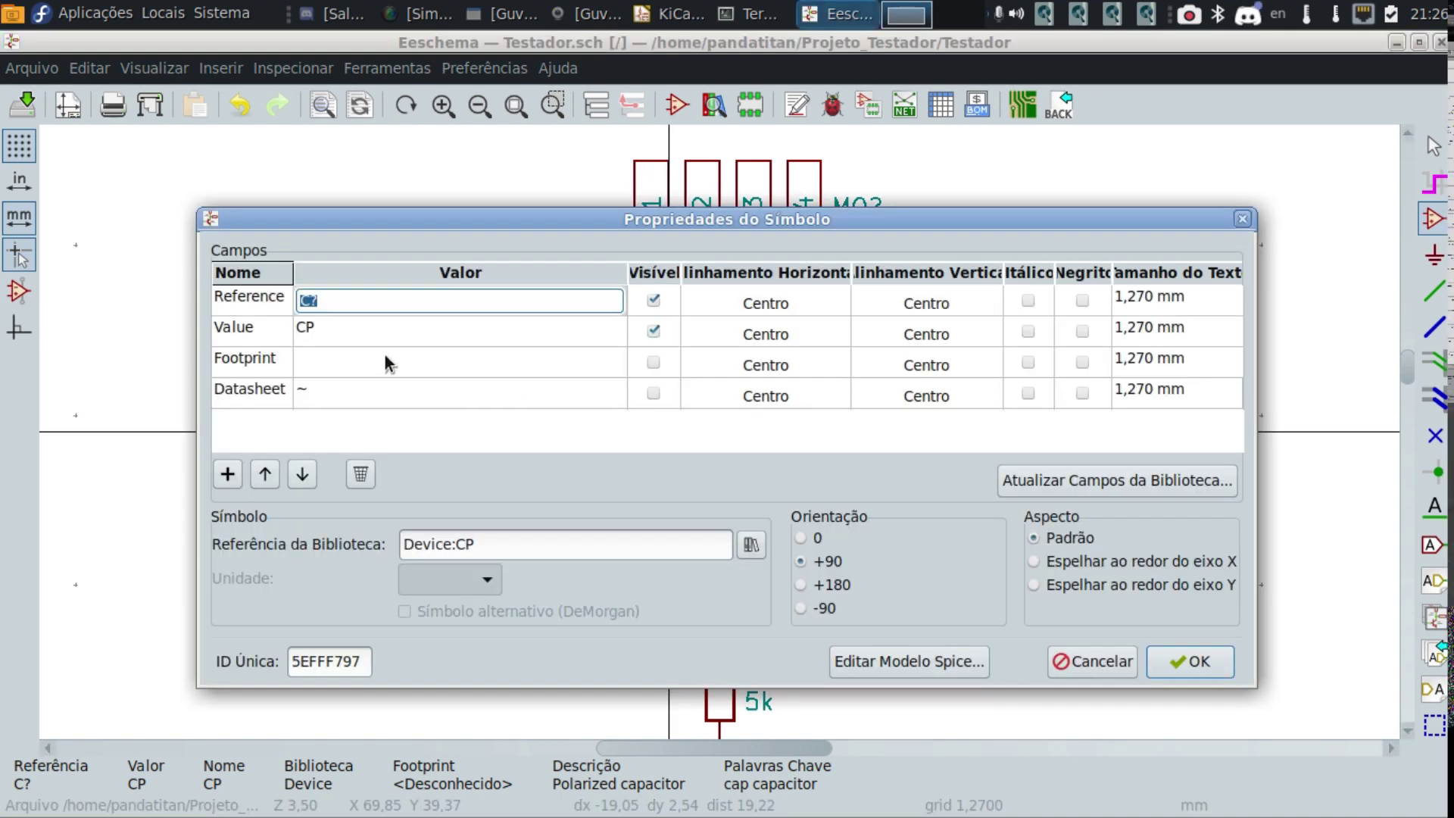
click(361, 337)
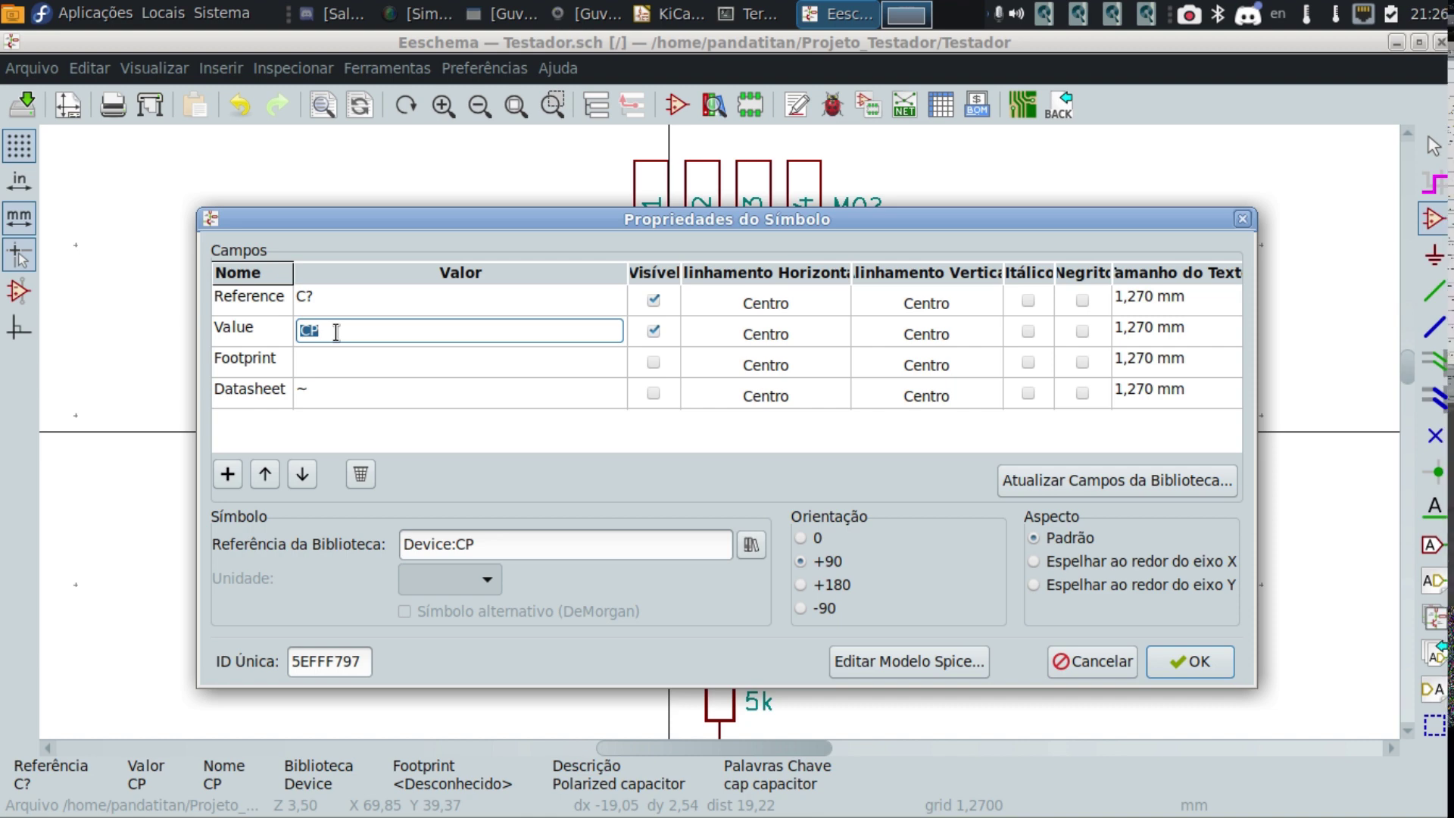
click(307, 300)
click(307, 300)
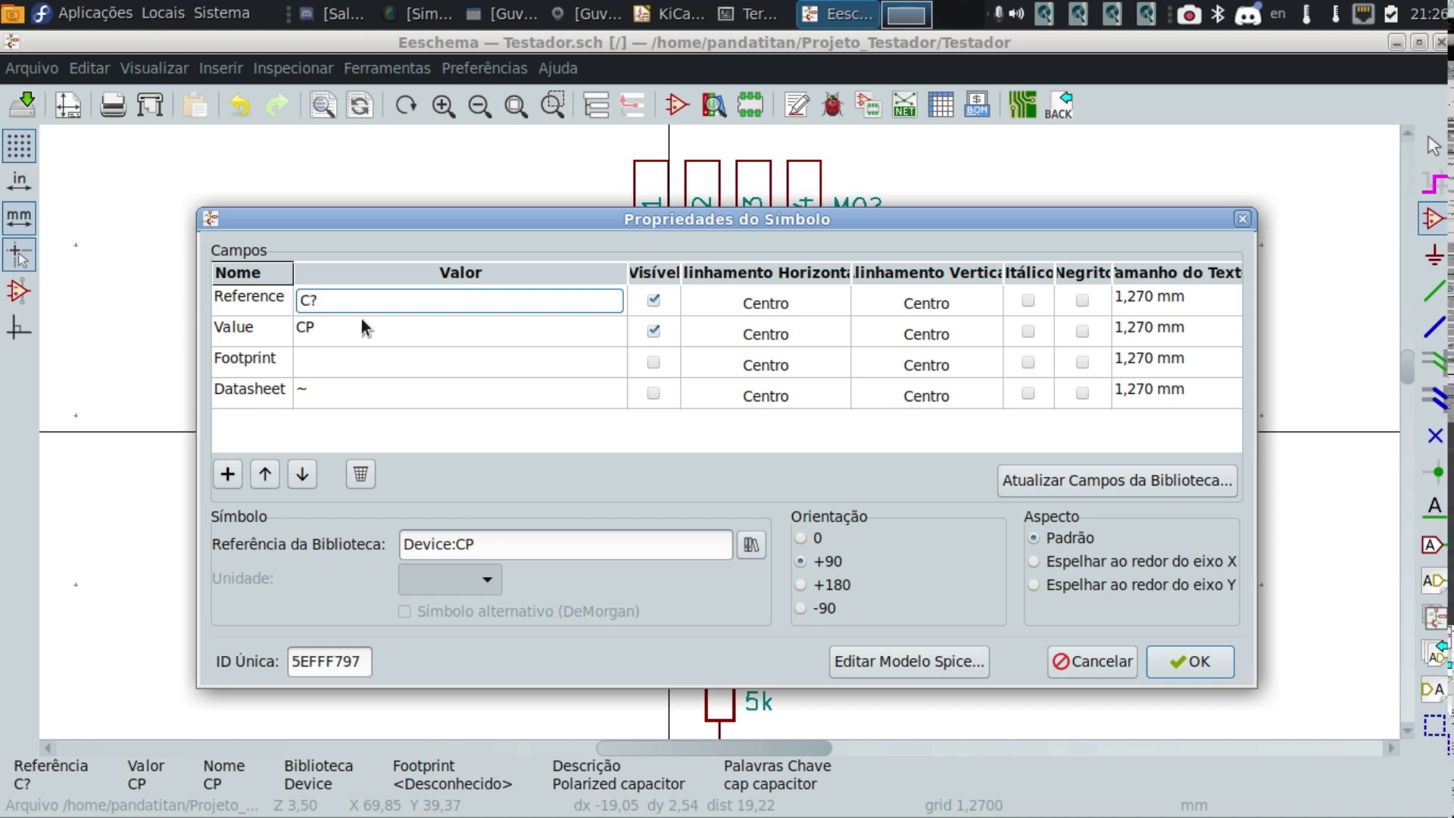
text(P)
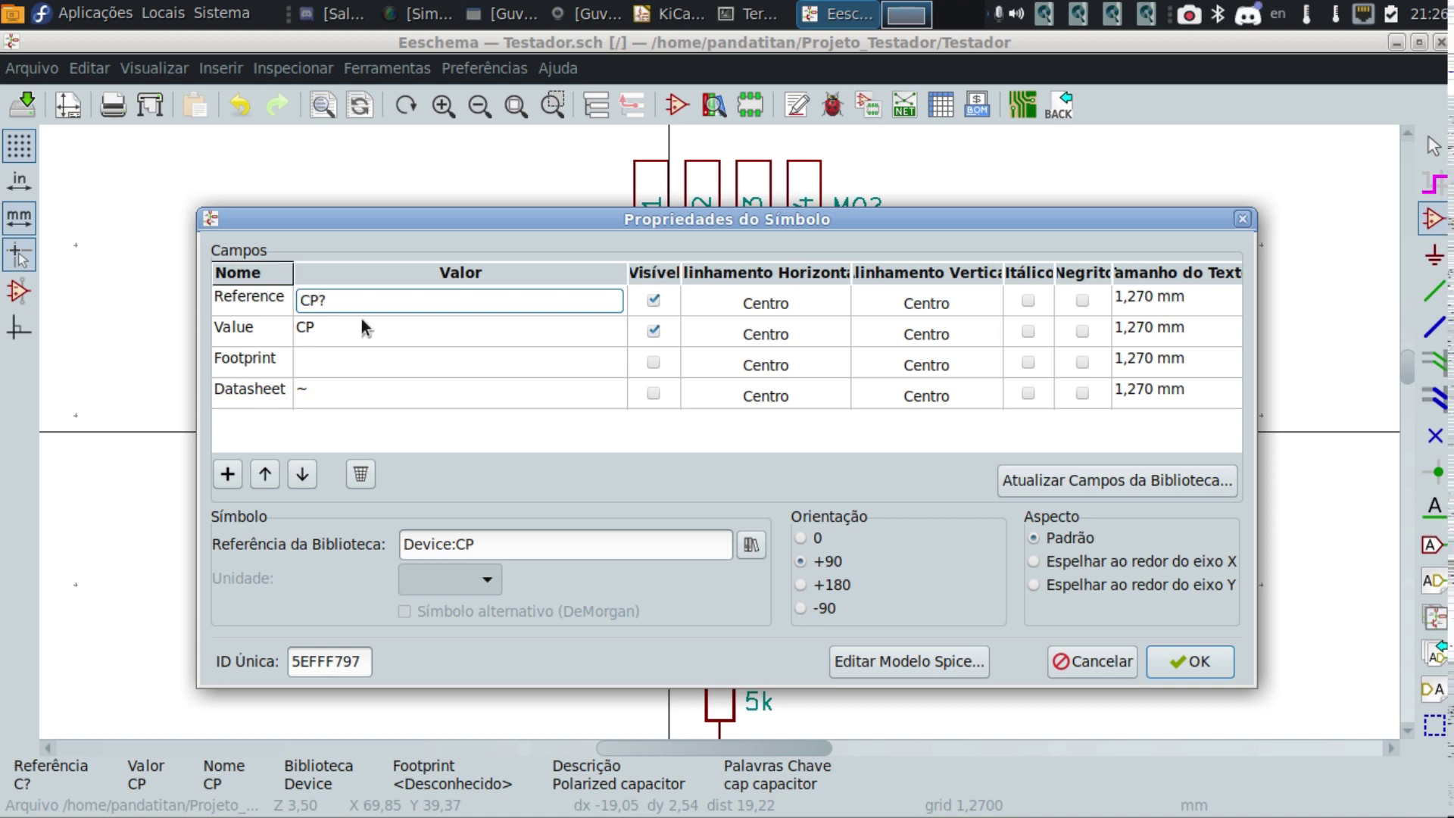
Set the capacitor's value to 1000mF.
click(321, 327)
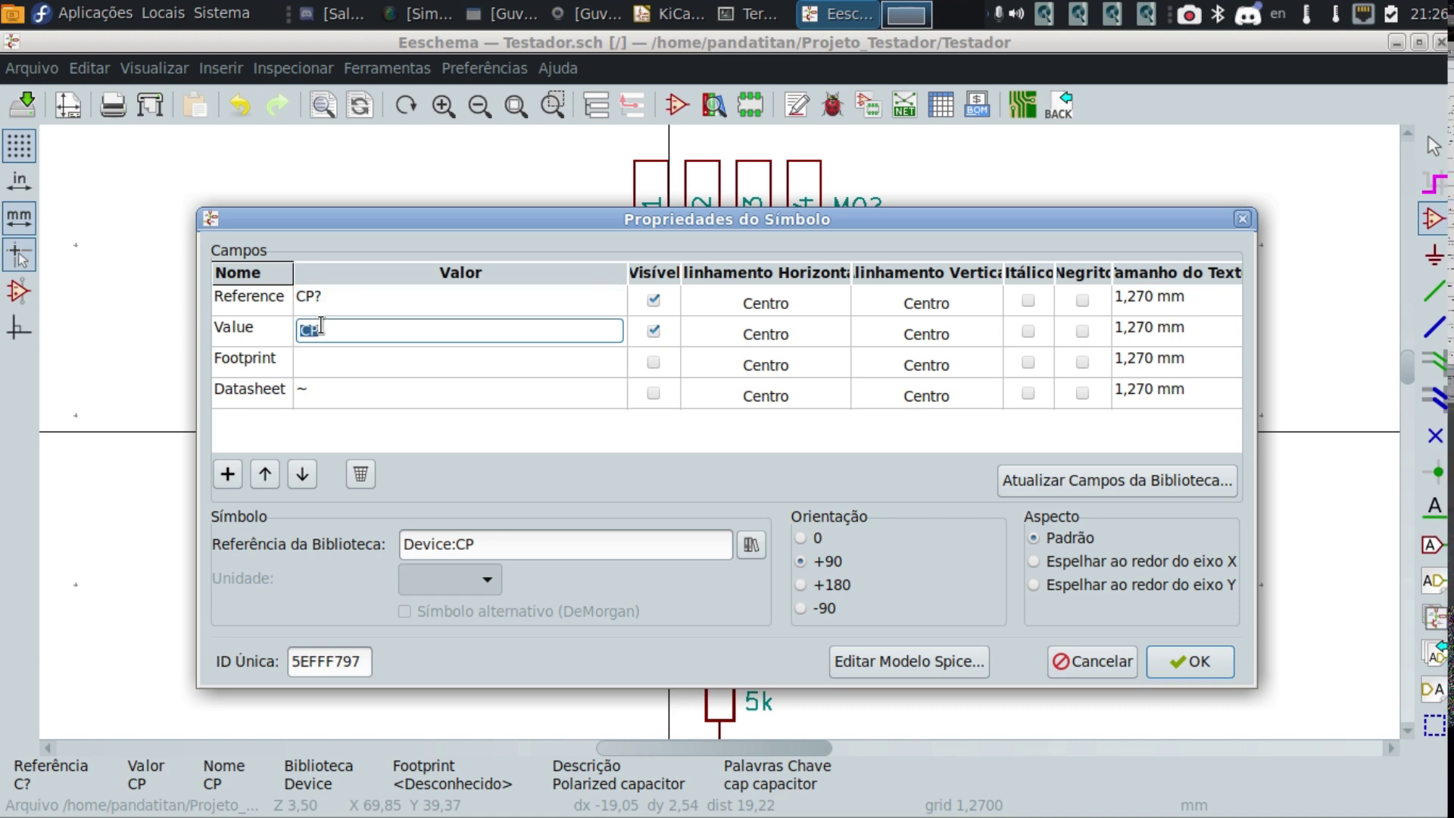
click(336, 327)
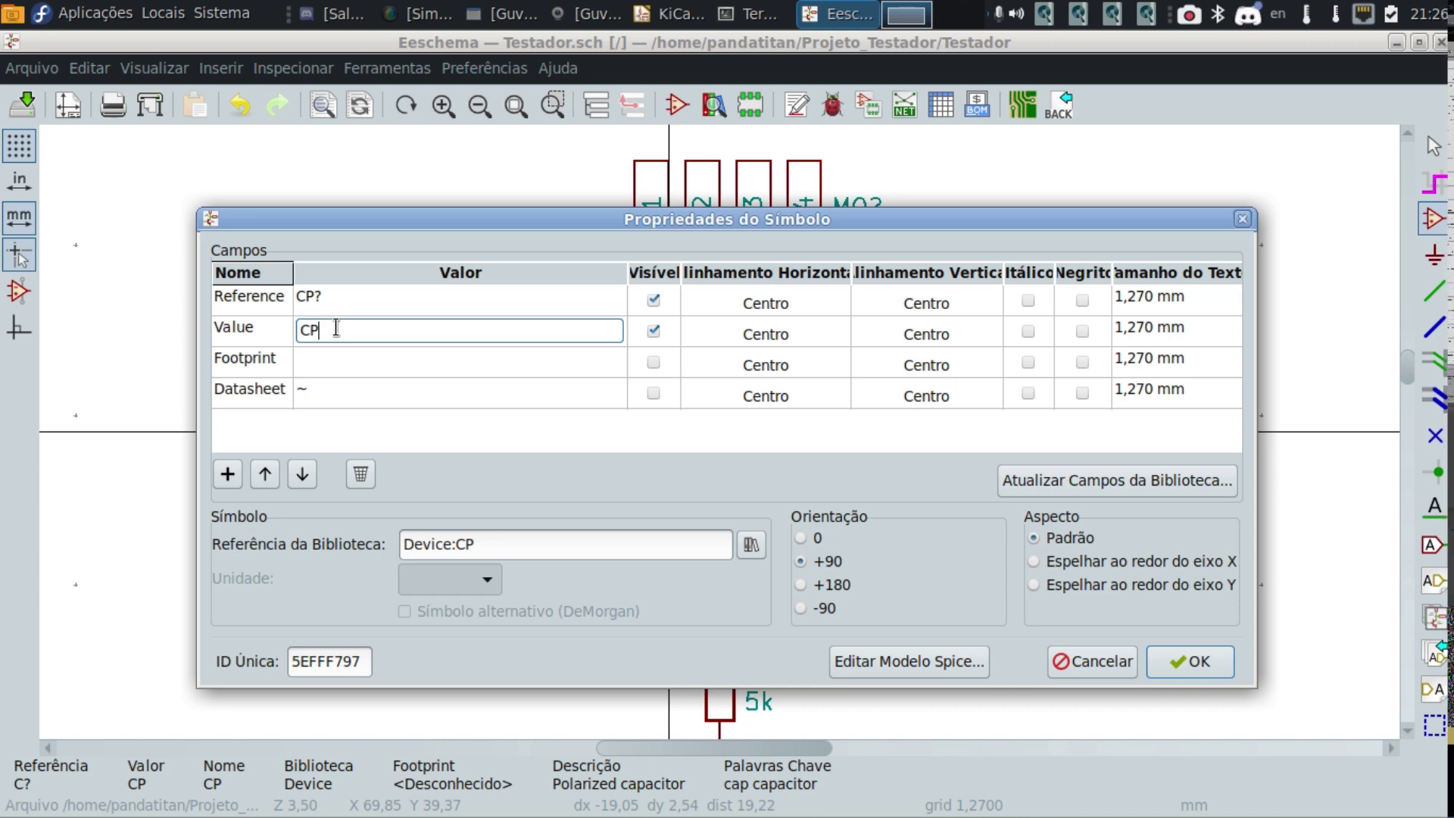
key(BackSpace)
key(BackSpace)
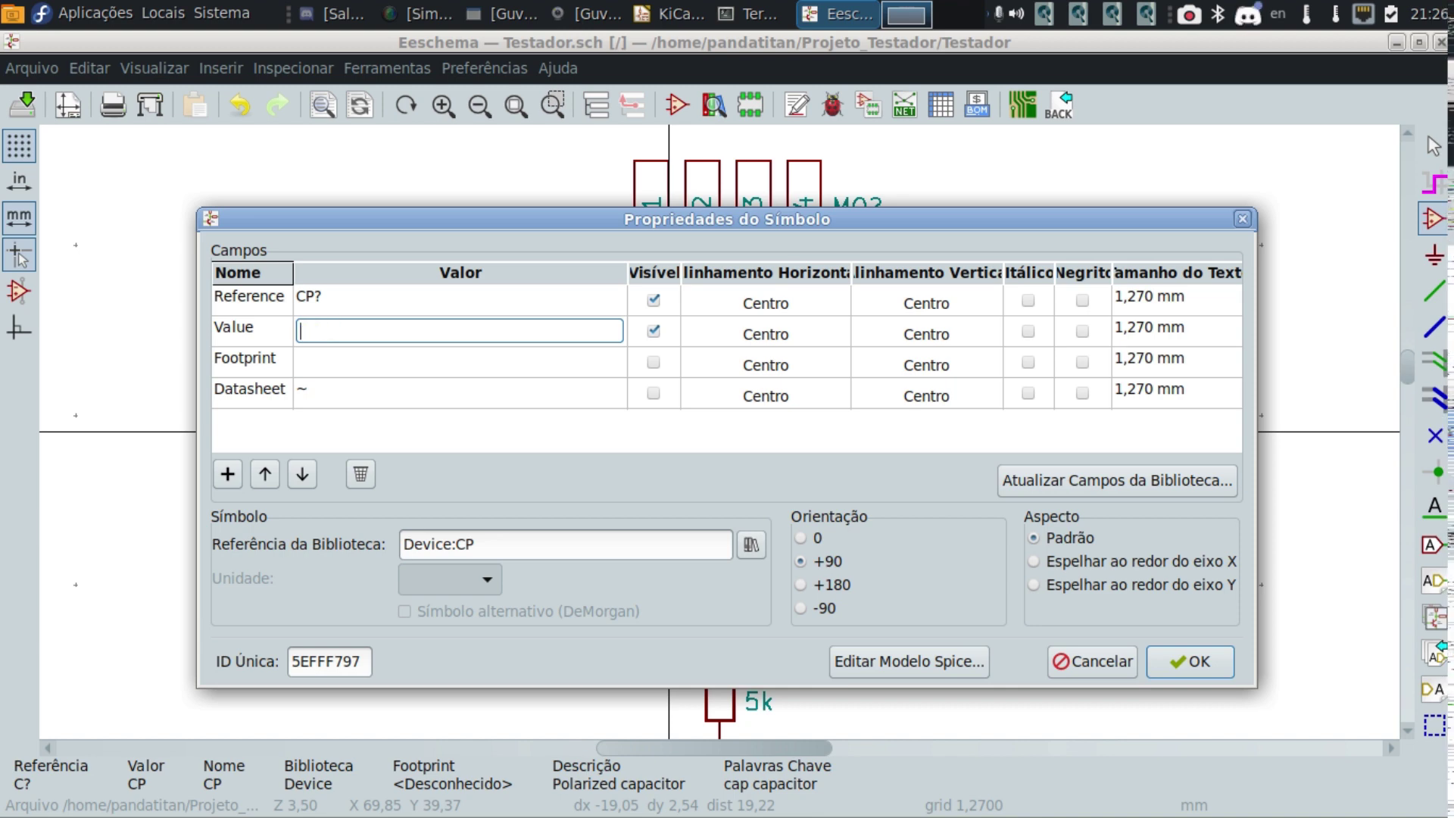
text(1000)
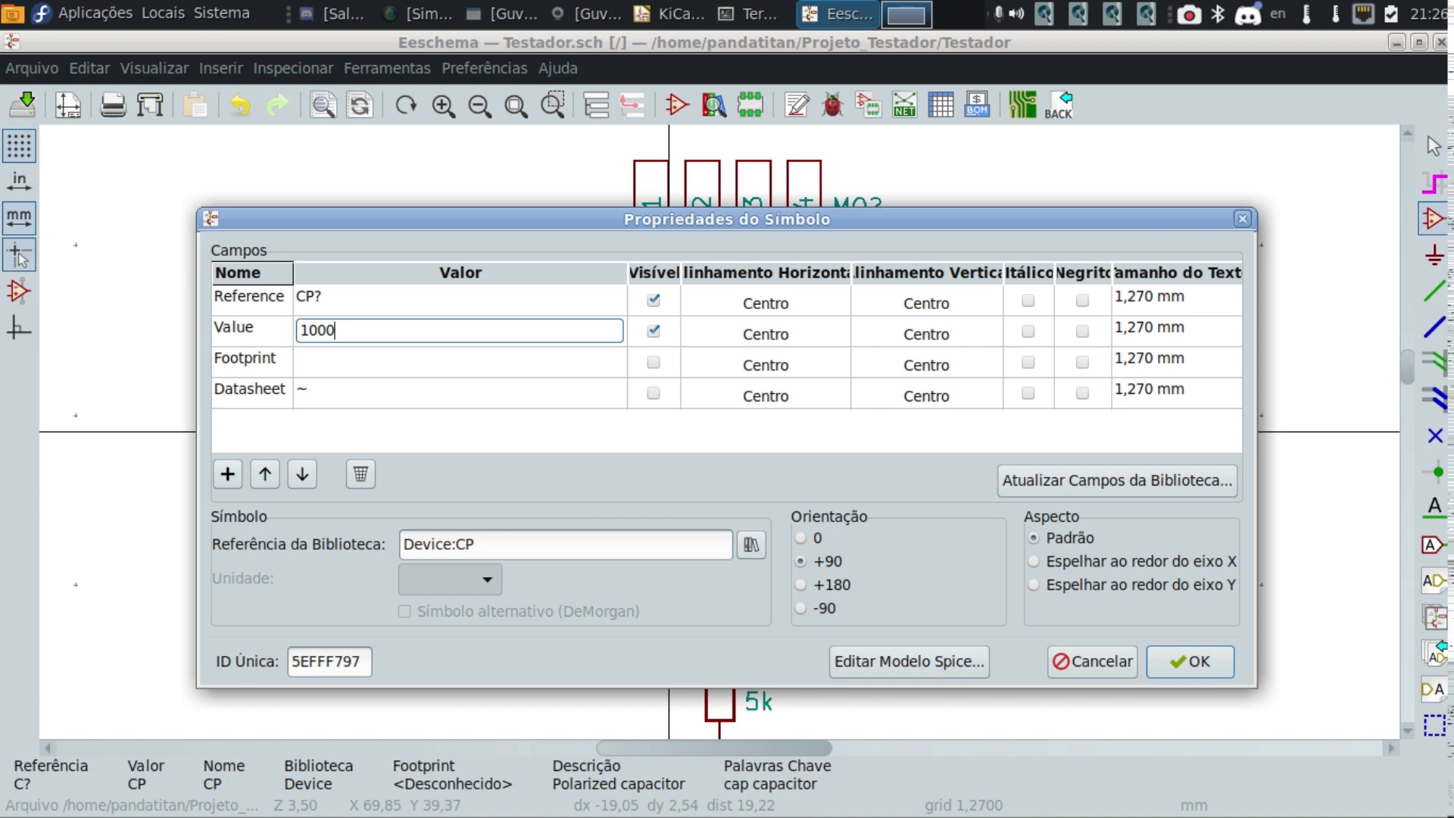
text(mG)
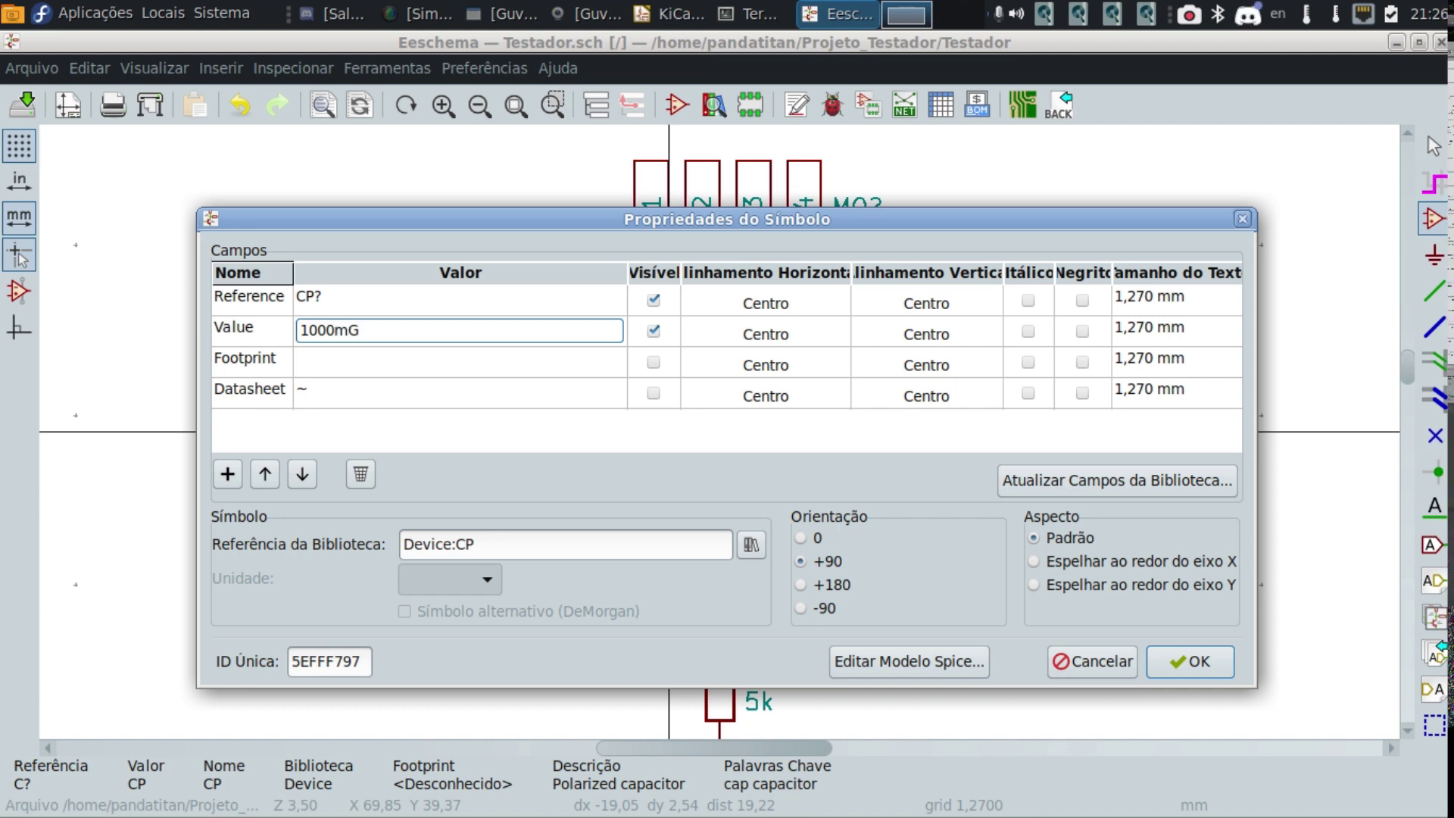
key(BackSpace)
text(F)
Browse the footprint libraries for the capacitor's footprint and open the Capacitor_THT library.
click(360, 362)
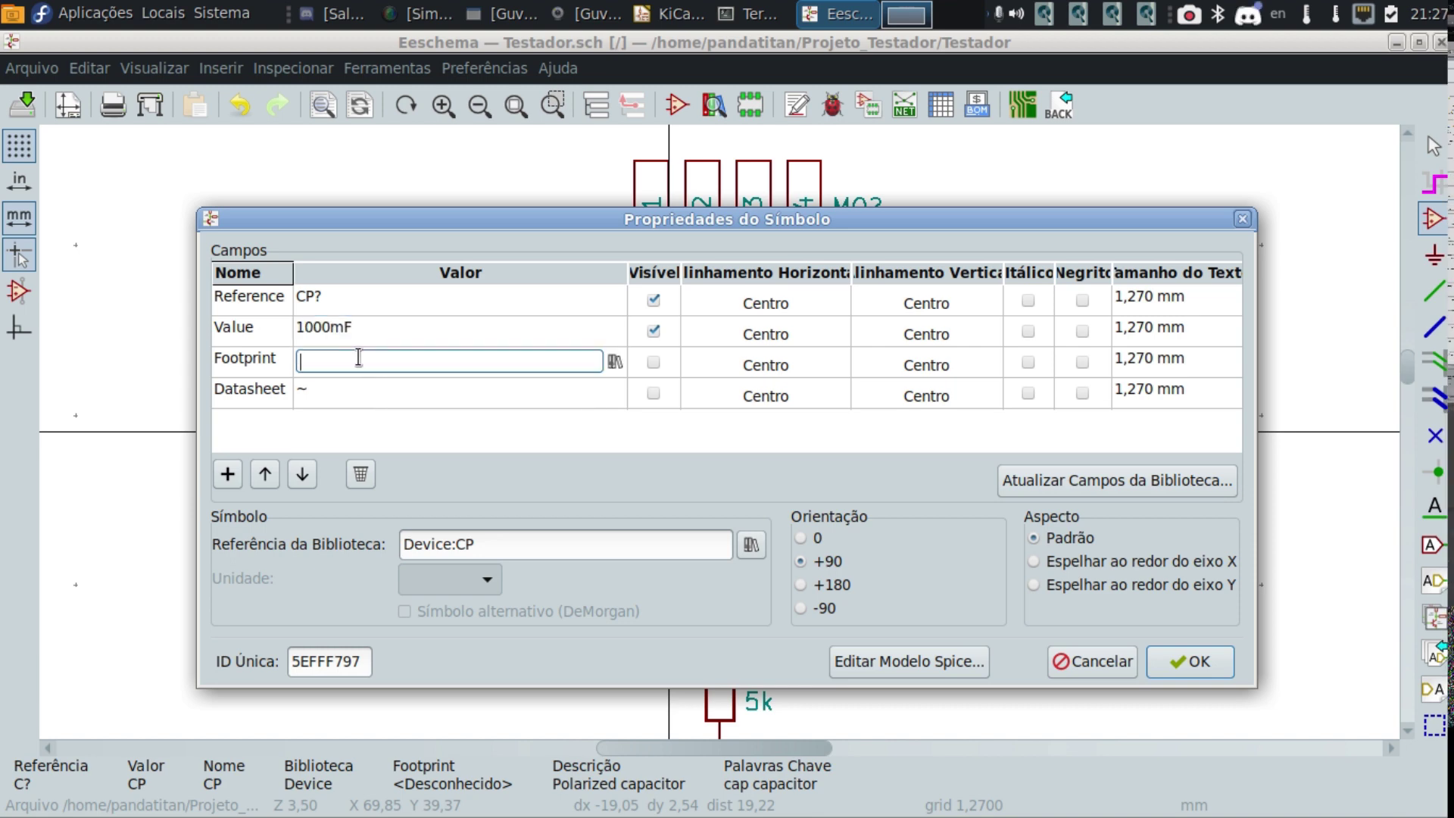
click(613, 362)
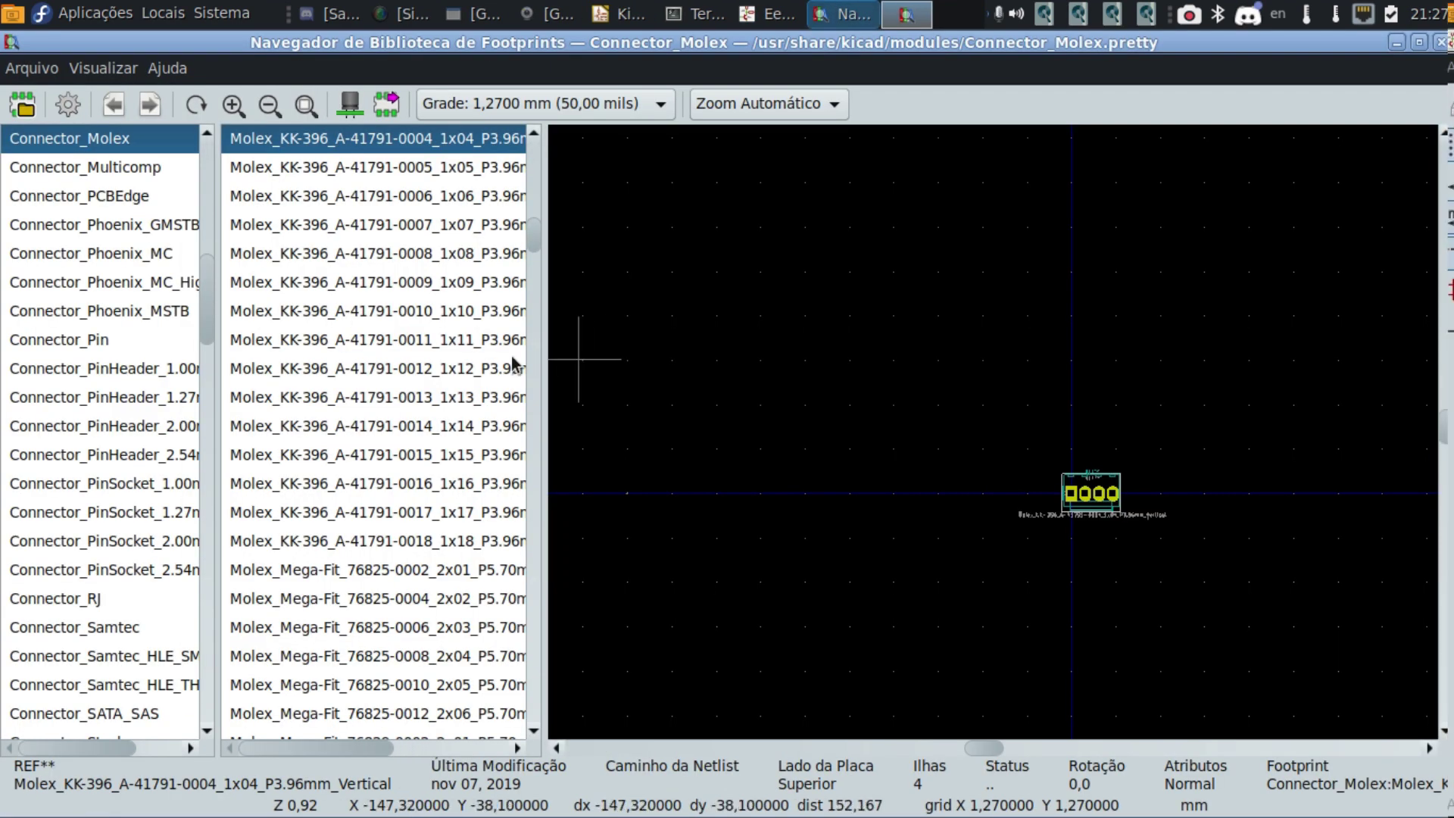
scroll(99, 240, up, 8)
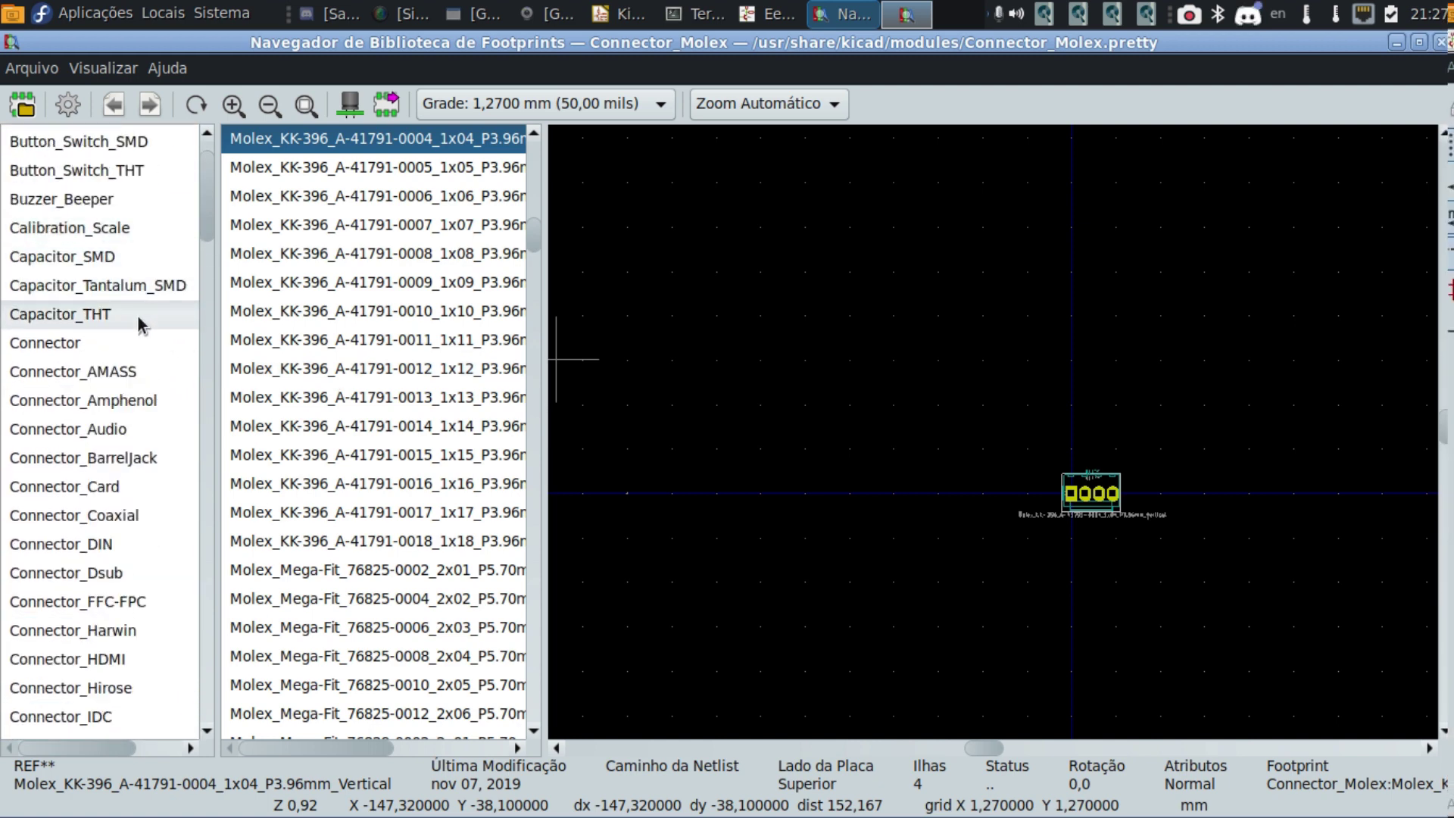
click(138, 317)
Widen the footprint name list and compare the previews of several horizontal CP_Axial footprints of different lengths and diameters.
click(316, 318)
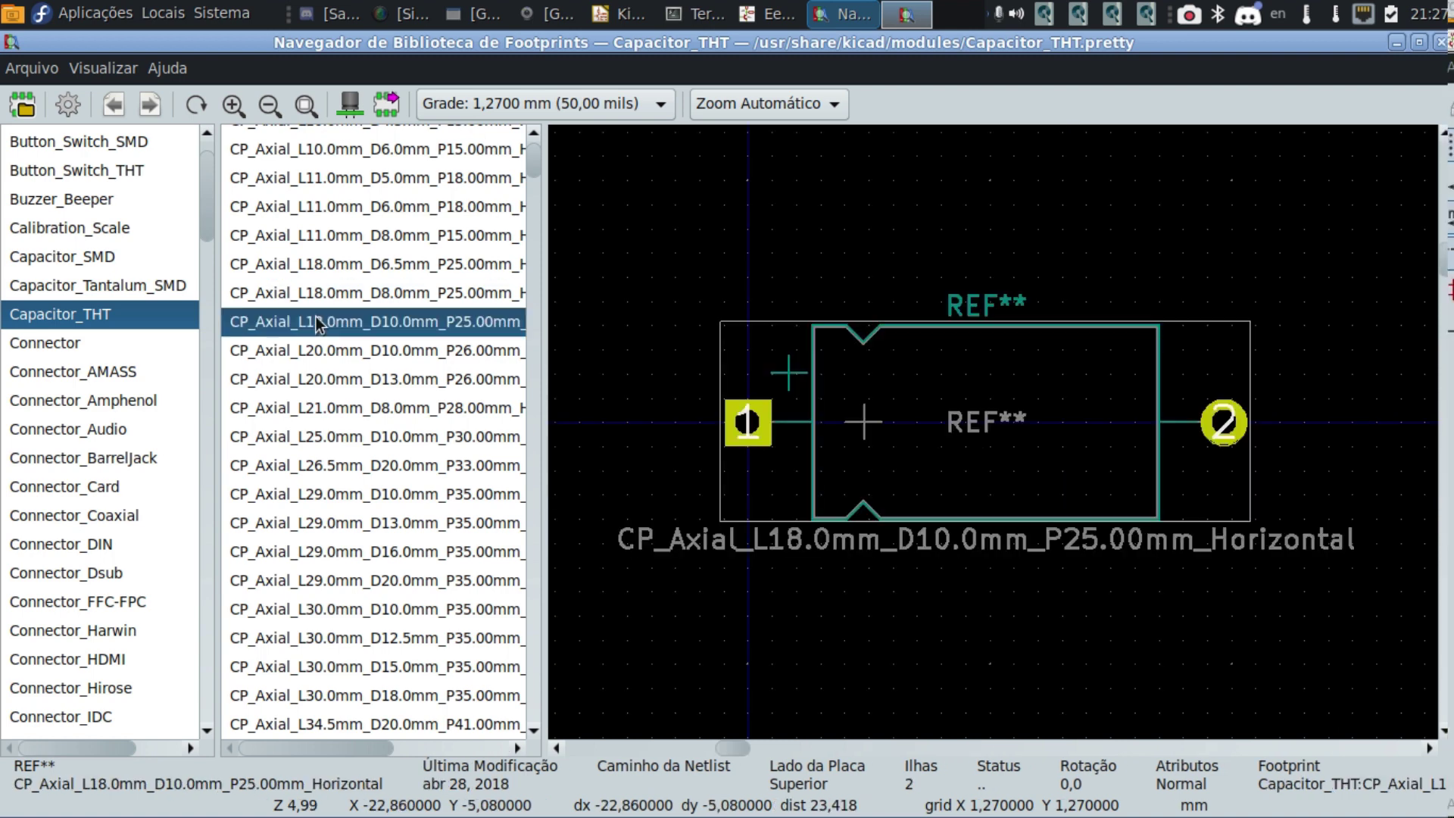
click(320, 381)
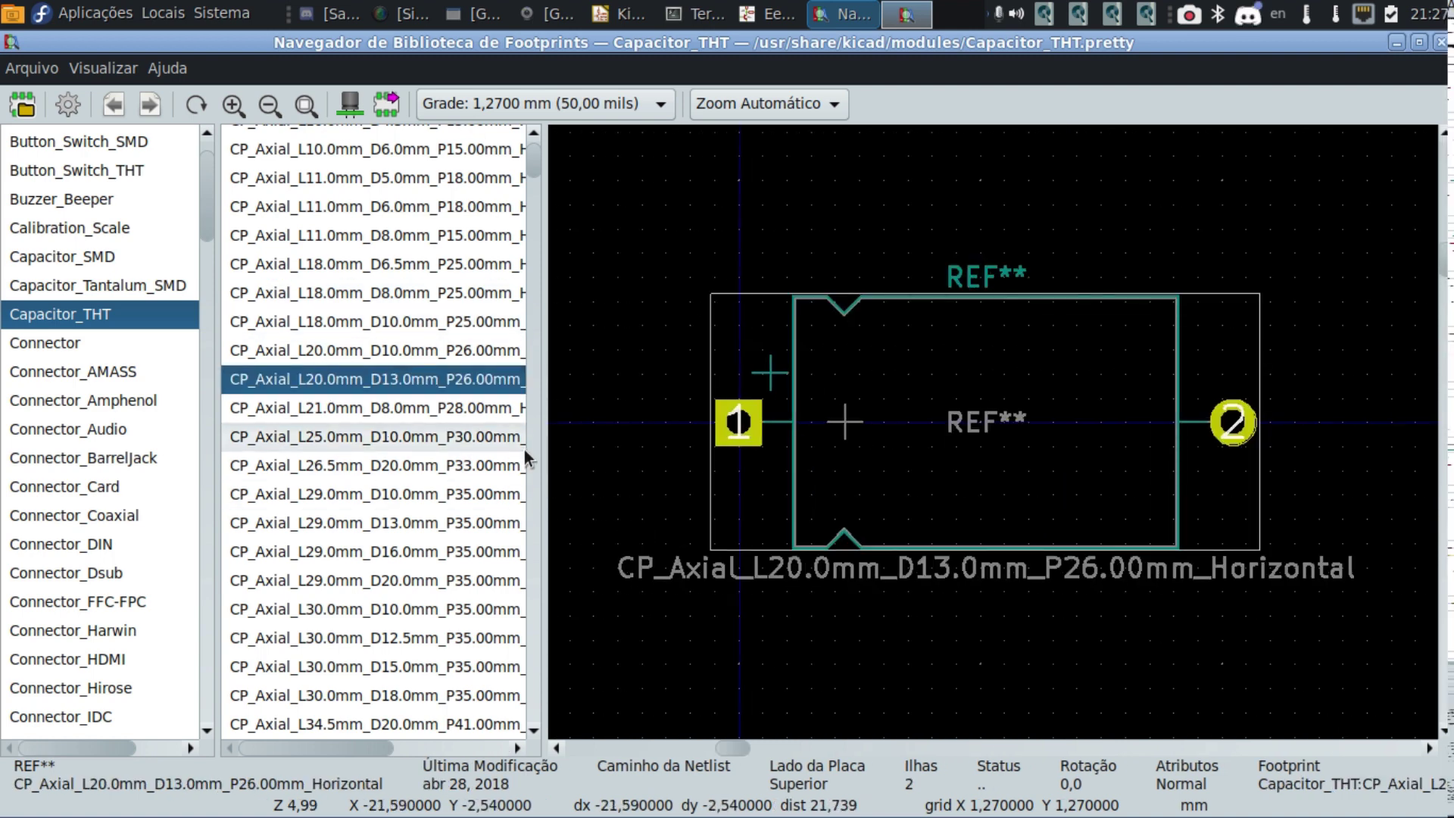
drag(546, 457, 732, 456)
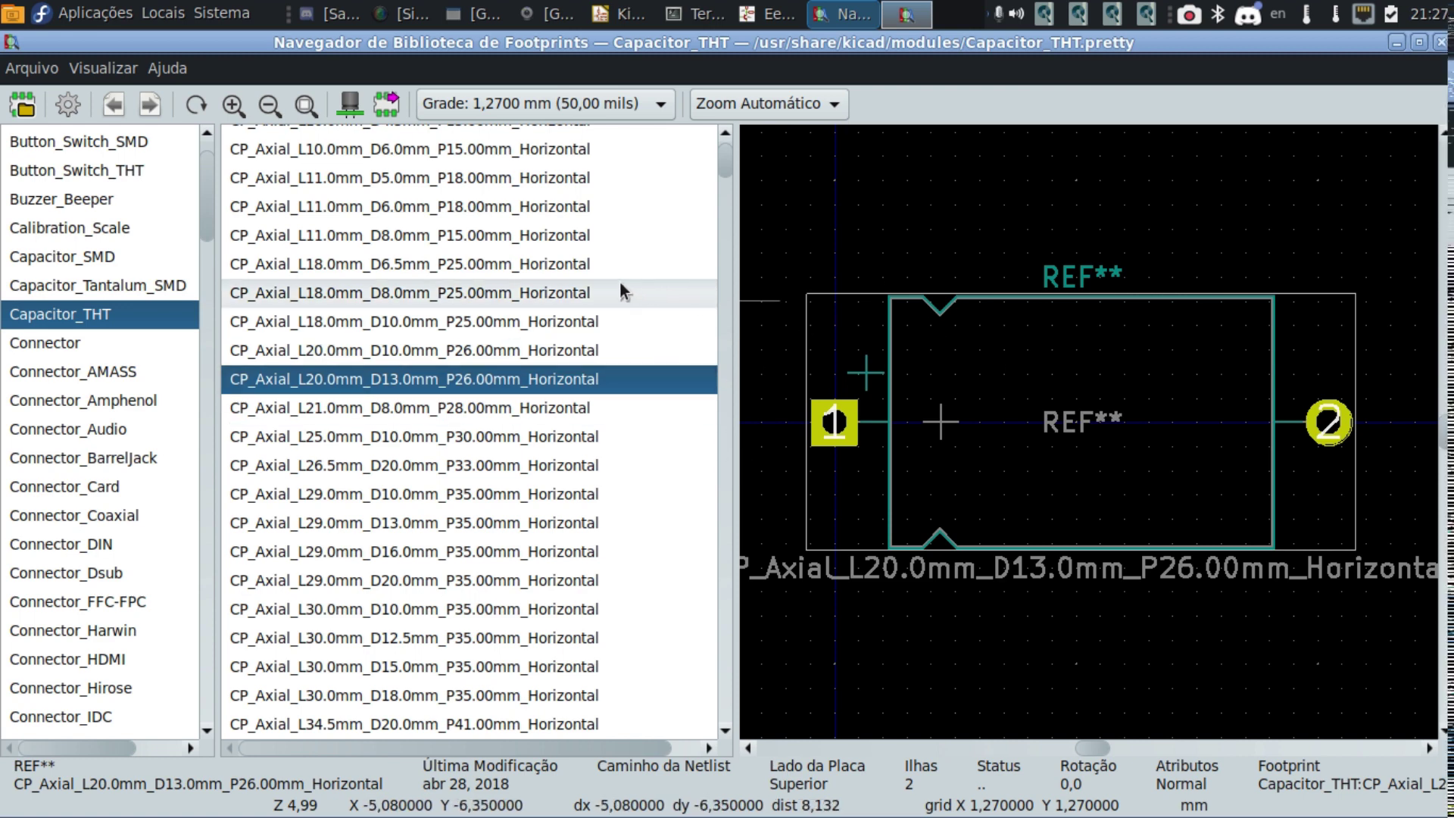
click(459, 439)
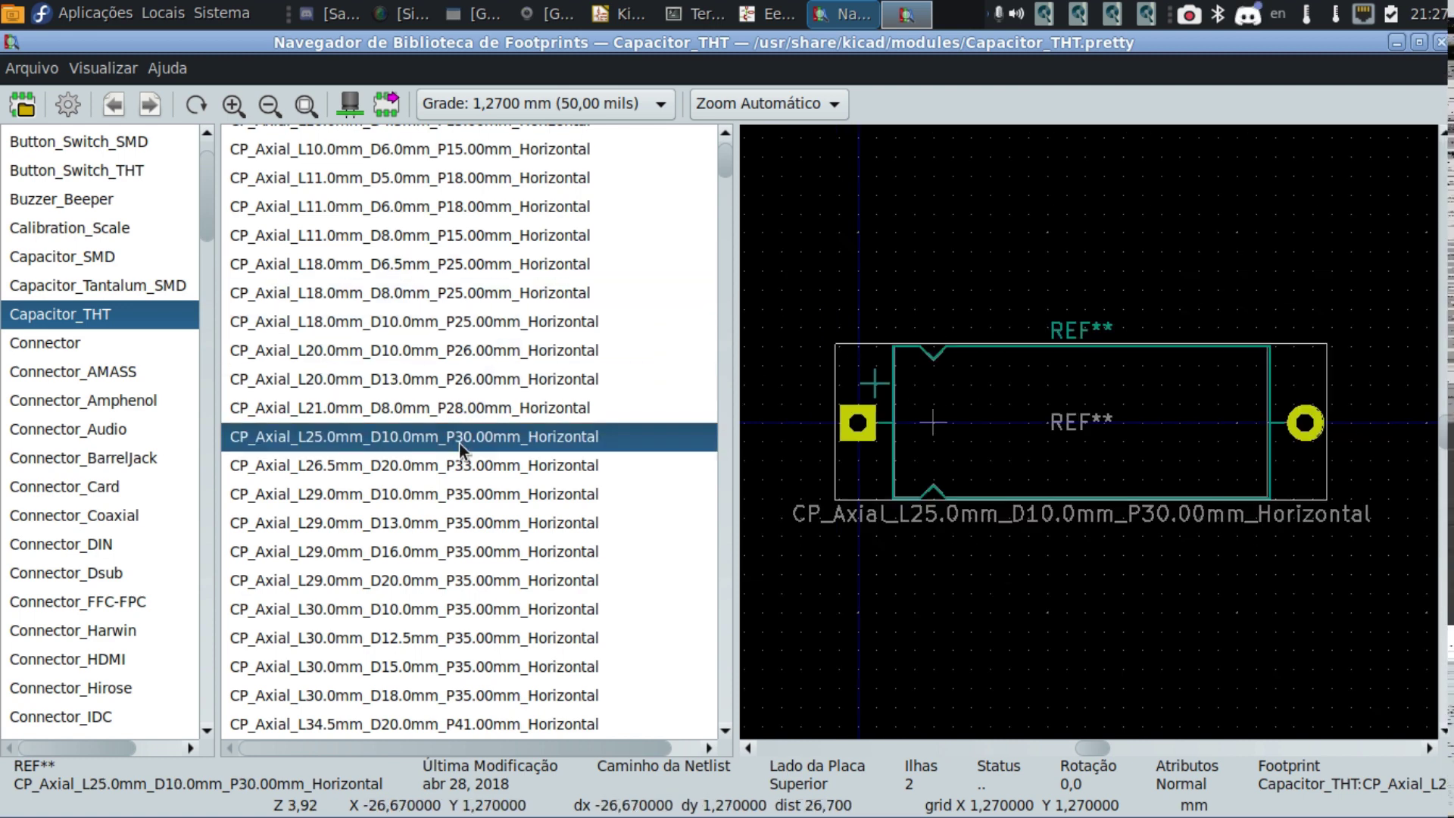
click(453, 318)
click(472, 213)
click(470, 370)
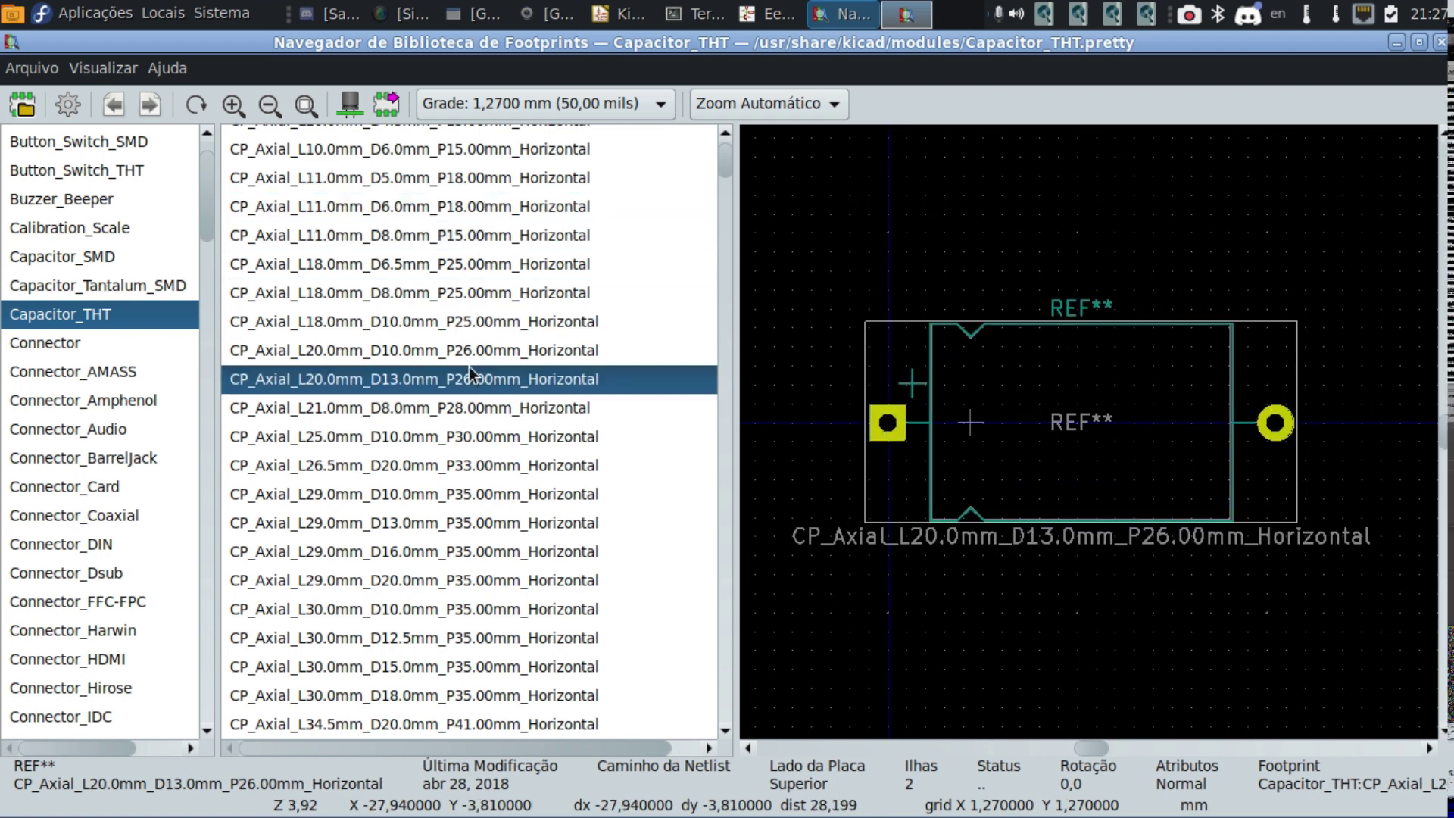
scroll(474, 286, up, 1)
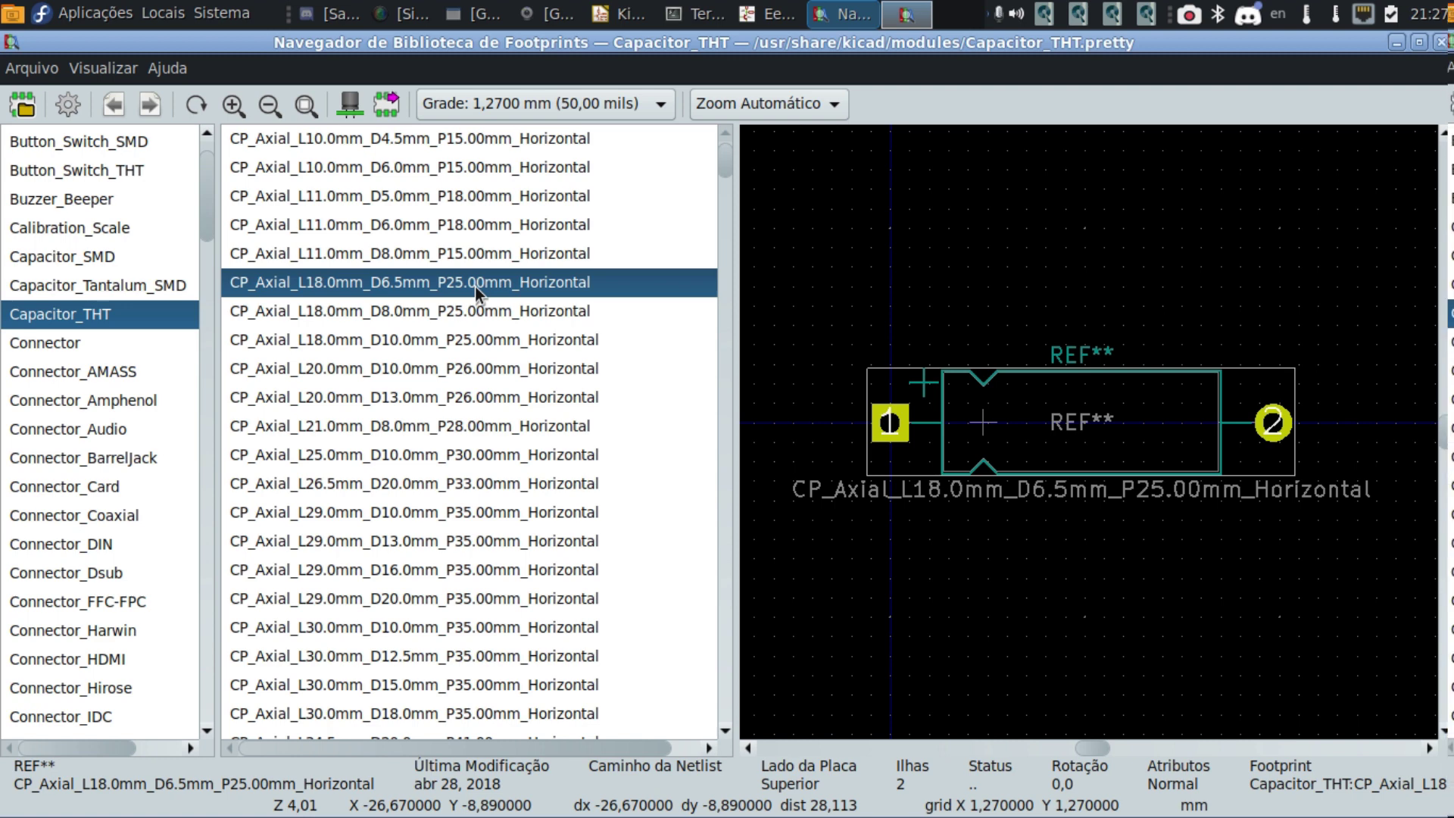
click(474, 374)
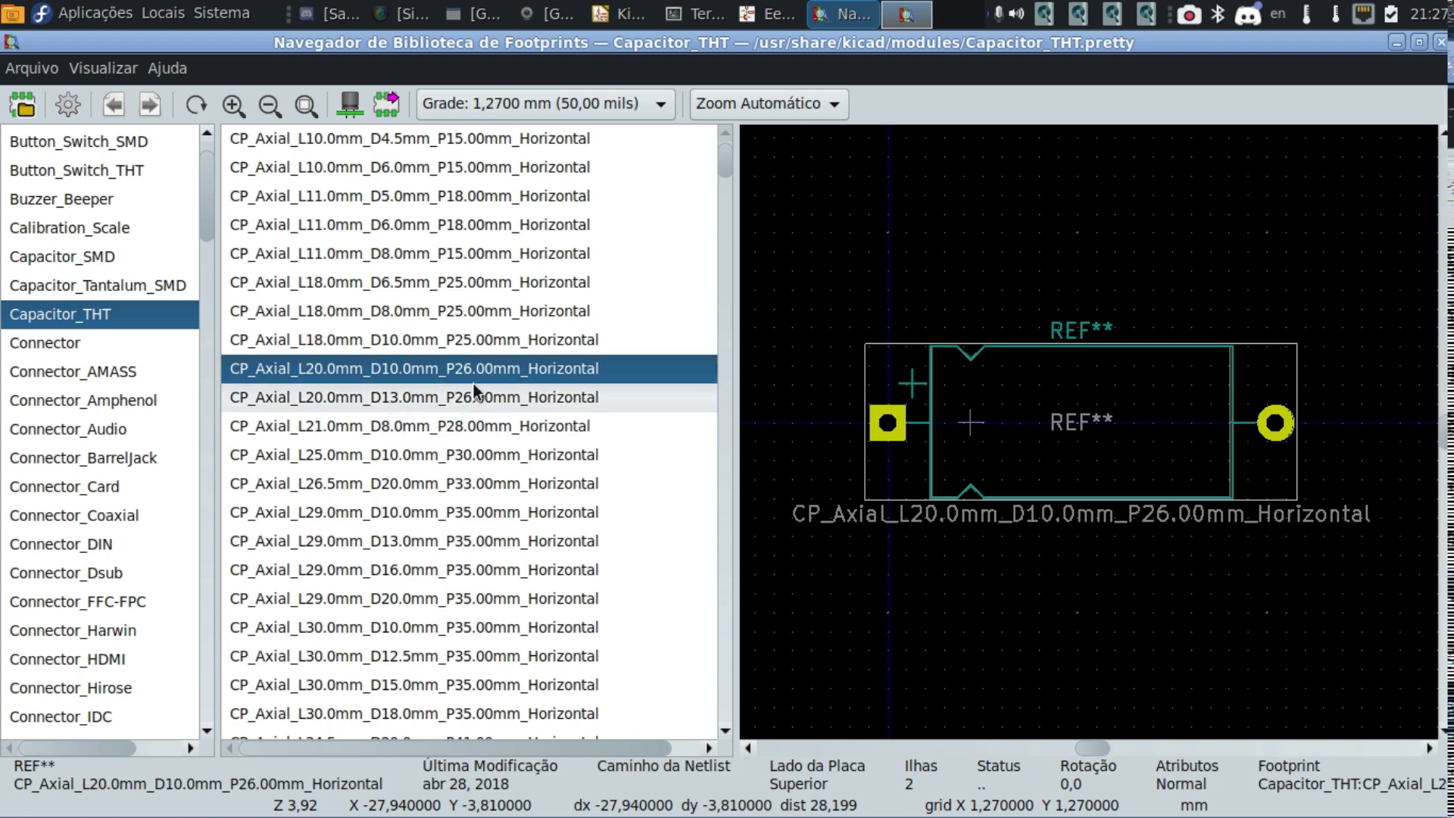
click(460, 347)
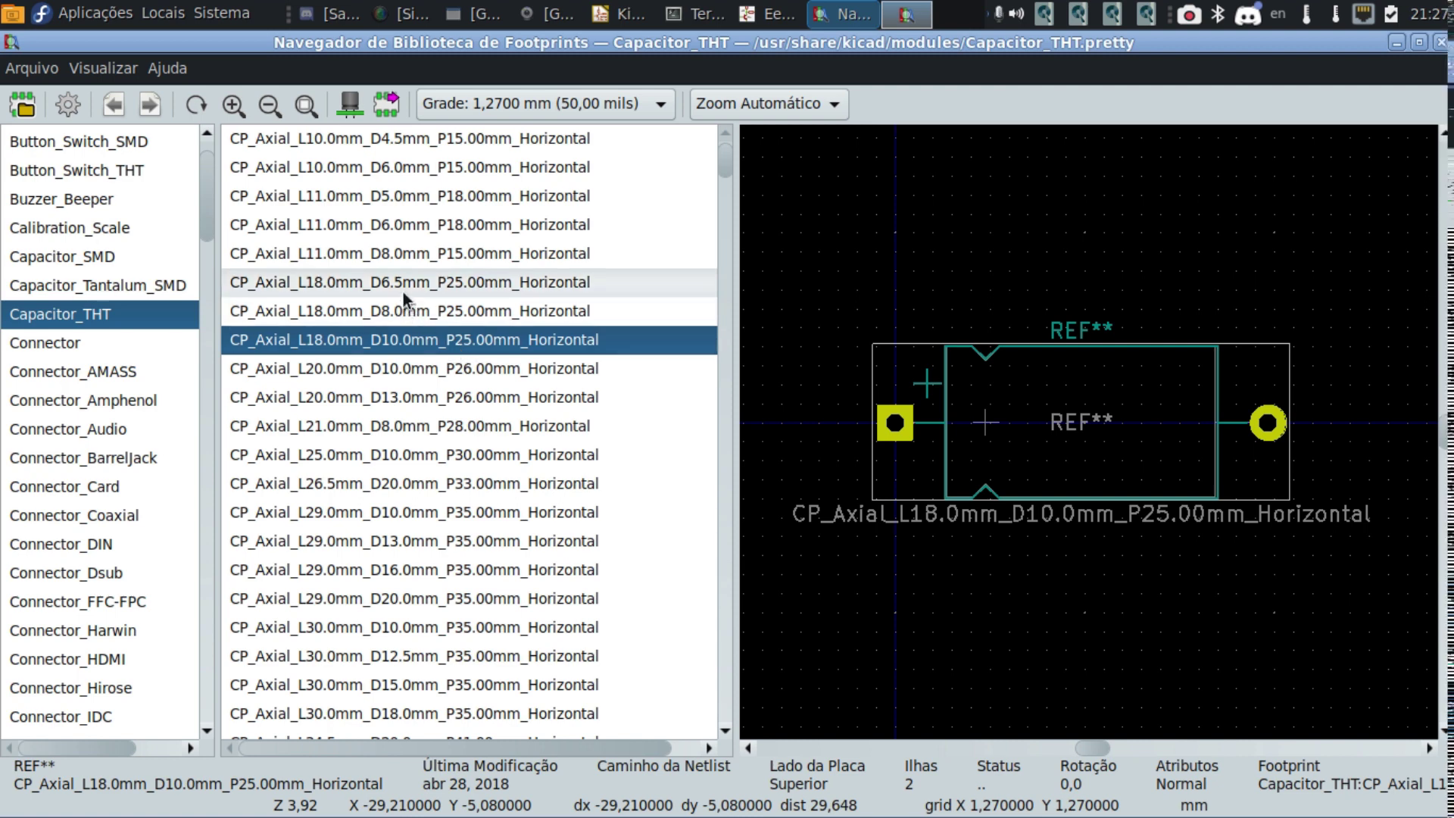
Assign the footprint CP_Axial_L11.0mm_D5.0mm_P18.00mm_Horizontal to the capacitor and apply the symbol properties.
click(409, 197)
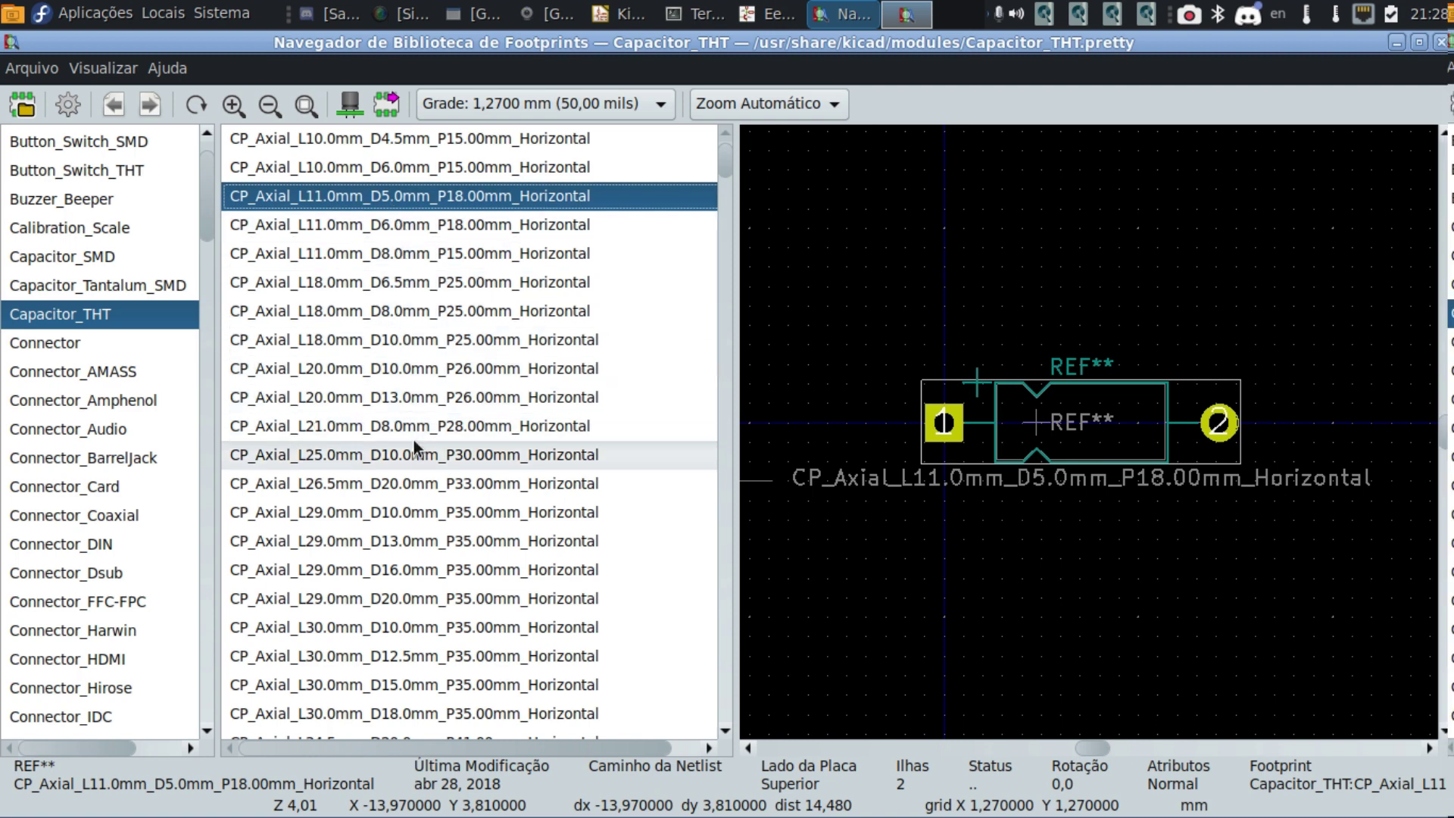
scroll(414, 439, down, 4)
scroll(406, 489, down, 6)
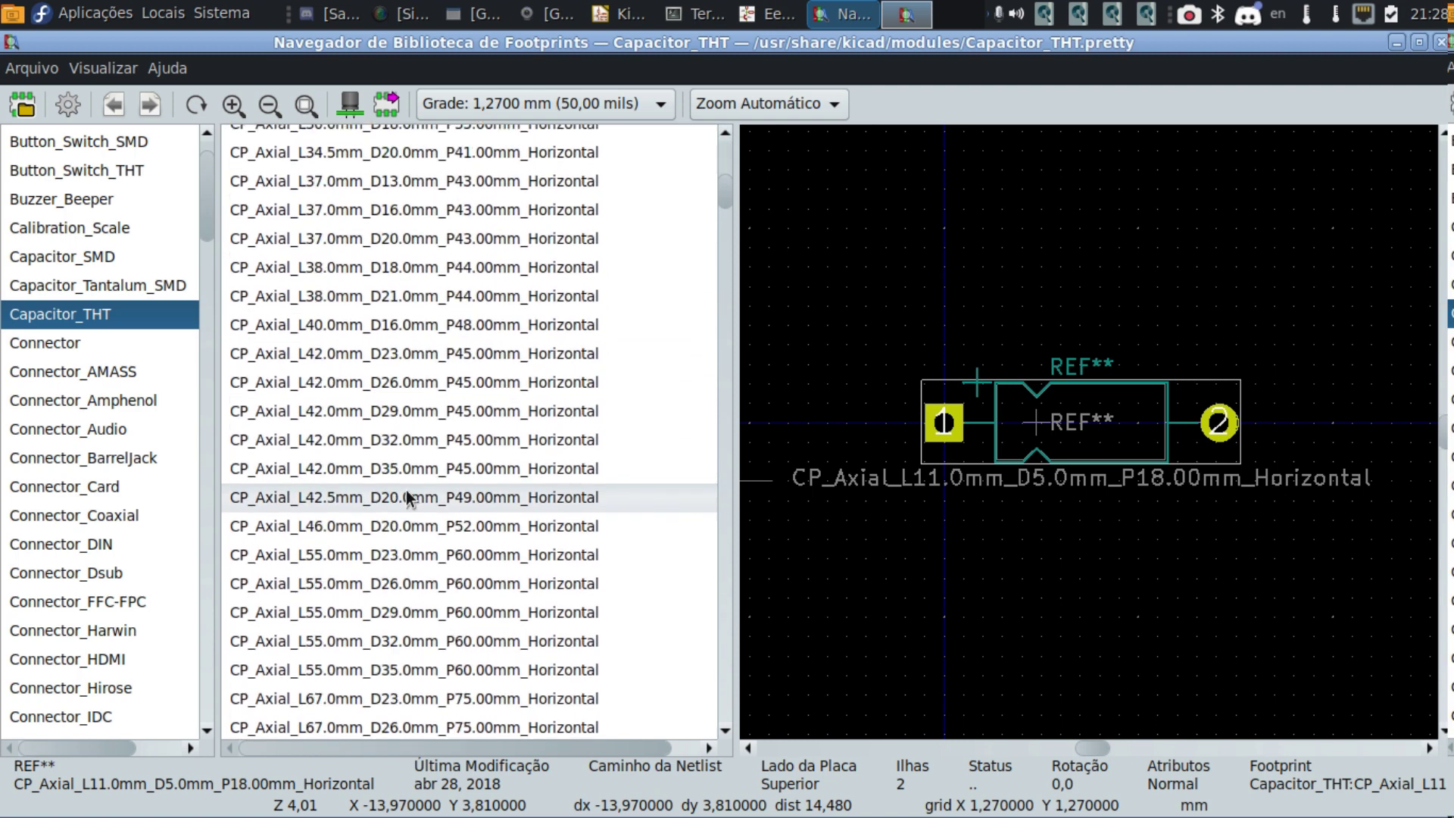
scroll(406, 489, up, 9)
scroll(406, 490, up, 1)
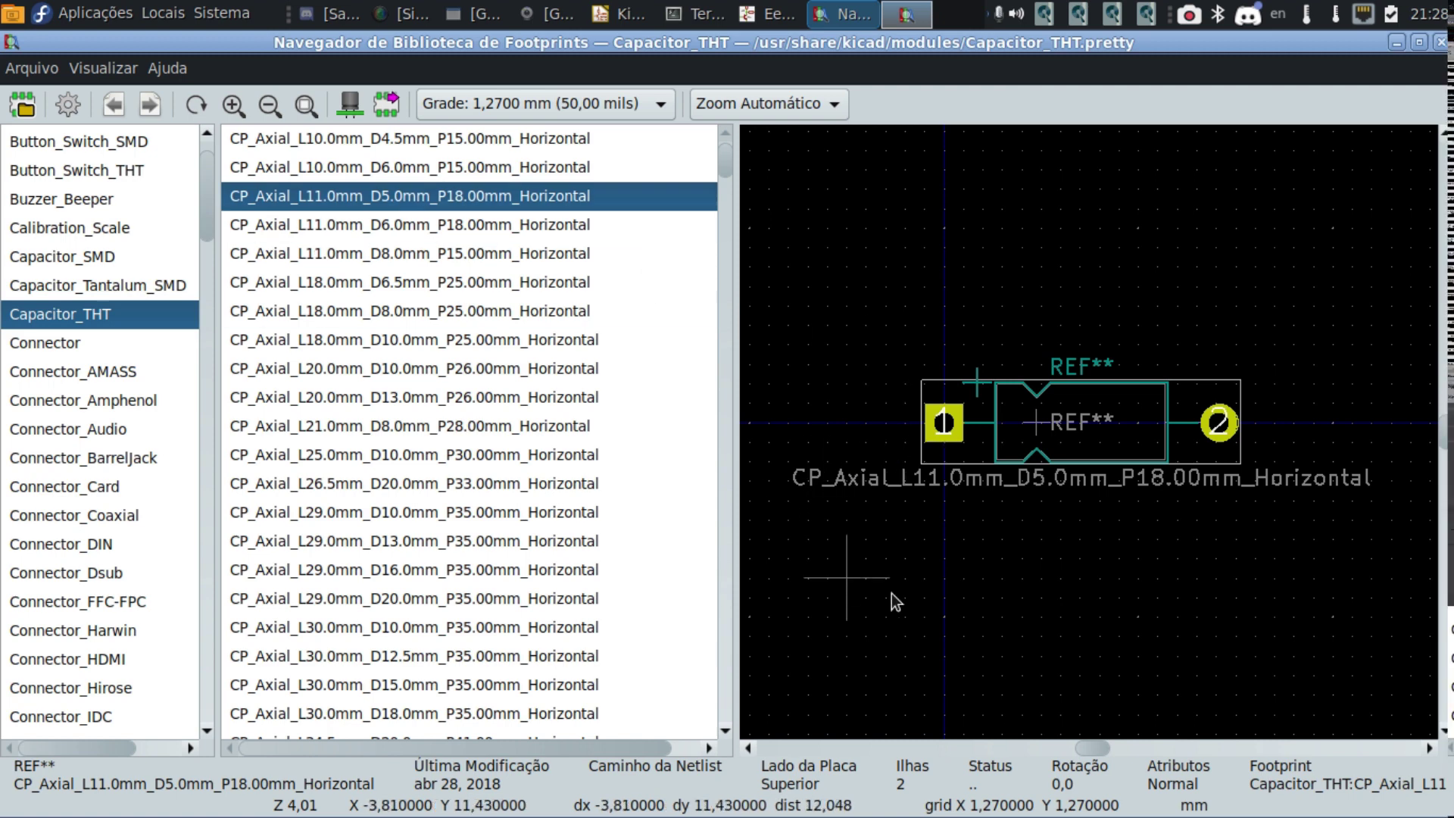
double_click(411, 197)
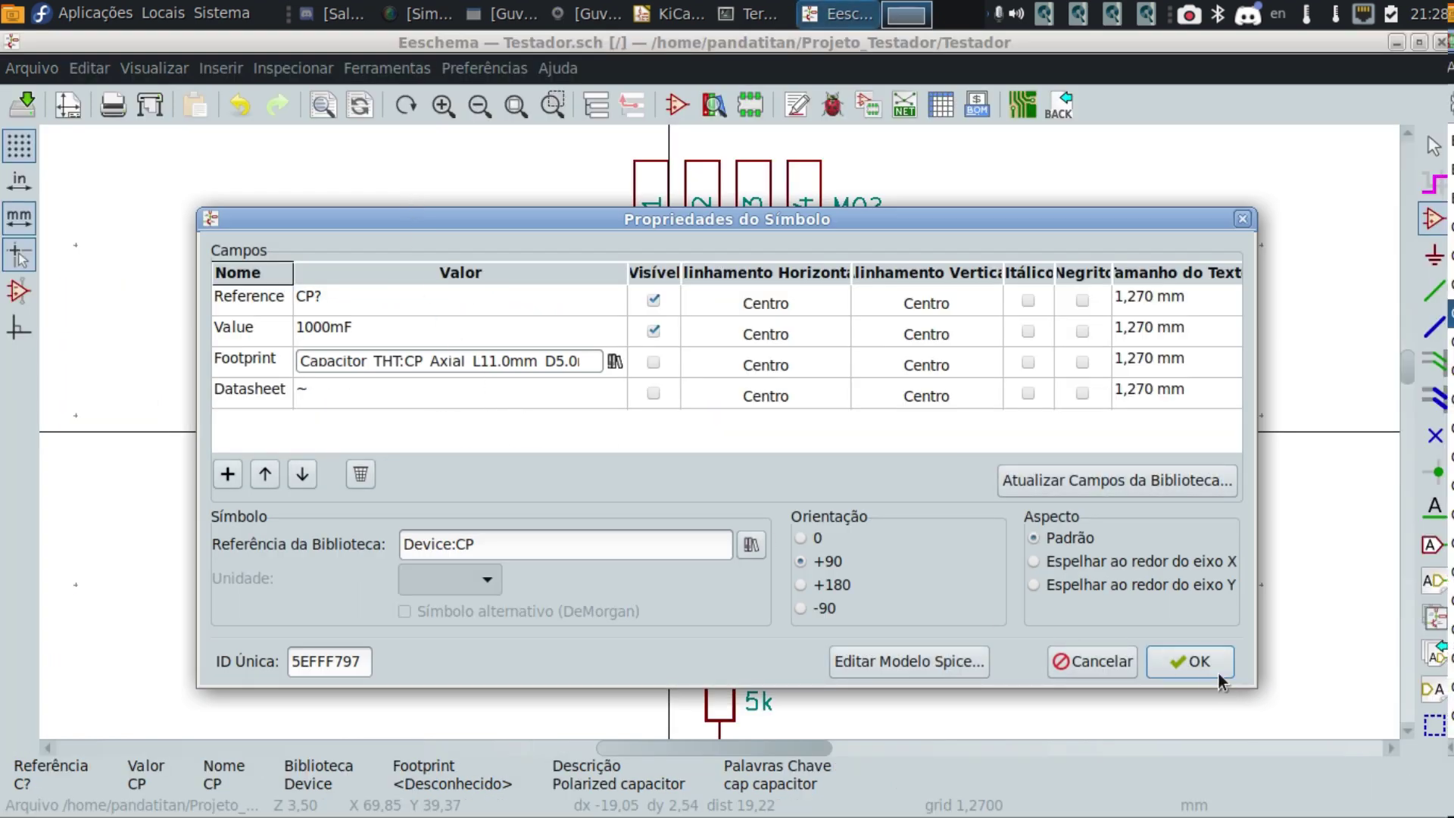
click(1190, 661)
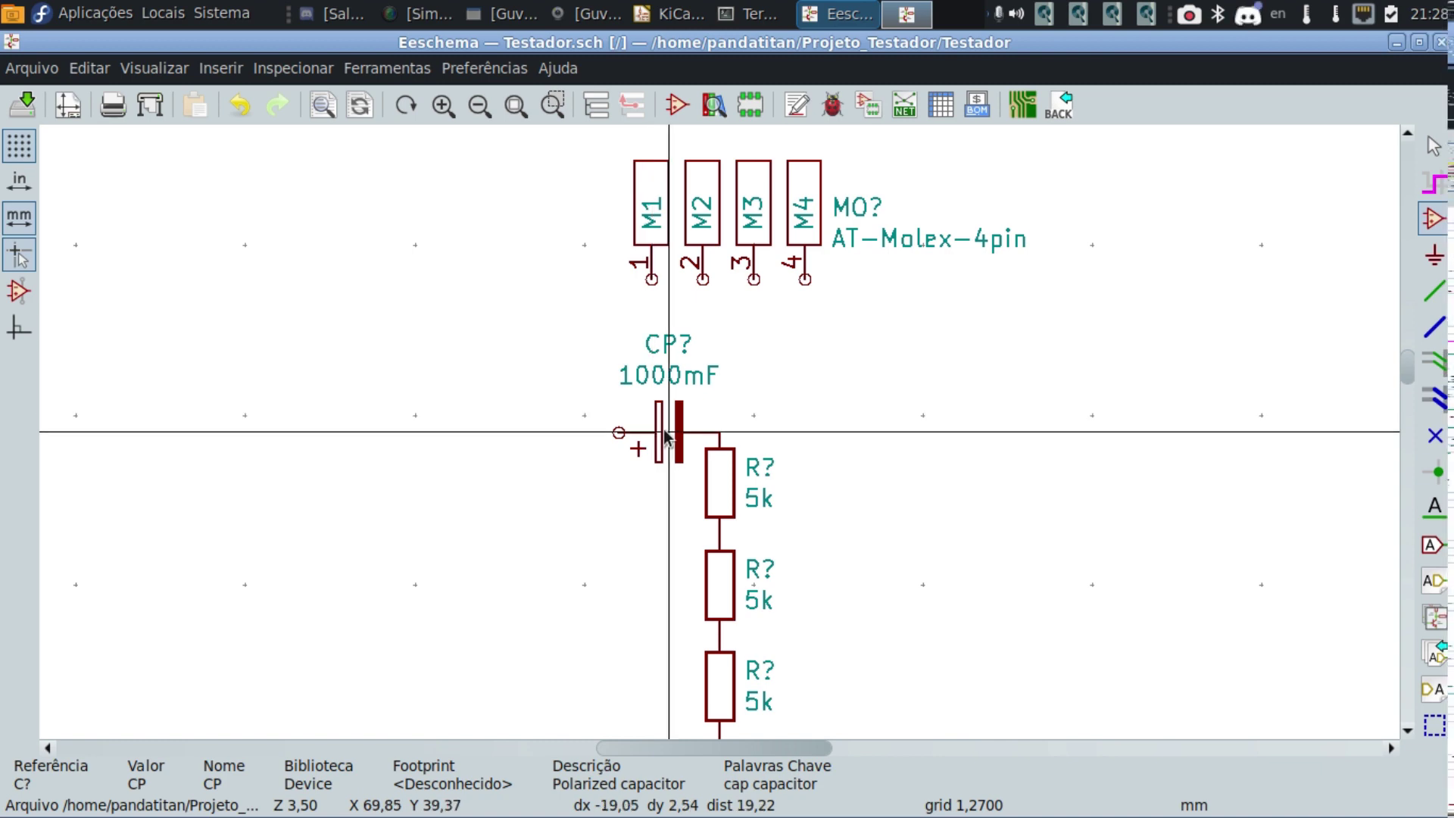
Duplicate the 1000mF capacitor, mirror the copy so its positive side faces right, and place its negative pin on the top resistor's junction.
click(666, 437)
key(ctrl+d)
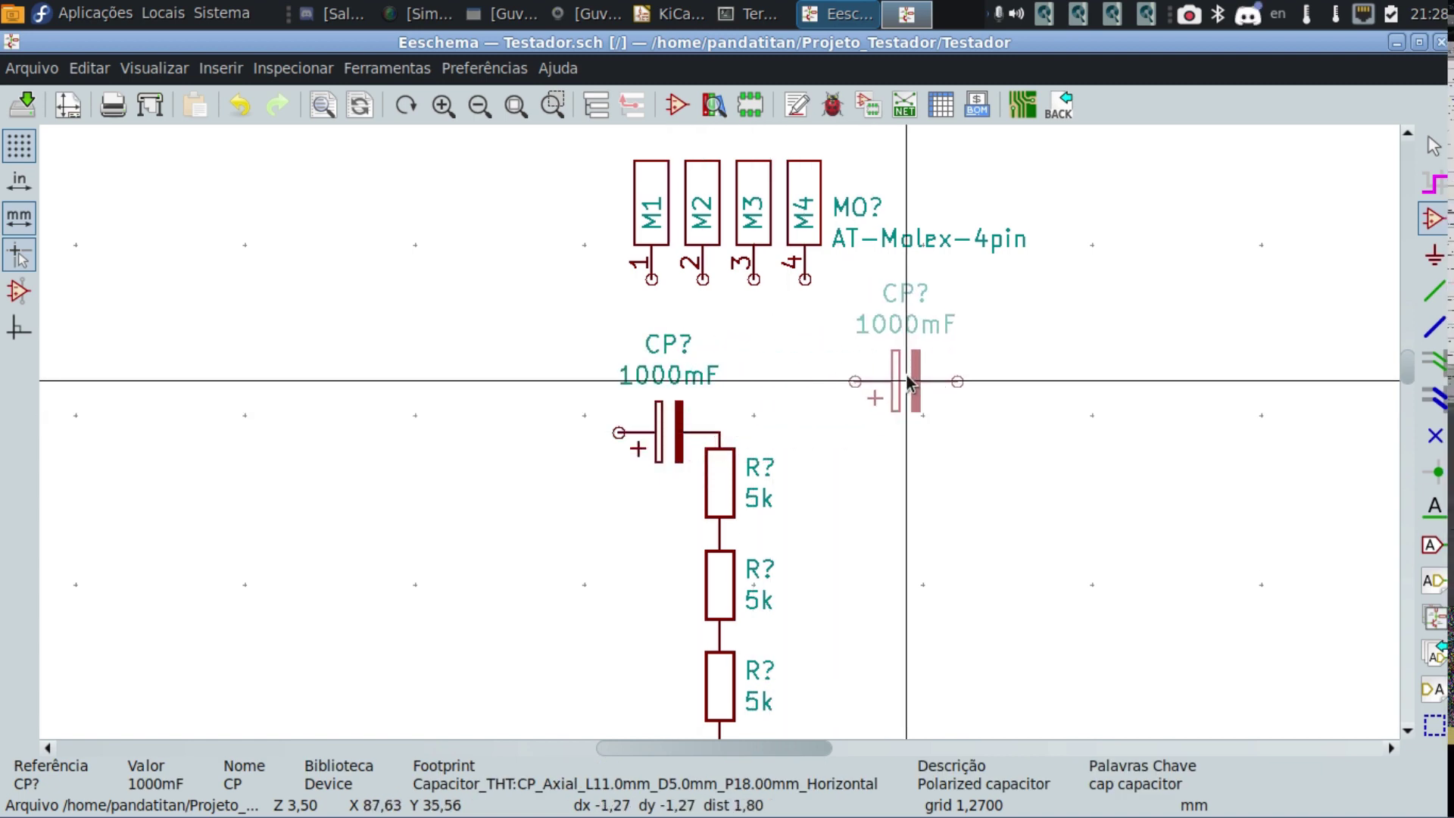
key(y)
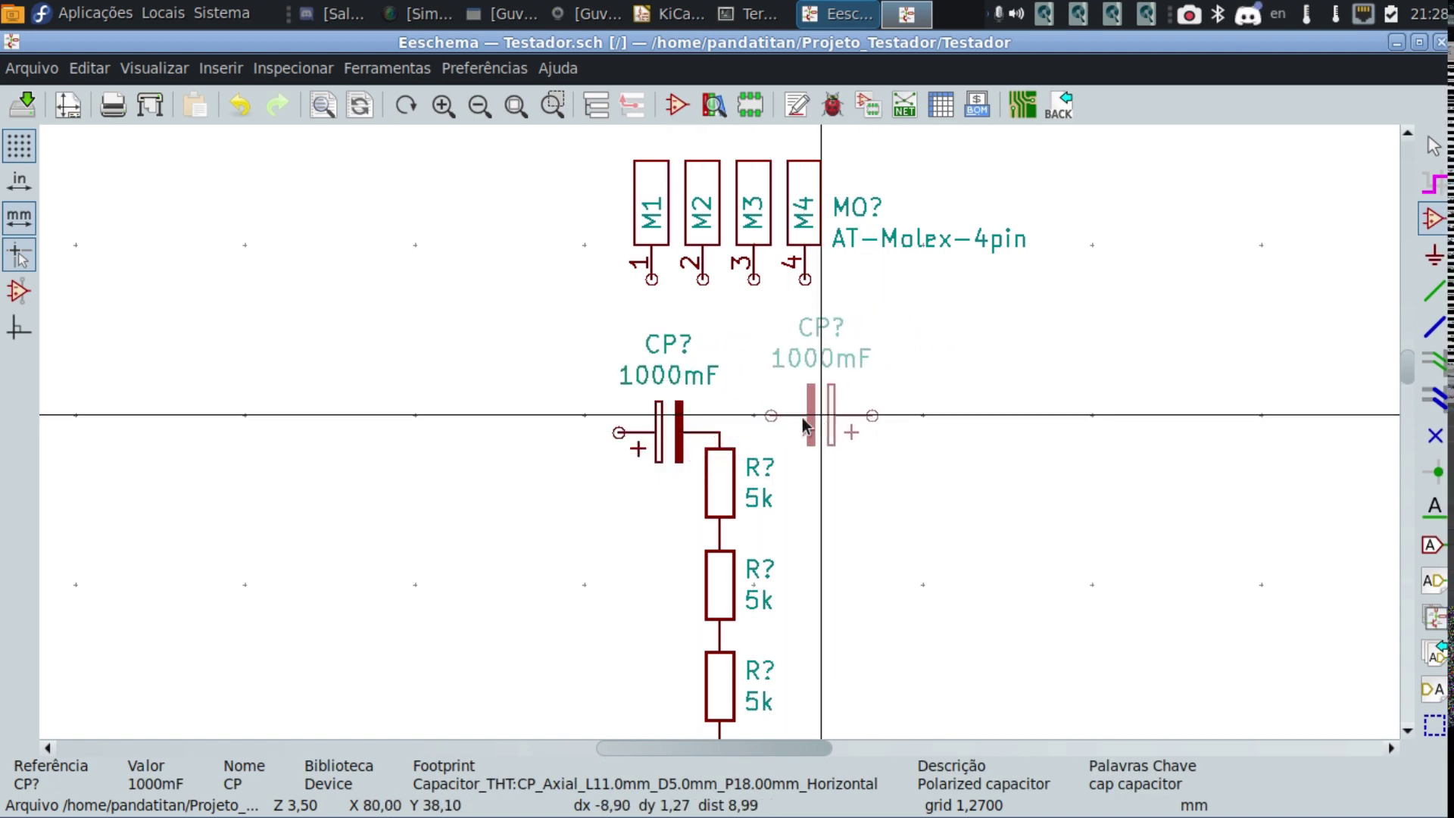
click(772, 439)
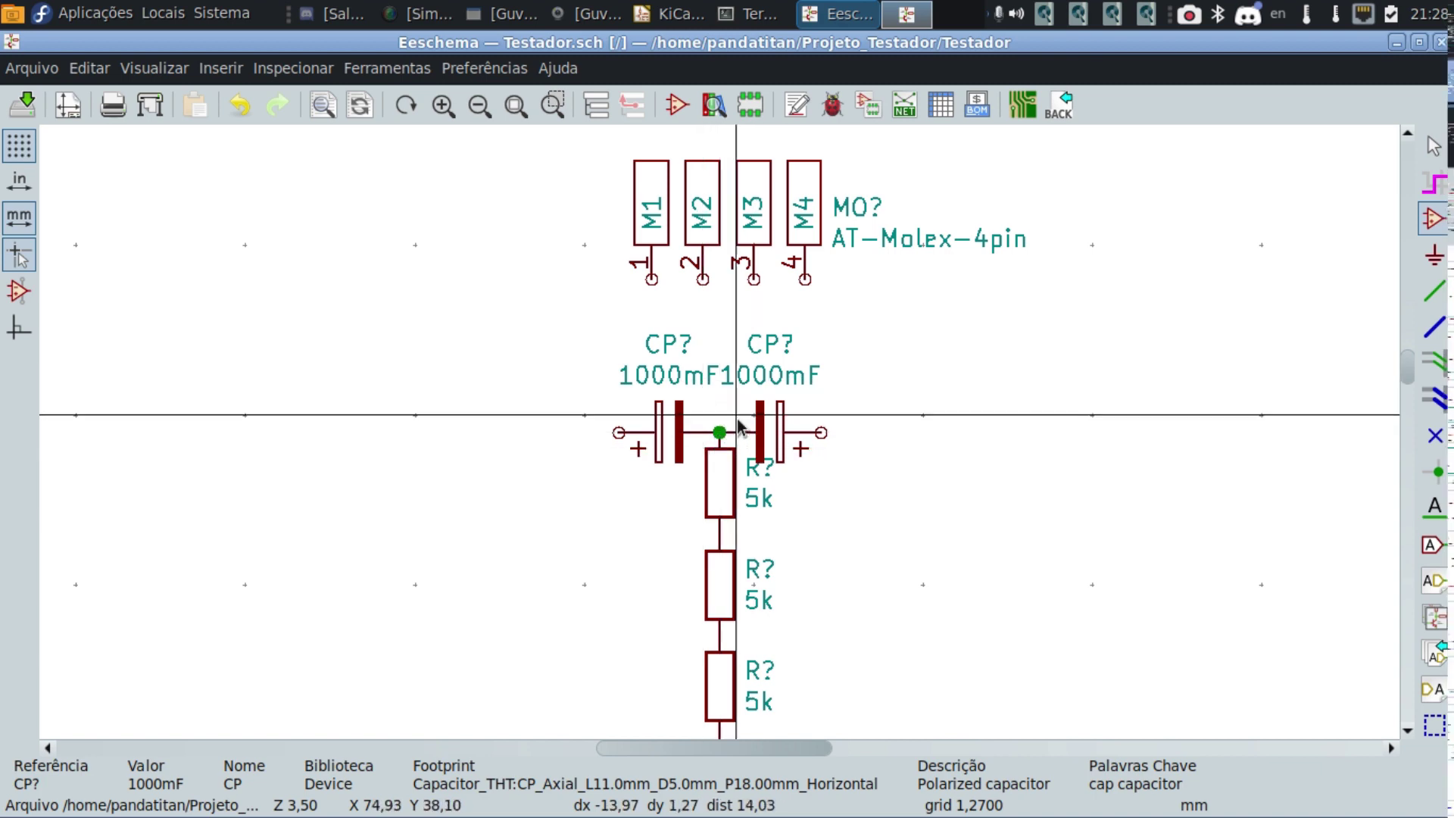
scroll(719, 431, up, 3)
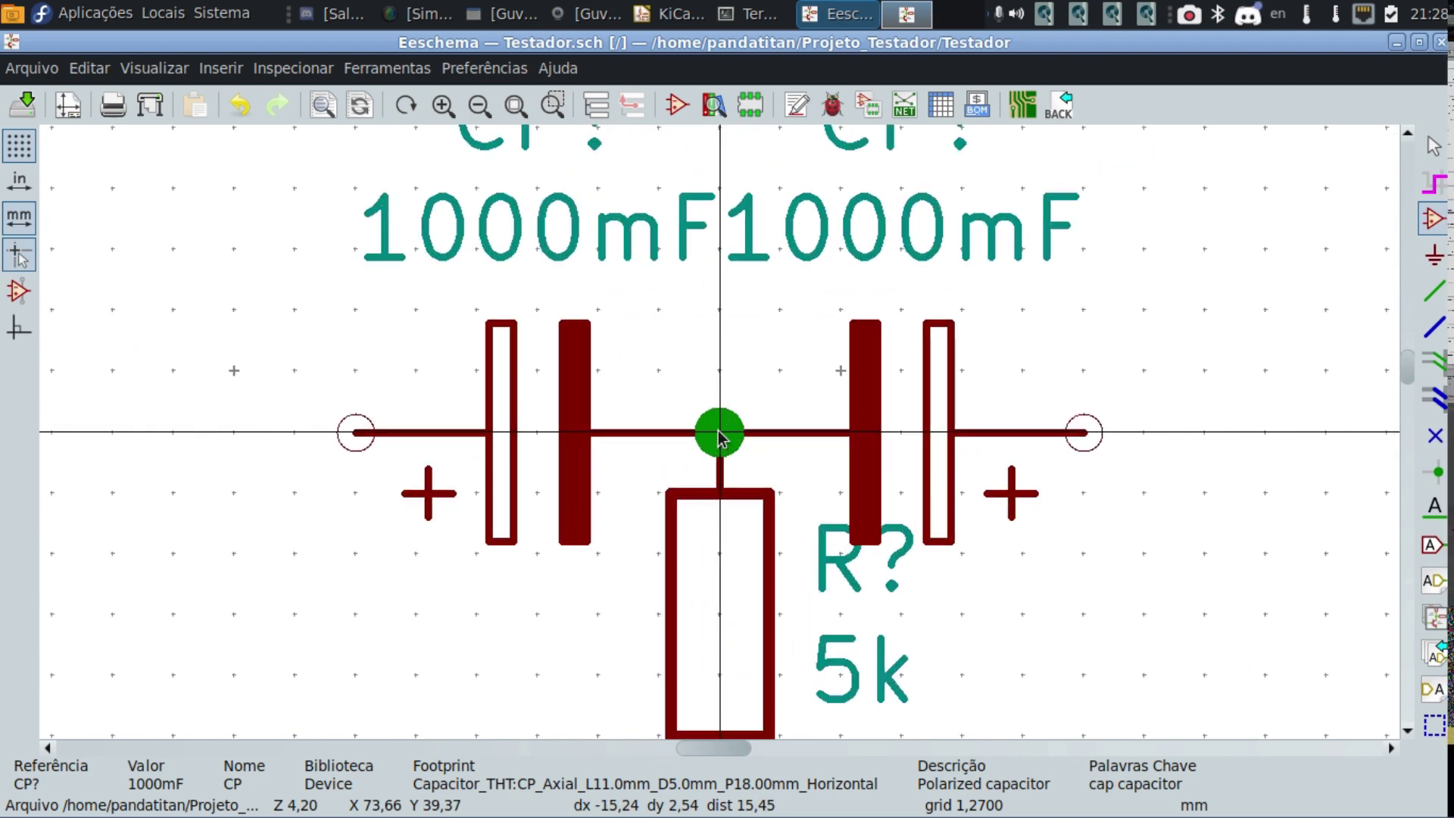
scroll(719, 433, down, 3)
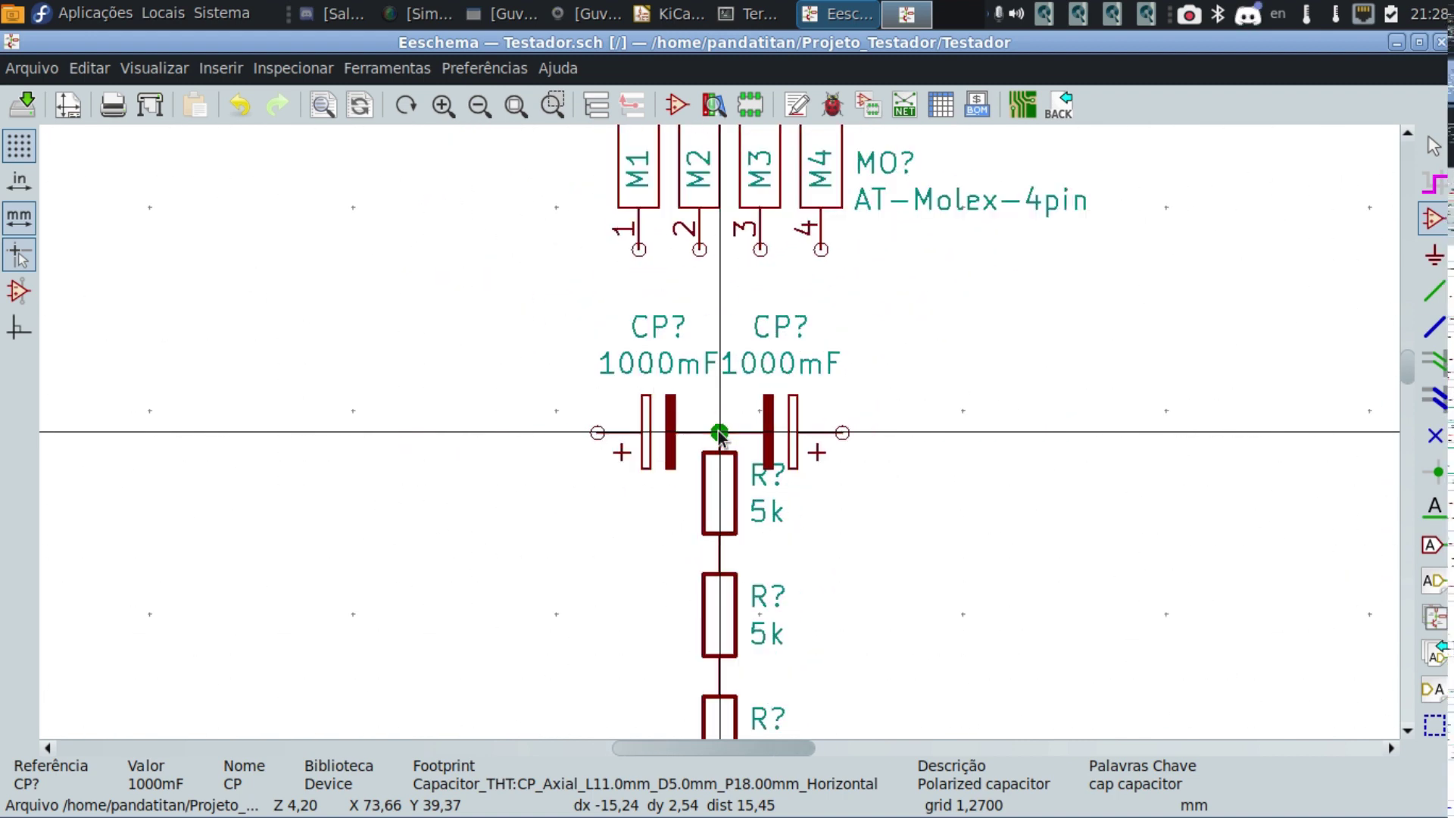
scroll(719, 433, down, 2)
scroll(843, 512, down, 1)
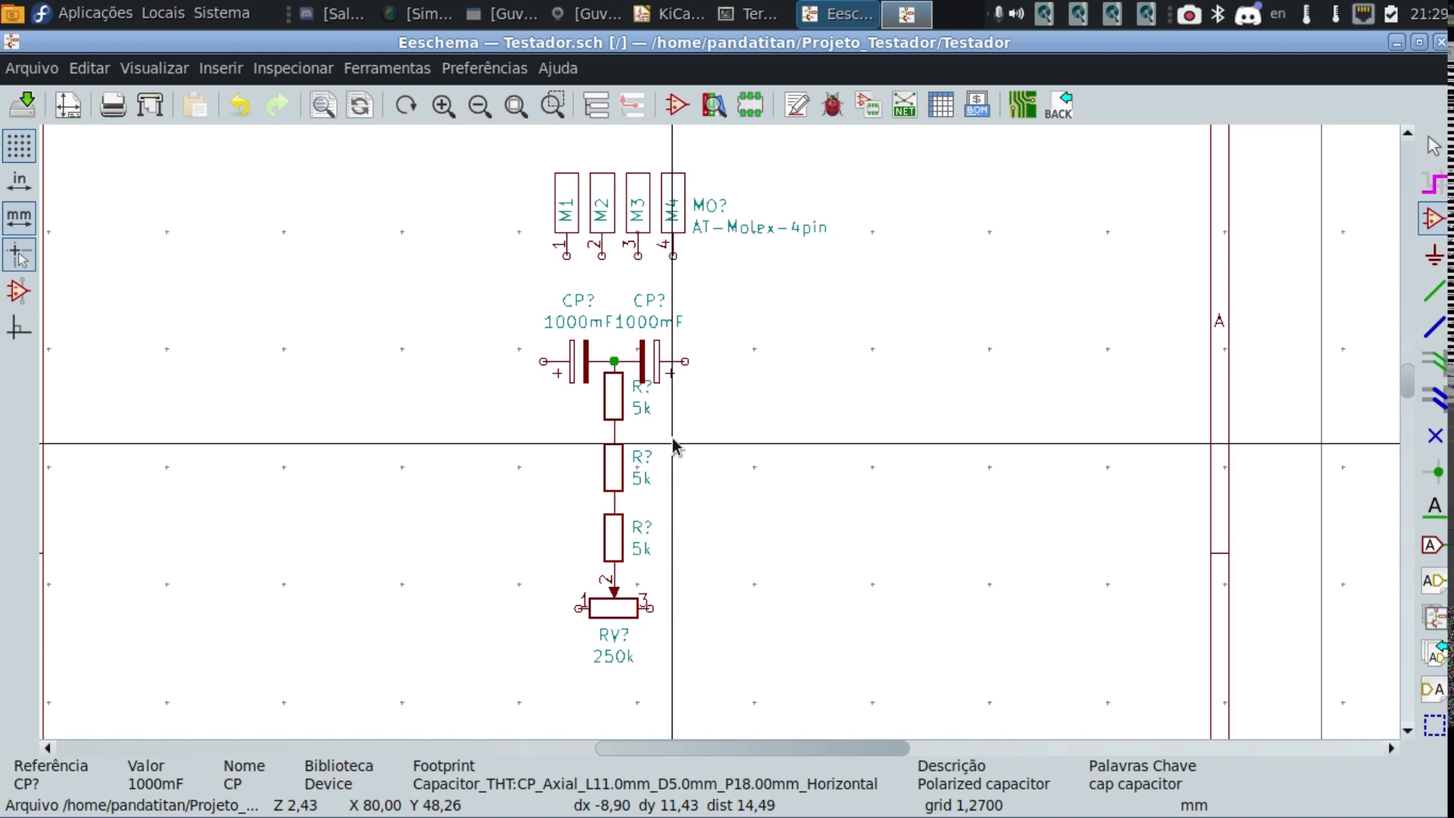
scroll(672, 445, up, 1)
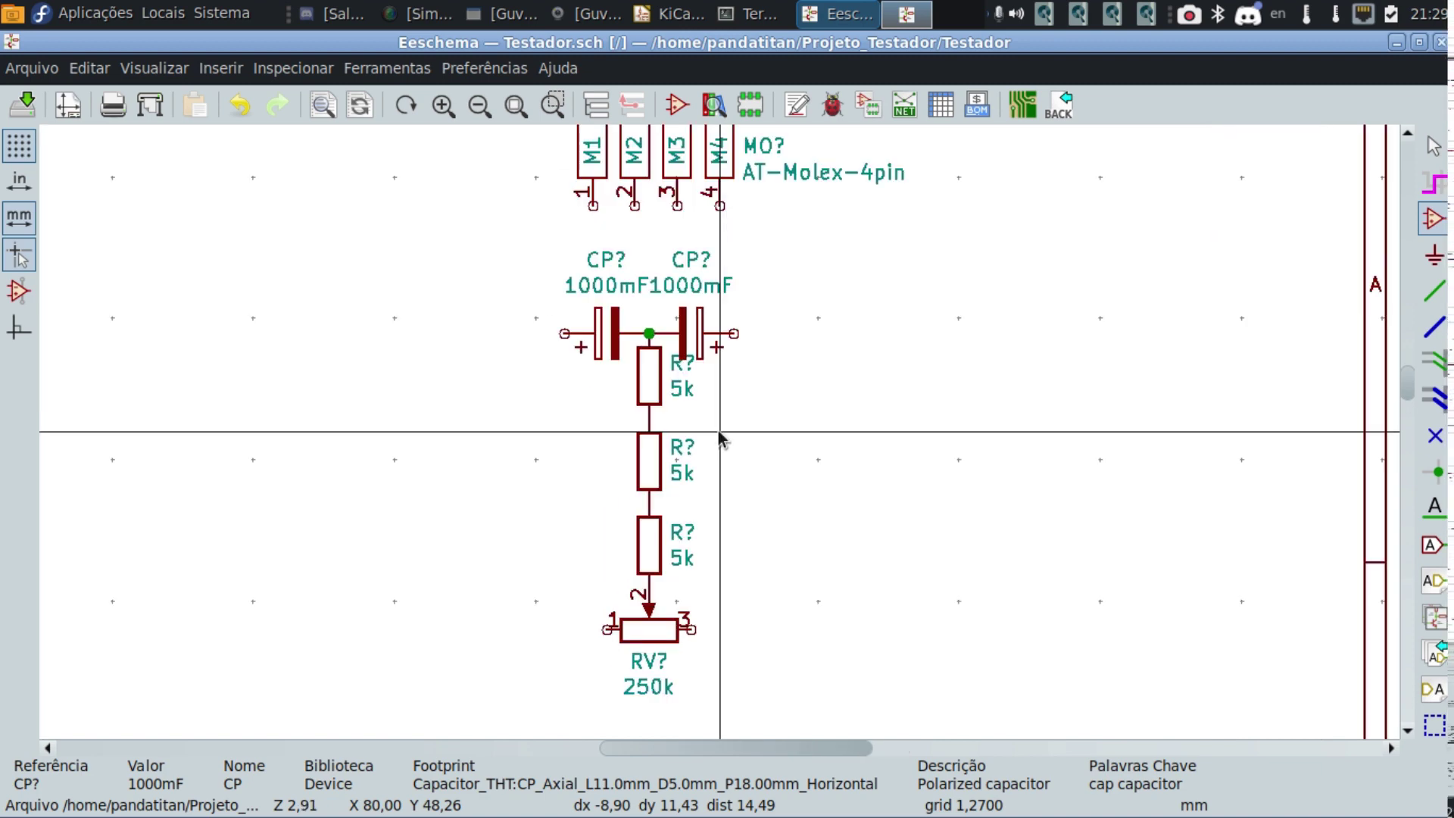
scroll(719, 433, up, 1)
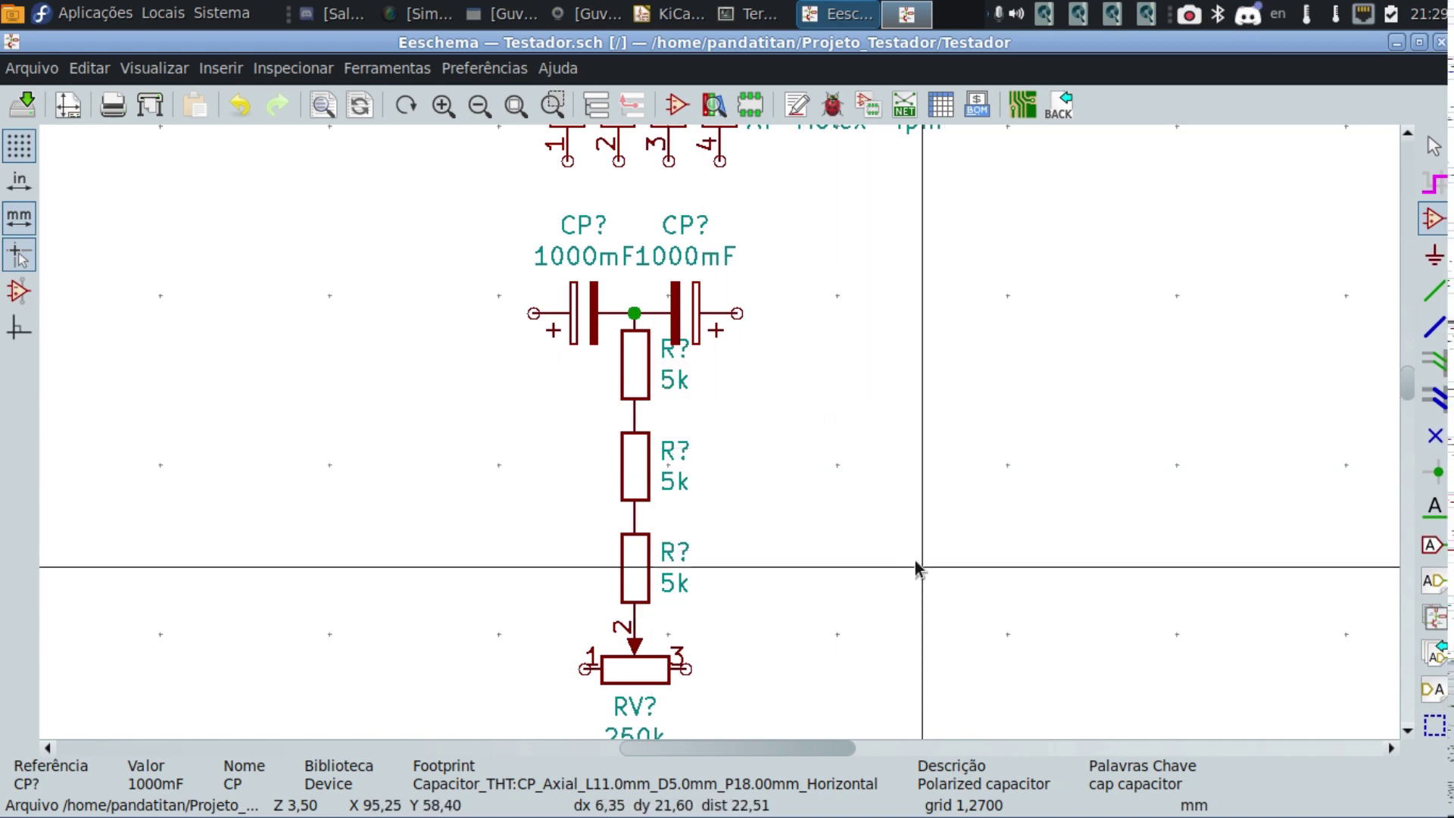
Draw a wire from pin 4 of the AT-Molex-4pin connector around the right of the components to pin 3 of the 250k potentiometer.
click(1432, 295)
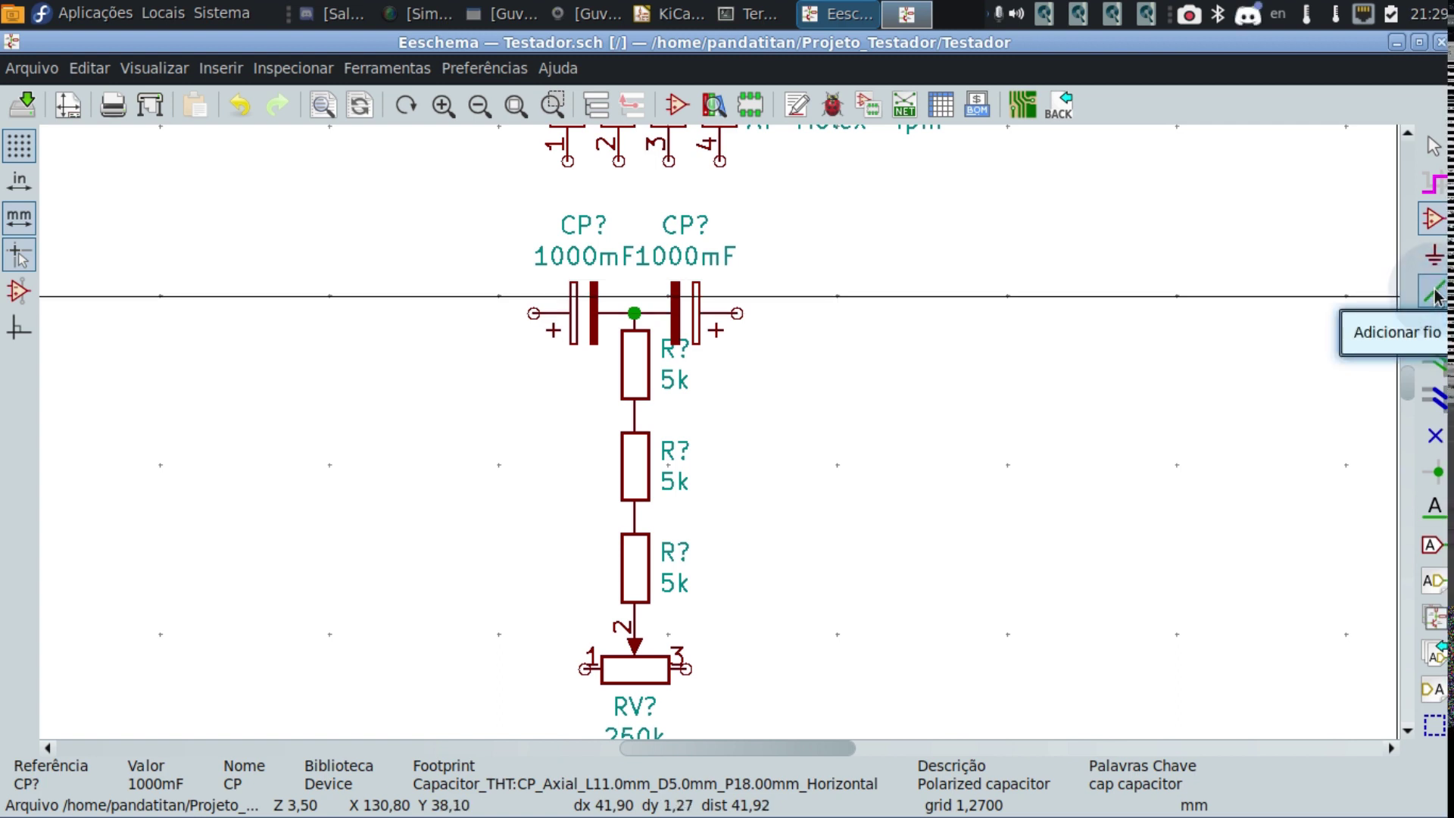
click(1435, 294)
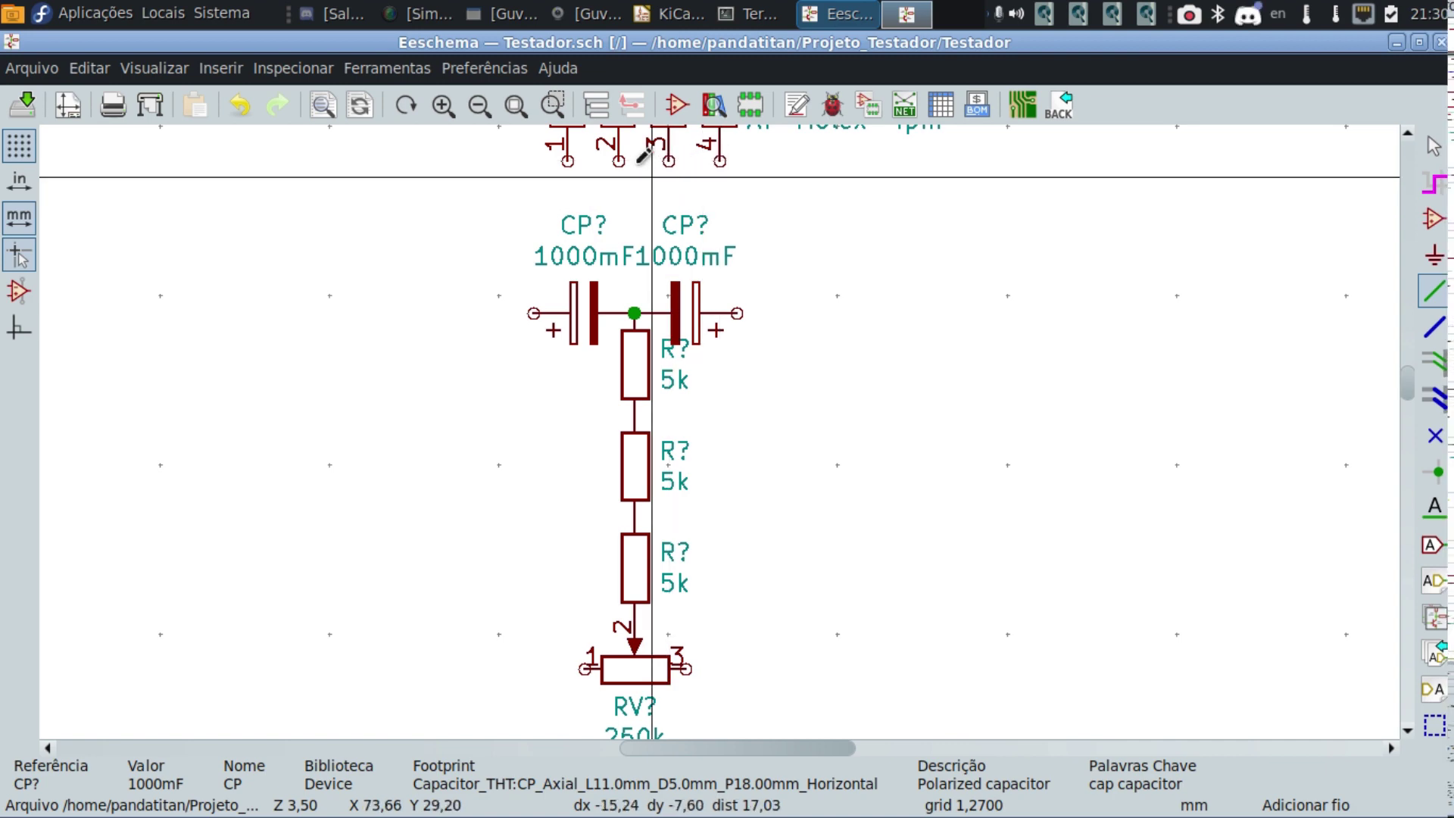
key(ctrl)
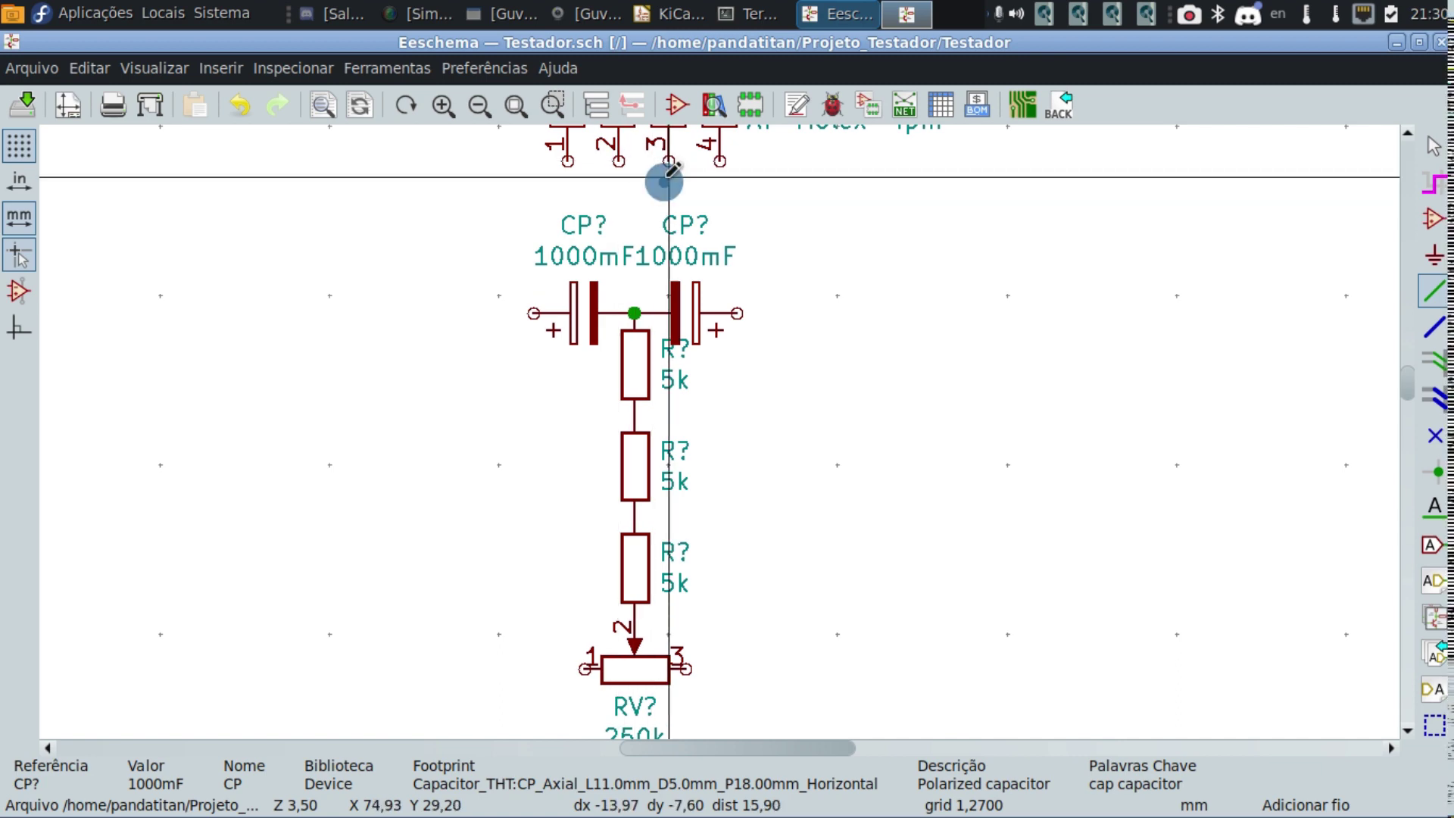
key(ctrl)
key(ctrl)
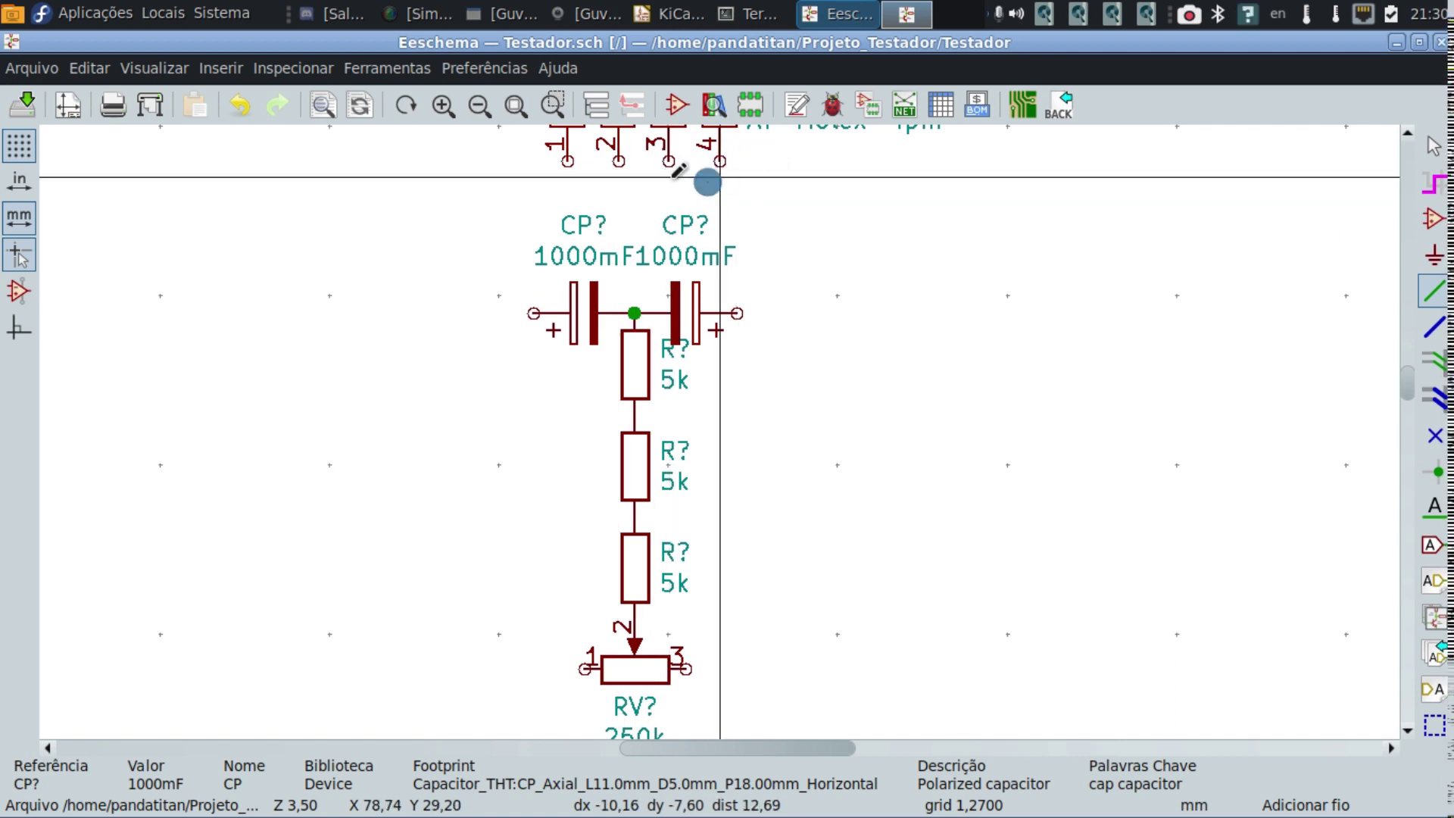
key(ctrl)
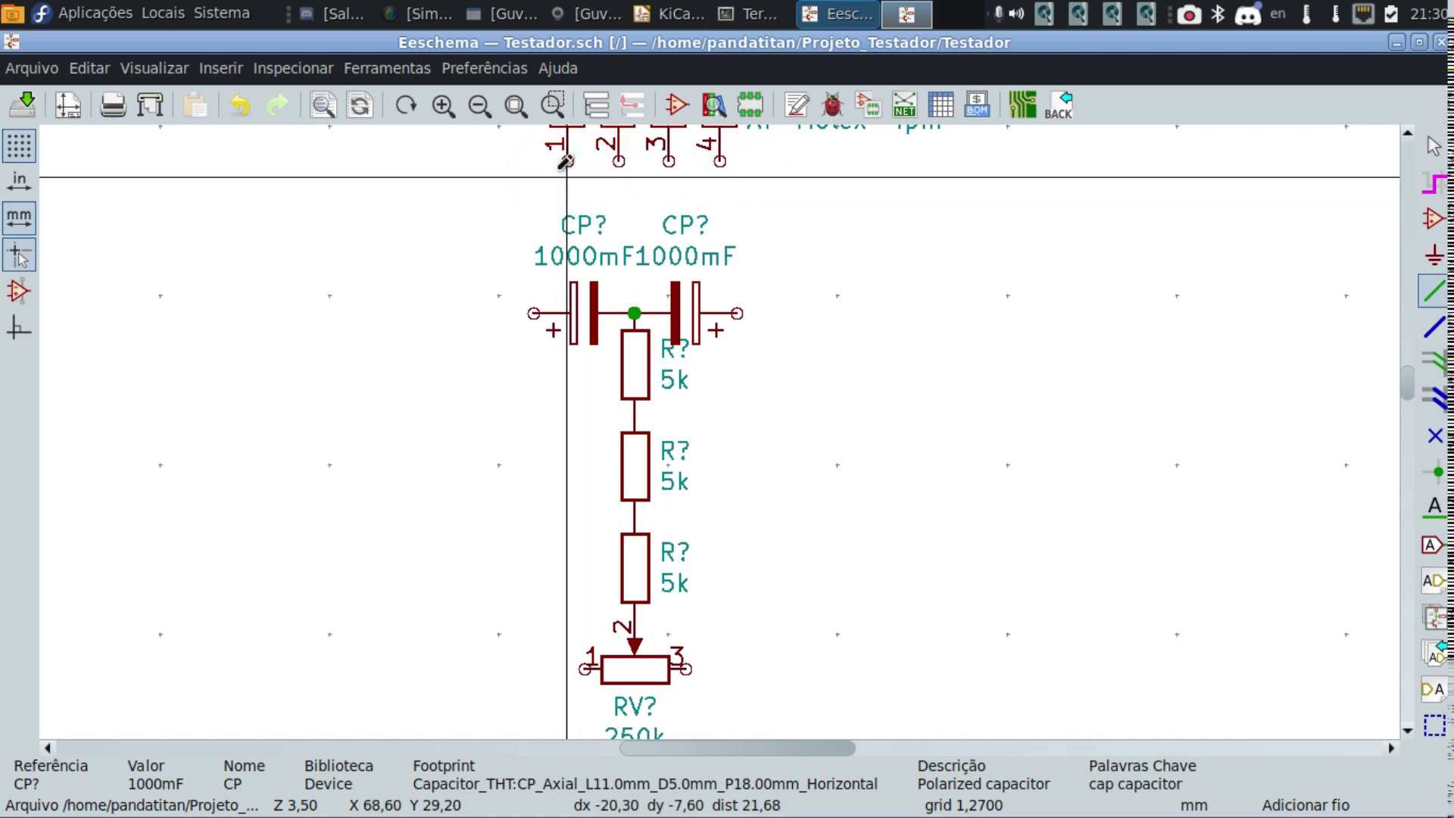
key(ctrl)
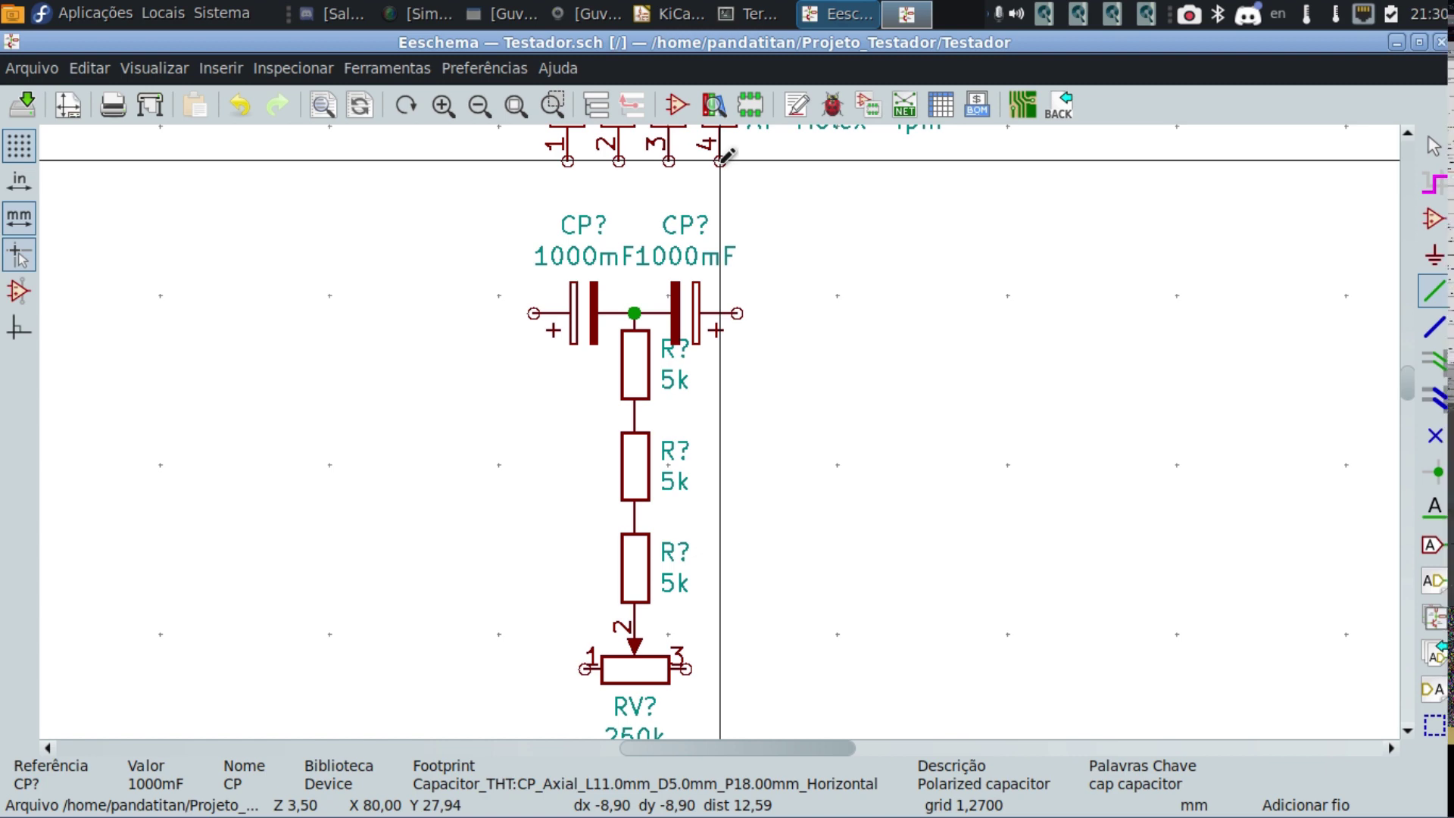
click(720, 161)
shift+scroll(749, 159, up, 2)
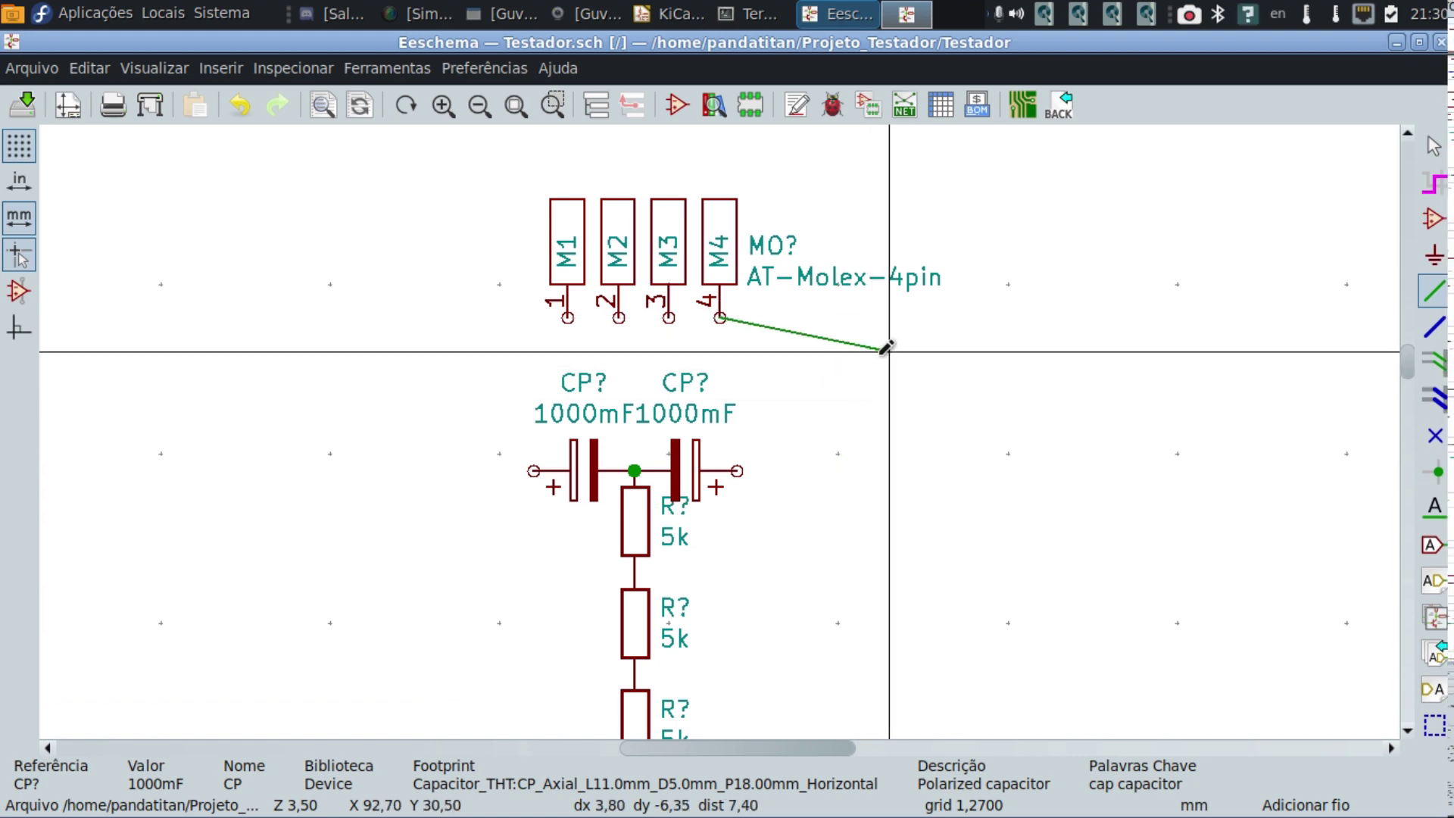
scroll(885, 350, down, 1)
scroll(723, 418, down, 2)
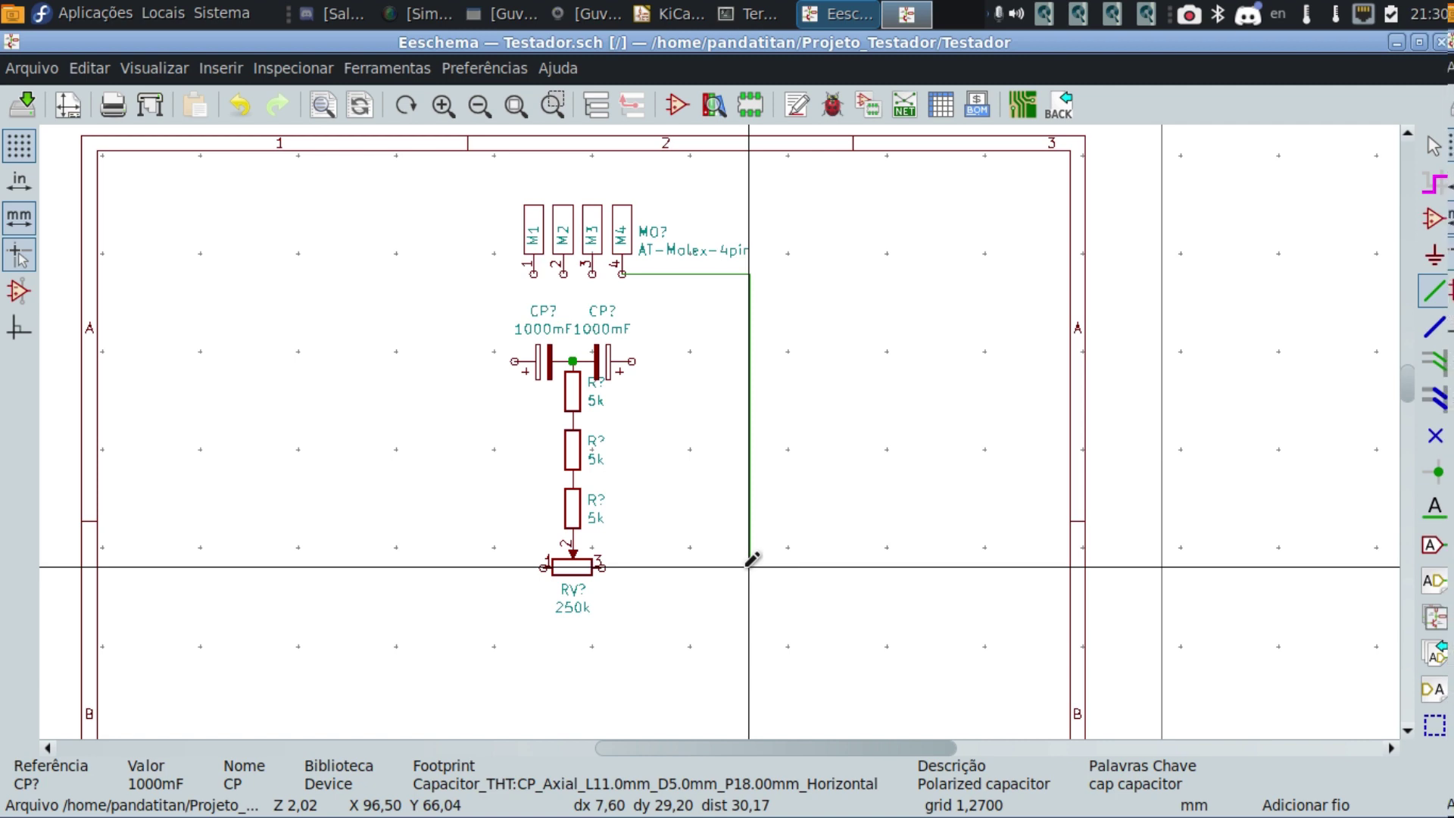
scroll(752, 560, up, 3)
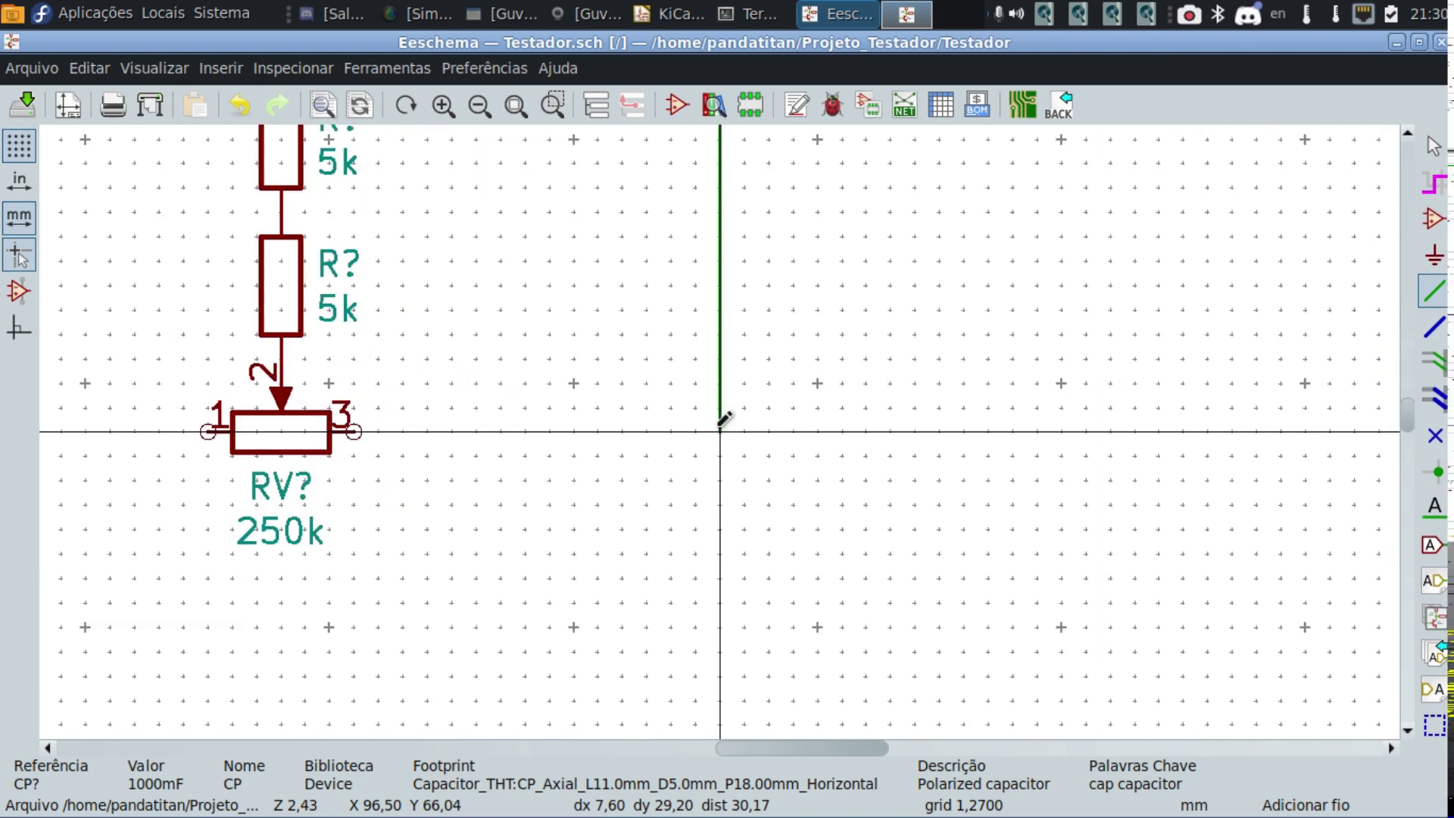
scroll(723, 418, down, 2)
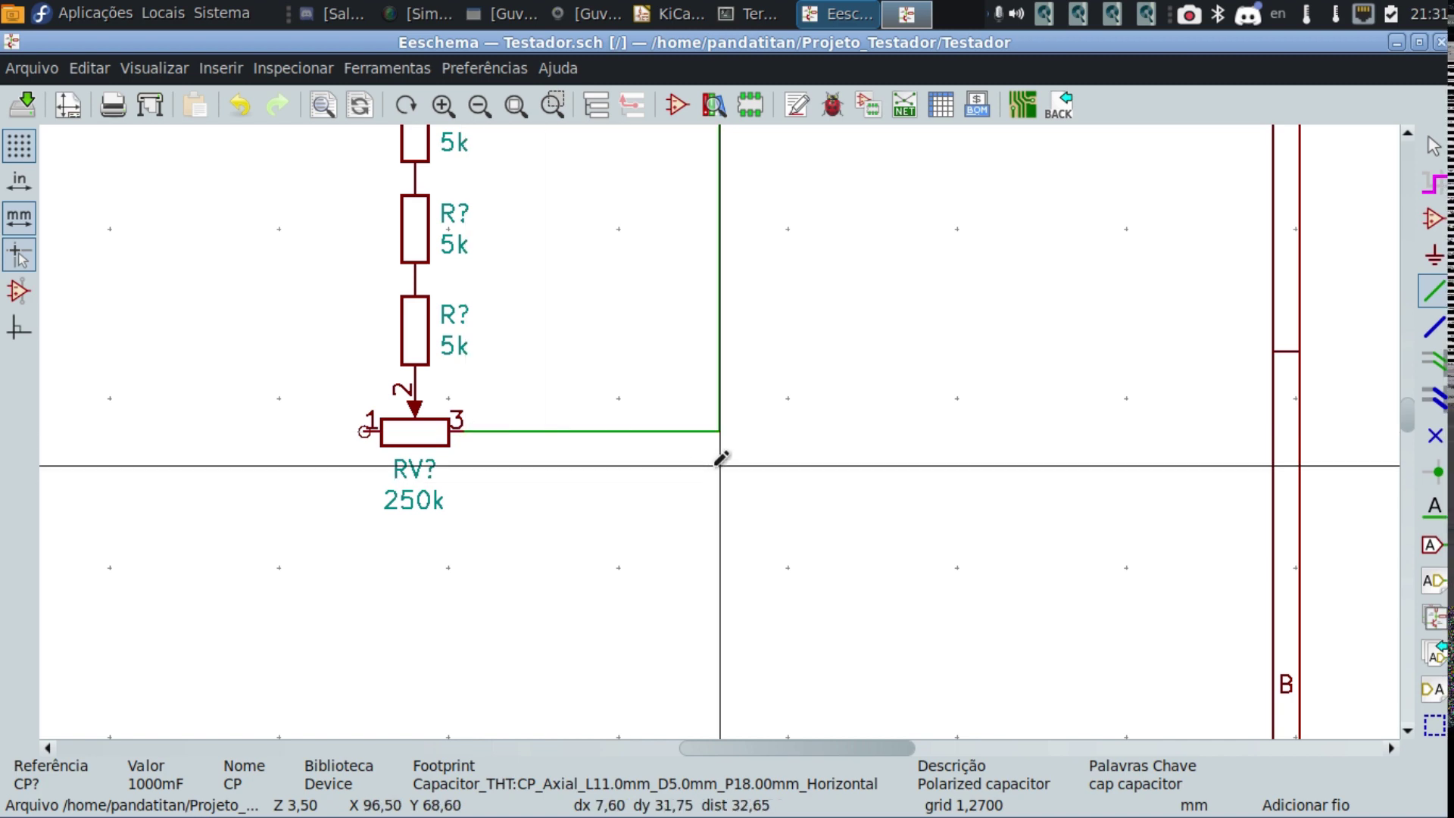
click(459, 432)
scroll(459, 432, up, 2)
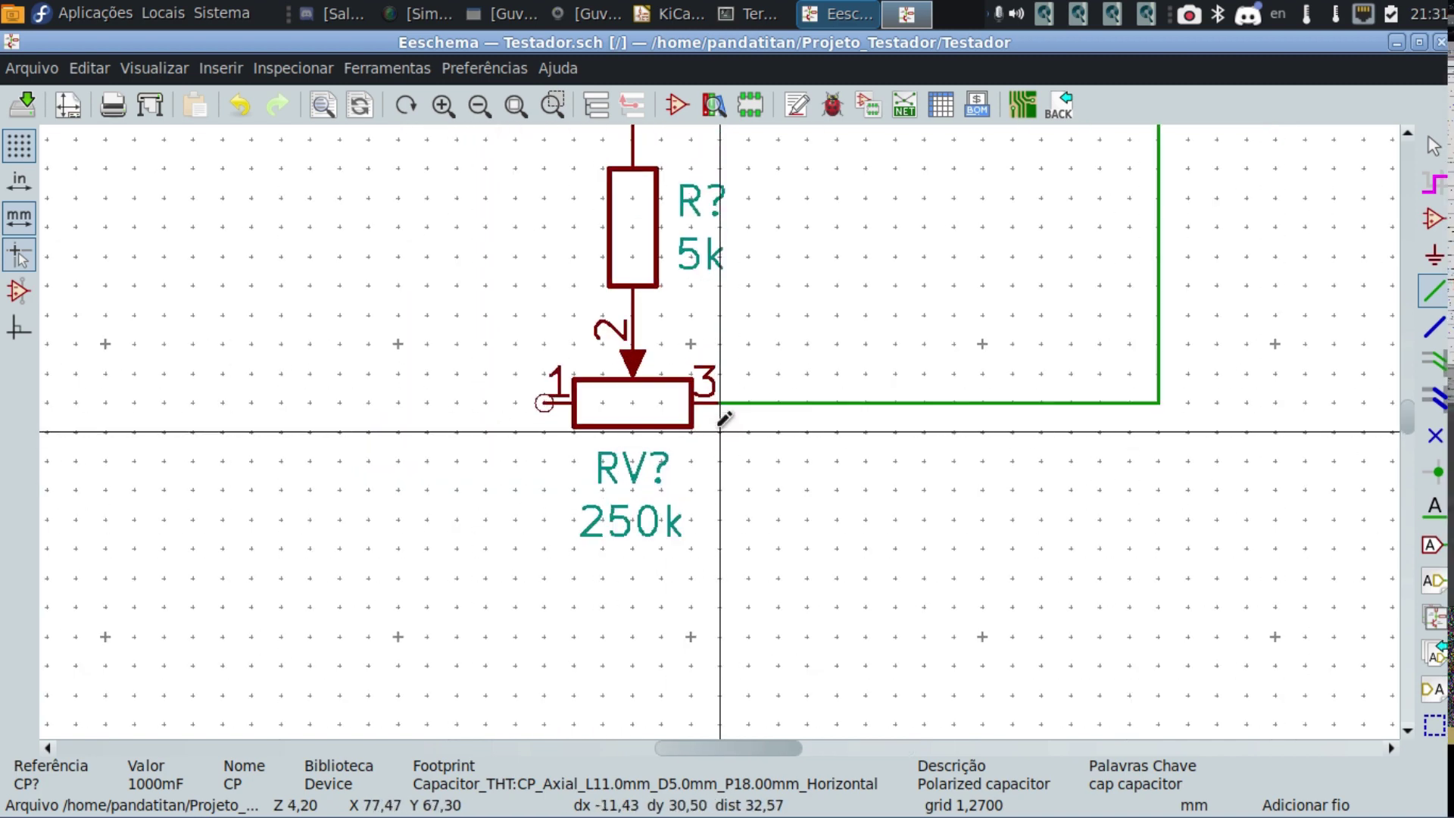
Wire the right capacitor's positive pin to the vertical wire that comes from connector pin 4.
scroll(720, 416, down, 3)
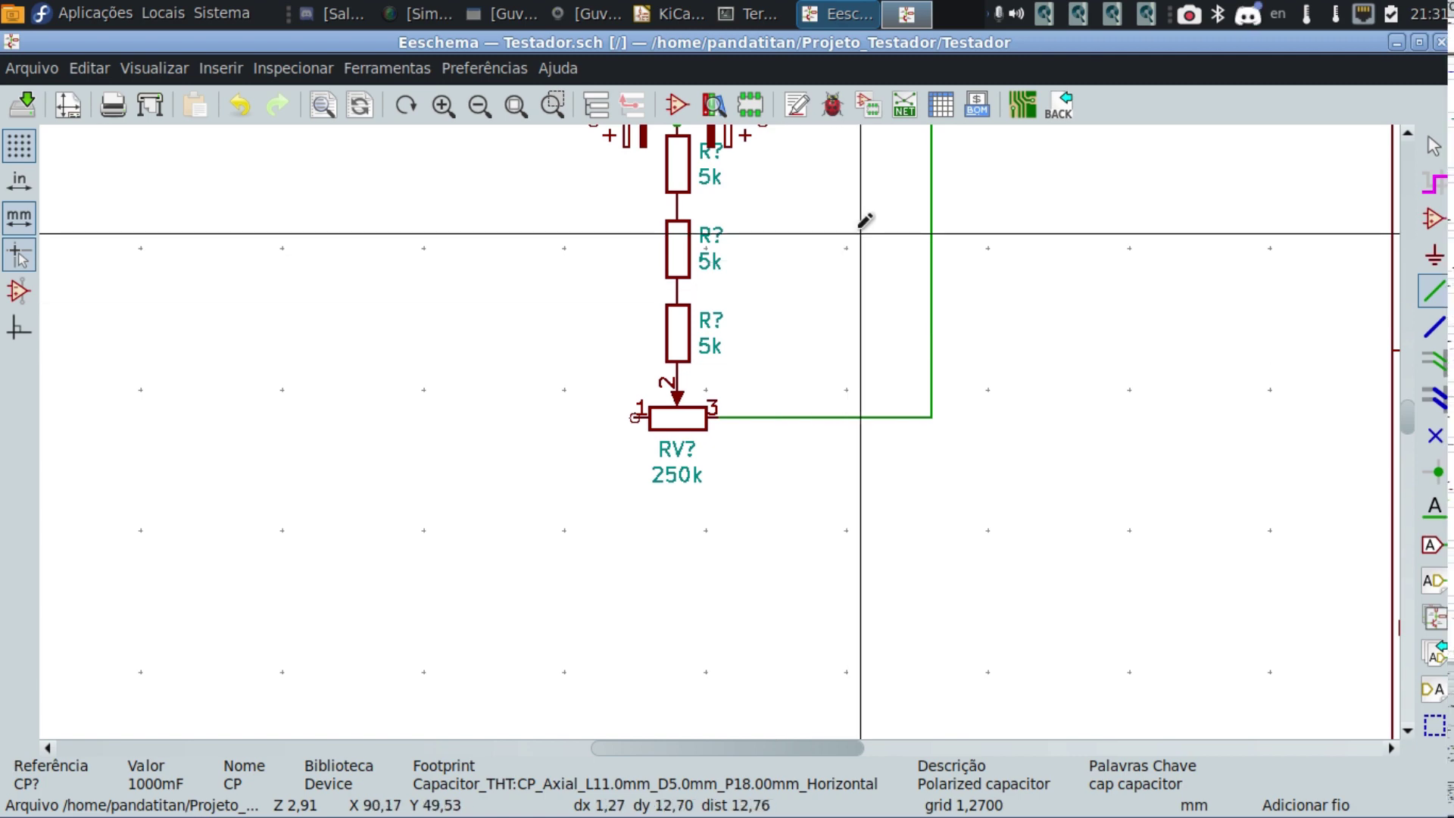
shift+scroll(830, 509, up, 5)
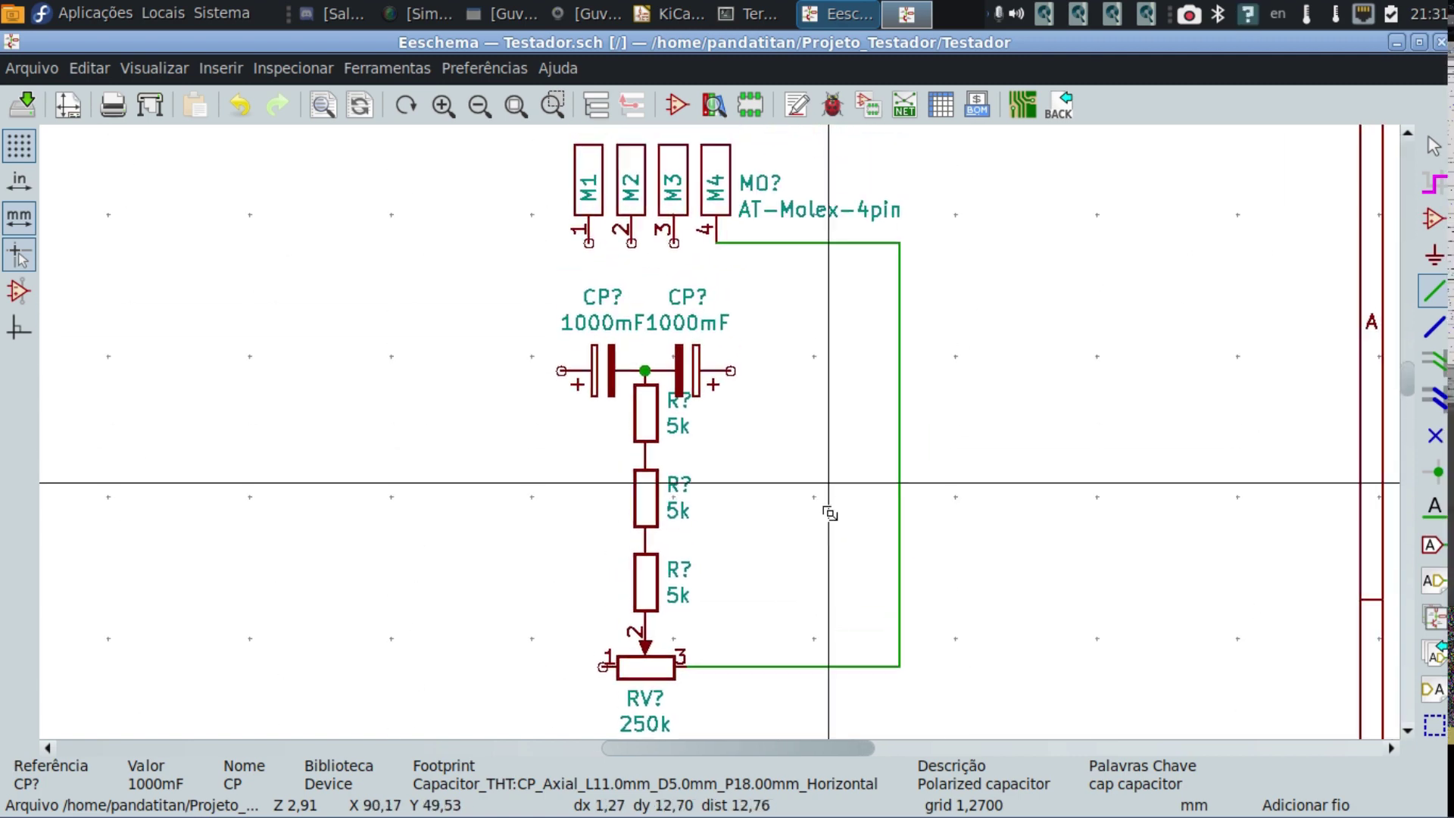
scroll(748, 346, up, 3)
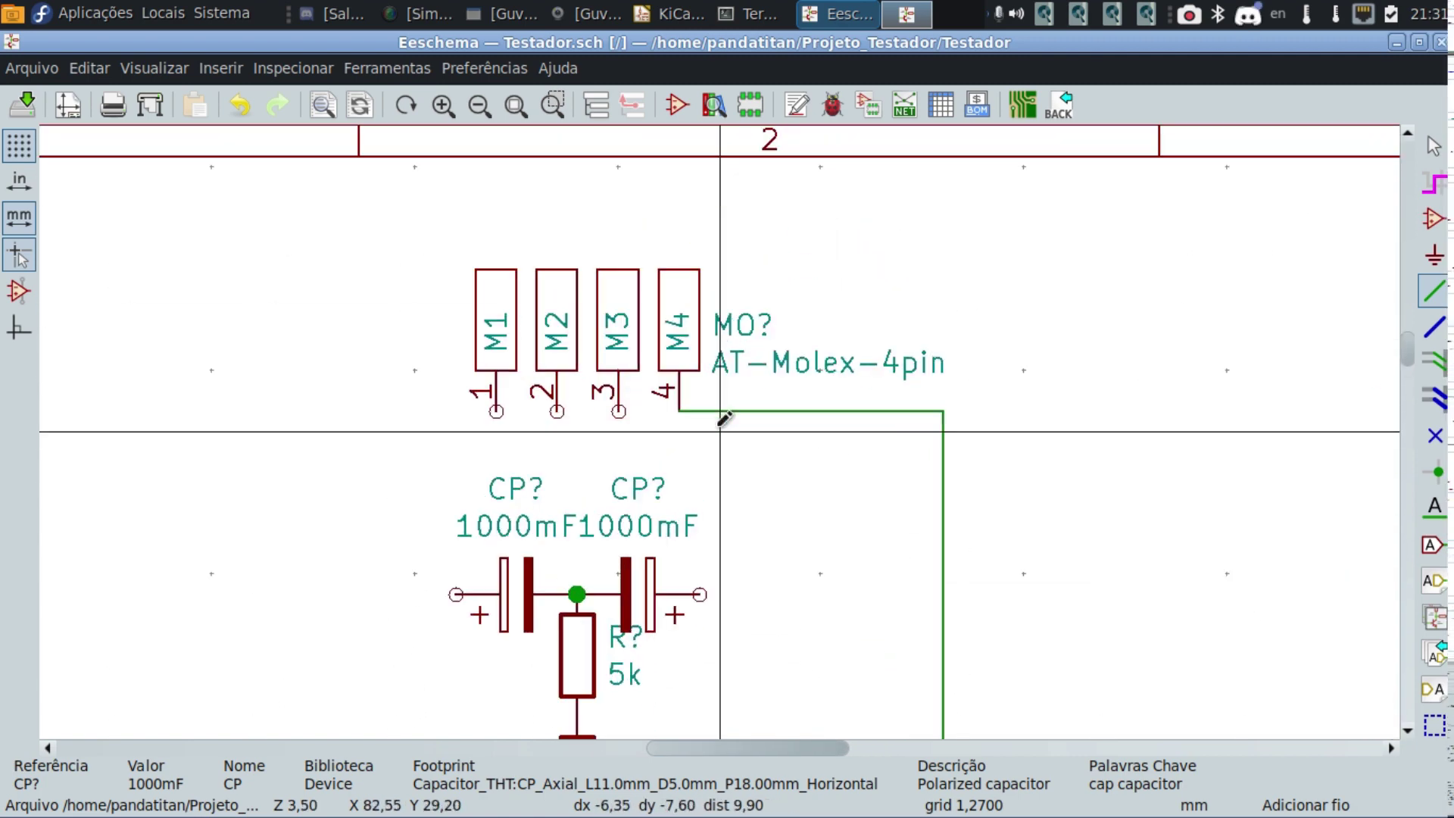
scroll(723, 418, down, 3)
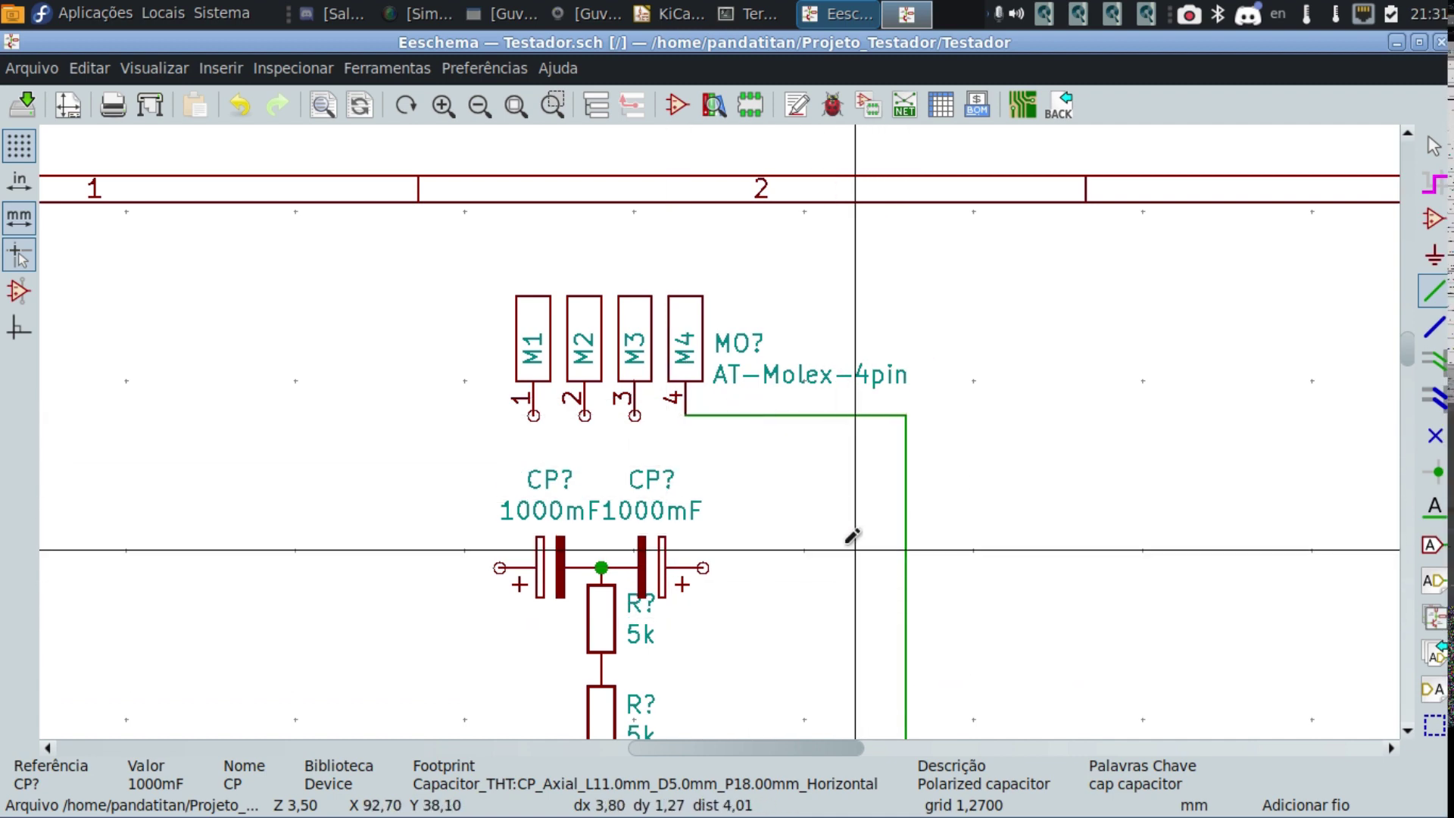
click(704, 566)
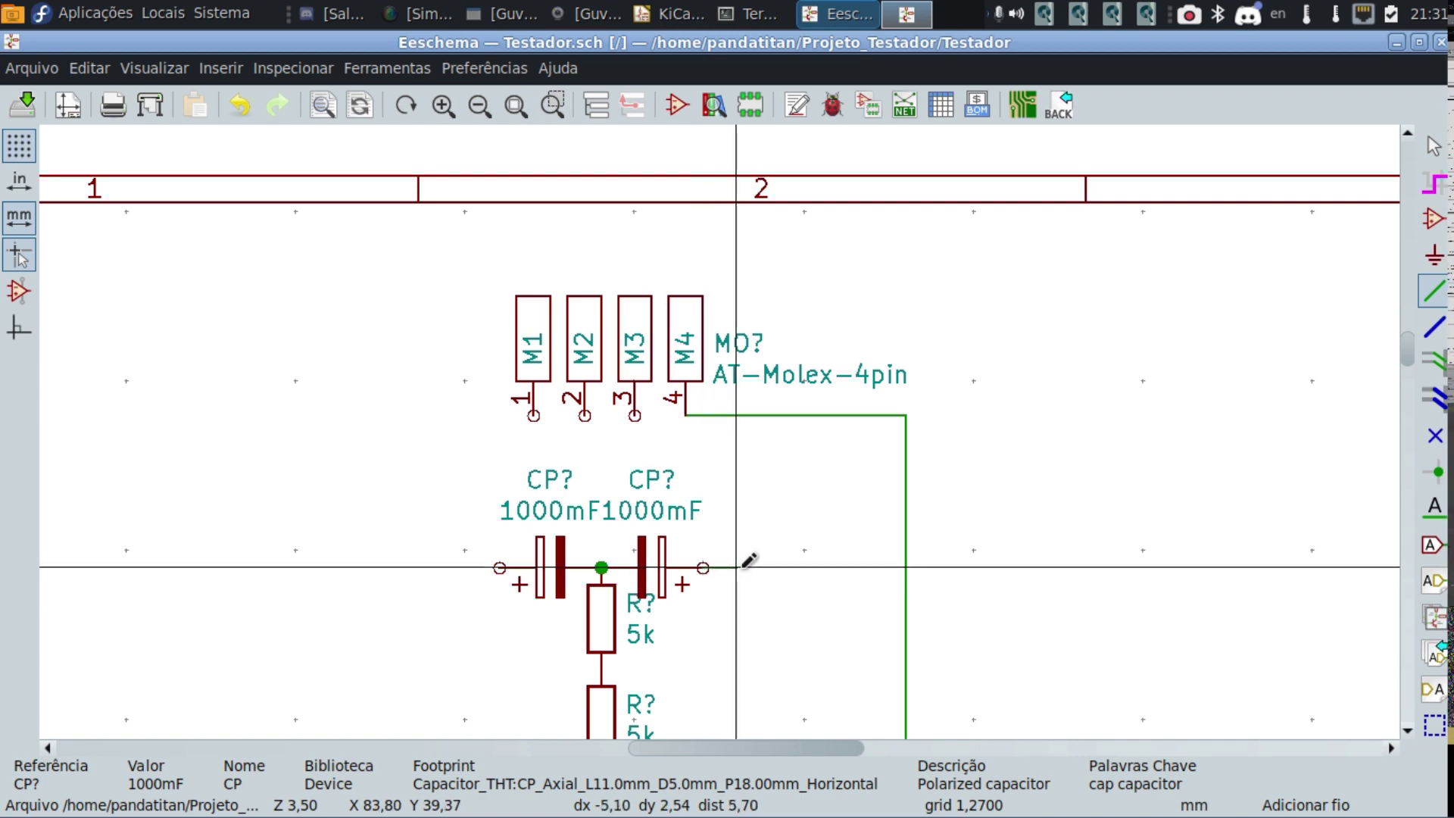
click(906, 566)
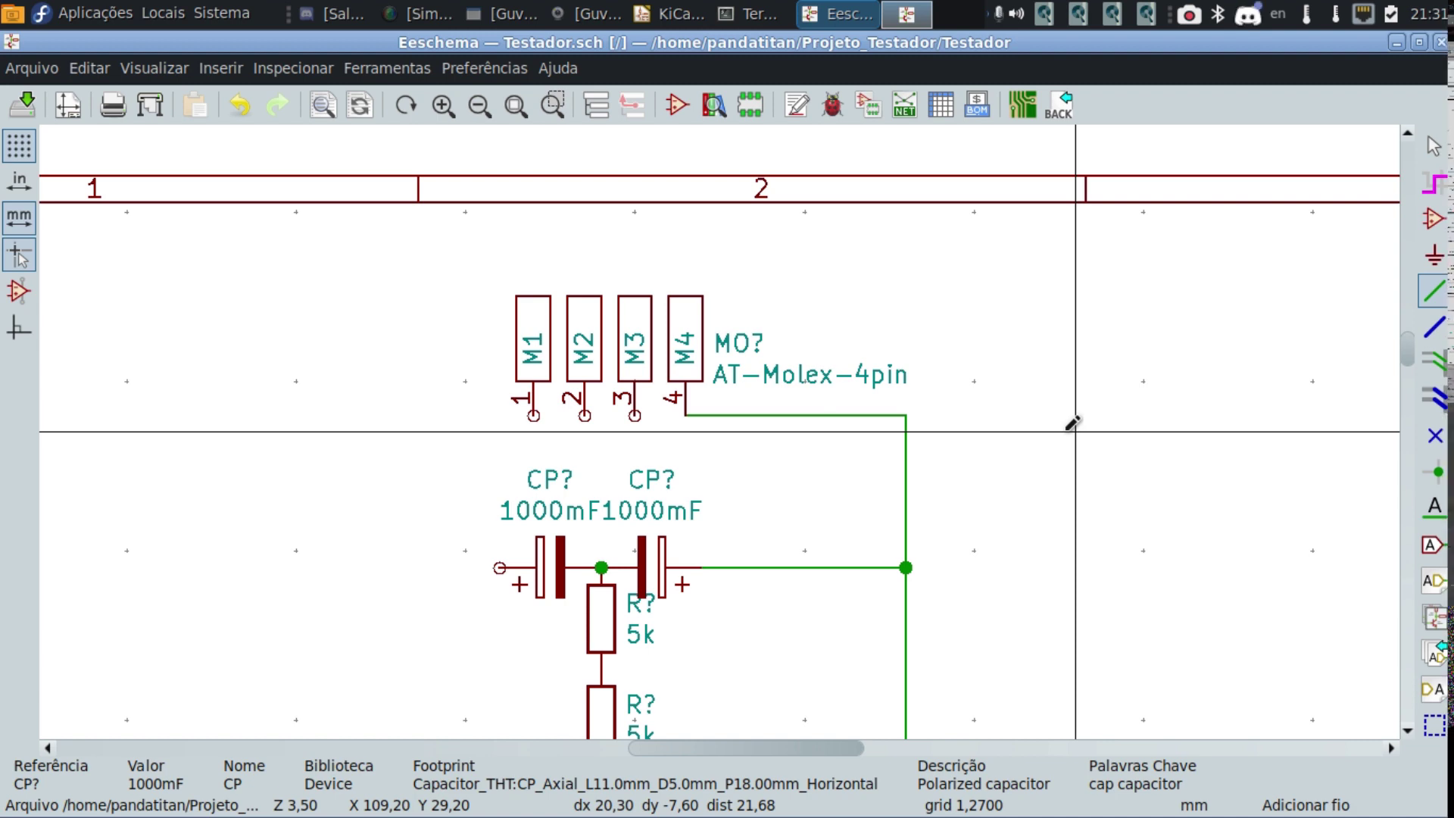
Join connector pins 2 and 3 with a wire and connect it to the junction between the two capacitors.
click(584, 430)
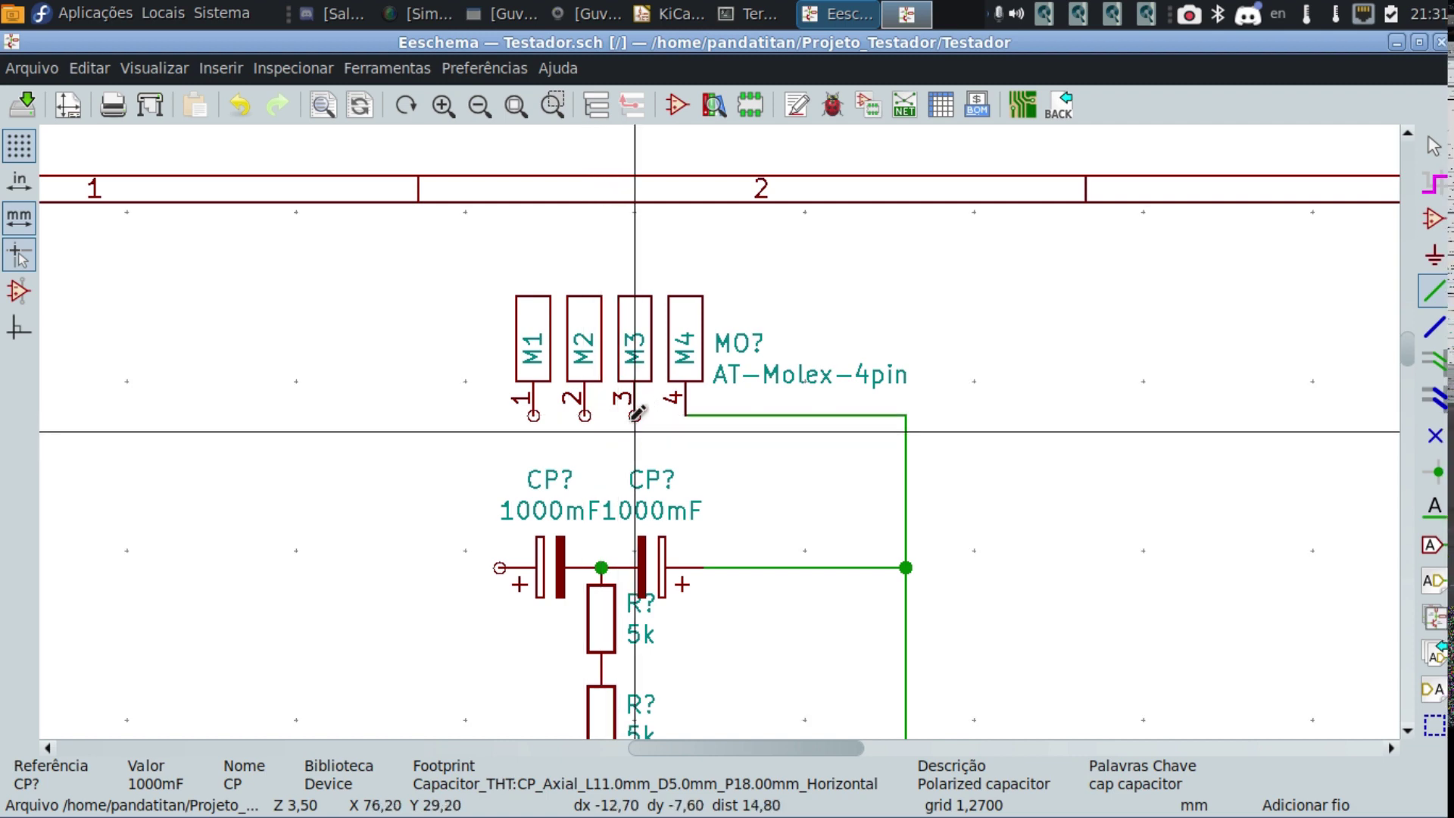
scroll(617, 416, up, 6)
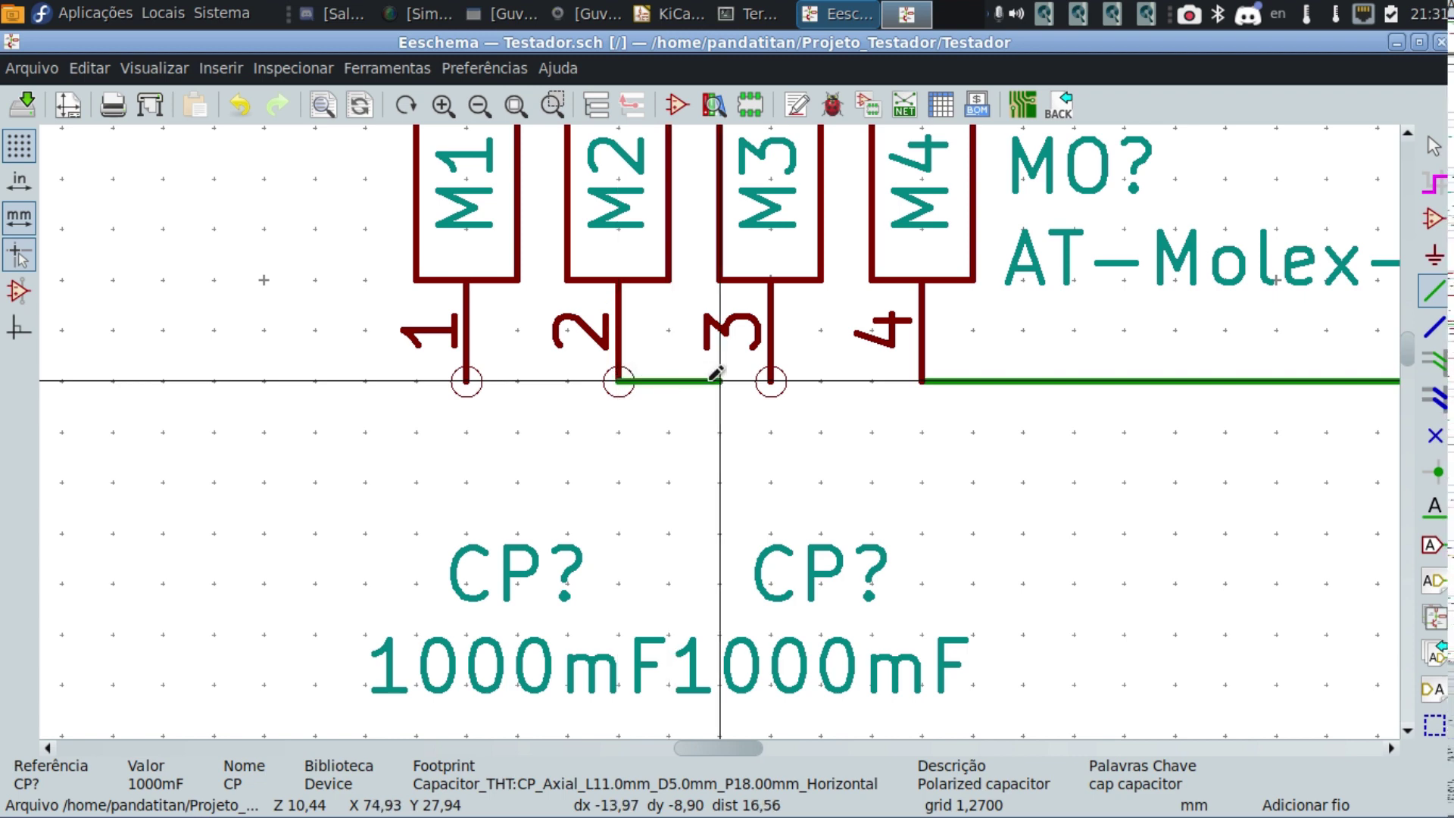
click(770, 381)
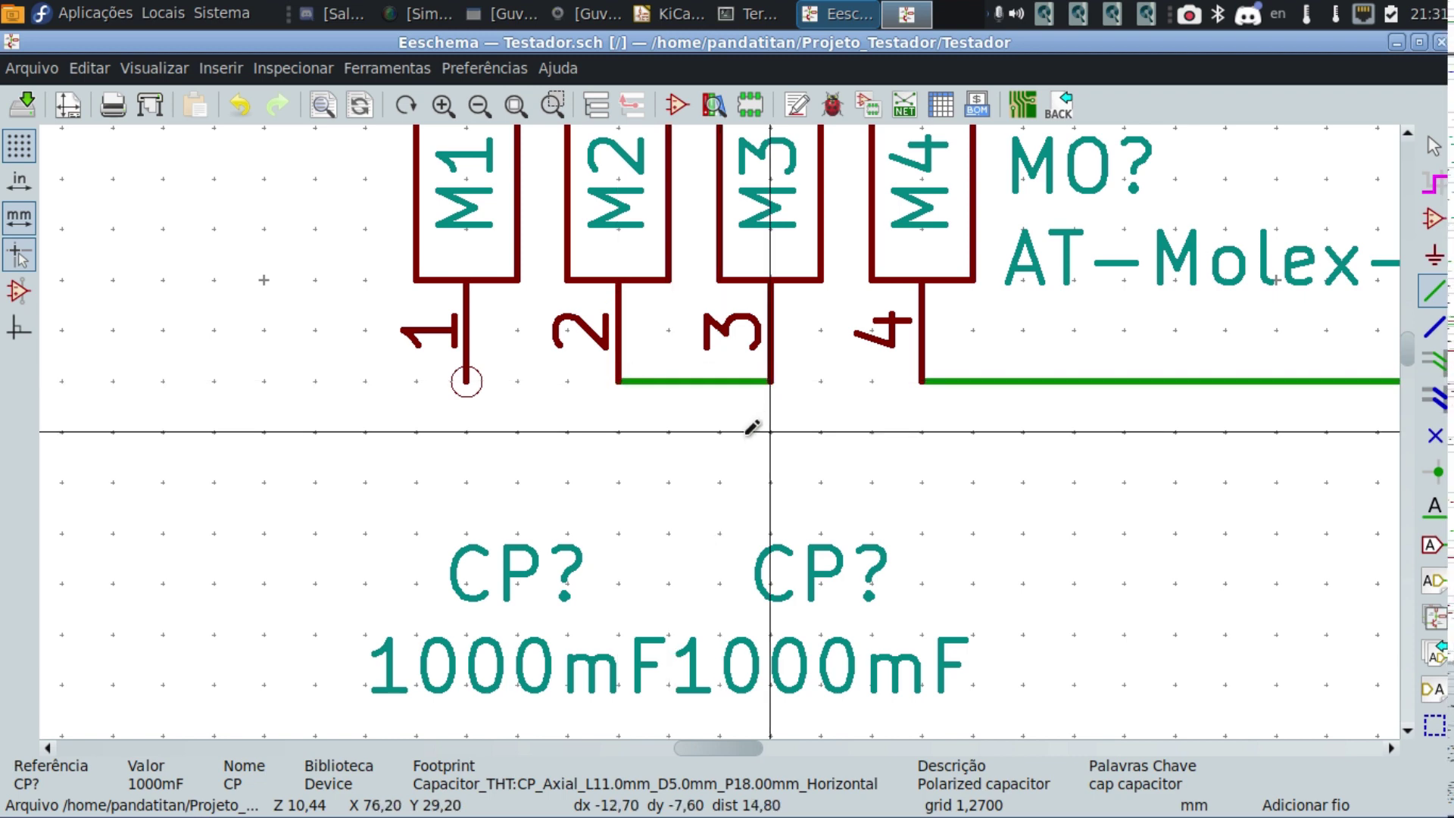
scroll(718, 426, down, 1)
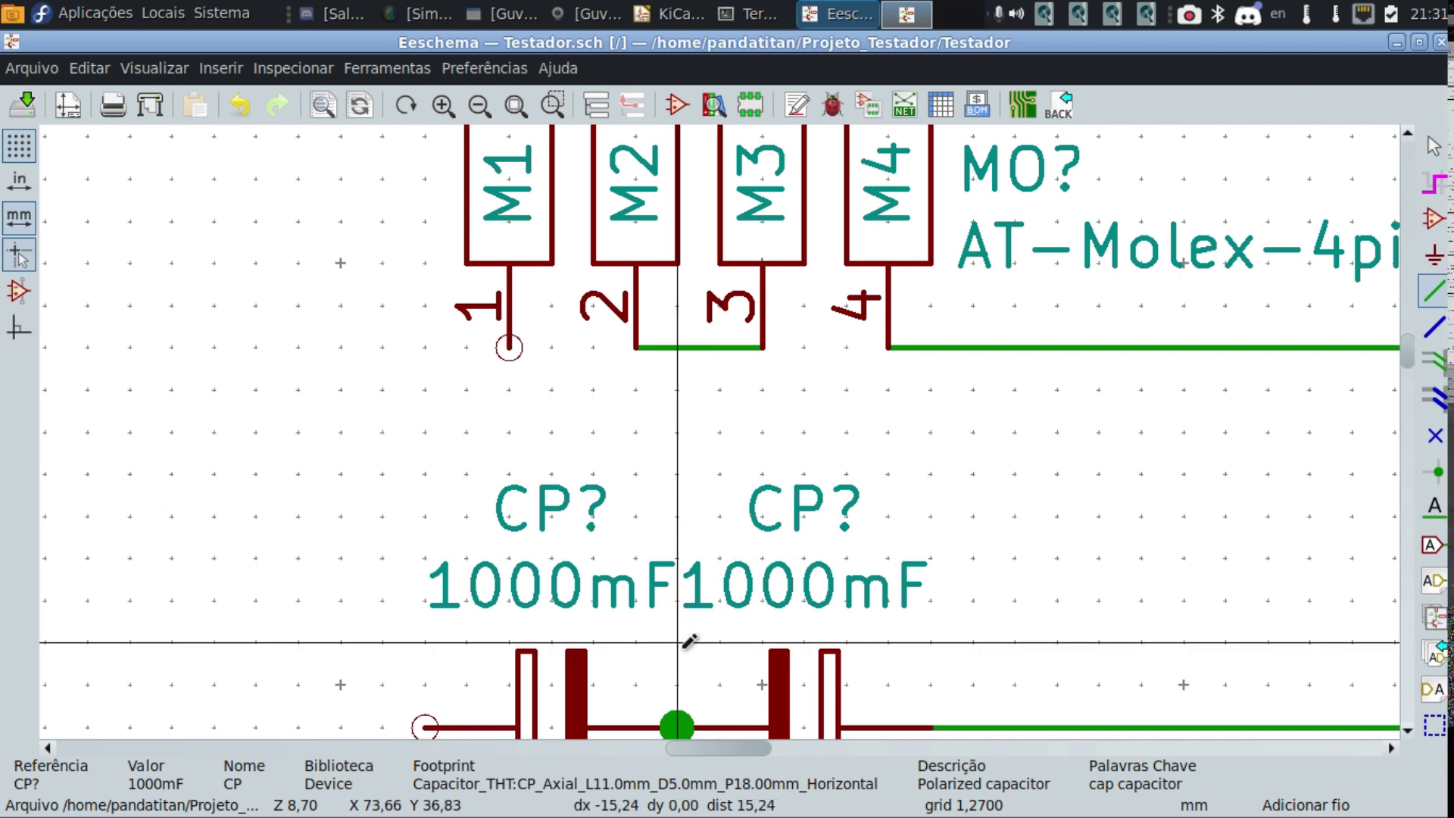
click(677, 727)
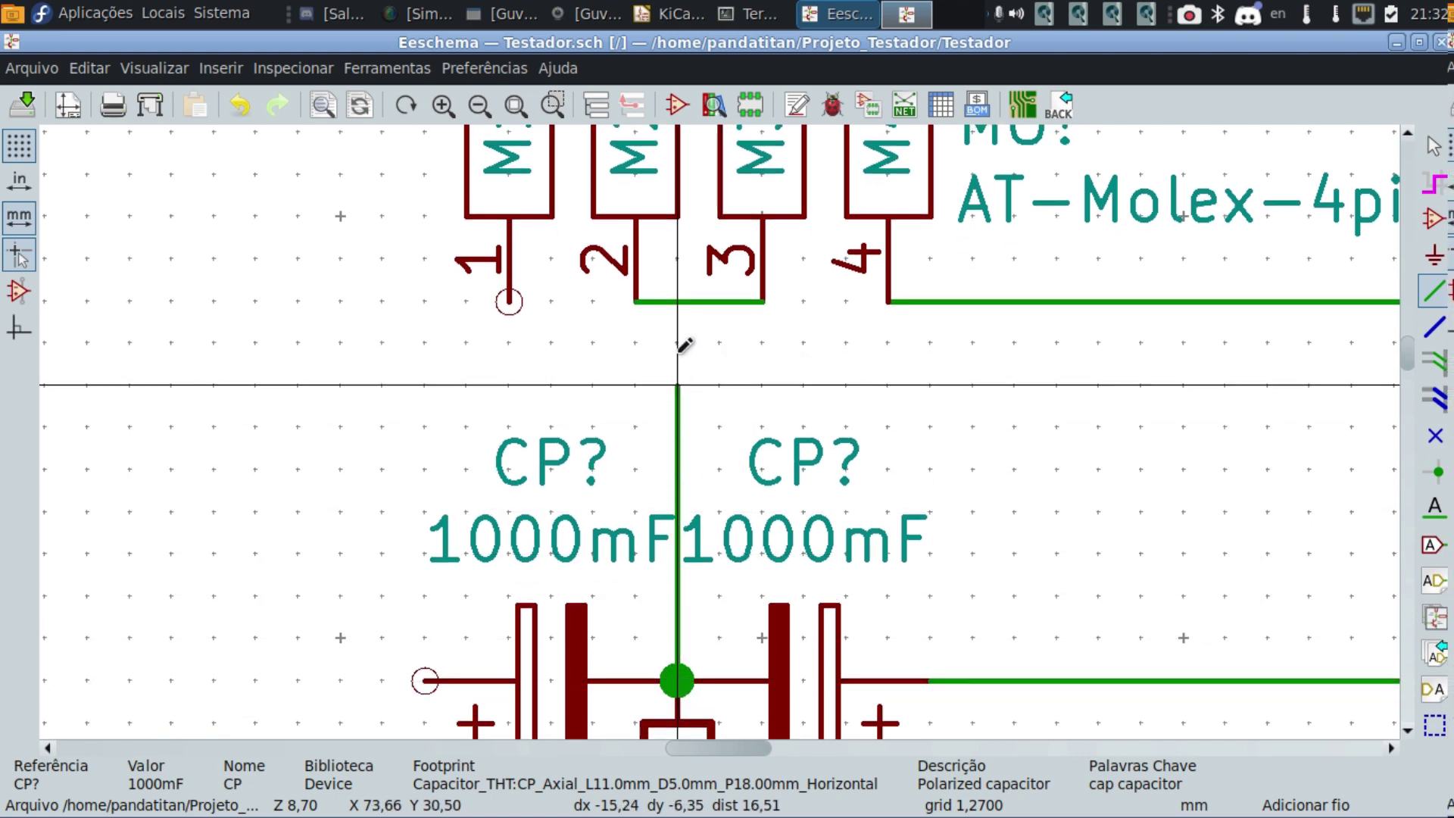
click(678, 299)
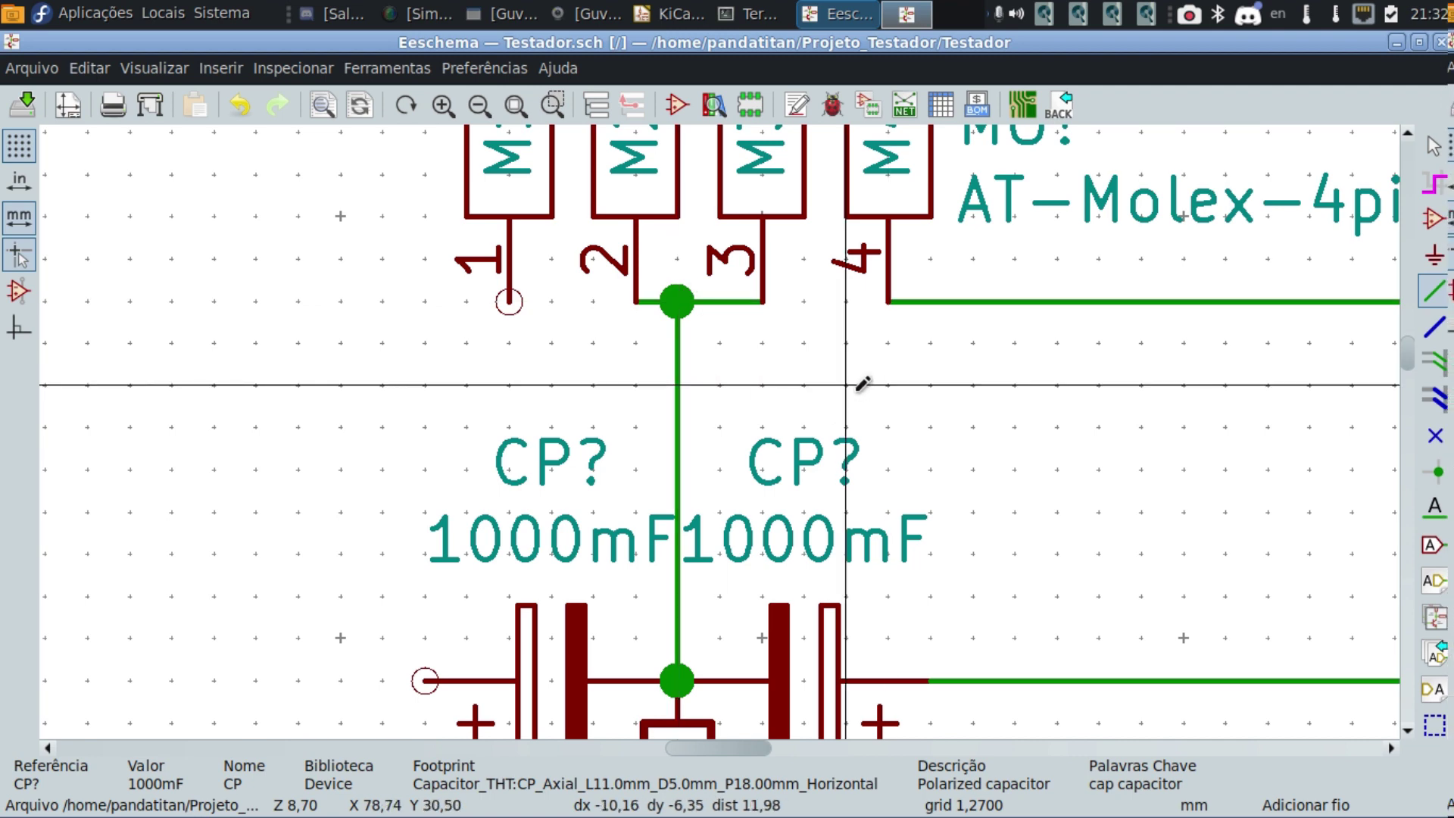
scroll(863, 383, down, 4)
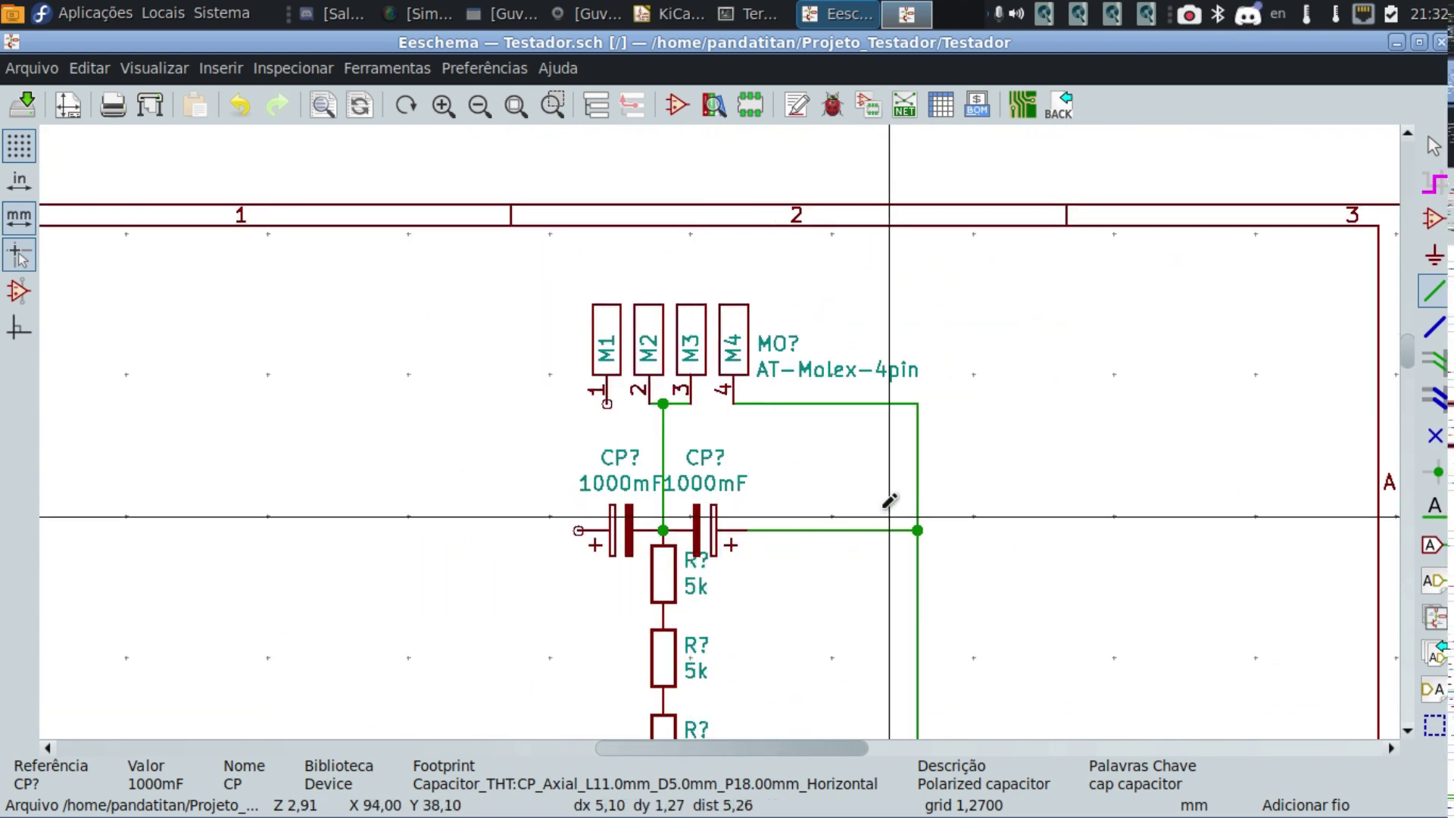
scroll(889, 502, down, 1)
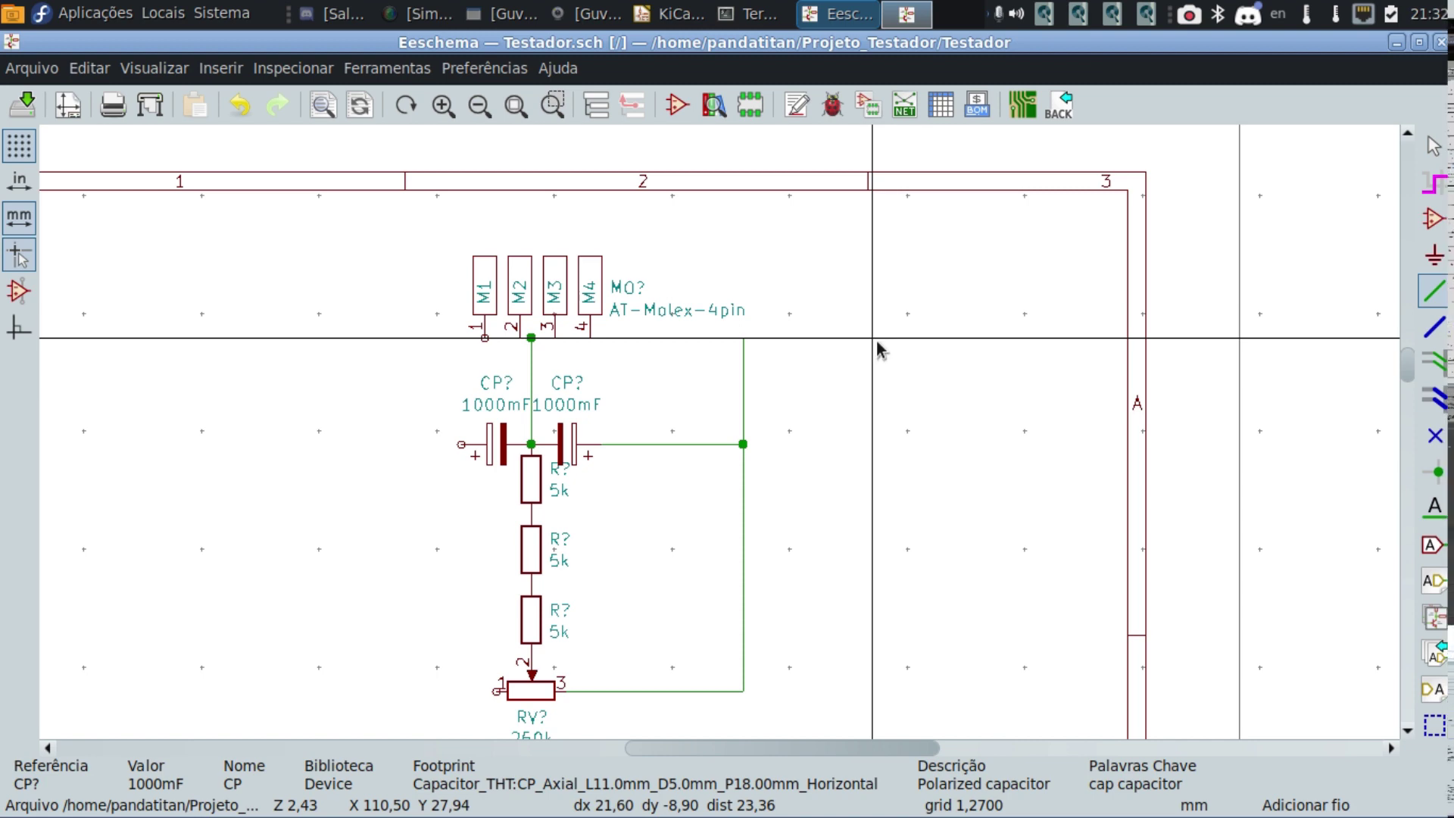
key(Escape)
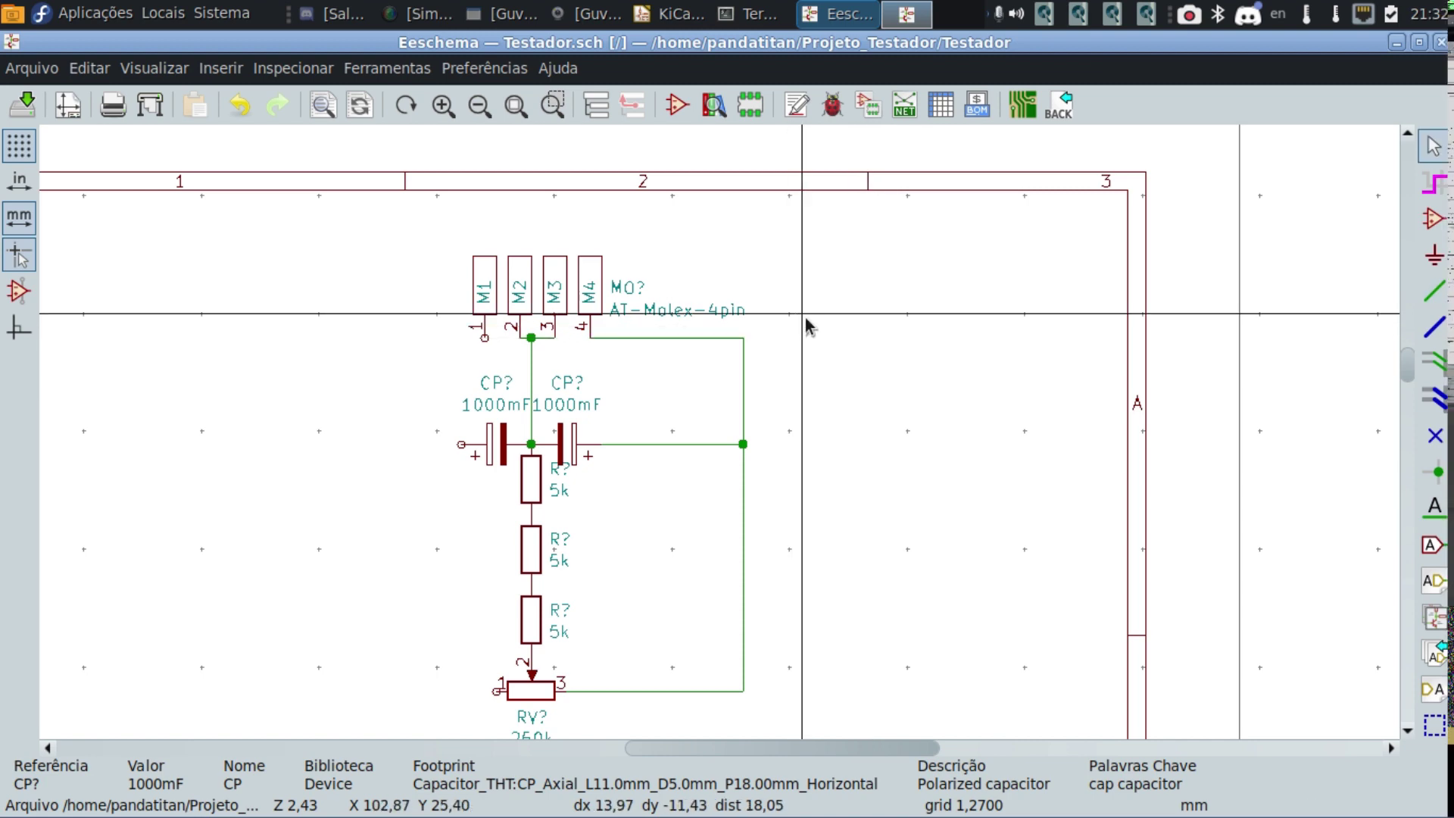
drag(813, 326, 671, 474)
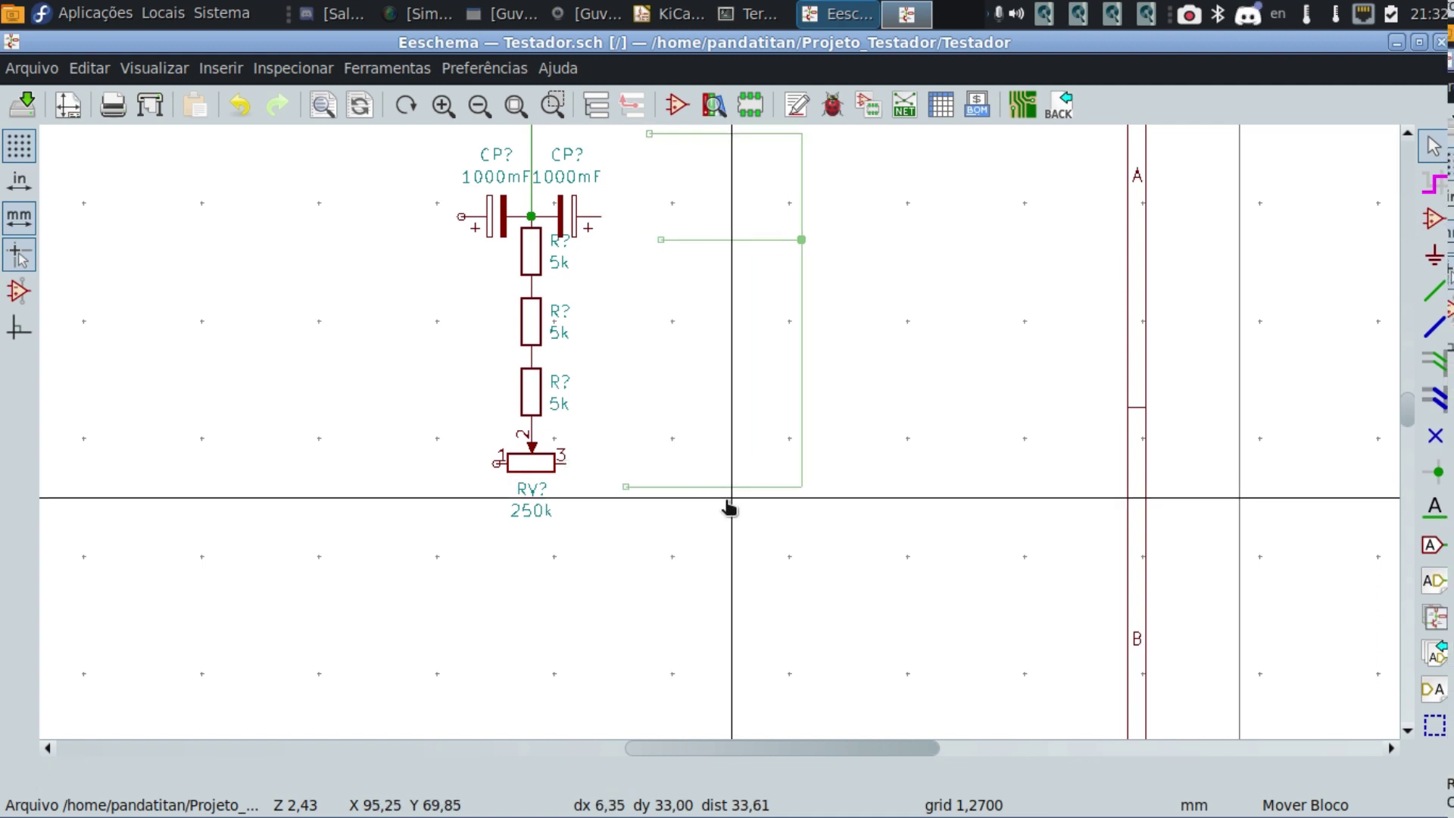
click(671, 475)
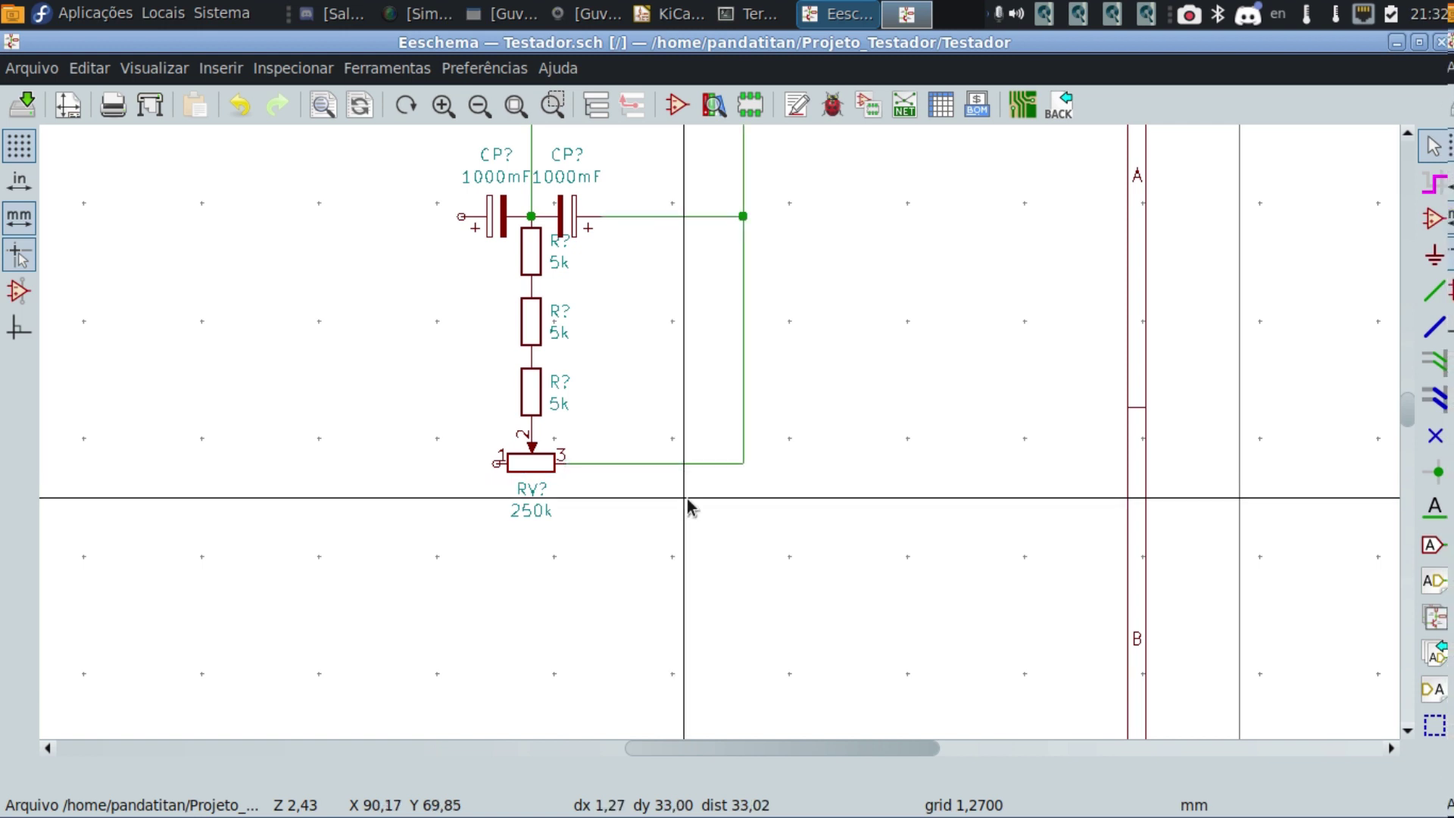
scroll(684, 502, up, 1)
scroll(717, 430, down, 1)
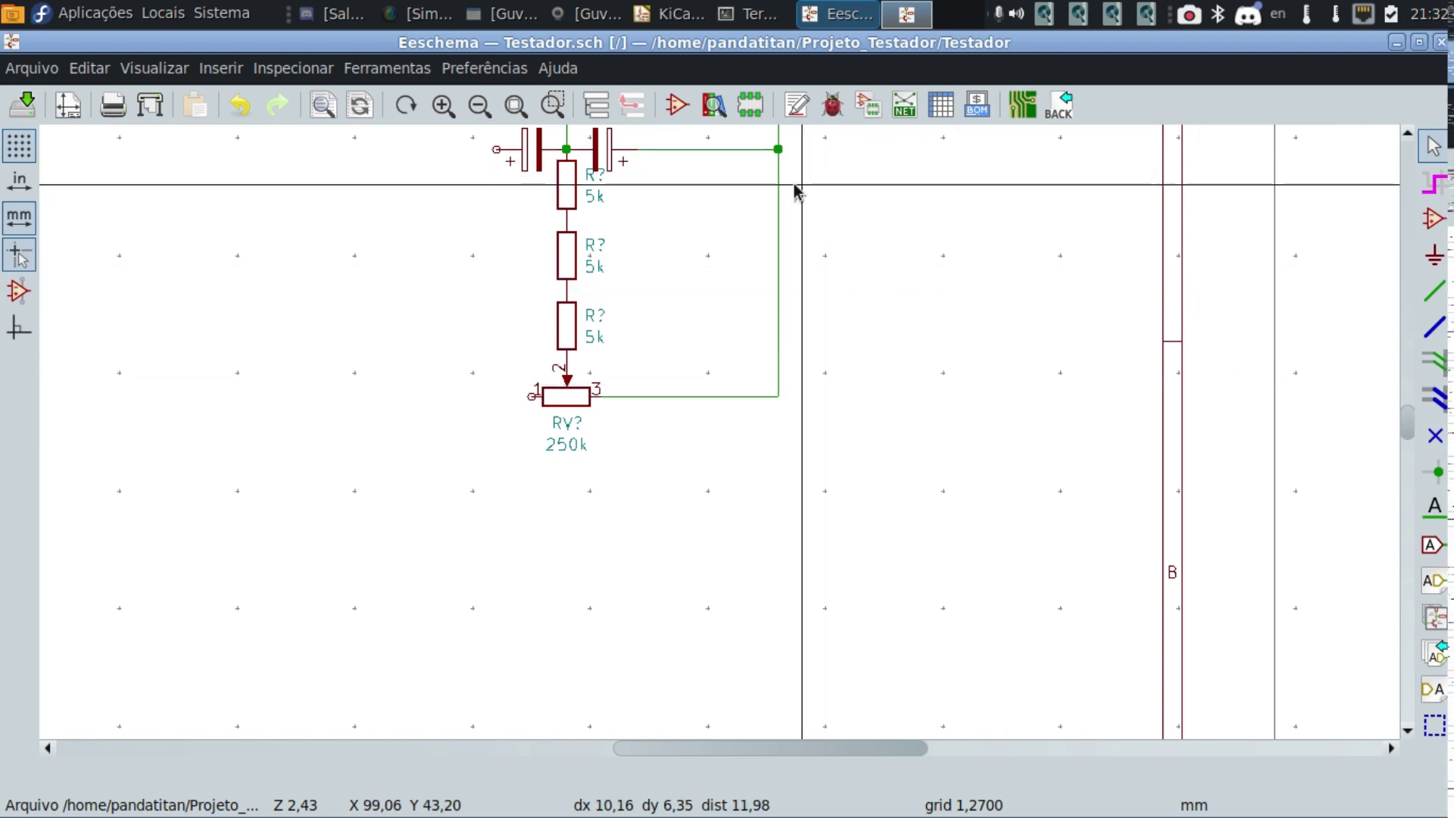
Copy the right-hand wire loop, mirror it, and place it on the left, joining the left capacitor's positive pin and potentiometer pin 1.
key(Home)
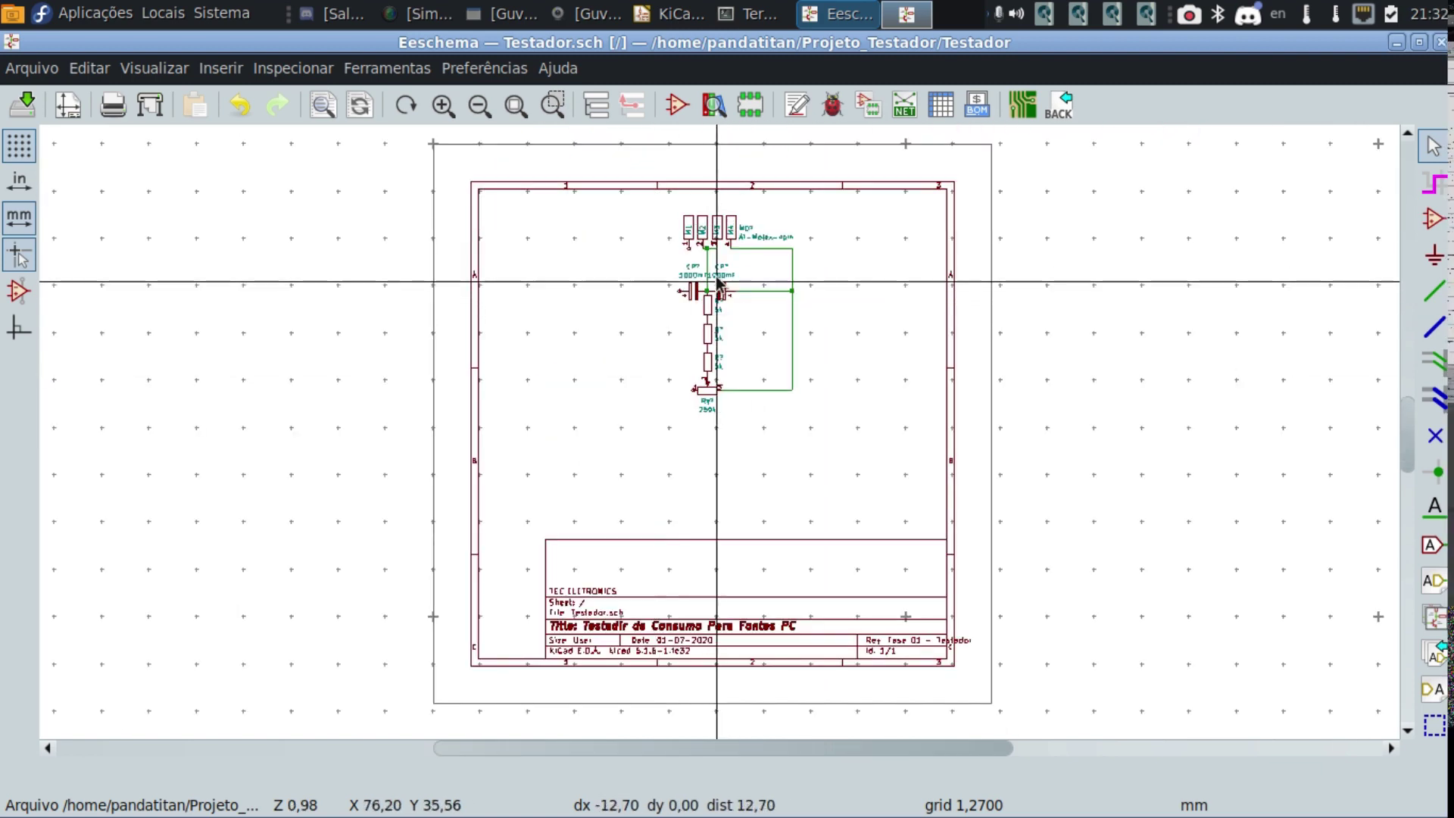
scroll(658, 286, up, 1)
scroll(720, 433, up, 1)
scroll(719, 433, down, 1)
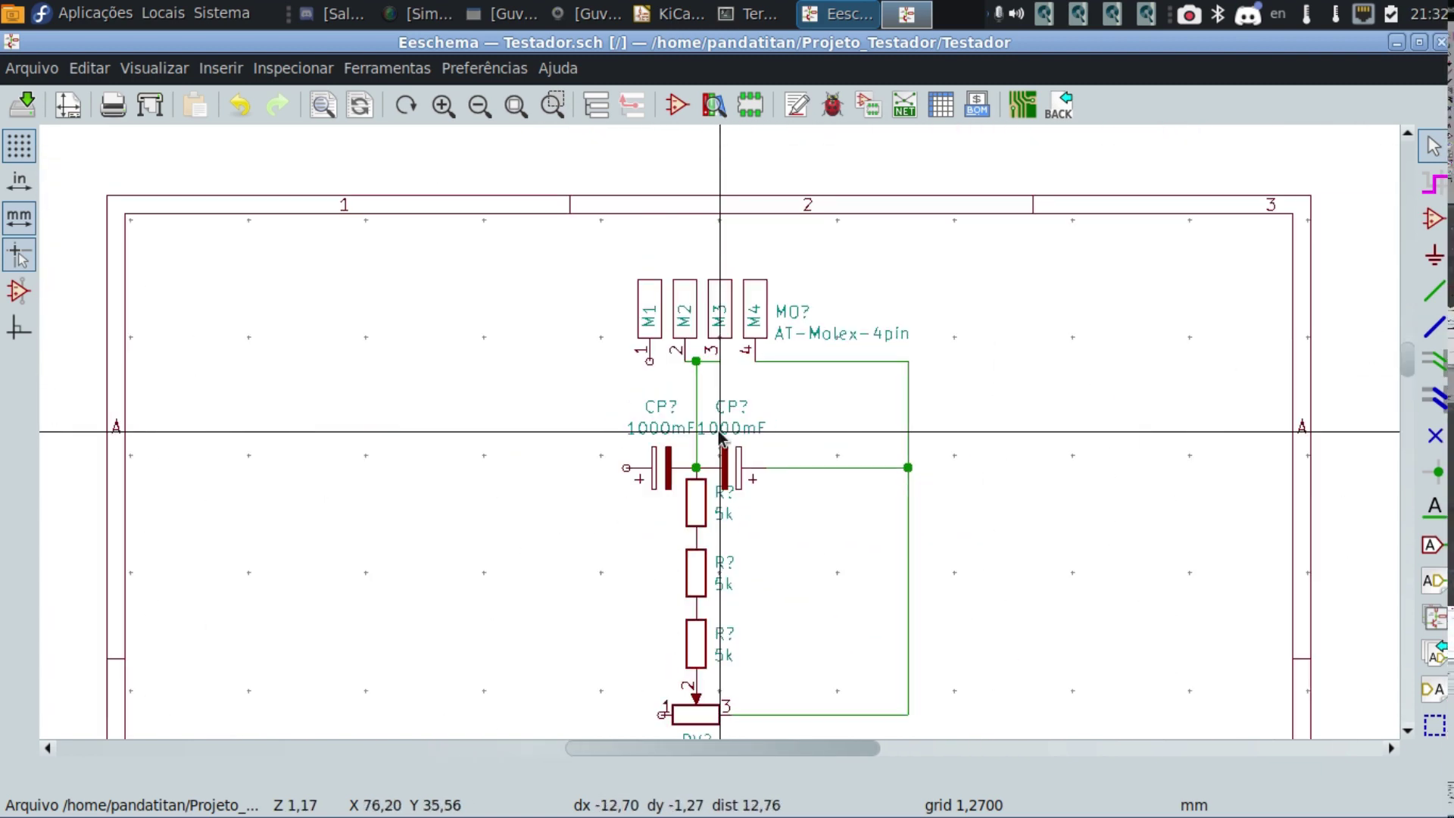
drag(955, 349, 813, 528)
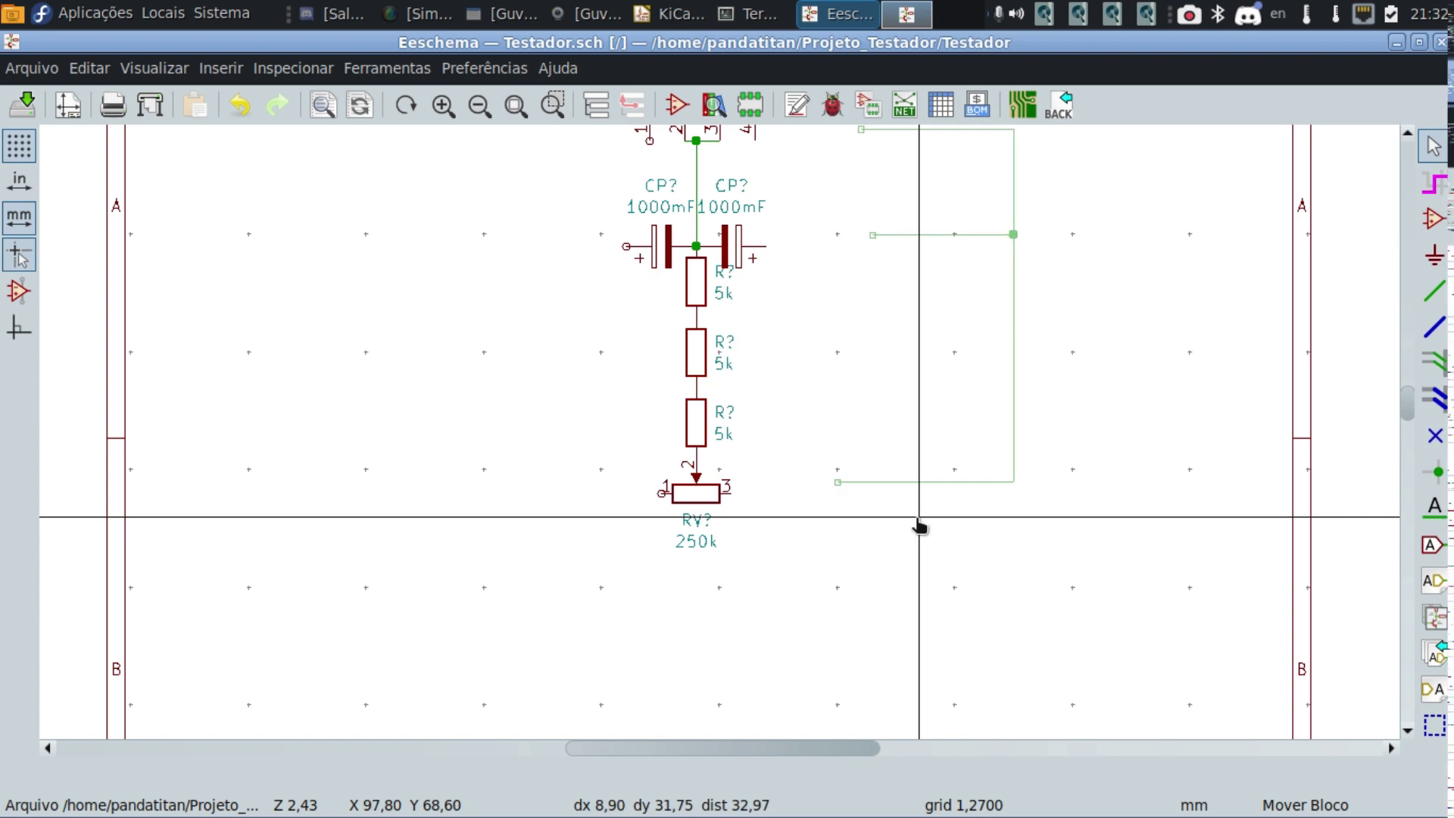
click(805, 528)
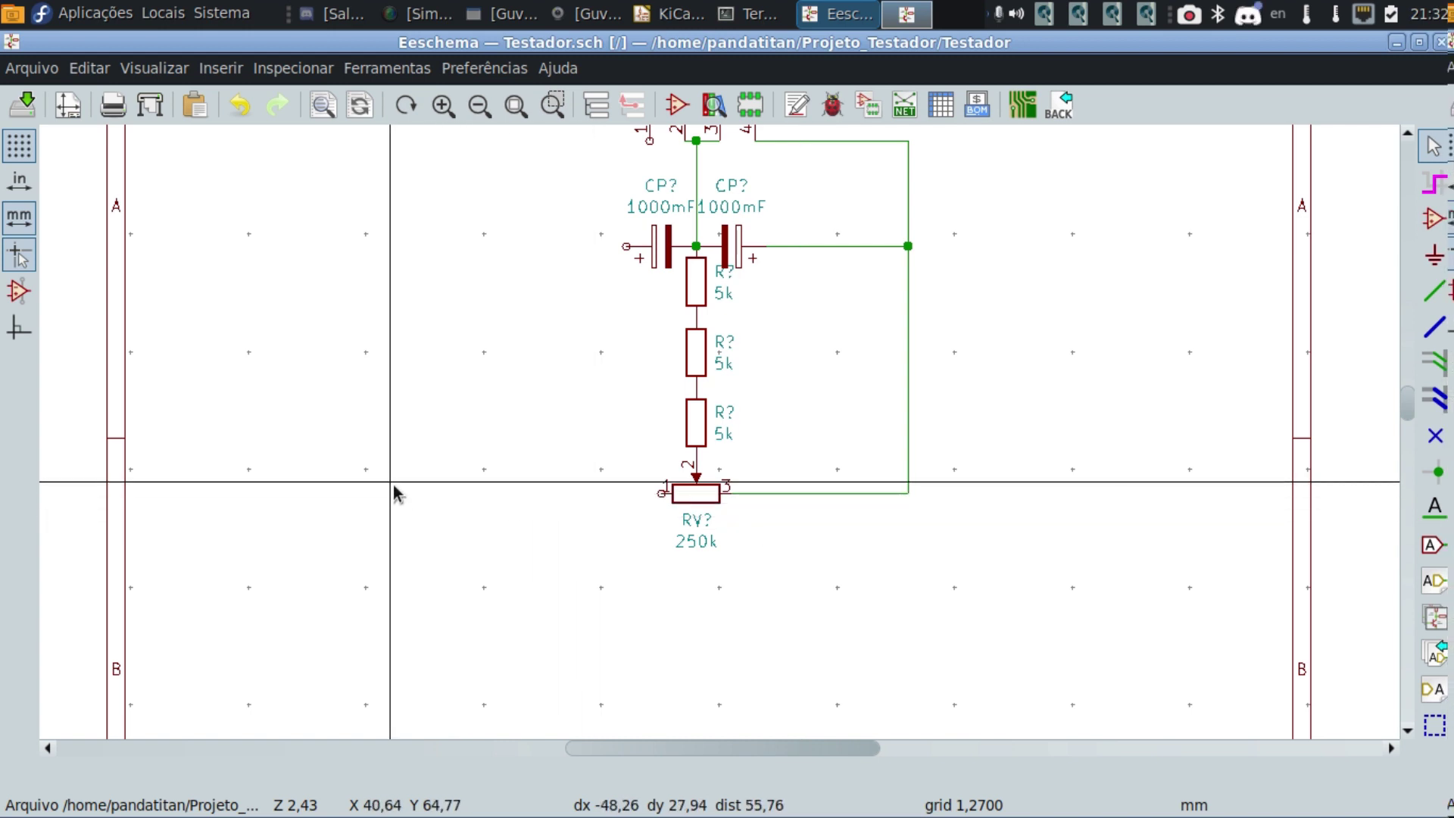
key(ctrl+v)
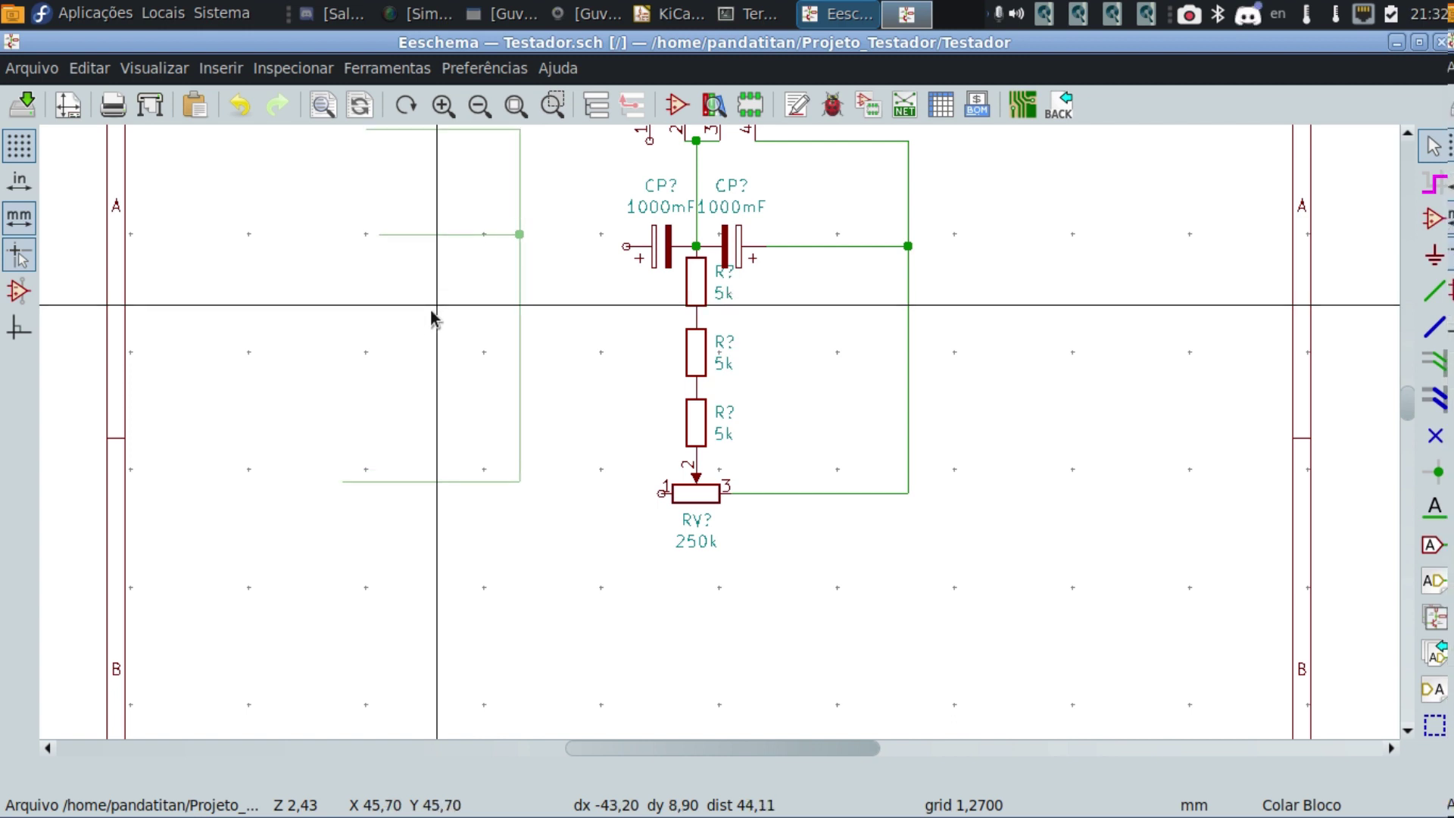
key(Escape)
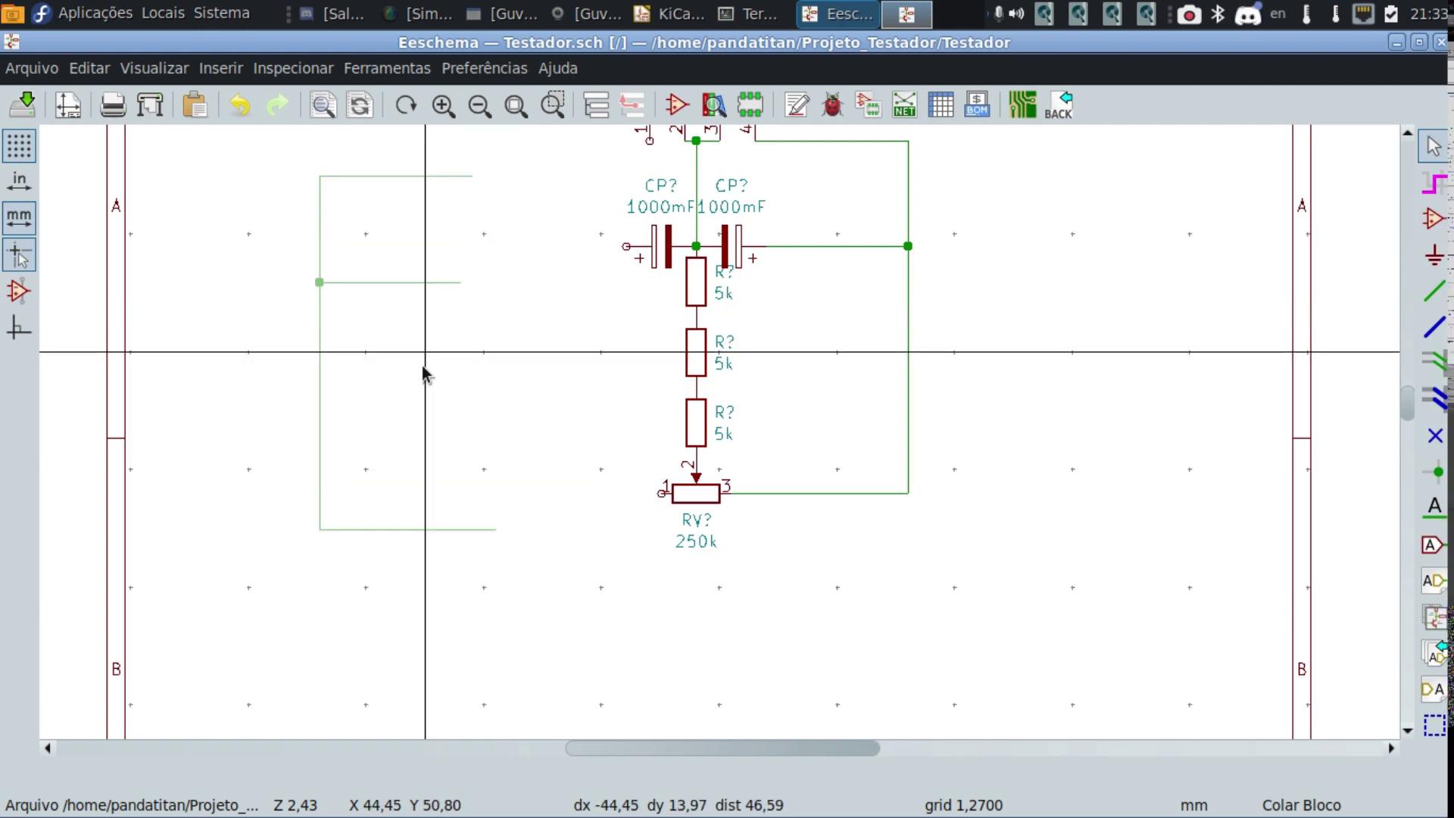
click(583, 320)
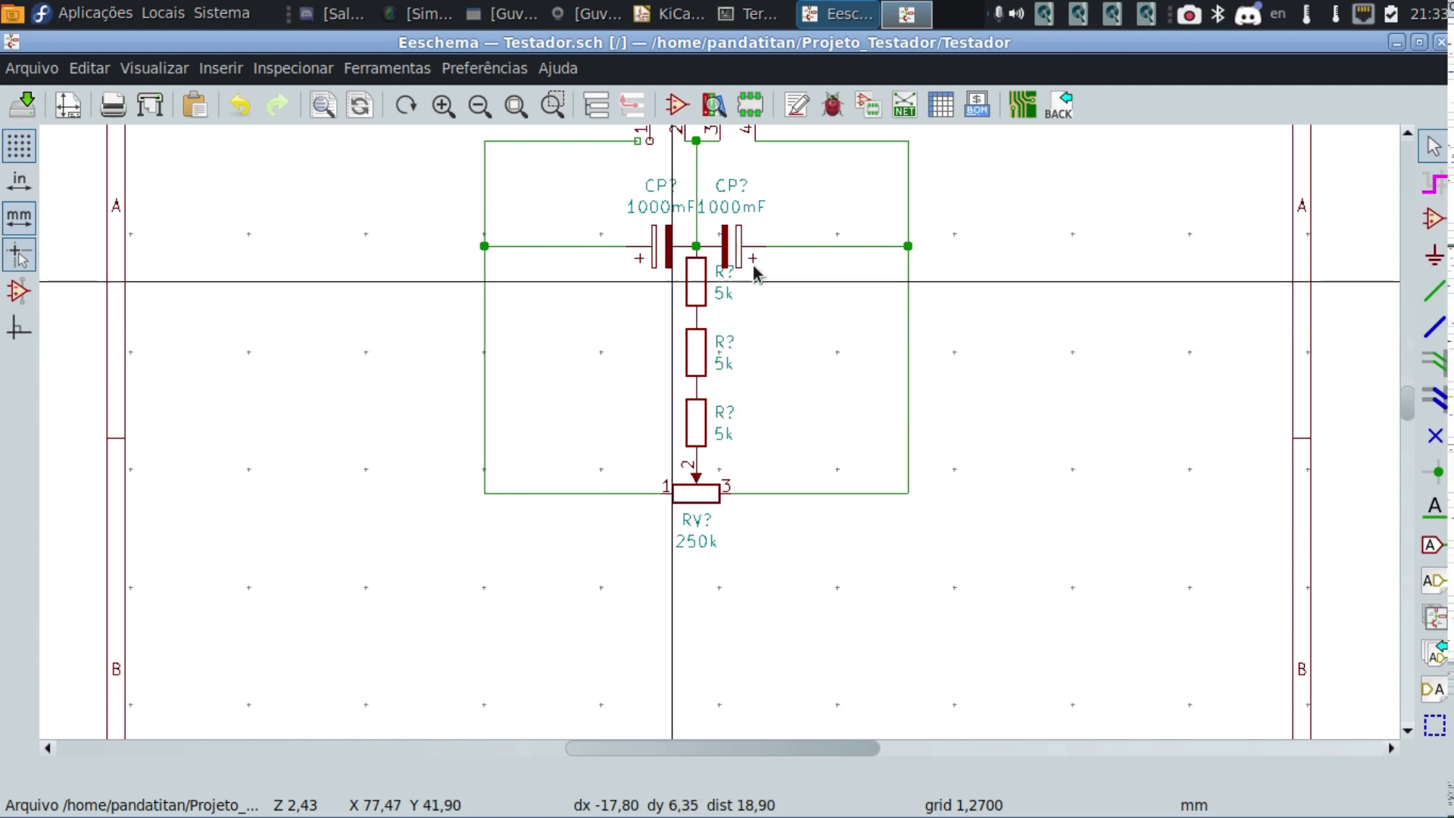
Draw a short wire extending the left loop's open upper end to pin 1 of the AT-Molex-4pin connector.
scroll(719, 437, up, 1)
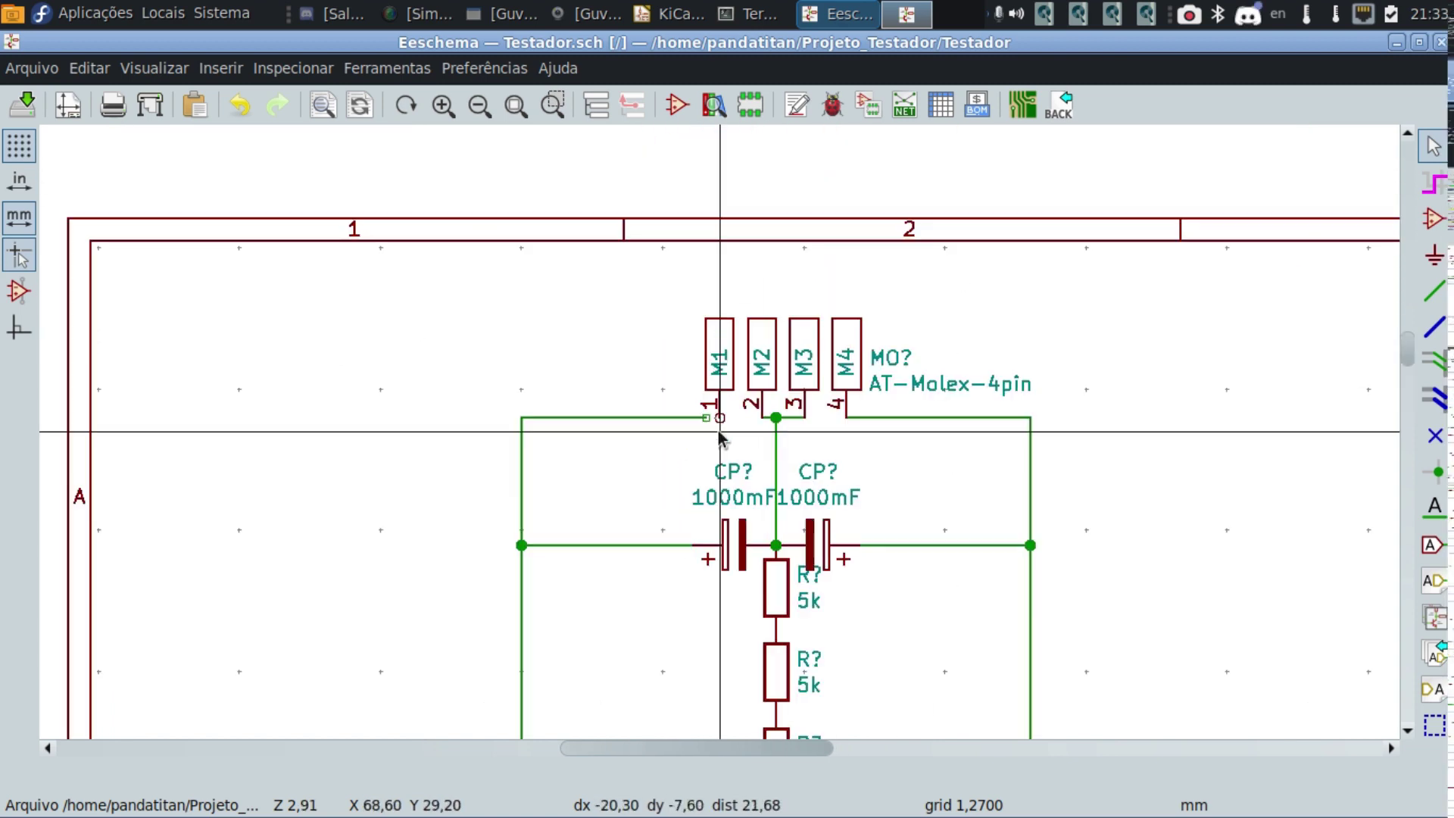
scroll(720, 434, up, 1)
scroll(719, 435, up, 10)
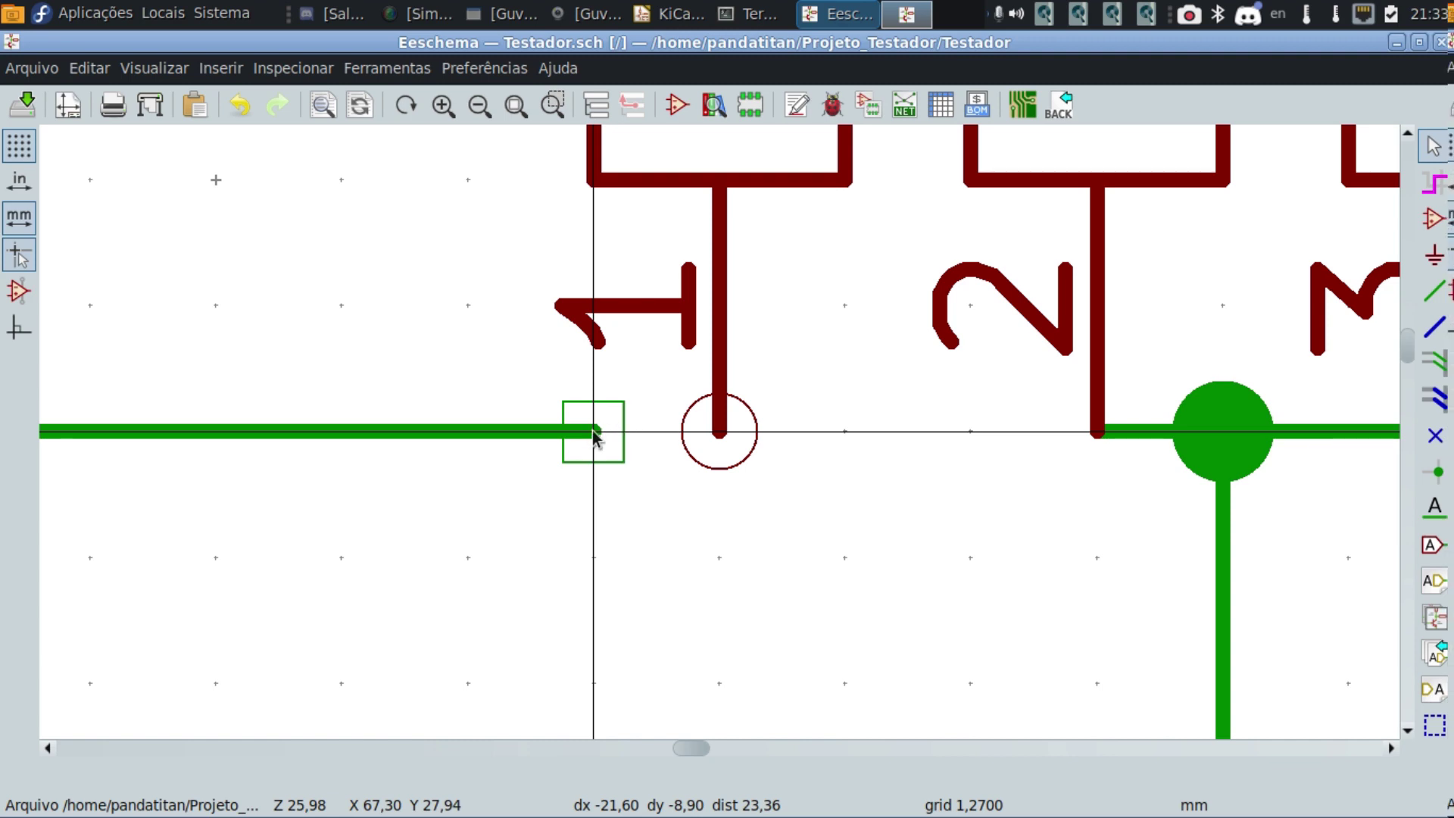
drag(592, 429, 613, 422)
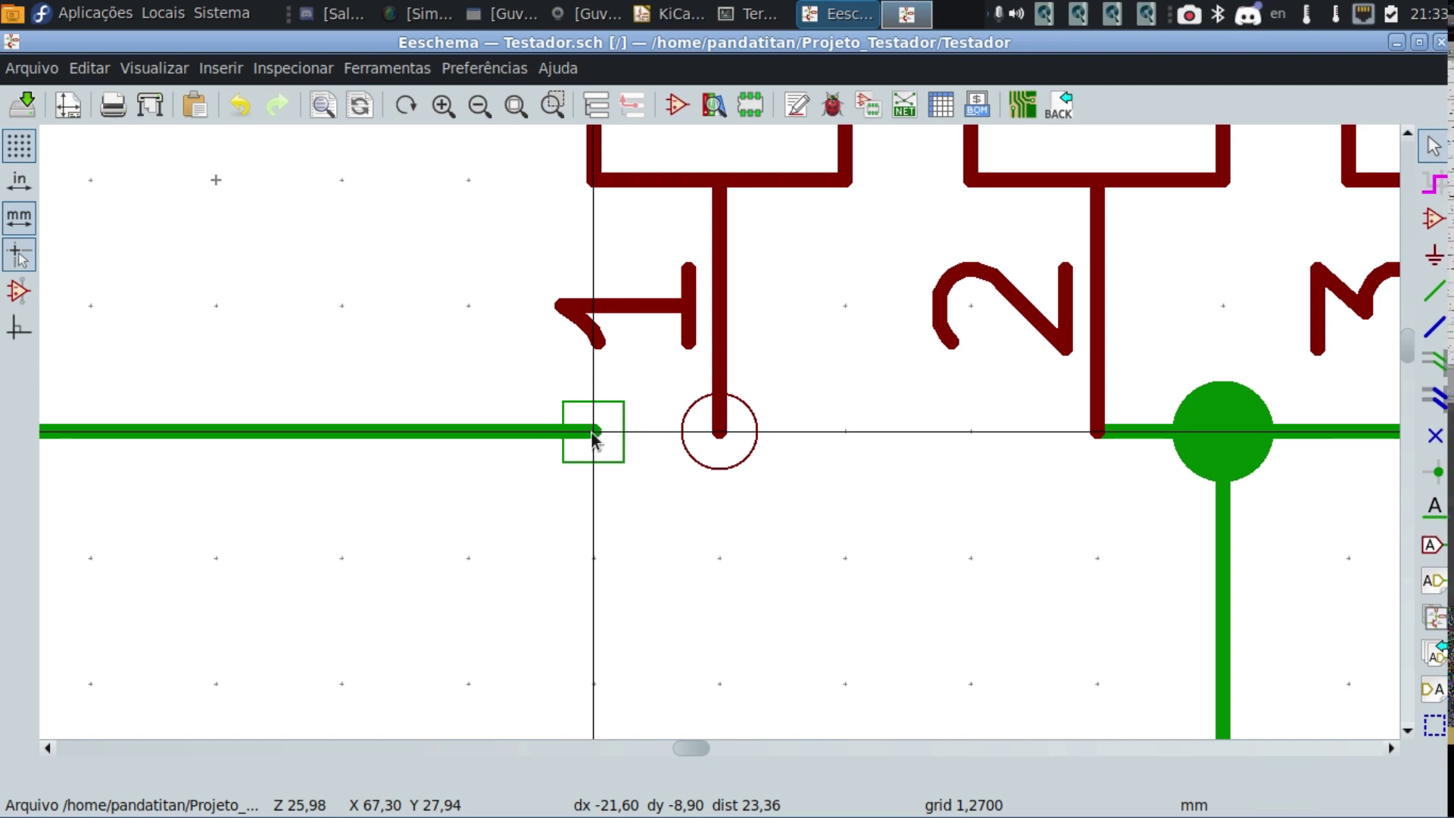
click(1433, 291)
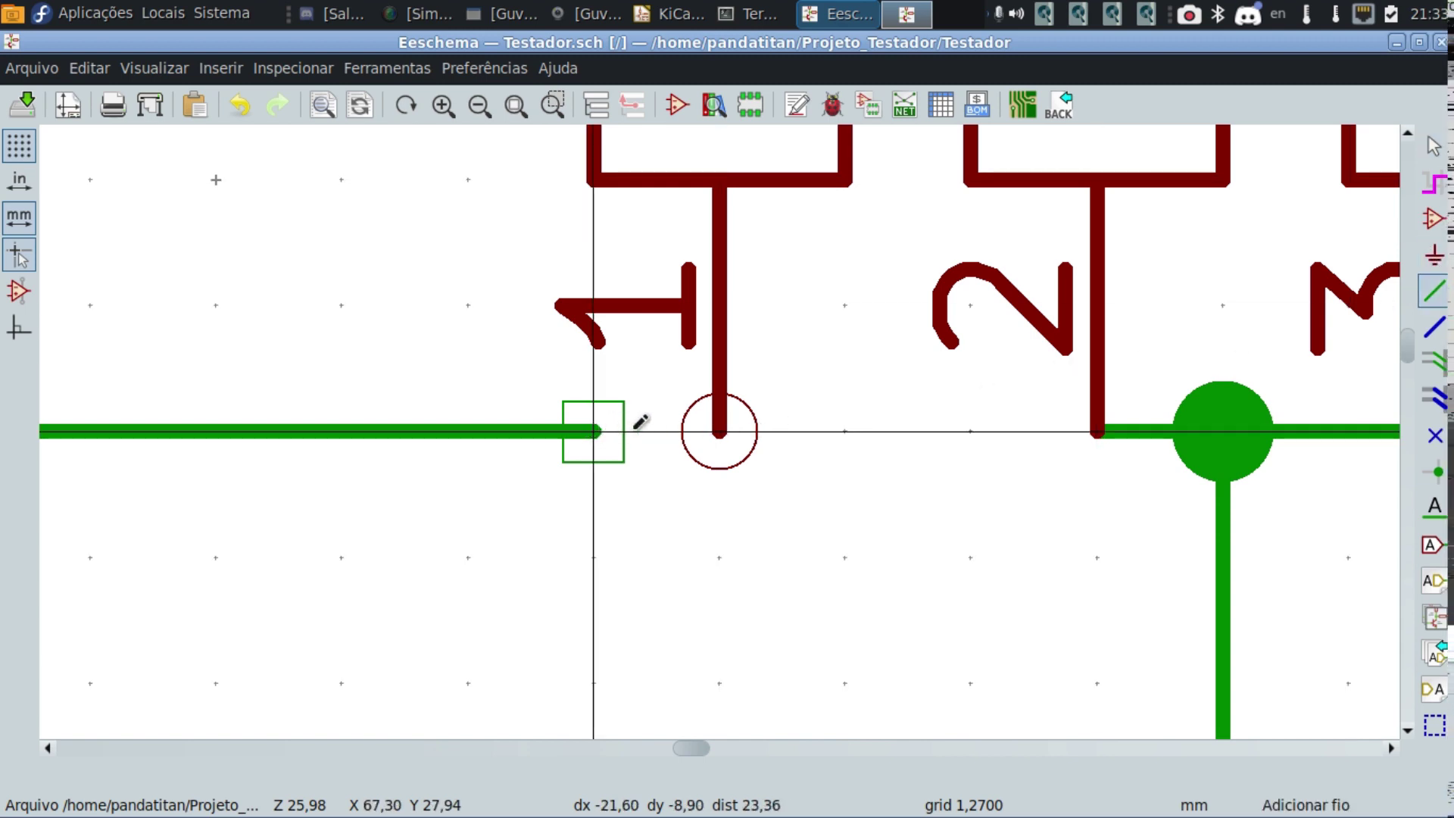
click(634, 427)
click(714, 427)
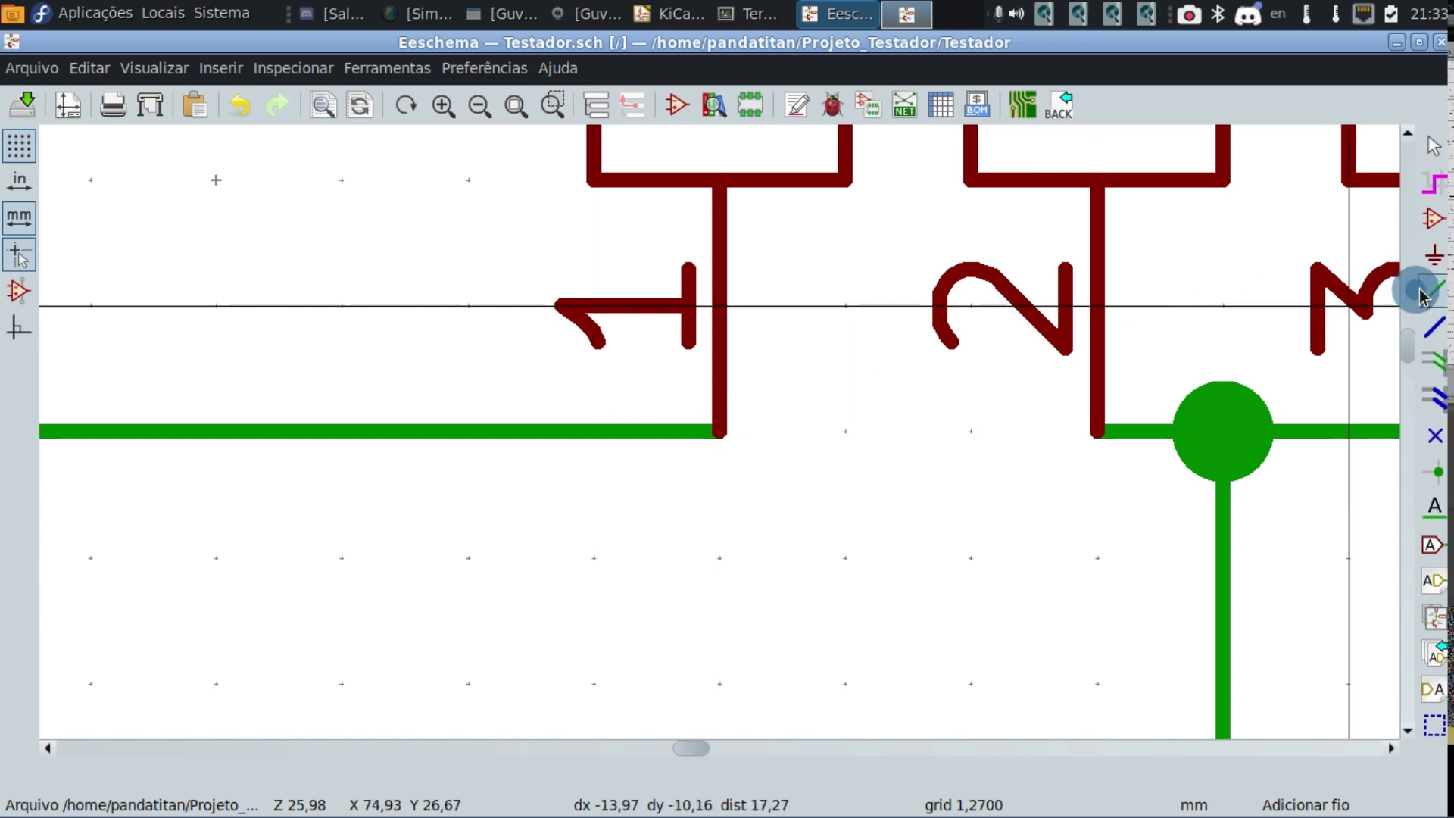
click(841, 371)
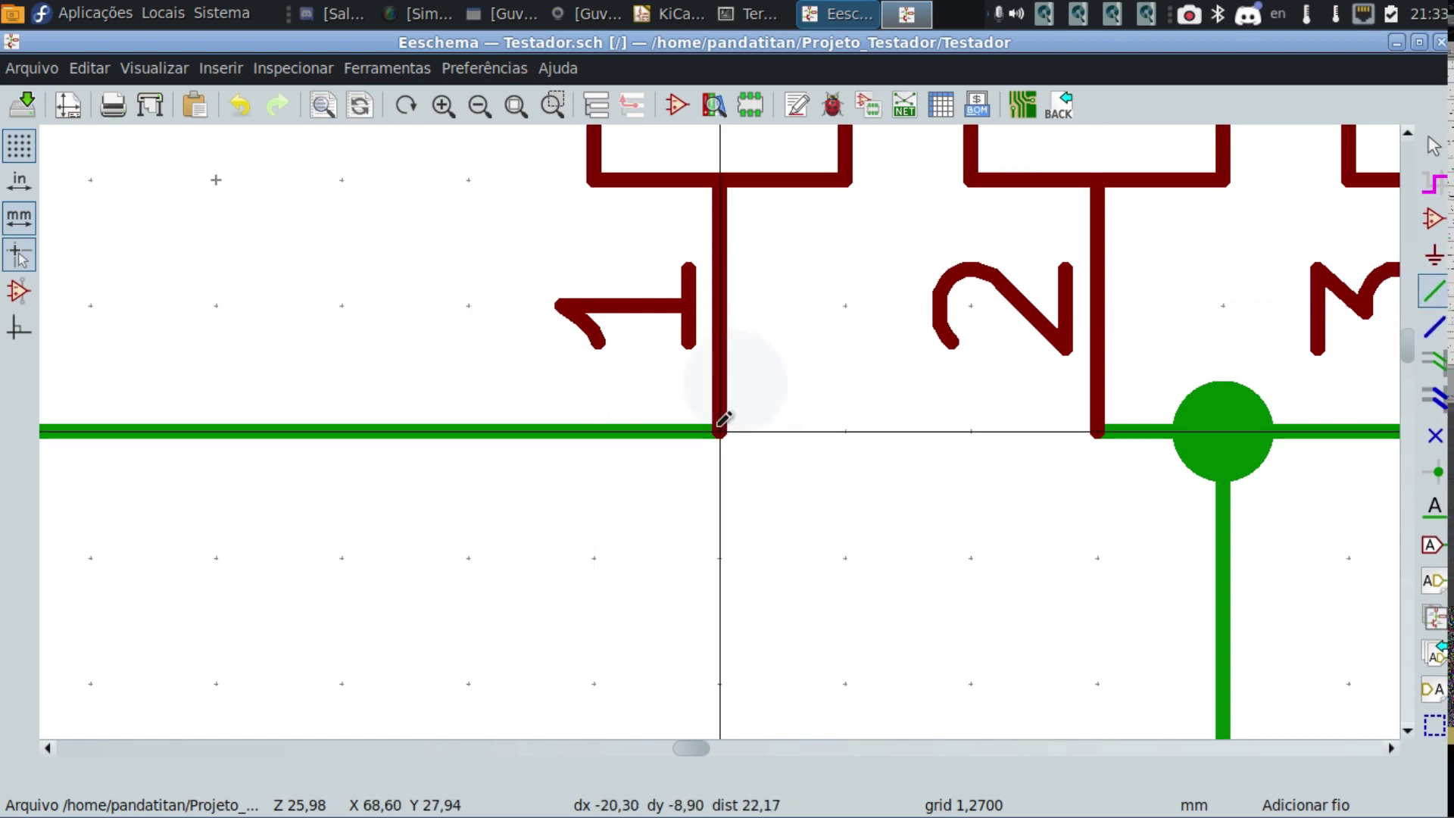
scroll(720, 416, down, 5)
scroll(720, 425, down, 1)
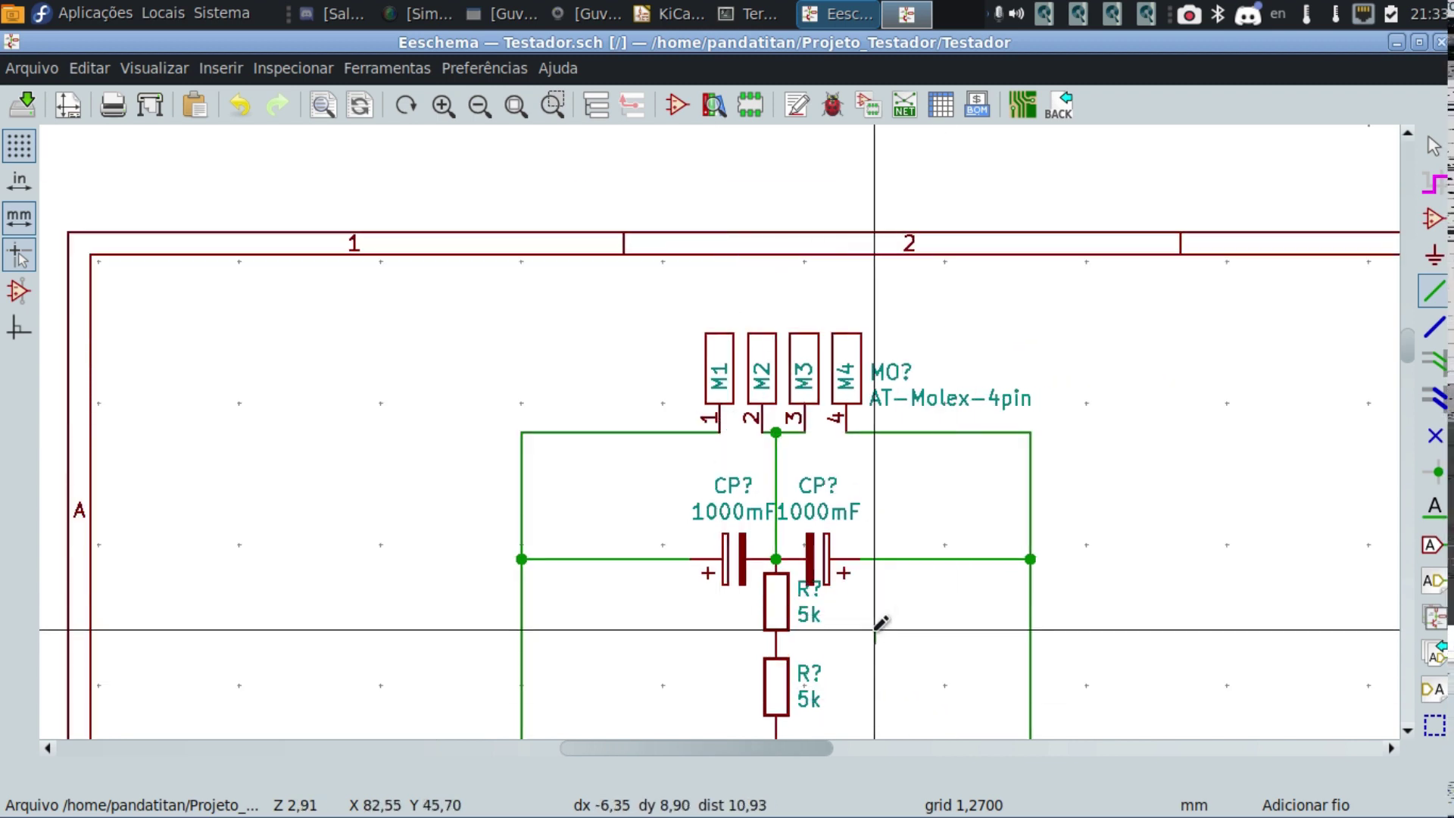
Save the schematic with its completed wiring.
scroll(861, 642, up, 2)
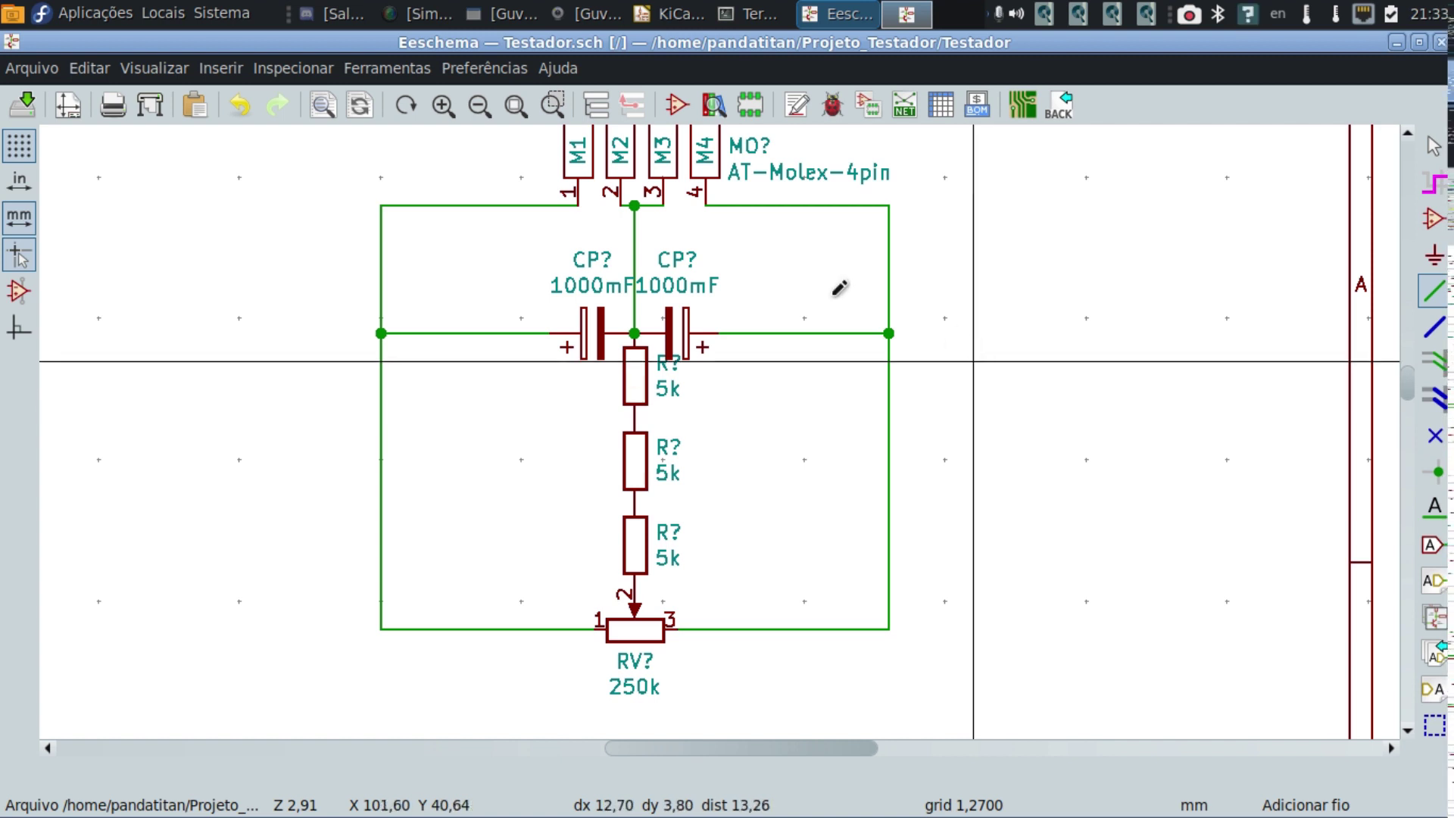
click(38, 68)
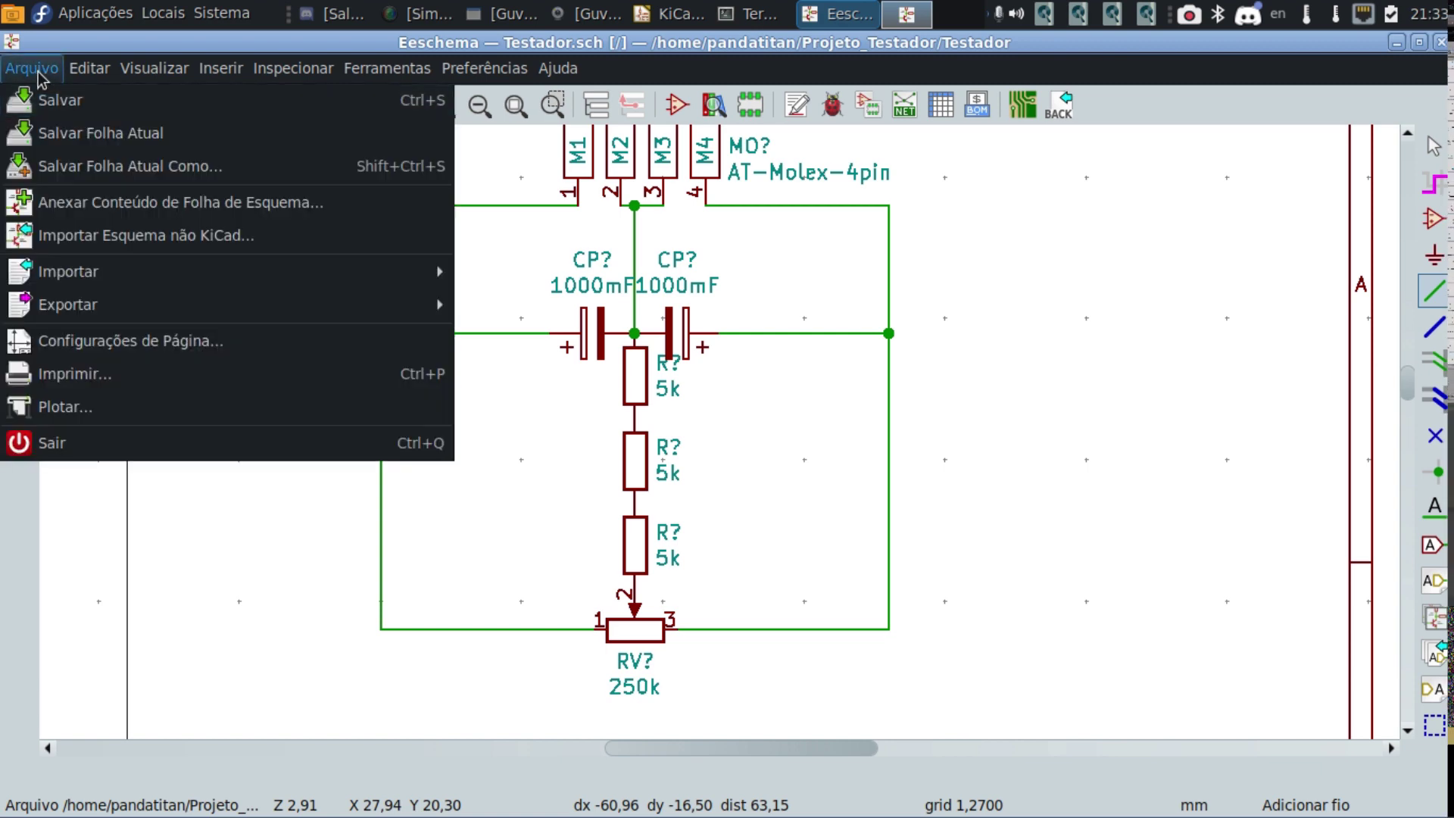
click(41, 98)
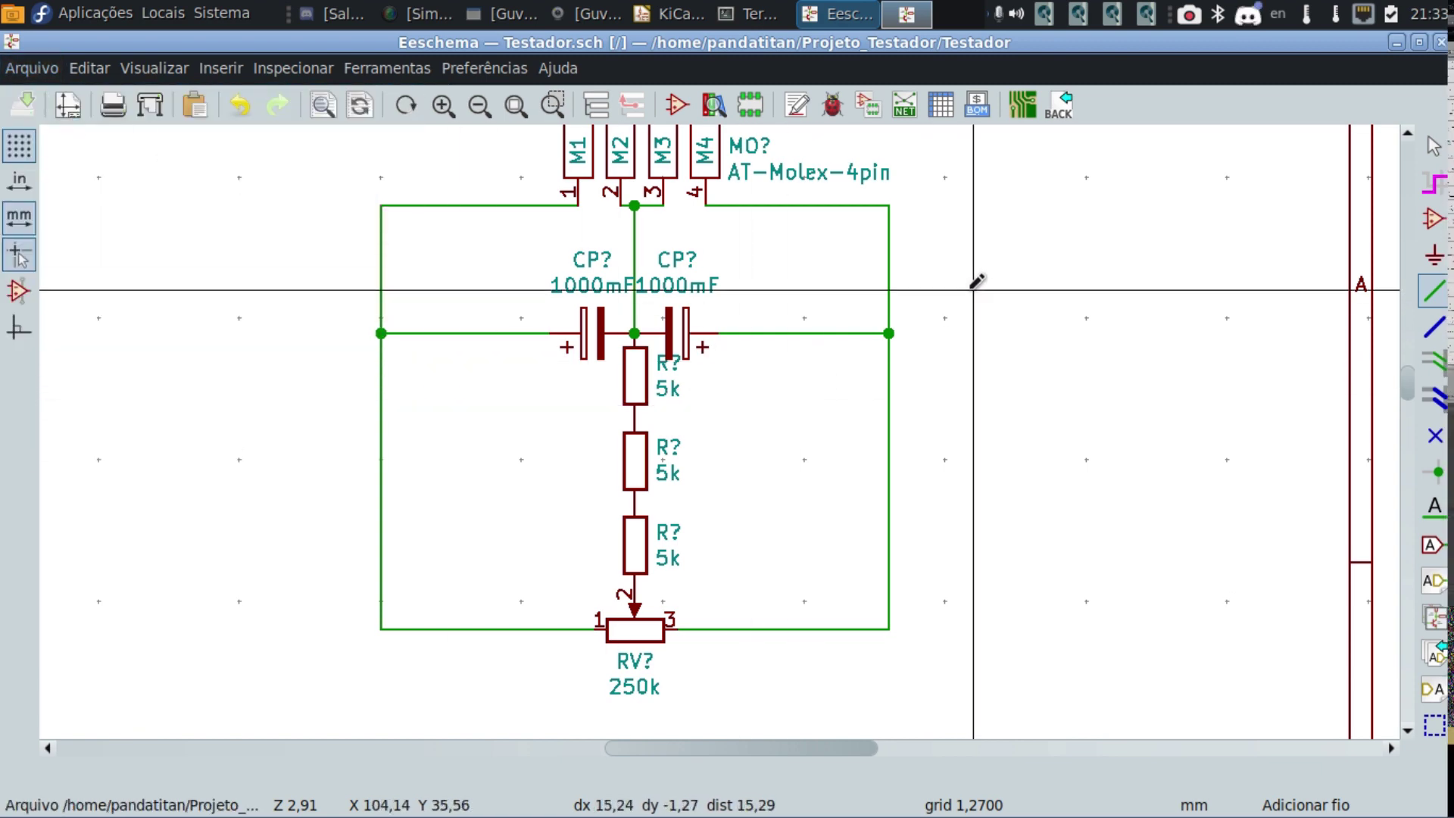
scroll(867, 341, down, 1)
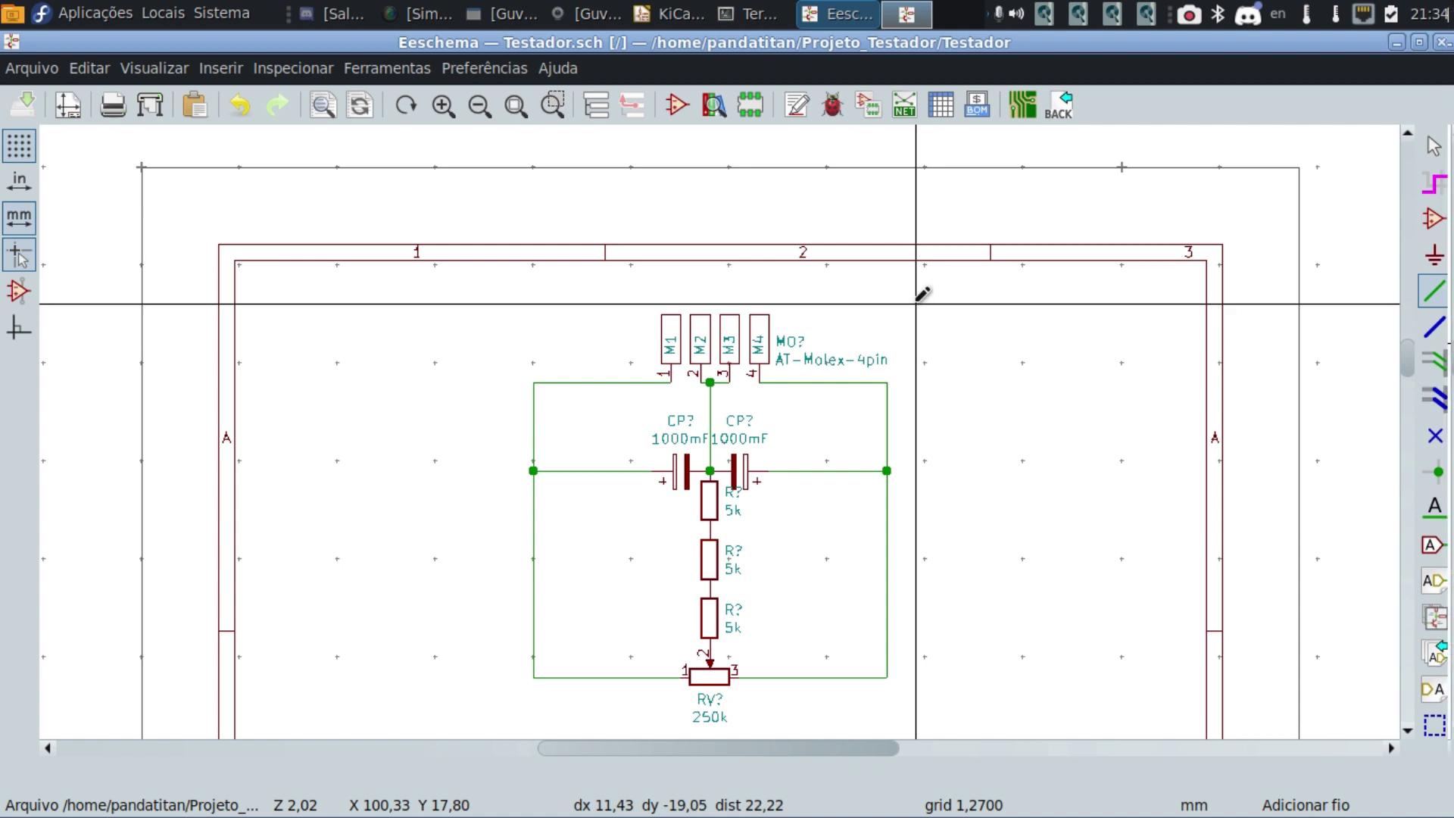
click(831, 132)
click(842, 107)
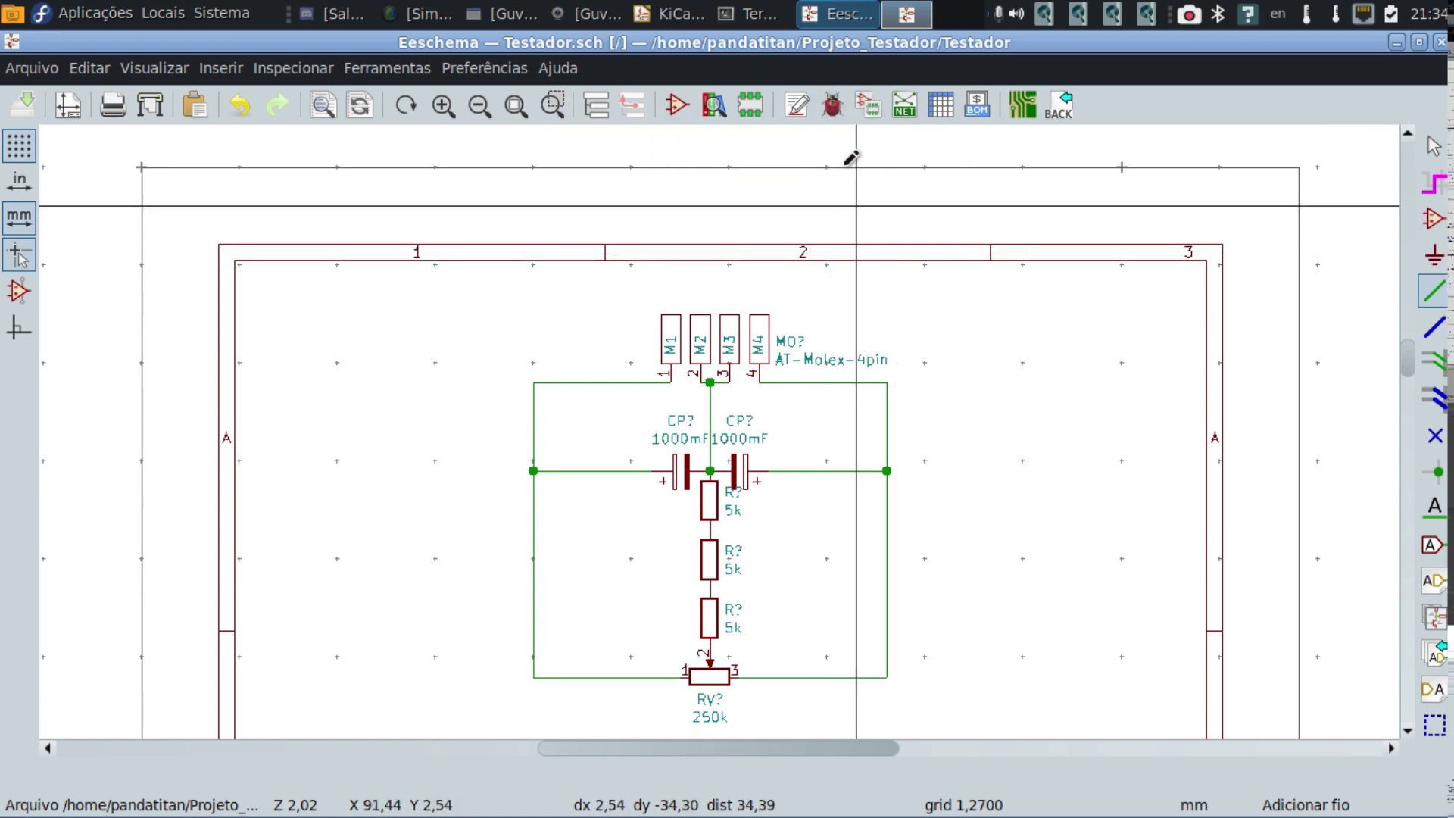
click(836, 120)
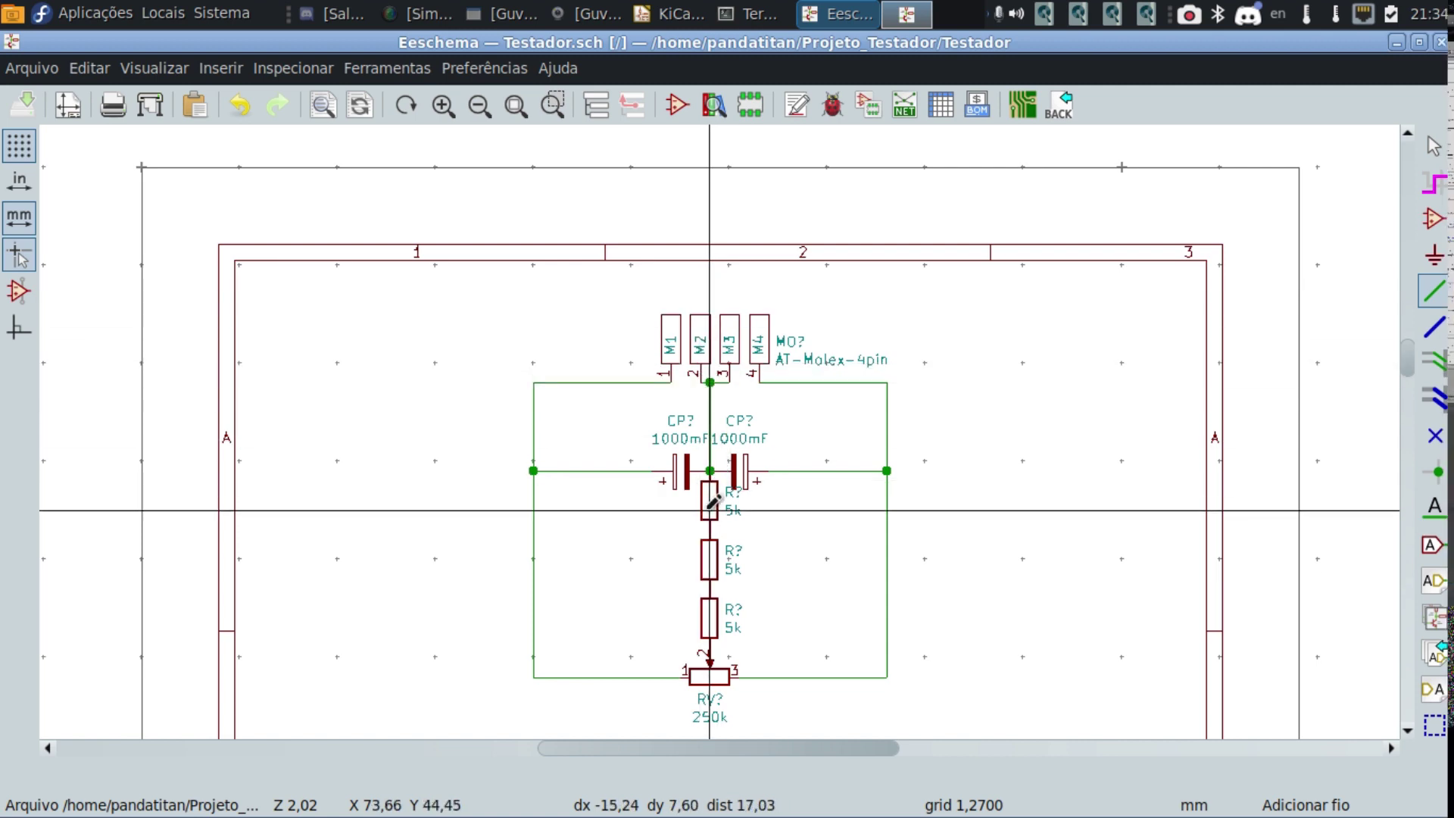
Check the footprint fields in the properties of the uppermost 5k resistor, the left 1000mF capacitor and the AT-Molex-4pin connector.
key(e)
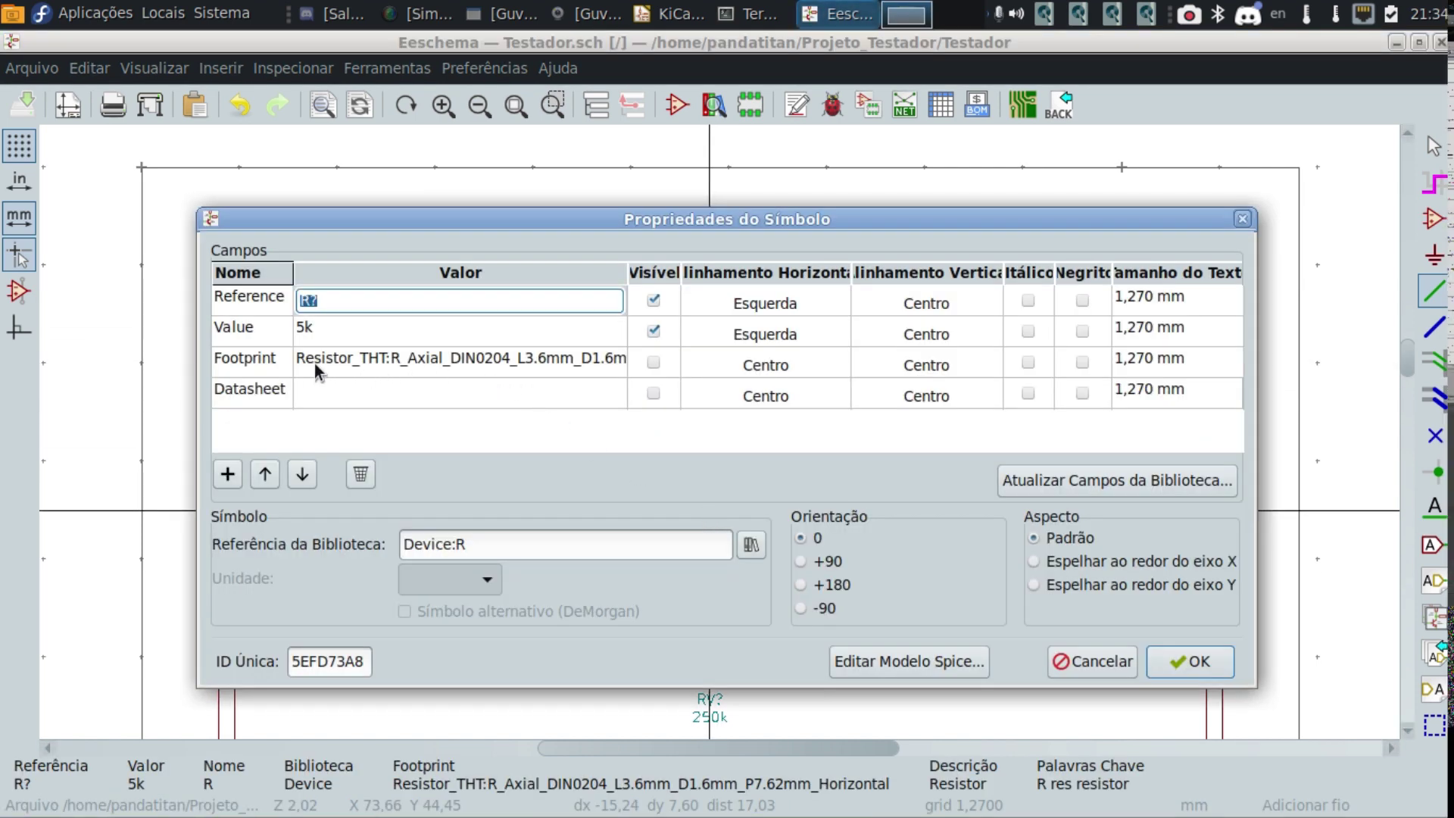
key(Escape)
key(Escape)
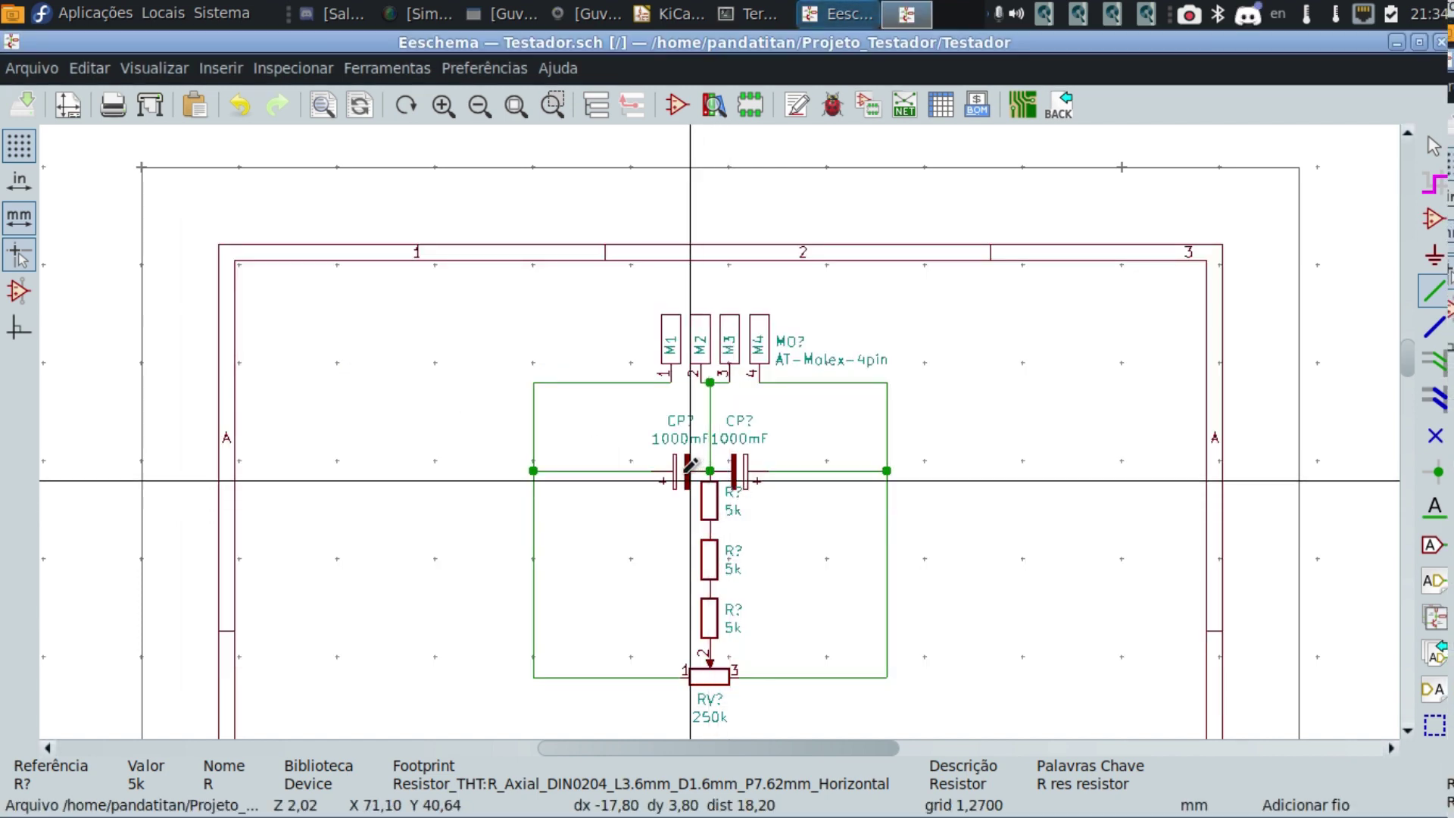
key(e)
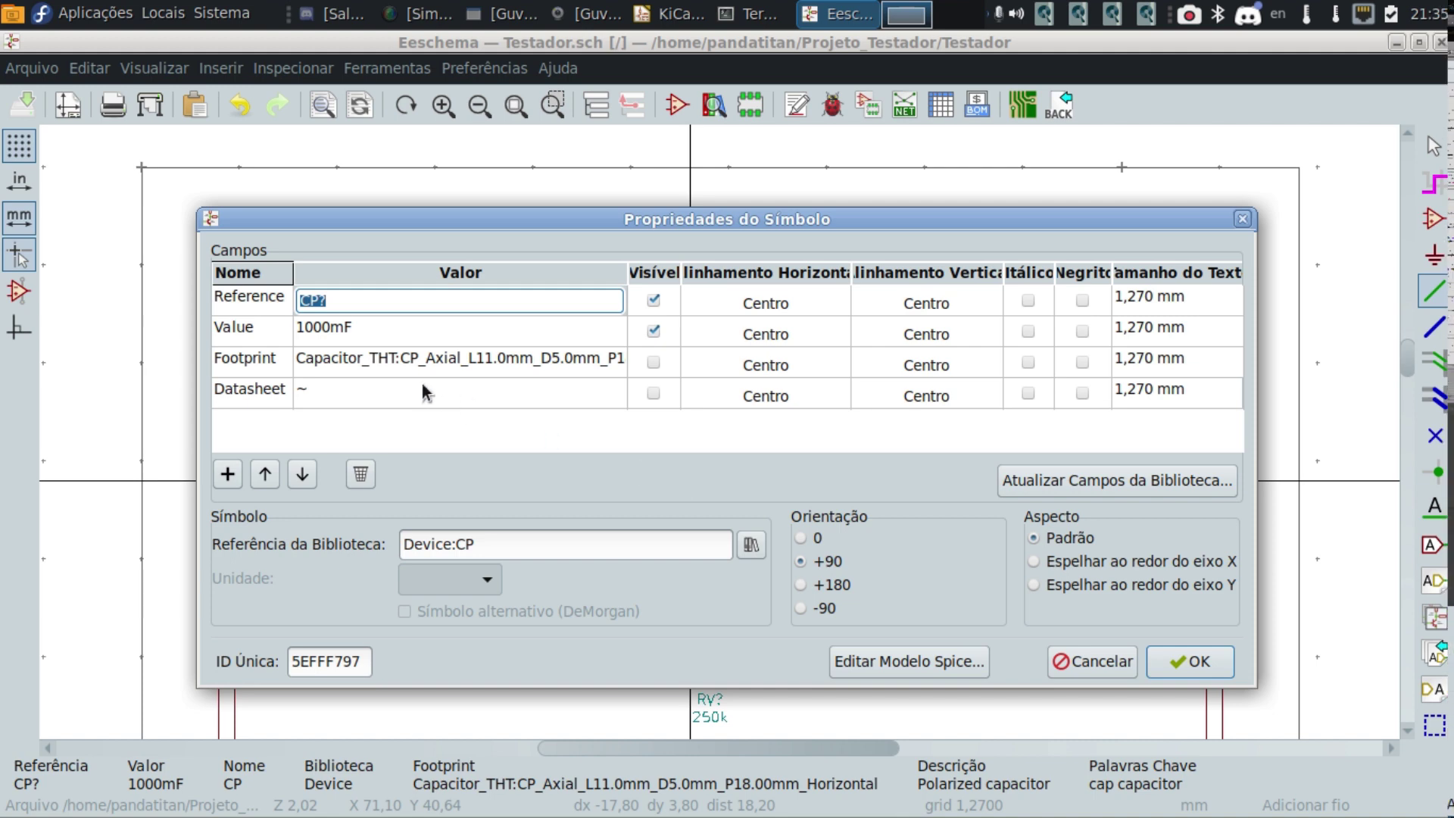
key(Escape)
key(Escape)
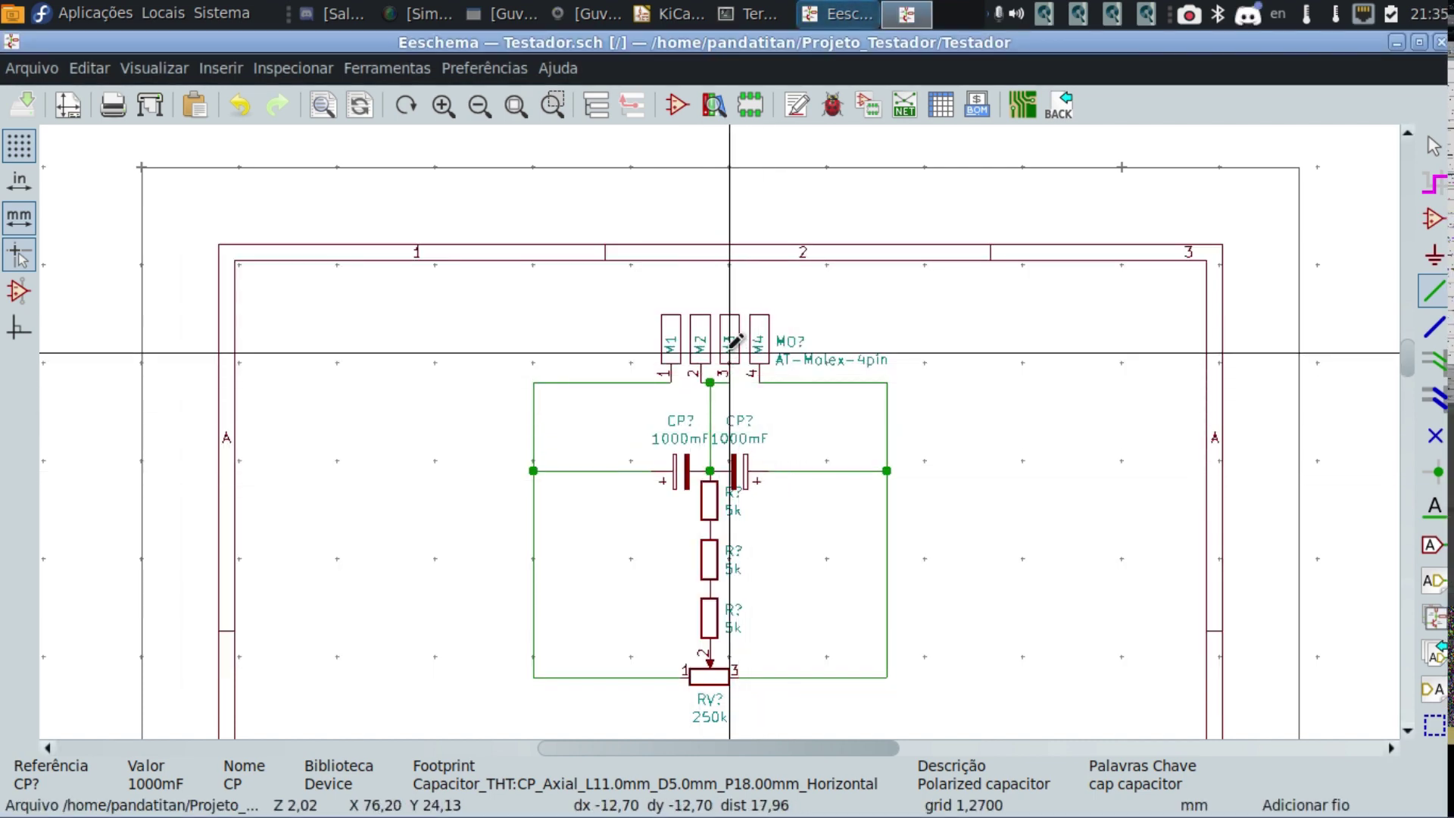
key(e)
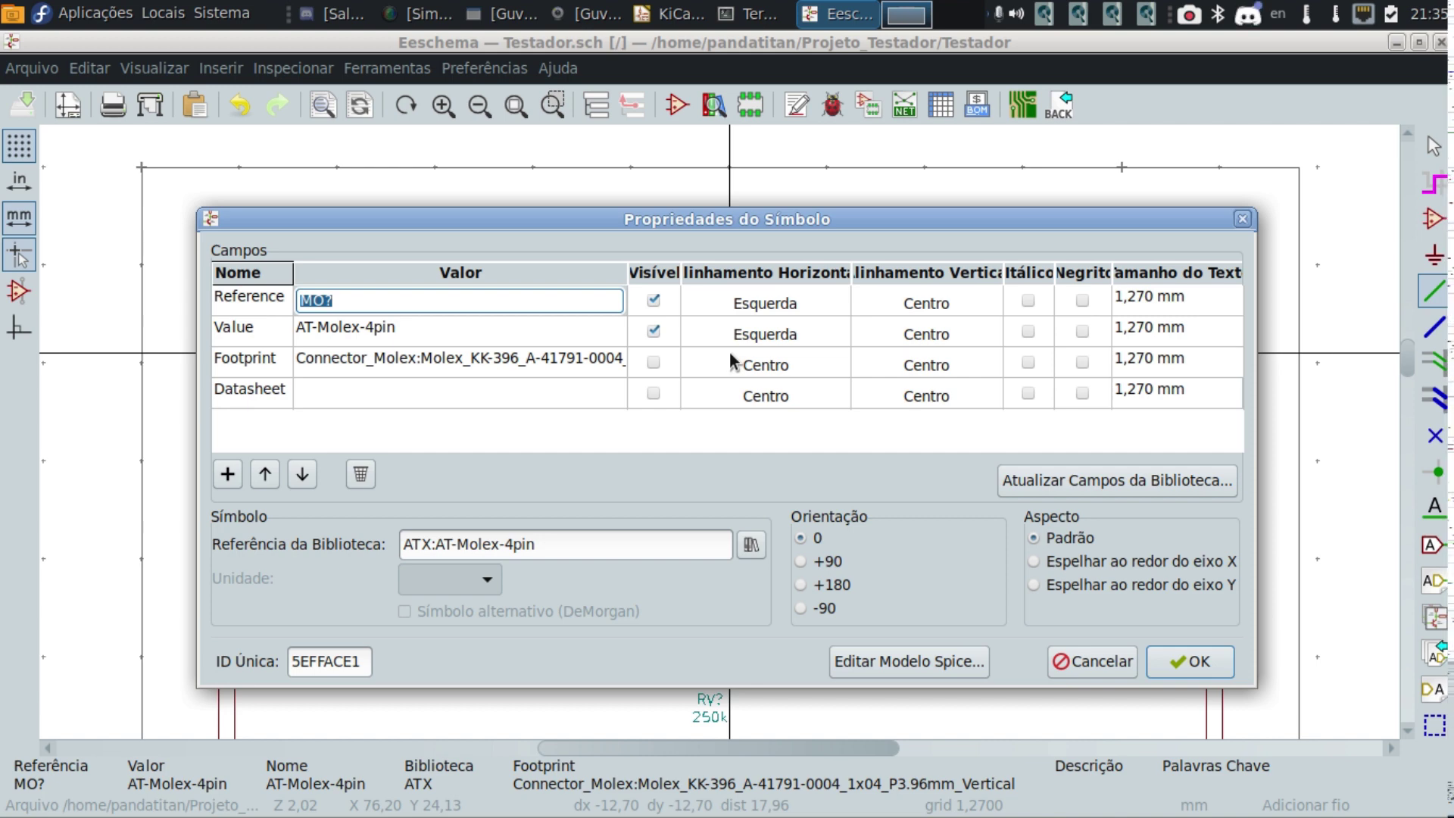
key(Escape)
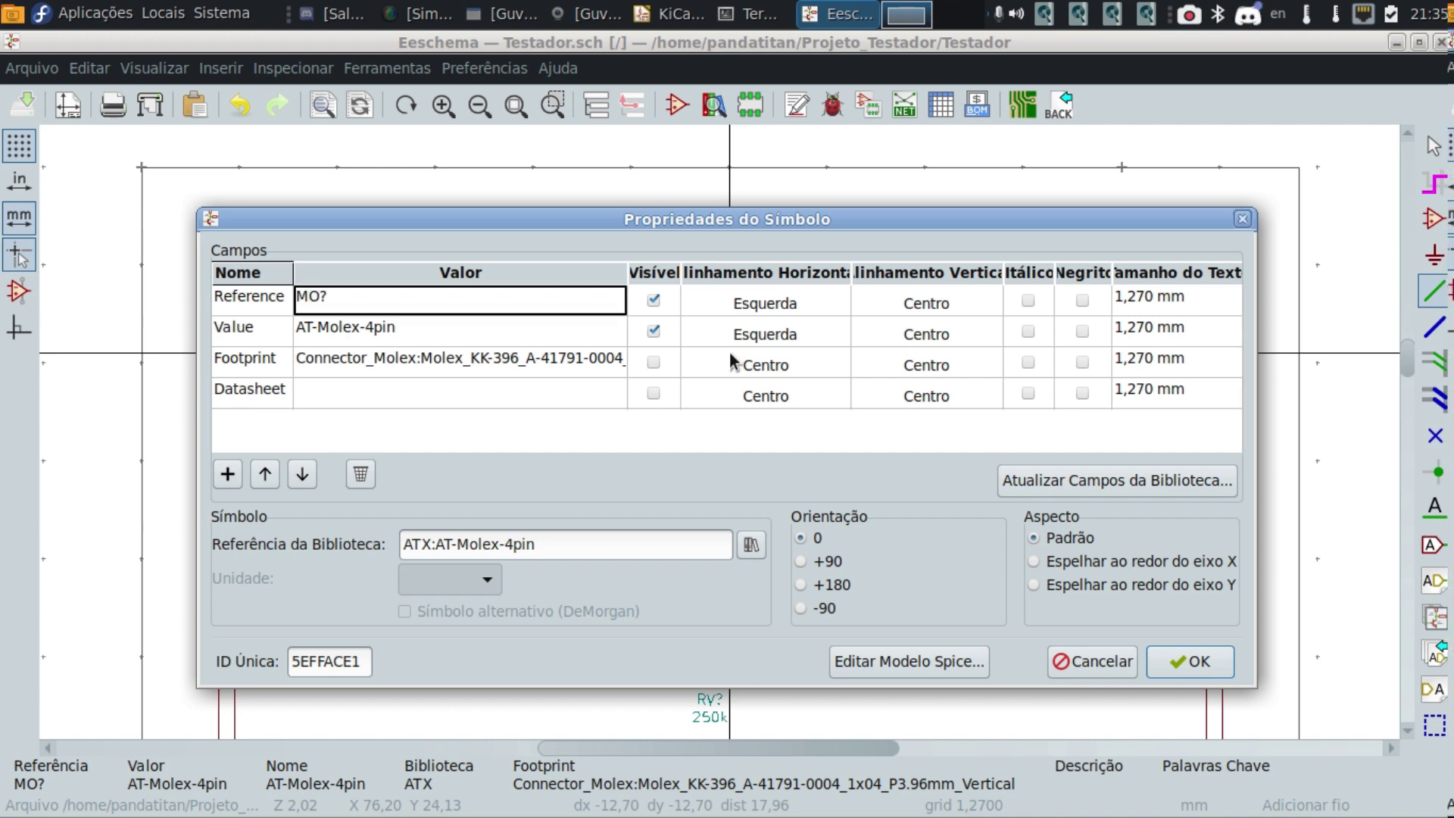
key(Escape)
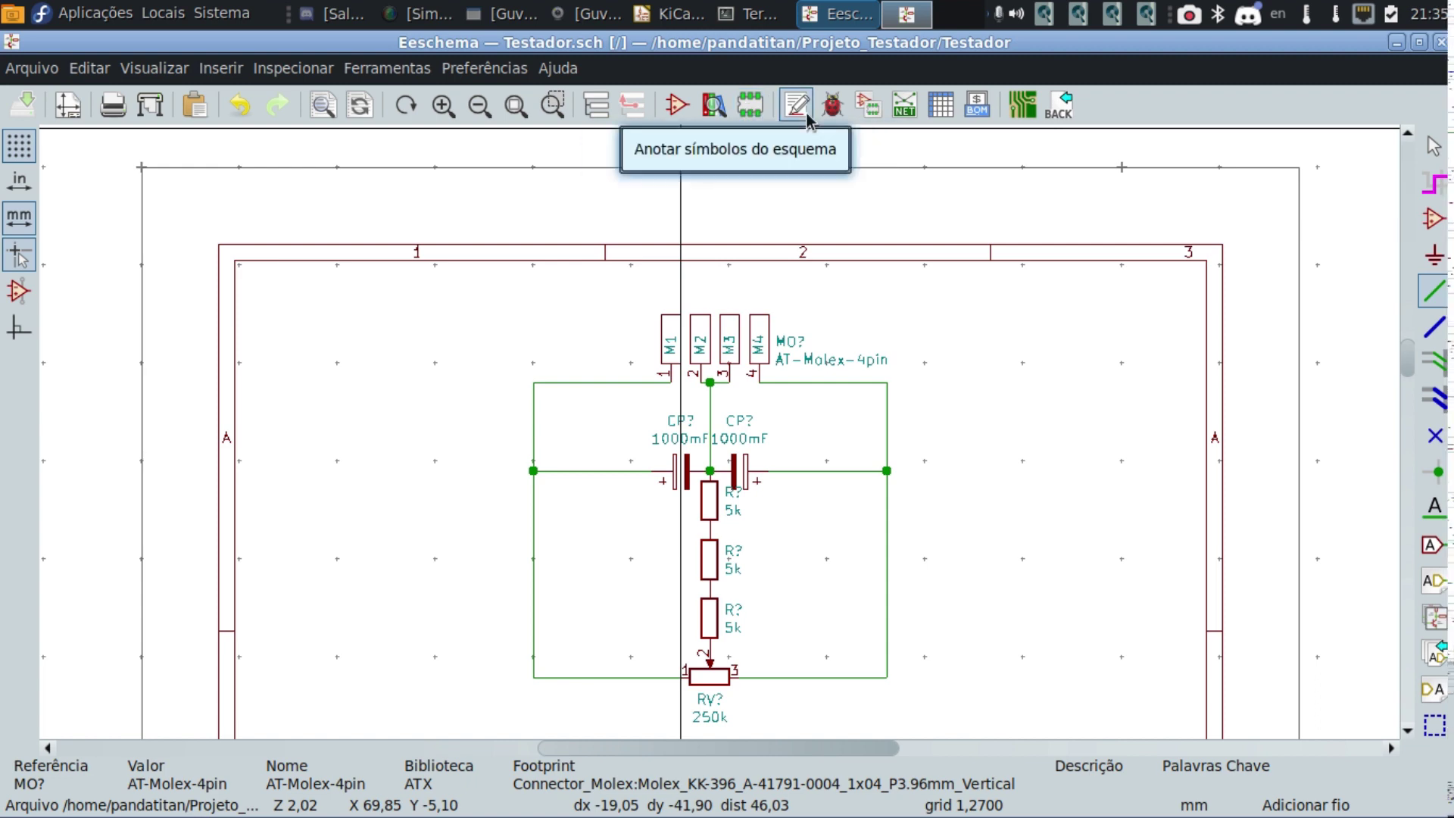
Start footprint assignment and annotate the schematic by X position, keeping existing annotations and using the first free number after 0.
click(866, 108)
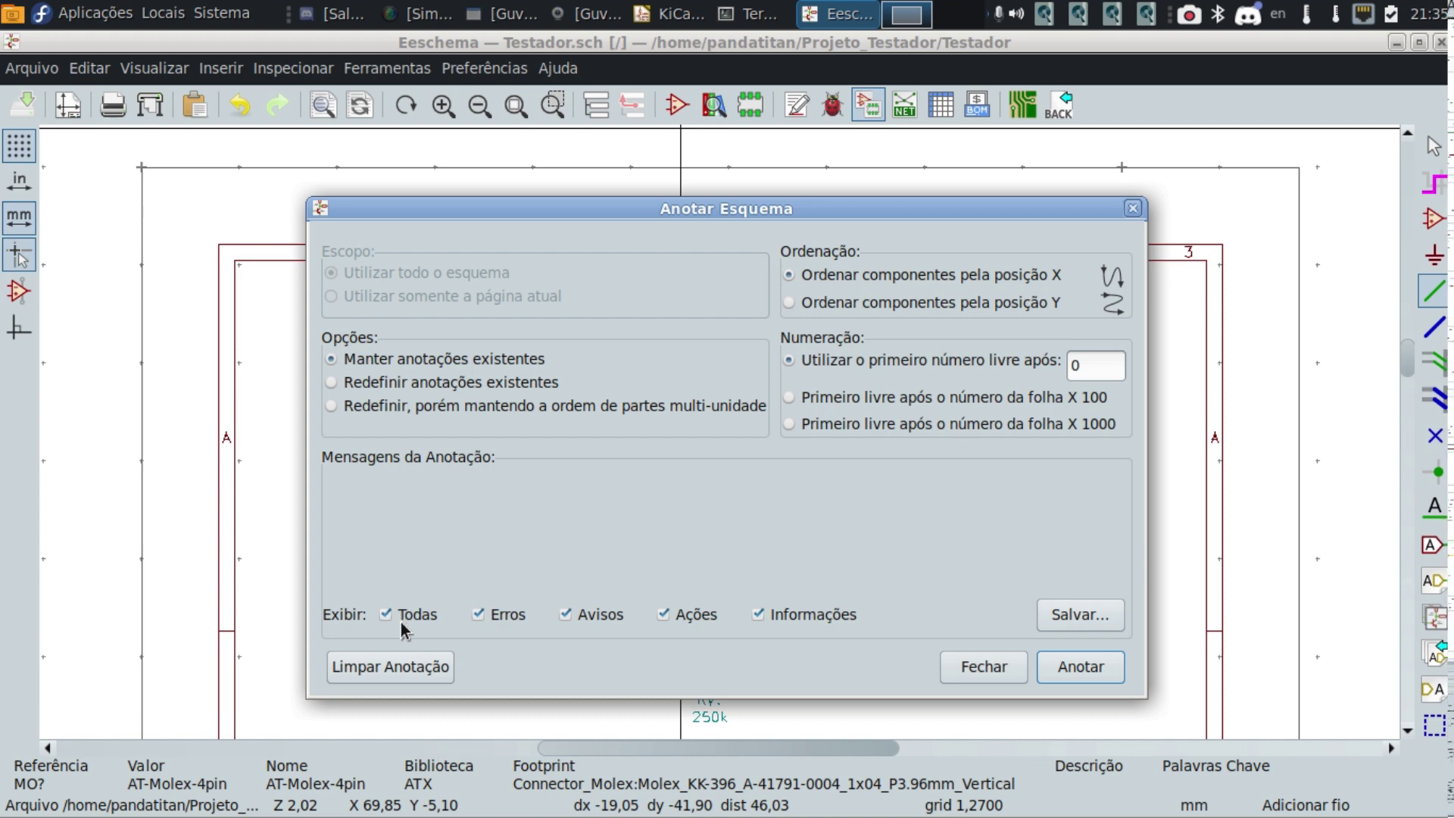
click(1067, 663)
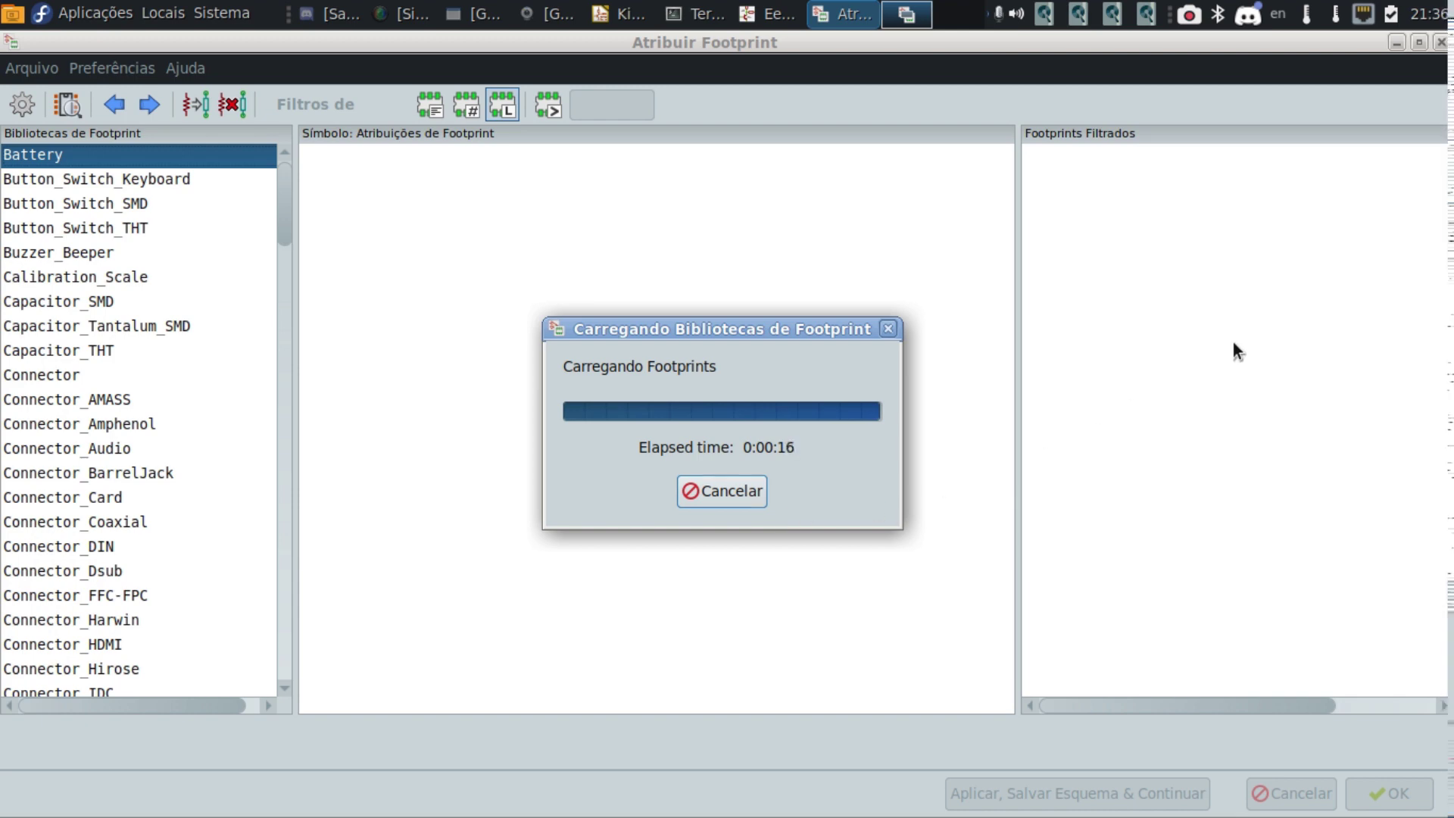
key(ctrl)
key(ctrl)
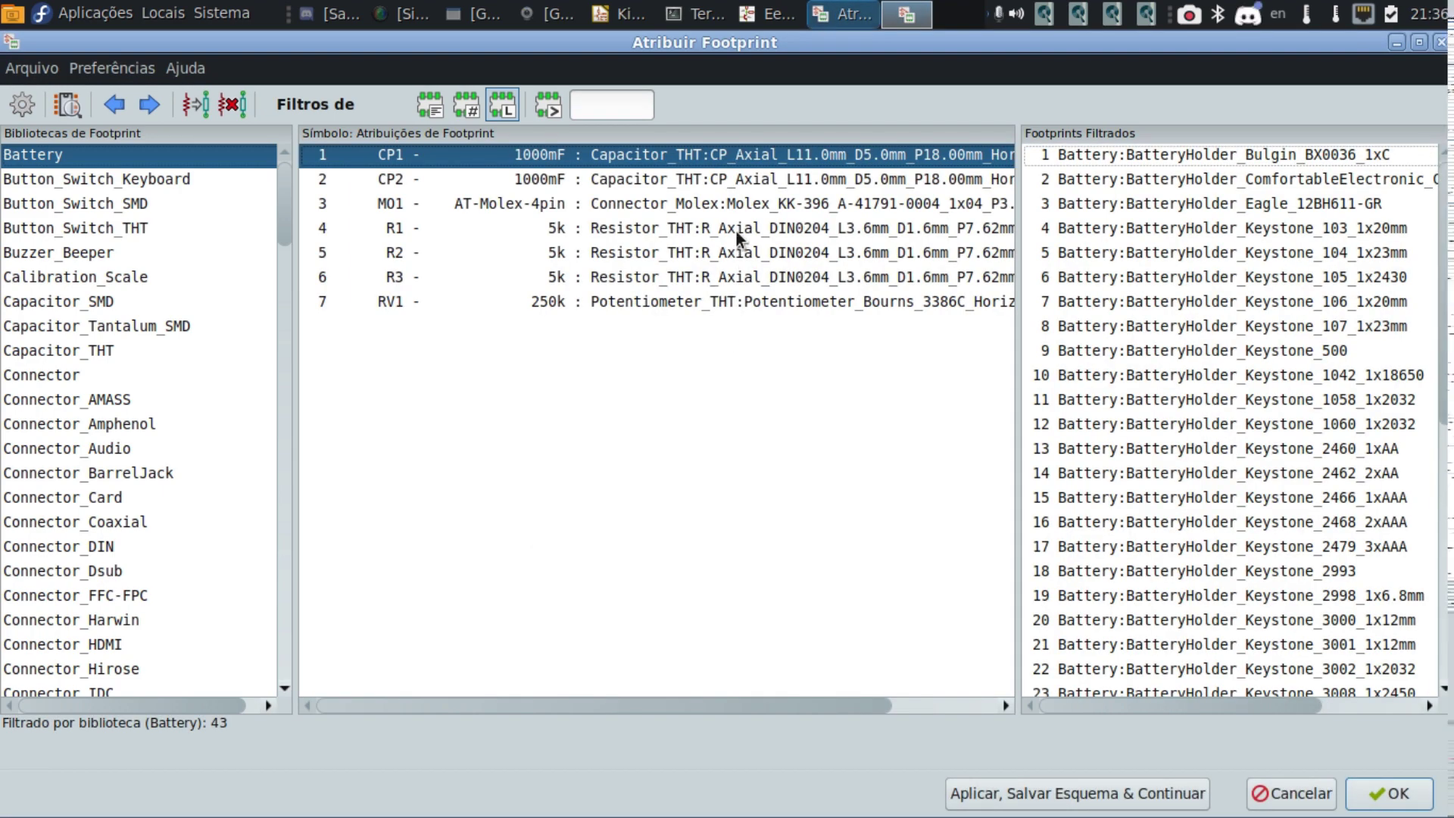
Review the footprints assigned to capacitor CP2, connector MO1 and resistors R3 and R1.
click(680, 181)
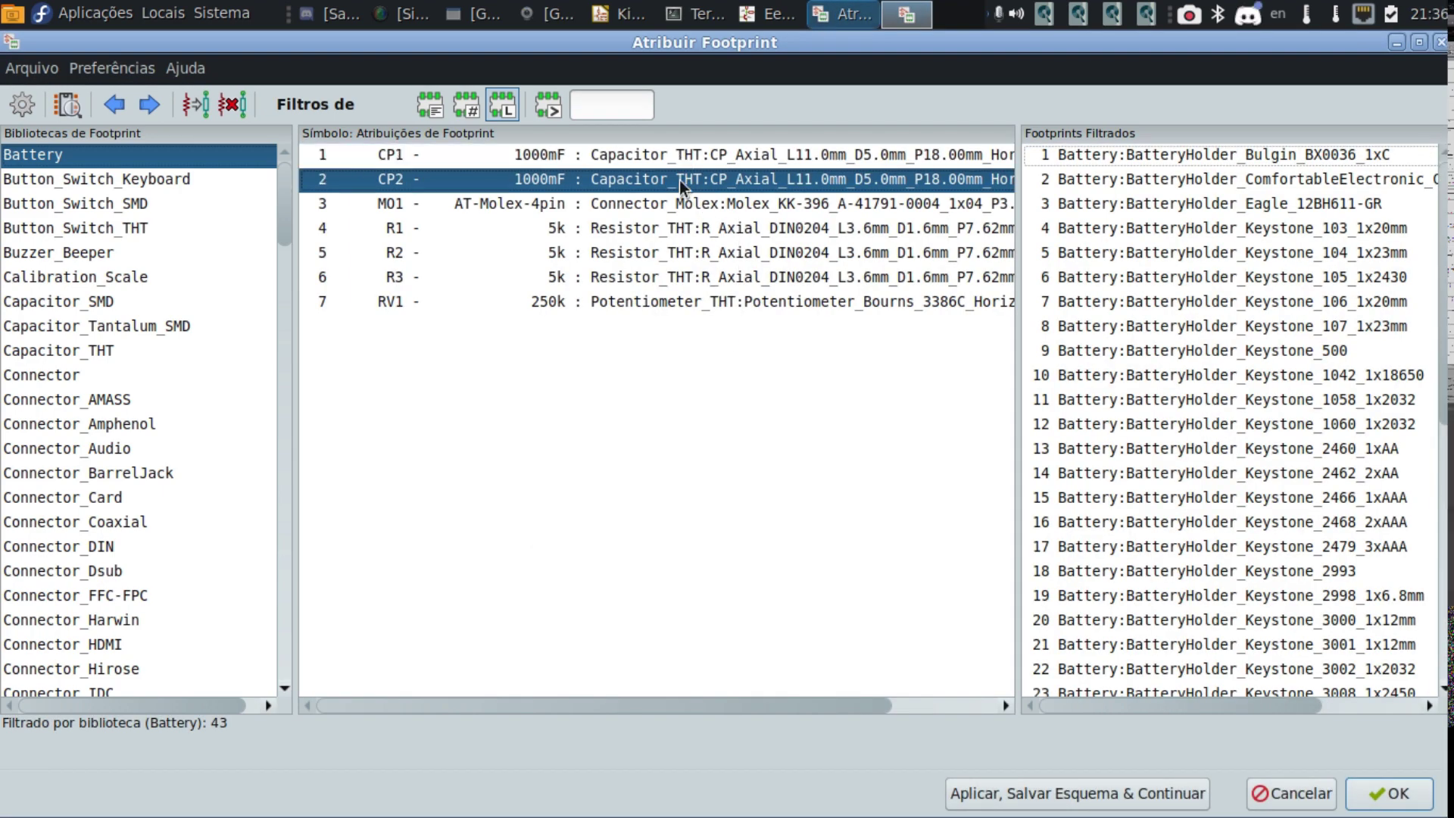
click(757, 214)
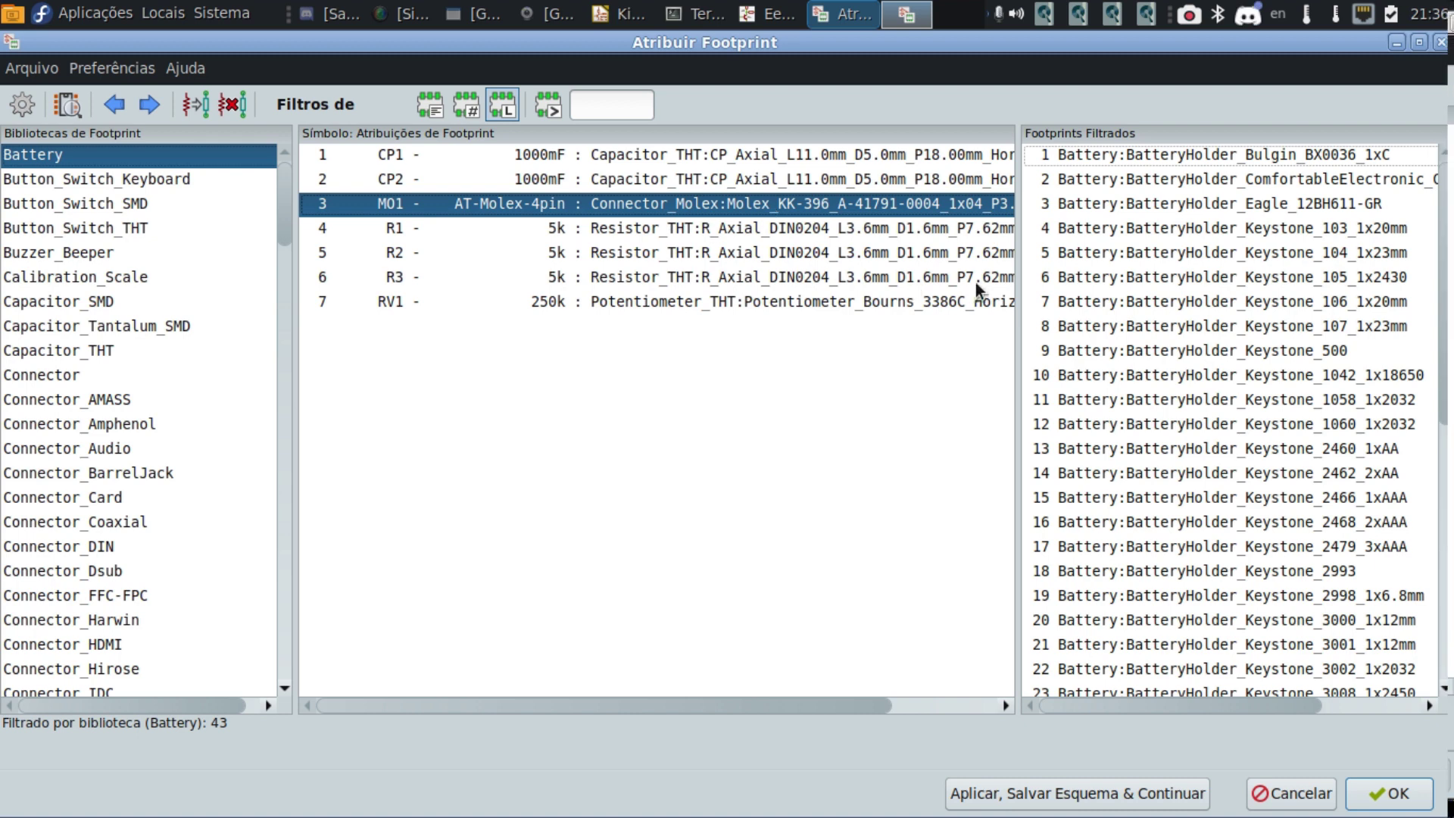
click(921, 278)
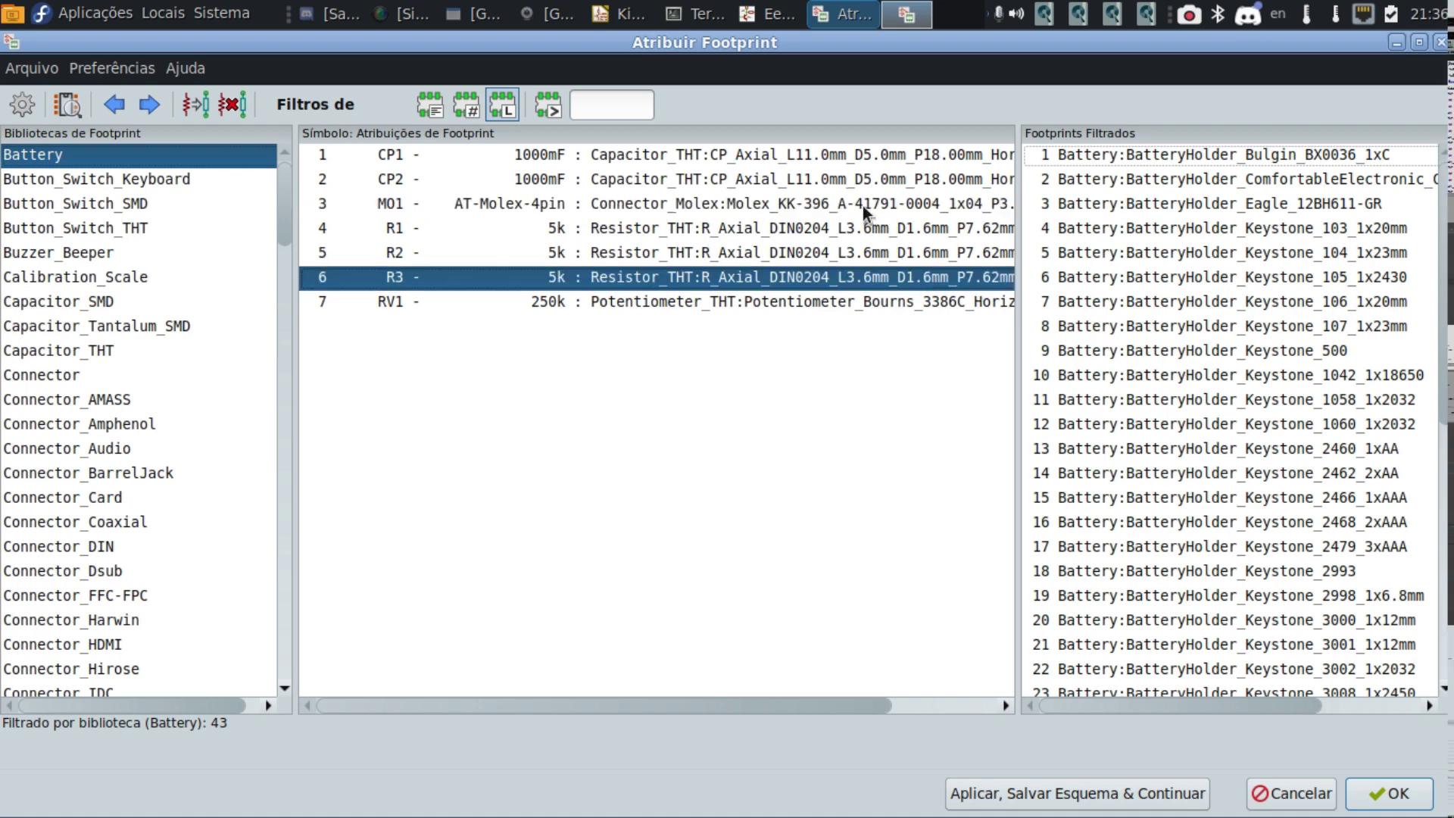
click(832, 206)
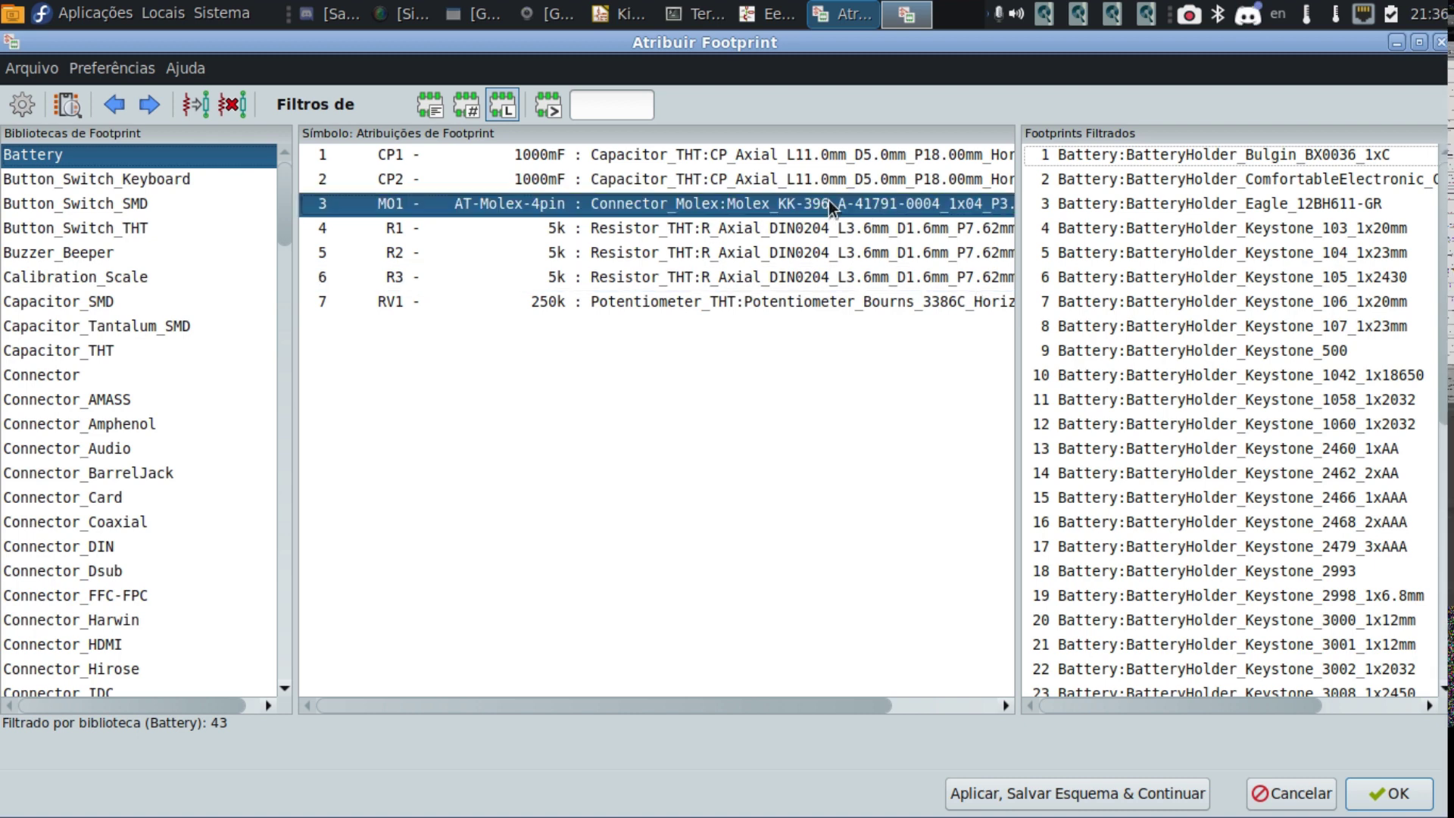
click(857, 234)
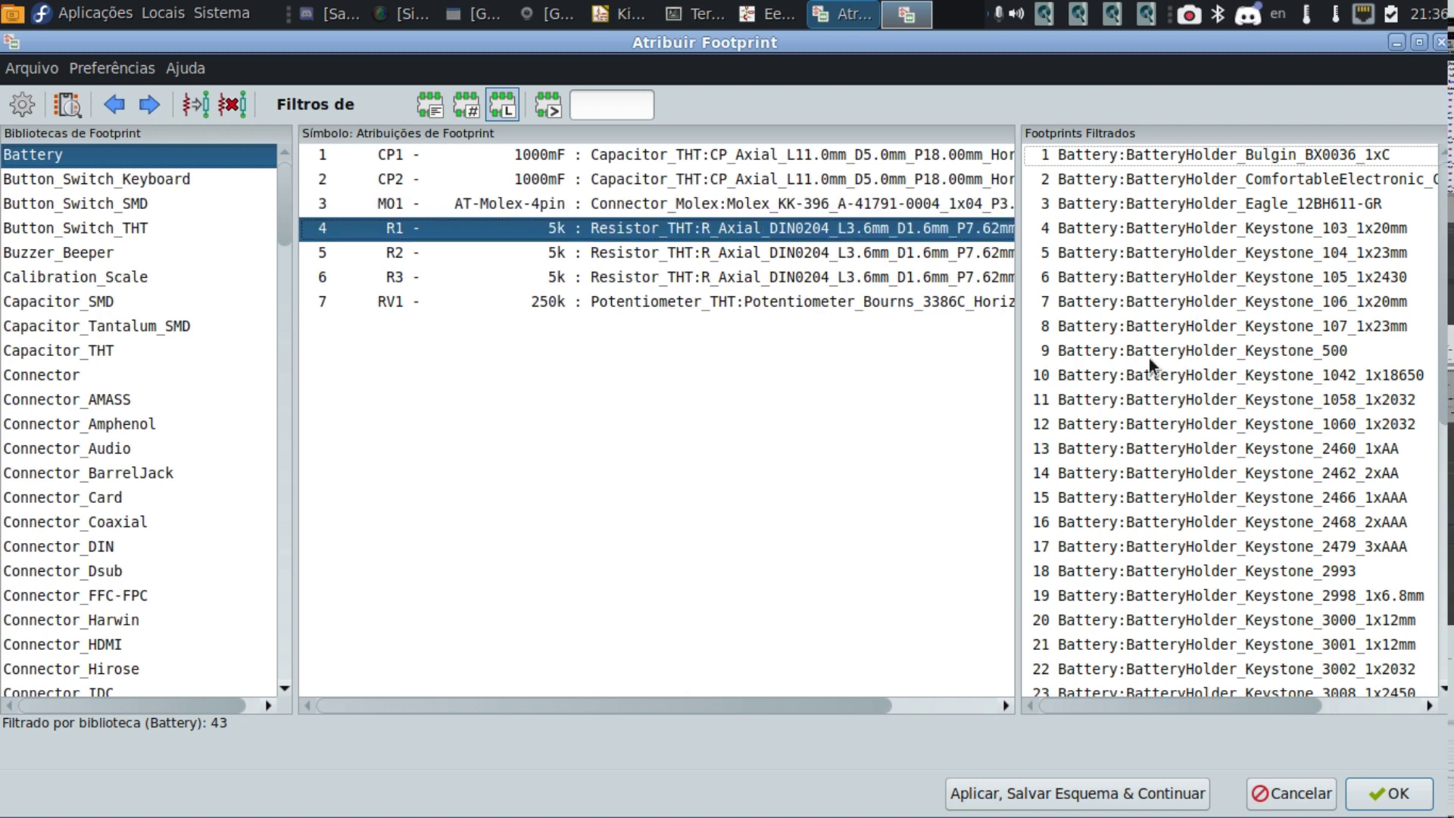
Browse the battery holder footprints in the Battery library and examine their descriptions with R1 selected.
click(1146, 304)
click(1147, 381)
click(1176, 545)
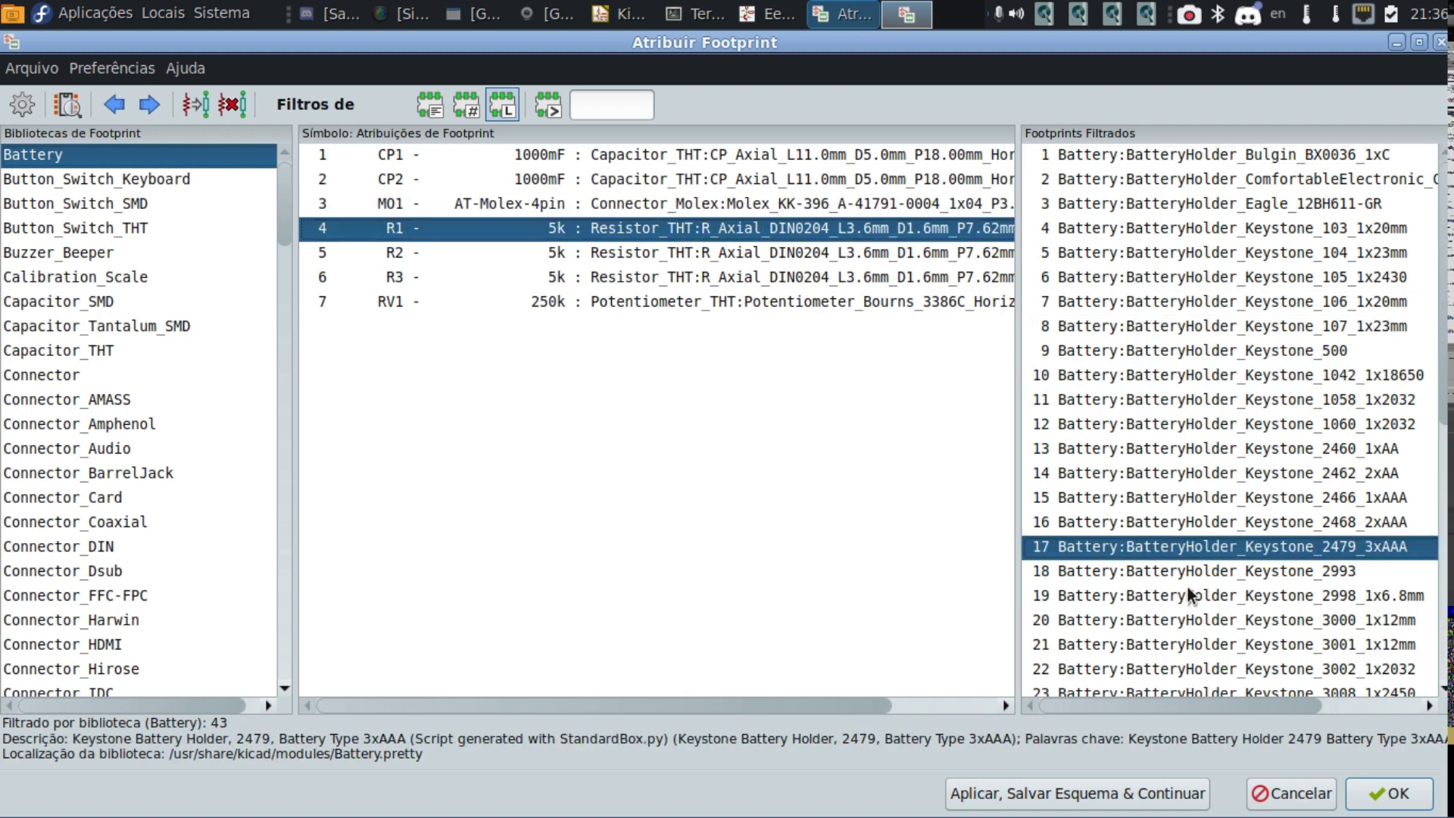
click(1188, 596)
click(1202, 471)
click(1202, 350)
click(1198, 278)
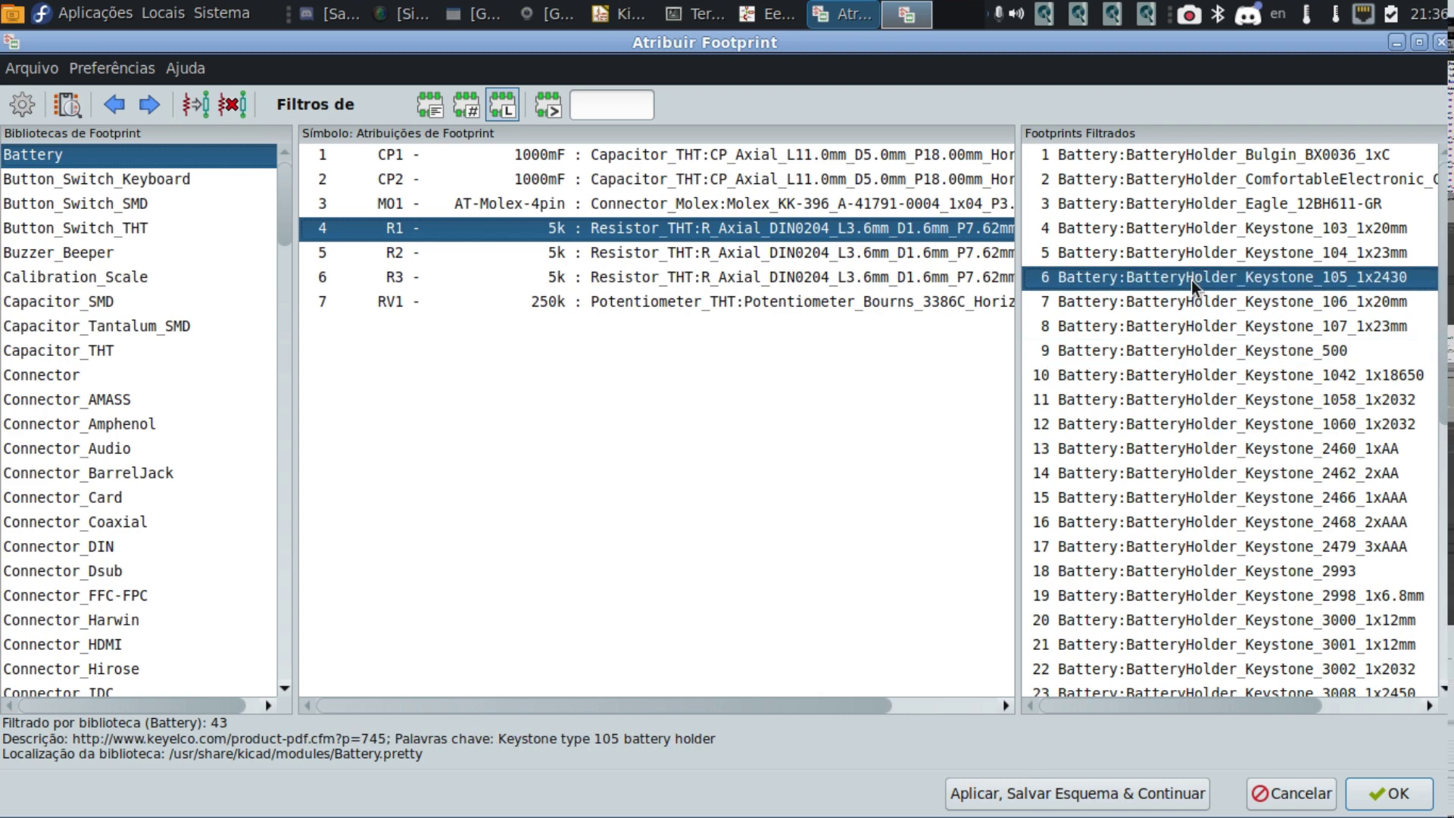
click(1200, 379)
click(1202, 519)
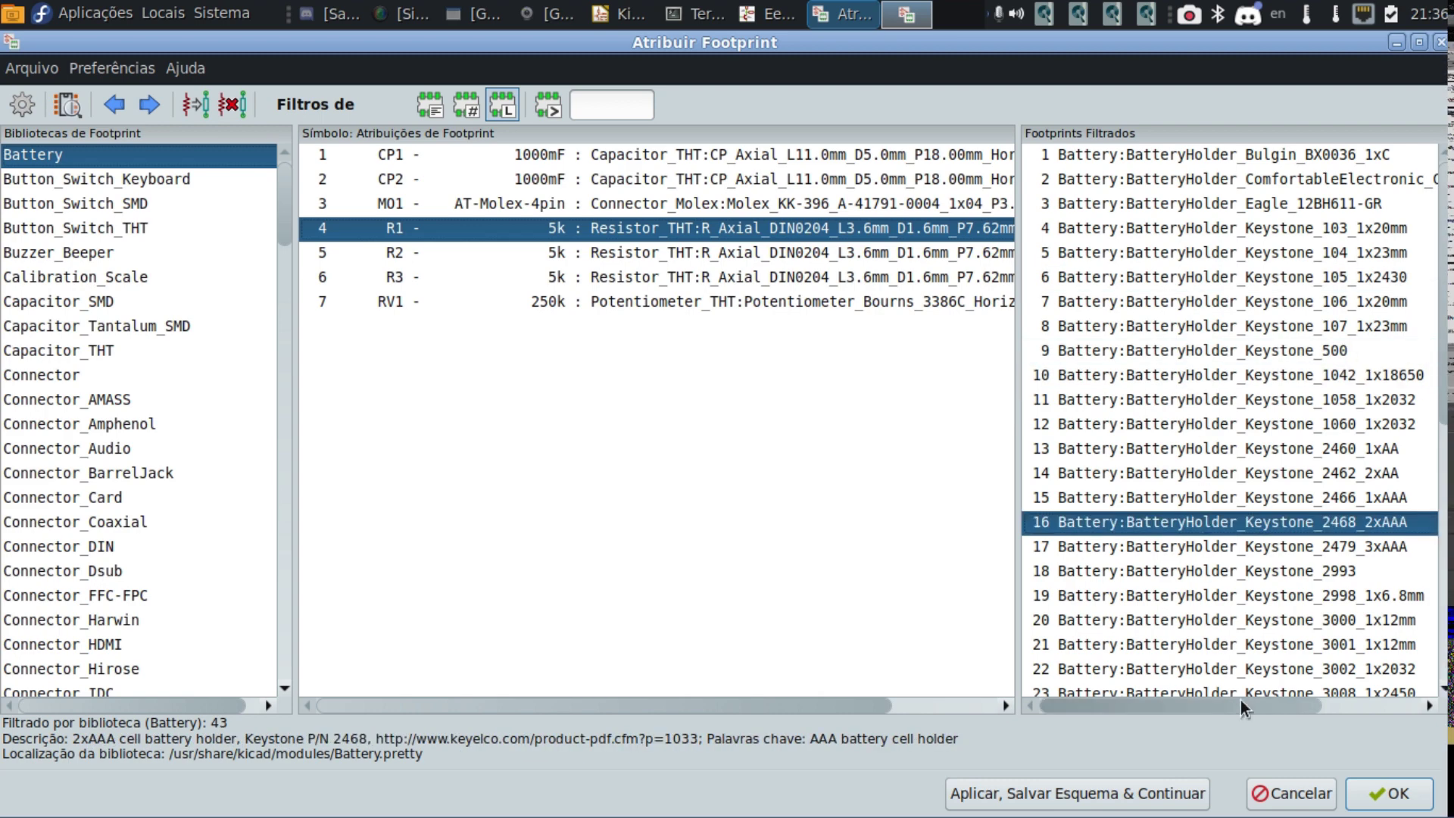
drag(1241, 703, 1196, 695)
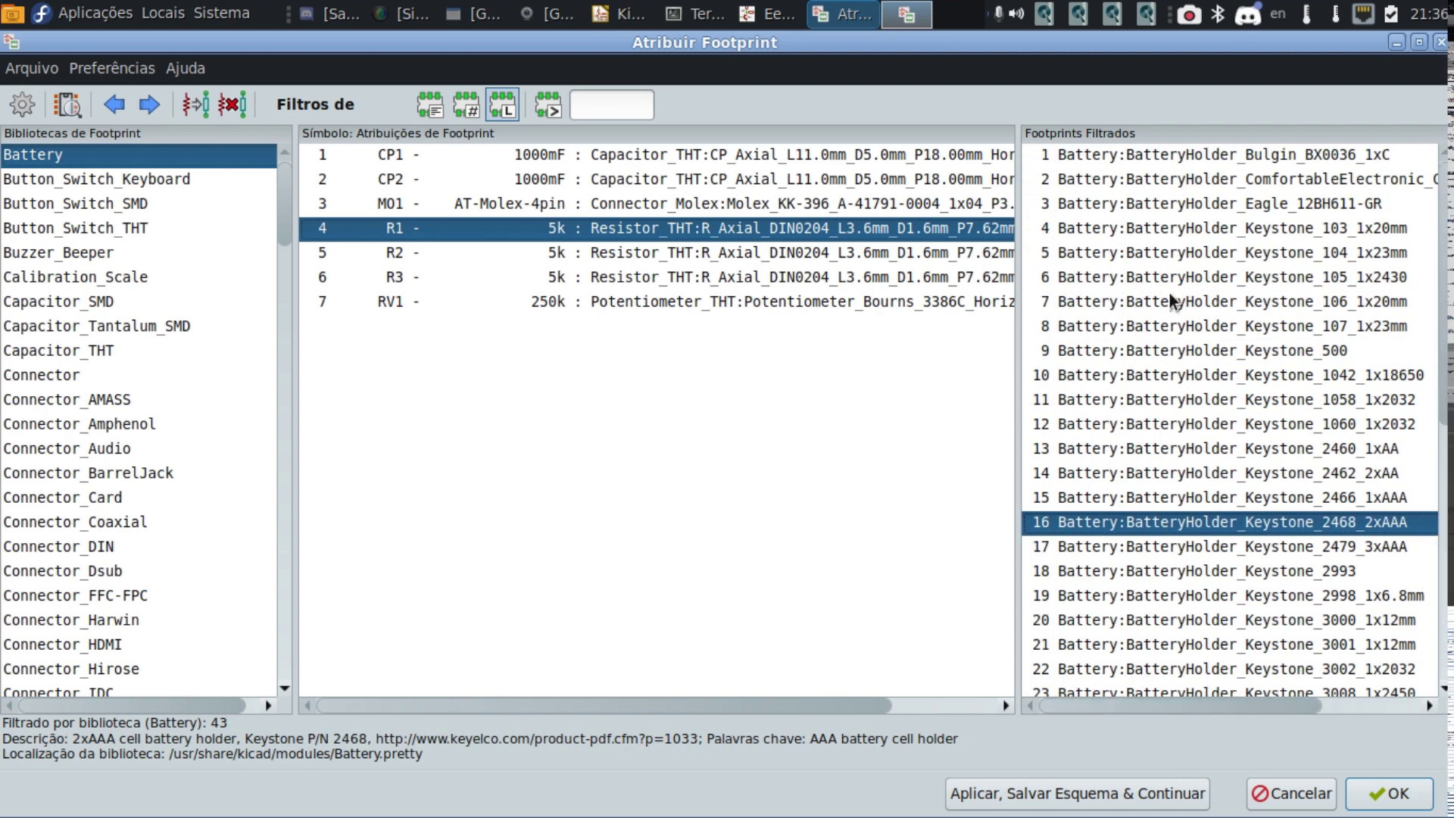
click(1076, 201)
click(1083, 250)
click(1116, 327)
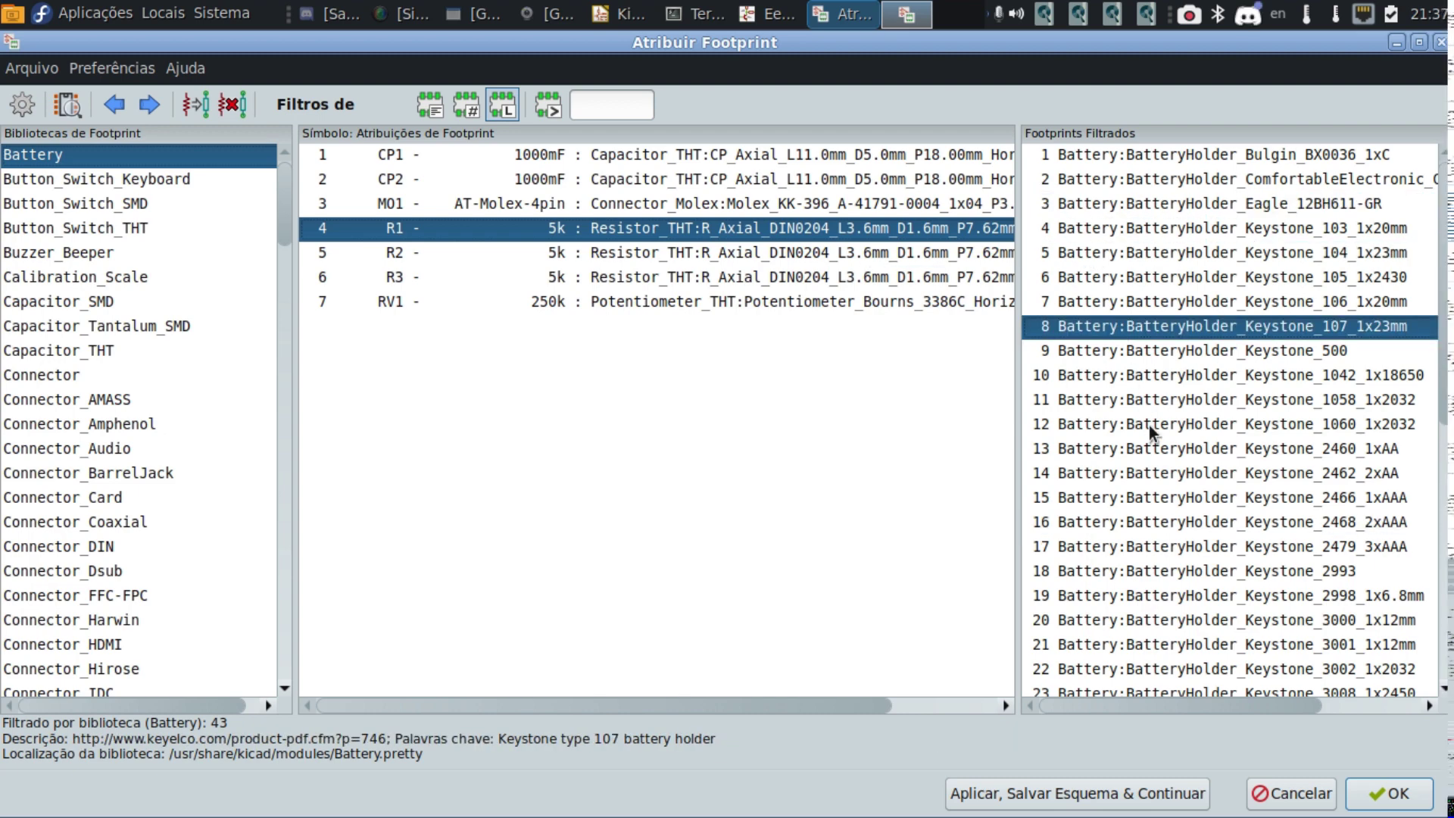
click(1148, 425)
click(1178, 507)
click(1166, 352)
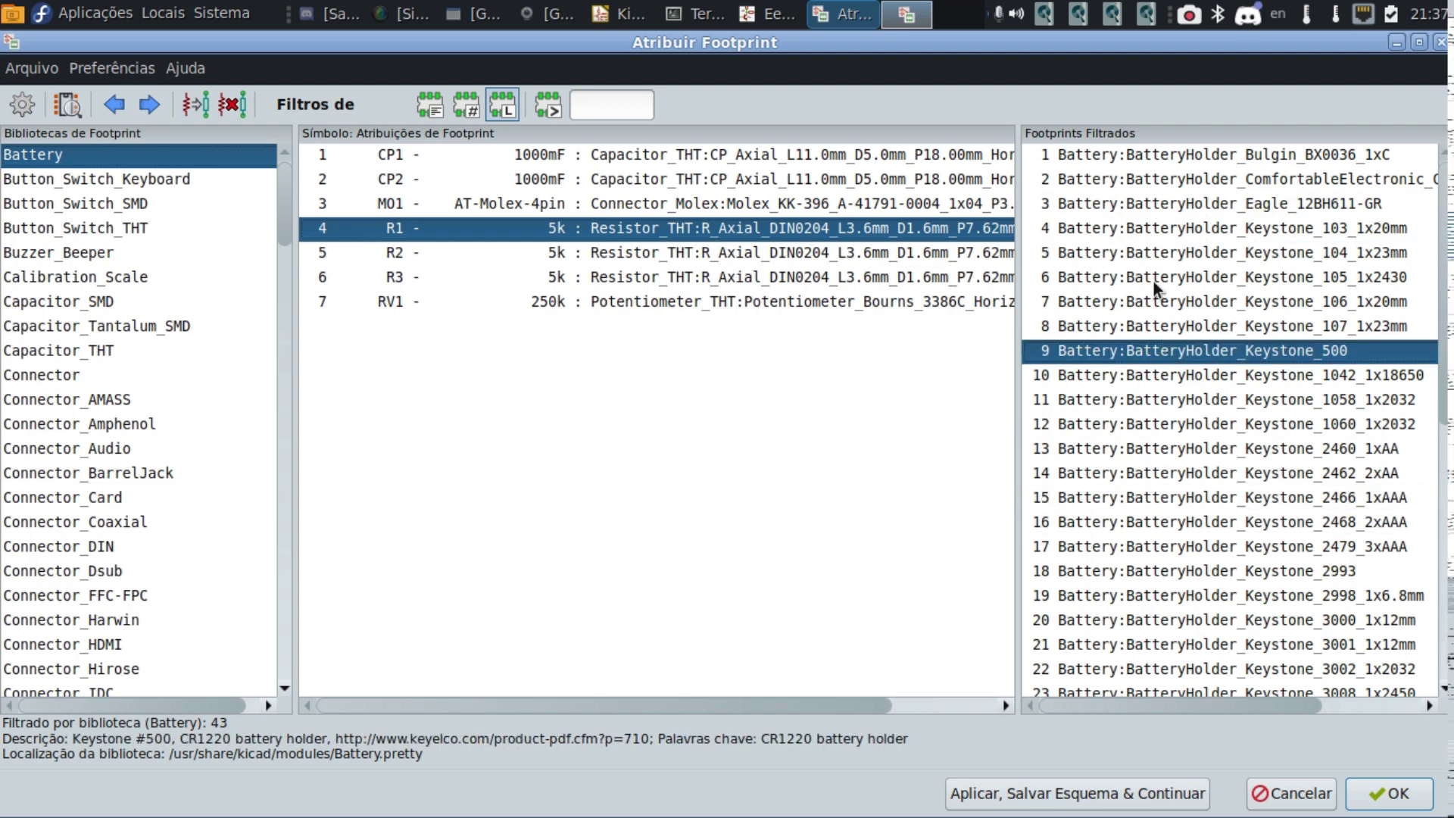
click(1154, 277)
click(1196, 397)
click(1200, 450)
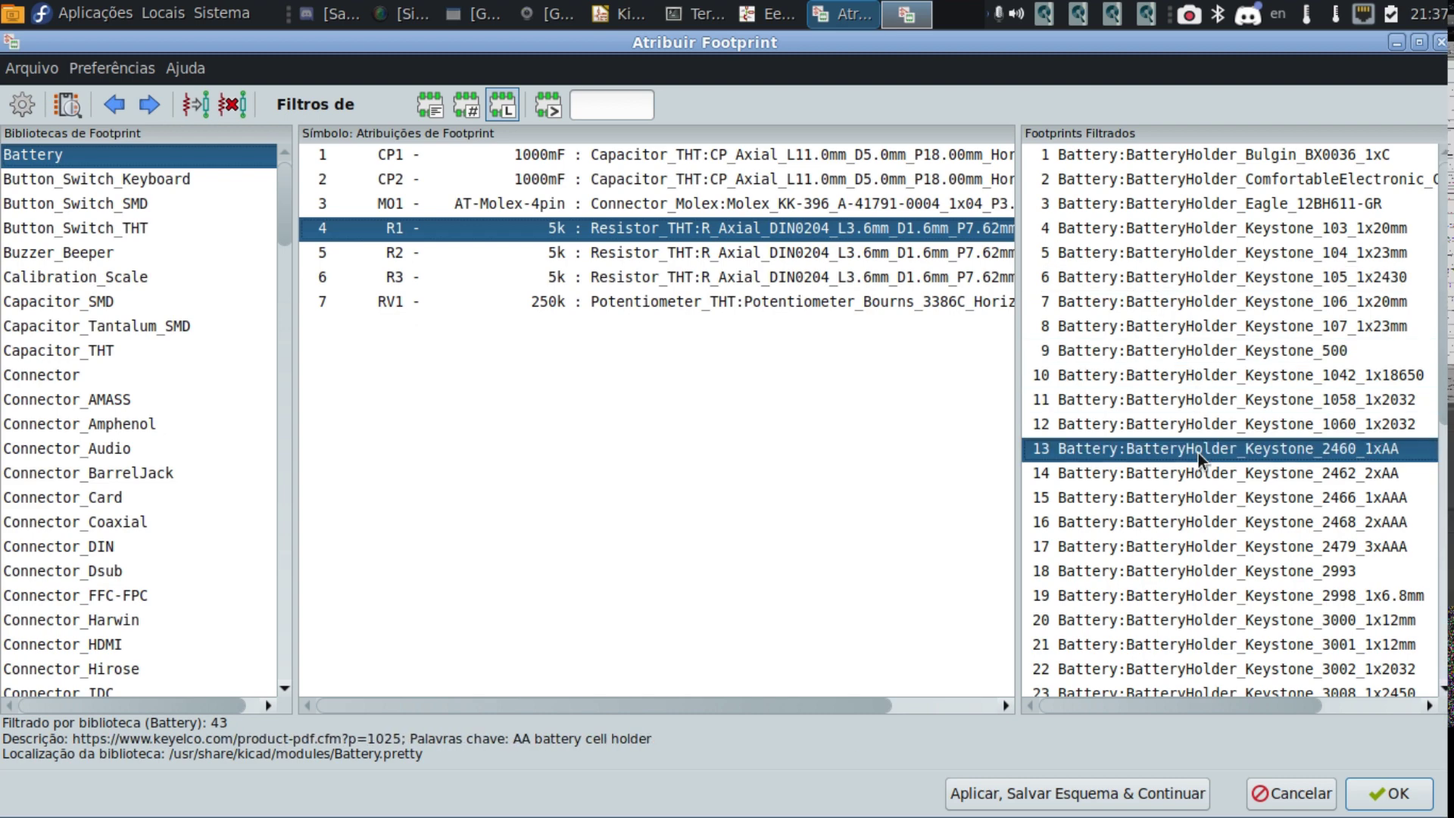
click(1200, 528)
click(1187, 425)
click(1175, 303)
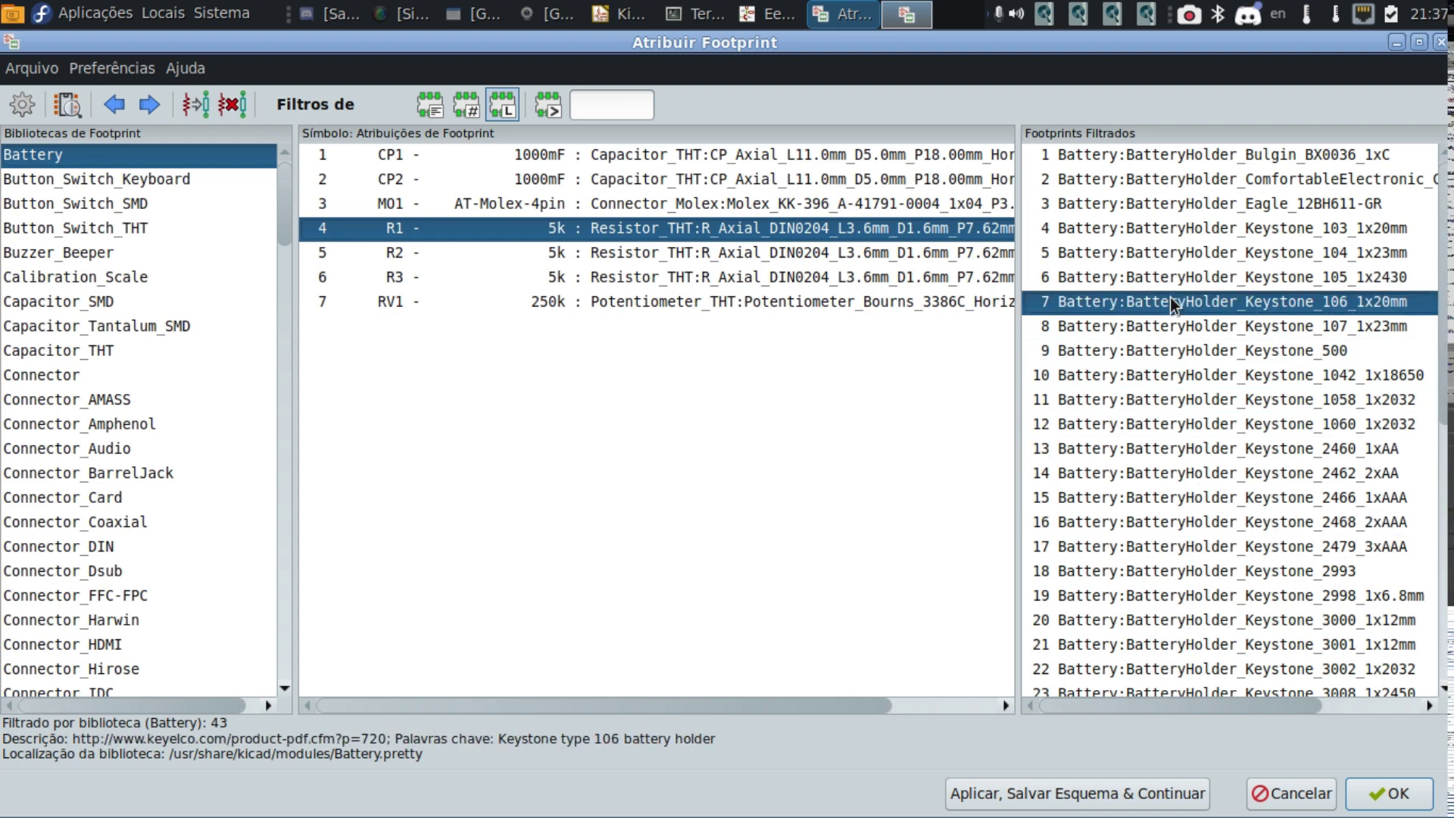
click(1143, 179)
click(1178, 303)
click(1193, 474)
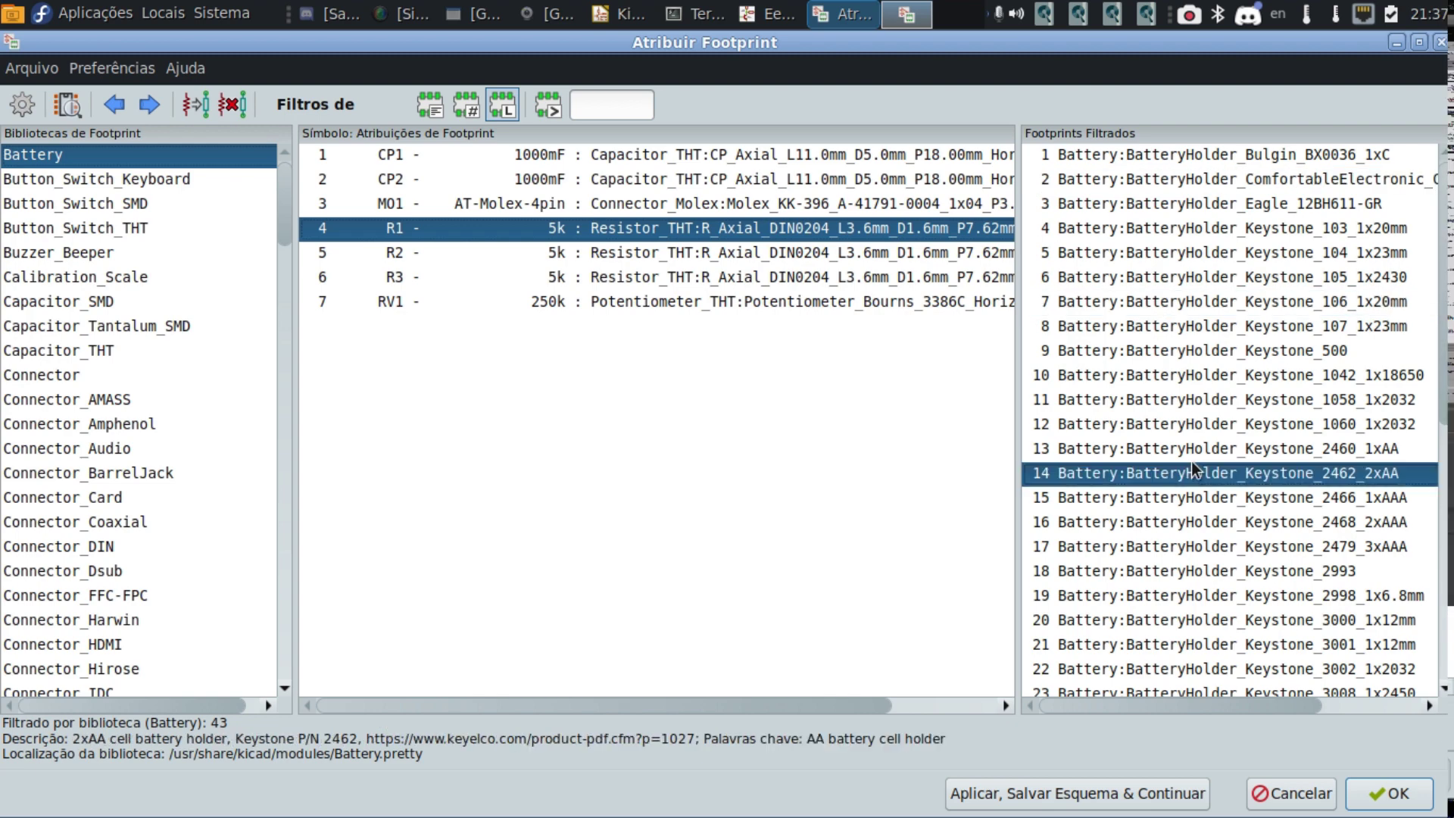
click(1192, 574)
click(1185, 451)
click(1147, 330)
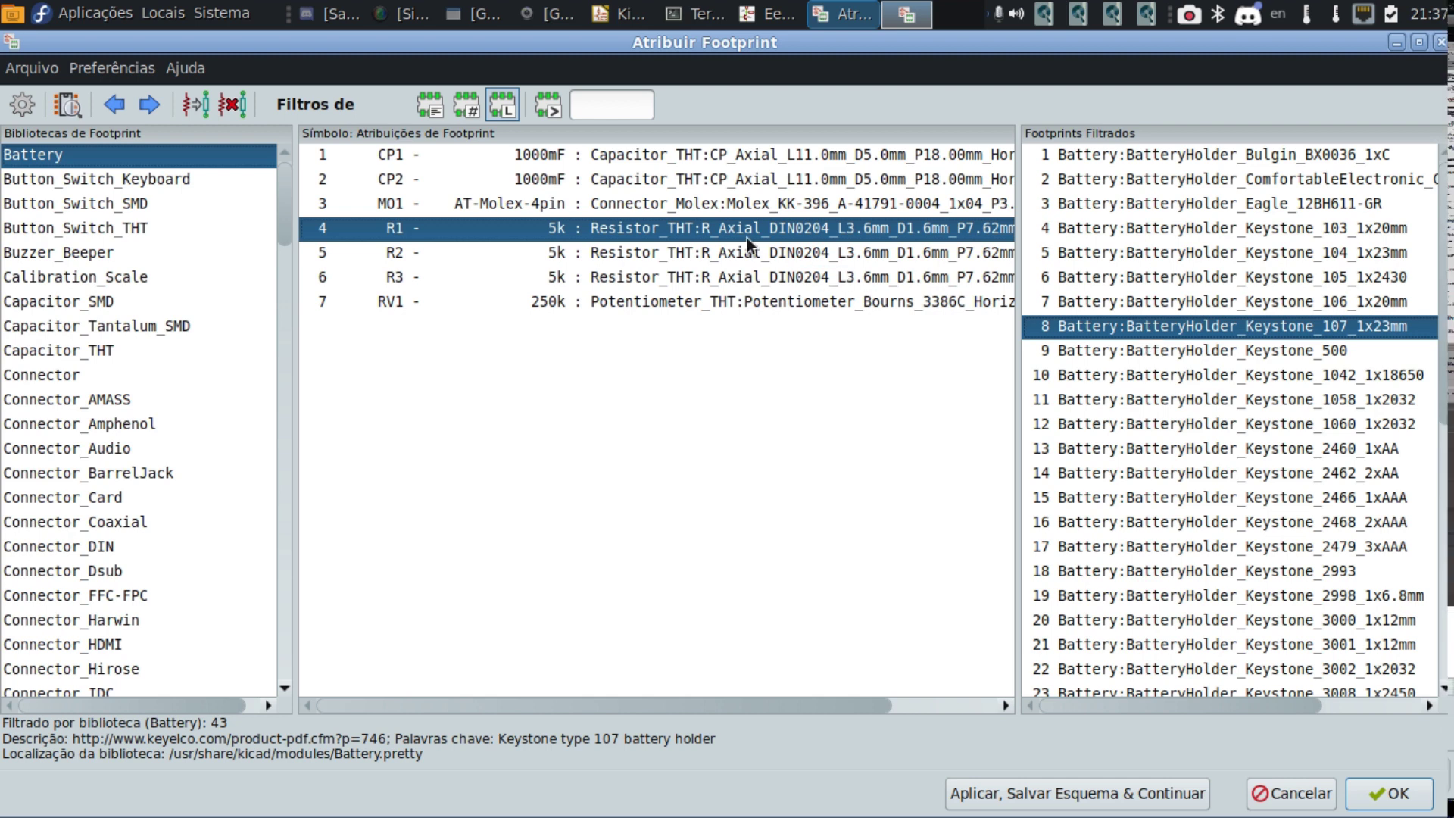
Review the footprints assigned to resistors R2 and R3, potentiometer RV1 and connector MO1.
click(767, 262)
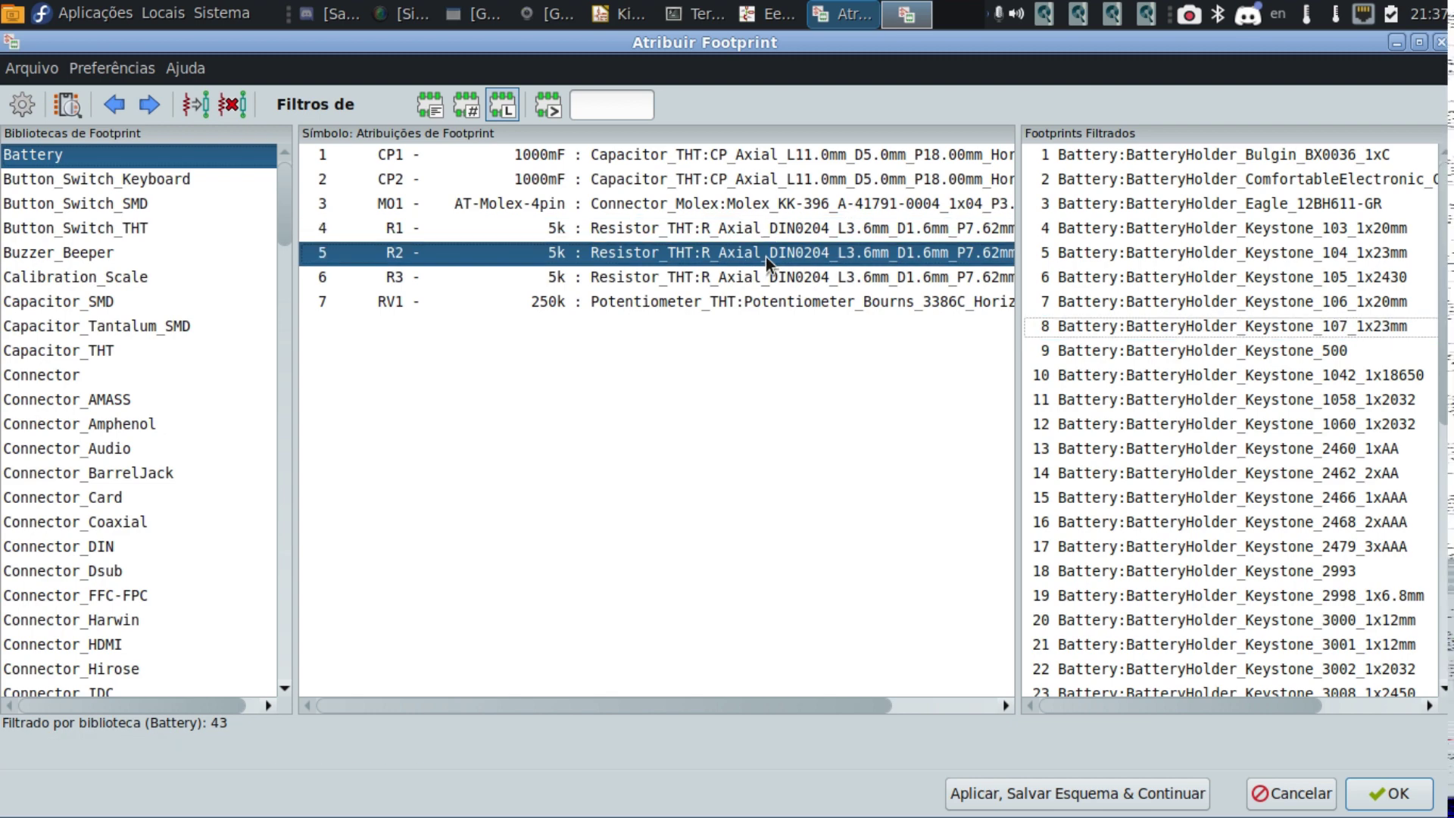
click(803, 278)
click(710, 303)
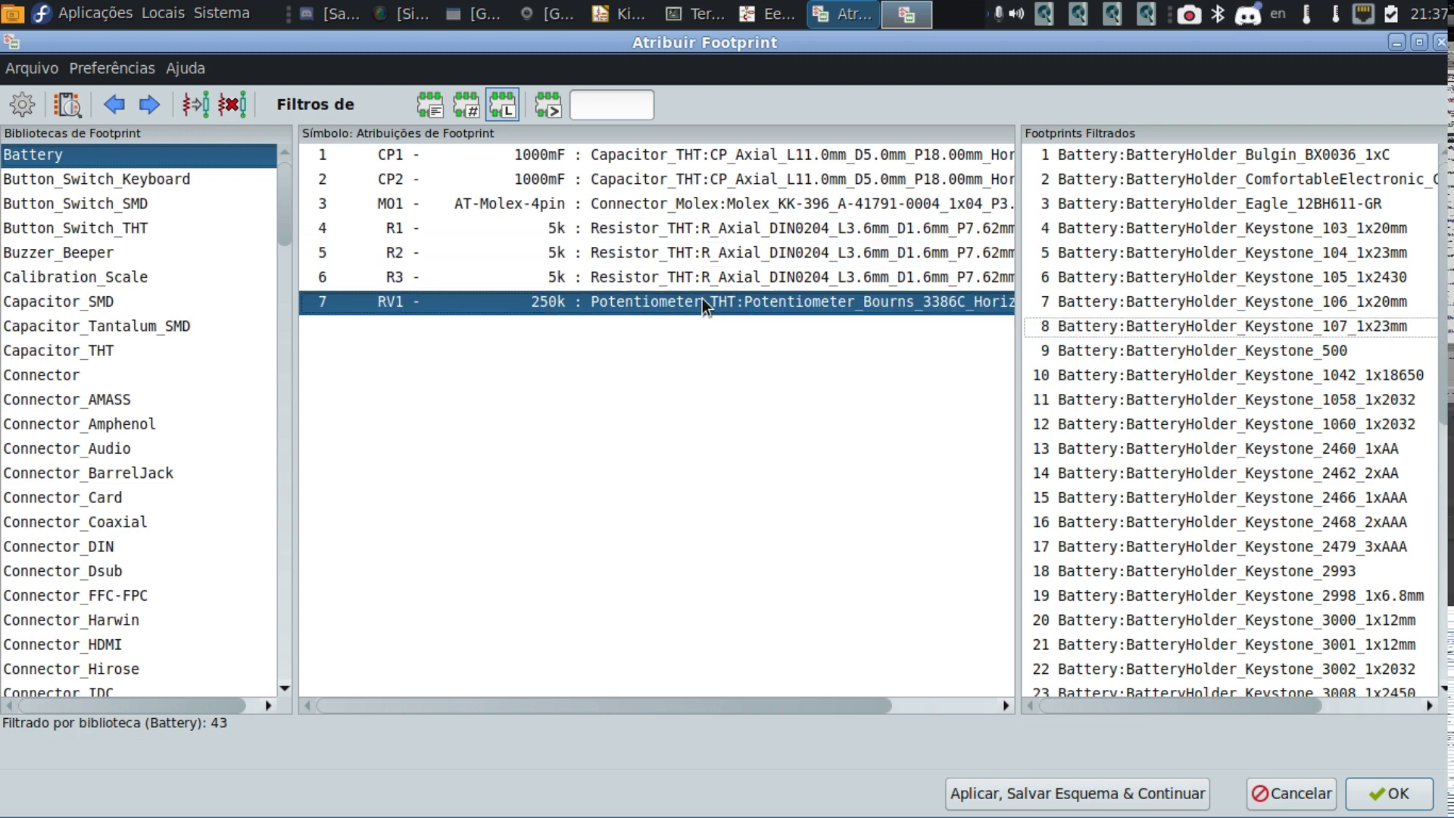
click(695, 257)
click(656, 203)
click(648, 252)
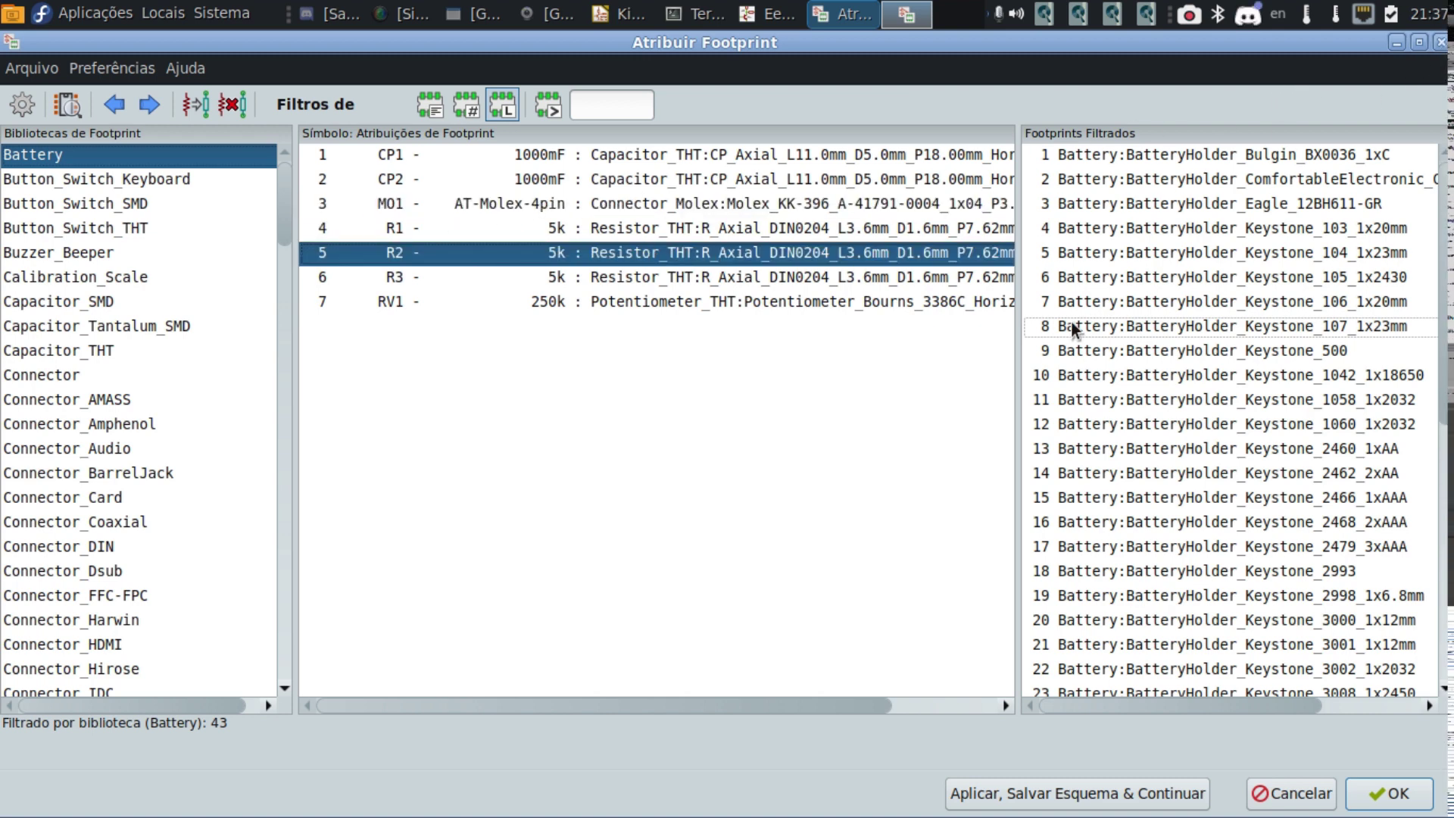
Look through more Battery library footprints with R2 selected and close footprint assignment without assigning any of them.
click(1215, 278)
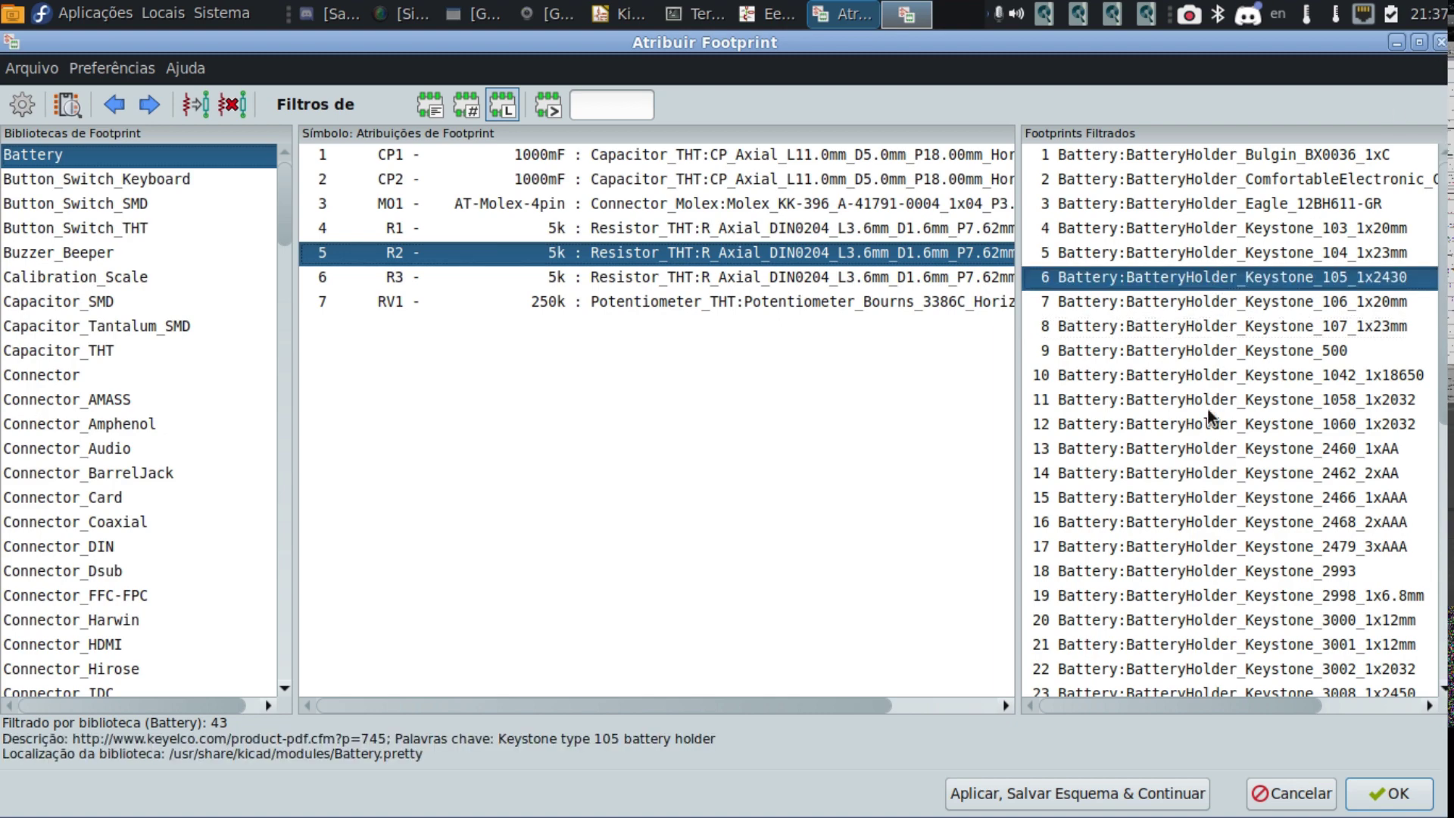
scroll(1207, 416, down, 6)
scroll(1209, 417, up, 5)
scroll(1210, 416, up, 1)
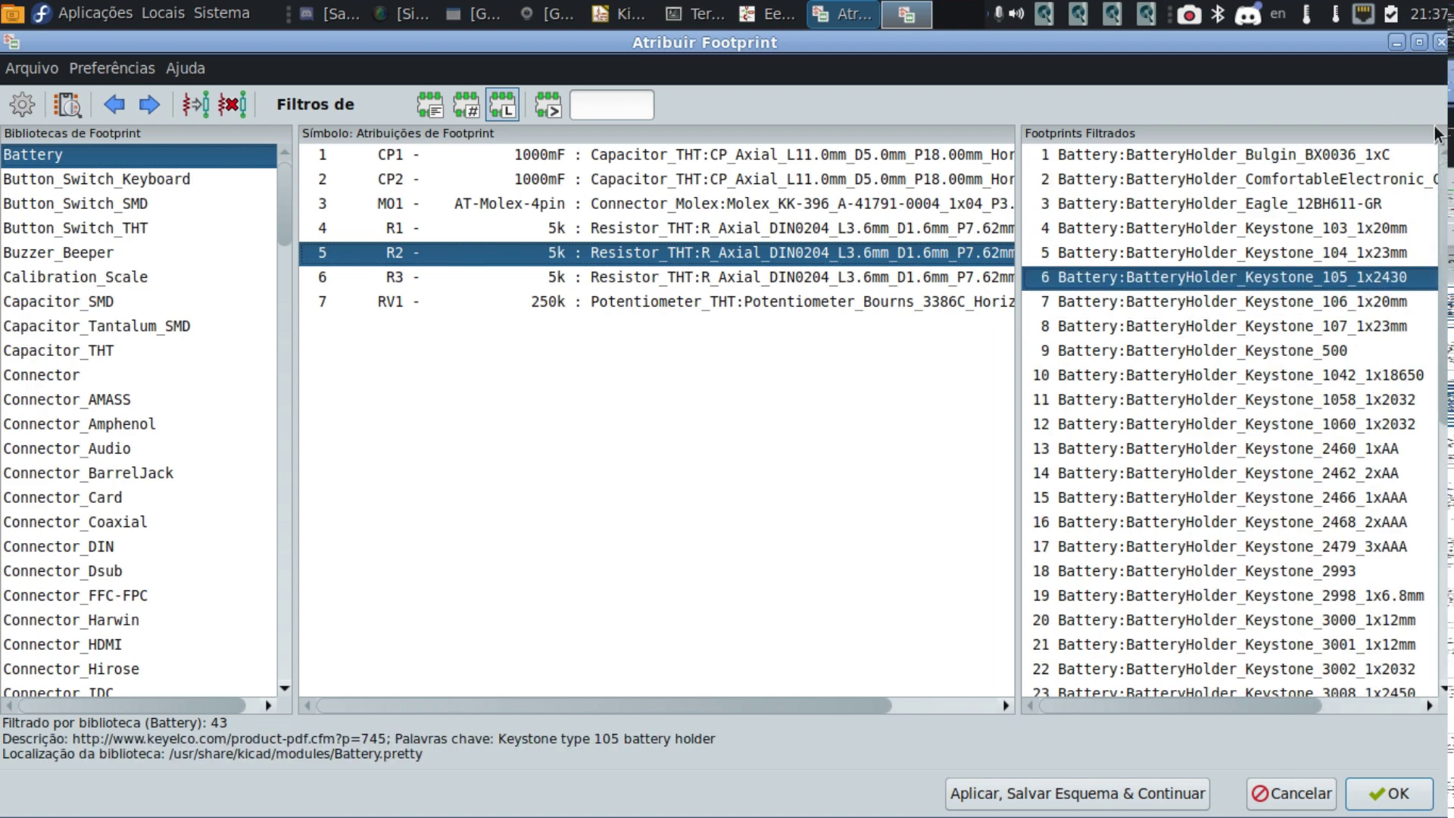
click(1110, 326)
click(1126, 374)
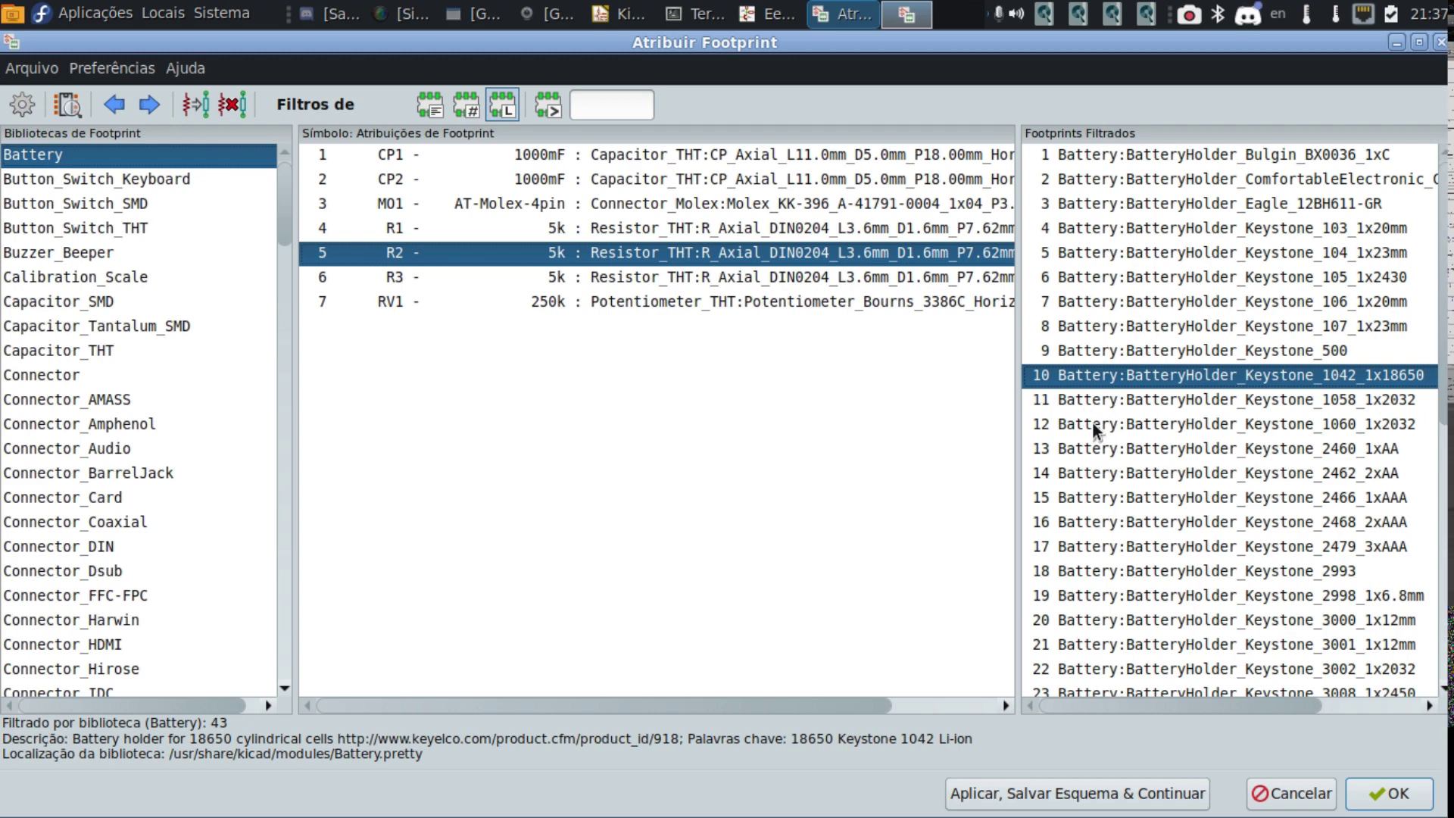
click(1159, 427)
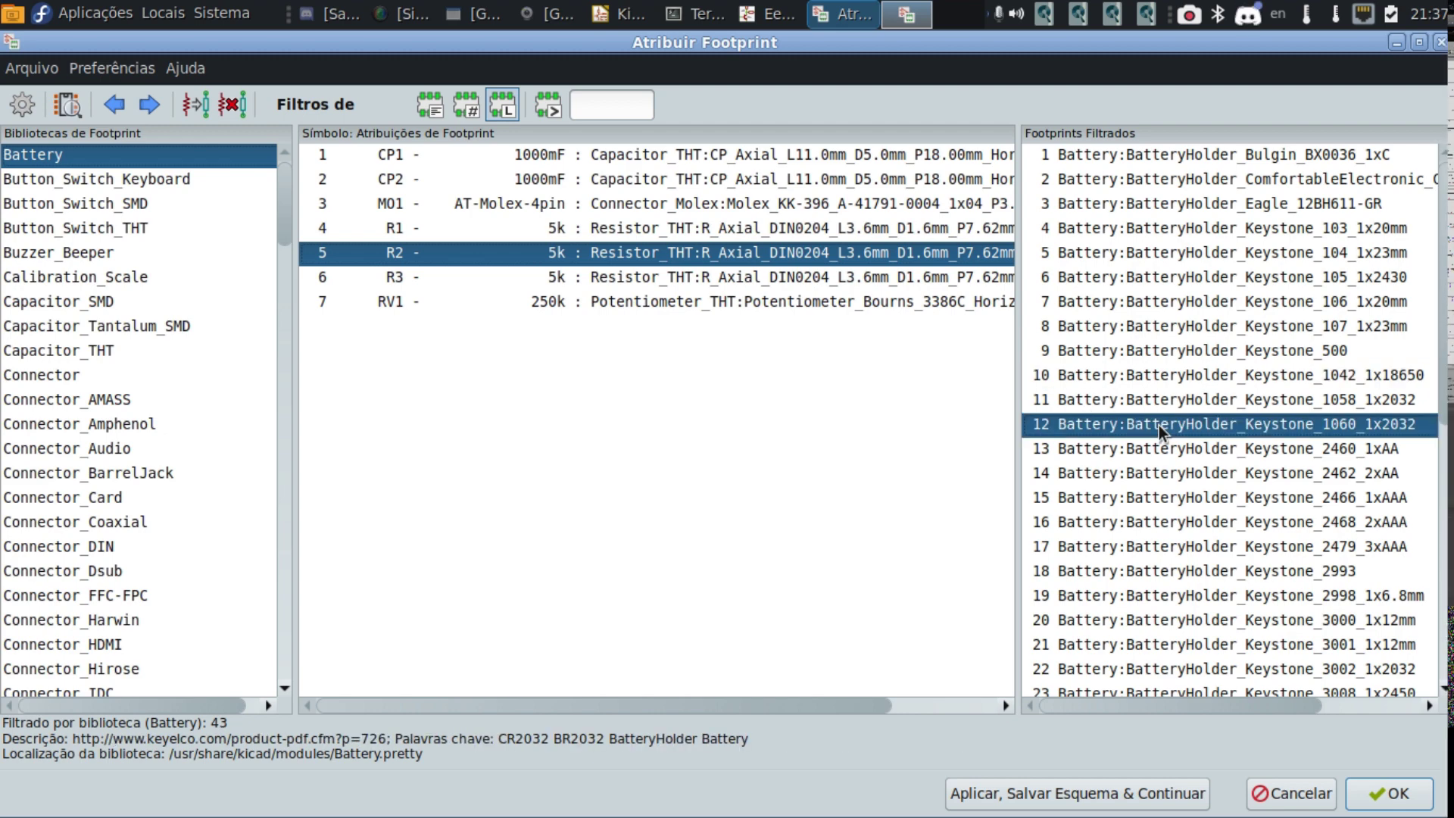
click(1104, 476)
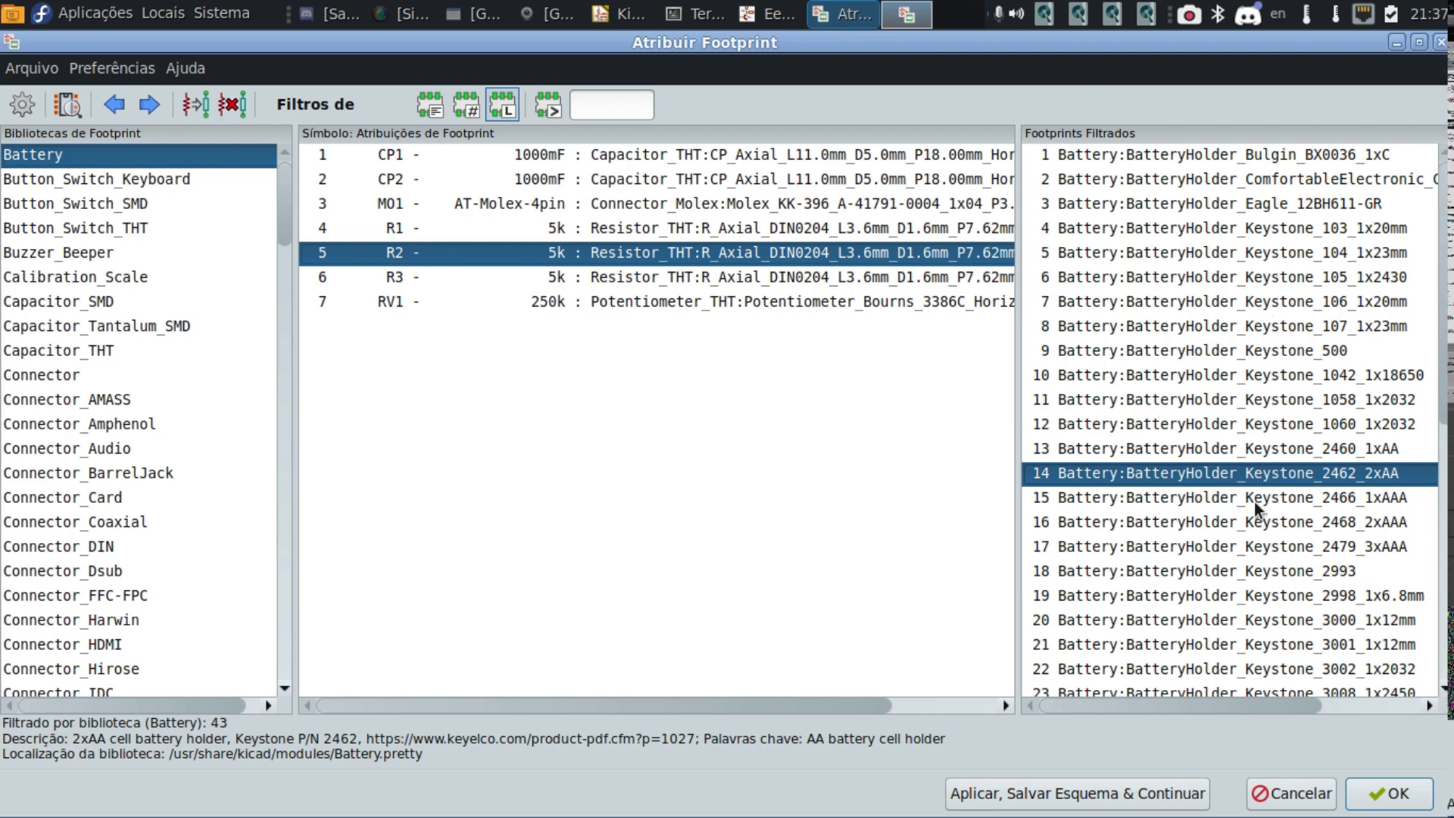
click(1441, 42)
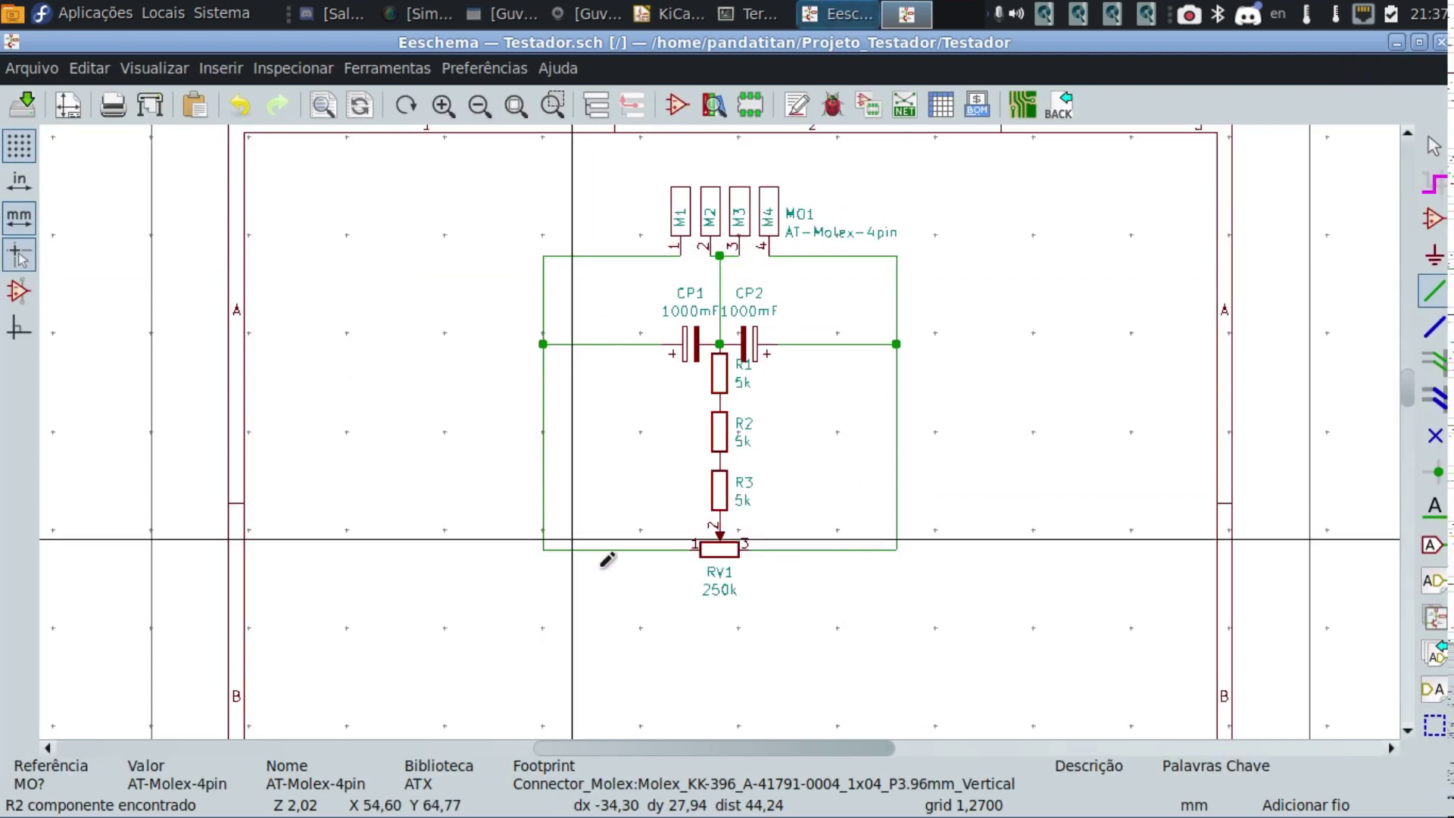
key(ctrl)
key(ctrl)
key(ctrl)
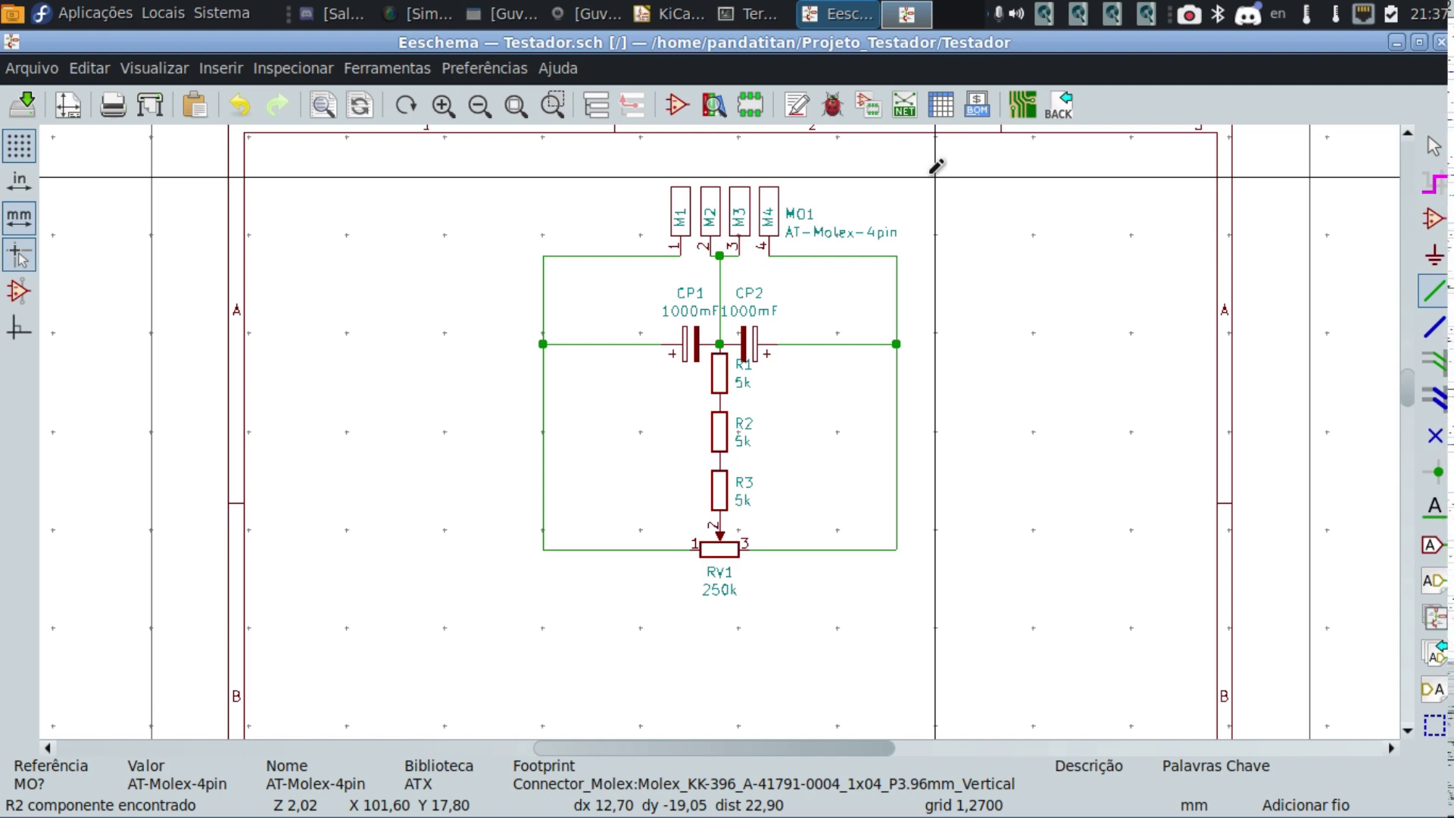
click(795, 111)
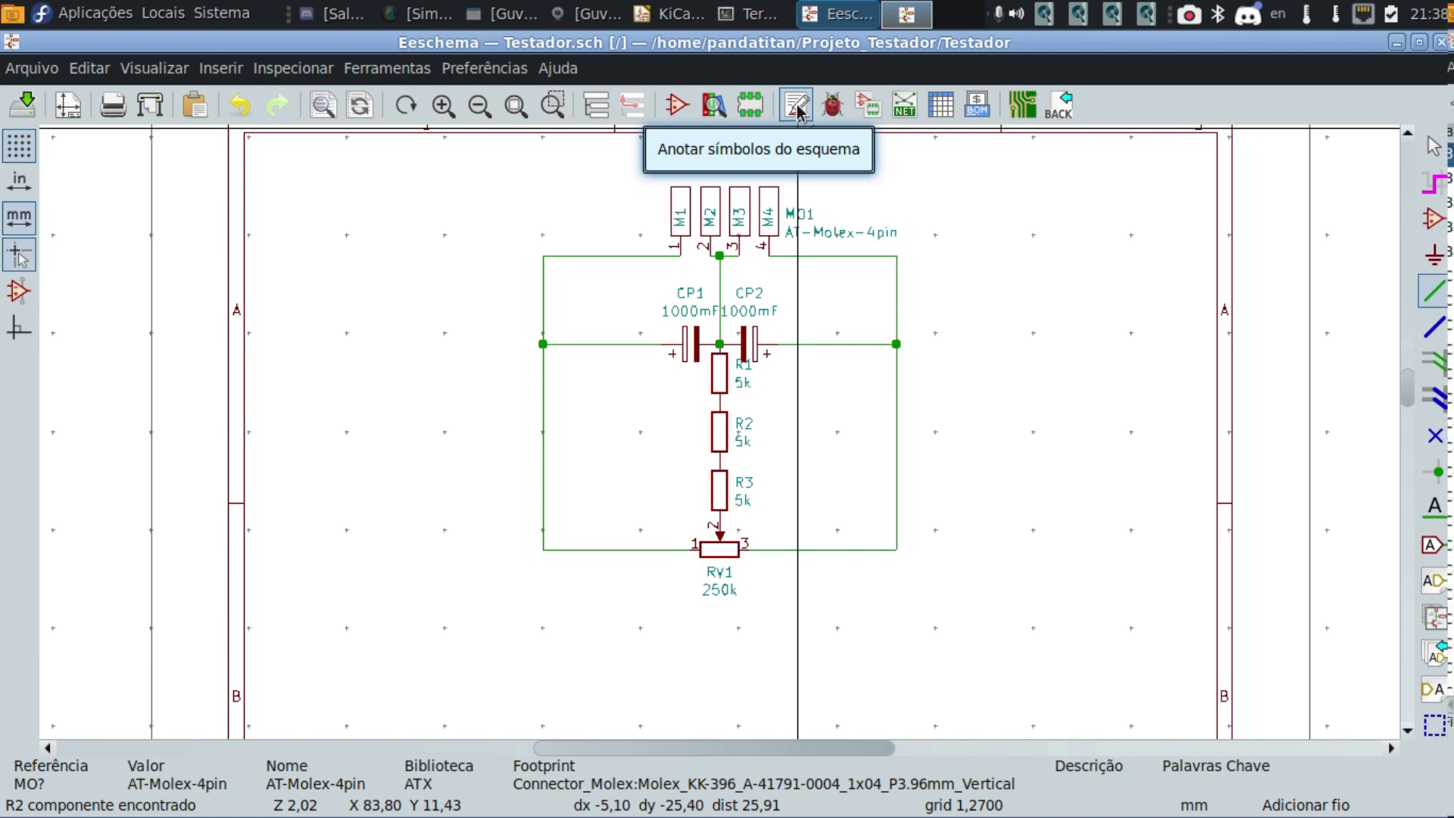
key(ctrl)
key(ctrl)
key(ctrl)
key(ctrl)
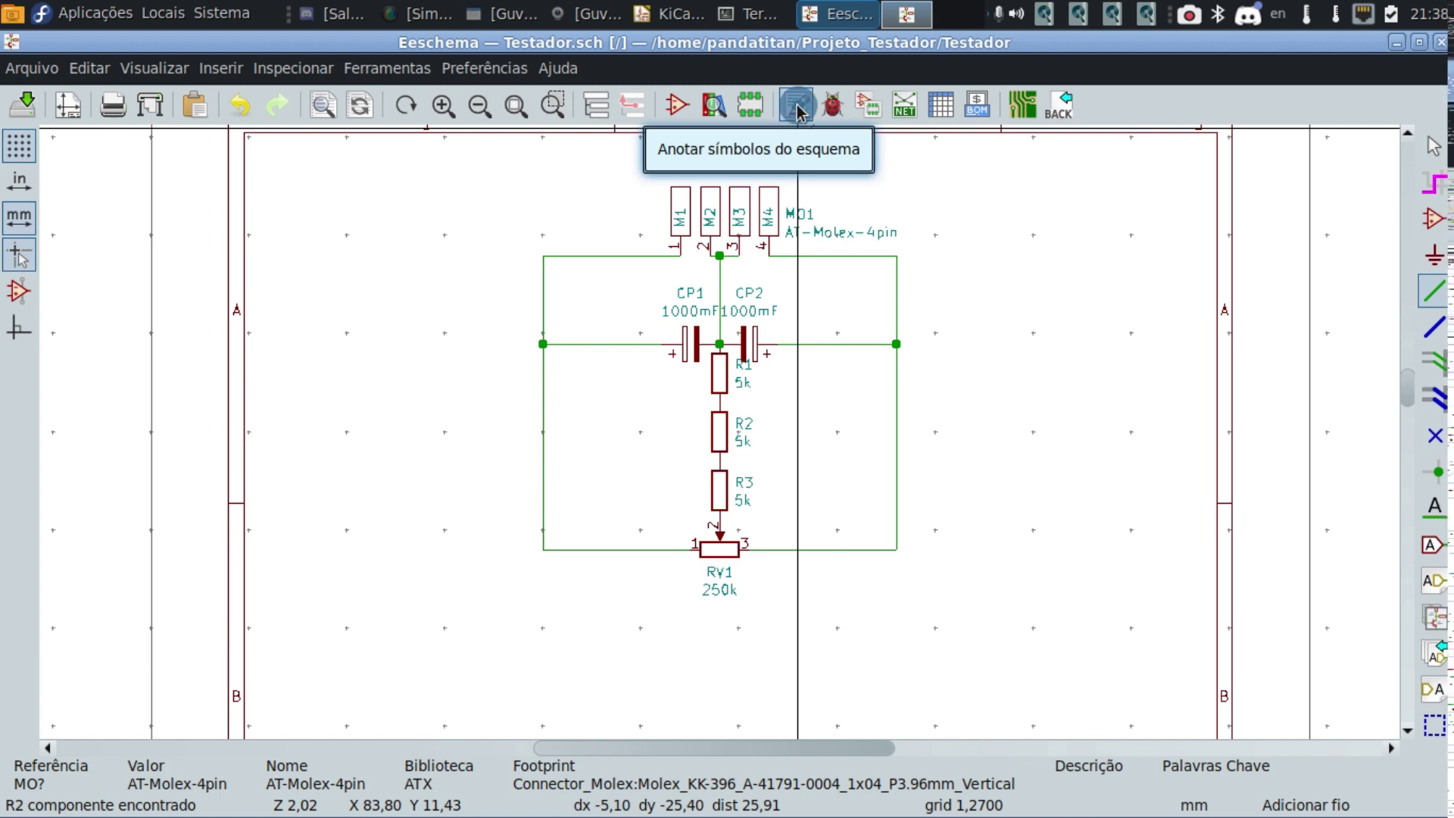
Inspect the annotated references of connector MO1, capacitors CP1 and CP2, resistors R1 to R3 and potentiometer RV1 in the schematic.
scroll(720, 416, up, 5)
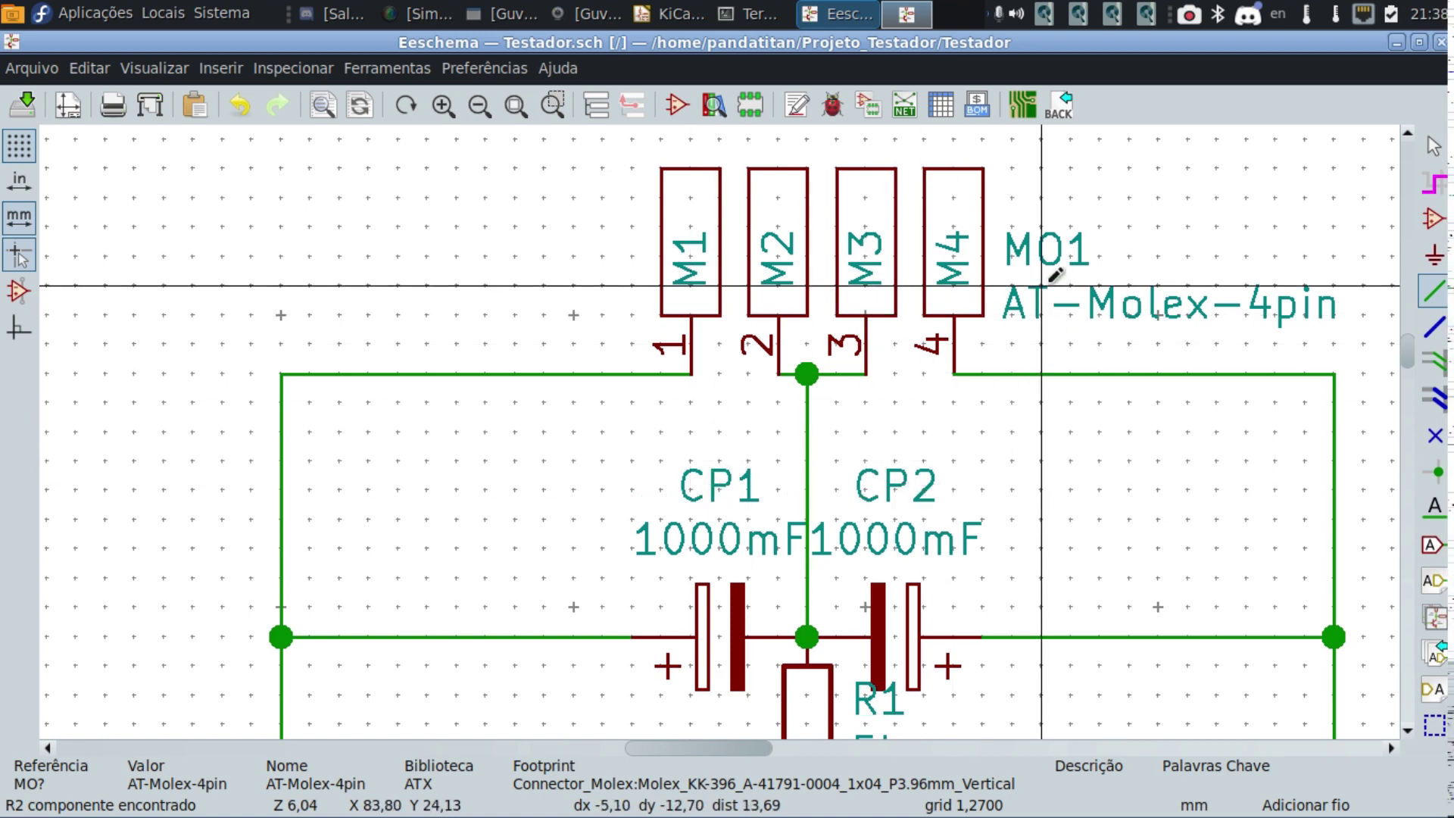
scroll(1075, 285, down, 3)
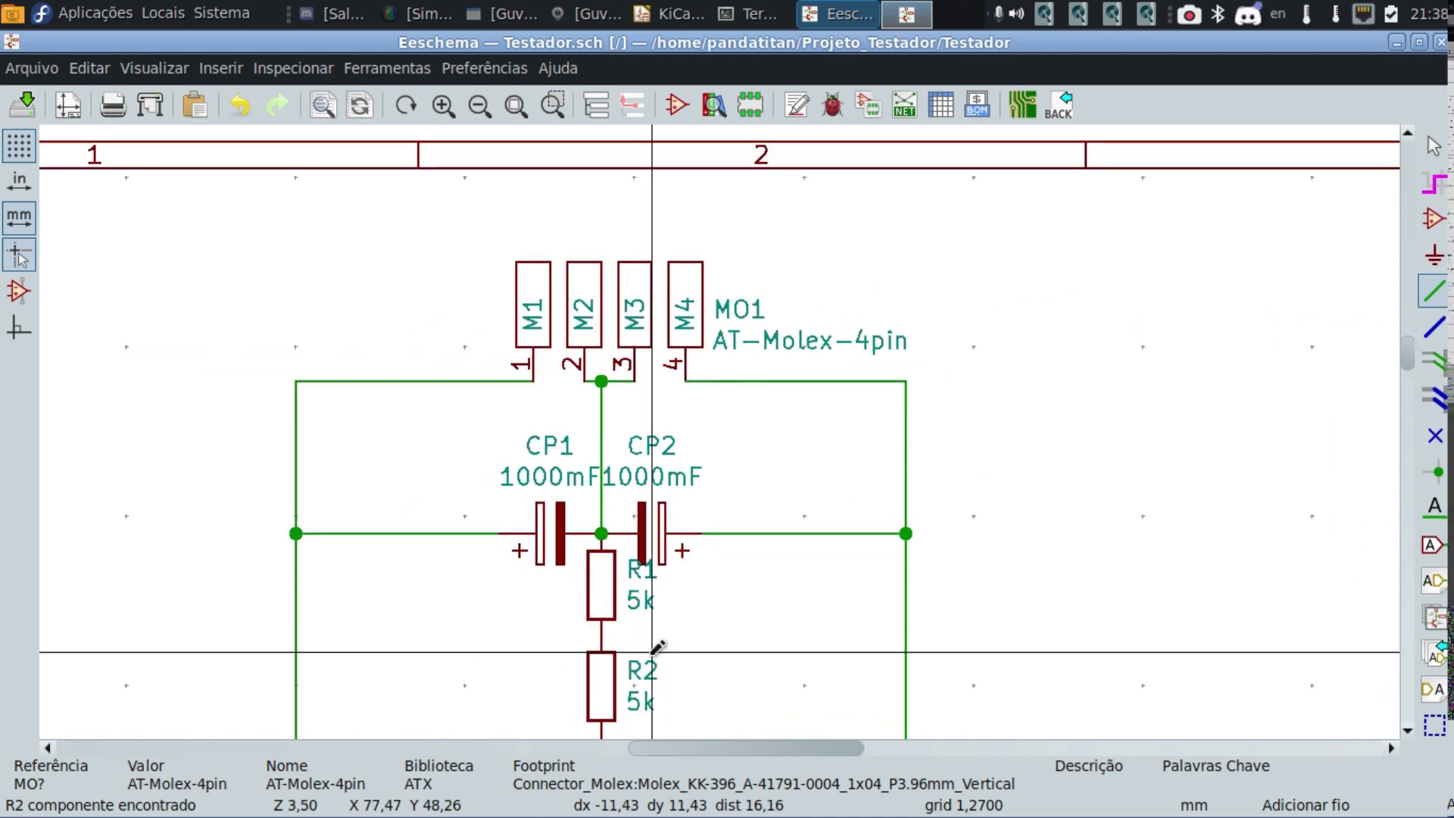
scroll(643, 664, up, 3)
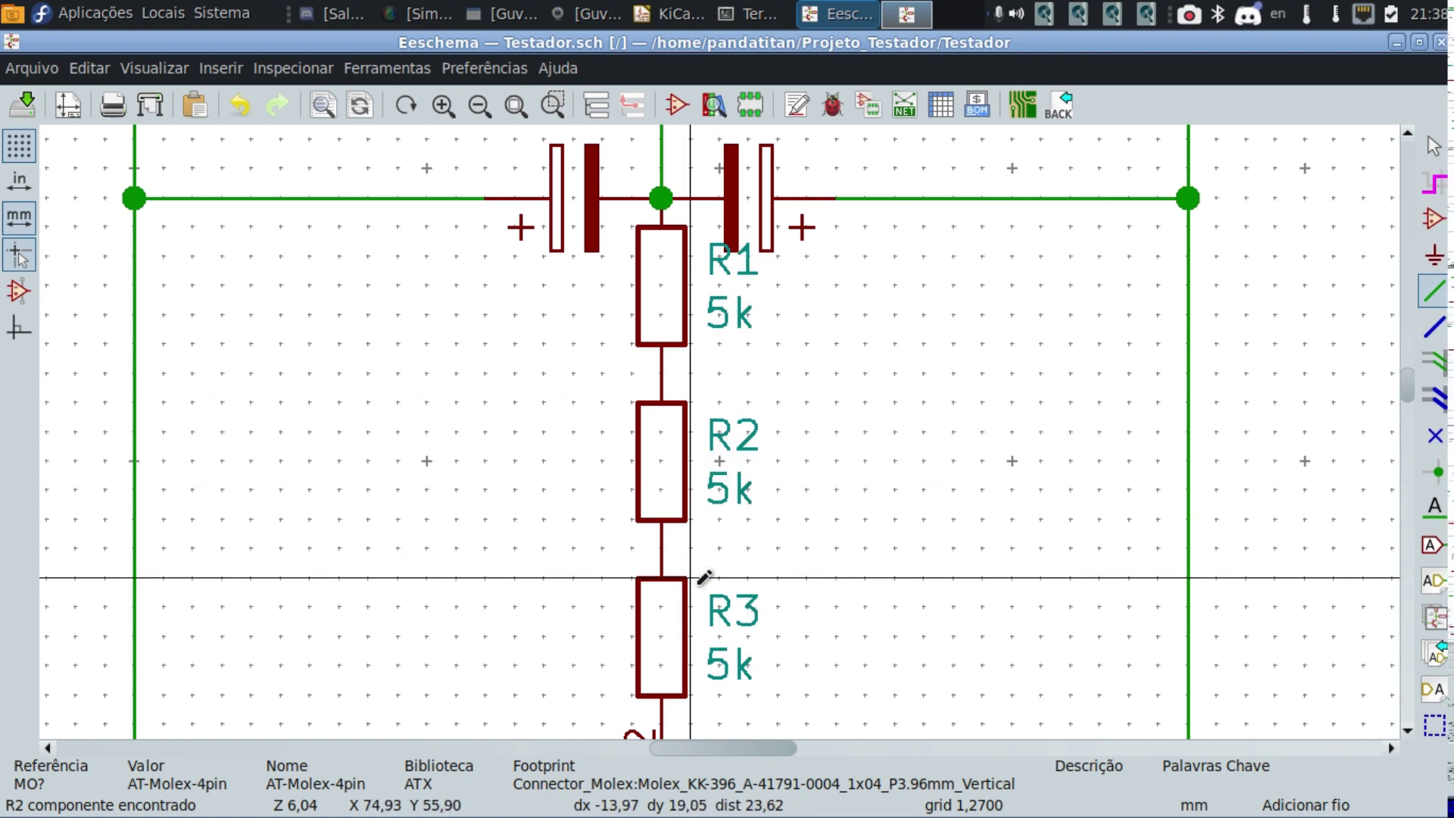
scroll(710, 578, down, 1)
scroll(719, 421, up, 2)
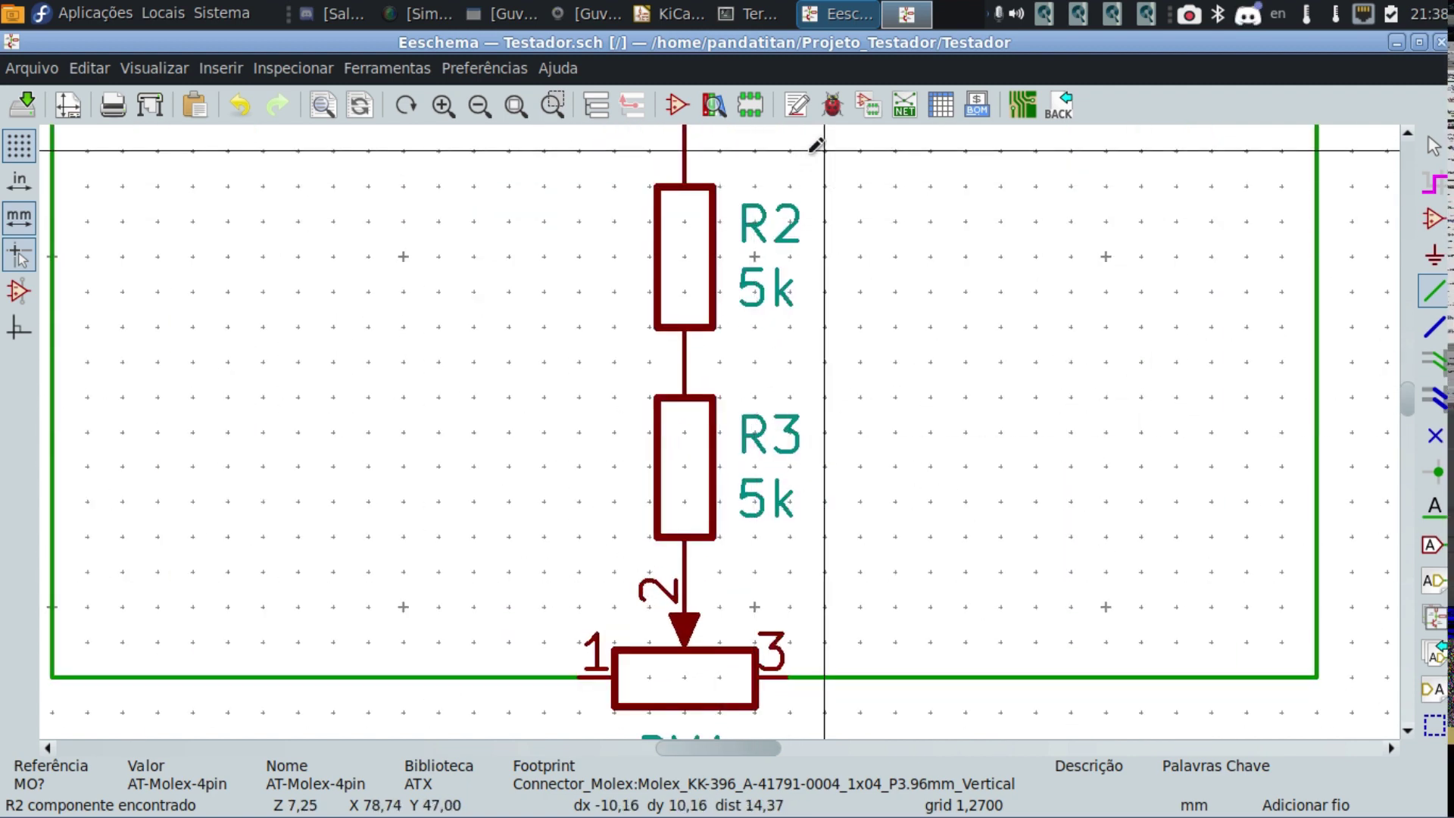
click(798, 108)
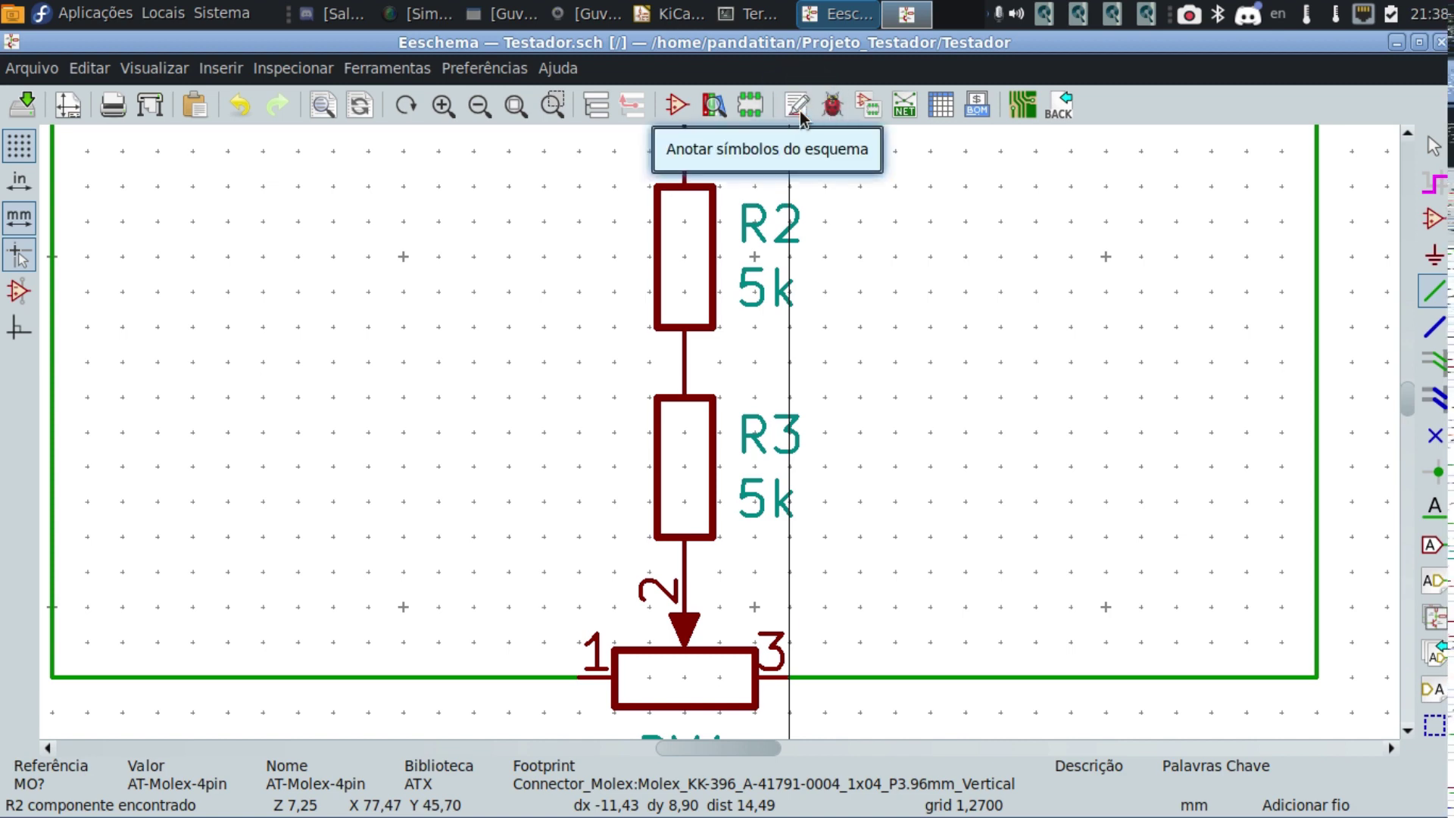
click(798, 108)
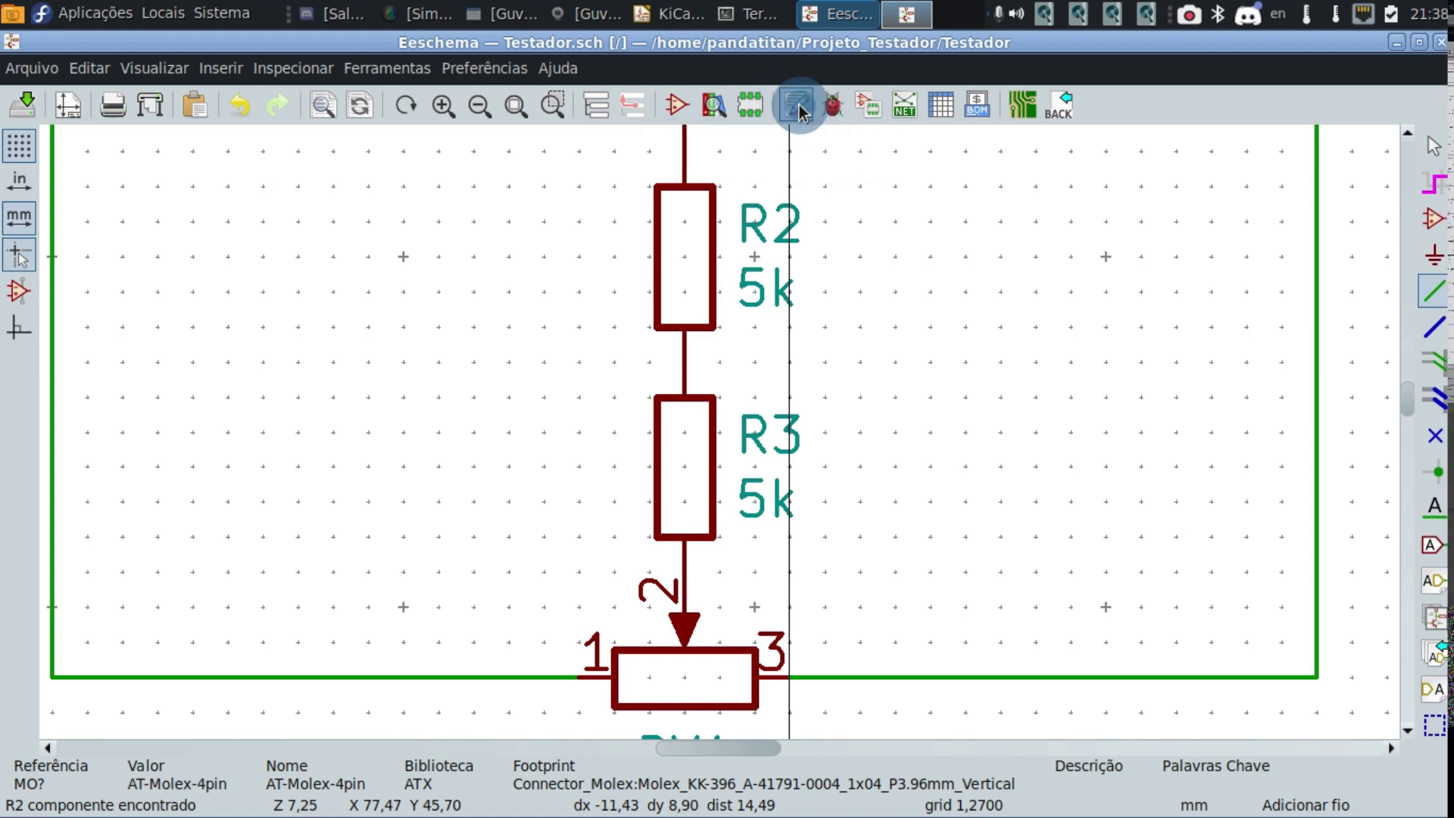
click(863, 108)
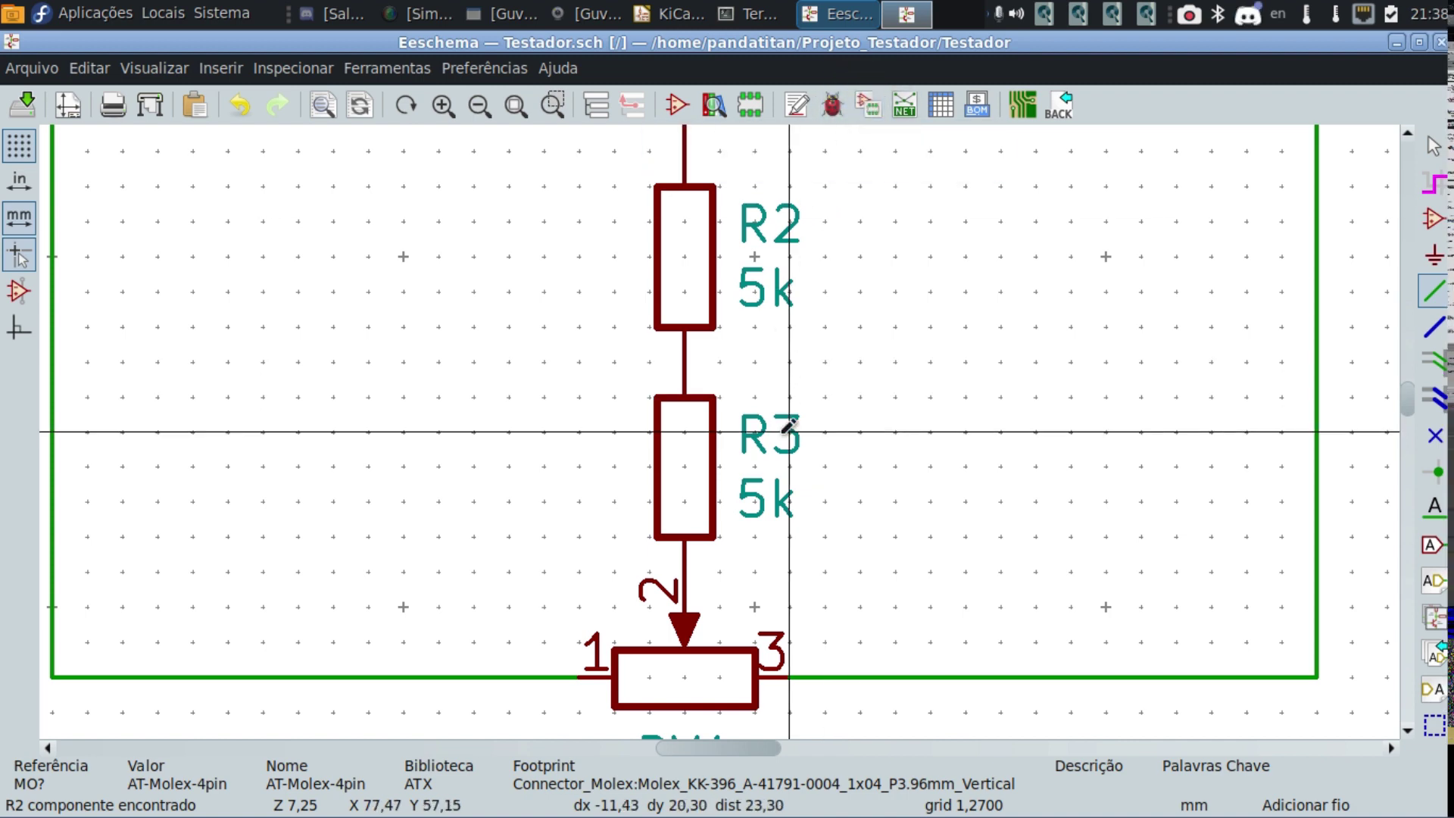
scroll(766, 288, down, 3)
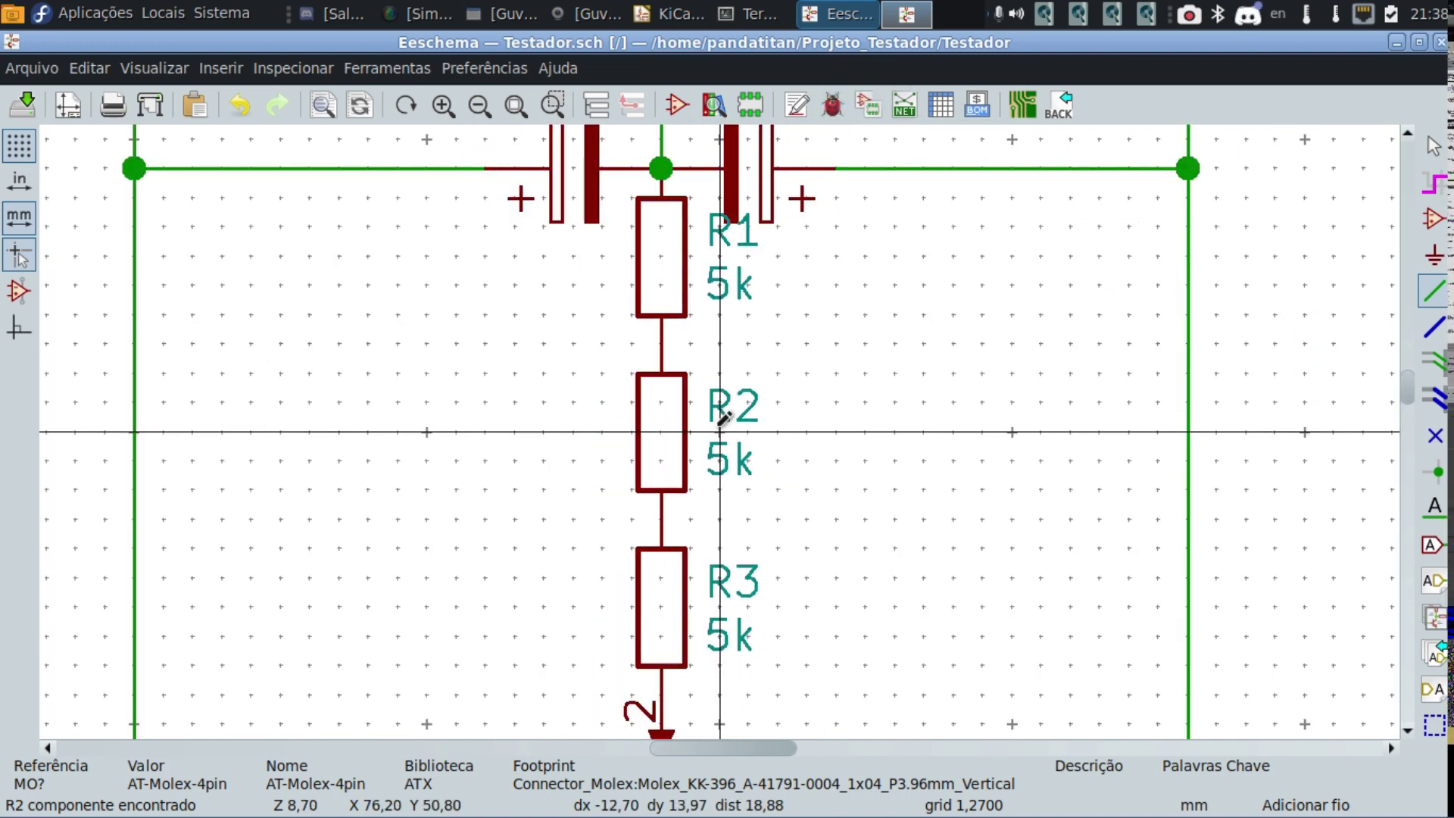
scroll(721, 417, down, 2)
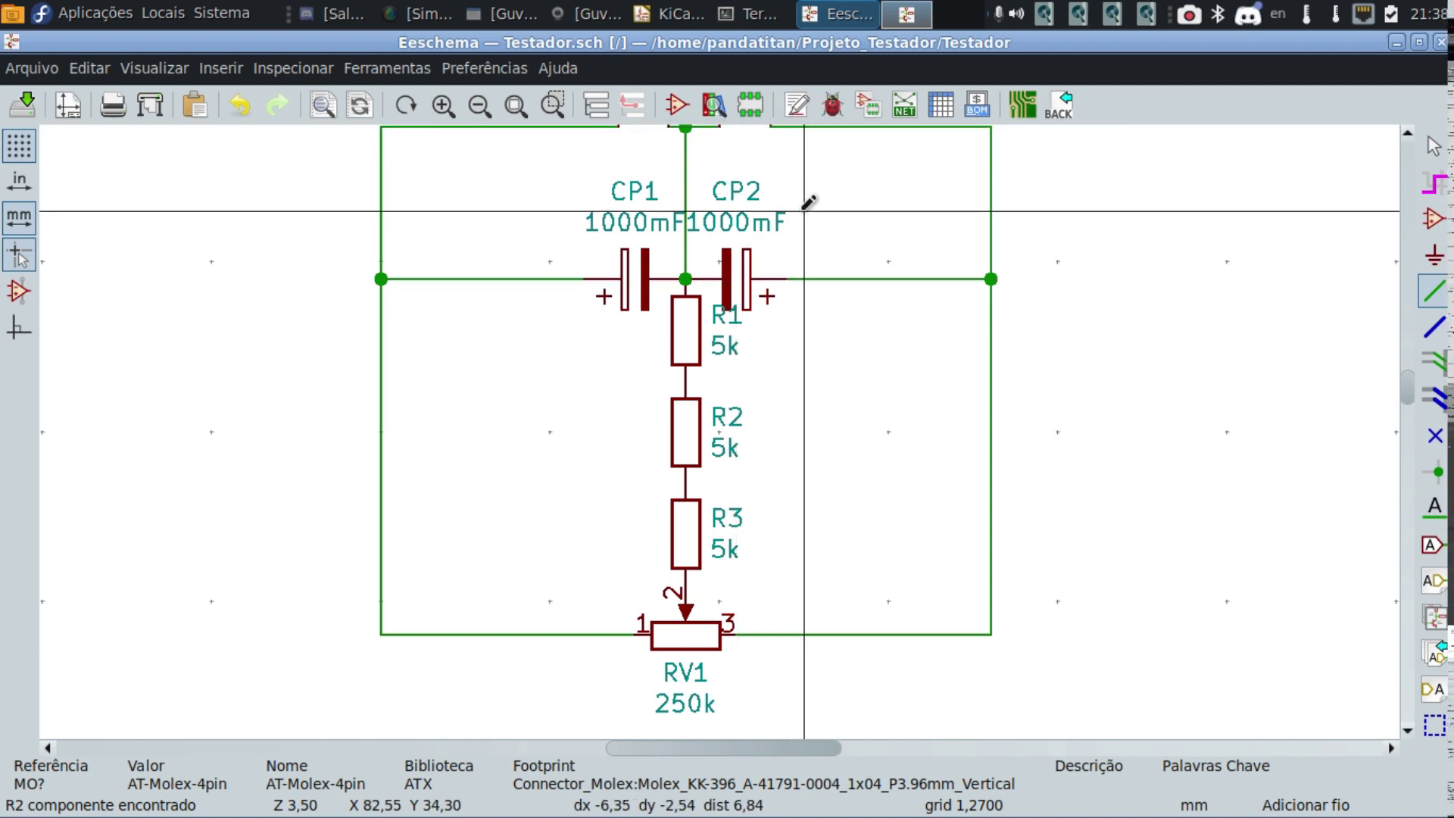
scroll(805, 201, up, 1)
scroll(723, 417, down, 2)
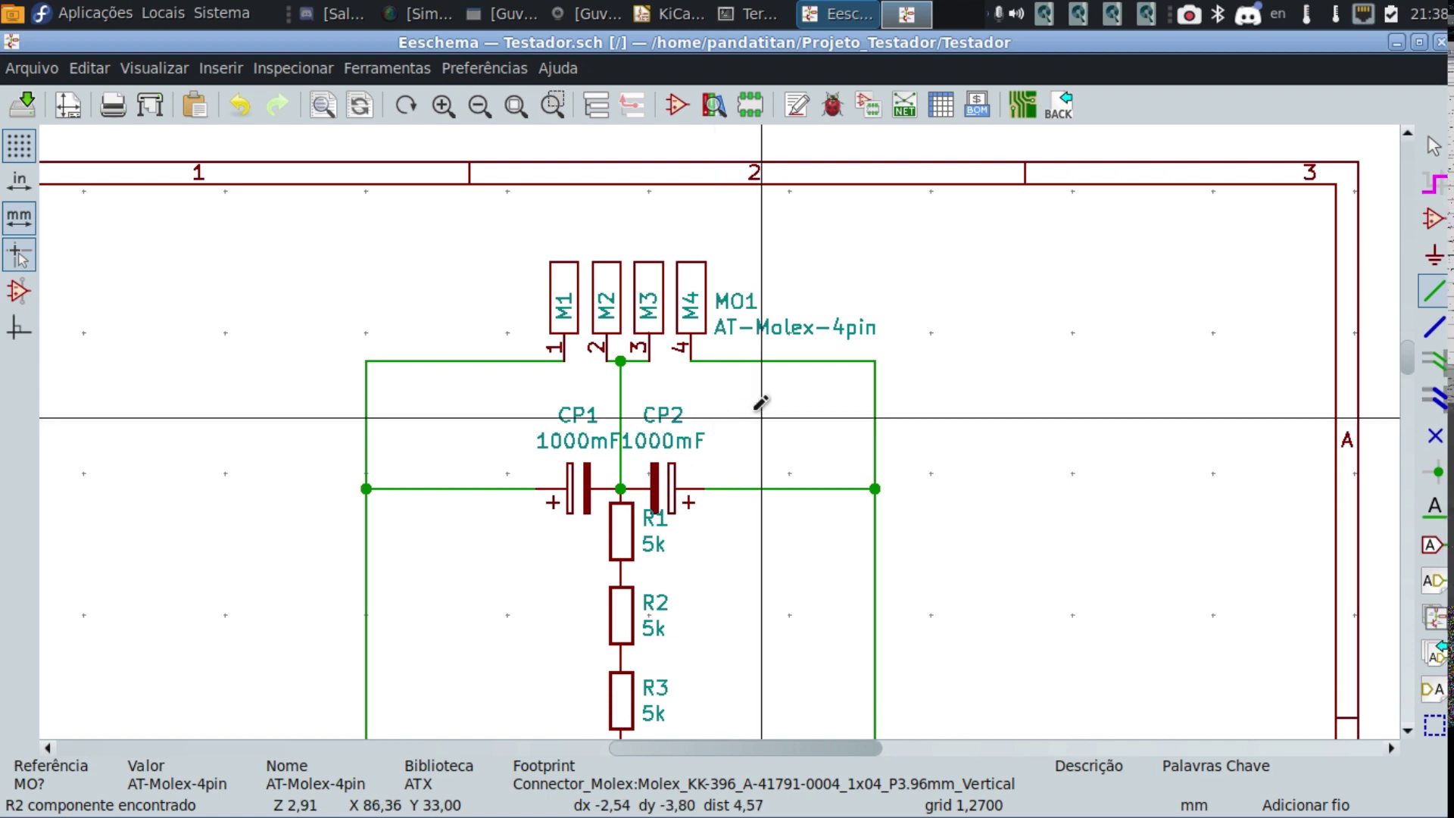
Save the annotated Testador schematic and leave the wire tool.
key(ctrl+s)
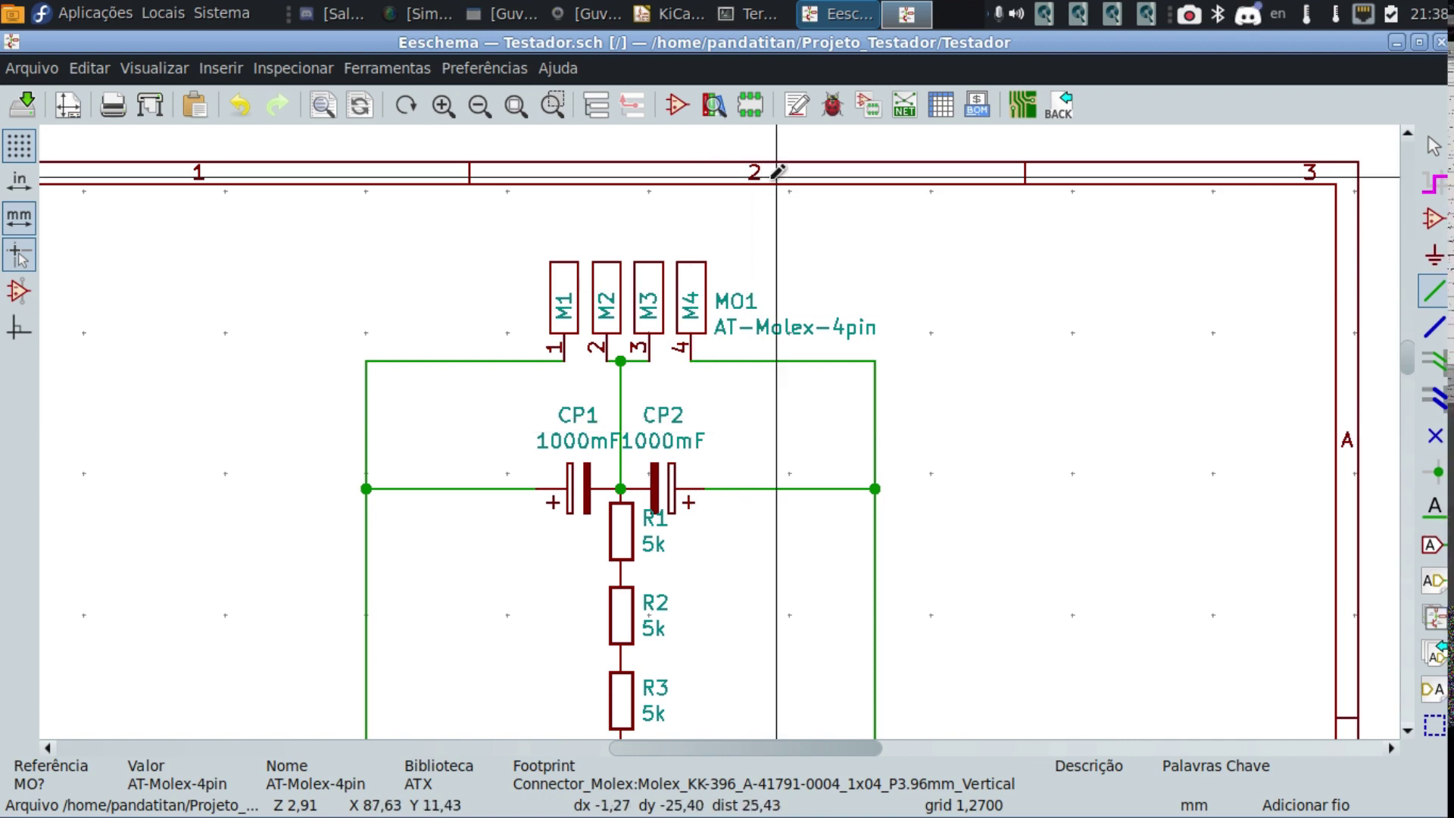
scroll(645, 372, up, 4)
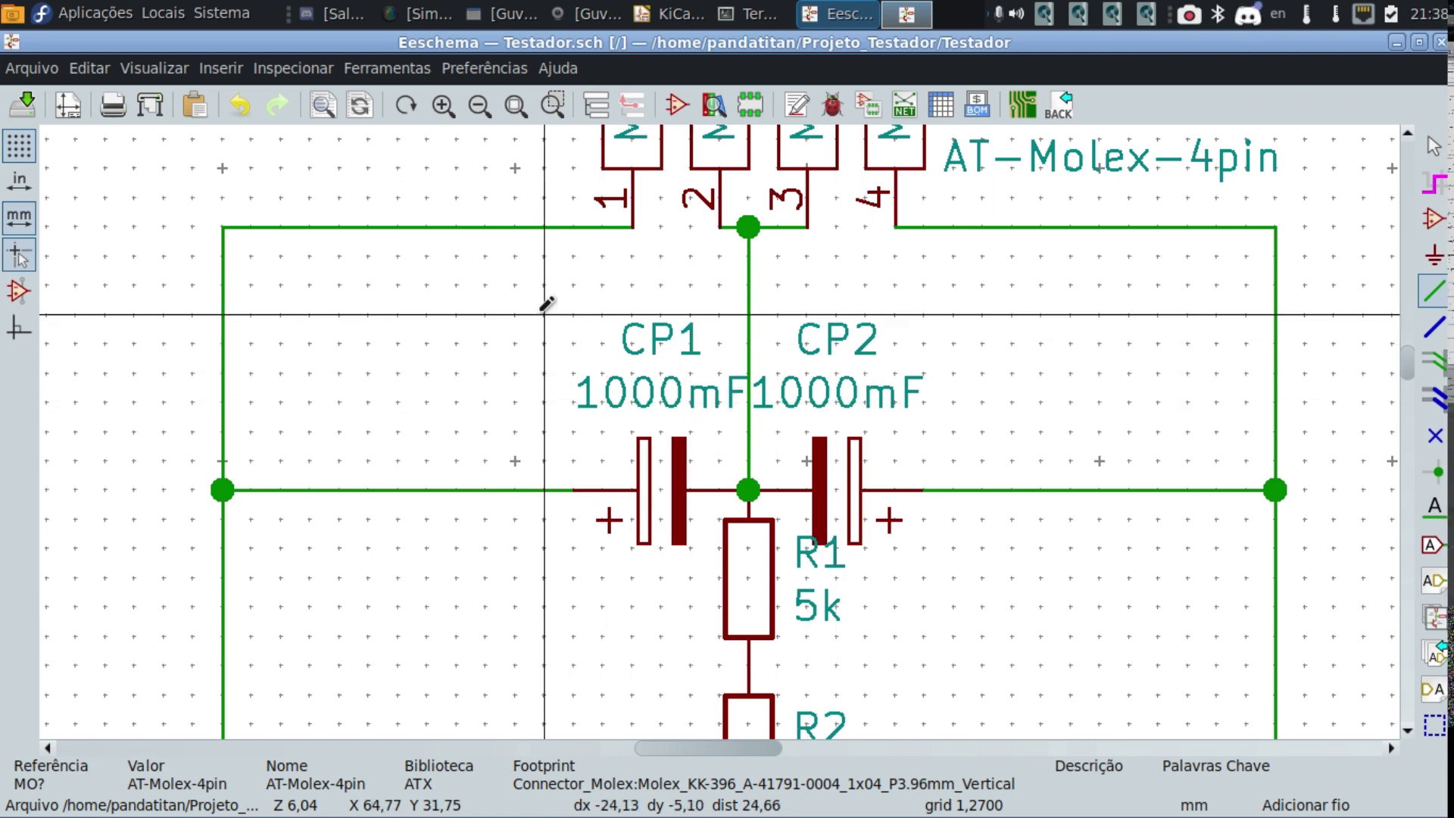
key(Escape)
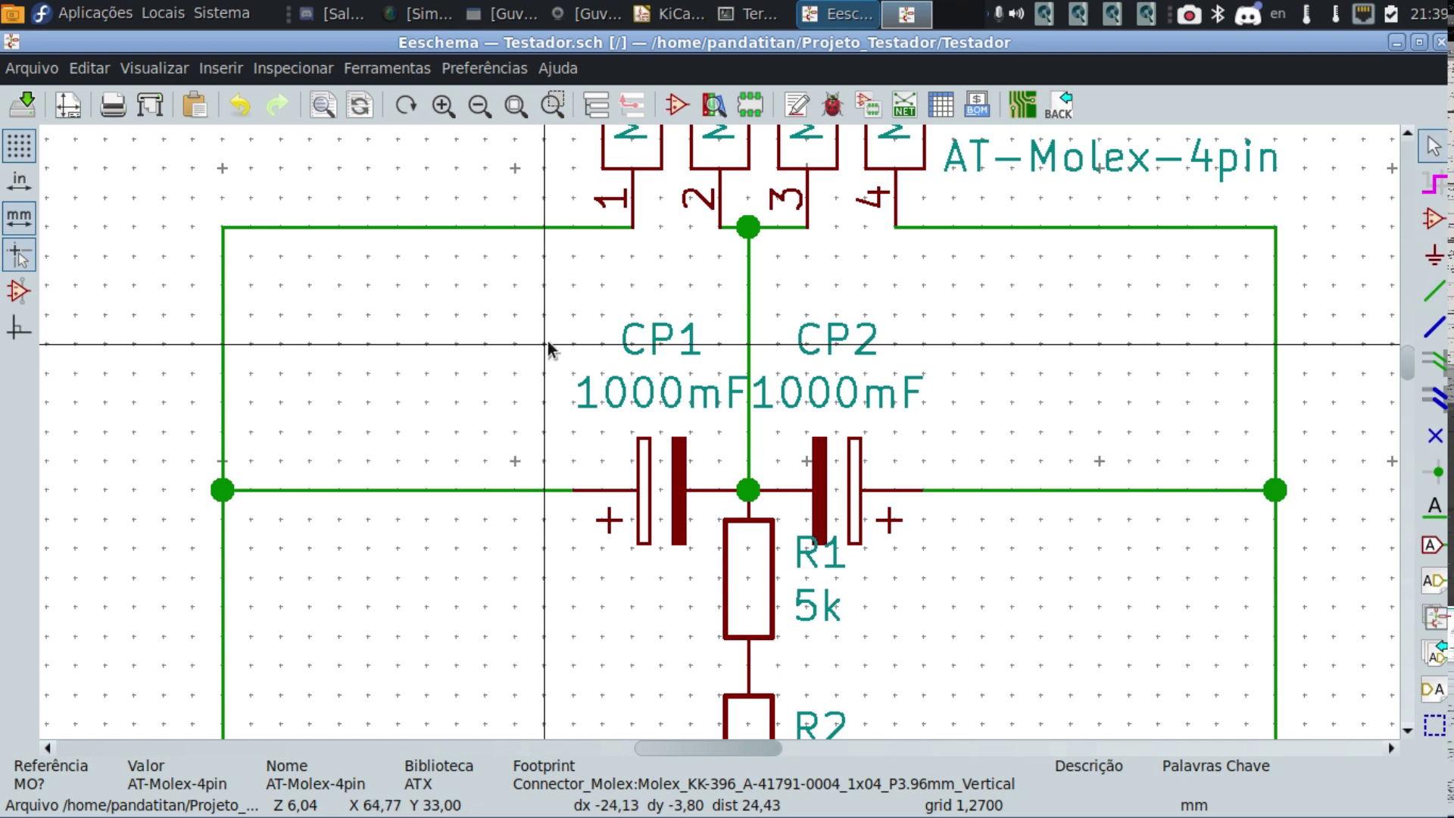
drag(540, 346, 626, 408)
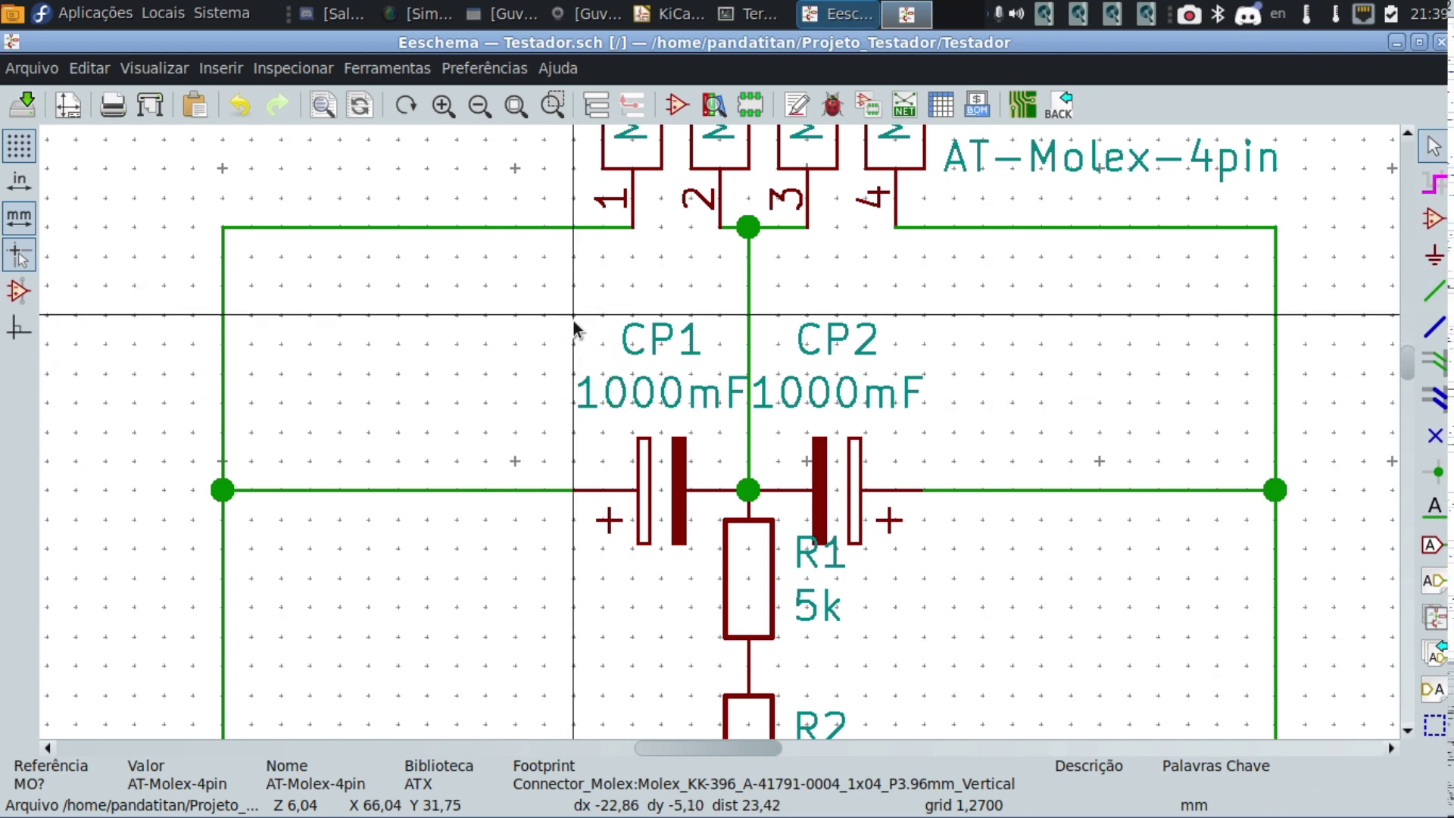
drag(577, 319, 681, 415)
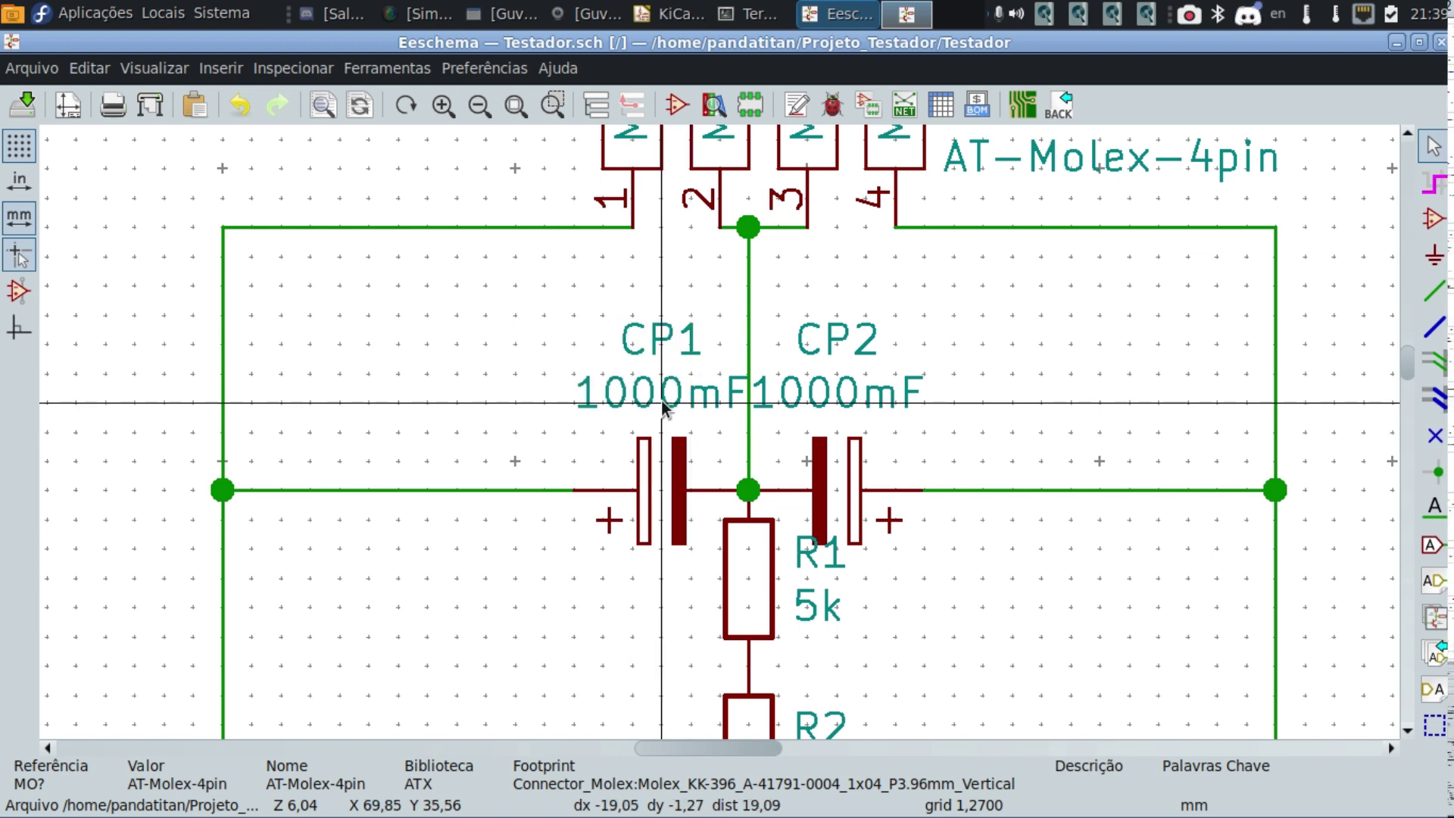
click(661, 401)
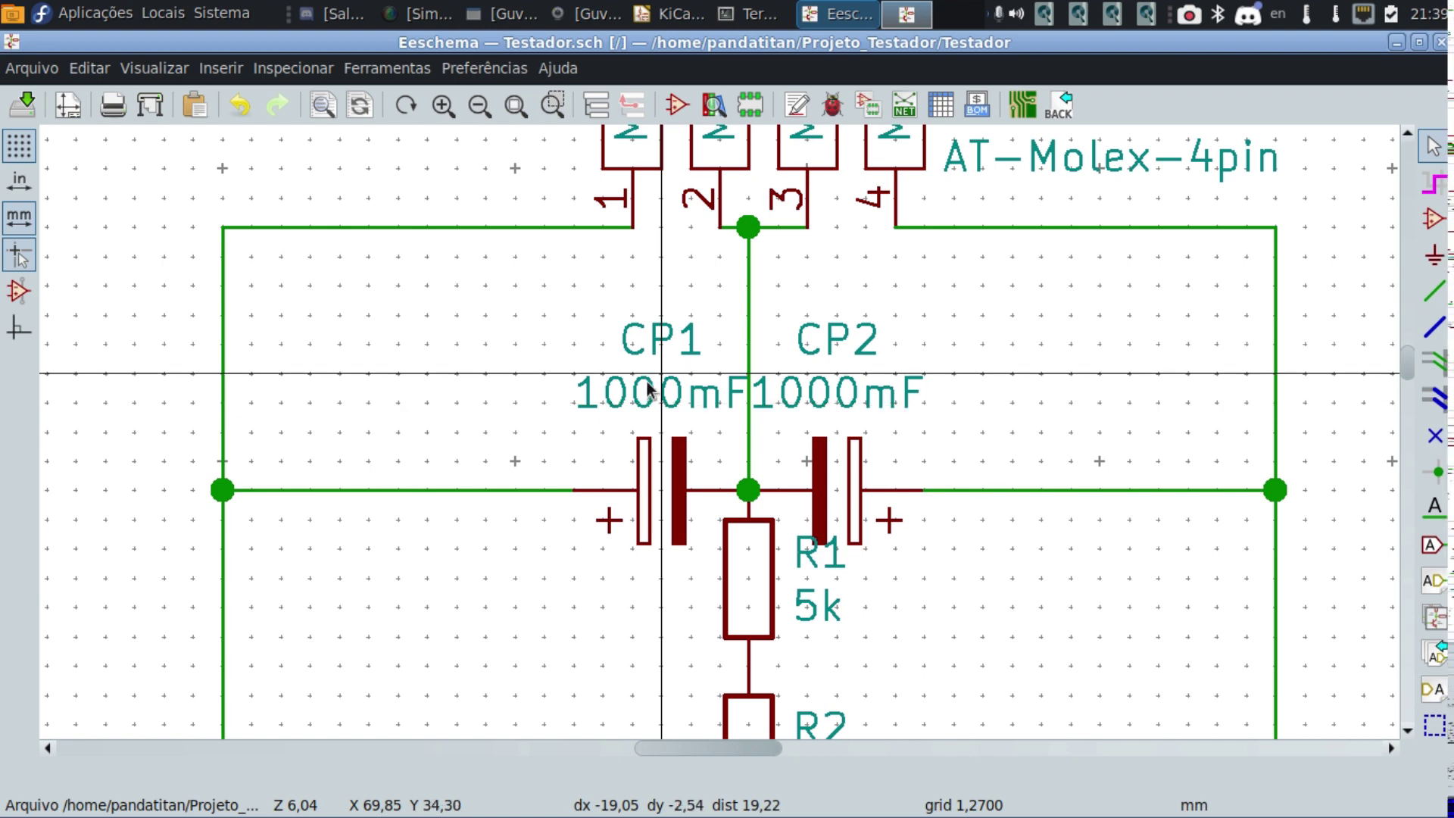
Try Horizontal orientation for capacitor CP1's 1000mF value text and undo it.
double_click(647, 385)
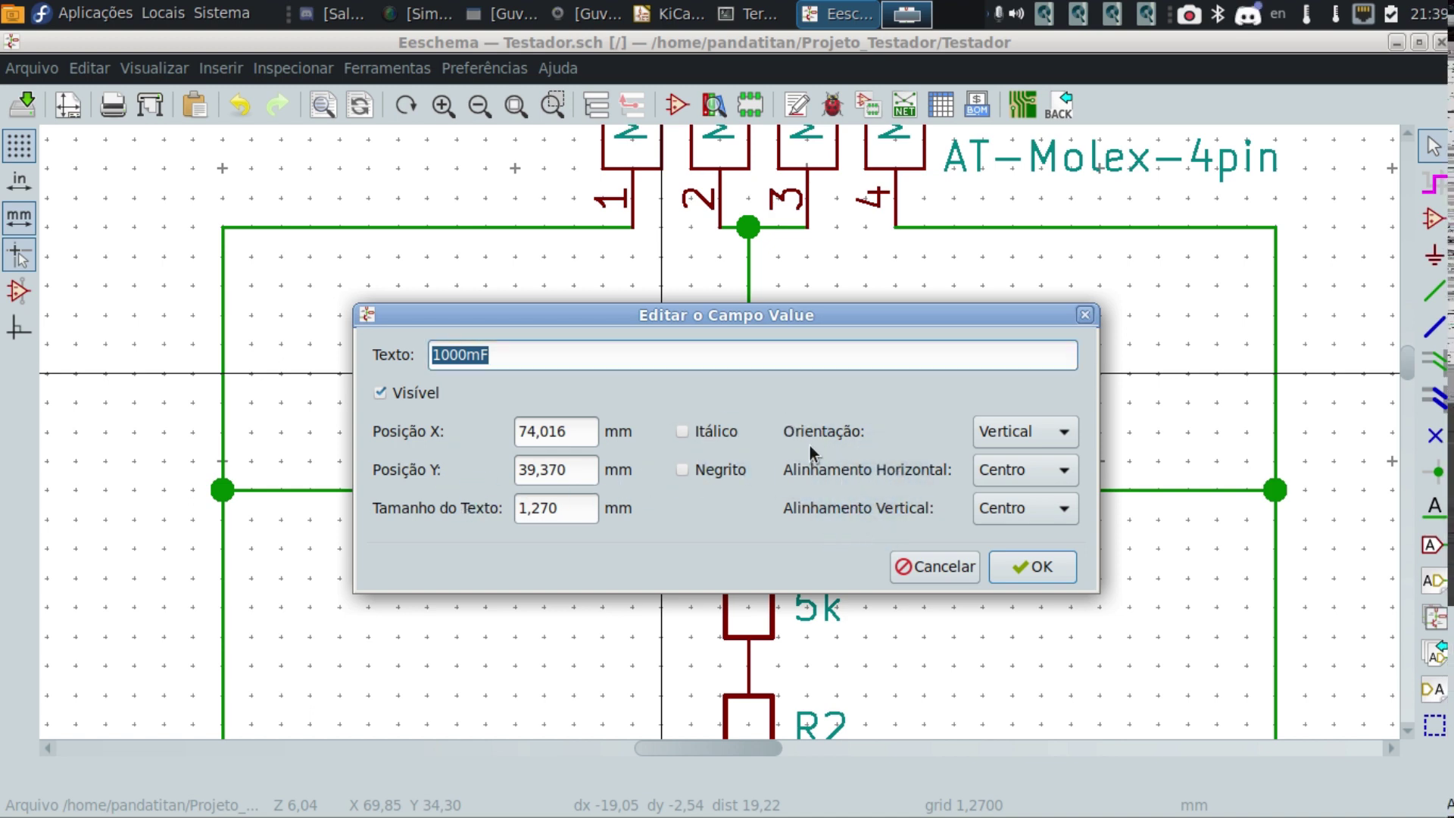
click(1031, 435)
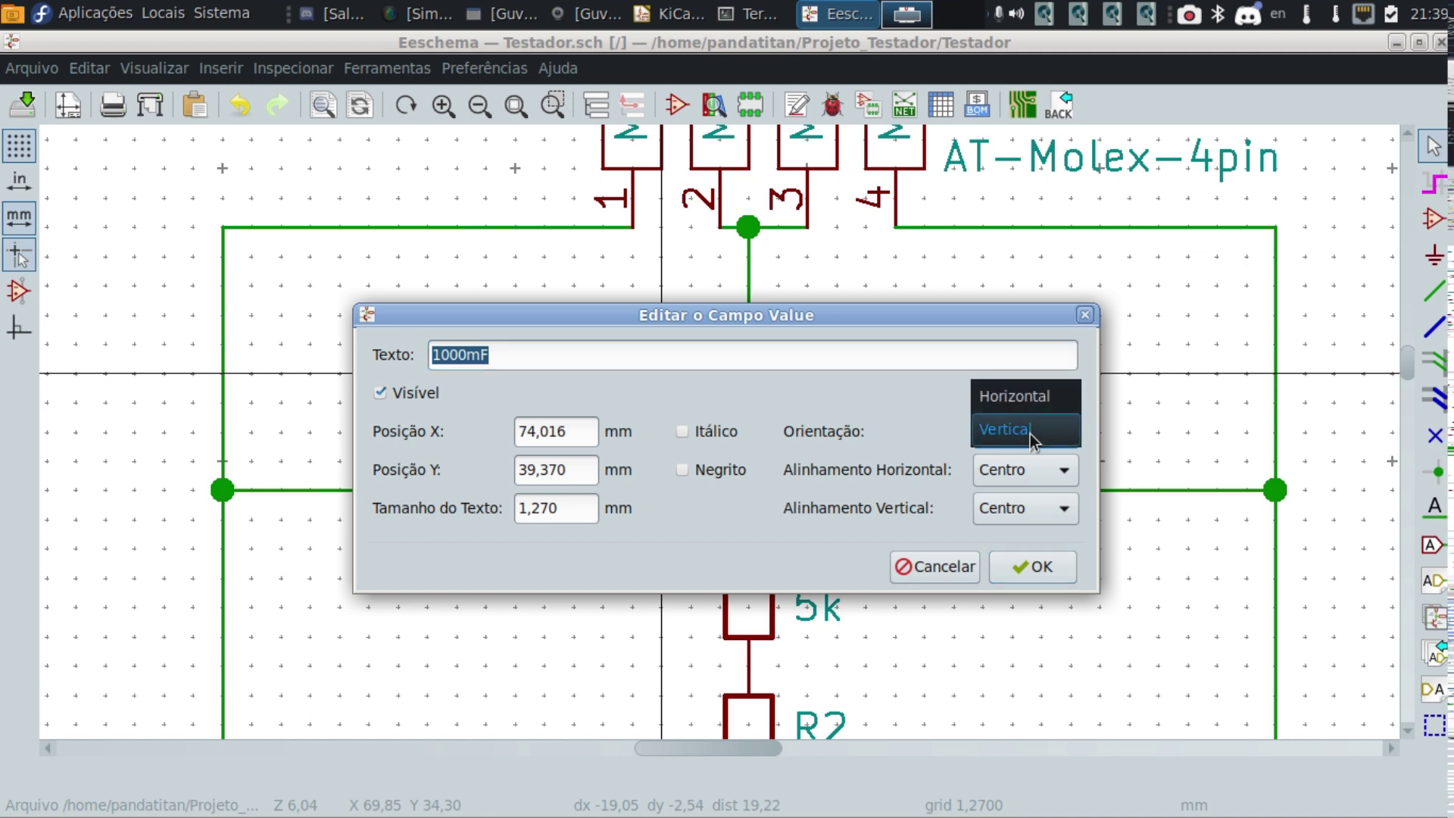
click(1030, 395)
click(1037, 568)
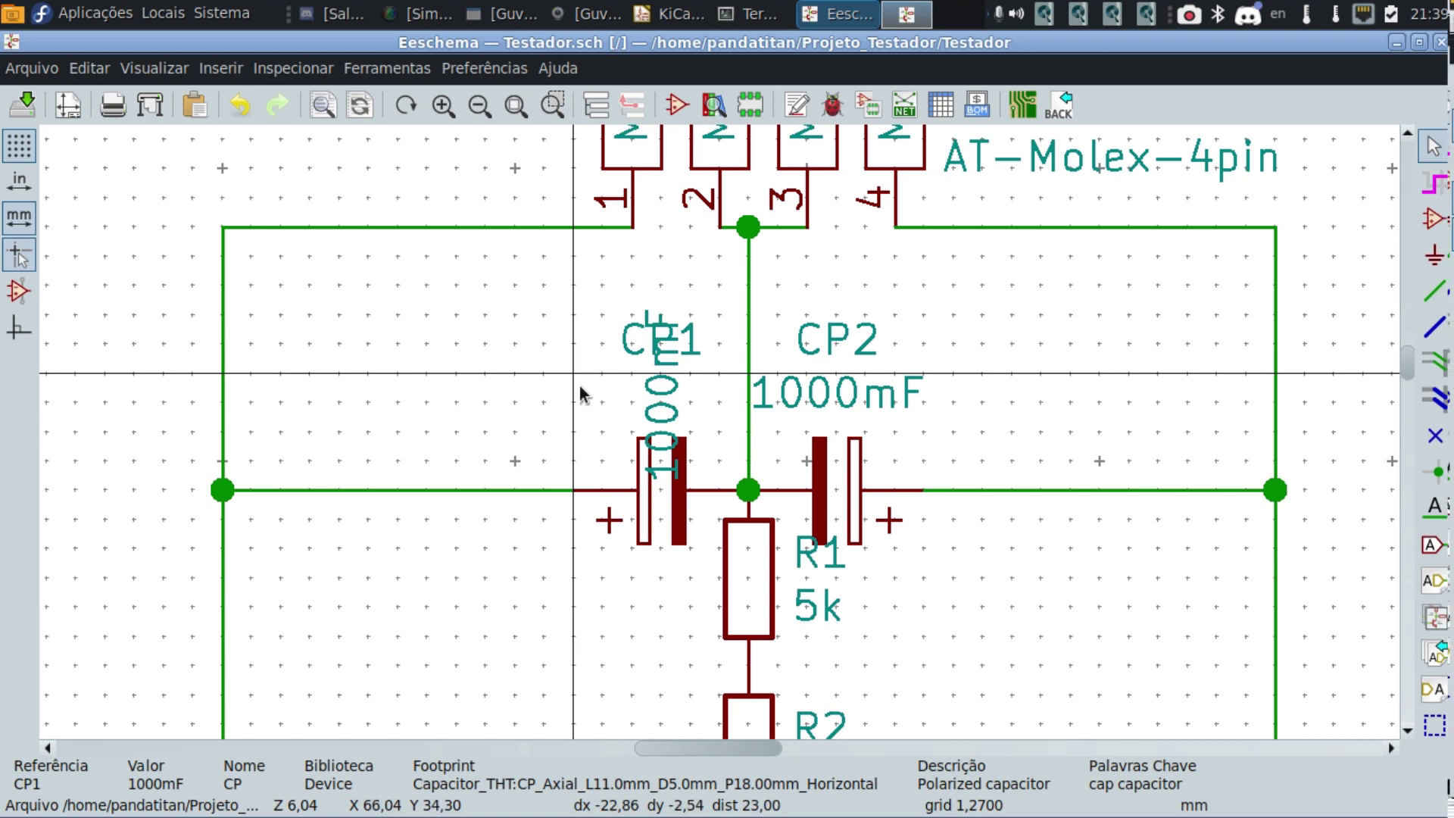
key(r)
Try moving capacitor CP1's value text to X position 50 mm, keeping its horizontal alignment at Centro.
double_click(644, 388)
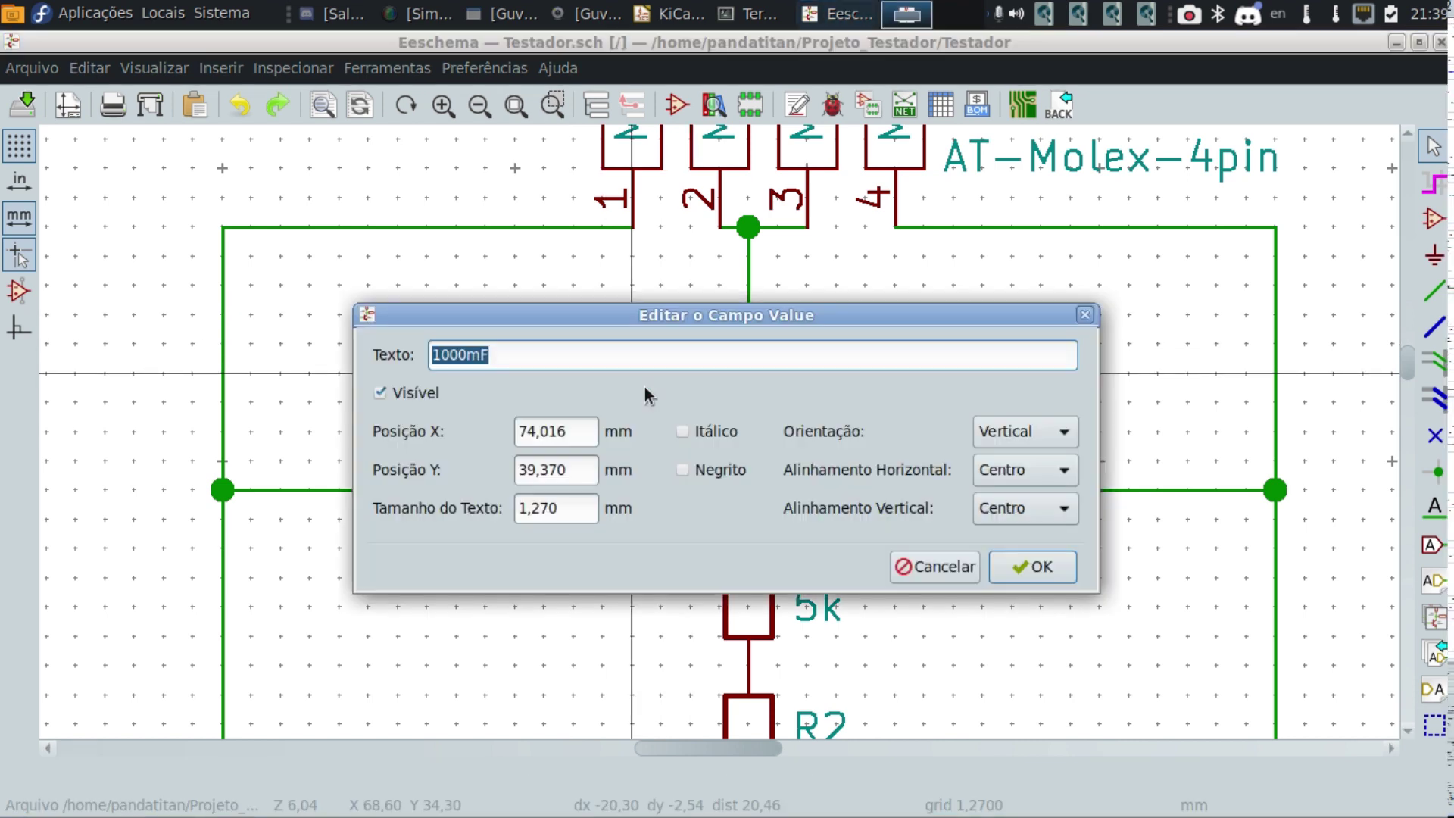
click(1034, 466)
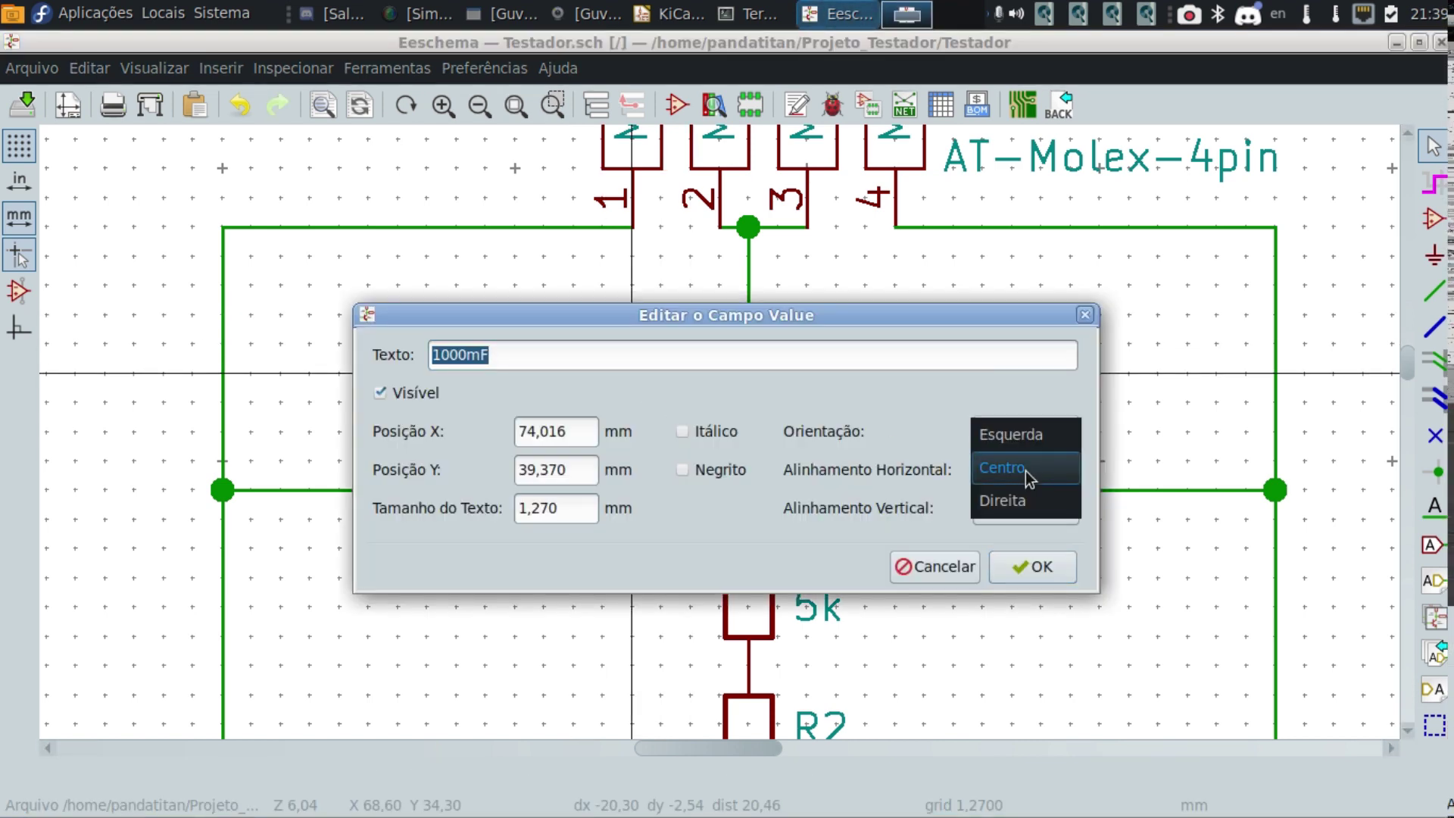
click(1025, 470)
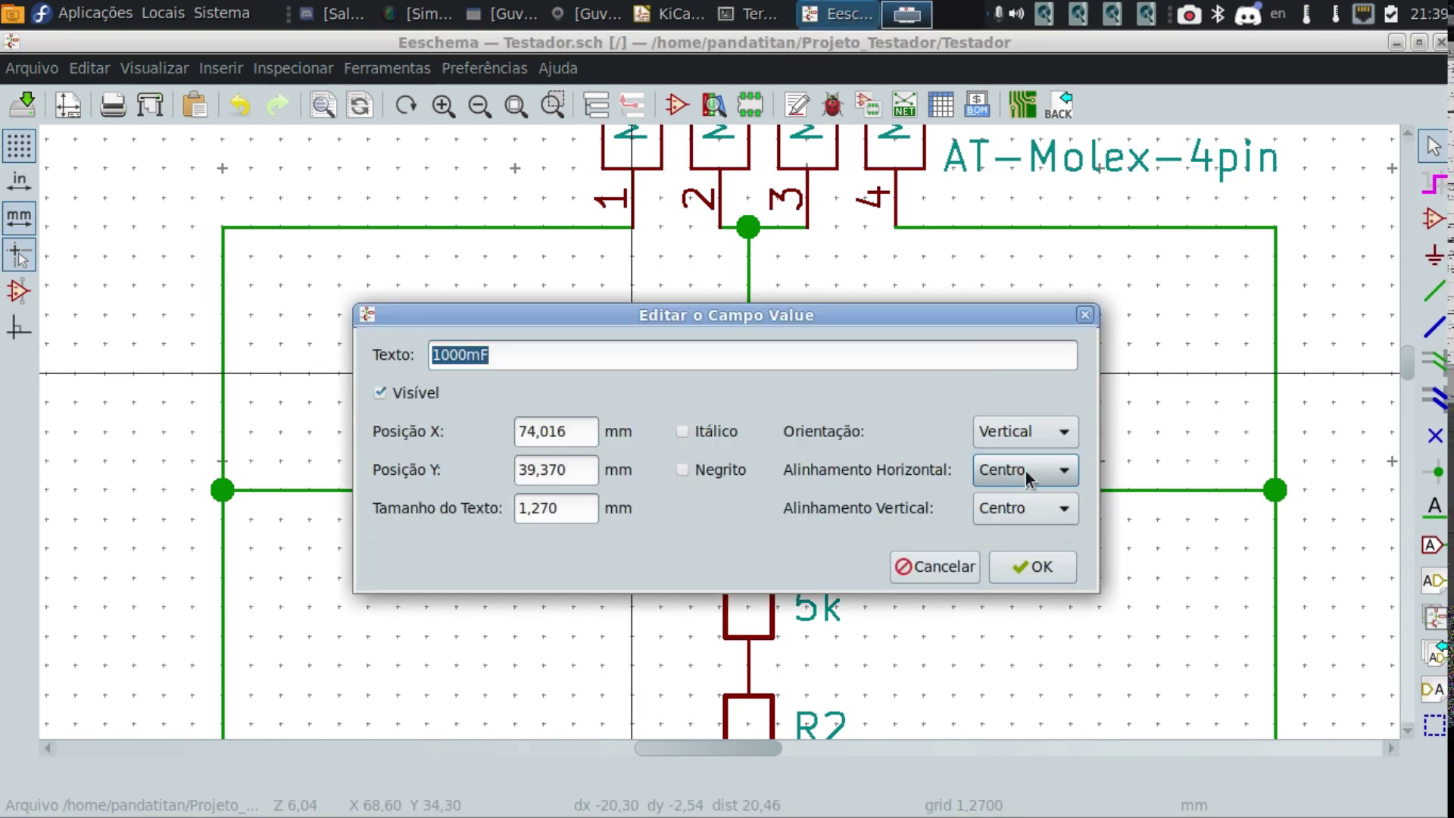
click(577, 431)
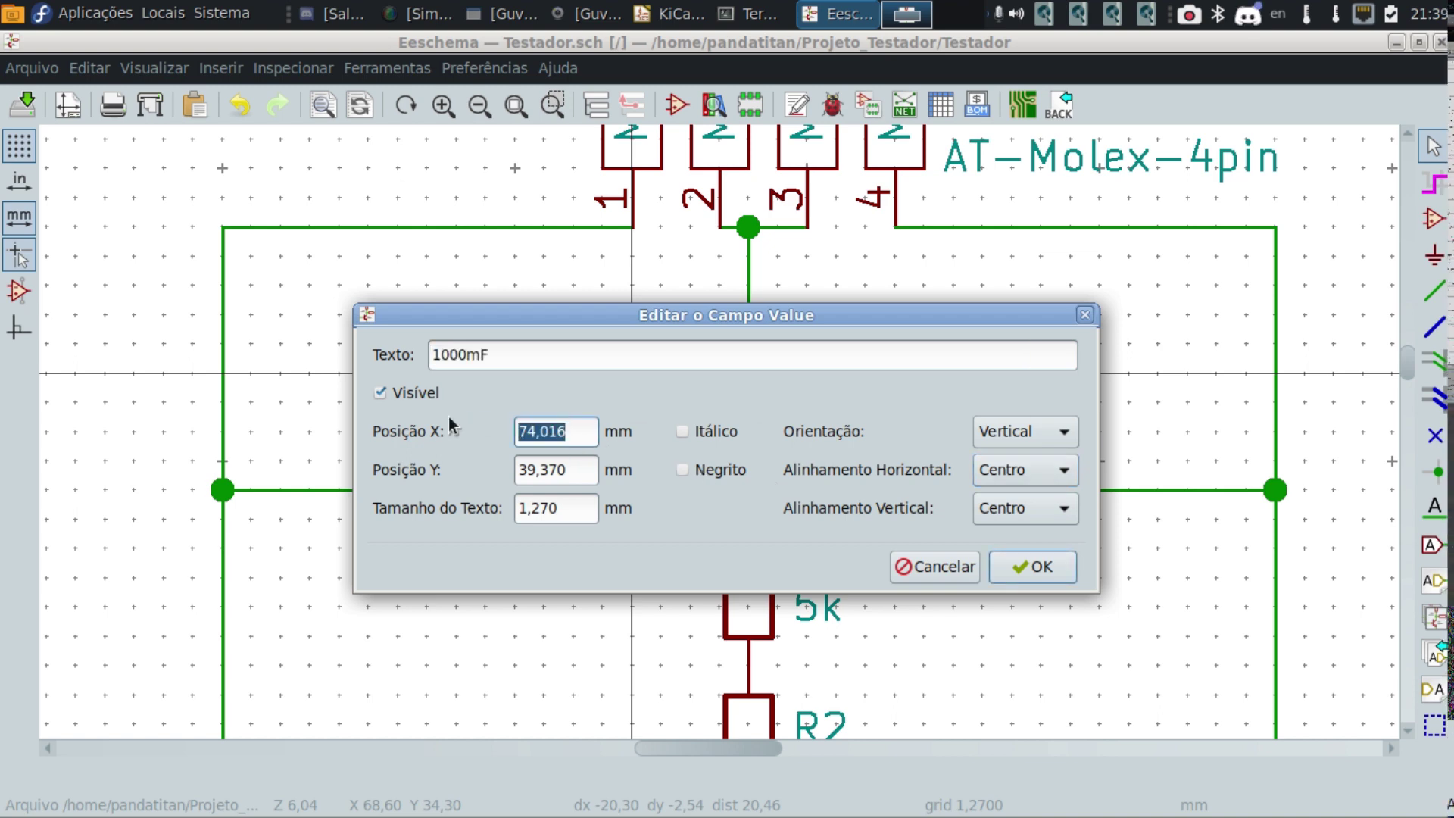
text(50)
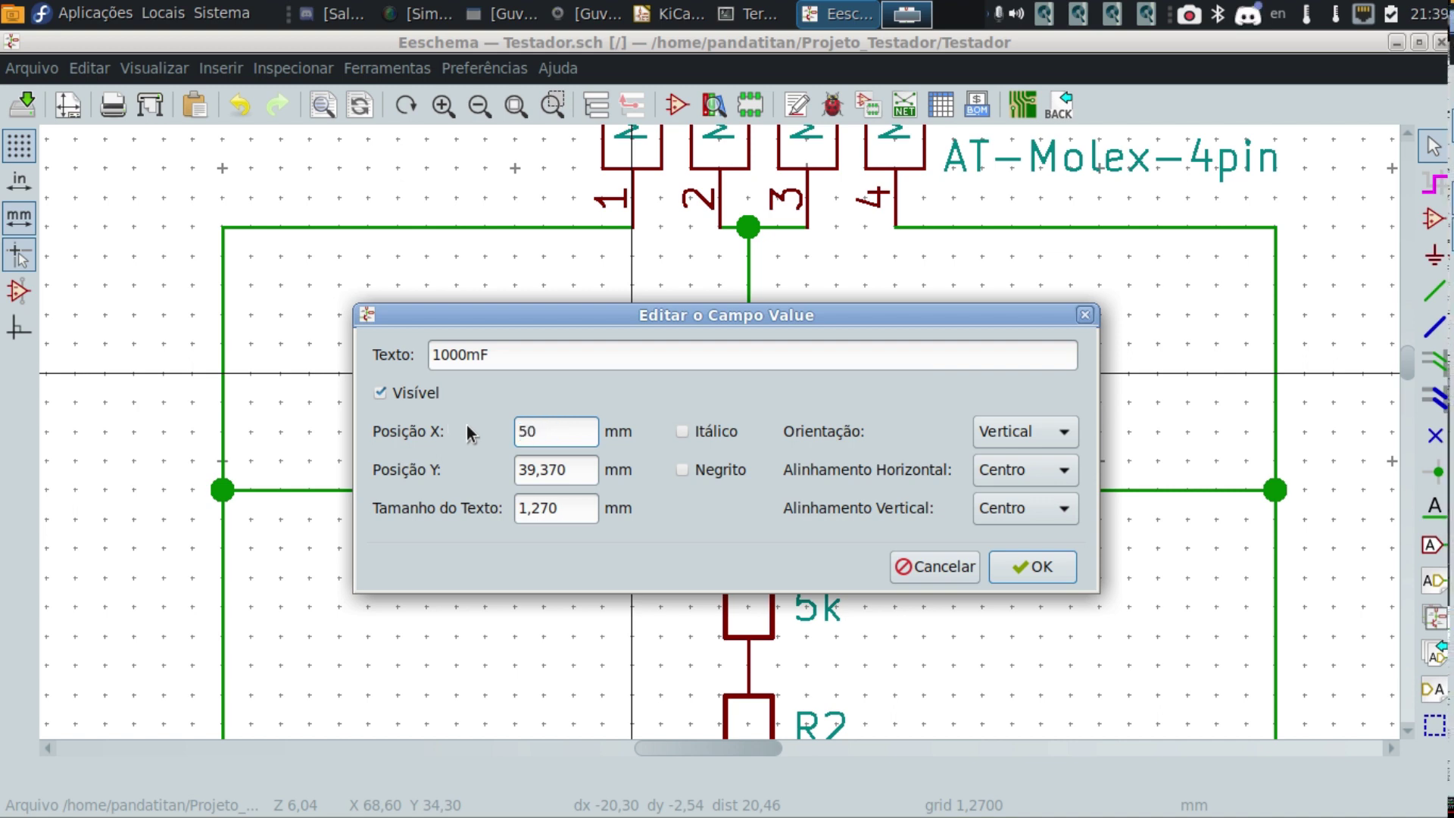
click(1010, 568)
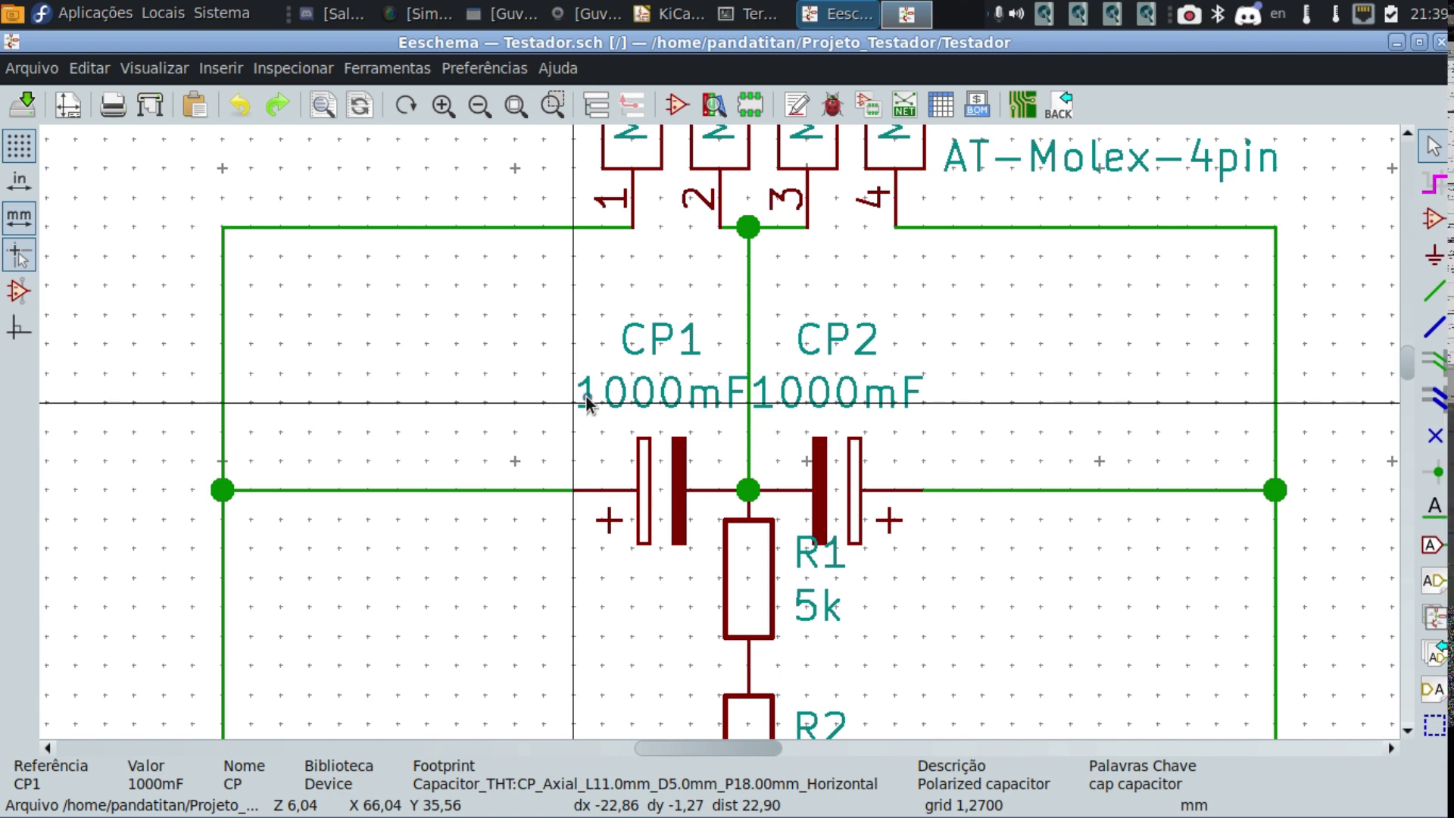
Try moving capacitor CP1's value text to X position 72 mm.
double_click(603, 380)
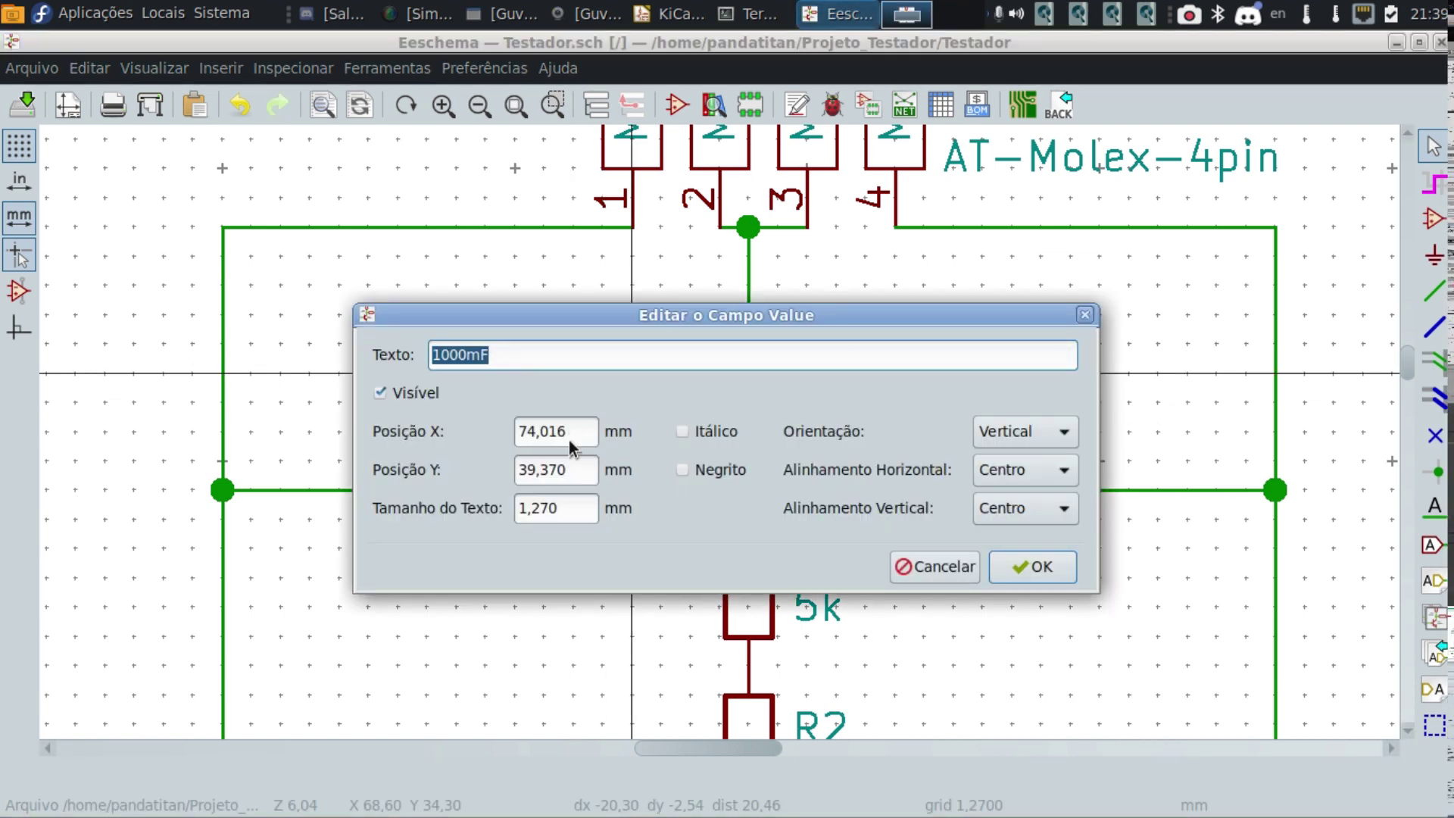
click(570, 439)
key(BackSpace)
key(BackSpace)
key(BackSpace)
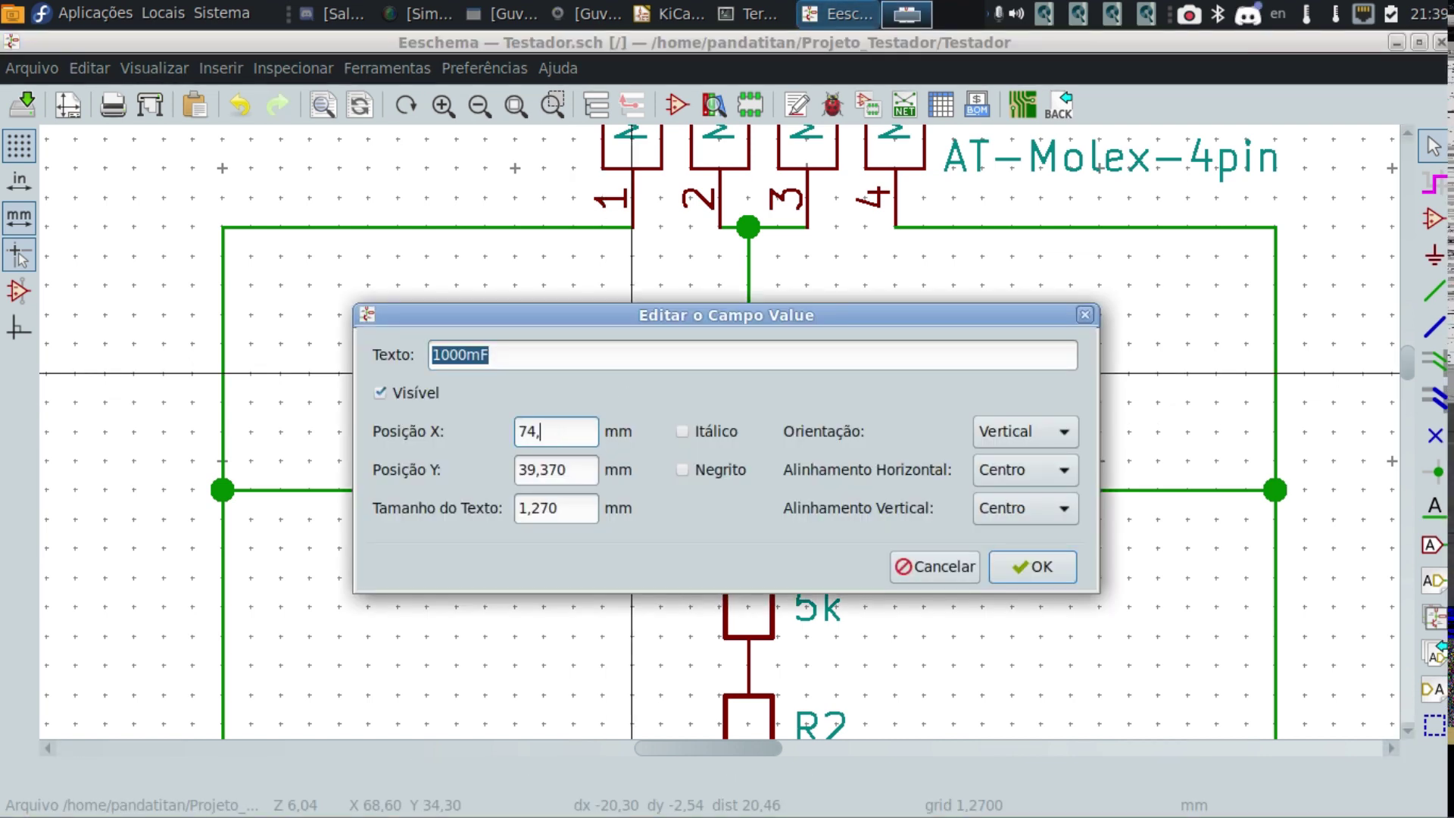
key(BackSpace)
key(BackSpace)
text(2)
click(1031, 567)
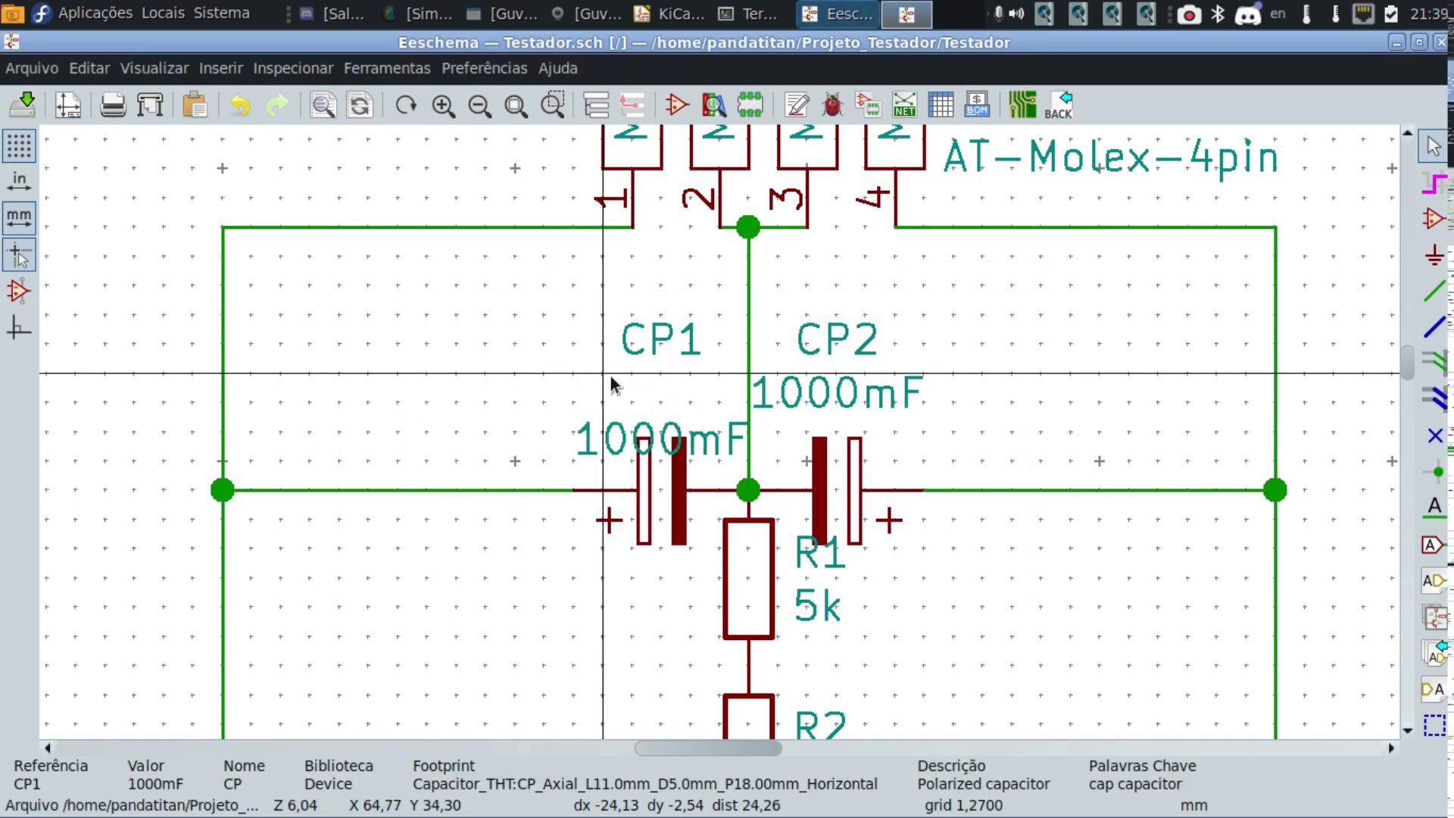
Try moving capacitor CP1's value text to Y position 38 mm and undo the move.
key(v)
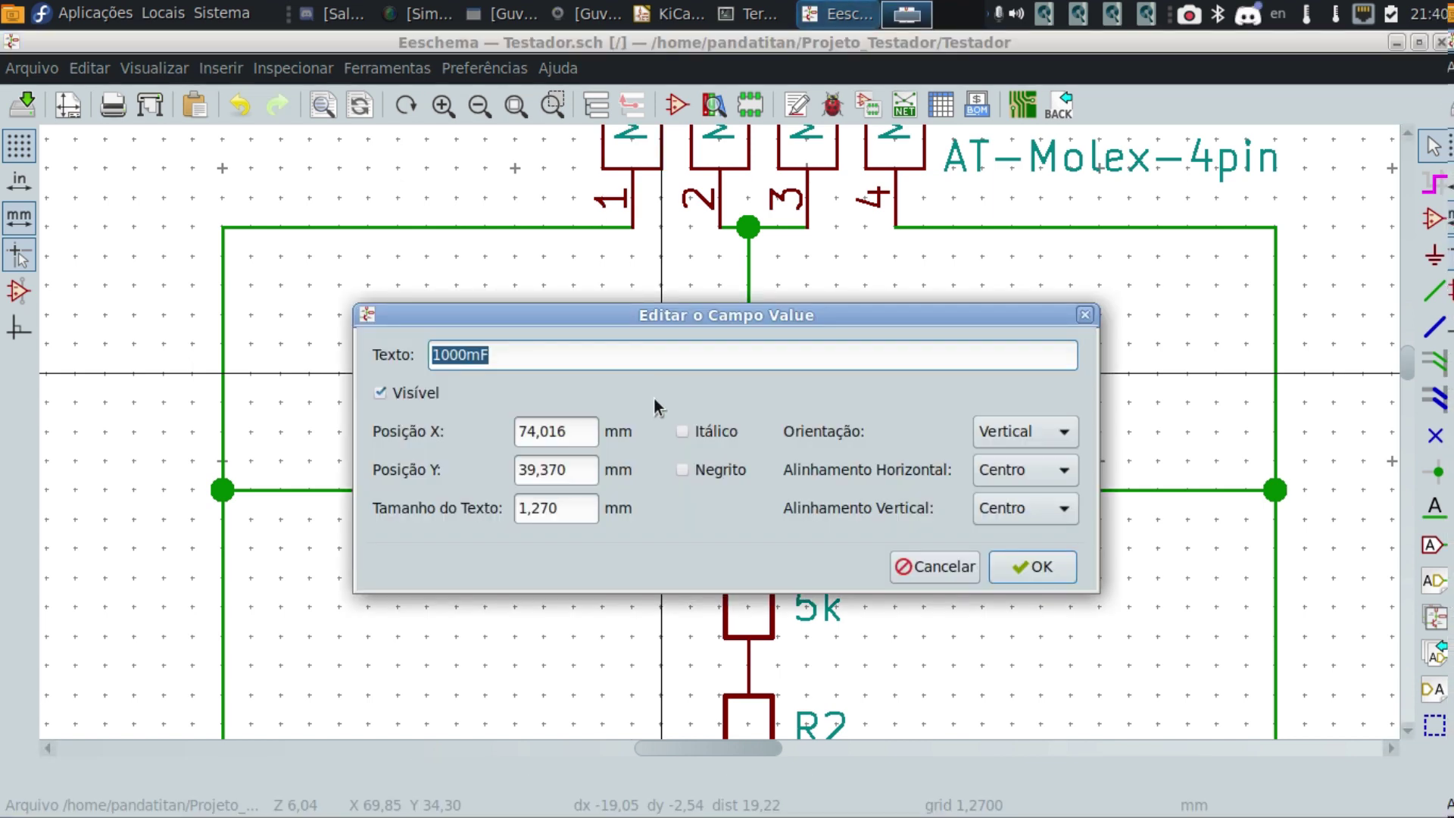
click(581, 469)
key(BackSpace)
key(BackSpace)
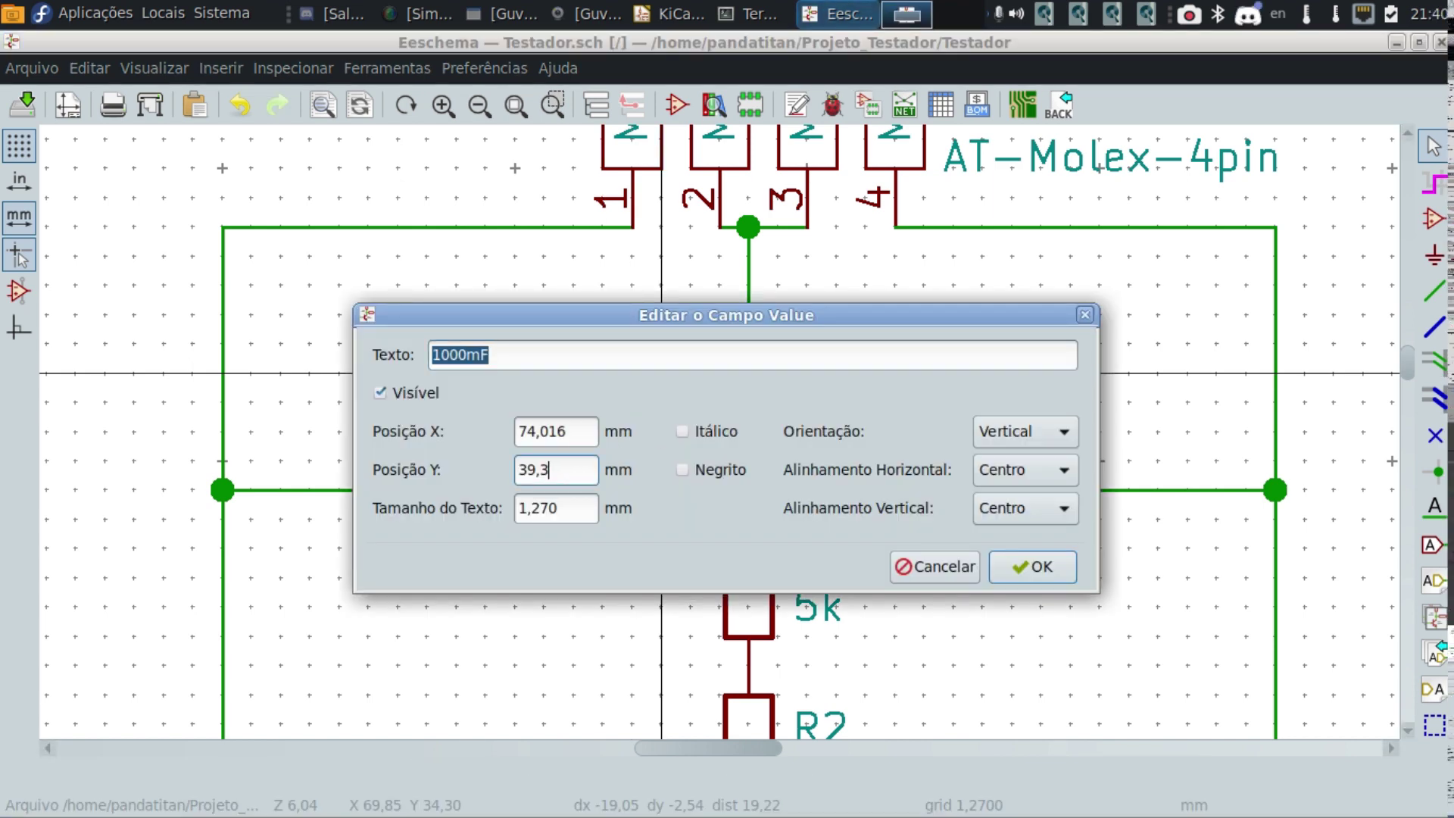
key(BackSpace)
key(BackSpace)
key(BackSpace)
text(8)
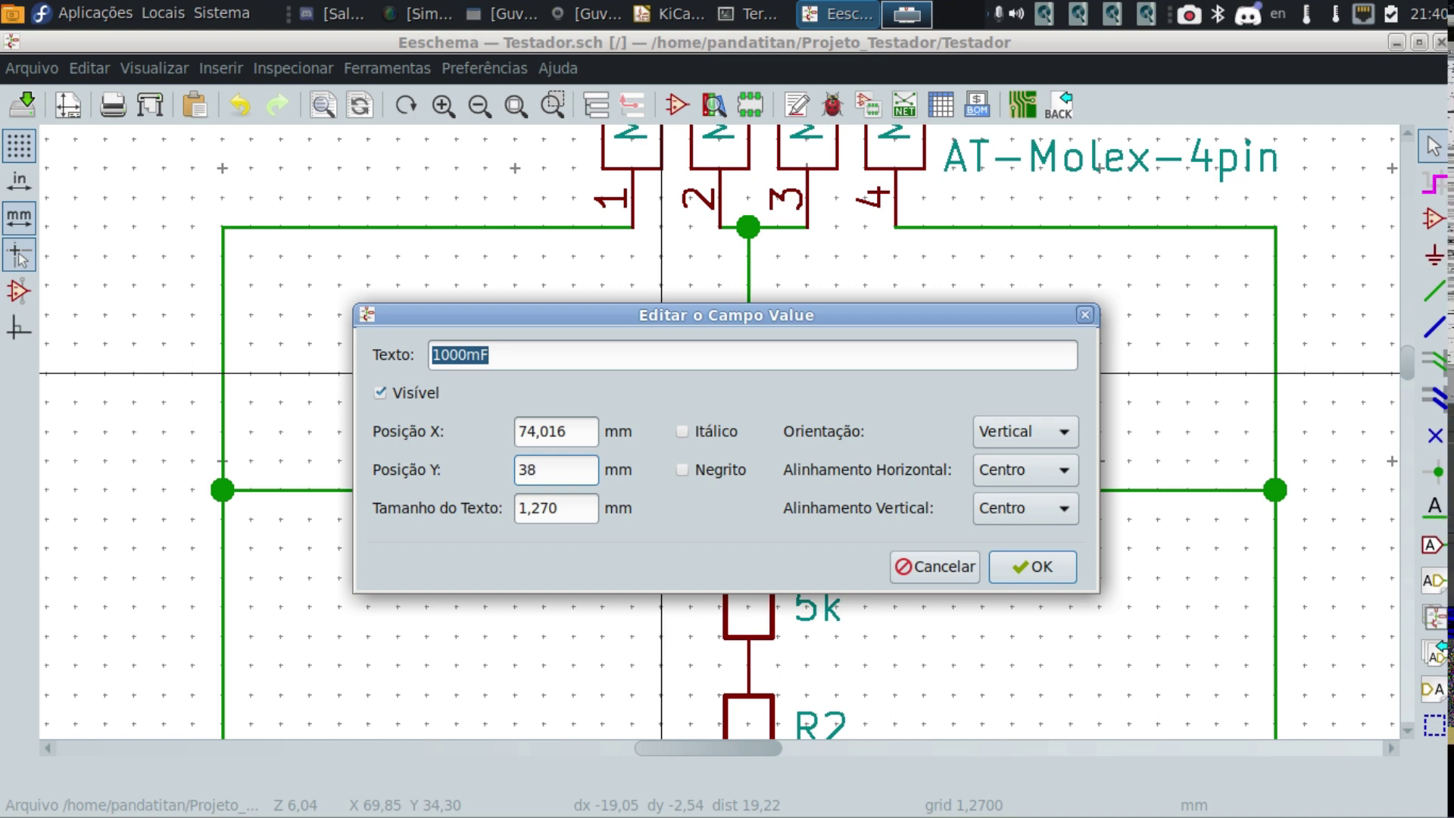
click(1038, 570)
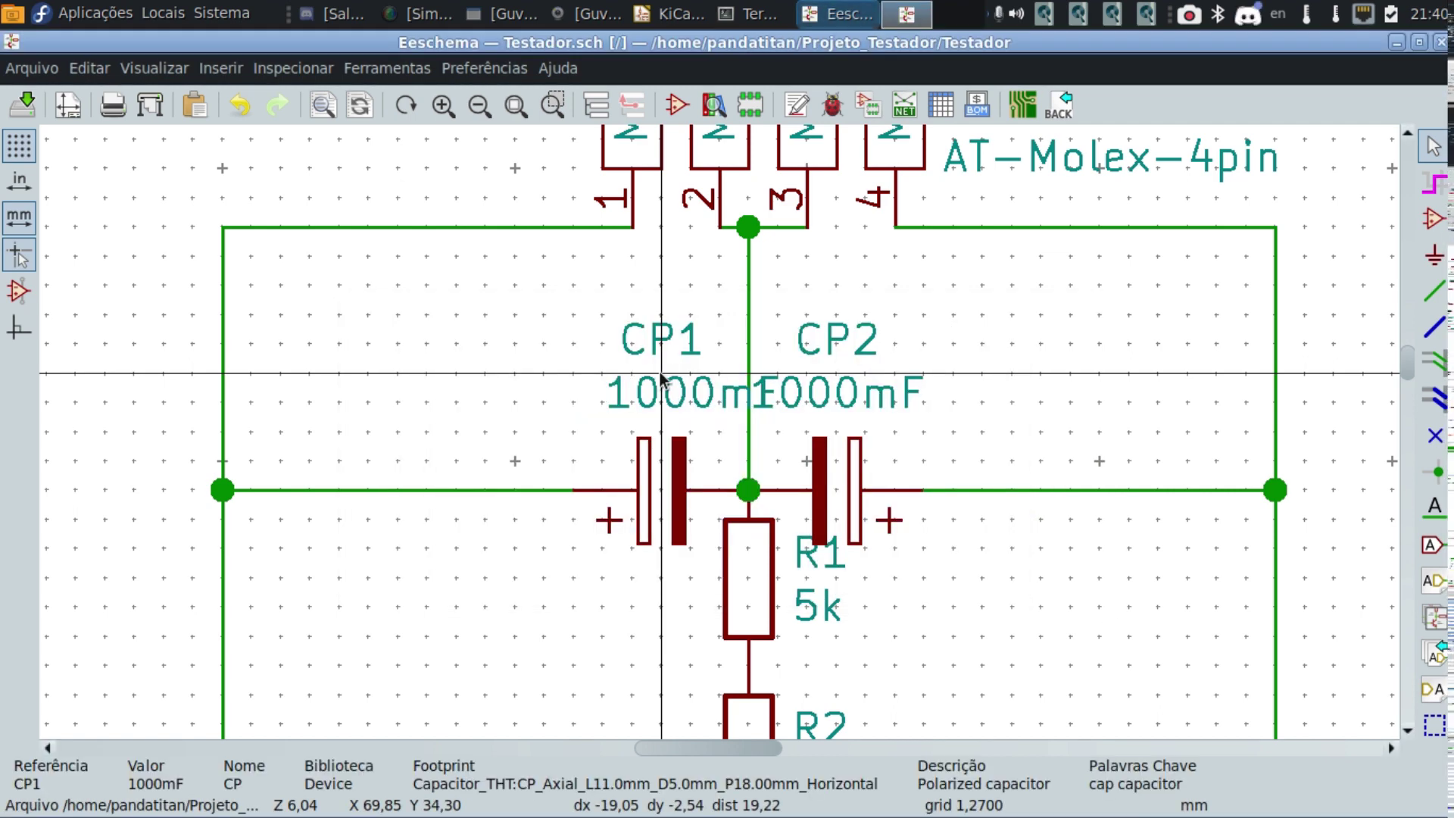
key(m)
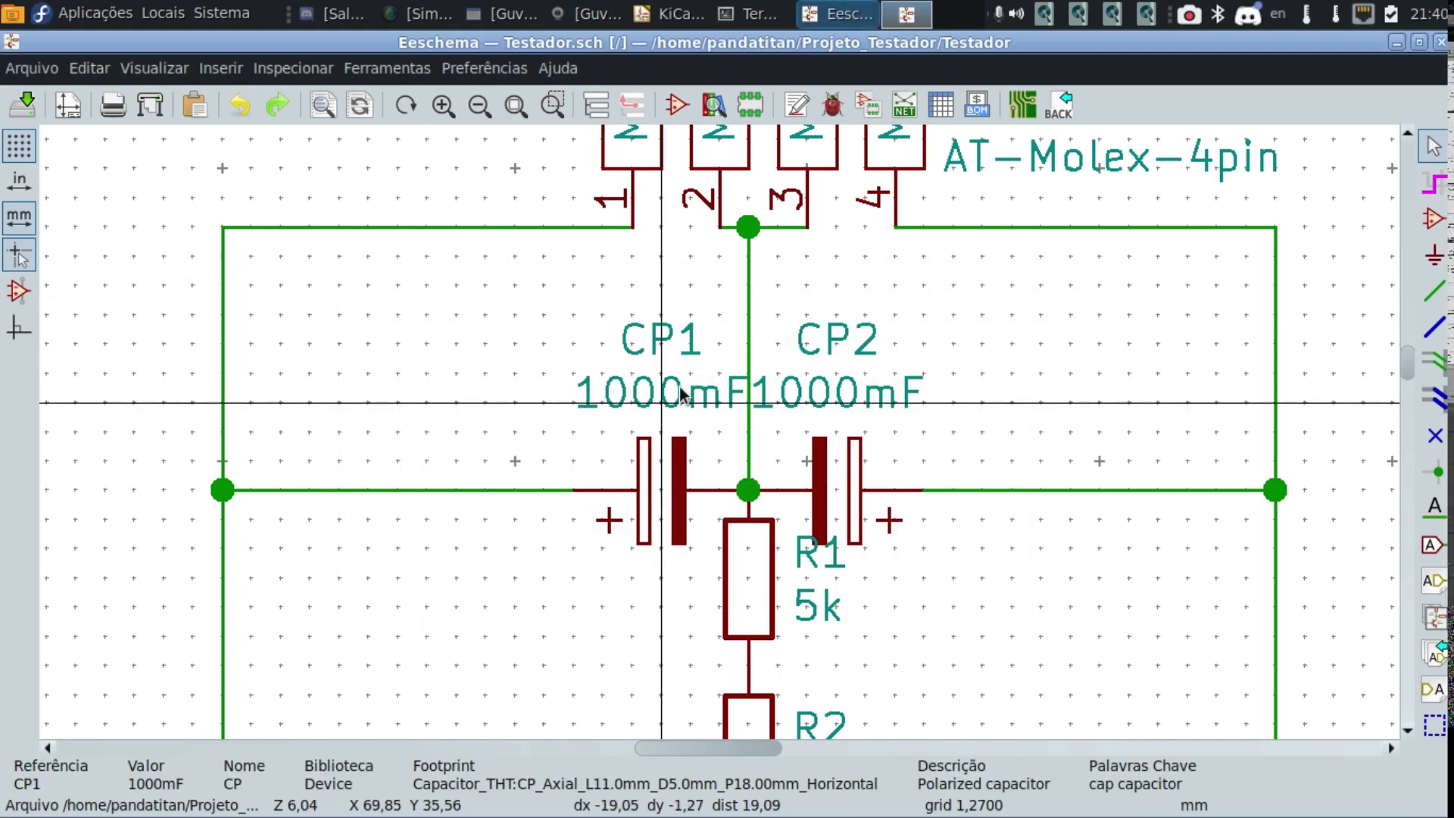
Set the Y position of capacitor CP1's 1000mF value text to 41 mm.
double_click(643, 403)
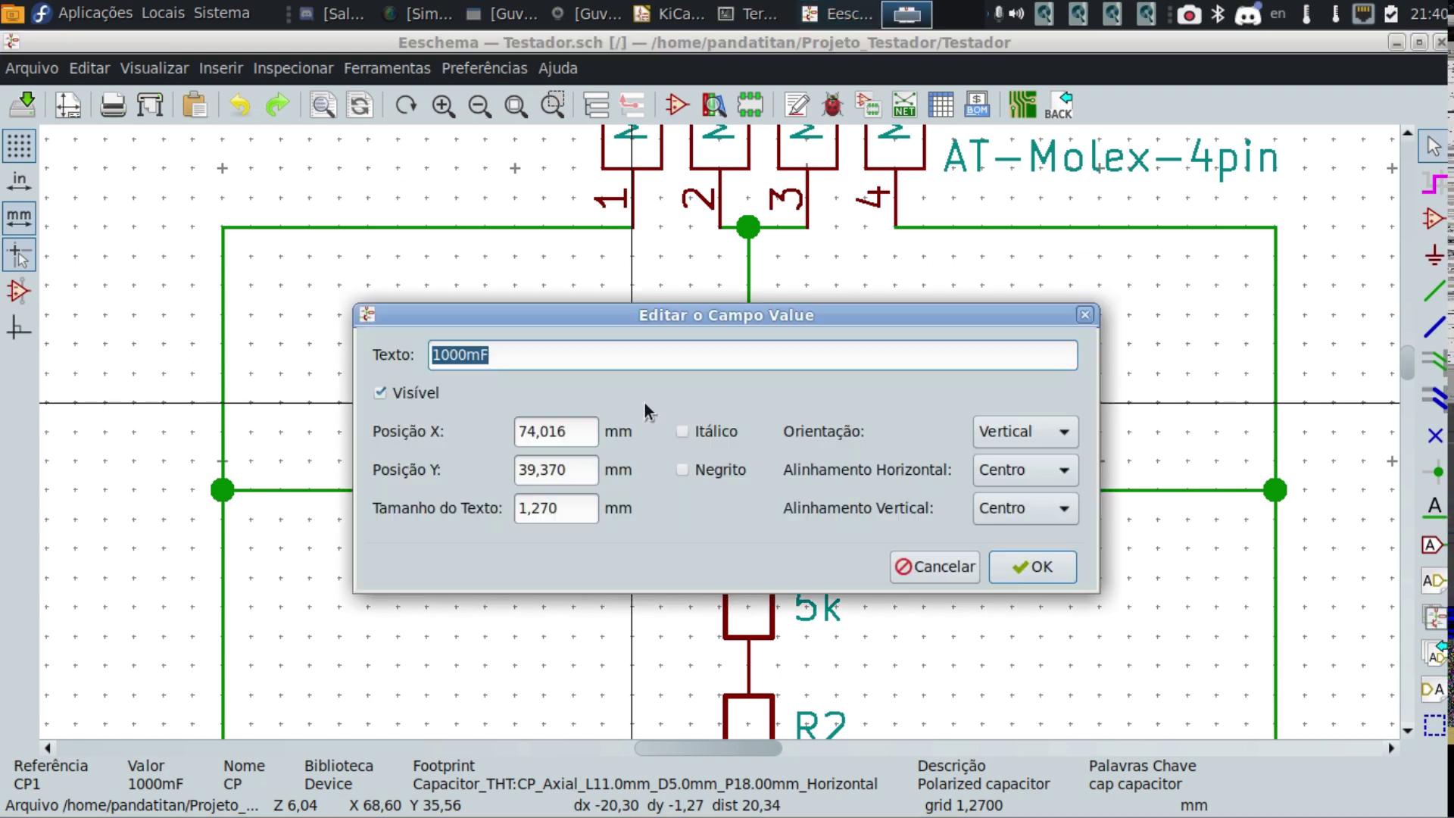
click(576, 475)
key(BackSpace)
key(BackSpace)
key(BackSpace)
key(BackSpace)
key(BackSpace)
key(BackSpace)
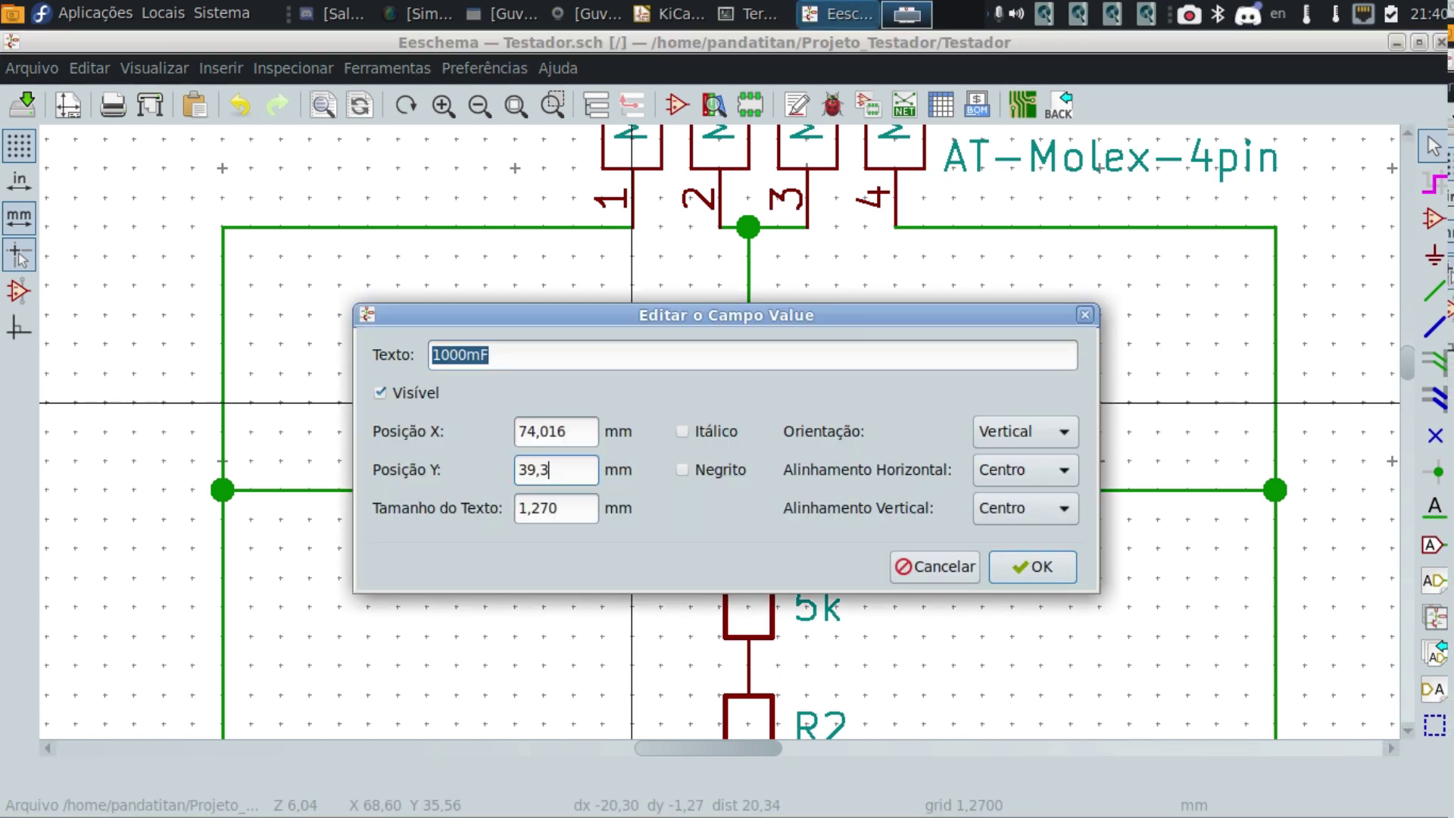
text(41)
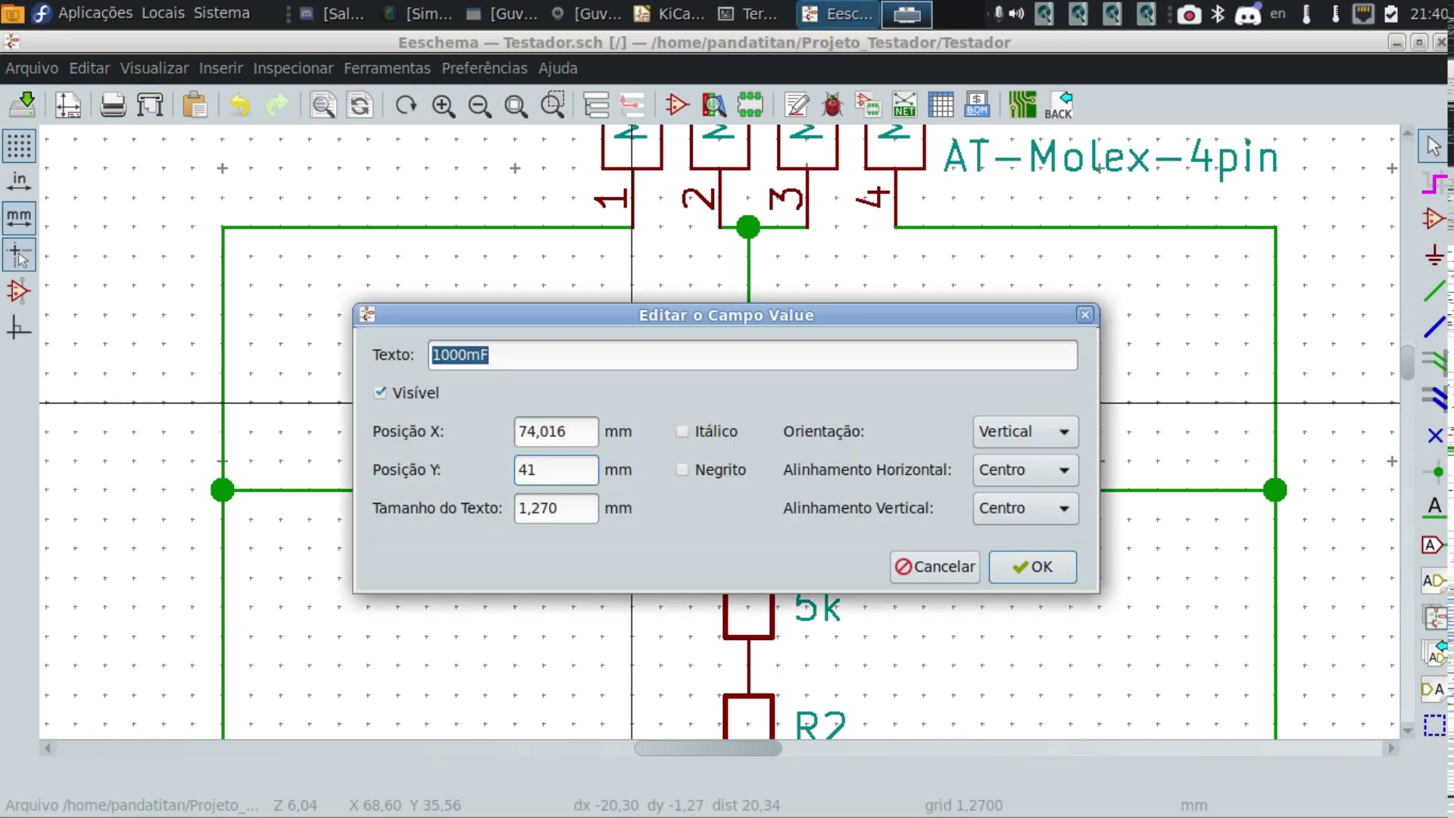
click(1039, 568)
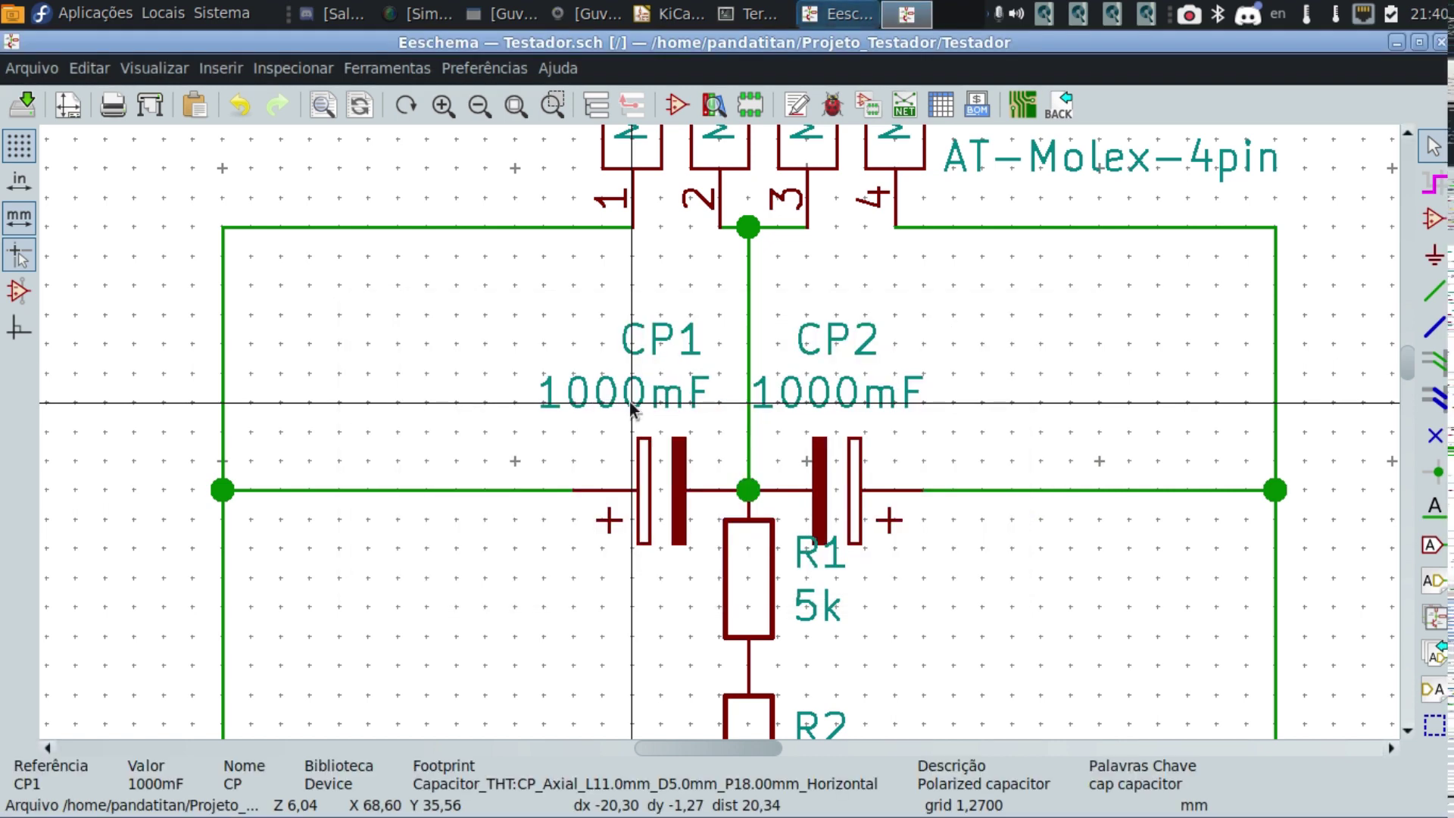
Try moving capacitor CP2's value text to X position 81 mm and Y position 38 mm, and undo the move.
double_click(828, 403)
click(574, 436)
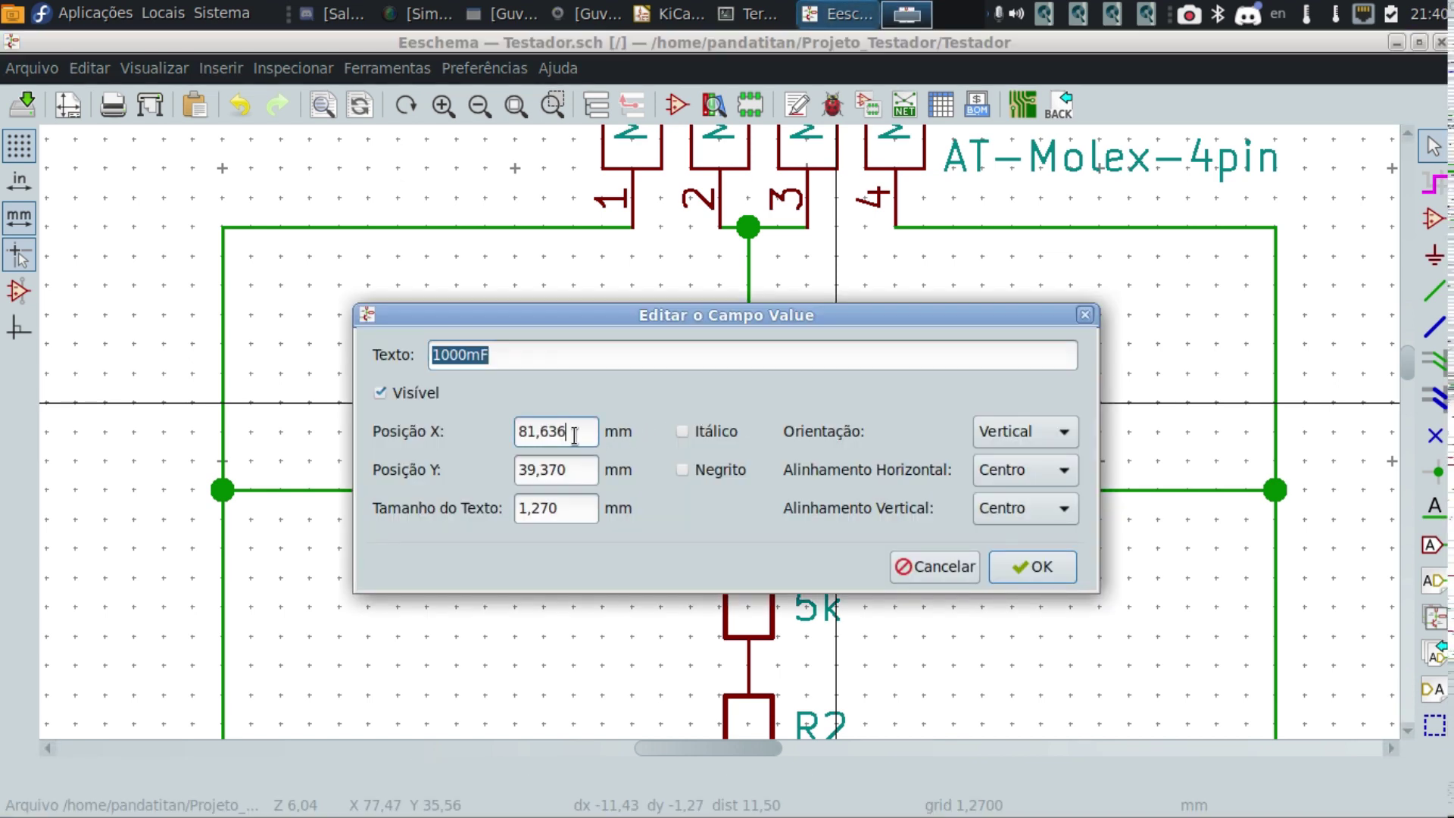
key(BackSpace)
key(BackSpace)
key(BackSpace)
key(BackSpace)
key(BackSpace)
key(BackSpace)
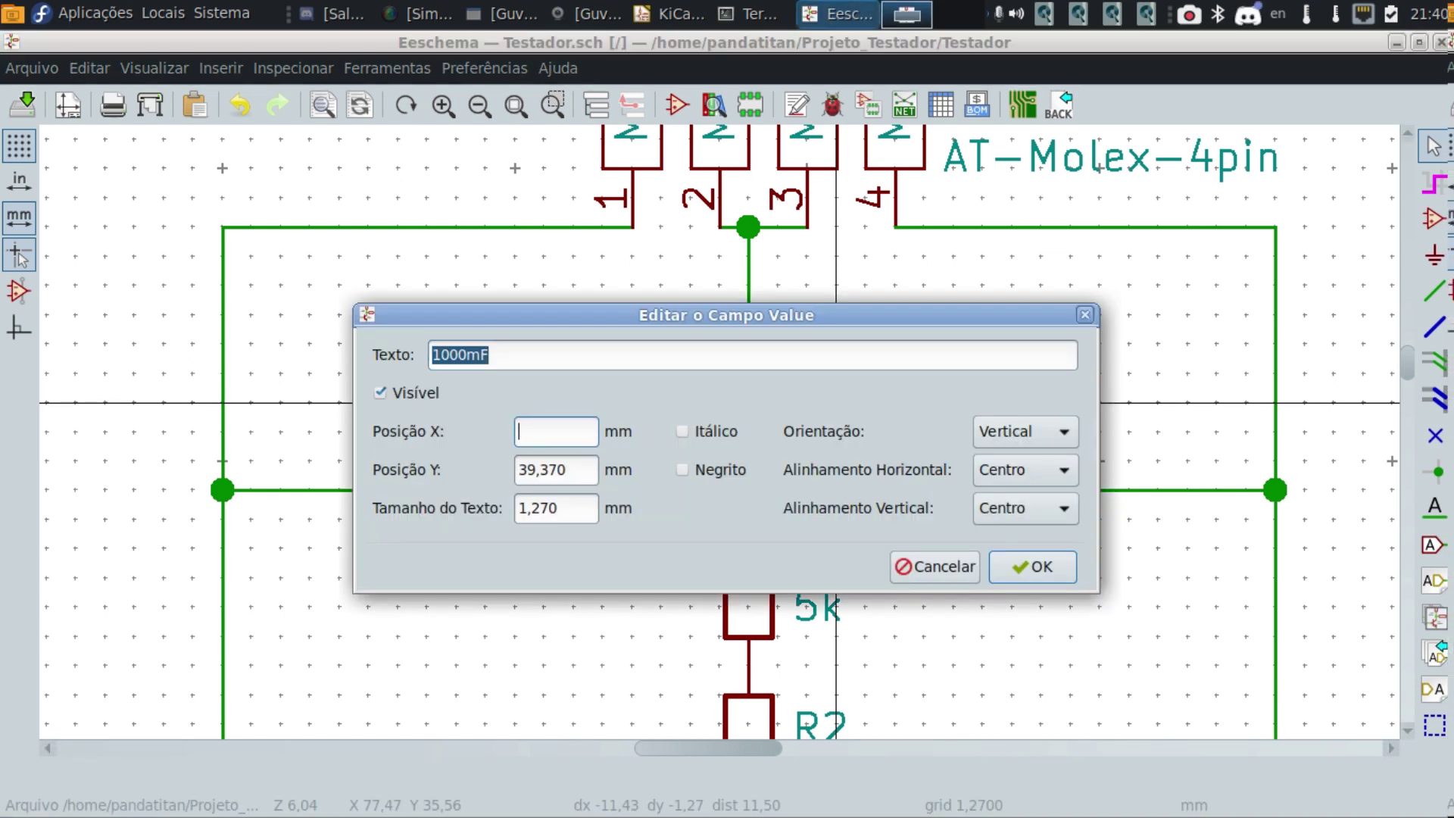
text(79)
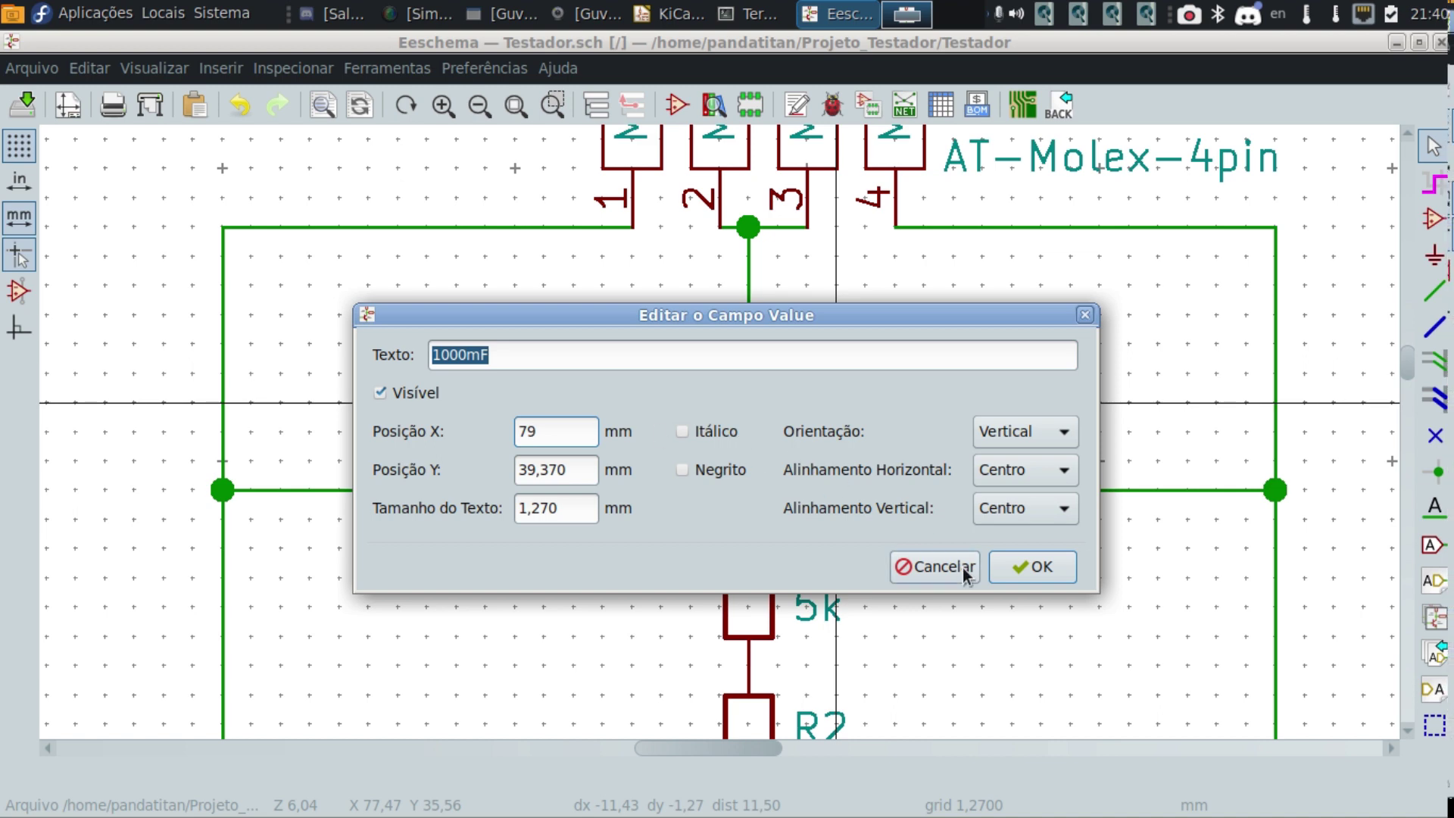
double_click(580, 439)
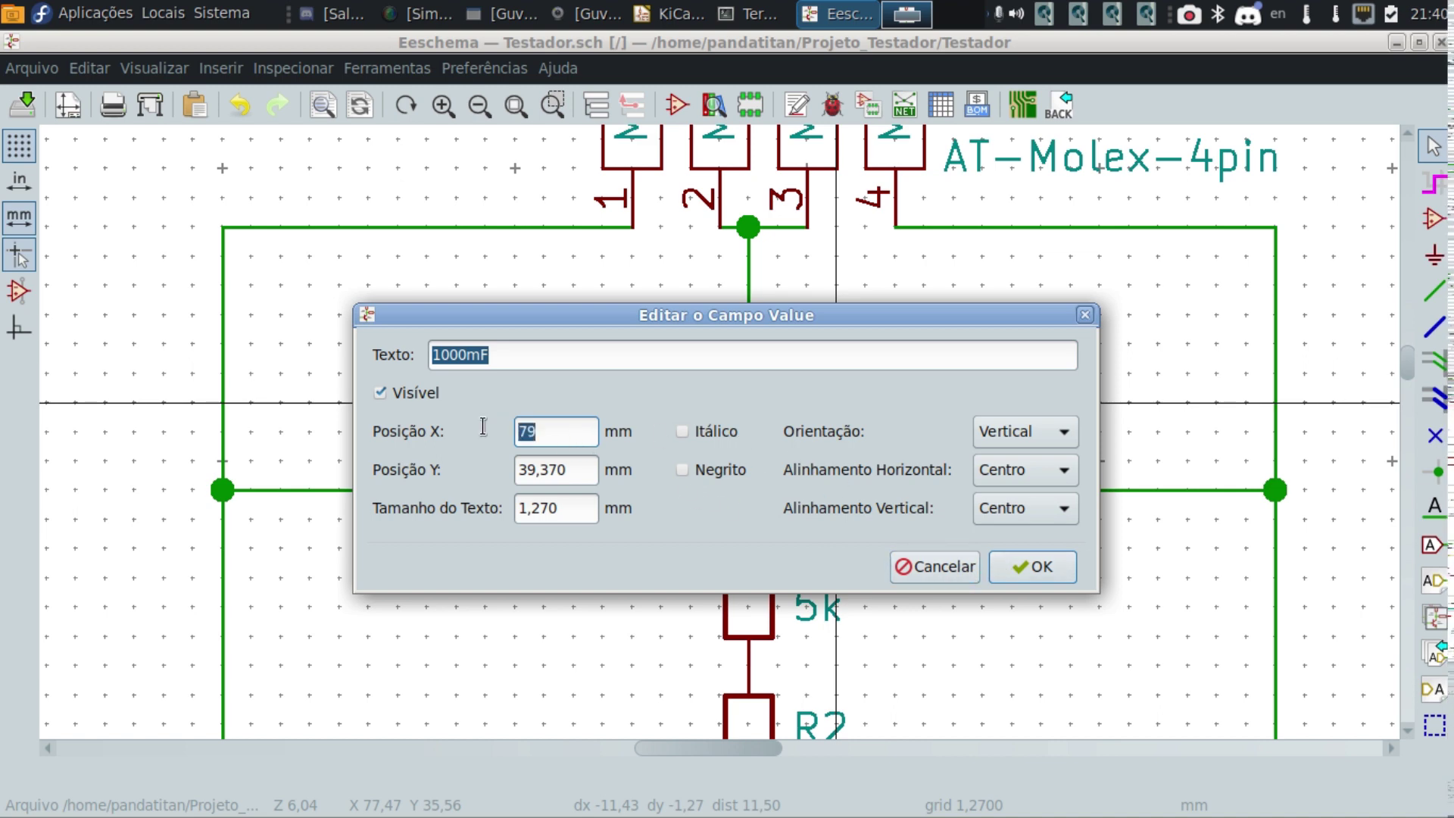
text(81)
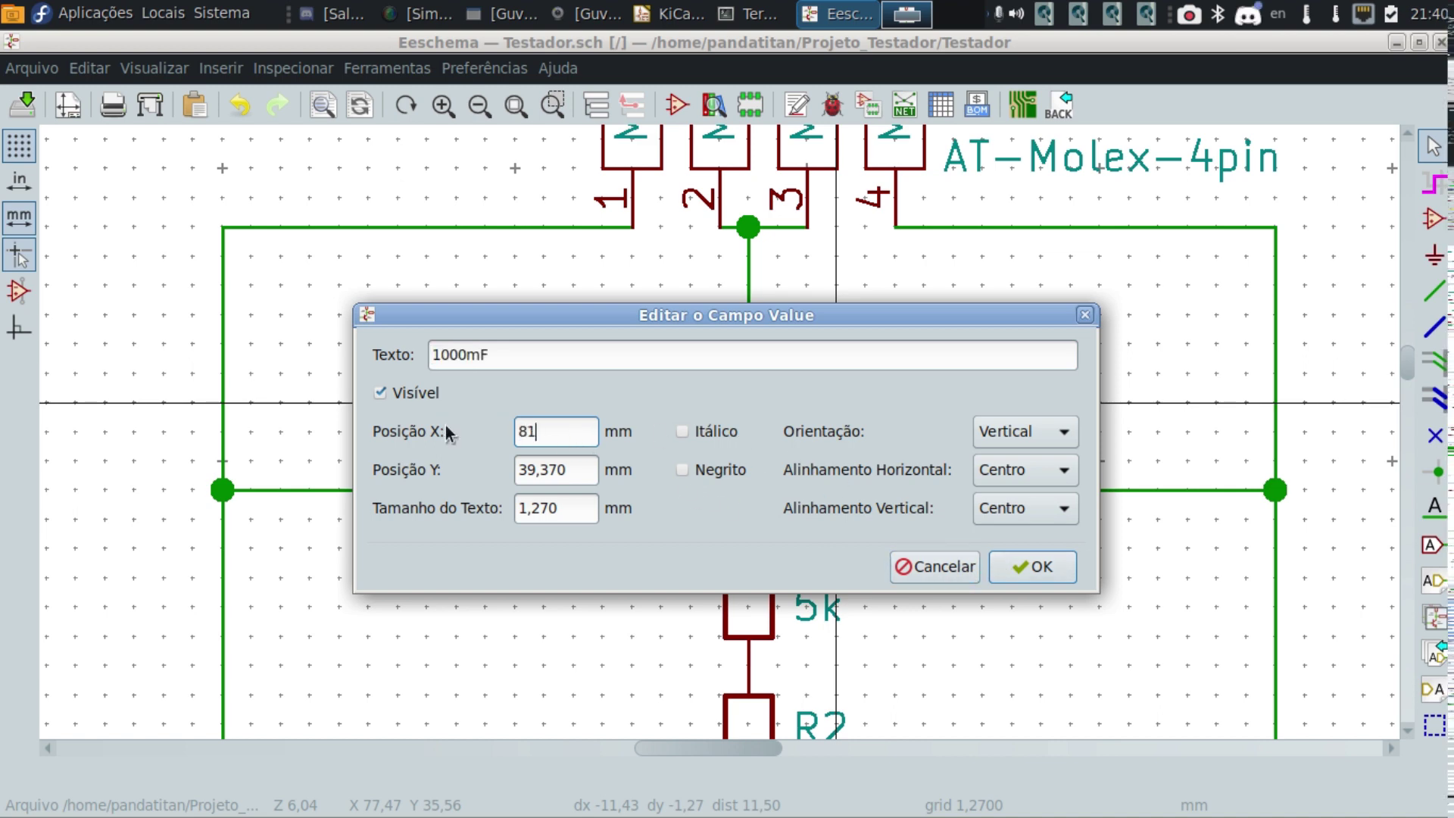
double_click(586, 474)
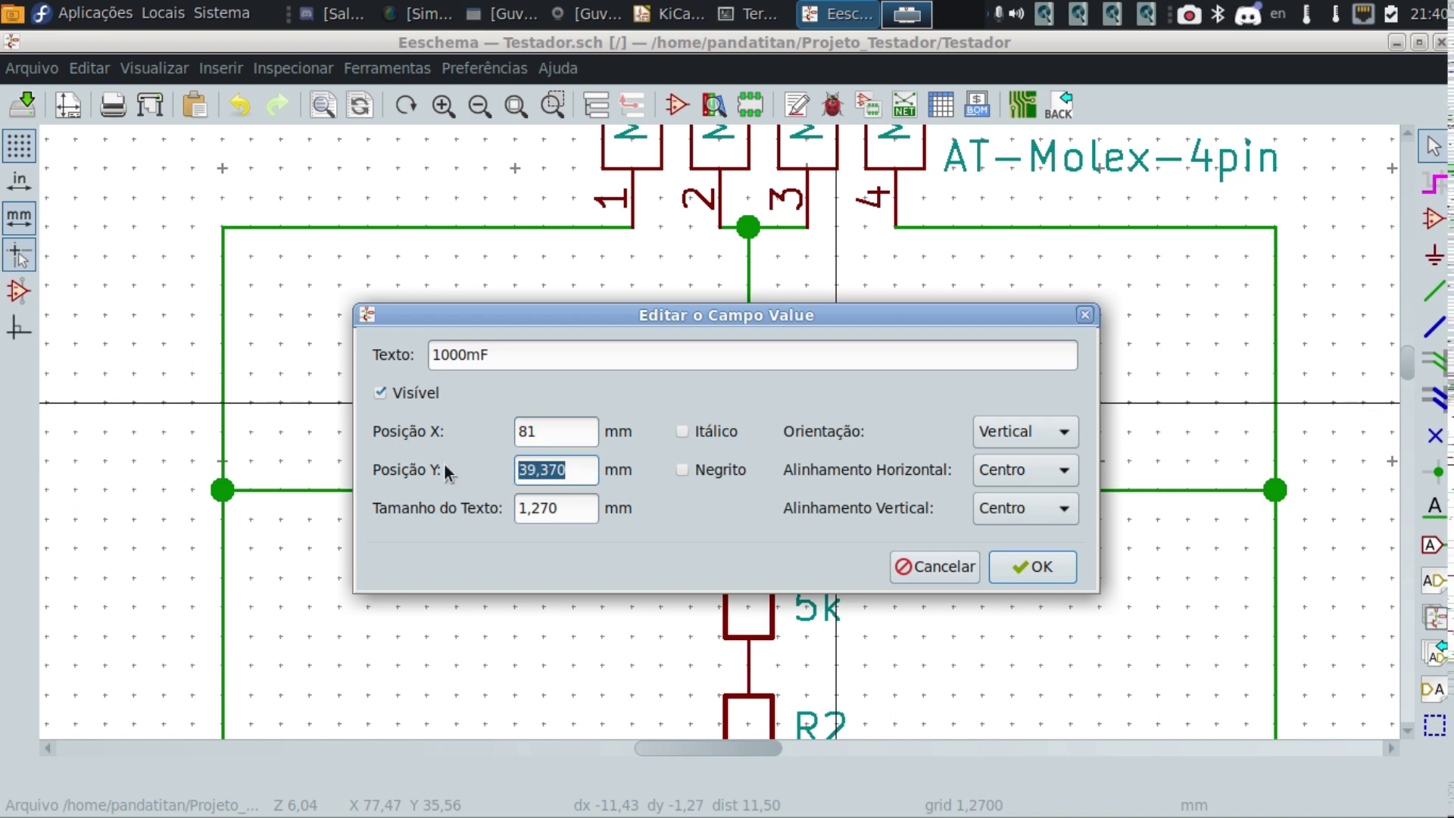
text(38)
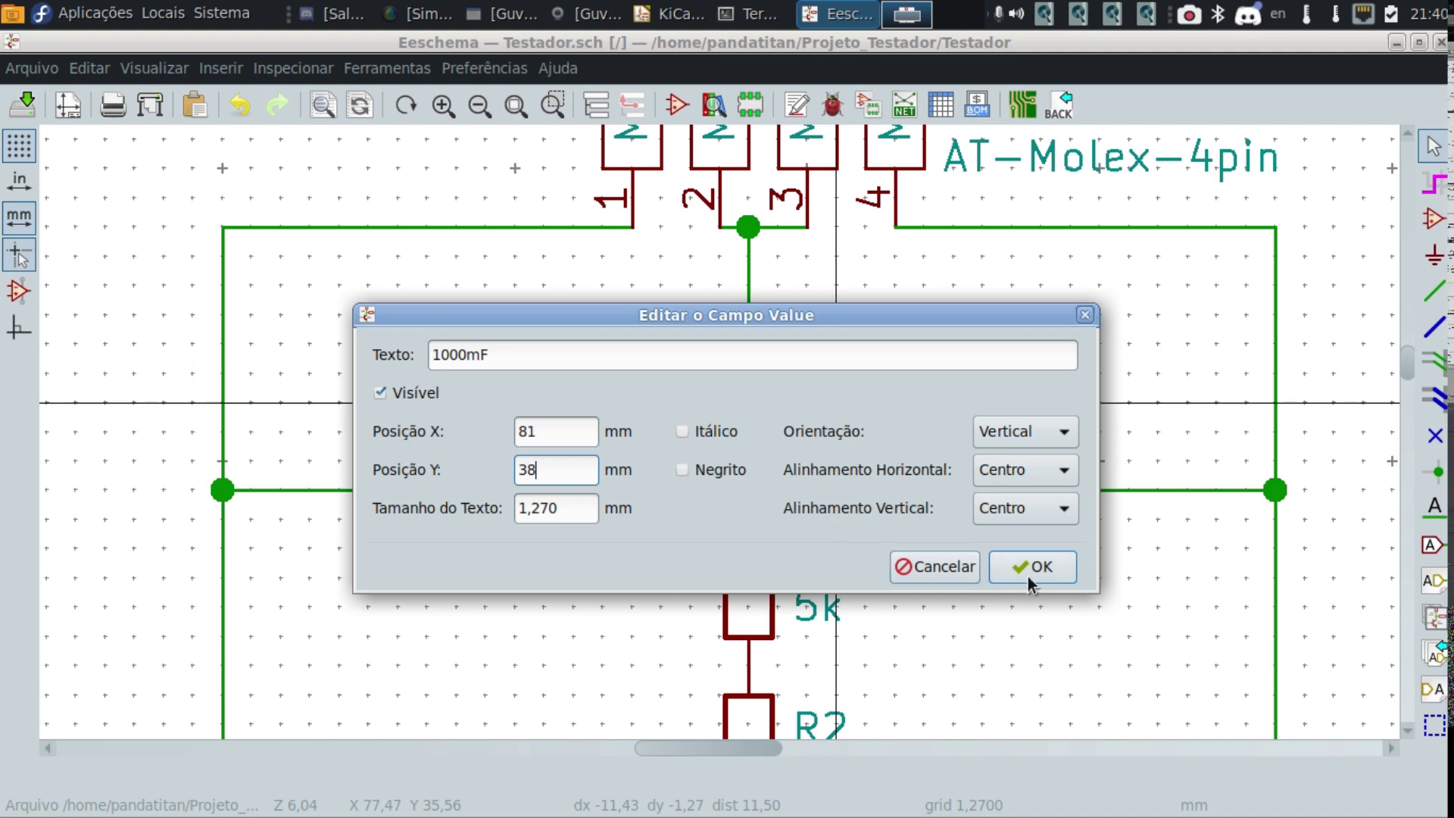
click(1031, 568)
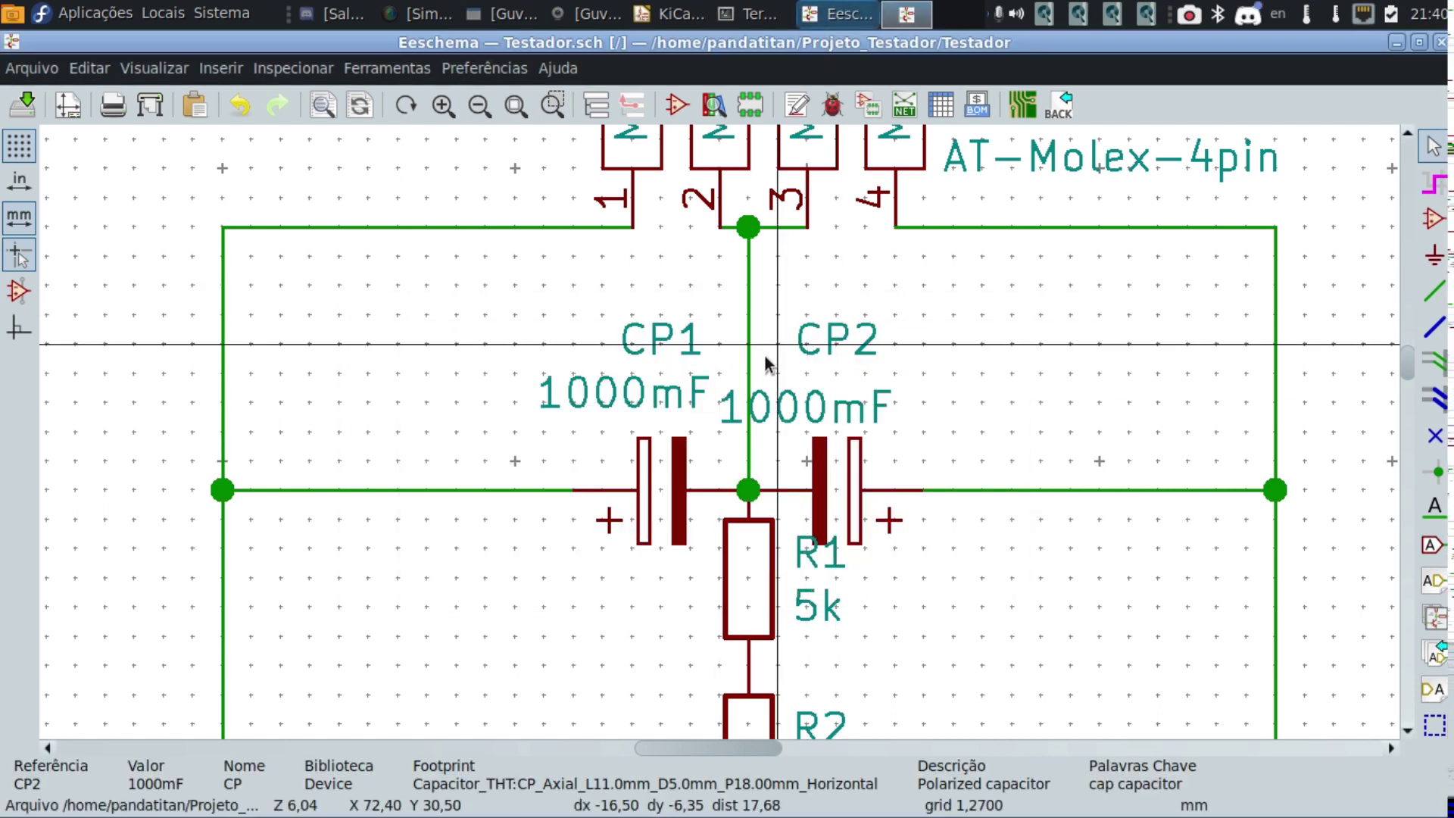
key(ctrl+z)
Set the Y position of capacitor CP2's 1000mF value text to 41 mm.
double_click(838, 385)
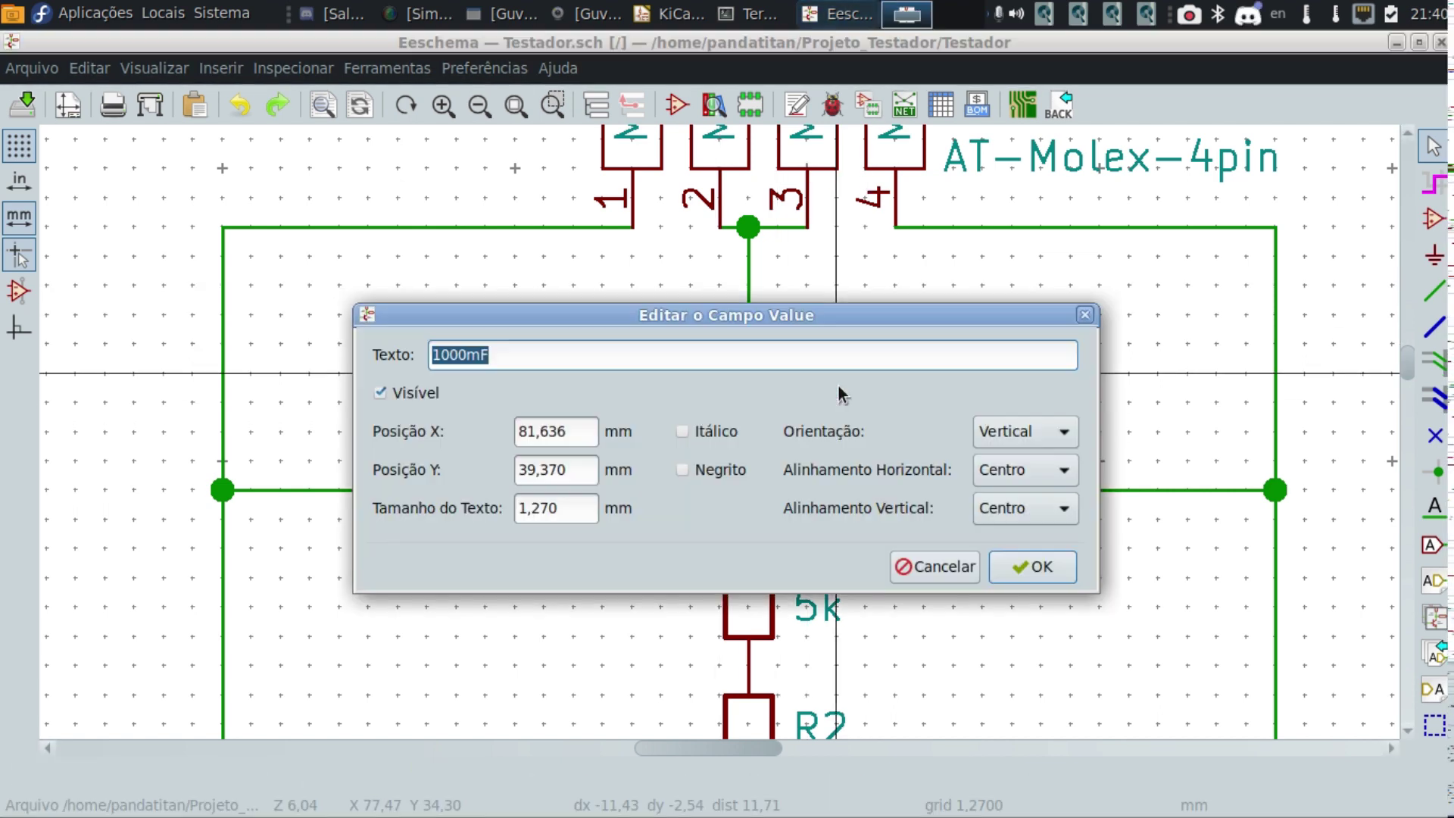
double_click(575, 470)
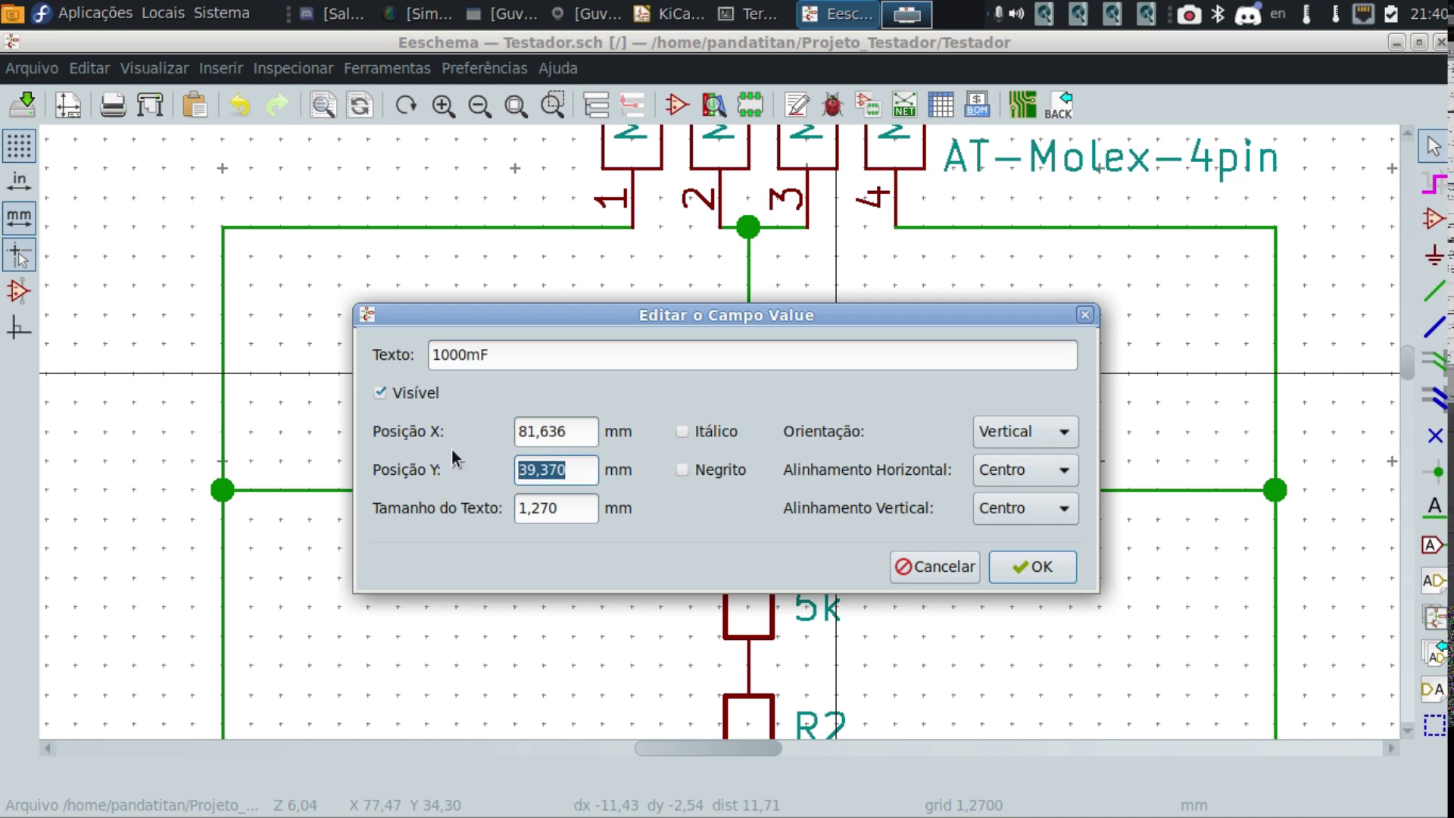
text(41)
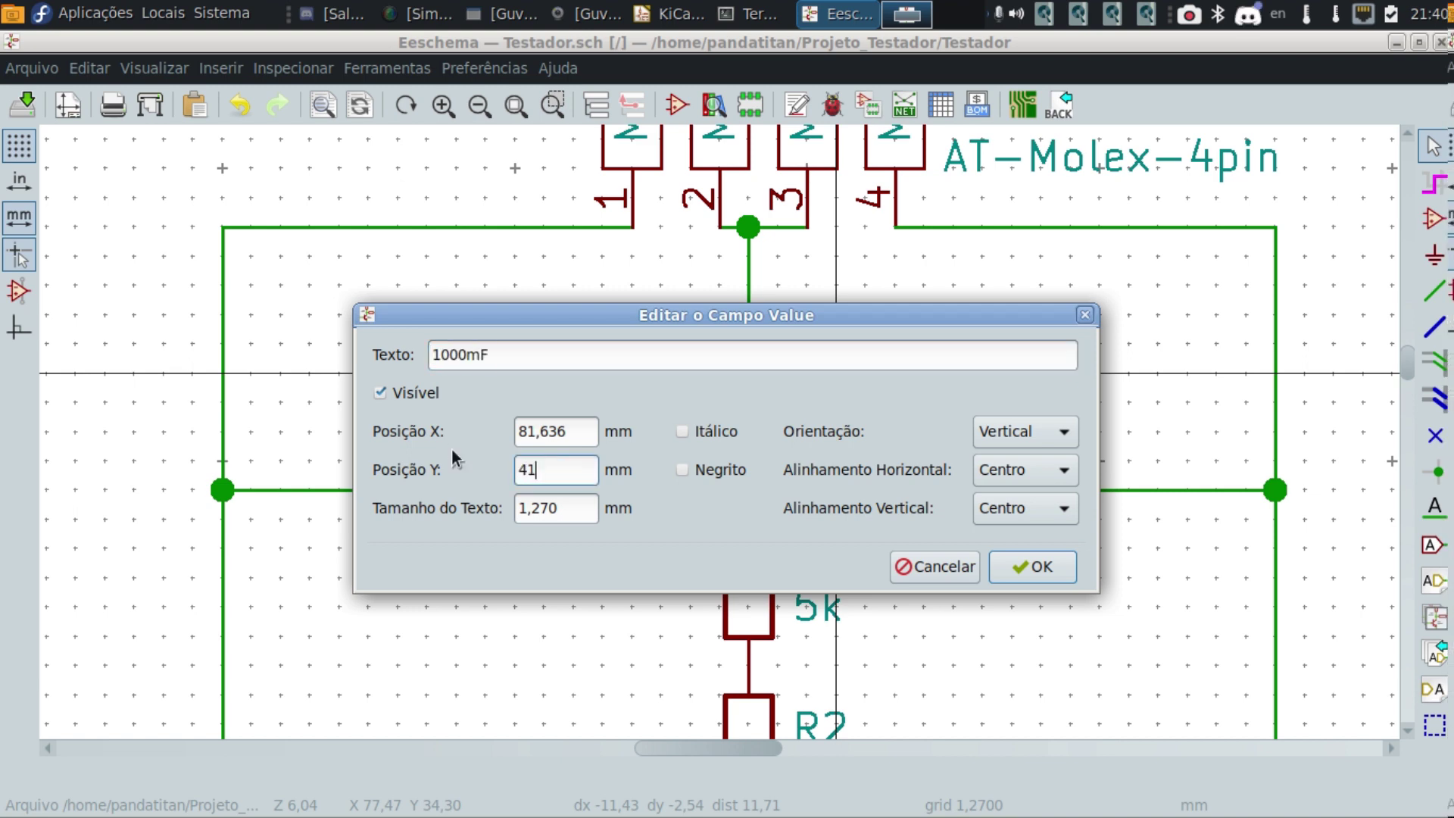
click(1023, 567)
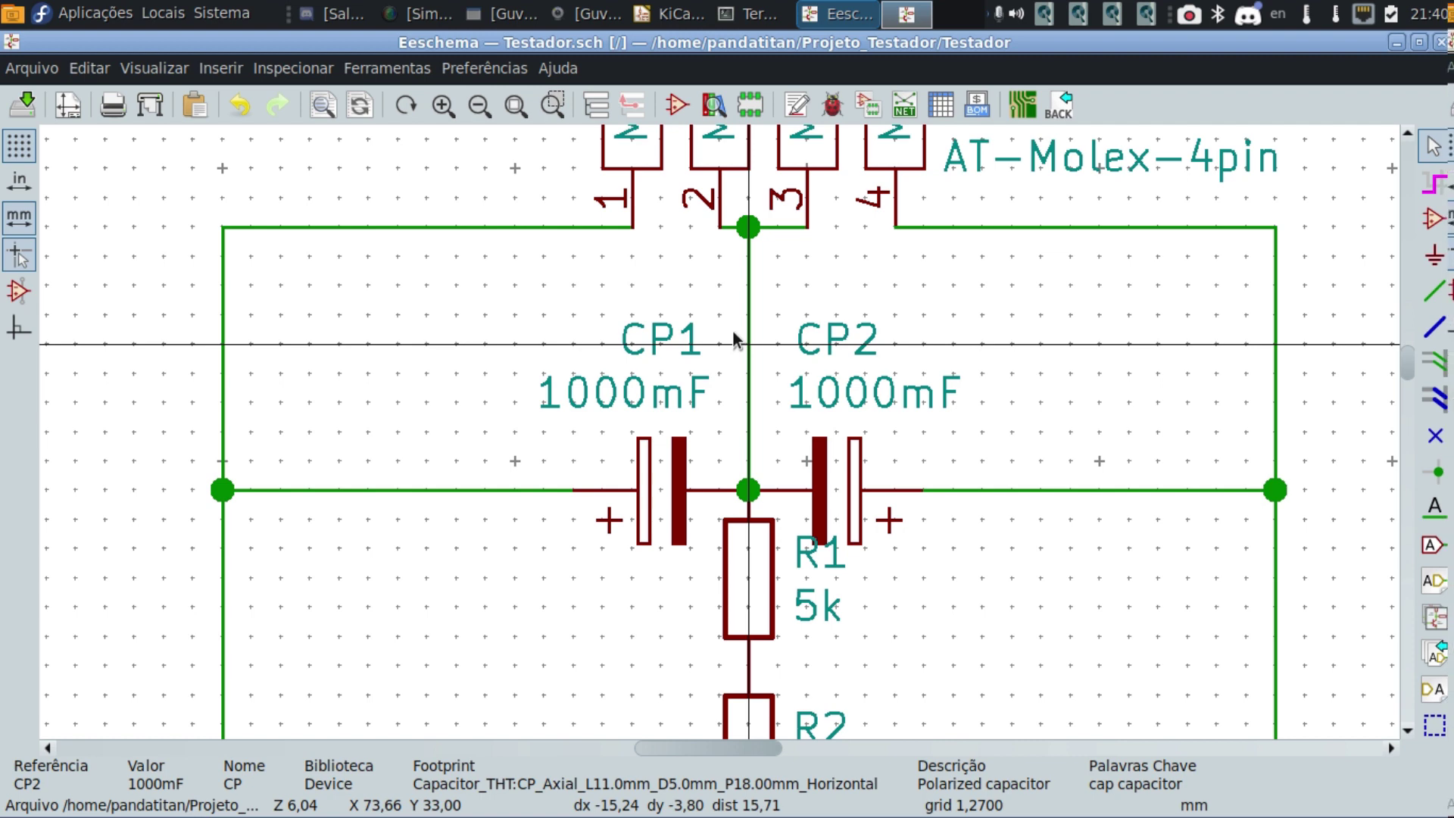
scroll(750, 517, down, 1)
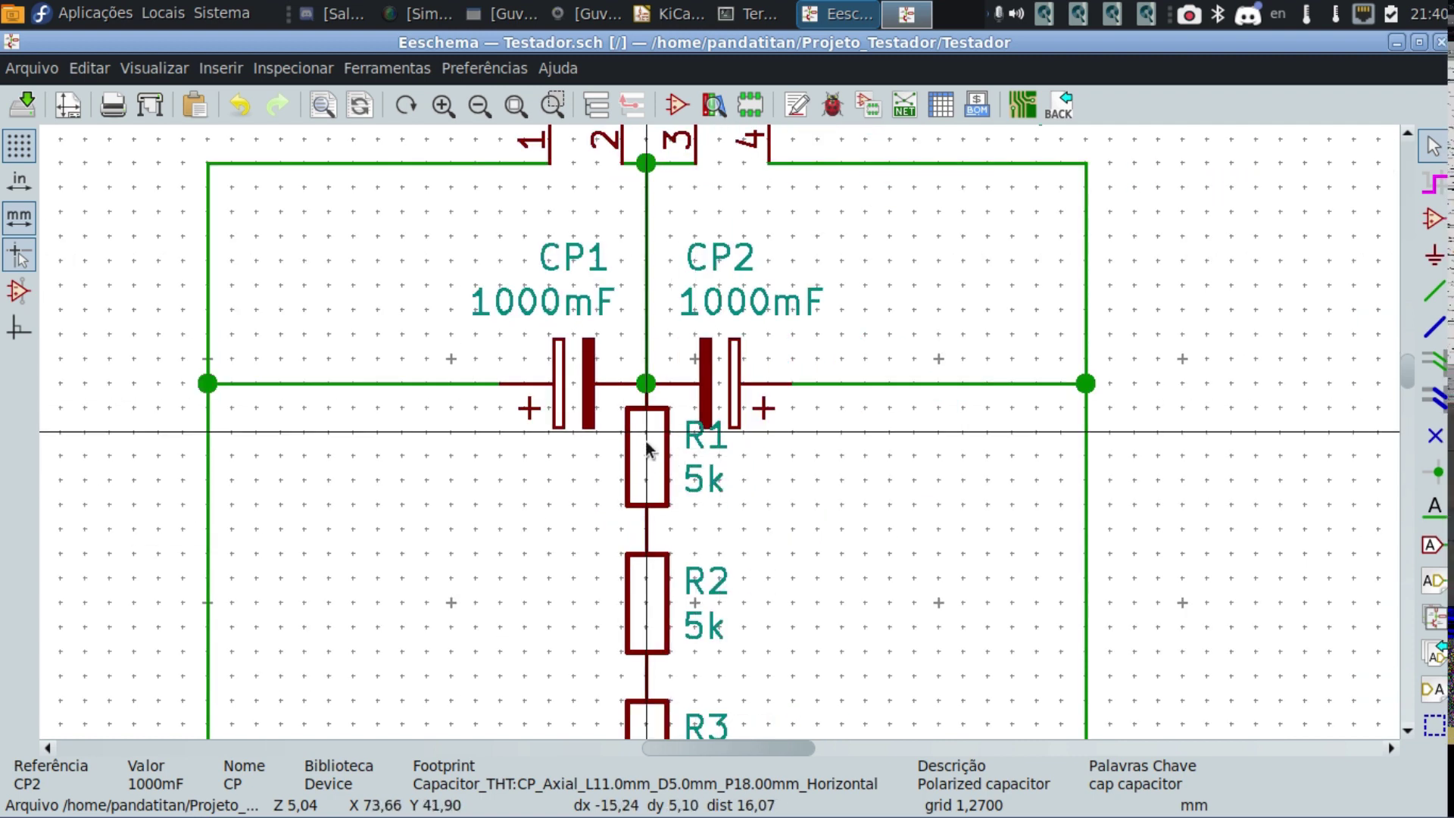
scroll(735, 484, down, 1)
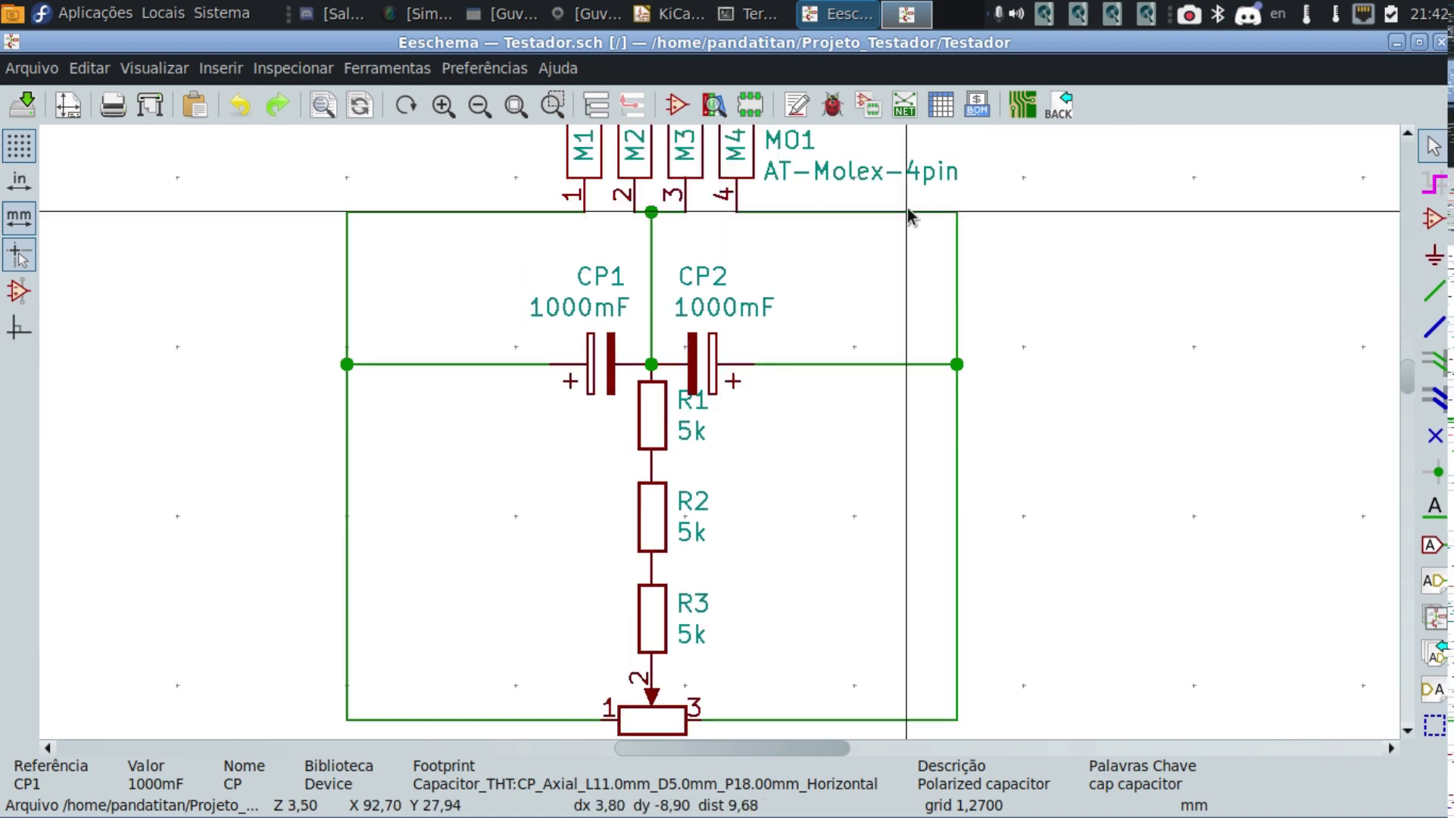
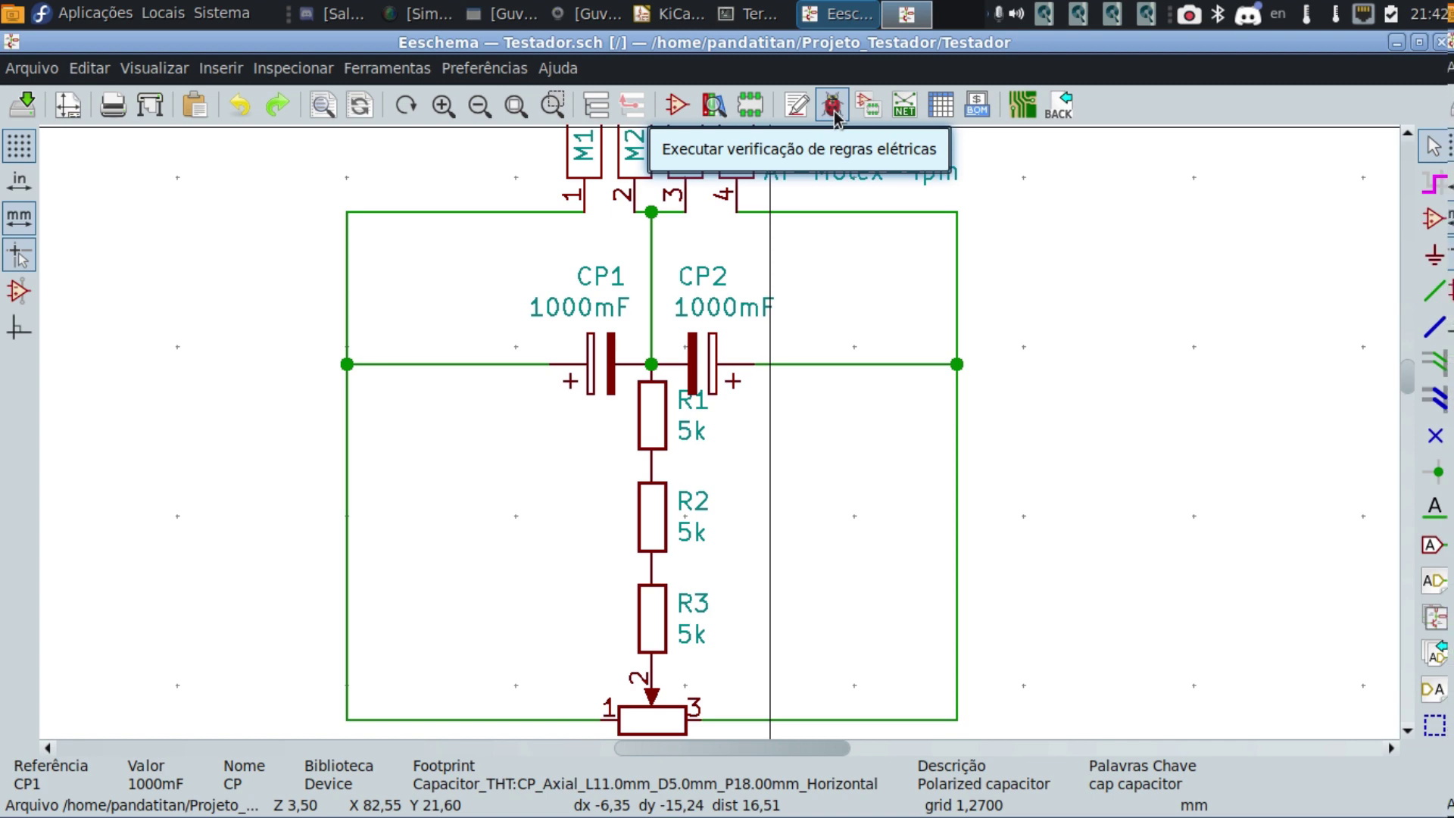
Run the electrical rules check on the completed schematic, review its report and close the checker.
click(832, 106)
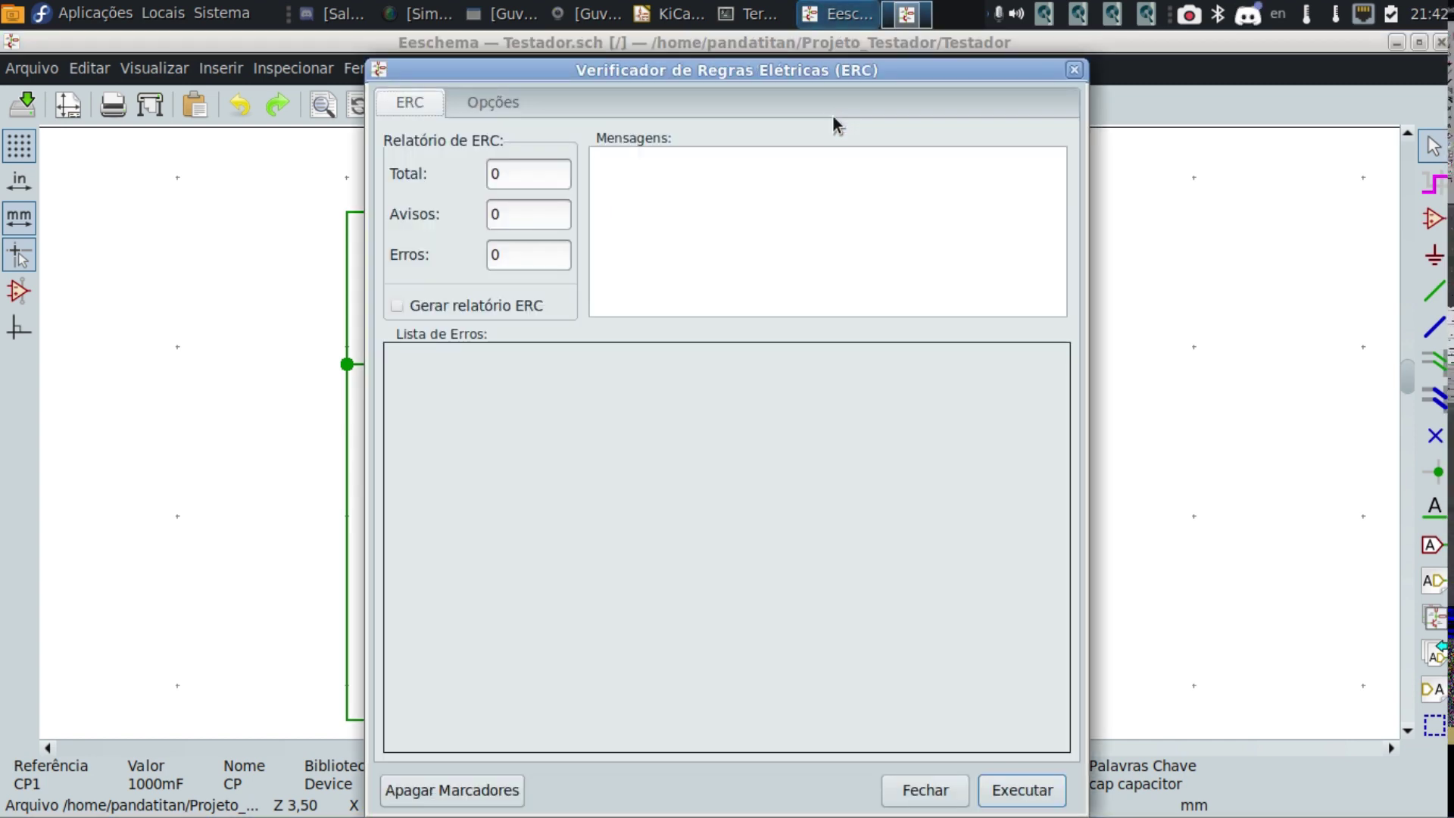
click(1018, 795)
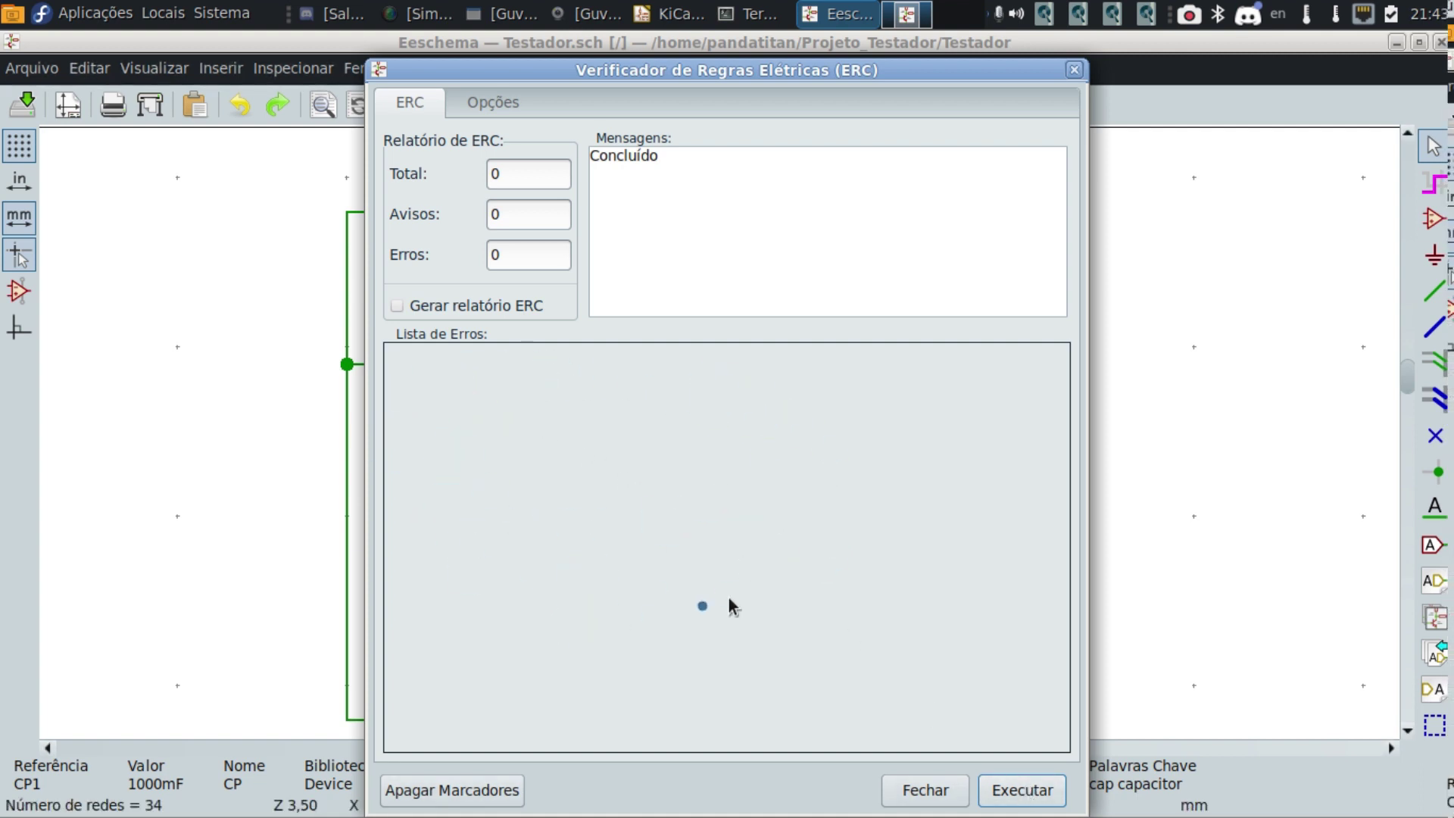
click(1018, 791)
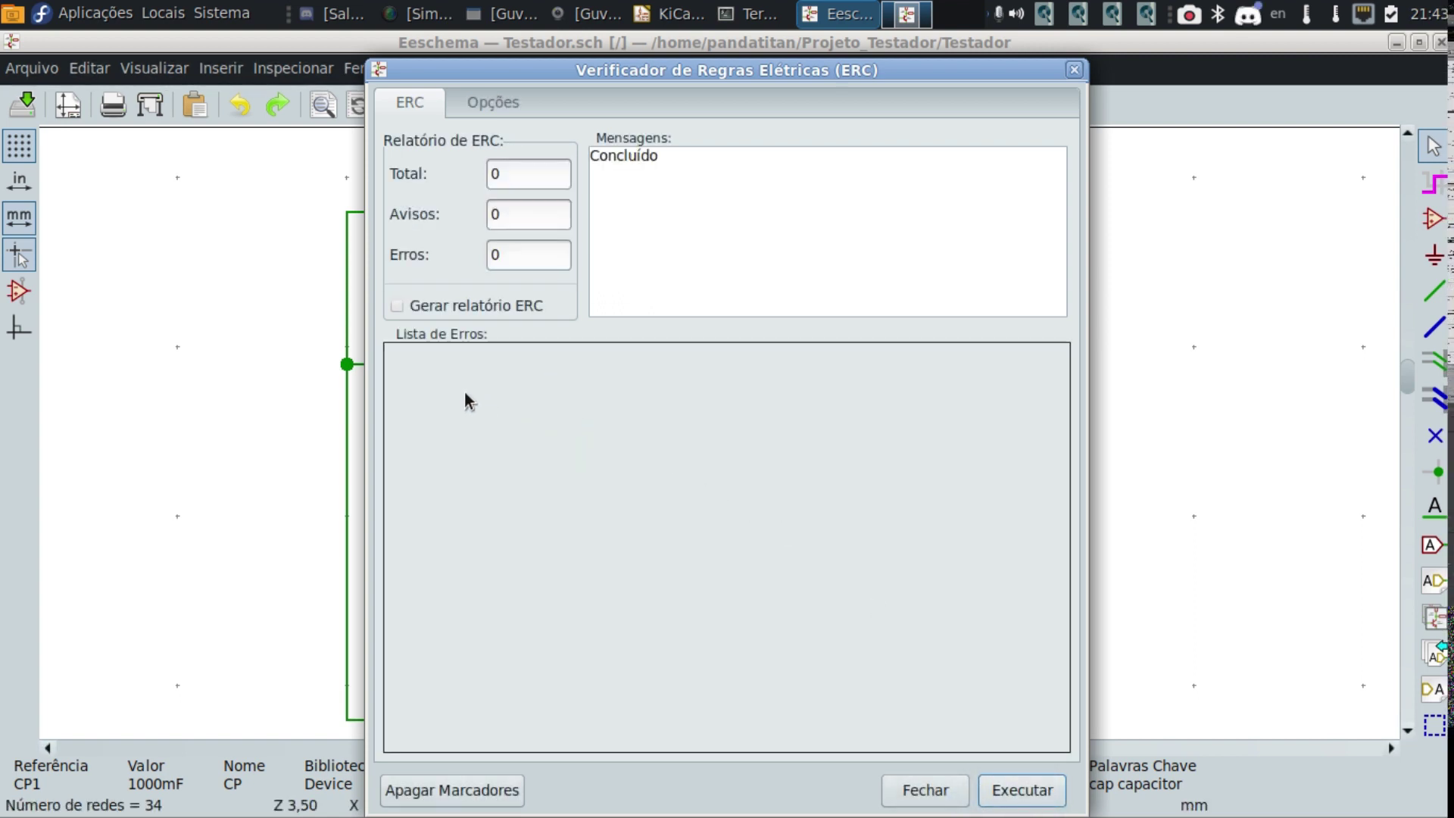
drag(623, 69, 1128, 70)
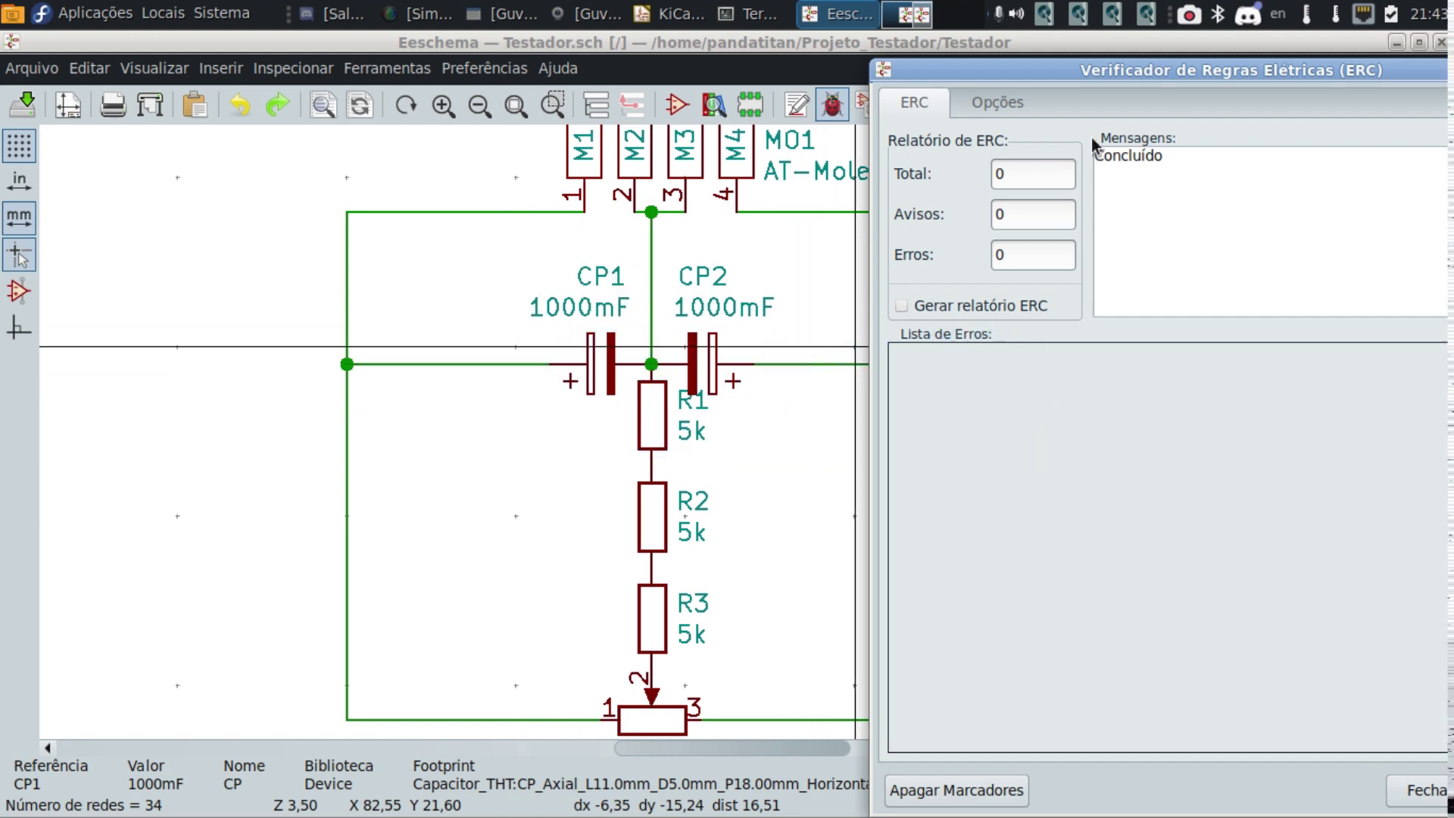
drag(1029, 67, 568, 68)
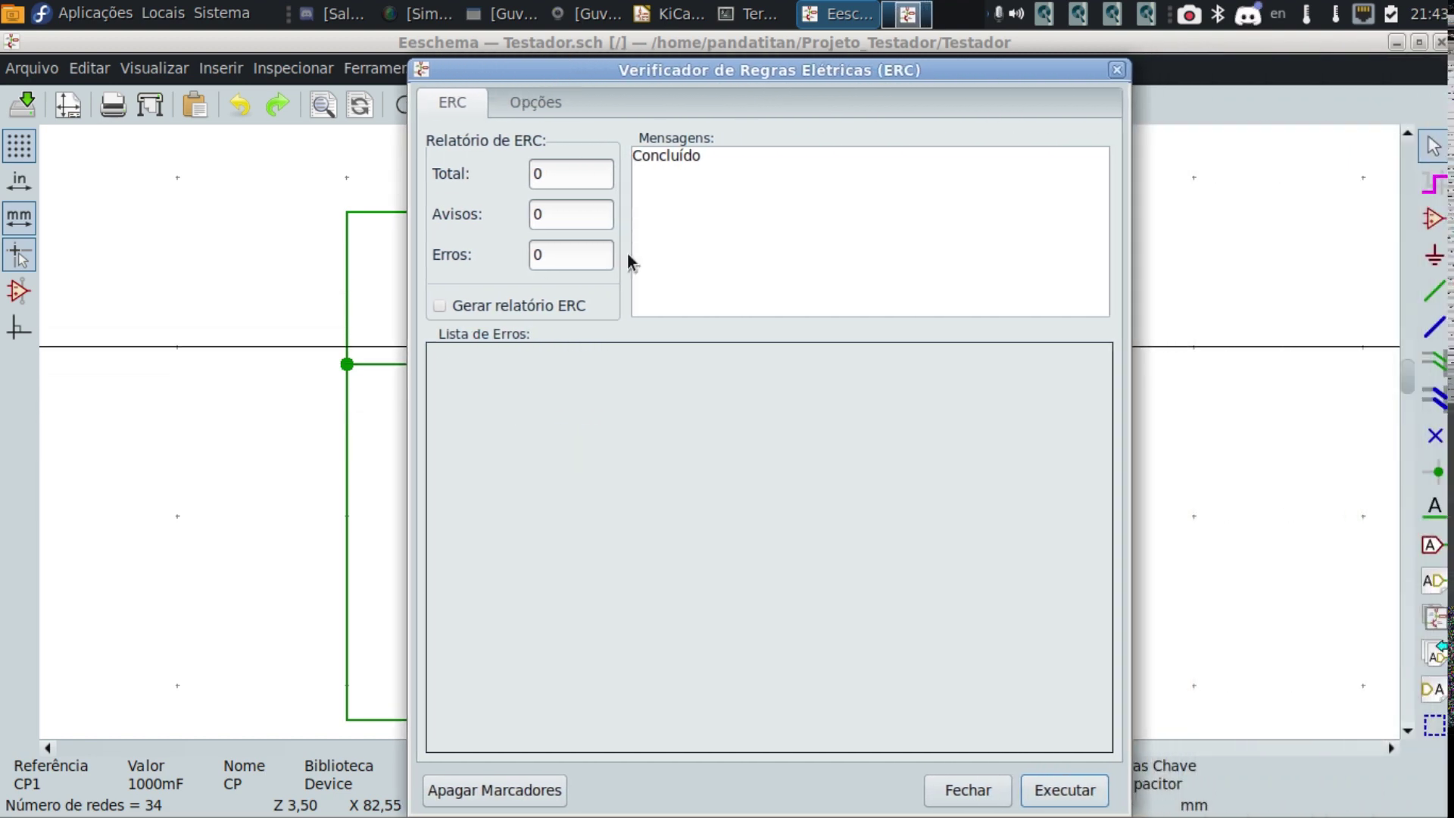
click(1002, 791)
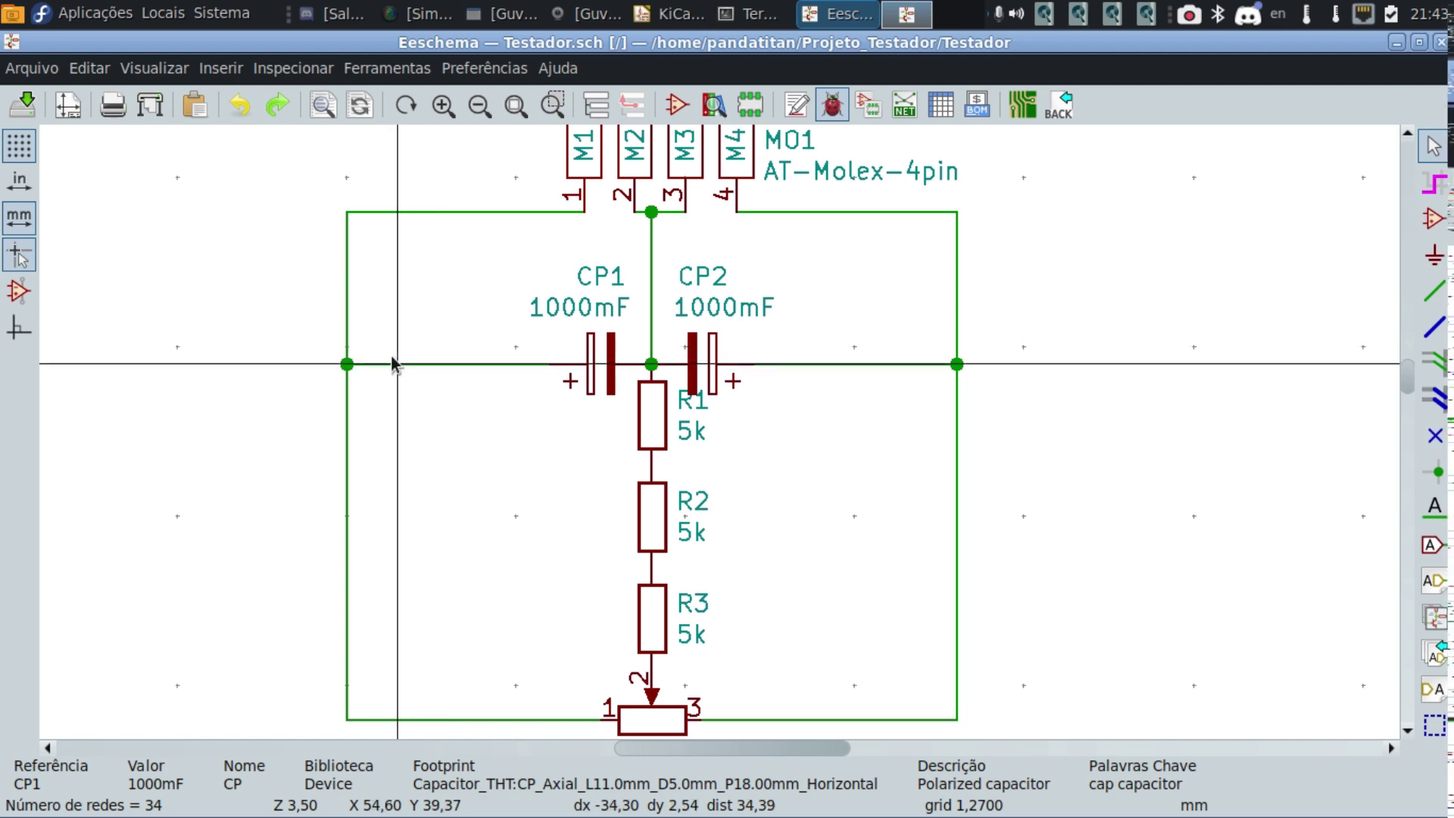
Delete the wires and junction linking CP1's positive pin to the outer loop between MO1 and RV1, and rerun the electrical rules check.
drag(280, 314, 414, 380)
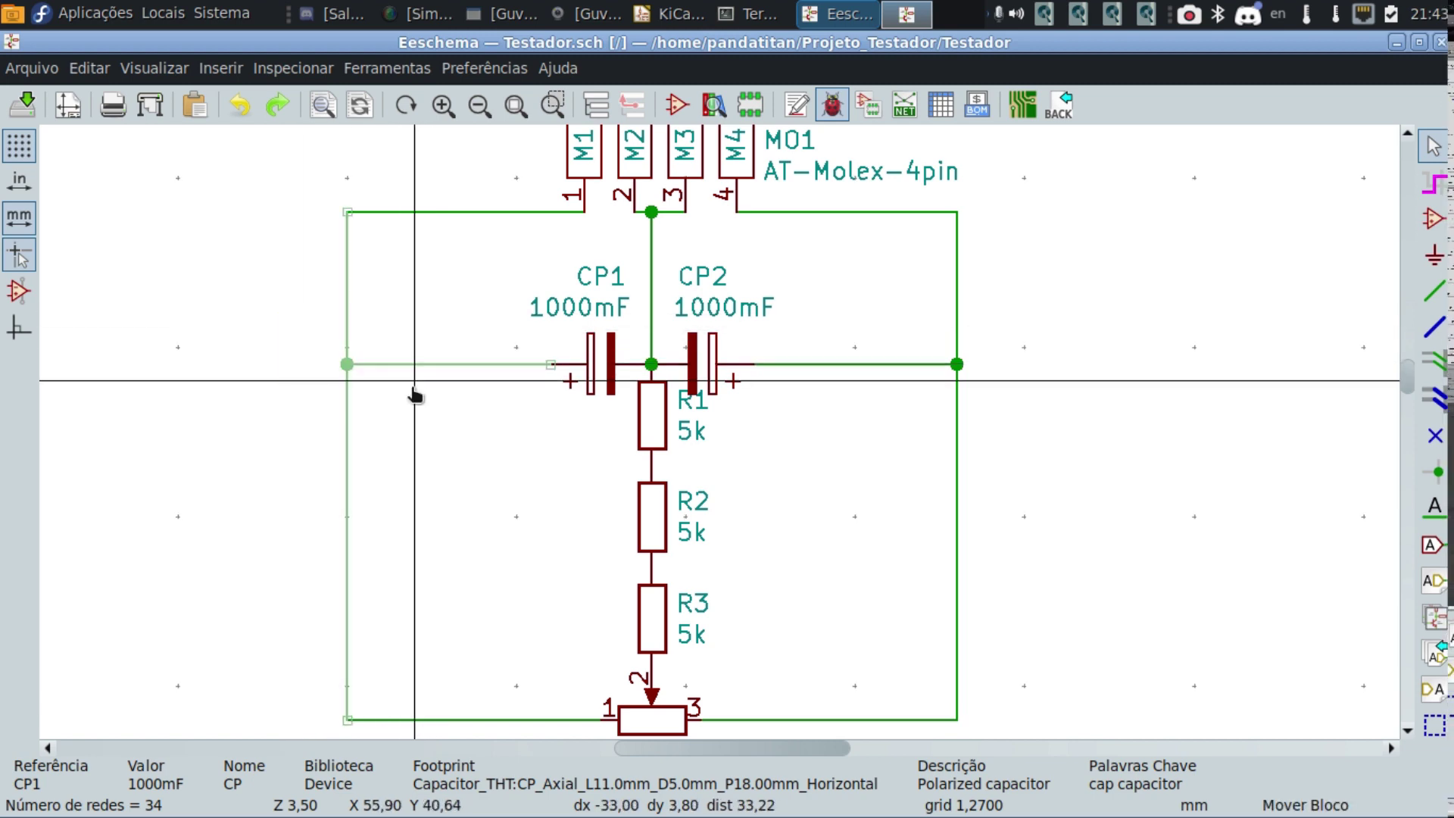
key(Delete)
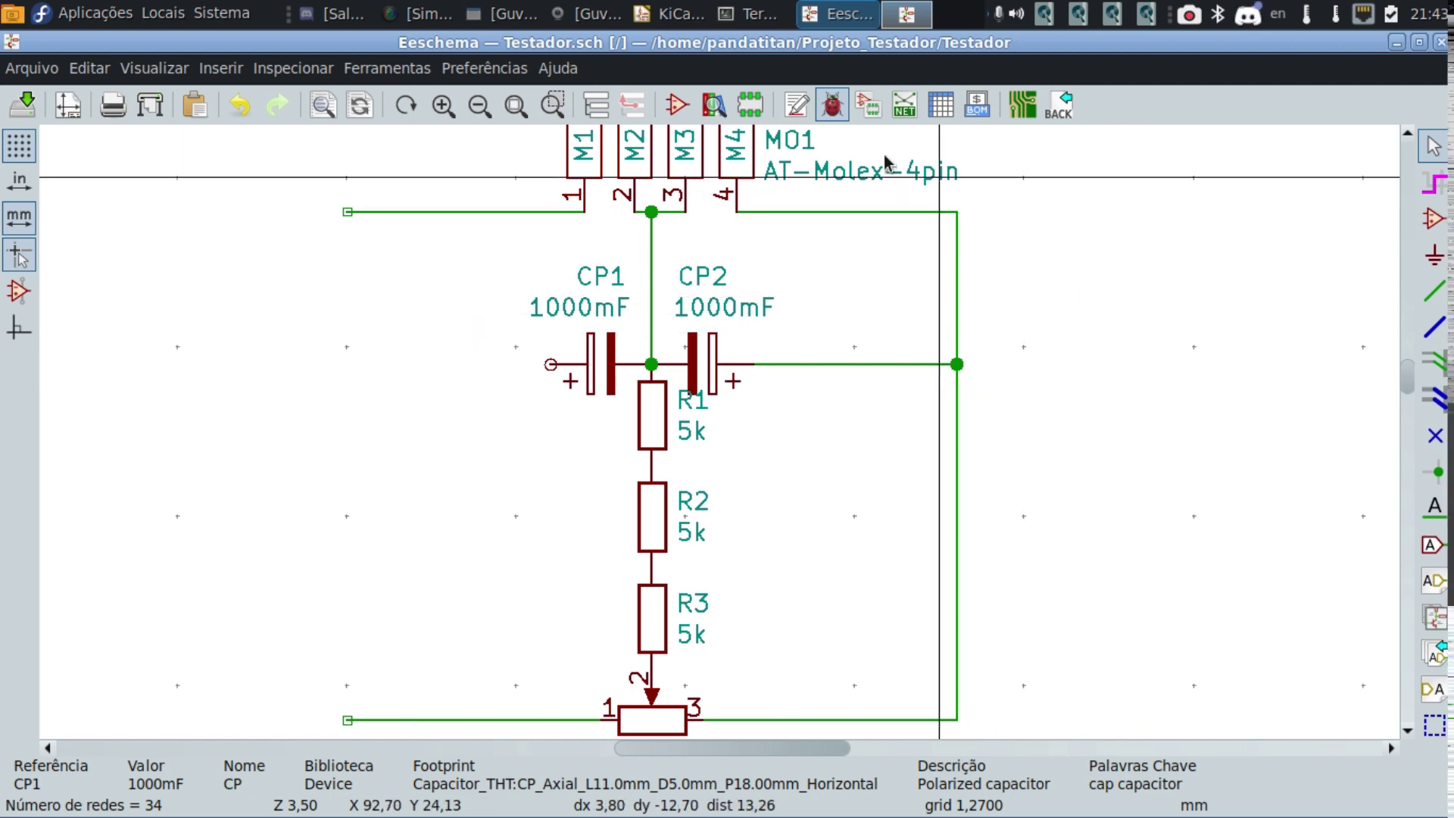
click(832, 106)
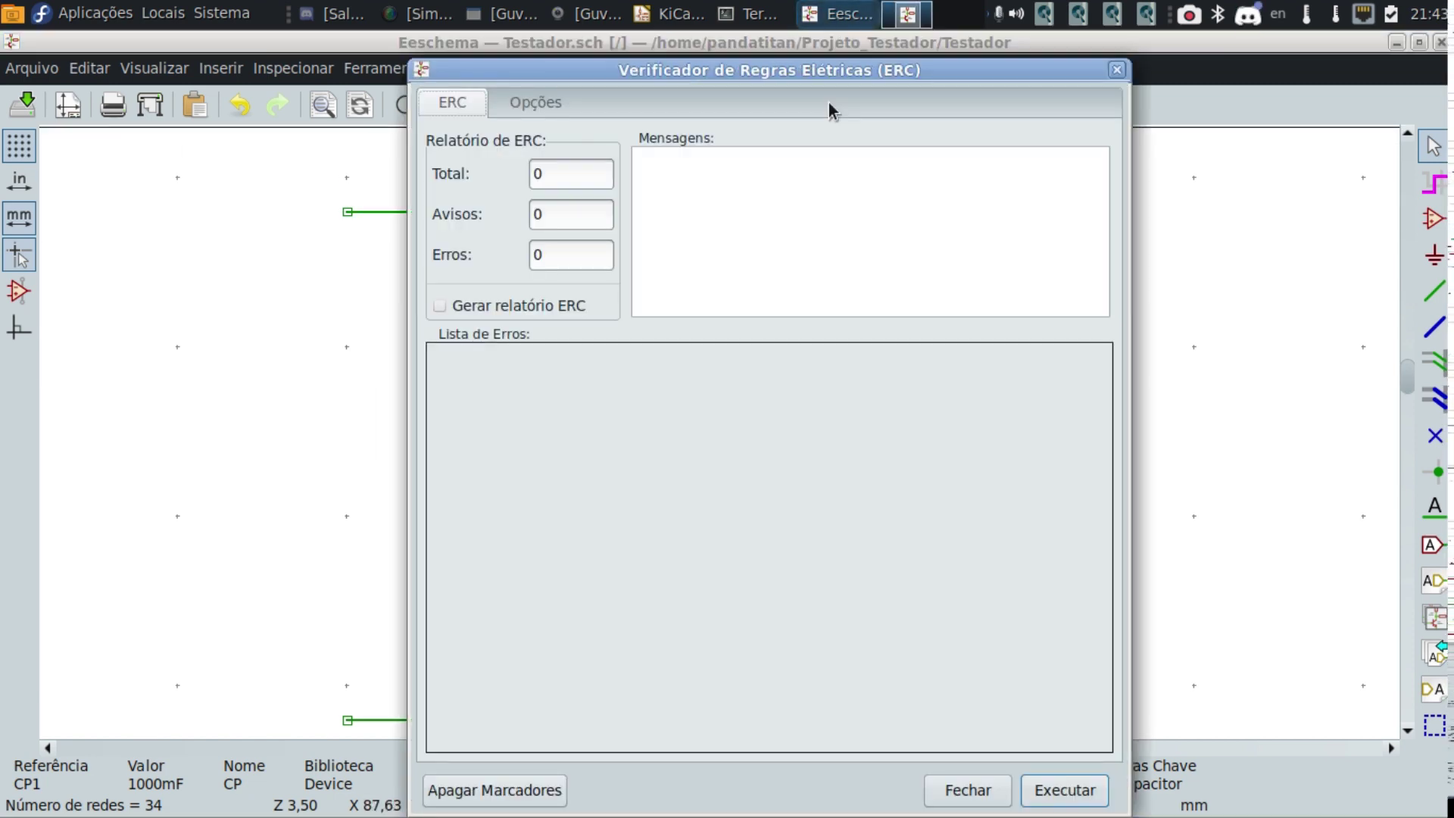
click(1064, 791)
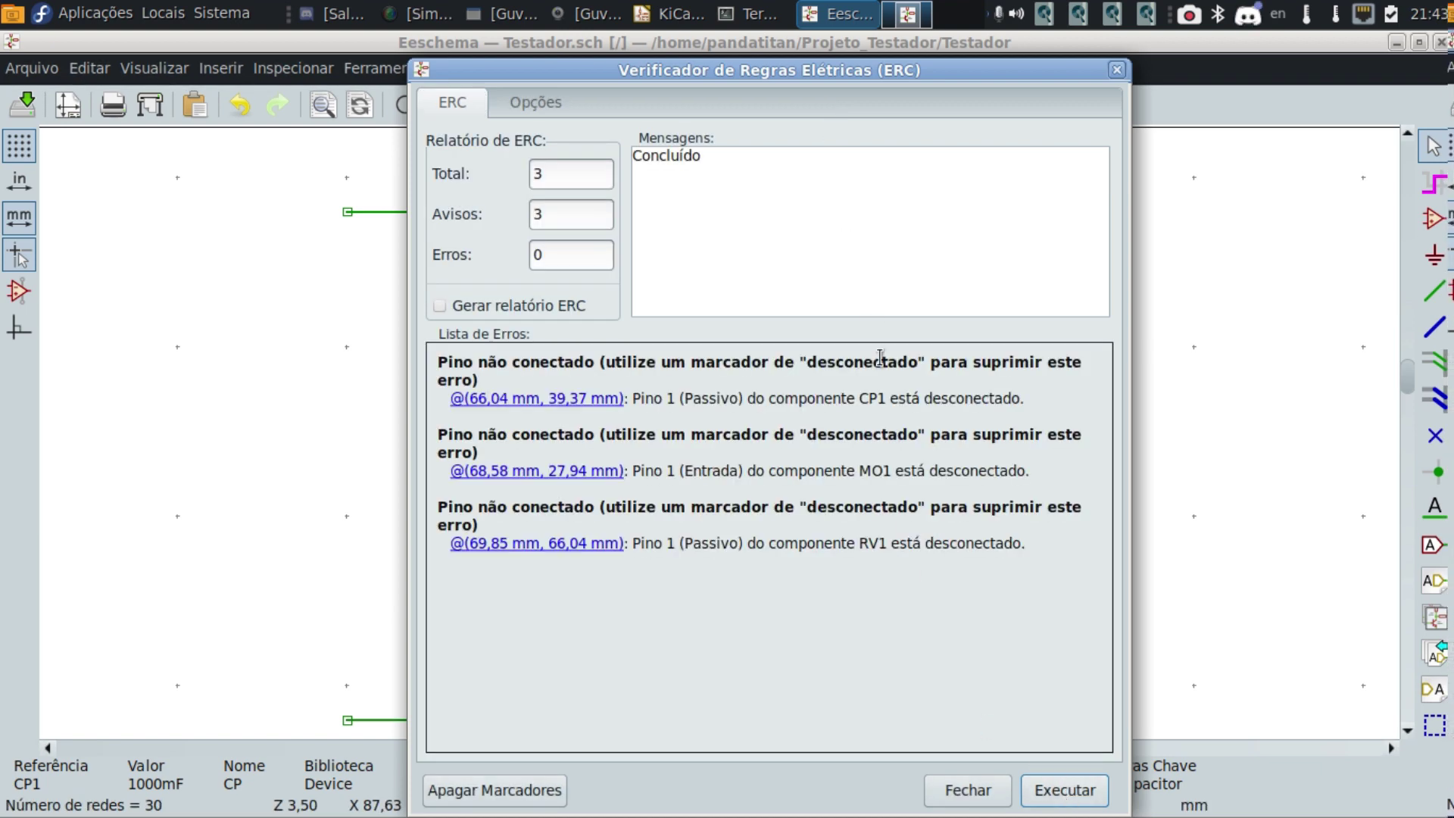
Uncover the schematic beside the ERC report and examine the error markers around MO1 pin 1, CP1 and RV1.
drag(771, 80, 1214, 84)
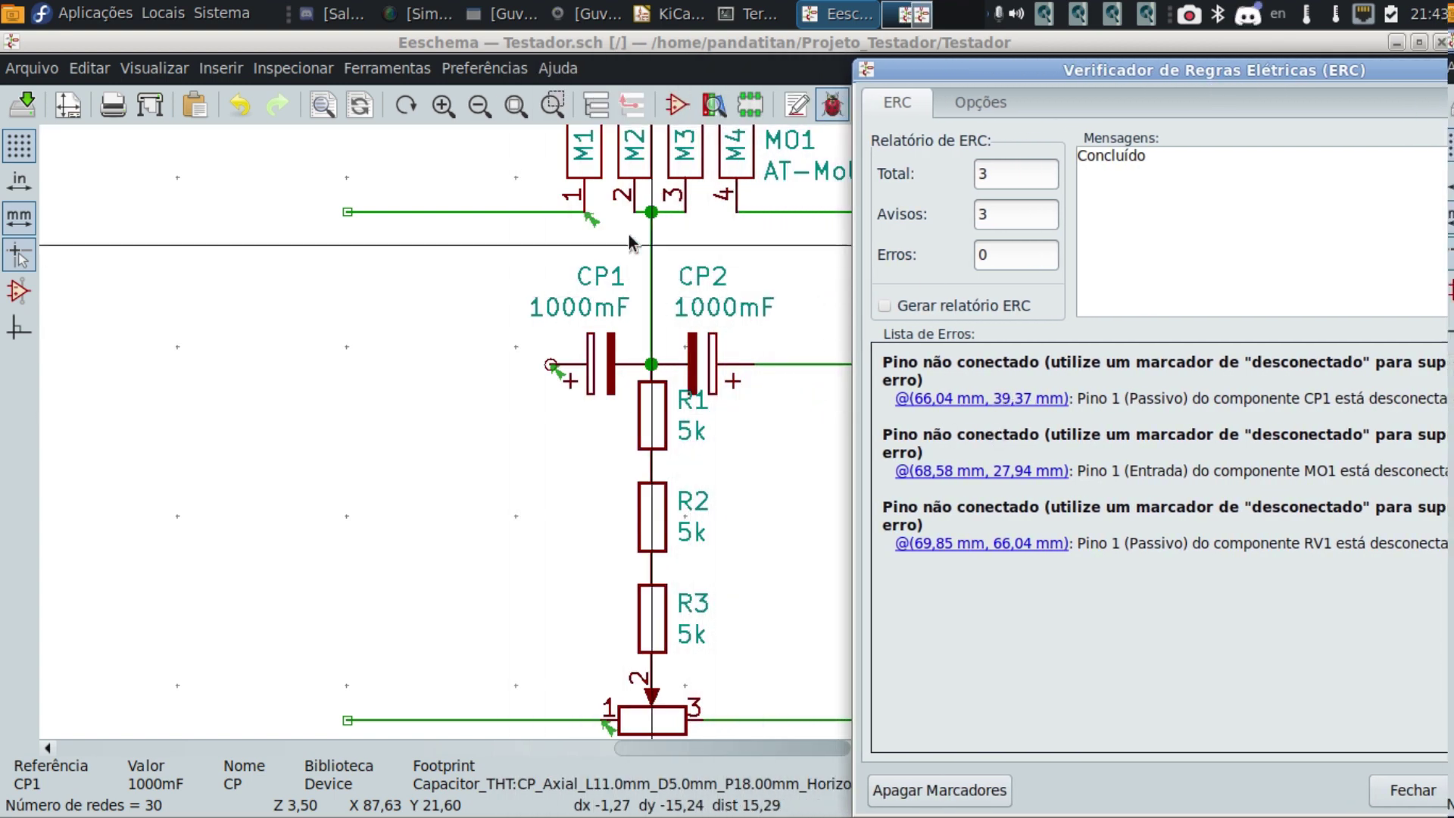
key(ctrl)
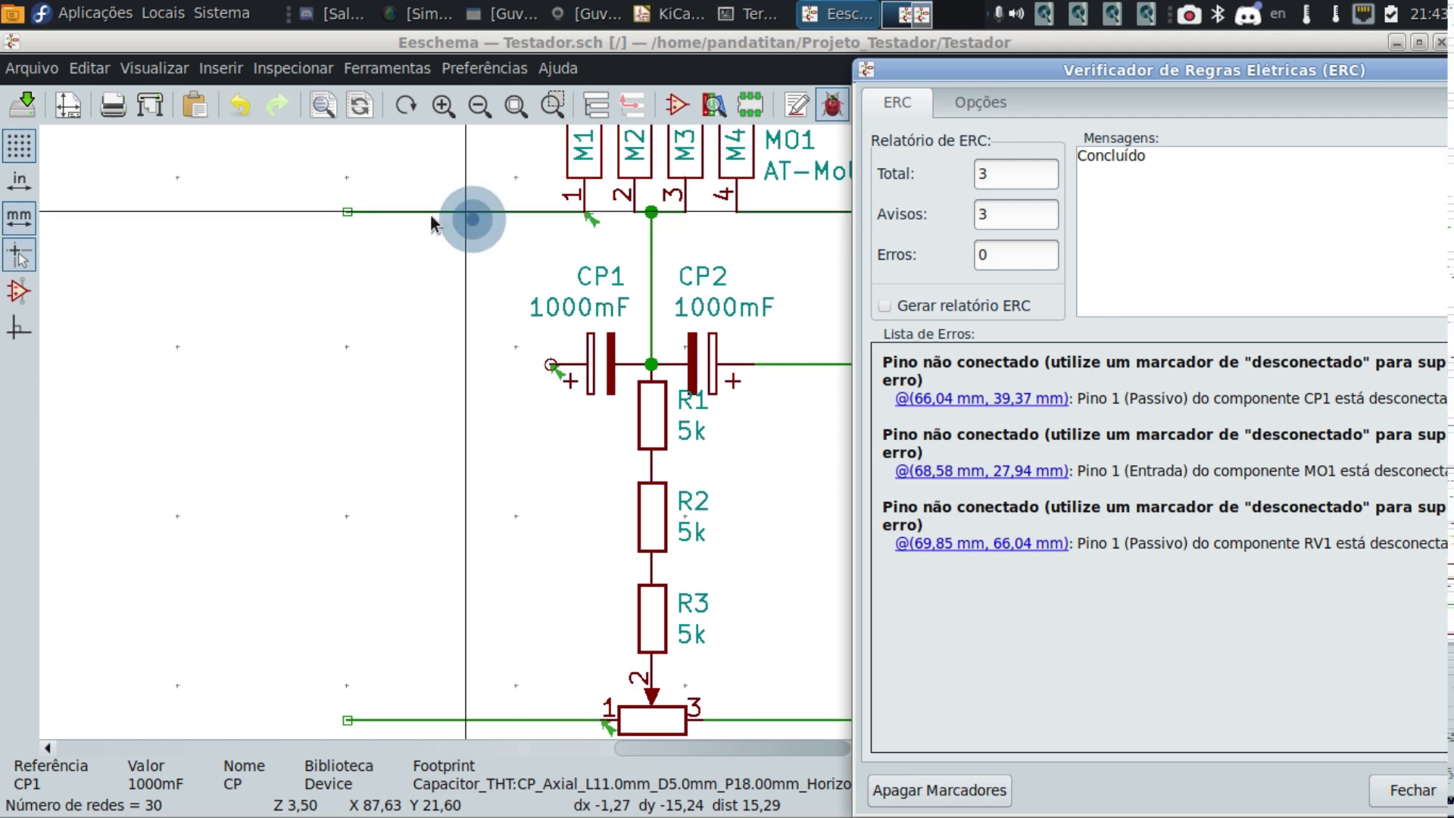
key(ctrl)
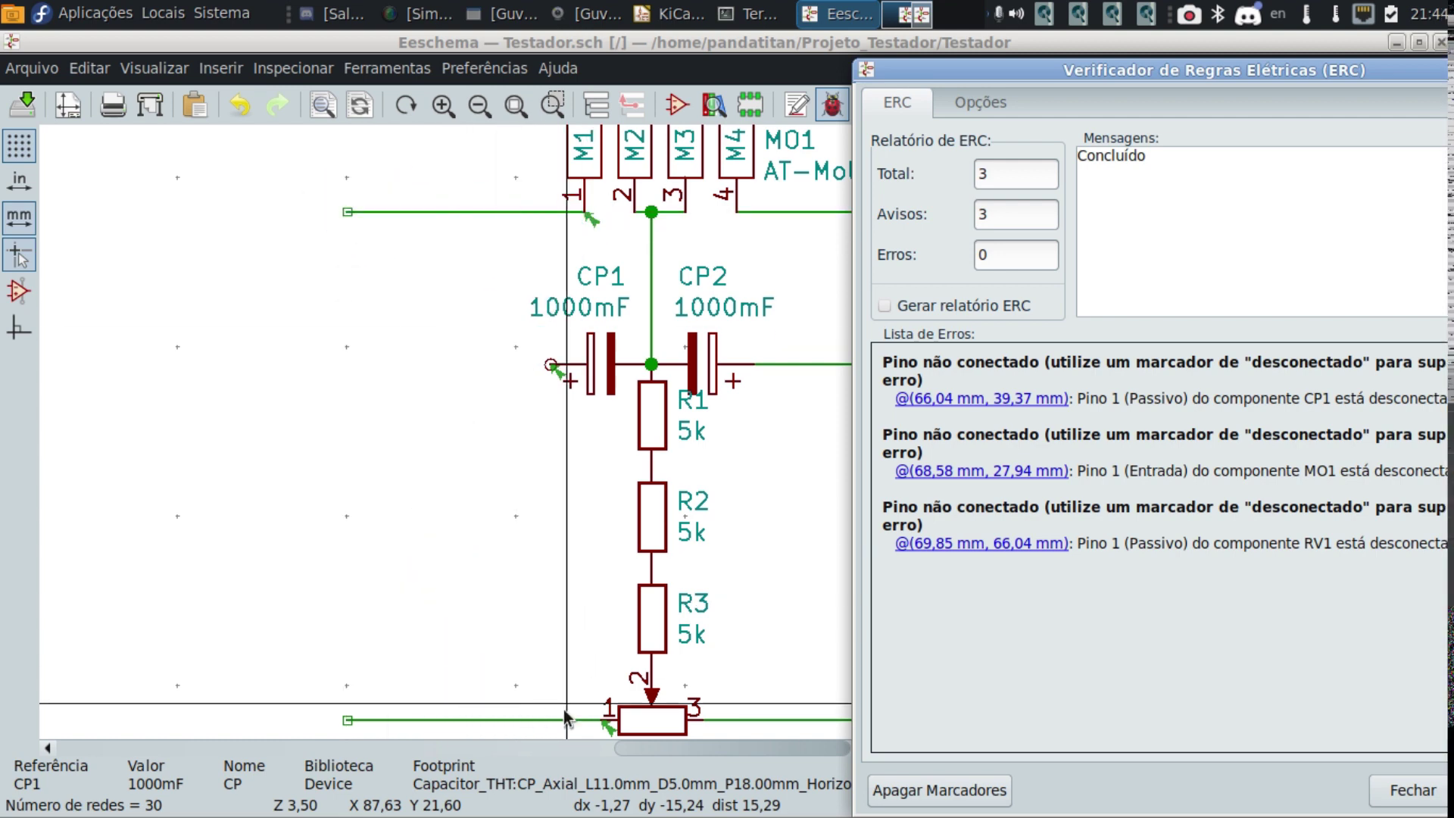
scroll(584, 265, up, 1)
scroll(719, 435, up, 2)
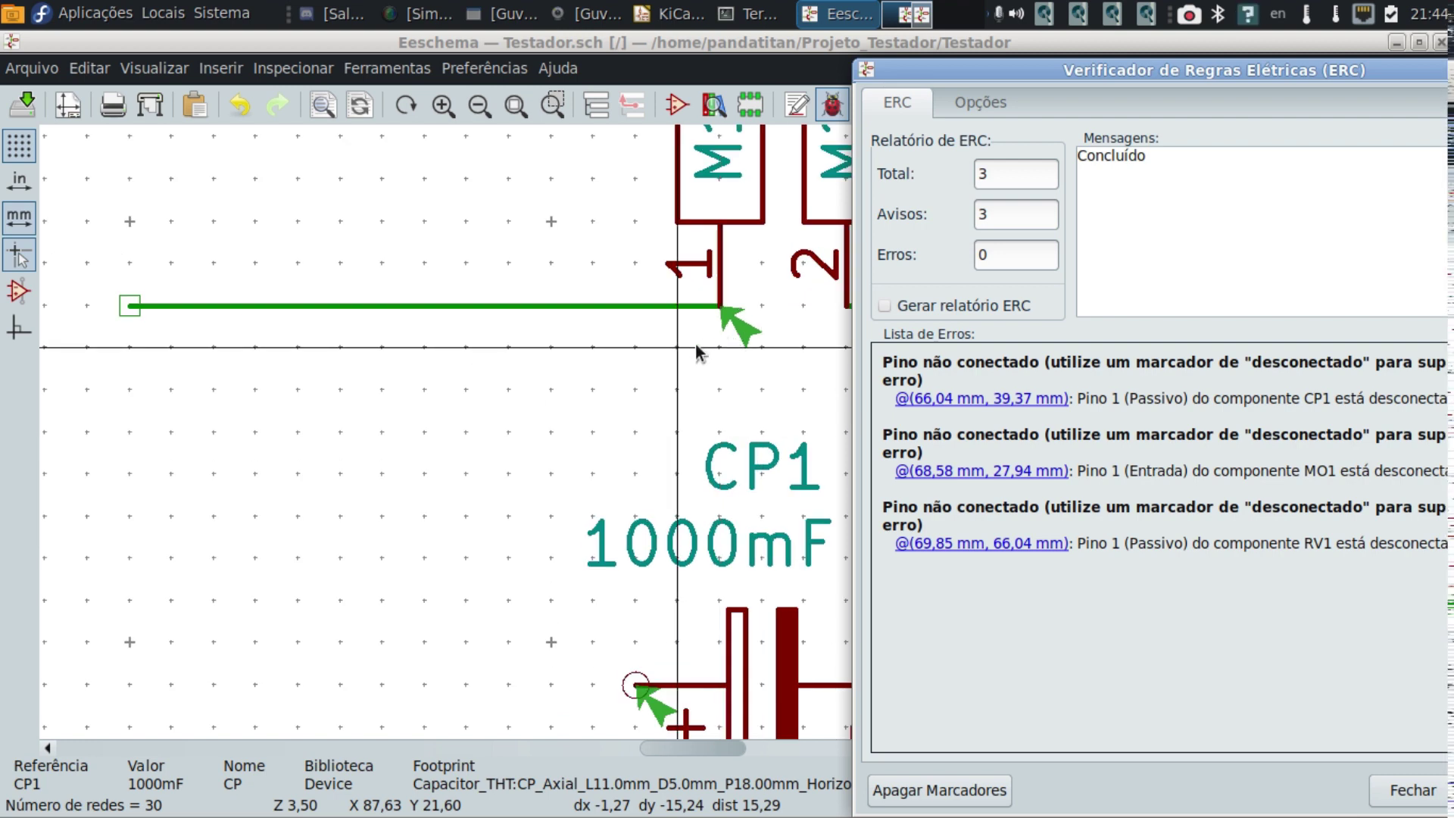
key(ctrl)
key(ctrl)
key(ctrl)
key(ctrl)
key(ctrl)
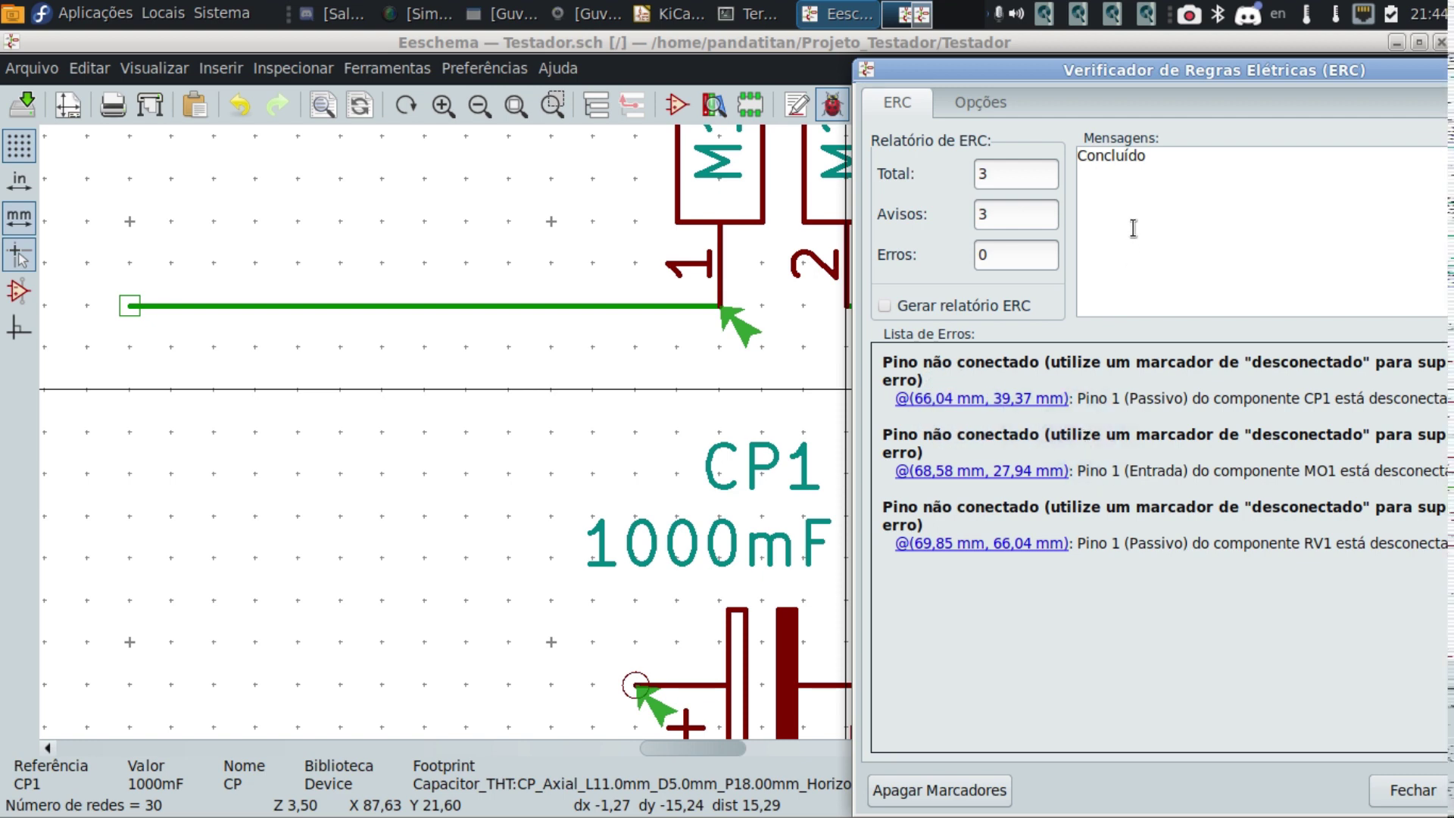
Compare the ERC error list with the schematic and examine the marker on CP1's unconnected positive pin.
drag(1156, 75, 832, 76)
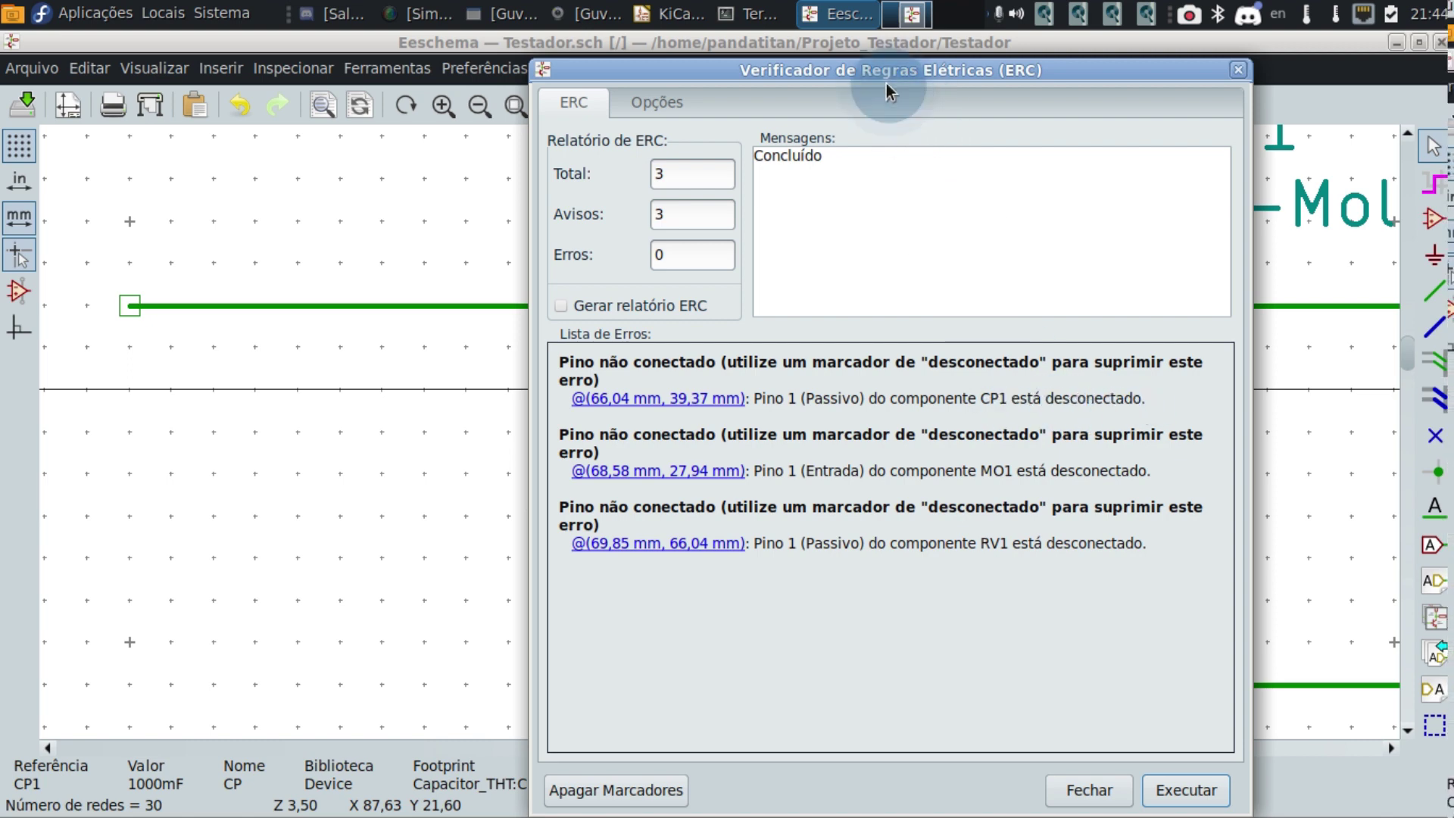
drag(855, 68, 1251, 63)
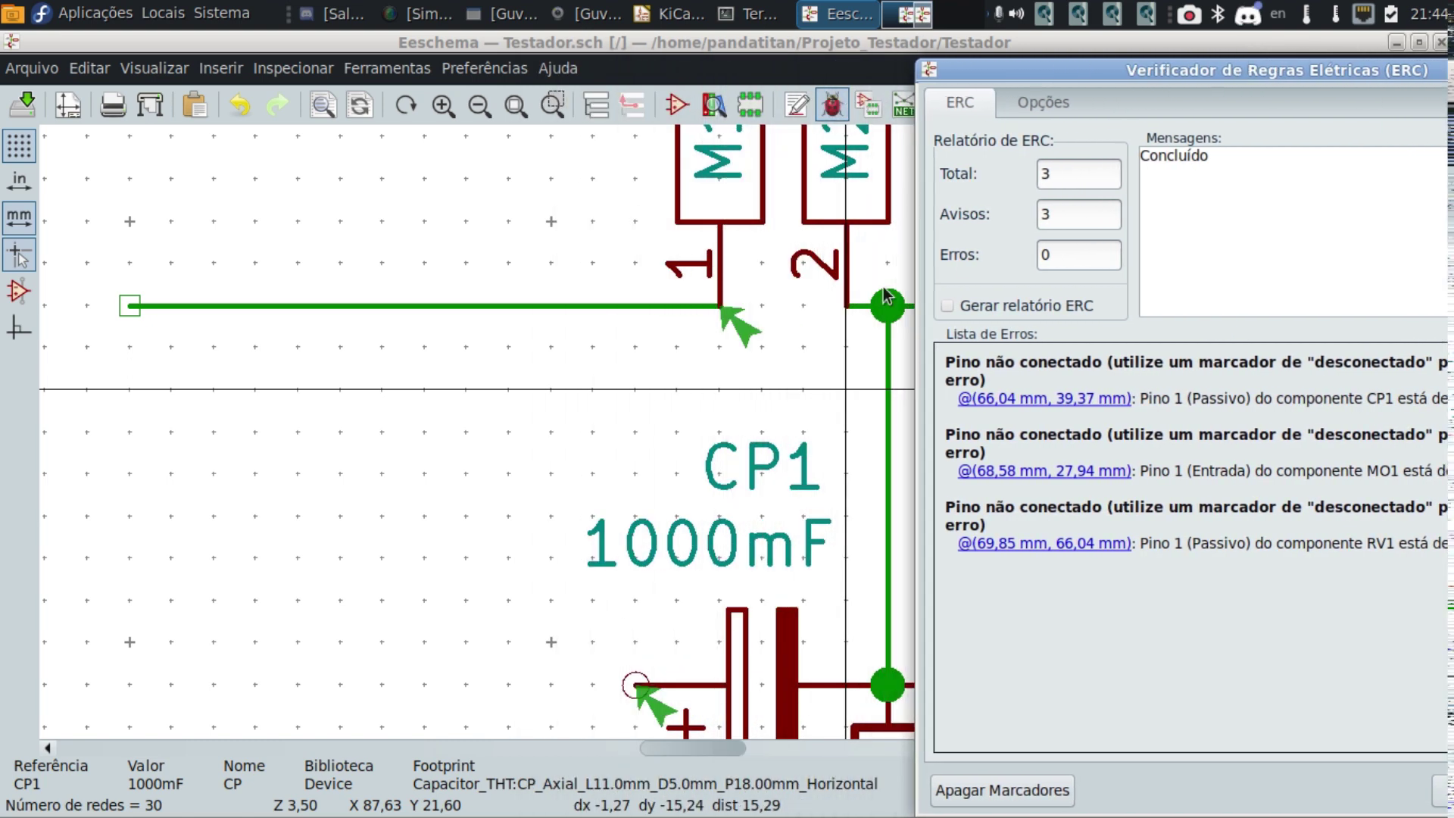
scroll(718, 430, down, 2)
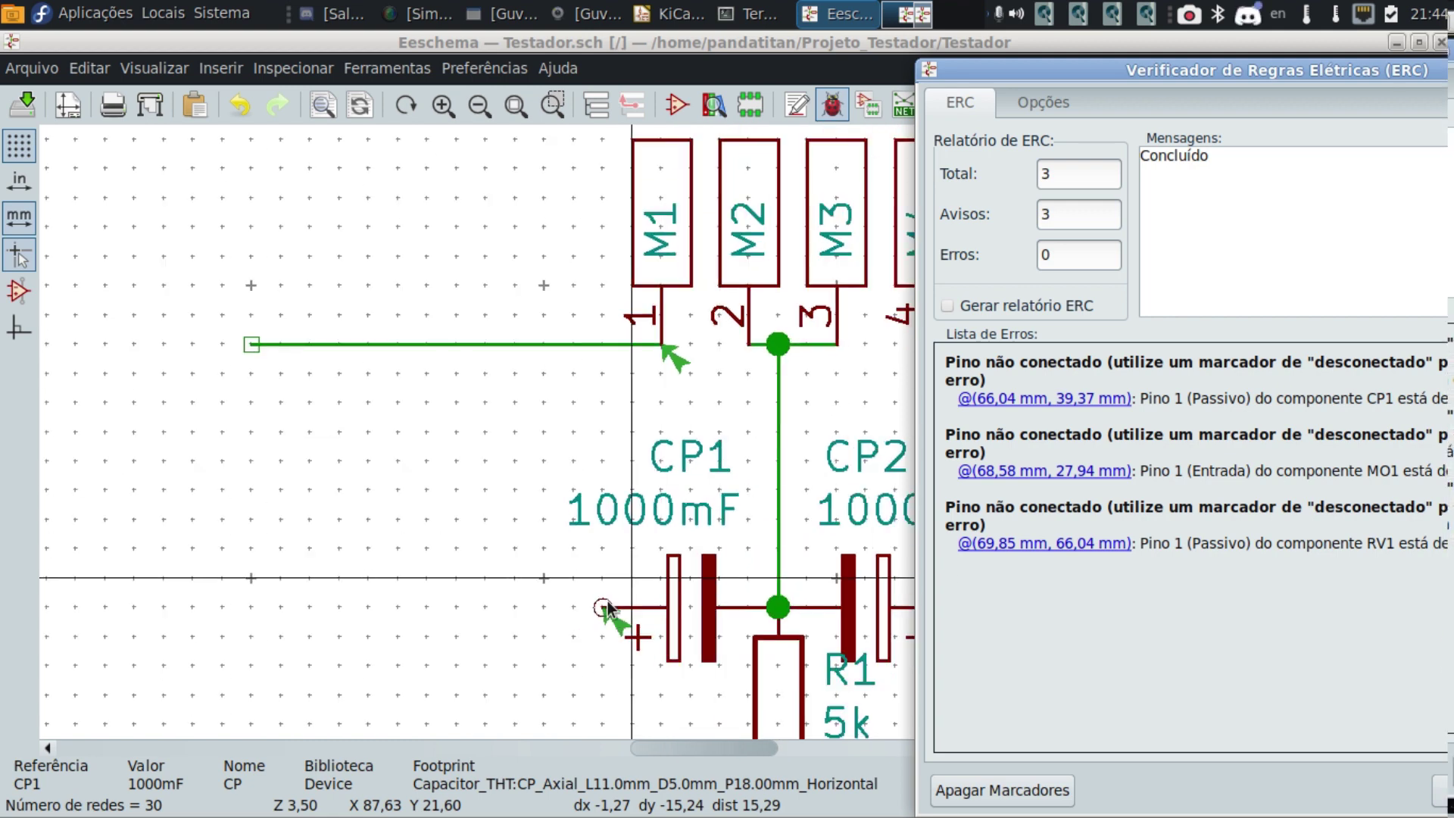
click(591, 640)
click(569, 569)
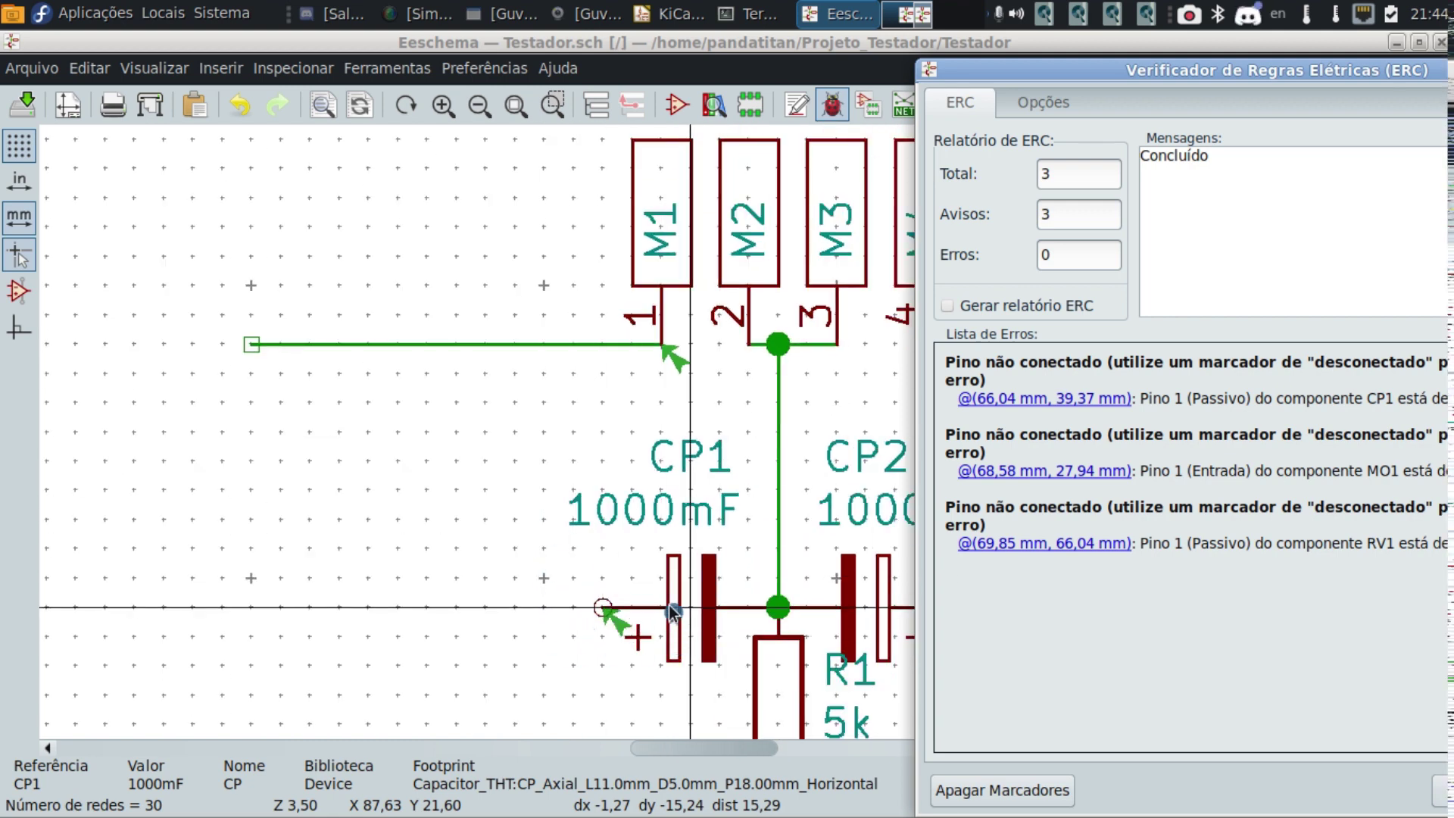
click(558, 639)
click(636, 587)
click(617, 653)
click(600, 584)
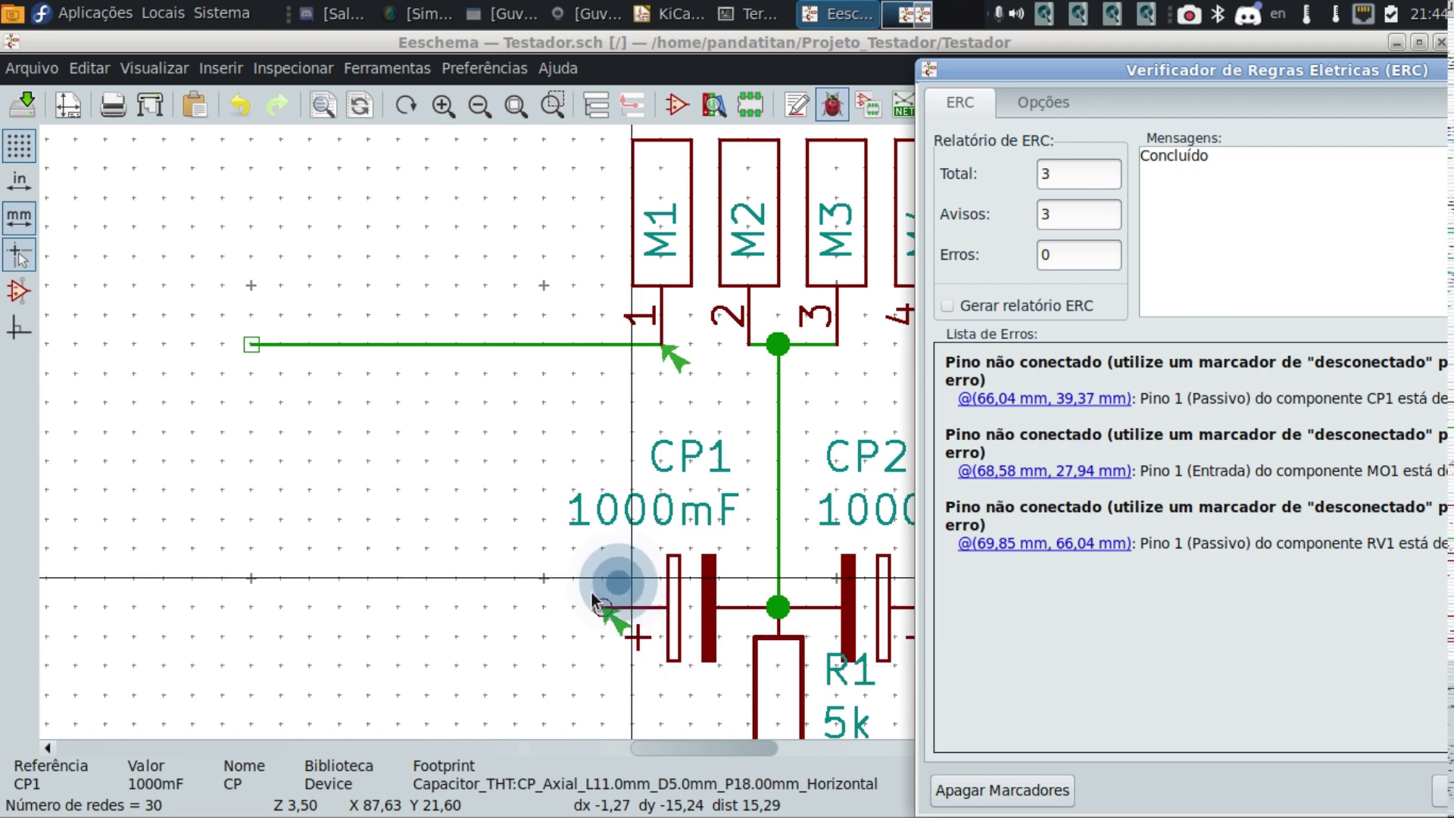
click(607, 636)
click(558, 629)
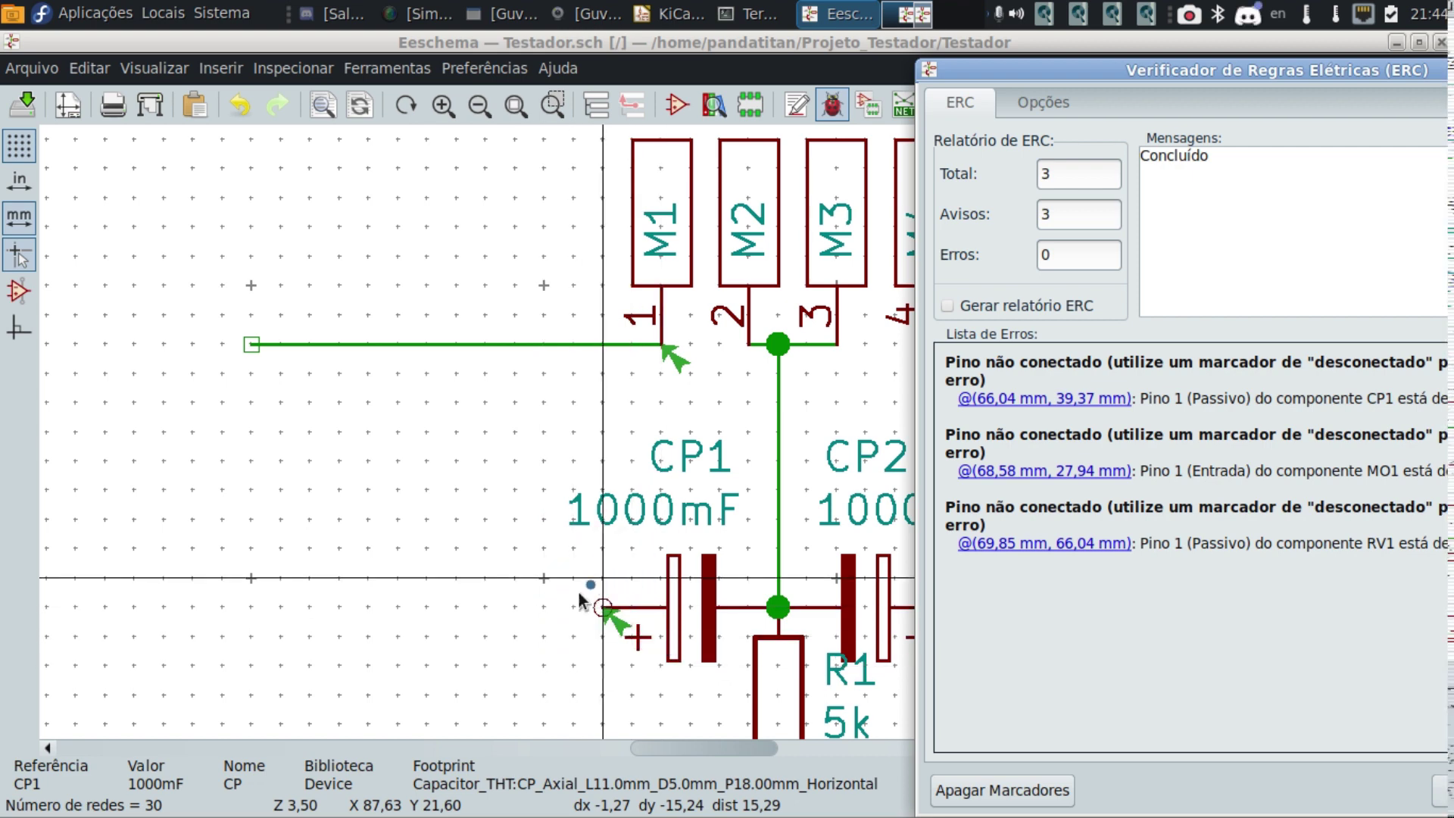
click(621, 610)
scroll(621, 608, down, 5)
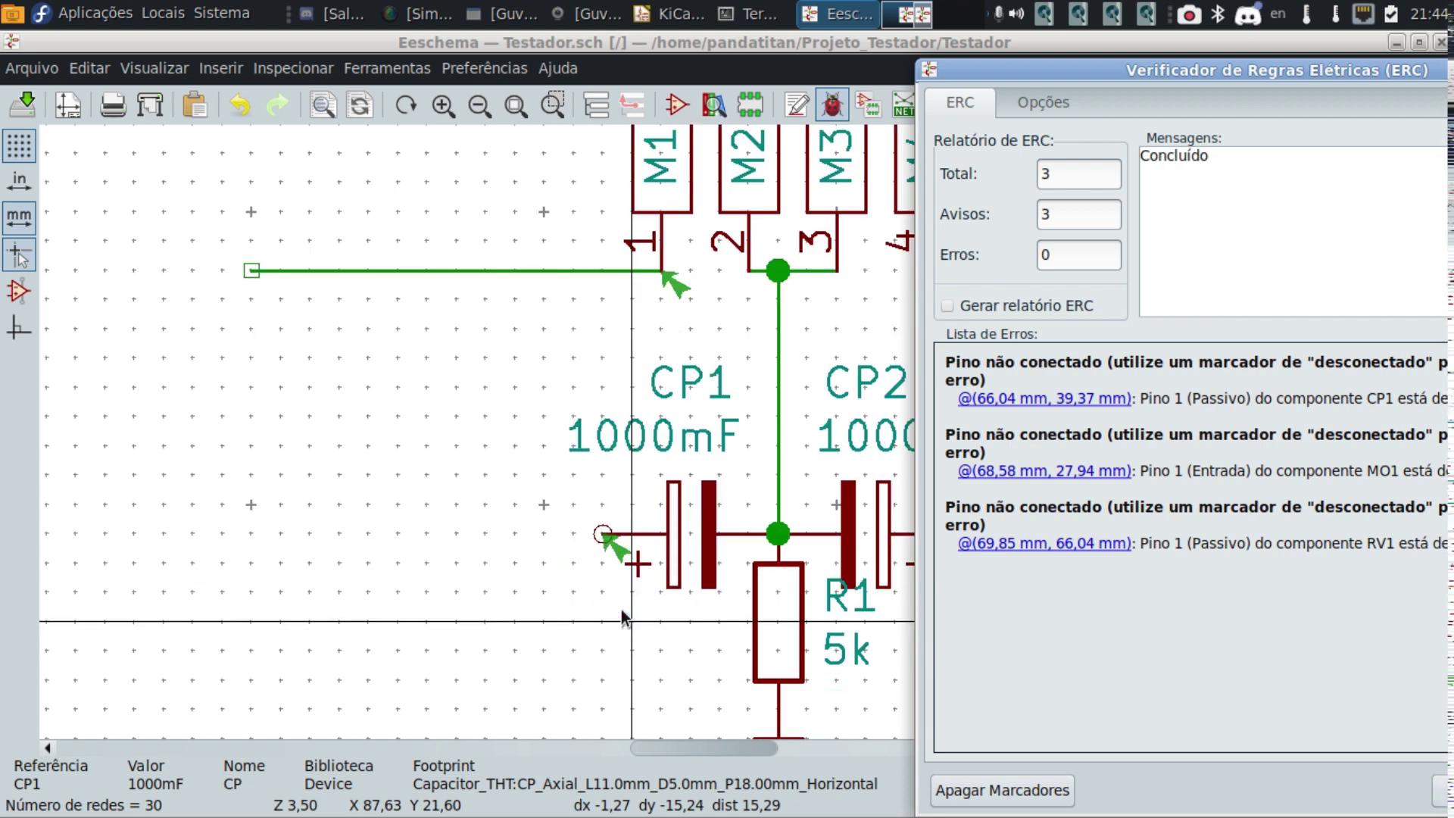
Locate the flagged unconnected pin 1 of RV1 in the schematic, review the ERC list, and close the checker.
click(720, 606)
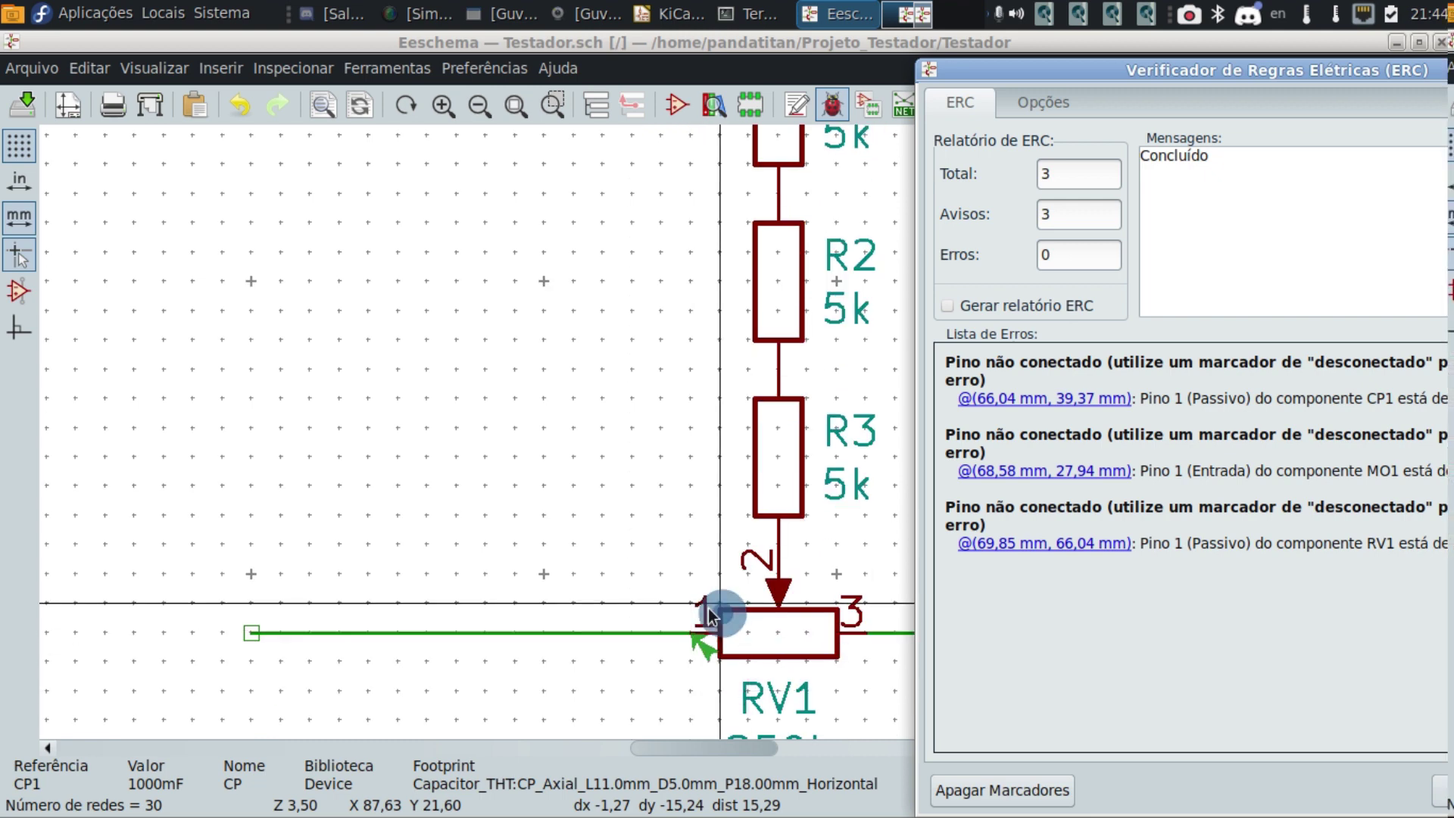
click(646, 658)
click(1248, 342)
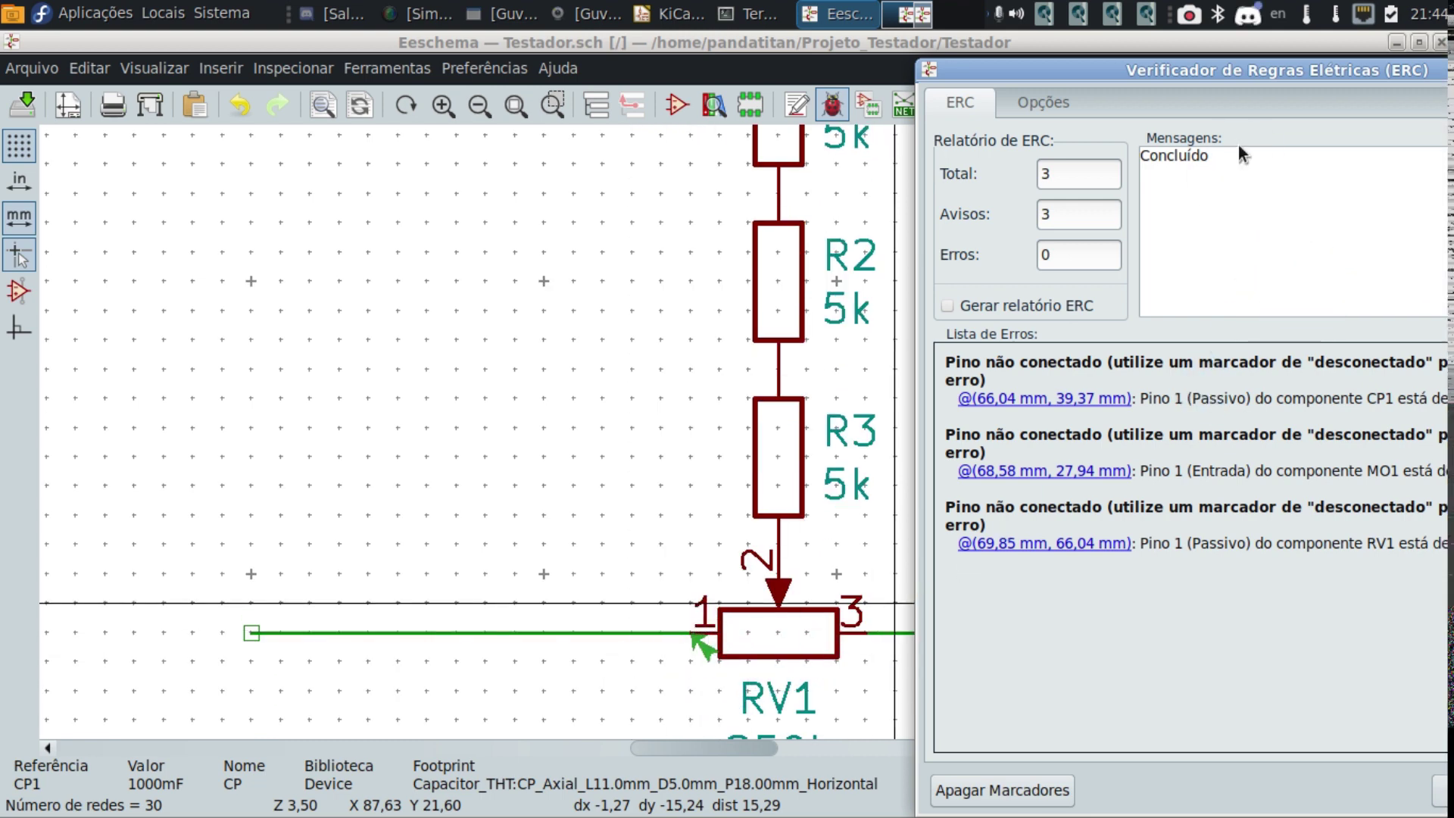
drag(1175, 70, 764, 69)
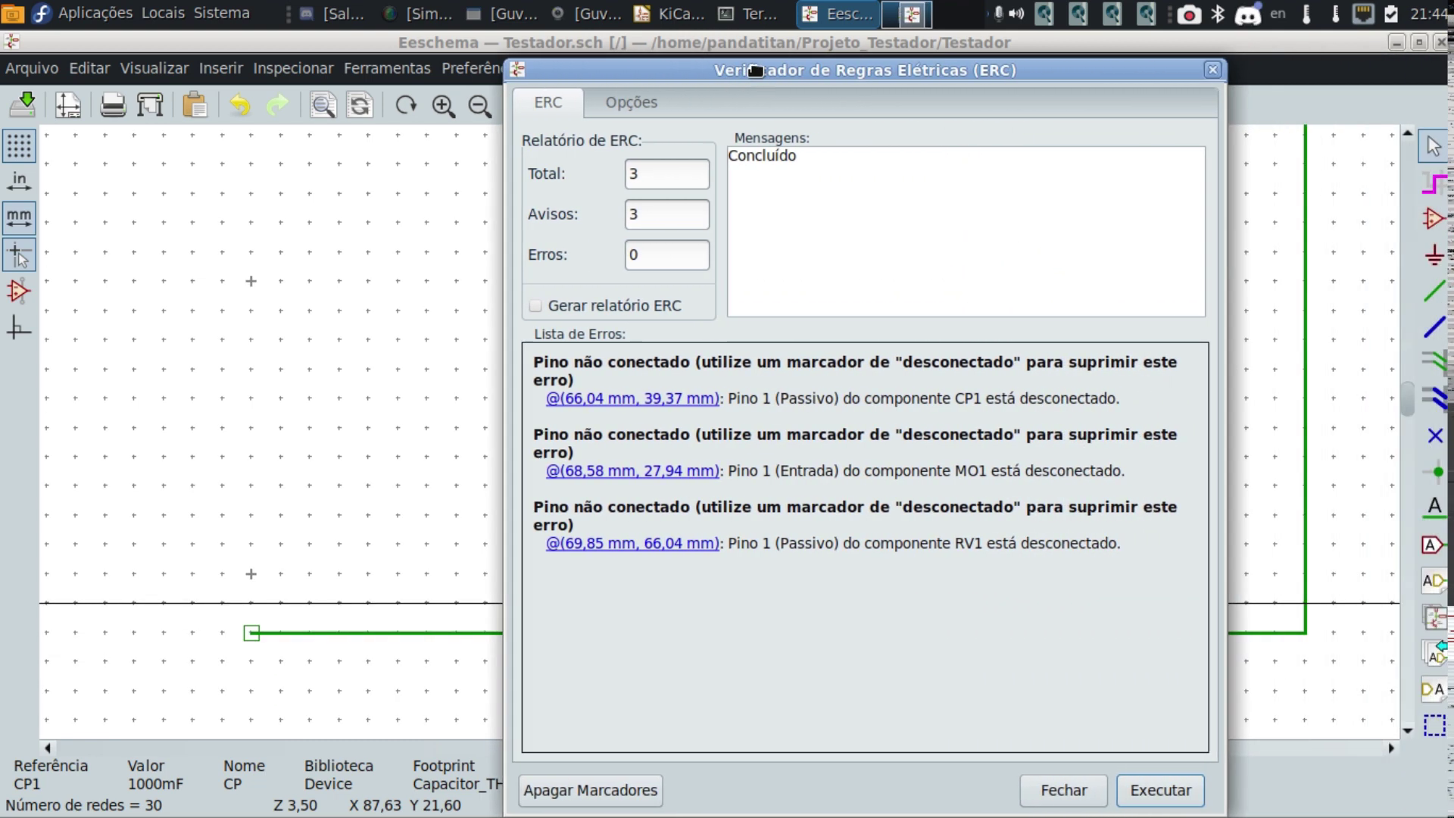
click(1213, 72)
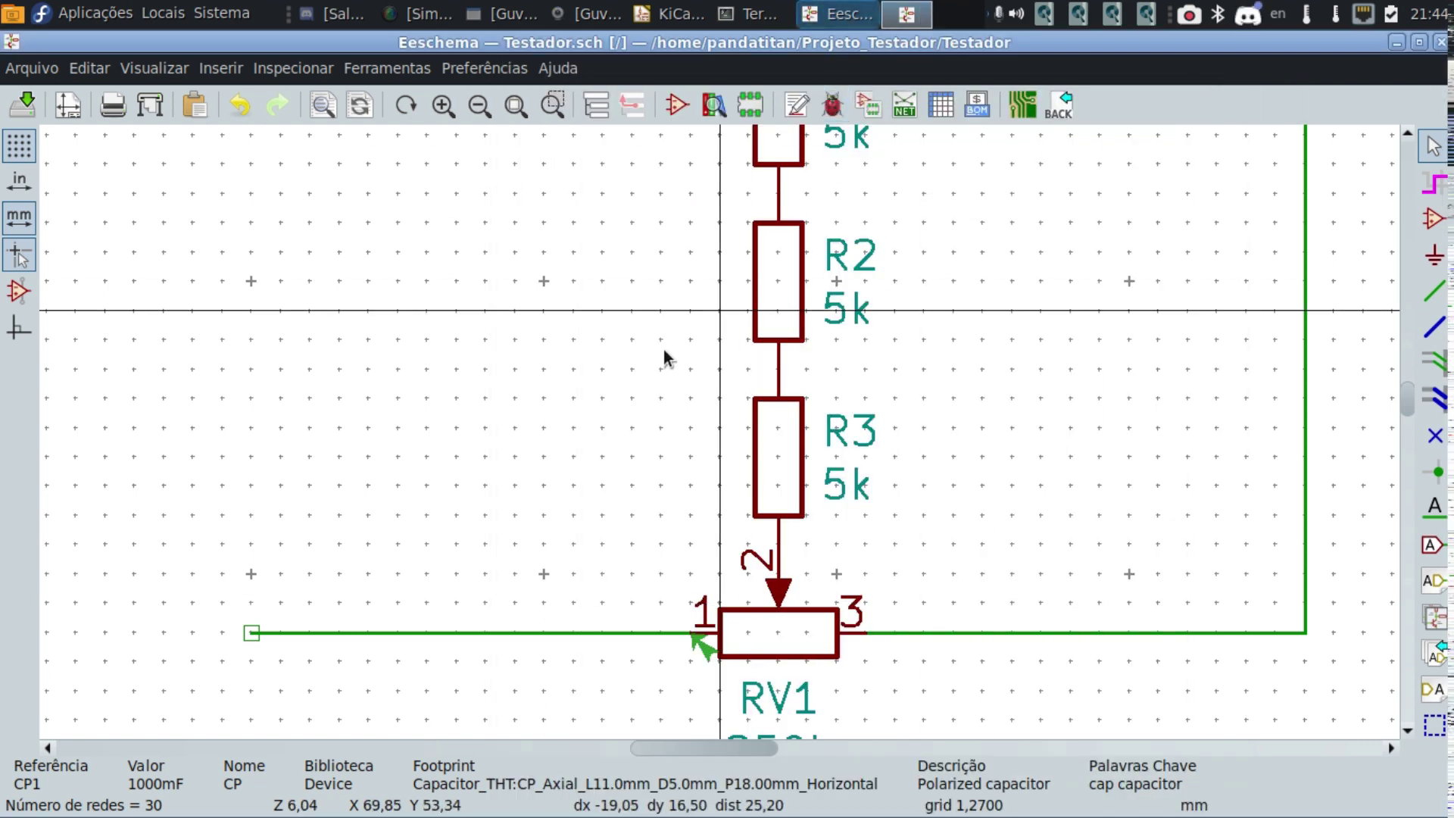
Undo the removal of the wires connecting CP1, MO1 and RV1, and rerun the electrical rules check.
scroll(584, 344, down, 1)
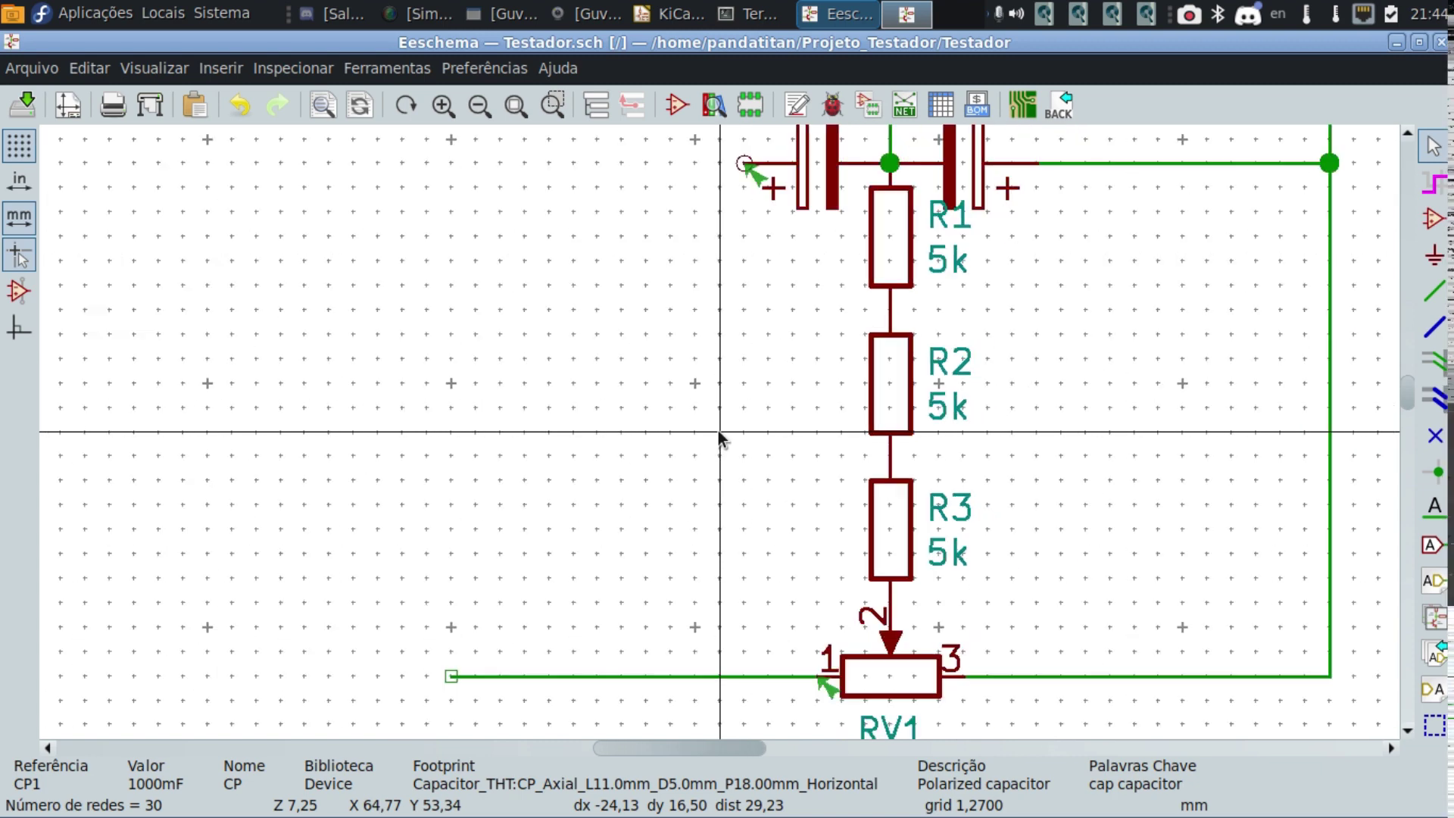
key(ctrl+z)
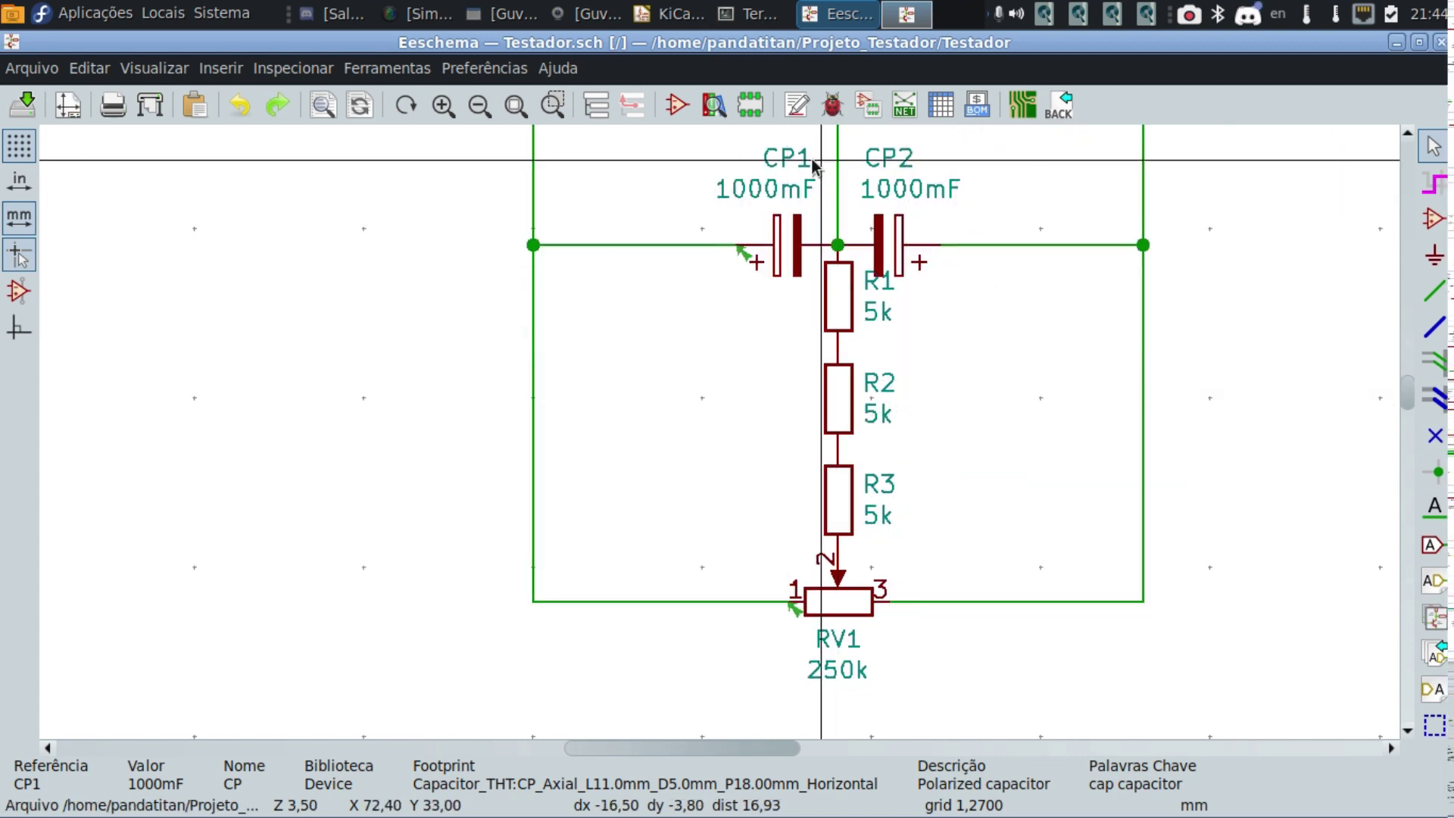
click(832, 104)
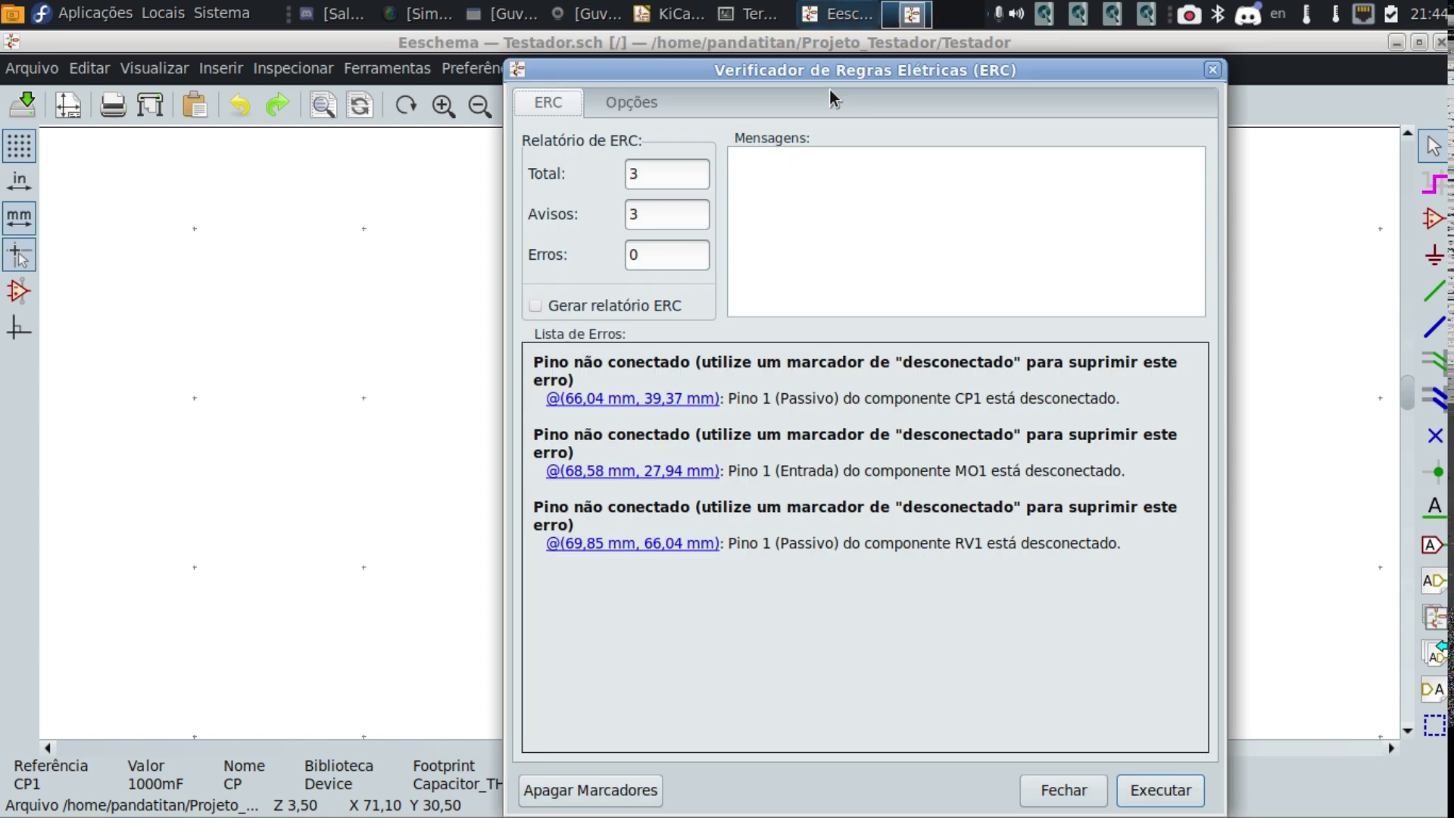
click(1149, 793)
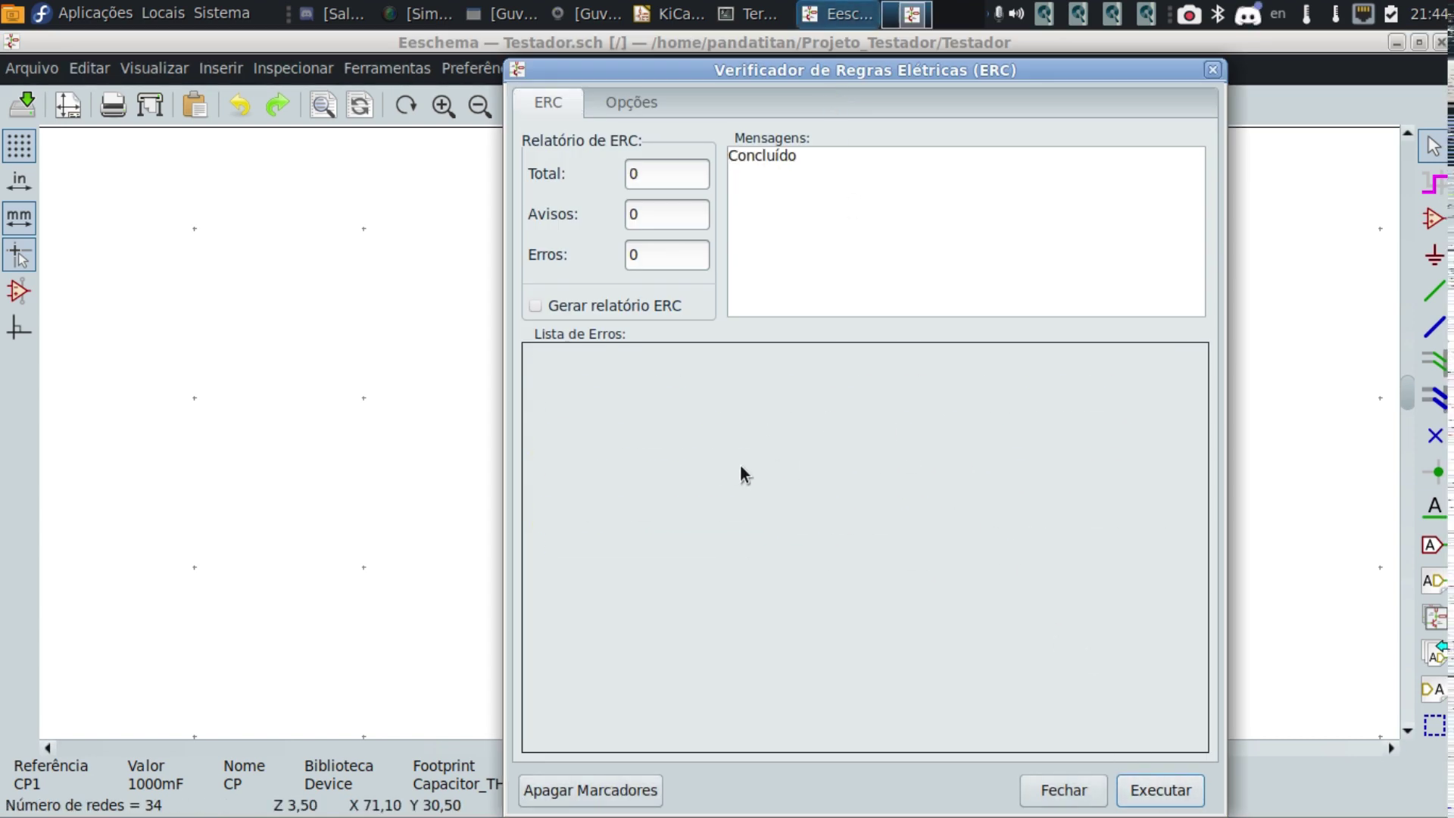
click(1213, 69)
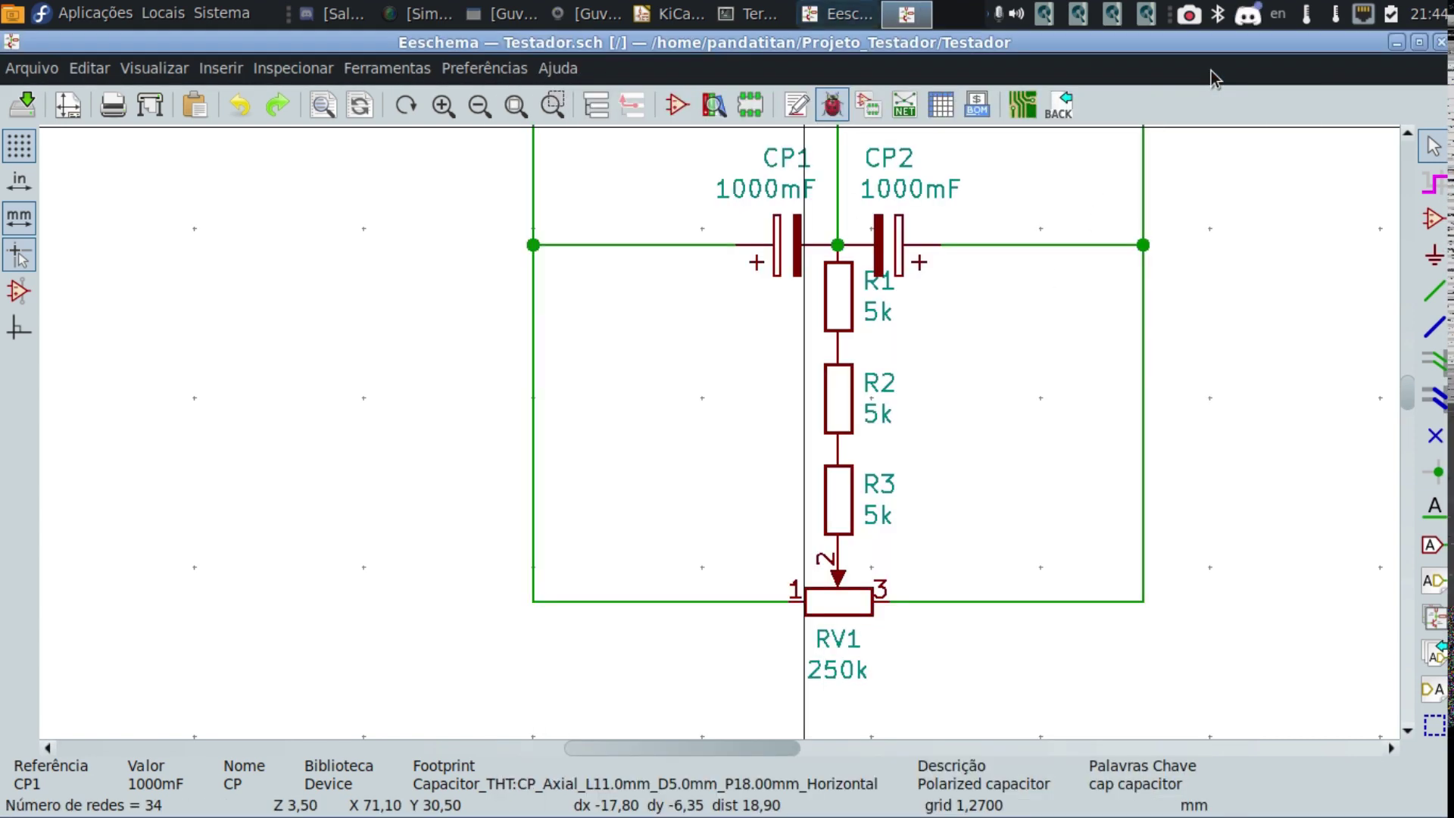
scroll(997, 343, up, 1)
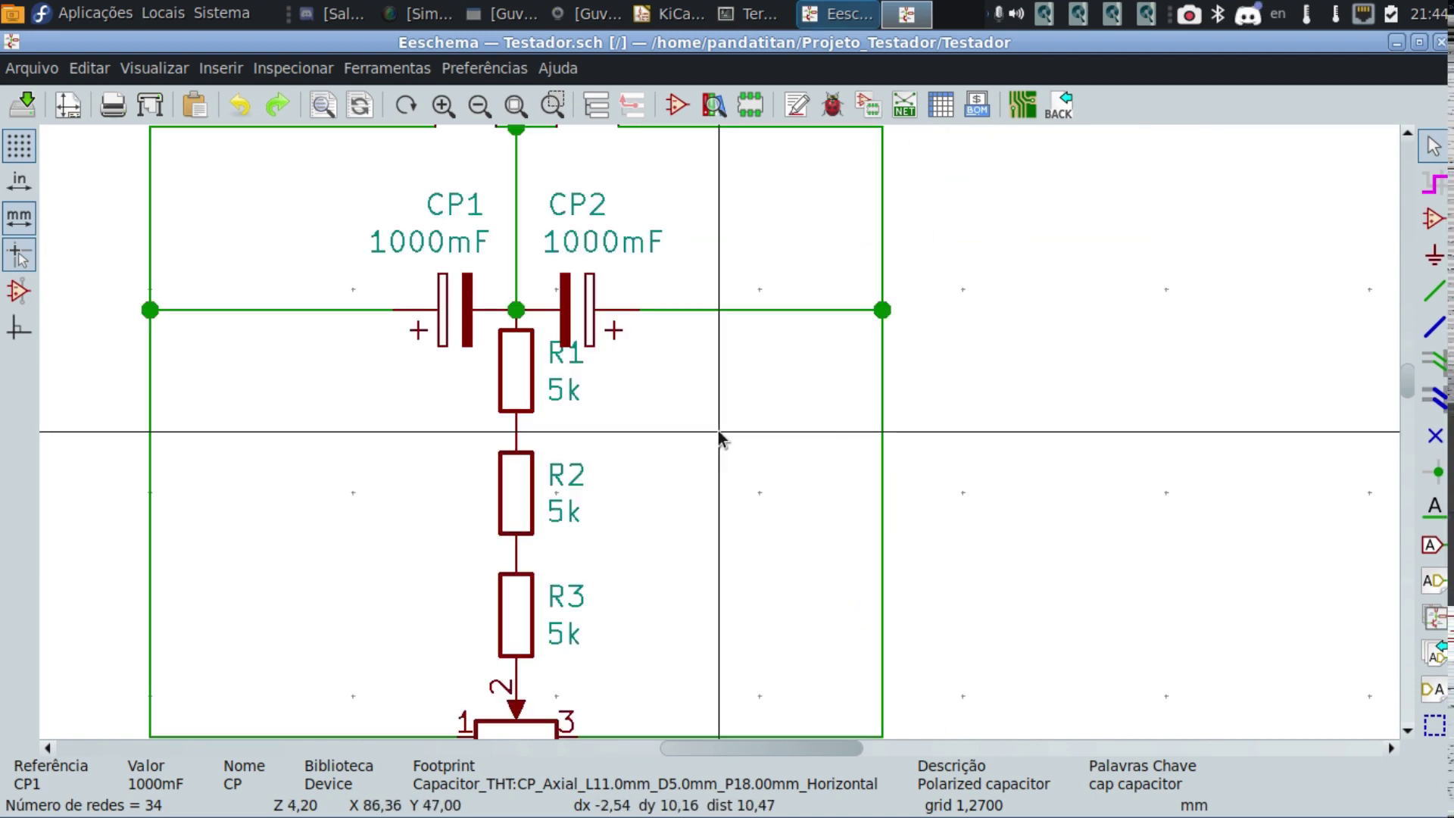
scroll(718, 430, down, 1)
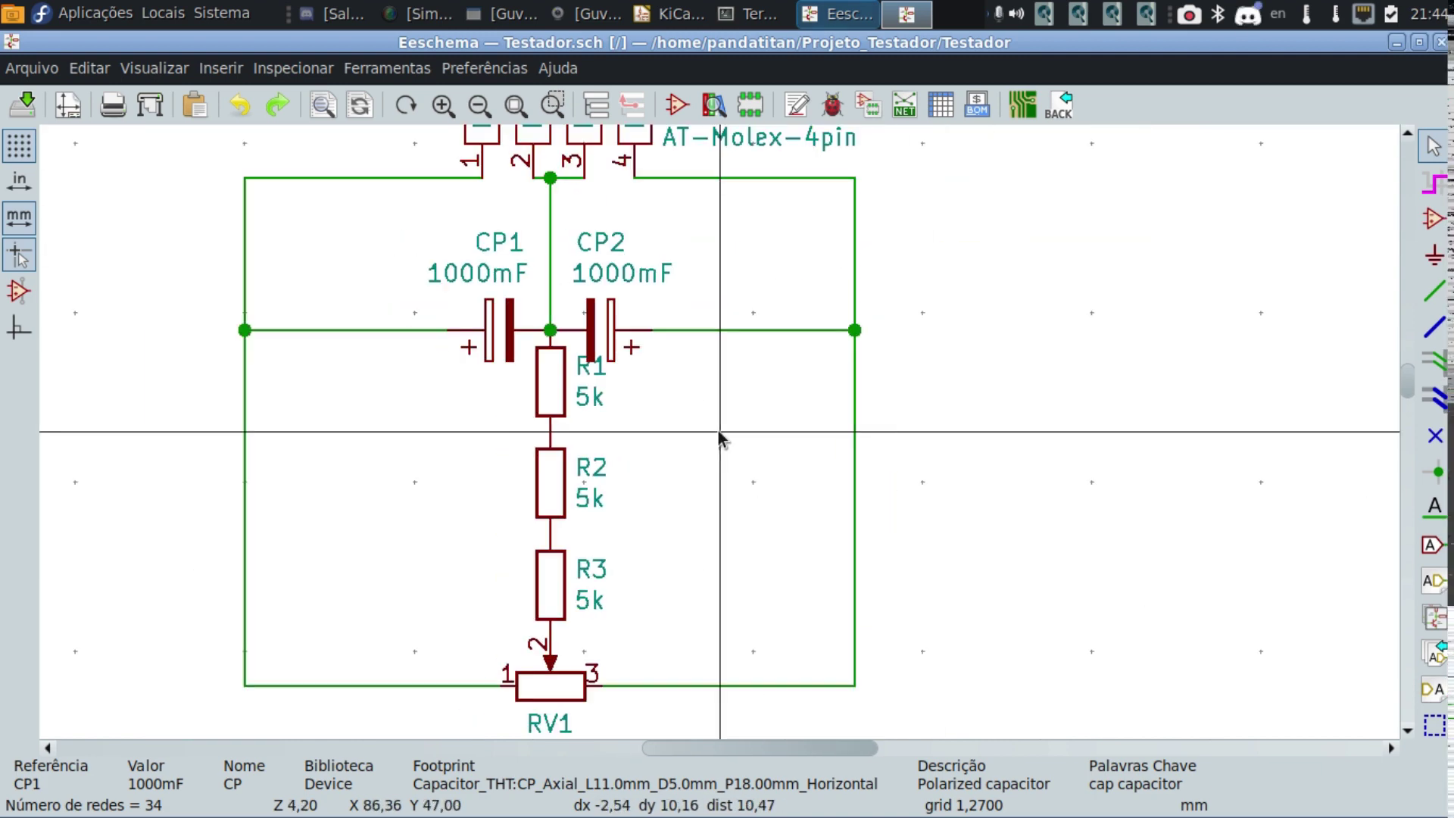
scroll(718, 430, down, 1)
scroll(718, 430, up, 1)
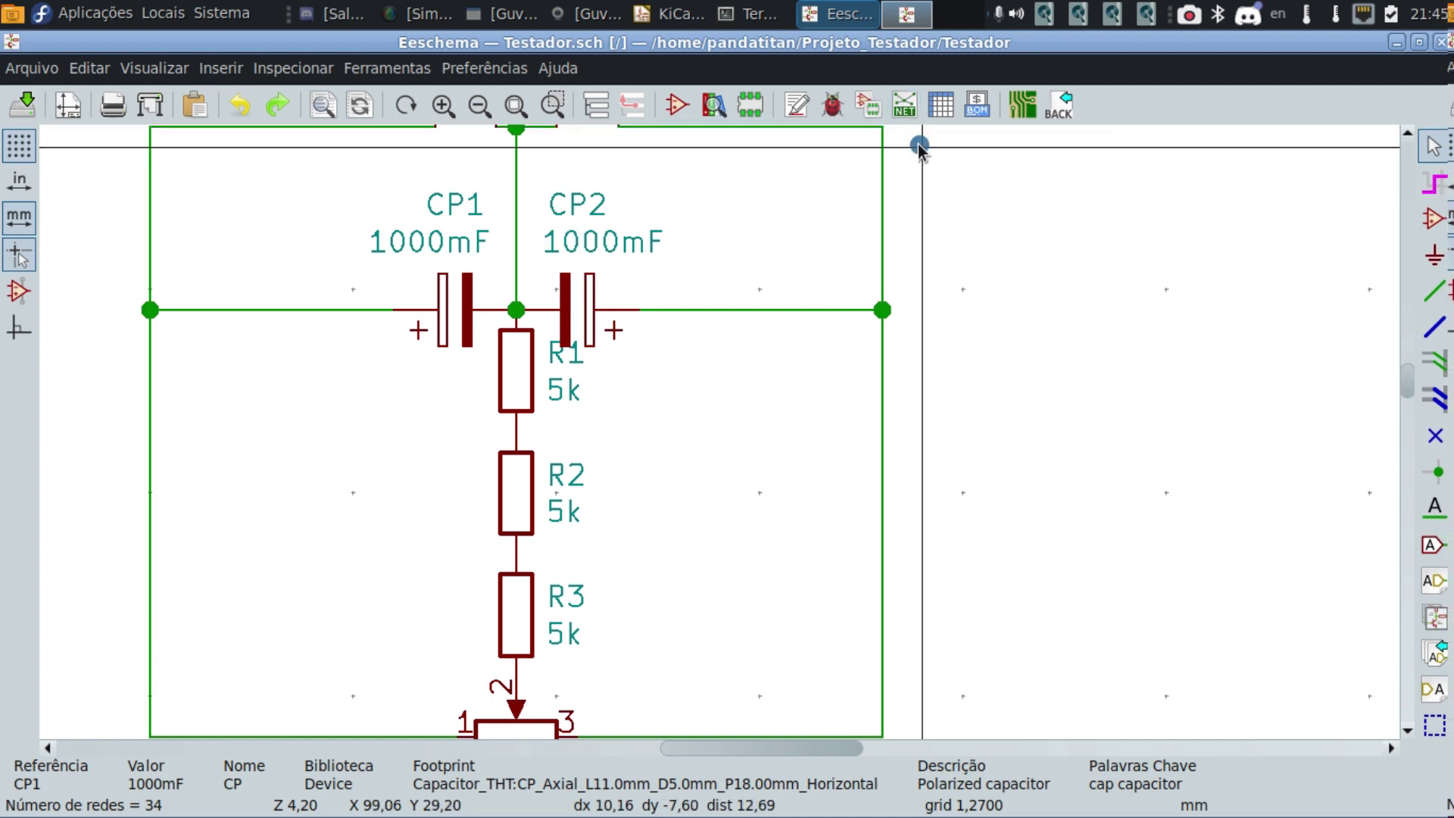
click(906, 112)
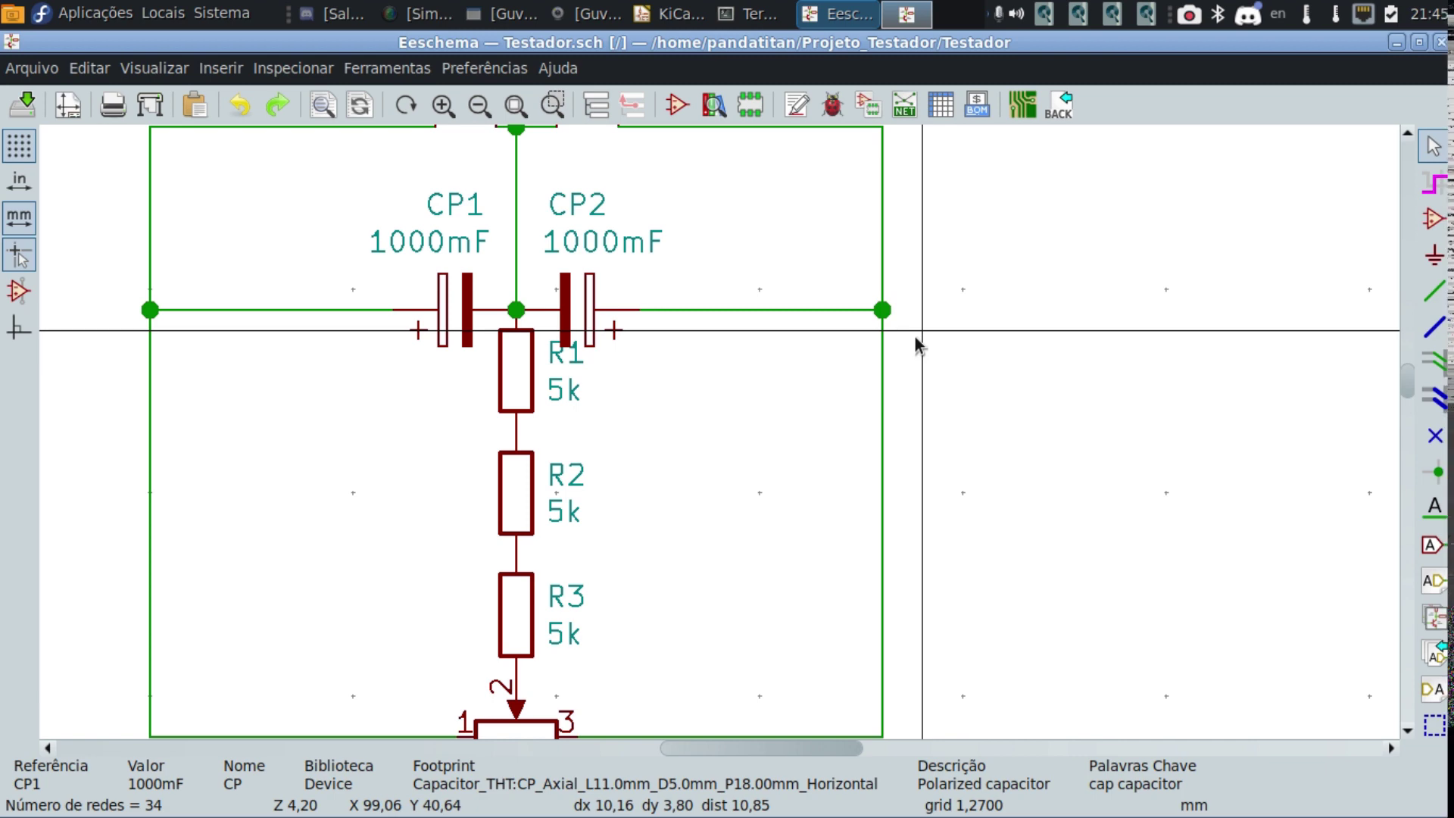
Start adding a component, search the symbol library for "power", and go to the power symbols category.
scroll(914, 336, down, 1)
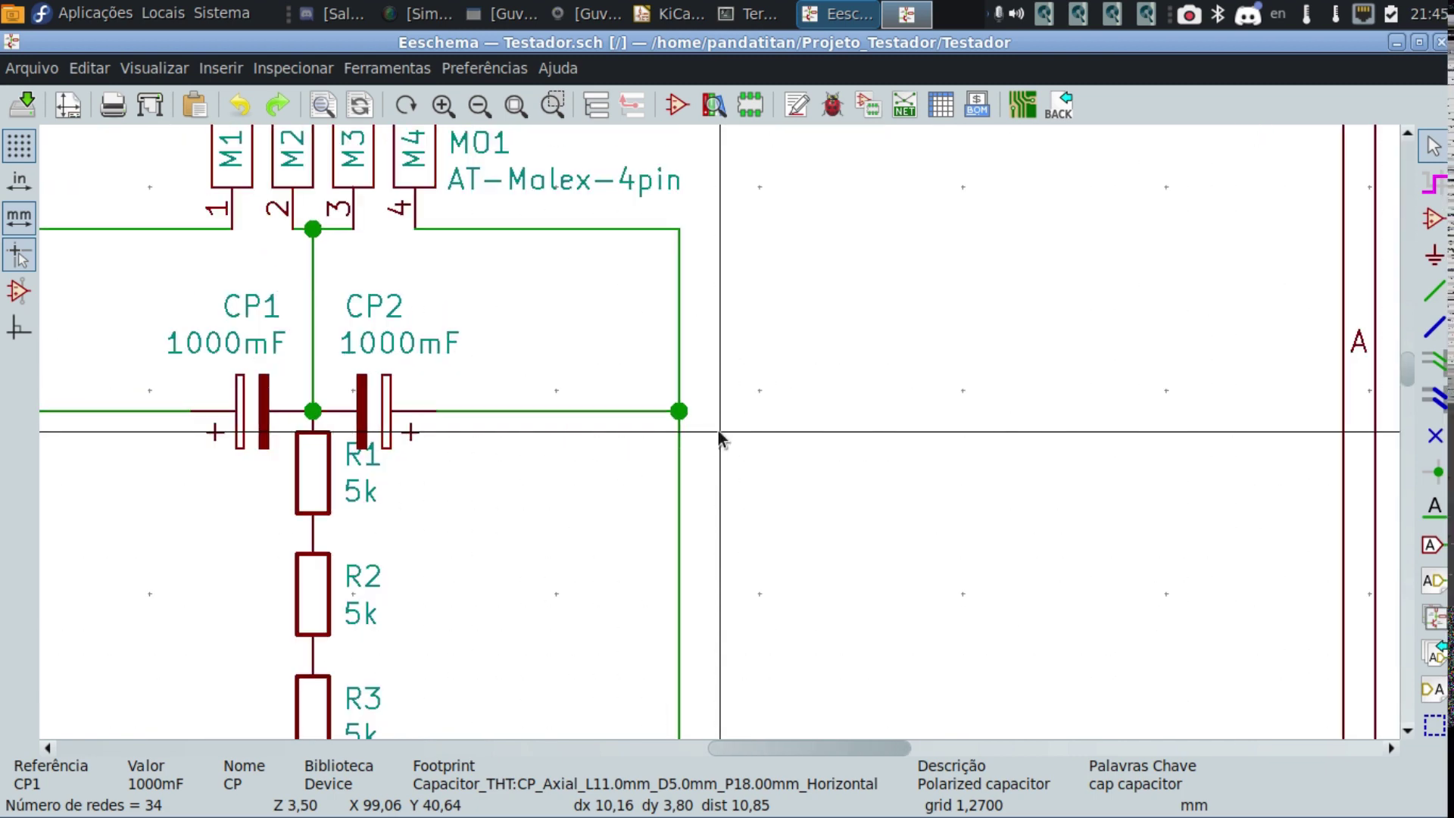
scroll(718, 430, down, 1)
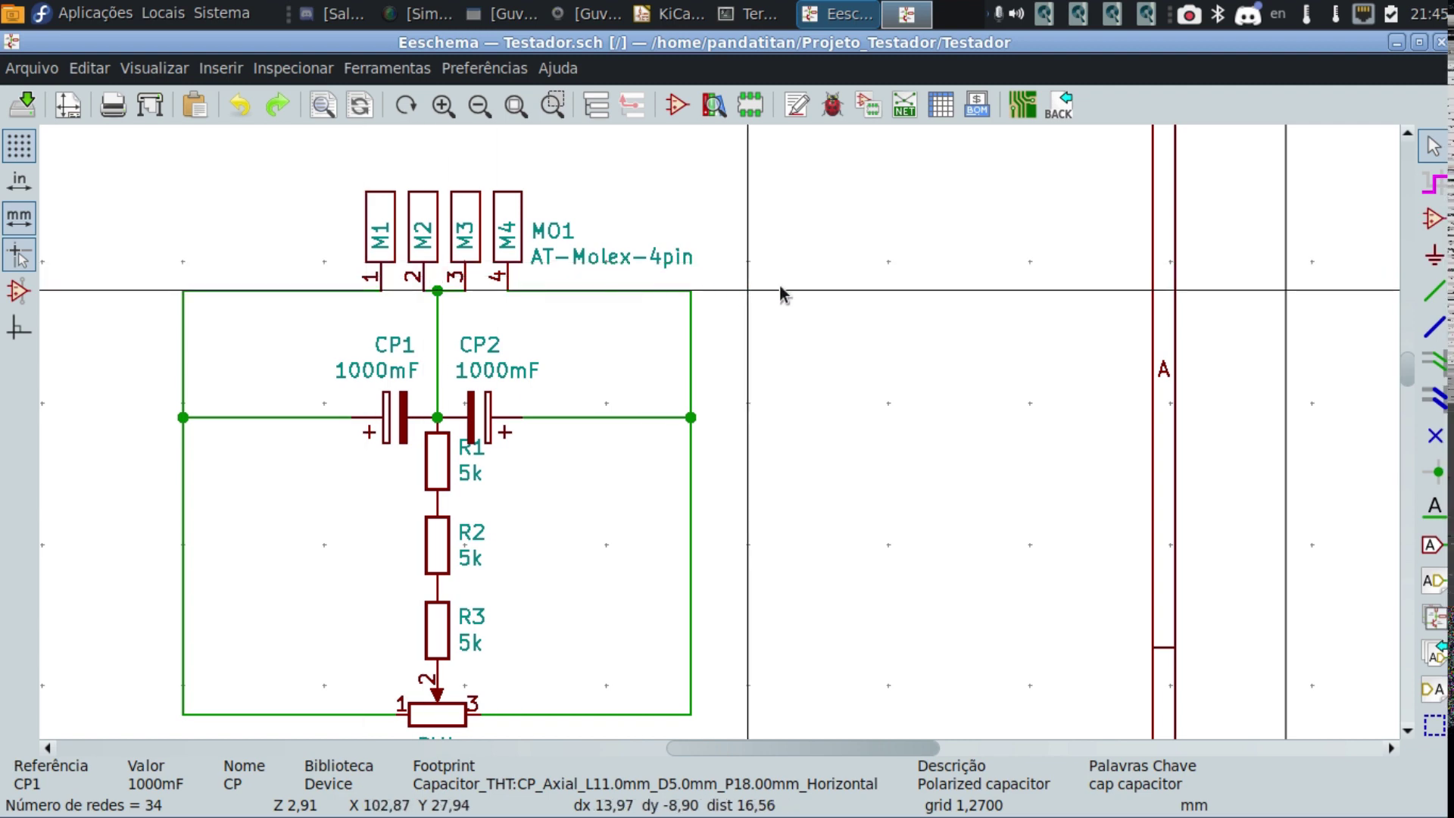
key(a)
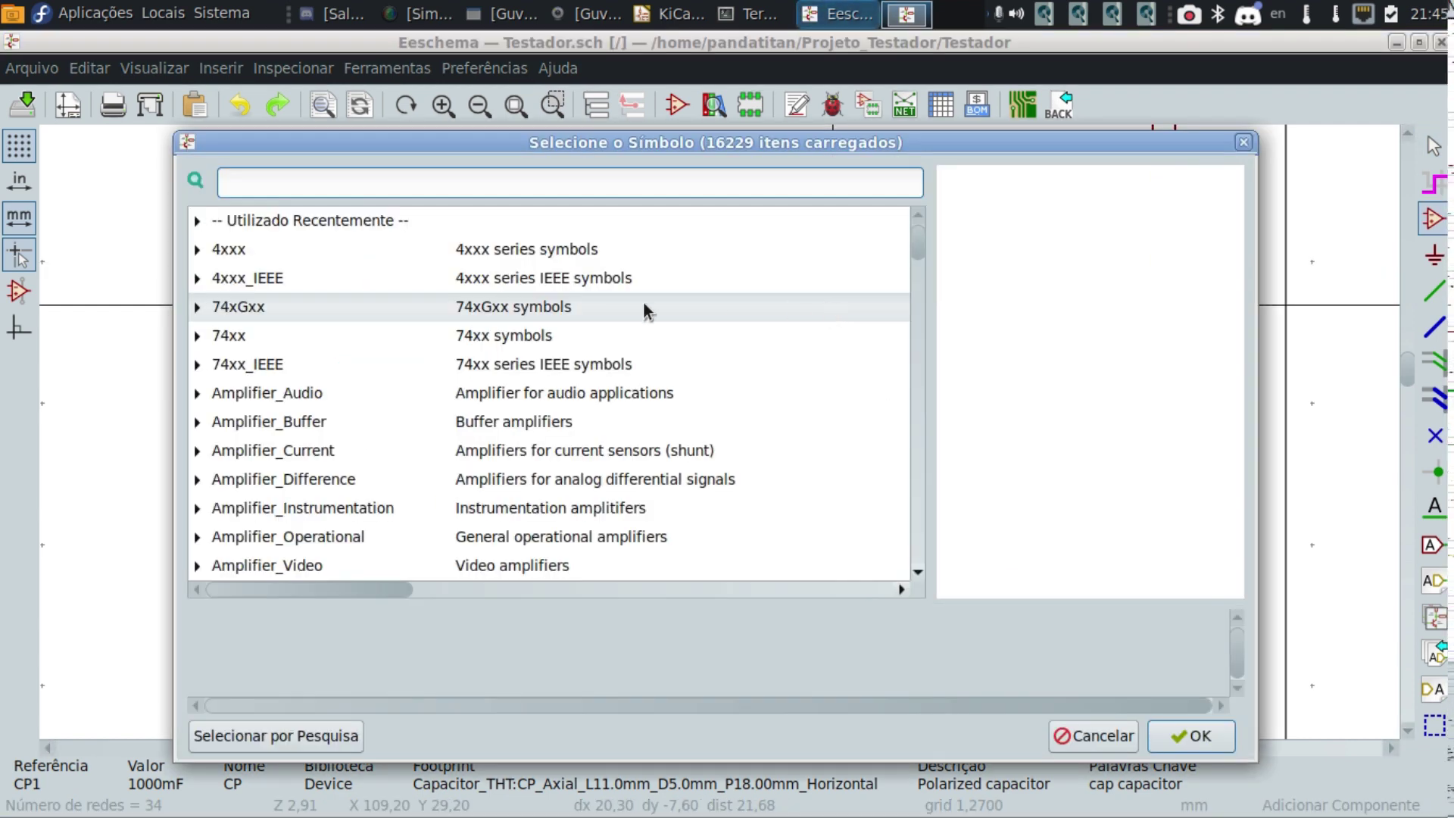
text(power)
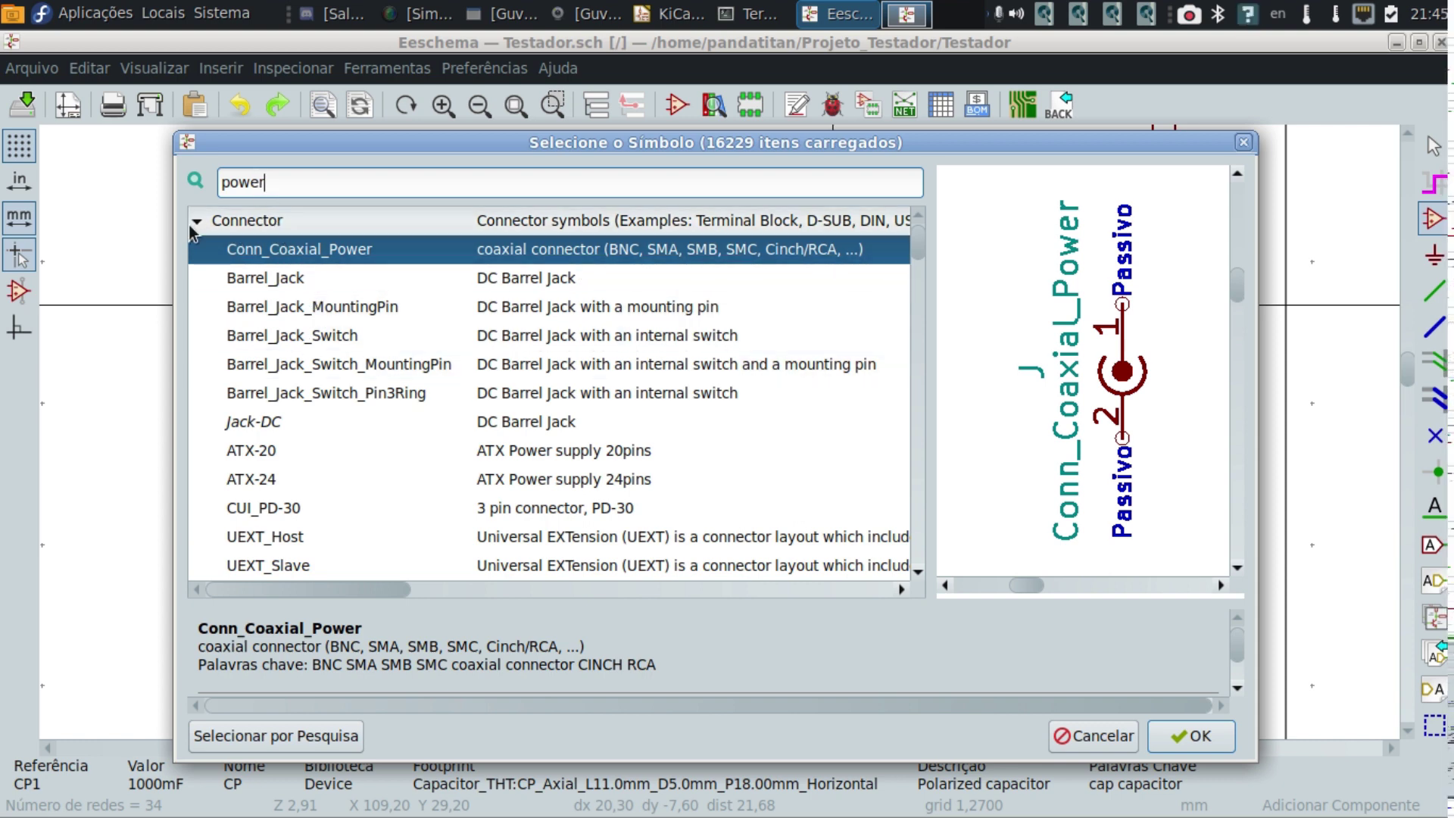
scroll(239, 359, down, 3)
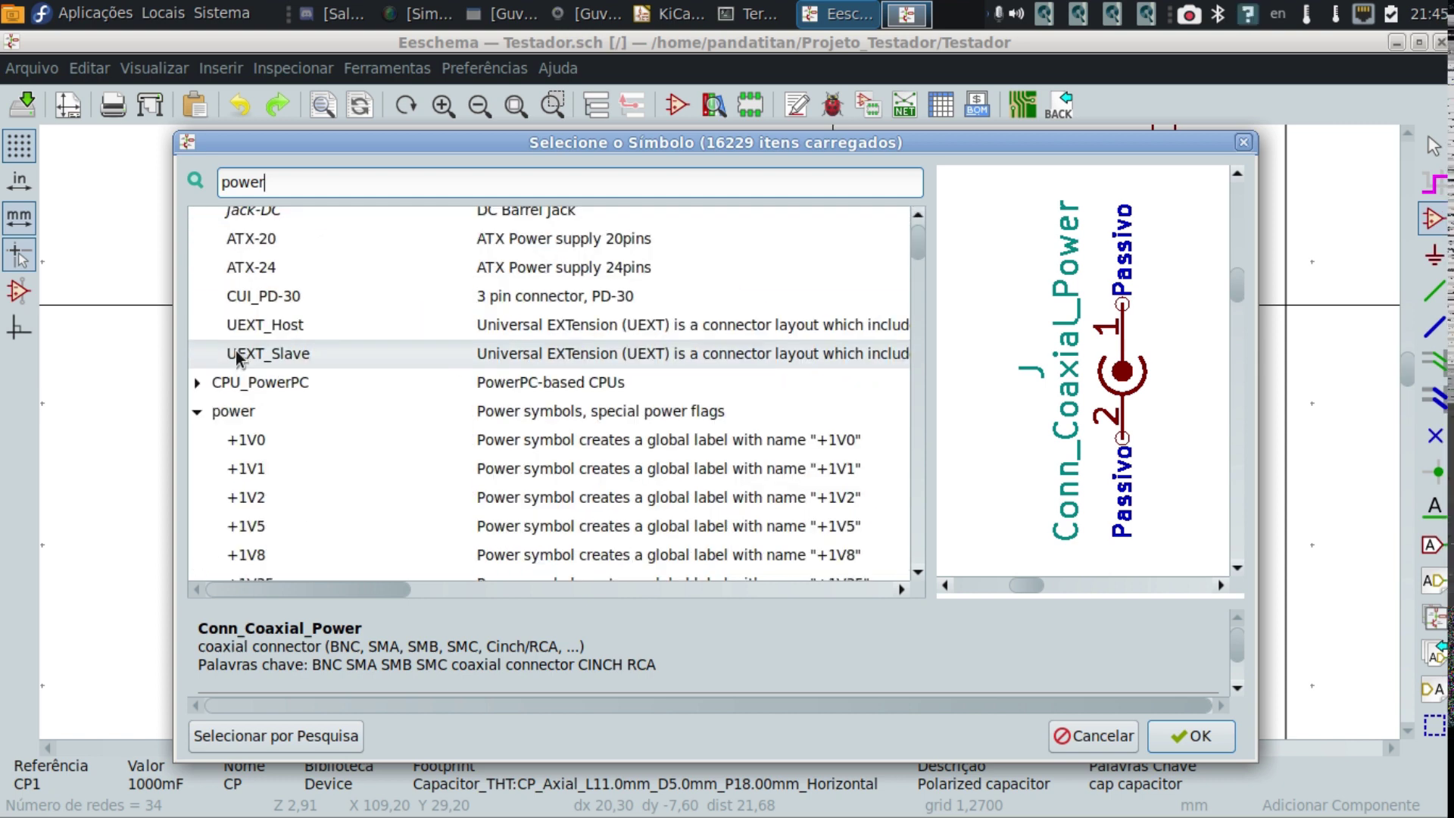
scroll(237, 358, down, 2)
Preview the positive supply symbols in the power category, from +1V0 through the battery and VDC symbols.
click(246, 335)
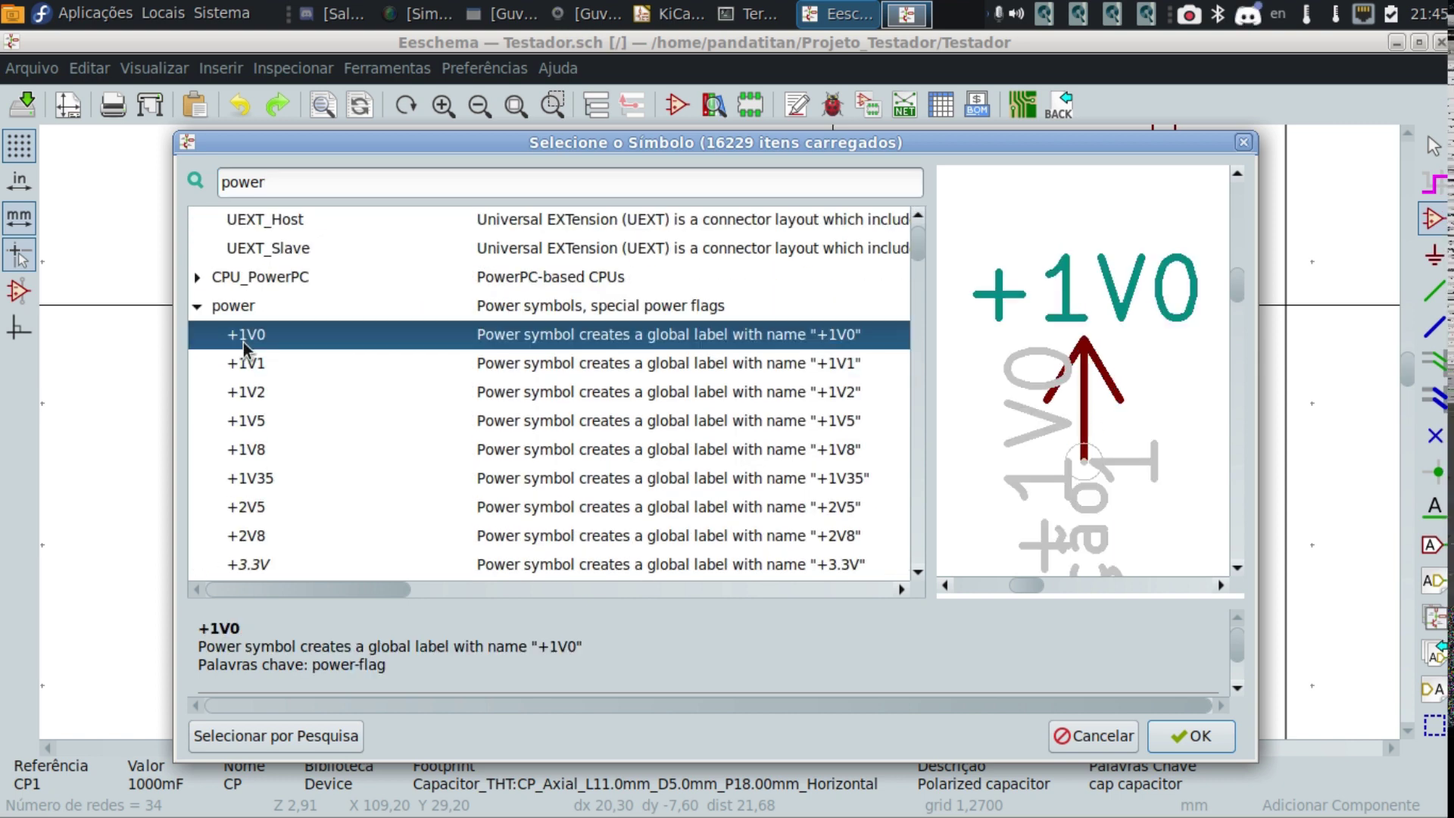
click(261, 392)
click(266, 423)
click(275, 476)
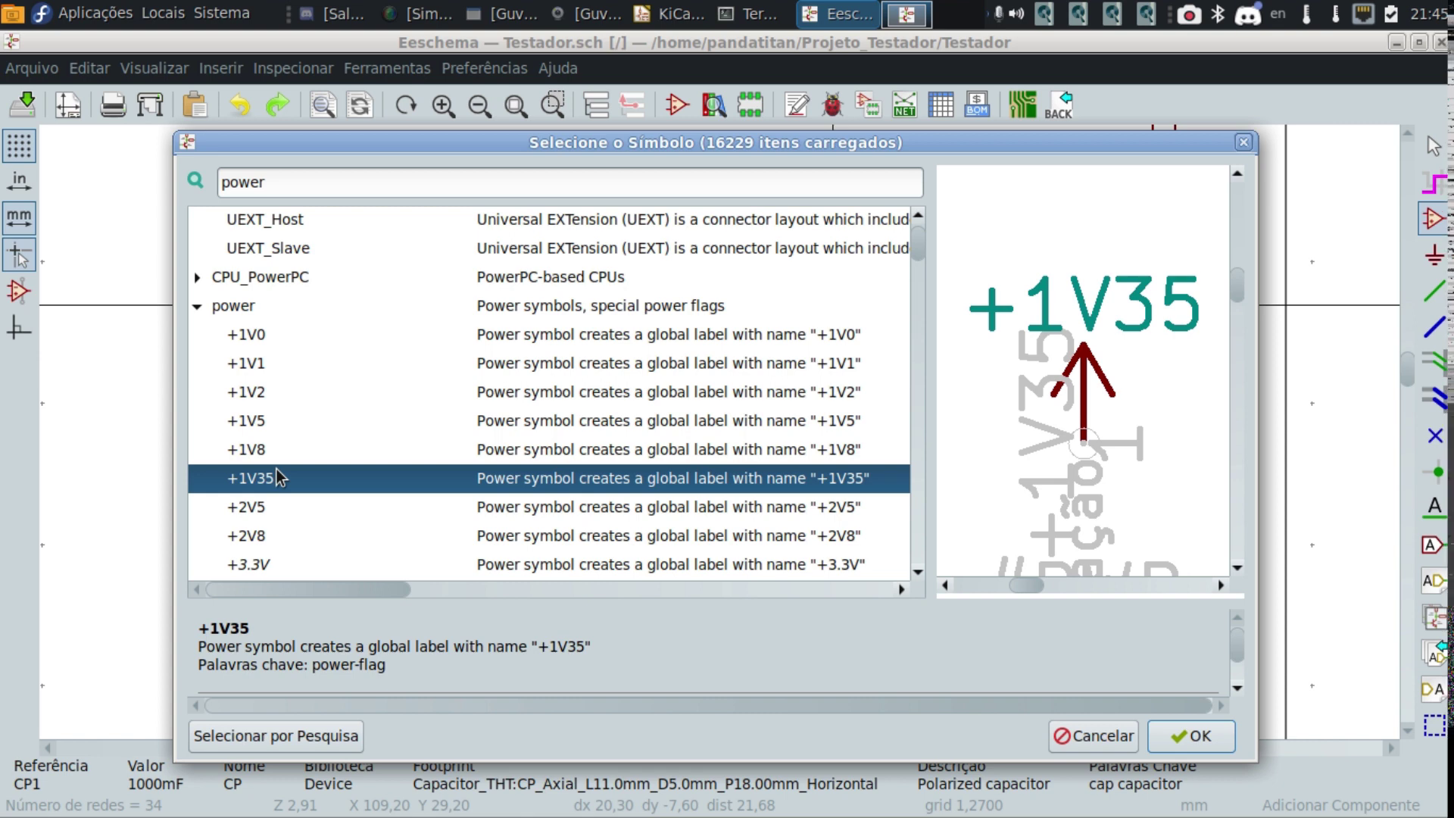
key(Down)
key(Down)
key(Down)
key(Down)
key(Down)
key(Down)
key(Down)
key(Down)
key(Down)
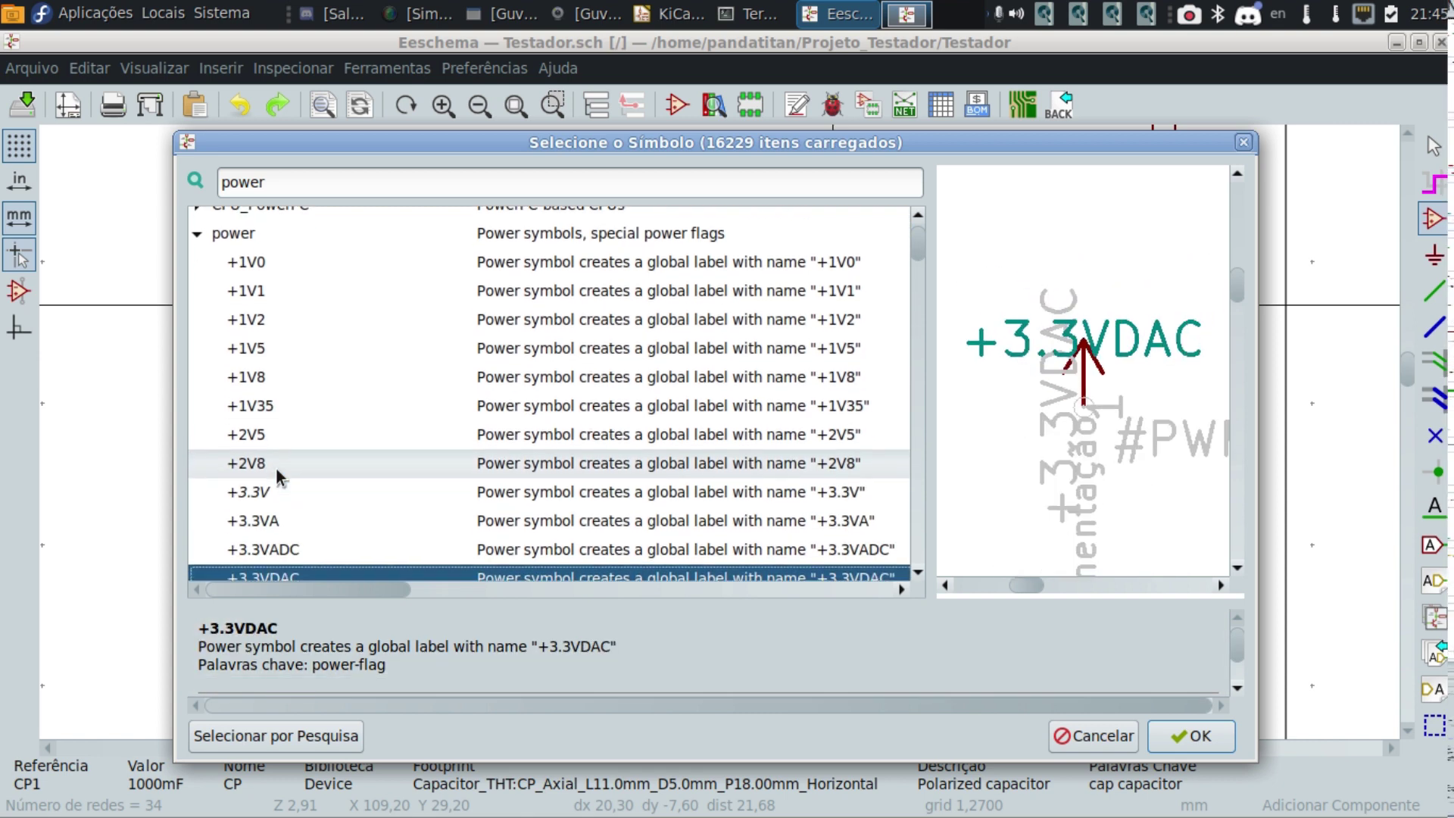
key(Down)
key(Down)
key(Down)
key(Down)
key(Down)
key(Down)
key(Down)
key(Down)
key(Down)
key(Down)
key(Down)
key(Down)
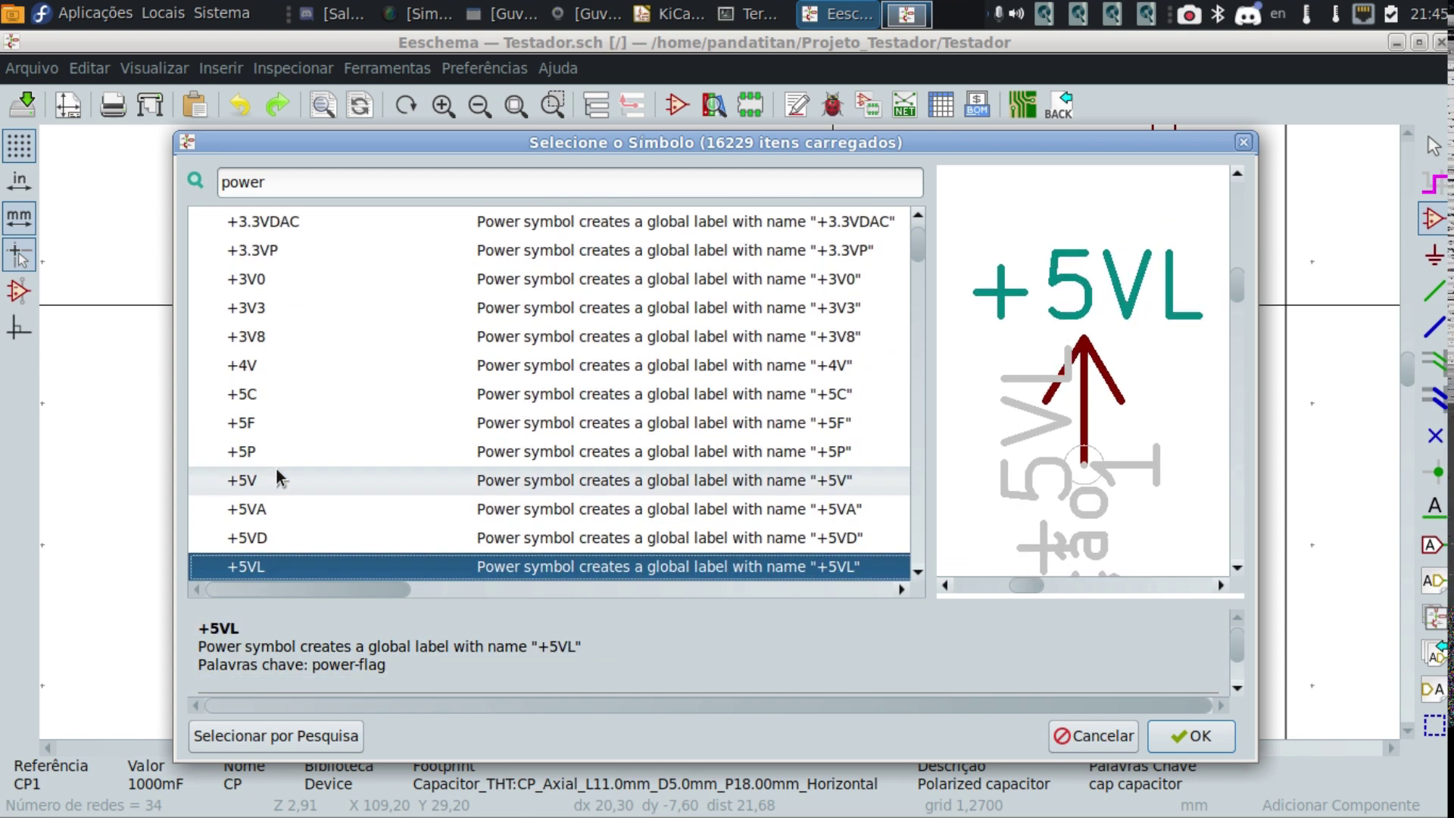
key(Down)
key(Down)
key(Down)
key(Down)
key(Down)
key(Down)
key(Down)
key(Down)
key(Down)
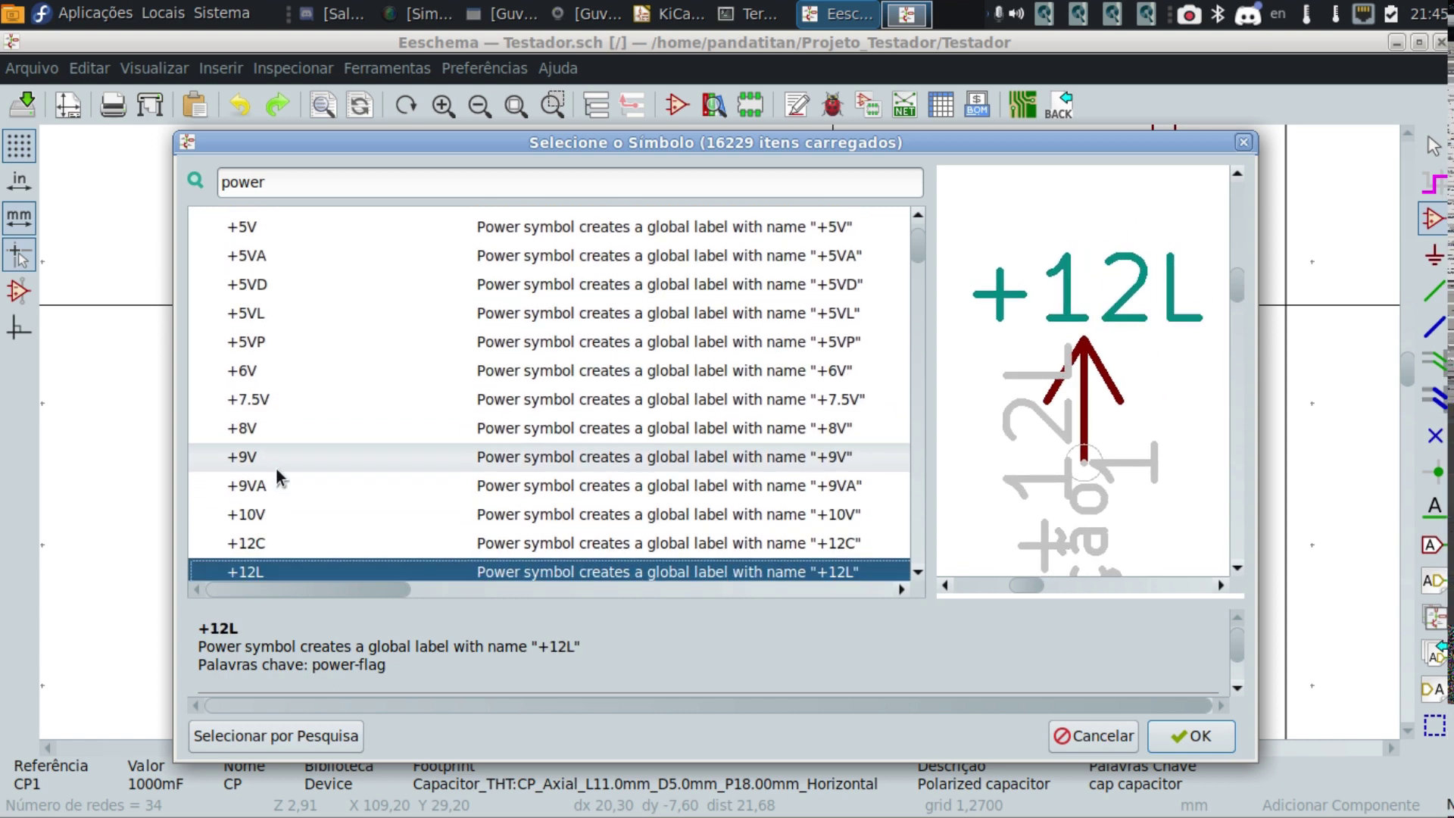
key(Down)
key(Down)
key(Down)
key(Down)
key(Down)
key(Down)
key(Down)
key(Down)
key(Down)
key(Down)
key(Down)
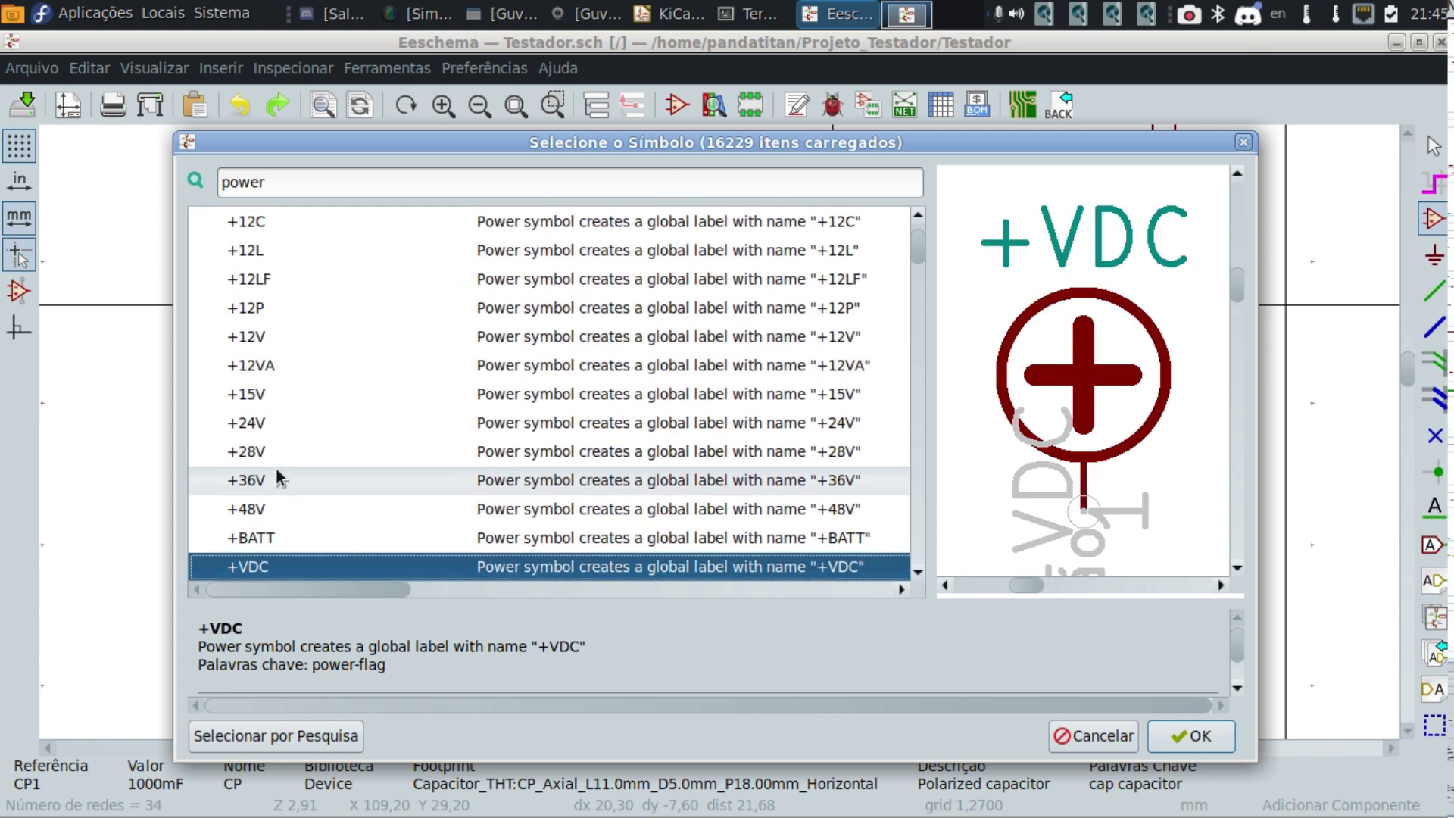
key(Down)
Choose the +BATT power symbol and place it over the M3 contact of connector MO1.
key(Up)
key(Up)
key(Up)
key(Up)
key(Up)
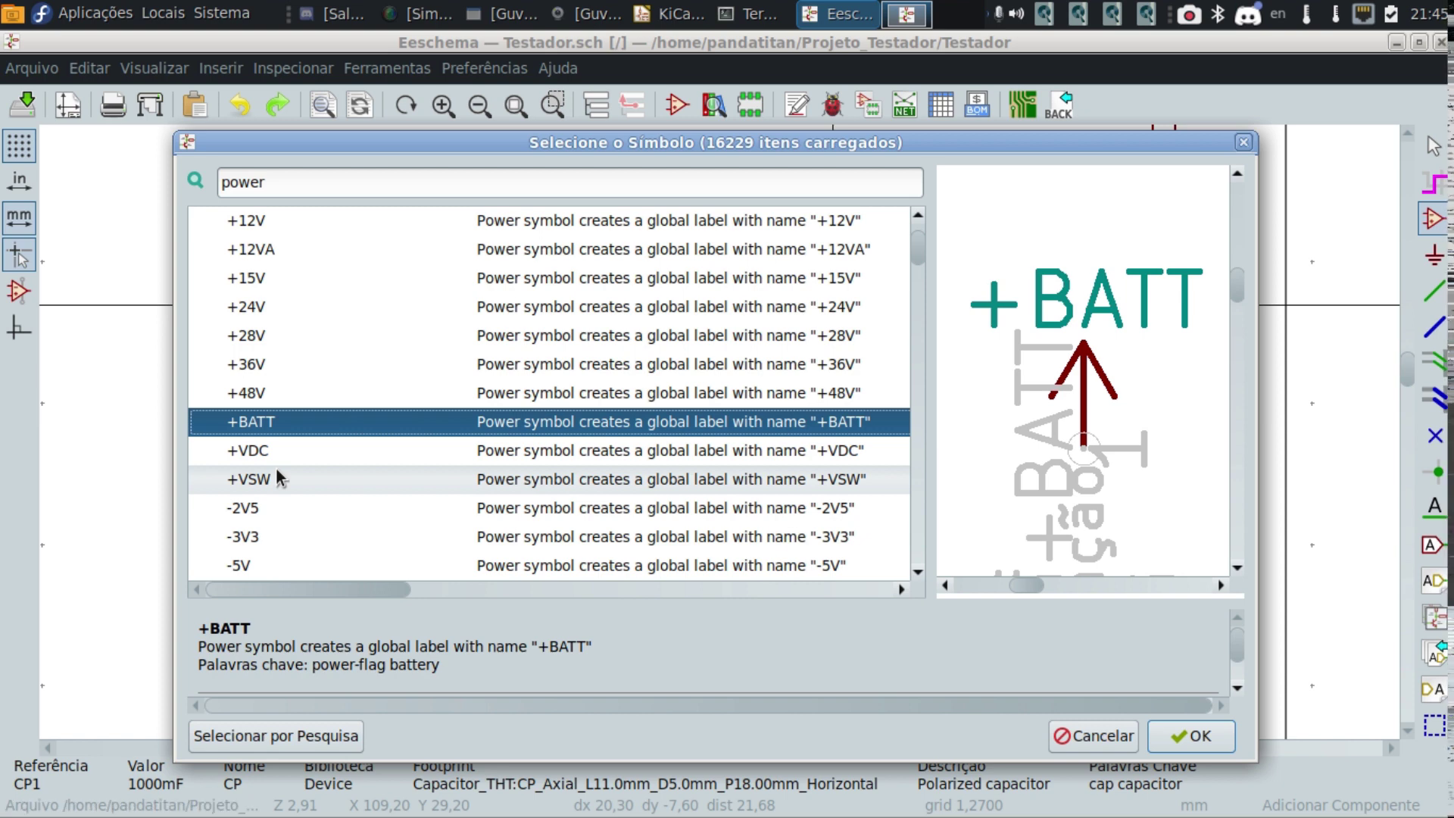
click(1190, 735)
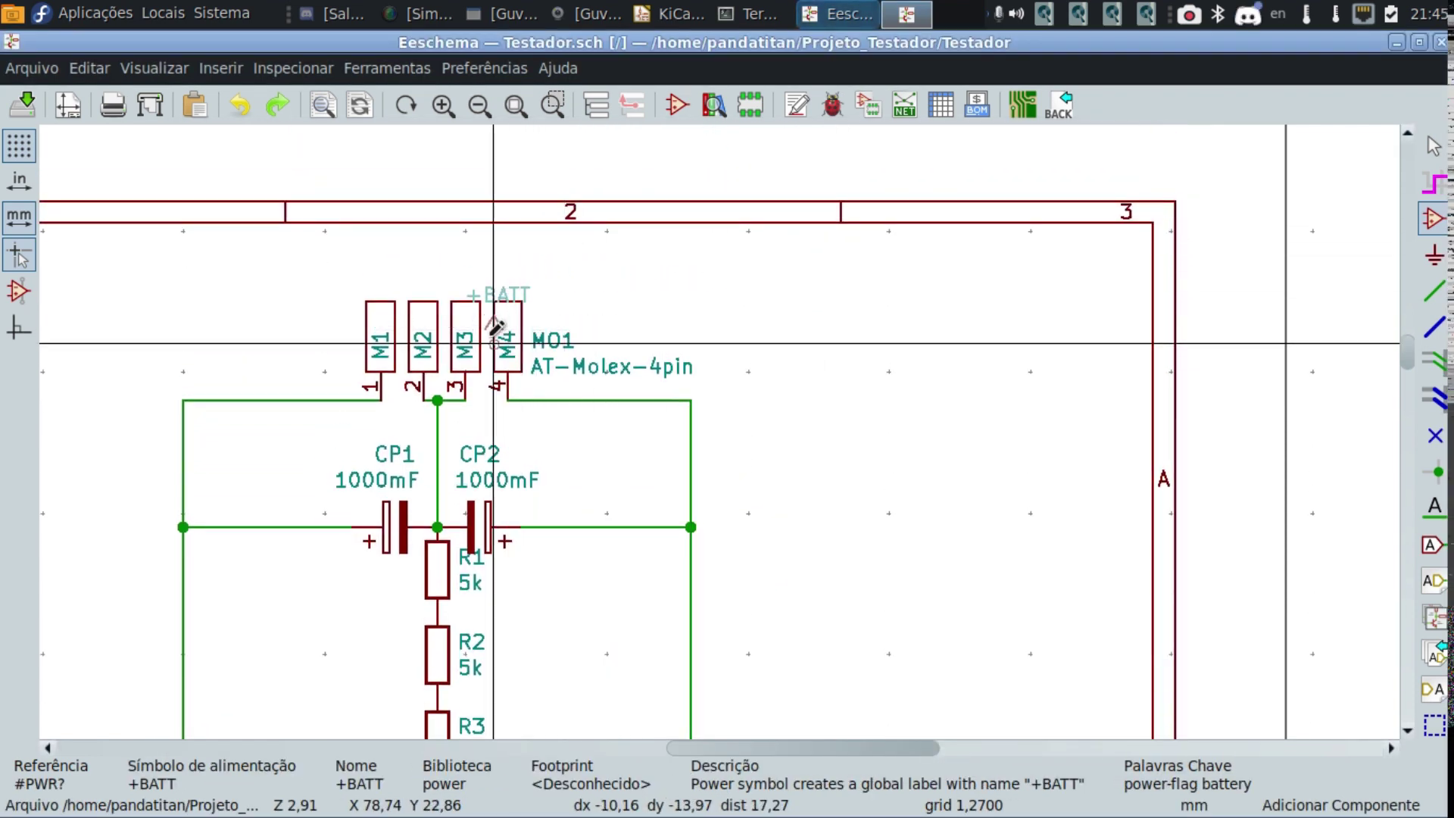
click(464, 306)
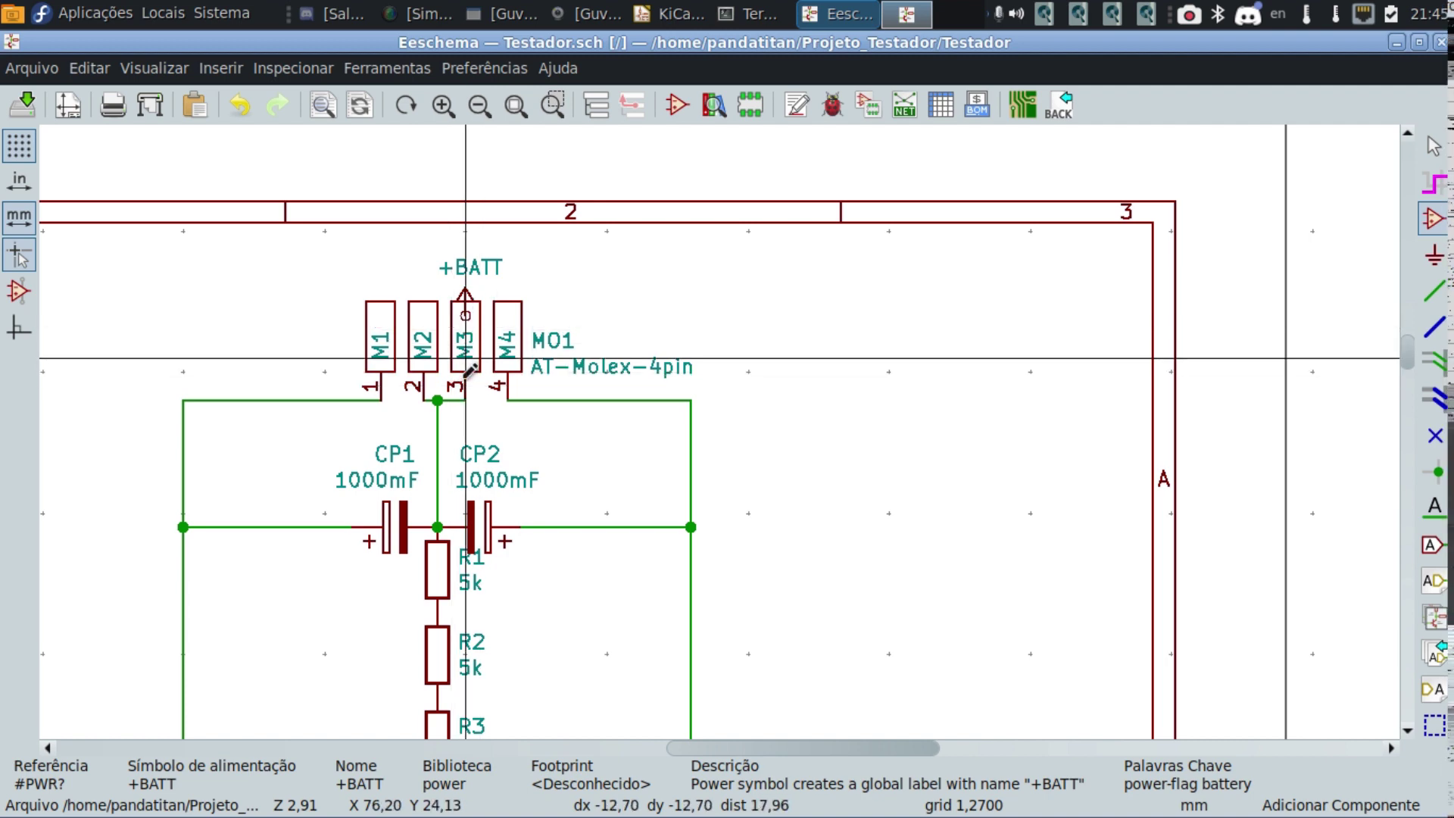
click(467, 286)
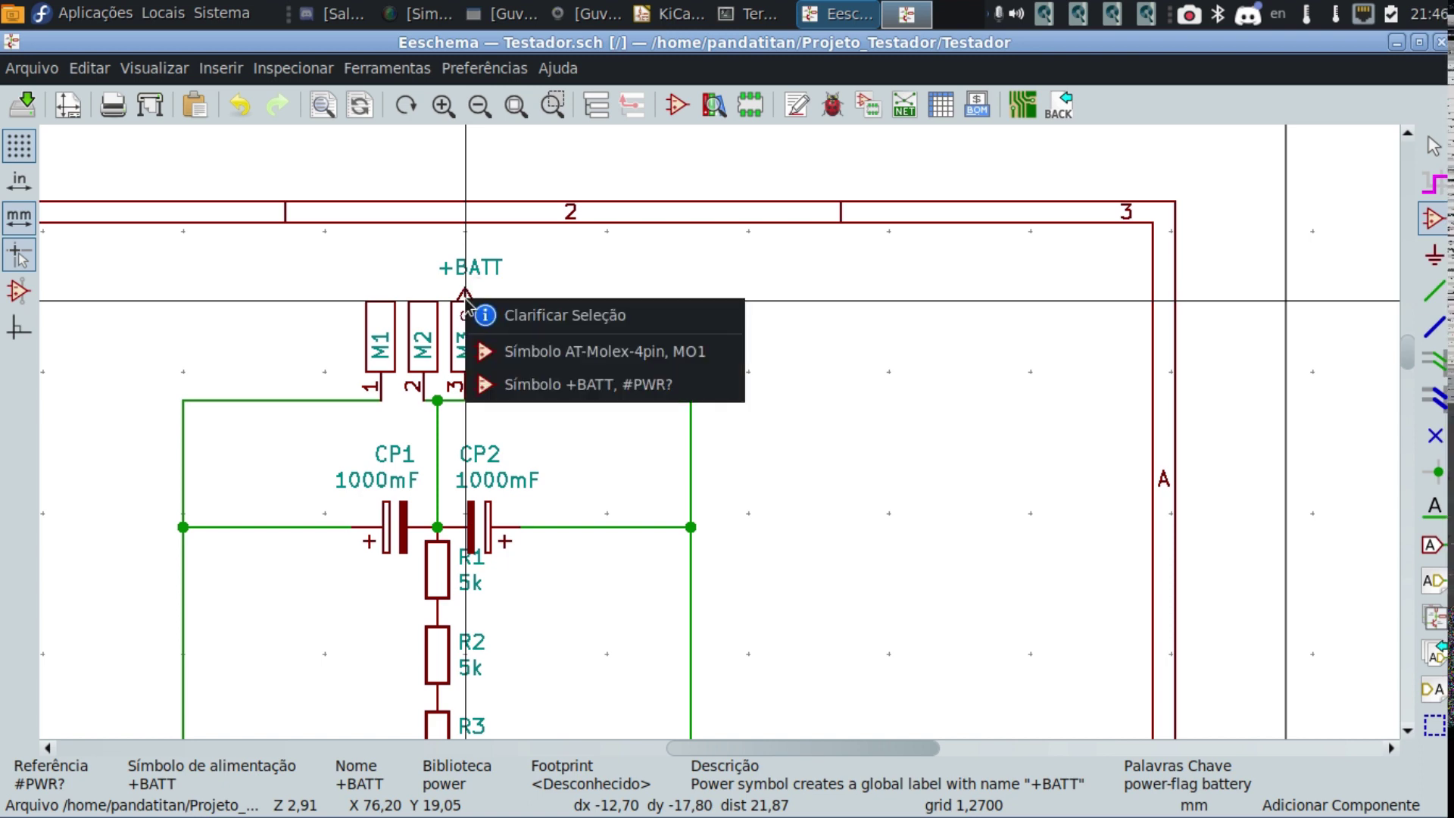
key(Escape)
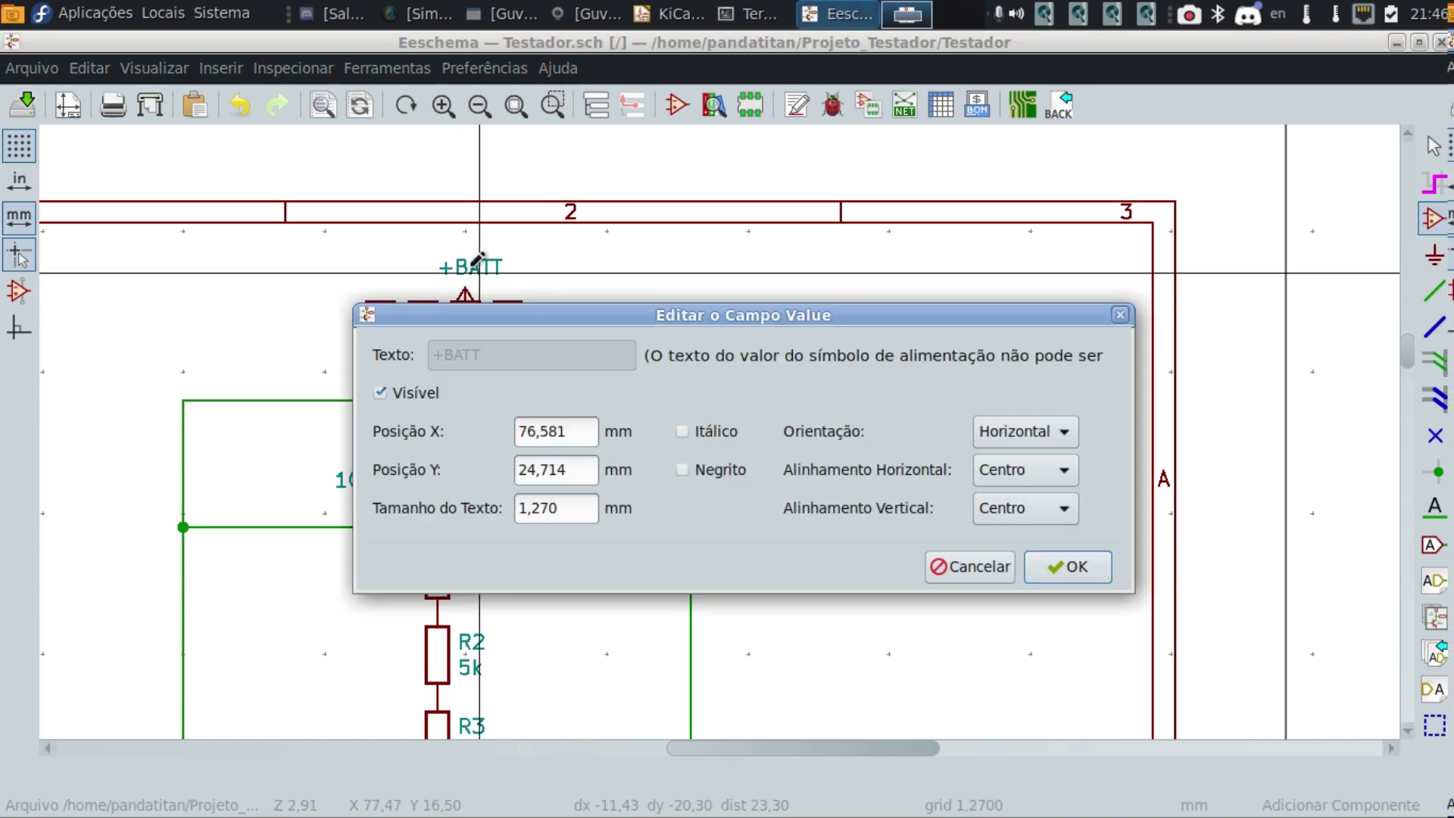
key(Escape)
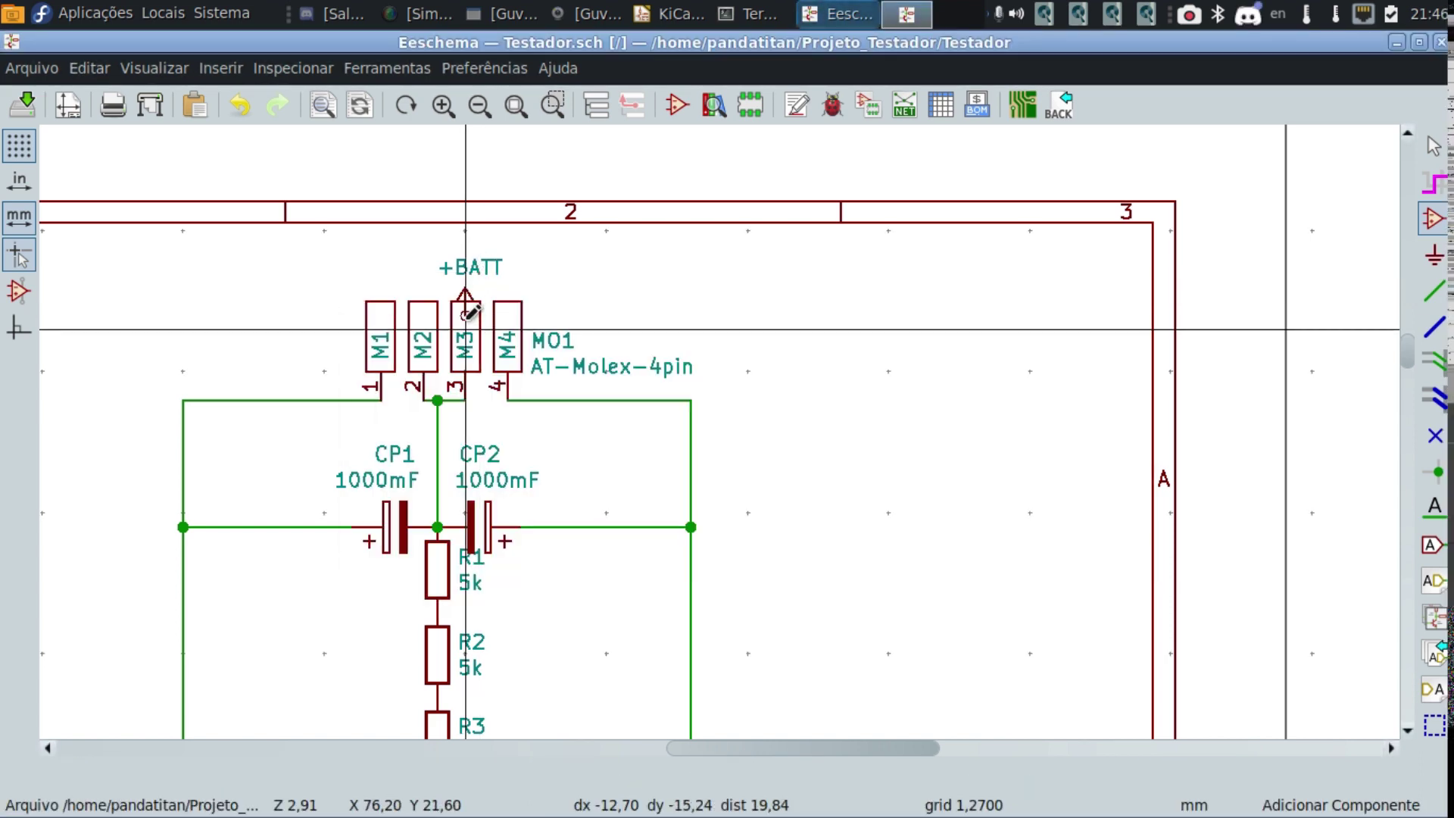
Move the +BATT symbol off connector MO1 to the empty area above its AT-Molex-4pin label, and open the symbol's properties.
scroll(466, 314, up, 1)
scroll(720, 413, up, 1)
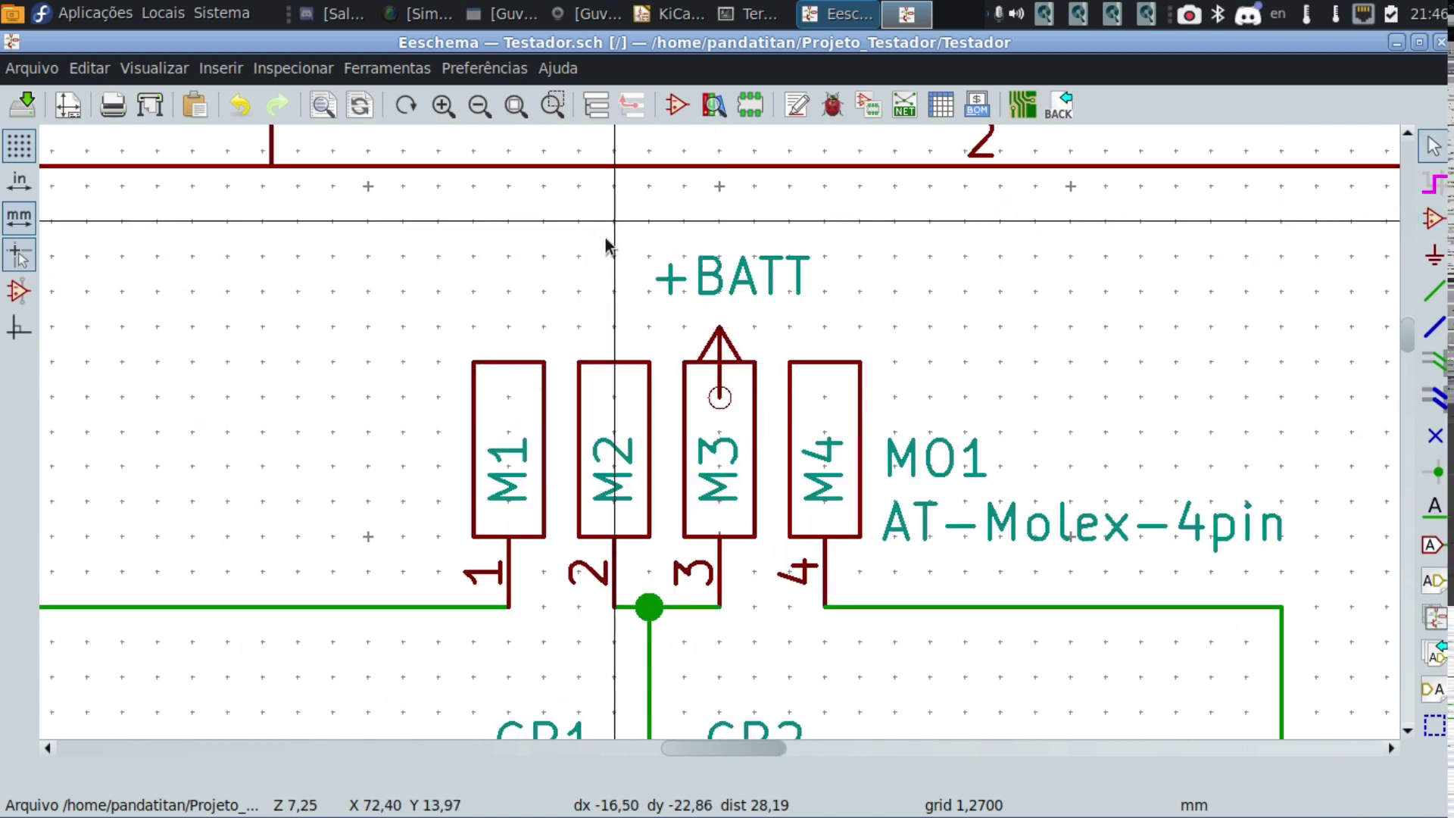
drag(614, 257, 789, 326)
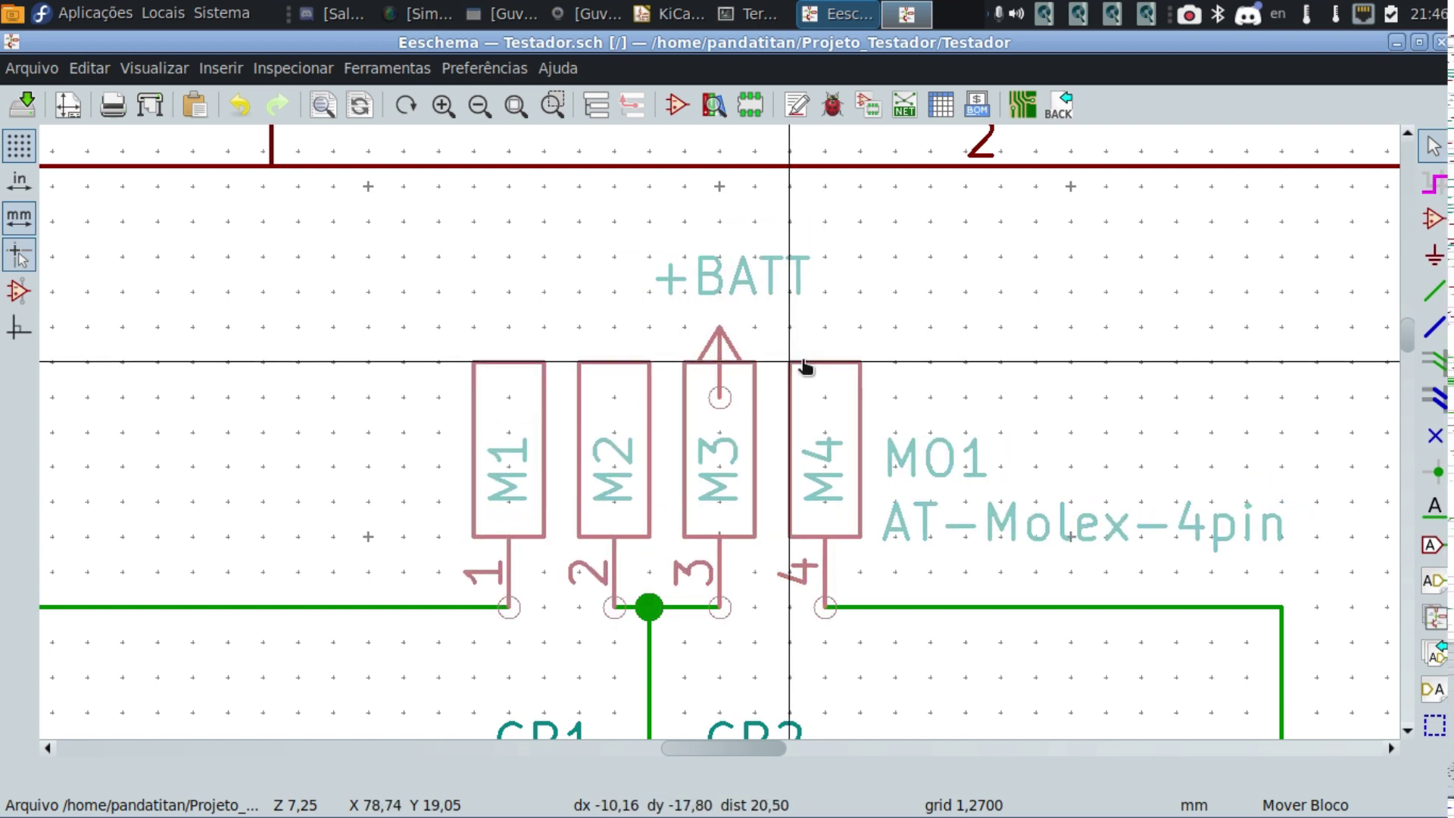
key(Escape)
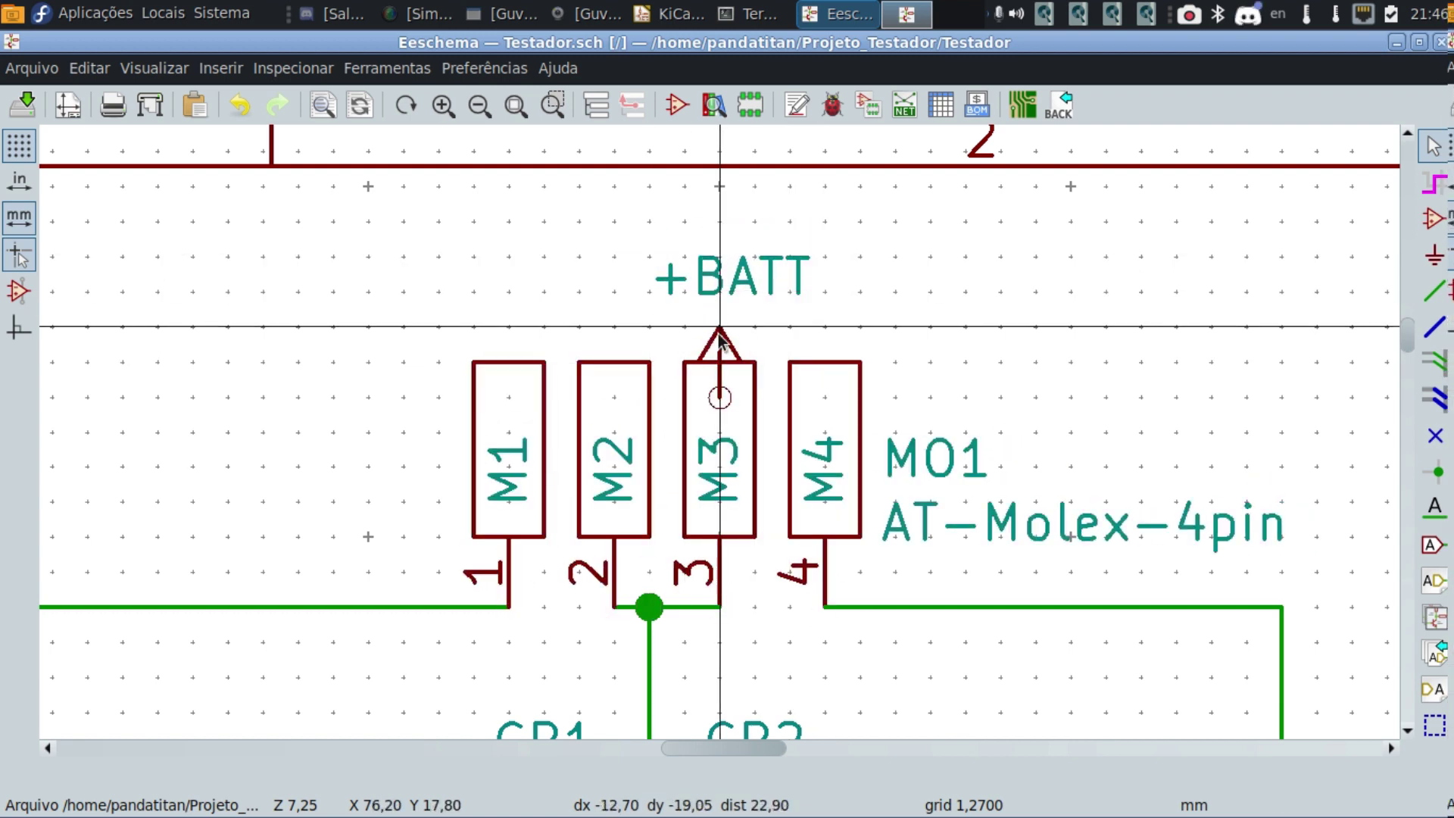
key(m)
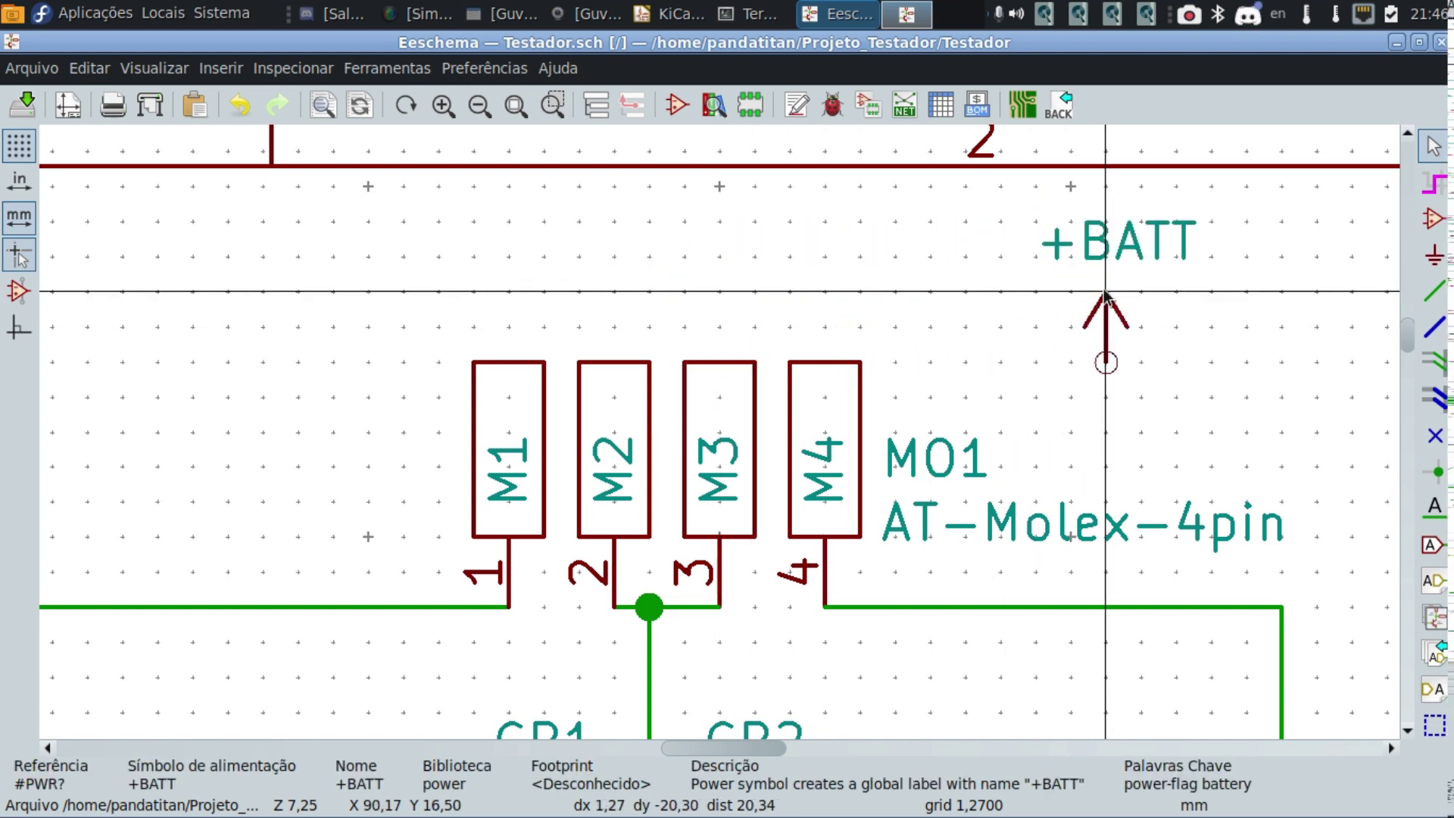
double_click(1104, 299)
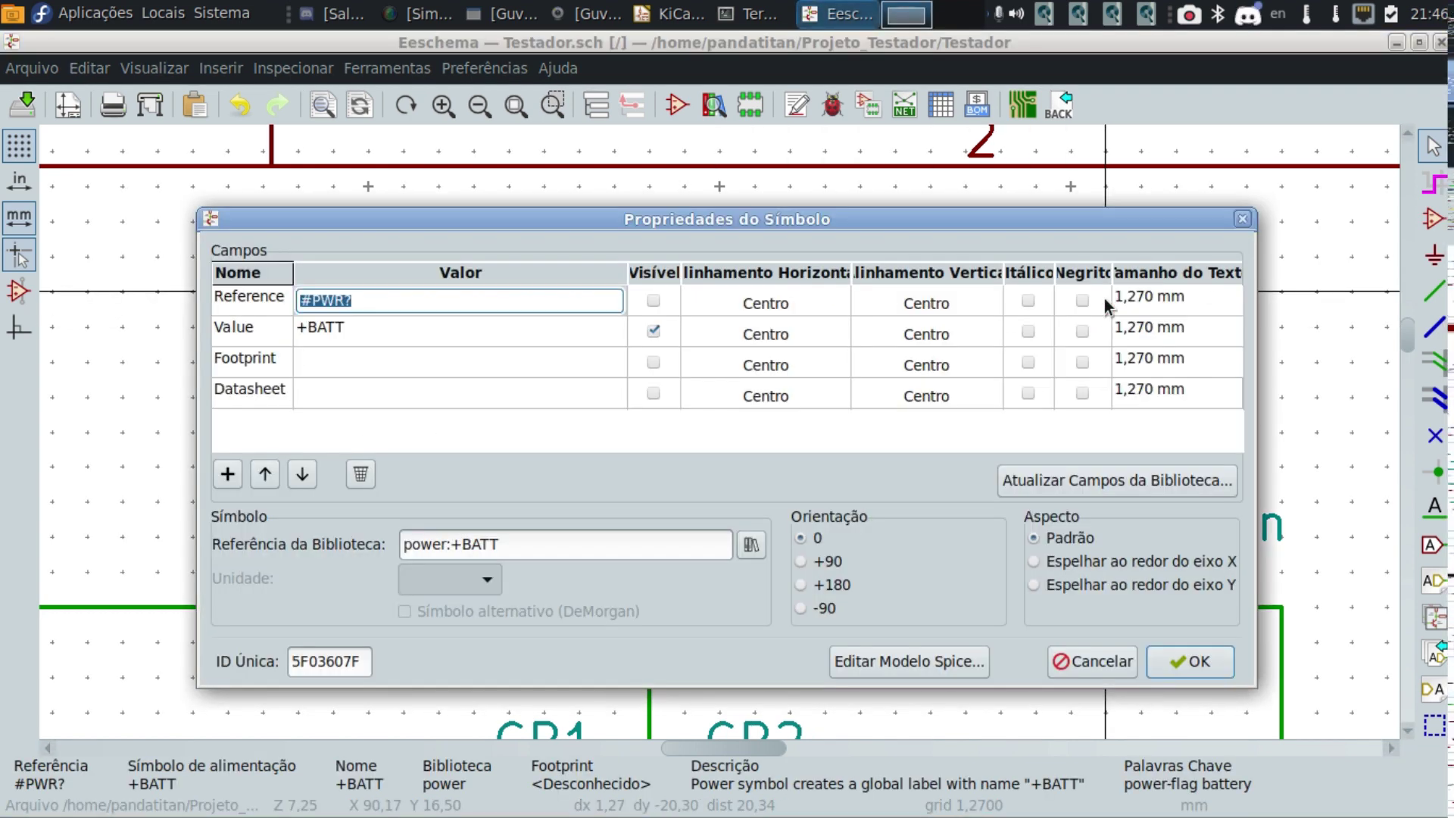
Review the +BATT symbol's Reference, Value and Footprint fields, and leave its properties without changes.
click(341, 332)
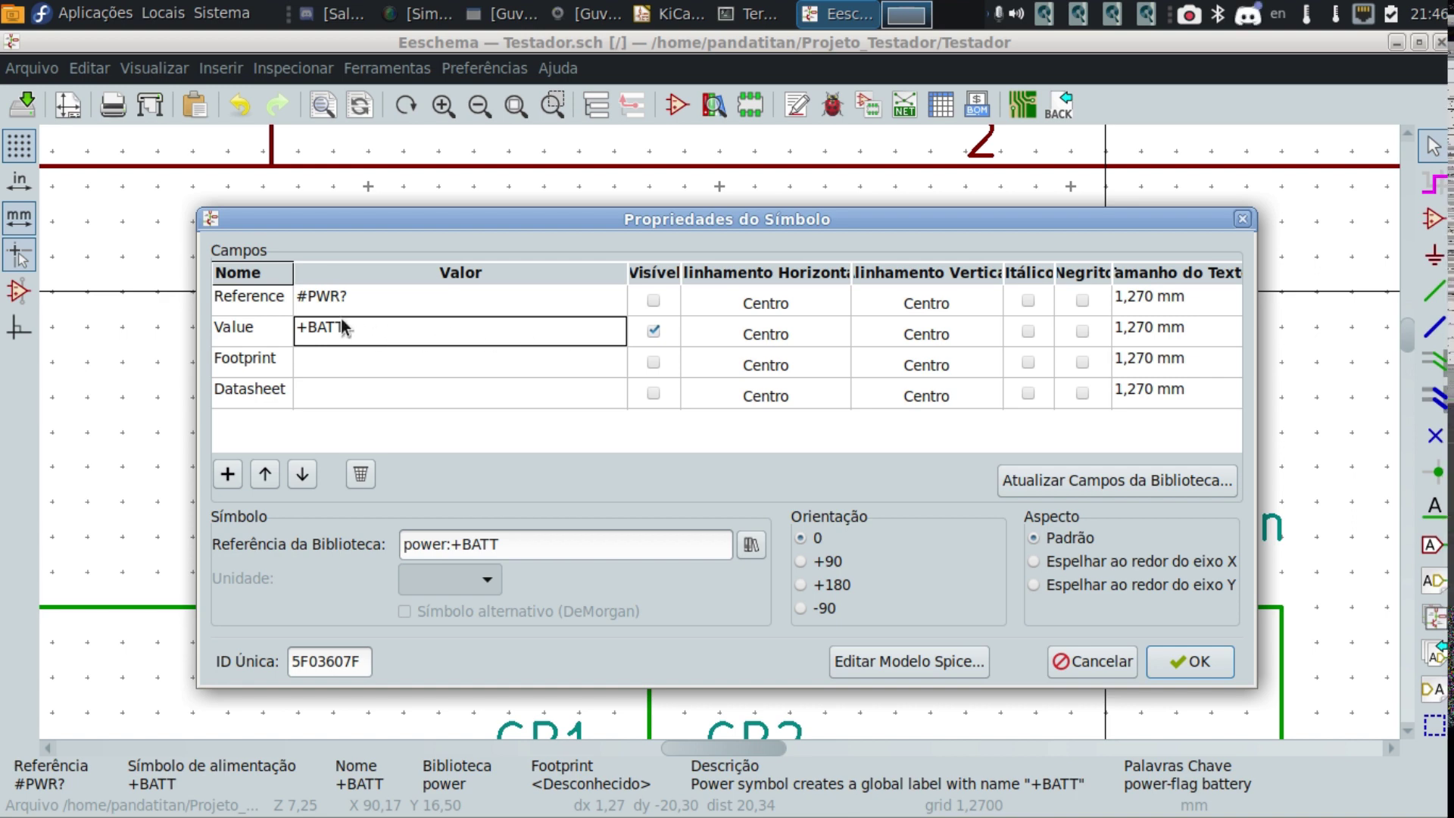
click(356, 298)
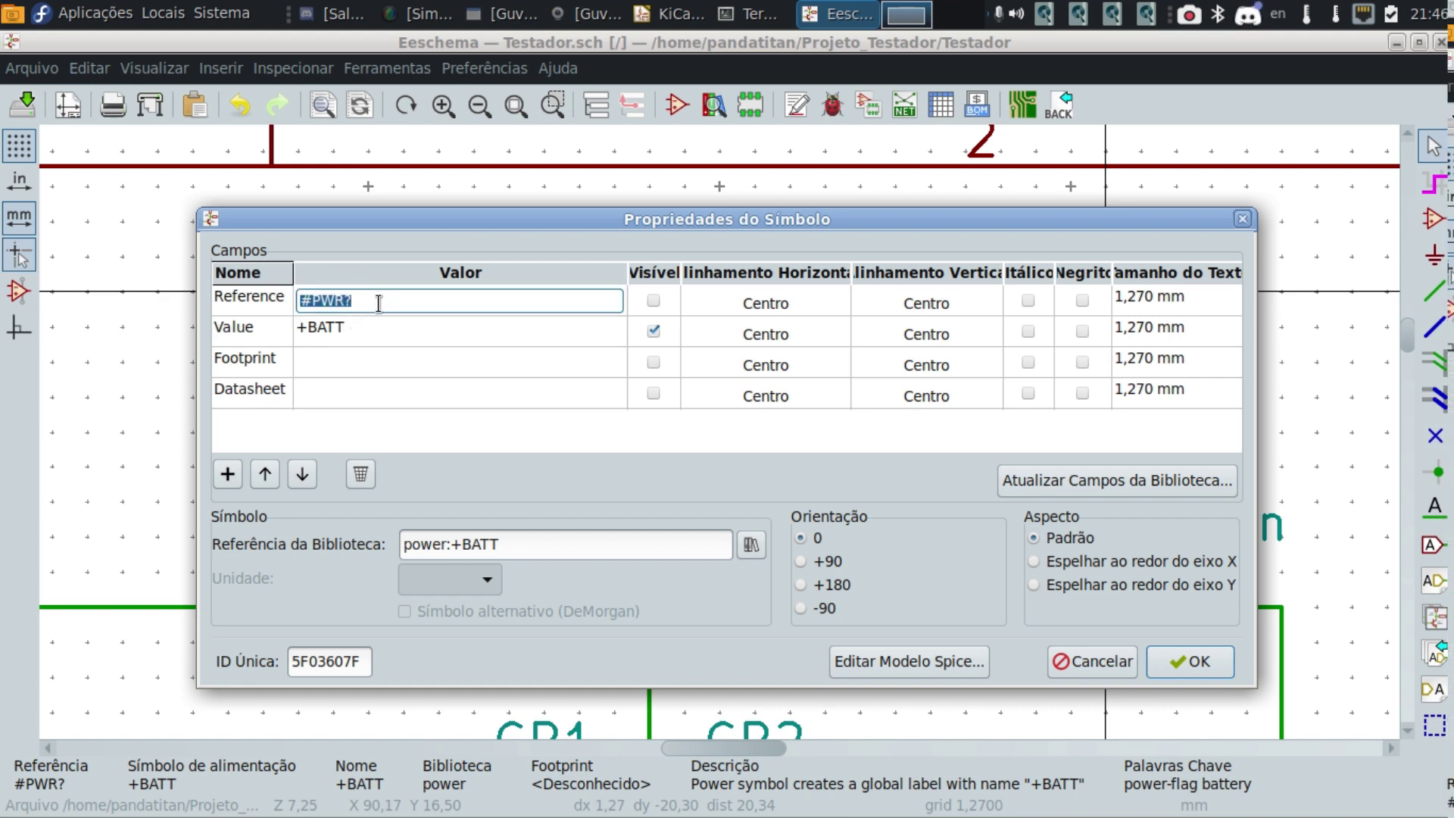
click(379, 302)
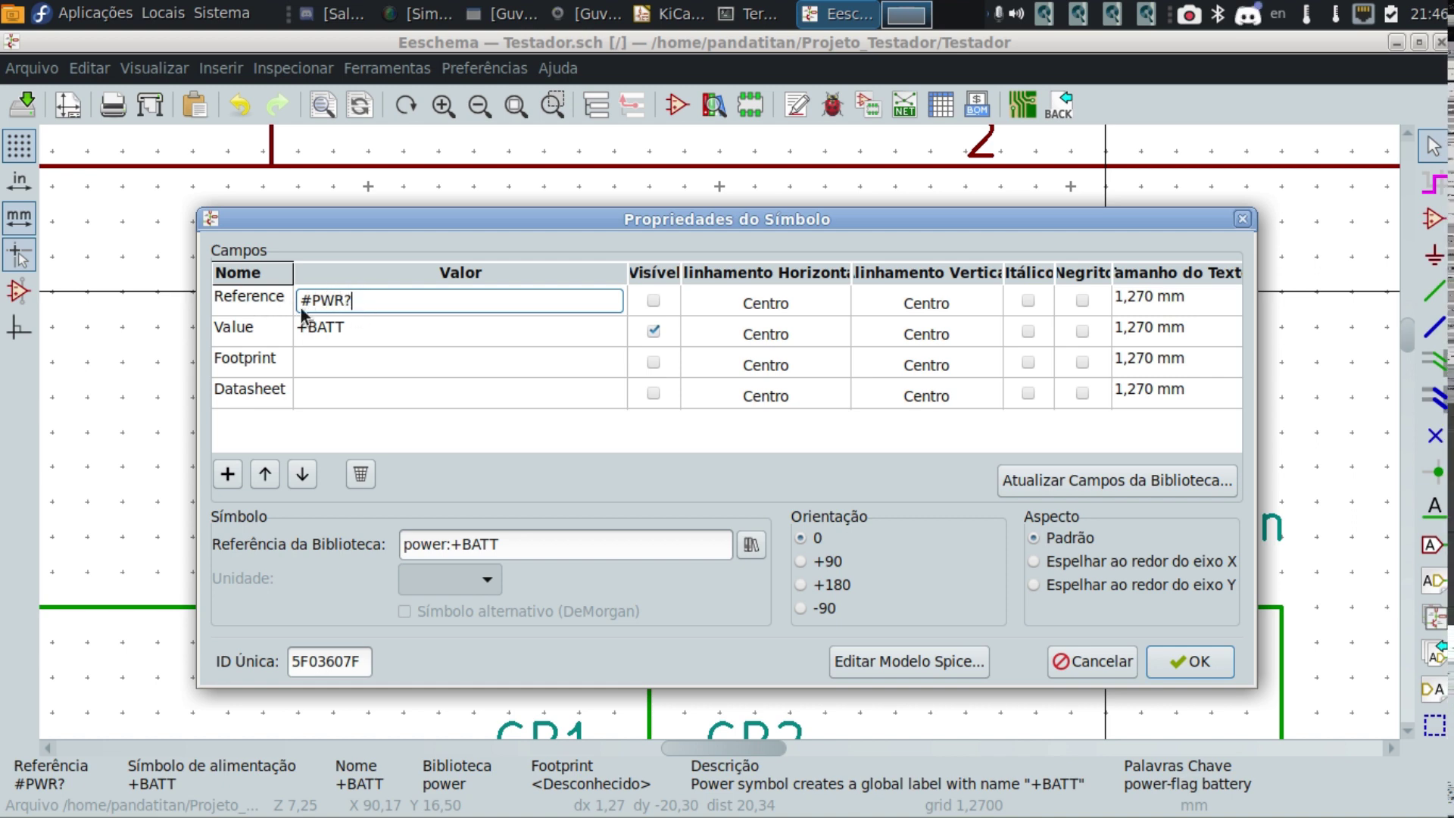
click(369, 371)
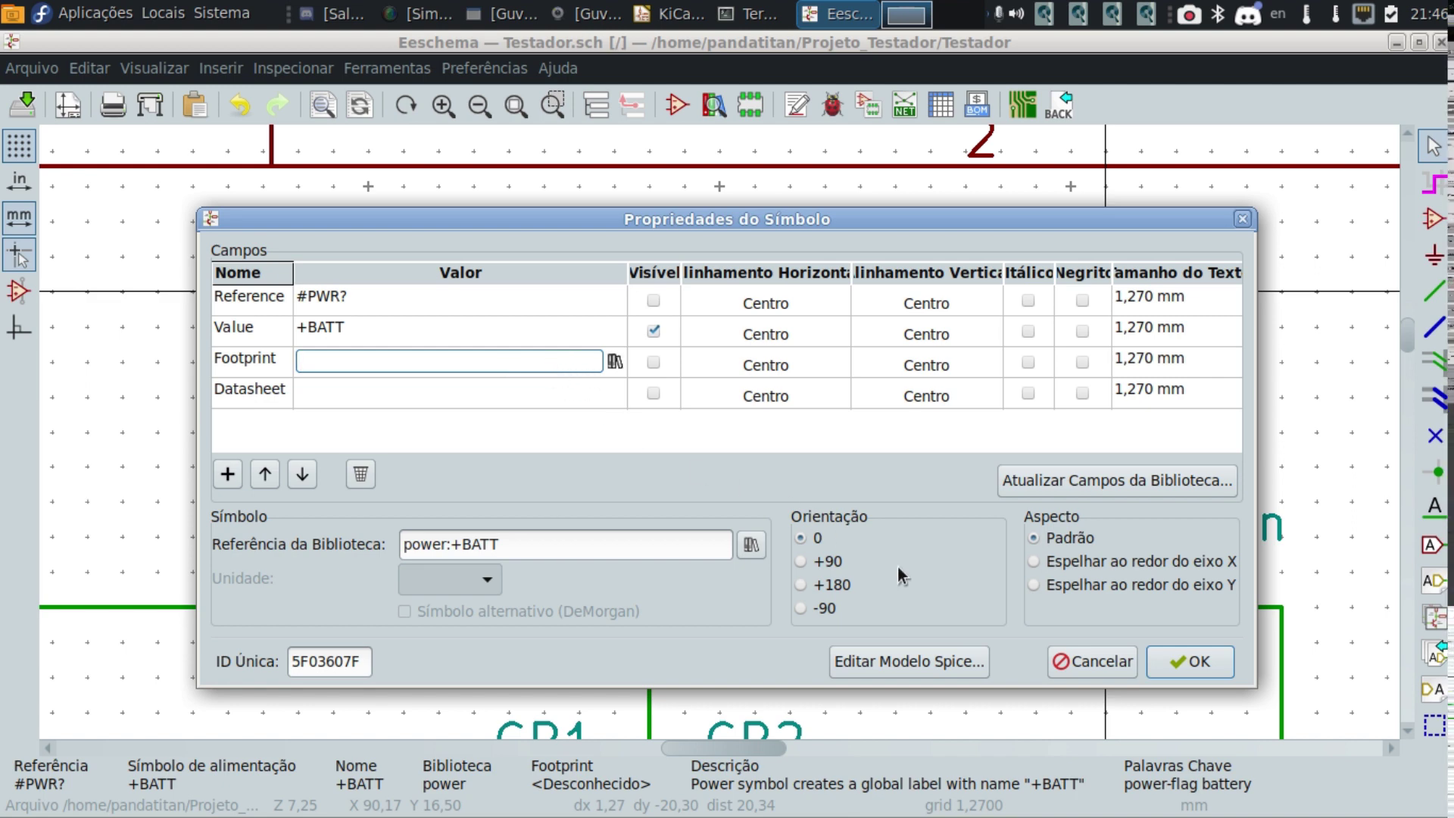
click(1092, 661)
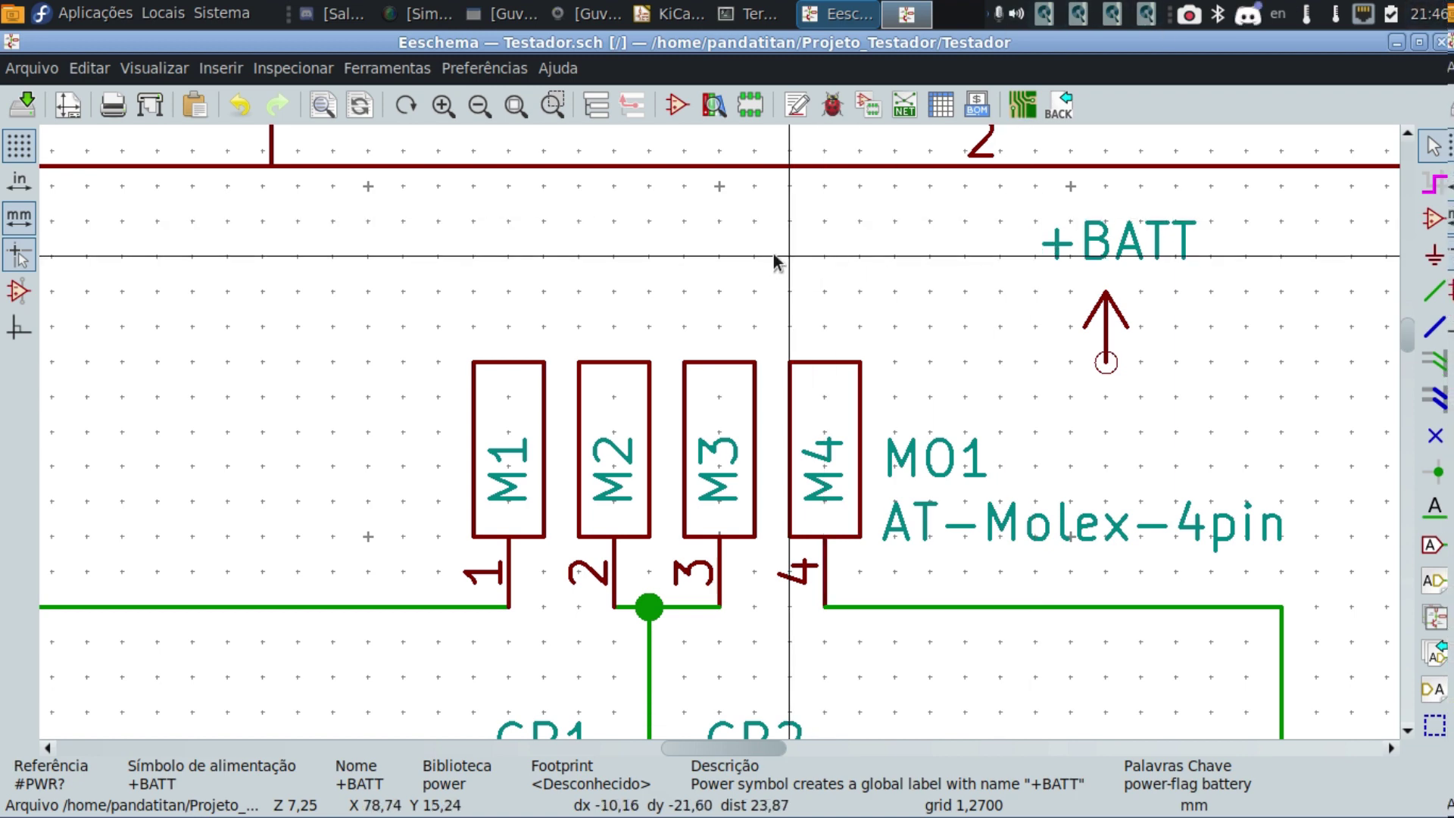
Start adding another component above connector MO1 and expand the power category in the symbol library.
click(754, 239)
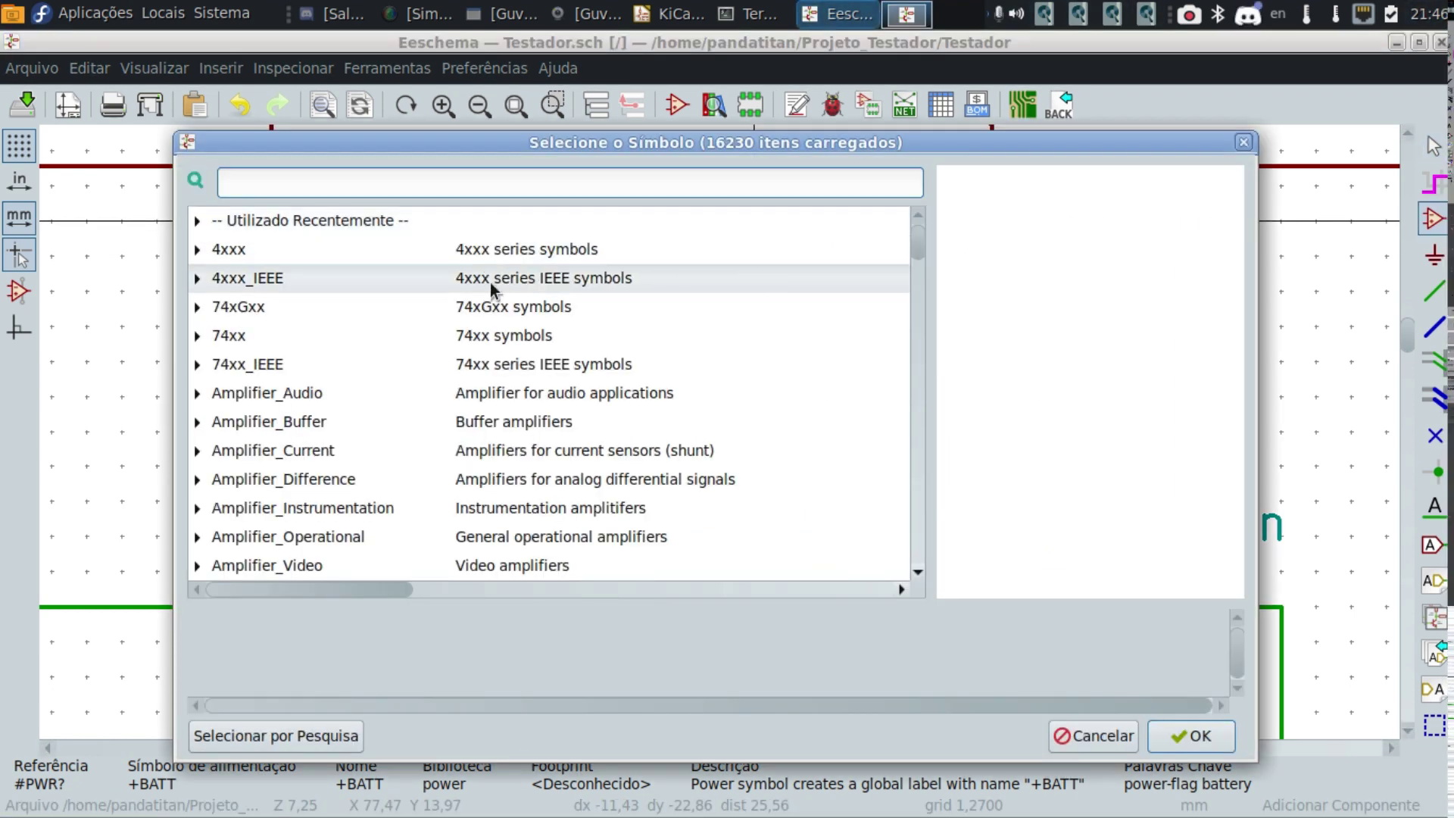
scroll(351, 359, down, 3)
scroll(351, 359, down, 15)
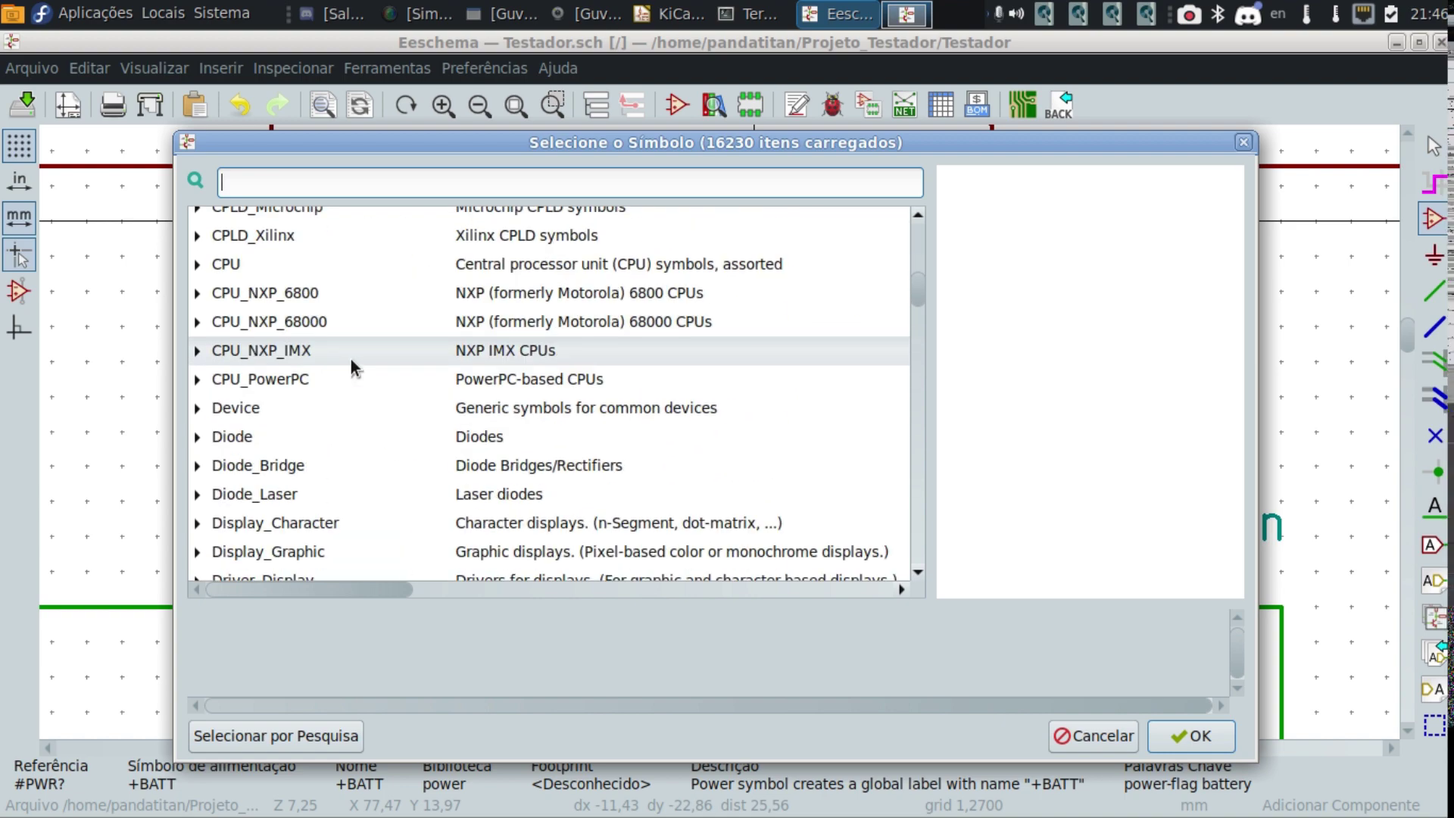
scroll(351, 358, down, 15)
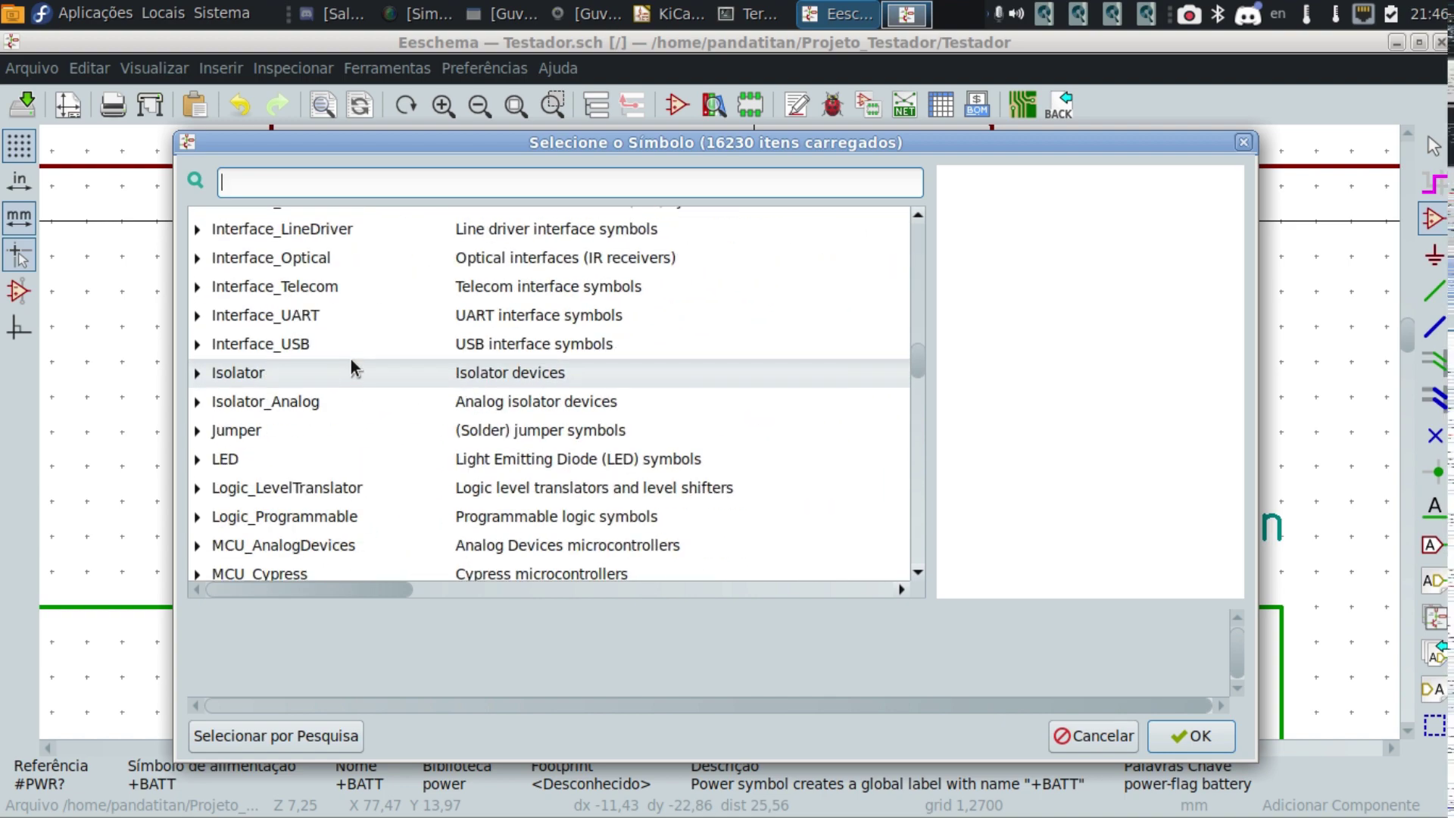
scroll(352, 363, down, 20)
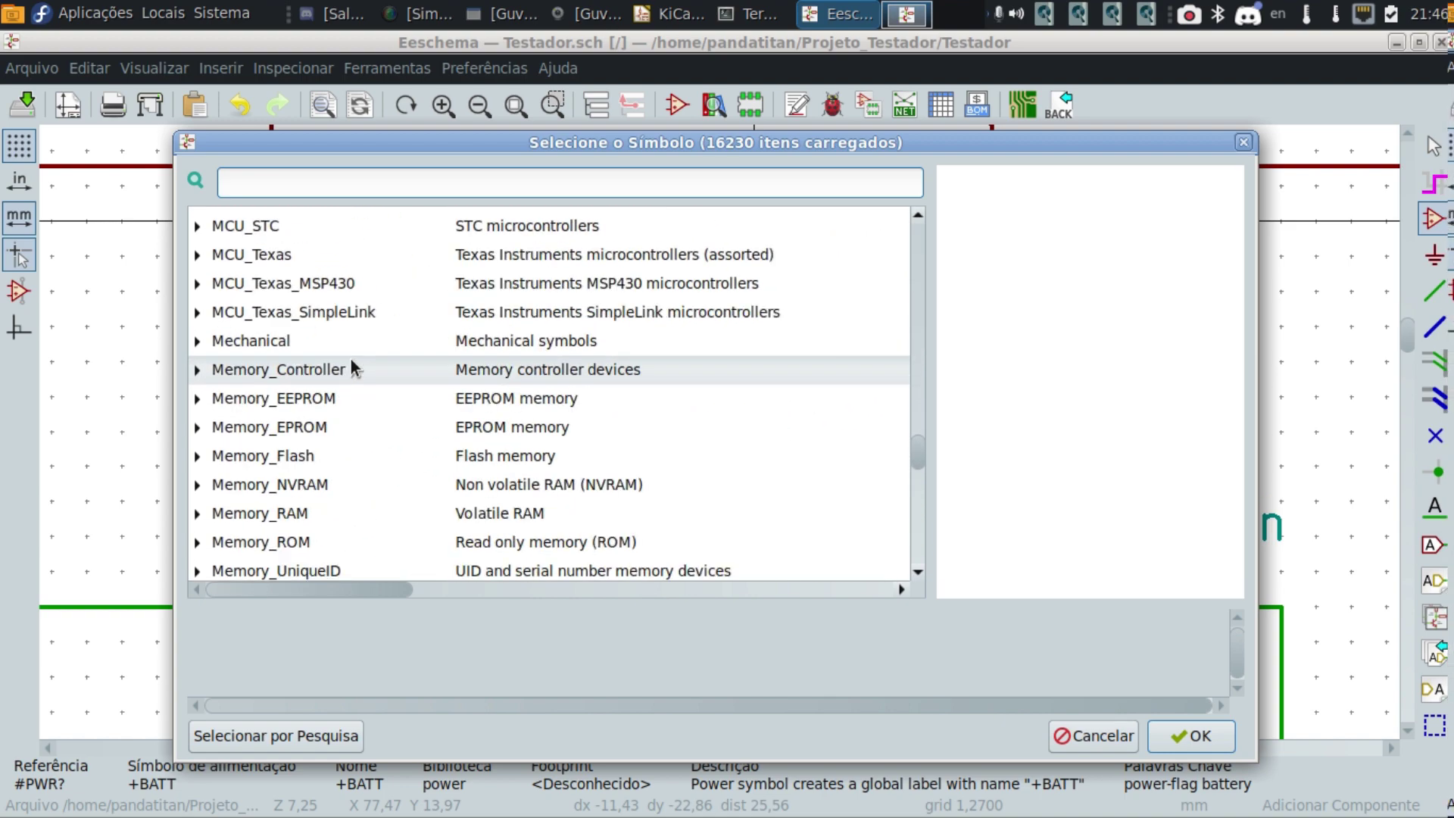
scroll(351, 364, down, 5)
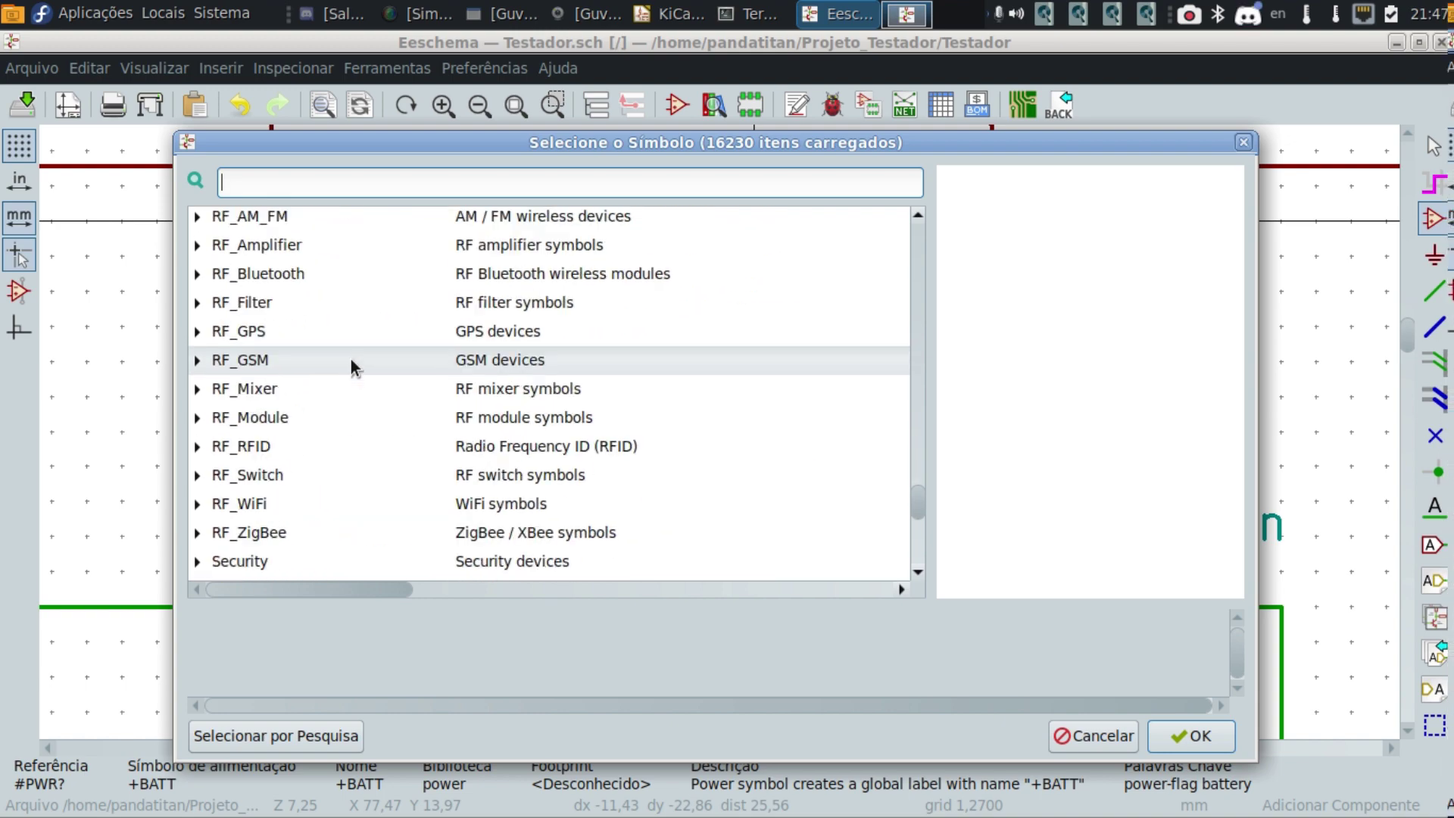
scroll(352, 360, up, 7)
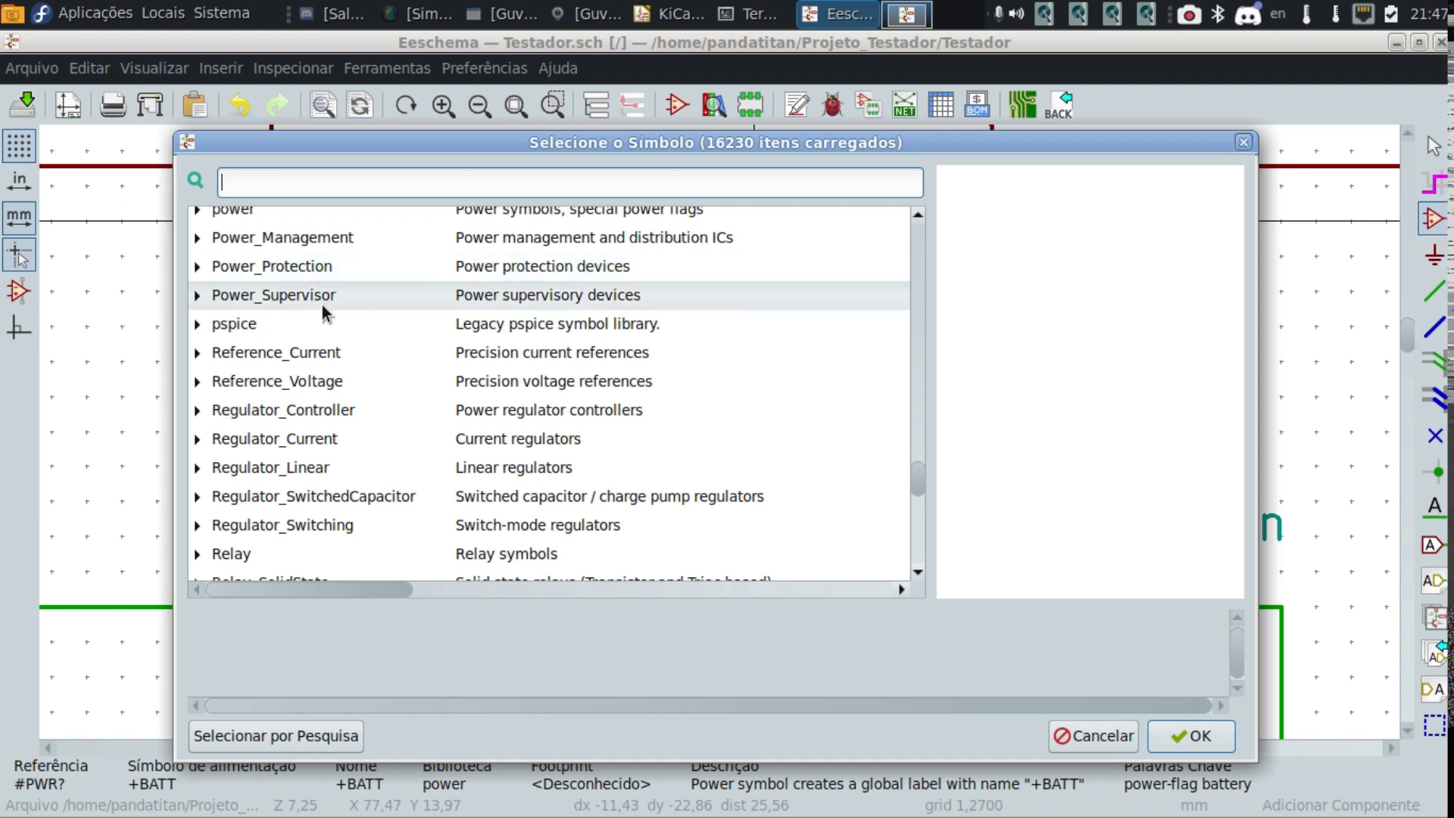
scroll(327, 262, up, 2)
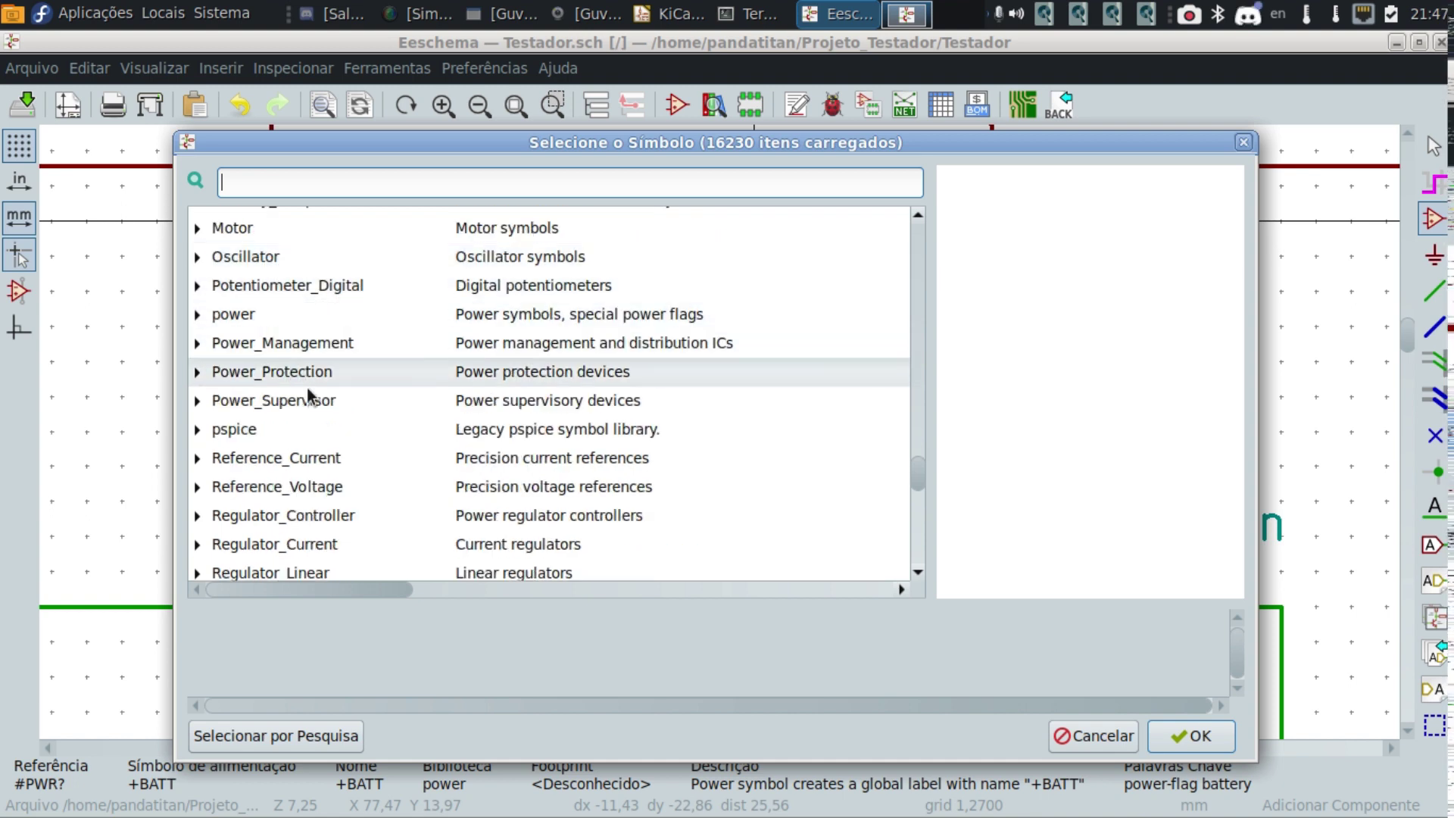
click(199, 312)
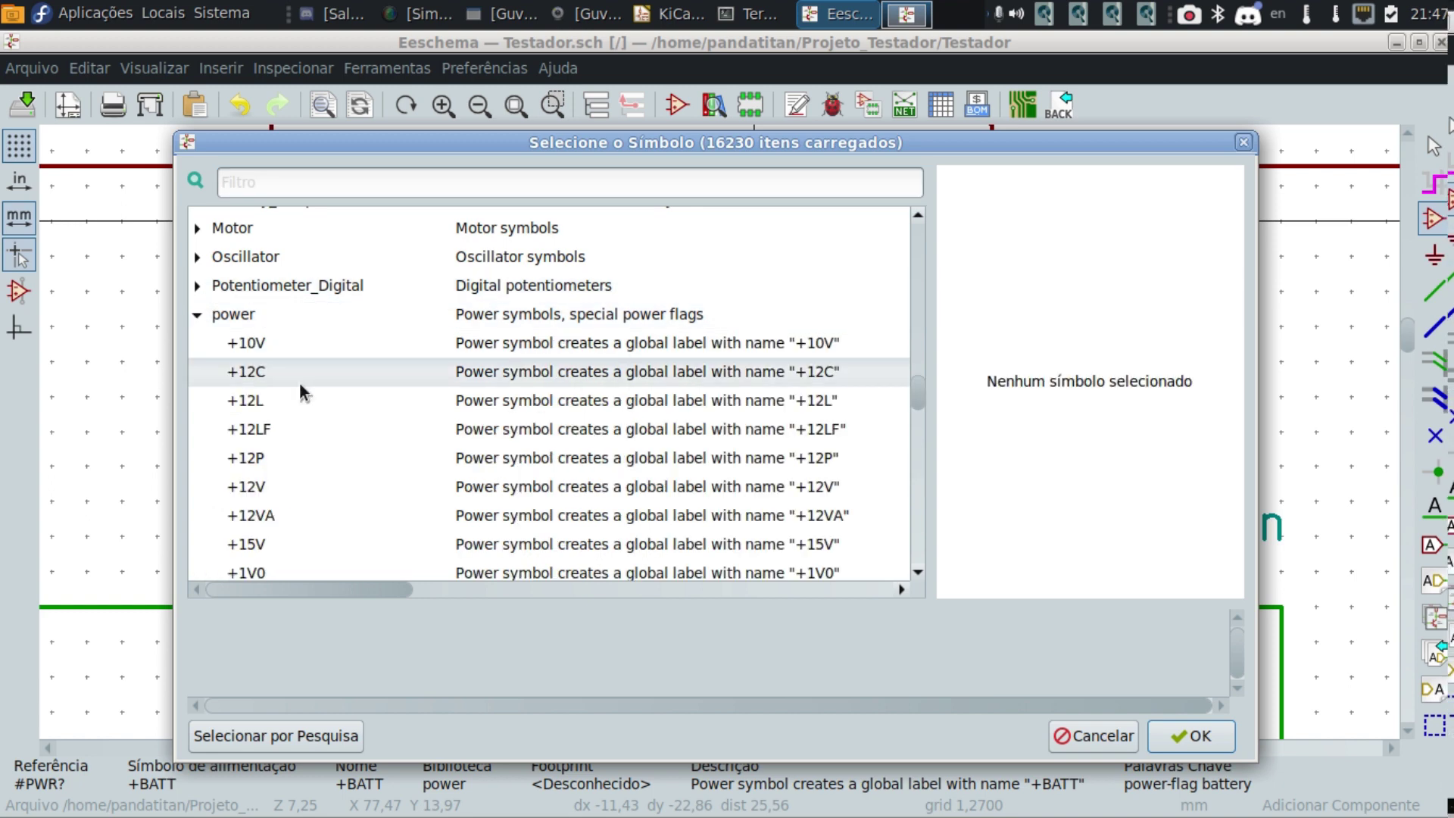
Choose the +15V power symbol and place it in the empty area beside contact M1 of connector MO1.
scroll(334, 416, down, 2)
click(303, 384)
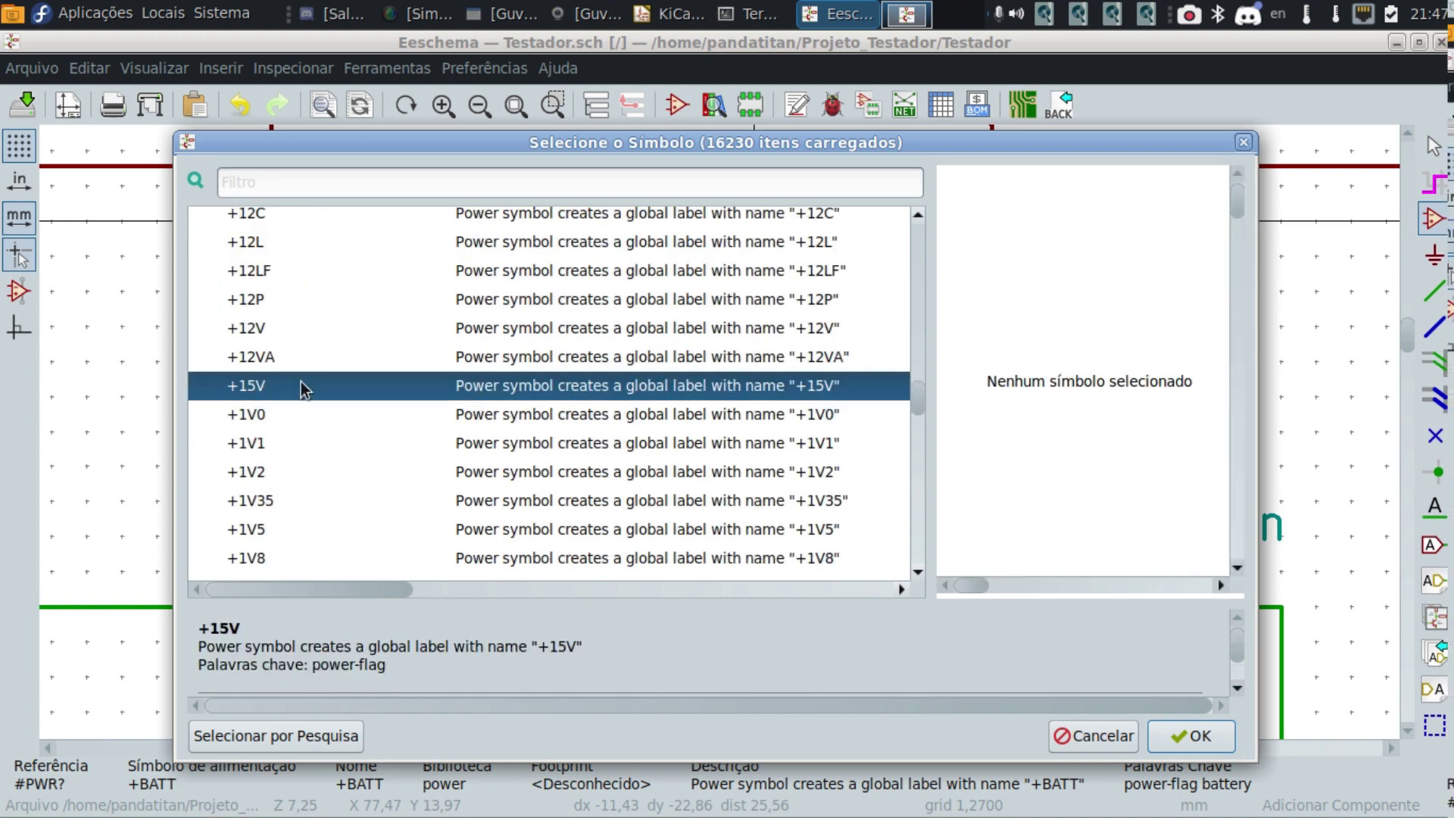
click(1196, 736)
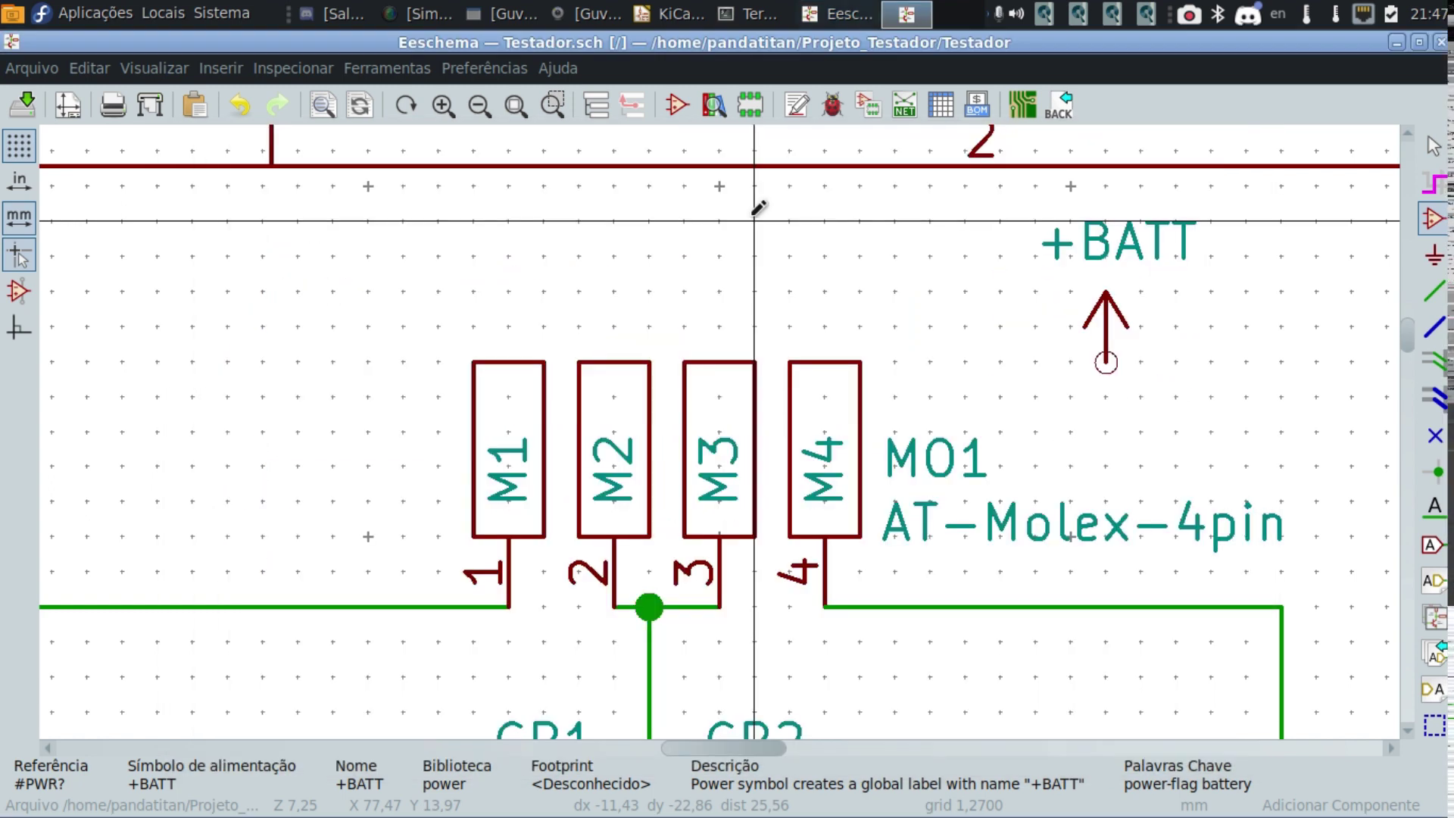
scroll(682, 227, up, 5)
scroll(854, 480, down, 5)
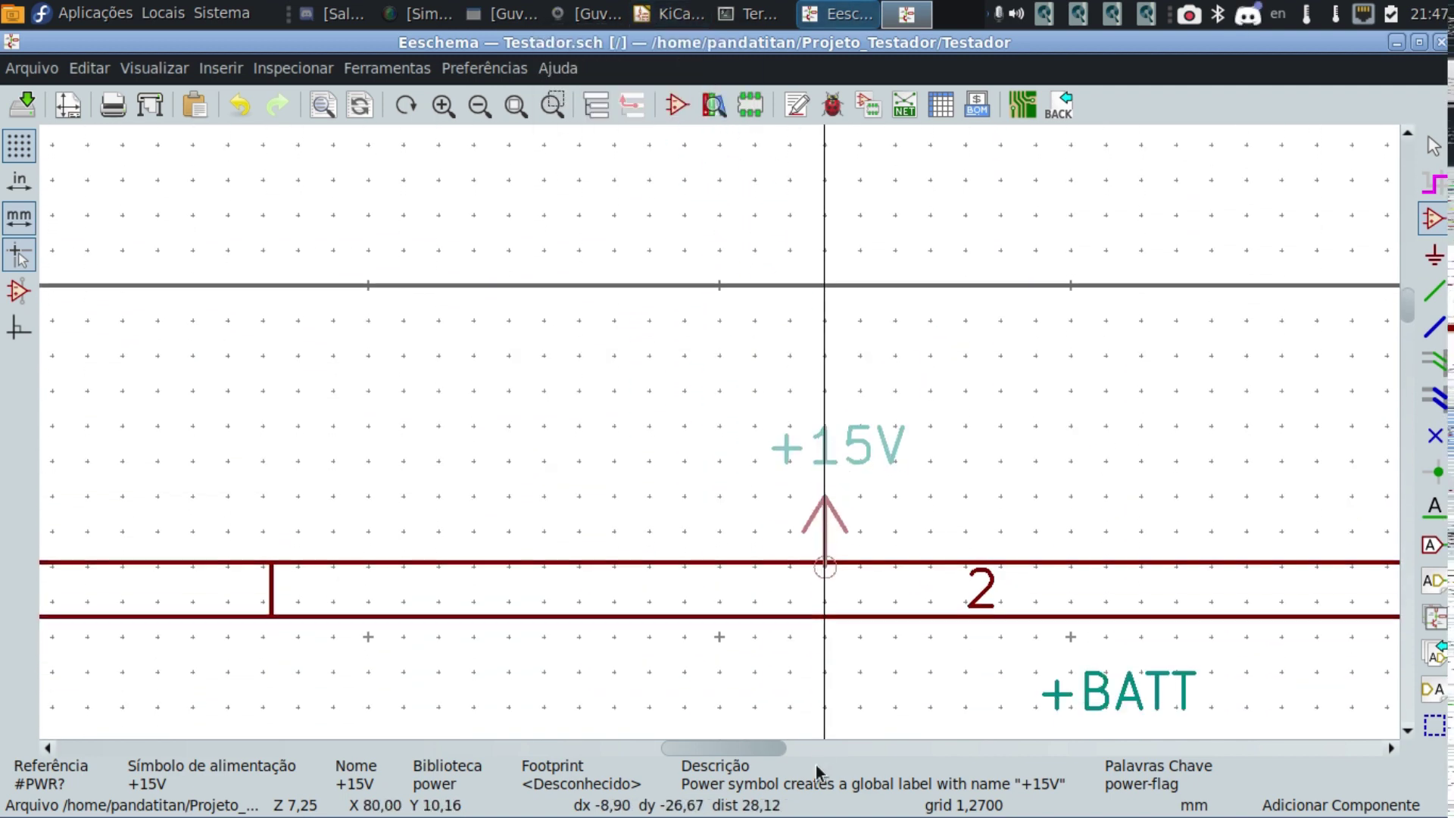
click(297, 545)
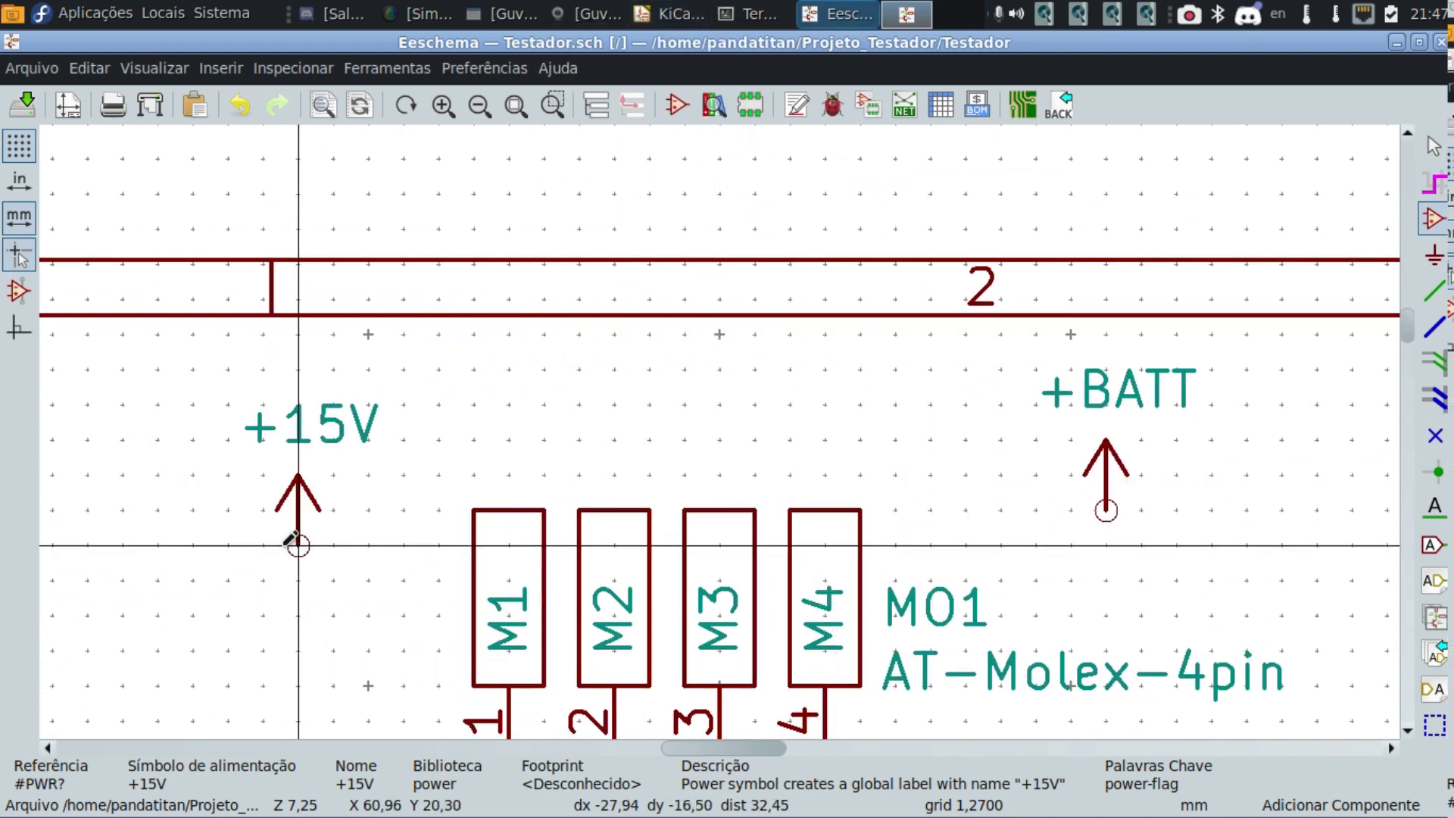
Inspect the Value field in the +15V symbol's properties and close them without changes.
double_click(302, 501)
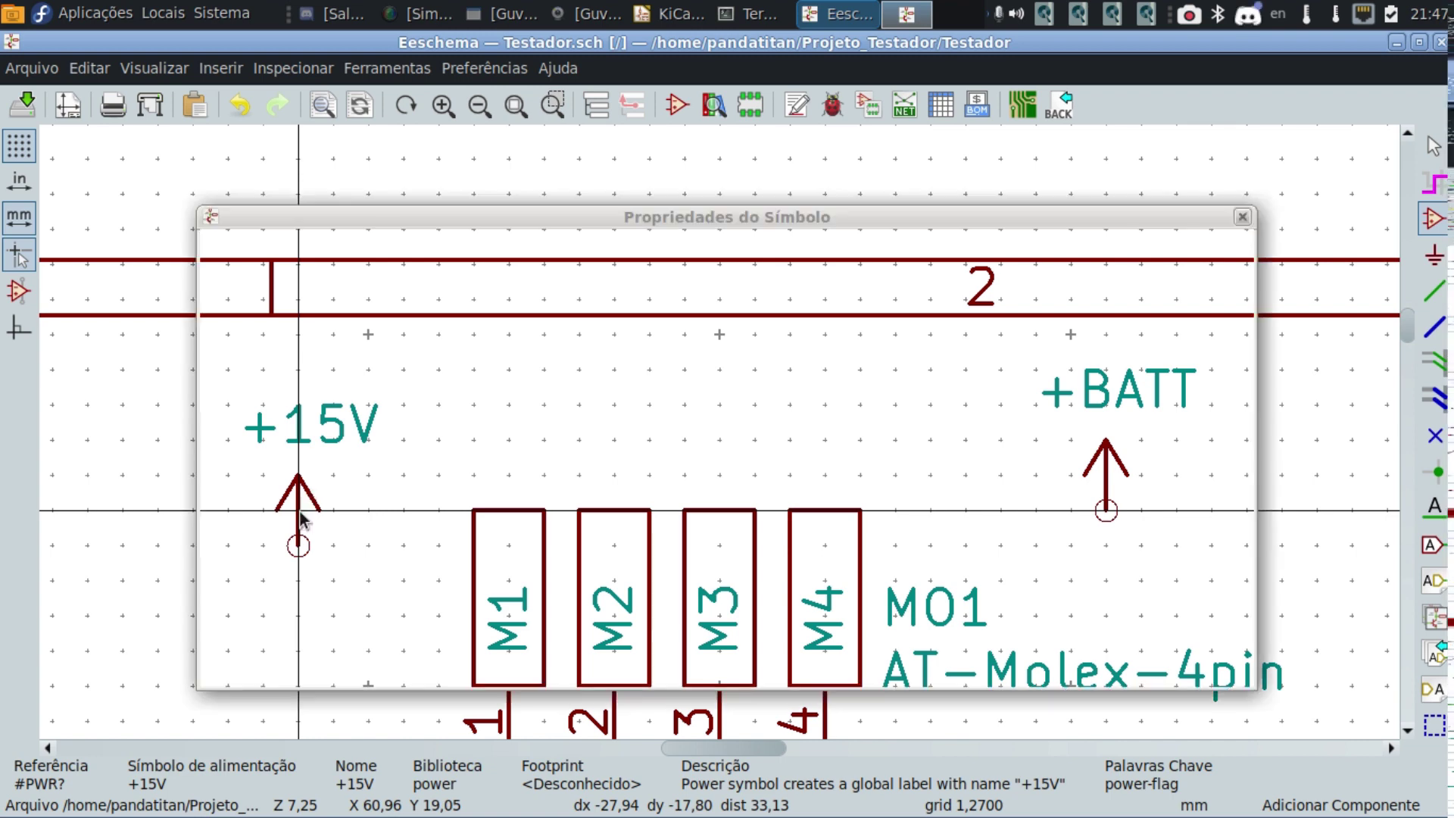
click(338, 329)
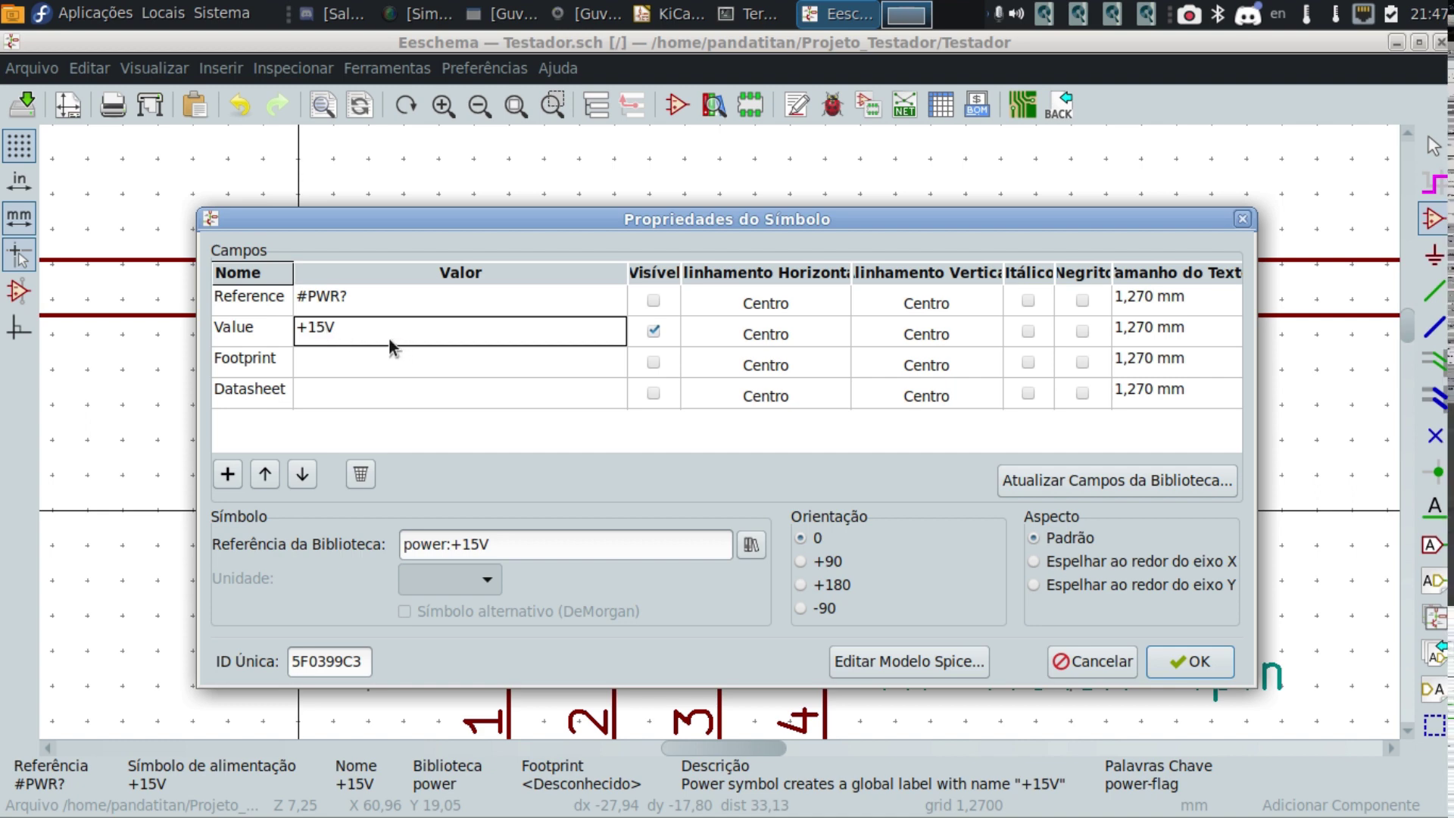
click(1072, 660)
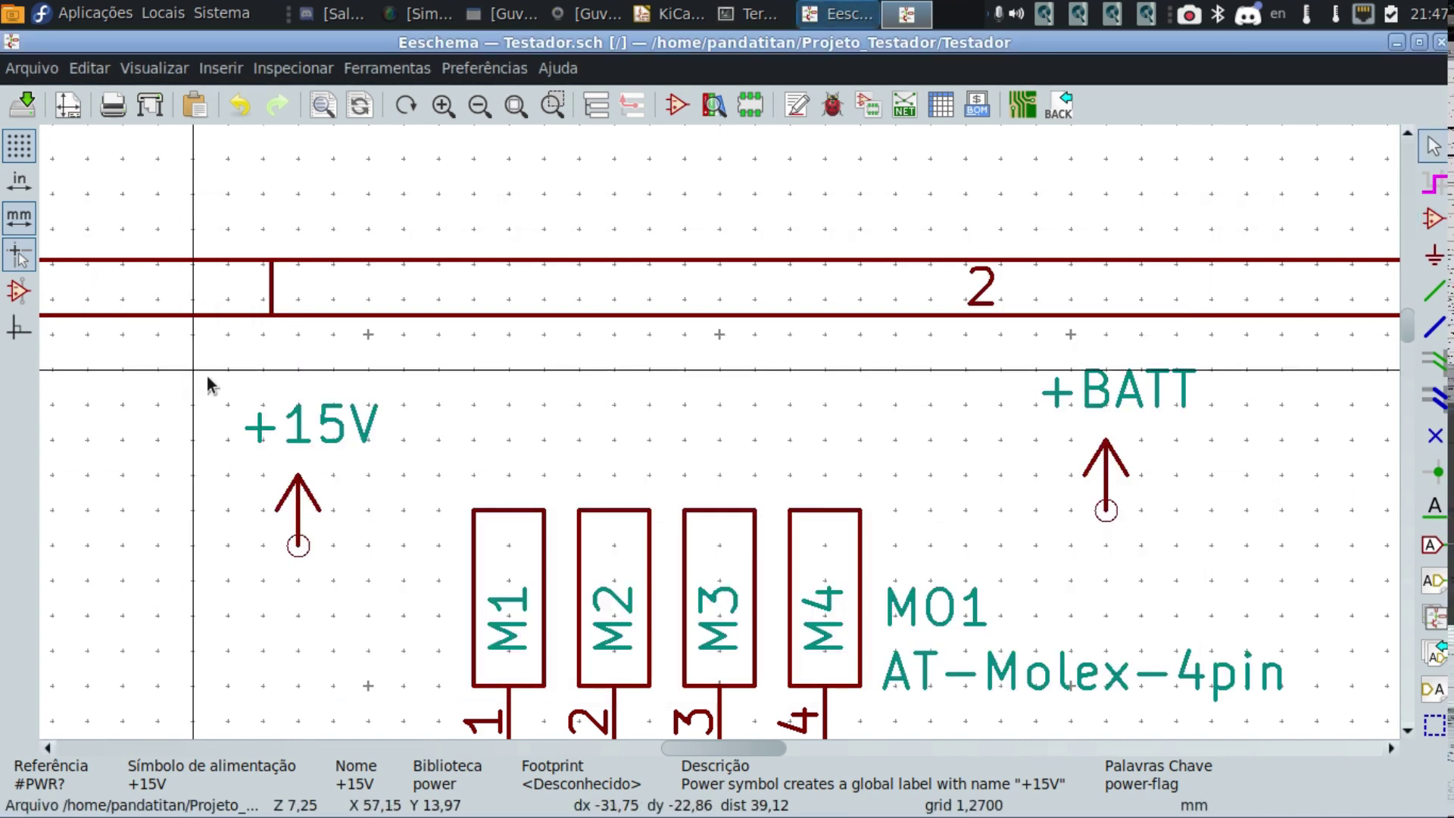
Delete the +15V and +BATT power symbols on either side of connector MO1.
drag(193, 370, 369, 558)
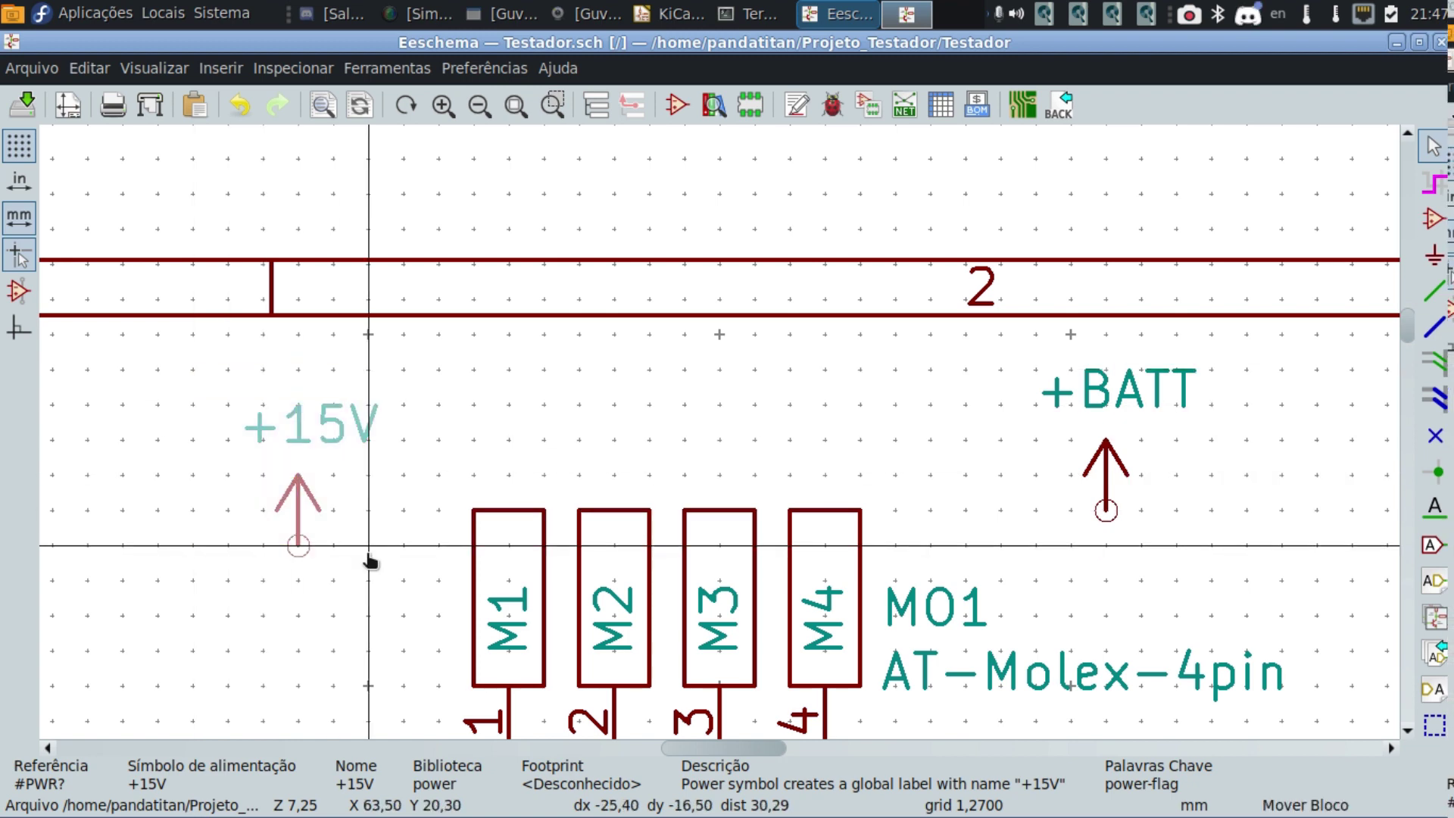
key(Delete)
drag(1002, 380, 1173, 519)
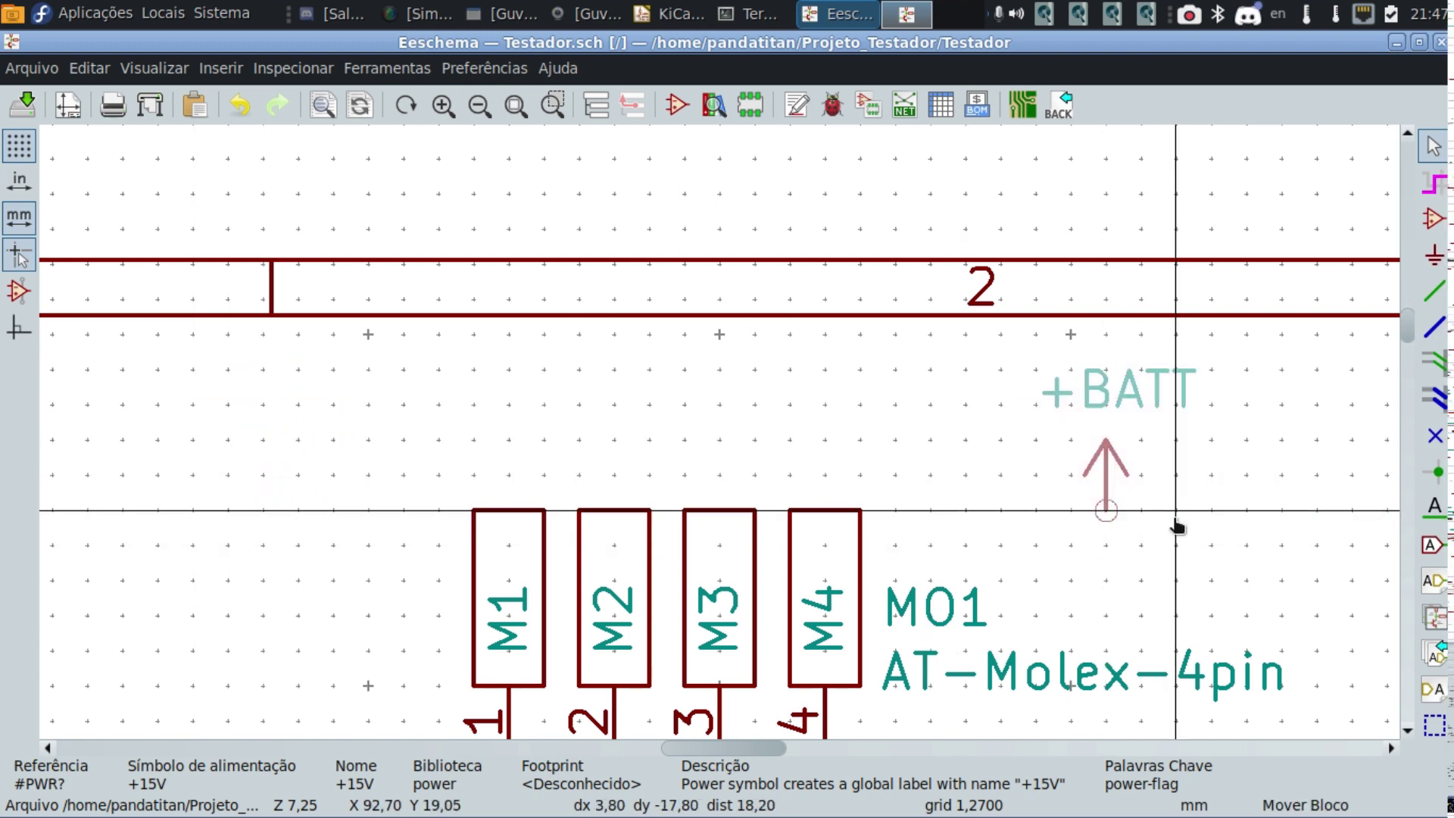
key(Delete)
scroll(984, 477, down, 1)
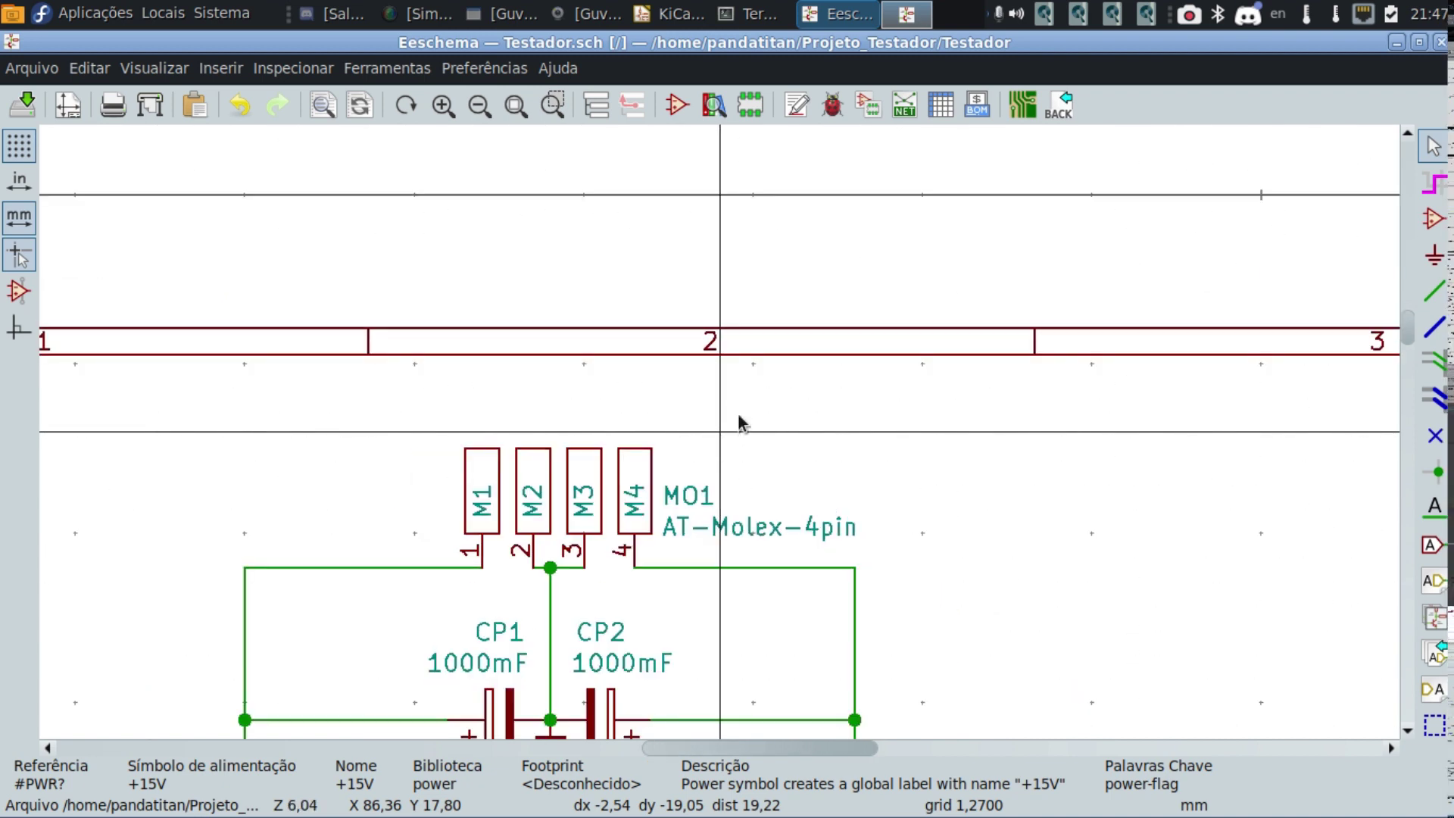
Generate the Pcbnew-format netlist and save it as Testador.net in the Testador project folder.
click(904, 113)
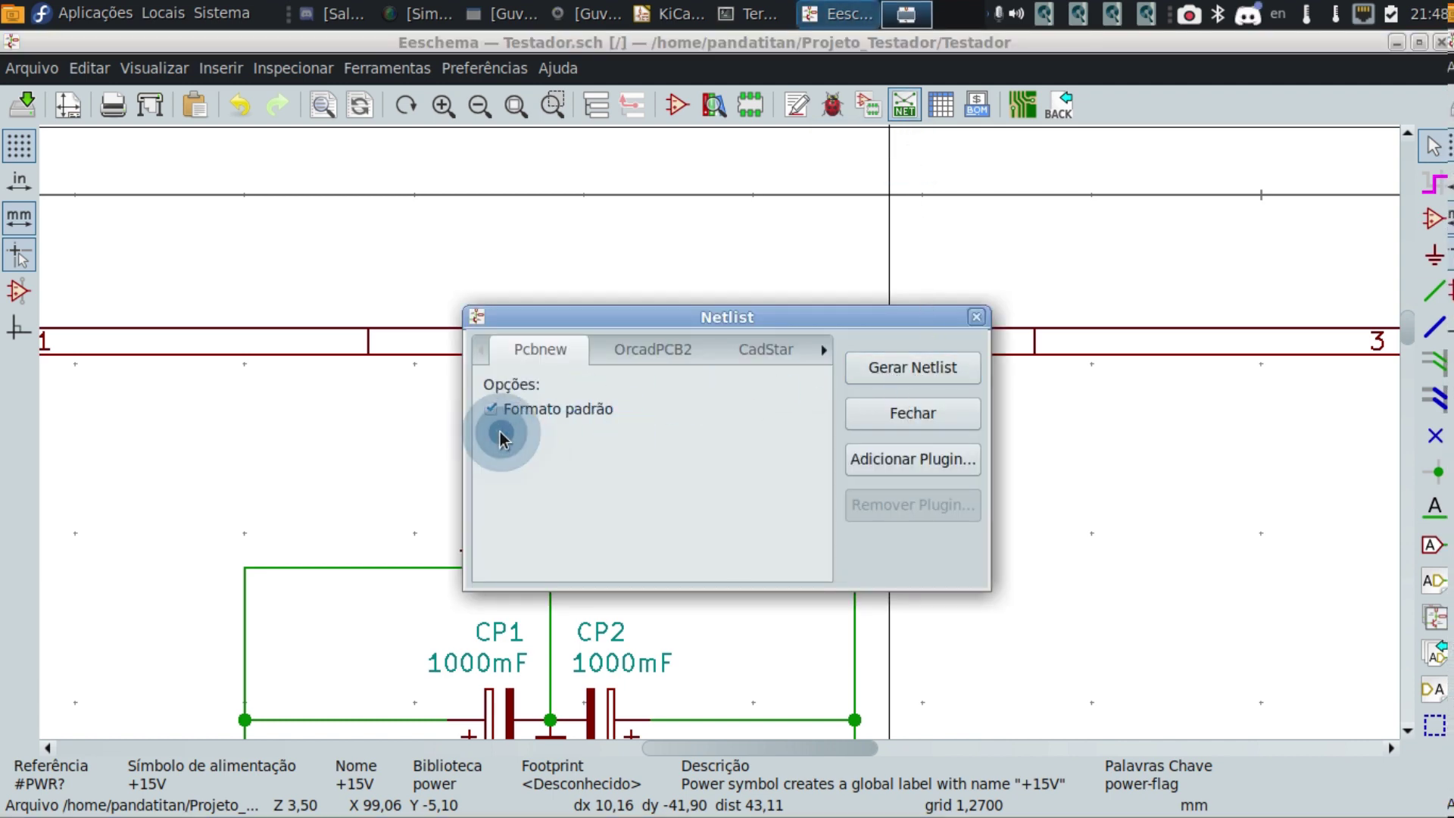
click(890, 375)
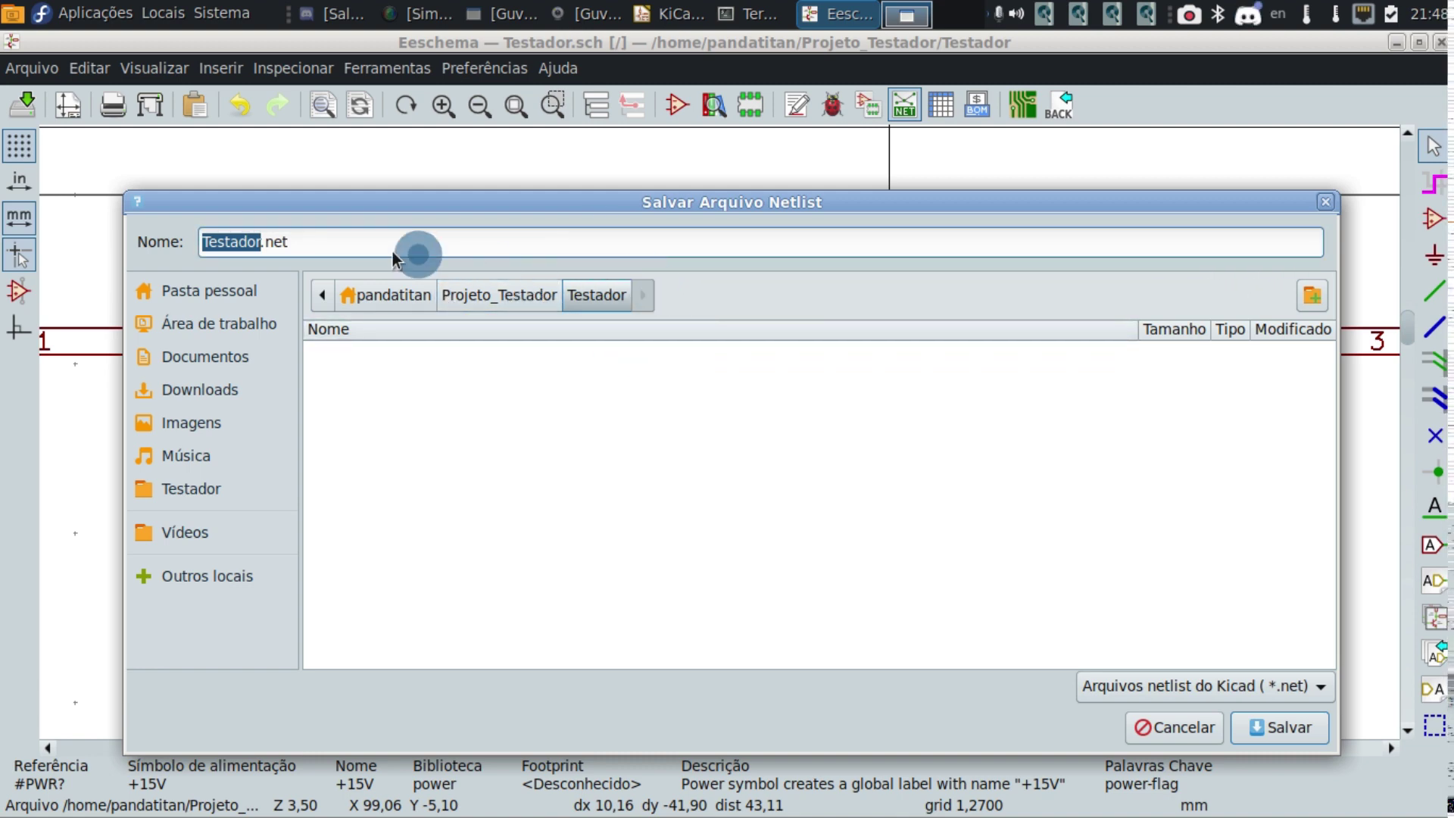
click(297, 248)
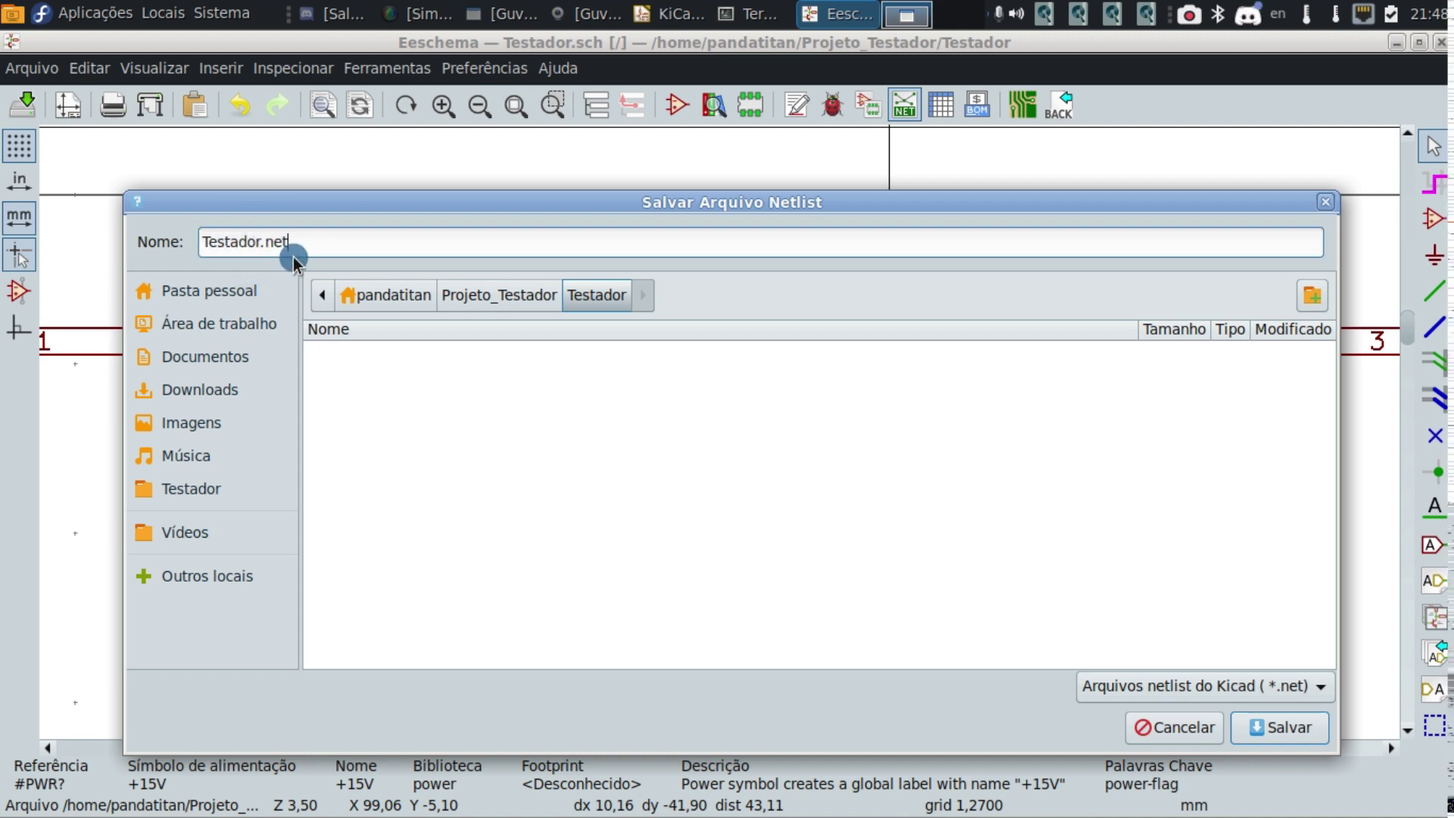
click(1280, 728)
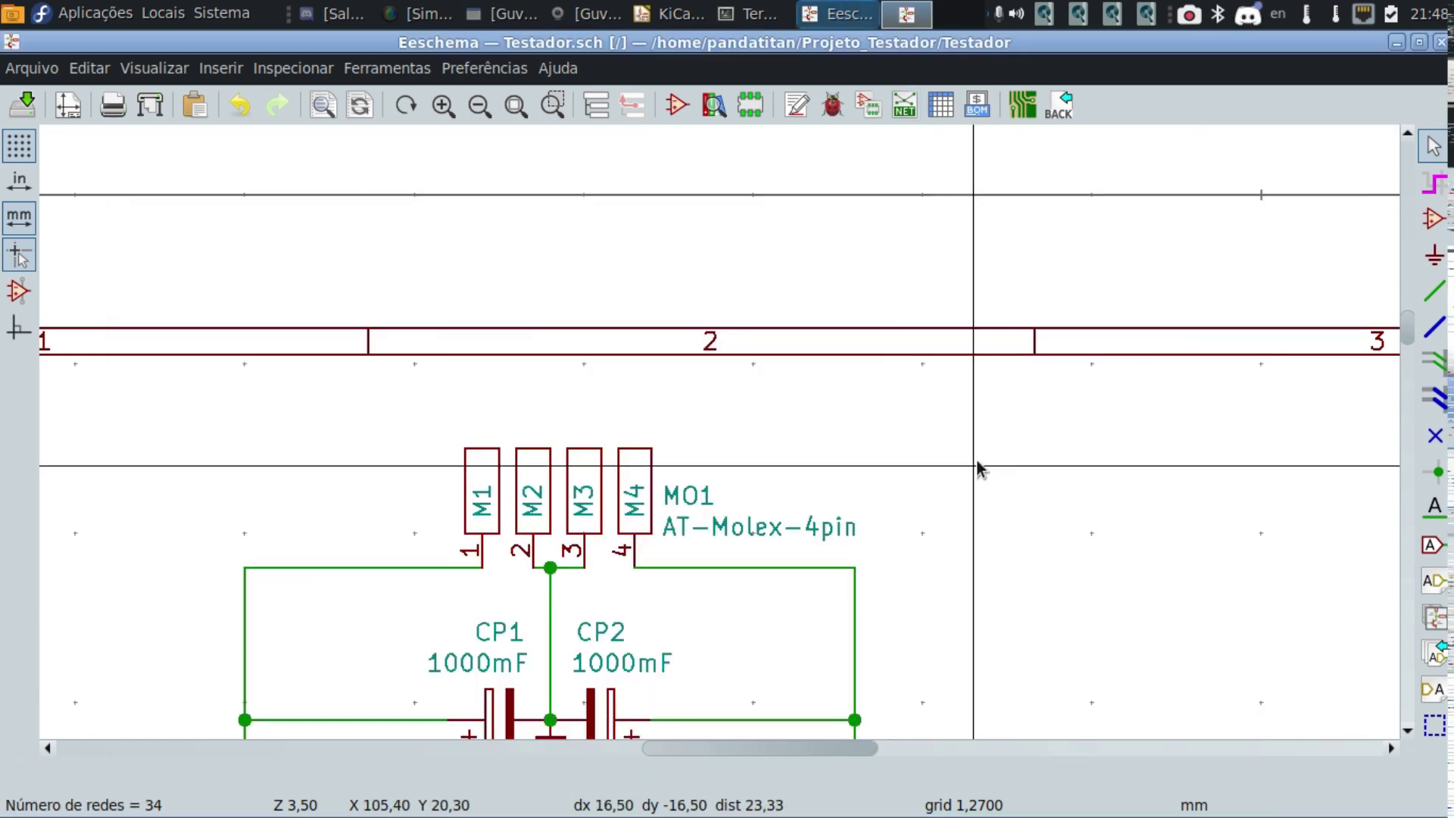
Close the schematic editor, saving the changes to Testador.sch, and close the Terminal window to return to the KiCad project manager.
click(1443, 44)
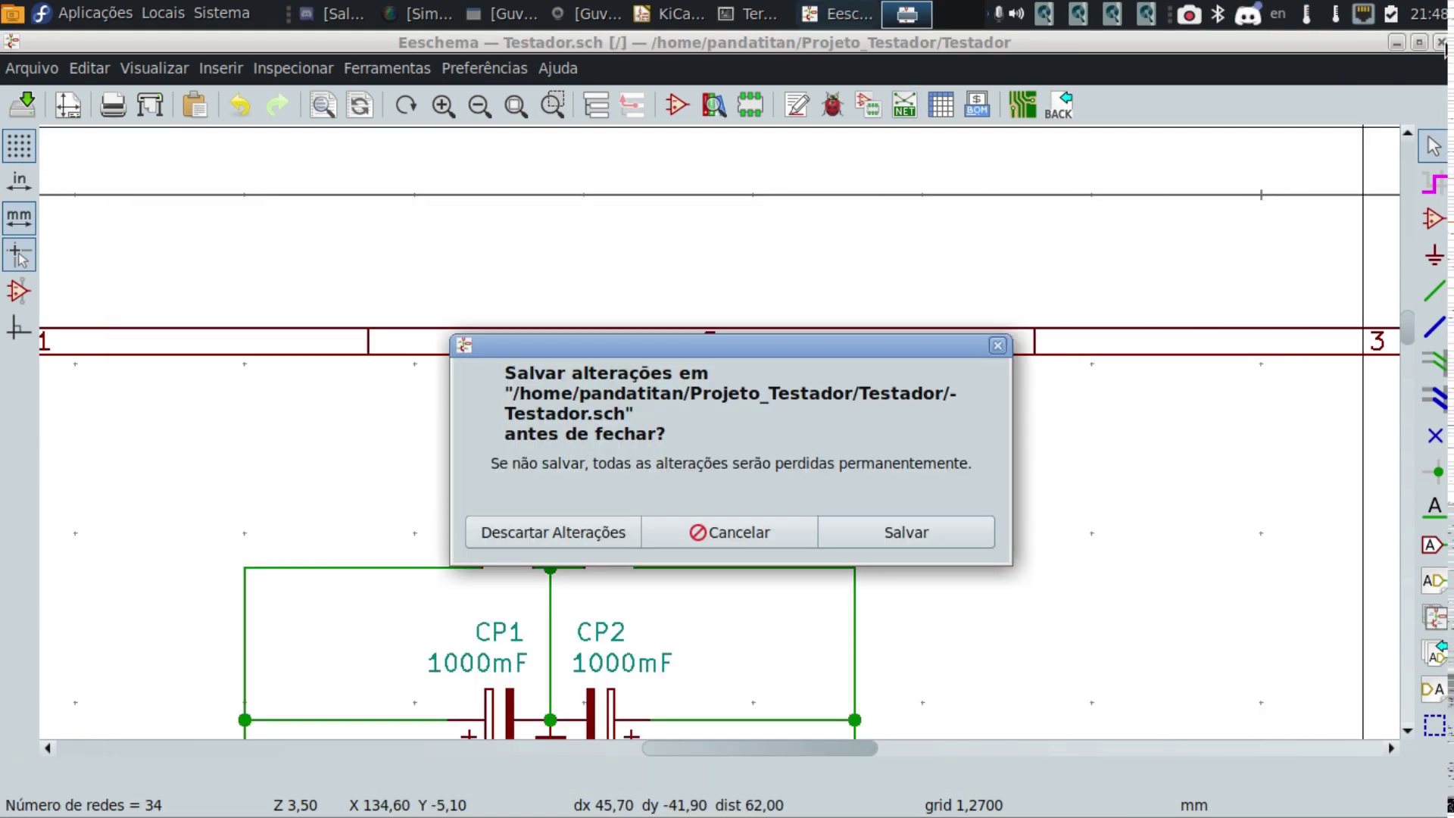
click(943, 530)
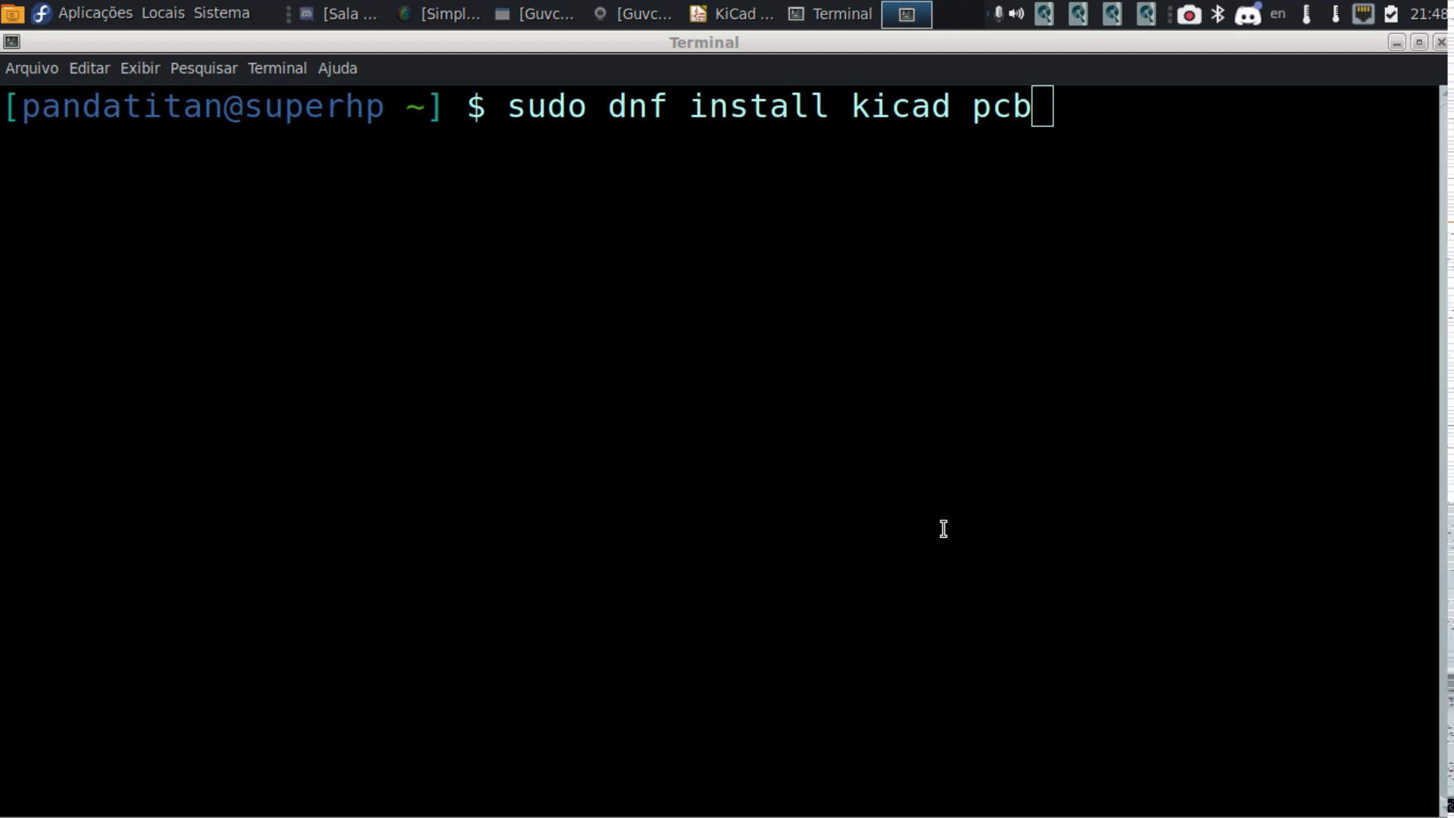
click(1440, 42)
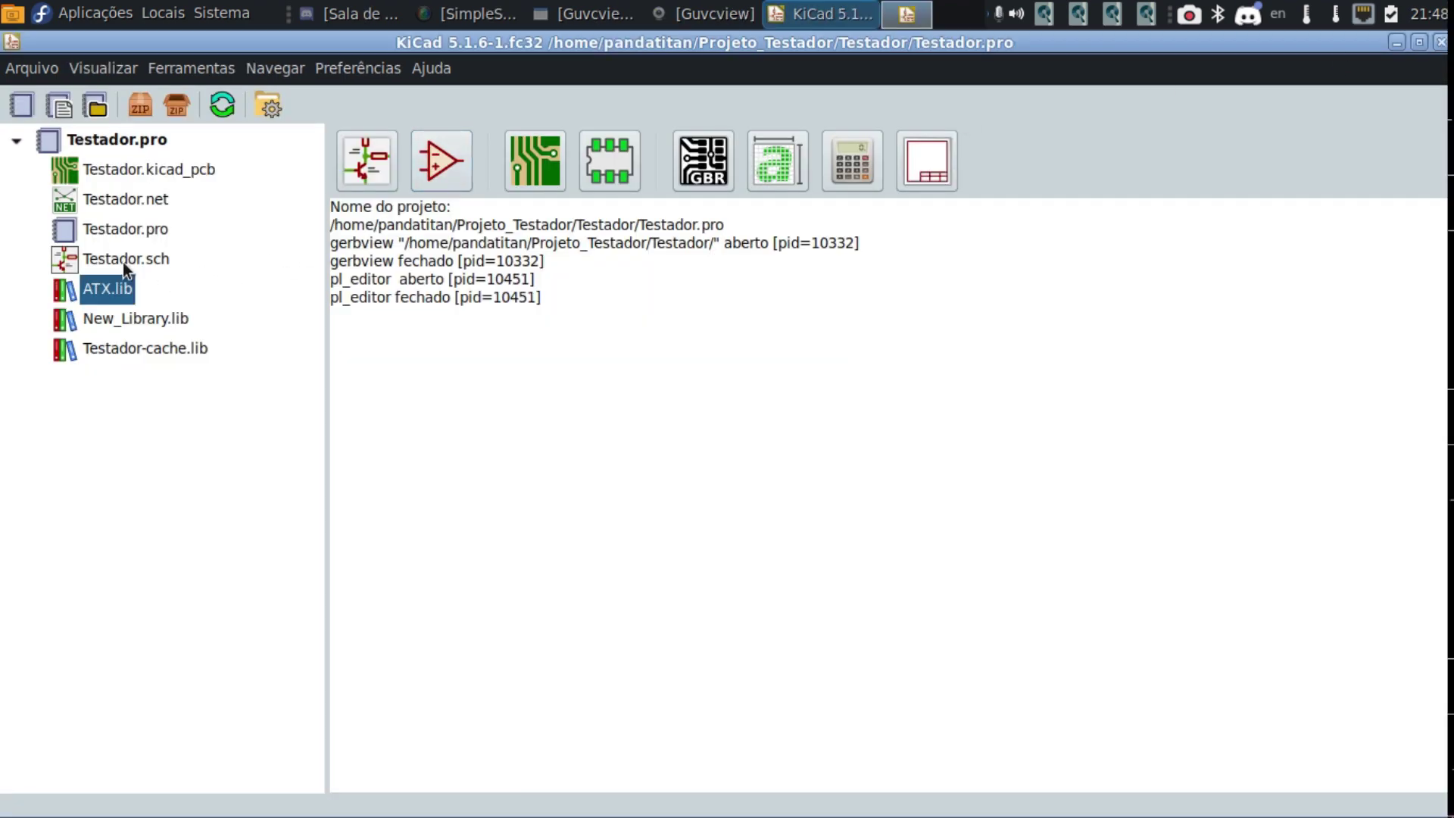
Look through the project's files, including the board, netlist, project, schematic, ATX.lib and New_Library.lib.
click(152, 200)
click(161, 236)
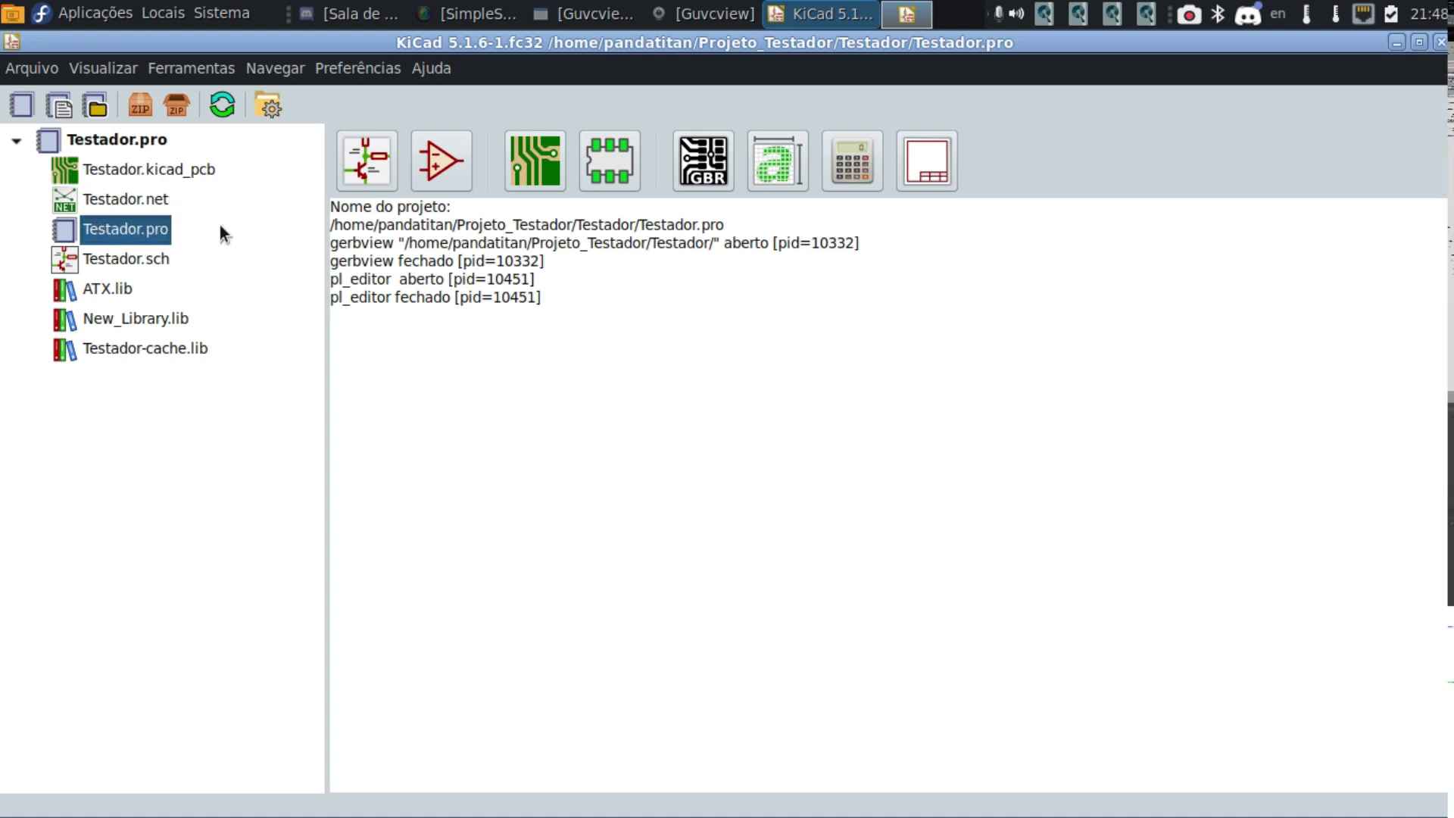
click(191, 170)
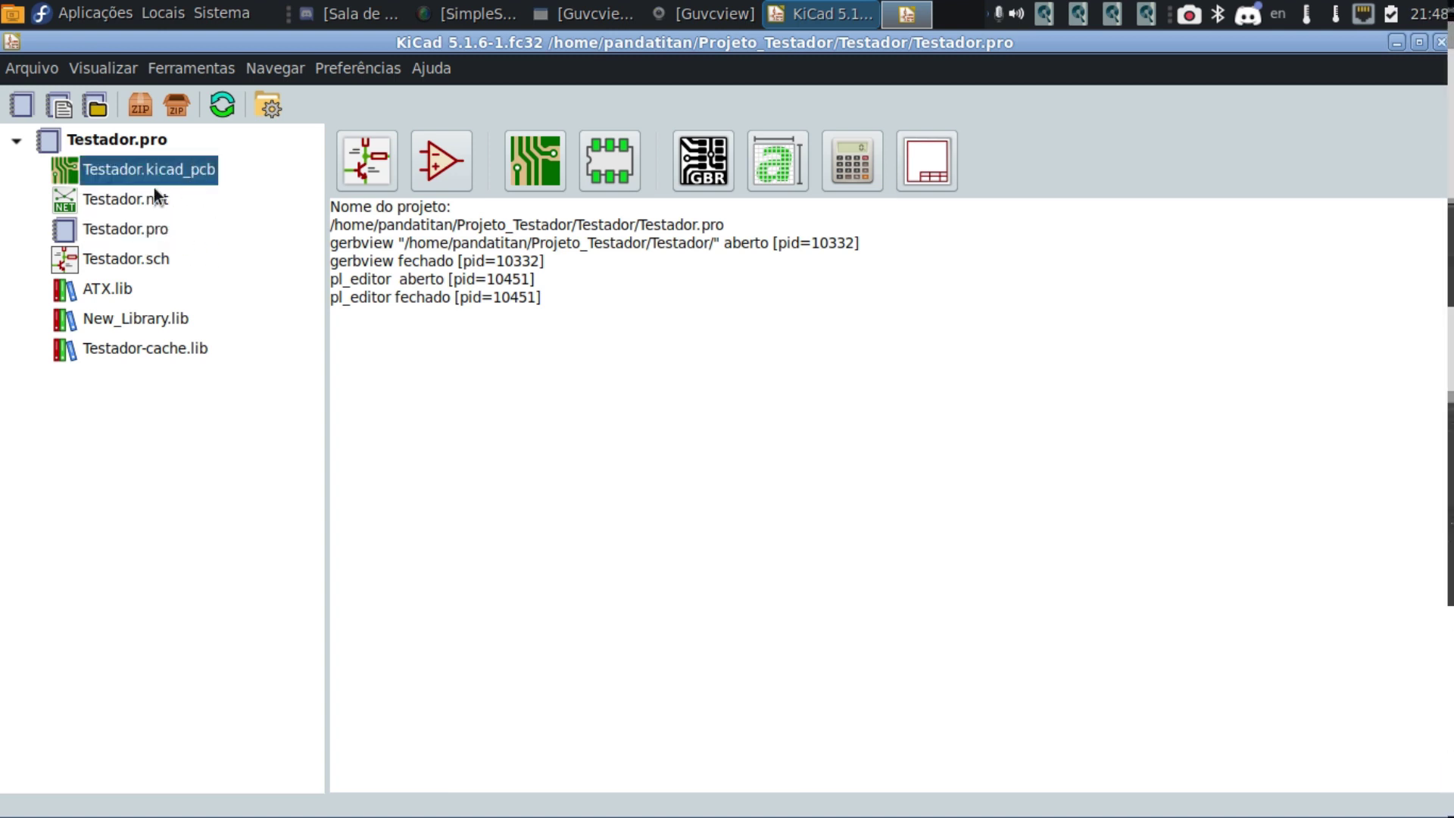
click(134, 201)
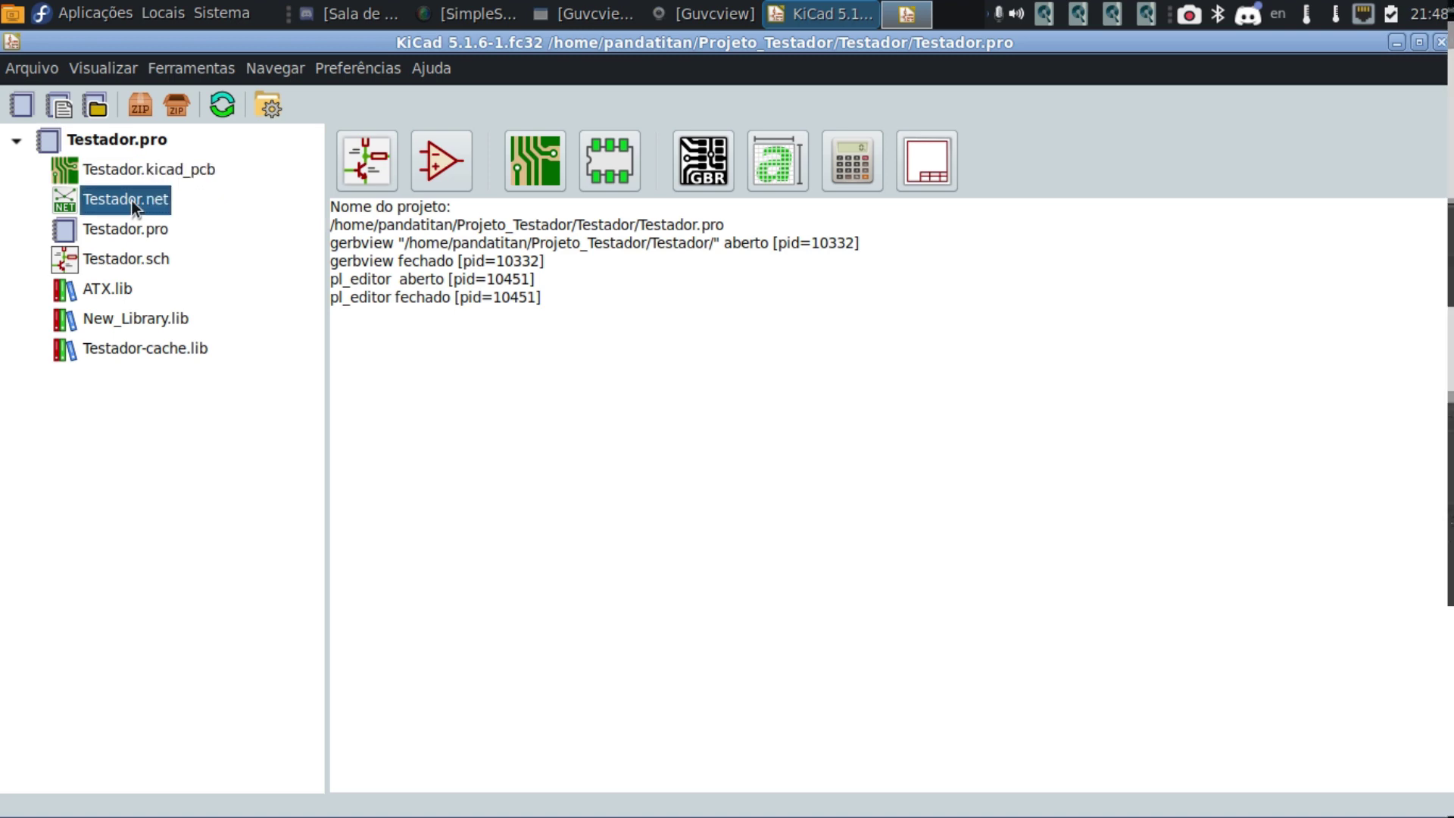
click(141, 256)
click(83, 292)
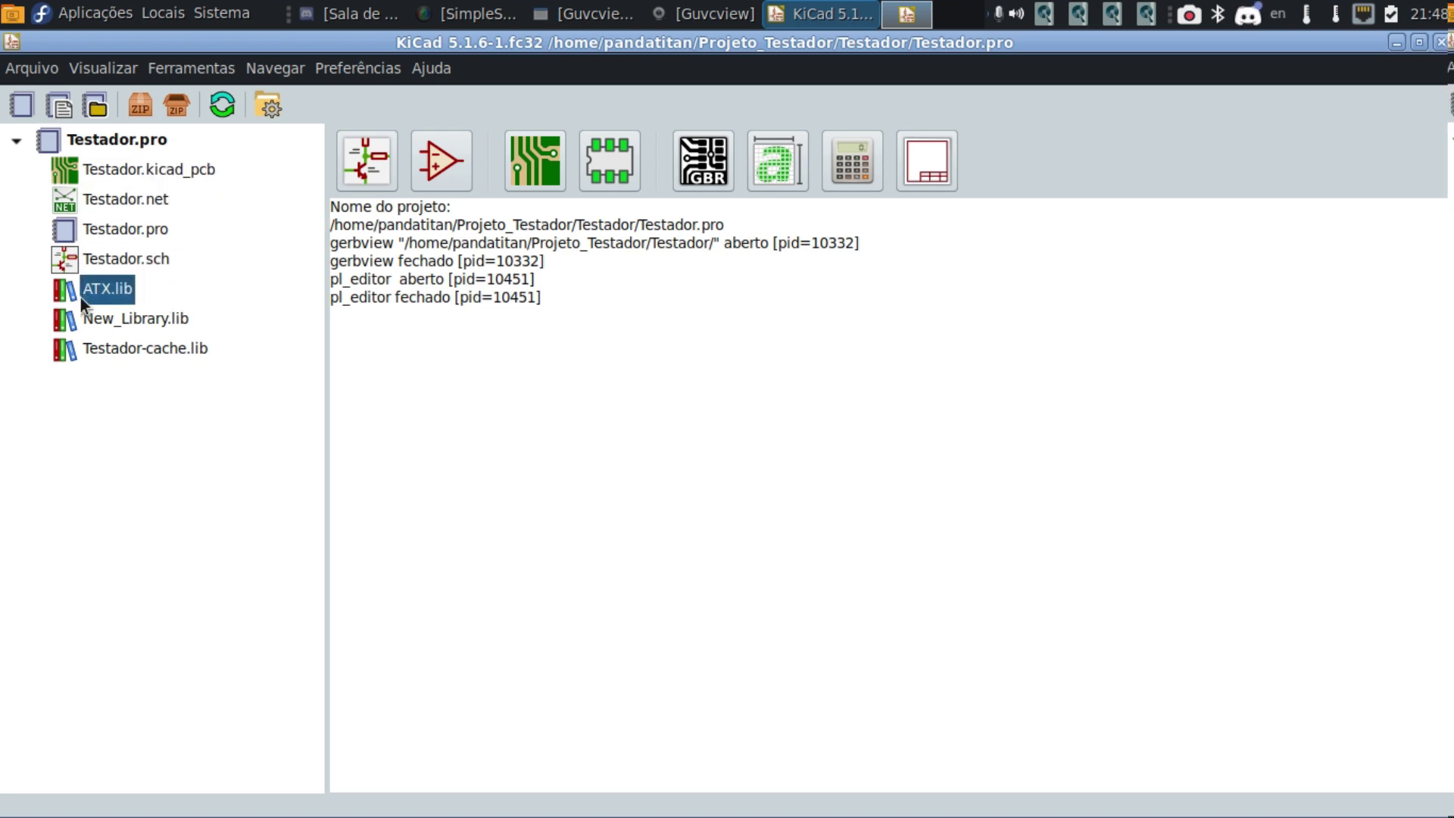
click(97, 314)
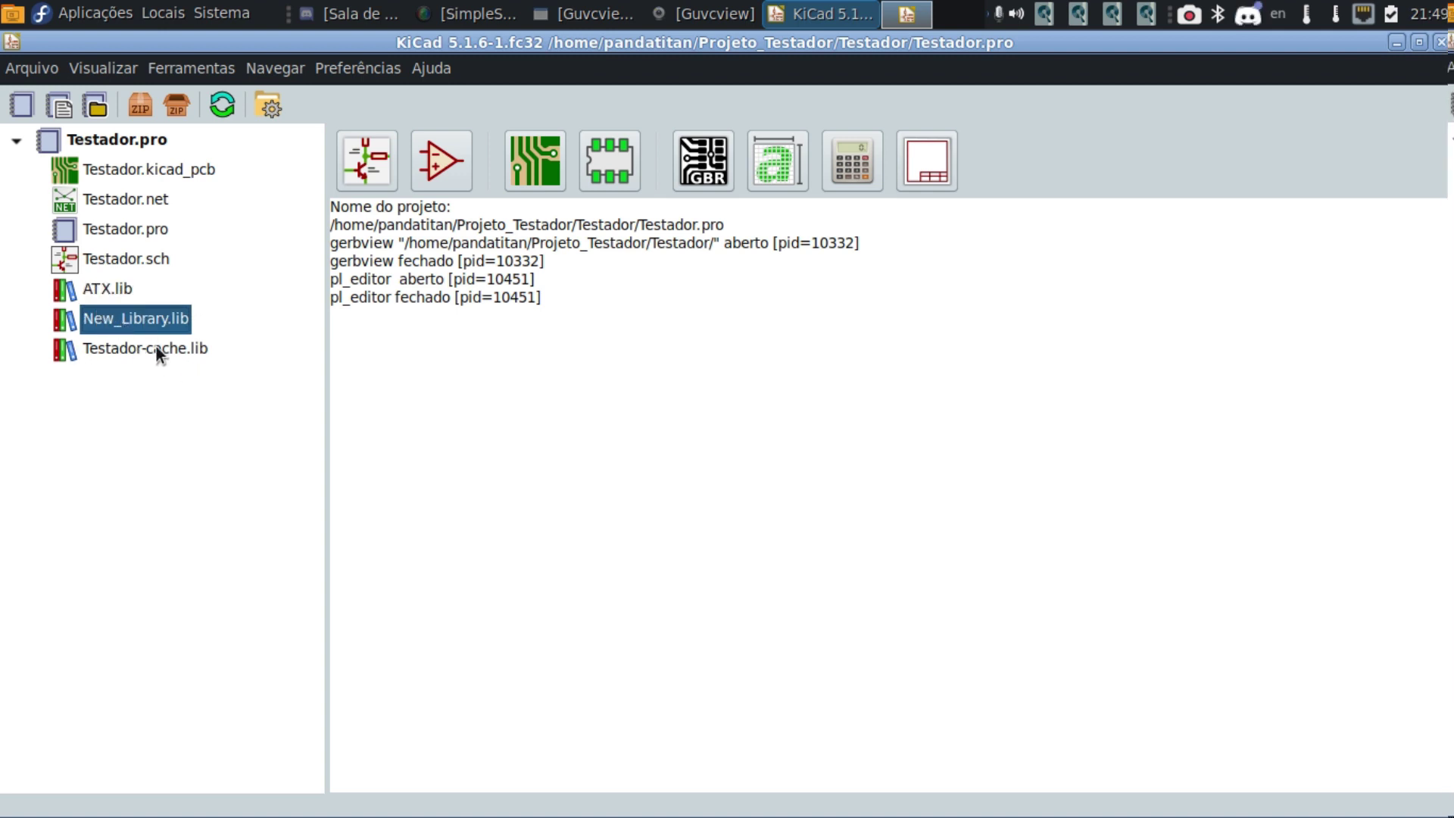
Check Testador-cache.lib and Testador.sch among the project files, and open the board file Testador.kicad_pcb in the PCB editor.
click(129, 349)
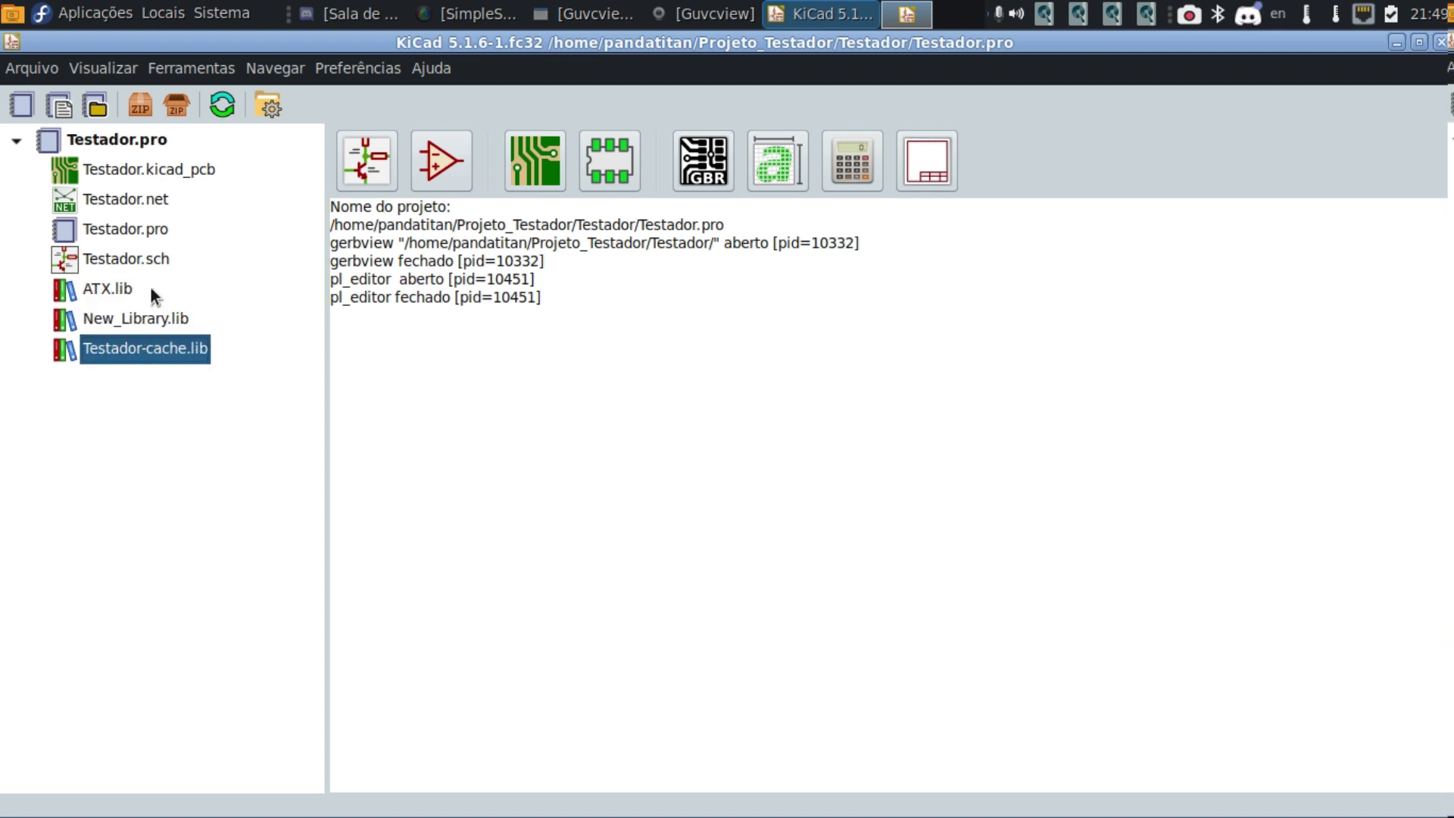
click(142, 255)
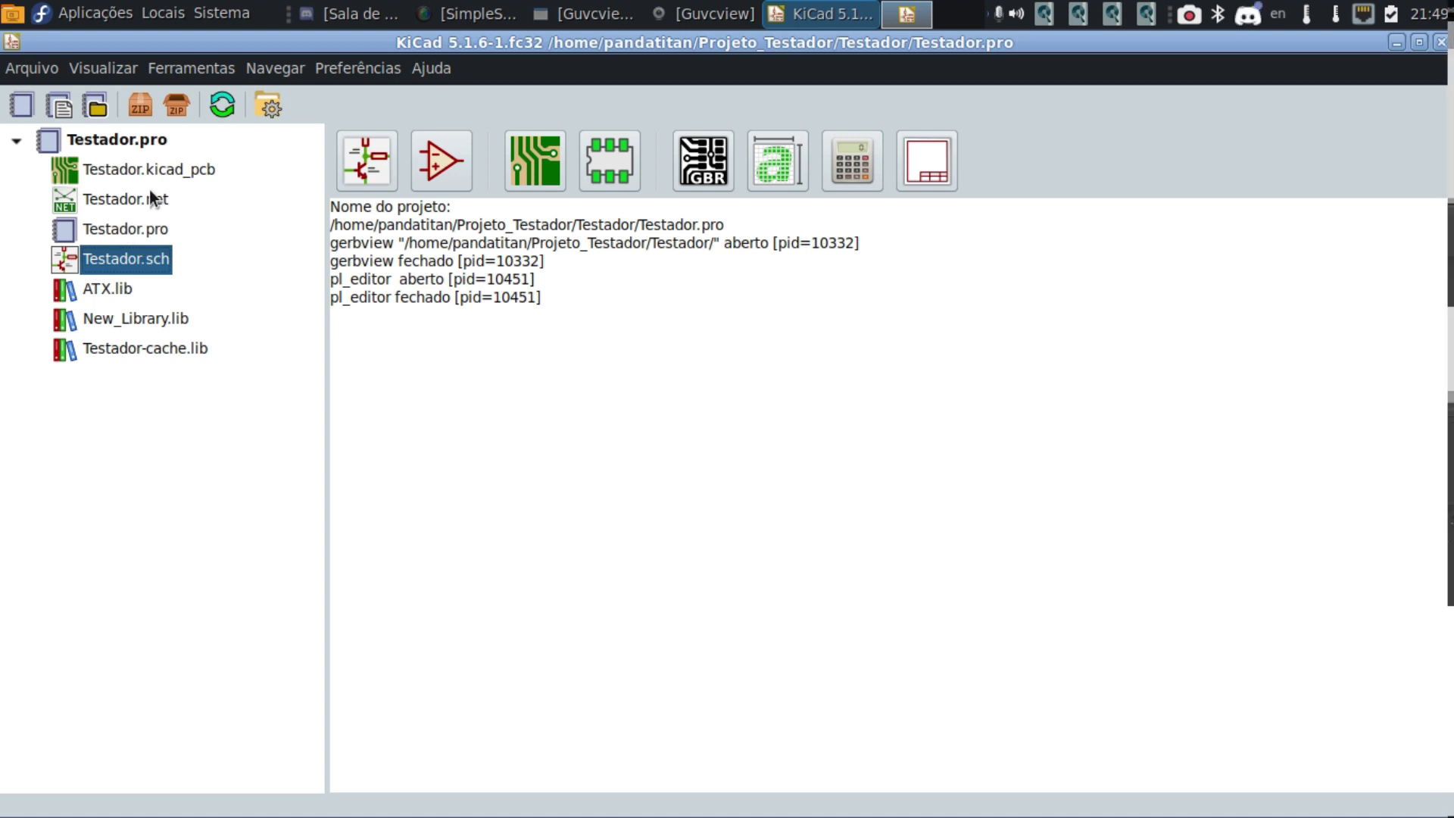
click(539, 151)
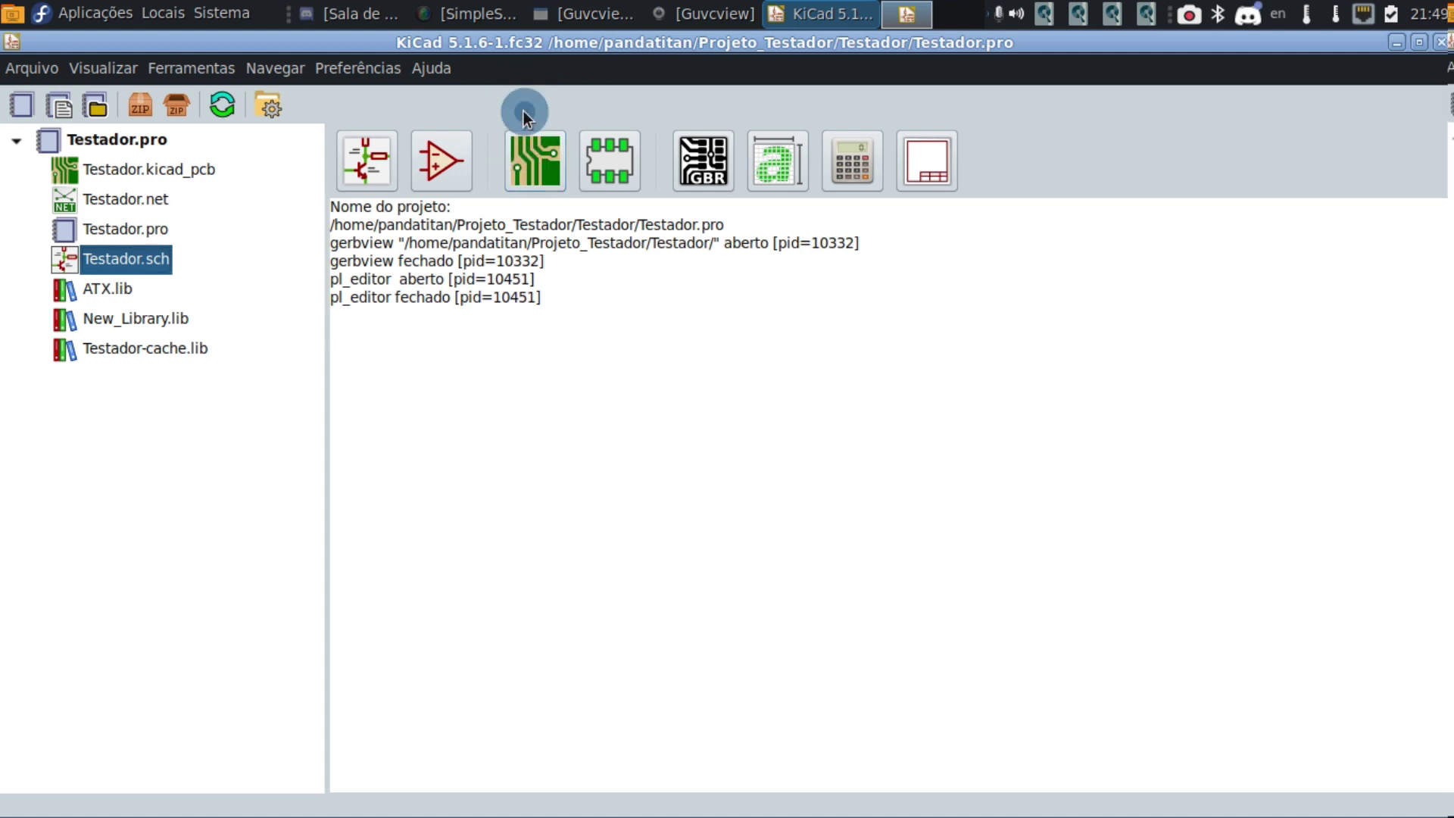
click(539, 157)
click(534, 147)
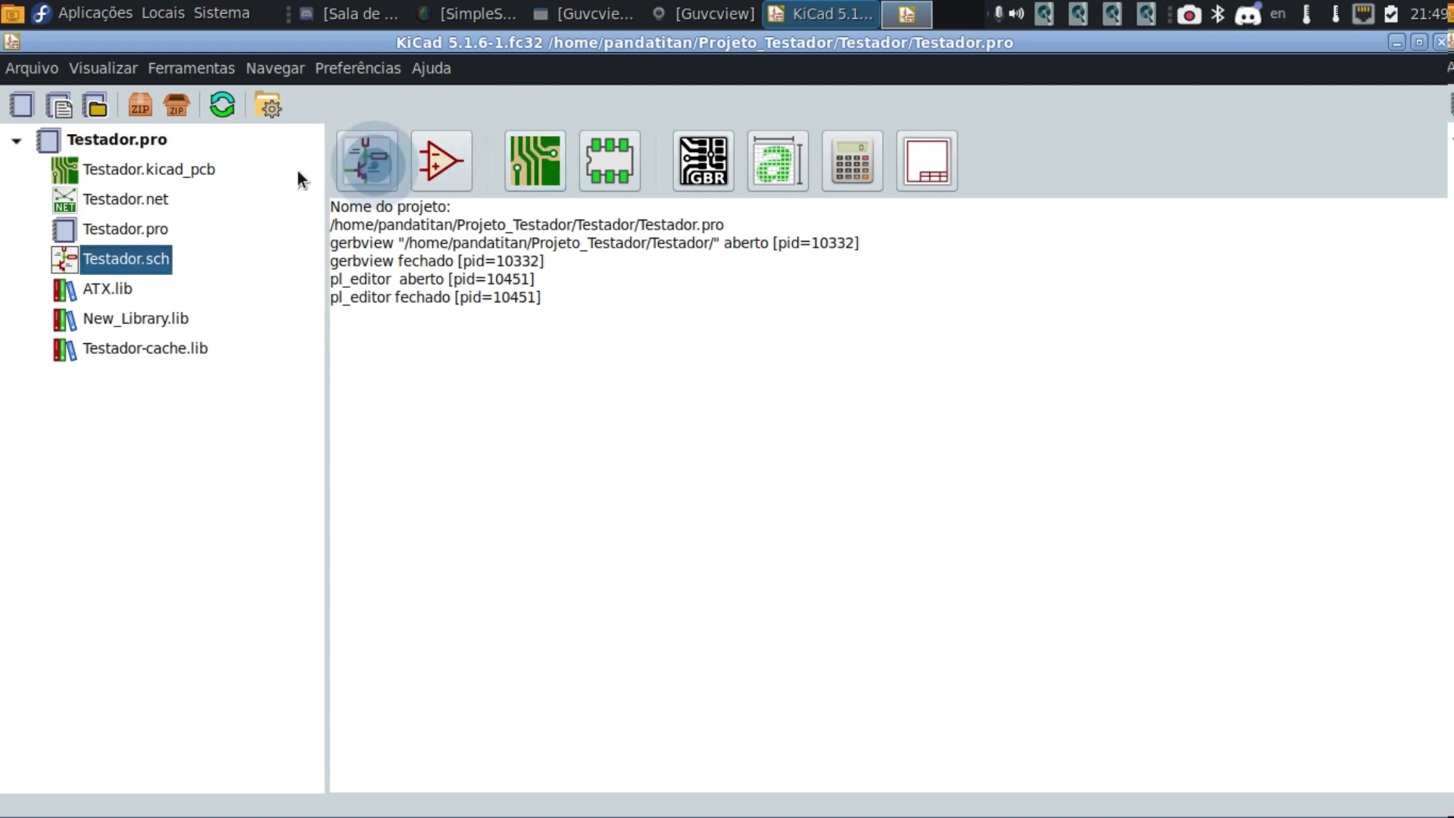
click(125, 169)
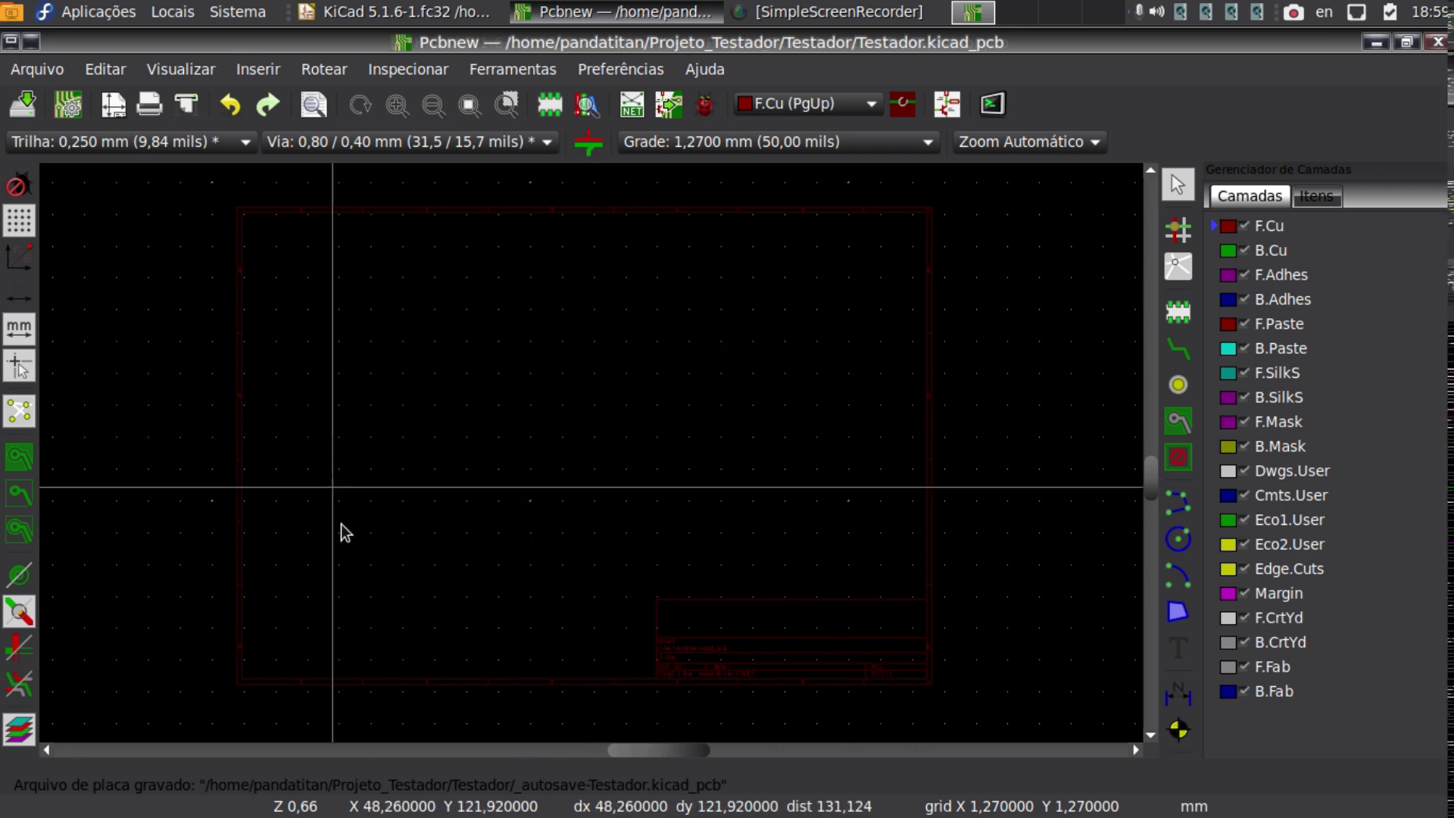
In the board's page settings, choose the custom user paper size and set its height and width to 110 mm each.
click(38, 70)
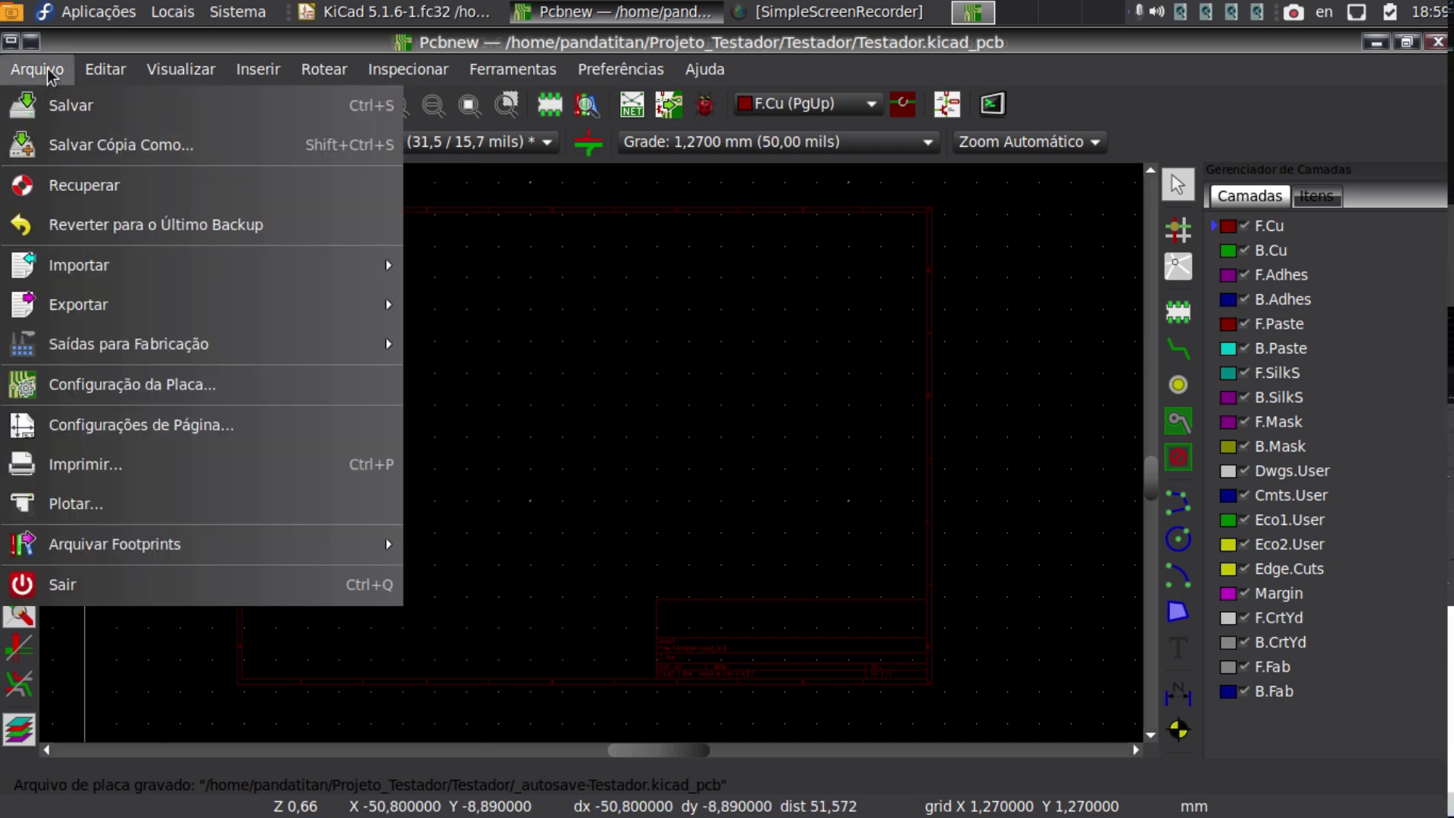
click(165, 437)
click(498, 255)
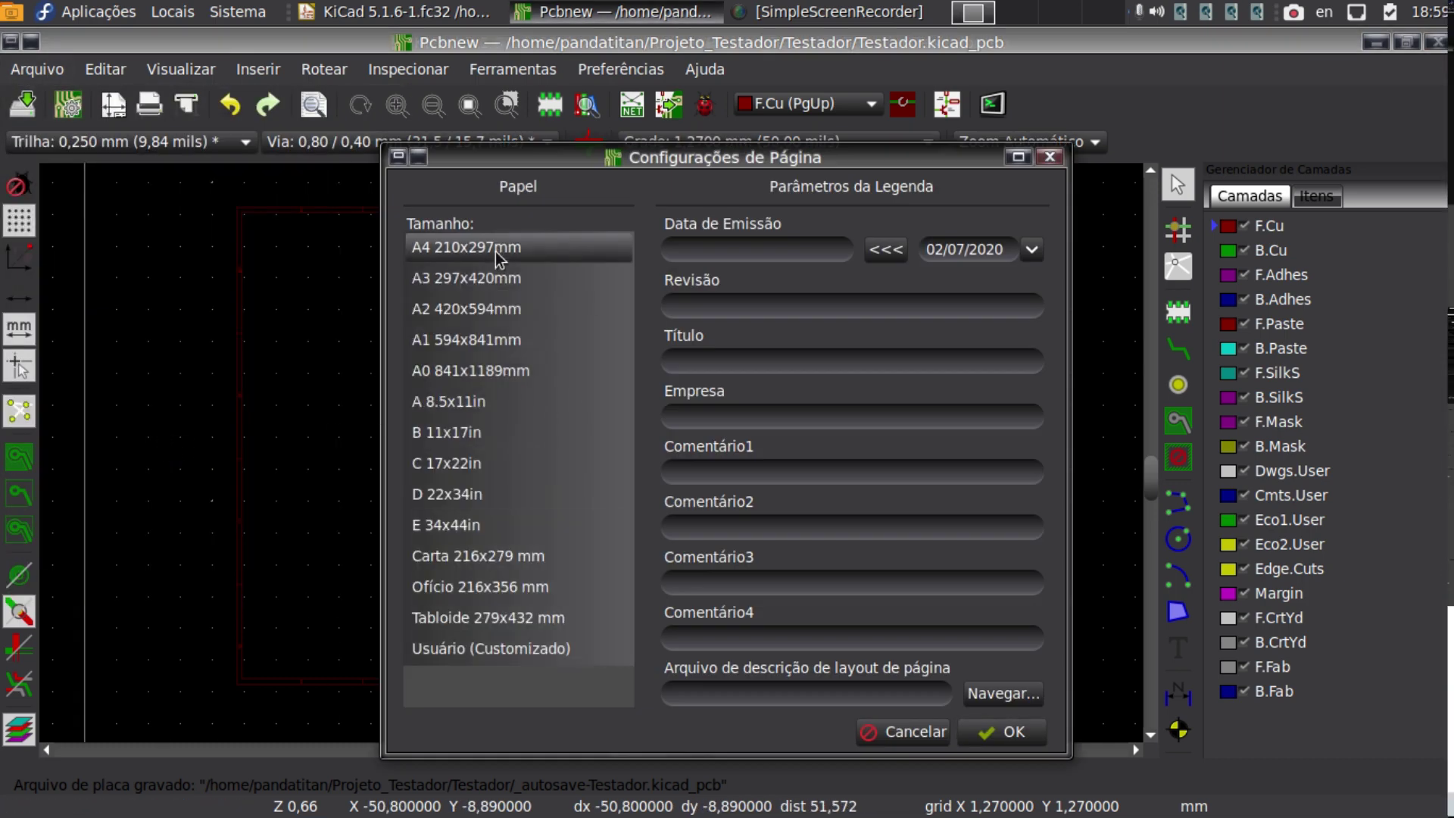
click(513, 649)
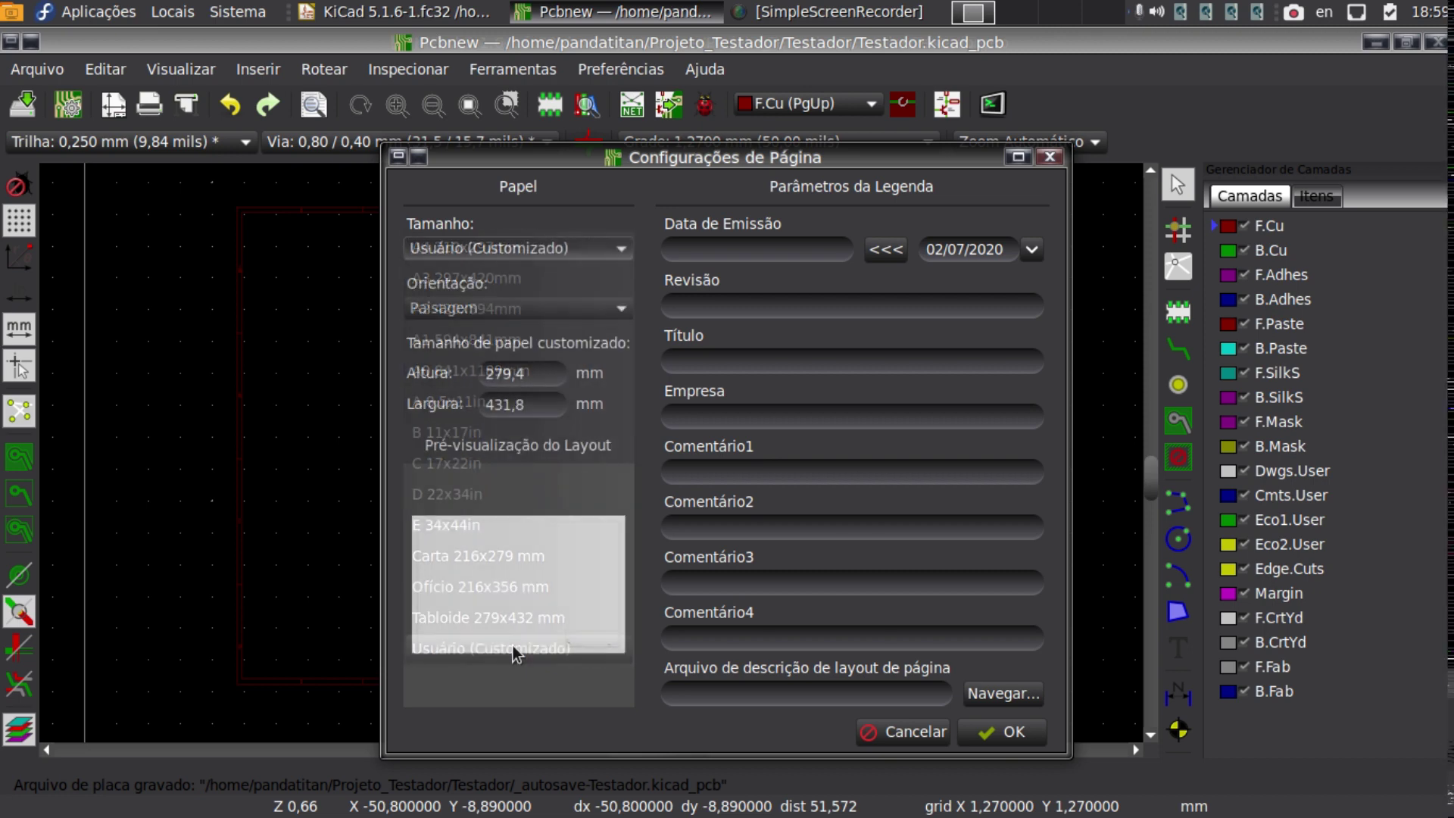
click(534, 374)
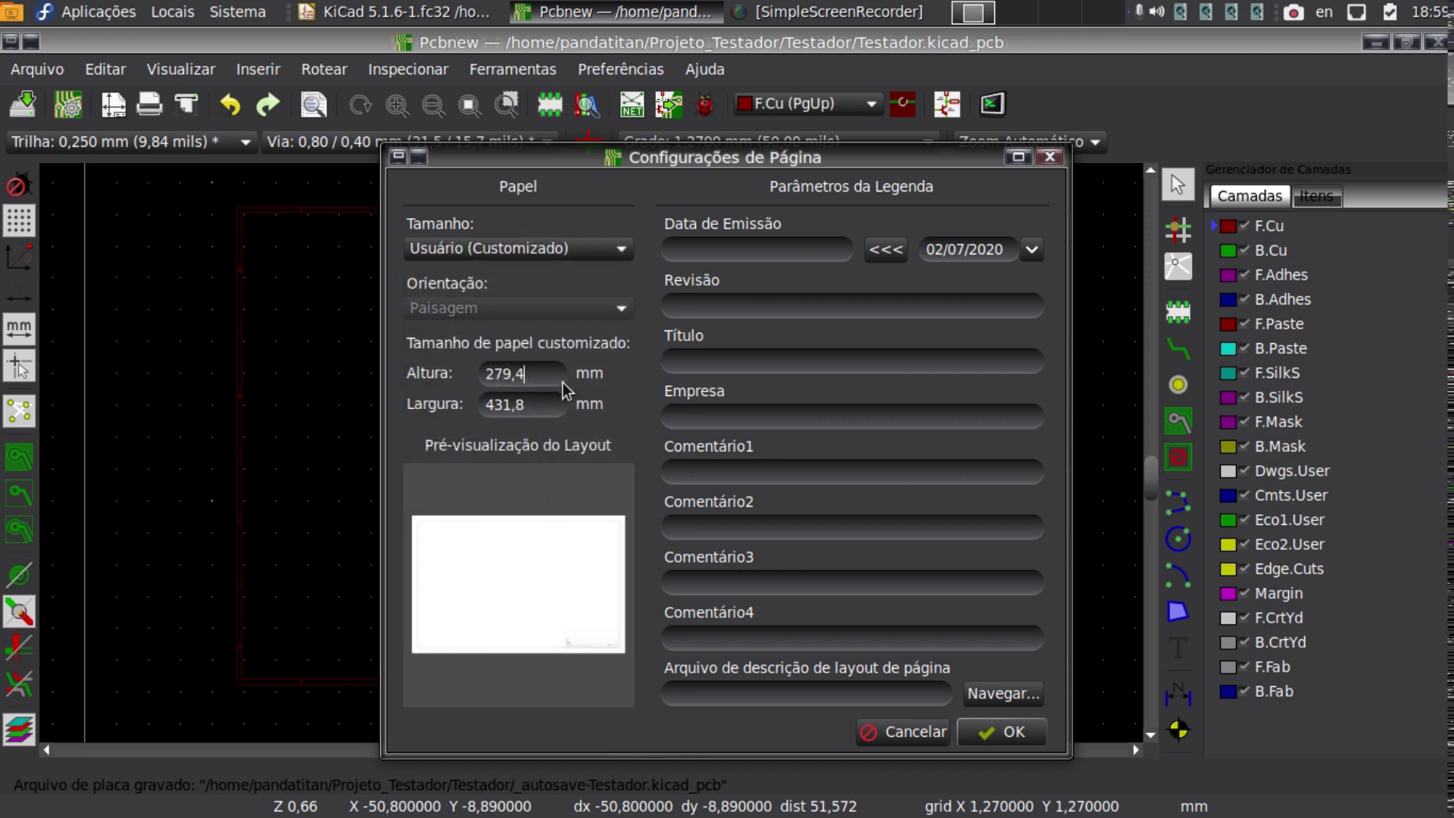
key(BackSpace)
key(BackSpace)
key(BackSpace)
key(BackSpace)
text(110)
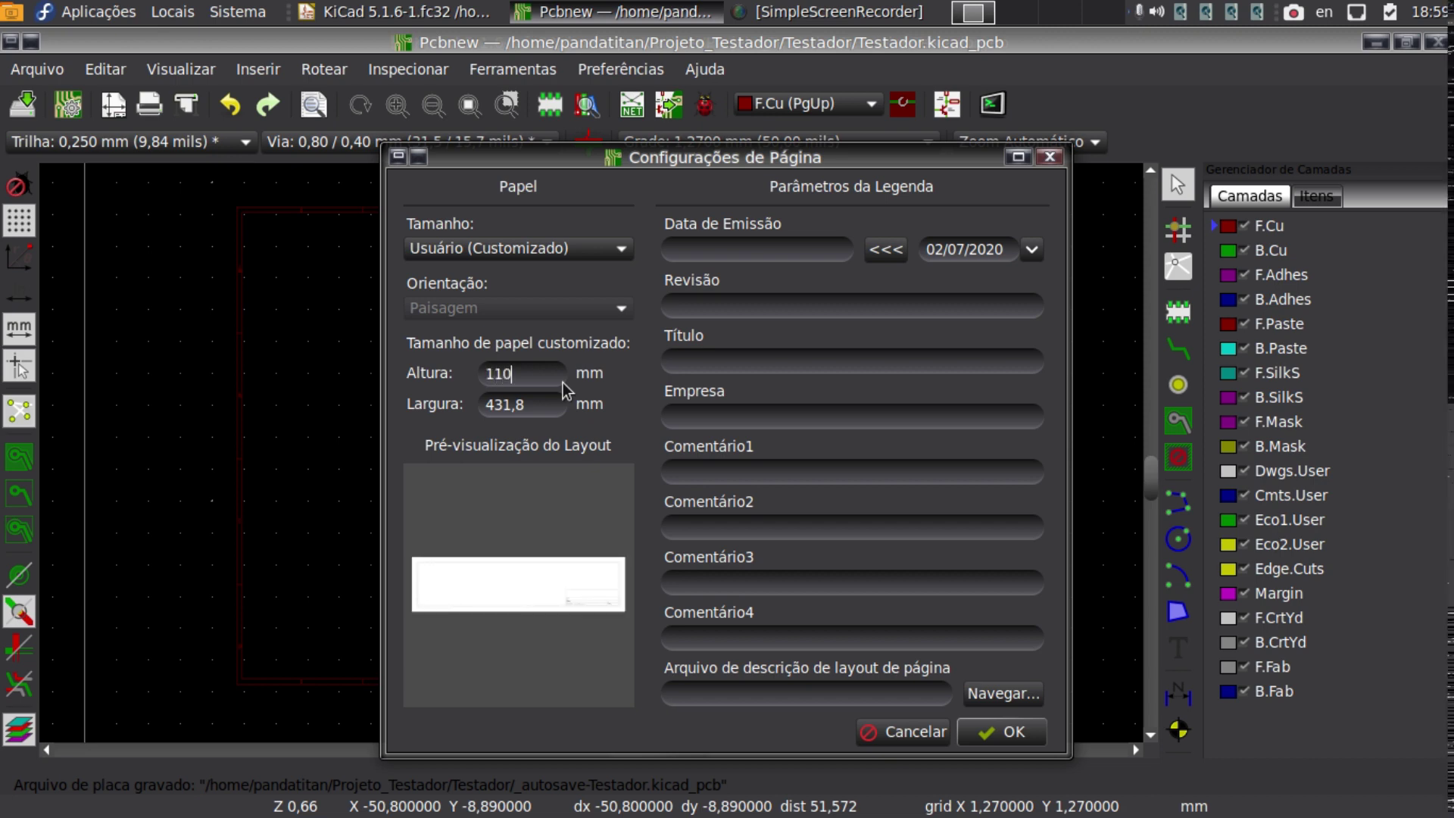
key(Tab)
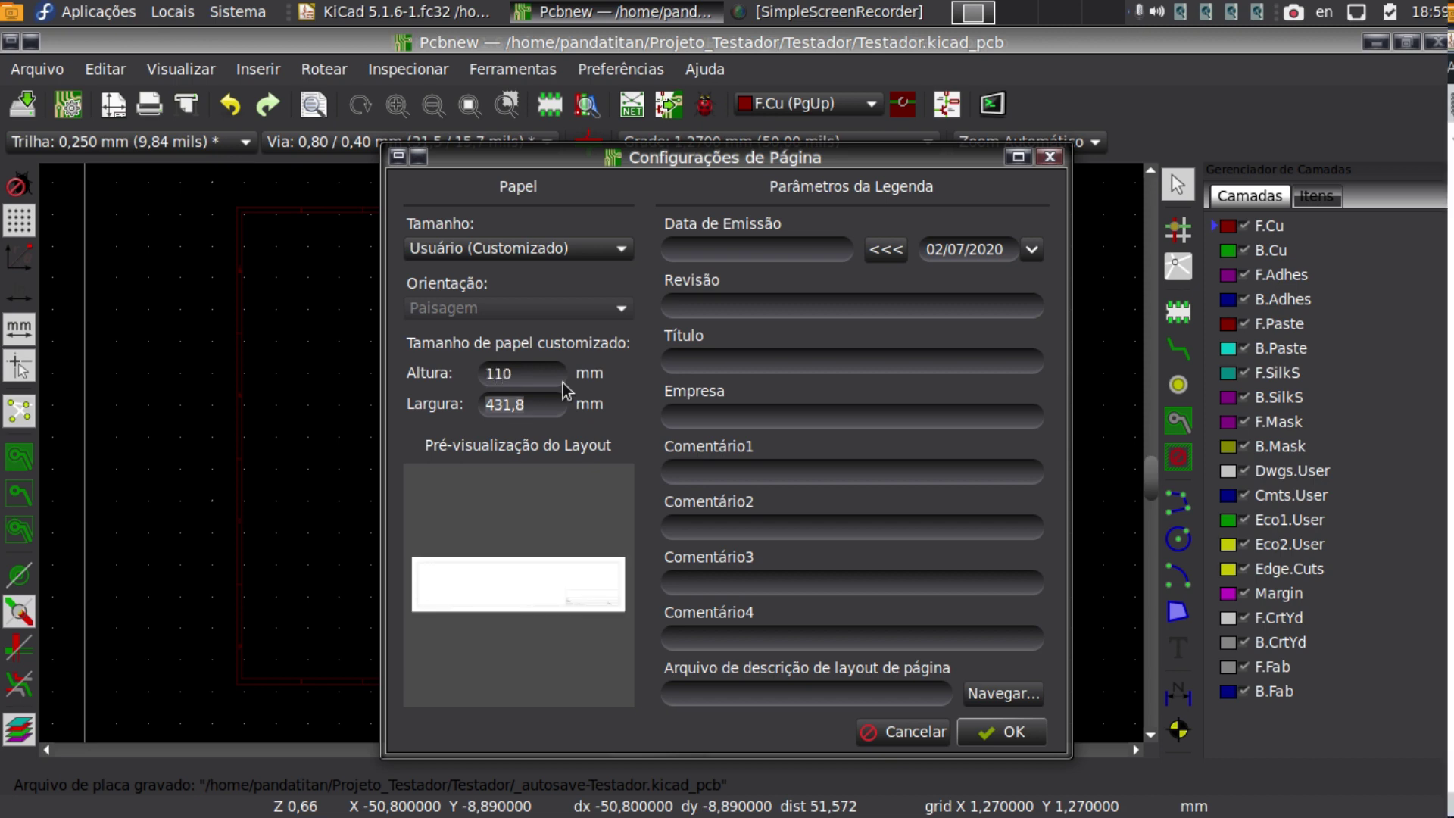
text(110)
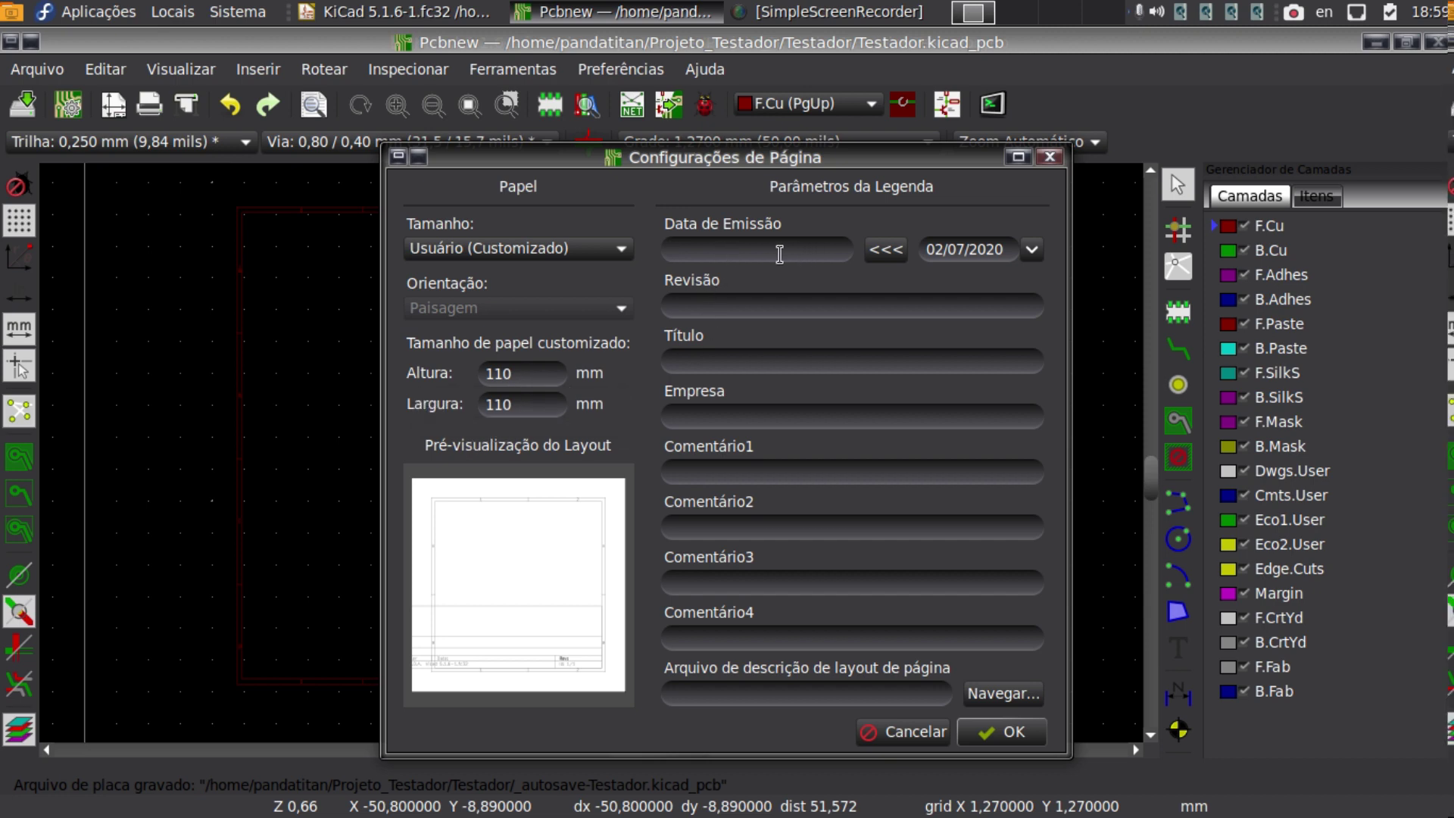
Set the title block's issue date to 01-07-2020 in day-month-year order.
click(884, 250)
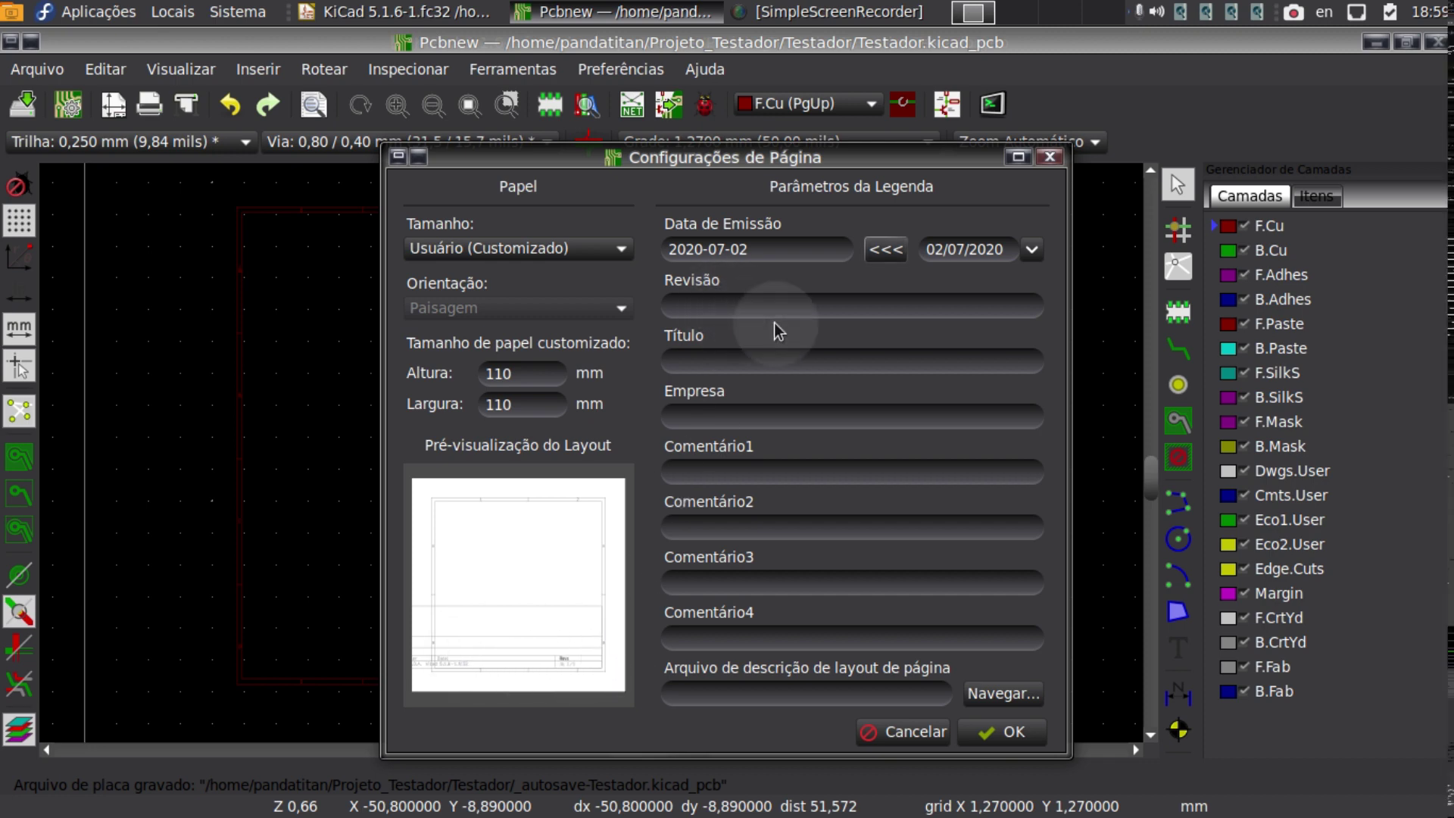
click(780, 249)
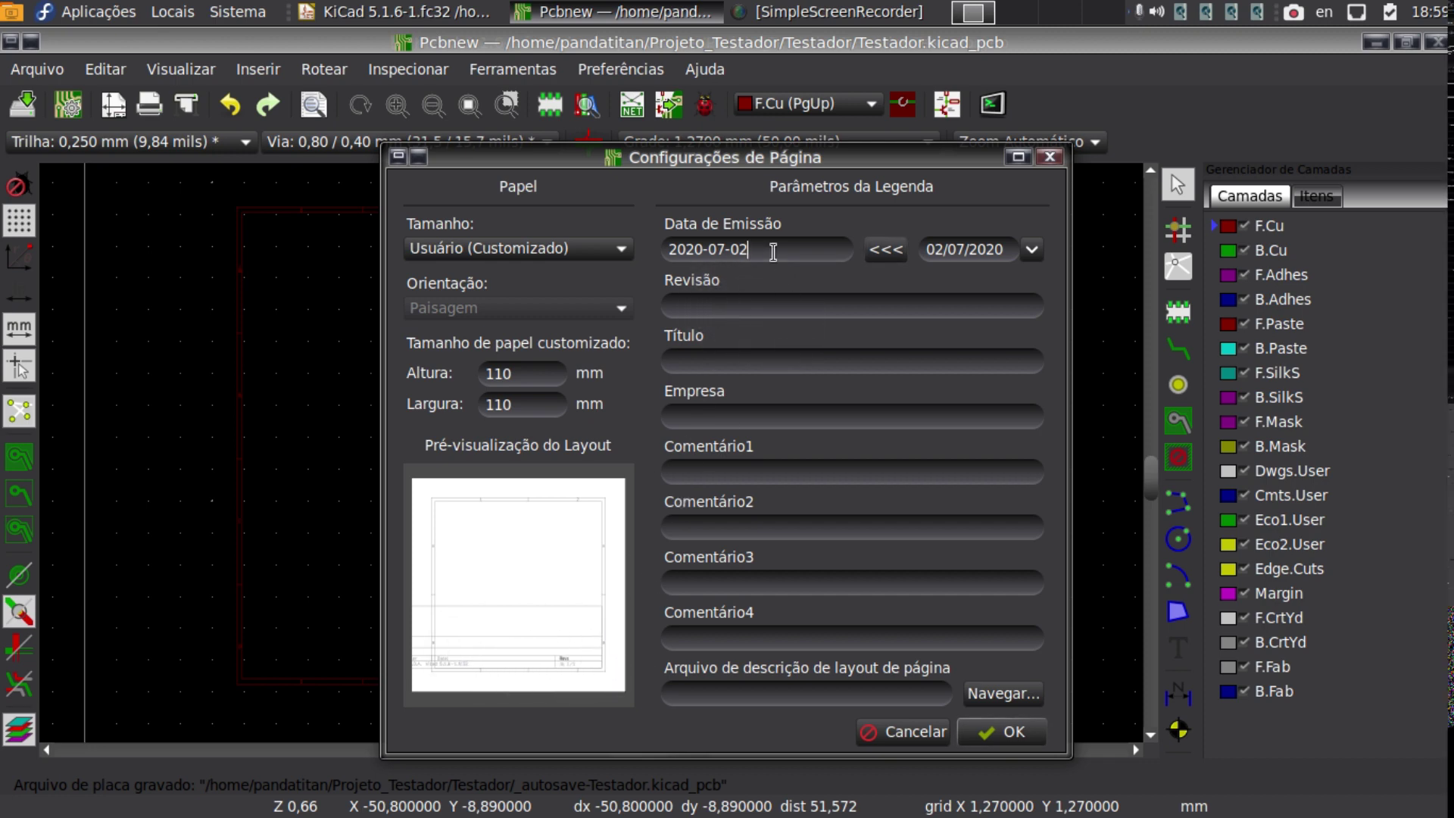
key(BackSpace)
key(BackSpace)
key(BackSpace)
key(BackSpace)
key(BackSpace)
key(BackSpace)
key(BackSpace)
key(BackSpace)
key(BackSpace)
key(BackSpace)
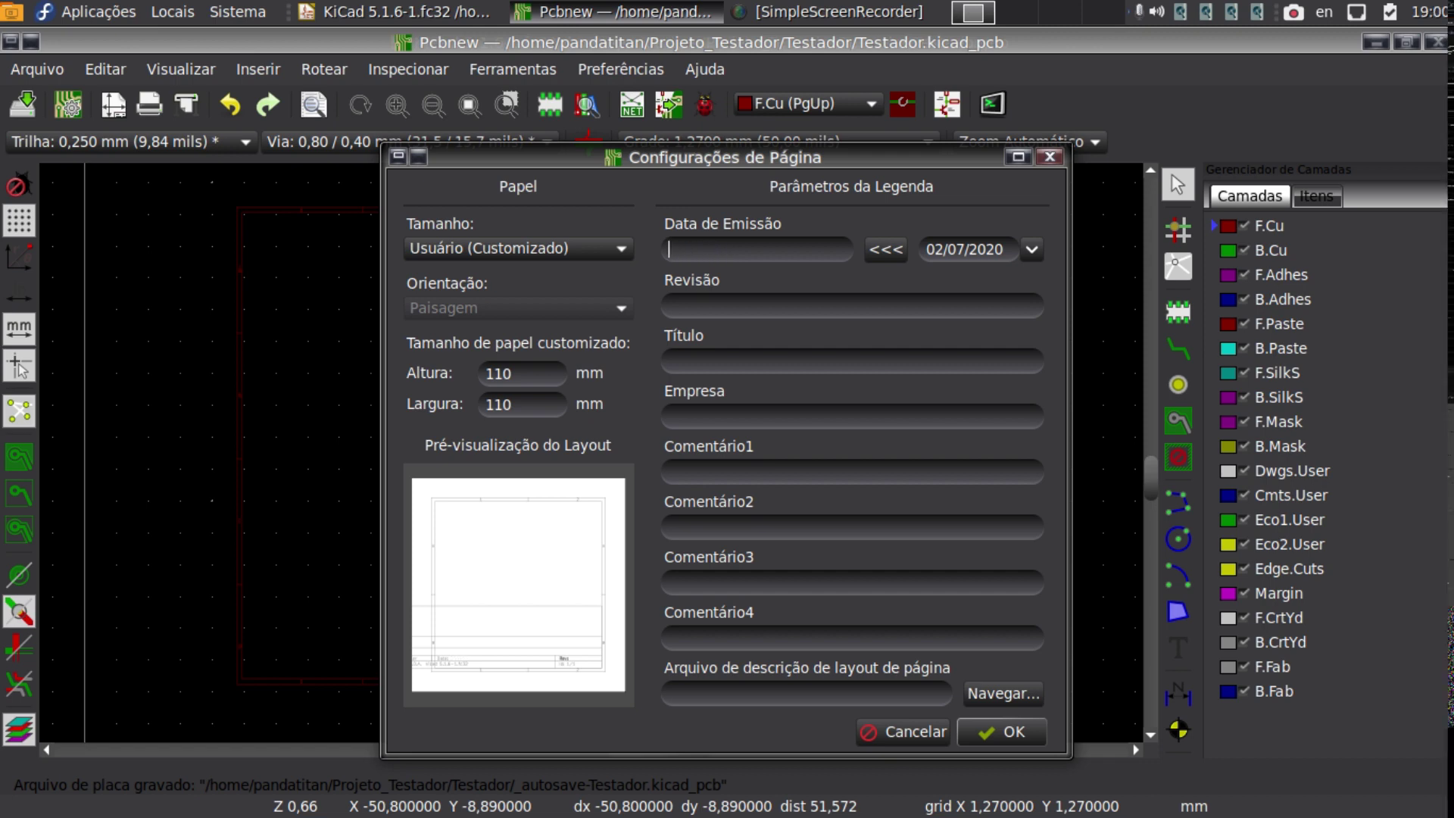
text(01-0)
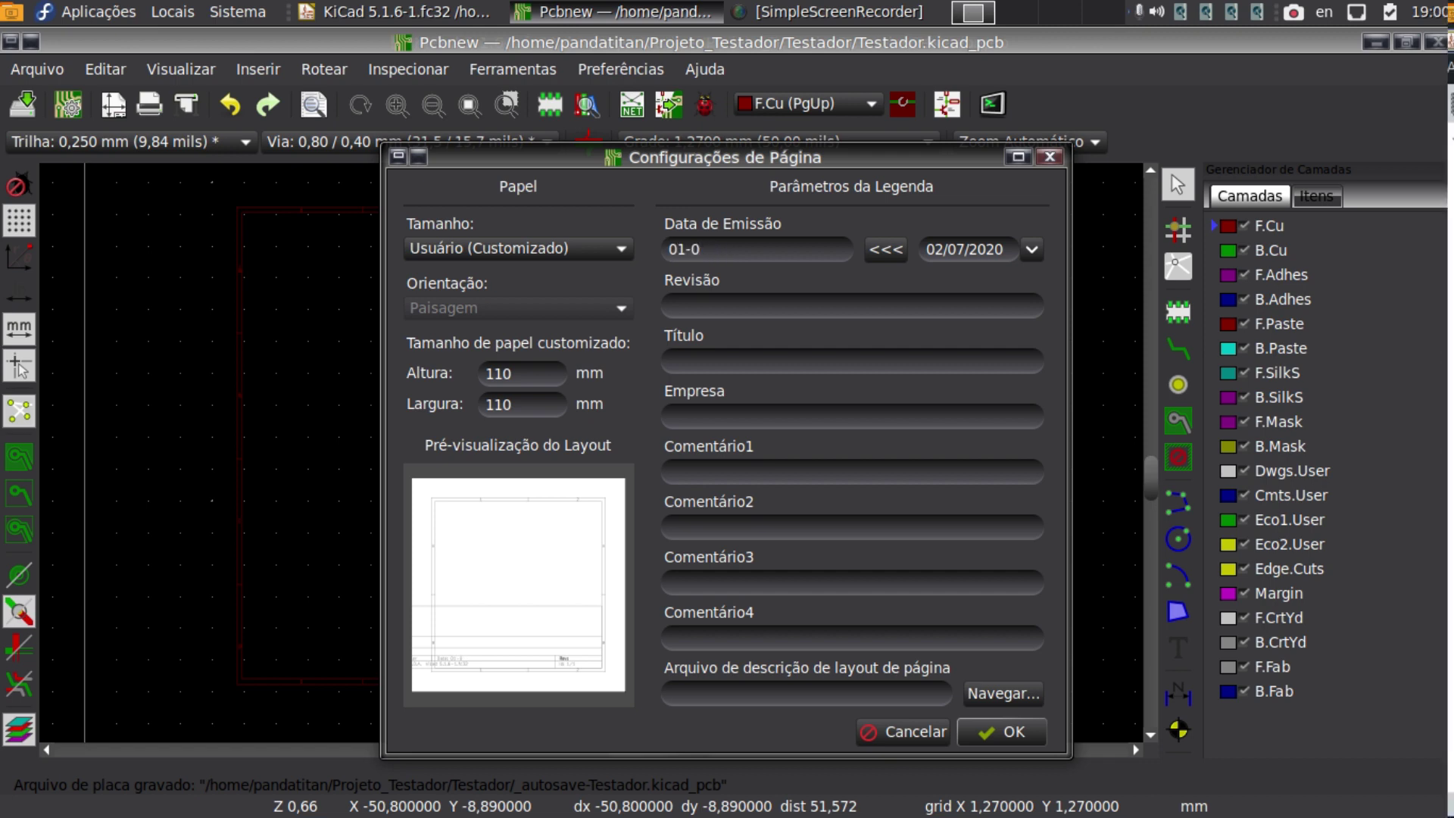
text(7-2020)
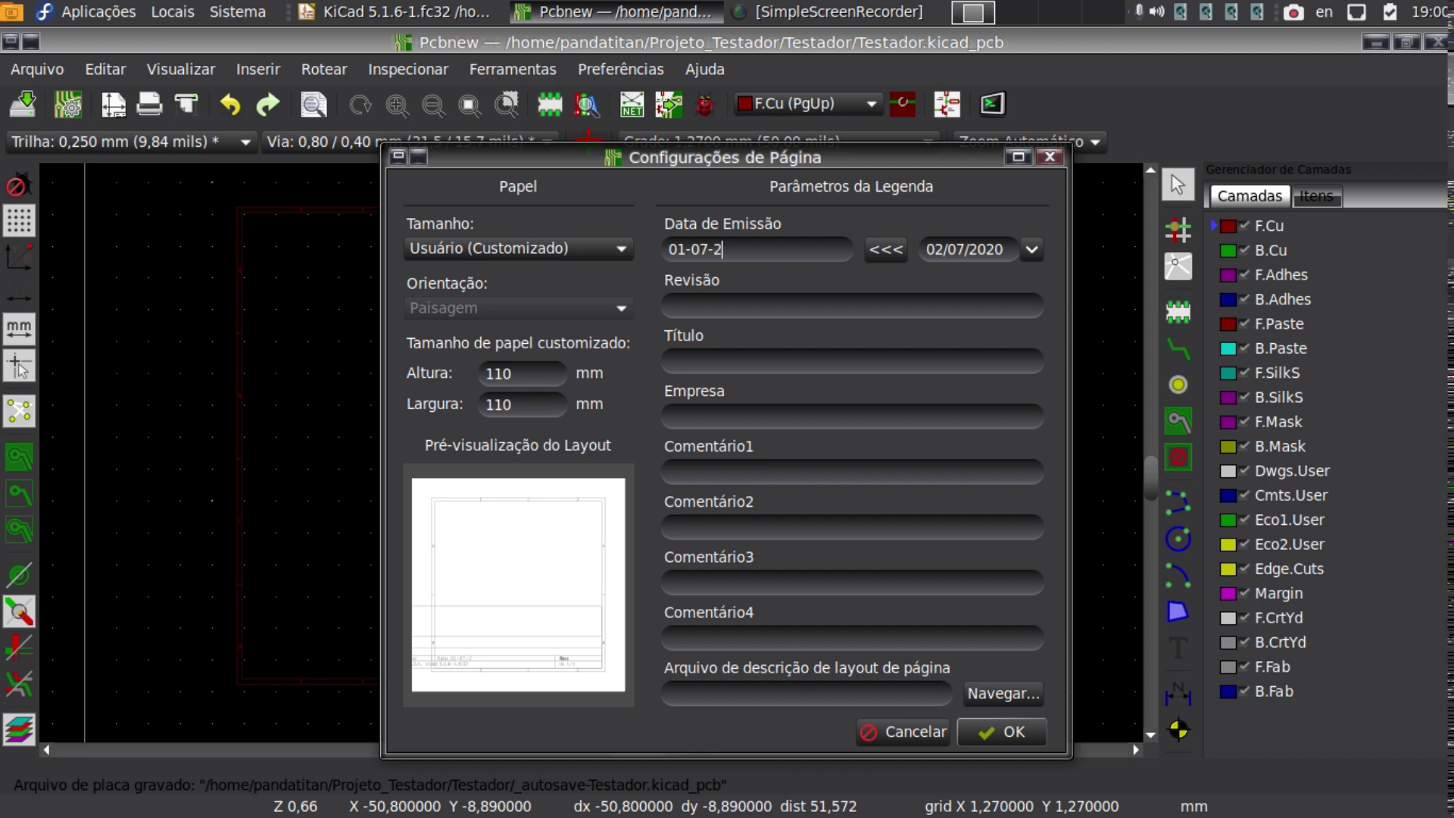
Enter "Para PCB" as the title block's revision.
click(717, 306)
text(Para PCI)
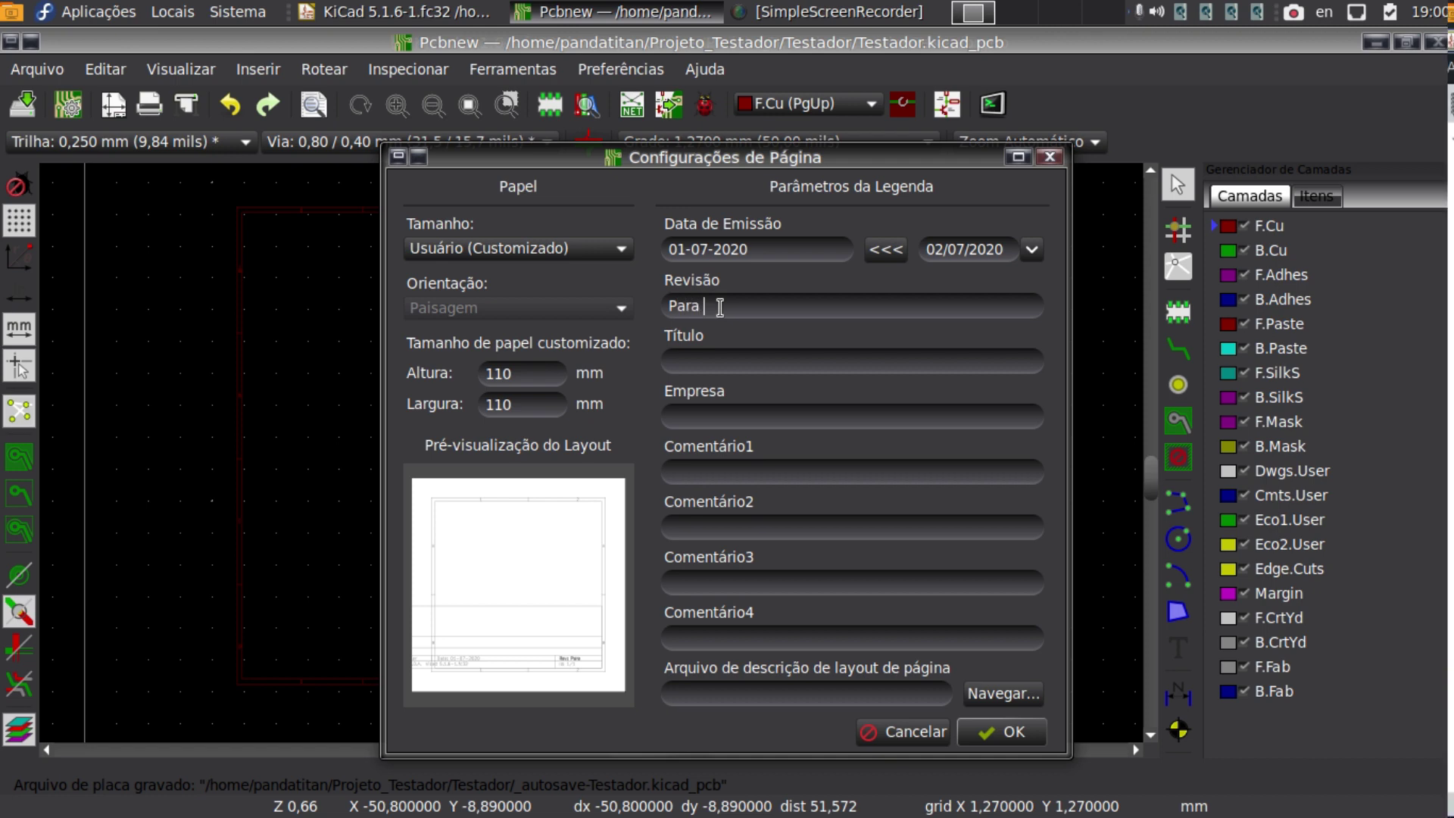
key(BackSpace)
key(BackSpace)
key(BackSpace)
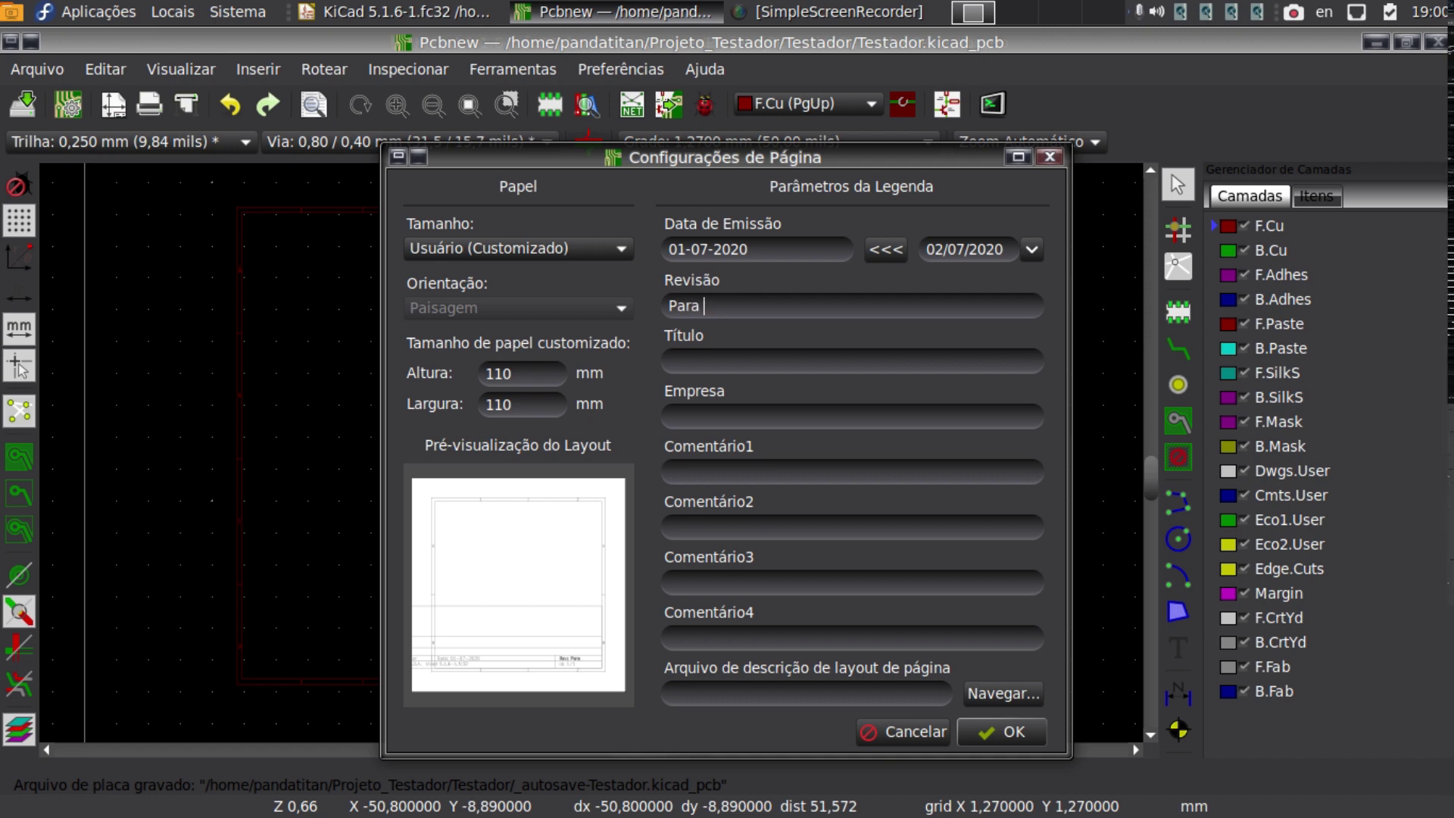
text(PCB)
key(Tab)
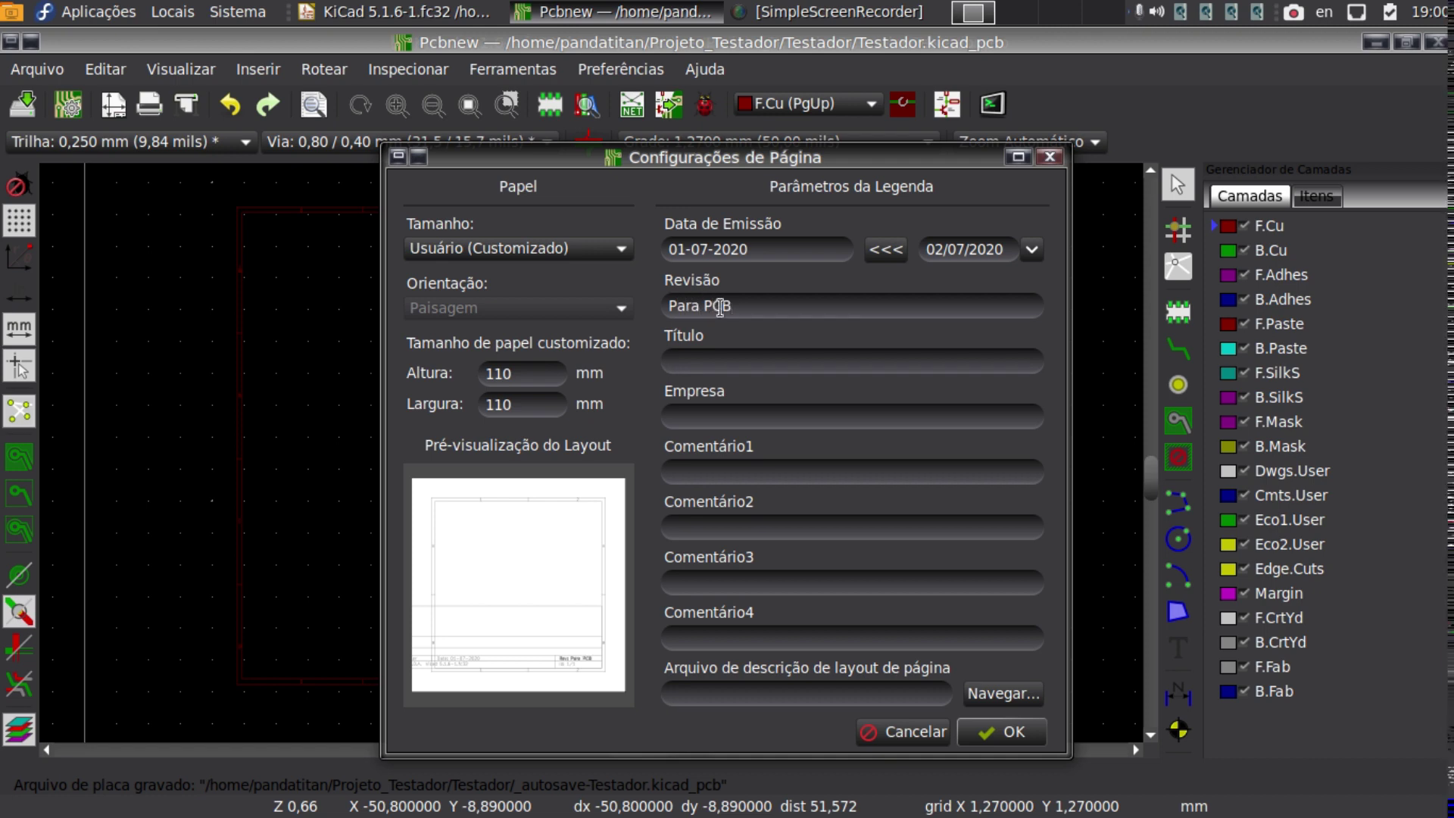
text(estado)
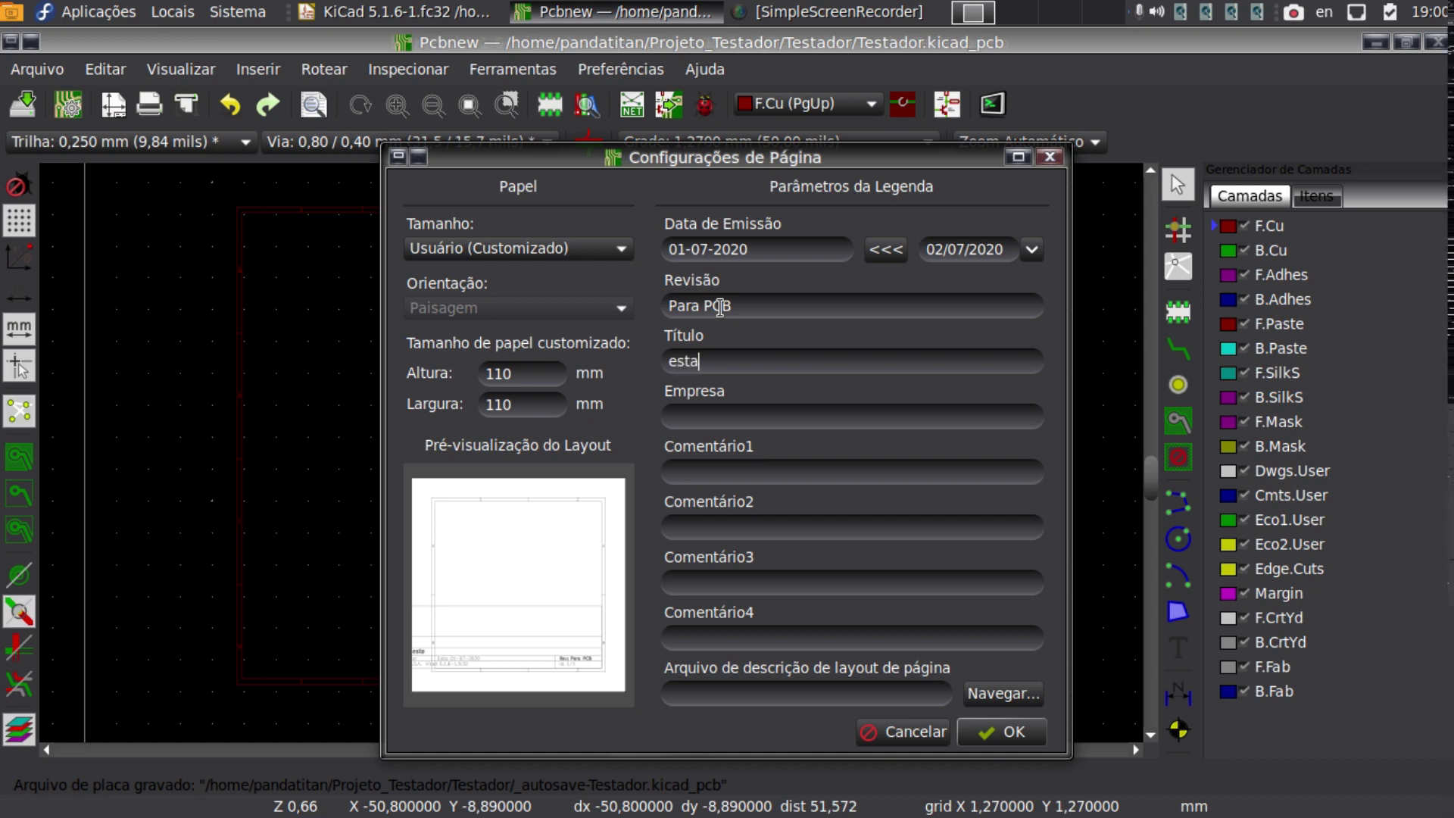
key(BackSpace)
key(BackSpace)
key(BackSpace)
key(BackSpace)
key(BackSpace)
key(BackSpace)
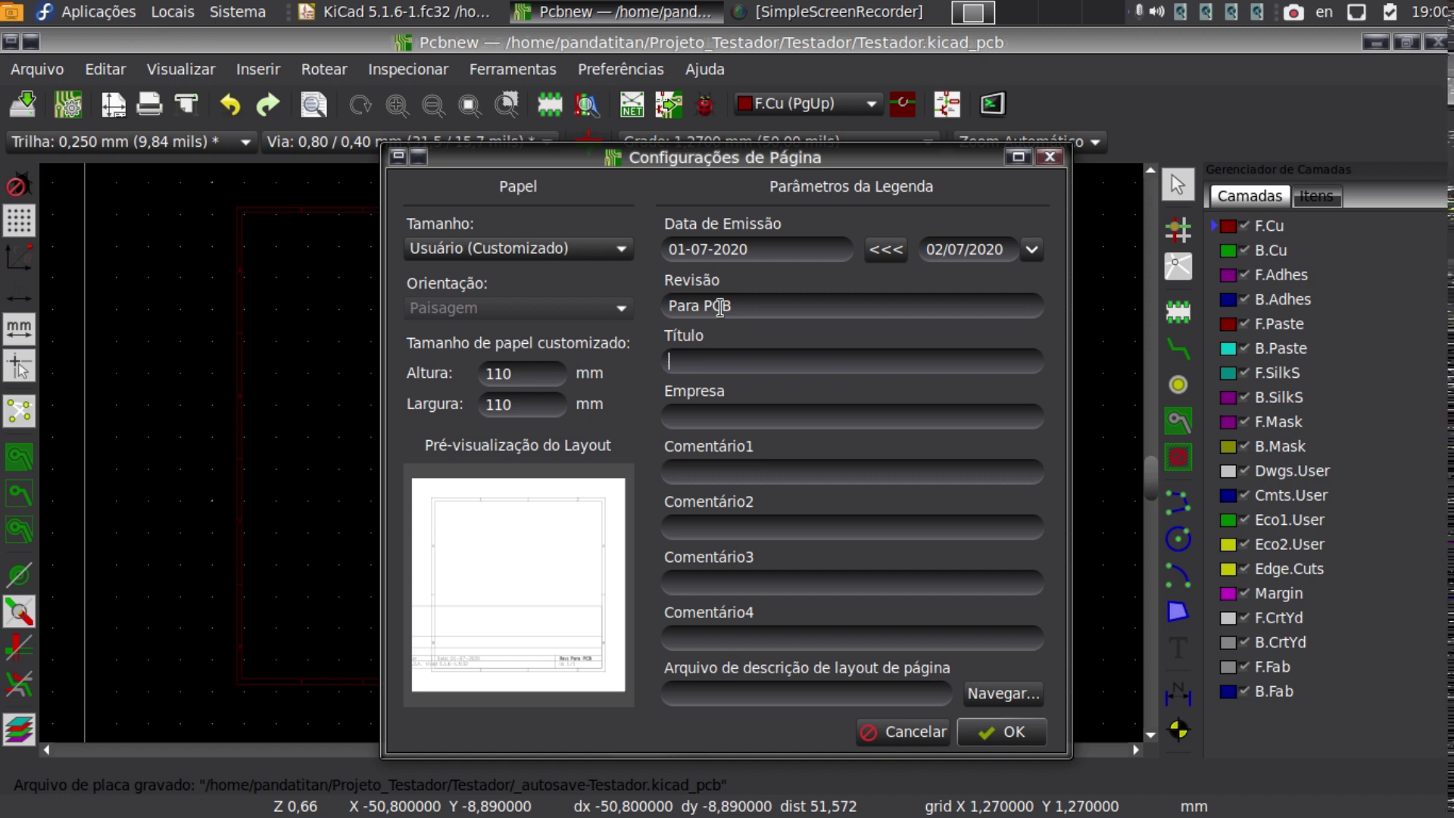
text(tESTADOR DE)
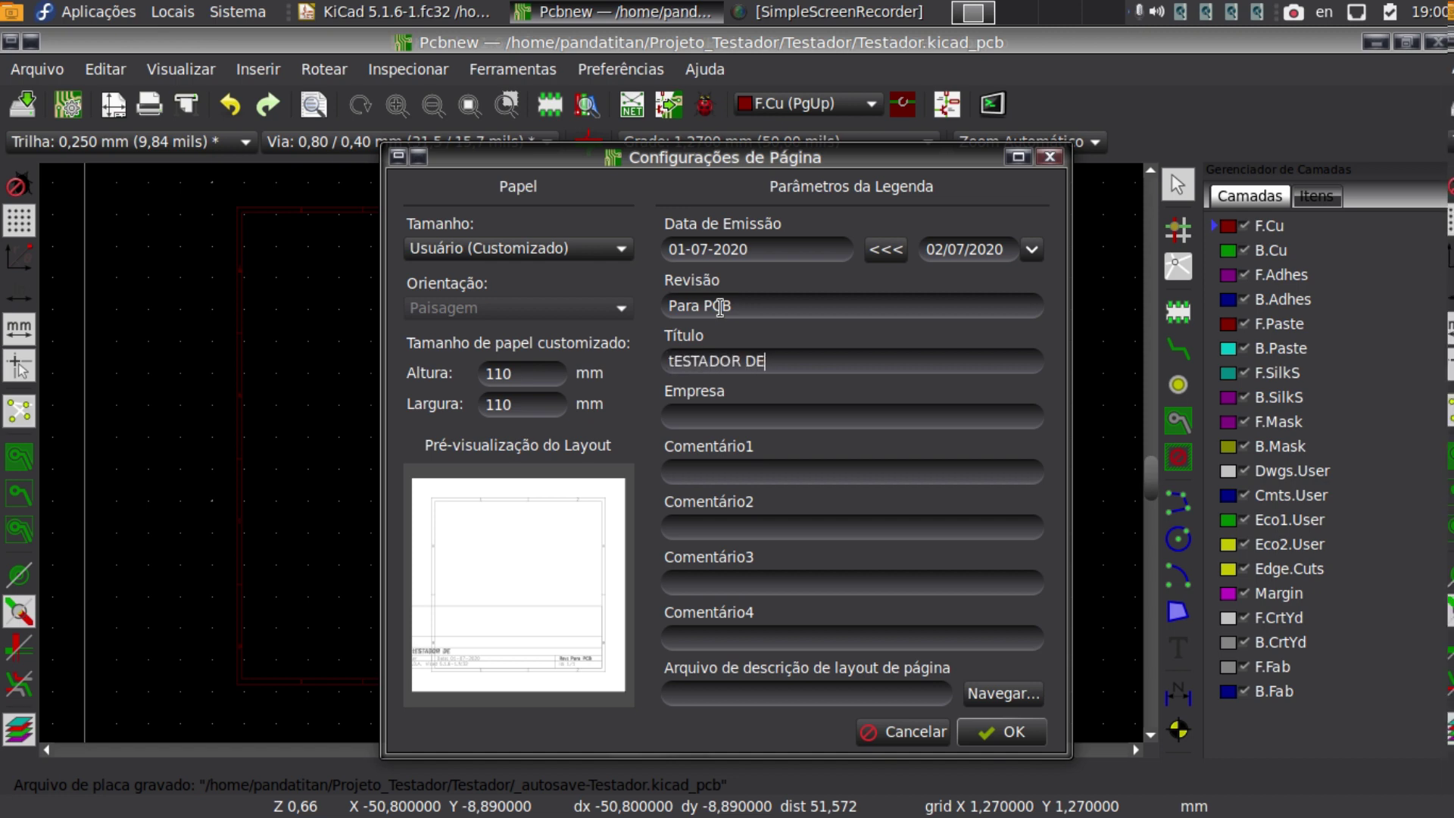
key(BackSpace)
key(BackSpace)
key(BackSpace)
key(BackSpace)
key(BackSpace)
key(BackSpace)
key(BackSpace)
key(BackSpace)
key(BackSpace)
key(BackSpace)
key(BackSpace)
Enter "Testador de Fonte de PC" as the title block's title.
text(Te)
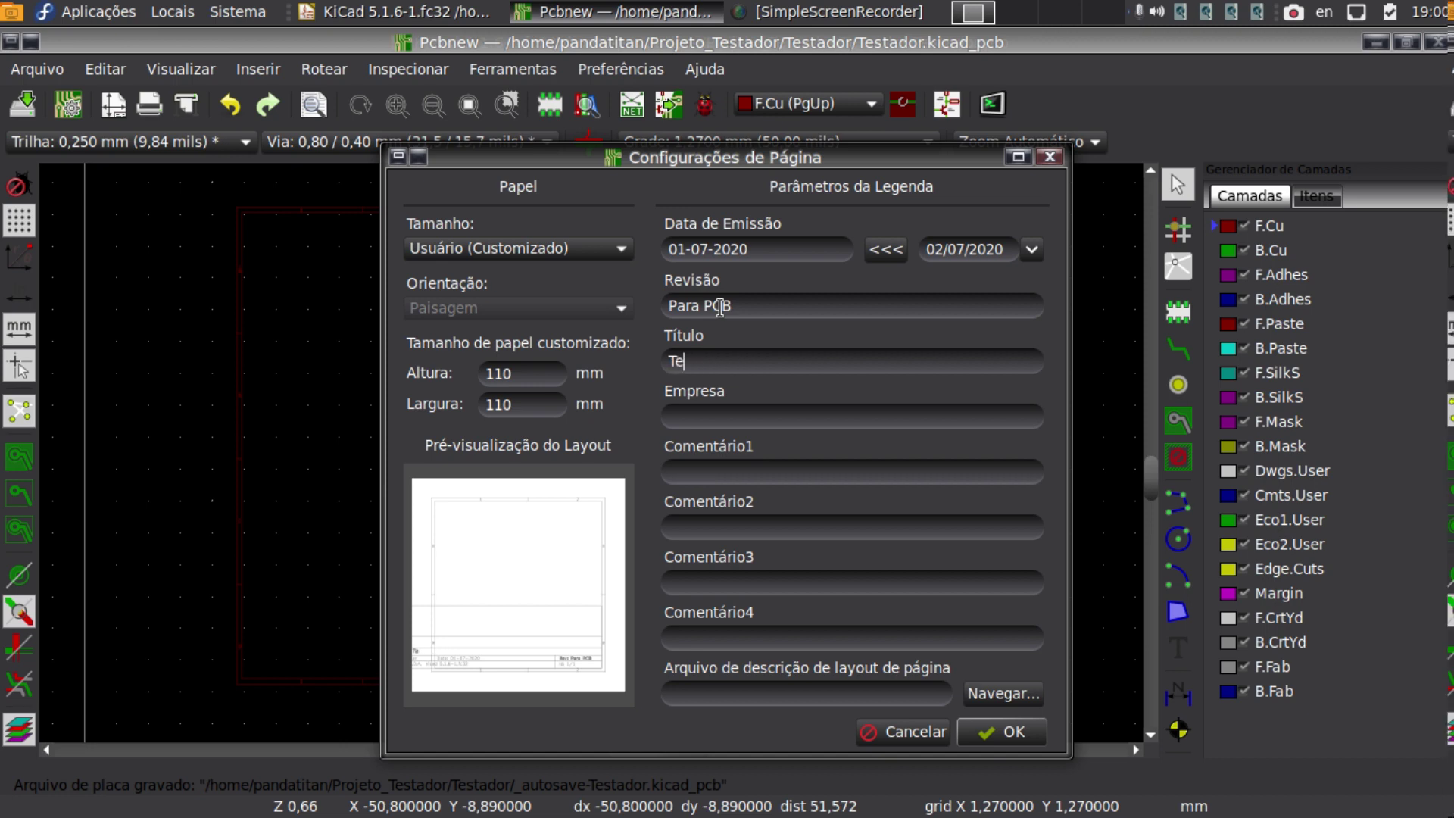
text(stadorde)
key(BackSpace)
key(BackSpace)
key(BackSpace)
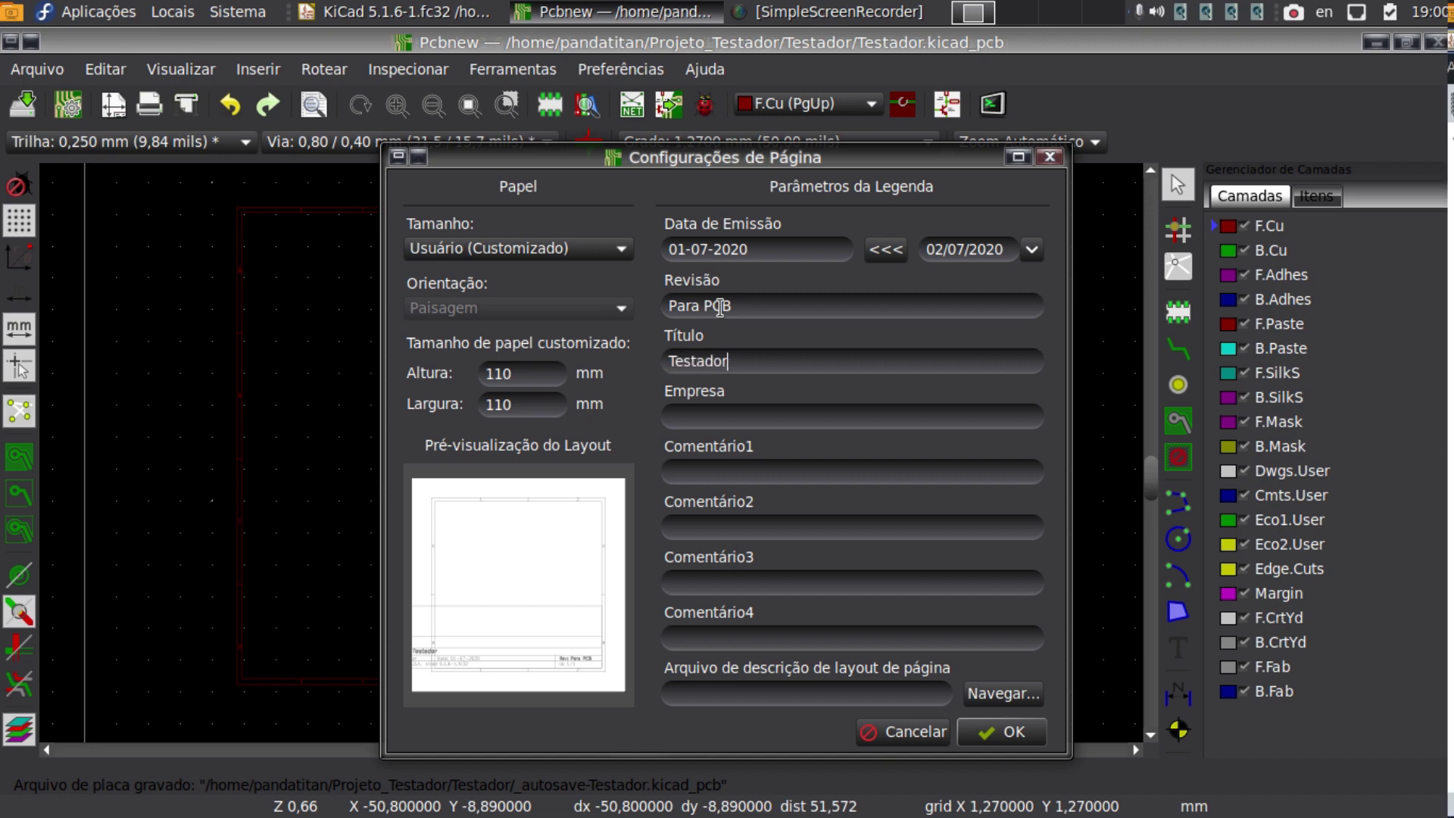
text(de Fonte de PC)
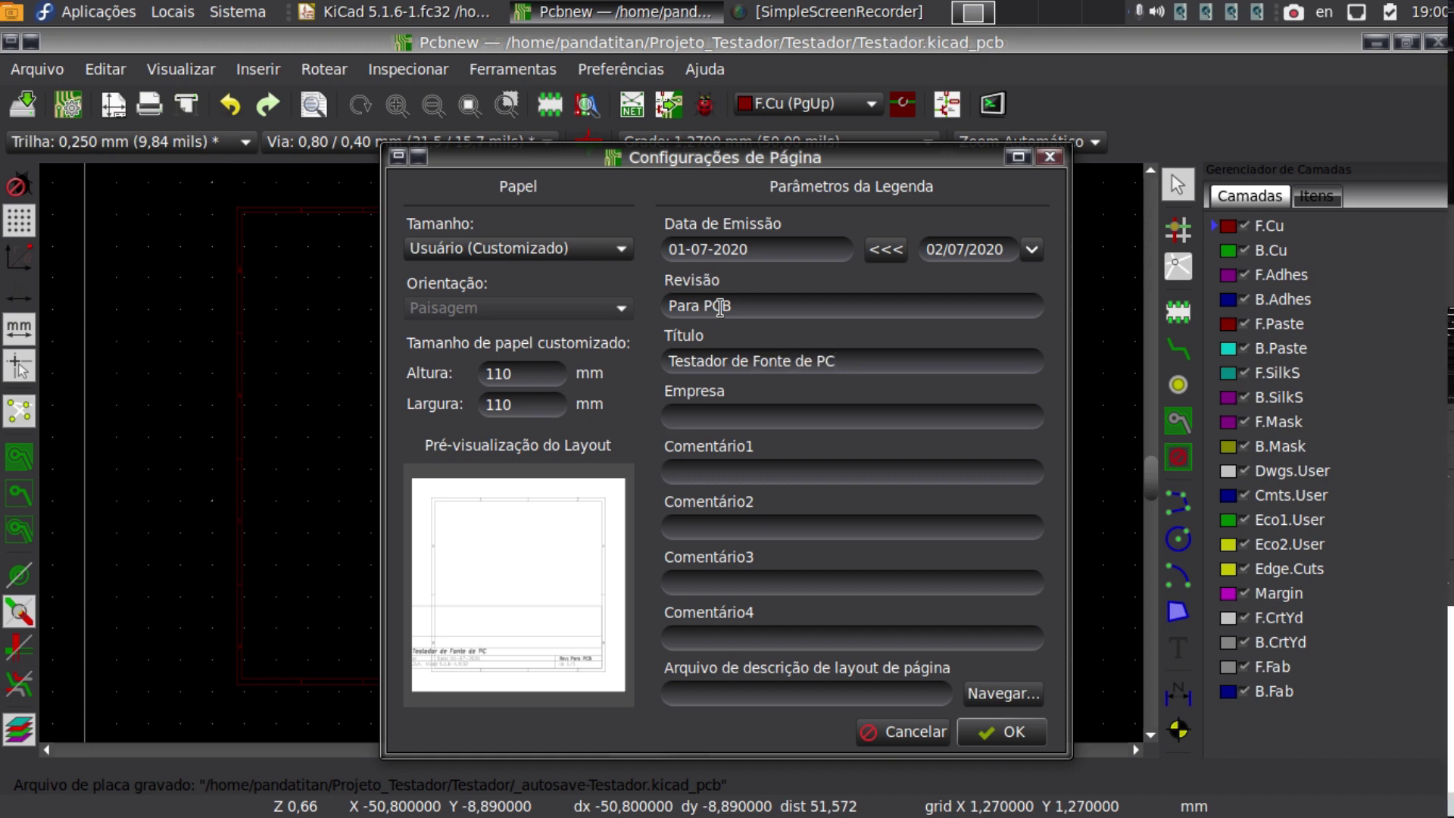
Enter "Digital eletronics" as the title block's company and apply the page settings.
text(Dig)
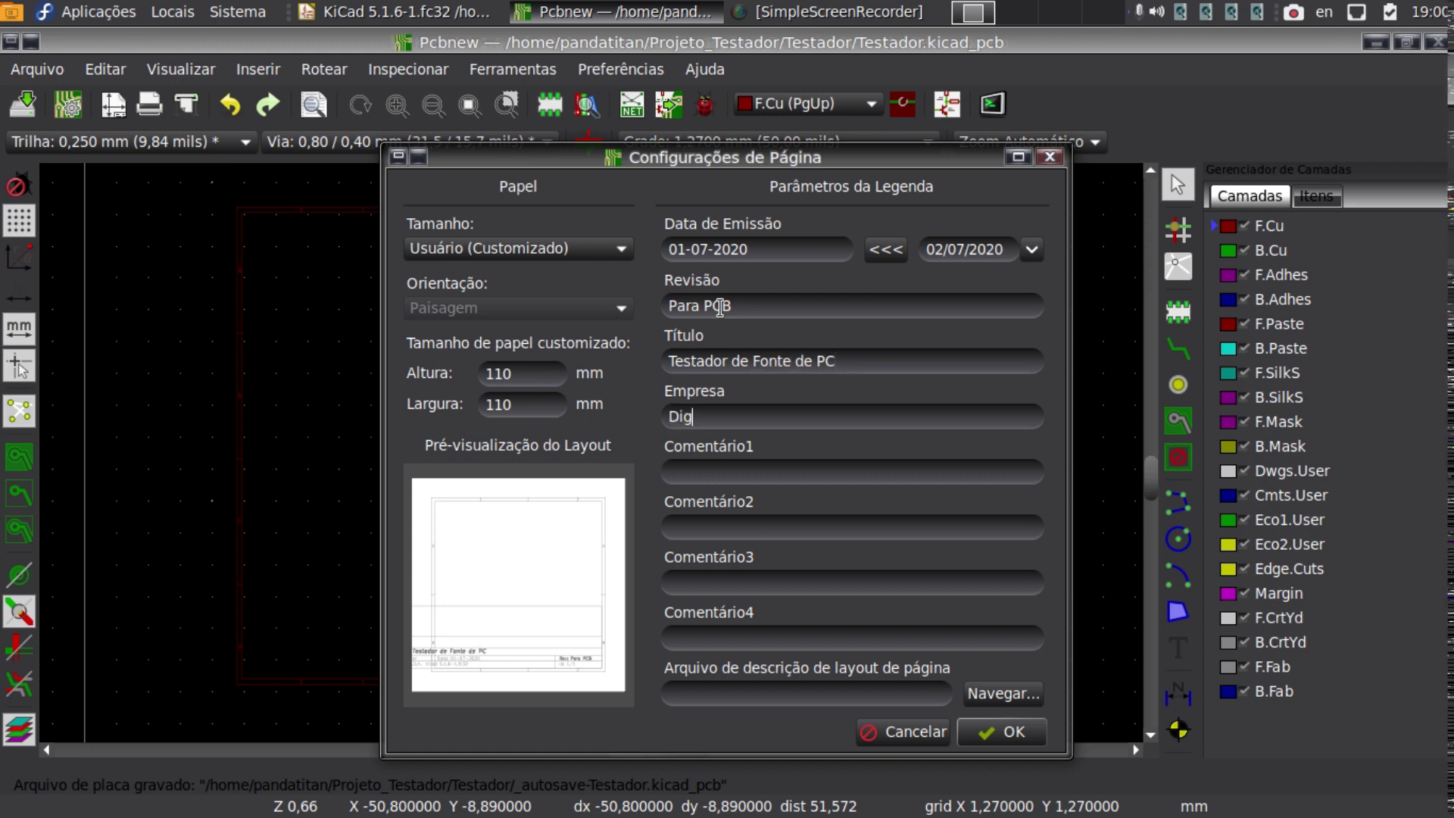
text(ital eletronics)
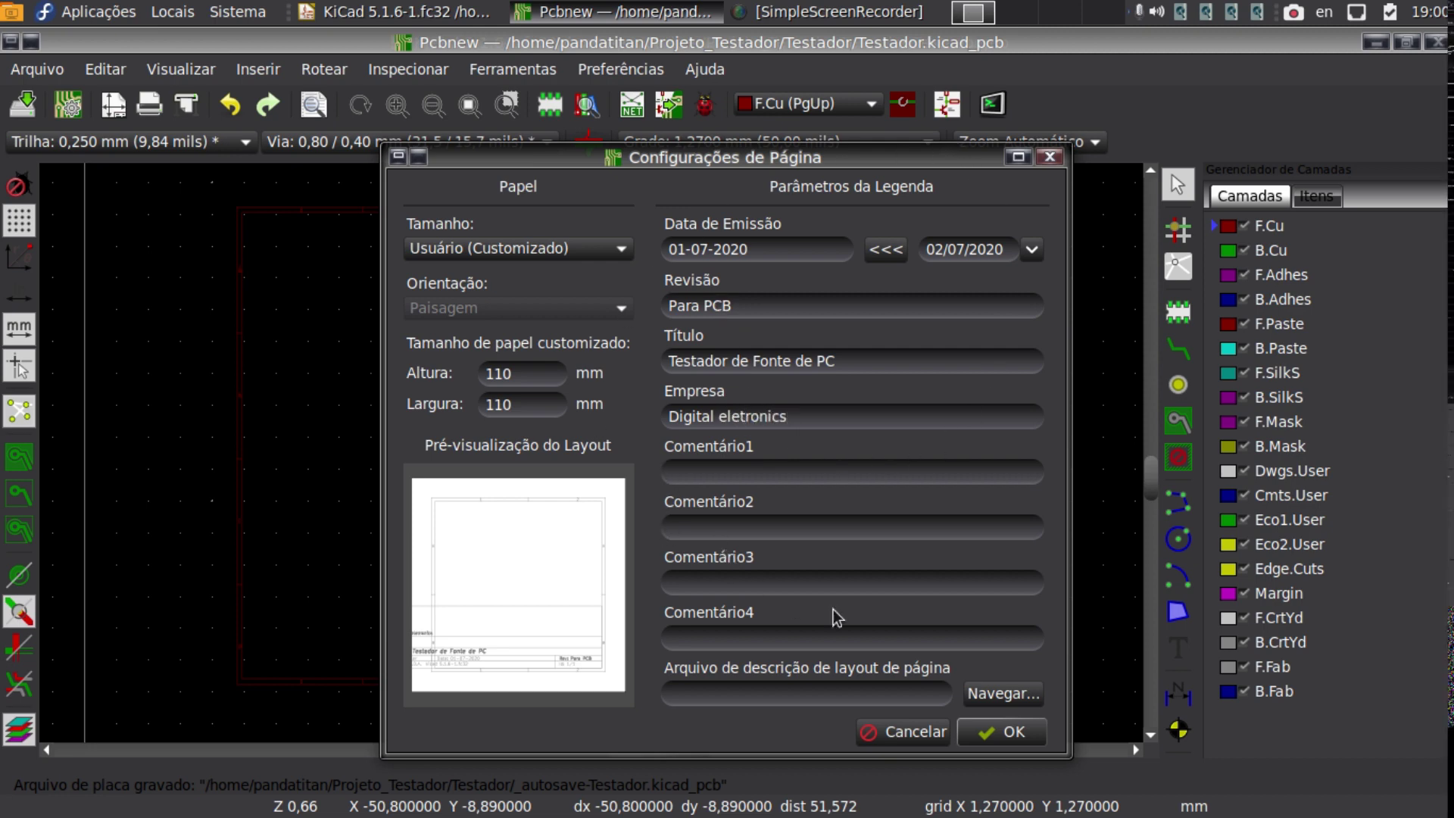
click(1001, 732)
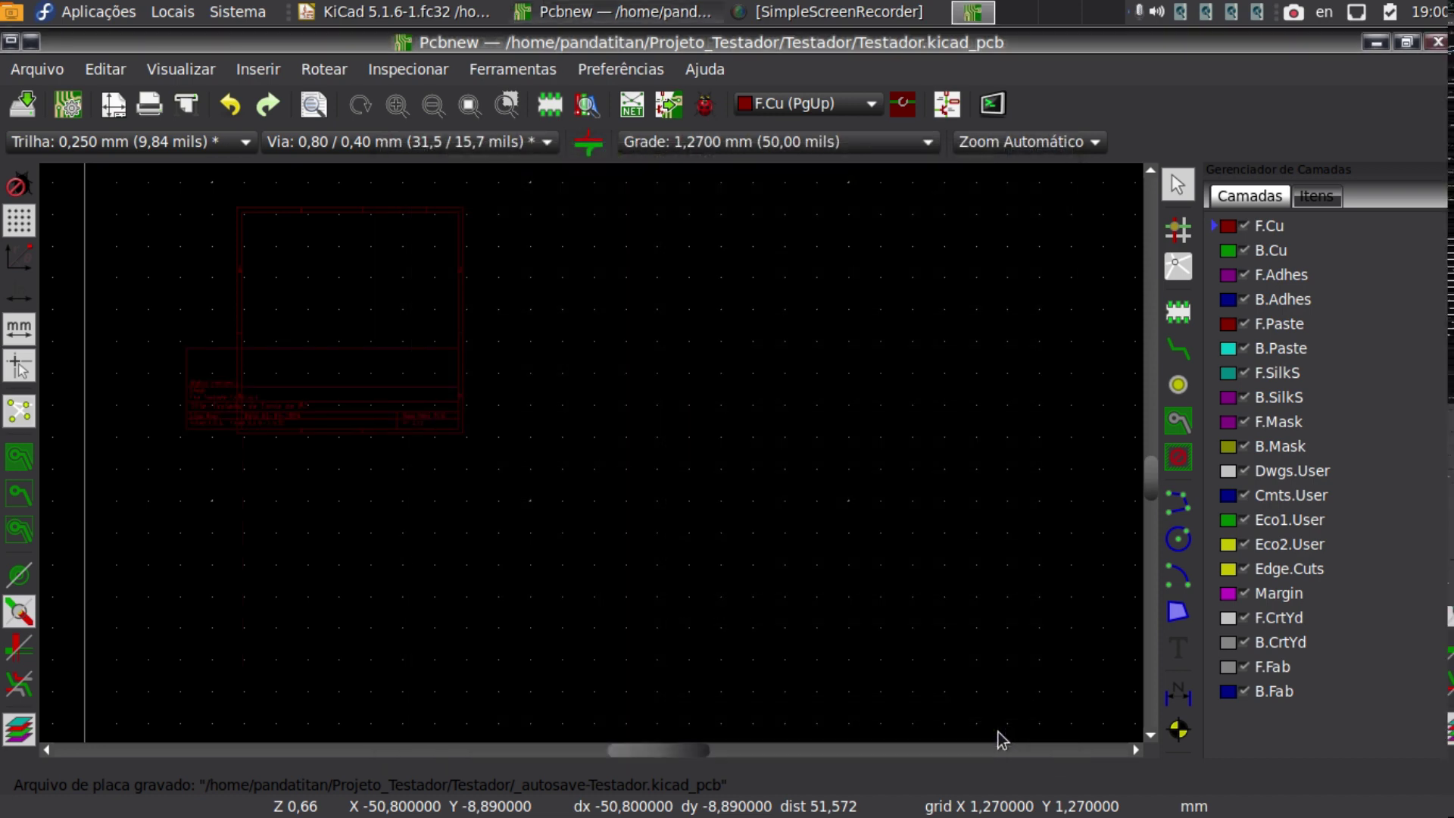
Examine the resized page frame and its title block on the empty board.
scroll(348, 289, up, 1)
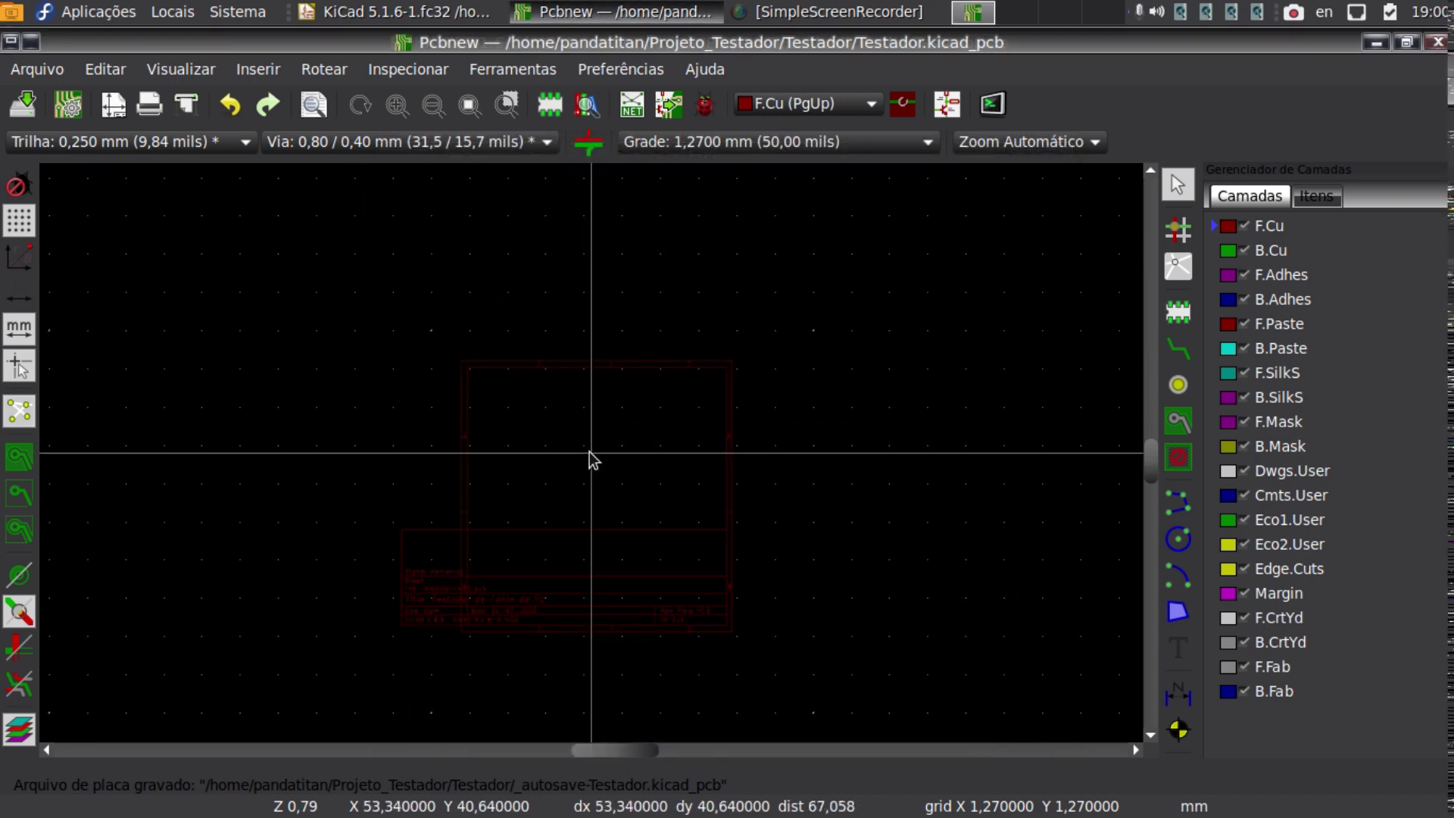
scroll(591, 459, up, 2)
scroll(592, 458, up, 1)
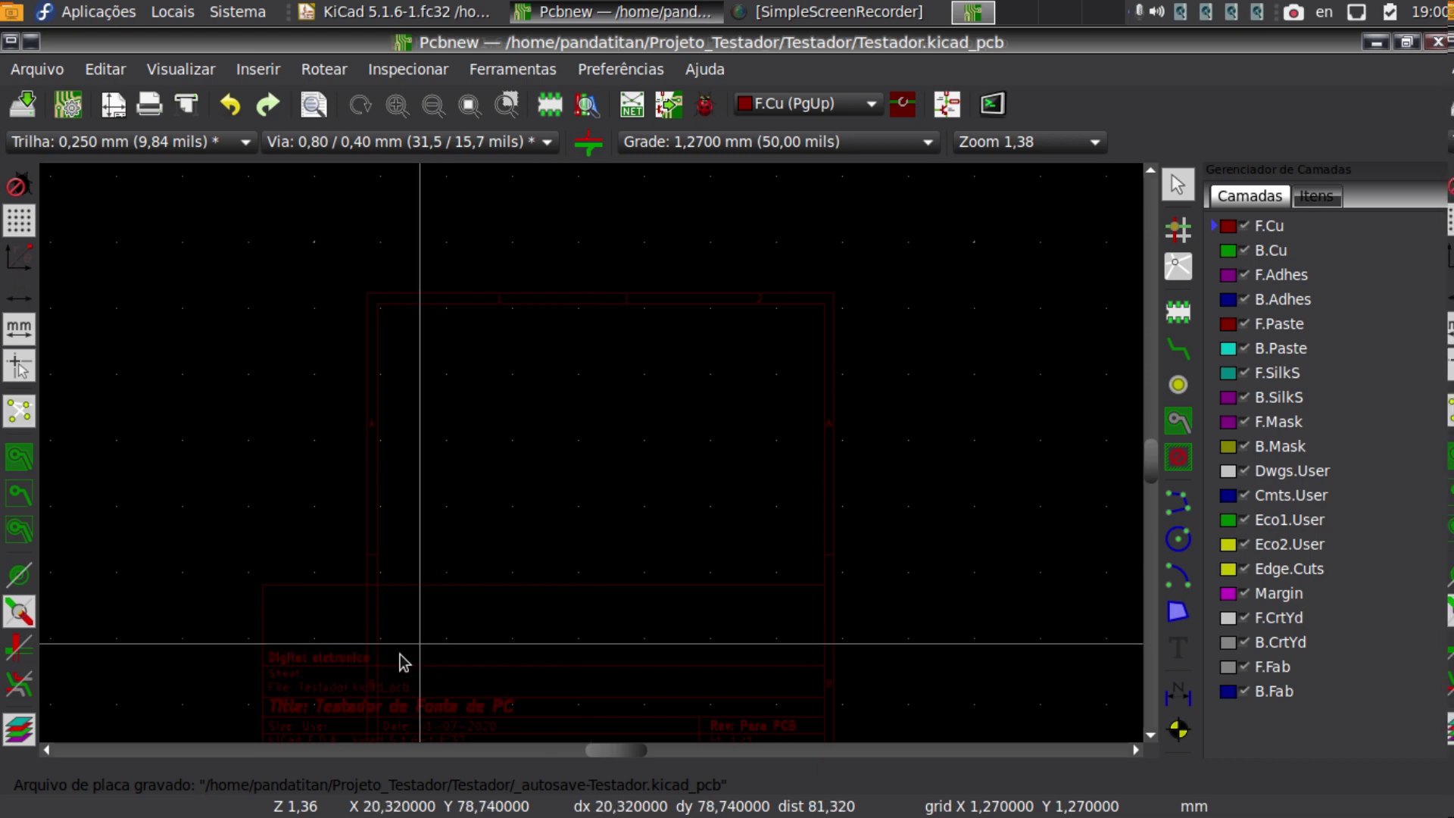
scroll(590, 457, down, 1)
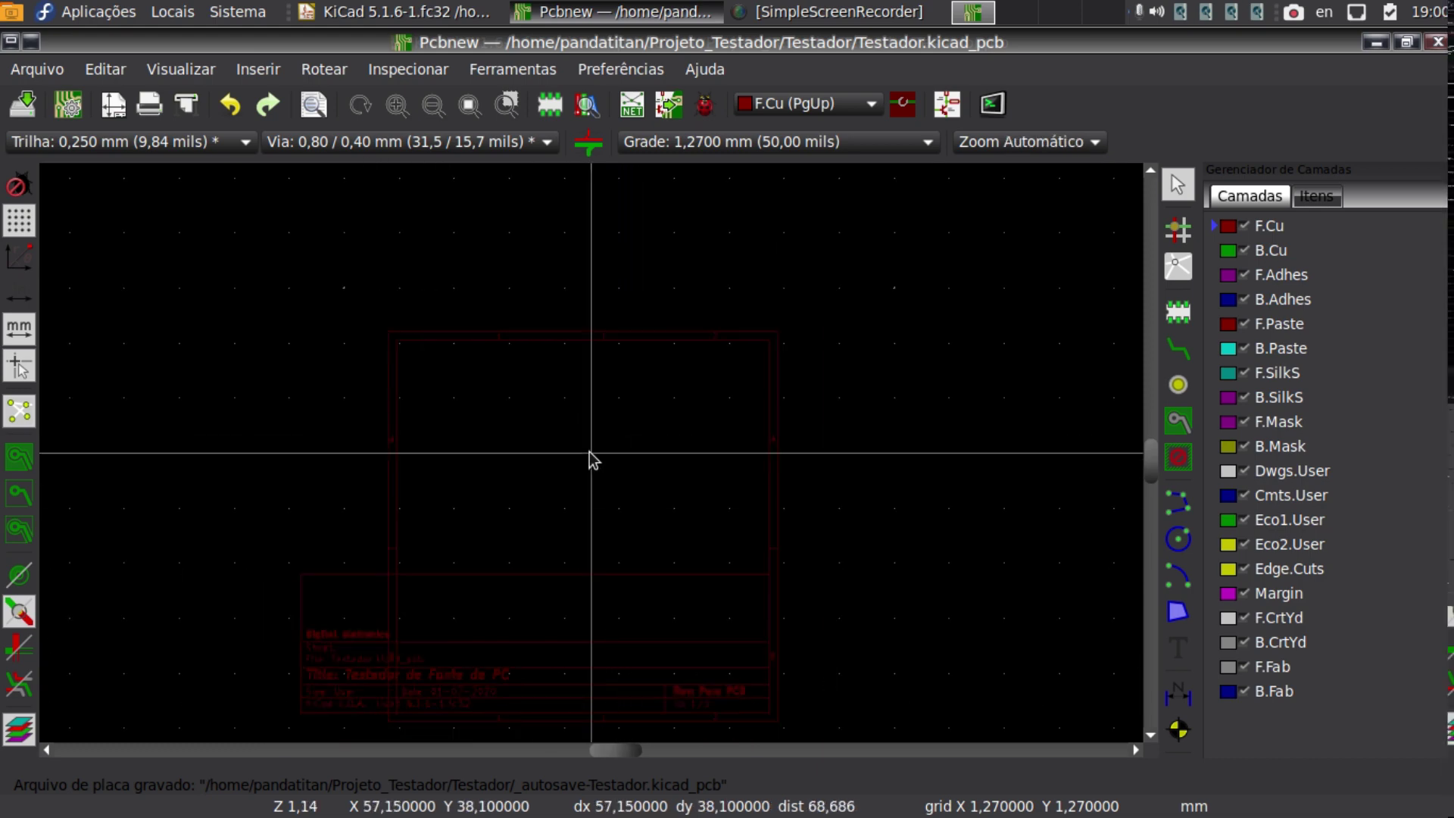
scroll(600, 447, up, 1)
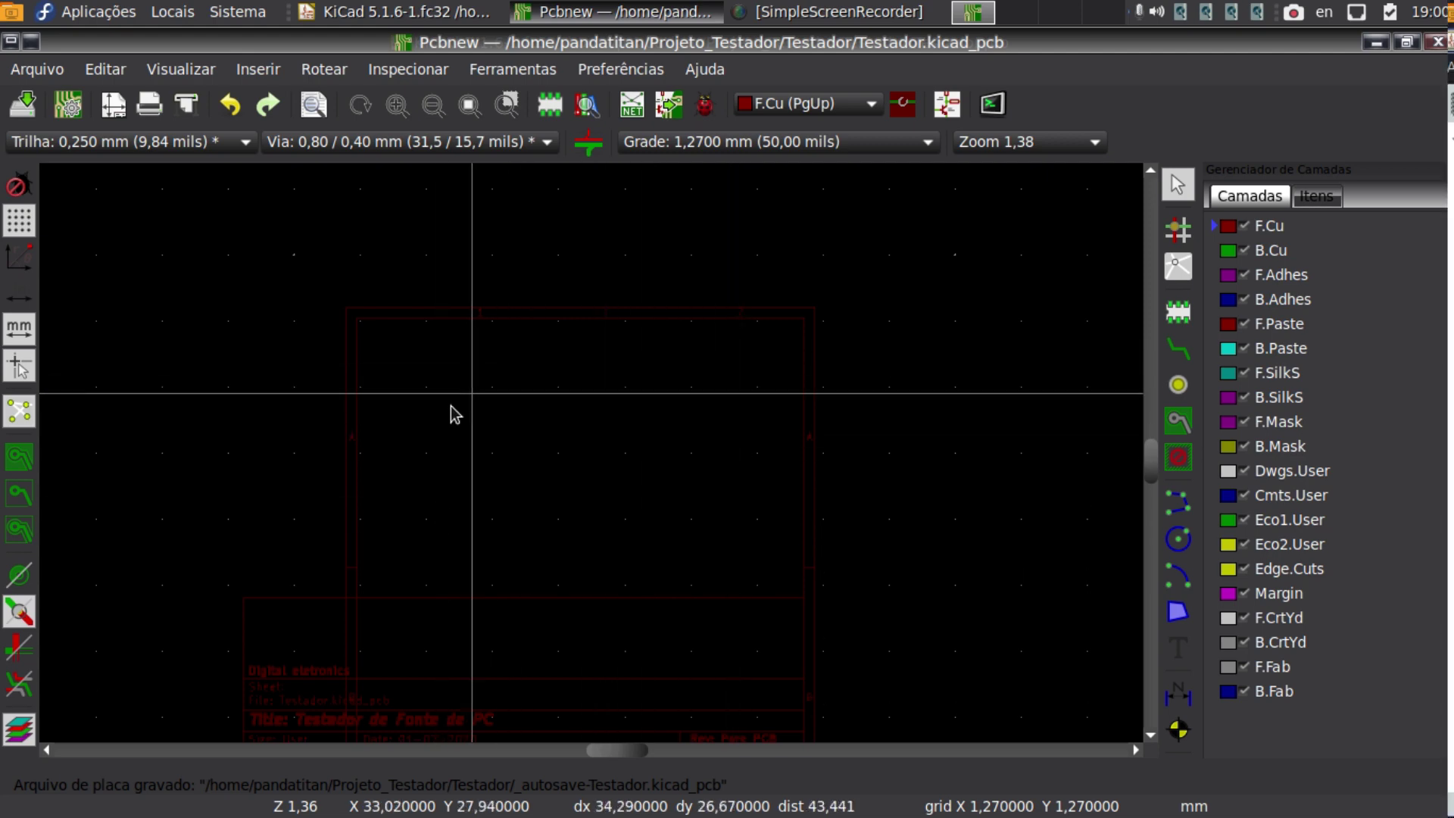
key(ctrl)
key(ctrl)
key(ctrl)
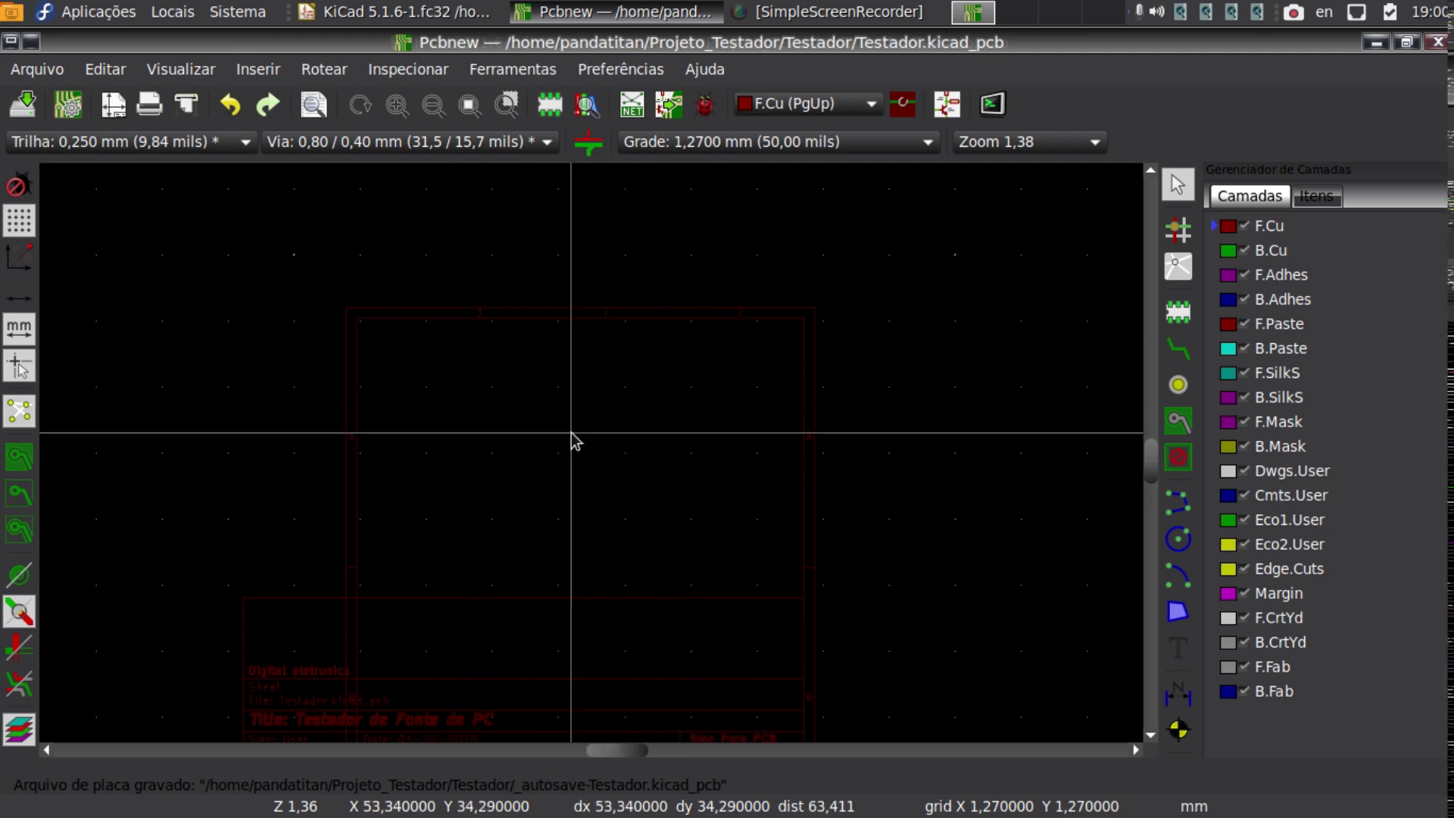
Check the choices offered for track width, via size and grid spacing.
click(222, 148)
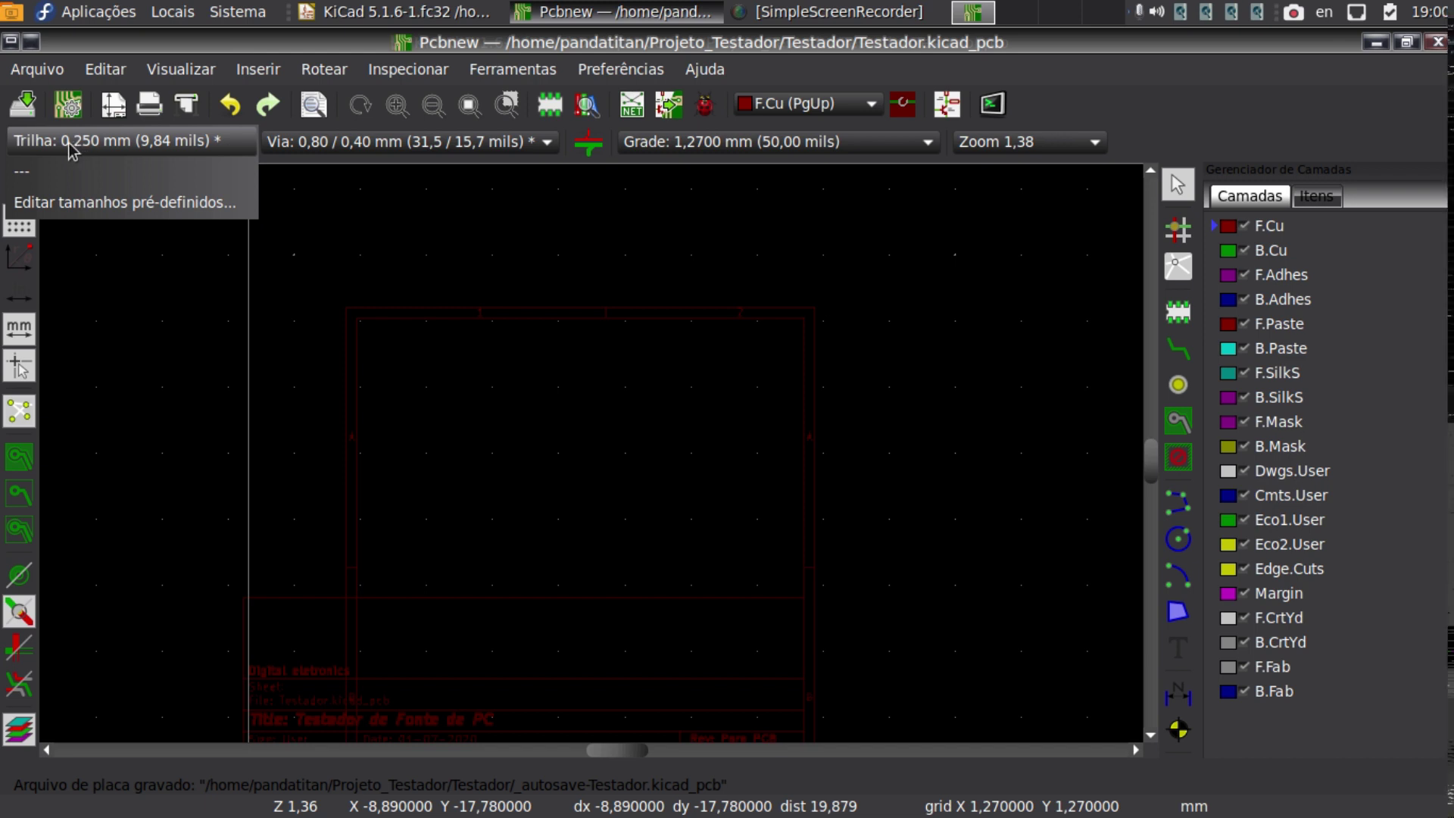
click(458, 149)
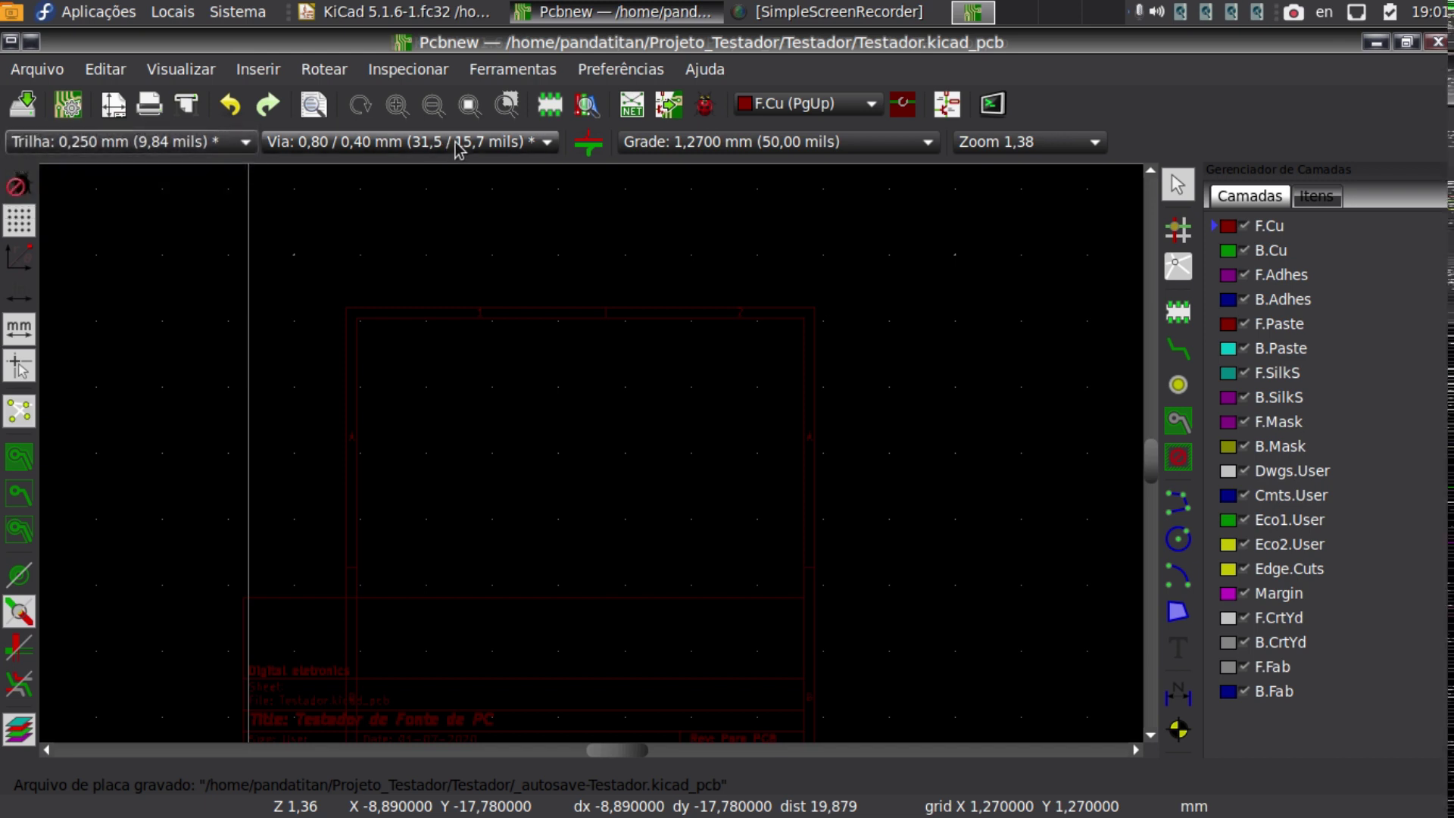
click(458, 149)
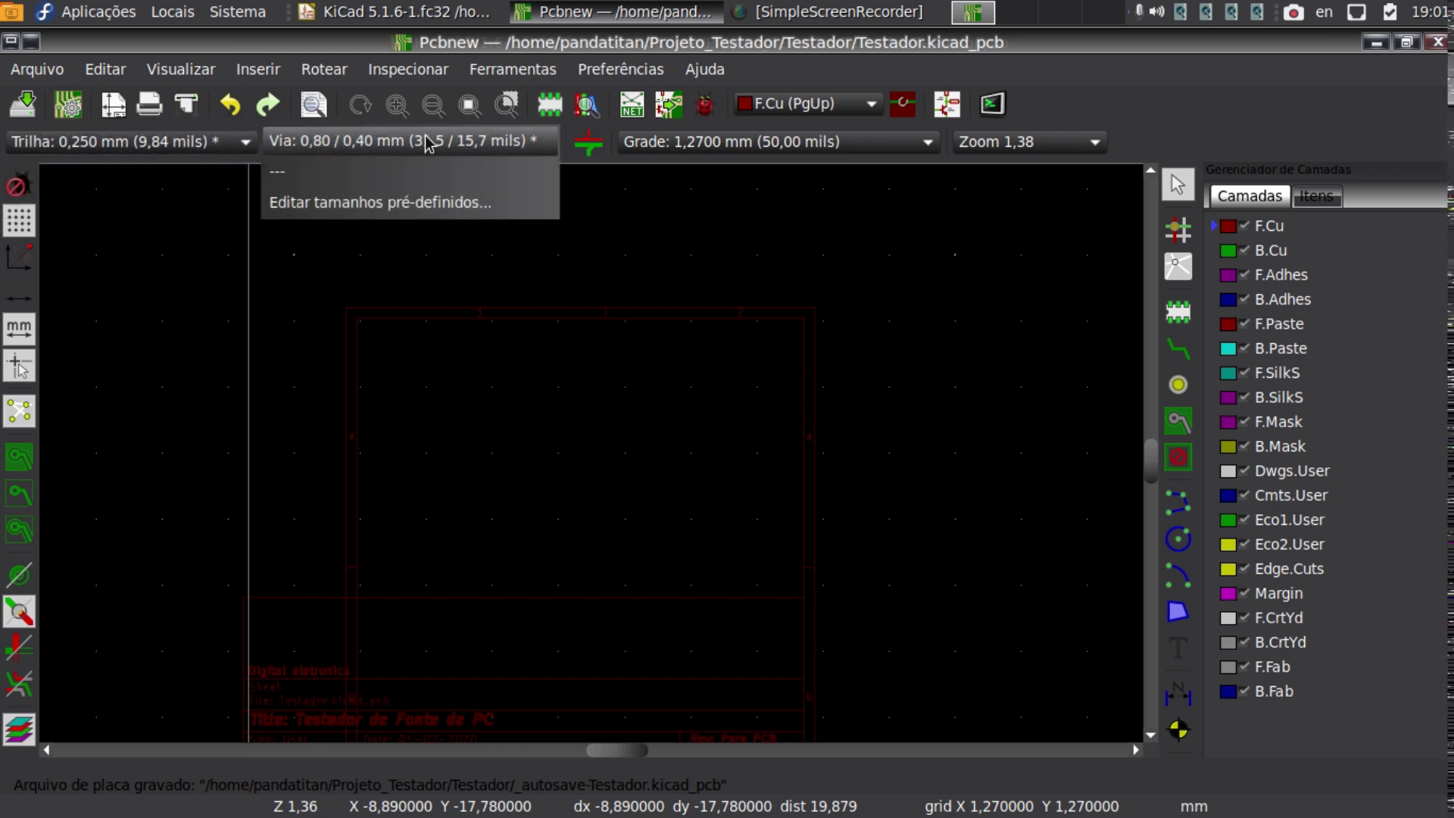
click(431, 137)
click(772, 148)
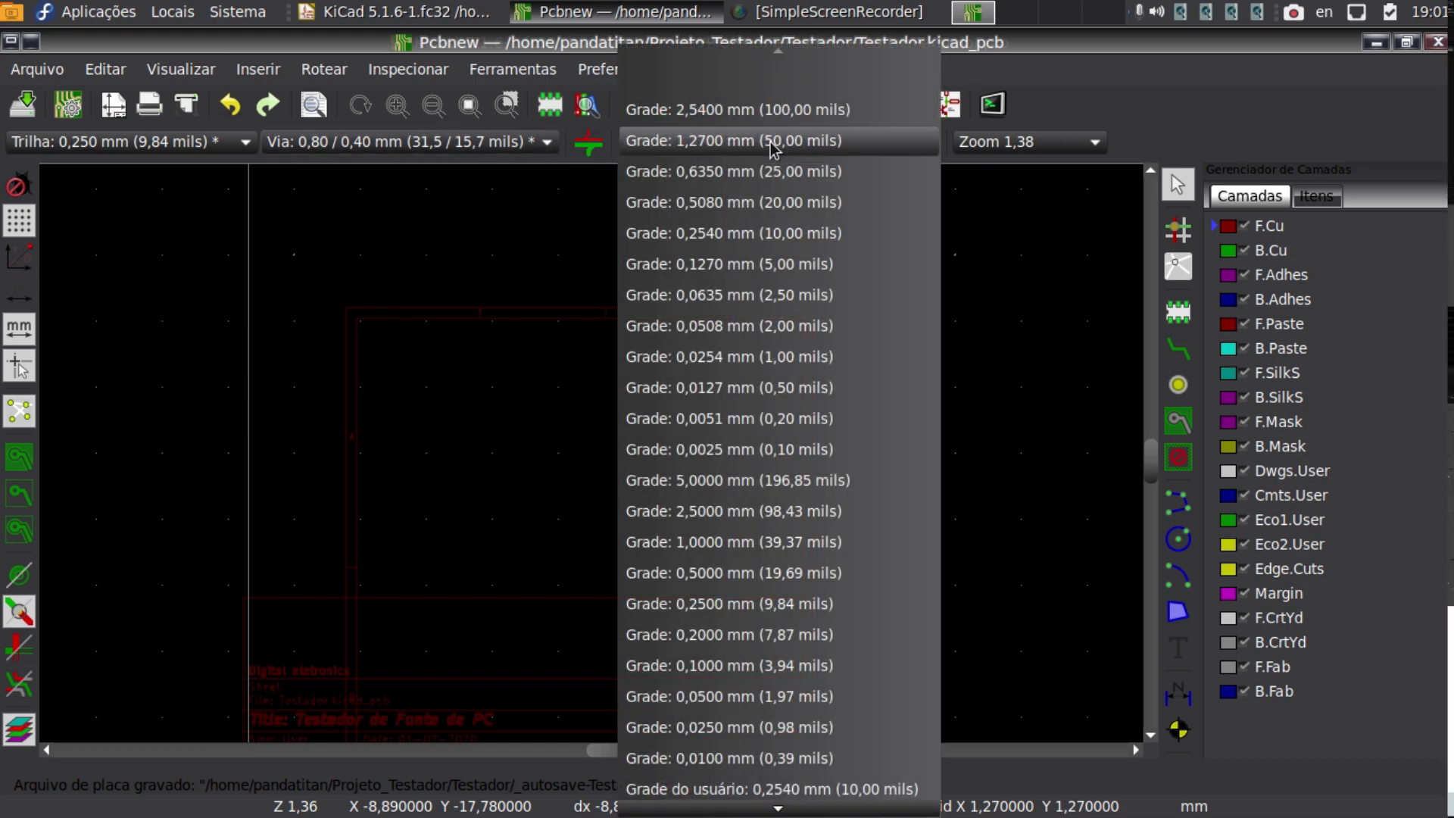
click(945, 160)
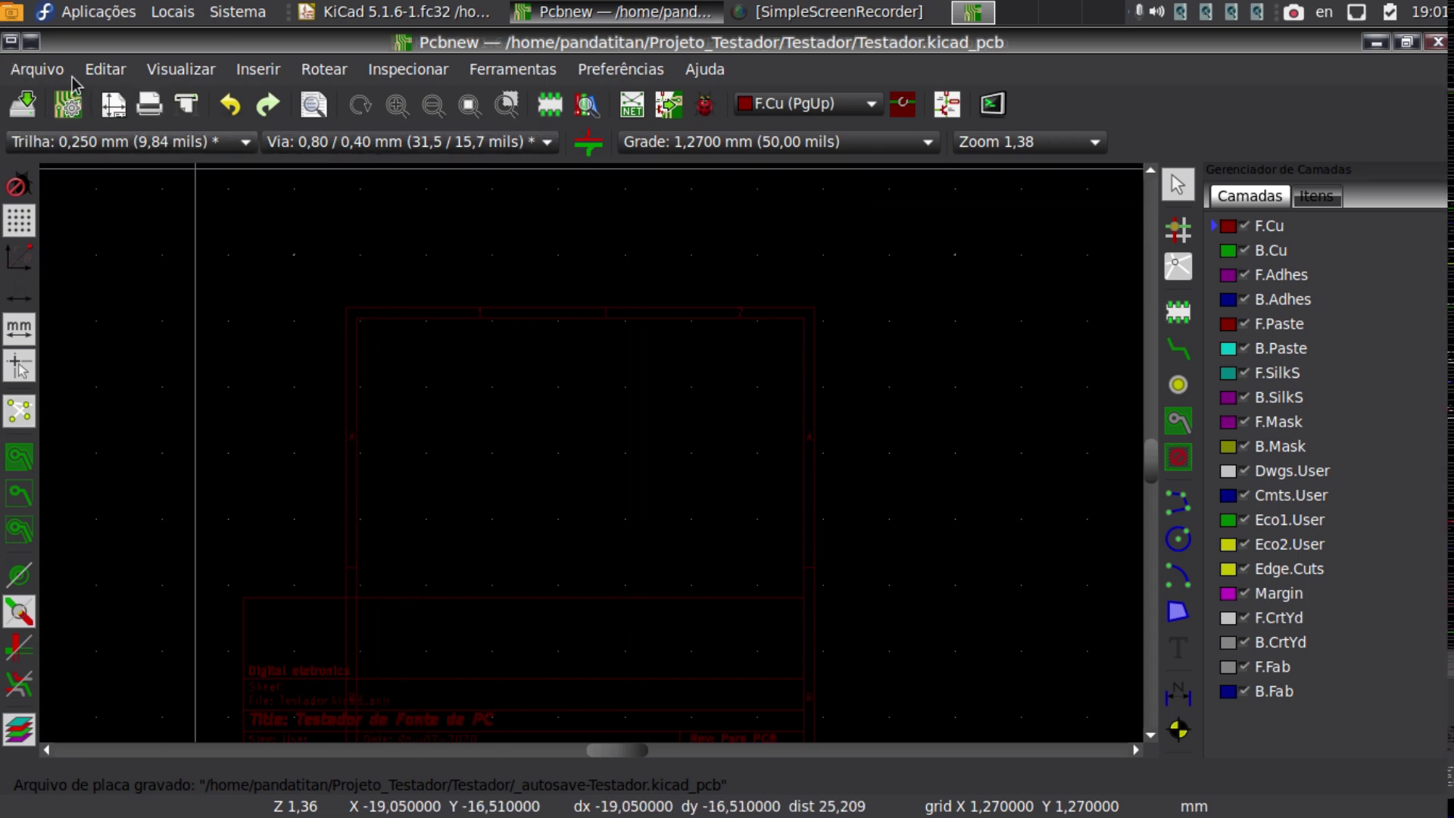
Add a predefined track width of 1,2 mm in the board setup's tracks and vias rules.
click(44, 71)
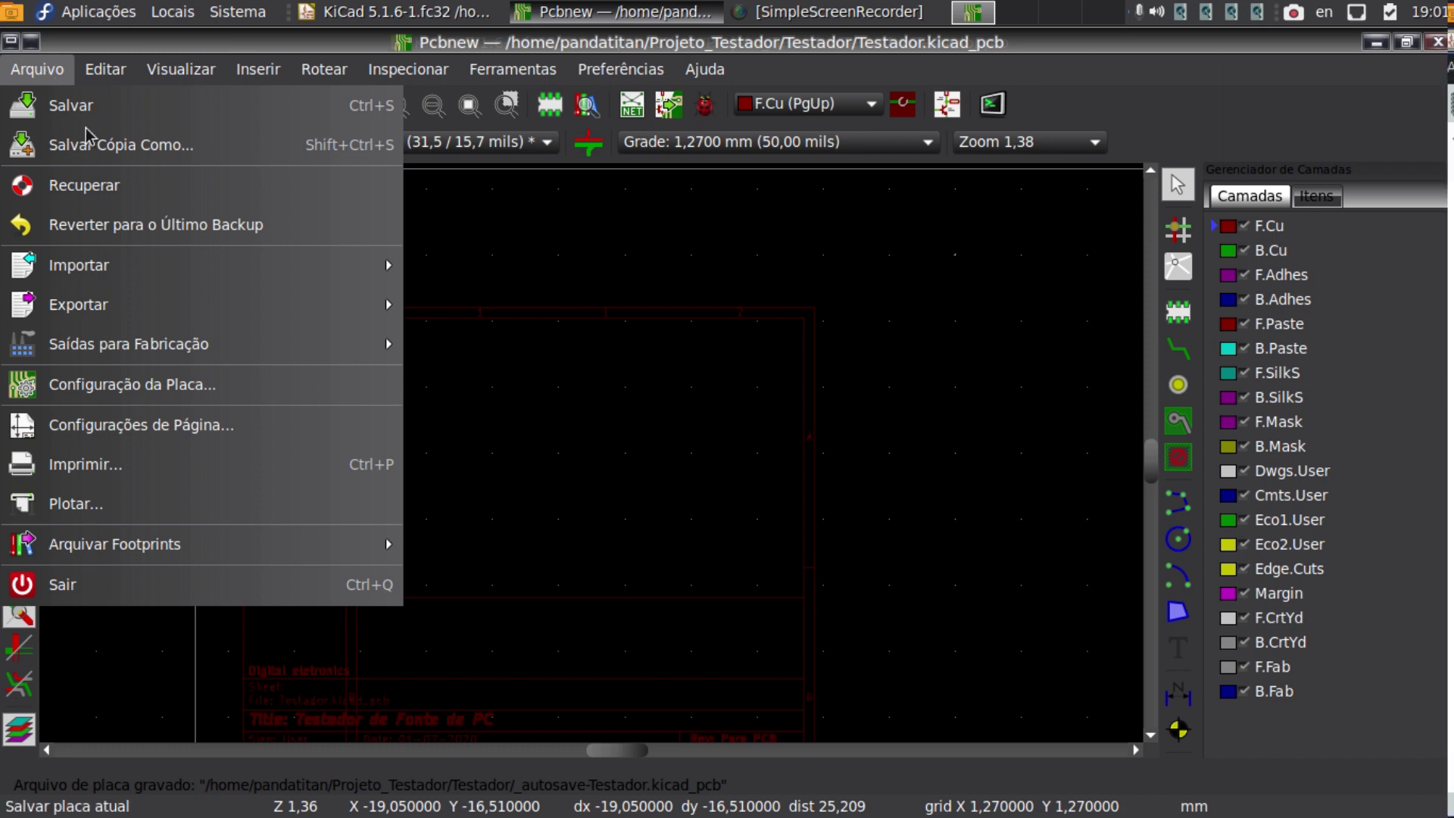
click(290, 397)
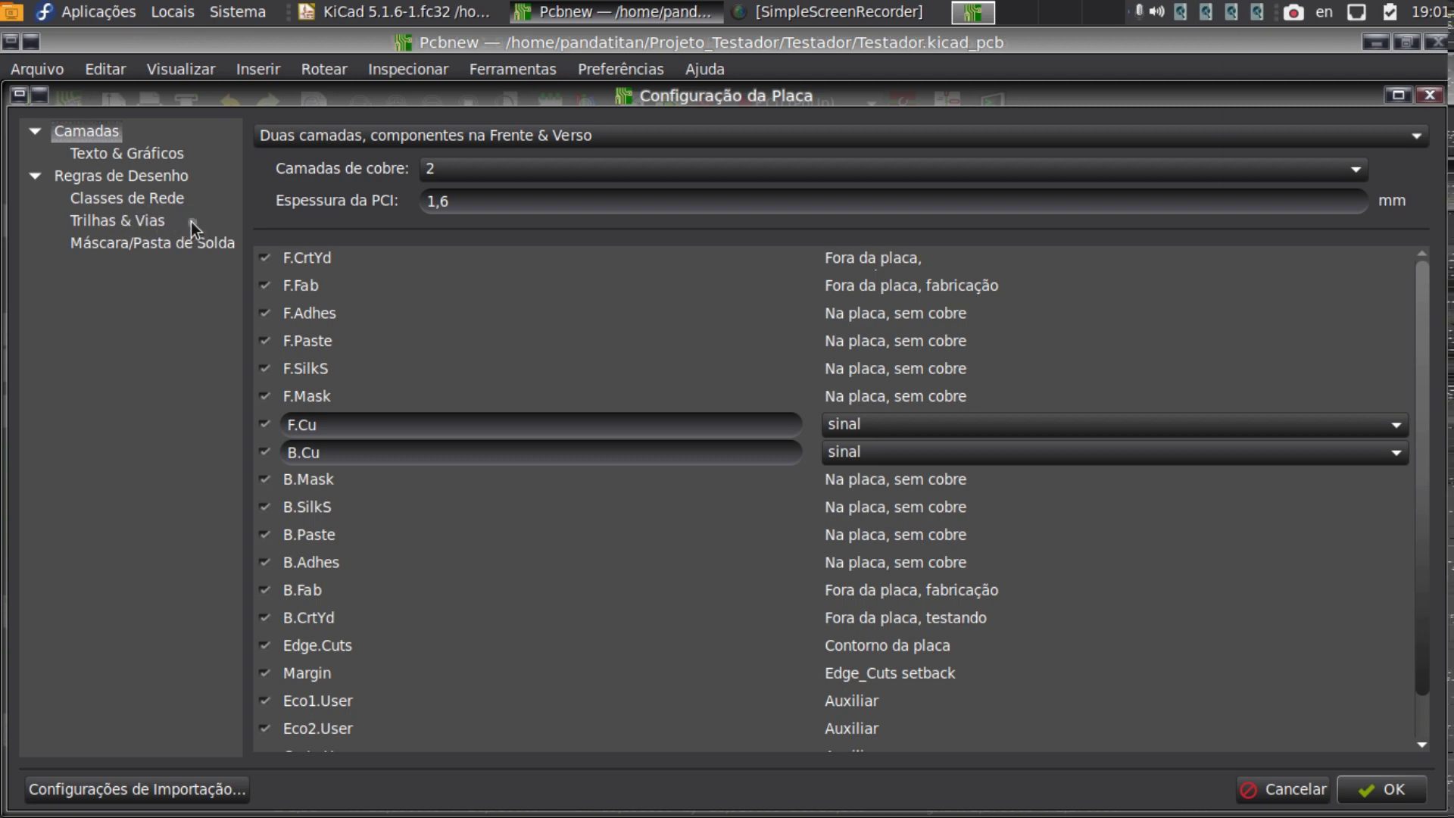
click(138, 220)
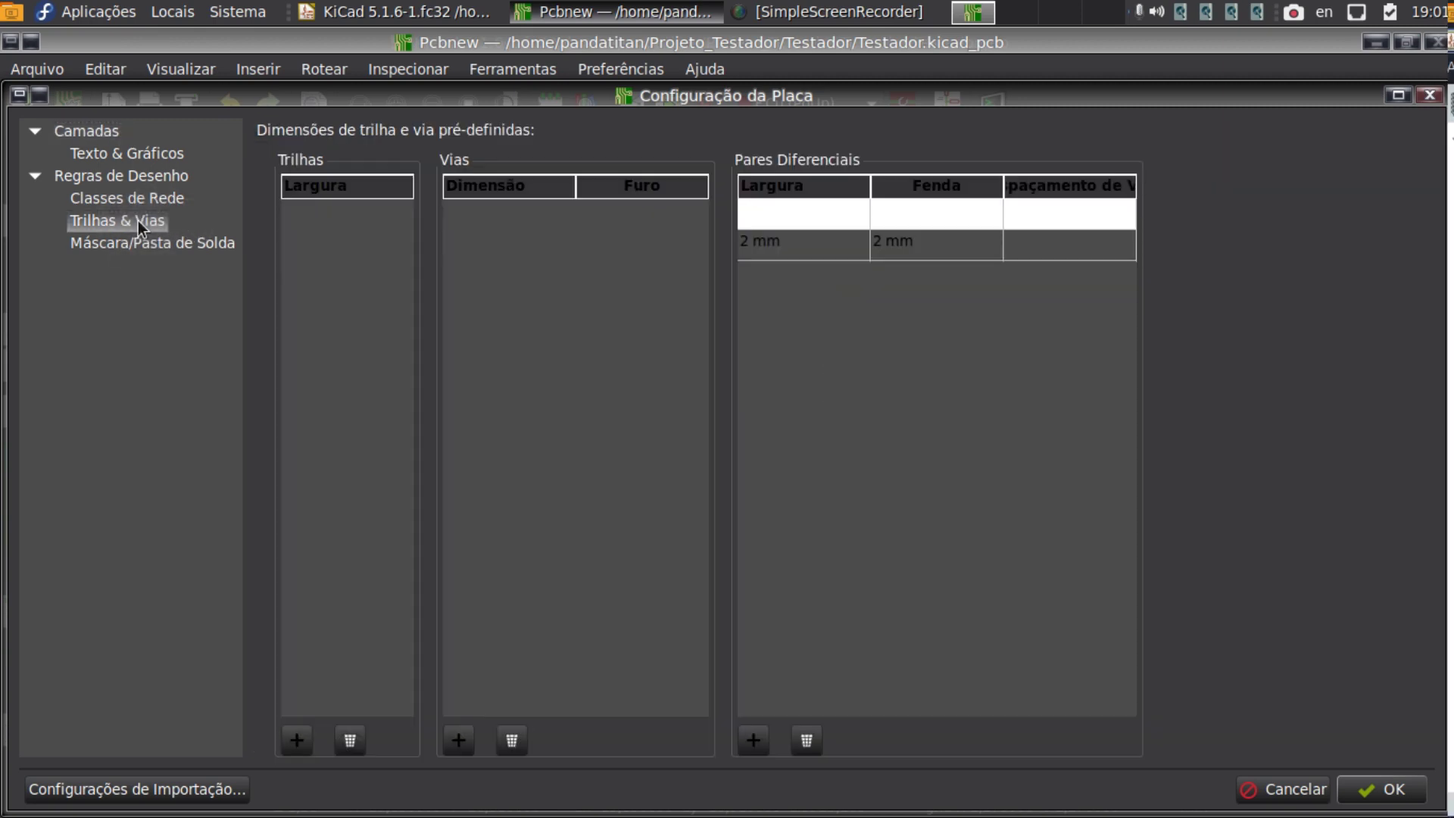
click(301, 739)
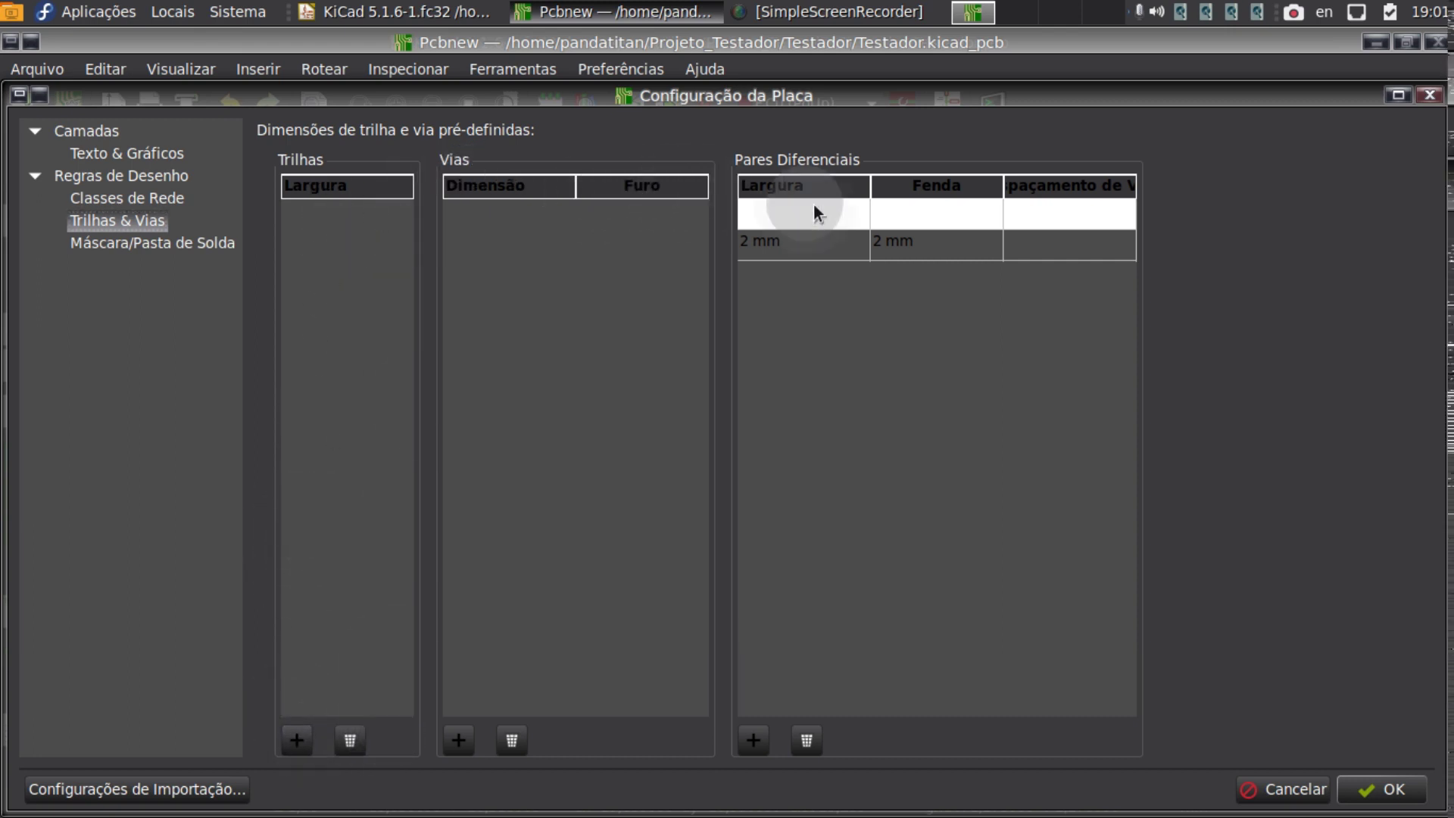
click(297, 739)
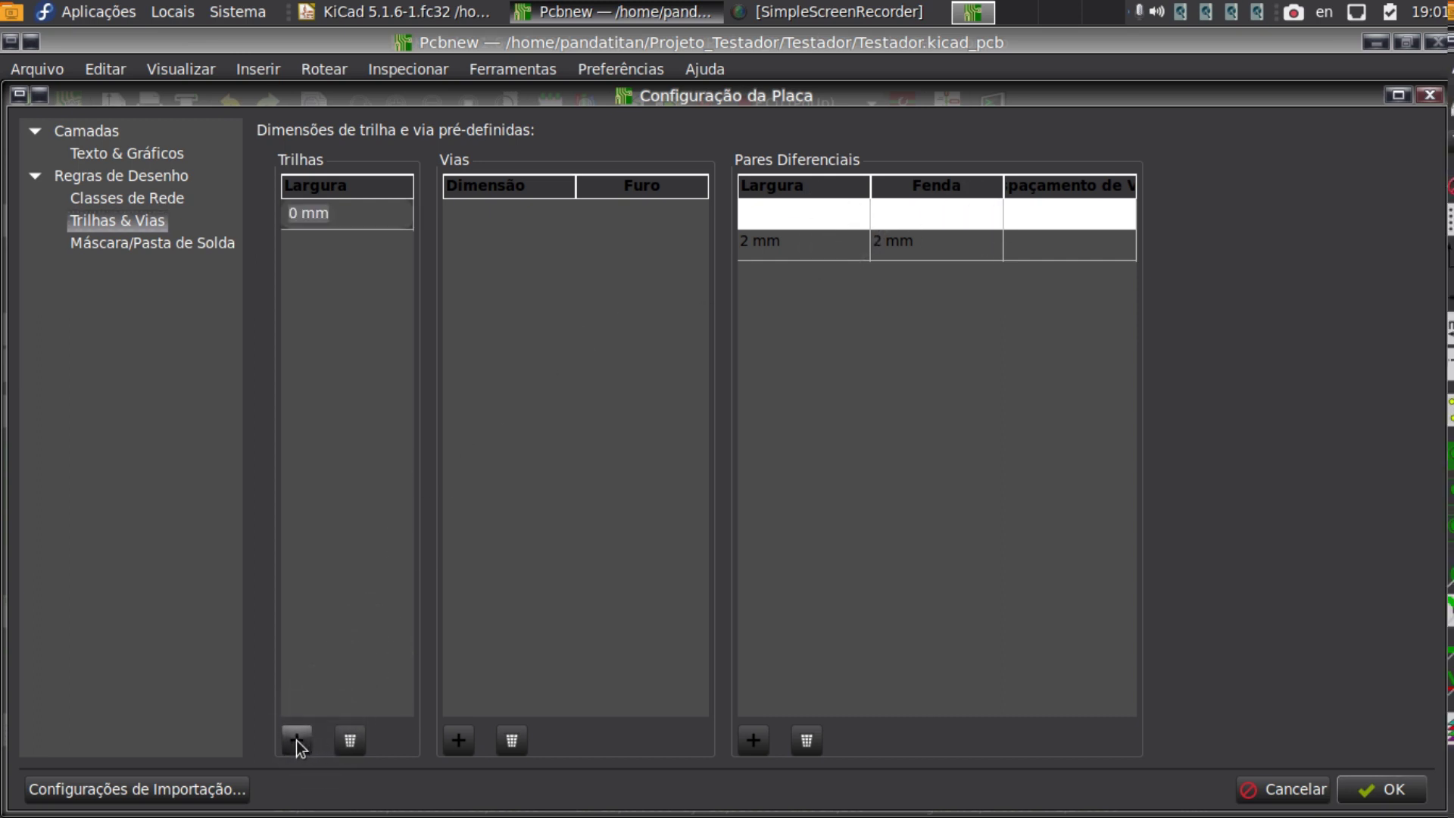
click(338, 218)
key(BackSpace)
key(BackSpace)
key(BackSpace)
key(BackSpace)
text(1,2)
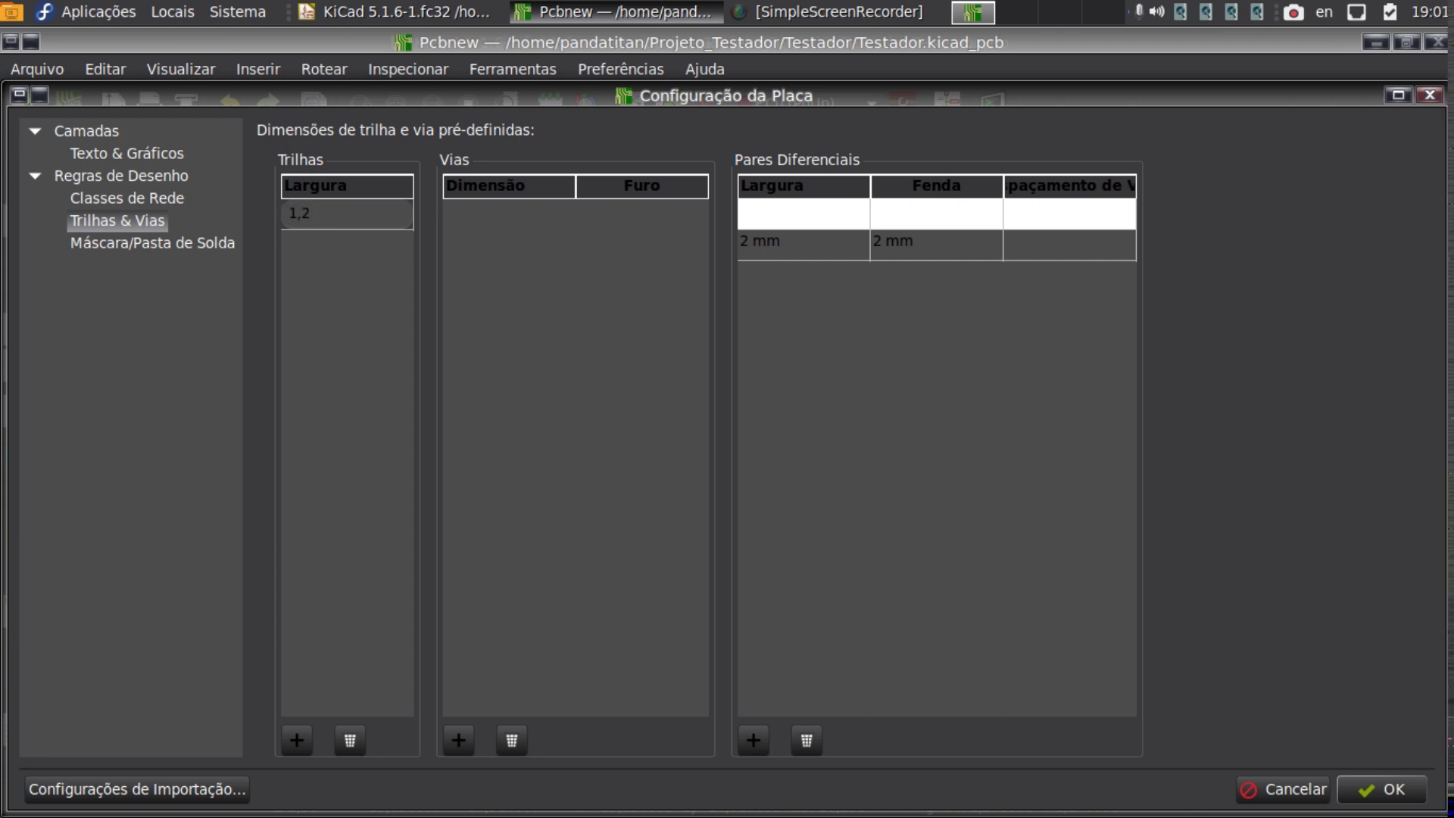
text( mm)
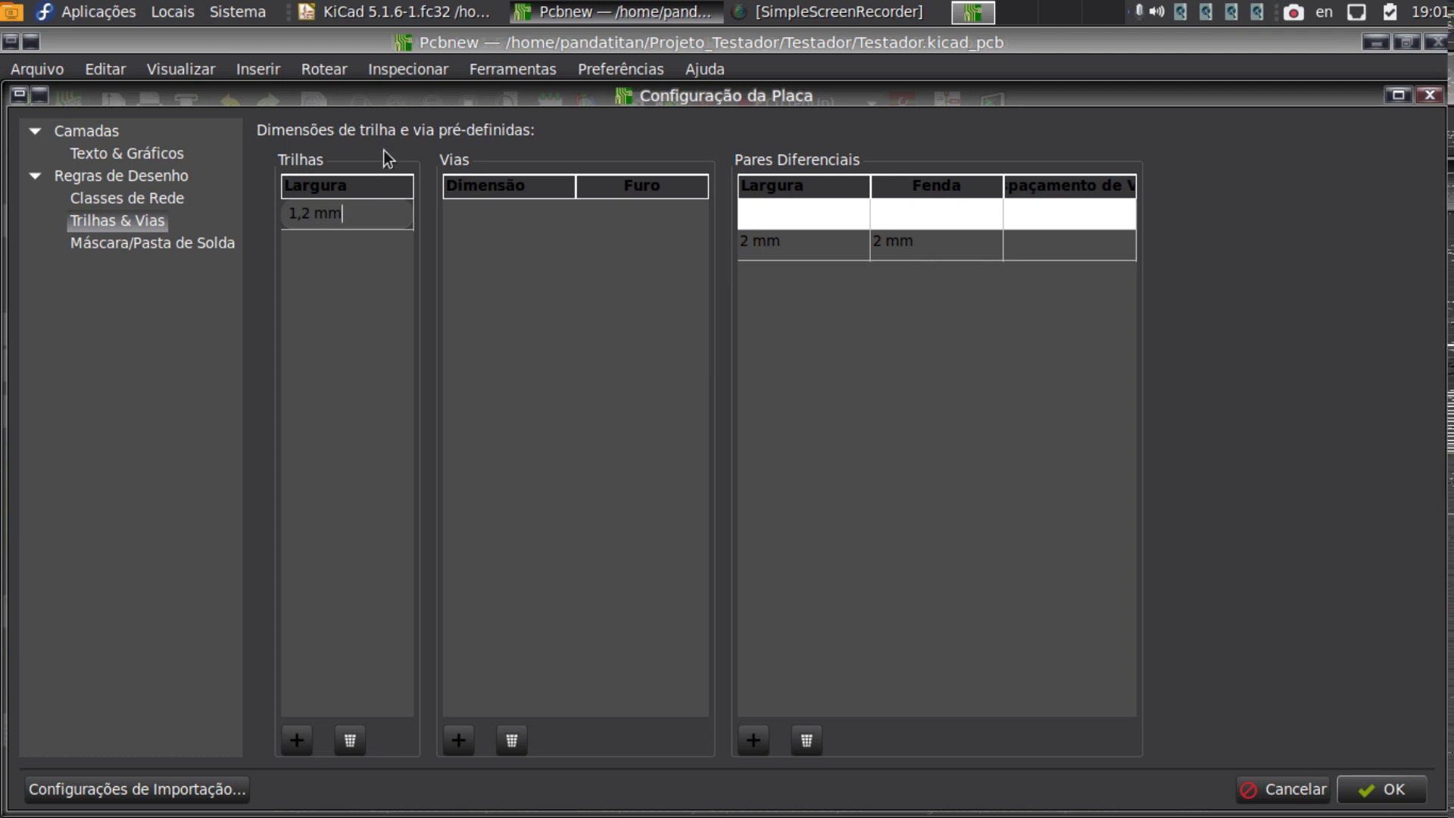
click(351, 210)
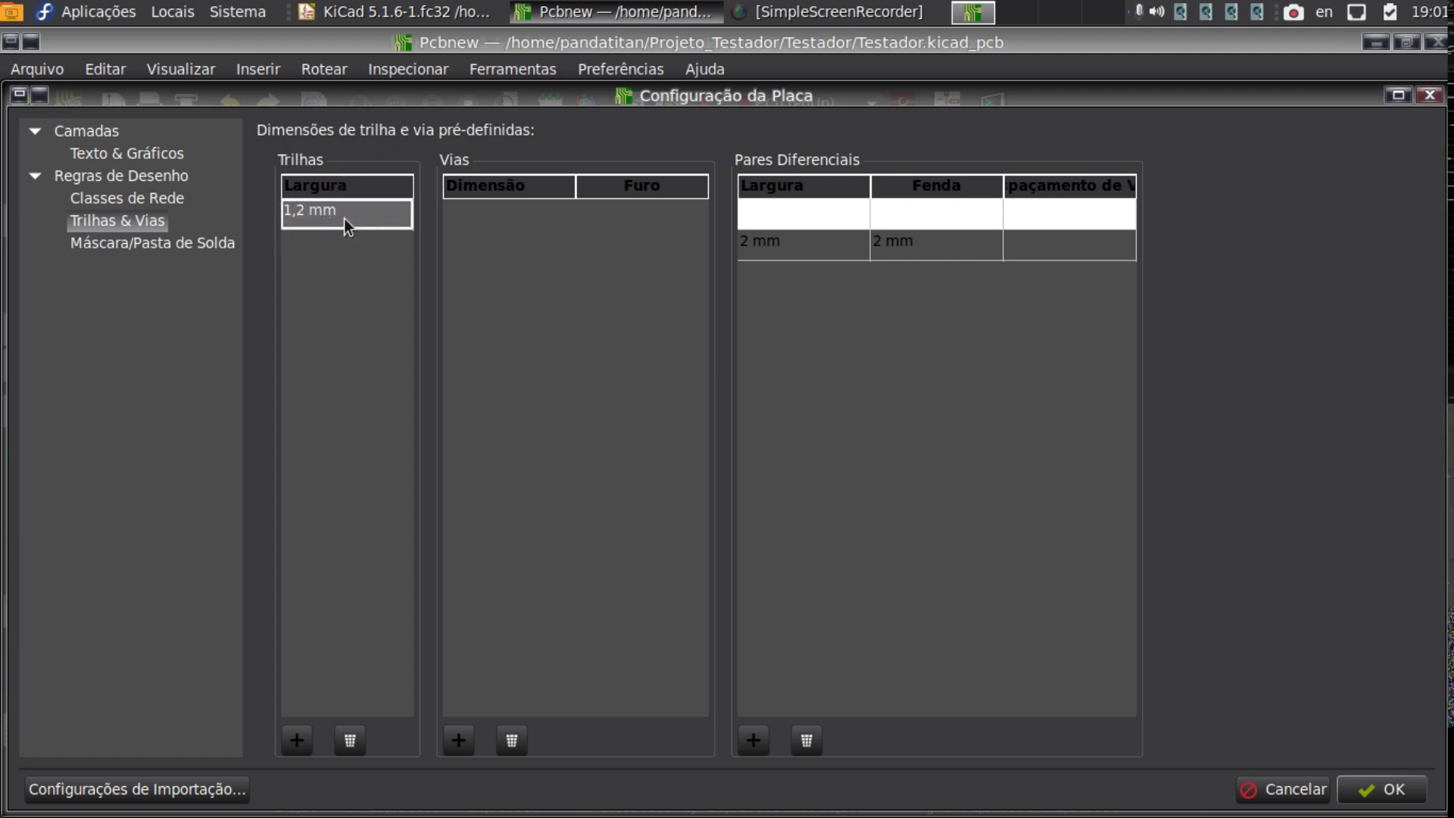
key(BackSpace)
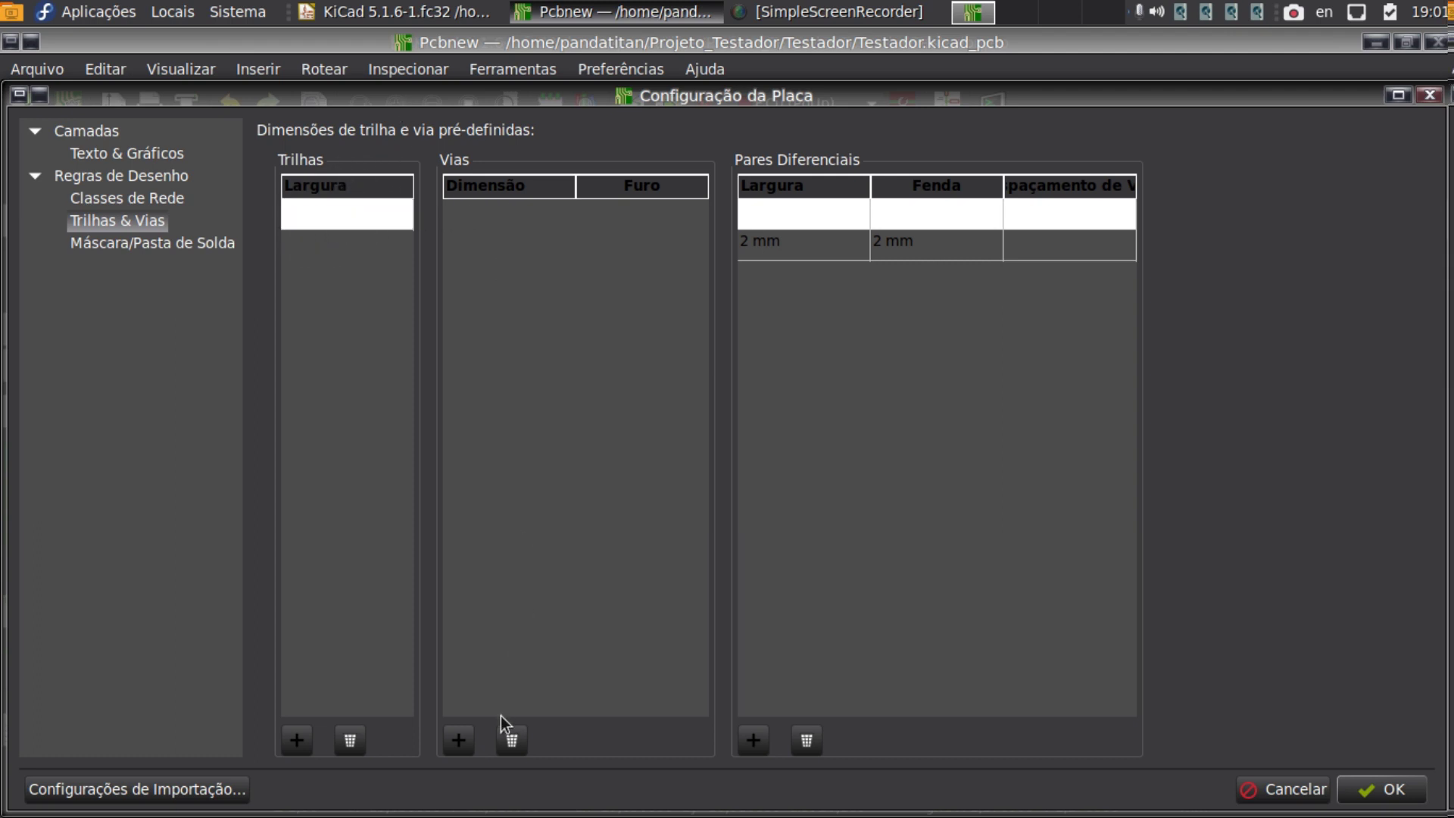
Add a predefined via with a size of 1,2 mm.
click(459, 740)
click(511, 218)
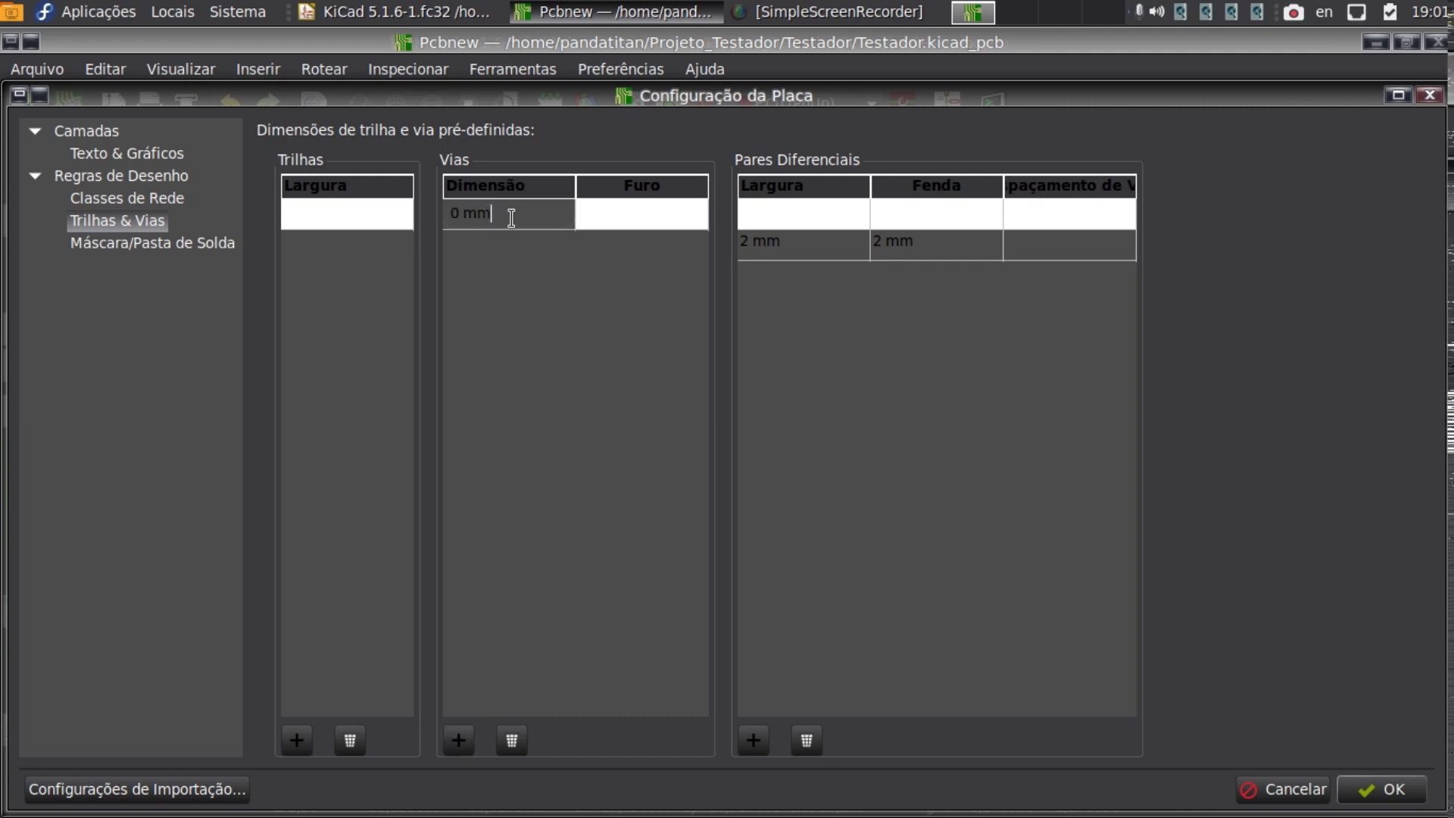
key(BackSpace)
key(BackSpace)
key(BackSpace)
key(BackSpace)
text(1,2 mm)
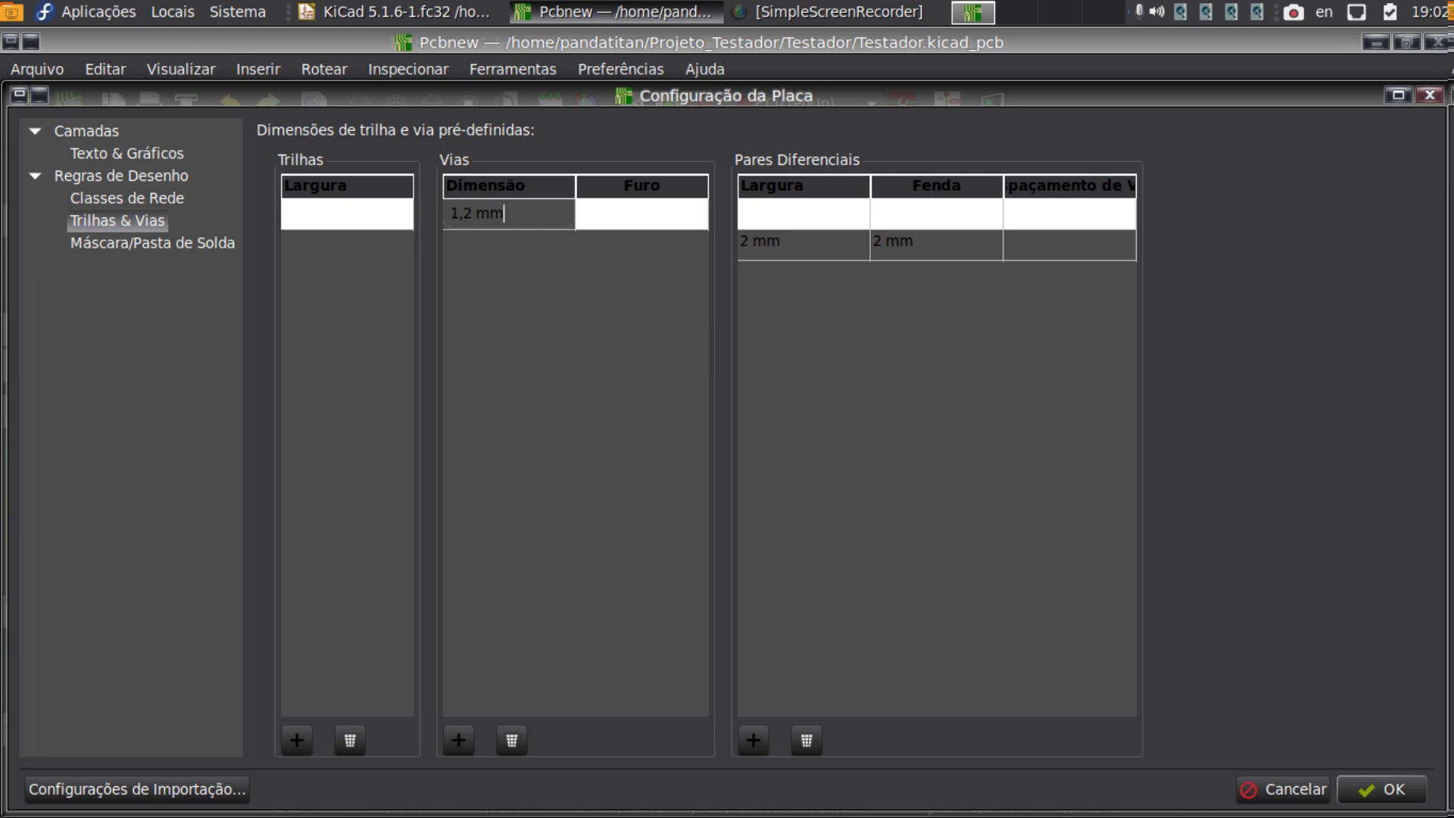
key(Return)
text(\)
key(Return)
key(BackSpace)
text(1,)
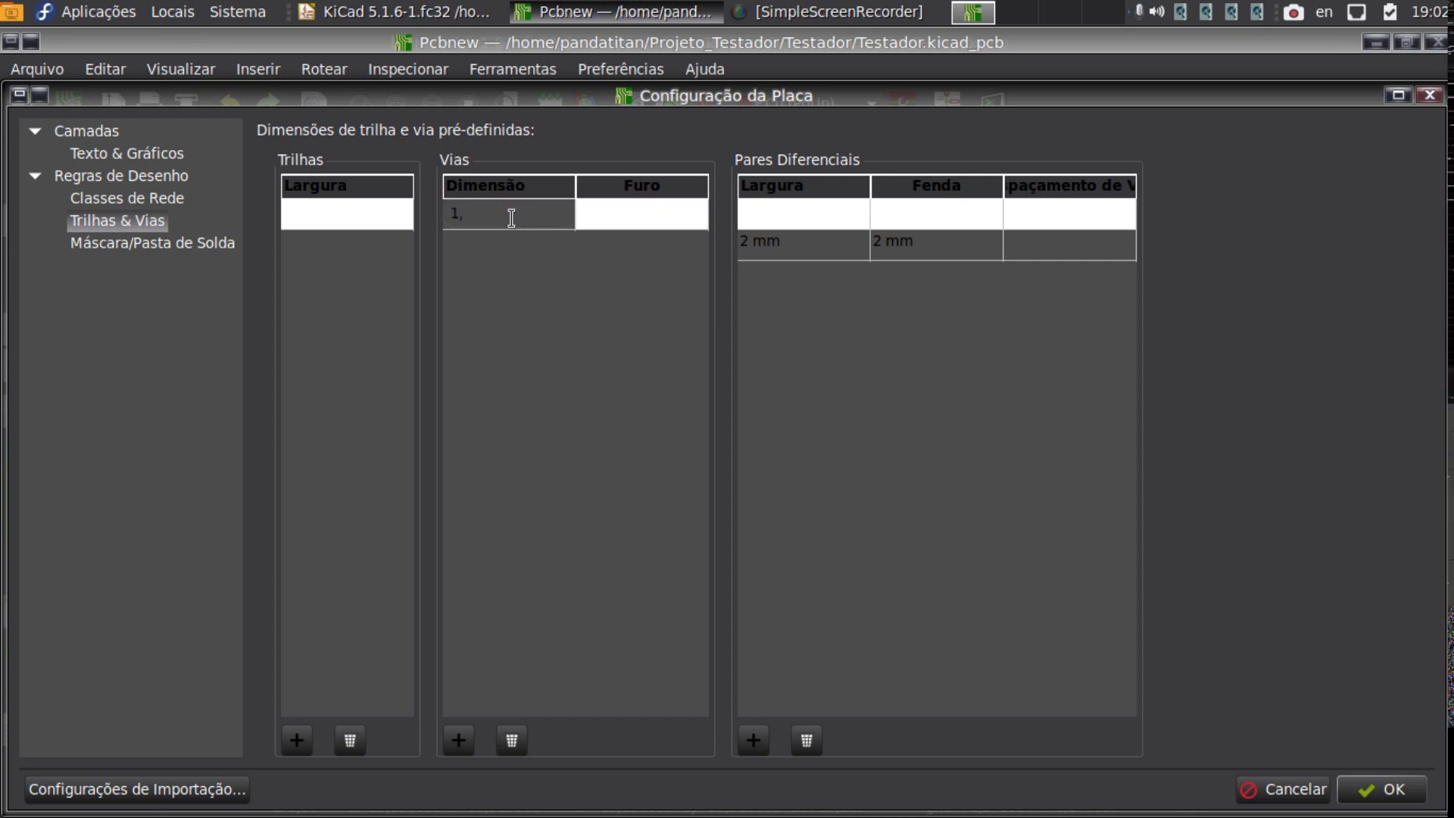
text(2mm)
key(Return)
click(511, 217)
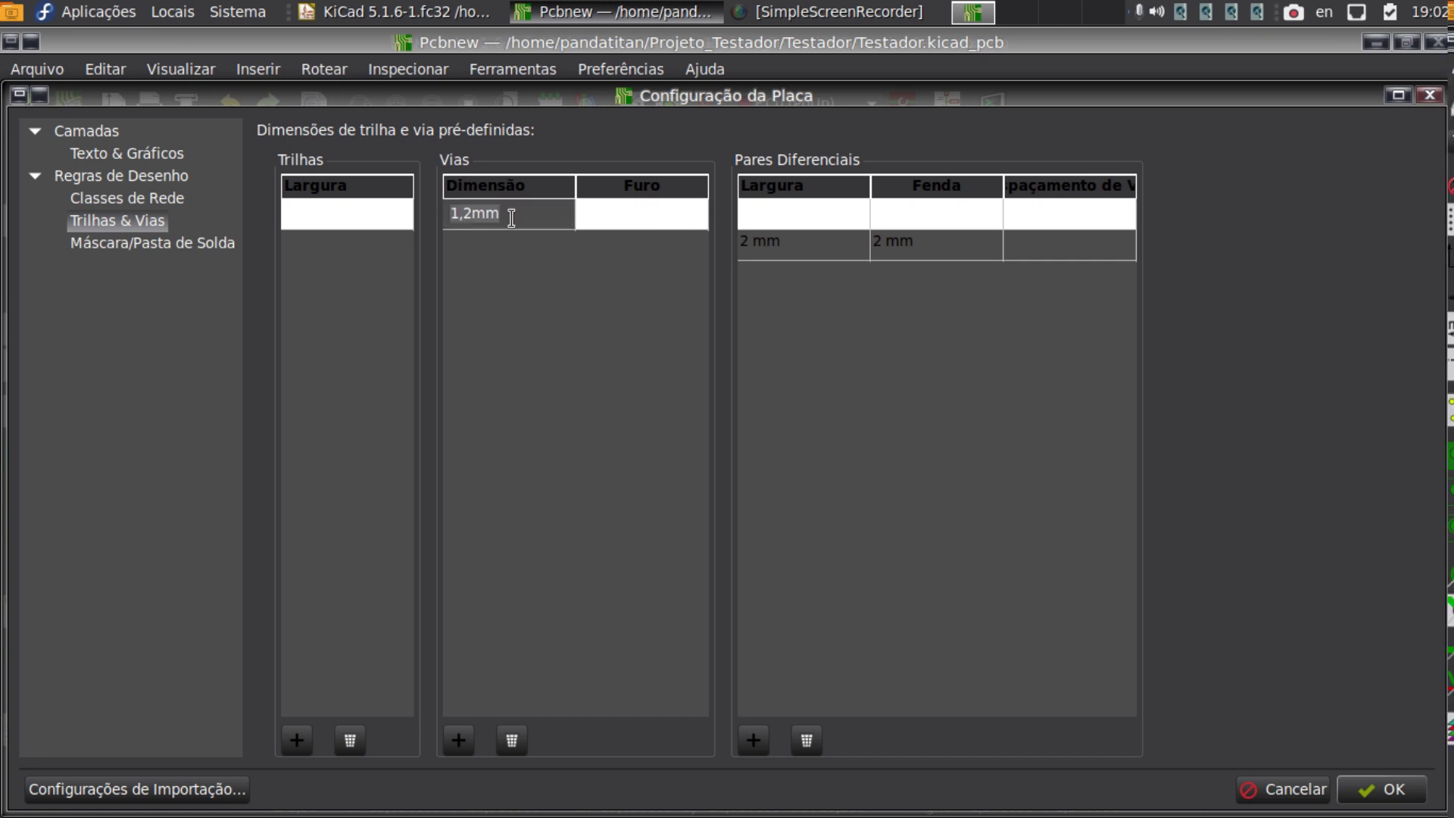
key(Left)
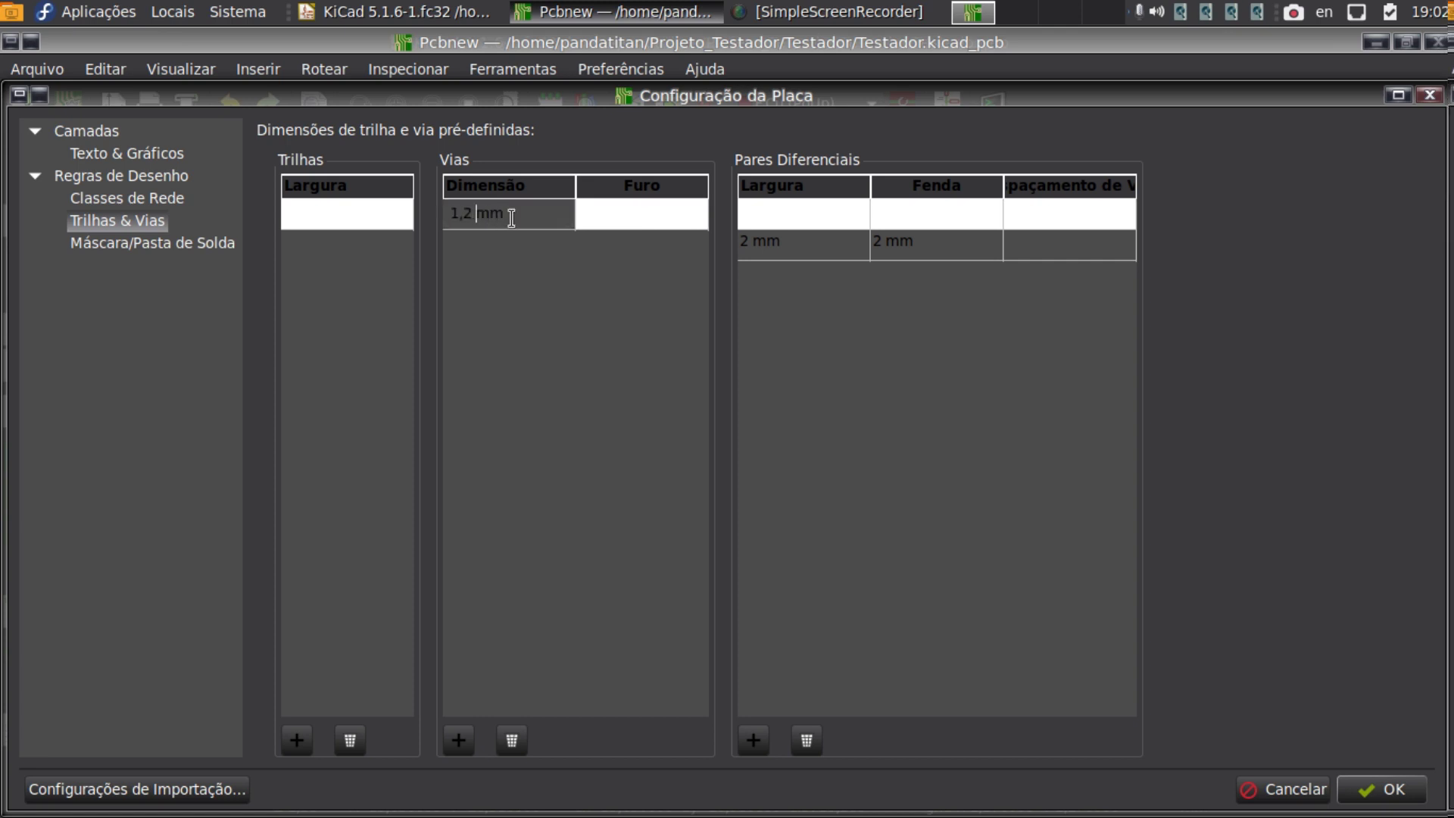
key(Return)
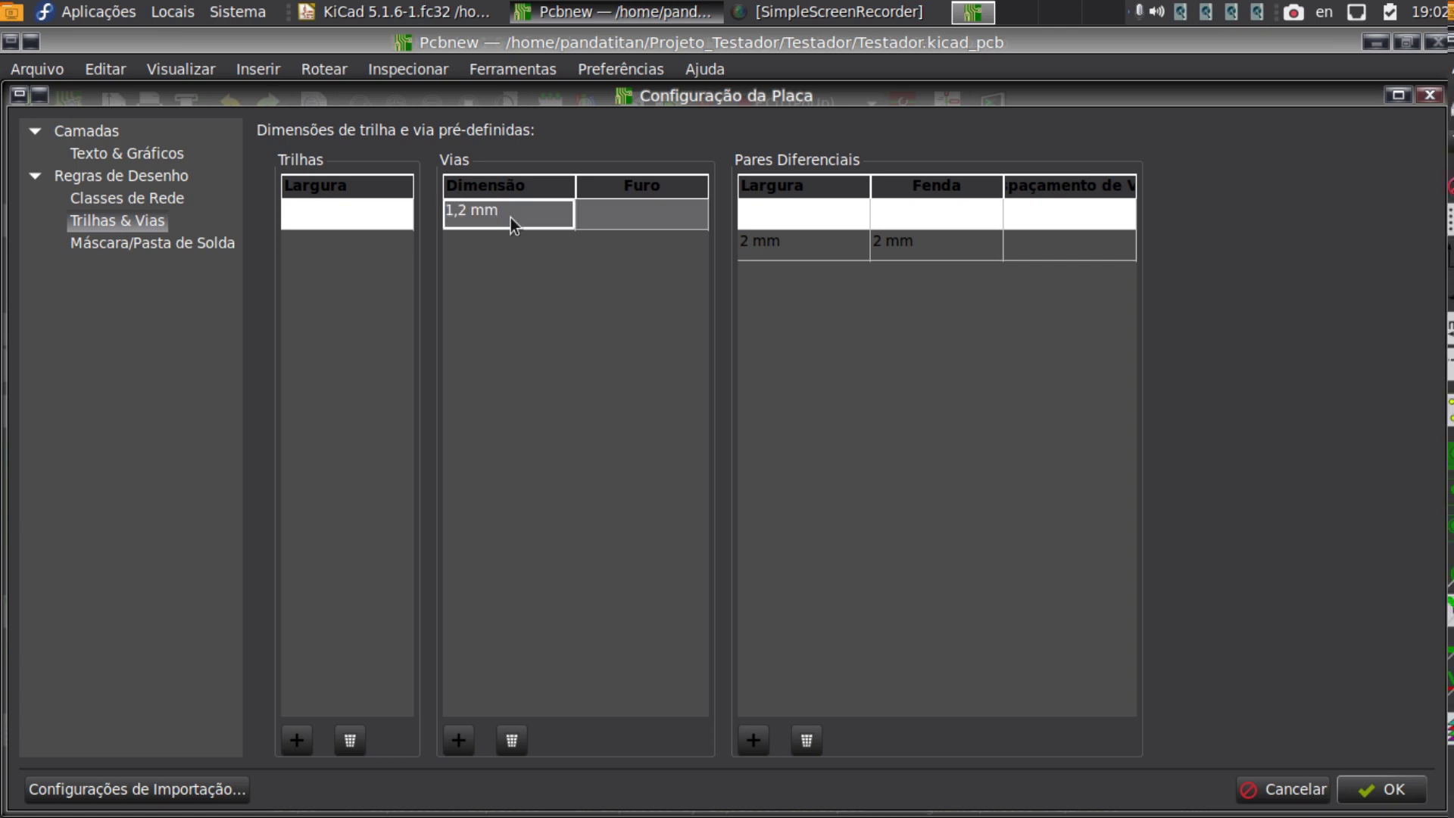
Set the new via's hole diameter to 1,3 mm.
click(648, 217)
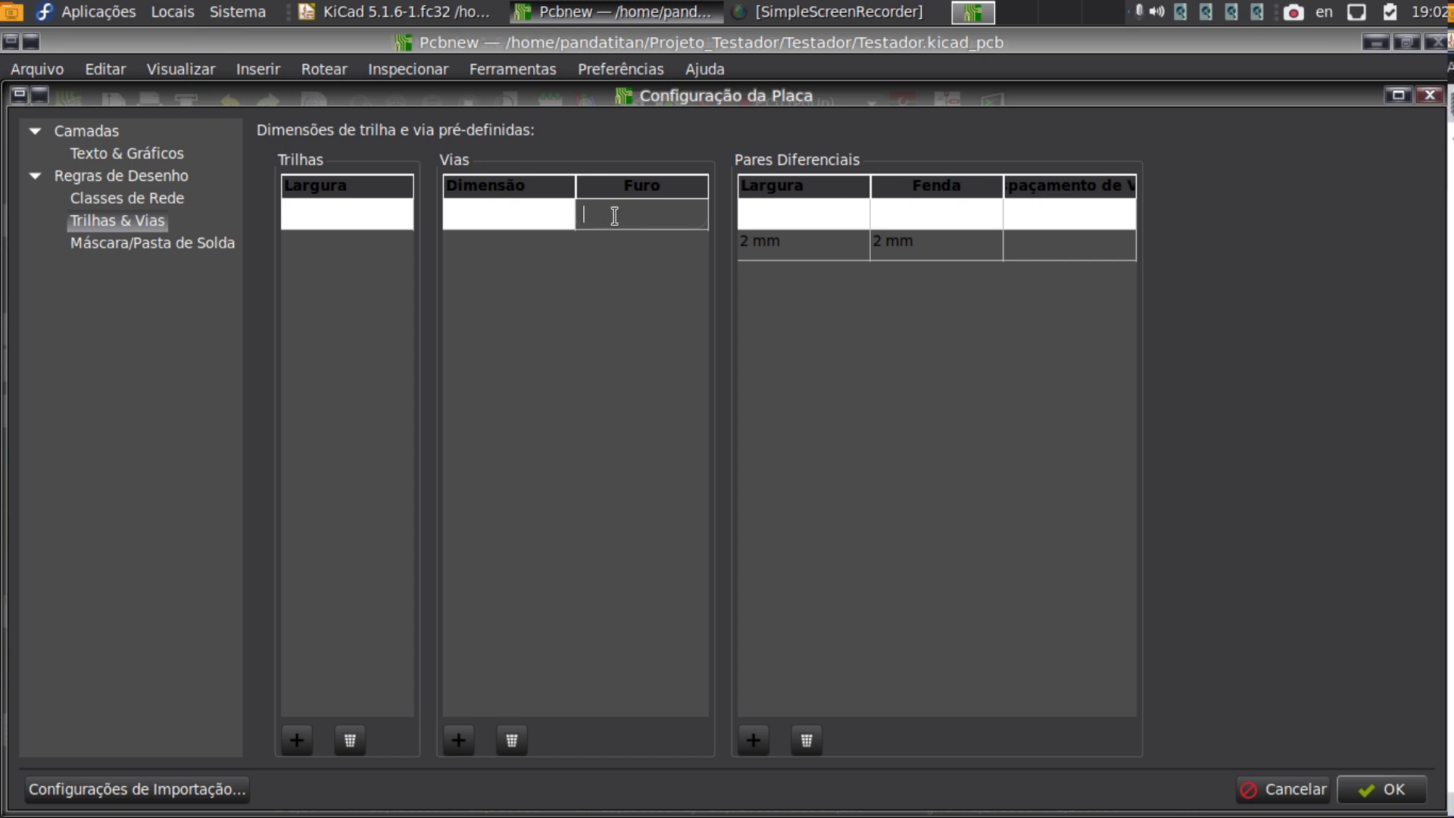
text(1,3)
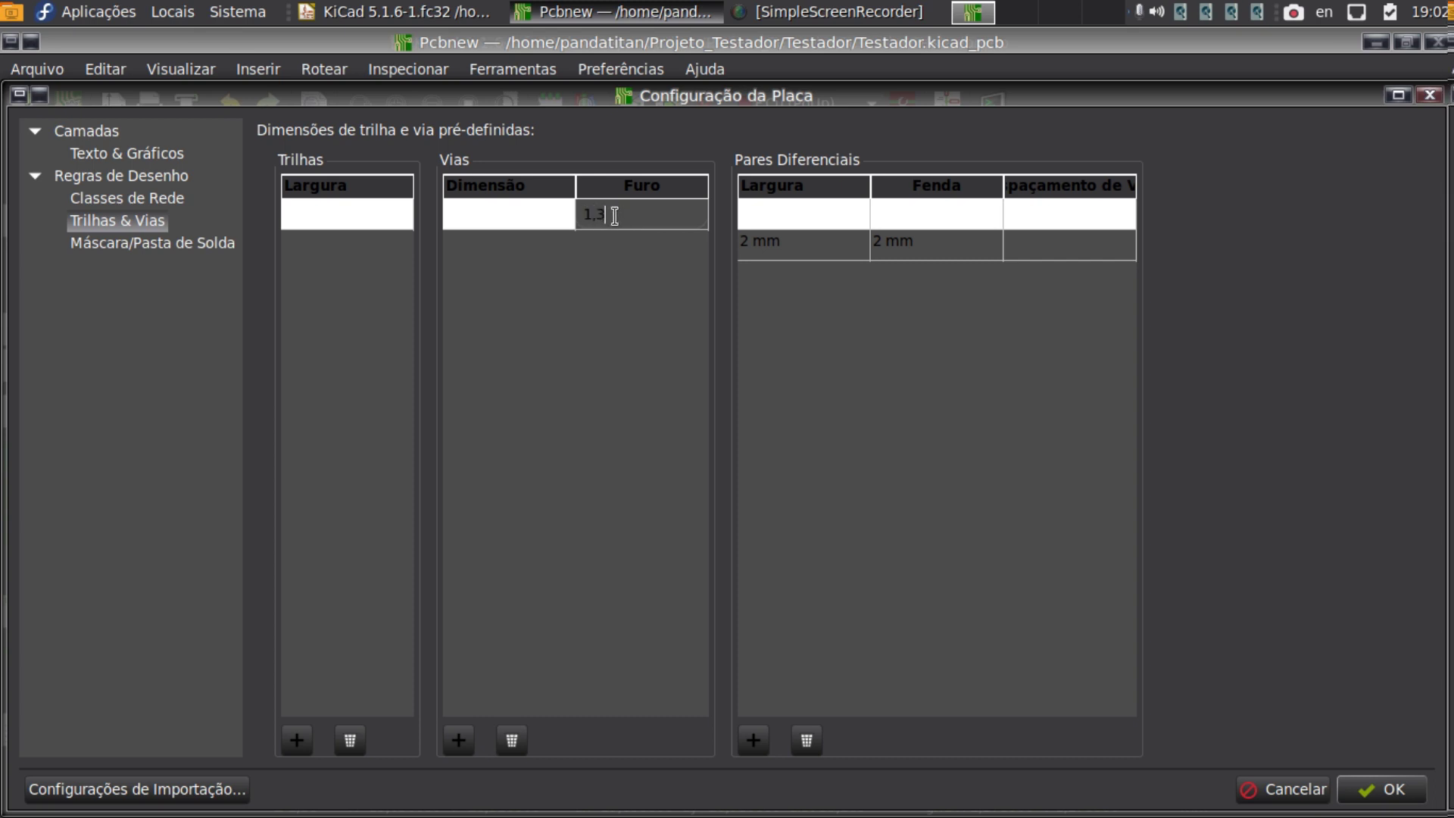
text( mm)
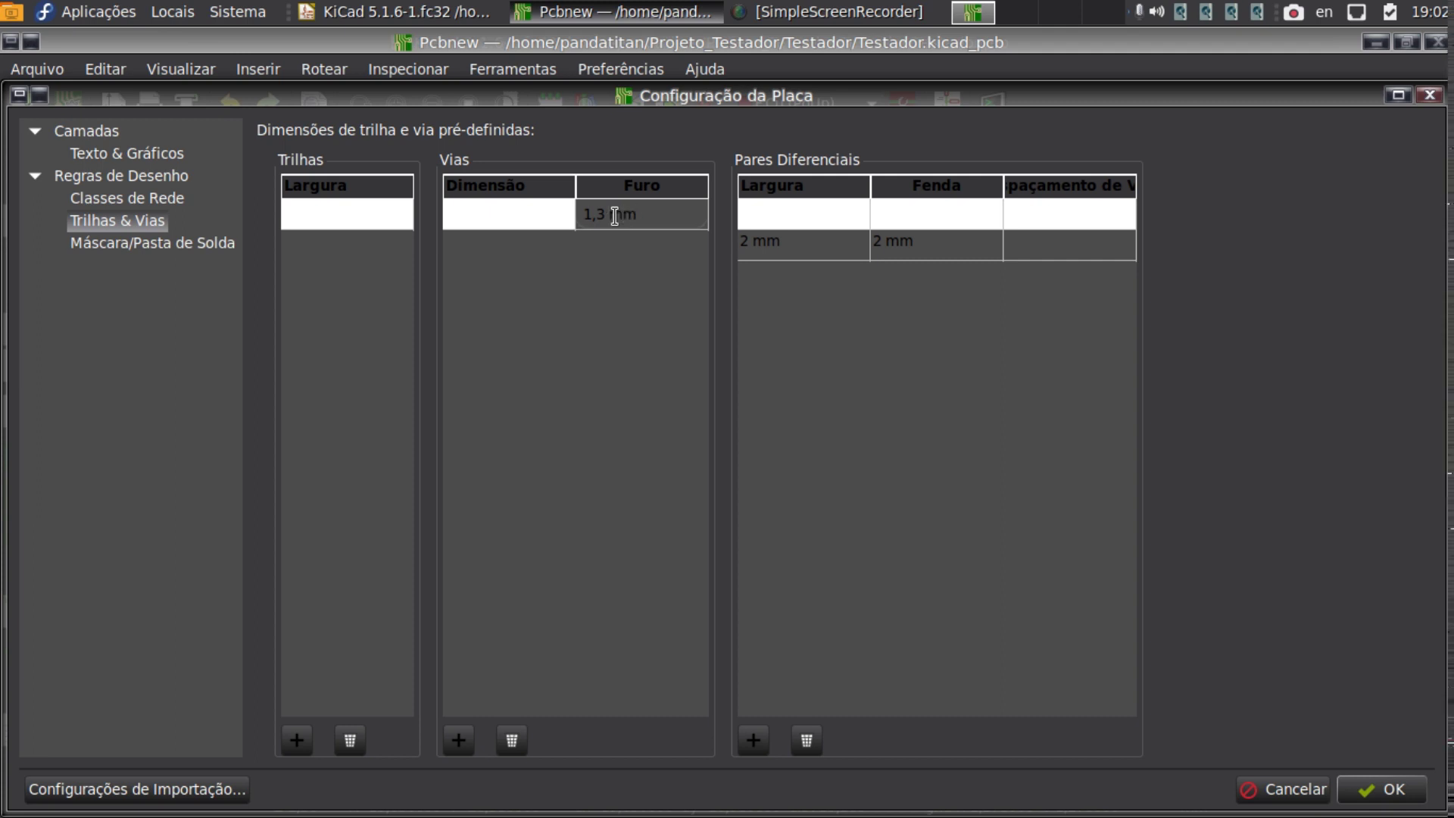
key(Return)
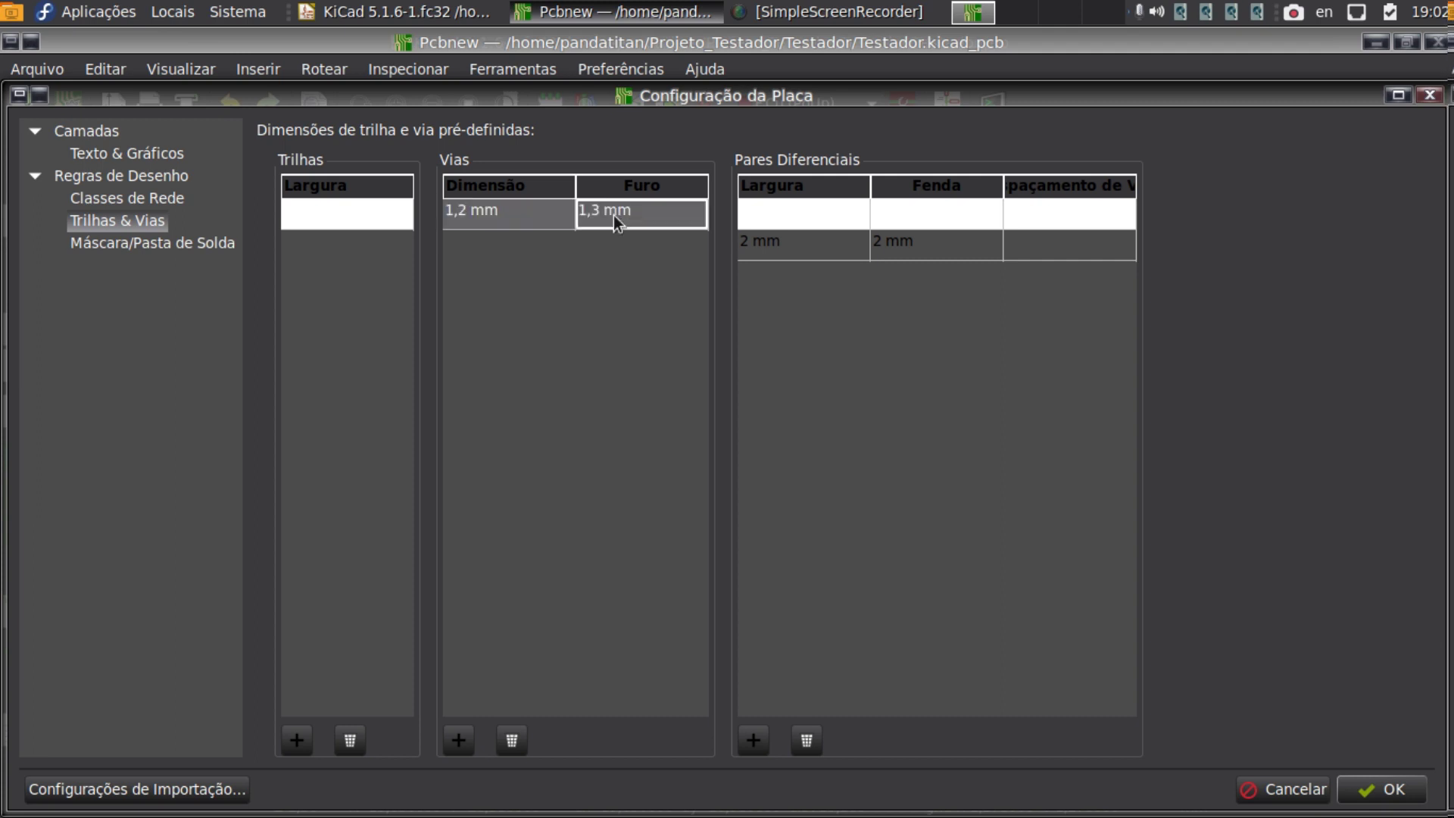
Examine the width, gap and via gap entries of the two predefined differential pairs.
click(810, 250)
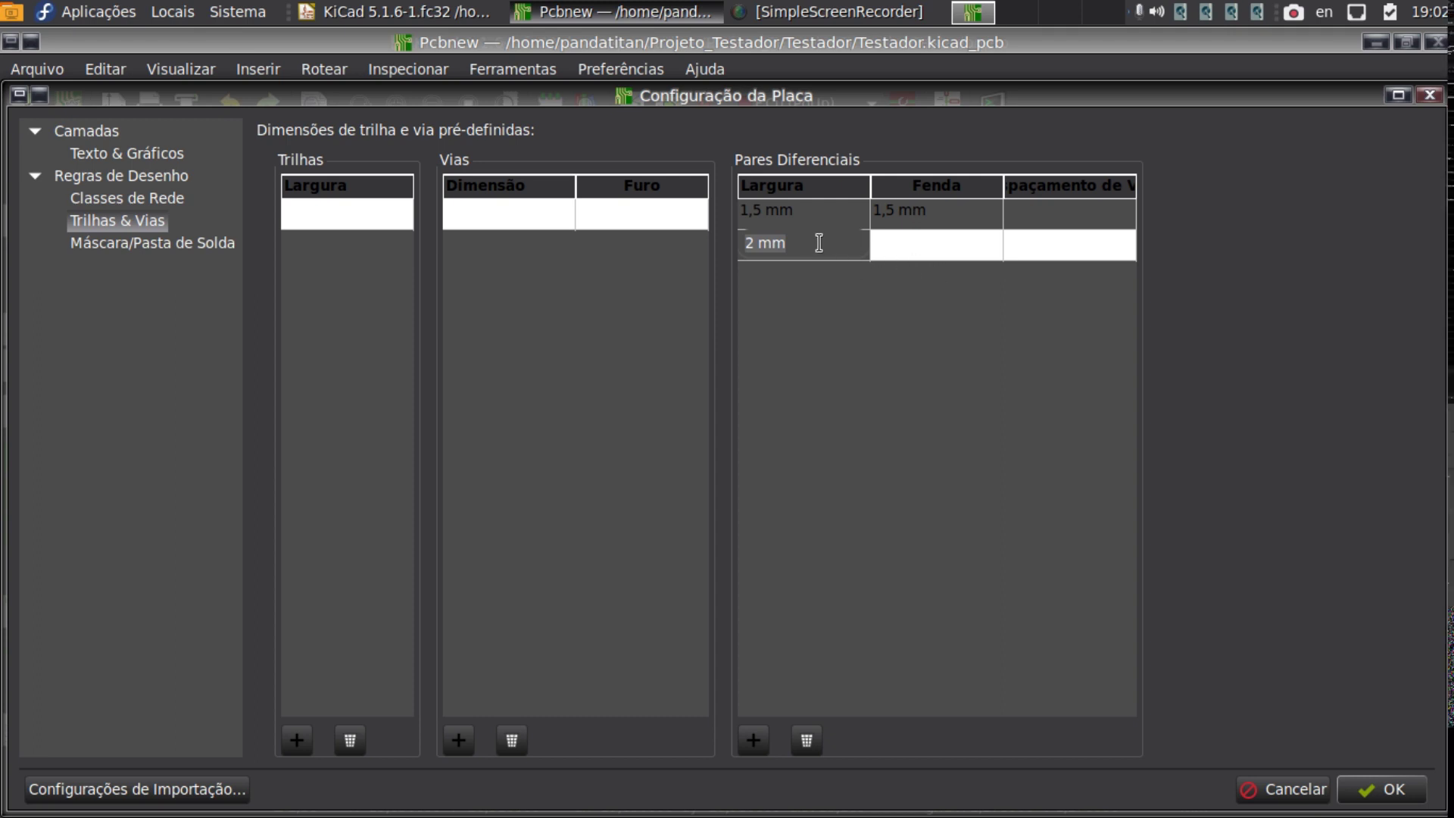
click(892, 243)
click(1030, 248)
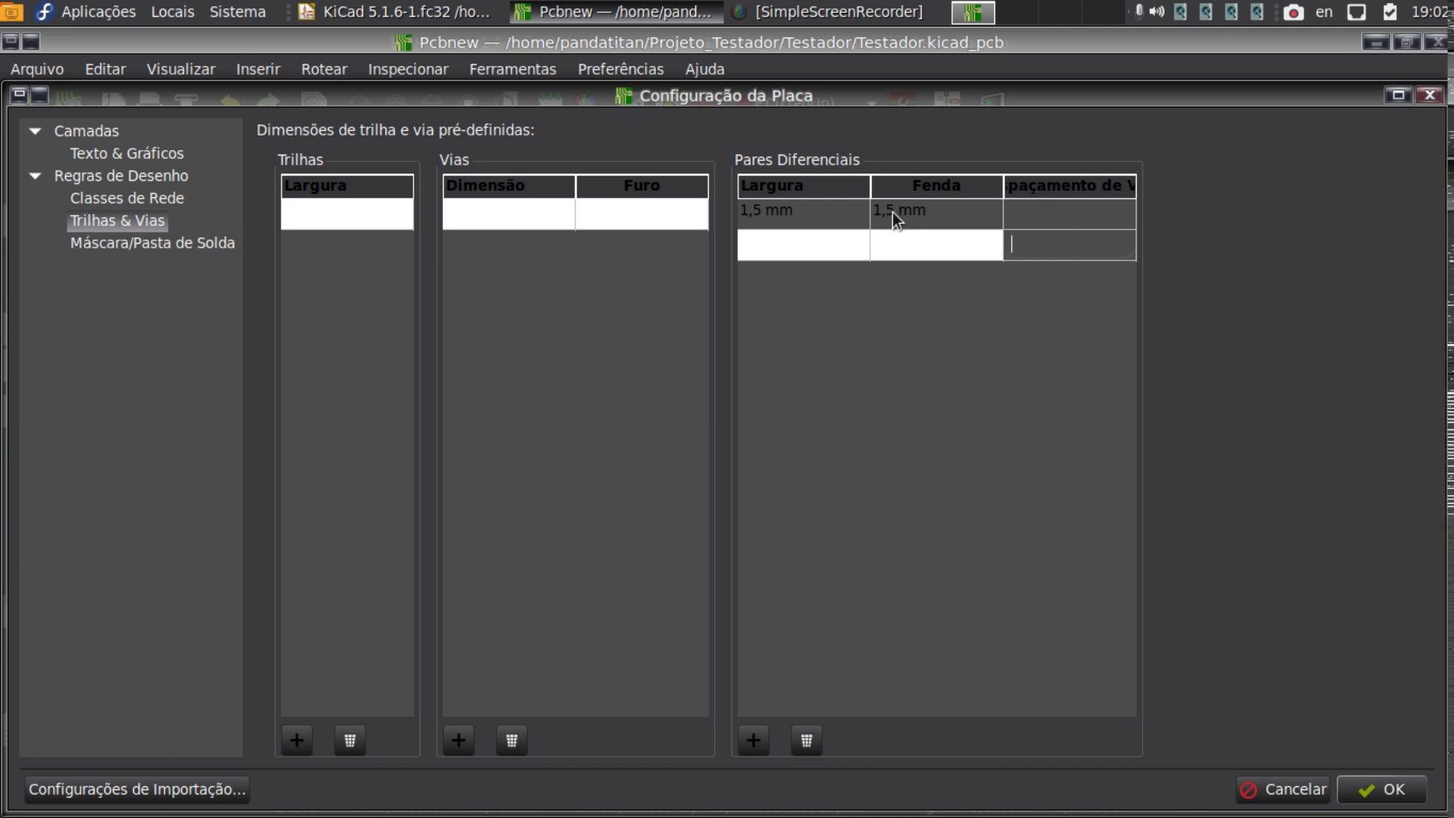
click(943, 211)
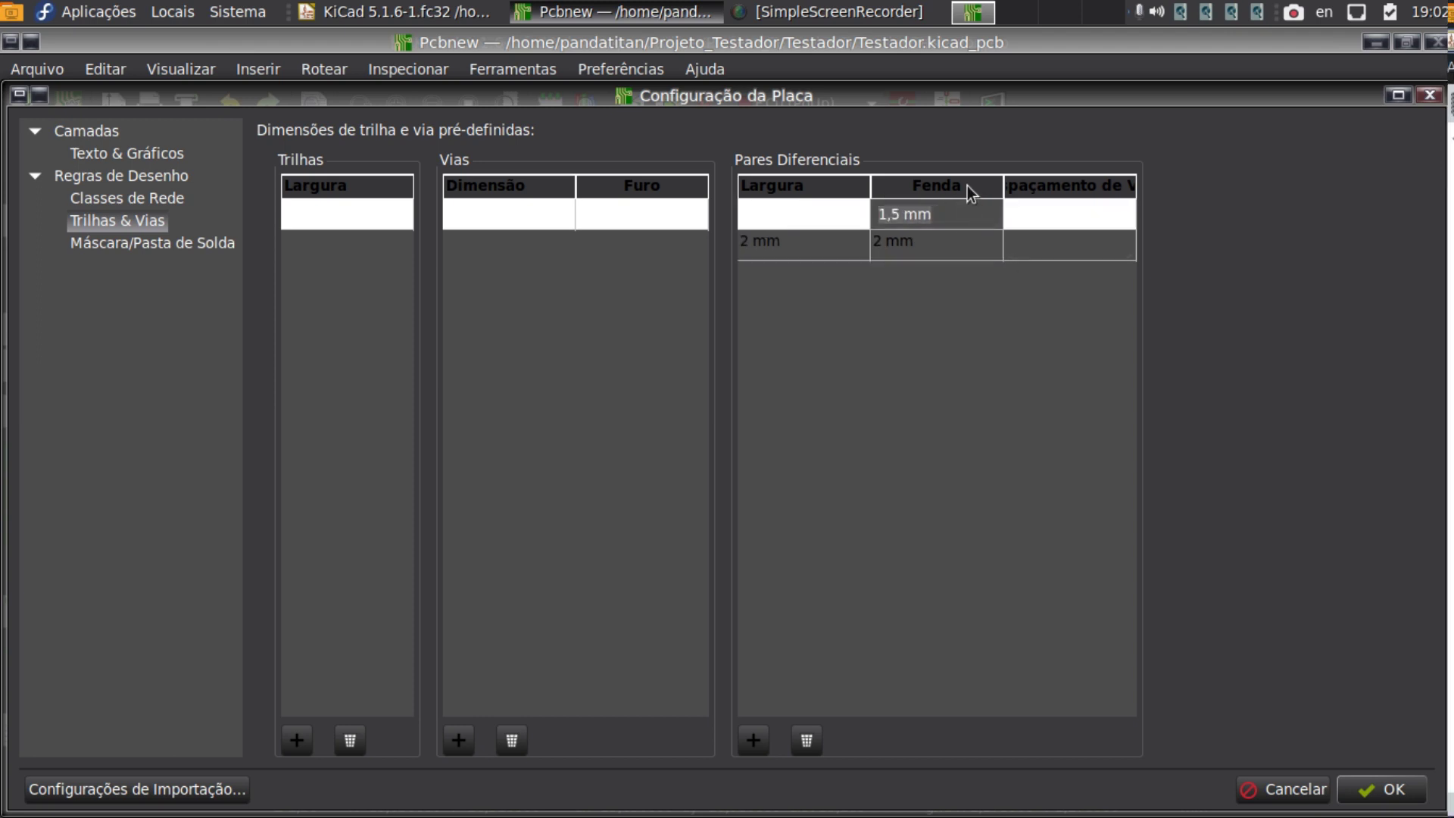
click(815, 216)
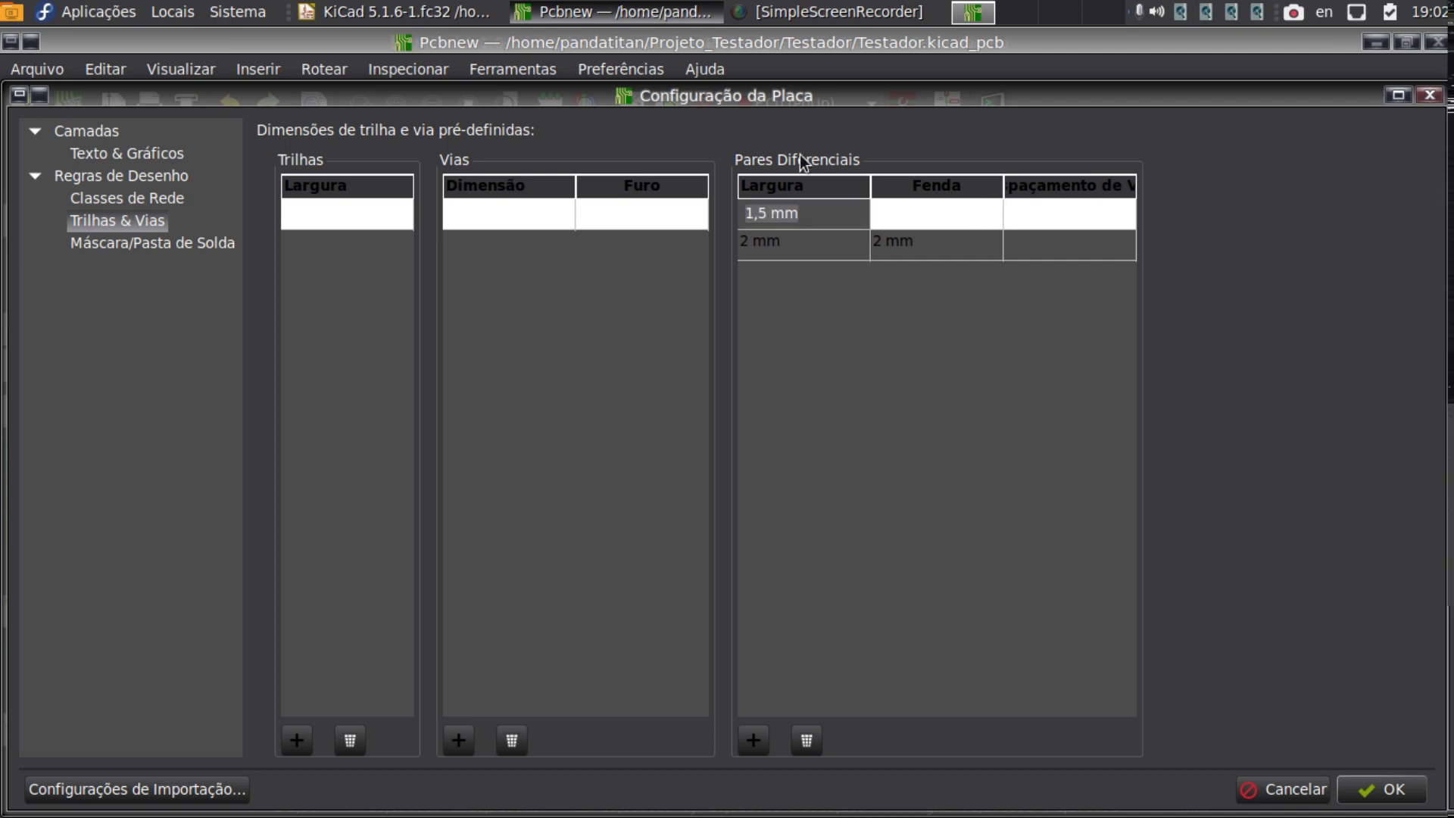
click(942, 198)
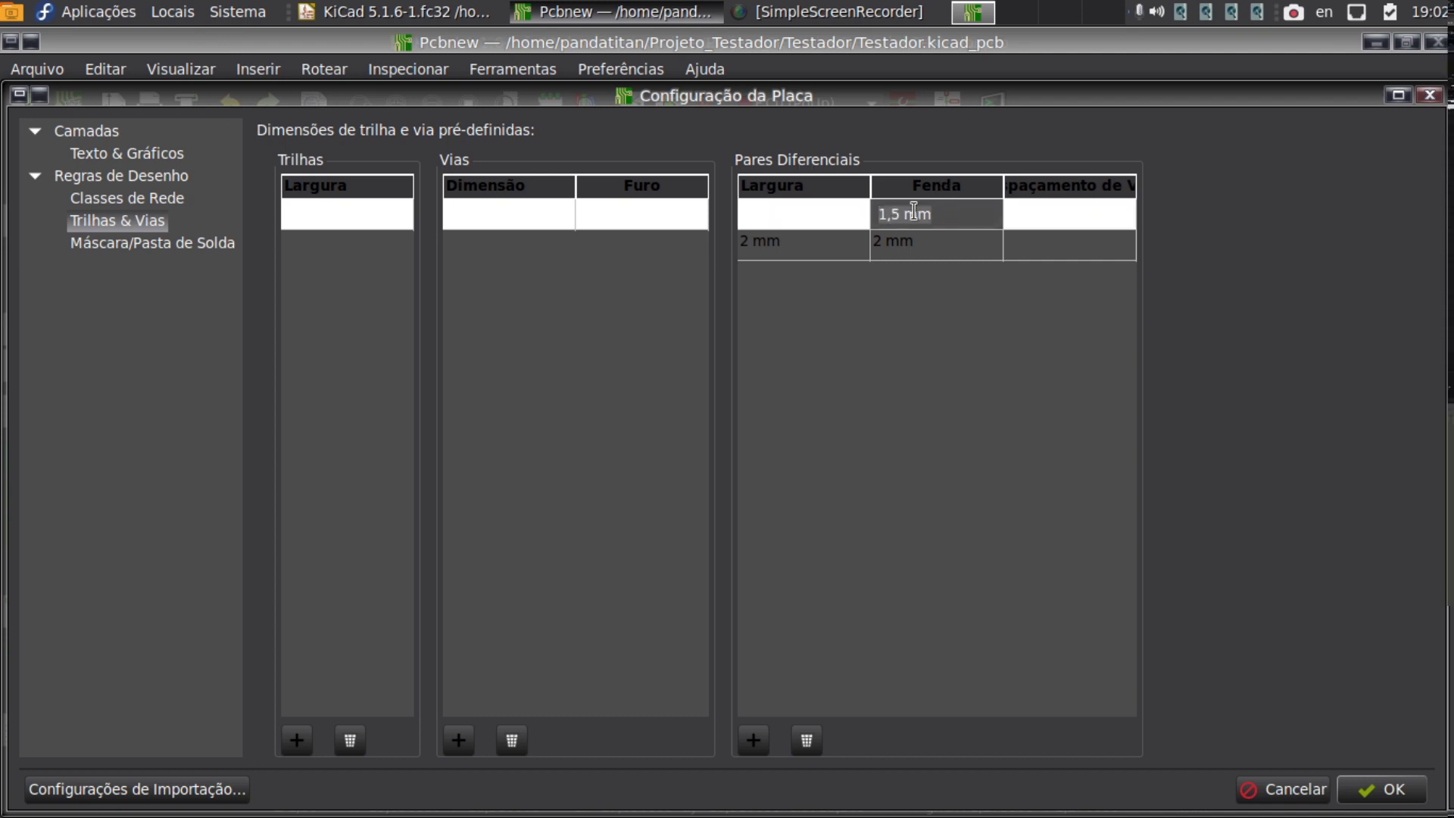
click(950, 243)
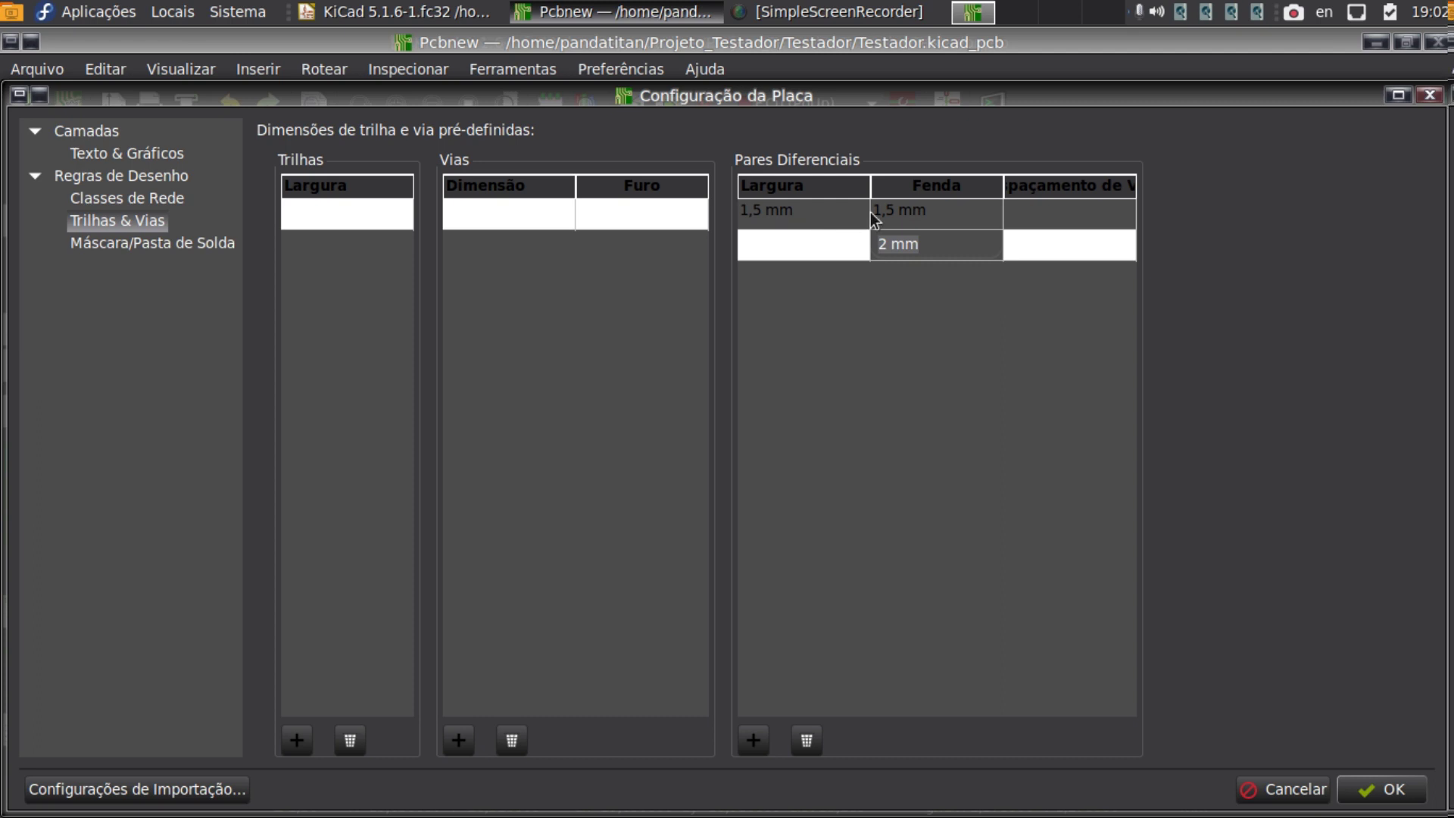
Set the width of the first predefined differential pair to 1,8 mm and of the second to 2,4 mm.
click(808, 216)
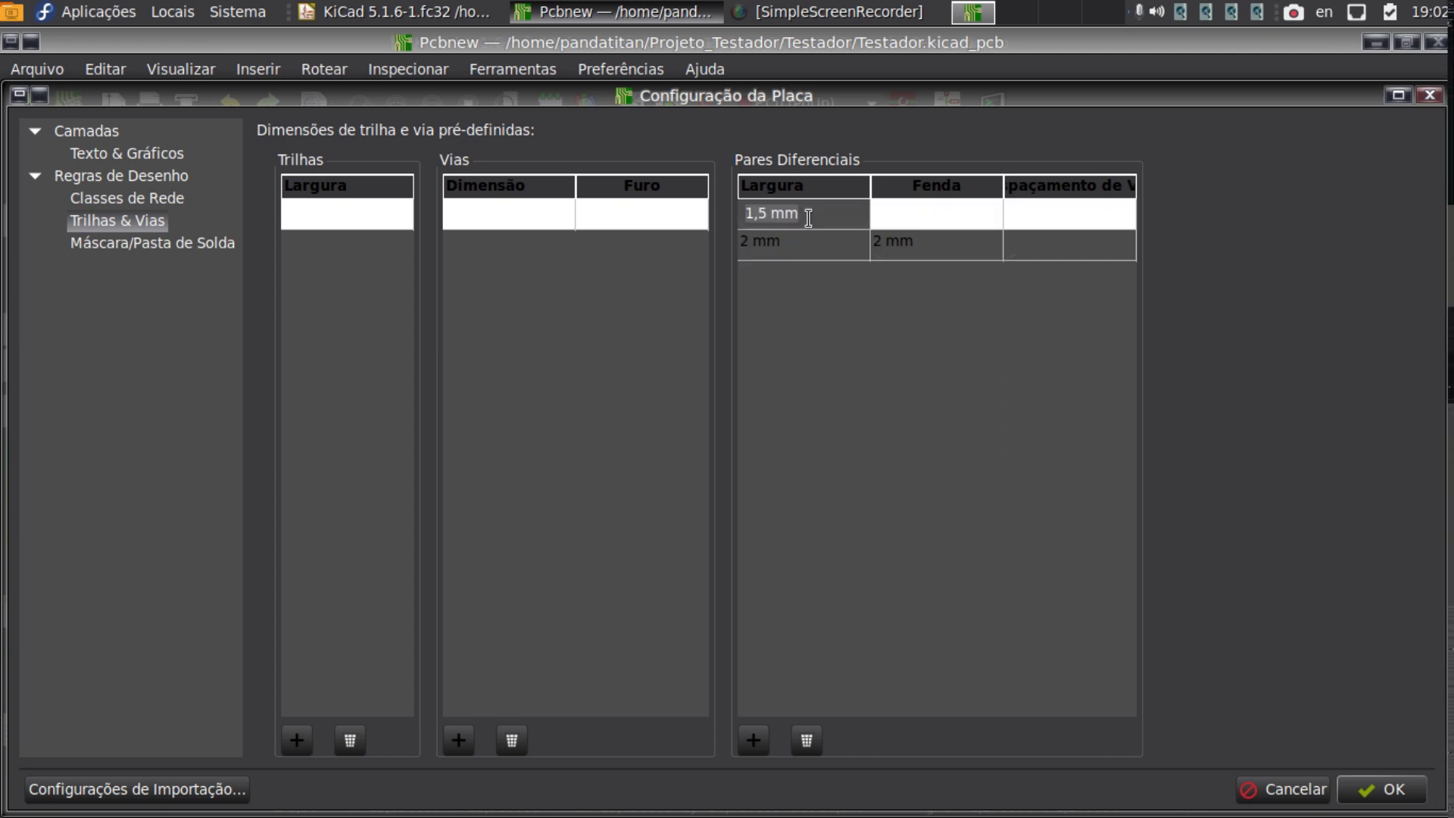
text(1,8)
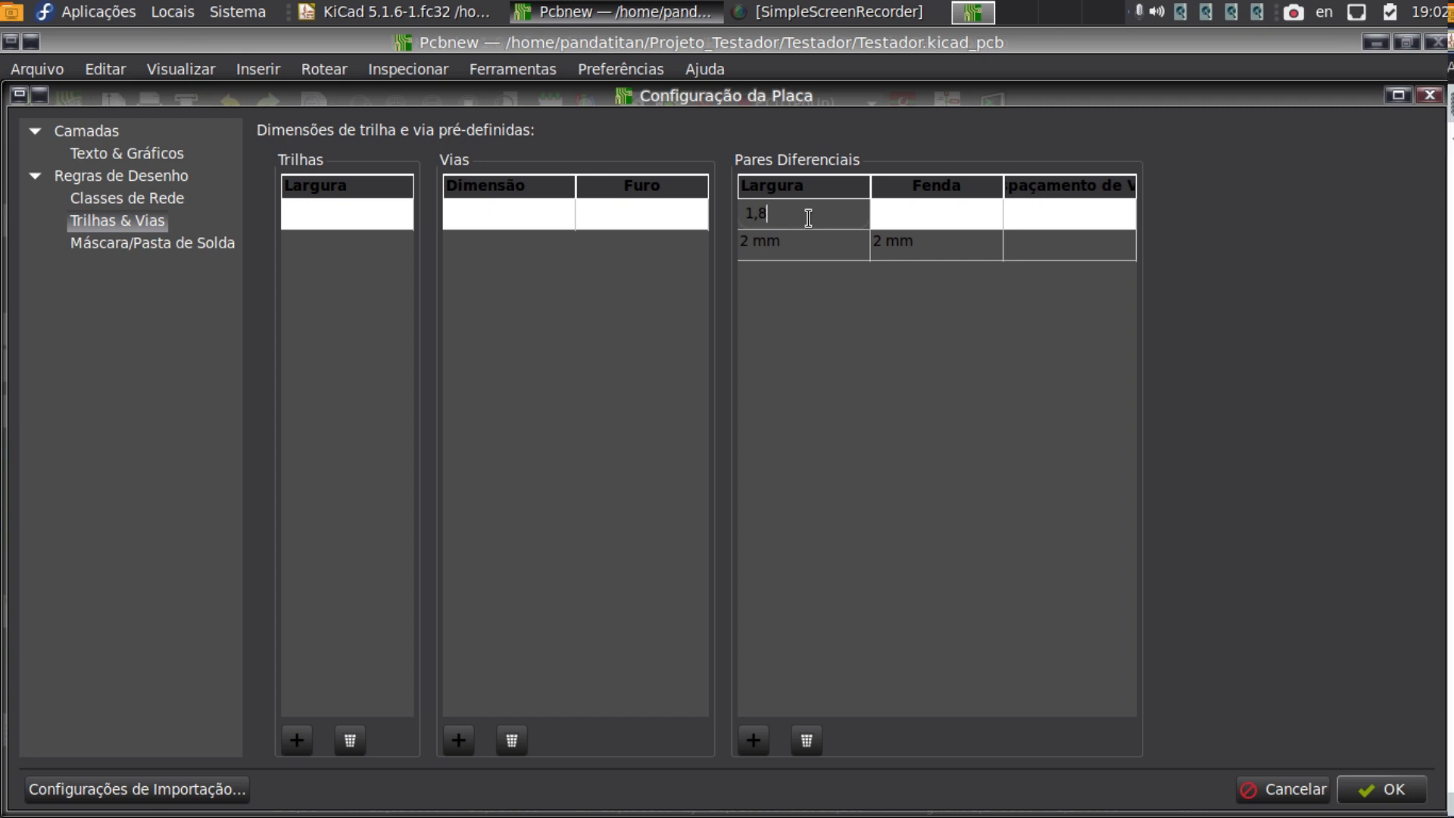
key(Return)
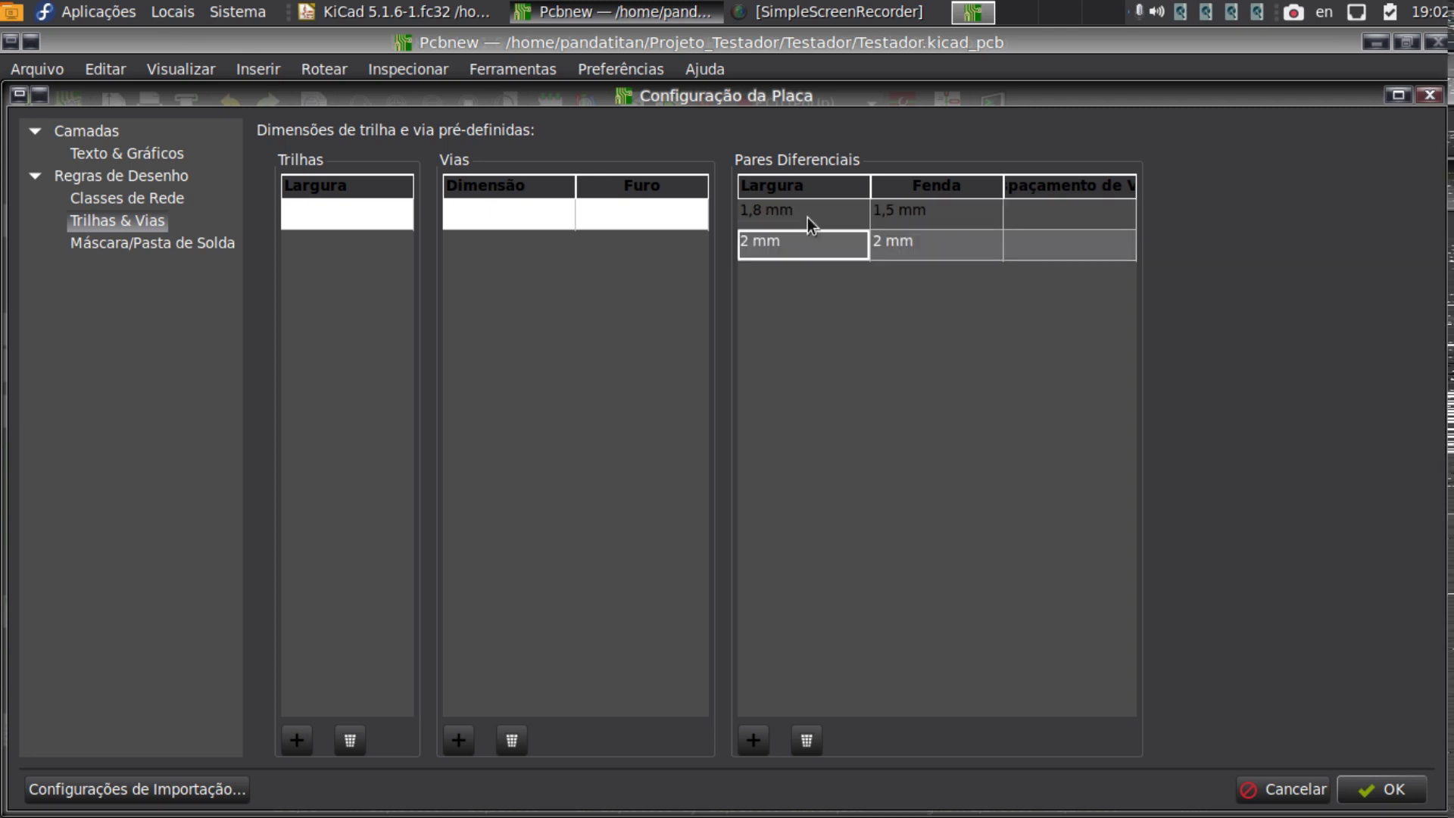
click(823, 247)
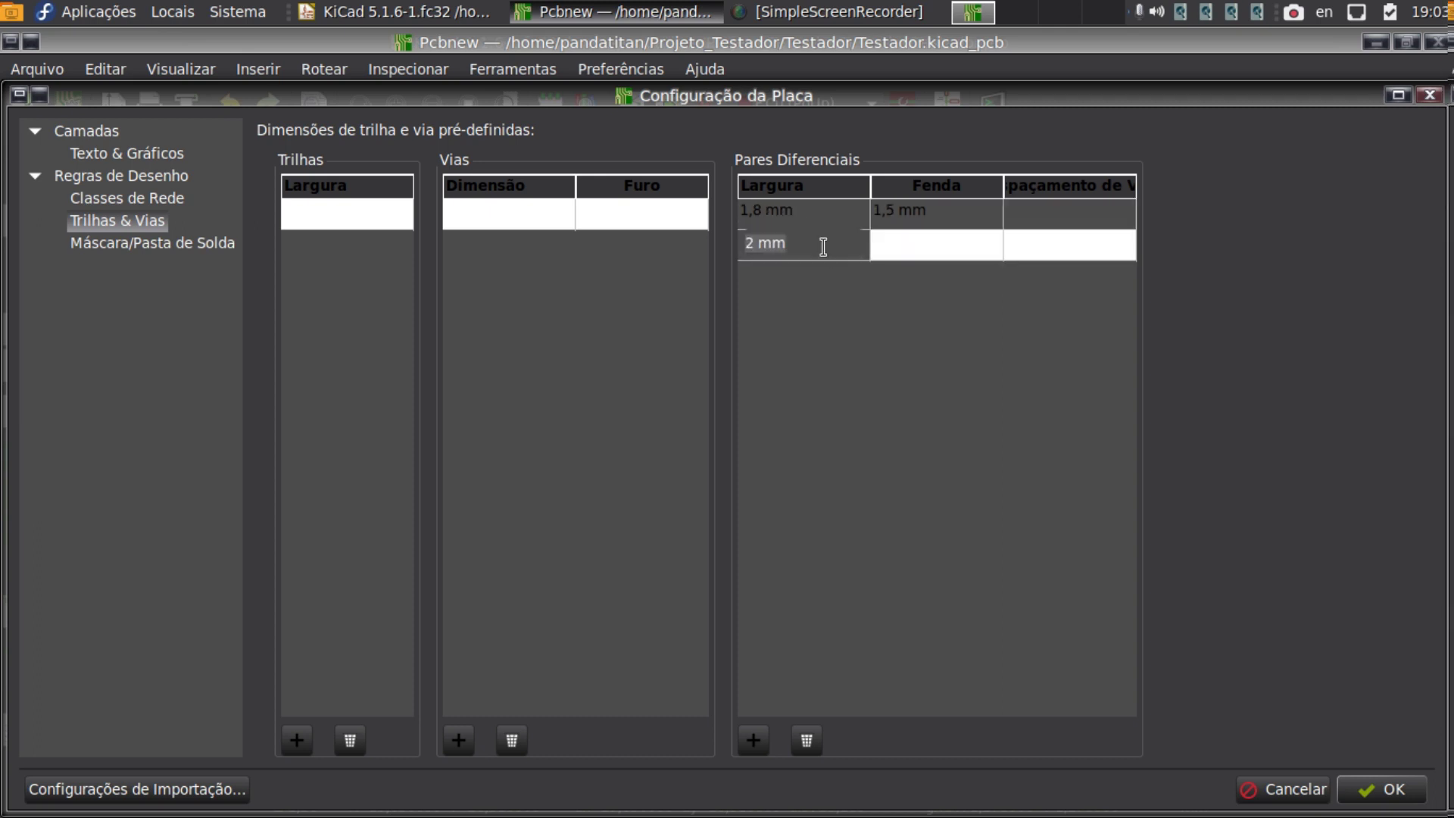
text(2)
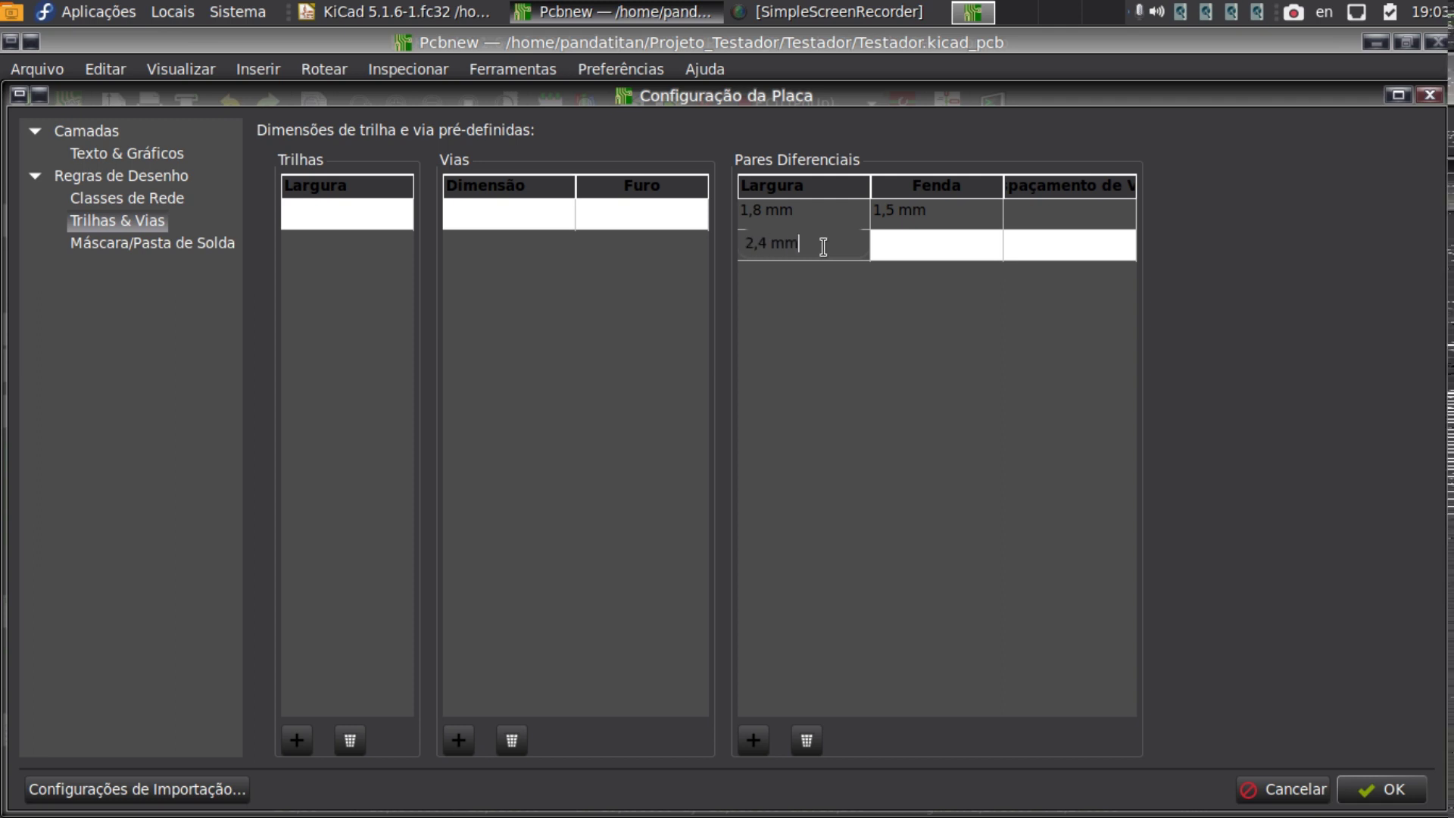
text(,4 mm)
key(Return)
Set the gap of the first predefined differential pair to 1,8 mm and of the second to 2,4 mm.
click(956, 208)
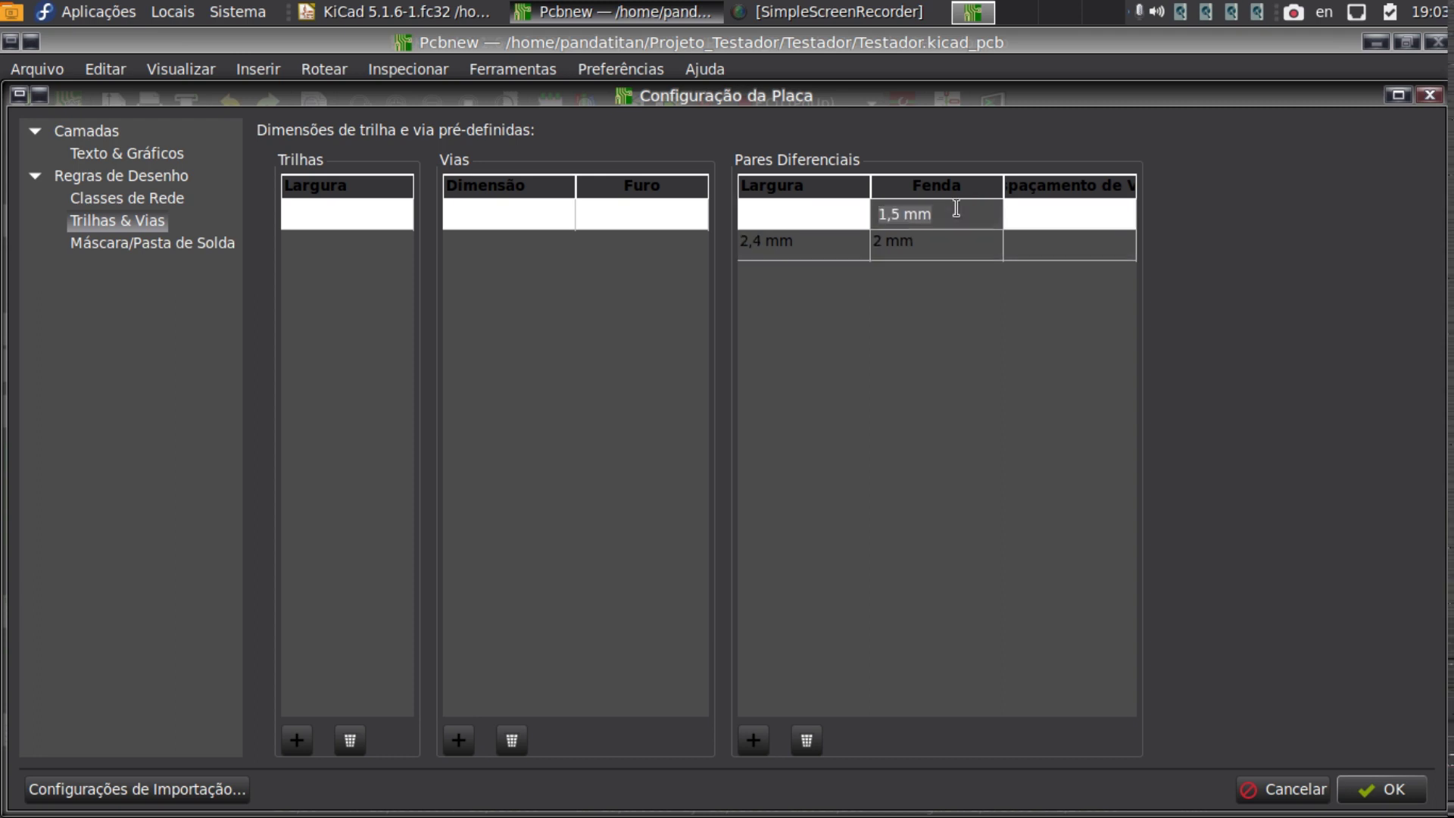
text(1,8)
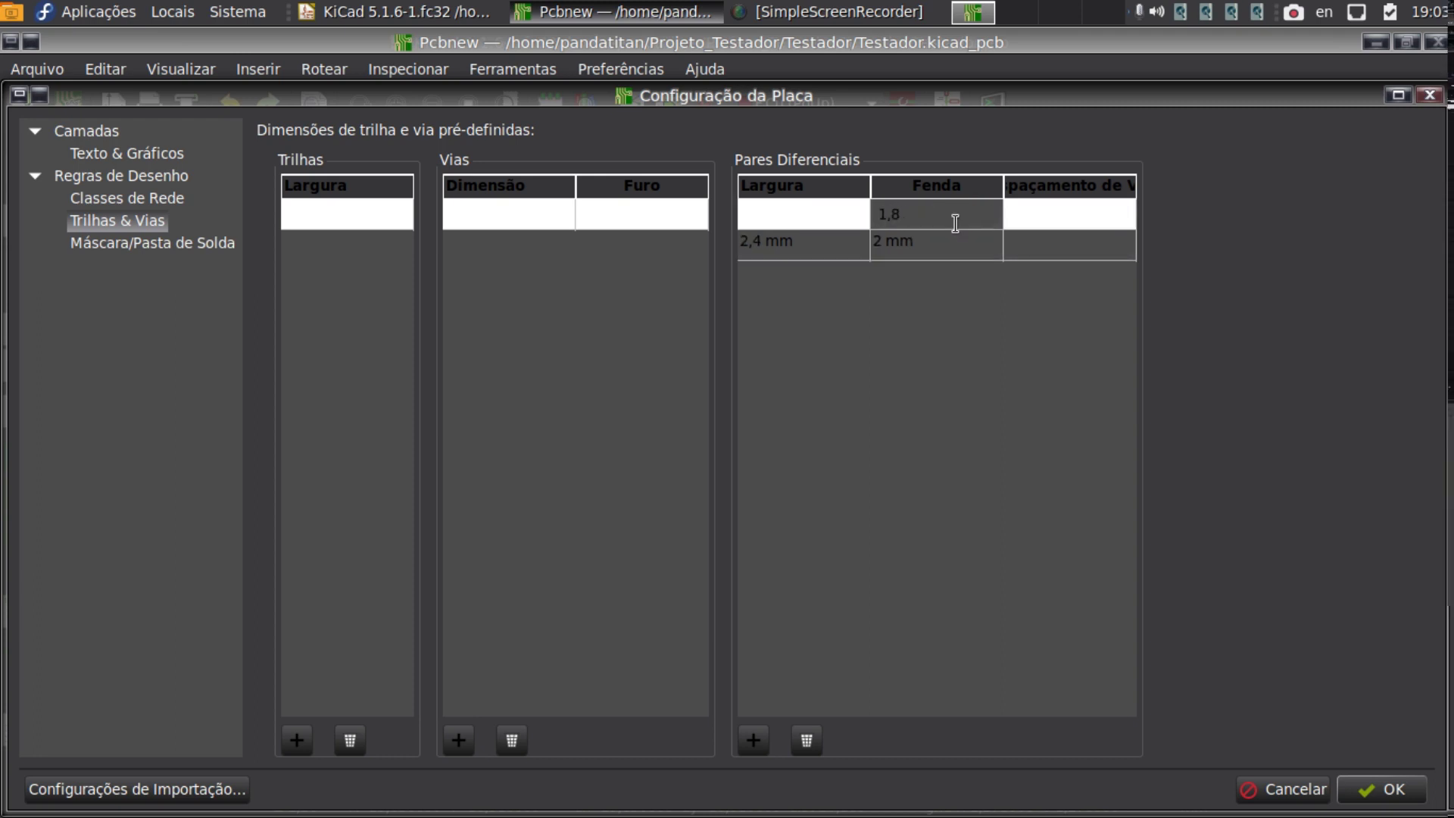
key(Return)
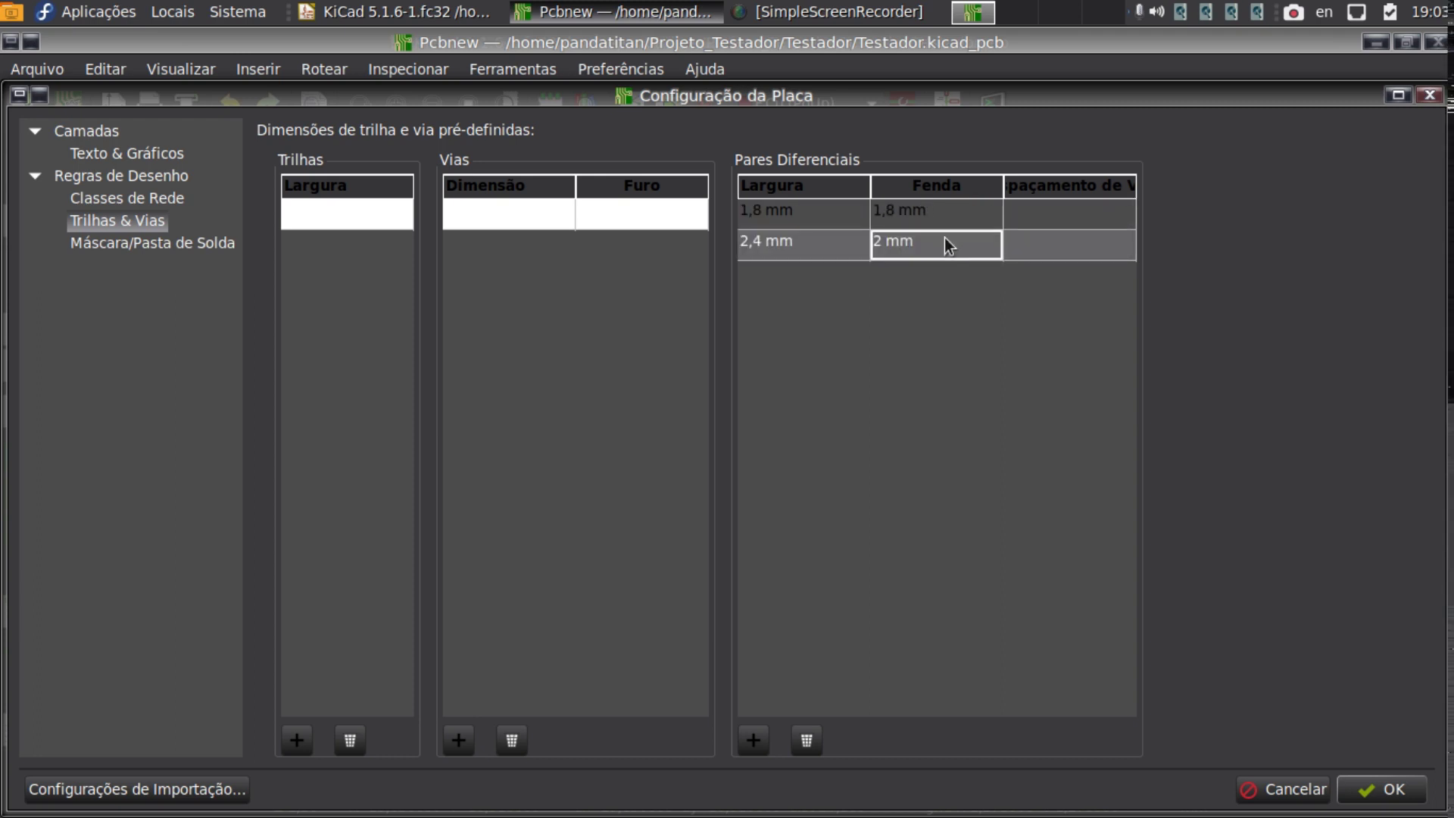
click(944, 242)
text(2)
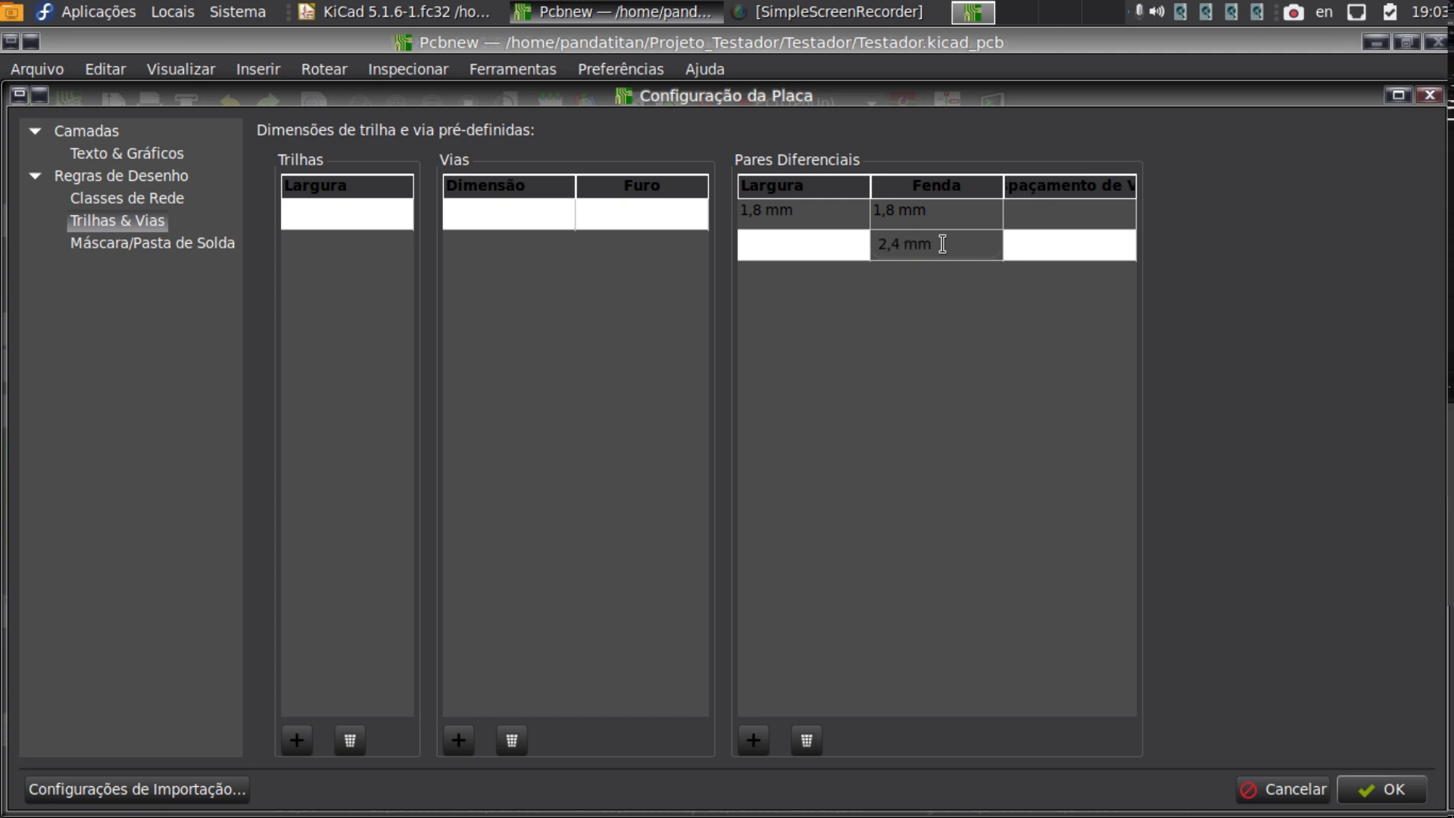
text(,4 mm)
key(Return)
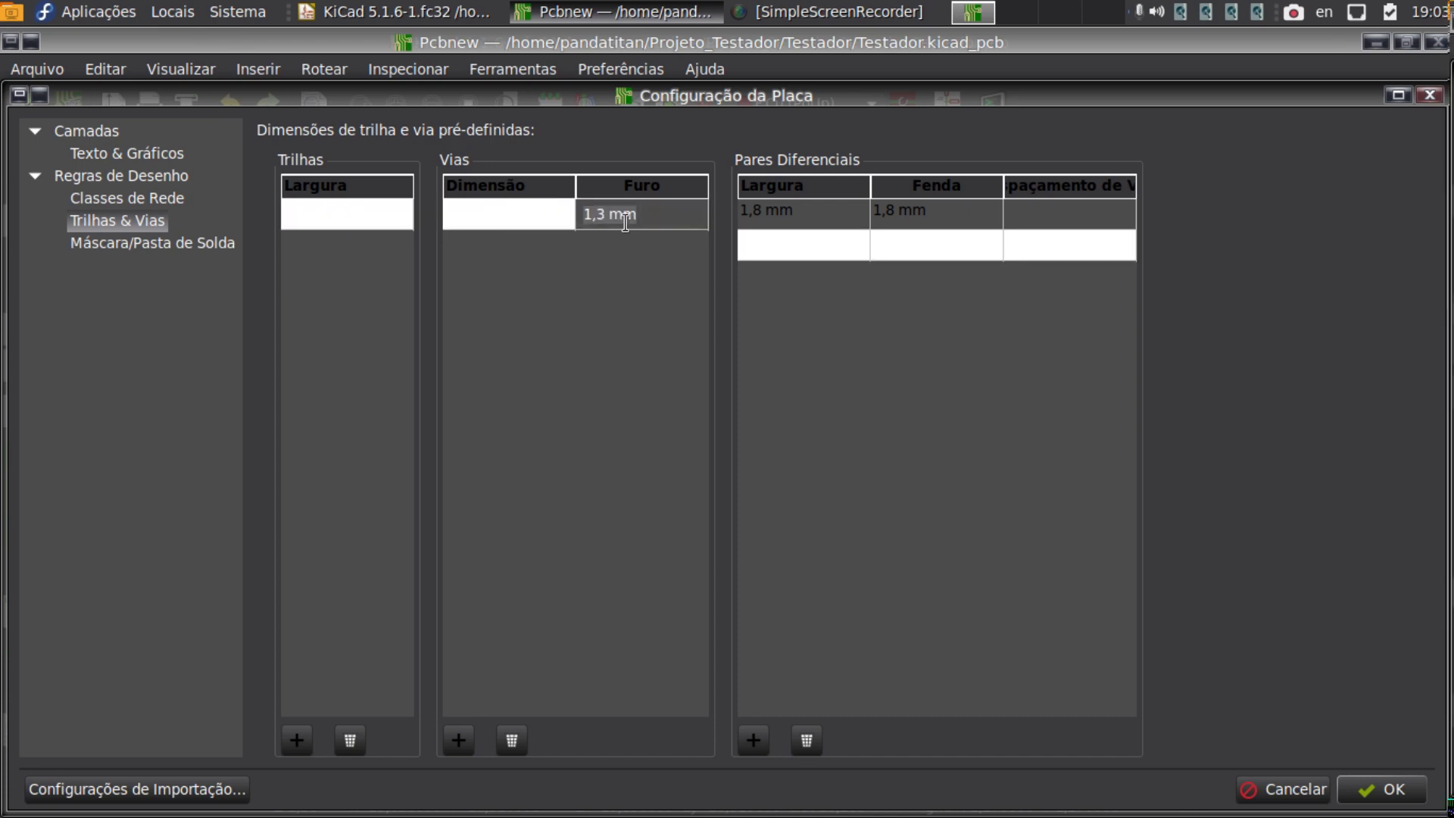
Try to apply the board setup with the predefined via's size raised to 1,3 mm.
click(1372, 790)
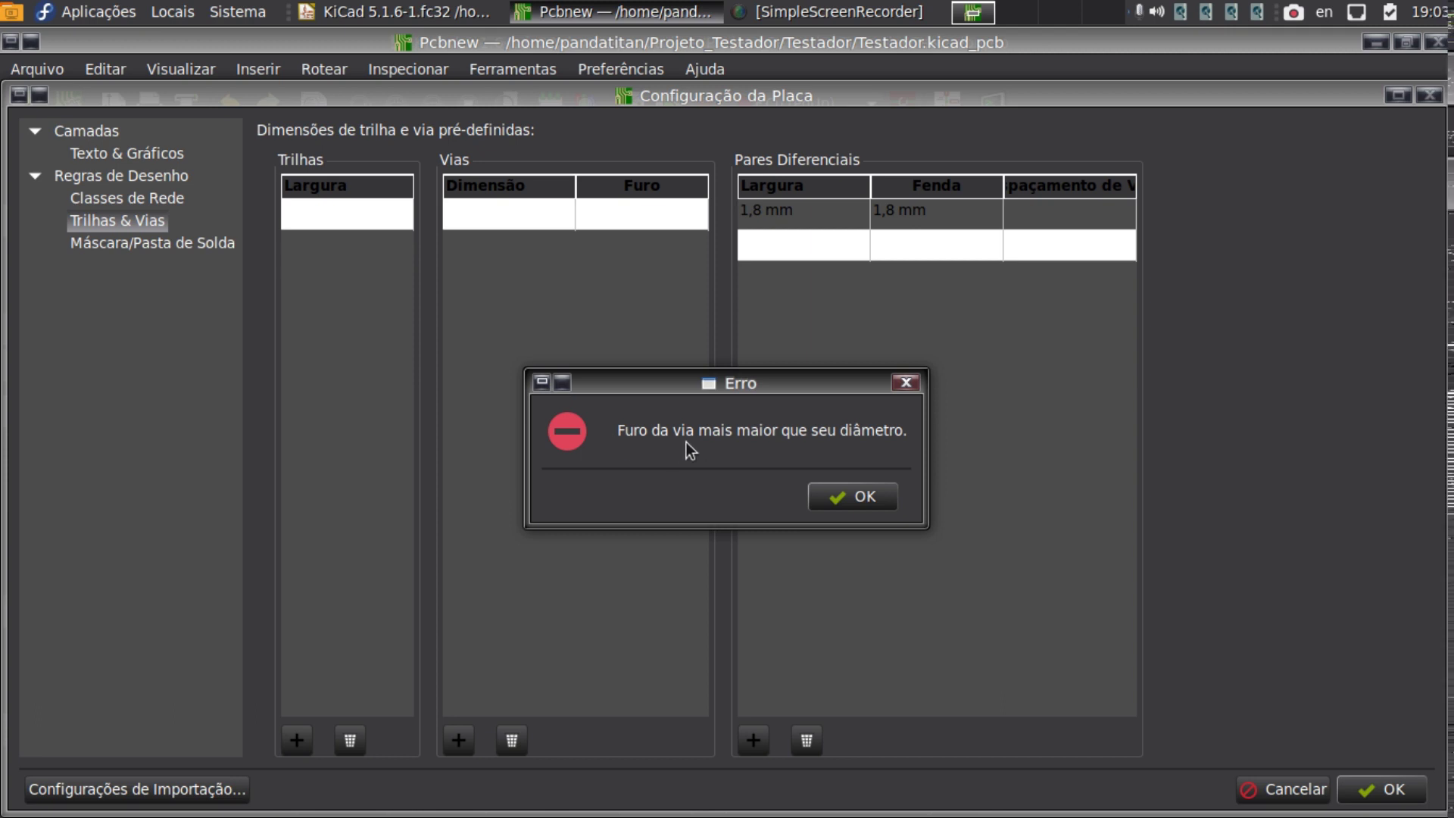
click(867, 496)
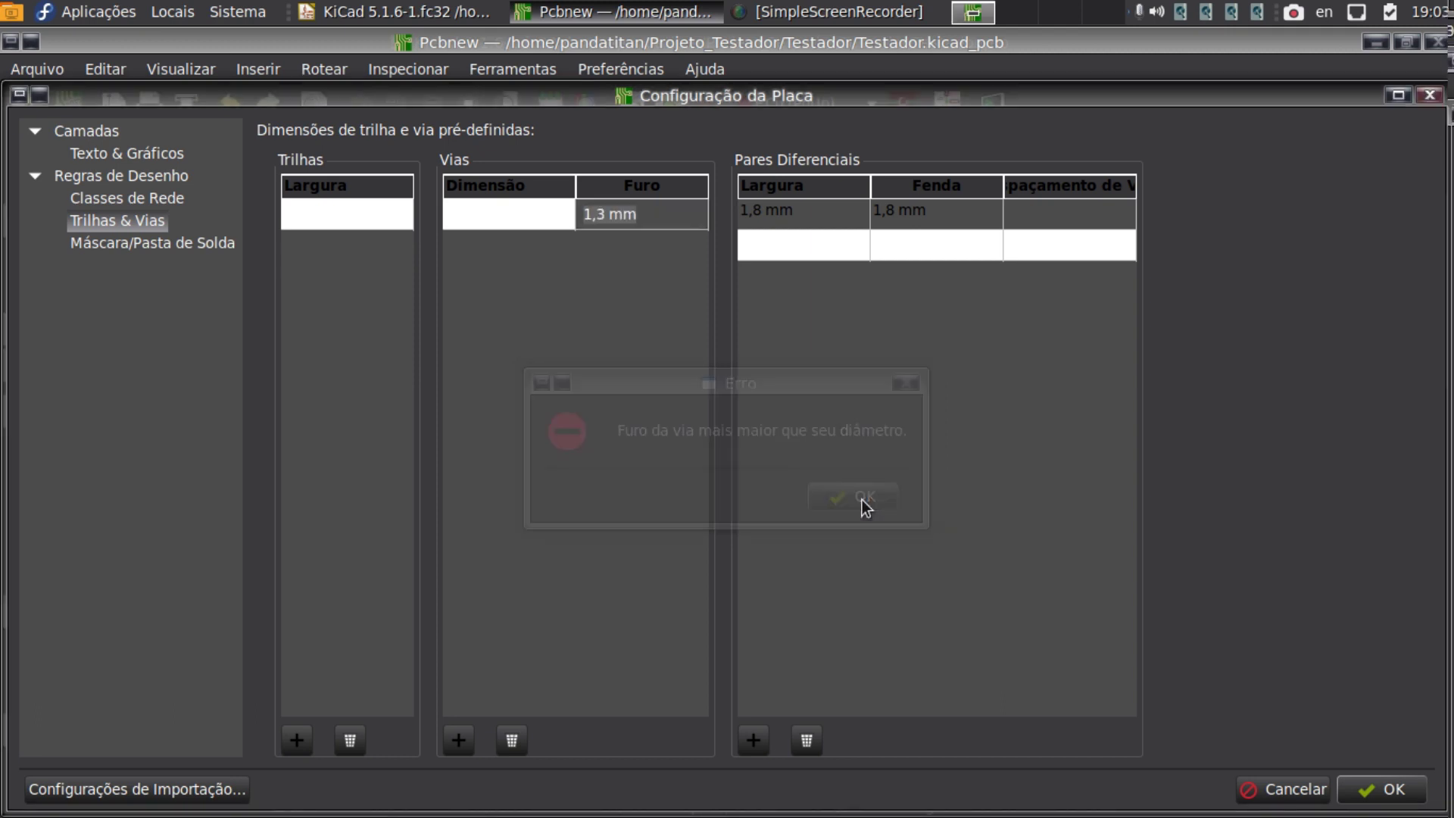
click(525, 216)
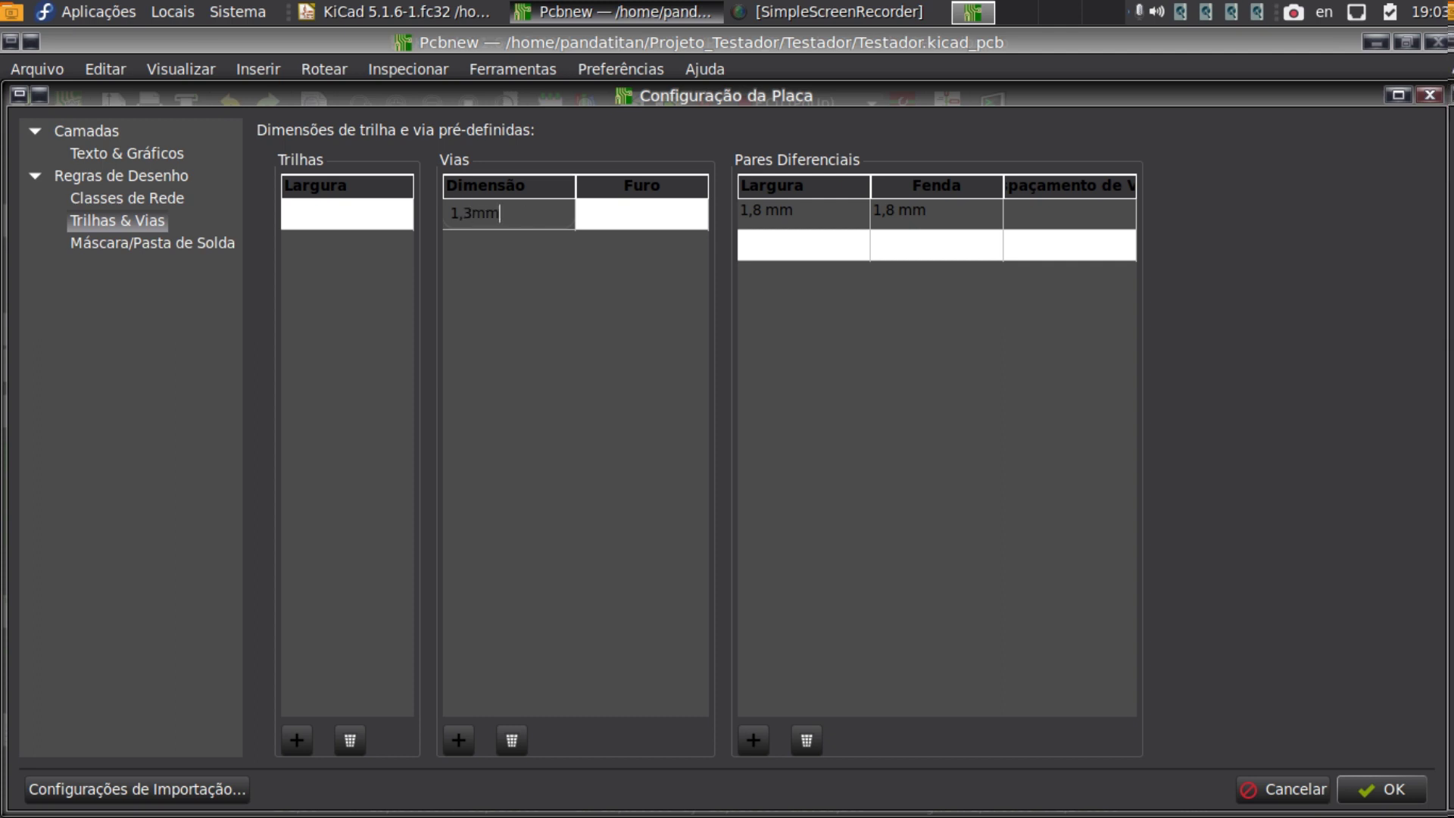
key(Return)
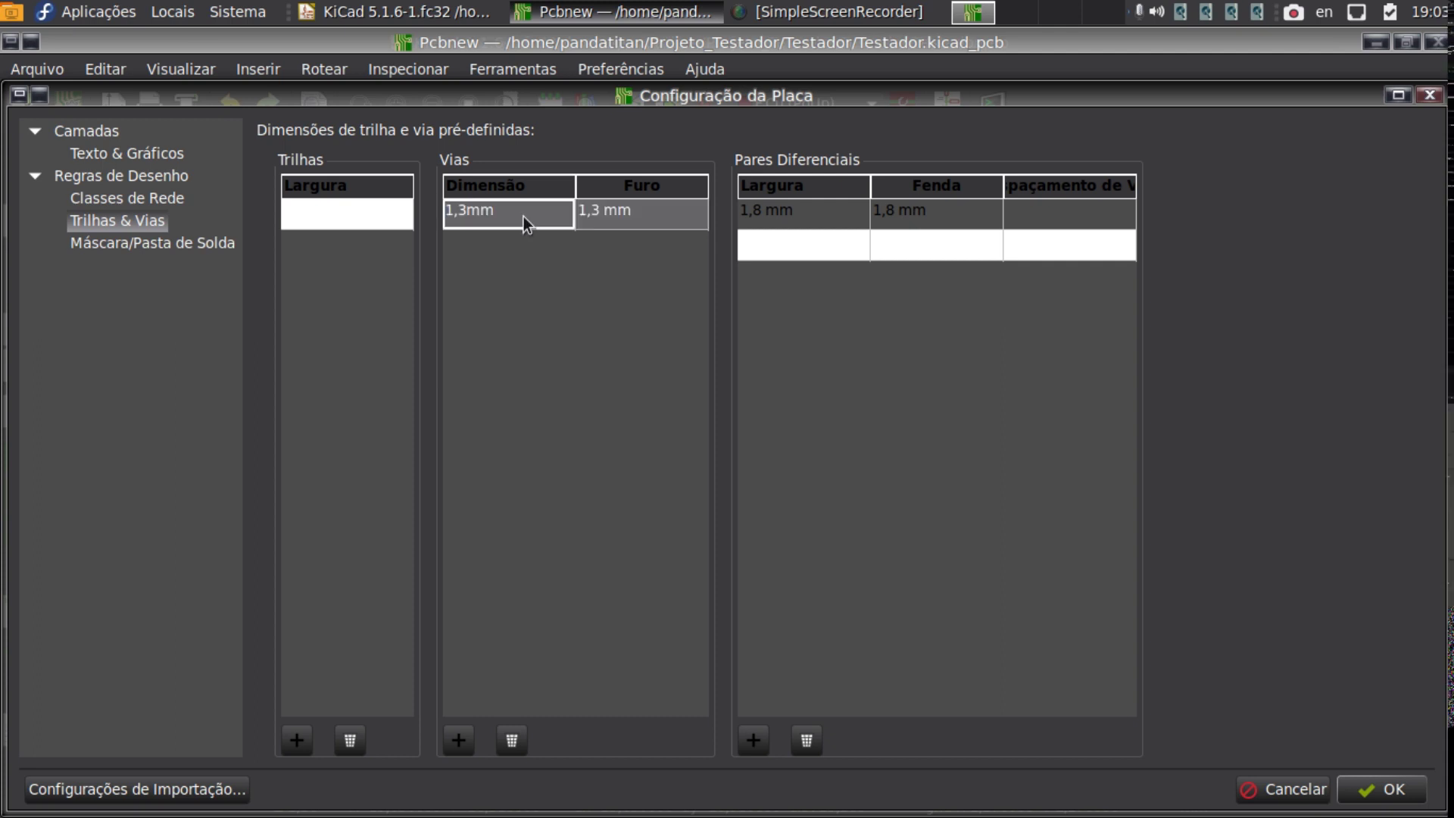
click(1385, 795)
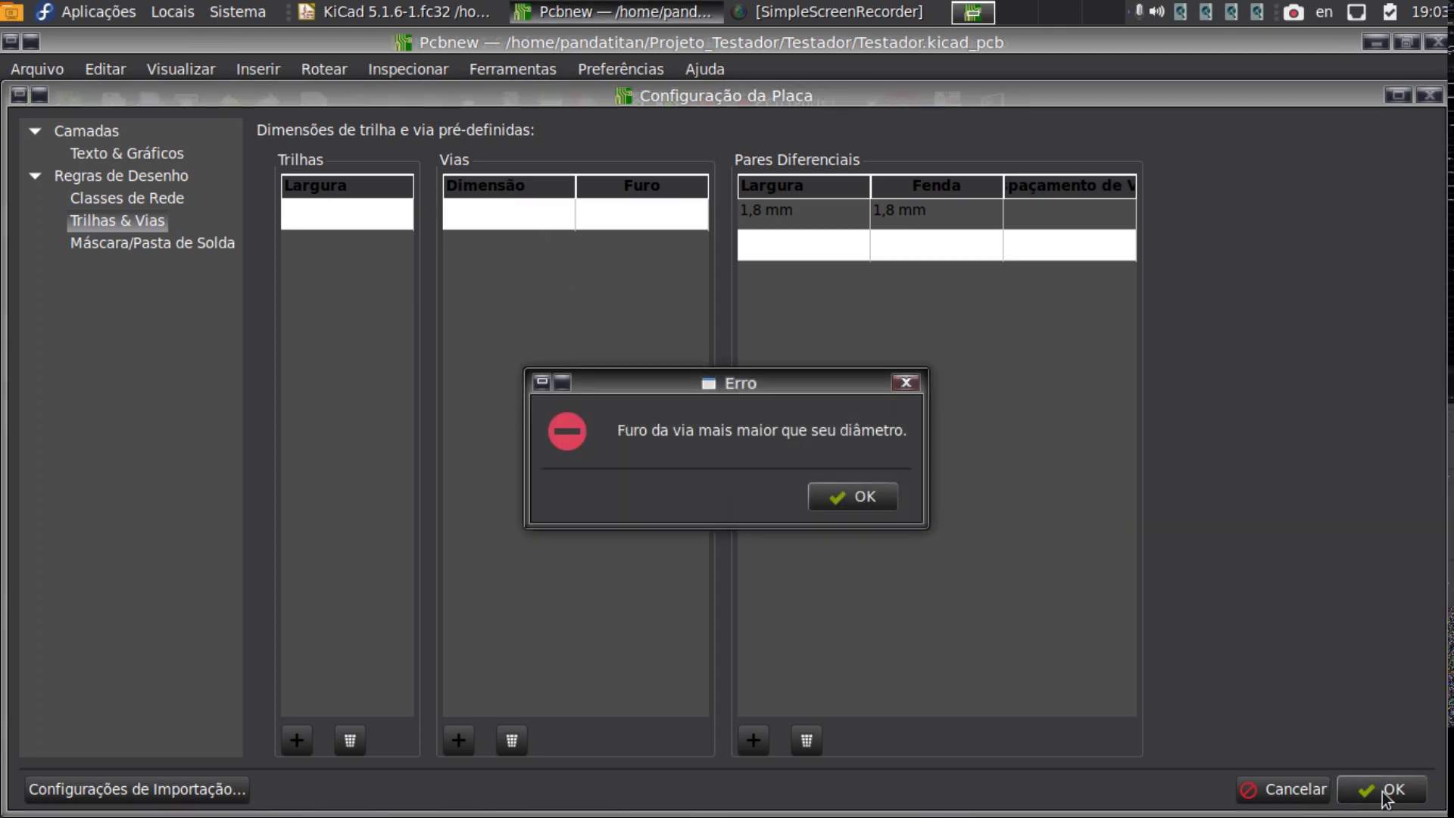
click(865, 498)
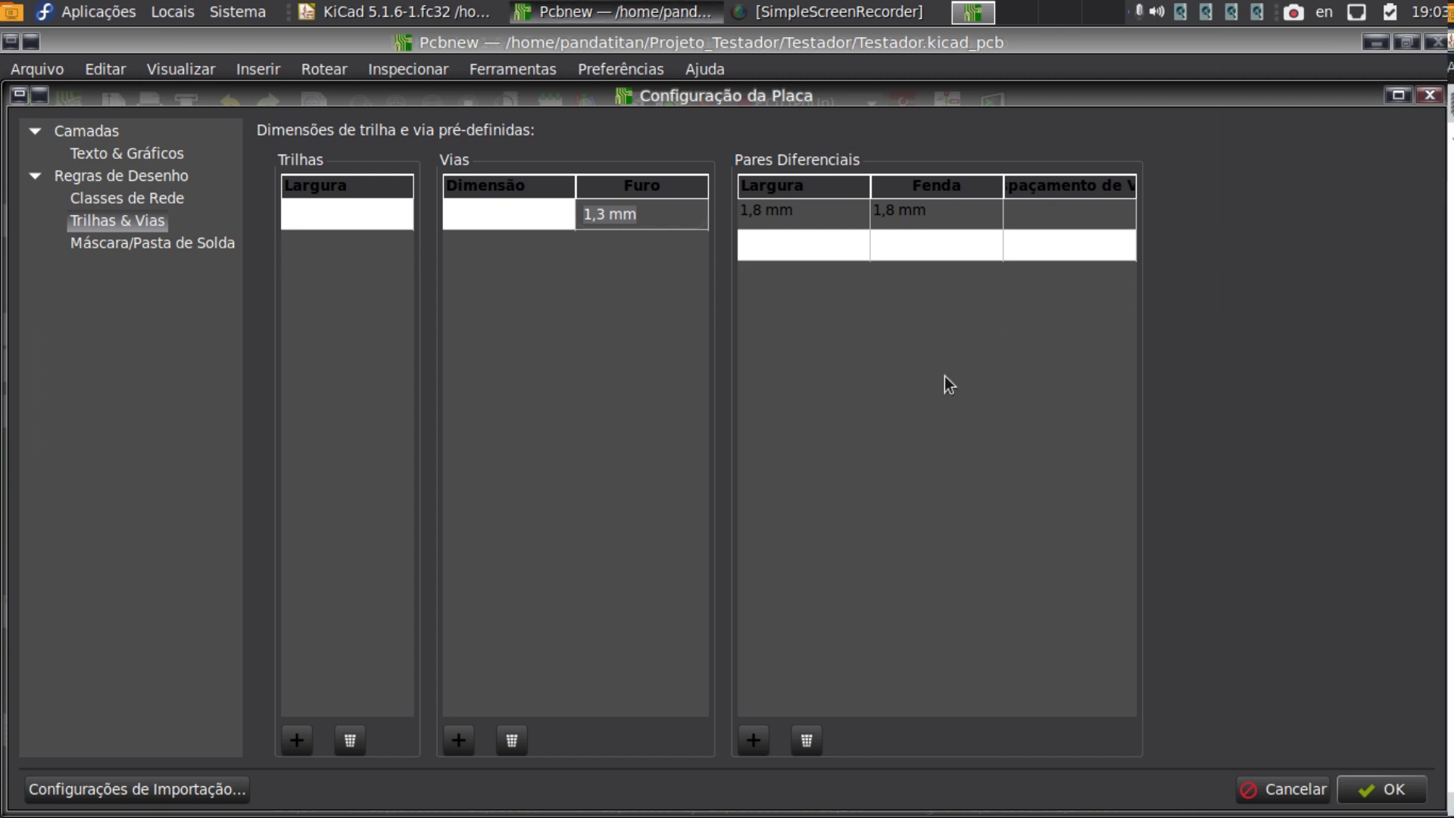
Set the predefined via's size to 1,5 mm and its hole to 1,2 mm, and apply the board setup.
click(670, 218)
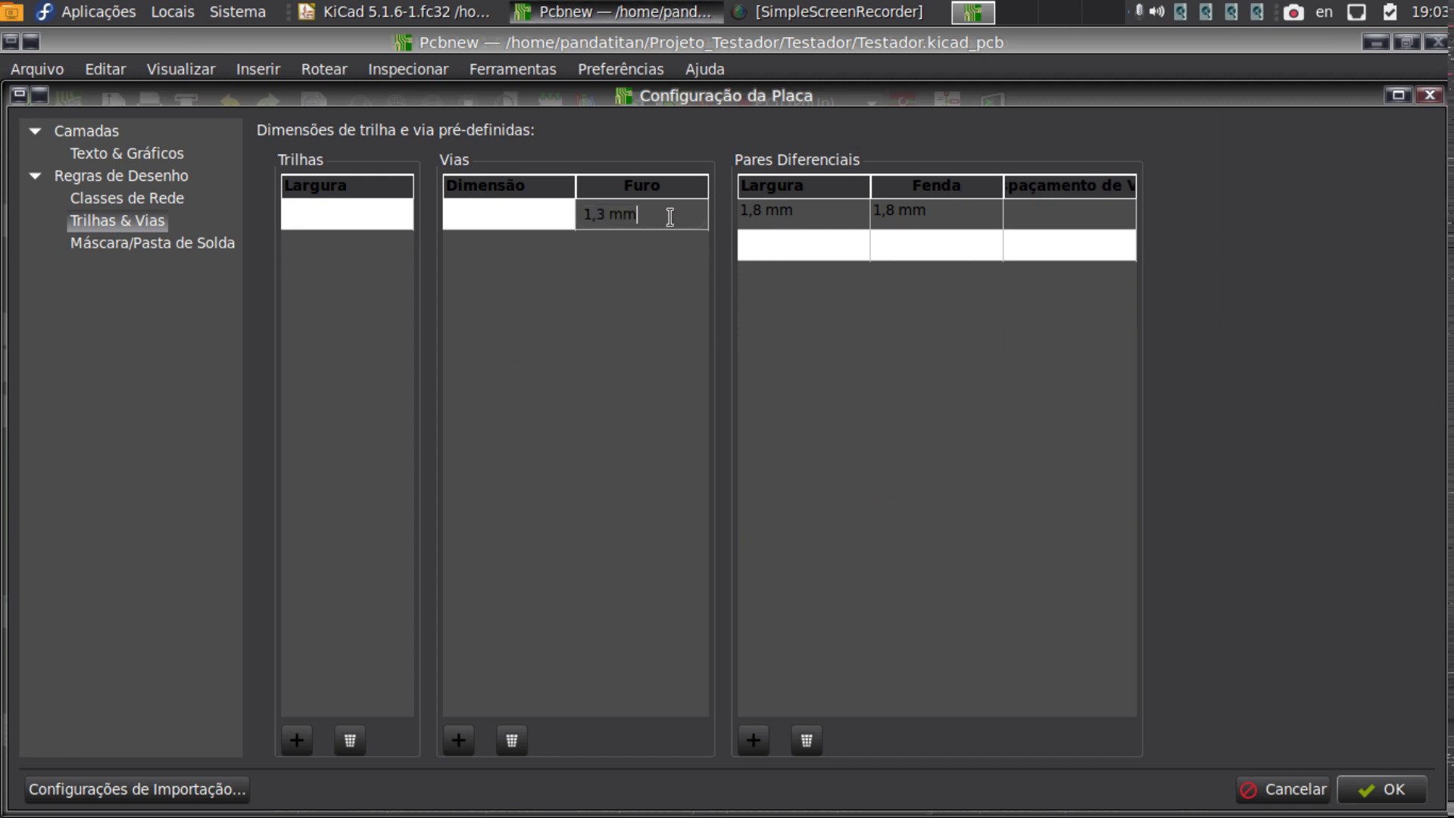
key(BackSpace)
key(BackSpace)
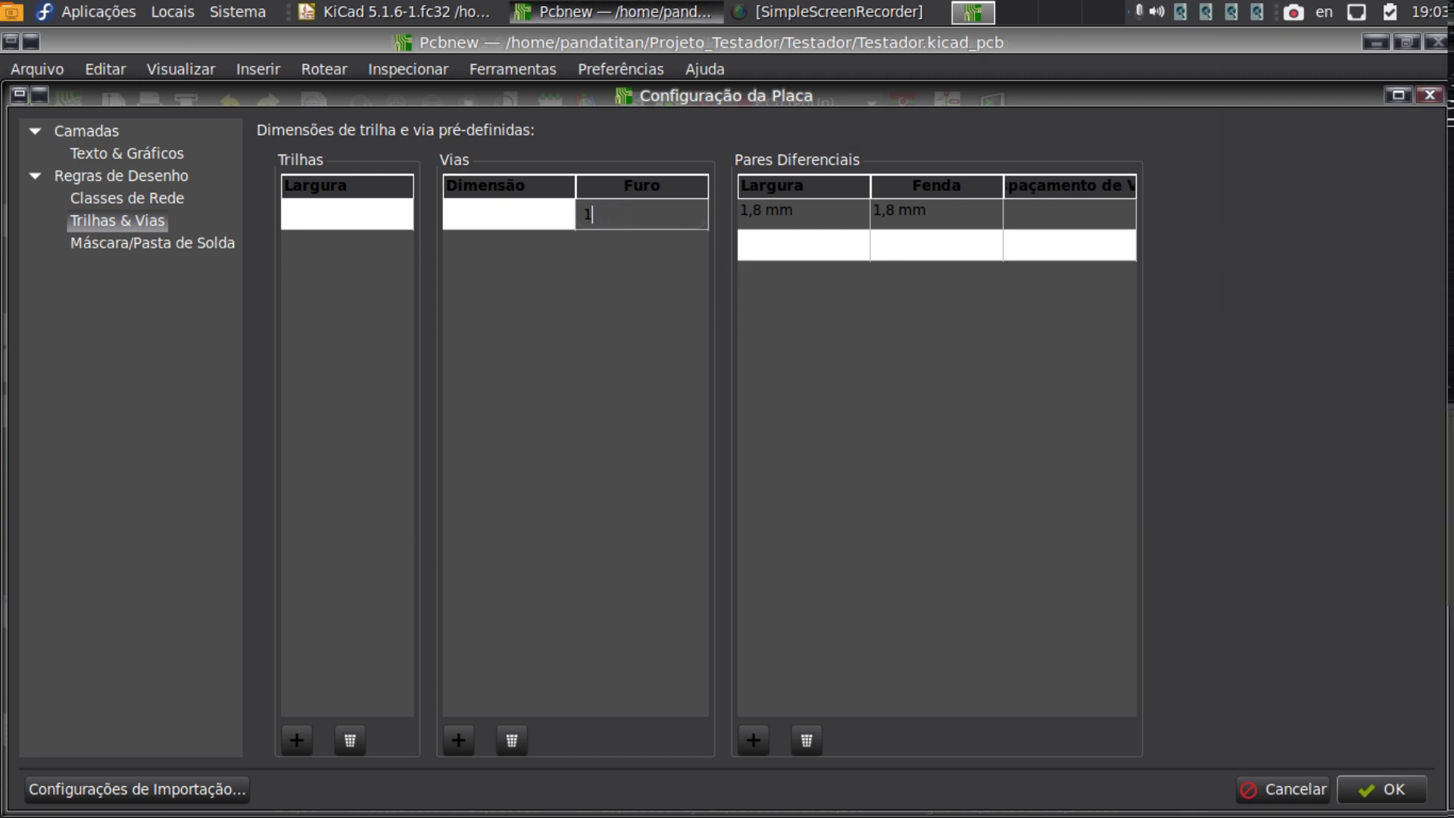
click(538, 209)
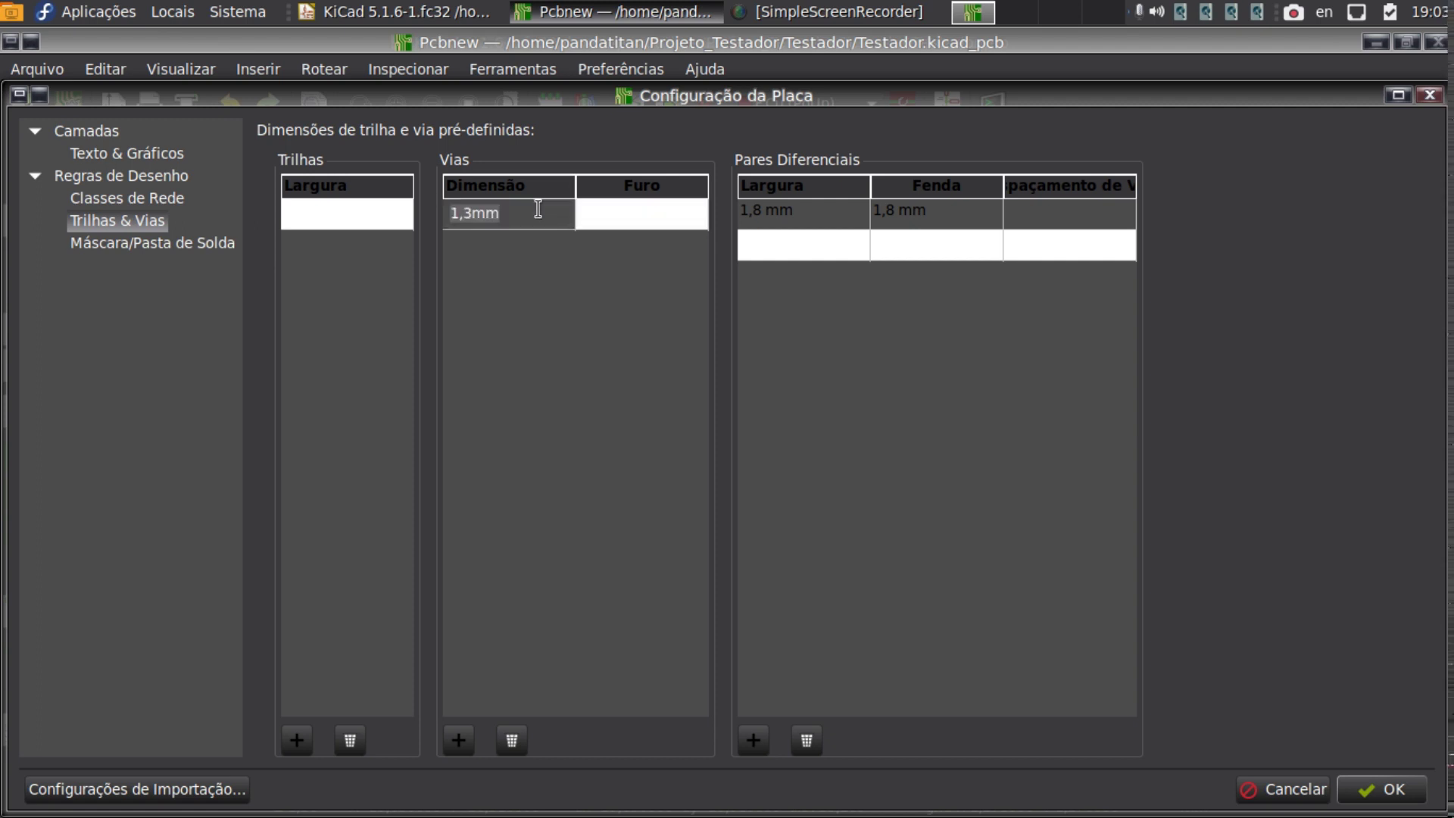
text(1,5)
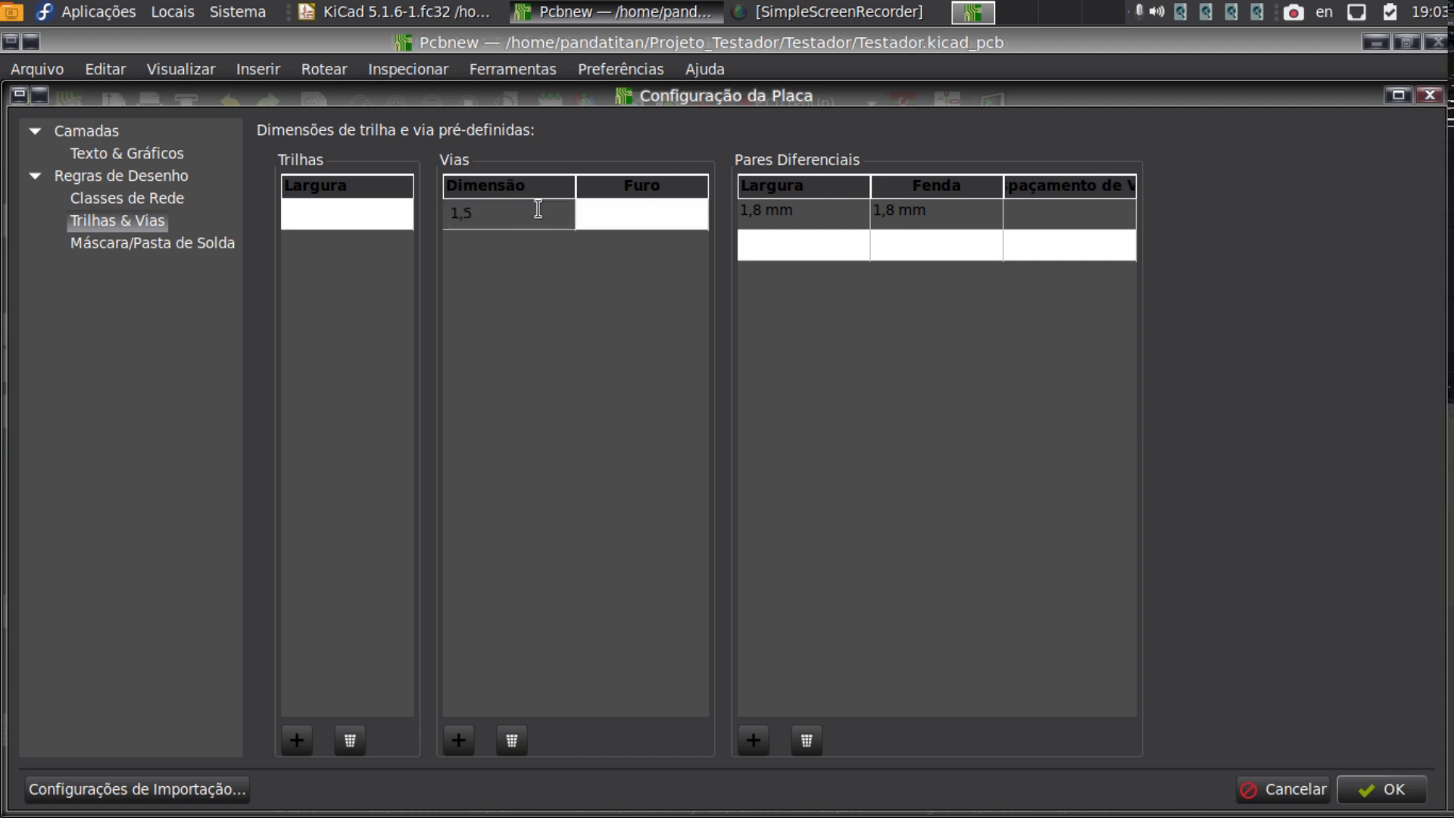
text( mm)
click(647, 215)
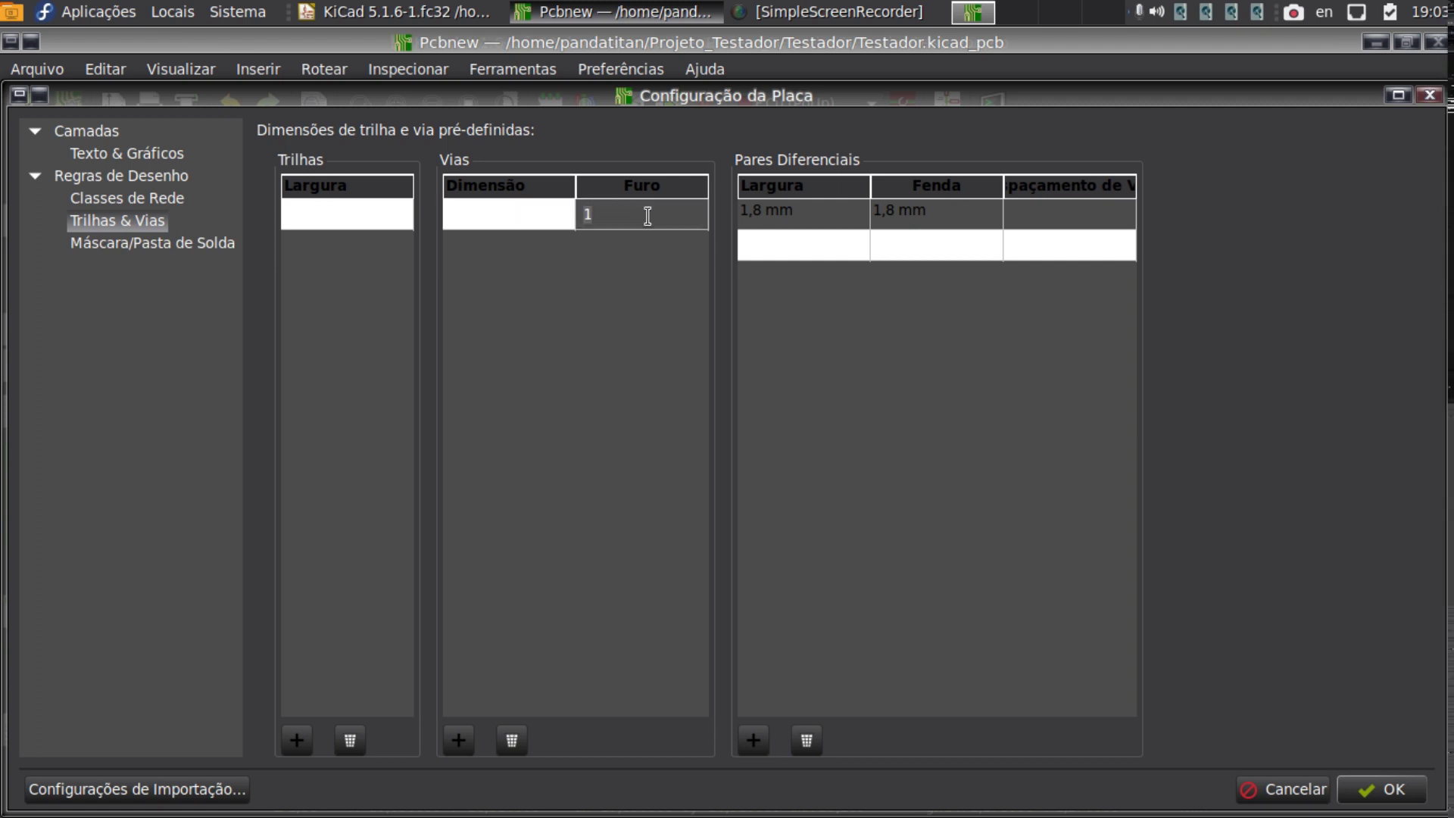
text(1,2 mm)
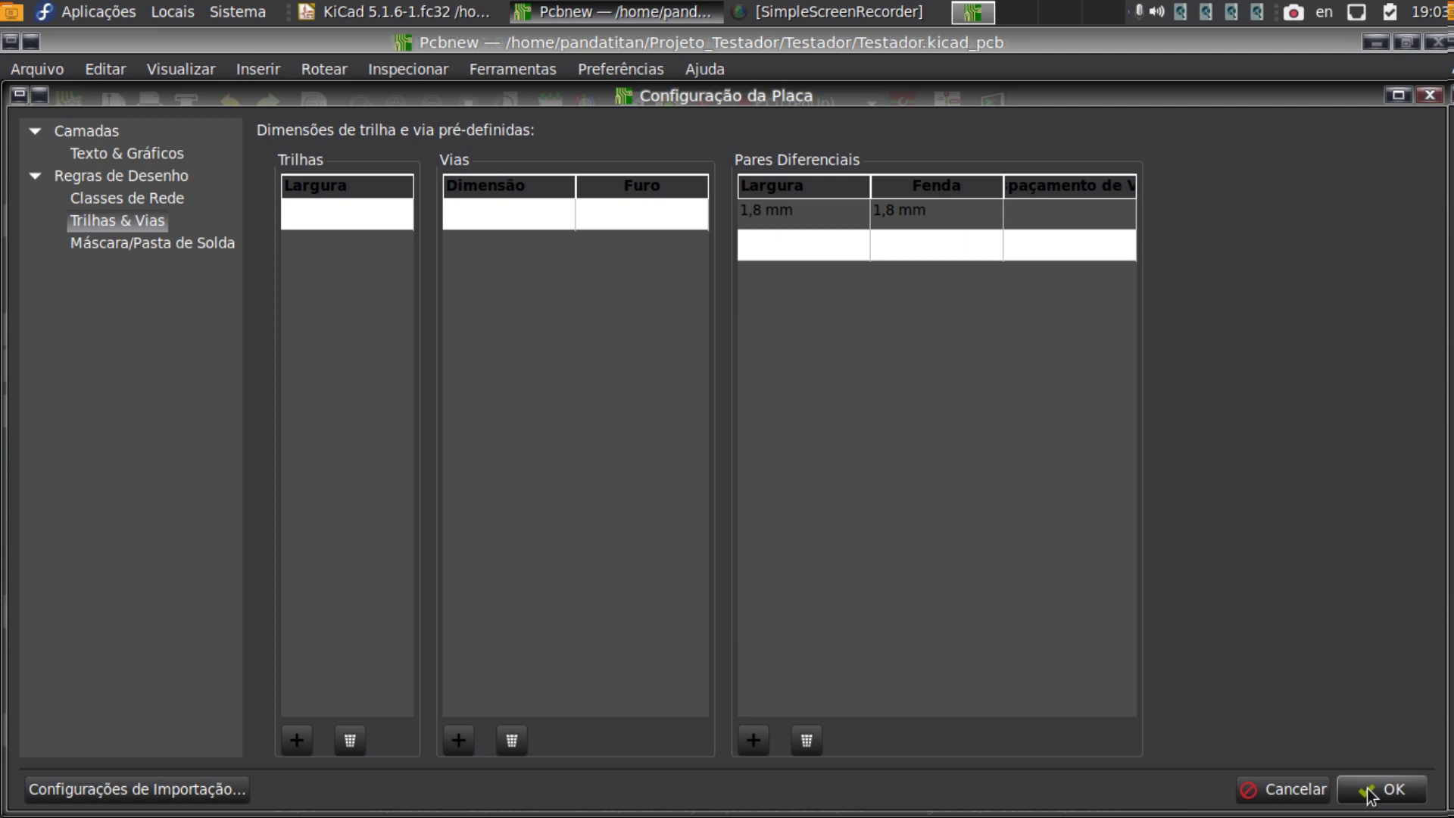
click(1388, 785)
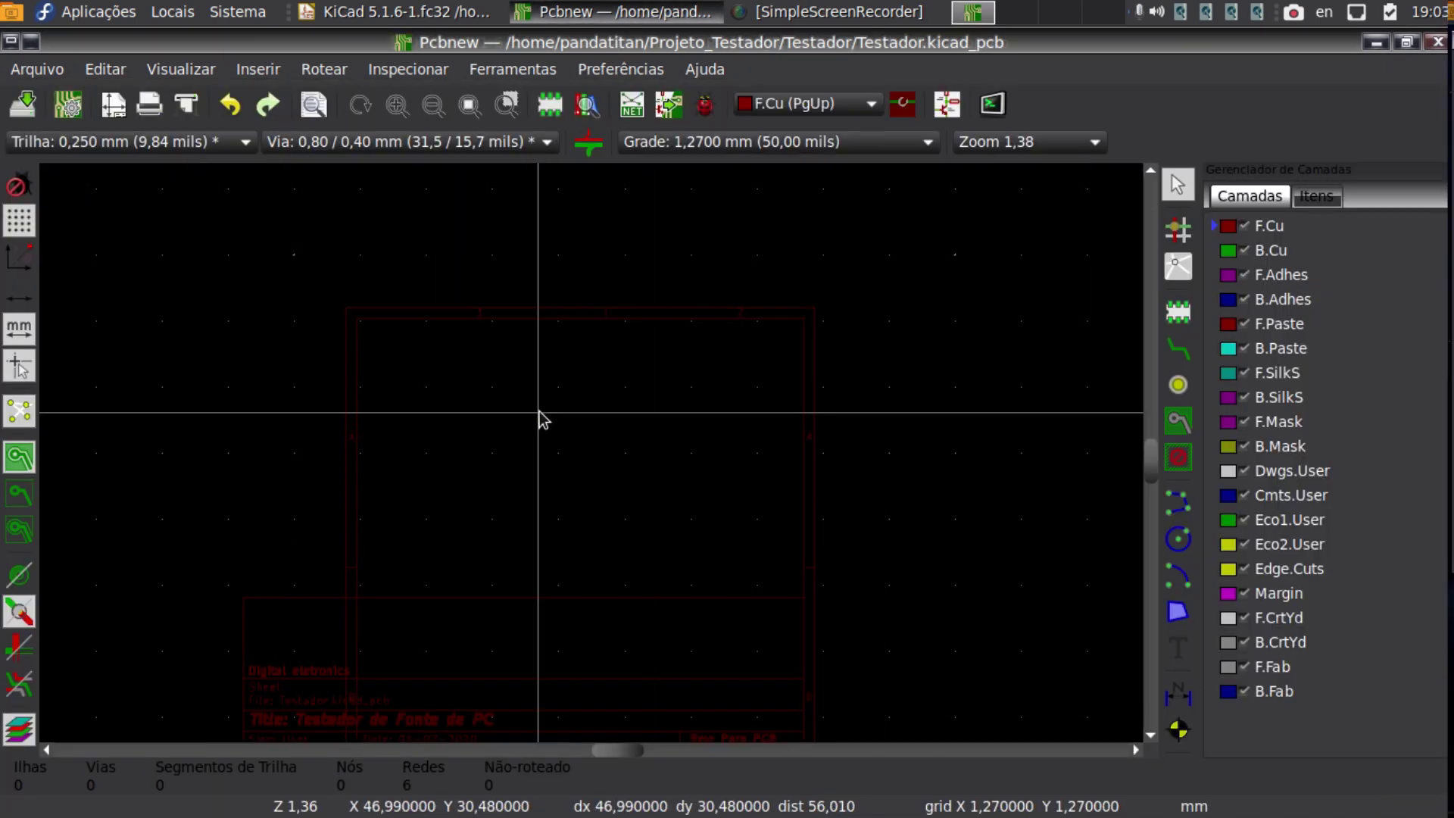
Check the netlist and board files in the KiCad project window and return to the PCB editor.
scroll(591, 457, down, 1)
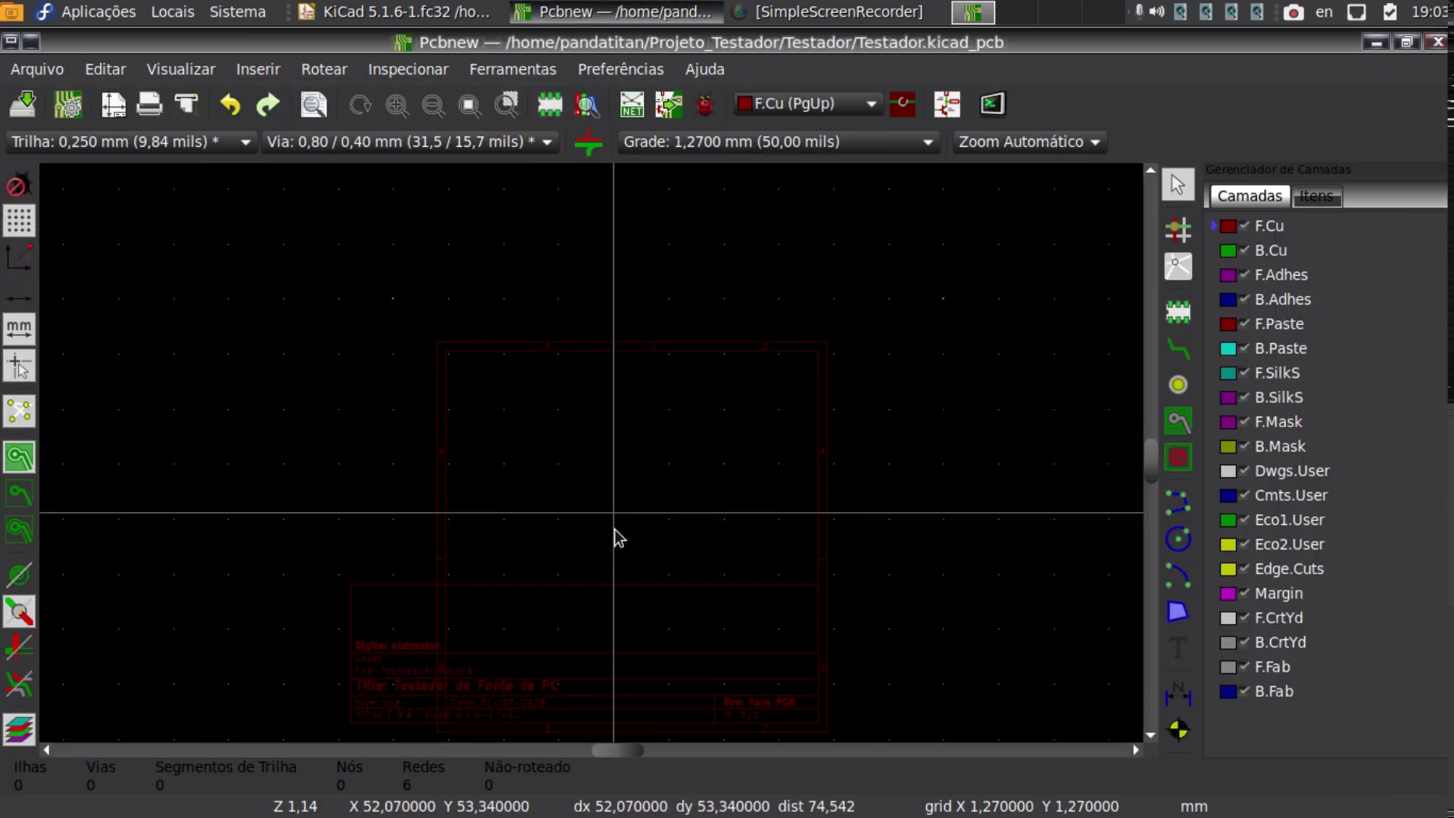
scroll(590, 453, up, 1)
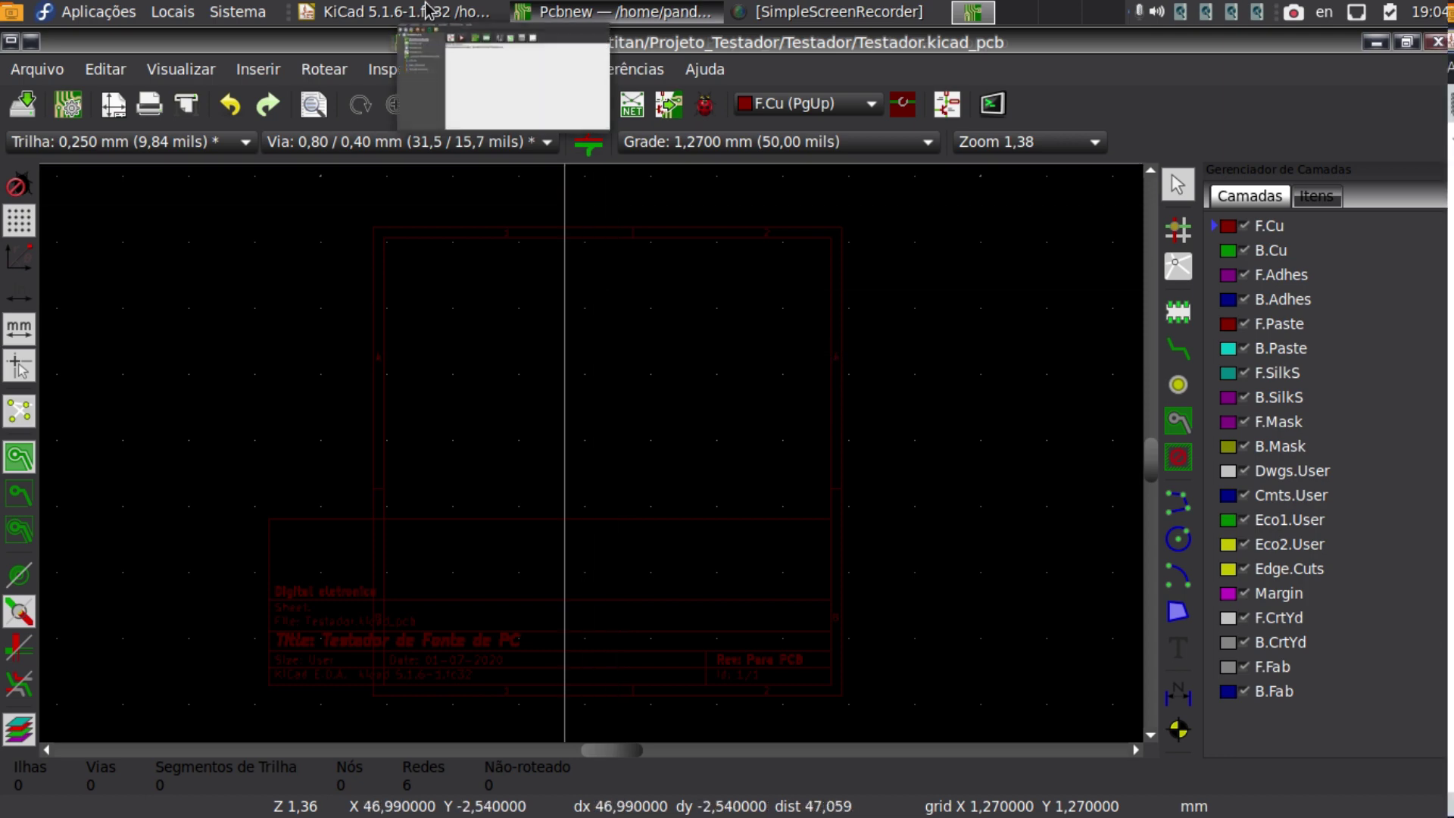
click(390, 11)
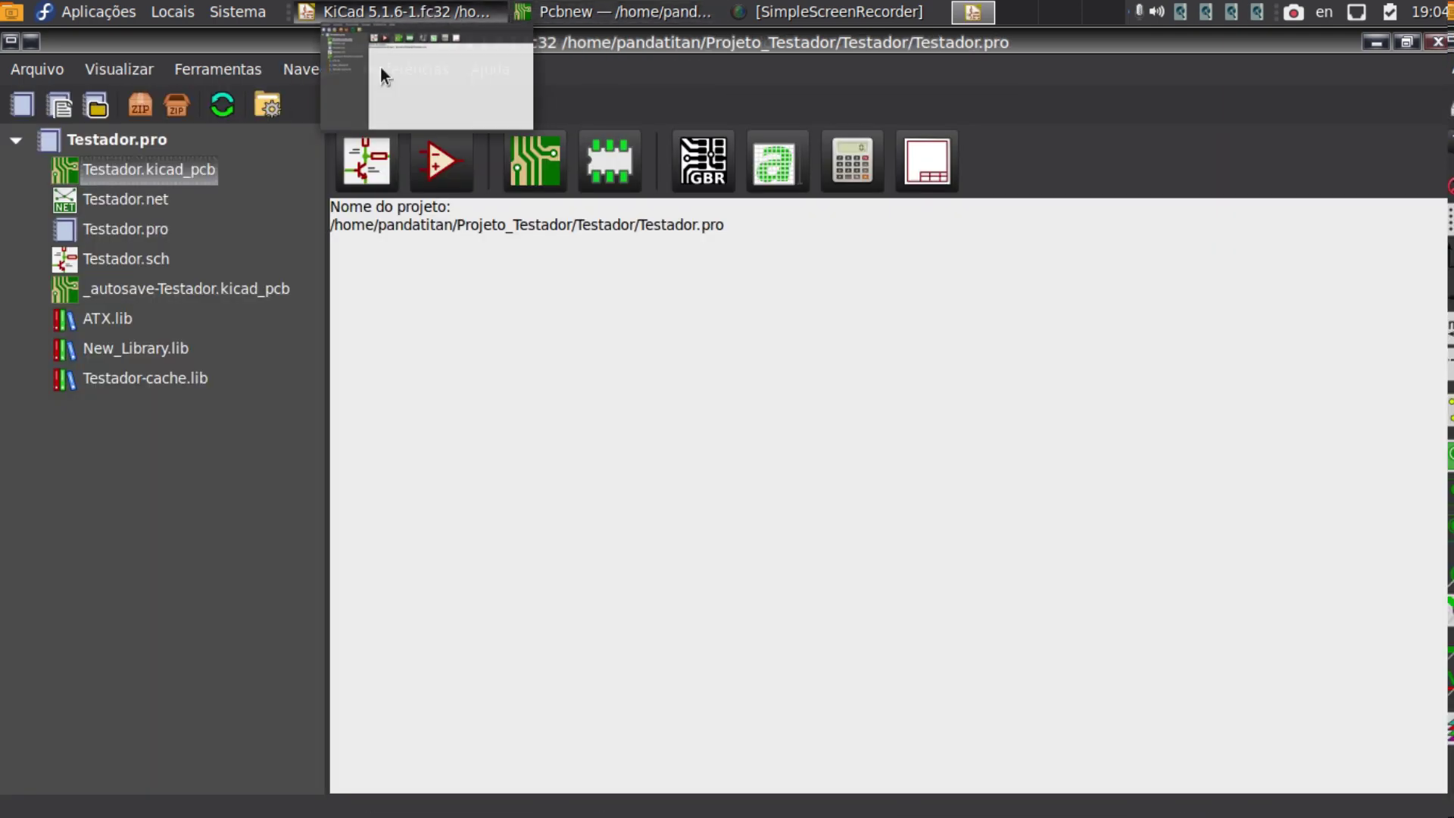
click(154, 199)
click(171, 159)
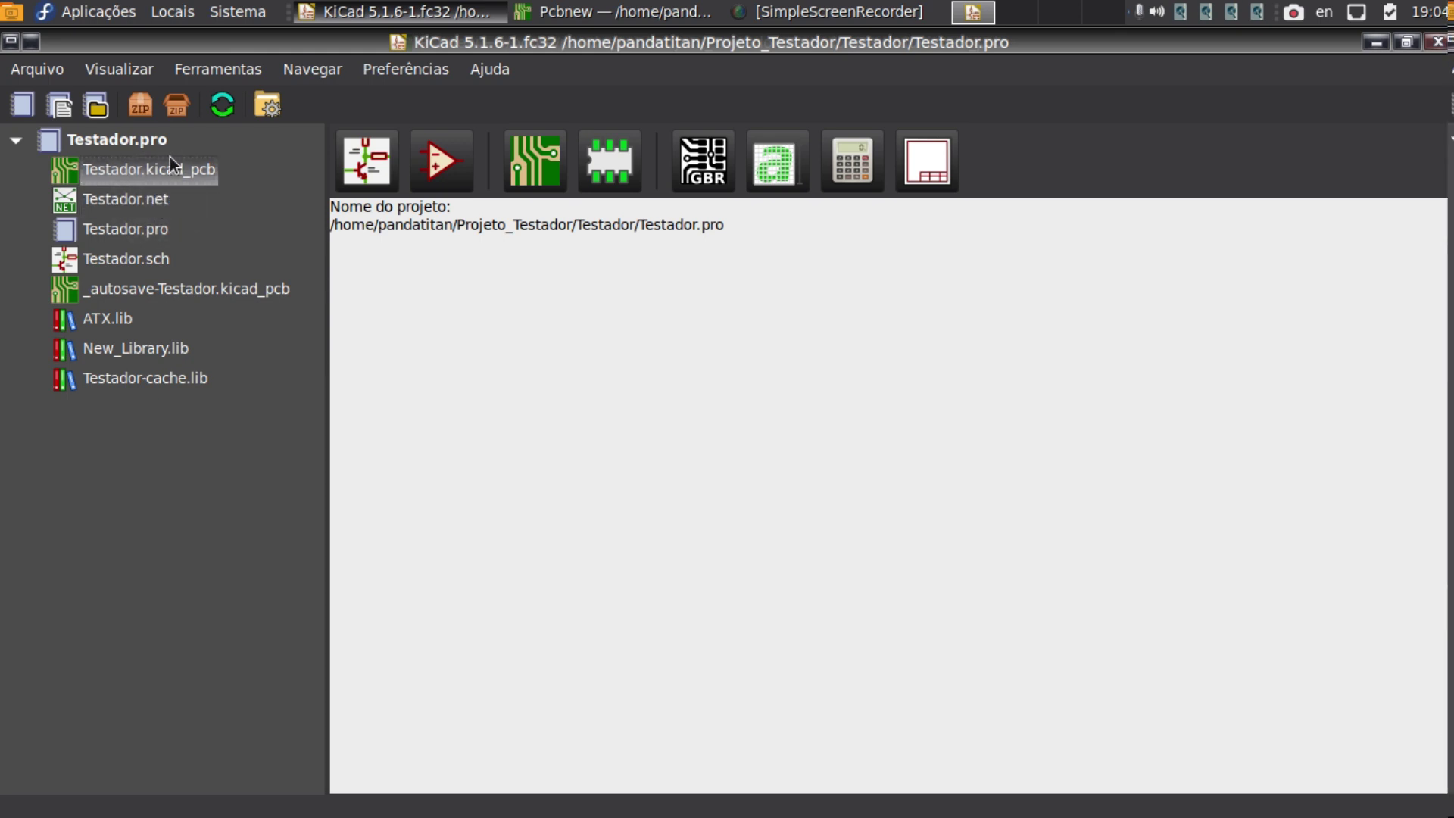
click(603, 17)
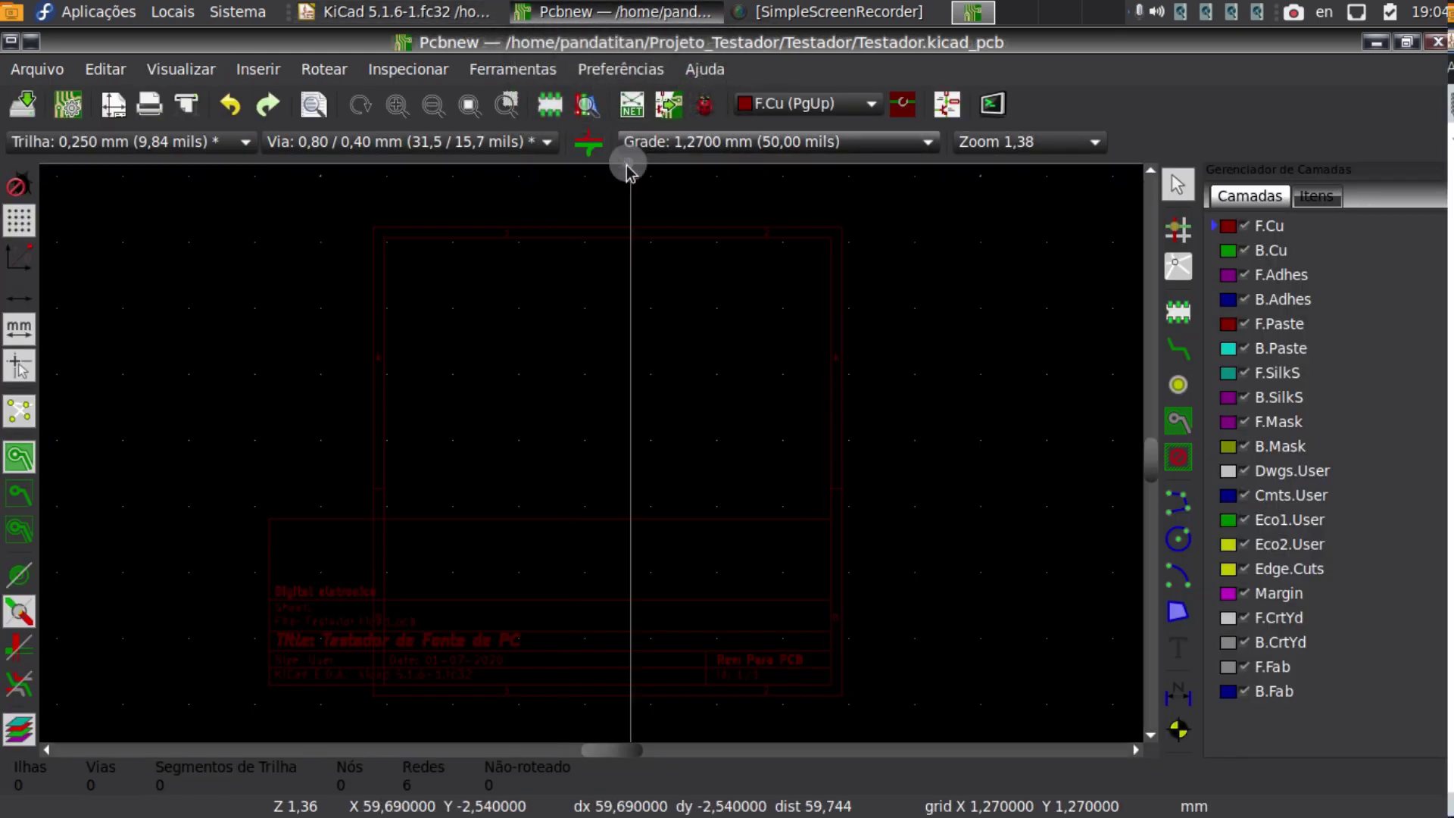
Open the netlist import and choose Testador.net from the Testador project folder as the netlist file.
click(632, 106)
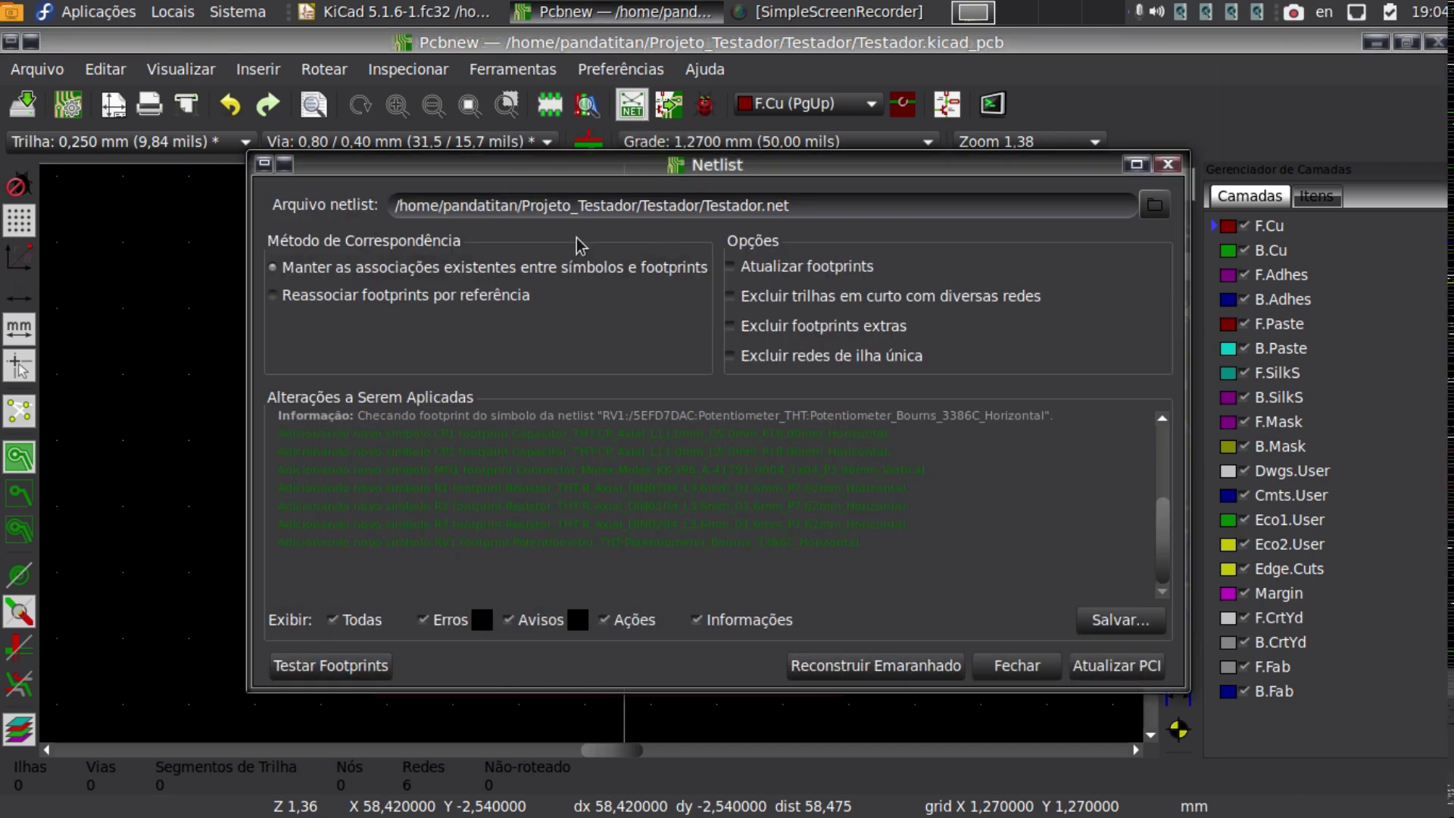
drag(806, 203, 772, 200)
click(827, 206)
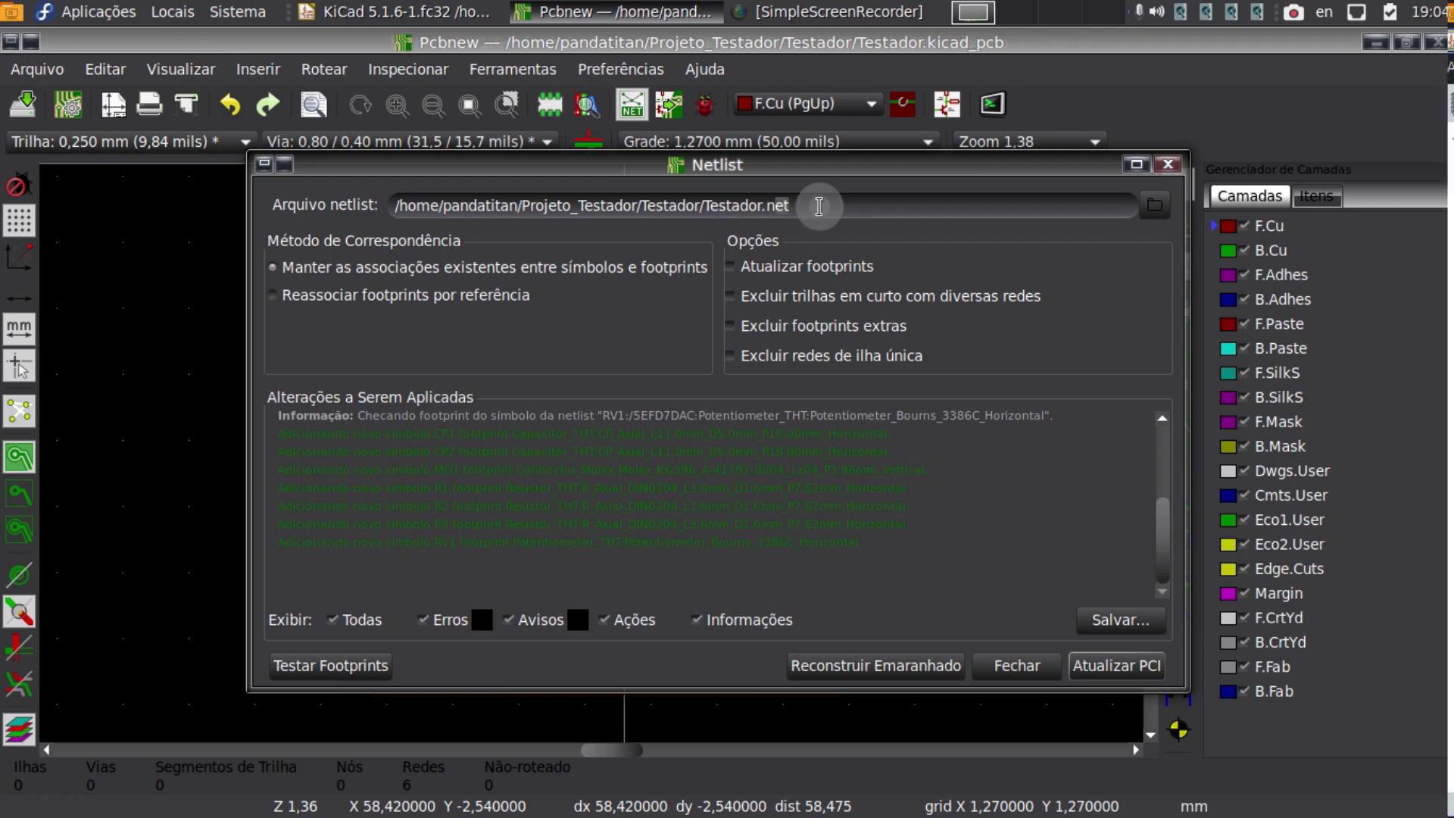
click(729, 203)
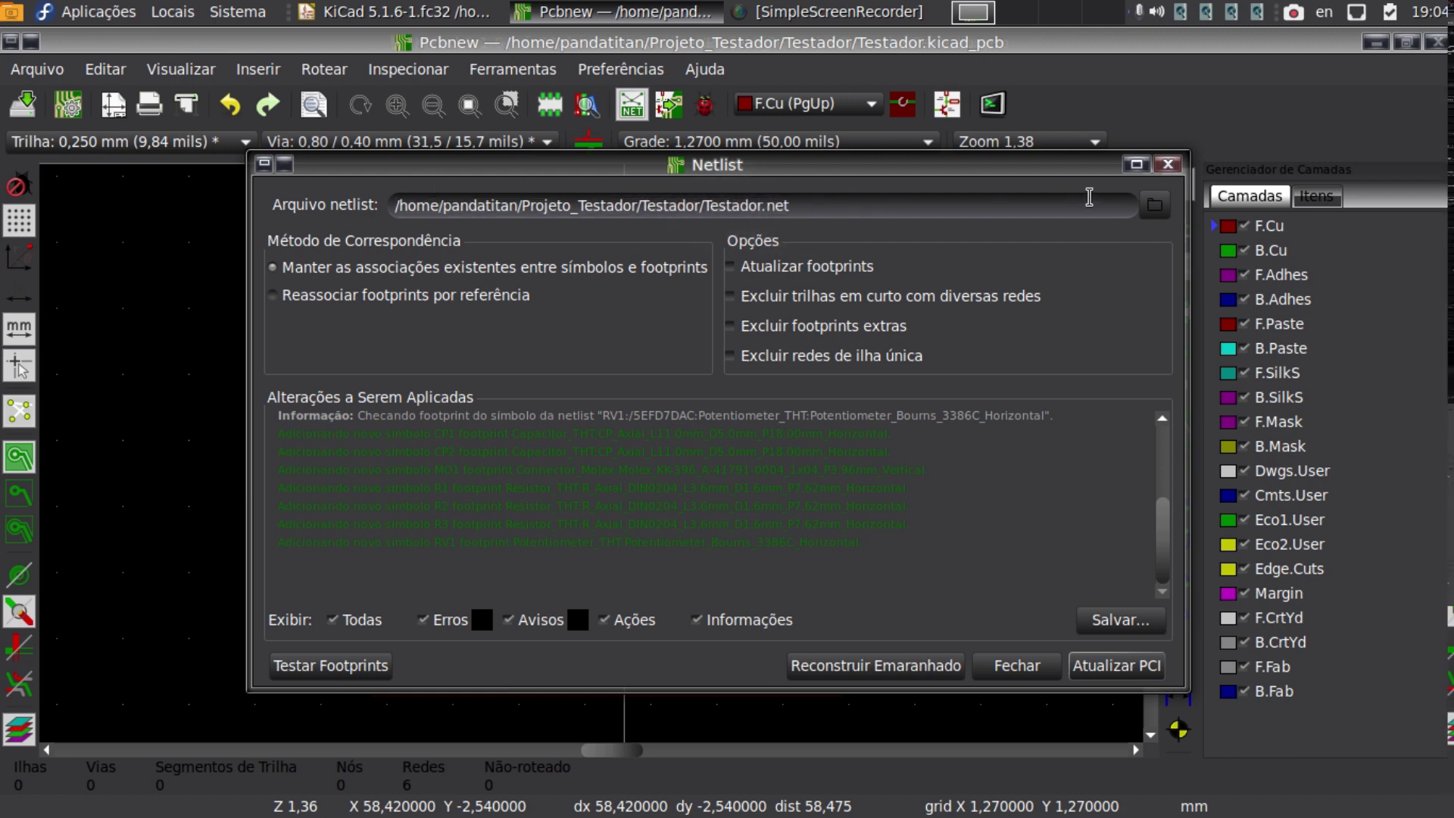
click(1155, 204)
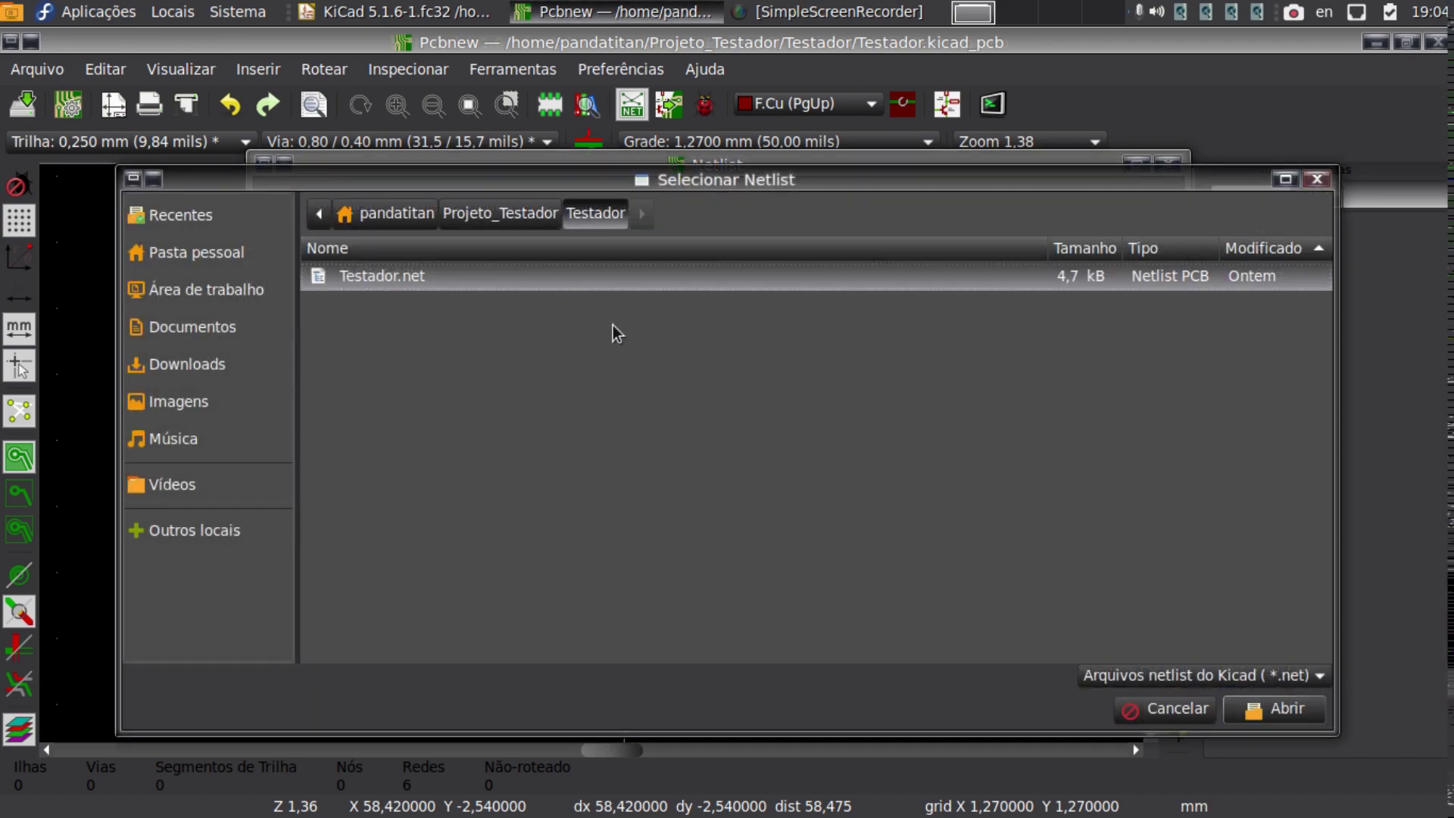
double_click(765, 276)
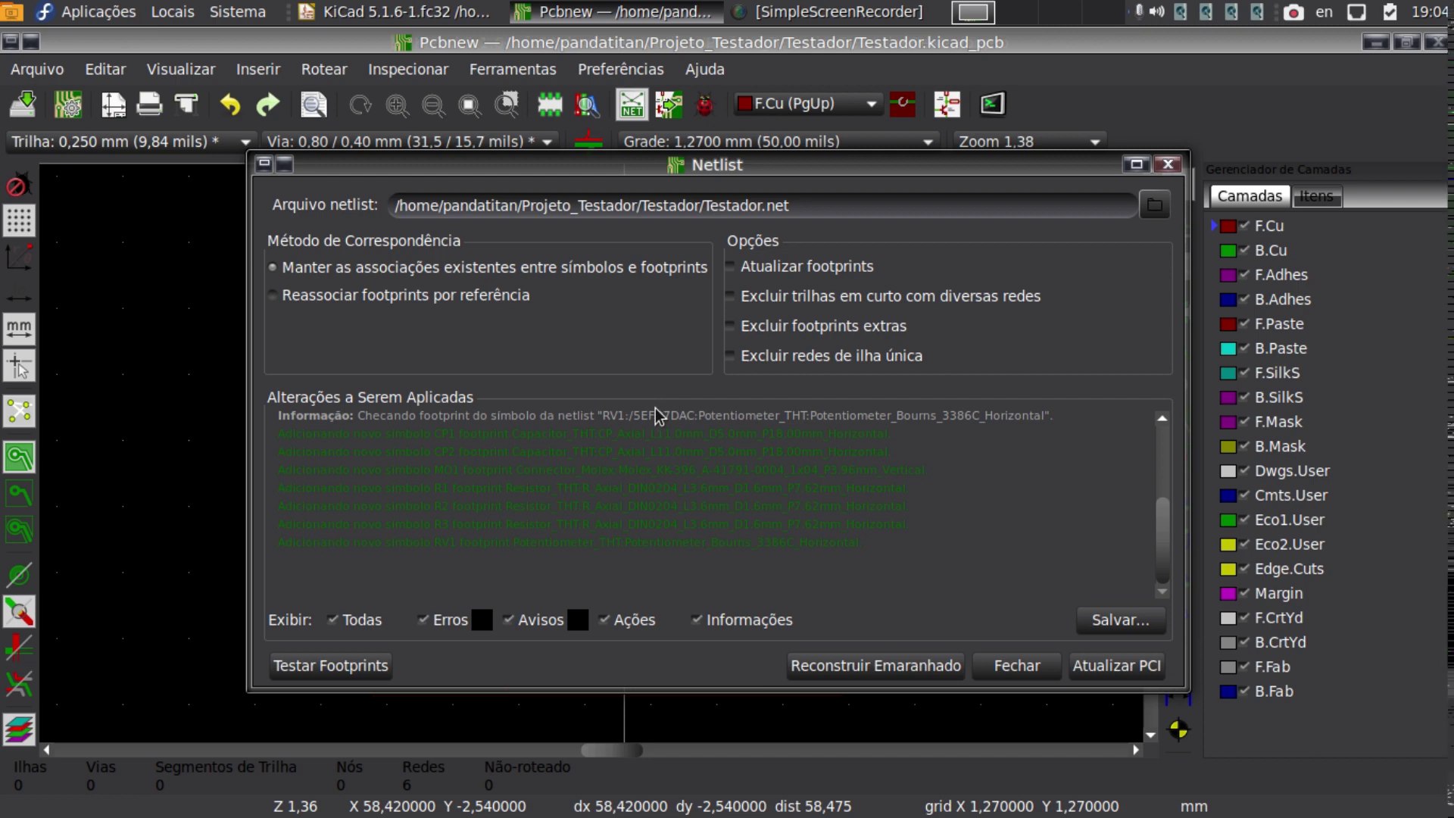
click(338, 621)
click(337, 621)
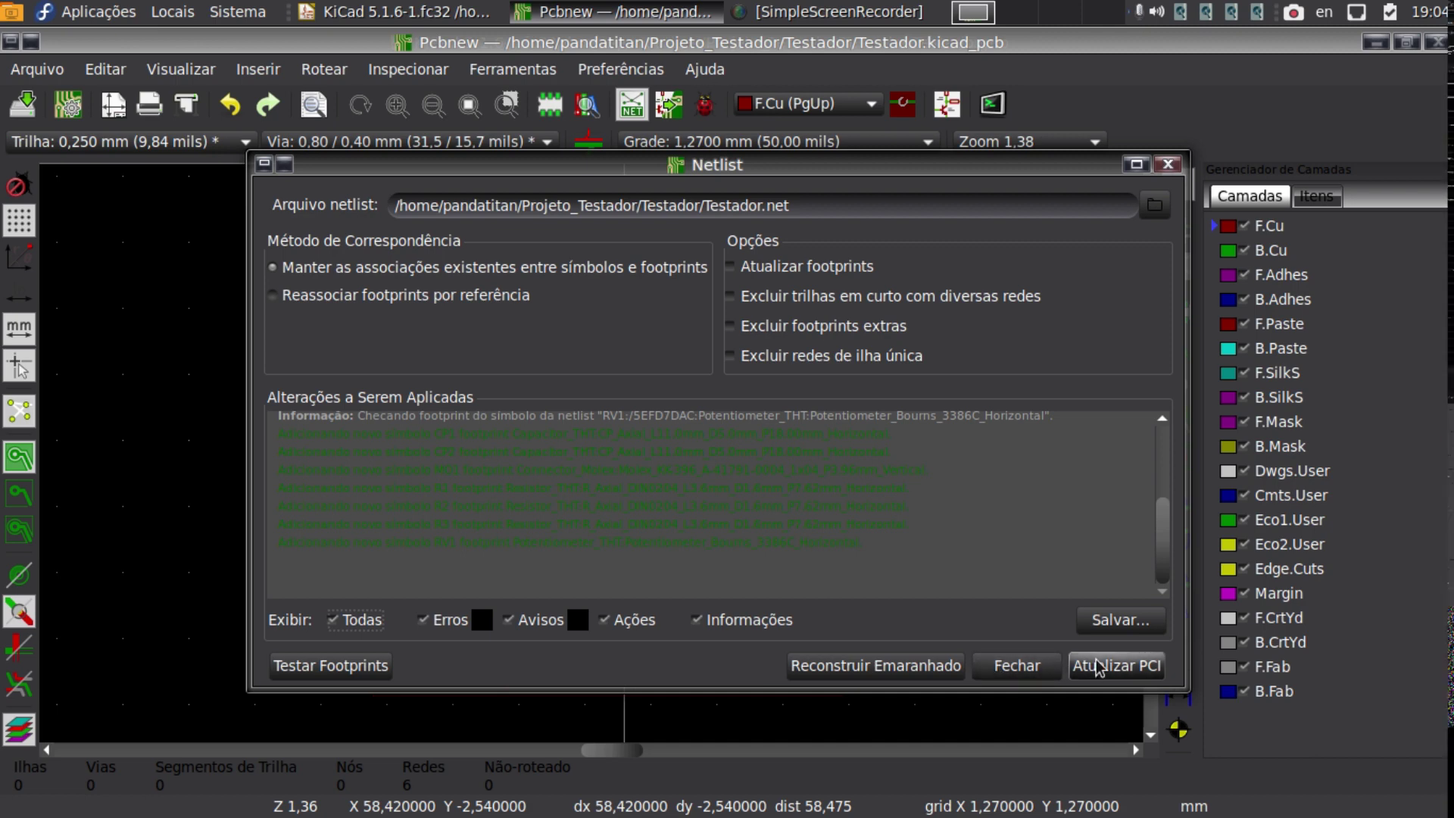
click(1193, 59)
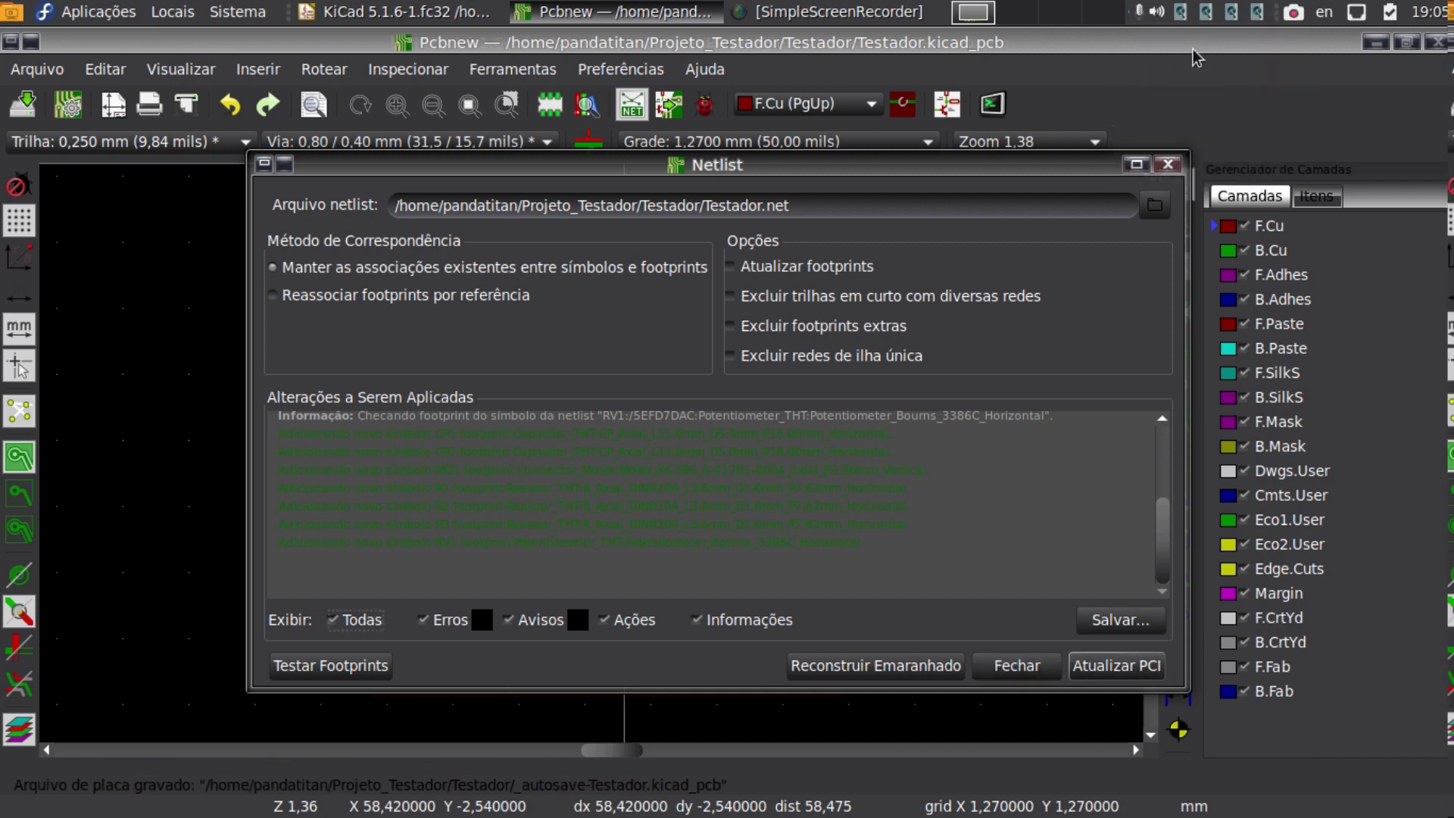
Update the board from the Testador.net netlist and place the imported footprints as a group inside the sheet frame.
click(1098, 670)
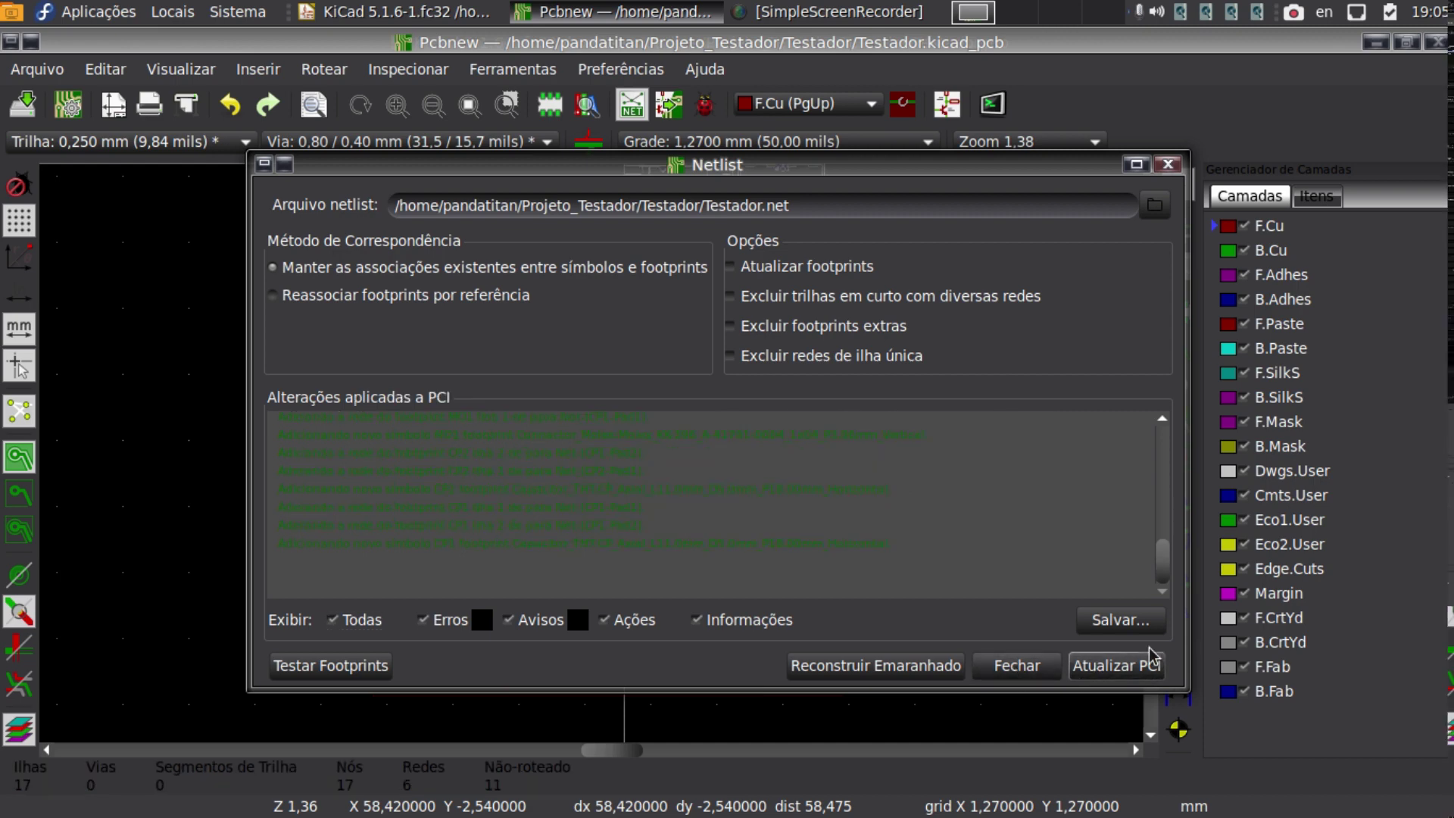
click(1017, 665)
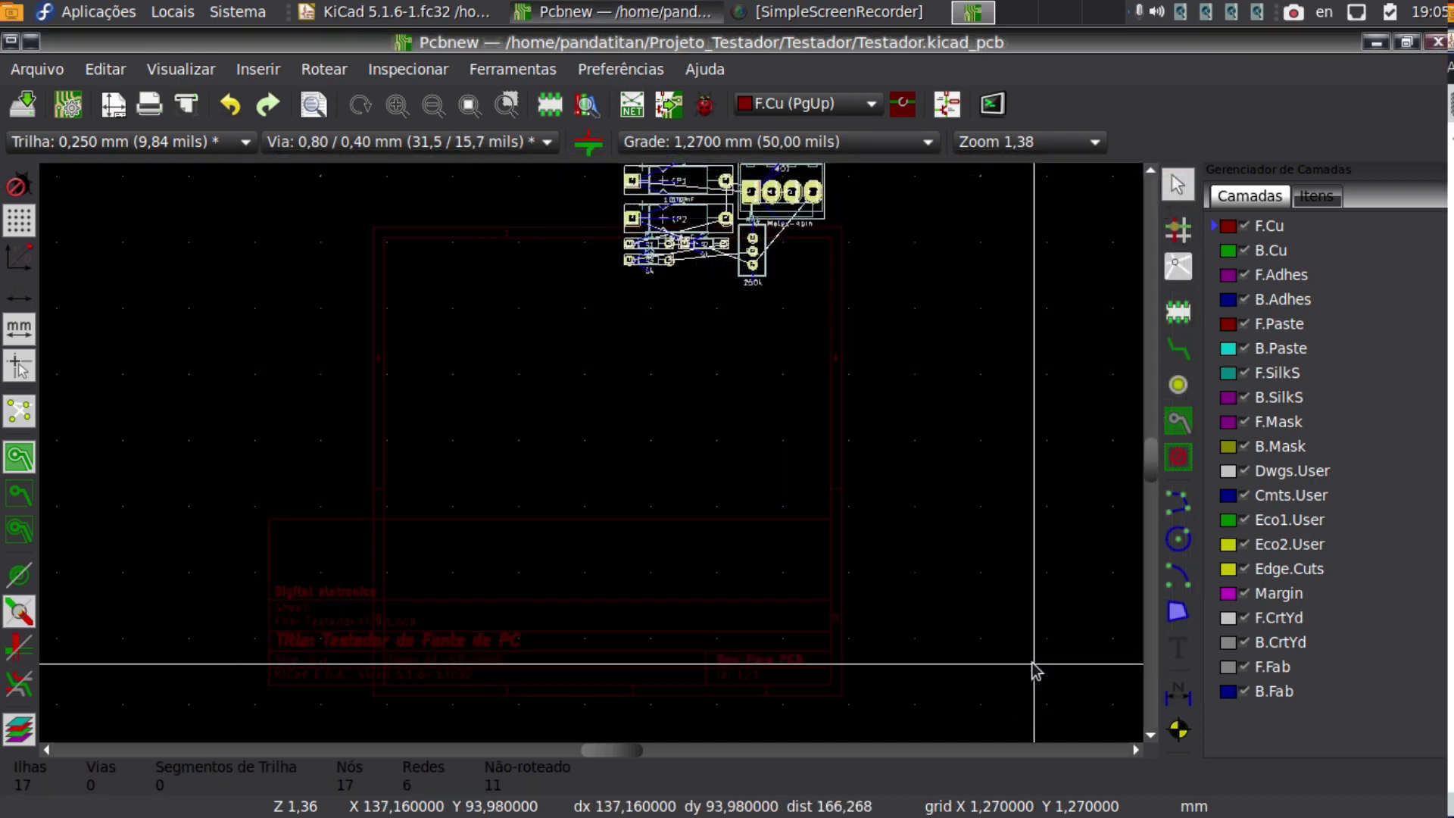
shift+scroll(965, 711, down, 5)
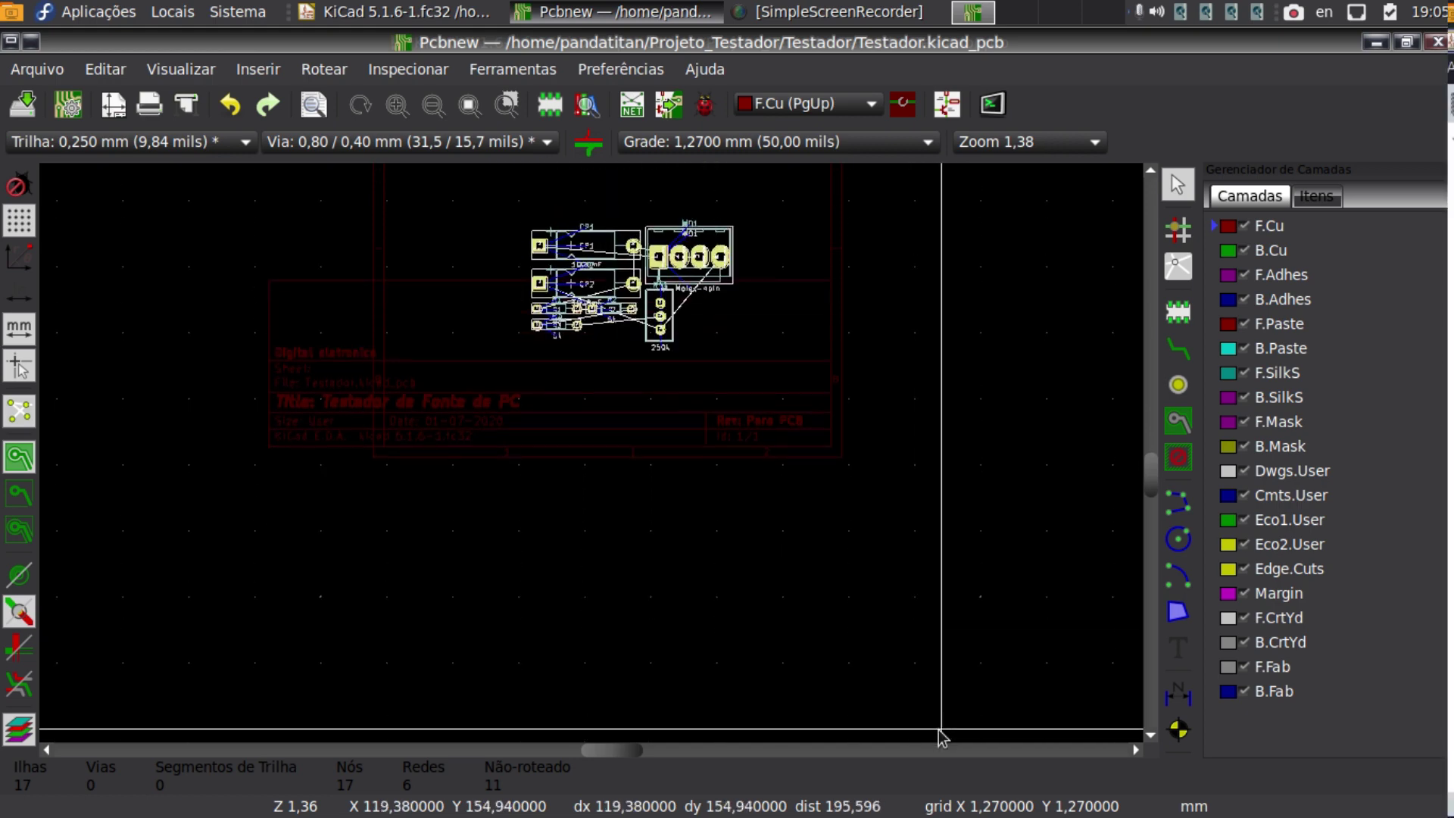
shift+scroll(836, 303, up, 3)
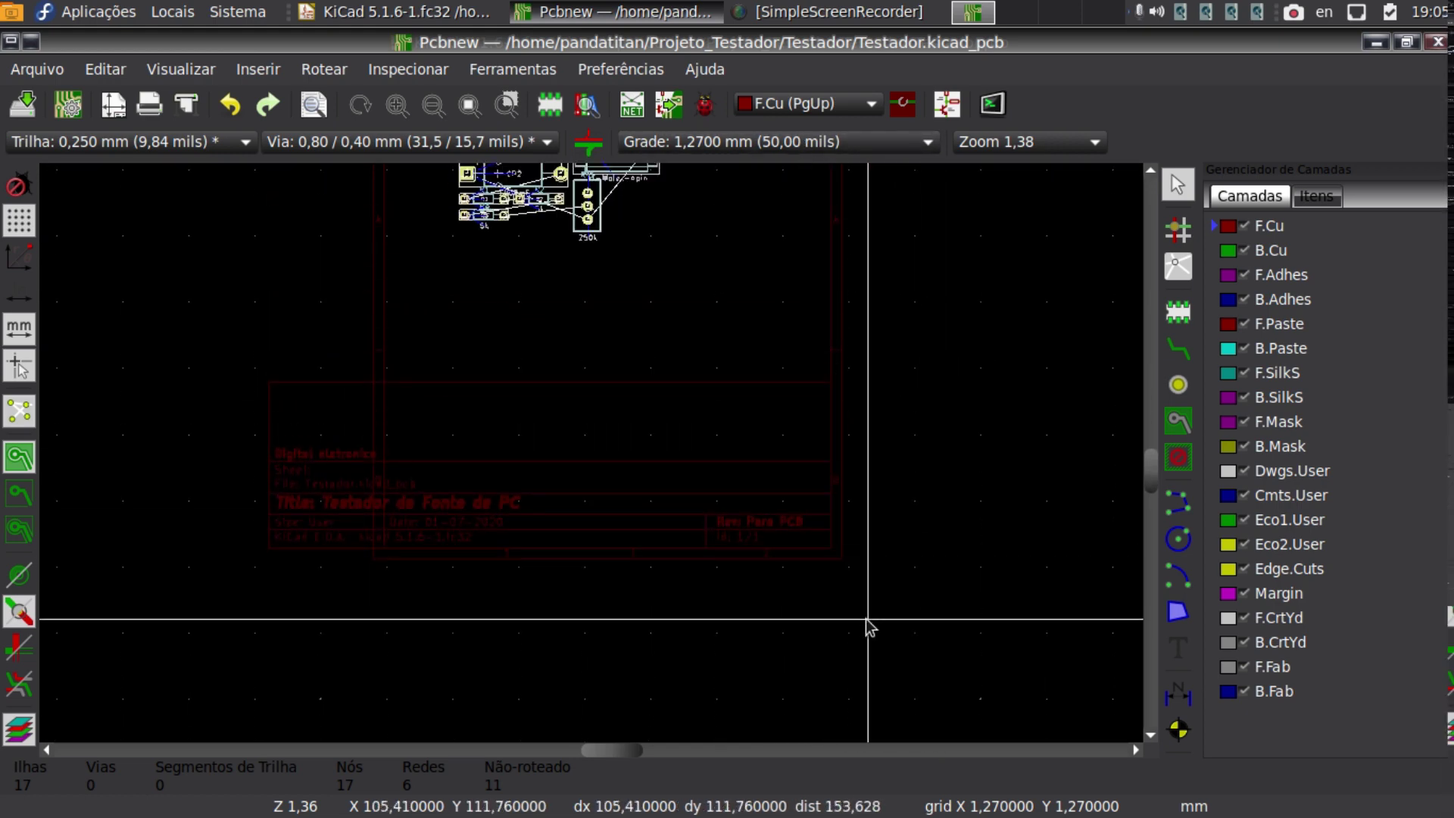
shift+scroll(912, 680, down, 1)
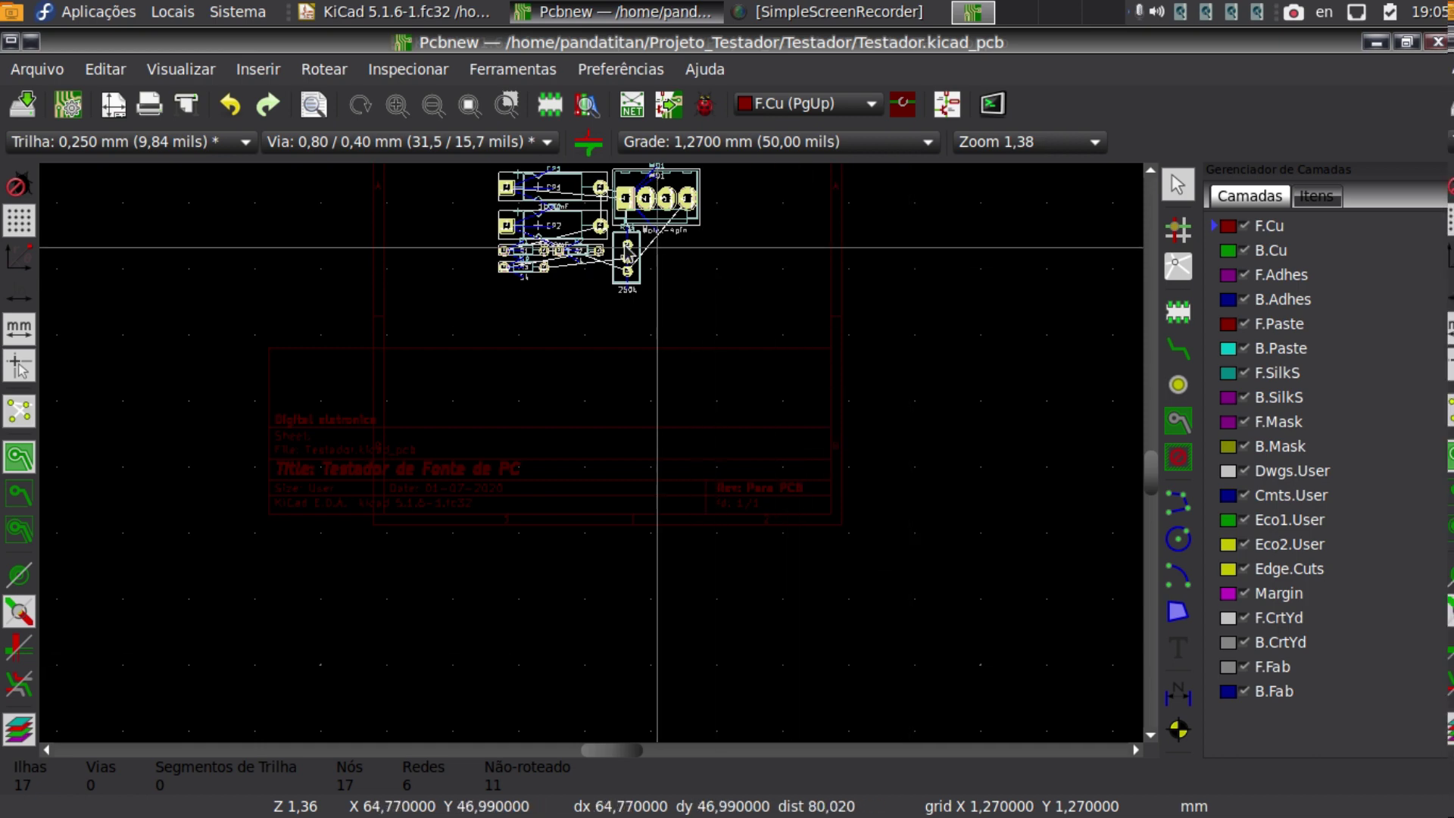
scroll(606, 220, up, 1)
scroll(592, 455, up, 1)
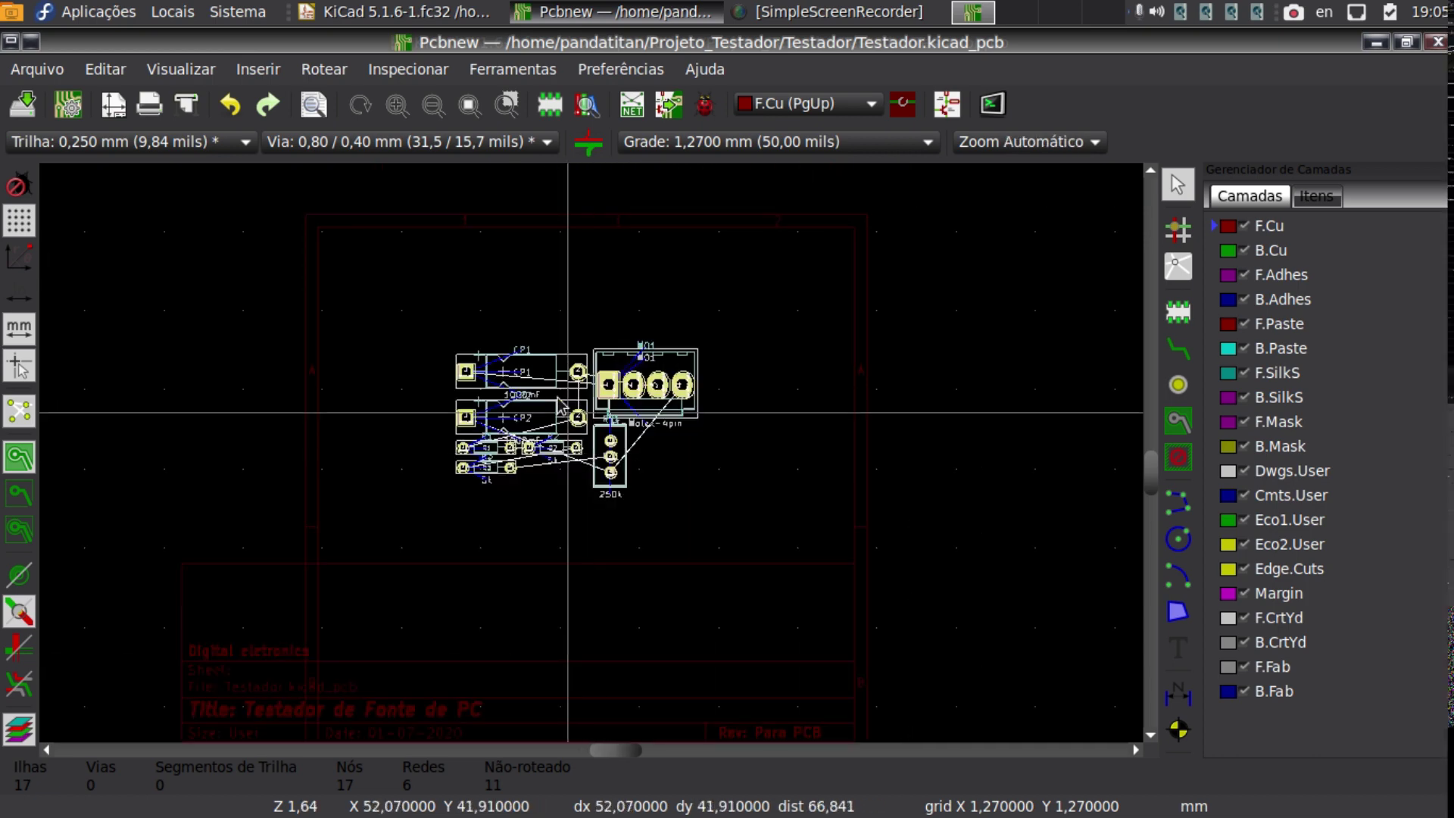
scroll(591, 456, up, 3)
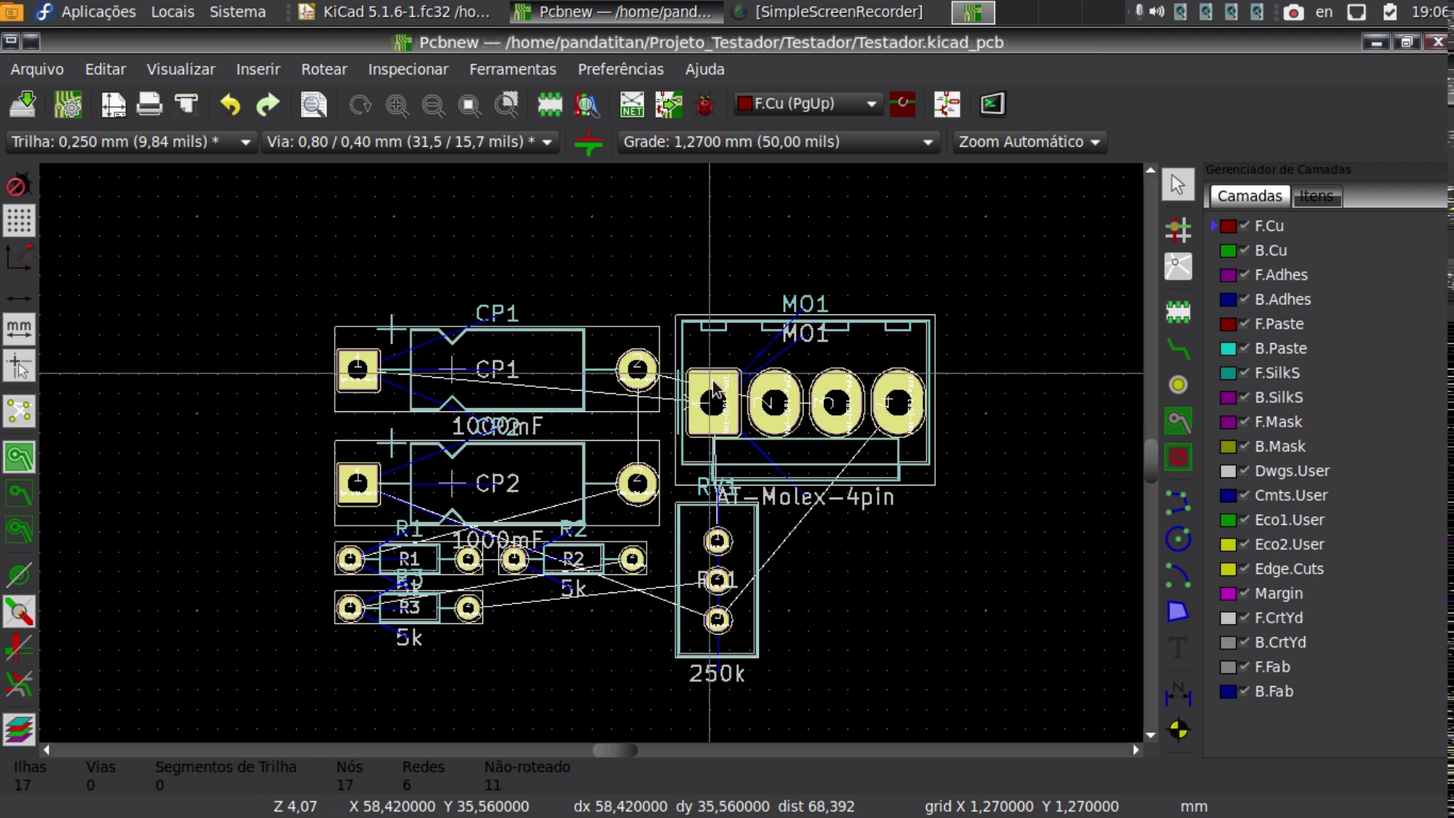
scroll(716, 390, down, 2)
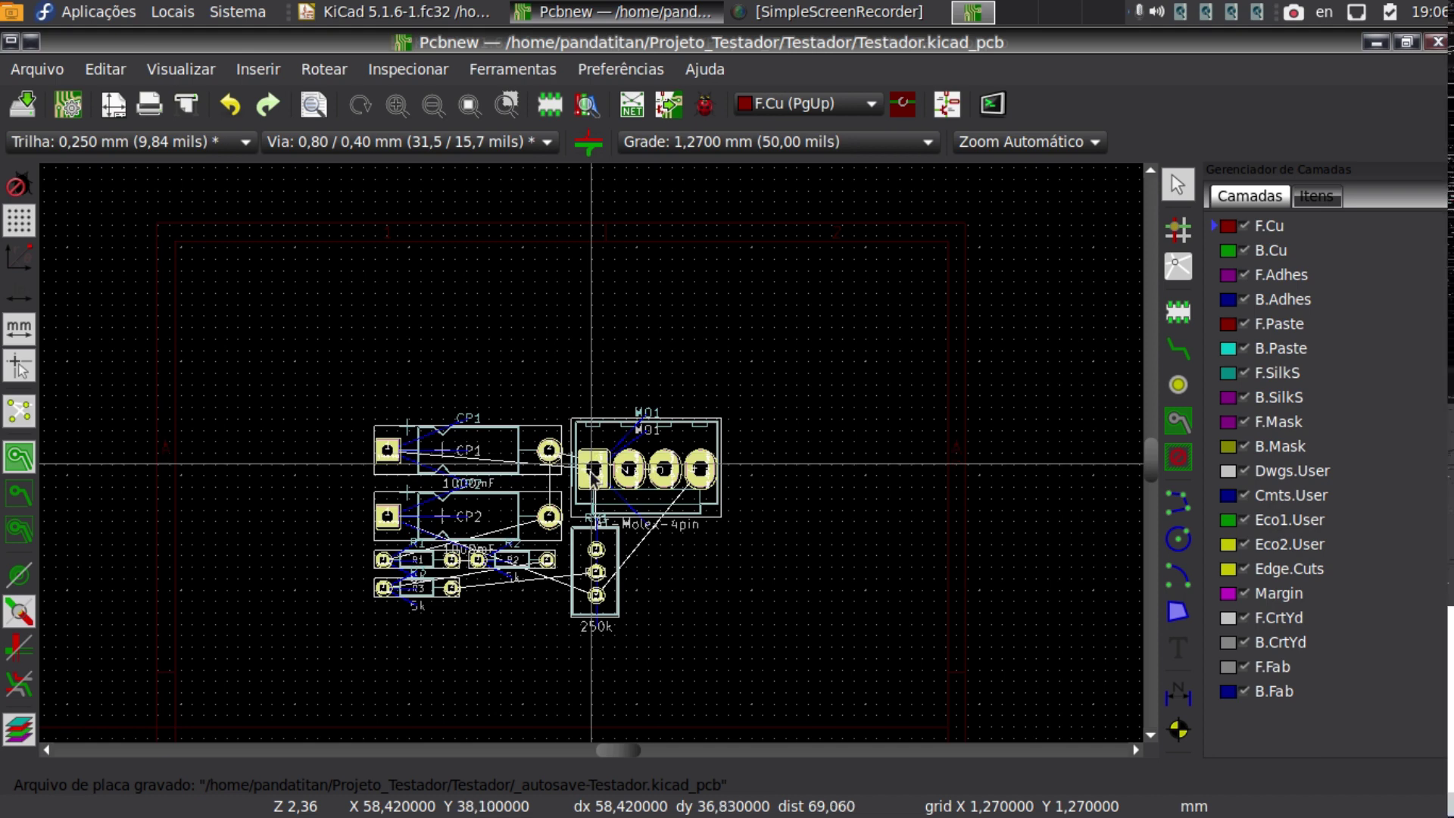
key(m)
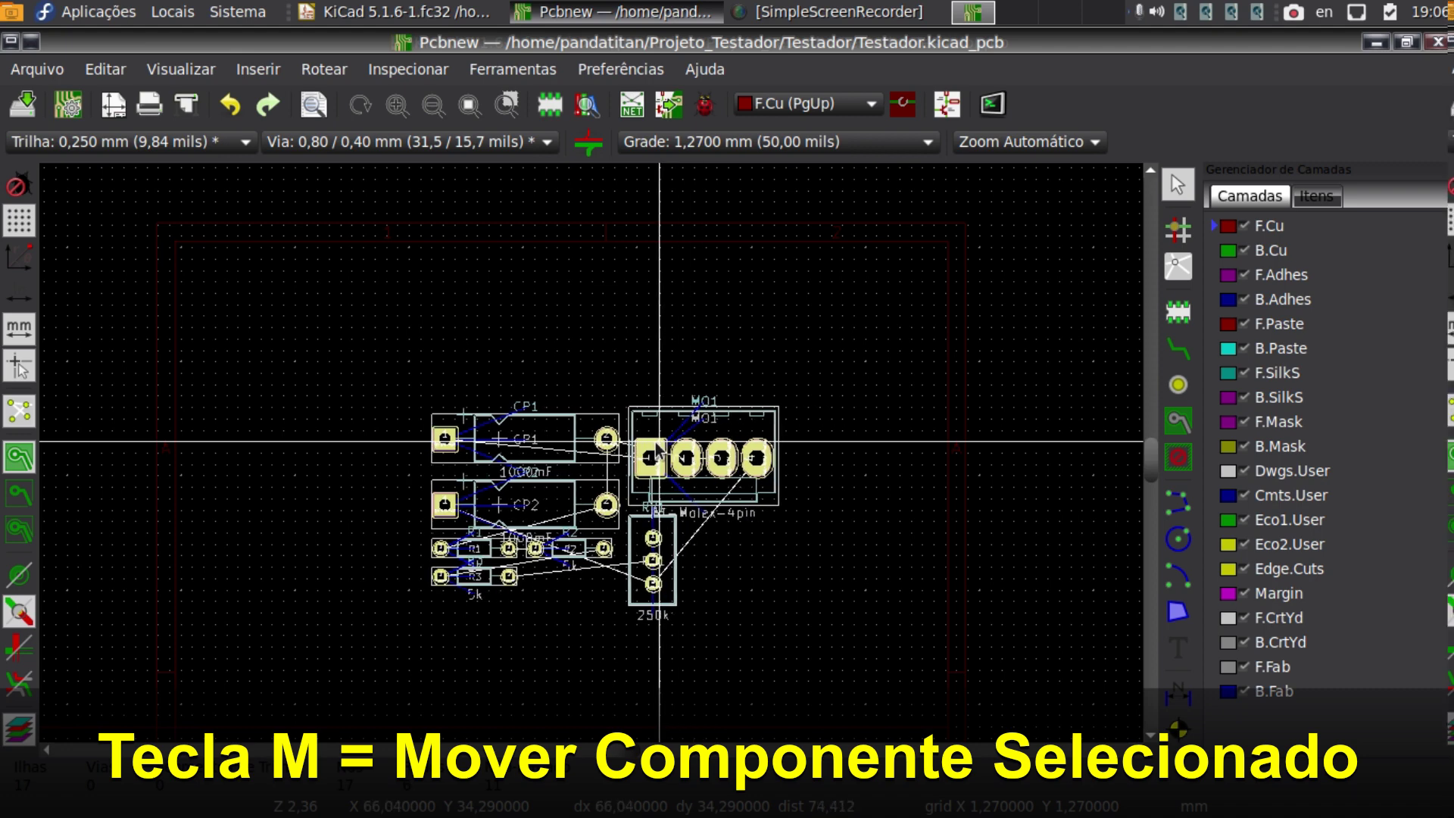
click(659, 442)
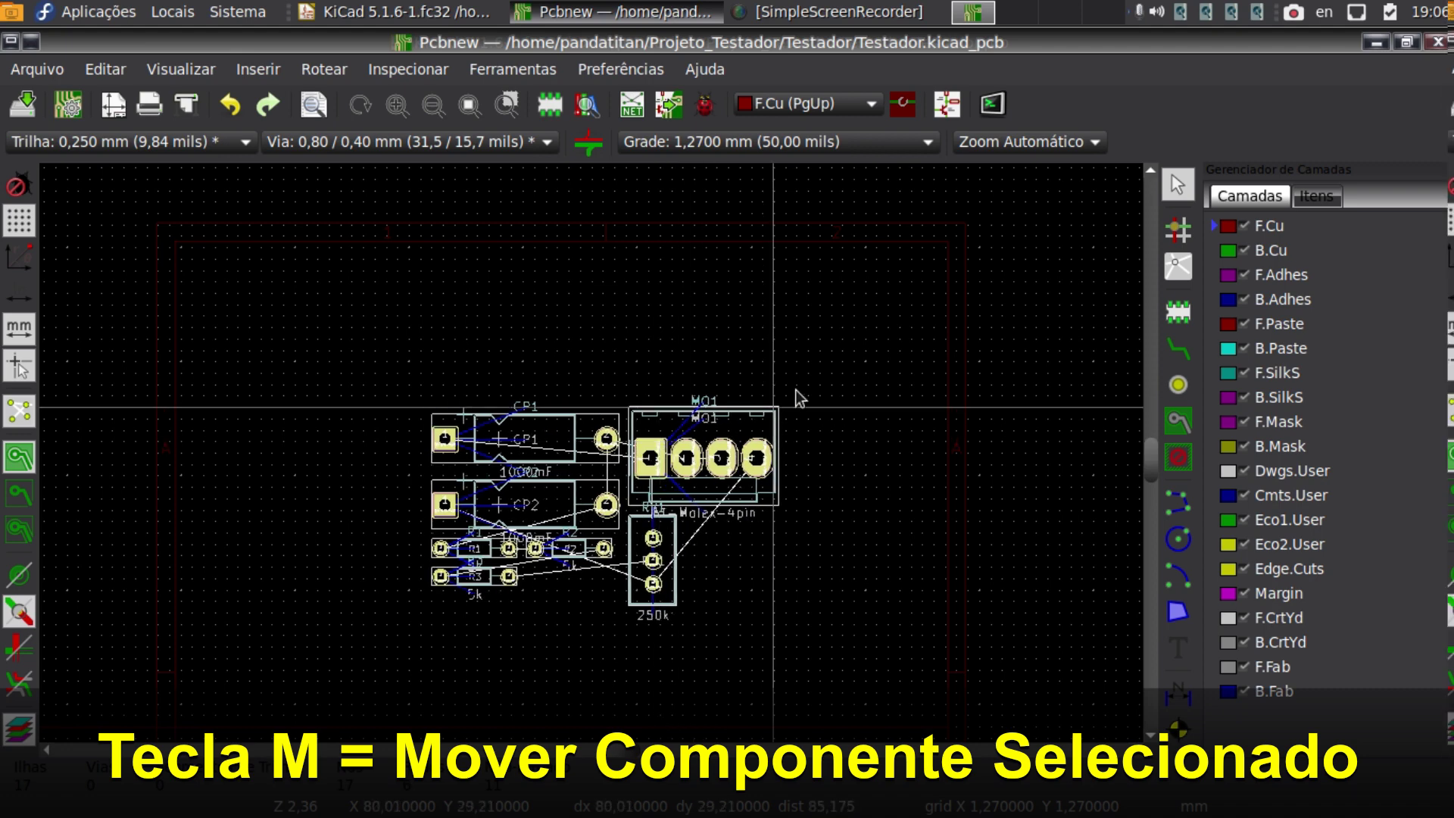
Move the 4-pin Molex connector MO1 above the other footprints, onto the sheet frame's upper edge.
click(757, 458)
key(m)
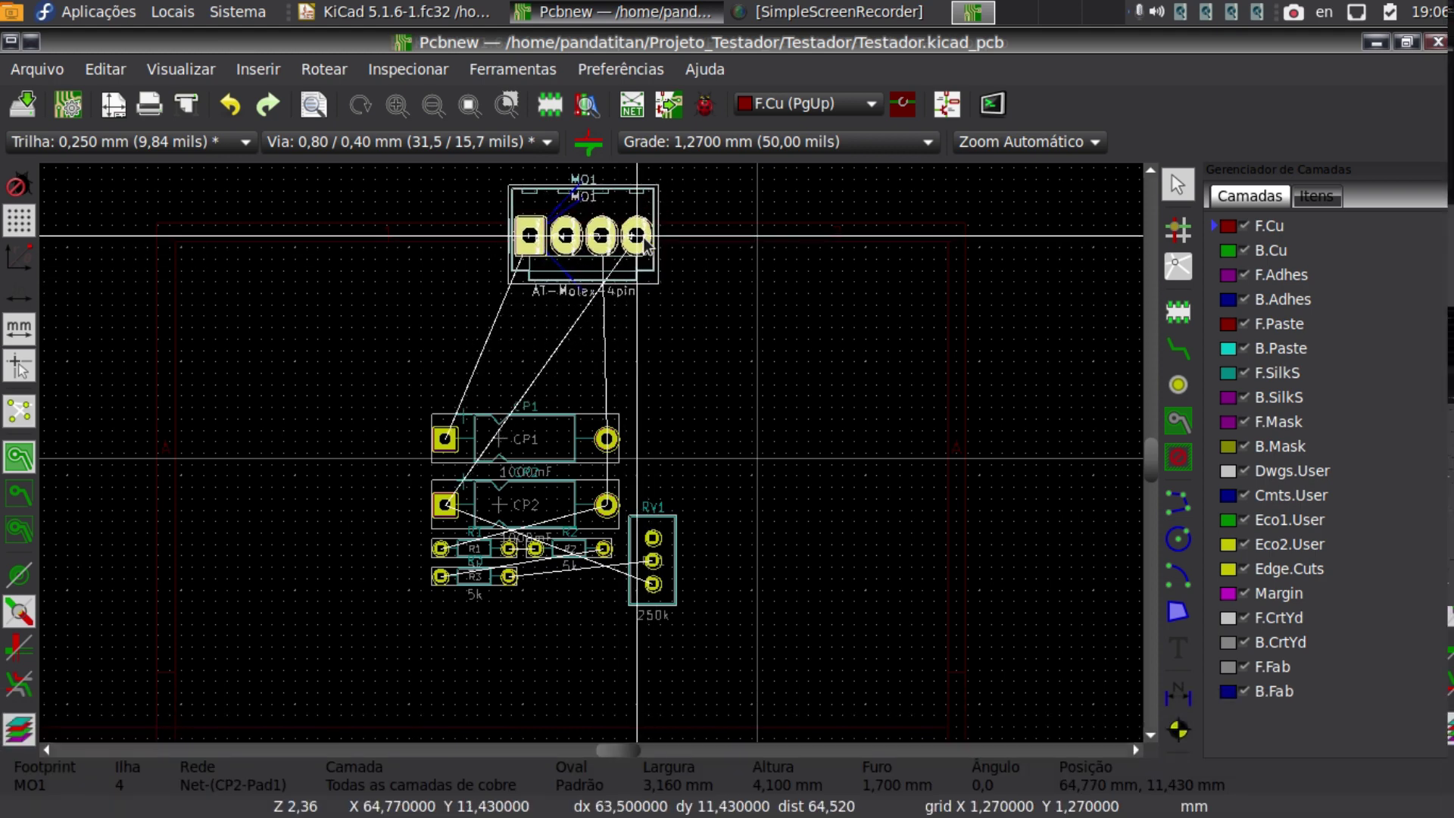
click(637, 235)
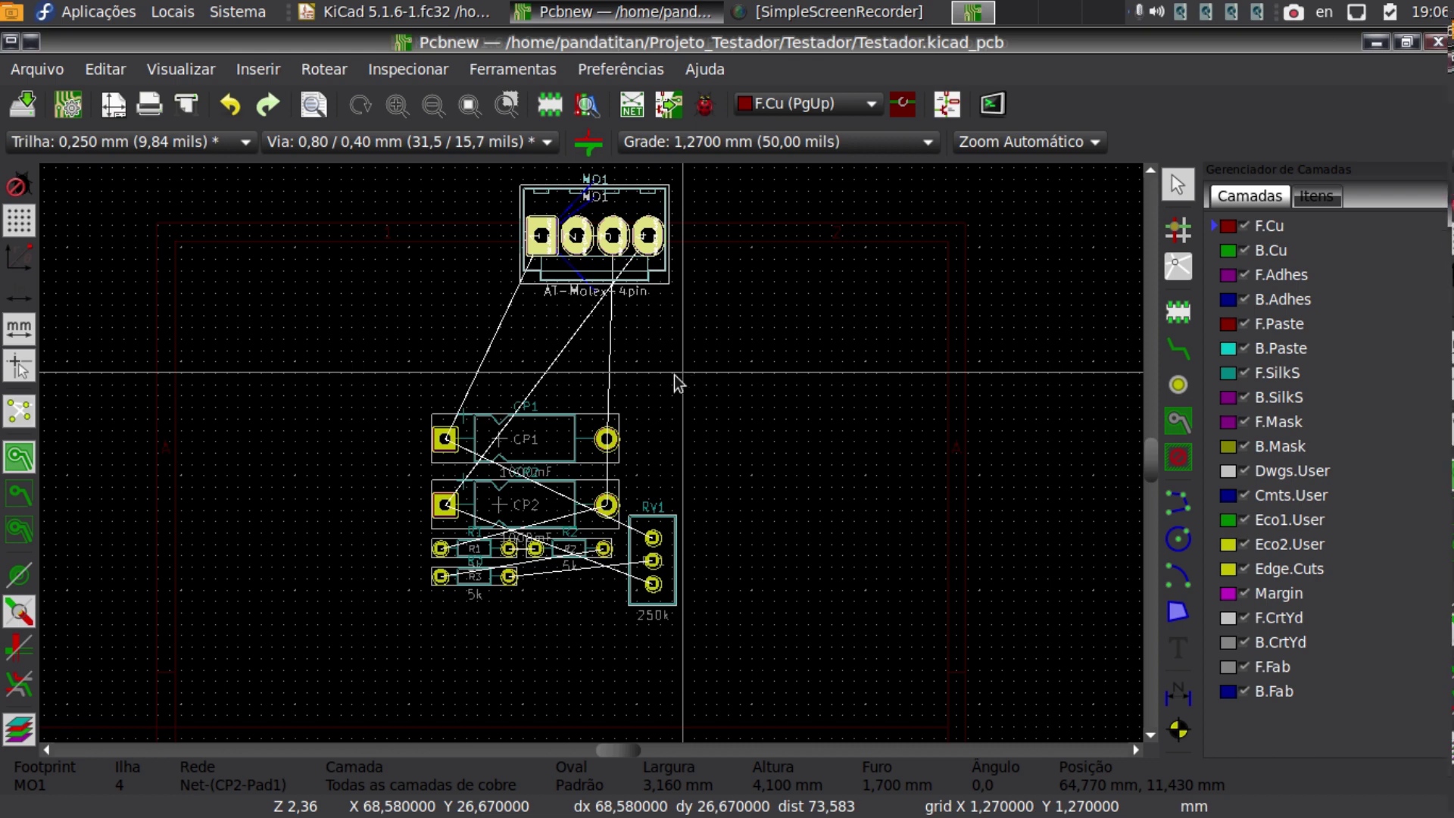
Move capacitor CP1 to the left and CP2 to the right below connector MO1, aligned at the same height.
click(614, 444)
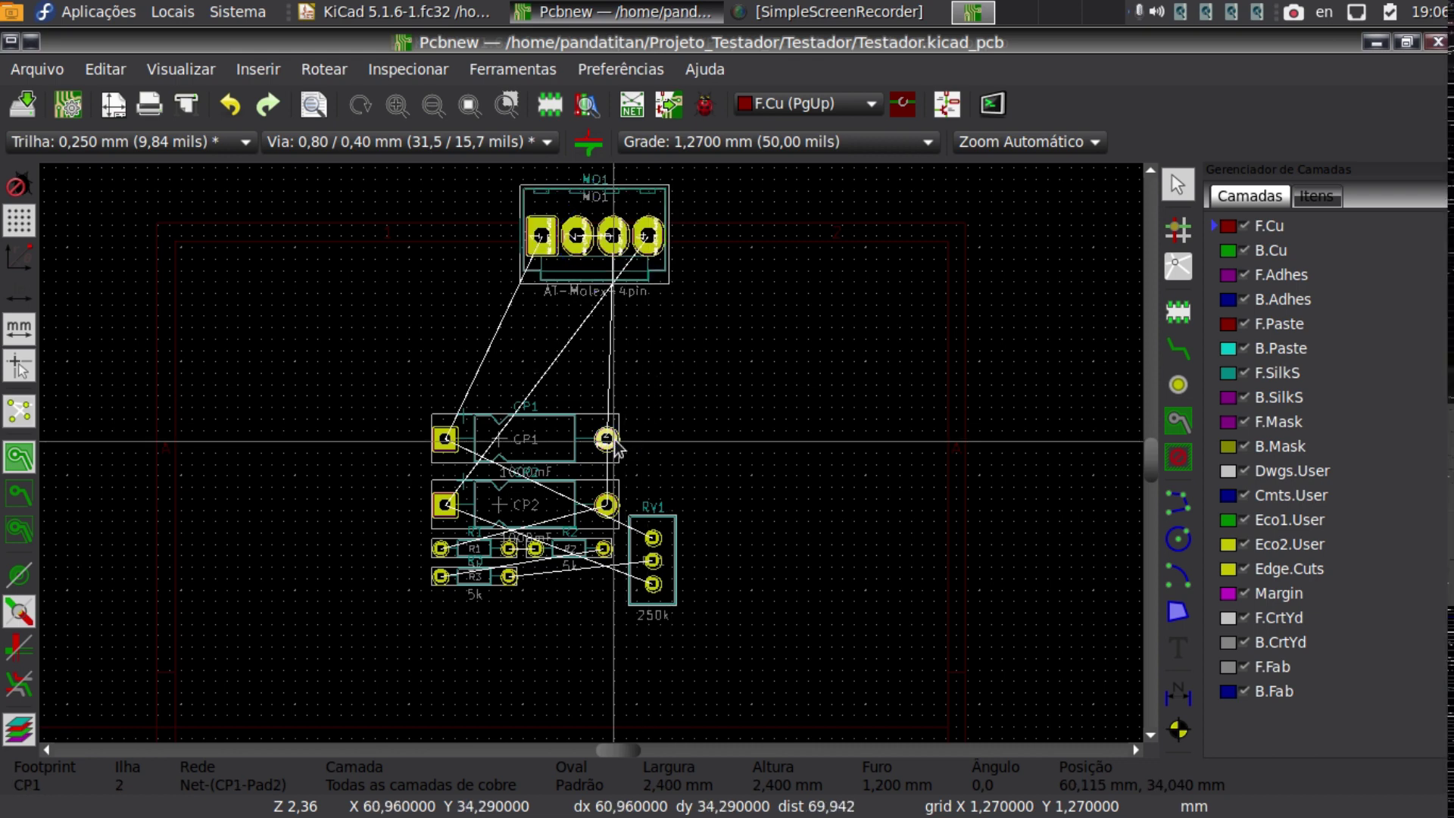
drag(614, 447, 443, 395)
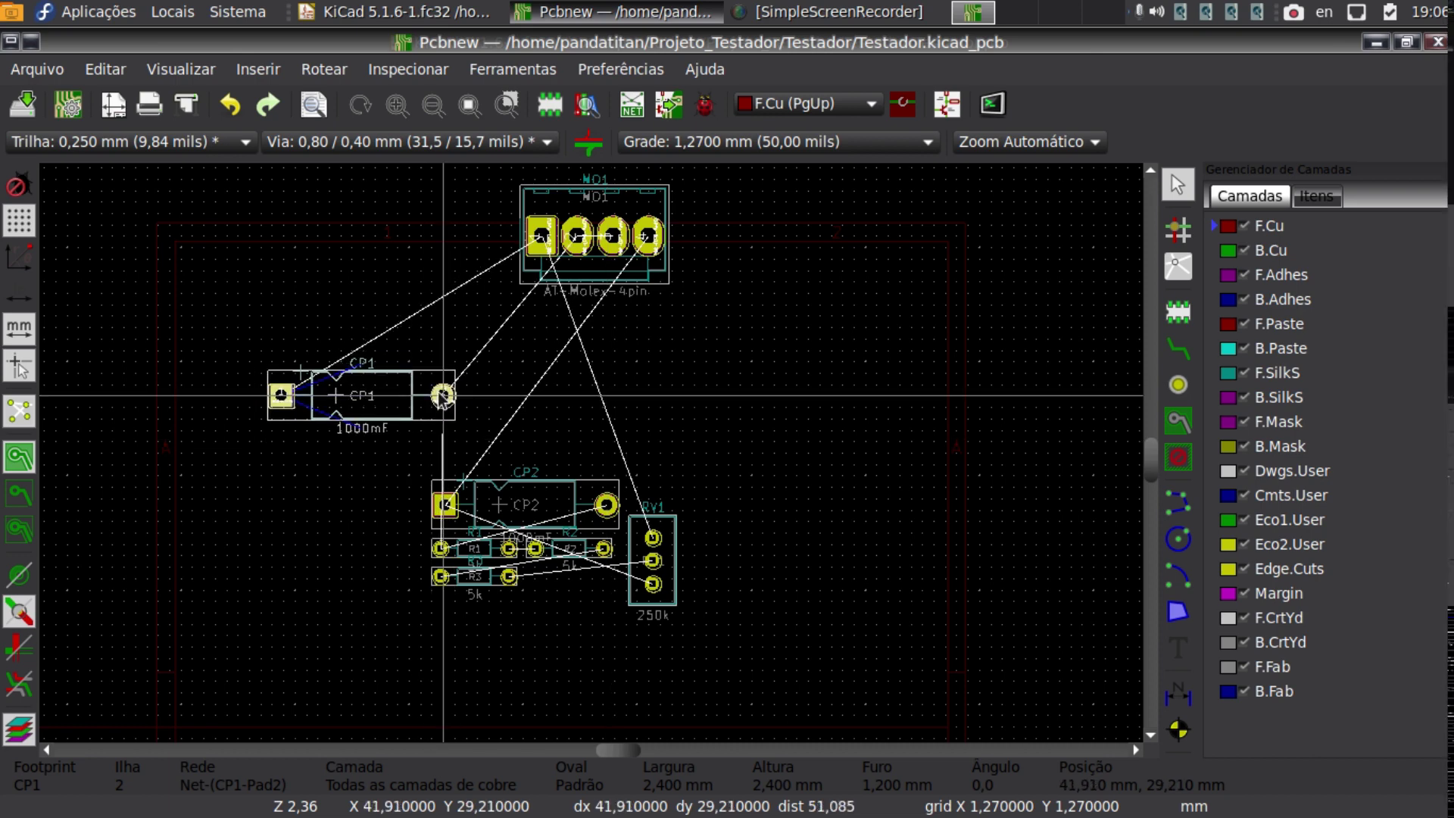
click(609, 506)
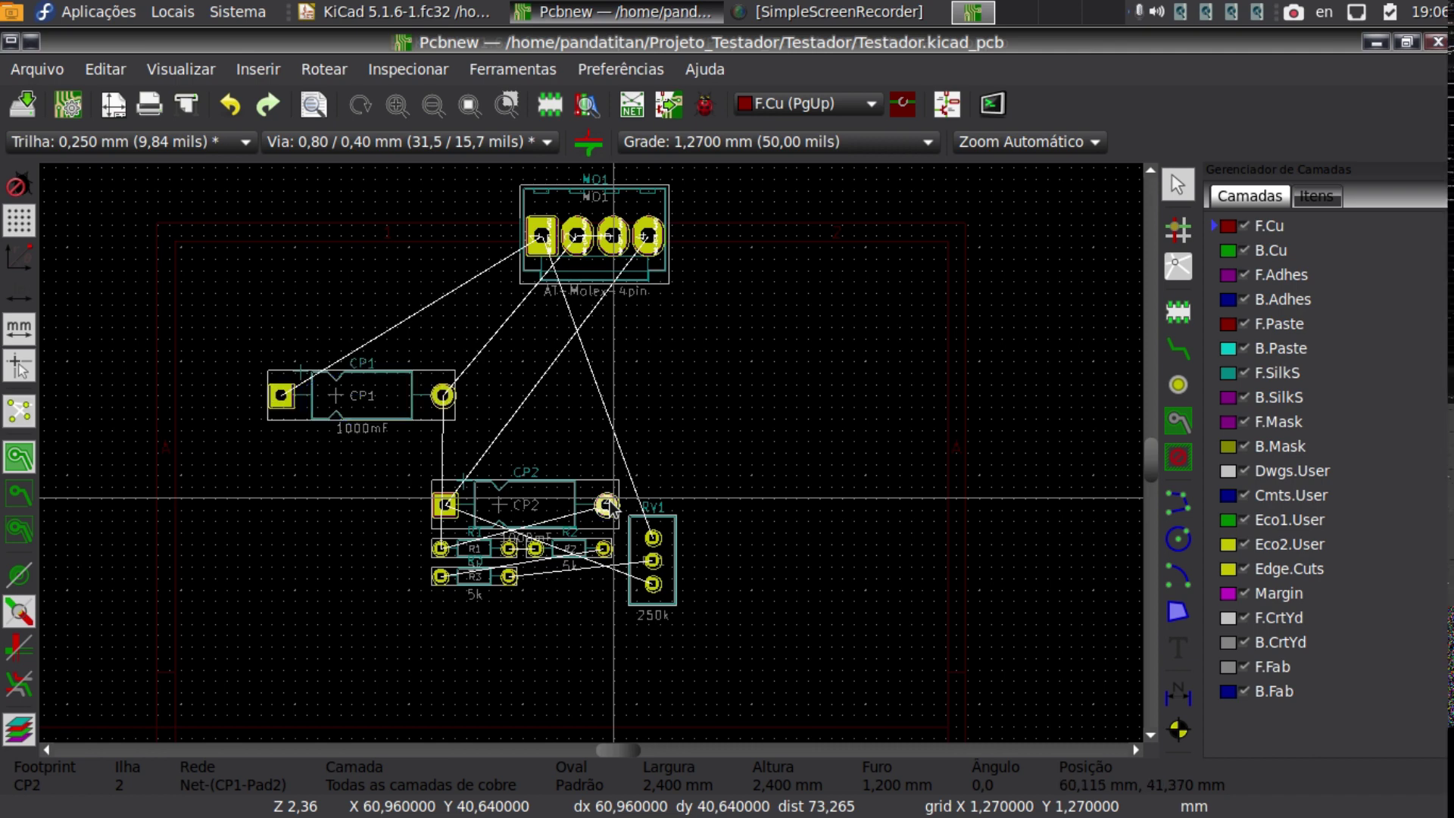
drag(609, 505, 910, 396)
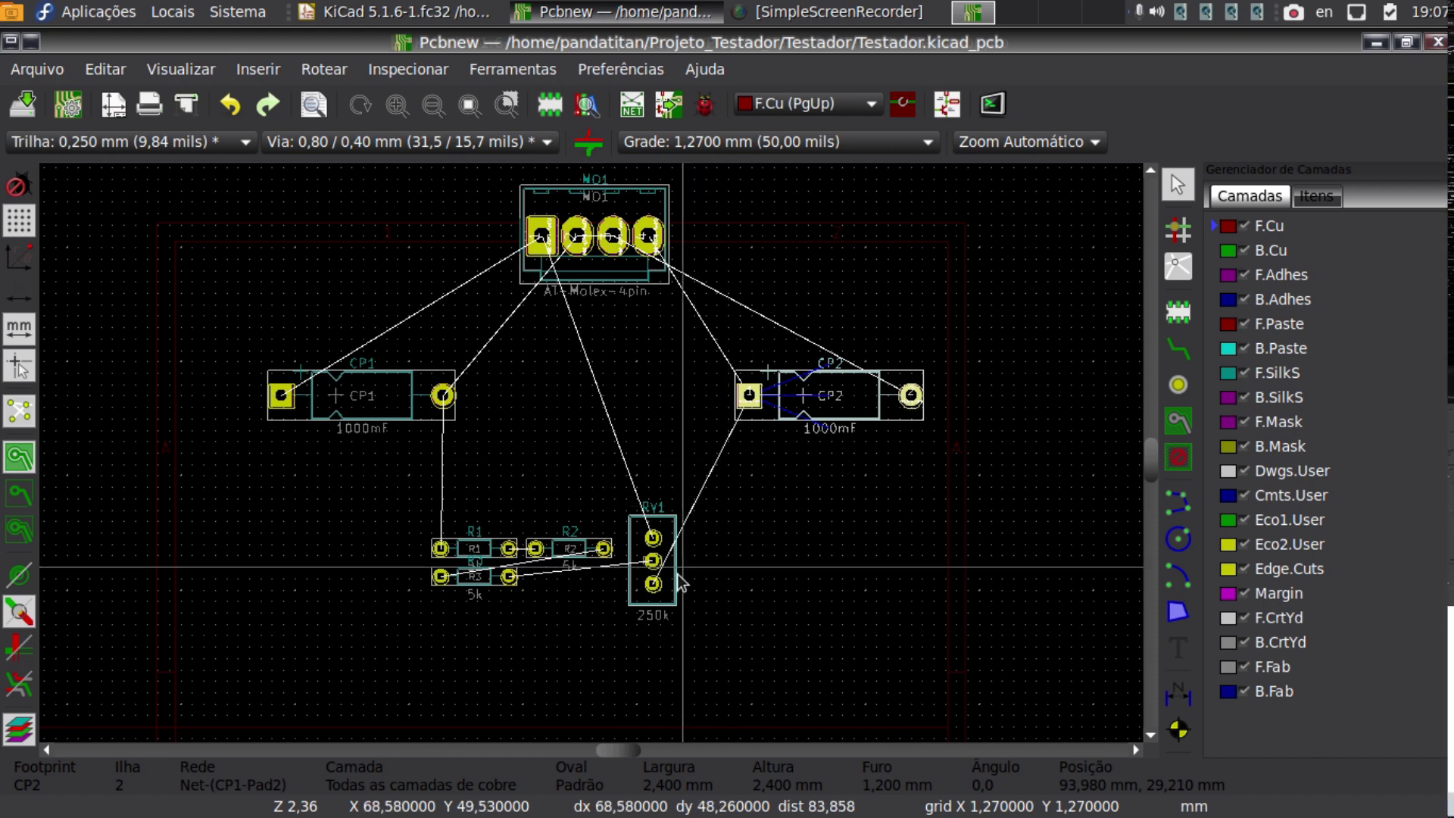
Rotate potentiometer RV1 to 90° so its pads lie horizontally, and move it below the resistors.
click(654, 589)
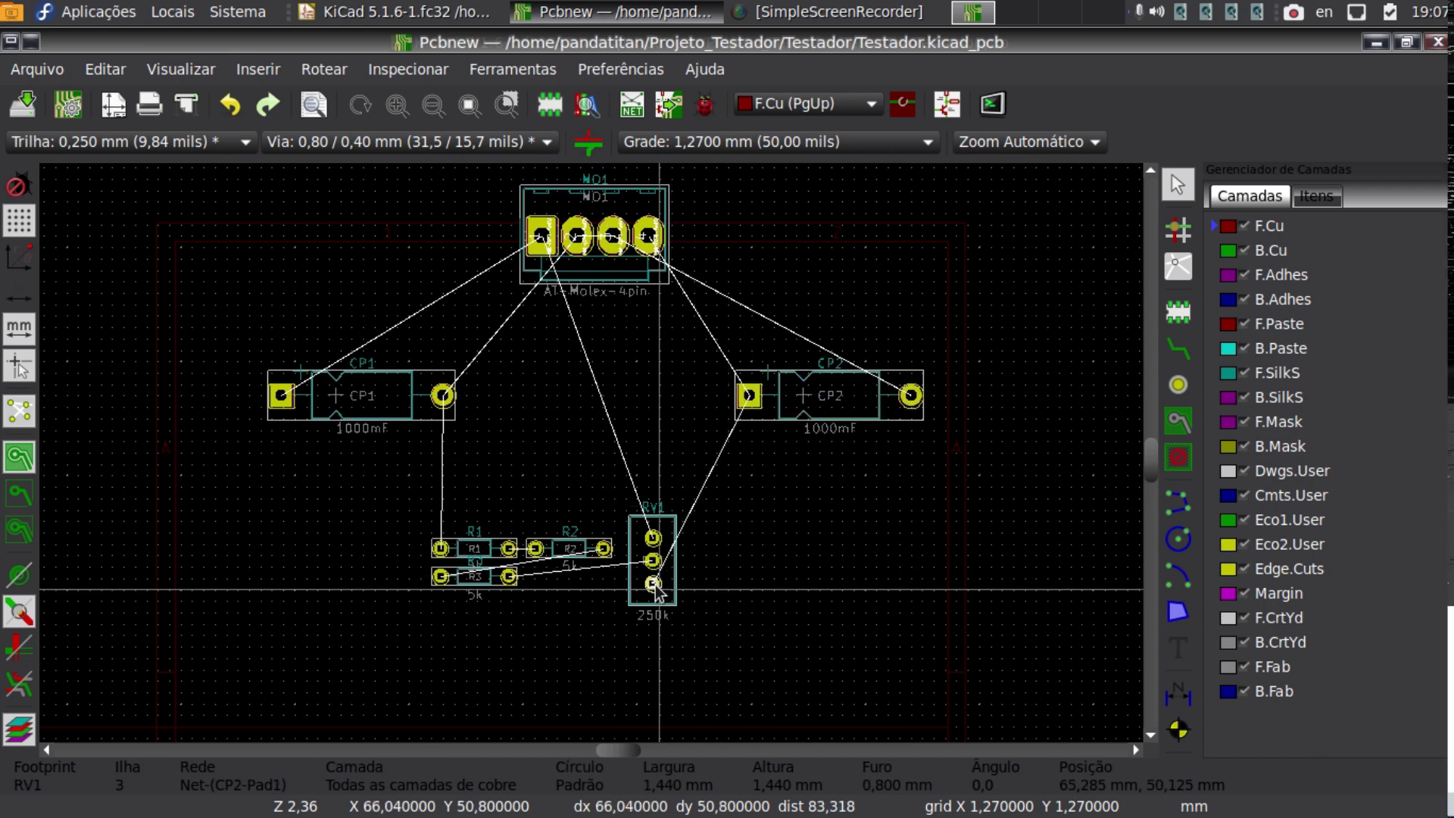
key(r)
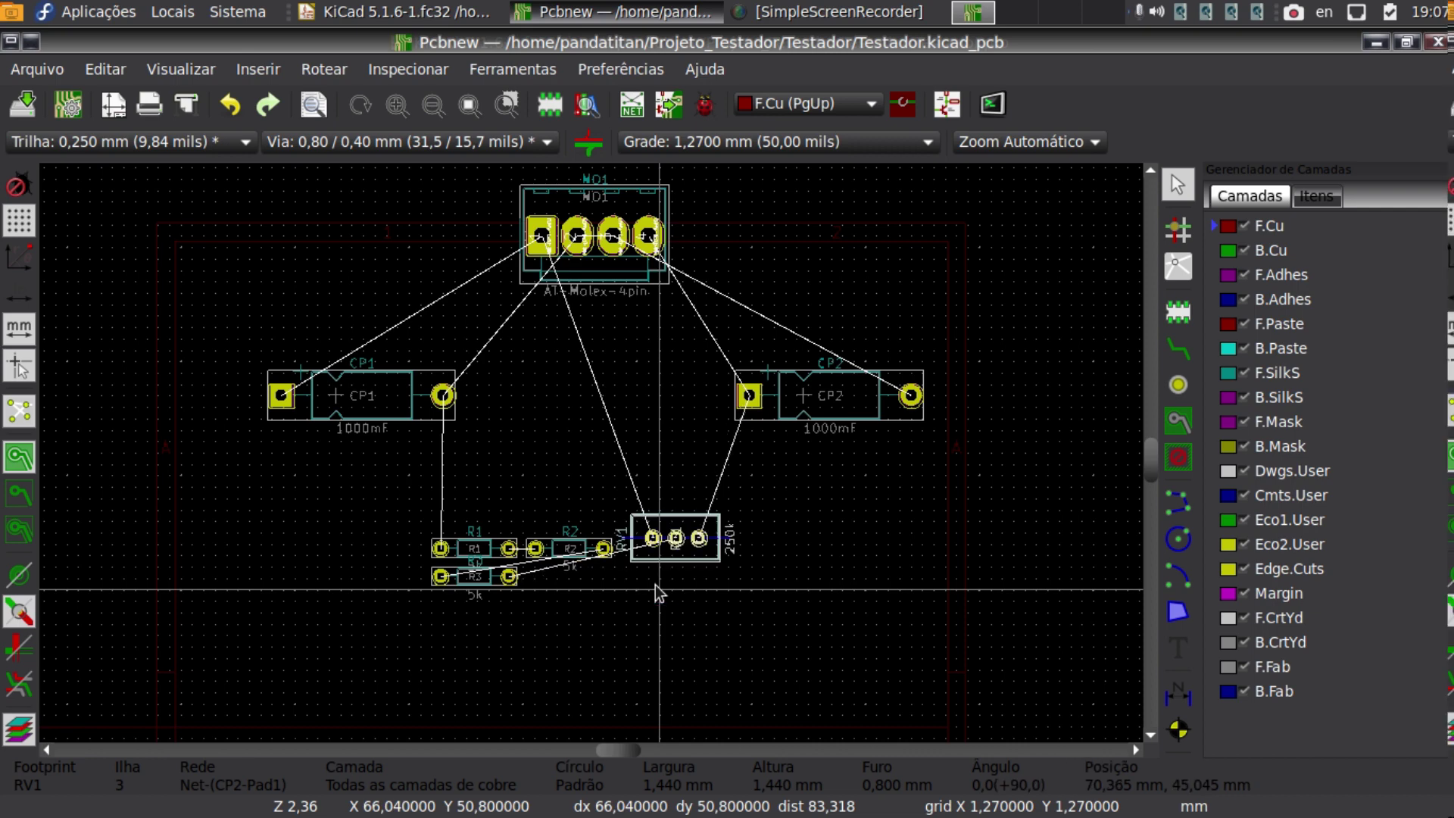
key(r)
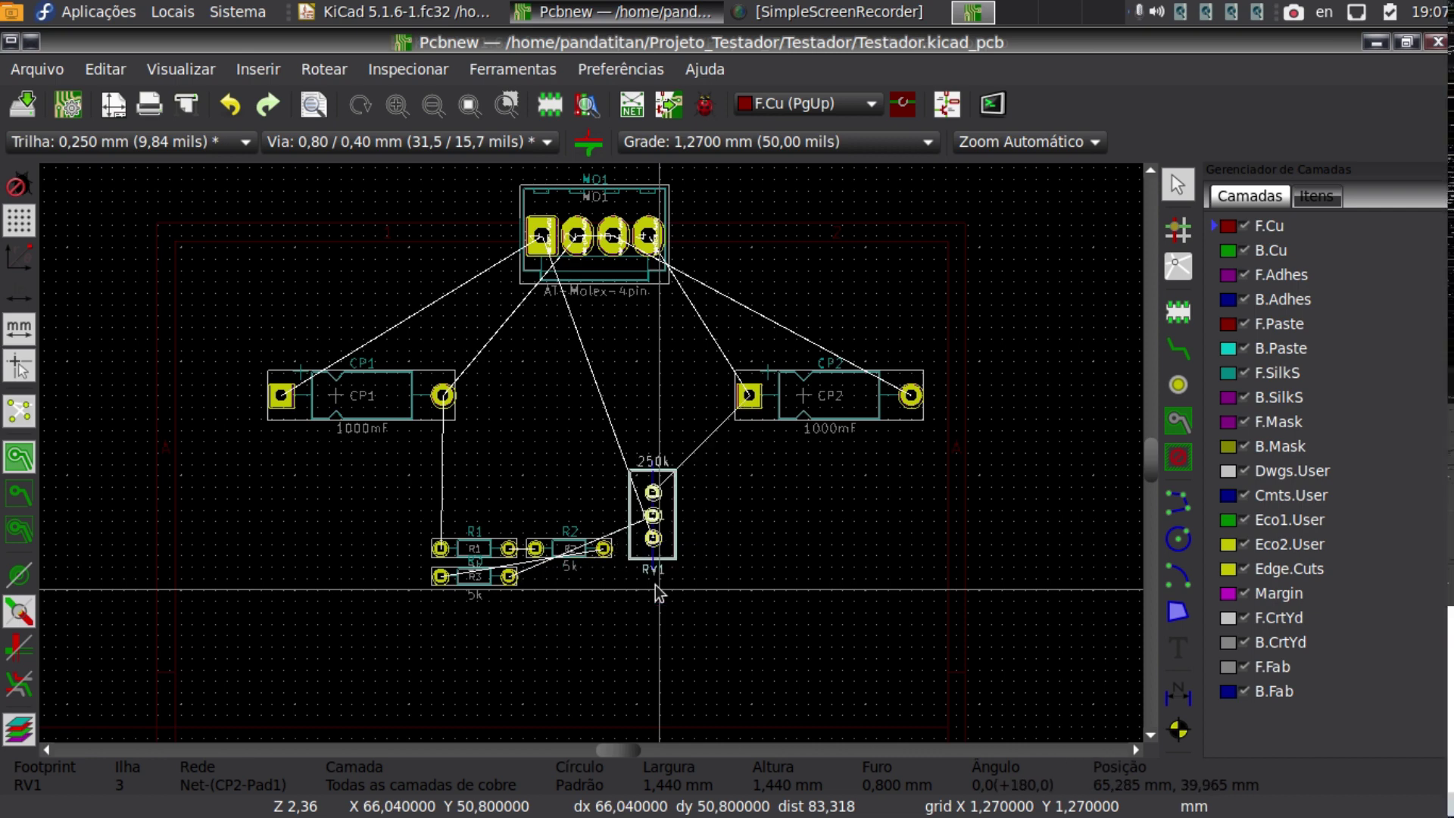
key(r)
key(r)
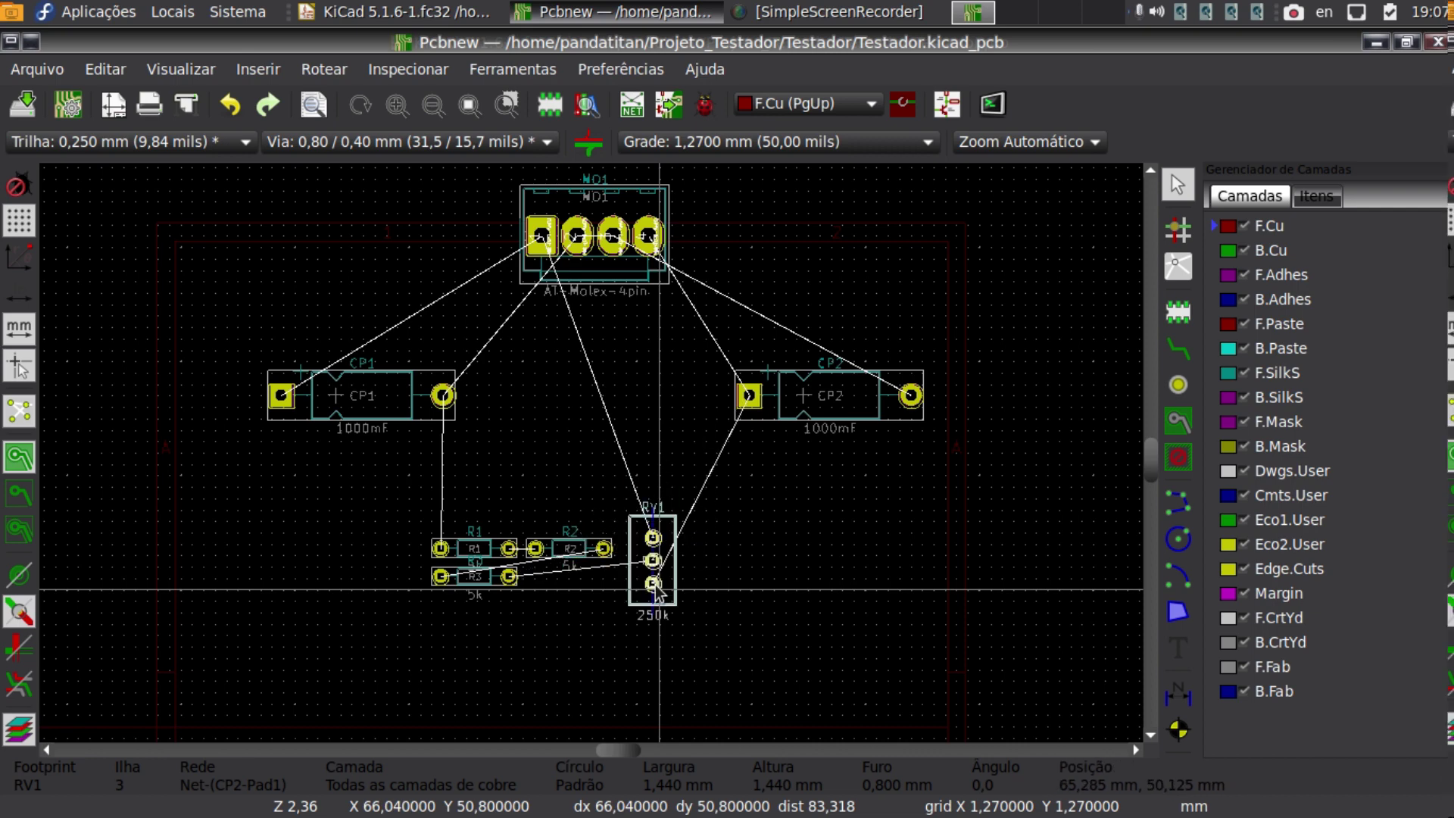
key(r)
key(r)
key(r)
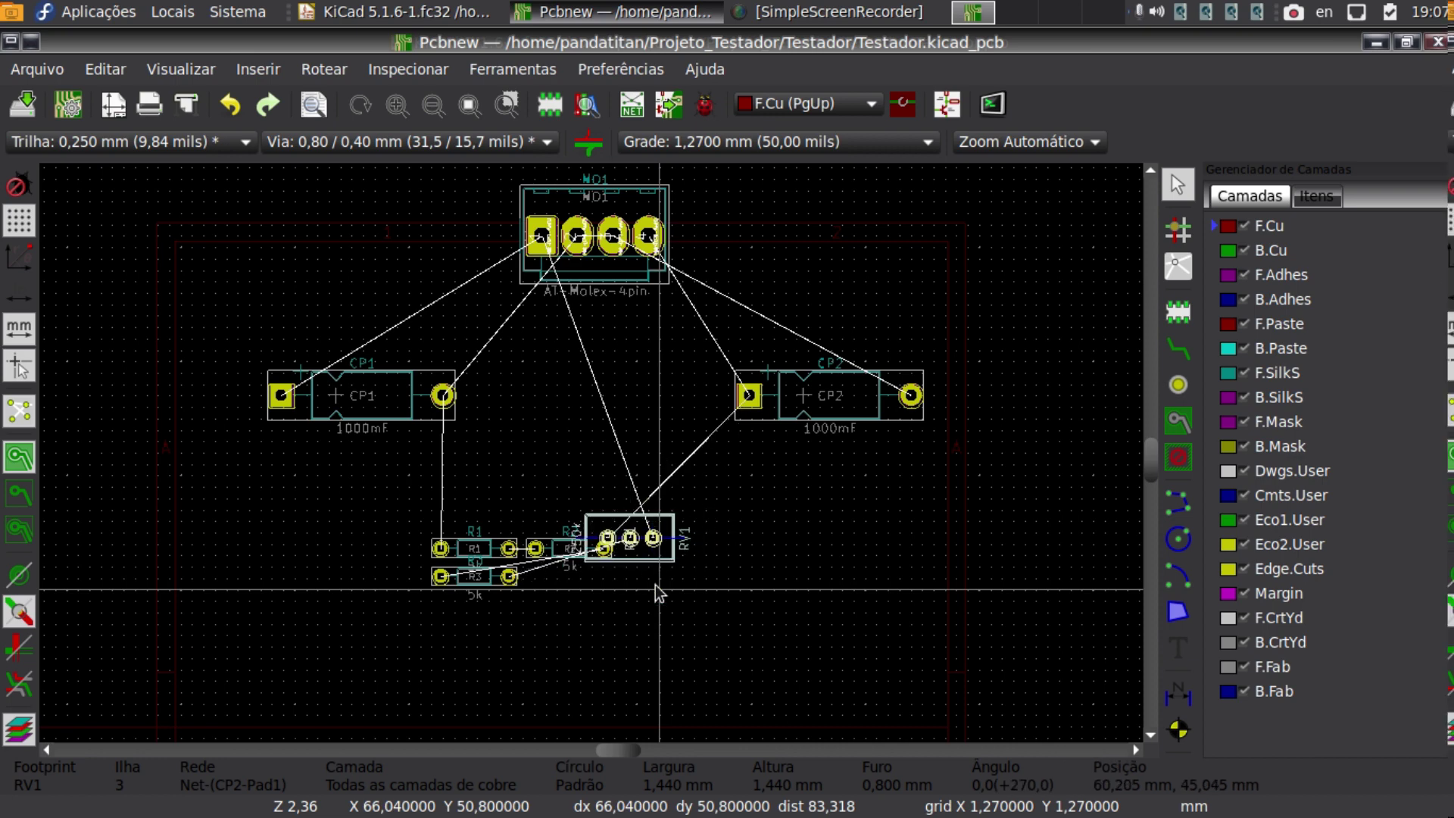
key(r)
key(r)
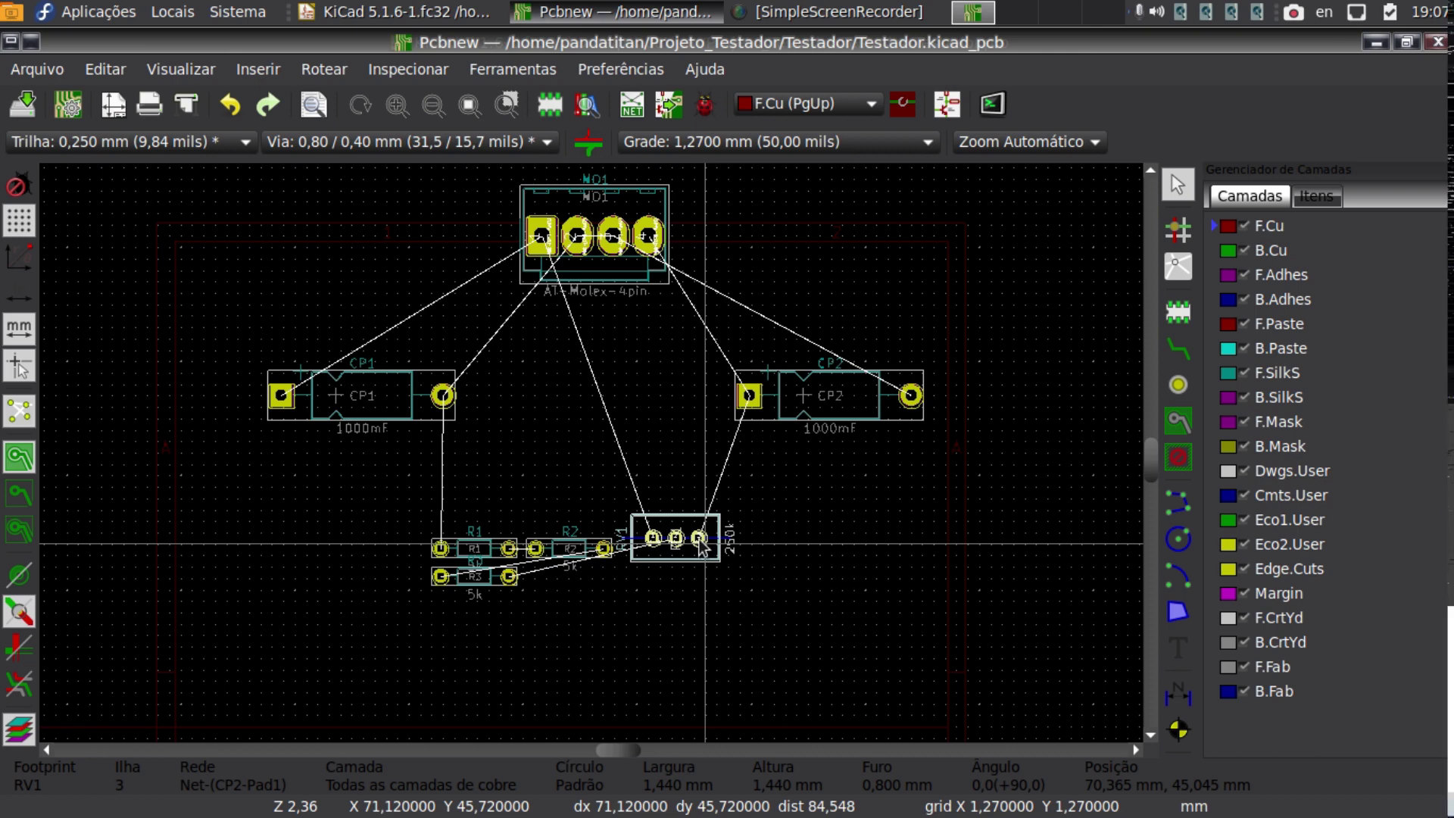
drag(702, 545, 592, 671)
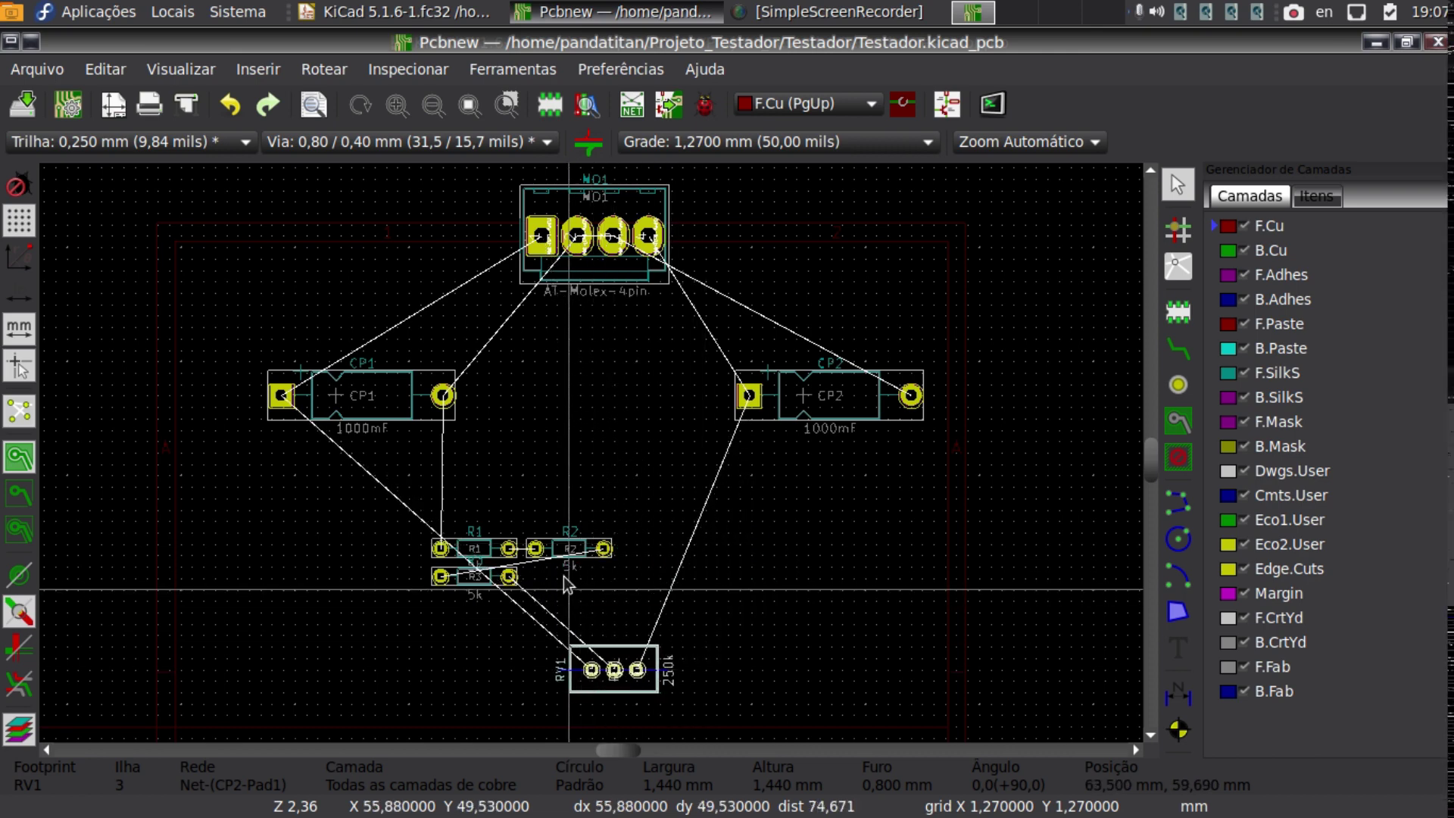
Move resistor R1 between CP1 and CP2 and rotate it to 270° so it stands vertically under MO1.
click(509, 548)
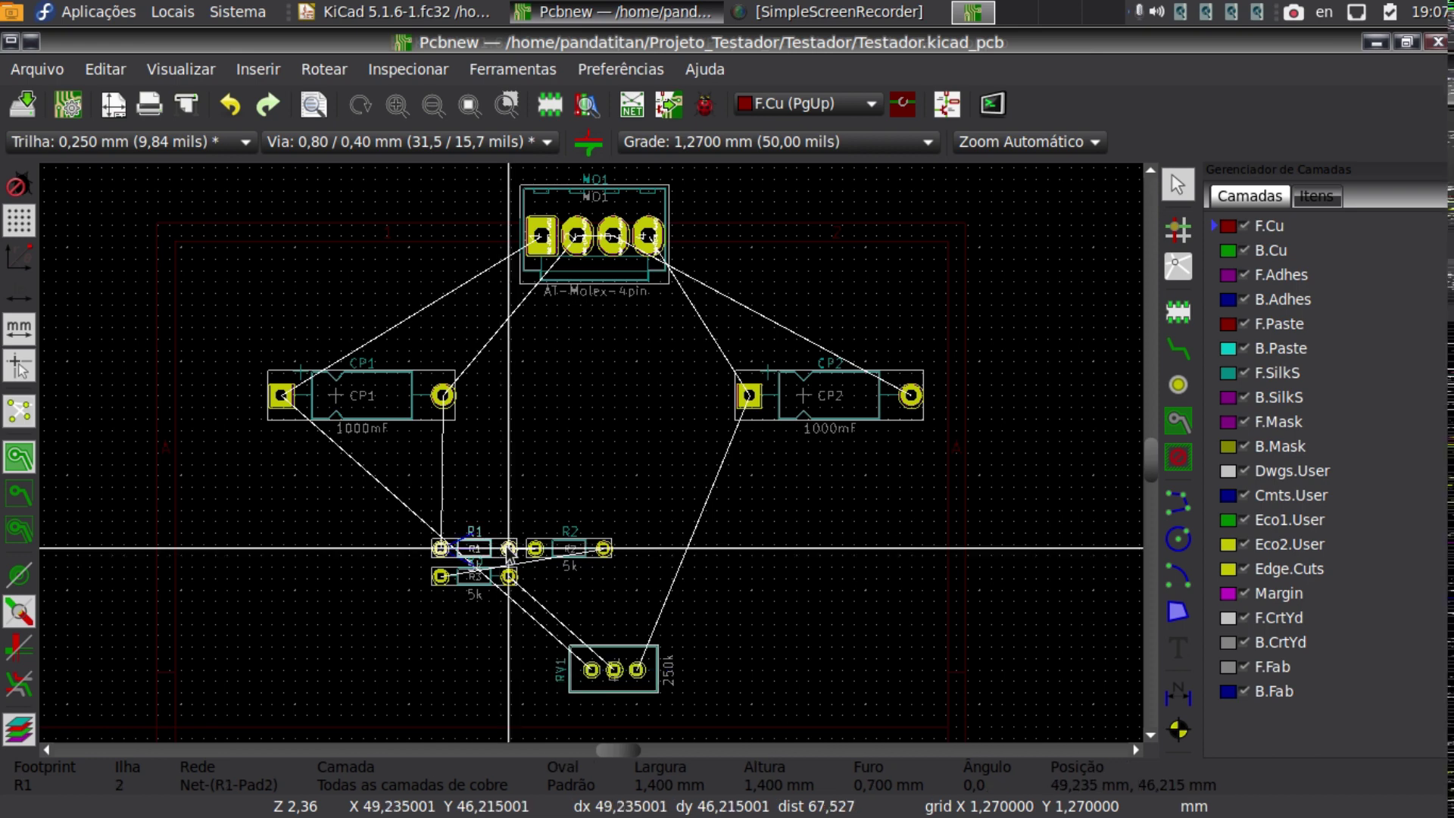
drag(508, 548, 637, 396)
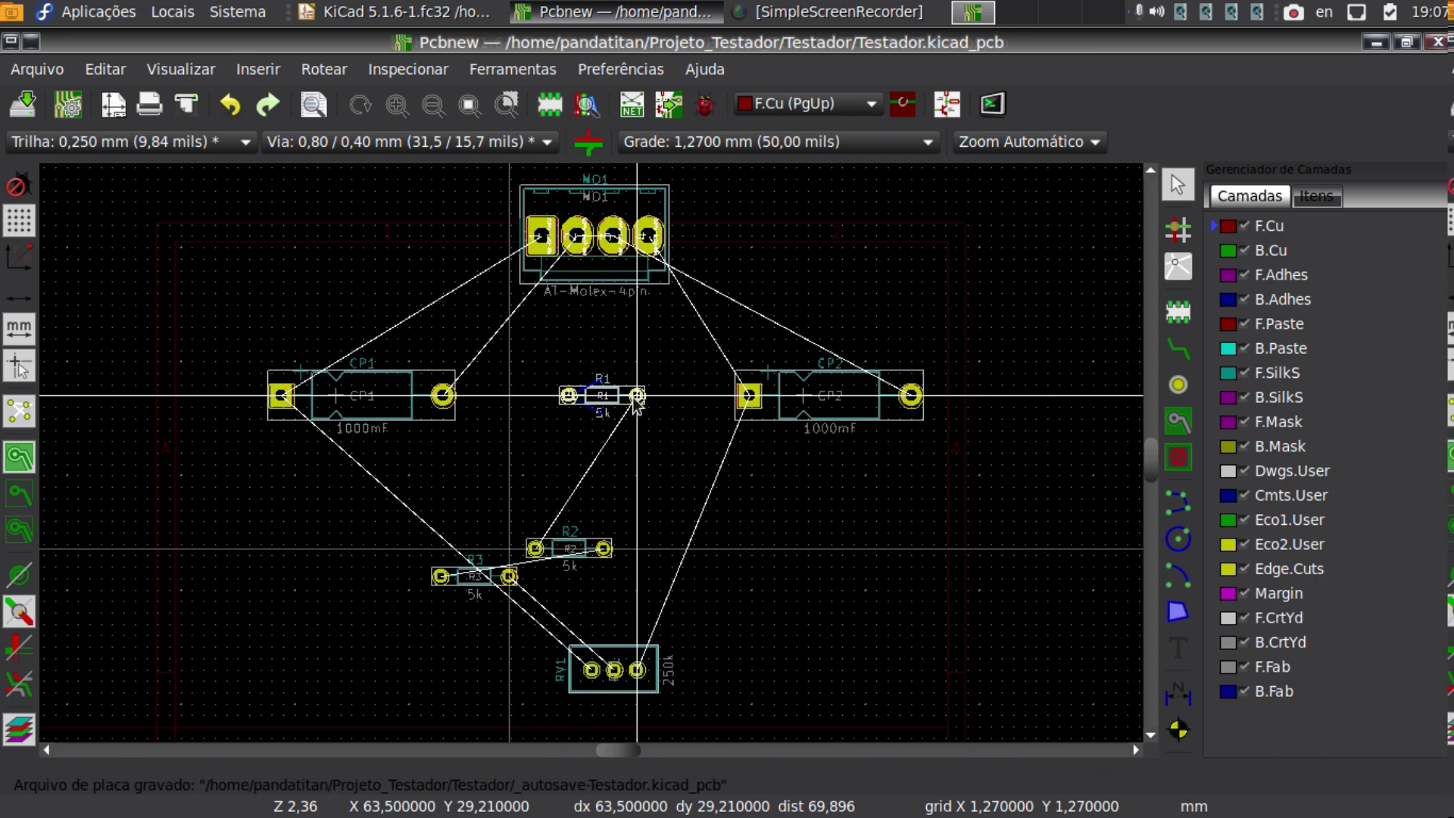
key(r)
key(r)
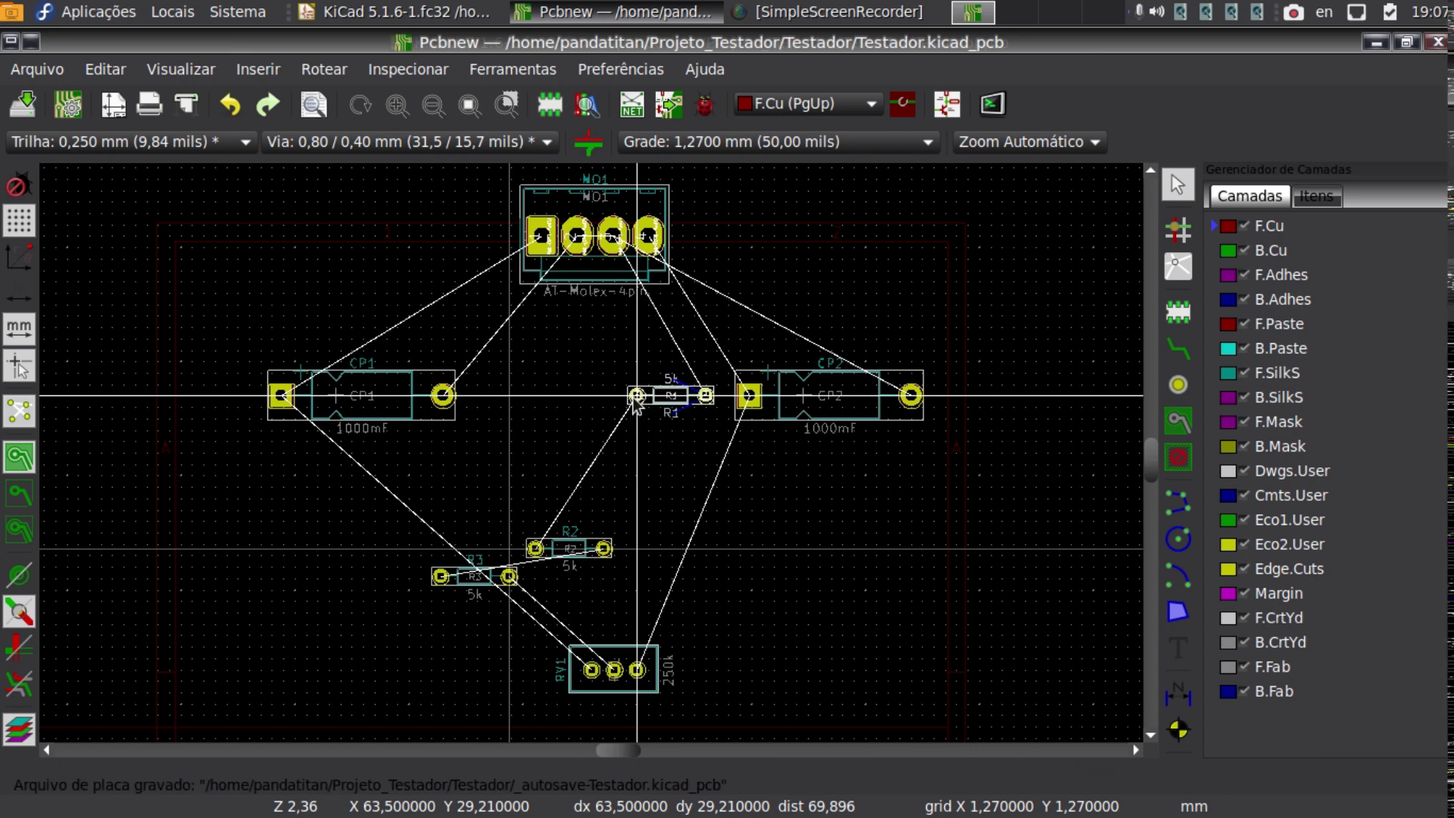
key(r)
drag(633, 398, 595, 472)
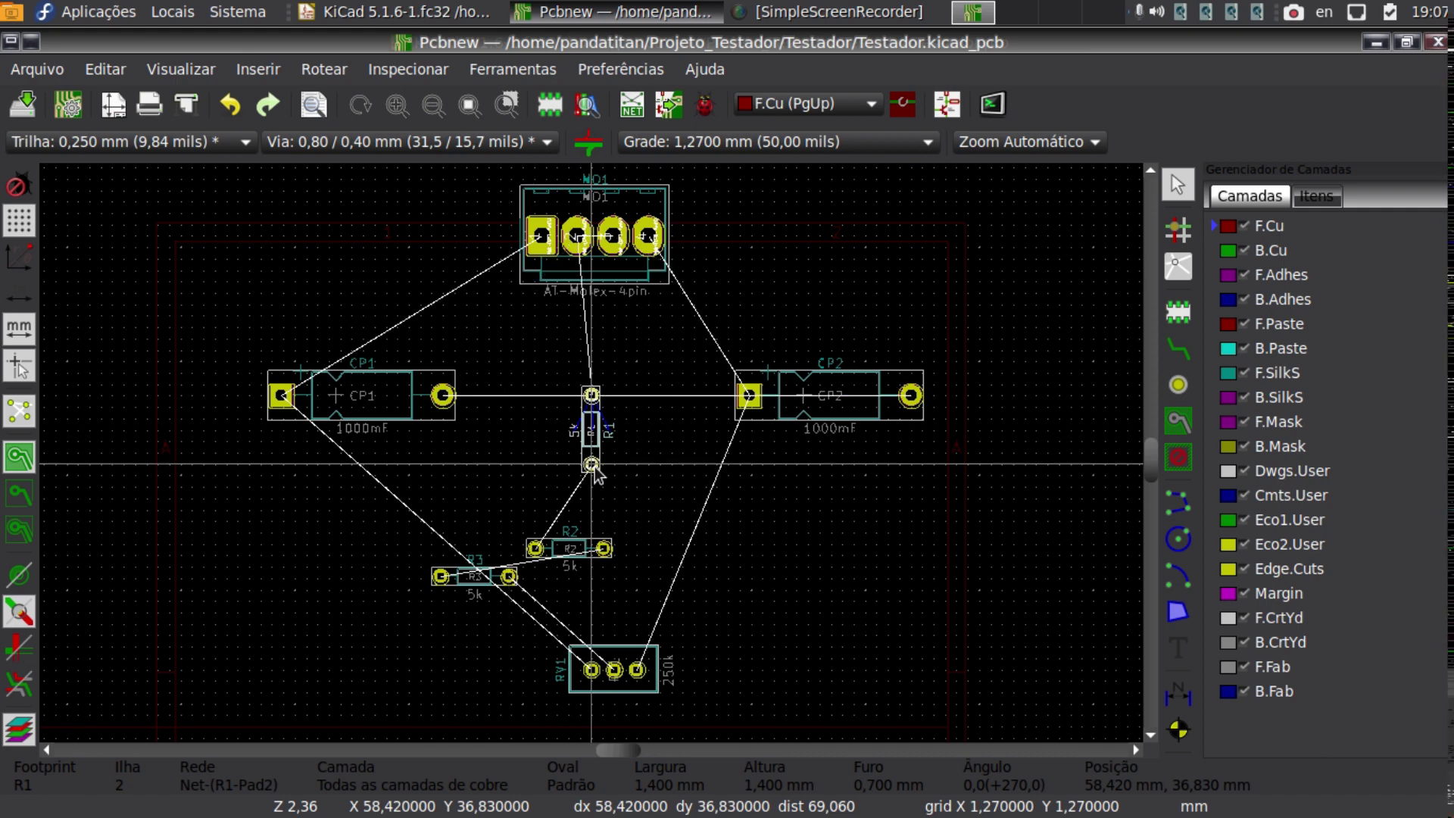
Place resistor R2 directly below R1, rotated to 270° and aligned on the same vertical line.
click(534, 547)
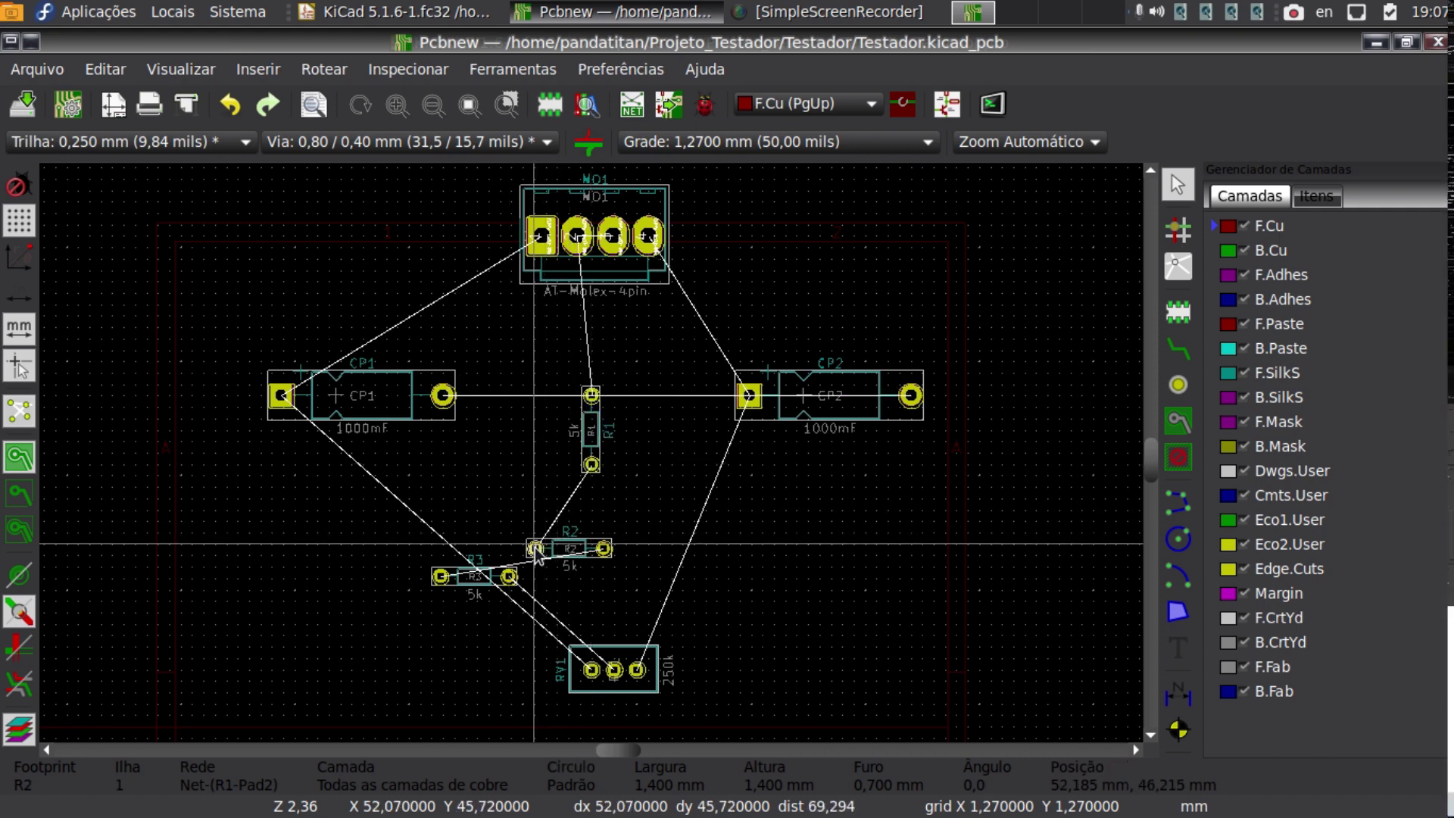
drag(535, 548, 592, 512)
key(r)
key(r)
key(r)
Move RV1 further down and place resistor R3, rotated to 270°, in line between R2 and RV1.
scroll(592, 512, down, 1)
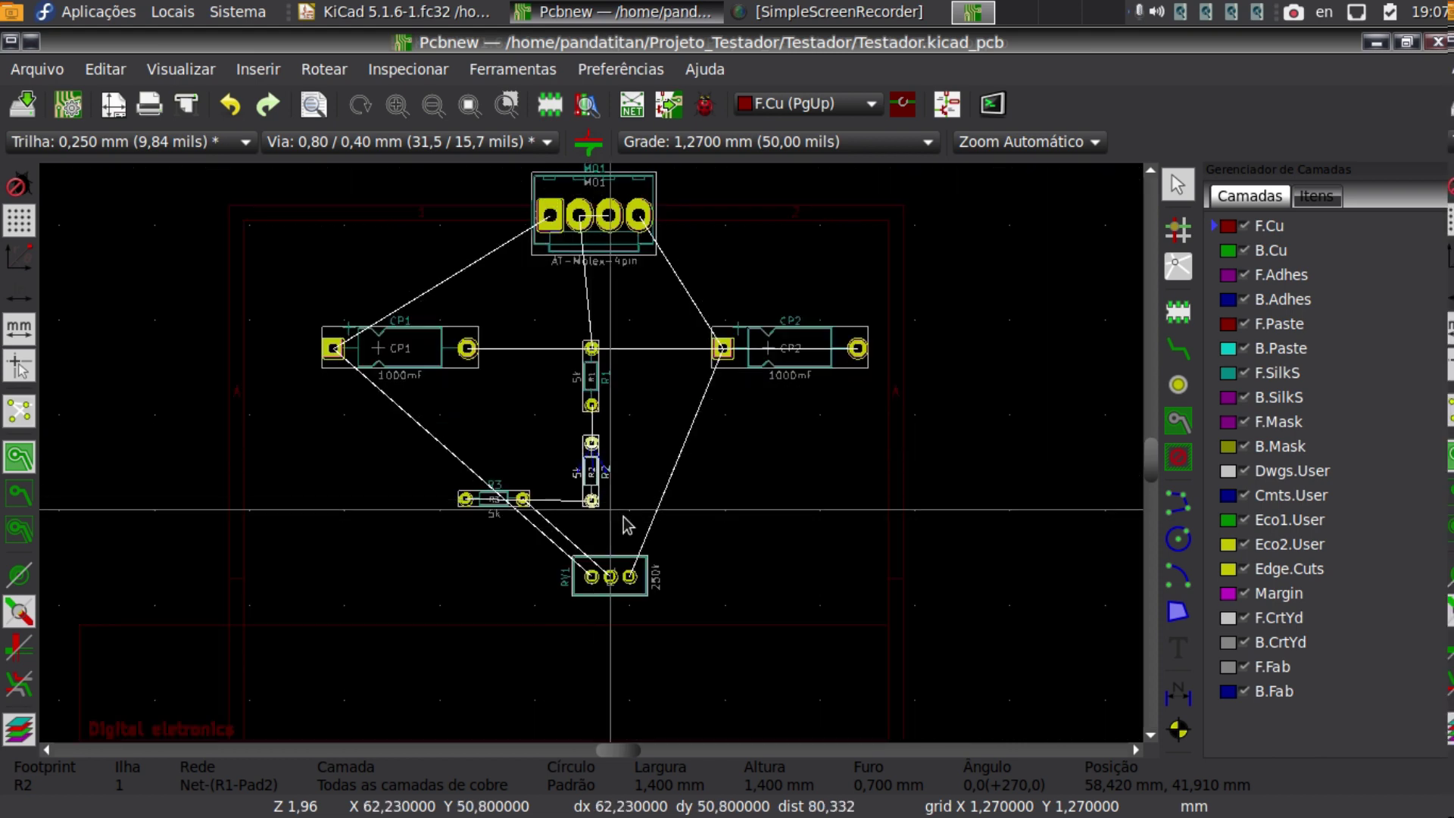
click(630, 577)
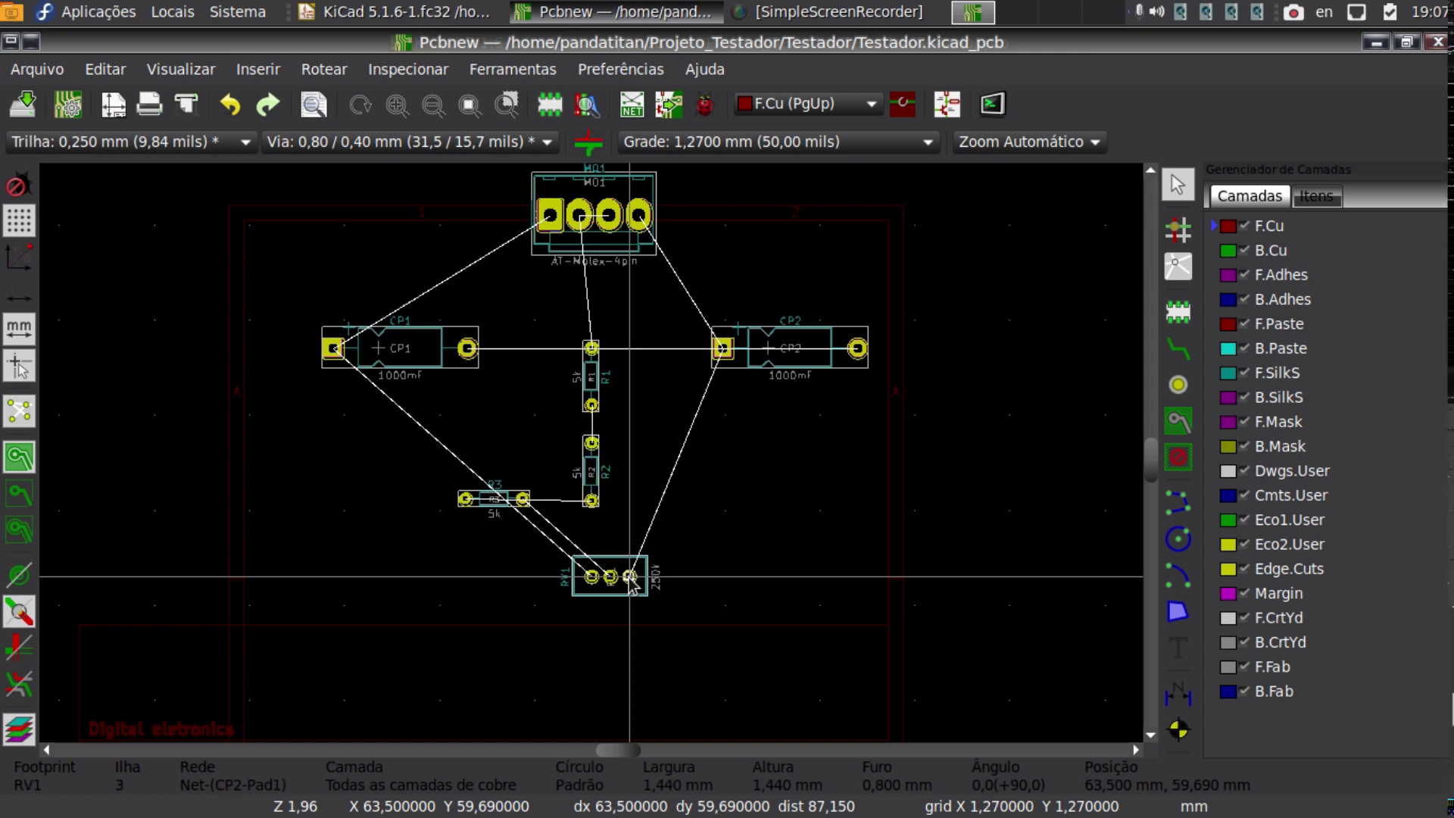
drag(630, 577, 622, 650)
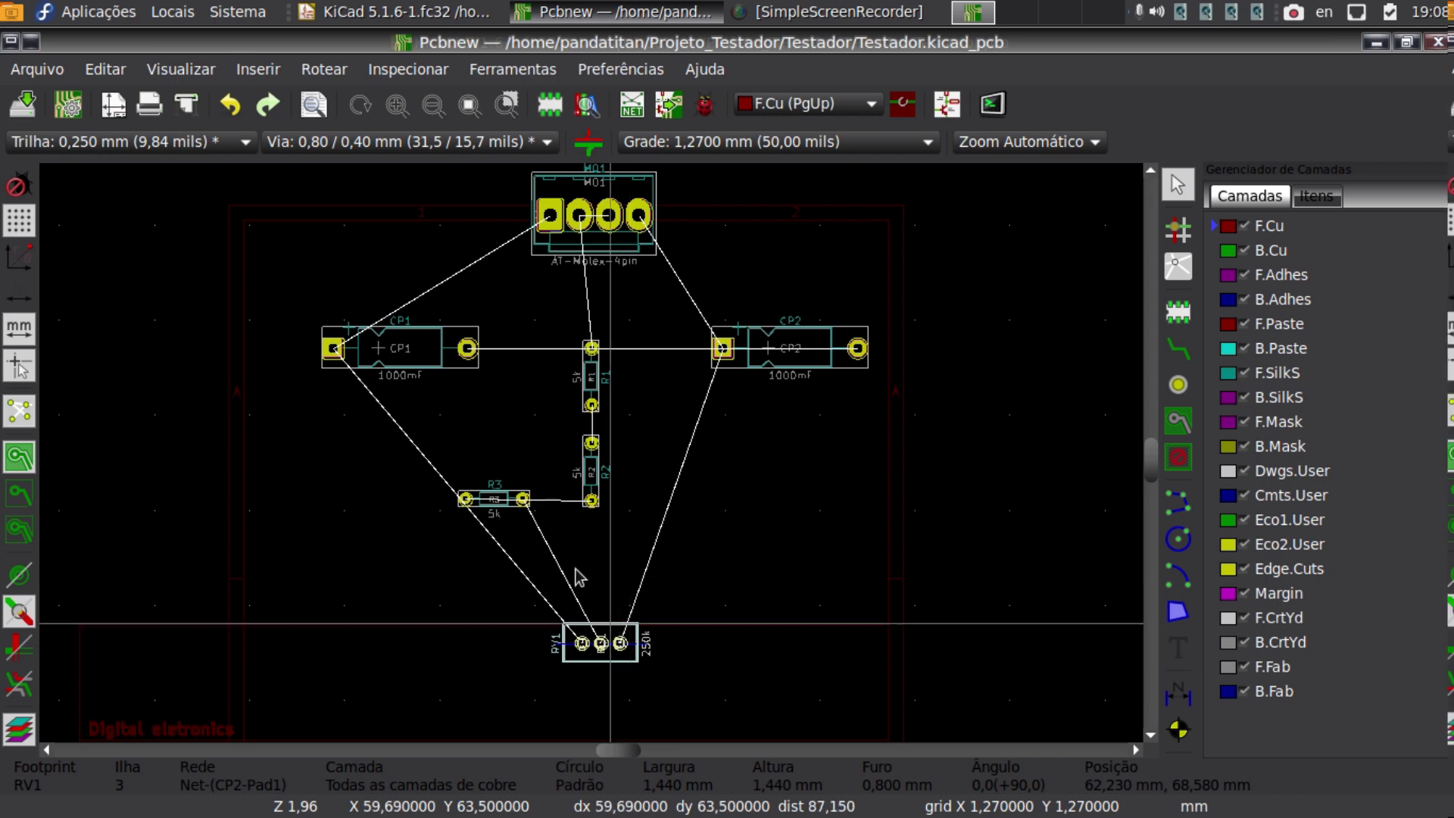
drag(522, 499, 591, 596)
key(r)
key(r)
key(r)
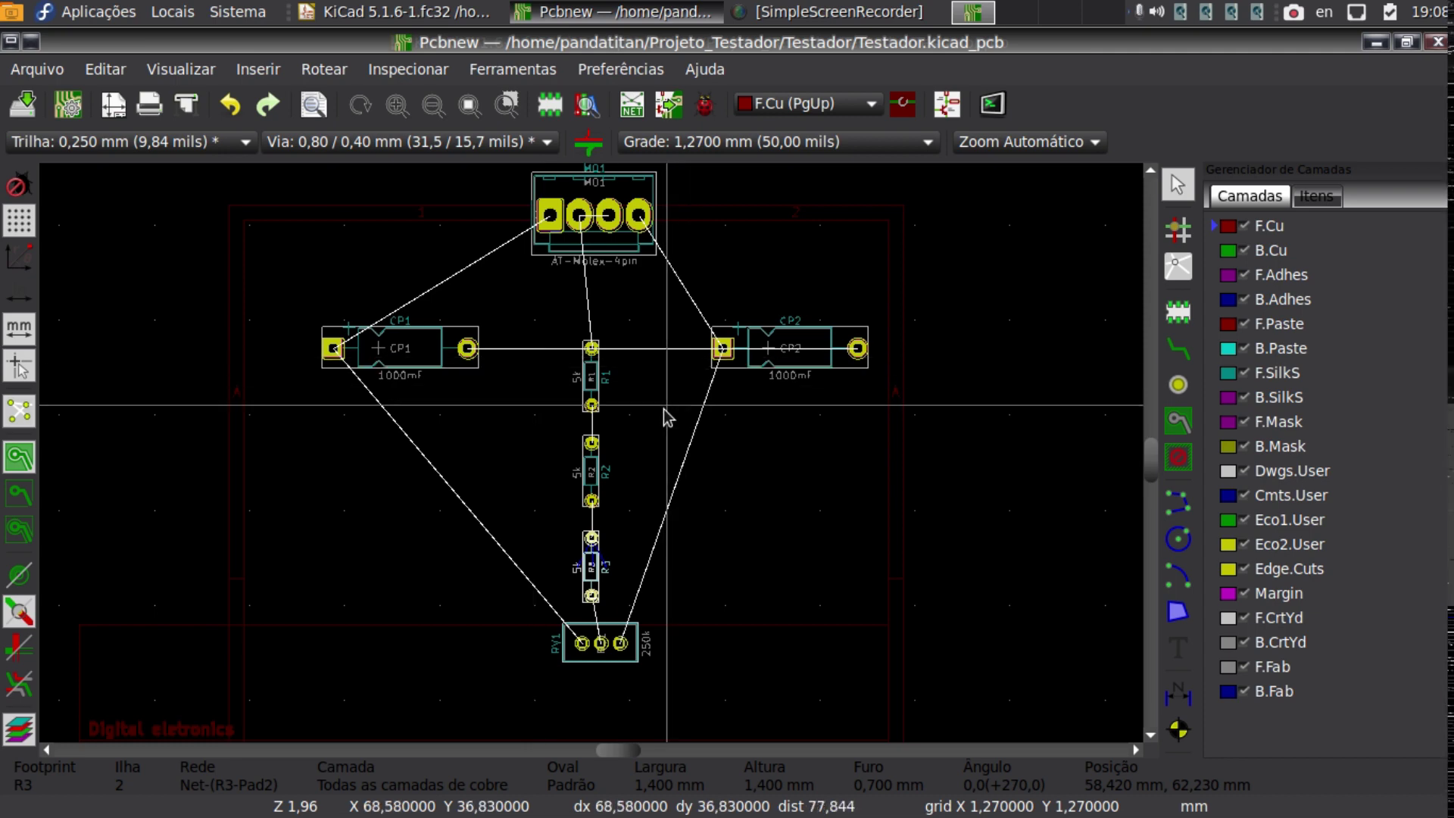
Move capacitors CP1 and CP2 horizontally inward so they sit close on either side of resistor R1's upper pad.
click(469, 352)
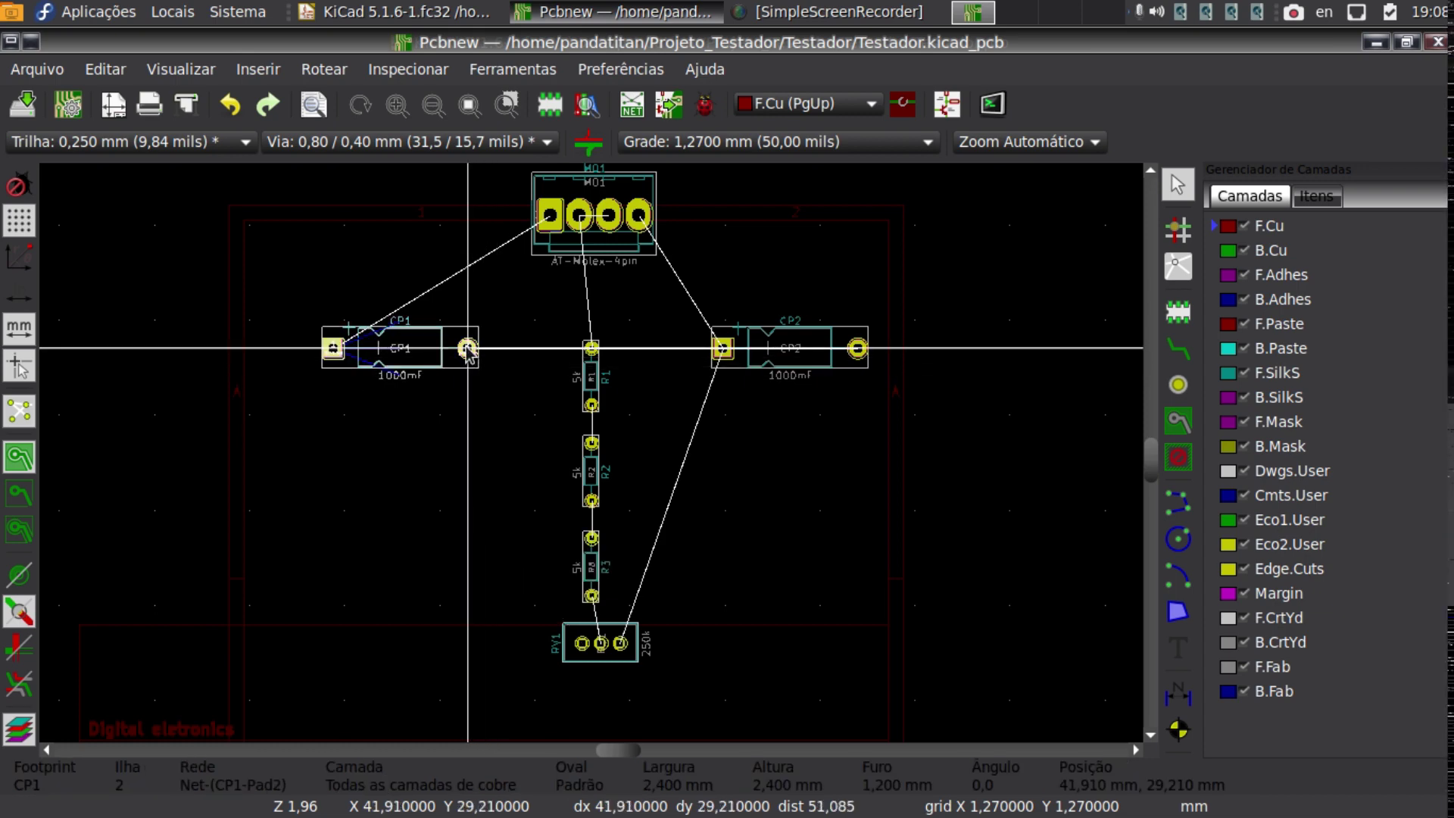
drag(468, 348, 554, 350)
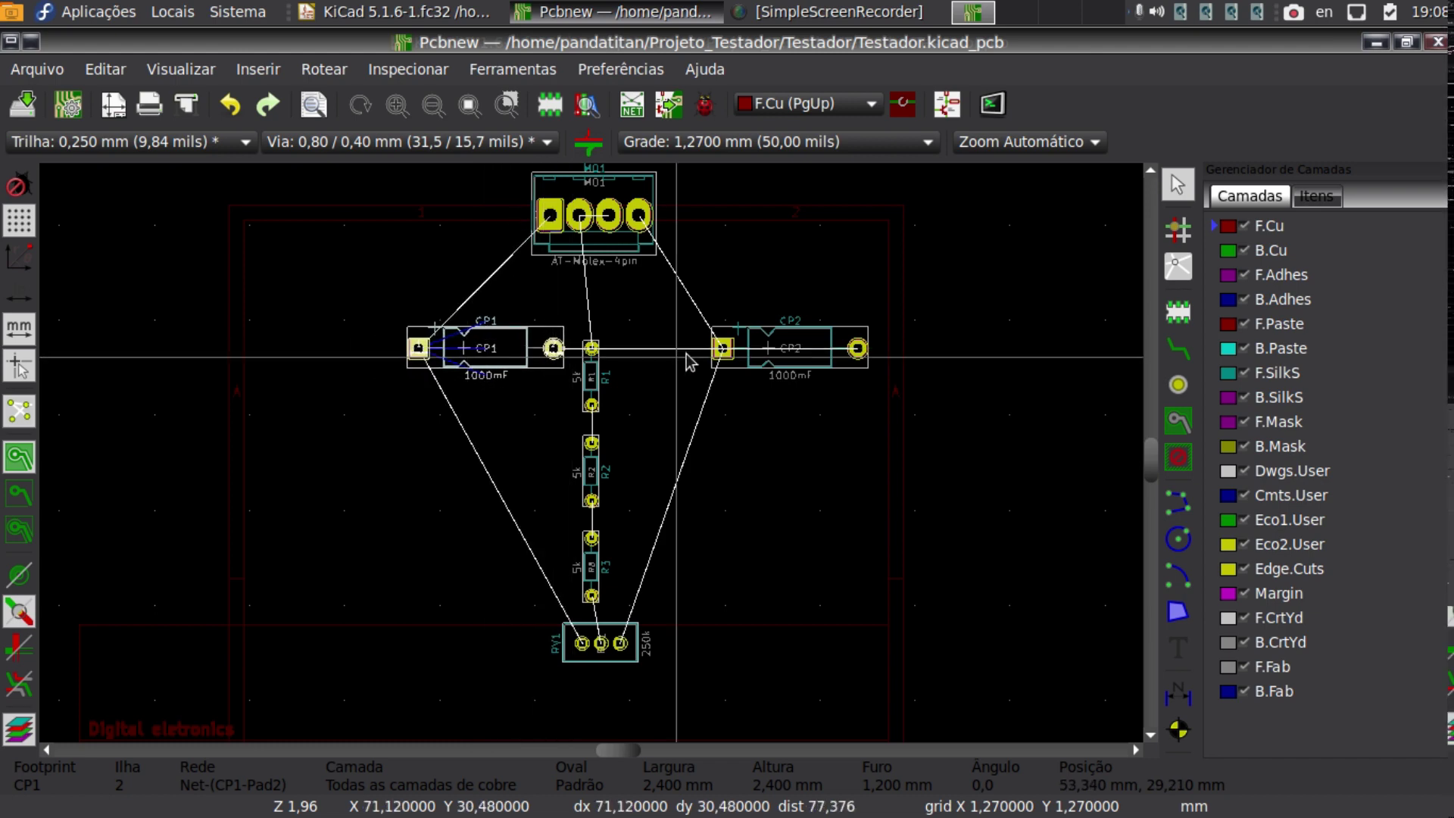
click(721, 349)
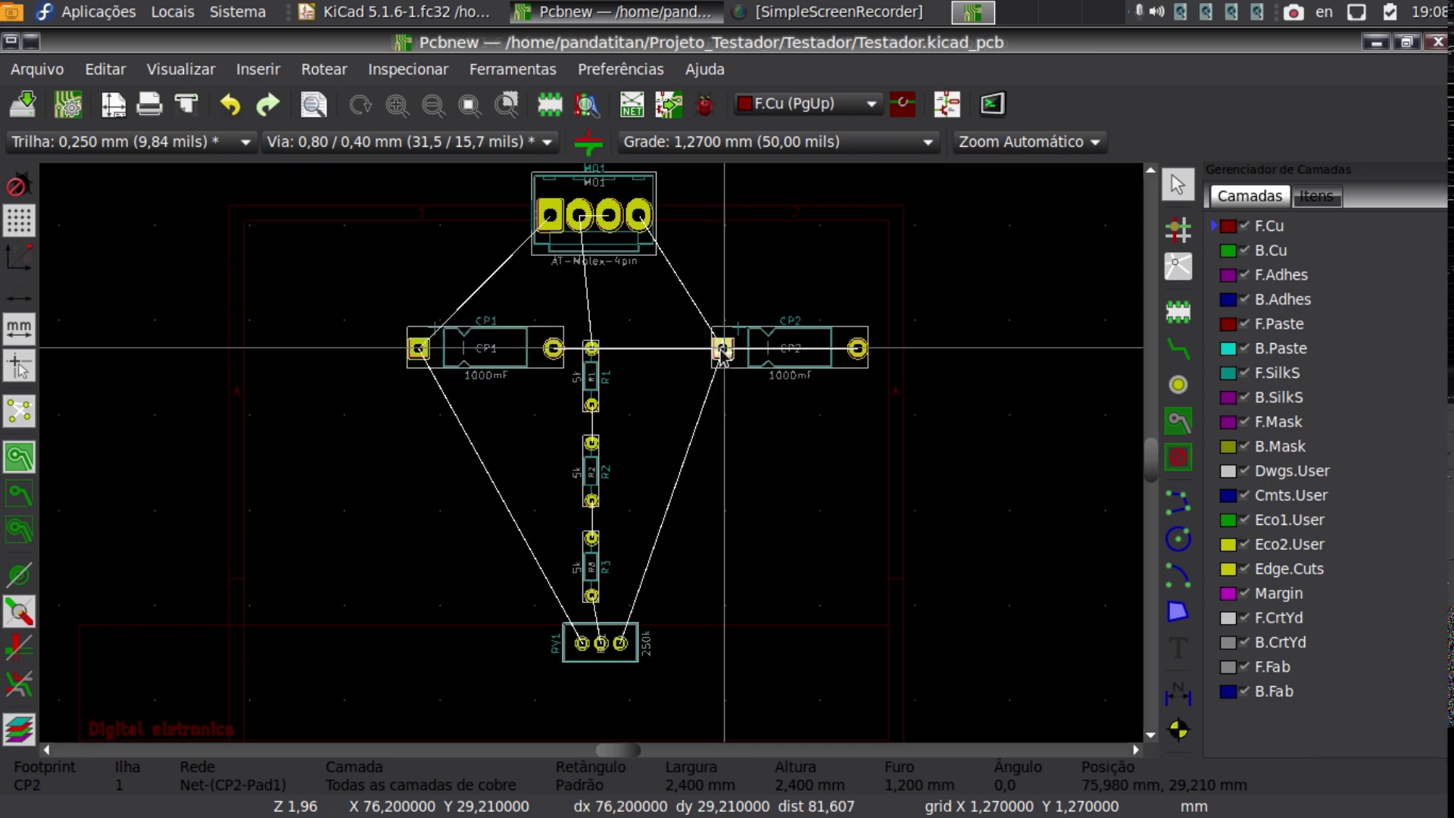
drag(722, 349, 629, 350)
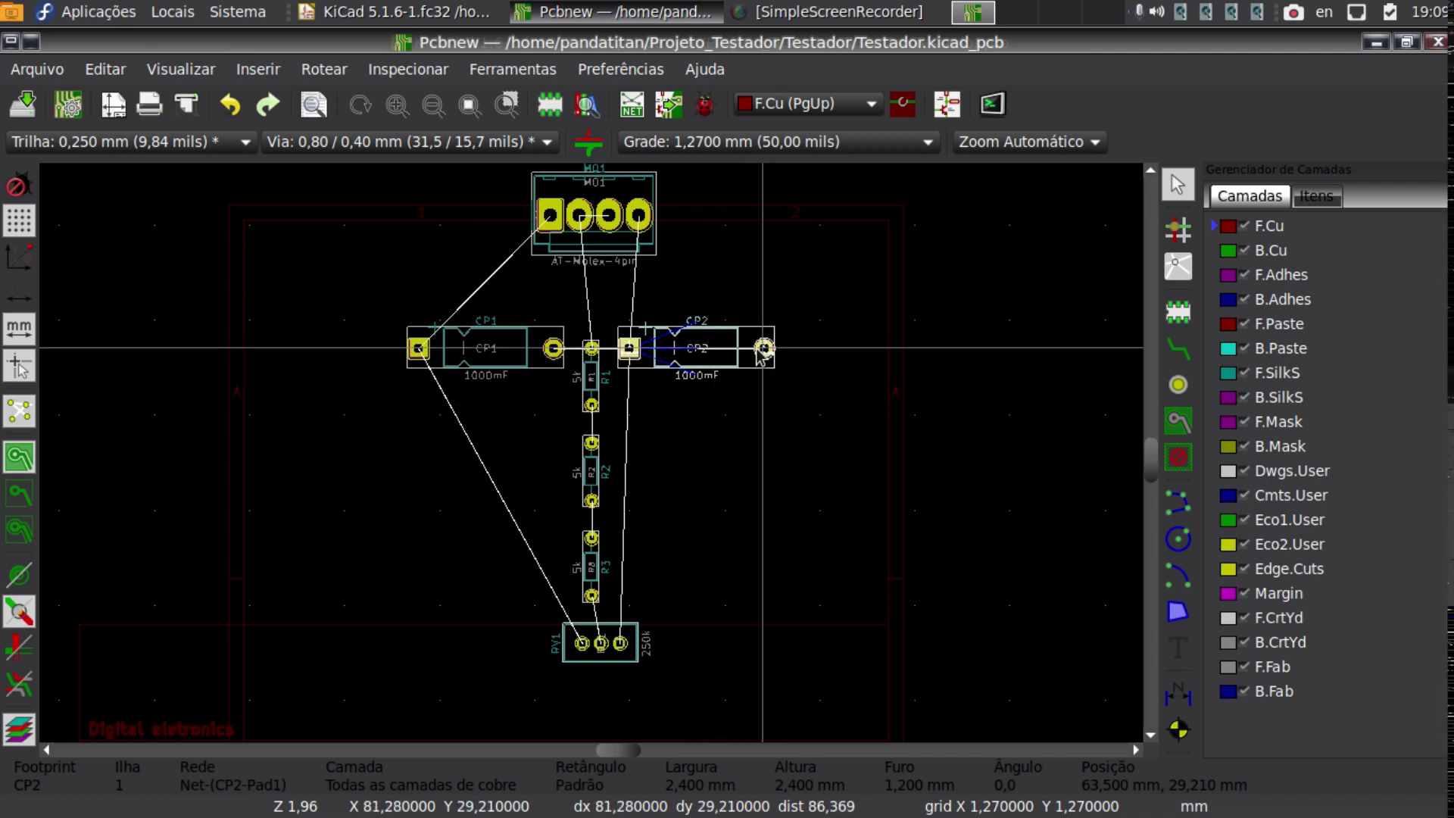
Rotate CP2 to 180° and place it beside R1 so its round pad faces the resistor, mirroring CP1.
key(r)
key(r)
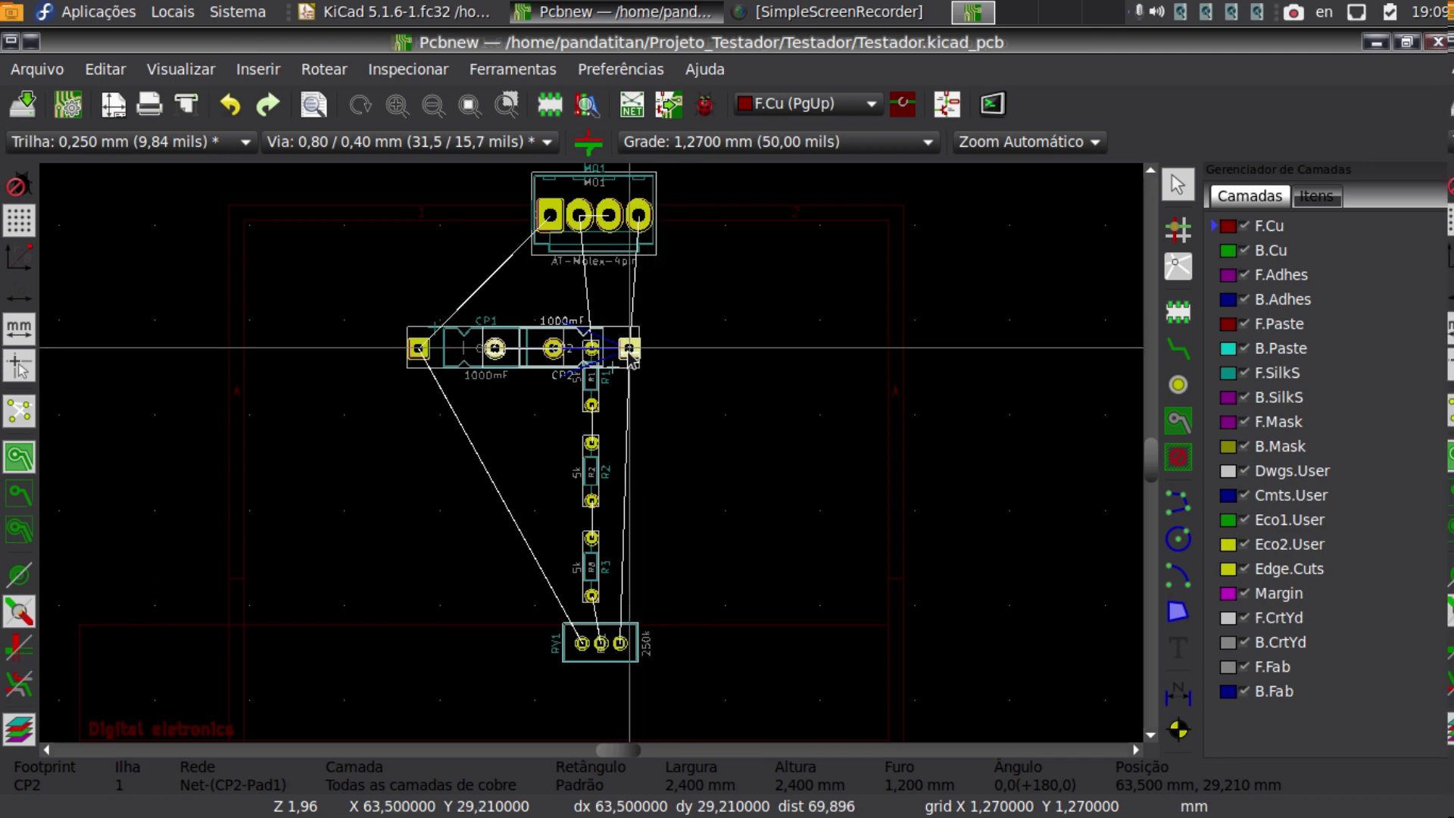
drag(628, 352, 793, 352)
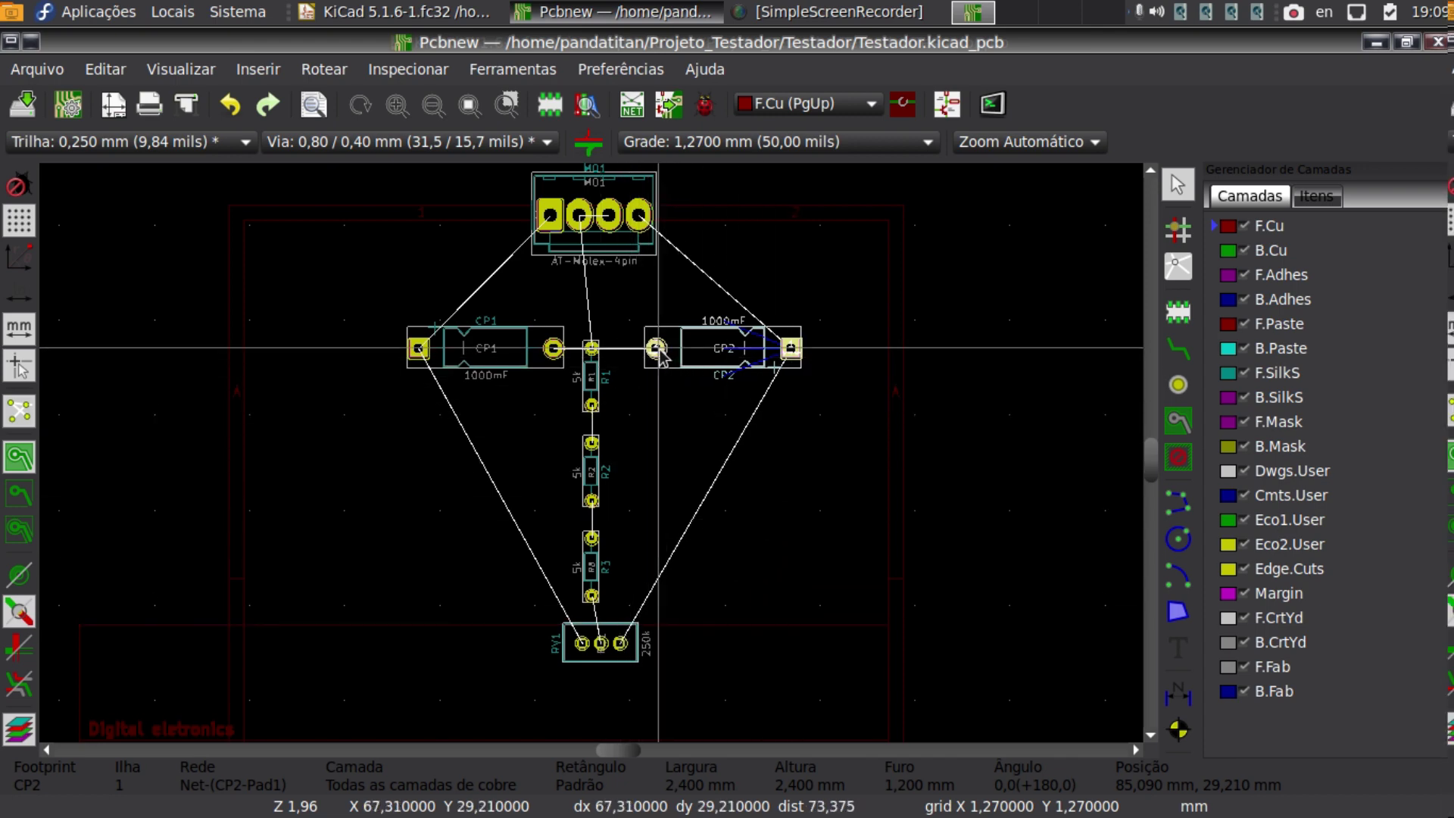
drag(656, 348, 629, 350)
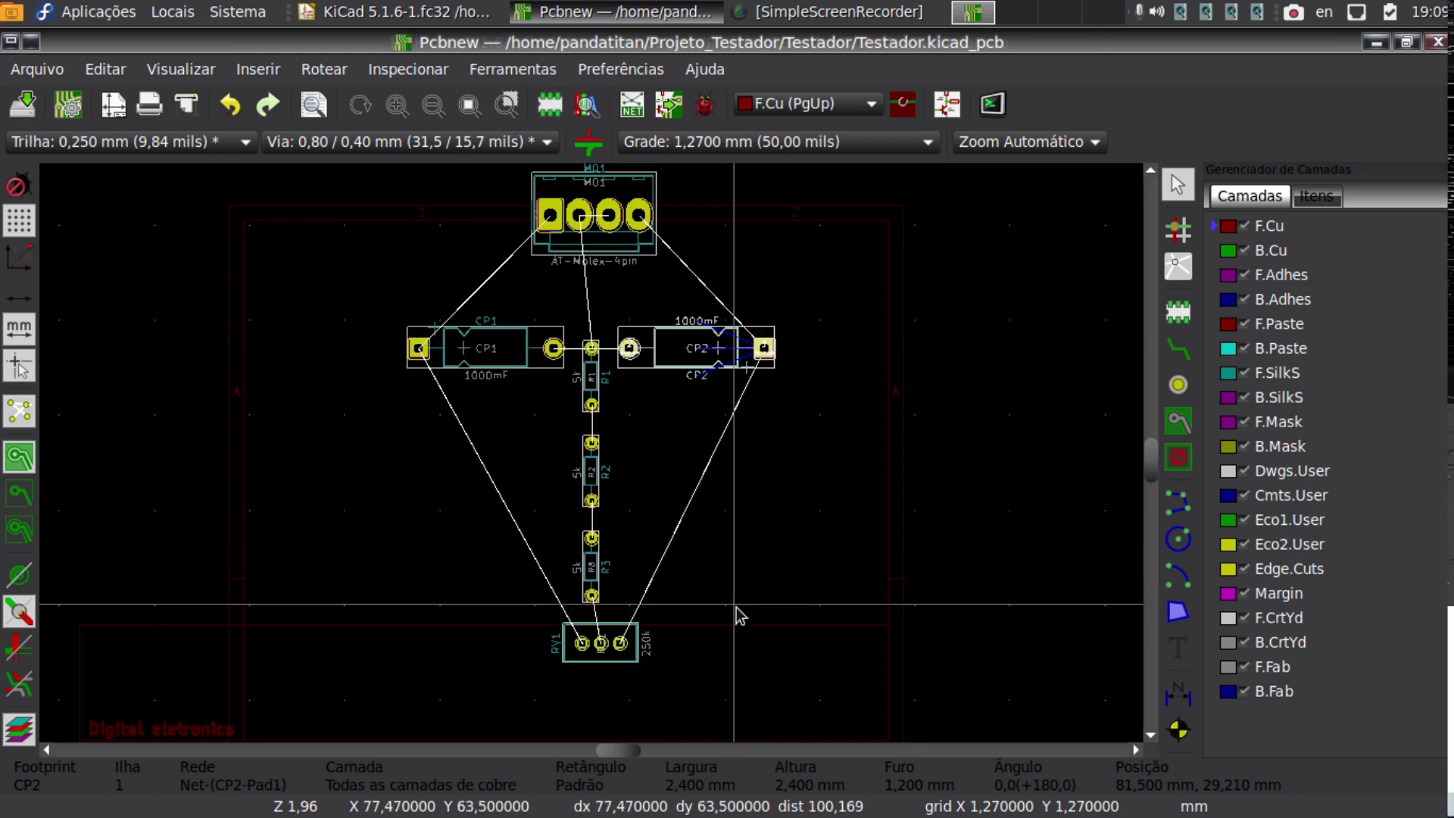
Align RV1's middle pad with the resistor column, and move the capacitors, resistors and RV1 together up under MO1.
click(622, 648)
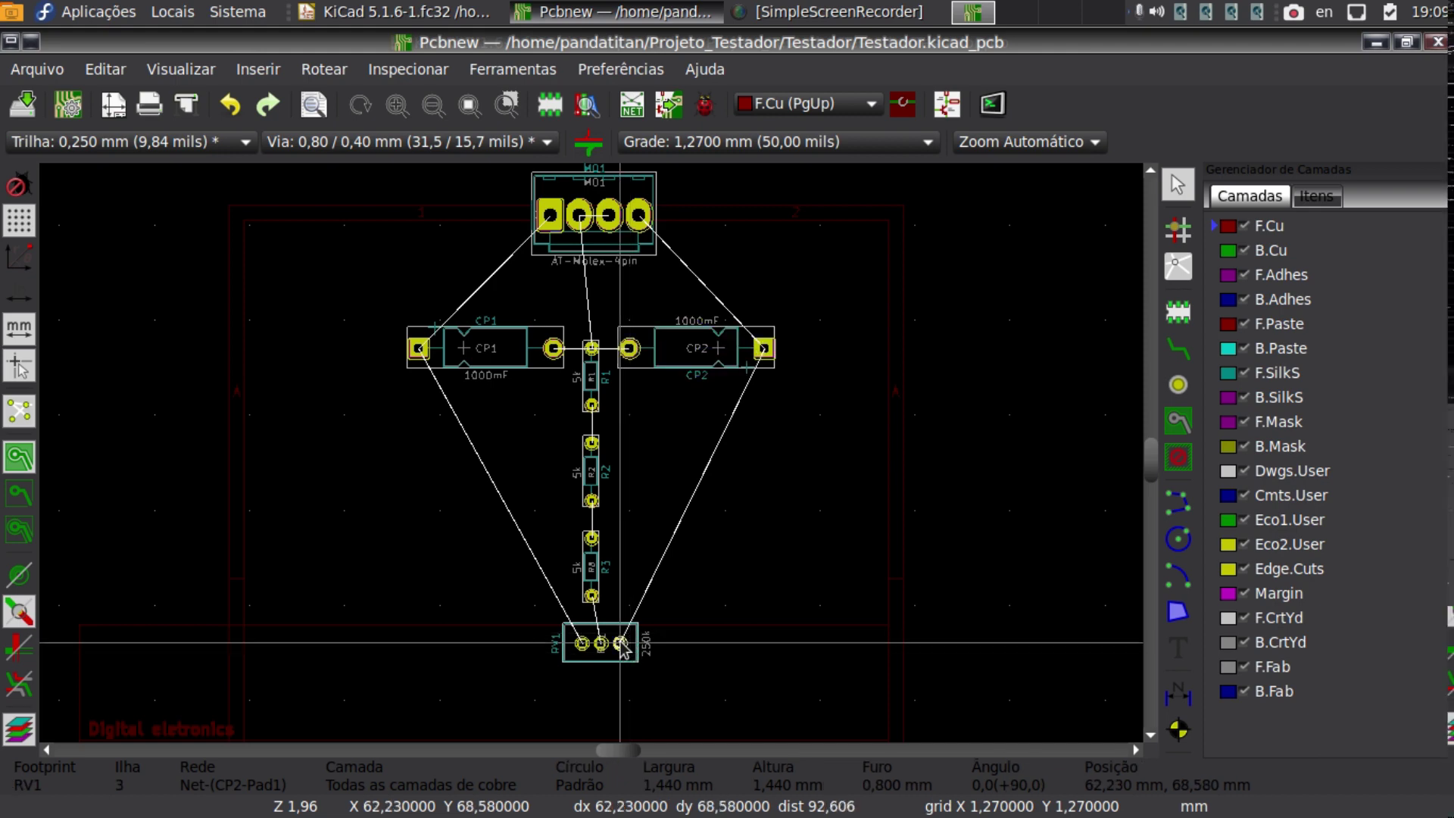
drag(622, 648, 611, 651)
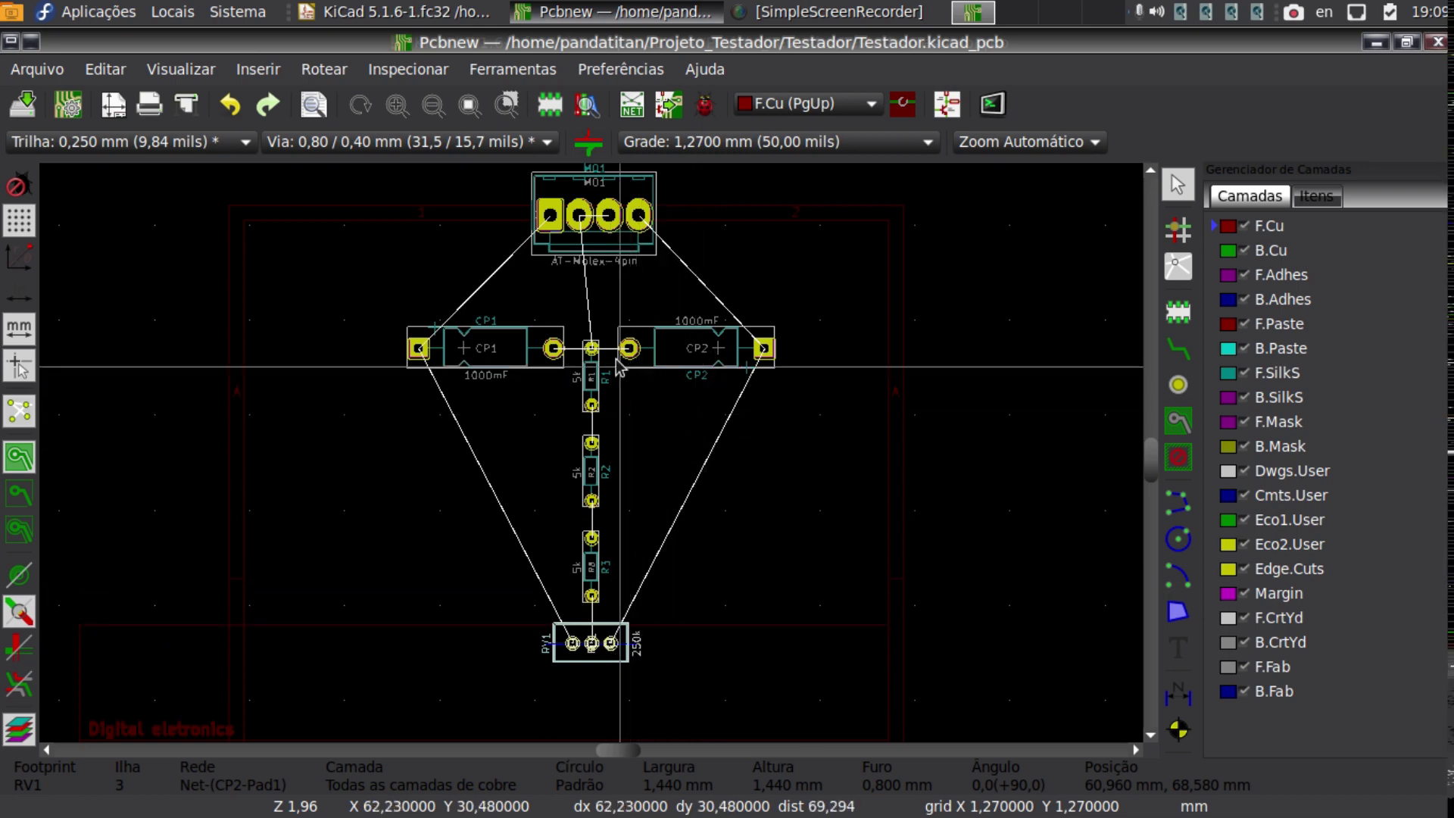
drag(336, 301, 825, 685)
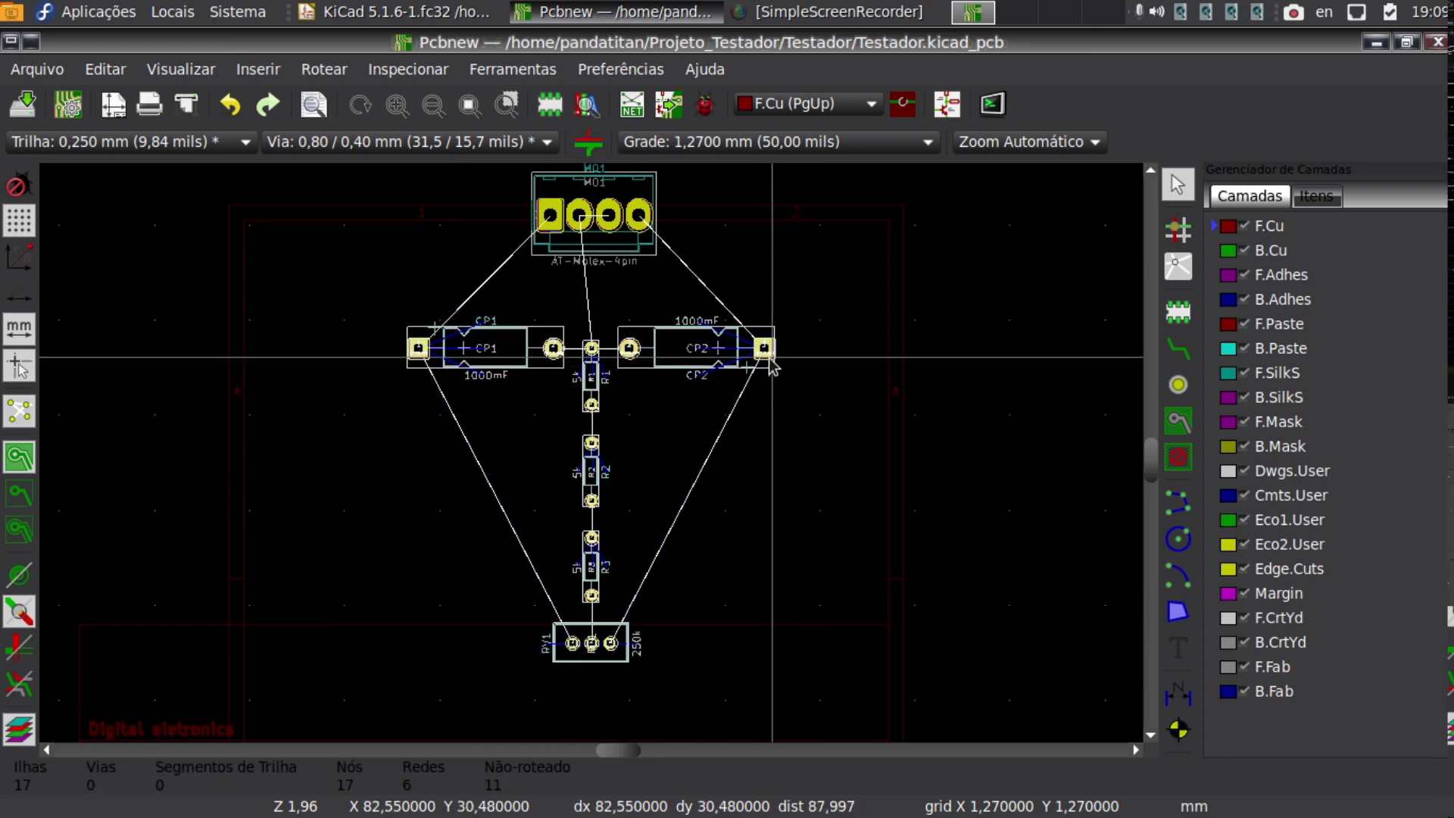
drag(769, 352, 760, 296)
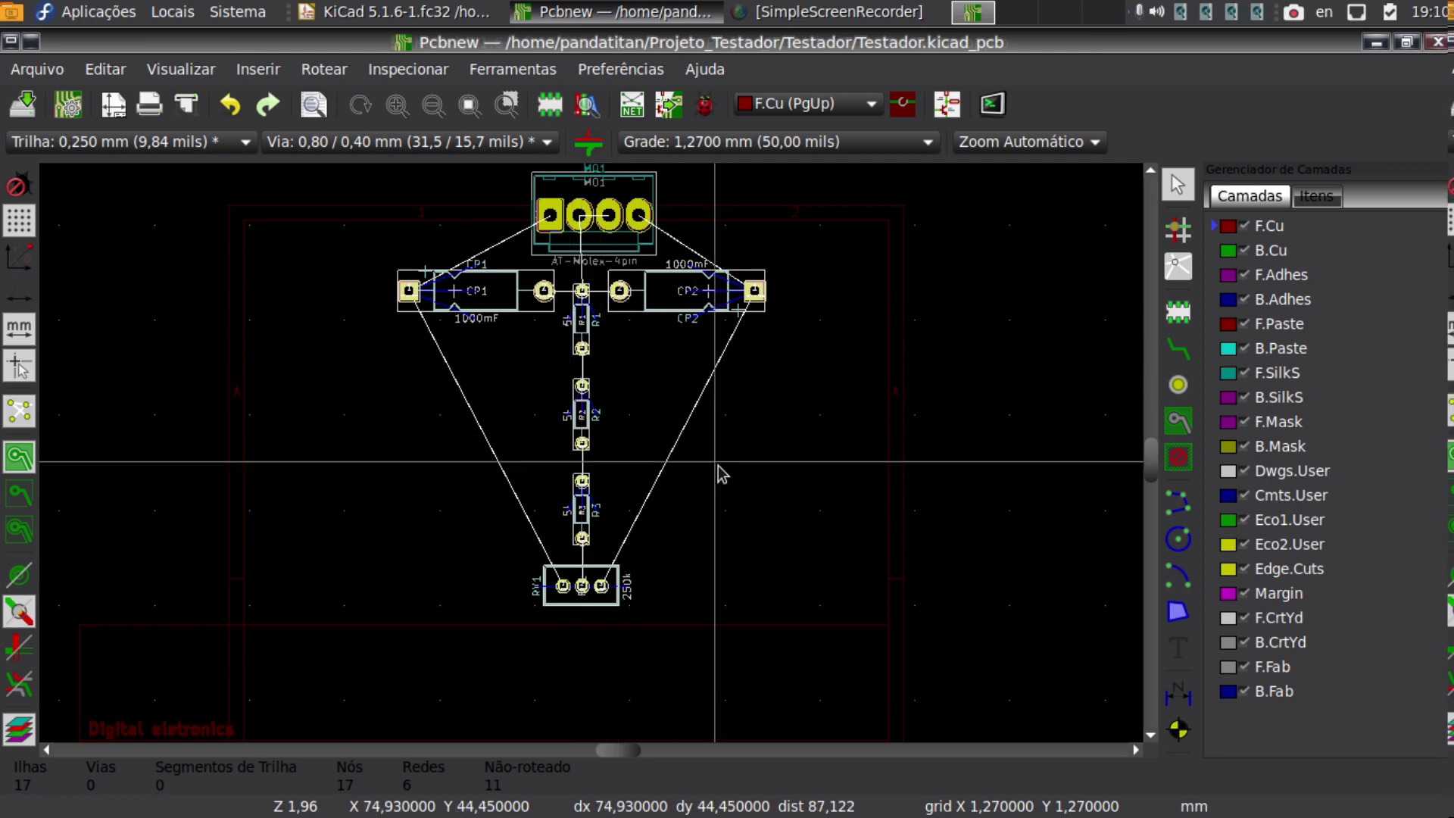
Examine connector MO1's pads and how the grouped capacitors, resistors and RV1 line up beneath it.
scroll(591, 218, up, 2)
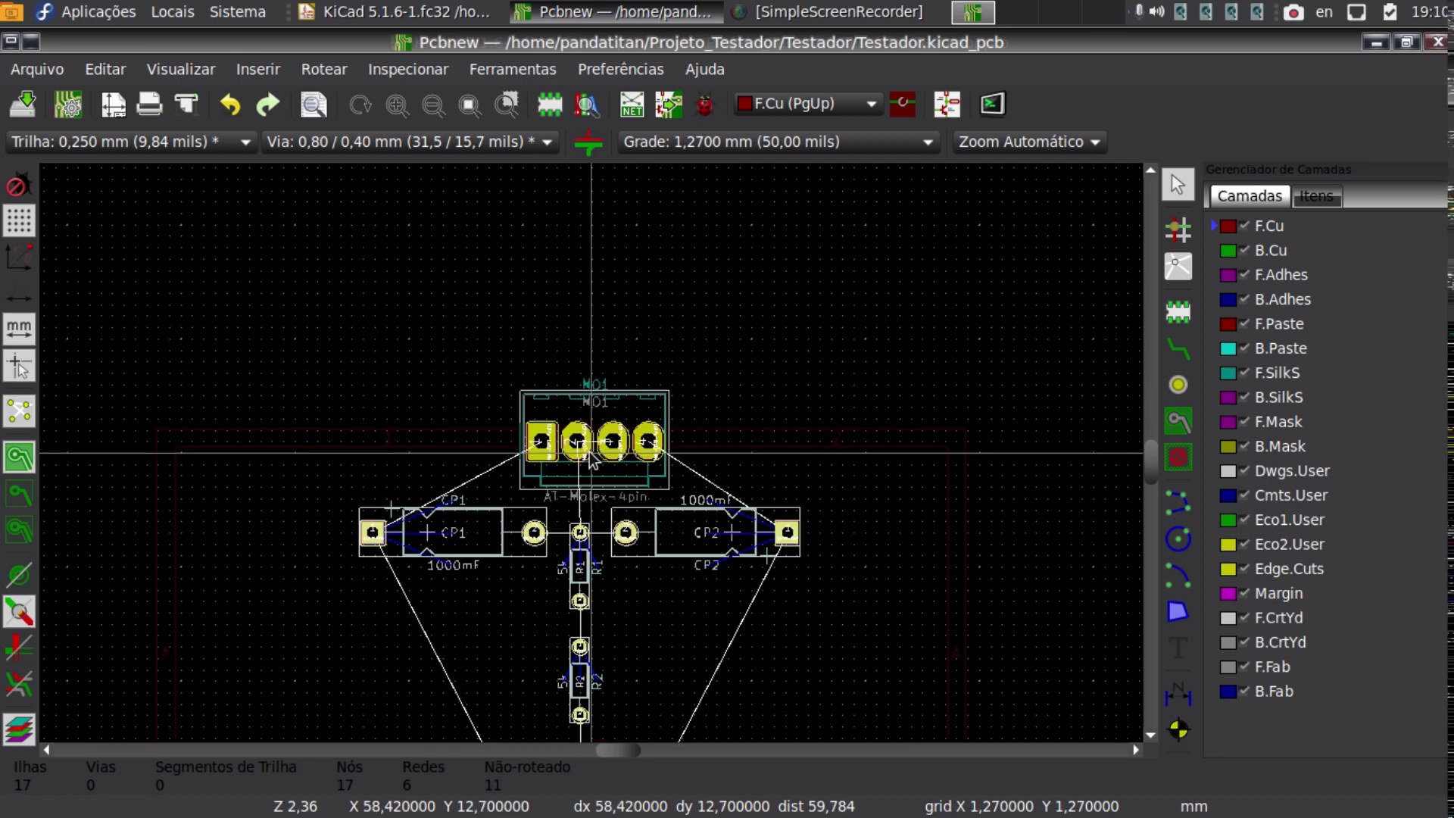
scroll(592, 458, up, 2)
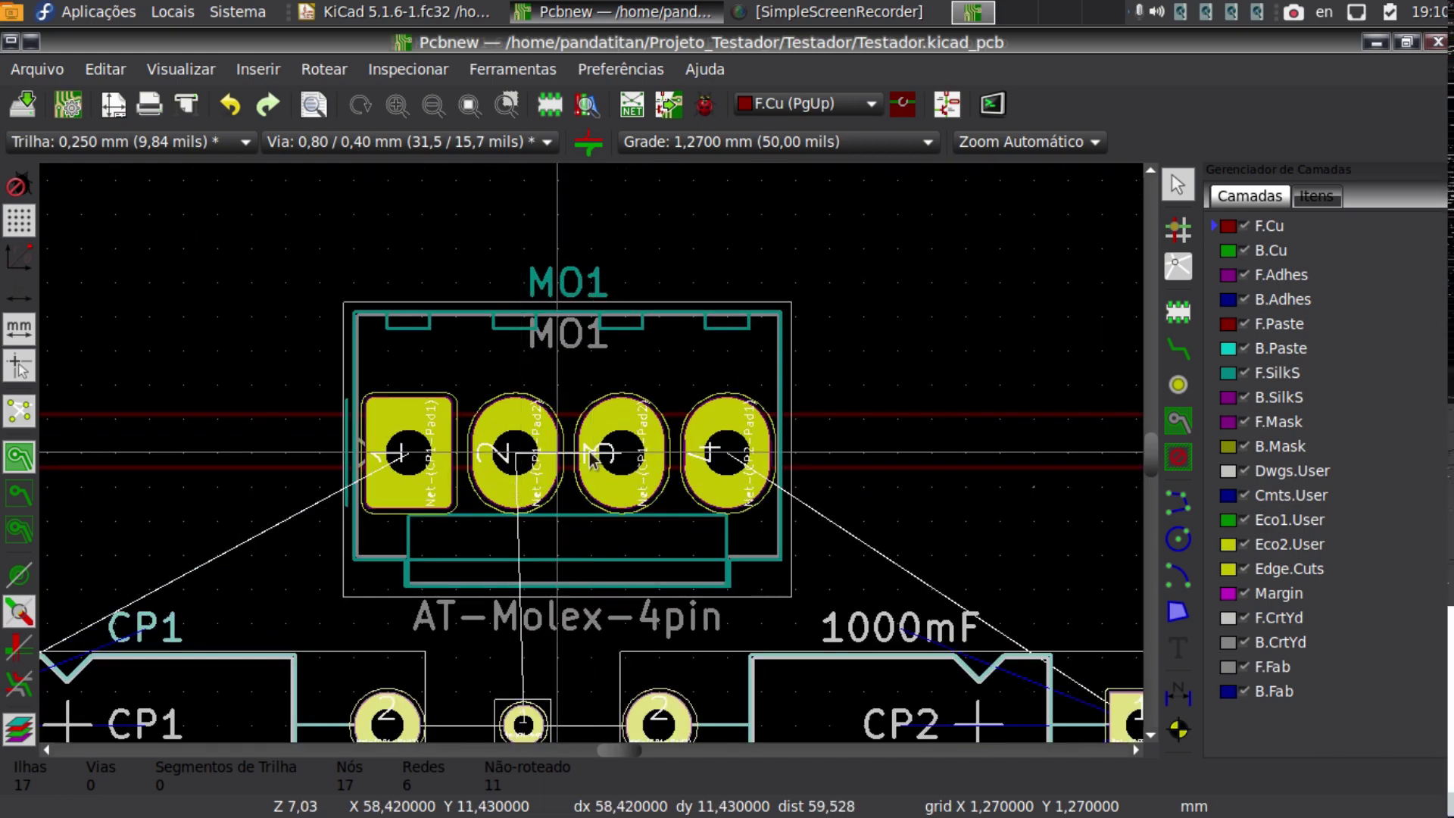
scroll(593, 458, down, 4)
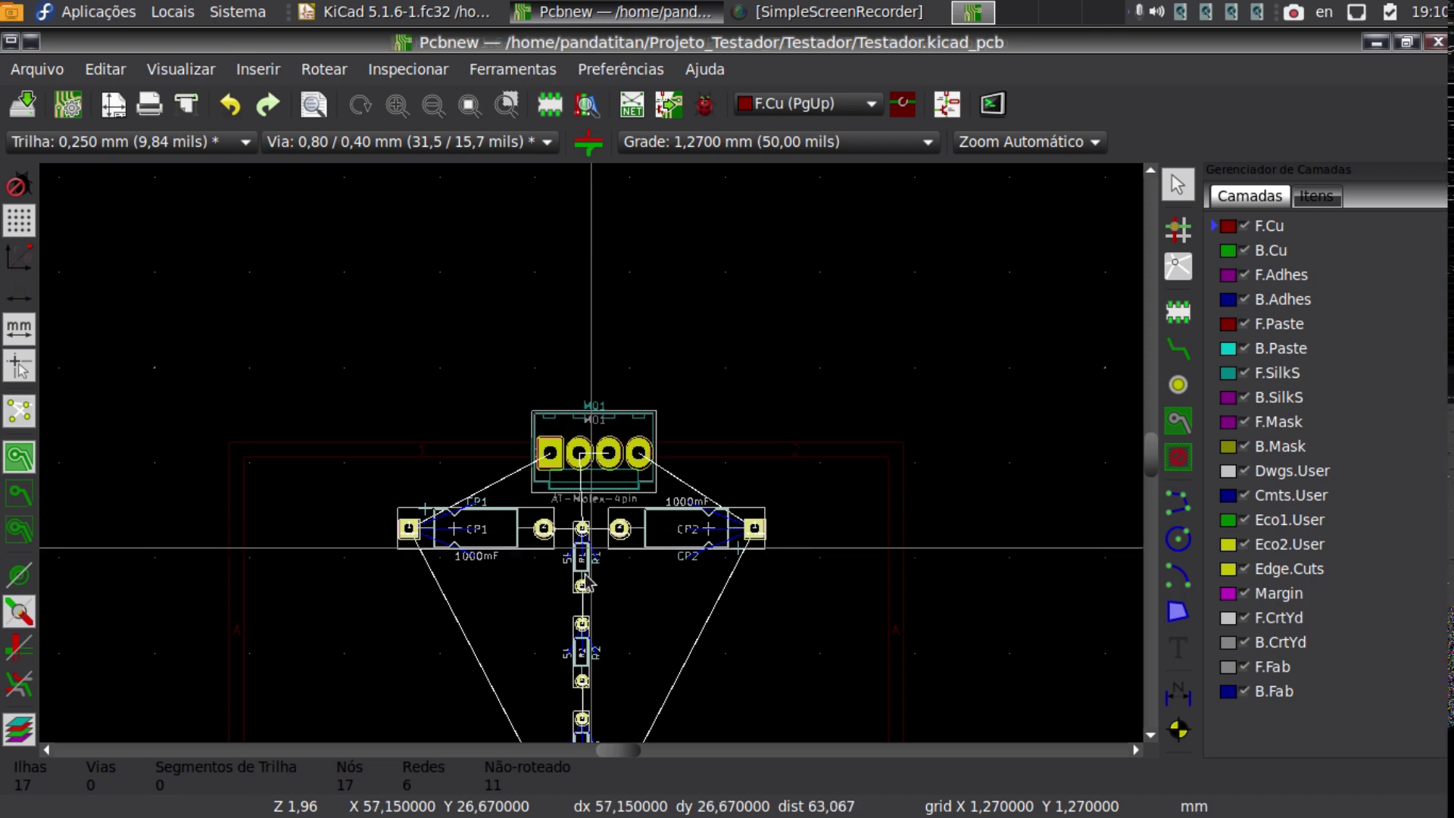
scroll(587, 583, down, 1)
scroll(591, 491, up, 1)
scroll(591, 548, down, 1)
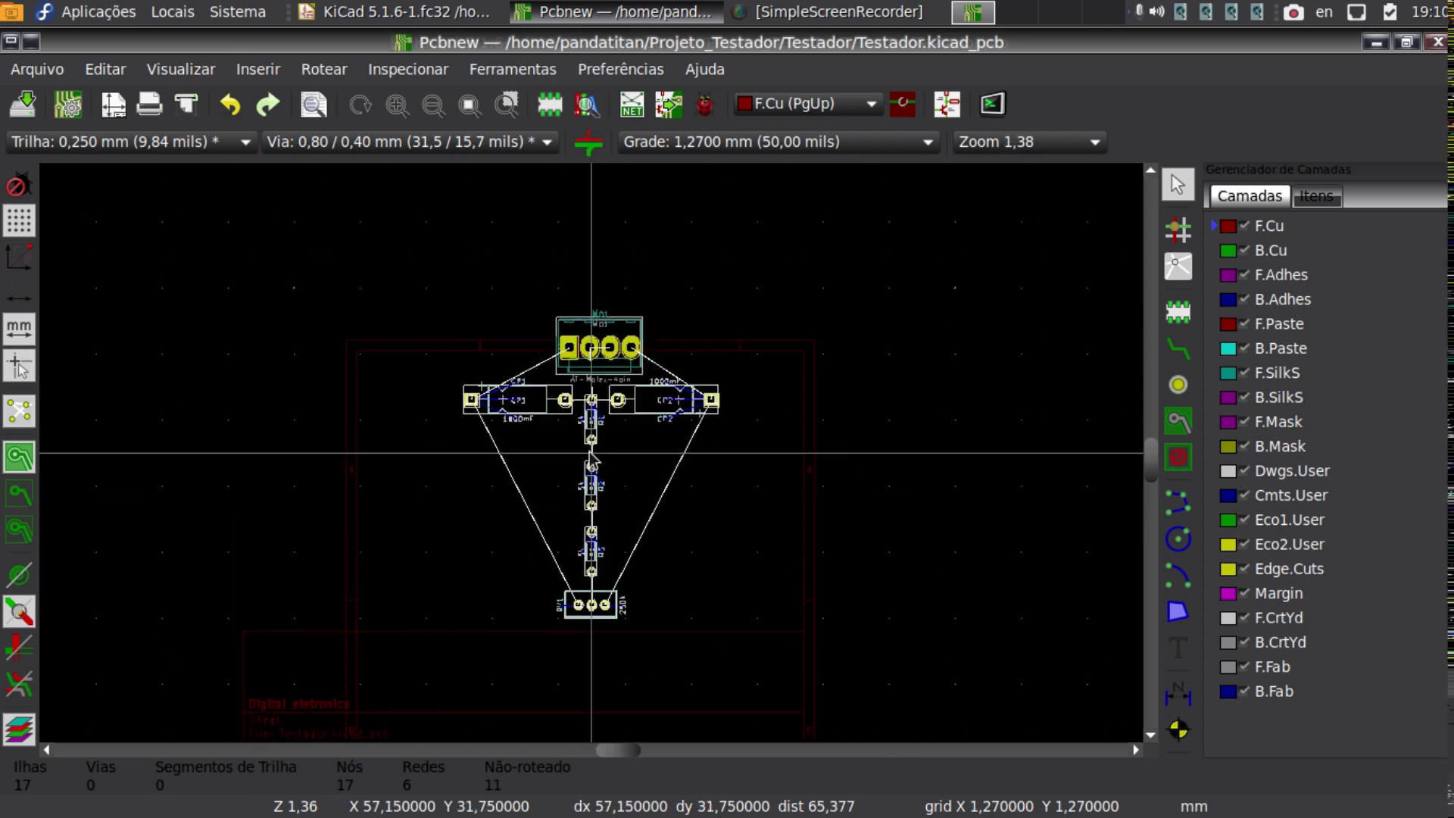
scroll(585, 545, up, 2)
scroll(613, 334, down, 1)
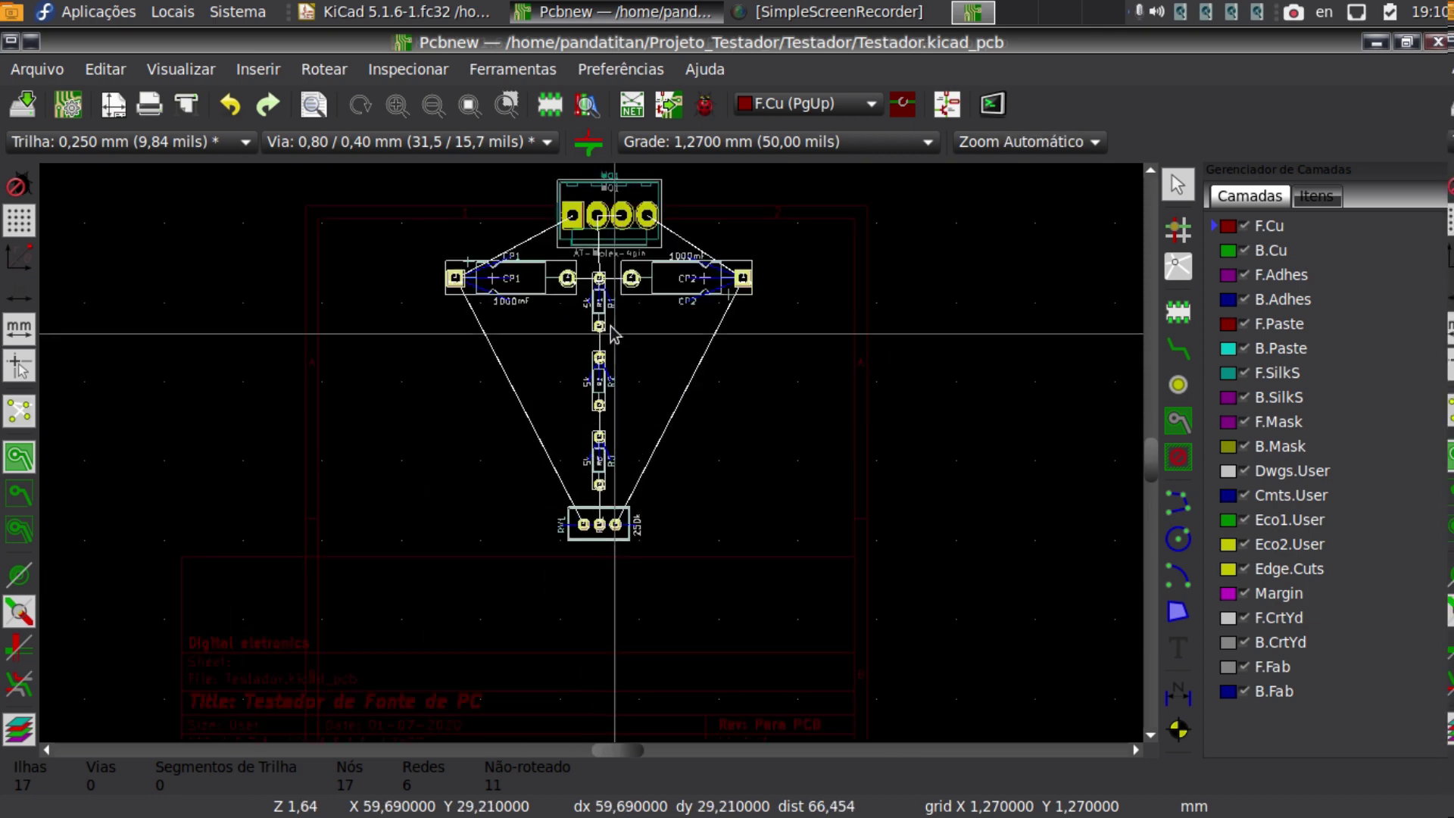
scroll(613, 334, up, 4)
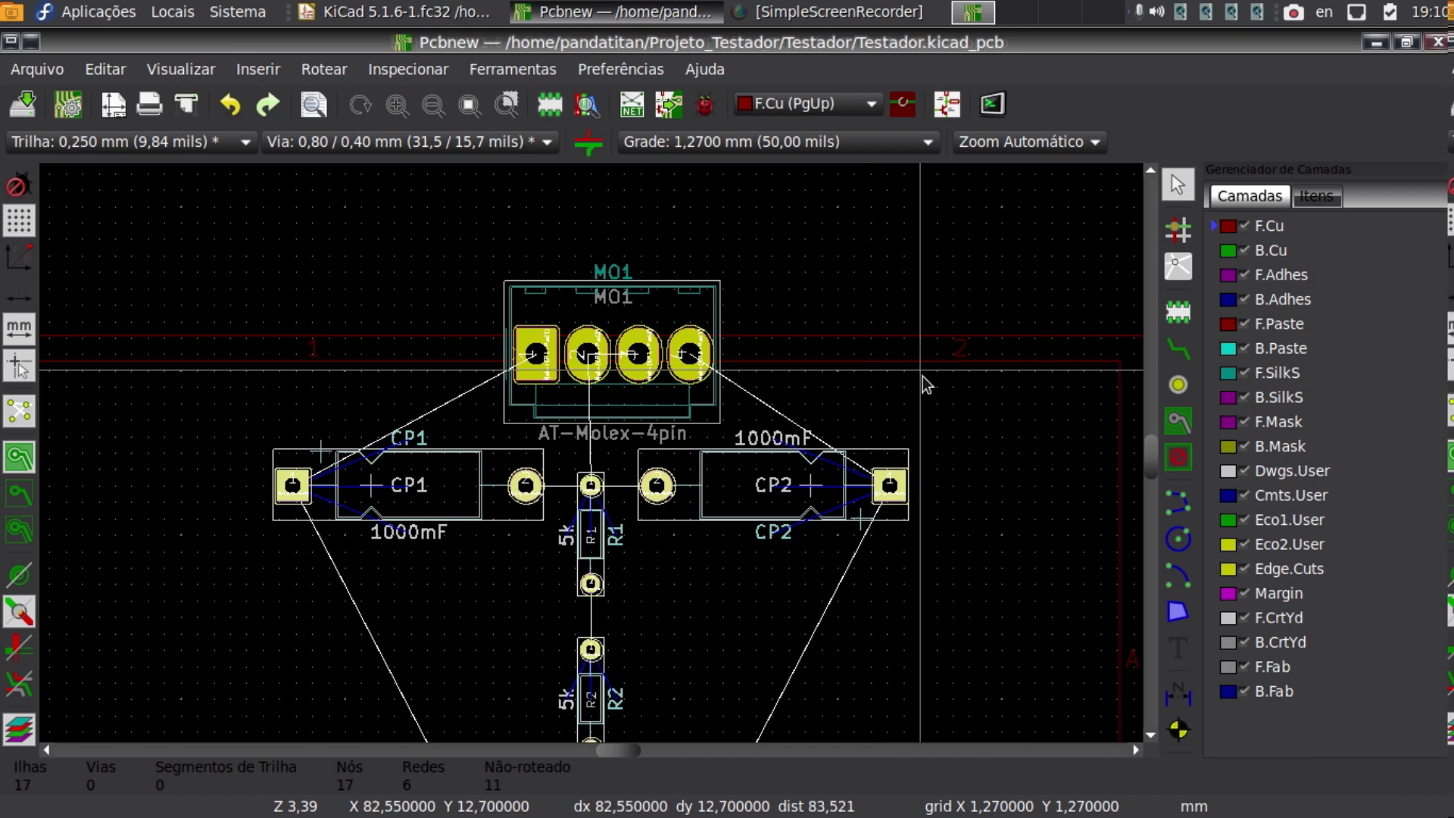
Make the back copper layer B.Cu the active layer.
click(1180, 357)
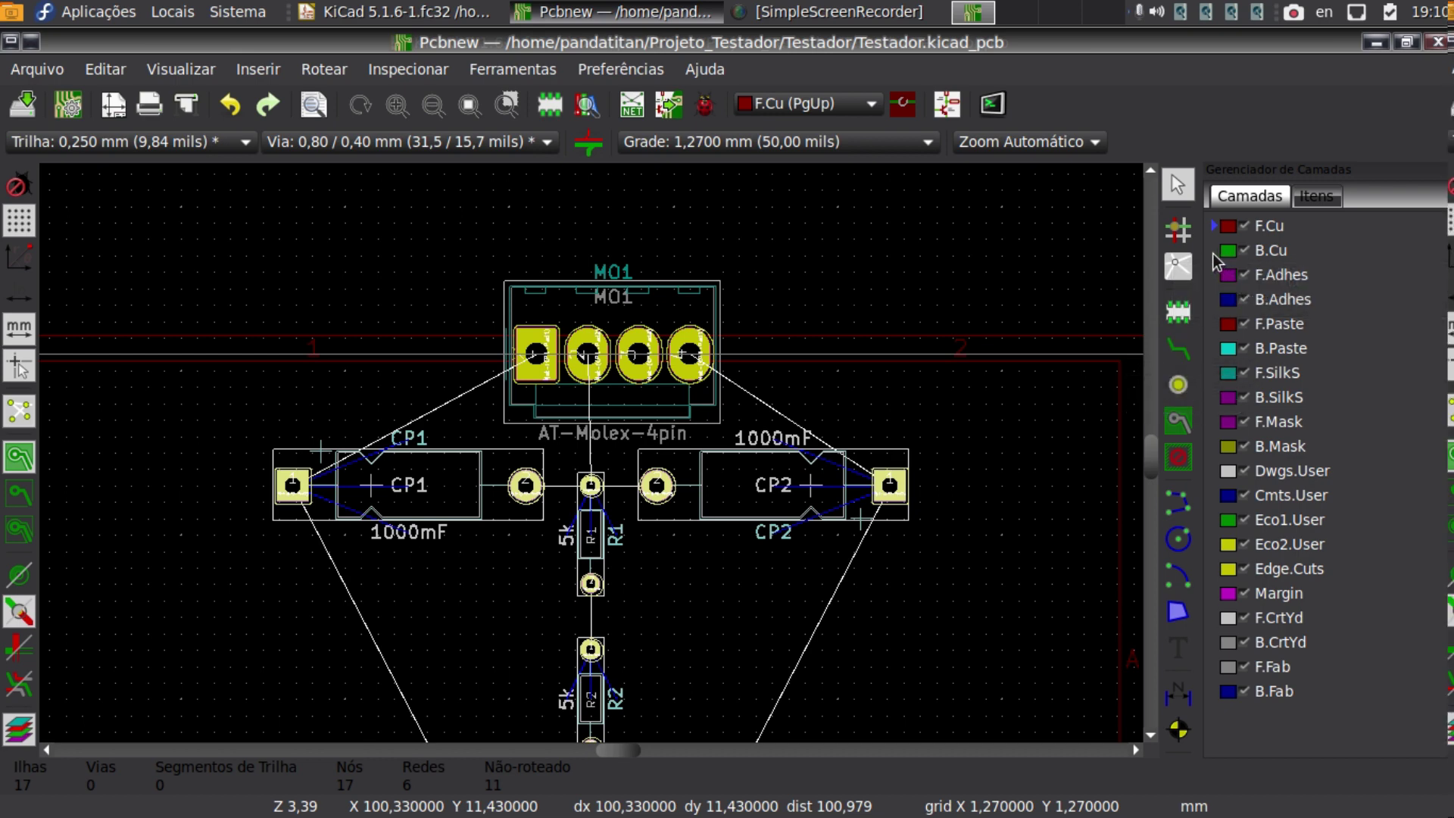
click(1272, 250)
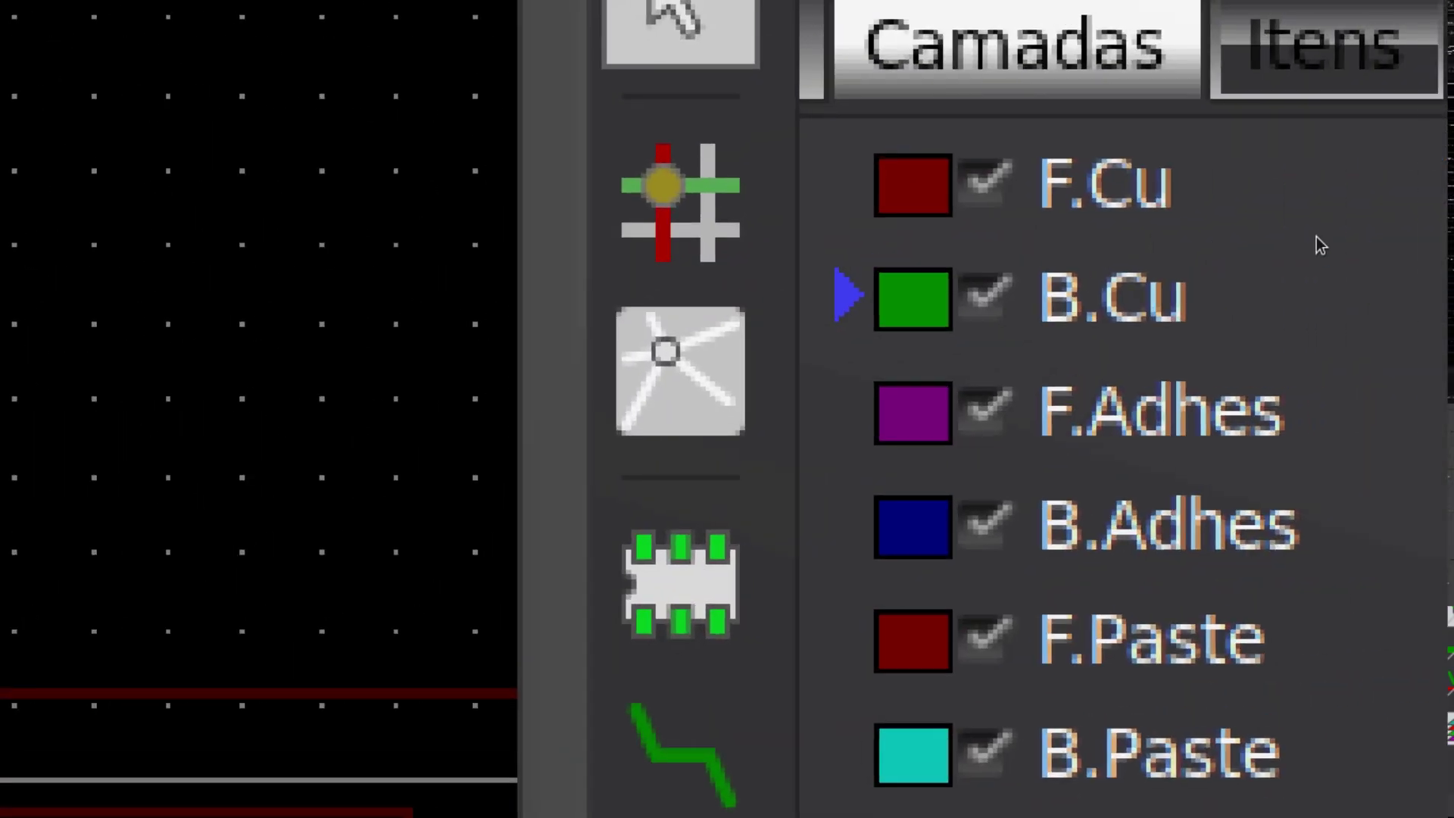
key(ctrl)
key(ctrl)
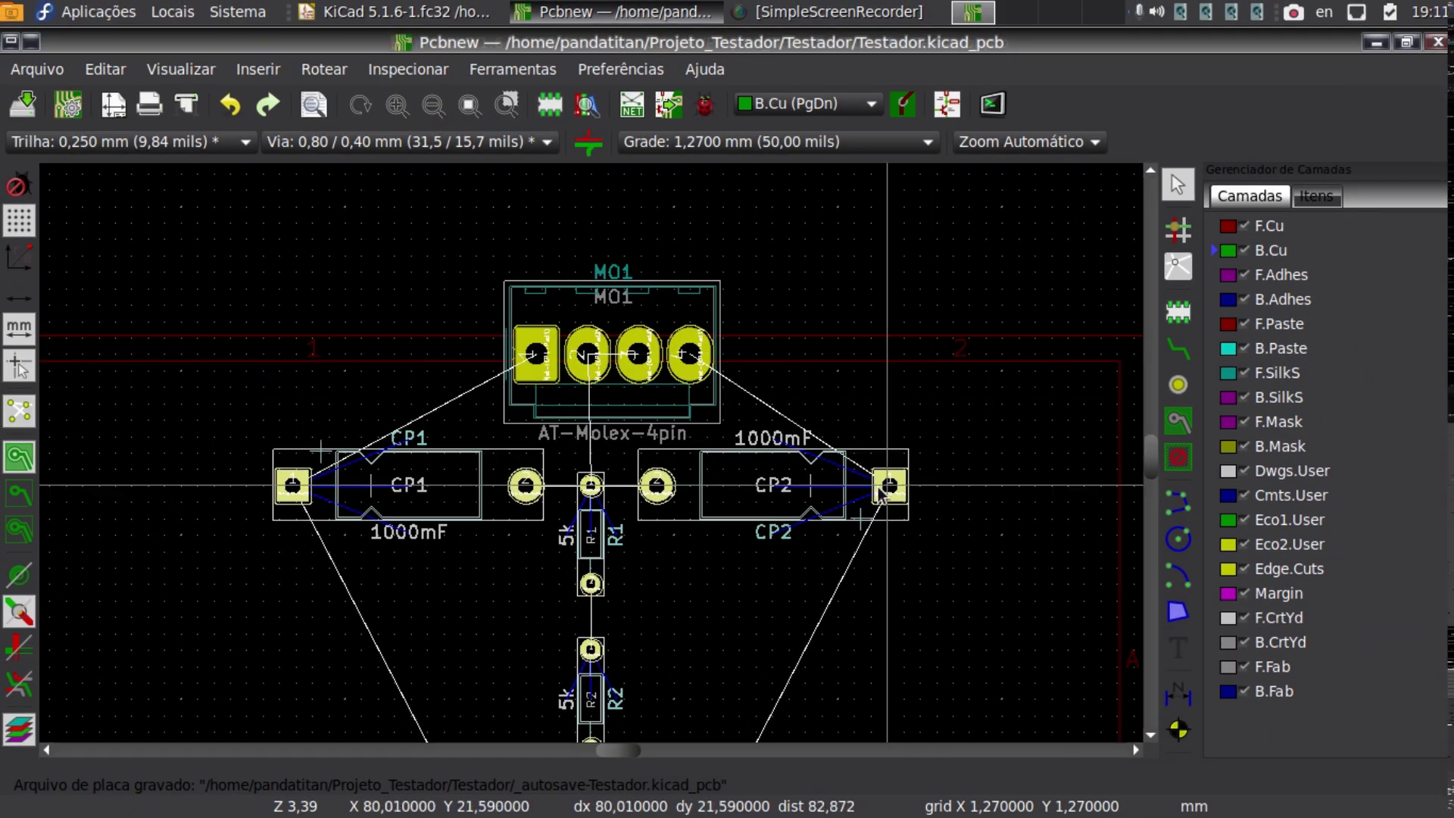
scroll(890, 485, down, 1)
scroll(455, 453, up, 1)
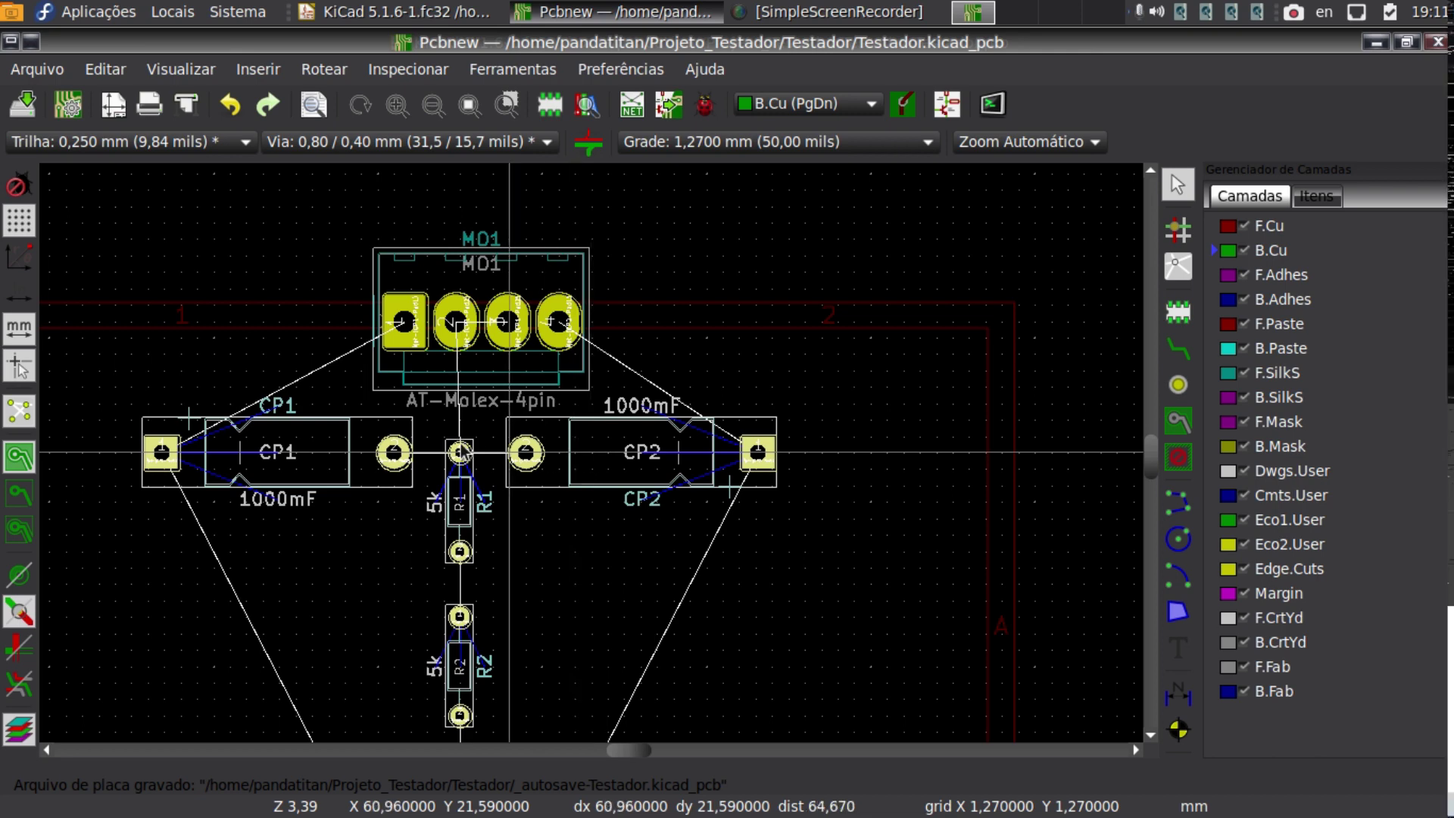
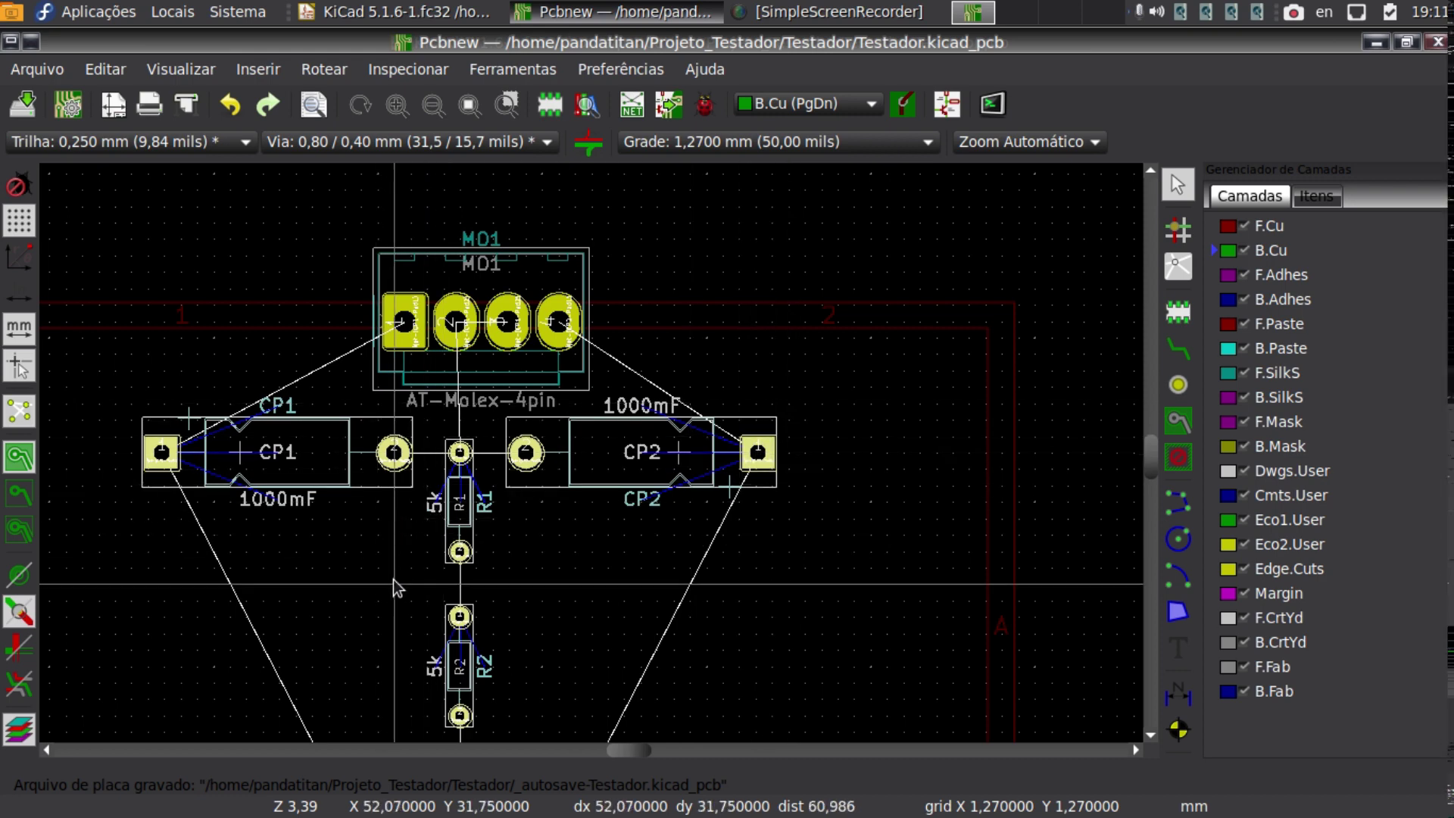
scroll(393, 579, down, 2)
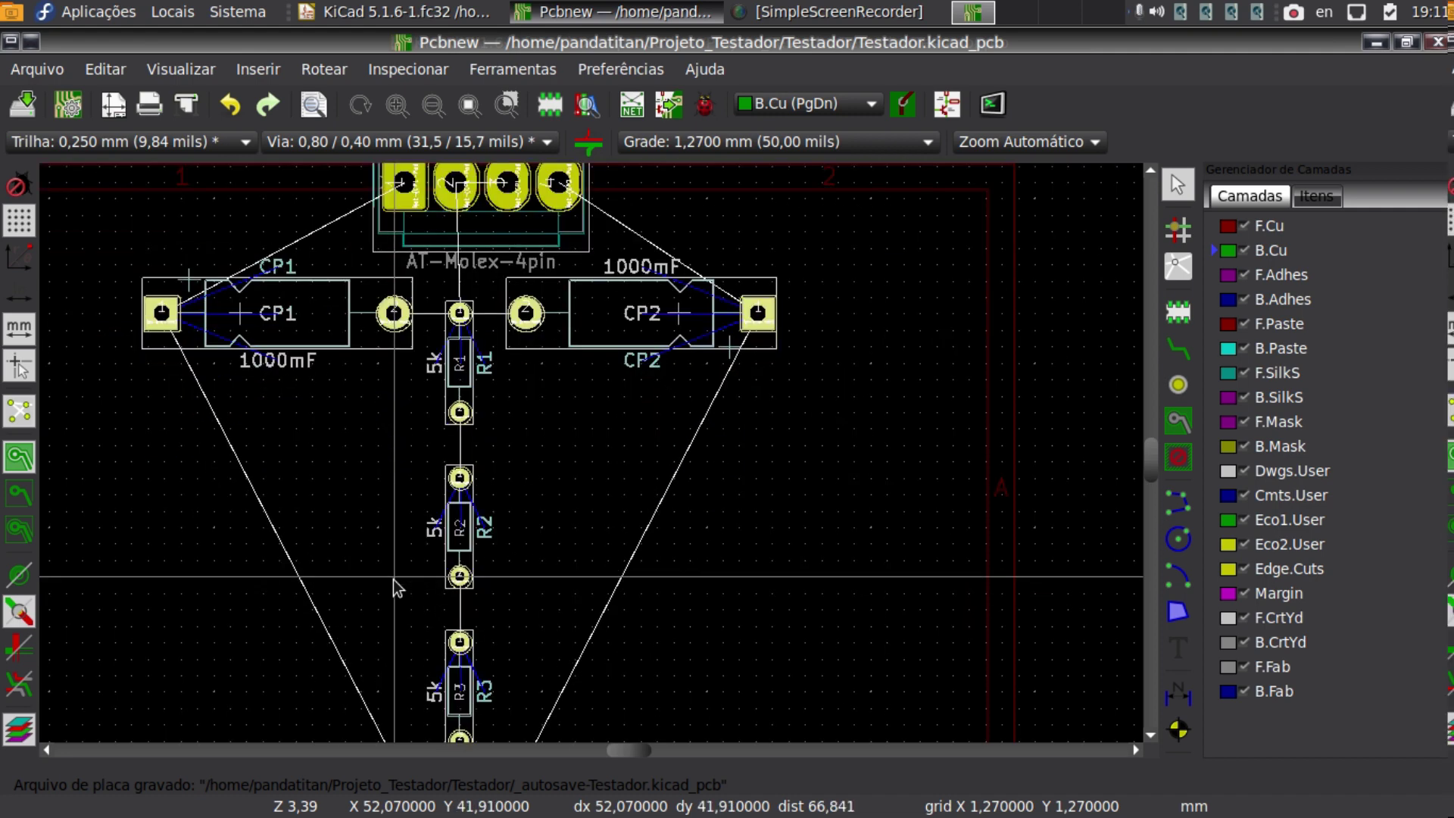
click(274, 382)
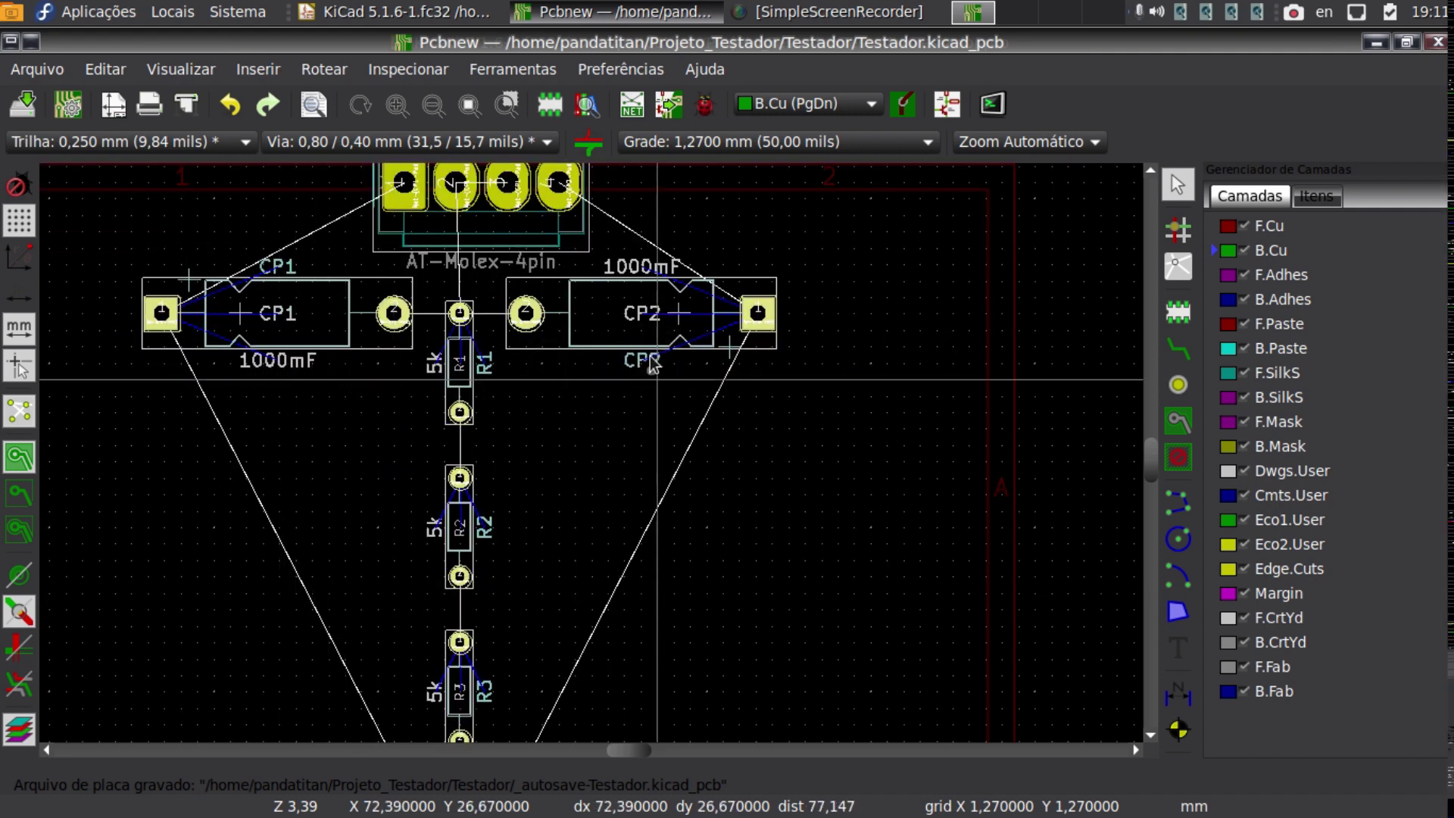
click(650, 287)
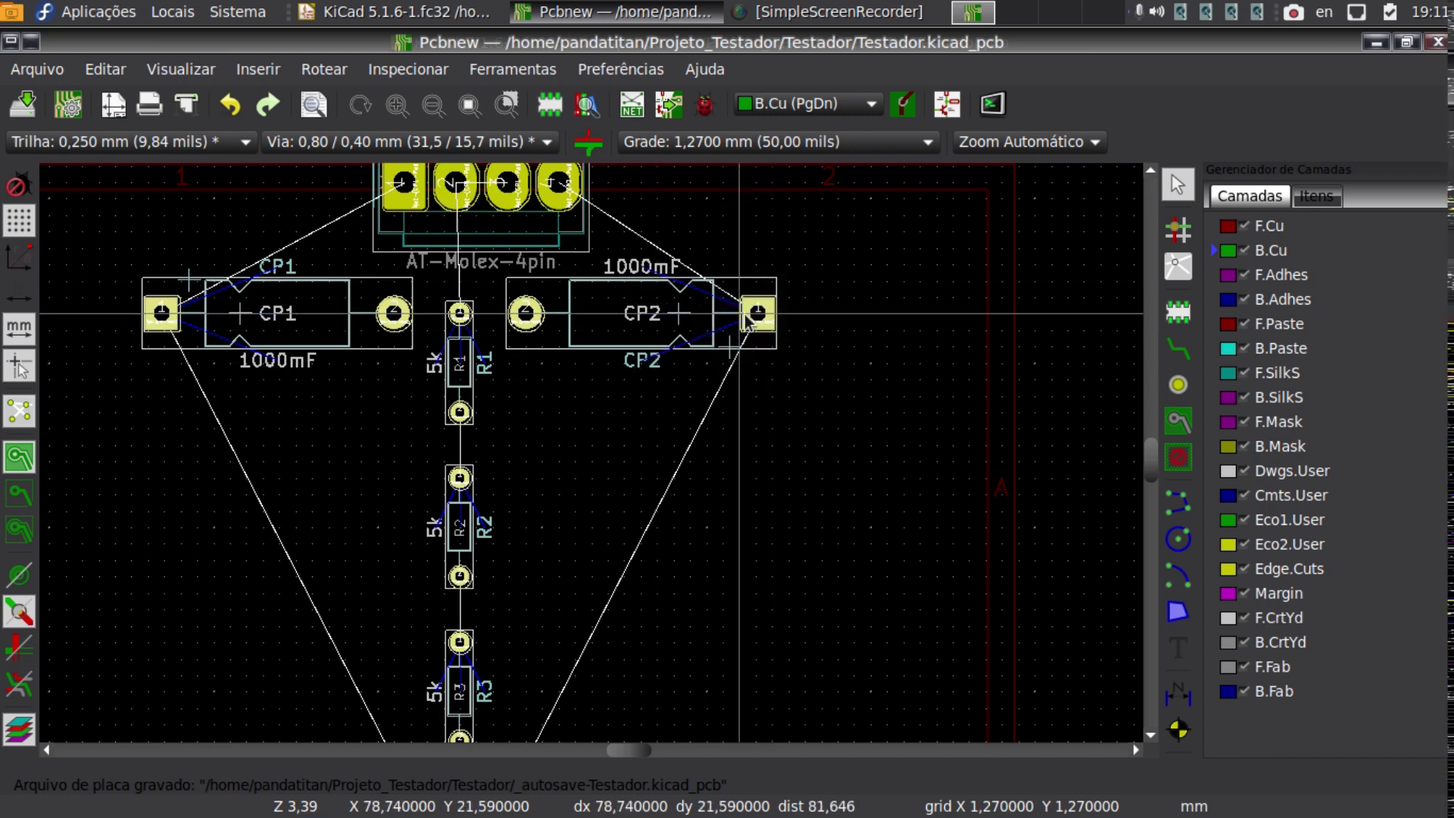
click(649, 324)
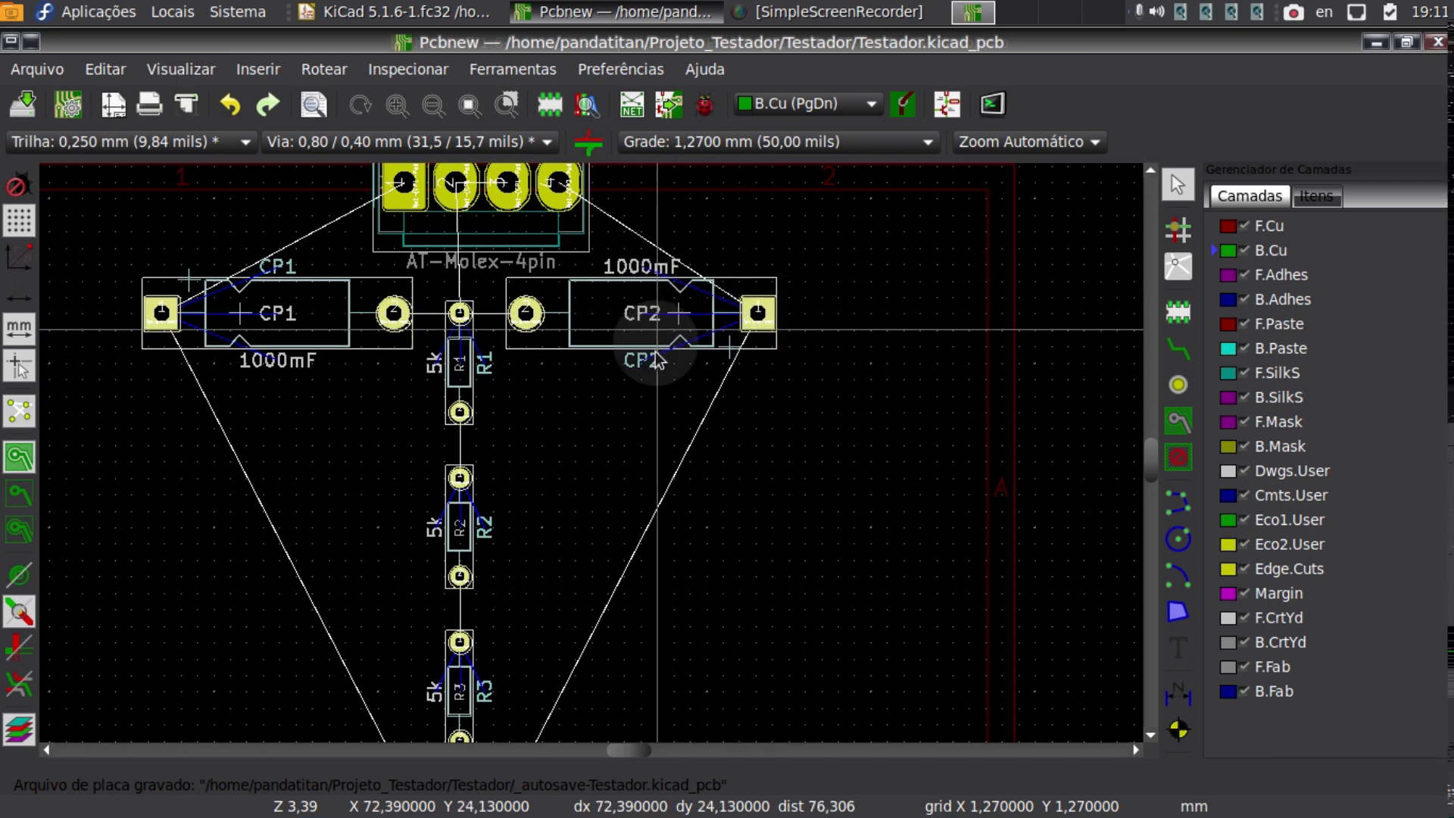
click(648, 325)
click(756, 314)
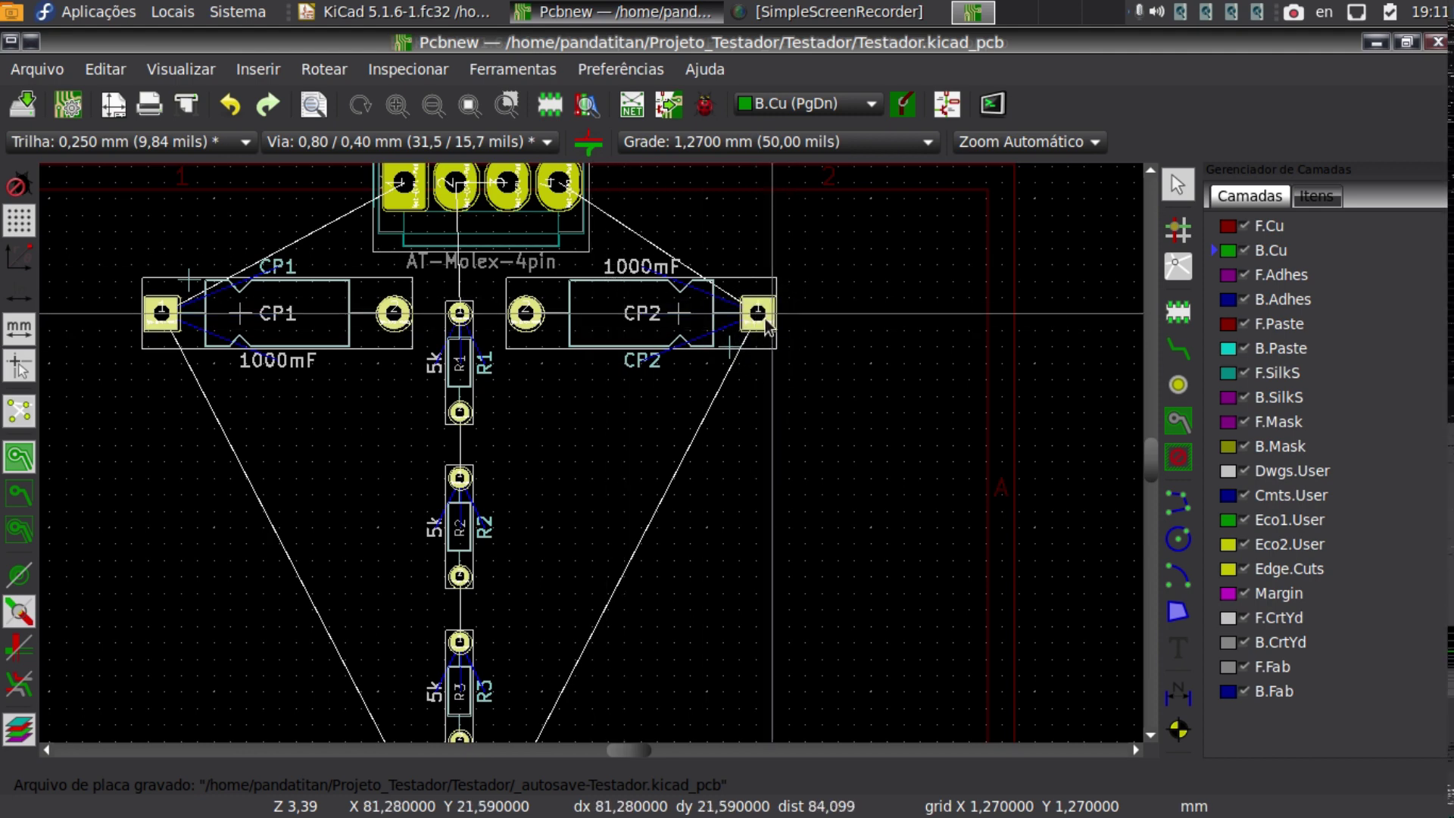
click(763, 320)
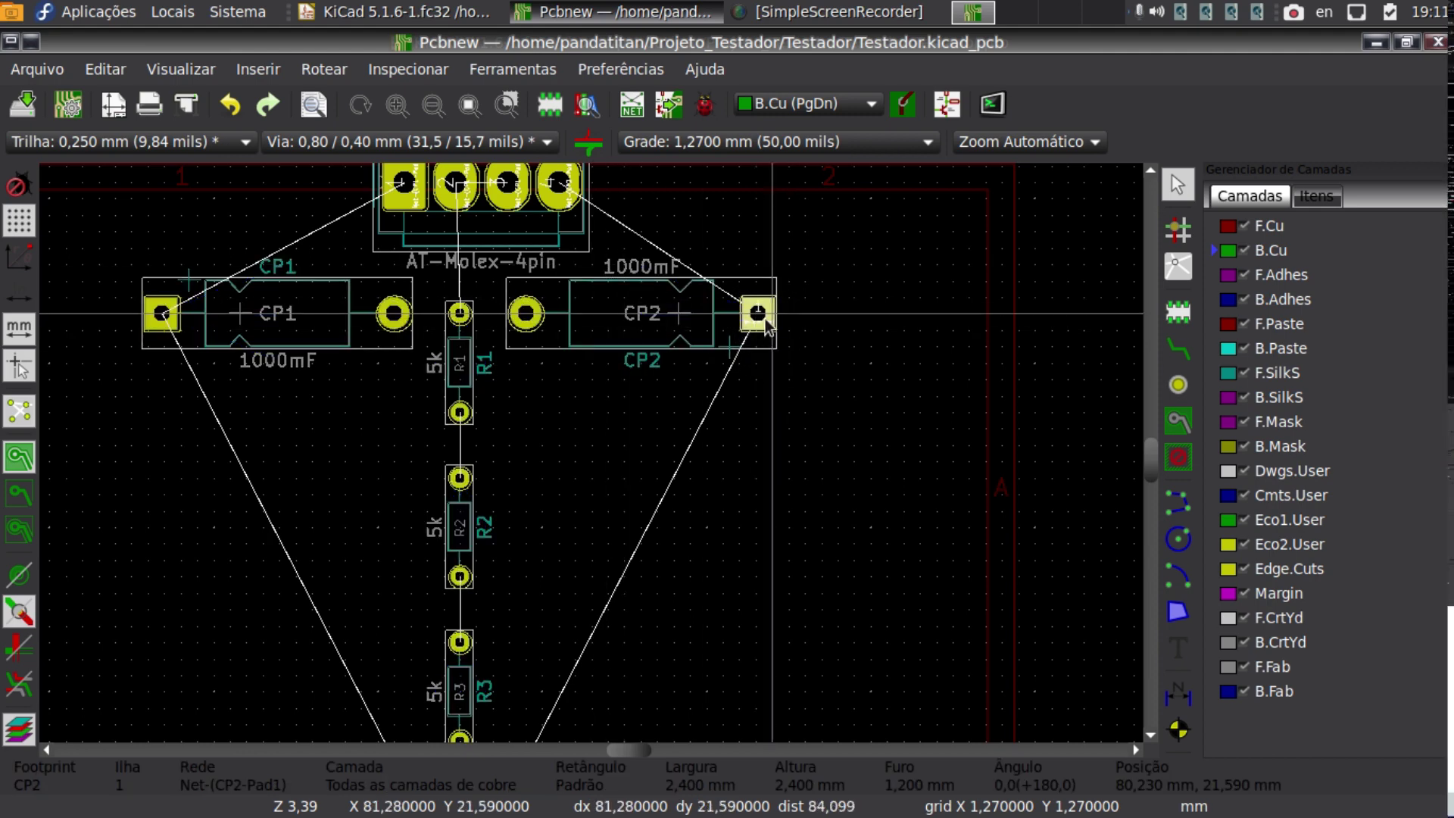
key(x)
key(Escape)
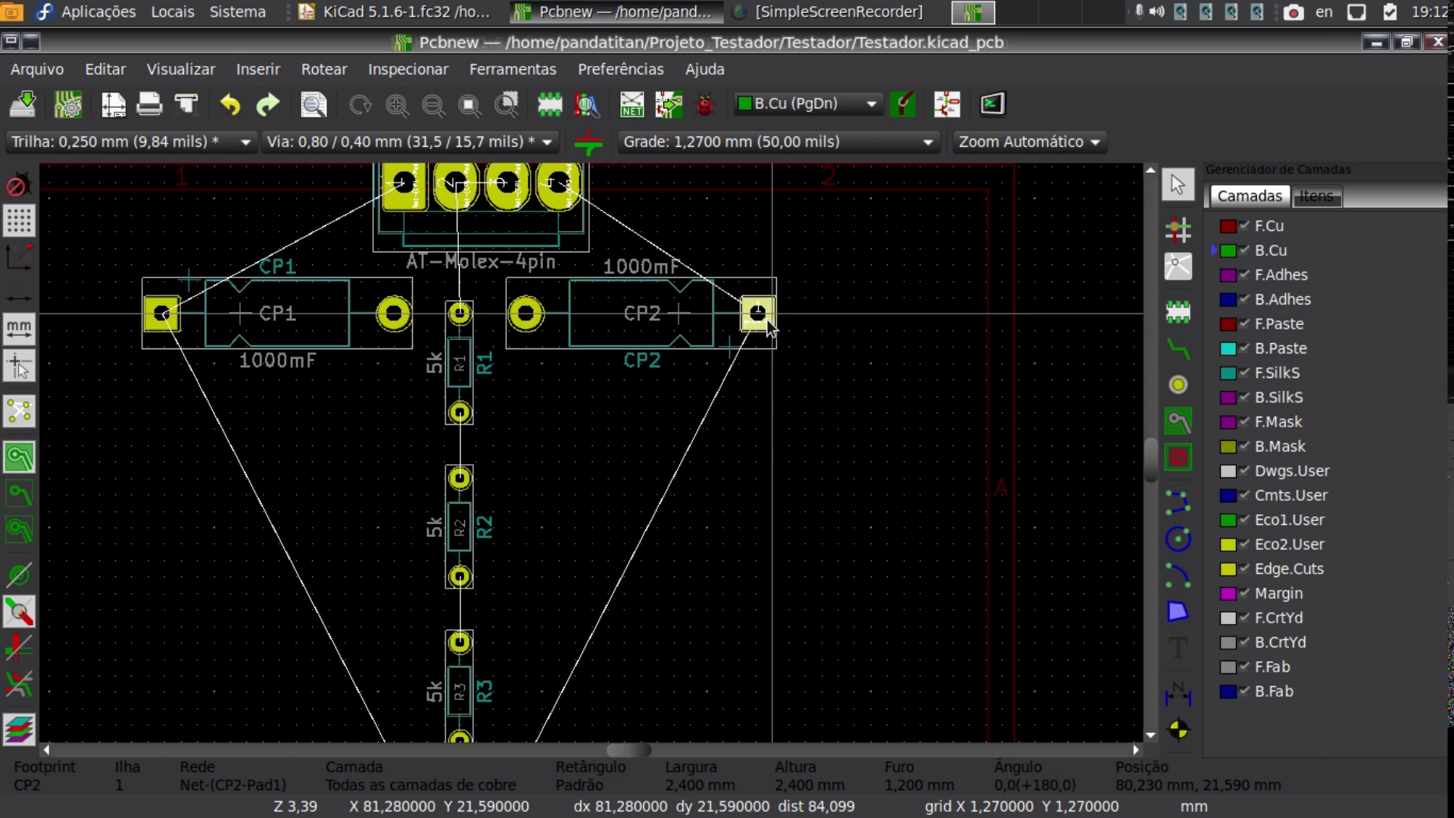
drag(859, 249, 710, 342)
key(x)
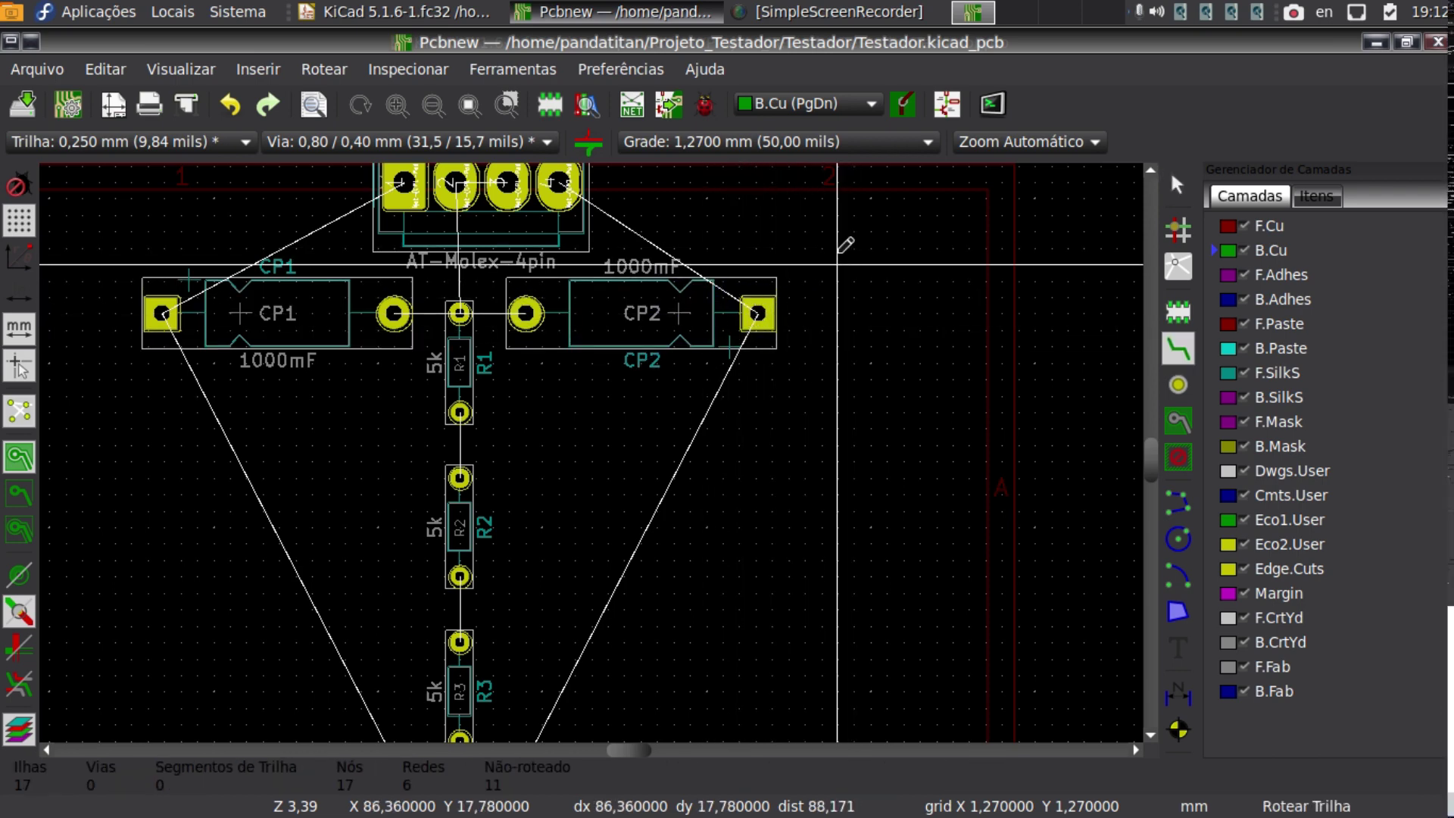
click(1178, 186)
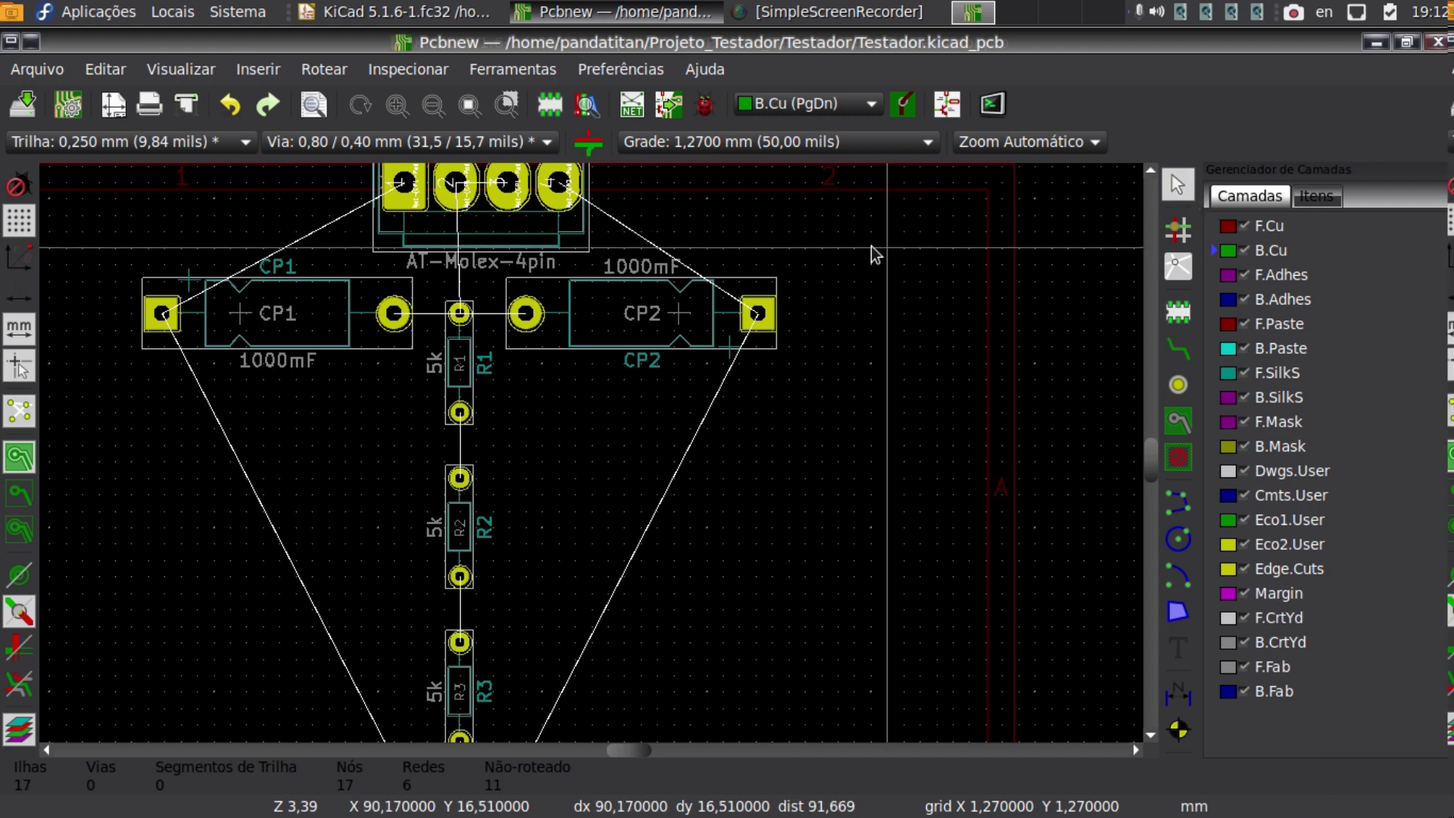
Select capacitor CP2 and review the editing commands available for it.
drag(842, 228, 708, 324)
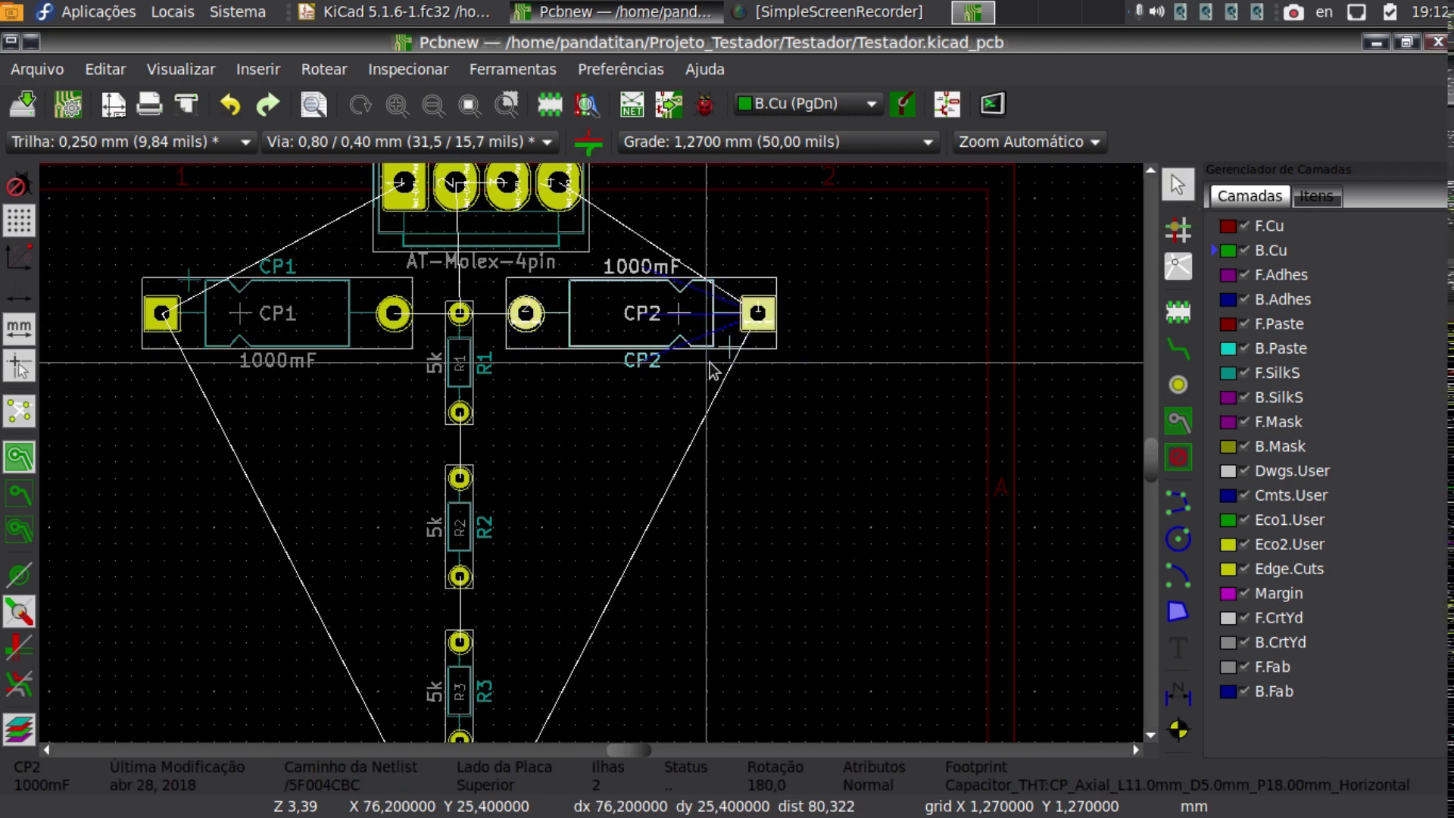
right_click(762, 321)
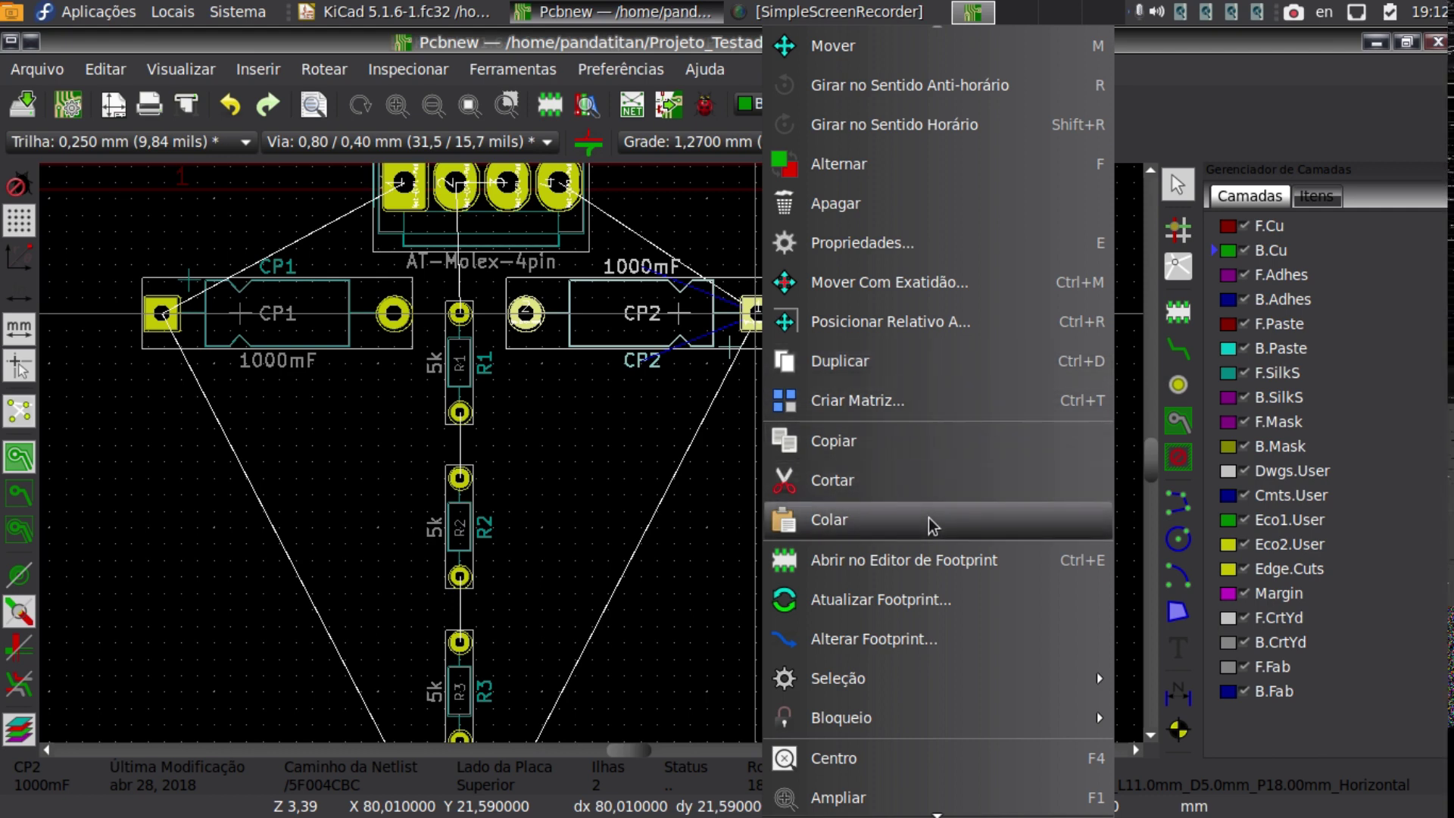
mouse_move(937, 812)
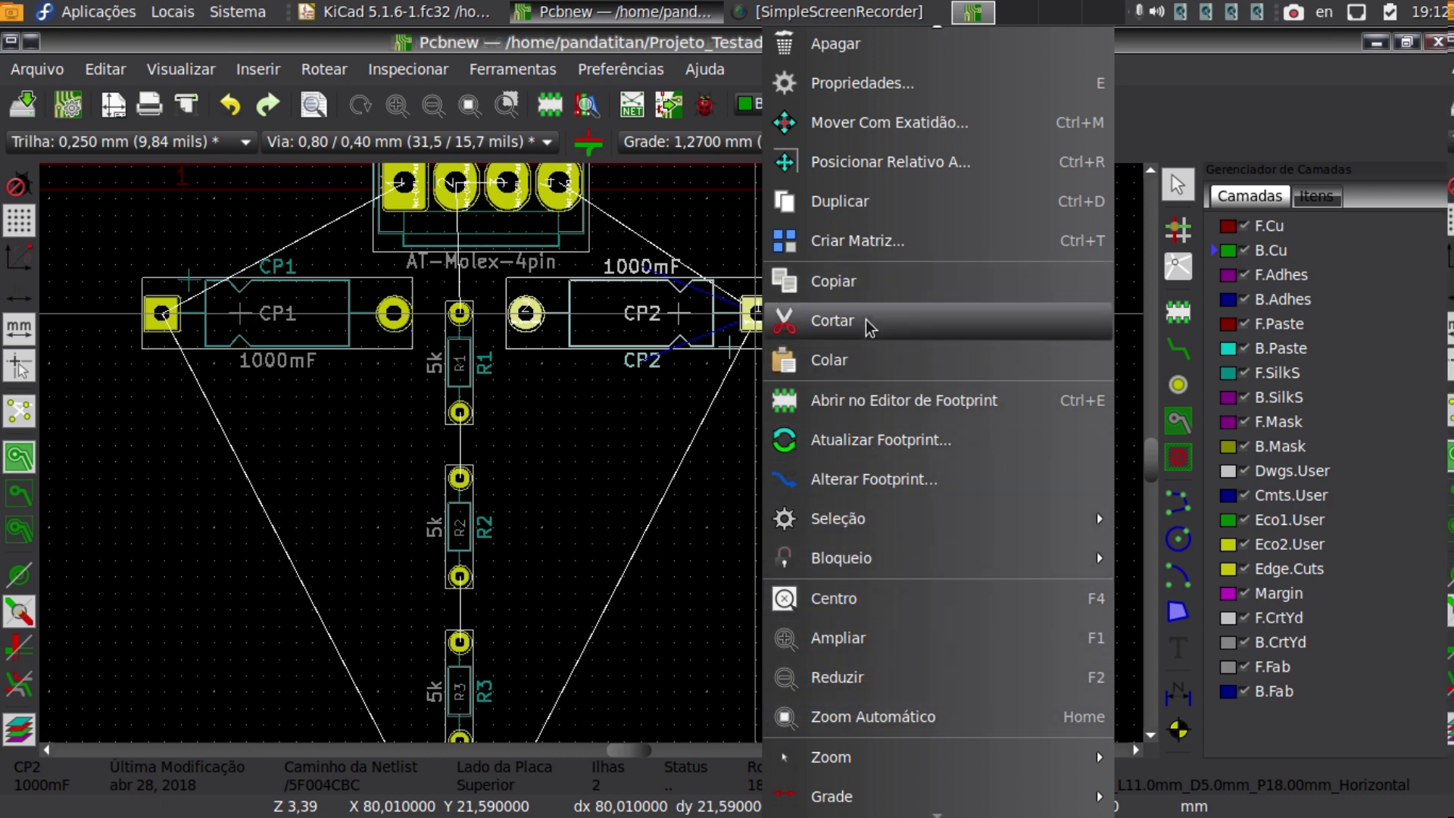
key(Escape)
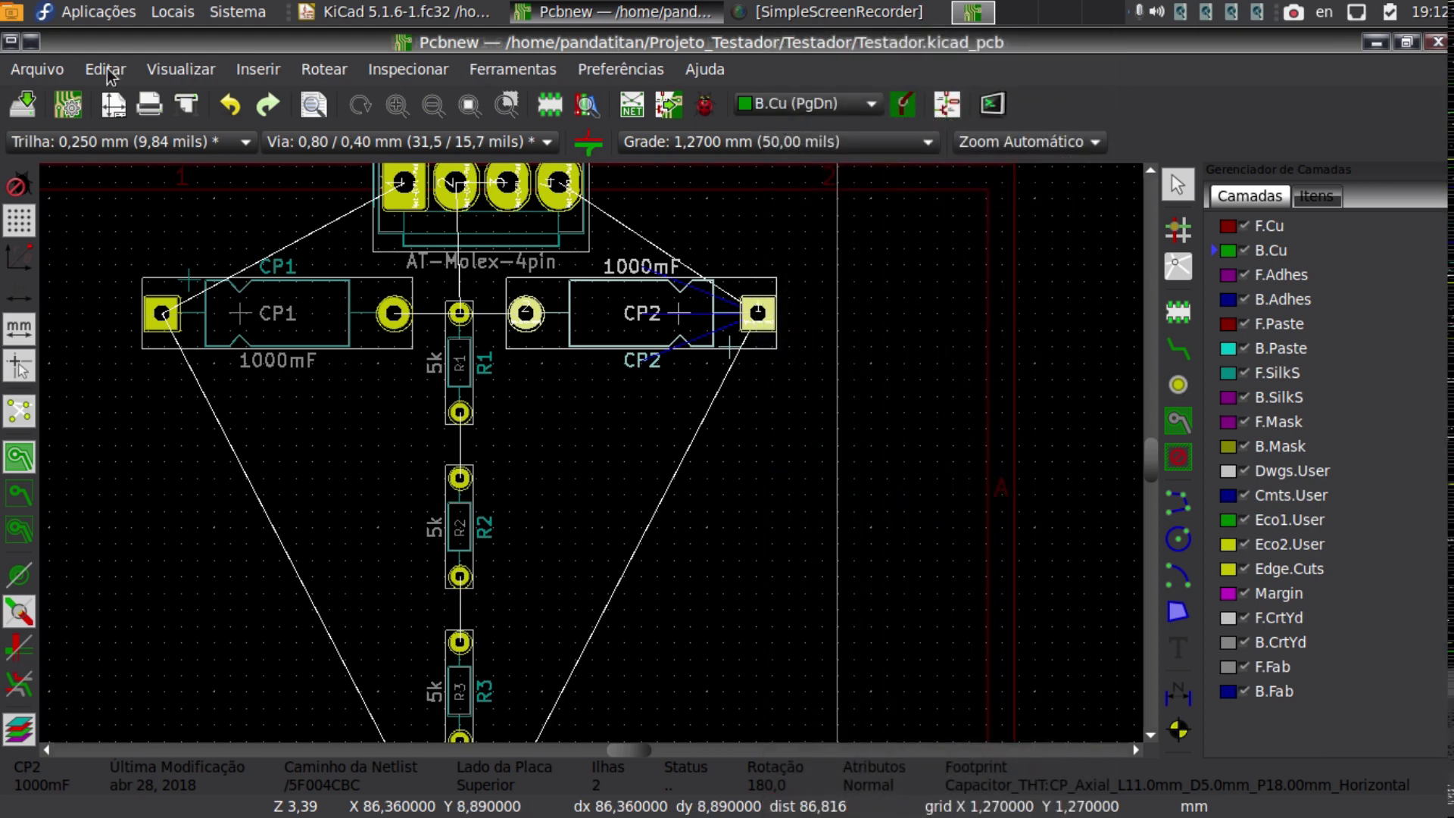
click(106, 69)
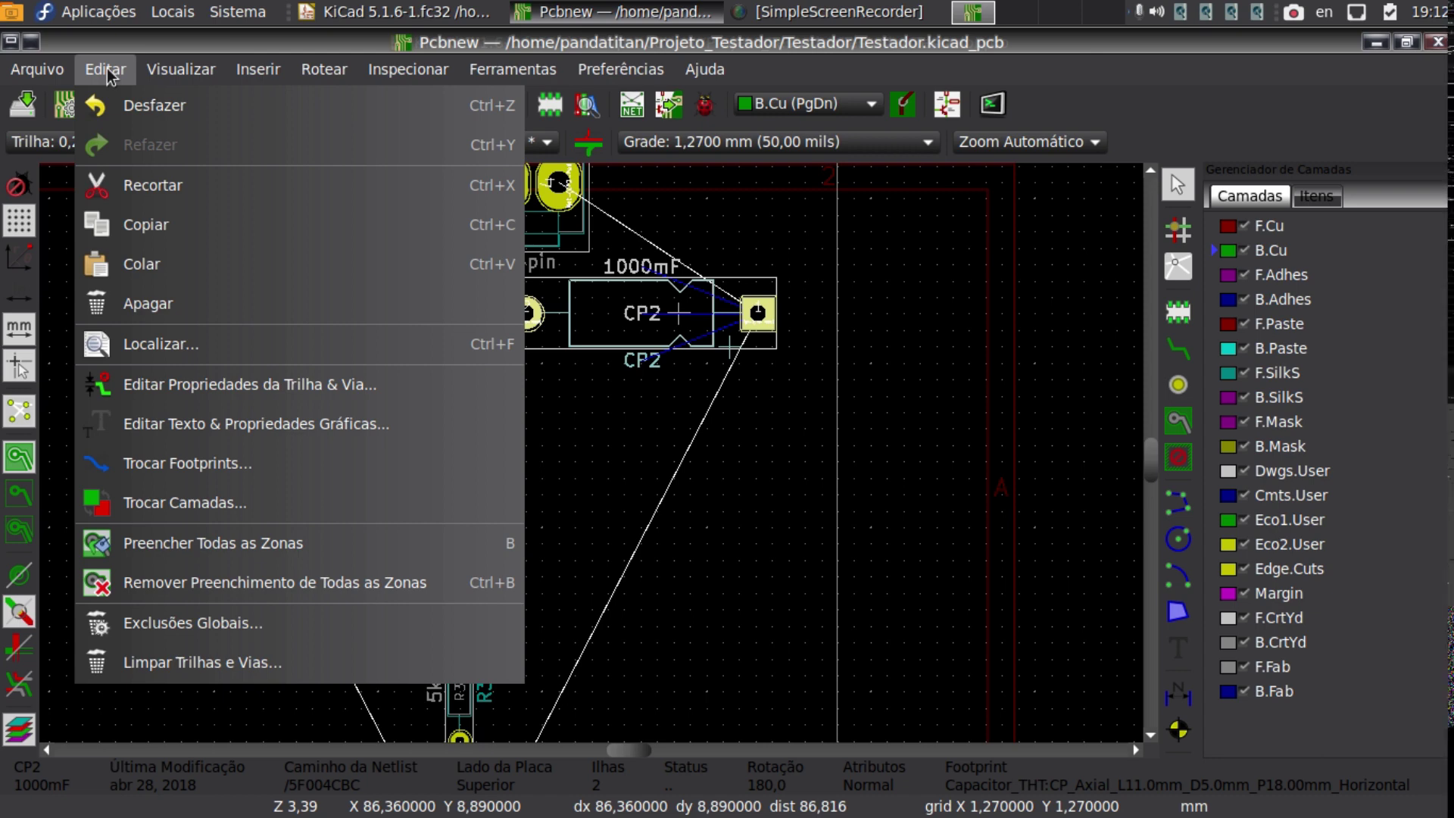
mouse_move(215, 76)
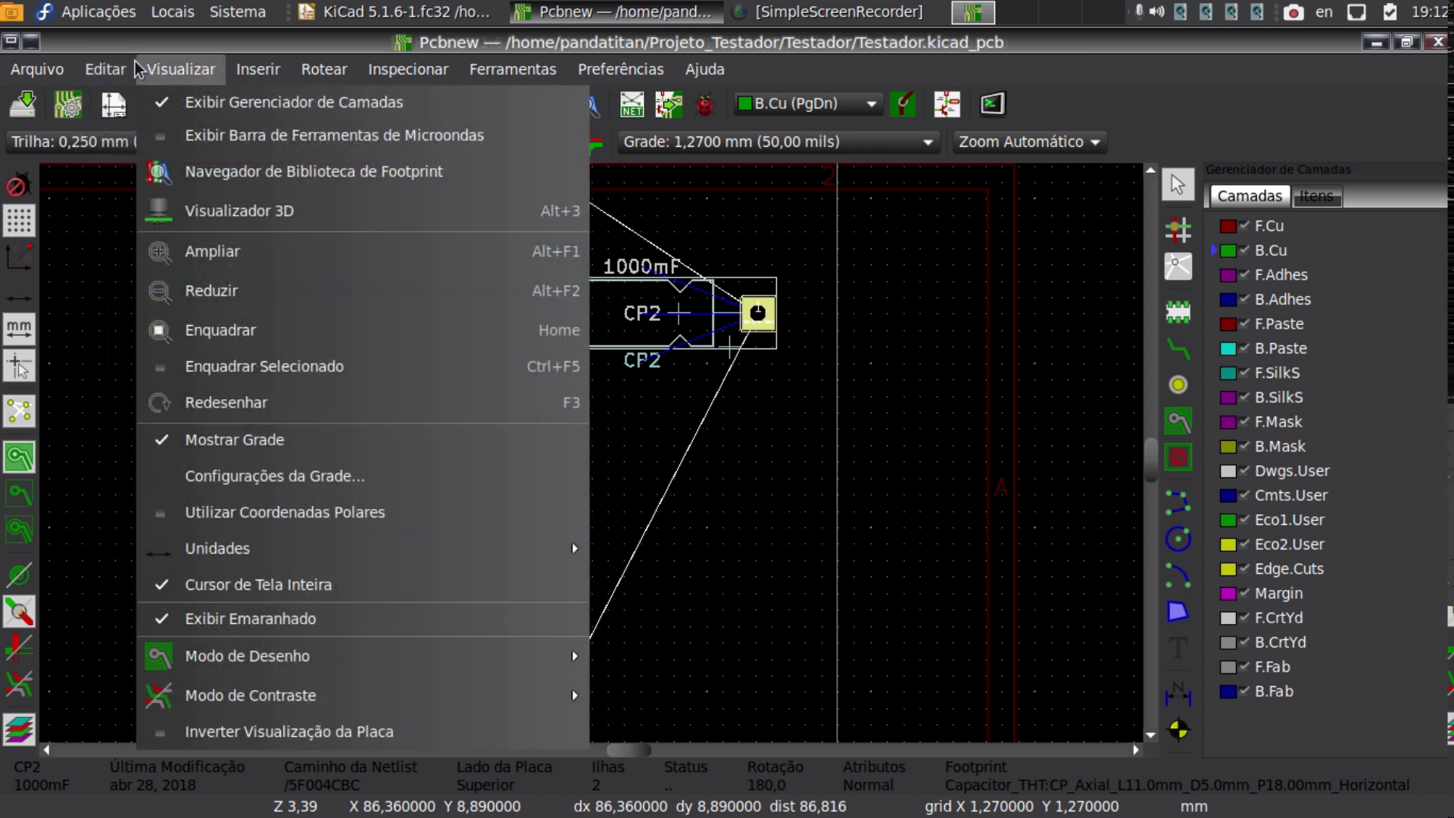
mouse_move(112, 73)
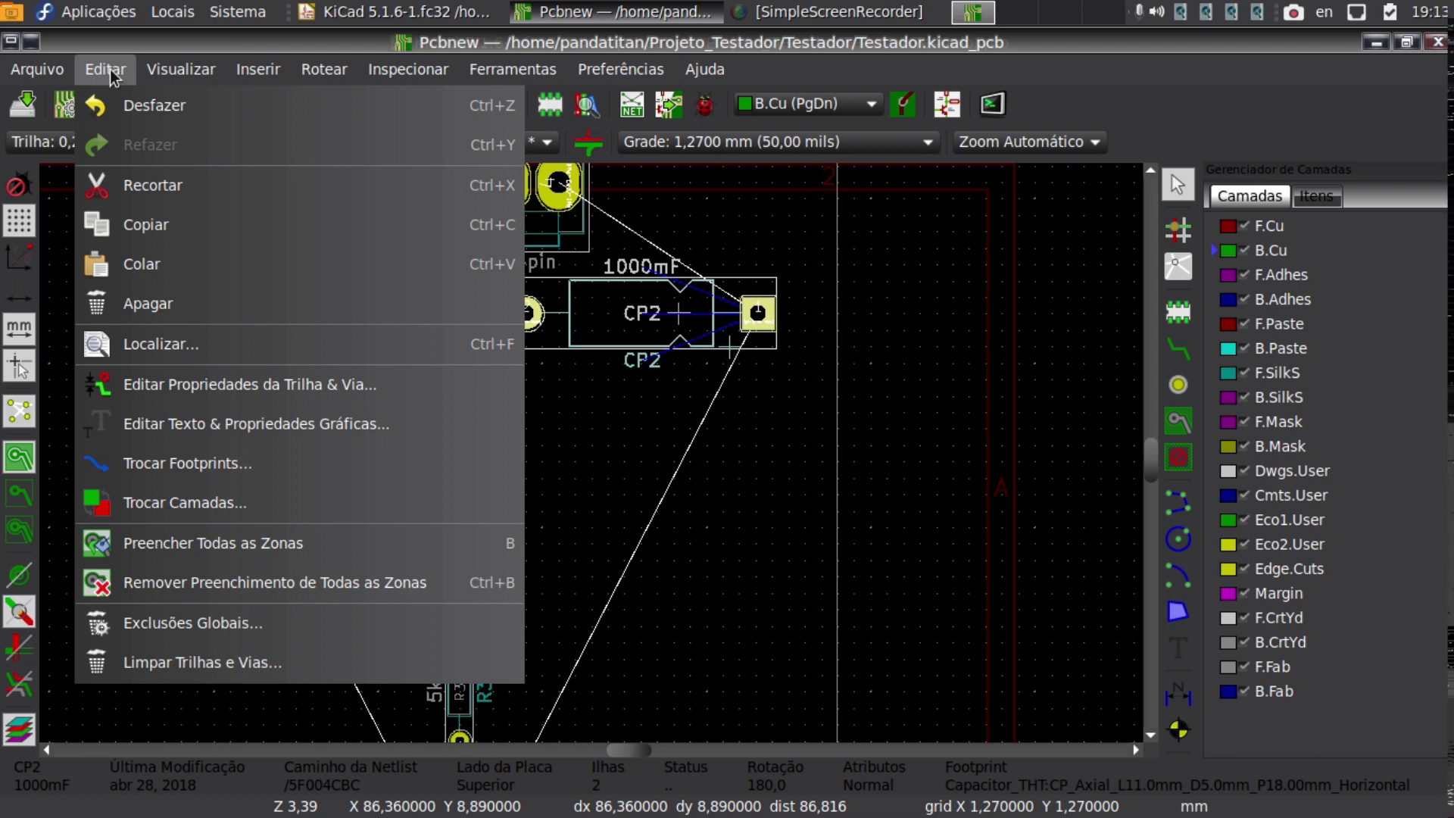
click(112, 75)
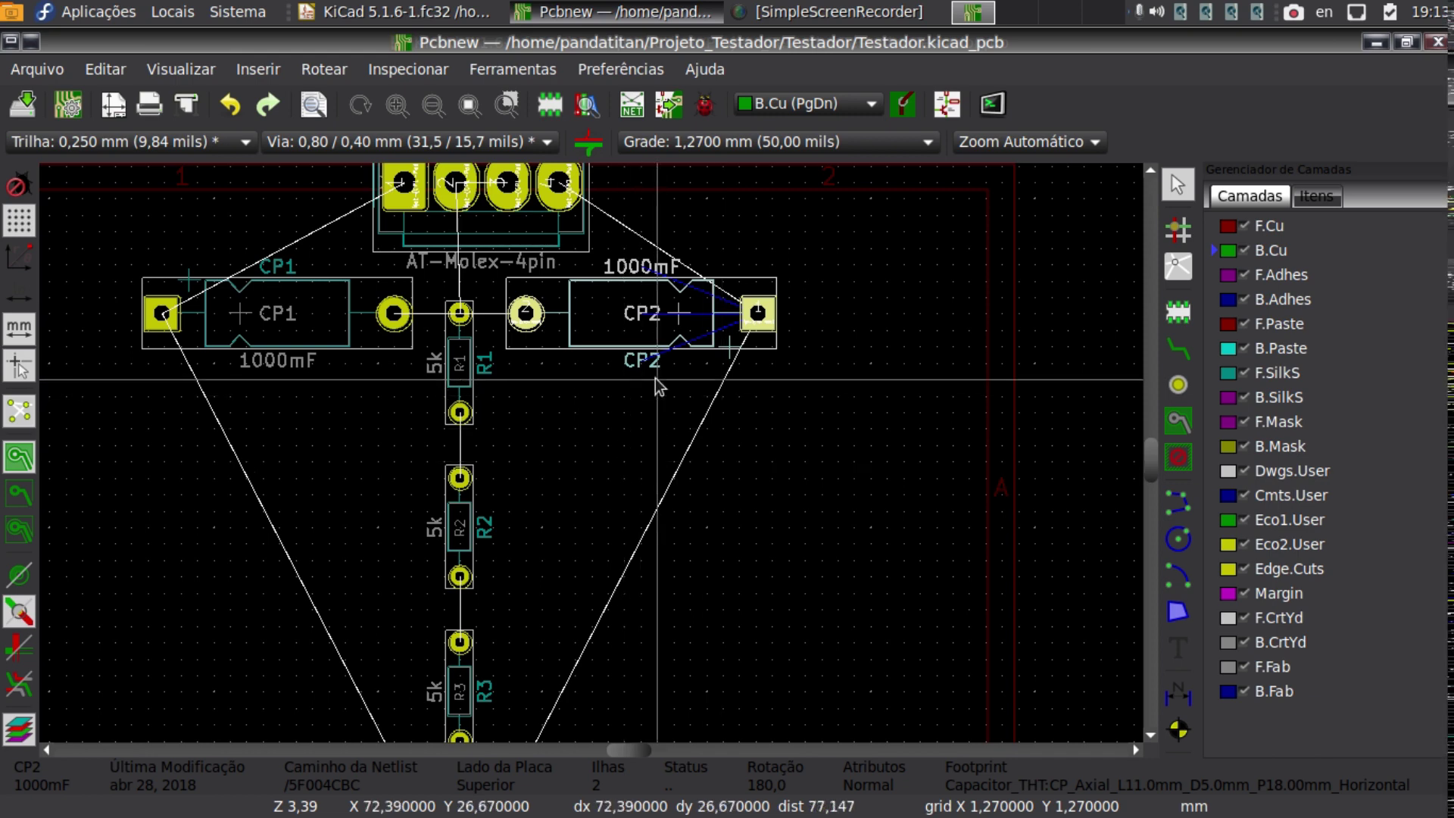
scroll(656, 379, up, 1)
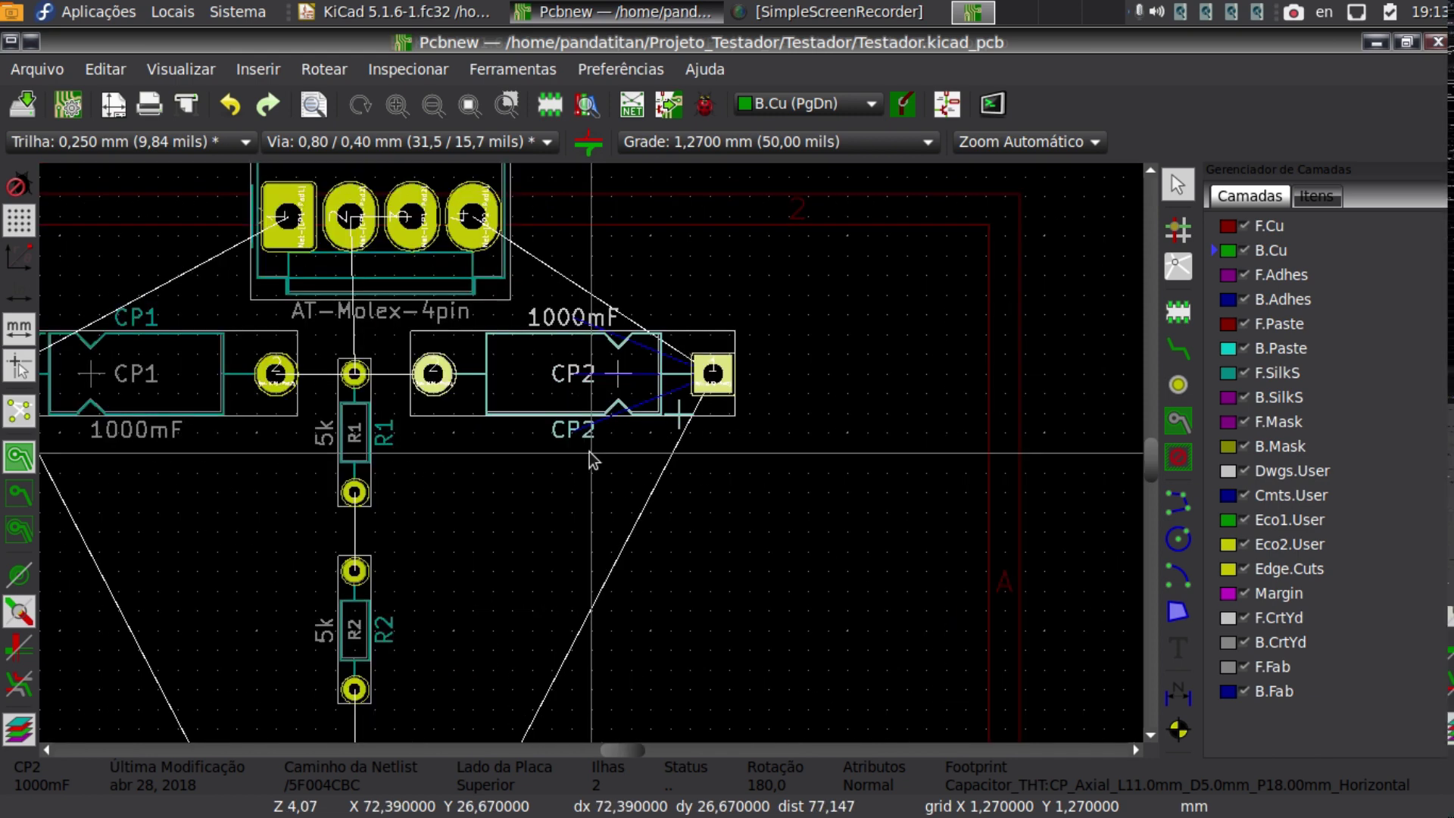
scroll(590, 458, down, 1)
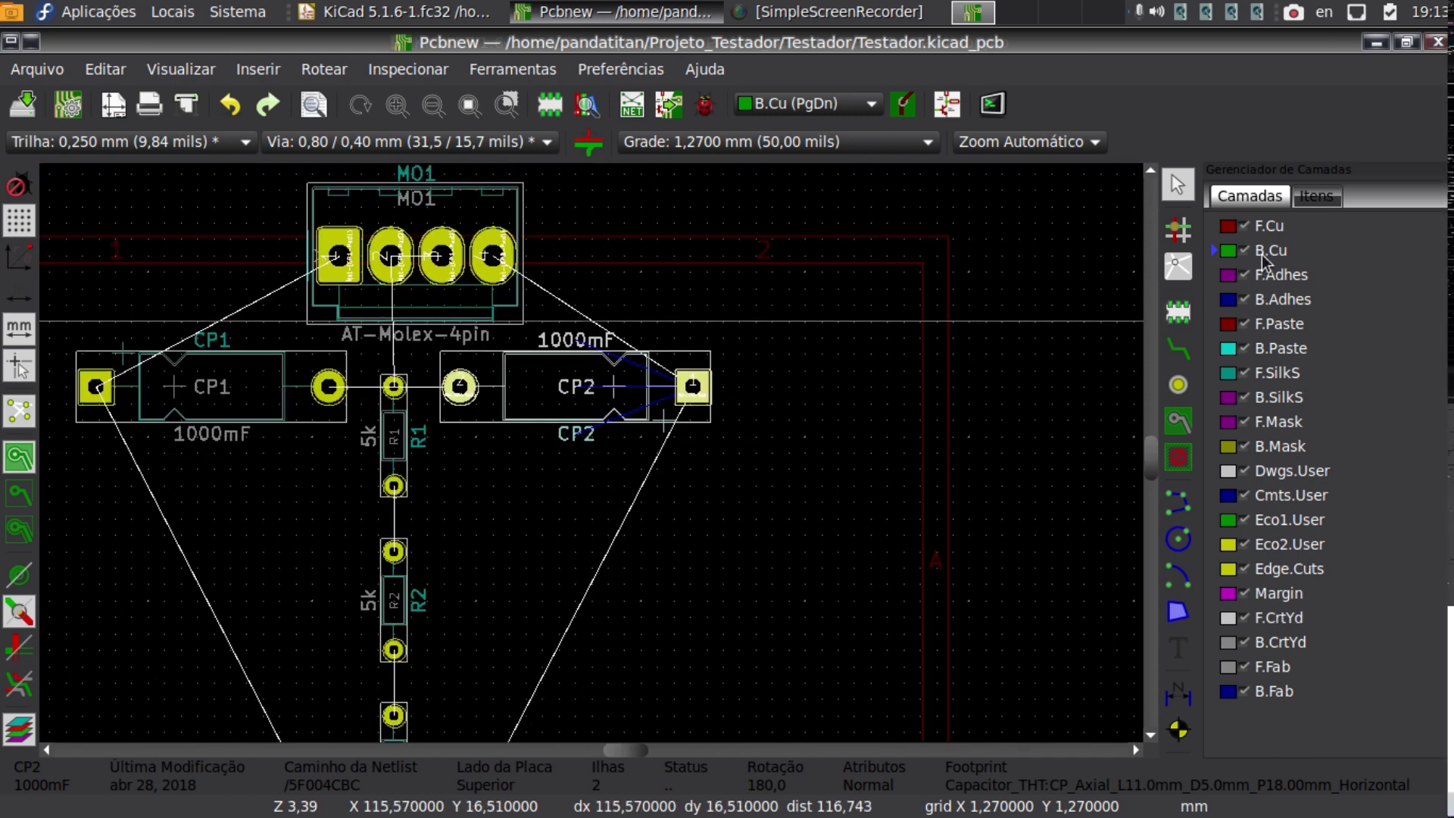
Activate track routing with the 1,200 mm track width and the 1,50 / 1,20 mm via size.
click(1178, 348)
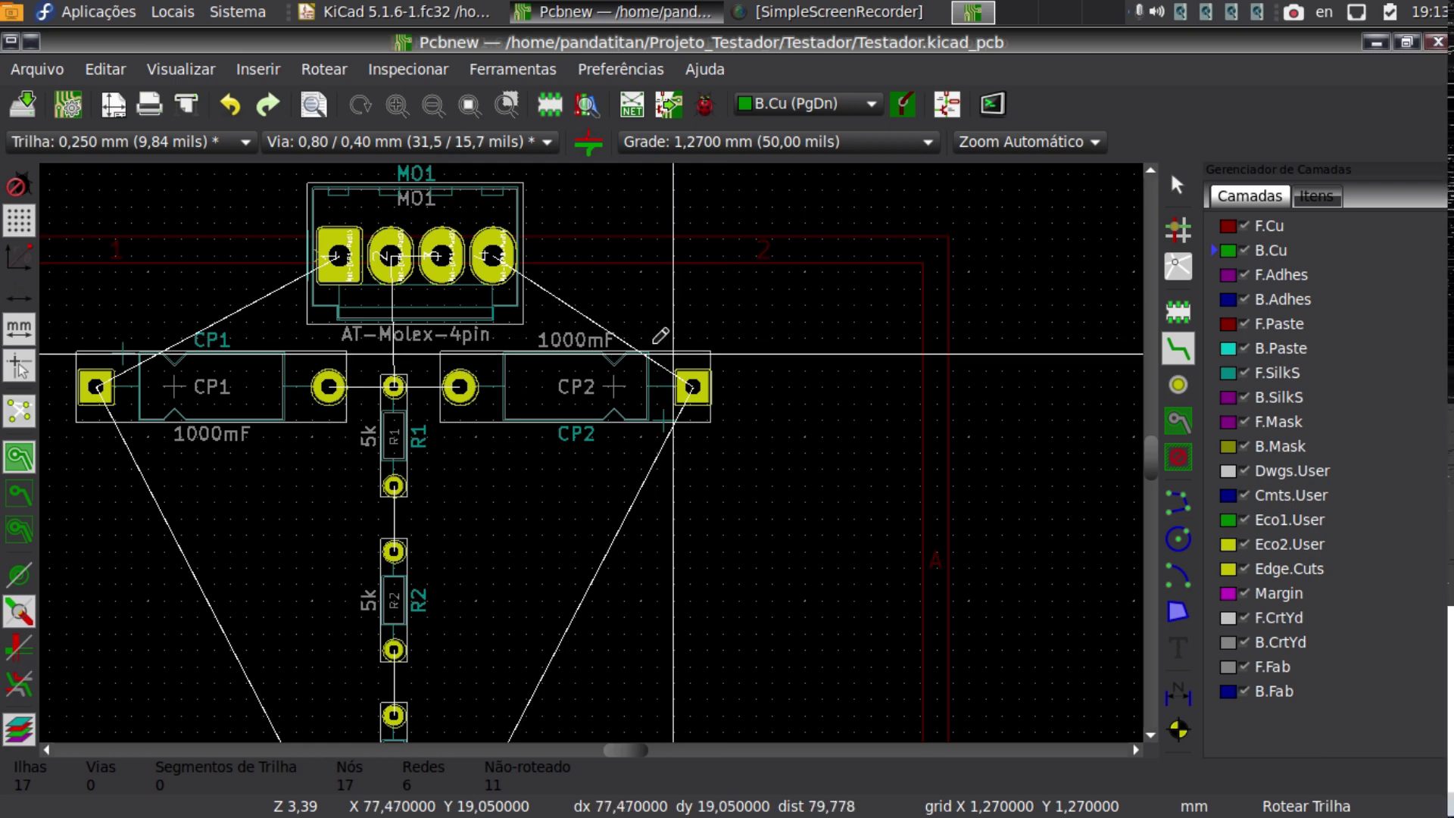
scroll(624, 337, up, 3)
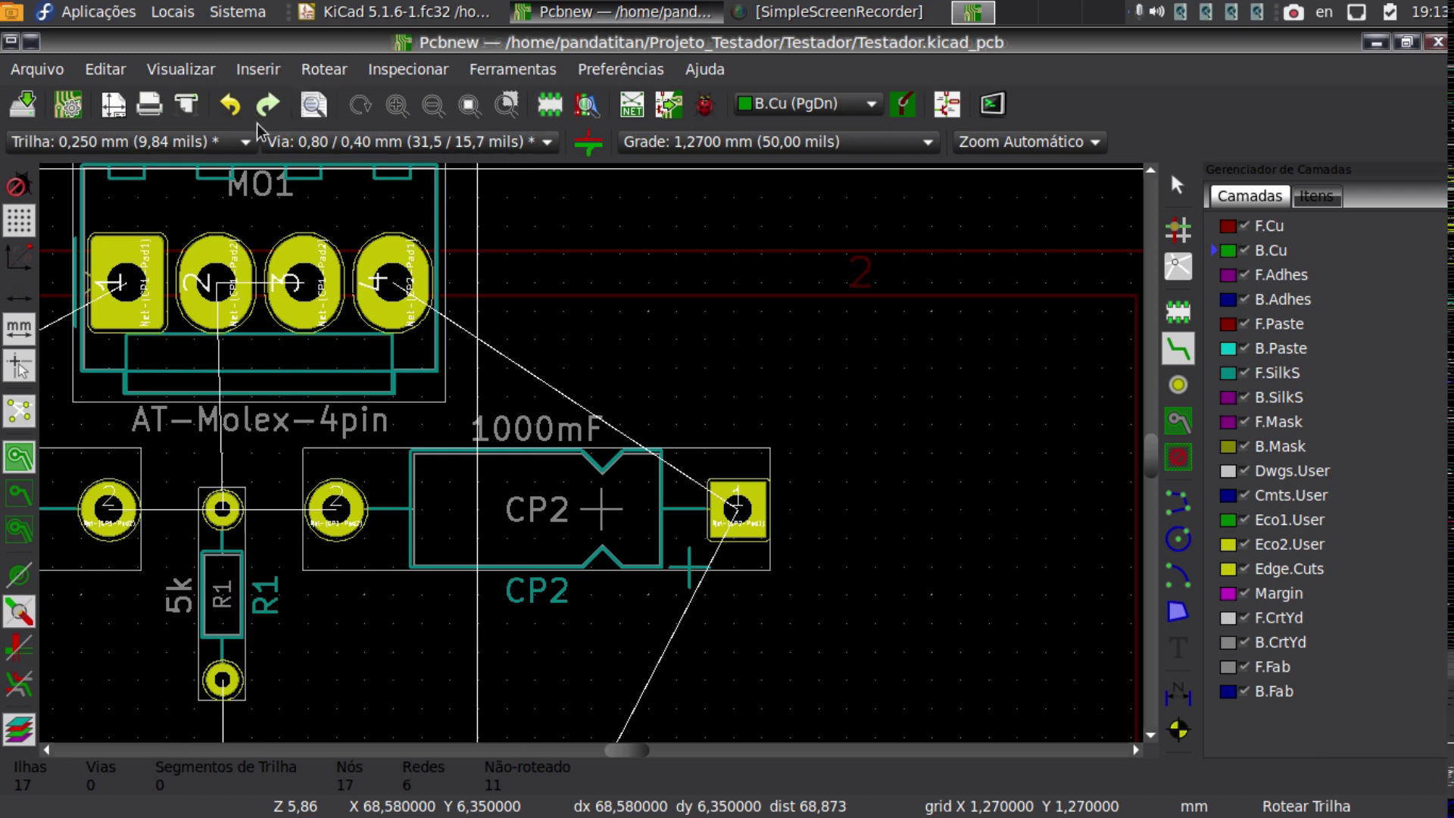
click(246, 142)
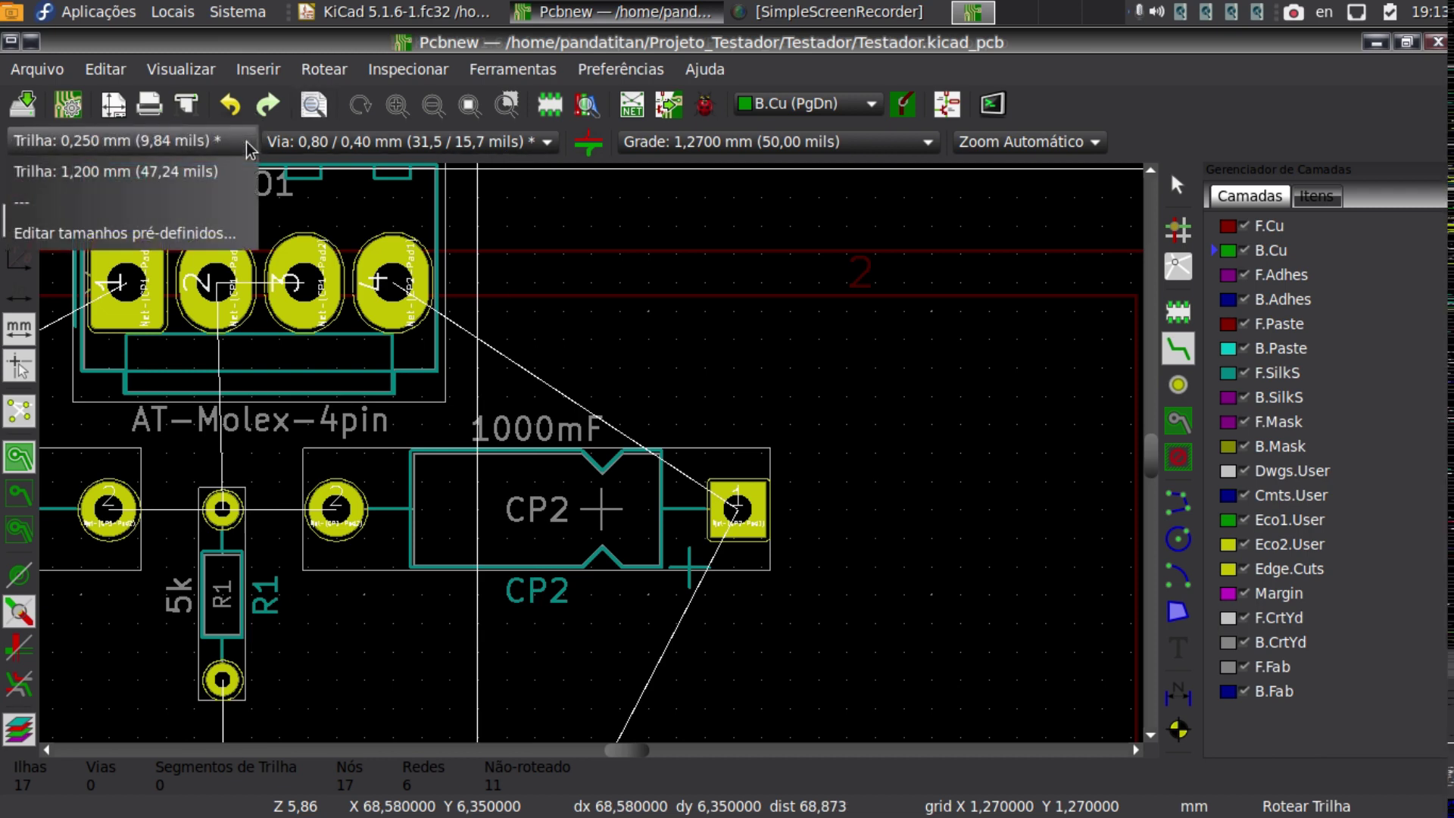
click(108, 177)
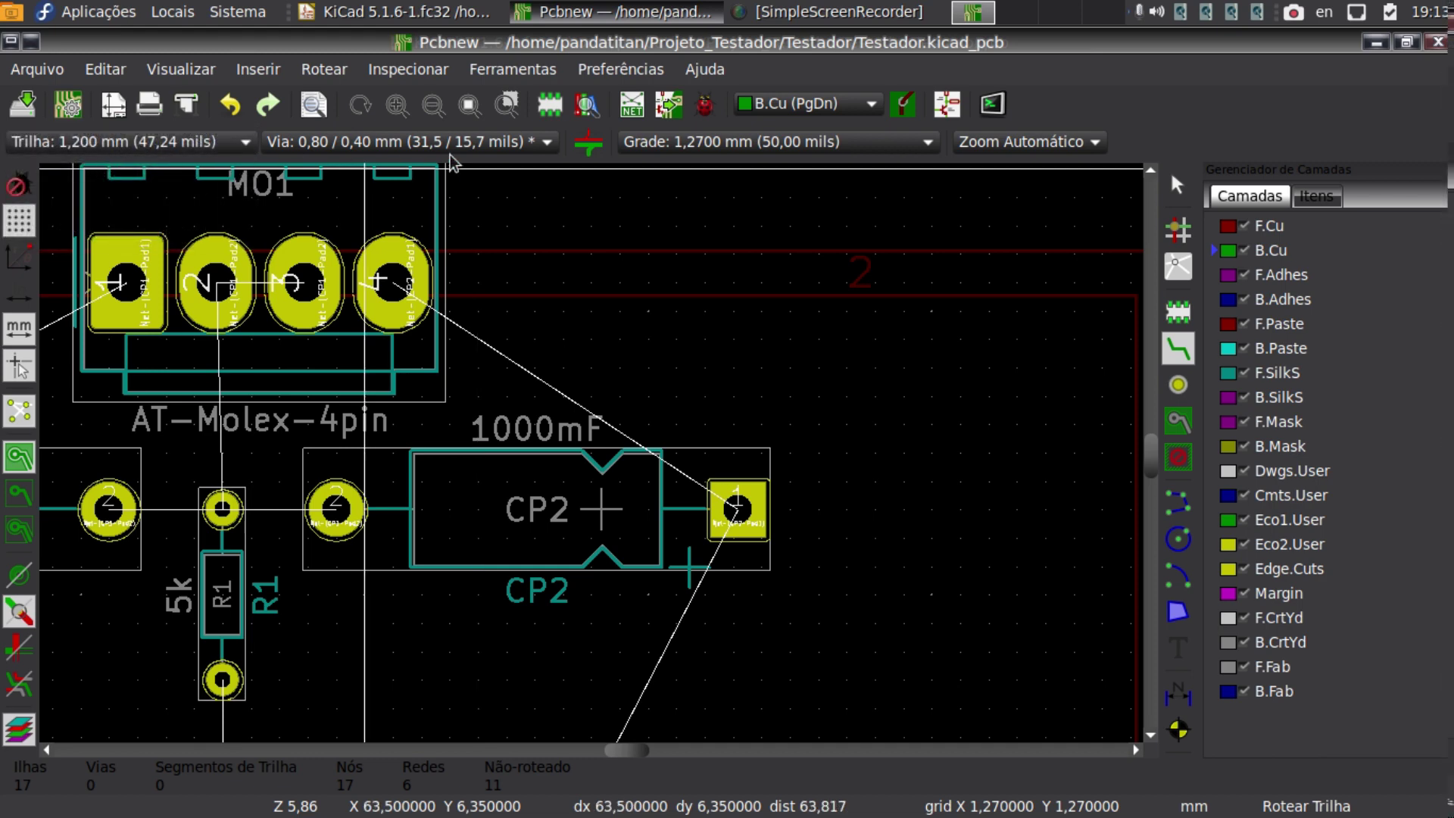
click(539, 141)
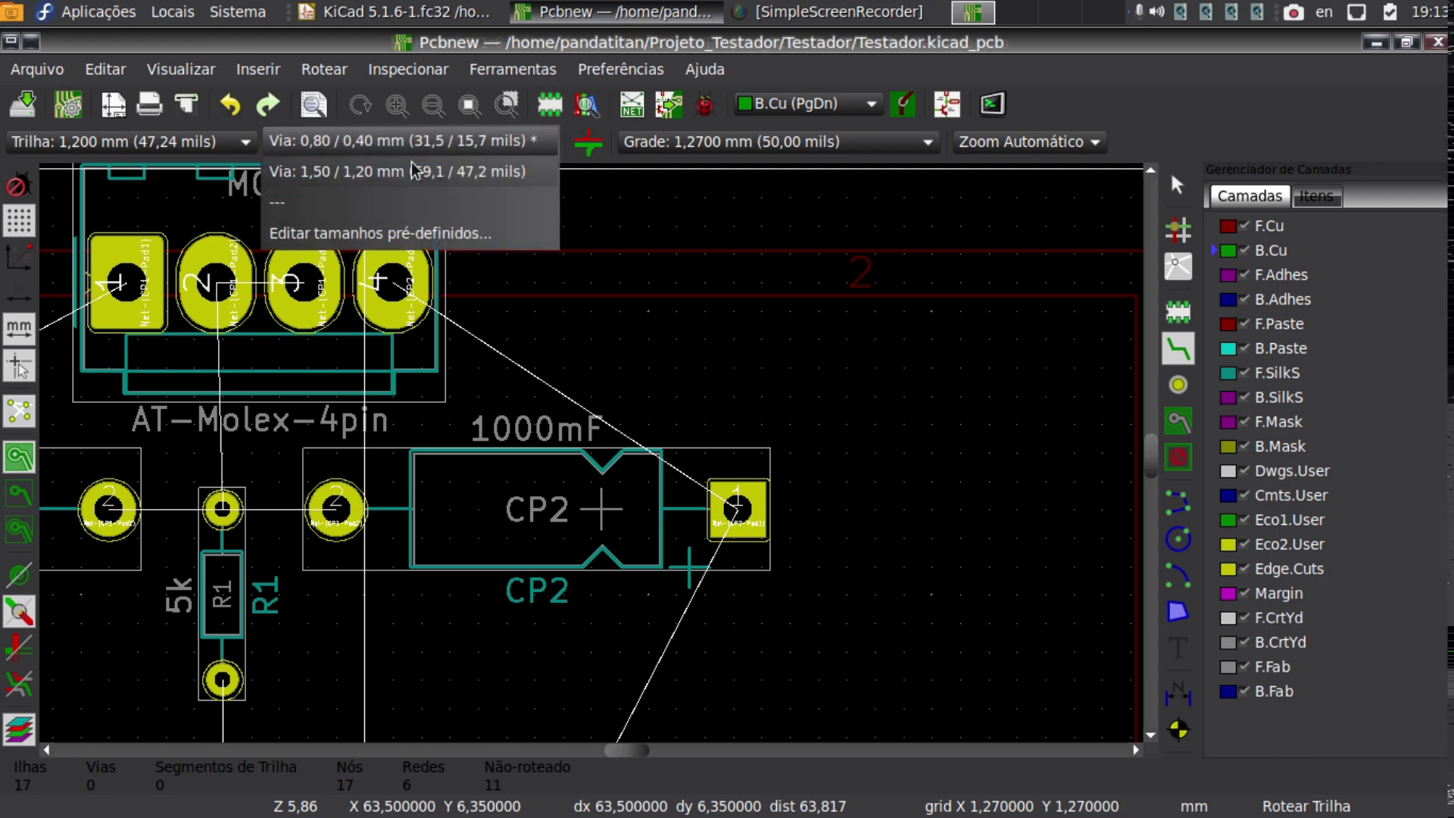
click(388, 174)
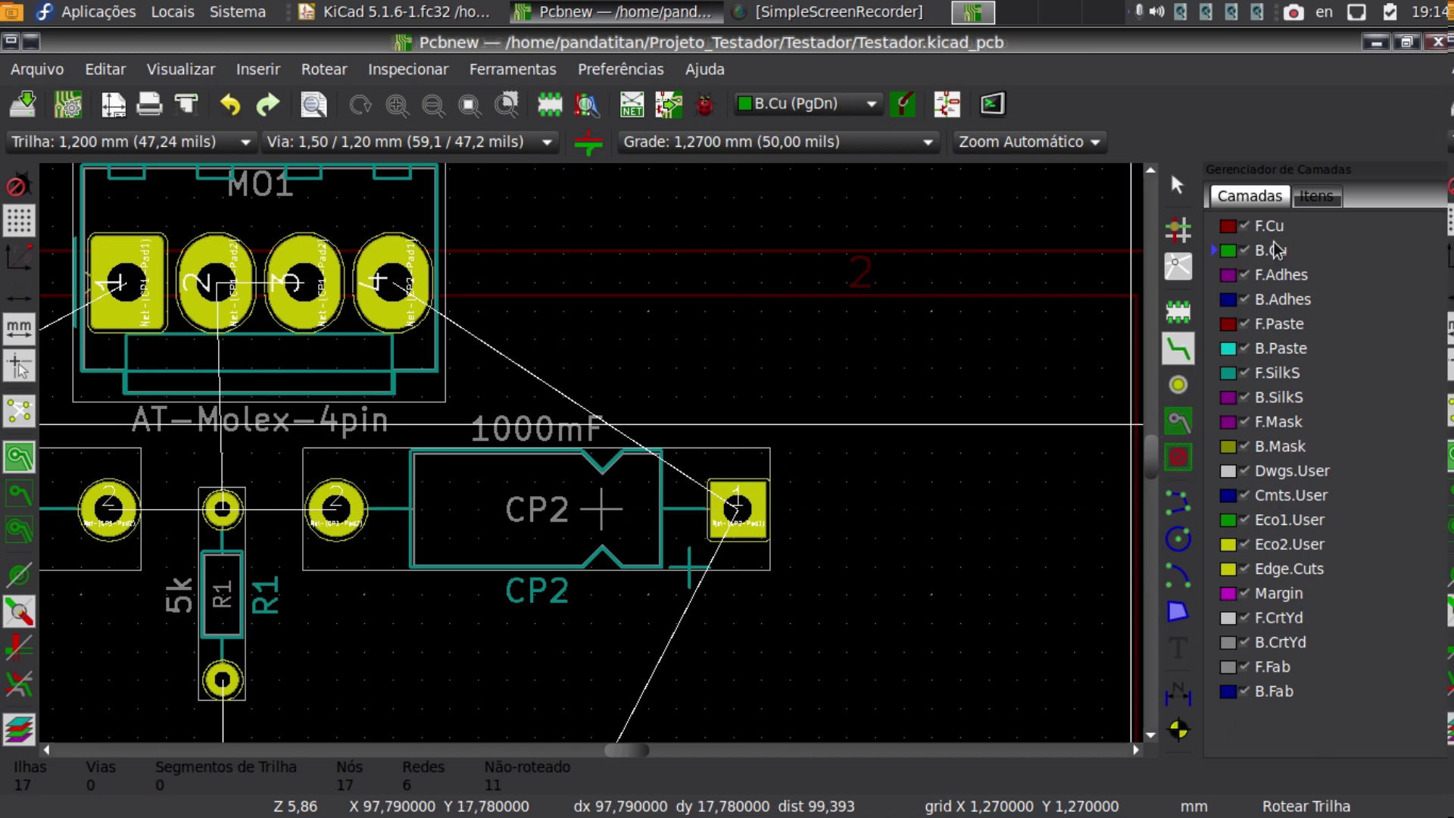
Route a B.Cu track from CP2's pad 1 straight up and across to MO1's pad 4.
click(738, 508)
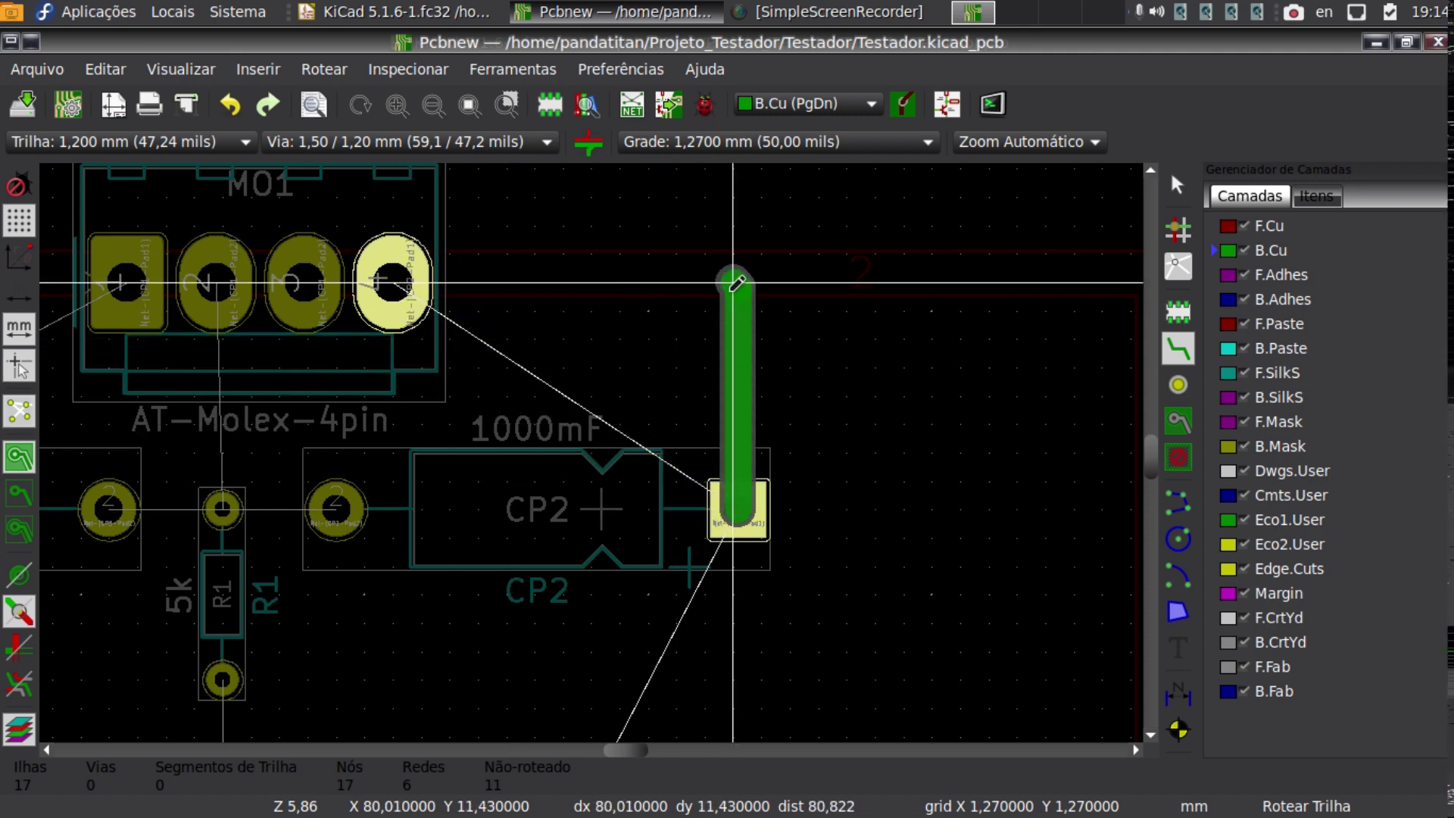
click(736, 283)
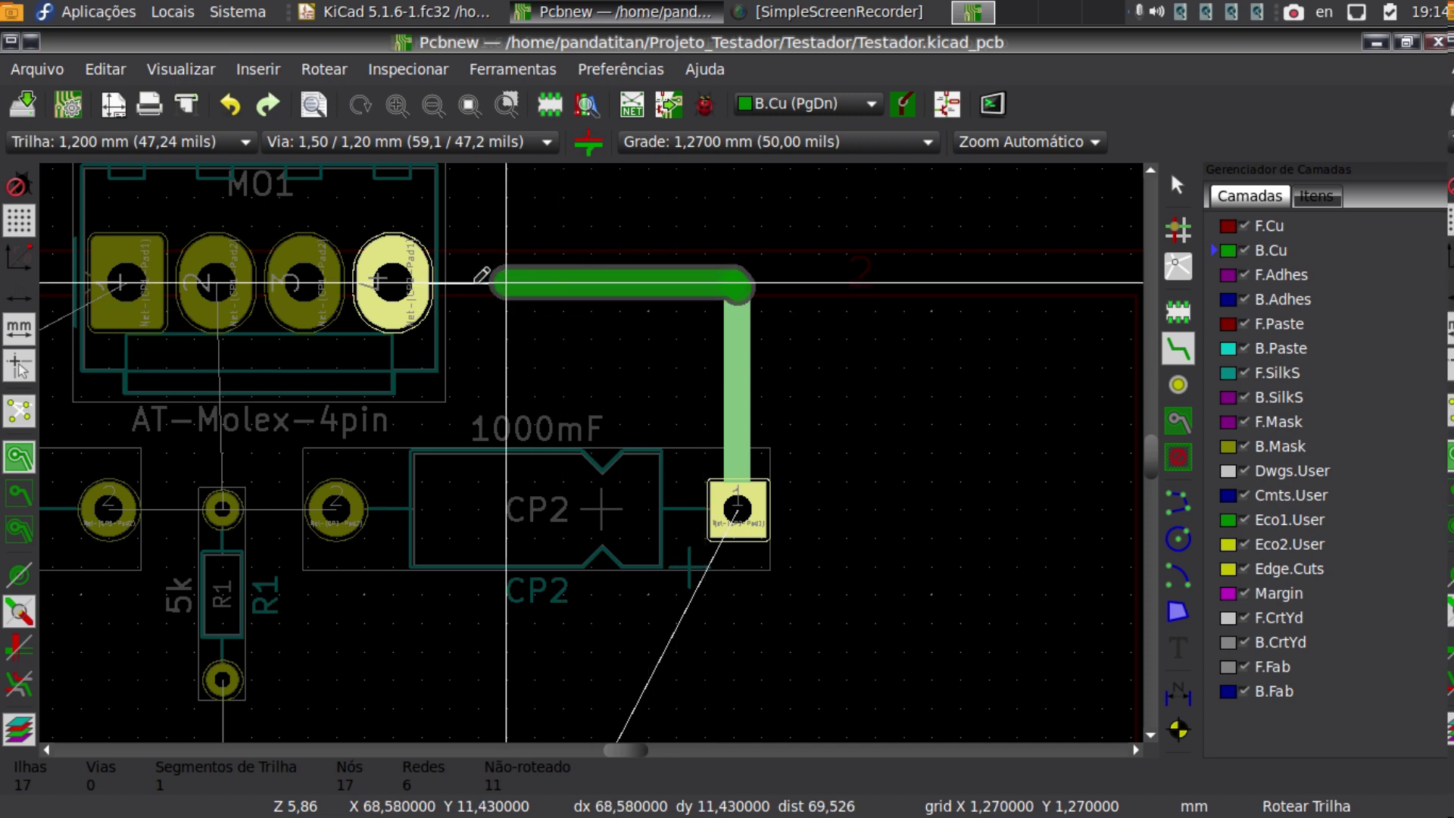
click(402, 277)
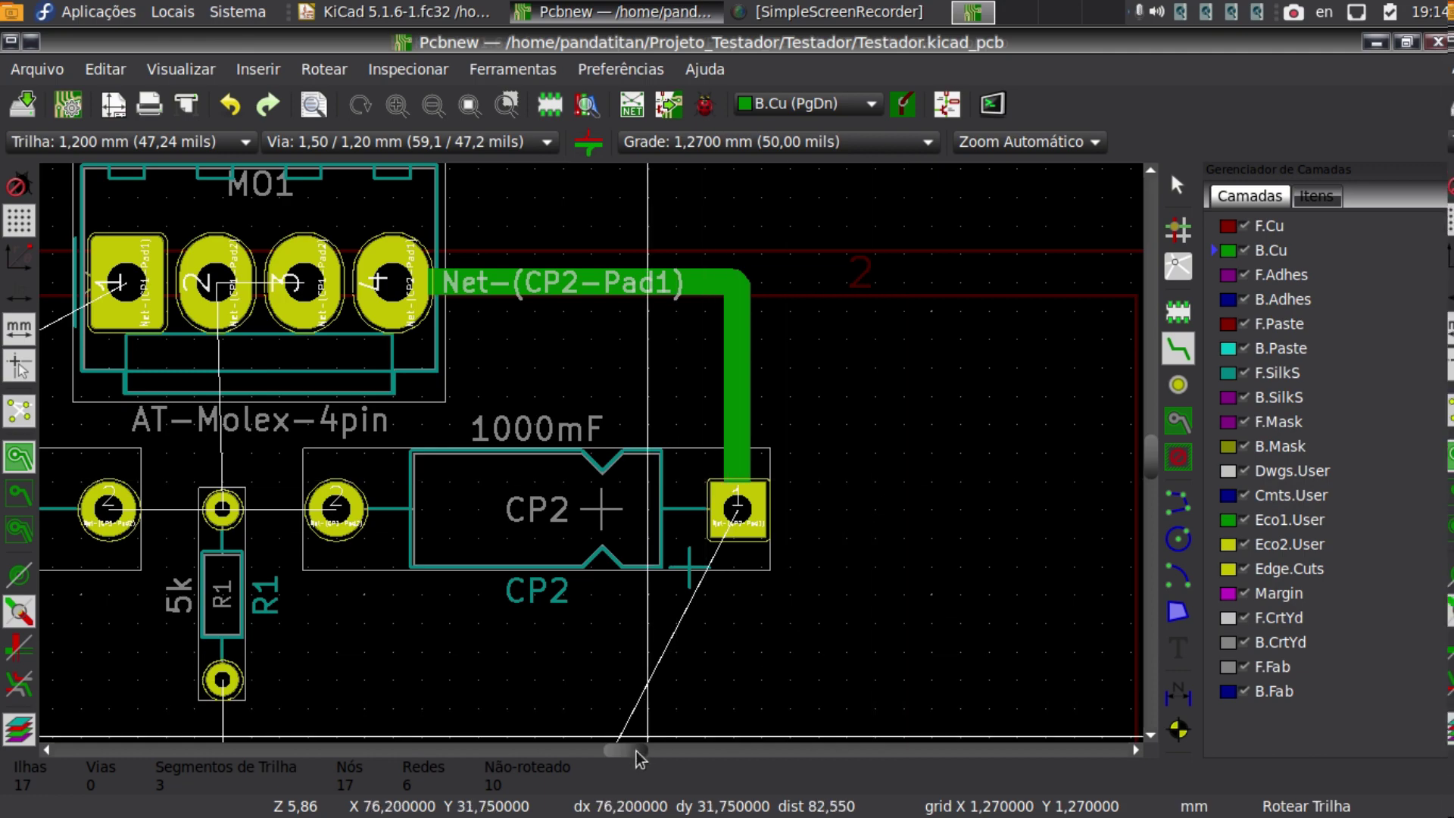
Route a B.Cu track from CP1's pad 1 straight up and across to MO1's pad 1.
mouse_move(636, 752)
mouse_down()
mouse_move(610, 748)
mouse_move(632, 748)
mouse_up()
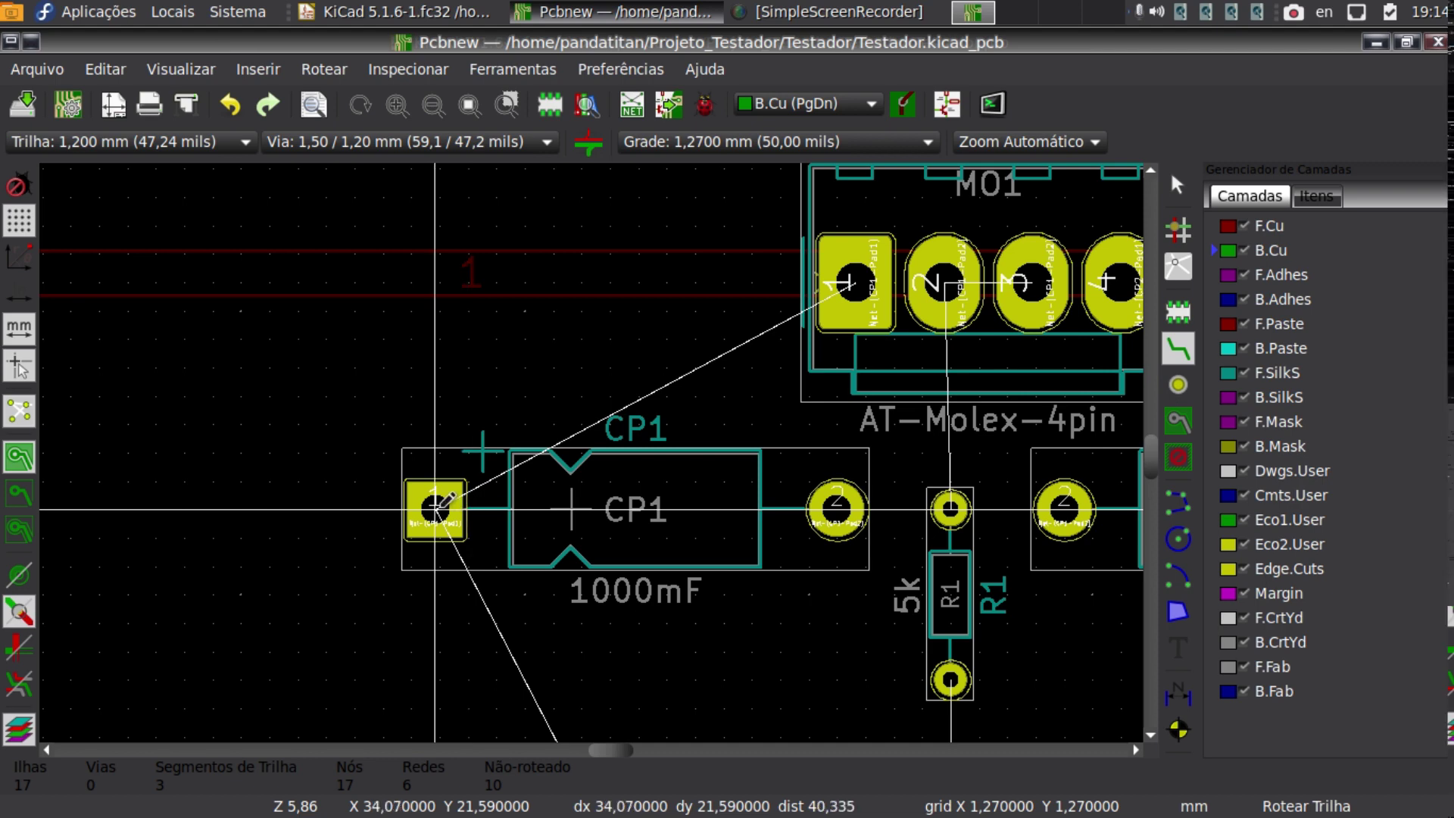
click(436, 509)
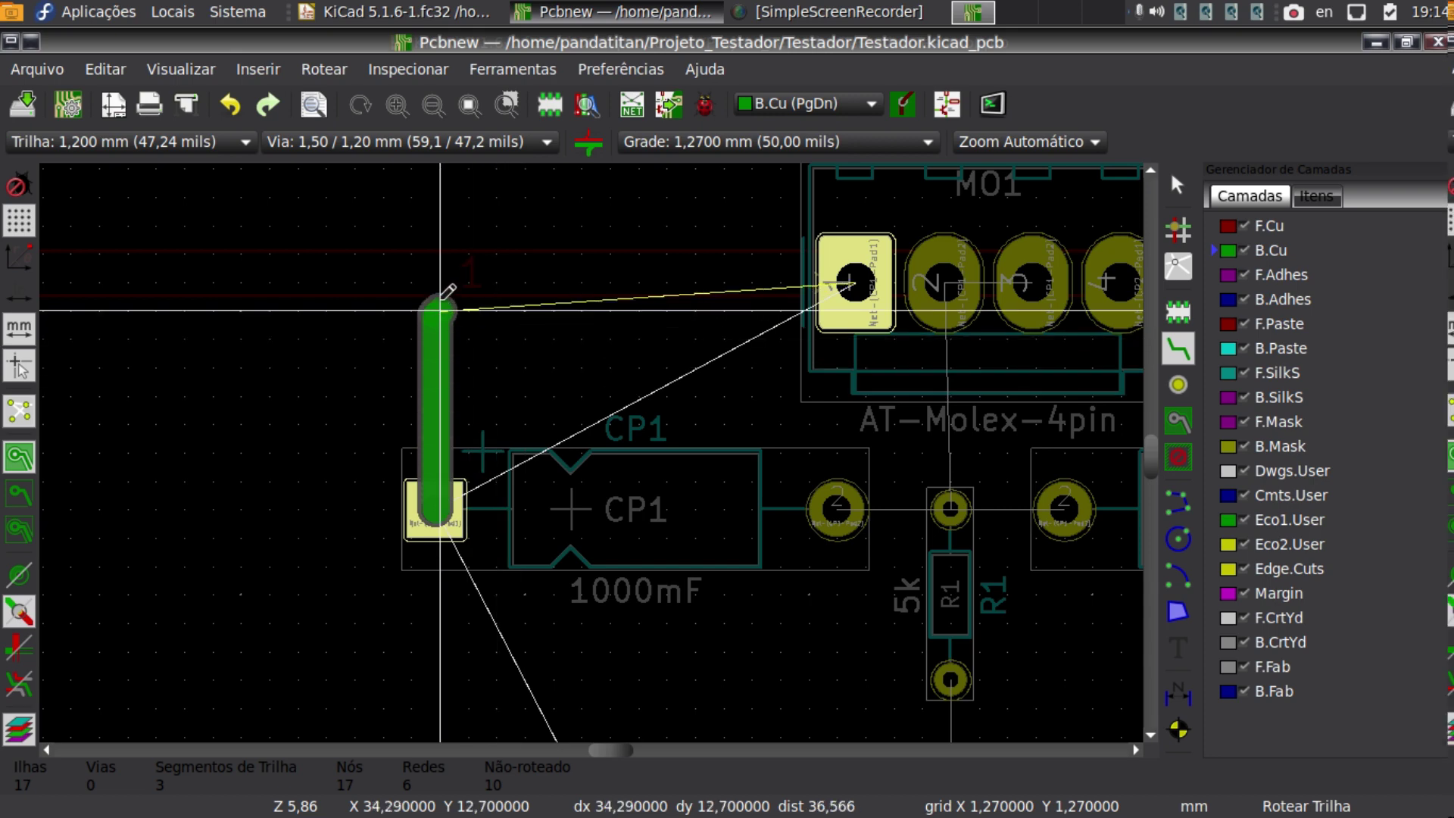
click(451, 278)
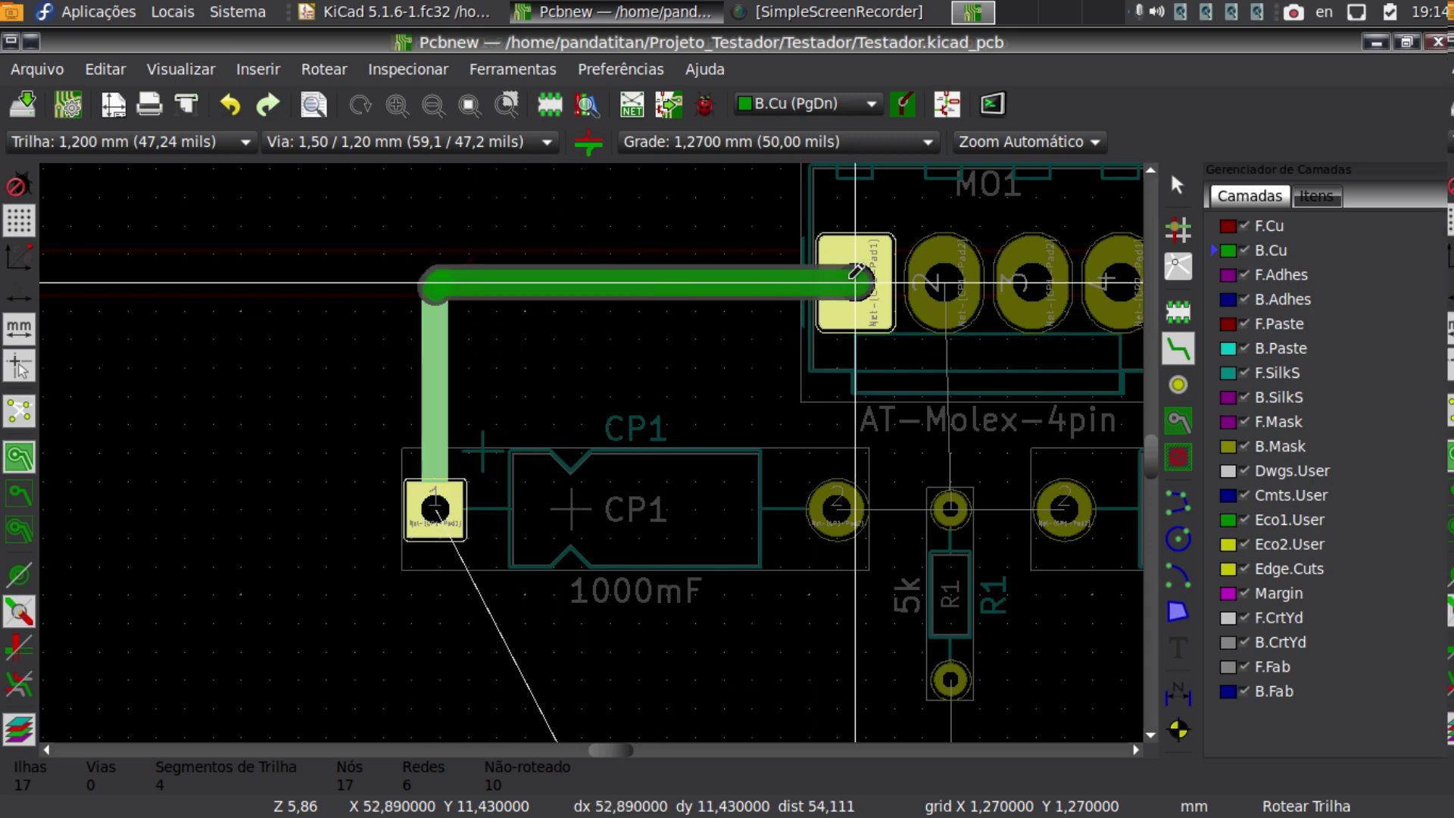
click(856, 271)
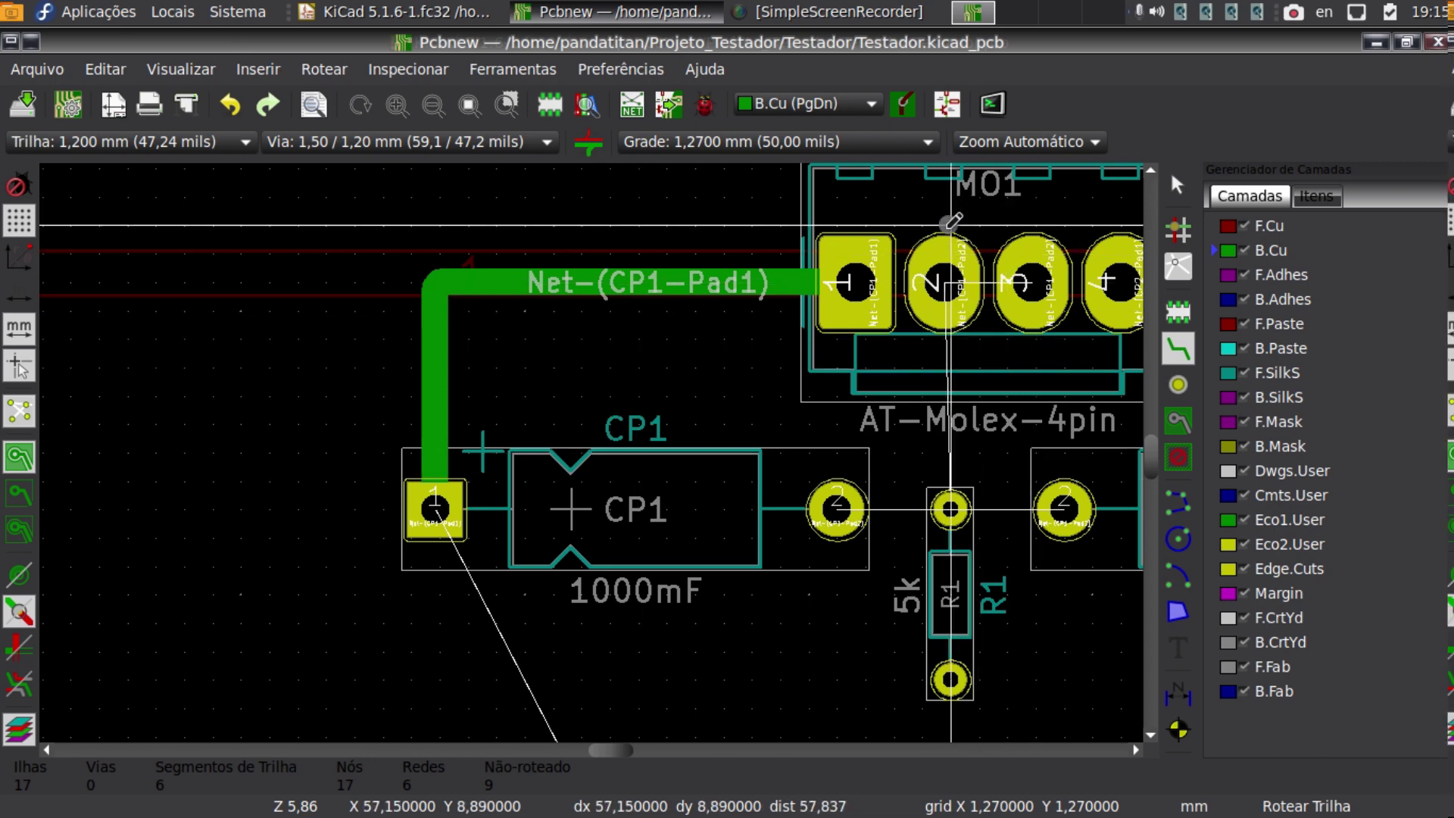
Join MO1's pads 2 and 3 with a short track, and route R1's upper pad up to MO1's pad 2.
click(947, 278)
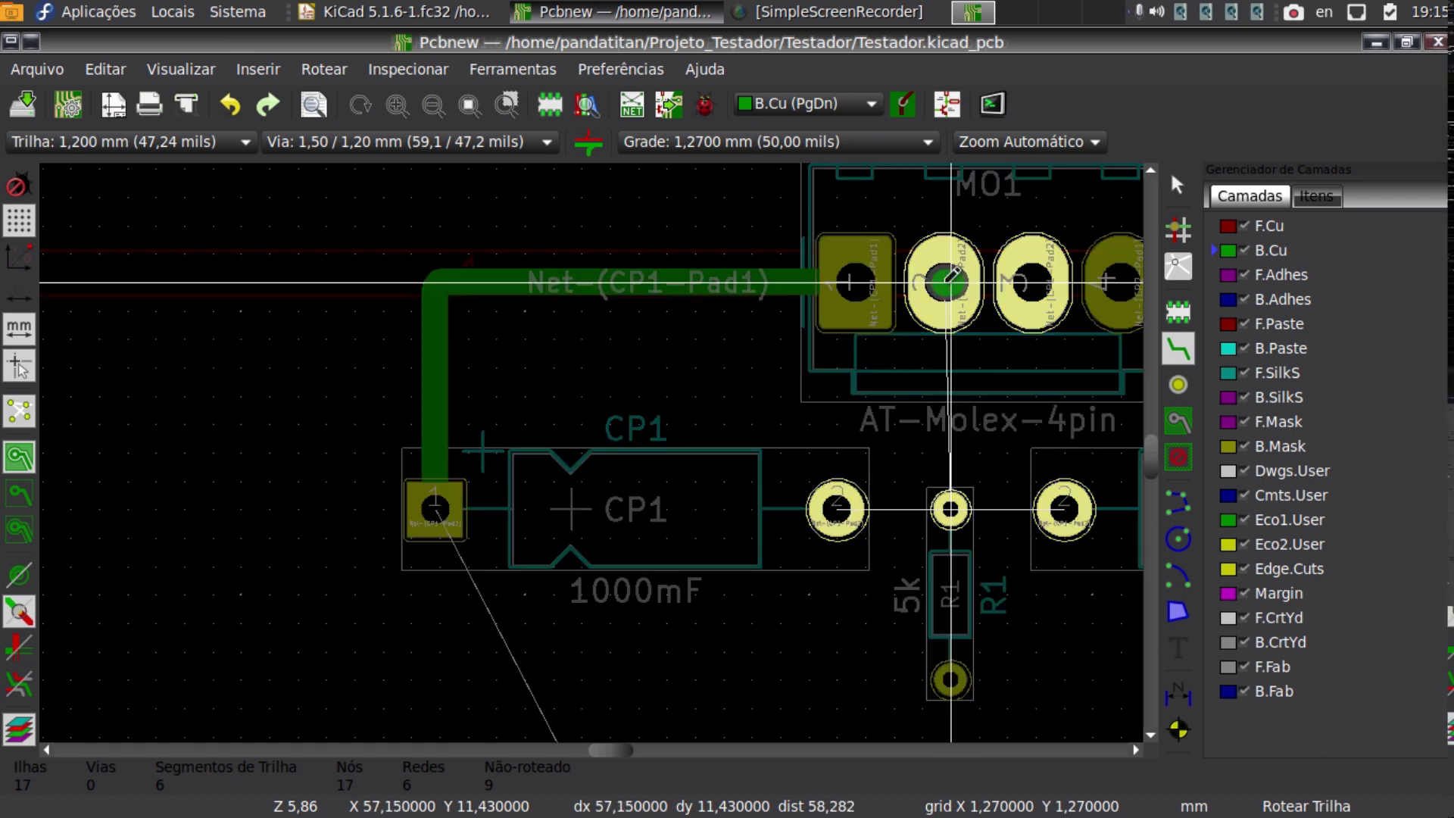
click(1030, 278)
scroll(1029, 280, up, 1)
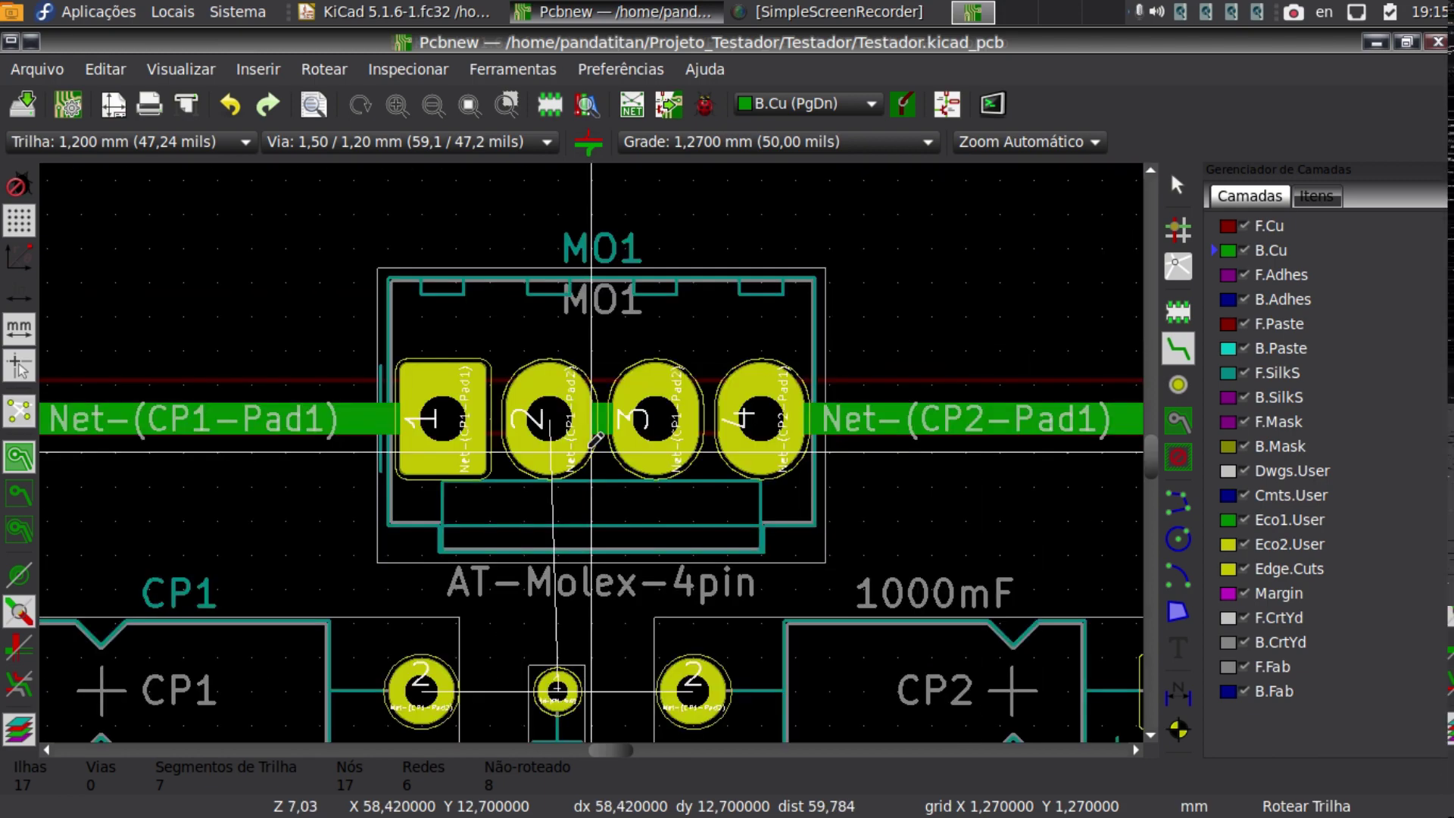
scroll(596, 439, up, 7)
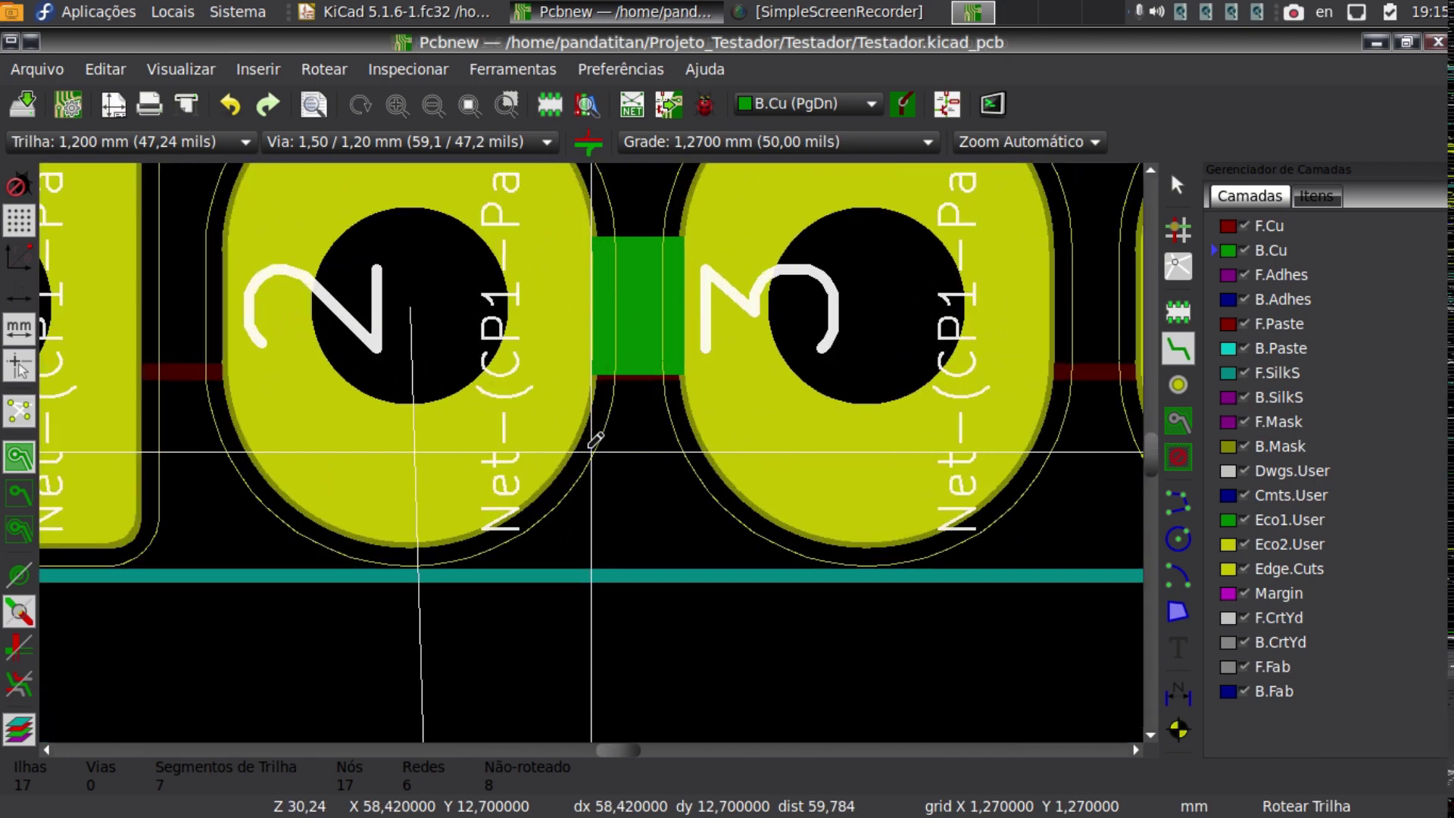
scroll(595, 440, down, 6)
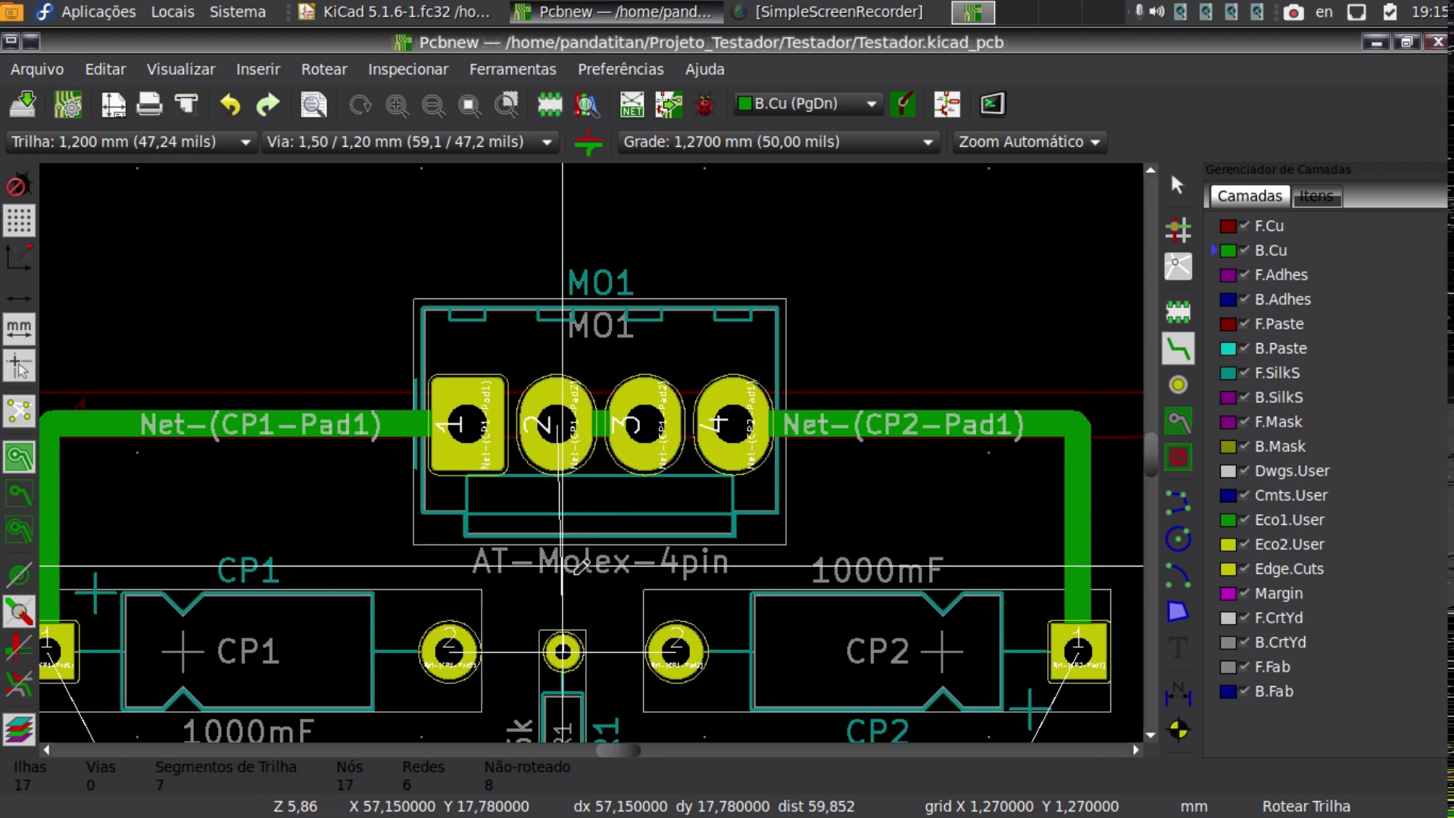
click(565, 648)
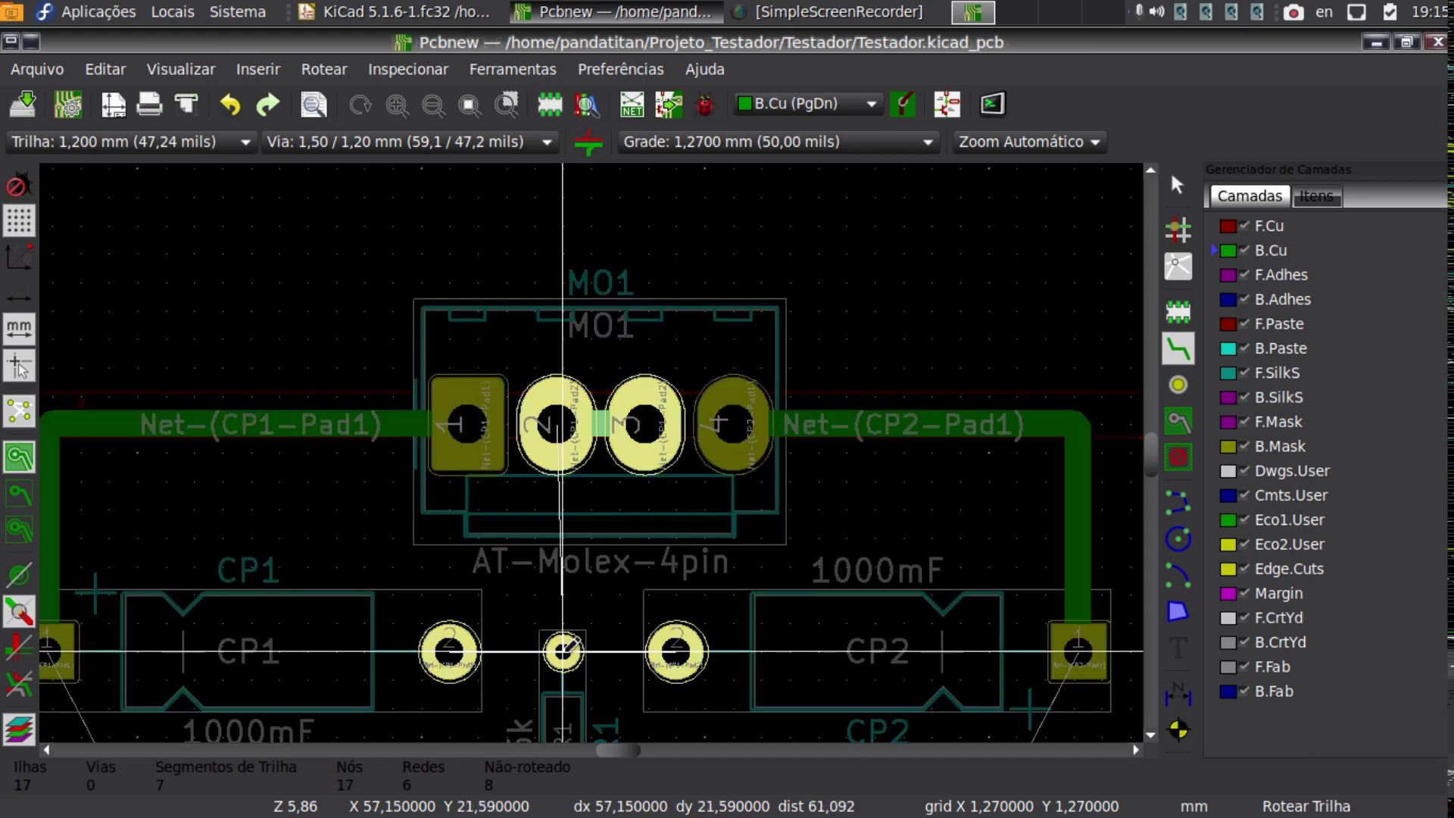
click(569, 430)
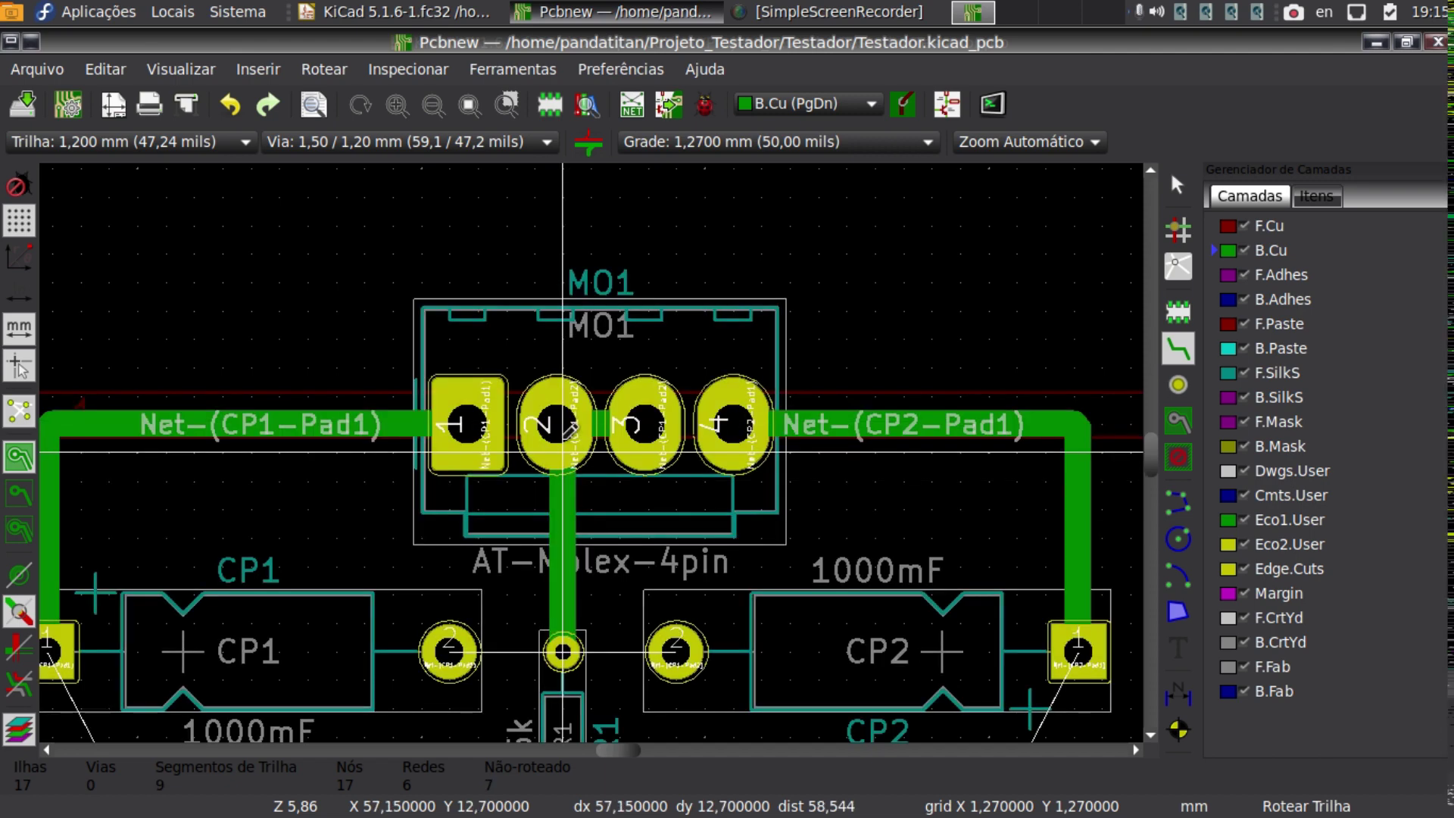
Route pad 2 of both CP2 and CP1 horizontally to R1's upper pad.
click(676, 650)
click(562, 651)
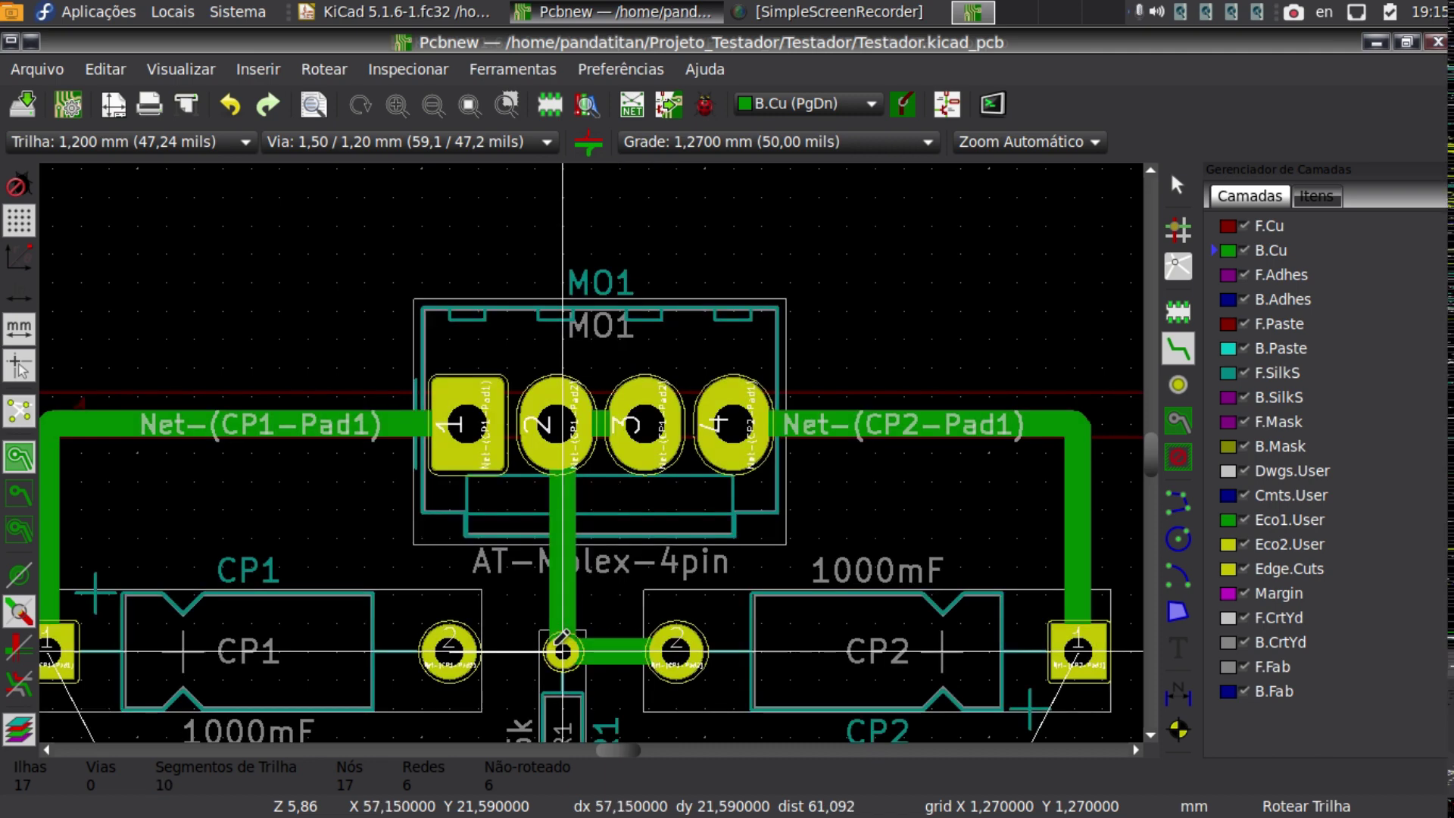
click(450, 651)
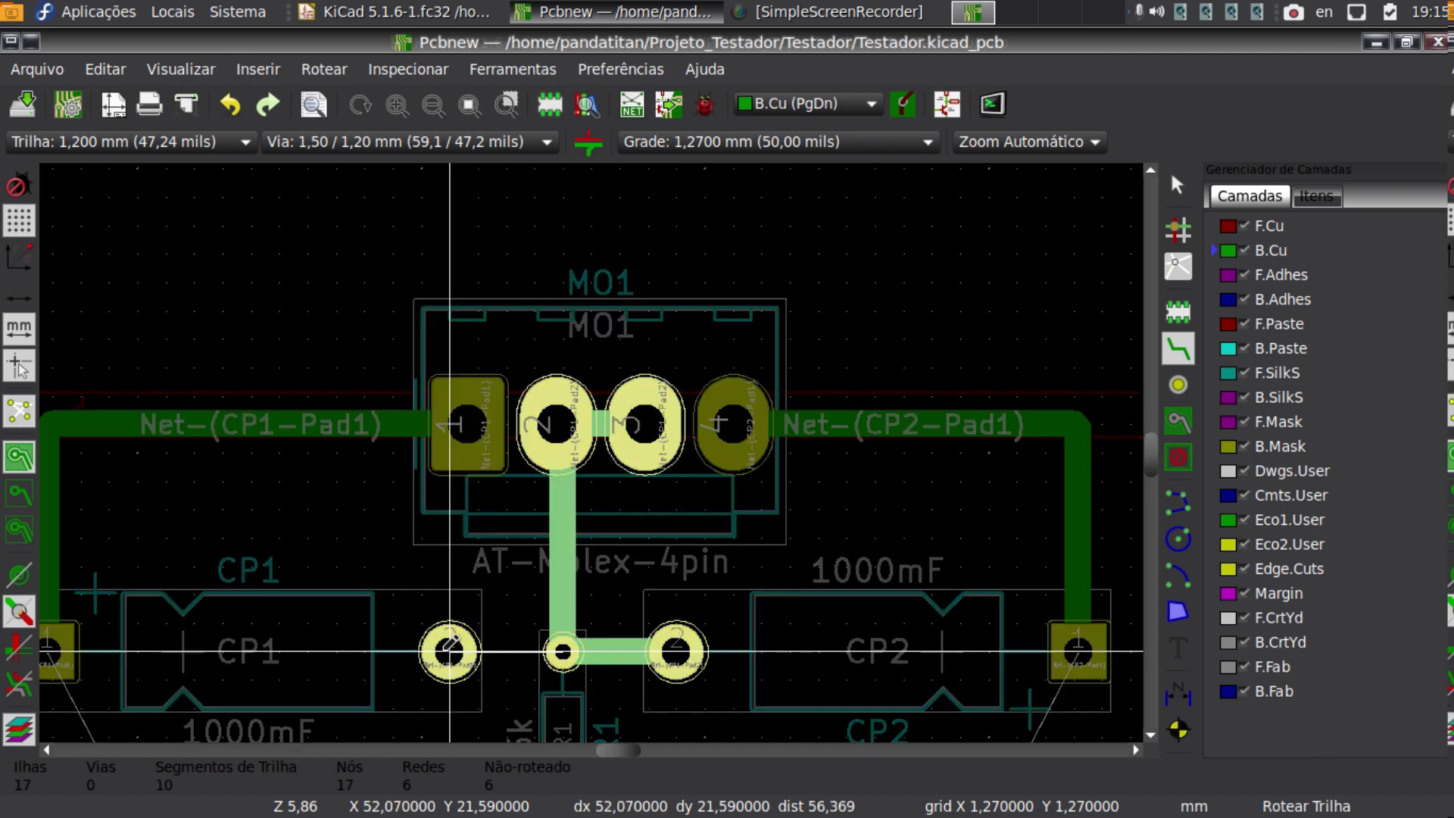
click(559, 648)
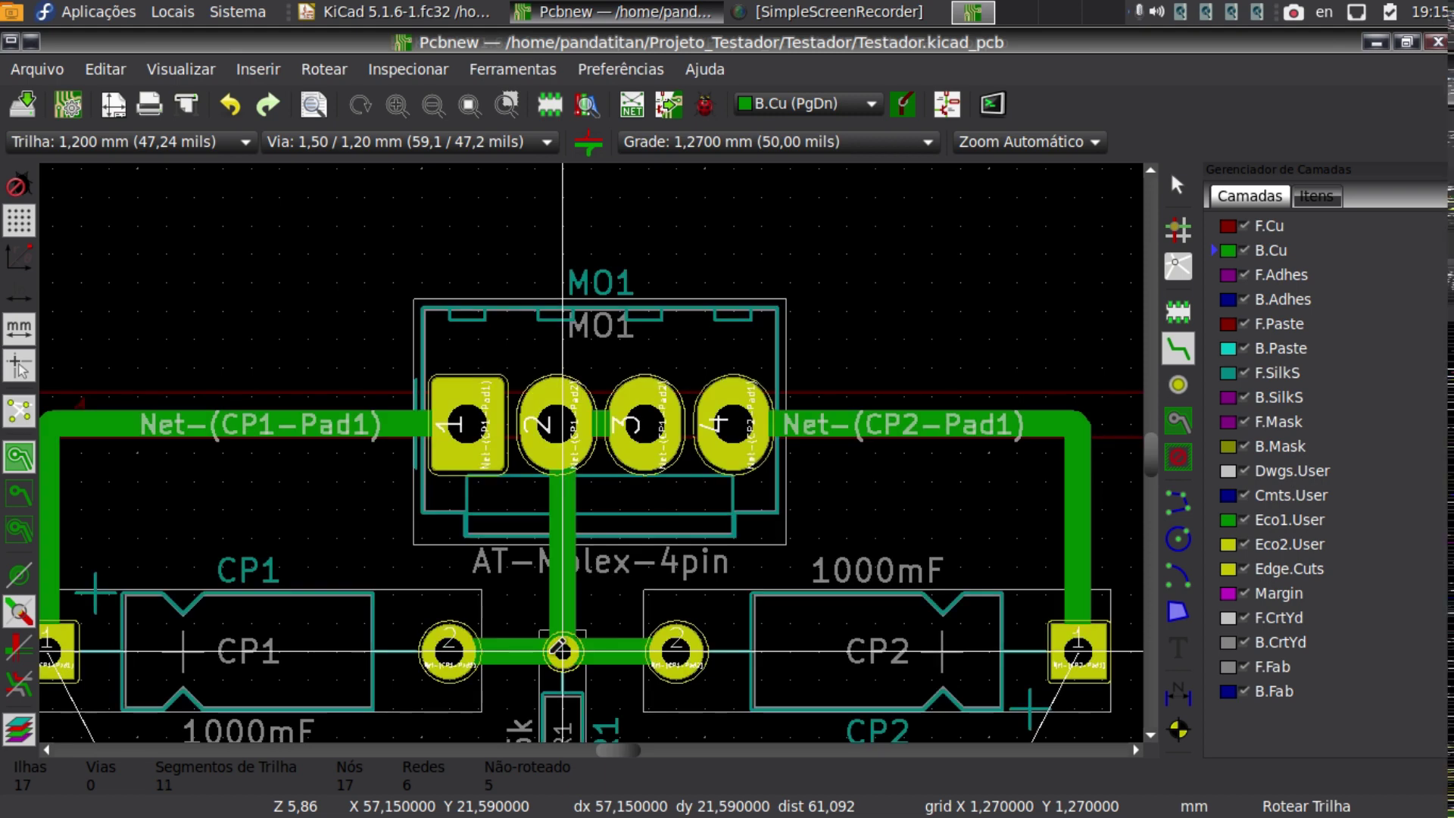
Link the resistor column with vertical tracks from R1's lower pad to R2 and from R2's lower pad to R3.
scroll(497, 678, down, 2)
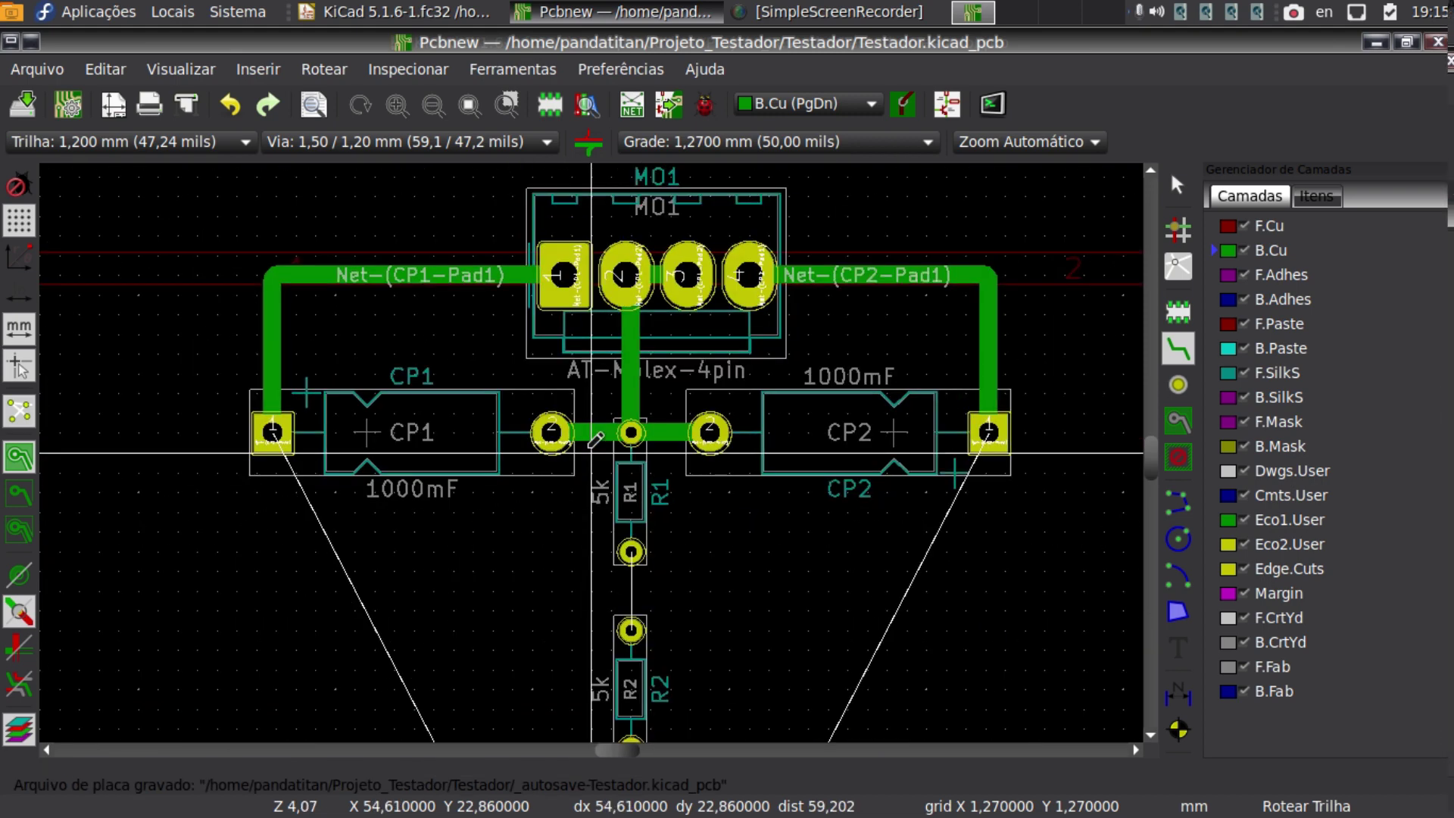
click(638, 545)
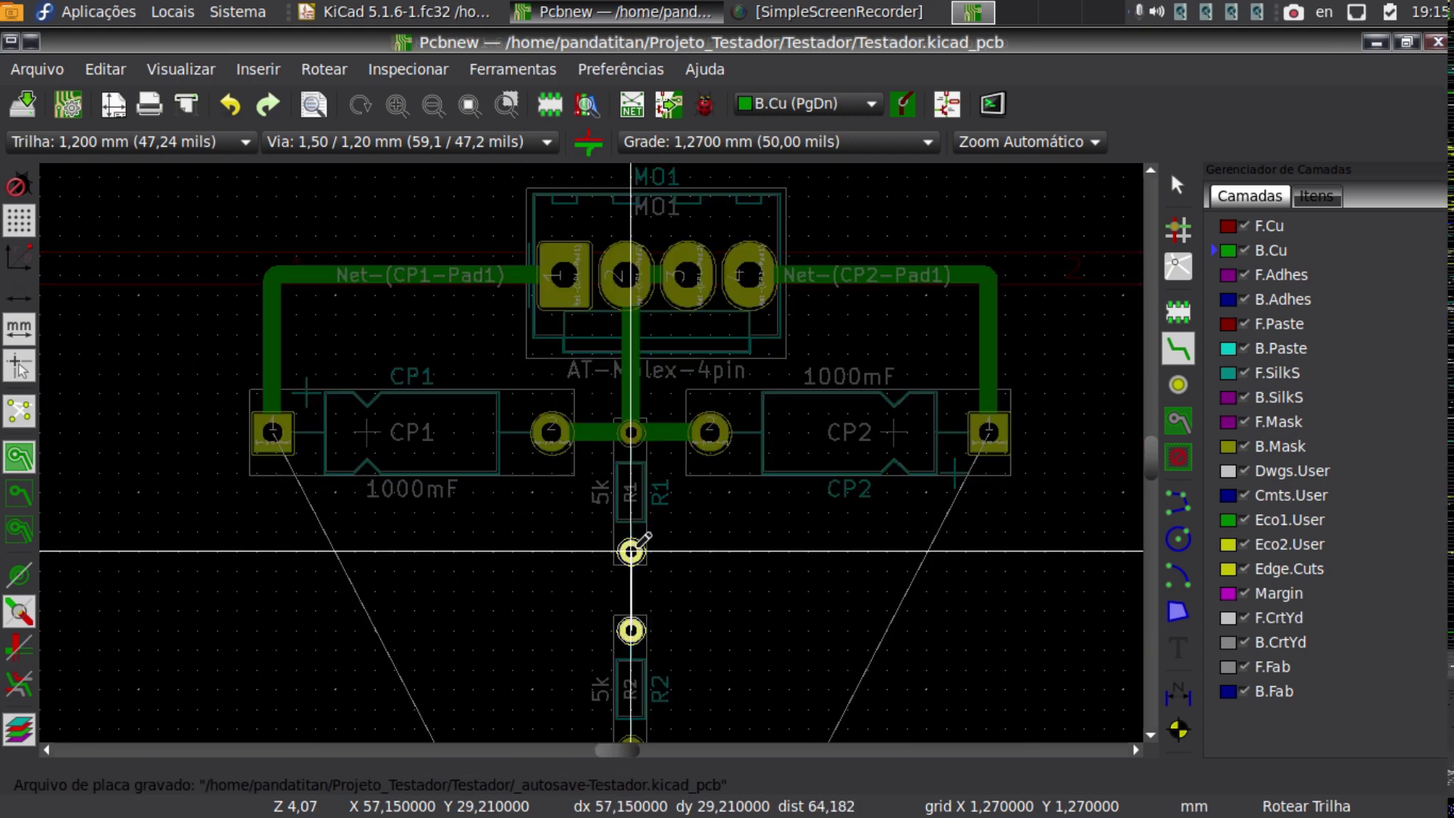
click(634, 626)
scroll(634, 625, down, 1)
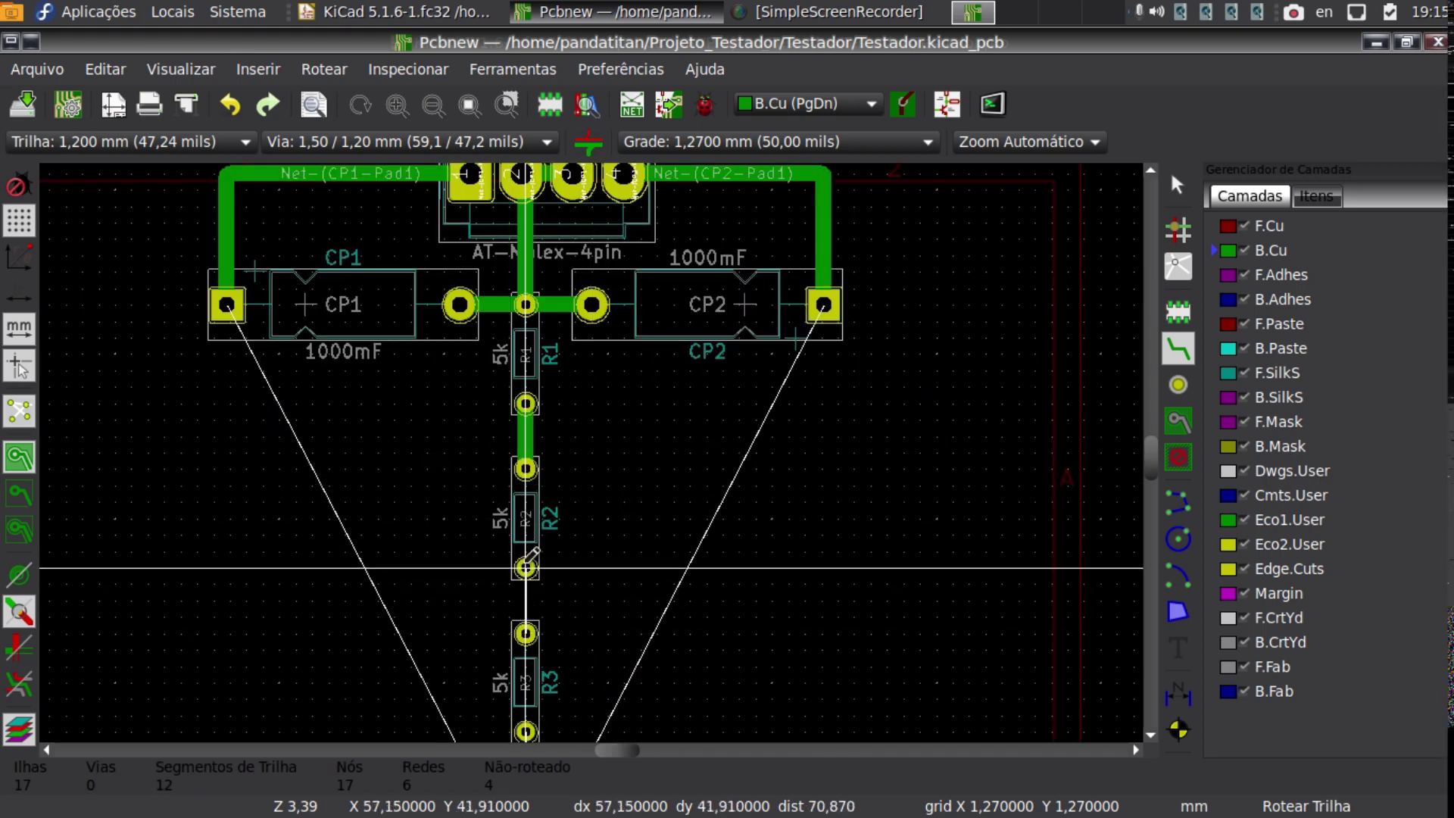
scroll(525, 567, up, 2)
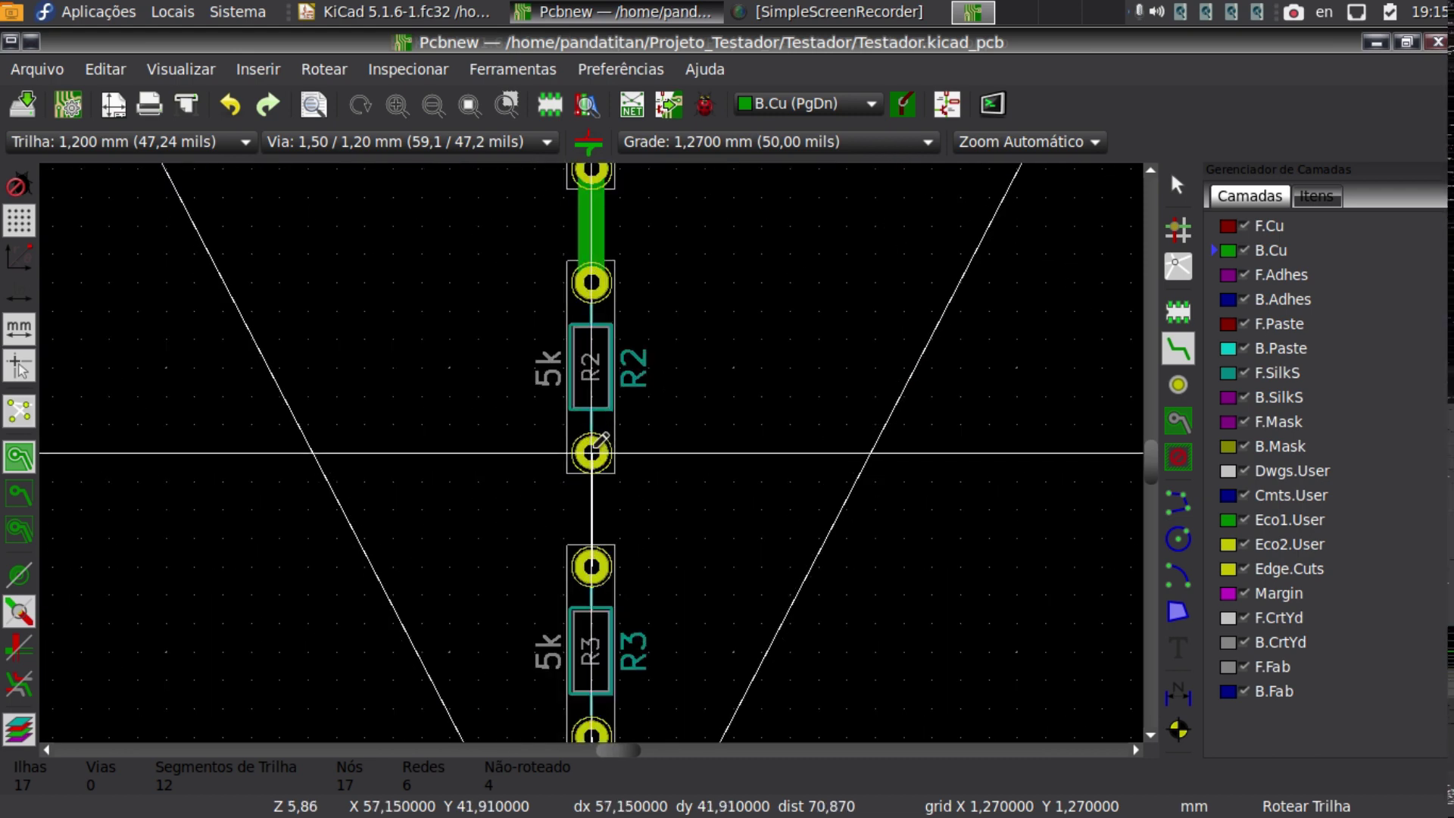
click(591, 453)
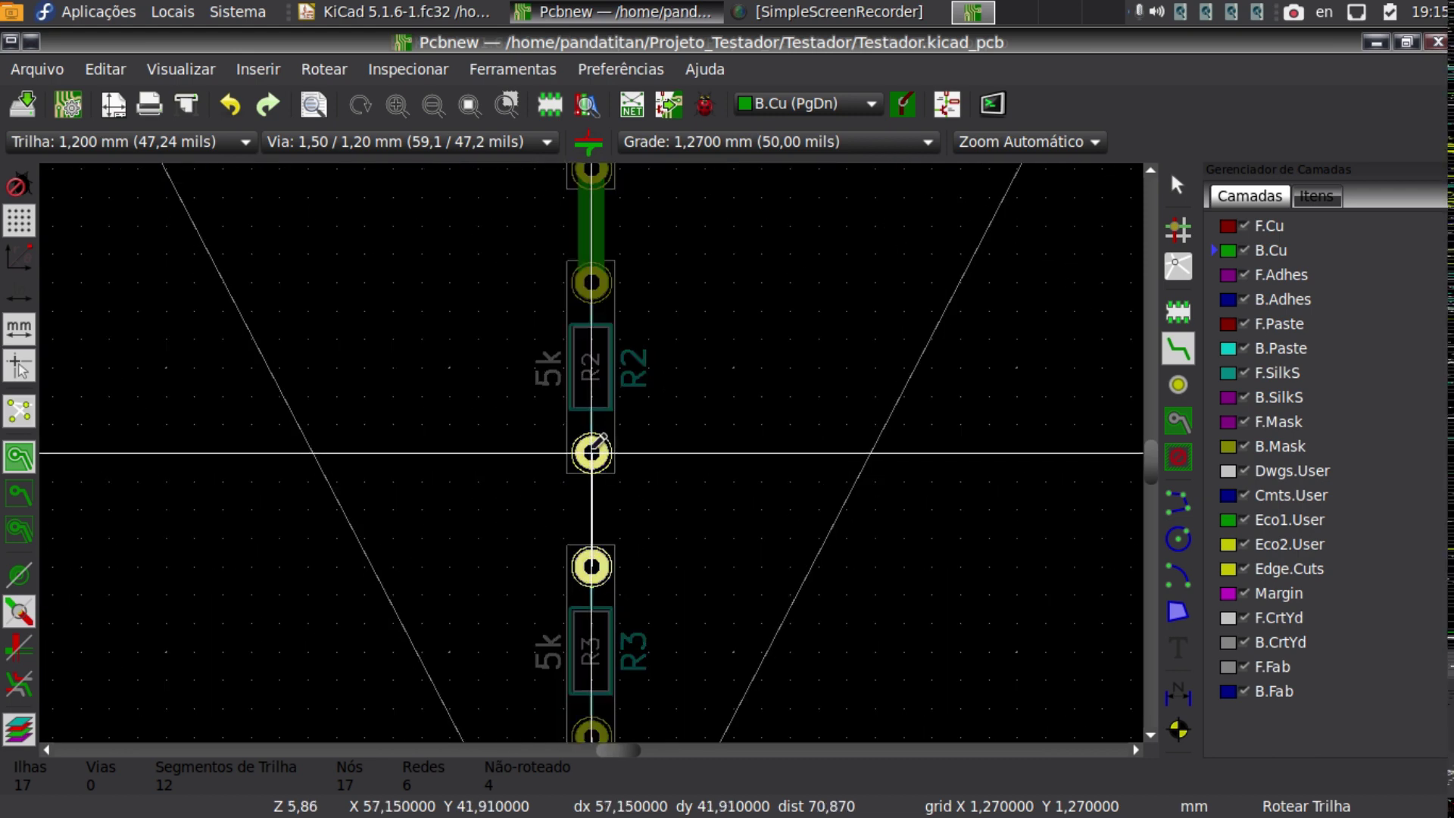
click(591, 565)
scroll(593, 438, down, 2)
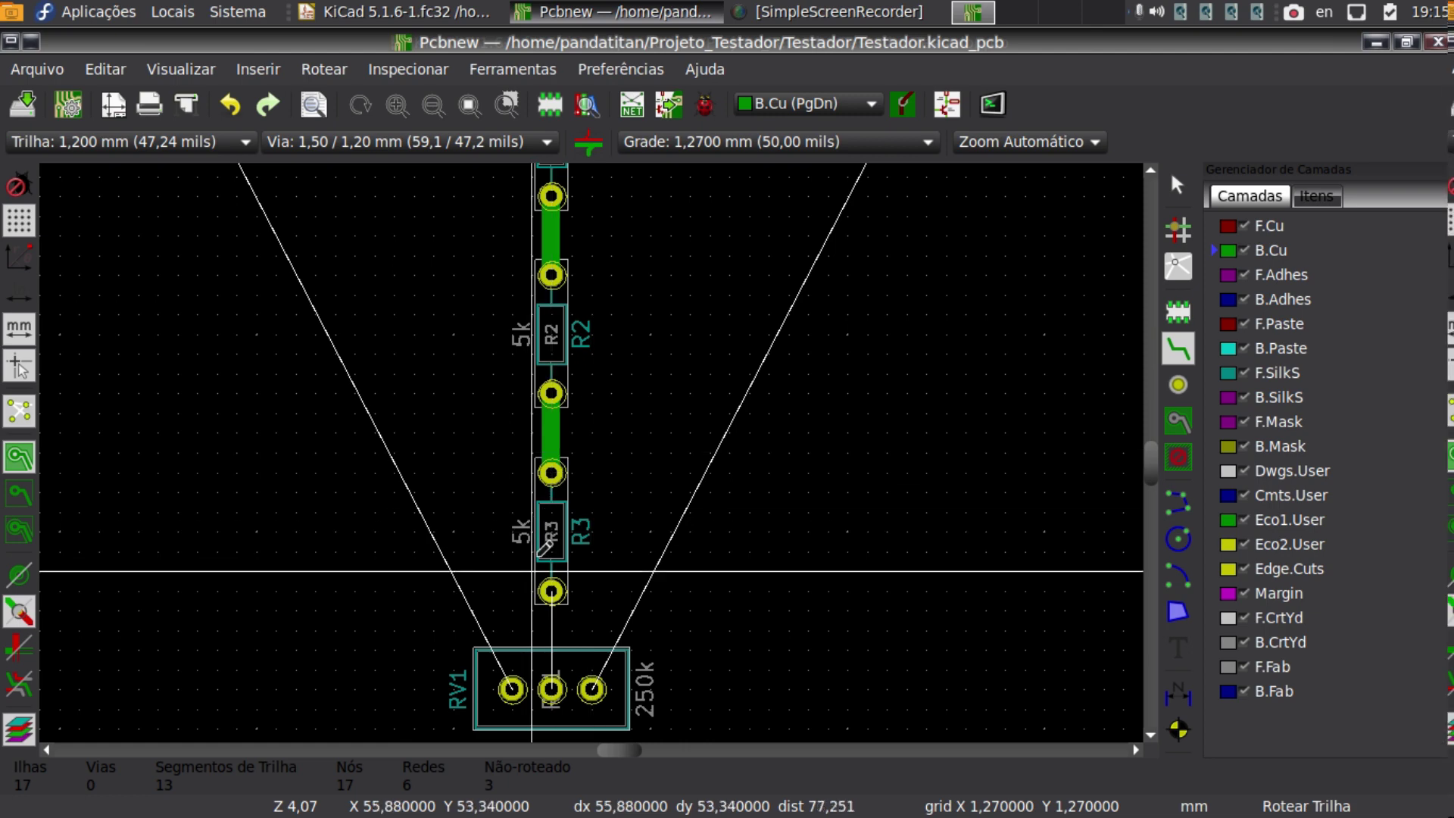
click(551, 591)
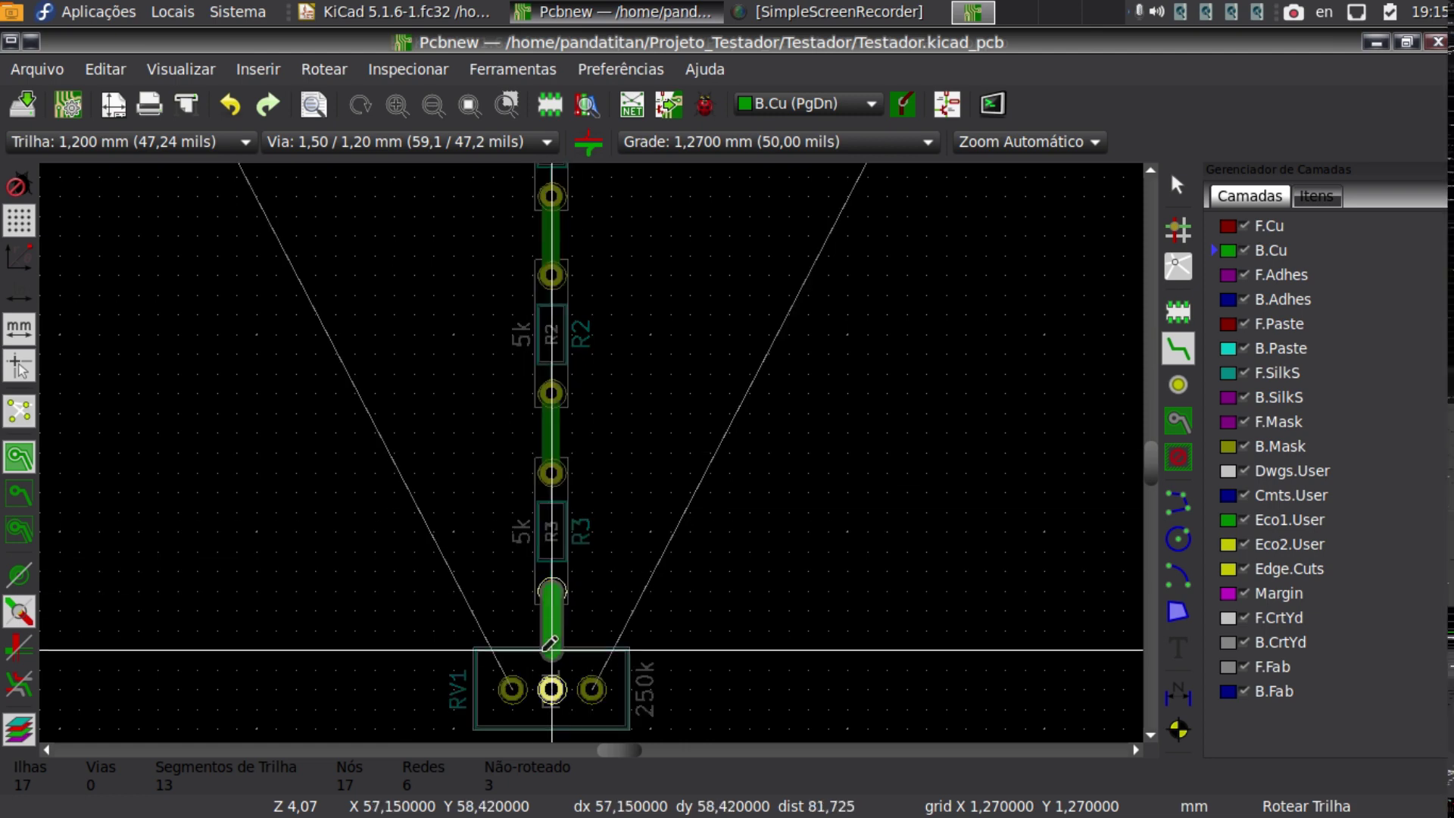
click(551, 693)
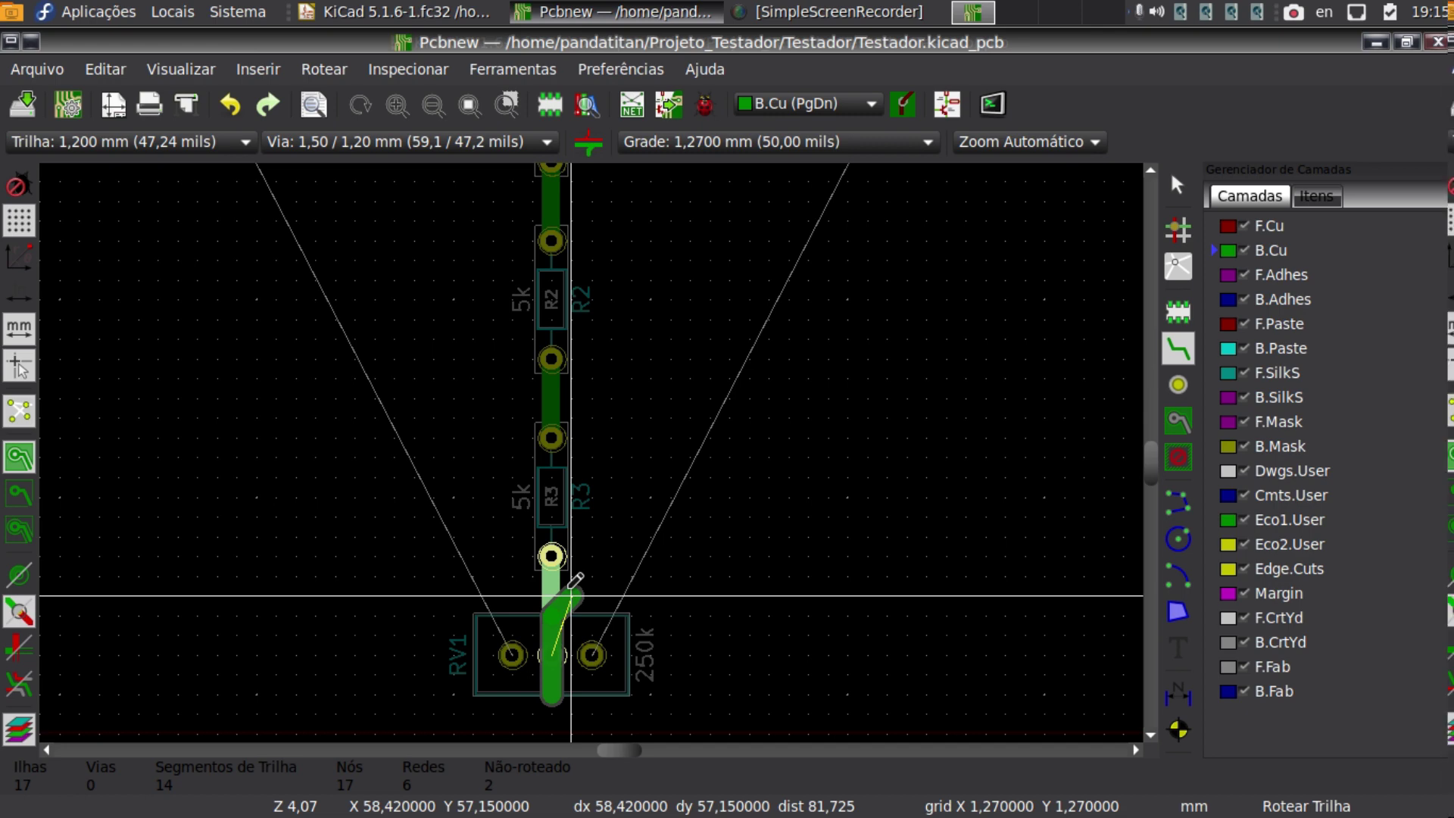
key(Escape)
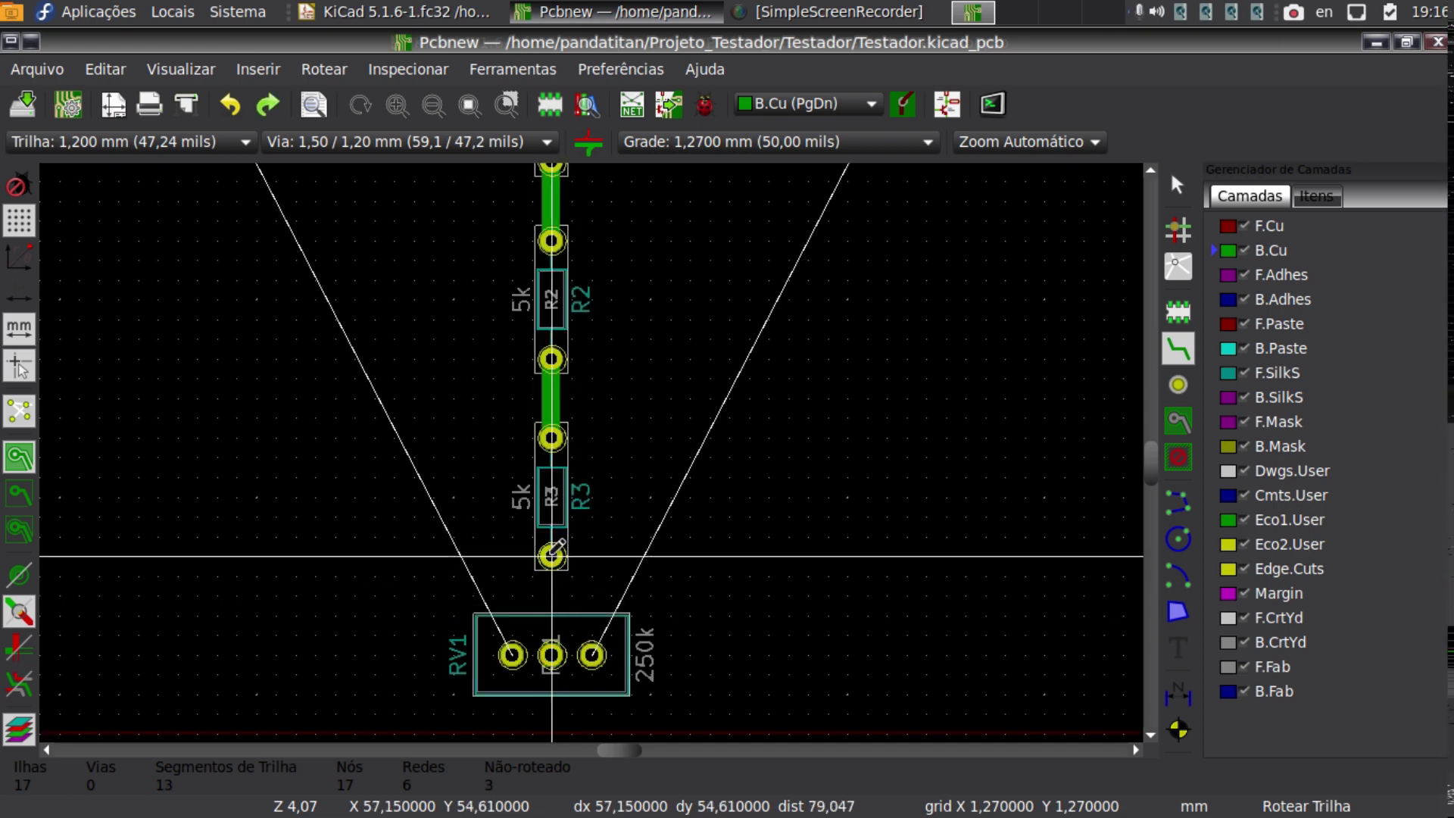
Route a straight vertical B.Cu track from R3's lower pad to RV1's middle pad.
click(551, 555)
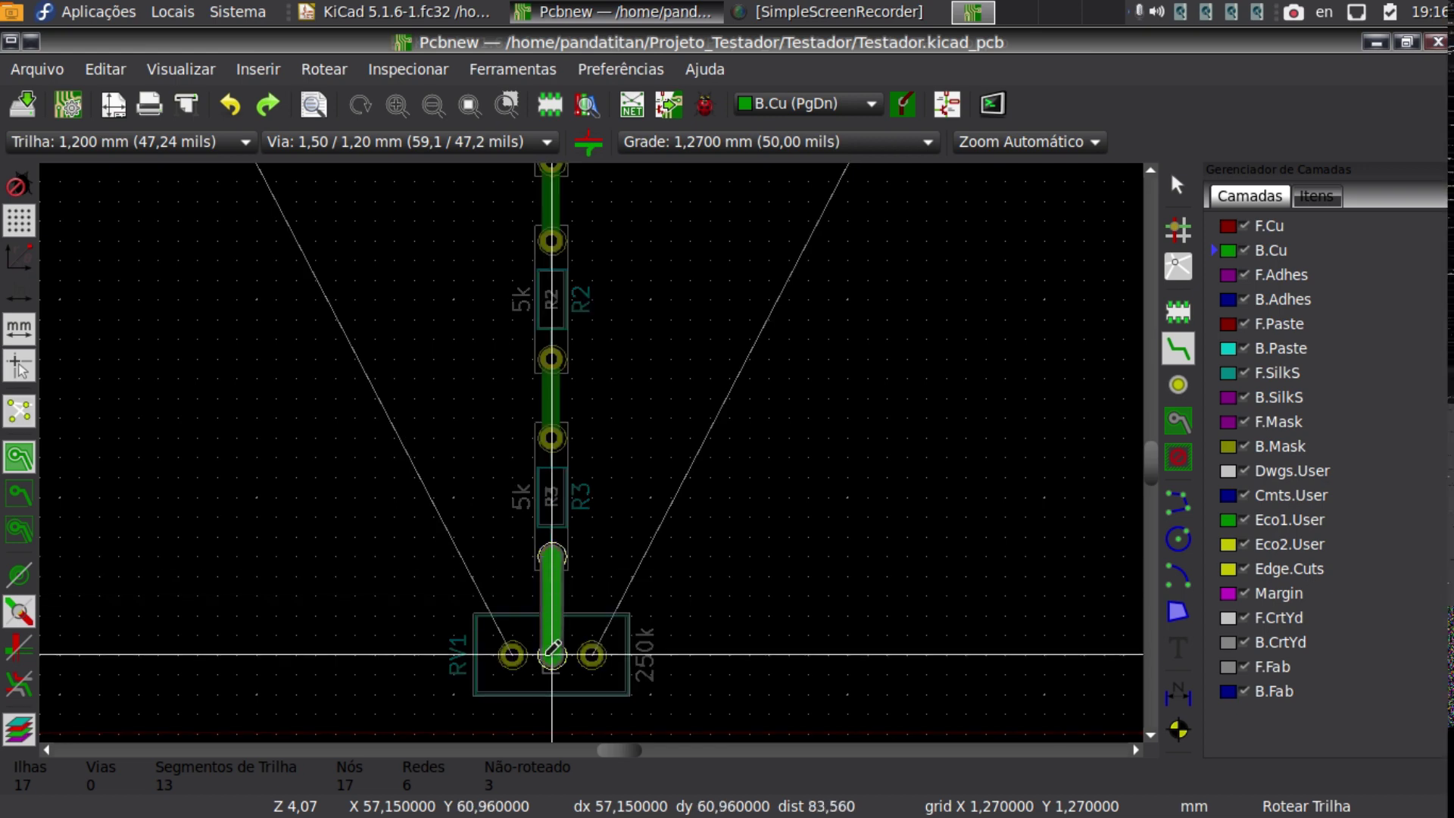
click(552, 652)
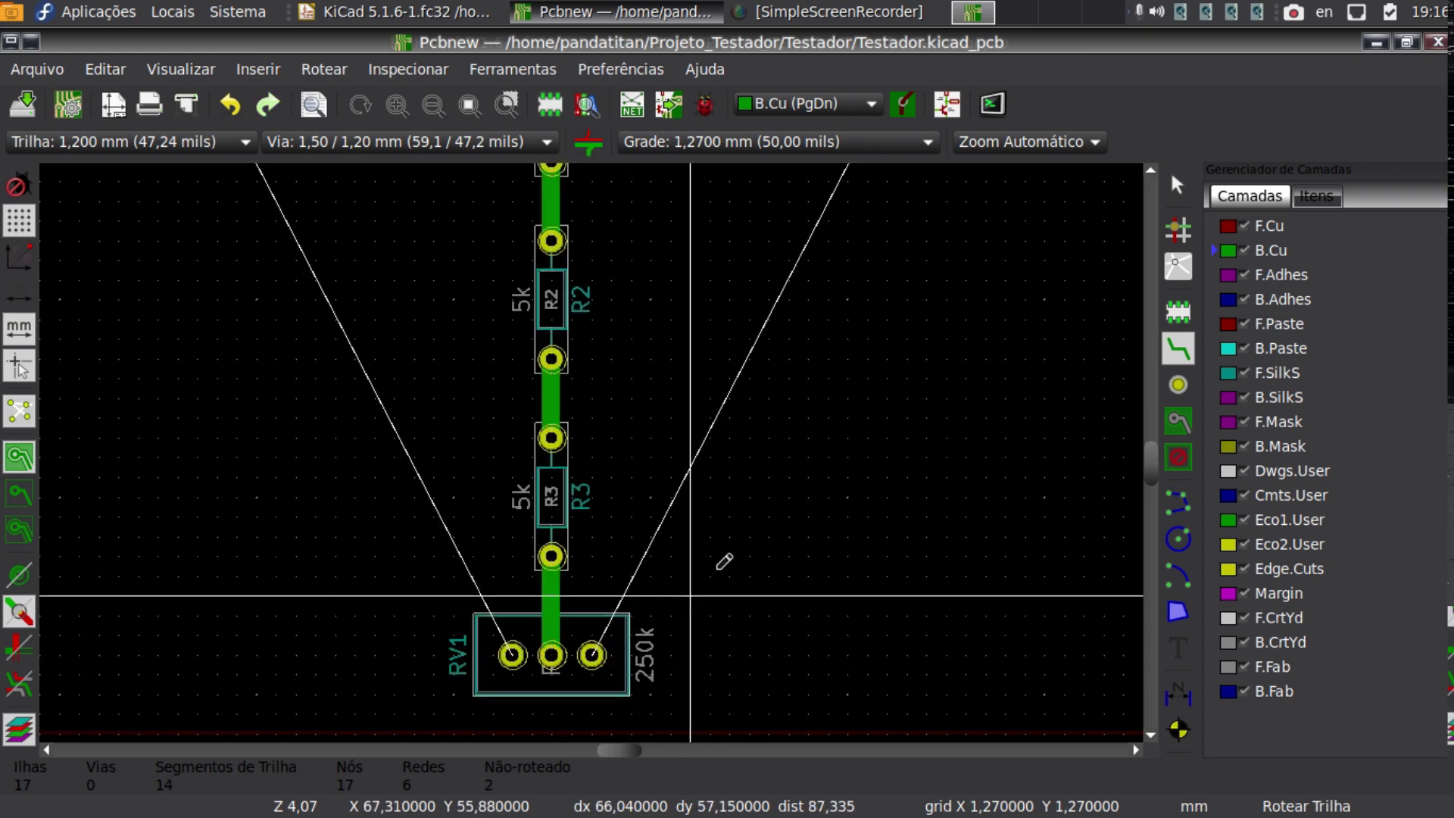
Route RV1's right pad to CP2's pad 1 with a horizontal, a diagonal and a vertical track segment.
scroll(724, 560, down, 1)
scroll(589, 447, up, 3)
scroll(591, 448, down, 4)
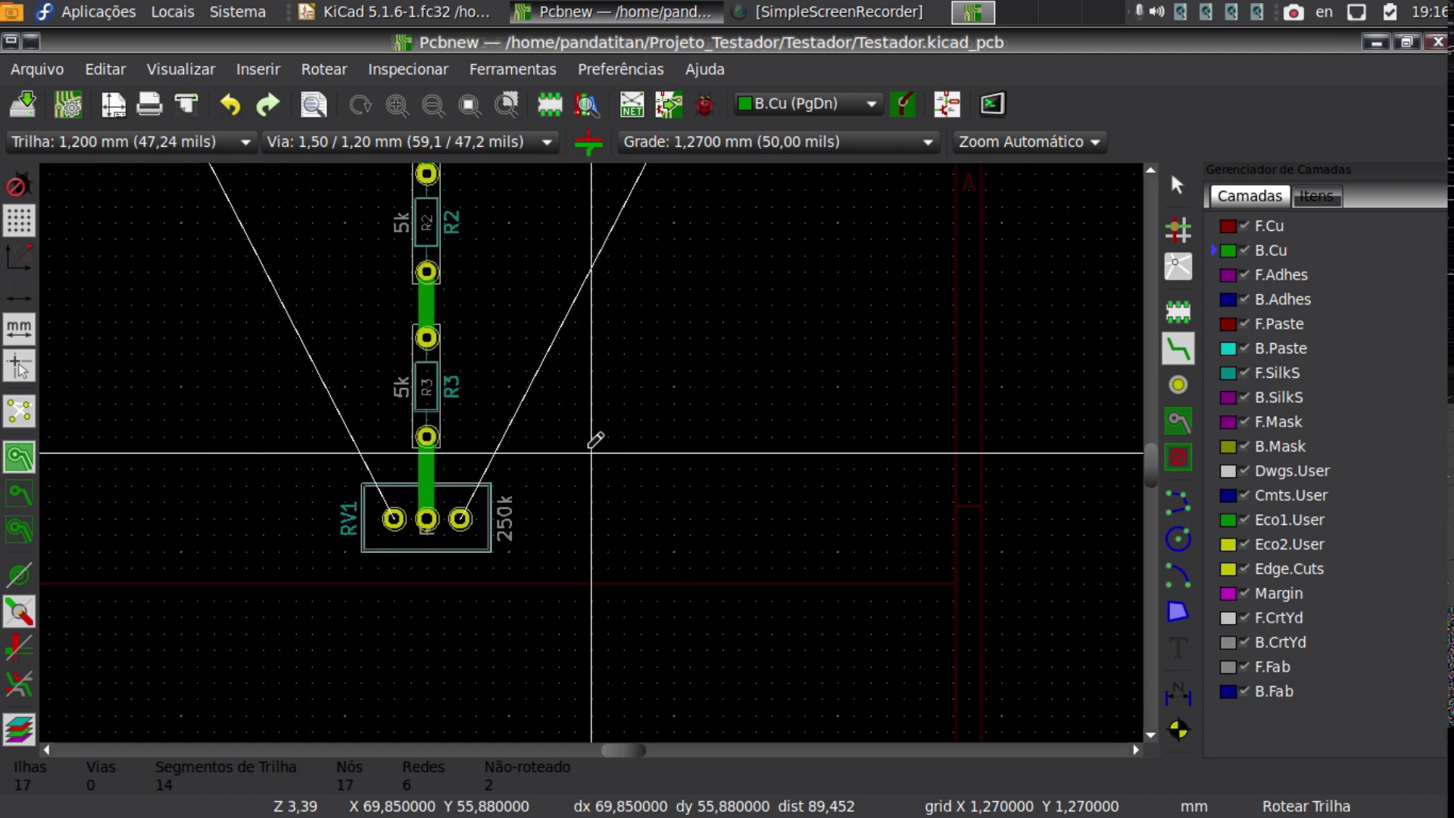
scroll(647, 152, down, 2)
scroll(648, 163, down, 2)
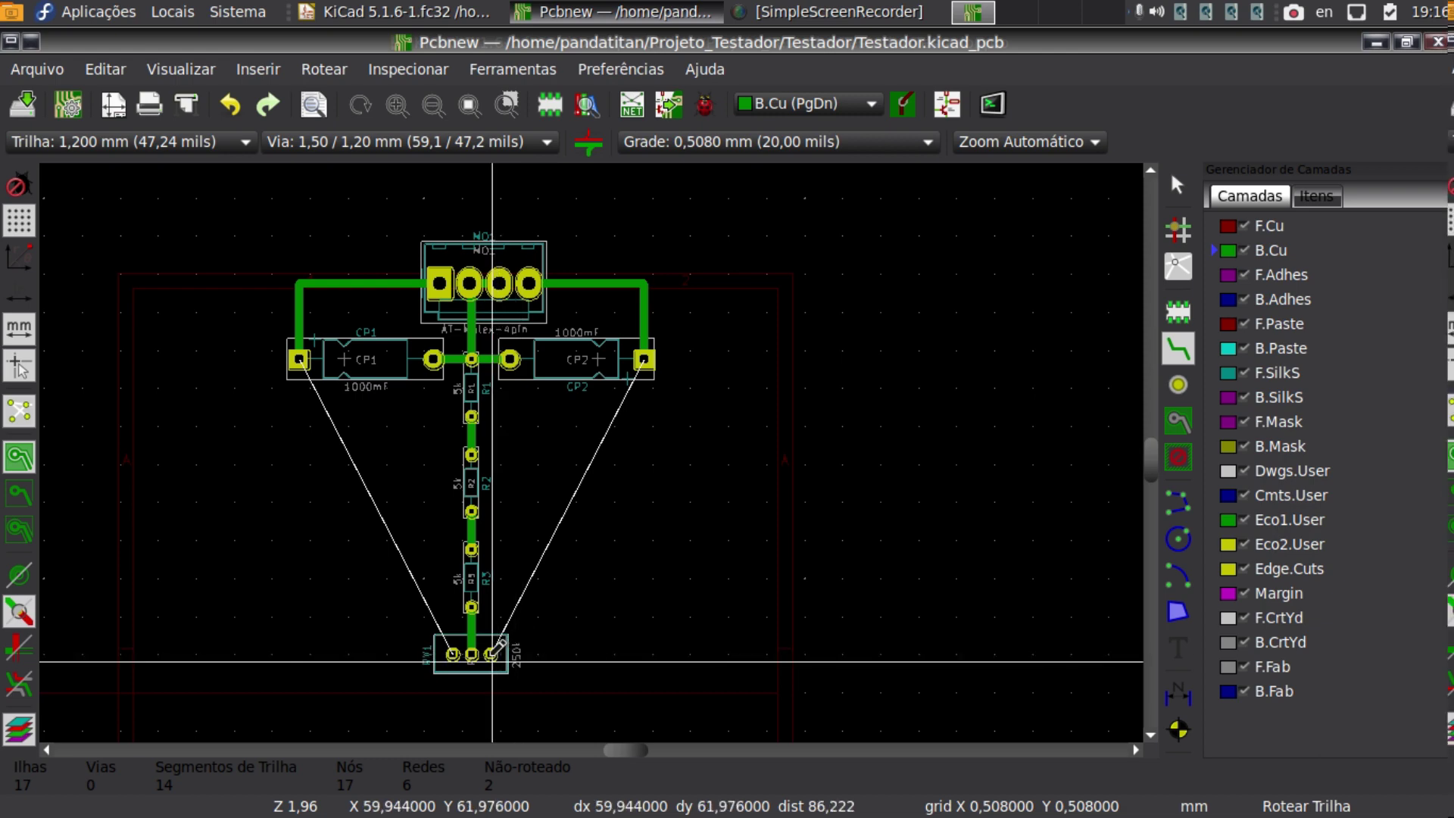
scroll(490, 663, up, 1)
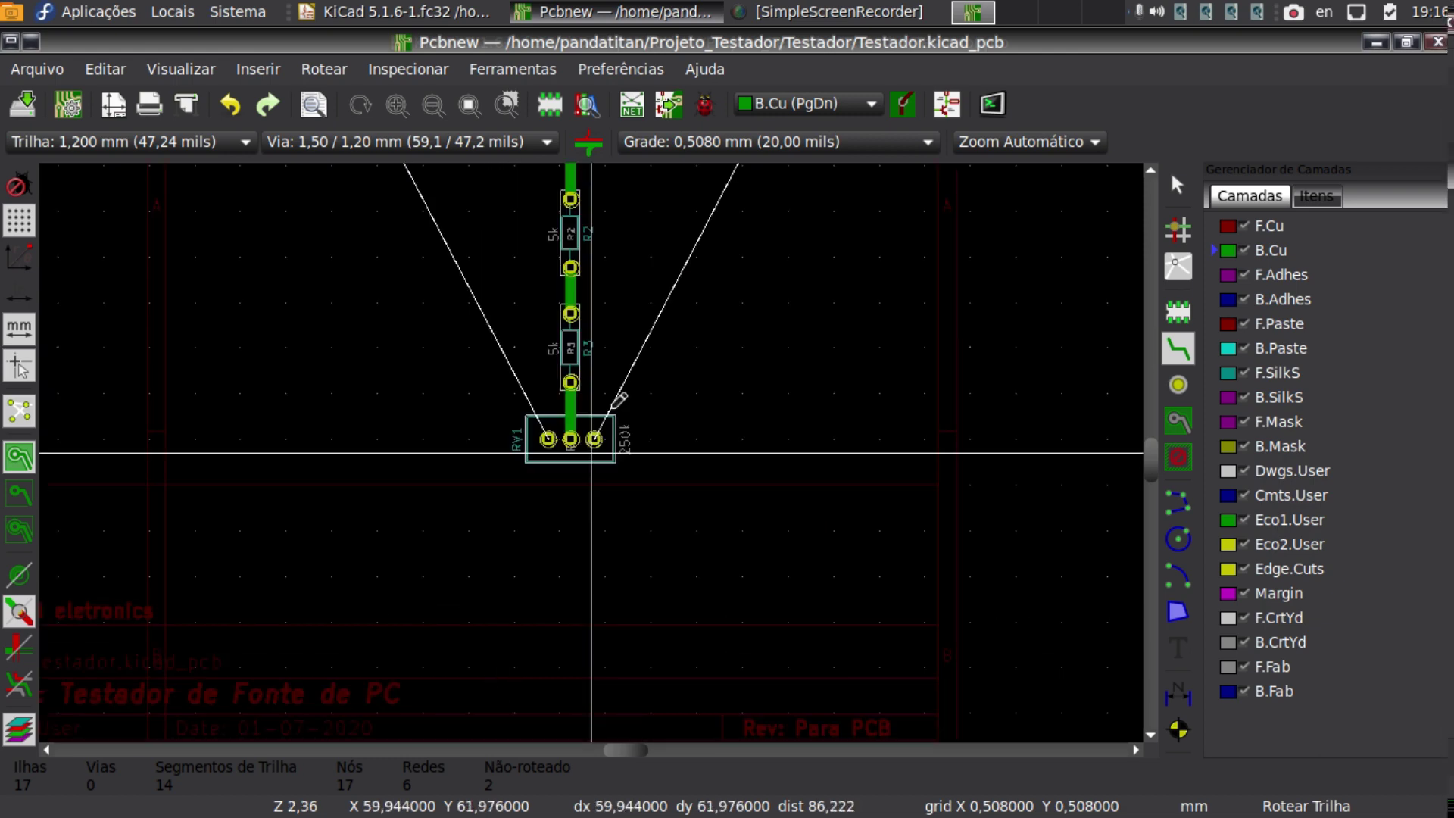
scroll(590, 431, up, 2)
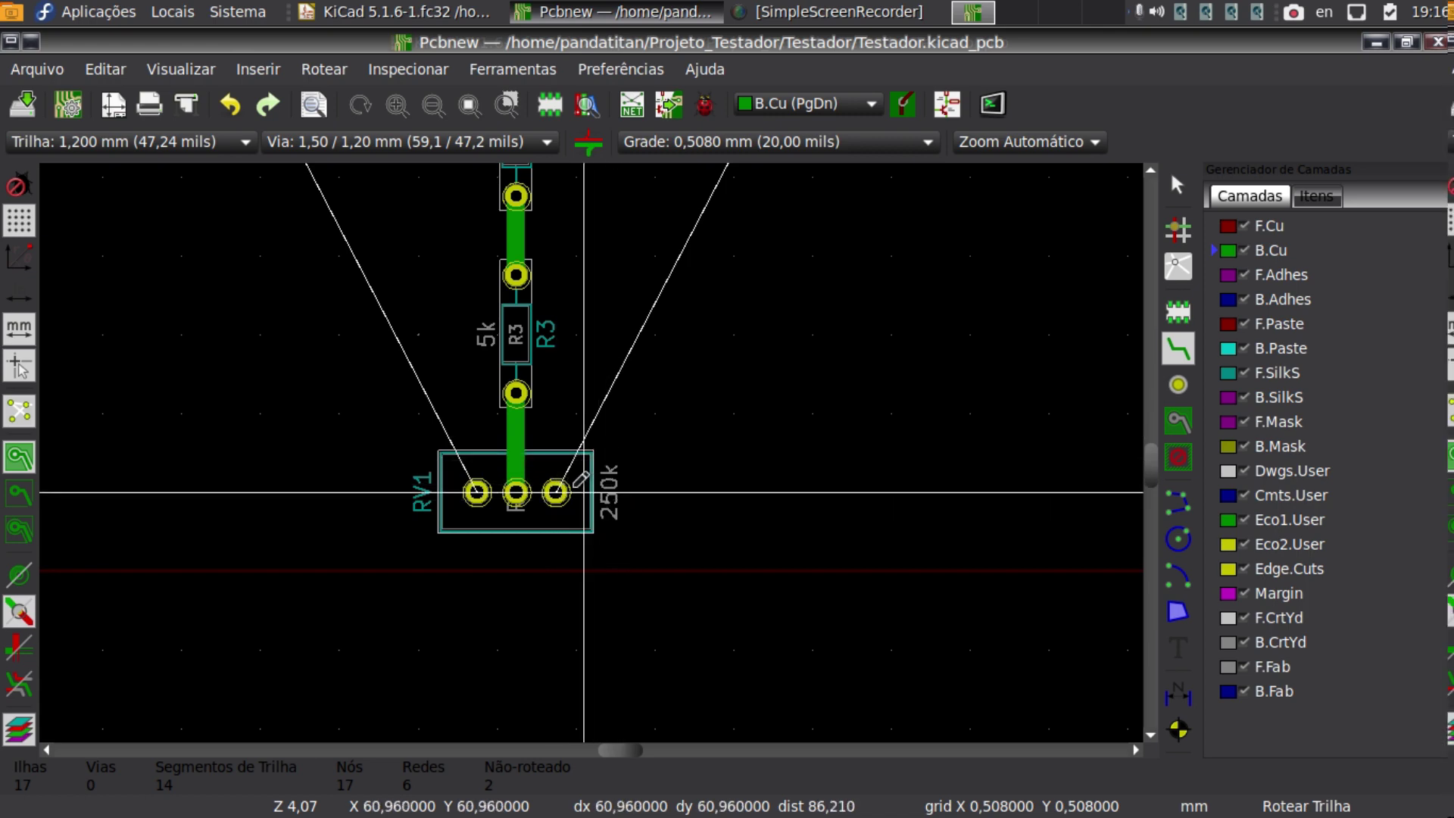
scroll(593, 447, up, 1)
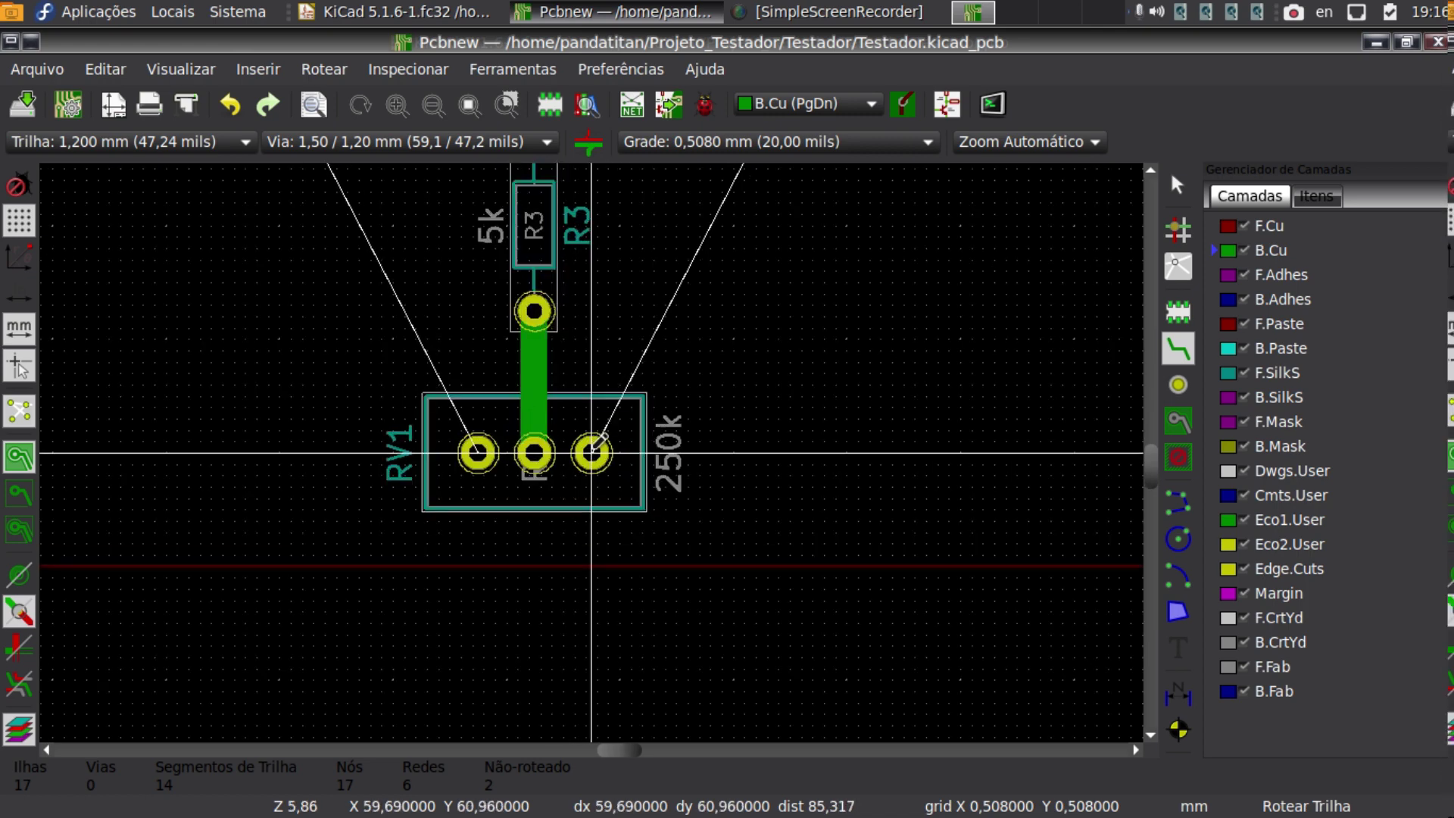
click(592, 453)
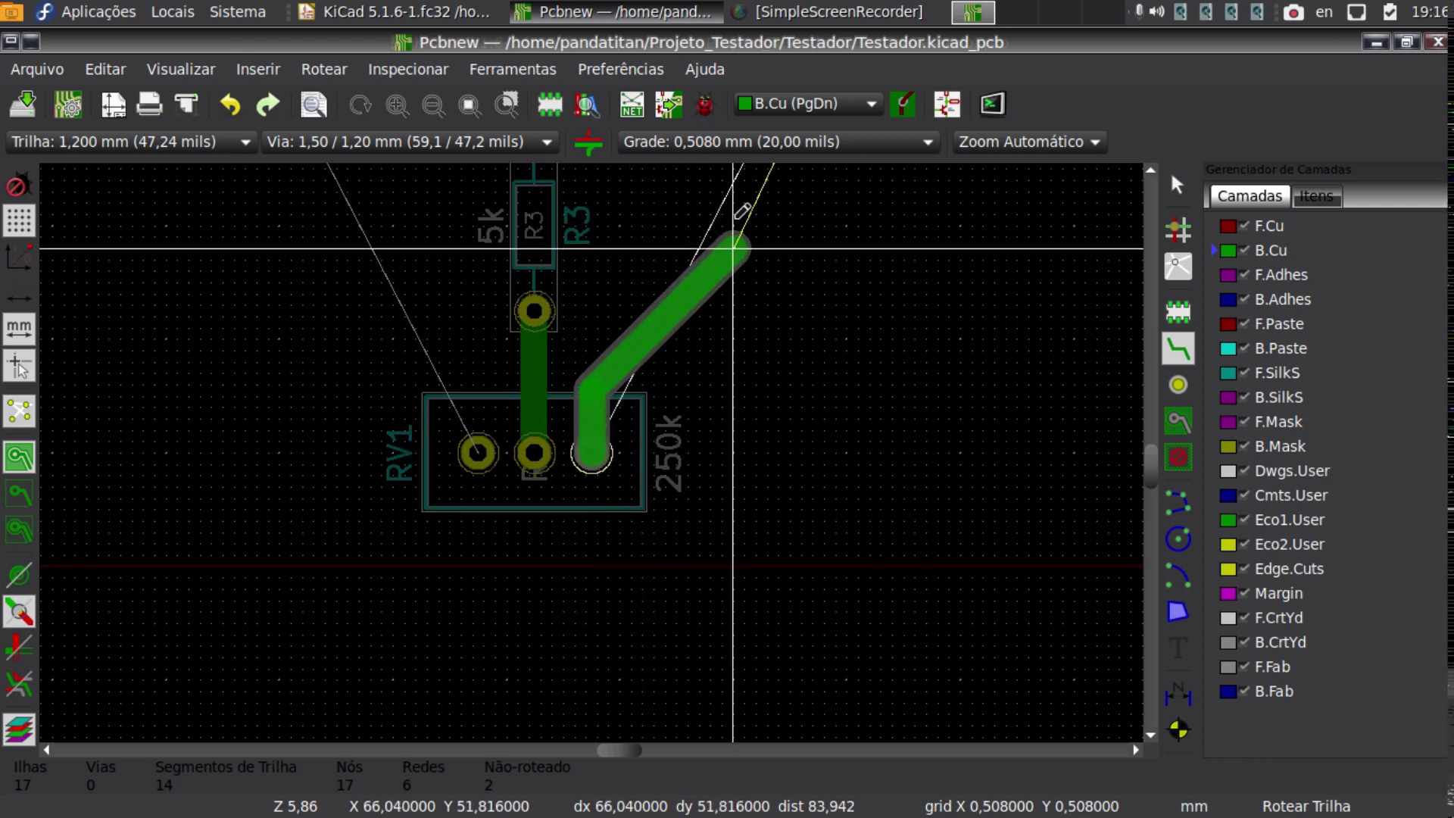
scroll(600, 439, down, 3)
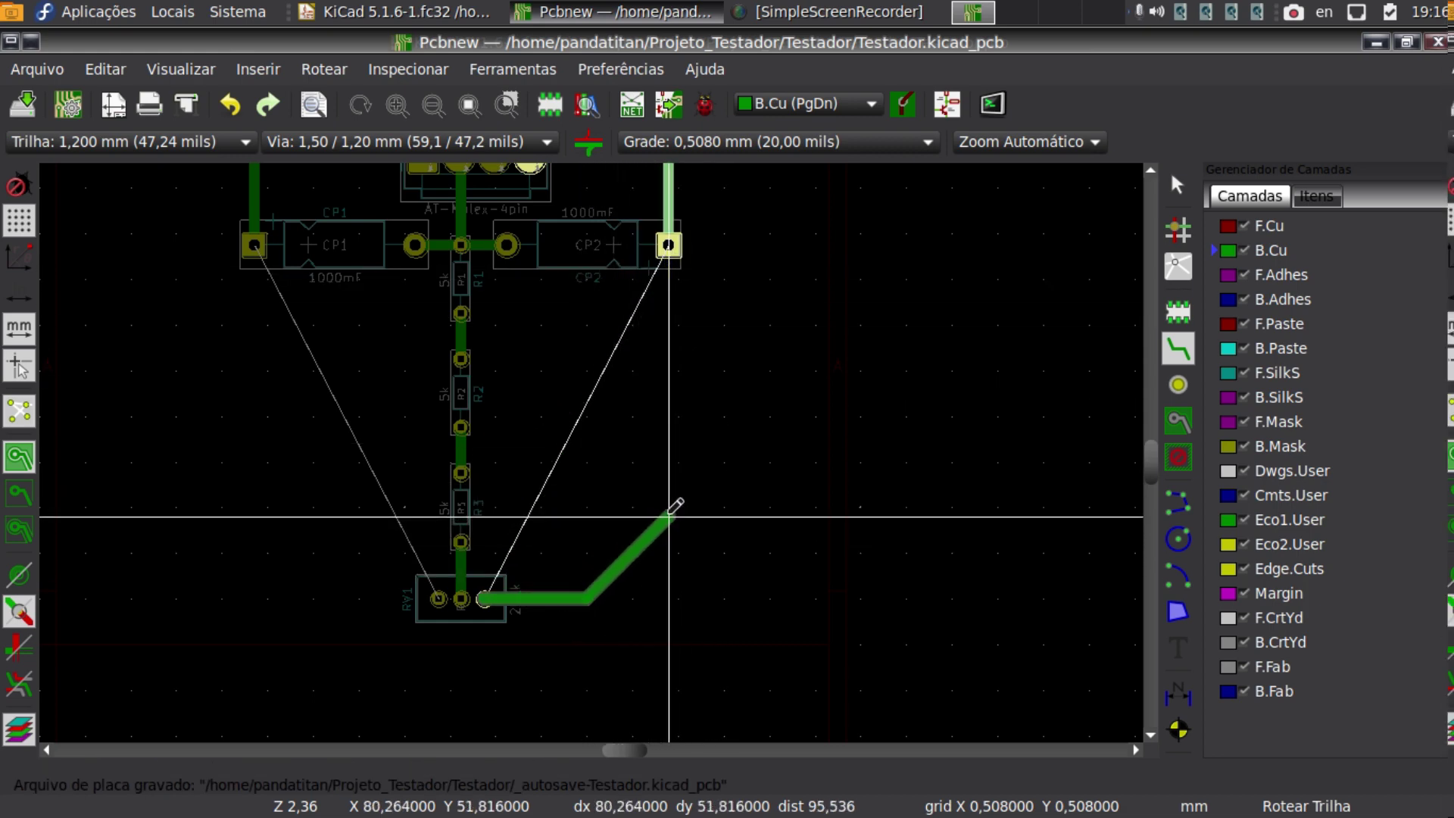
click(671, 509)
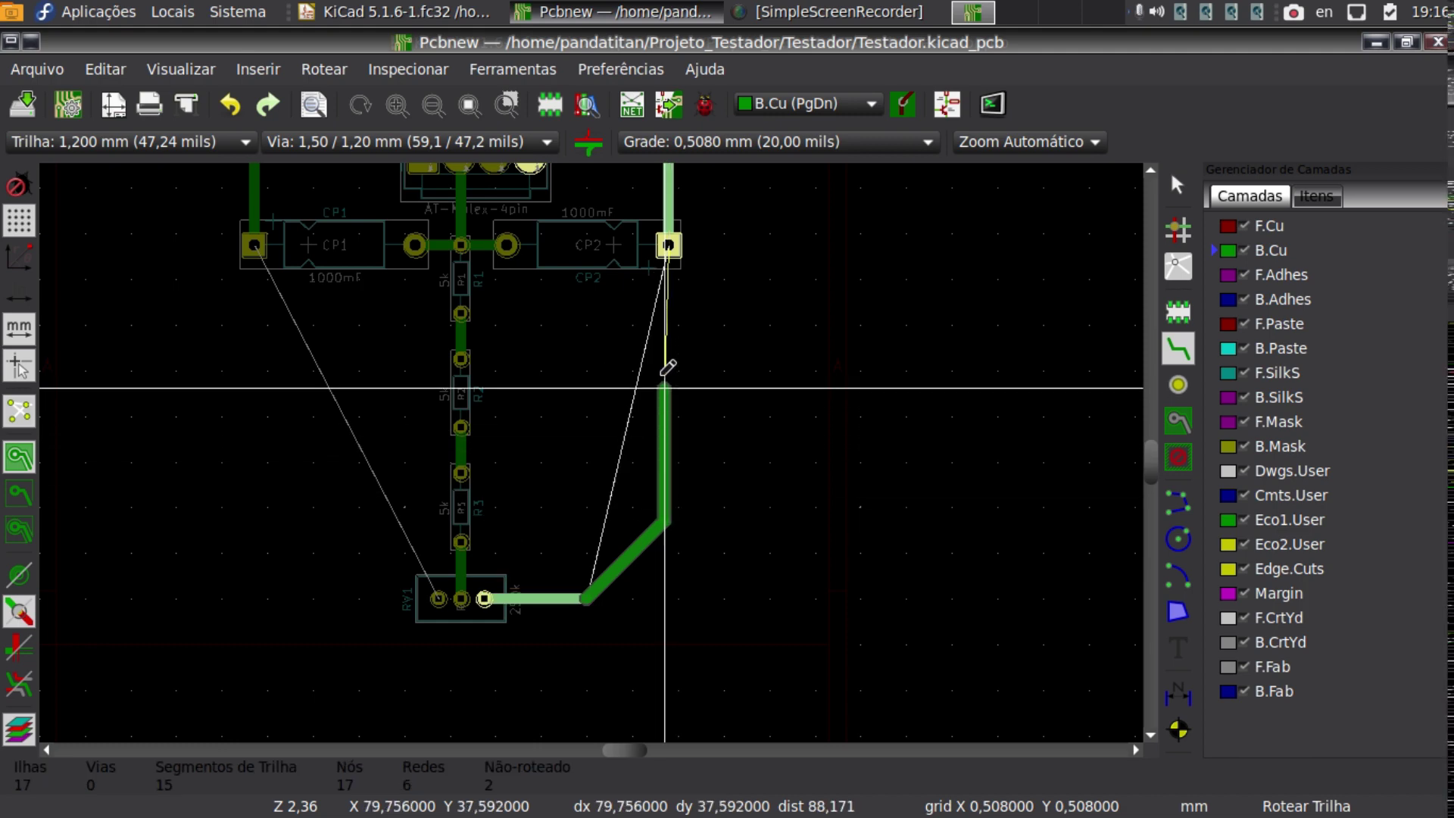
click(671, 242)
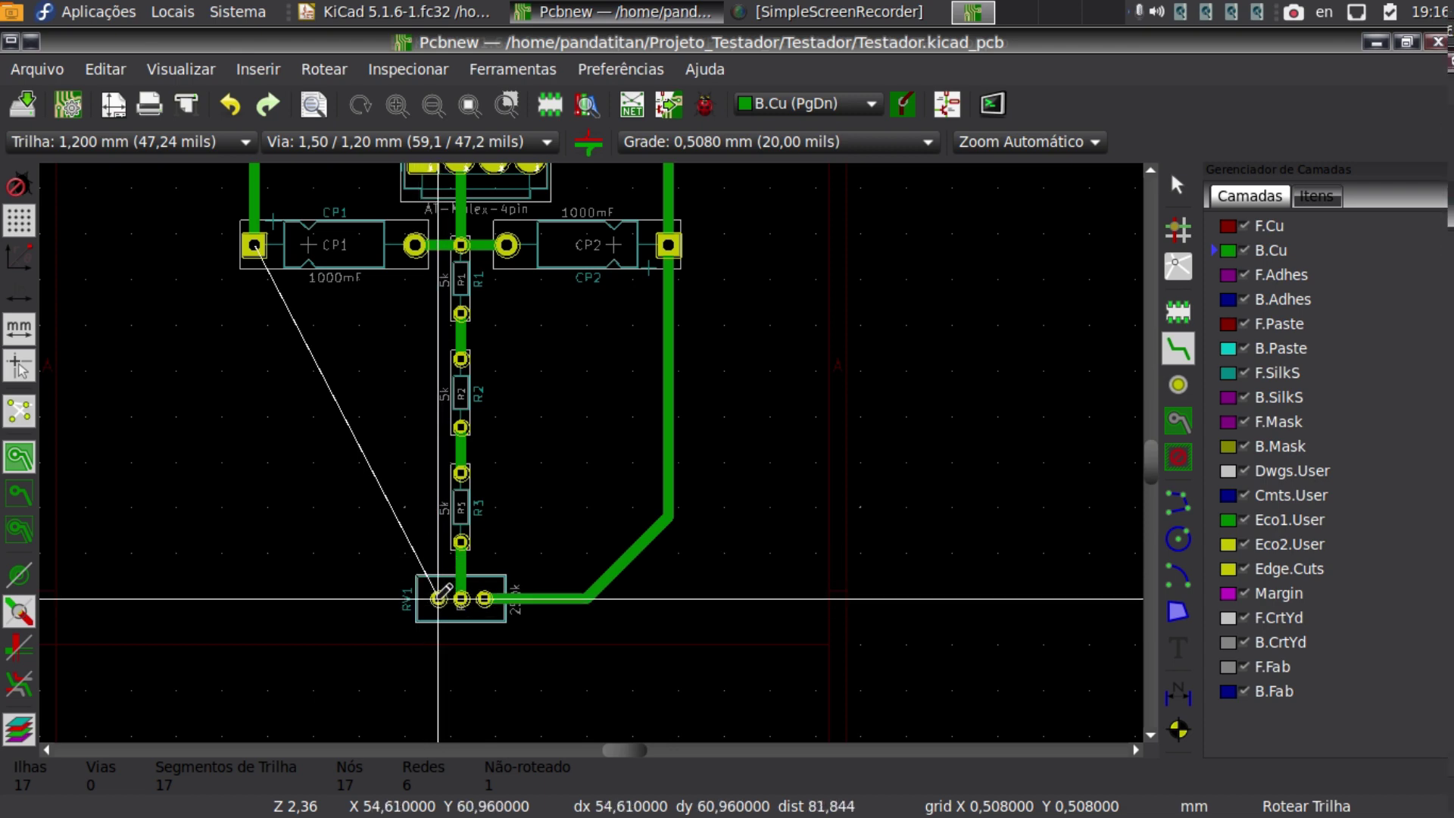
Route RV1's left pad to CP1's pad 1 with a horizontal, a diagonal and a vertical track segment.
scroll(418, 630, up, 3)
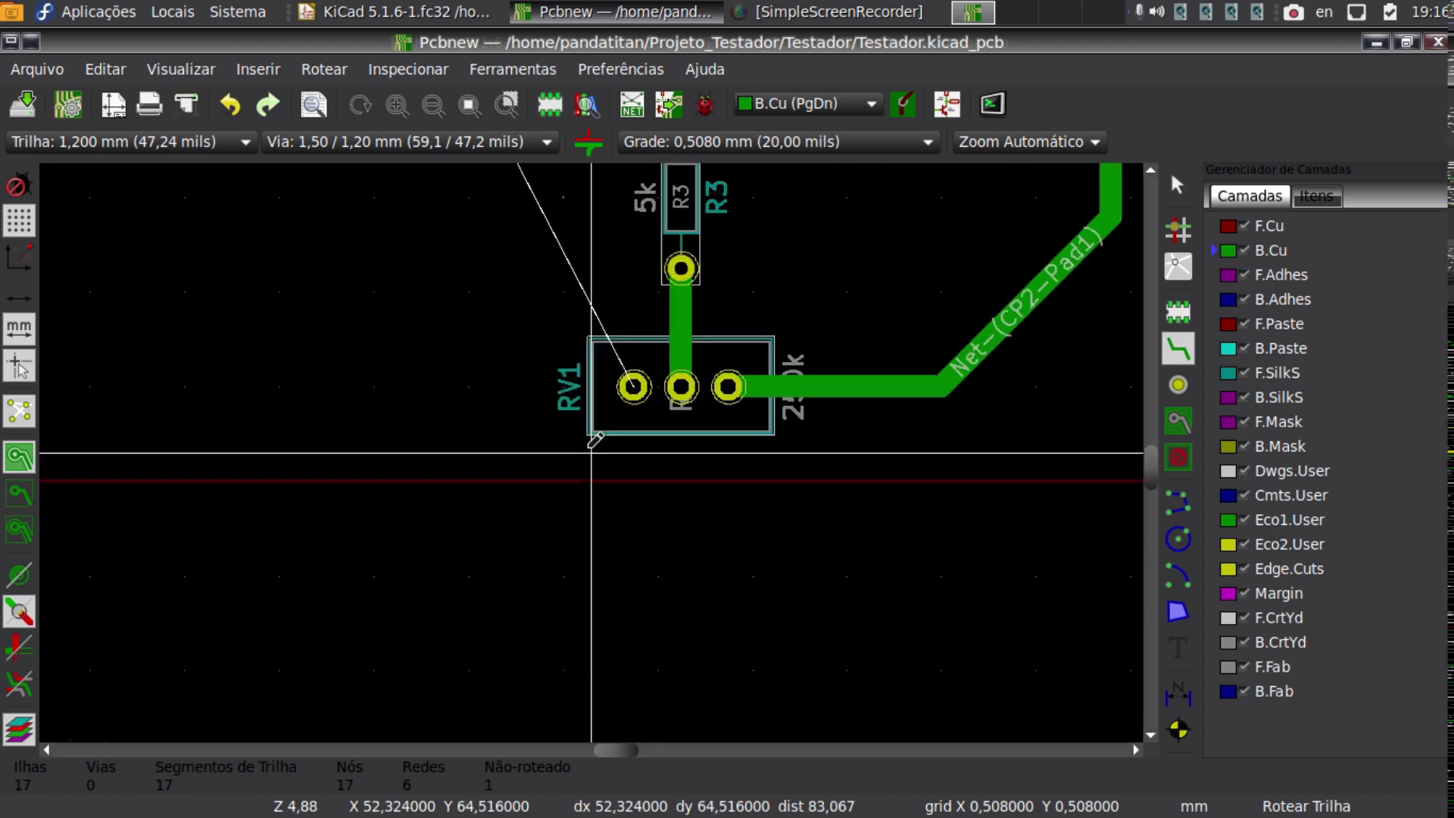
click(634, 386)
scroll(634, 386, down, 1)
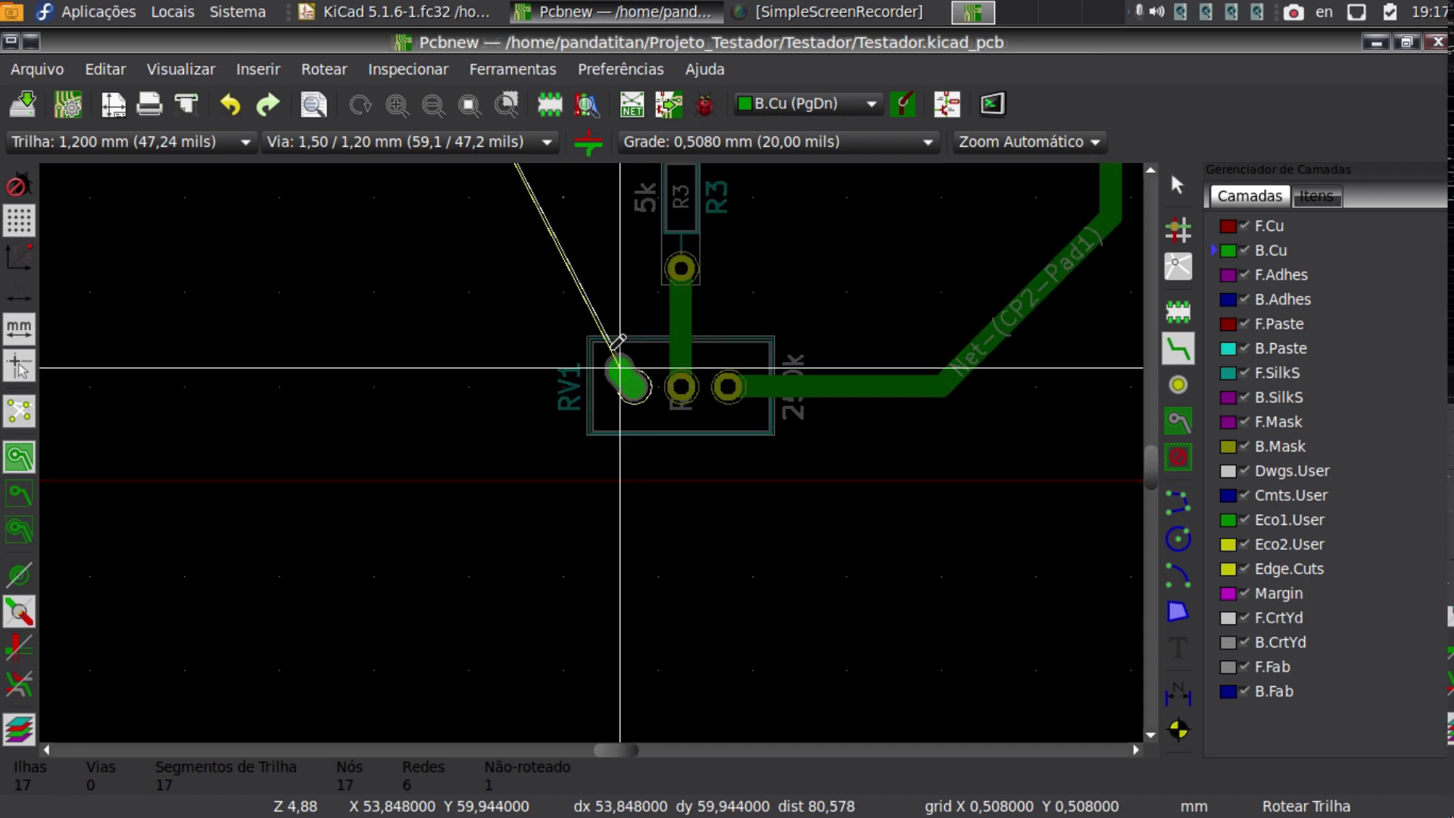
scroll(584, 438, up, 2)
scroll(592, 439, down, 2)
scroll(592, 439, down, 2)
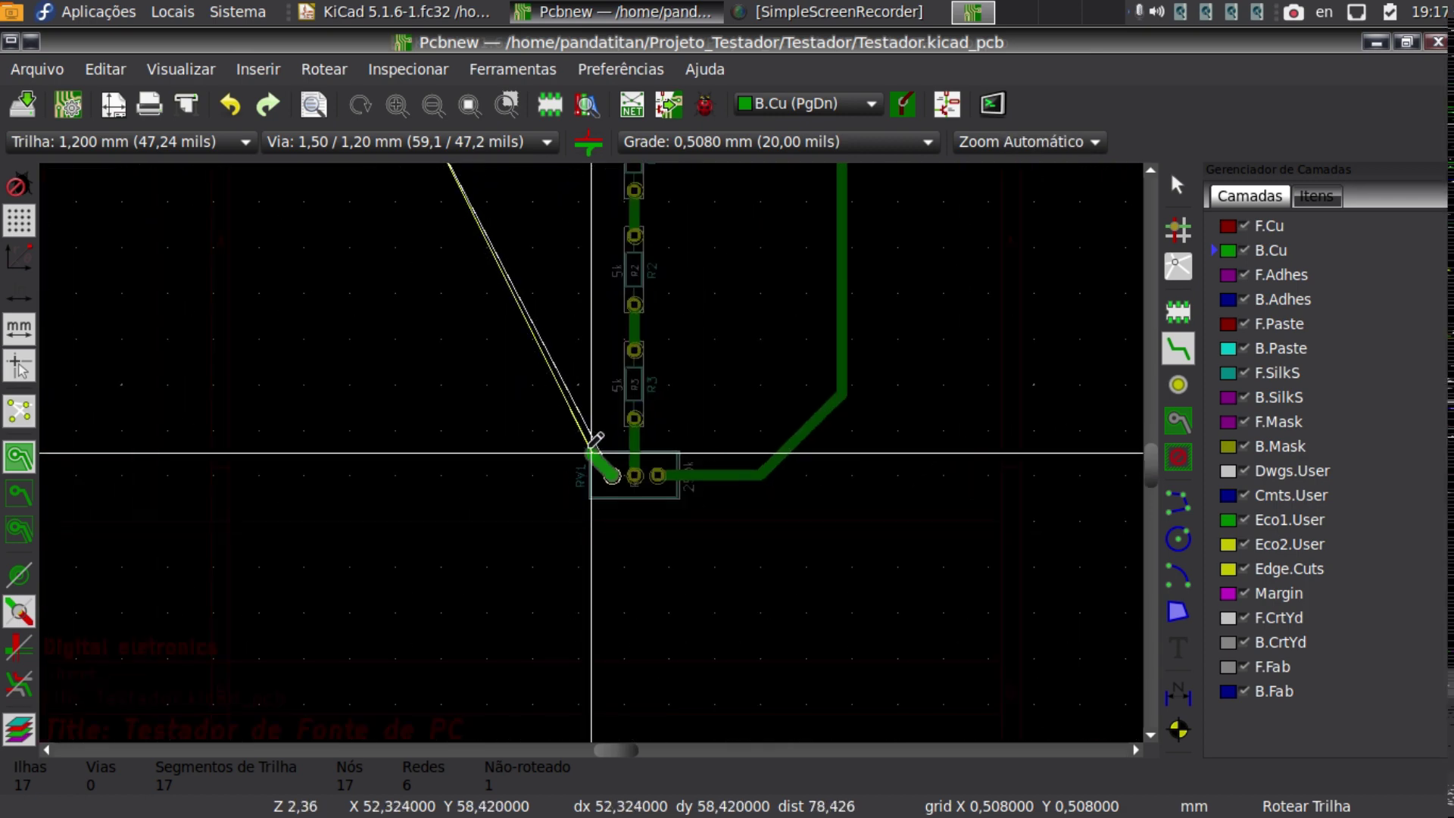
scroll(594, 439, down, 1)
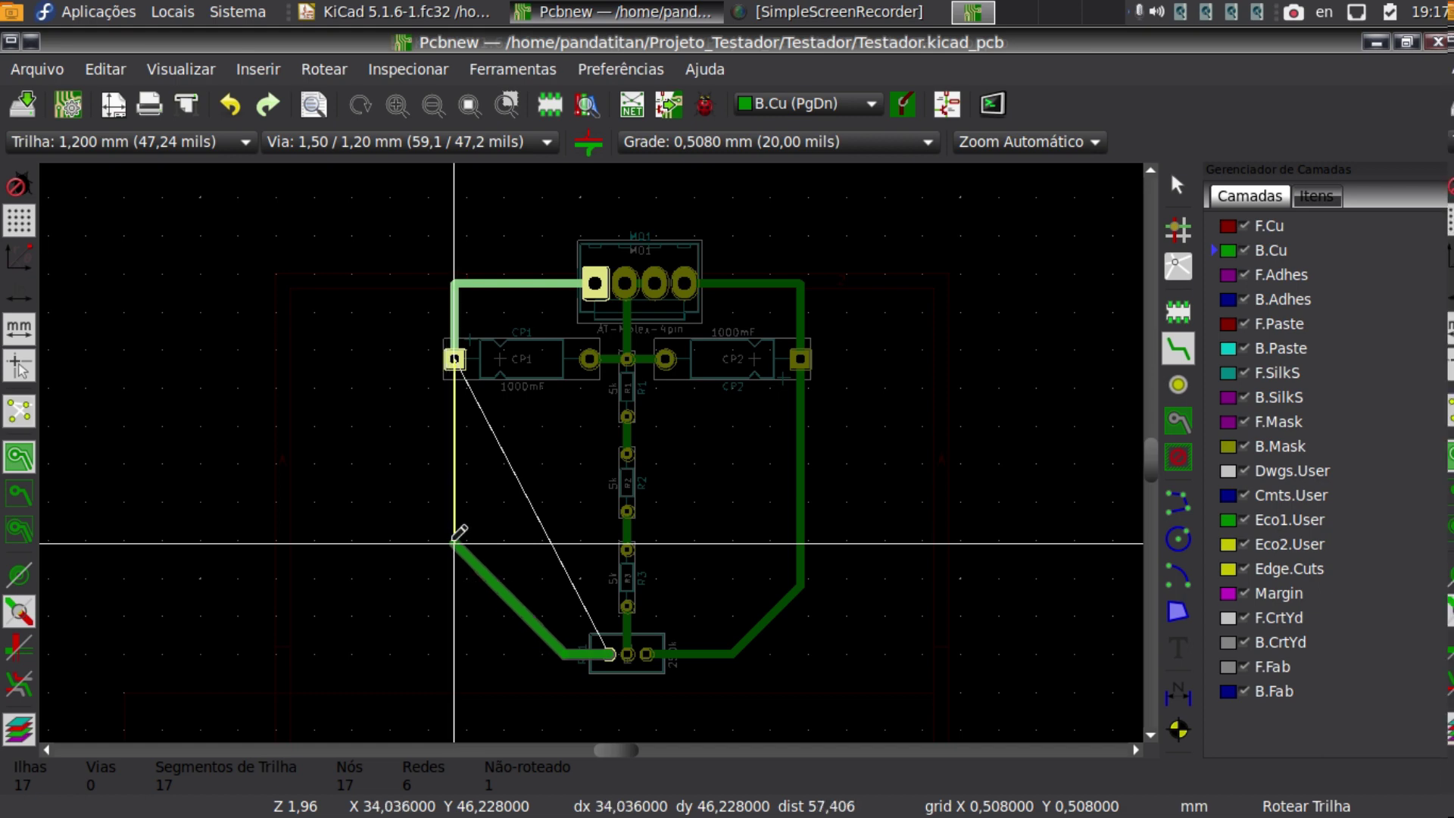
click(454, 543)
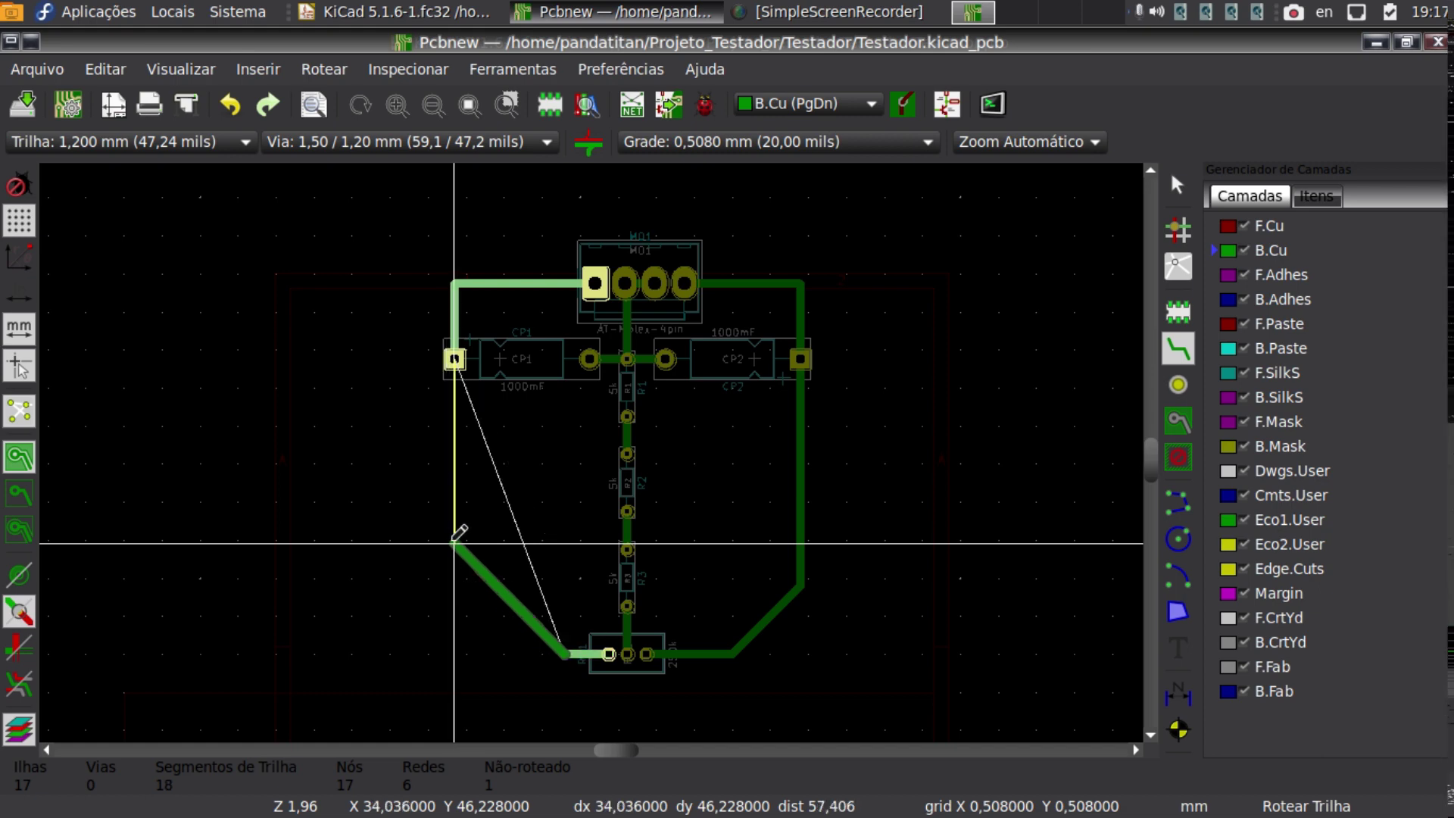
click(455, 358)
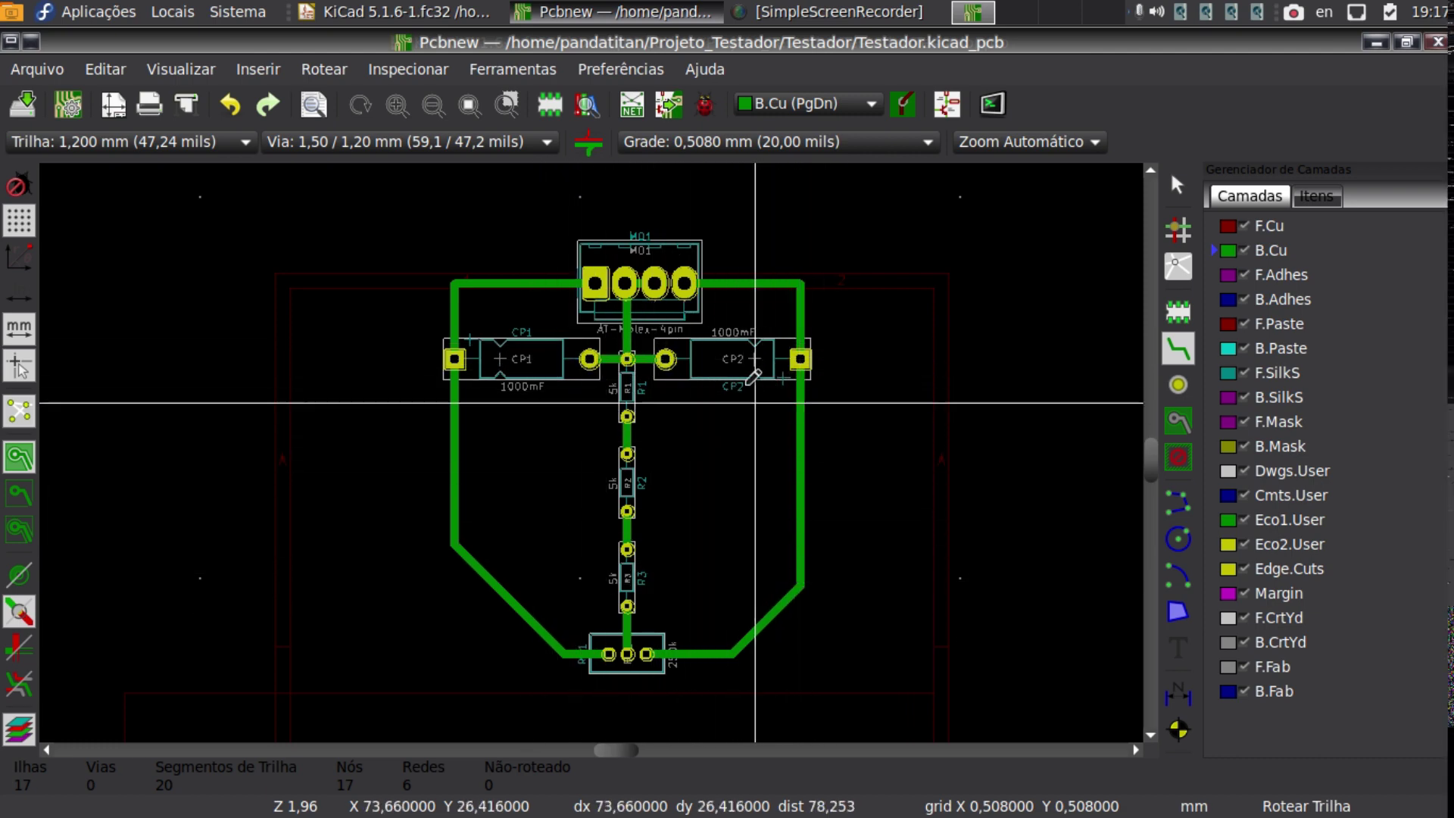
Examine the routed tracks around MO1, CP1, CP2, the resistor column and RV1.
scroll(629, 364, up, 2)
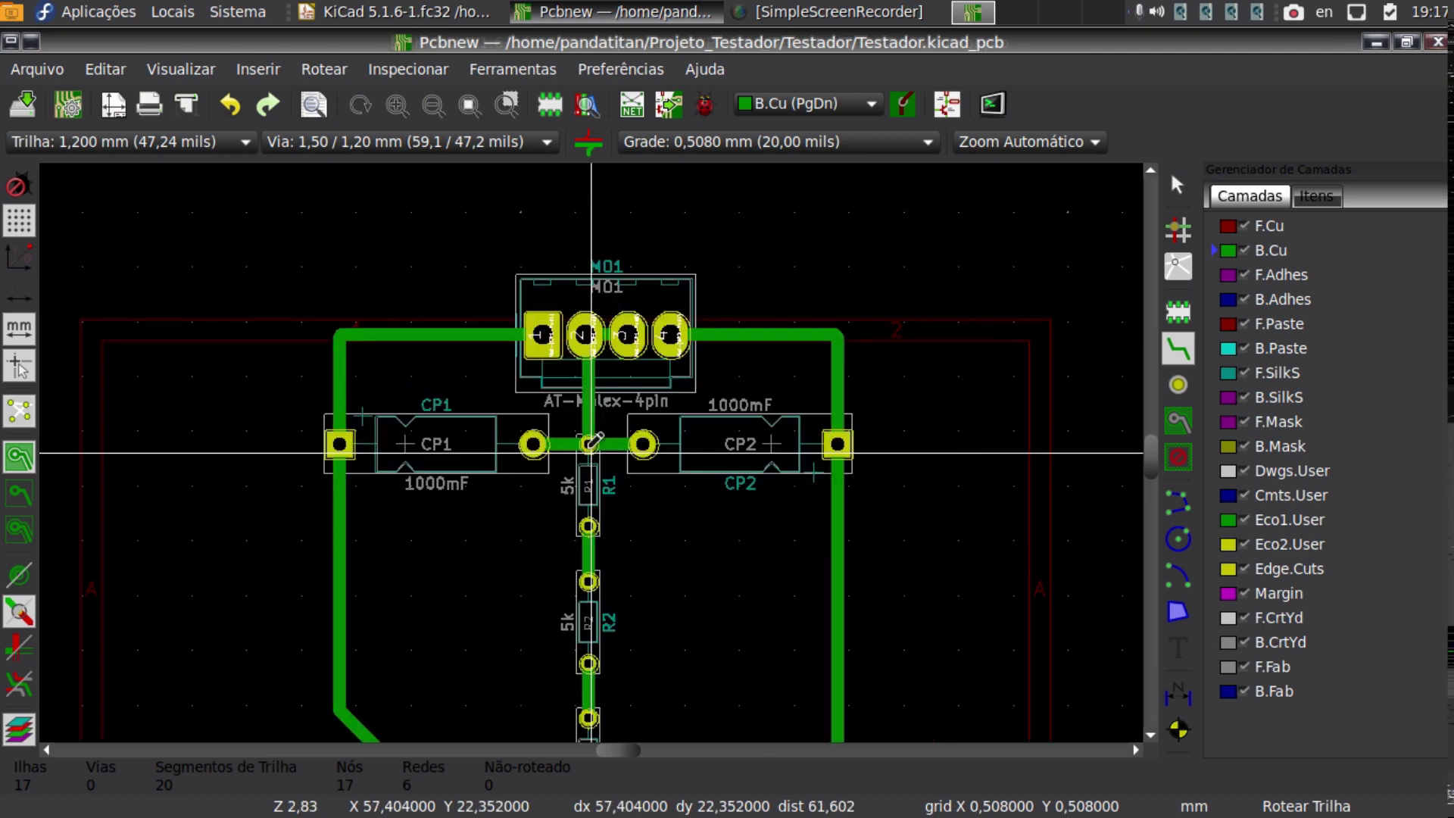
scroll(592, 441, up, 4)
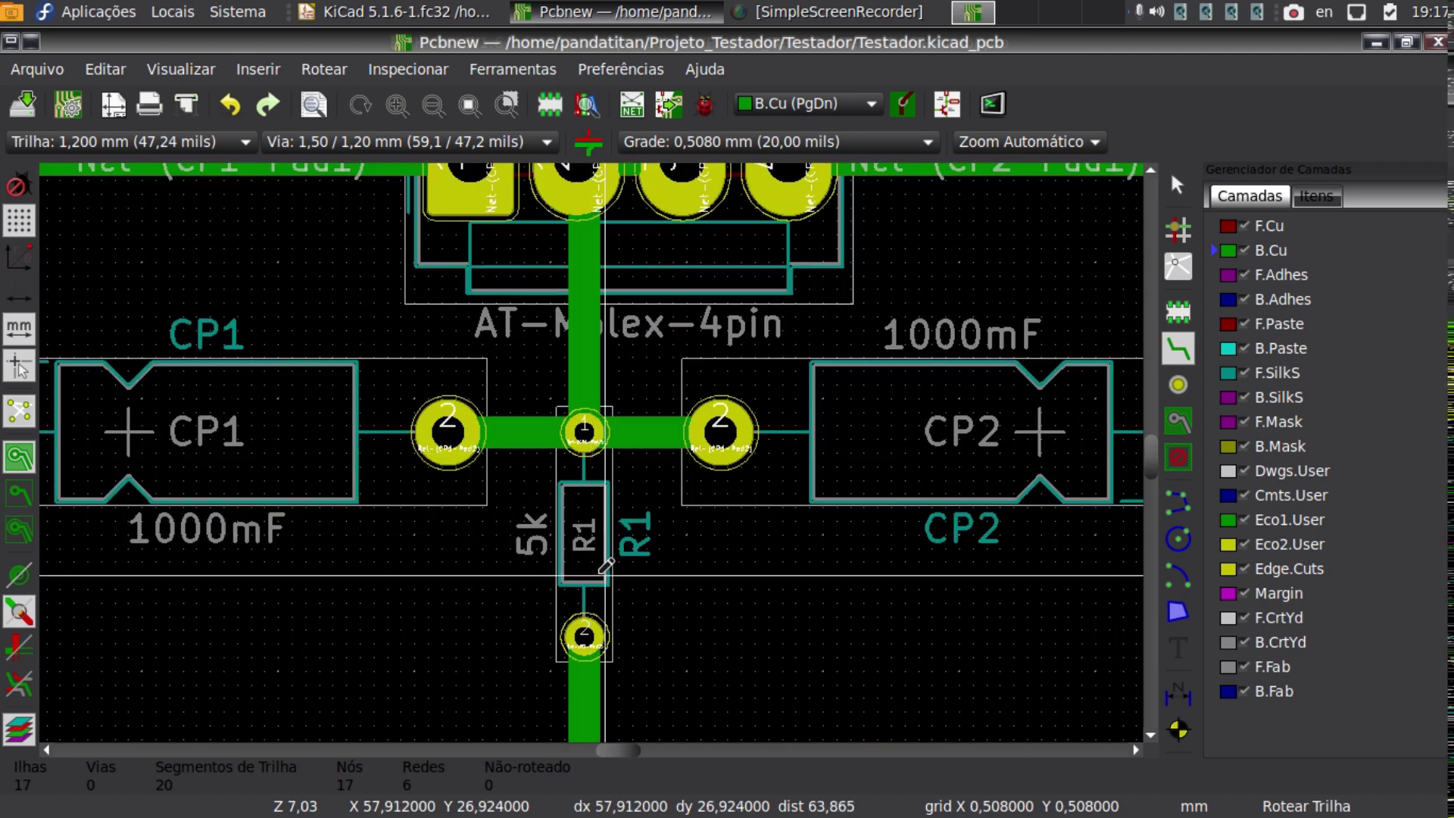
scroll(594, 591, down, 3)
scroll(598, 605, up, 2)
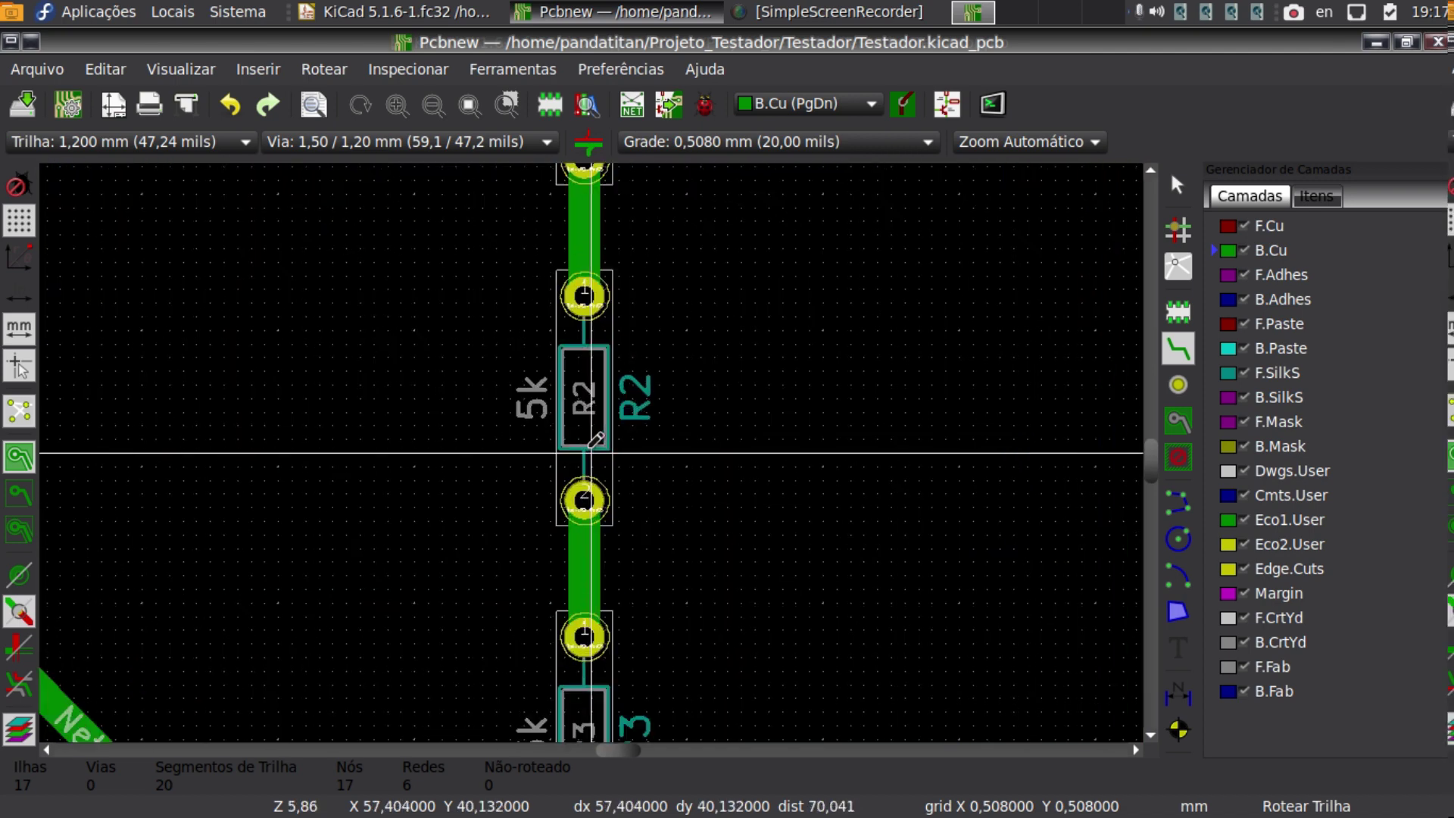
scroll(591, 447, down, 3)
scroll(587, 708, up, 2)
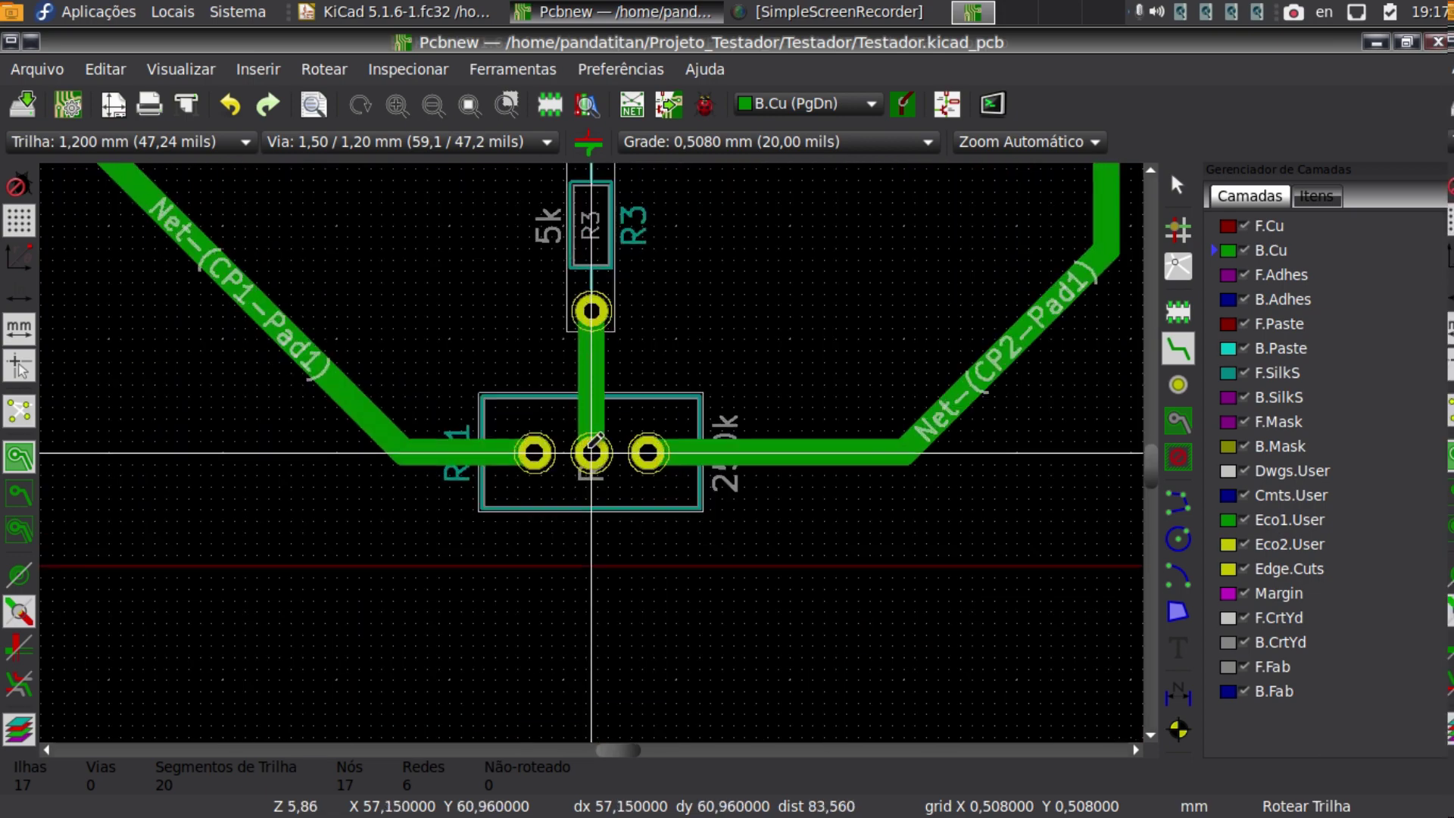
scroll(591, 425, down, 2)
scroll(860, 315, up, 2)
scroll(594, 439, down, 3)
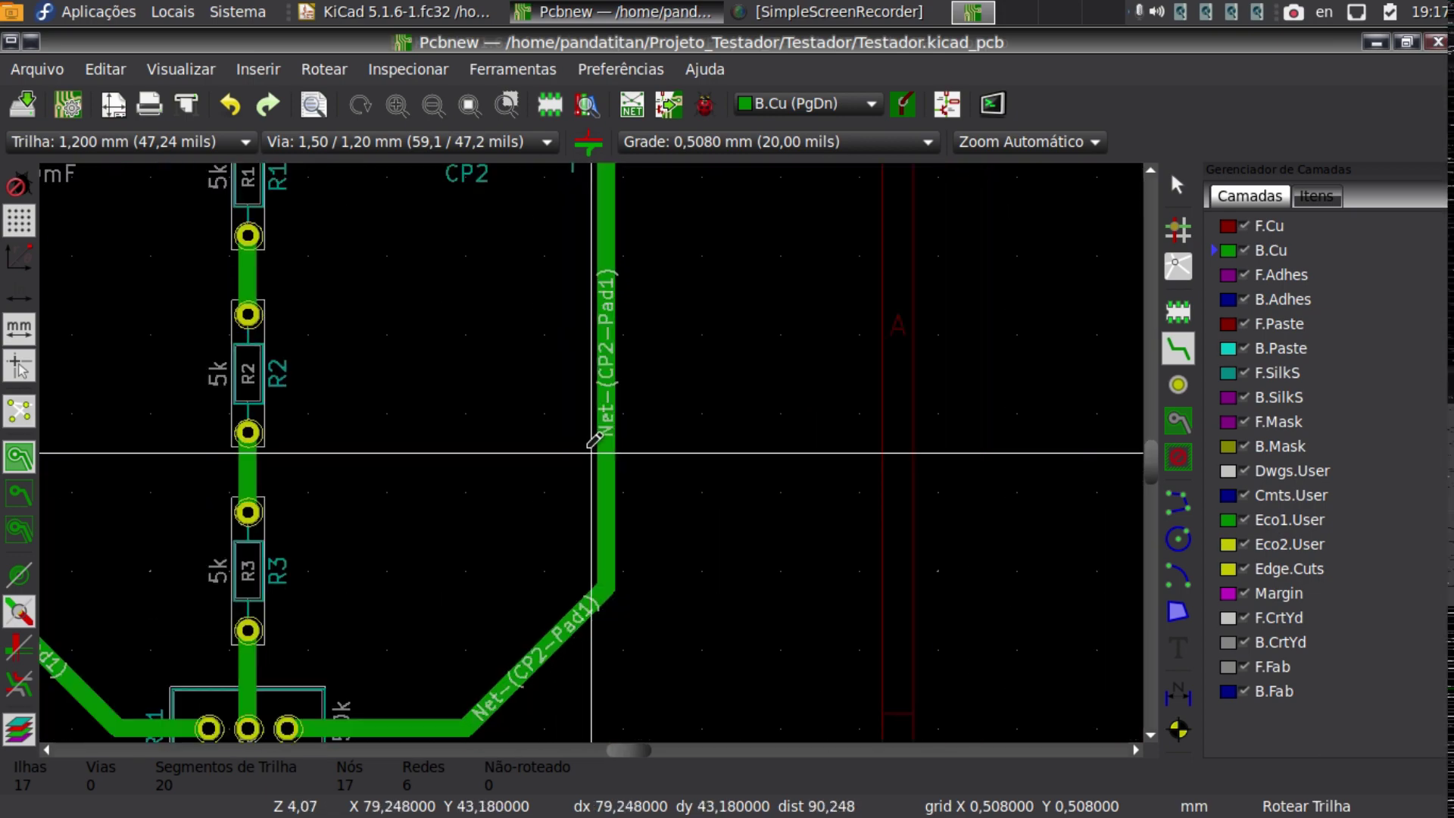
scroll(594, 439, up, 2)
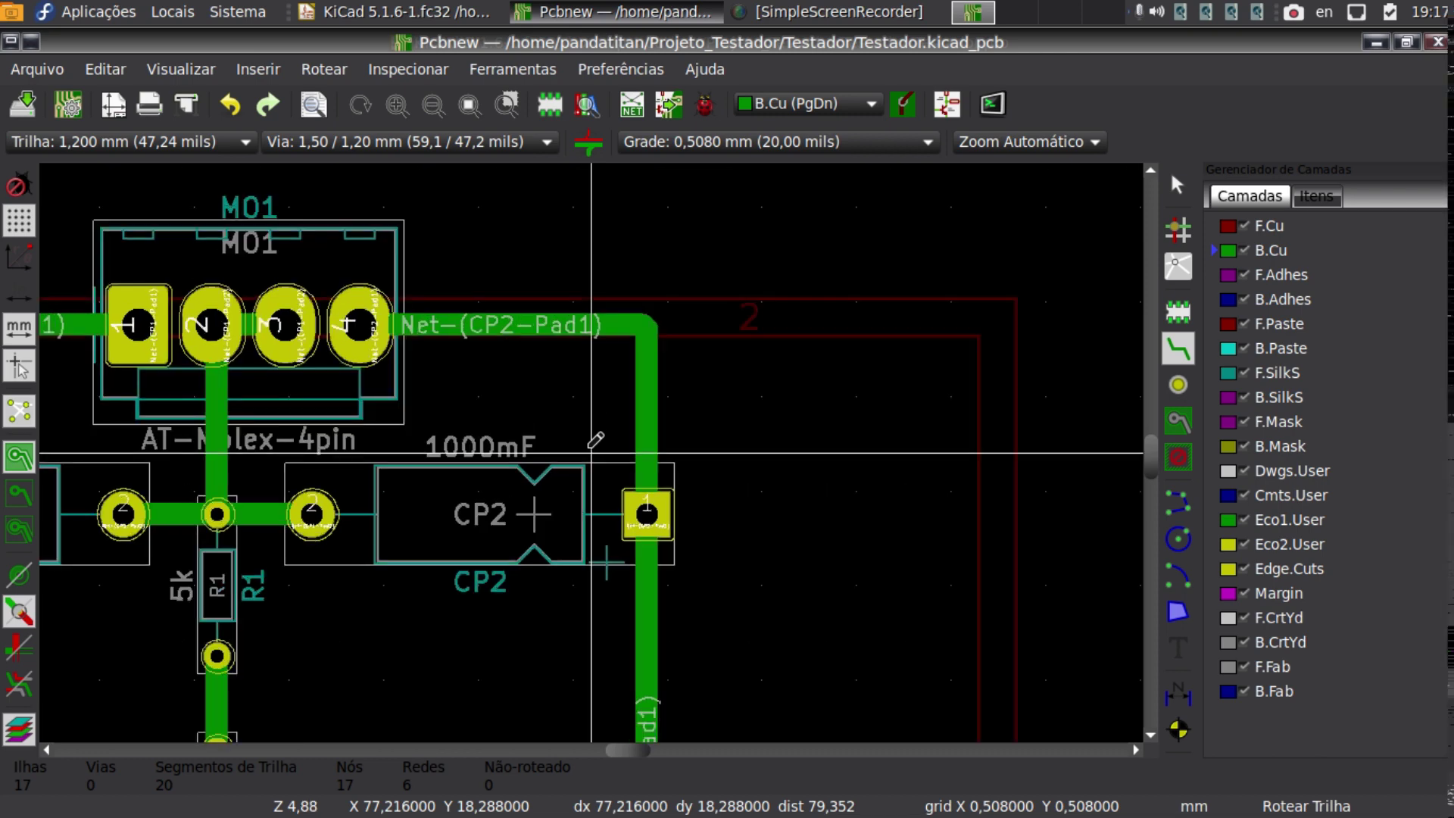
scroll(595, 439, down, 1)
scroll(595, 439, up, 2)
scroll(594, 439, down, 4)
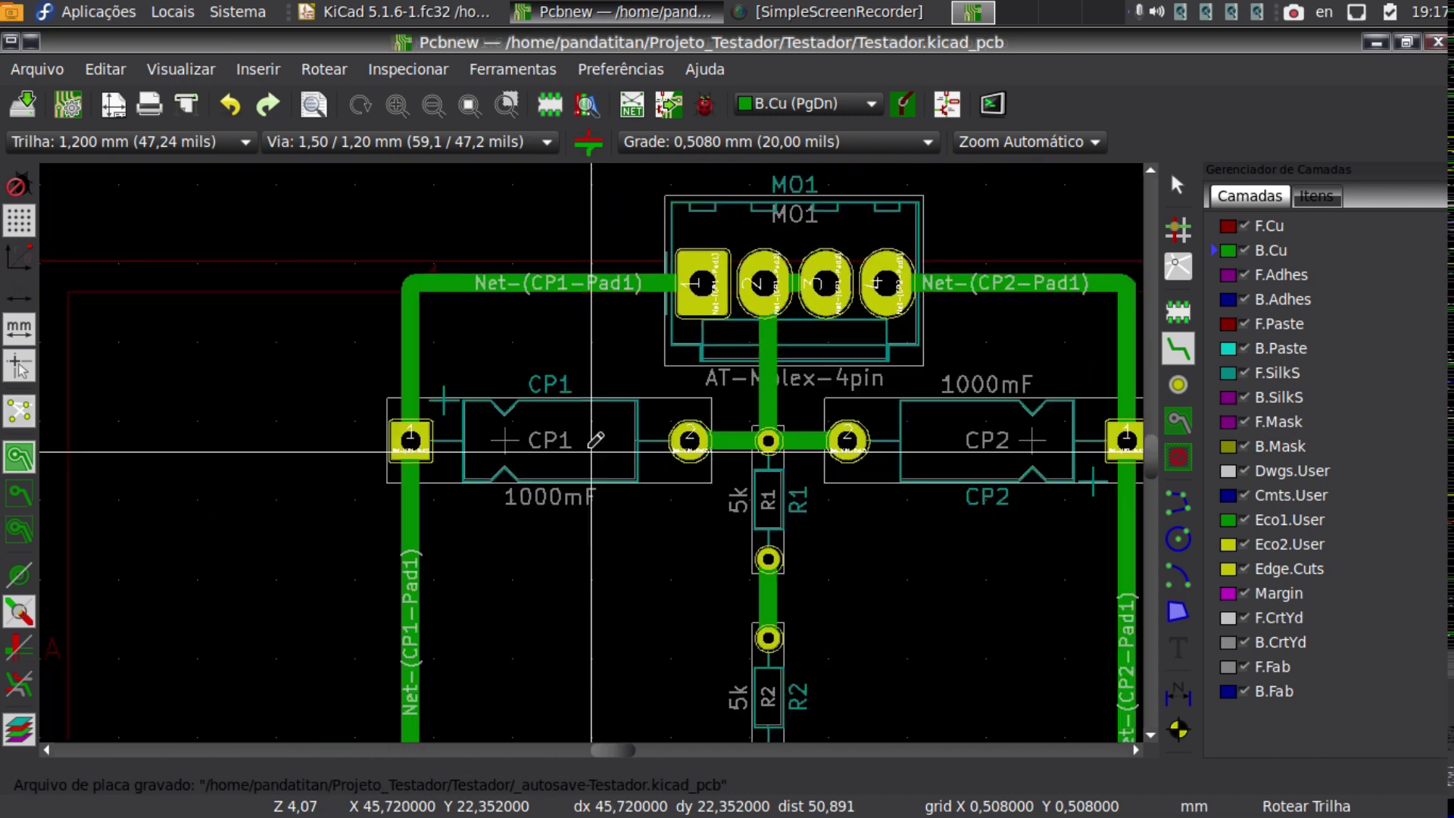
scroll(589, 440, down, 2)
scroll(583, 450, up, 2)
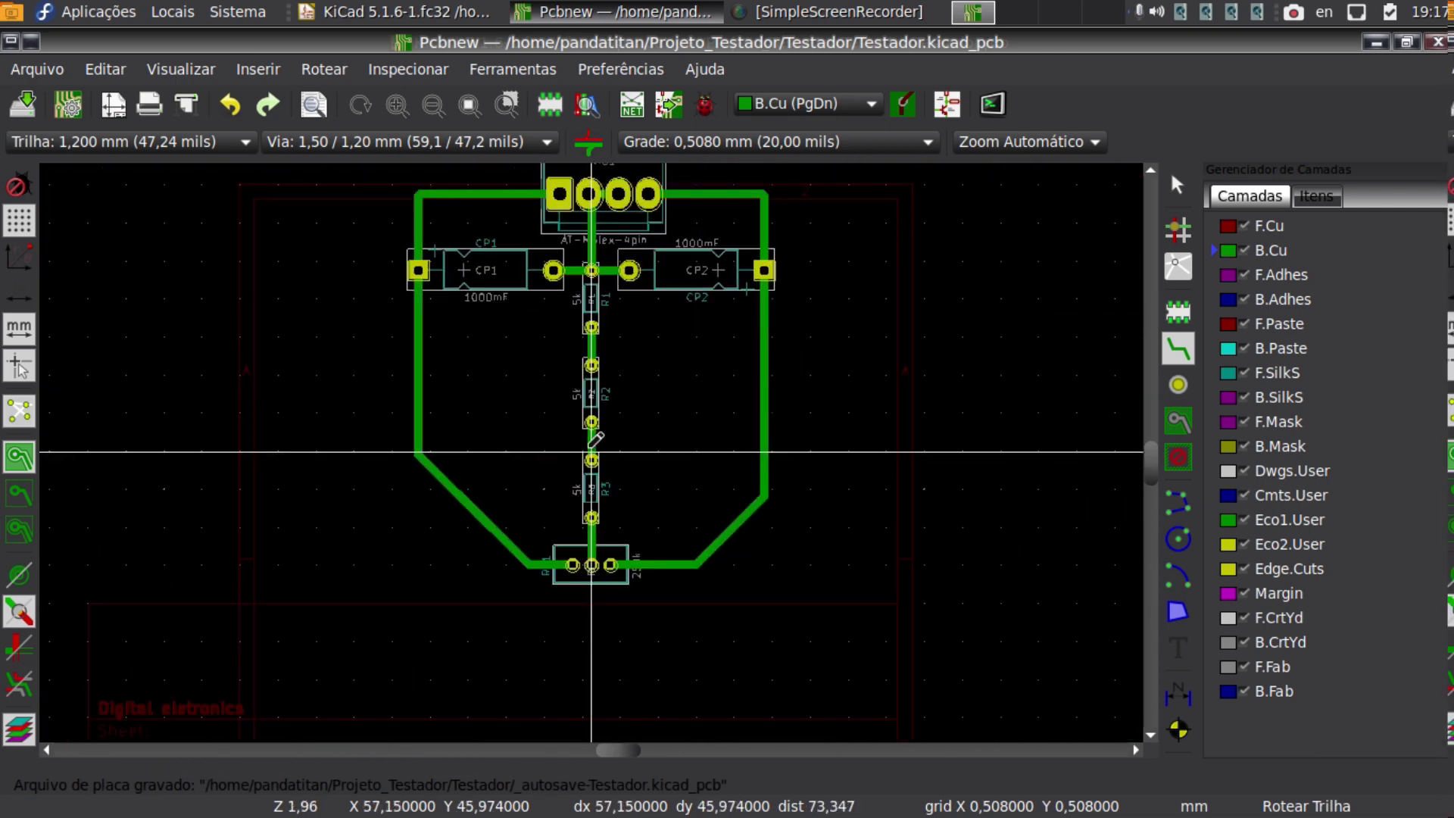
scroll(592, 189, down, 1)
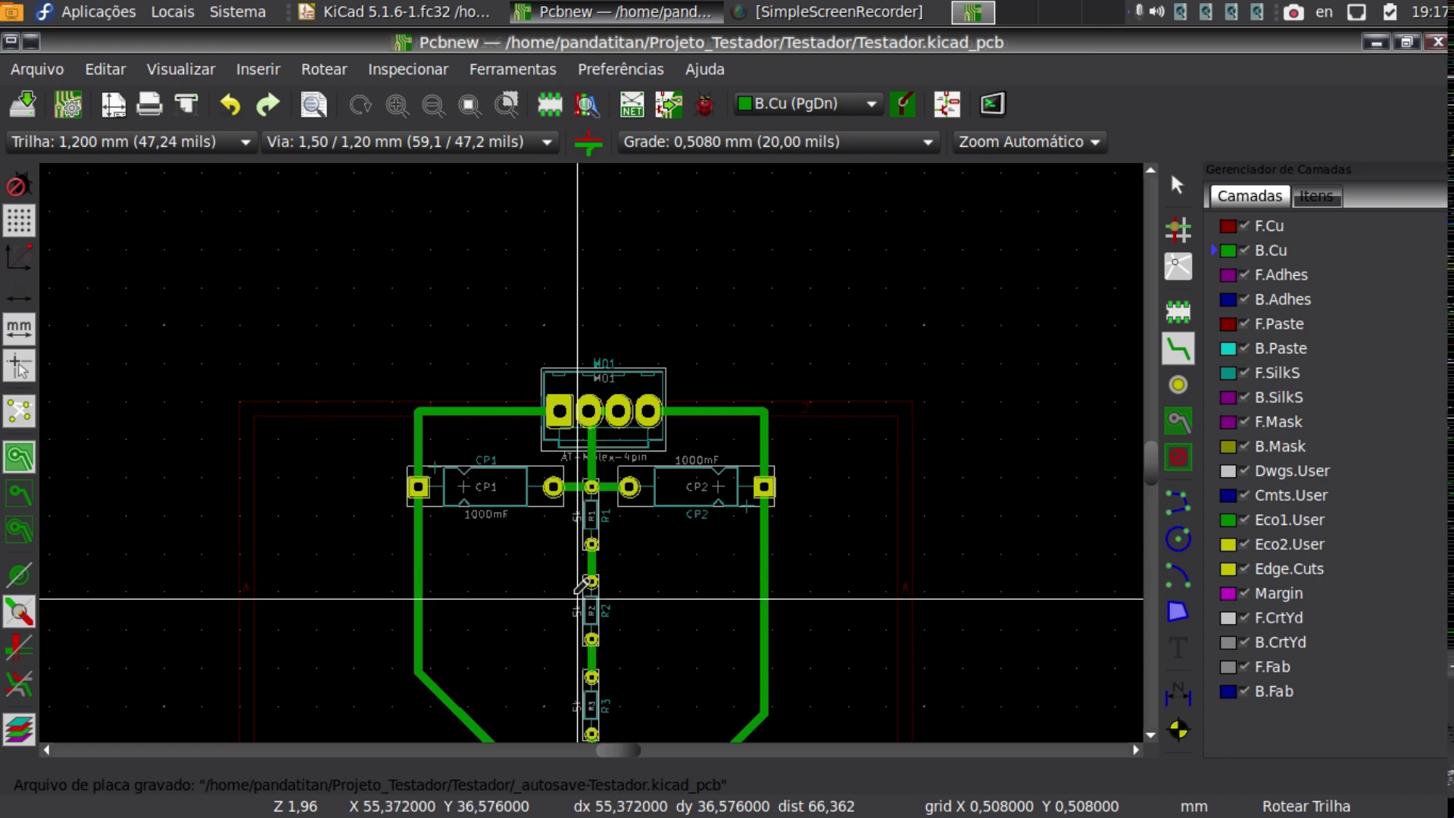
scroll(593, 594, down, 1)
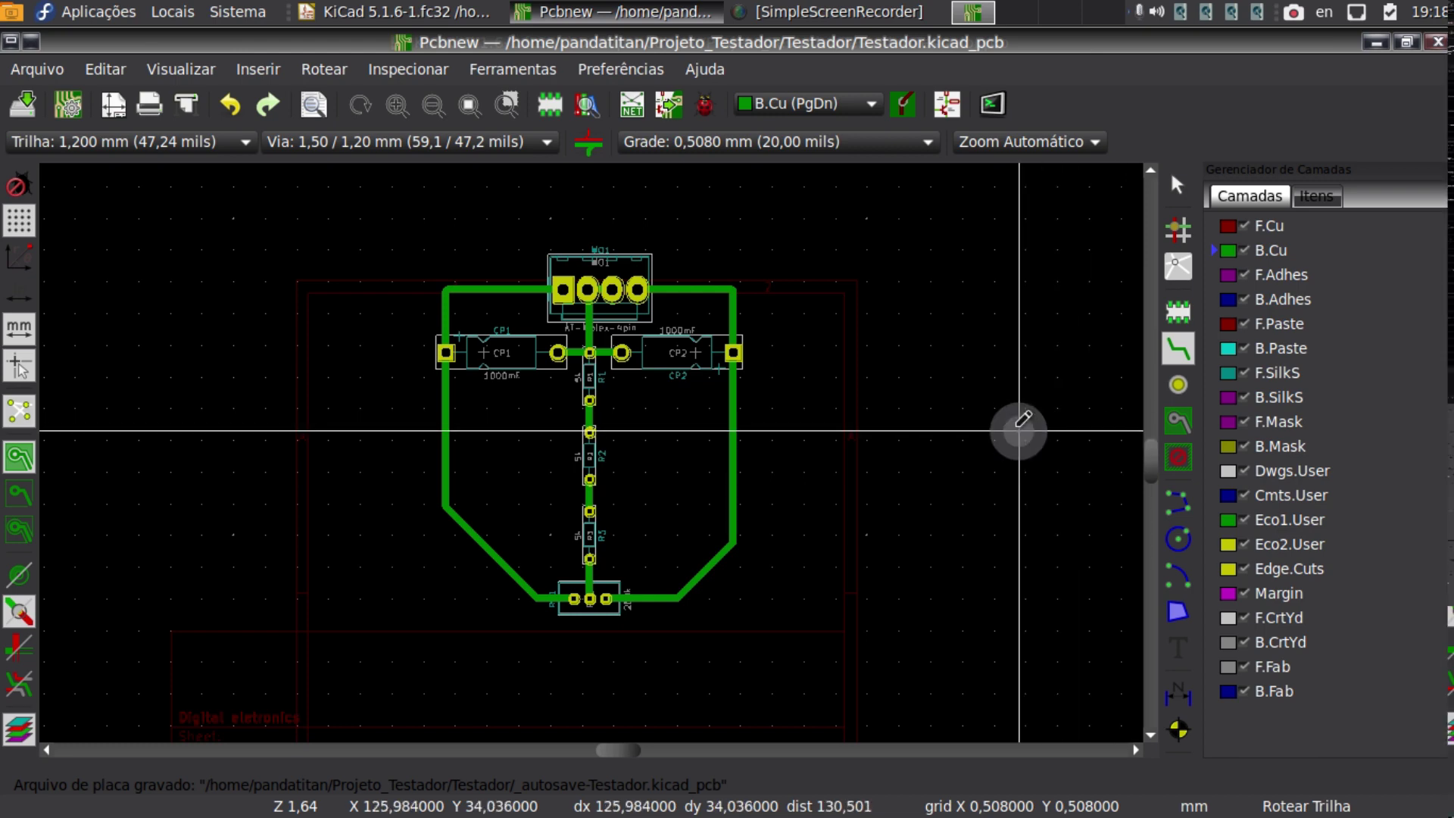
Start a copper zone on B.Cu with no net, placing its first corner above and outside CP1 at X 30,988 Y 3,048 mm.
click(1184, 428)
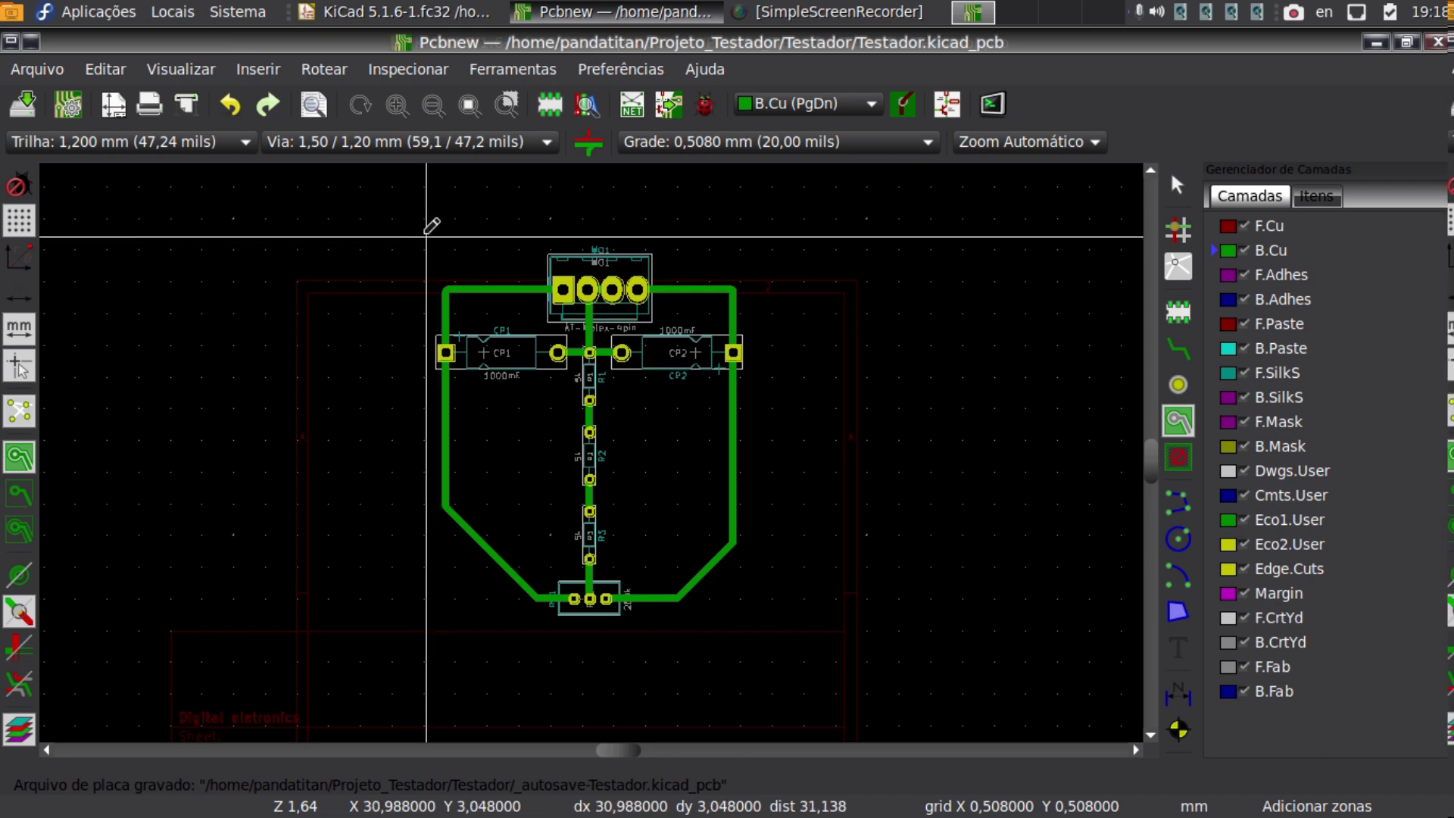
click(425, 231)
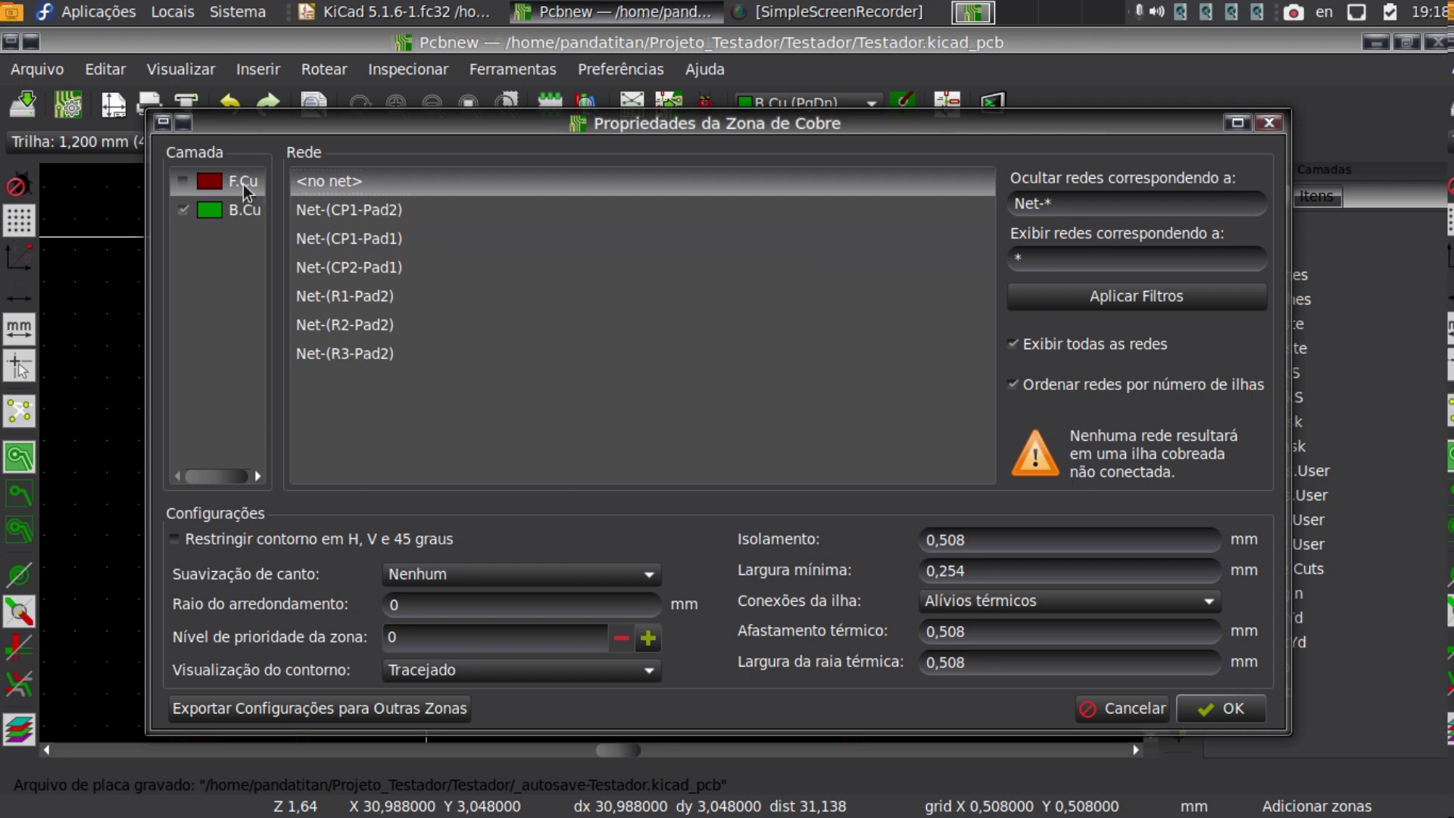
click(240, 211)
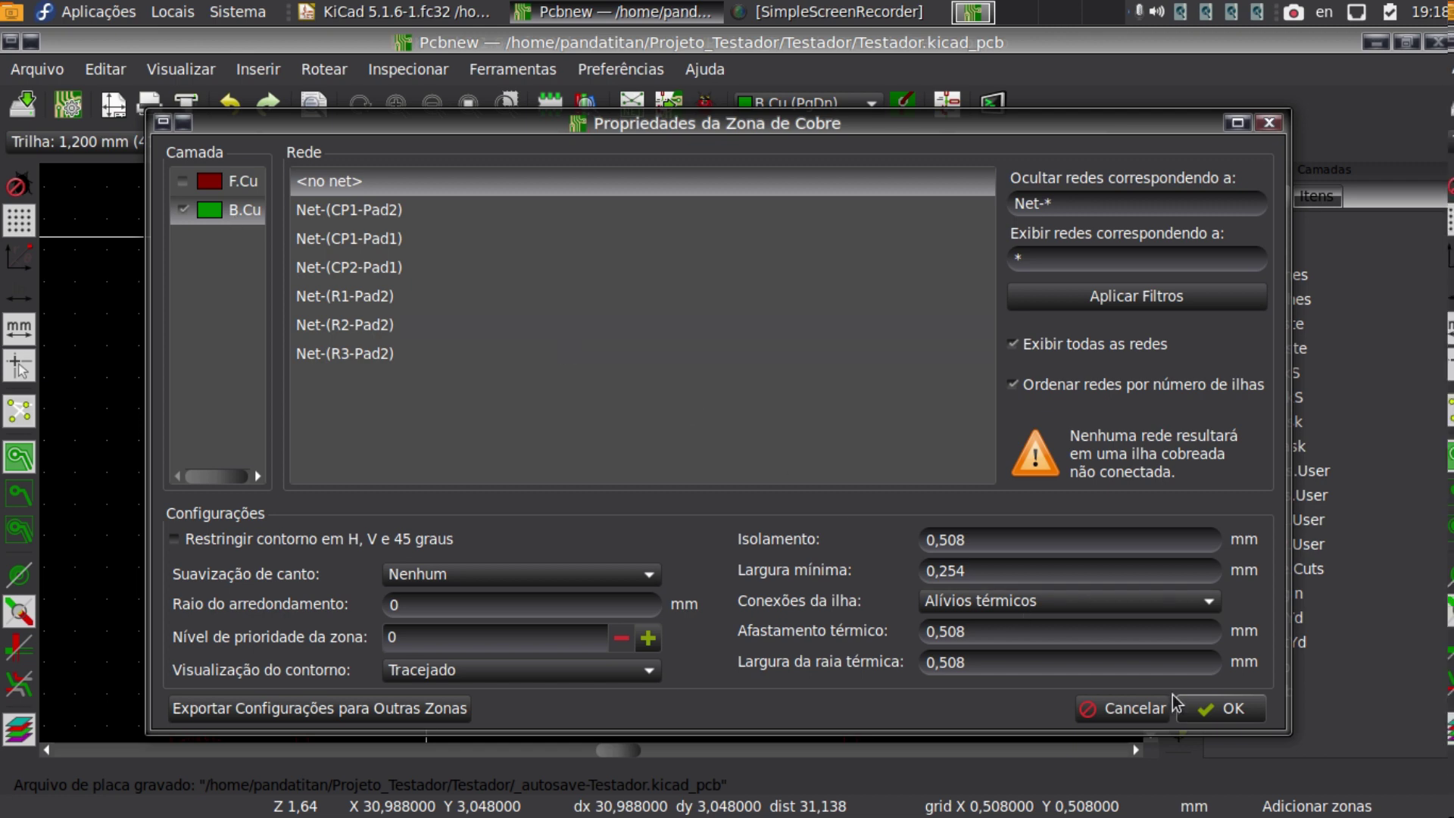
click(1226, 712)
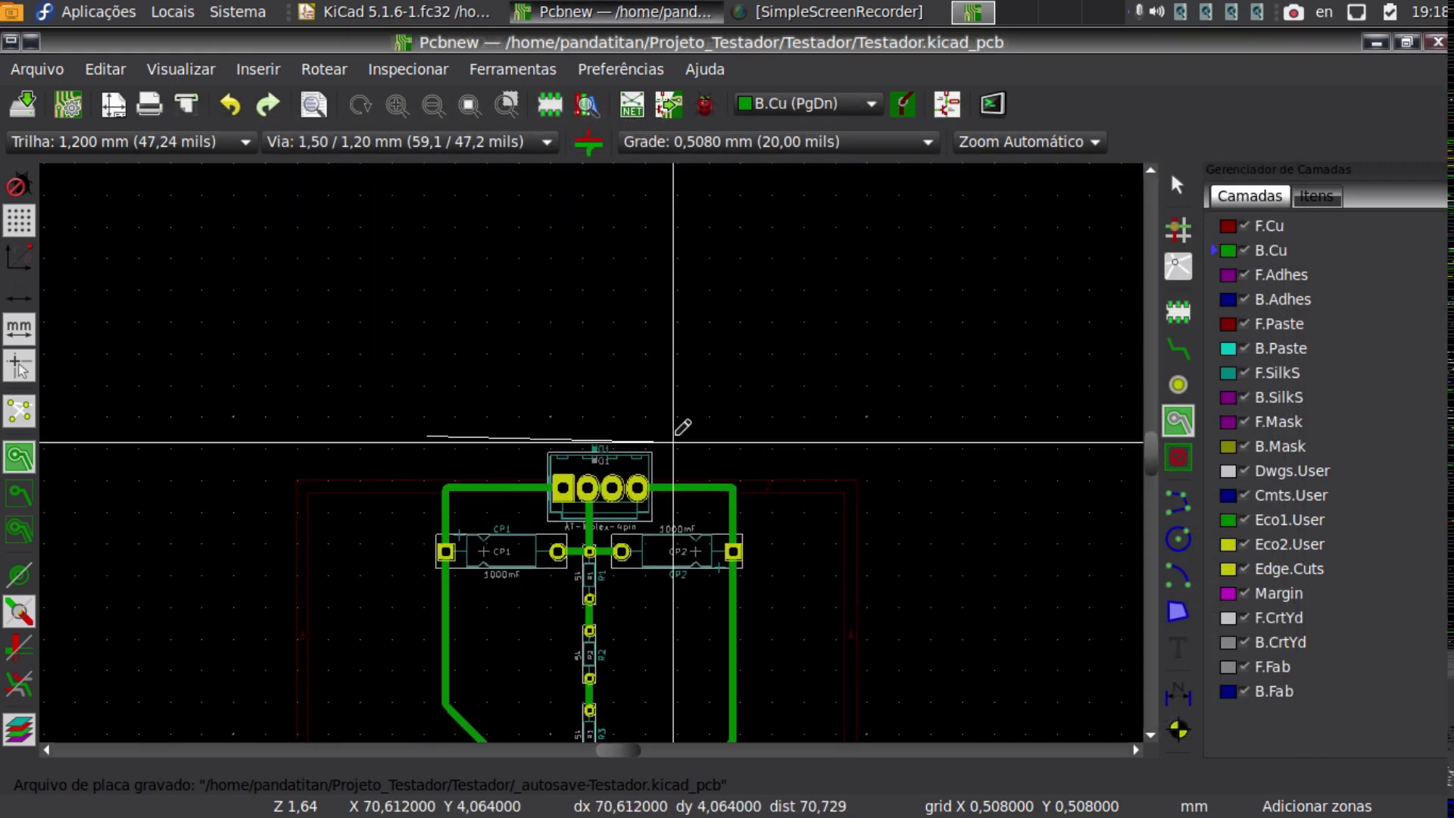
Draw the zone's closed rectangular outline around the whole circuit, about 54 mm wide and 63 mm high.
click(763, 436)
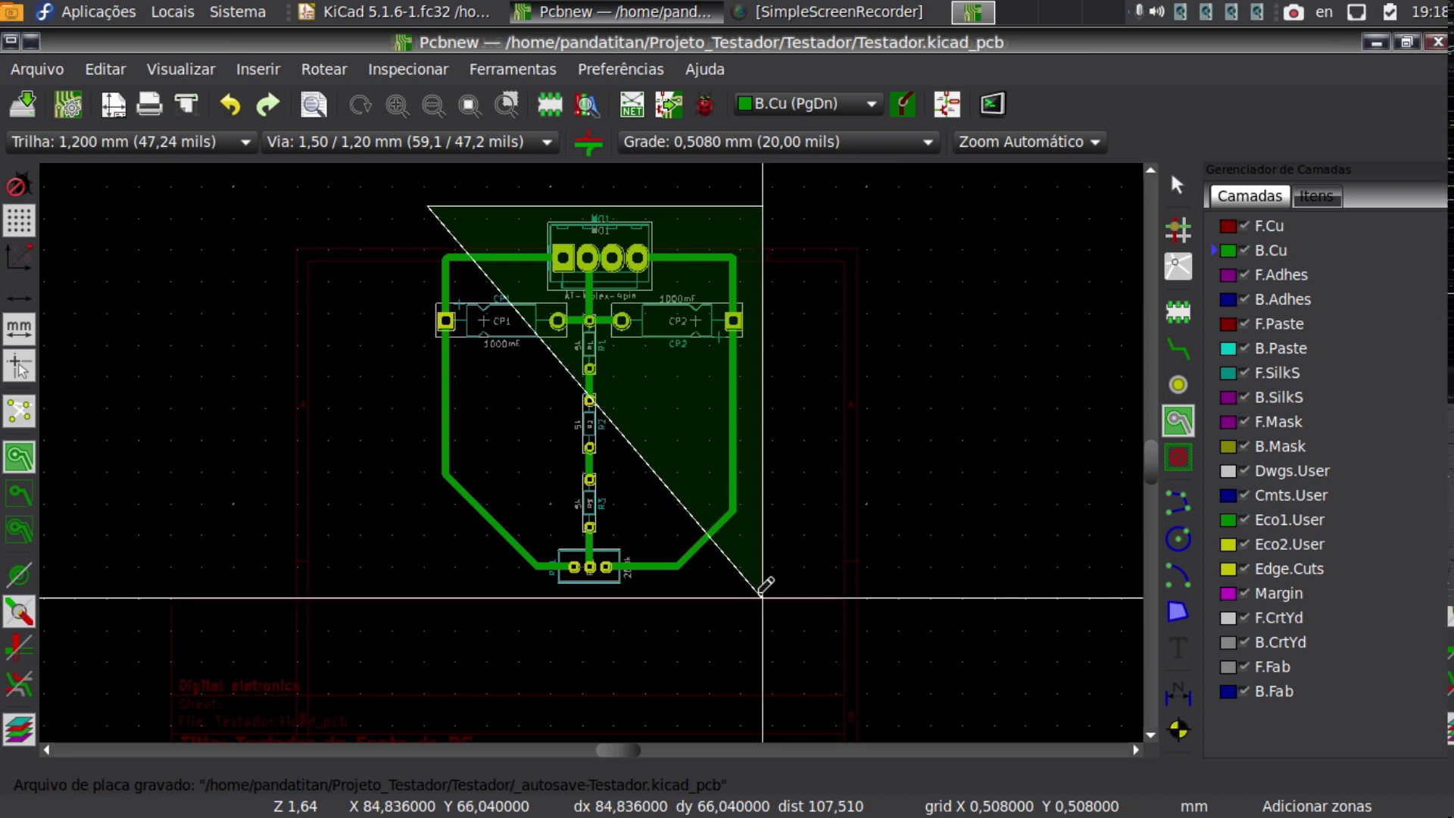
click(762, 596)
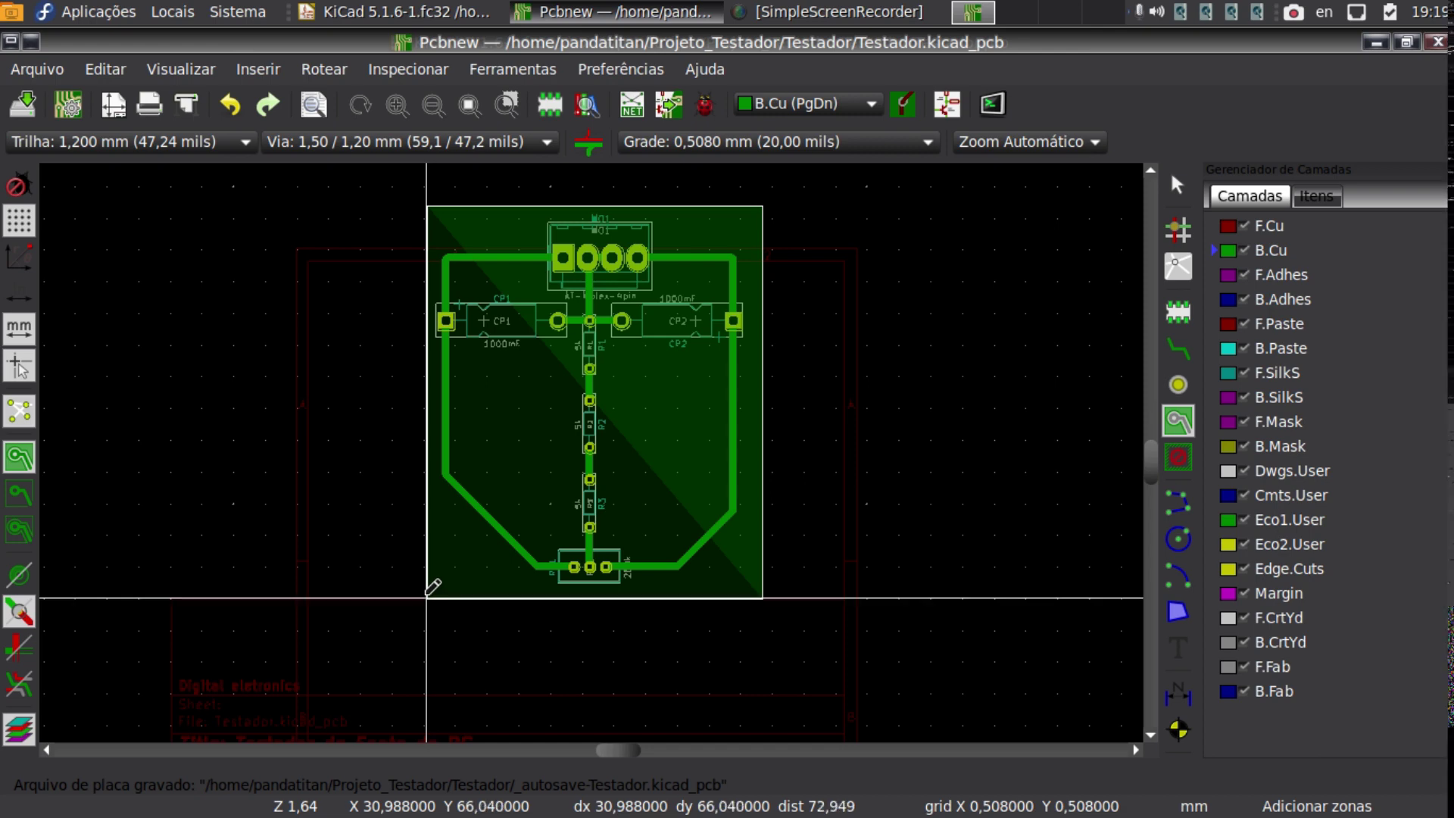
click(426, 597)
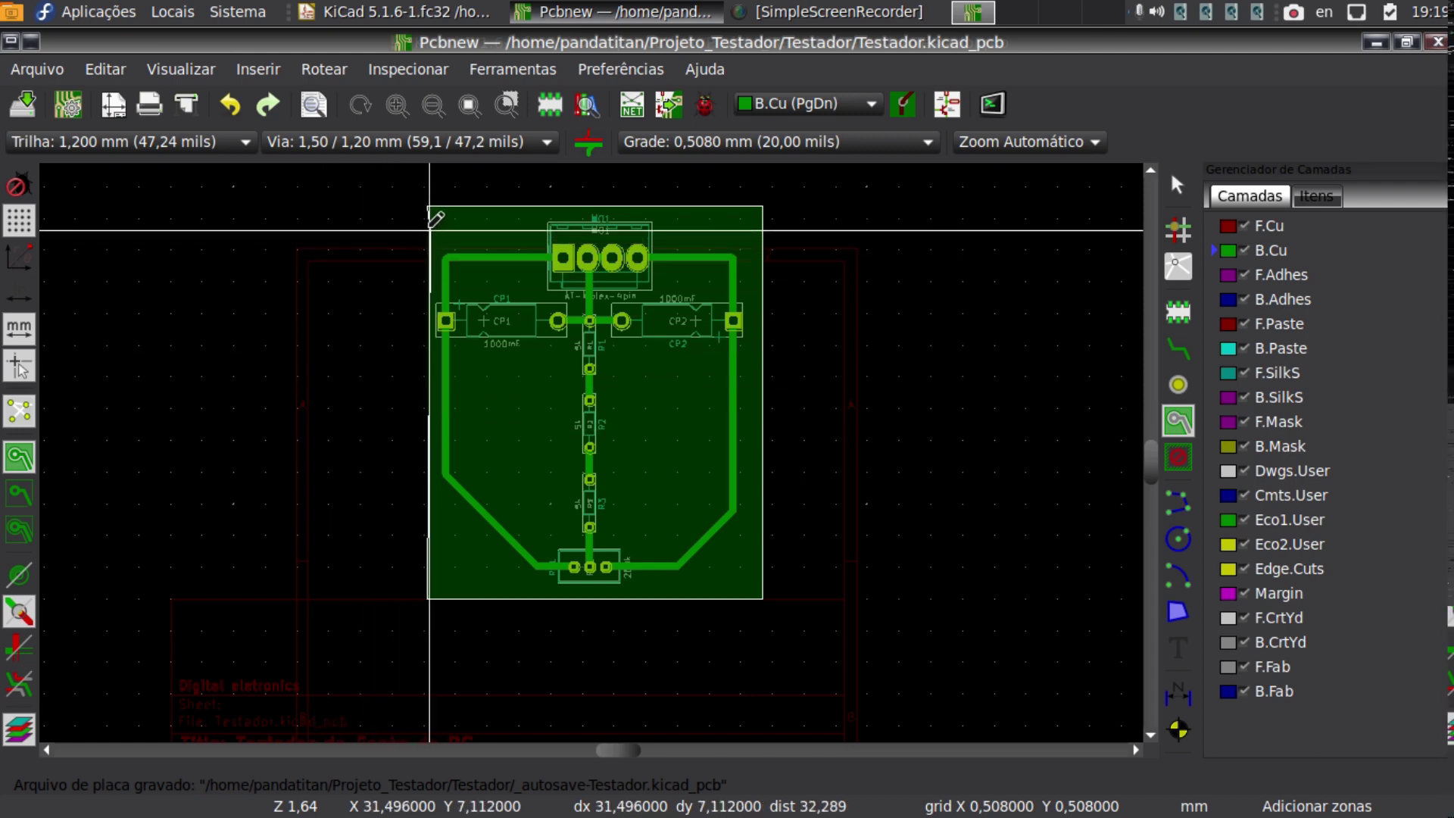
scroll(431, 216, up, 1)
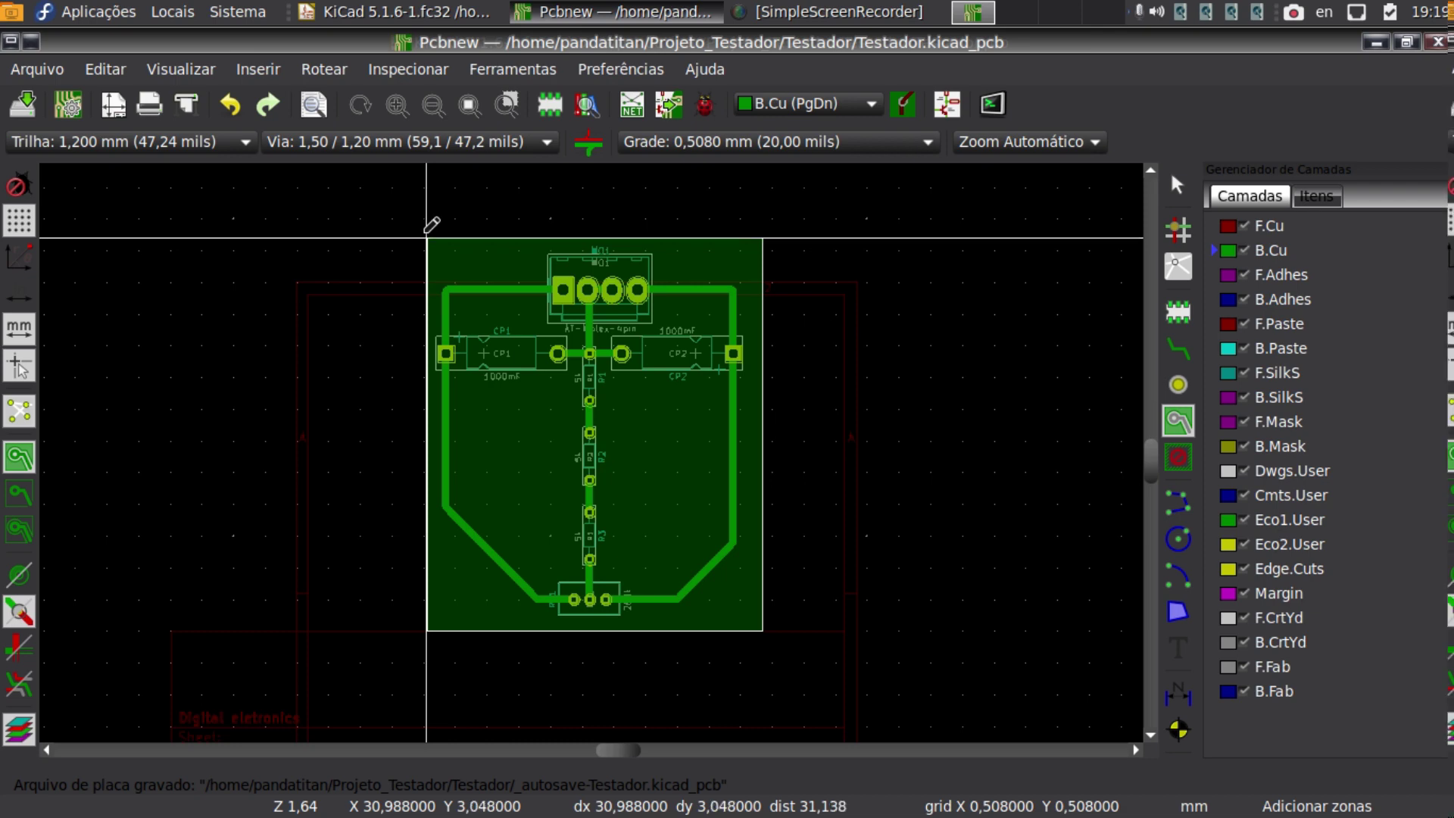
click(426, 237)
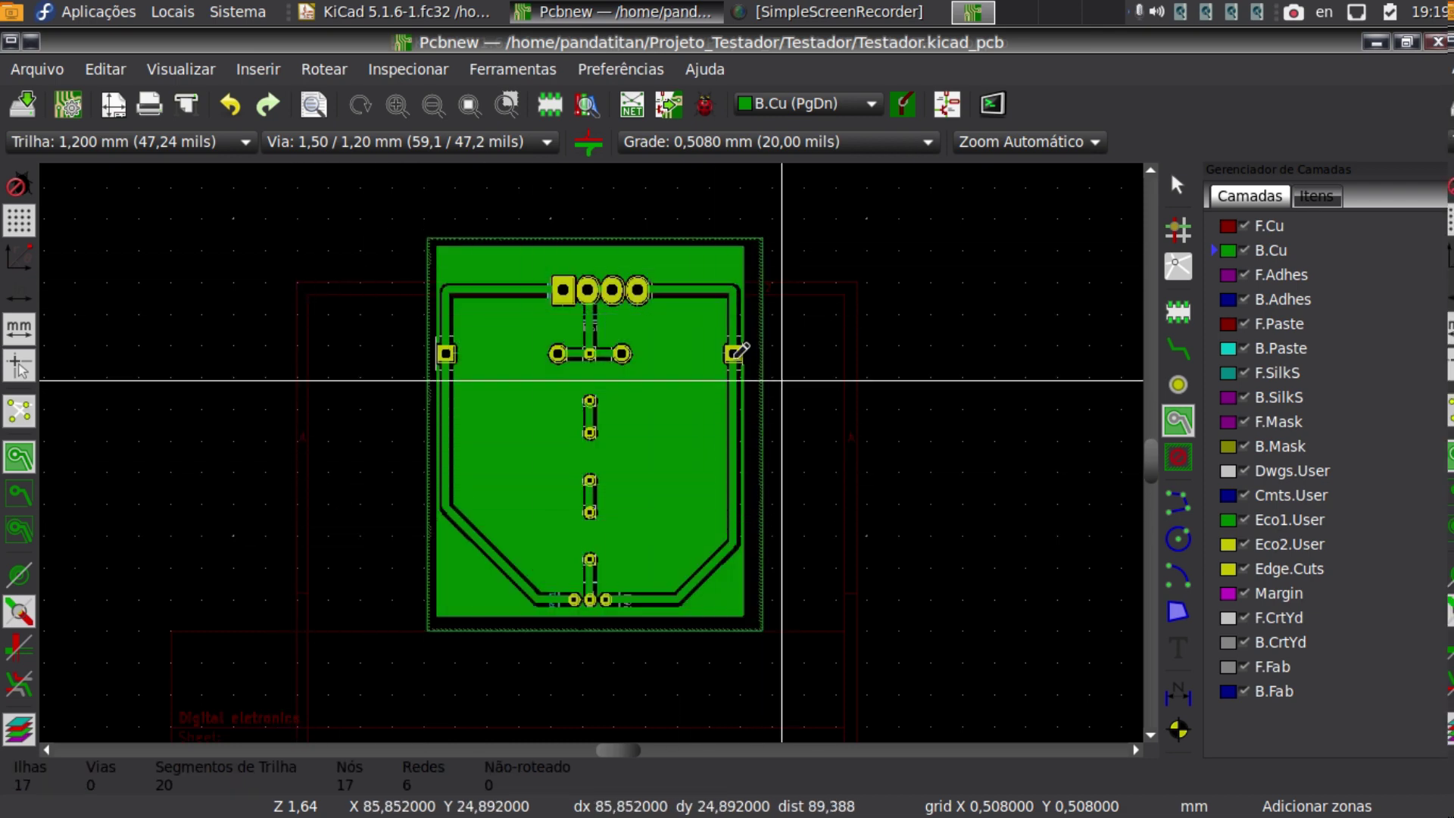
Examine the zone fill and its clearance around the MO1, capacitor, resistor and RV1 pads and tracks.
scroll(621, 353, up, 1)
scroll(591, 452, up, 6)
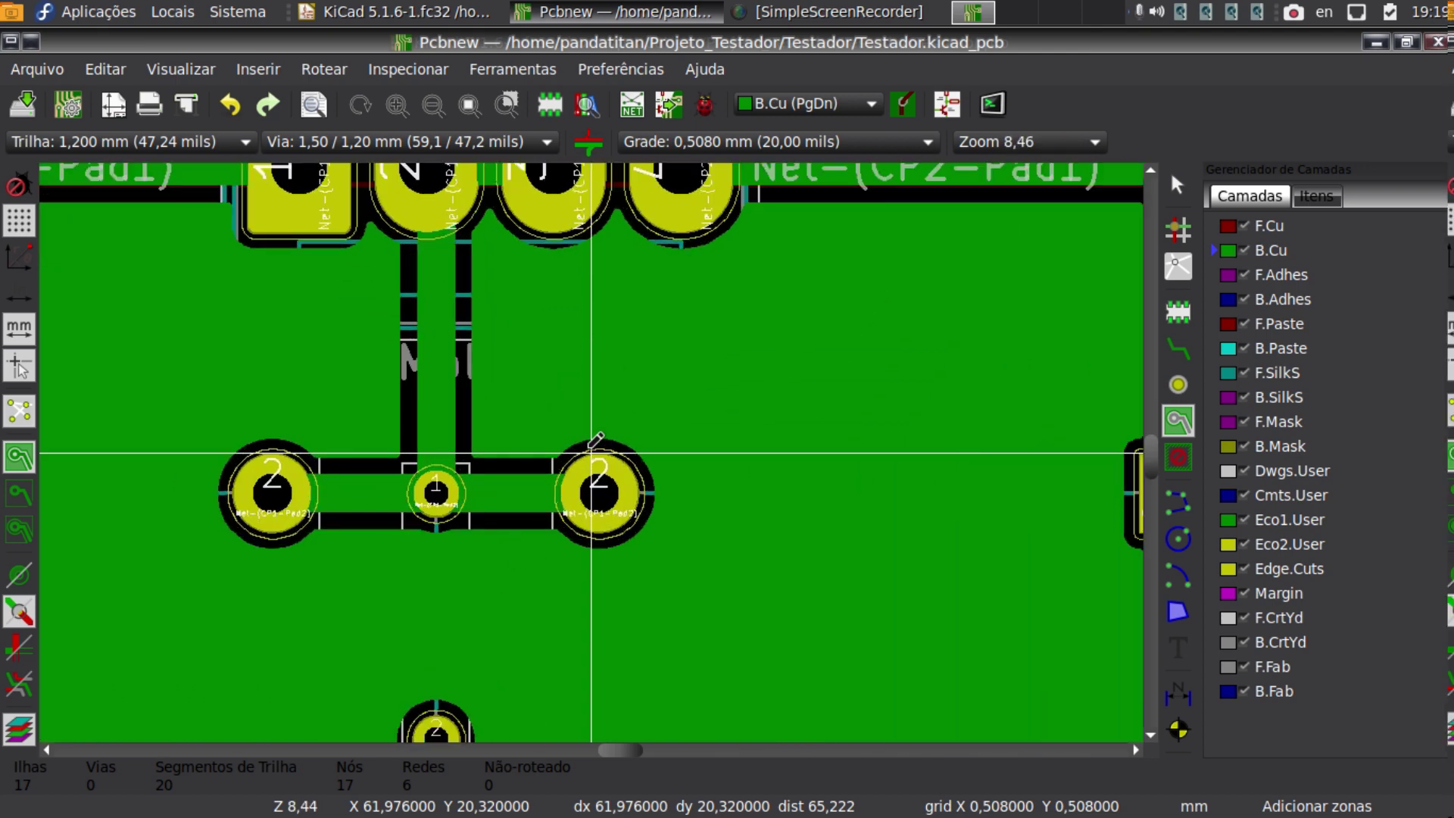
scroll(591, 452, down, 2)
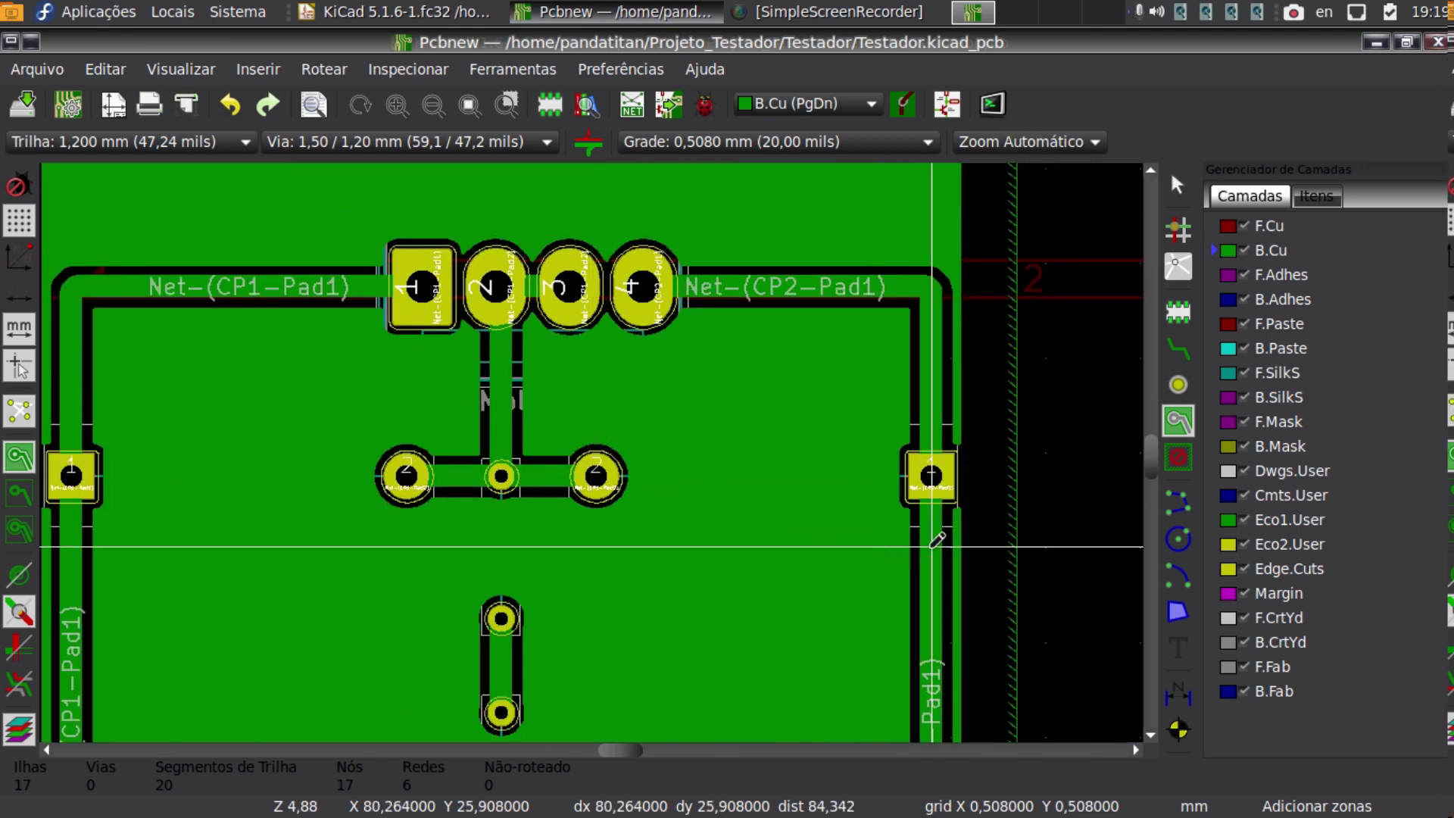
scroll(935, 553, up, 1)
scroll(592, 451, down, 4)
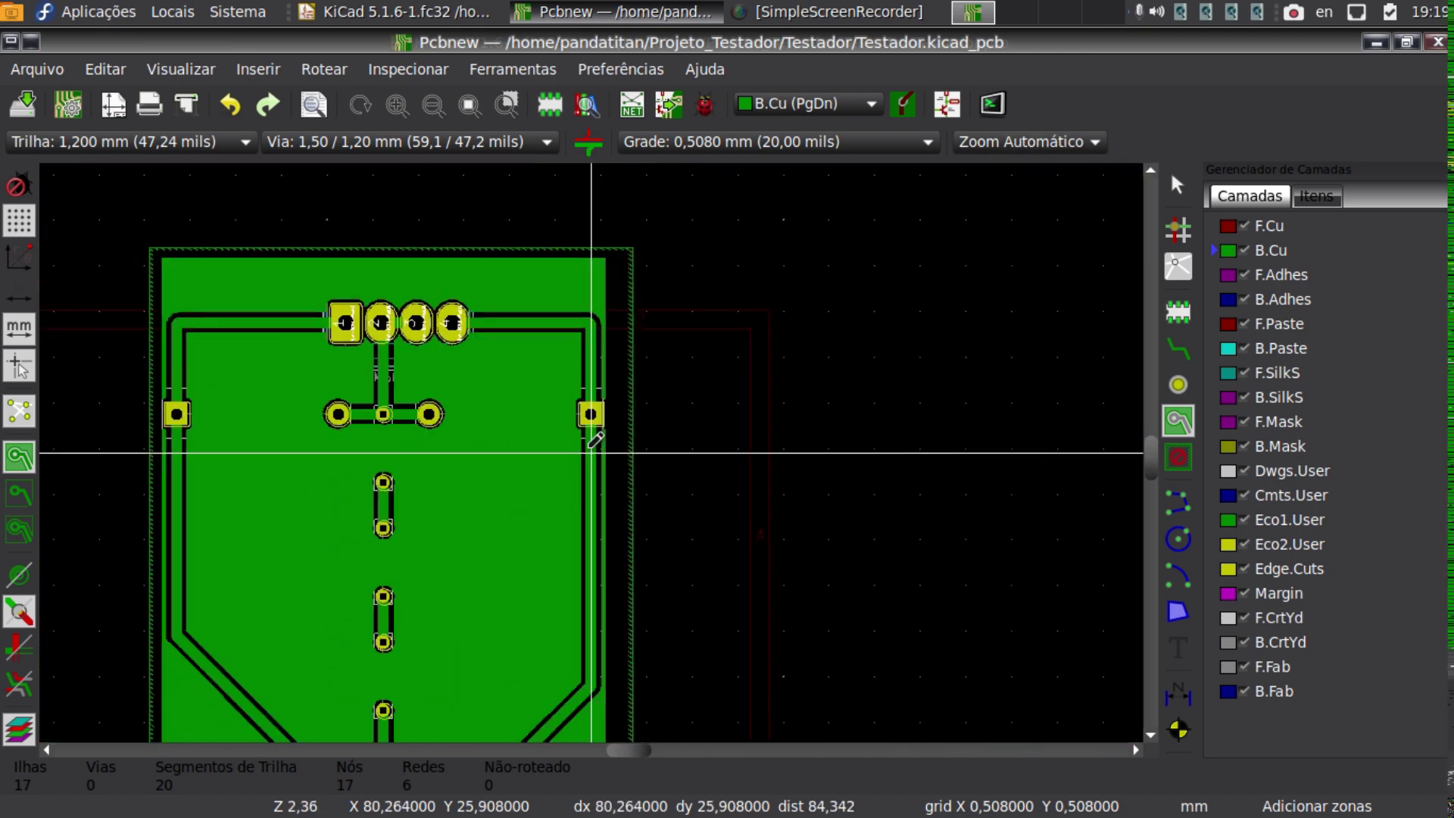
scroll(441, 539, up, 2)
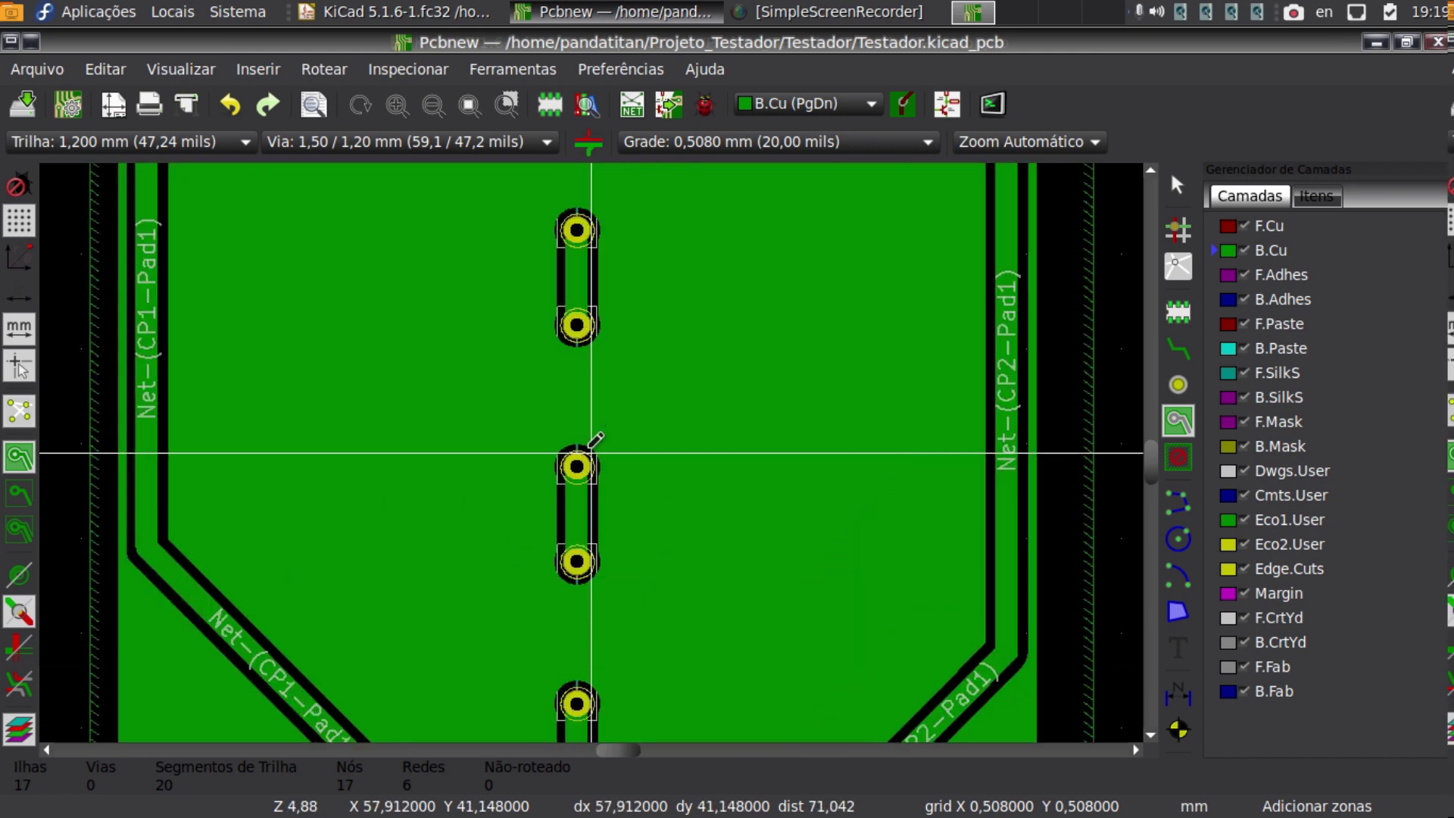
scroll(595, 439, down, 2)
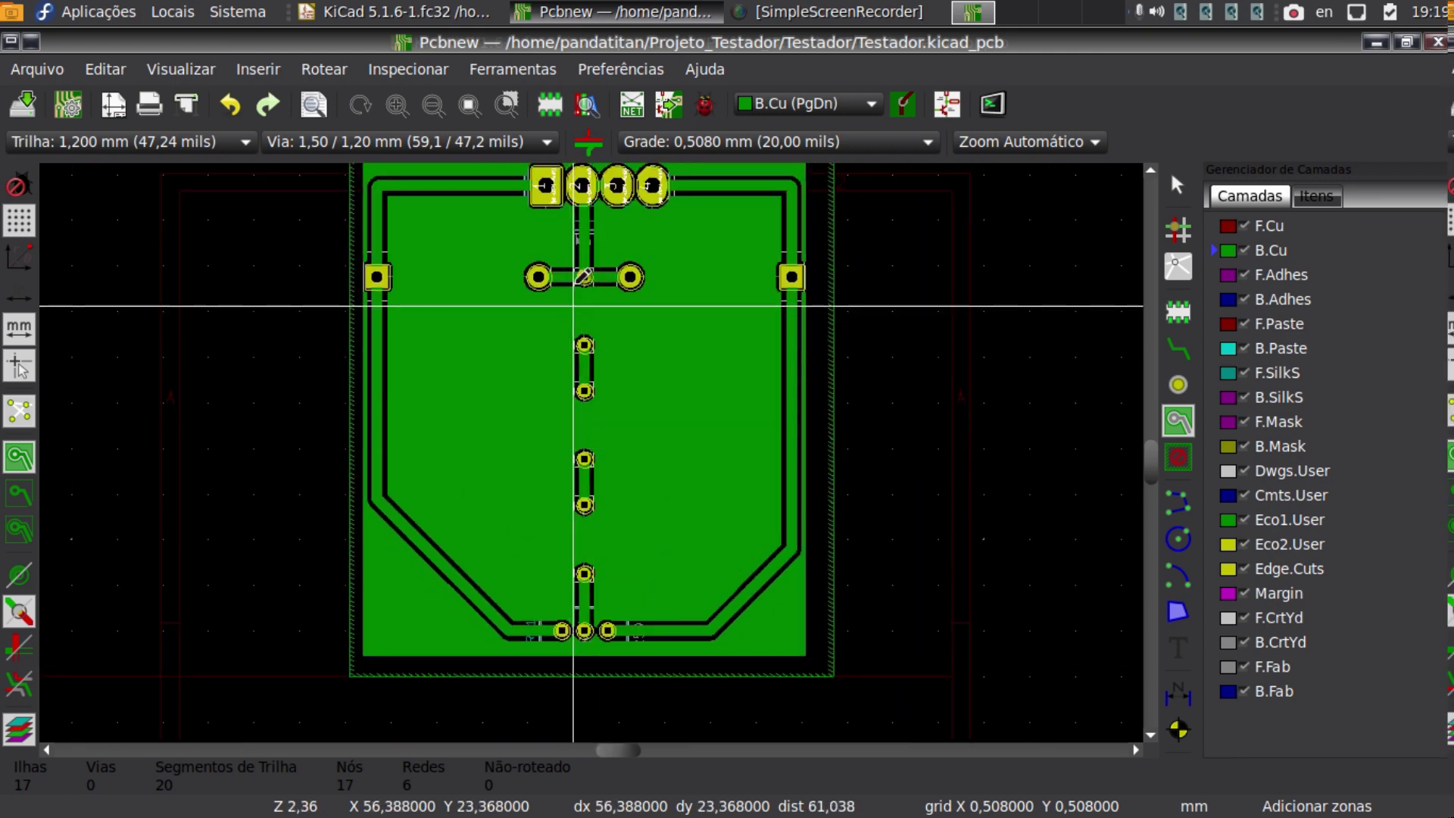
scroll(603, 206, up, 1)
scroll(595, 220, down, 2)
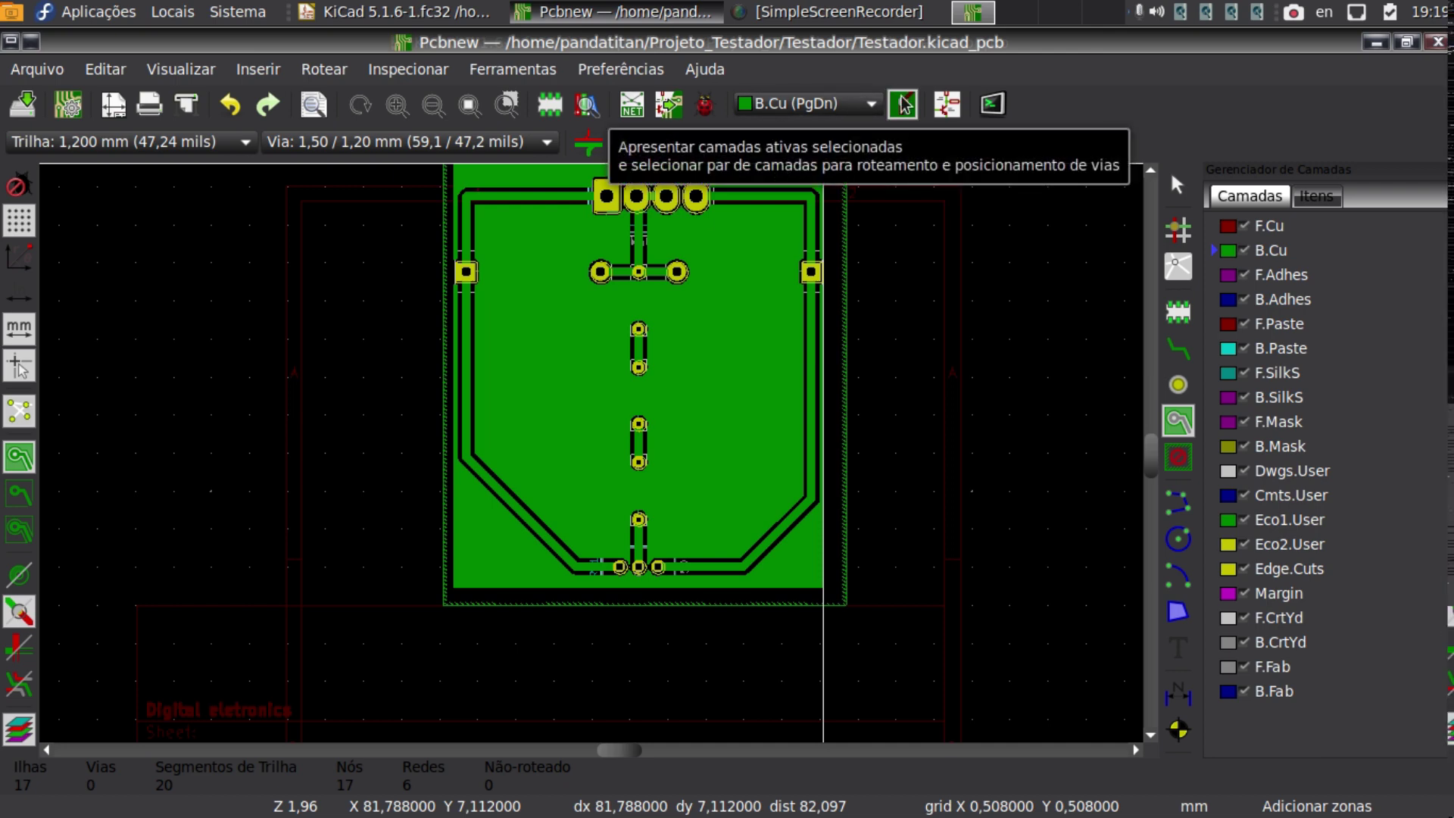
Open the board in the 3D viewer and rotate it to show the copper side.
click(181, 70)
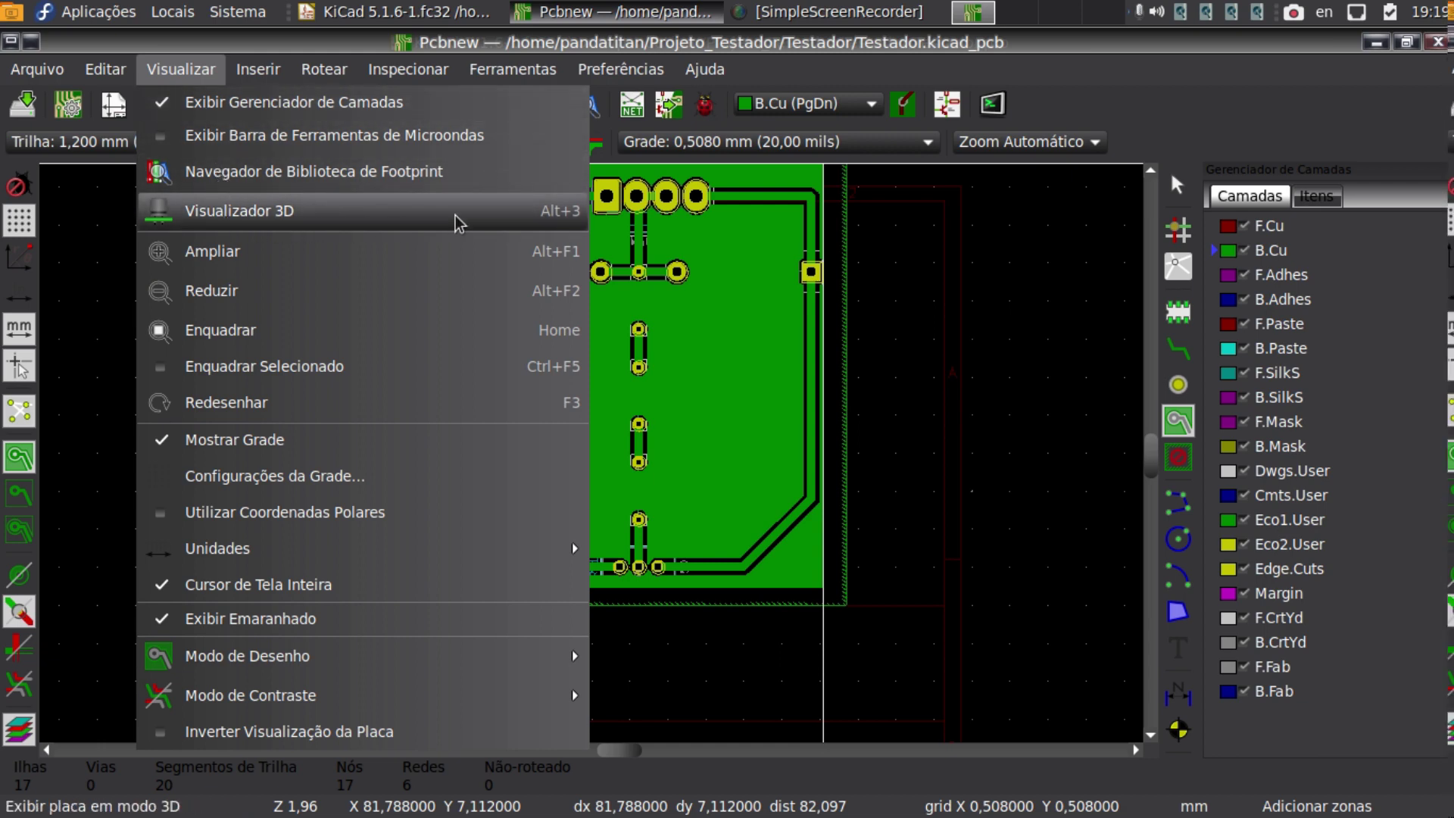
key(alt)
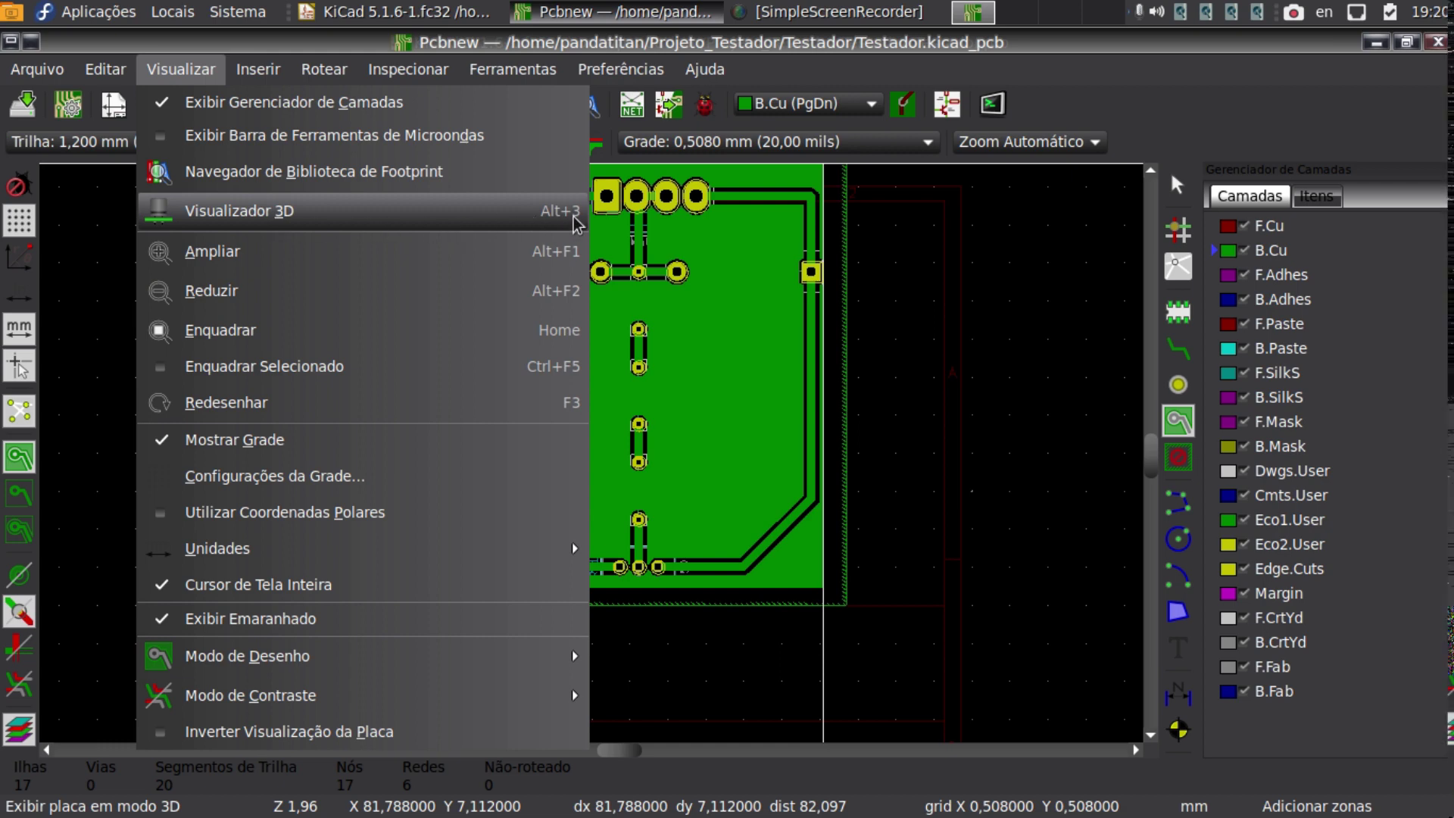
click(285, 219)
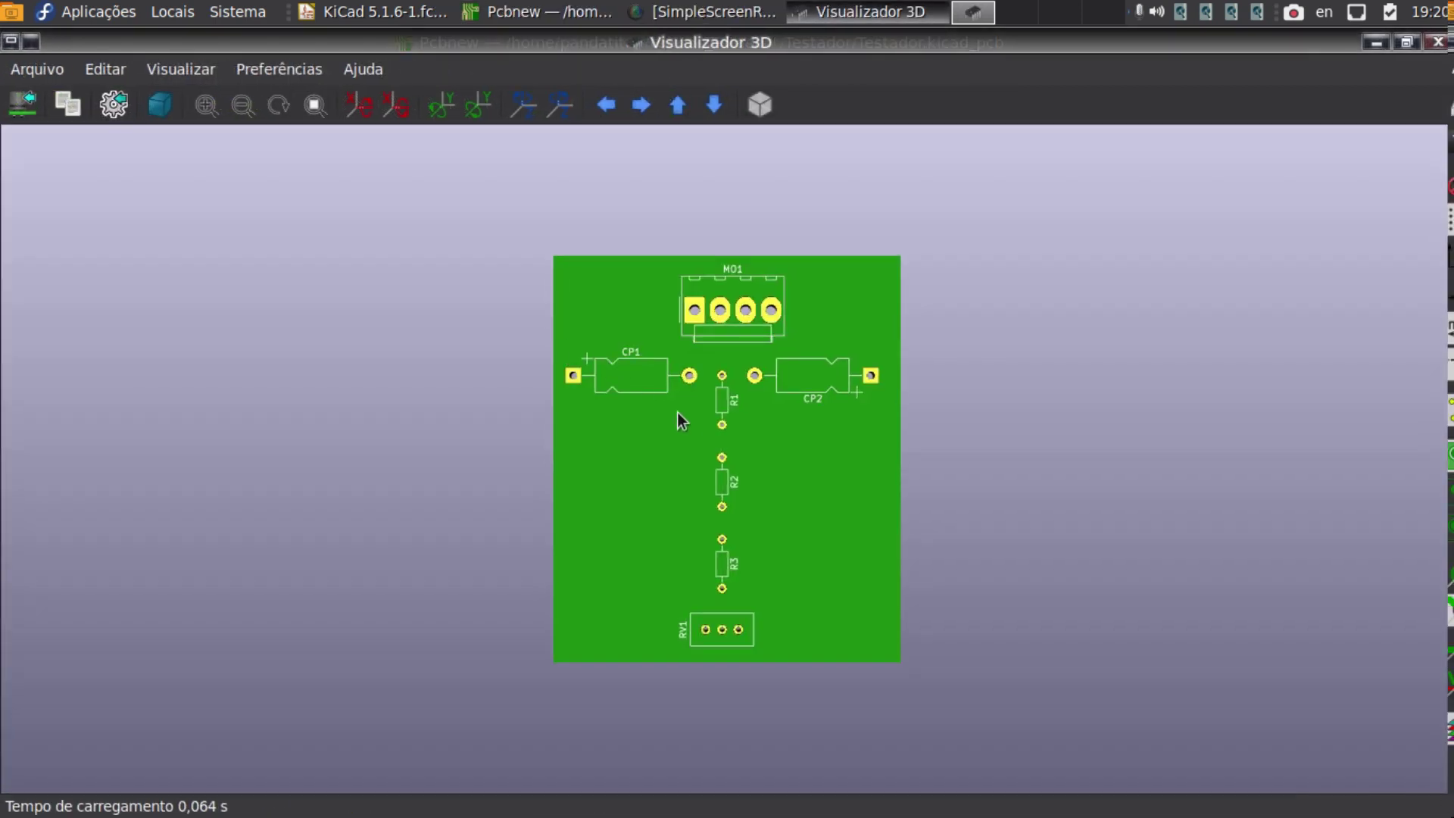
scroll(740, 416, up, 1)
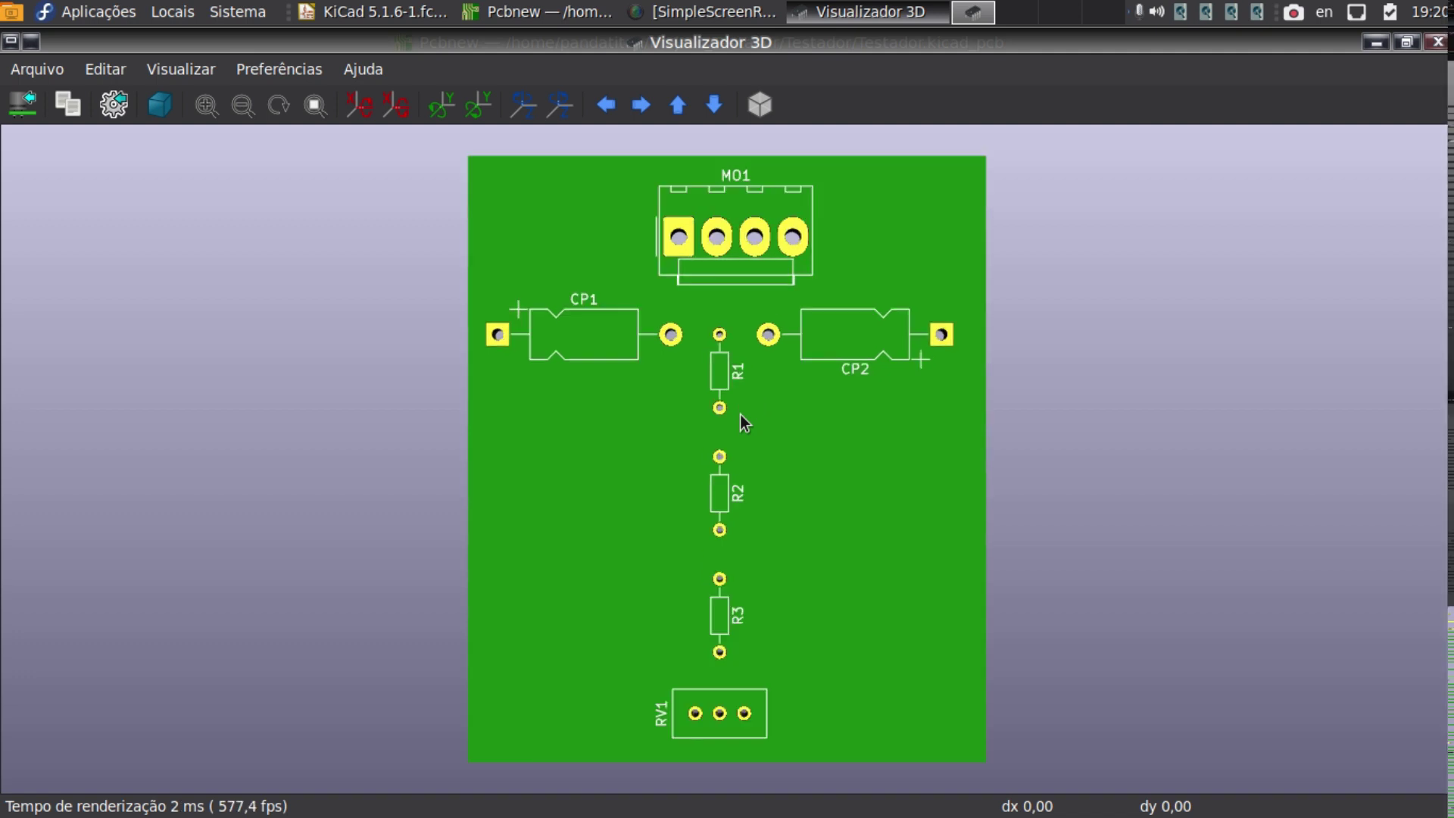
drag(906, 628, 529, 231)
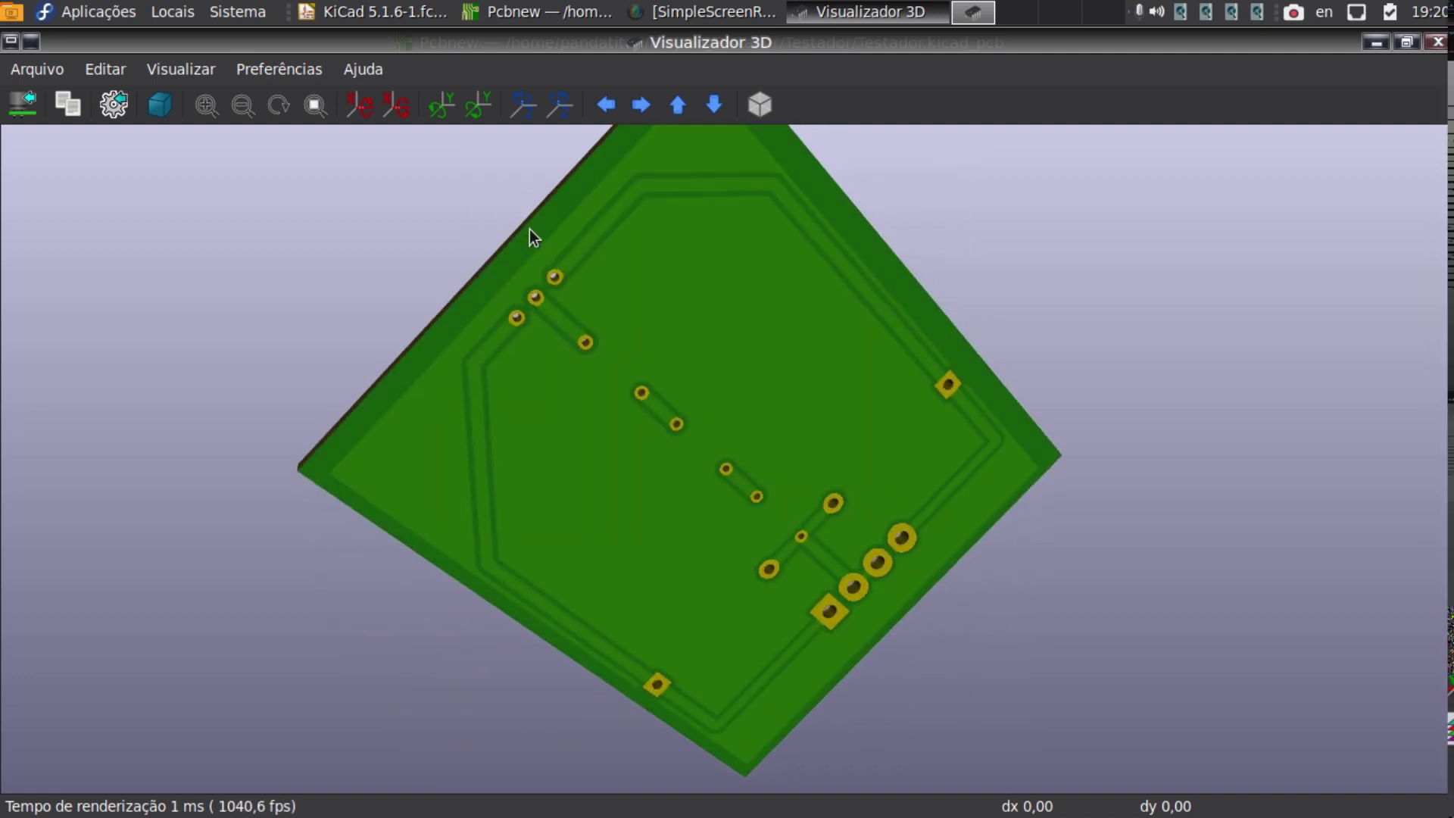
drag(727, 416, 567, 320)
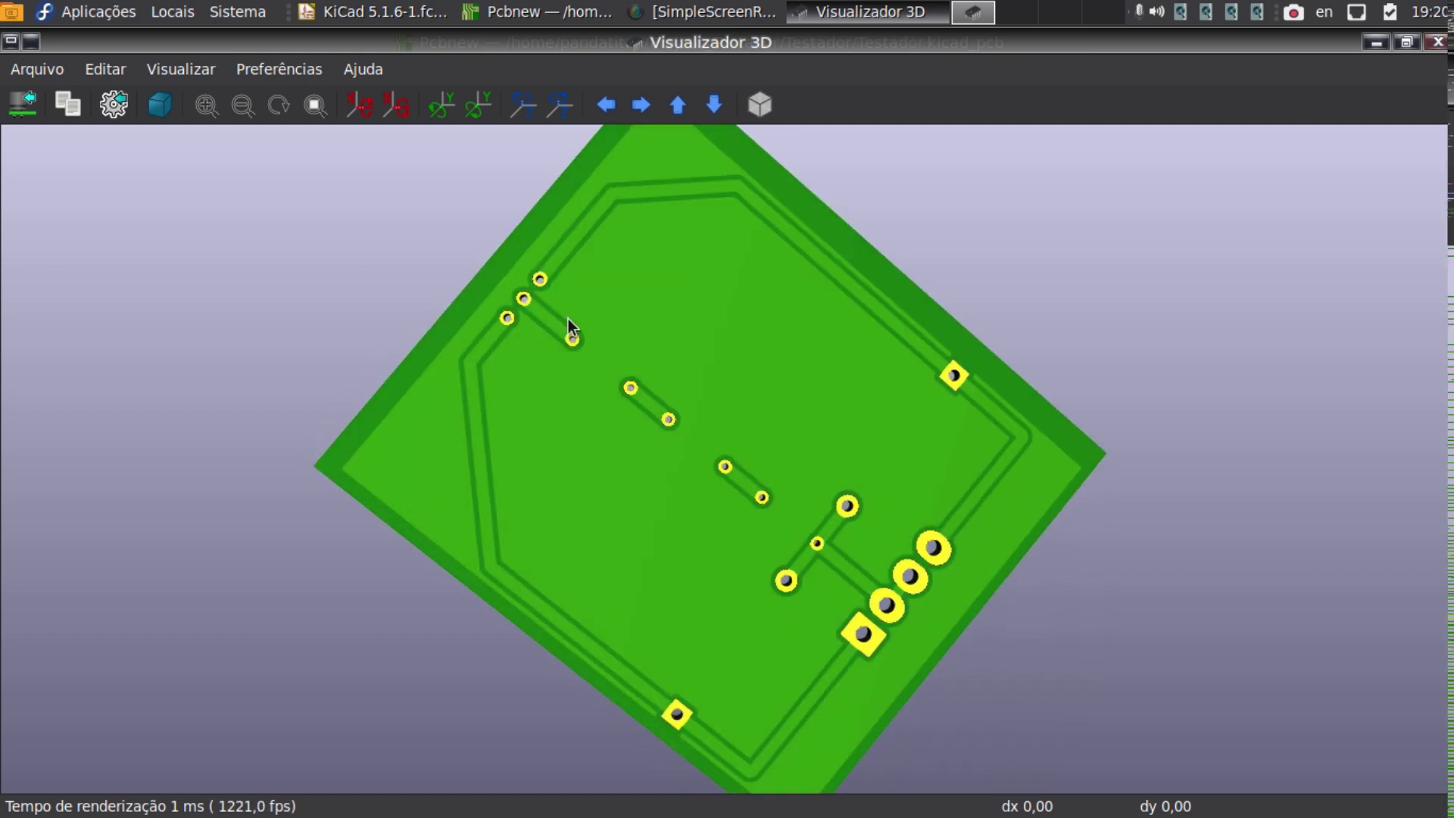
Examine the copper side in 3D, checking the isolation around the resistor pads and the tracks.
scroll(625, 385, up, 4)
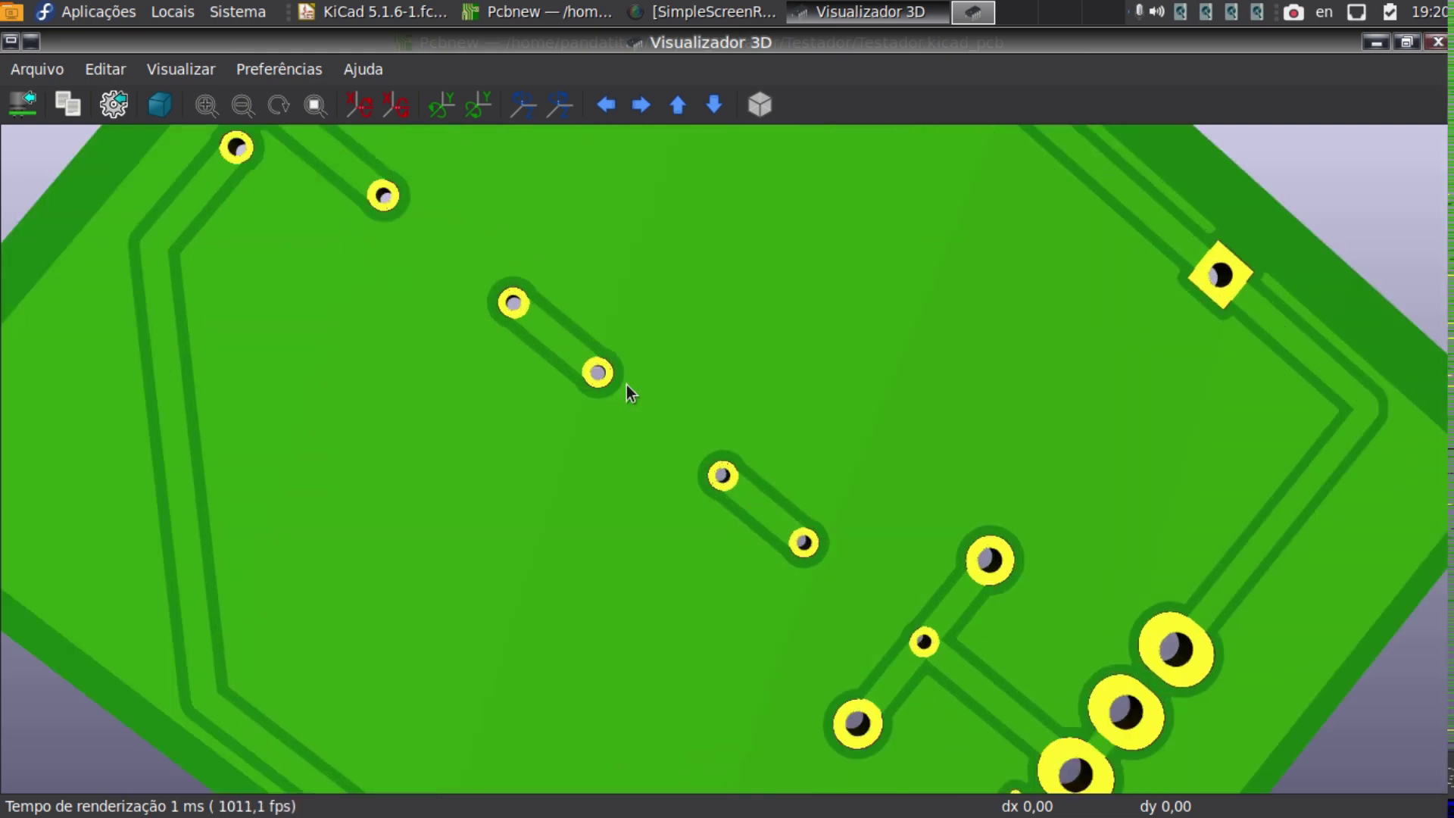
scroll(626, 385, down, 4)
scroll(828, 519, down, 1)
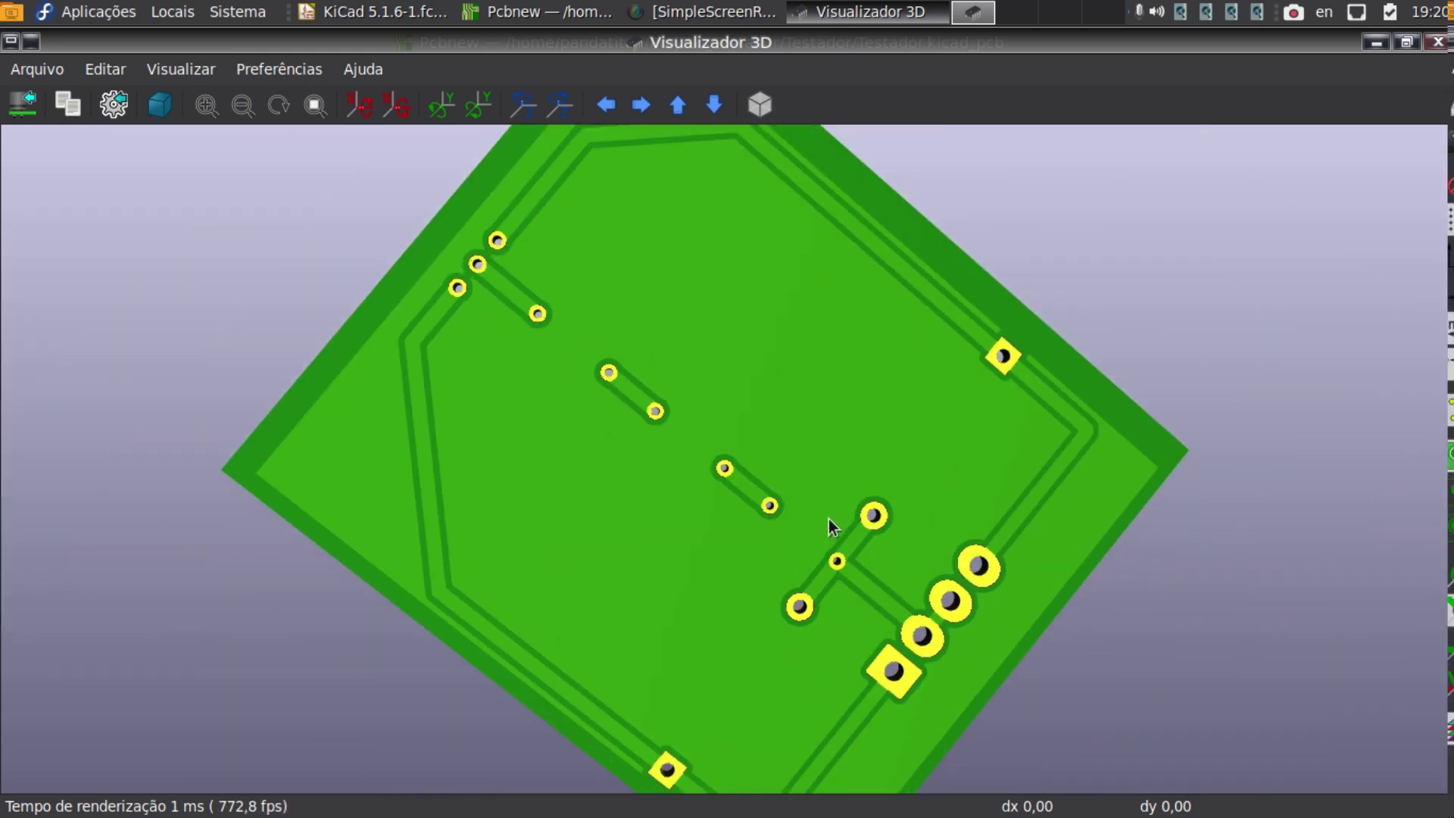
scroll(828, 519, down, 1)
scroll(573, 330, up, 3)
scroll(574, 329, down, 1)
scroll(574, 330, up, 1)
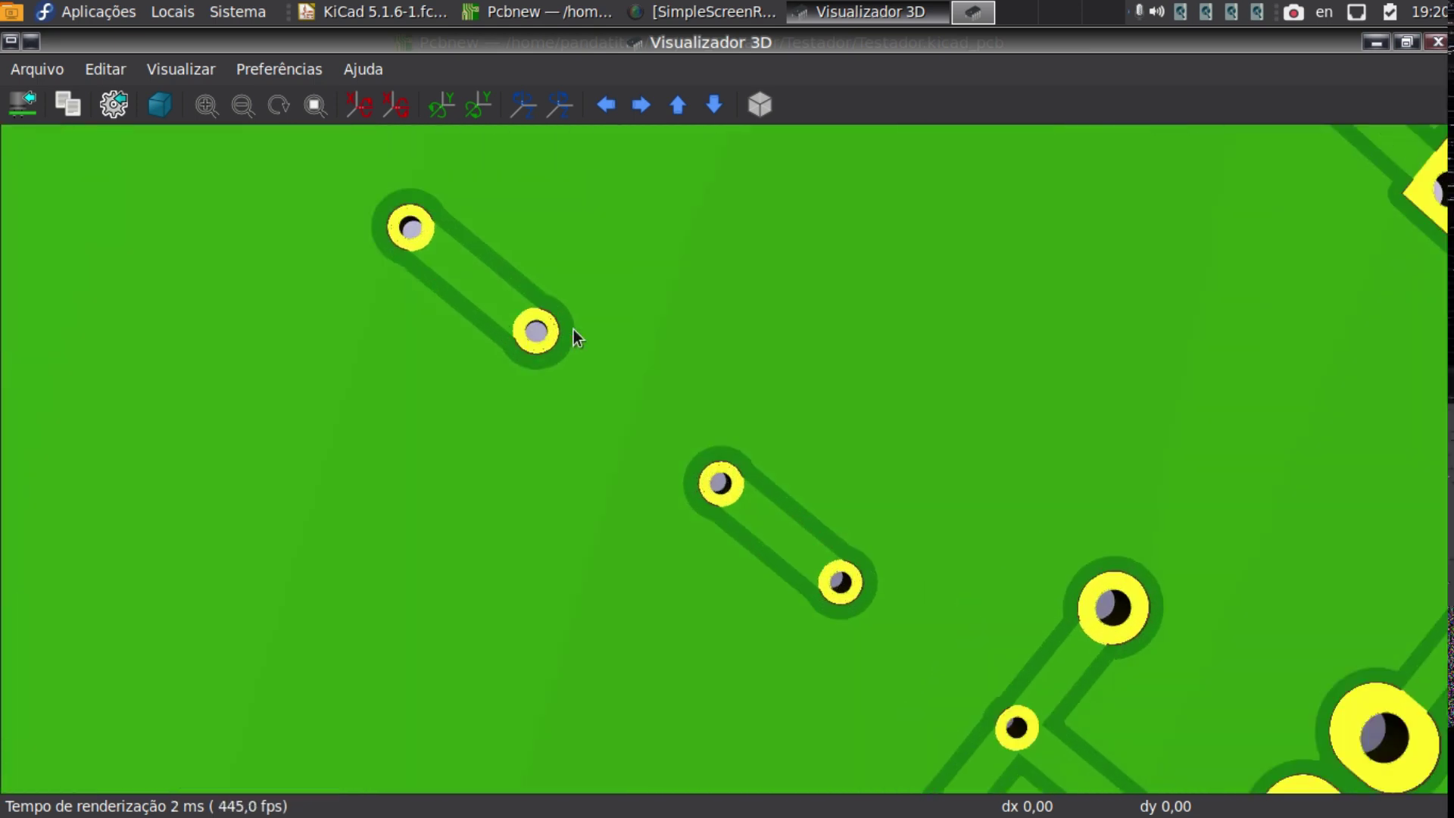
scroll(574, 329, down, 2)
scroll(574, 333, down, 1)
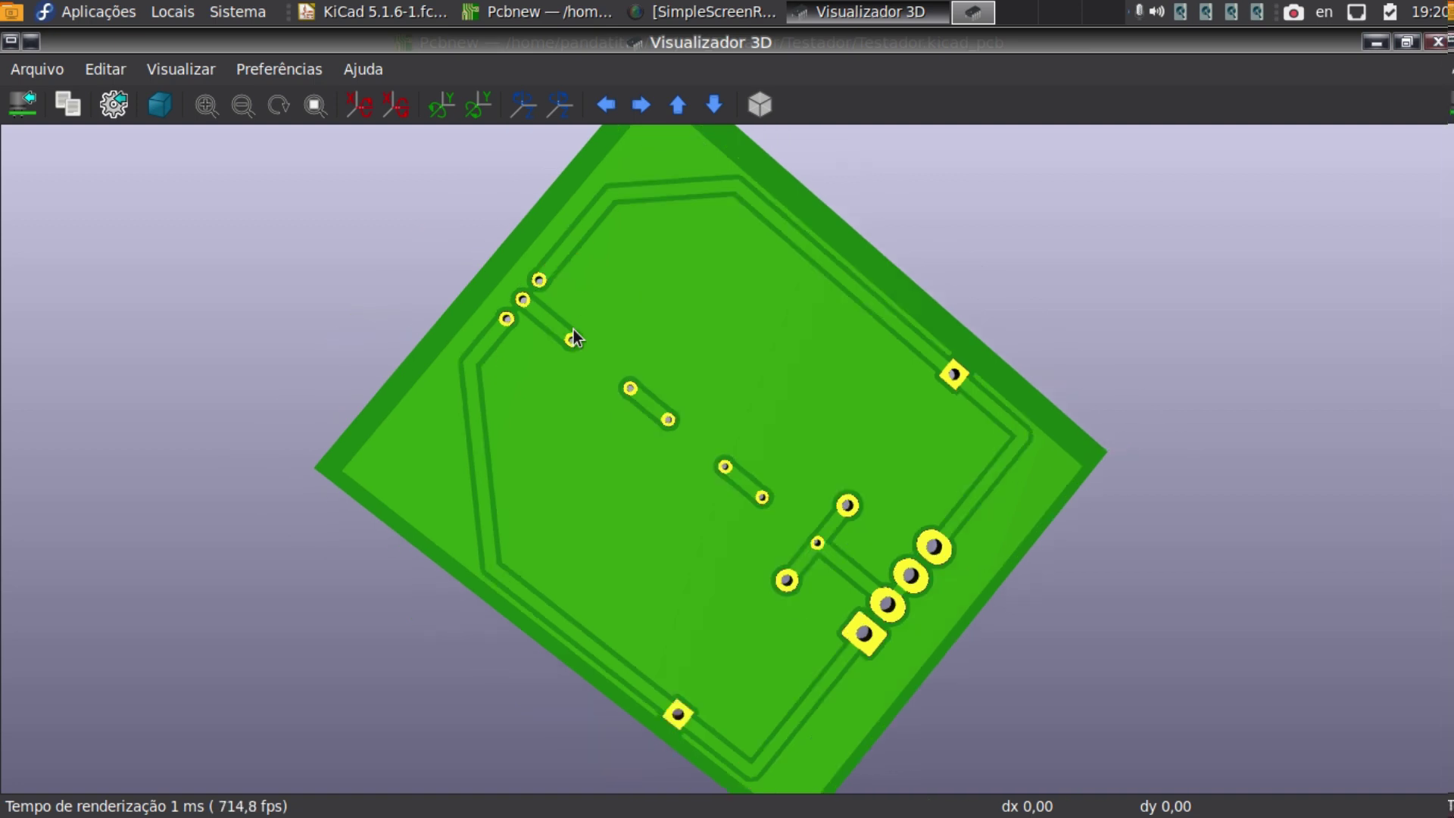
Turn the 3D board back to its component side, reset the view to inspect it, and close the 3D viewer.
drag(568, 301, 956, 620)
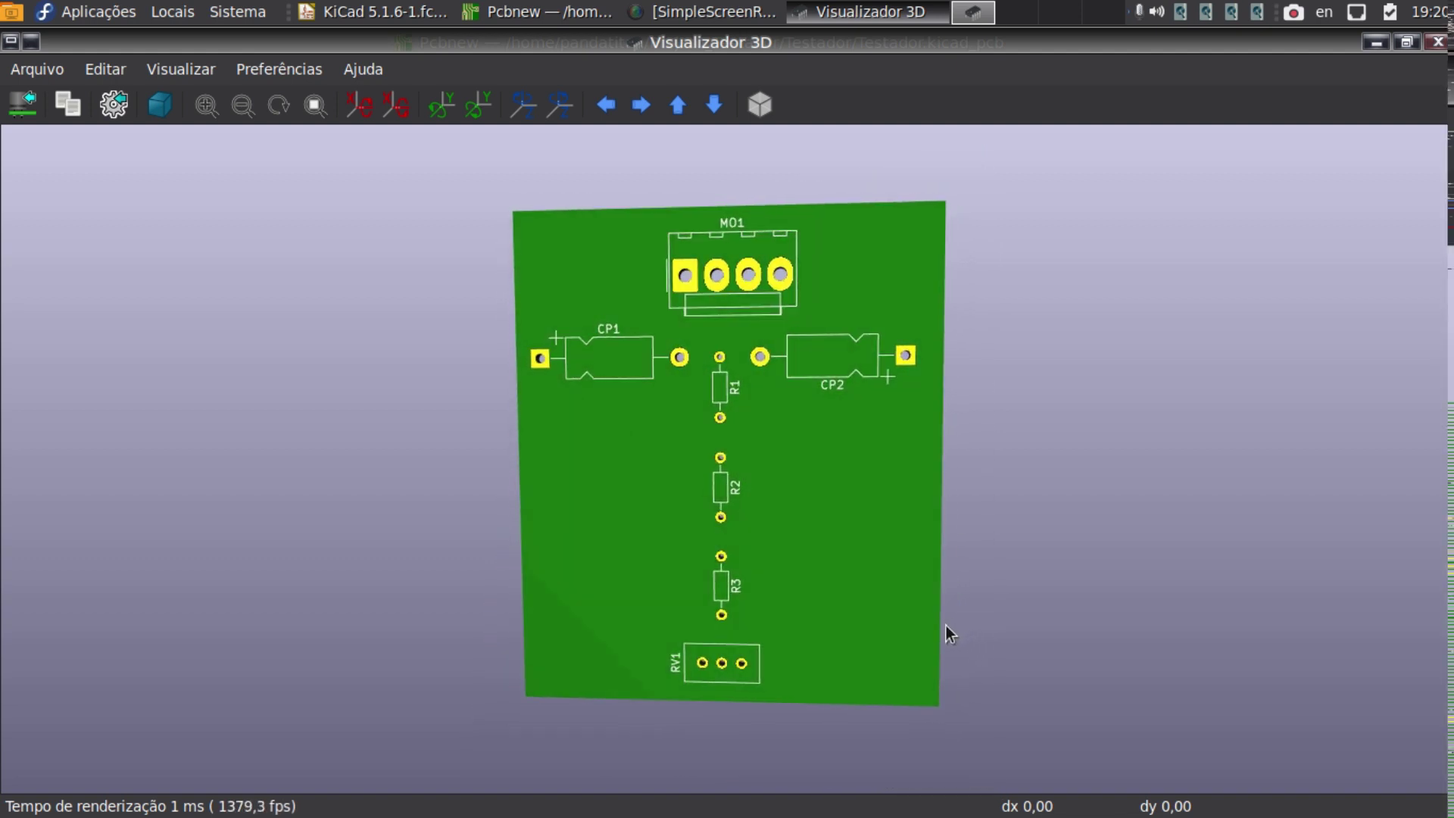
key(Home)
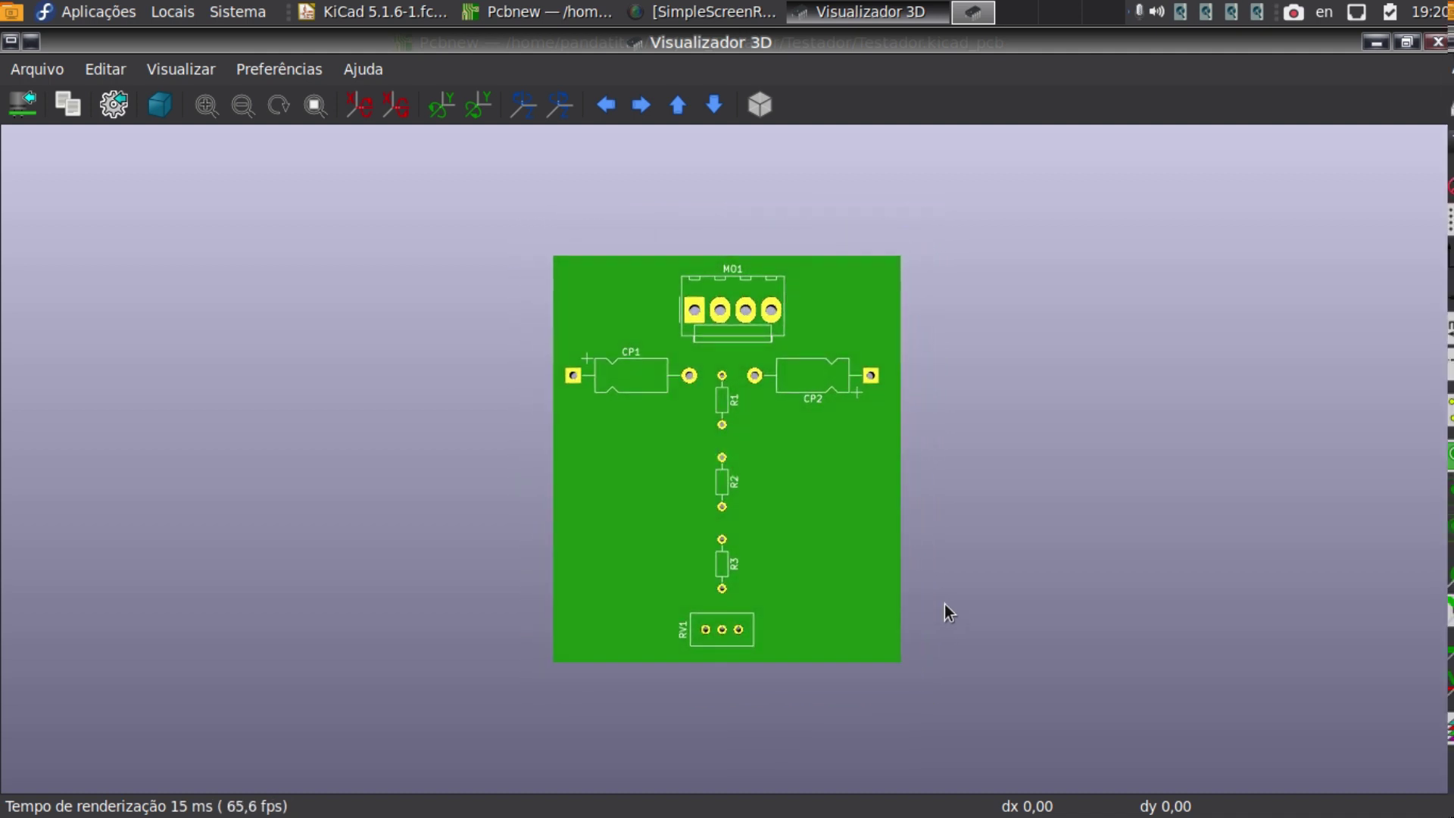
scroll(944, 602, up, 8)
scroll(943, 603, down, 4)
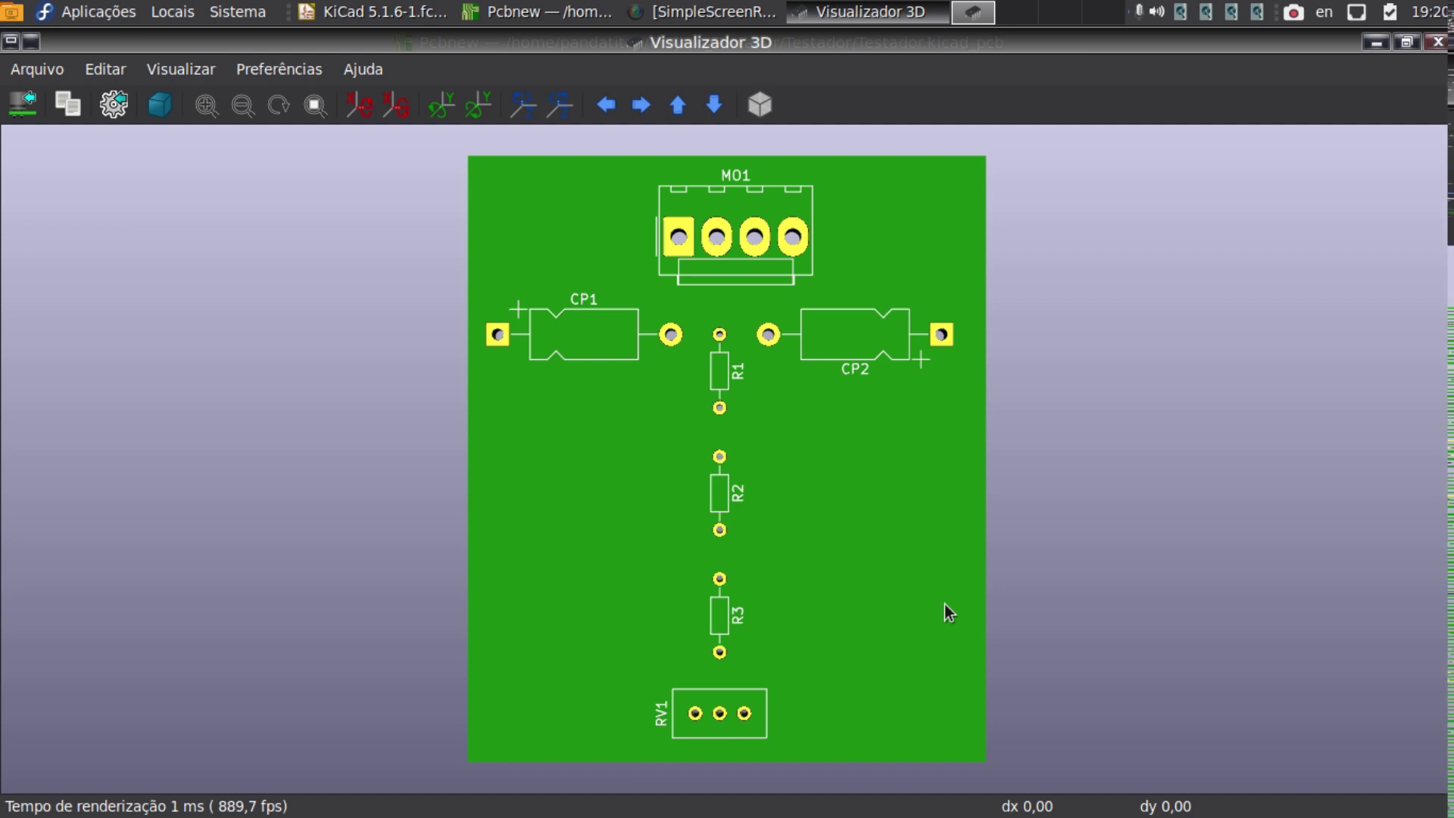
click(1437, 43)
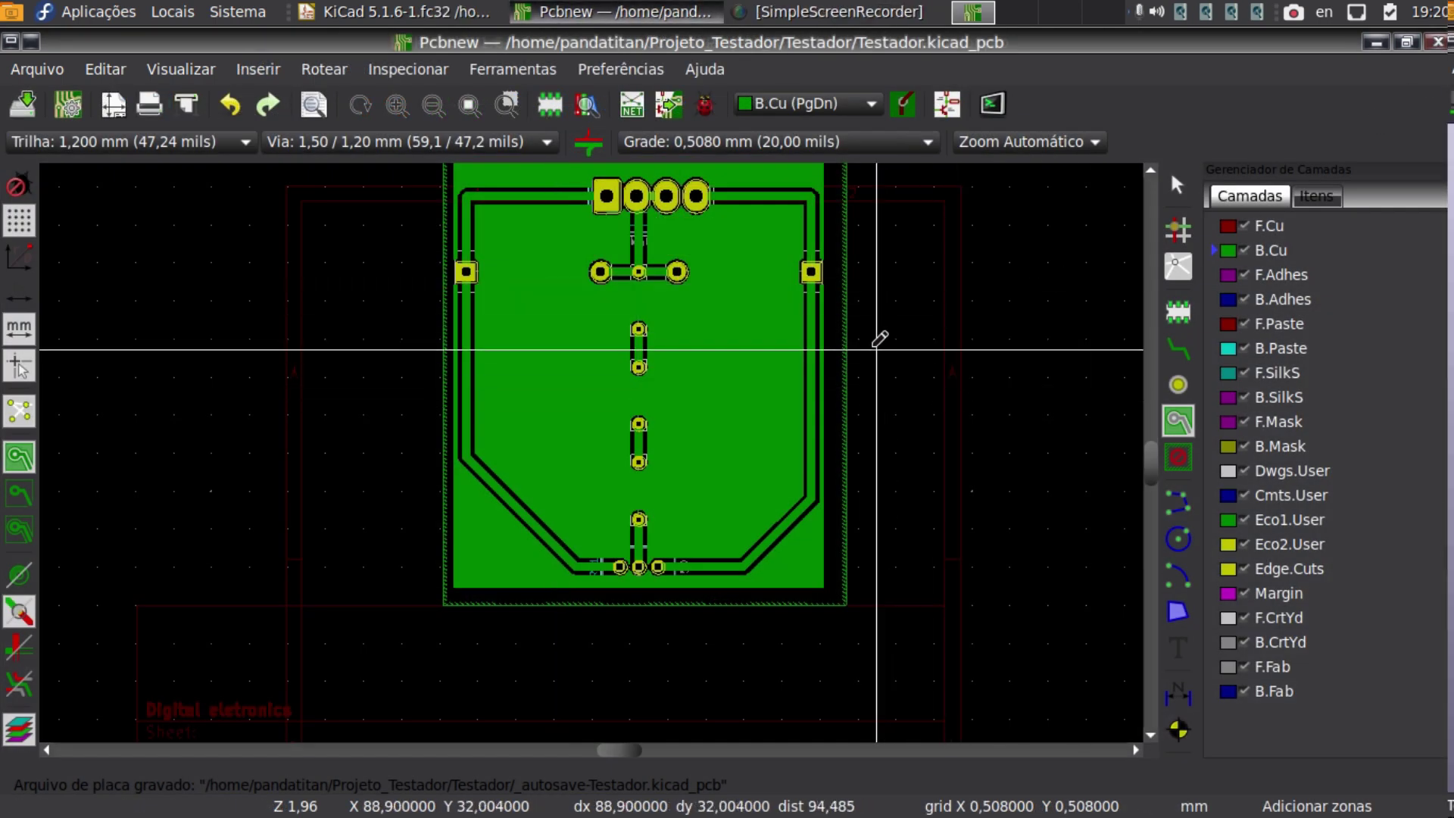
Leave the zone tool, hide the copper zone's filled areas to view the bare tracks, and show the fill again.
scroll(762, 243, up, 1)
scroll(591, 452, down, 1)
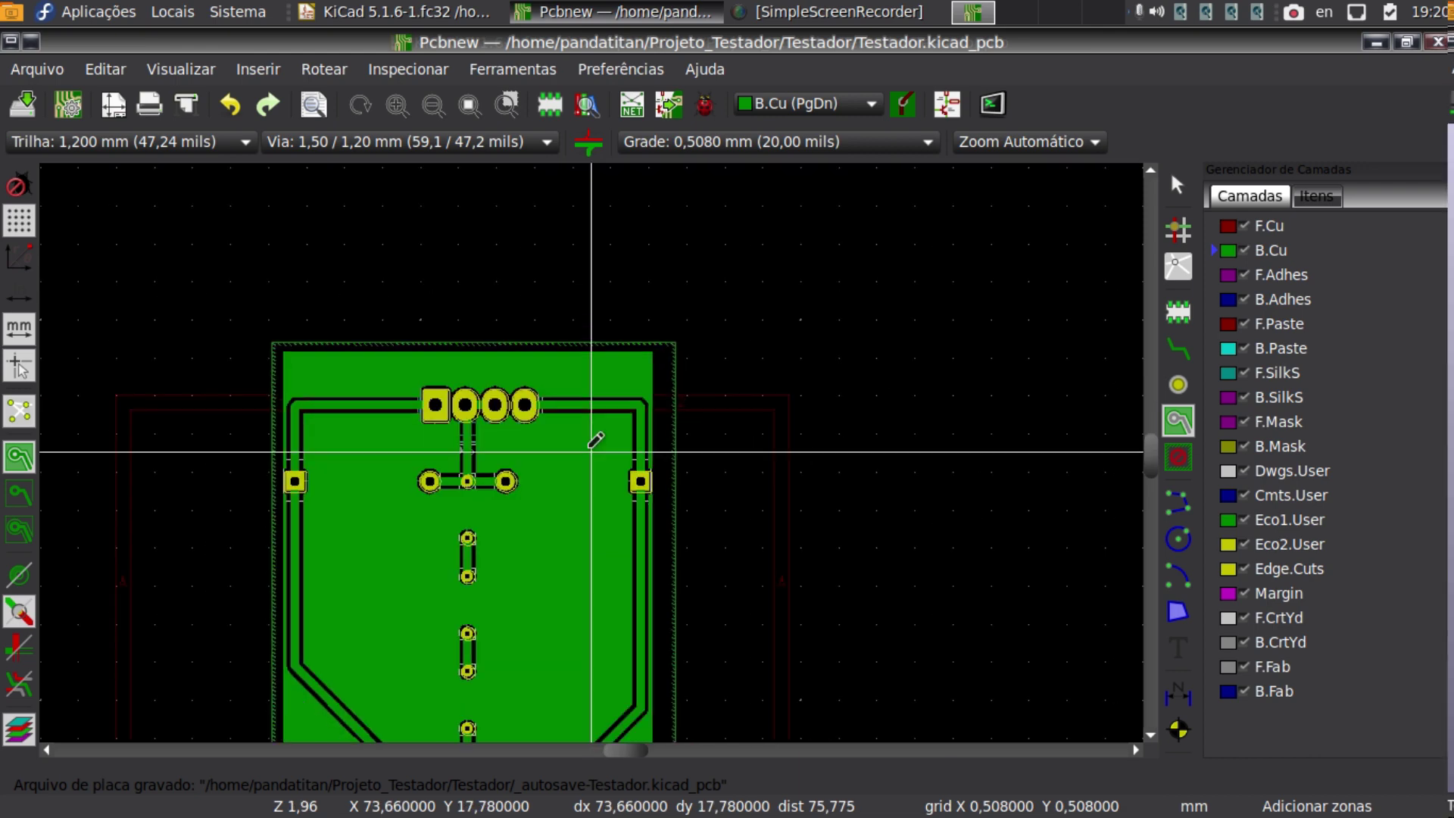
scroll(529, 558, down, 1)
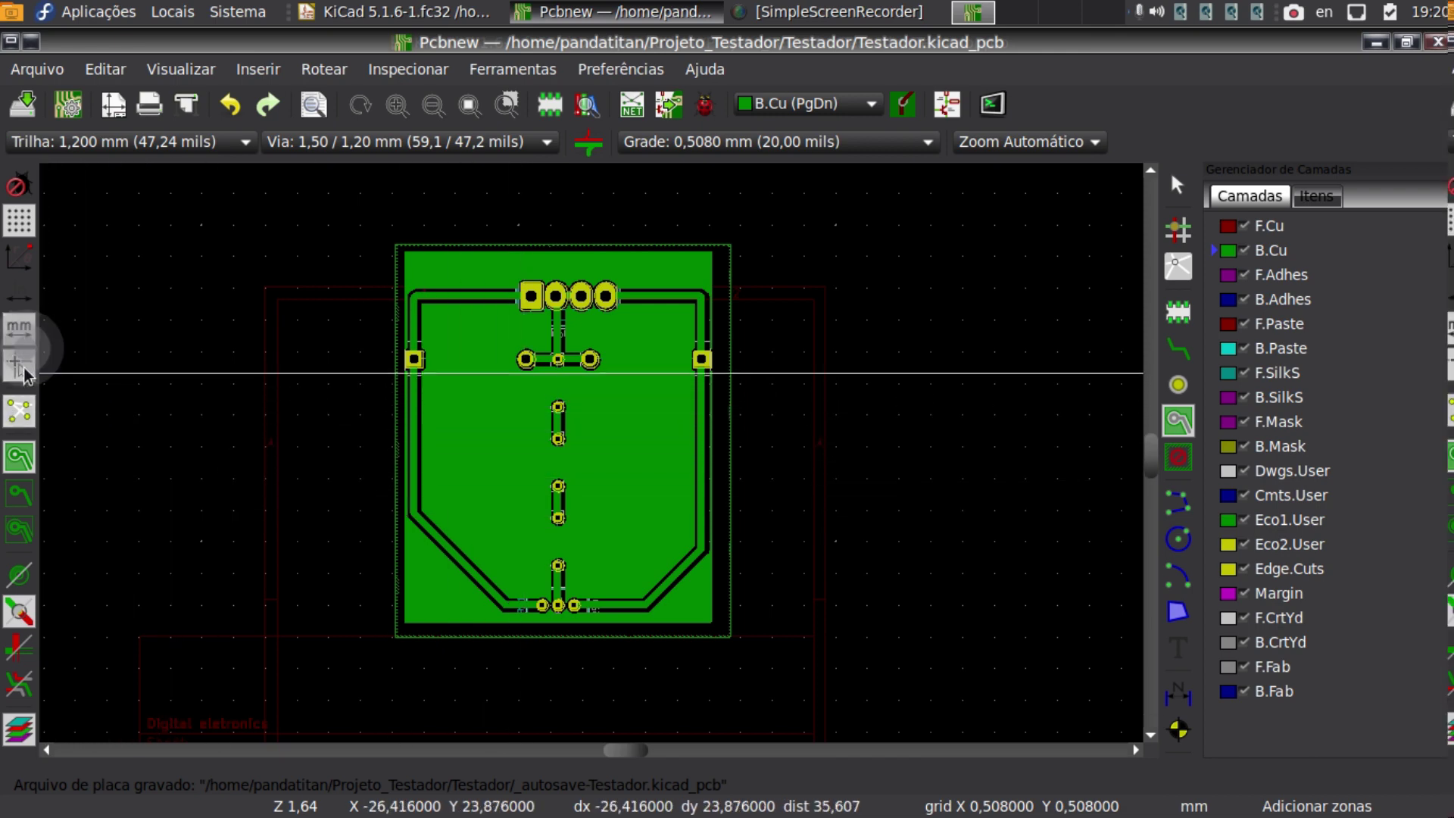
click(18, 415)
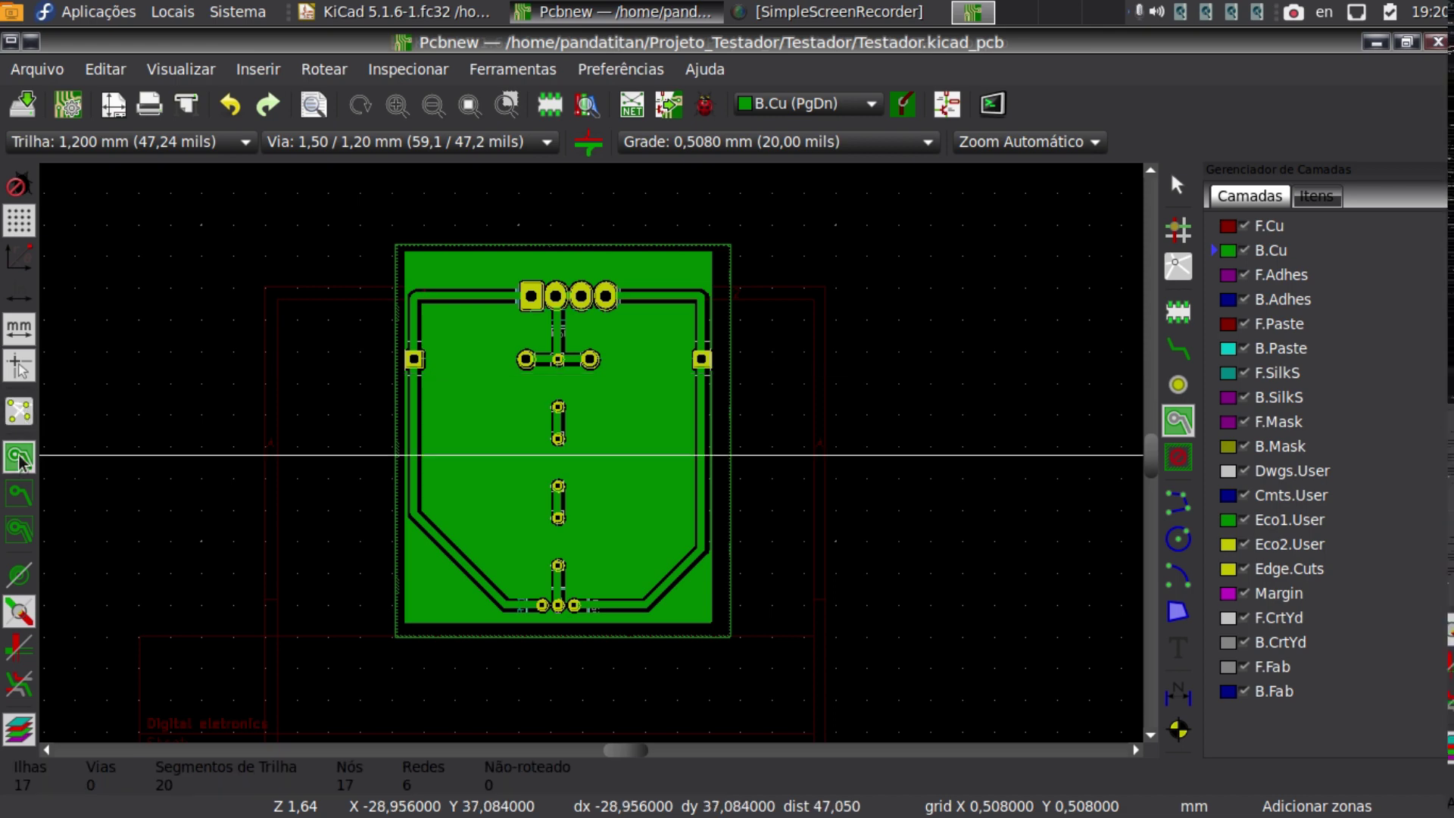
key(Escape)
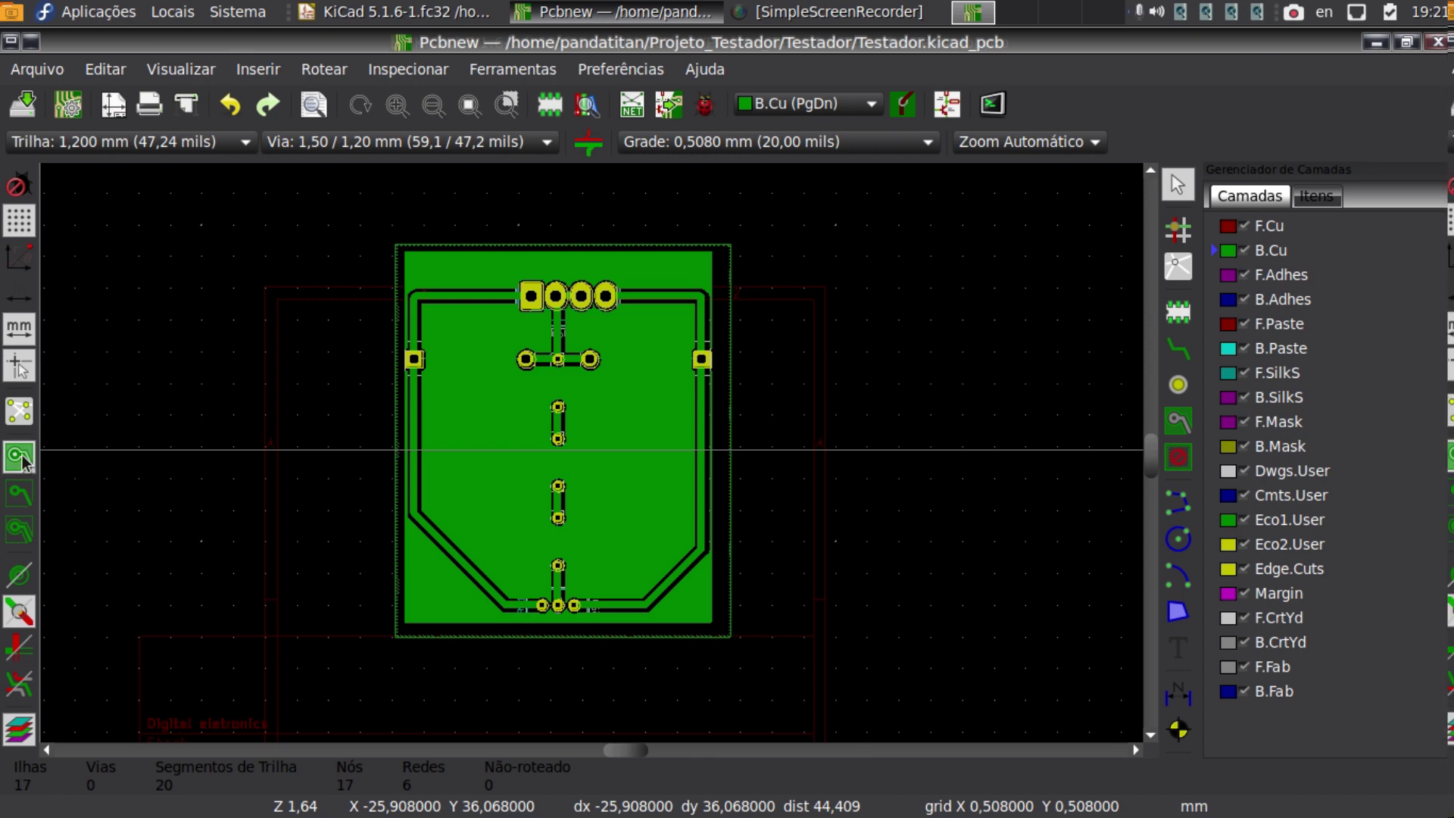
click(21, 495)
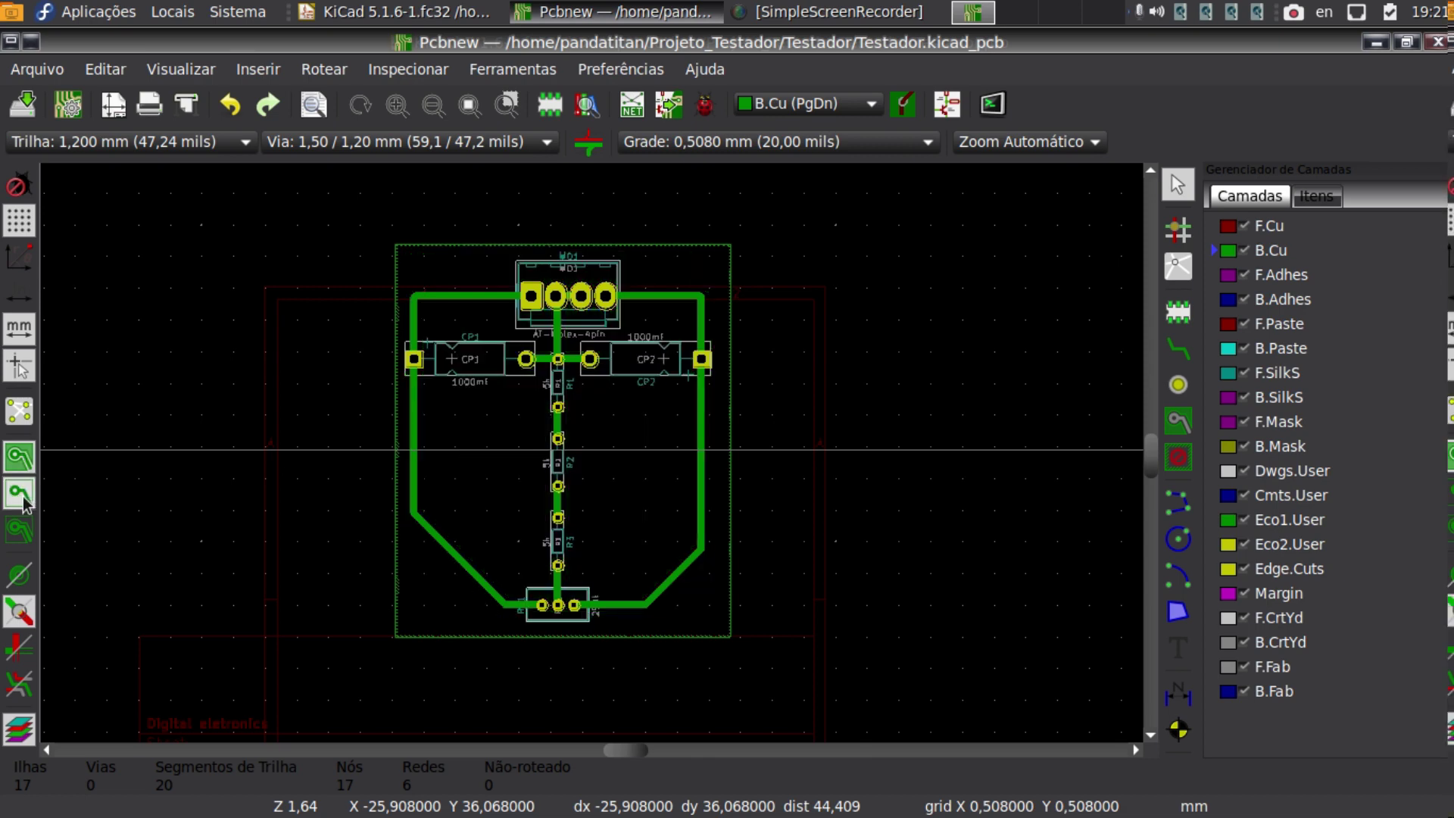
click(23, 459)
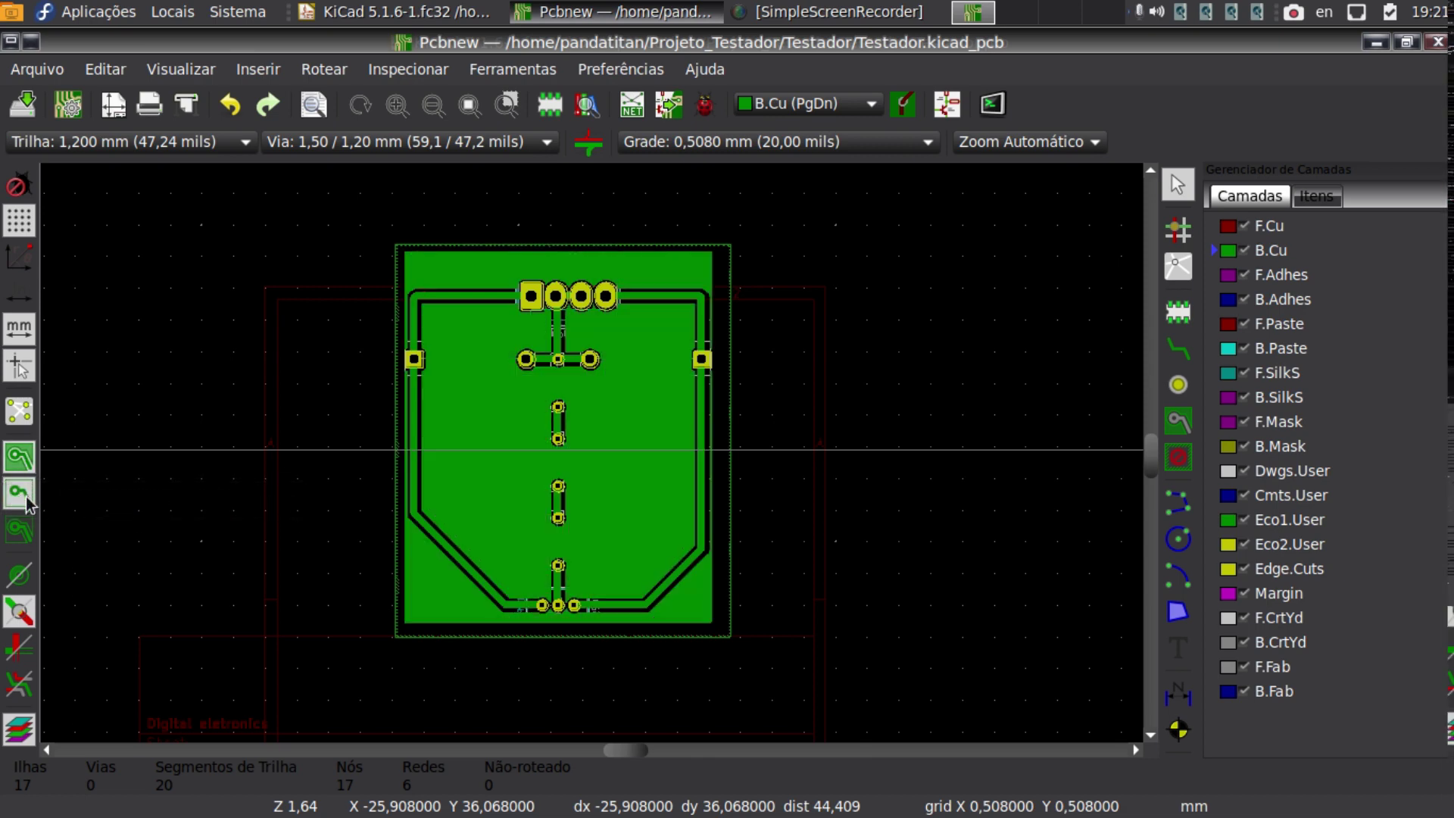
Compare the copper zone's display modes by cycling between hidden, outlined and filled areas, ending on outlines only.
click(23, 496)
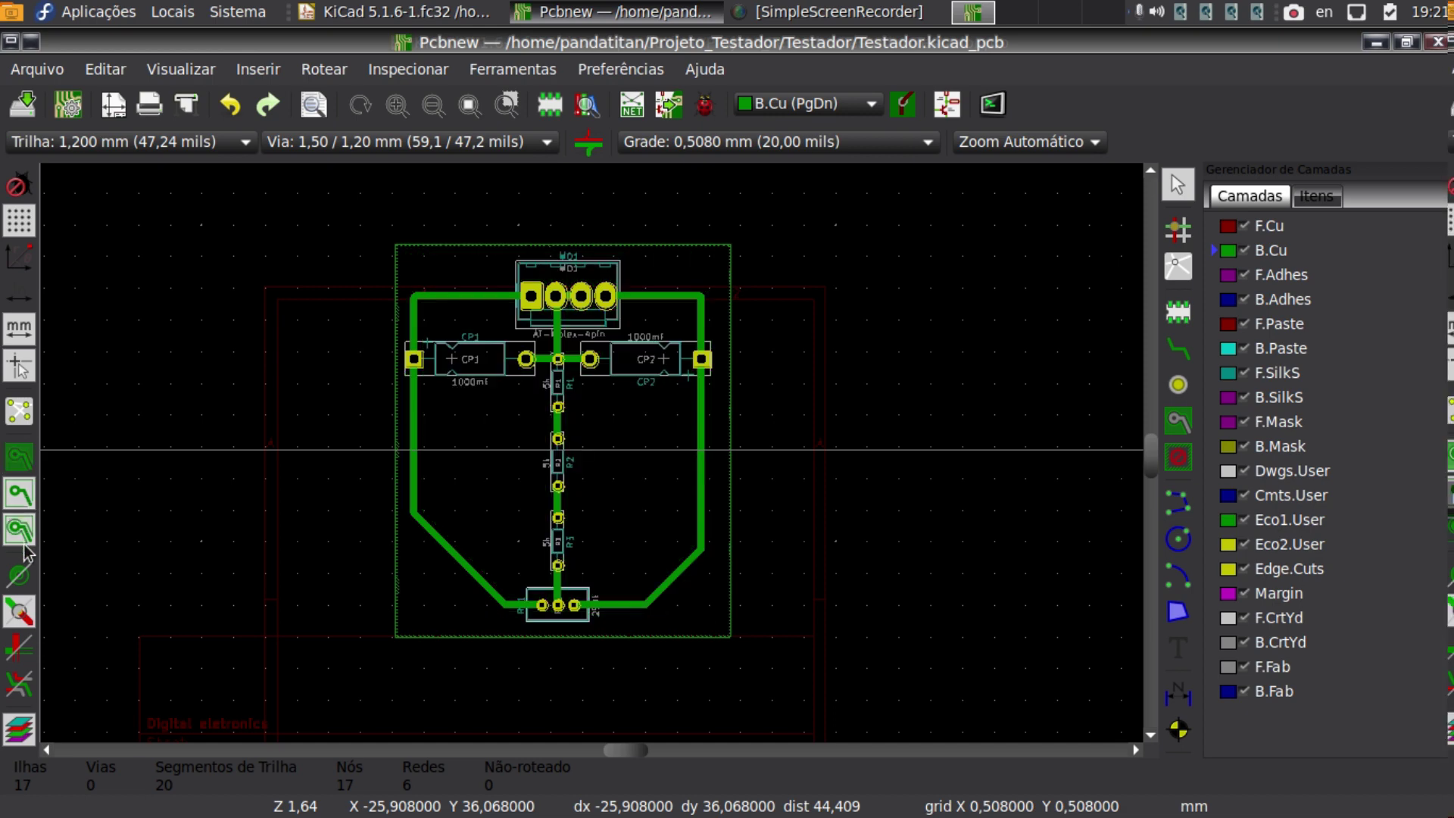
click(19, 532)
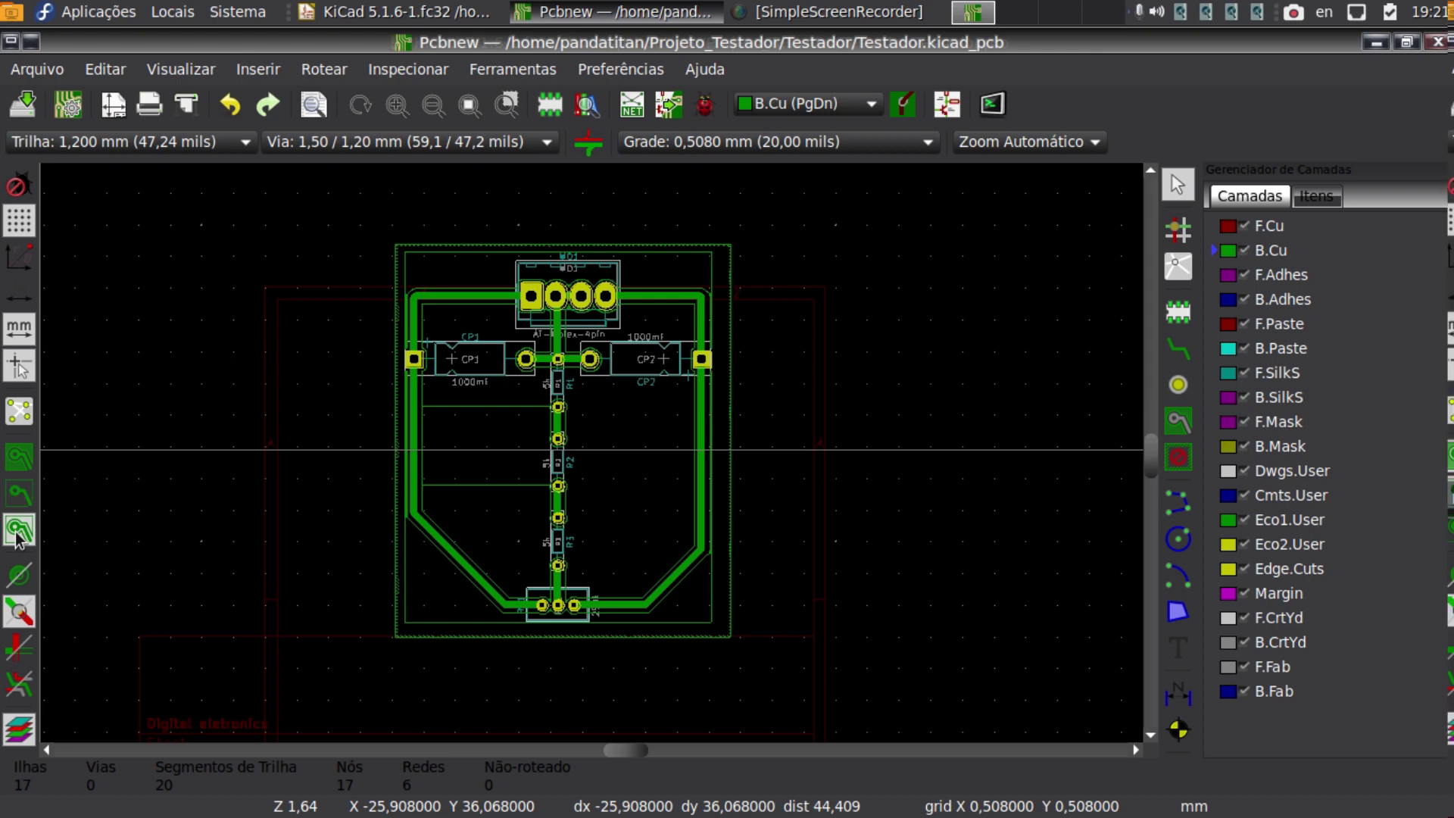
click(19, 499)
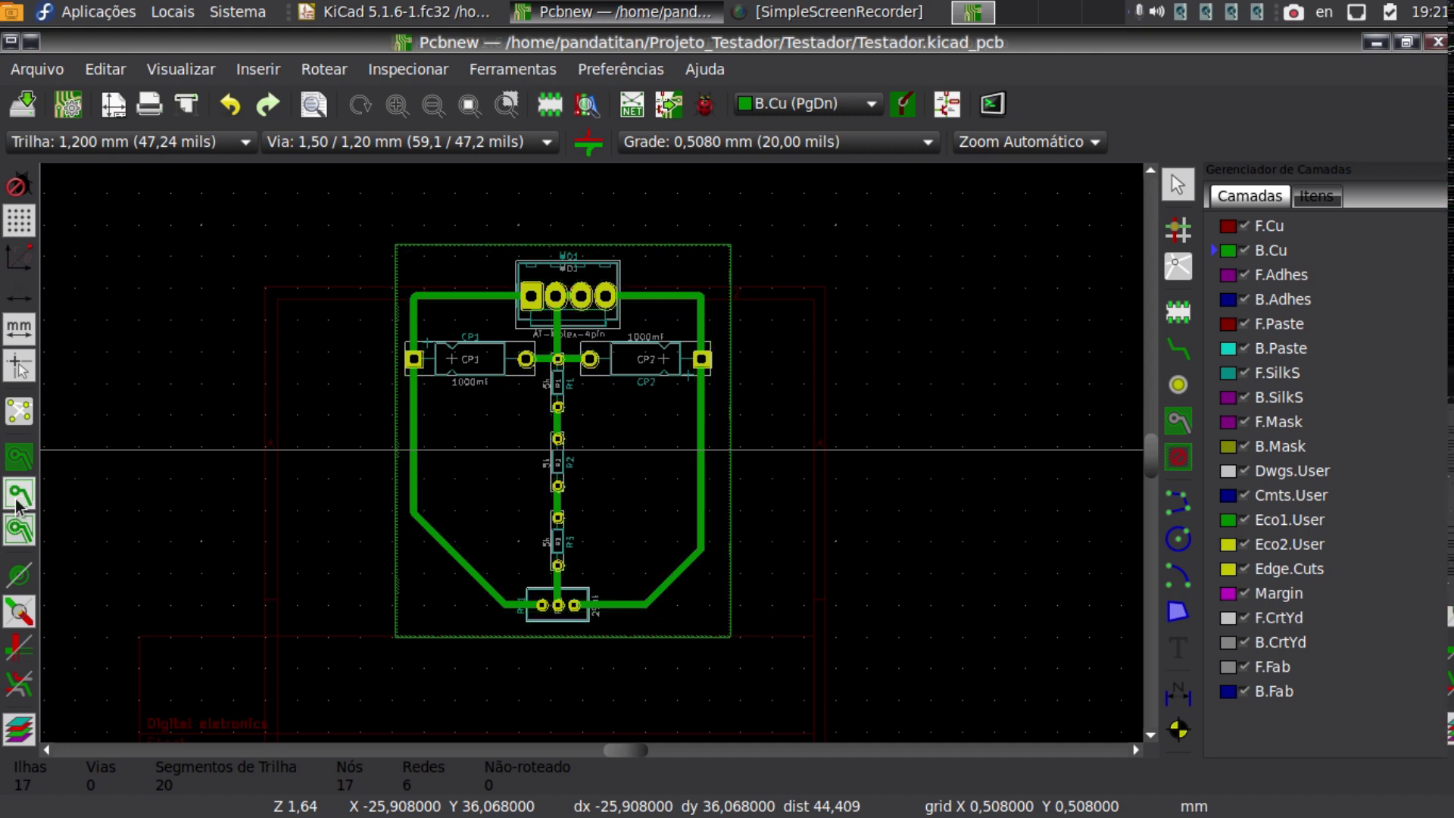
click(19, 530)
click(21, 458)
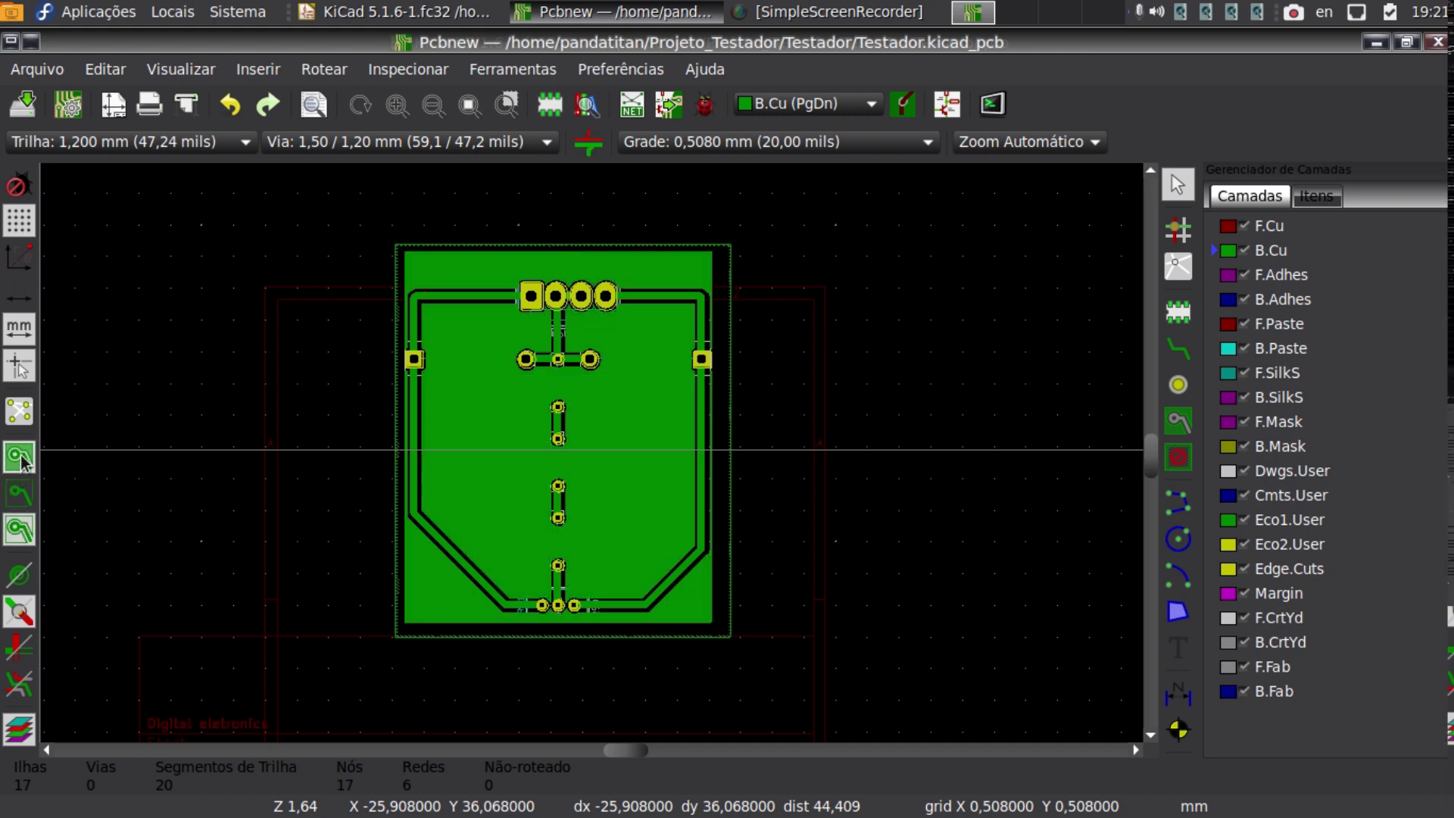
click(21, 530)
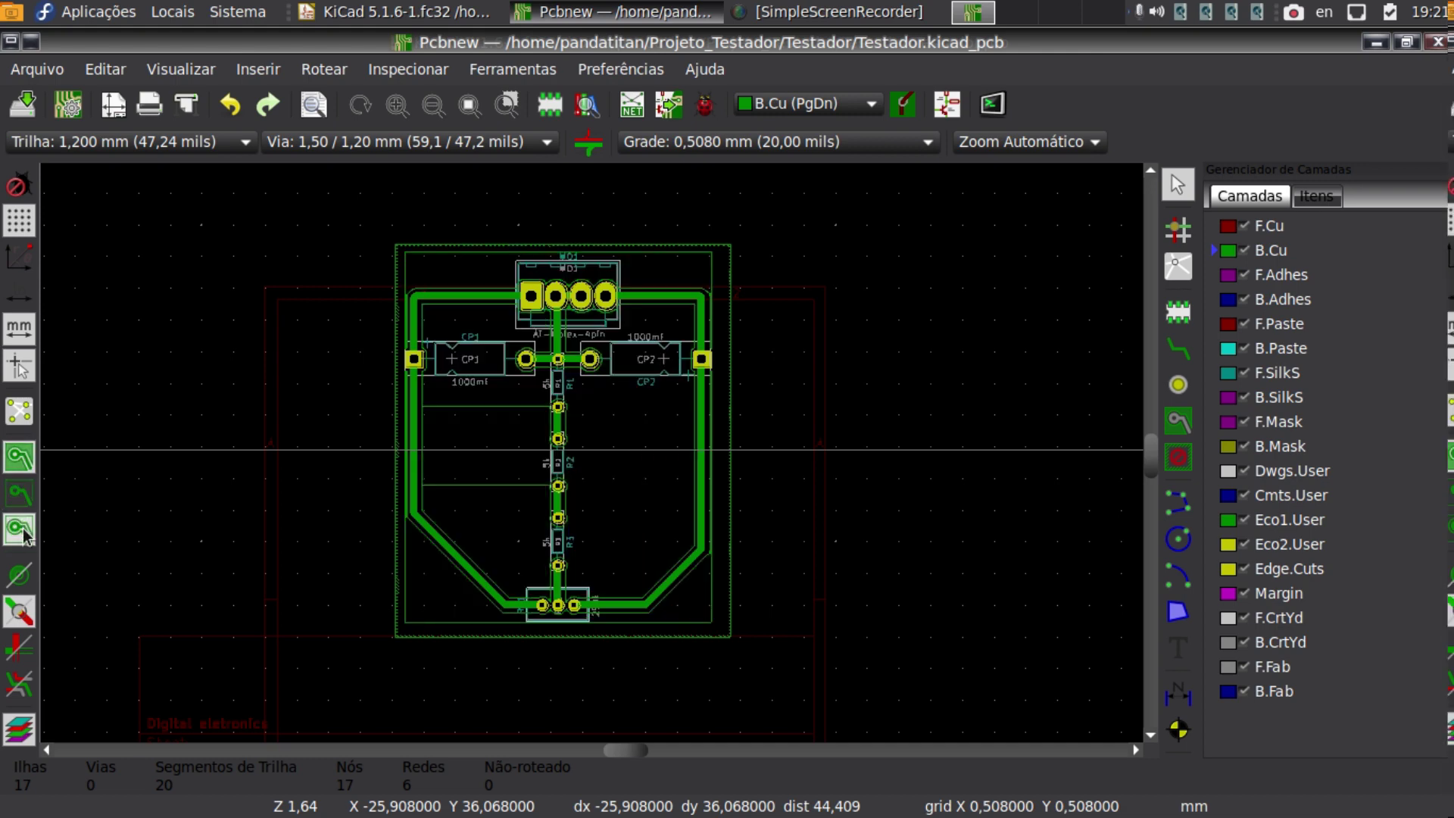
Show the pads in outline mode and return them to filled mode, twice, to compare both displays.
click(20, 575)
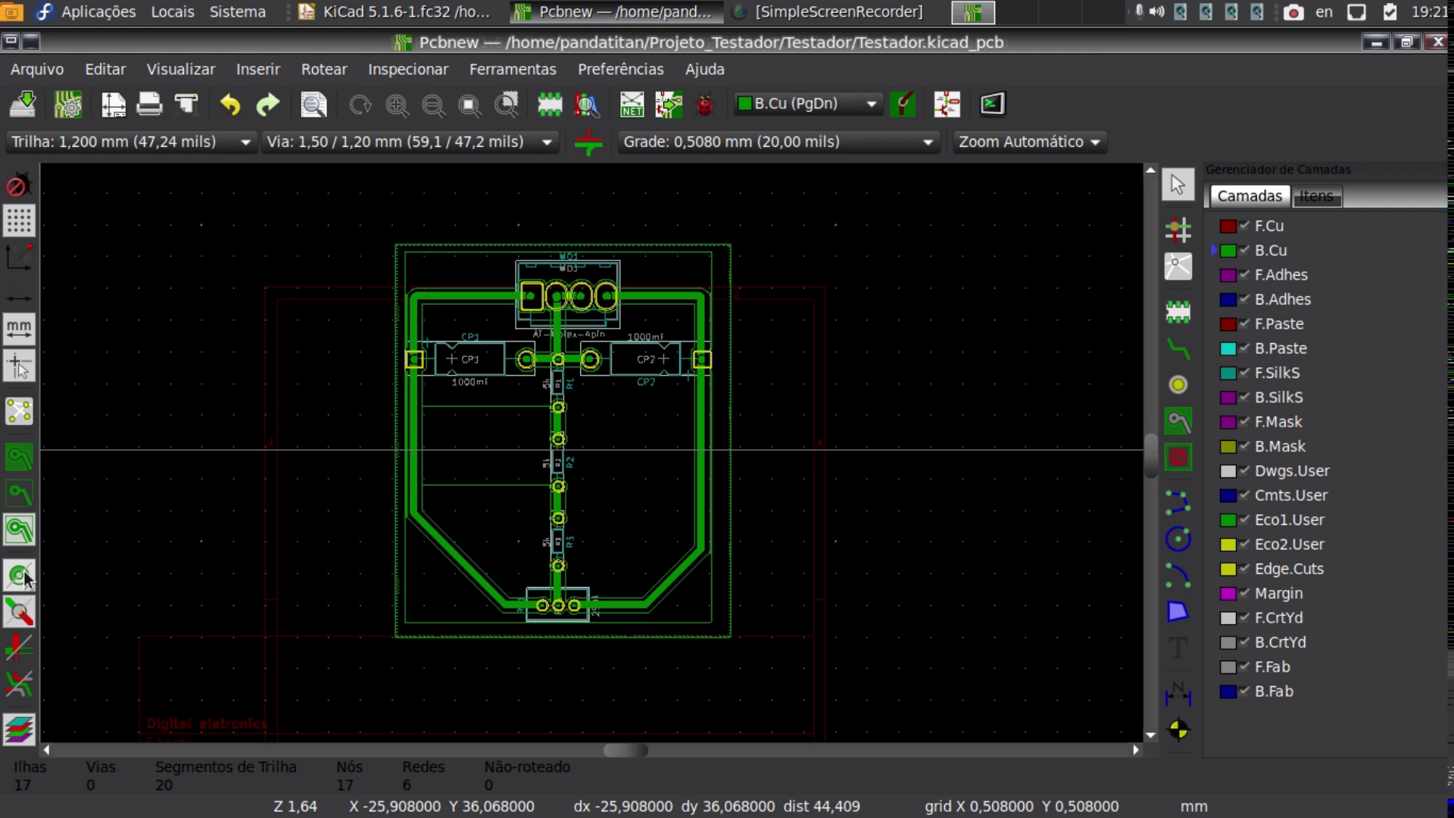
click(20, 575)
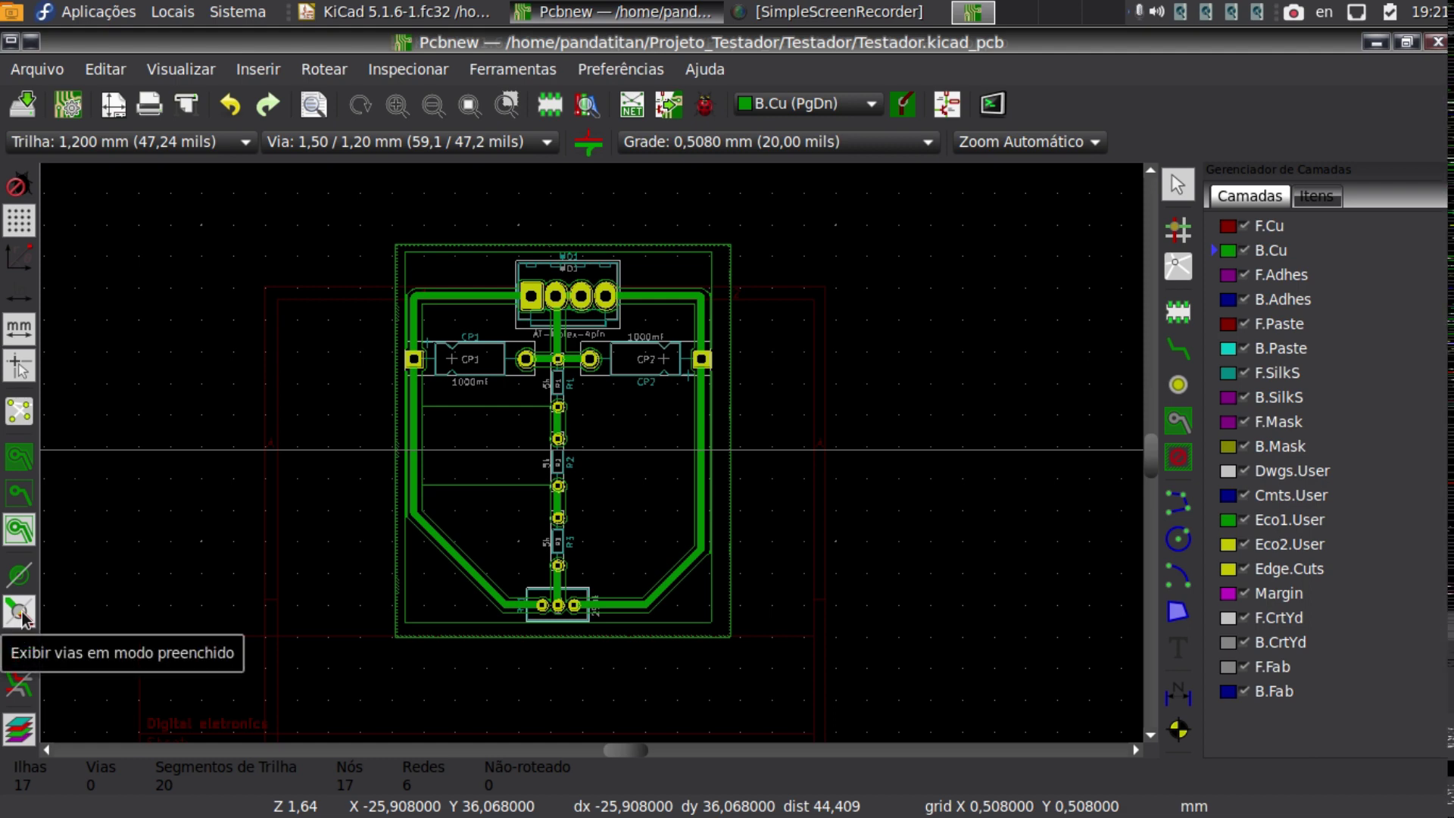
click(21, 576)
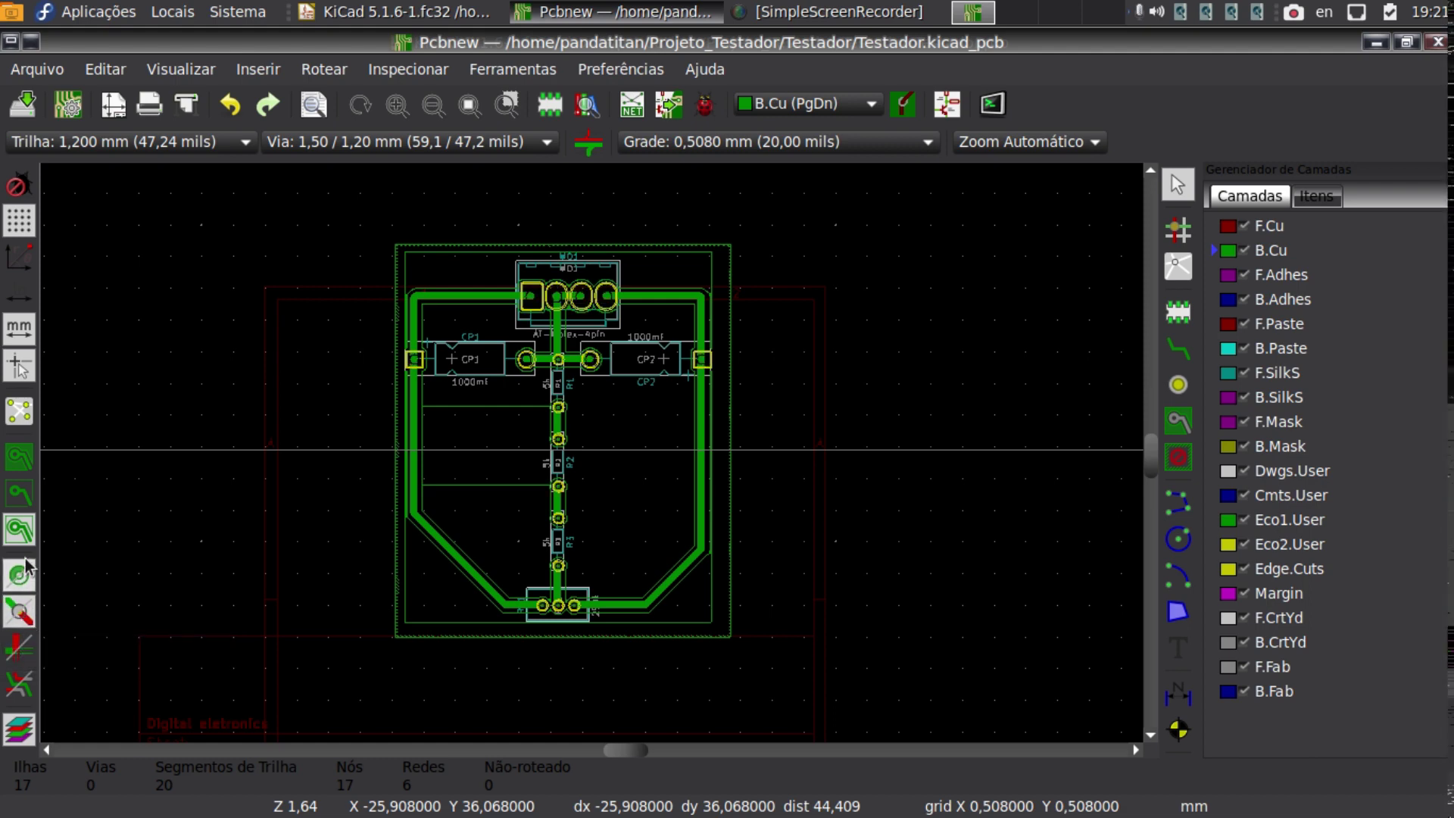
click(26, 582)
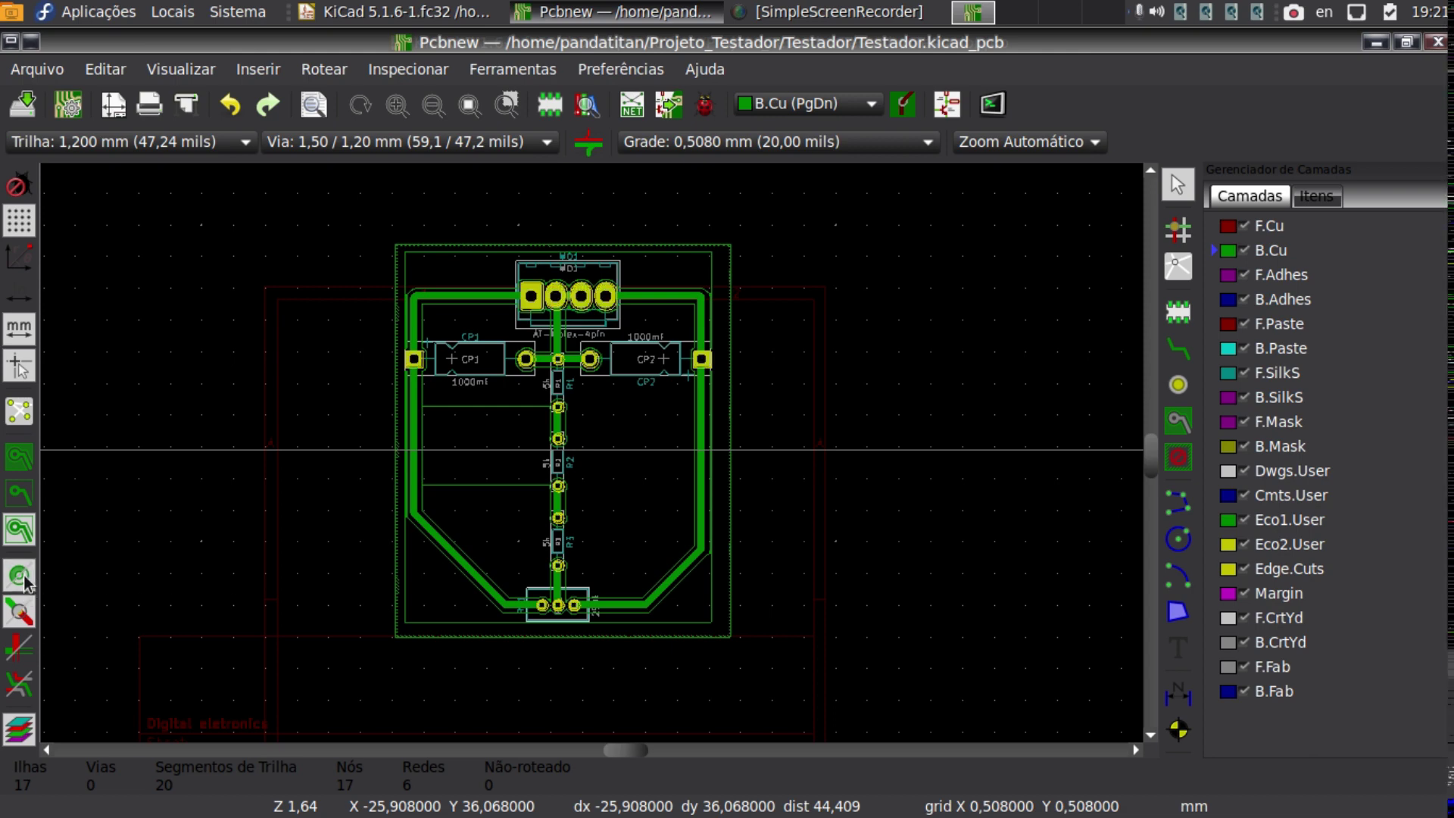
Switch the tracks between outline and filled display to compare them, ending with filled tracks.
click(21, 649)
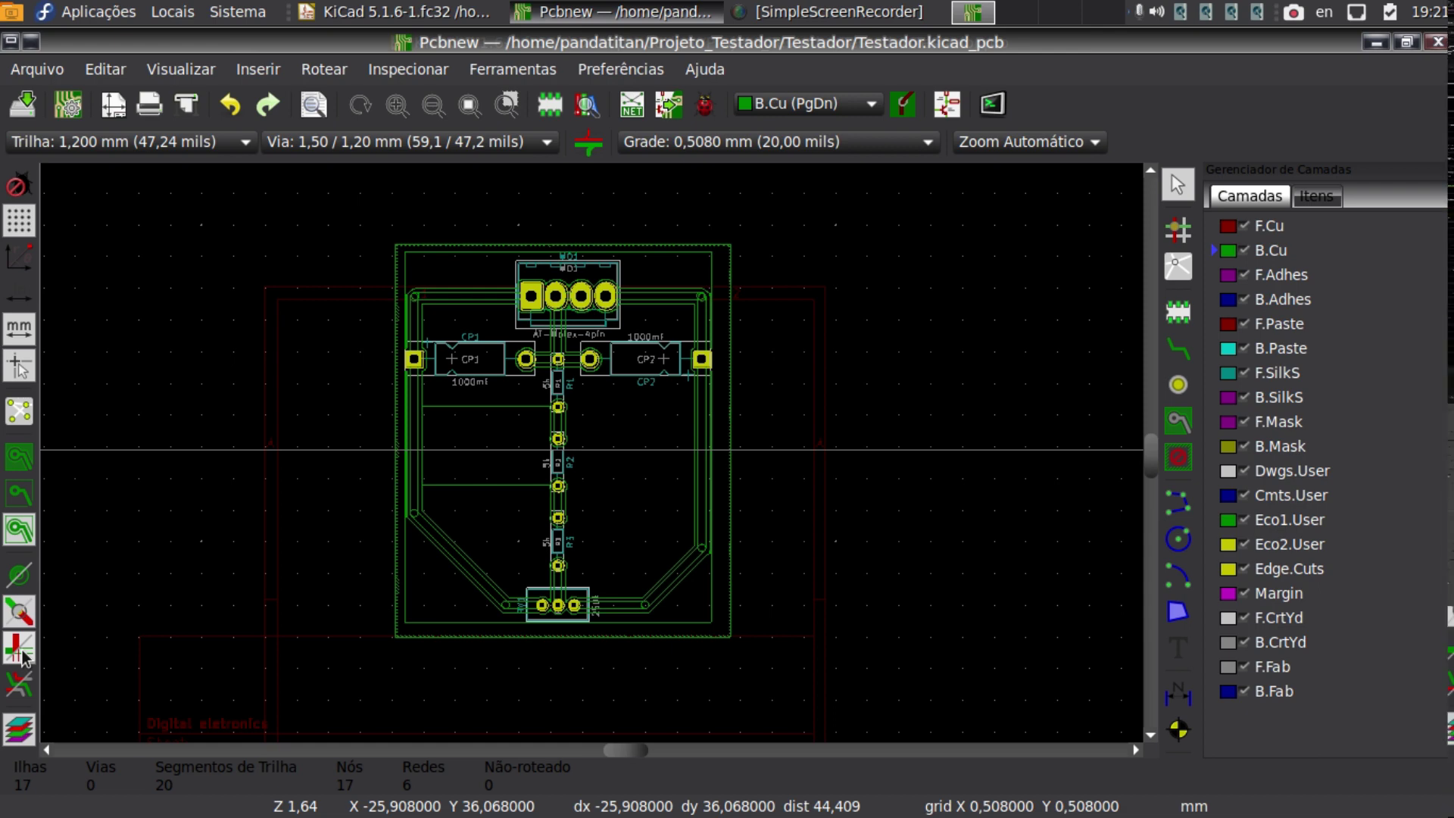
click(23, 654)
click(23, 654)
click(23, 654)
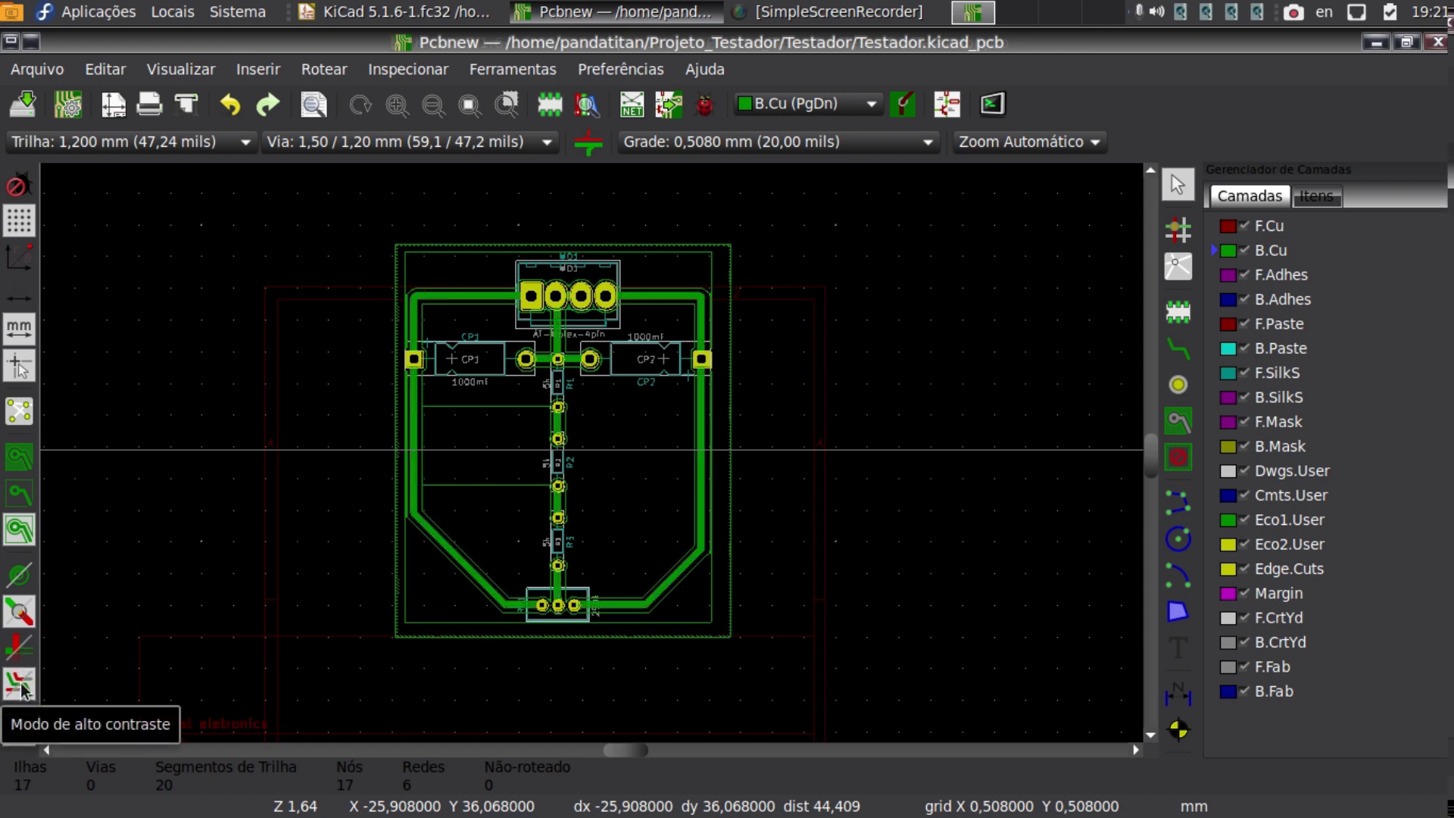
Turn high contrast mode on and off to compare how the B.Cu layer stands out, leaving it off.
click(20, 684)
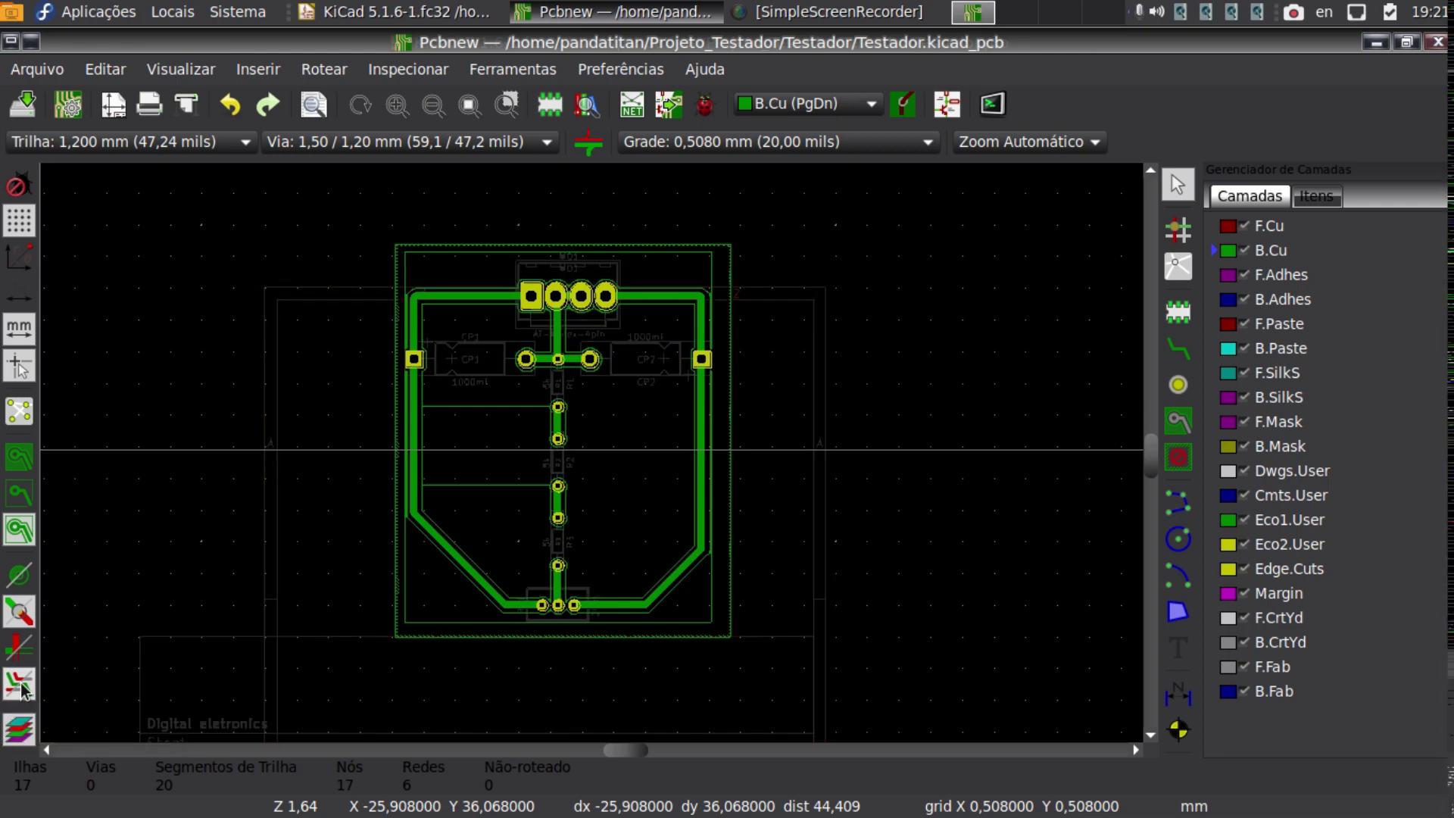
click(23, 688)
click(23, 688)
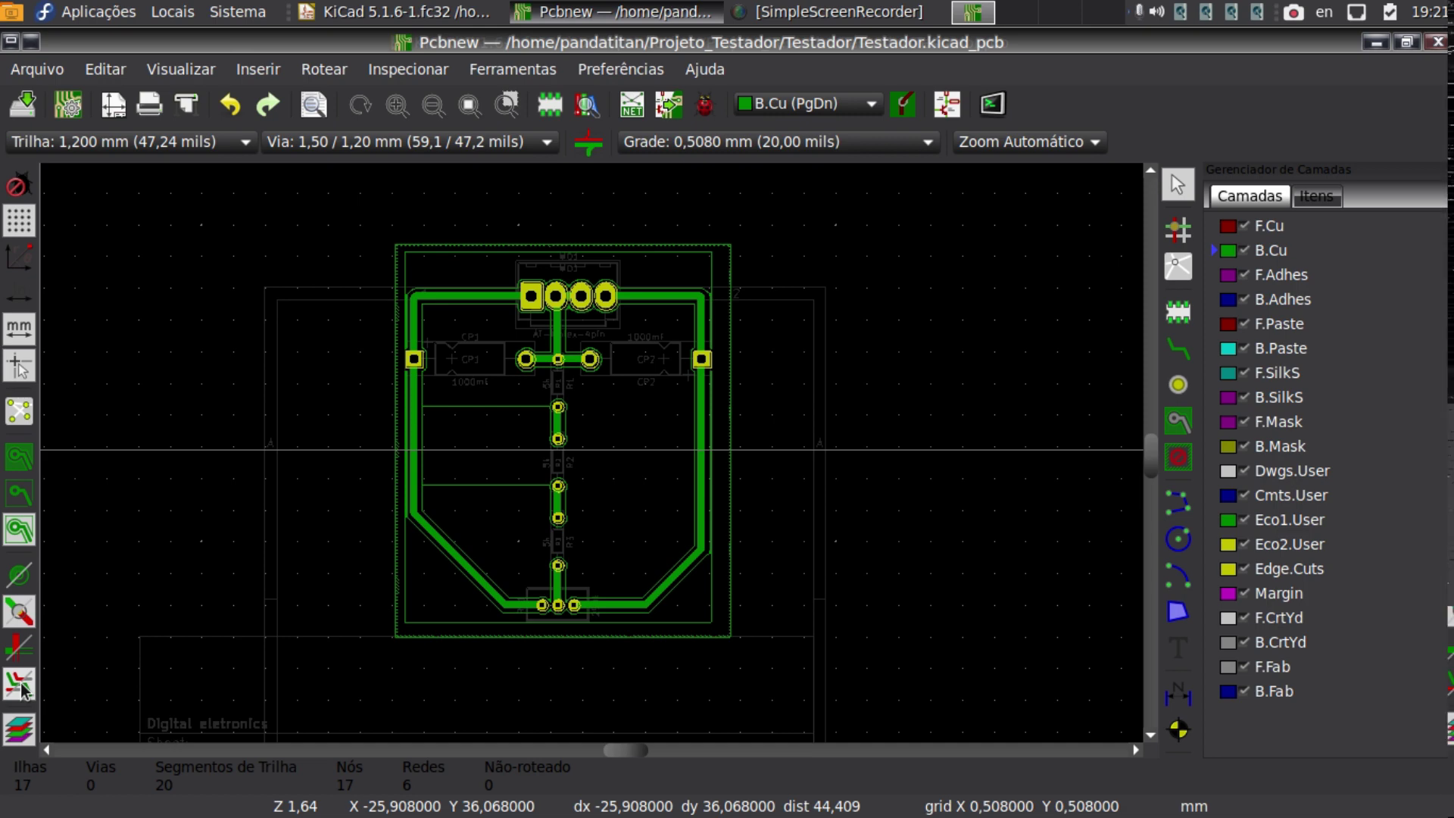
click(23, 689)
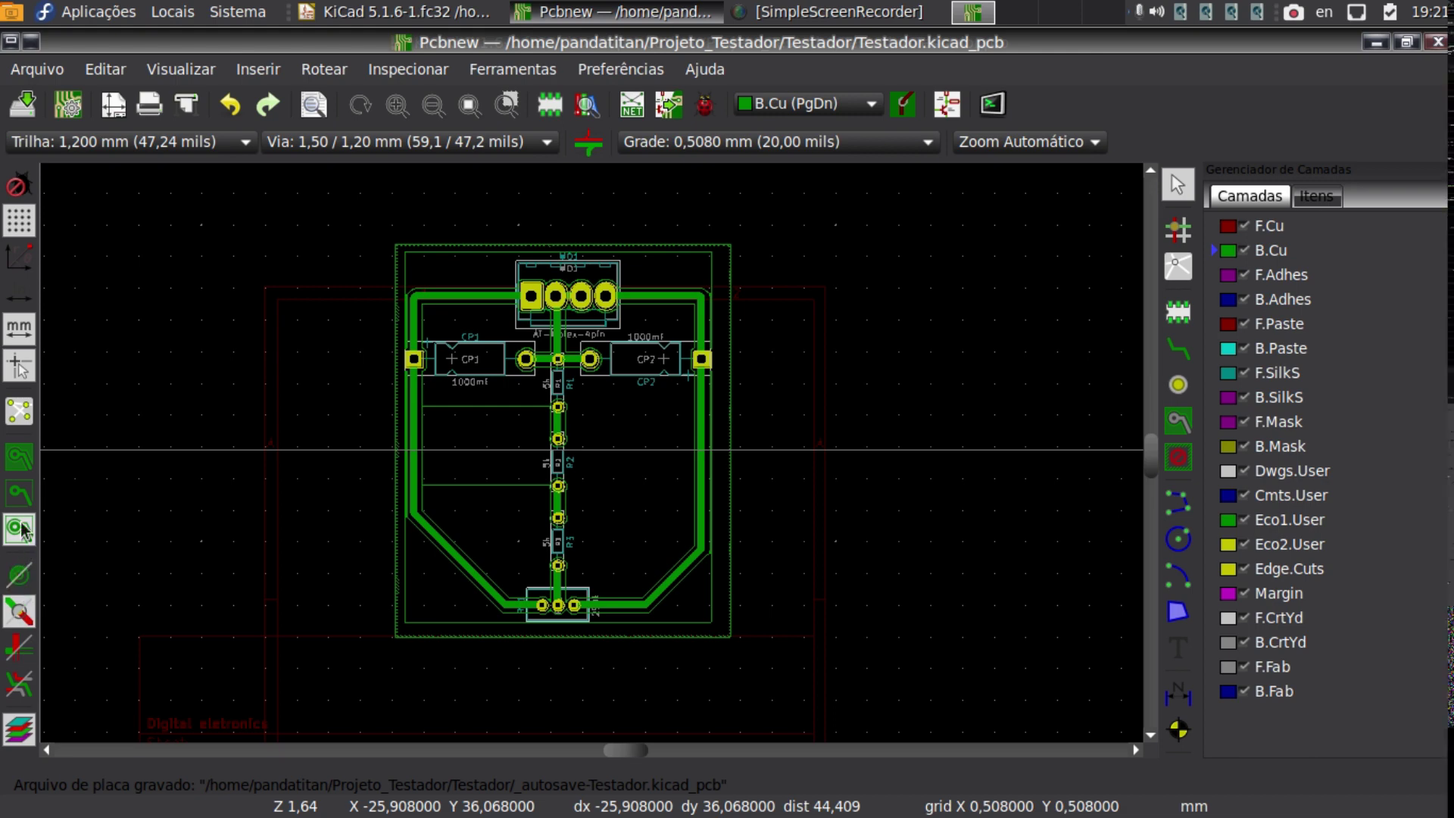
Hide the copper zone's filled areas once more and return the zone display to outlines only.
click(20, 494)
click(21, 494)
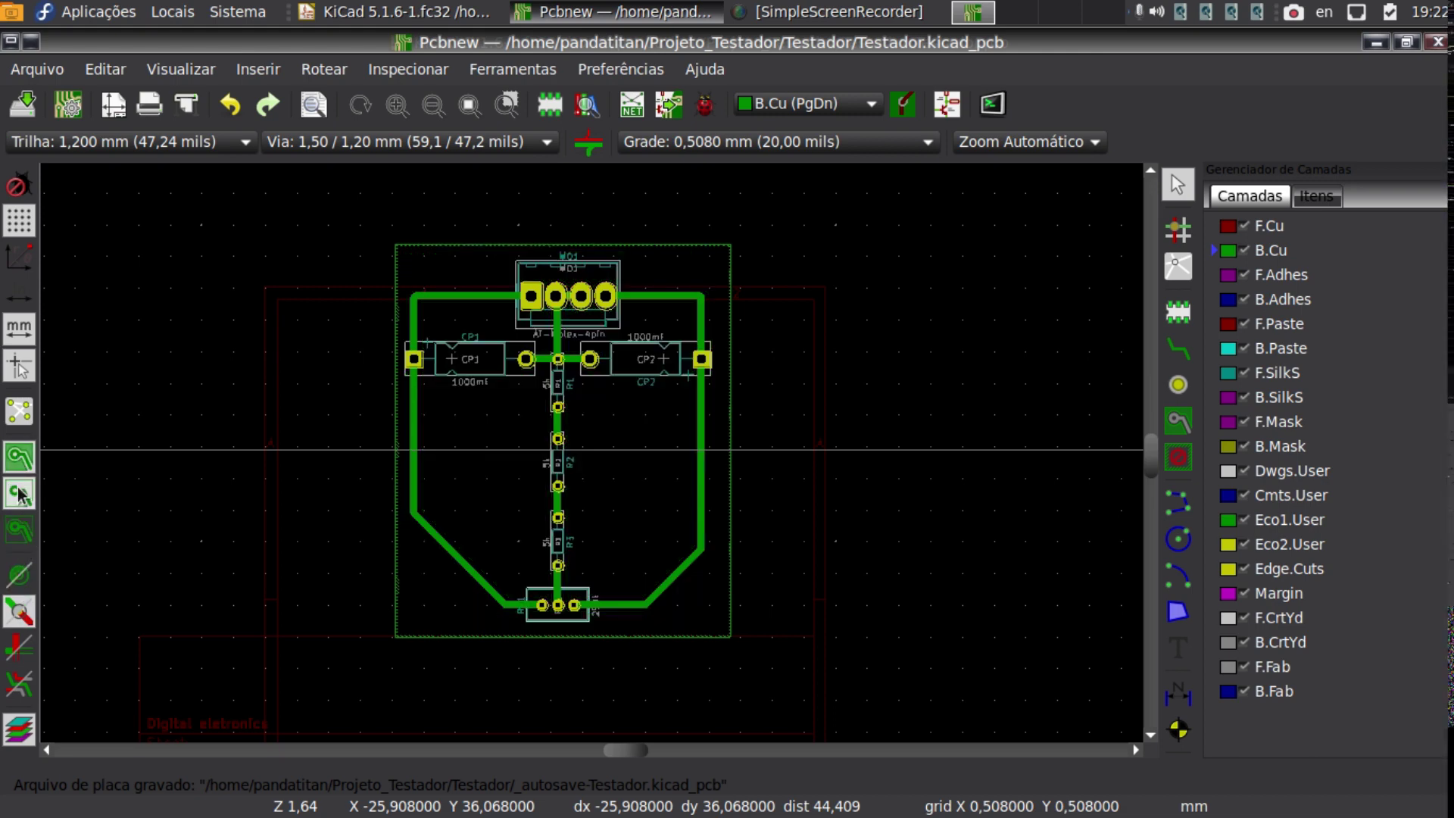
click(19, 534)
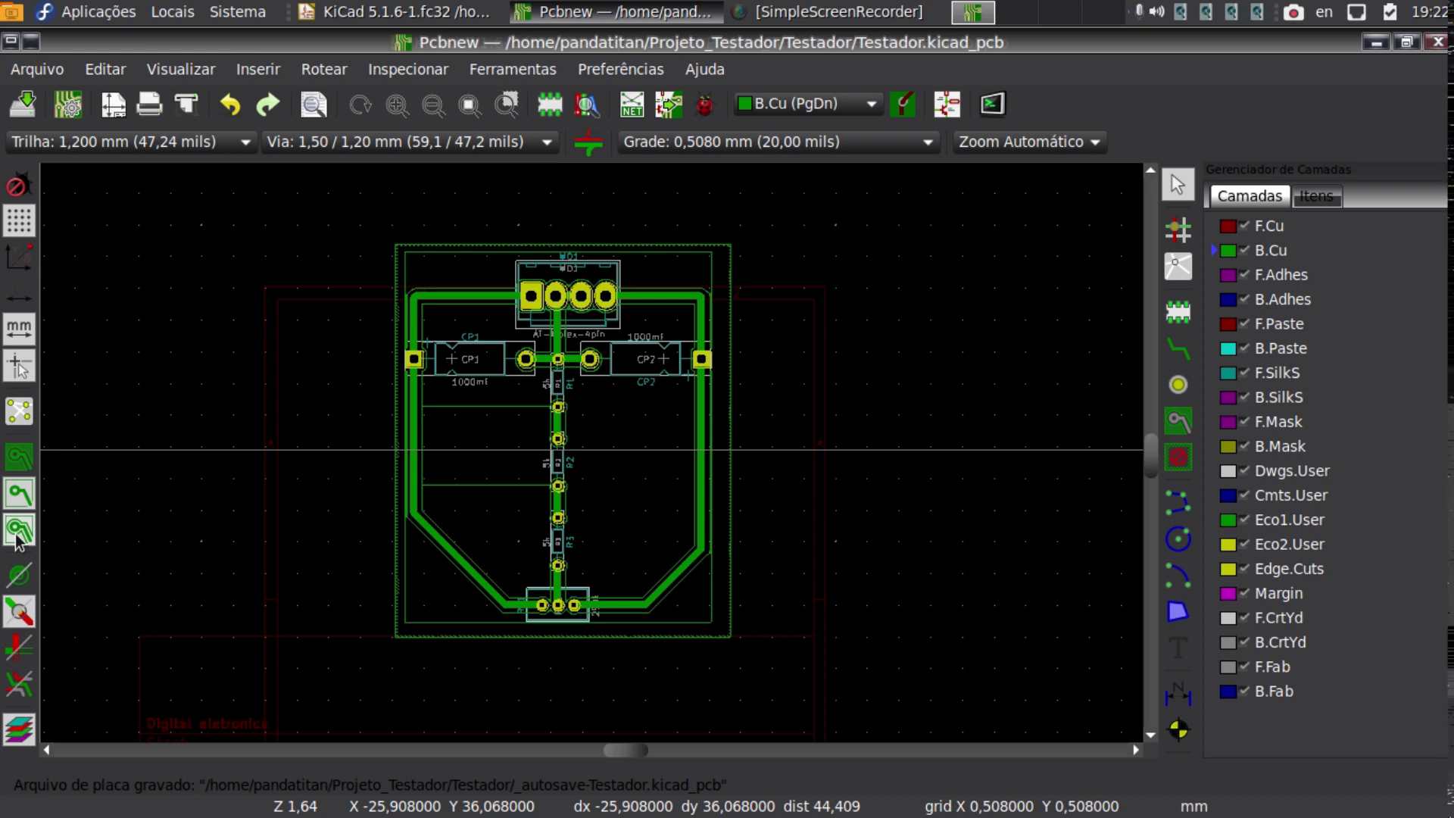
Examine the zone's isolation outlines around the capacitor pads, resistor pads and tracks up close, and return to the whole board.
scroll(592, 460, up, 4)
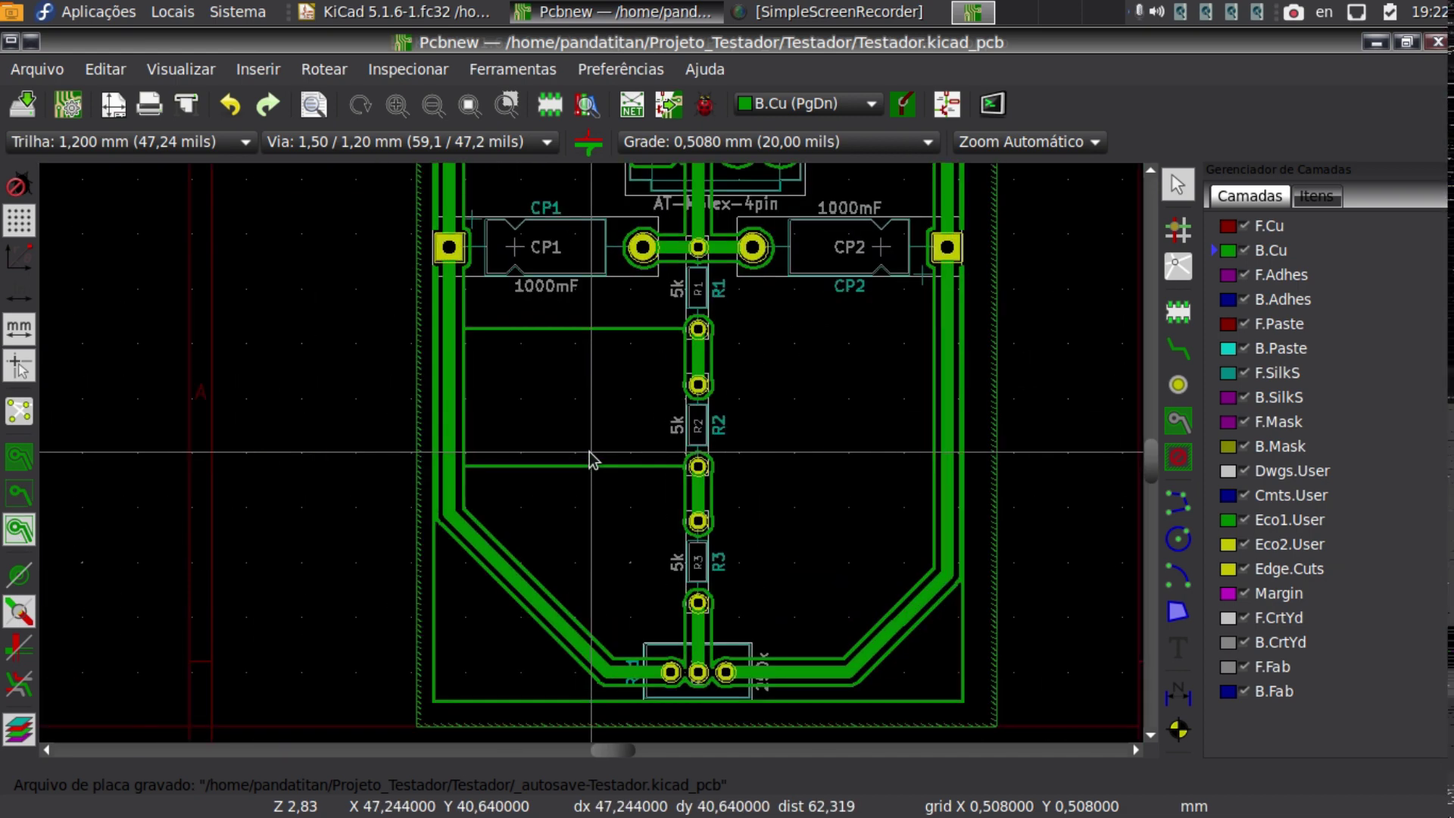
scroll(592, 460, down, 1)
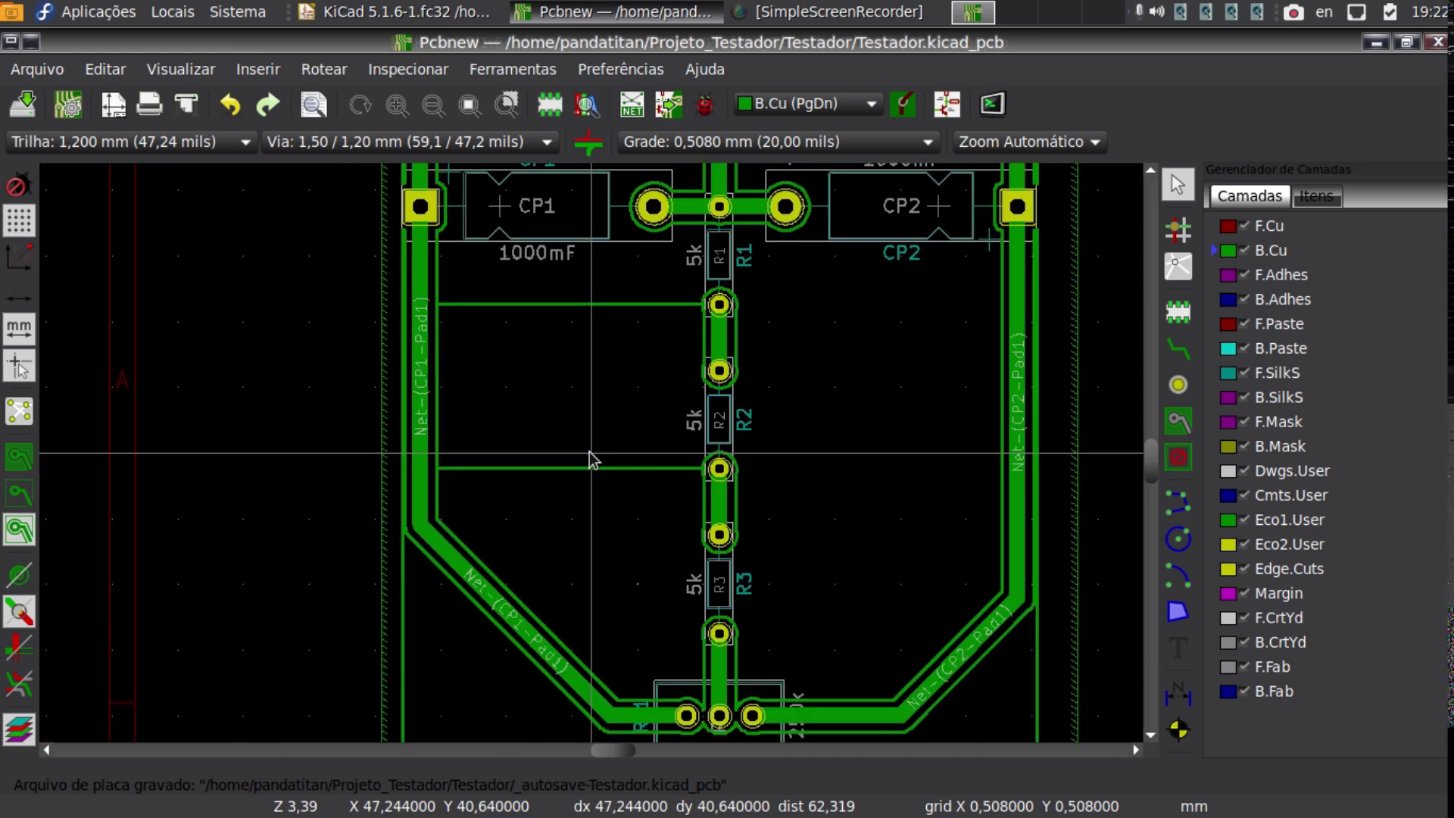
scroll(598, 485, down, 1)
scroll(870, 350, up, 2)
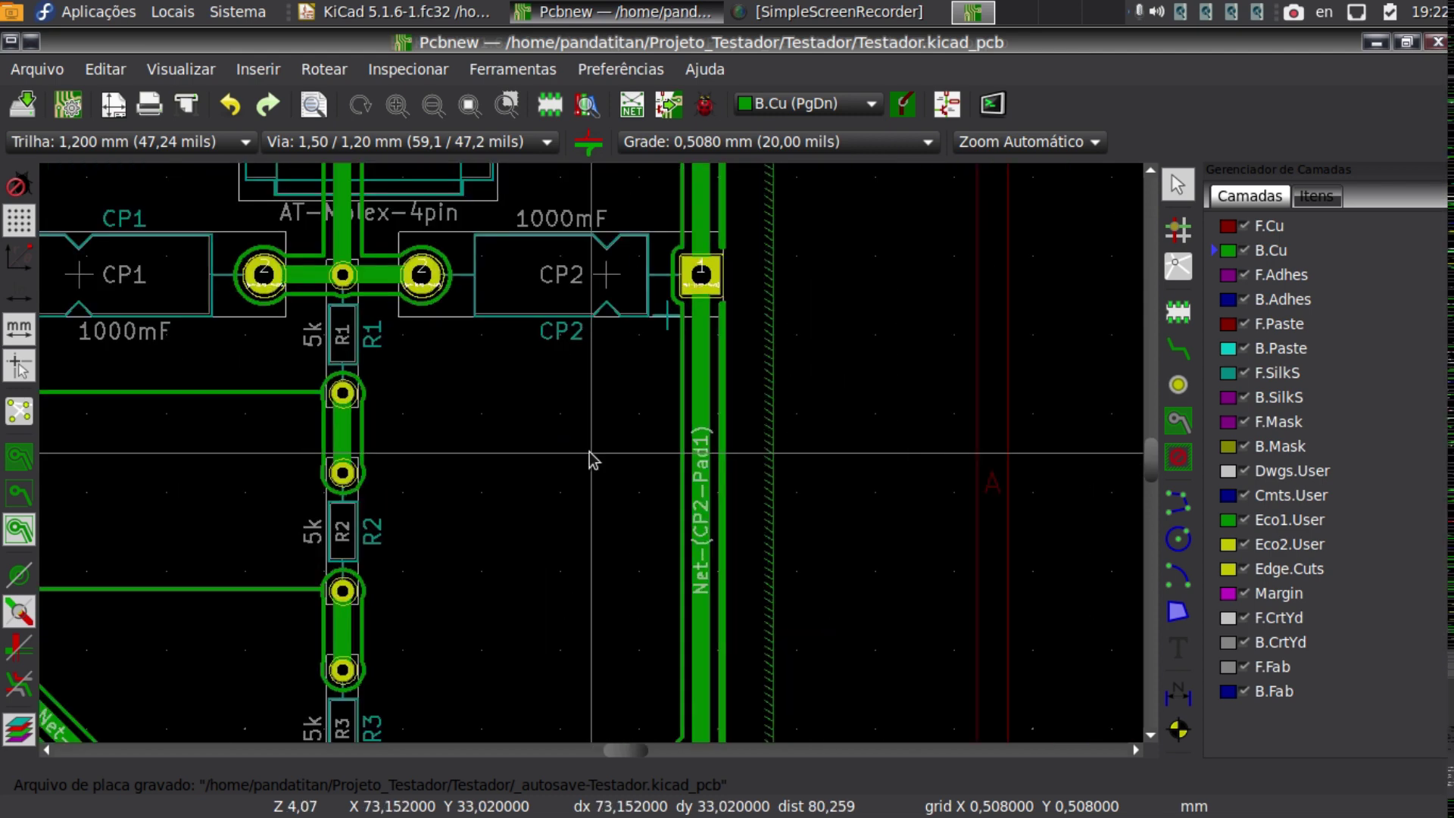
scroll(592, 460, up, 1)
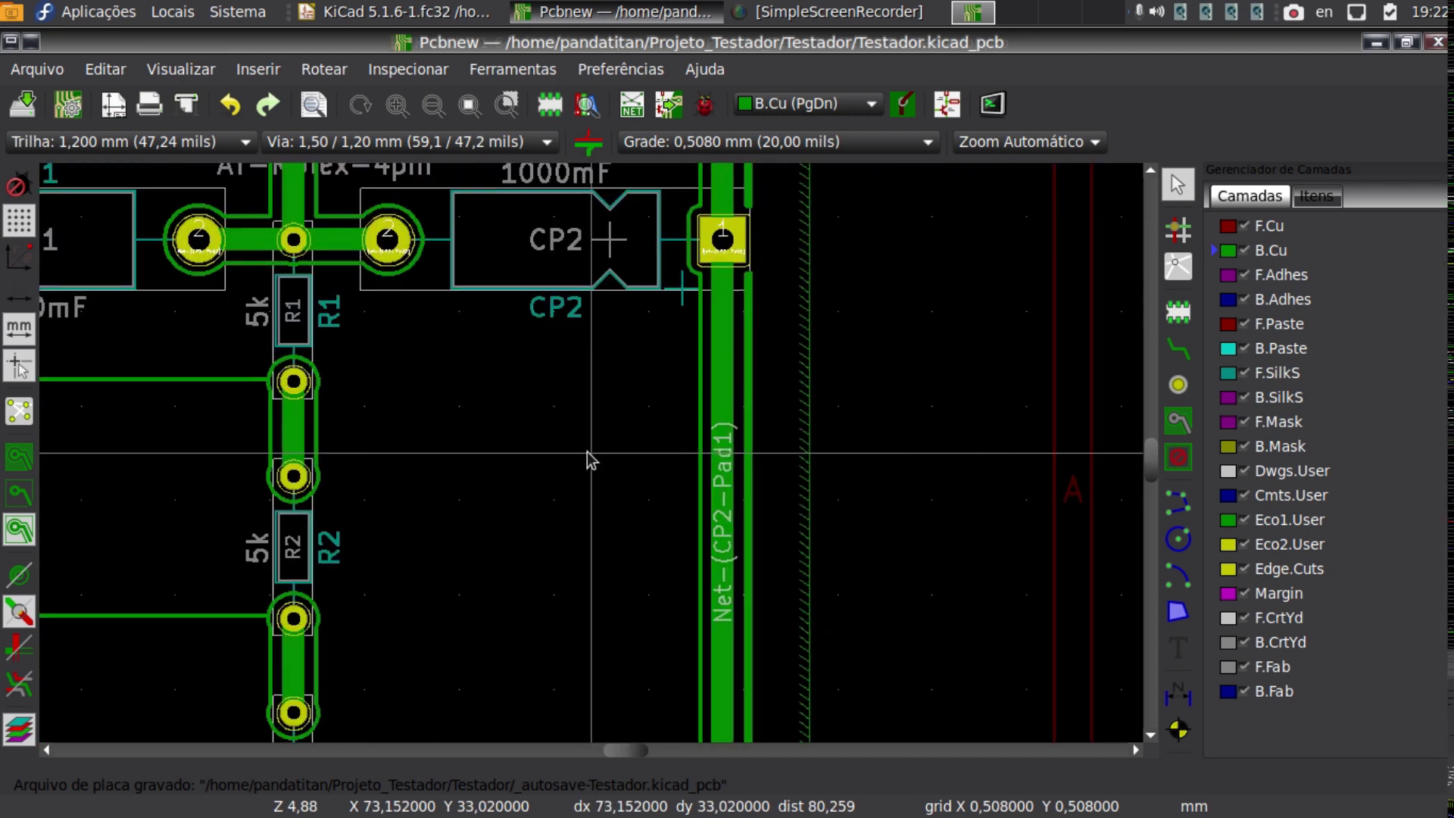
scroll(589, 458, down, 2)
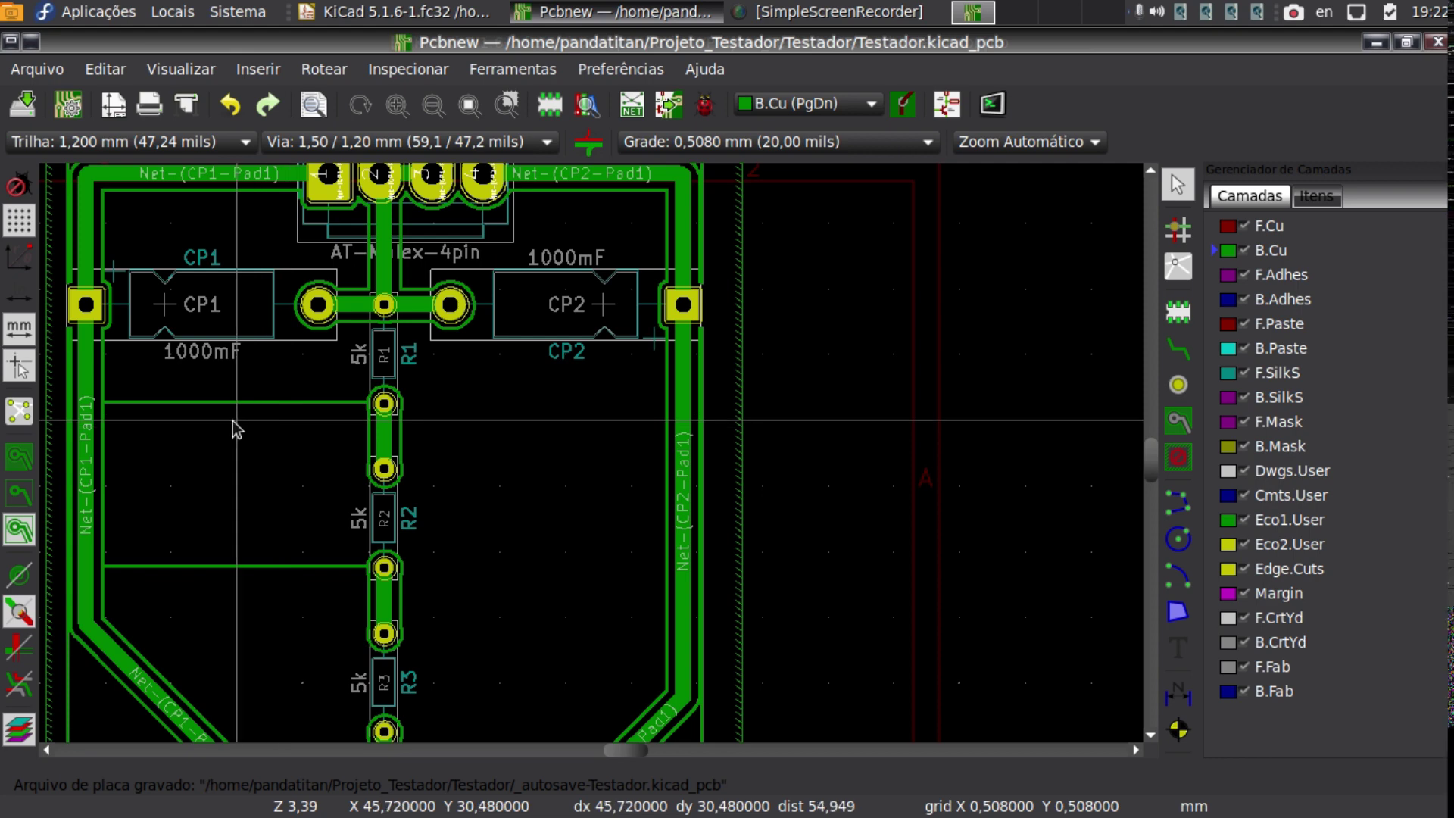
scroll(233, 428, down, 1)
scroll(592, 460, down, 2)
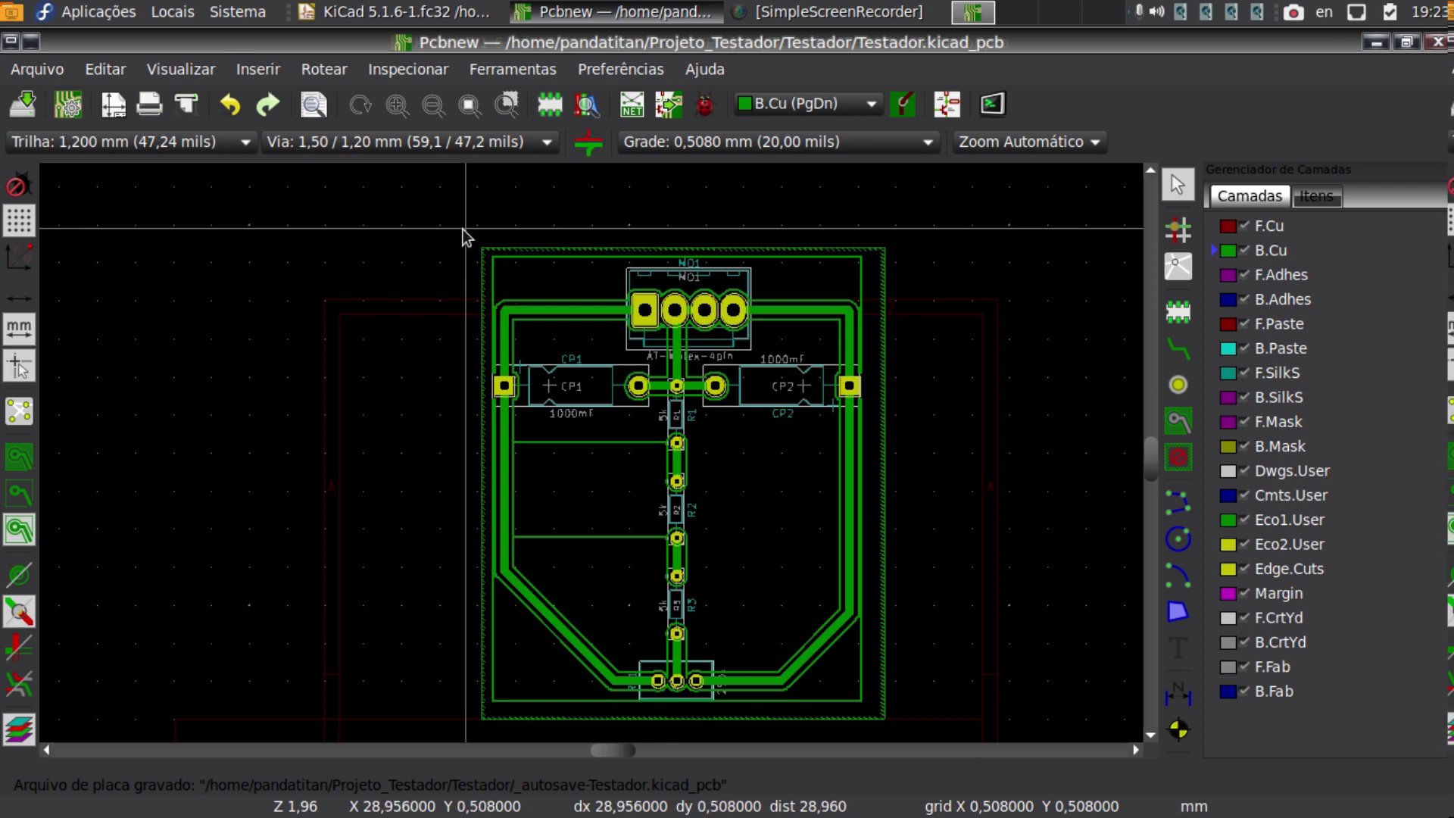
Save the Testador board file.
click(43, 74)
click(72, 106)
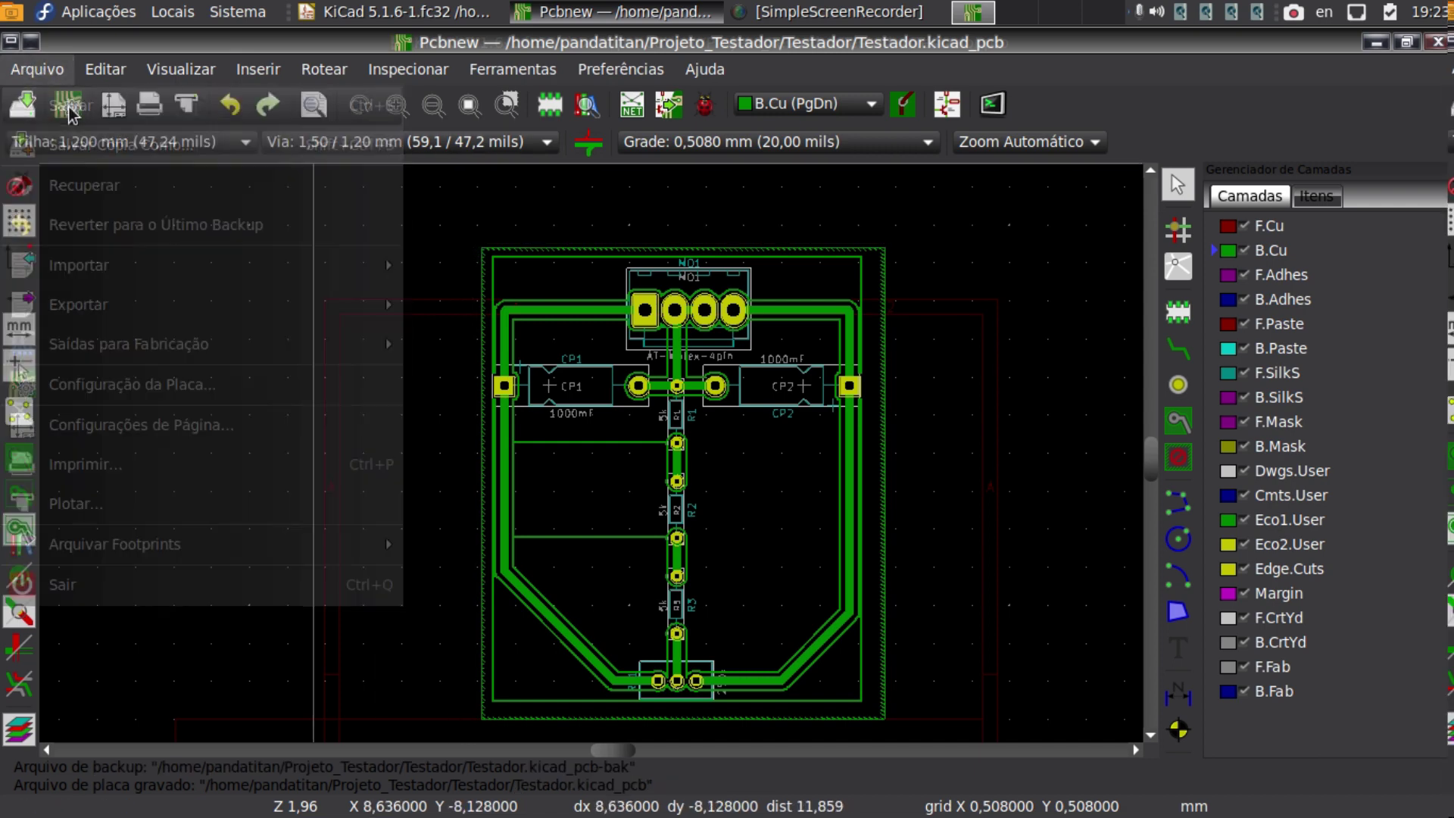
click(38, 71)
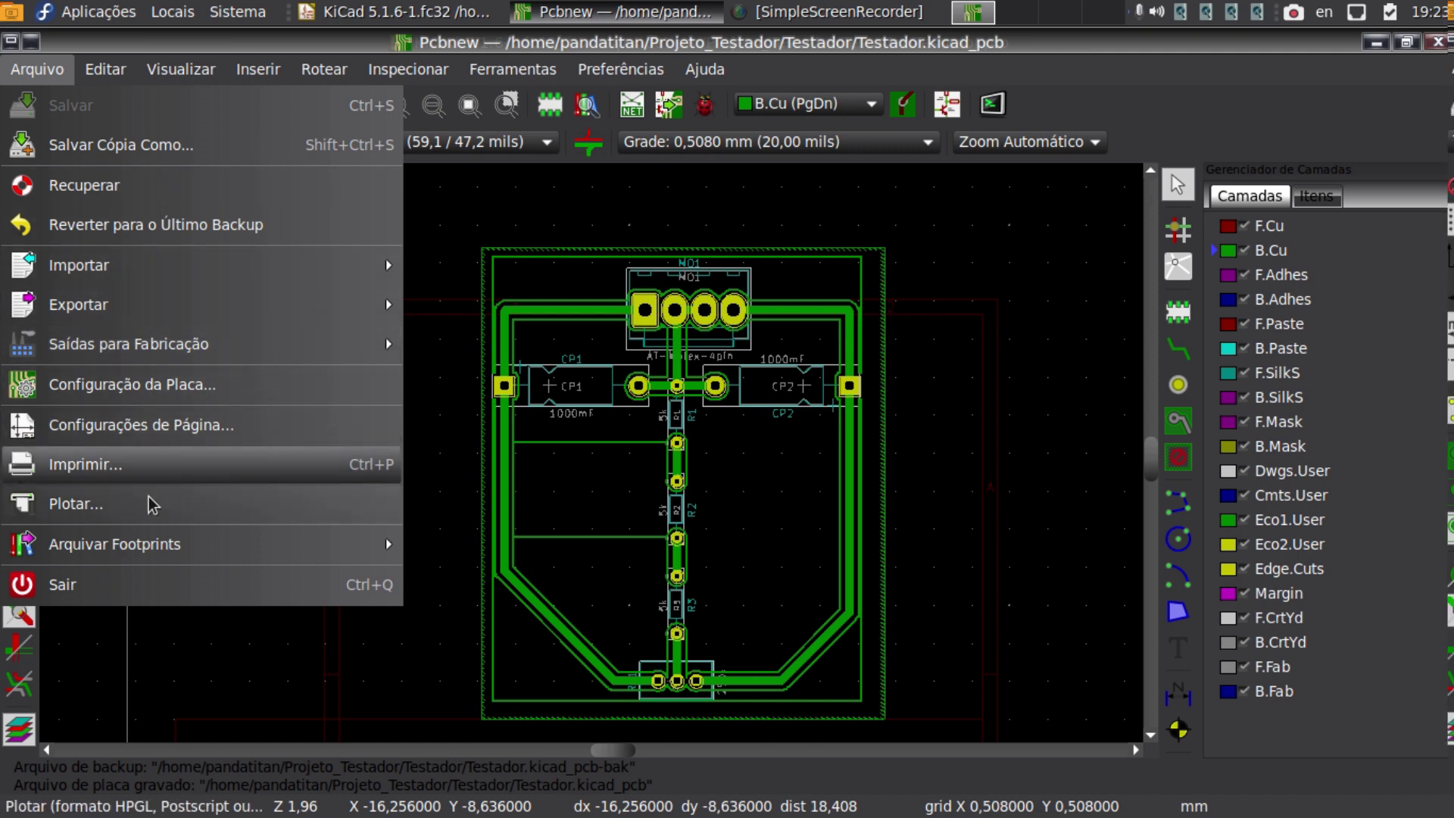
click(440, 500)
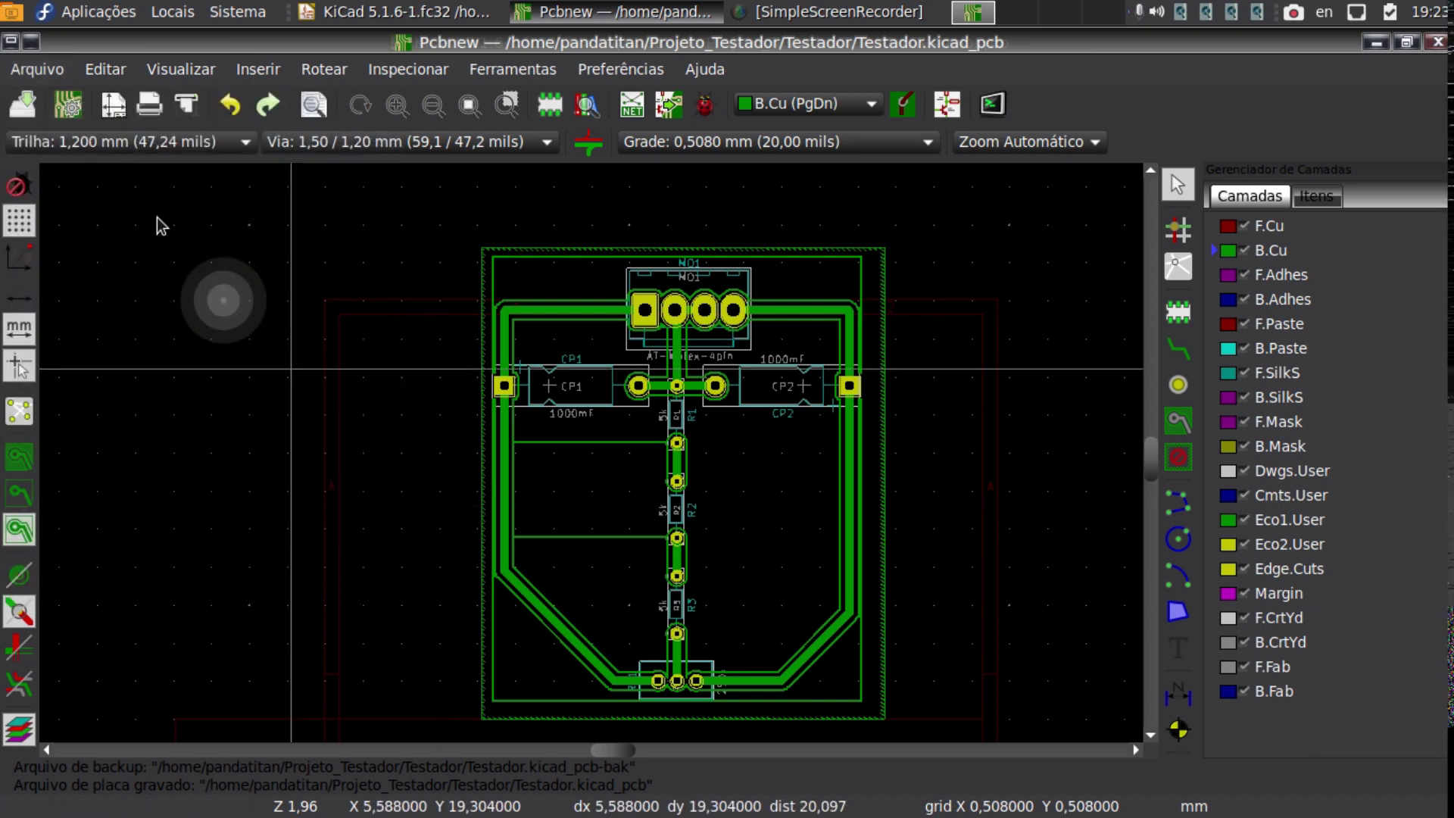
Open the plot settings, review the available plot formats, and close the dialog without plotting.
click(38, 69)
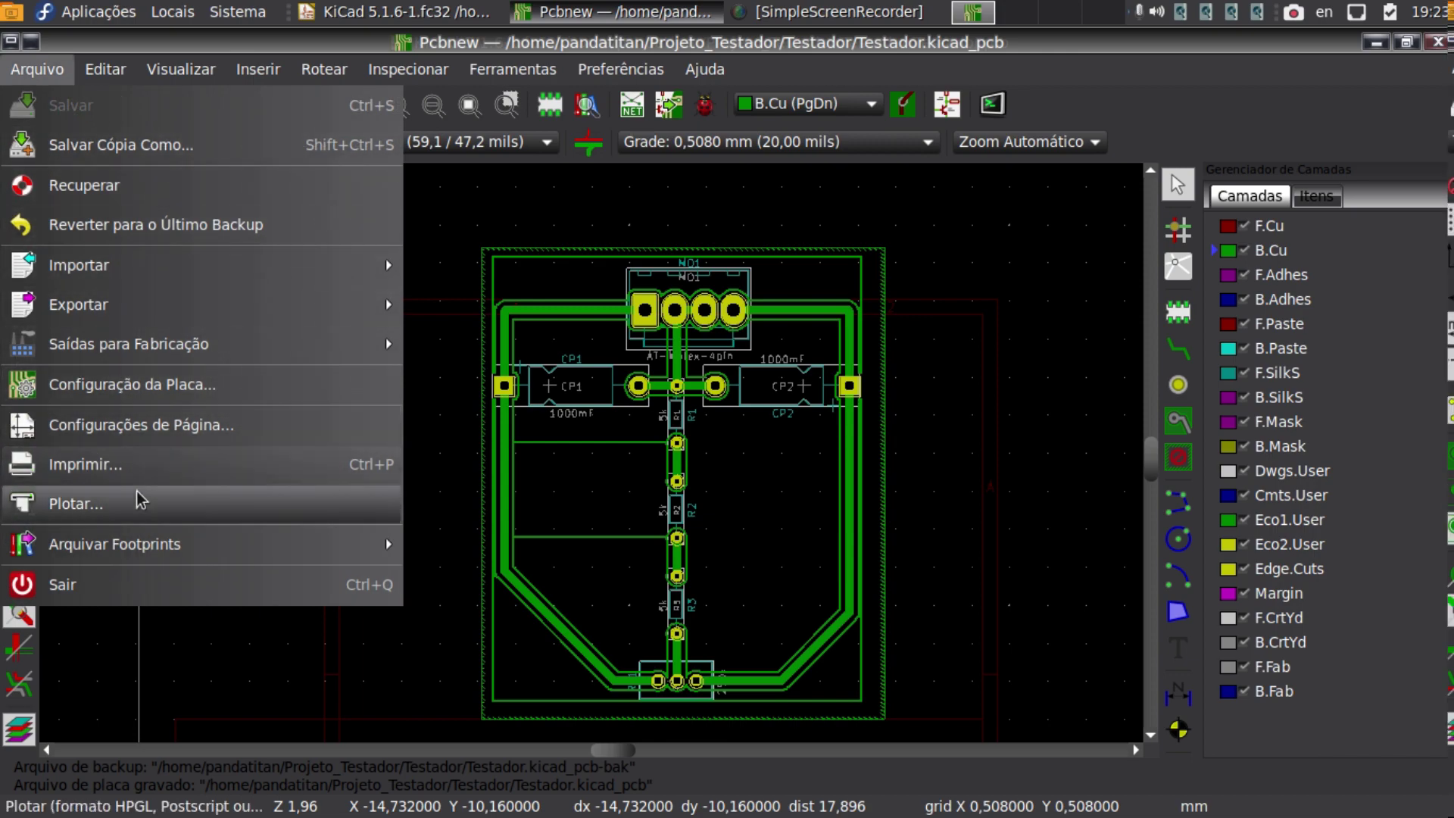
click(179, 519)
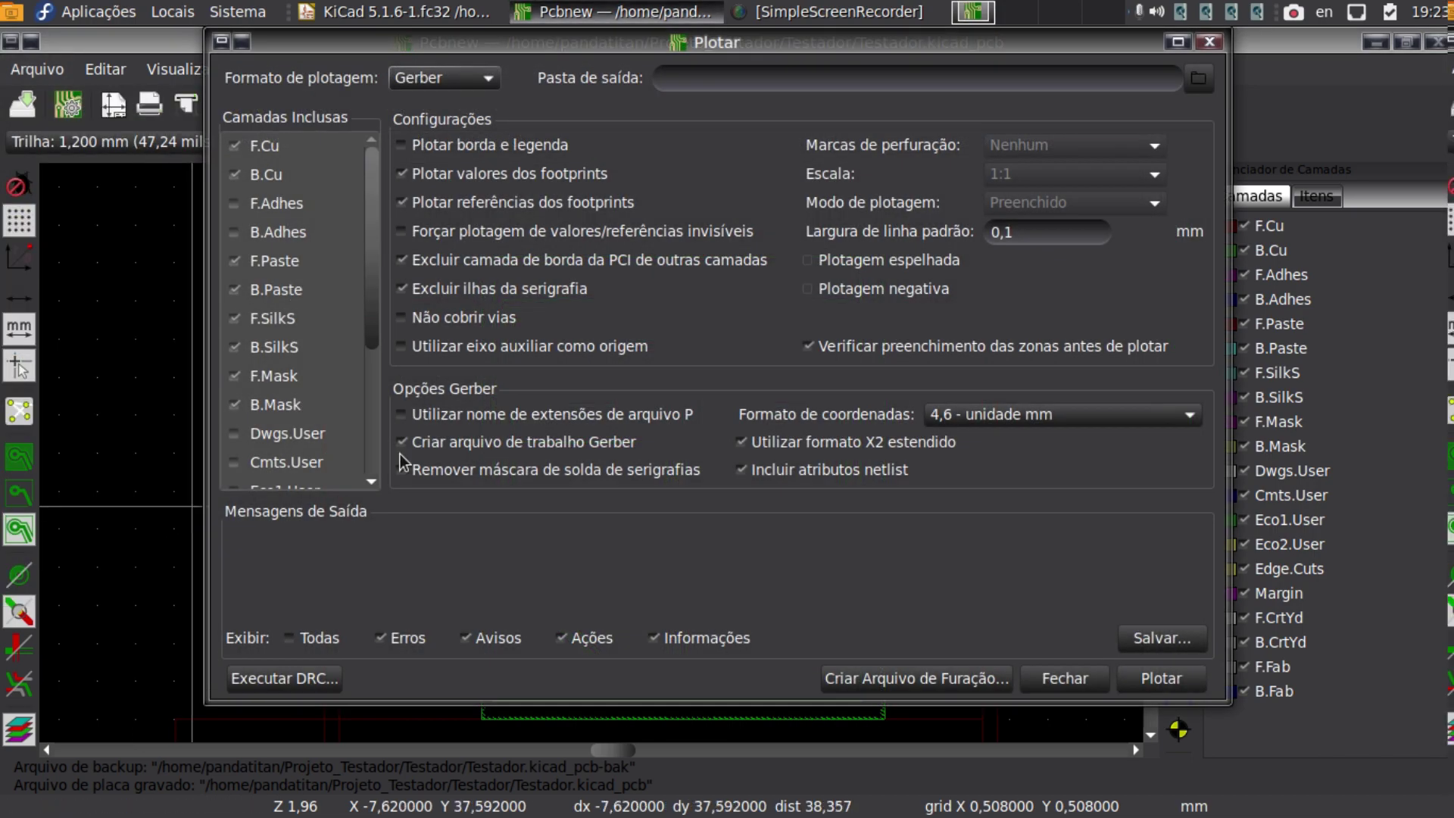
click(465, 80)
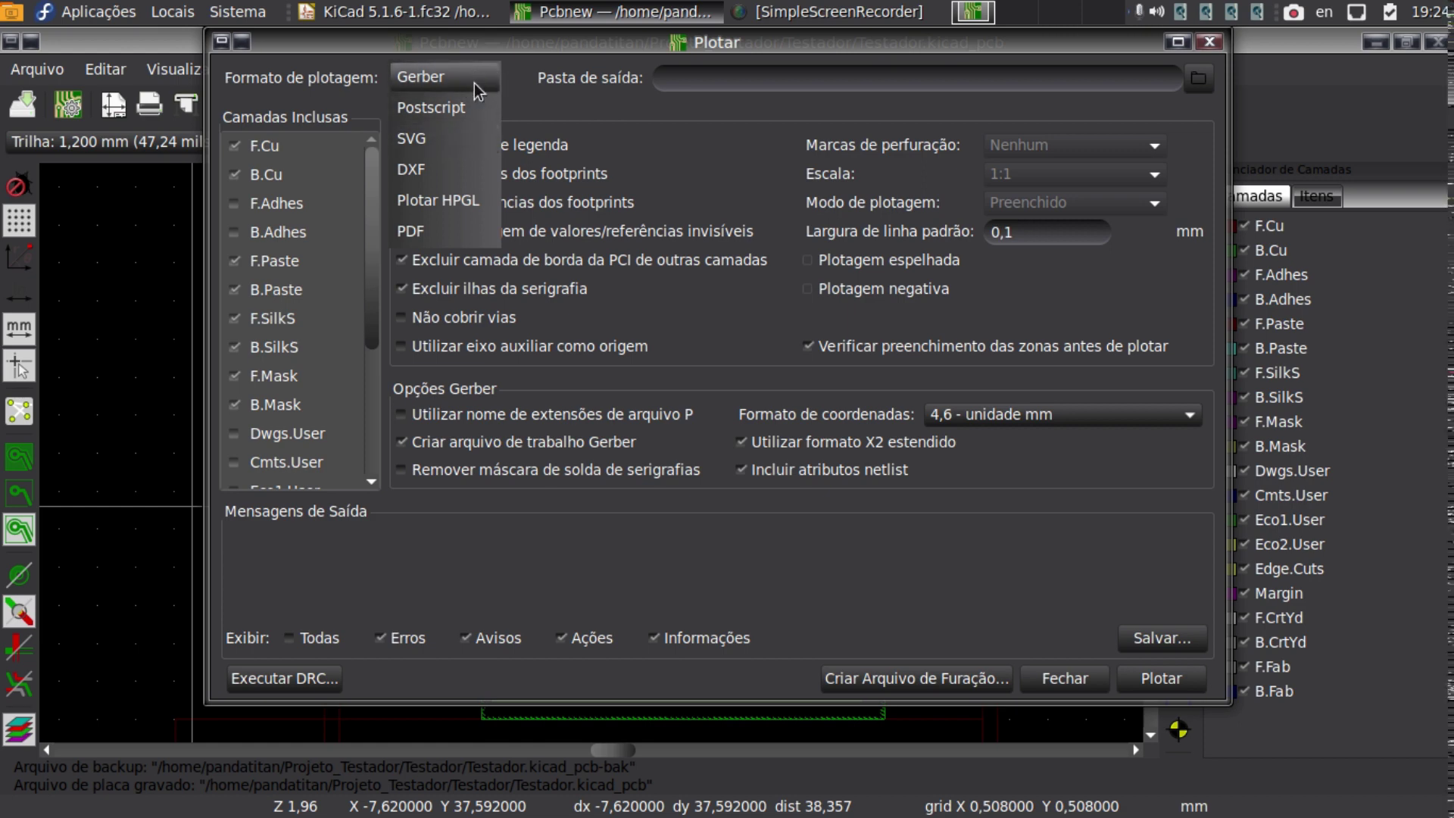
key(Escape)
key(Escape)
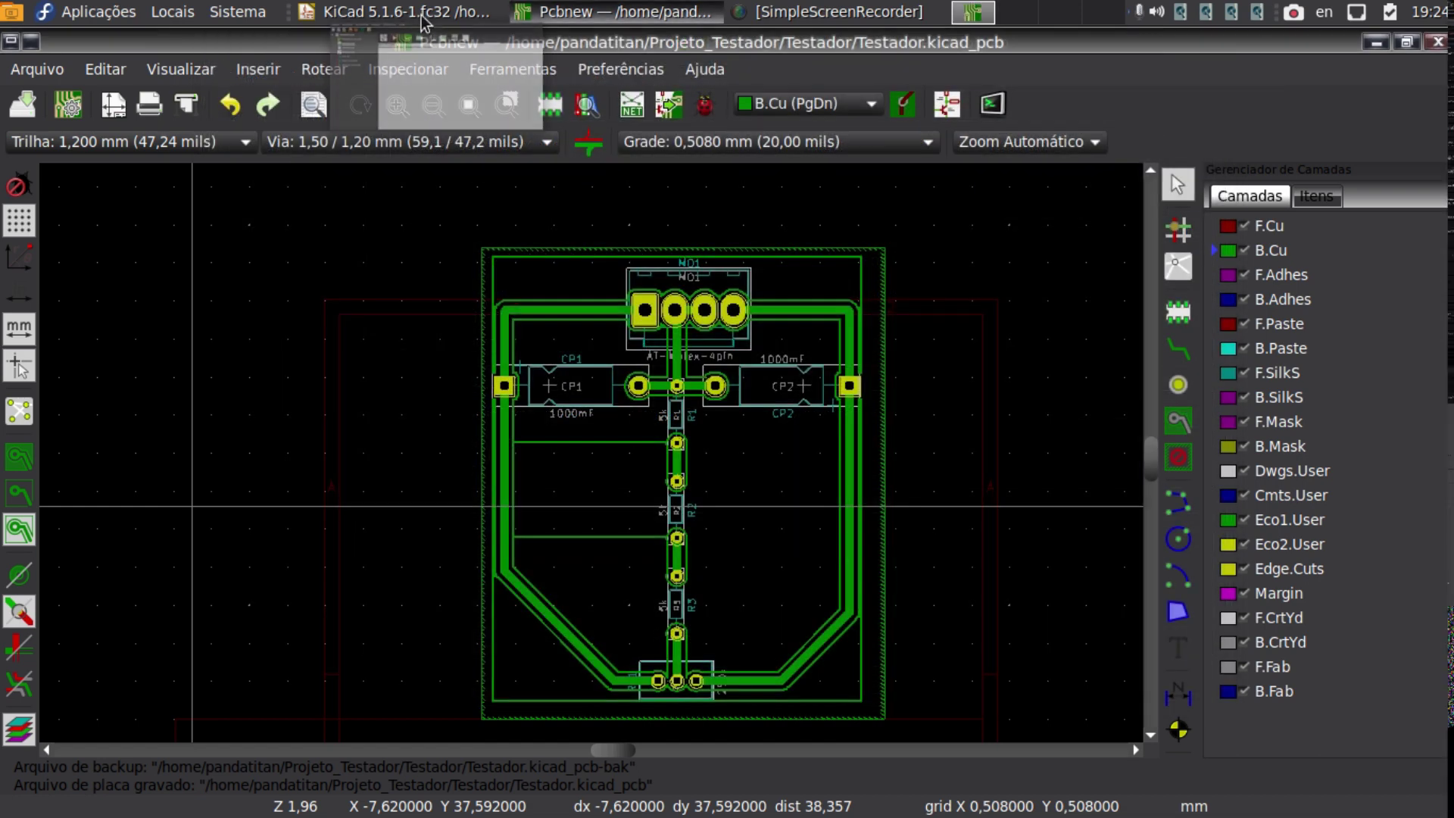
Switch to the KiCad project manager to view the project's files, and return to the Pcbnew board editor.
click(421, 12)
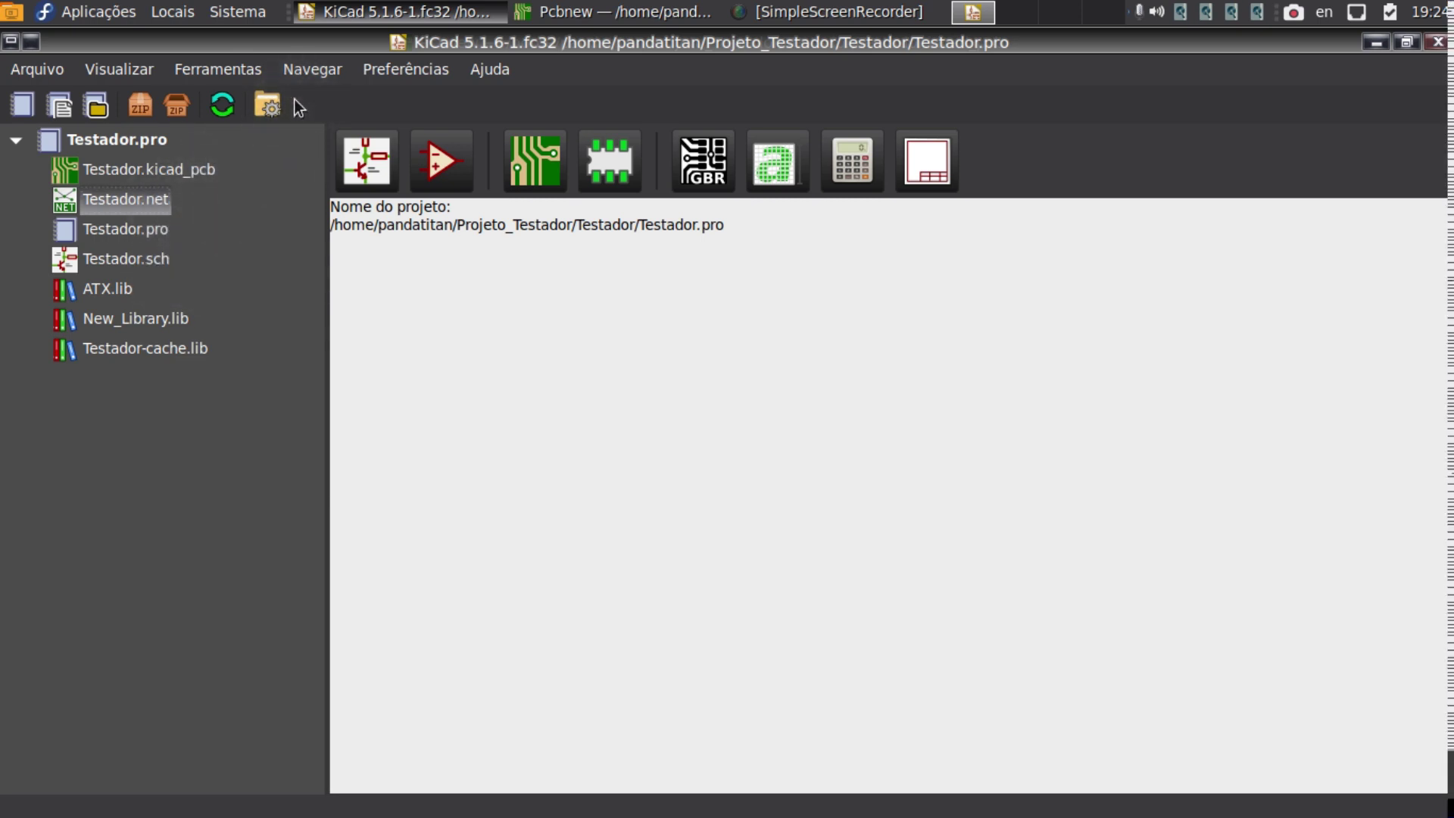
click(690, 13)
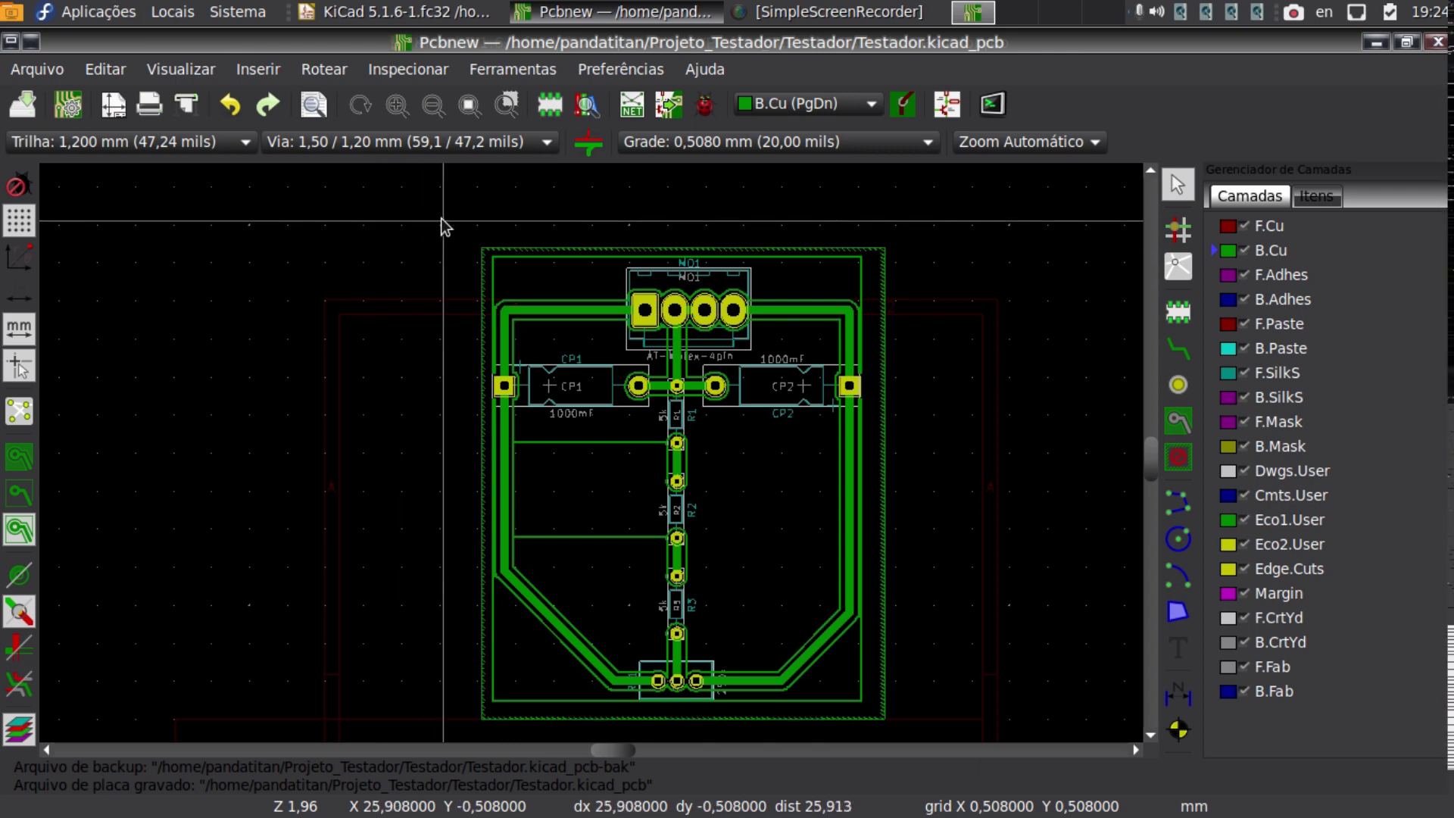
Open the plot settings, try "erwerwerwerweerwe" as the output folder, browse the folder chooser without selecting anything, and clear the entry.
click(32, 73)
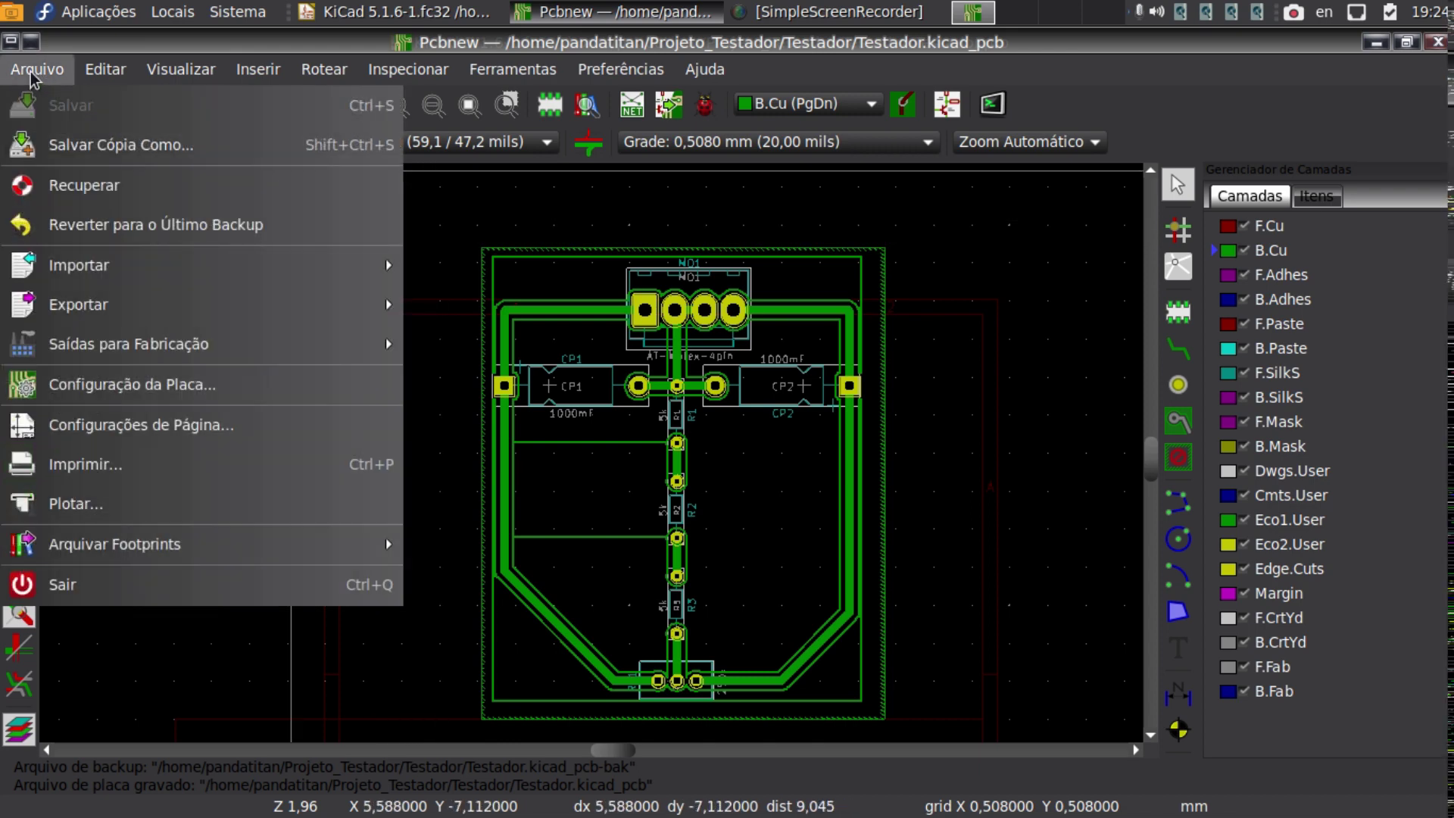
click(155, 505)
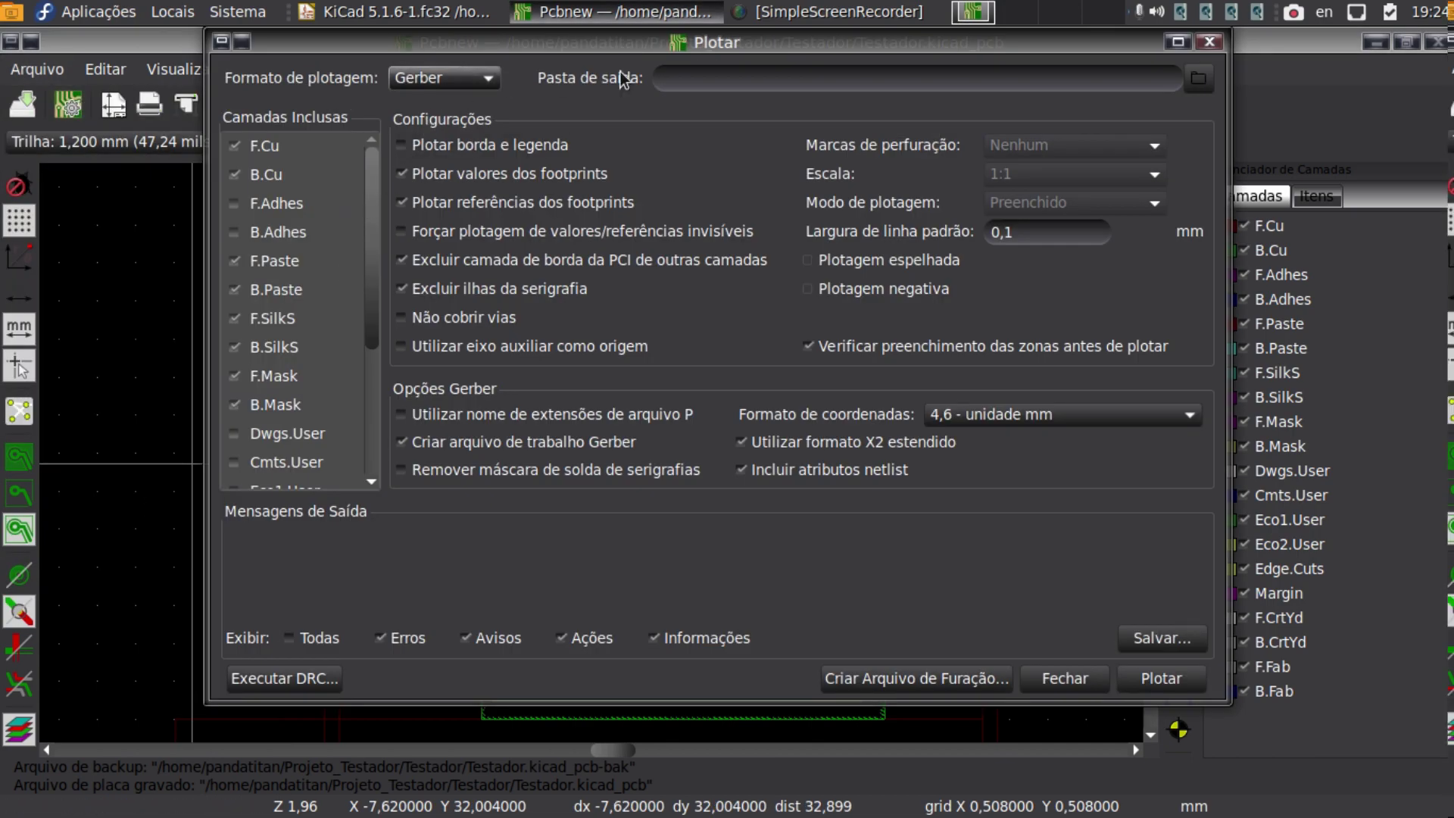
click(739, 75)
text(erwerwer)
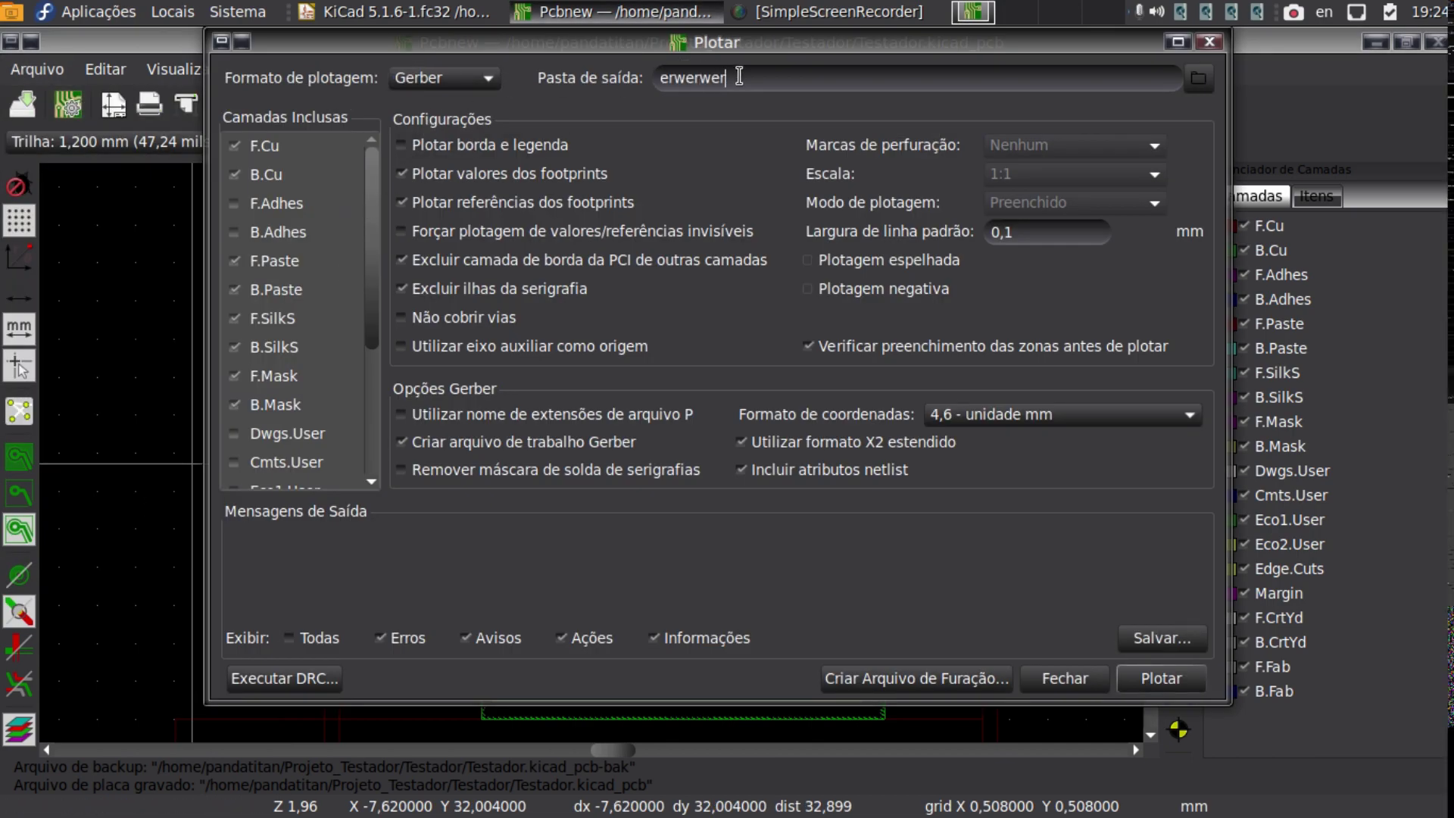
text(werweerwe)
click(1198, 79)
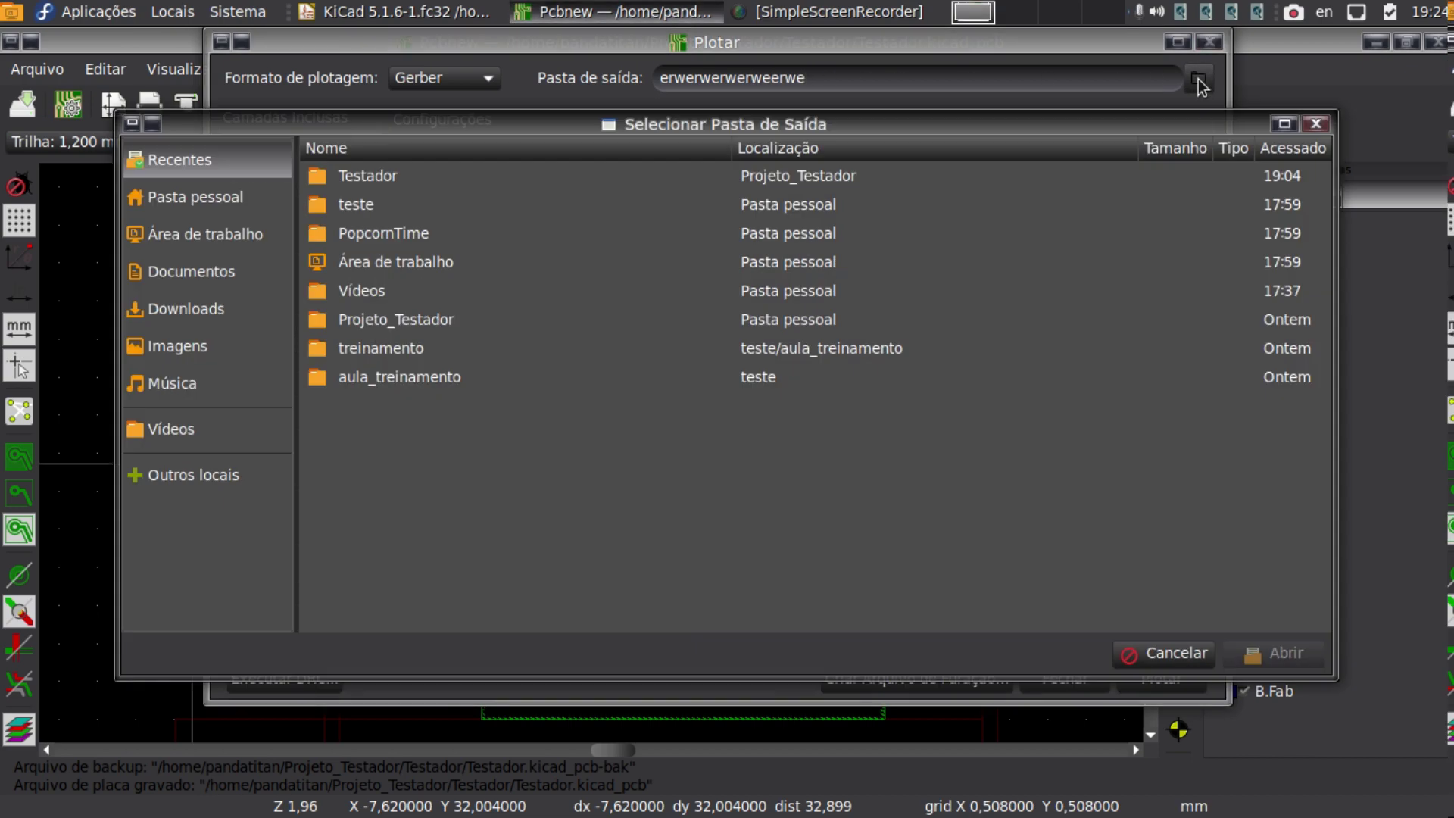
key(Escape)
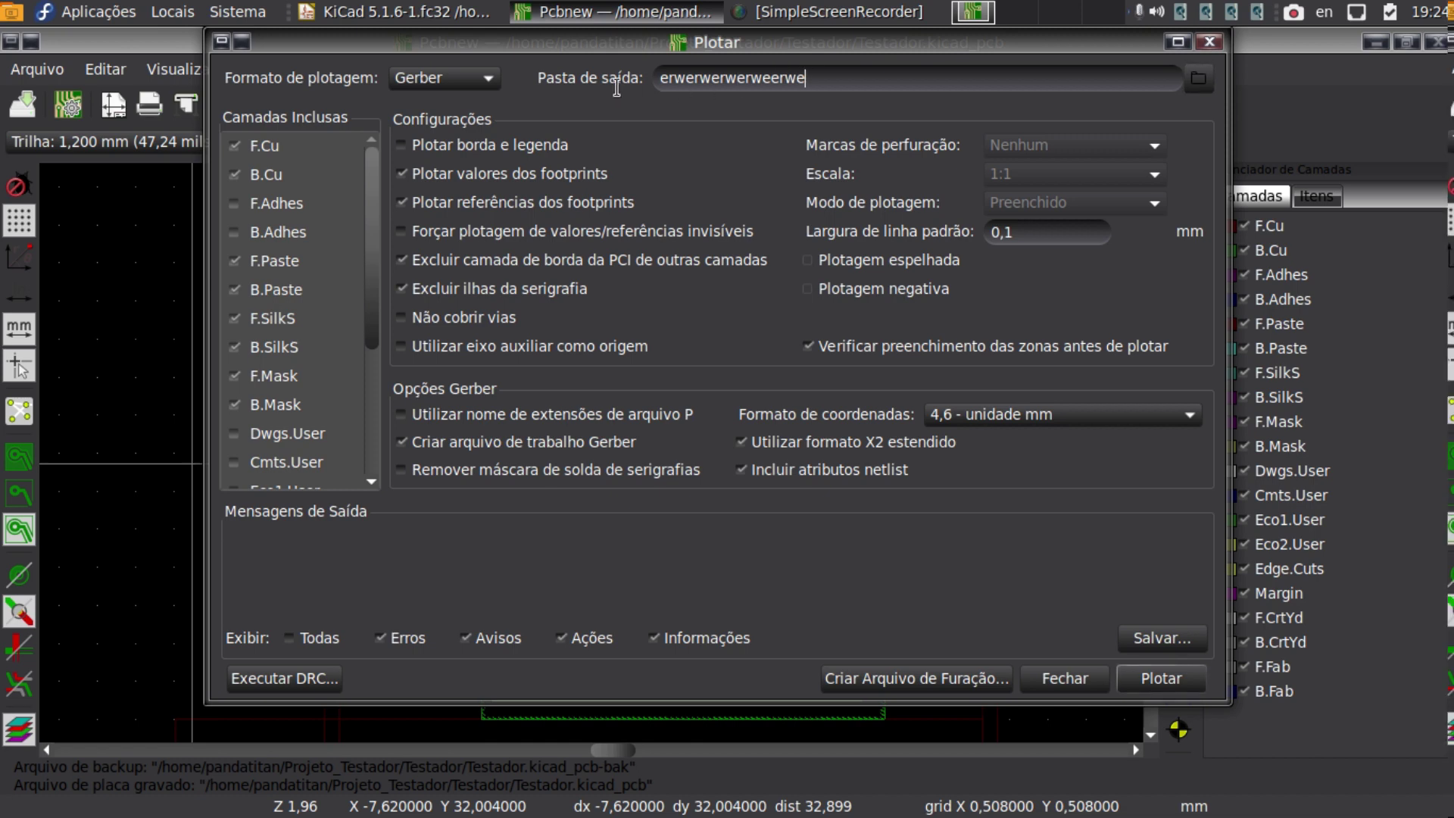
double_click(721, 79)
key(BackSpace)
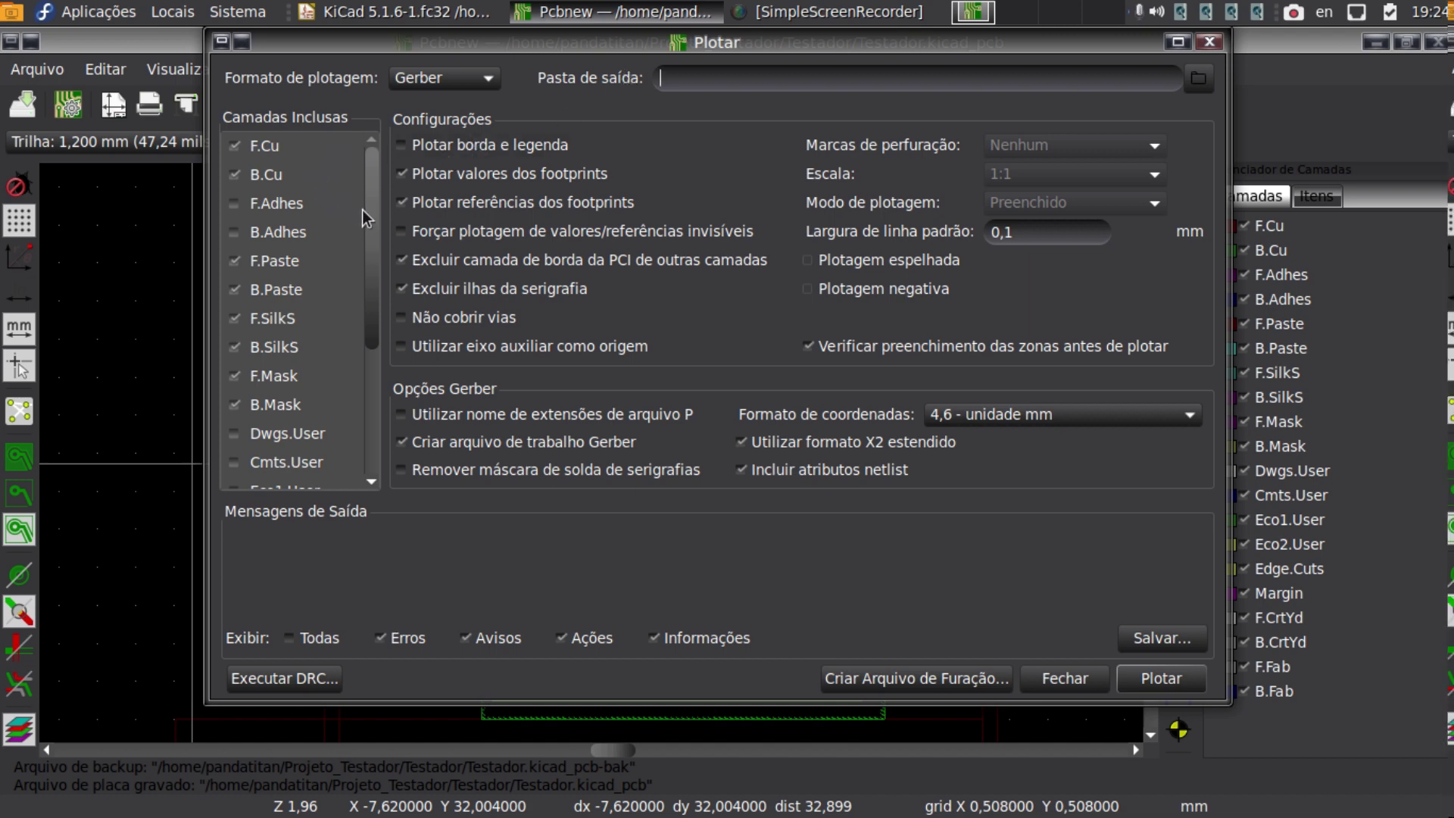
Enable all output message types (Todas) in the plot settings and close the dialog without plotting.
mouse_move(371, 227)
mouse_down()
mouse_move(381, 405)
mouse_move(378, 206)
mouse_up()
click(290, 638)
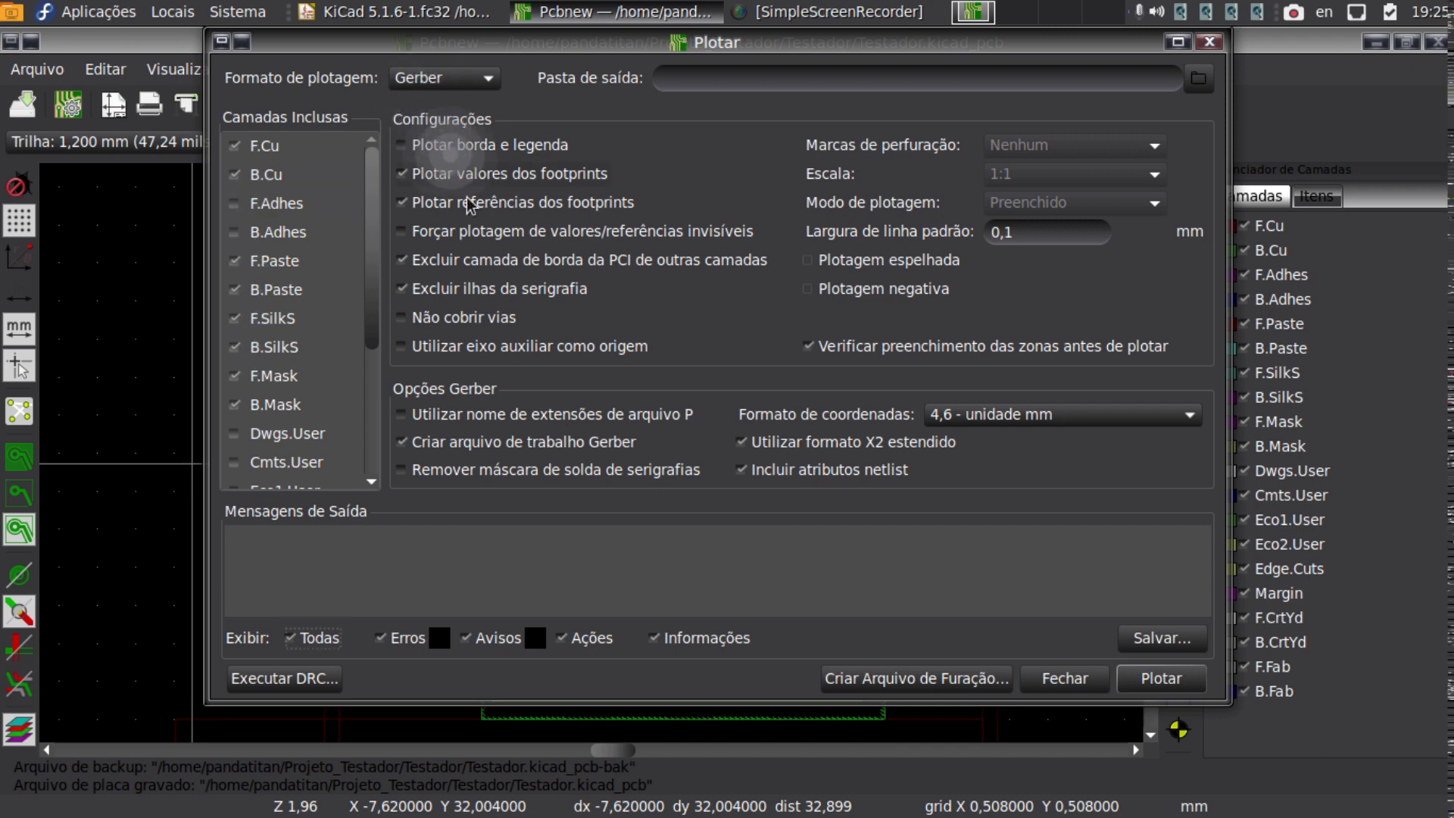
click(1064, 678)
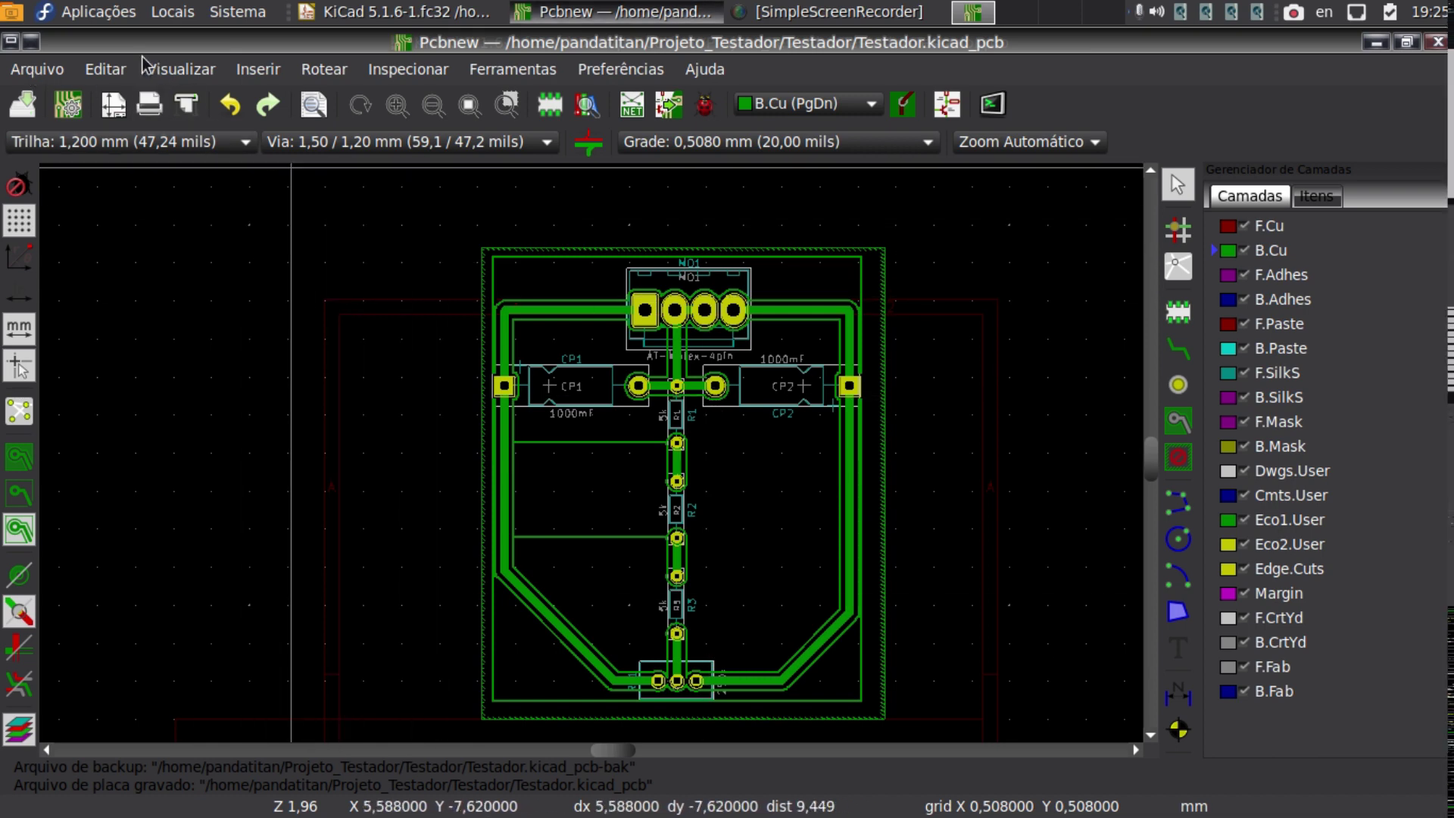
Open the board in the 3D viewer, inspect it from several angles, and return to an enlarged, straight-on view of its front.
click(106, 70)
mouse_move(159, 73)
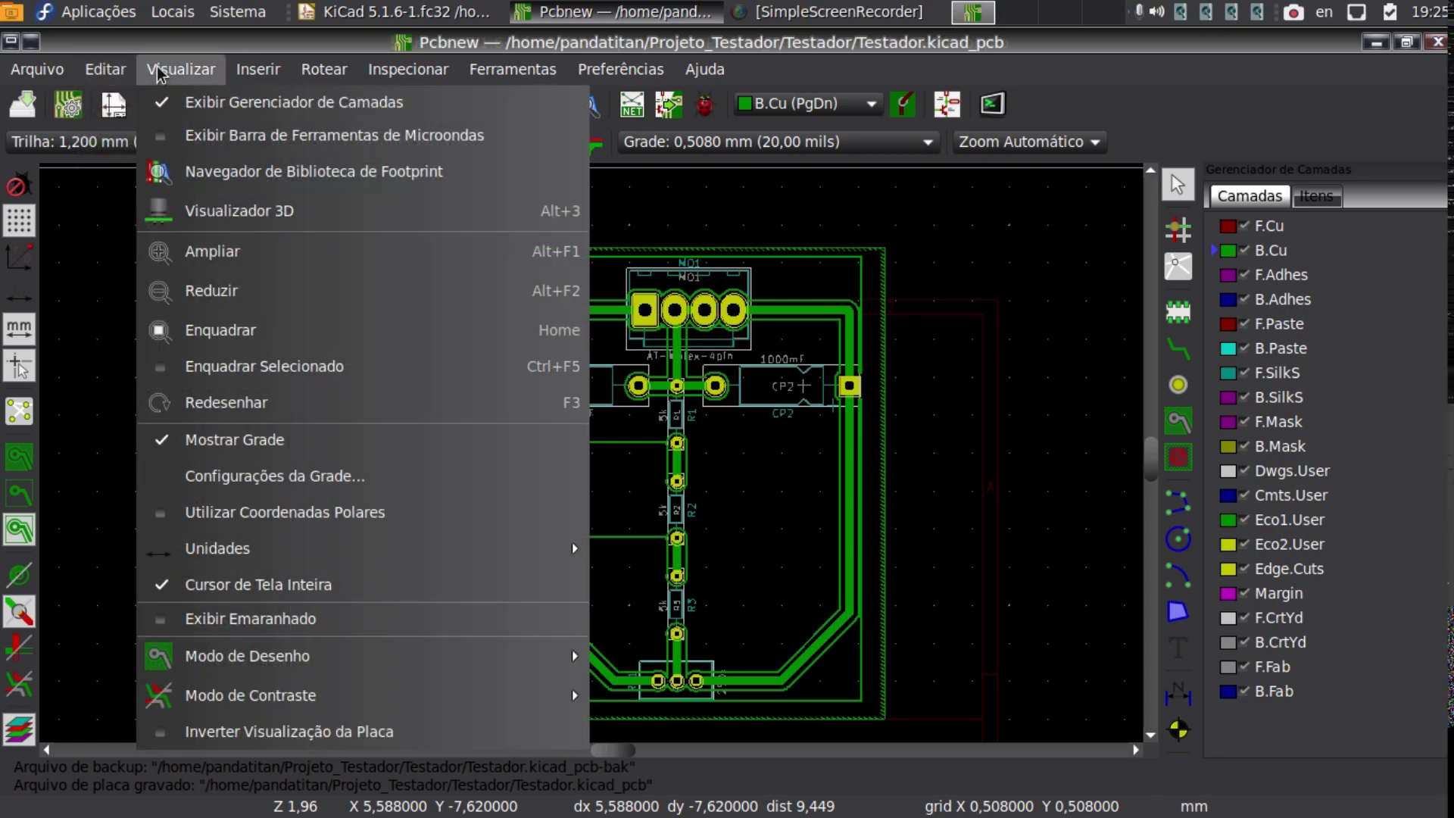
click(216, 210)
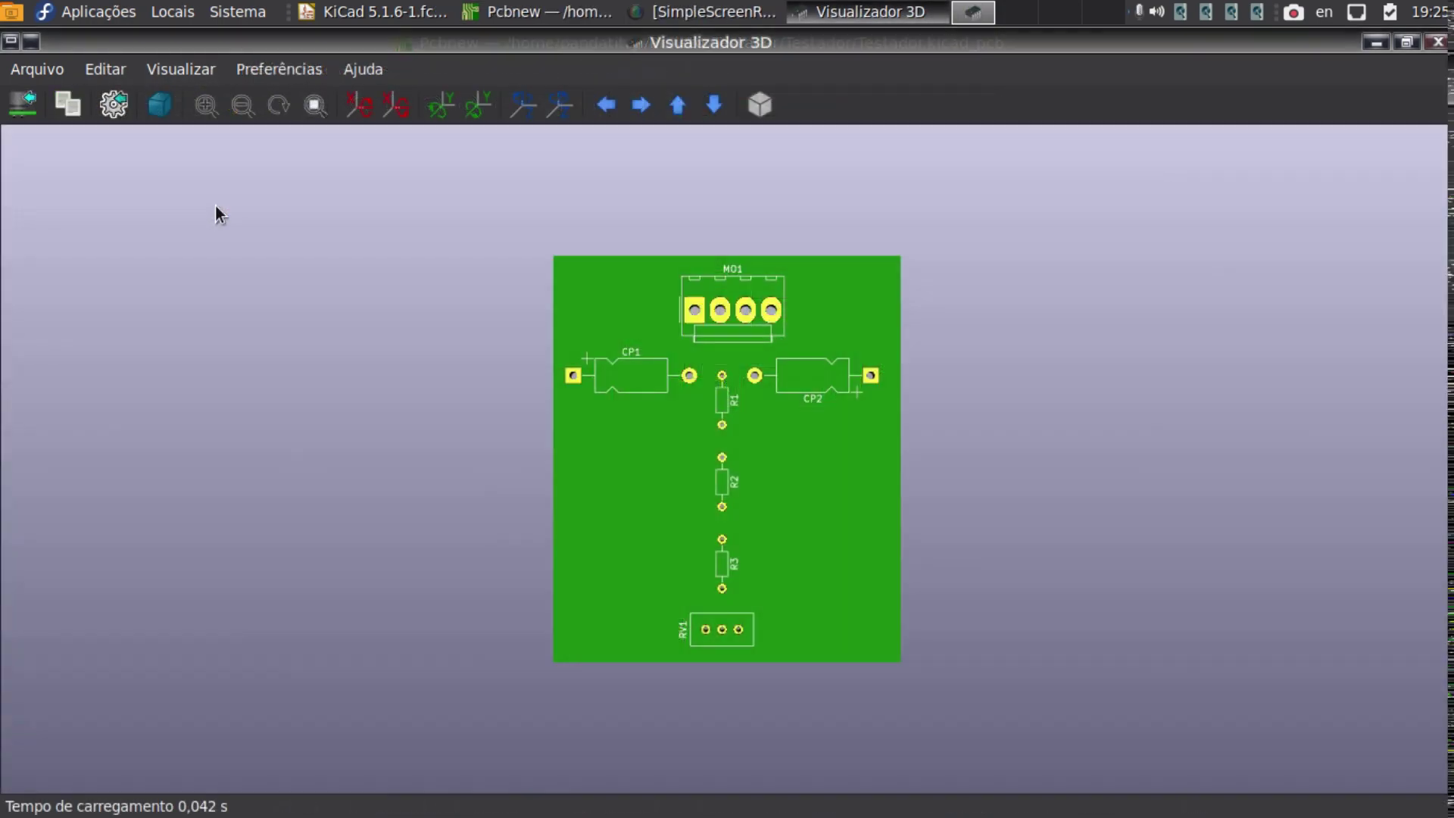
scroll(689, 398, up, 4)
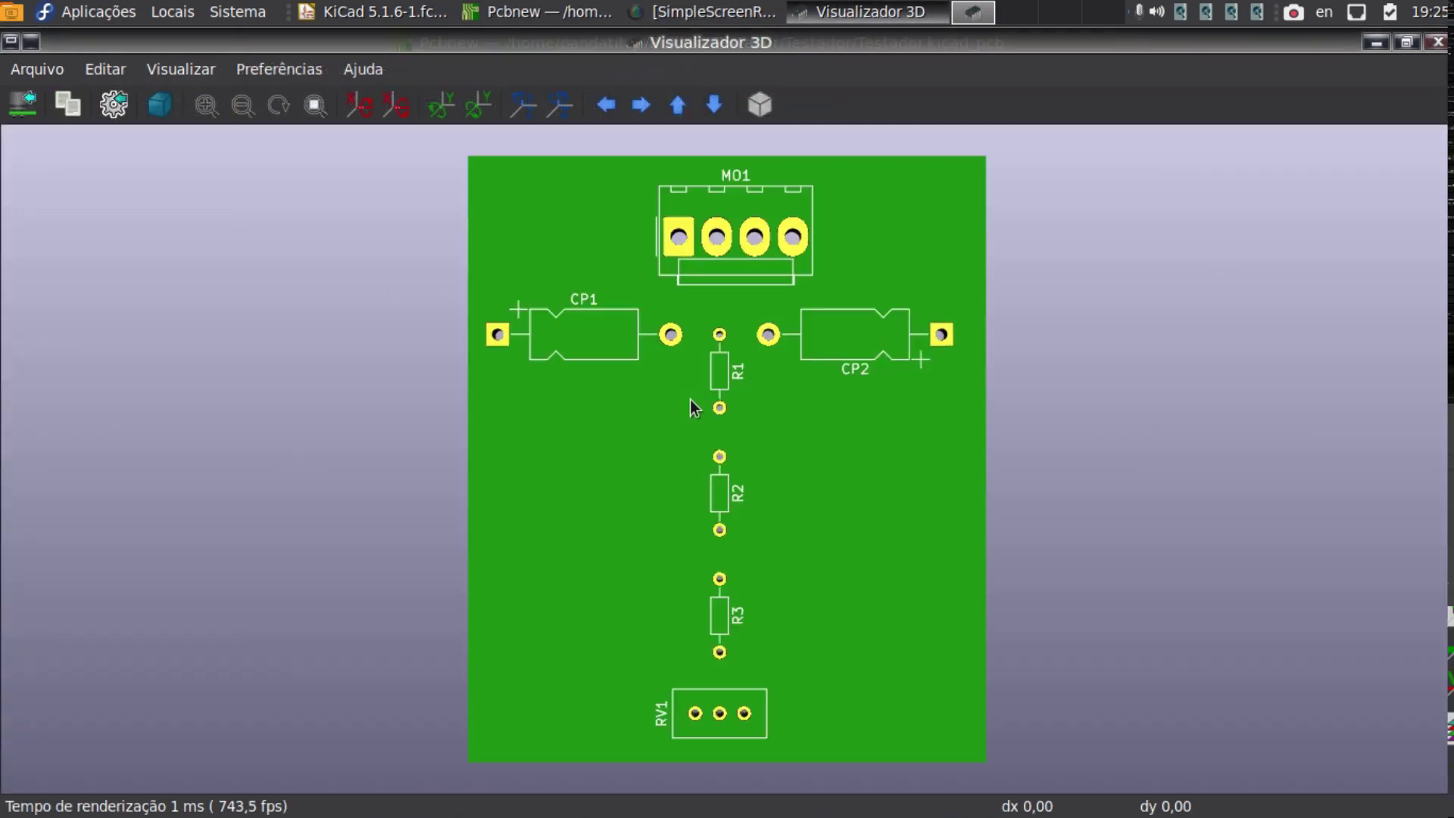
drag(823, 413, 695, 427)
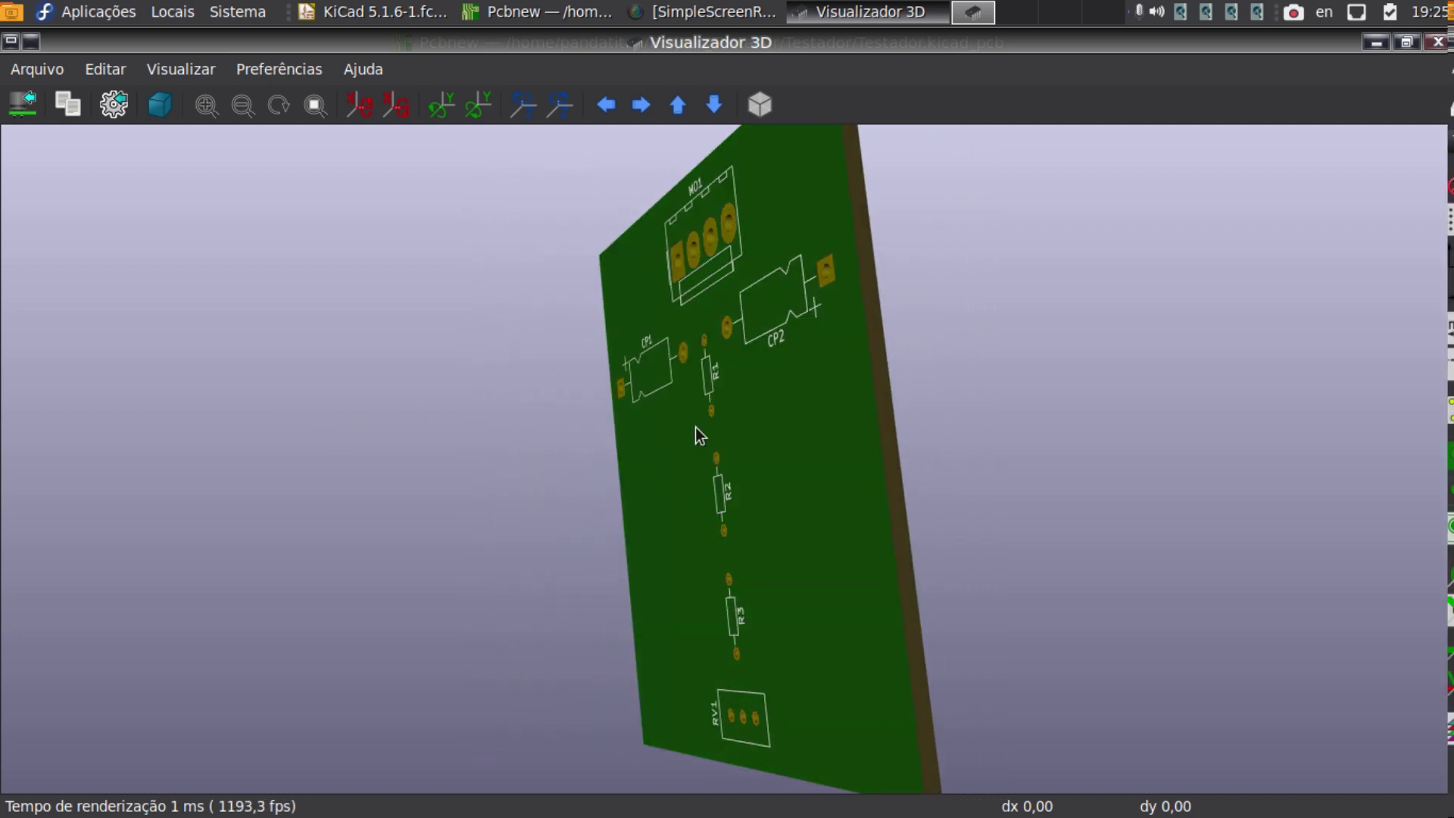
drag(807, 439, 227, 448)
drag(658, 474, 856, 370)
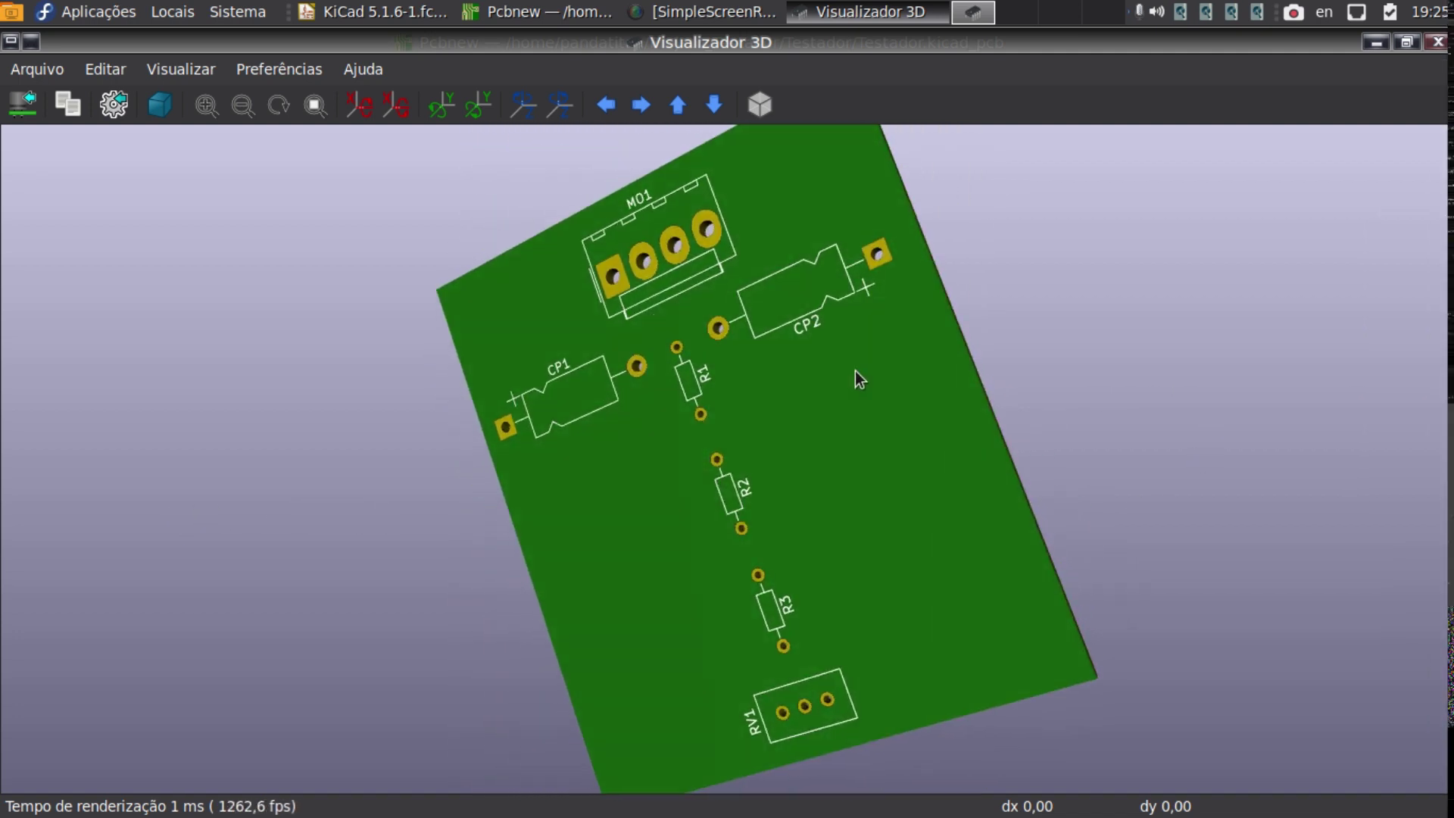
key(r)
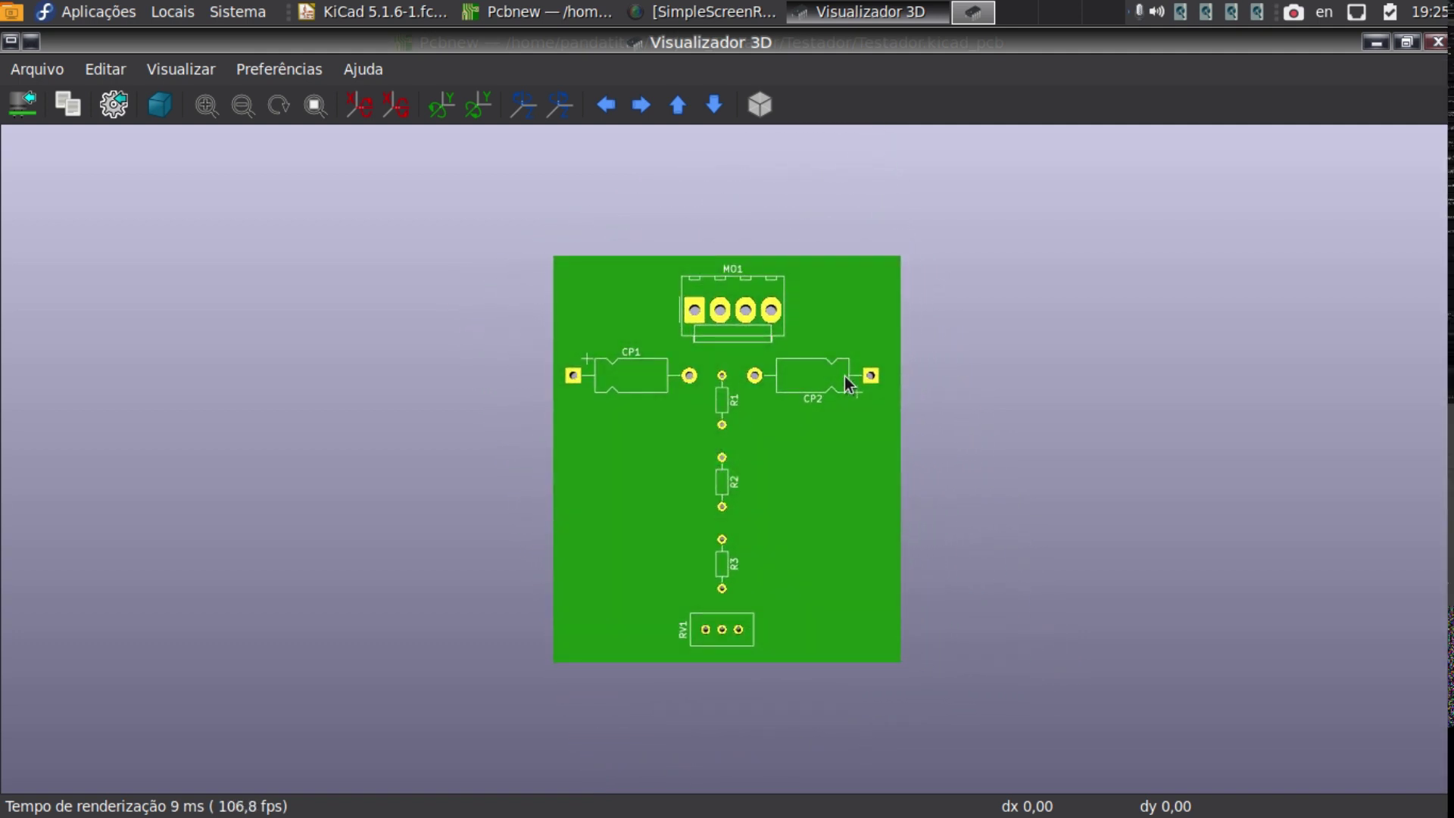
scroll(756, 438, up, 3)
scroll(756, 438, down, 1)
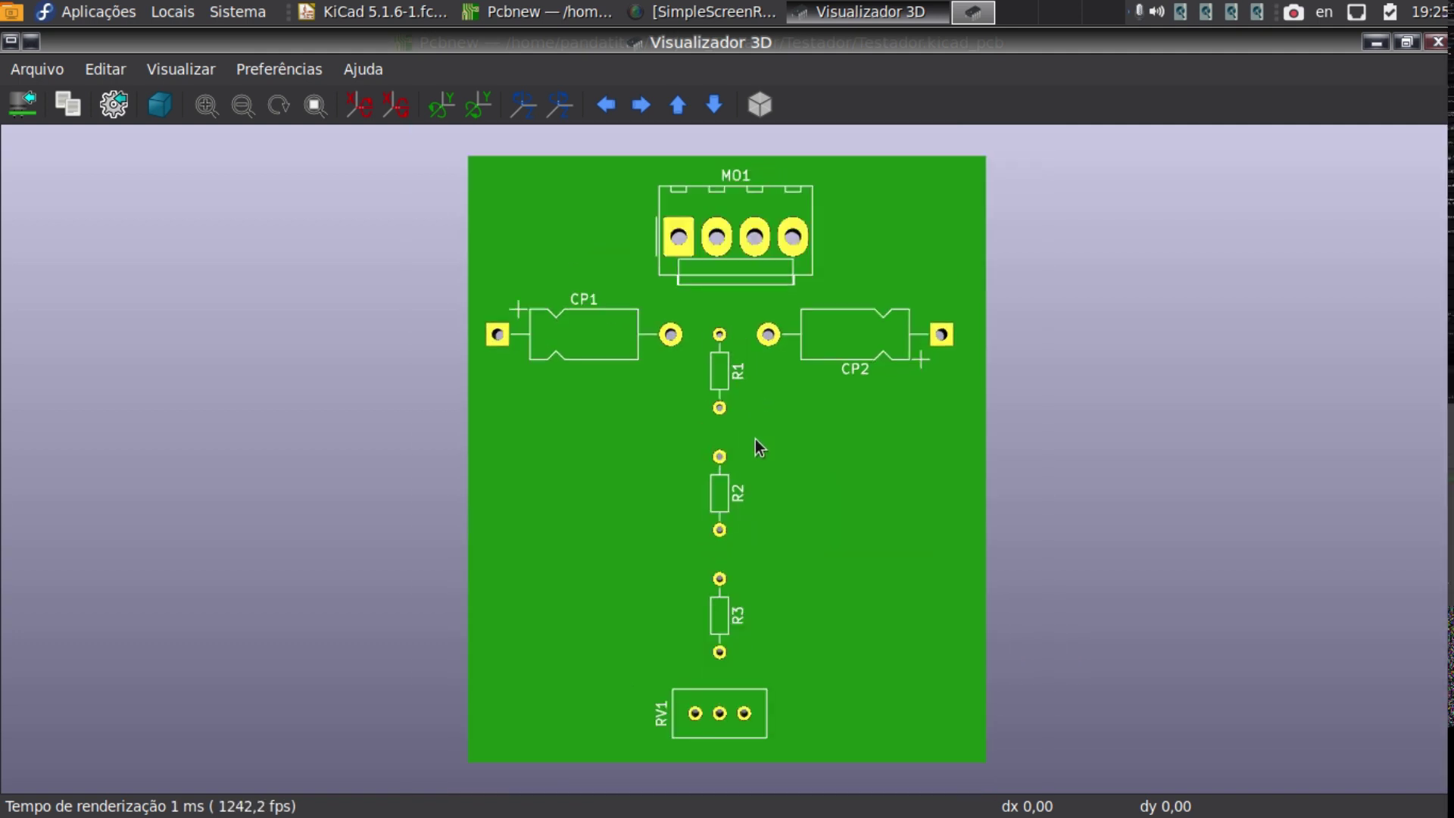